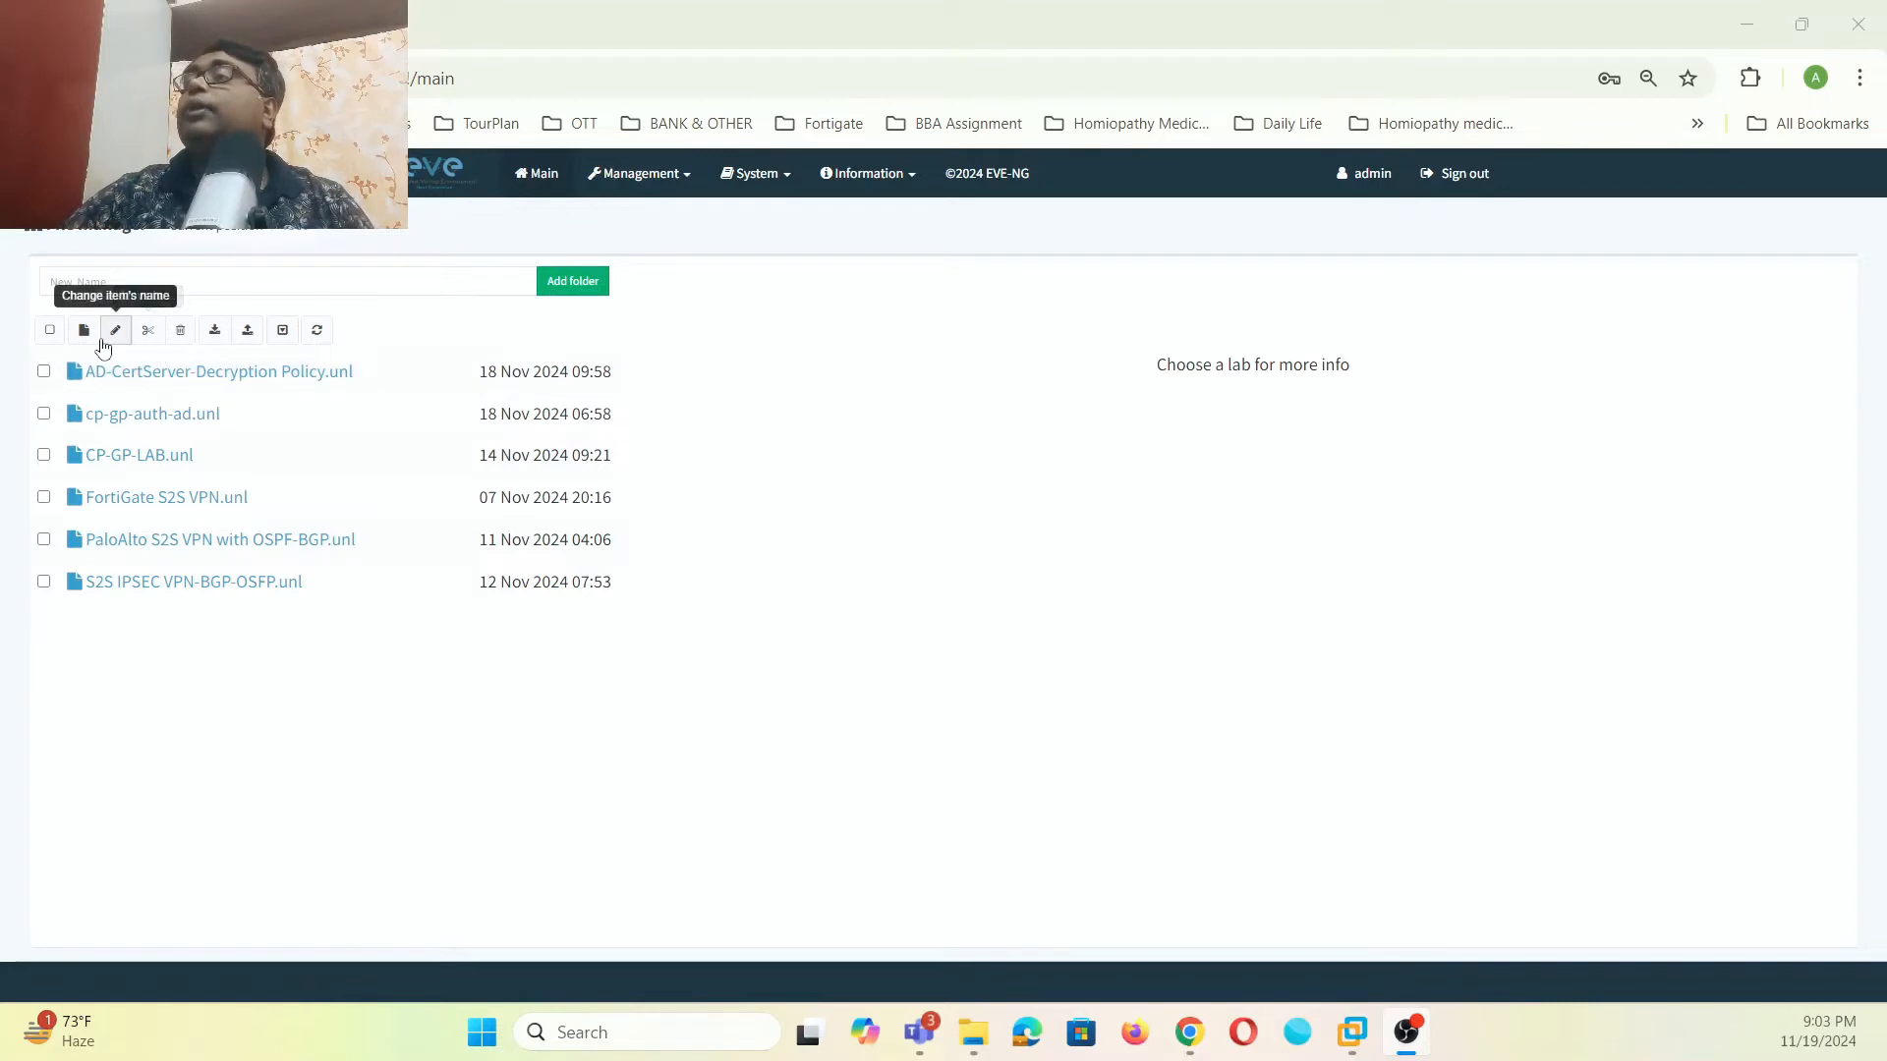
- Create a new lab named AD-LAB and save it to open its empty topology
{"action": "left_click", "coordinate": [85, 331]}
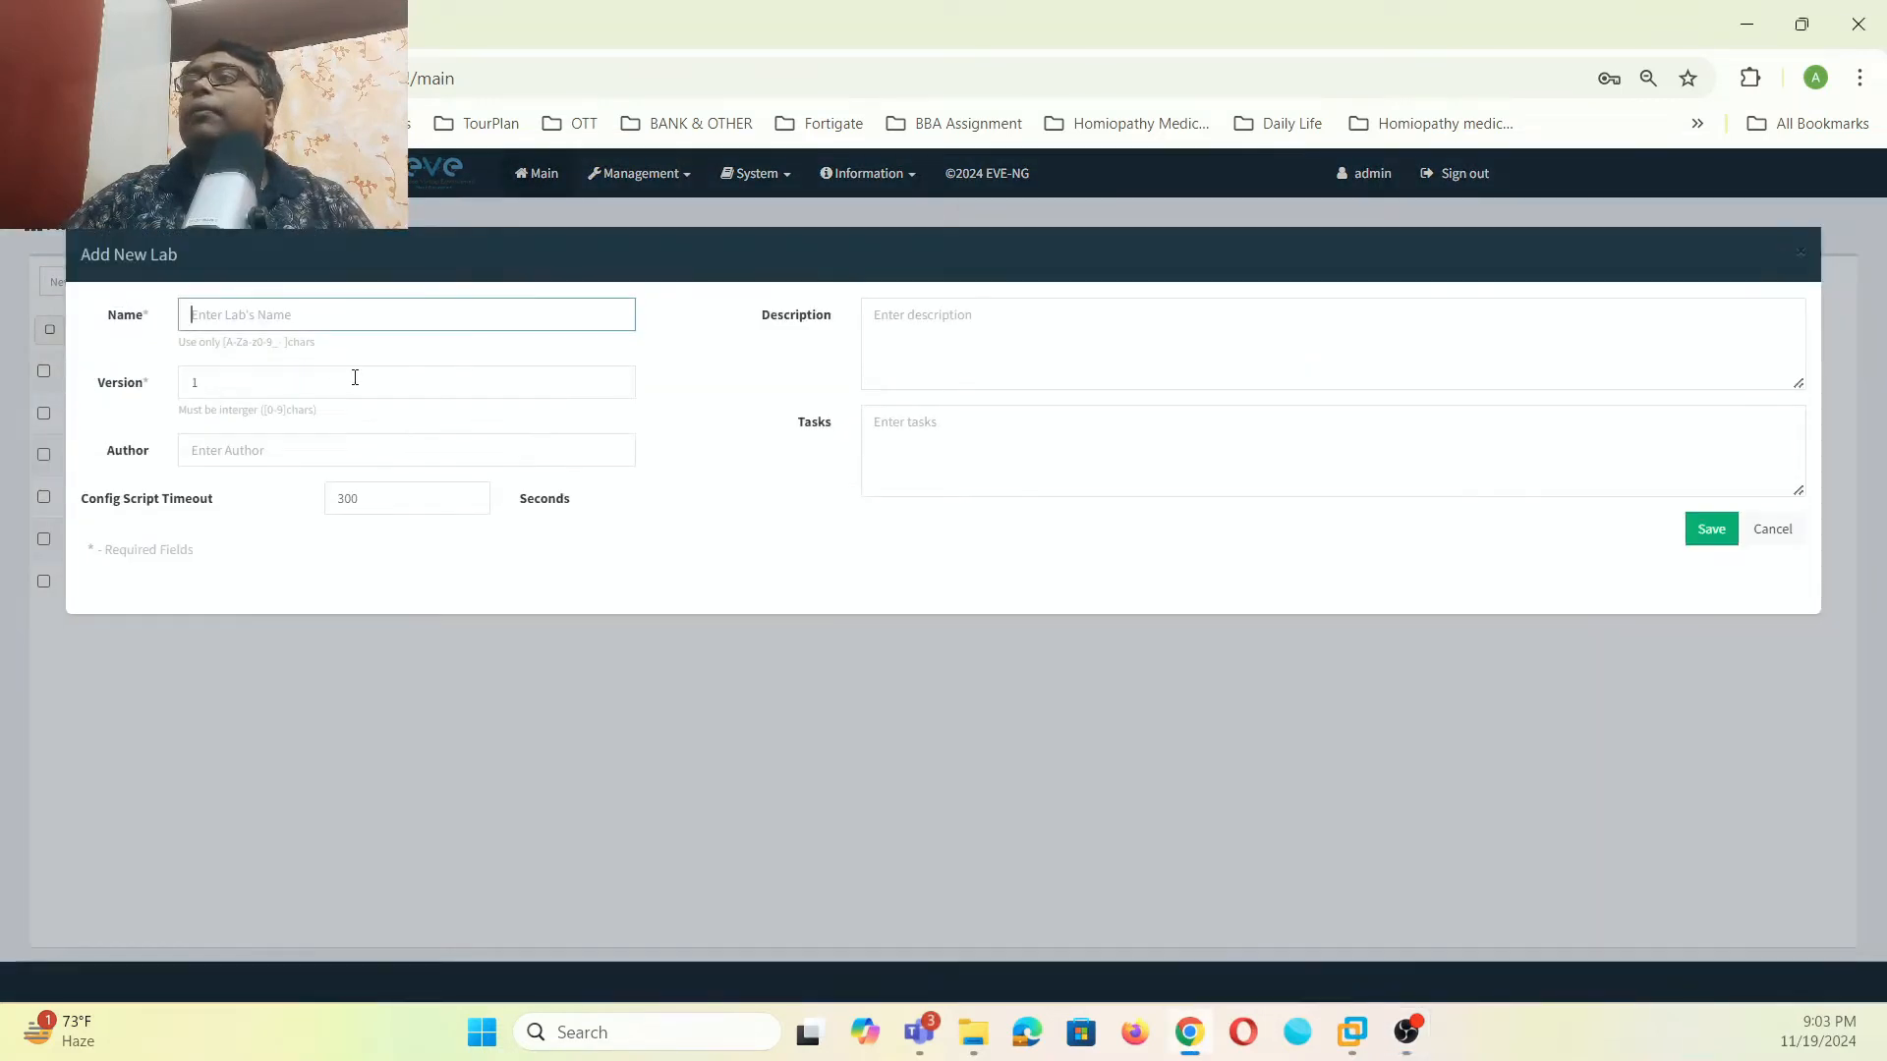
{"action": "type", "text": "AD"}
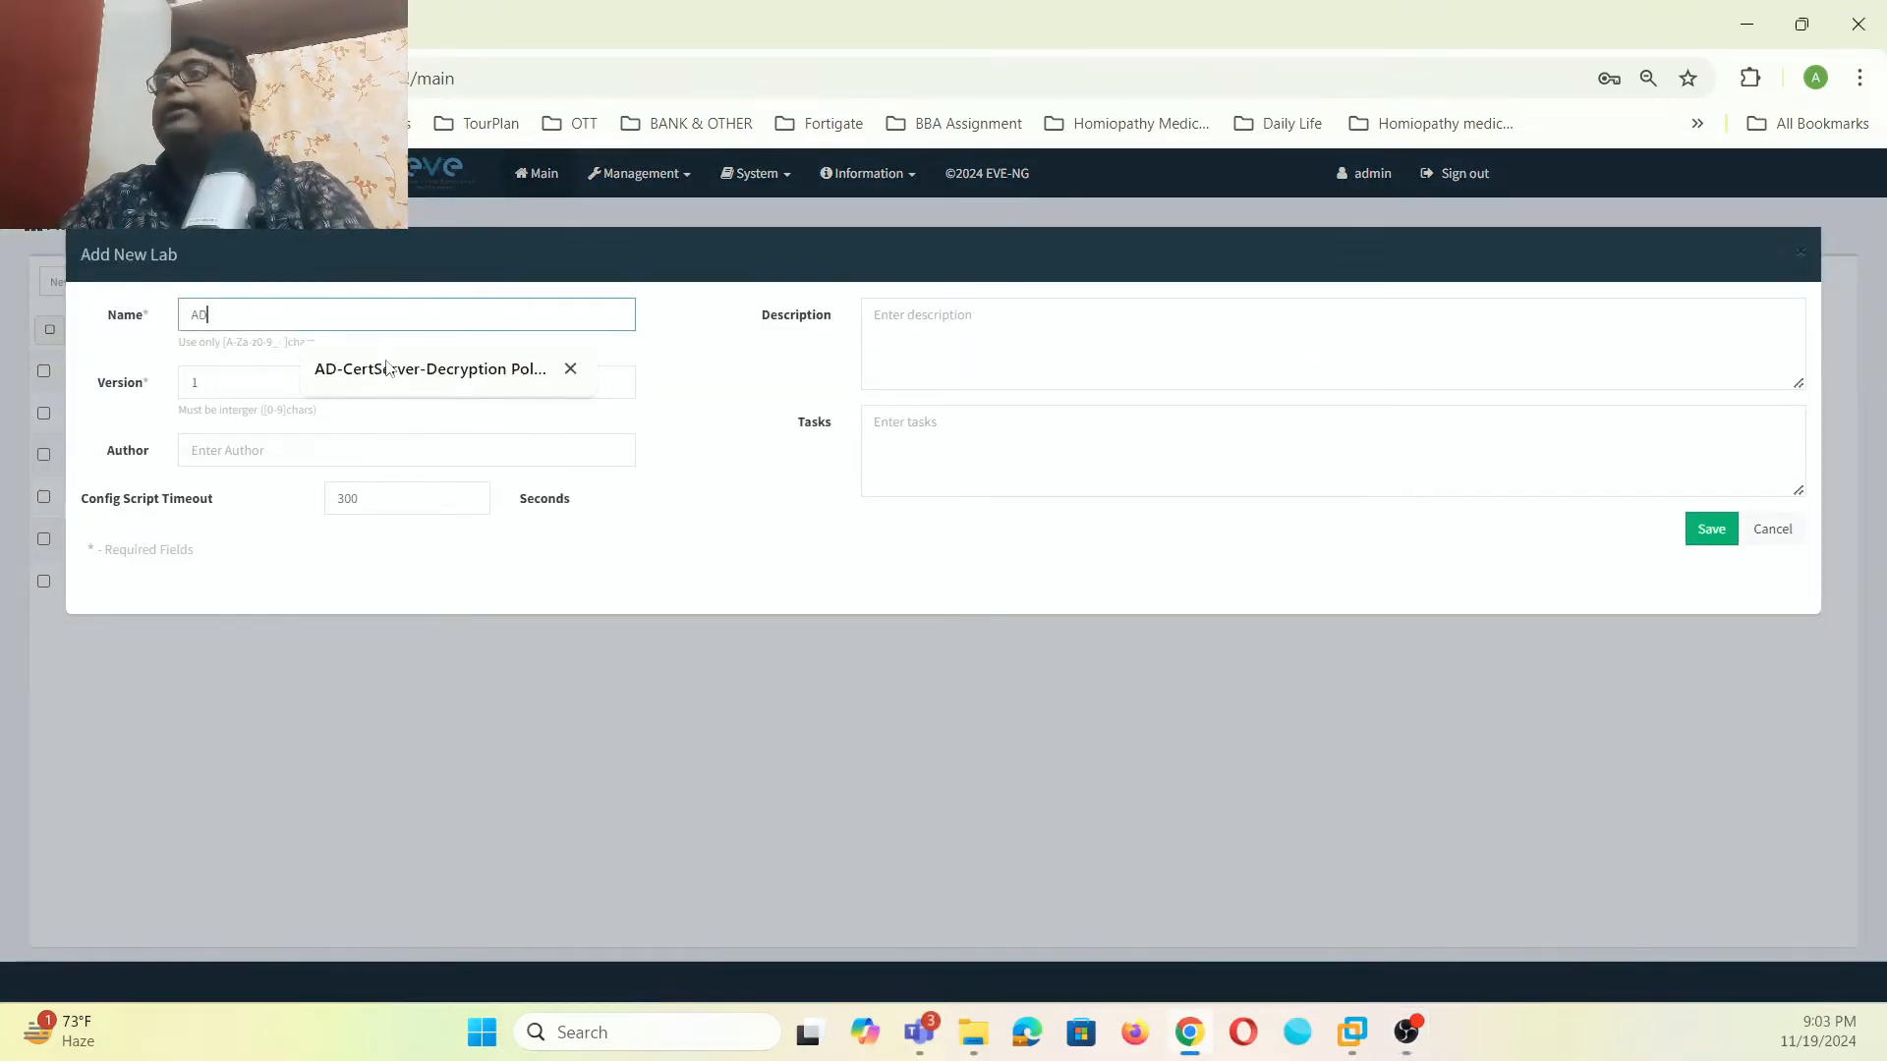
{"action": "type", "text": "-LAB"}
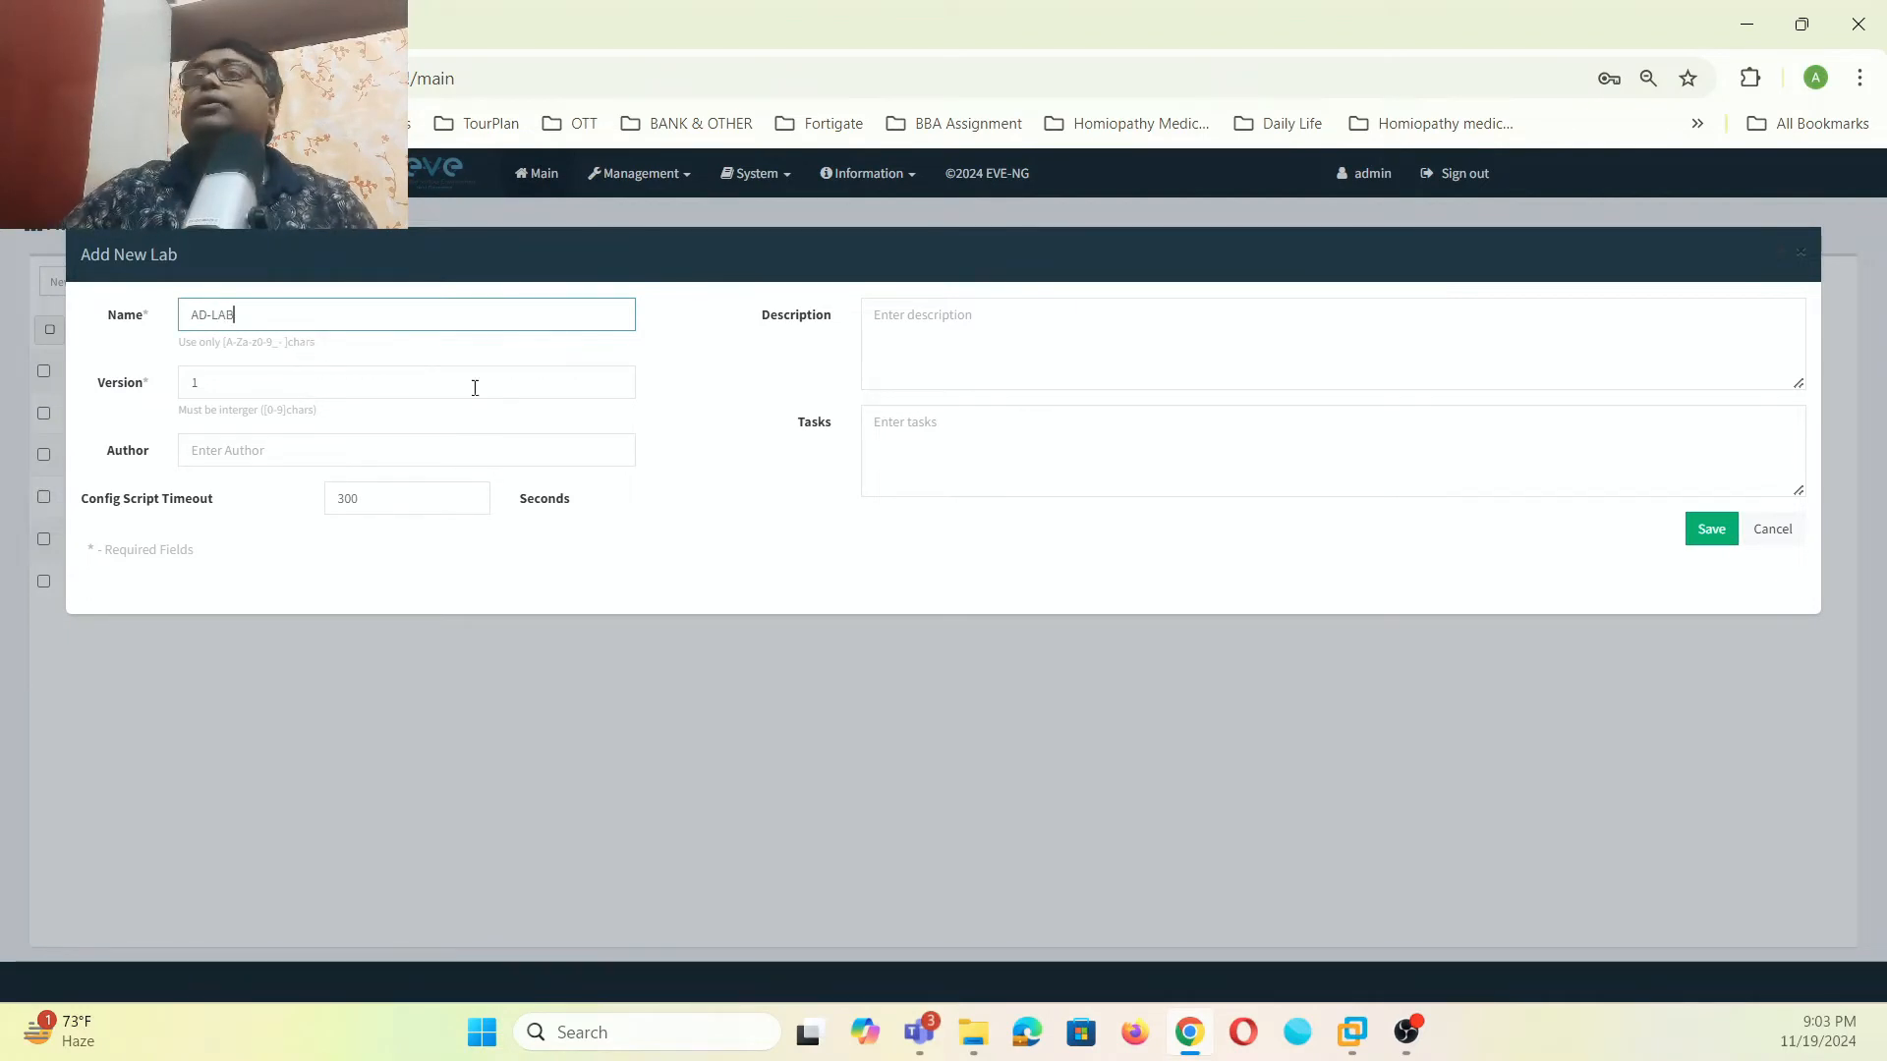
{"action": "left_click", "coordinate": [1732, 526]}
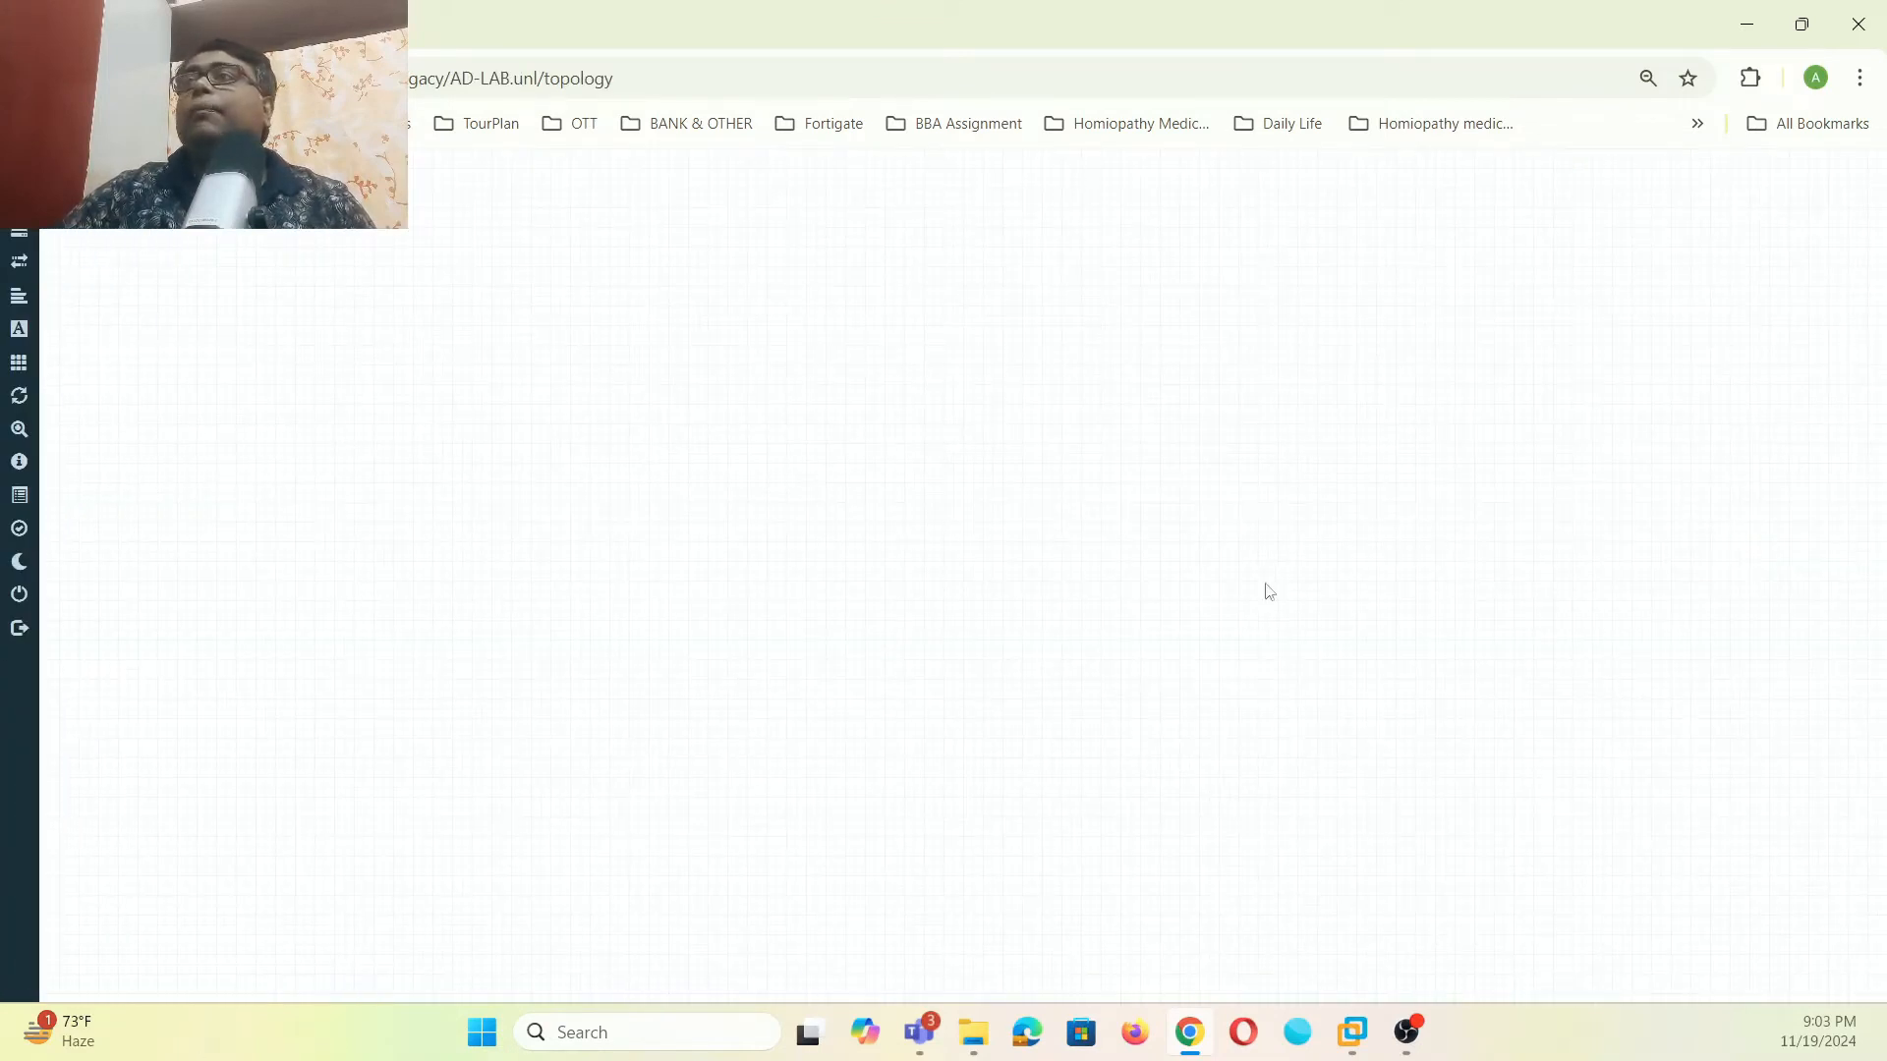
- Add a Windows Server node with the winserver-S2016 image and place it lower left
{"action": "right_click", "coordinate": [857, 327]}
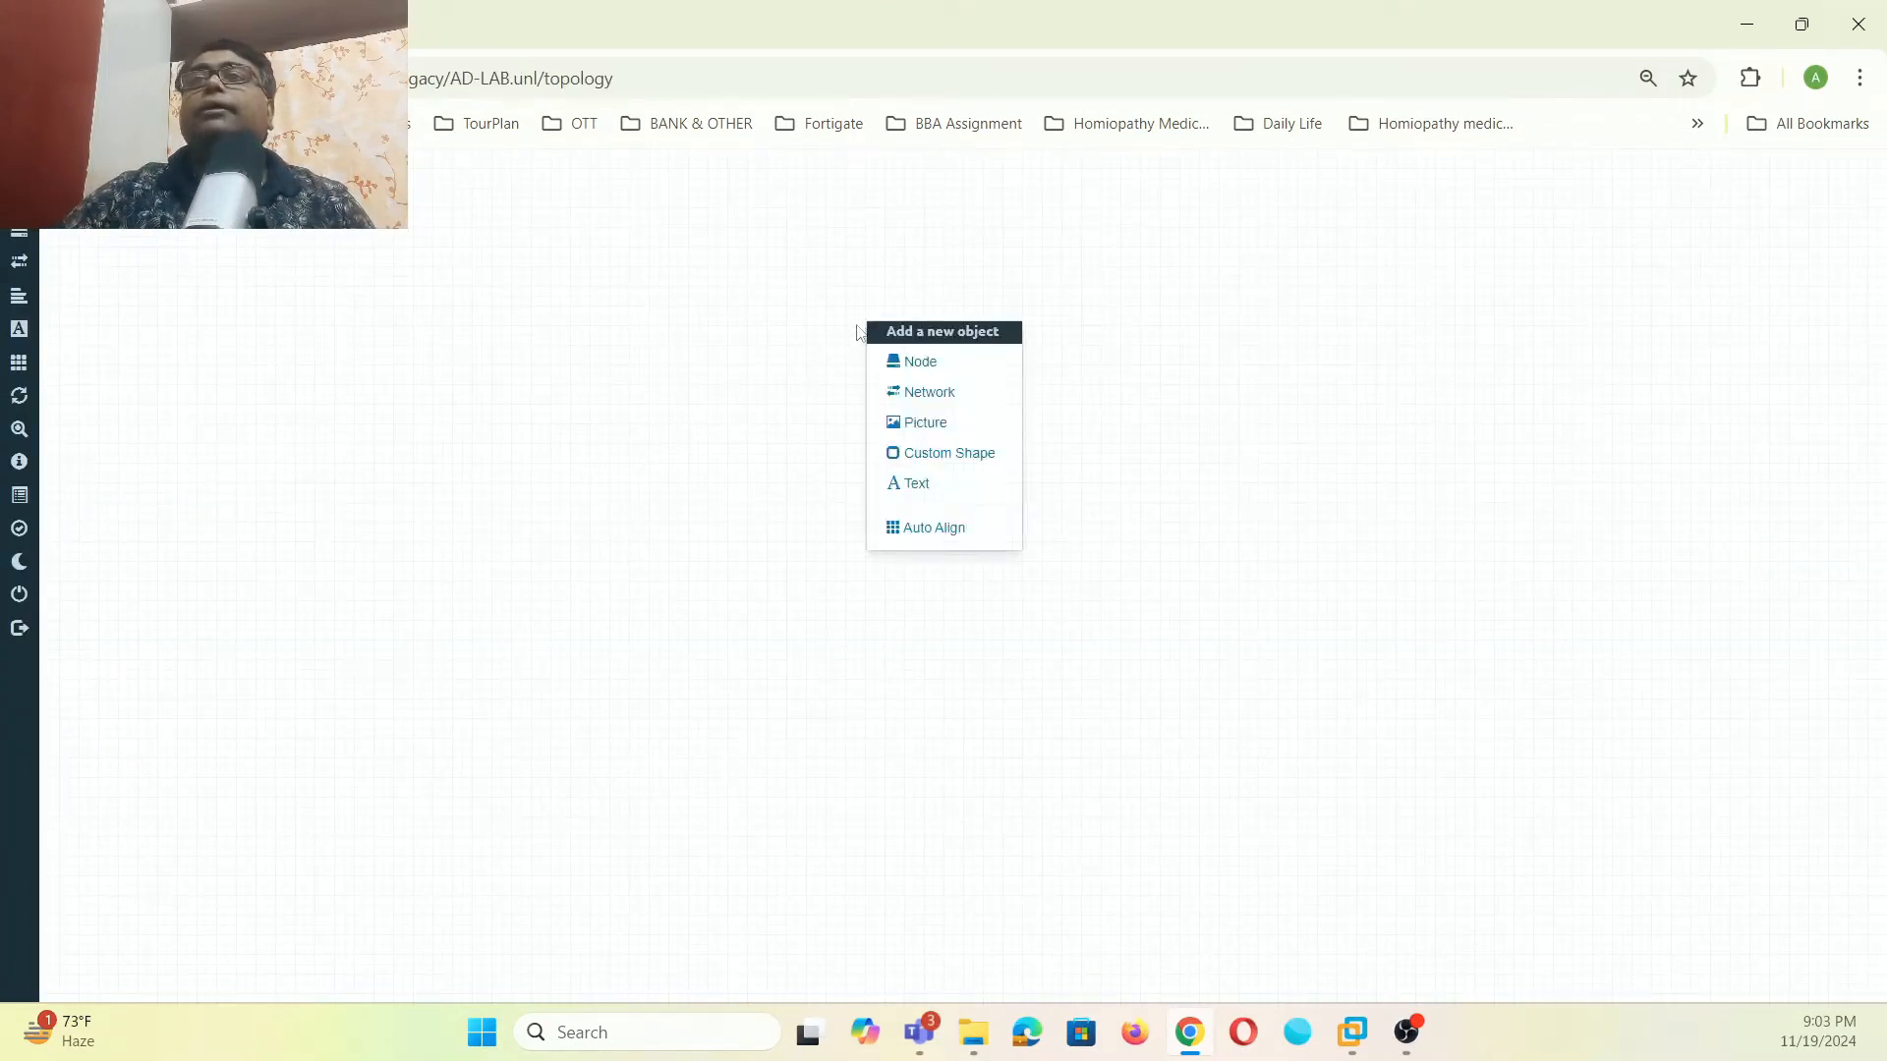
{"action": "left_click", "coordinate": [895, 363]}
{"action": "type", "text": "win"}
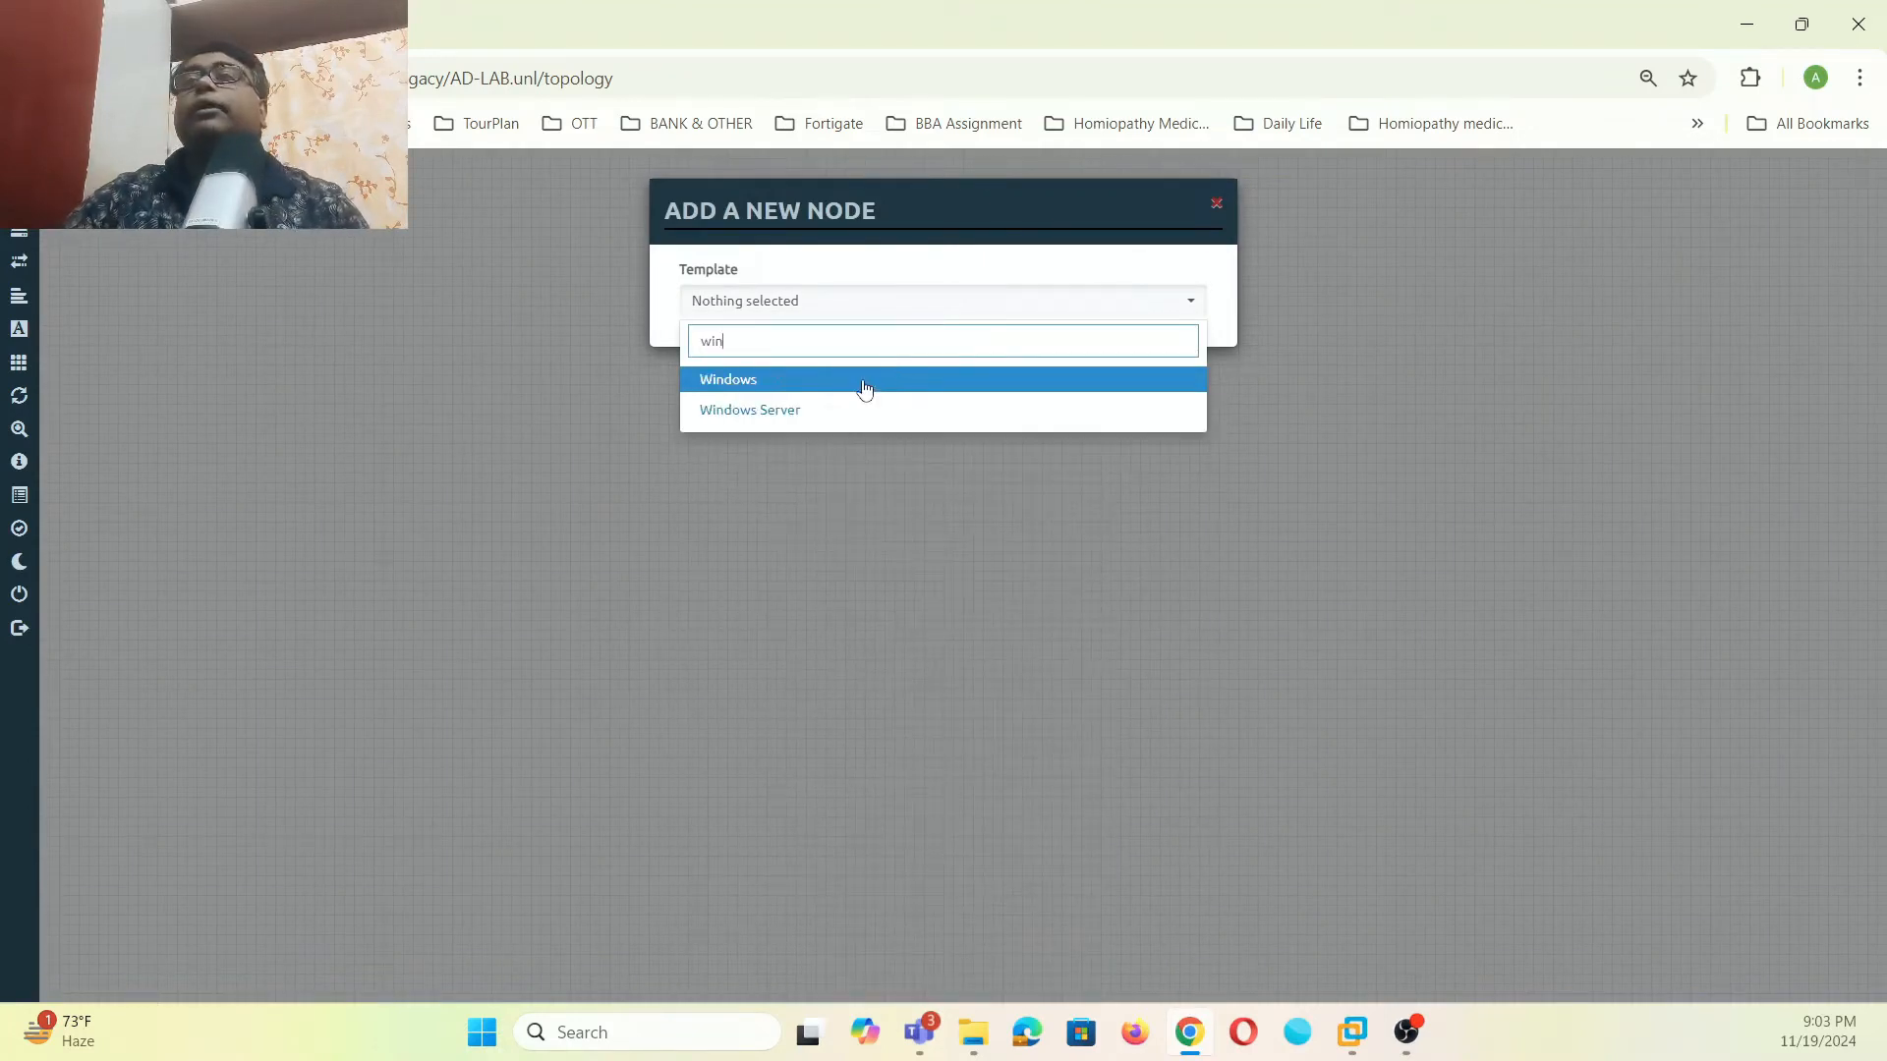
{"action": "left_click", "coordinate": [835, 411]}
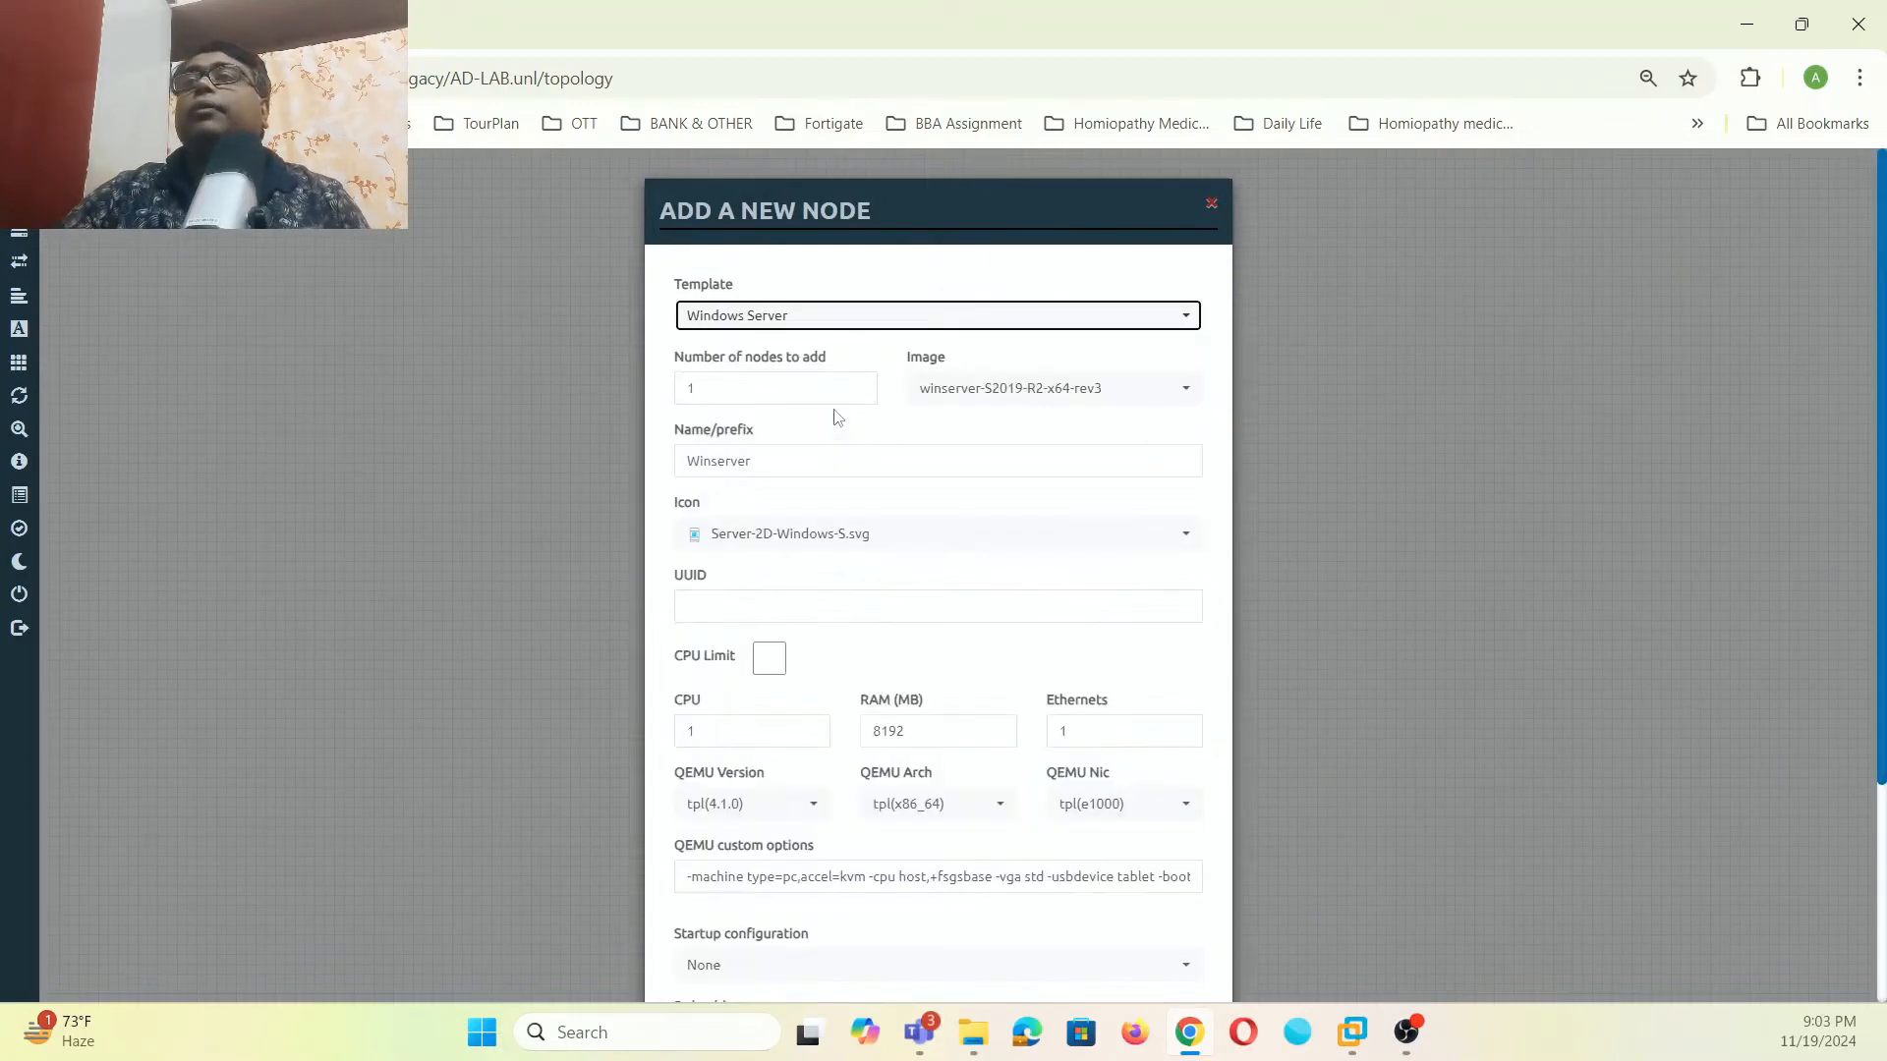
{"action": "left_click", "coordinate": [1146, 388]}
{"action": "left_click", "coordinate": [1042, 424]}
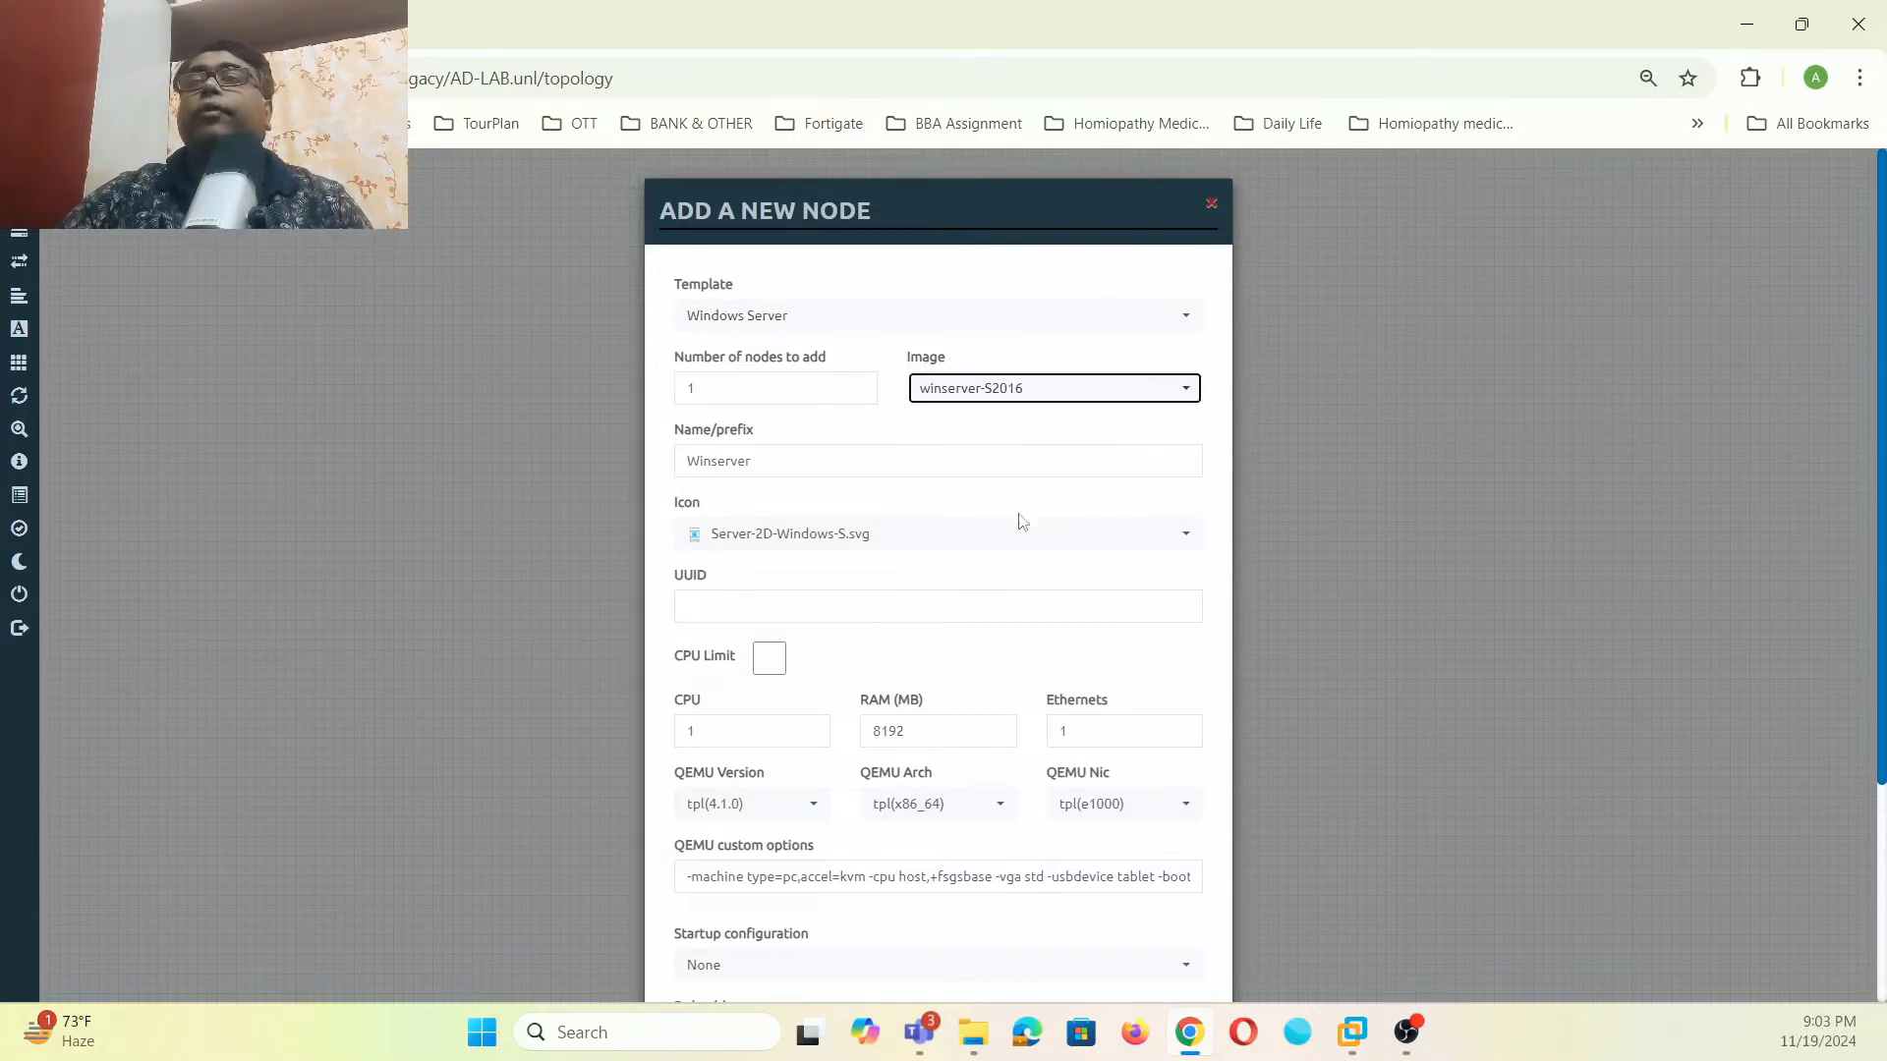
{"action": "scroll", "coordinate": [1029, 530], "scroll_direction": "down", "scroll_amount": 2}
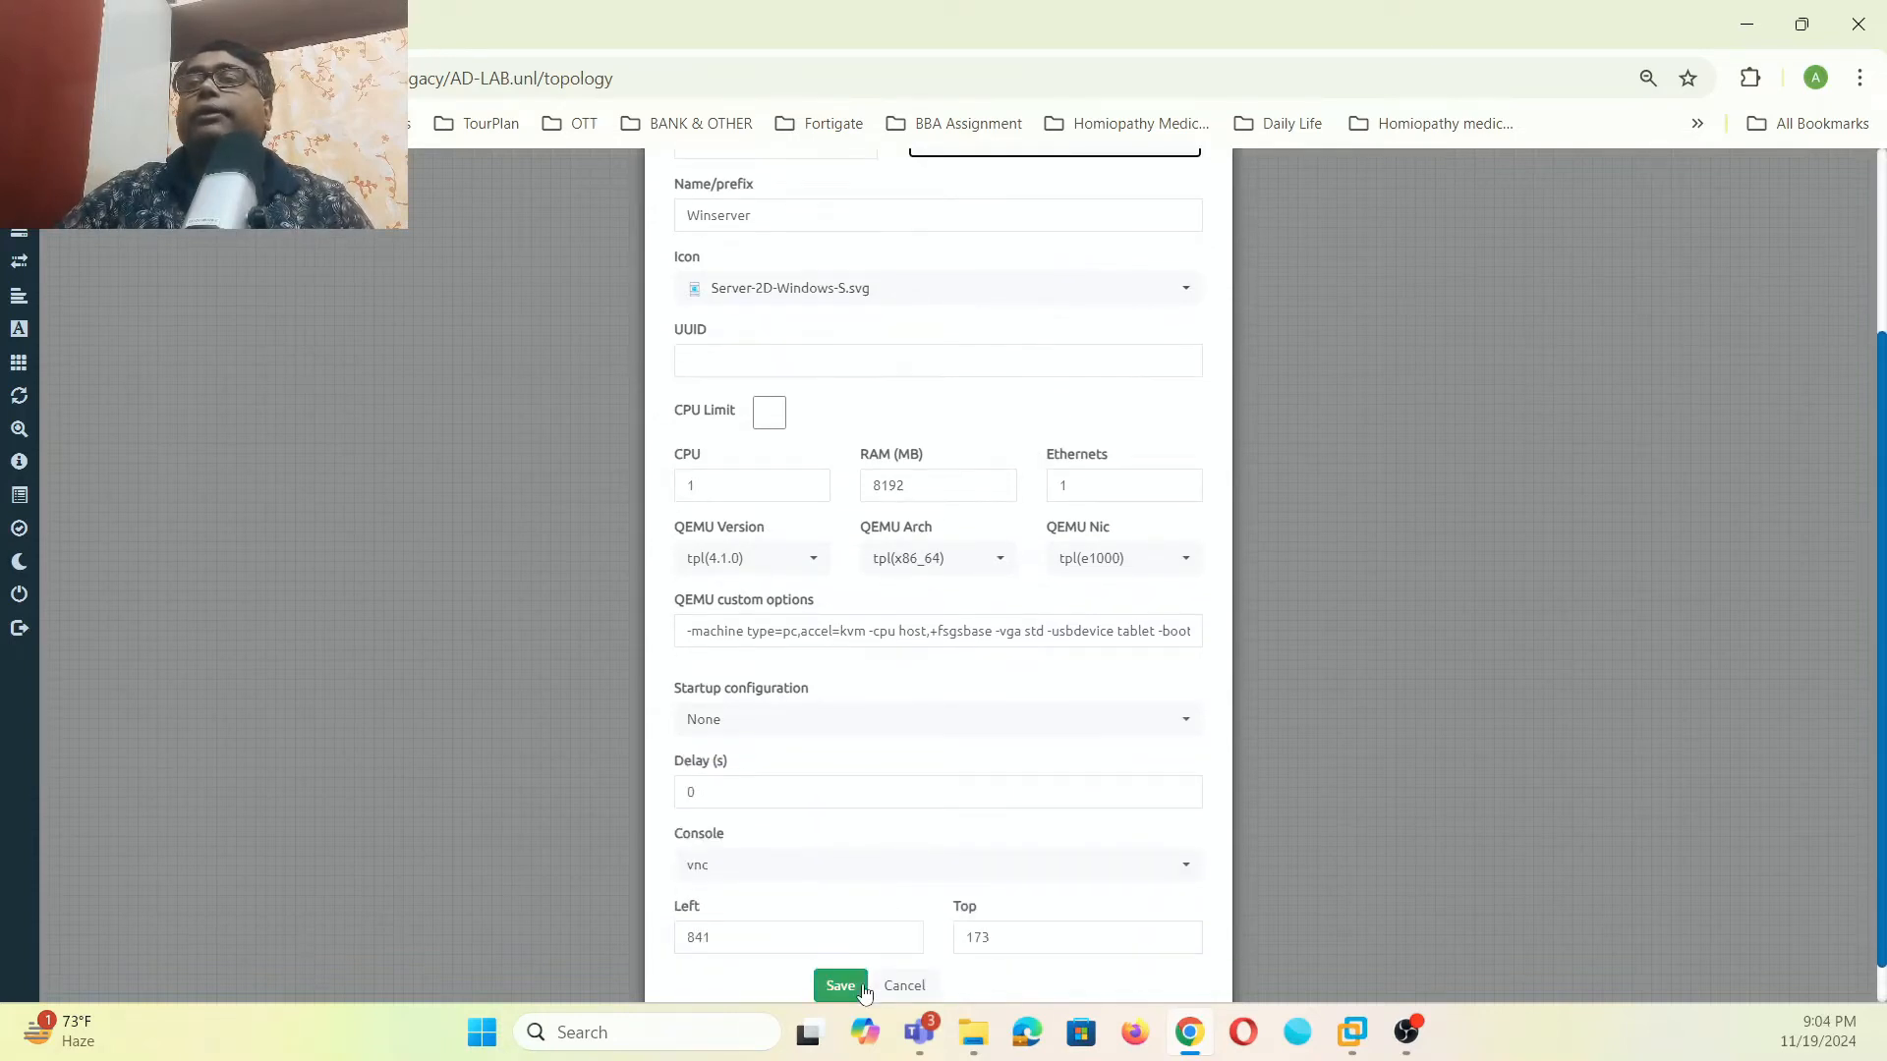
{"action": "left_click", "coordinate": [861, 985]}
{"action": "left_click_drag", "start_coordinate": [900, 352], "coordinate": [530, 656]}
- Add a Palo Alto node using paloalto-10.1.0 with 8192 MB RAM beside Winserver
{"action": "right_click", "coordinate": [925, 371]}
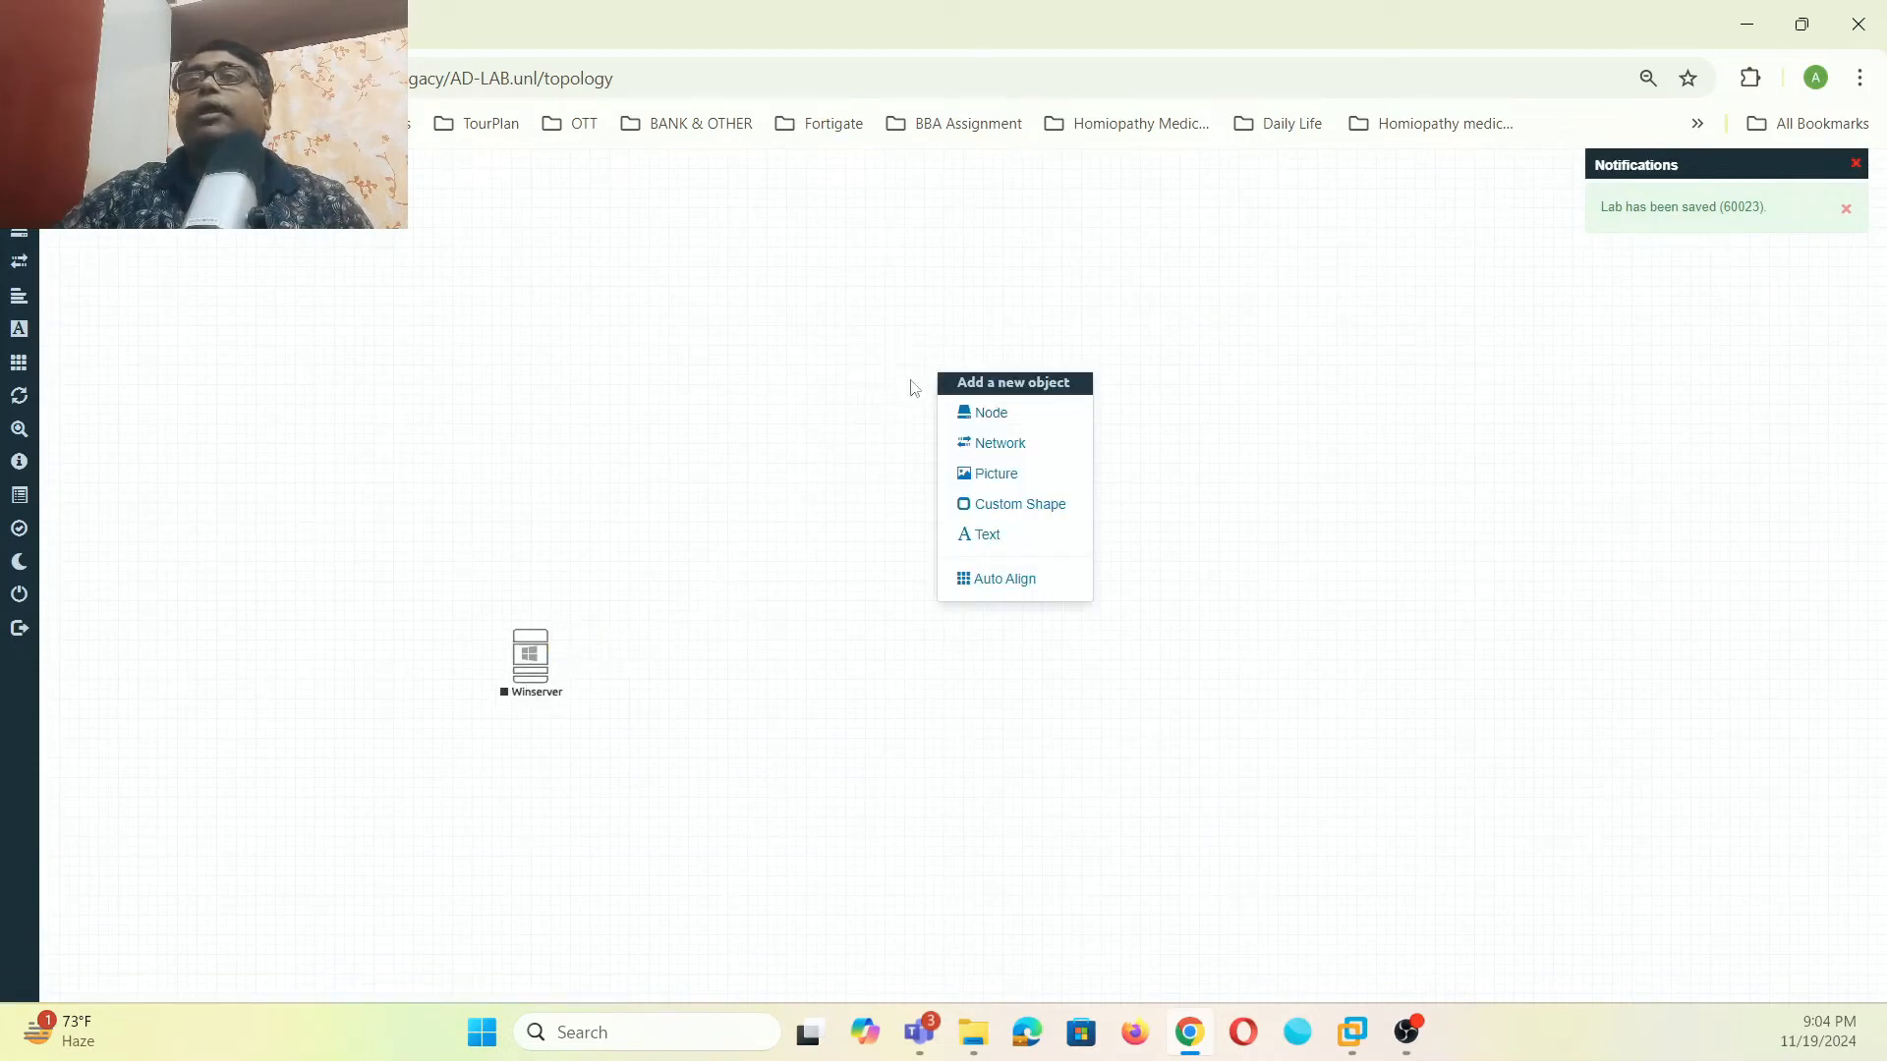
{"action": "left_click", "coordinate": [958, 413]}
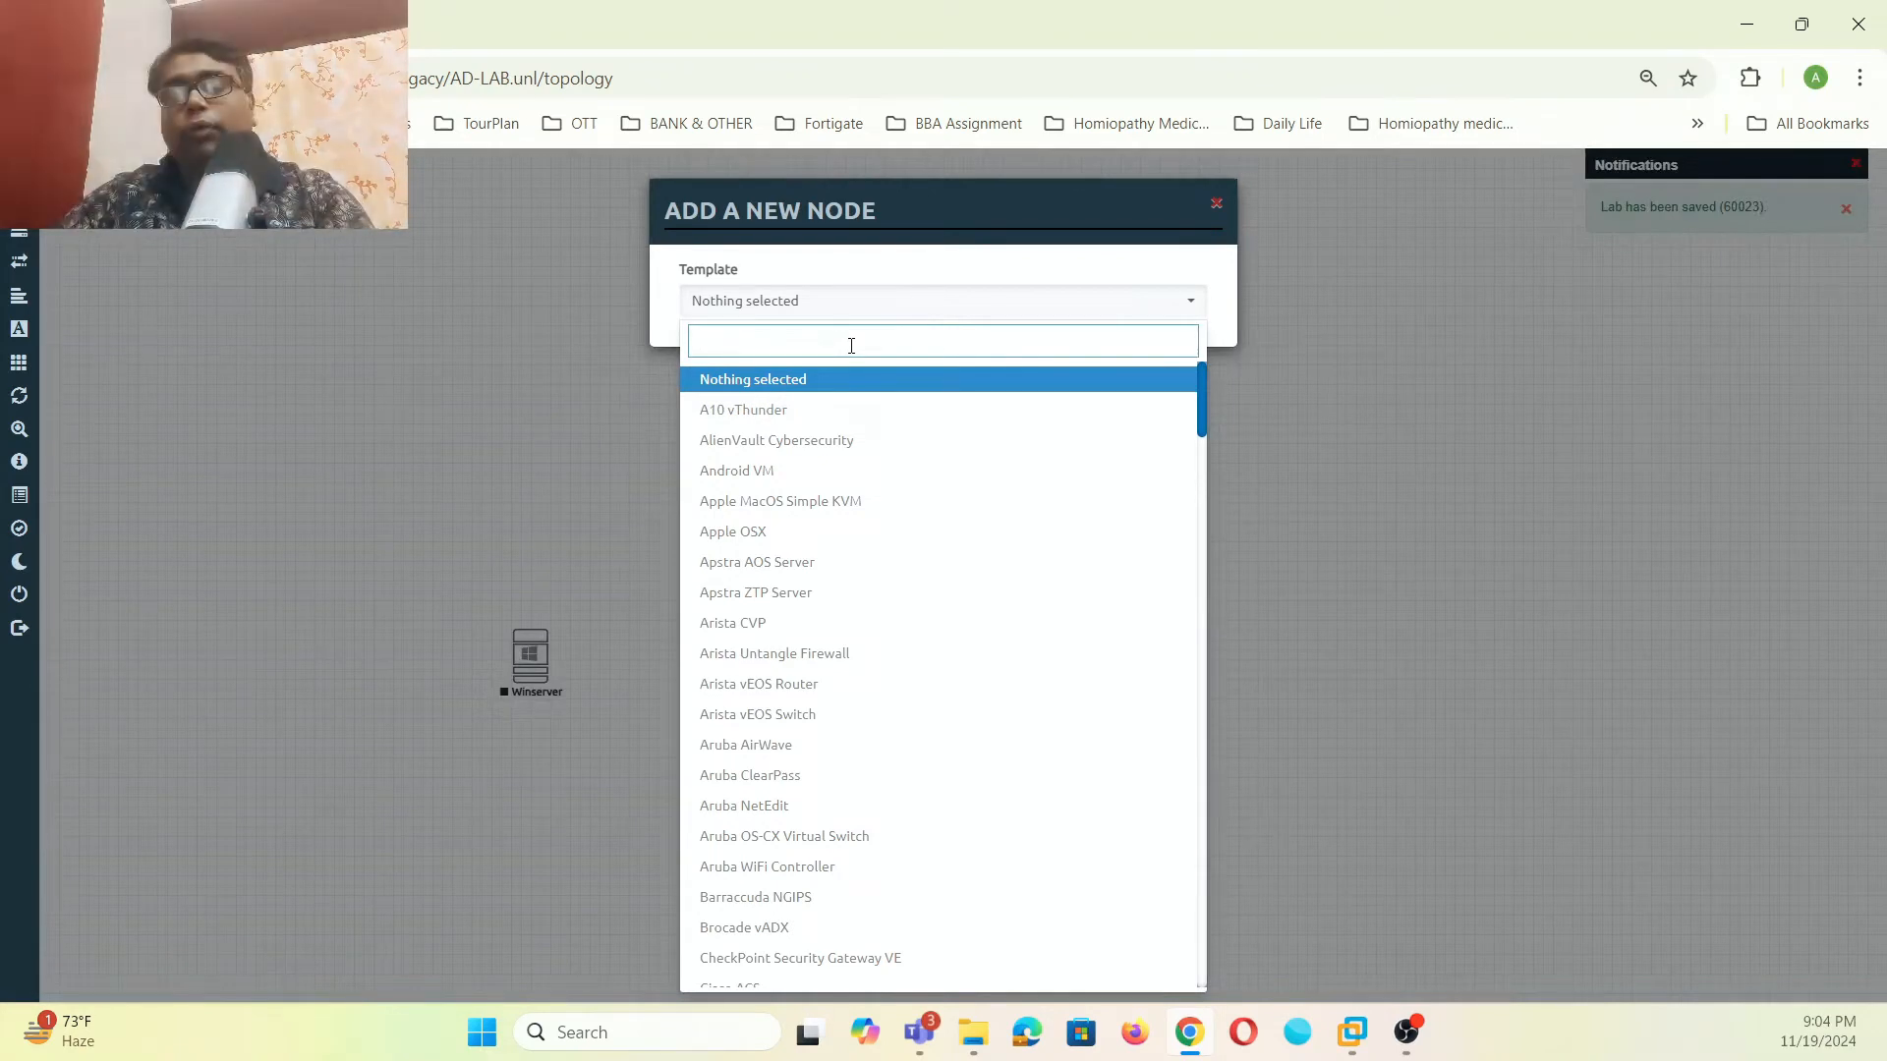
{"action": "type", "text": "pal"}
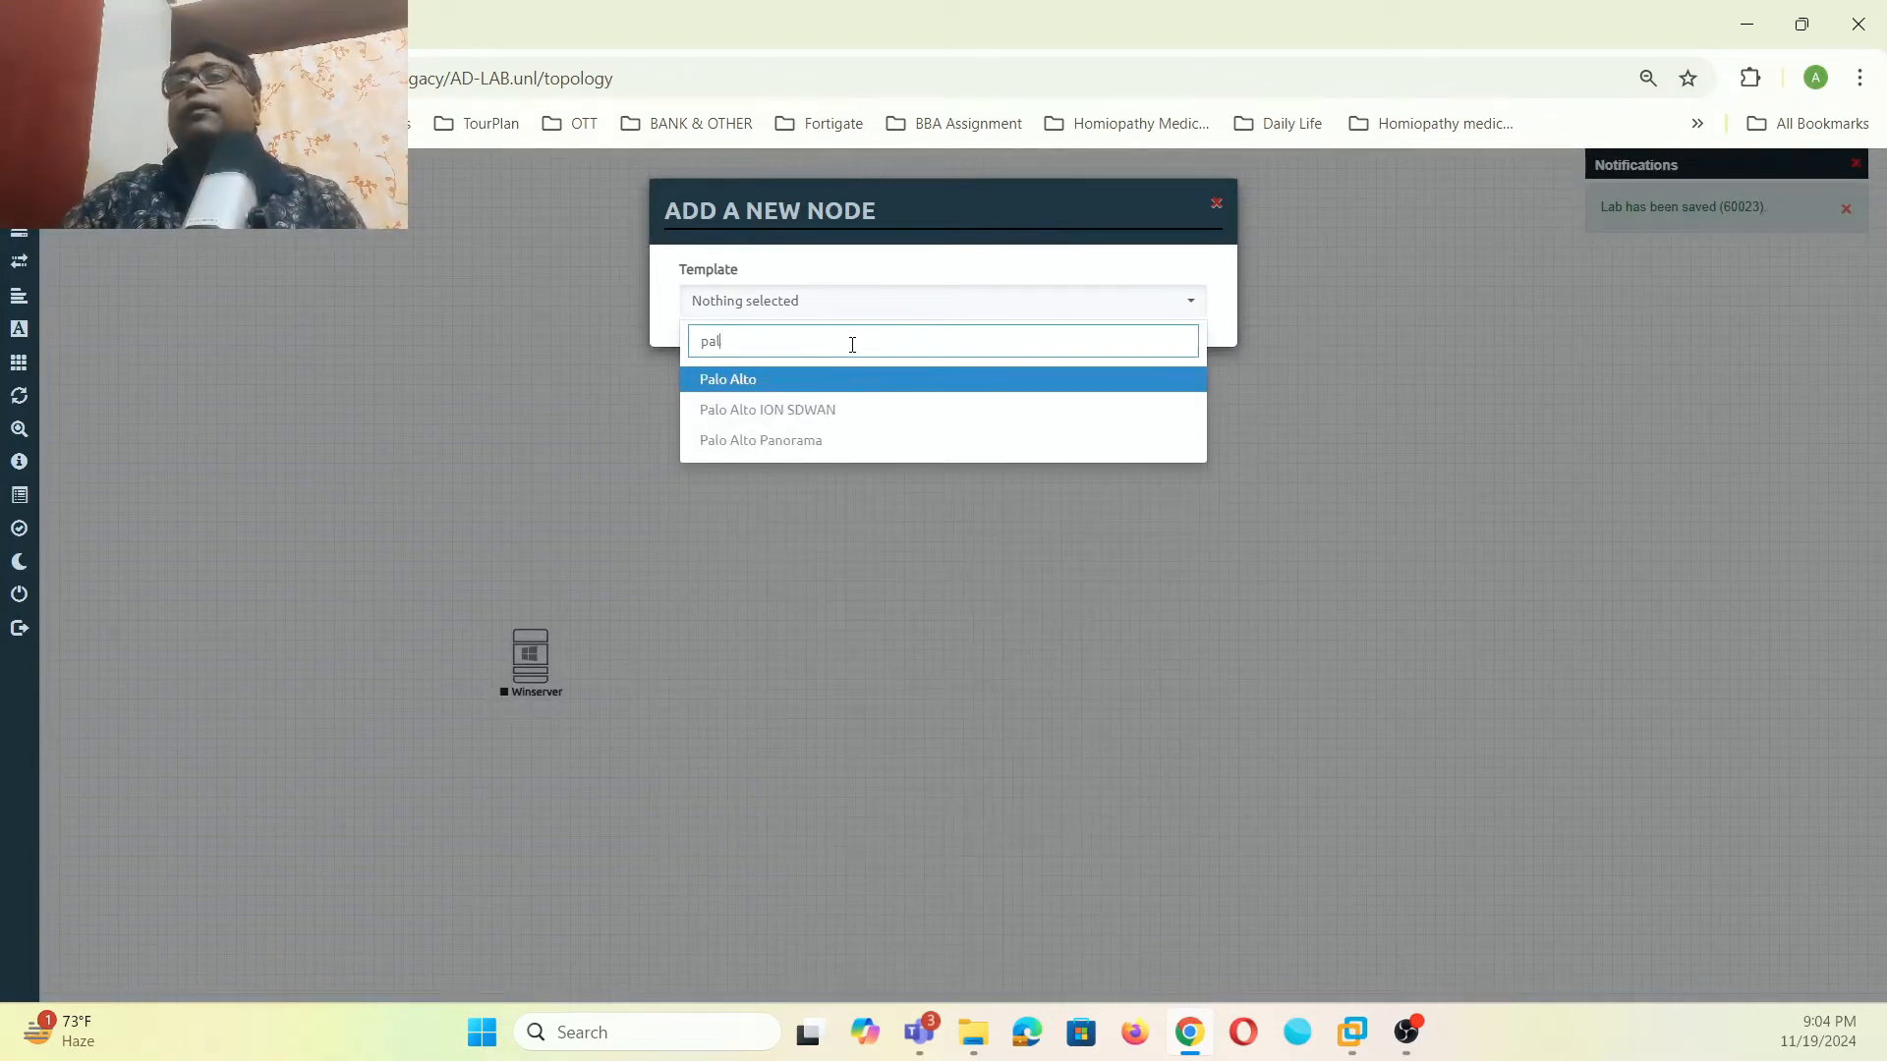
{"action": "left_click", "coordinate": [817, 379]}
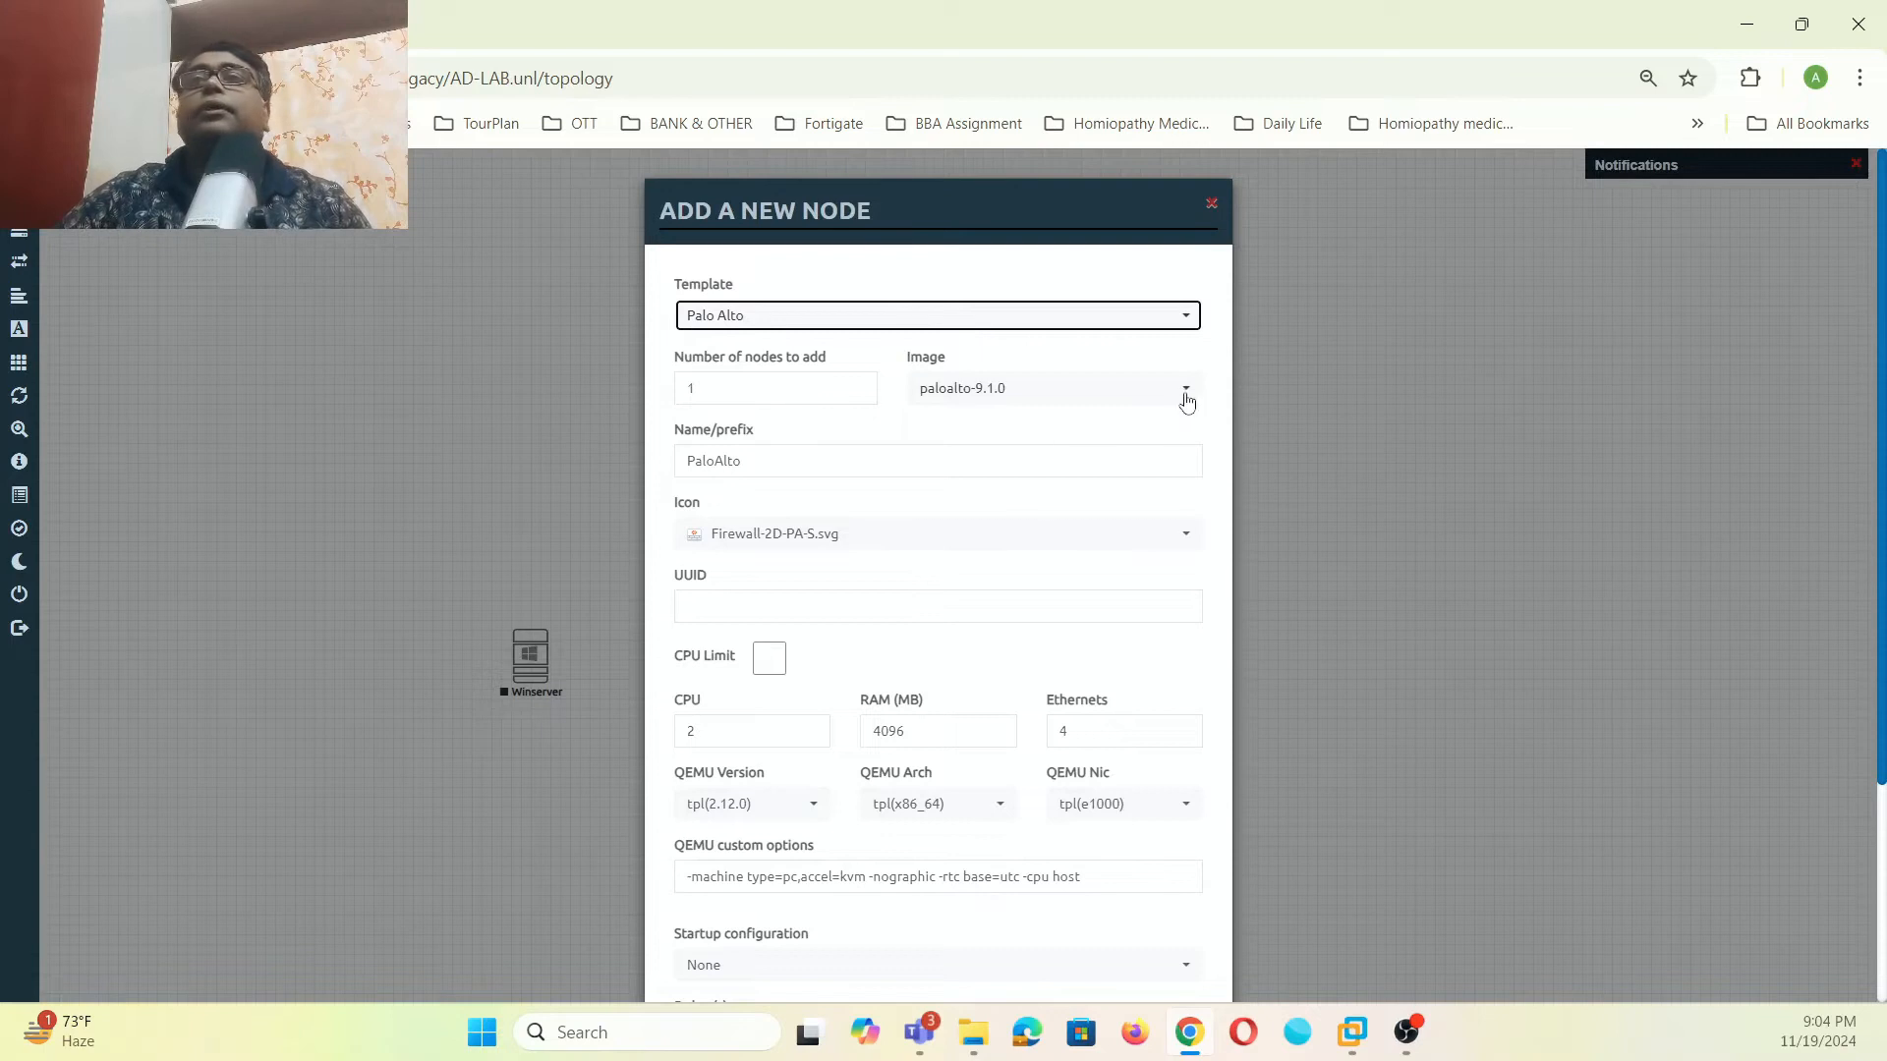
{"action": "left_click", "coordinate": [1187, 390]}
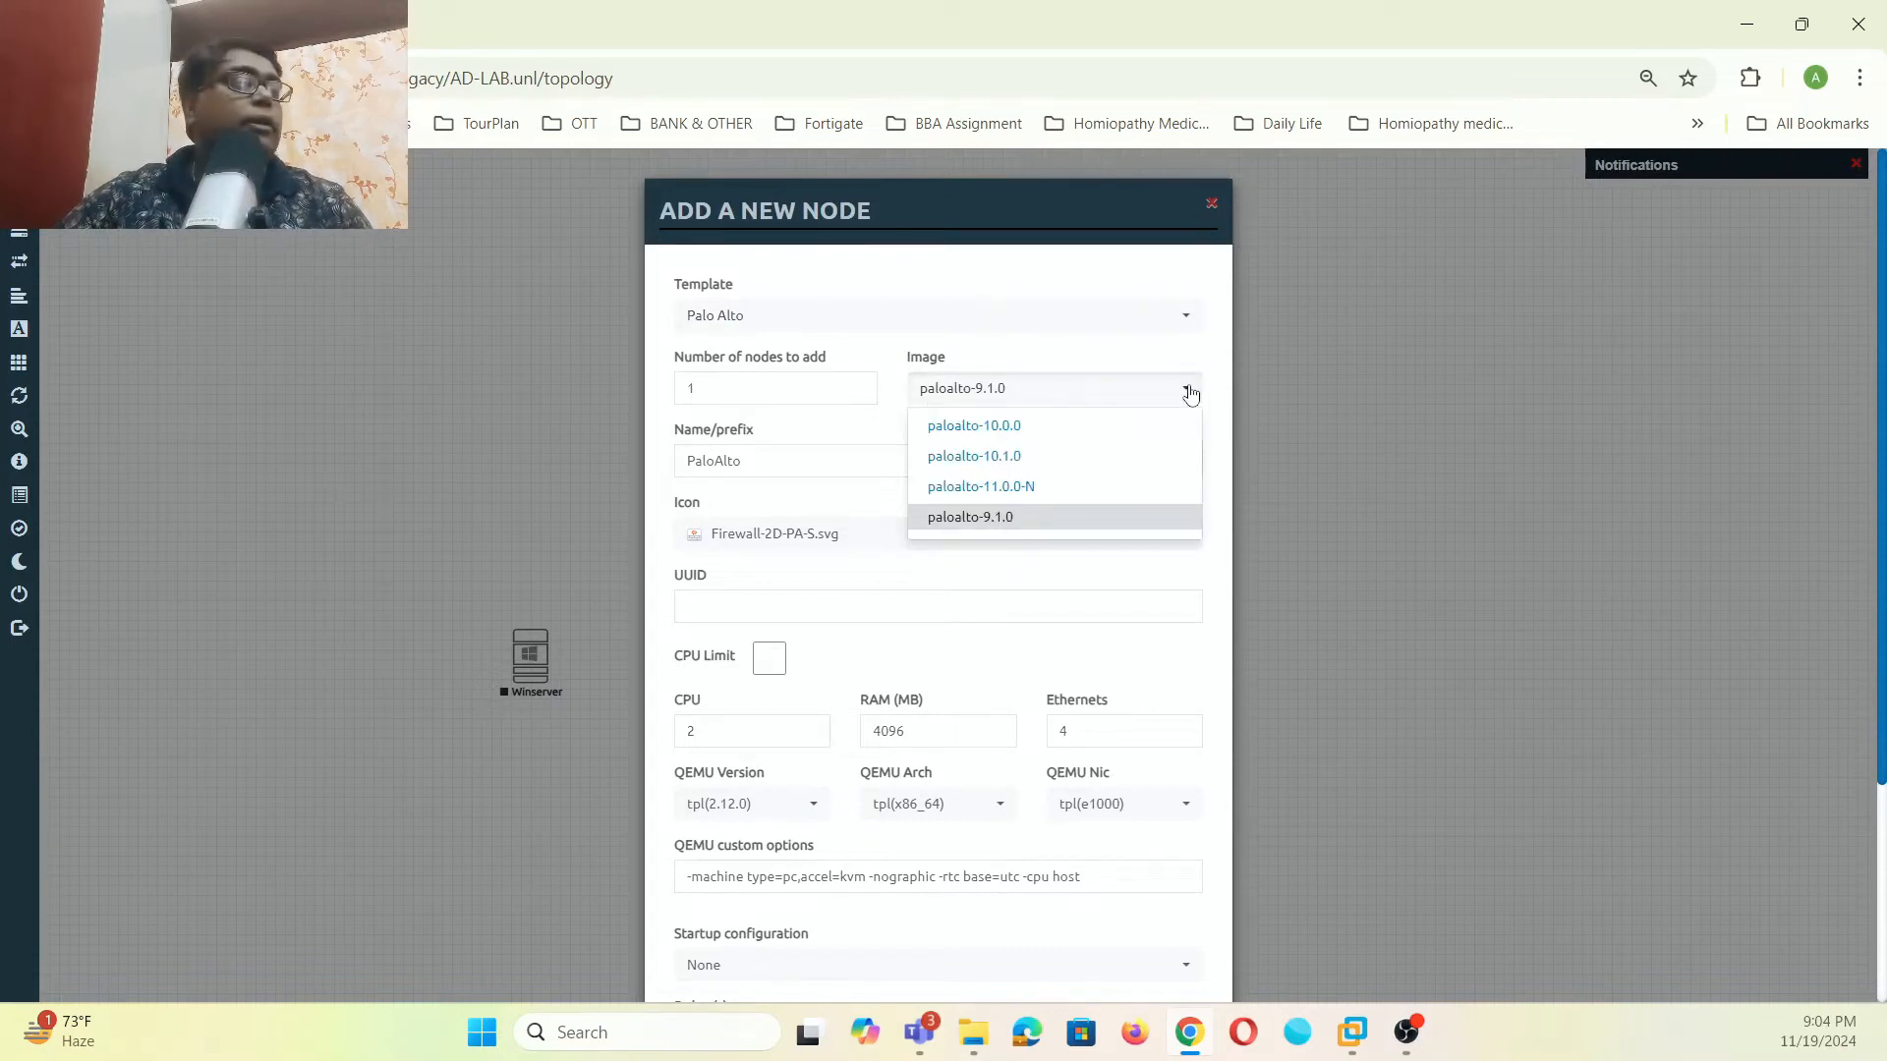
{"action": "left_click", "coordinate": [1032, 457]}
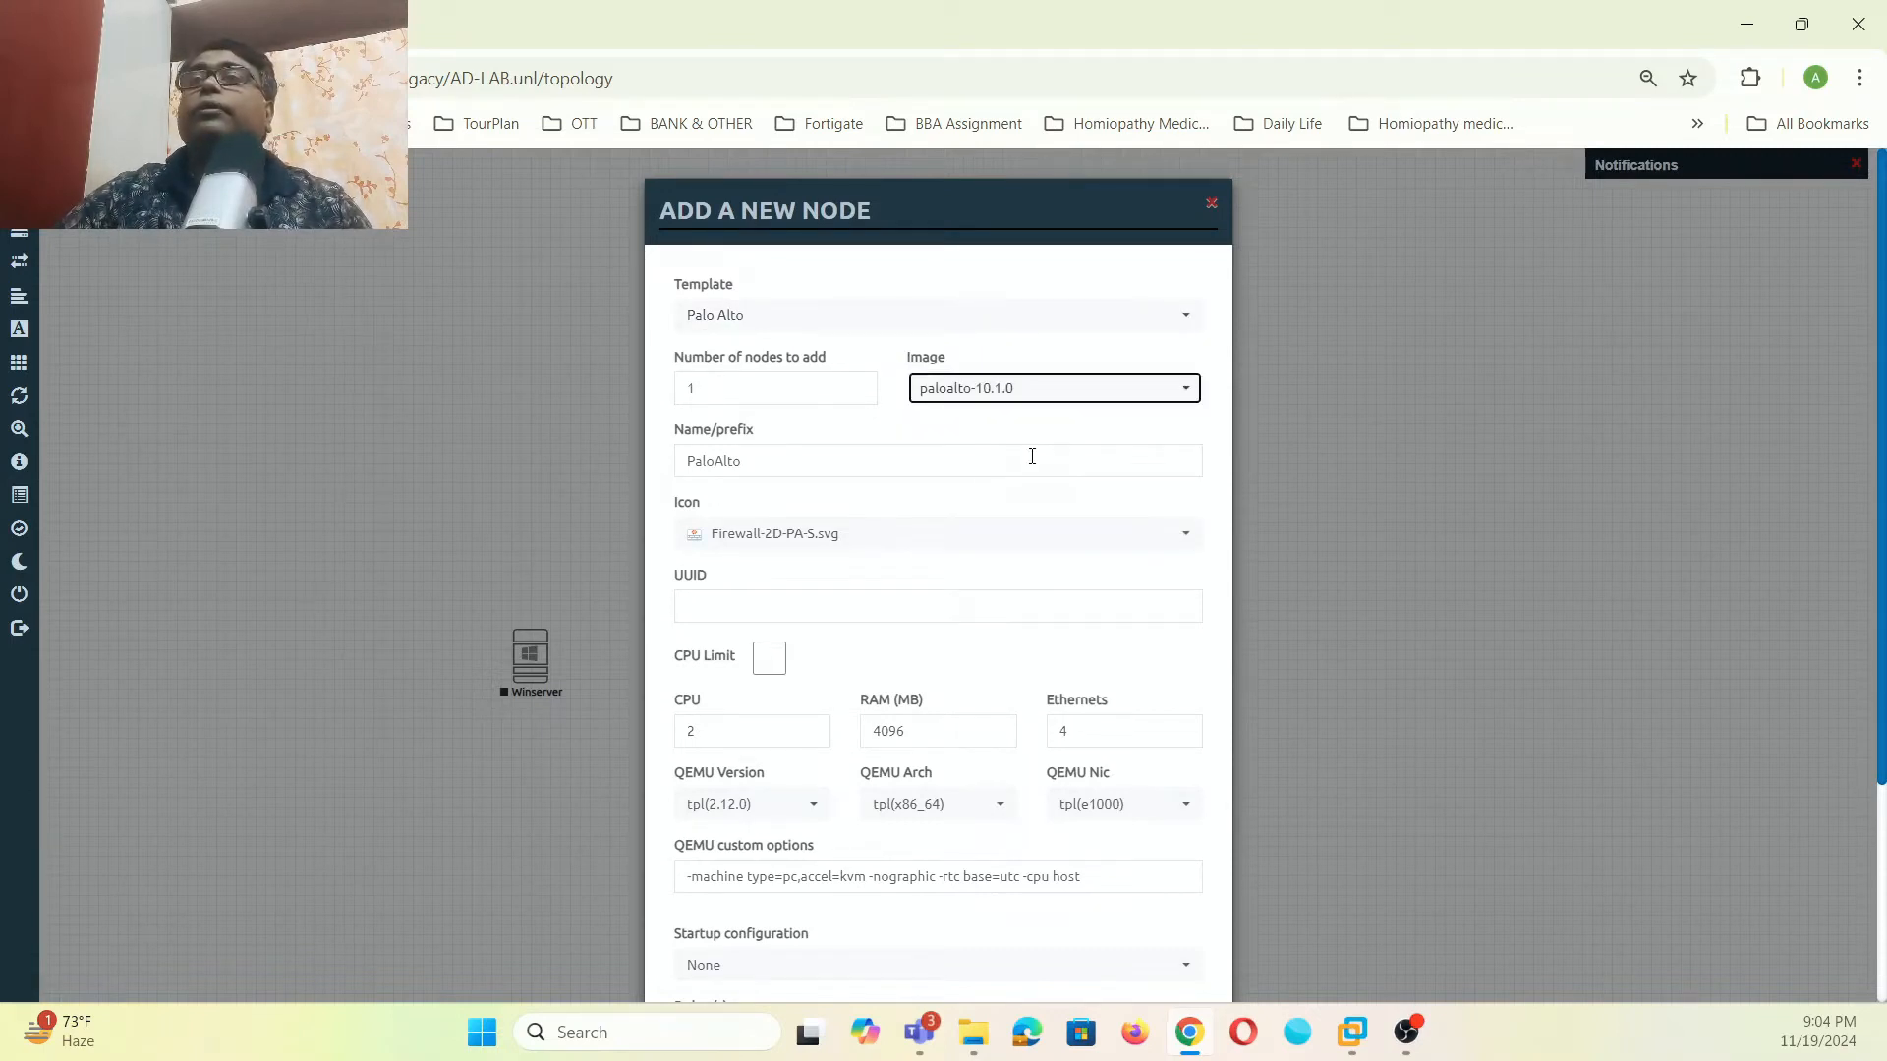
{"action": "scroll", "coordinate": [1042, 470], "scroll_direction": "down", "scroll_amount": 3}
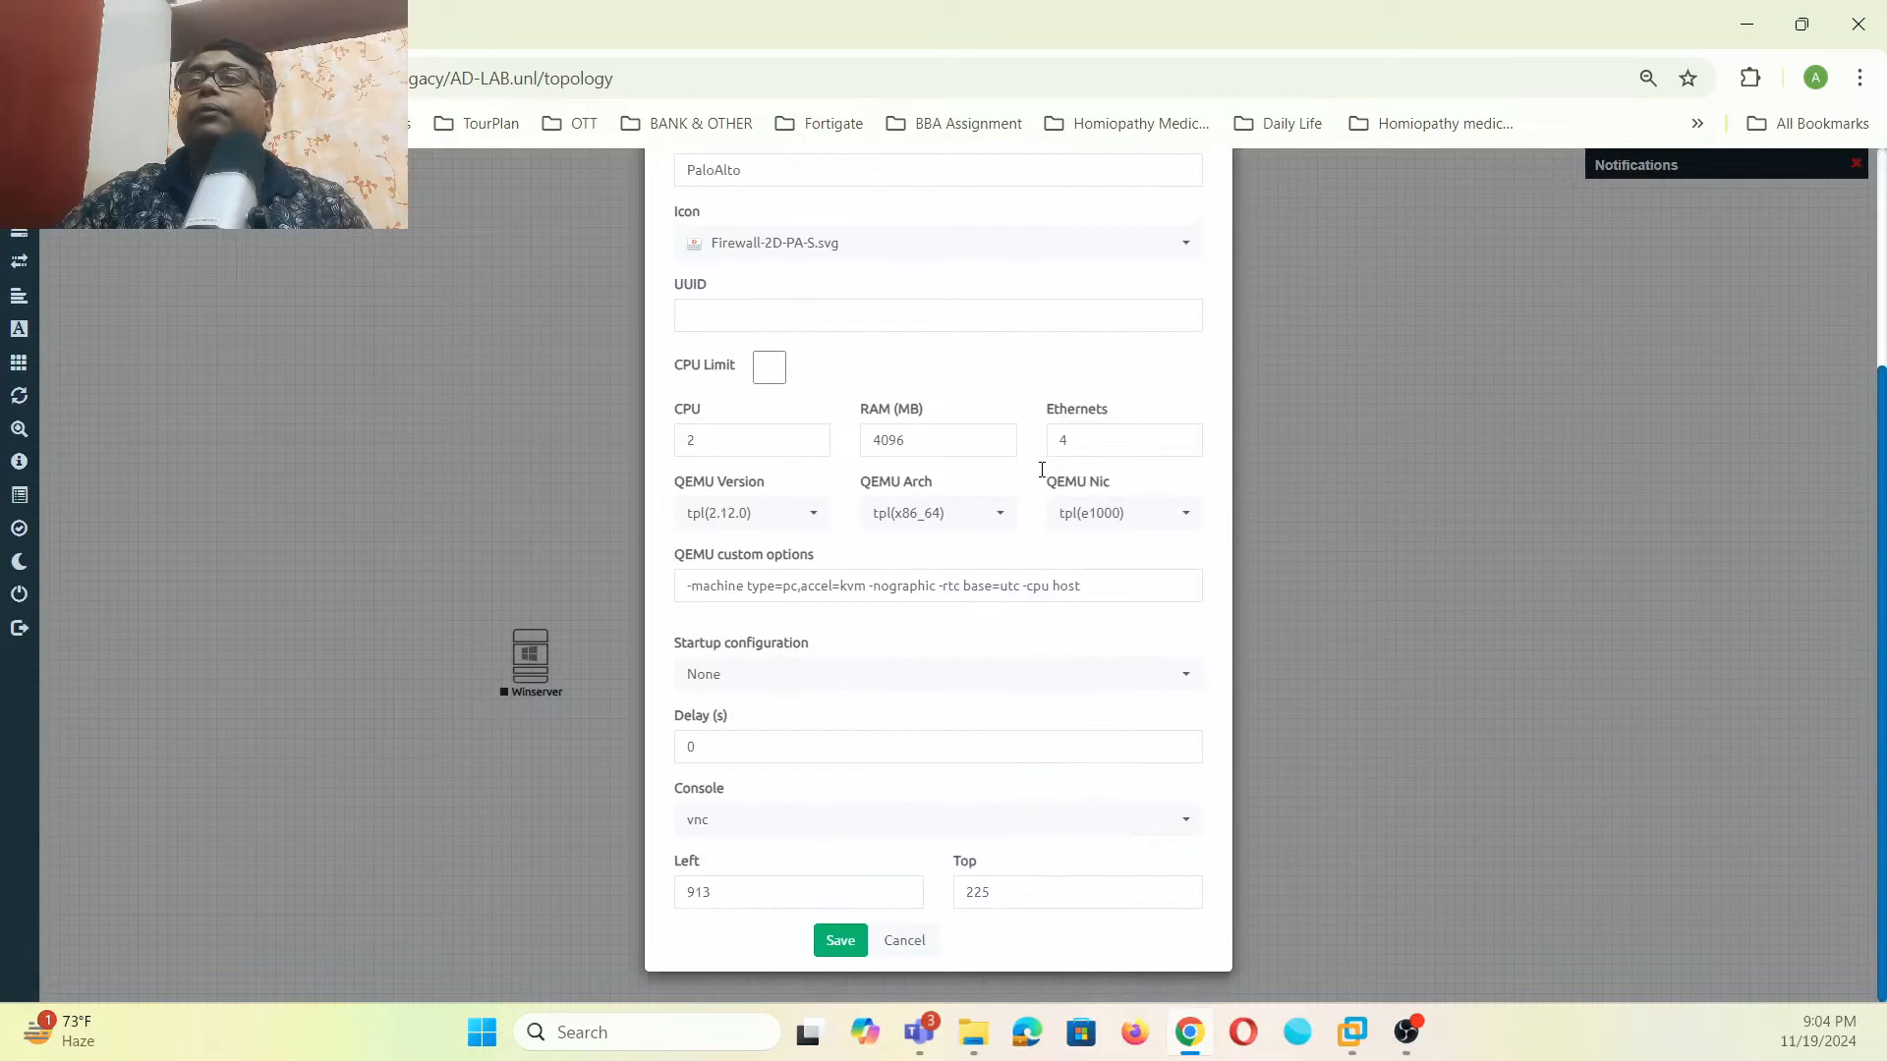
{"action": "left_click", "coordinate": [880, 439]}
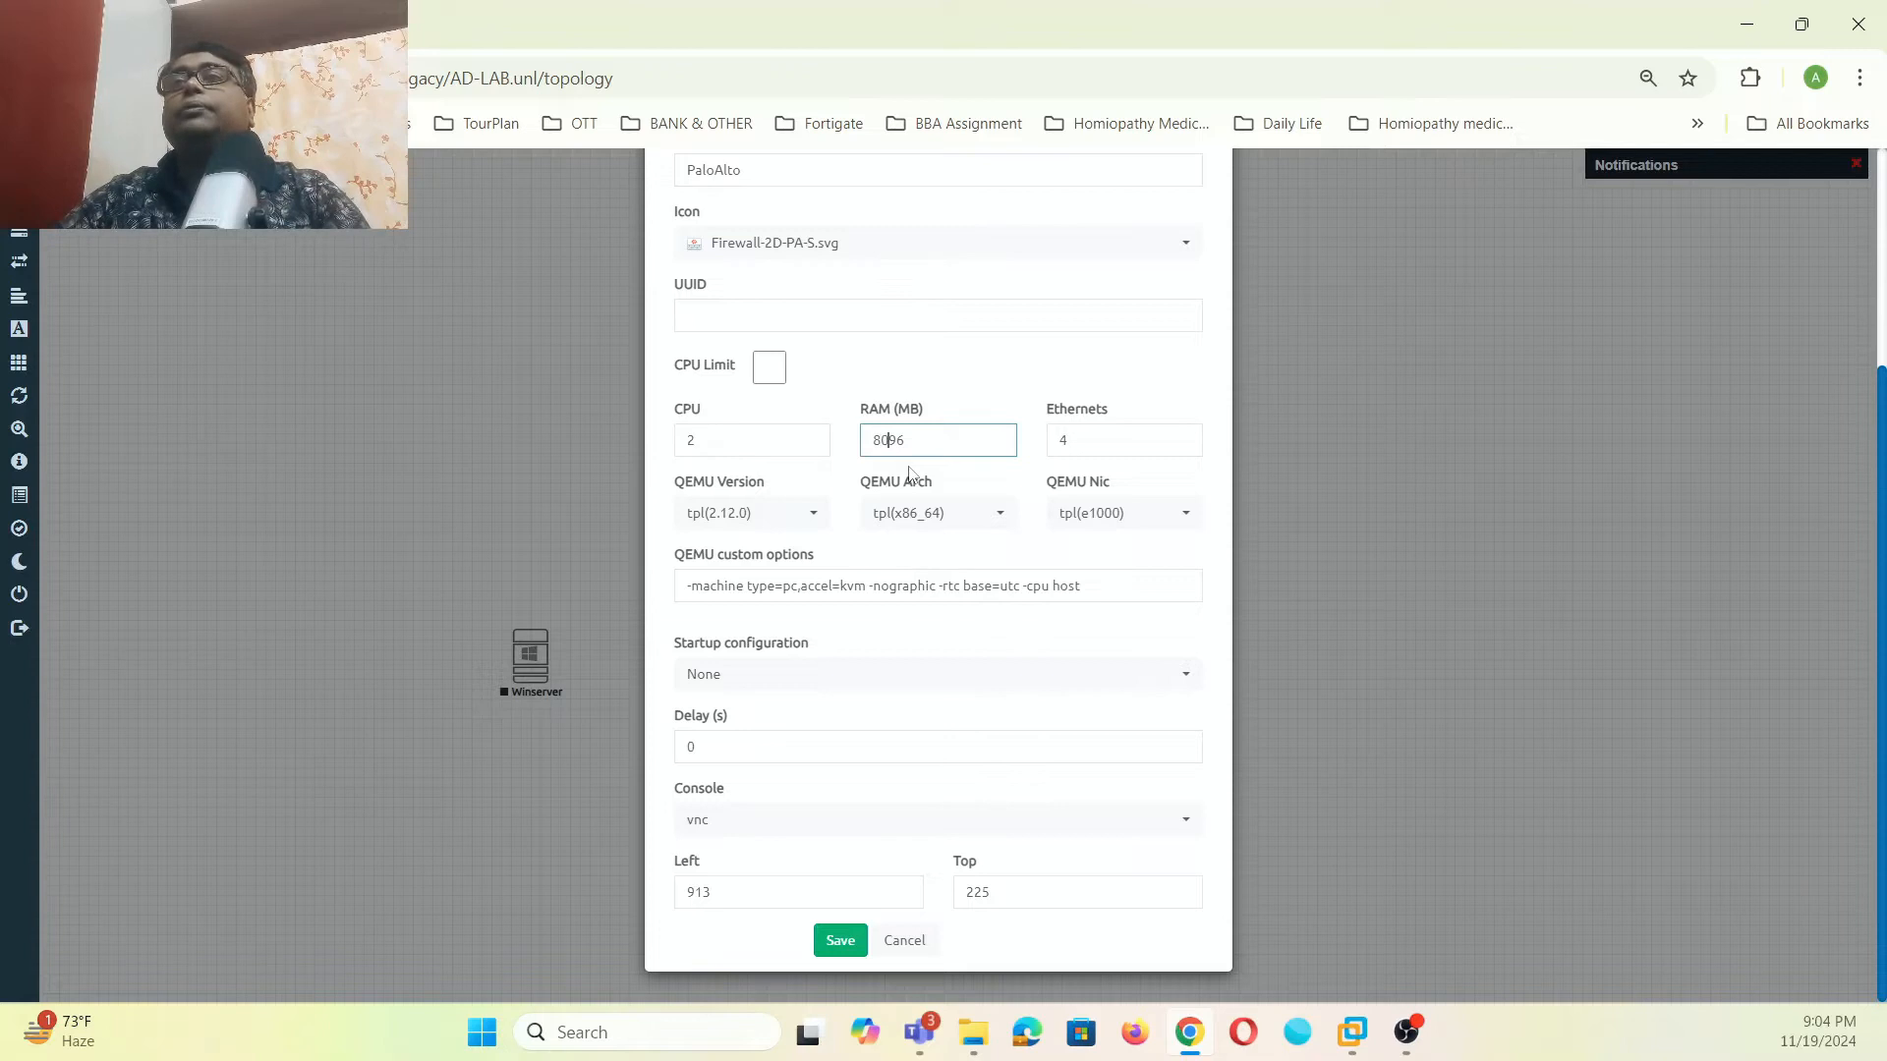
{"action": "type", "text": "8192"}
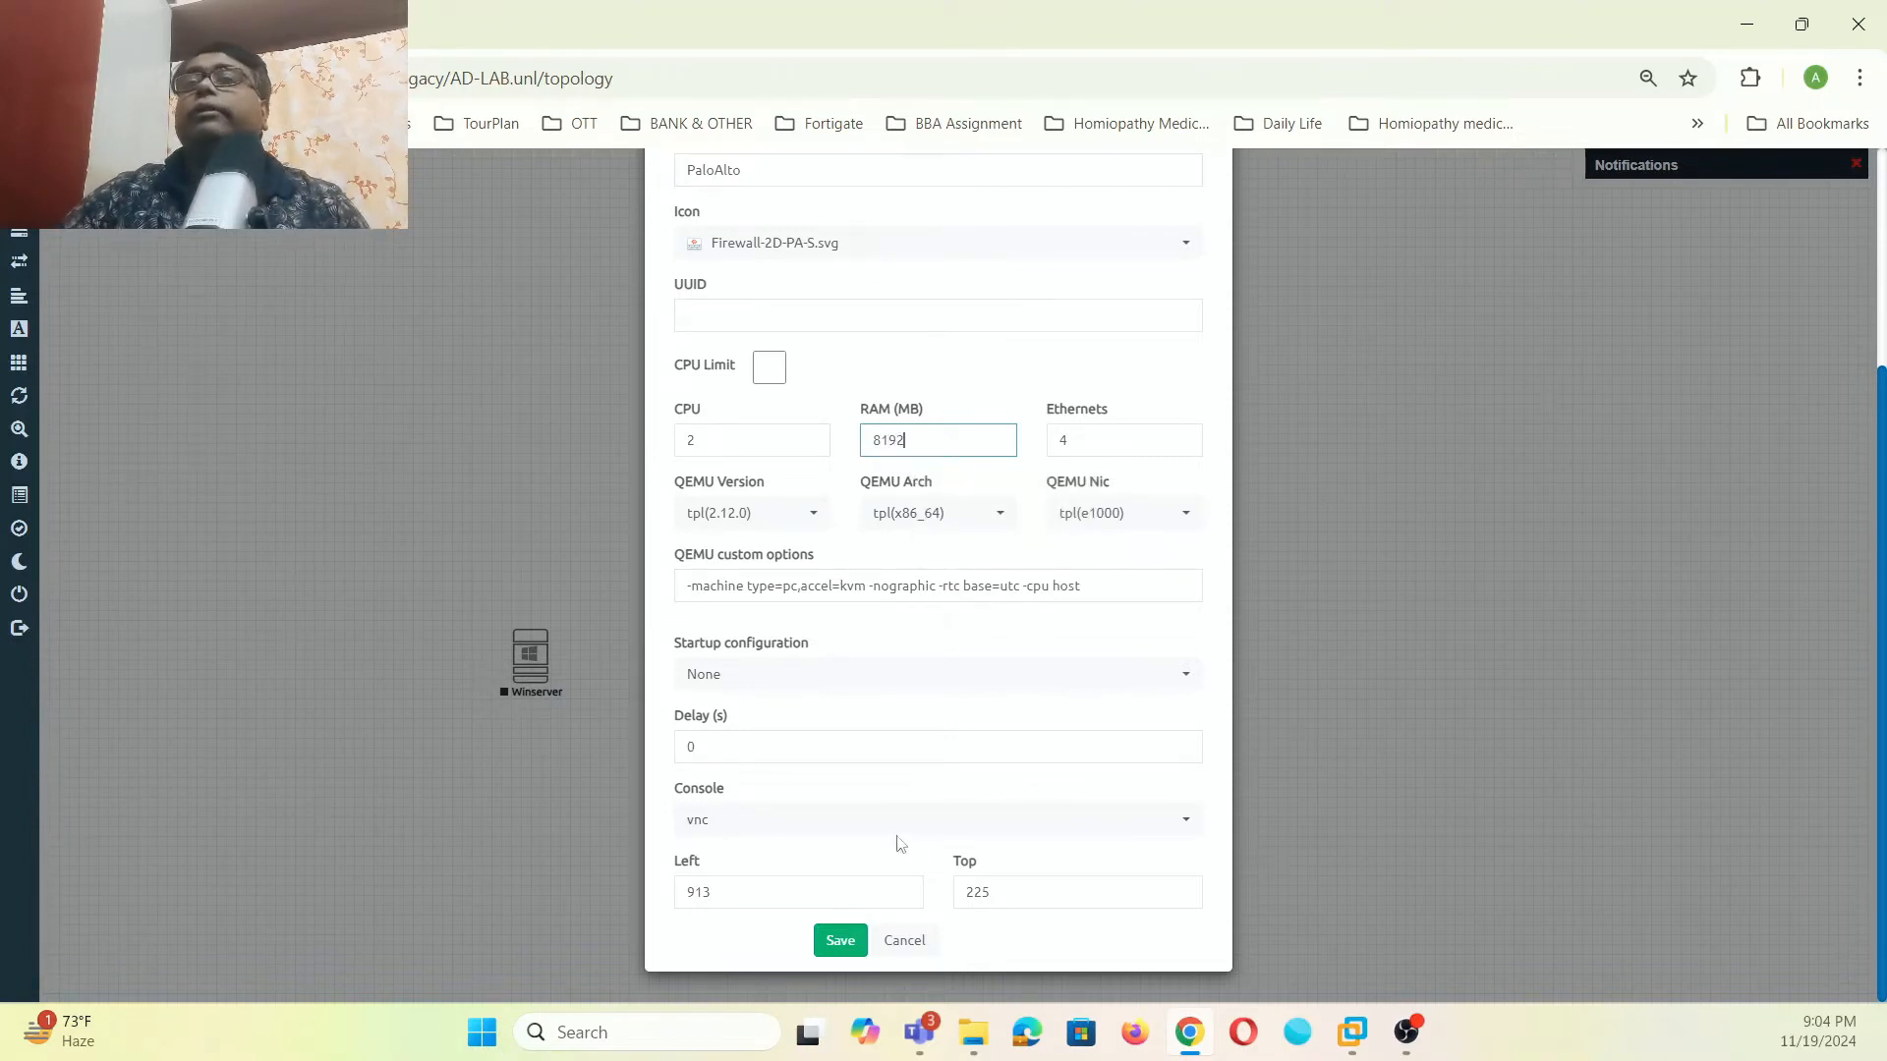
{"action": "left_click", "coordinate": [840, 941]}
{"action": "left_click_drag", "start_coordinate": [986, 393], "coordinate": [819, 507]}
- Add a Win desktop node from the Windows template
{"action": "right_click", "coordinate": [1023, 472]}
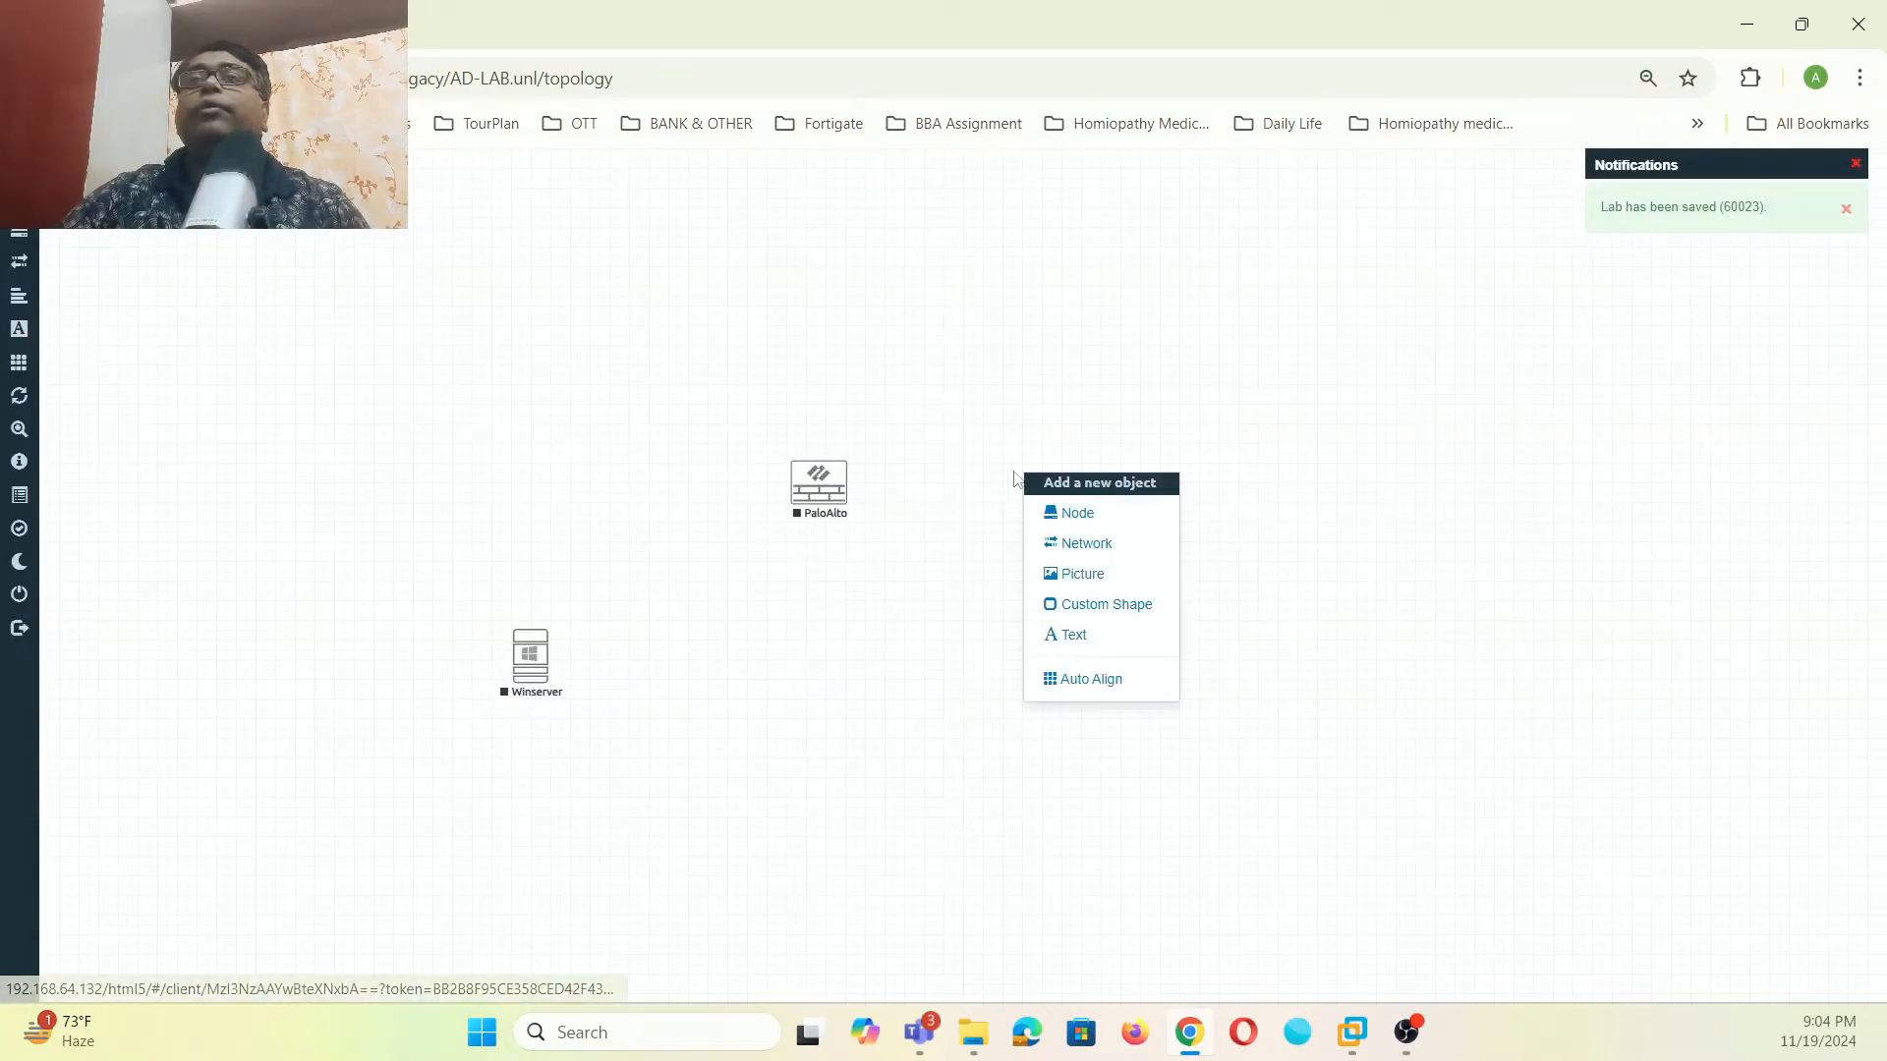
{"action": "left_click", "coordinate": [1089, 517]}
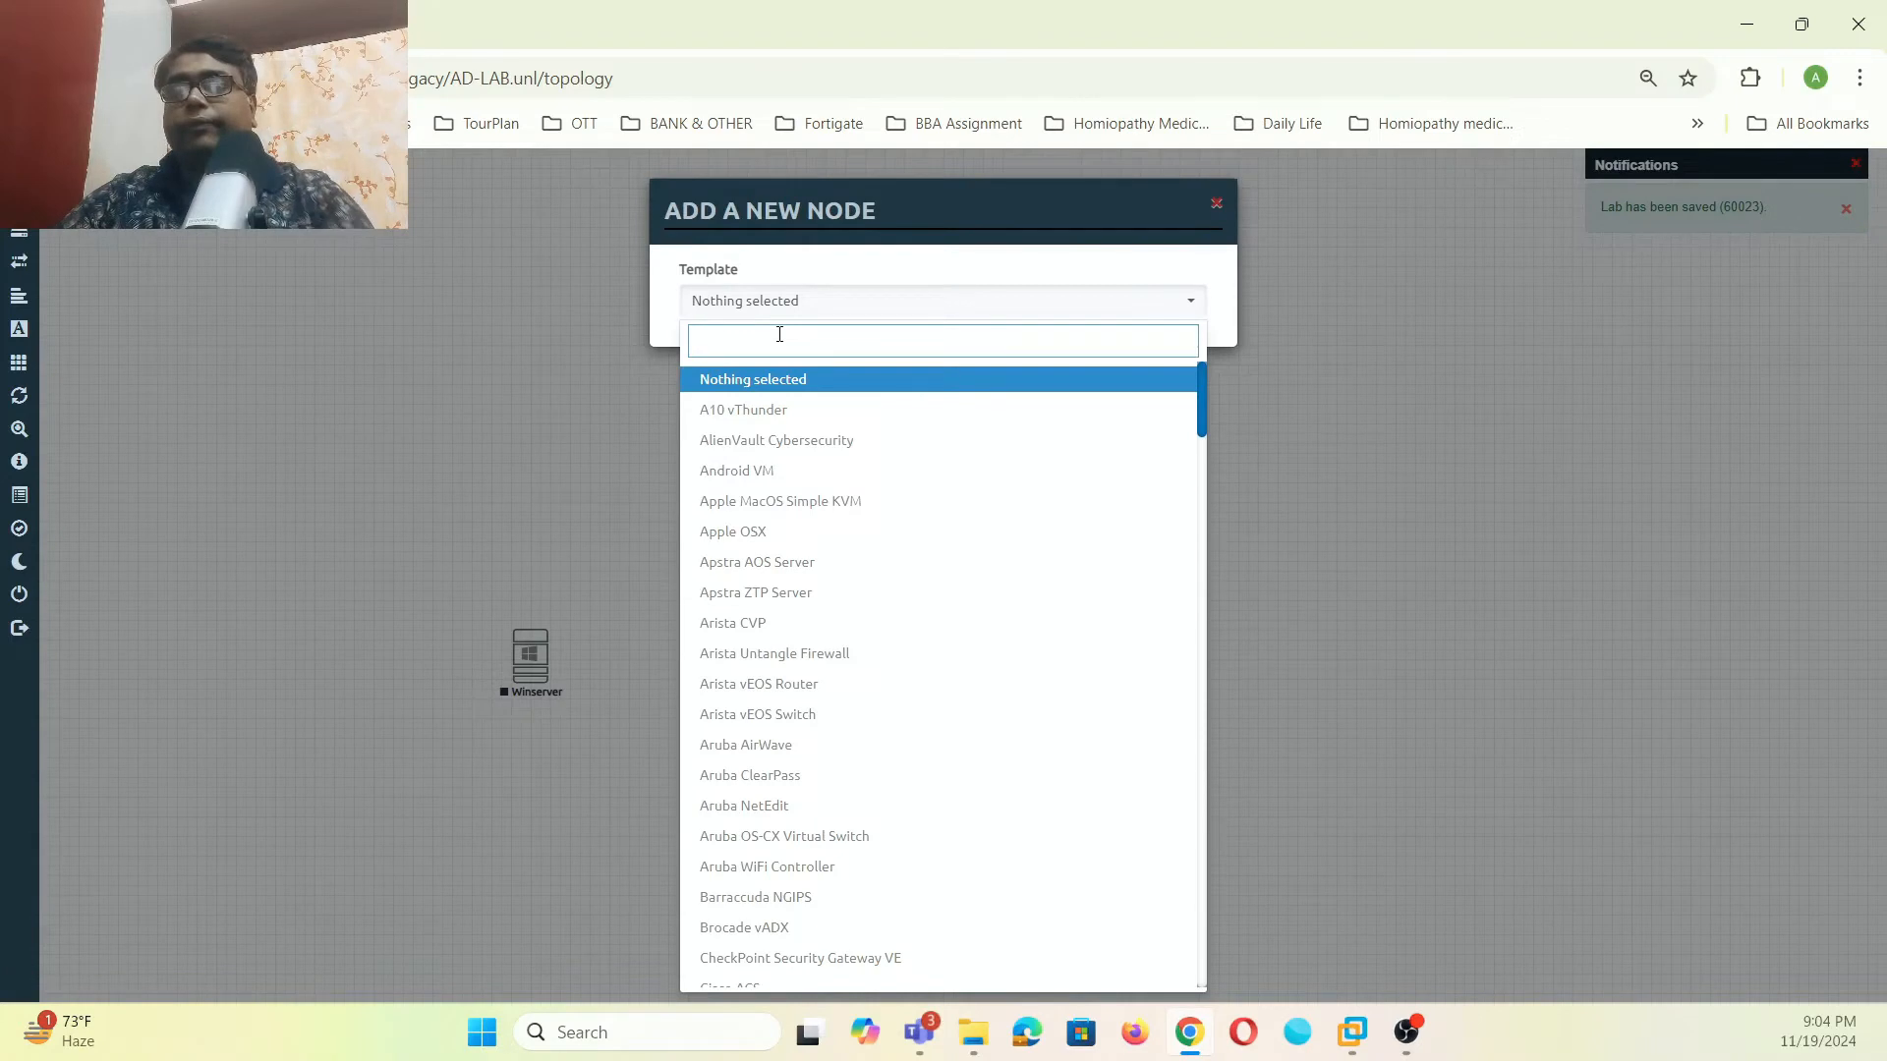
{"action": "type", "text": "win"}
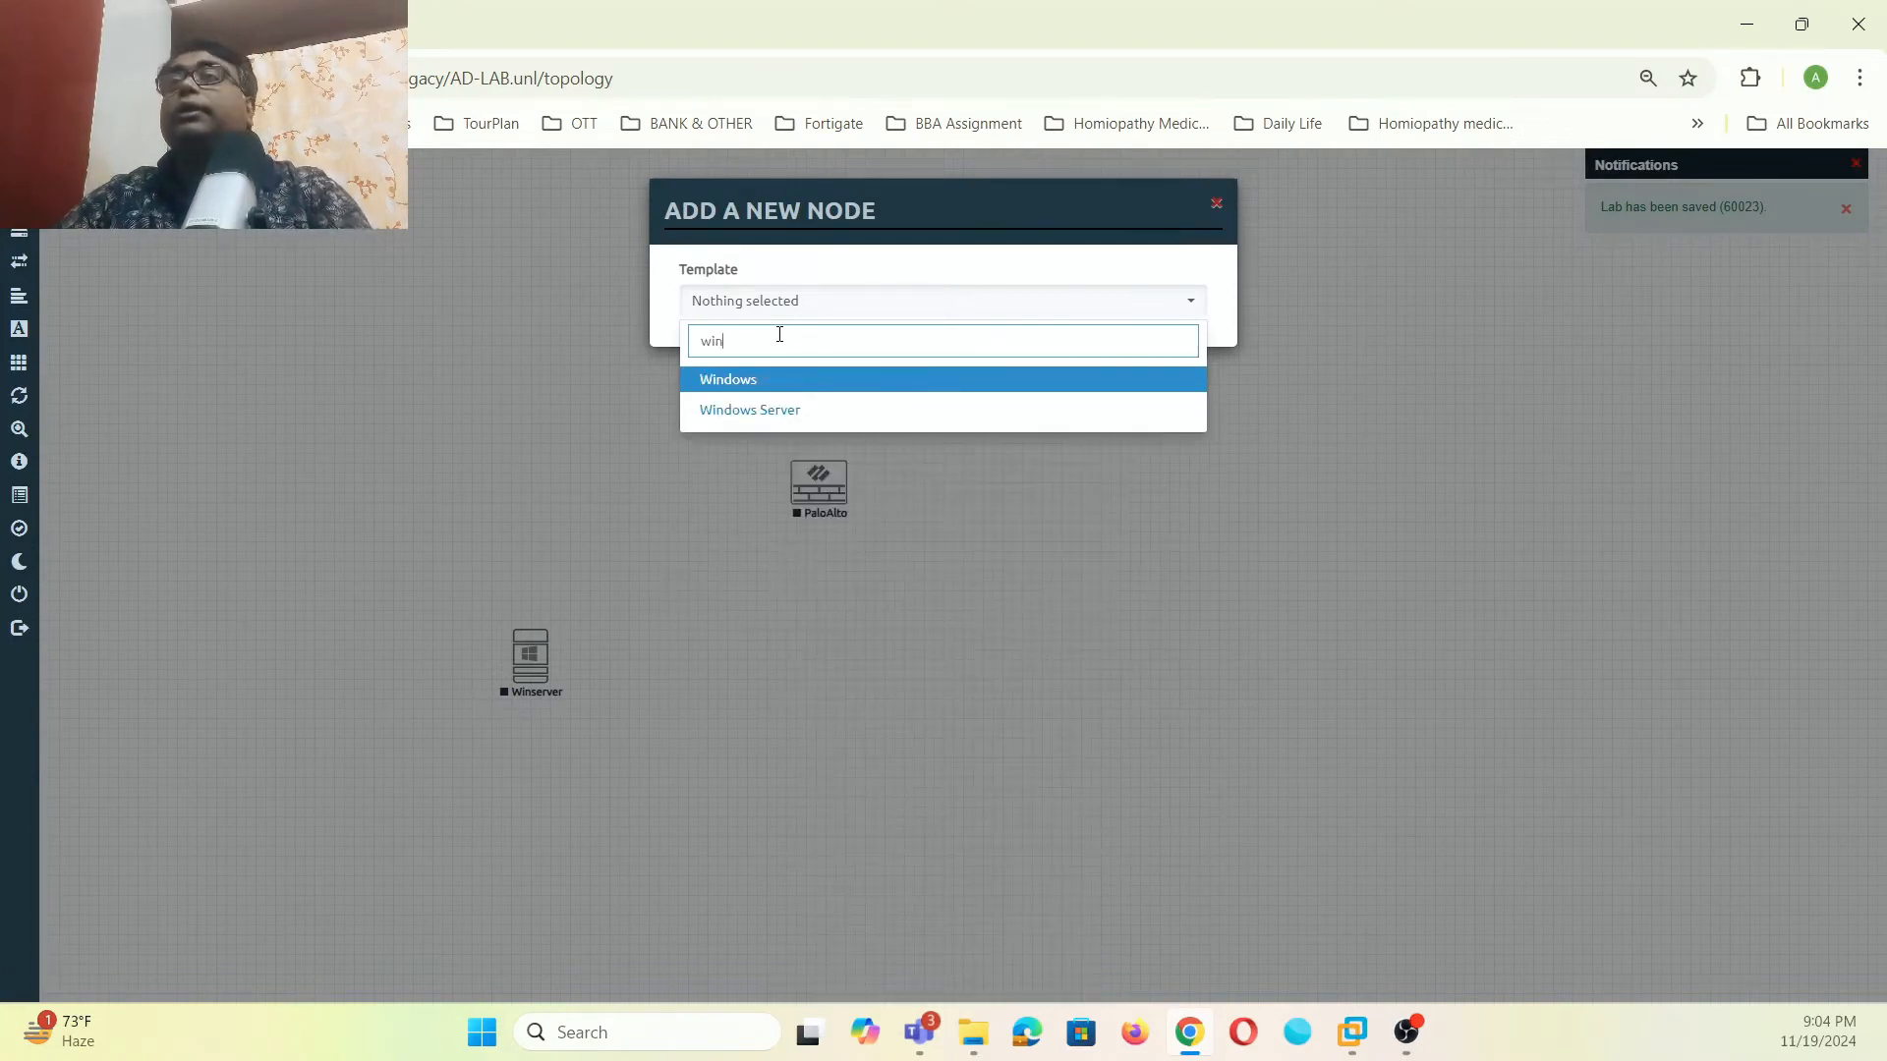
{"action": "left_click", "coordinate": [741, 384]}
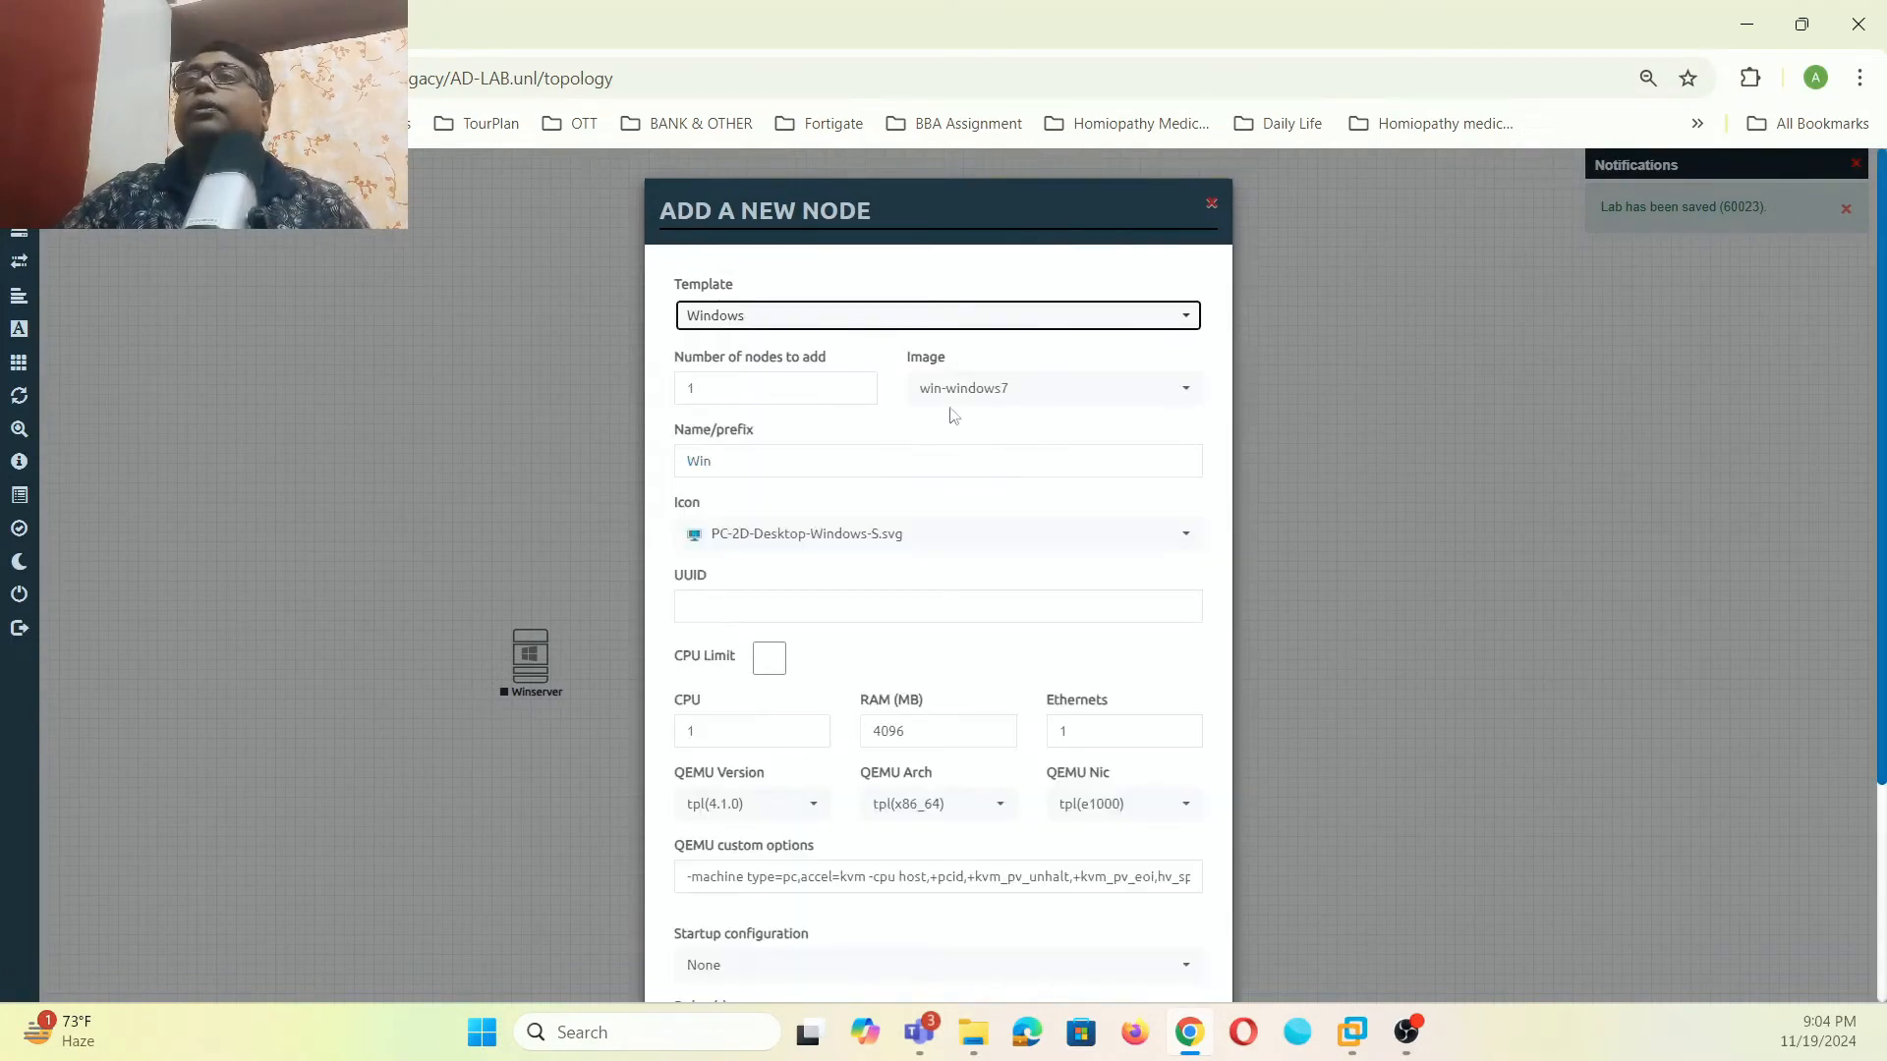
{"action": "scroll", "coordinate": [855, 698], "scroll_direction": "down", "scroll_amount": 3}
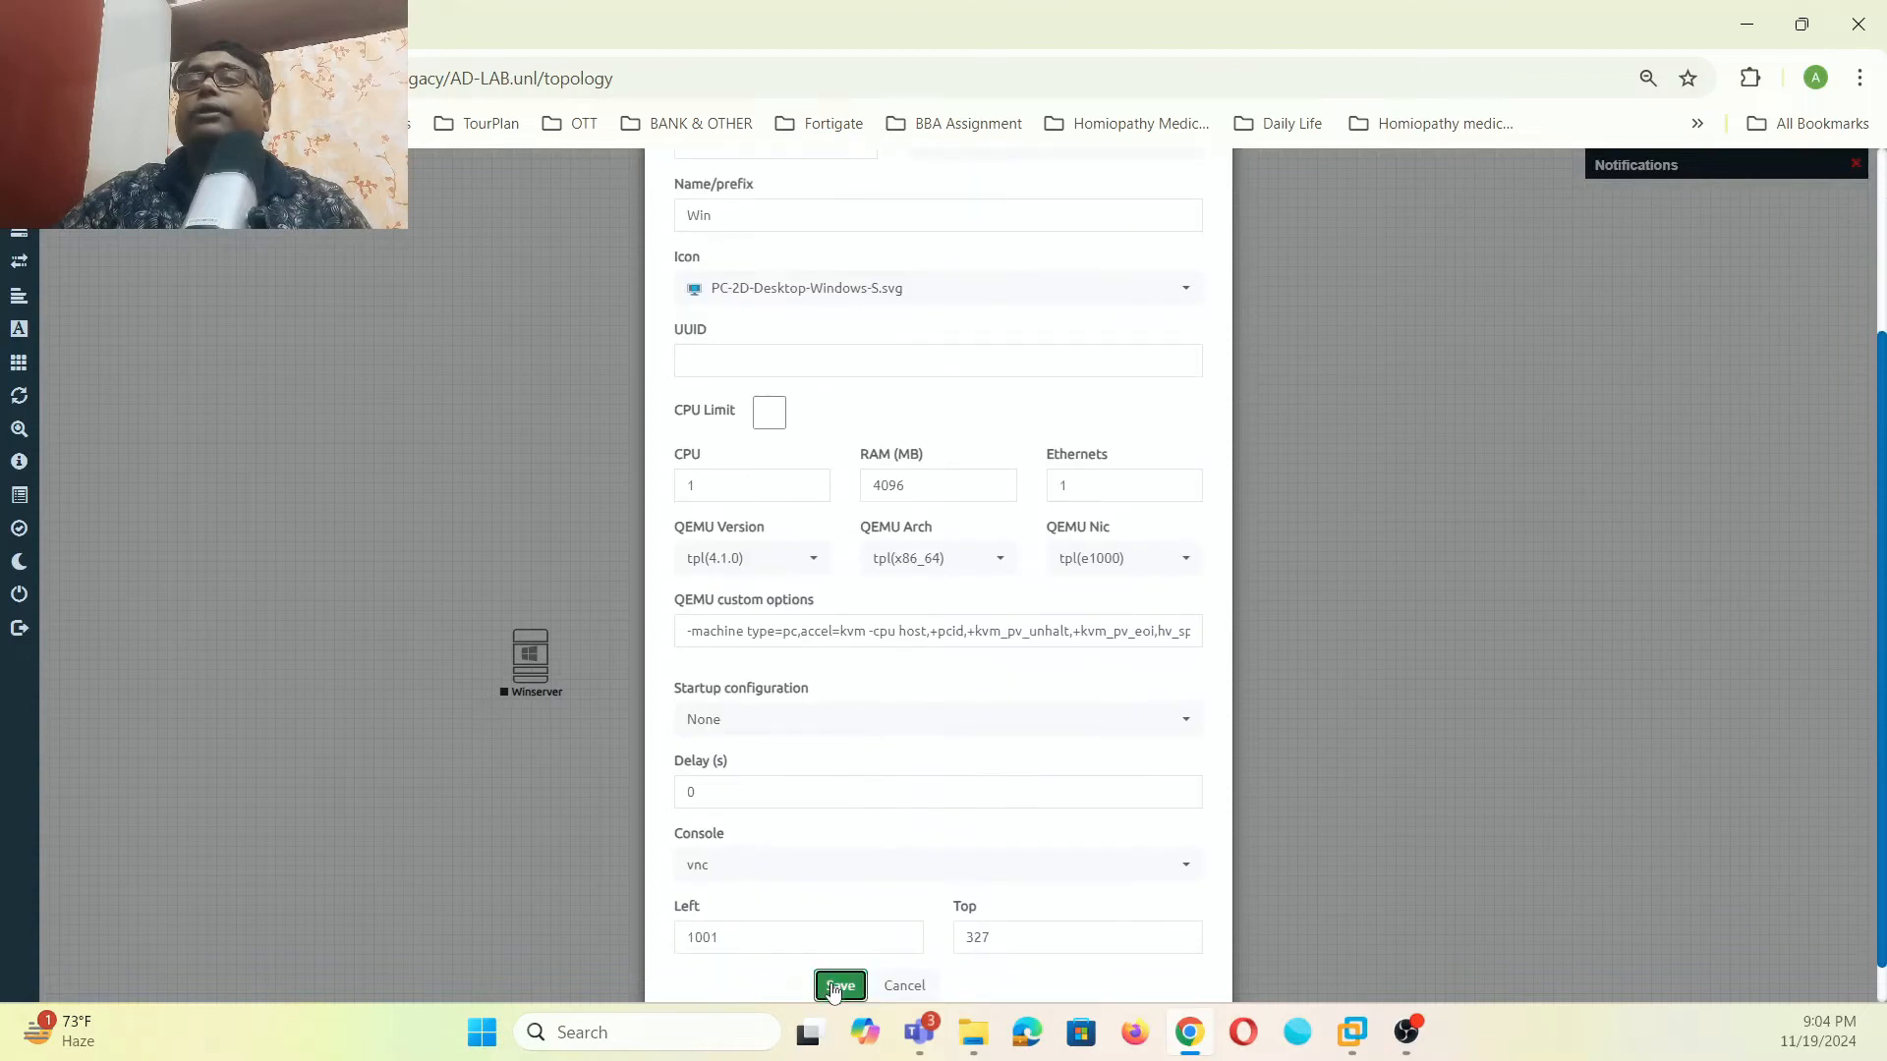
{"action": "left_click", "coordinate": [838, 982]}
- Arrange Win above Winserver and PaloAlto to their right
{"action": "left_click_drag", "start_coordinate": [824, 483], "coordinate": [934, 559]}
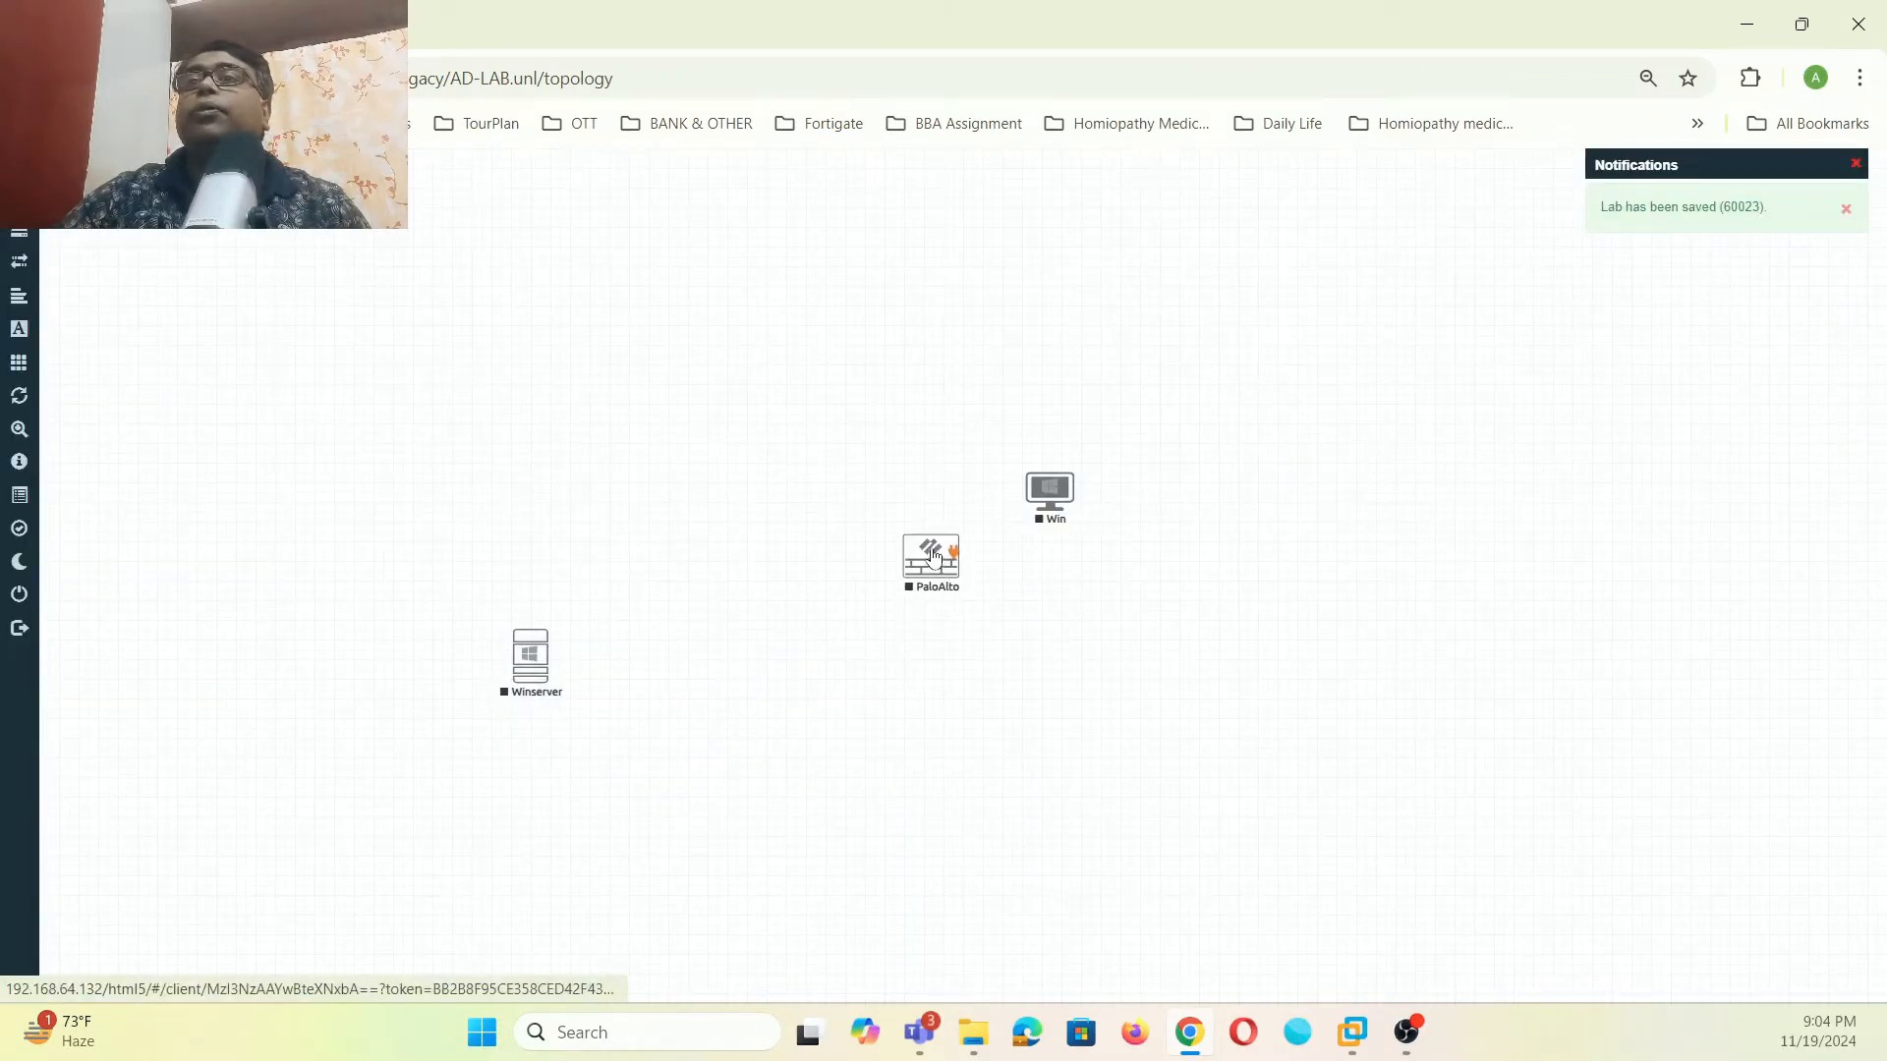
{"action": "left_click_drag", "start_coordinate": [1056, 494], "coordinate": [541, 438]}
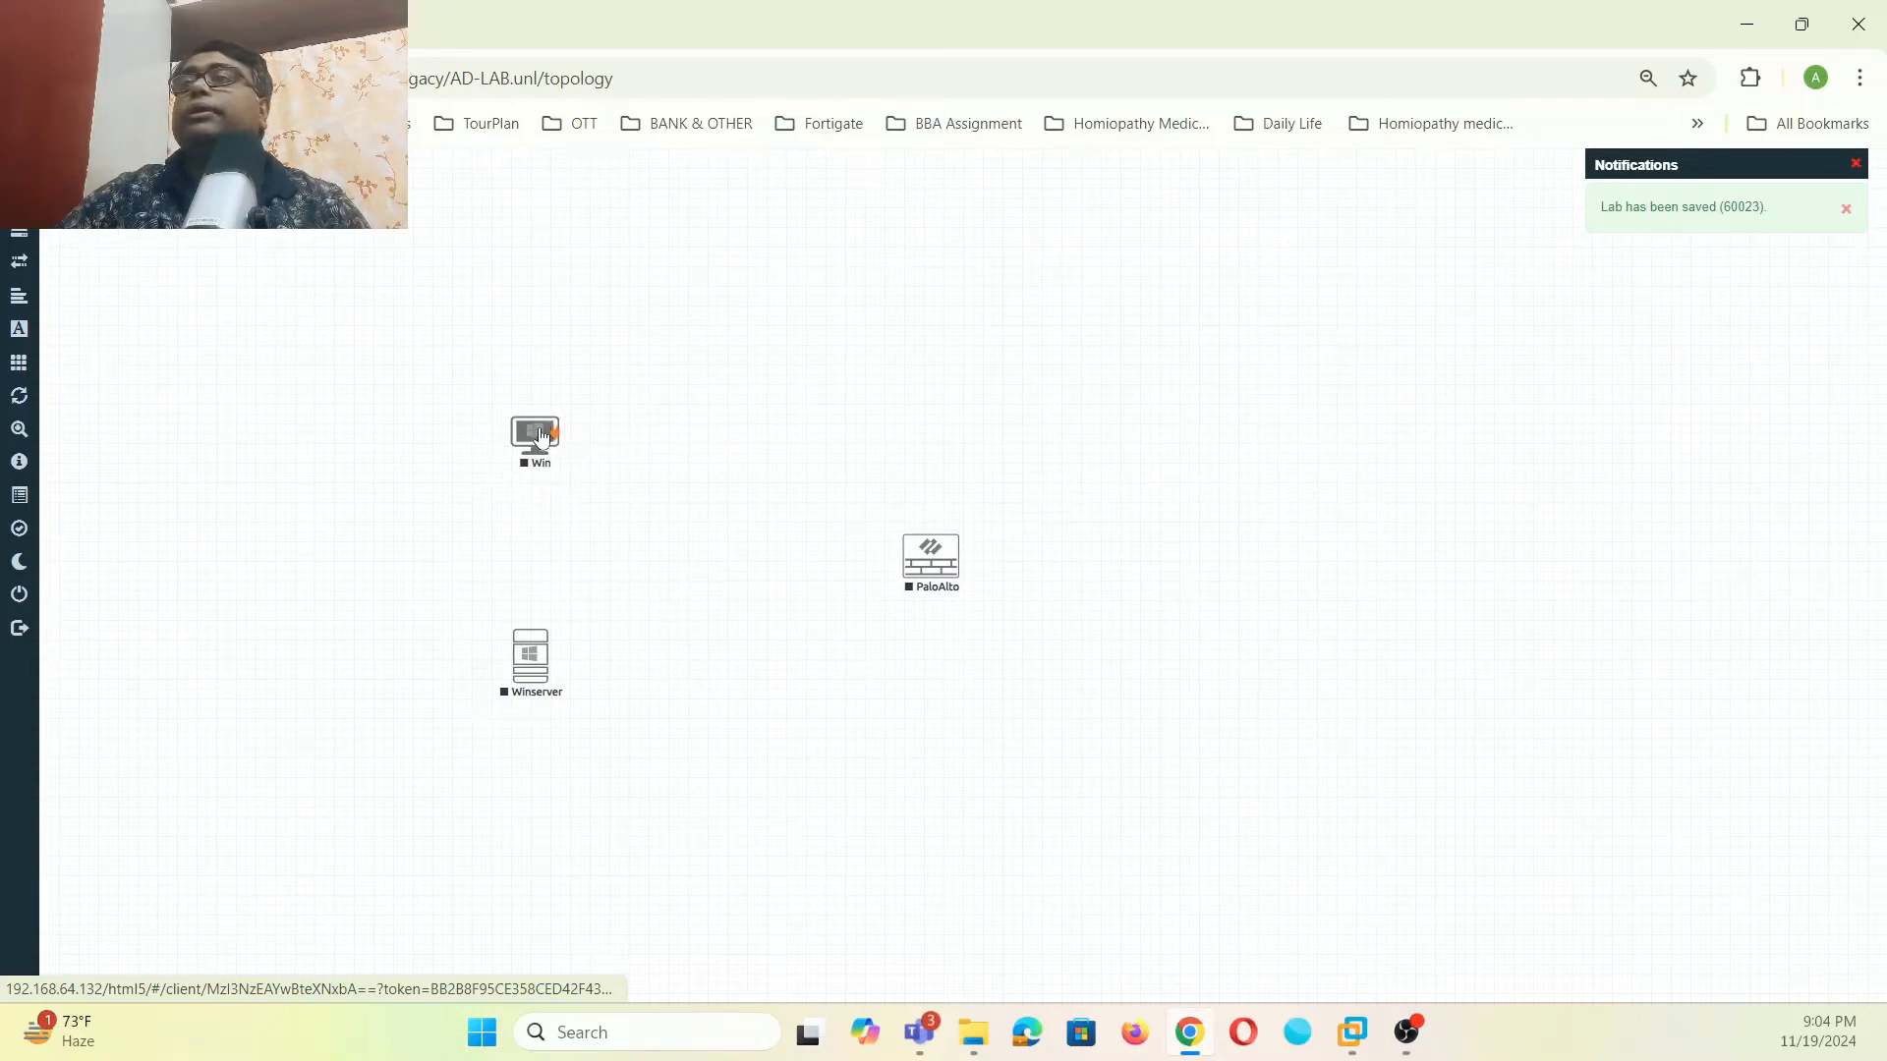
{"action": "left_click_drag", "start_coordinate": [931, 555], "coordinate": [808, 543]}
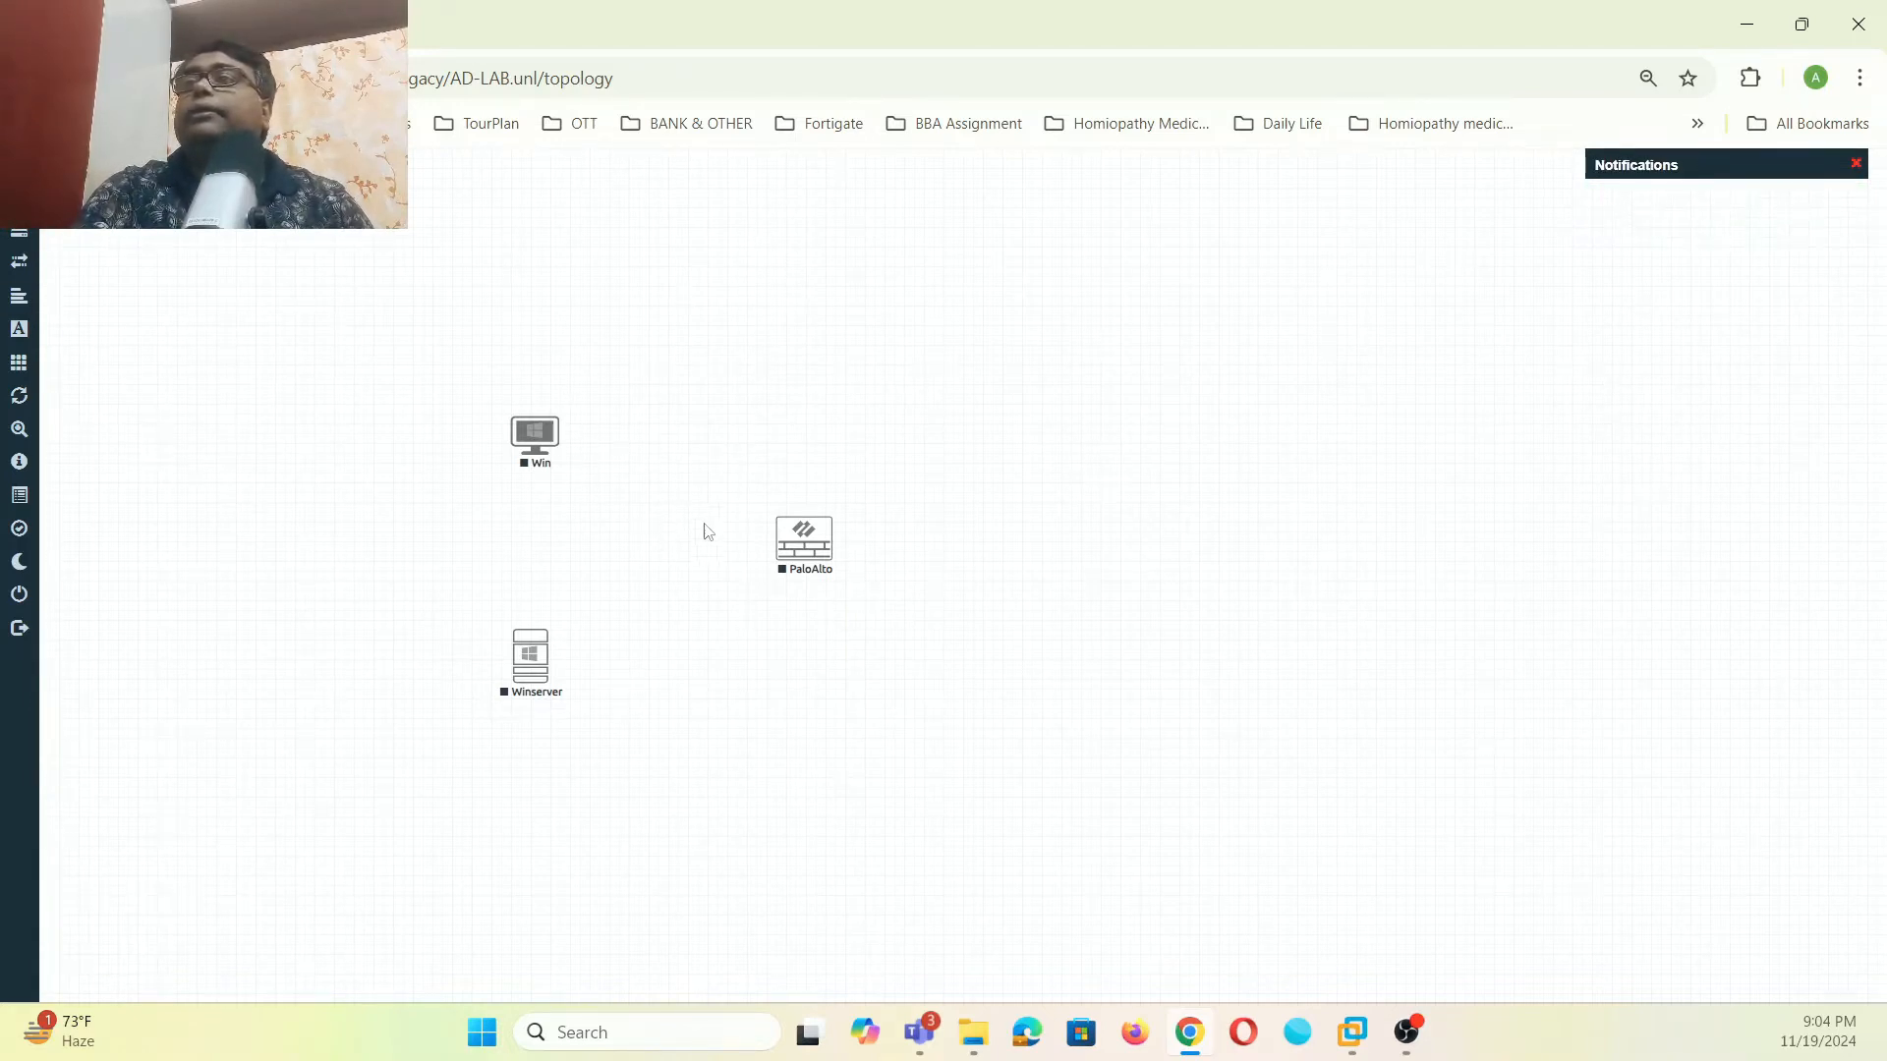
- Add a Cisco IOS 3725 (Dynamips) router with an NM-16ESW module in slot 1
{"action": "right_click", "coordinate": [1182, 412]}
{"action": "left_click", "coordinate": [1244, 448]}
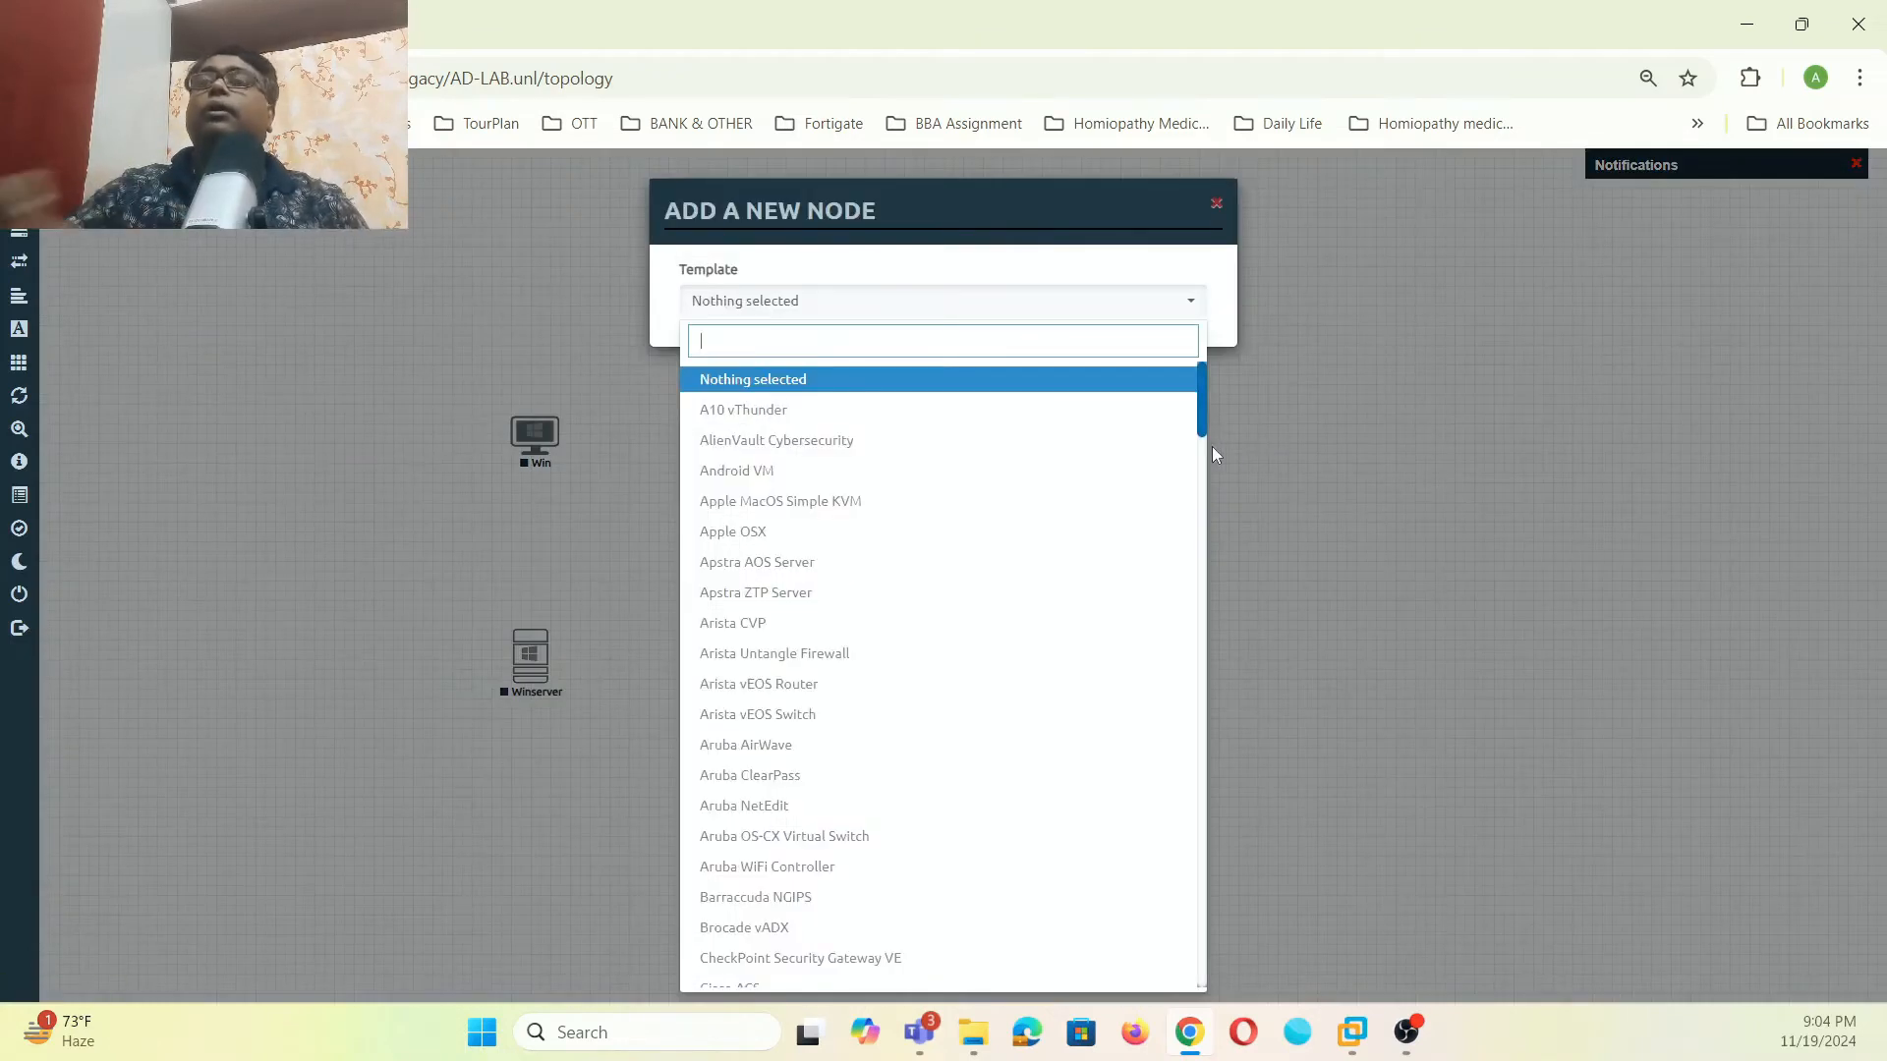
{"action": "key", "text": "Down"}
{"action": "key", "text": "Down"}
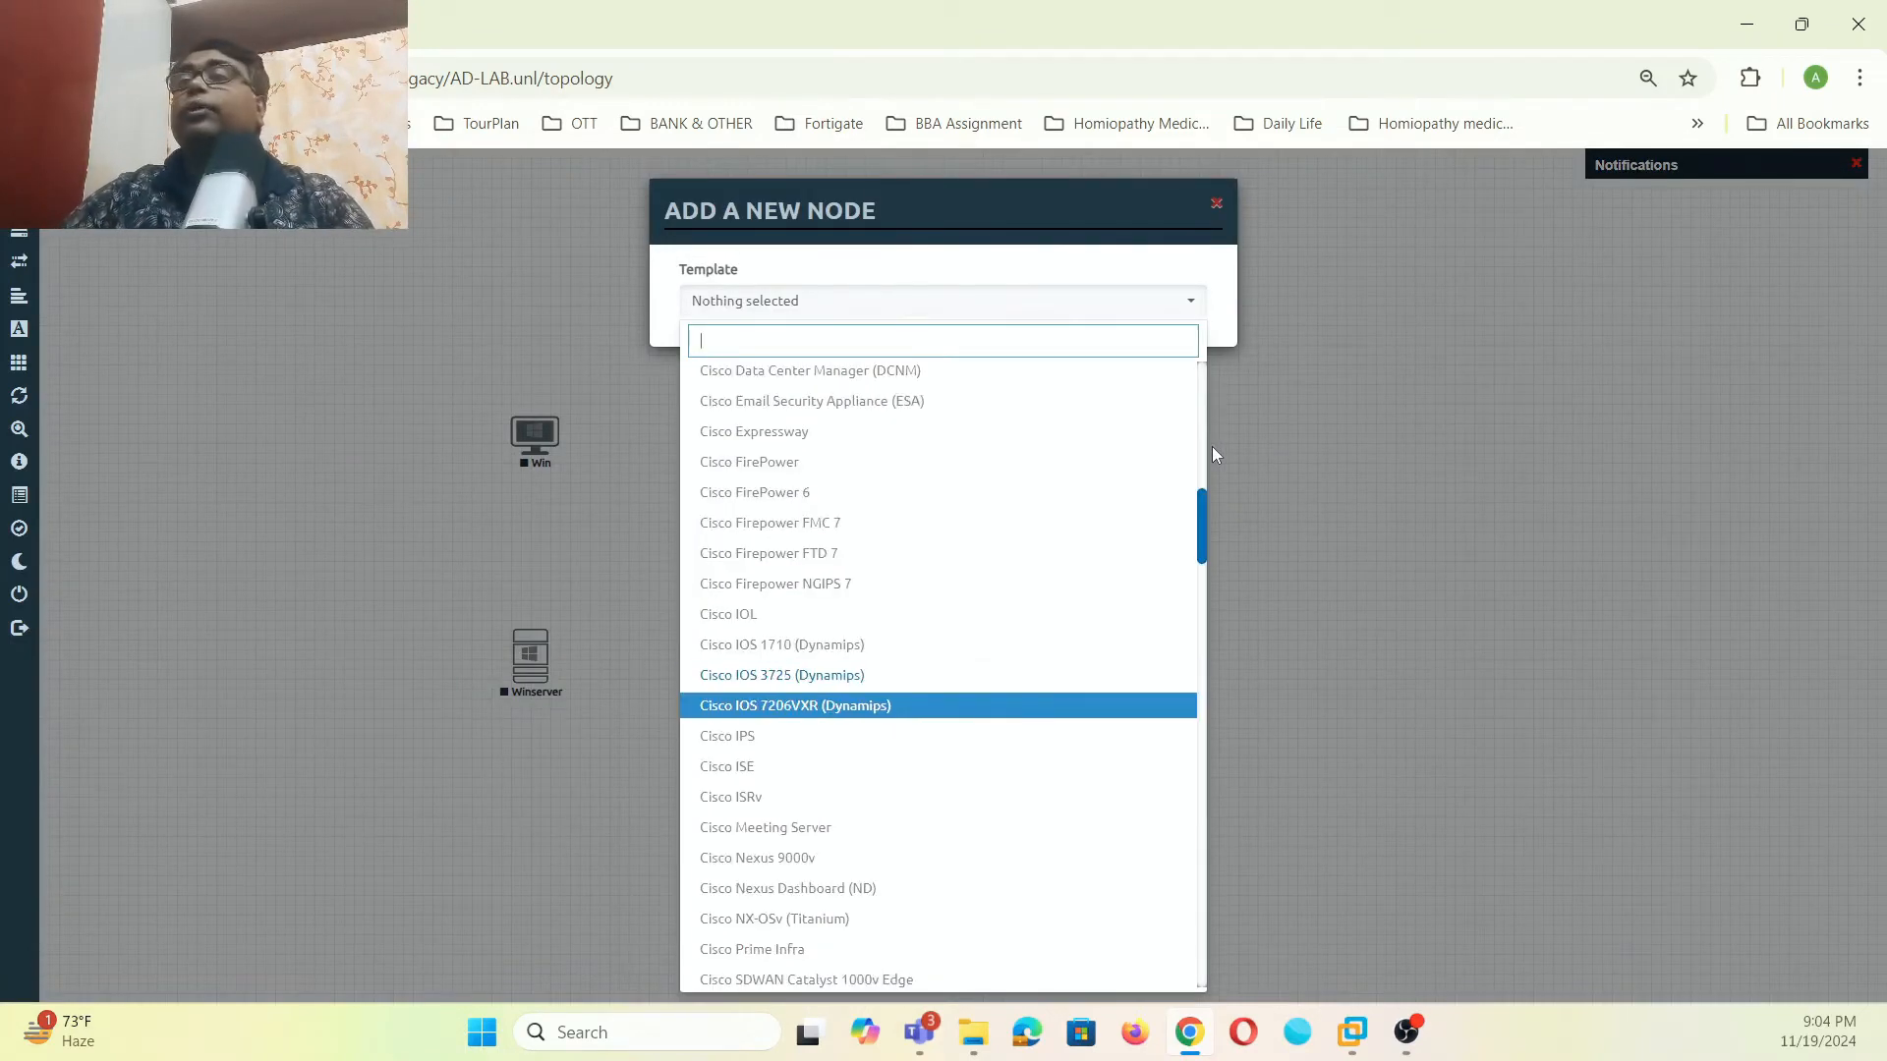
{"action": "left_click", "coordinate": [865, 675]}
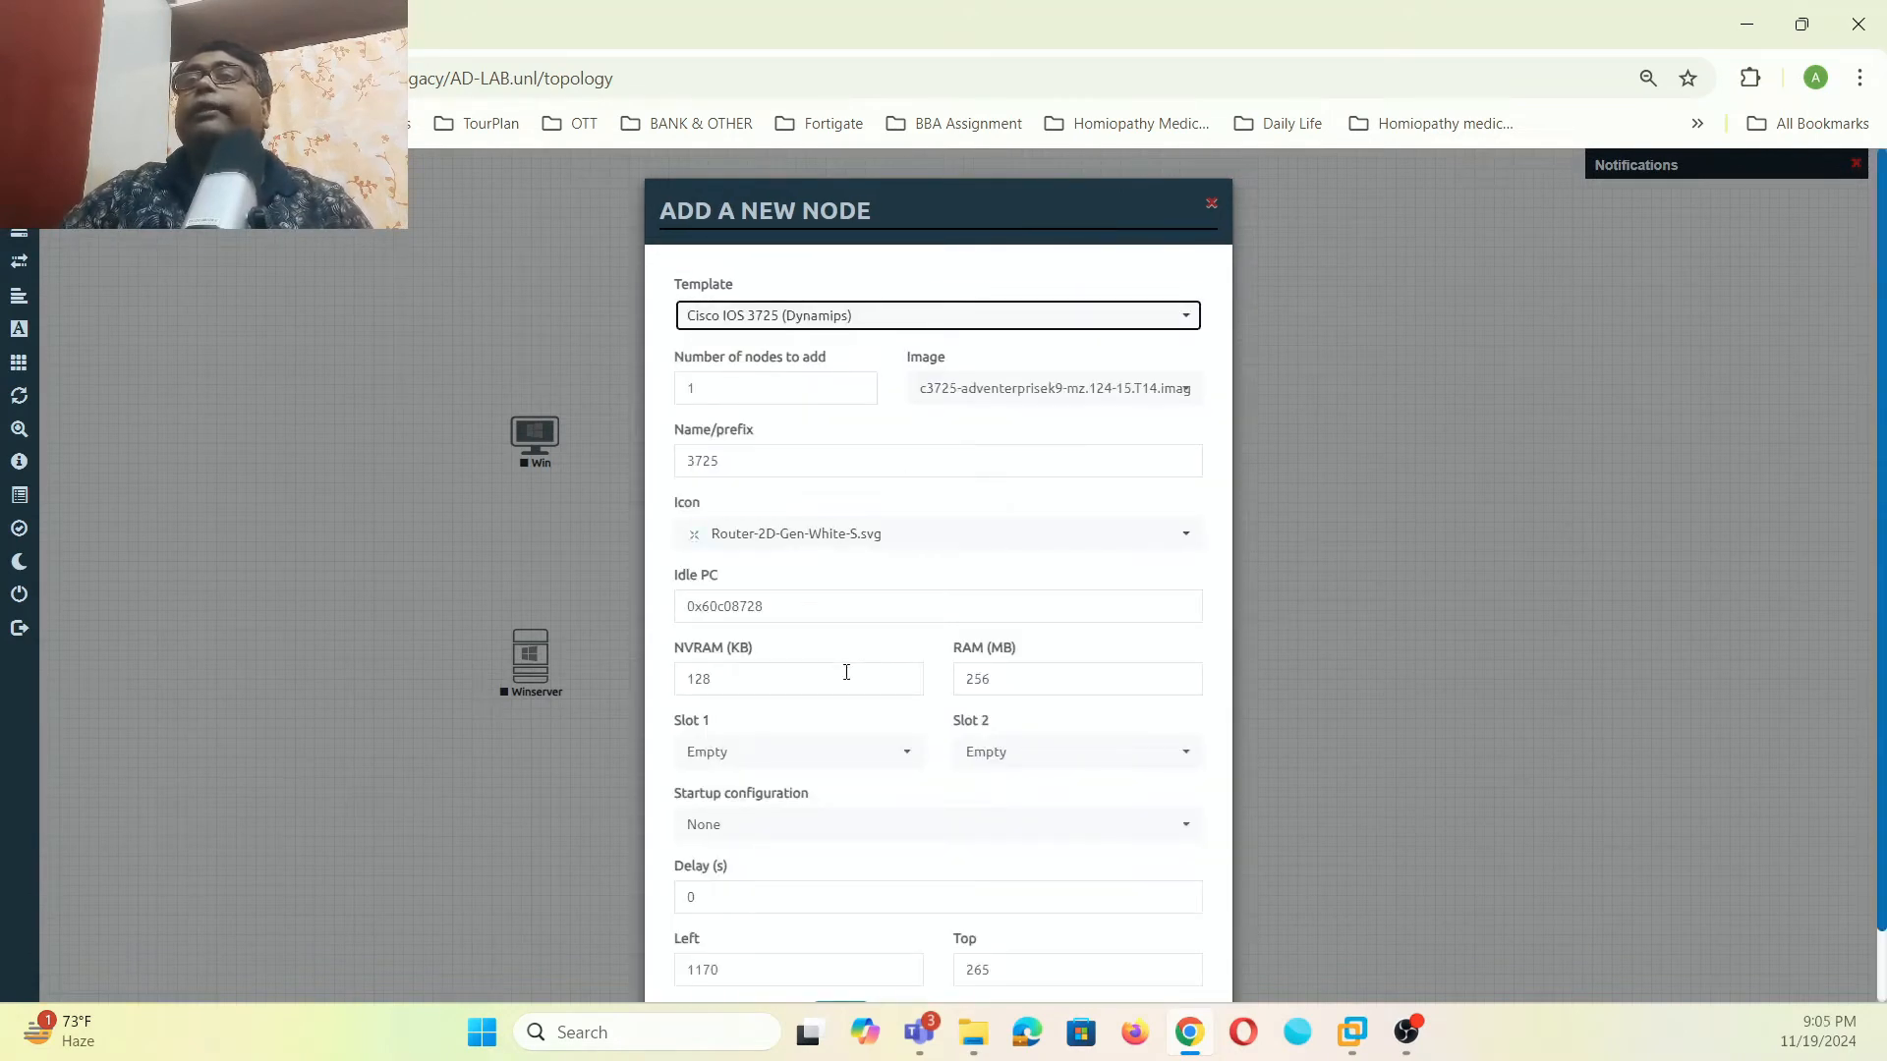
{"action": "scroll", "coordinate": [951, 684], "scroll_direction": "down", "scroll_amount": 1}
{"action": "left_click", "coordinate": [906, 674]}
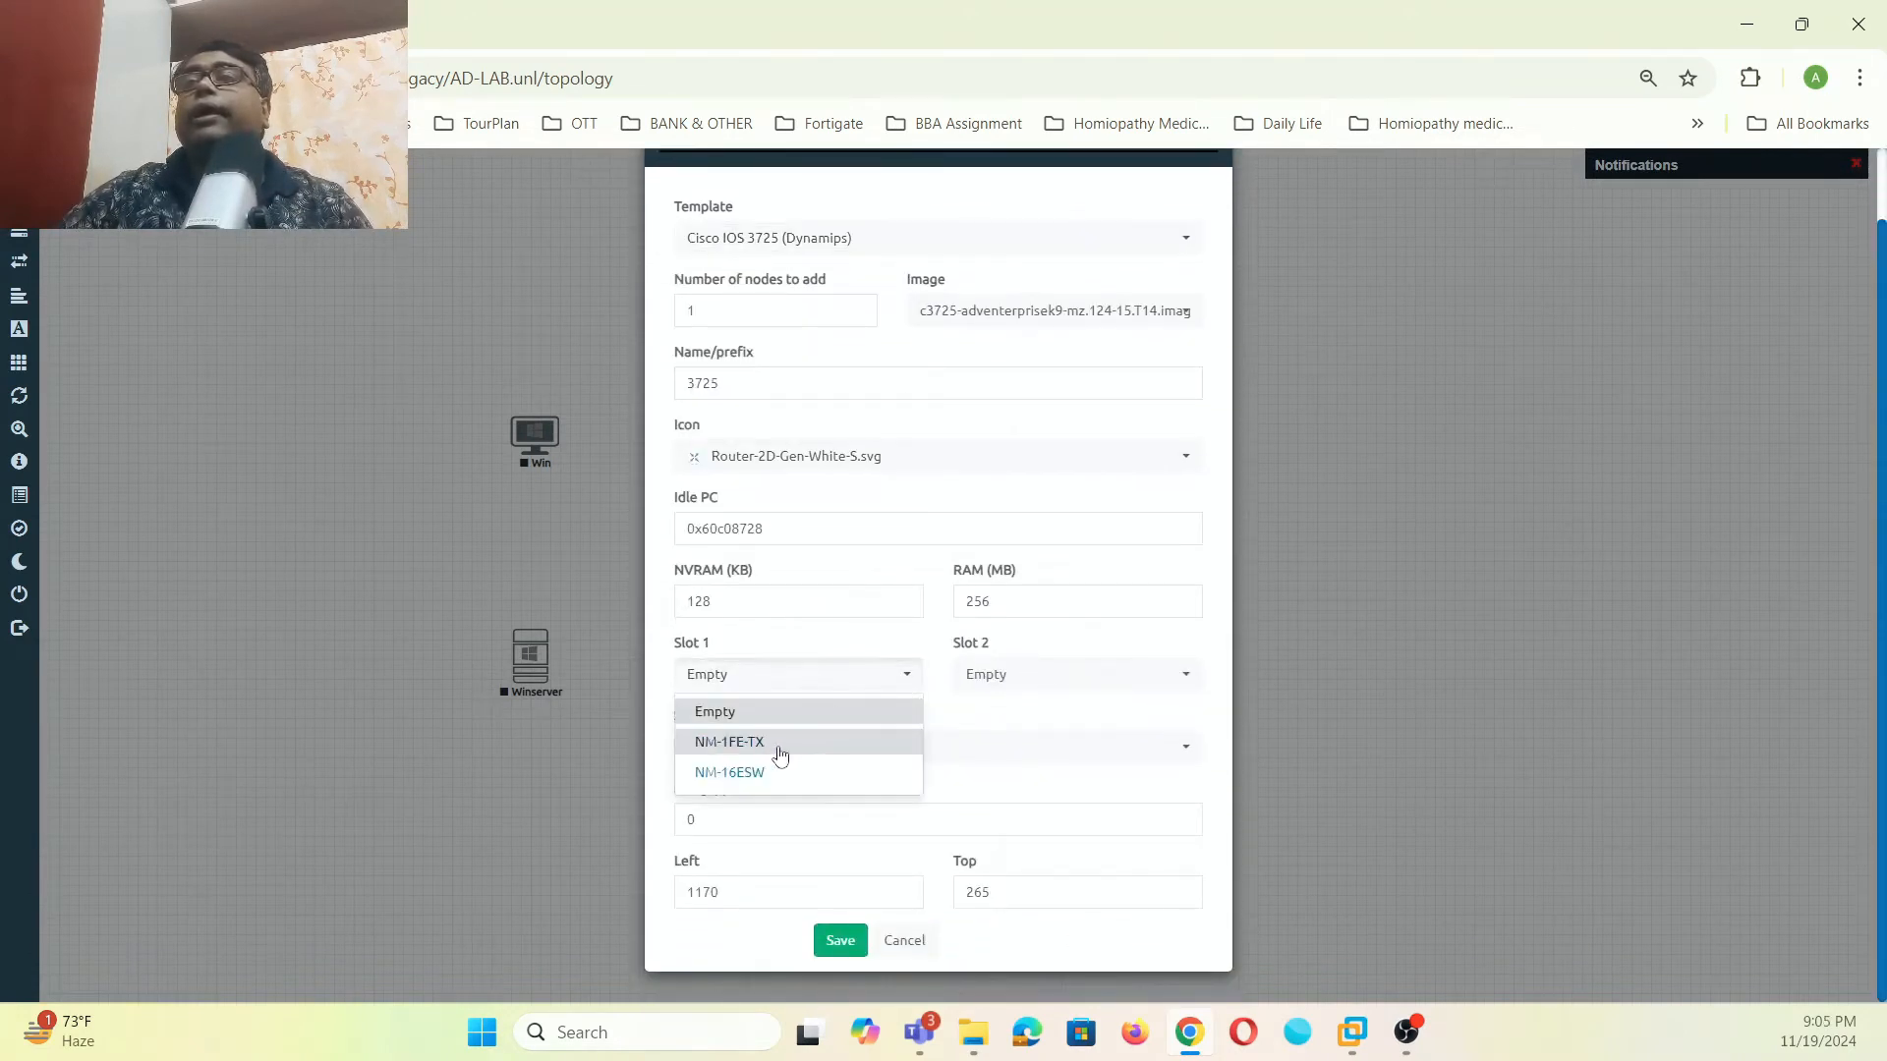
{"action": "left_click", "coordinate": [782, 775]}
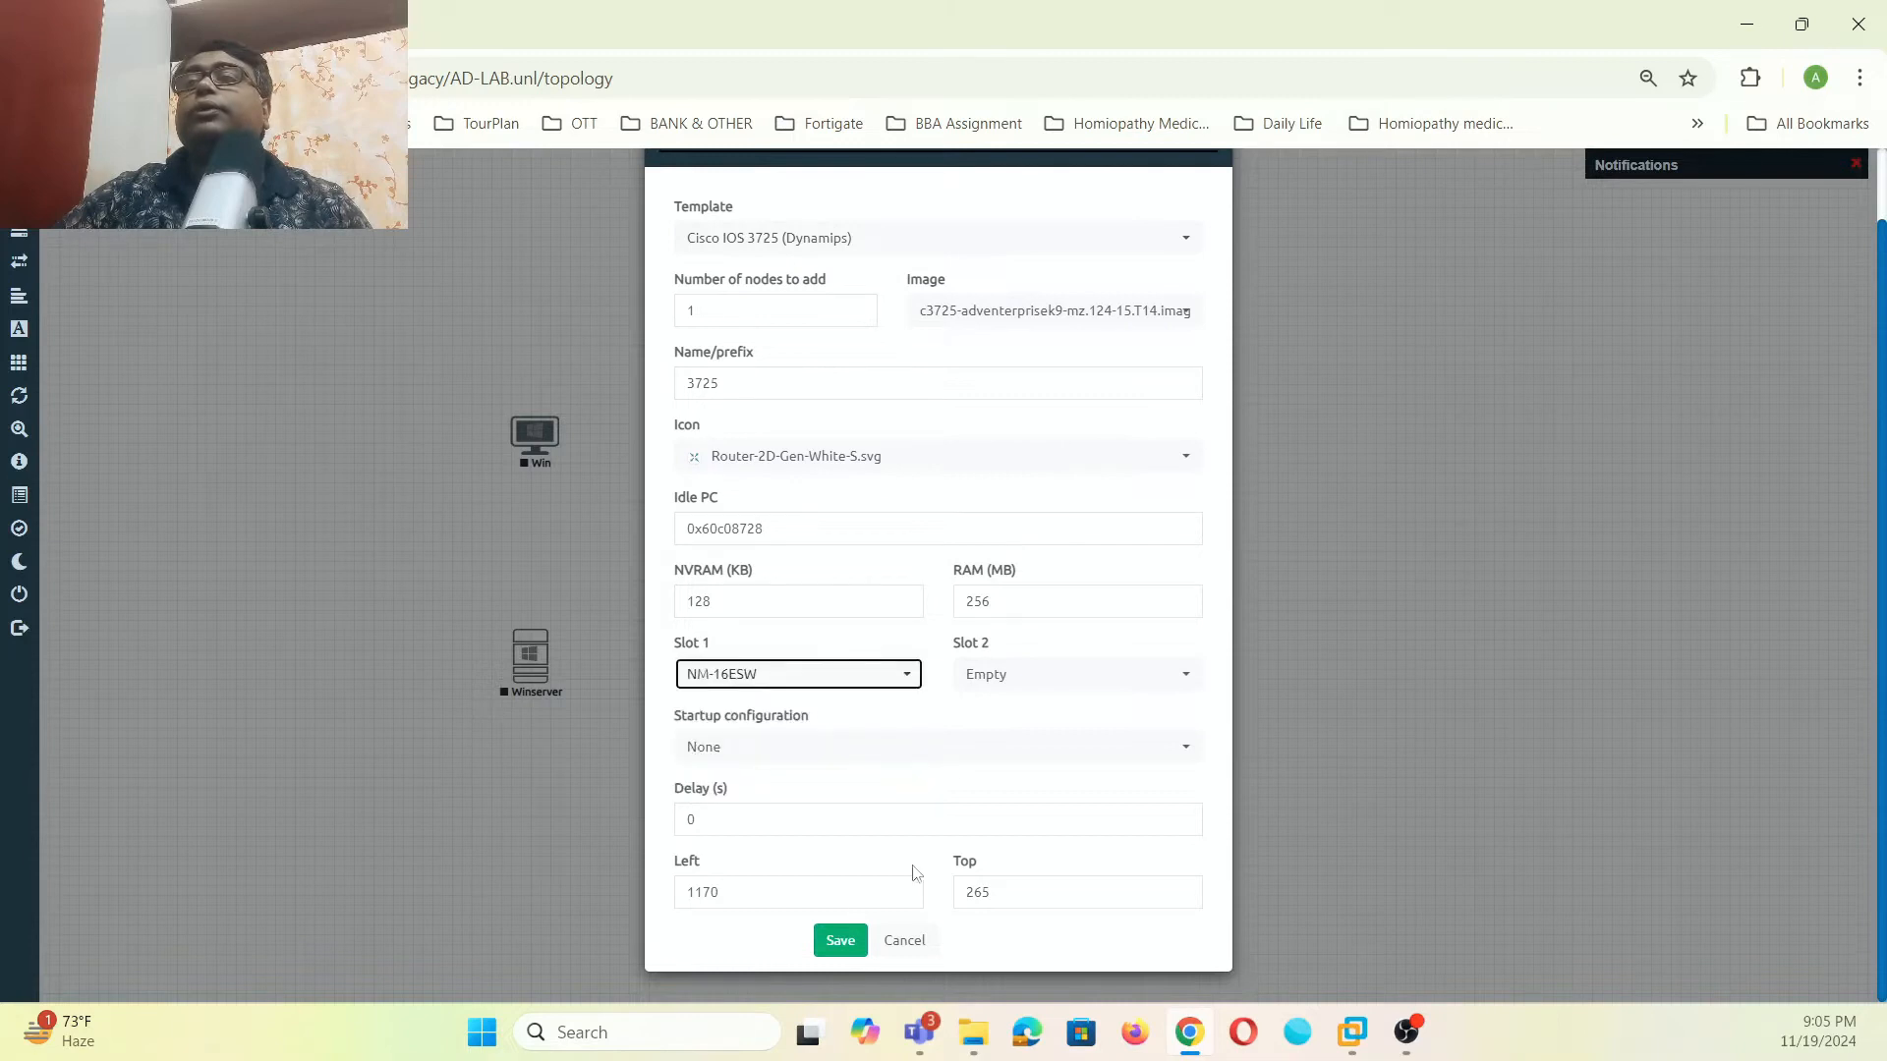
{"action": "left_click", "coordinate": [840, 940]}
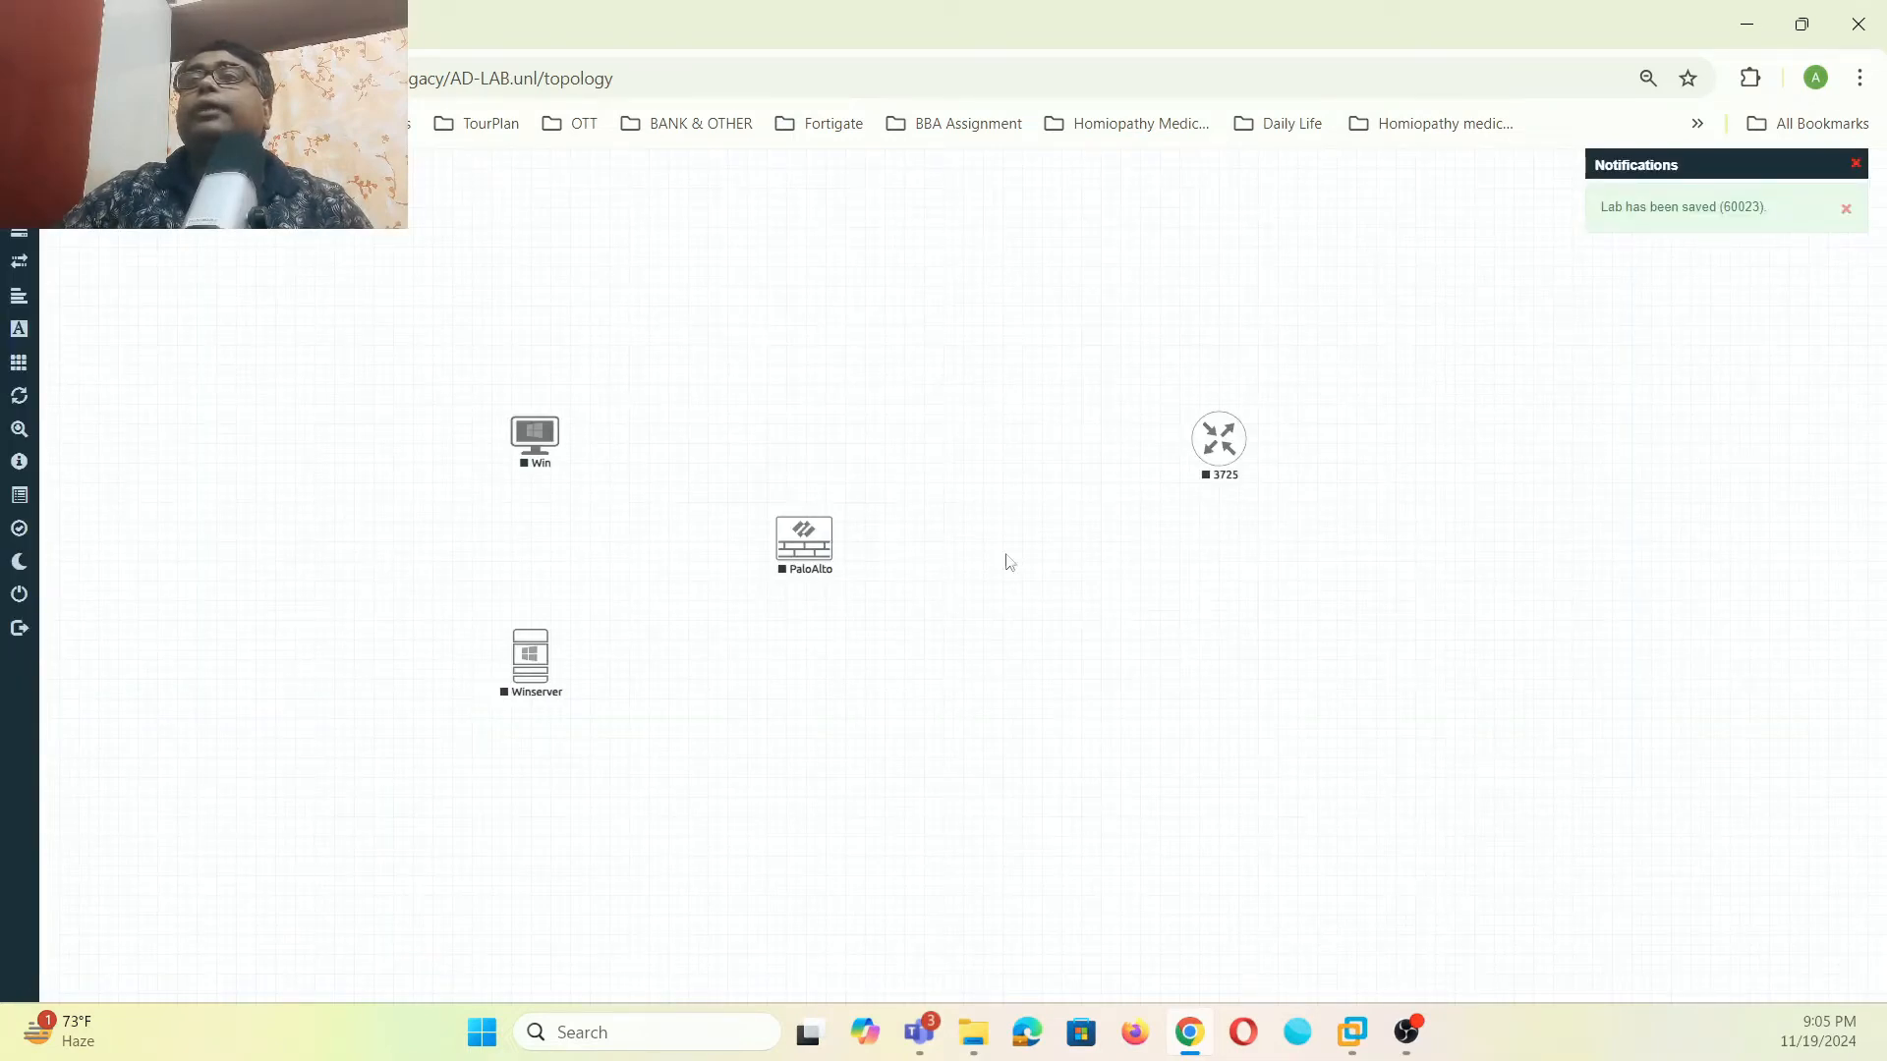
- Change the 3725 node's icon to Switch L3.png and move it left of PaloAlto
{"action": "right_click", "coordinate": [1215, 474]}
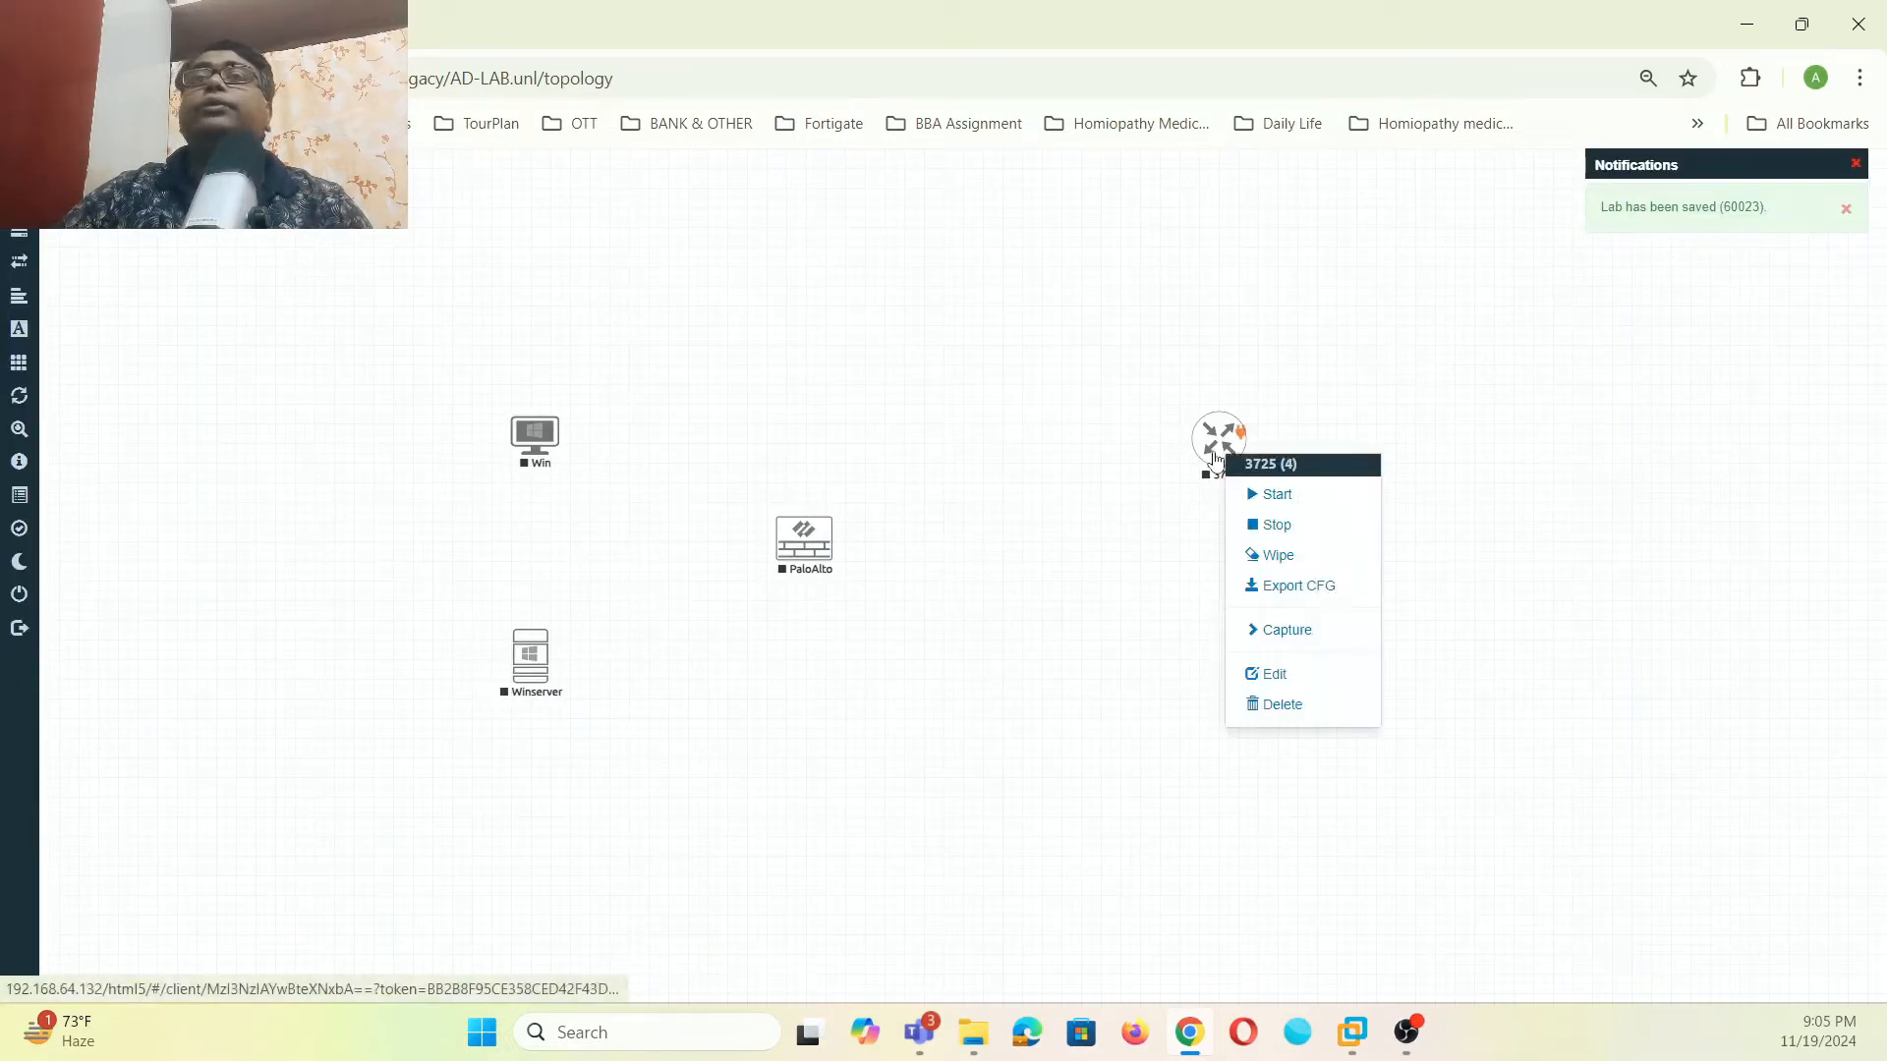
{"action": "left_click", "coordinate": [1261, 676]}
{"action": "scroll", "coordinate": [1013, 609], "scroll_direction": "down", "scroll_amount": 3}
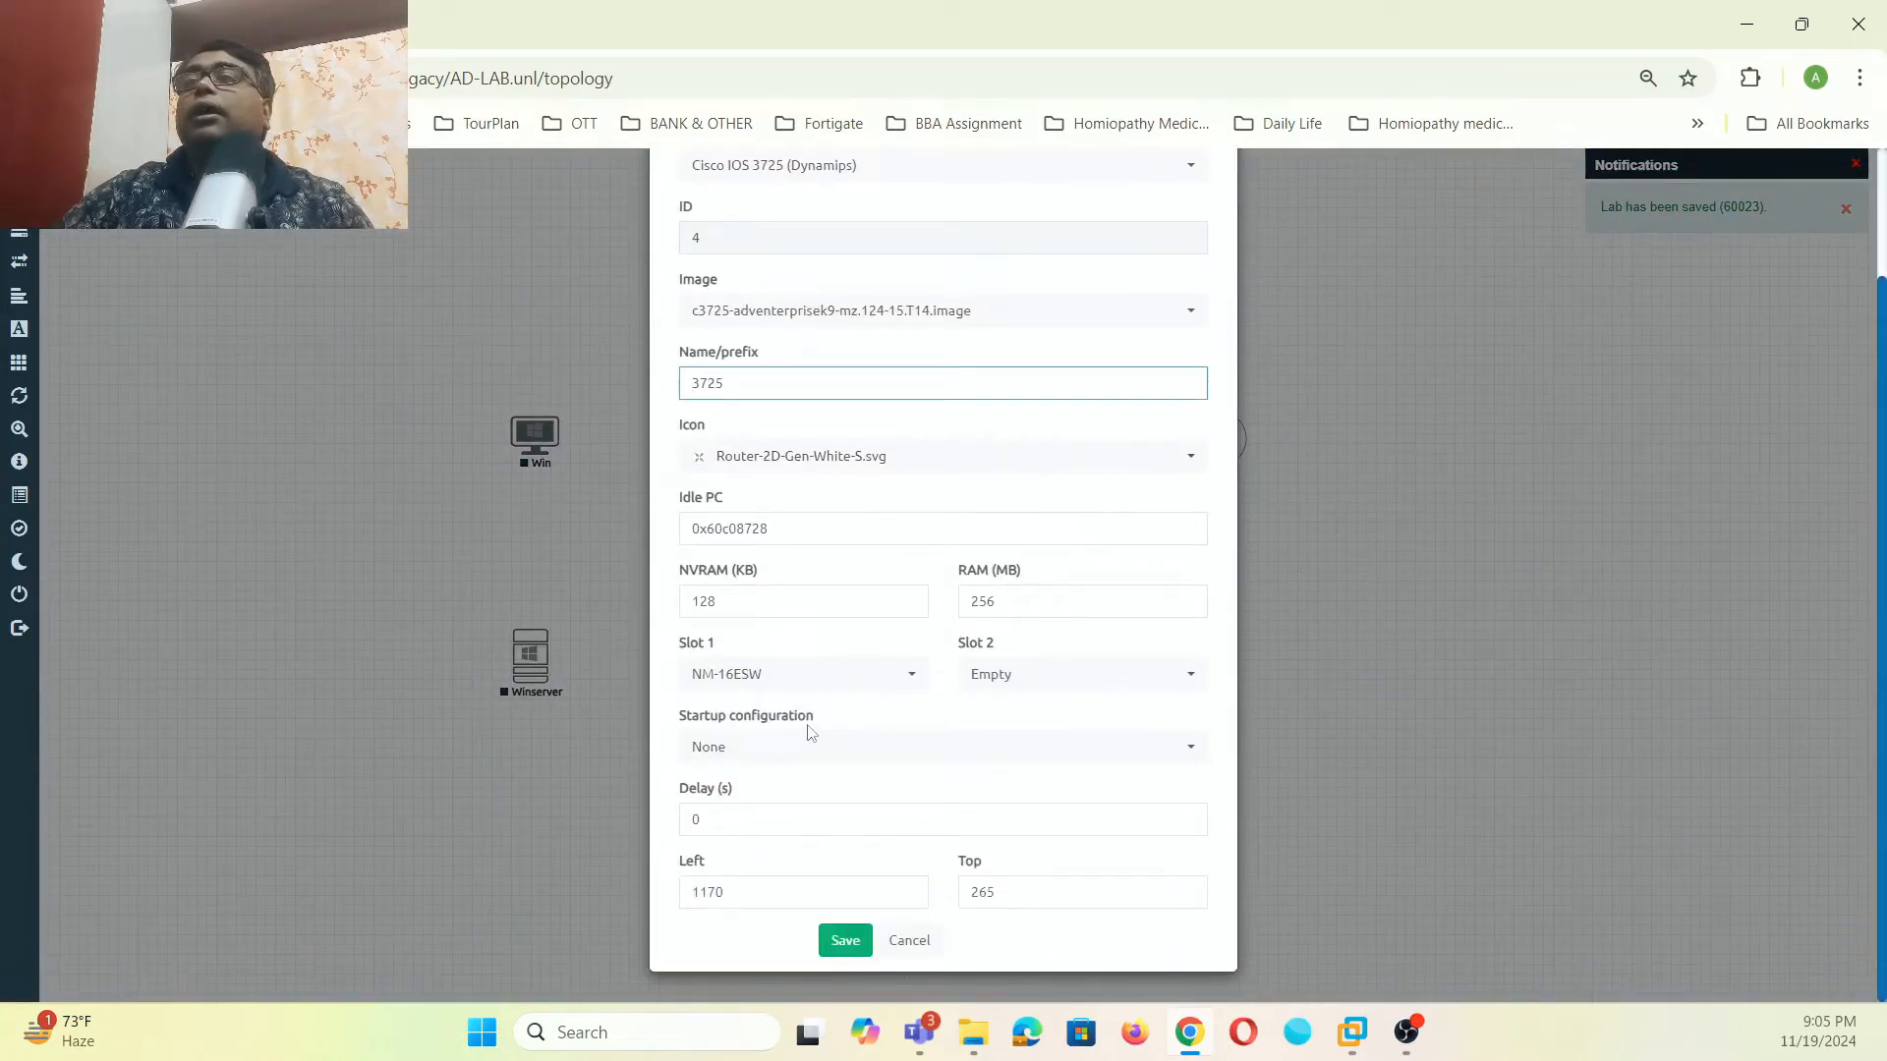
{"action": "left_click", "coordinate": [1180, 474]}
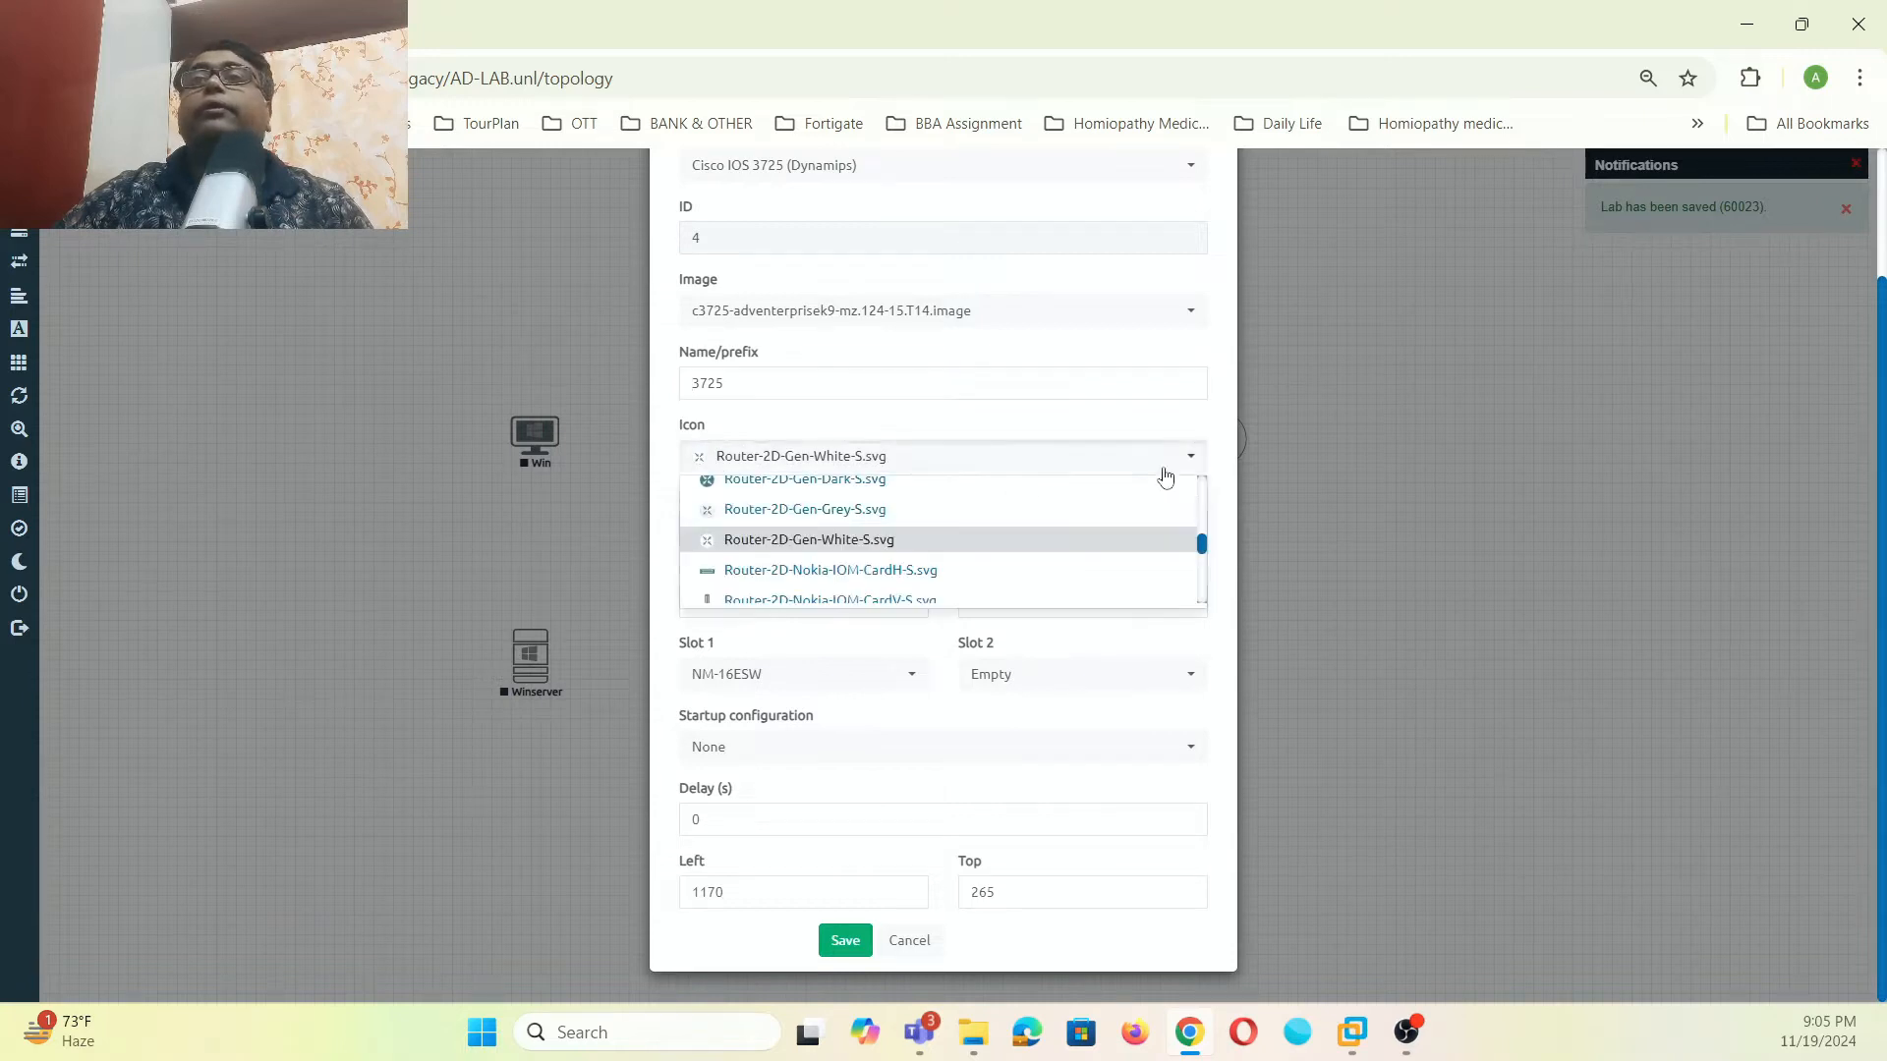
{"action": "scroll", "coordinate": [1022, 550], "scroll_direction": "down", "scroll_amount": 3}
{"action": "scroll", "coordinate": [1029, 551], "scroll_direction": "down", "scroll_amount": 5}
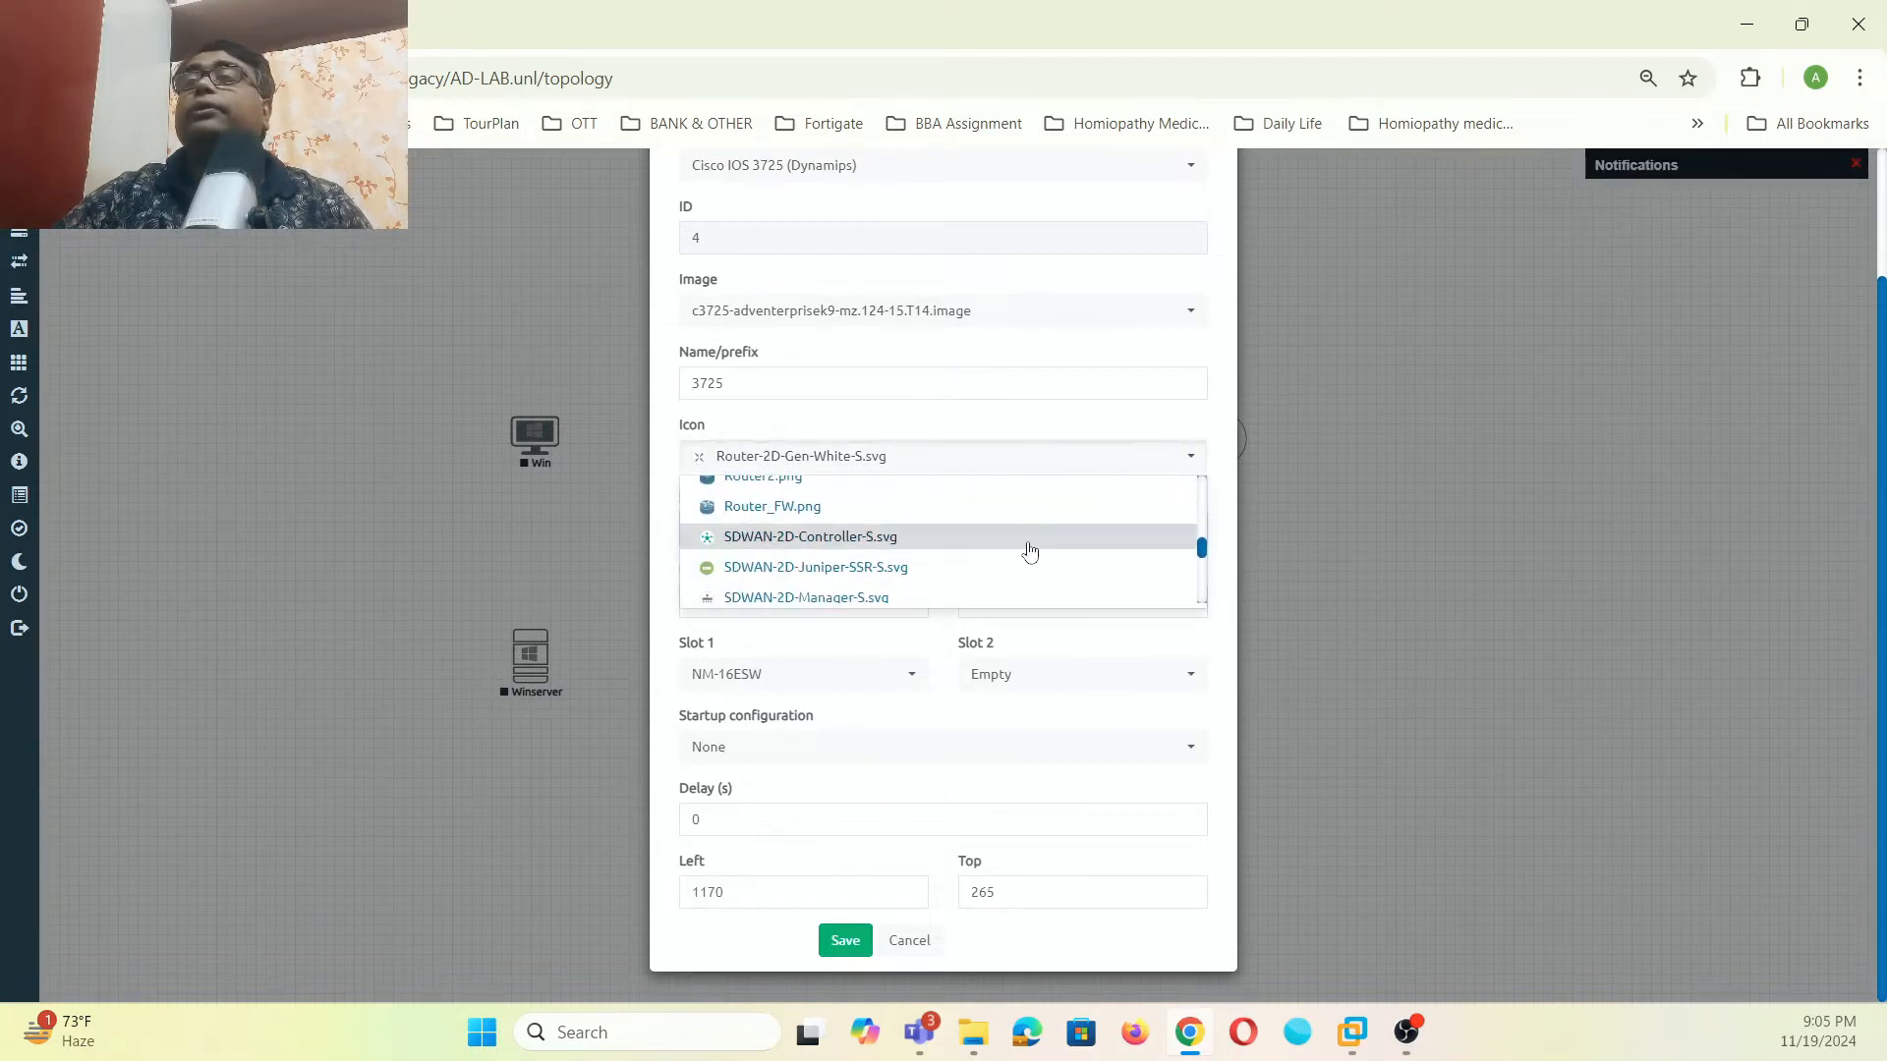
{"action": "scroll", "coordinate": [1029, 551], "scroll_direction": "down", "scroll_amount": 4}
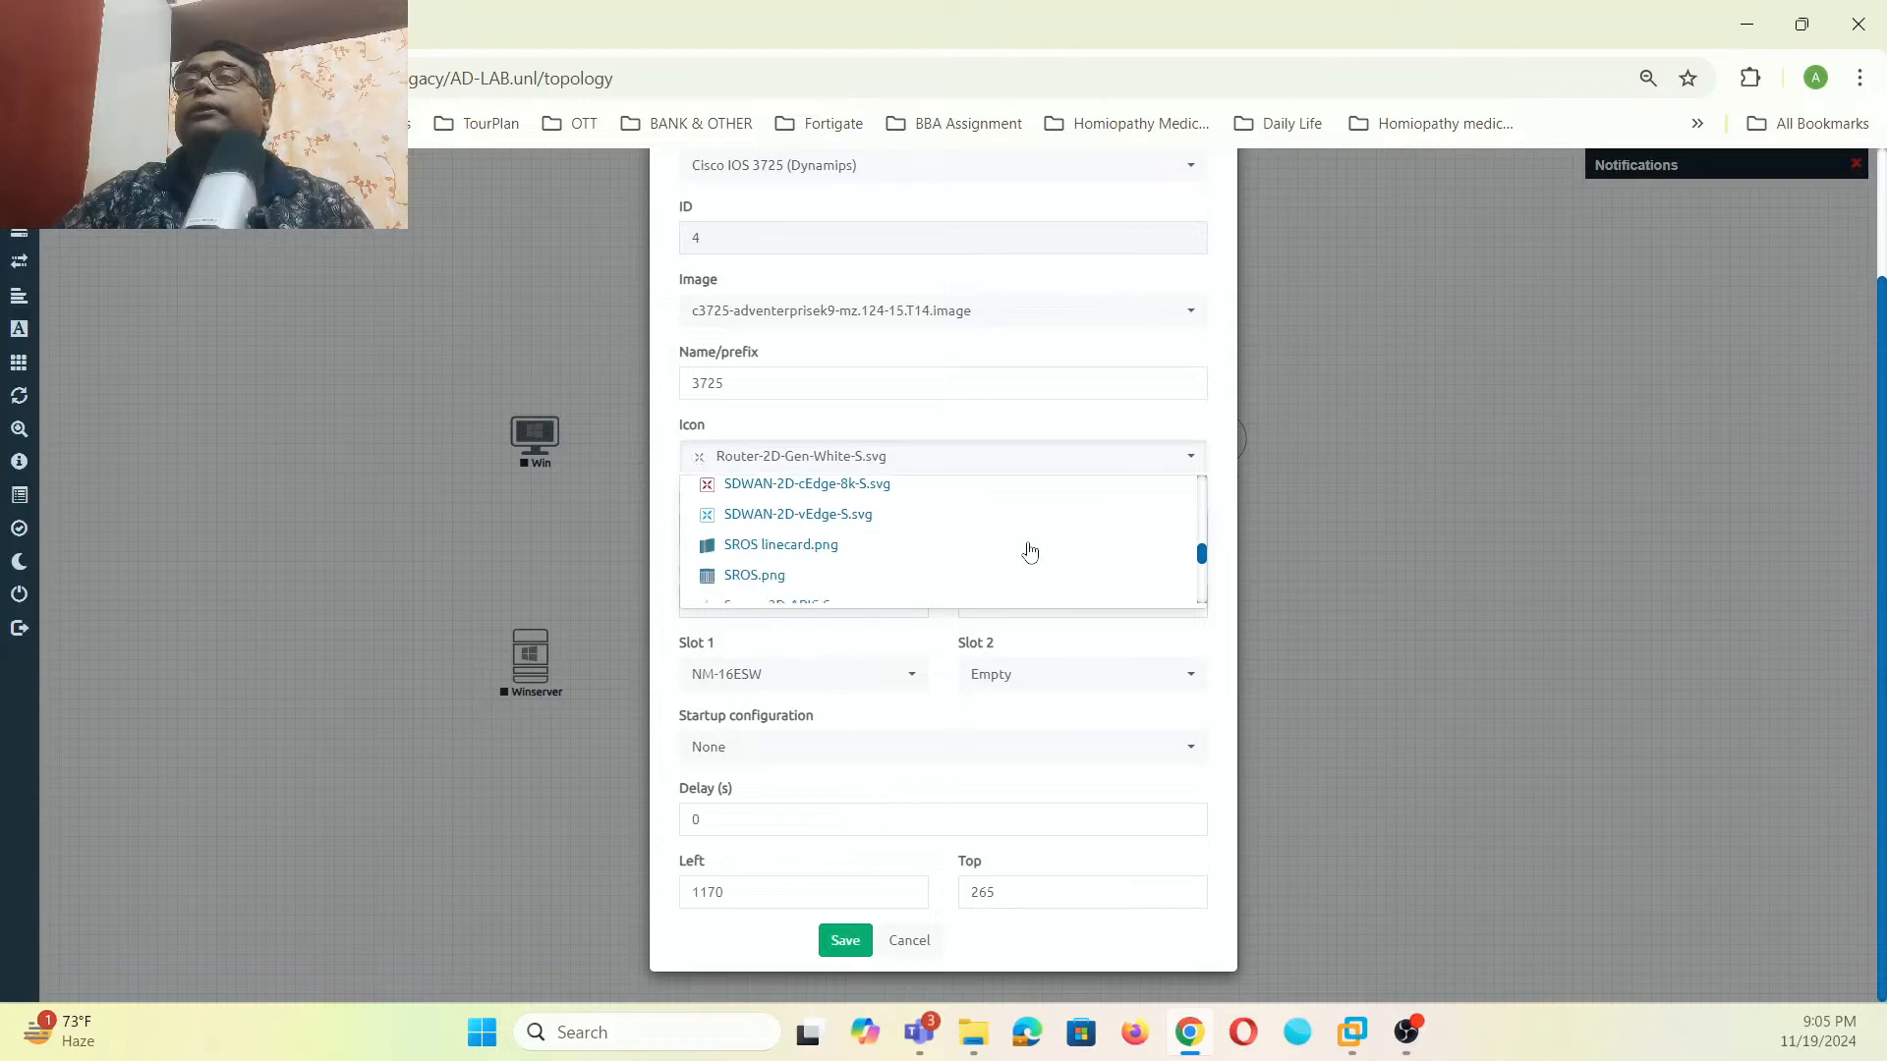
{"action": "scroll", "coordinate": [1031, 553], "scroll_direction": "down", "scroll_amount": 4}
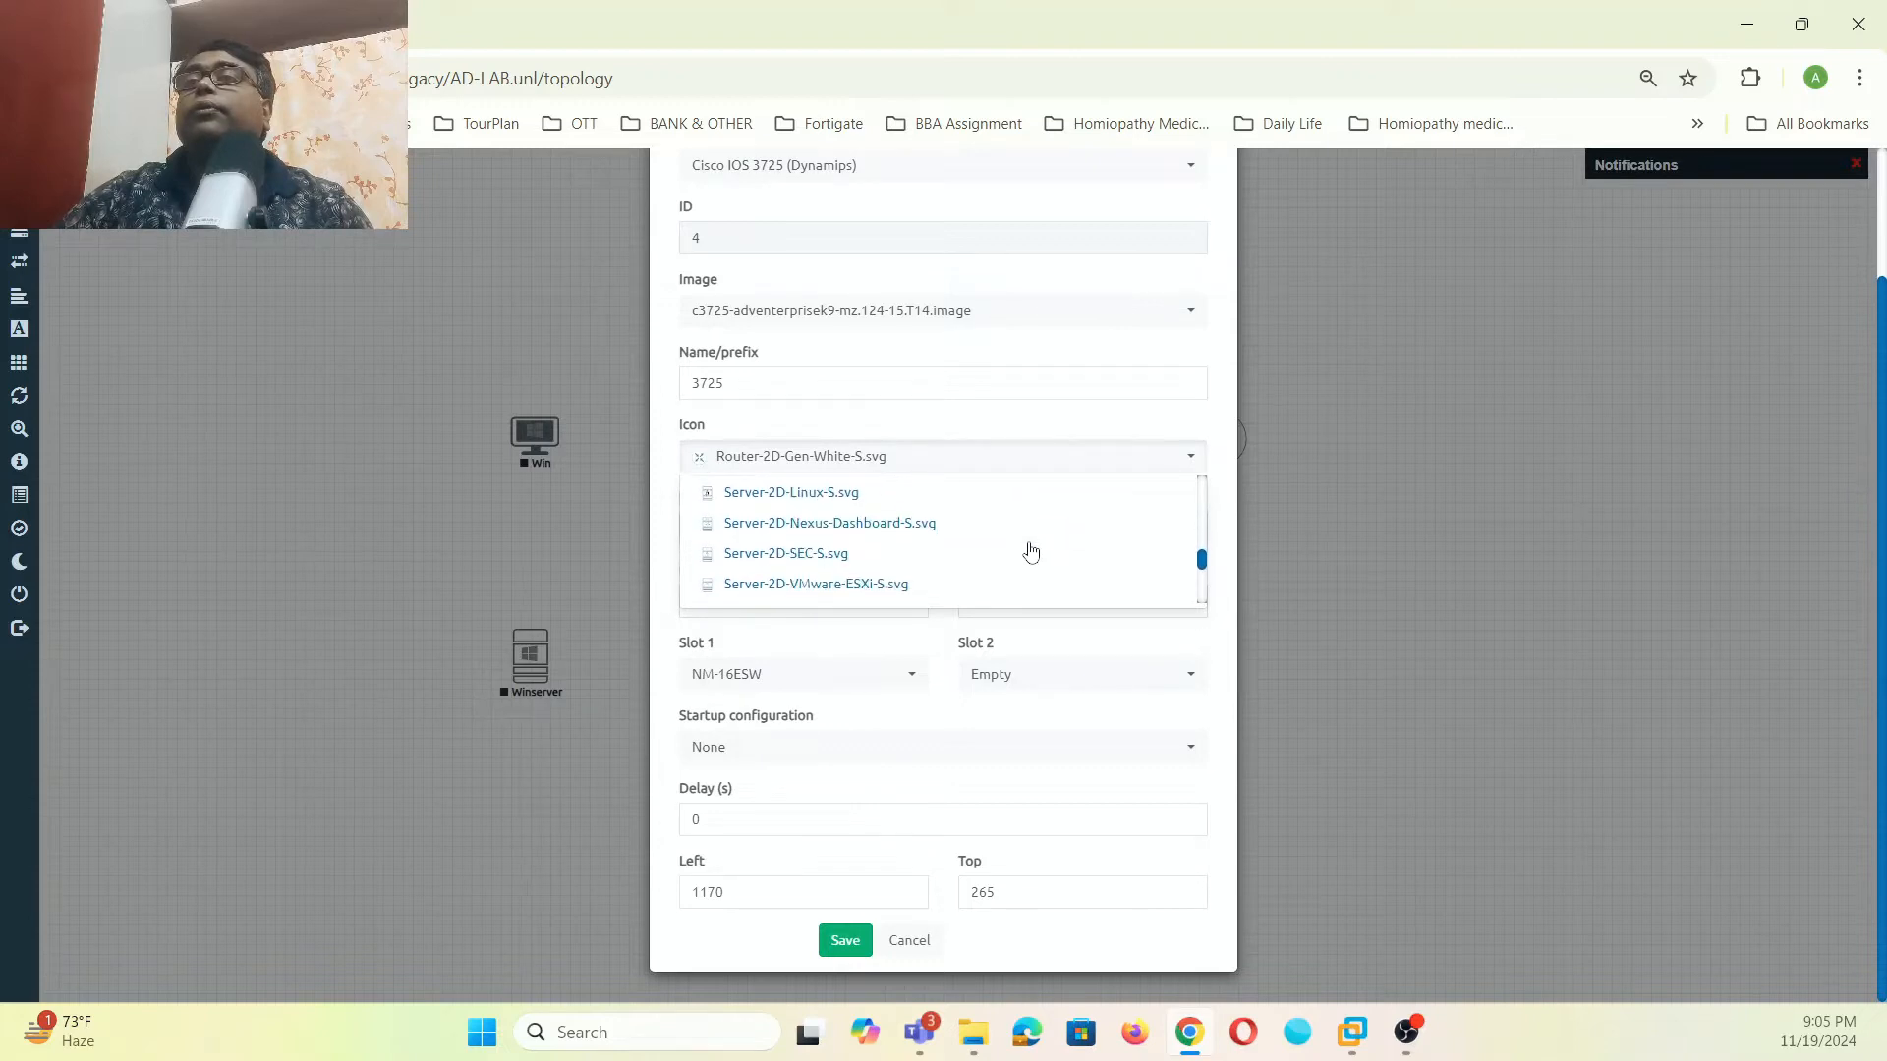
{"action": "scroll", "coordinate": [1035, 550], "scroll_direction": "down", "scroll_amount": 3}
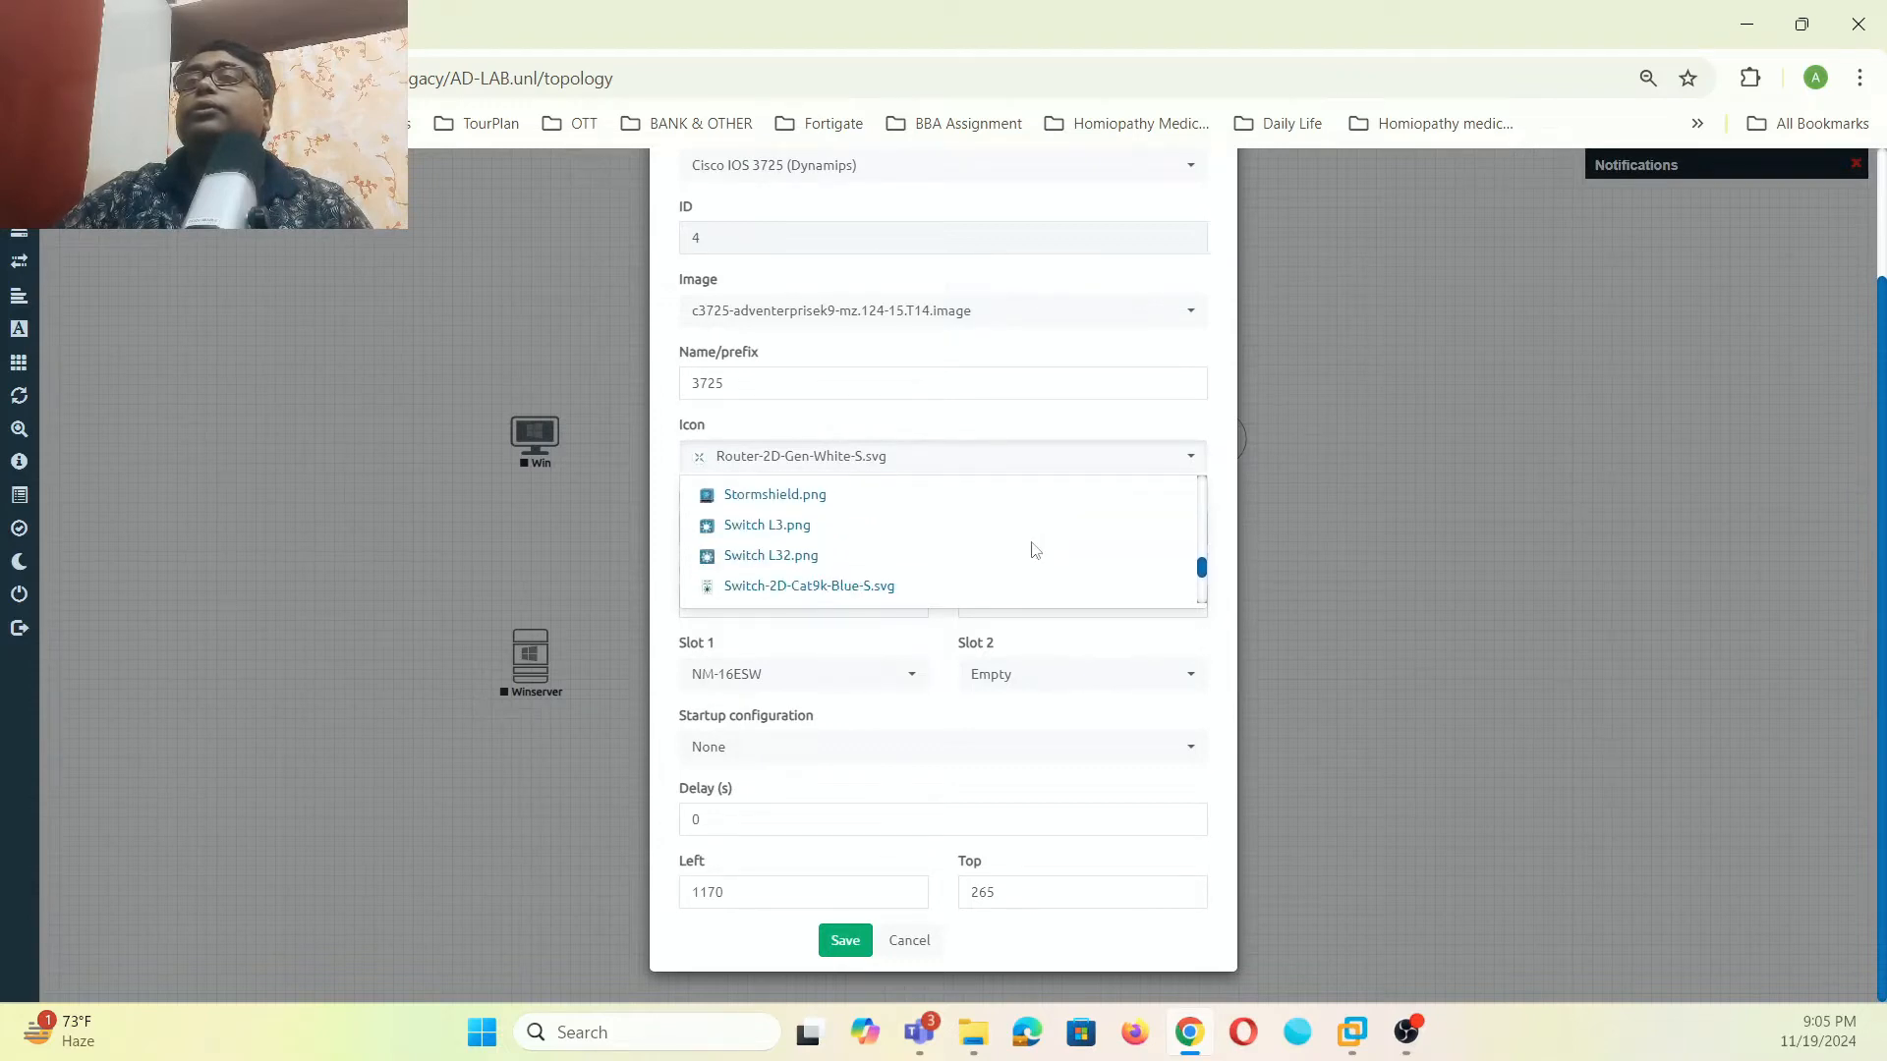
{"action": "left_click", "coordinate": [798, 526]}
{"action": "left_click", "coordinate": [838, 952]}
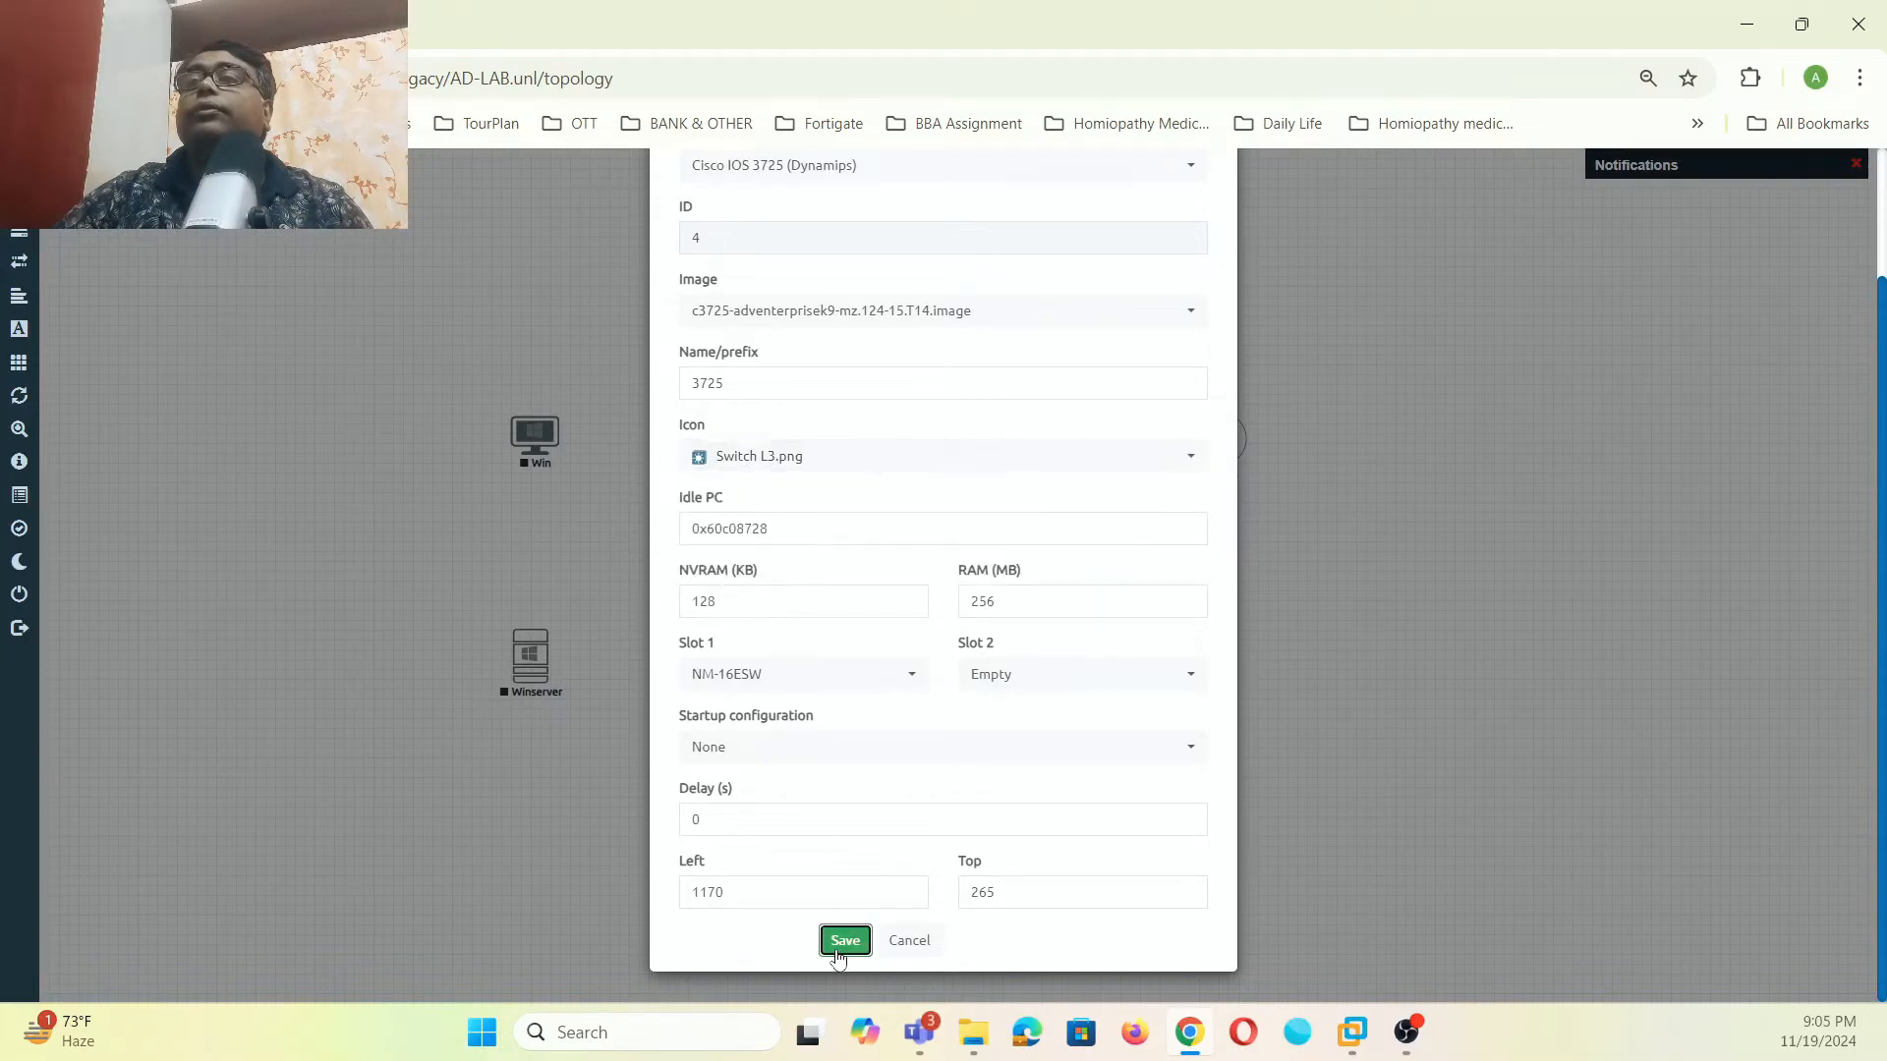
{"action": "left_click_drag", "start_coordinate": [1193, 458], "coordinate": [609, 545]}
- Nudge the Win node slightly left and dismiss an unneeded Add Node dialog
{"action": "left_click_drag", "start_coordinate": [553, 455], "coordinate": [542, 452]}
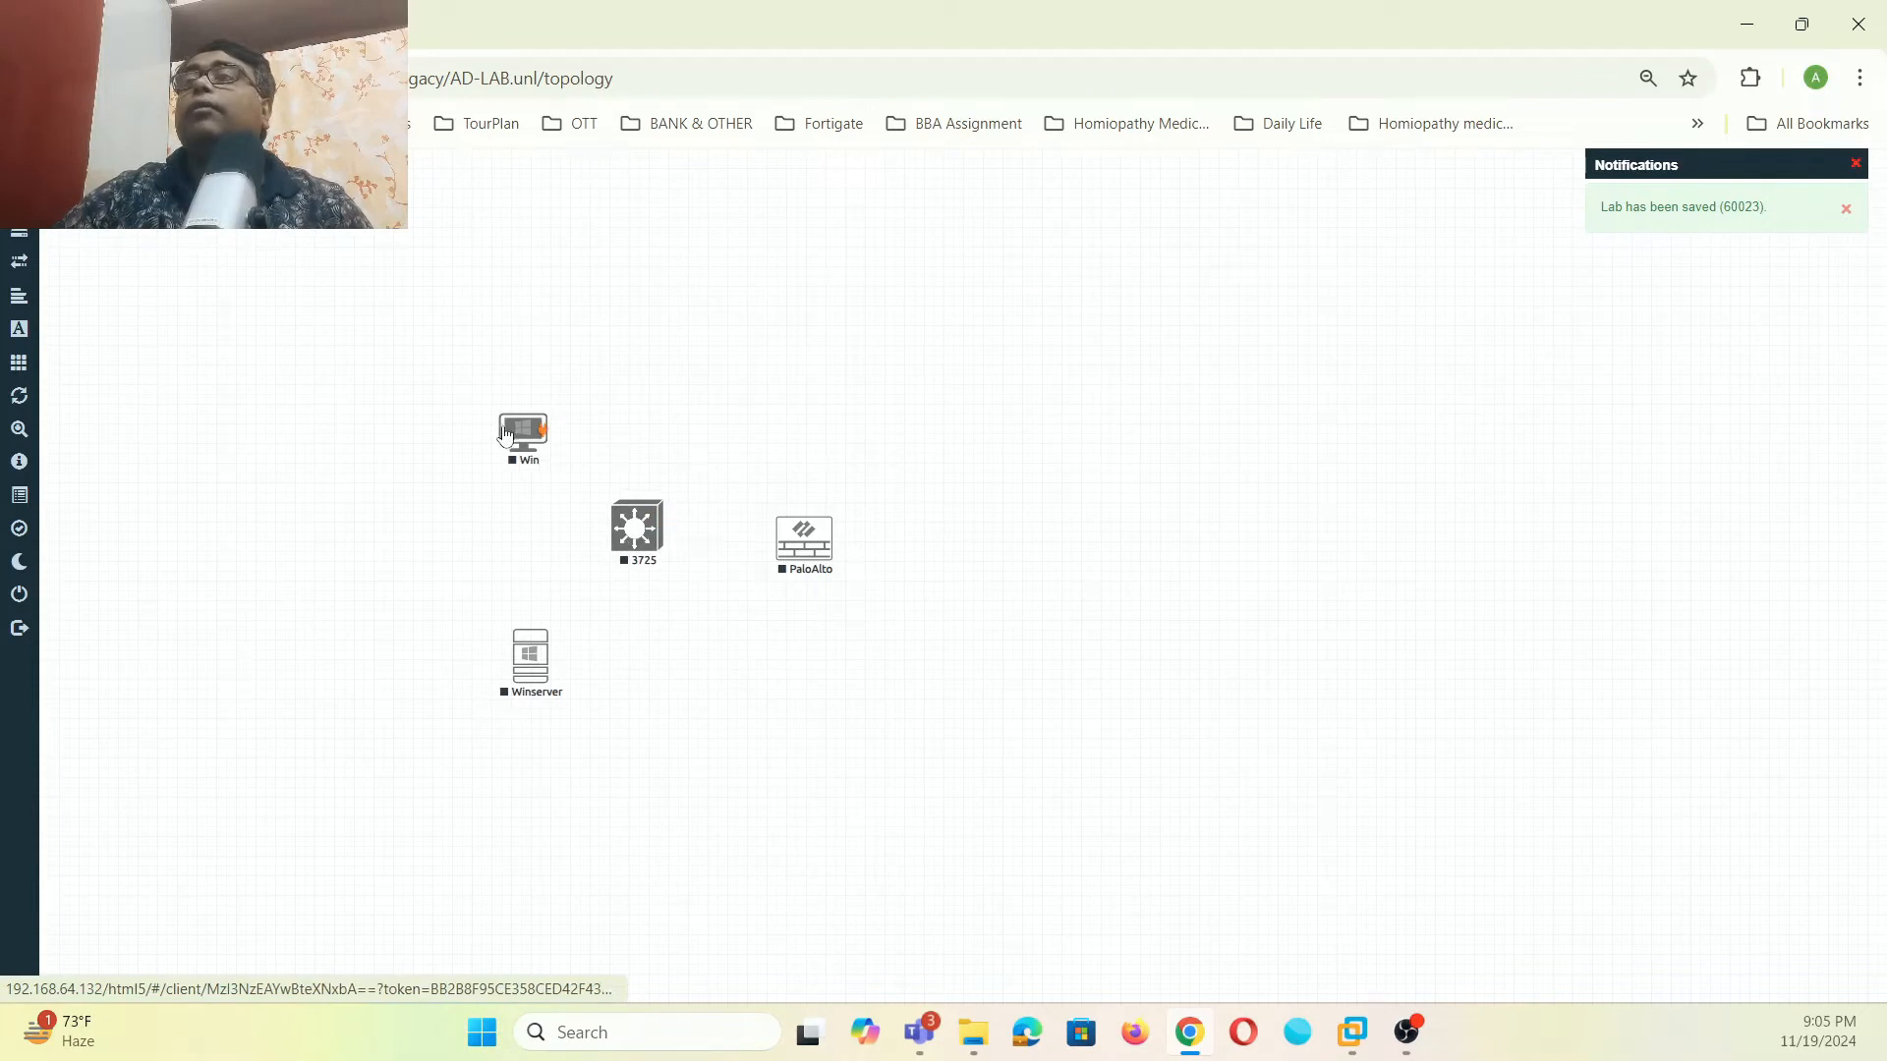
{"action": "right_click", "coordinate": [787, 307]}
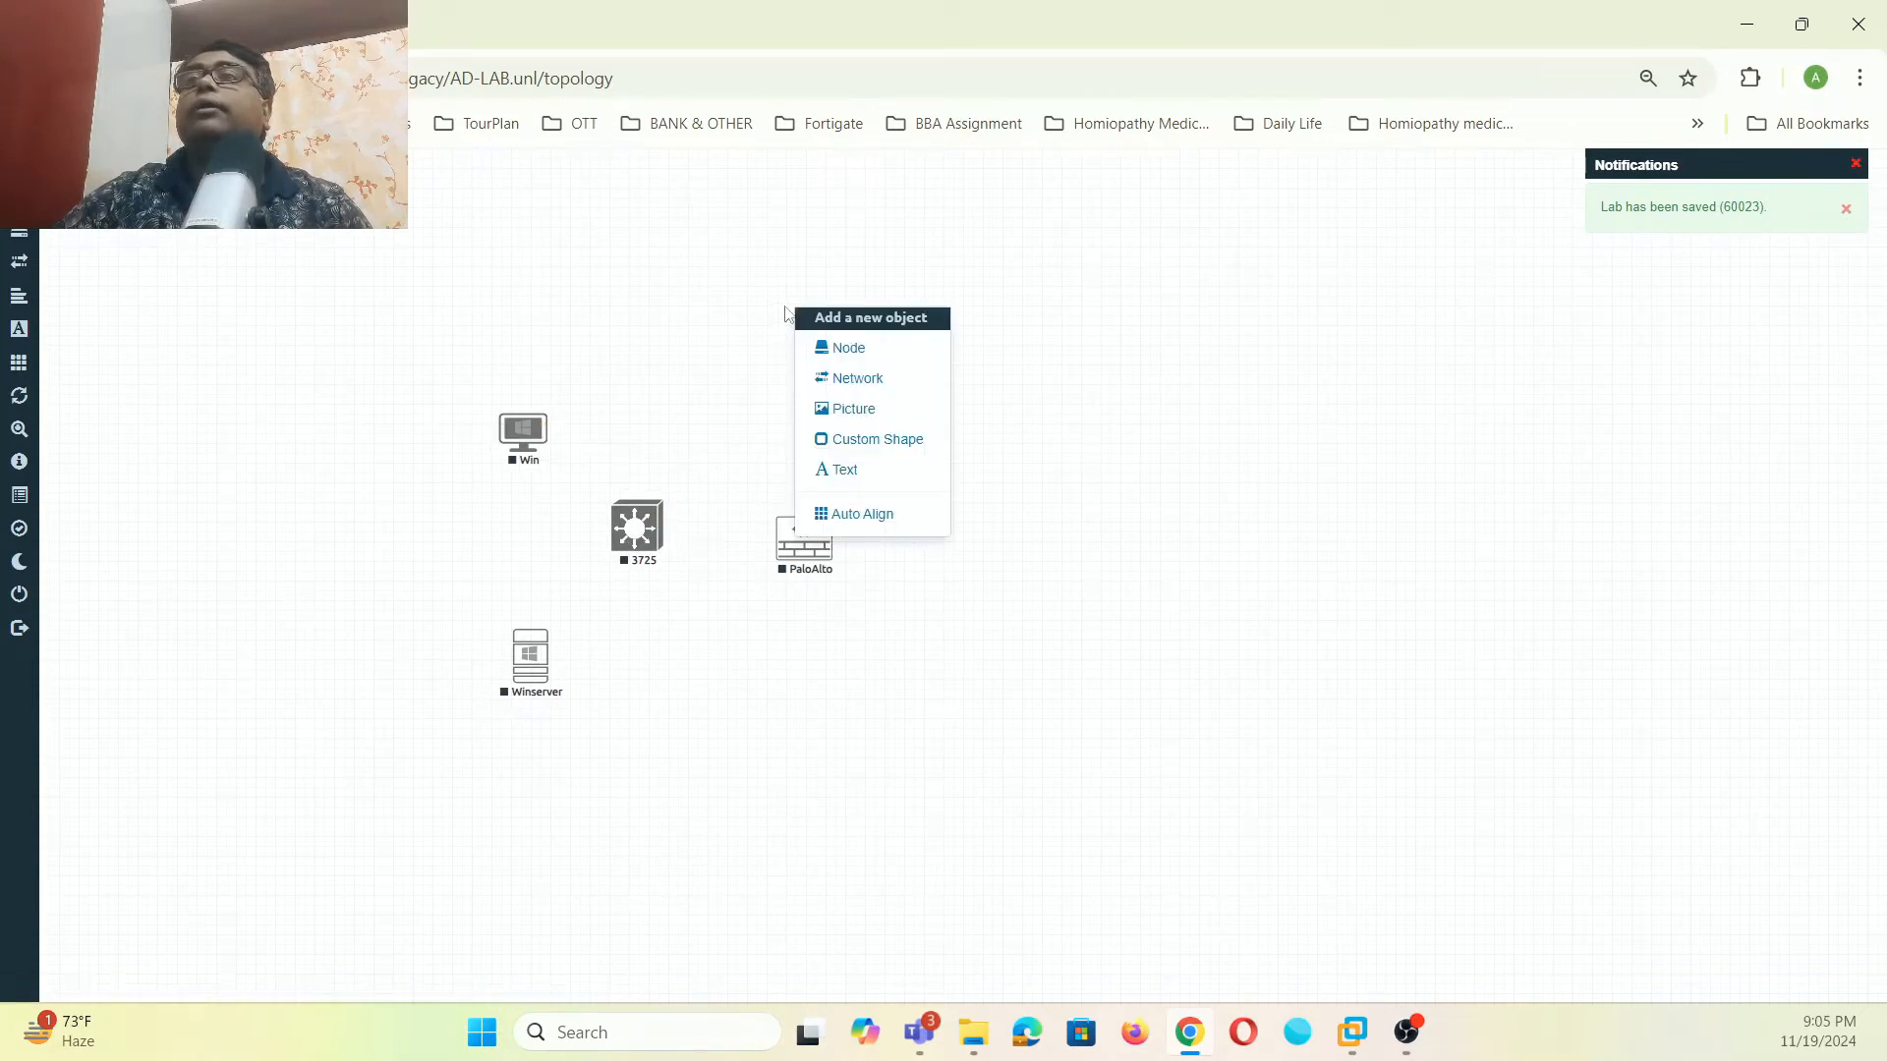
{"action": "left_click", "coordinate": [845, 345]}
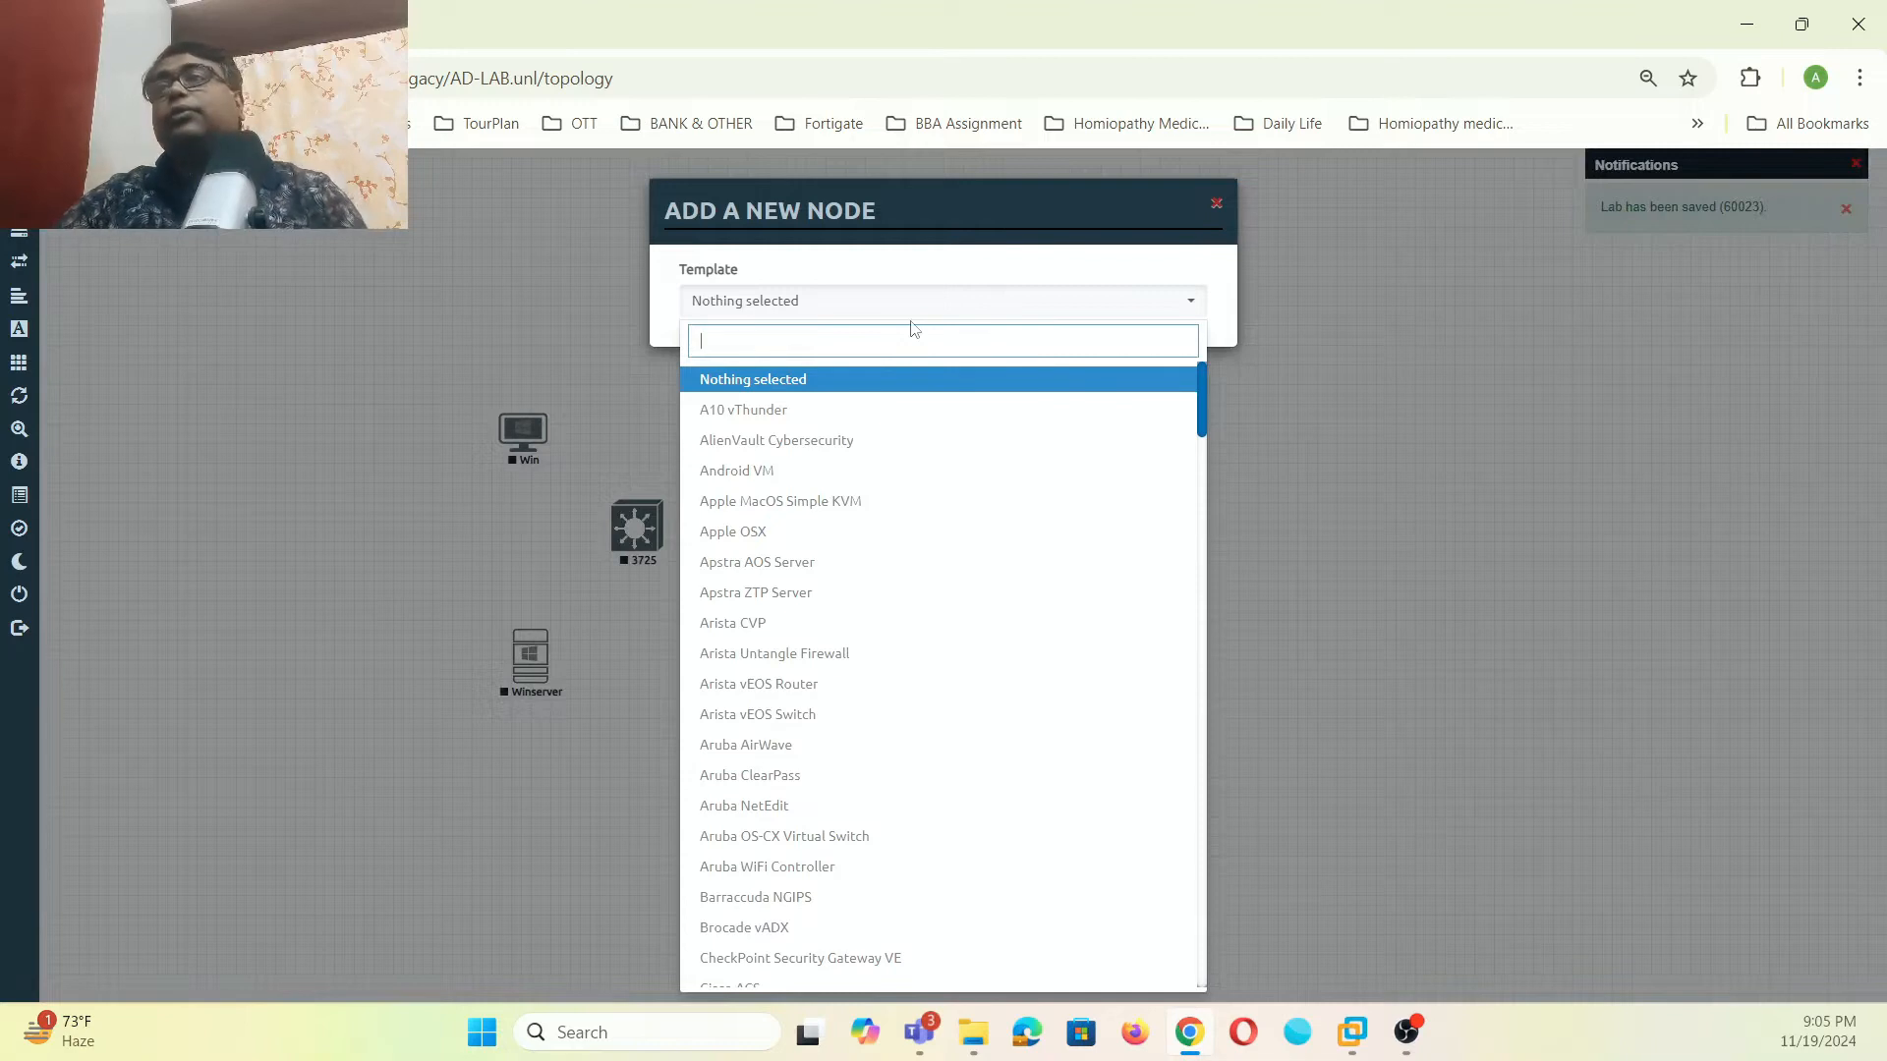
{"action": "left_click", "coordinate": [535, 241]}
- Add a Cloud1 Net cloud above PaloAlto and link it to PaloAlto eth1/1
{"action": "right_click", "coordinate": [1039, 470]}
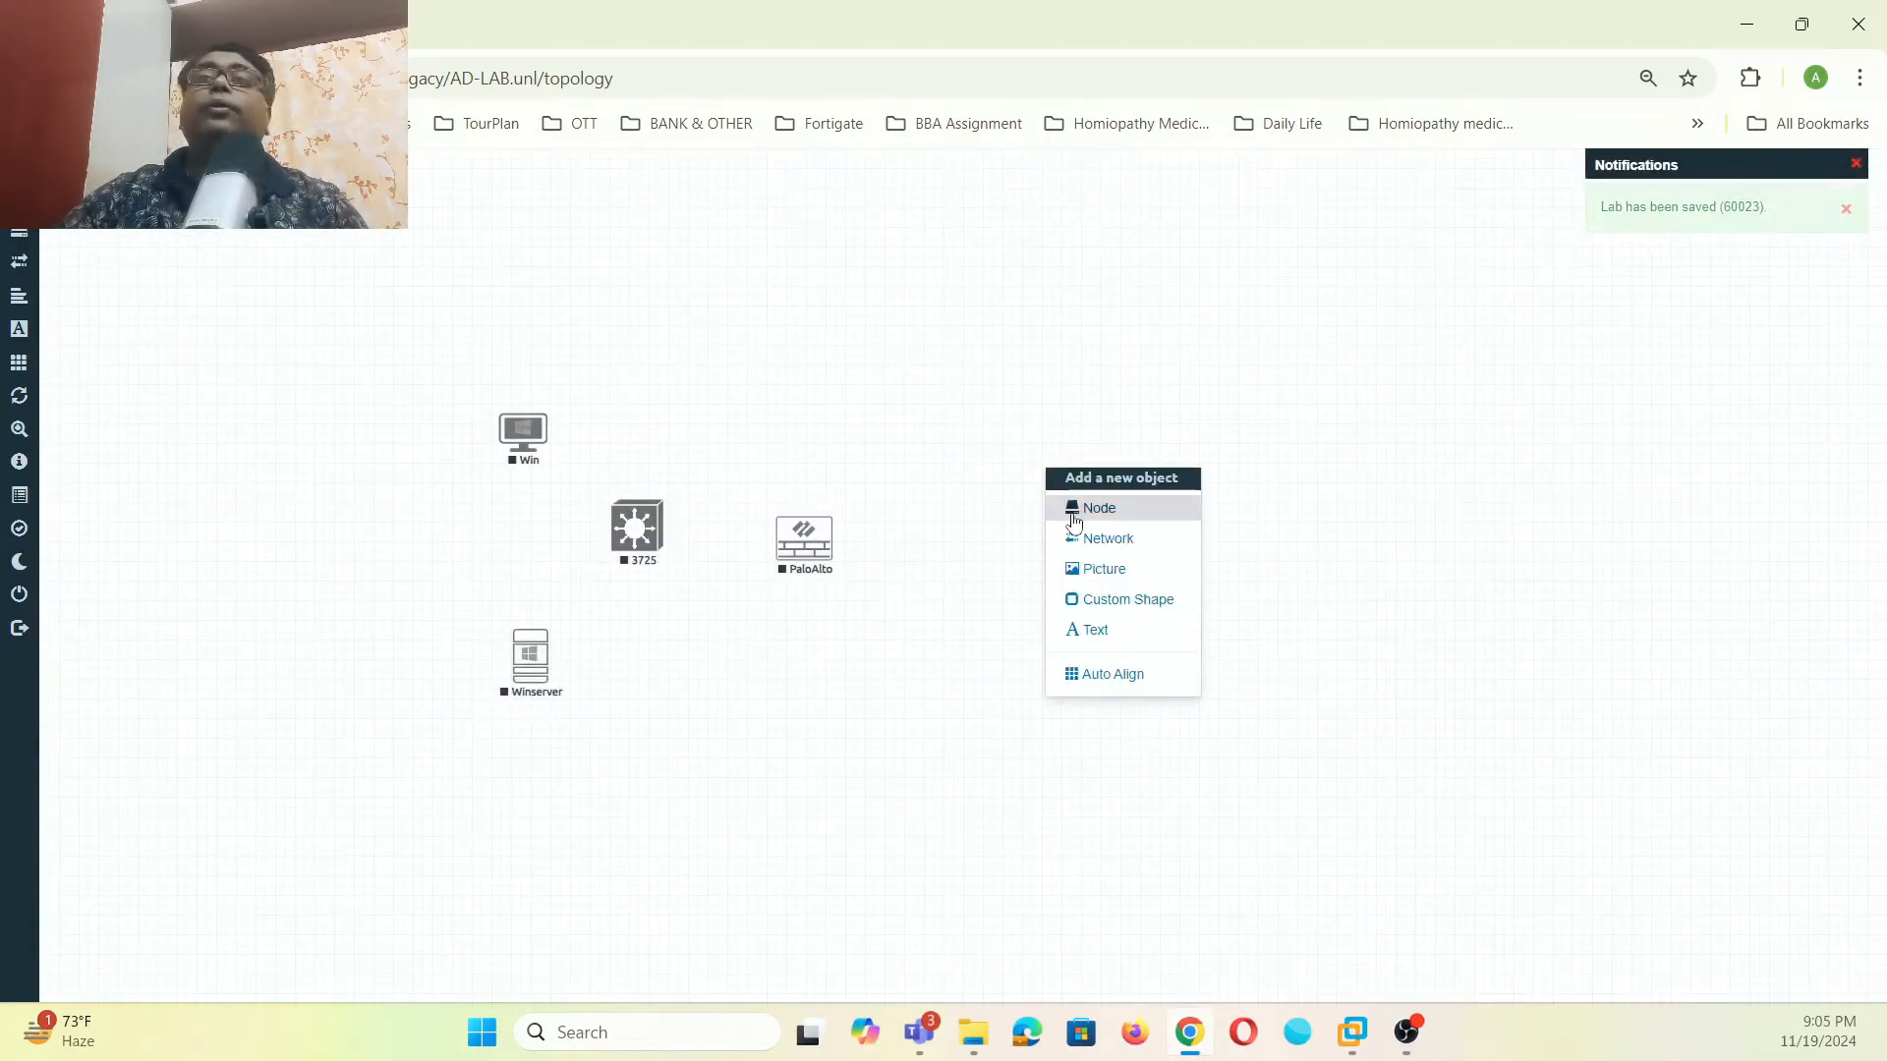
{"action": "left_click", "coordinate": [1095, 535]}
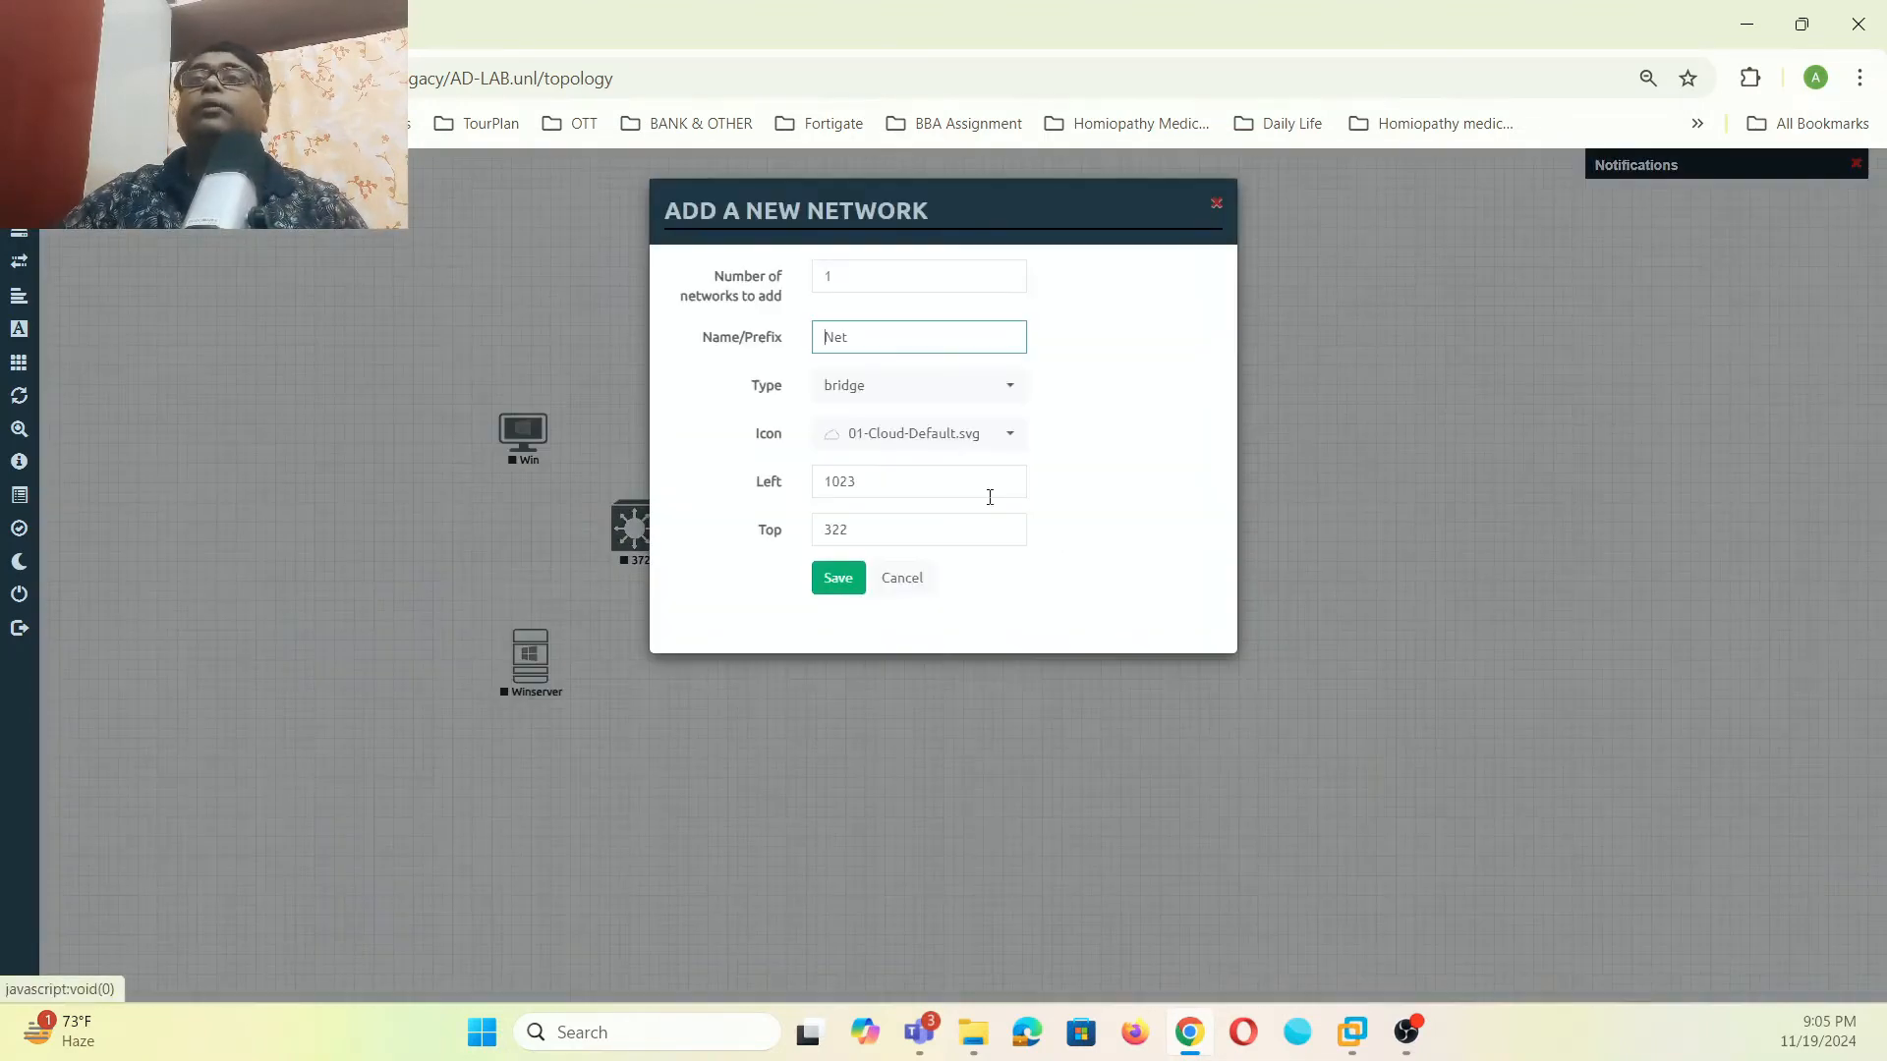
{"action": "left_click", "coordinate": [992, 395]}
{"action": "left_click", "coordinate": [914, 524]}
{"action": "left_click", "coordinate": [838, 578]}
{"action": "left_click_drag", "start_coordinate": [1057, 505], "coordinate": [821, 547]}
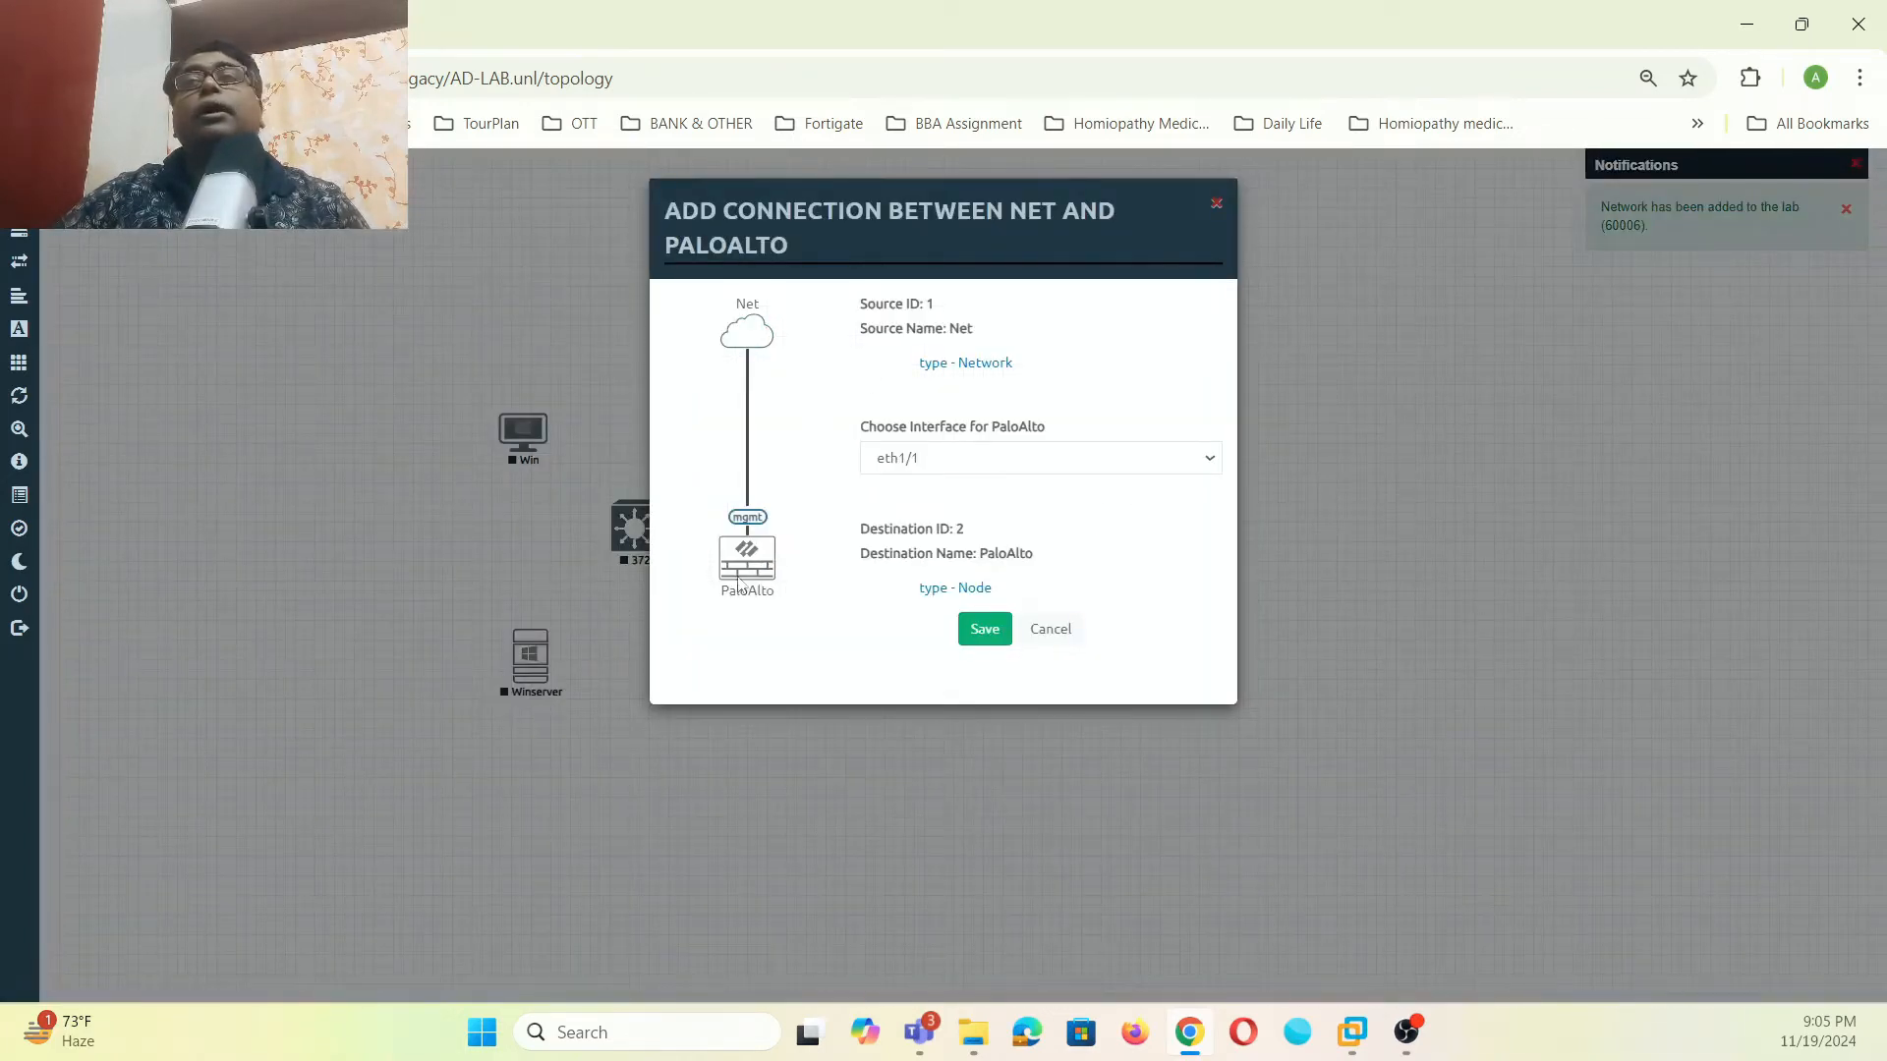
{"action": "left_click", "coordinate": [986, 633]}
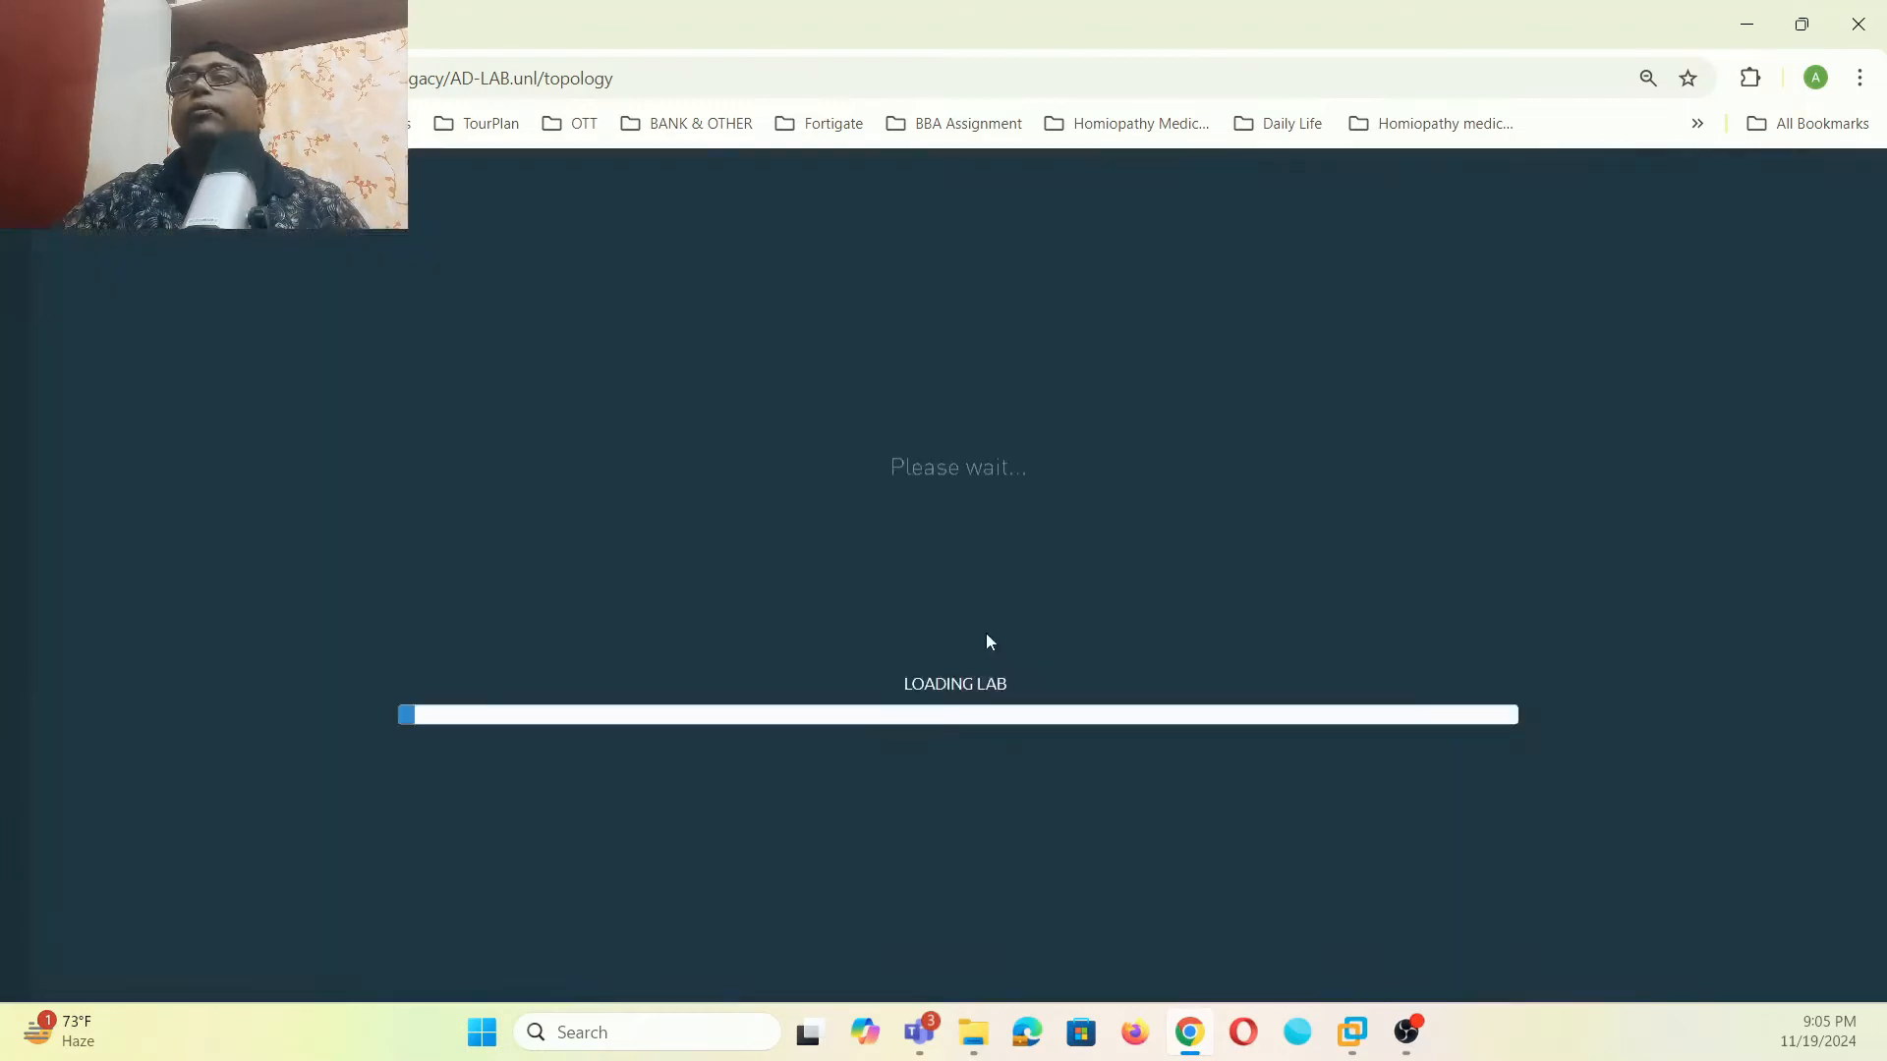
- Add a Management(Cloud0) Net cloud below PaloAlto and link it to PaloAlto mgmt
{"action": "right_click", "coordinate": [945, 594]}
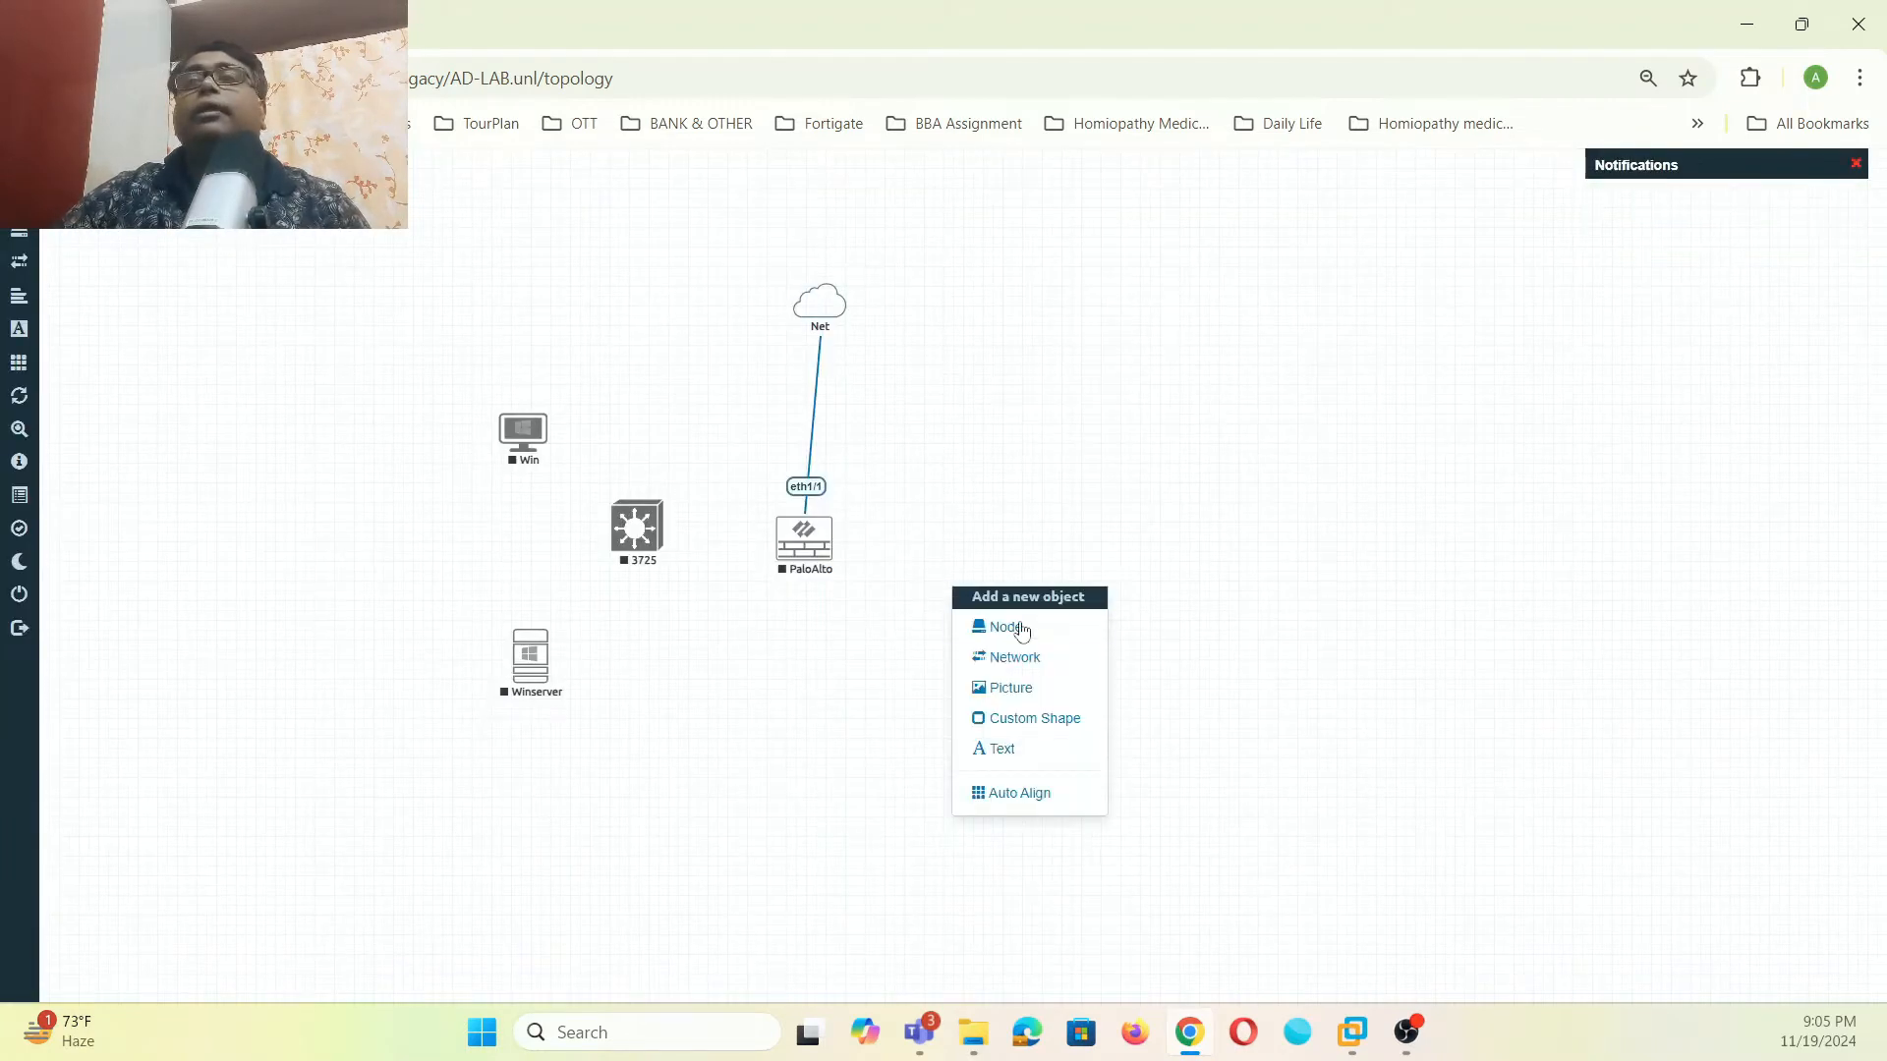
{"action": "left_click", "coordinate": [1018, 656]}
{"action": "left_click", "coordinate": [1010, 433]}
{"action": "left_click", "coordinate": [1220, 438]}
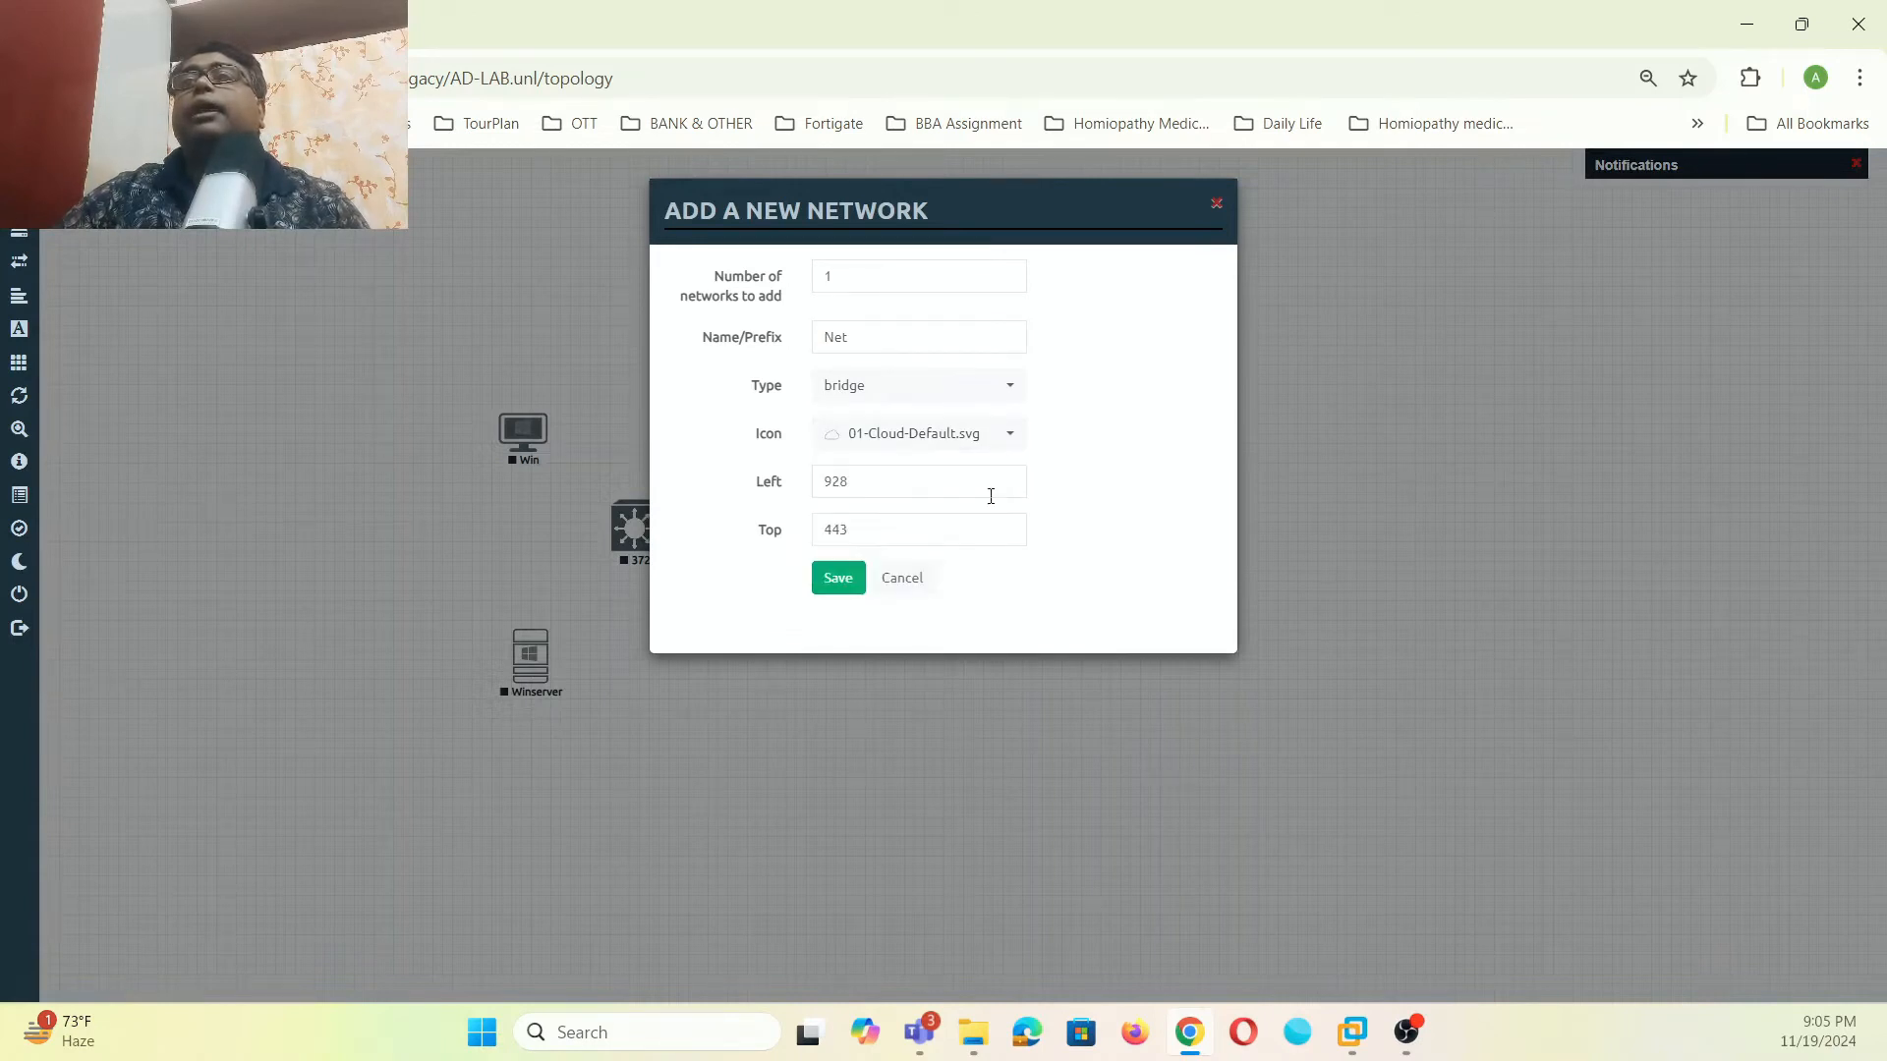
{"action": "left_click", "coordinate": [1010, 386]}
{"action": "left_click", "coordinate": [904, 493]}
{"action": "left_click", "coordinate": [836, 582]}
{"action": "left_click_drag", "start_coordinate": [997, 604], "coordinate": [805, 567]}
{"action": "left_click", "coordinate": [1160, 460]}
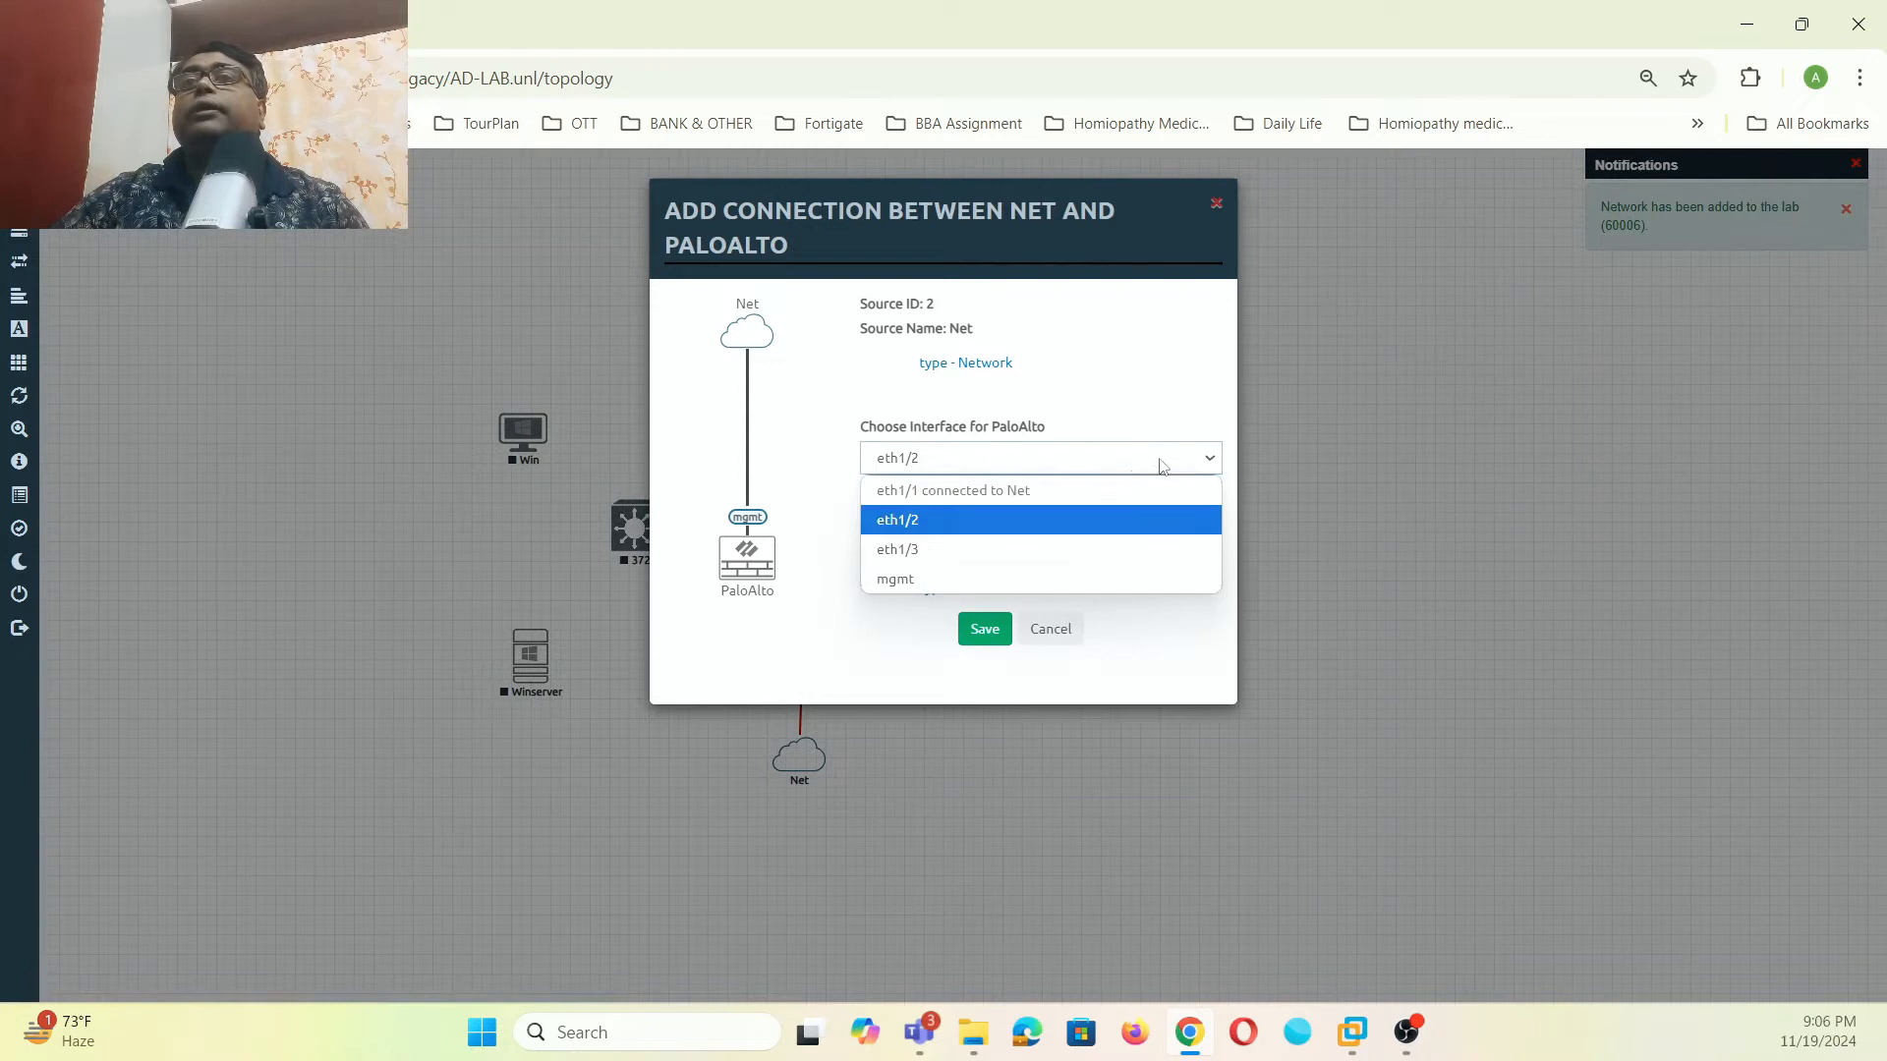
{"action": "left_click", "coordinate": [870, 580]}
{"action": "left_click", "coordinate": [985, 629]}
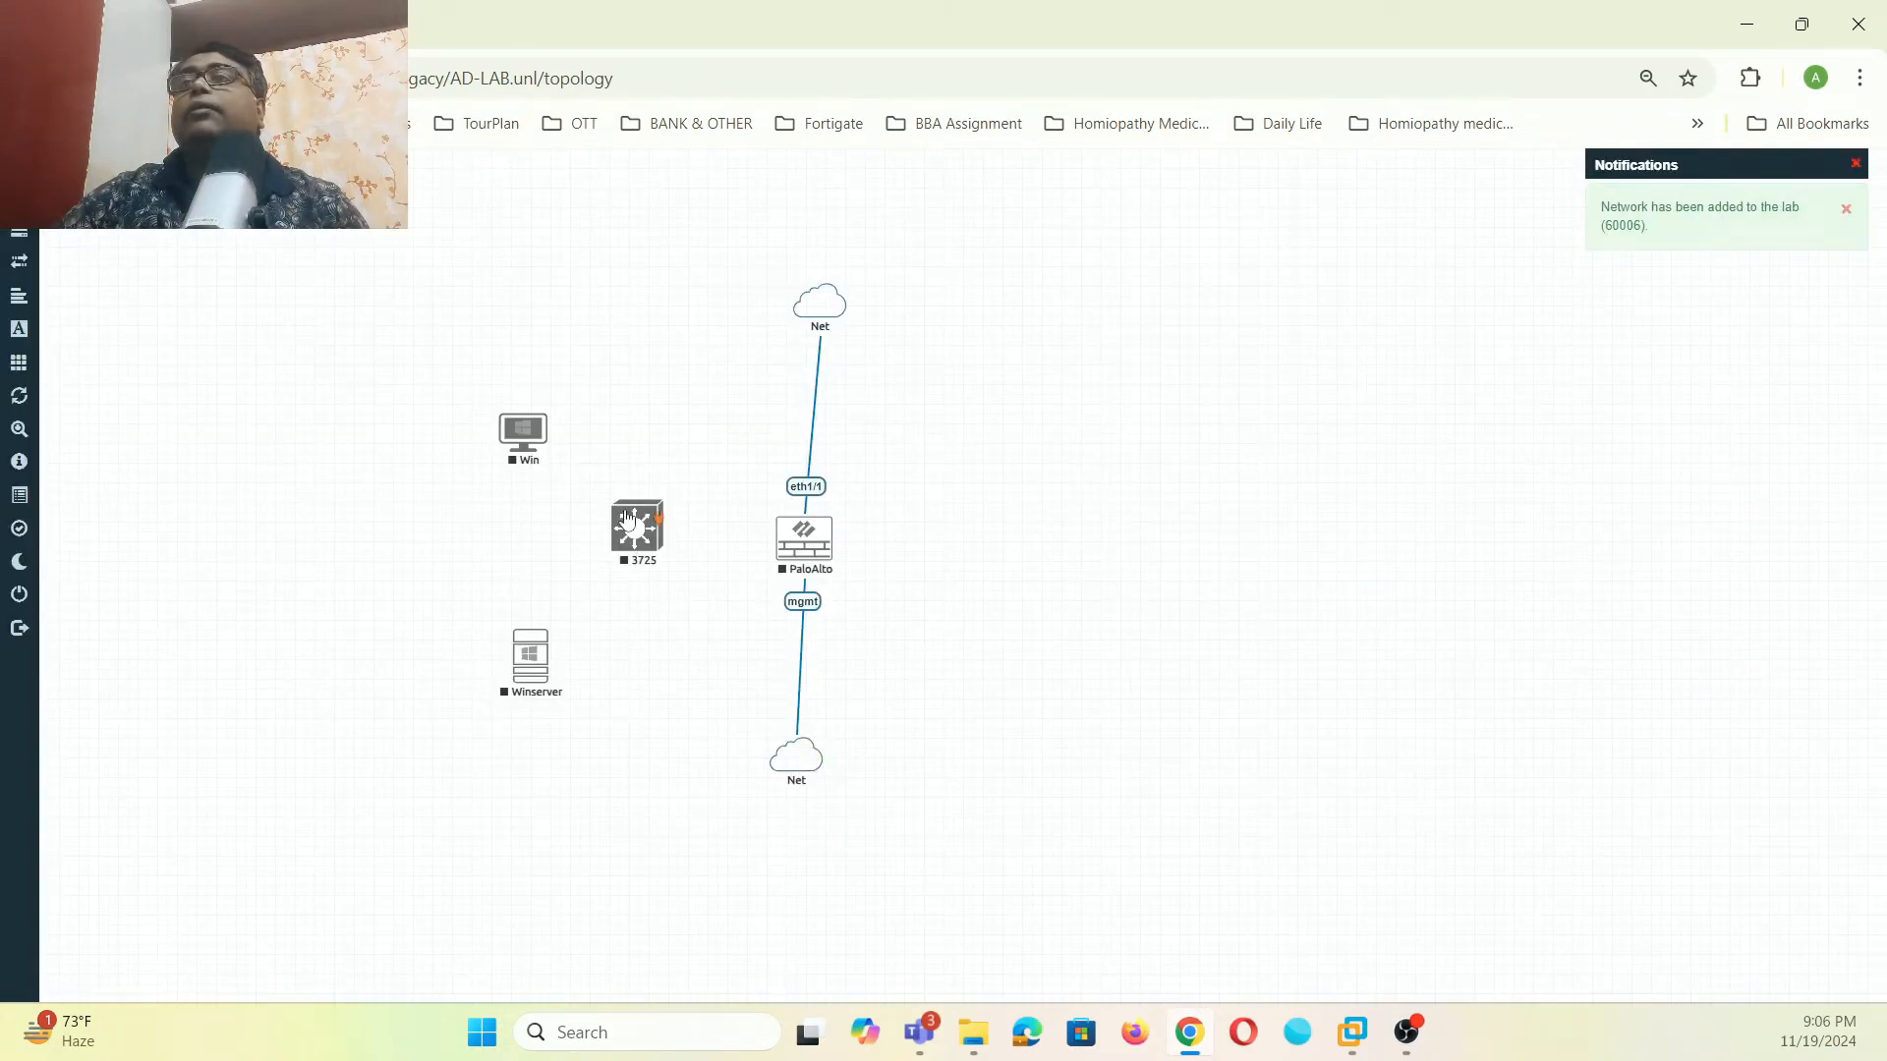
- Link the 3725 router to Win on fa1/0 and to Winserver on fa1/1
{"action": "left_click_drag", "start_coordinate": [657, 515], "coordinate": [527, 429]}
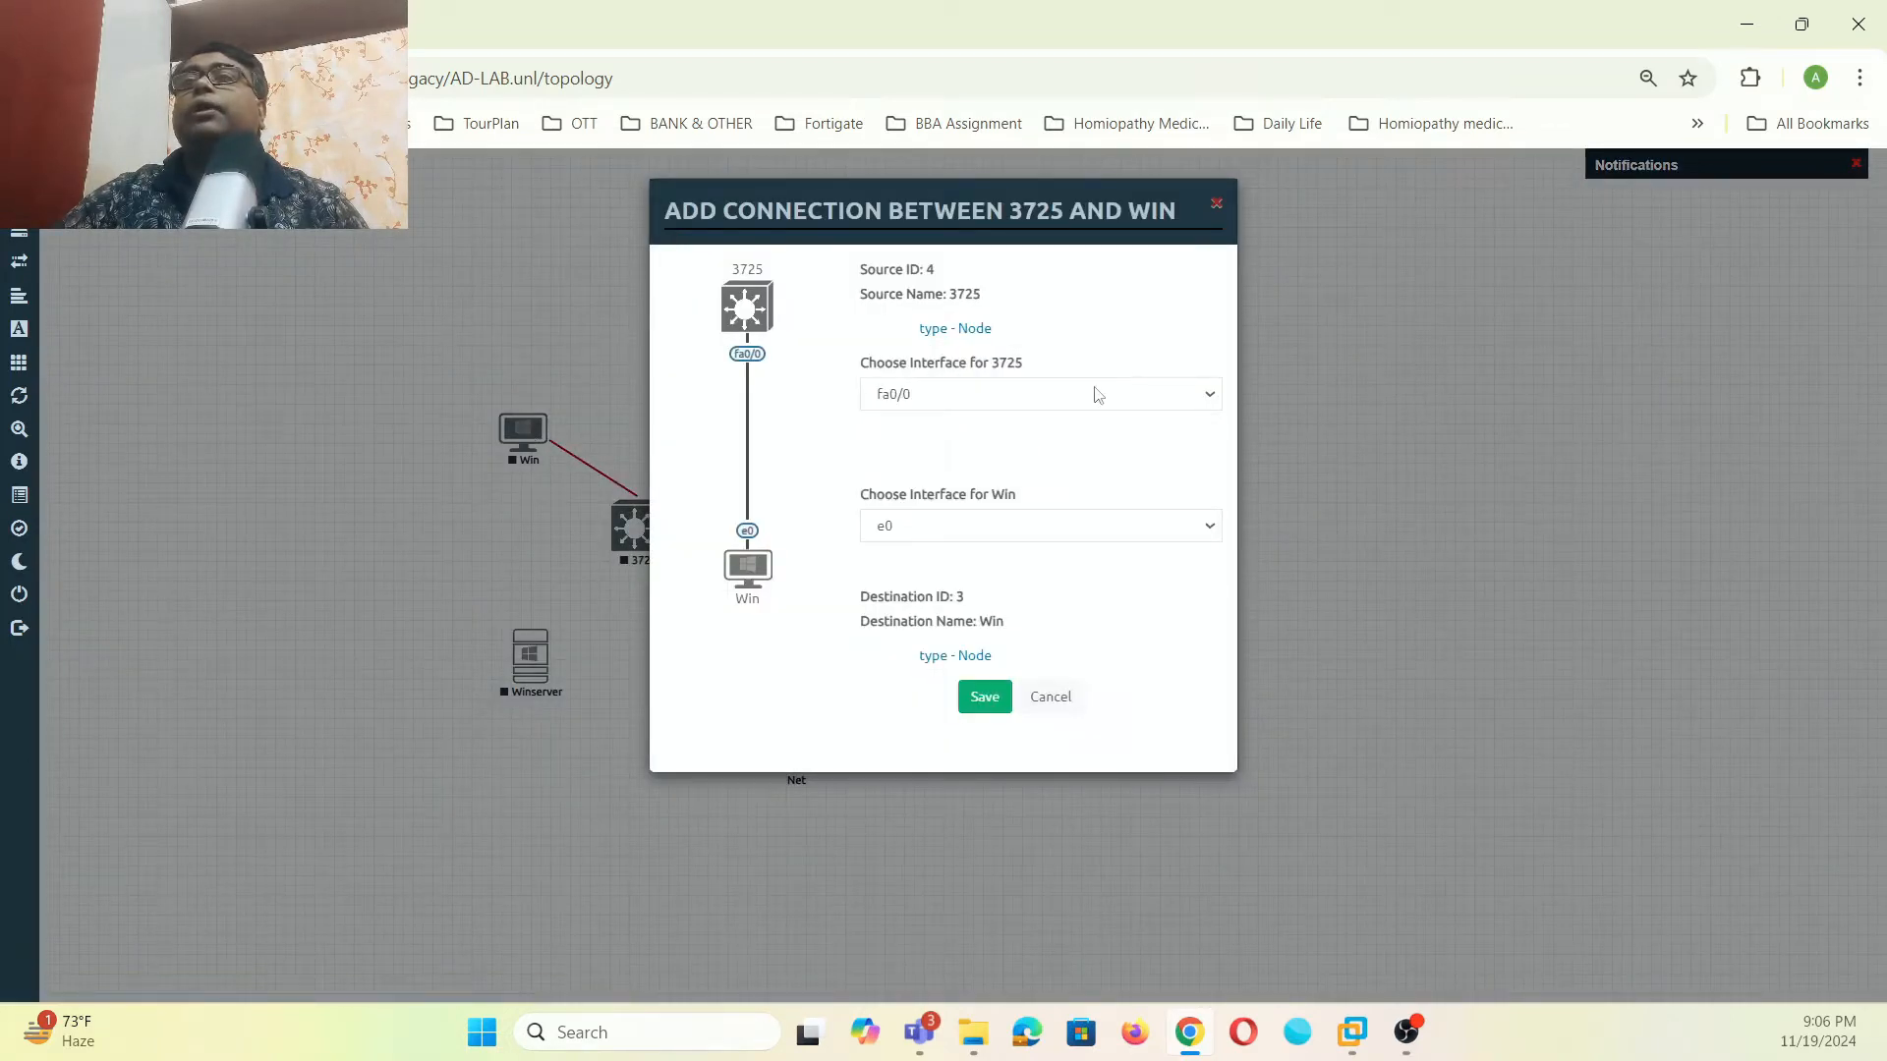
{"action": "left_click", "coordinate": [1211, 393]}
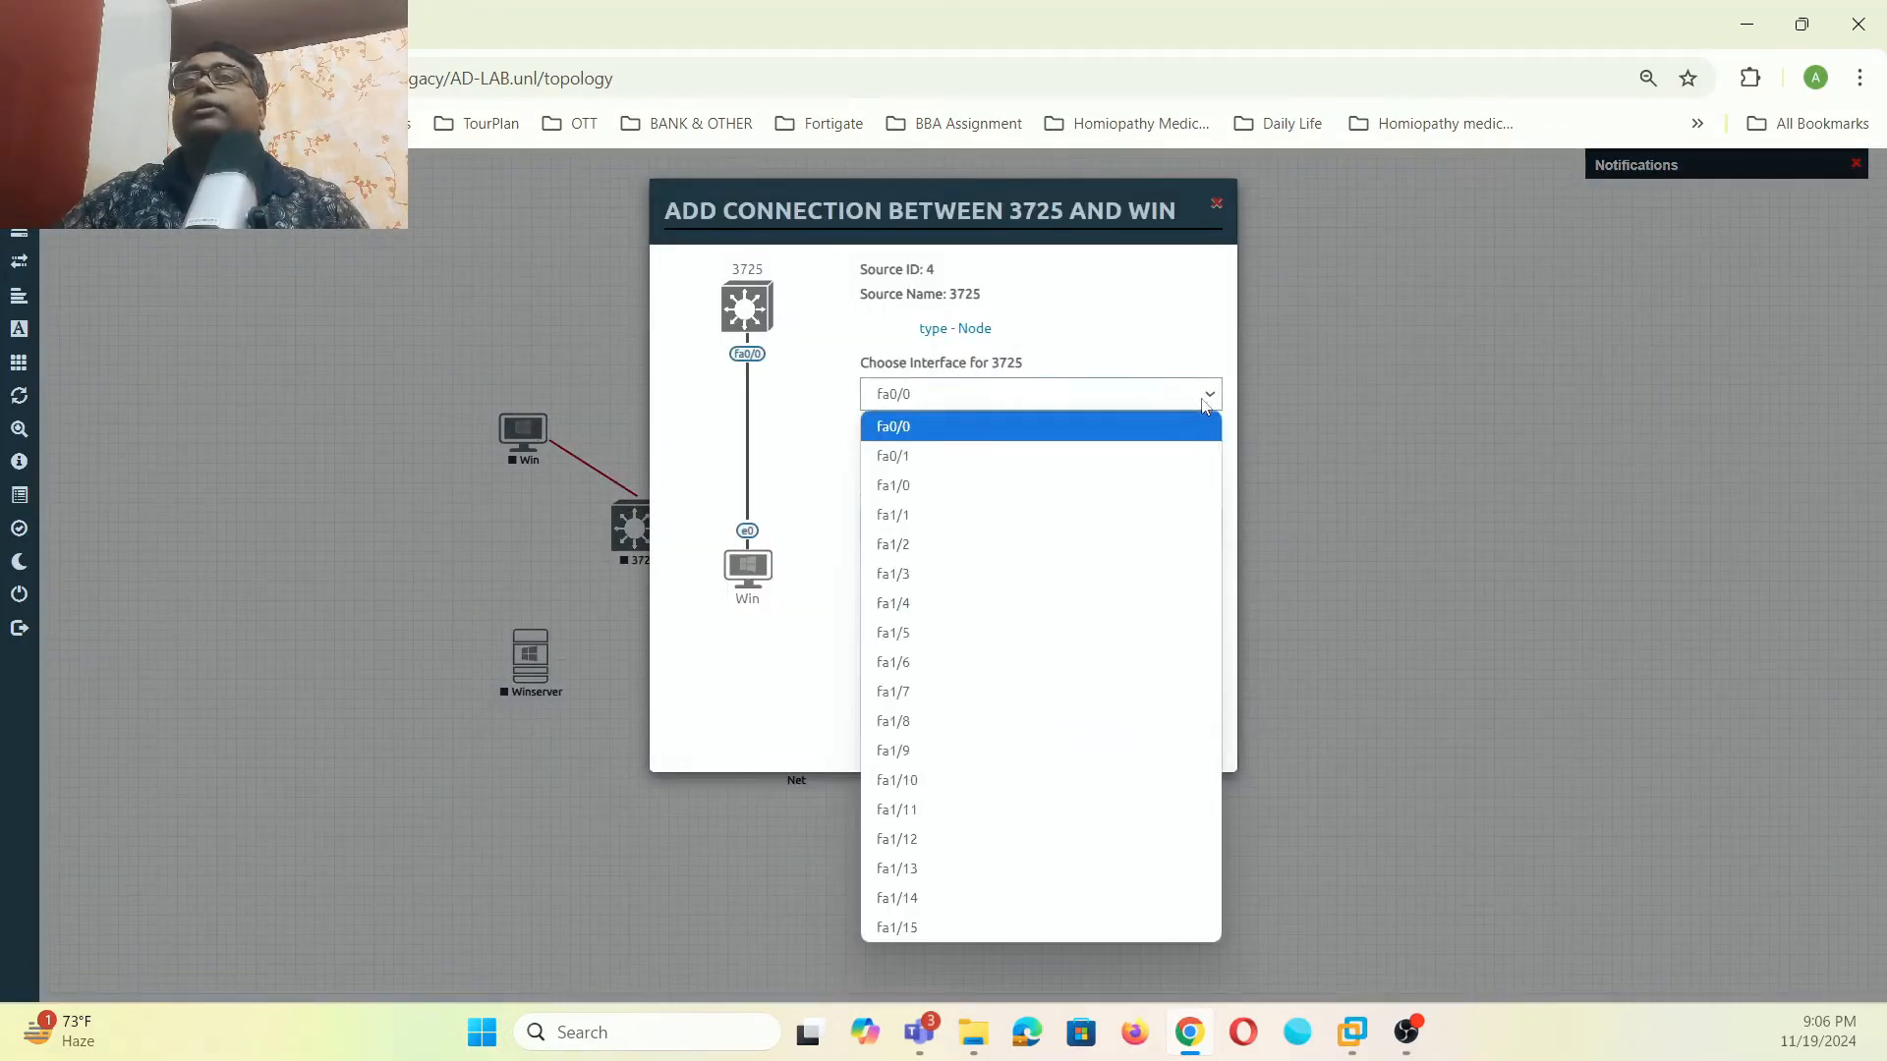
{"action": "left_click", "coordinate": [957, 485]}
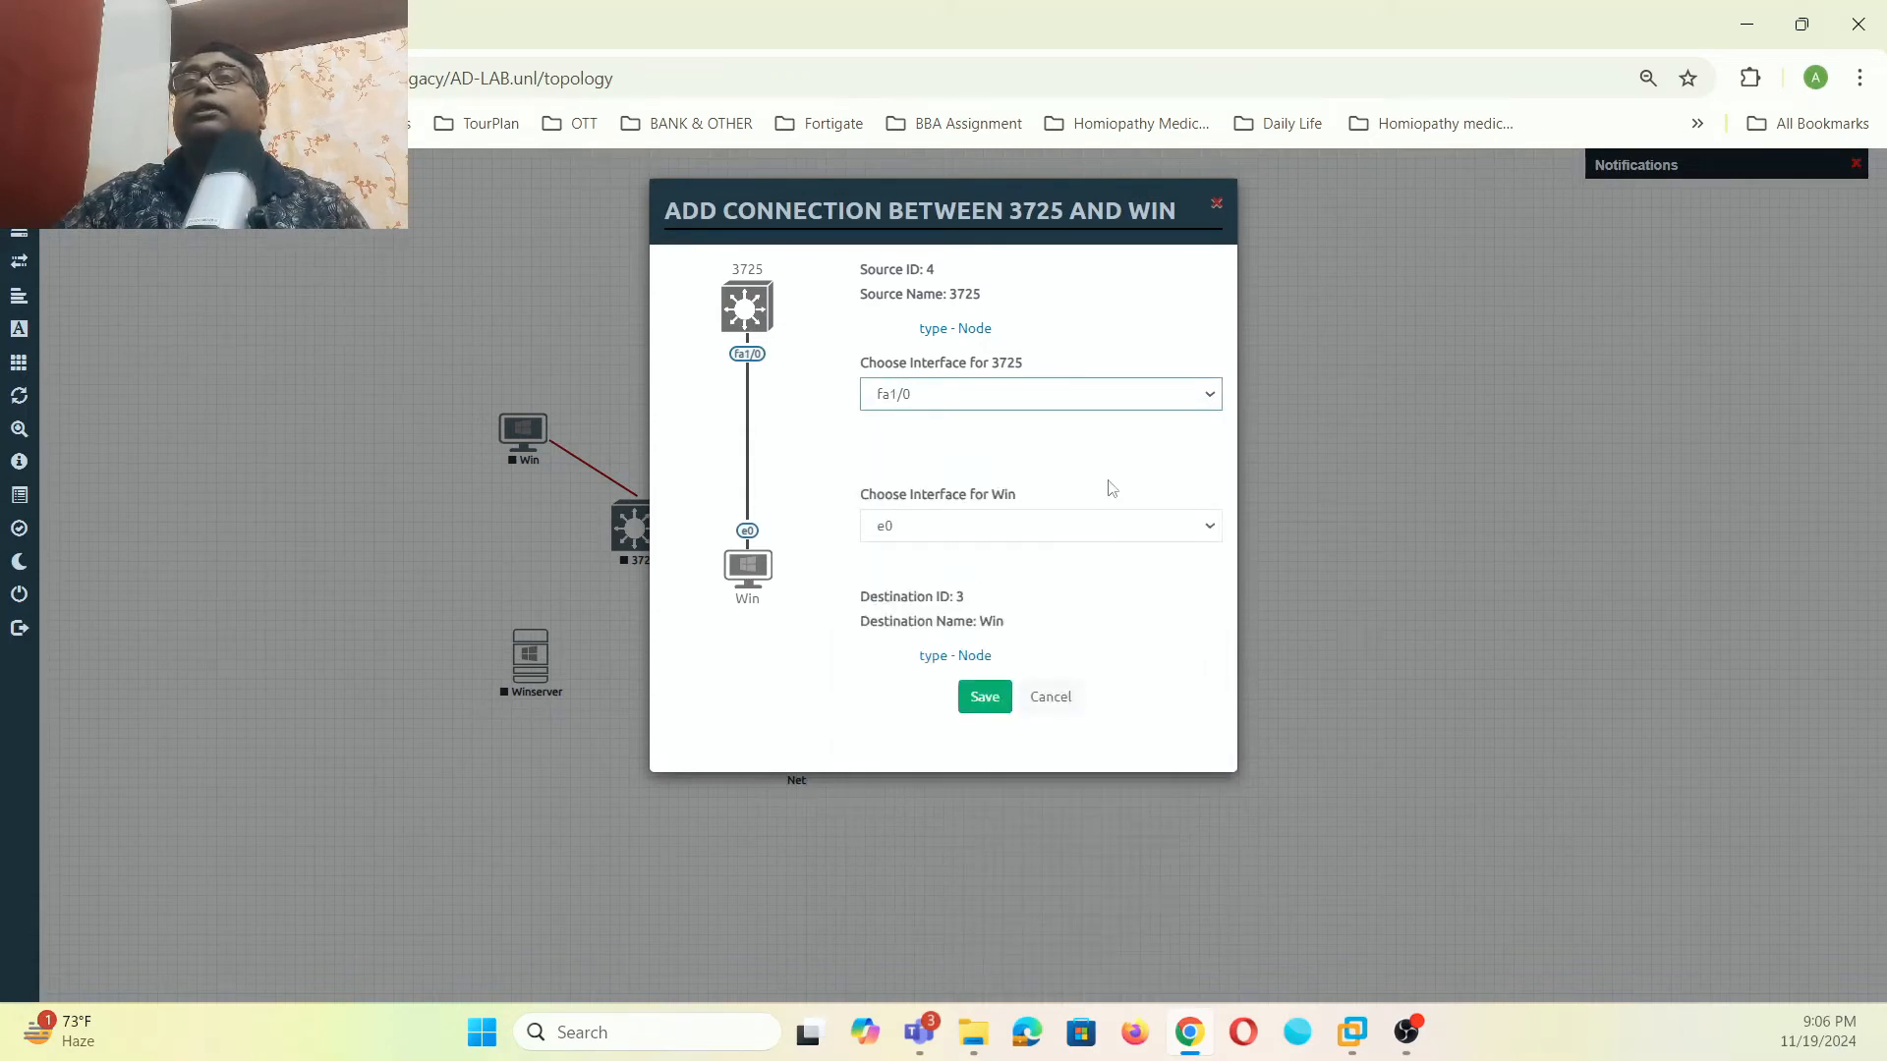
{"action": "left_click", "coordinate": [1189, 407]}
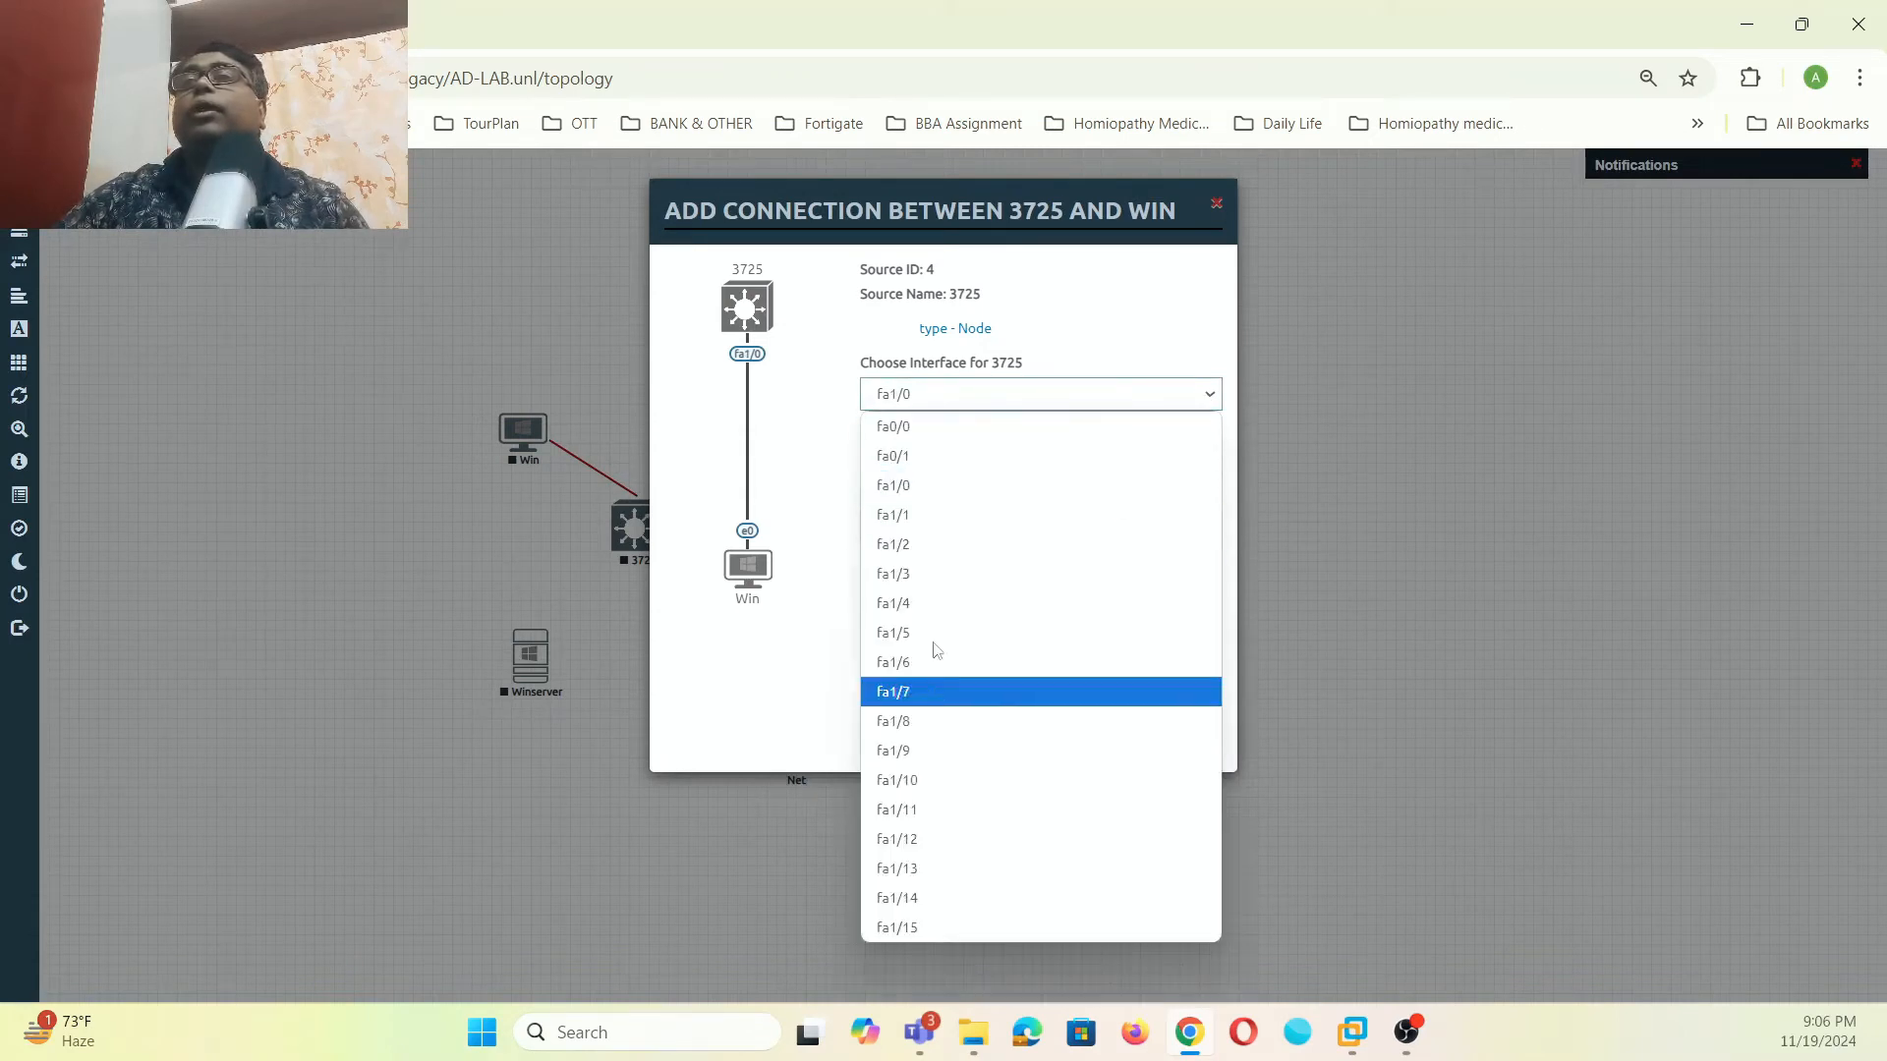
{"action": "left_click", "coordinate": [923, 496]}
{"action": "left_click", "coordinate": [982, 698]}
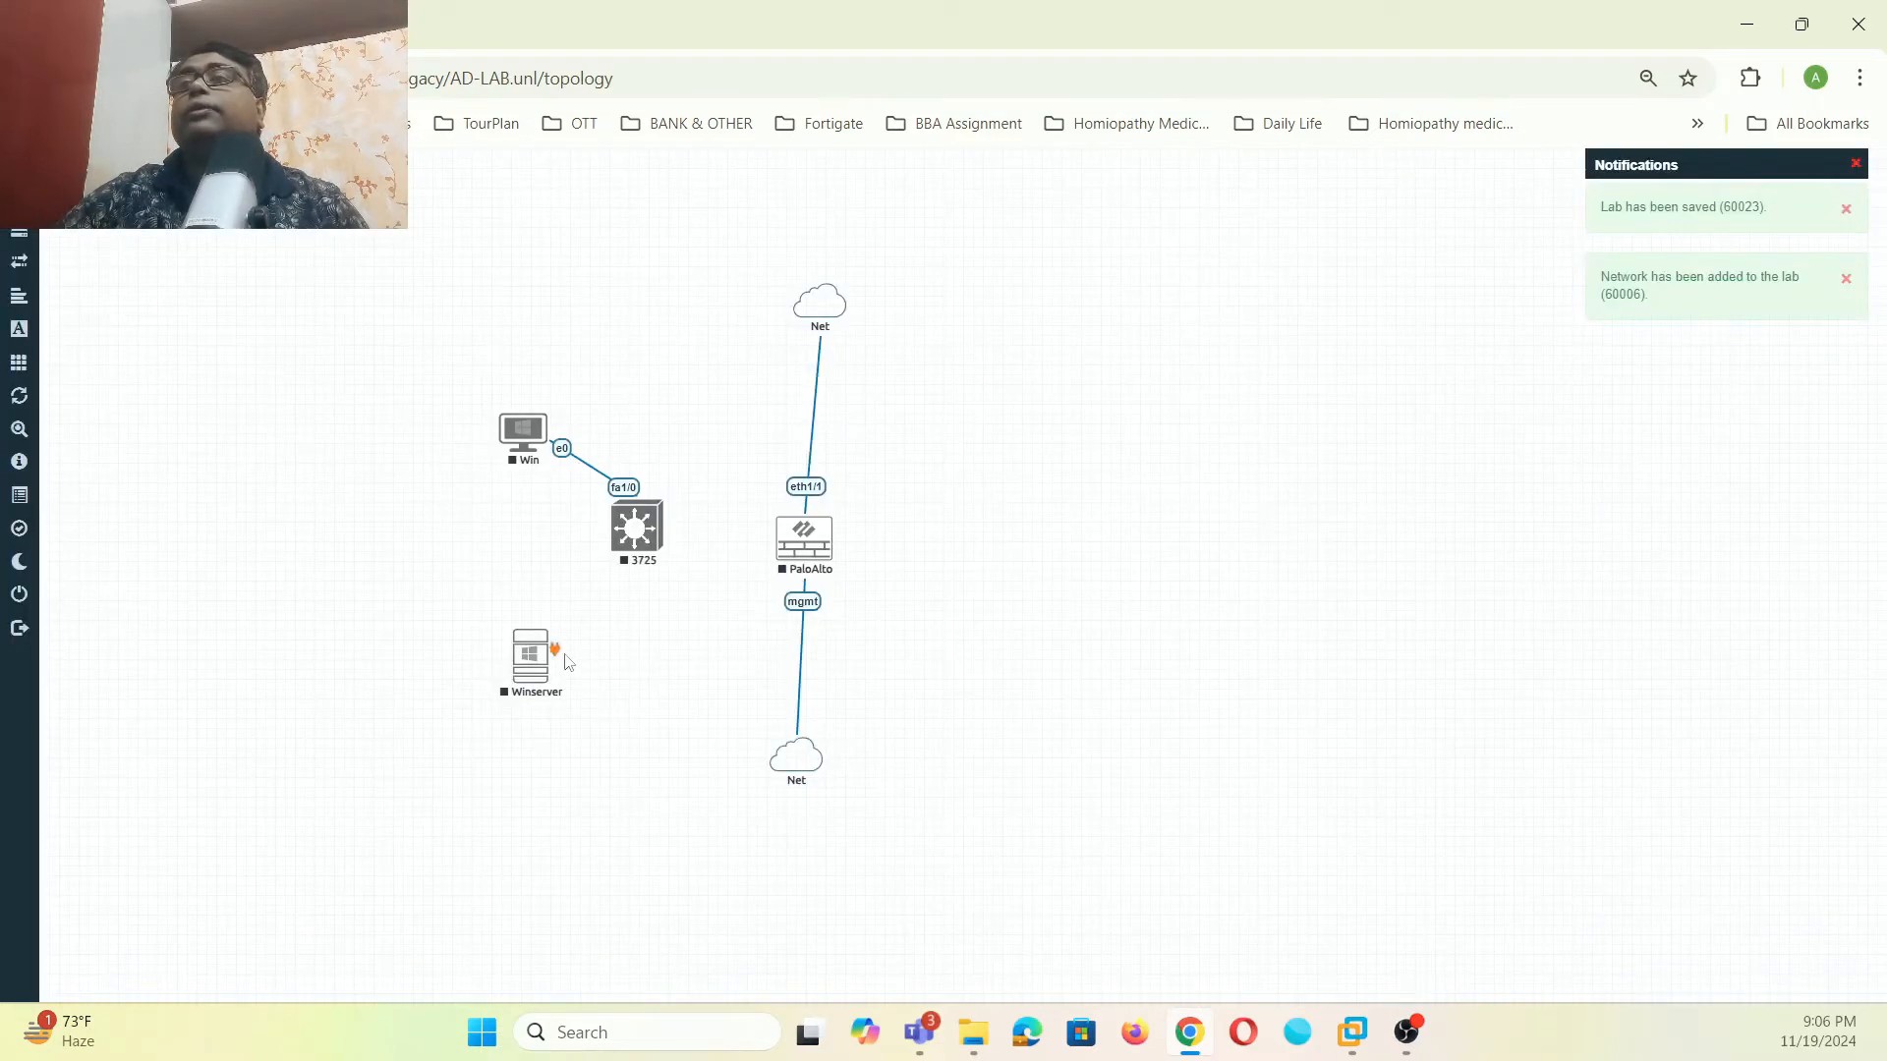
{"action": "left_click_drag", "start_coordinate": [550, 639], "coordinate": [641, 538]}
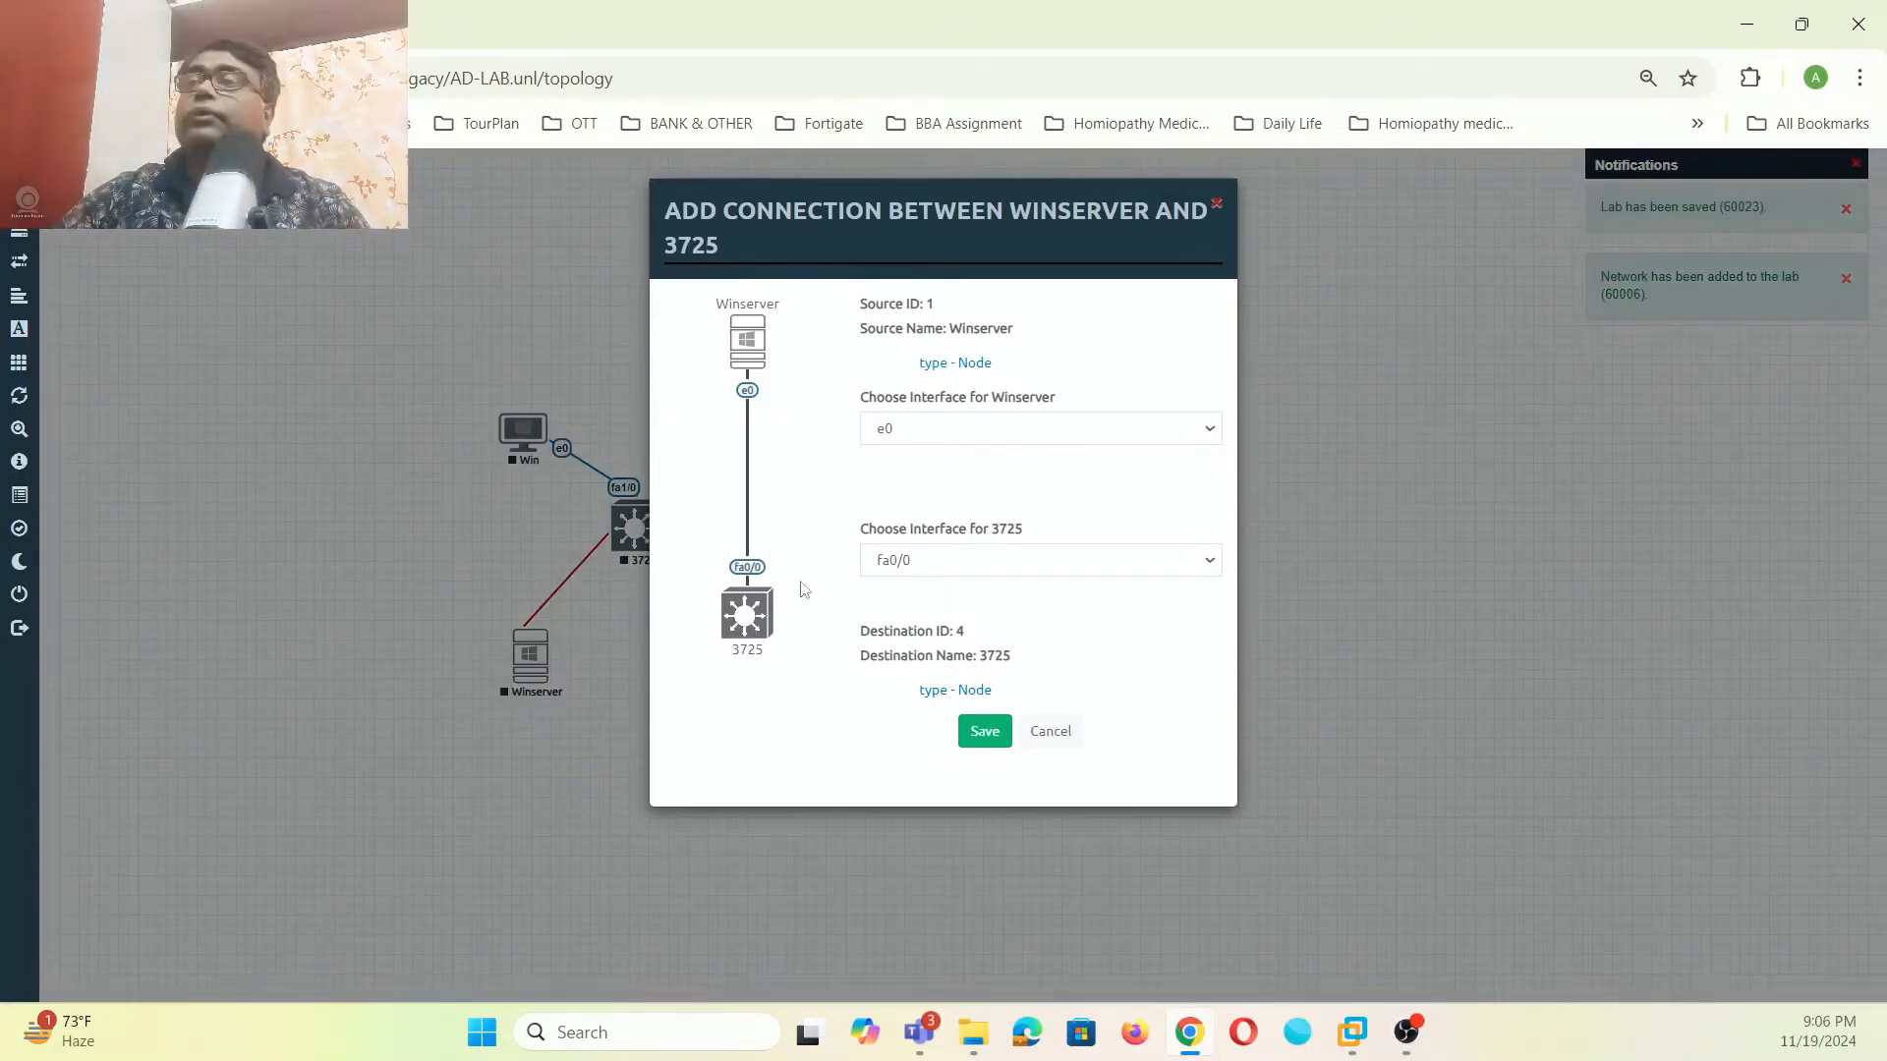
{"action": "left_click", "coordinate": [1217, 564]}
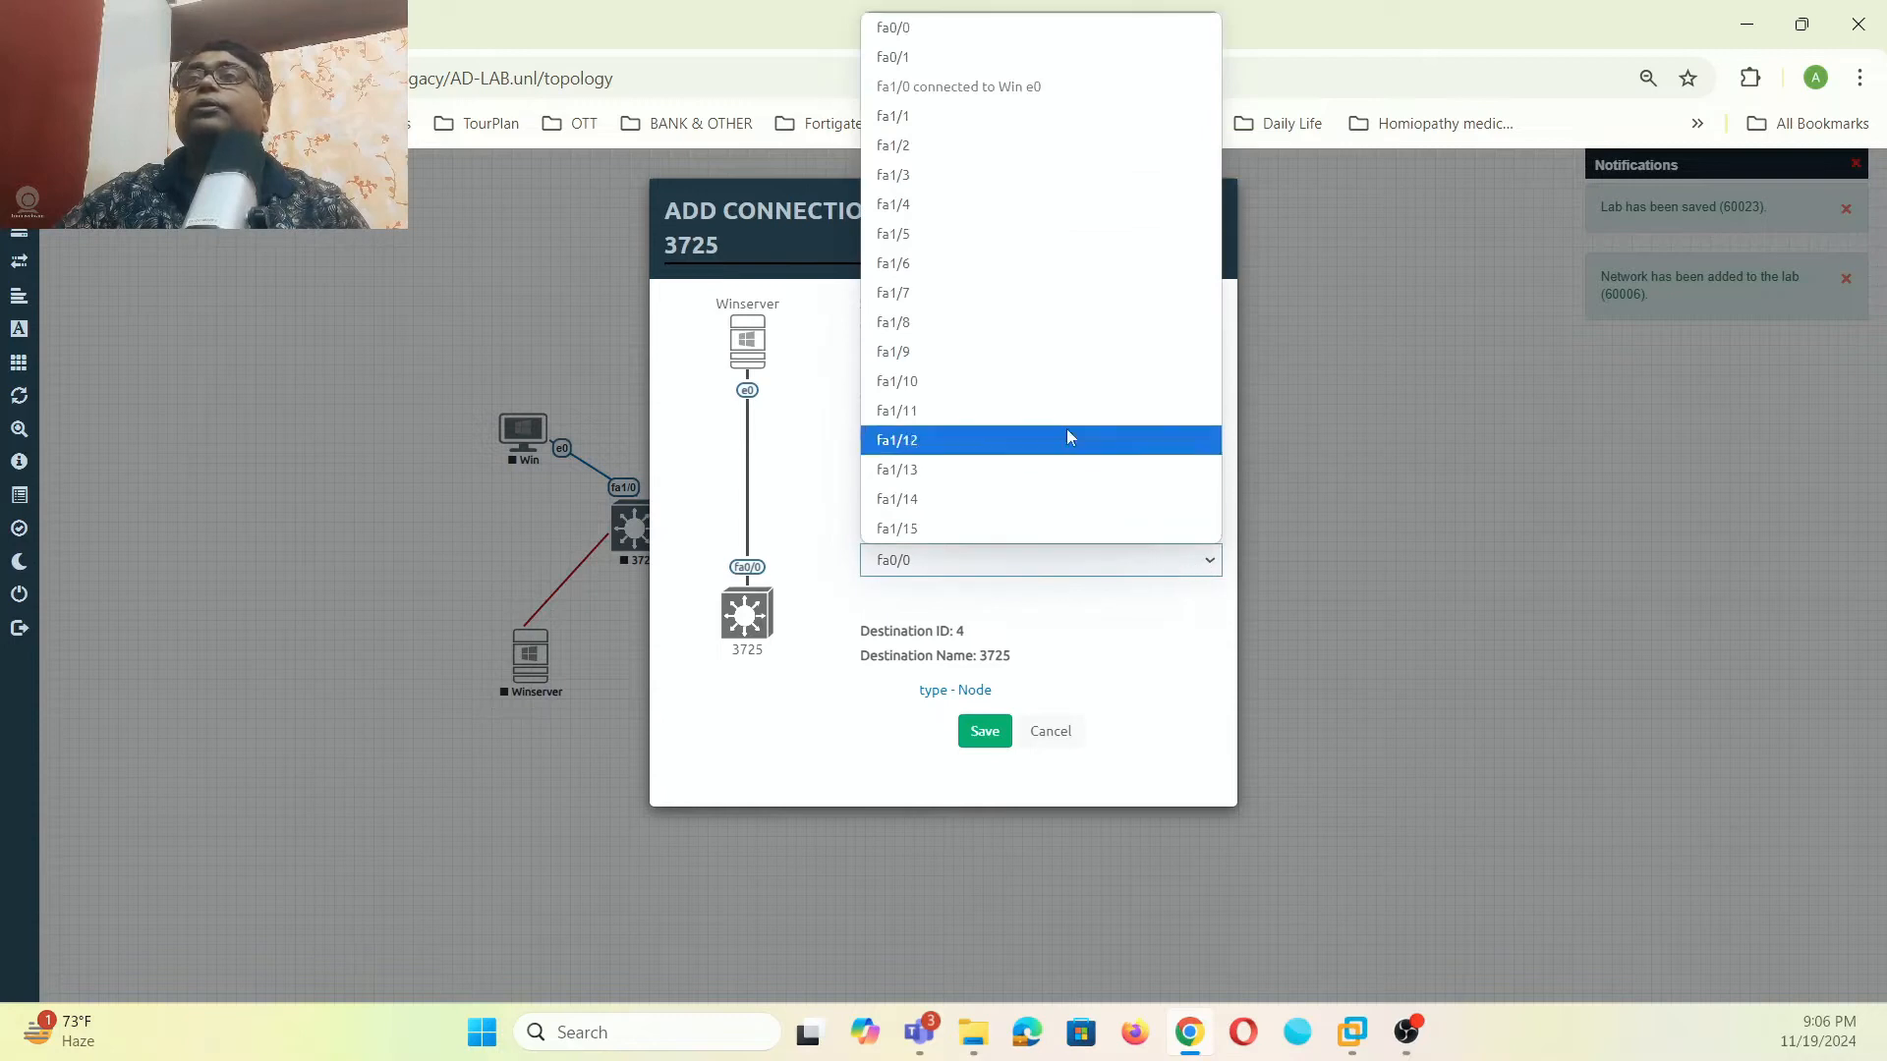
{"action": "left_click", "coordinate": [979, 120]}
{"action": "left_click", "coordinate": [985, 733]}
- Connect 3725 fa1/2 to PaloAlto eth1/2
{"action": "left_click_drag", "start_coordinate": [663, 526], "coordinate": [804, 539]}
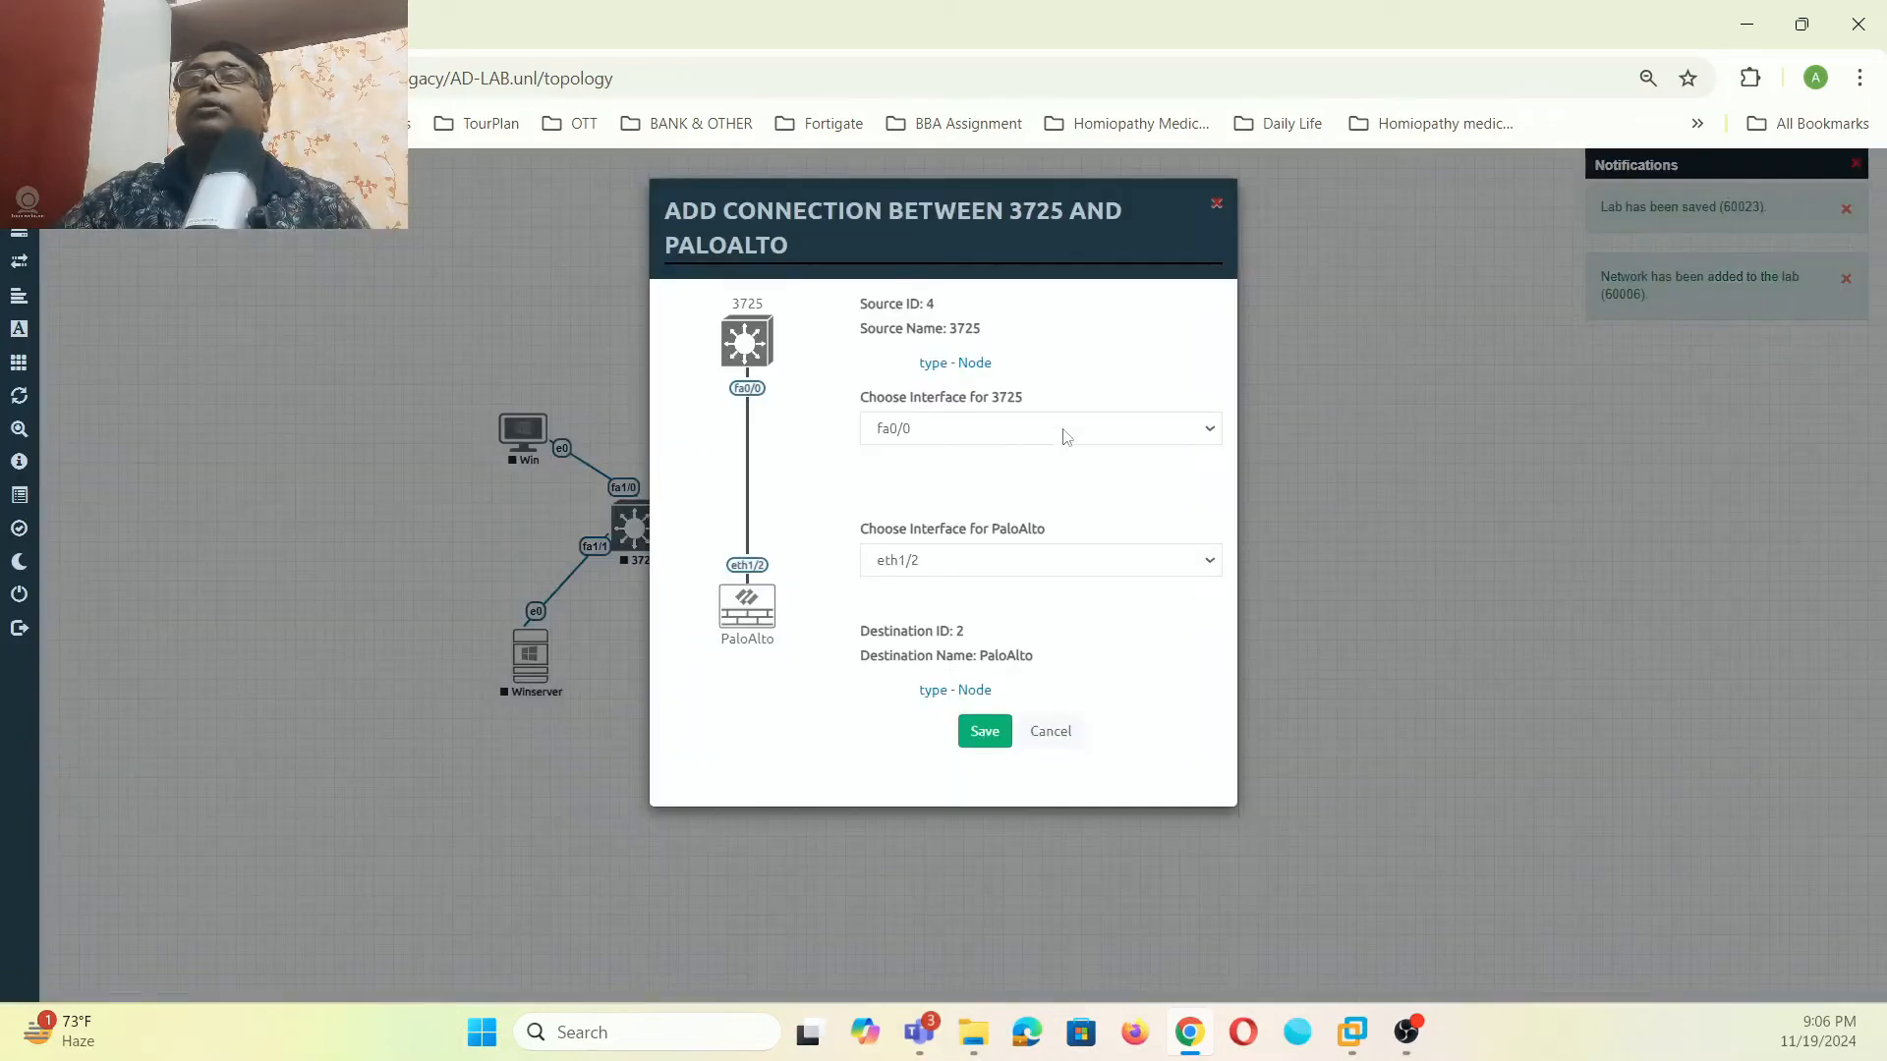
{"action": "left_click", "coordinate": [1179, 431]}
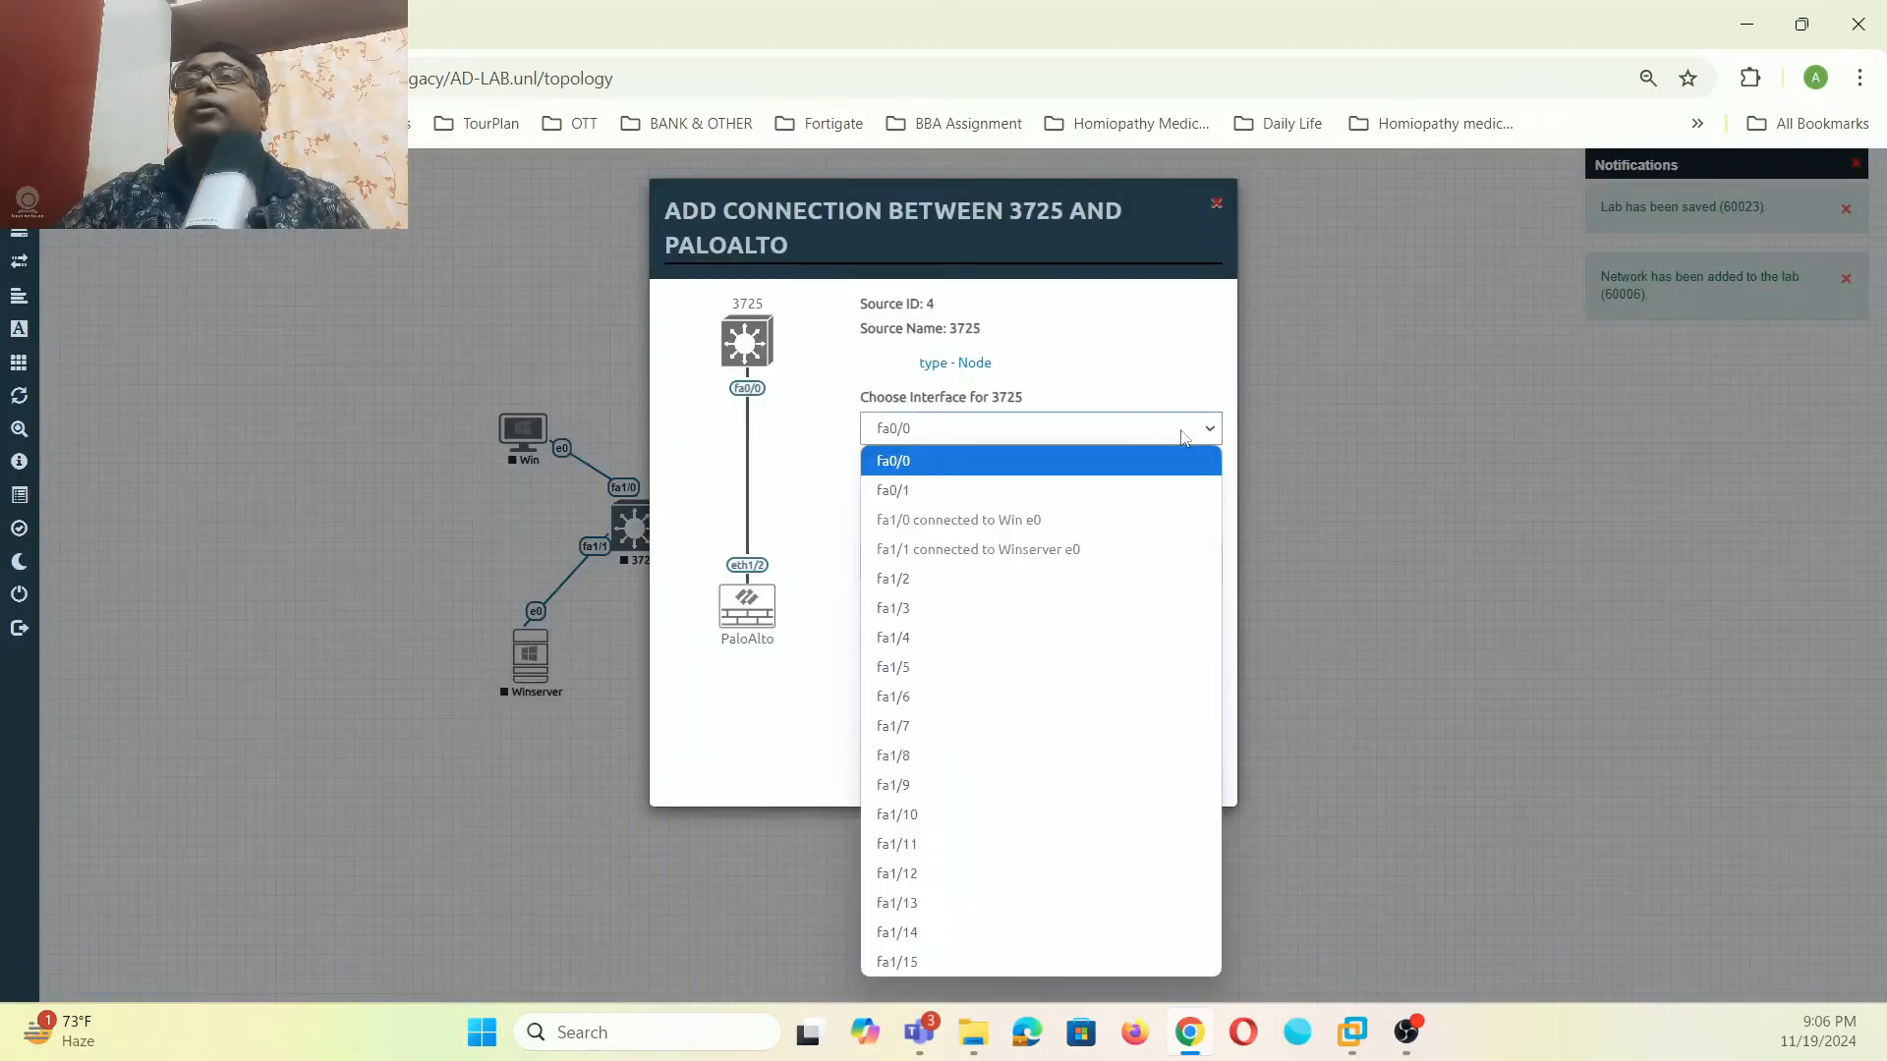
{"action": "left_click", "coordinate": [950, 587]}
{"action": "left_click", "coordinate": [1207, 562]}
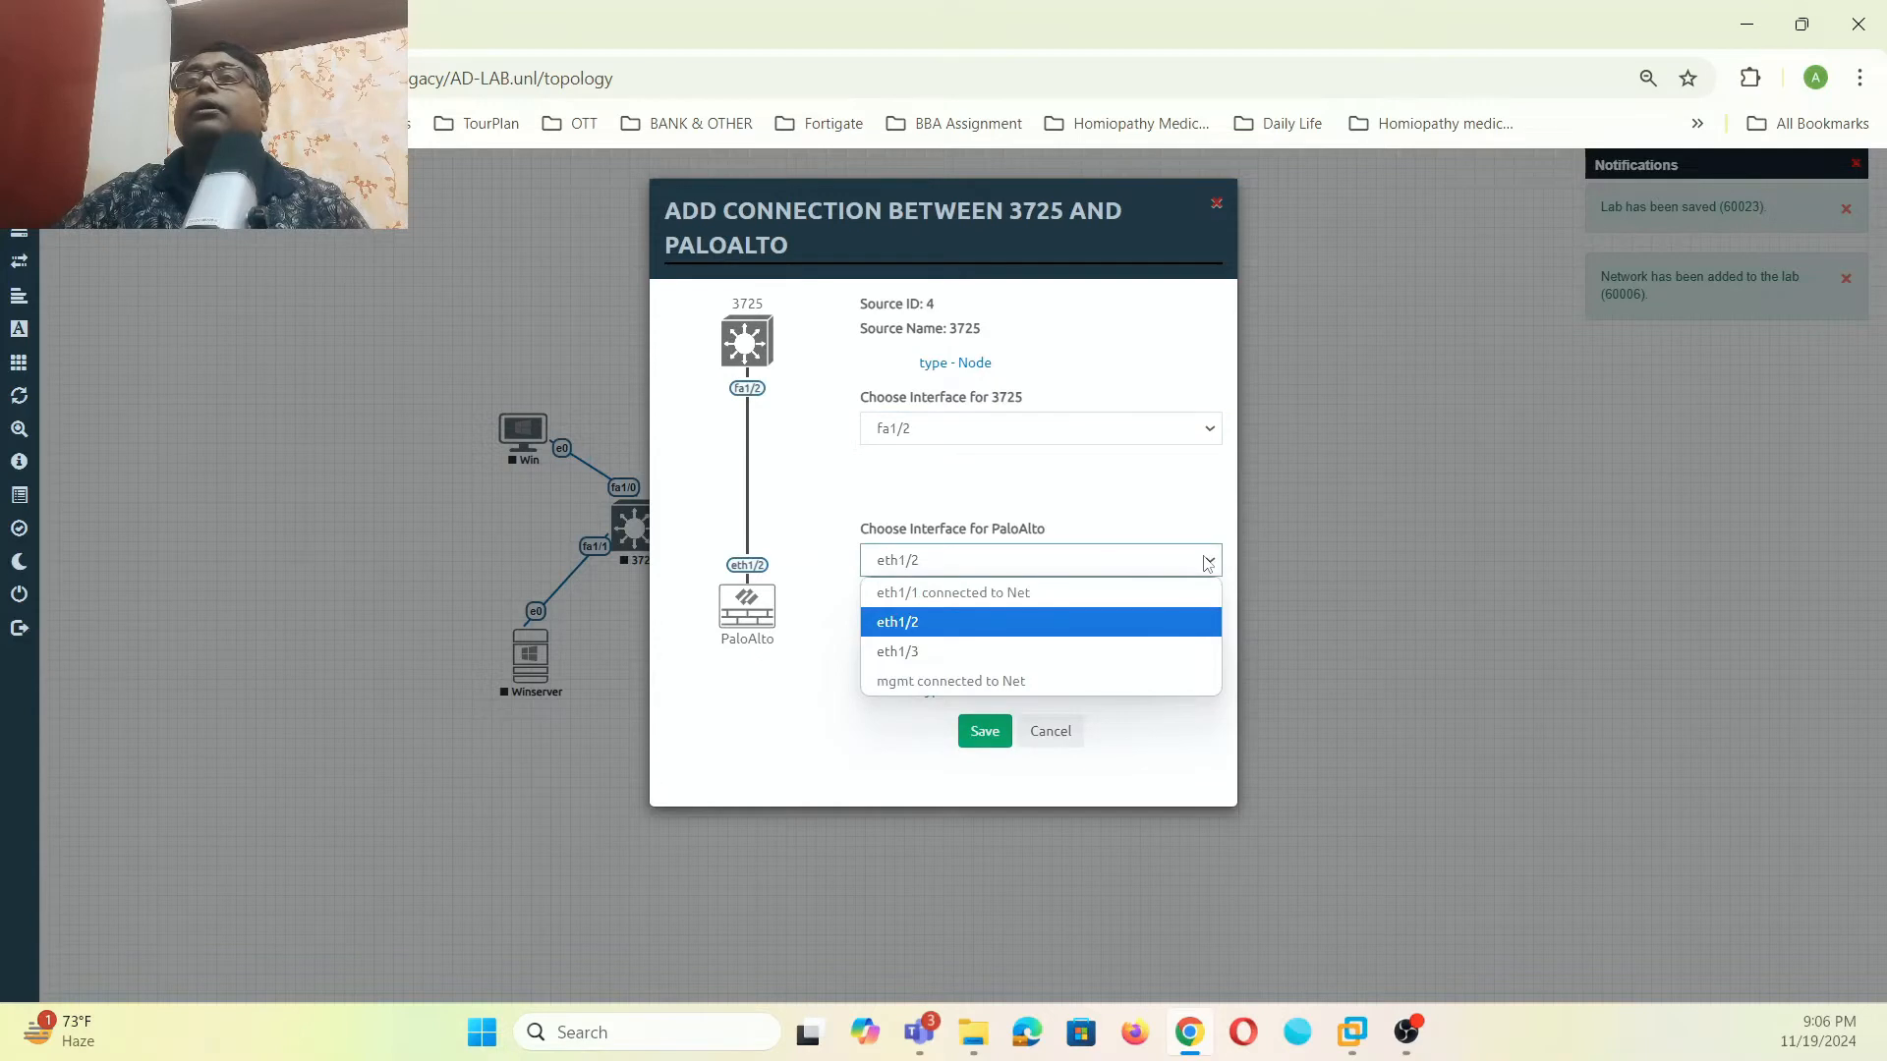
{"action": "left_click", "coordinate": [914, 623]}
{"action": "left_click", "coordinate": [975, 734]}
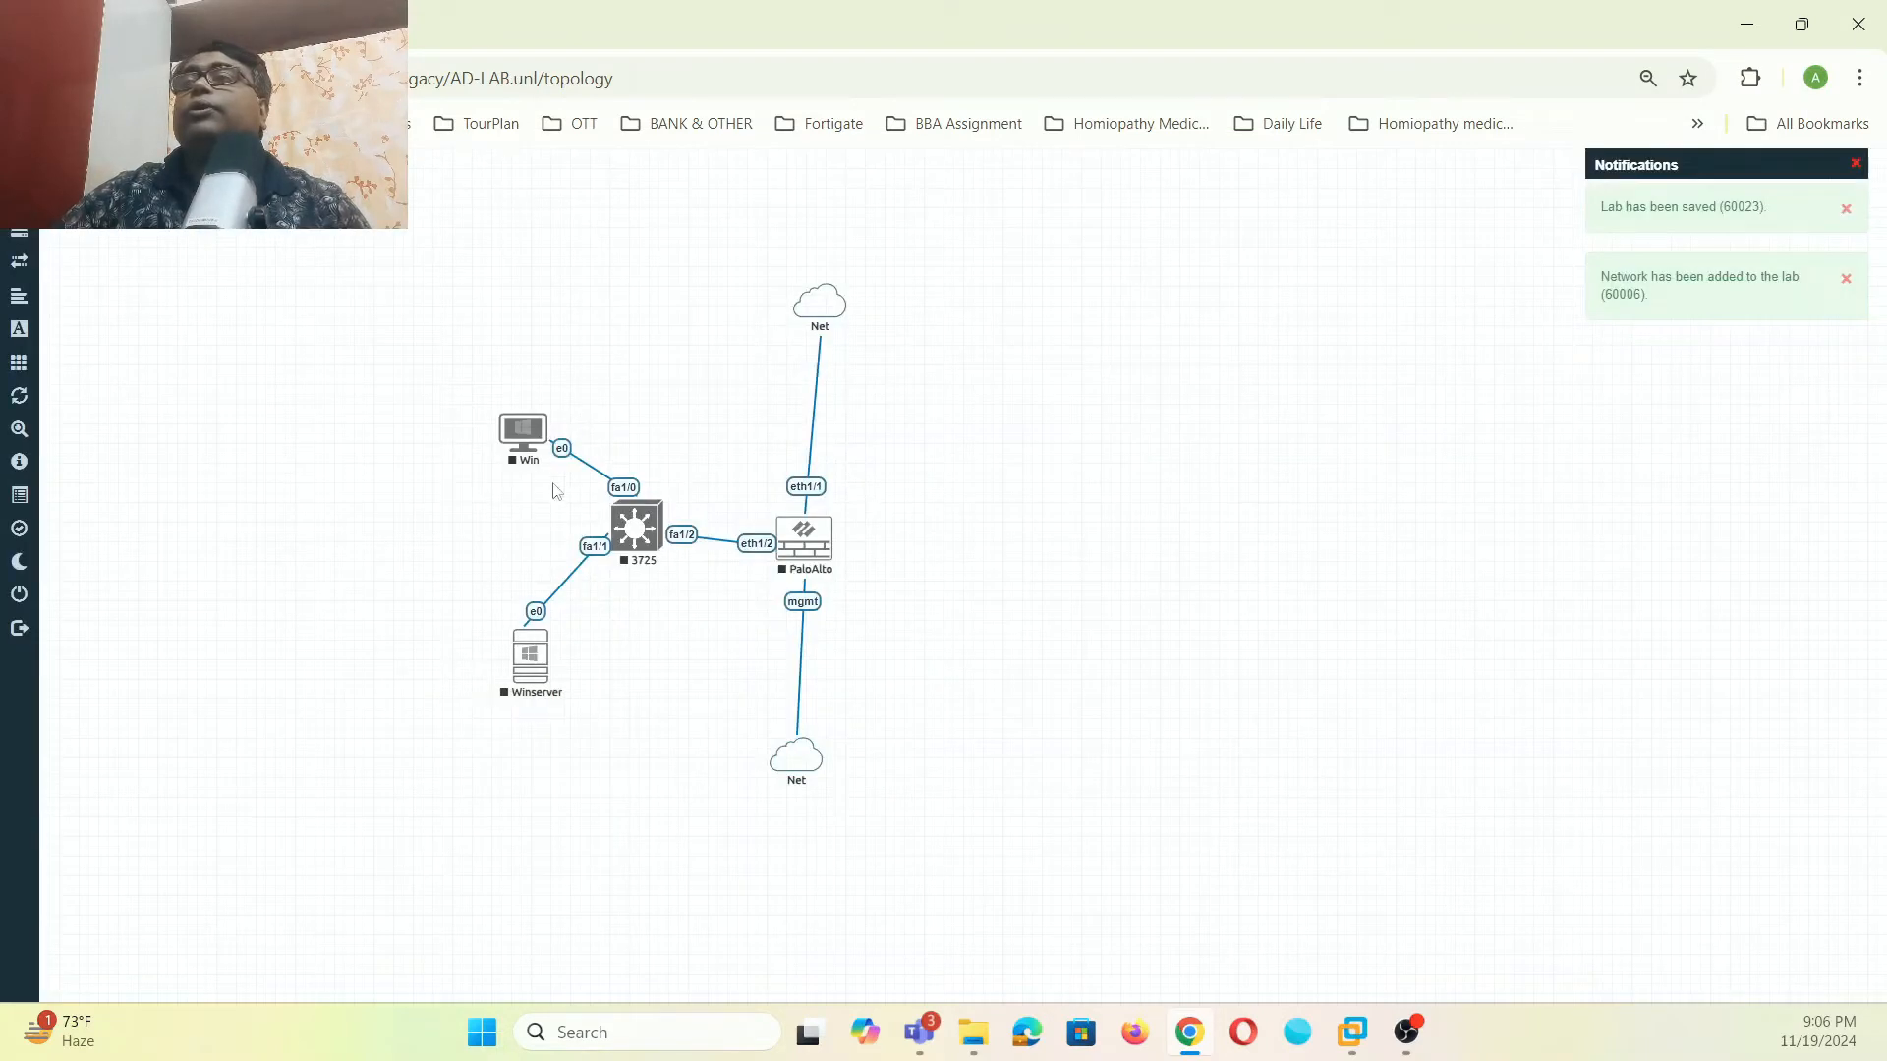
- Rearrange Win, Winserver and both Net clouds, lining the bottom cloud under PaloAlto
{"action": "left_click_drag", "start_coordinate": [523, 429], "coordinate": [487, 400]}
{"action": "left_click_drag", "start_coordinate": [538, 661], "coordinate": [489, 660]}
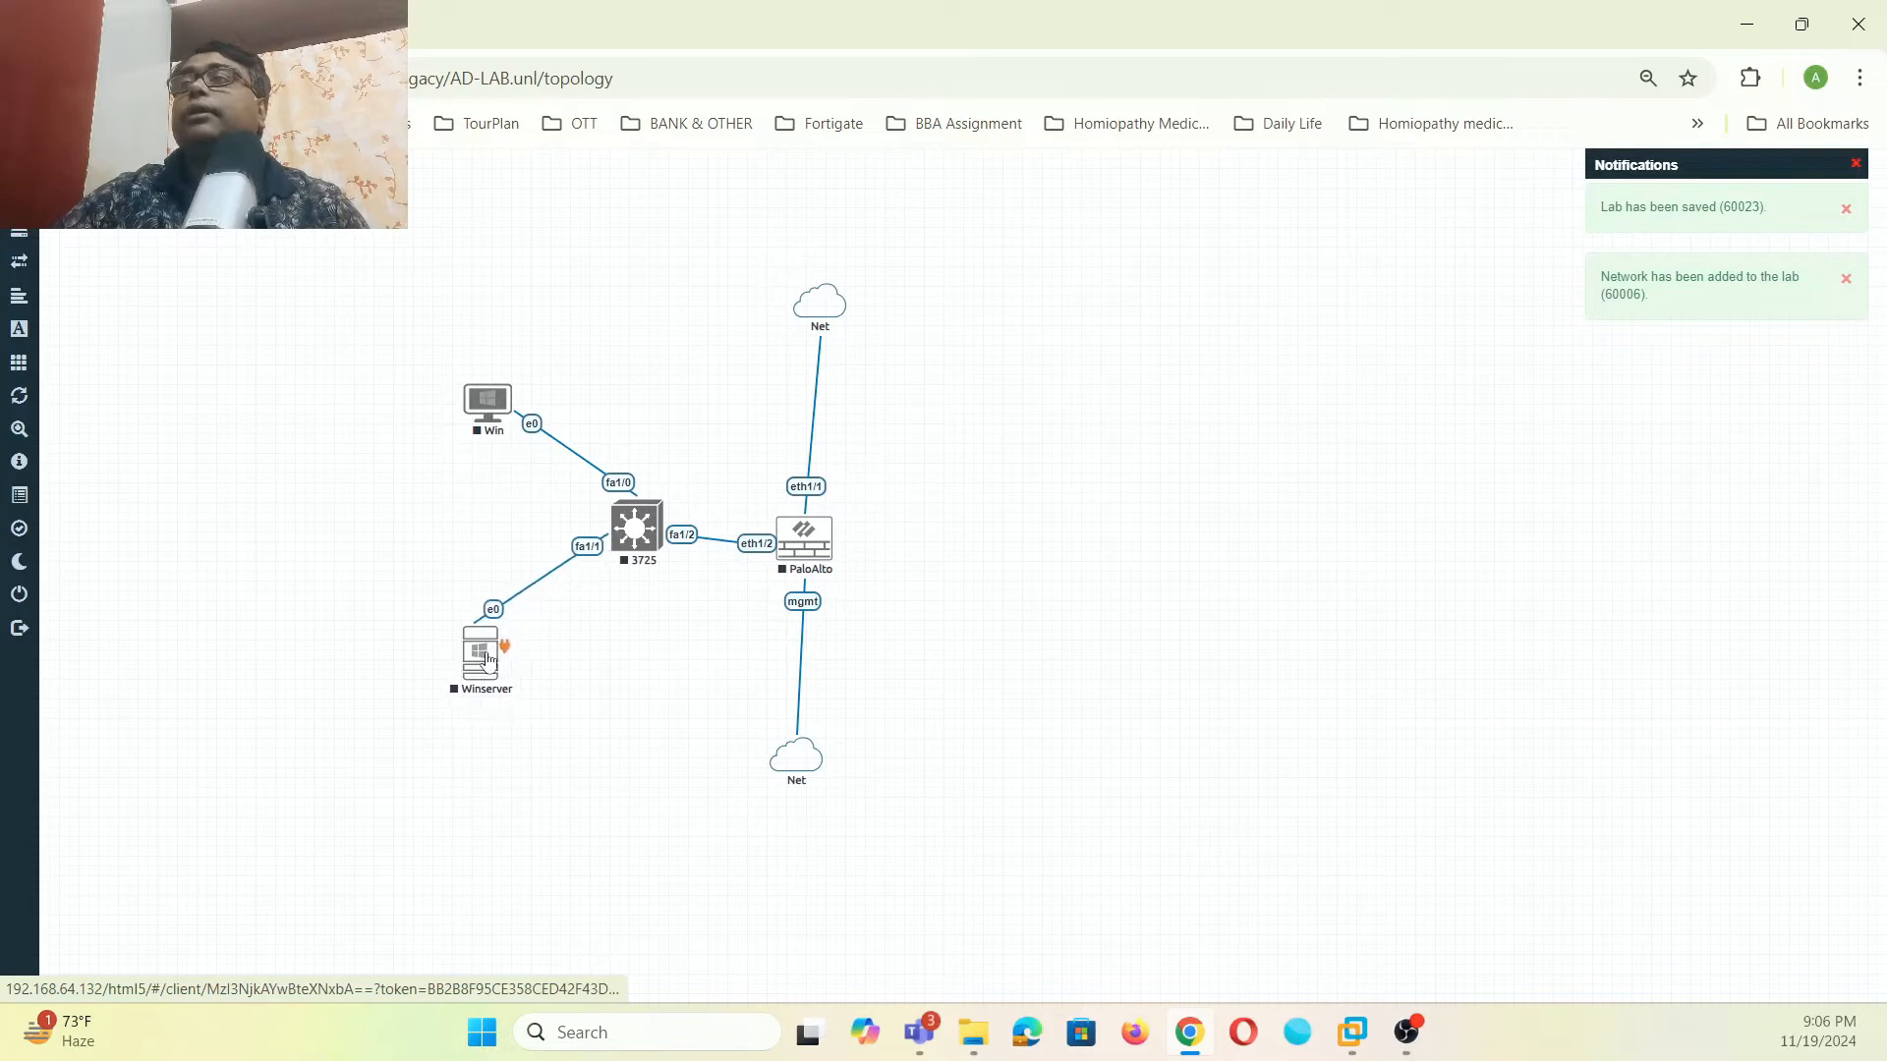
{"action": "mouse_move", "coordinate": [793, 781]}
{"action": "left_mouse_down"}
{"action": "mouse_move", "coordinate": [814, 816]}
{"action": "mouse_move", "coordinate": [803, 786]}
{"action": "left_mouse_up"}
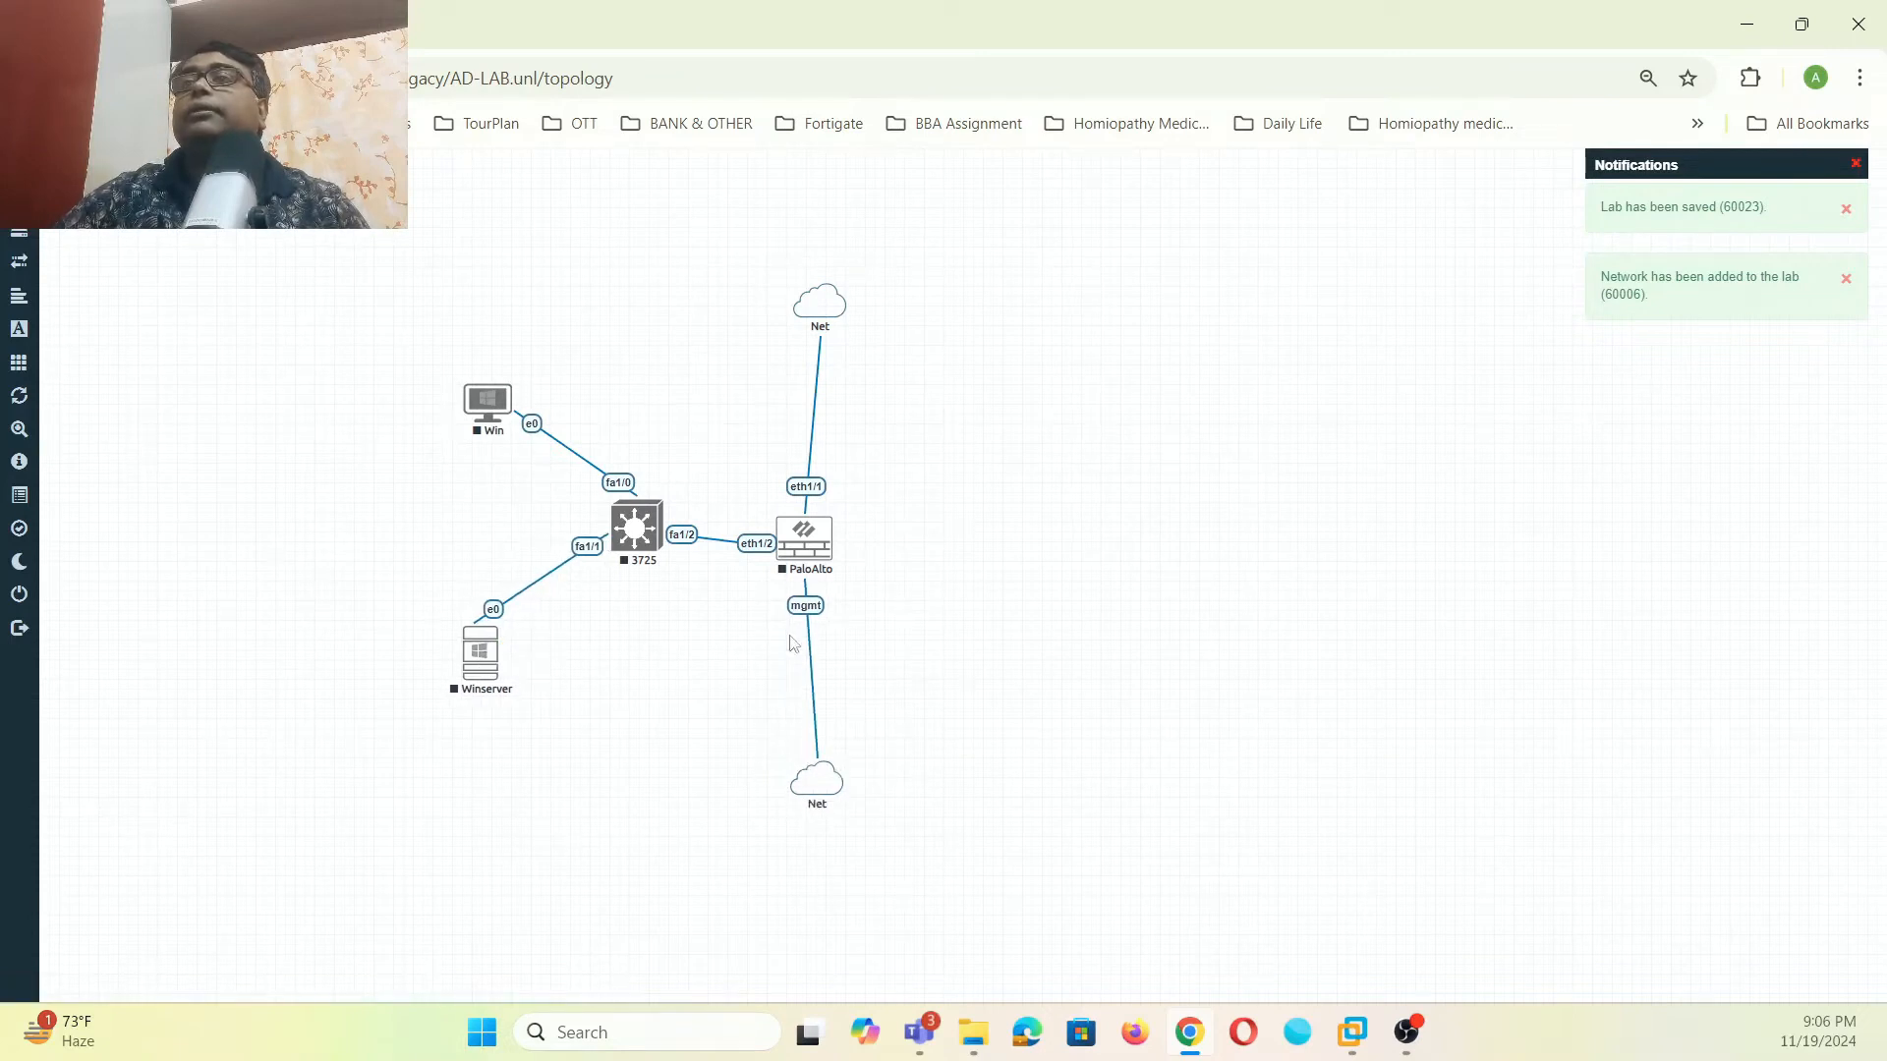
{"action": "left_click_drag", "start_coordinate": [820, 318], "coordinate": [806, 321]}
{"action": "left_click_drag", "start_coordinate": [814, 792], "coordinate": [800, 778]}
- Add an 'AD-Server' text label and place it just below Winserver
{"action": "right_click", "coordinate": [955, 539]}
{"action": "left_click", "coordinate": [1019, 688]}
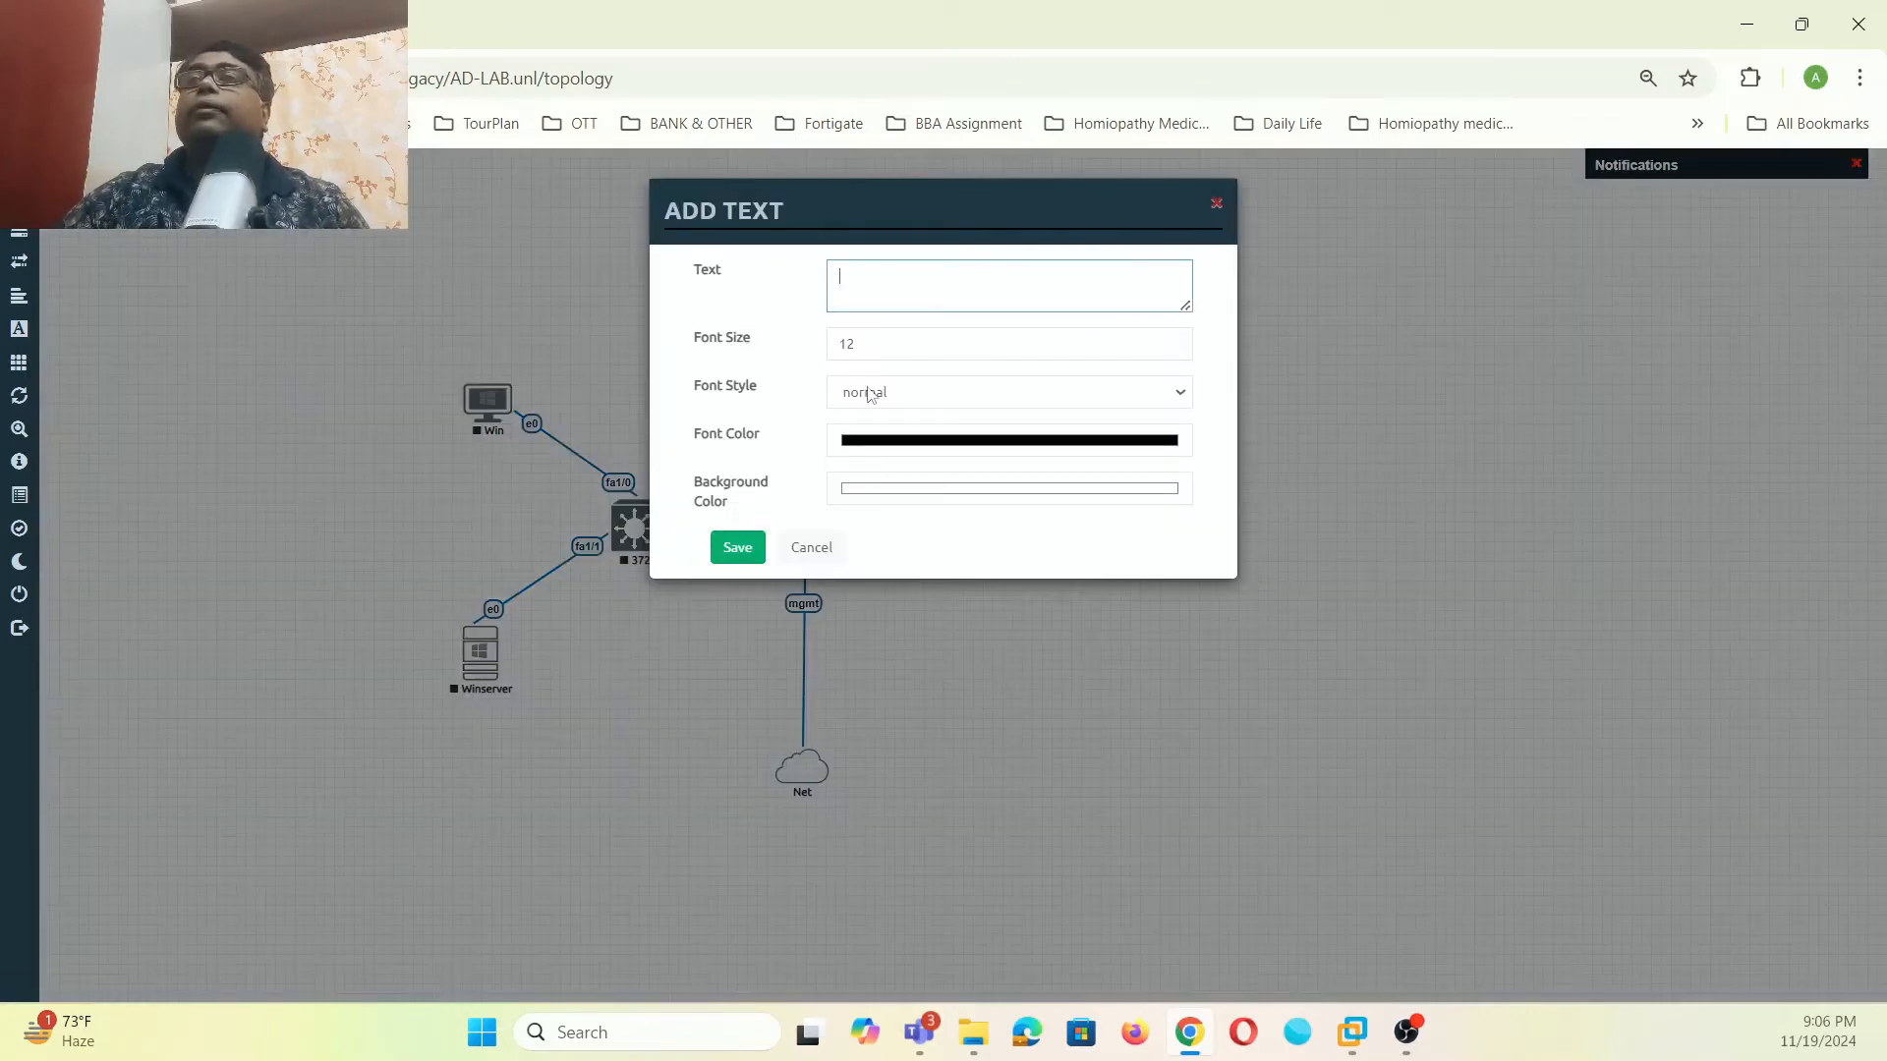
{"action": "type", "text": "A"}
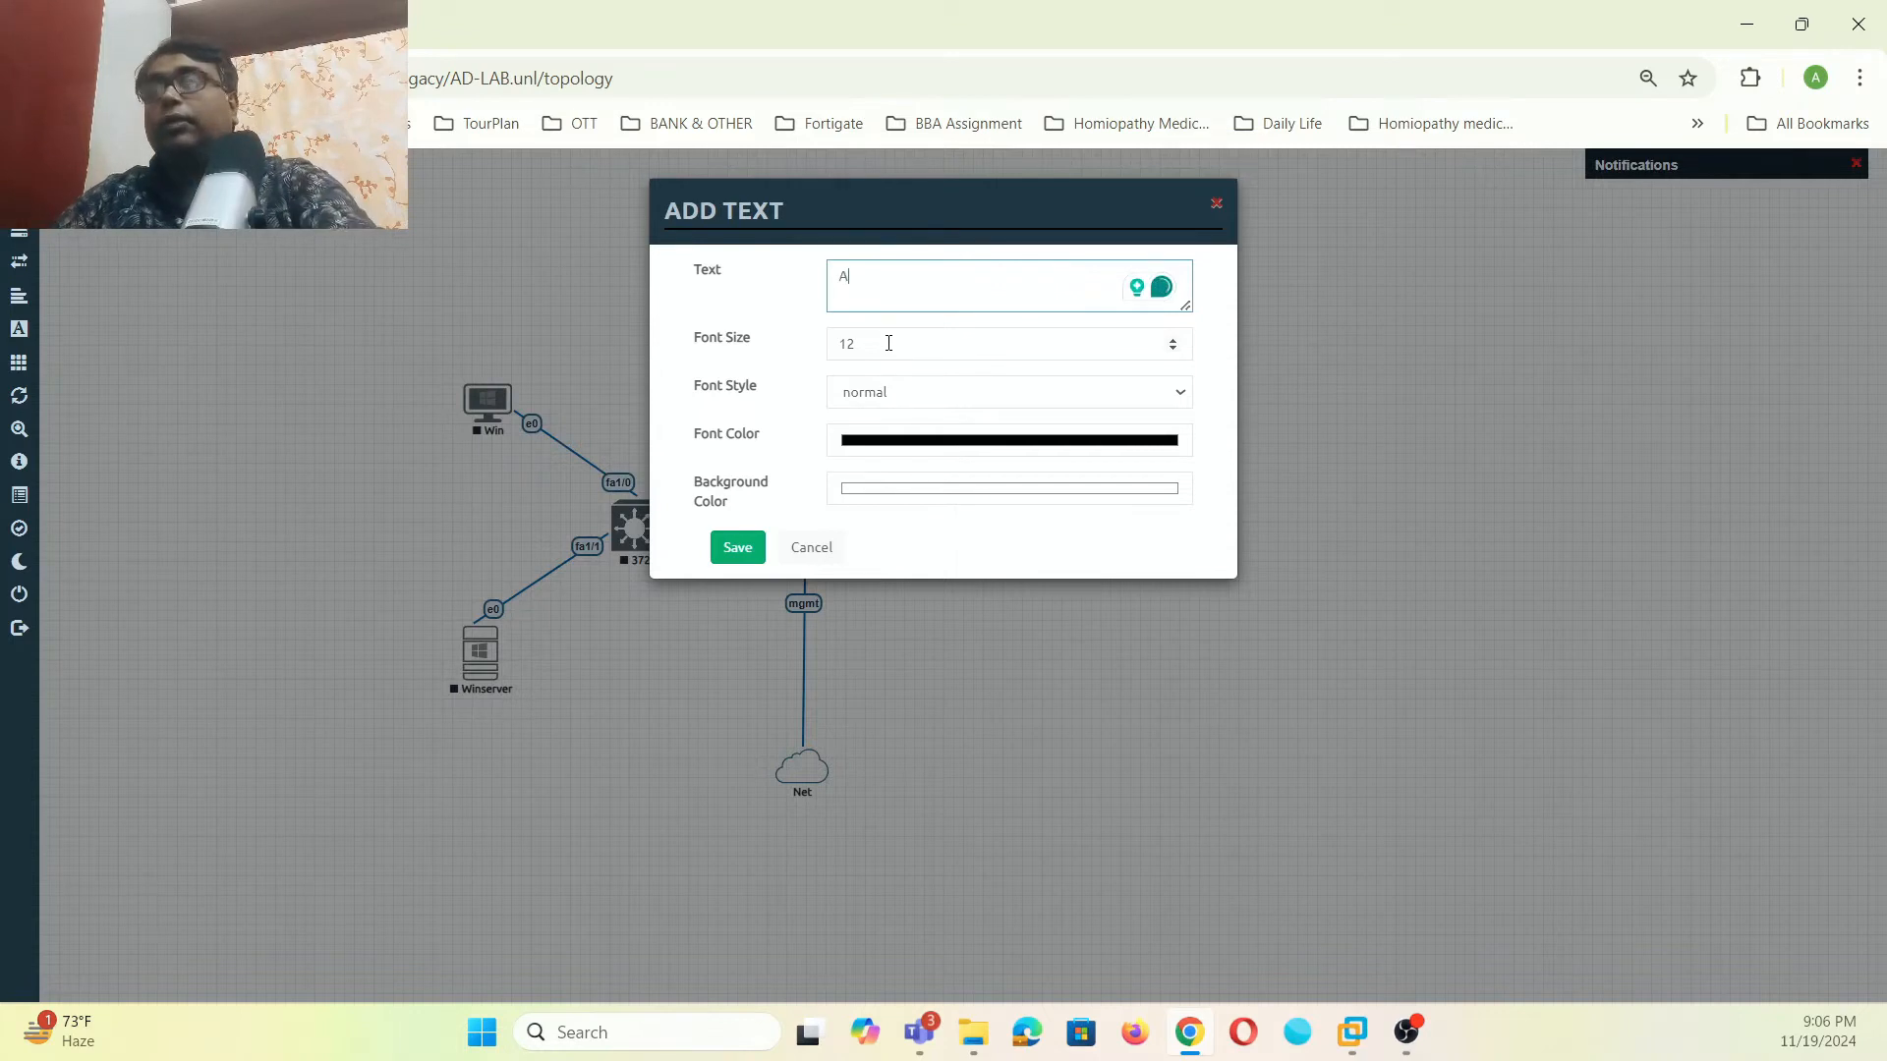
{"action": "type", "text": "D-Server"}
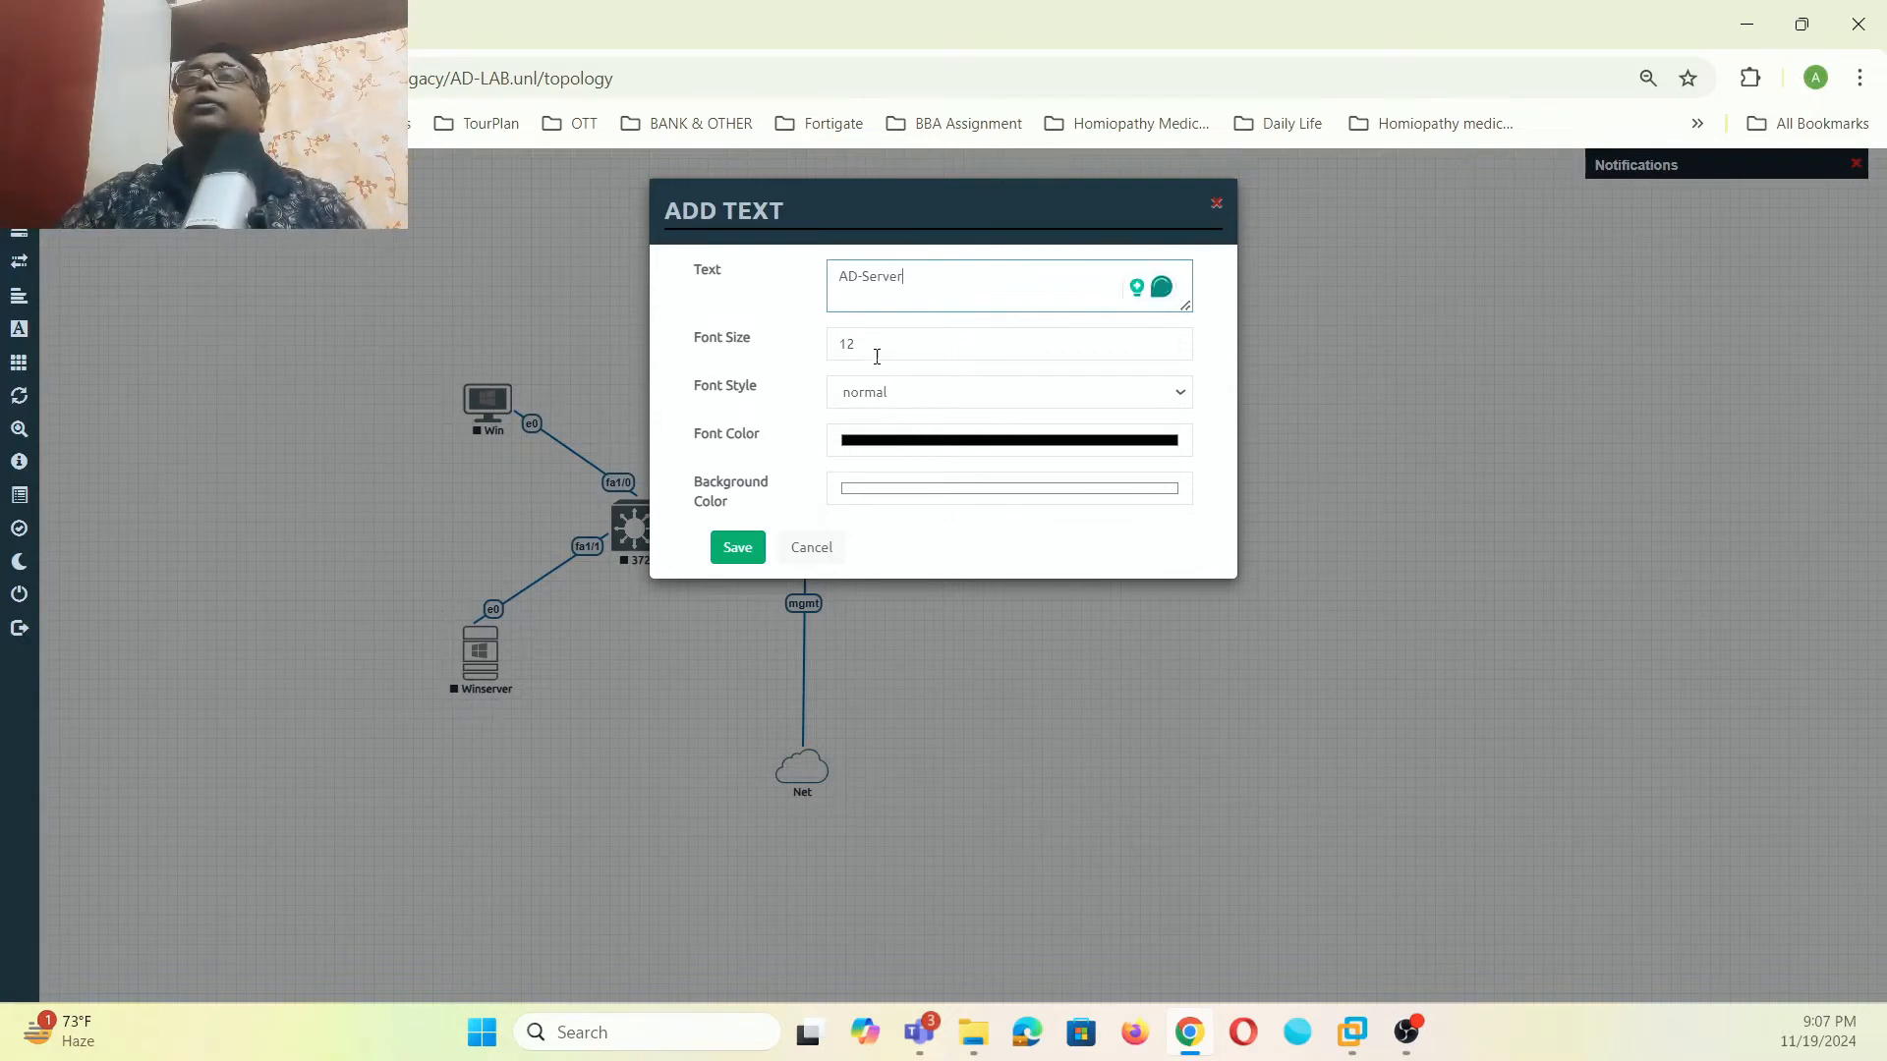
{"action": "left_click", "coordinate": [885, 345]}
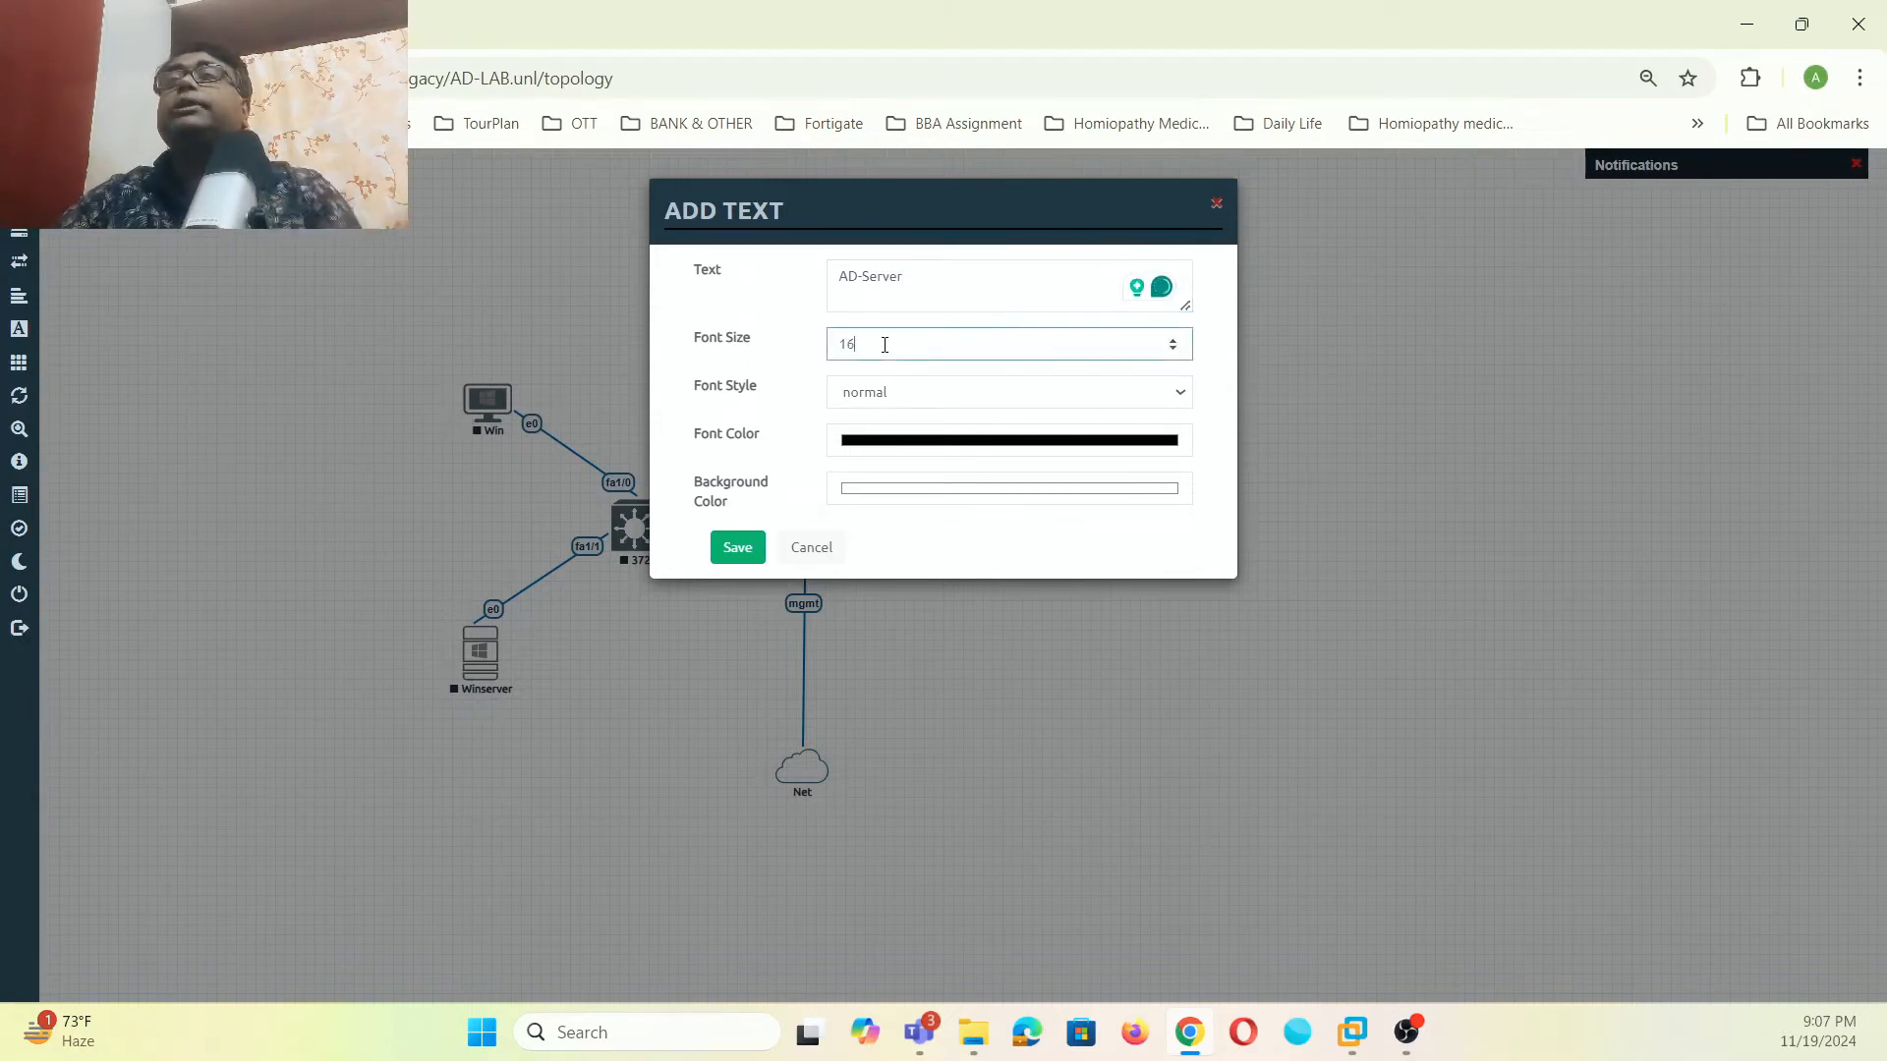
{"action": "left_click", "coordinate": [738, 546]}
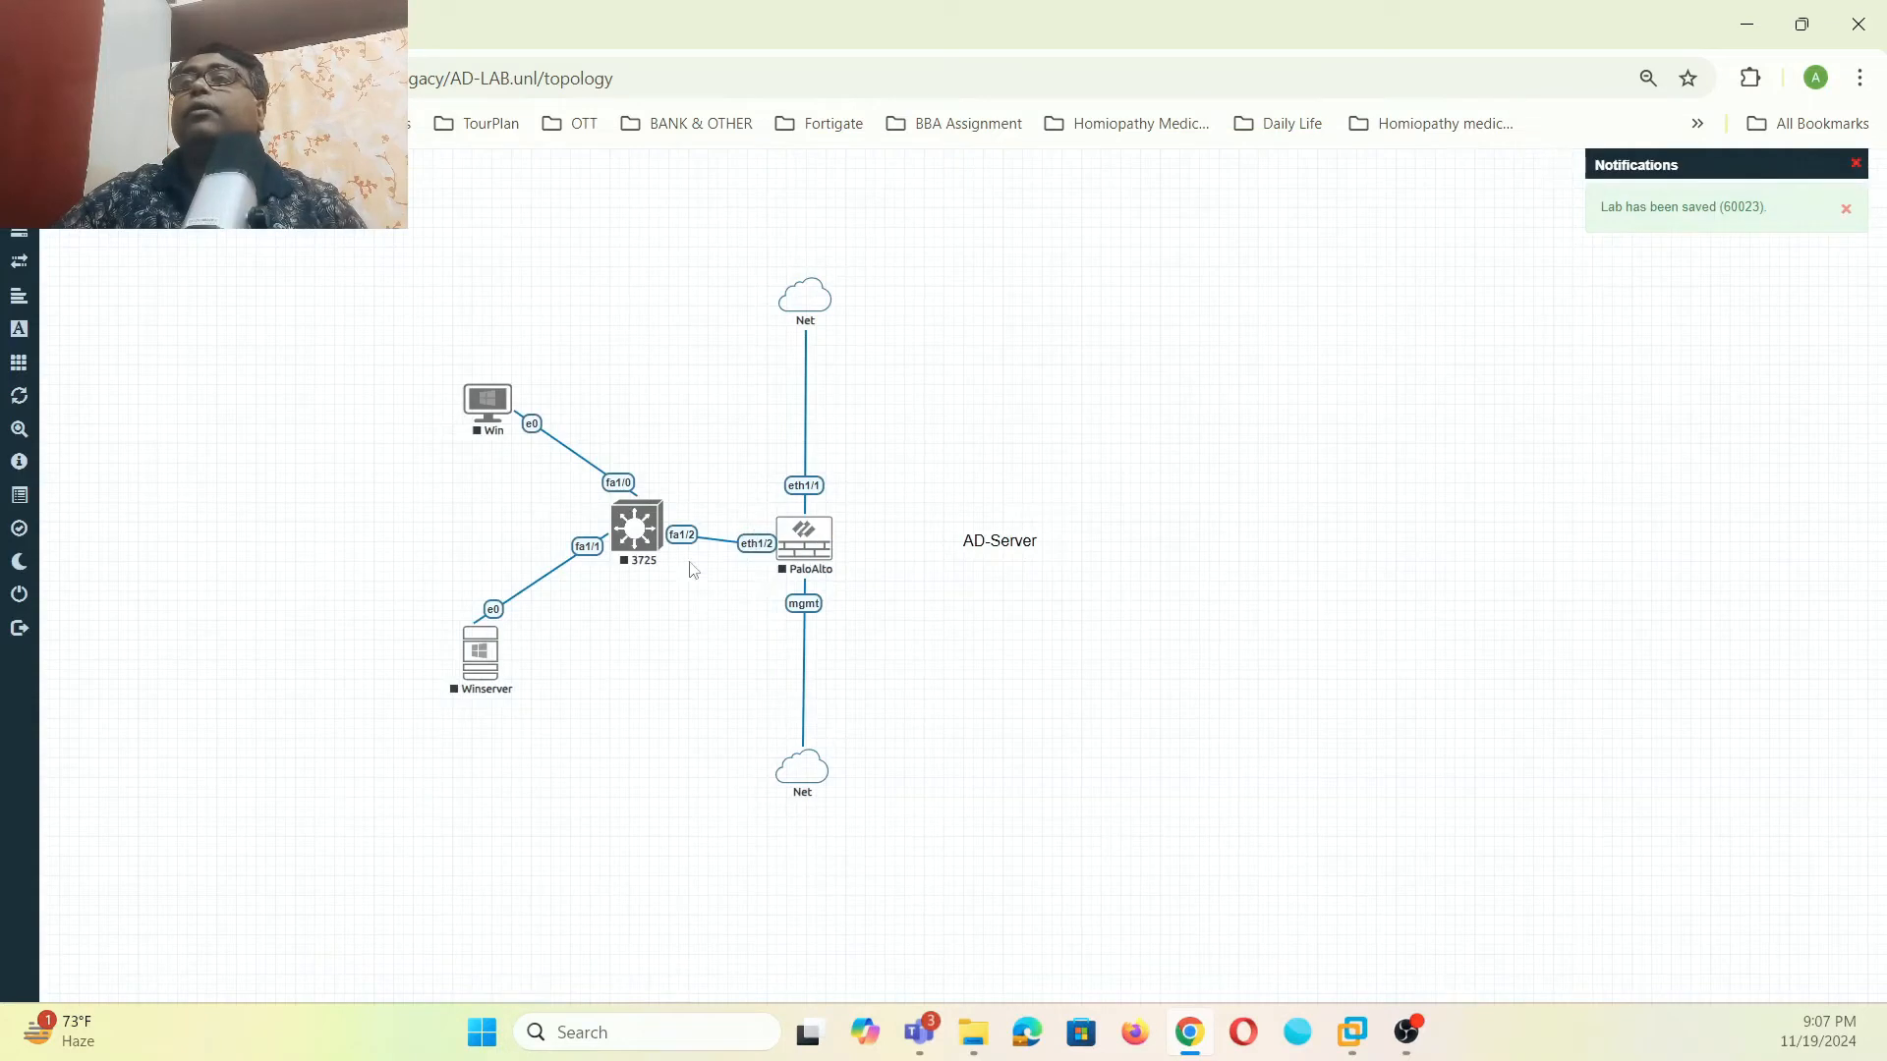
{"action": "left_click_drag", "start_coordinate": [998, 546], "coordinate": [476, 727]}
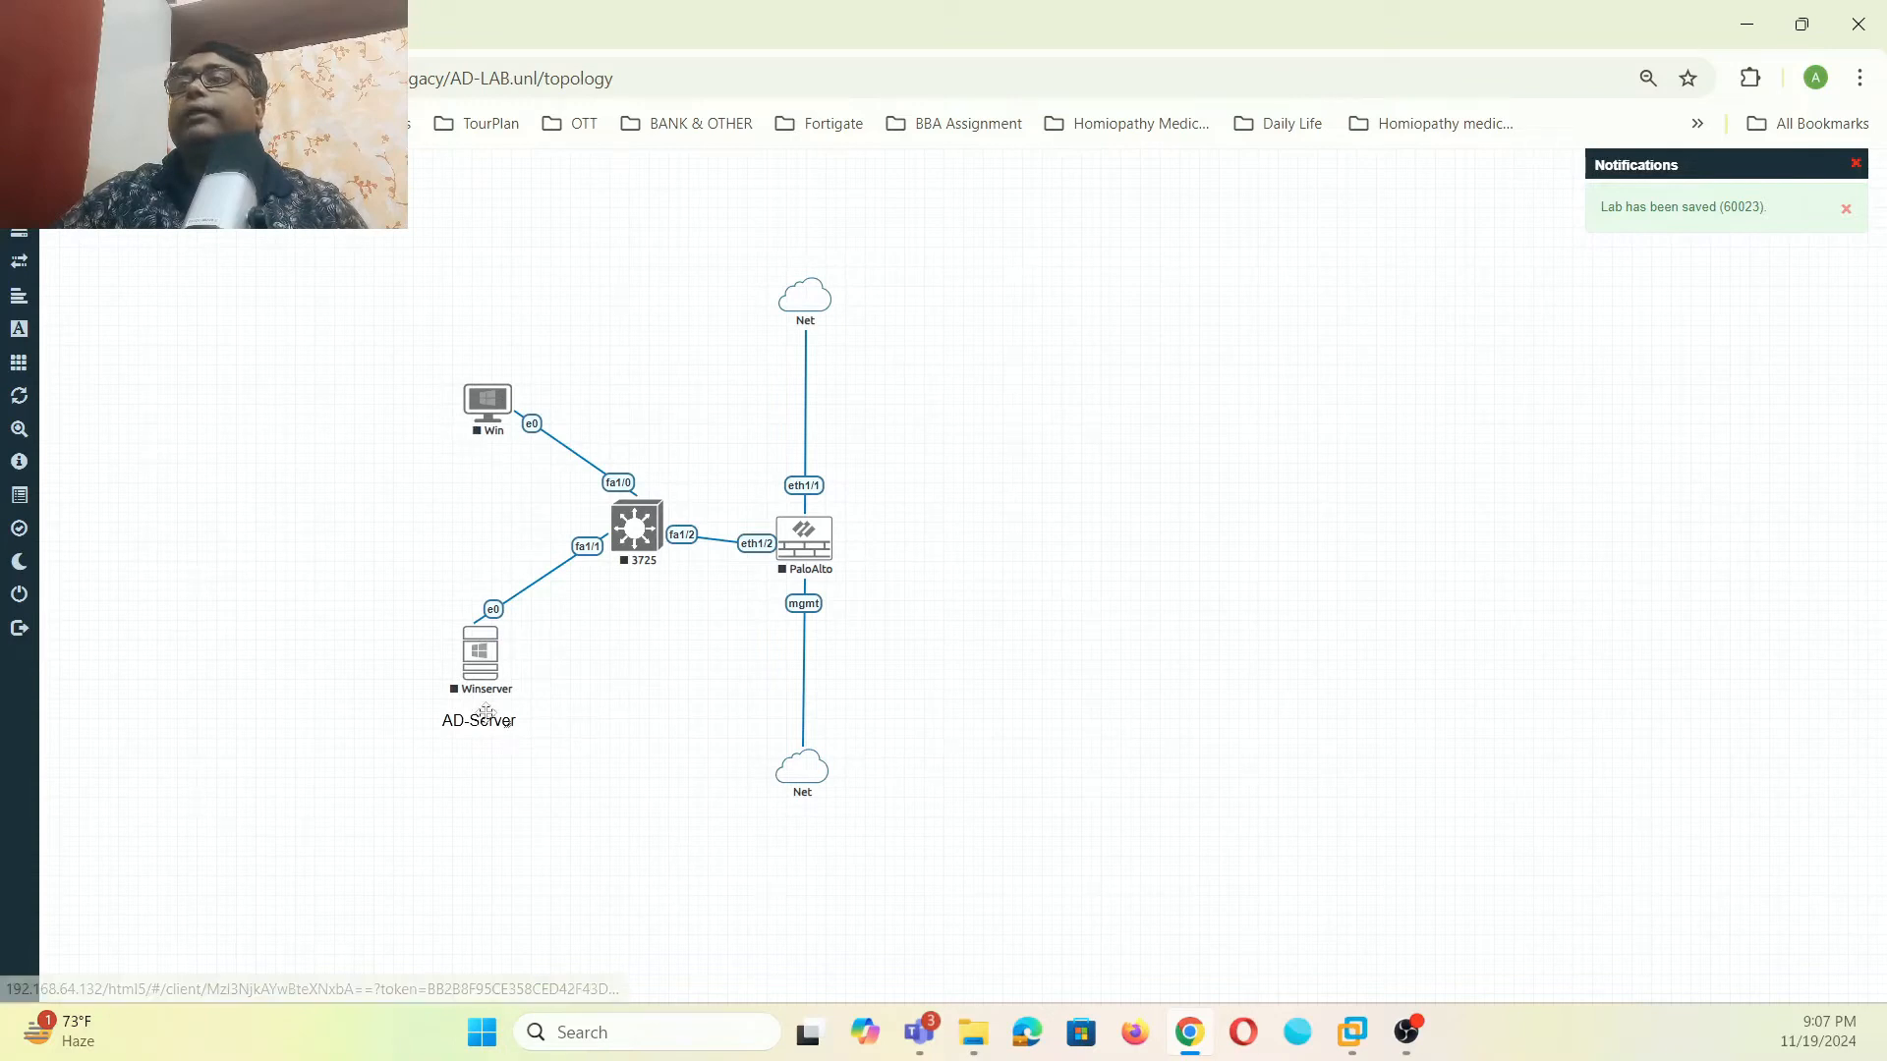
- Add a 'Windows-Client' text label at font size 16 under the Win node
{"action": "right_click", "coordinate": [1184, 460]}
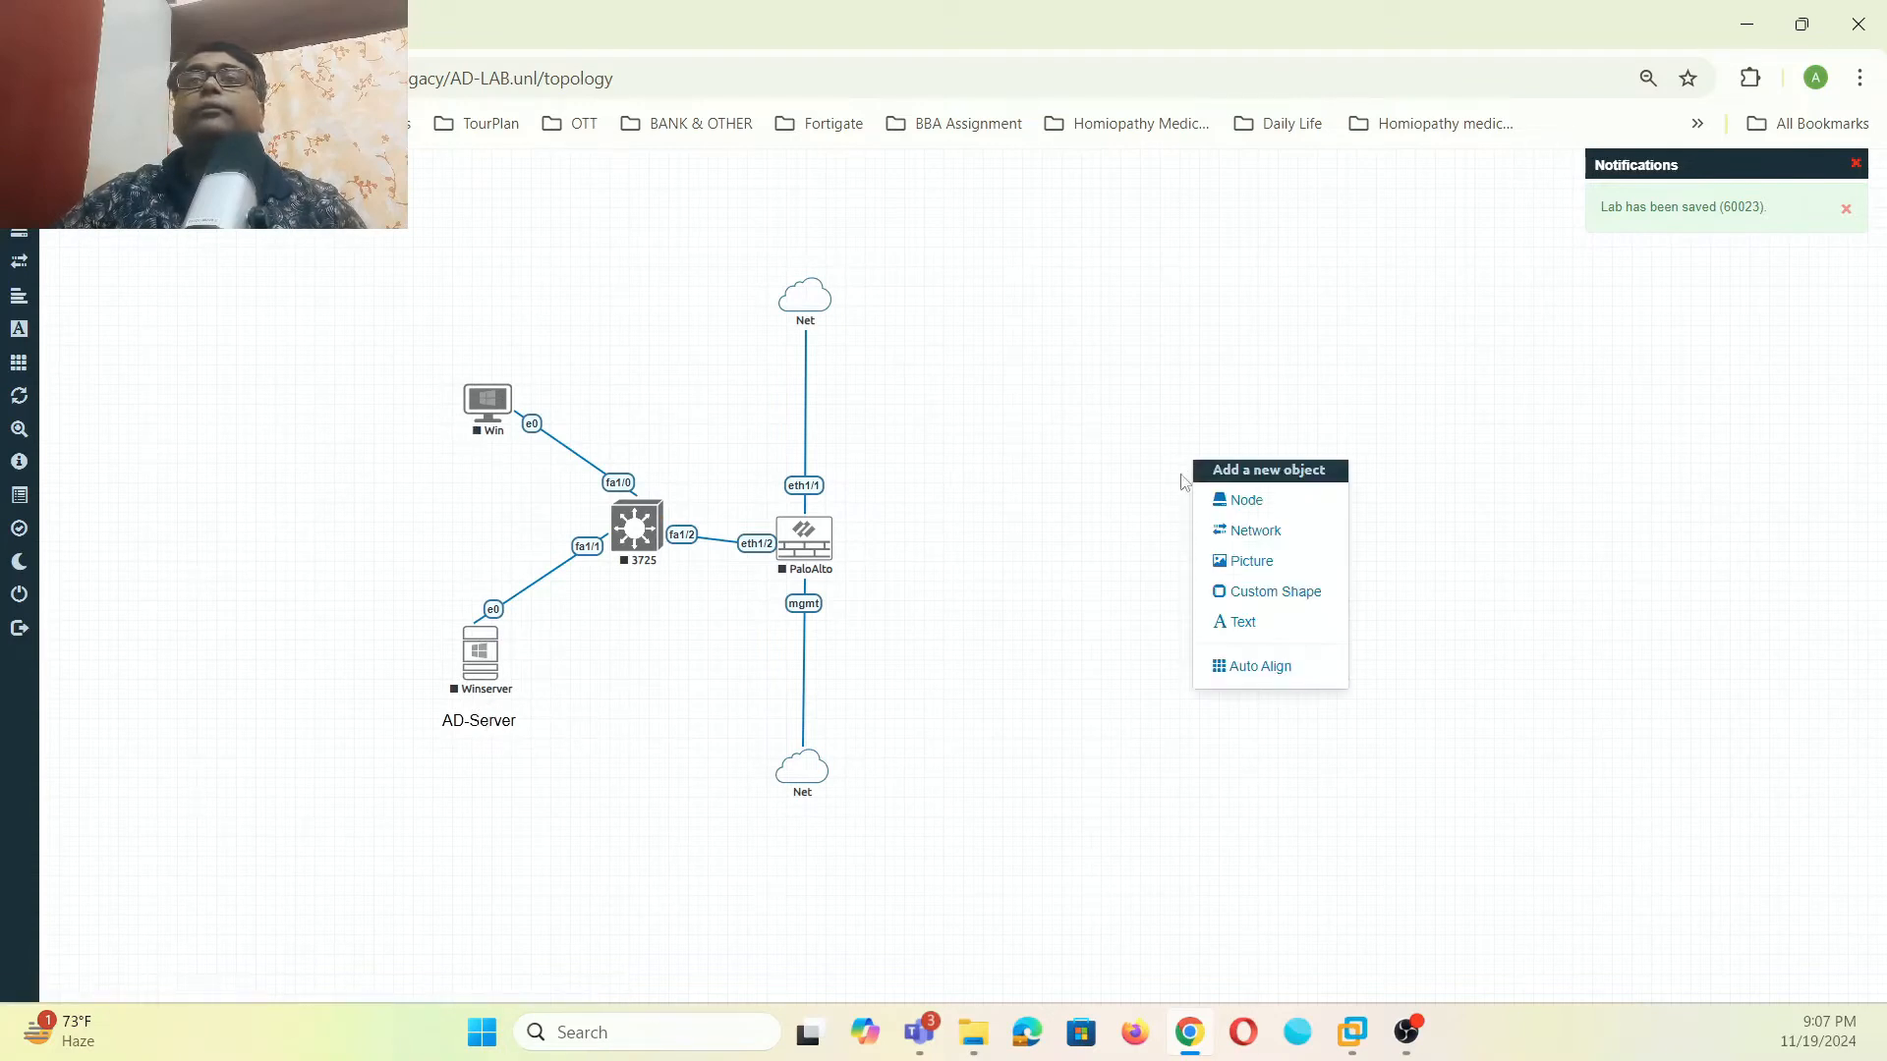
{"action": "left_click", "coordinate": [1236, 619]}
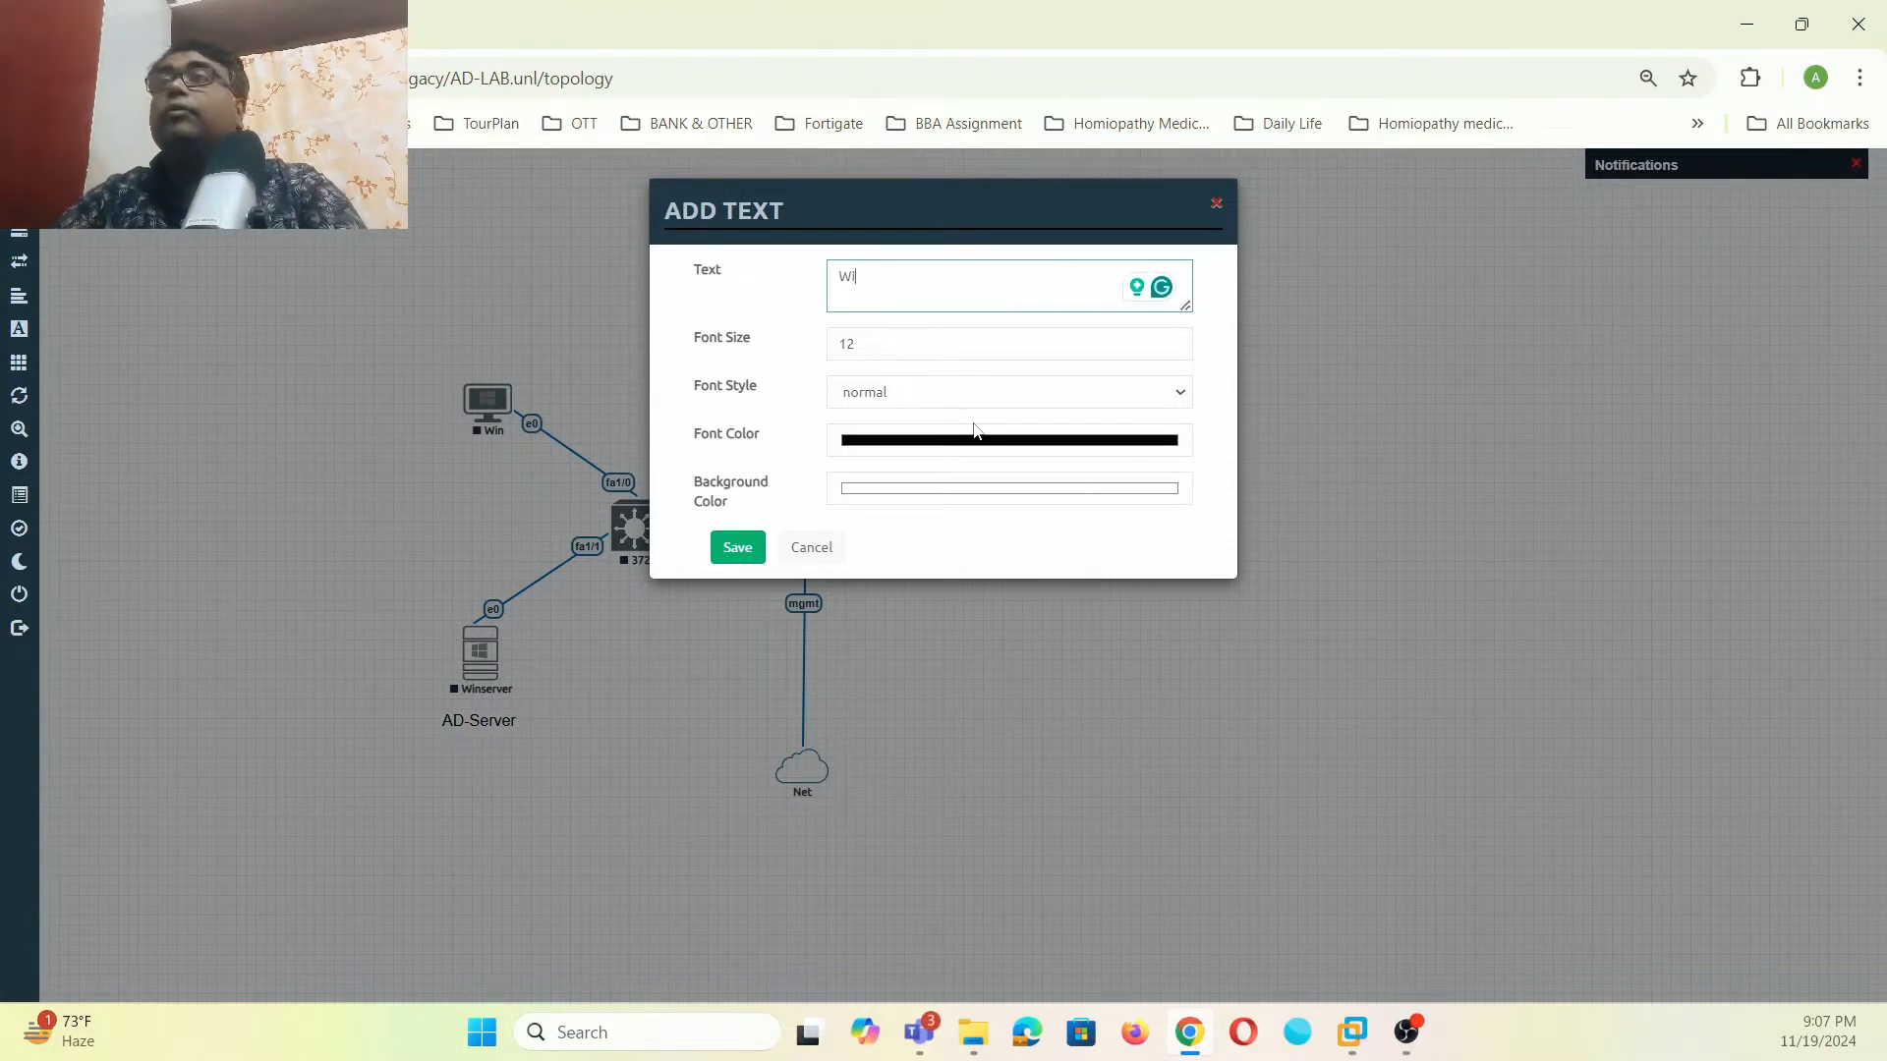
{"action": "type", "text": "Windows="}
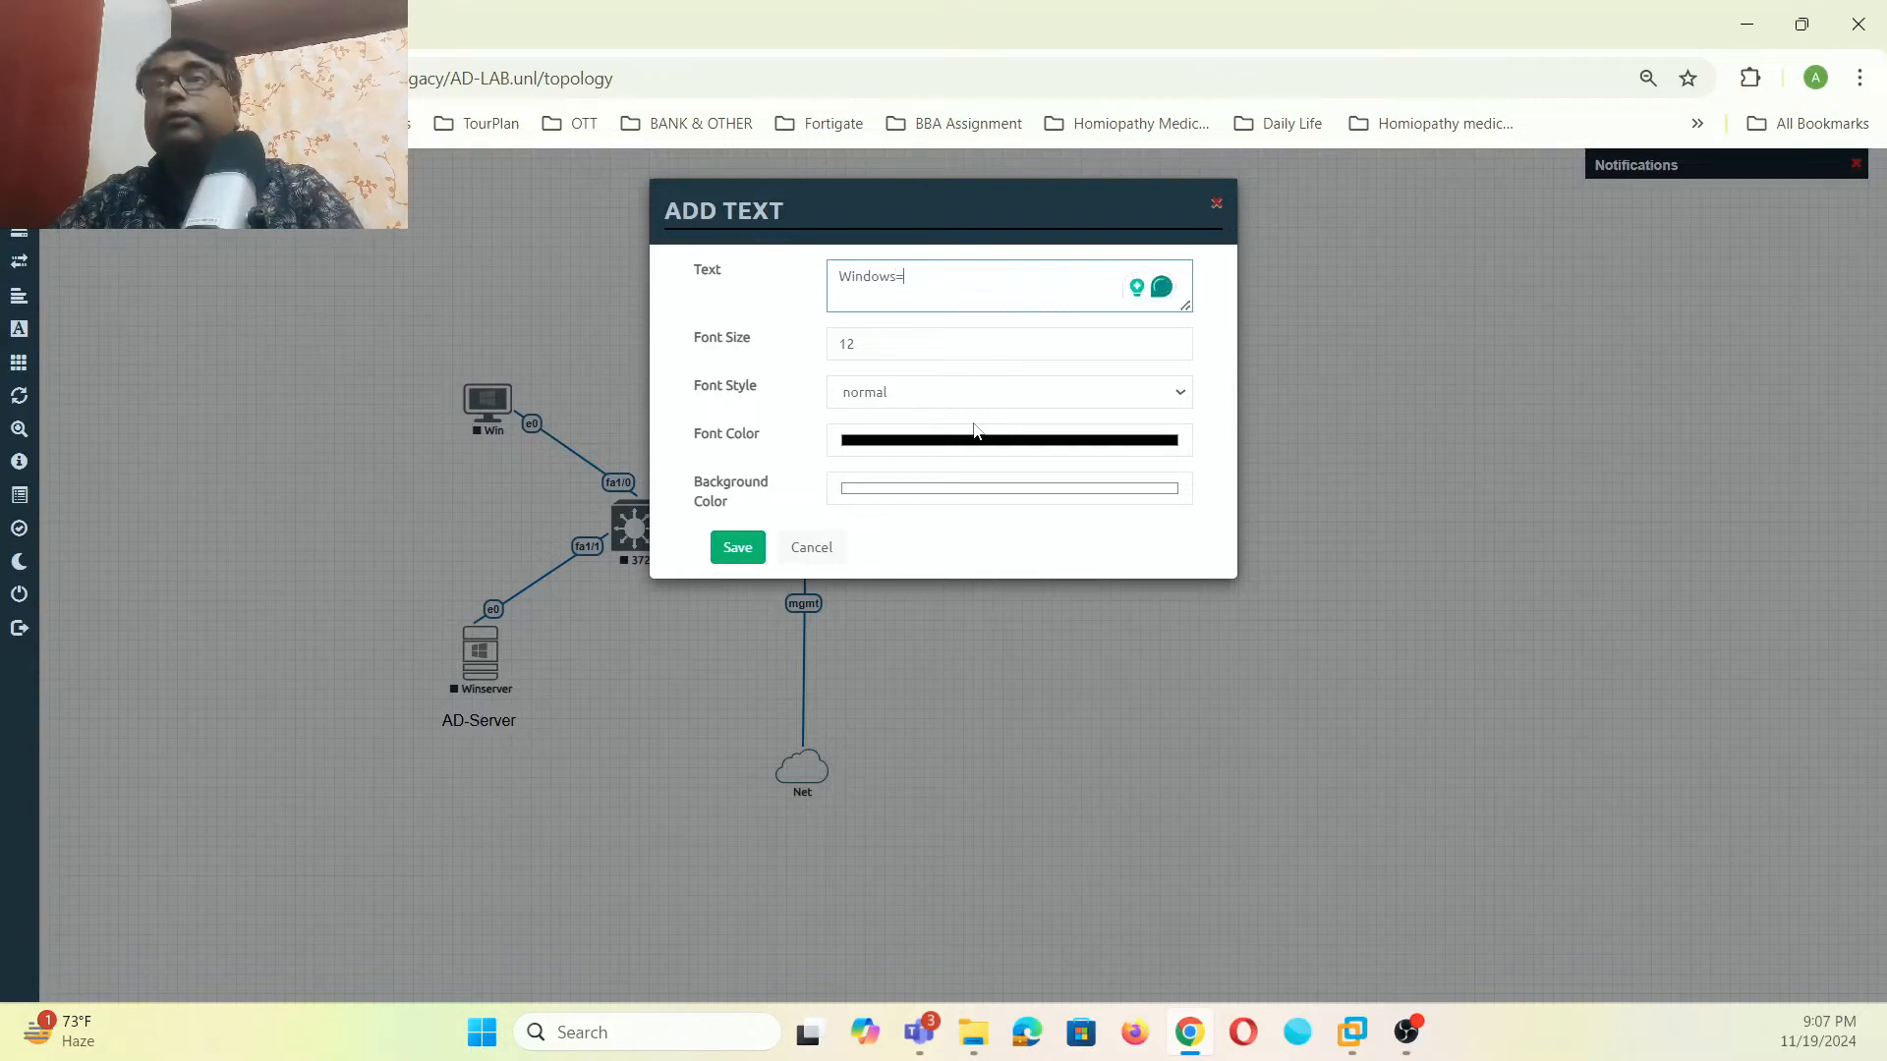
{"action": "key", "text": "BackSpace"}
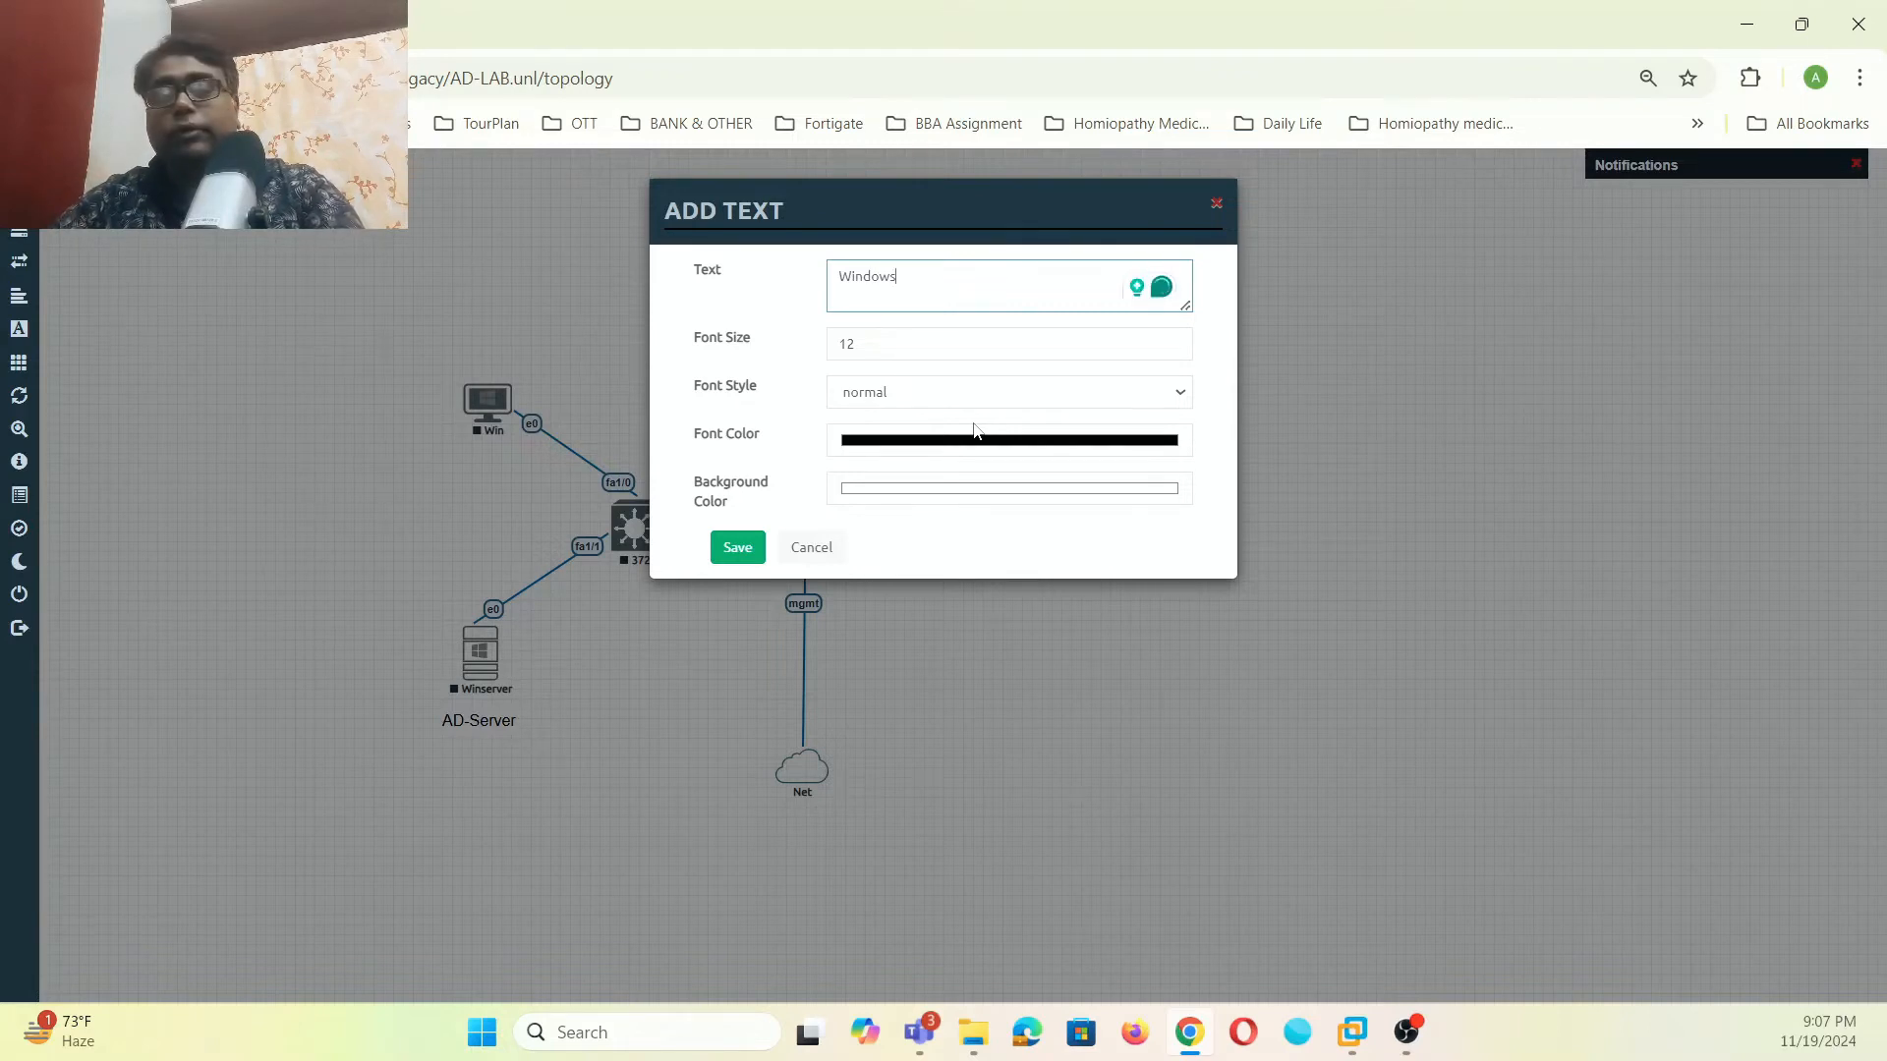
{"action": "type", "text": "Client"}
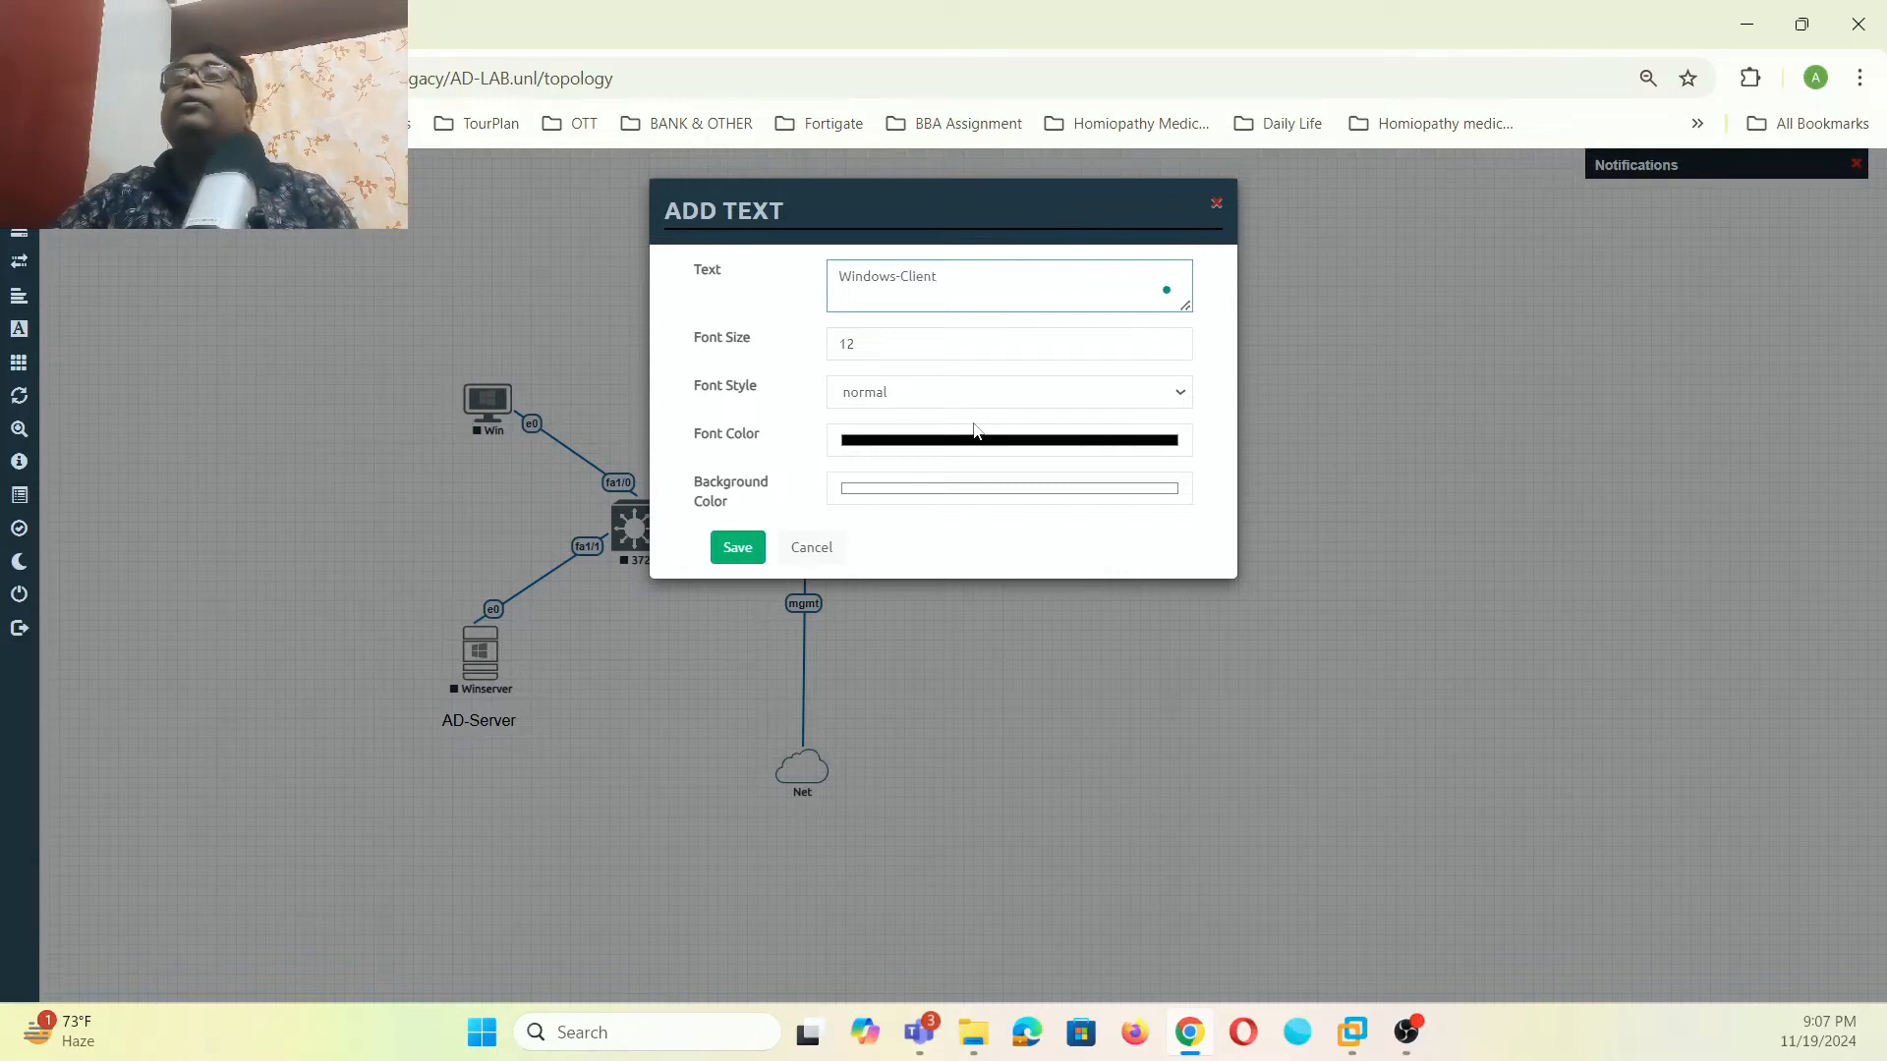
{"action": "left_click", "coordinate": [902, 358]}
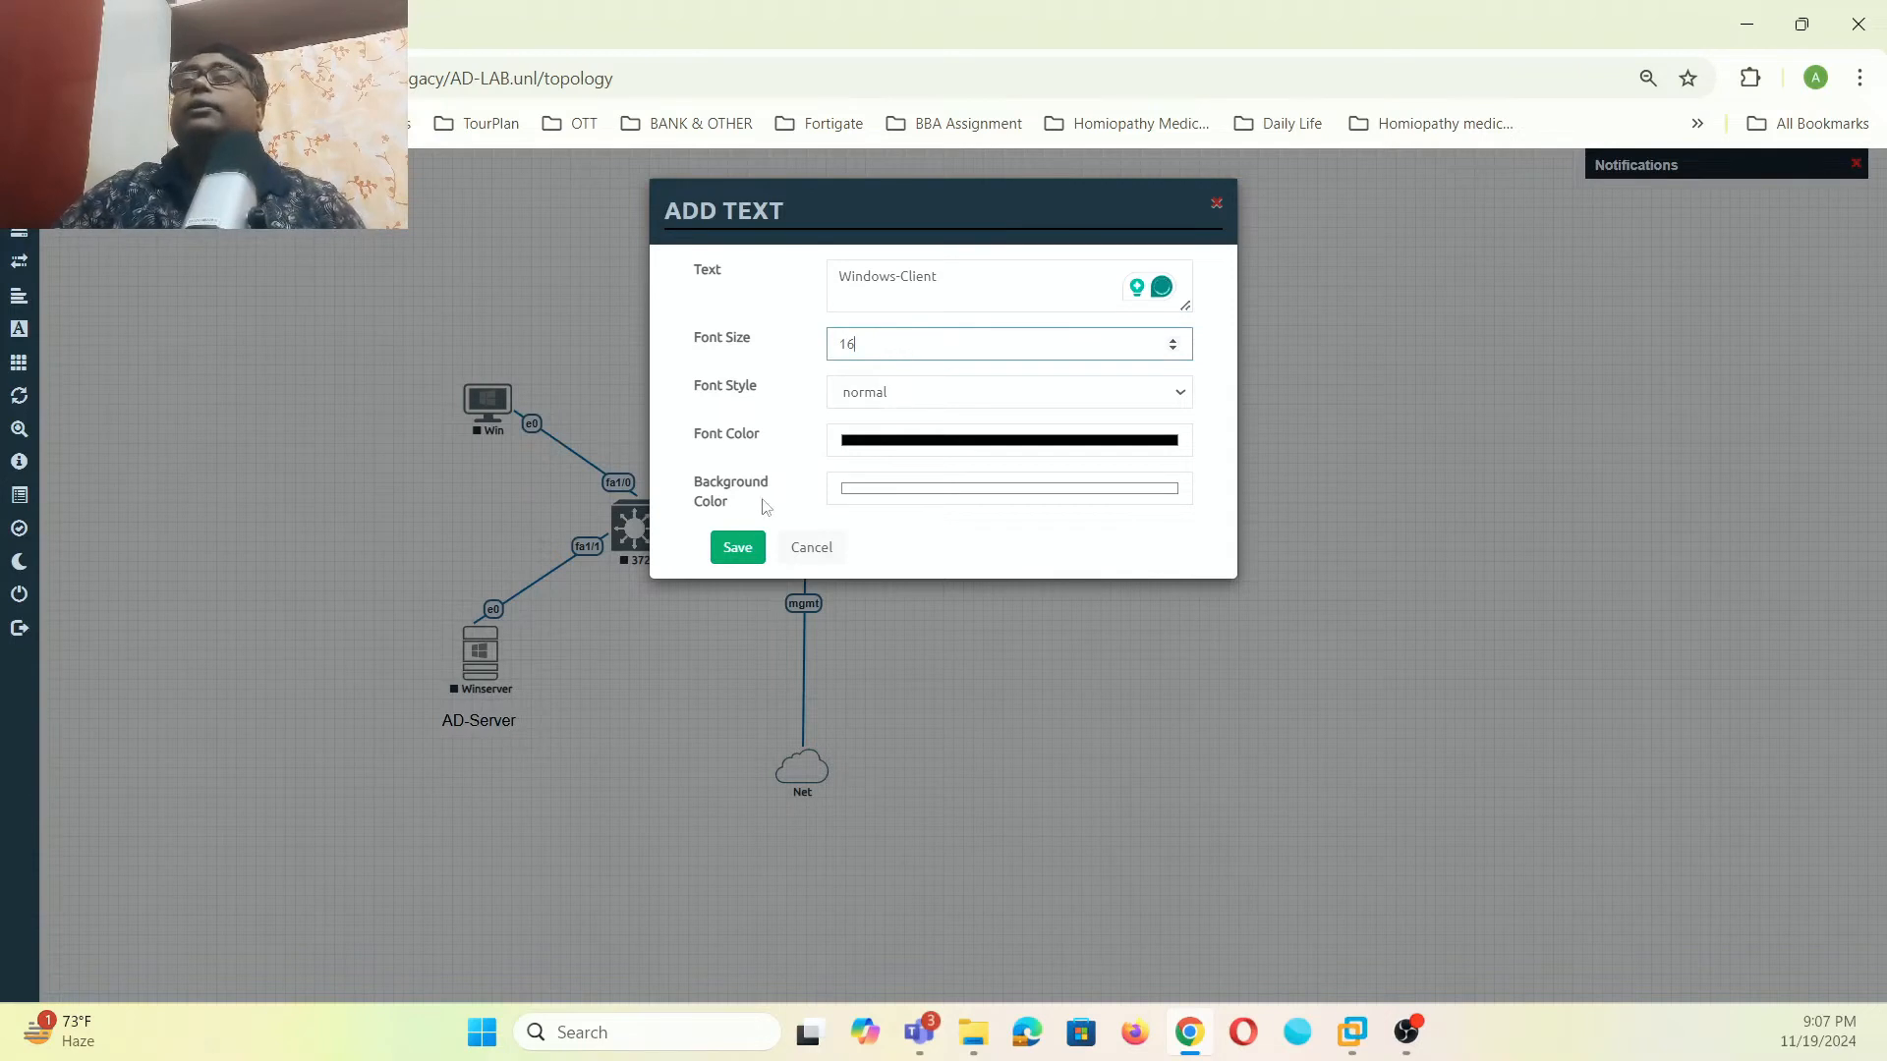
{"action": "left_click", "coordinate": [737, 547]}
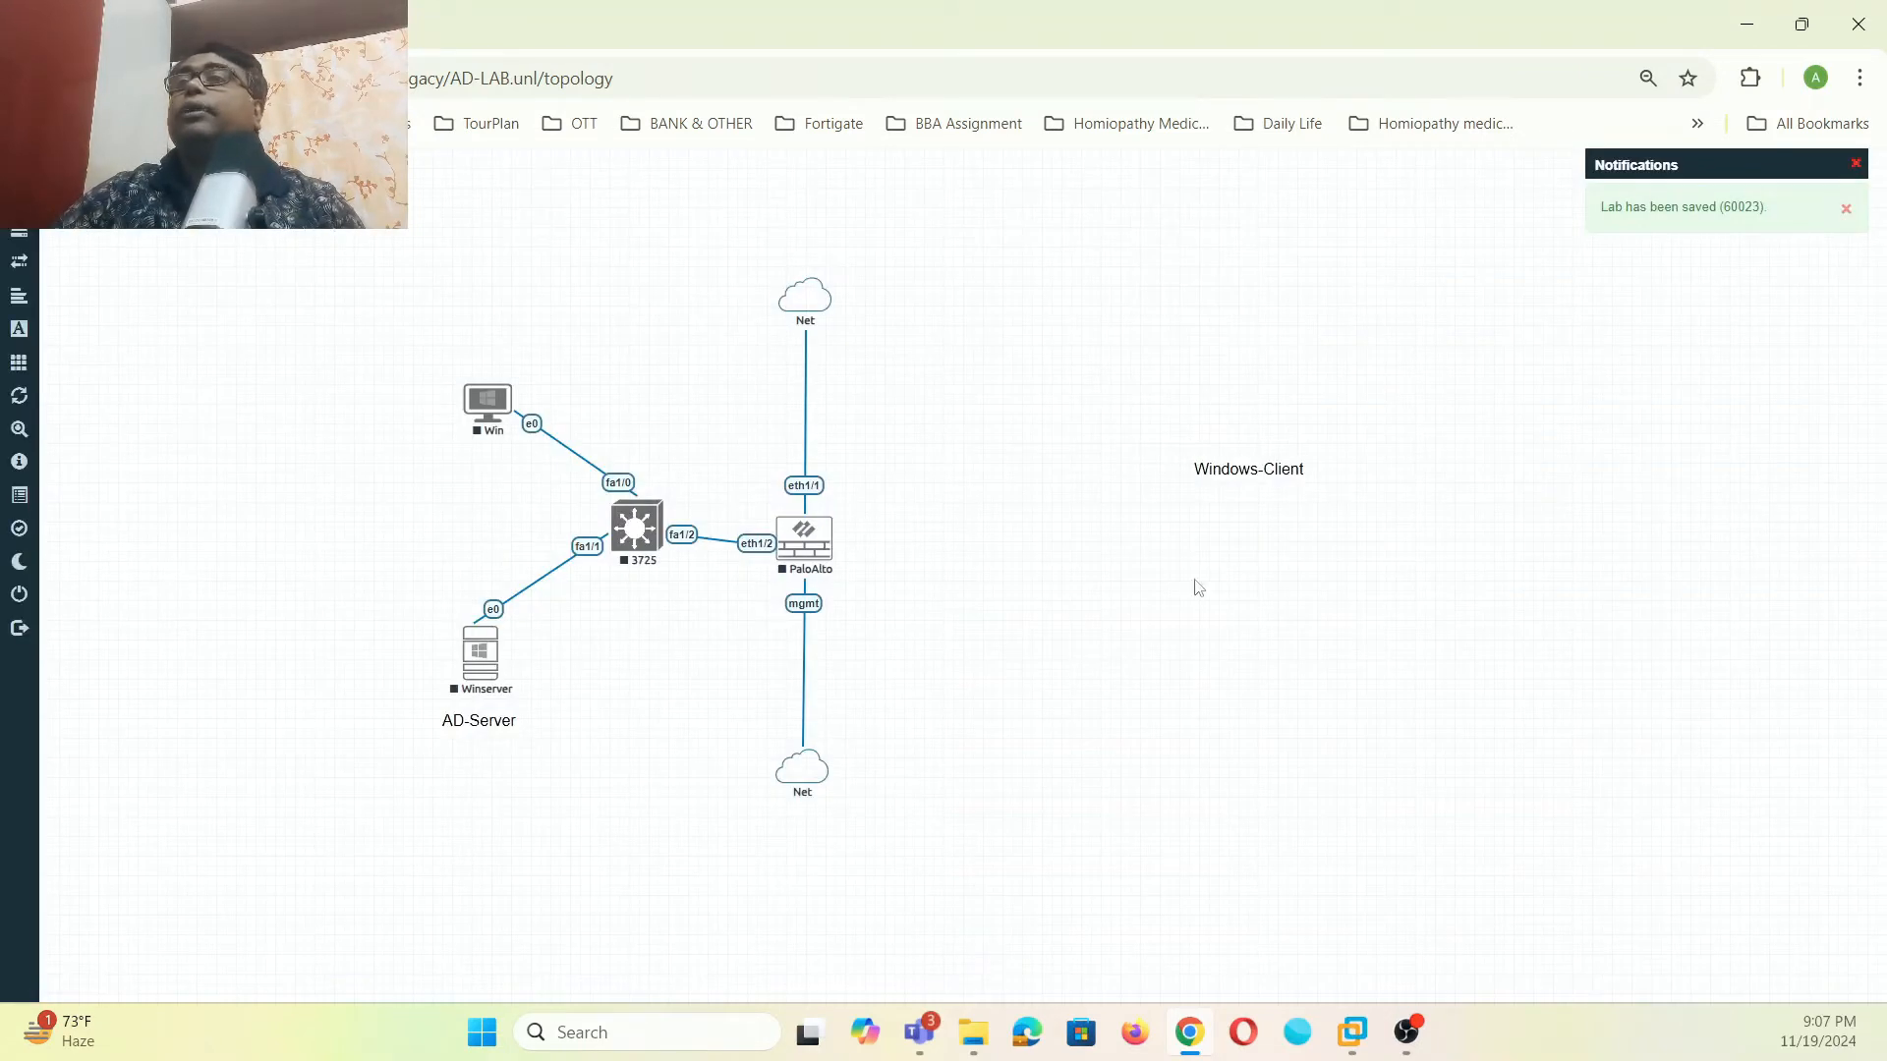
{"action": "left_click_drag", "start_coordinate": [1246, 466], "coordinate": [451, 463]}
{"action": "left_click_drag", "start_coordinate": [477, 730], "coordinate": [448, 732]}
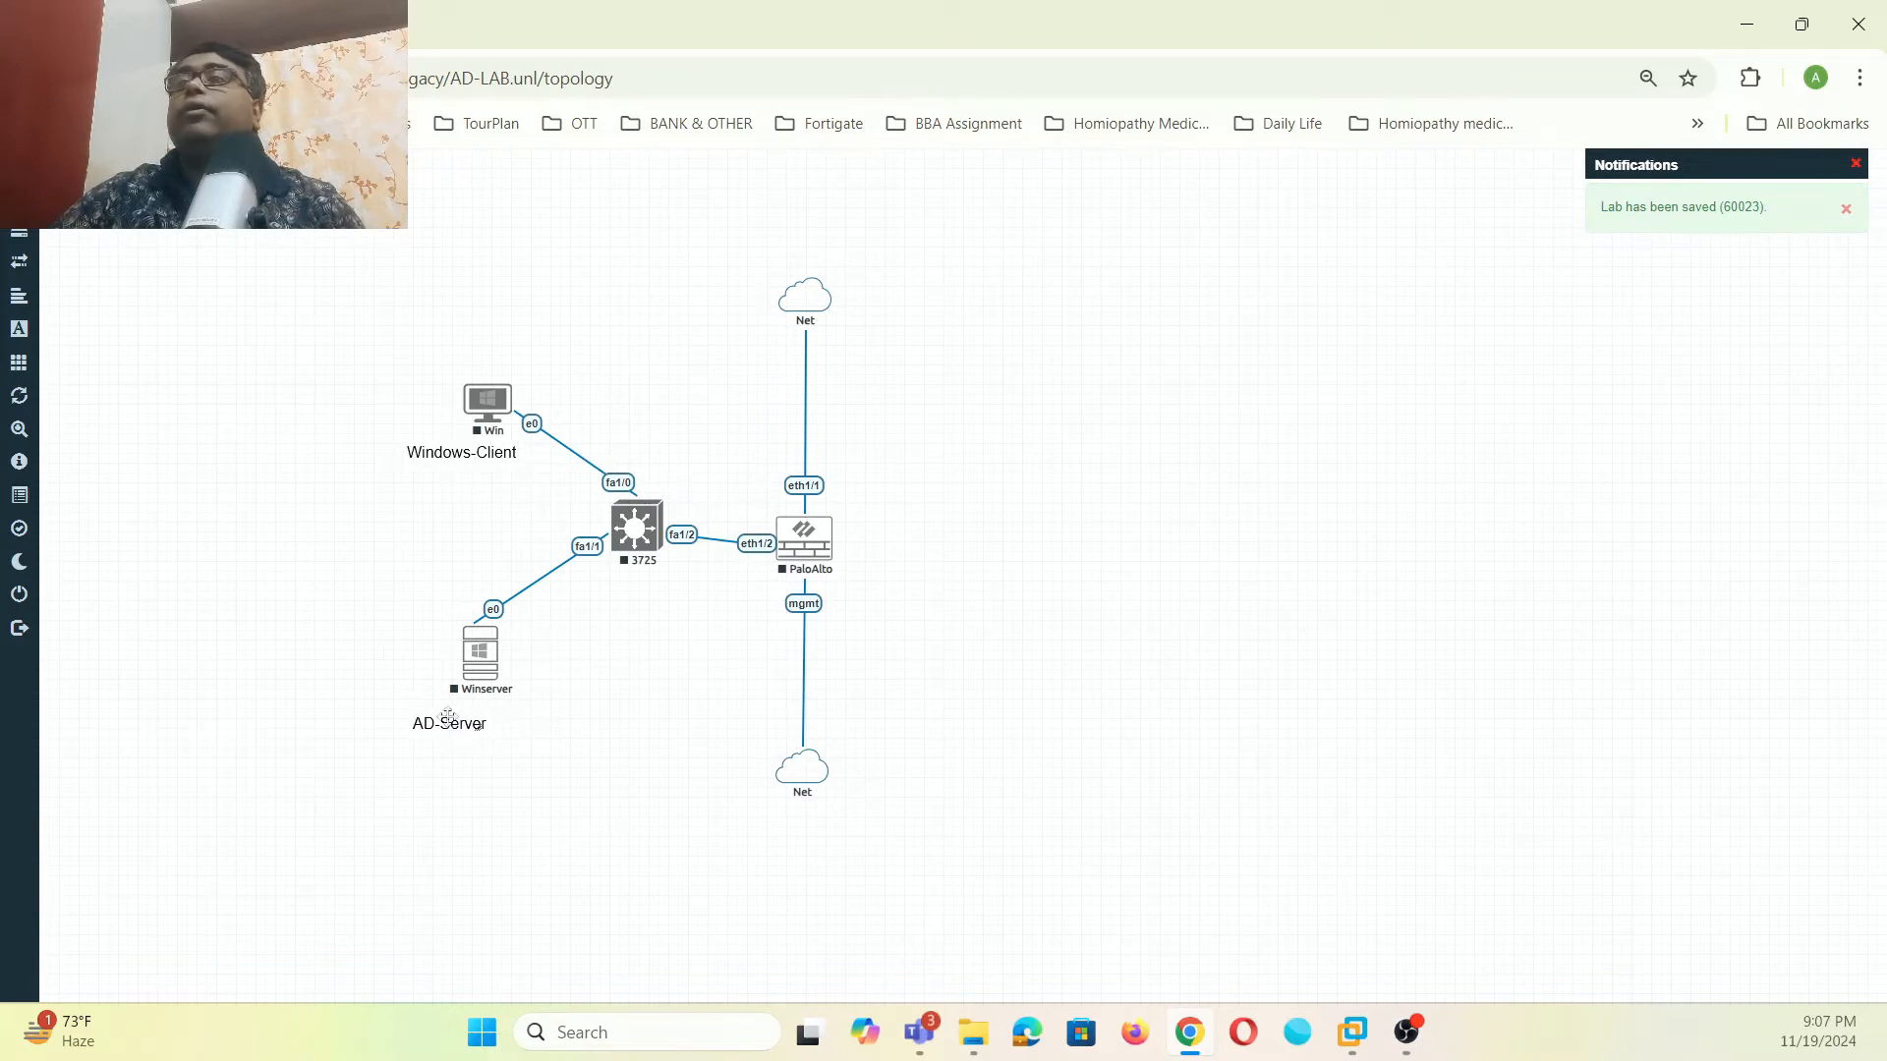
- Duplicate the Windows-Client label and change the copy's text to 192.1681.0/24
{"action": "right_click", "coordinate": [462, 452]}
{"action": "left_click", "coordinate": [510, 492]}
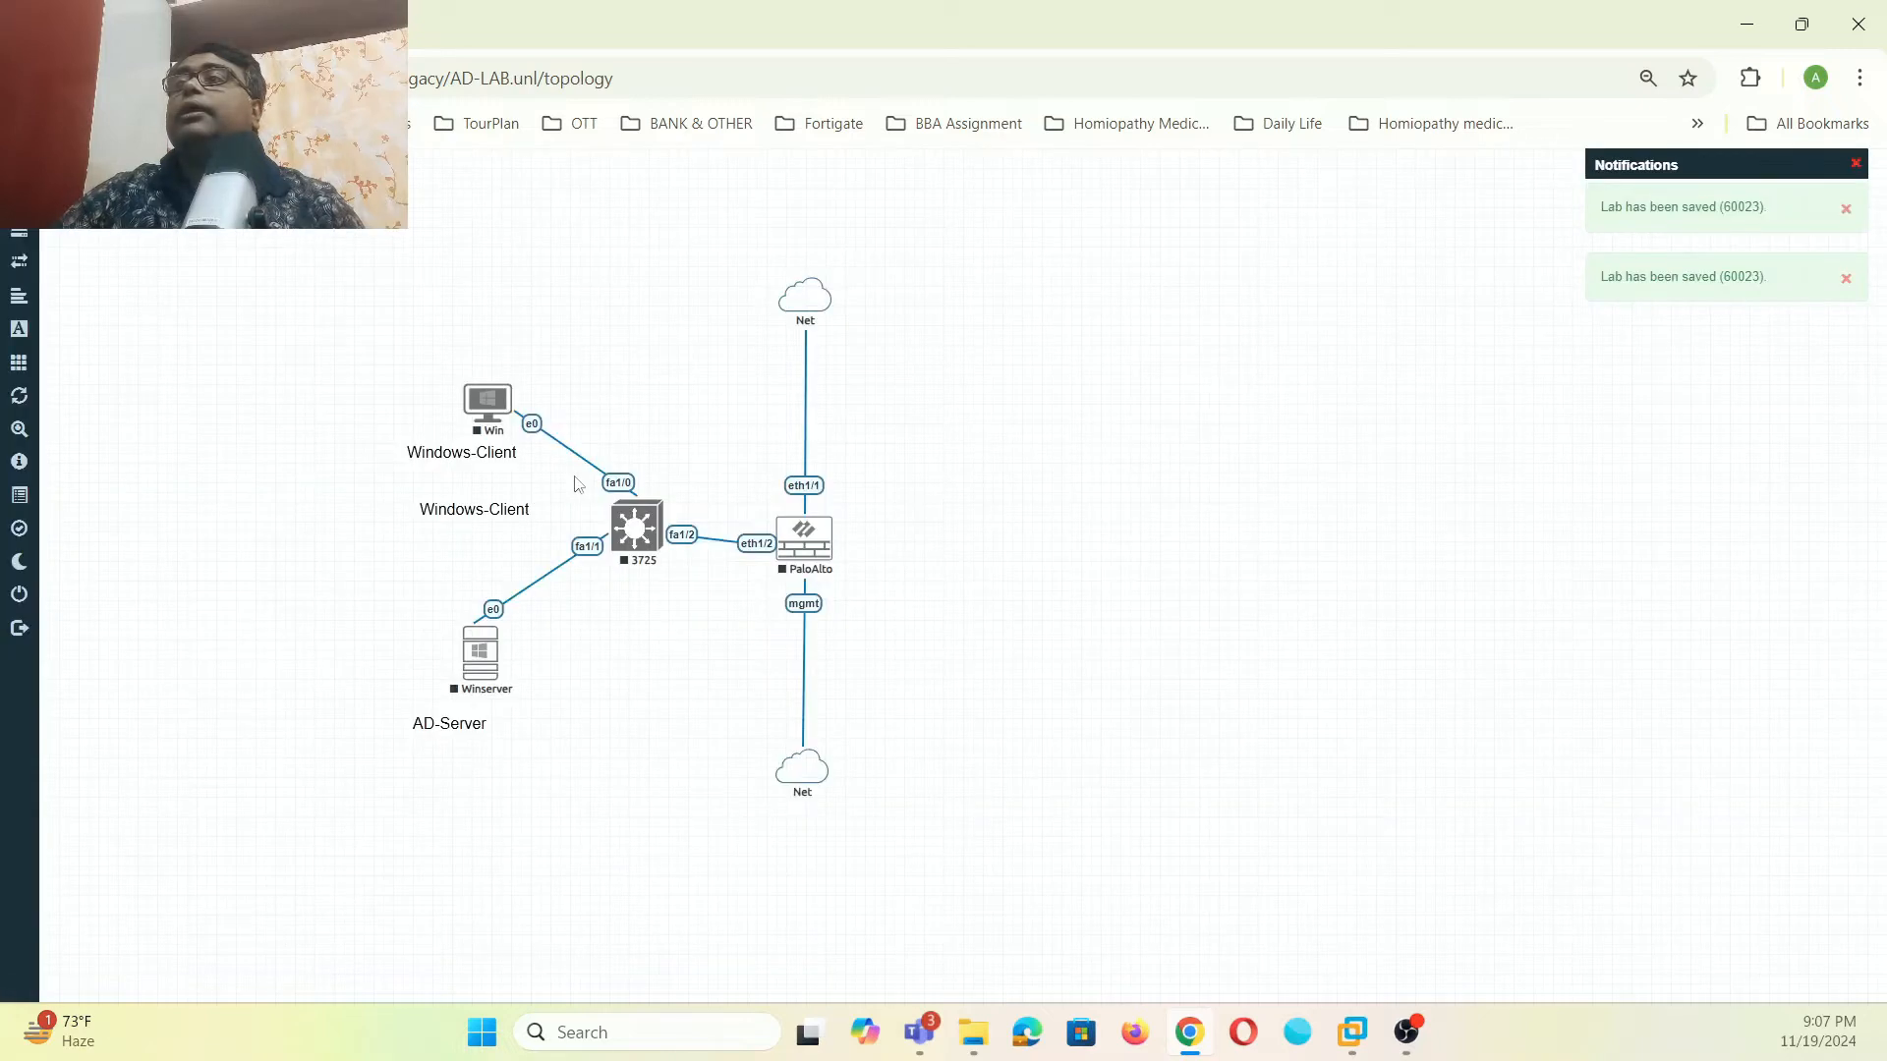
{"action": "left_click_drag", "start_coordinate": [502, 510], "coordinate": [516, 518]}
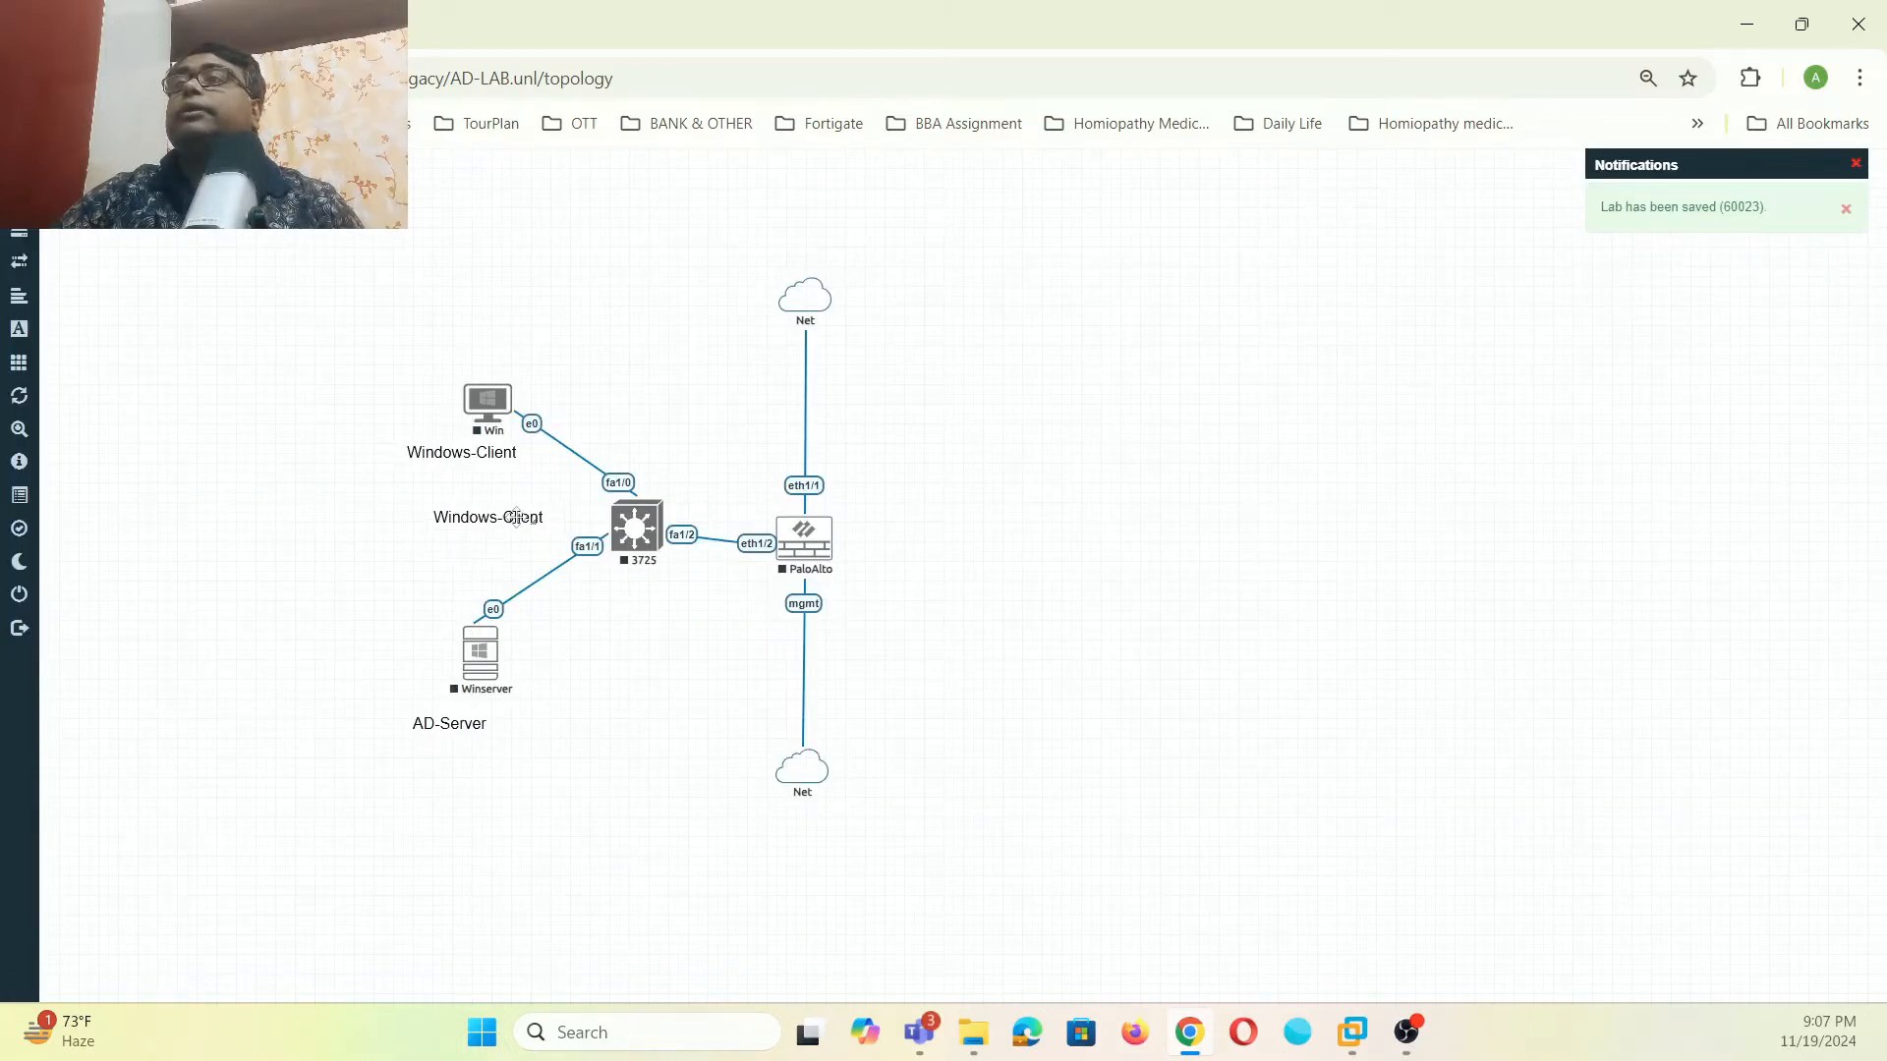
{"action": "double_click", "coordinate": [517, 518]}
{"action": "type", "text": "192.168"}
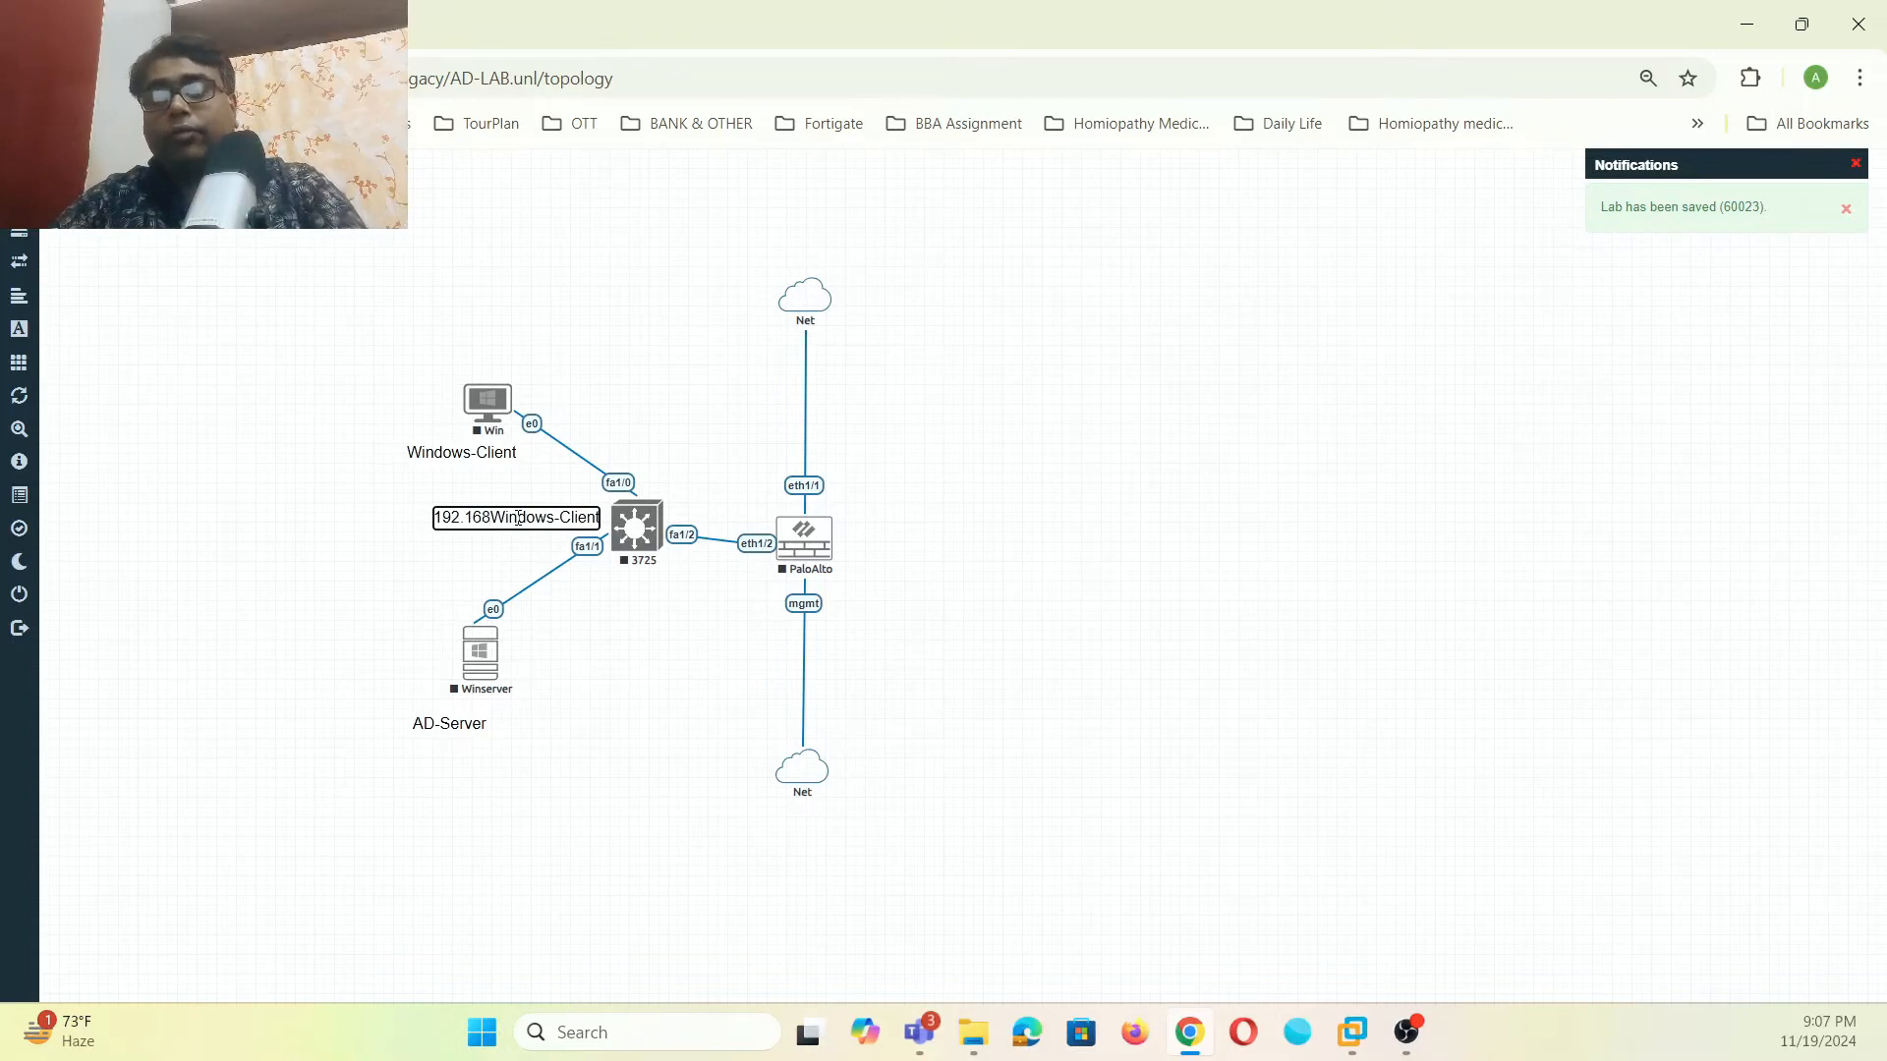
{"action": "type", "text": ".1"}
{"action": "key", "text": "BackSpace"}
{"action": "key", "text": "BackSpace"}
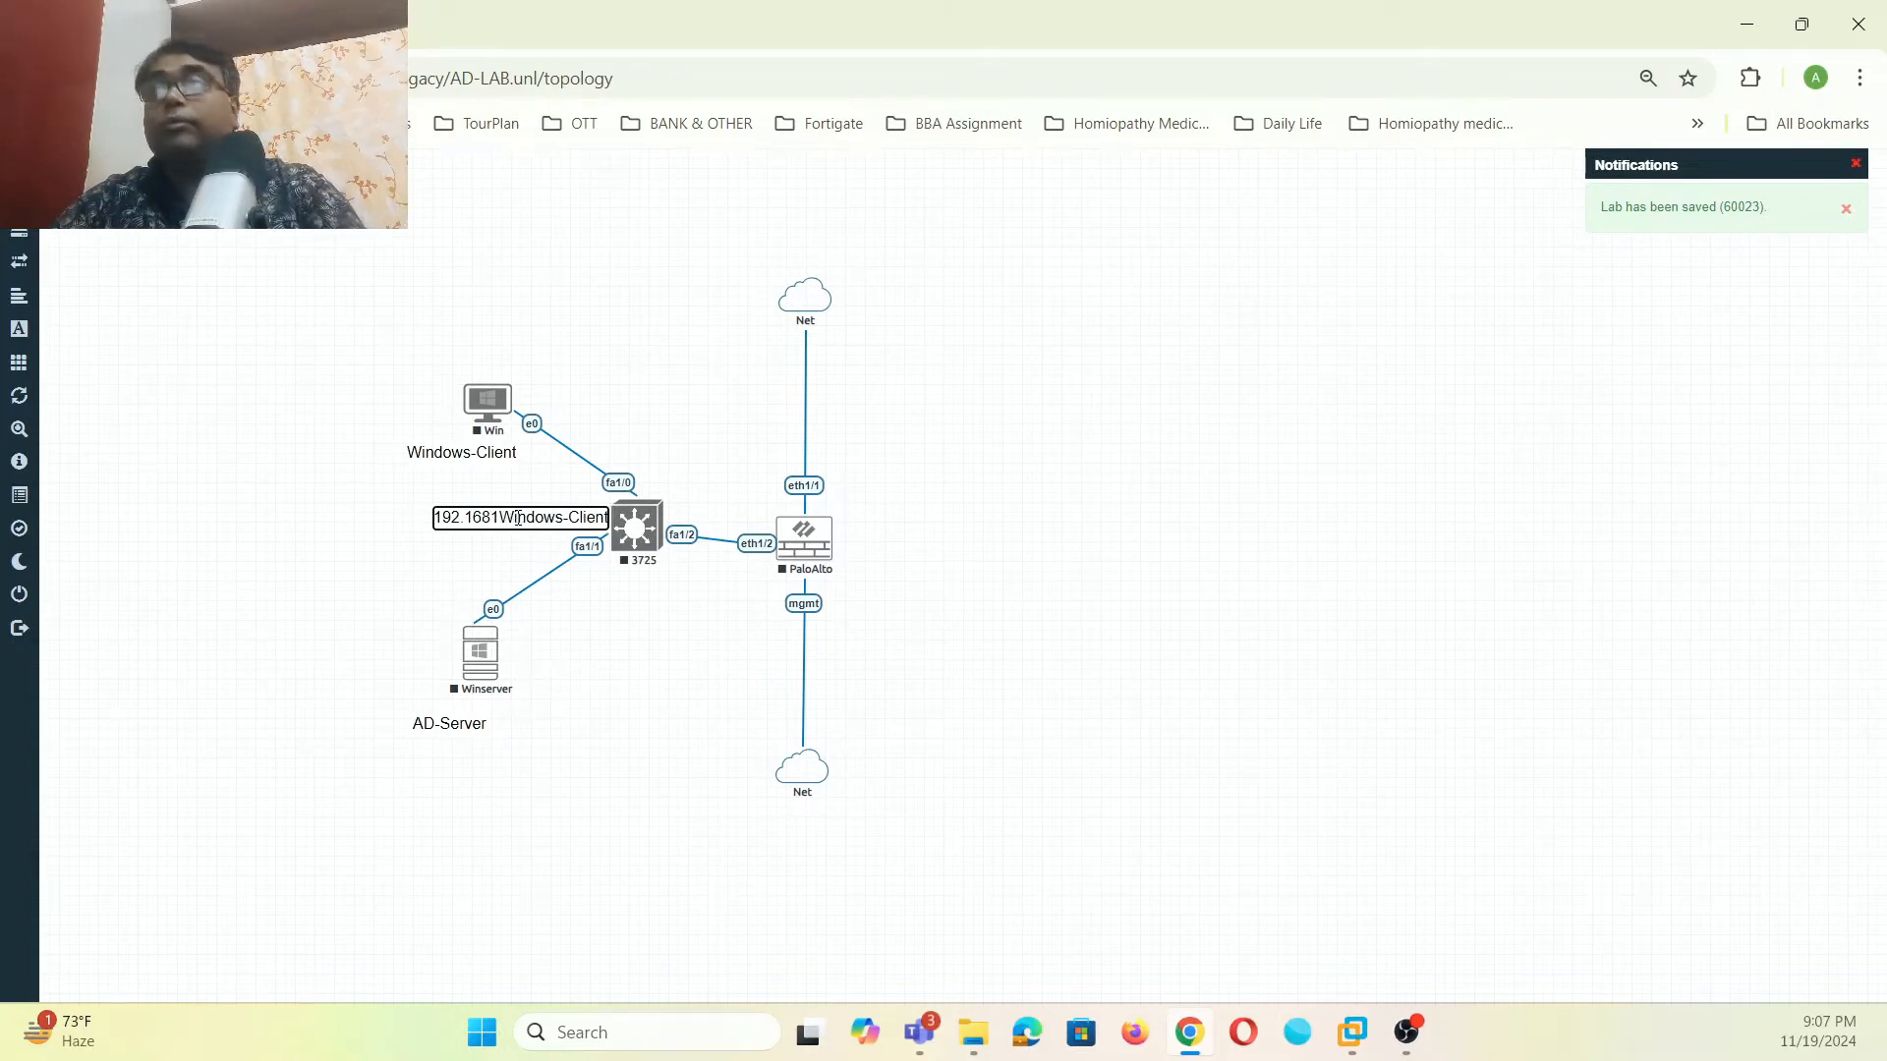
{"action": "type", "text": ".1.0"}
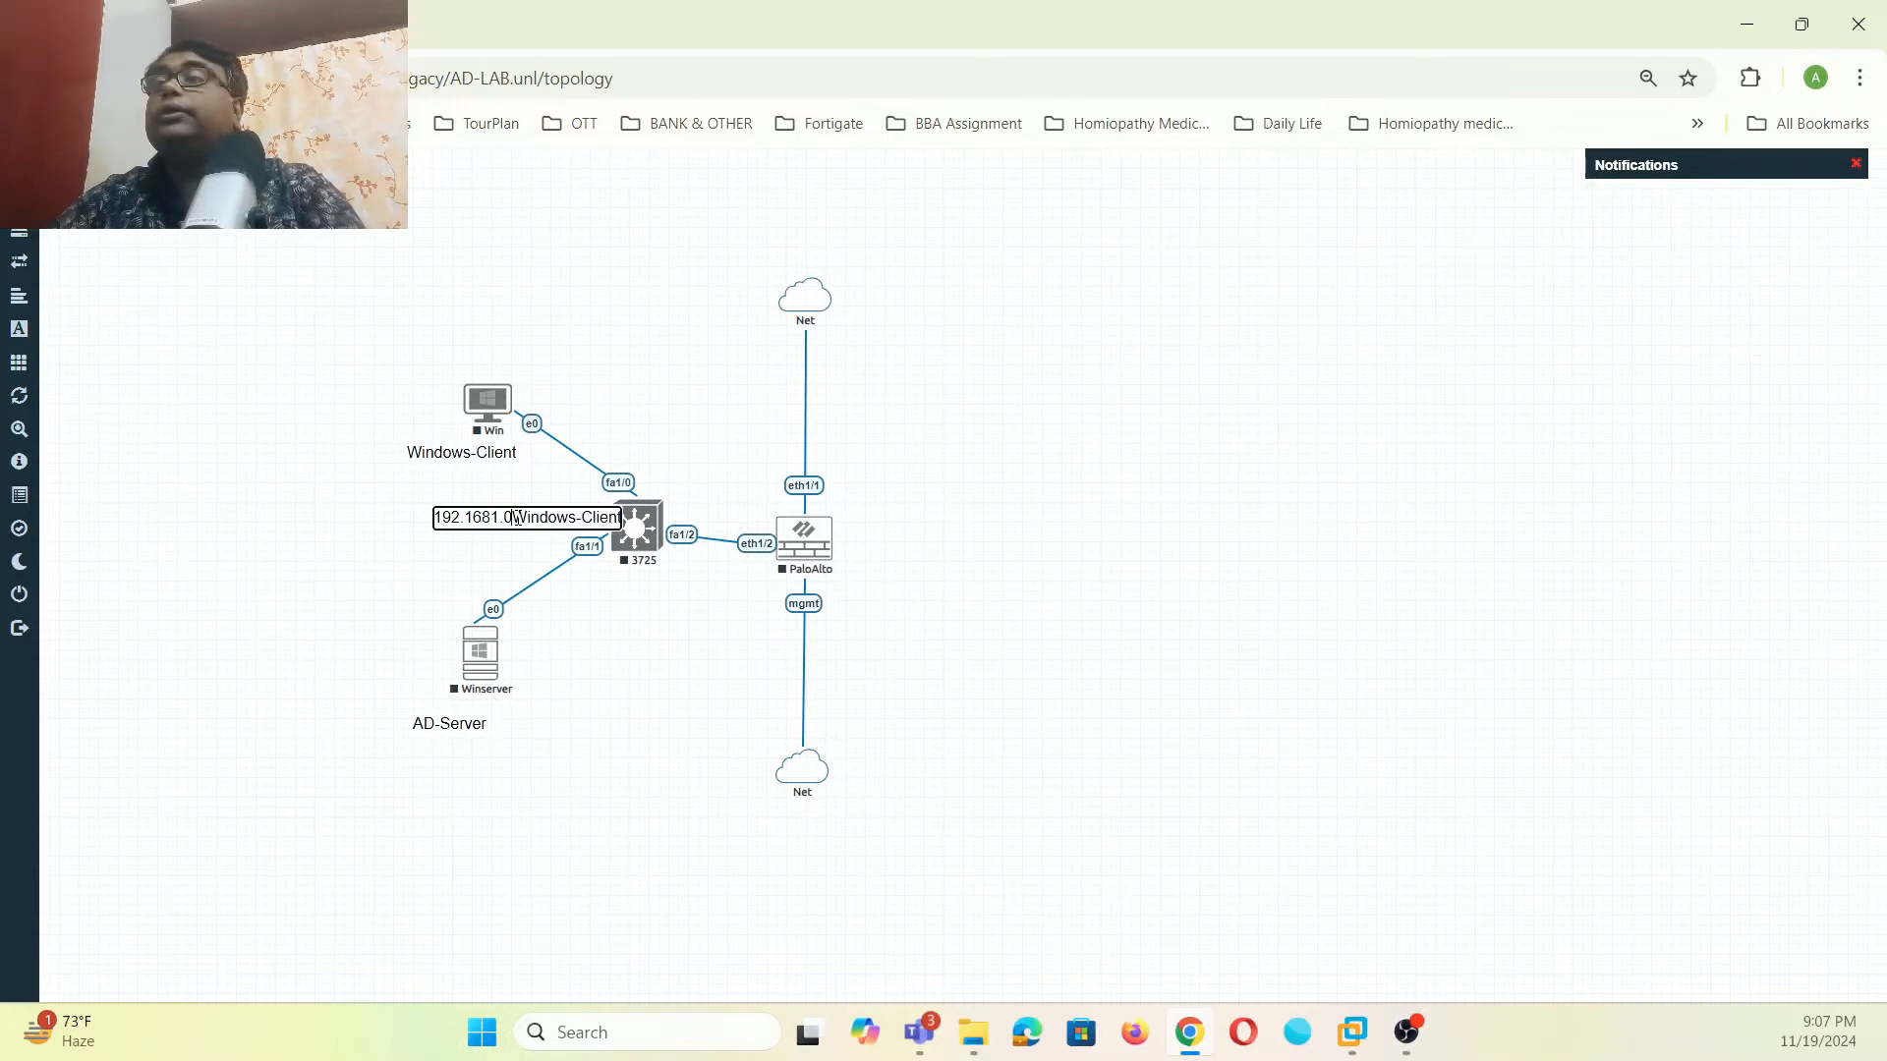
{"action": "type", "text": "/24"}
{"action": "key", "text": "Delete"}
{"action": "key", "text": "Delete"}
{"action": "key", "text": "Delete"}
{"action": "key", "text": "Delete"}
{"action": "key", "text": "Delete"}
{"action": "key", "text": "Delete"}
{"action": "key", "text": "Delete"}
{"action": "key", "text": "Delete"}
{"action": "key", "text": "Delete"}
{"action": "key", "text": "Delete"}
{"action": "key", "text": "Delete"}
{"action": "key", "text": "Delete"}
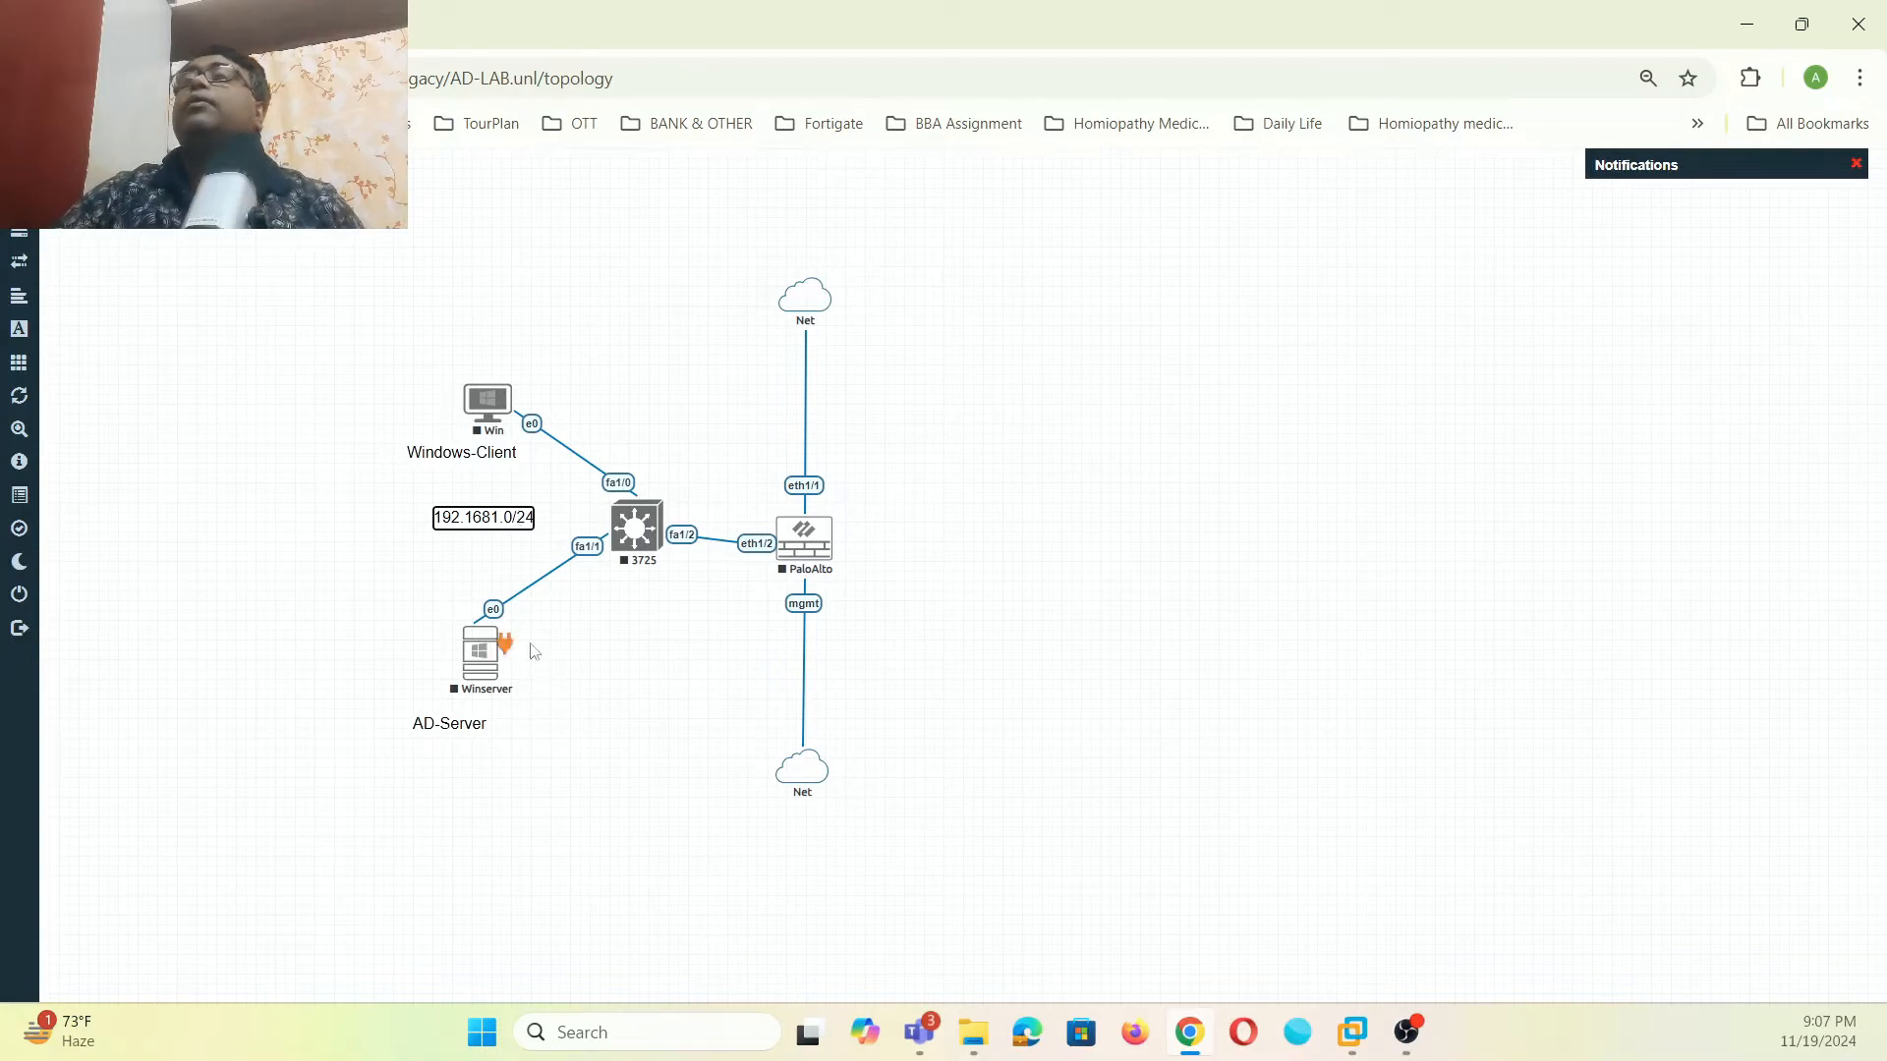
{"action": "left_click", "coordinate": [388, 577]}
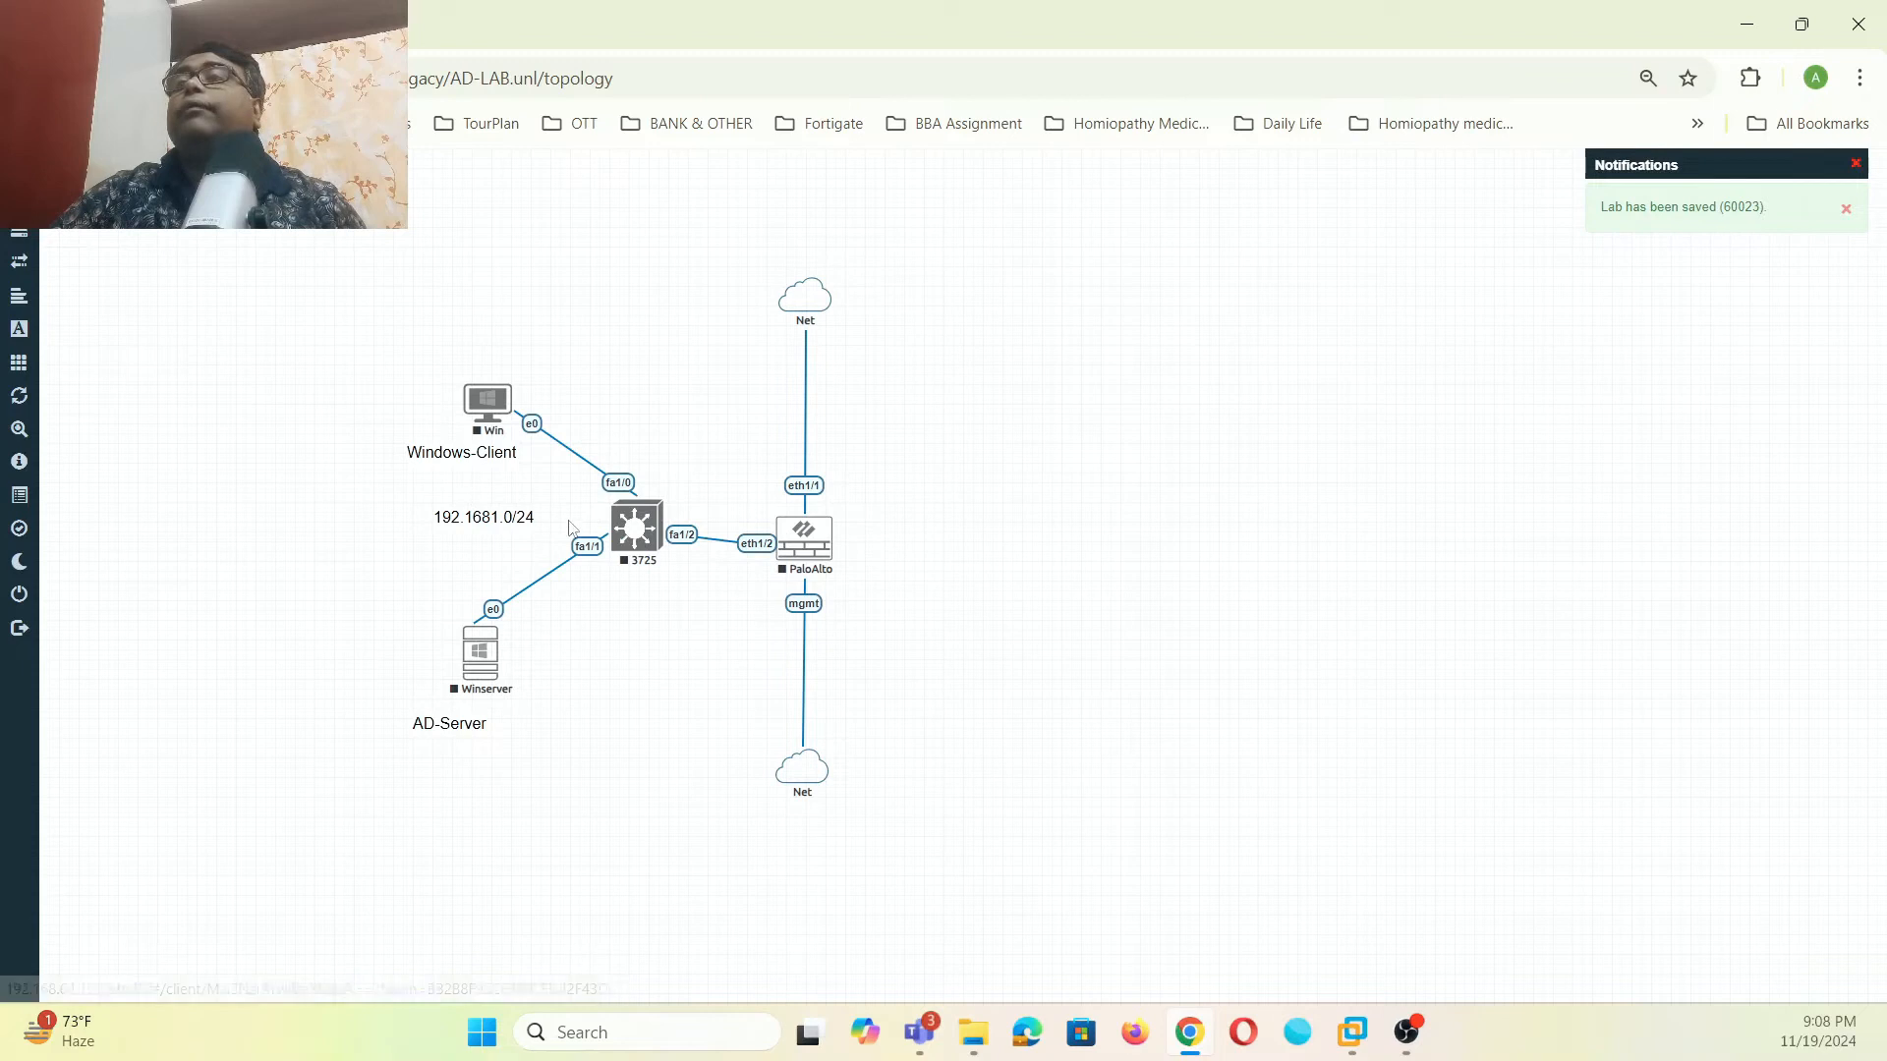
- Duplicate the subnet label below Winserver and edit it to read 192.168.1.200/24
{"action": "right_click", "coordinate": [494, 518]}
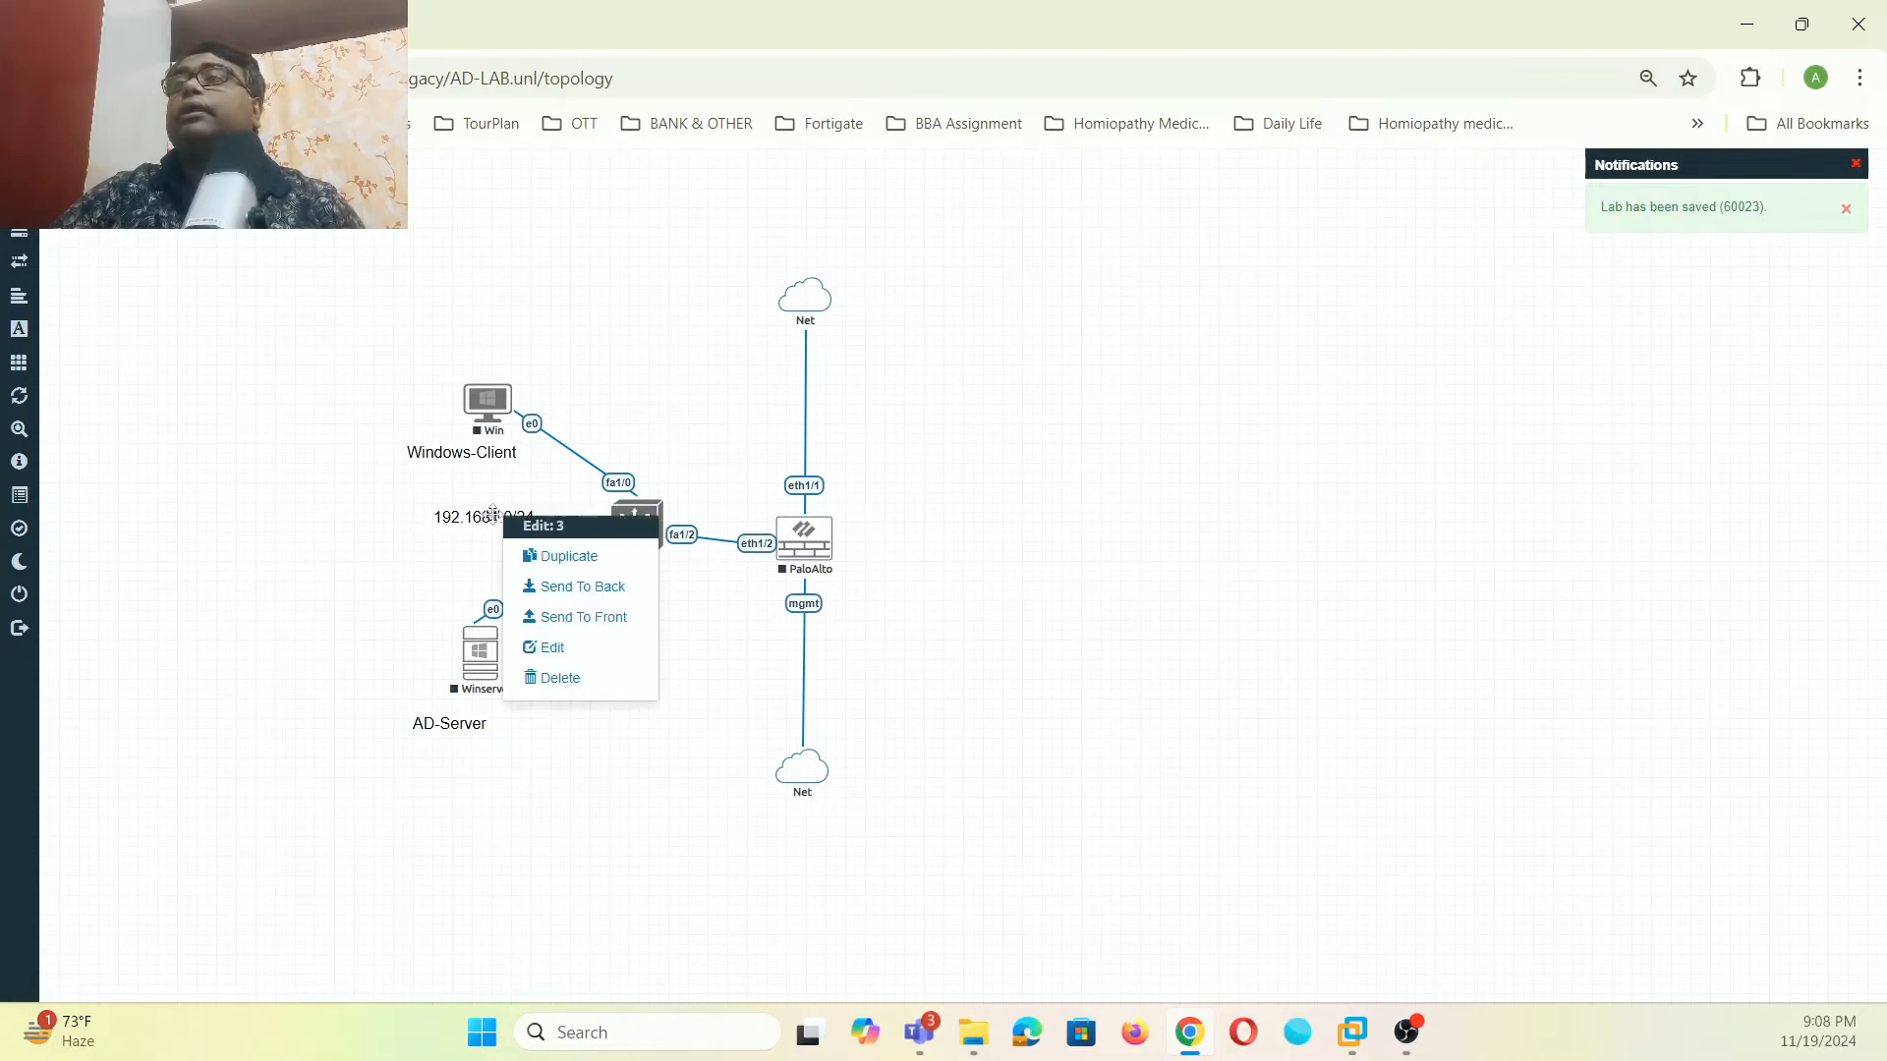
{"action": "left_click", "coordinate": [547, 559]}
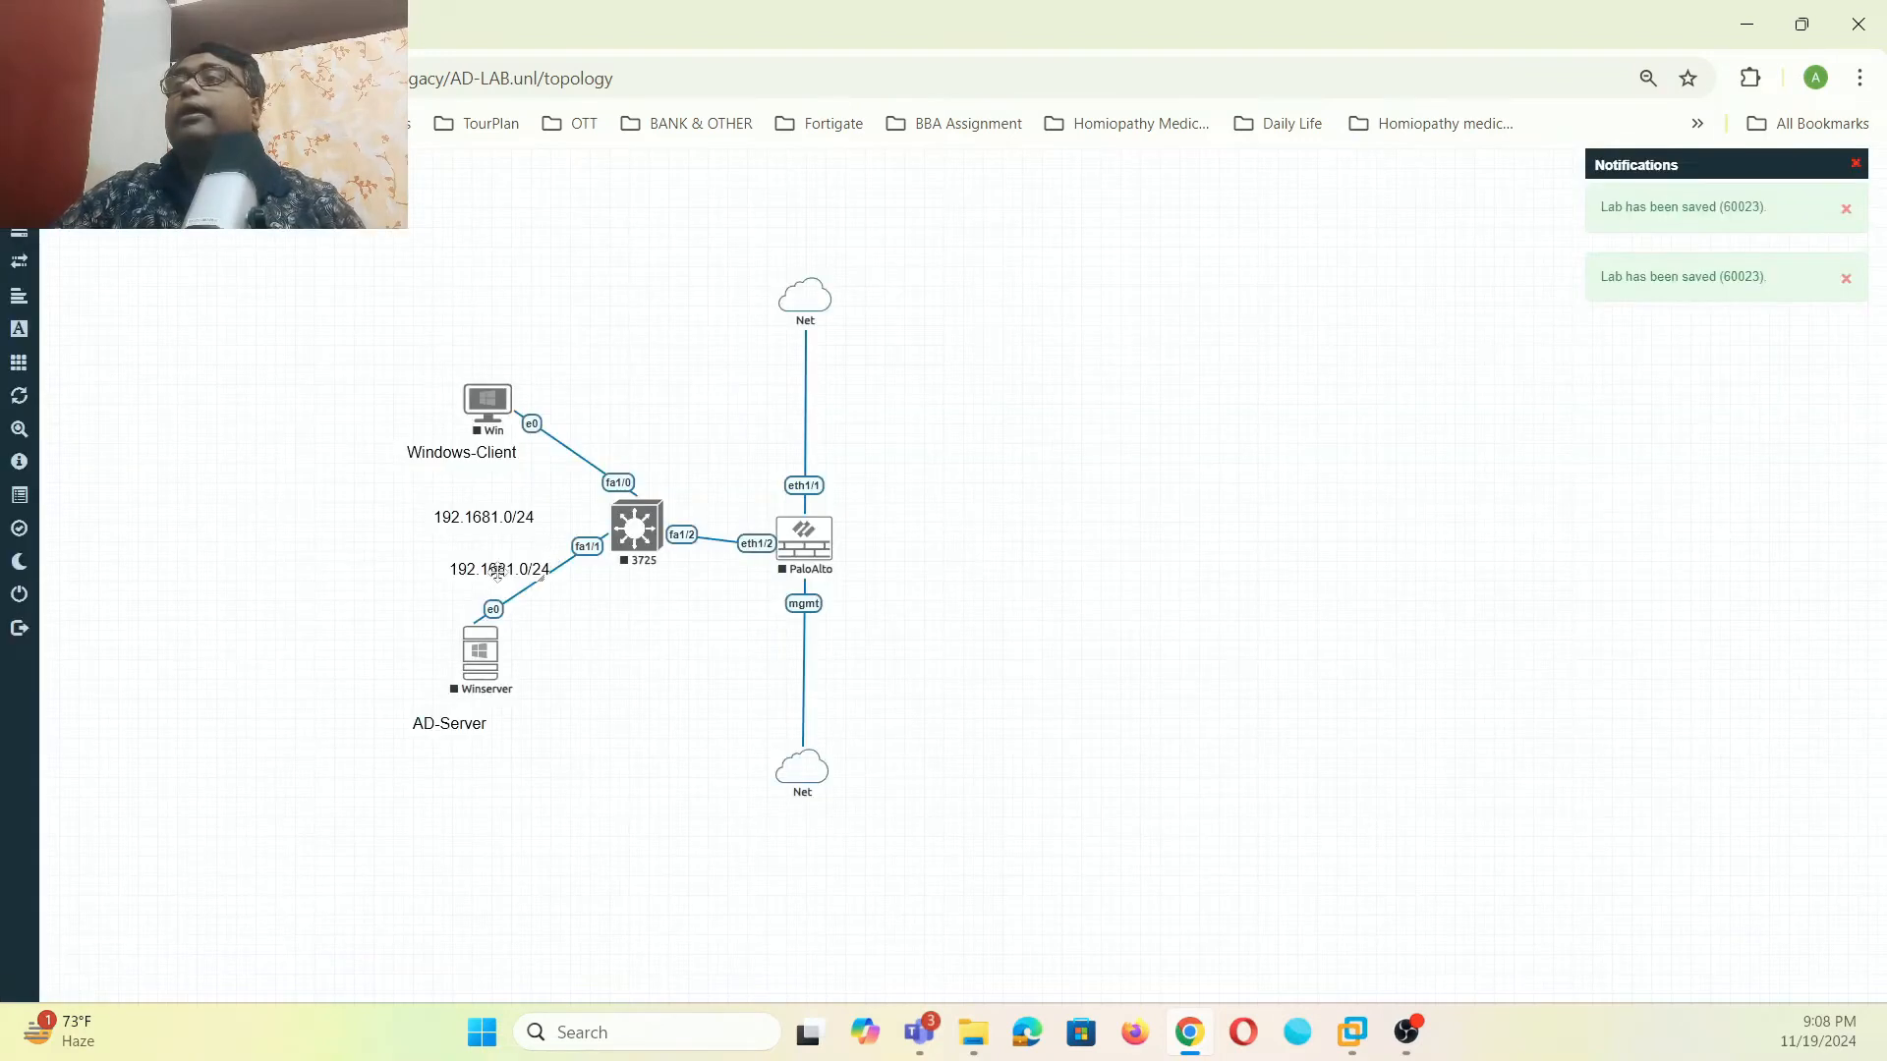
{"action": "left_click_drag", "start_coordinate": [504, 568], "coordinate": [565, 656]}
{"action": "double_click", "coordinate": [575, 657]}
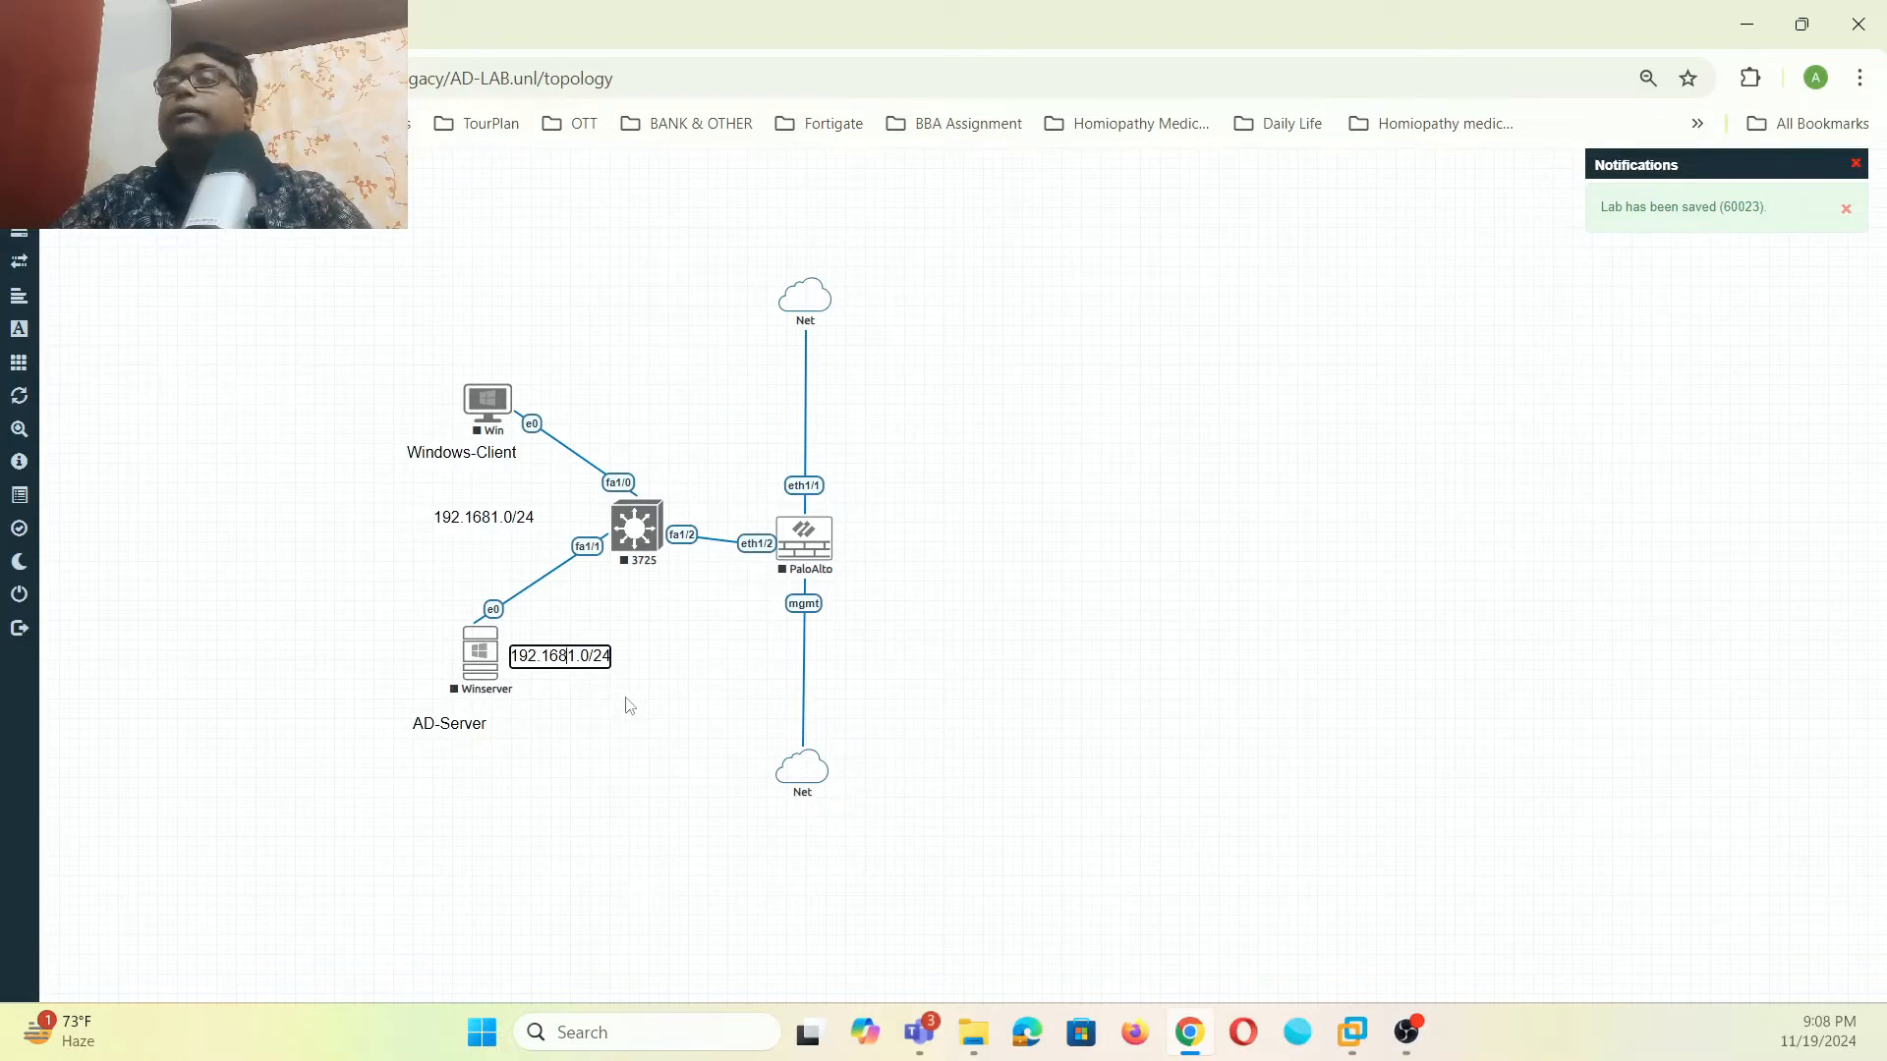
{"action": "type", "text": "."}
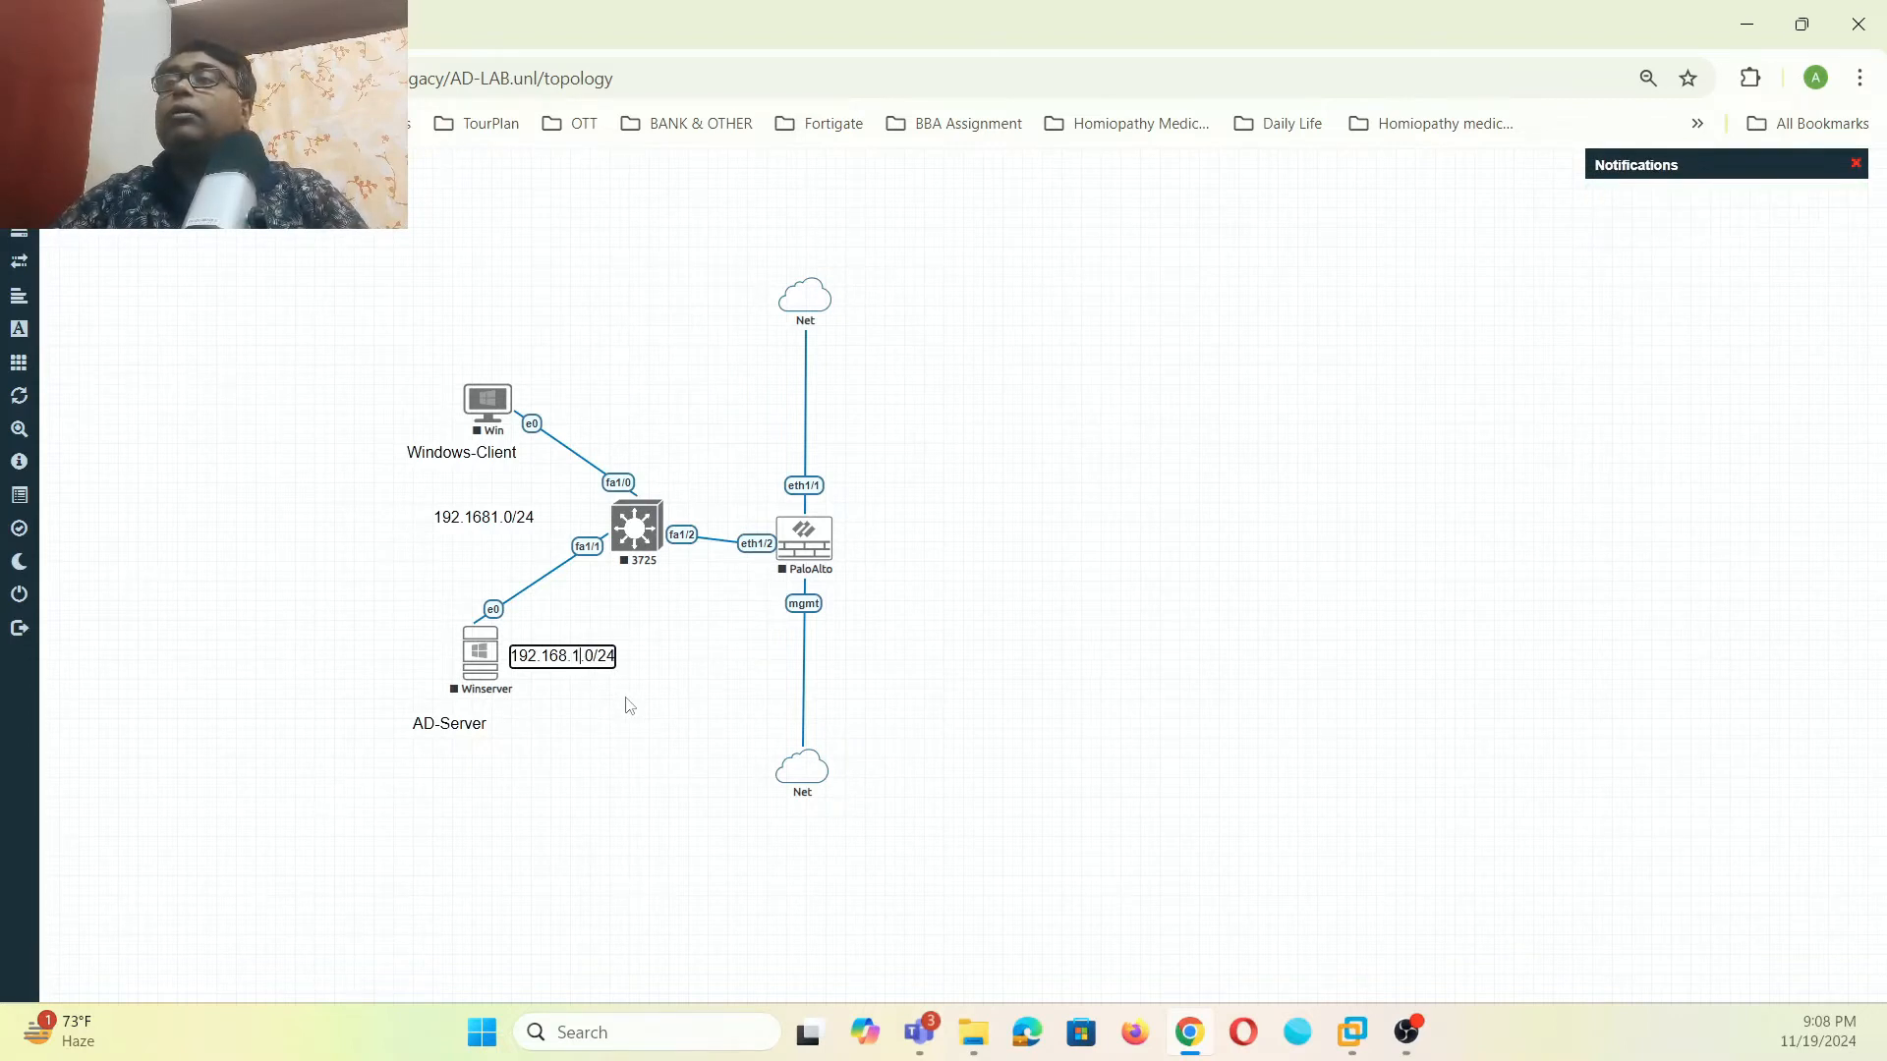
{"action": "type", "text": "200"}
{"action": "key", "text": "Delete"}
{"action": "left_click", "coordinate": [629, 705]}
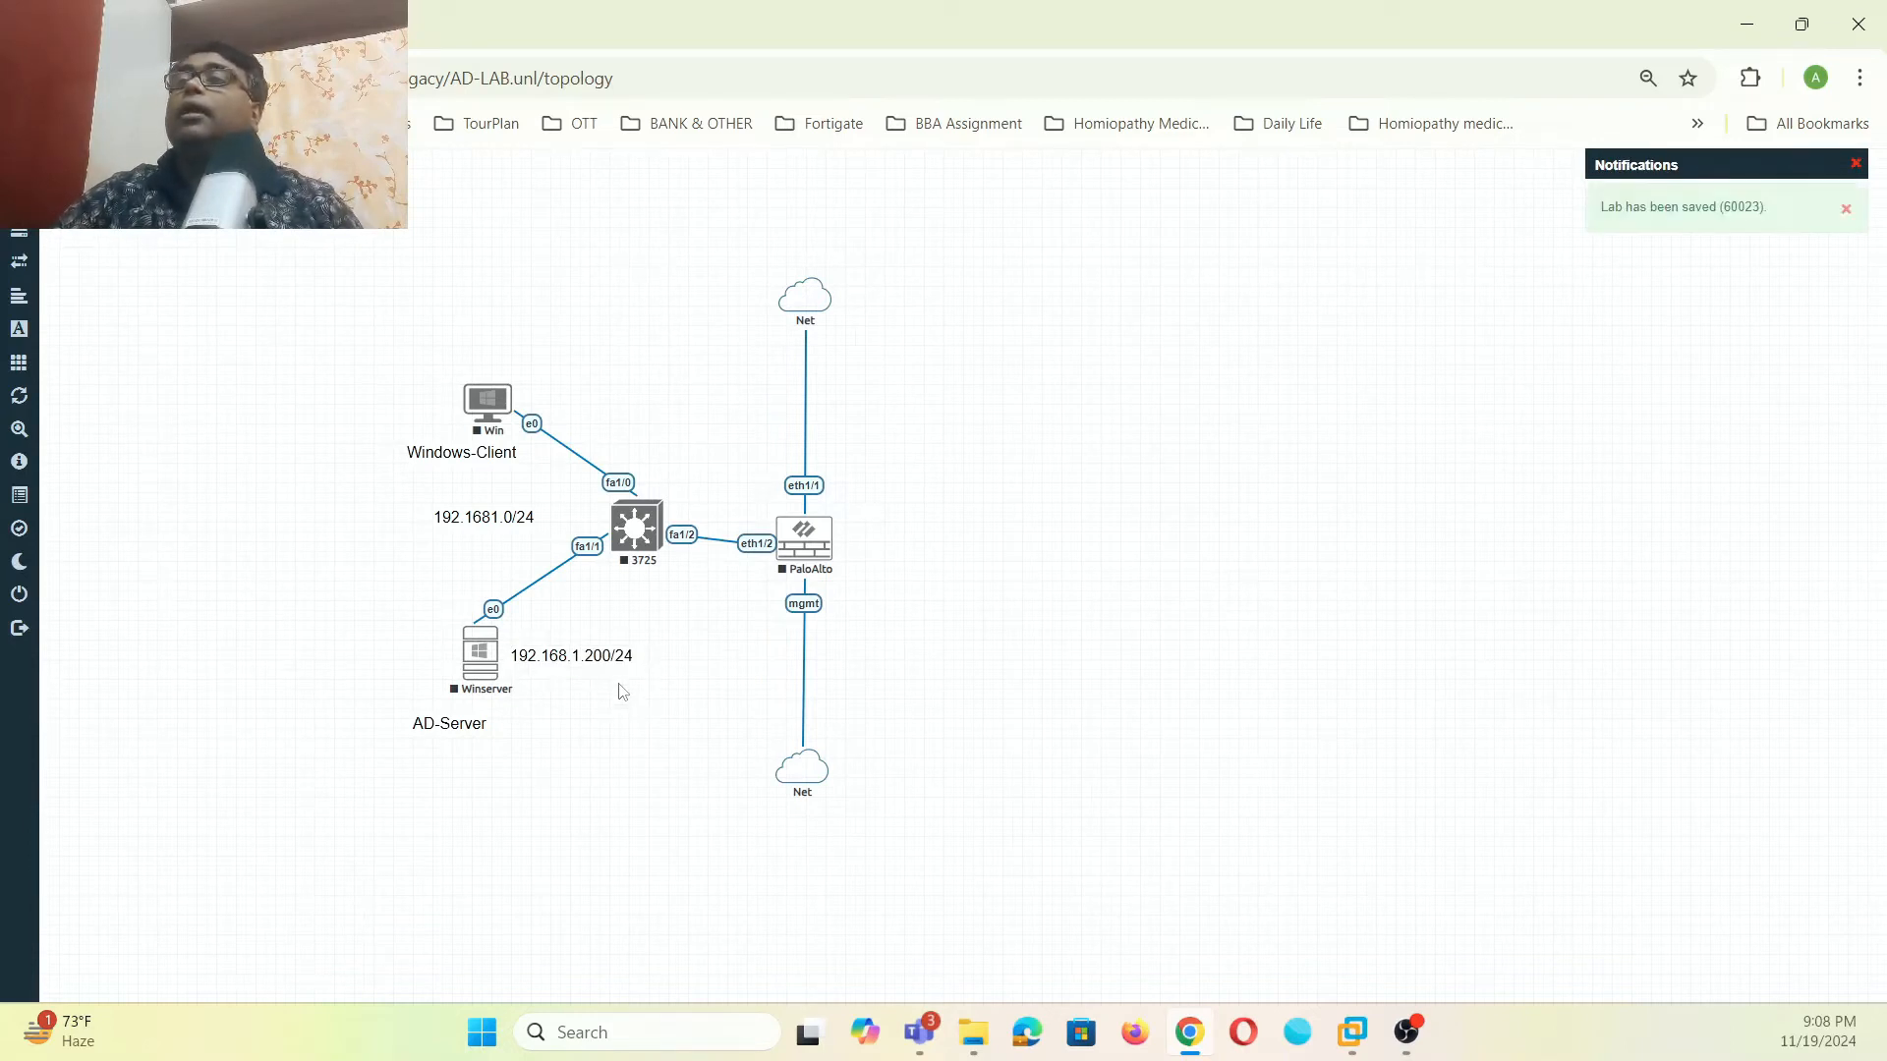
- Copy the 192.168.1.200/24 label above Windows-Client and change it to 192.168.1.100/24
{"action": "right_click", "coordinate": [607, 651]}
{"action": "left_click", "coordinate": [654, 698]}
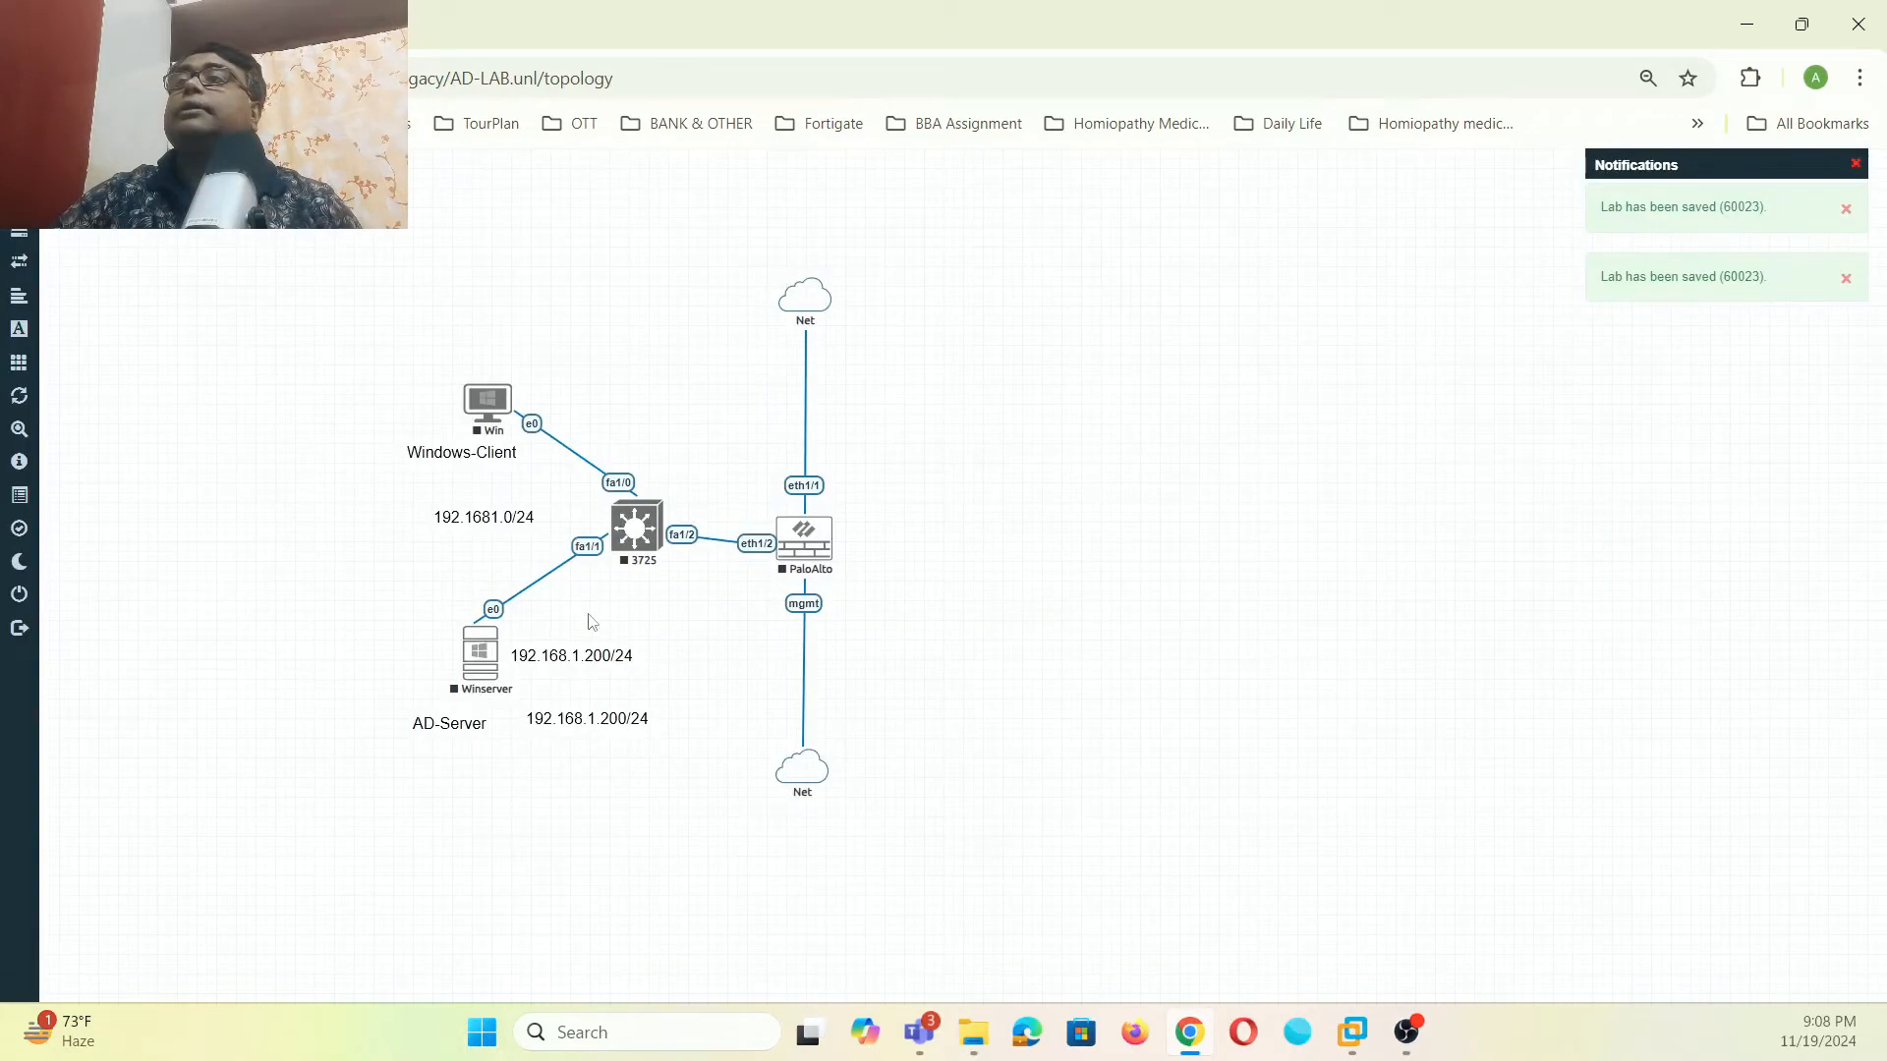
{"action": "left_click_drag", "start_coordinate": [590, 724], "coordinate": [507, 343]}
{"action": "double_click", "coordinate": [511, 350]}
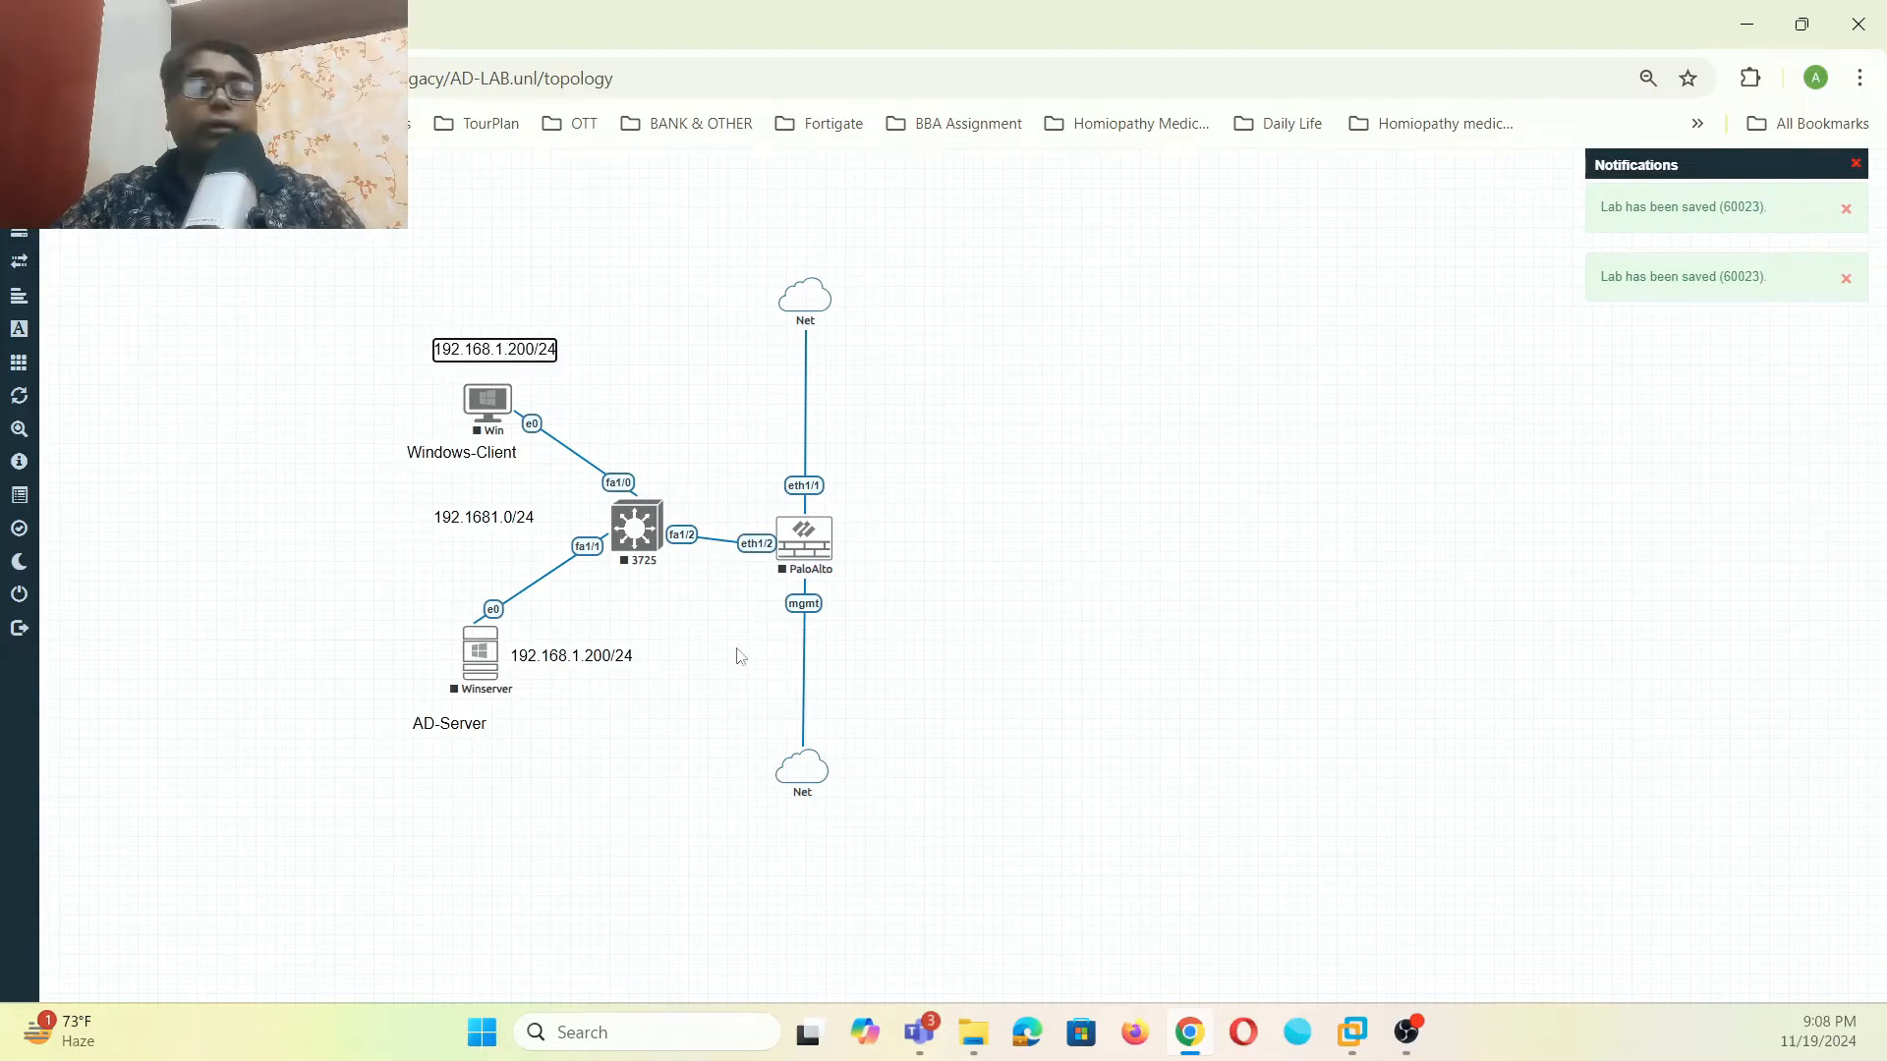
{"action": "key", "text": "Right"}
{"action": "key", "text": "Right"}
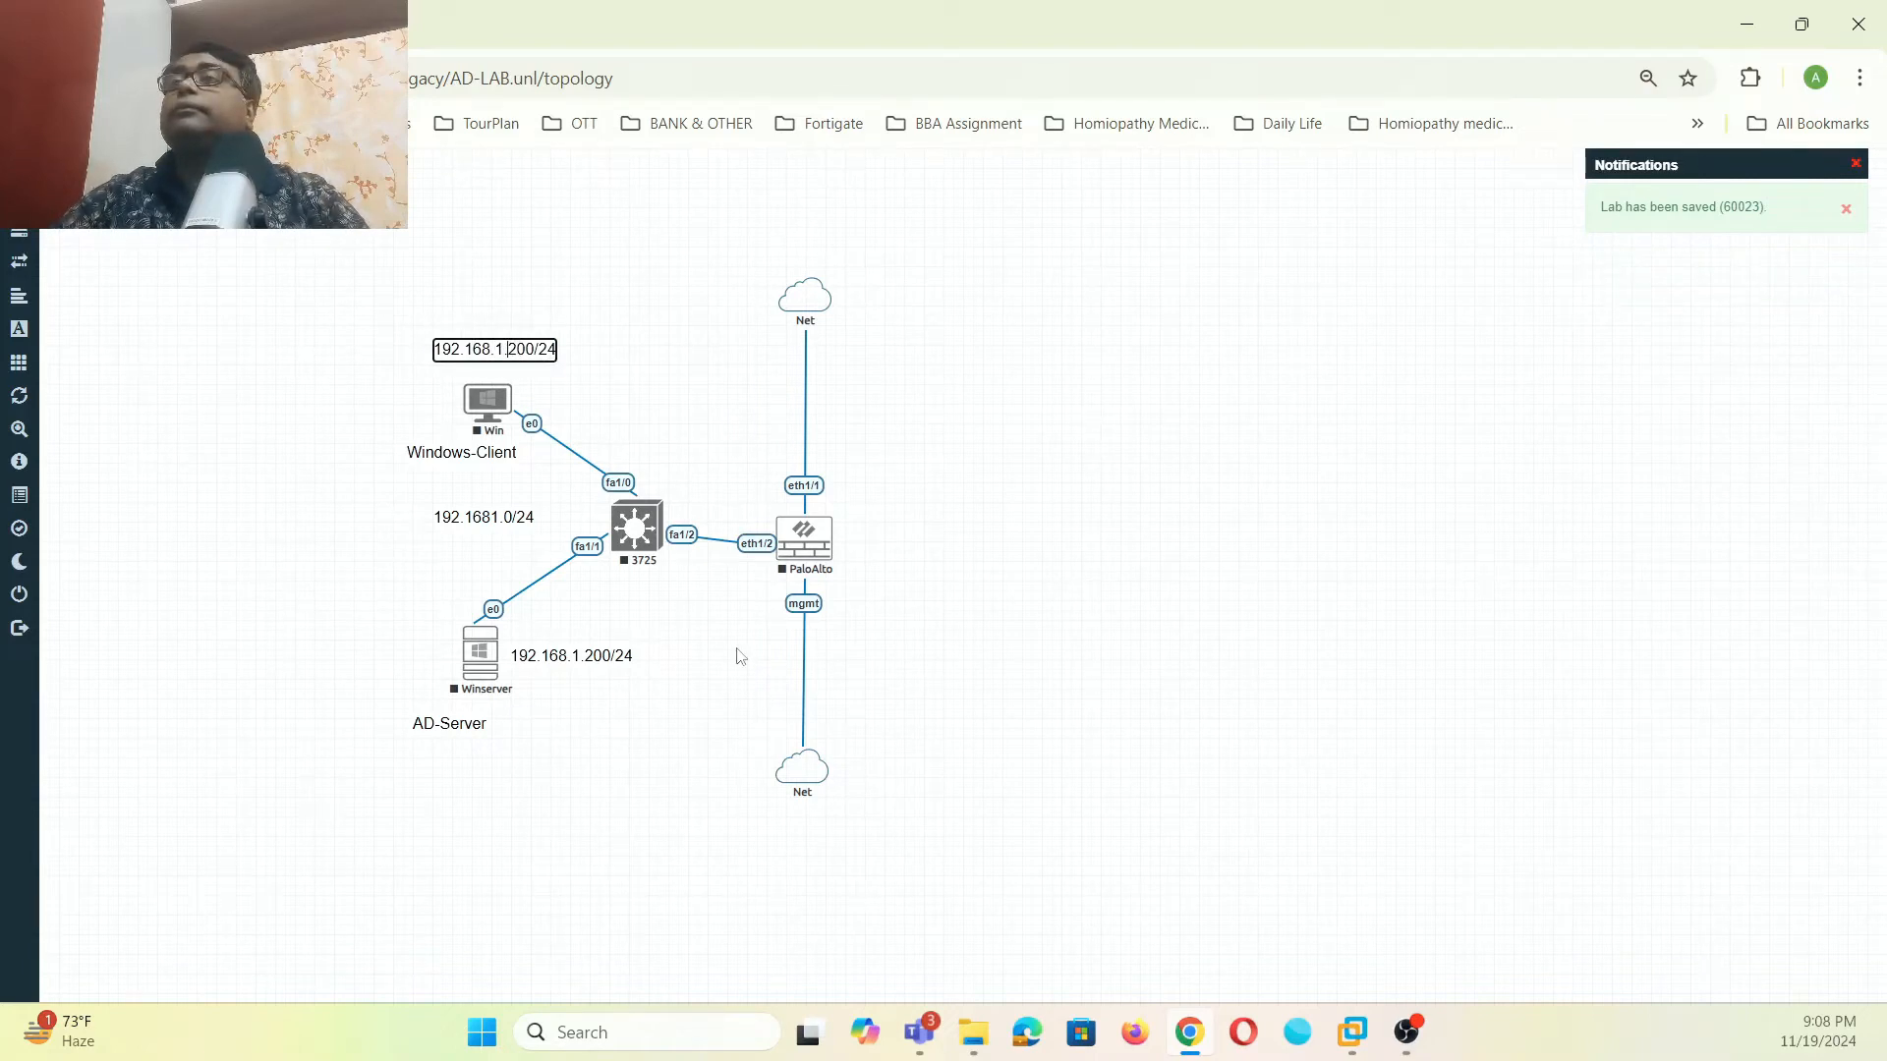
{"action": "key", "text": "BackSpace"}
{"action": "type", "text": "1"}
{"action": "left_click", "coordinate": [709, 389]}
- Copy the server address label below the PaloAlto link and change it to 192.168.1.1/24
{"action": "right_click", "coordinate": [583, 656]}
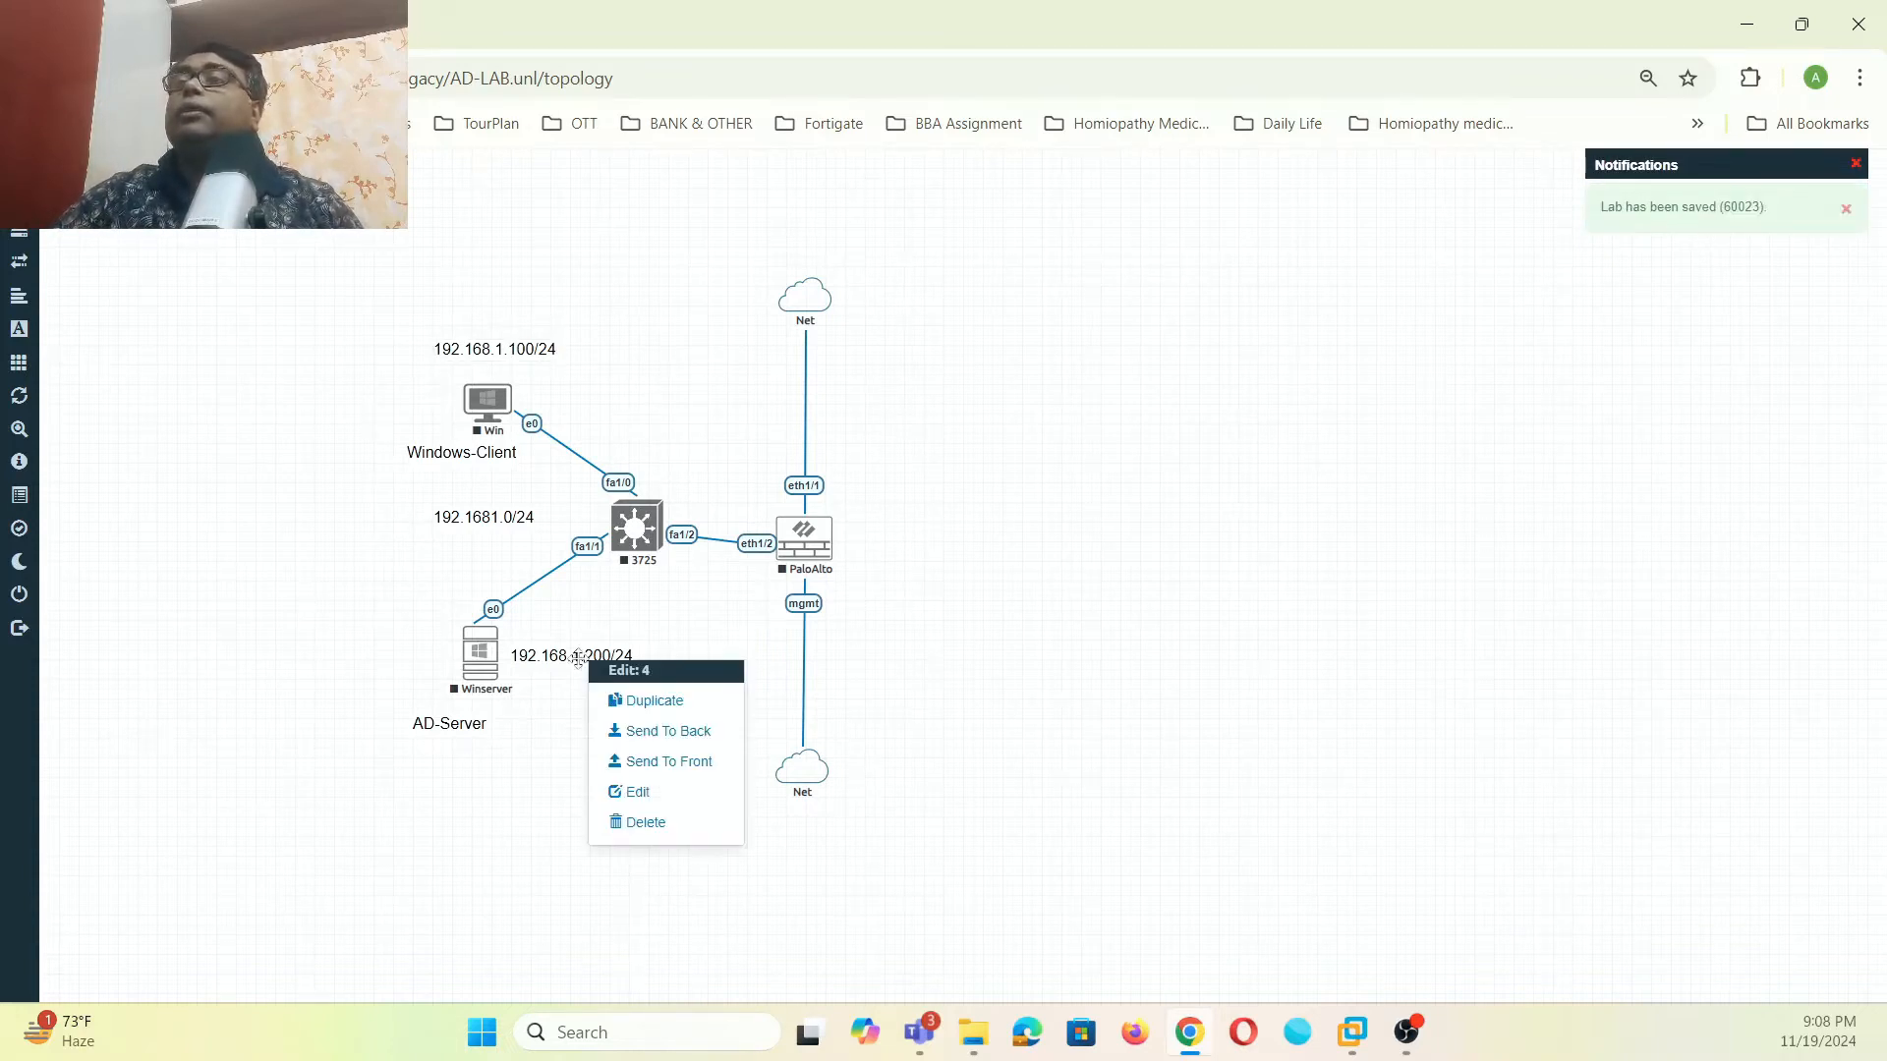
{"action": "left_click", "coordinate": [620, 702]}
{"action": "left_click_drag", "start_coordinate": [585, 717], "coordinate": [641, 432]}
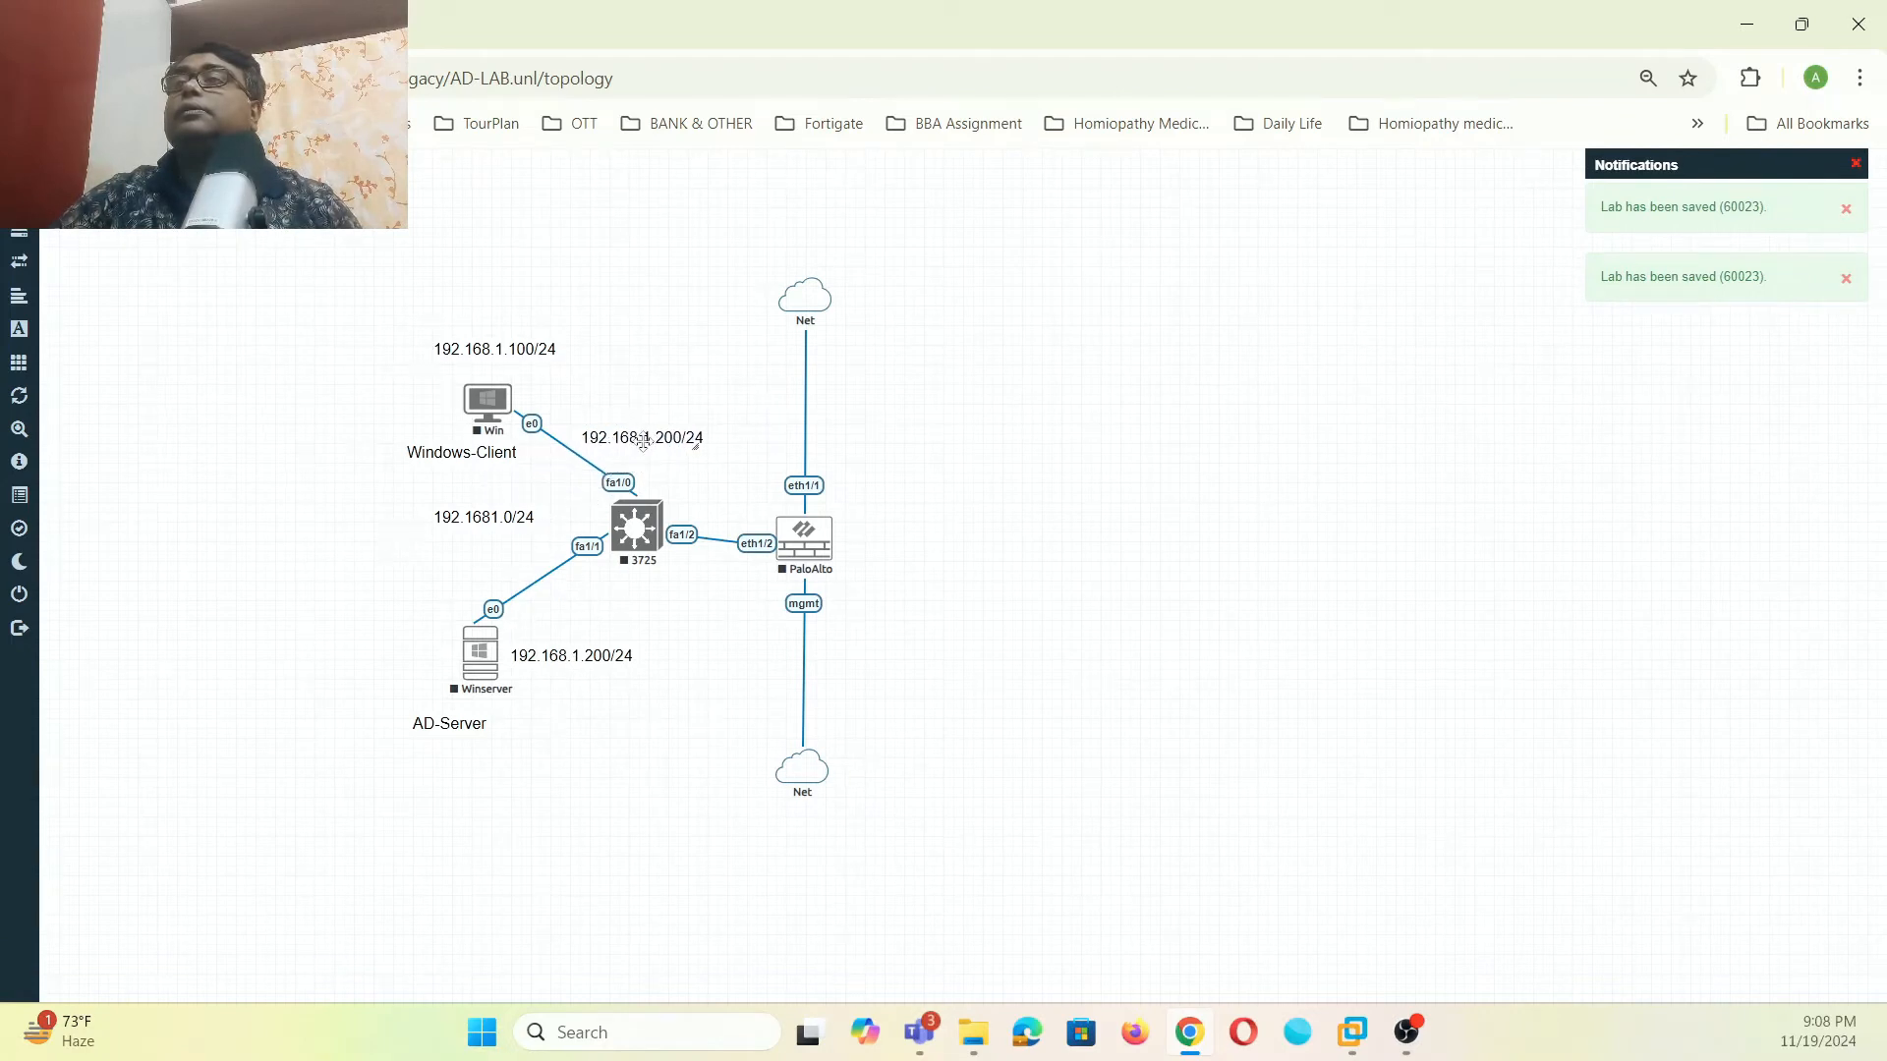
{"action": "left_click_drag", "start_coordinate": [488, 506], "coordinate": [276, 523]}
{"action": "left_click_drag", "start_coordinate": [654, 446], "coordinate": [718, 601]}
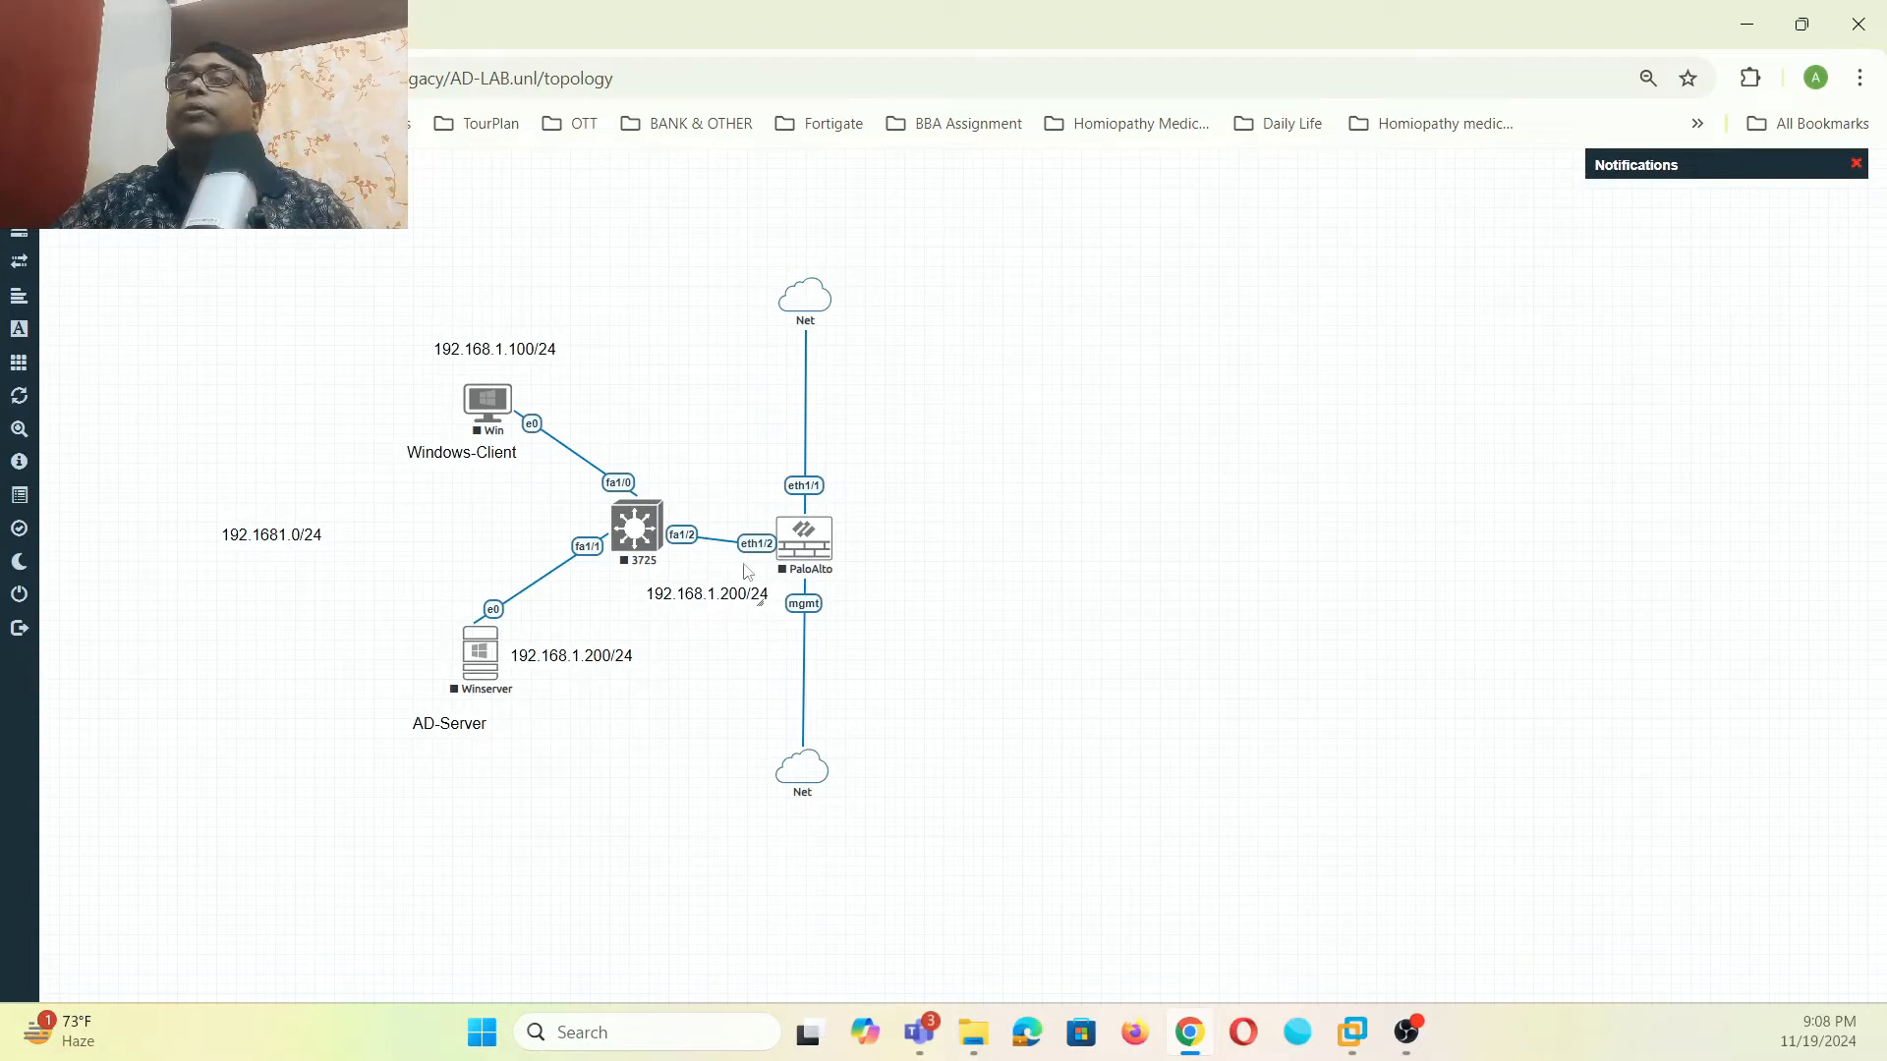
{"action": "double_click", "coordinate": [735, 598]}
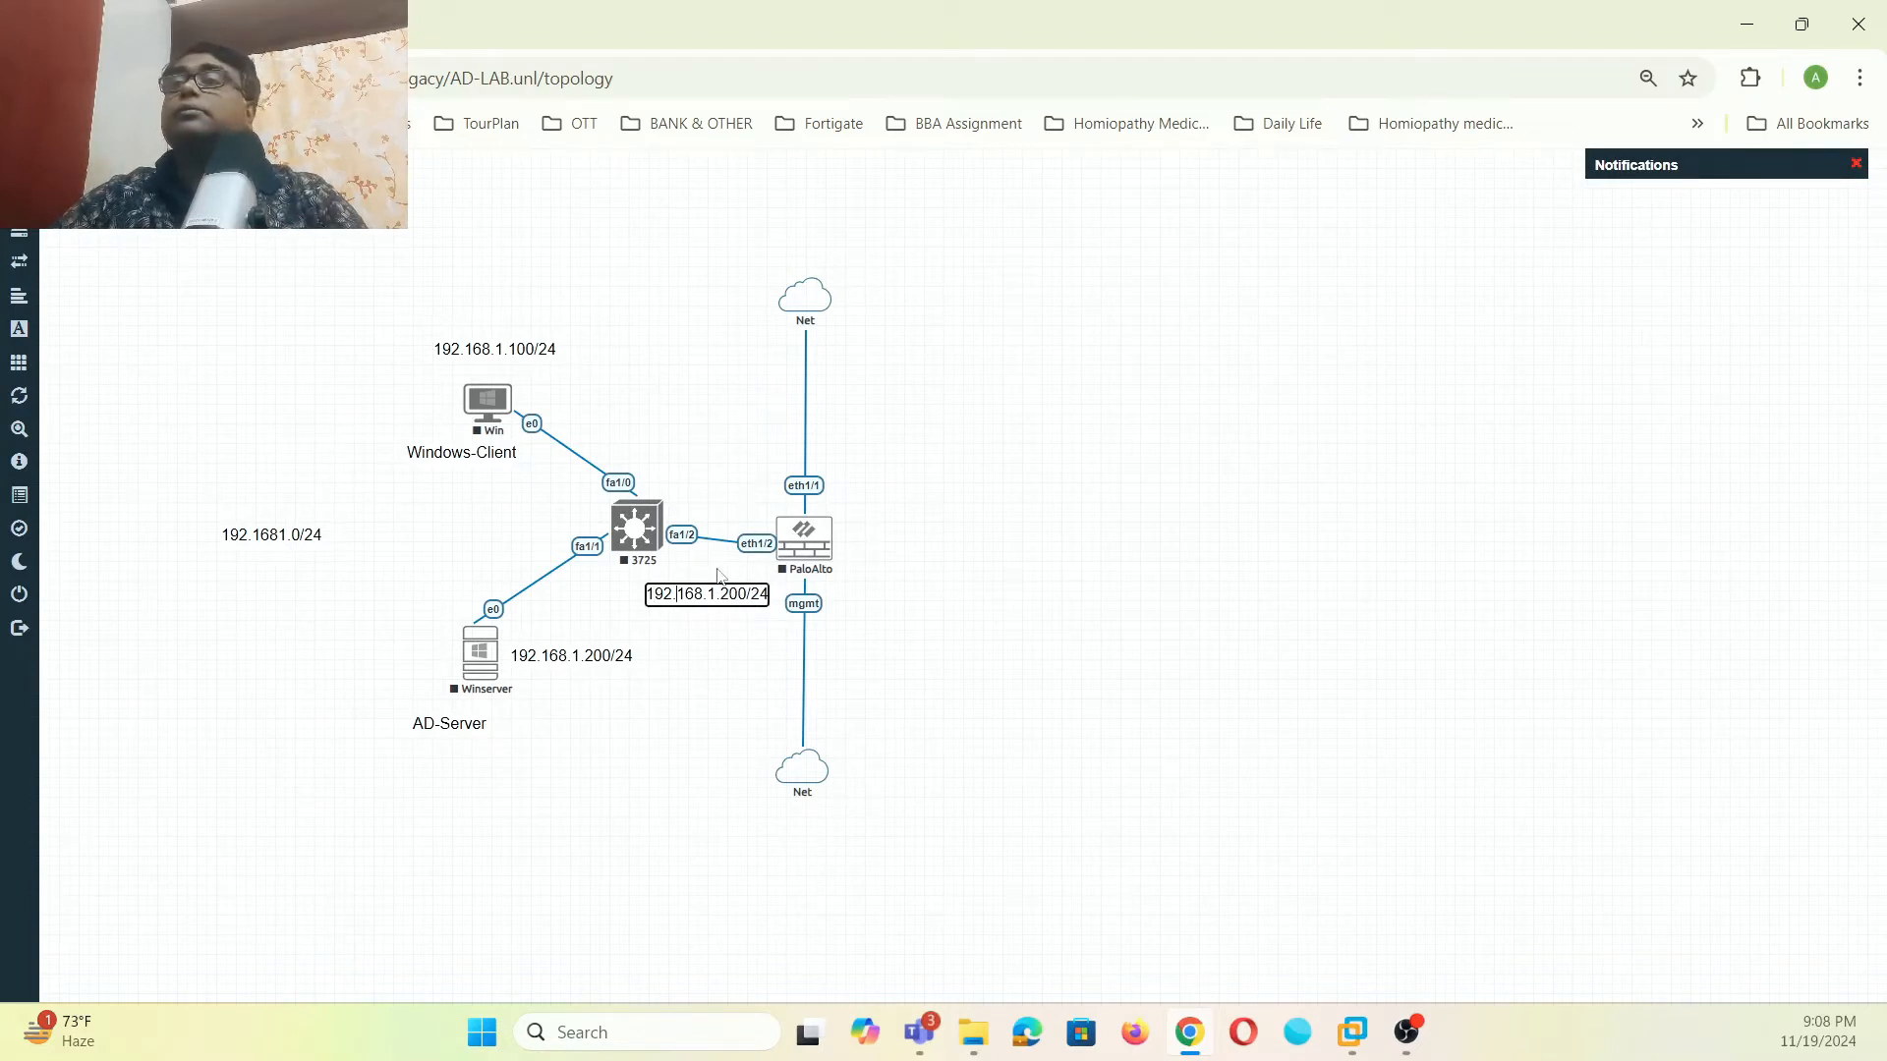
{"action": "key", "text": "BackSpace"}
{"action": "key", "text": "BackSpace"}
{"action": "key", "text": "BackSpace"}
{"action": "type", "text": "1"}
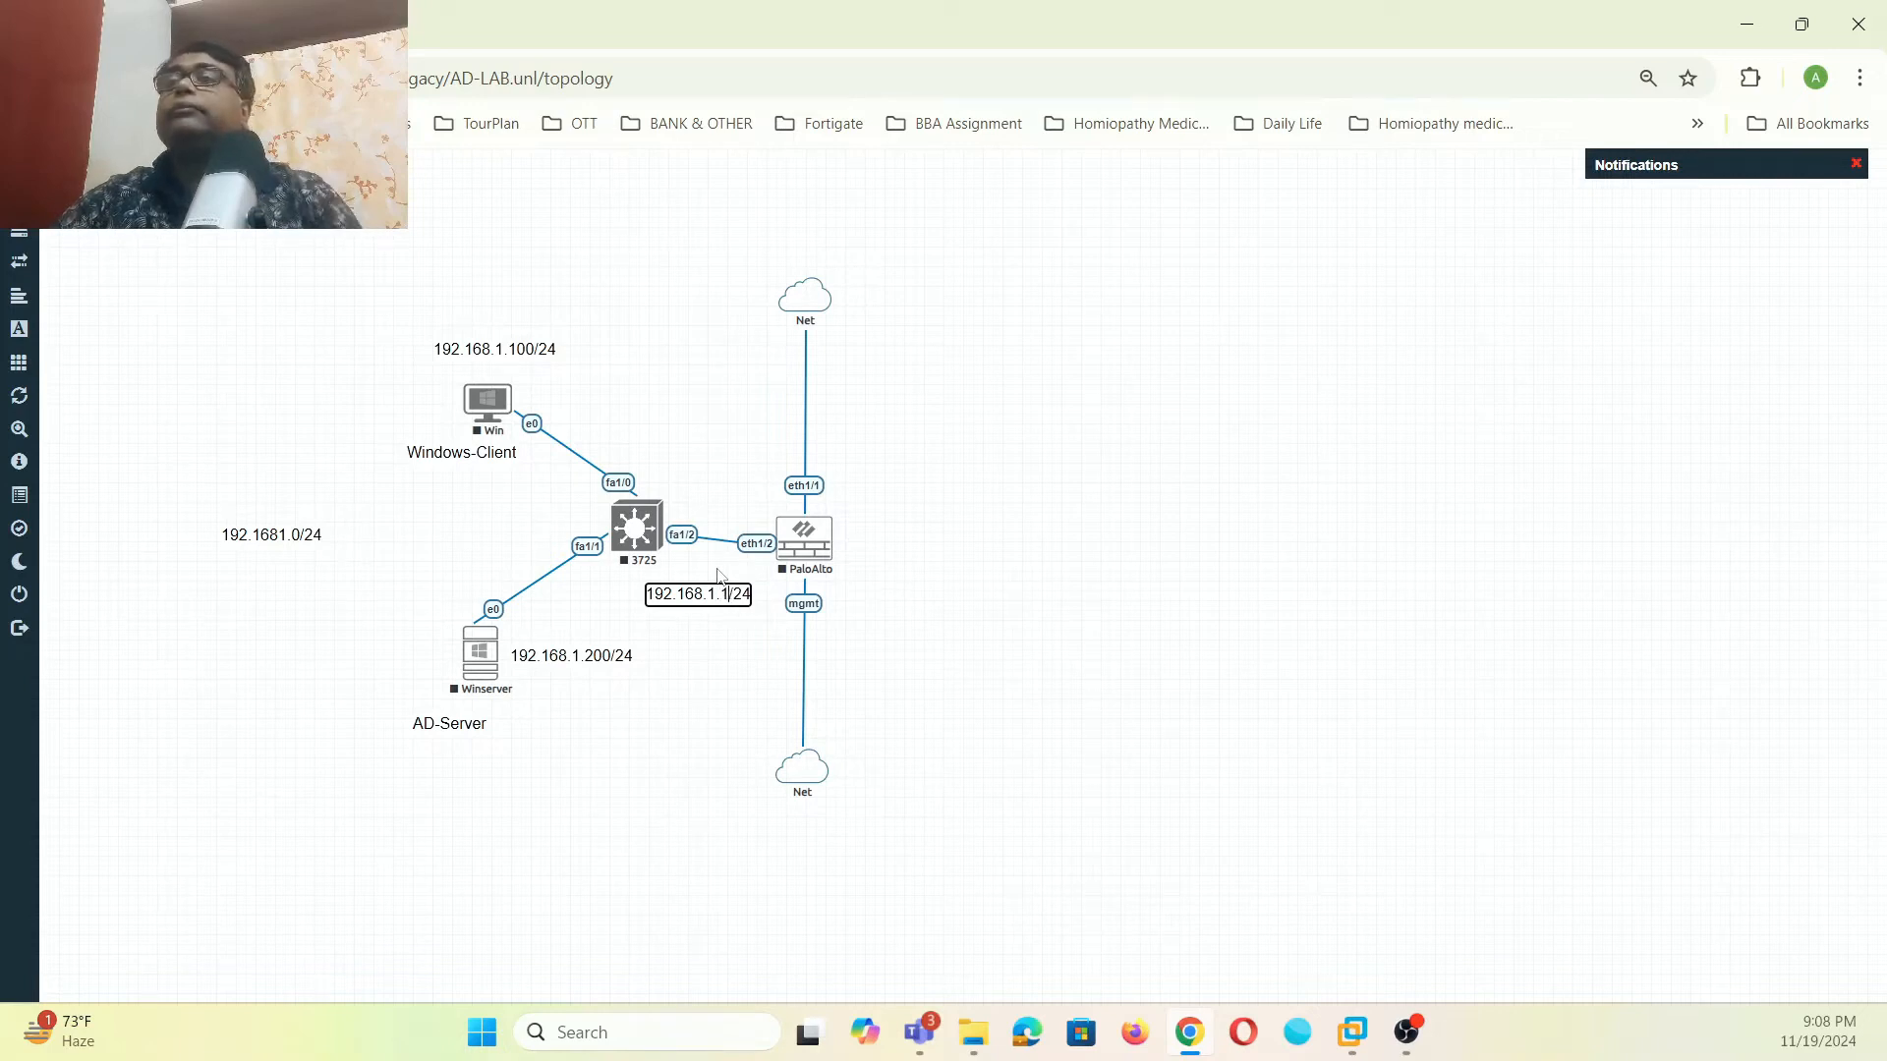
{"action": "left_click", "coordinate": [711, 643]}
- Move the AD-Server, Windows-Client and address labels and the PaloAlto node closer together
{"action": "left_click_drag", "start_coordinate": [576, 659], "coordinate": [576, 664]}
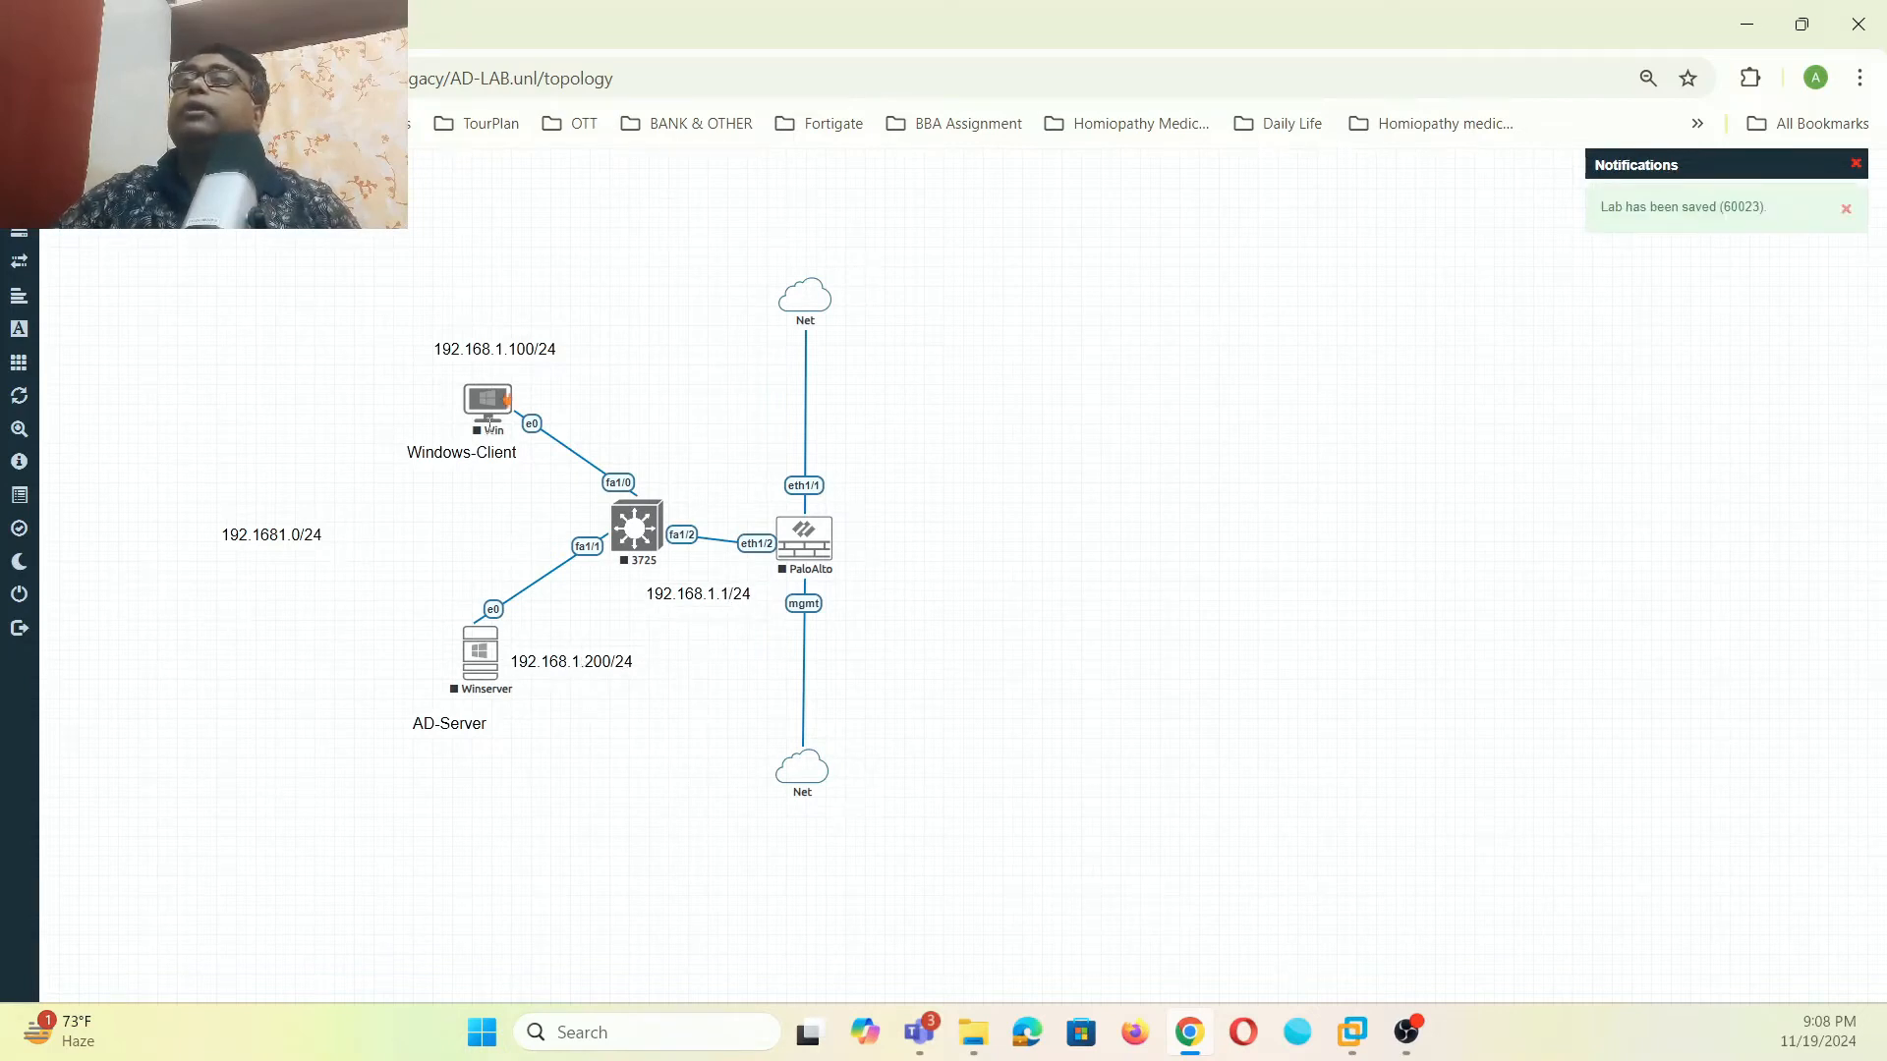
{"action": "left_click_drag", "start_coordinate": [433, 729], "coordinate": [386, 653]}
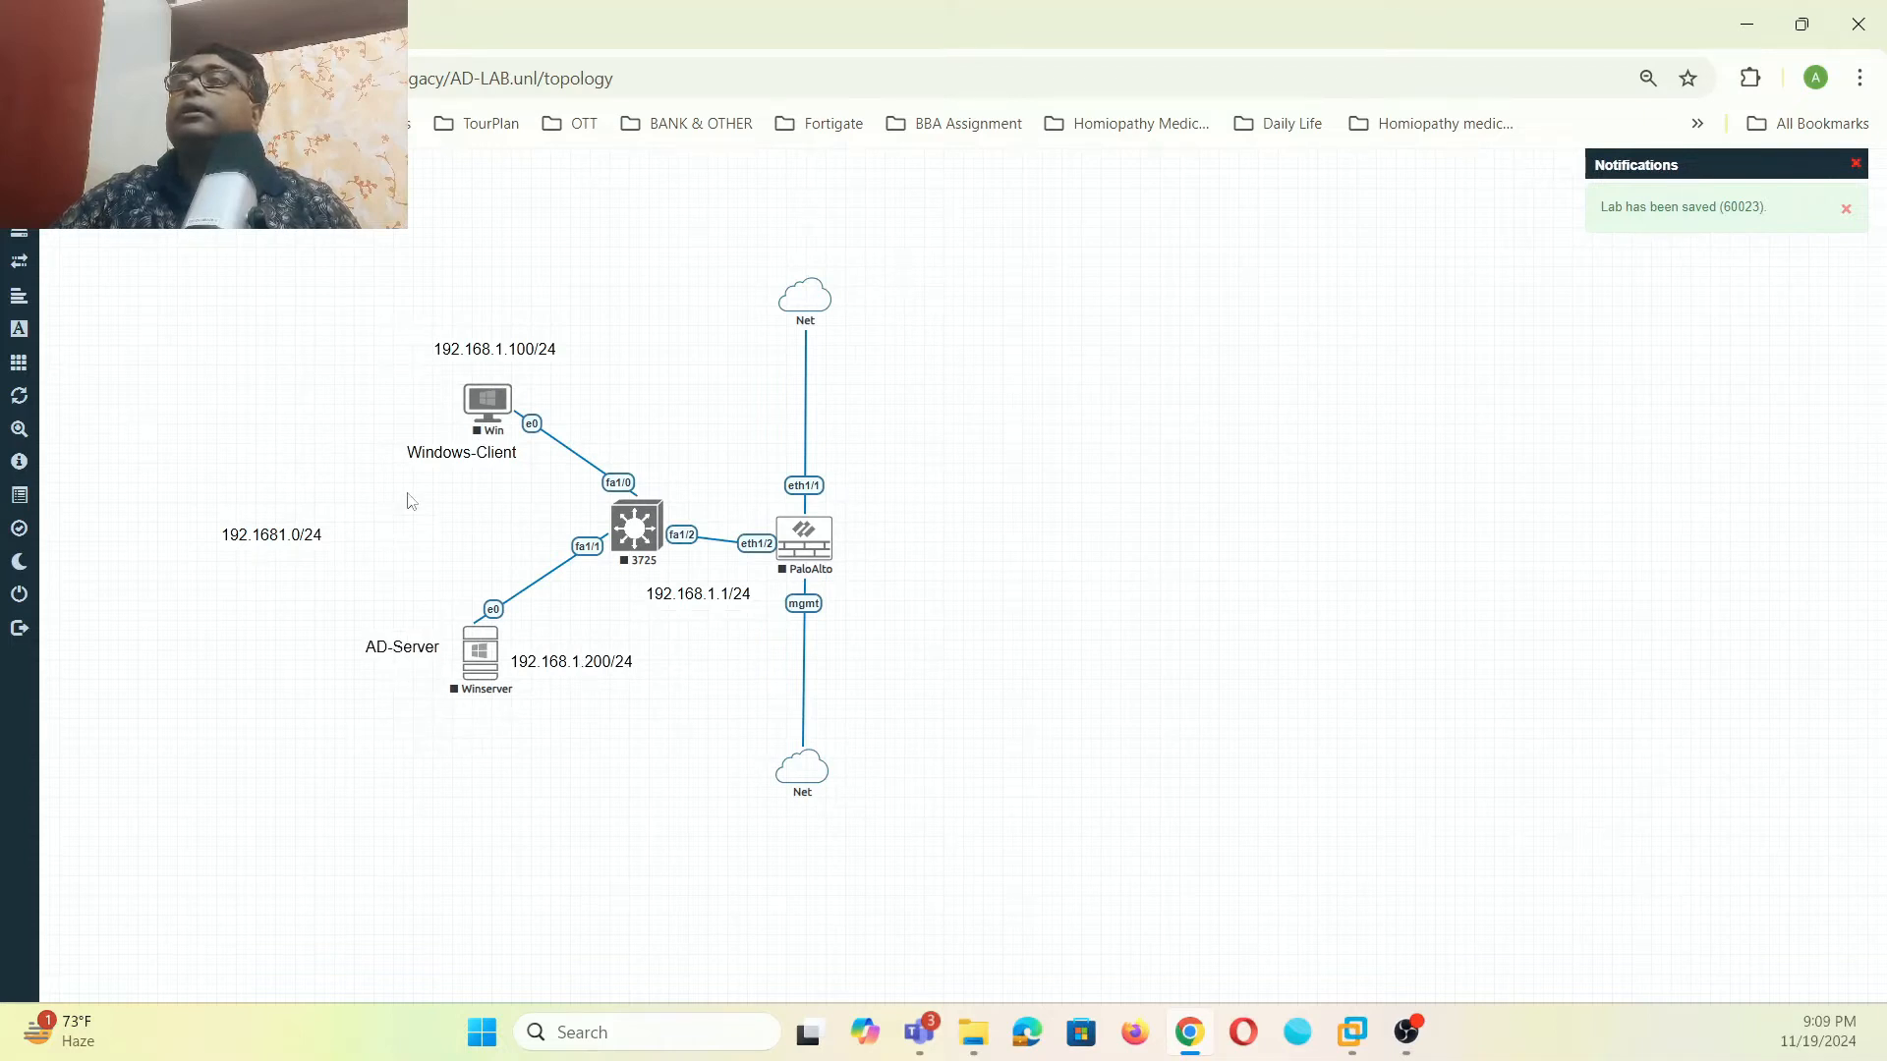
{"action": "left_click_drag", "start_coordinate": [431, 455], "coordinate": [361, 413]}
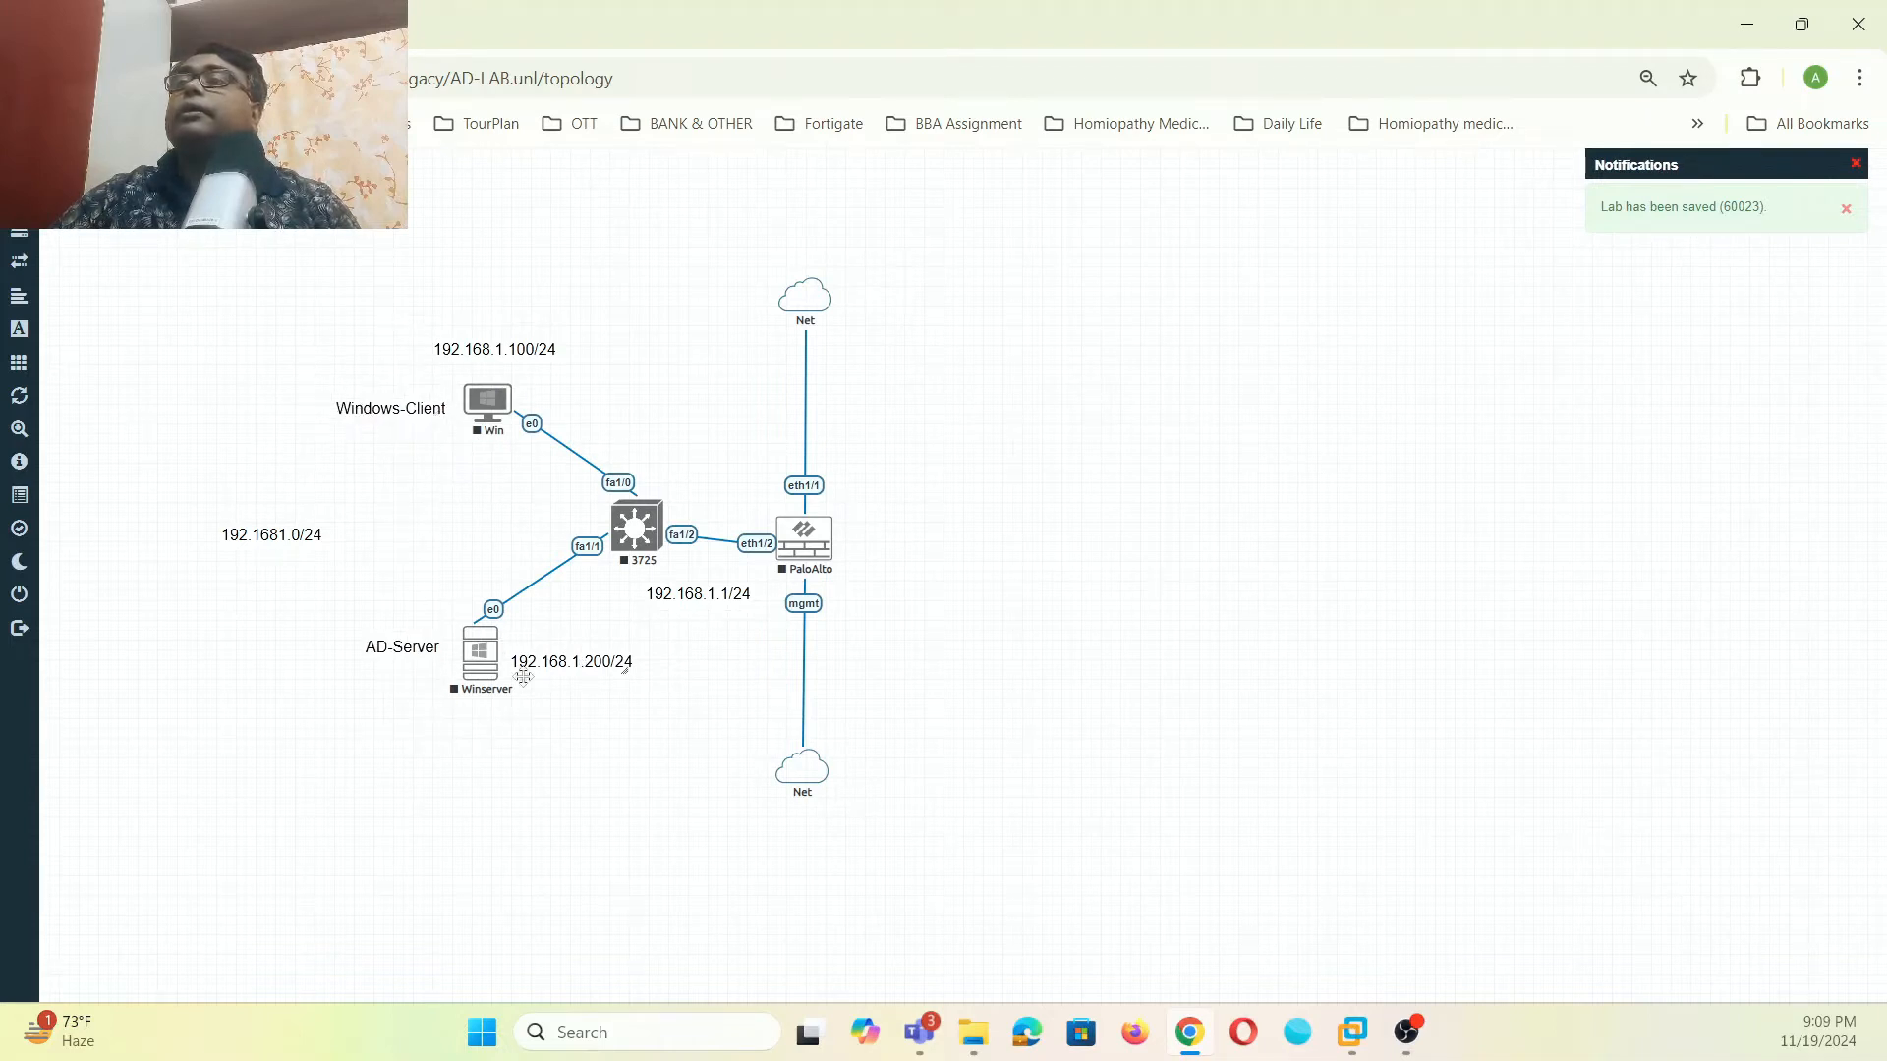
{"action": "left_click_drag", "start_coordinate": [566, 668], "coordinate": [480, 735]}
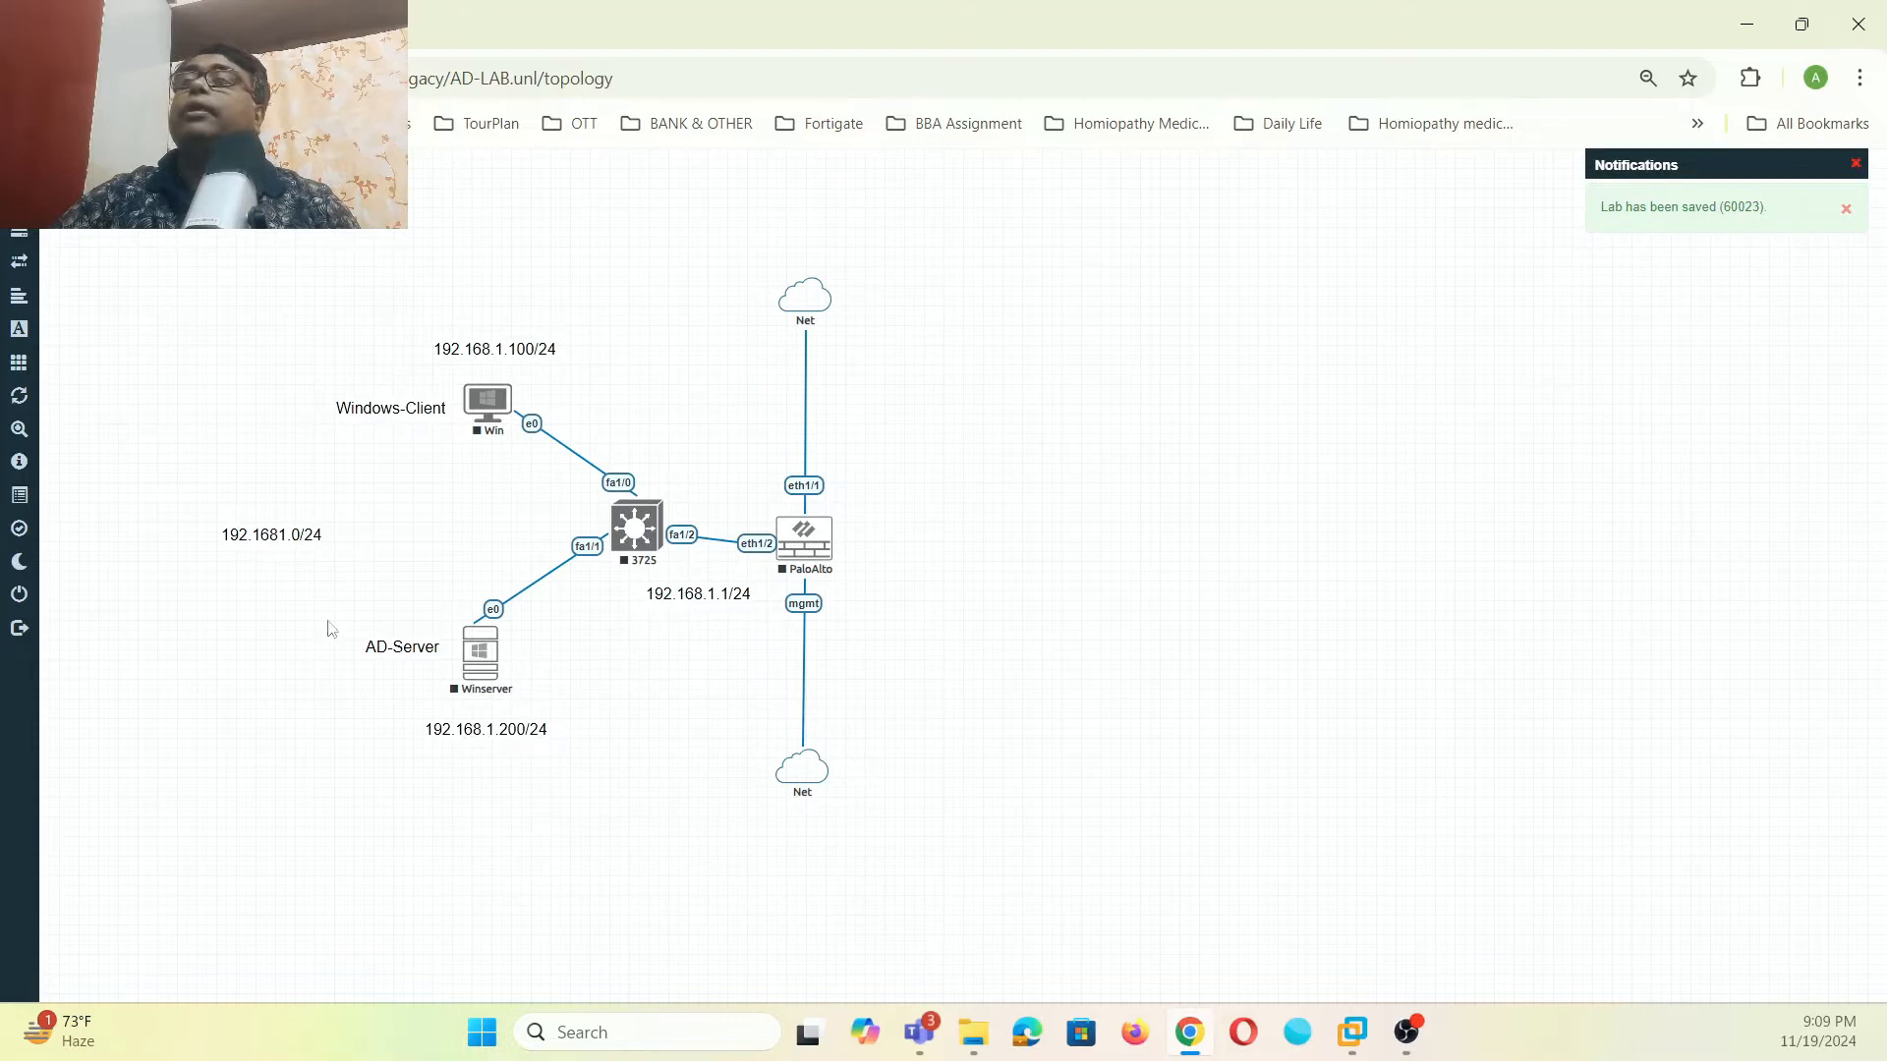
{"action": "left_click_drag", "start_coordinate": [278, 530], "coordinate": [487, 507]}
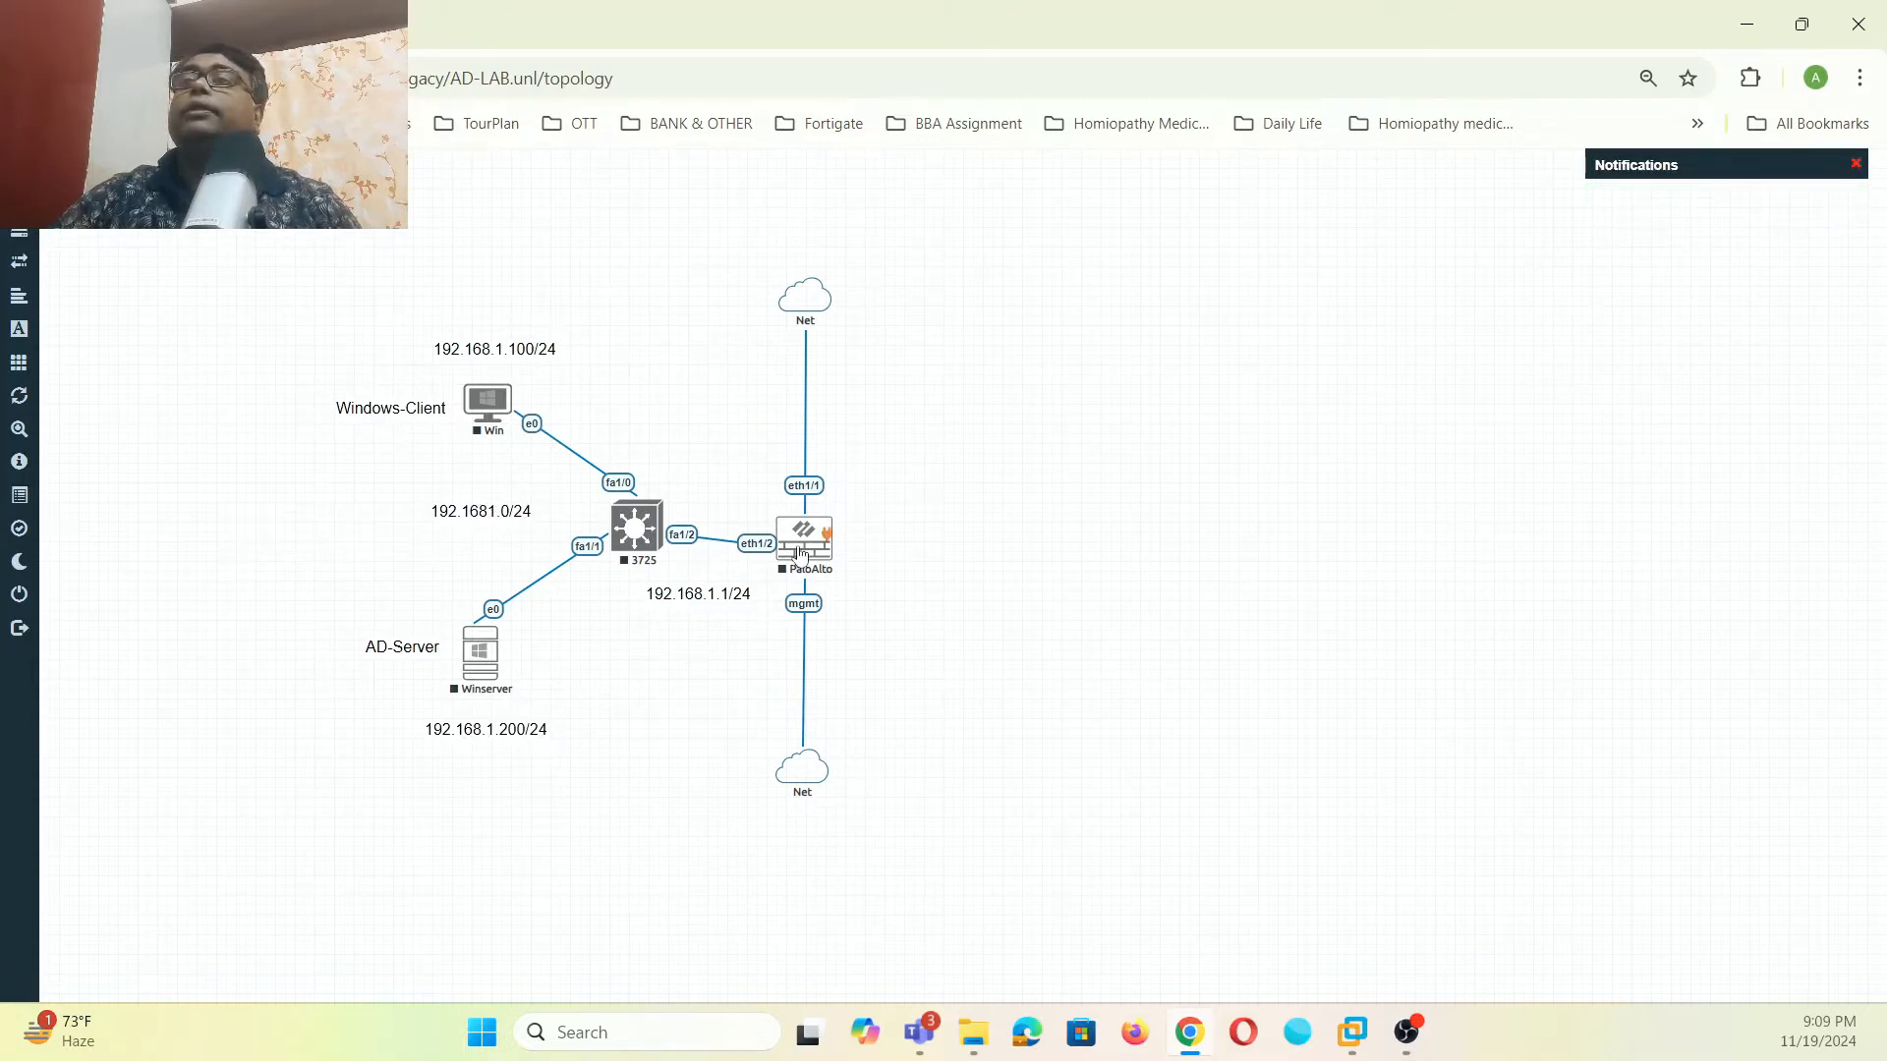
{"action": "left_click_drag", "start_coordinate": [801, 558], "coordinate": [801, 546]}
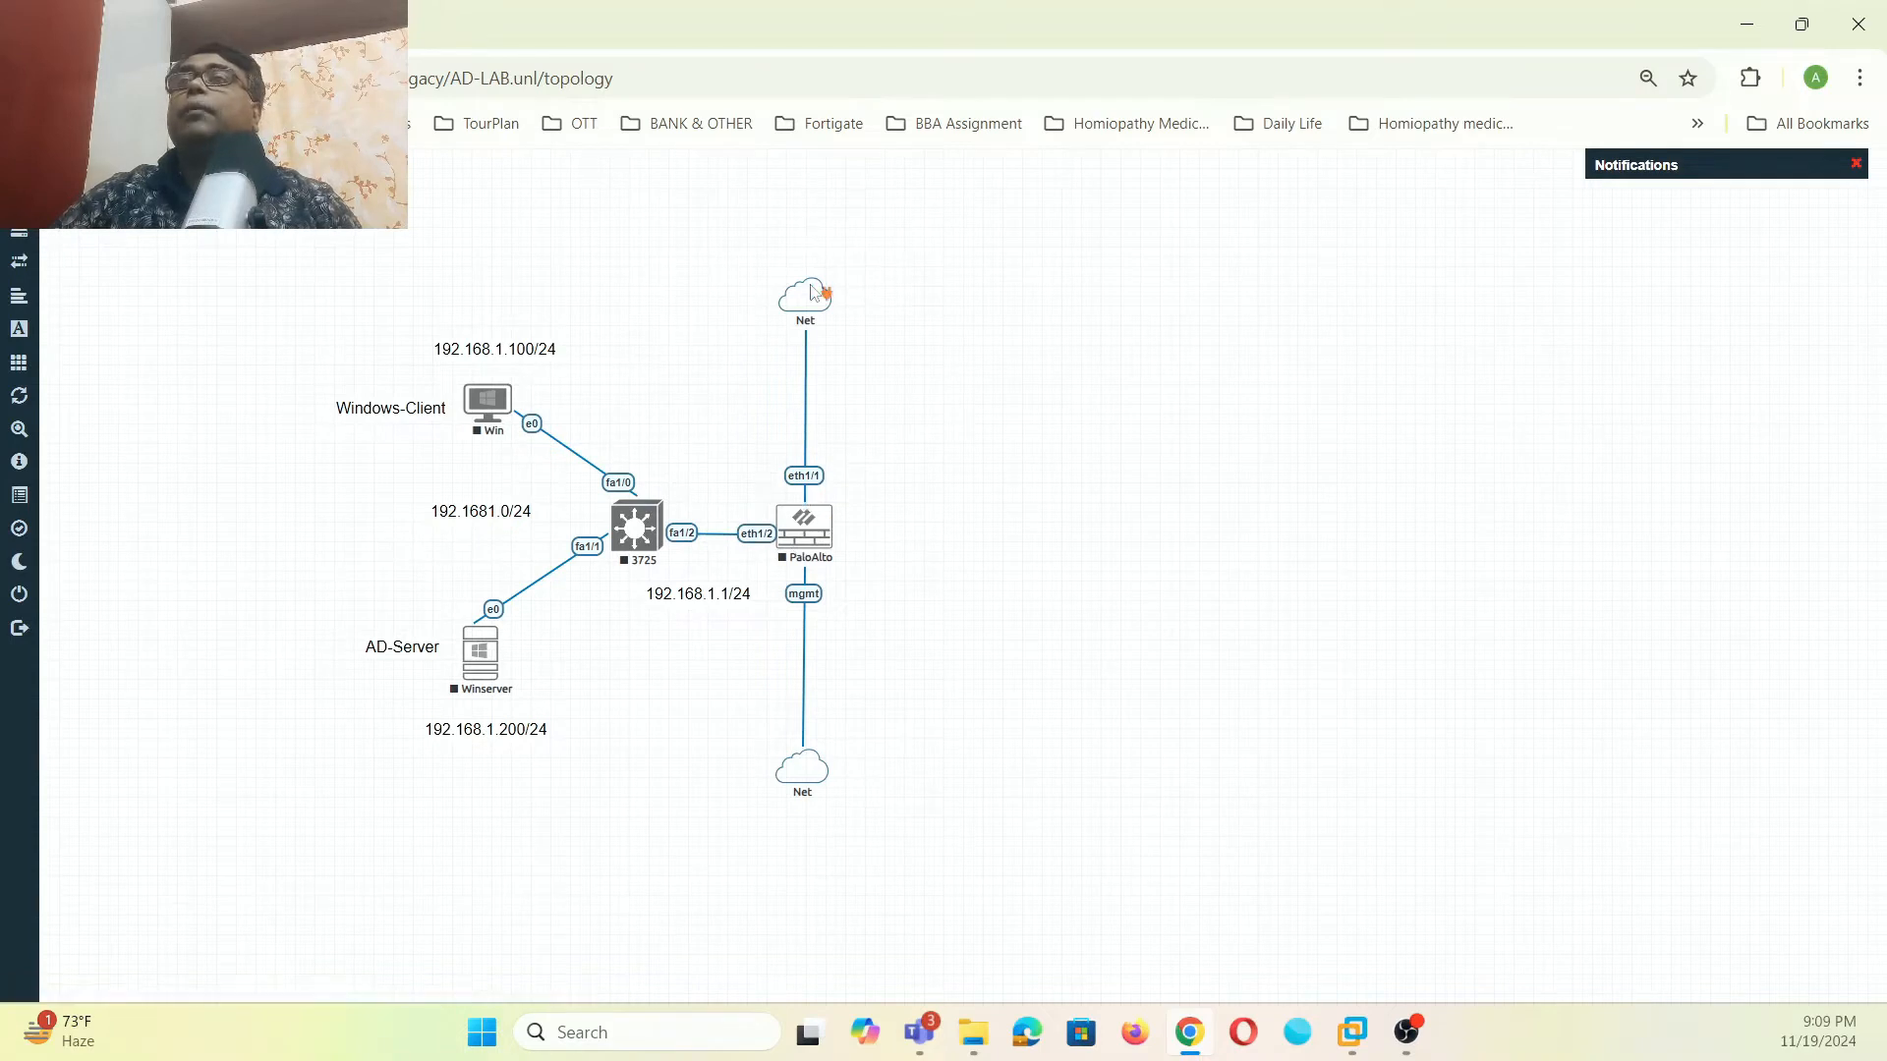
- Copy the 192.168.1.1/24 label beside the upper Net link and change it to 192.168.3.0/24
{"action": "right_click", "coordinate": [707, 596]}
{"action": "left_click", "coordinate": [732, 639]}
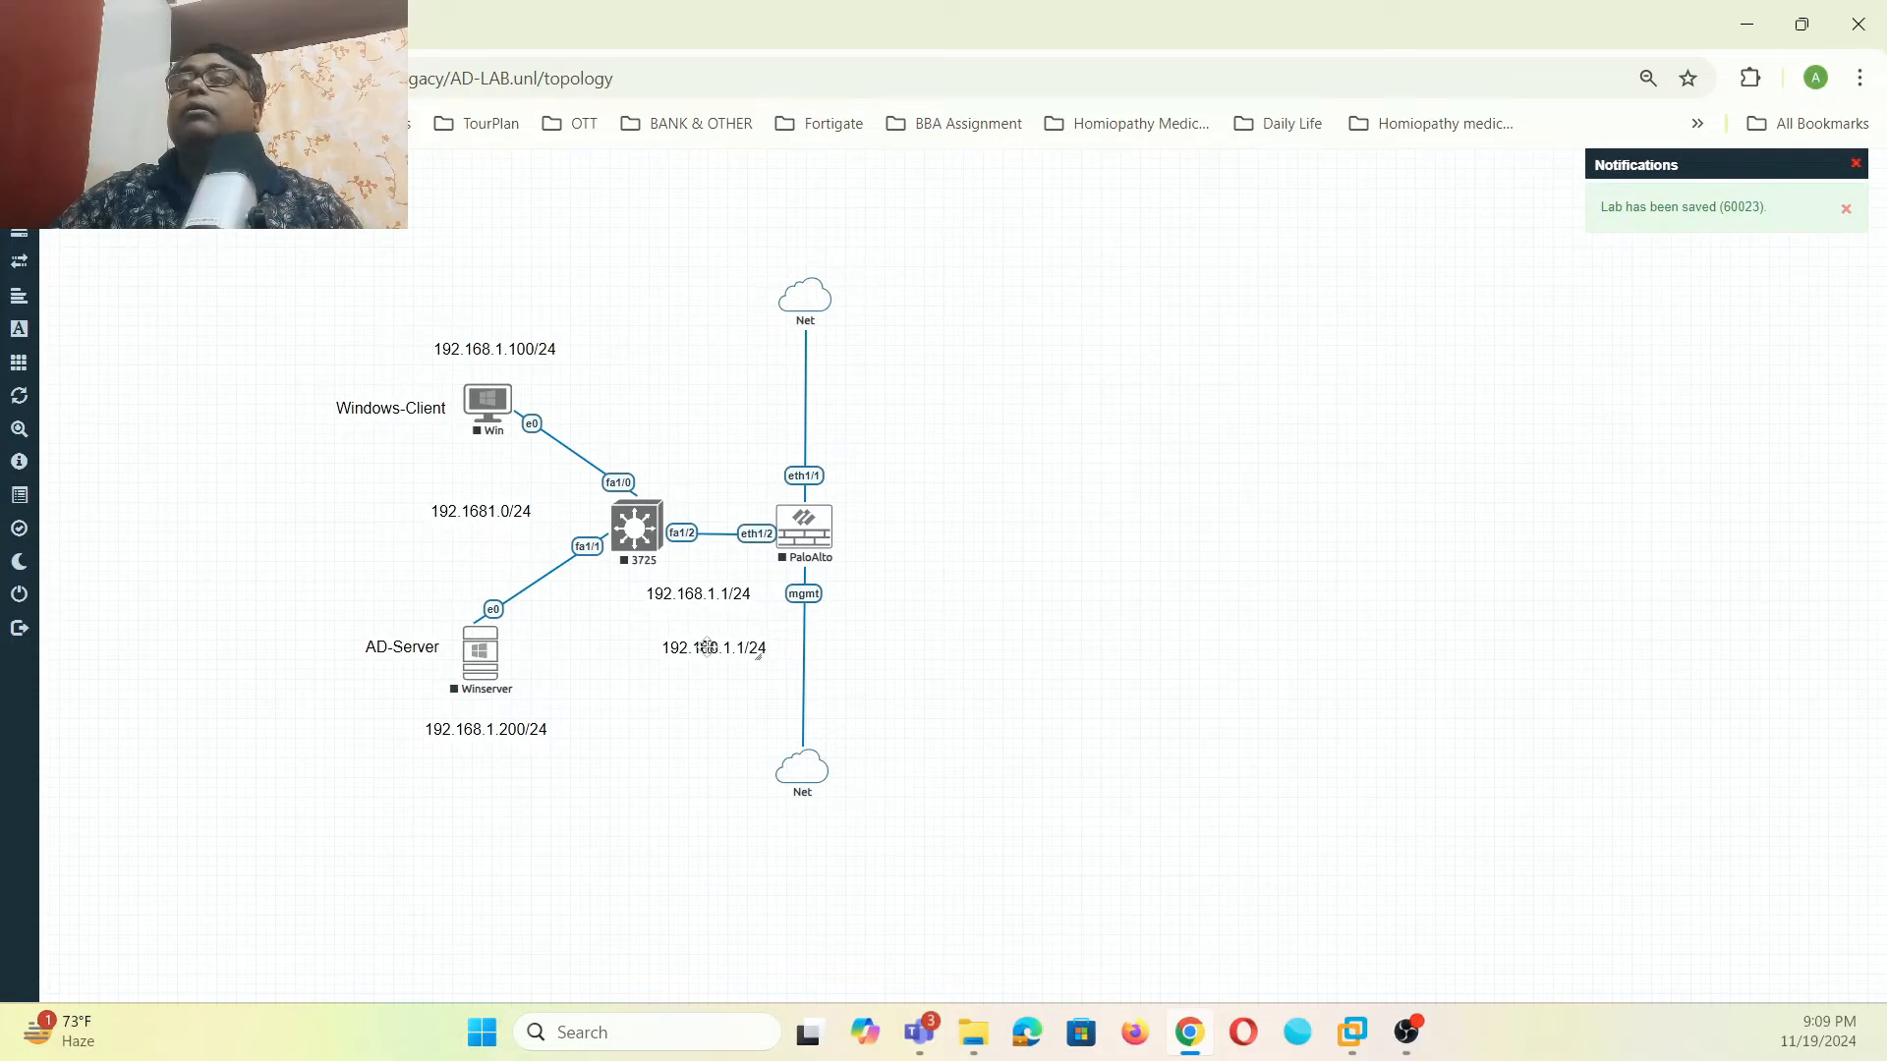
{"action": "left_click_drag", "start_coordinate": [712, 648], "coordinate": [894, 399]}
{"action": "left_click", "coordinate": [893, 404]}
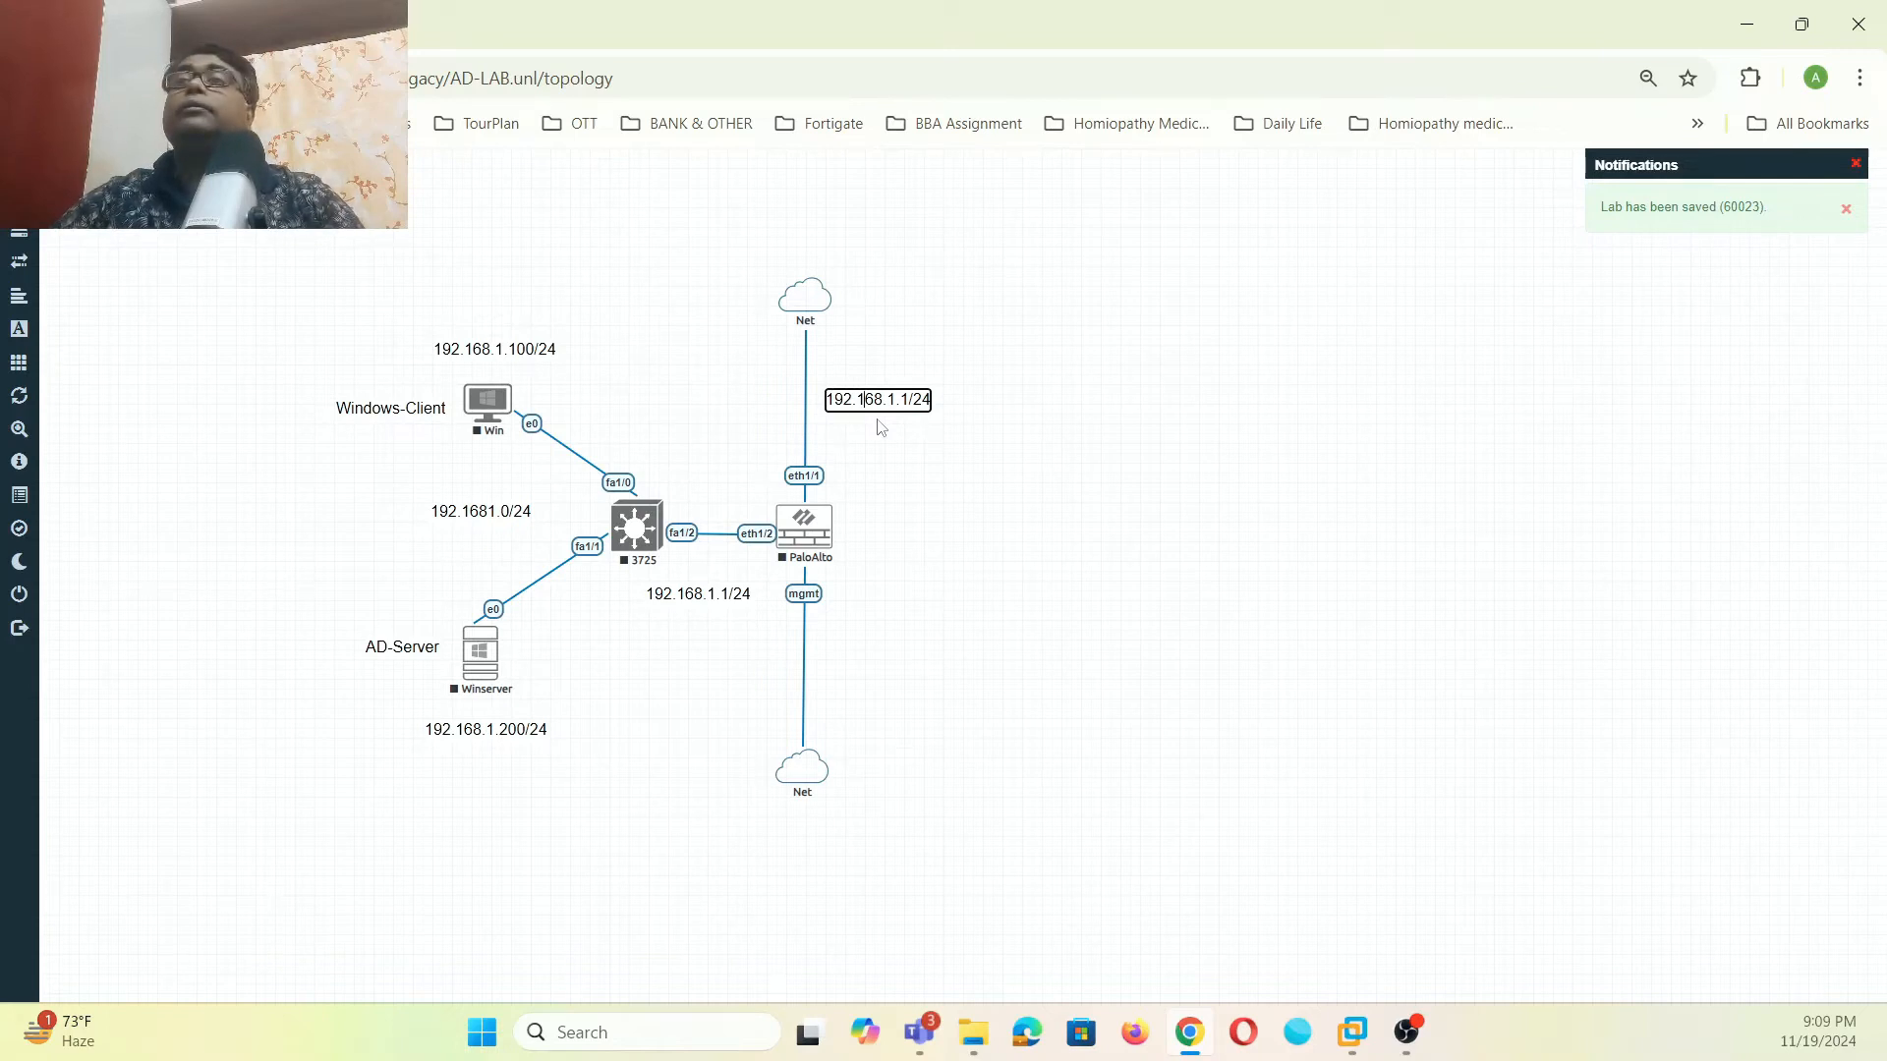
{"action": "key", "text": "BackSpace"}
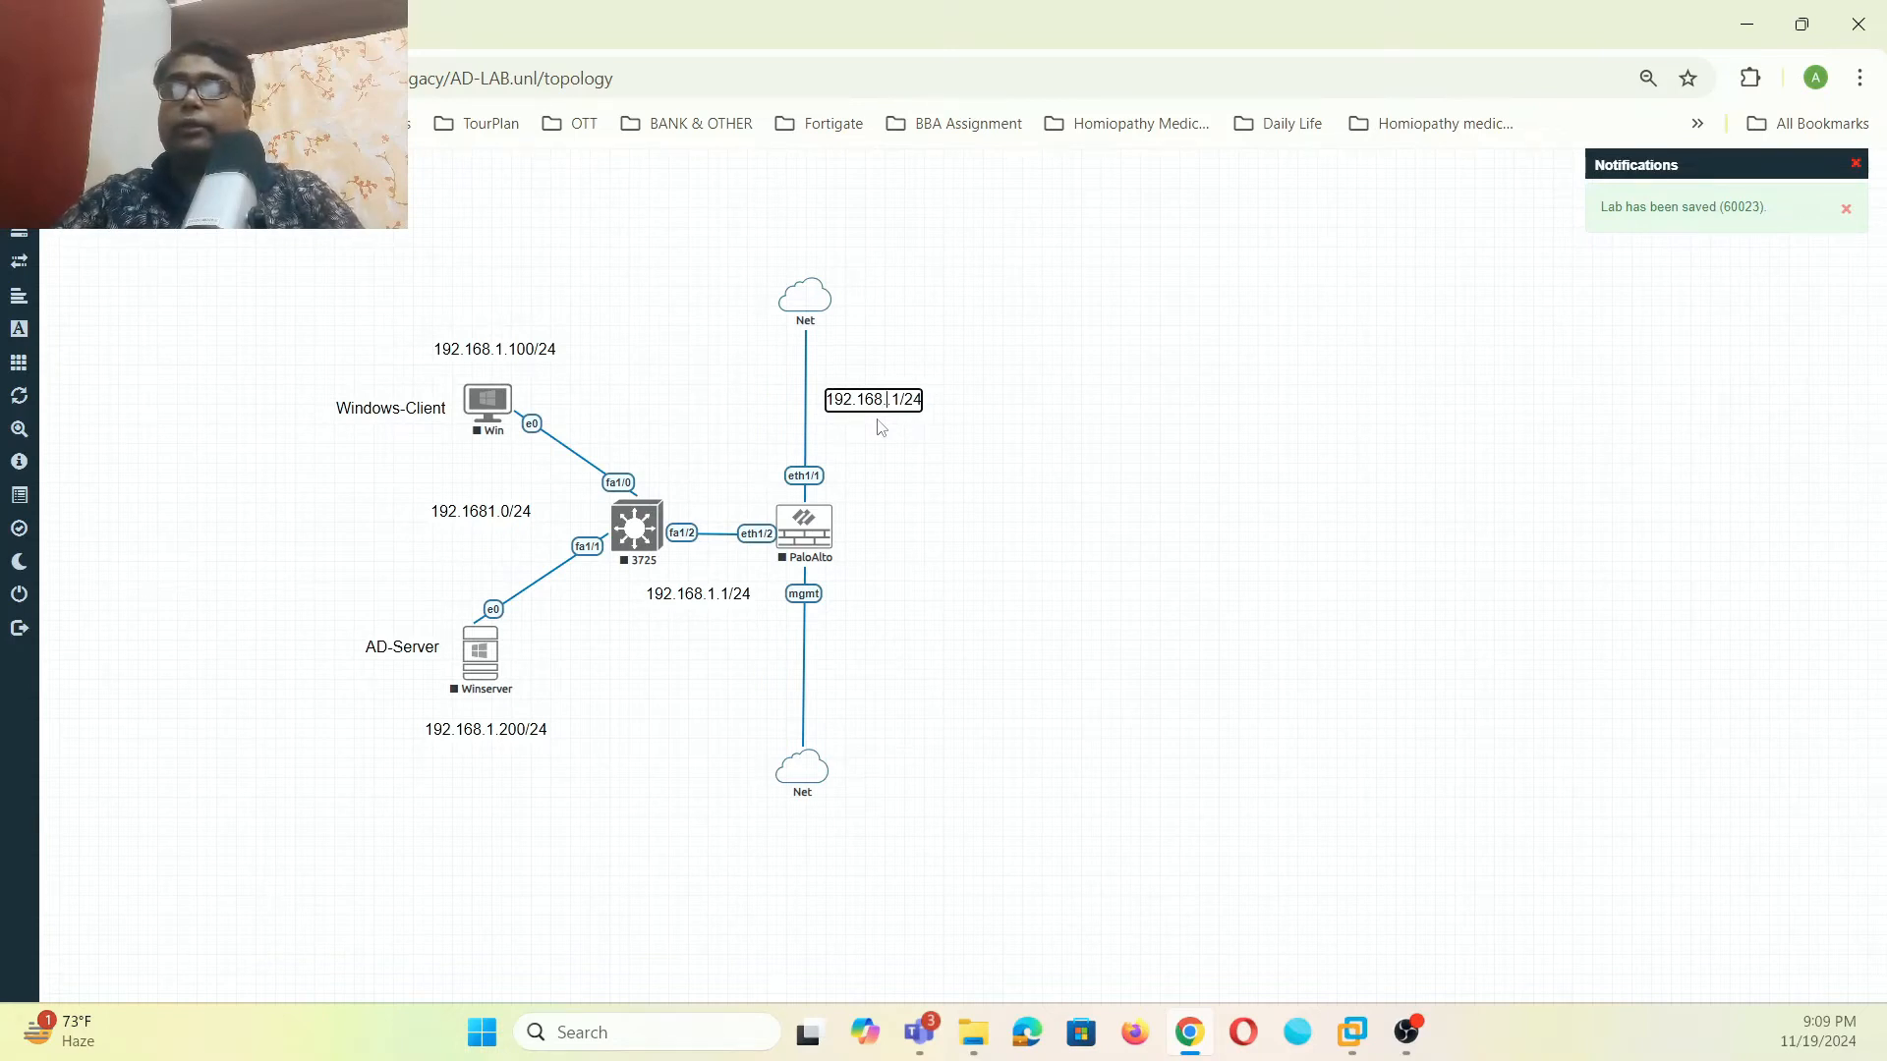
{"action": "type", "text": "3"}
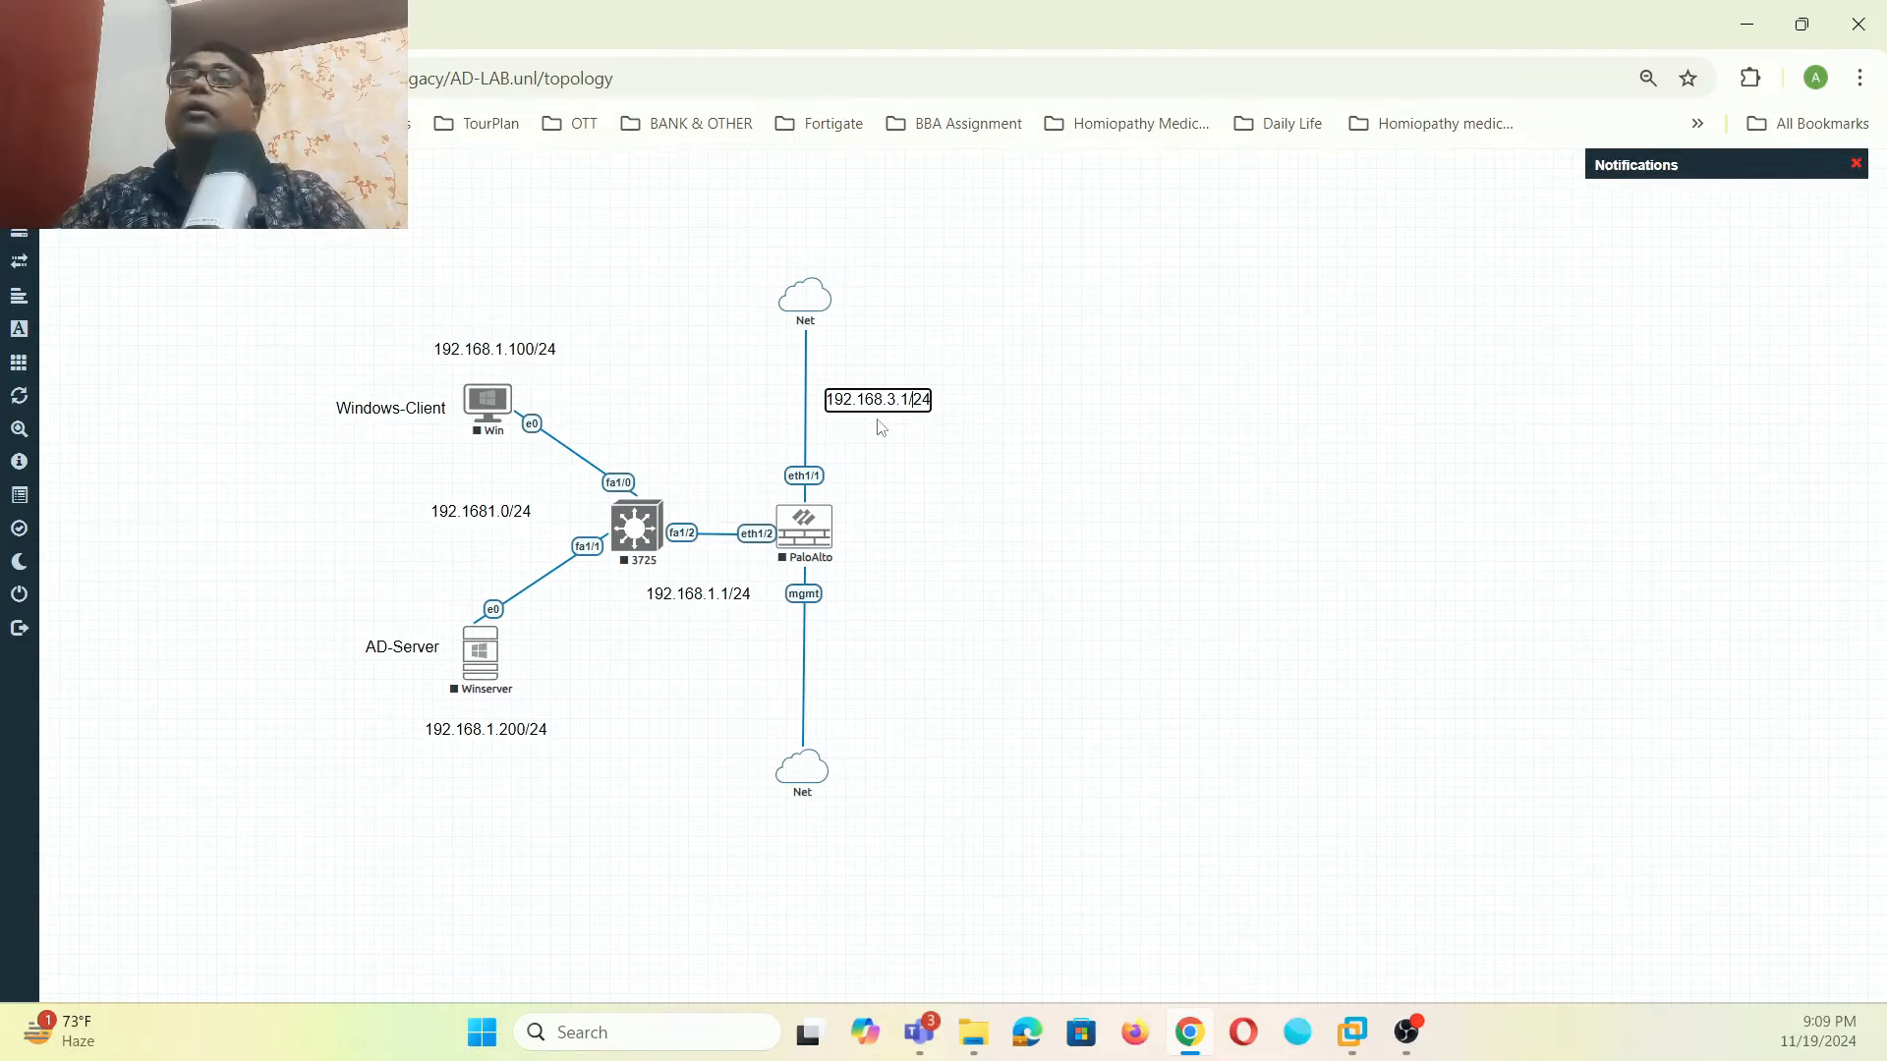
{"action": "key", "text": "BackSpace"}
{"action": "type", "text": "0"}
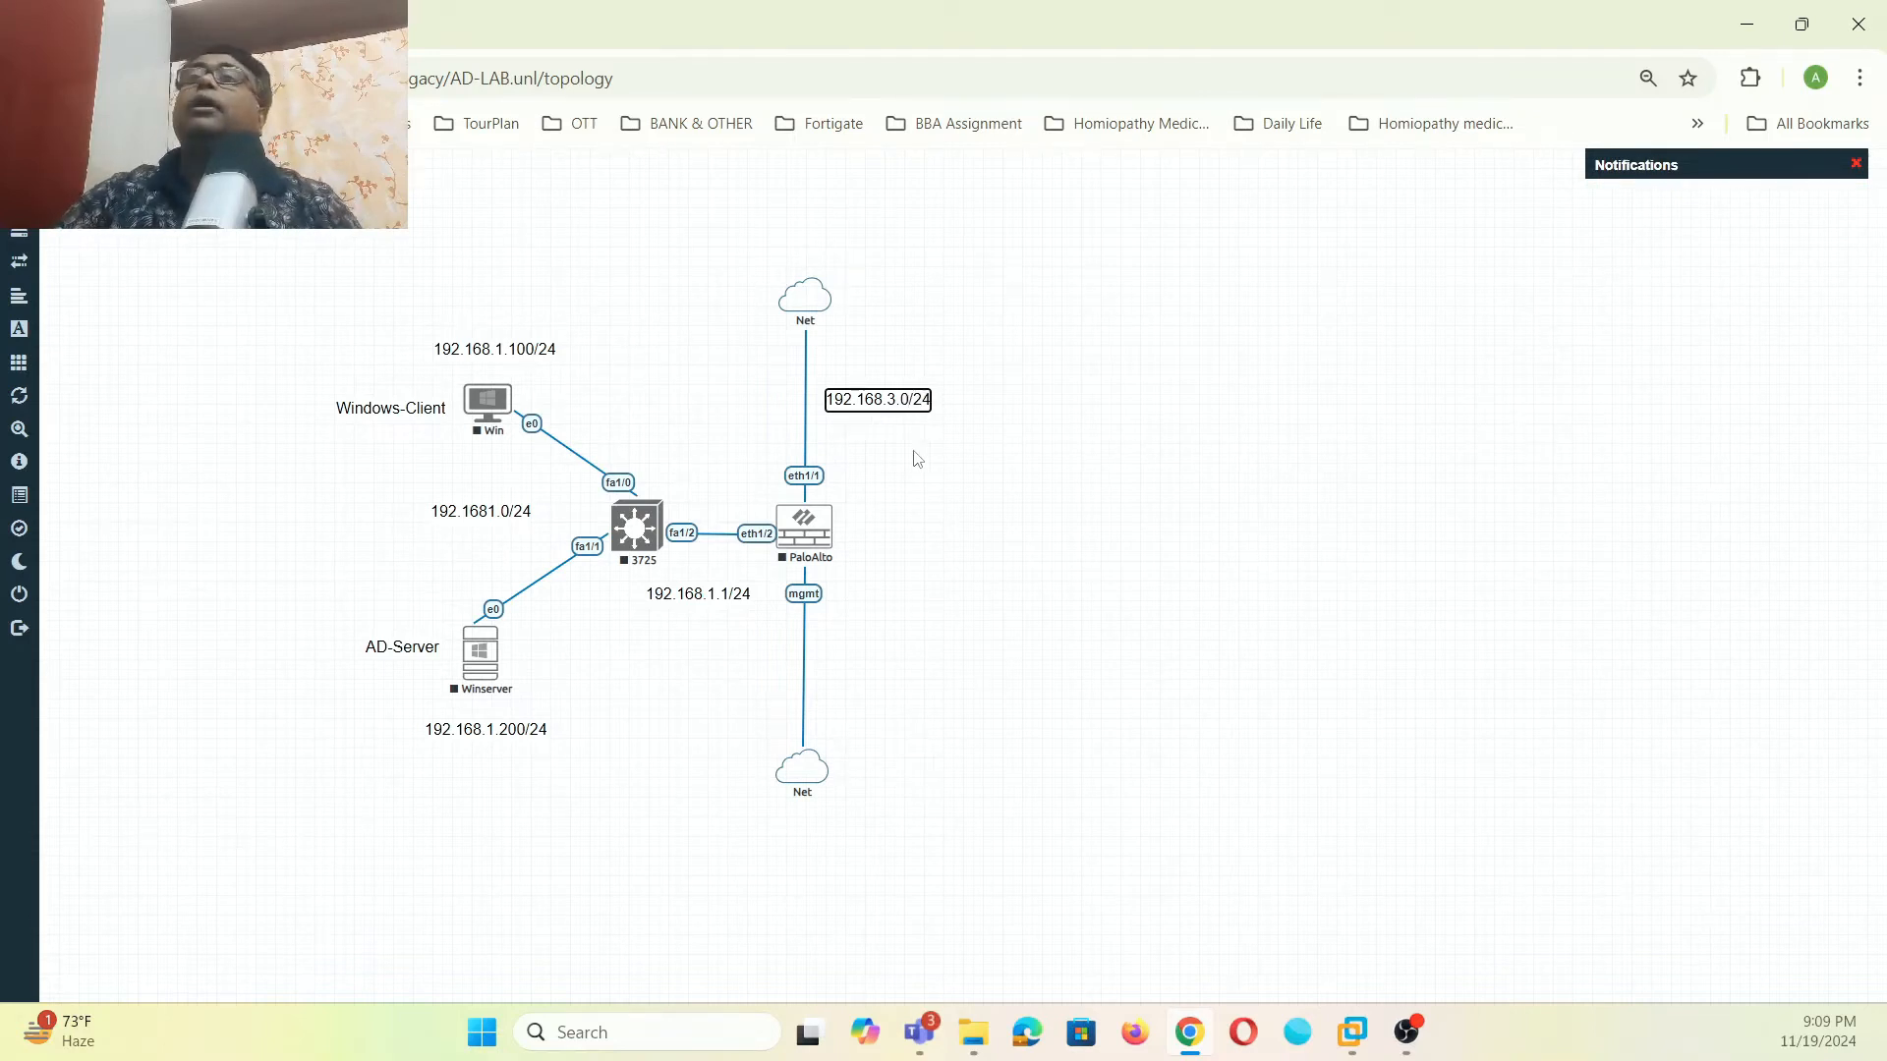
{"action": "left_click", "coordinate": [913, 451]}
- Copy that label beside the lower Net link and change it to 192.168.64.0/24
{"action": "right_click", "coordinate": [886, 402]}
{"action": "left_click", "coordinate": [949, 458]}
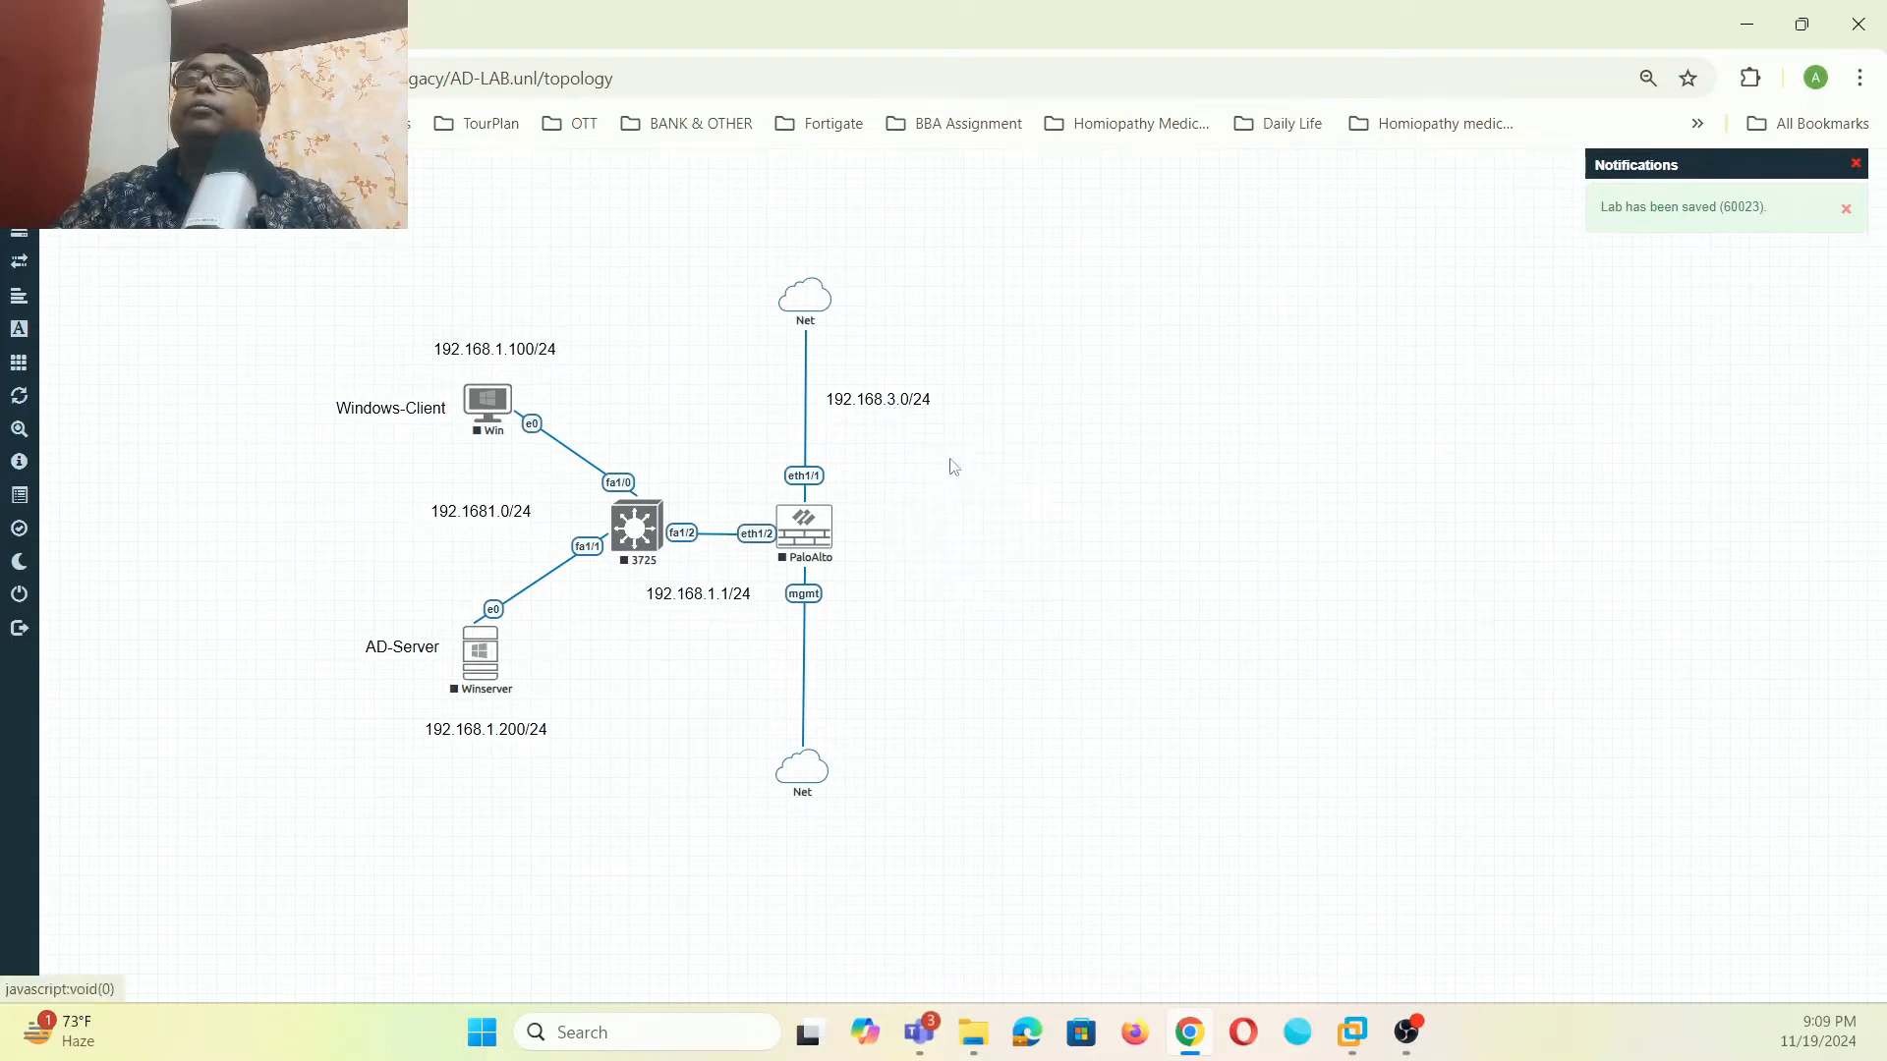
{"action": "left_click_drag", "start_coordinate": [899, 460], "coordinate": [892, 721]}
{"action": "double_click", "coordinate": [909, 712]}
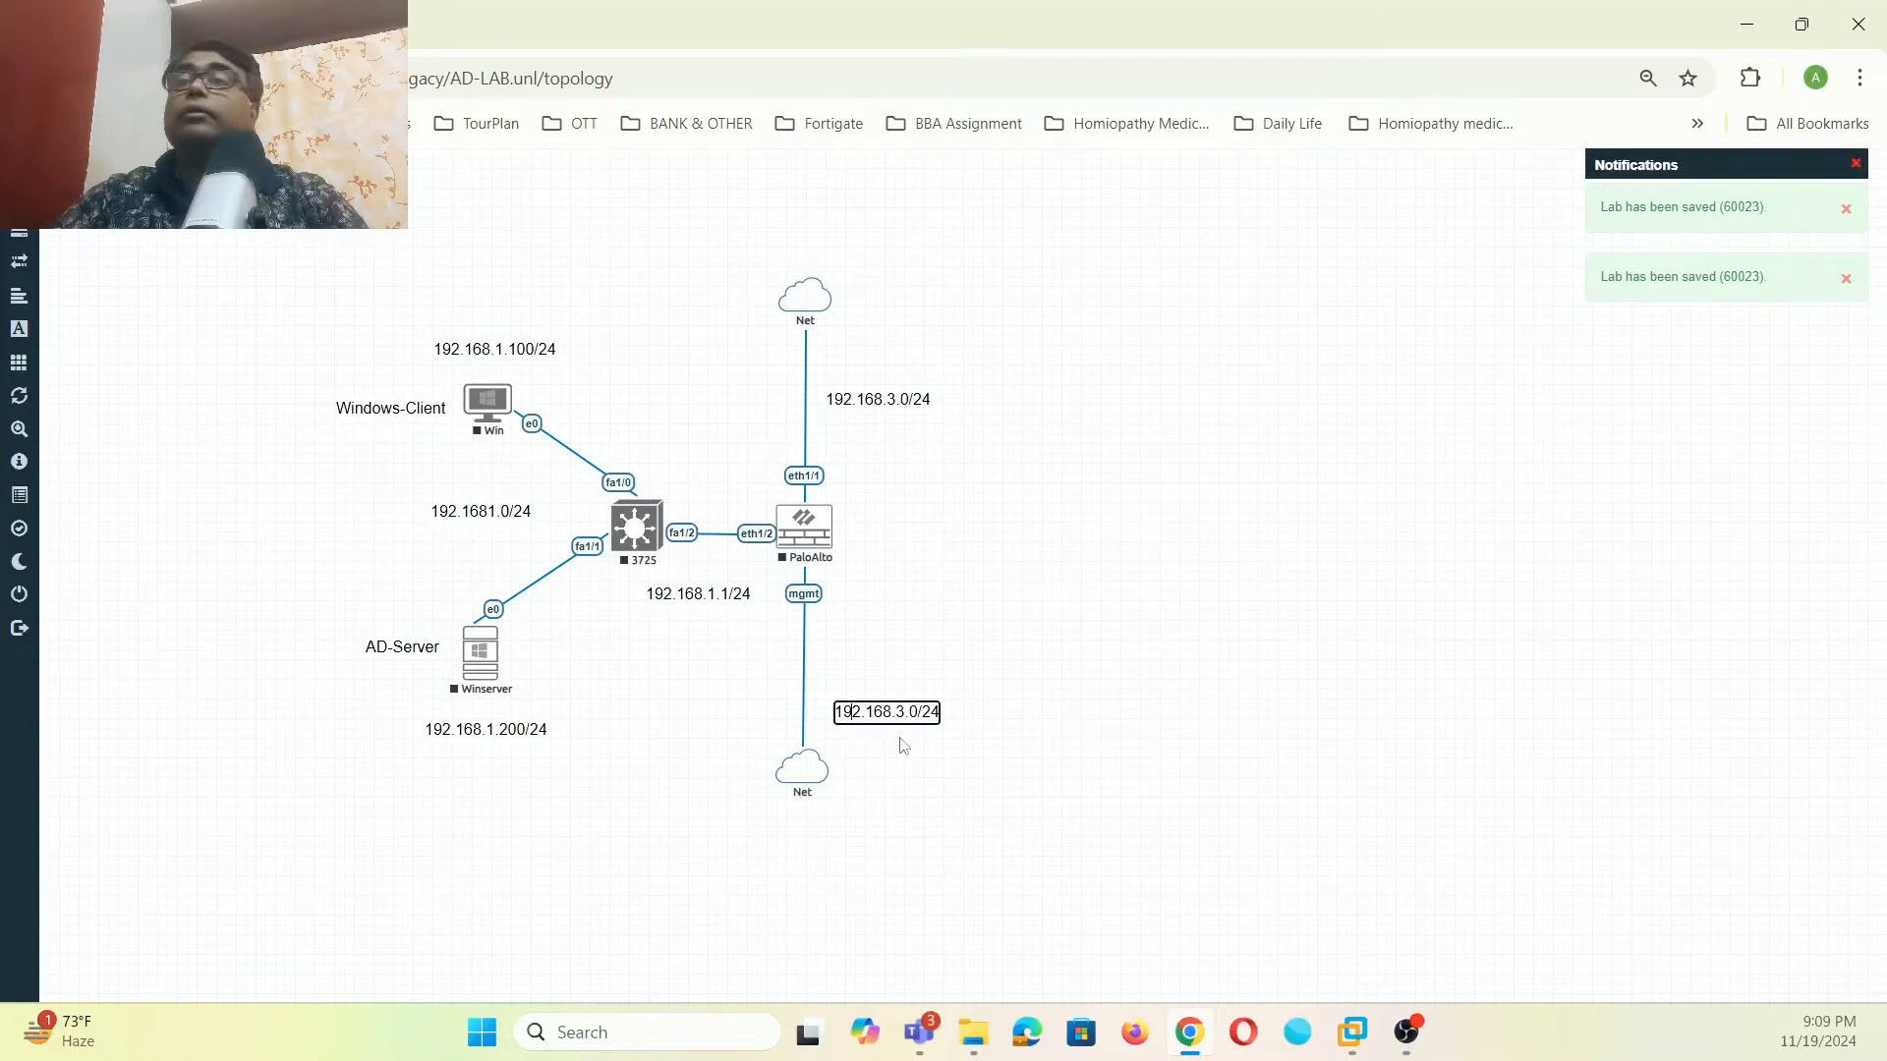
{"action": "key", "text": "BackSpace"}
{"action": "type", "text": "64"}
{"action": "left_click", "coordinate": [1132, 785]}
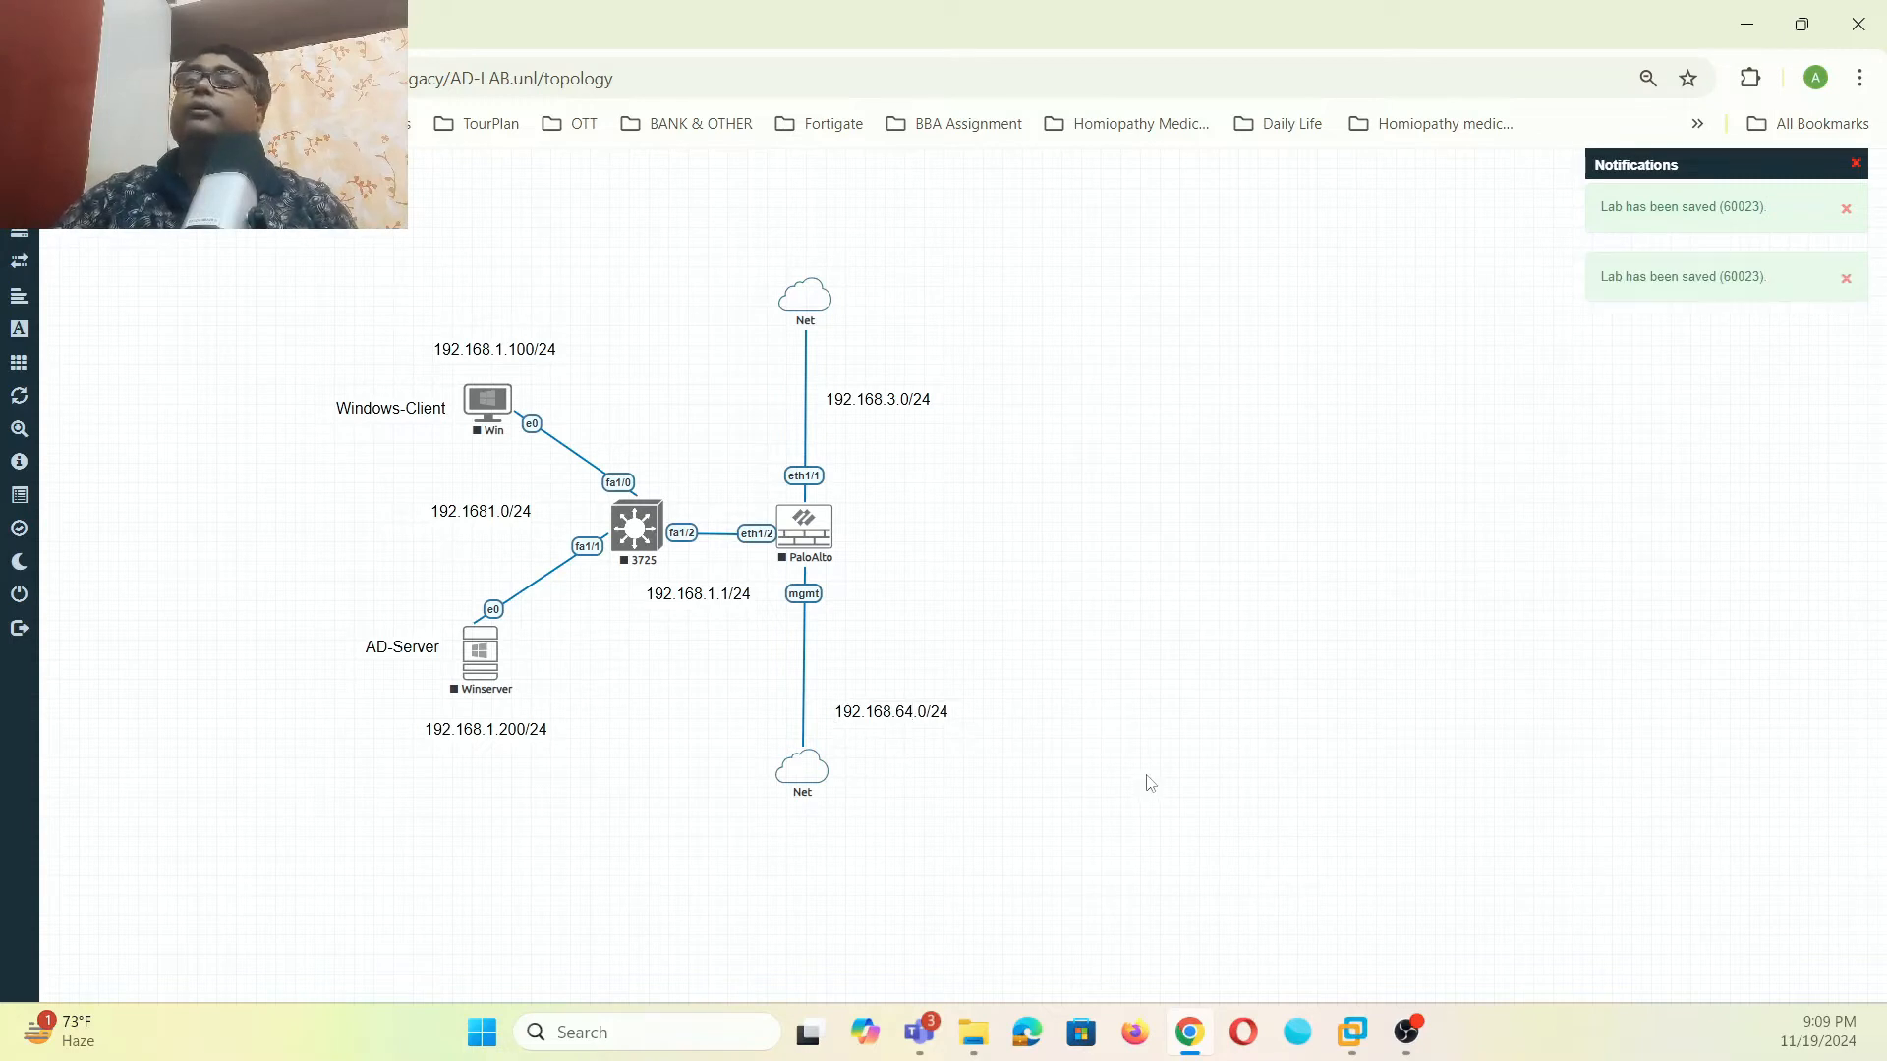
- Add a custom shape of type circle to the topology
{"action": "right_click", "coordinate": [1152, 286]}
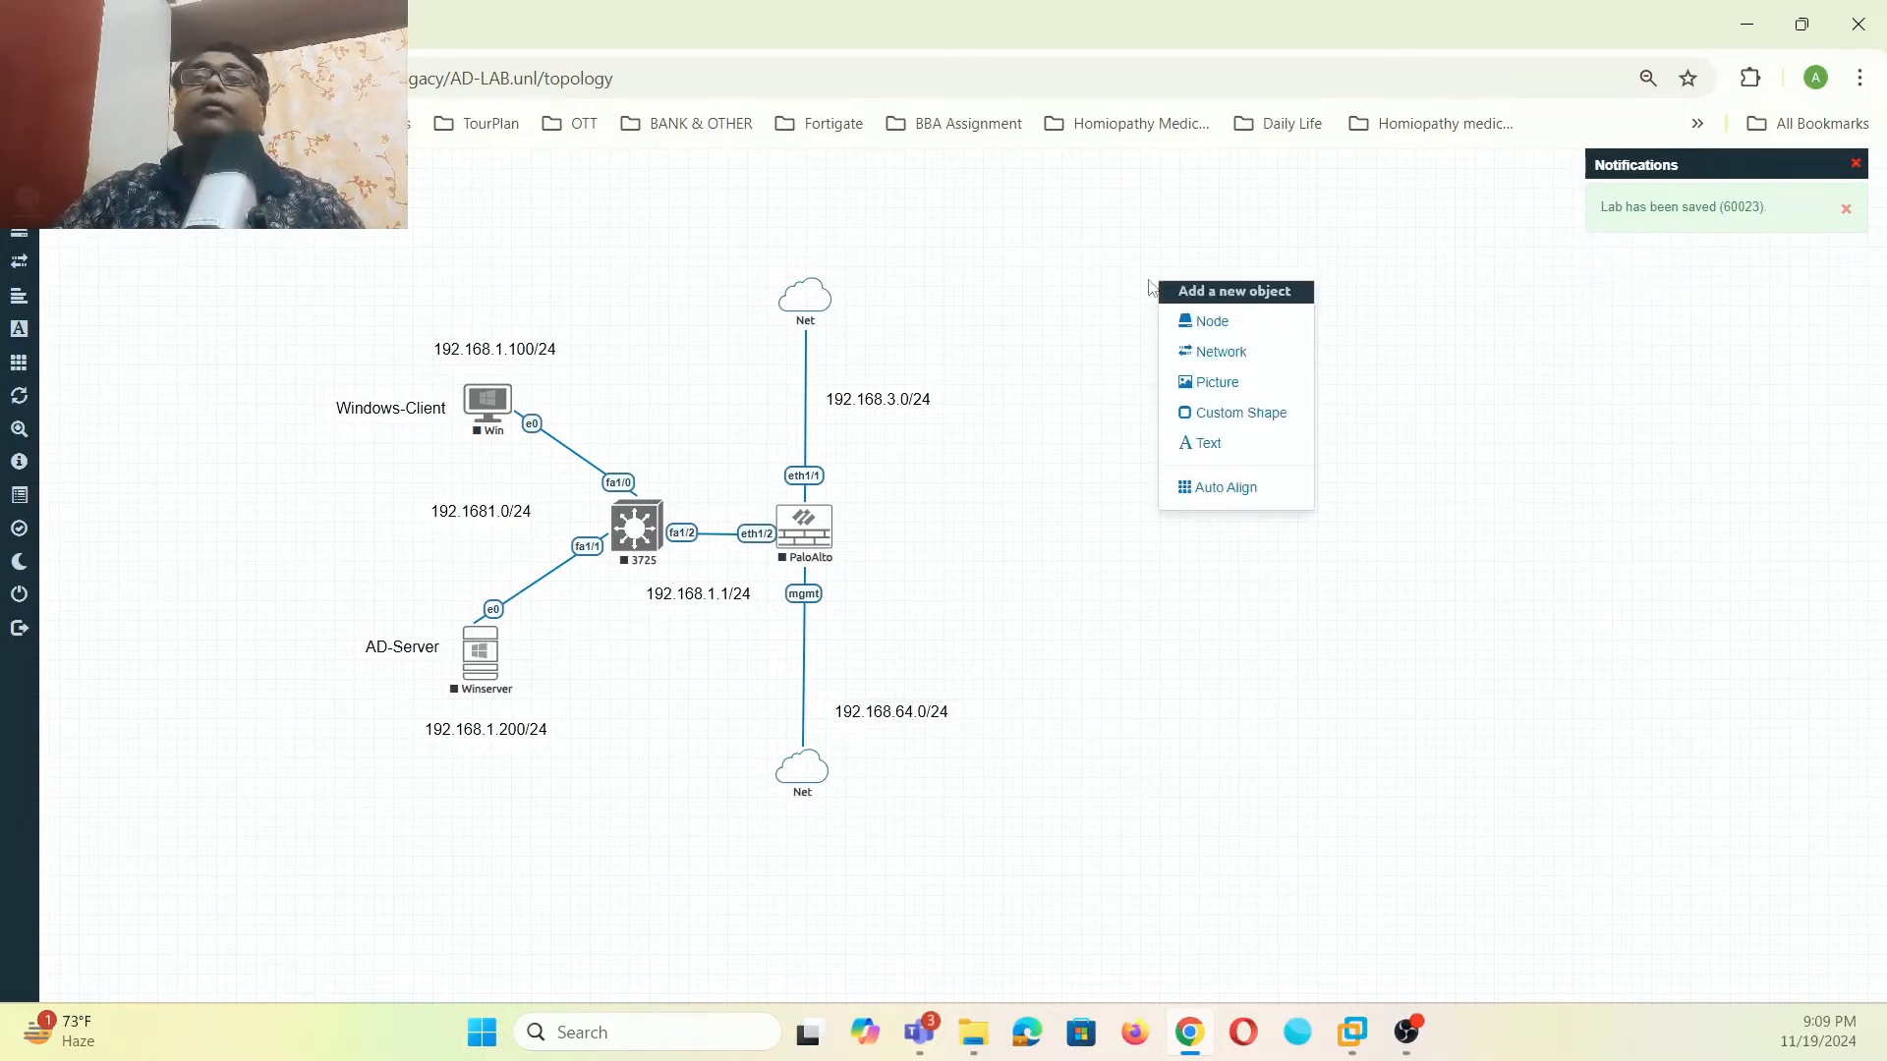
{"action": "left_click", "coordinate": [1218, 416]}
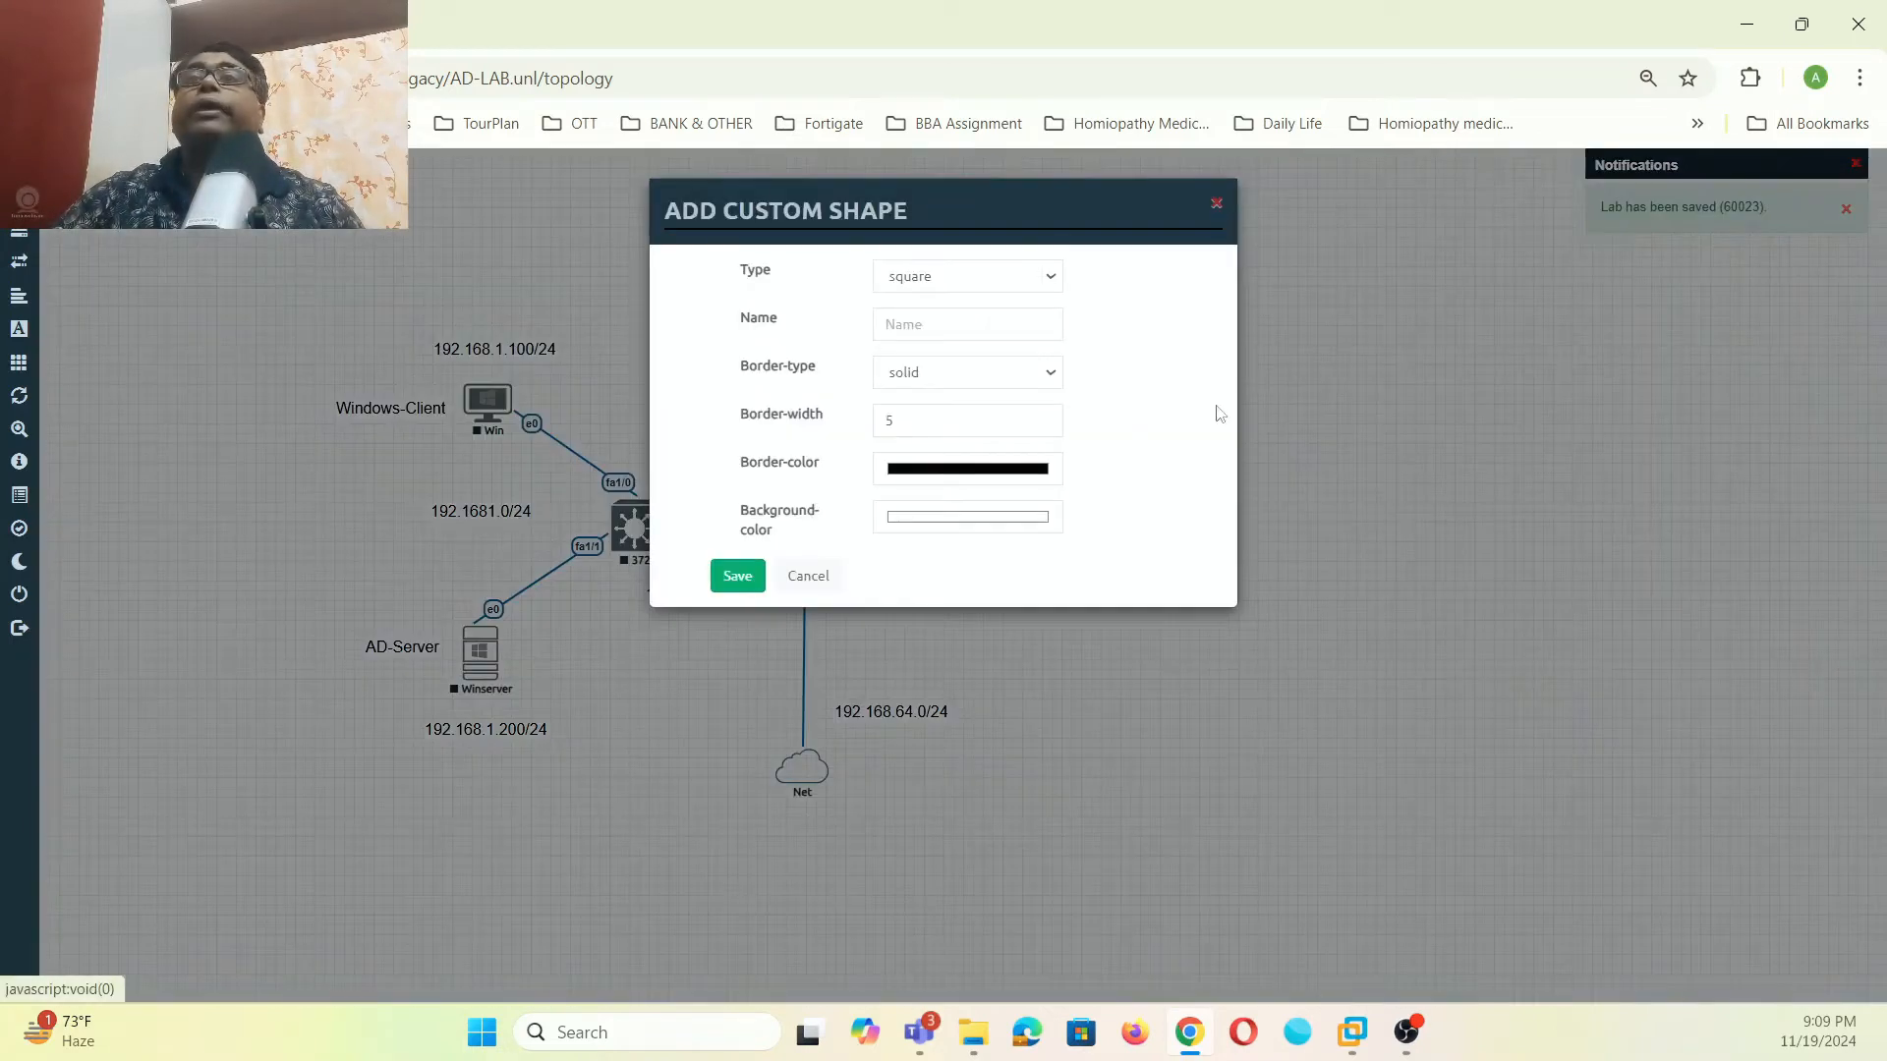
{"action": "left_click", "coordinate": [1057, 282]}
{"action": "left_click", "coordinate": [987, 336]}
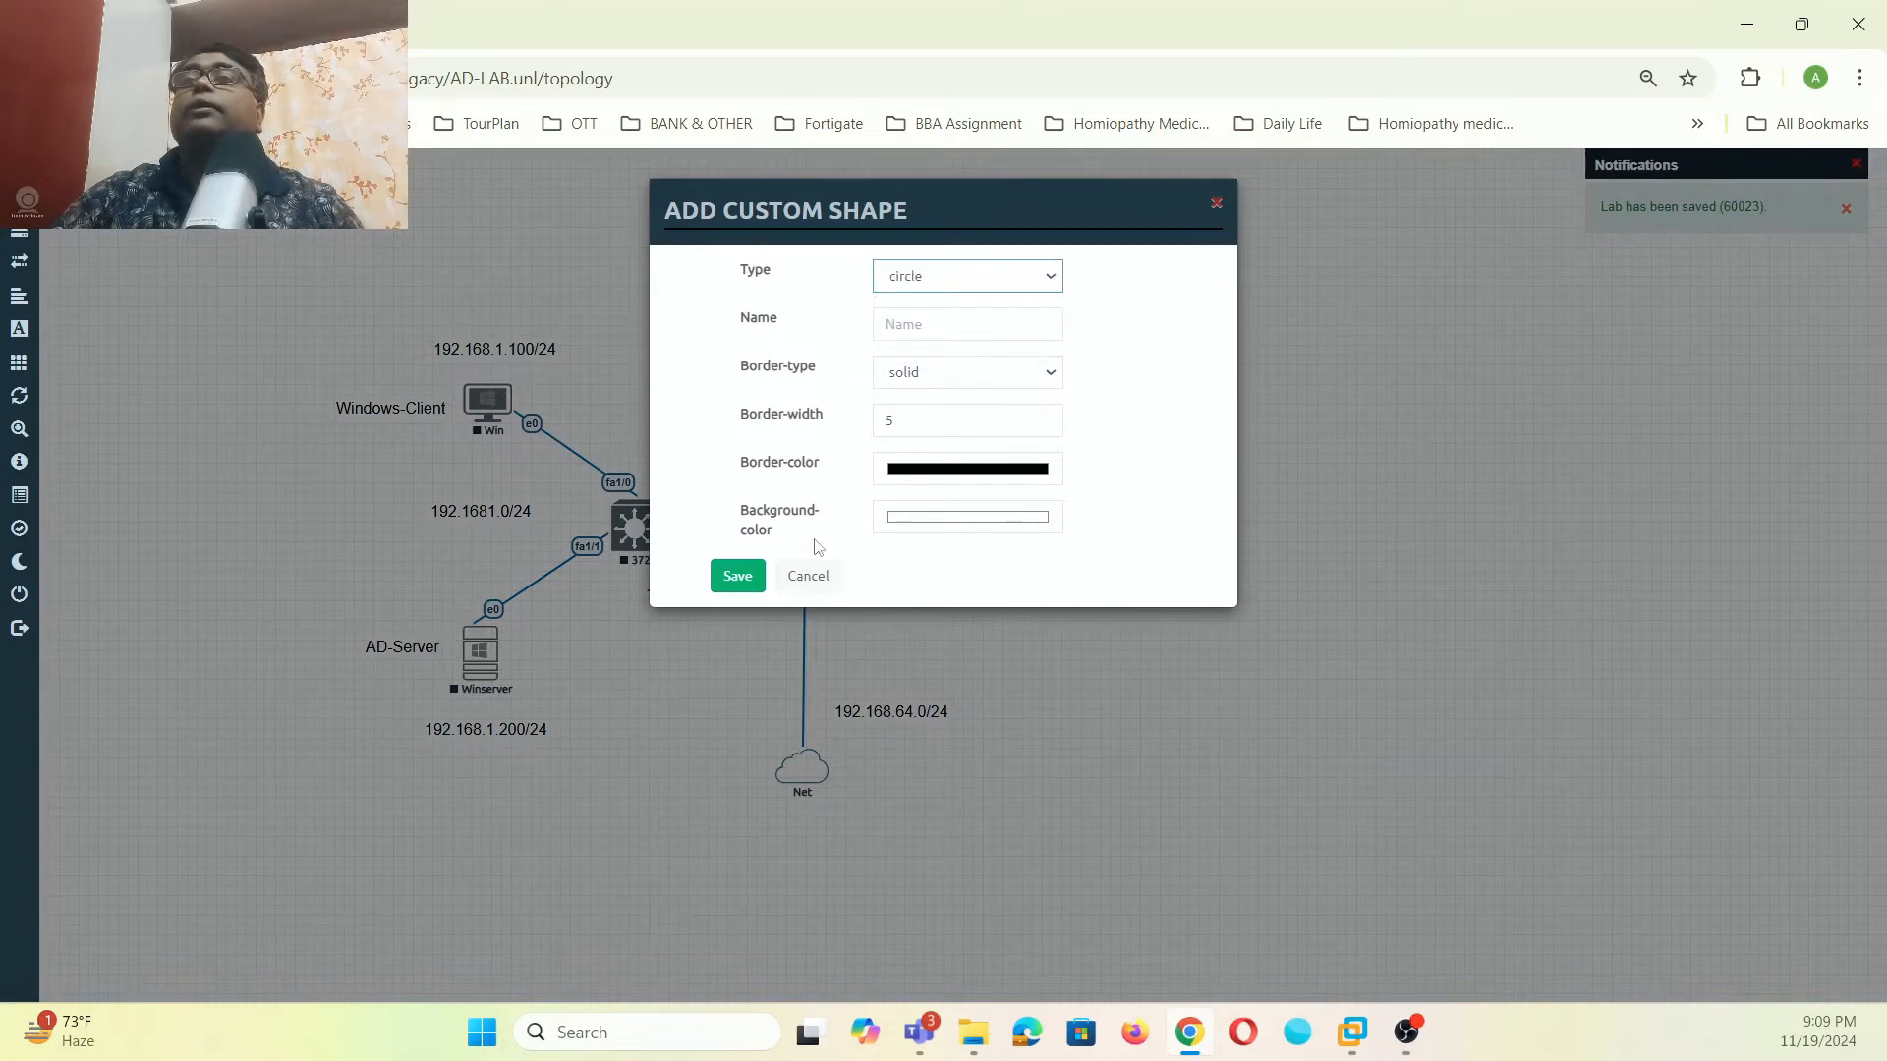
{"action": "left_click", "coordinate": [722, 578]}
- Move and resize the ellipse around Windows-Client, the 3725 and AD-Server, adjusting nearby labels
{"action": "left_click_drag", "start_coordinate": [1226, 355], "coordinate": [744, 861]}
{"action": "left_click_drag", "start_coordinate": [509, 589], "coordinate": [437, 485]}
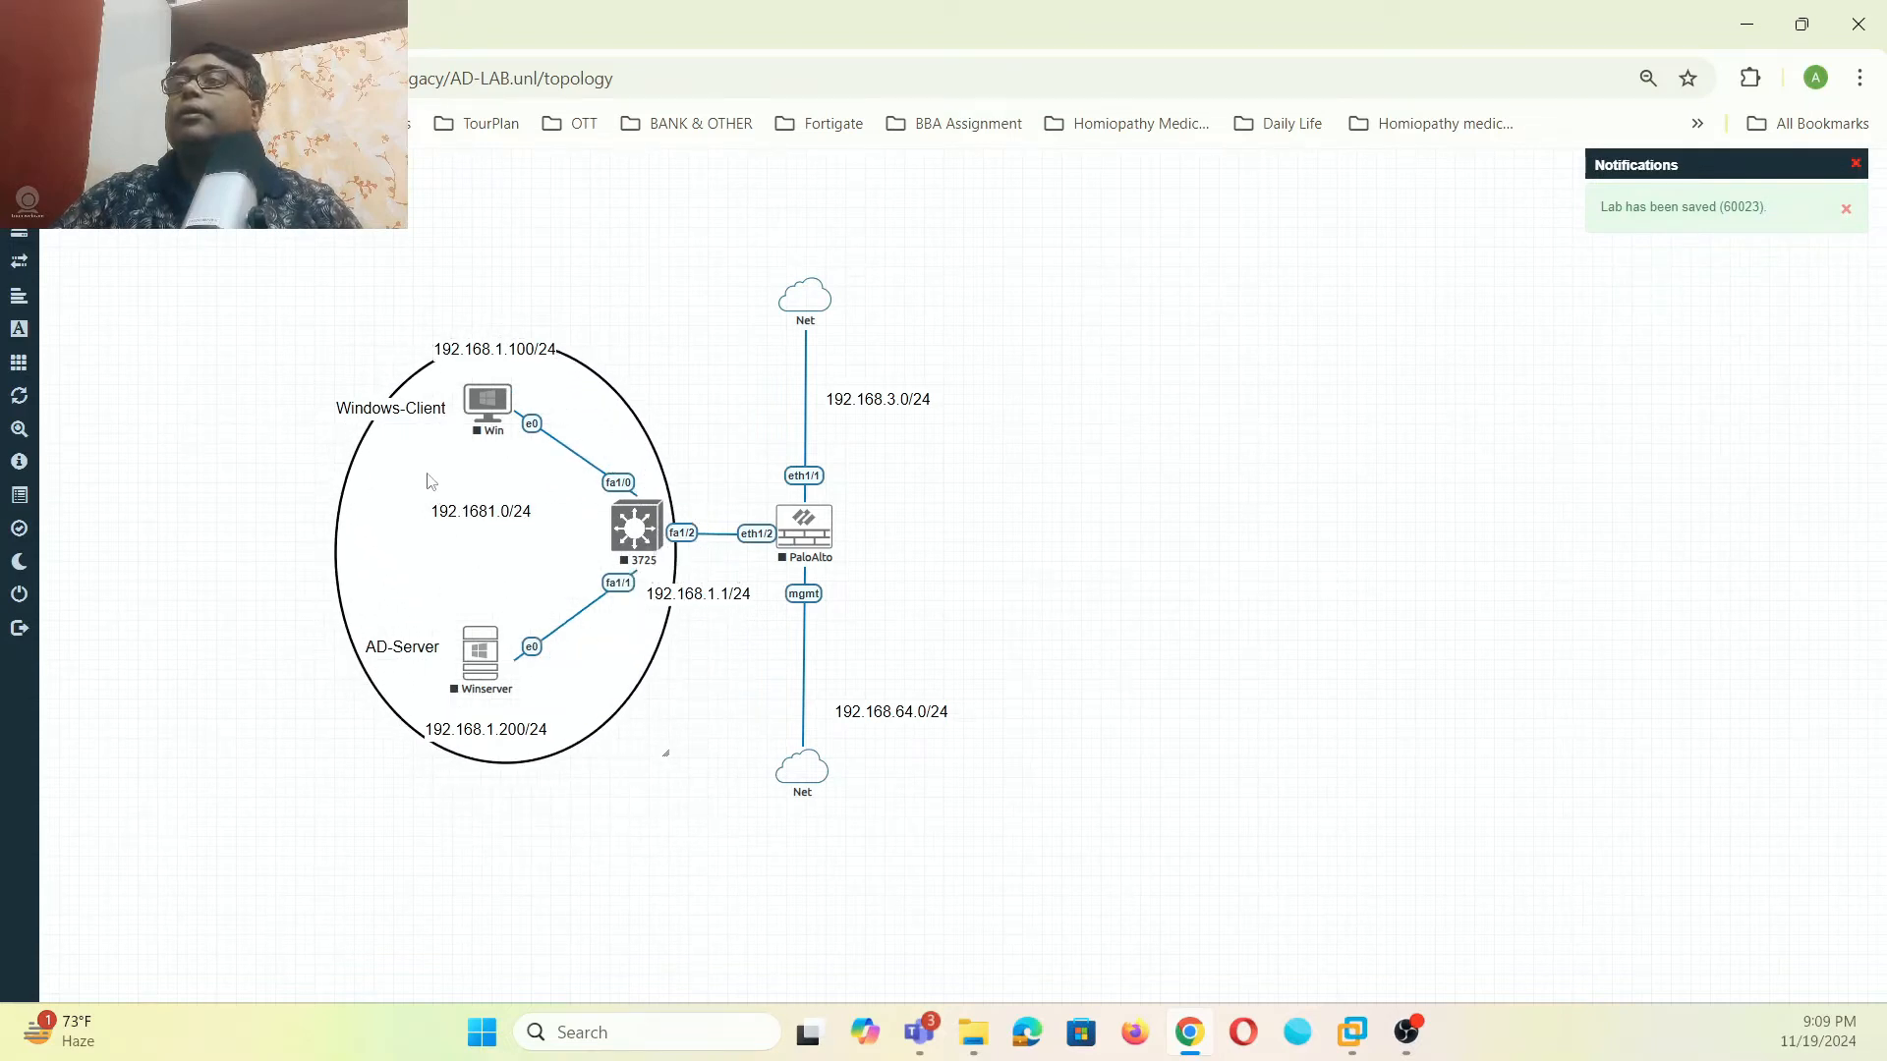
{"action": "left_click_drag", "start_coordinate": [669, 759], "coordinate": [1090, 797]}
{"action": "mouse_move", "coordinate": [433, 516]}
{"action": "left_mouse_down"}
{"action": "mouse_move", "coordinate": [435, 468]}
{"action": "mouse_move", "coordinate": [435, 531]}
{"action": "left_mouse_up"}
{"action": "left_click_drag", "start_coordinate": [464, 468], "coordinate": [453, 445]}
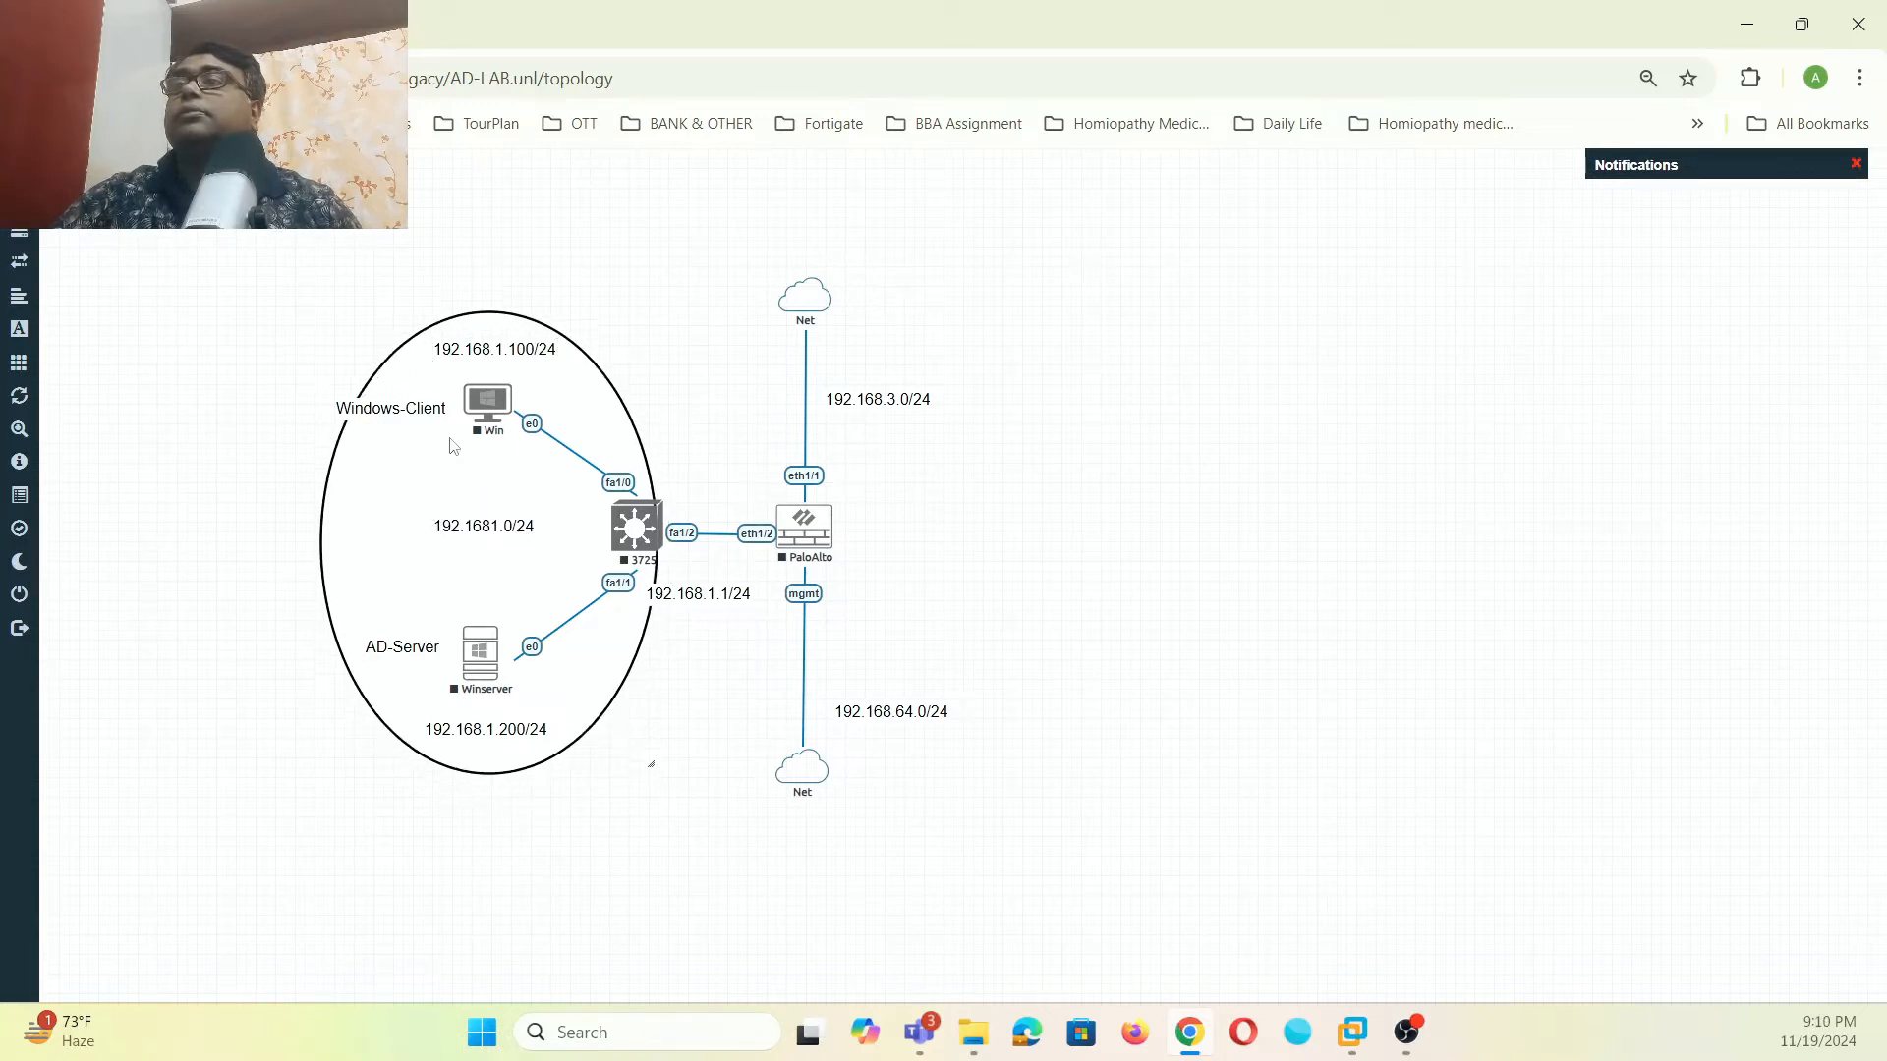
{"action": "left_click_drag", "start_coordinate": [709, 595], "coordinate": [739, 588]}
{"action": "left_click_drag", "start_coordinate": [507, 555], "coordinate": [532, 551]}
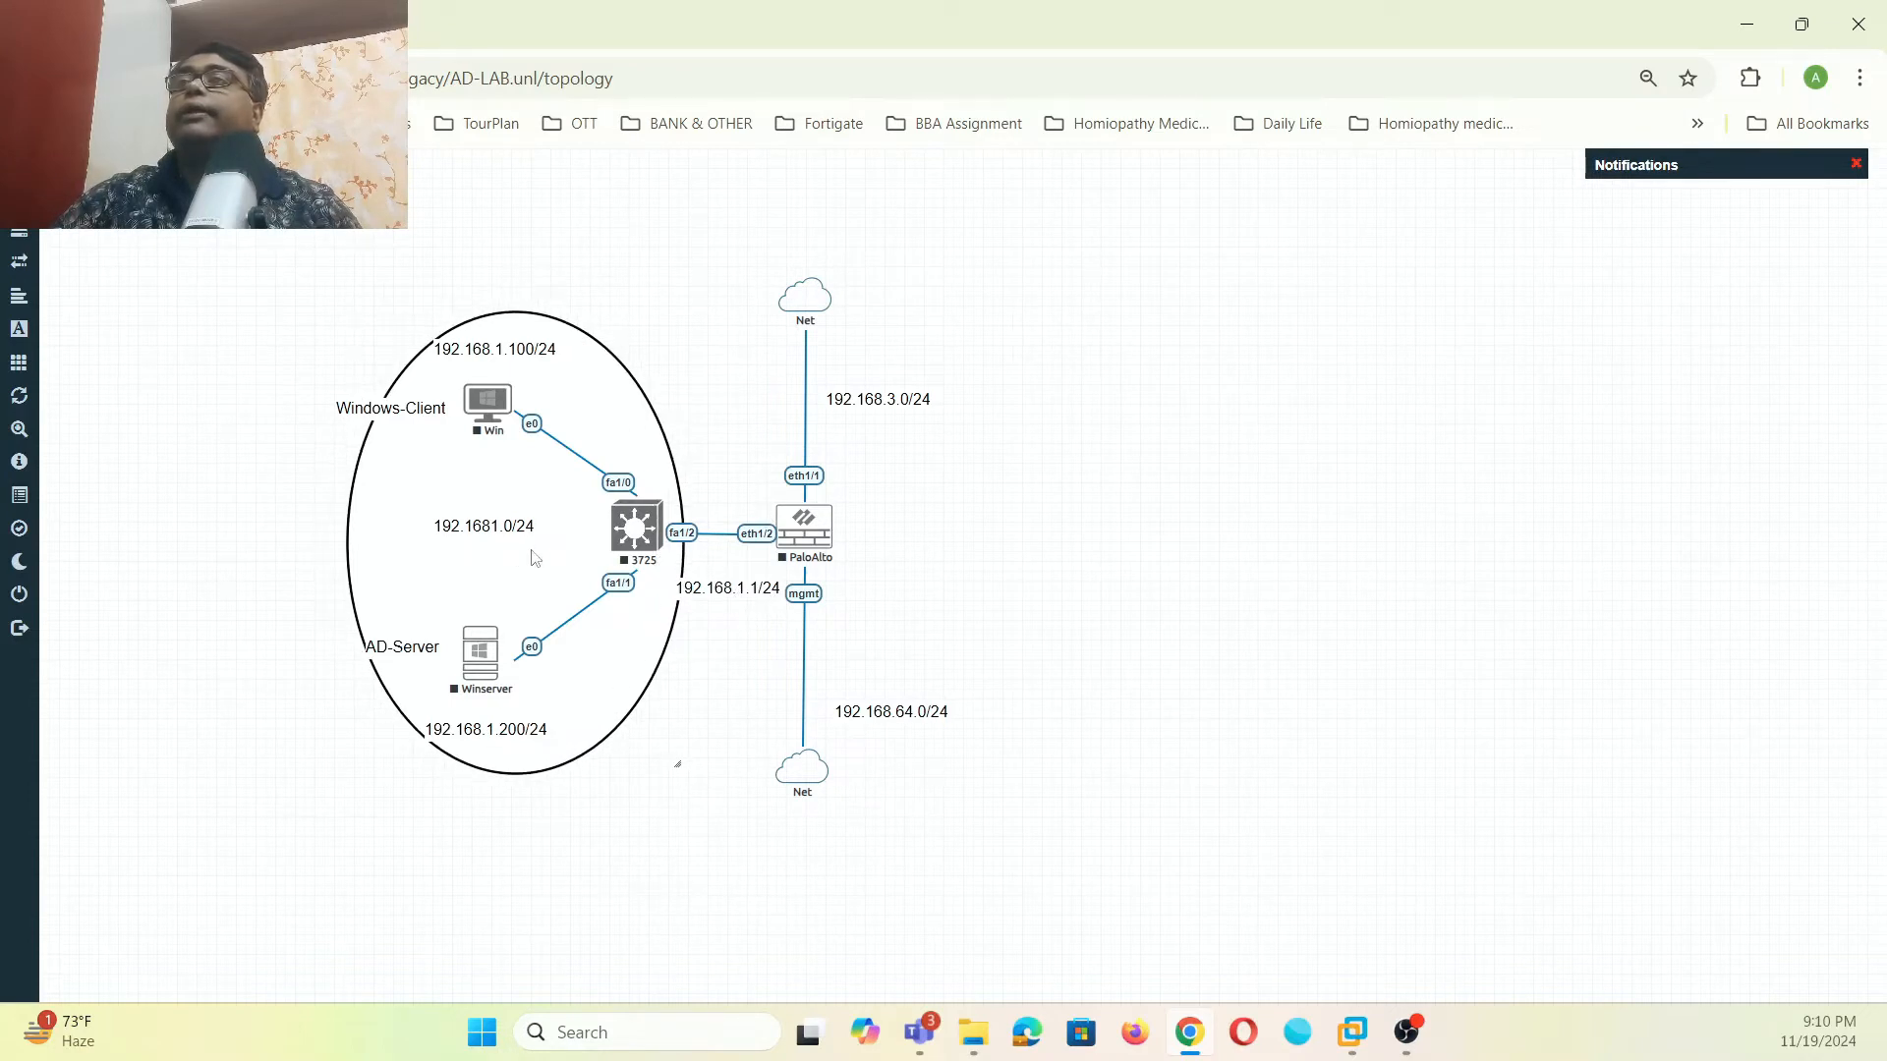
- Bring the ellipse to the front and give it a light green background colour
{"action": "right_click", "coordinate": [444, 484]}
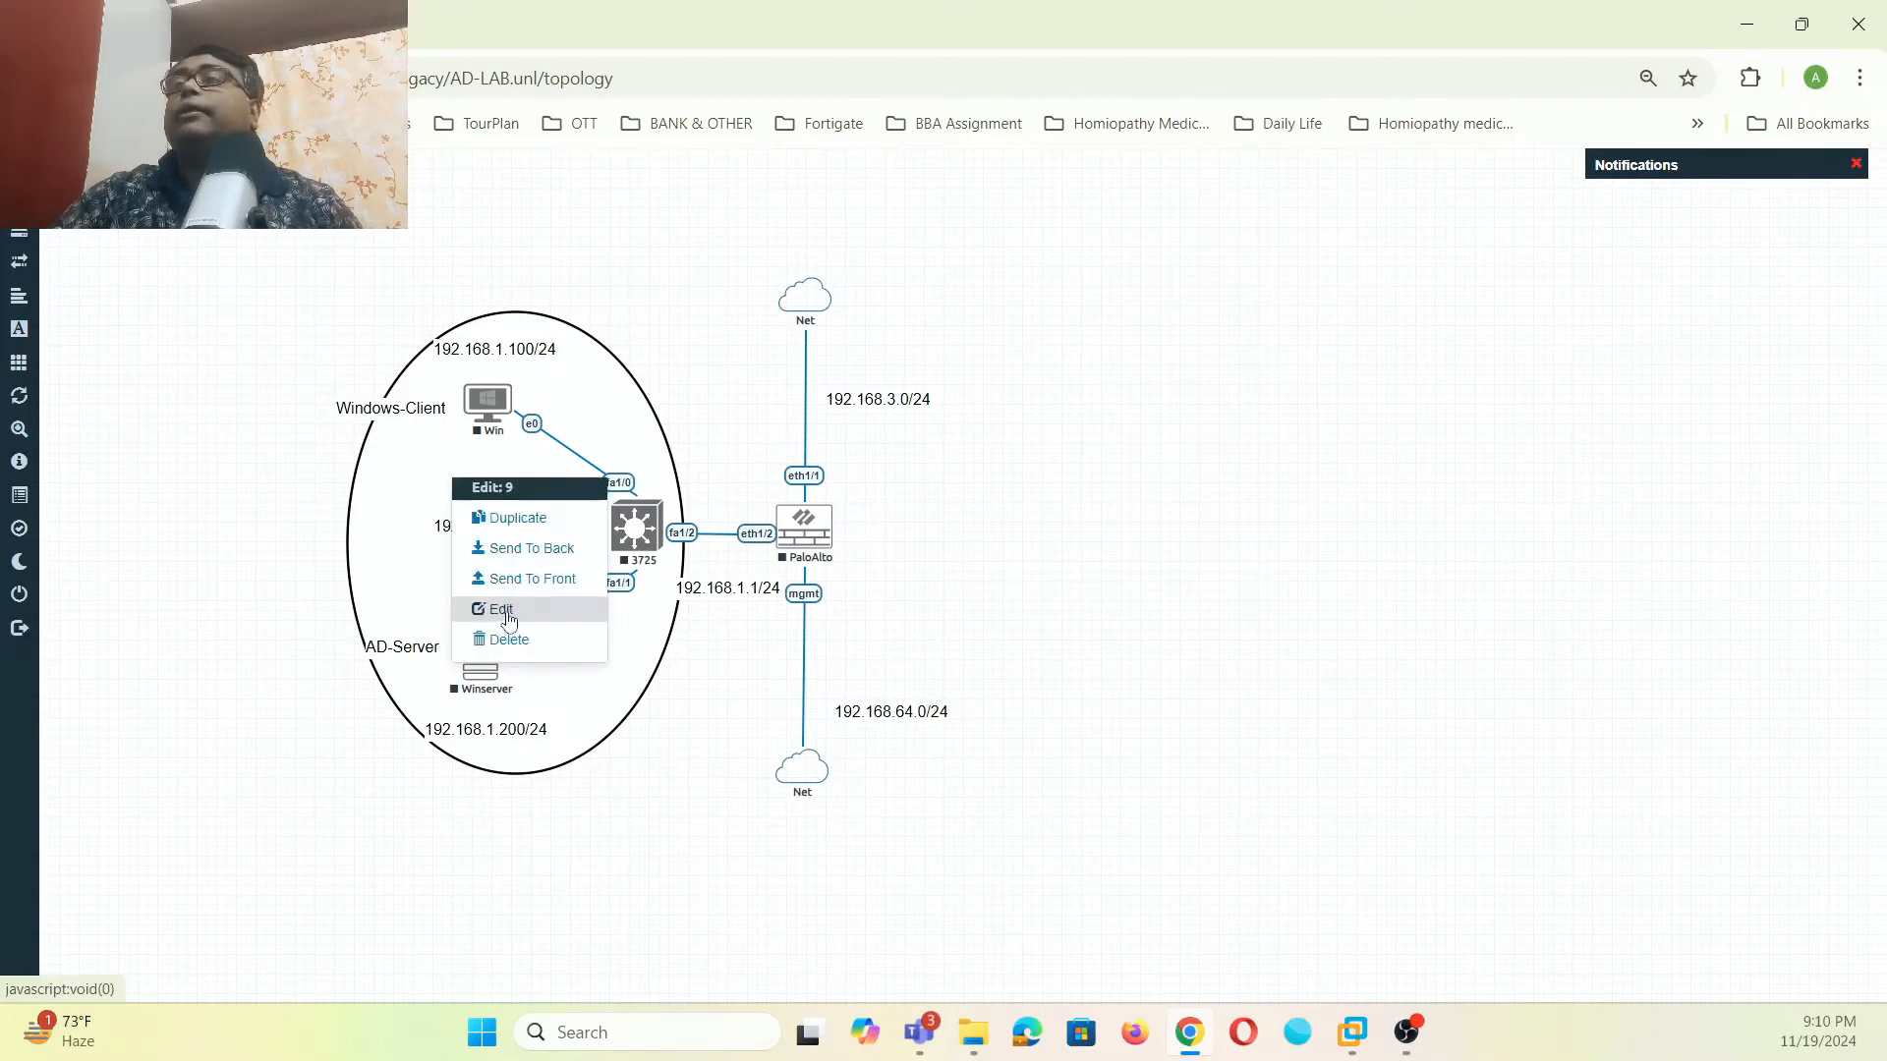
{"action": "left_click", "coordinate": [532, 580]}
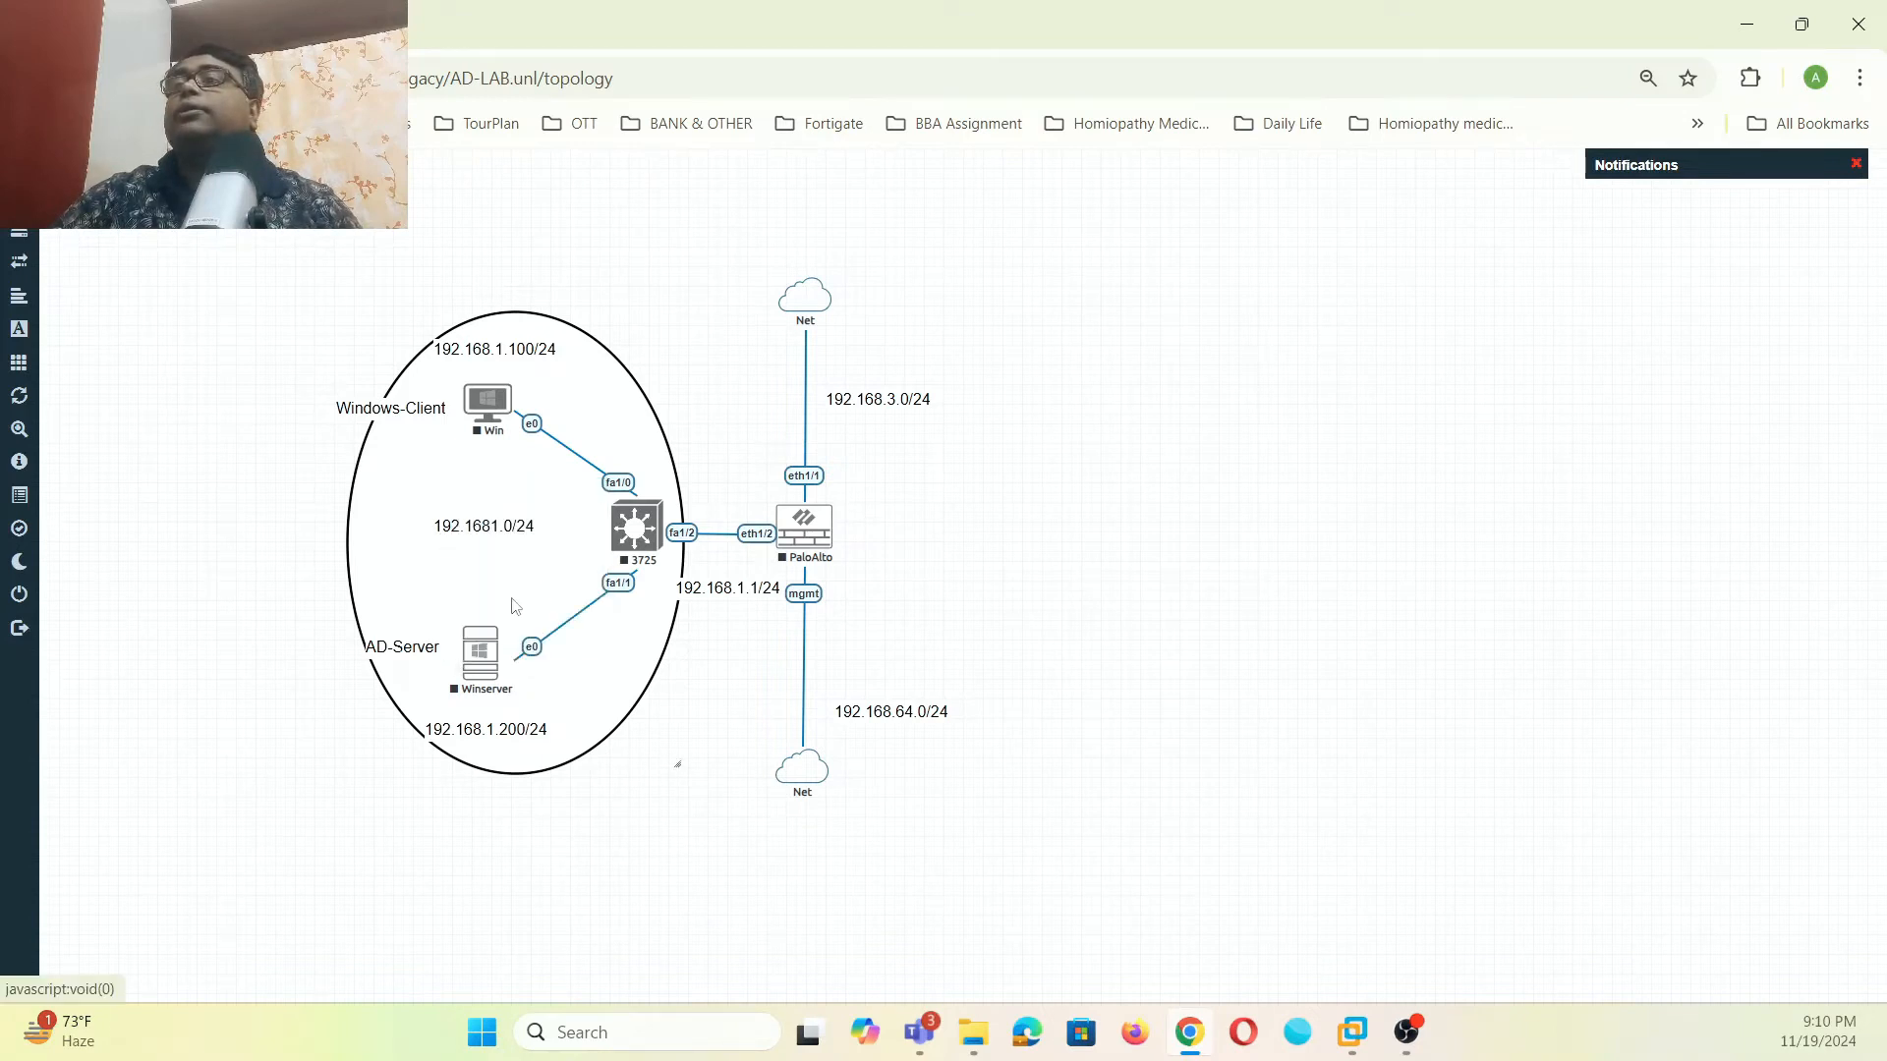
{"action": "right_click", "coordinate": [522, 570]}
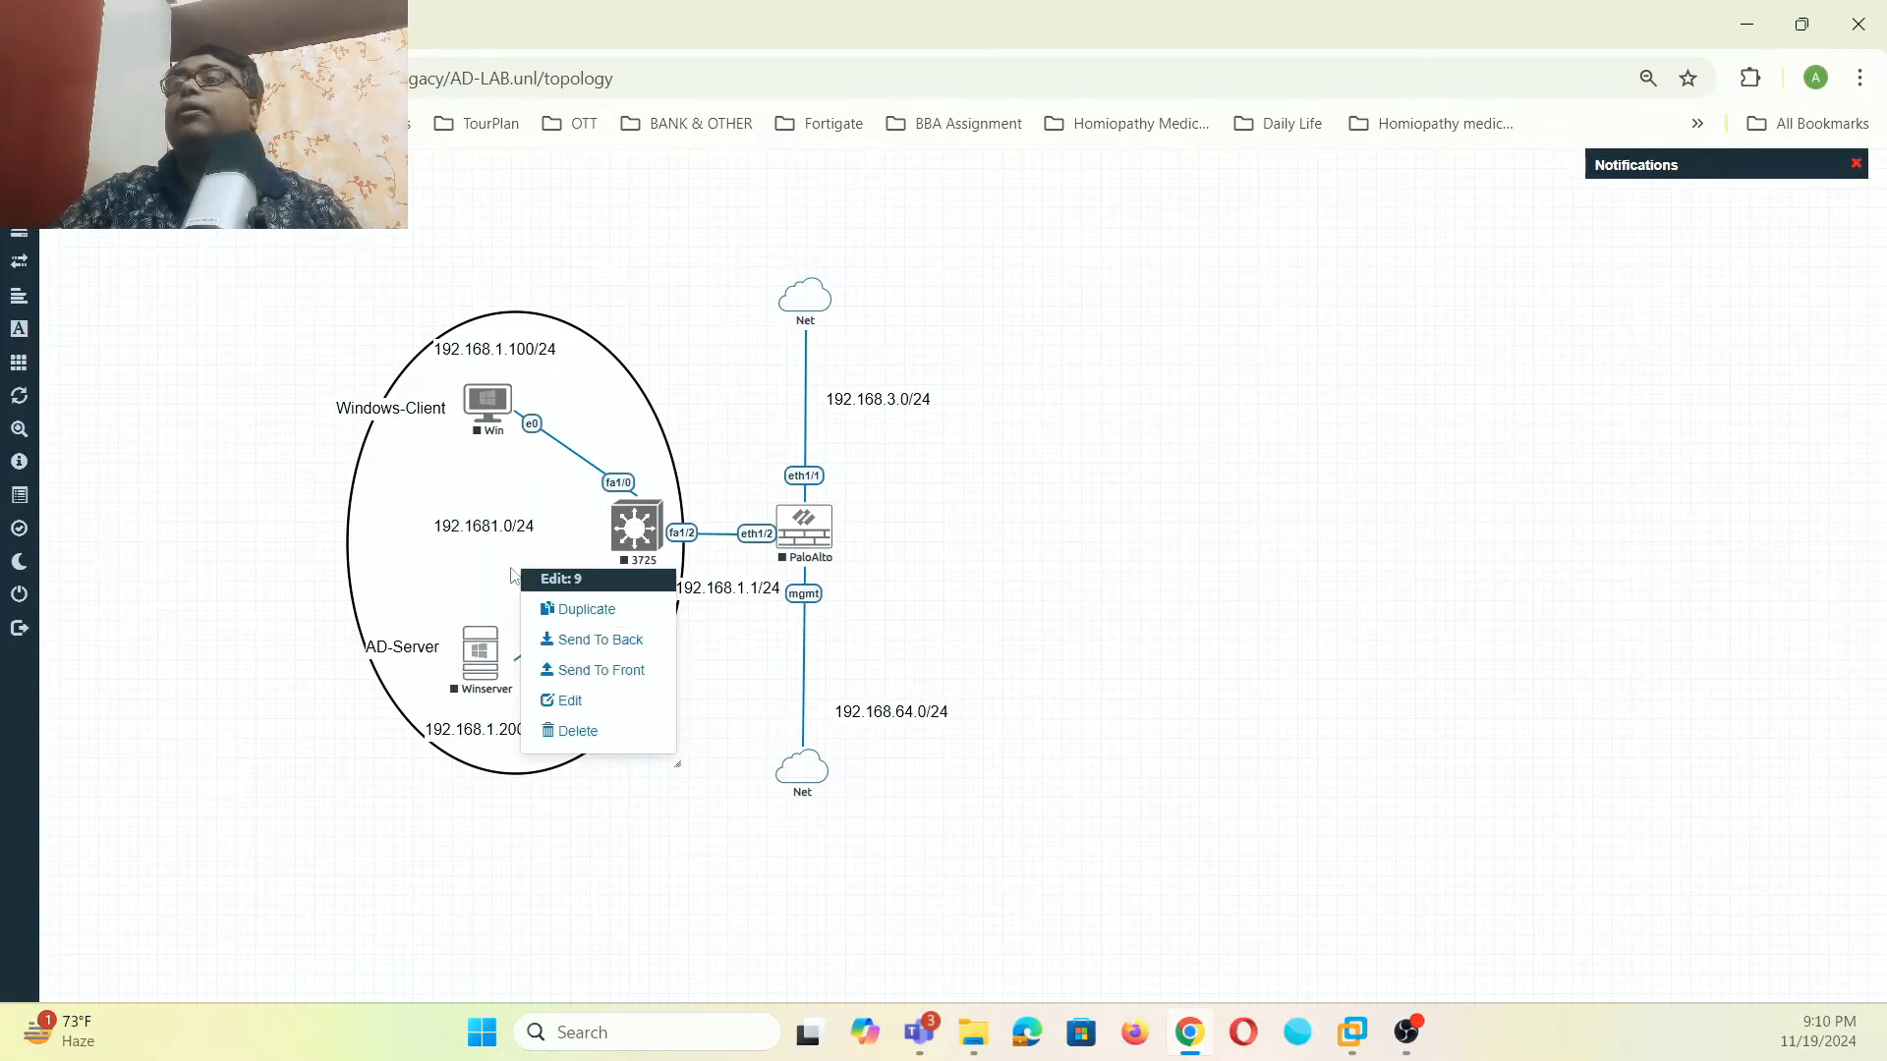
{"action": "left_click", "coordinate": [568, 701]}
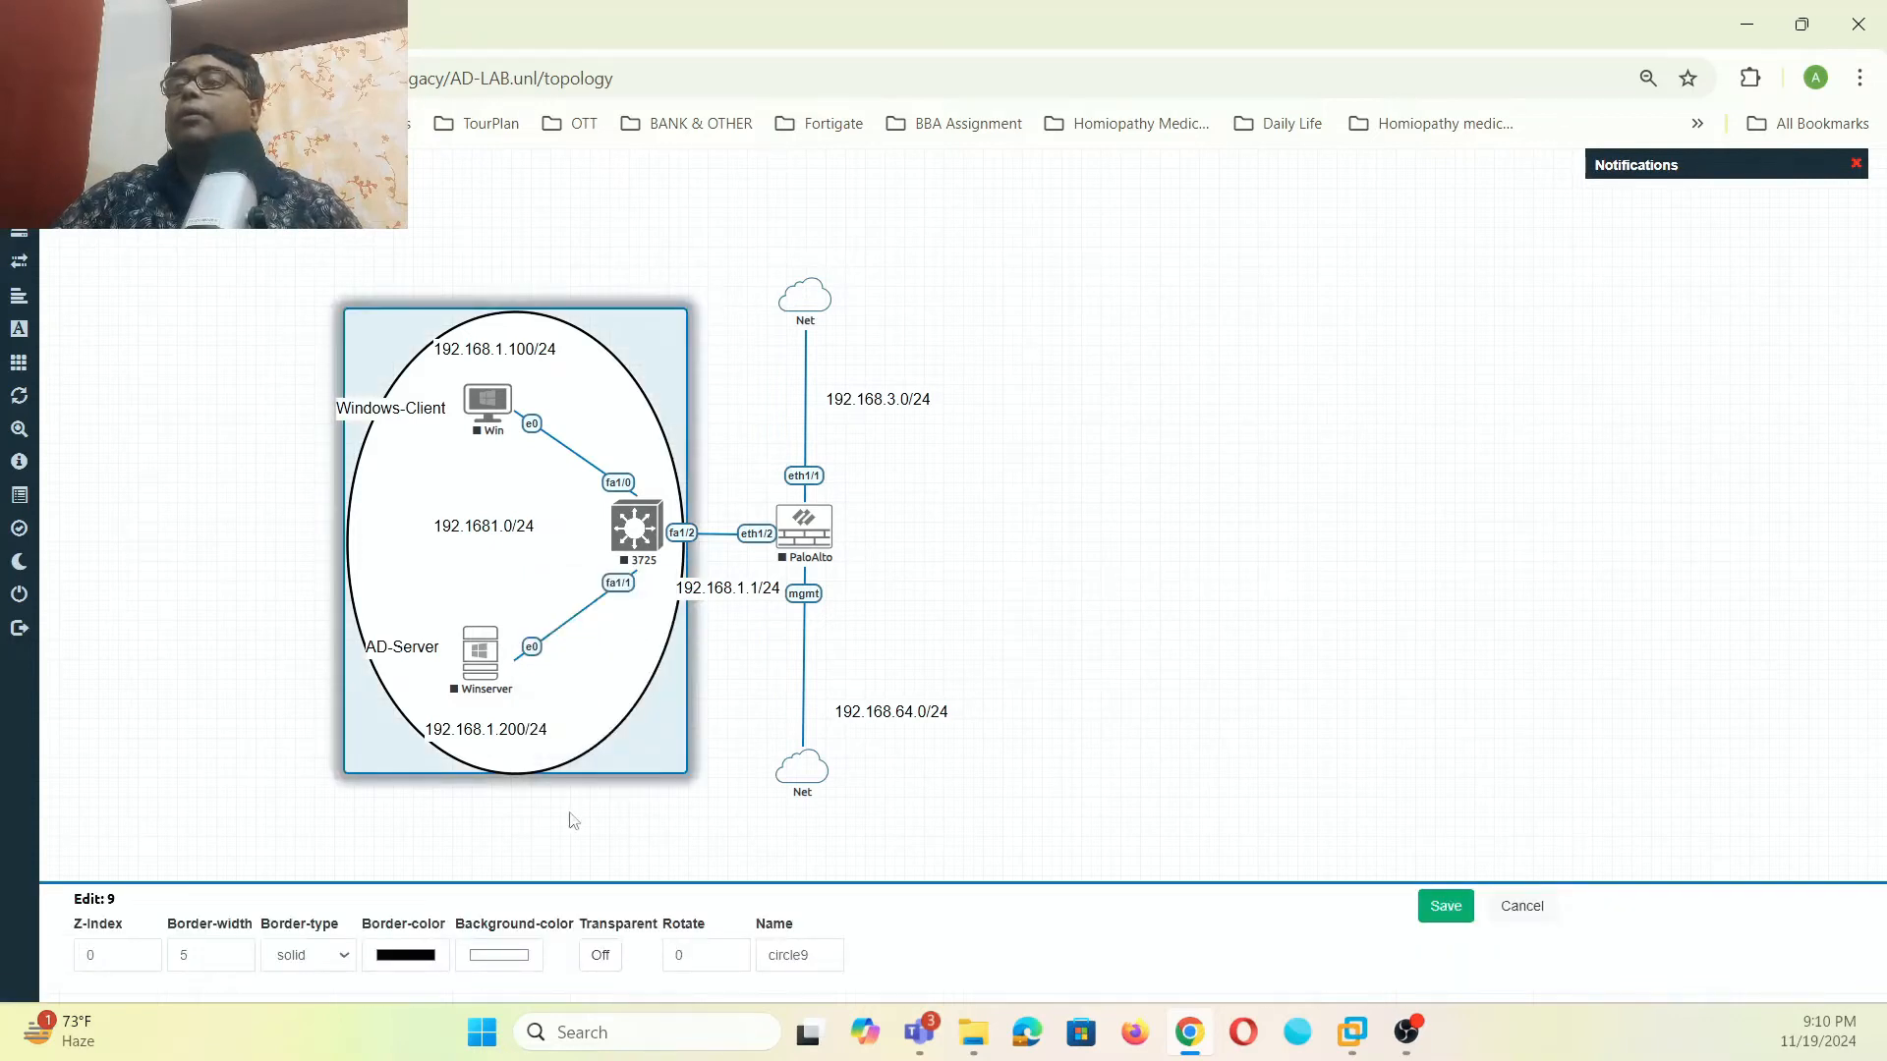
{"action": "left_click", "coordinate": [505, 969]}
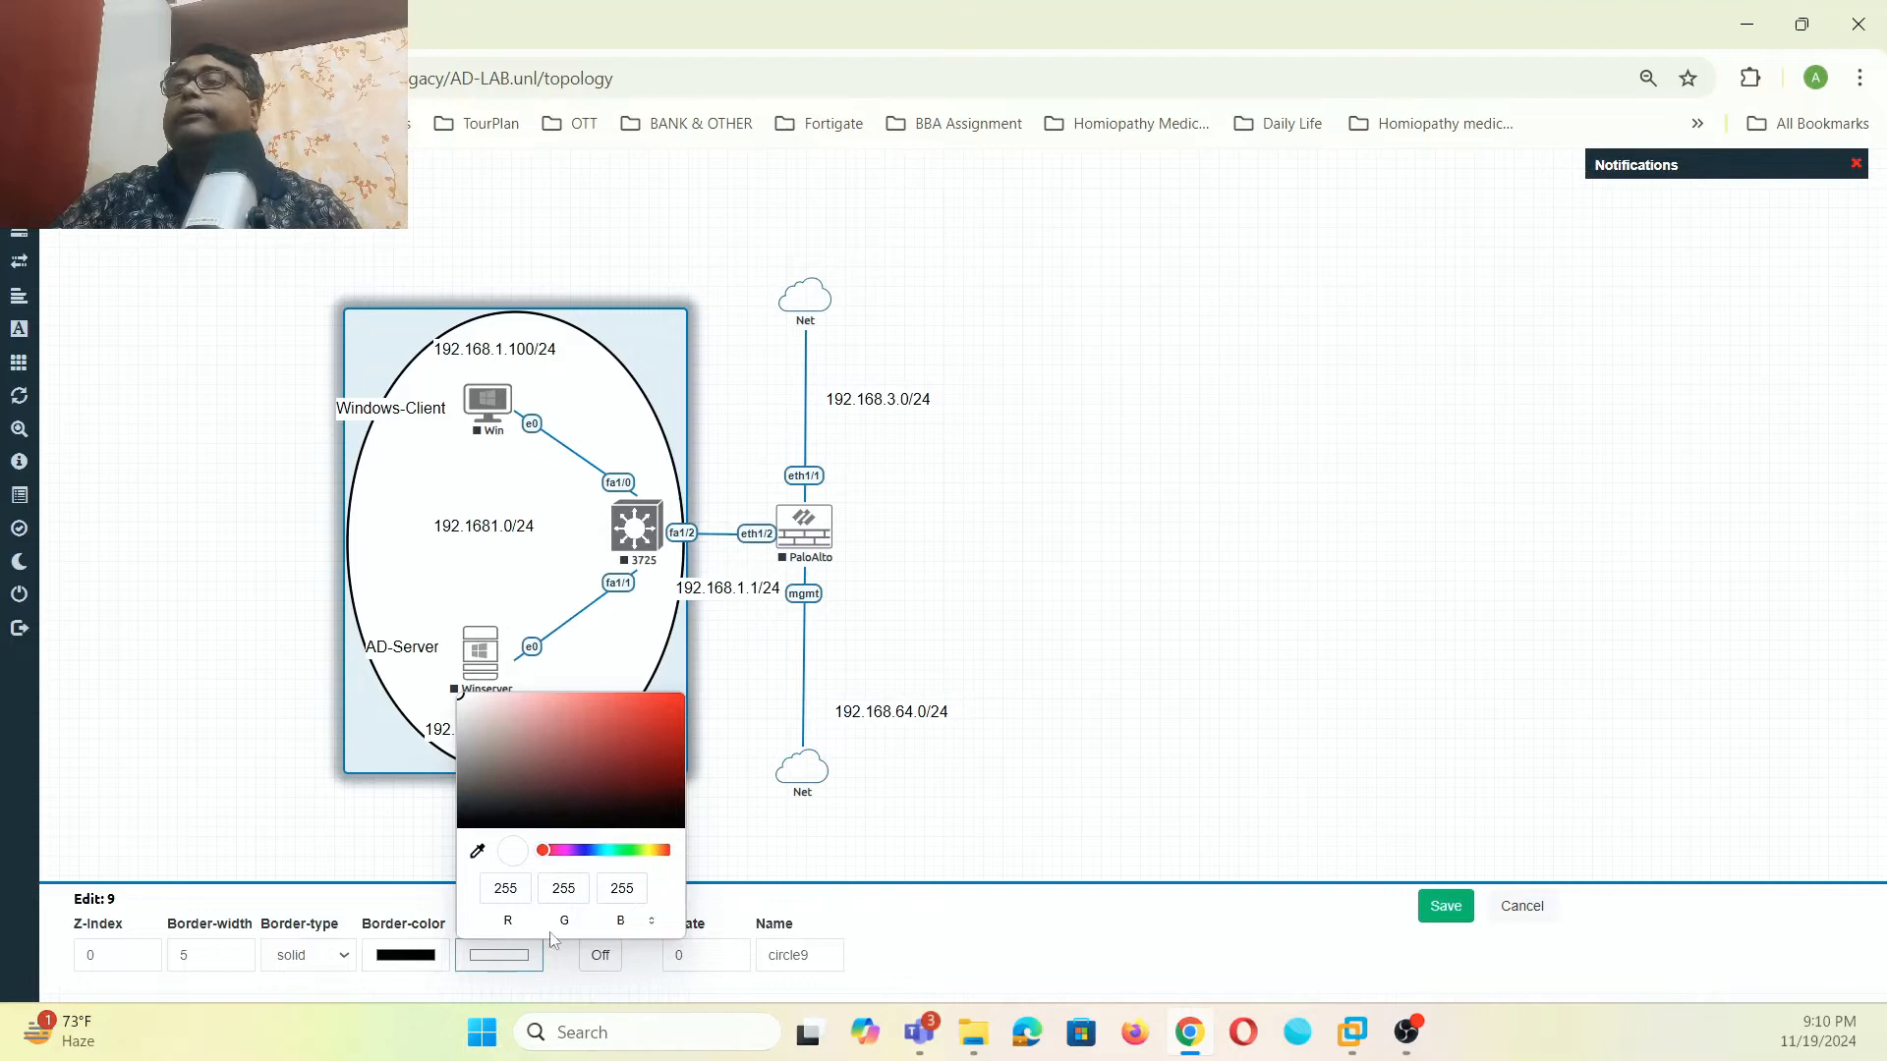
{"action": "left_click_drag", "start_coordinate": [557, 851], "coordinate": [643, 851]}
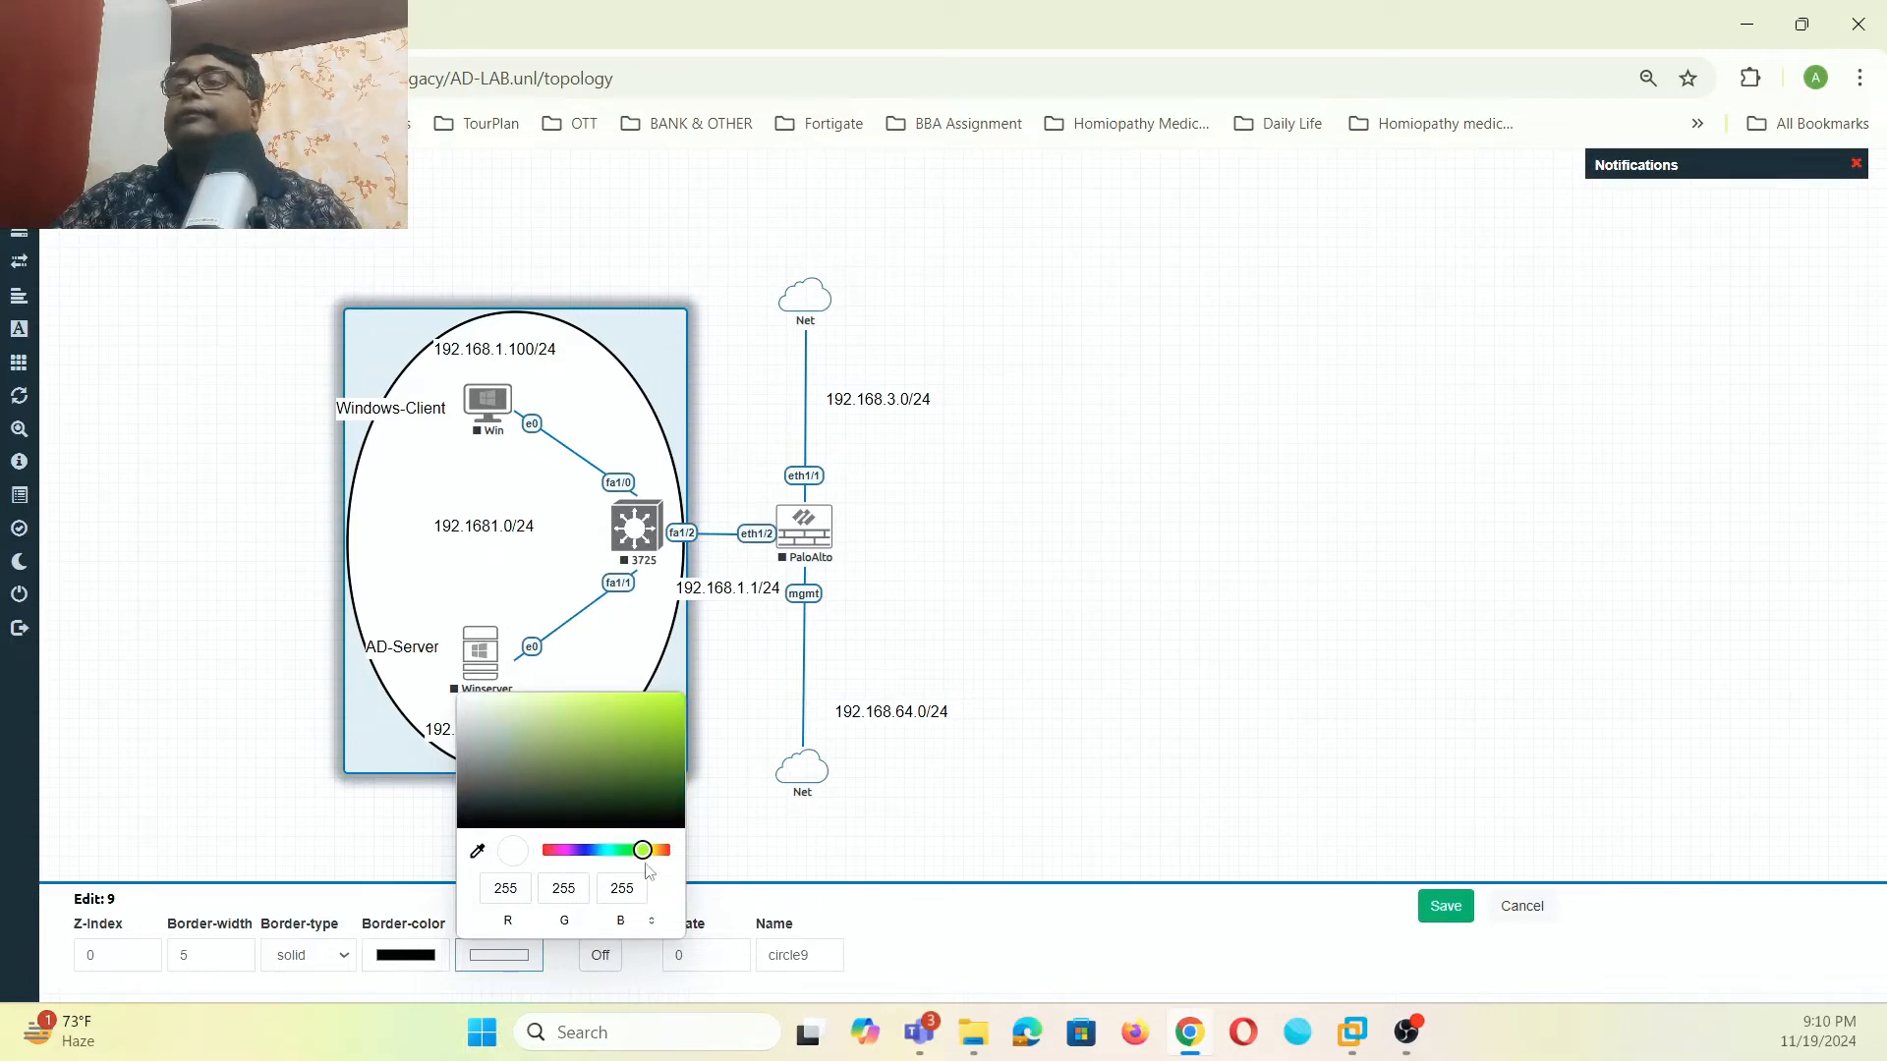
{"action": "left_click", "coordinate": [639, 713]}
{"action": "left_click", "coordinate": [1446, 906]}
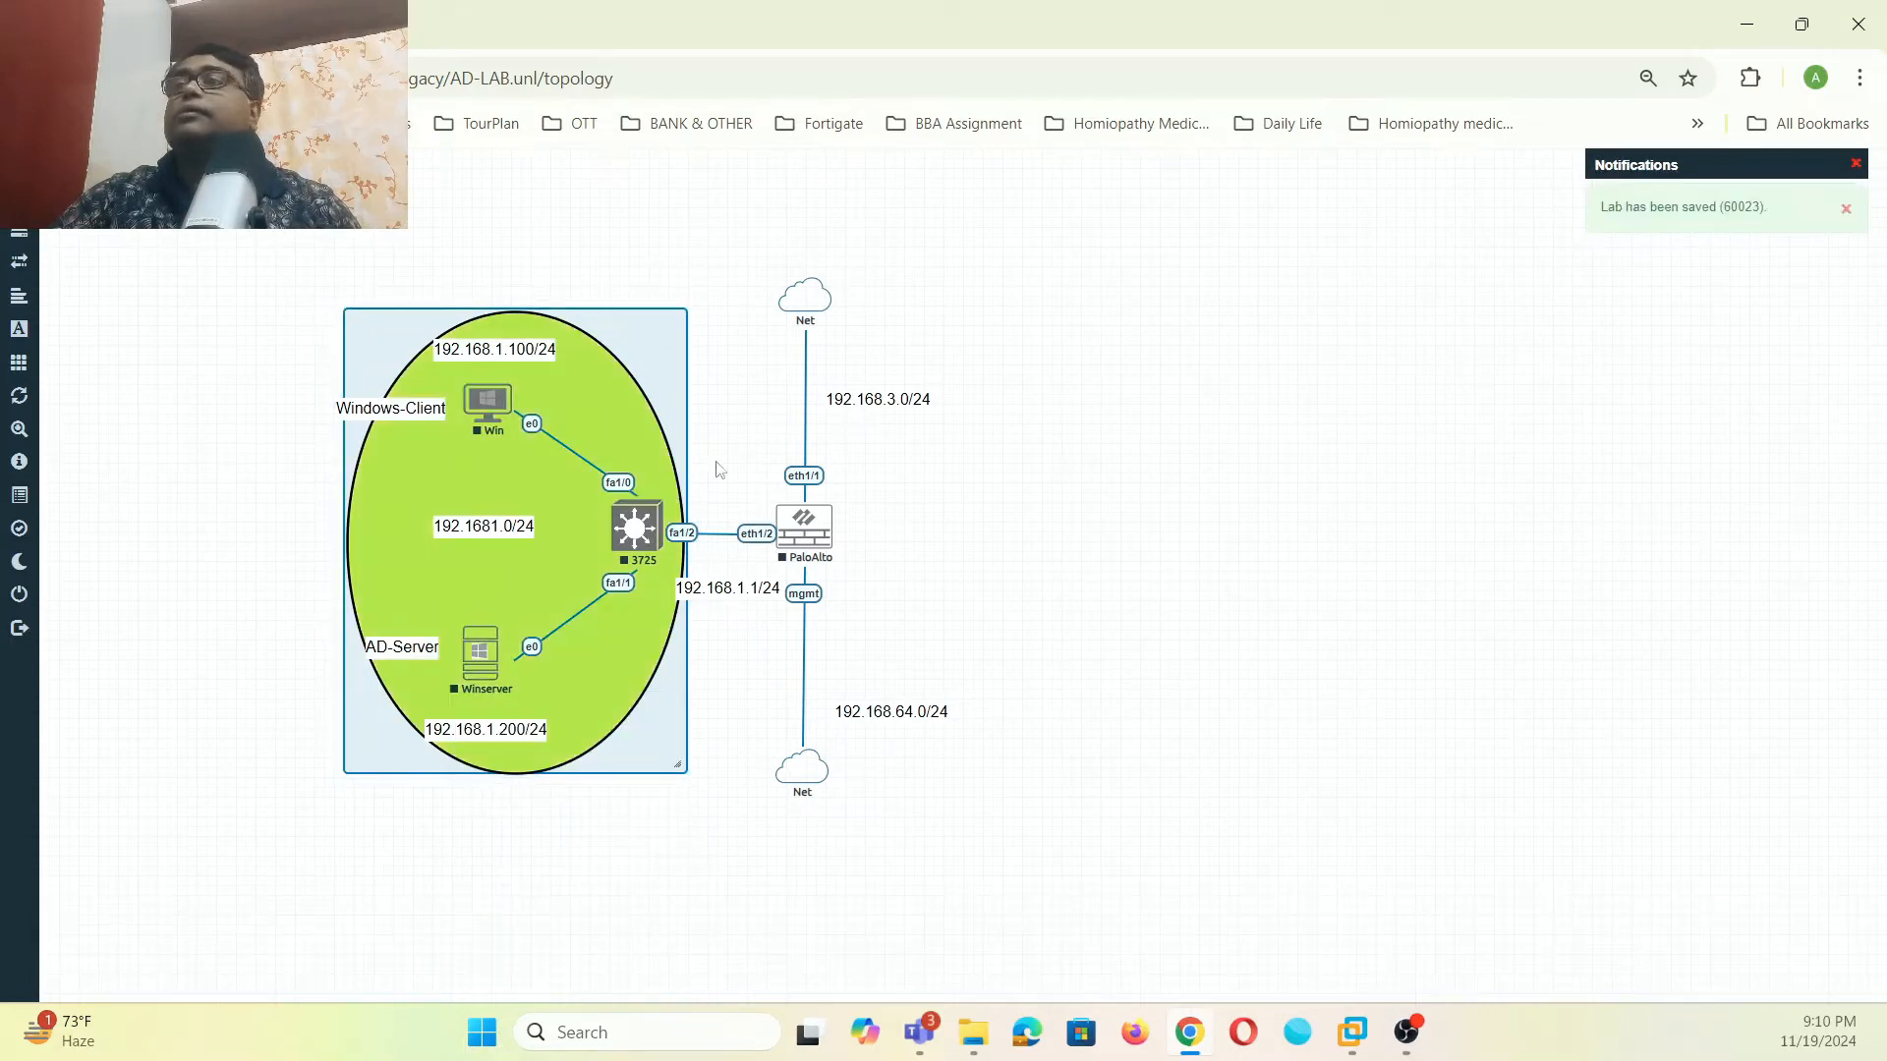
{"action": "left_click", "coordinate": [1221, 551]}
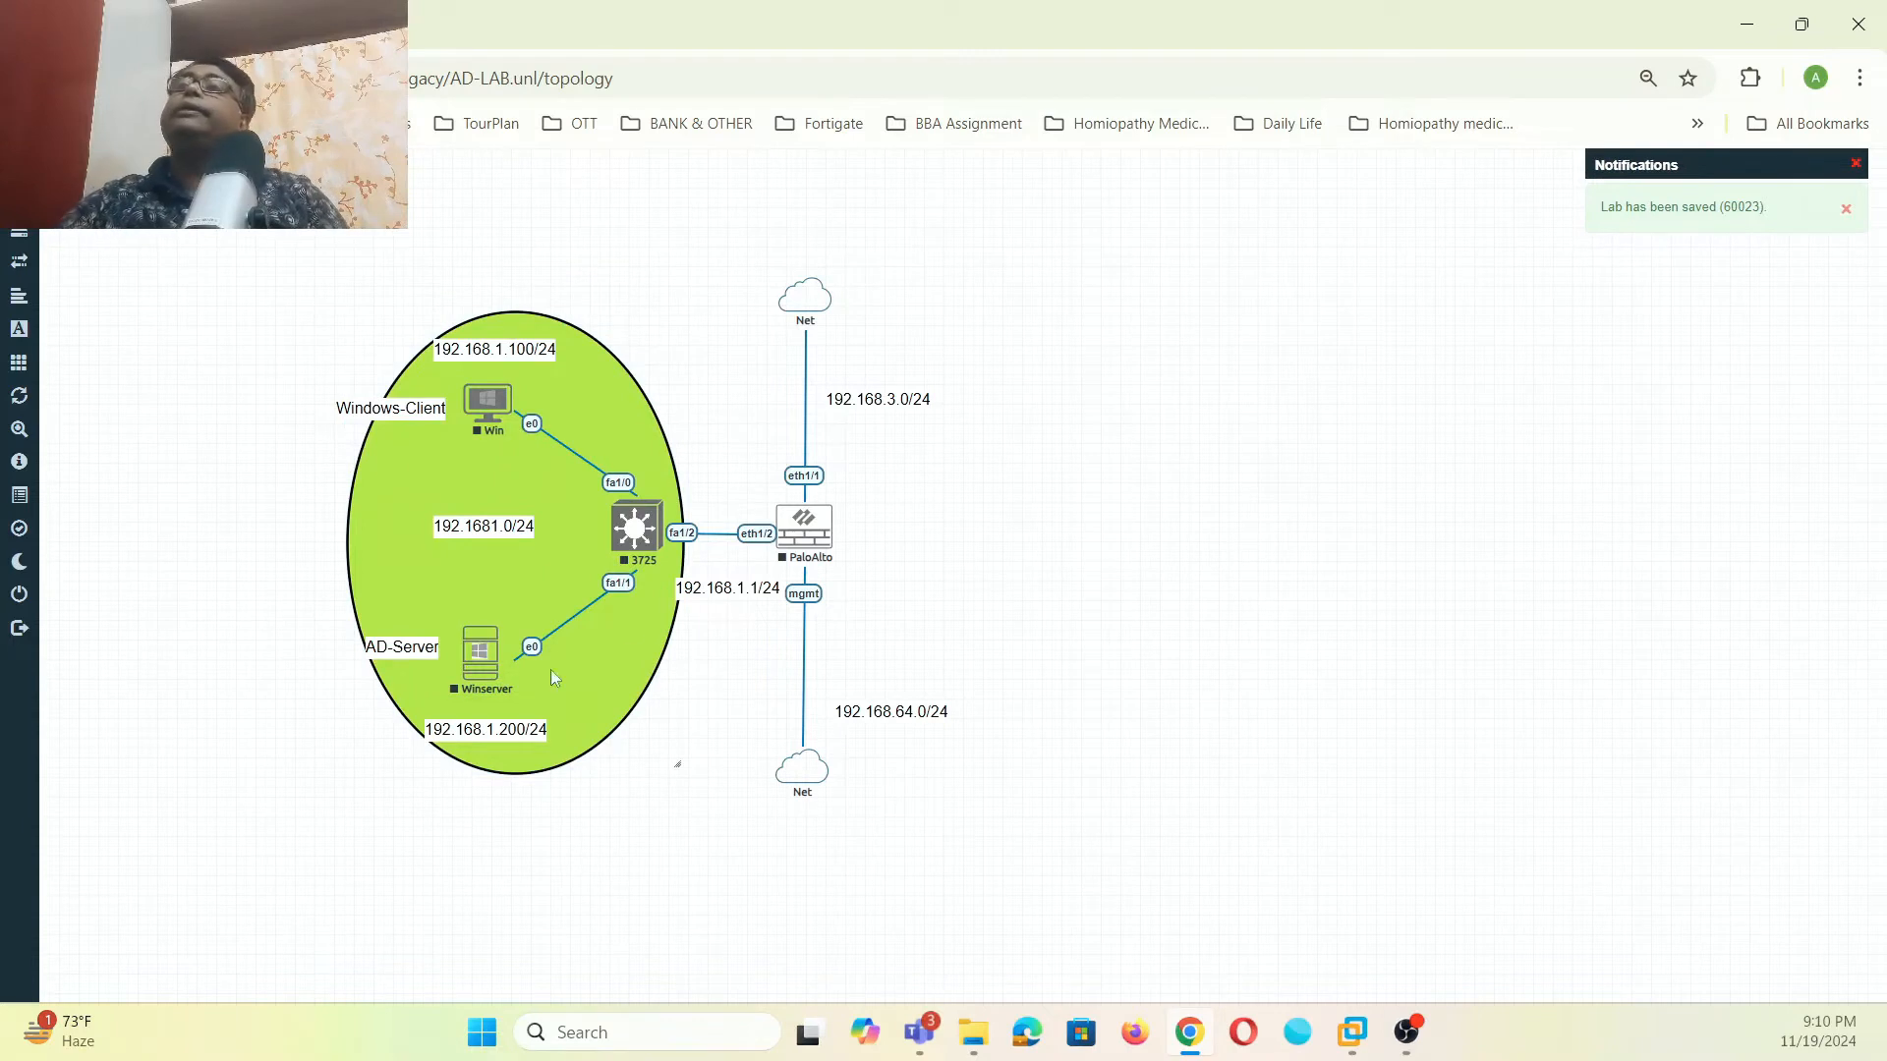
- Place the host names above and the 192.168.1.100/24 and 192.168.1.200/24 addresses below the icons
{"action": "left_click_drag", "start_coordinate": [384, 404], "coordinate": [426, 452]}
{"action": "left_click_drag", "start_coordinate": [395, 655], "coordinate": [476, 603]}
{"action": "left_click_drag", "start_coordinate": [449, 475], "coordinate": [495, 477]}
{"action": "left_click_drag", "start_coordinate": [496, 735], "coordinate": [504, 727]}
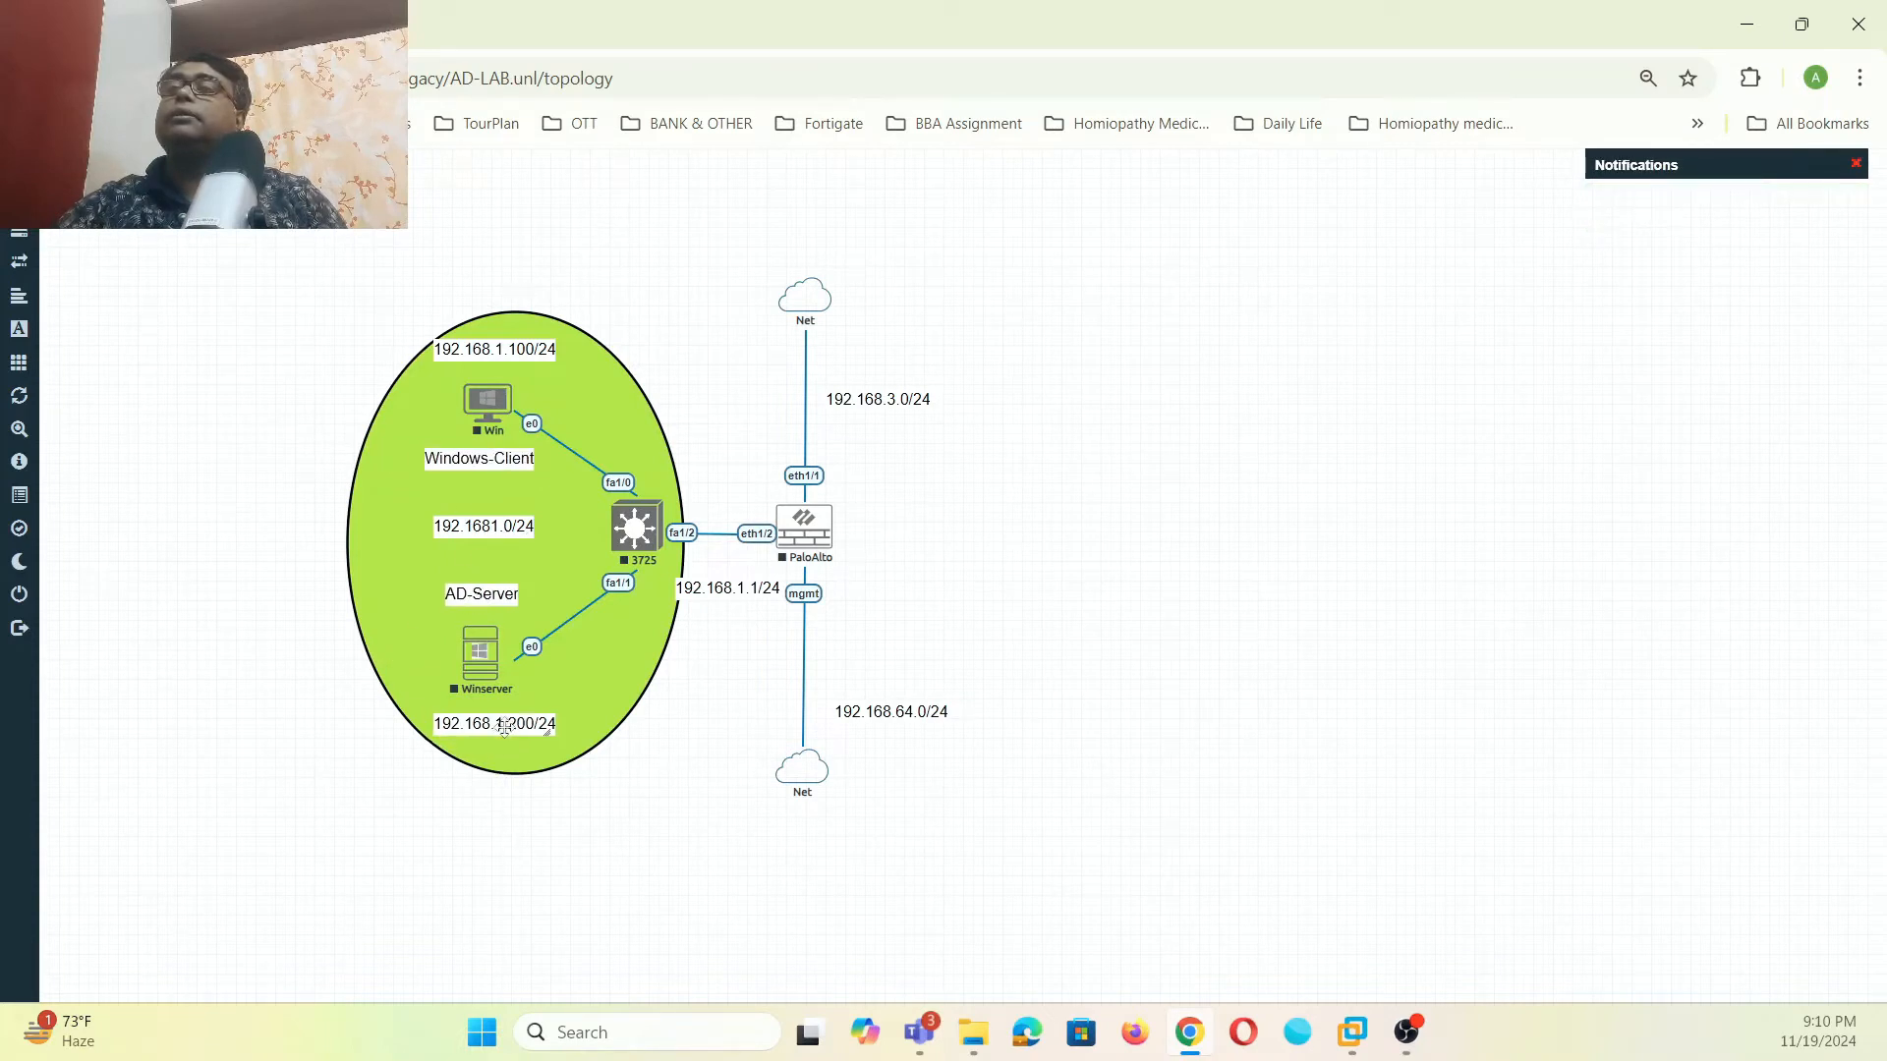
{"action": "left_click_drag", "start_coordinate": [494, 332], "coordinate": [476, 371]}
{"action": "left_click_drag", "start_coordinate": [462, 513], "coordinate": [480, 459]}
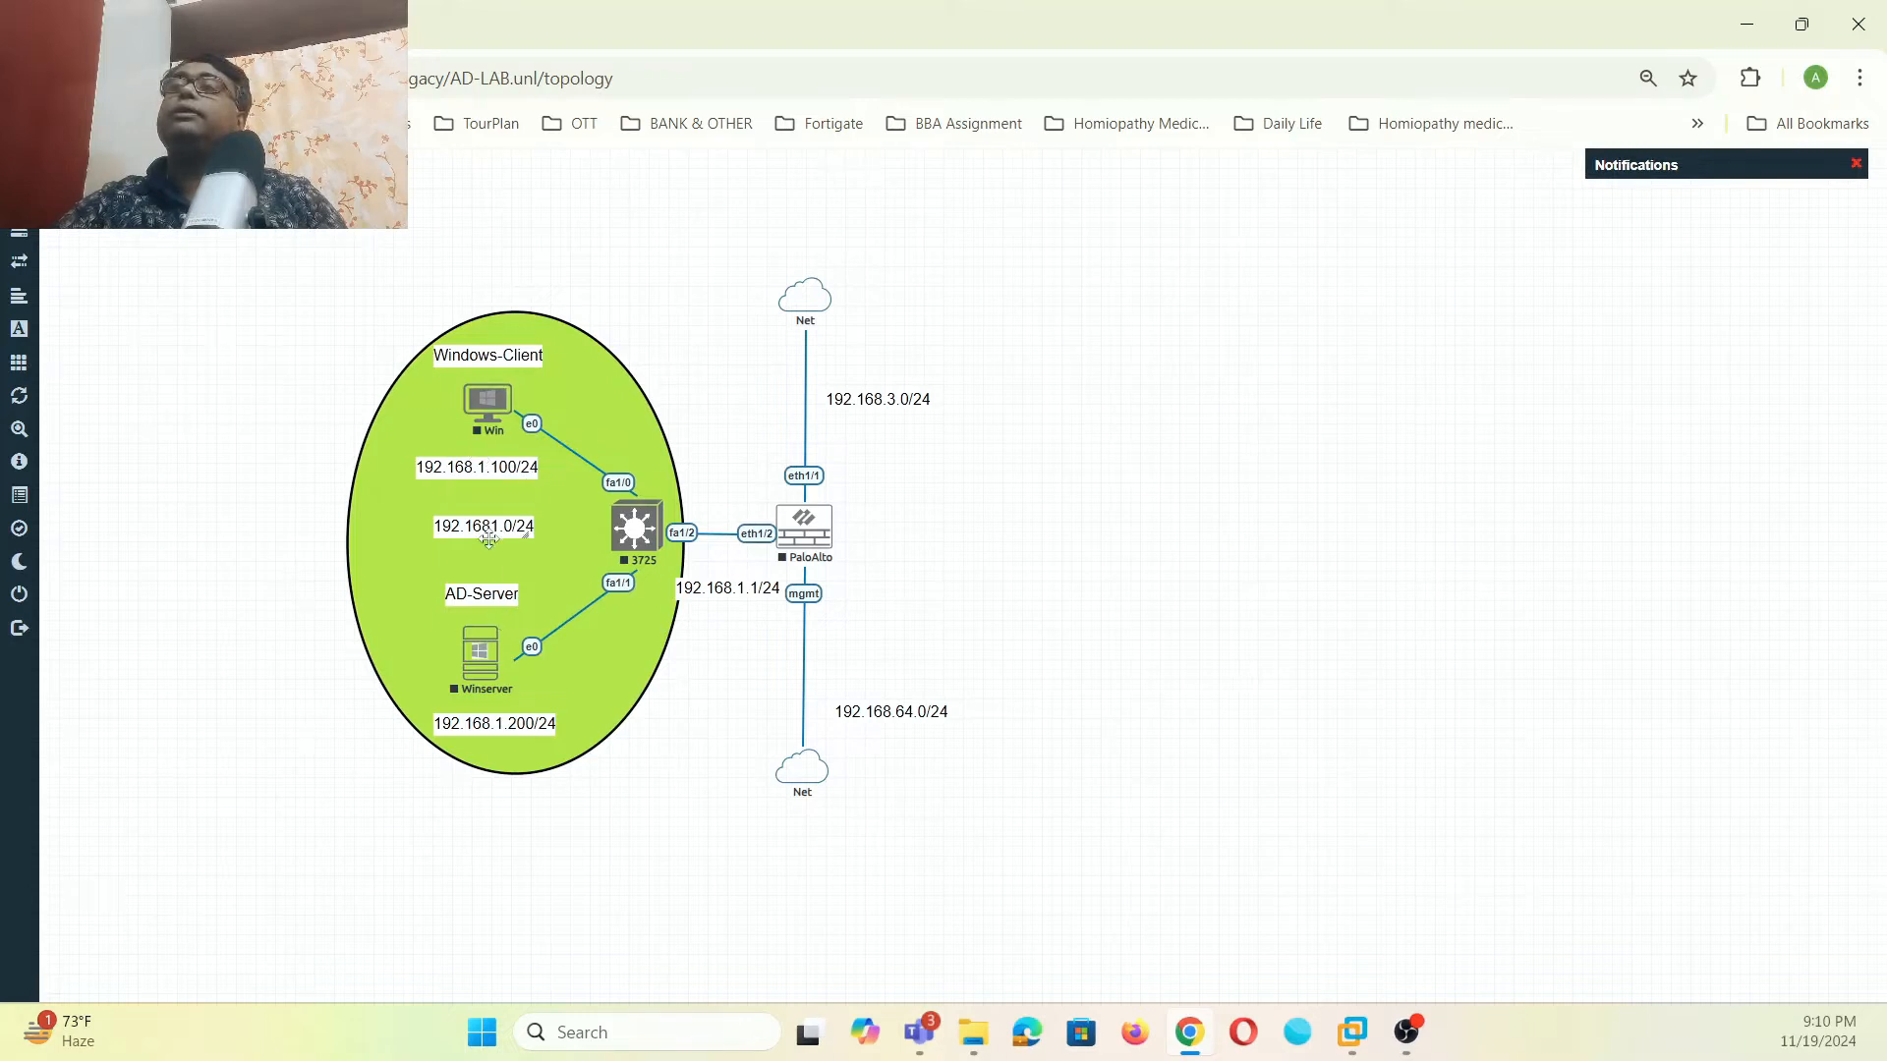
{"action": "left_click_drag", "start_coordinate": [489, 537], "coordinate": [538, 544]}
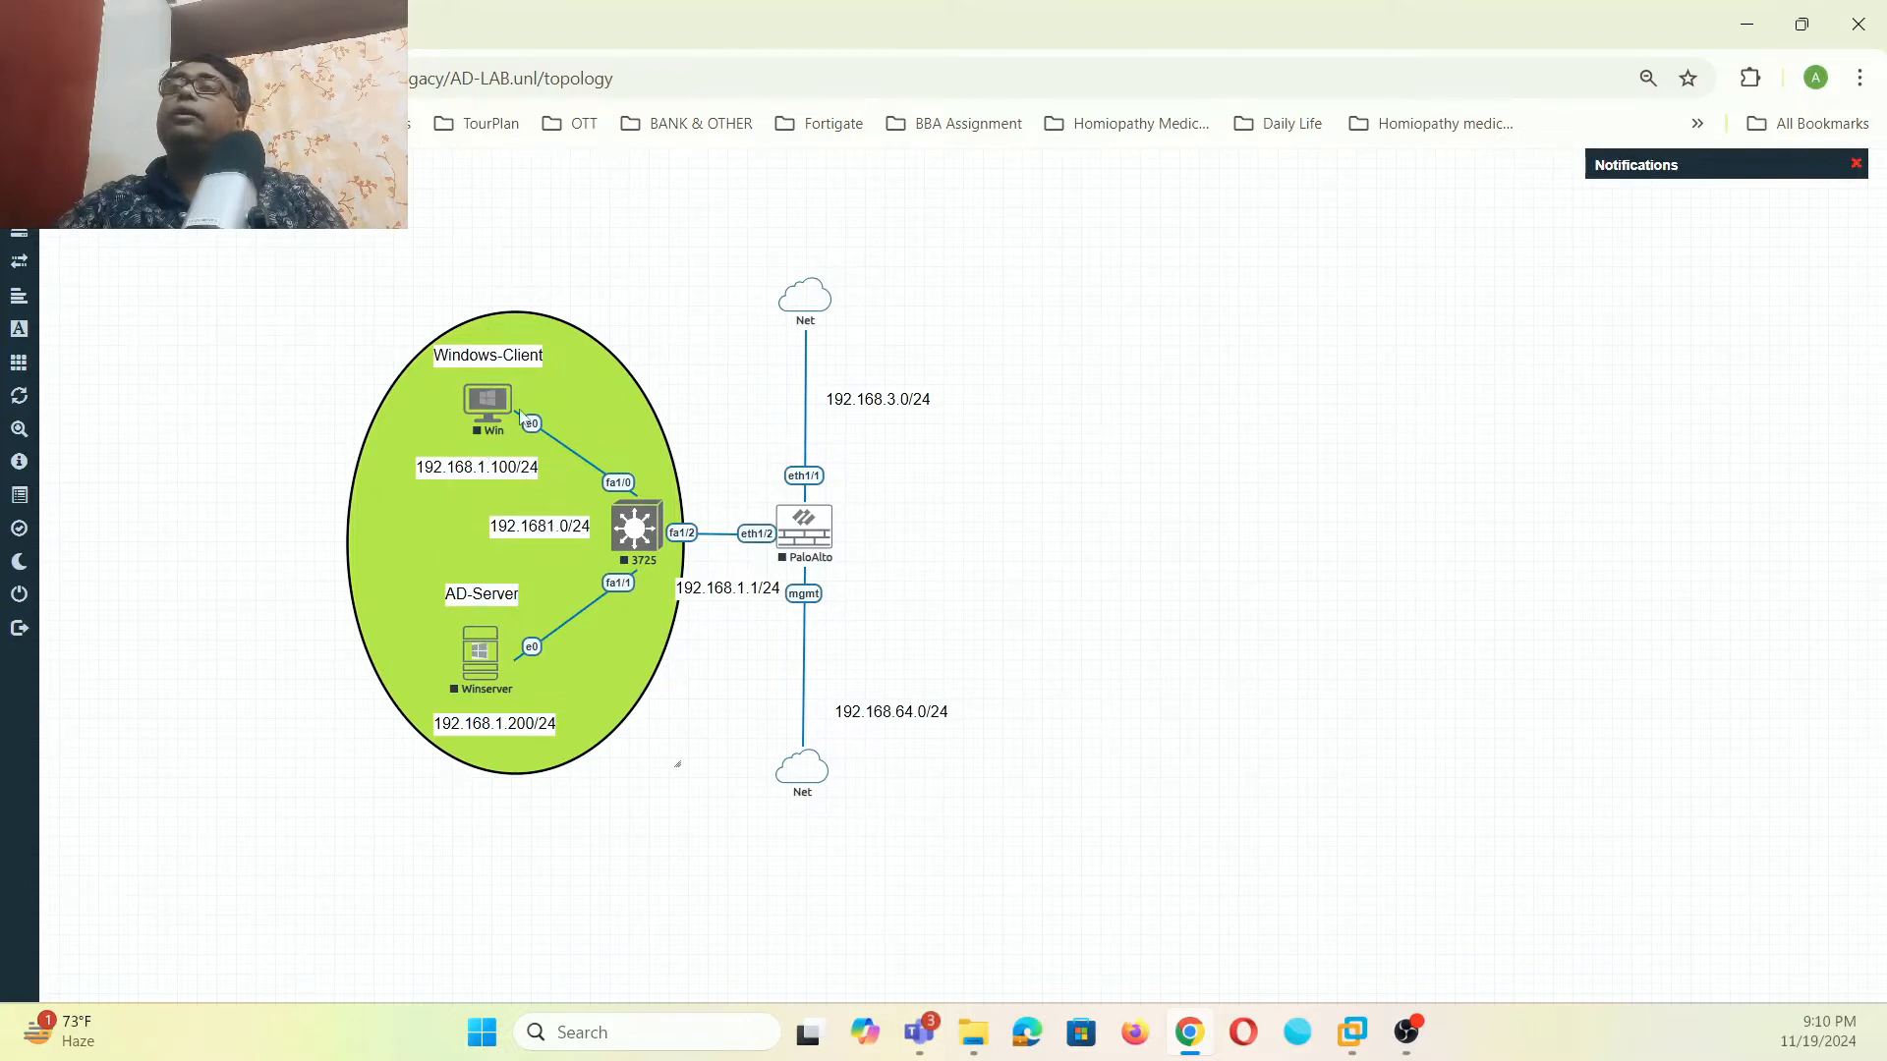
{"action": "mouse_move", "coordinate": [489, 664]}
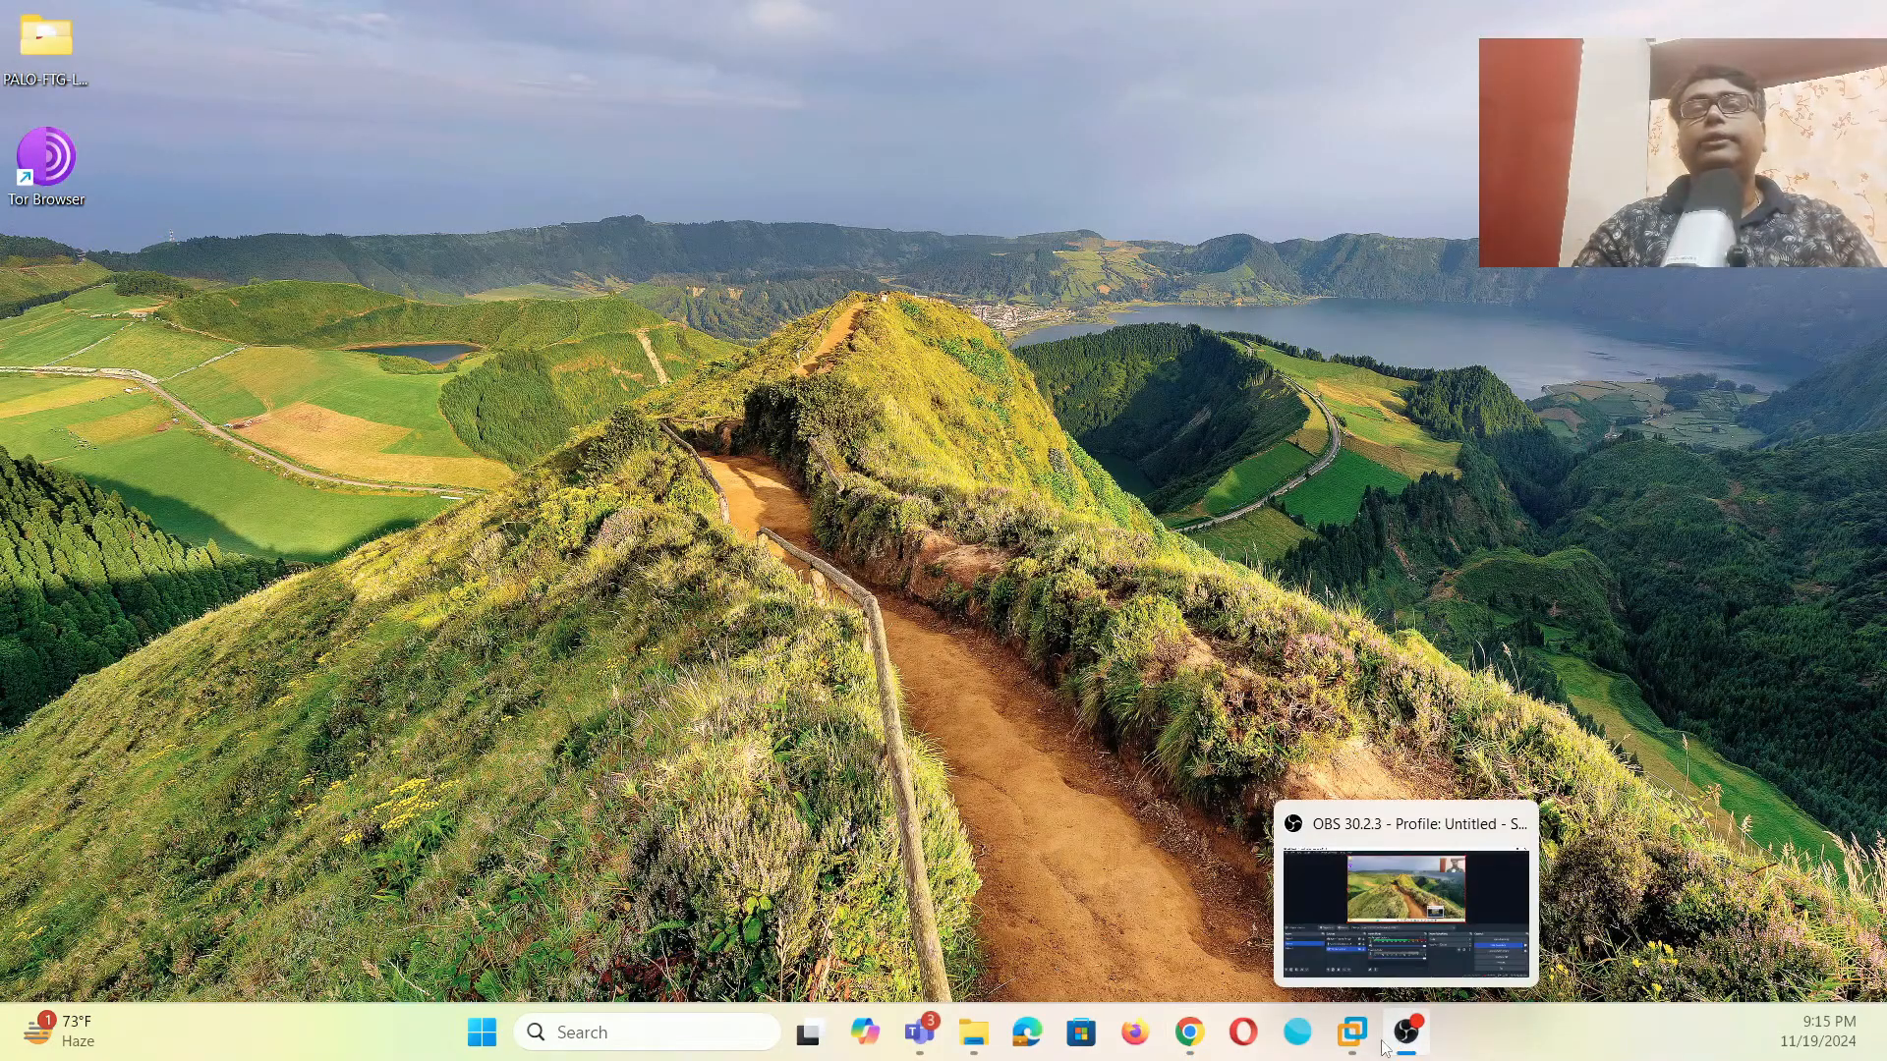
- Restore the Chrome window showing the EVE | Topology page from the taskbar
{"action": "mouse_move", "coordinate": [1317, 1045]}
{"action": "mouse_move", "coordinate": [1189, 1031]}
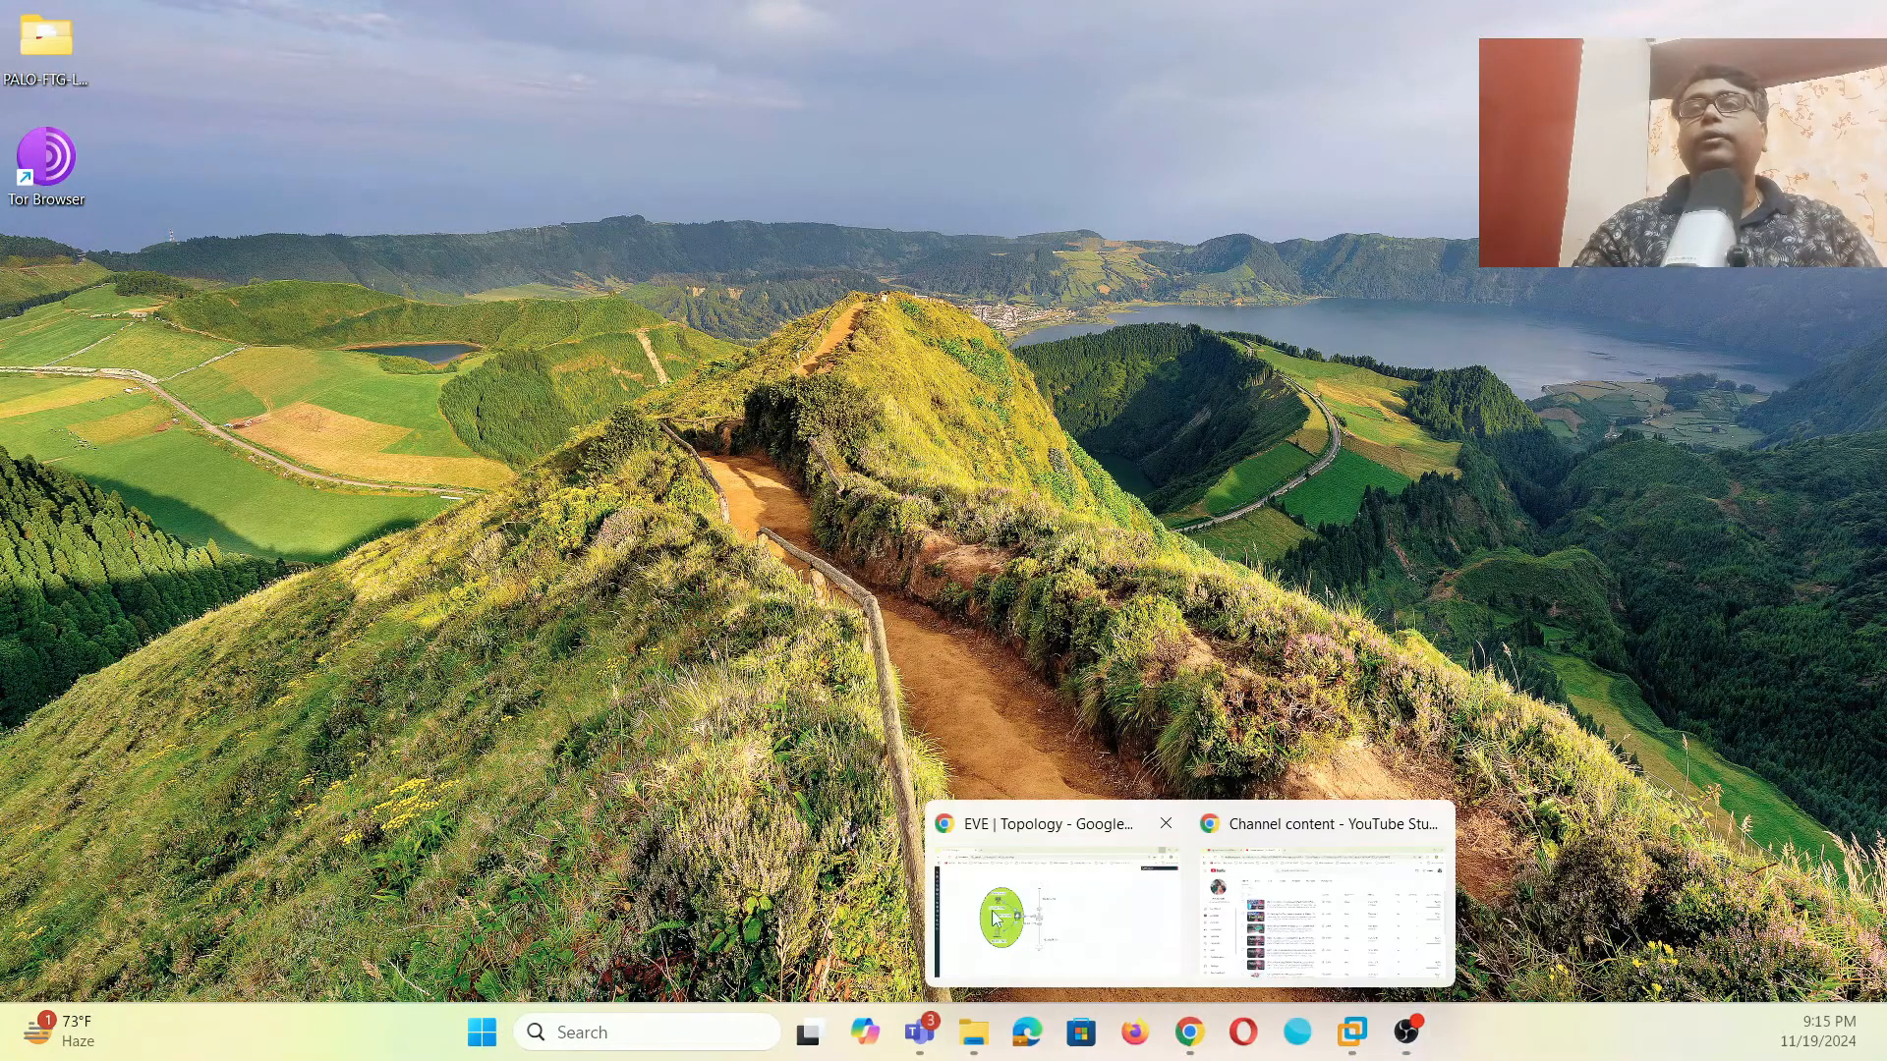
{"action": "left_click", "coordinate": [1017, 899]}
- Start the PaloAlto, Winserver, Win and 3725 nodes, then open the Winserver console
{"action": "left_click", "coordinate": [804, 521]}
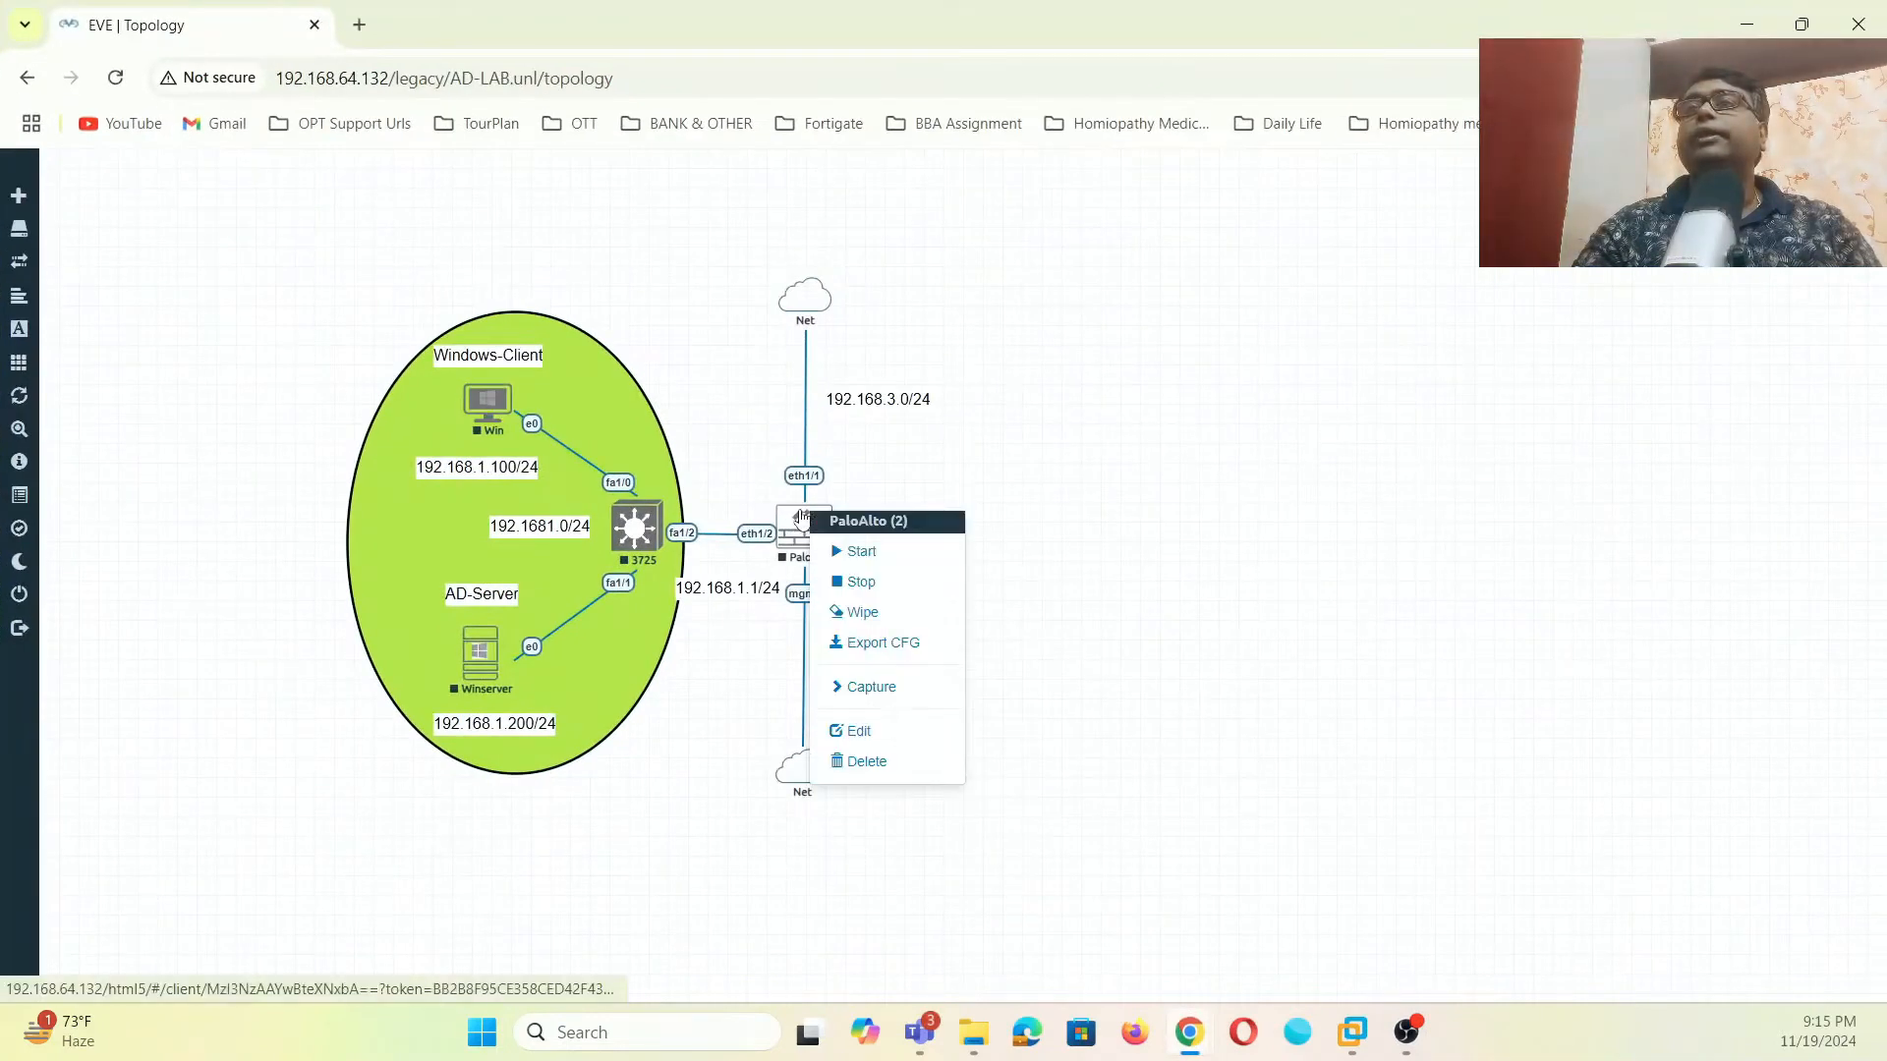
{"action": "left_click", "coordinate": [856, 556]}
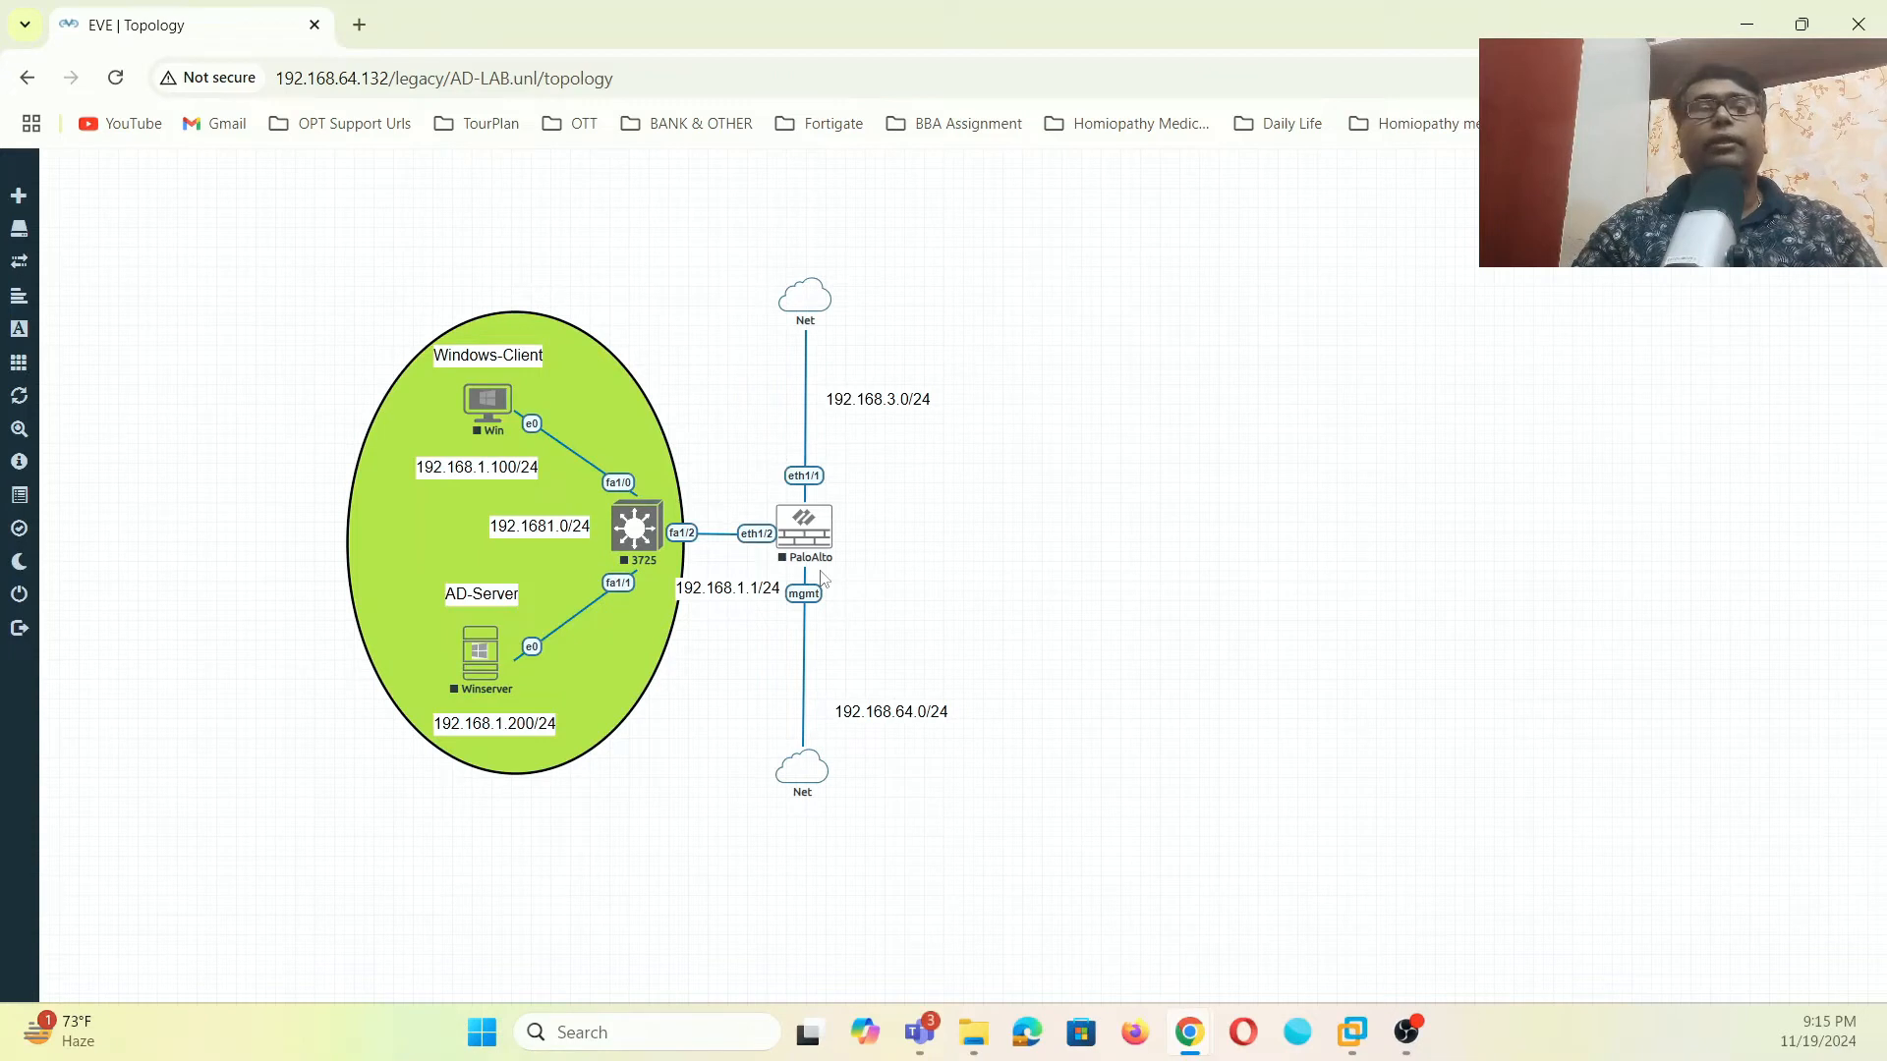
{"action": "left_click", "coordinate": [459, 660]}
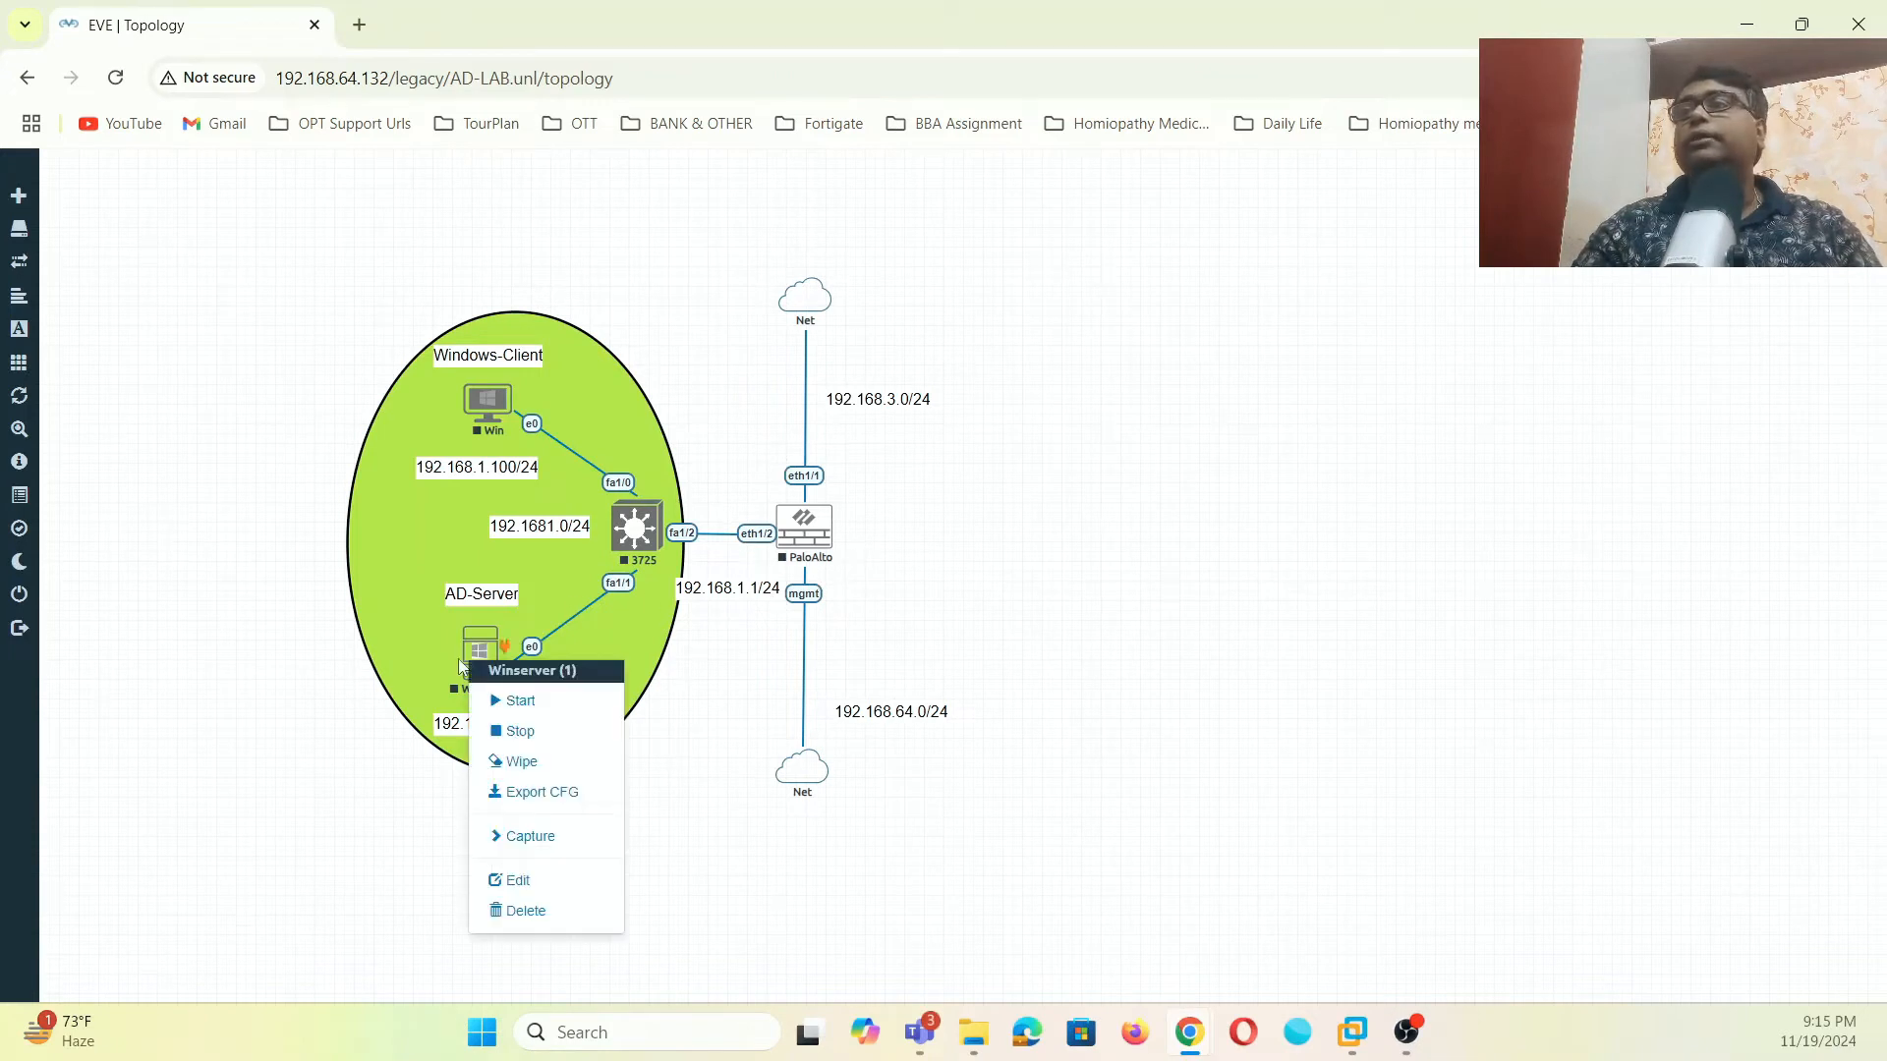
{"action": "left_click", "coordinate": [521, 700]}
{"action": "left_click", "coordinate": [485, 411]}
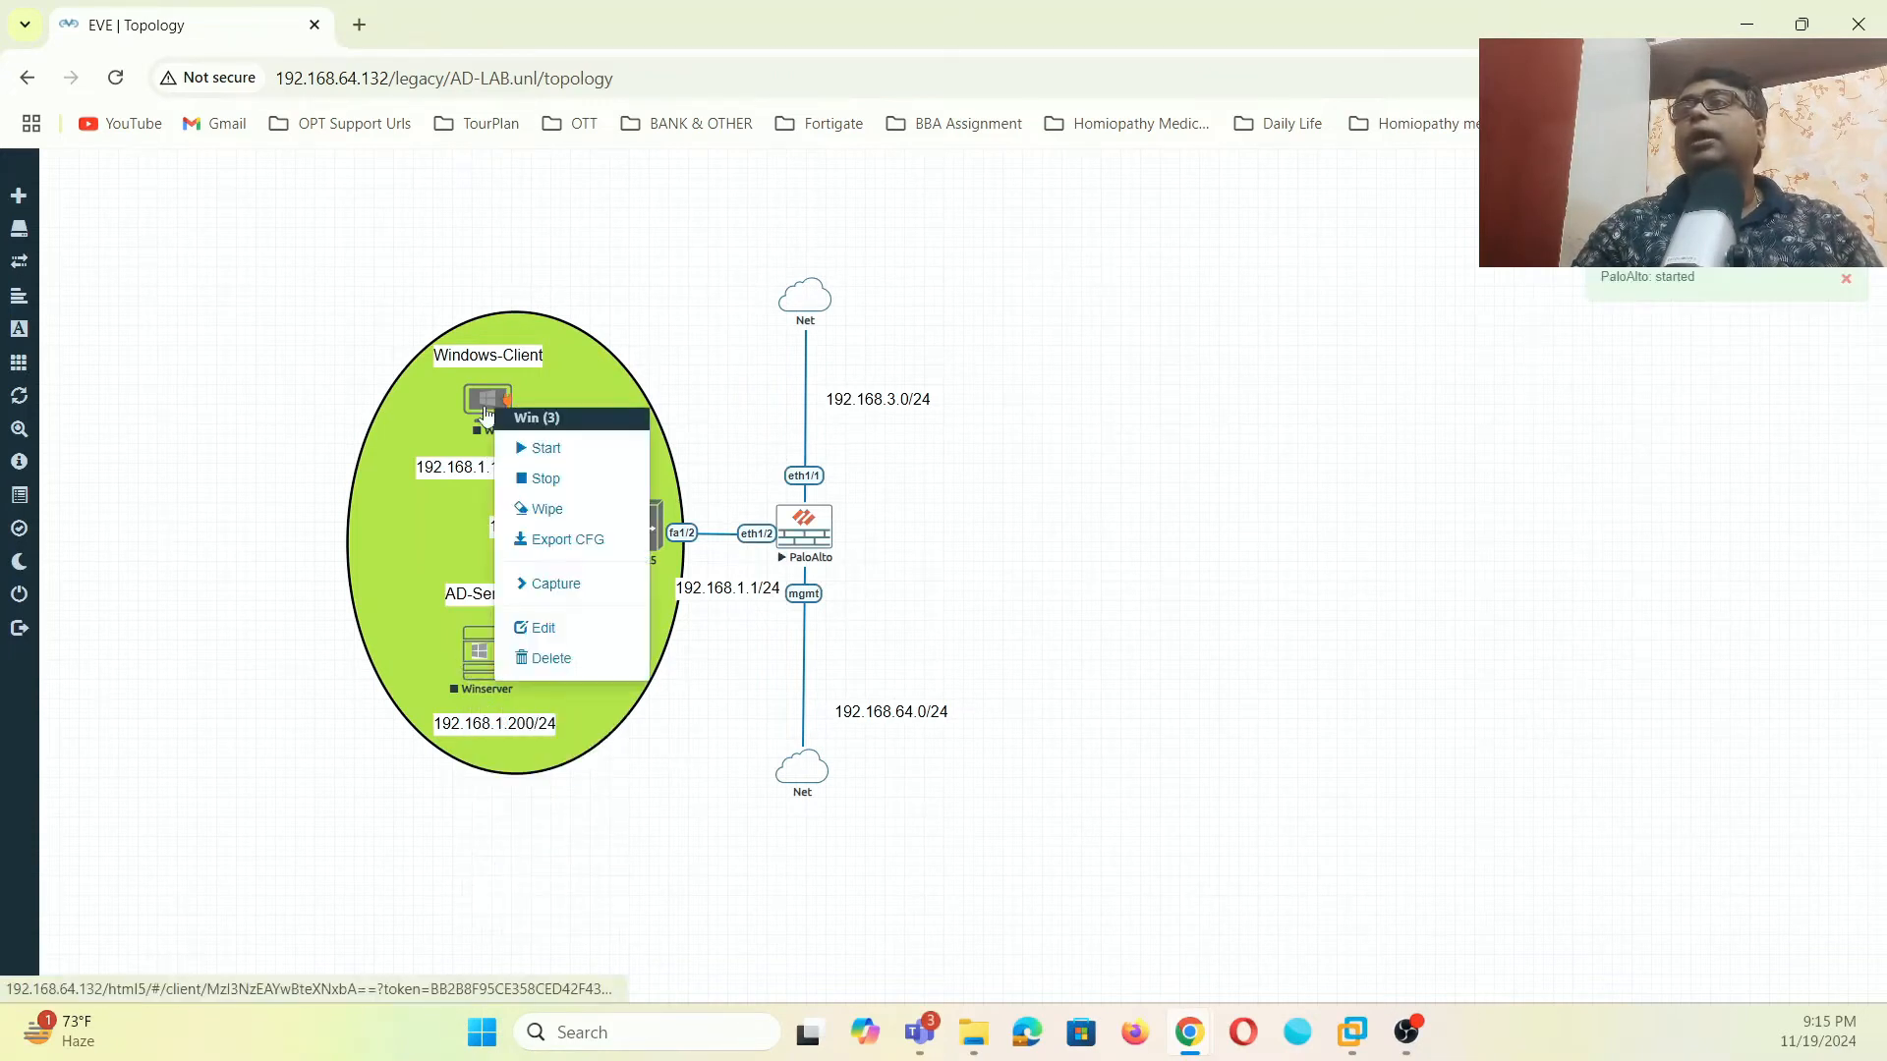
{"action": "left_click", "coordinate": [541, 448]}
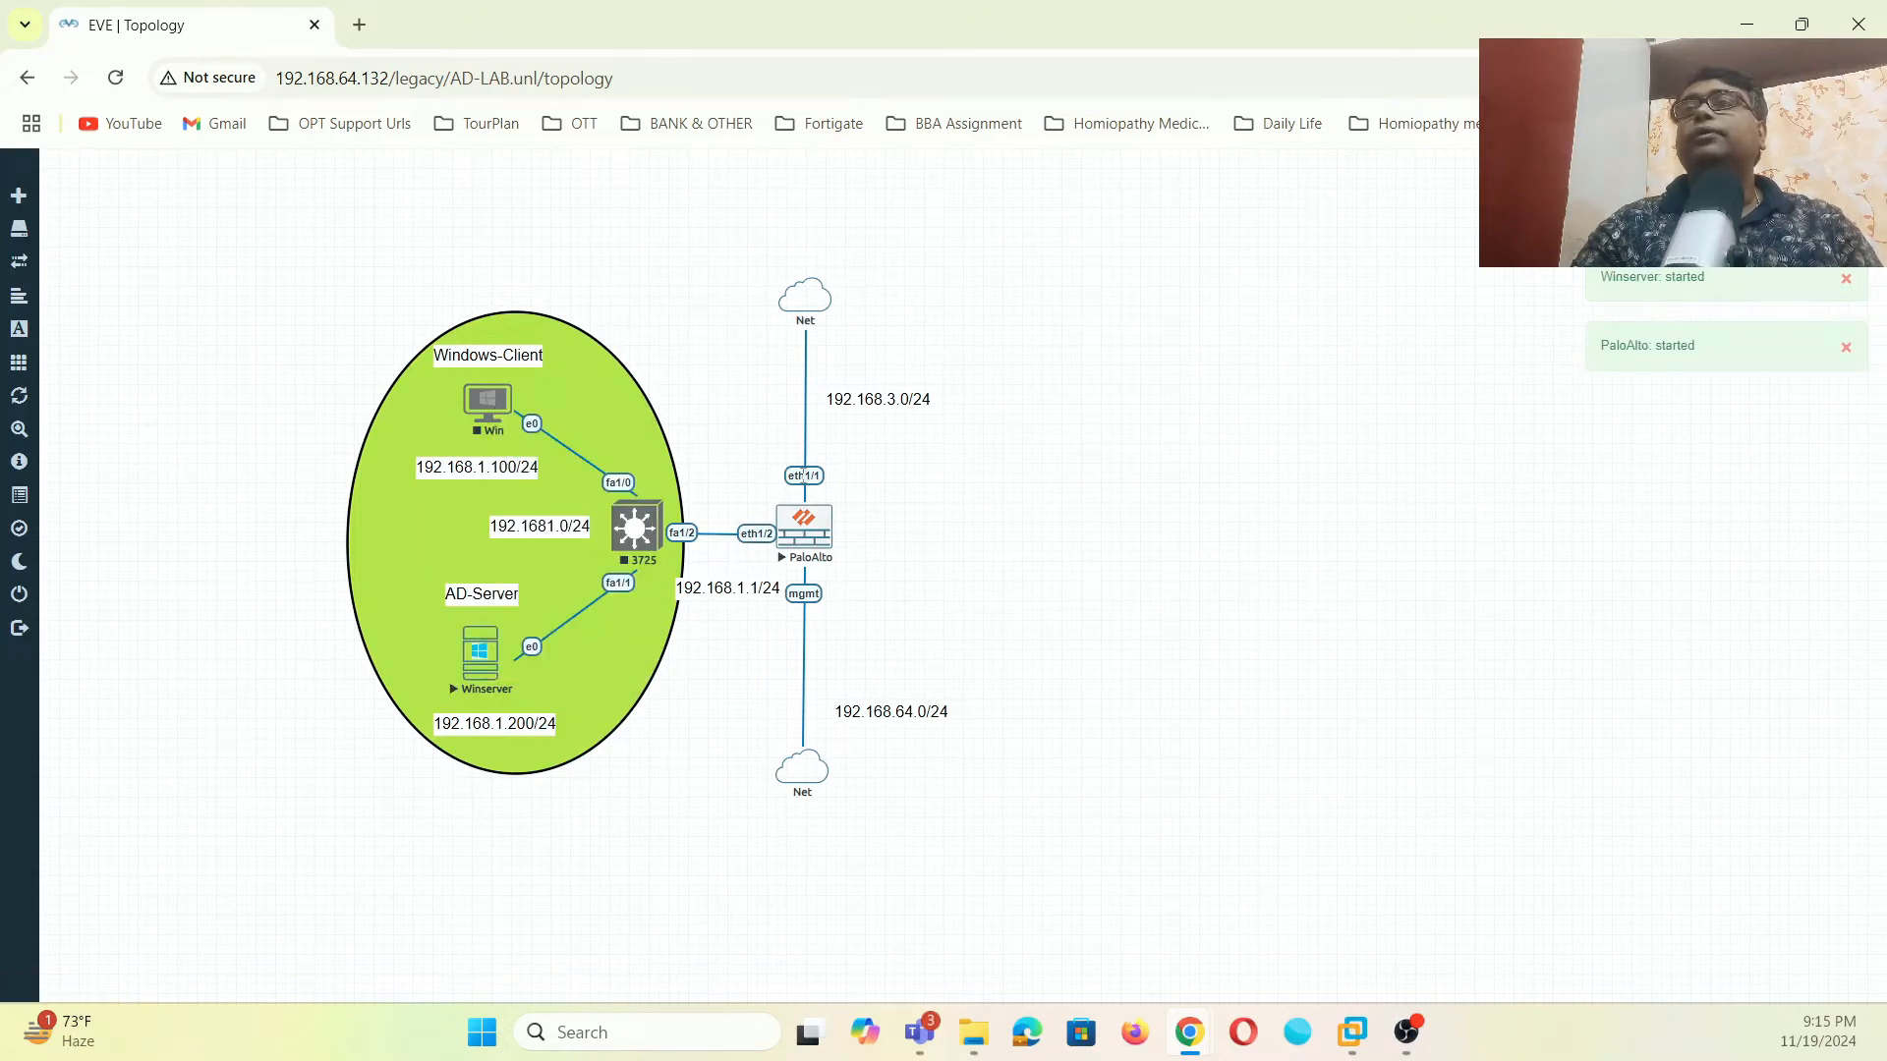
{"action": "left_click", "coordinate": [637, 529]}
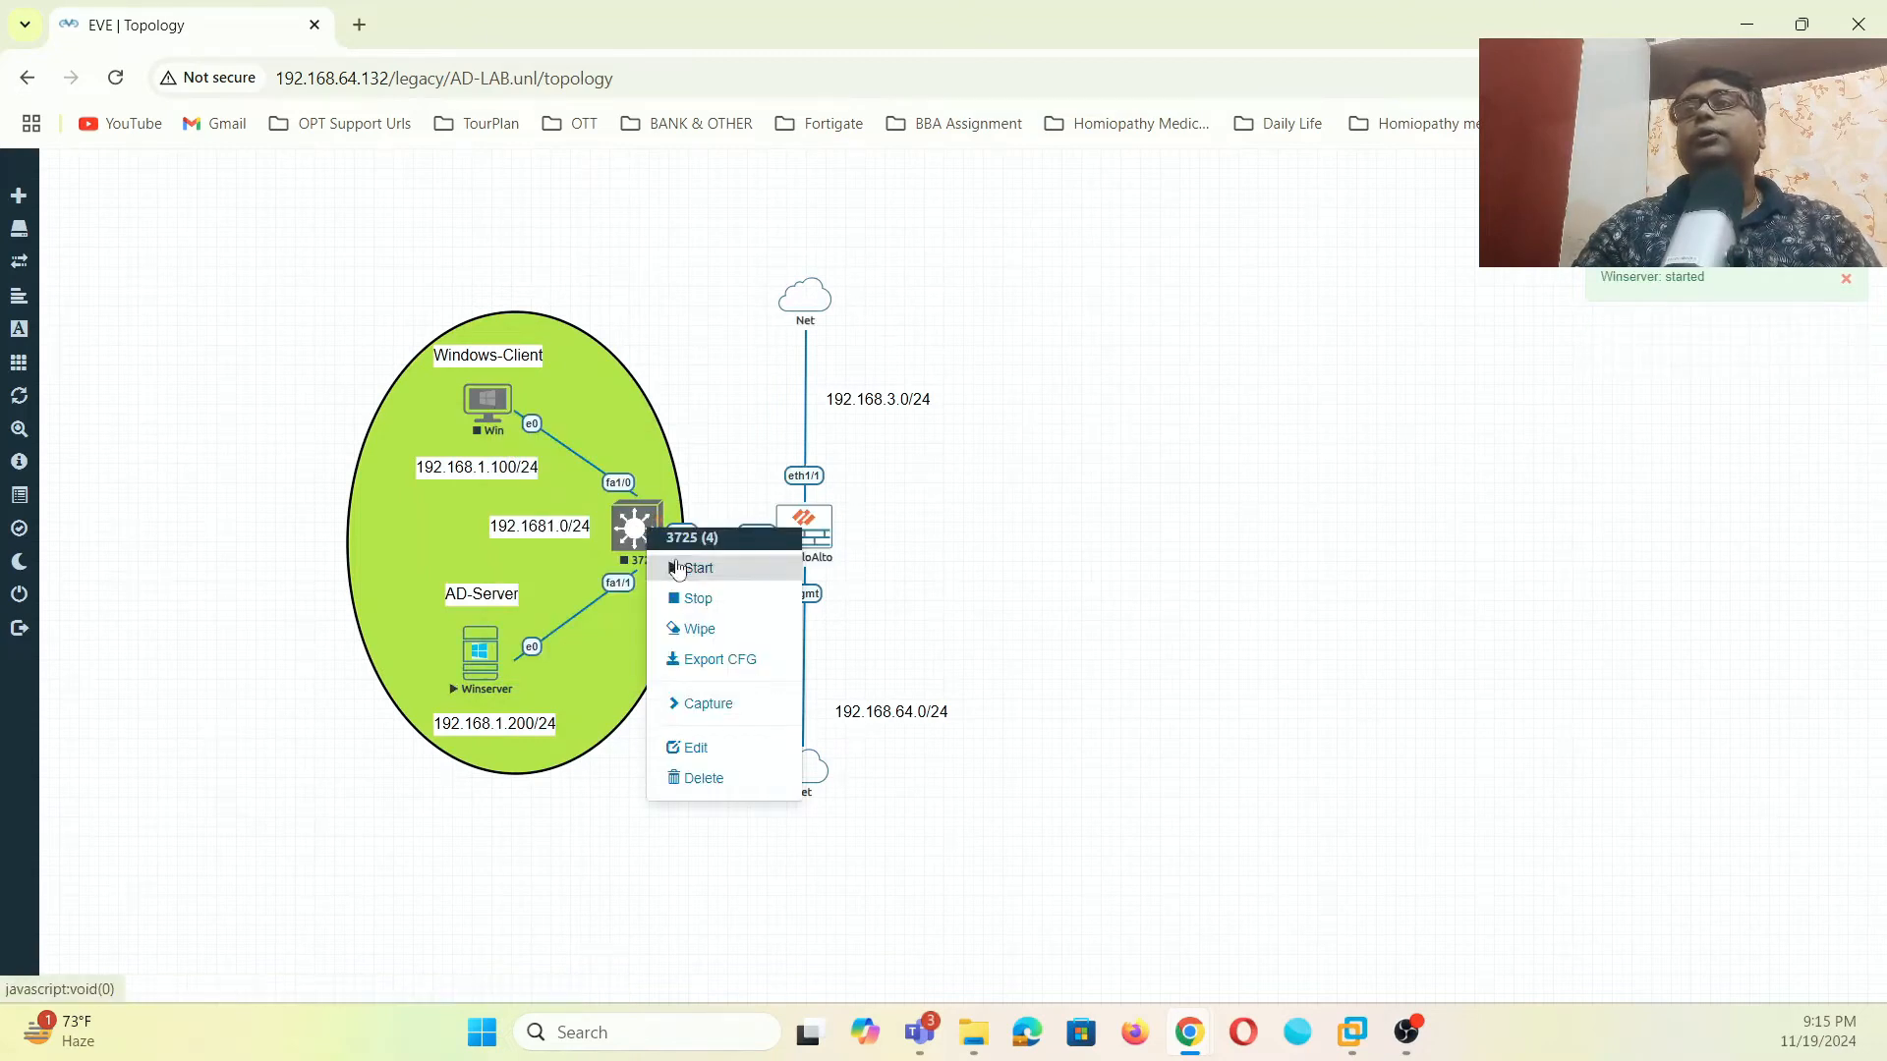
{"action": "left_click", "coordinate": [692, 568]}
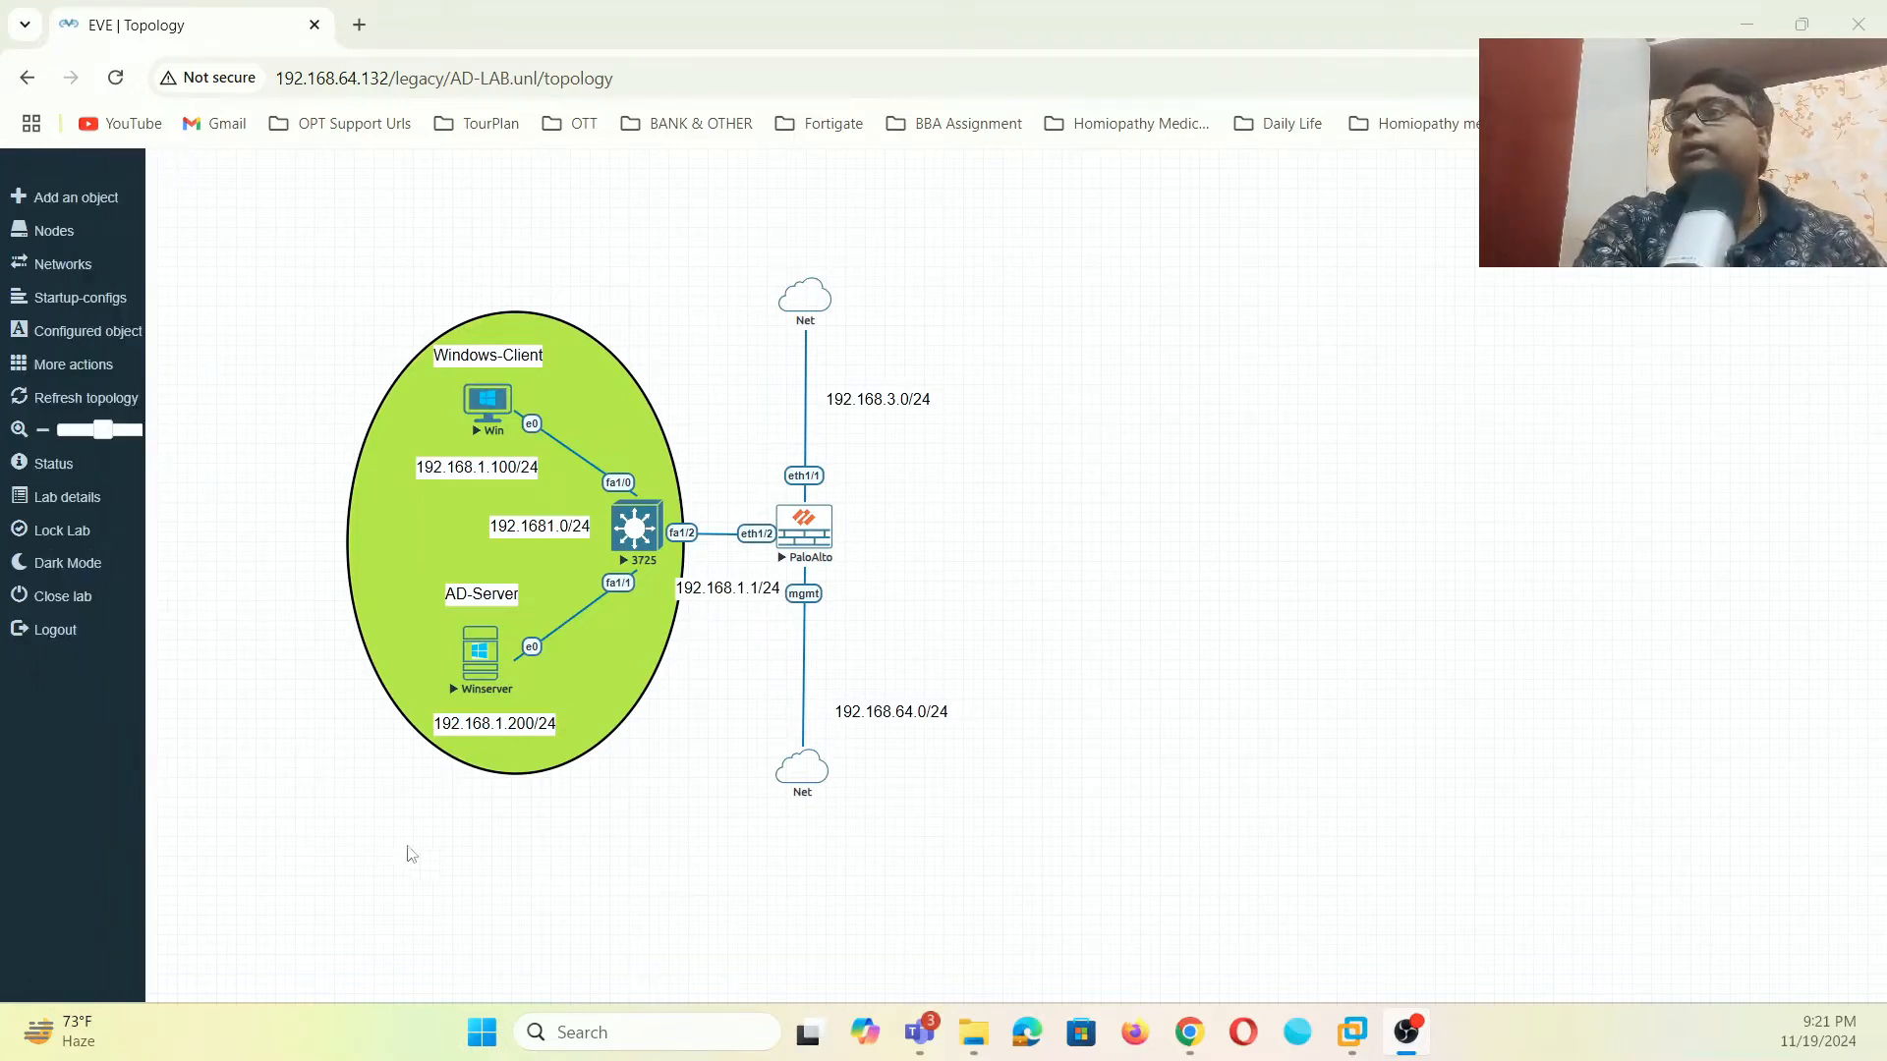
{"action": "left_click", "coordinate": [489, 680]}
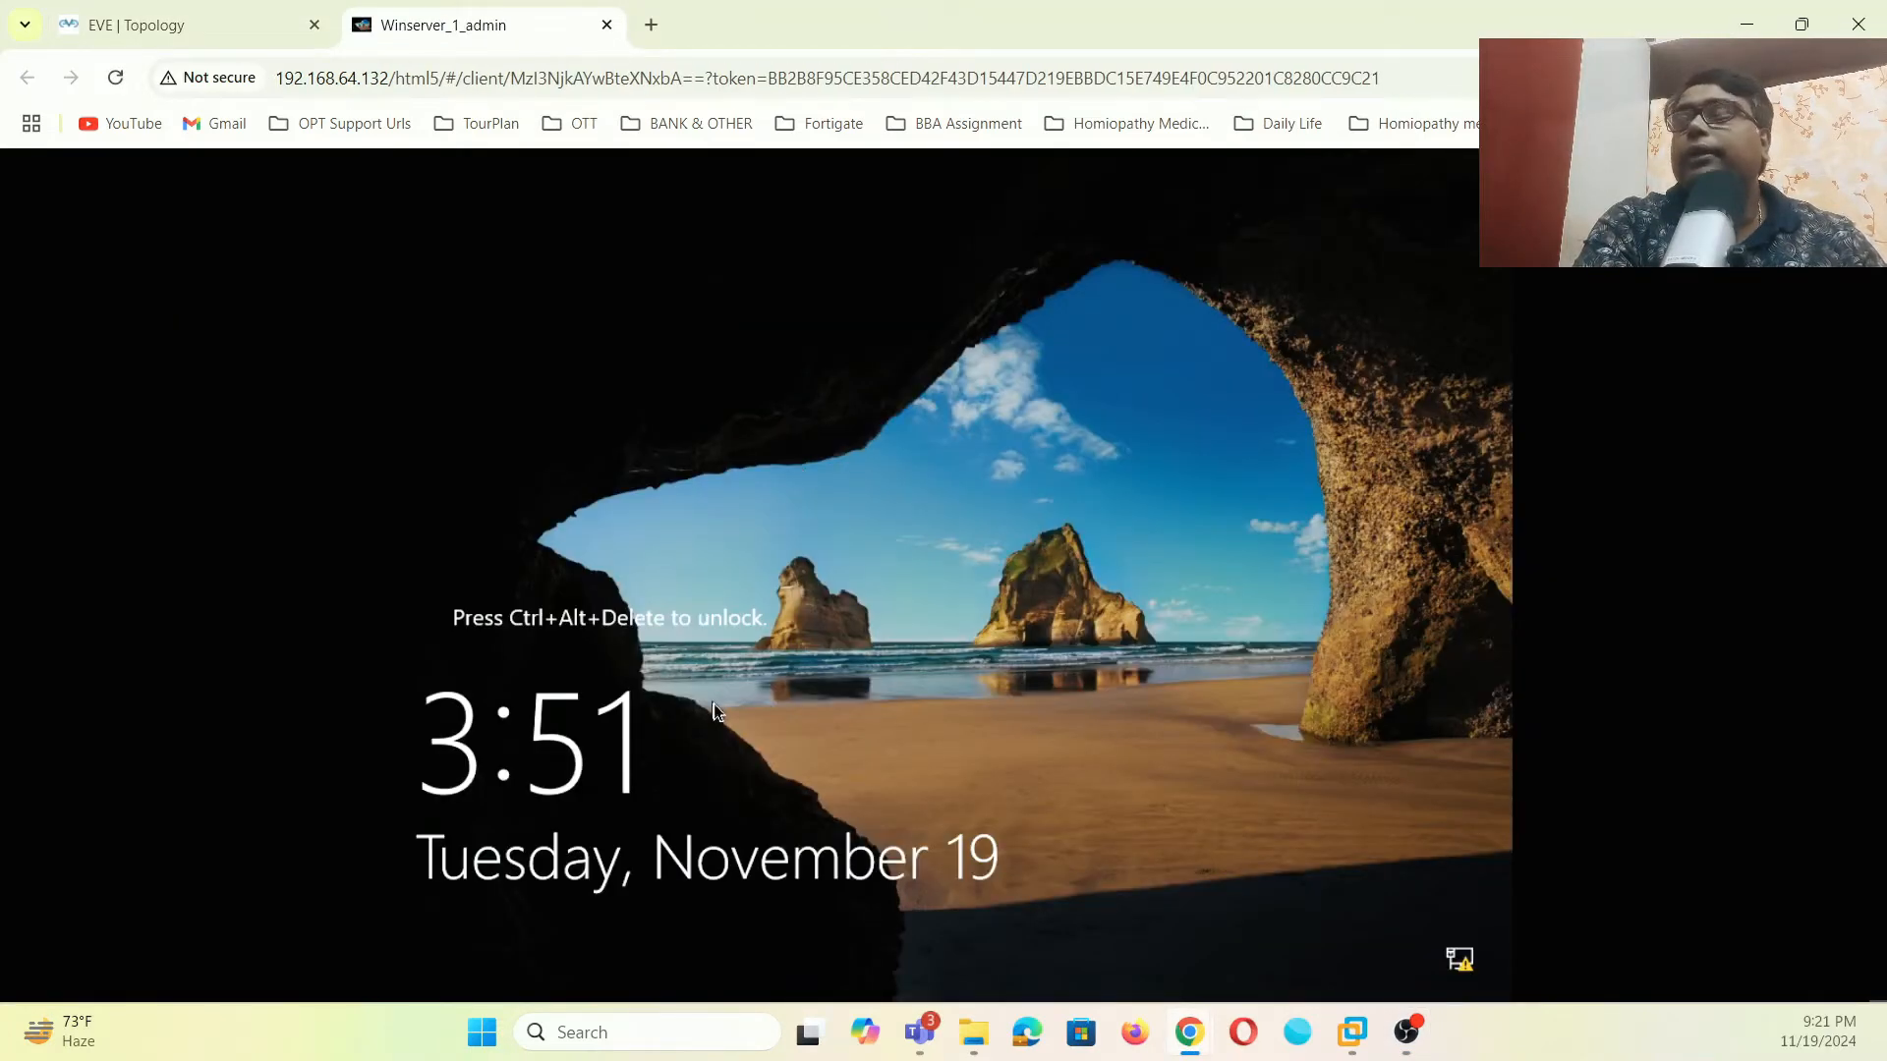
- Send Ctrl+Alt+Del to Winserver via Guacamole's on-screen keyboard and start entering the Administrator password
{"action": "key", "text": "ctrl+alt+shift"}
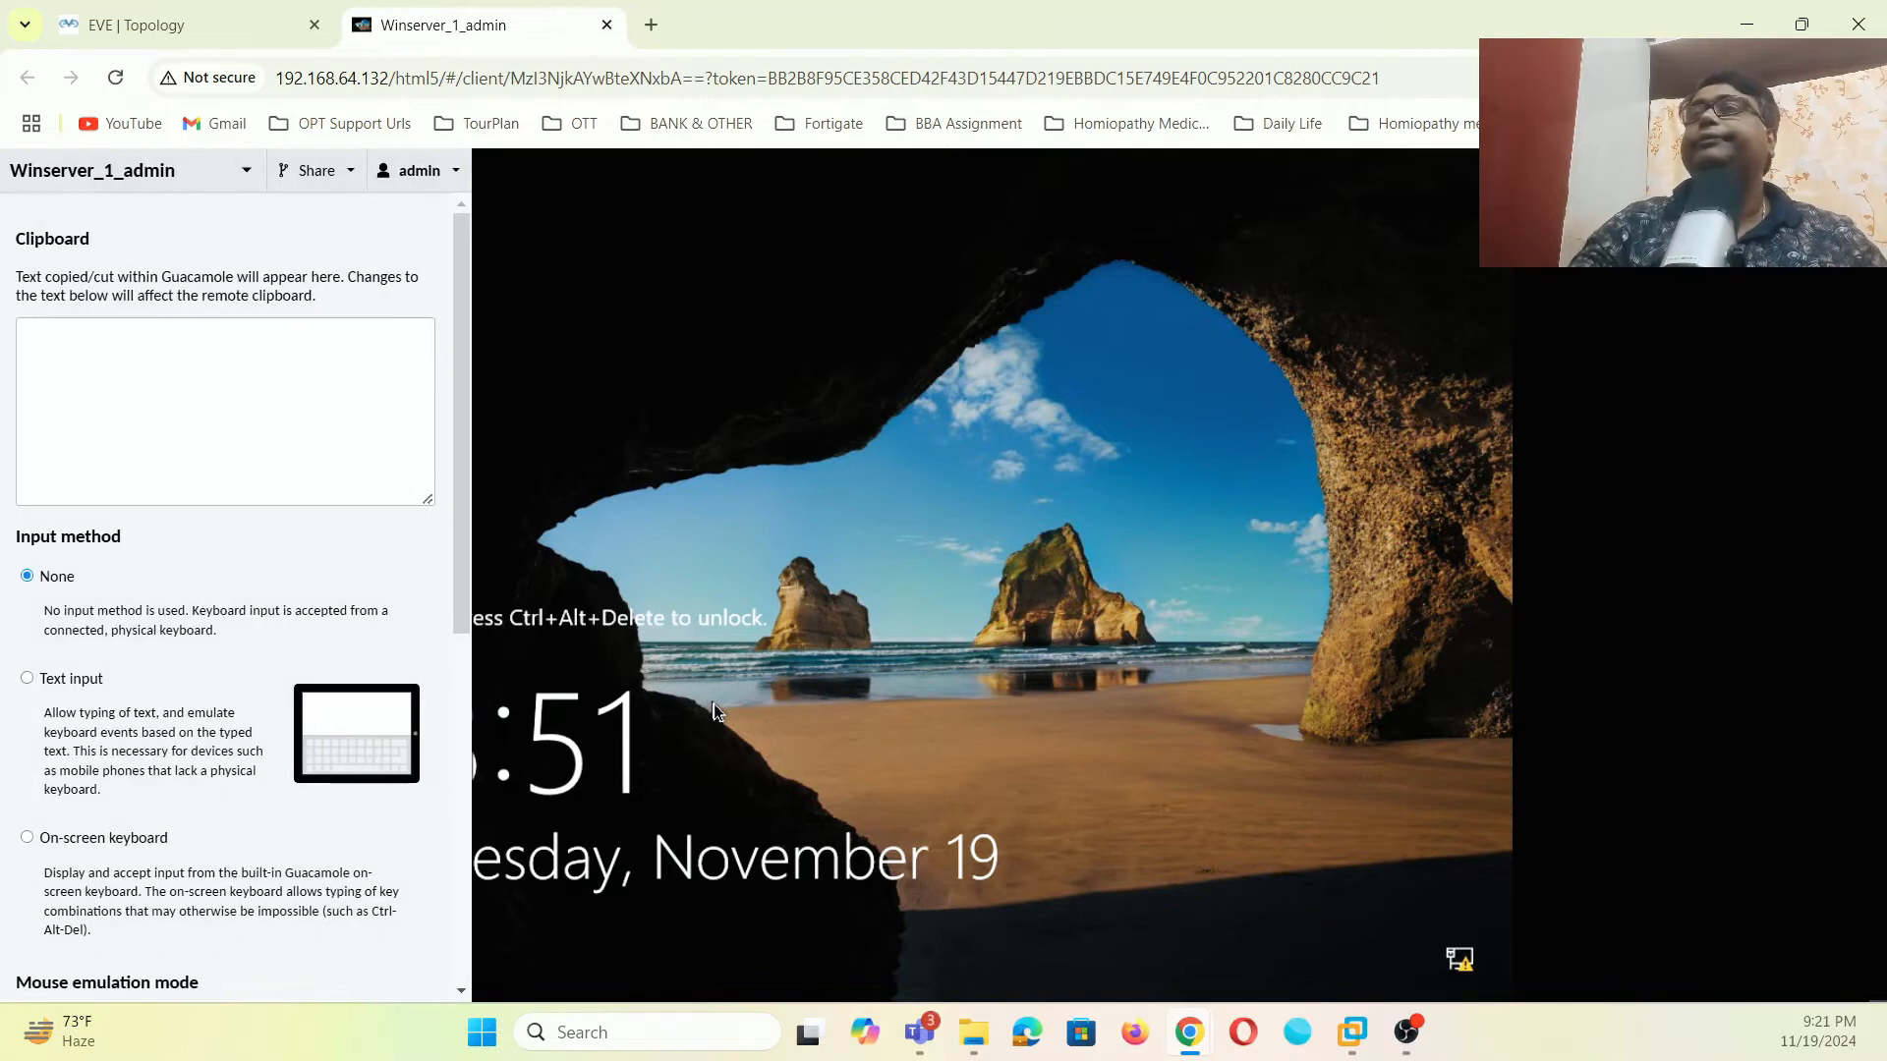
{"action": "left_click", "coordinate": [43, 841]}
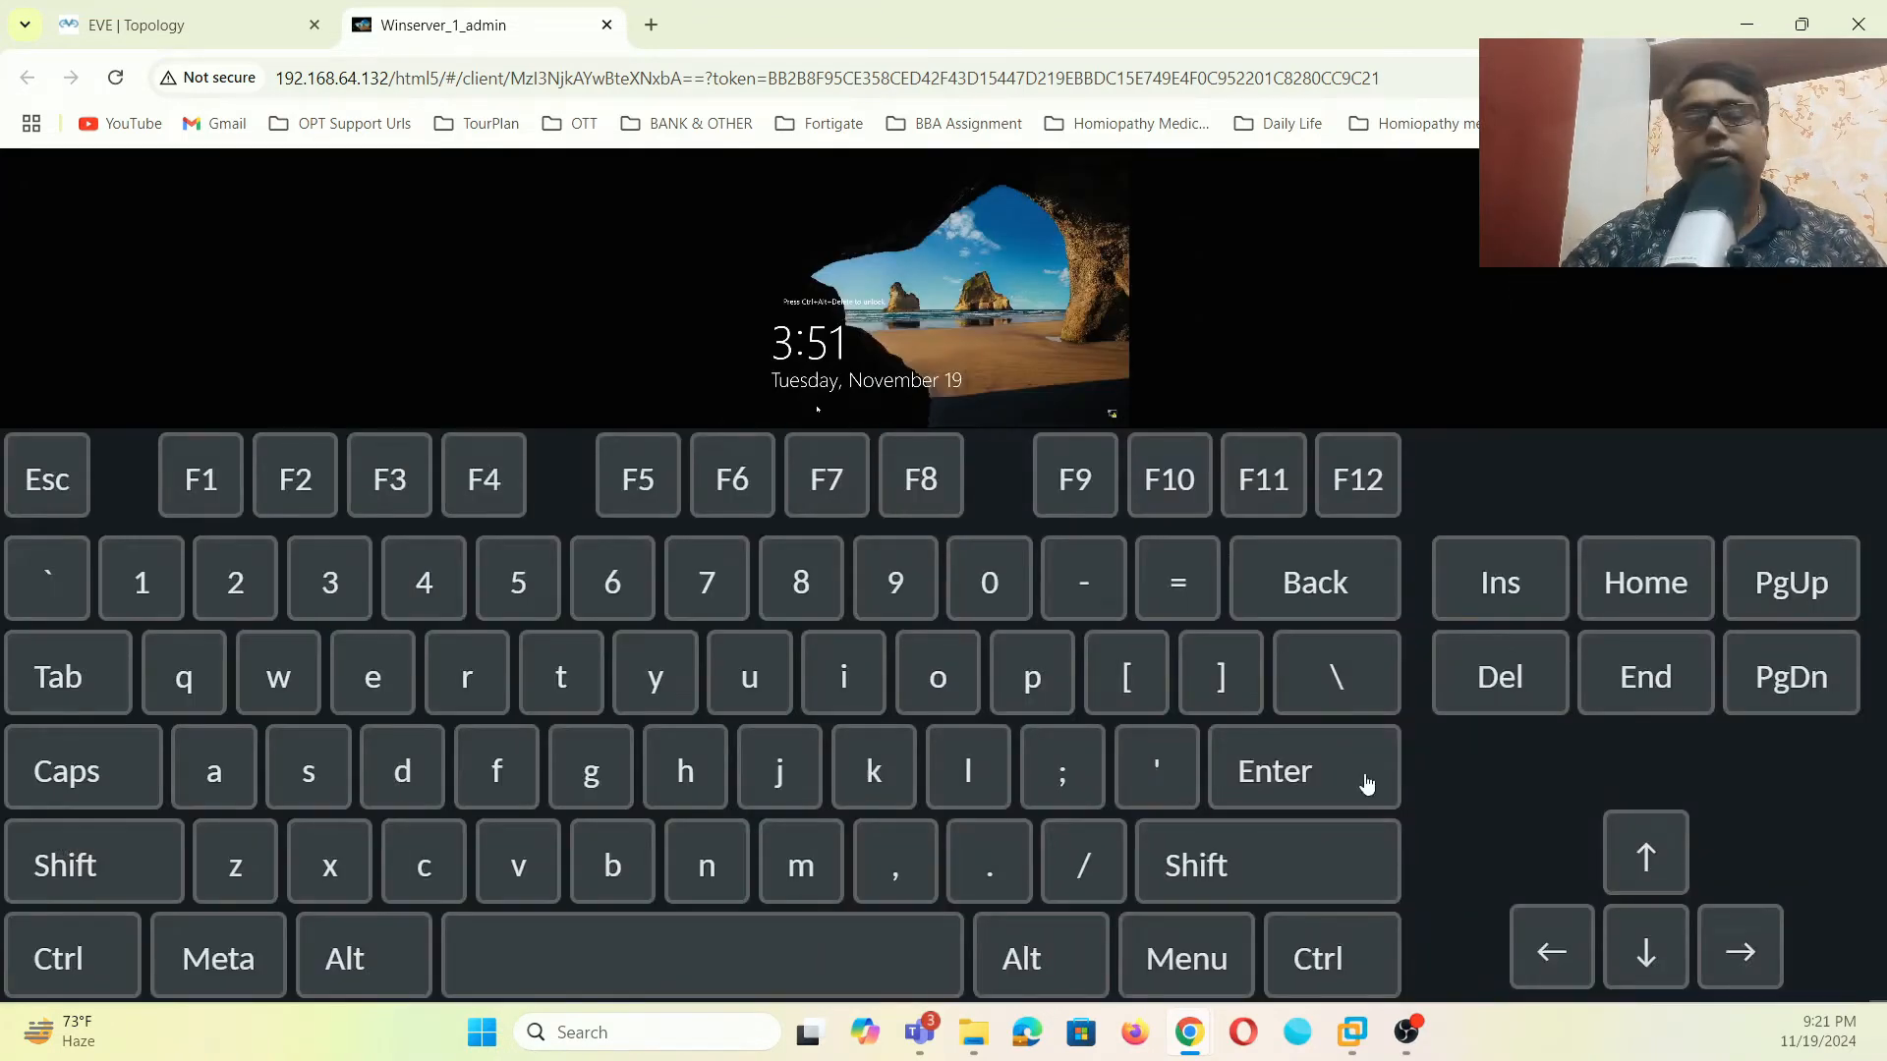
{"action": "left_click", "coordinate": [1561, 677]}
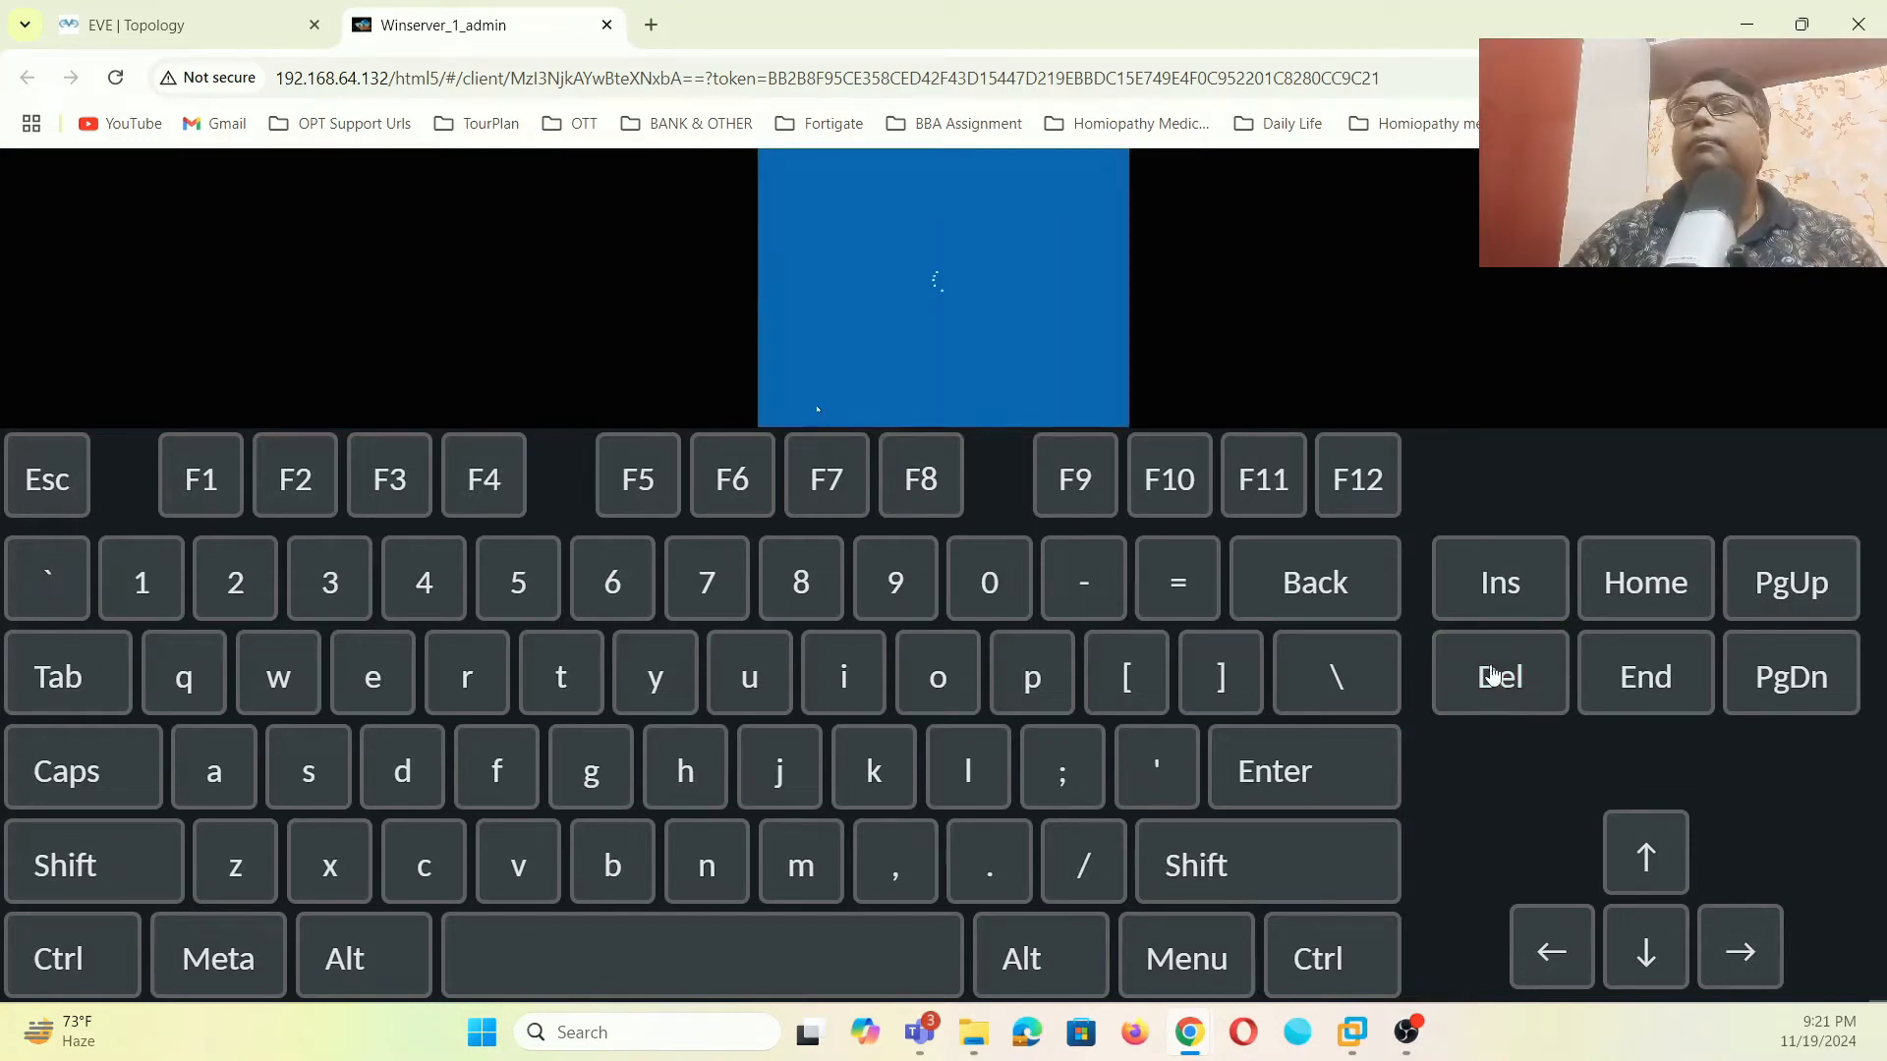
{"action": "key", "text": "ctrl+alt+shift"}
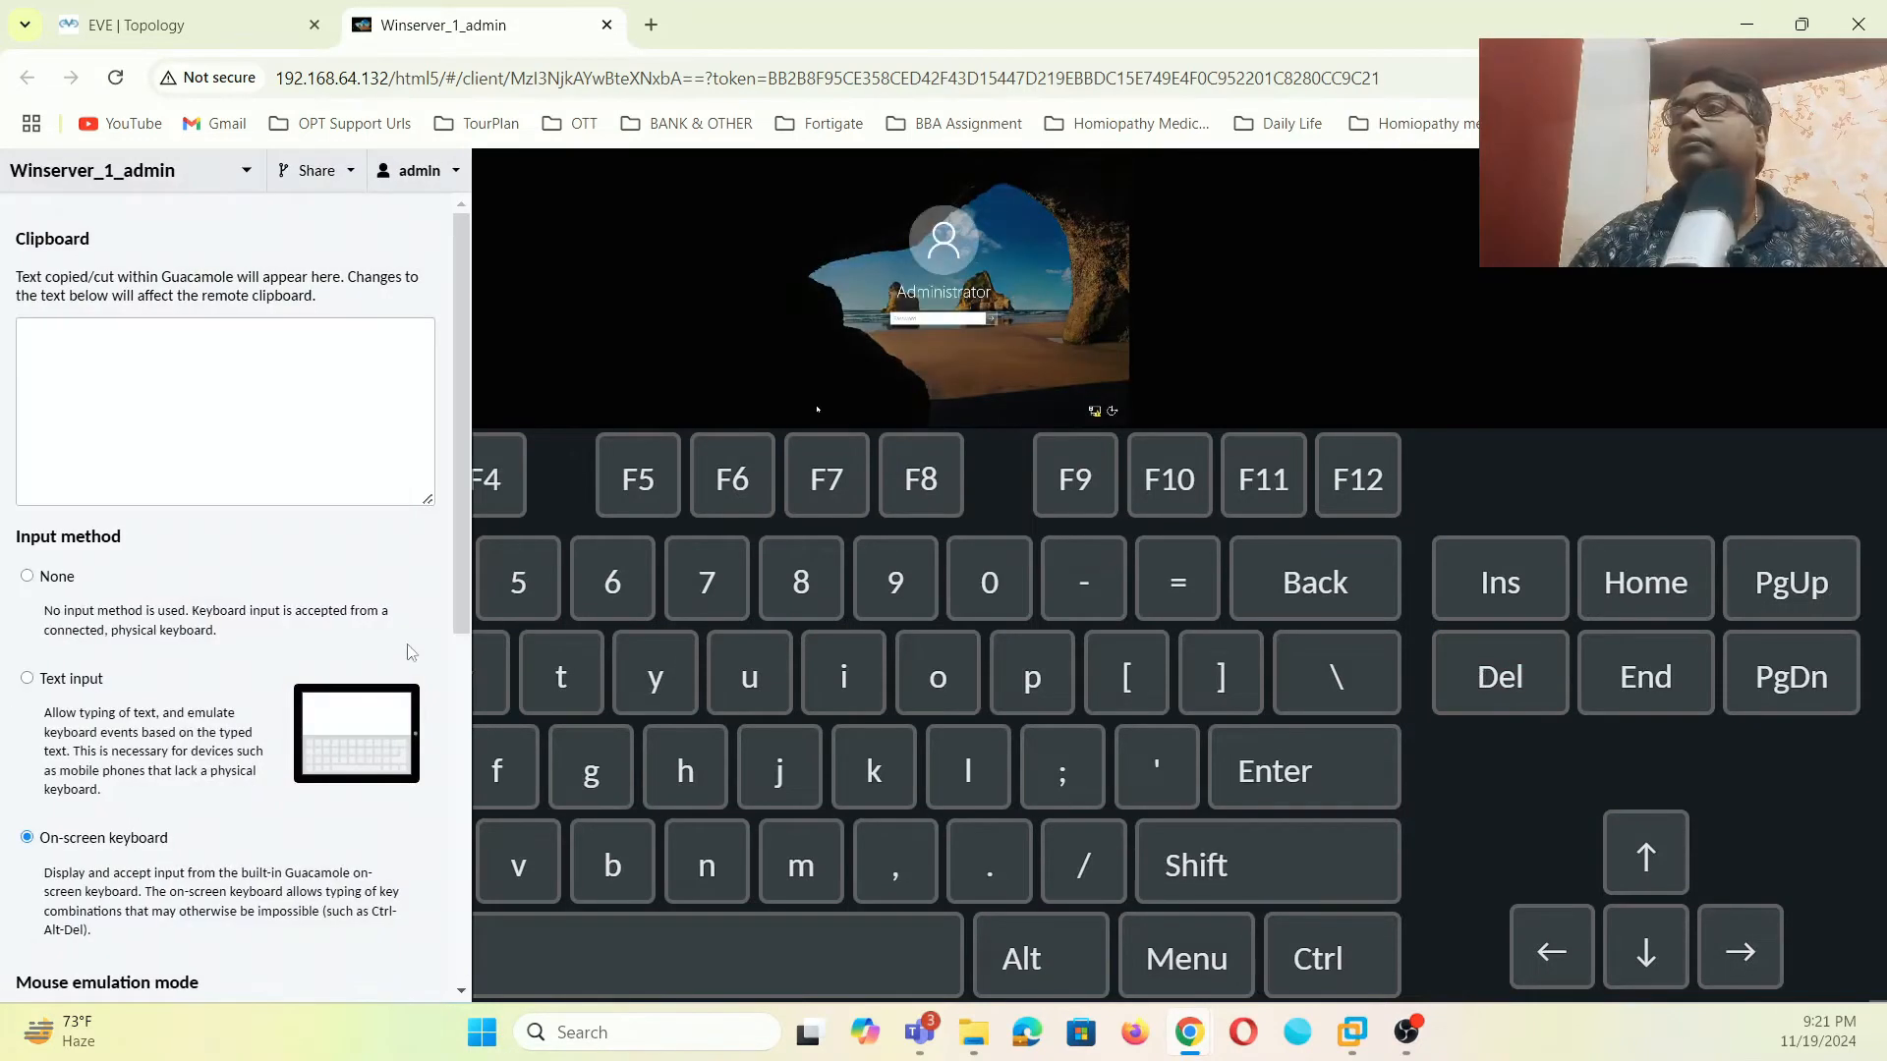
{"action": "left_click", "coordinate": [55, 580]}
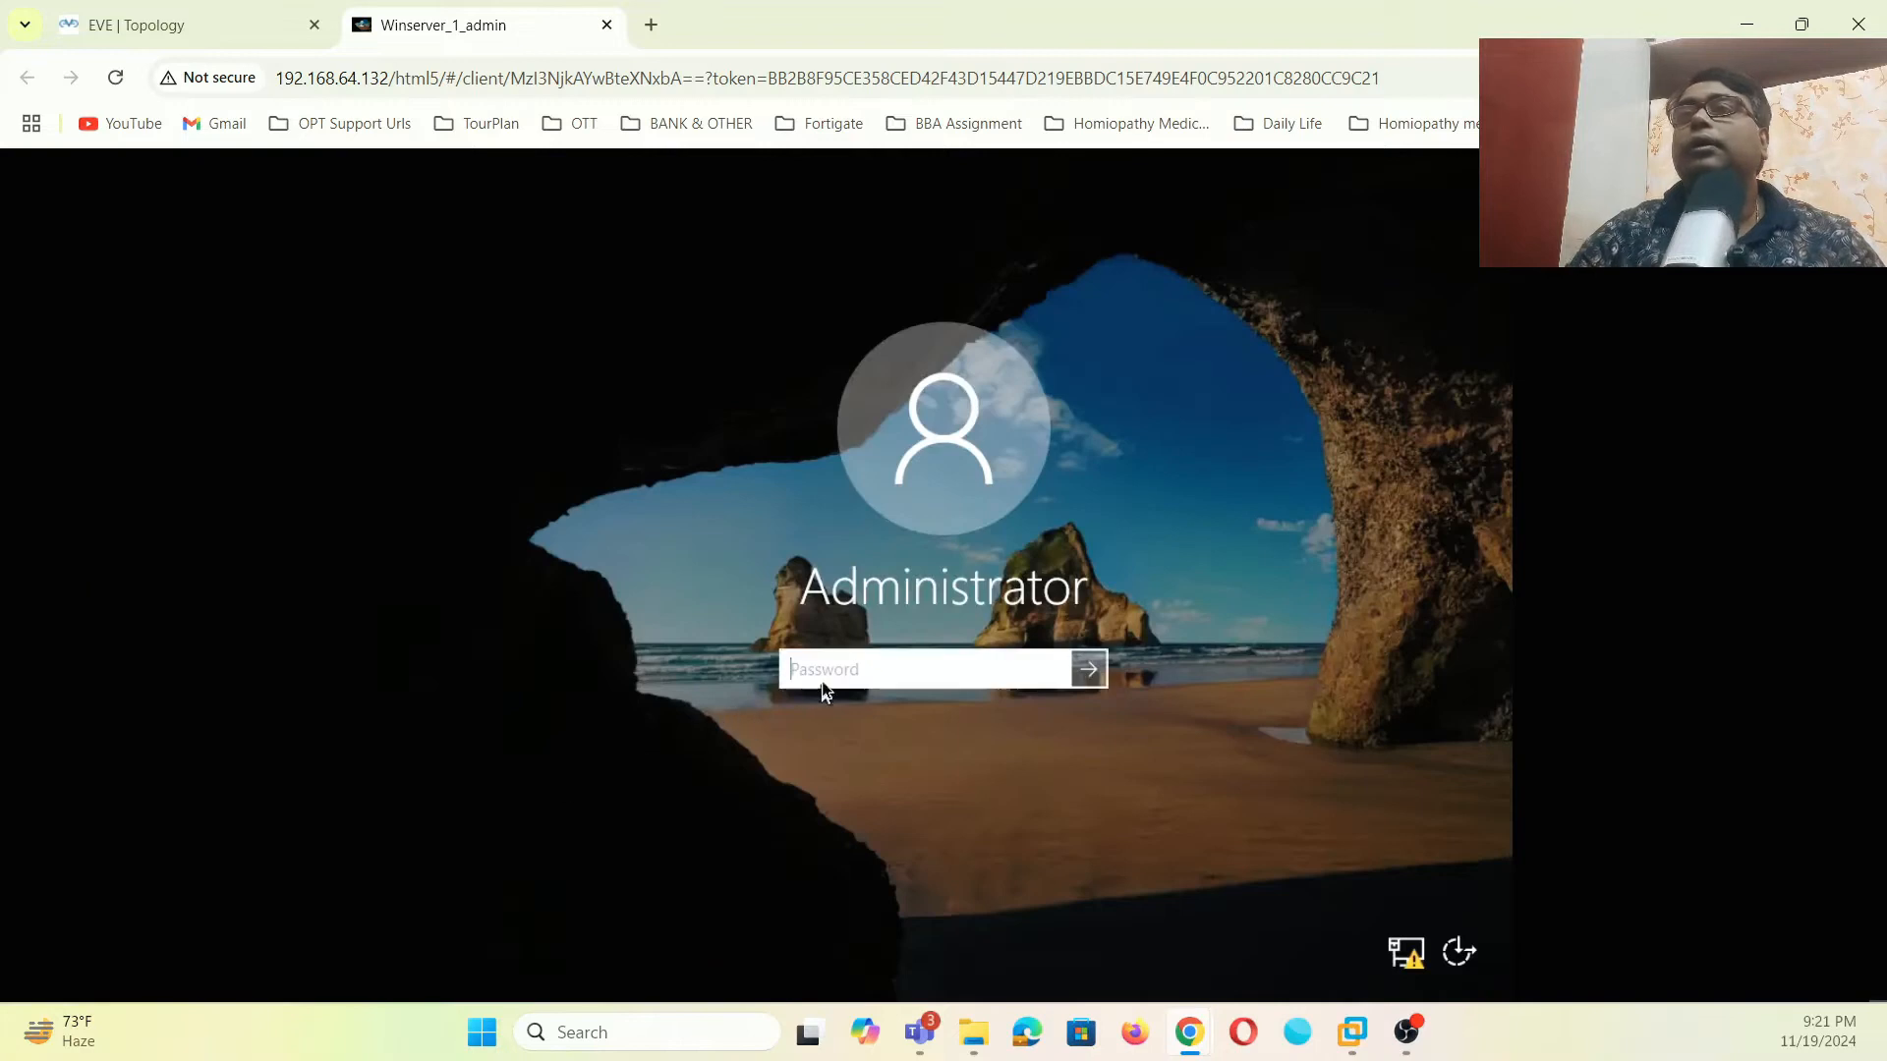
{"action": "type", "text": "A"}
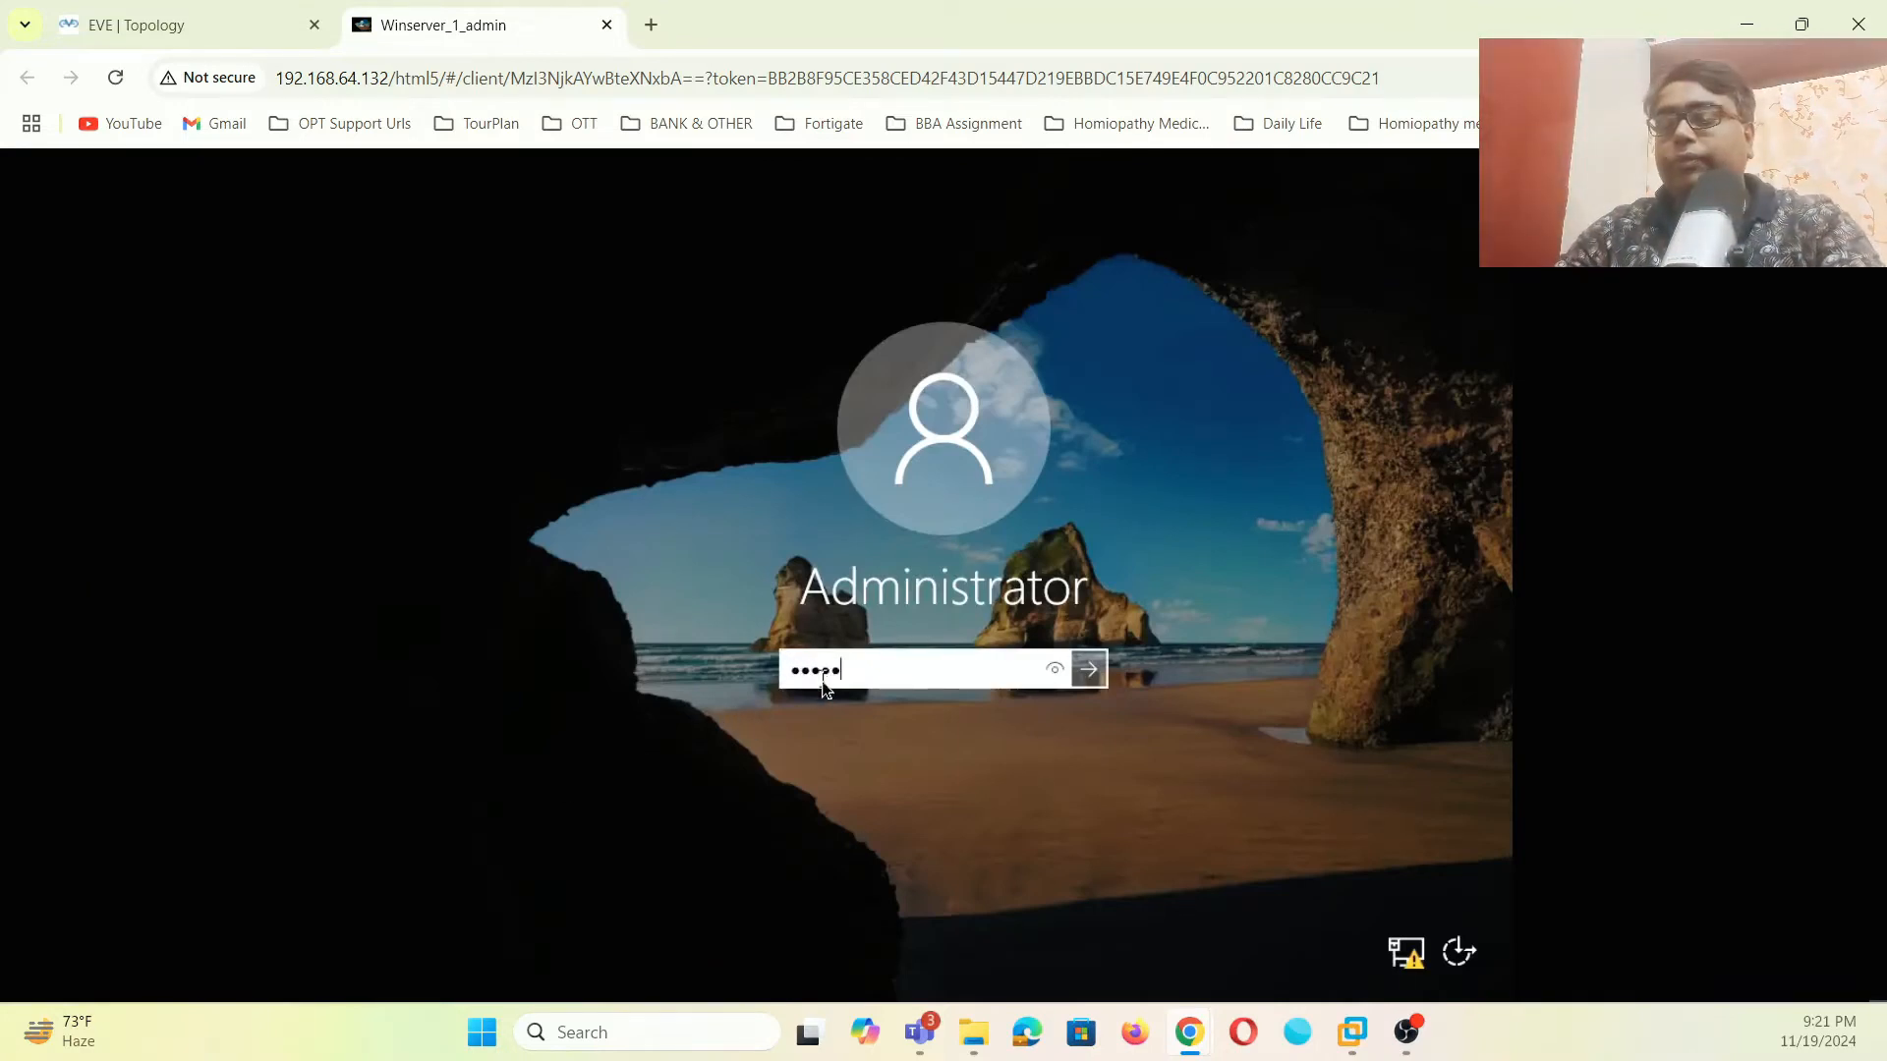
- Sign in as Administrator and open Network Connections through the Network and Sharing Center
{"action": "left_click", "coordinate": [1086, 678]}
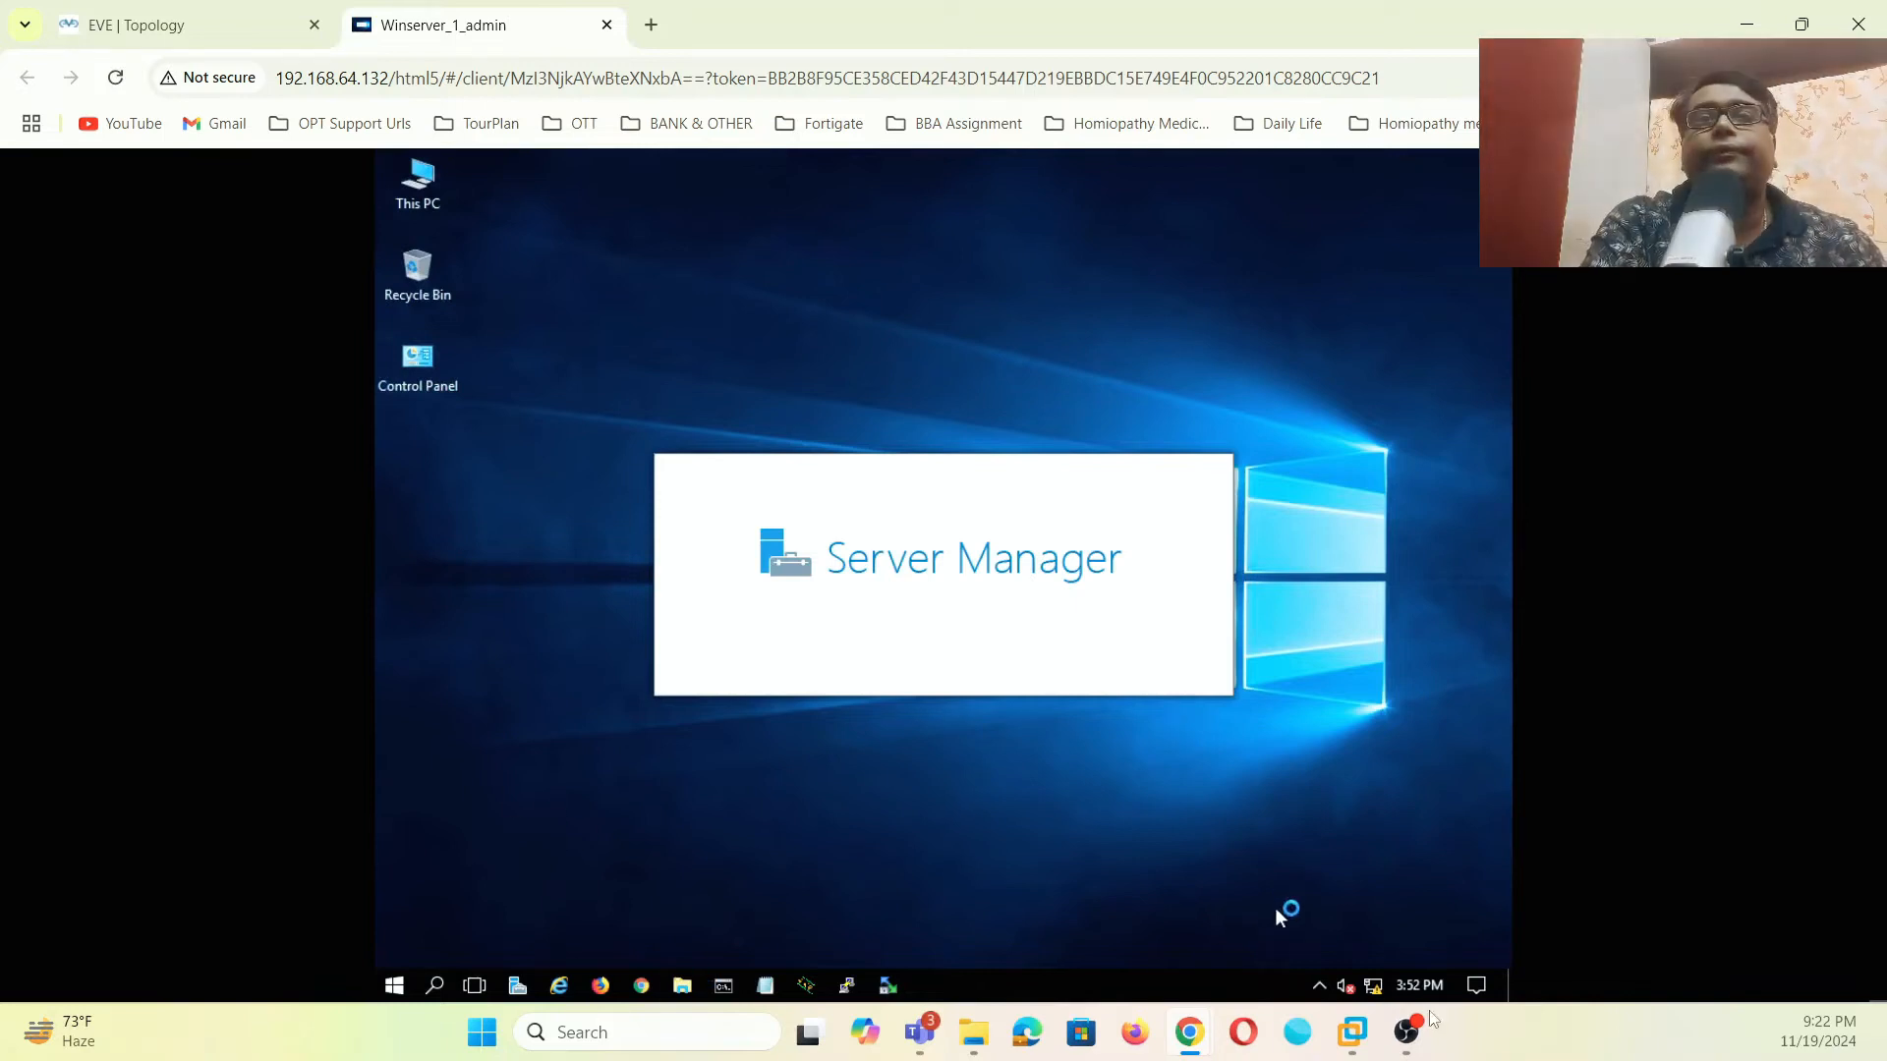
{"action": "right_click", "coordinate": [1373, 986]}
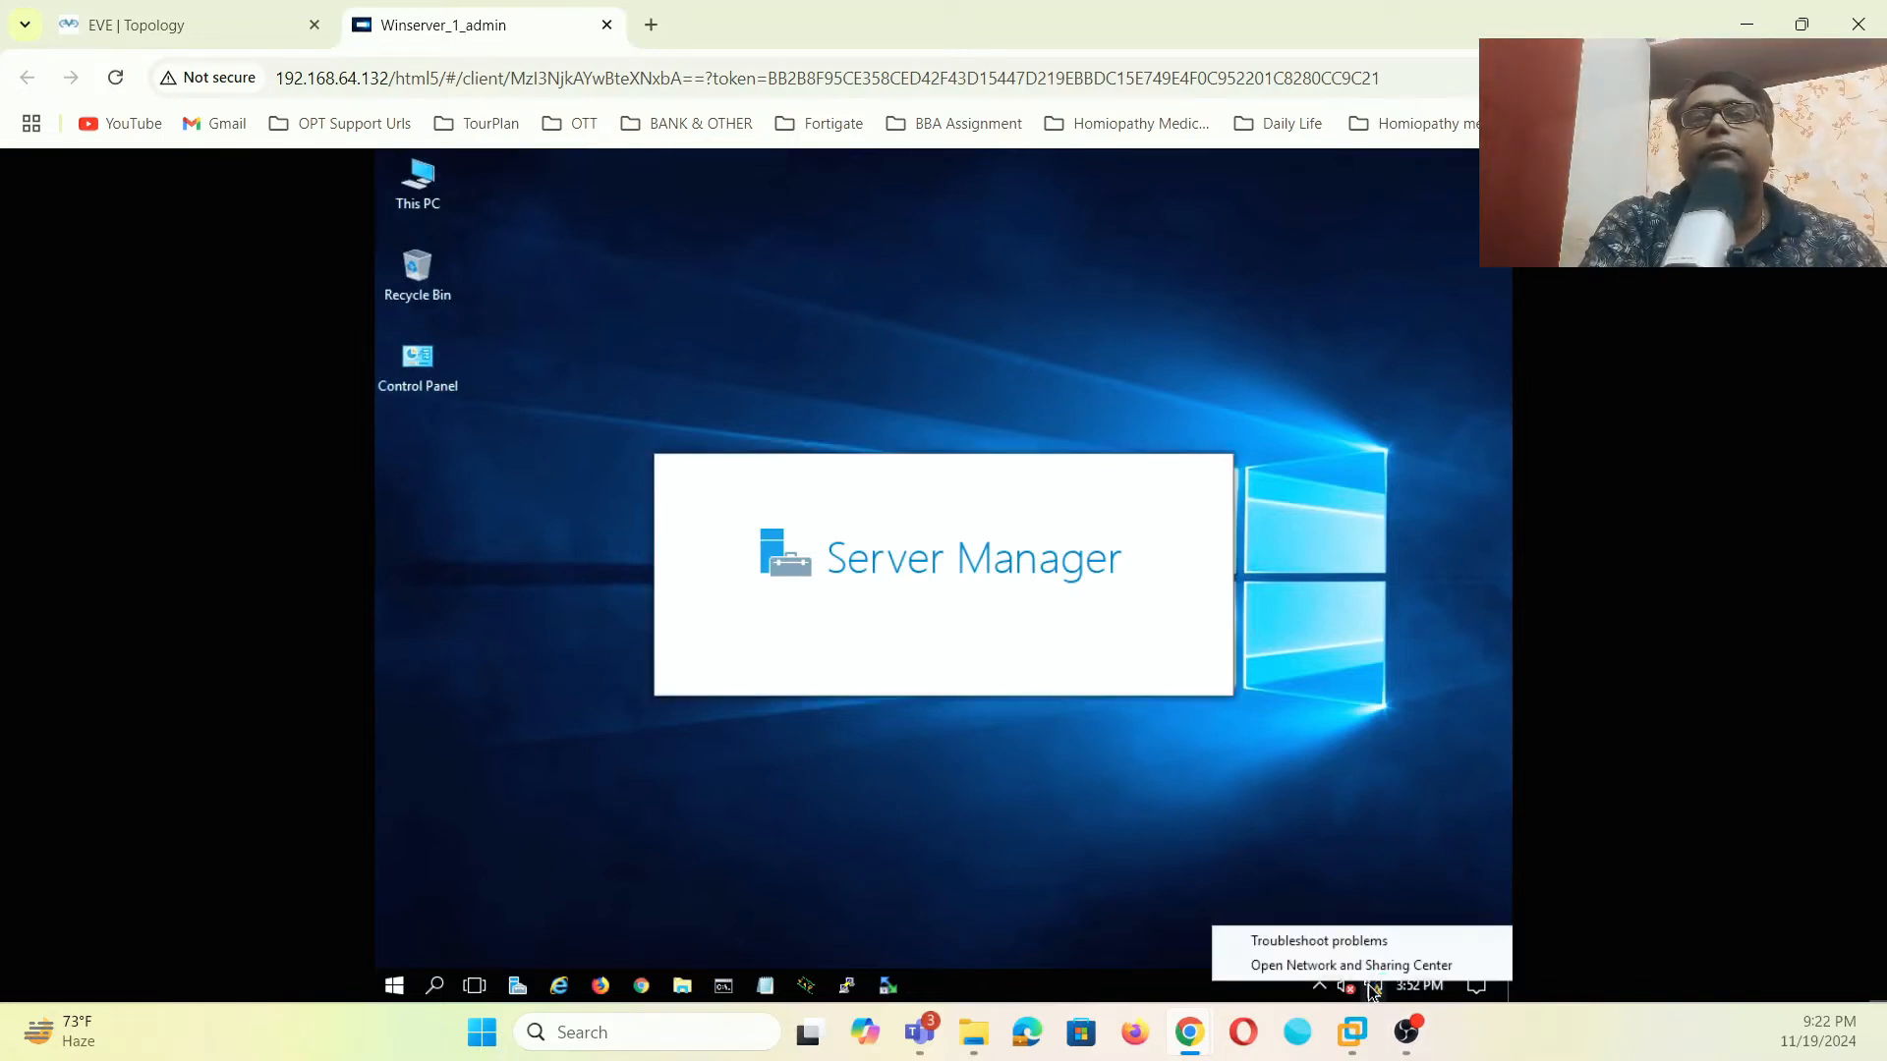
{"action": "left_click", "coordinate": [1372, 973]}
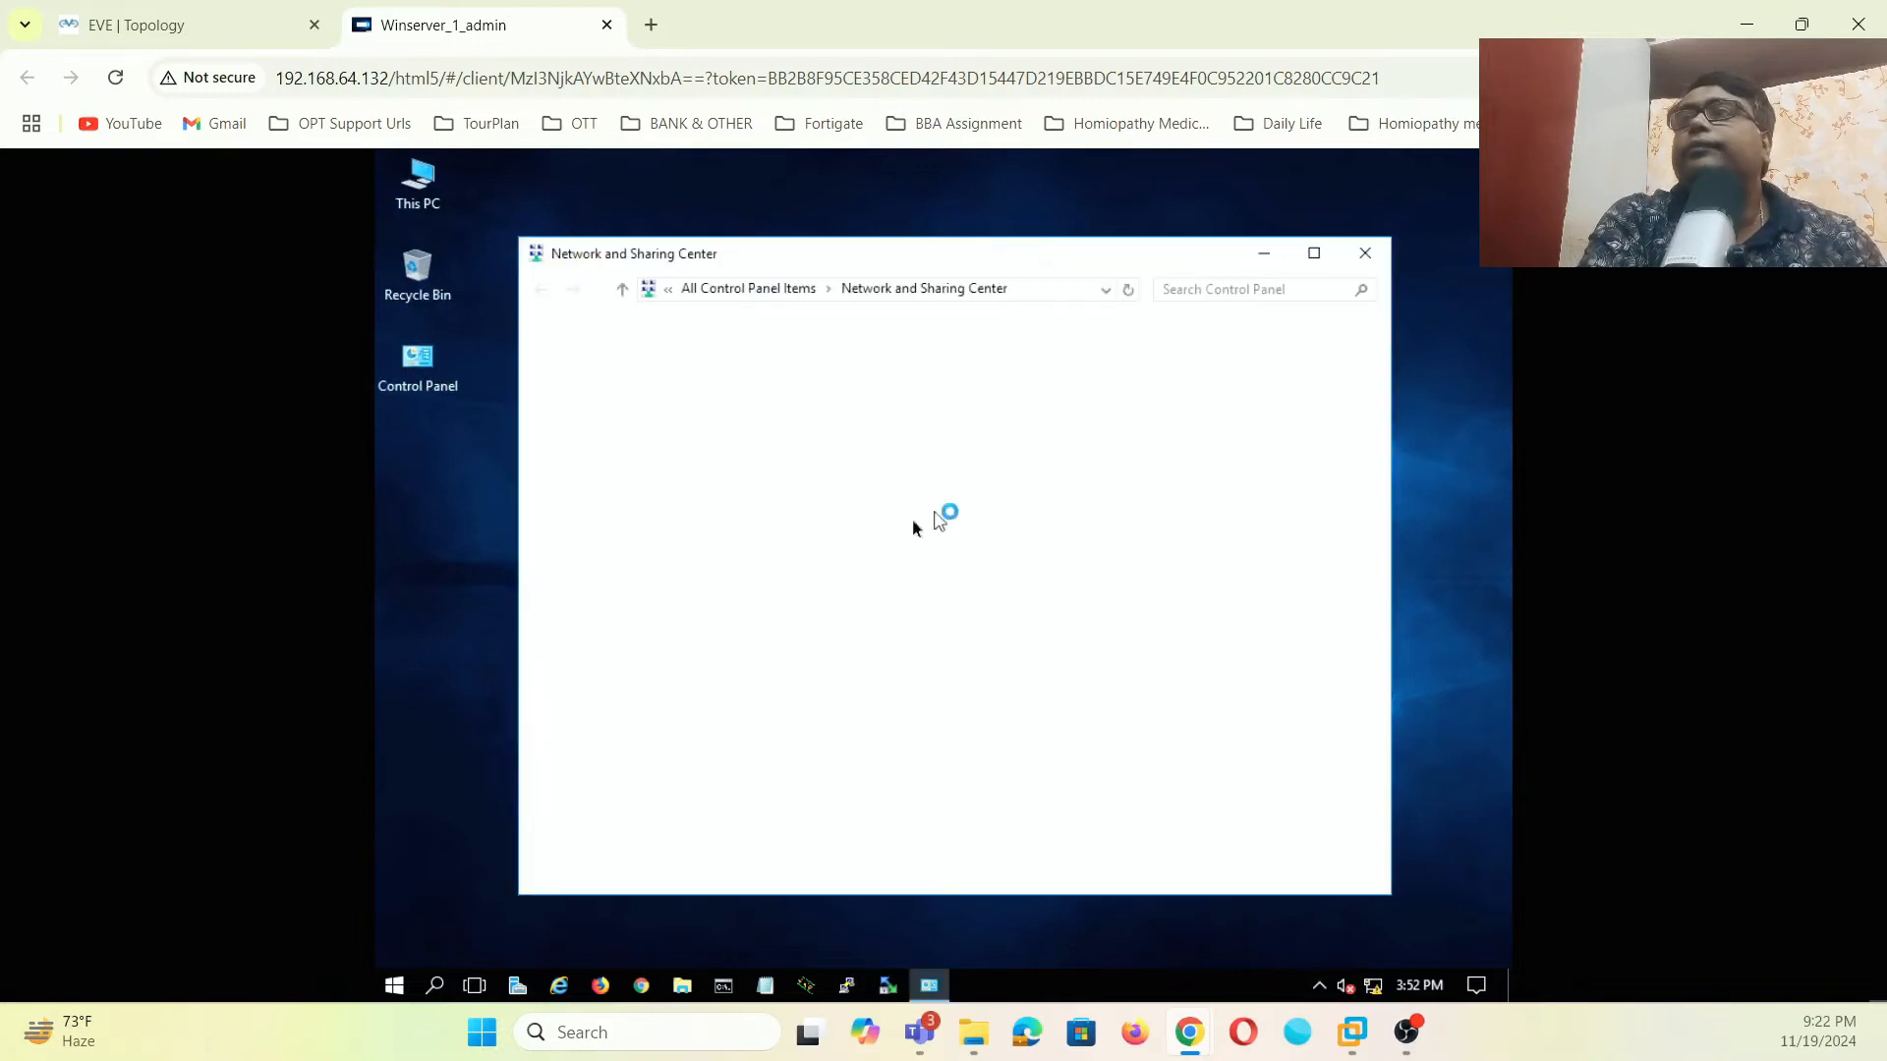
{"action": "left_click", "coordinate": [650, 376]}
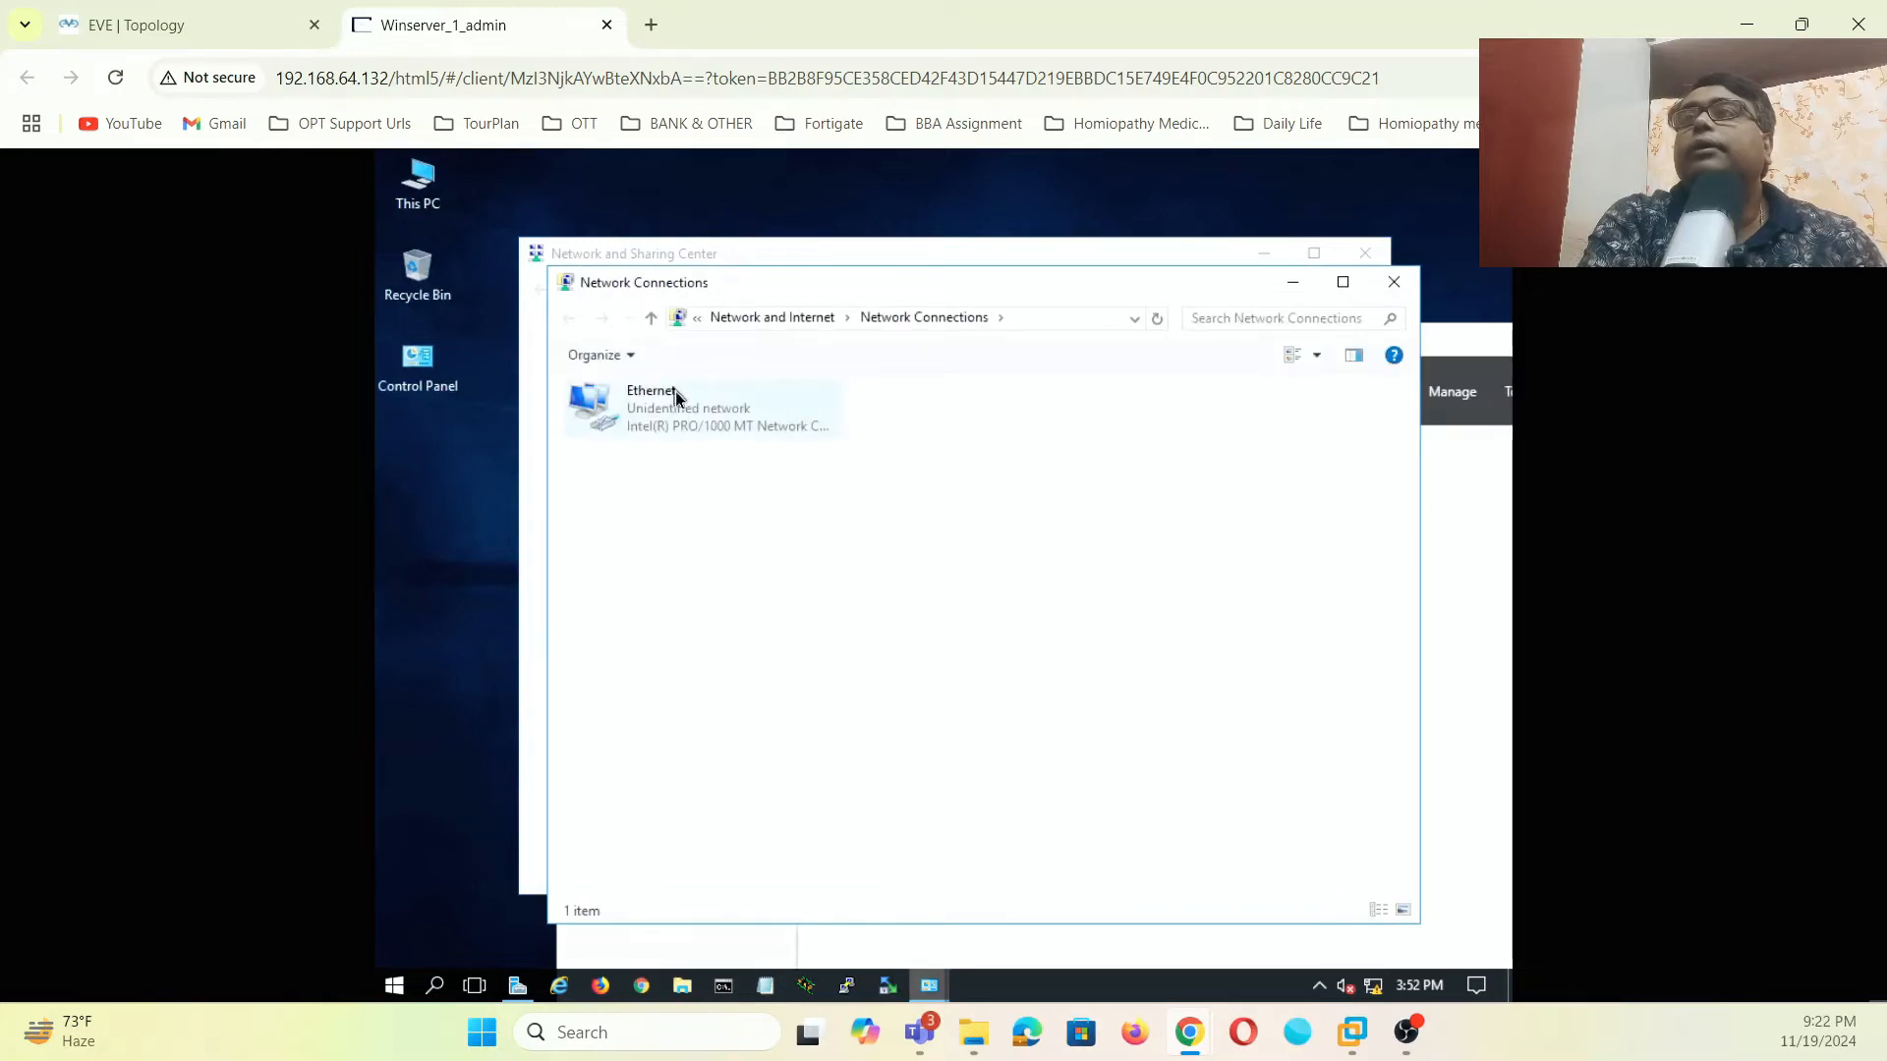
- Uncheck IPv6 in the Ethernet adapter's properties and open its IPv4 properties
{"action": "right_click", "coordinate": [675, 393]}
{"action": "left_click", "coordinate": [757, 600]}
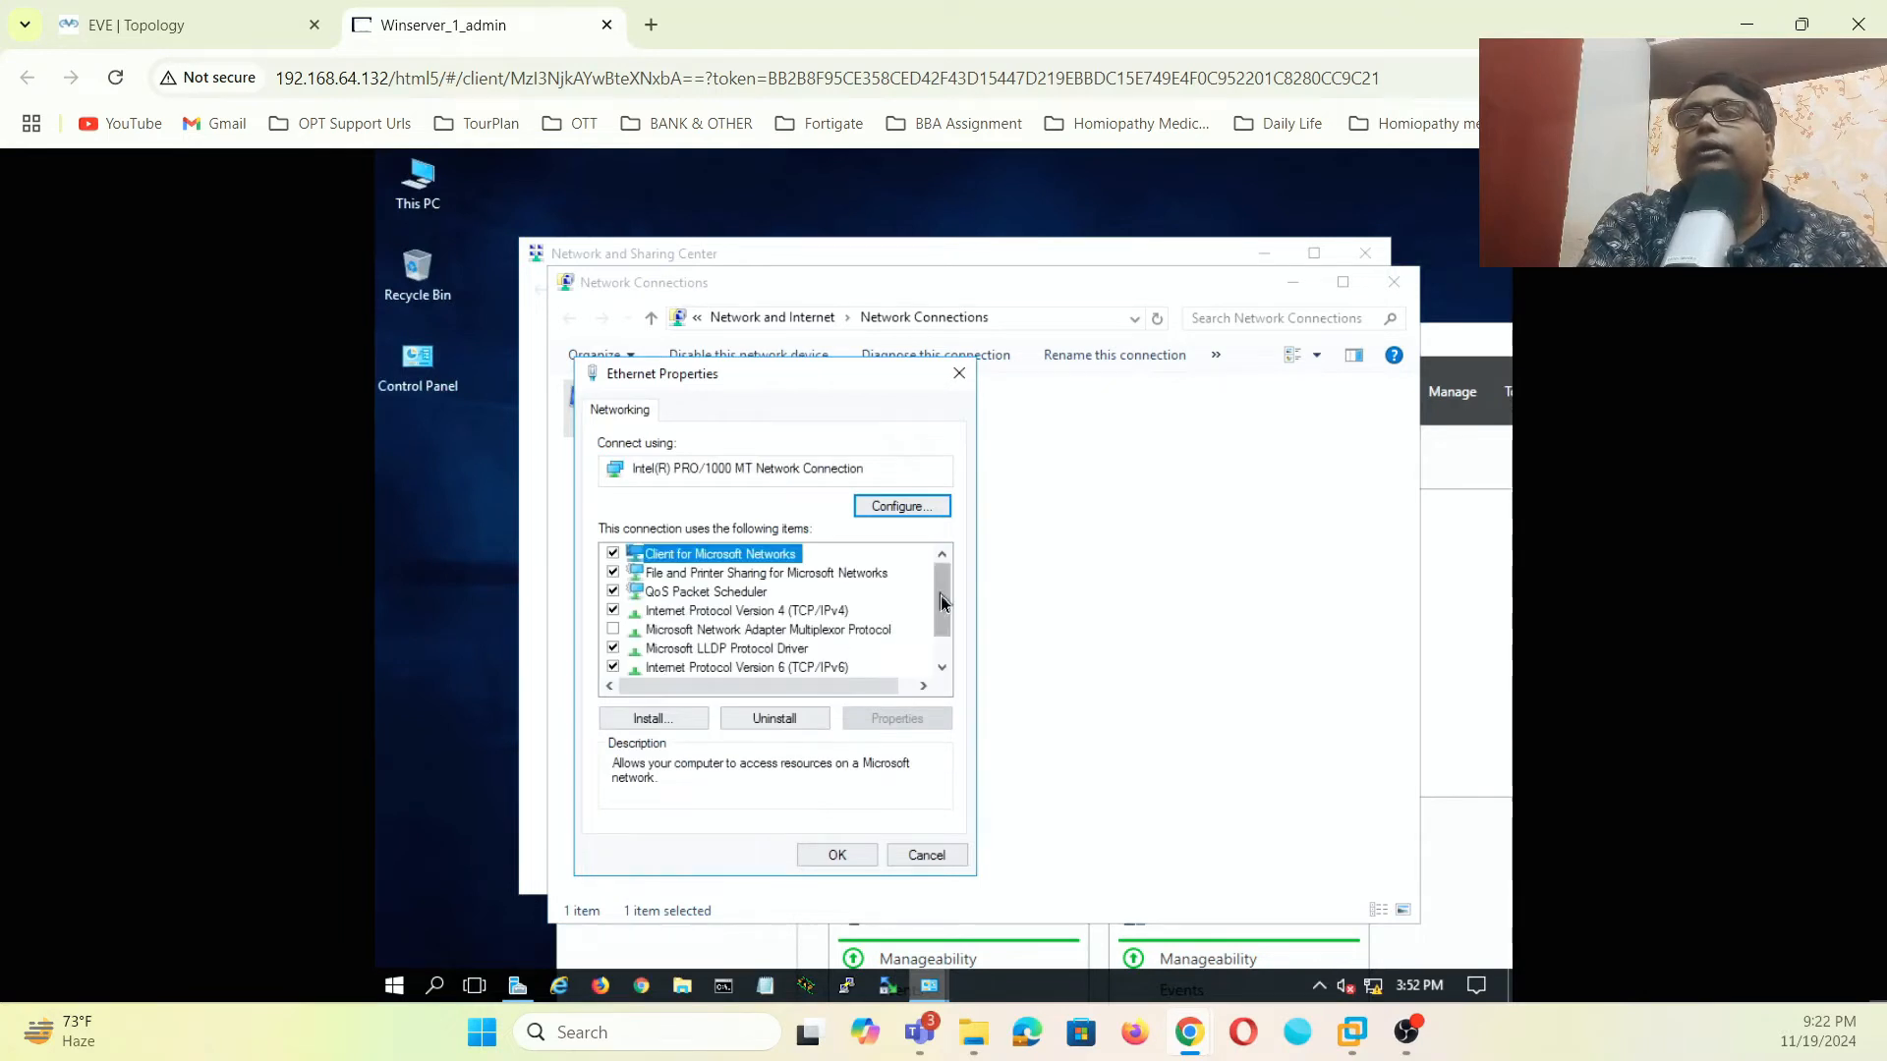
{"action": "scroll", "coordinate": [905, 623], "scroll_direction": "down", "scroll_amount": 1}
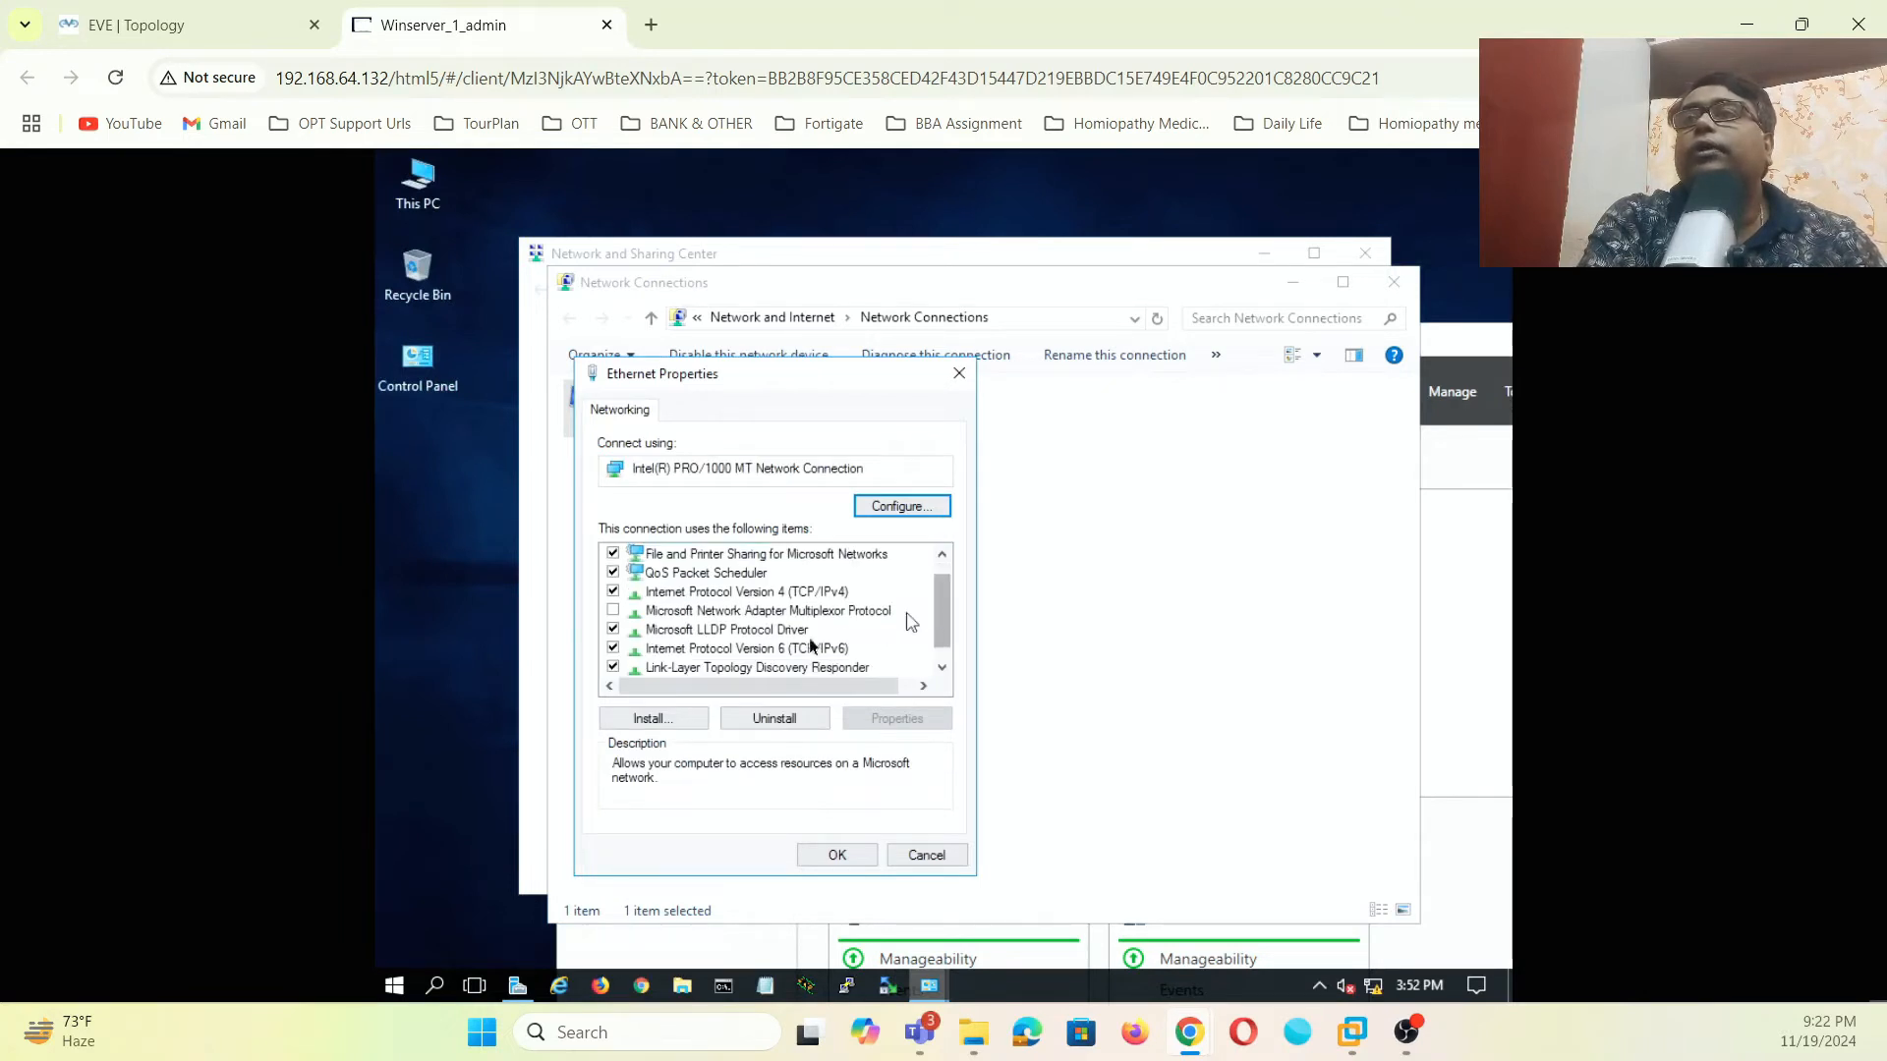
{"action": "left_click", "coordinate": [612, 648]}
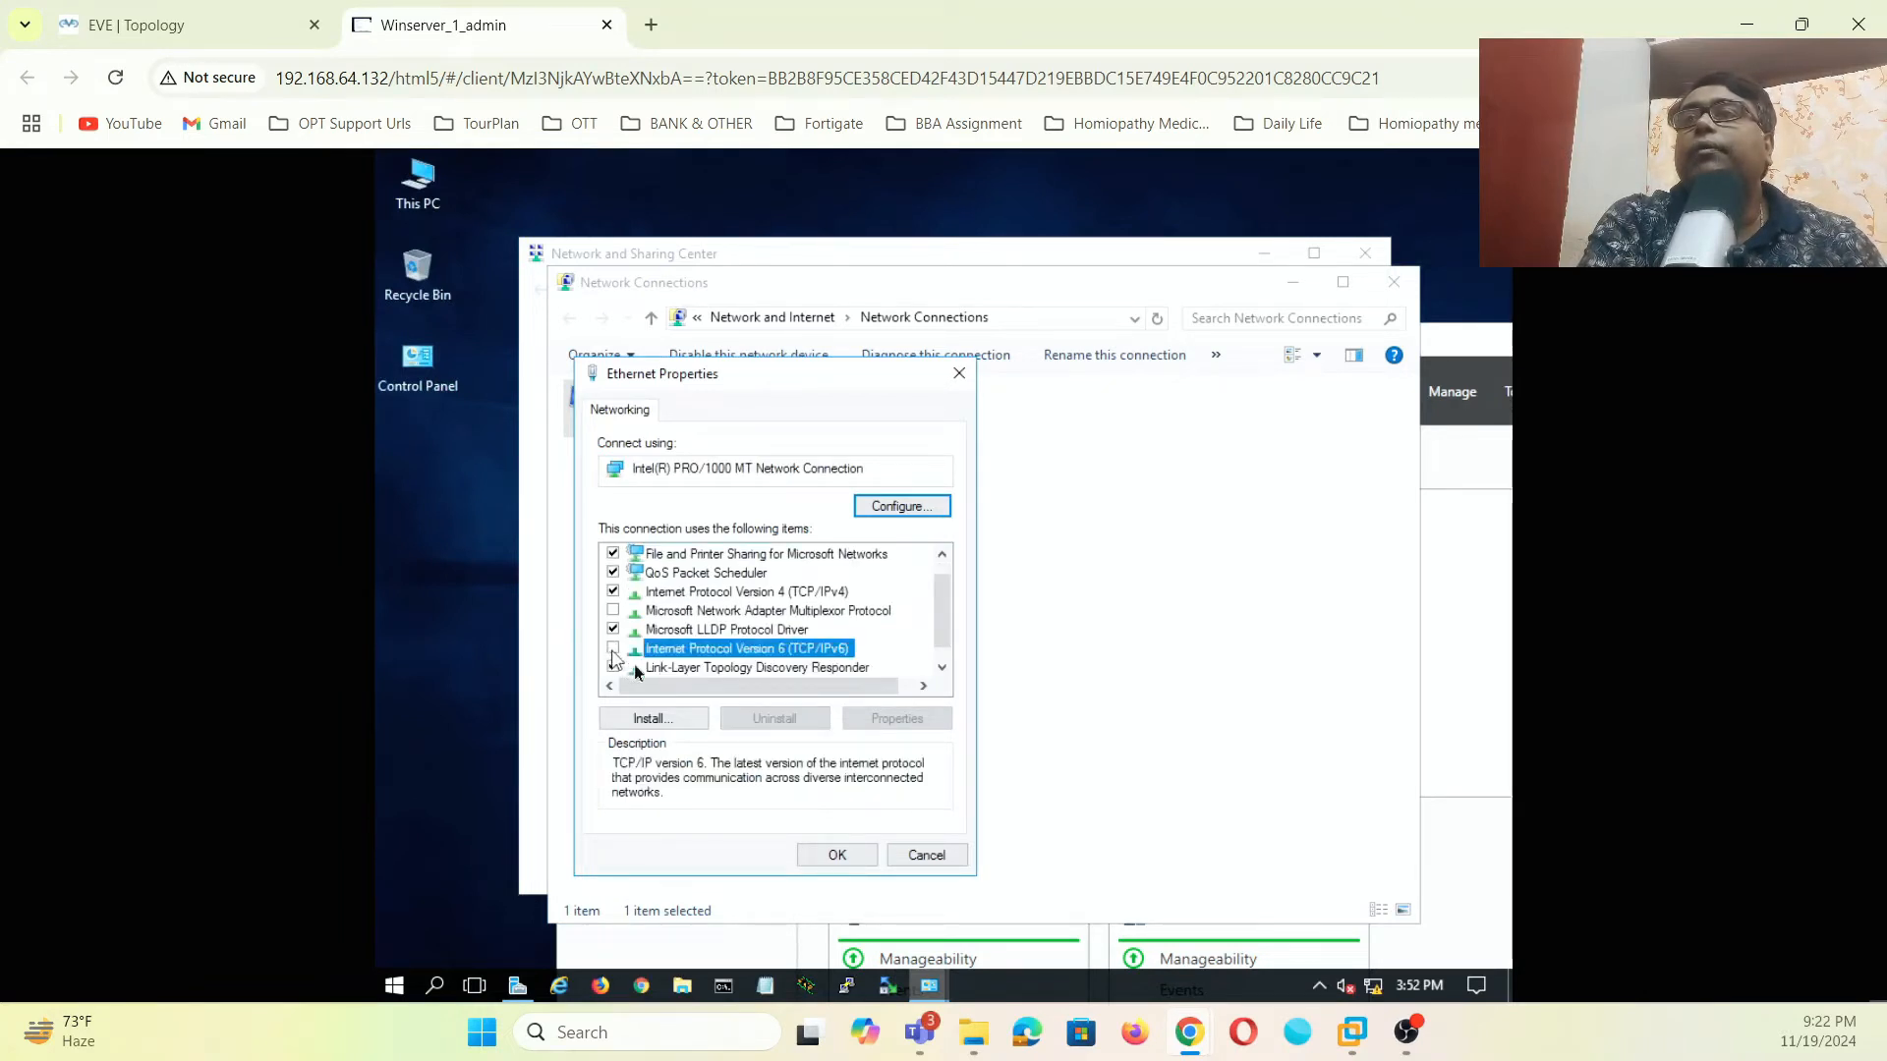
{"action": "left_click", "coordinate": [756, 593]}
{"action": "left_click", "coordinate": [910, 727]}
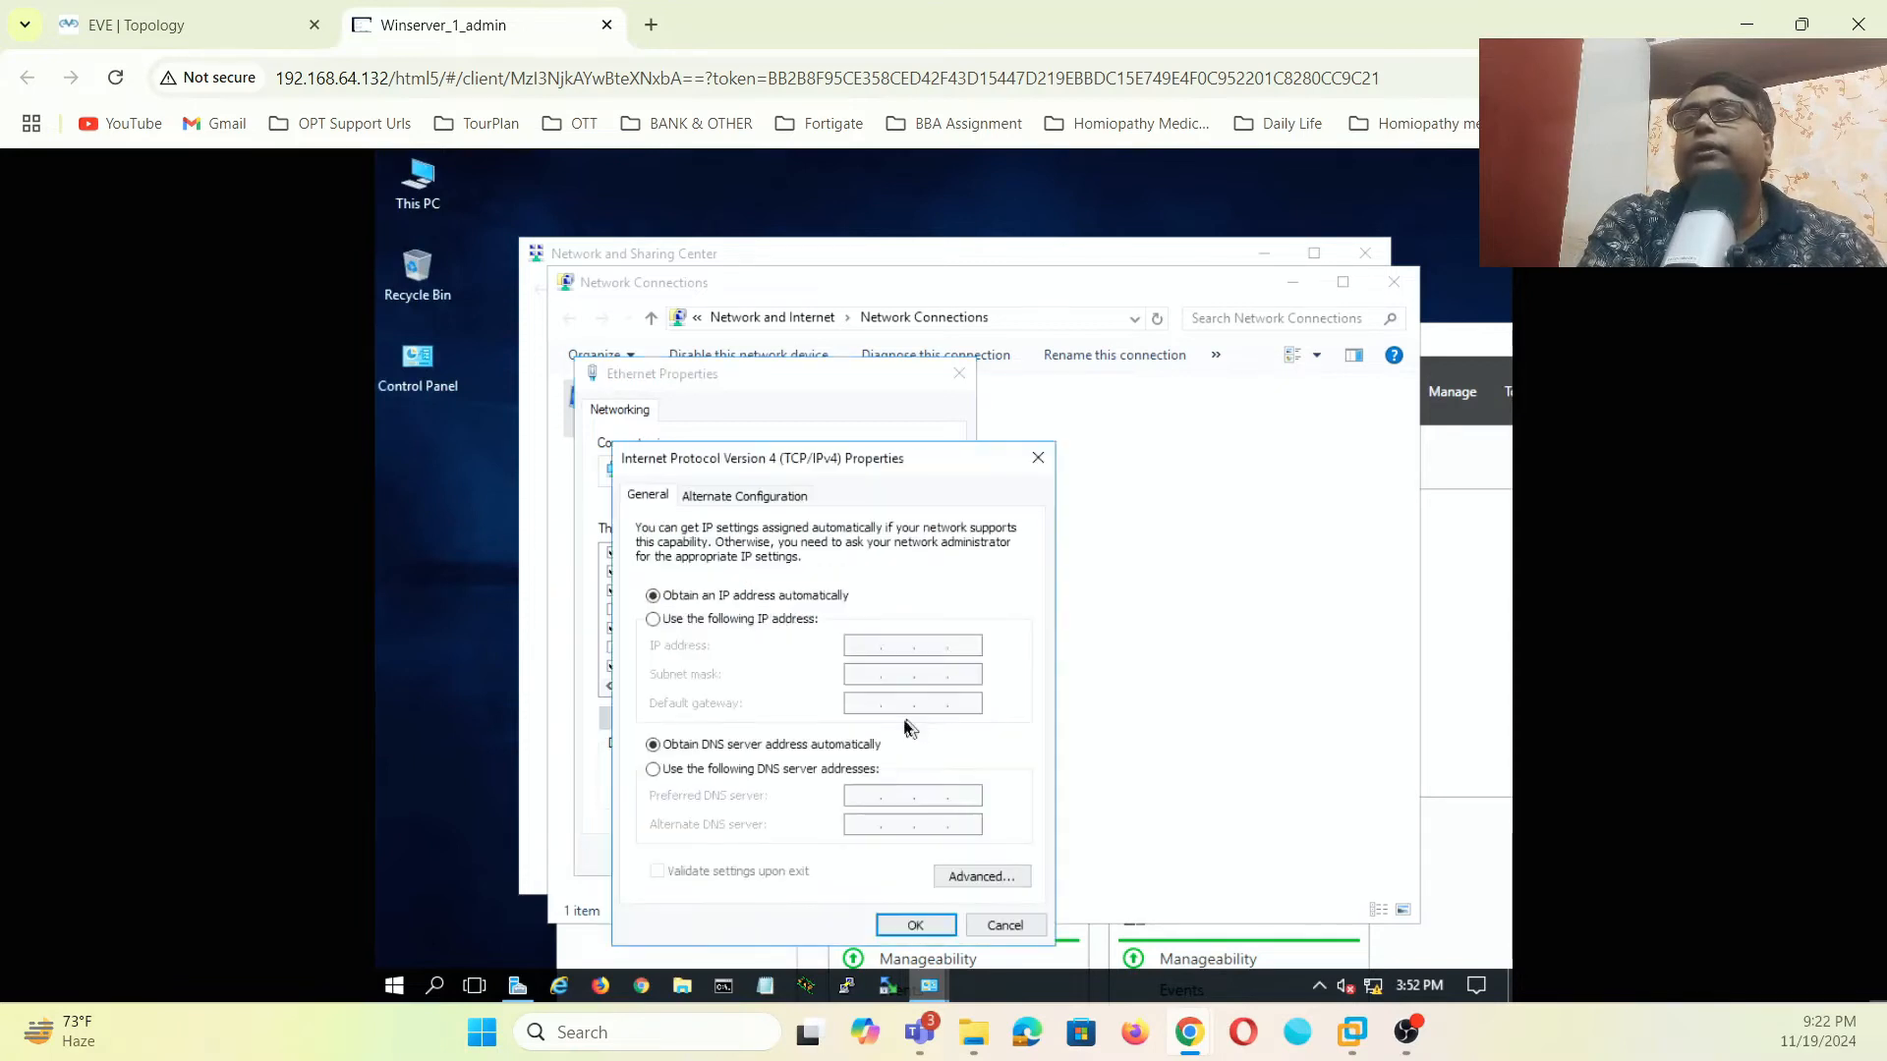
- Set Ethernet to static IP 192.168.1.200/24, gateway 192.168.1.1, DNS 192.168.1.200 and 8.8.8.8
{"action": "left_click", "coordinate": [653, 619]}
{"action": "left_click", "coordinate": [860, 646]}
{"action": "type", "text": "1"}
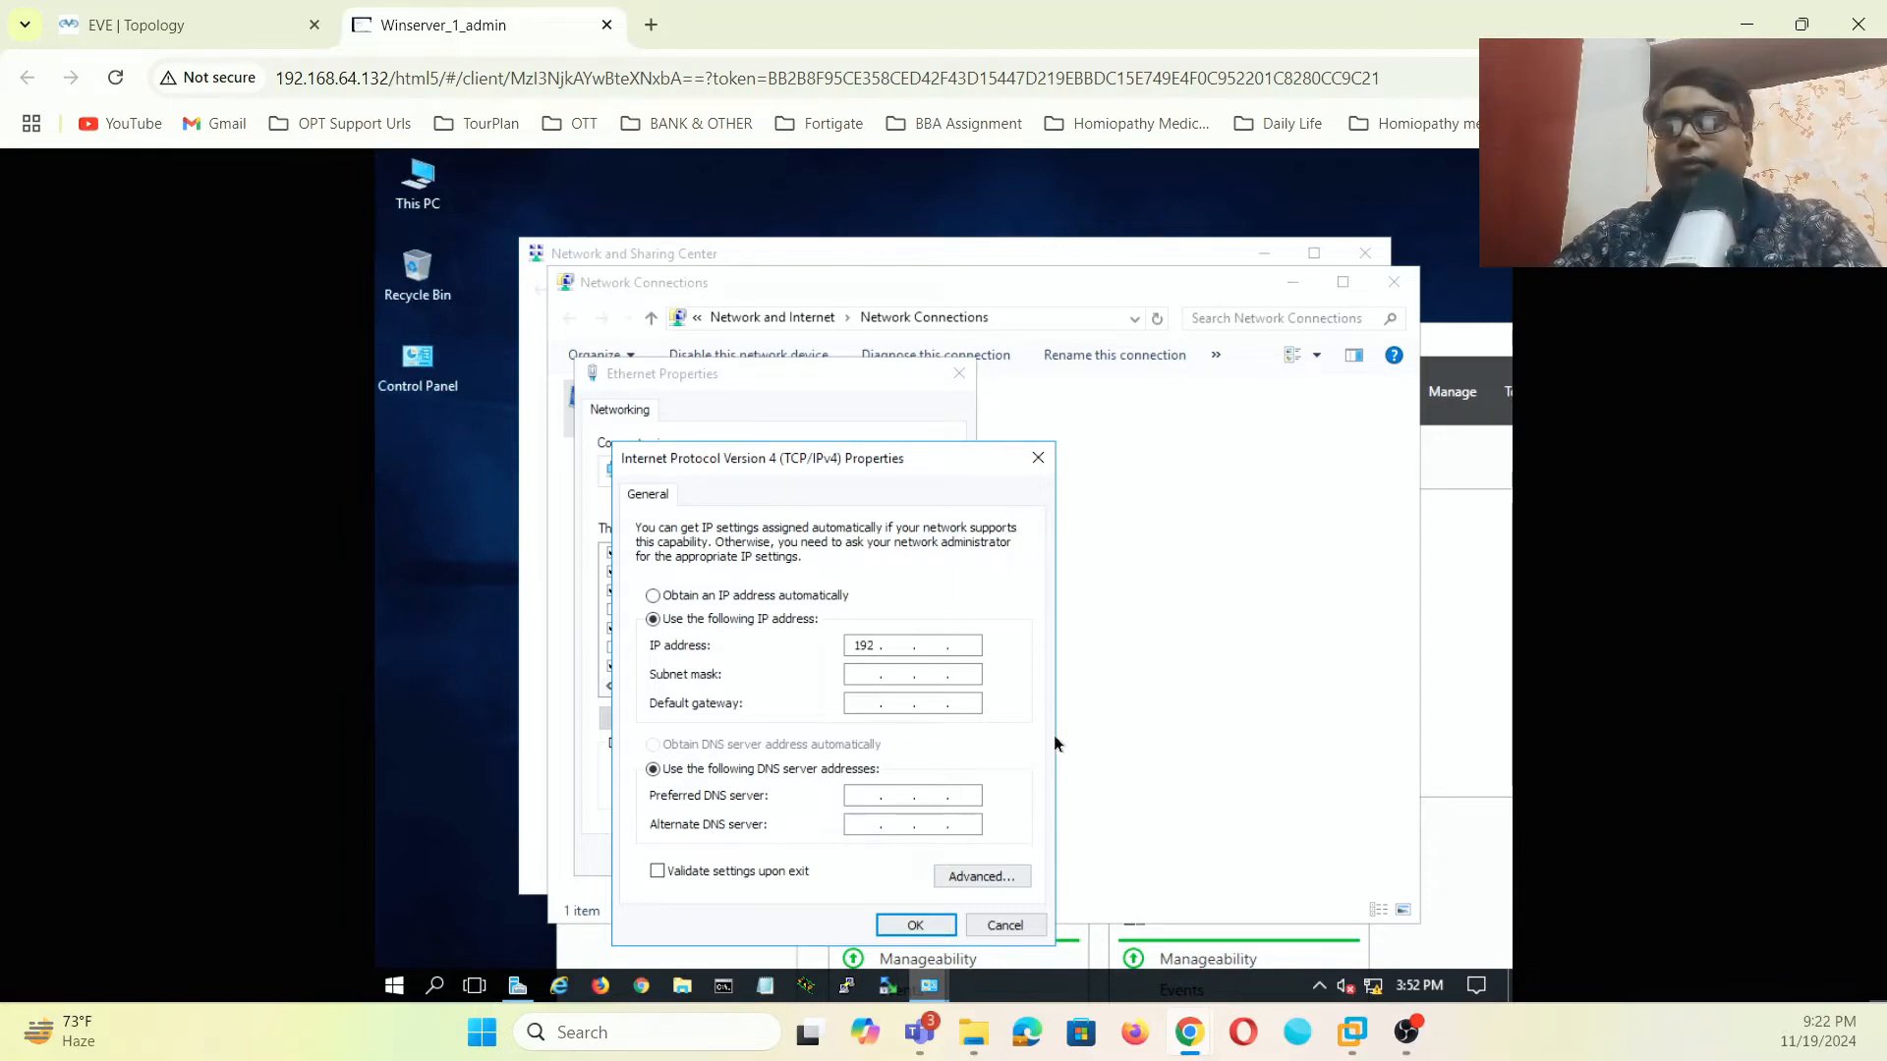
{"action": "type", "text": "92 . 168"}
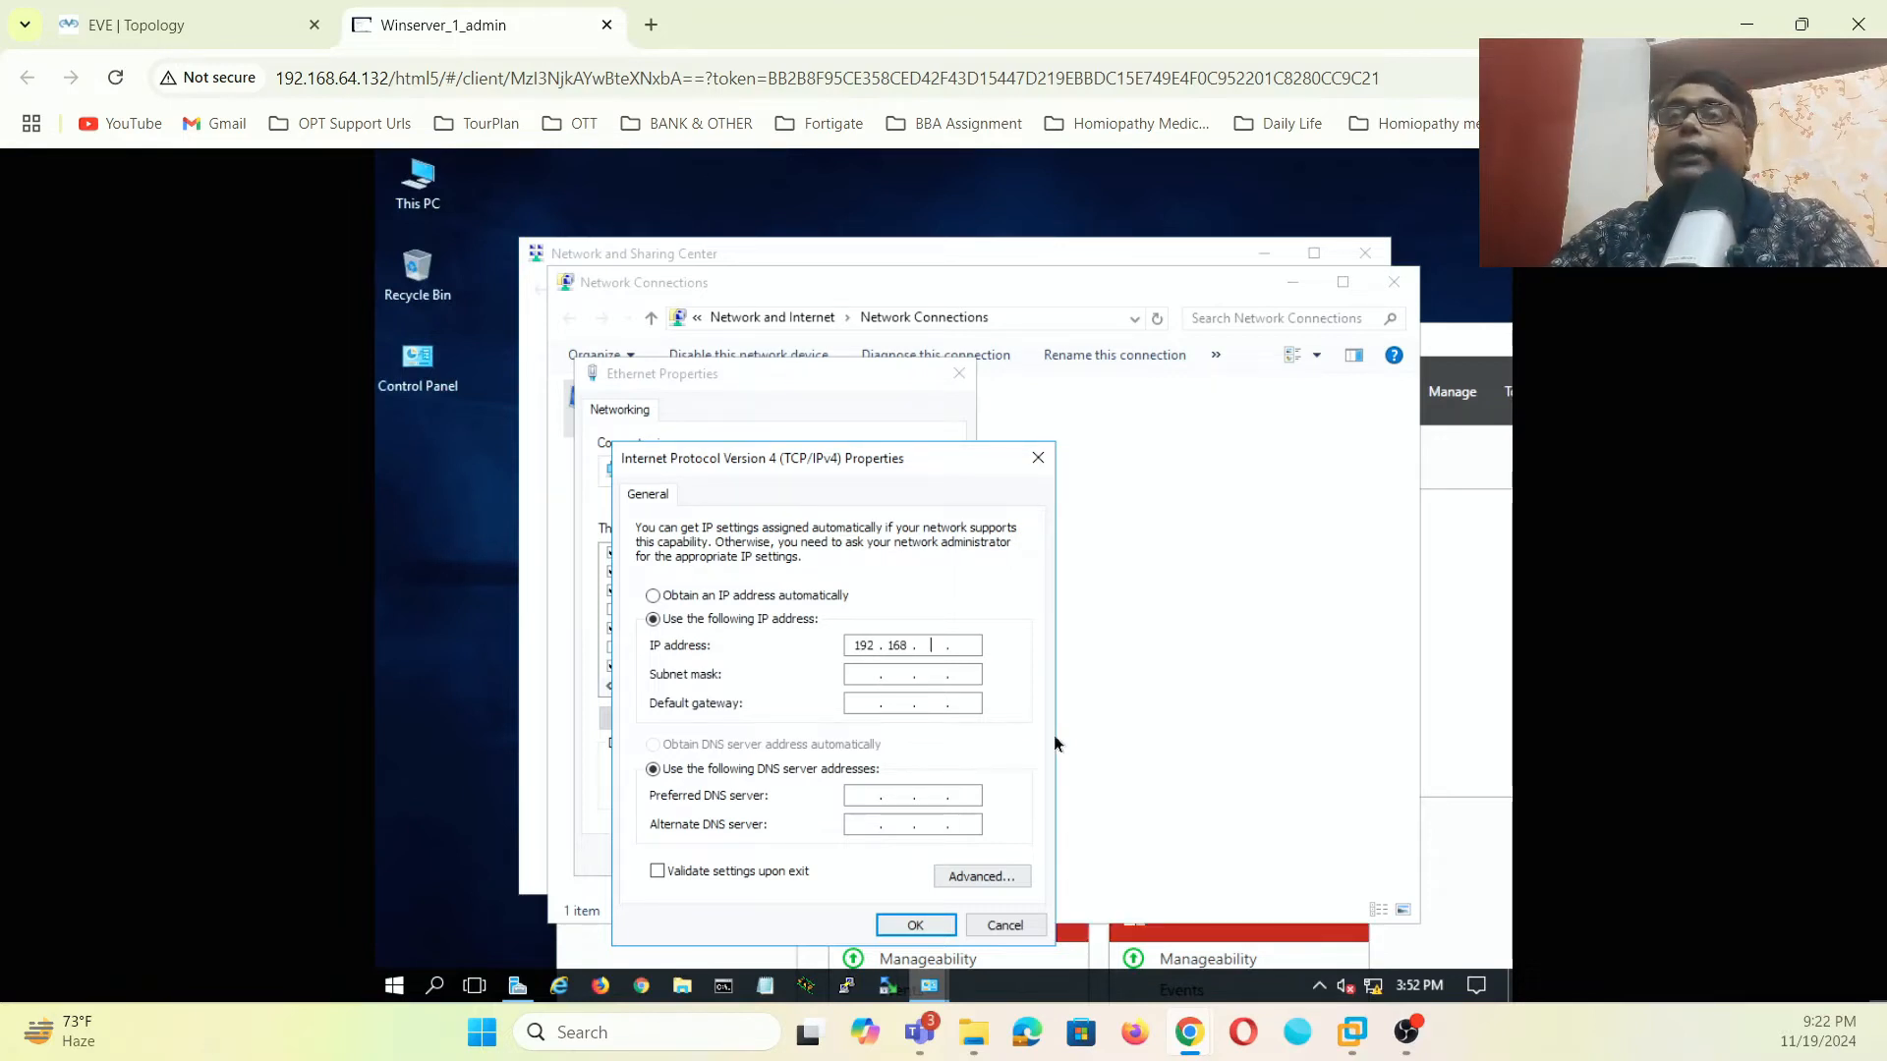
{"action": "type", "text": " . 1 "}
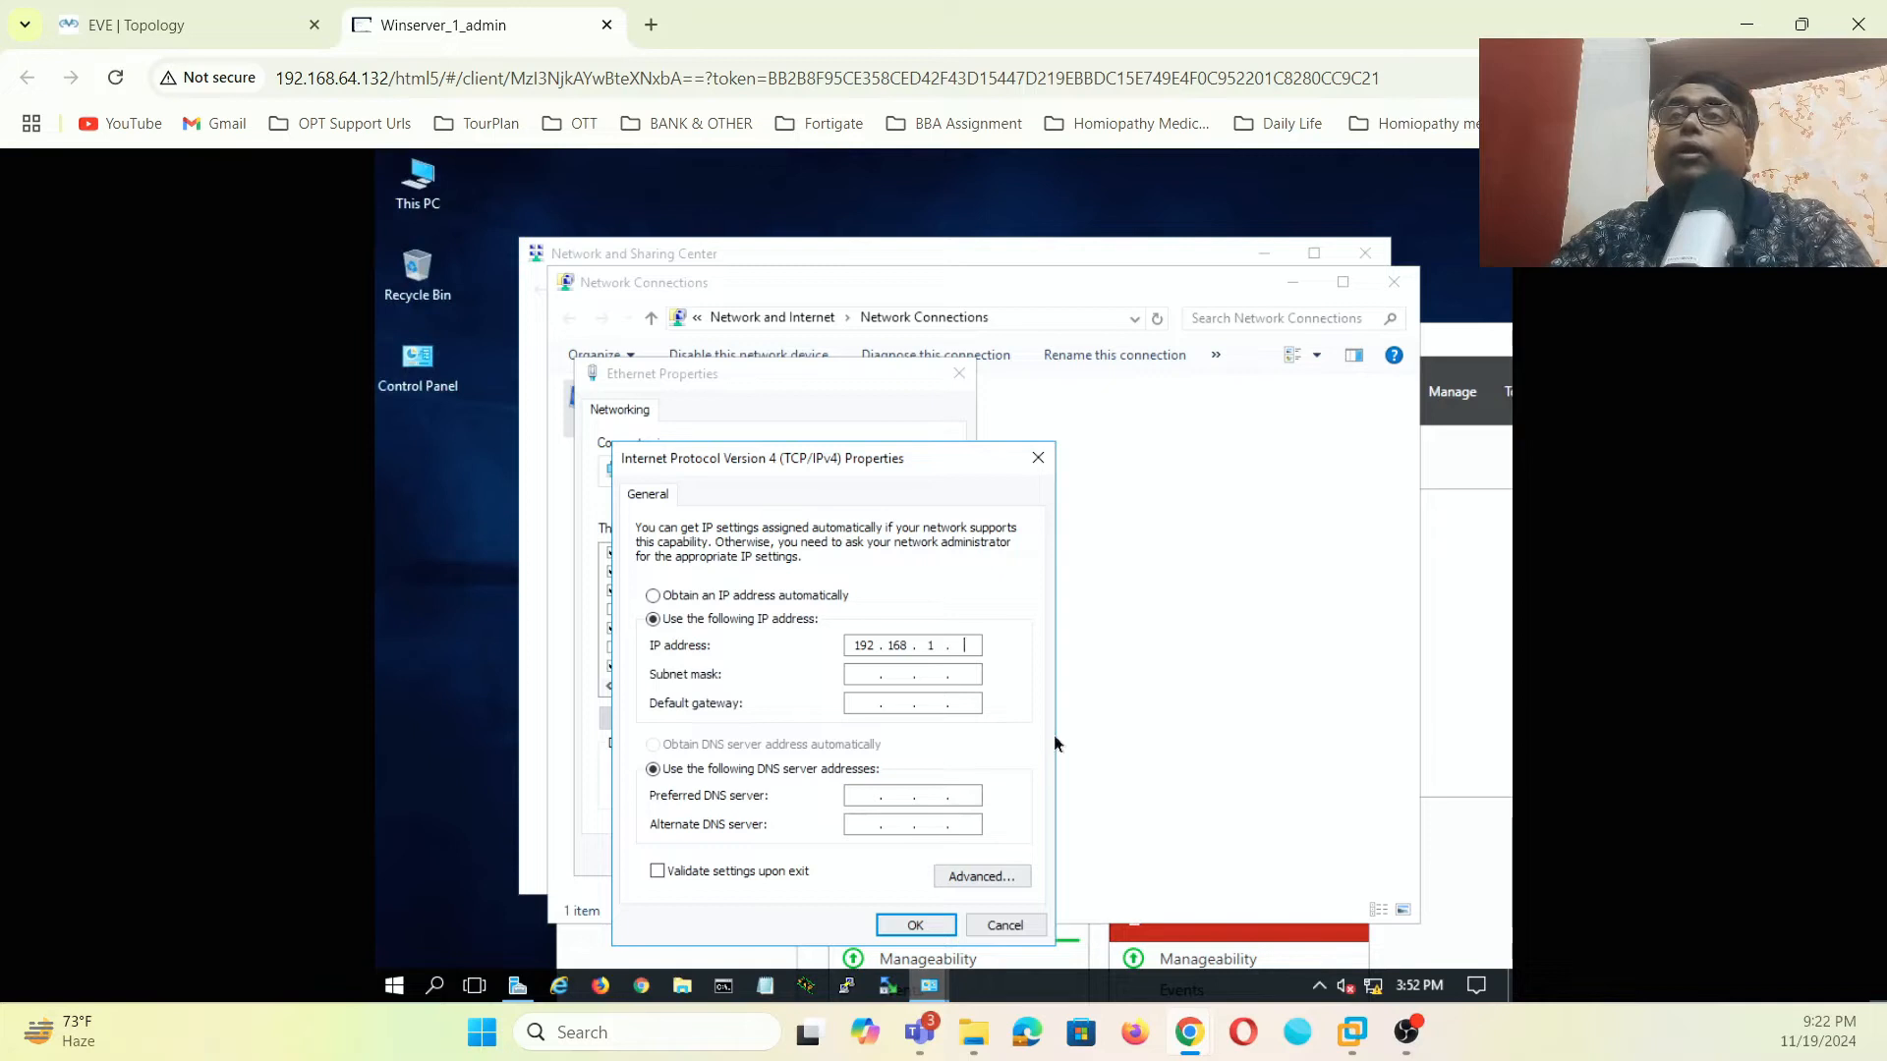
{"action": "type", "text": ". 200"}
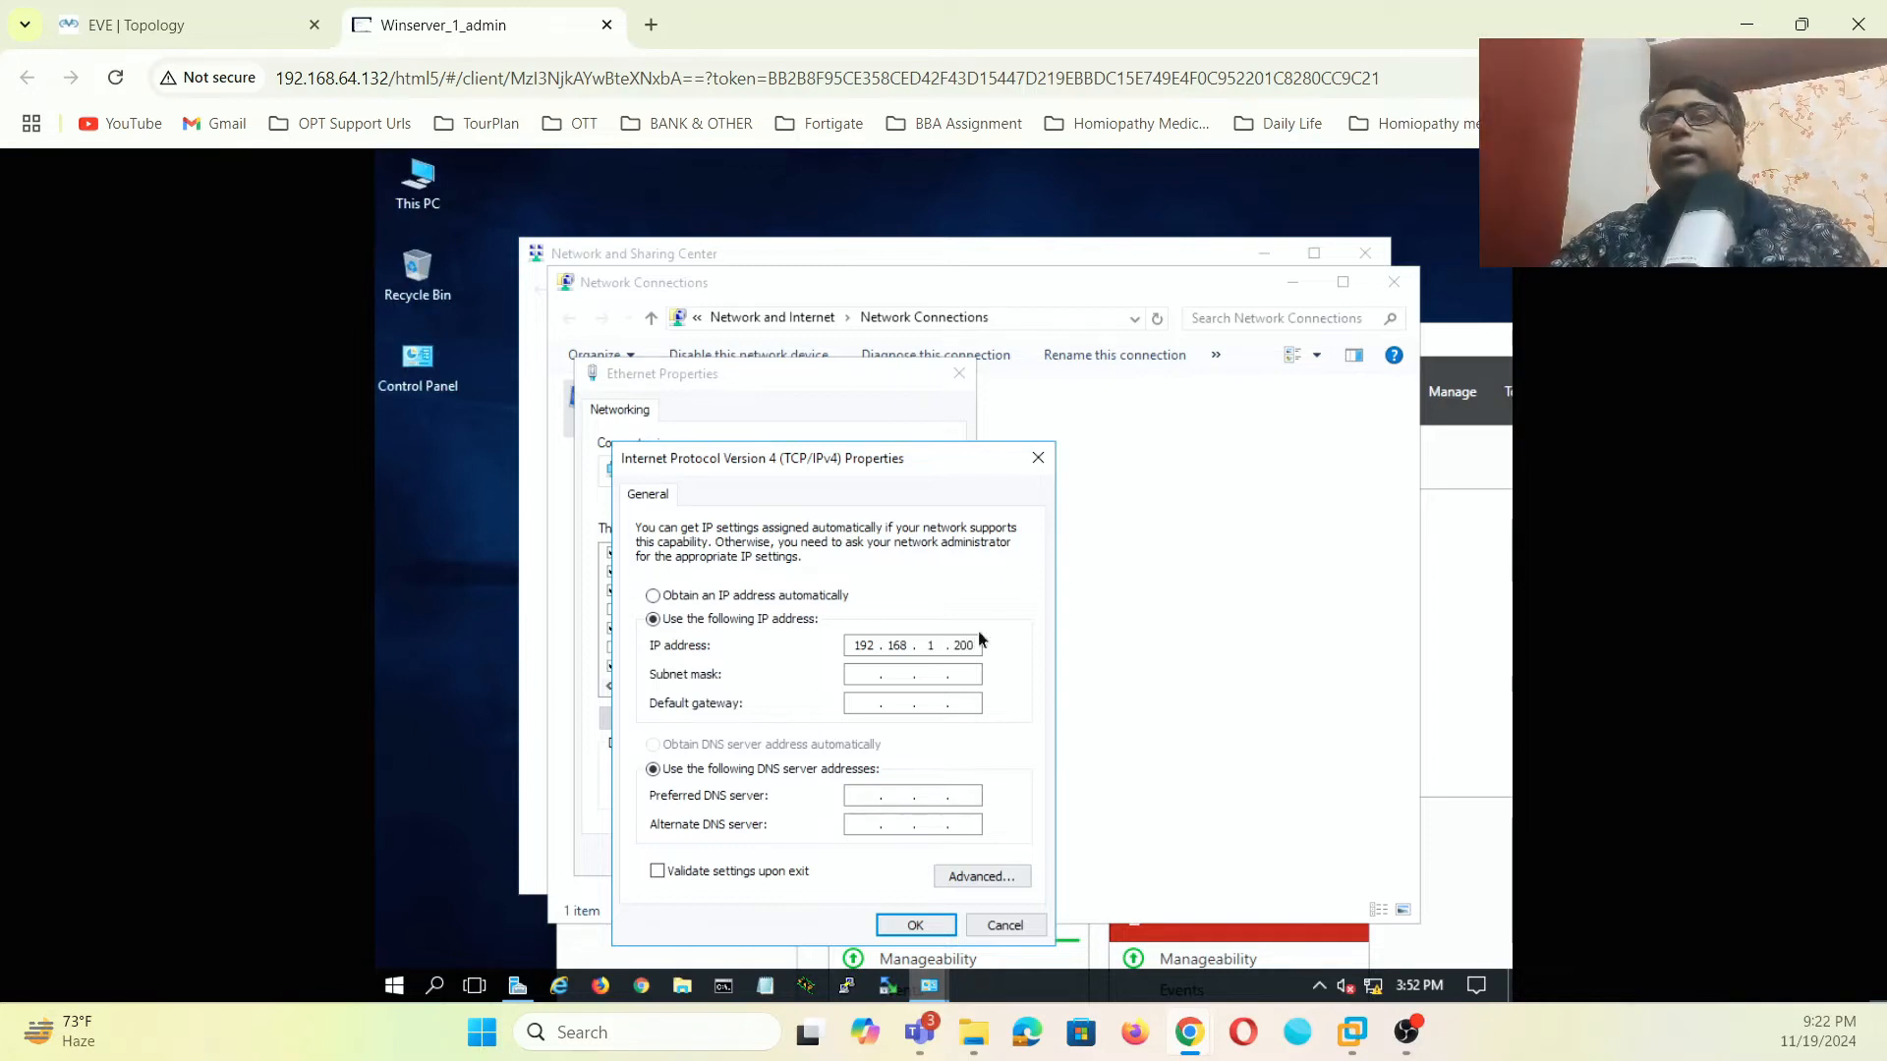
{"action": "left_click", "coordinate": [866, 683]}
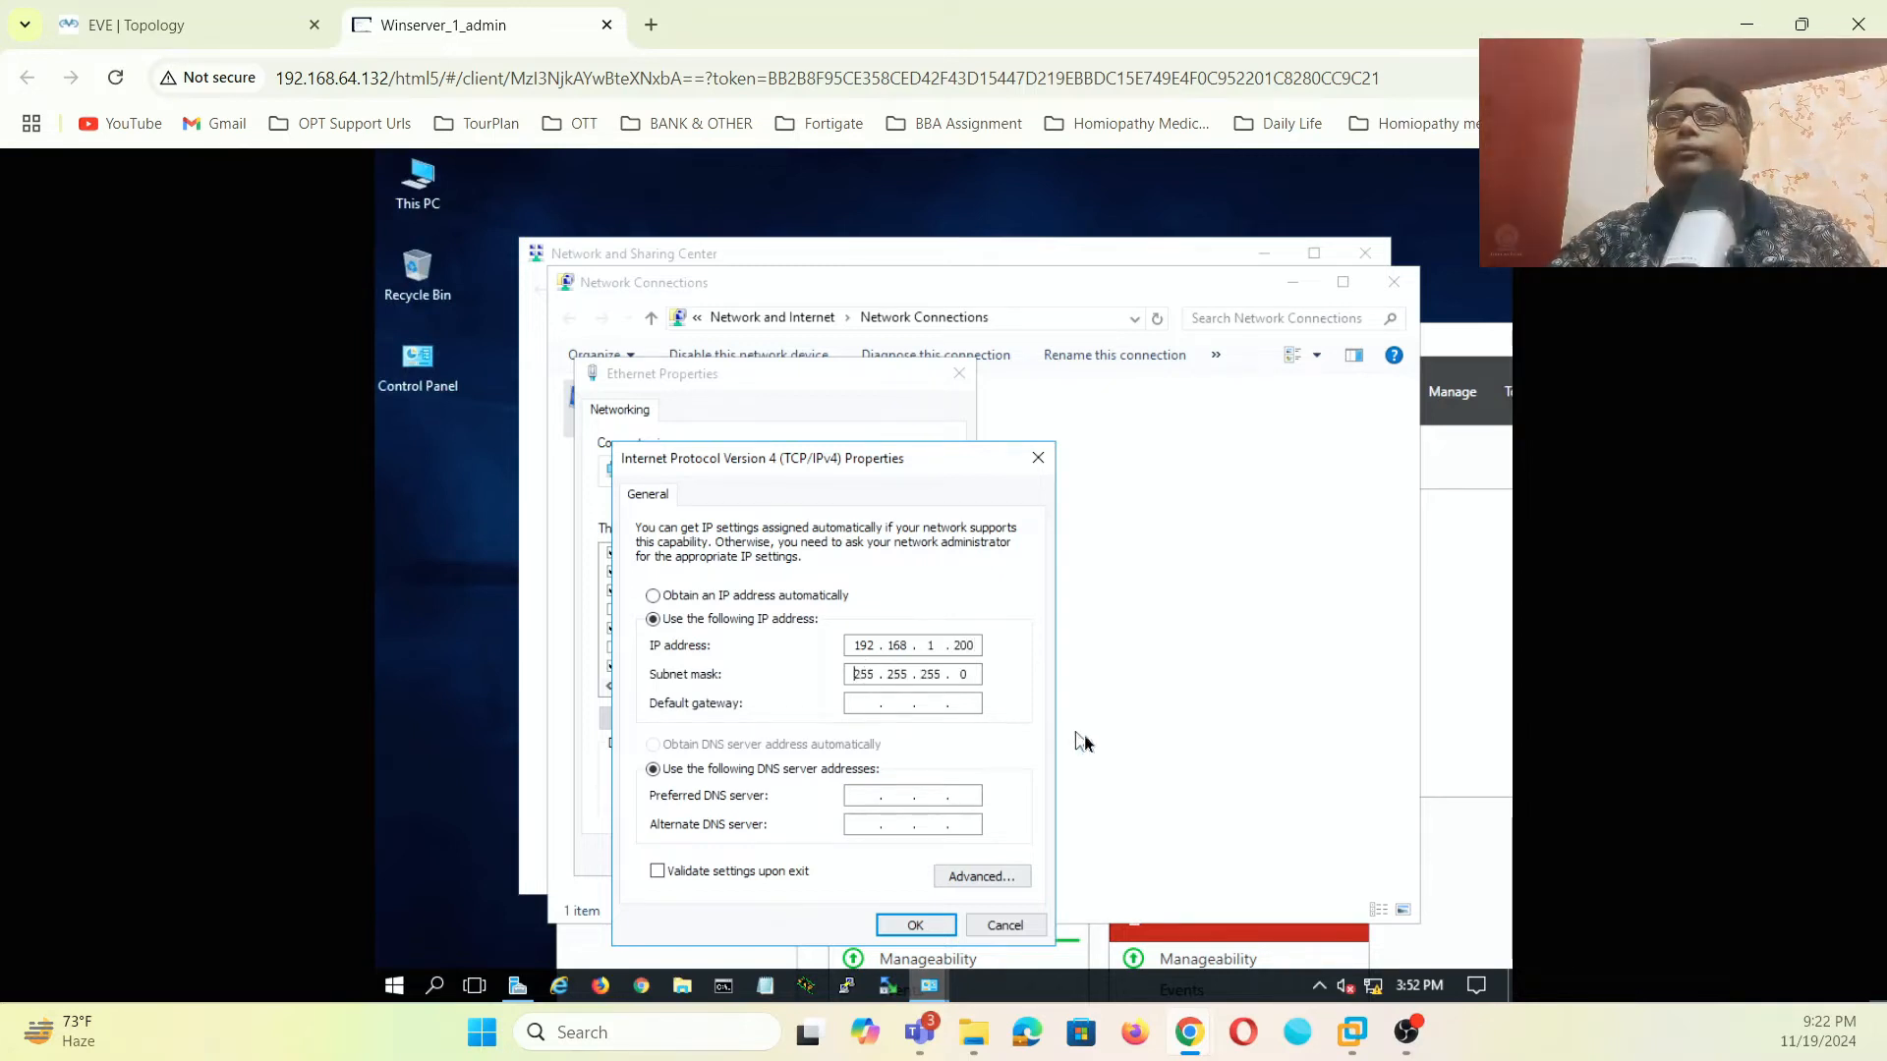
{"action": "left_click", "coordinate": [871, 704]}
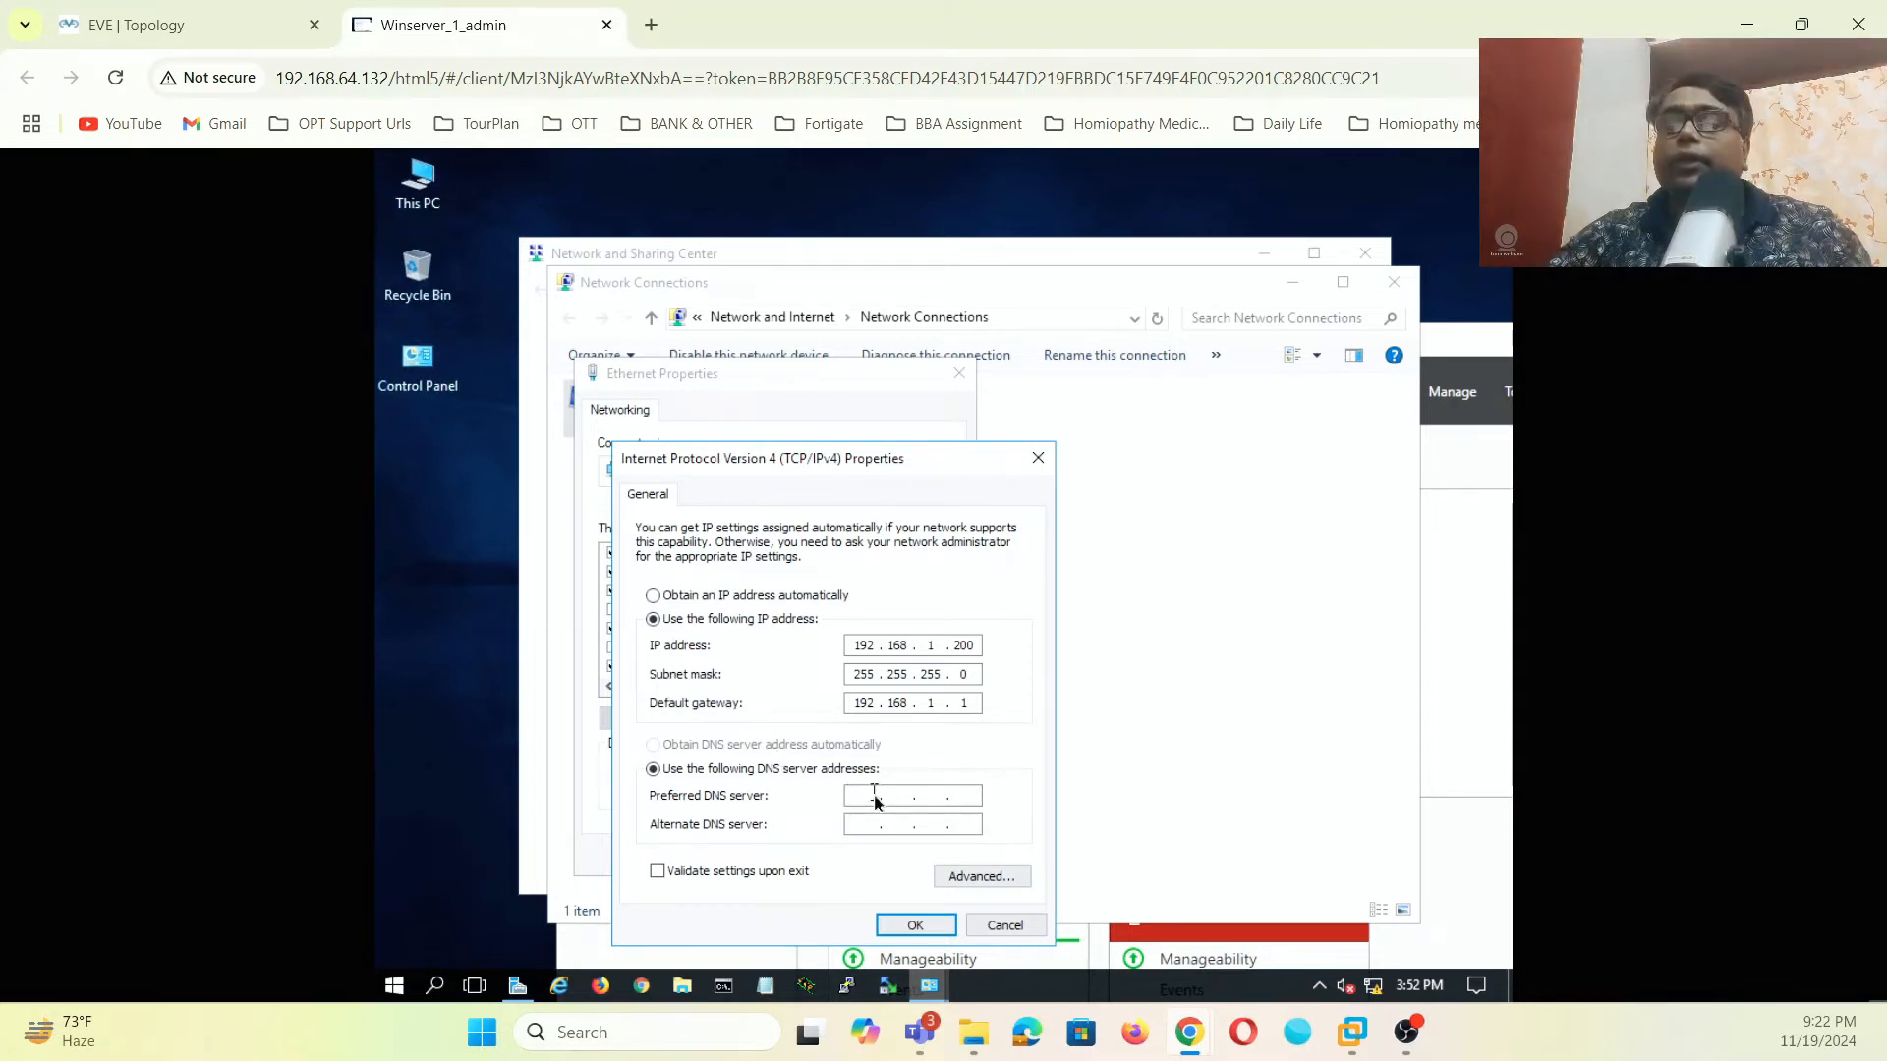
{"action": "type", "text": "192"}
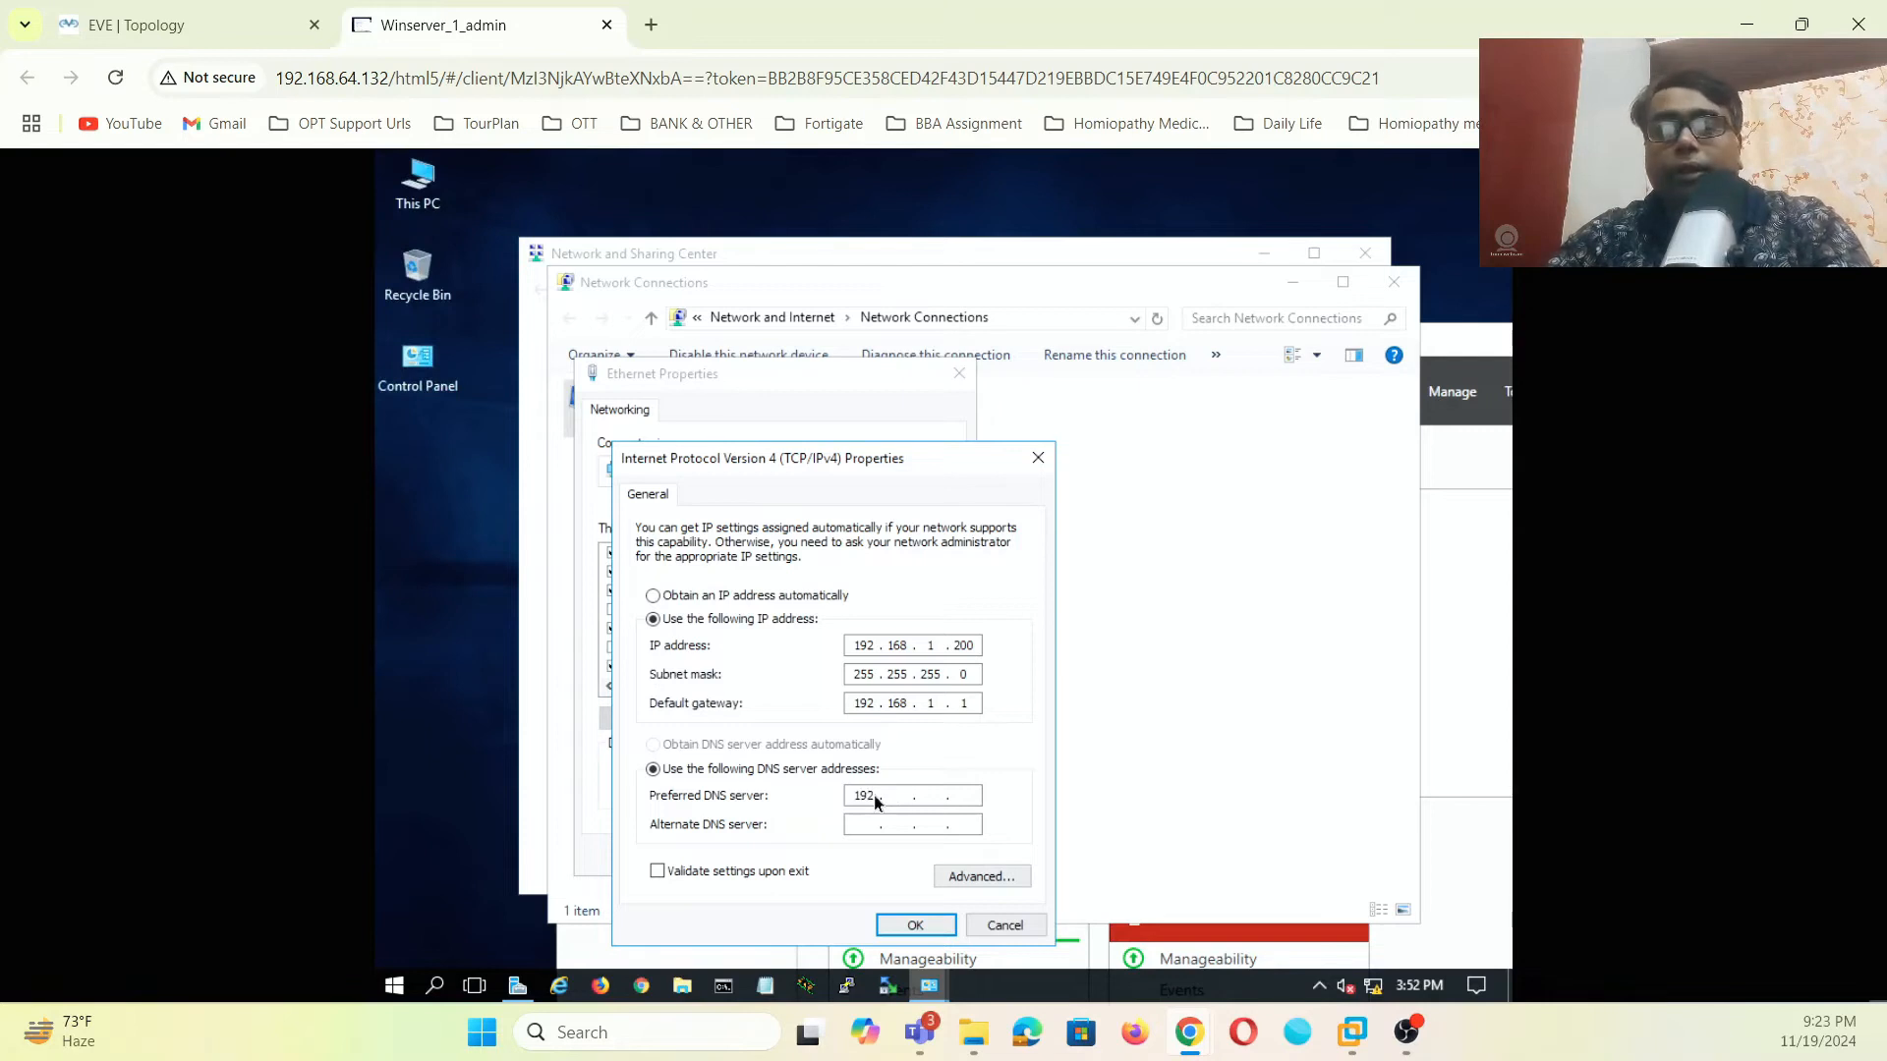
{"action": "type", "text": " . 168 . 1 . "}
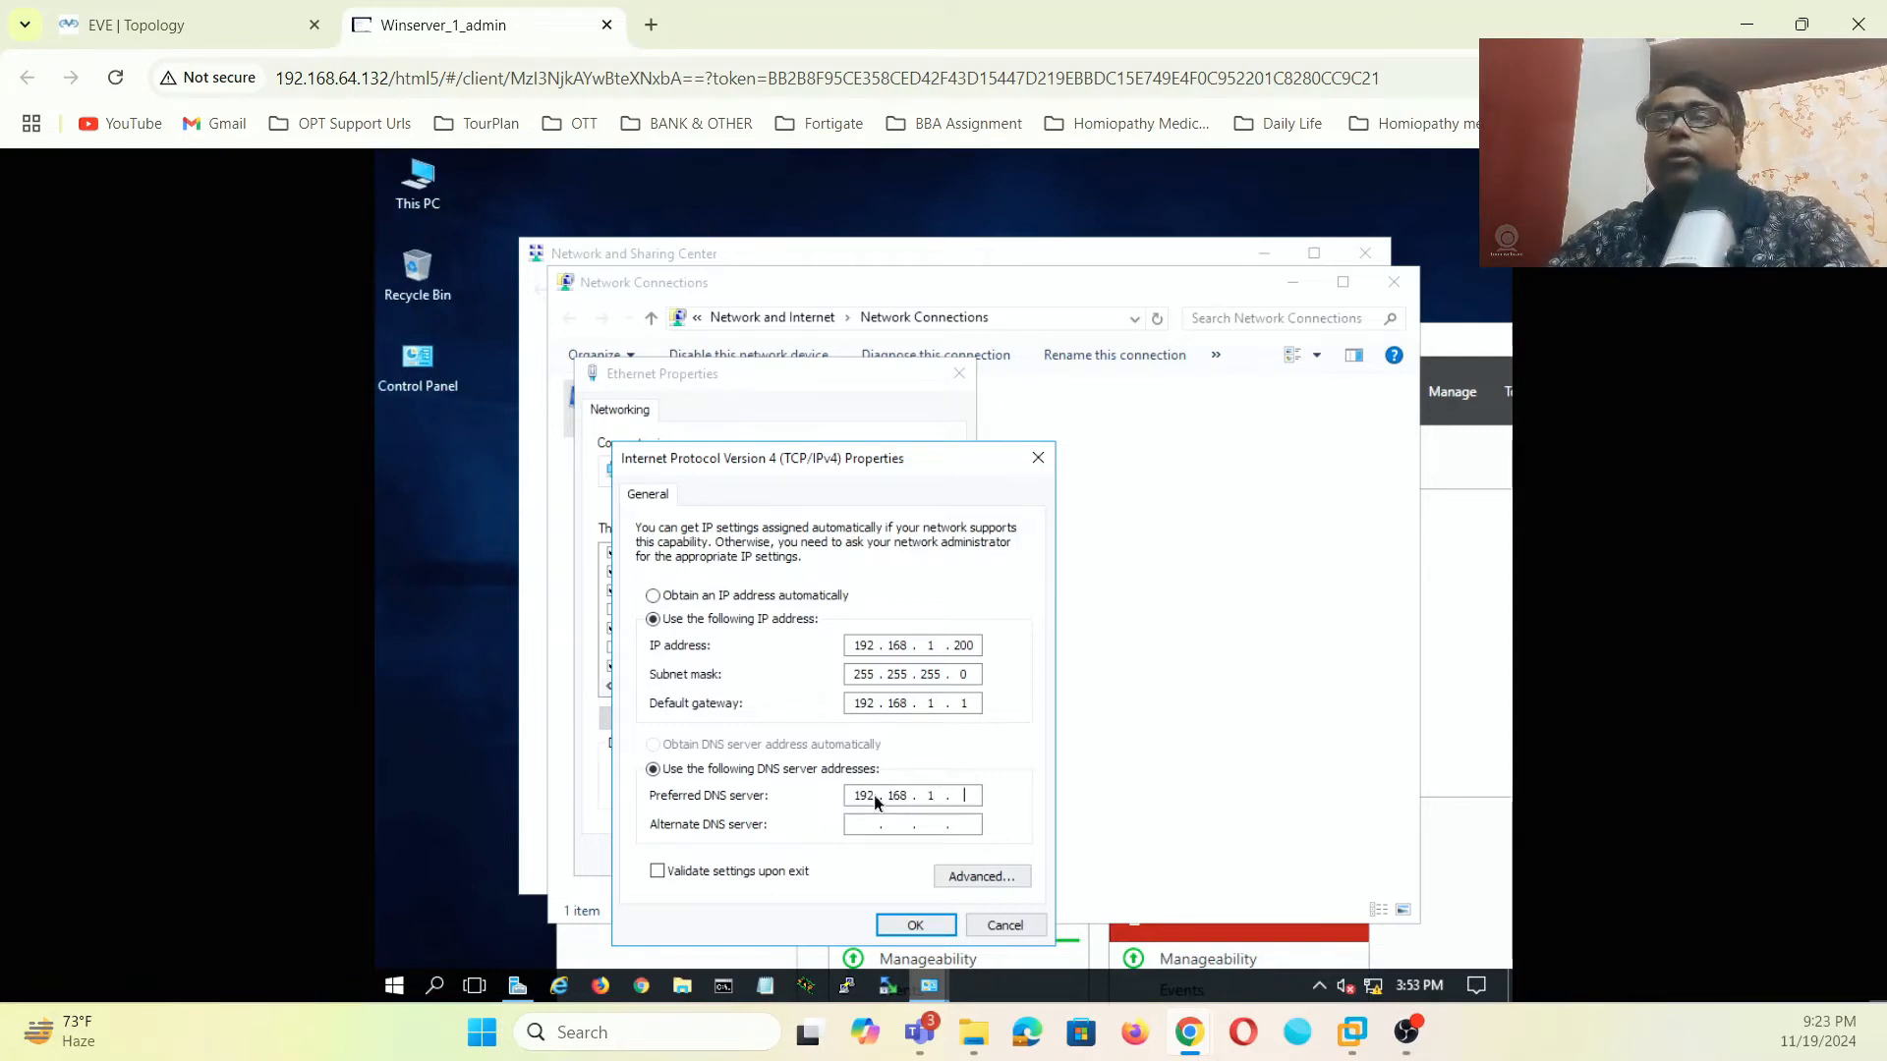
{"action": "type", "text": "200"}
{"action": "left_click", "coordinate": [847, 824]}
{"action": "type", "text": "8 . 8 . 8 . 8"}
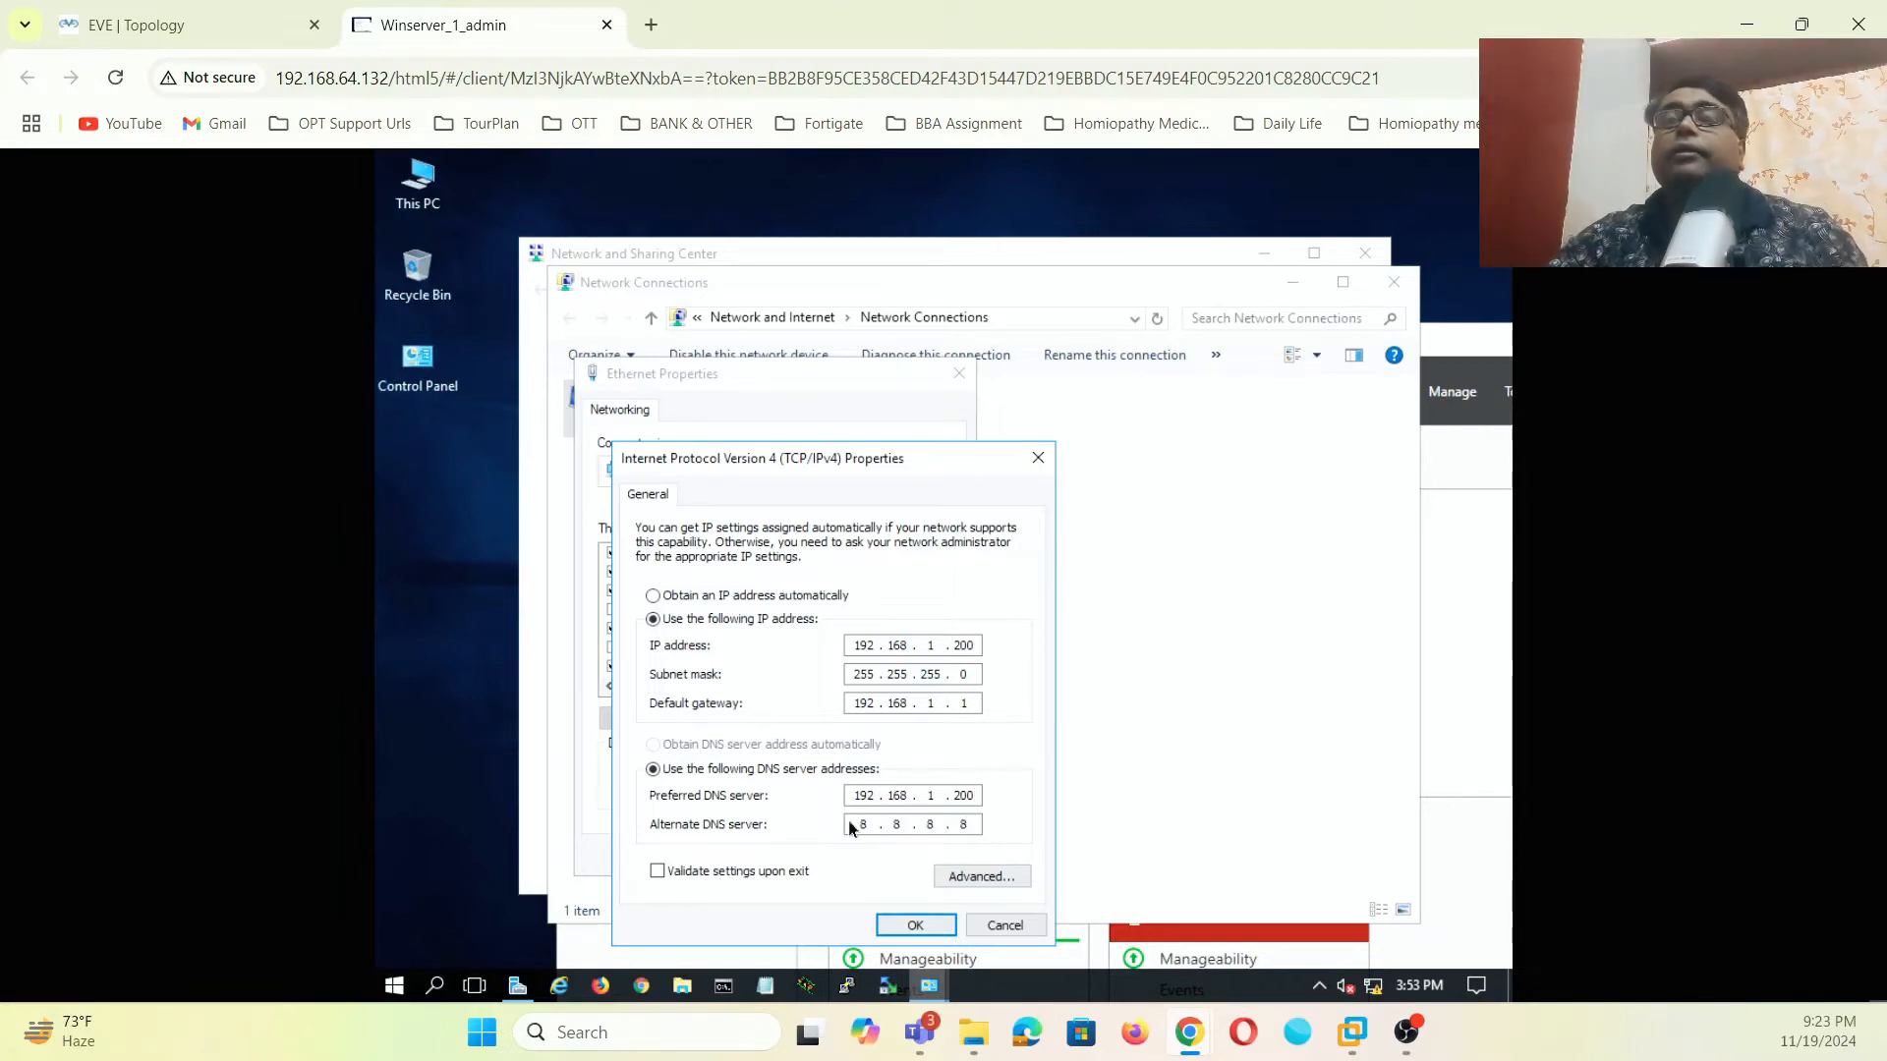
{"action": "left_click", "coordinate": [911, 922]}
{"action": "left_click", "coordinate": [838, 856]}
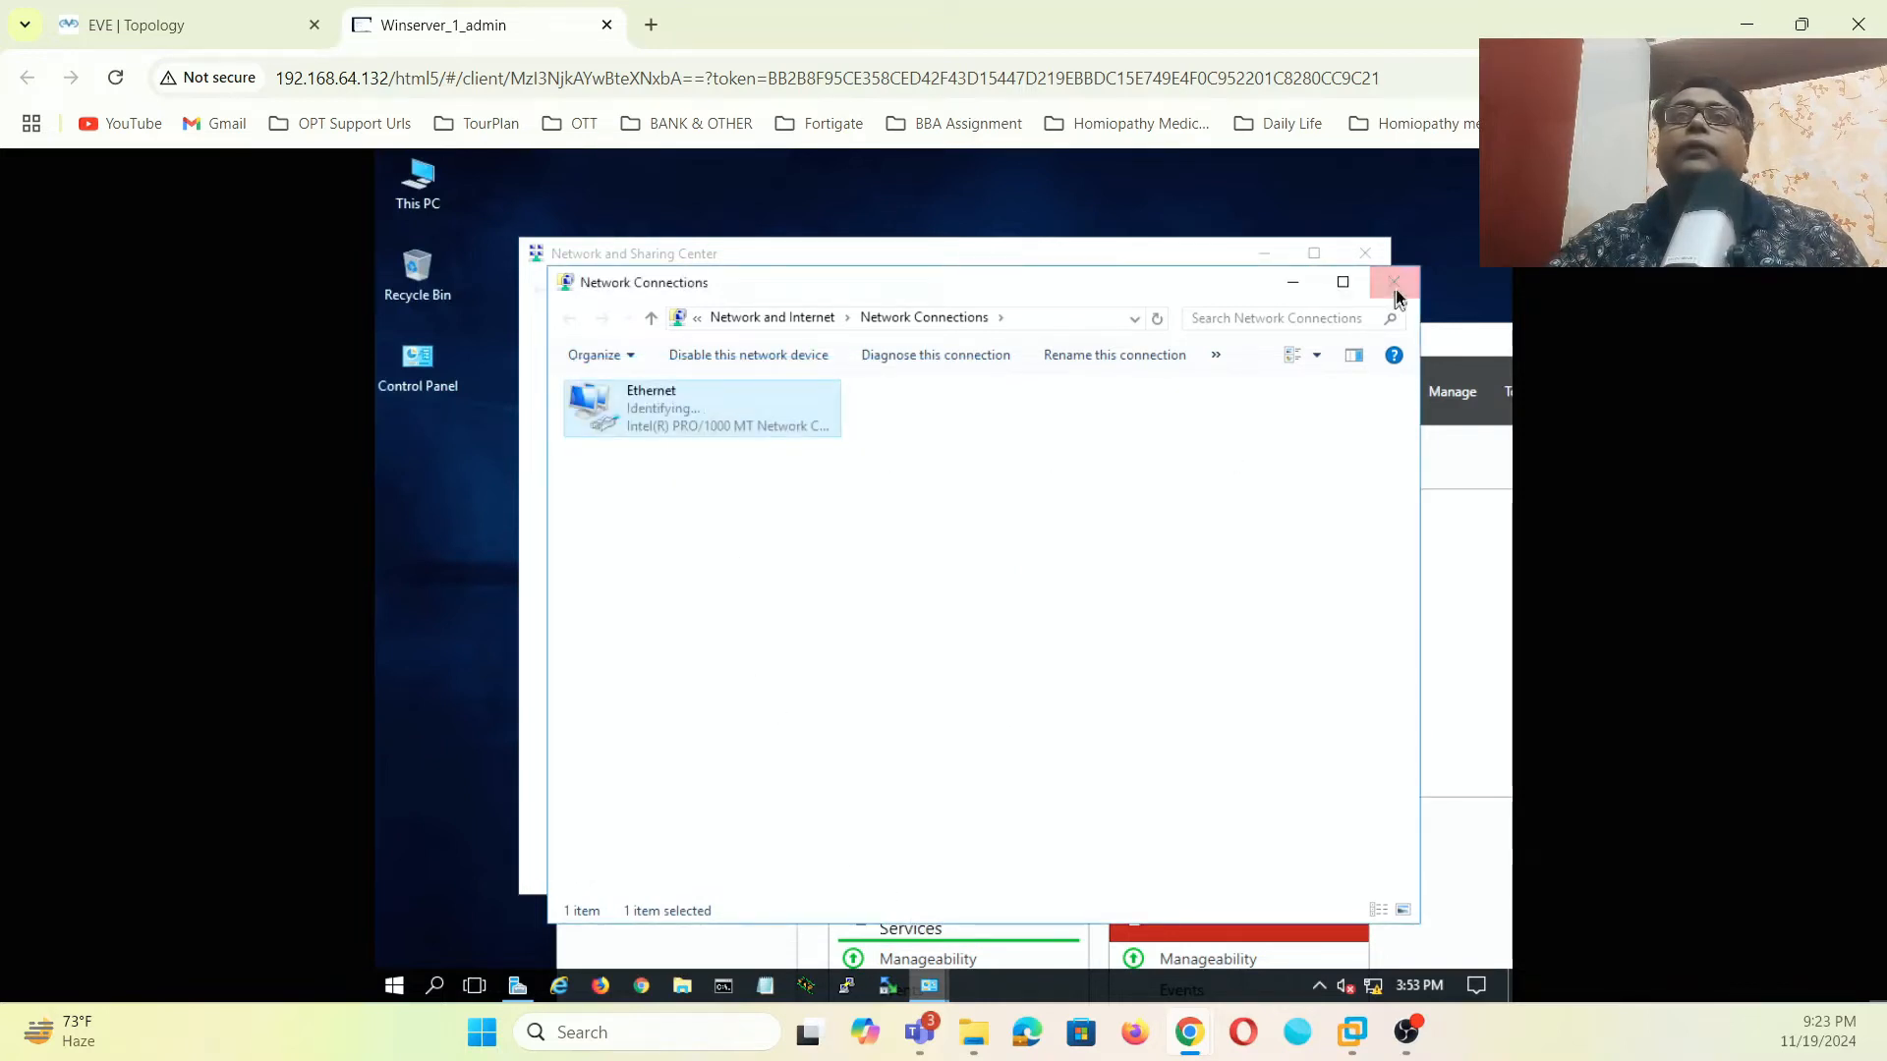
{"action": "left_click", "coordinate": [1393, 283]}
- Close the Network and Sharing Center and Server Manager windows on the server
{"action": "left_click", "coordinate": [1365, 254]}
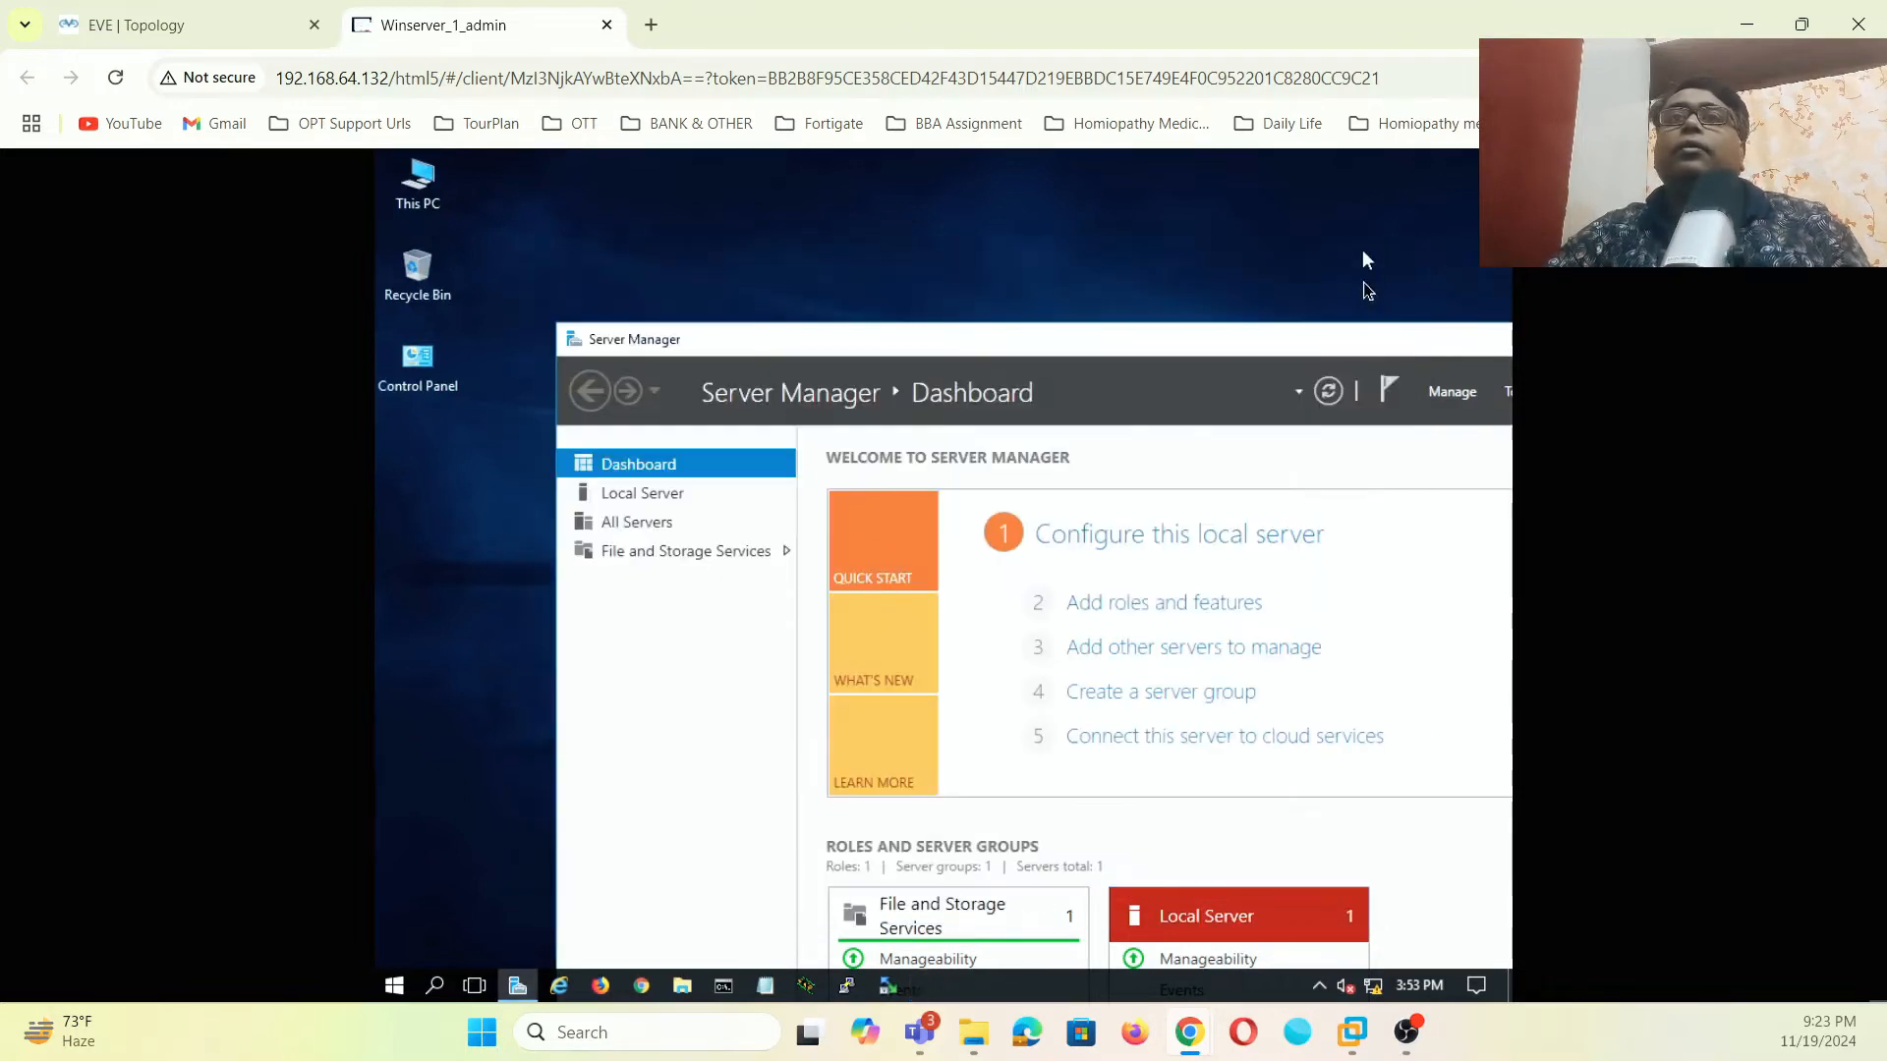
{"action": "left_click_drag", "start_coordinate": [1317, 341], "coordinate": [1173, 319]}
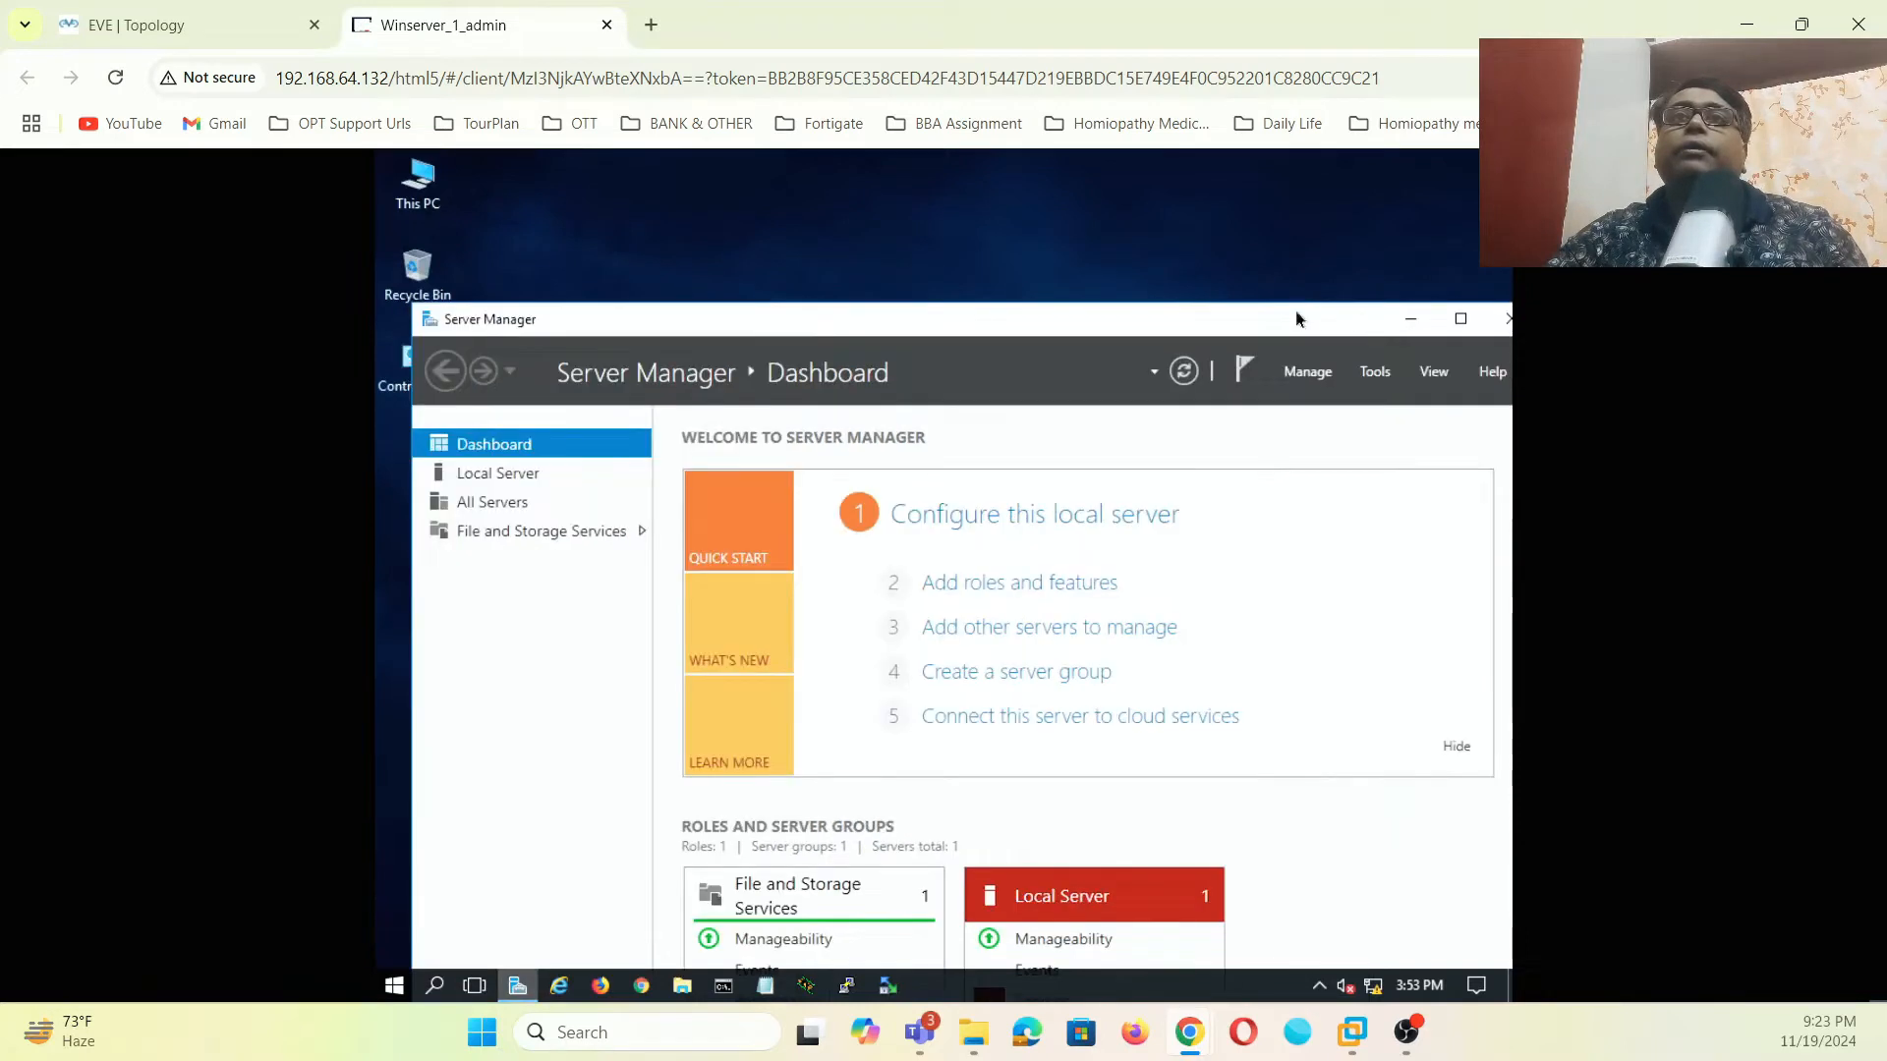
{"action": "left_click_drag", "start_coordinate": [1295, 314], "coordinate": [1202, 310]}
{"action": "left_click", "coordinate": [1416, 316]}
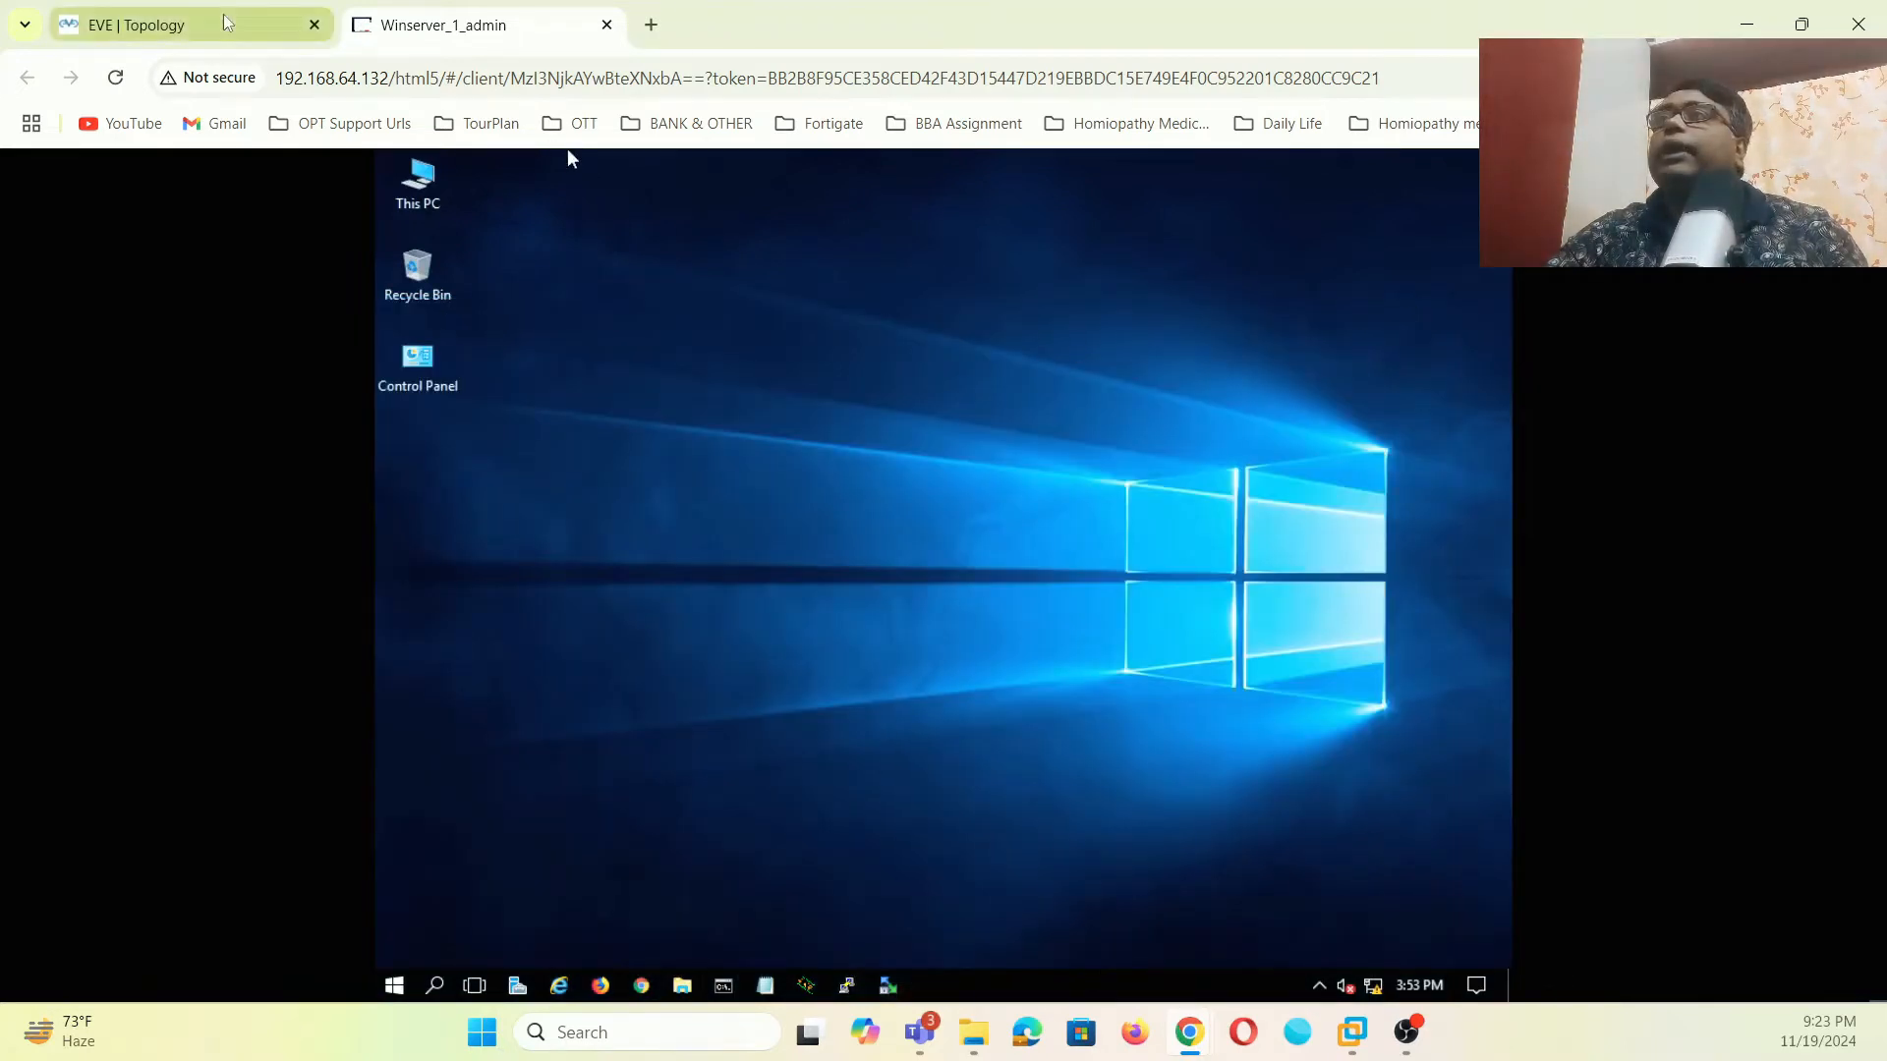
- Open the 3725 router's console and answer 'no' to the initial configuration dialog
{"action": "left_click", "coordinate": [187, 25]}
{"action": "left_click", "coordinate": [632, 520]}
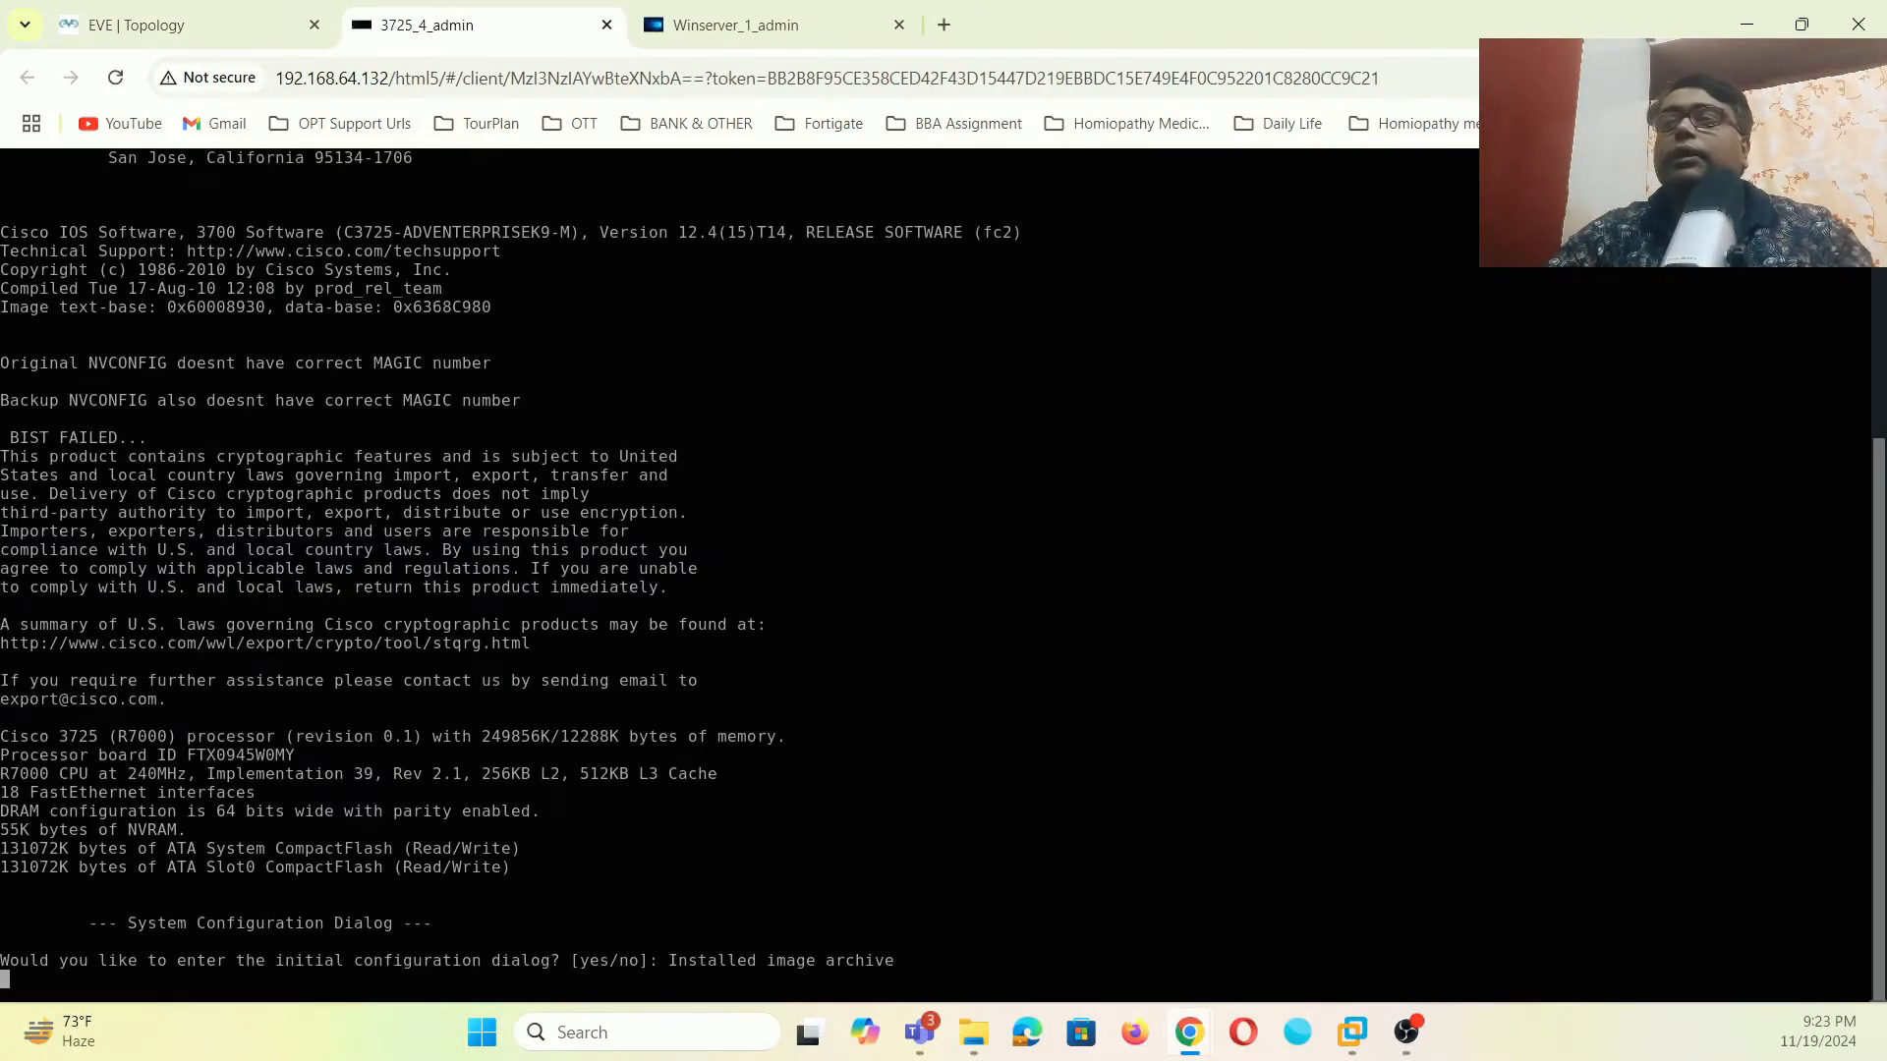
{"action": "type", "text": "no"}
{"action": "key", "text": "Return"}
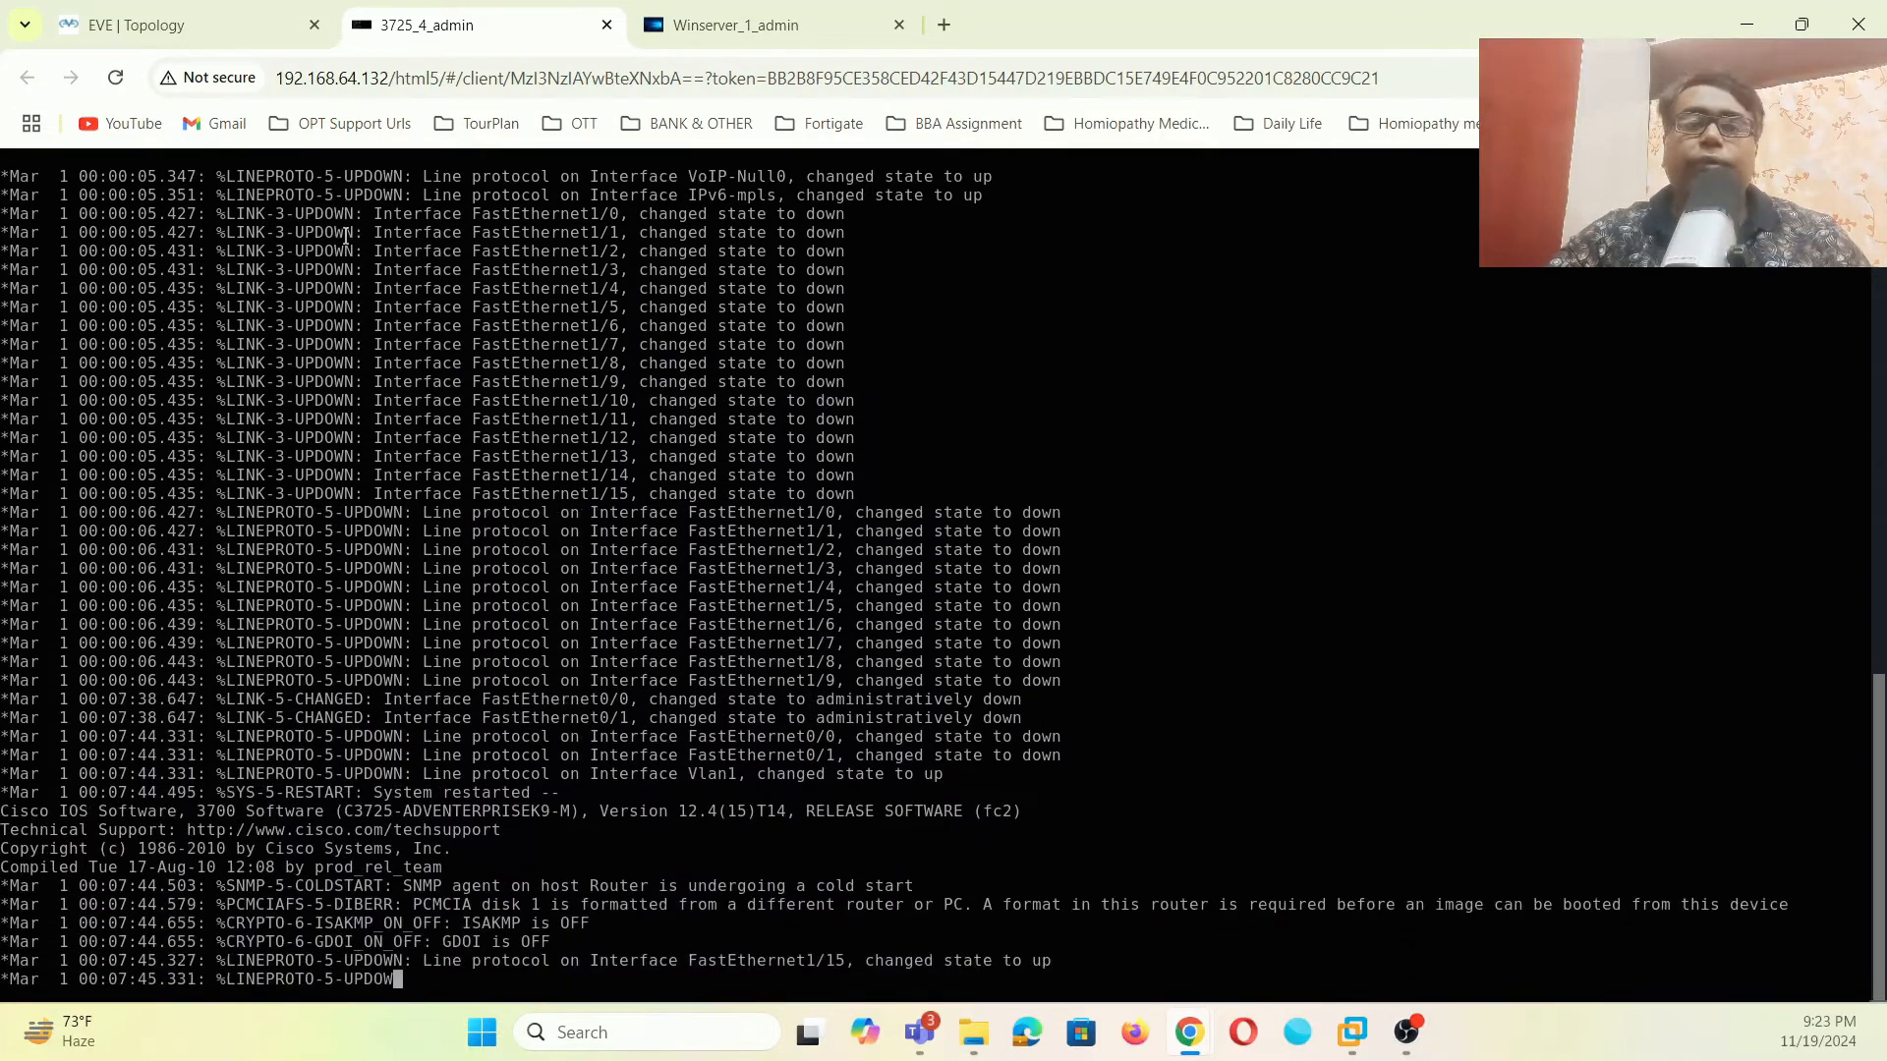
{"action": "key", "text": "Return"}
{"action": "key", "text": "Return"}
{"action": "key", "text": "Return"}
{"action": "key", "text": "Return"}
{"action": "key", "text": "Return"}
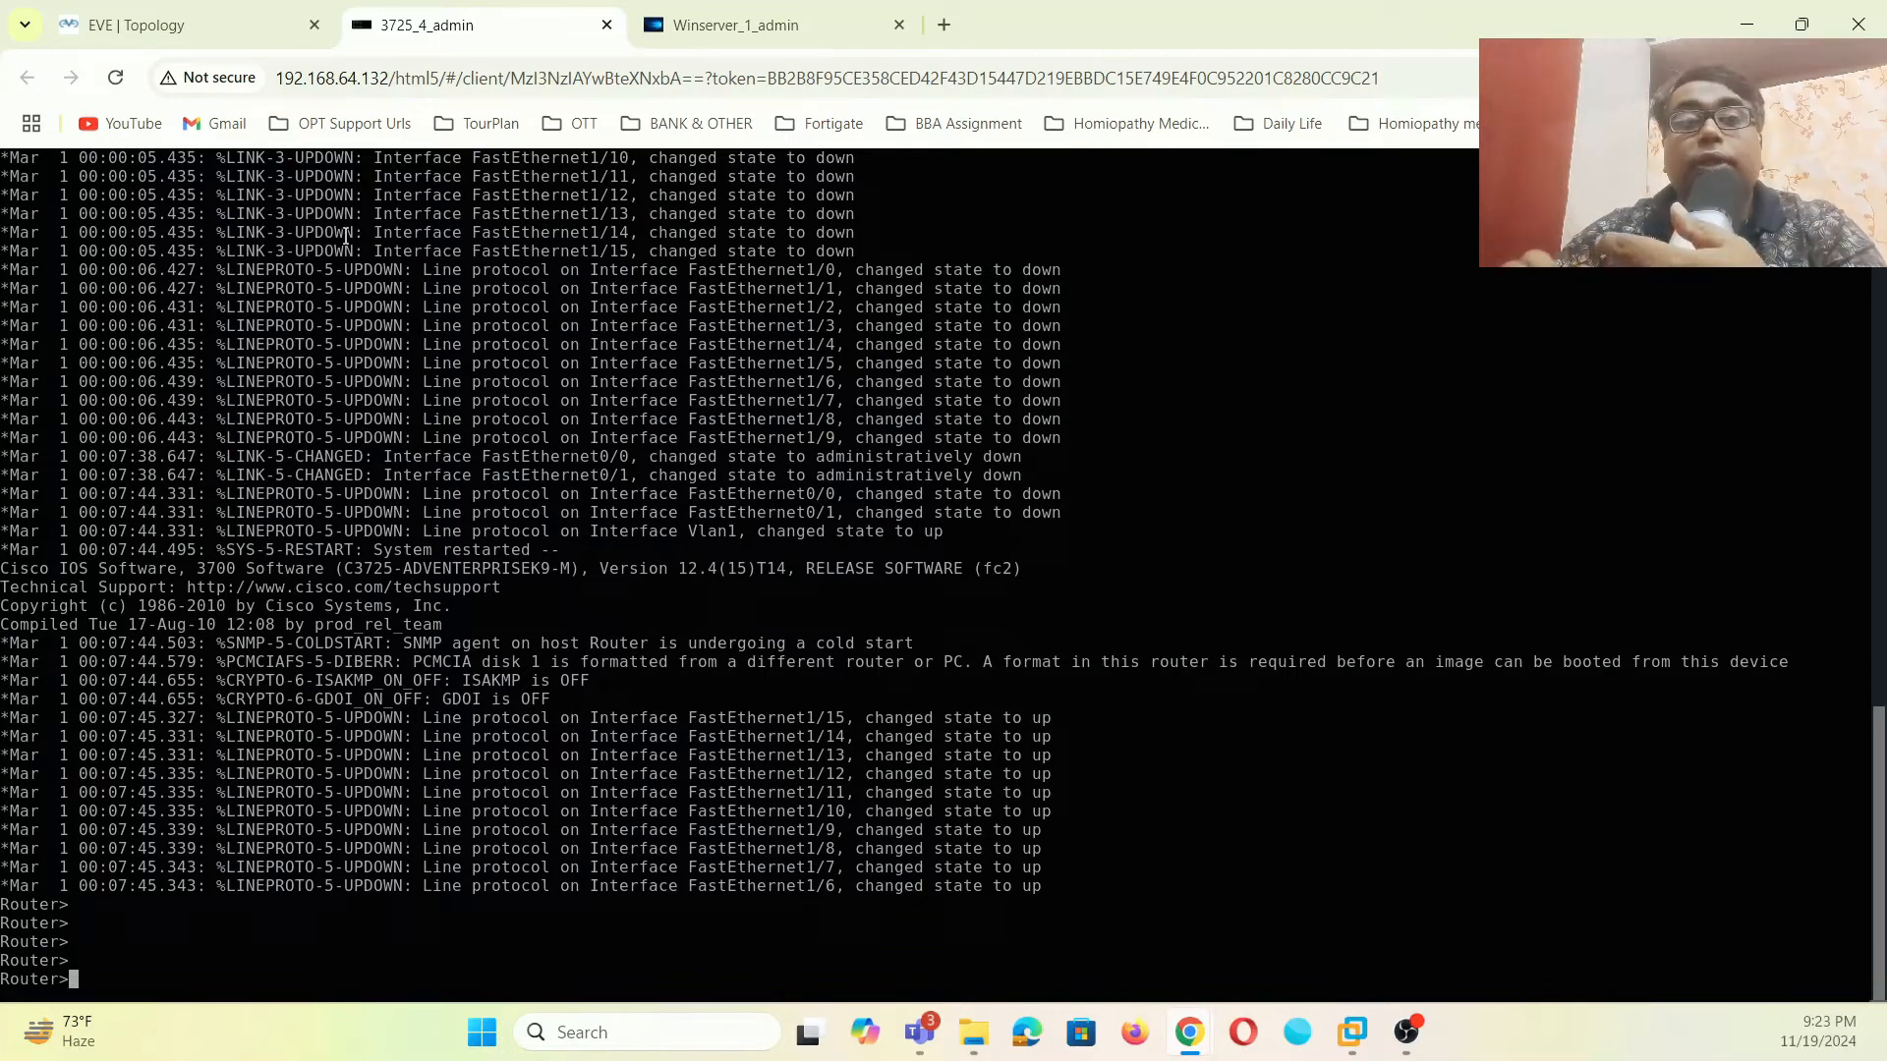
- Enter privileged mode with 'en' and then global configuration mode on the router
{"action": "type", "text": "en"}
{"action": "key", "text": "Return"}
{"action": "type", "text": "conf"}
{"action": "key", "text": "Tab"}
{"action": "type", "text": "ter"}
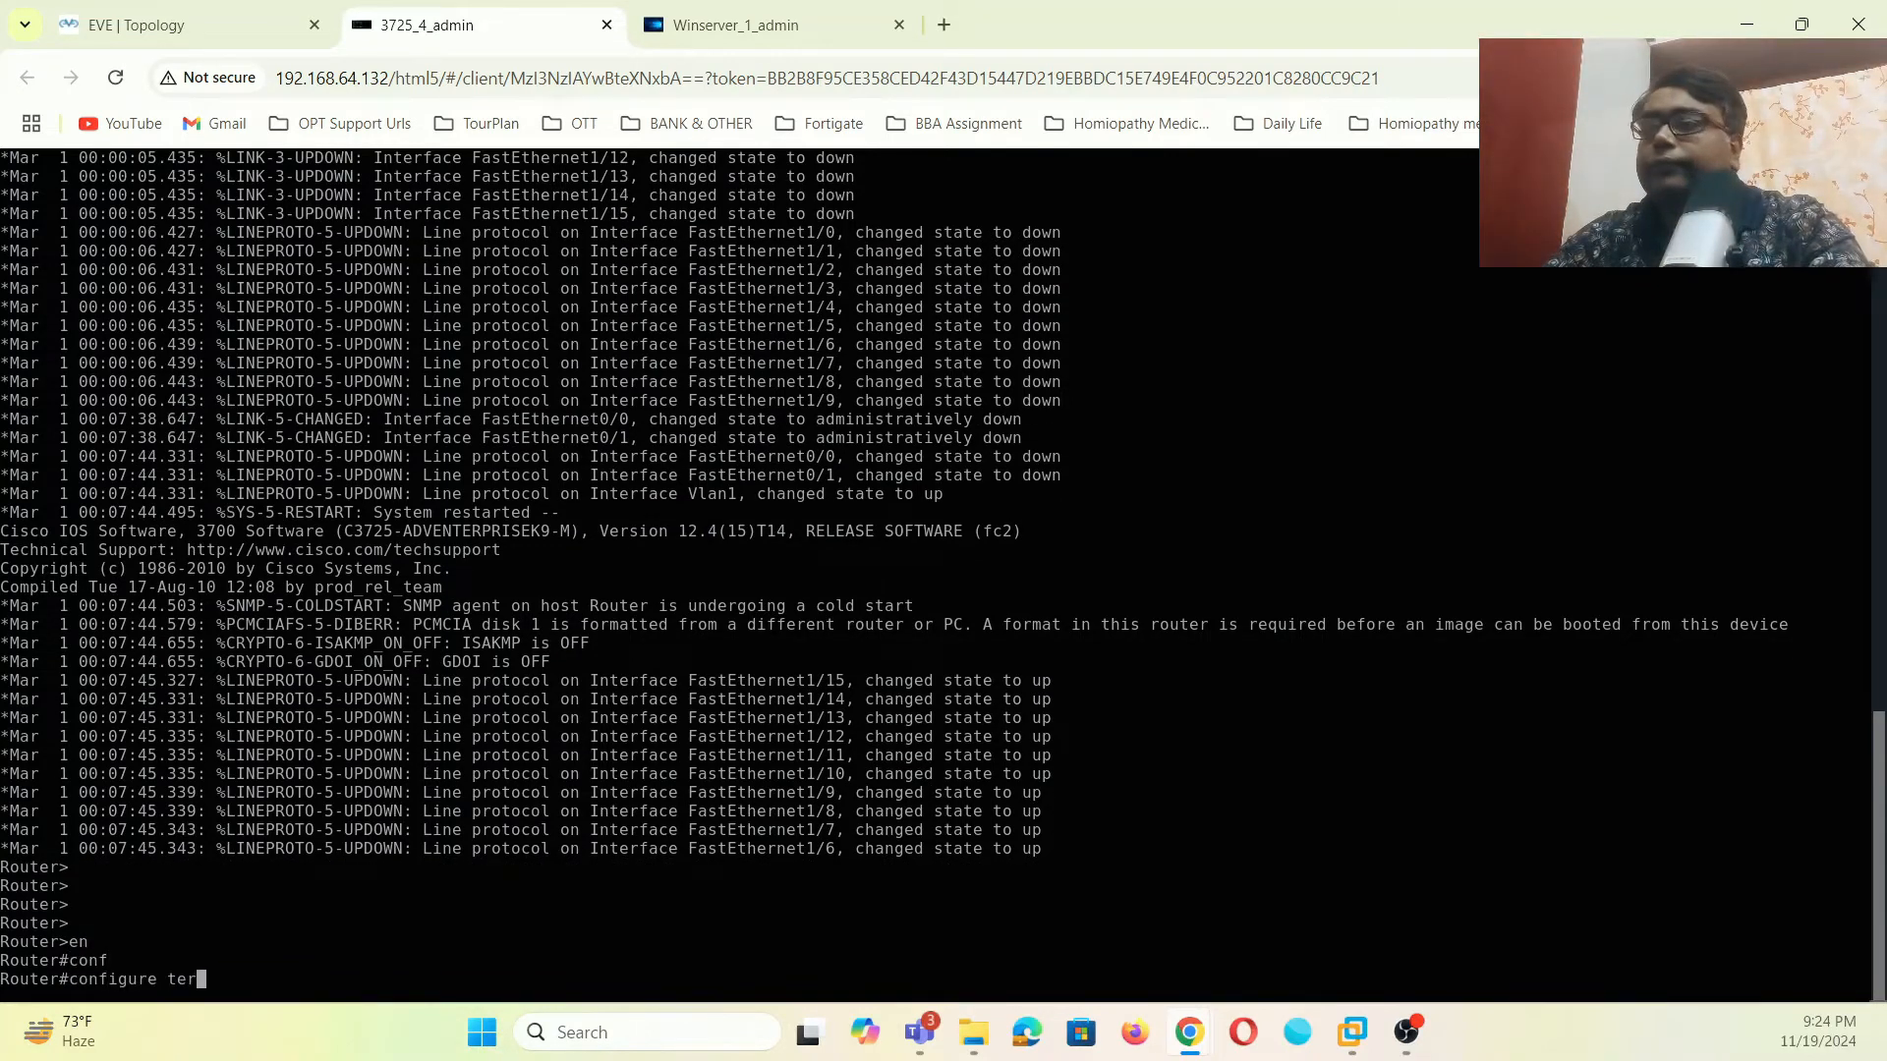
{"action": "key", "text": "Tab"}
{"action": "key", "text": "Return"}
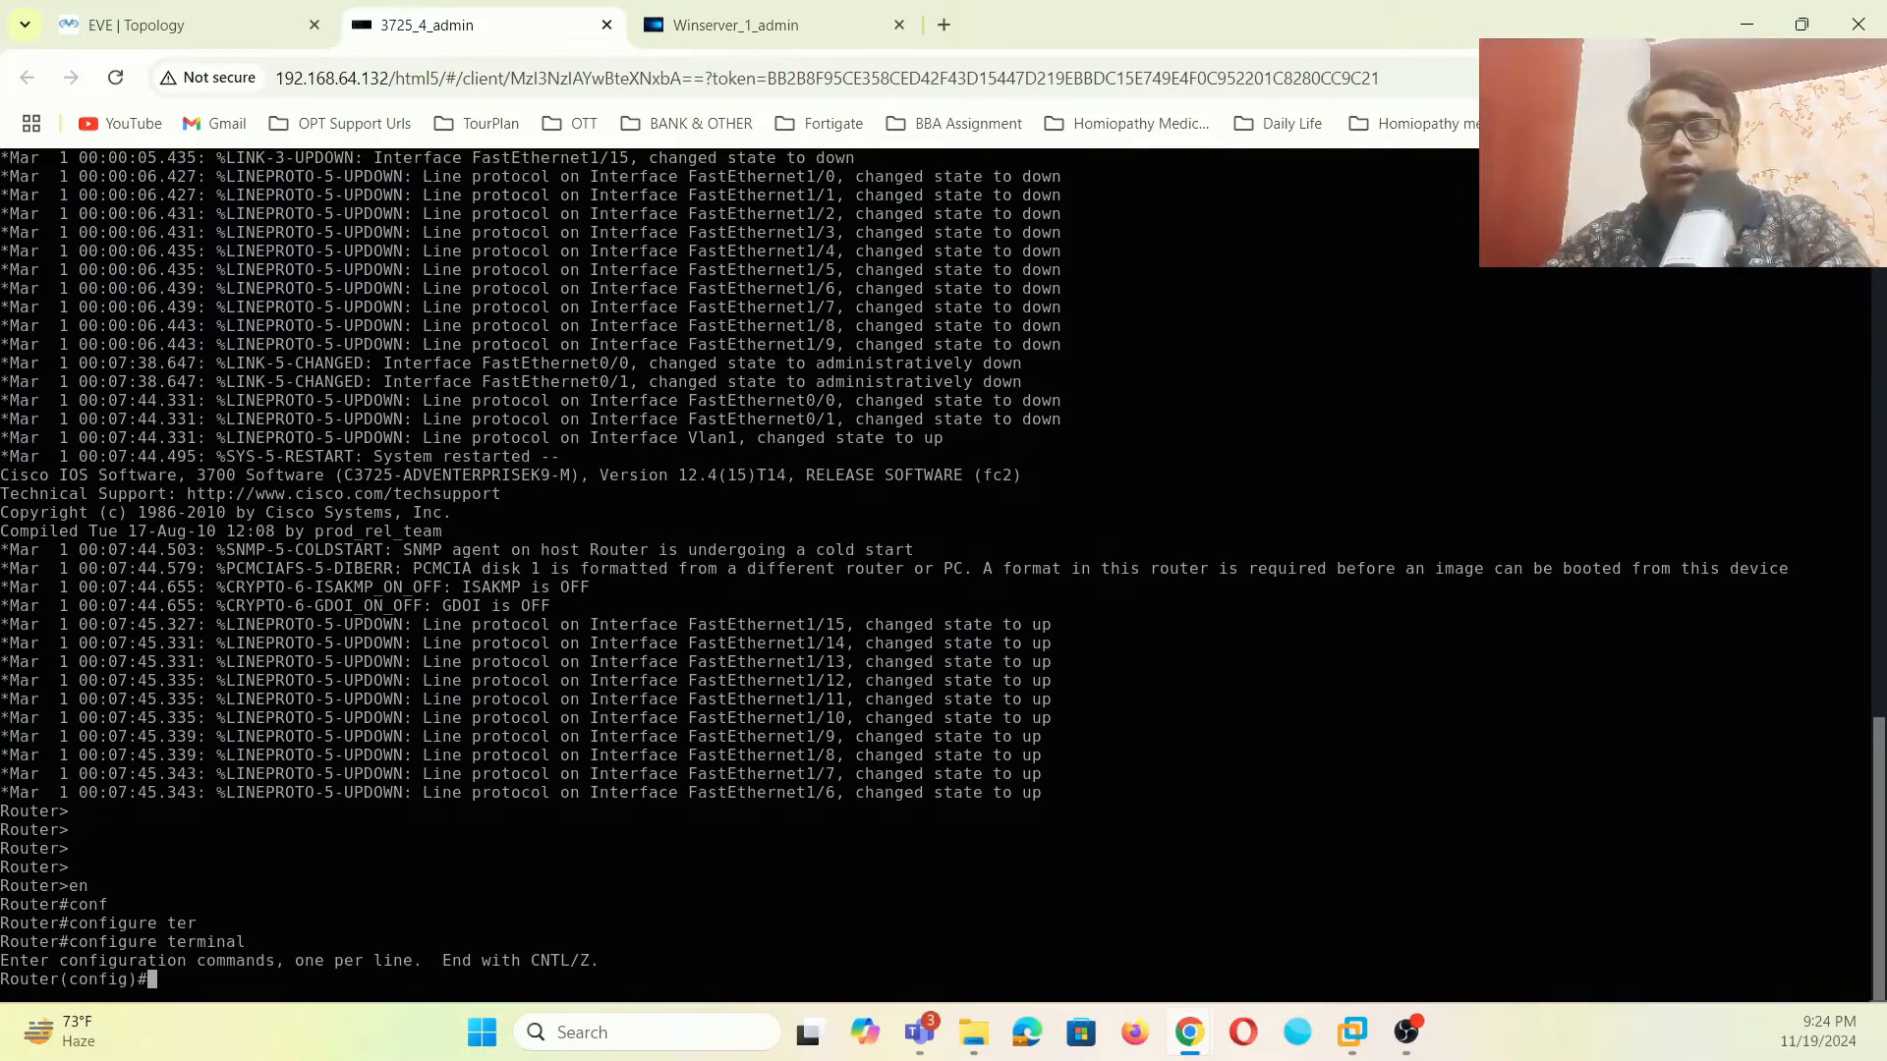
- Give interface Vlan1 address 192.168.1.254 255.255.255.0 and bring it up with 'no shut'
{"action": "type", "text": "int vlan1"}
{"action": "key", "text": "Return"}
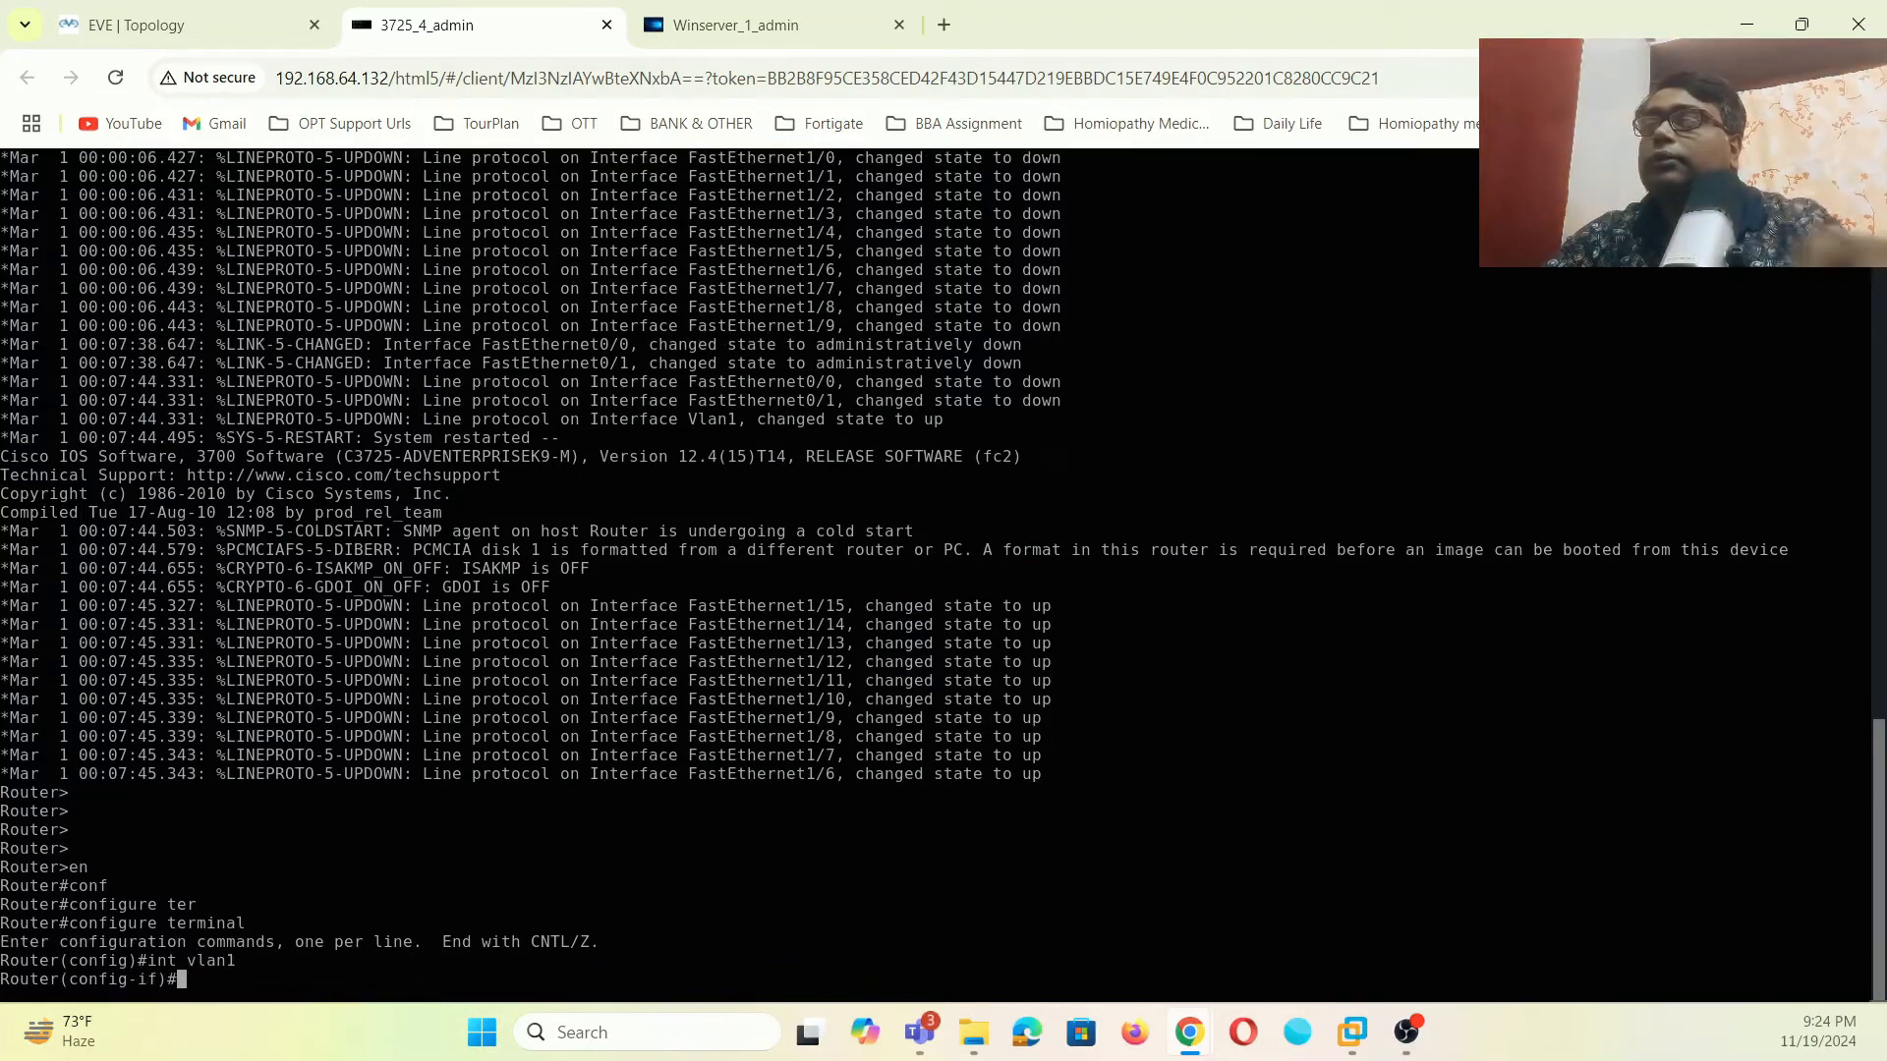
{"action": "type", "text": "ip address"}
{"action": "key", "text": "Tab"}
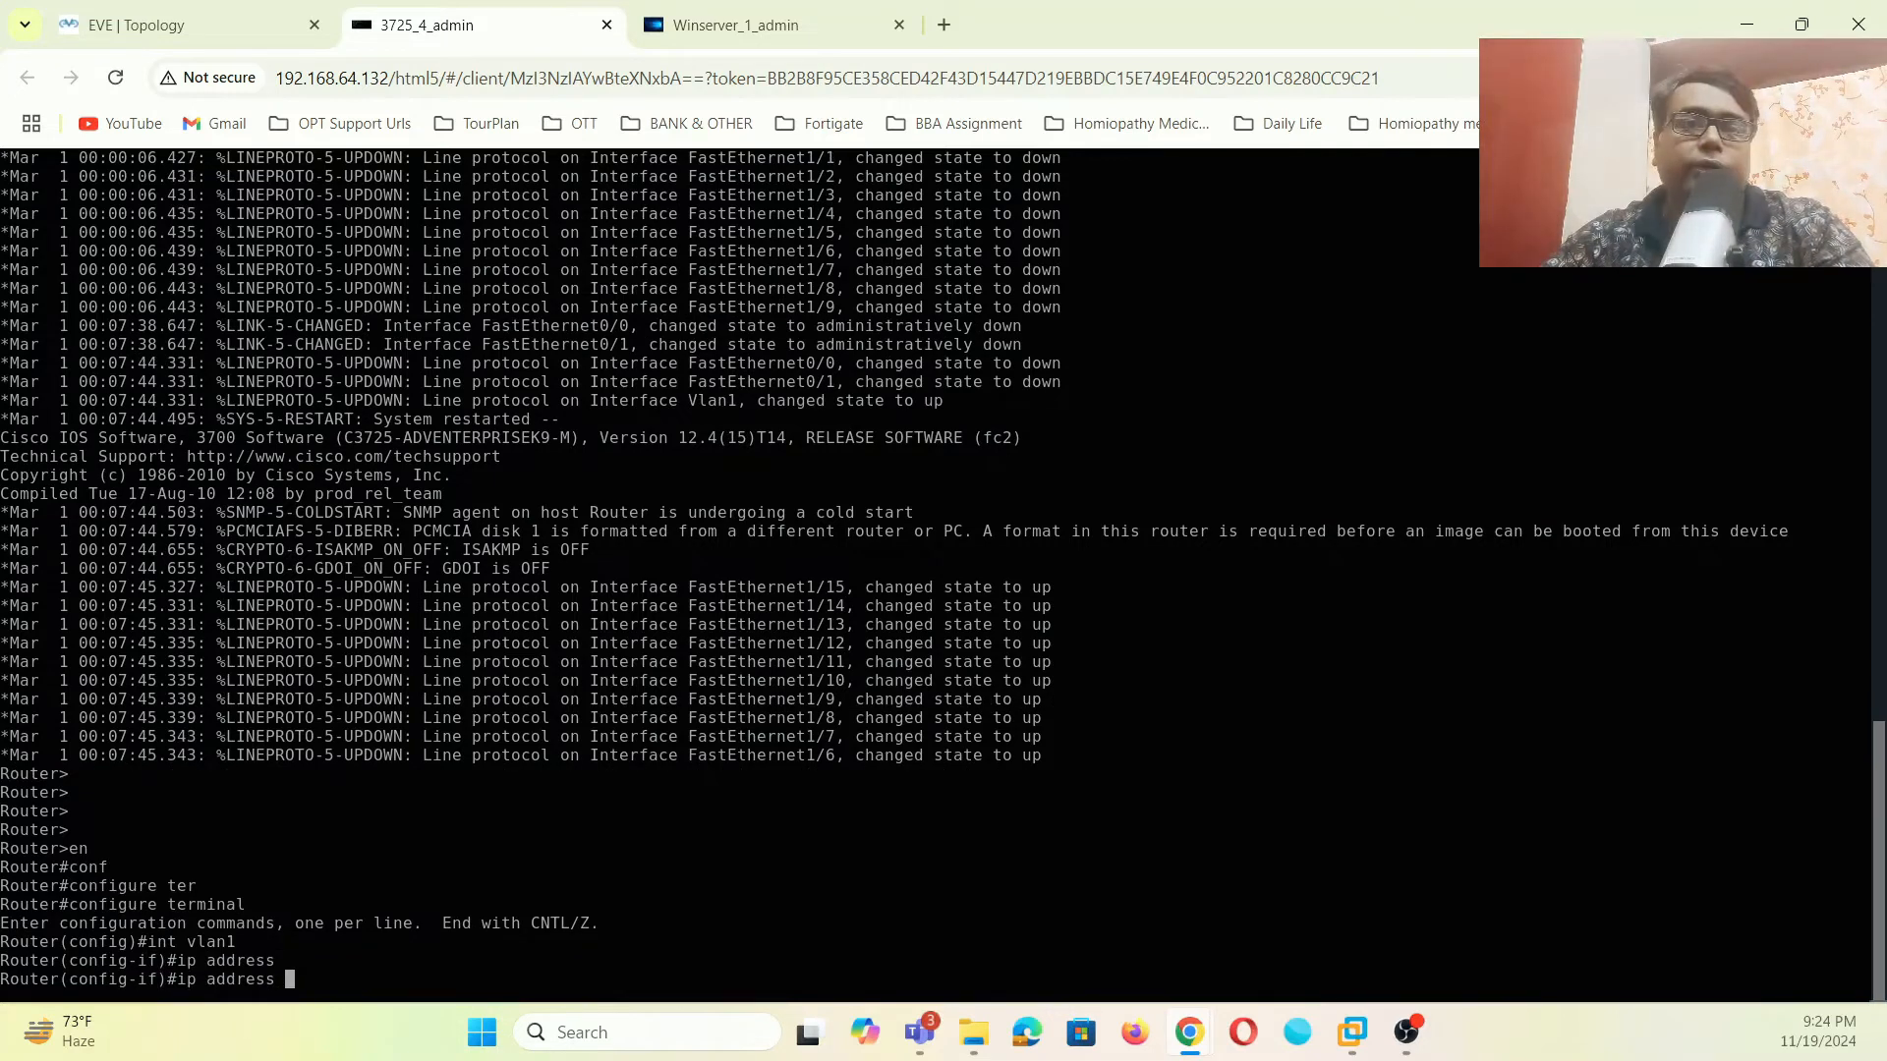
{"action": "type", "text": "192.168"}
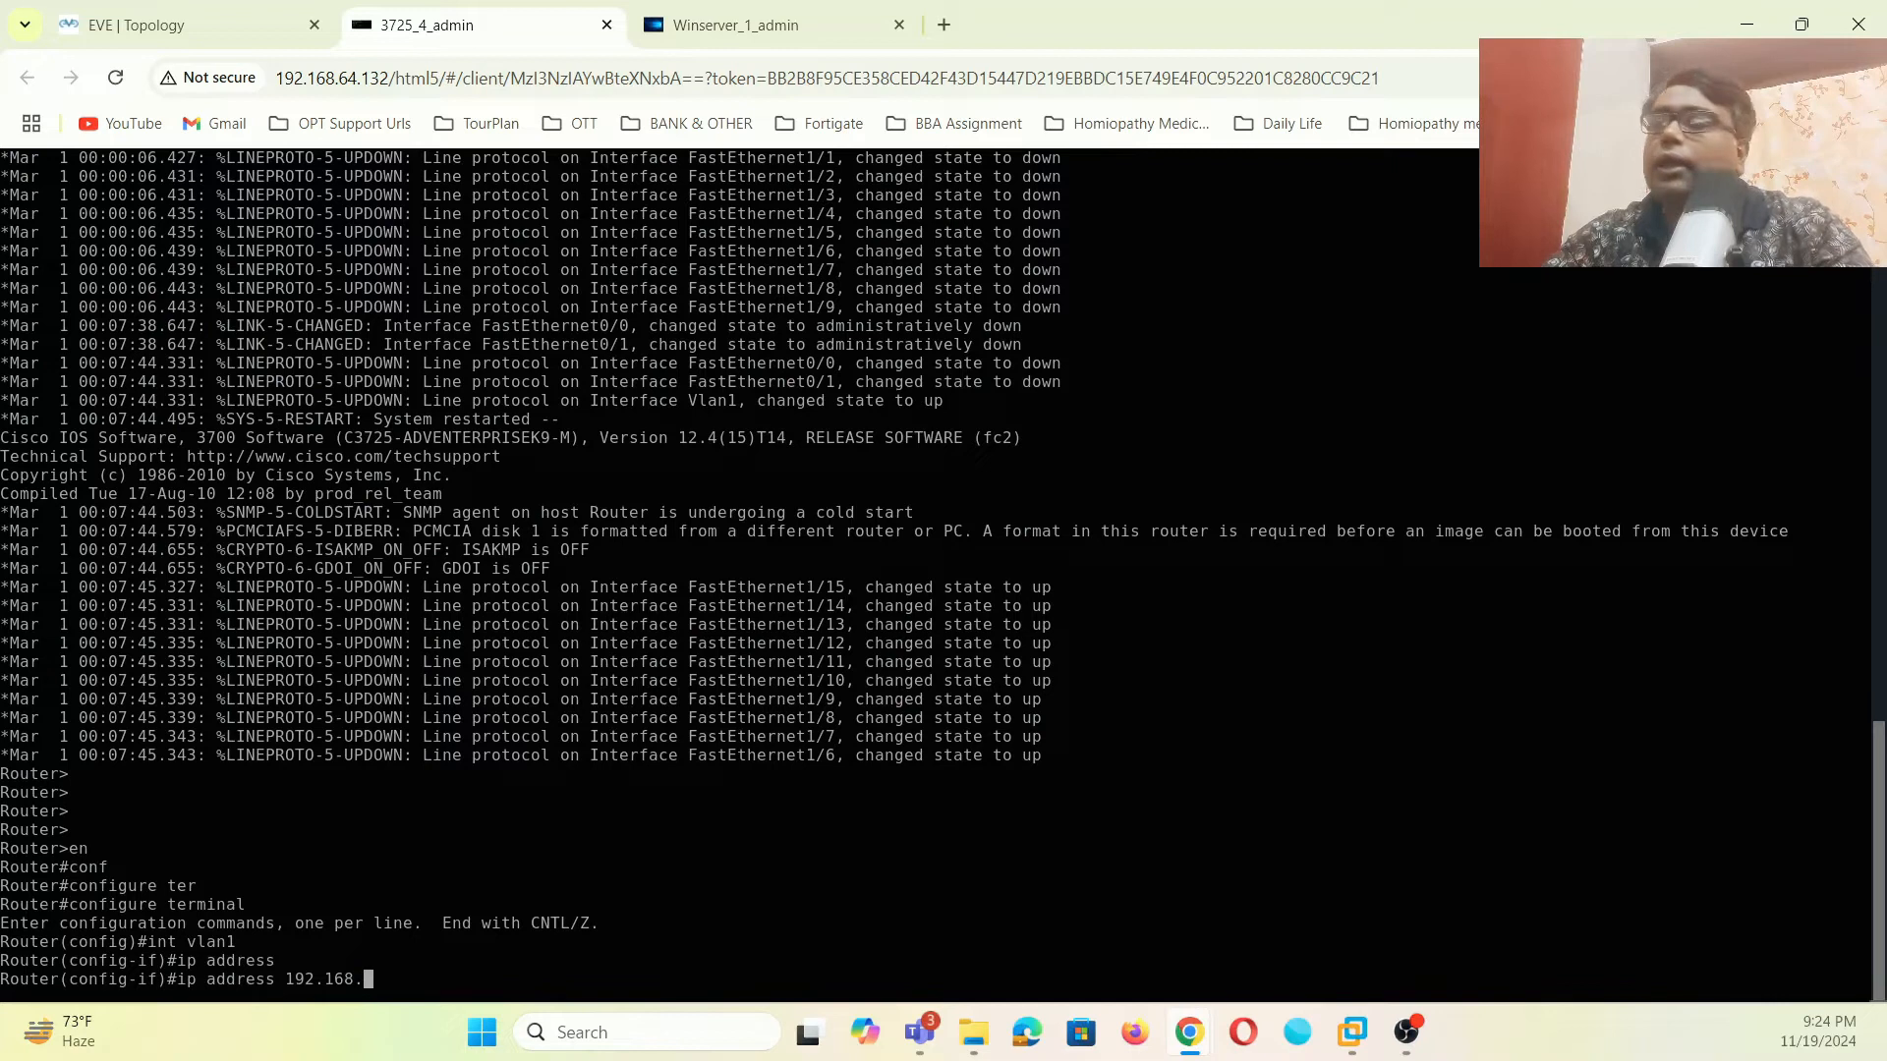
{"action": "type", "text": ".1.254 255"}
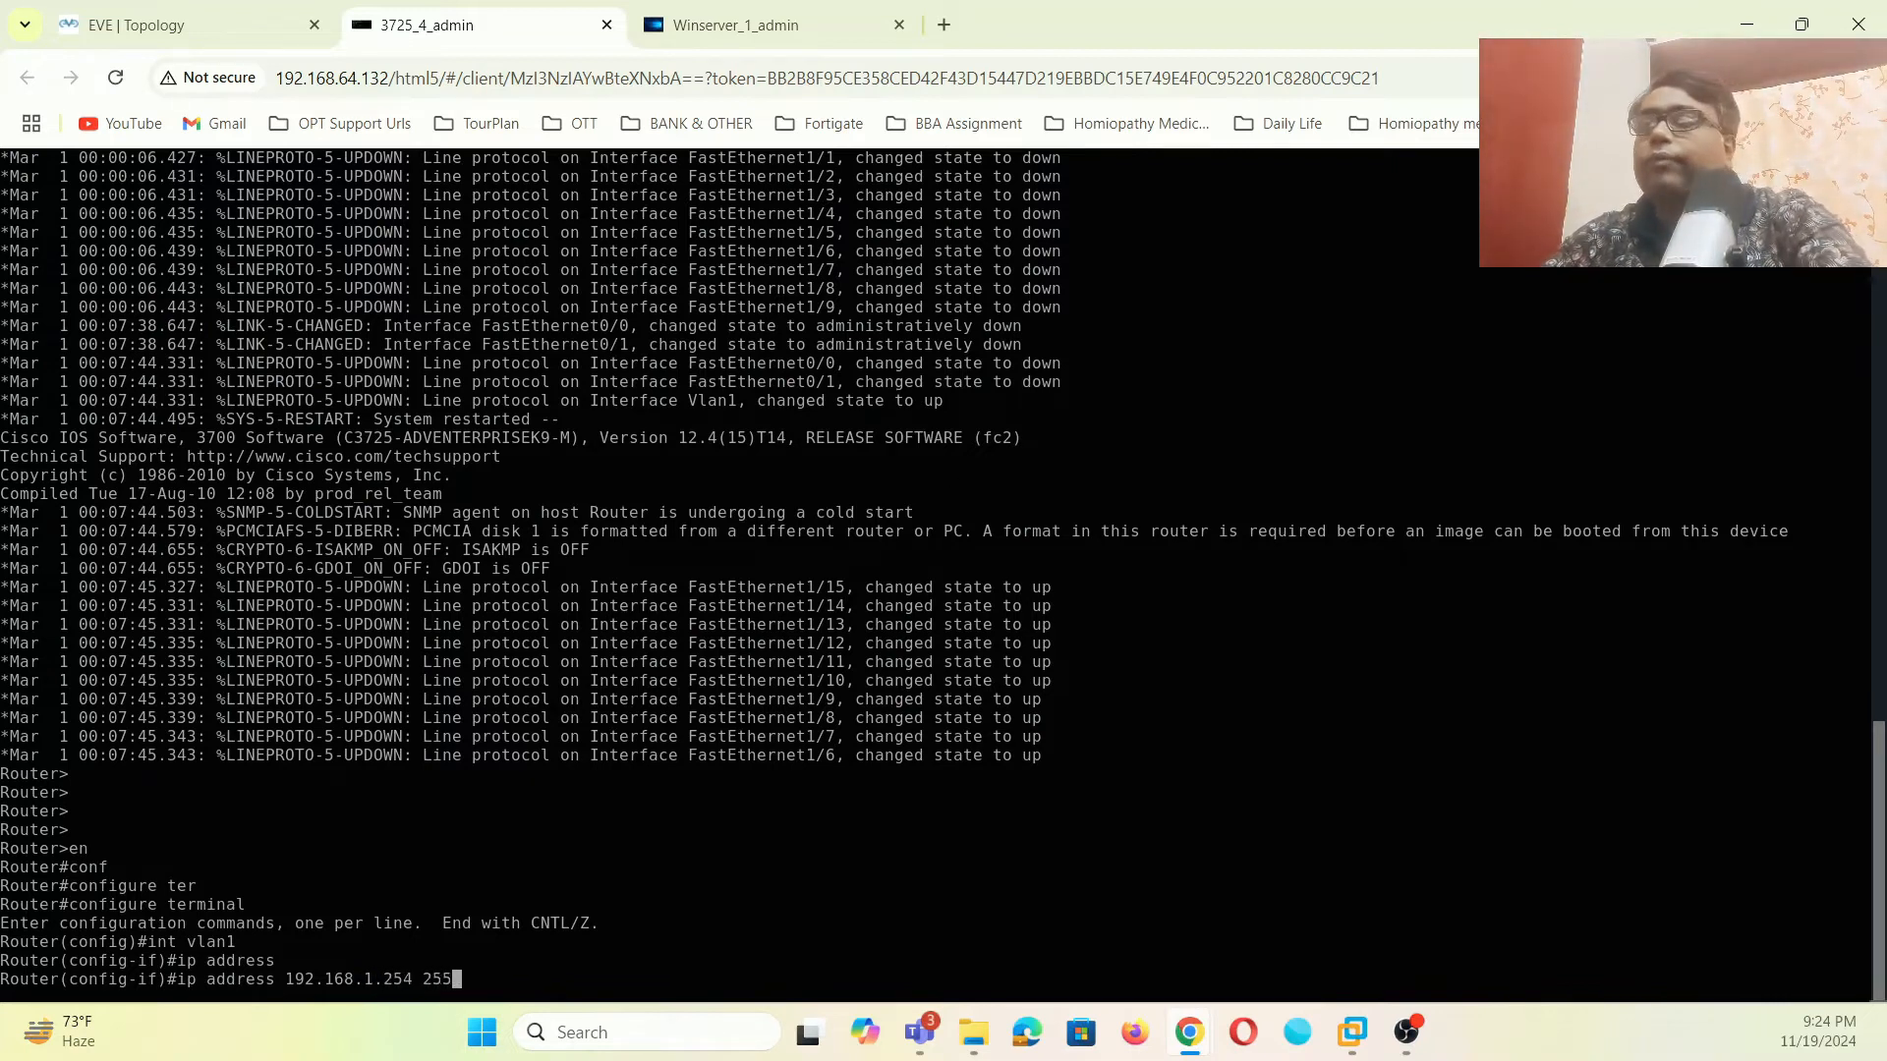
{"action": "type", "text": "."}
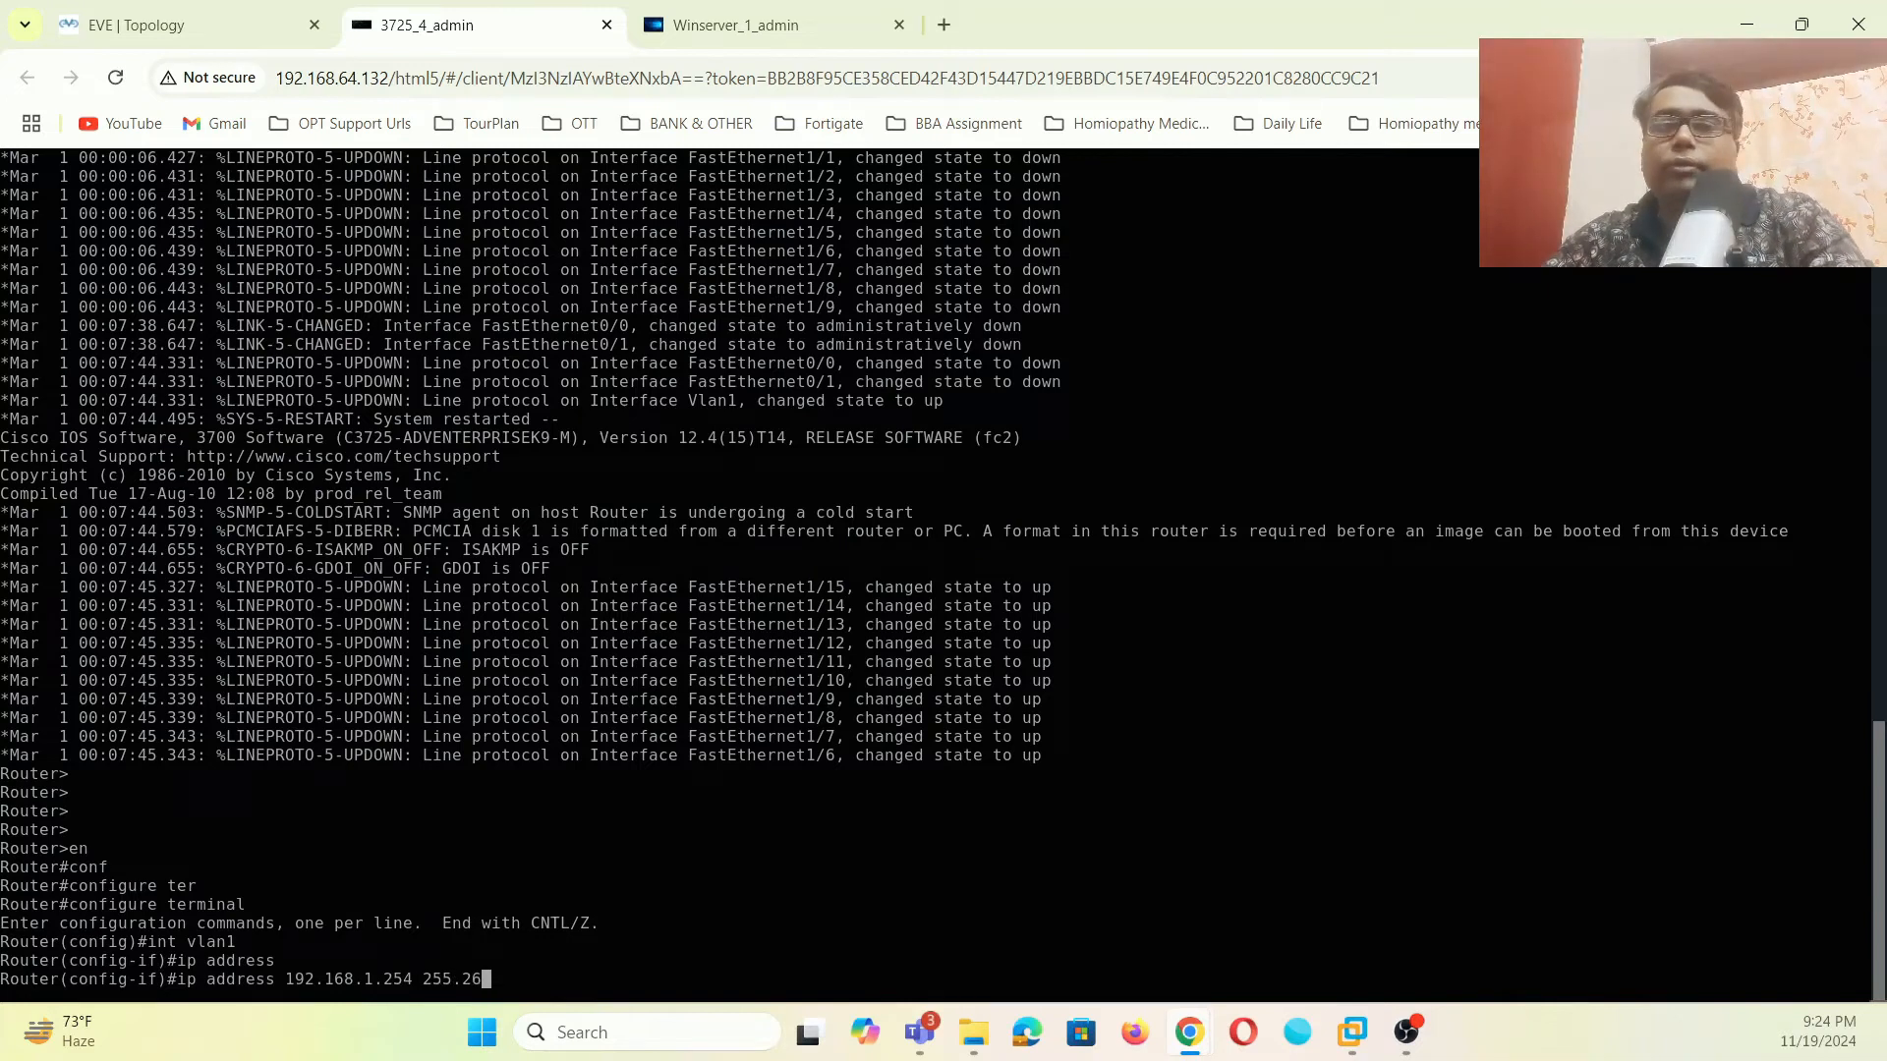
{"action": "type", "text": "255.2"}
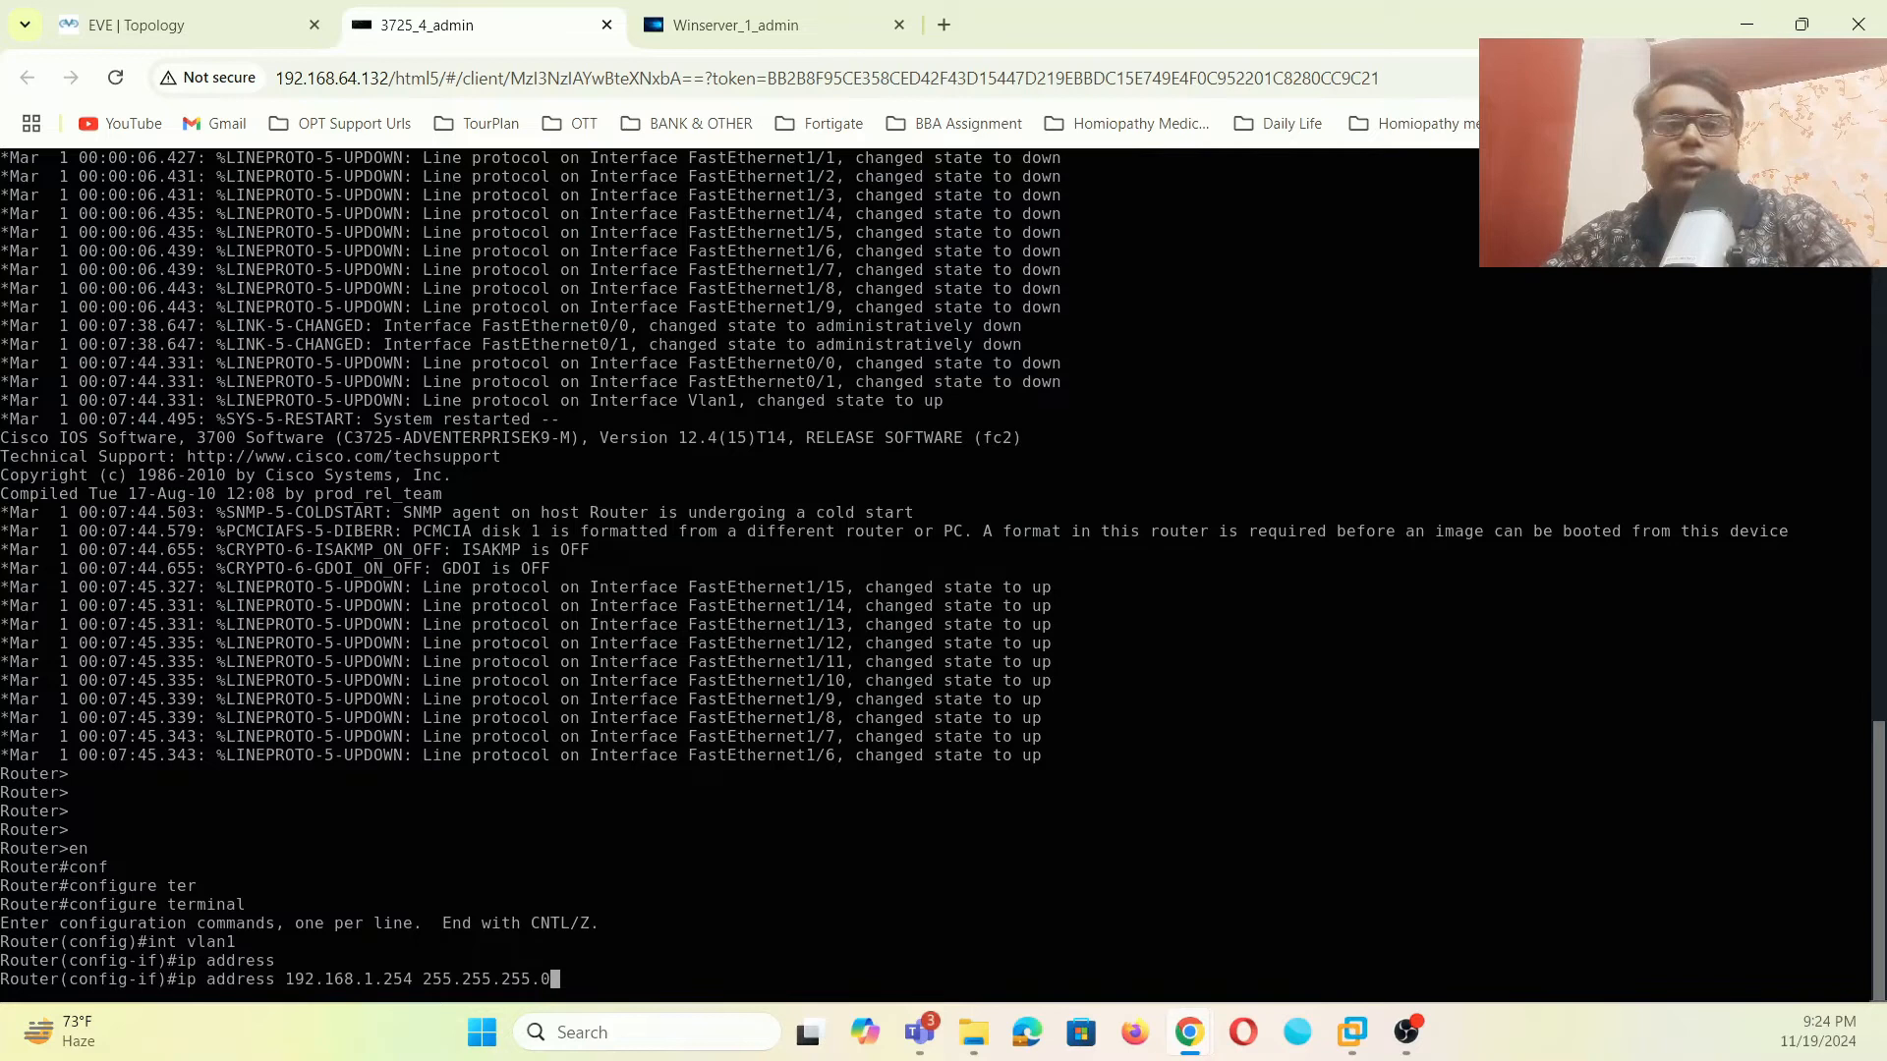
{"action": "type", "text": "55.0"}
{"action": "key", "text": "Return"}
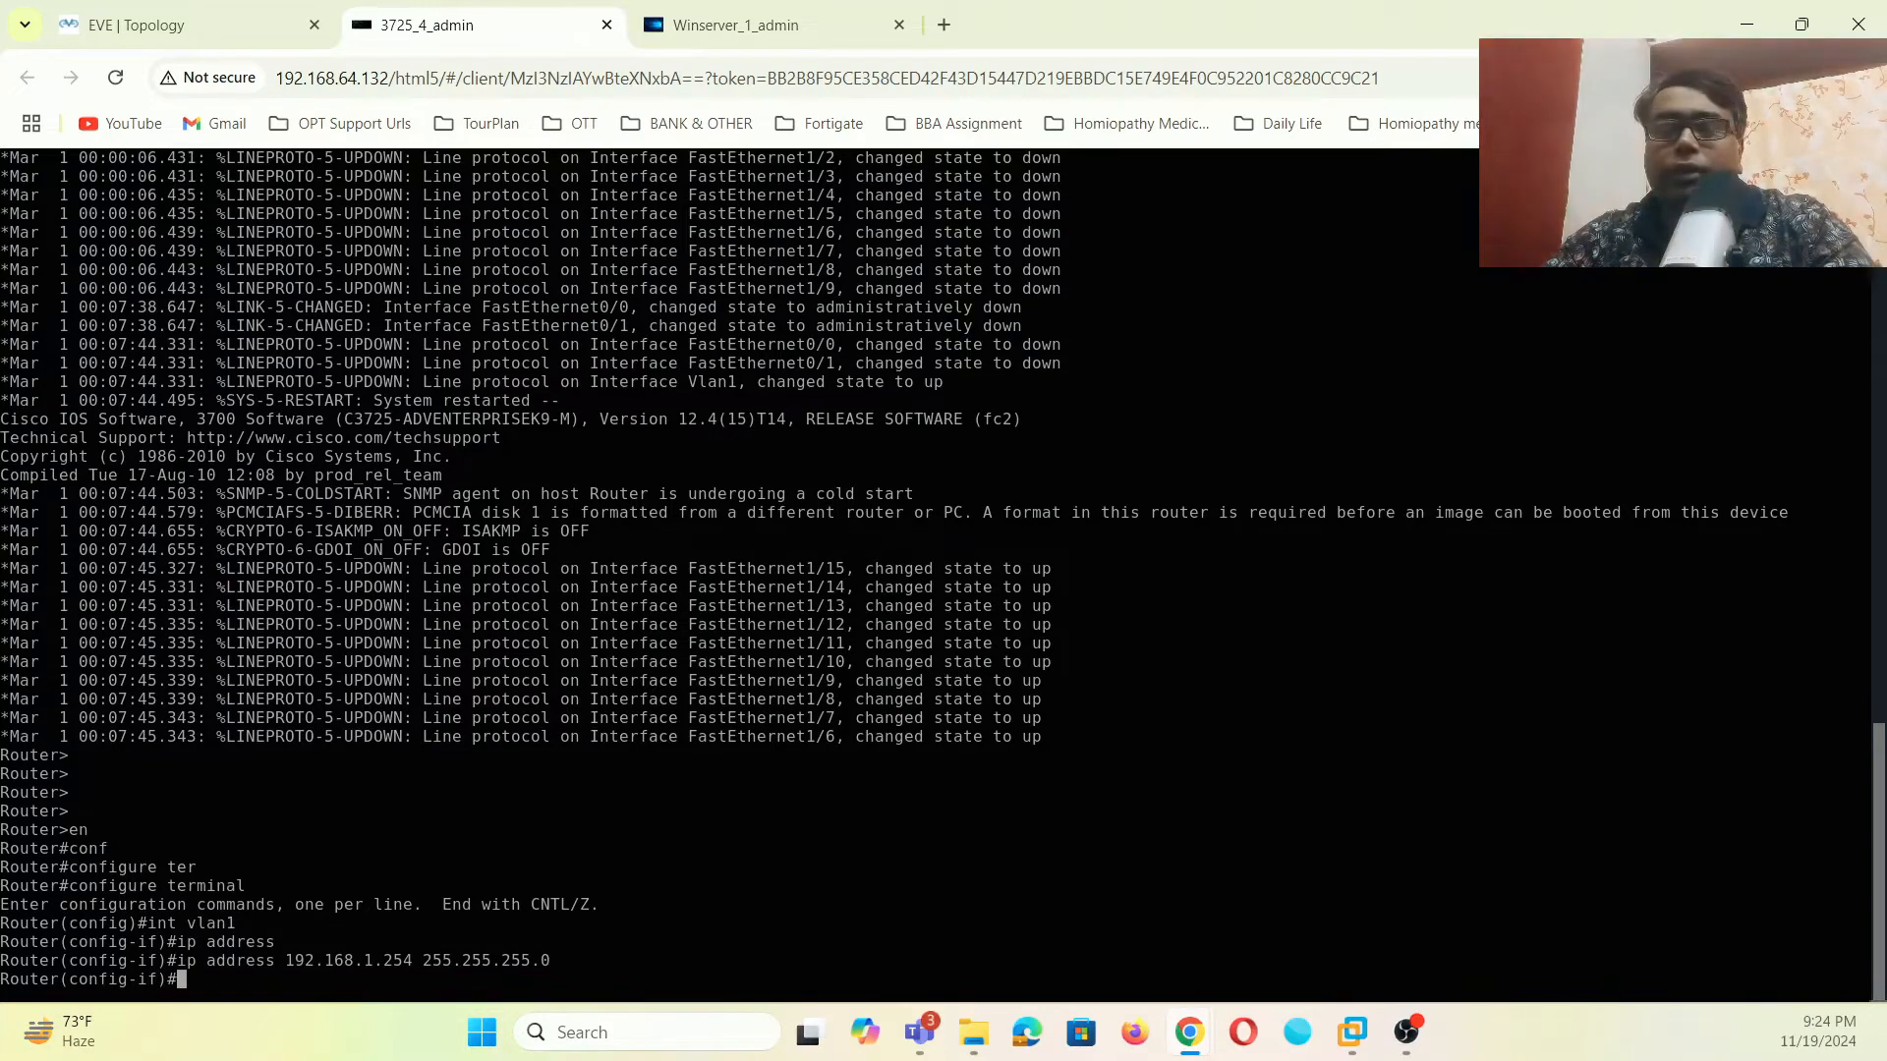
{"action": "type", "text": "no "}
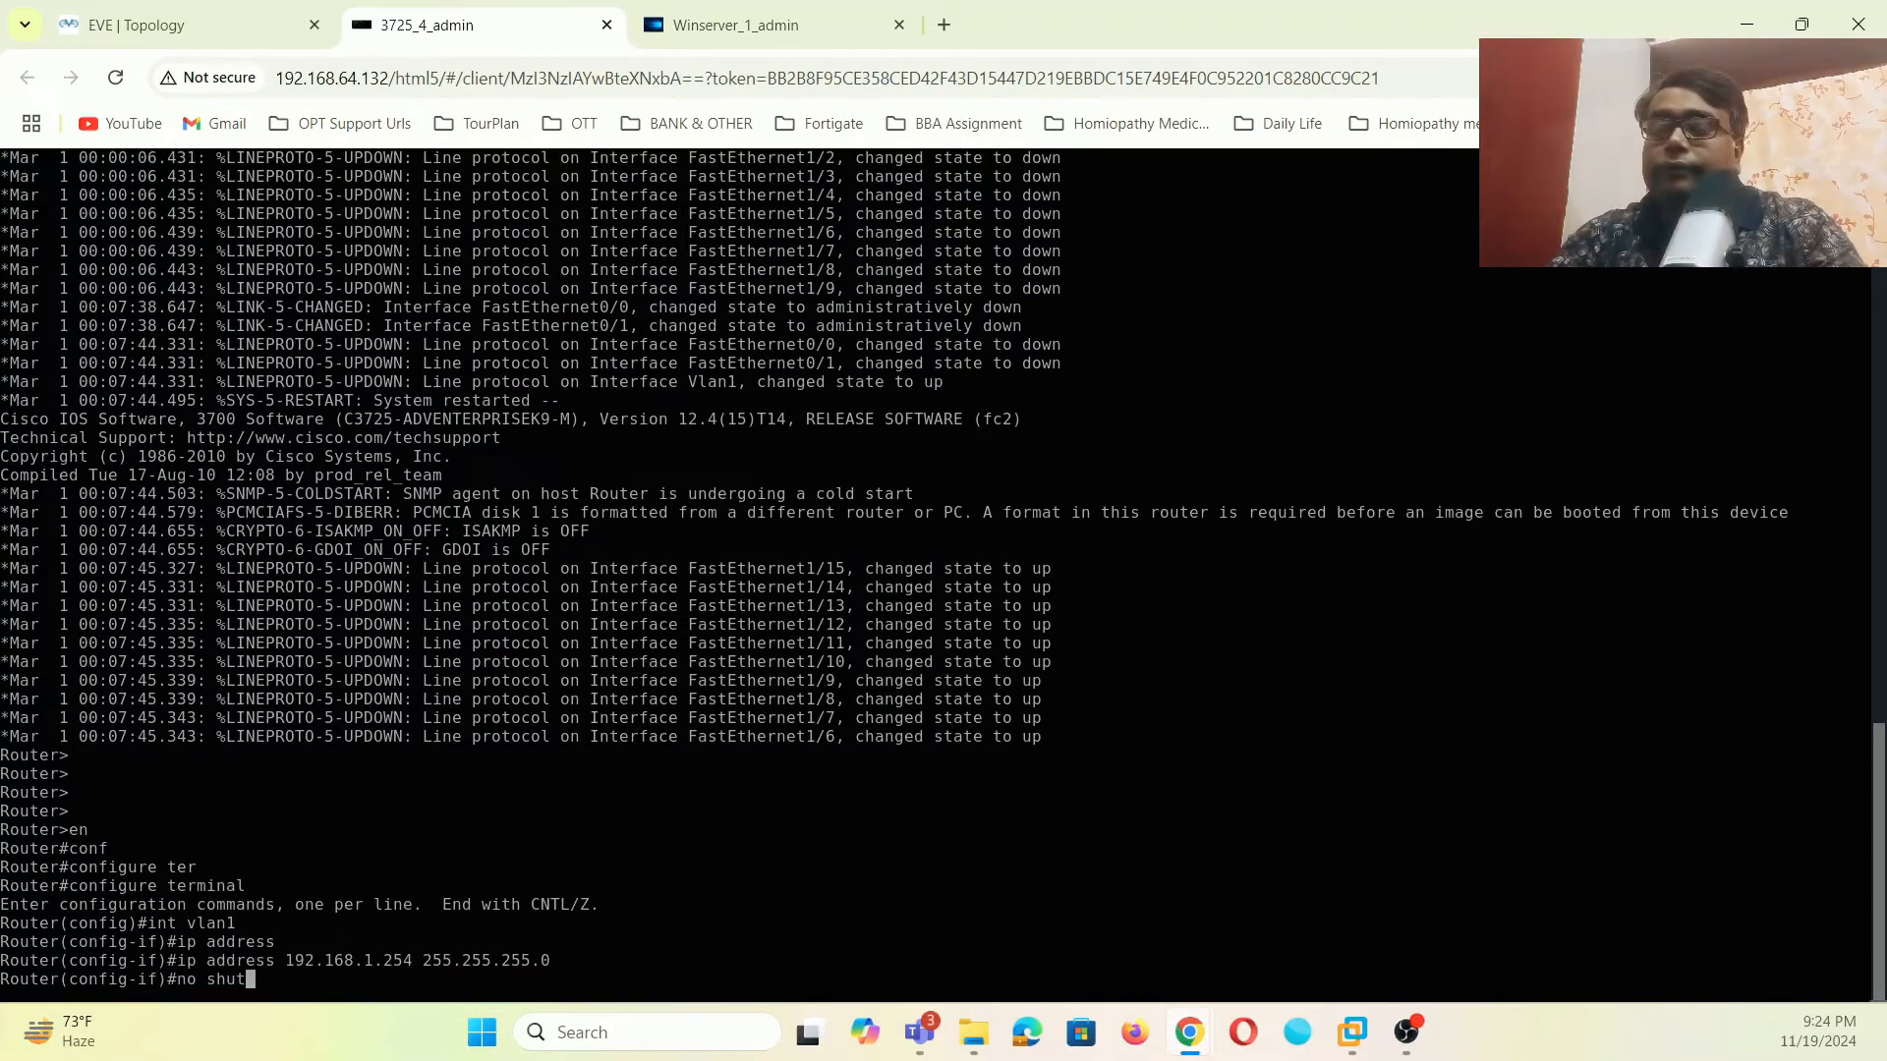
{"action": "type", "text": "shut"}
{"action": "key", "text": "Return"}
- Leave configuration mode and run 'sh ip int brief' to confirm Vlan1 is up
{"action": "type", "text": "exi"}
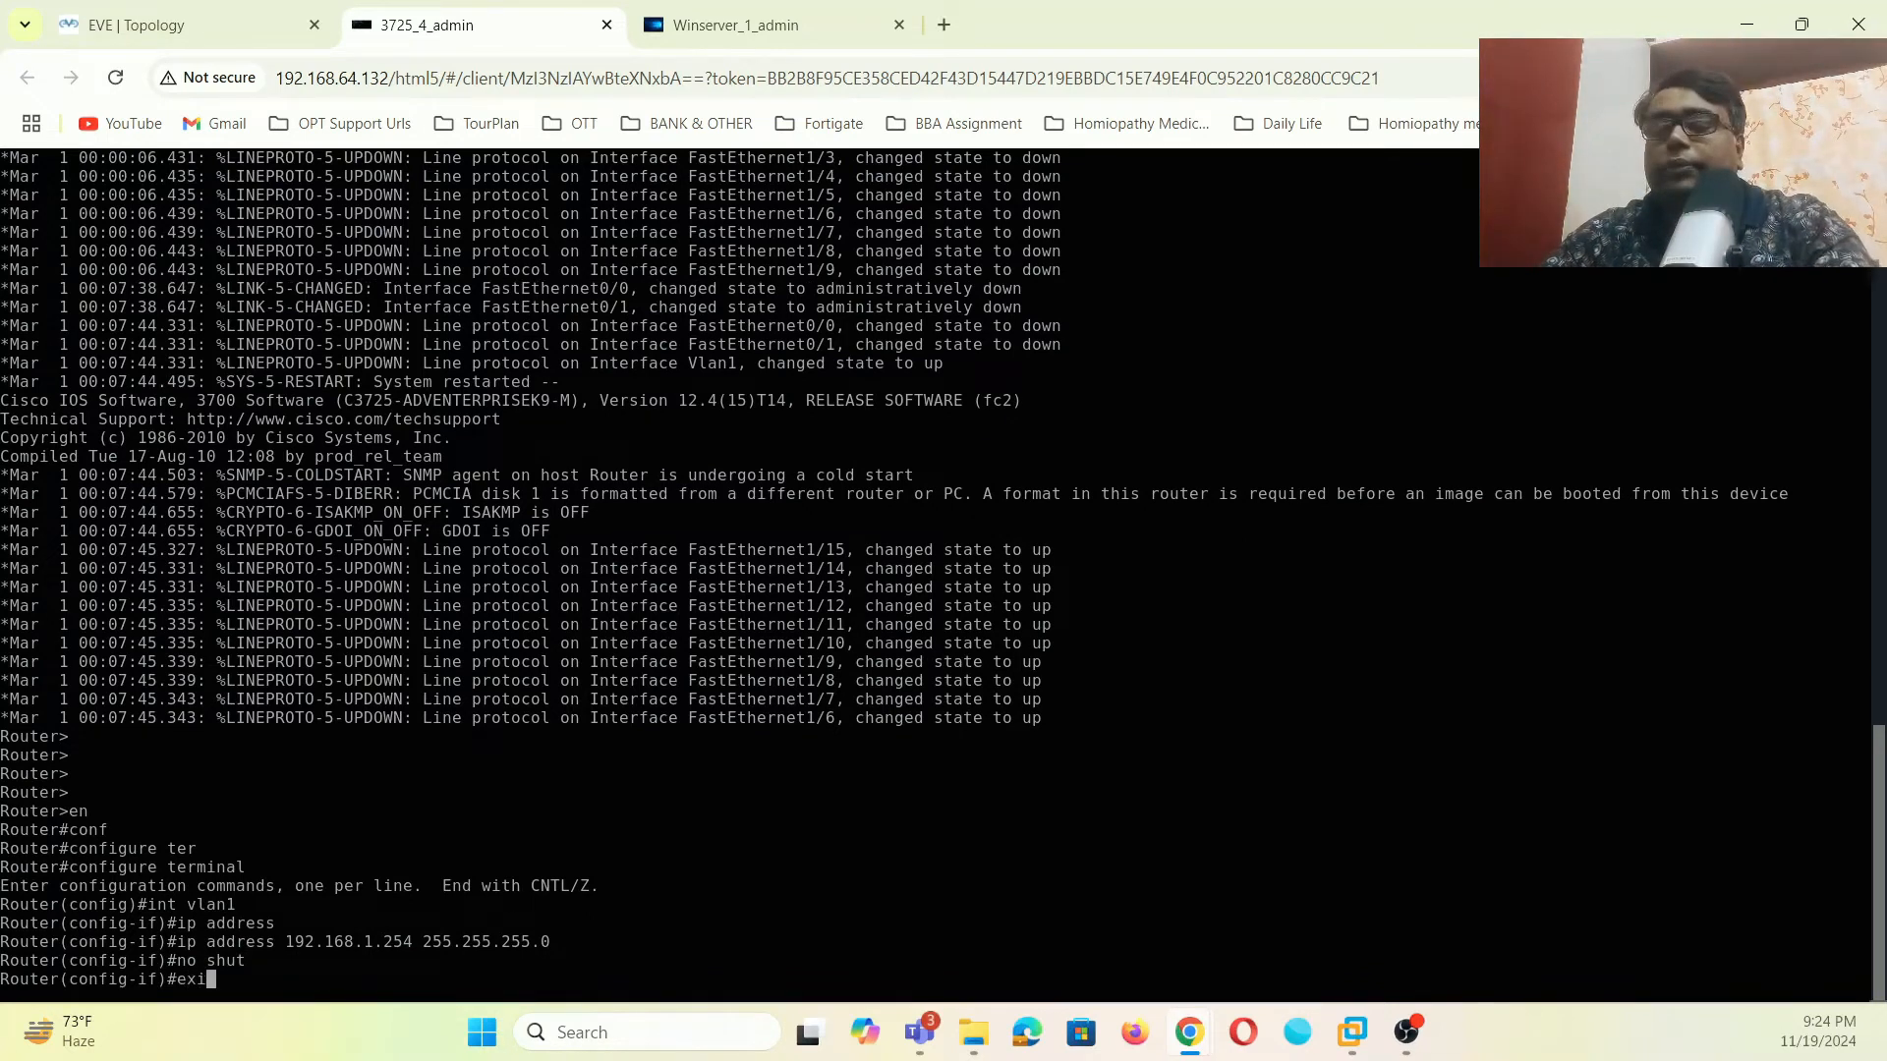
{"action": "type", "text": "t"}
{"action": "key", "text": "Return"}
{"action": "type", "text": "exit"}
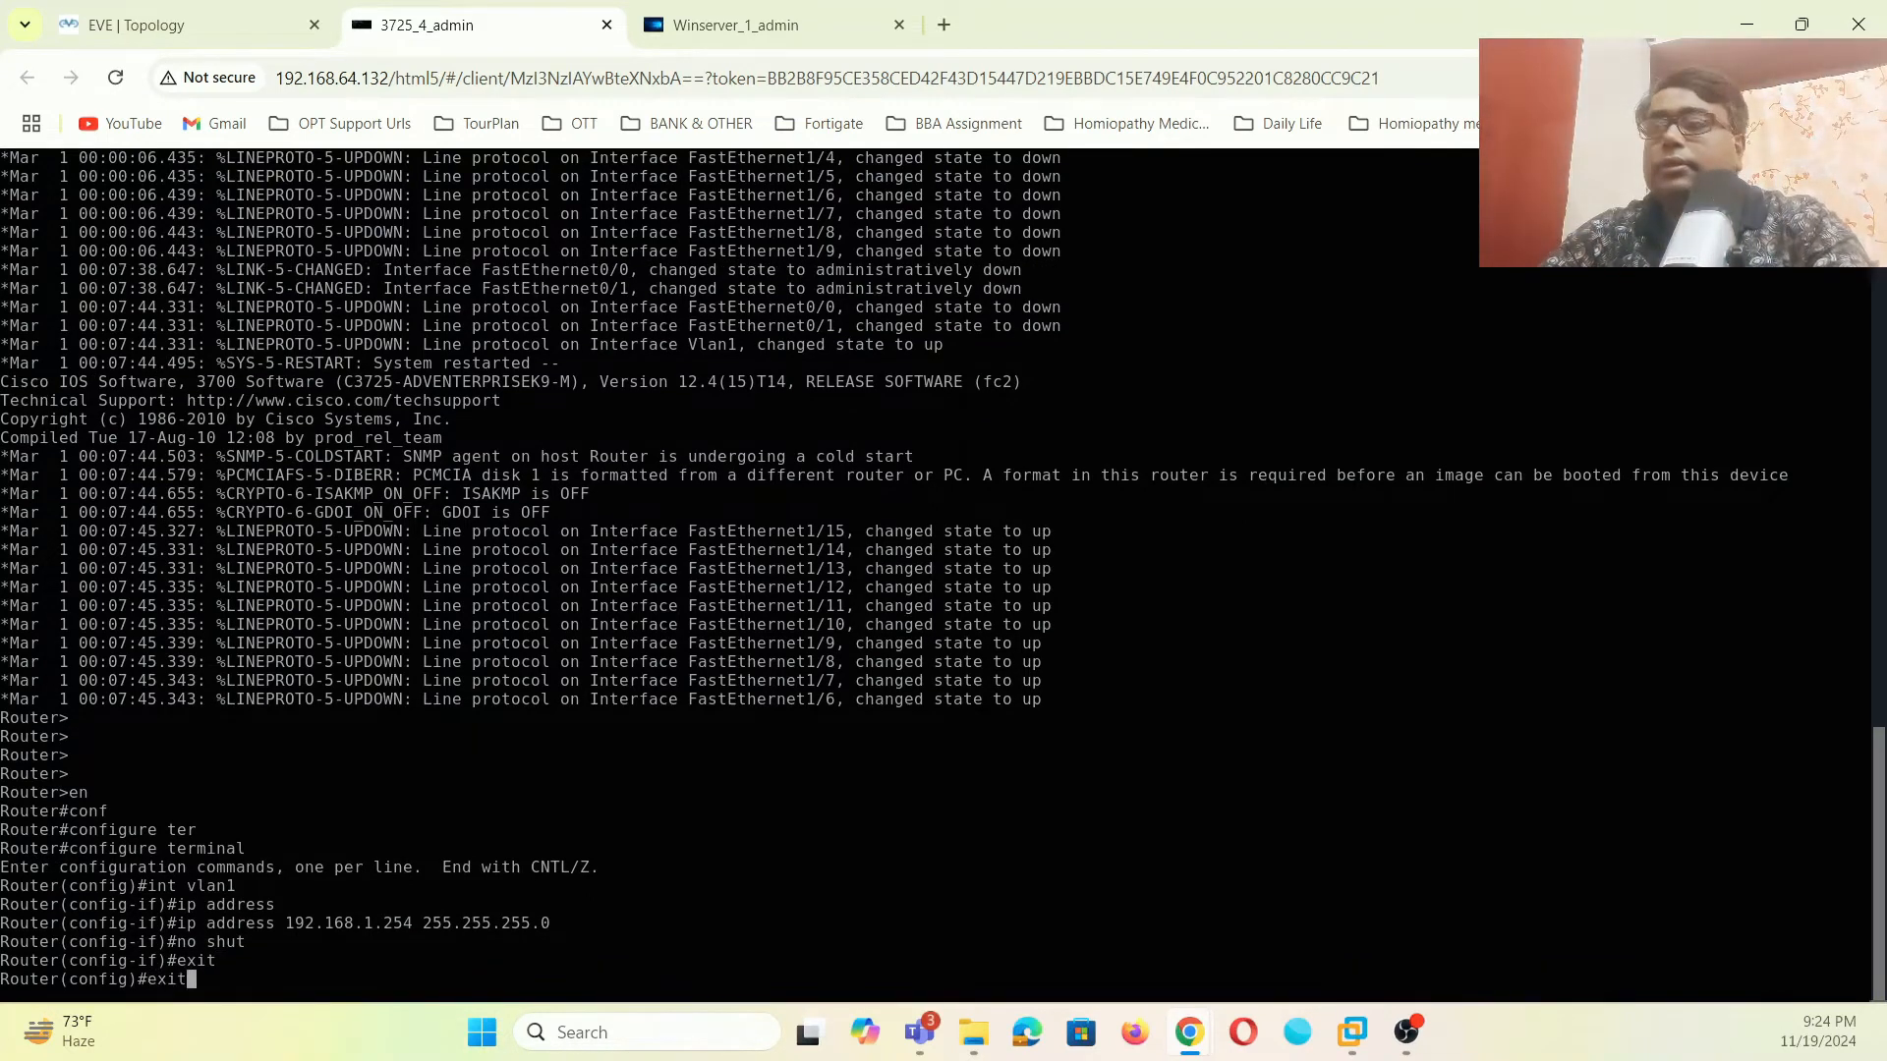
{"action": "key", "text": "Return"}
{"action": "type", "text": "sh ip int"}
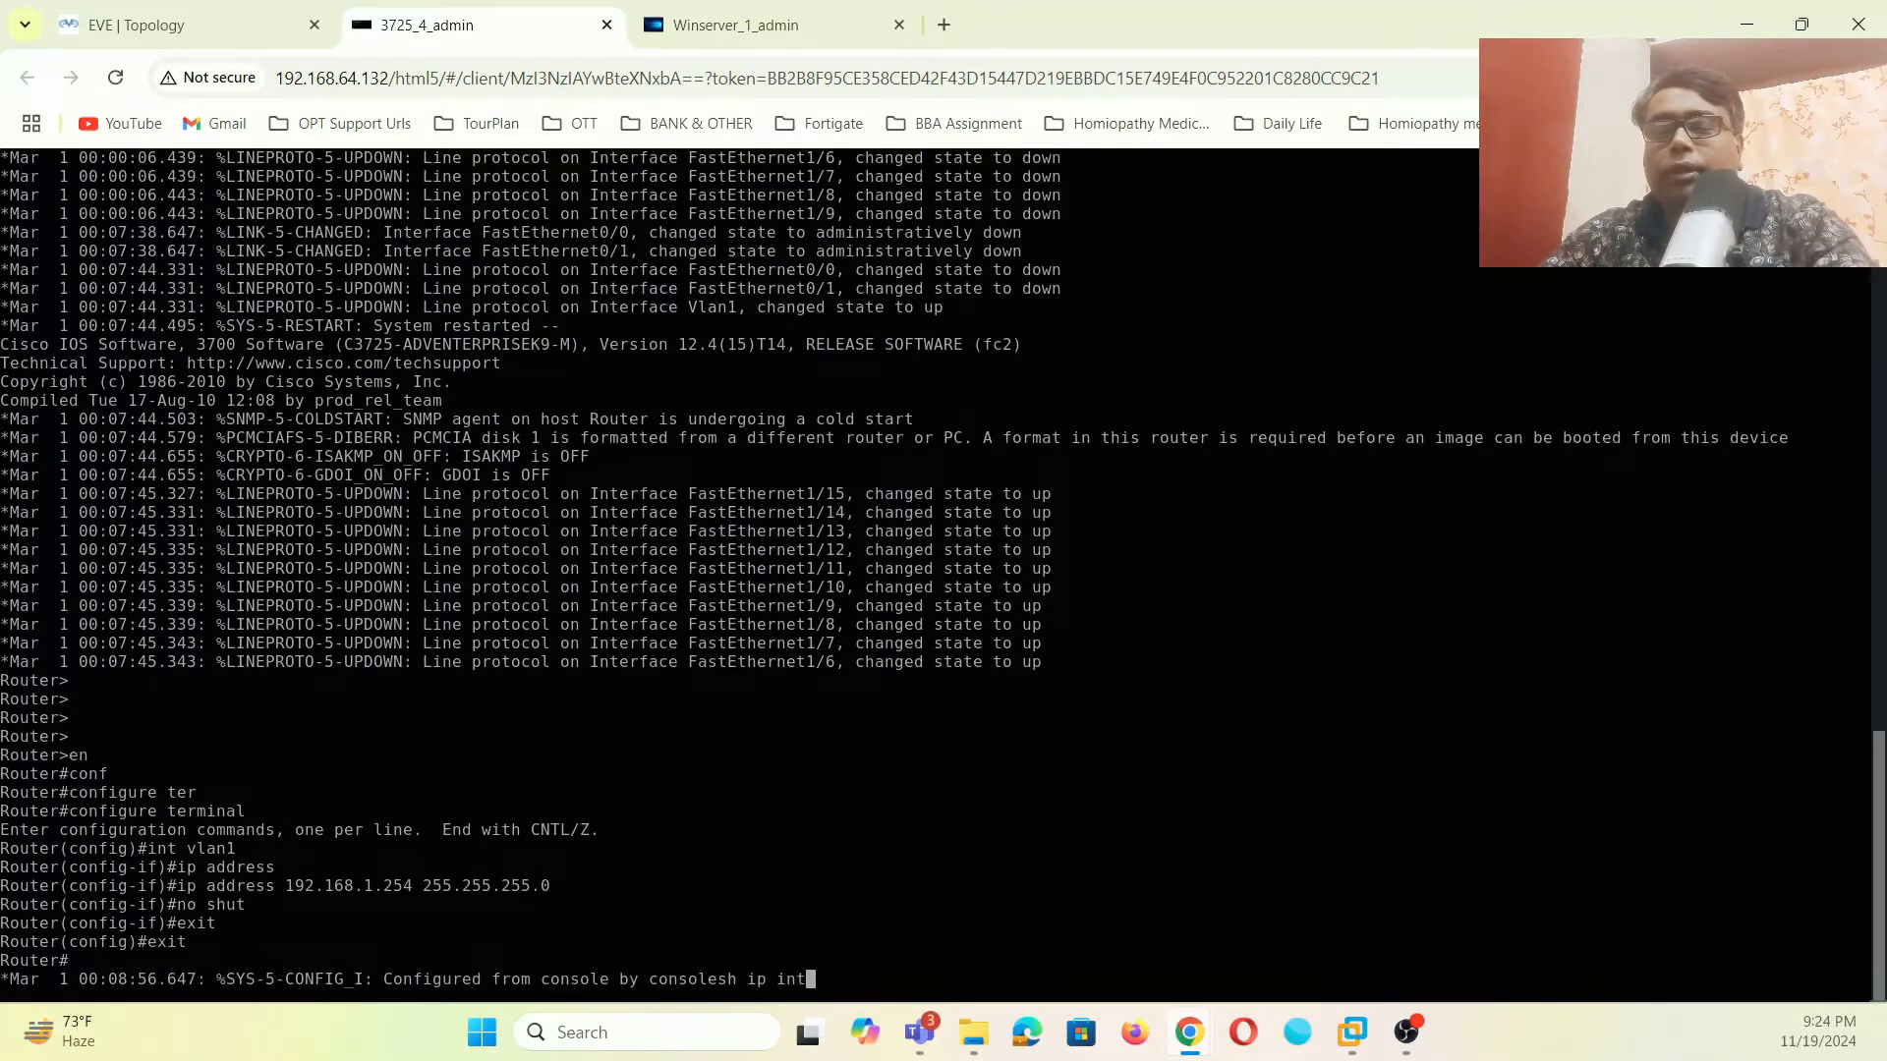
{"action": "type", "text": " brief"}
{"action": "key", "text": "Return"}
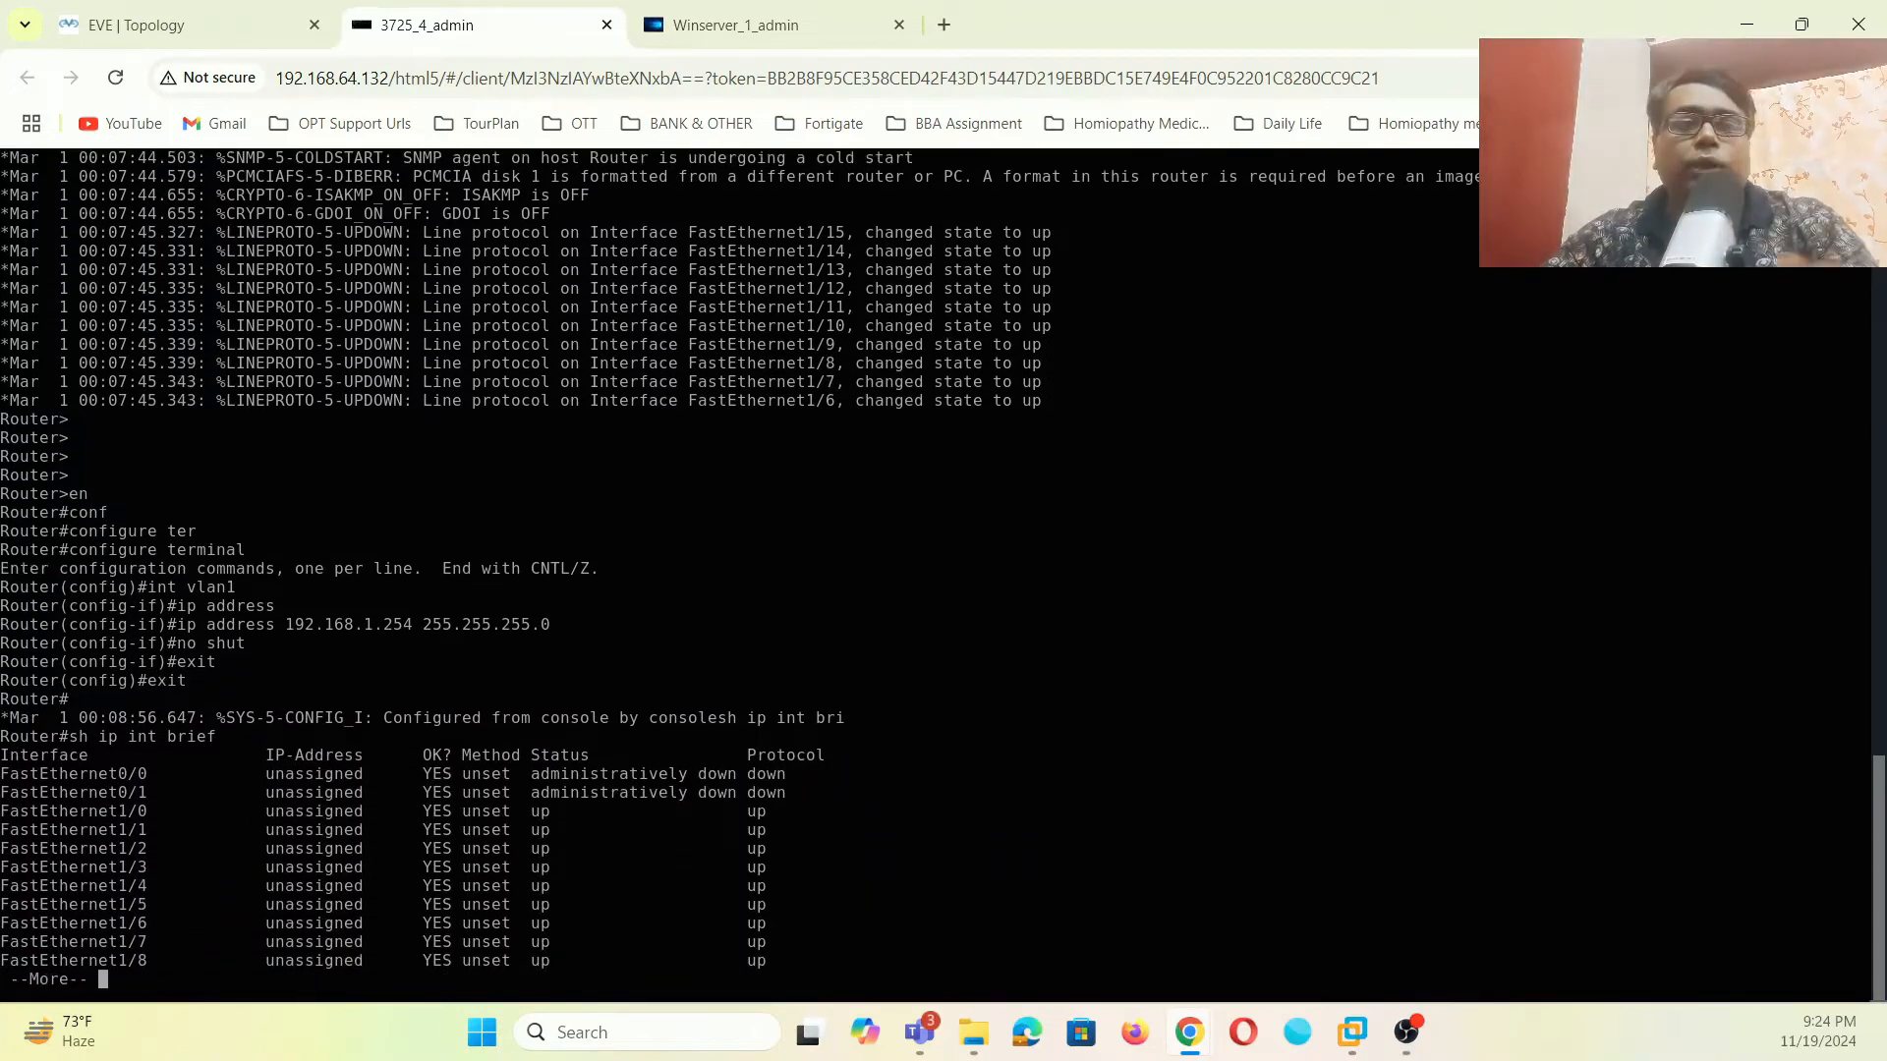
{"action": "key", "text": "space"}
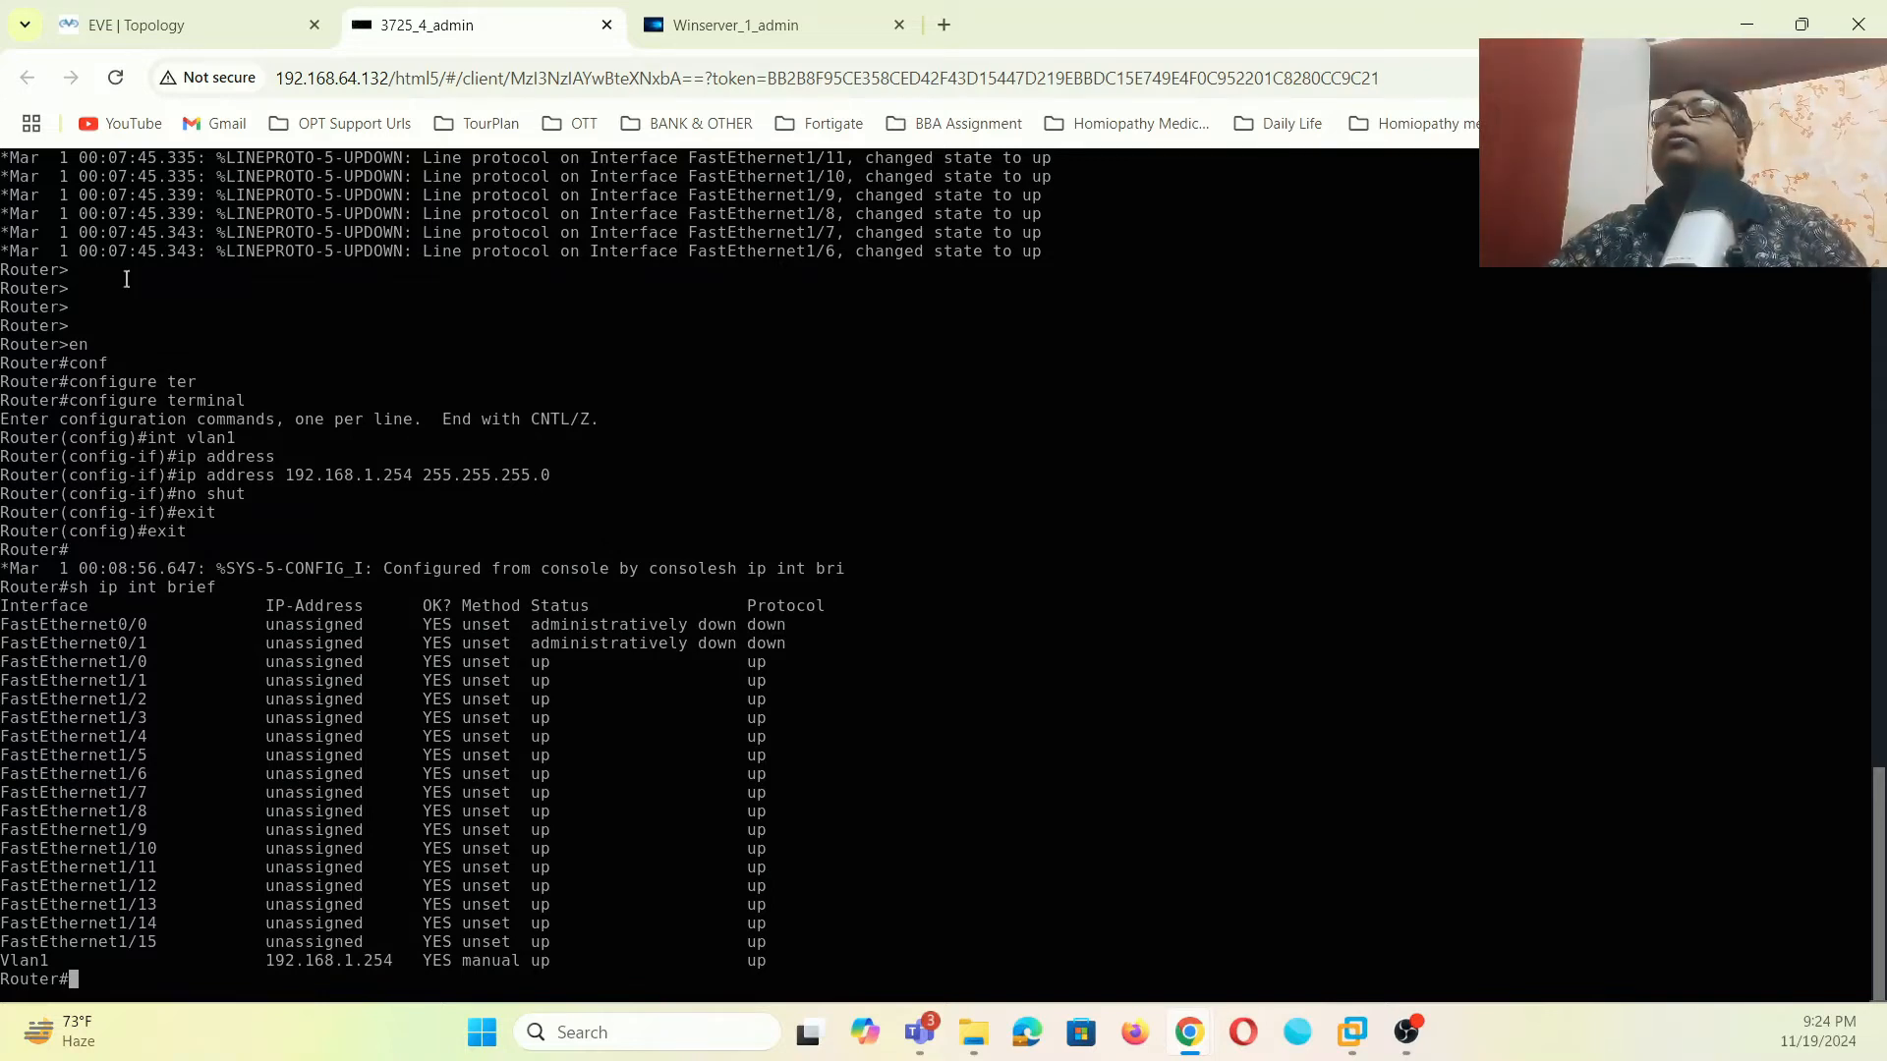
- Run 'ping 192.168.1.254' from a Command Prompt on the server, then minimize it
{"action": "left_click", "coordinate": [752, 29]}
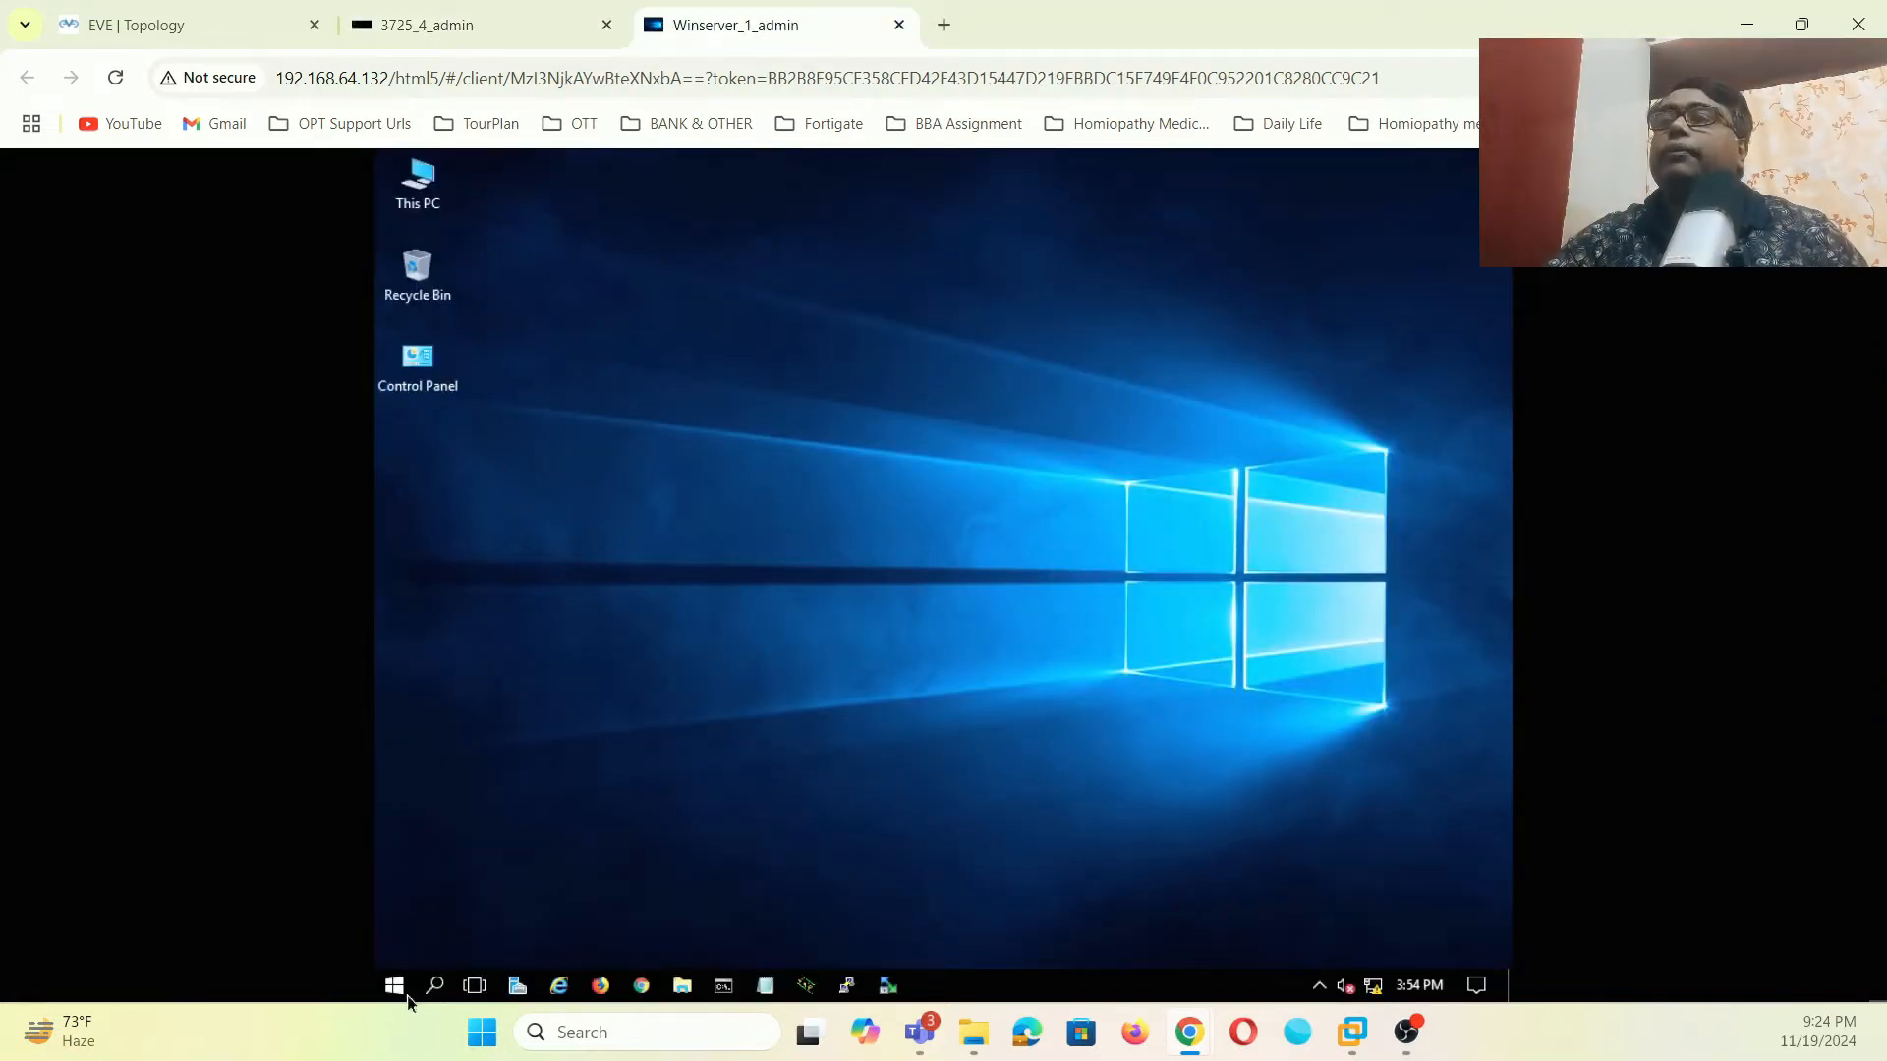
{"action": "left_click", "coordinate": [722, 987]}
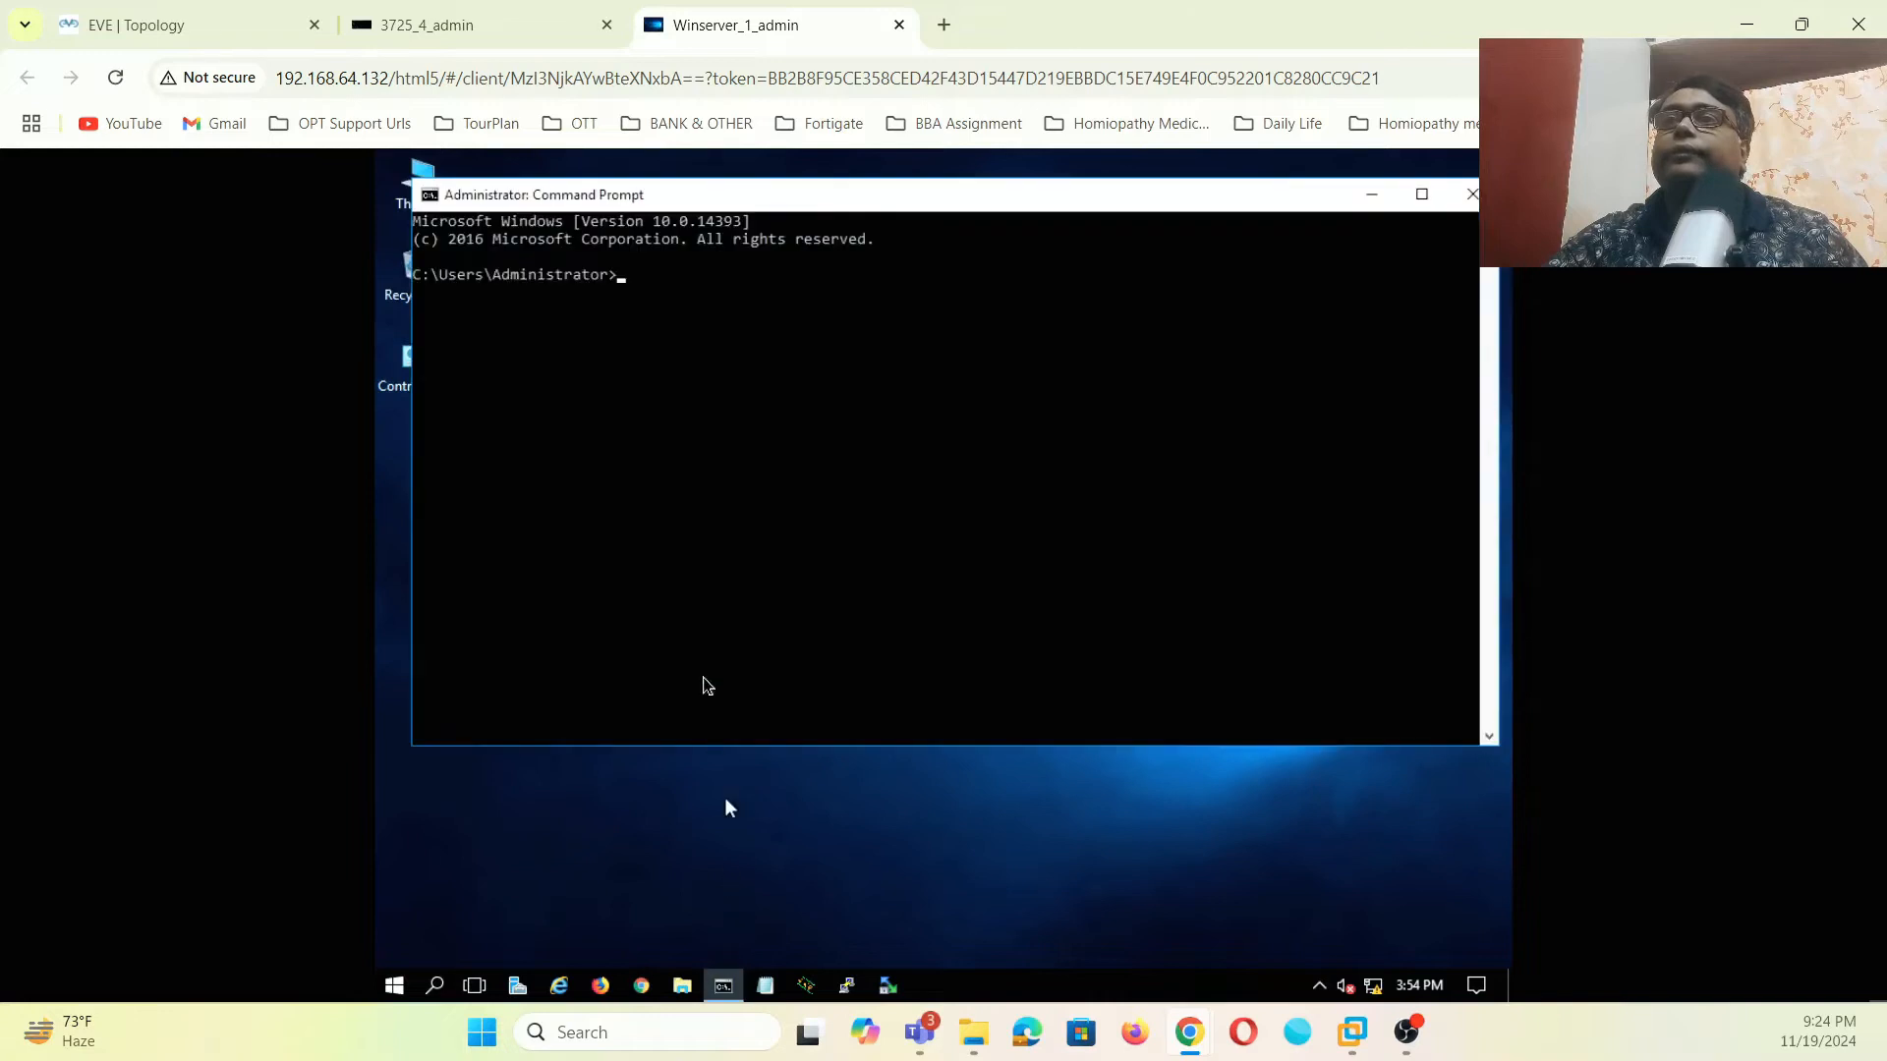
{"action": "type", "text": "pi"}
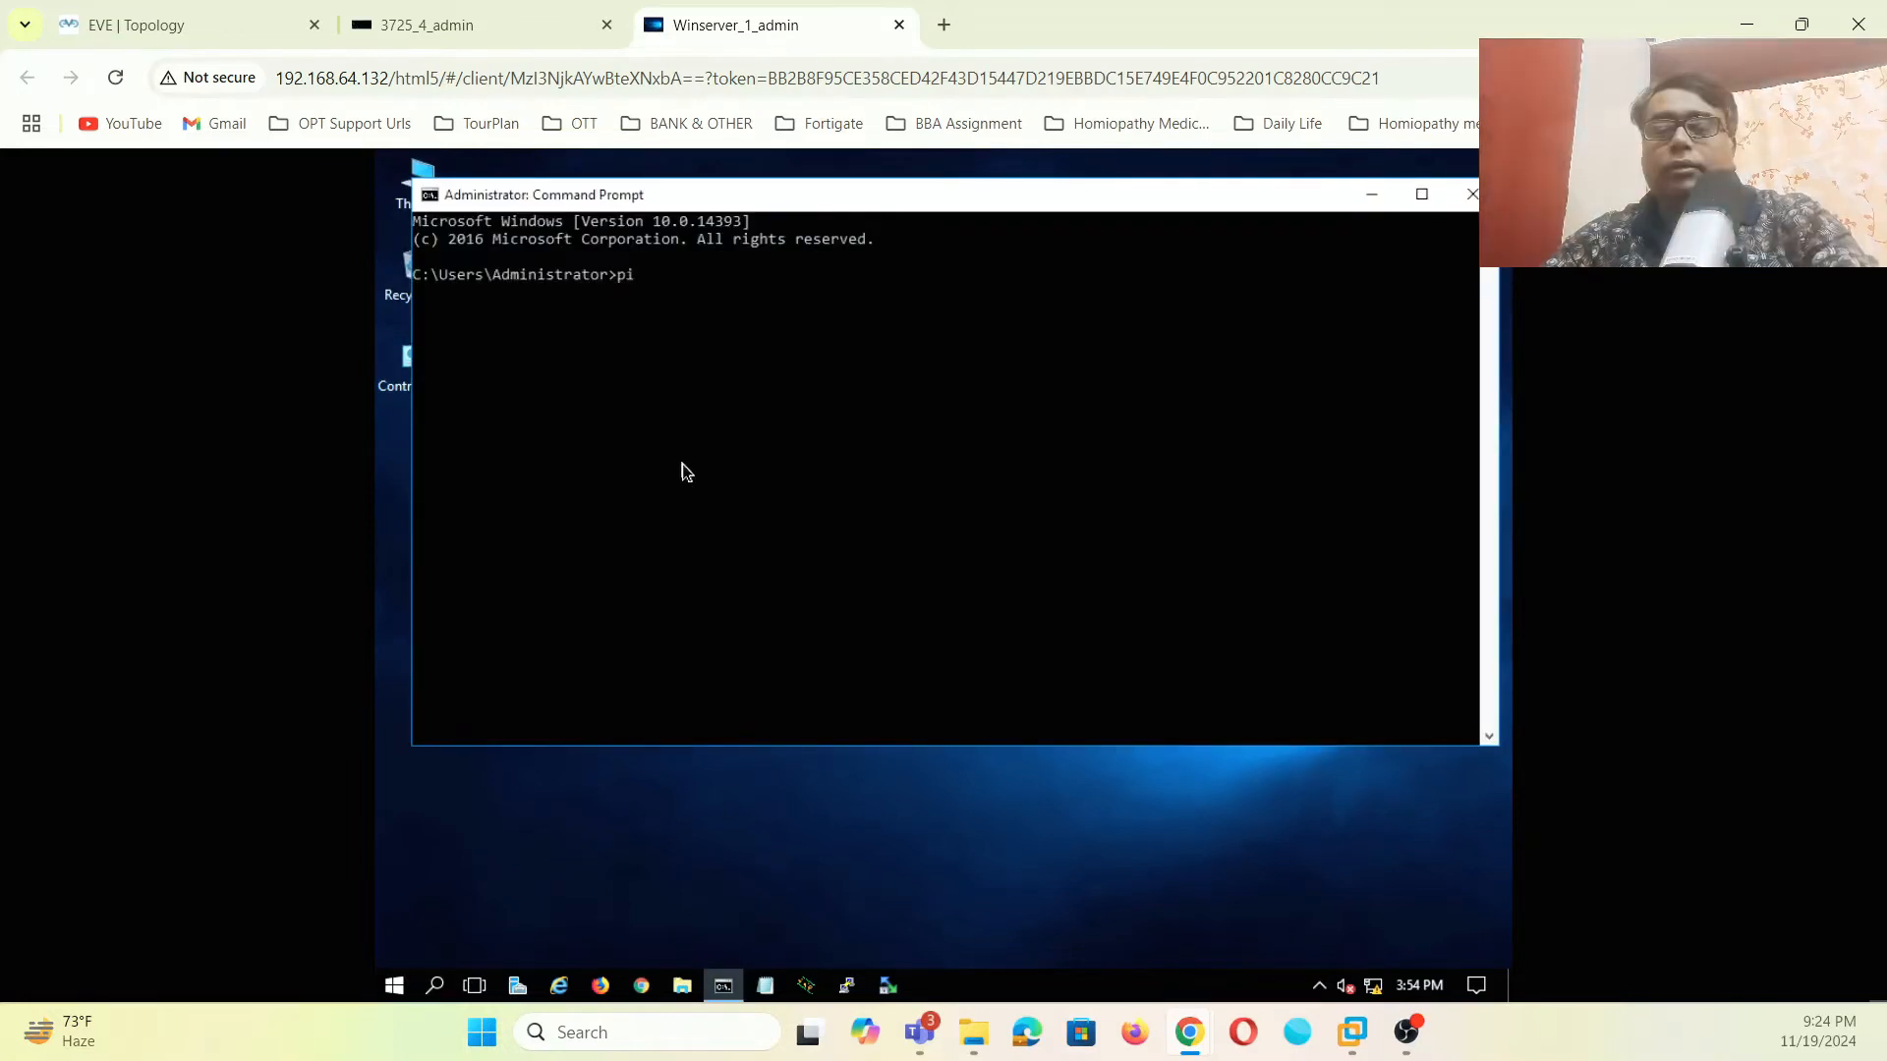
{"action": "type", "text": "ng 192.168"}
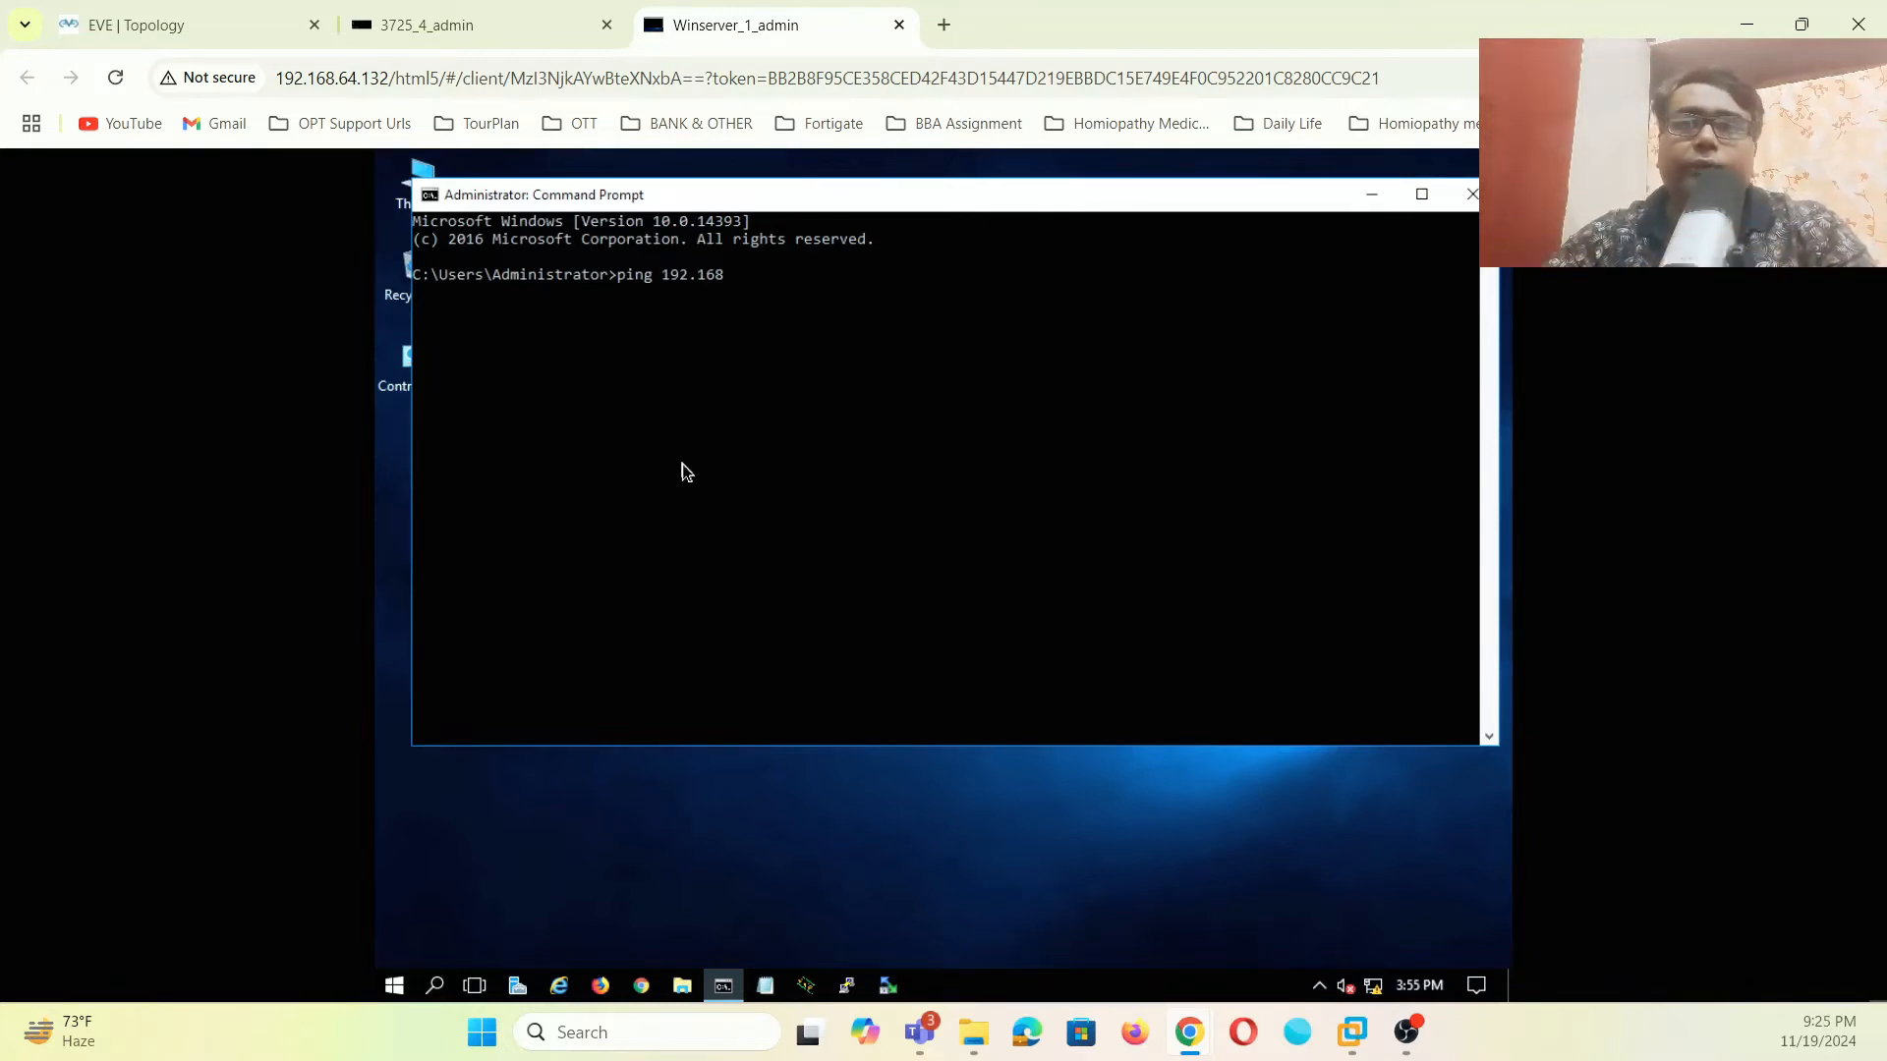
{"action": "type", "text": "1."}
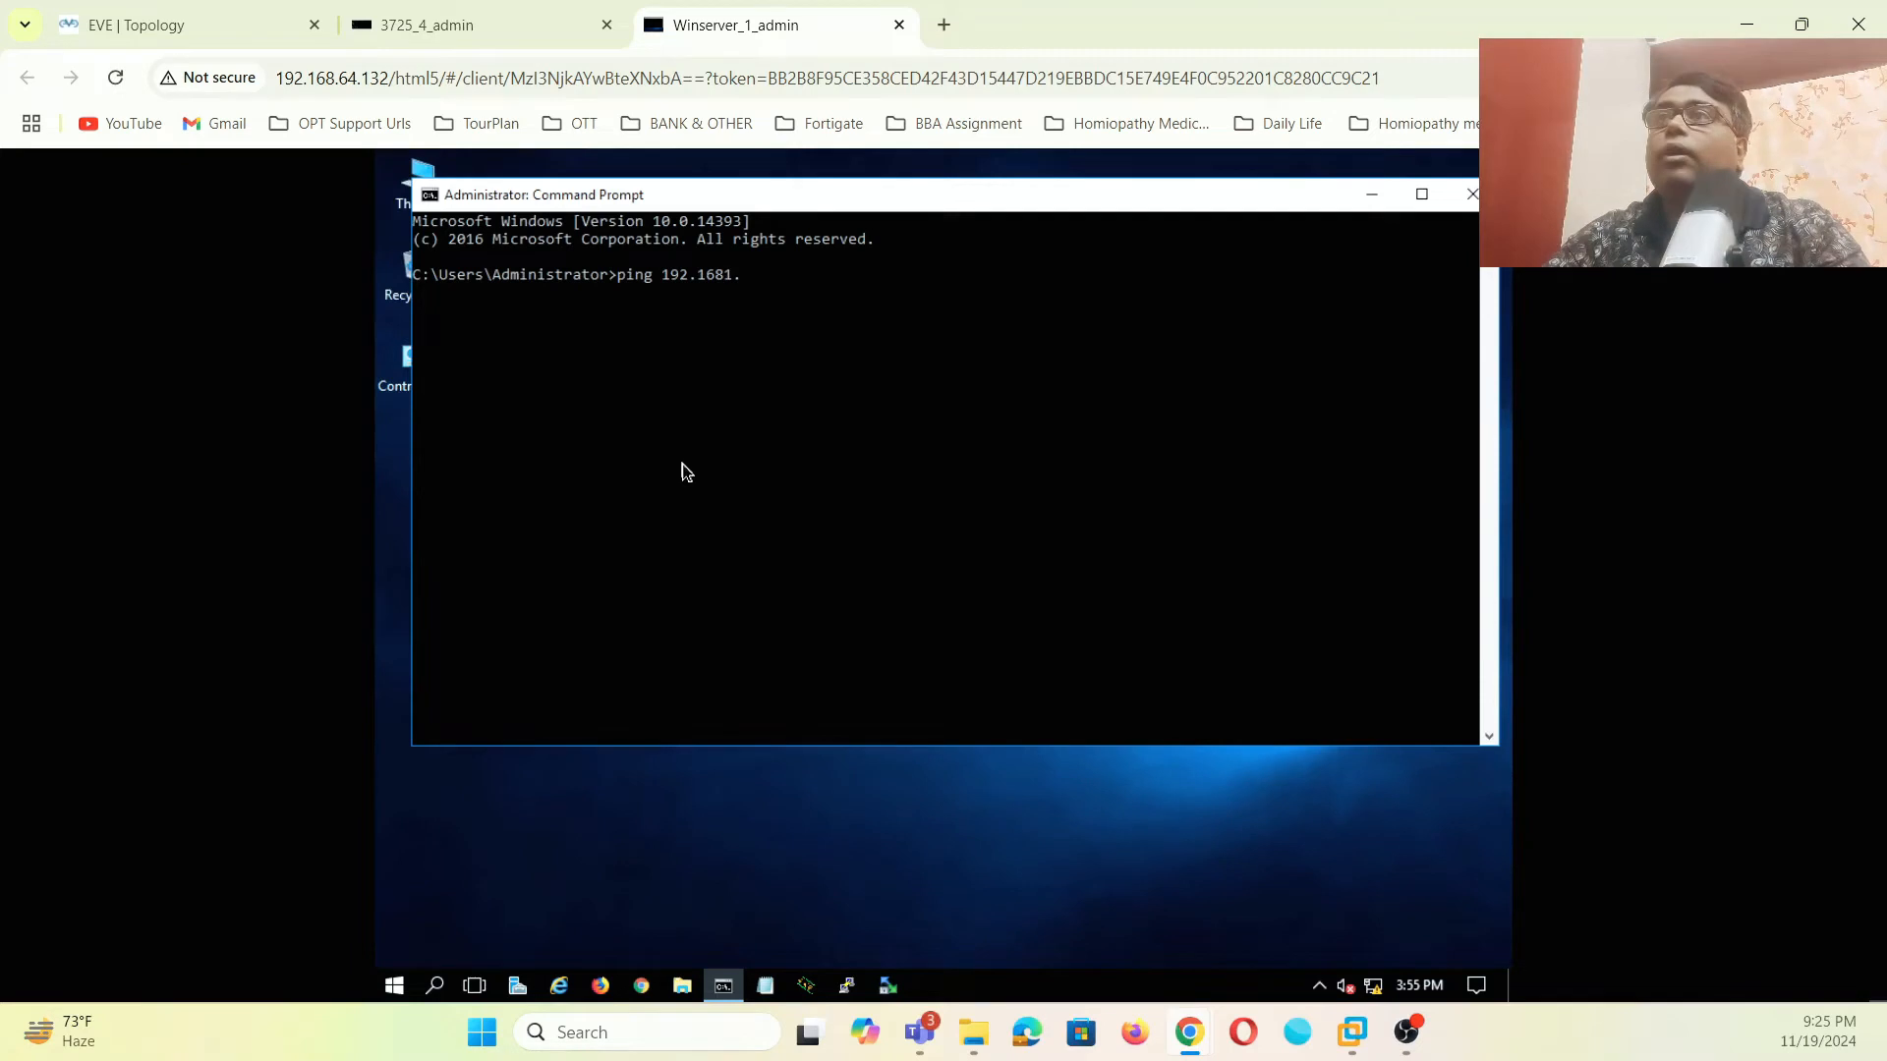
{"action": "key", "text": "BackSpace"}
{"action": "key", "text": "BackSpace"}
{"action": "type", "text": ".1.254"}
{"action": "key", "text": "Return"}
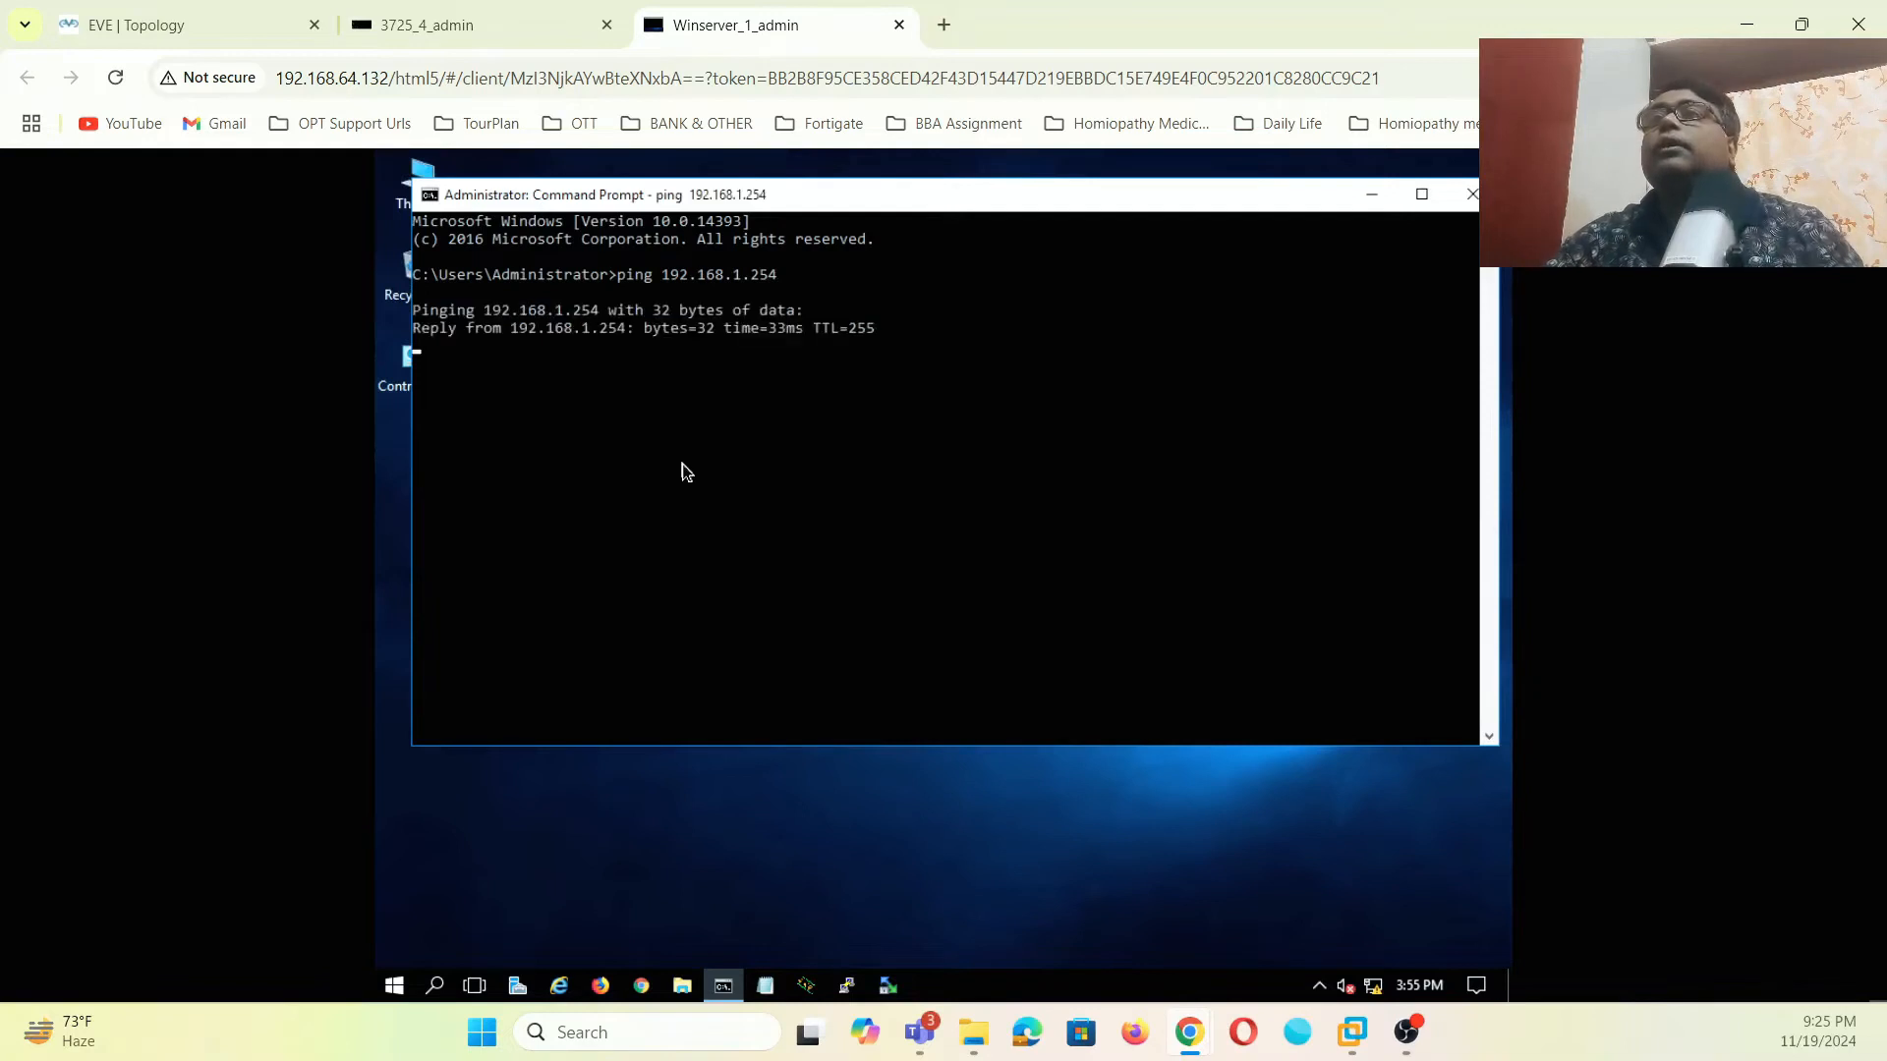
{"action": "left_click", "coordinate": [1370, 193]}
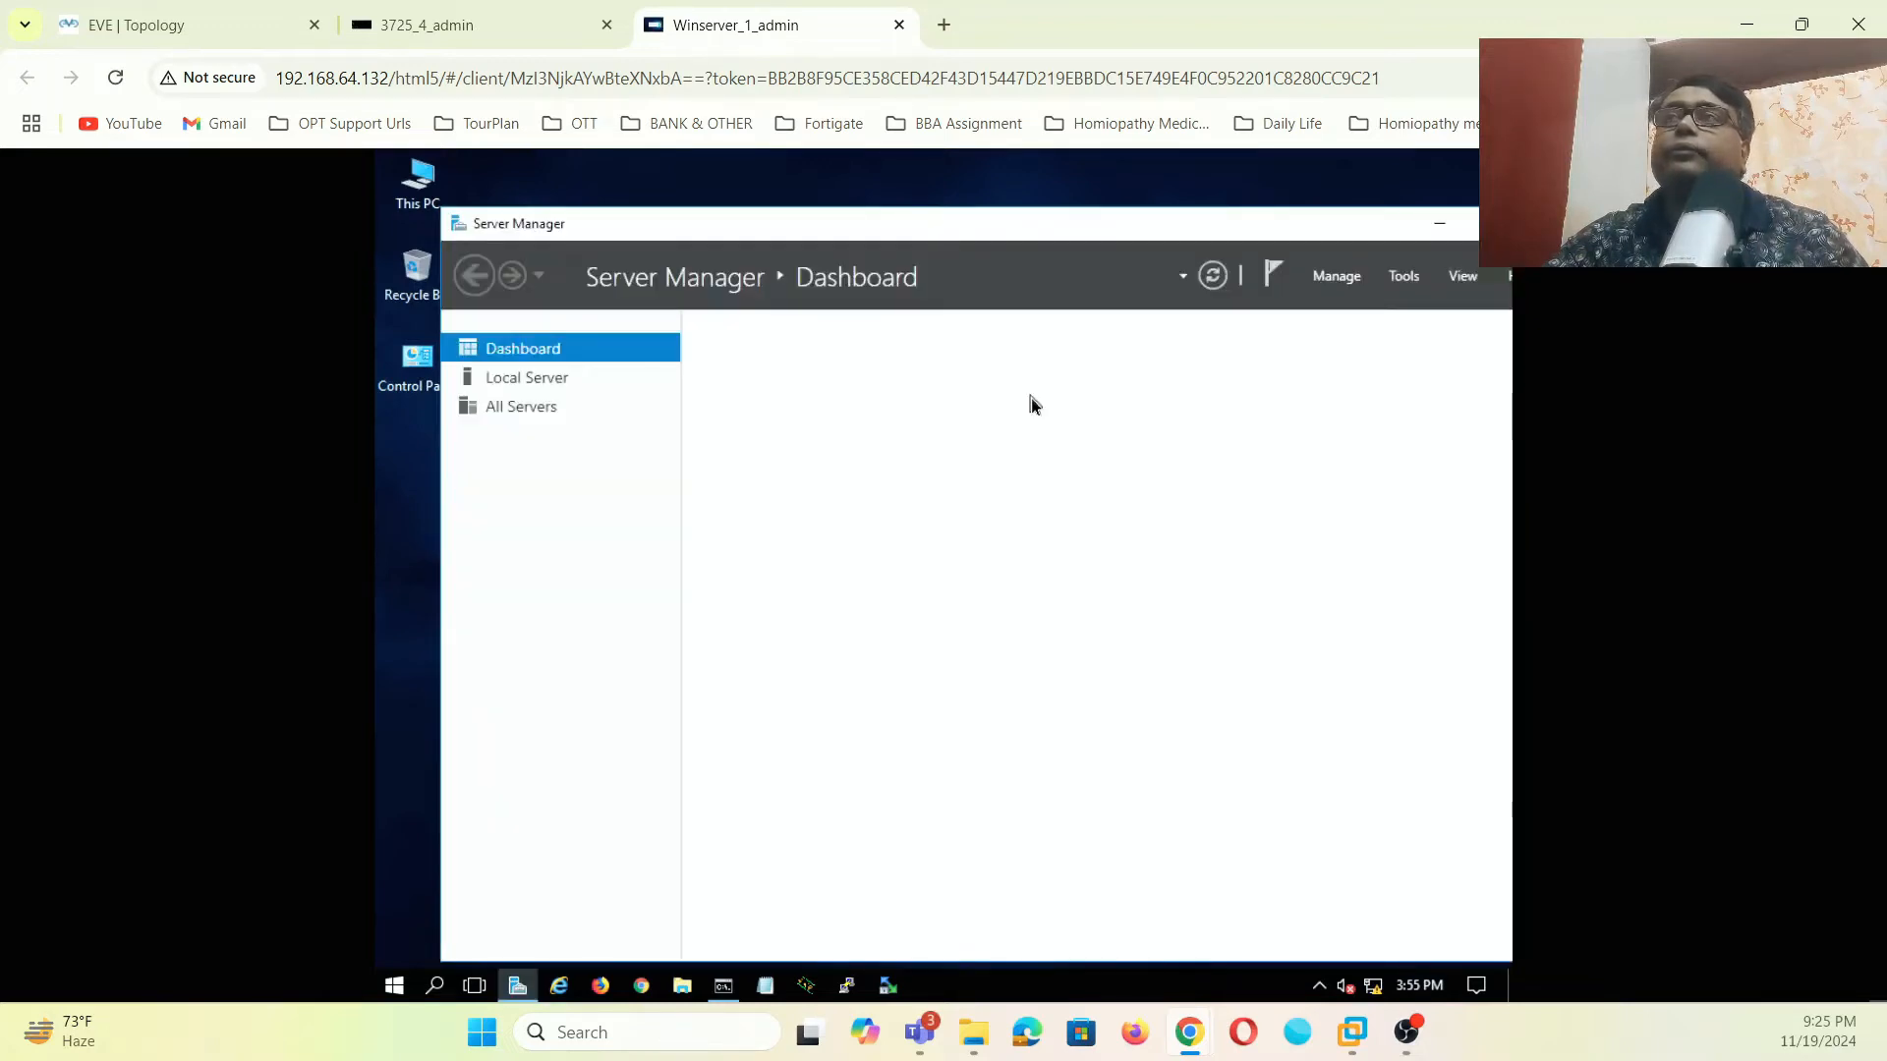
- Turn off Windows Firewall for both private and public networks from the Network and Sharing Center
{"action": "left_click", "coordinate": [553, 380]}
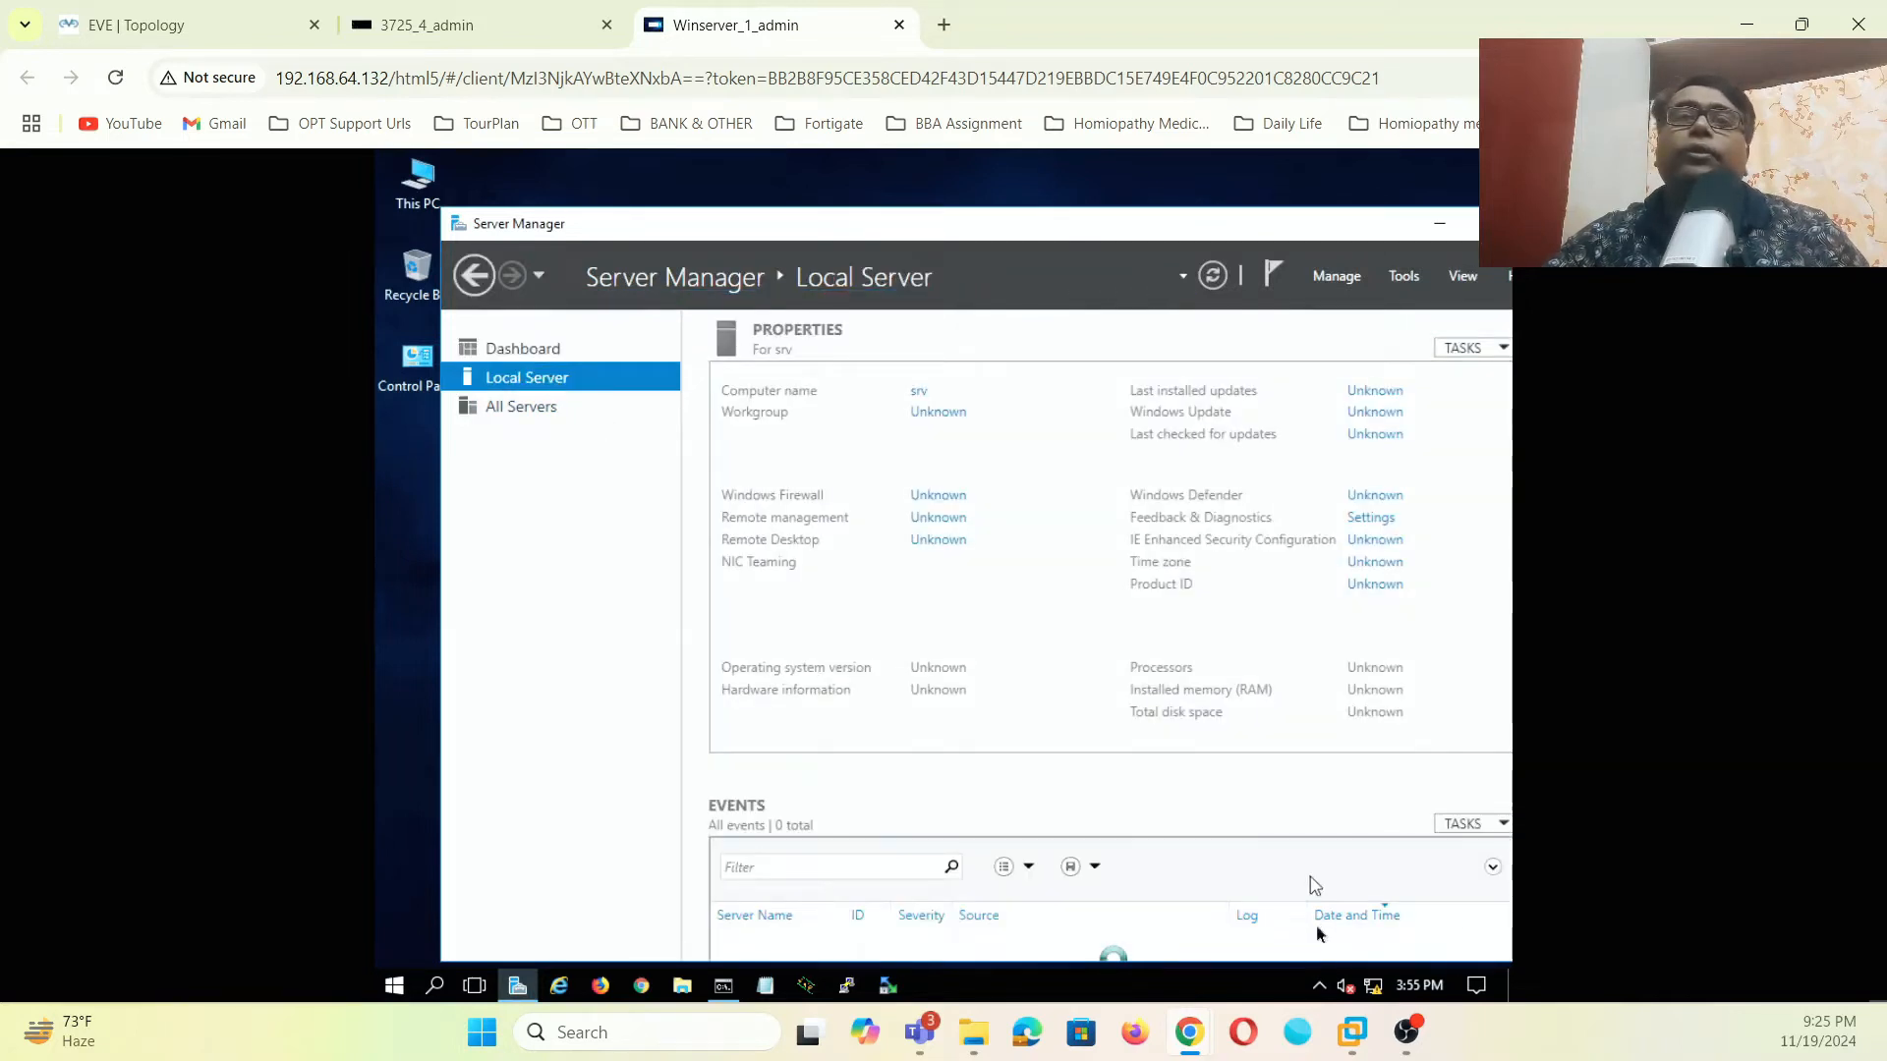
{"action": "right_click", "coordinate": [1373, 986]}
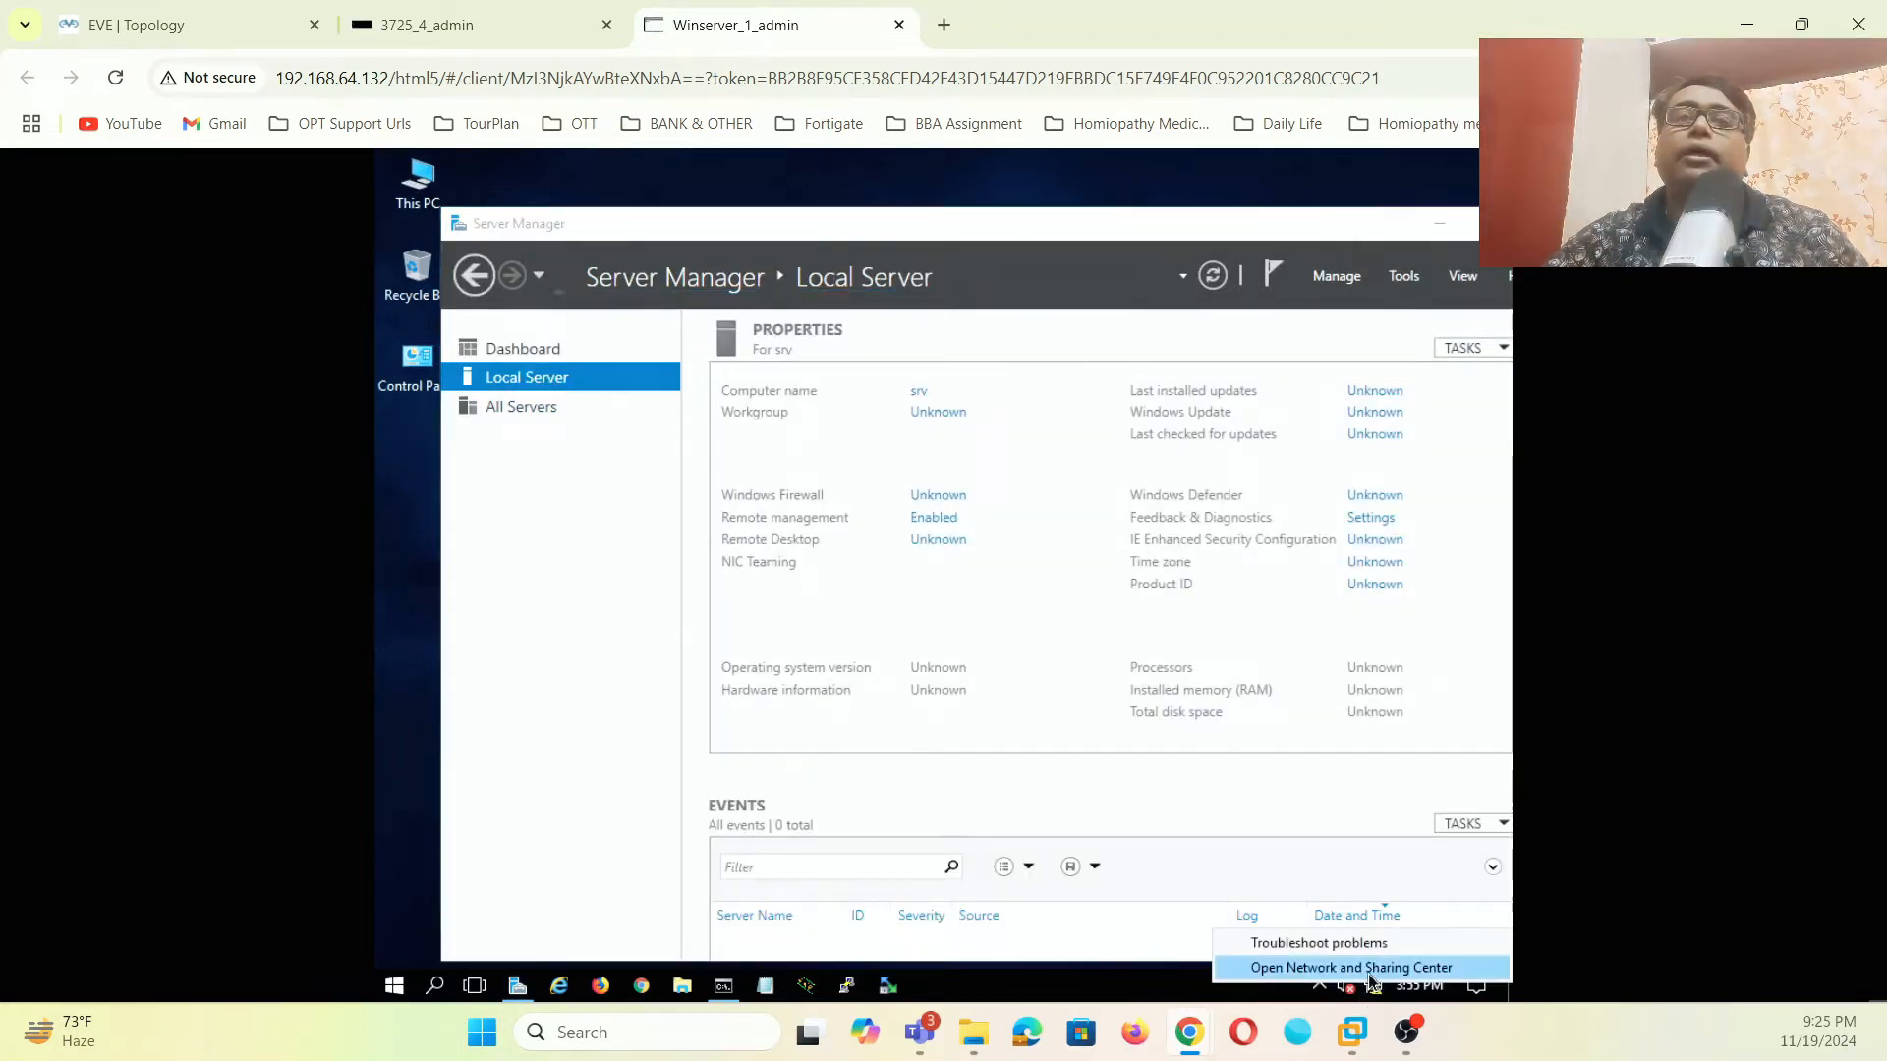
{"action": "left_click", "coordinate": [1374, 970]}
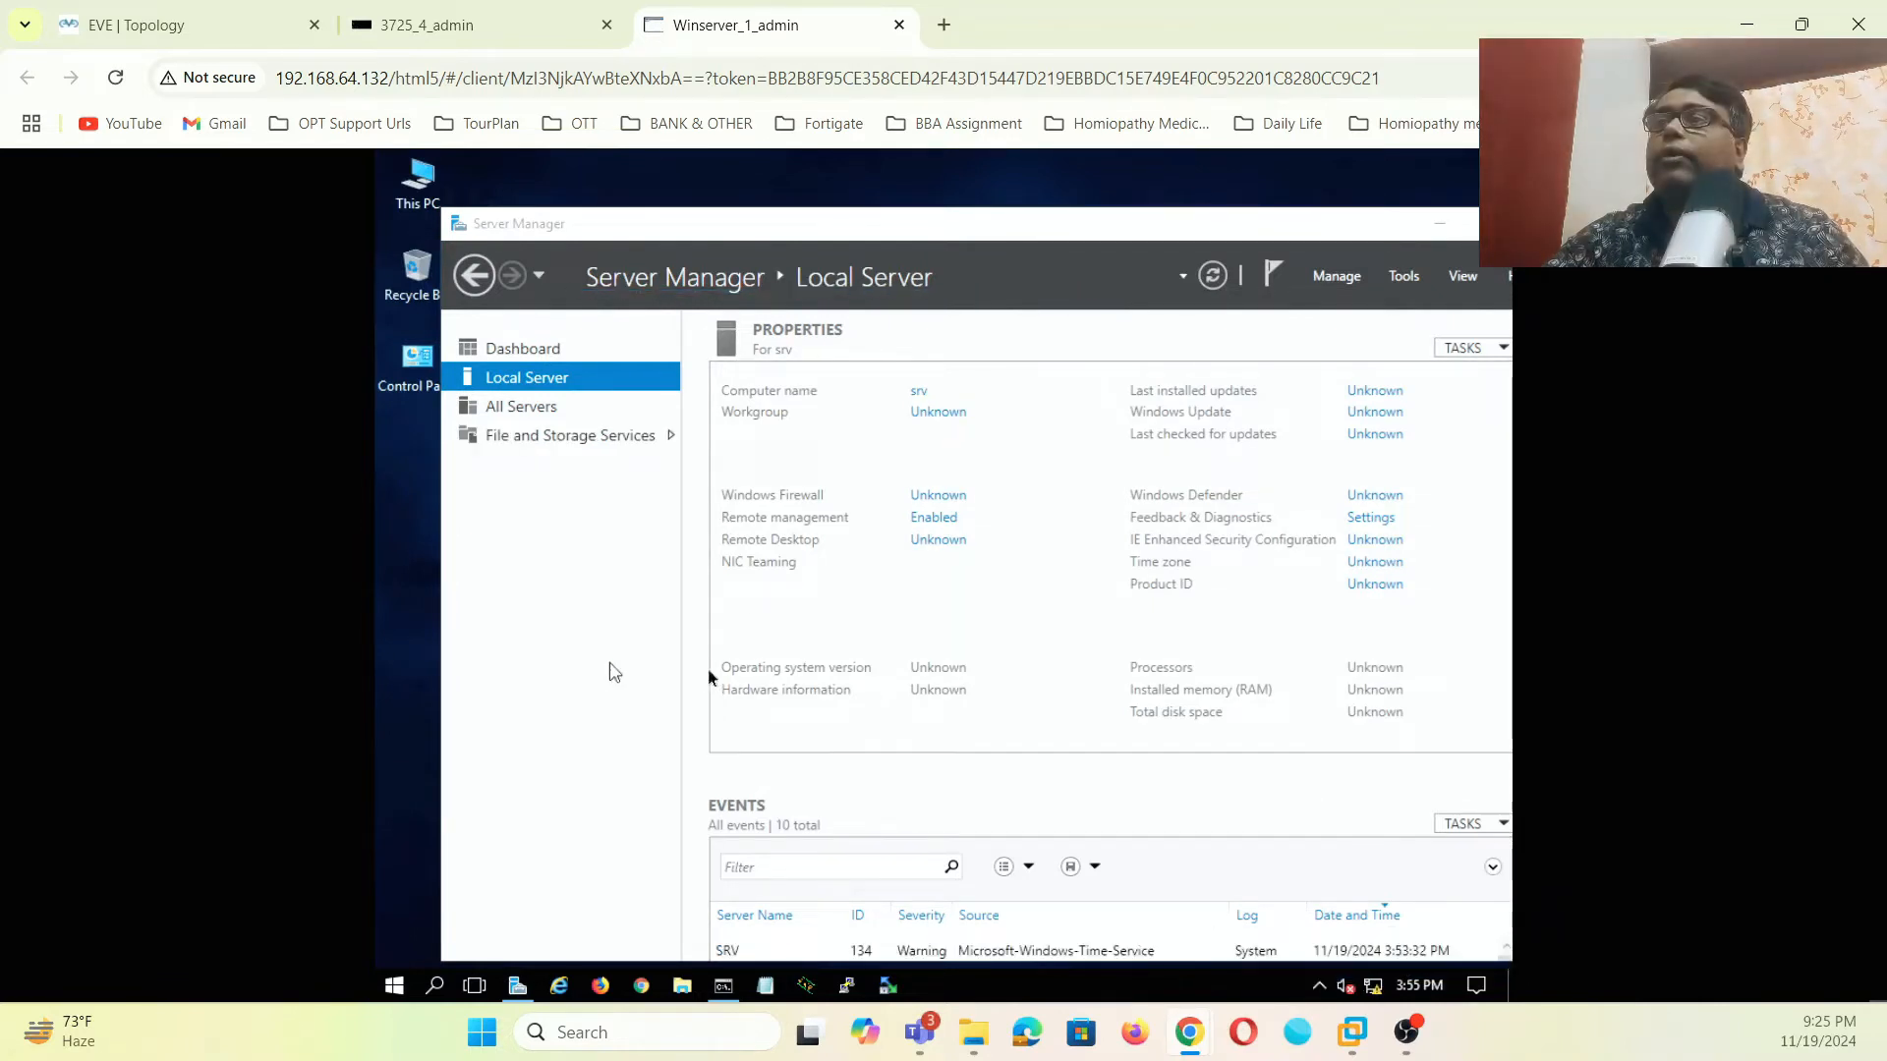
{"action": "left_click", "coordinate": [611, 865]}
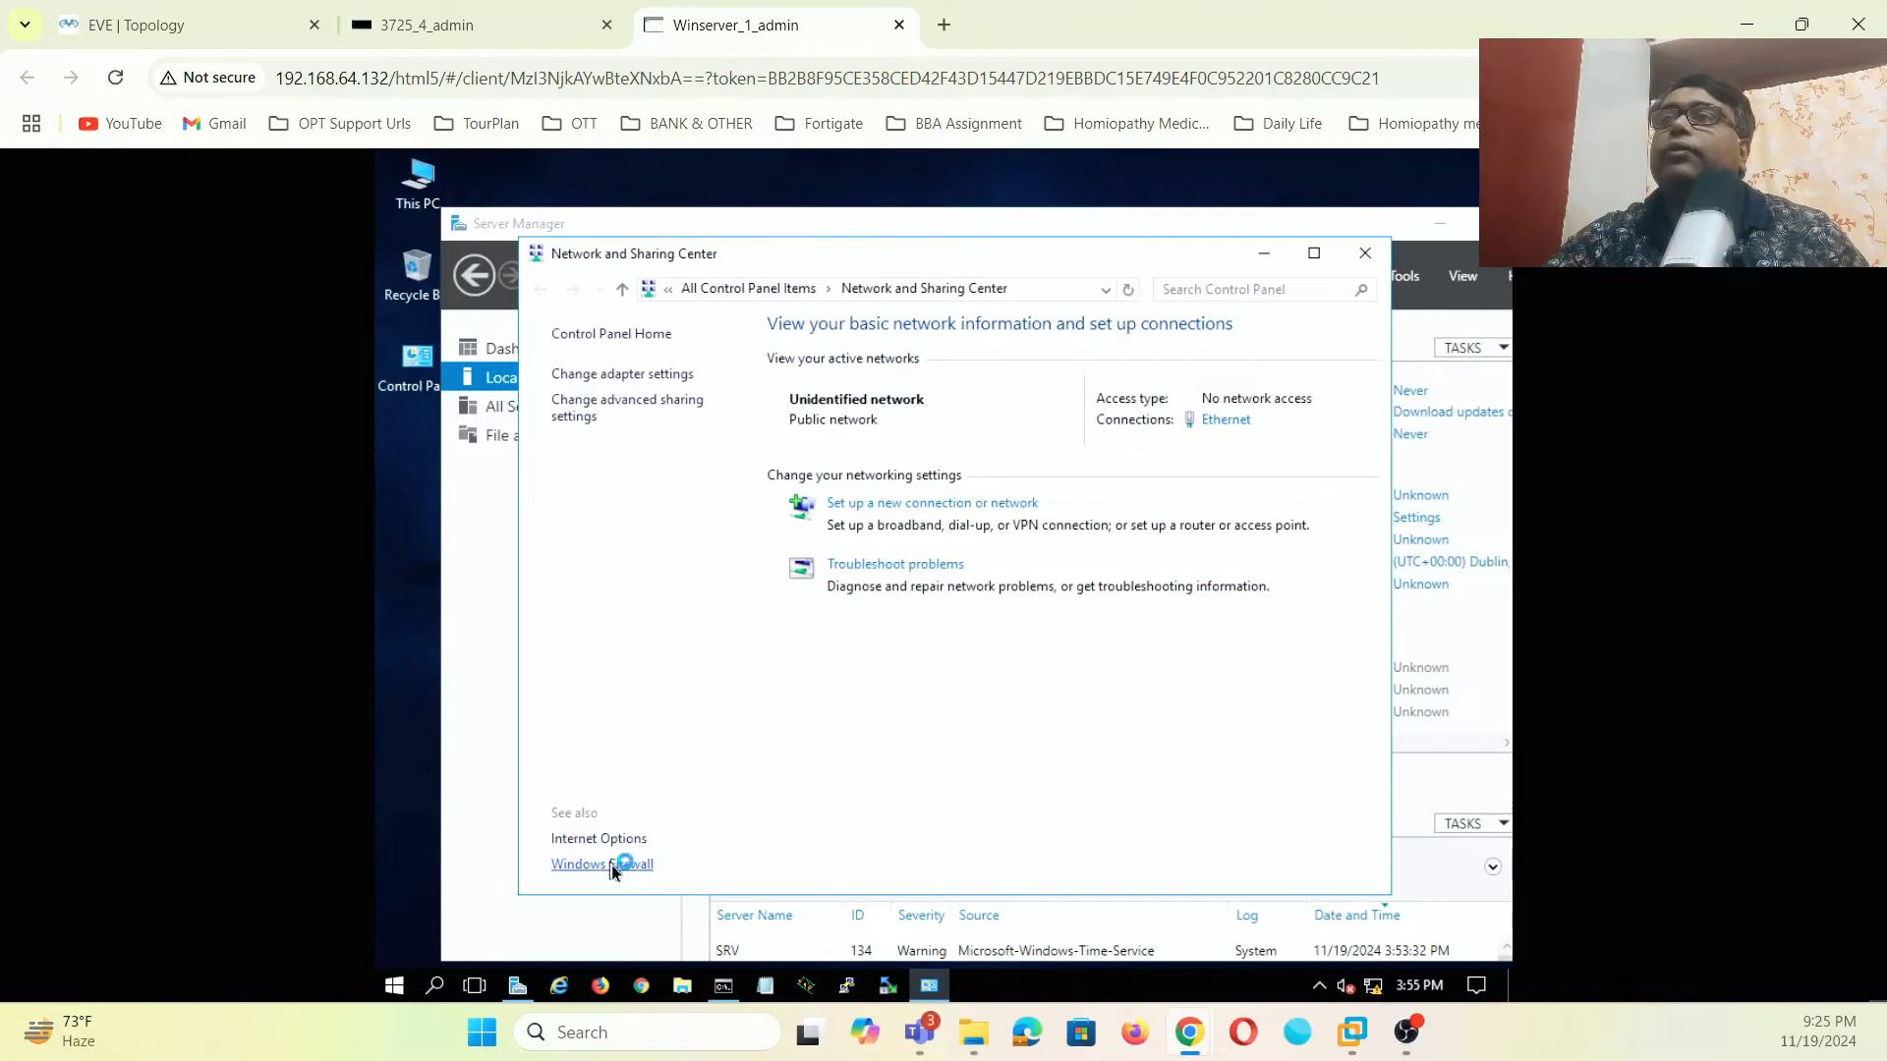
{"action": "left_click", "coordinate": [629, 448]}
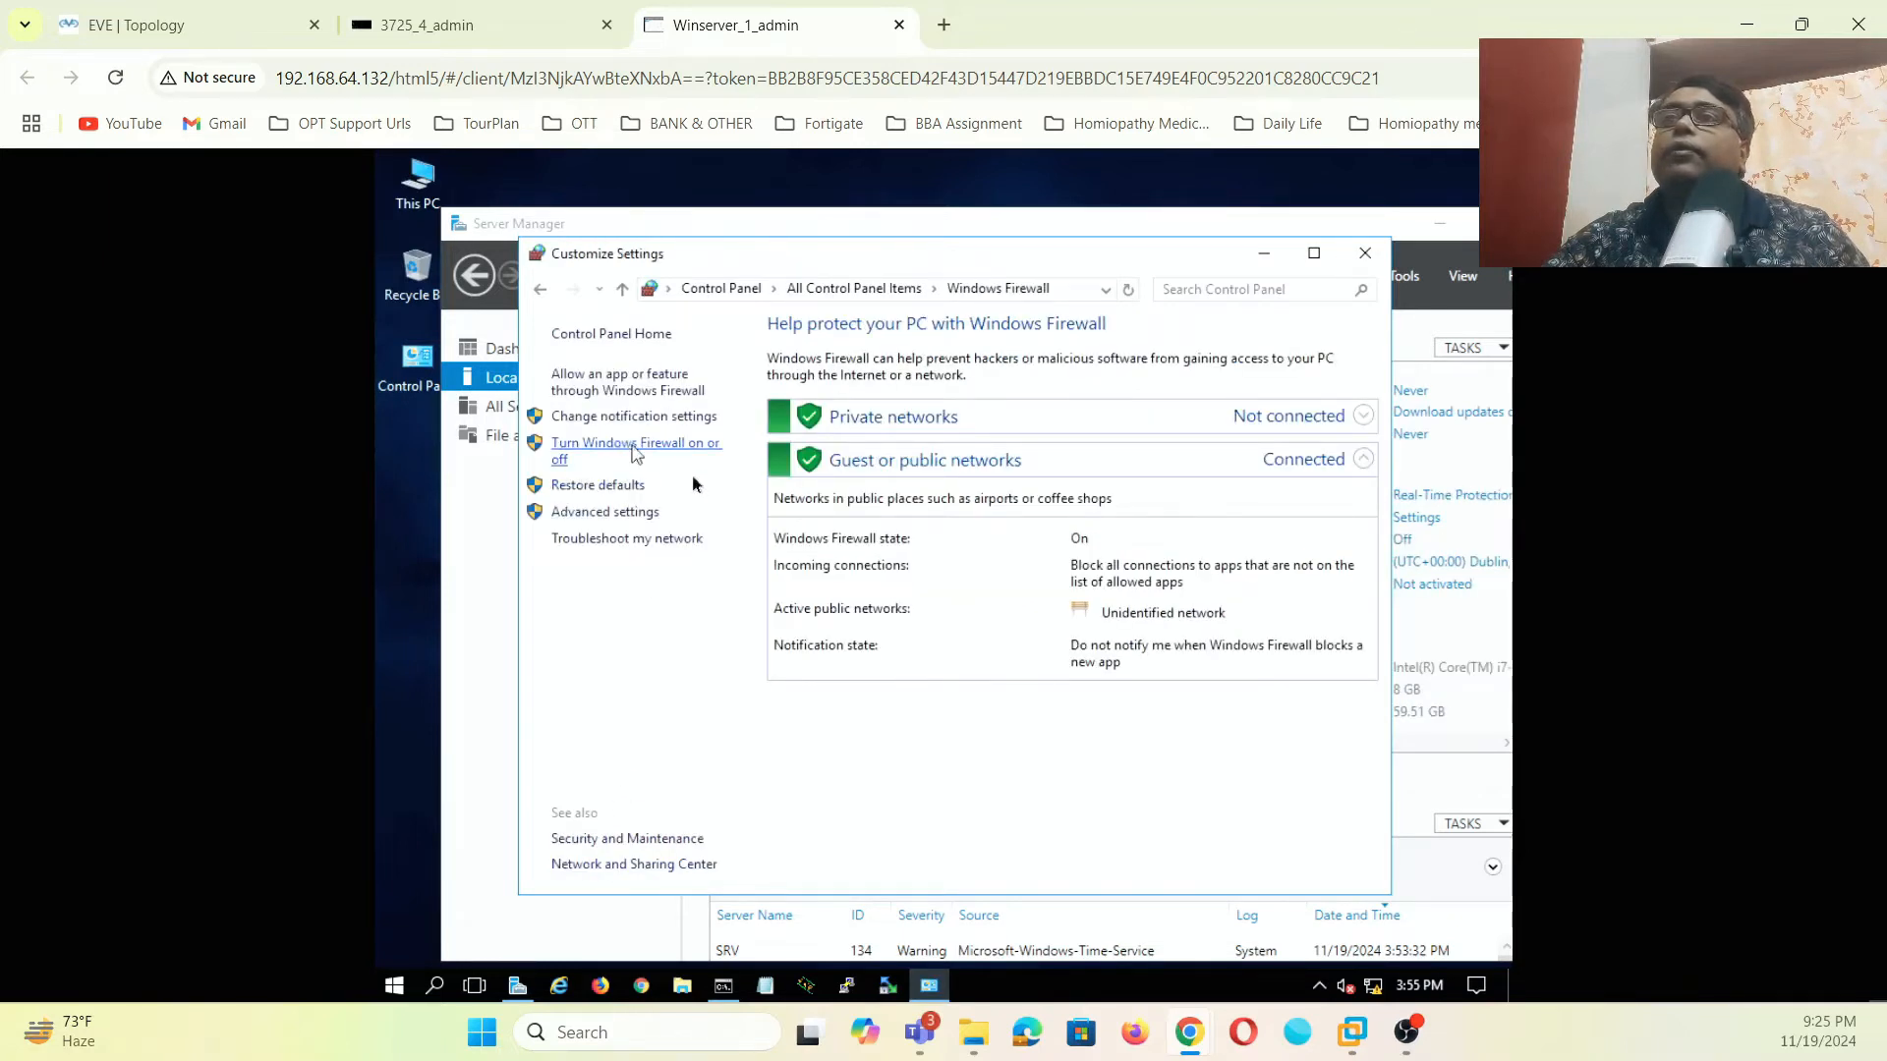
{"action": "left_click", "coordinate": [699, 494]}
{"action": "left_click", "coordinate": [700, 629]}
{"action": "left_click", "coordinate": [1114, 875]}
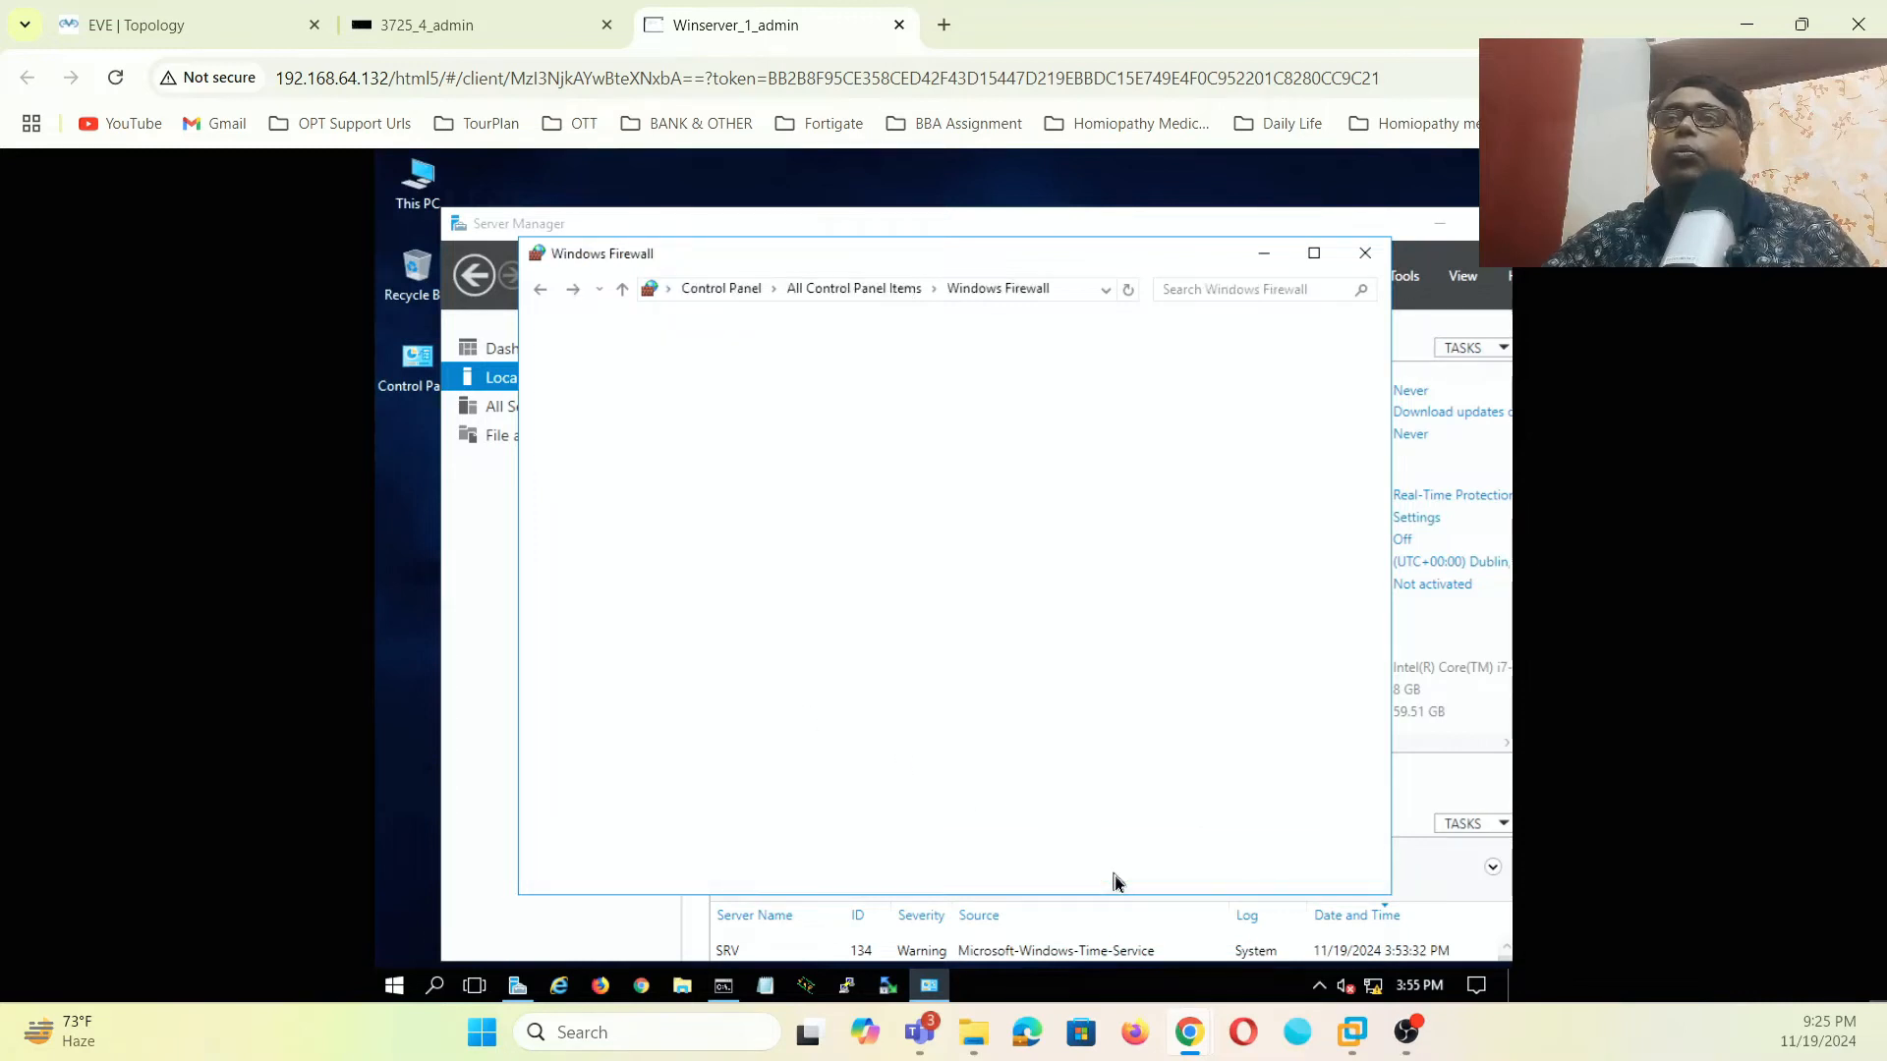
{"action": "left_click", "coordinate": [1368, 254]}
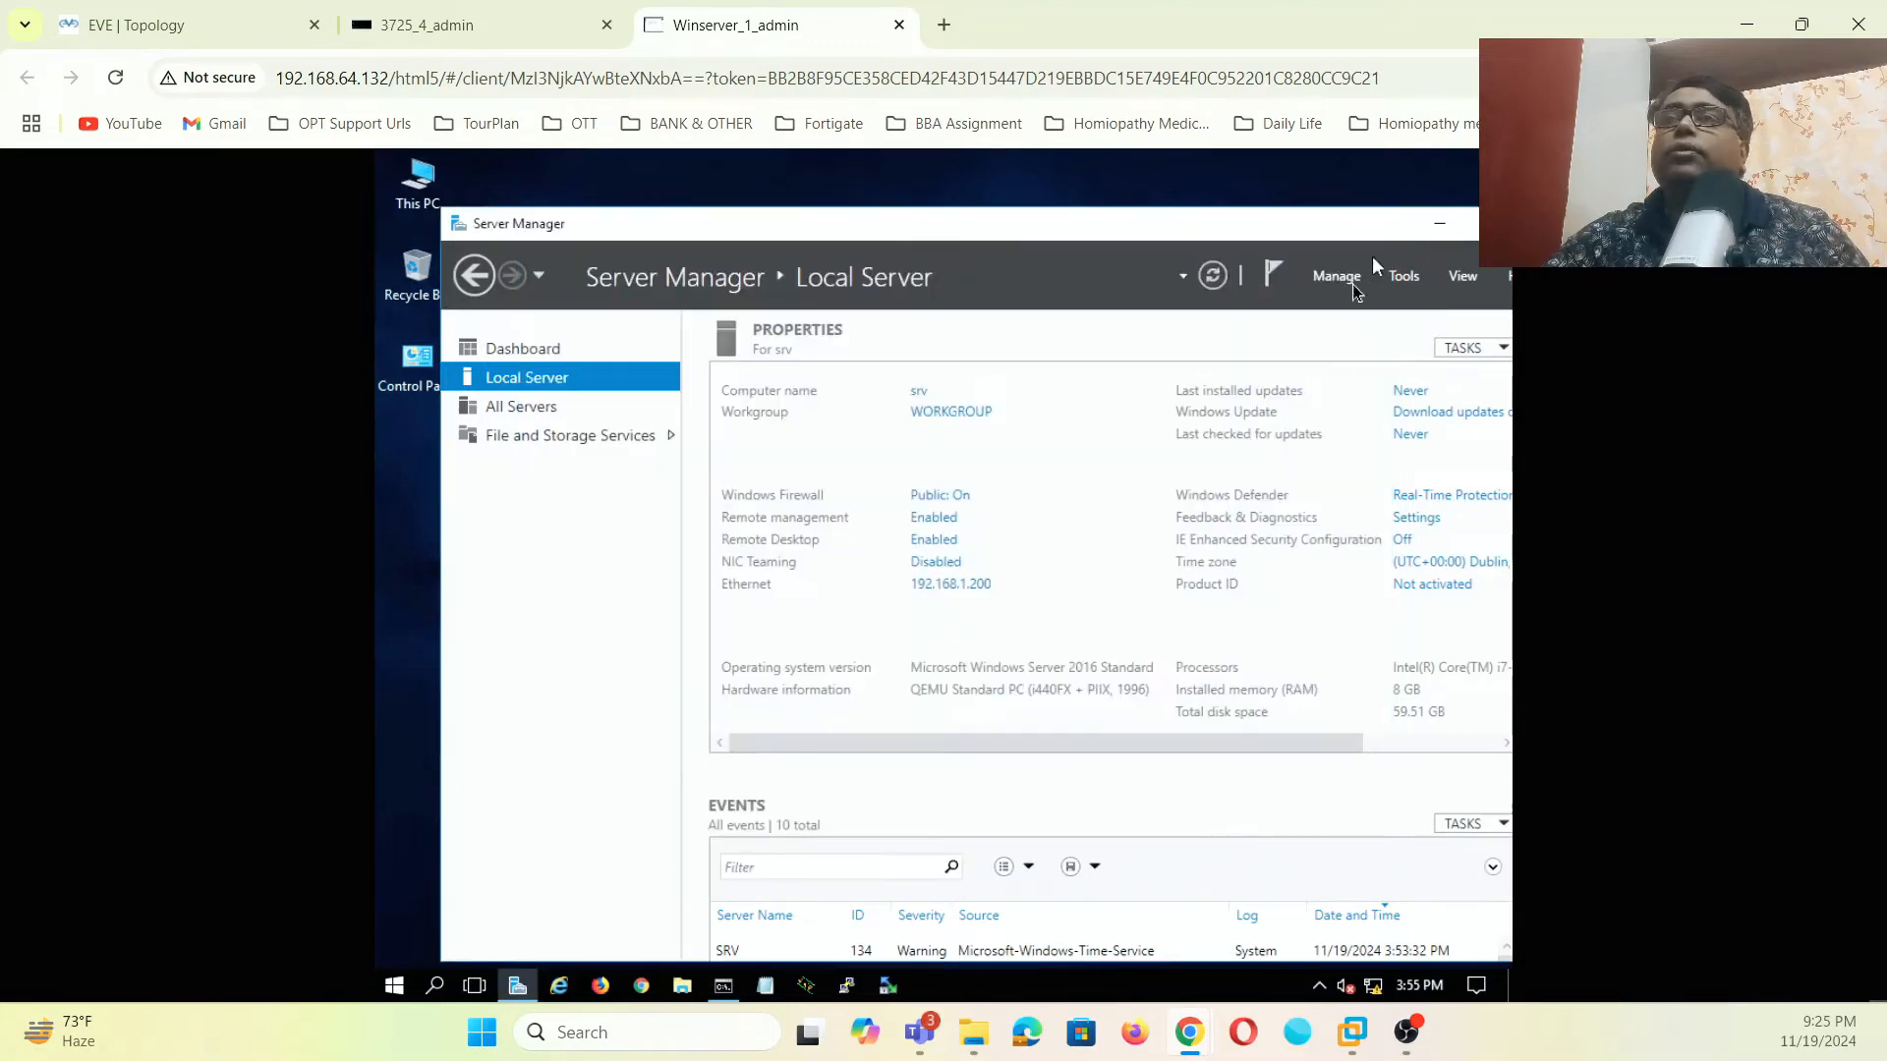
- Recheck the firewall is off for both networks, then open Windows Defender real-time protection settings
{"action": "left_click", "coordinate": [1472, 223]}
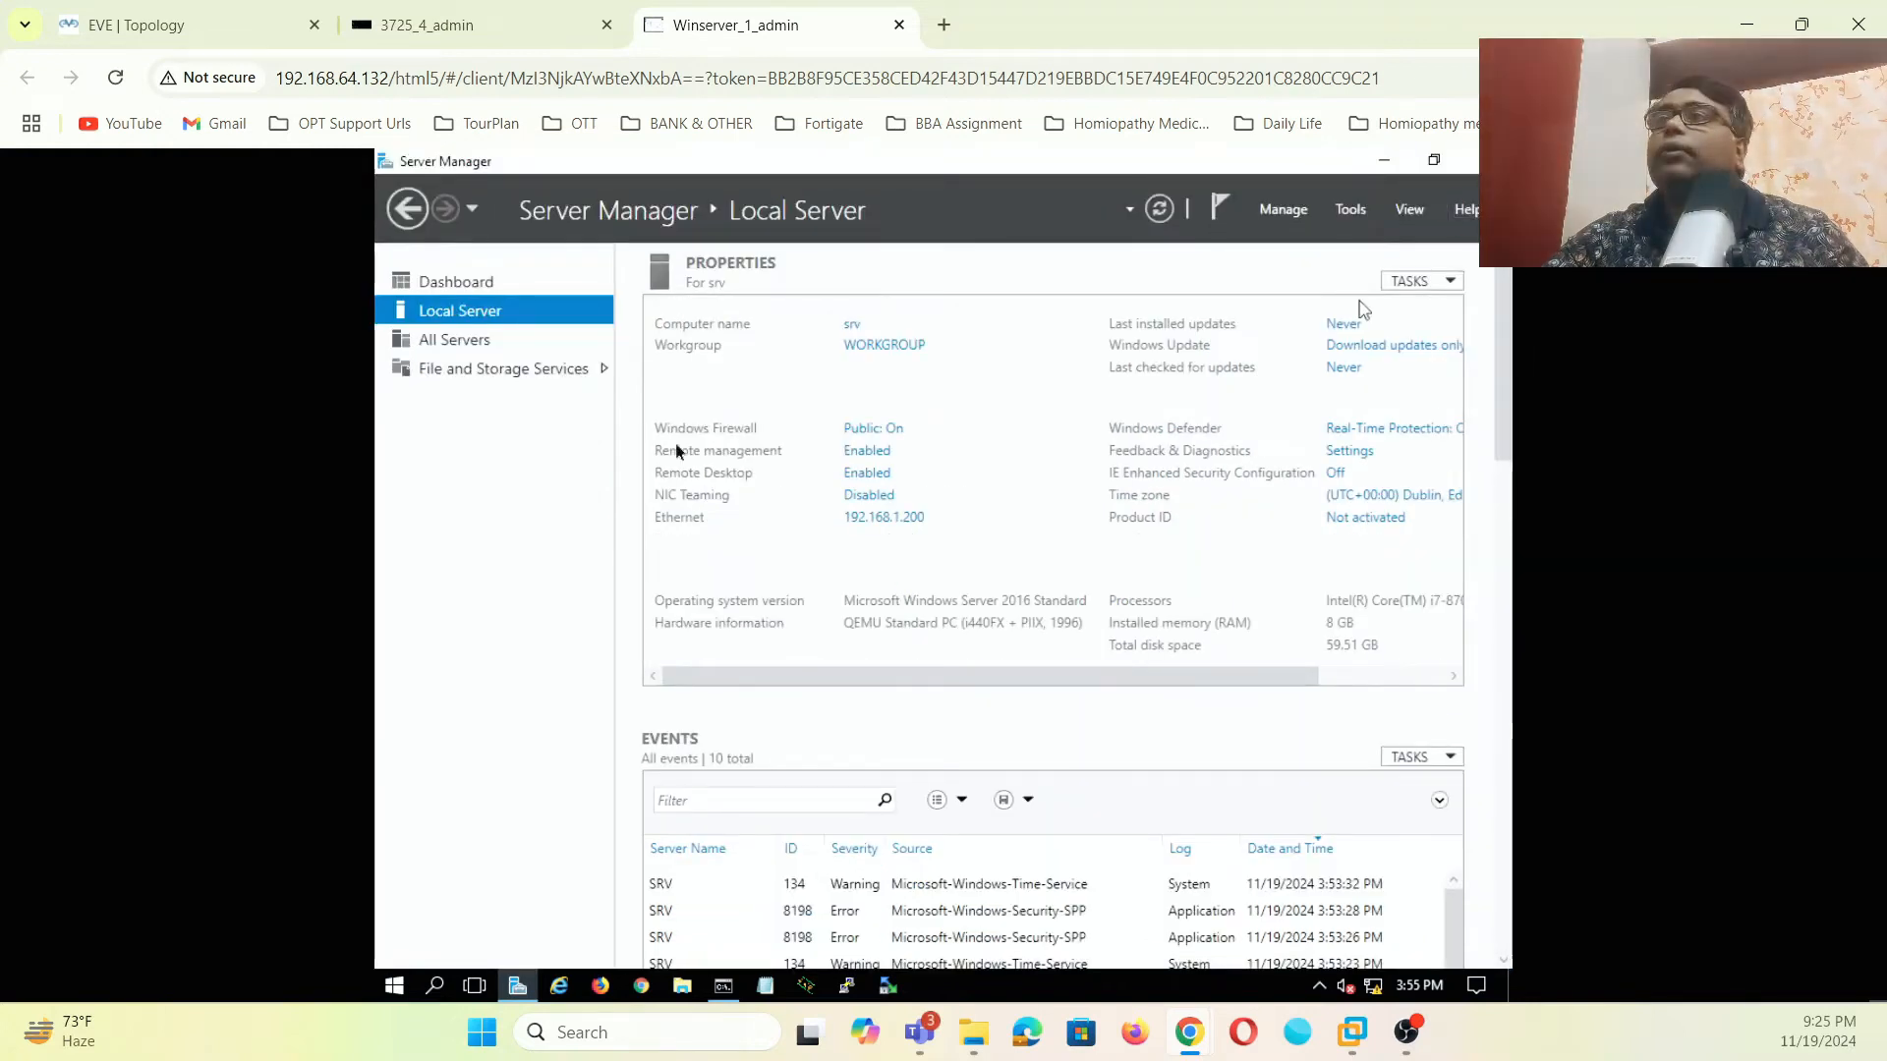
{"action": "left_click", "coordinate": [870, 429]}
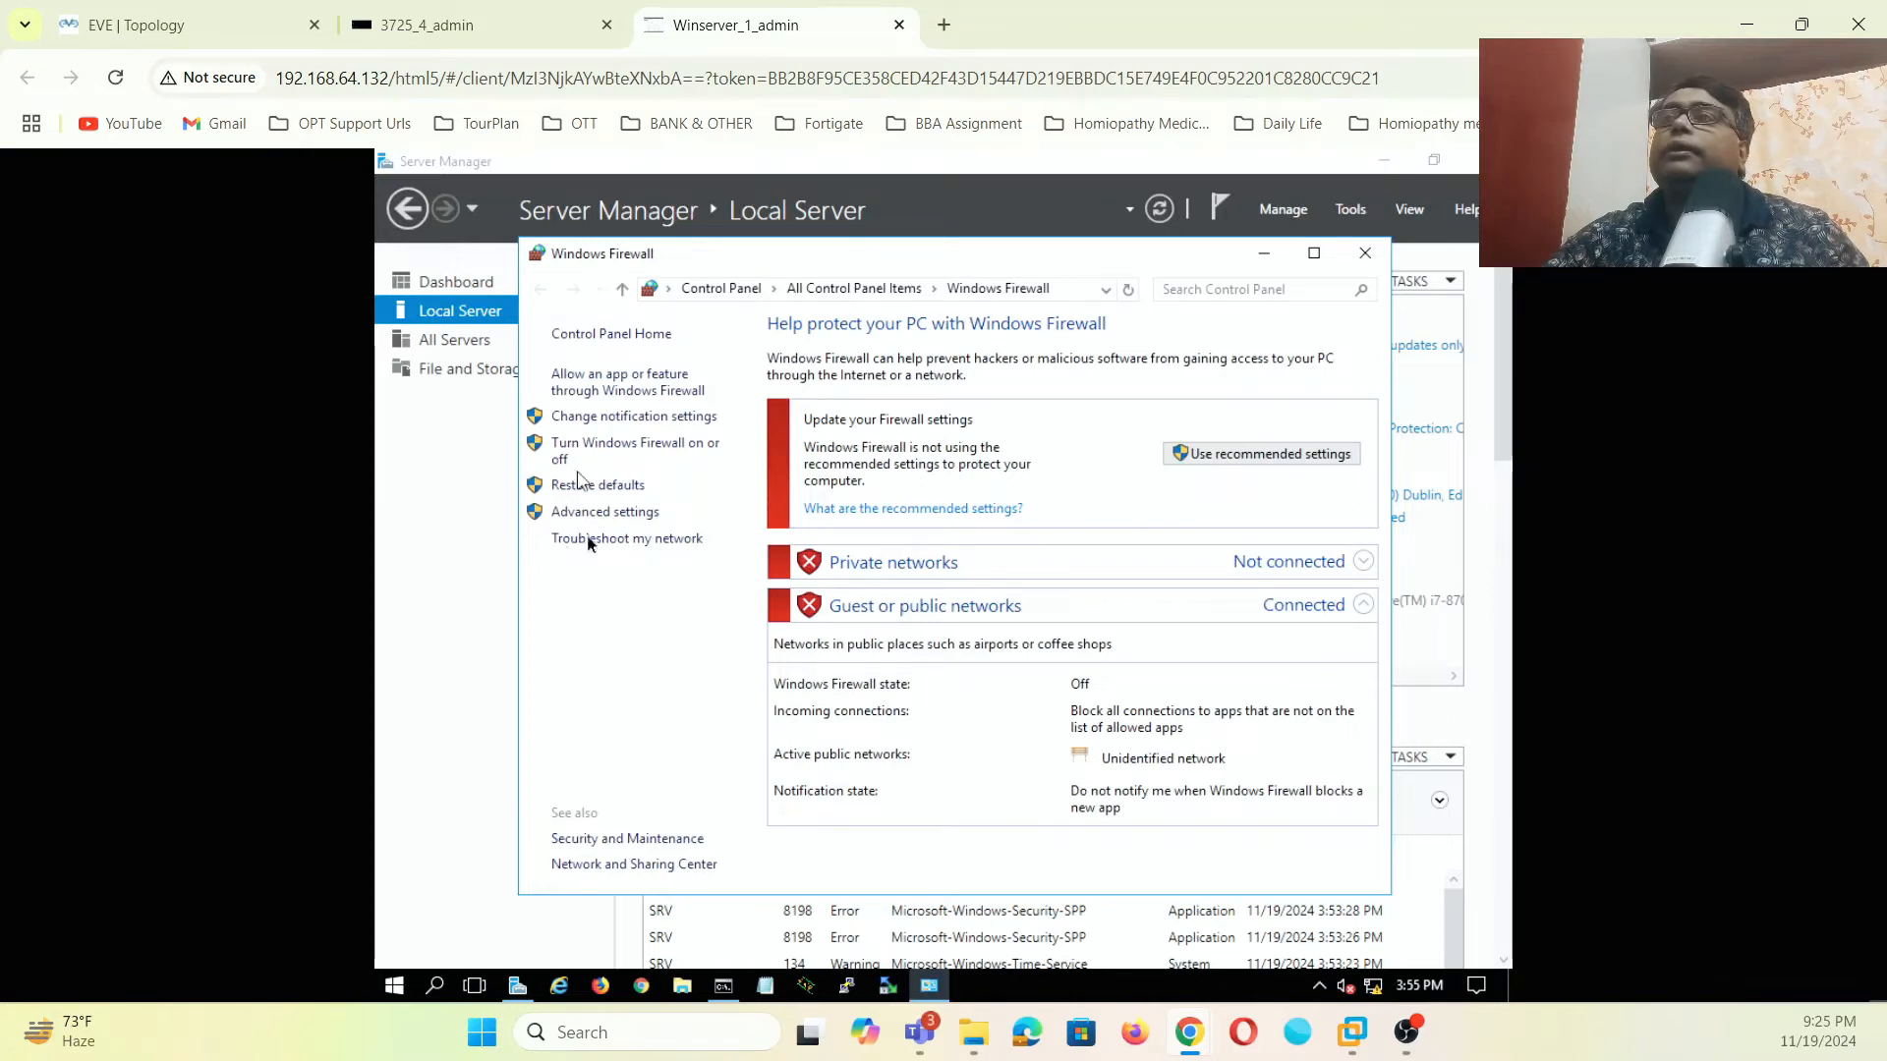
{"action": "left_click", "coordinate": [654, 443]}
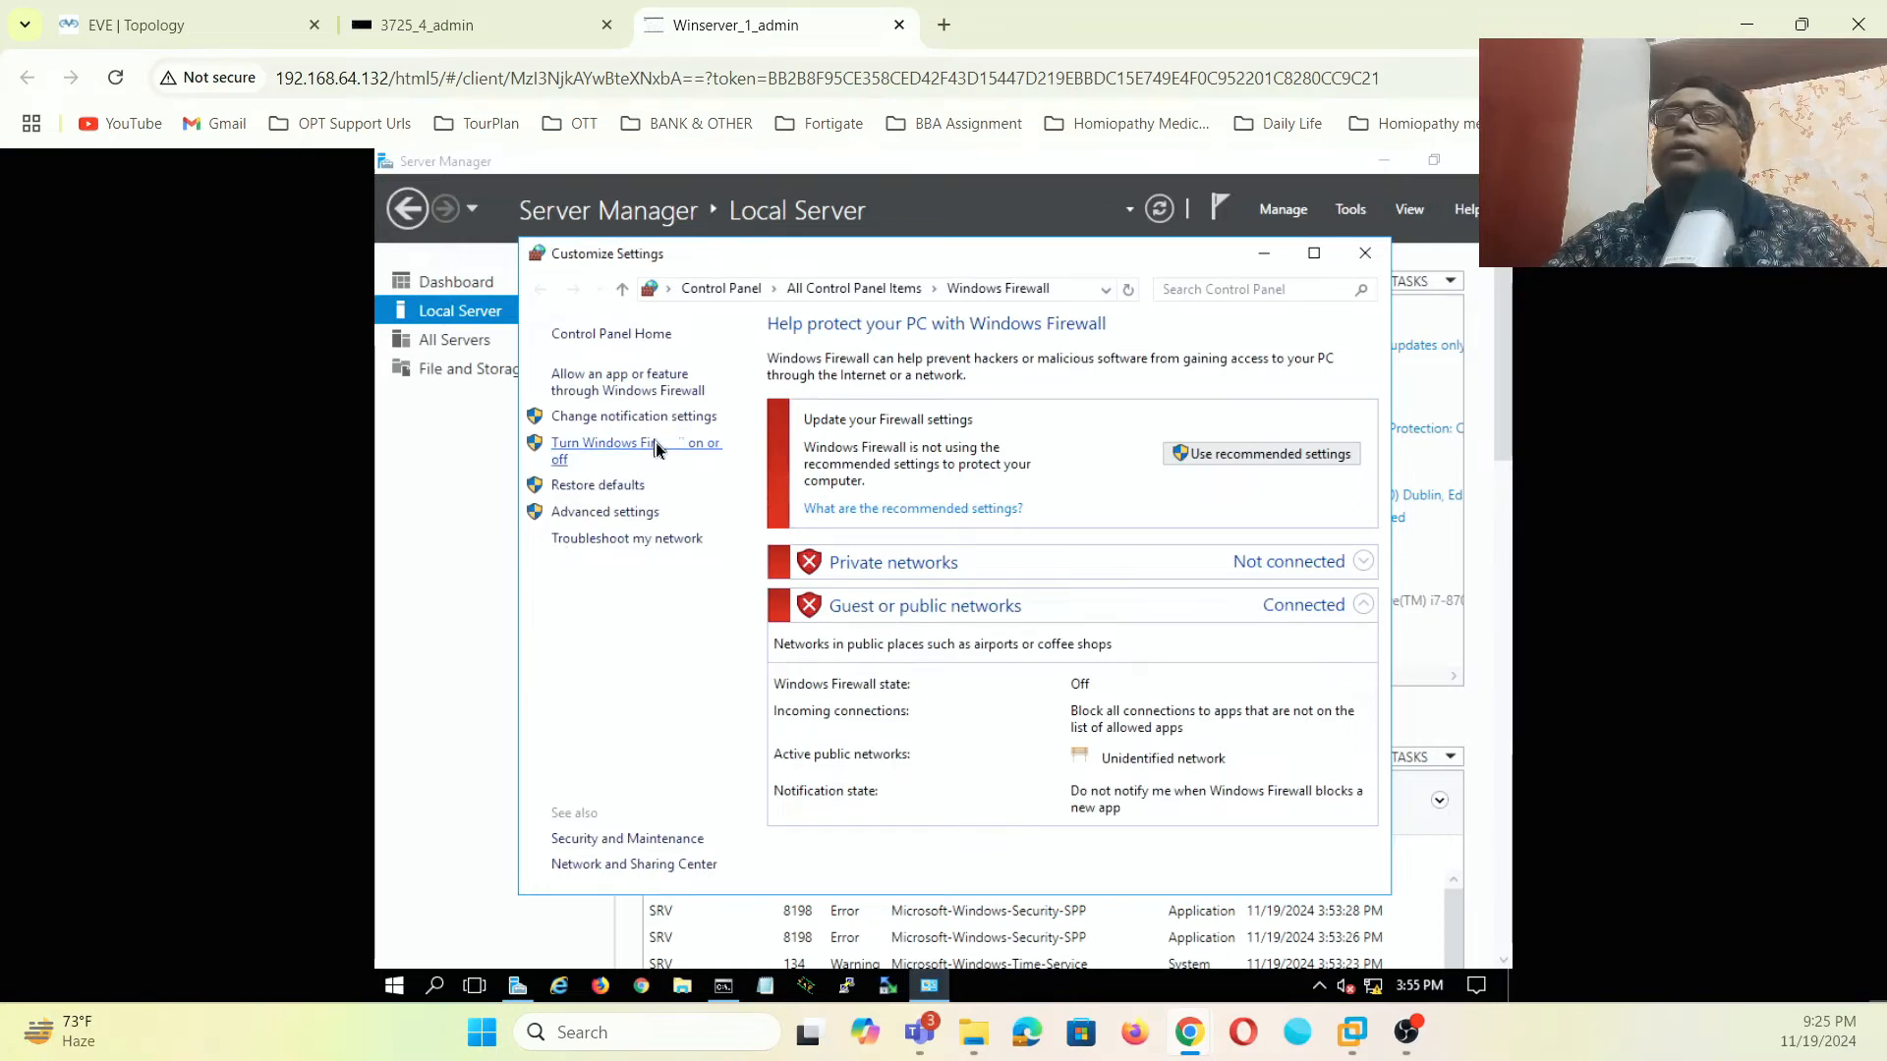
{"action": "left_click", "coordinate": [1142, 870]}
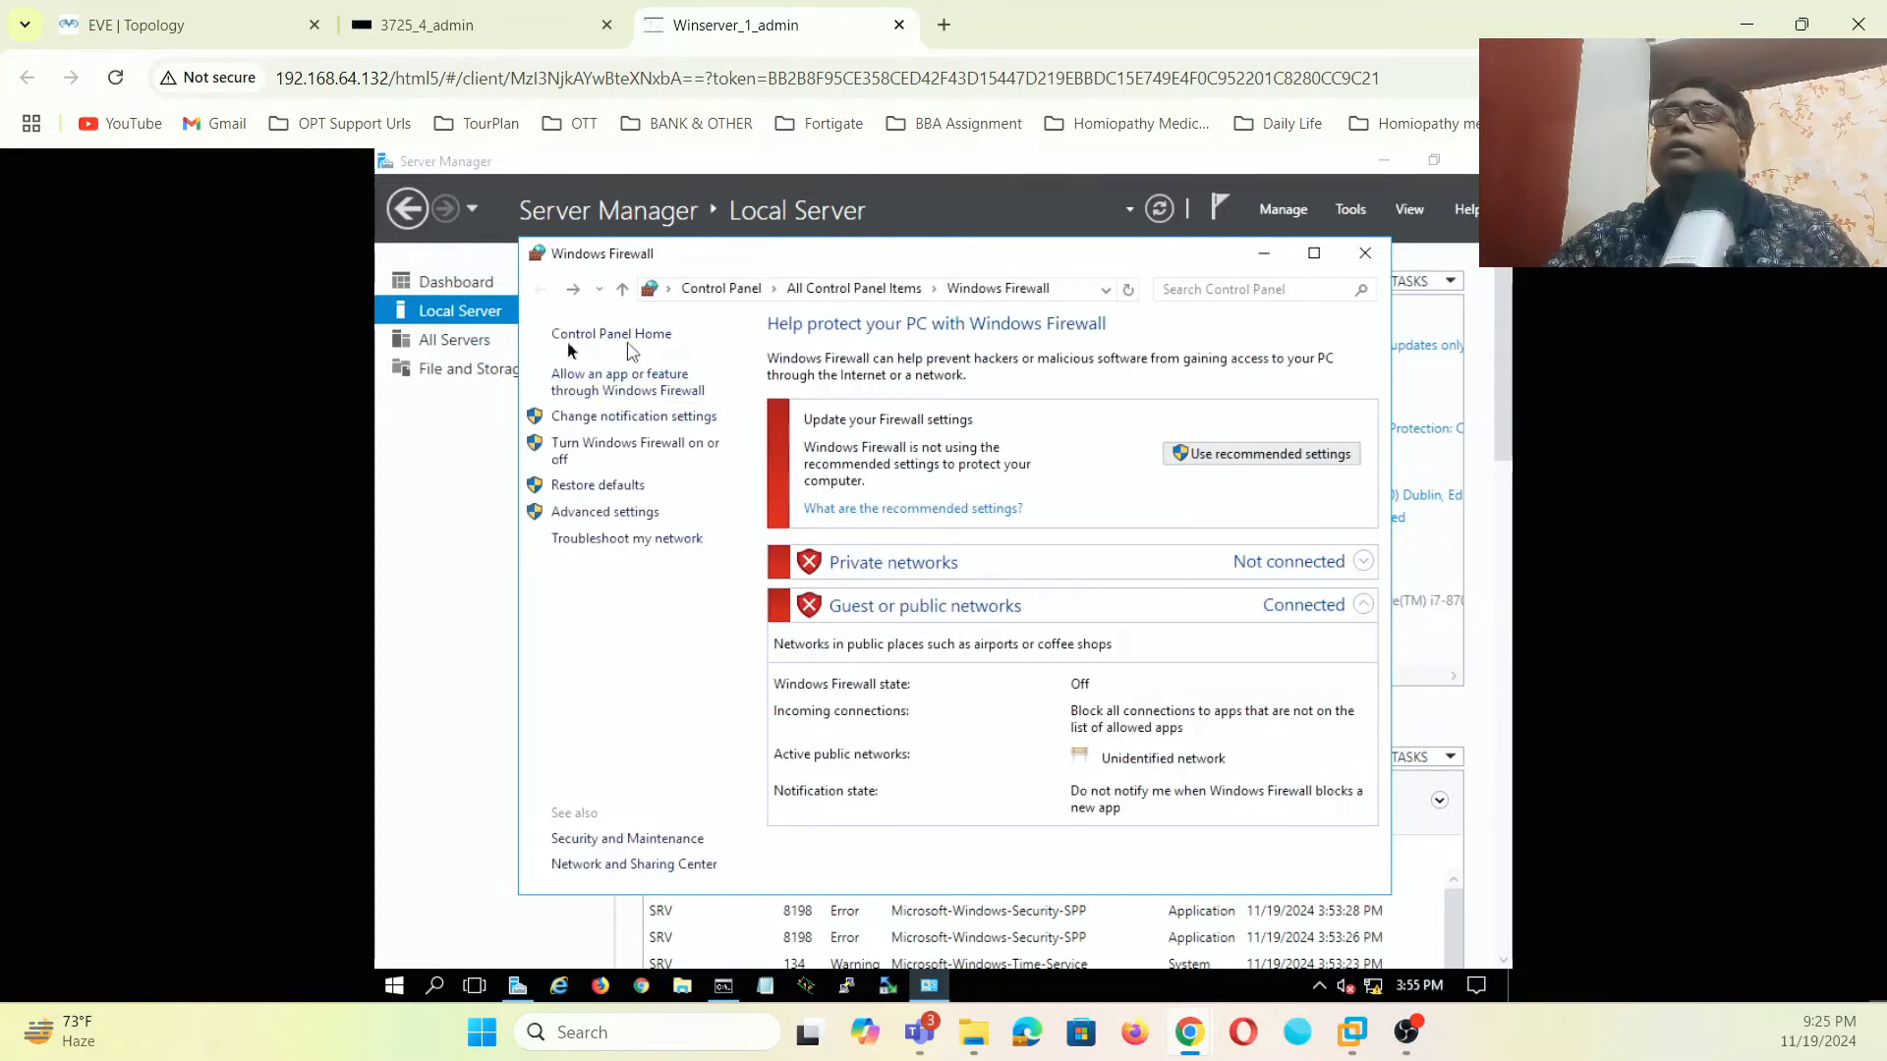
{"action": "left_click", "coordinate": [478, 316]}
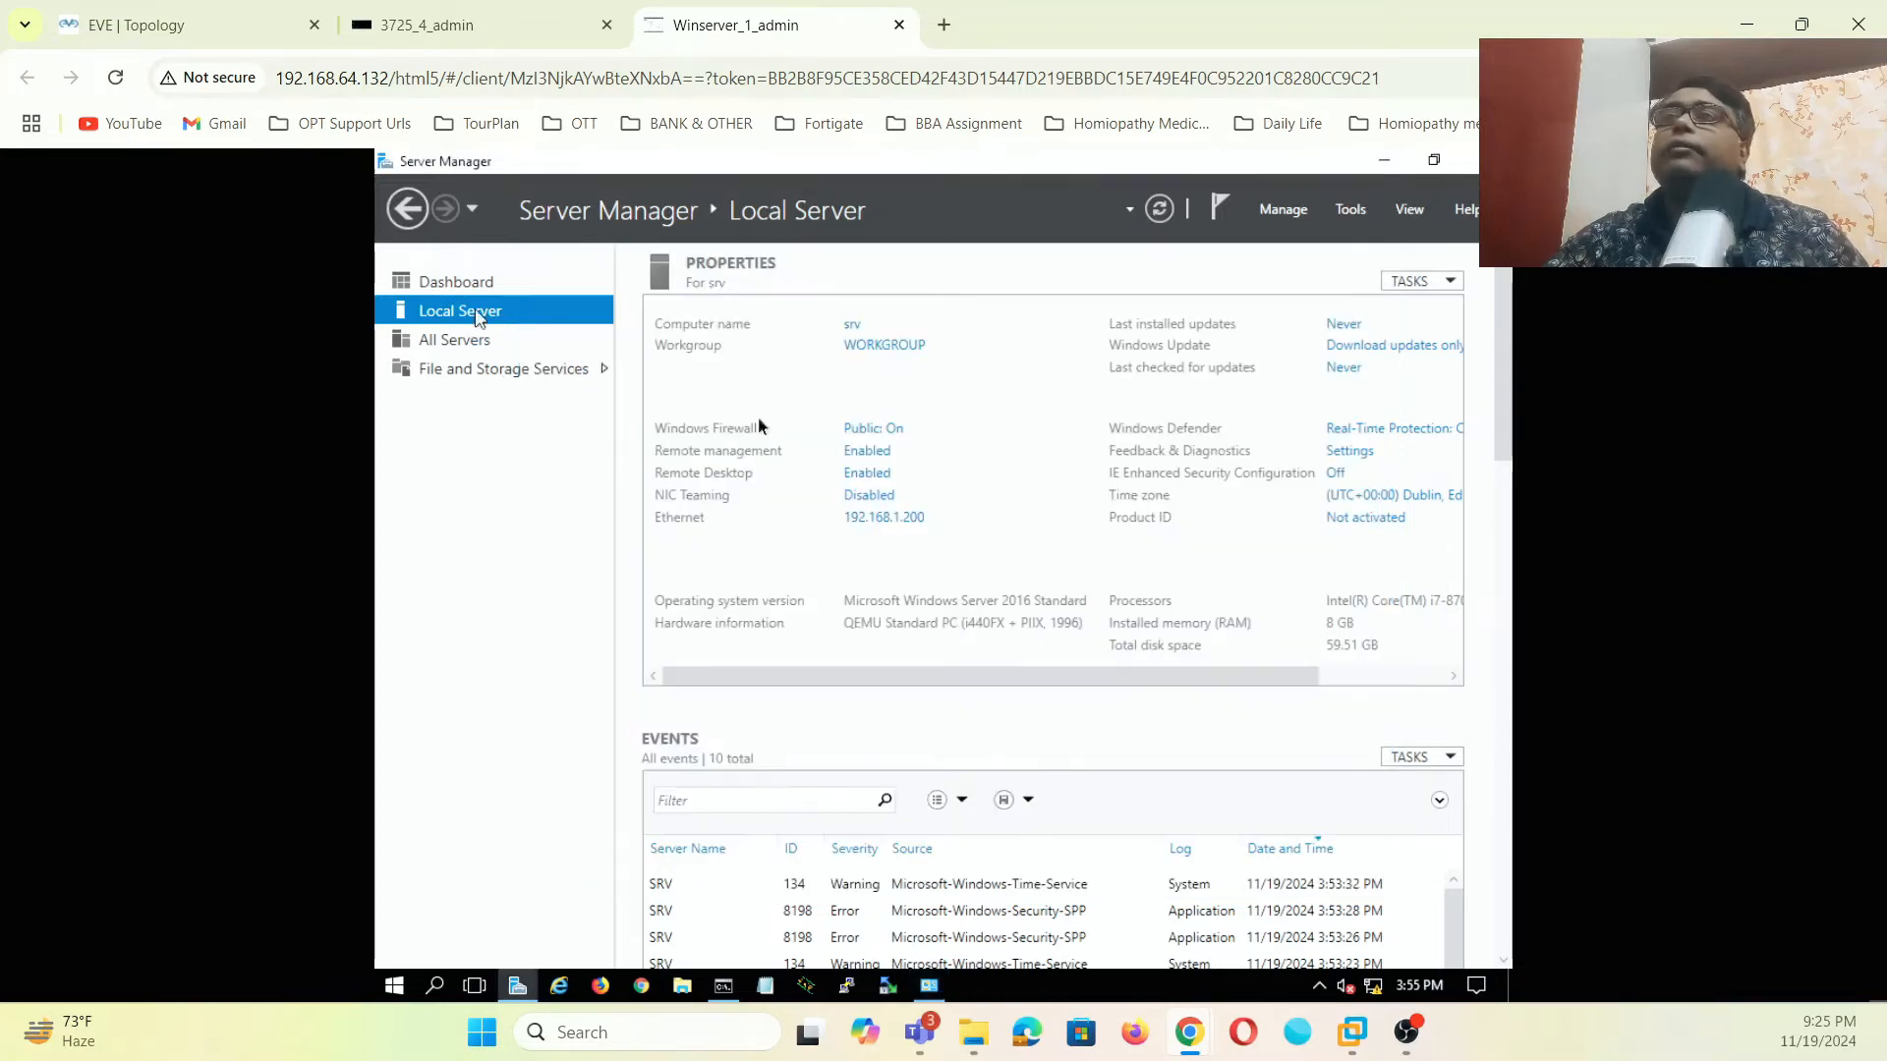
{"action": "left_click", "coordinate": [1396, 434]}
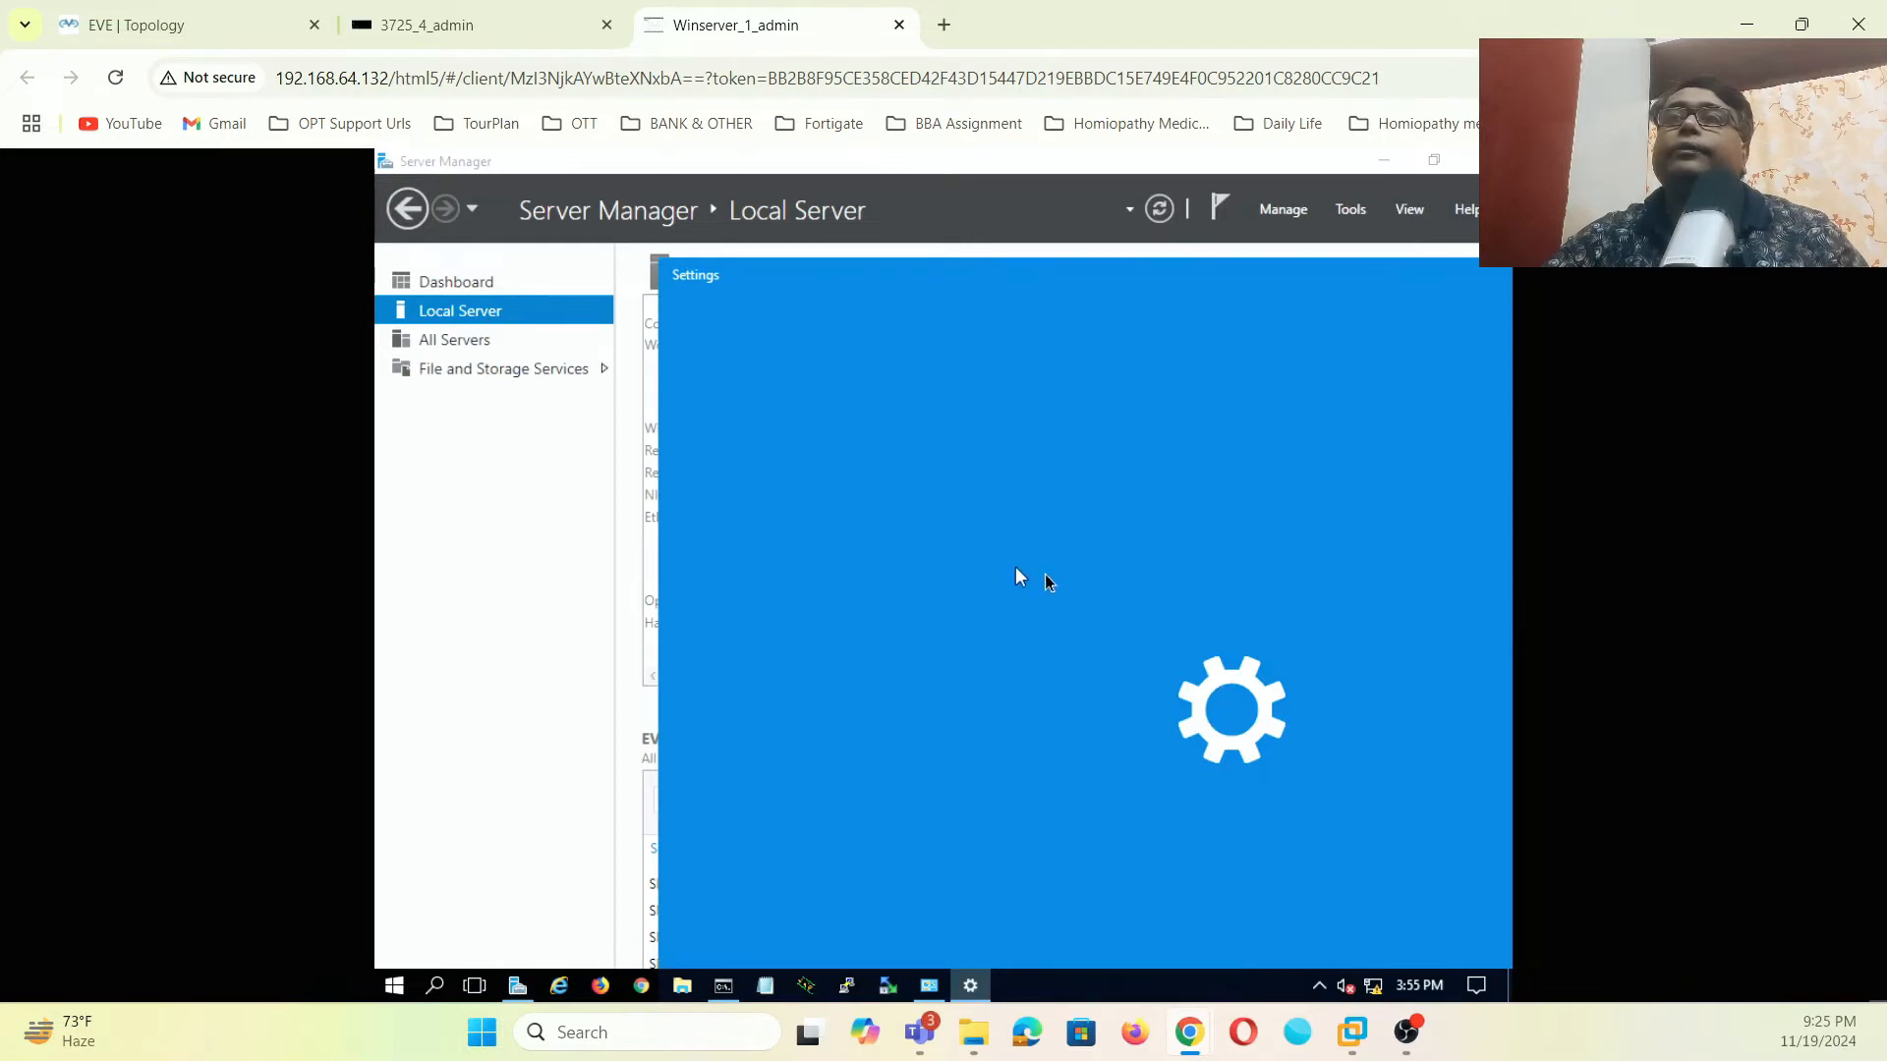
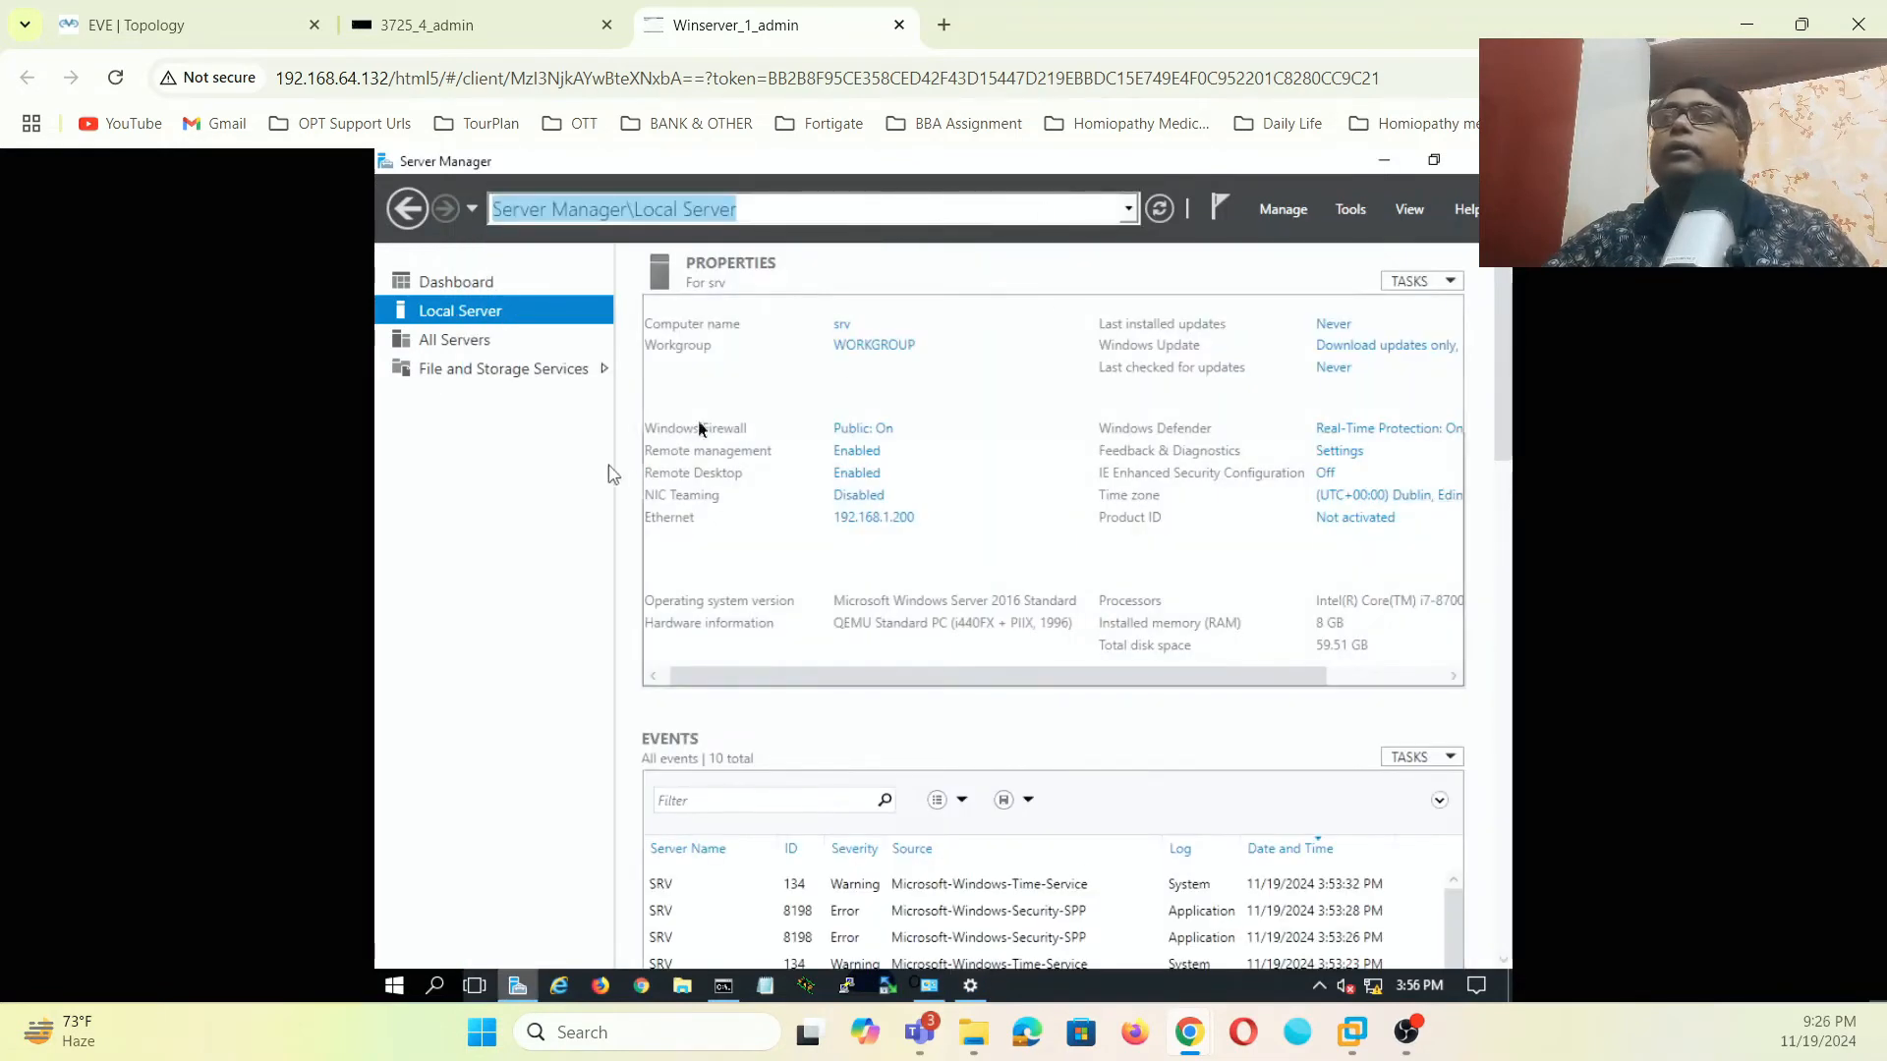
- Change the server's time zone to (UTC+05:30) Chennai, Kolkata, Mumbai, New Delhi
{"action": "left_click", "coordinate": [1372, 501]}
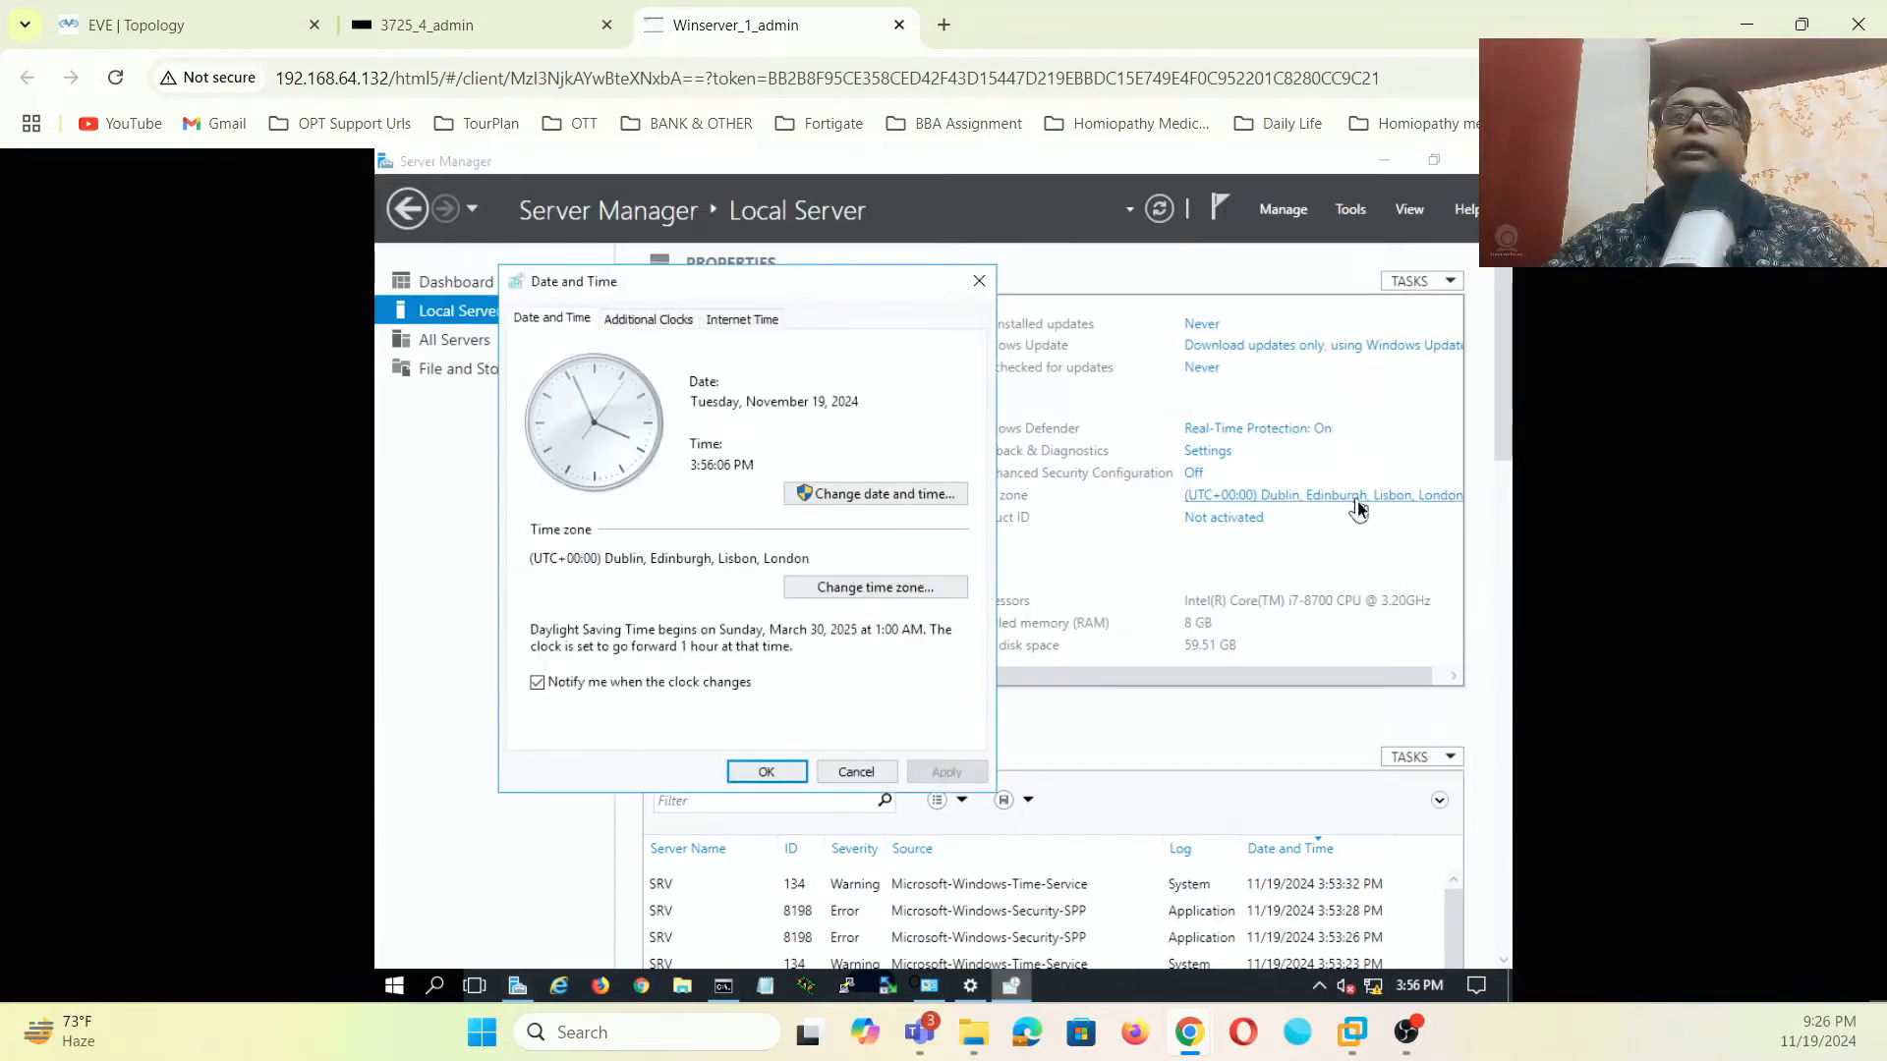
{"action": "left_click", "coordinate": [929, 499]}
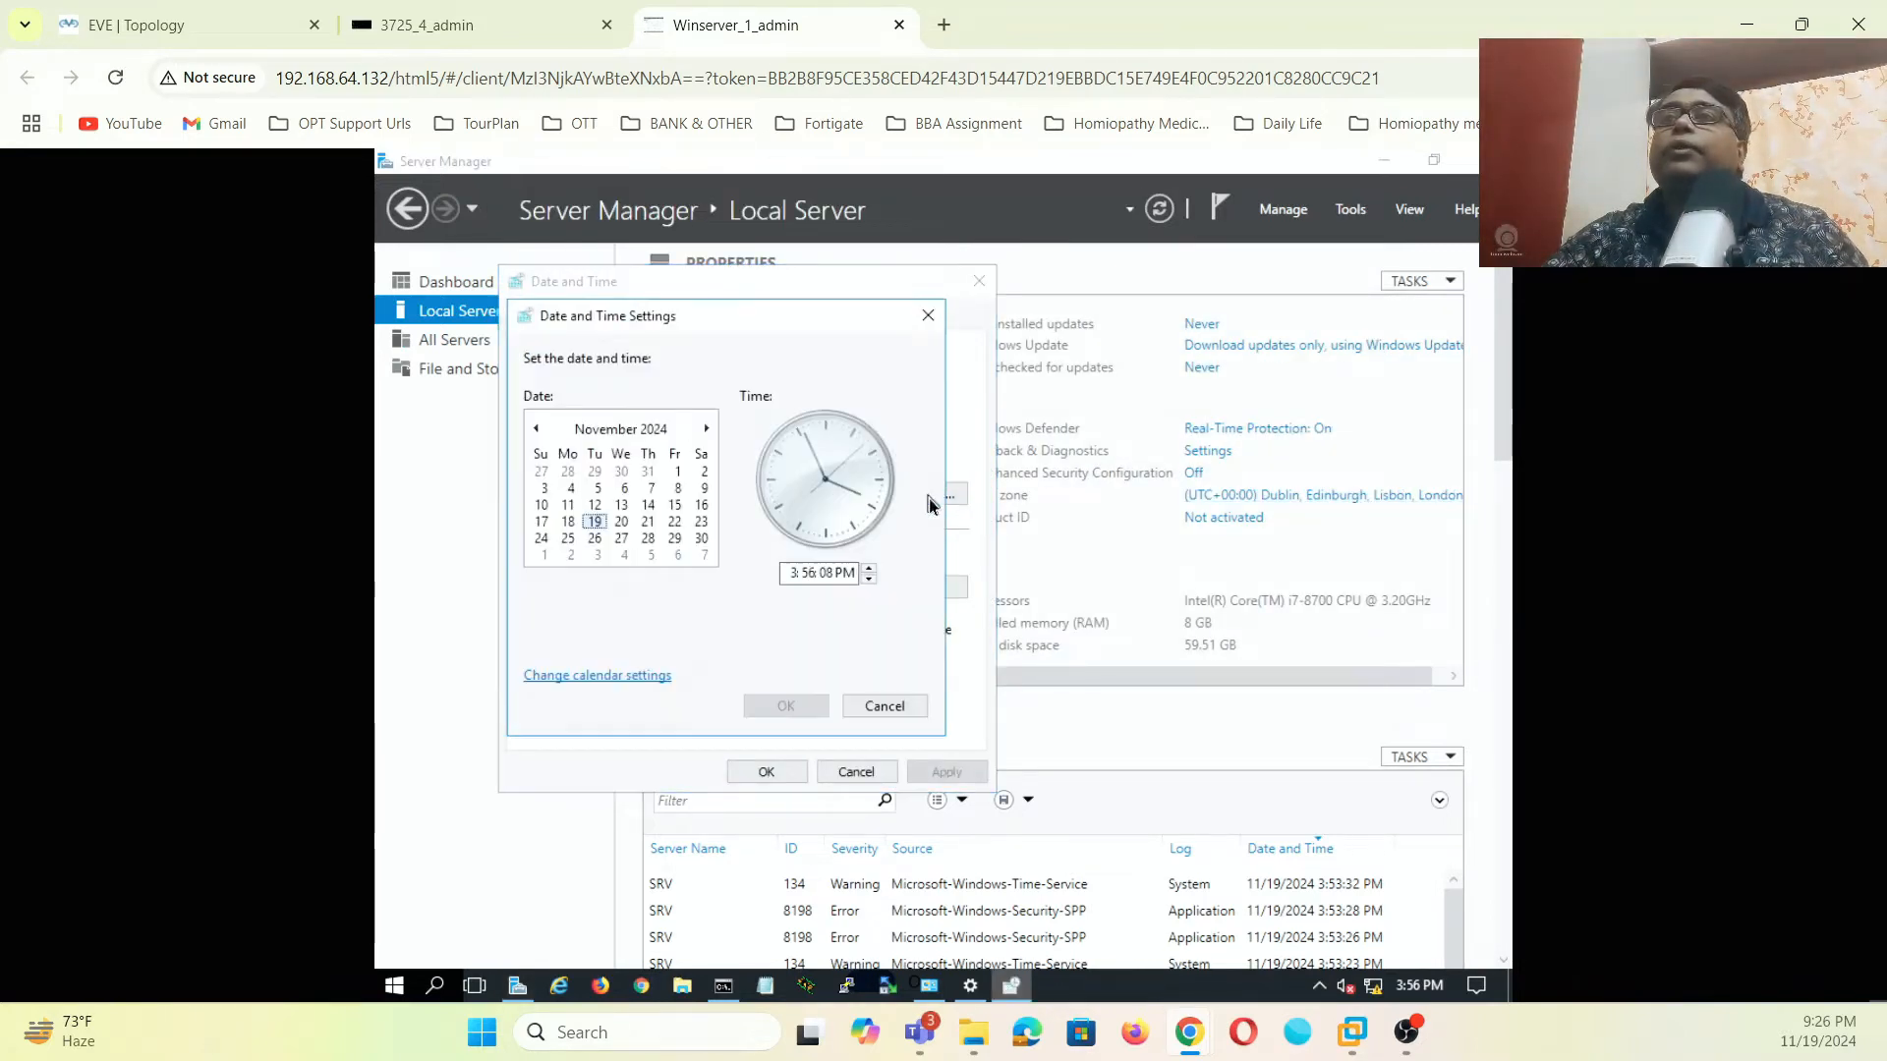
{"action": "left_click", "coordinate": [886, 707]}
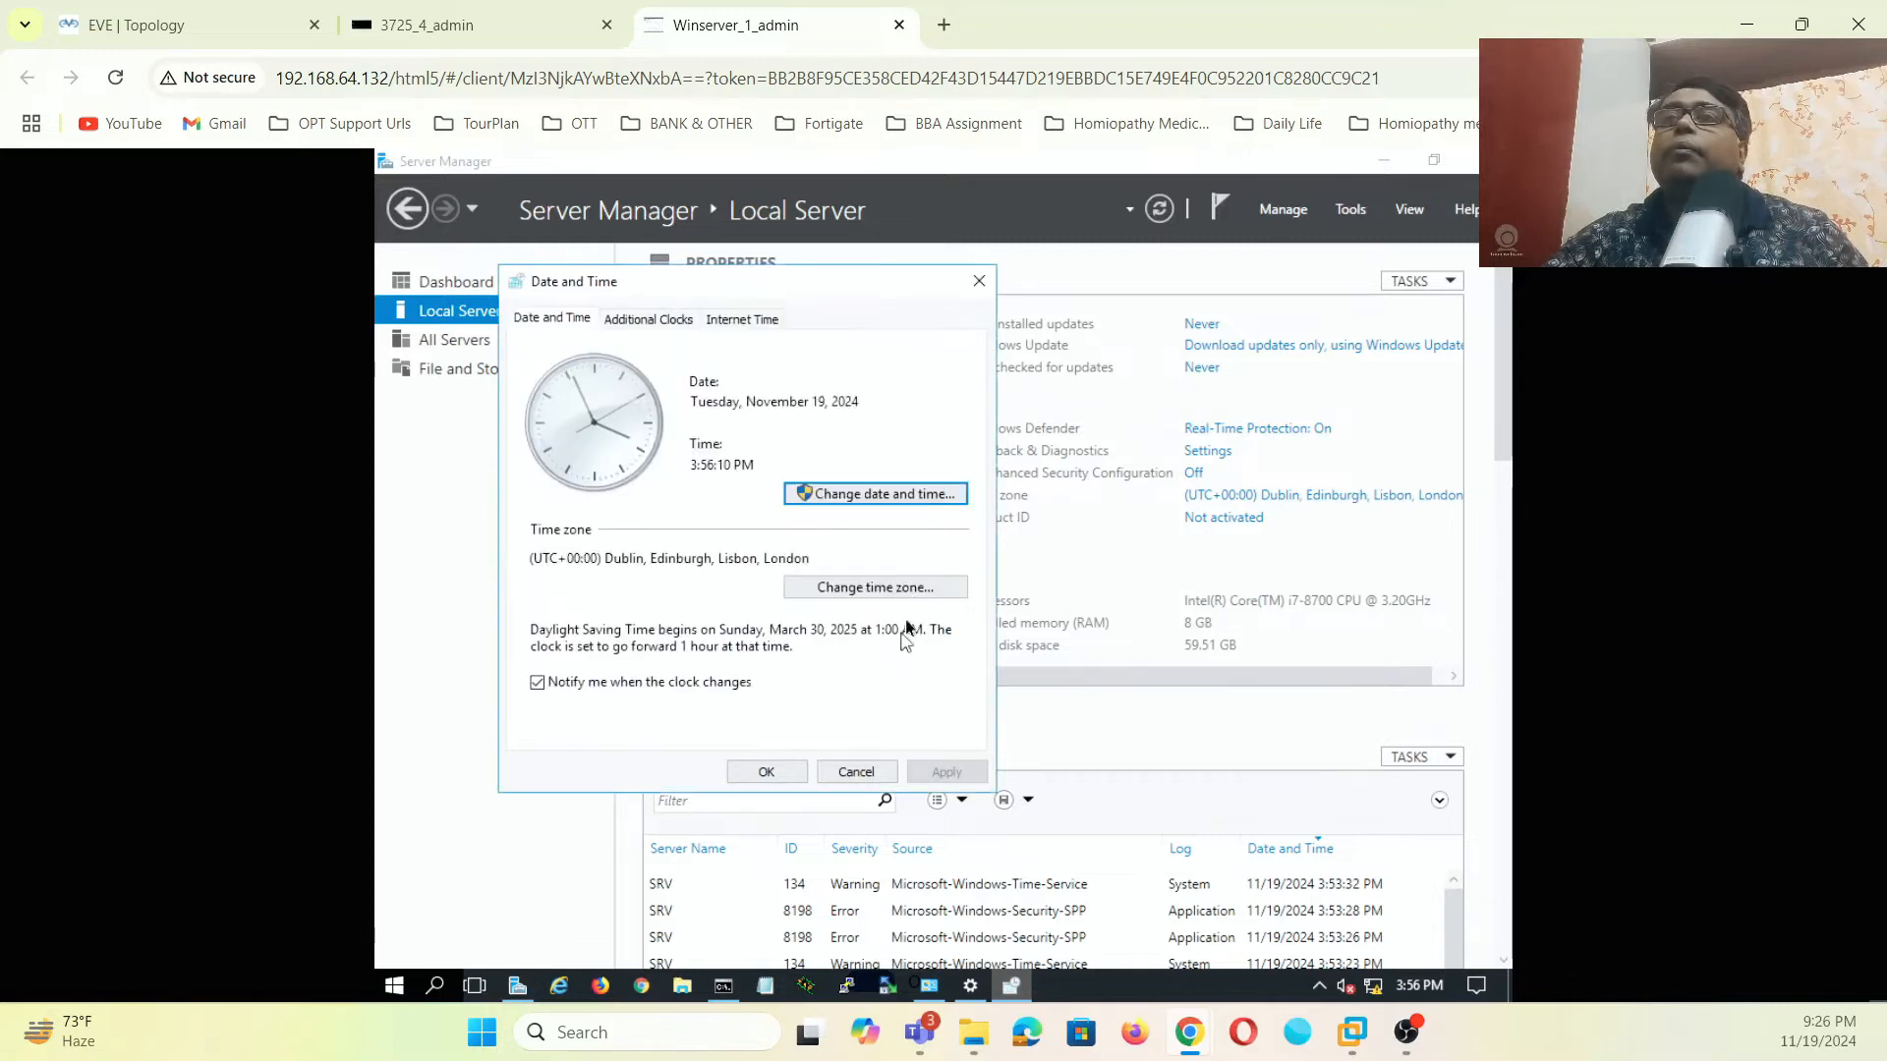
{"action": "left_click", "coordinate": [916, 593]}
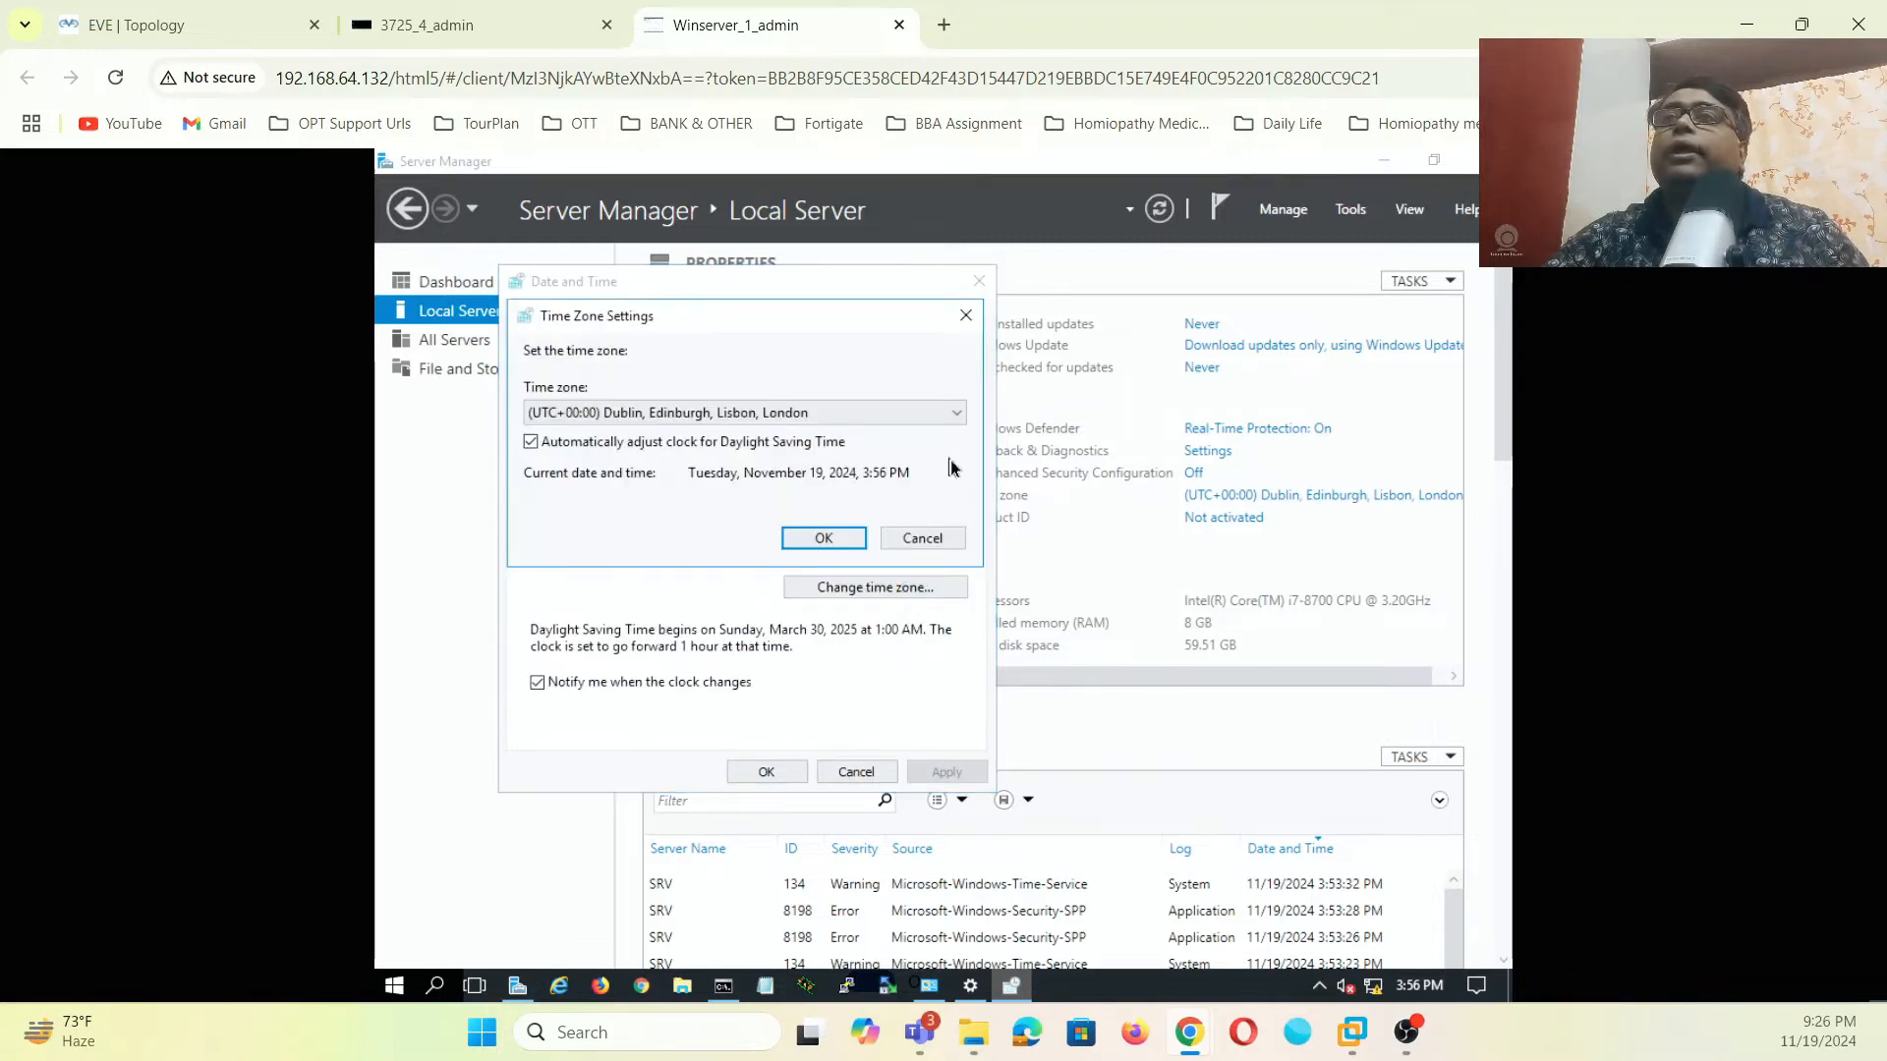
{"action": "left_click", "coordinate": [956, 414]}
{"action": "scroll", "coordinate": [823, 650], "scroll_direction": "down", "scroll_amount": 10}
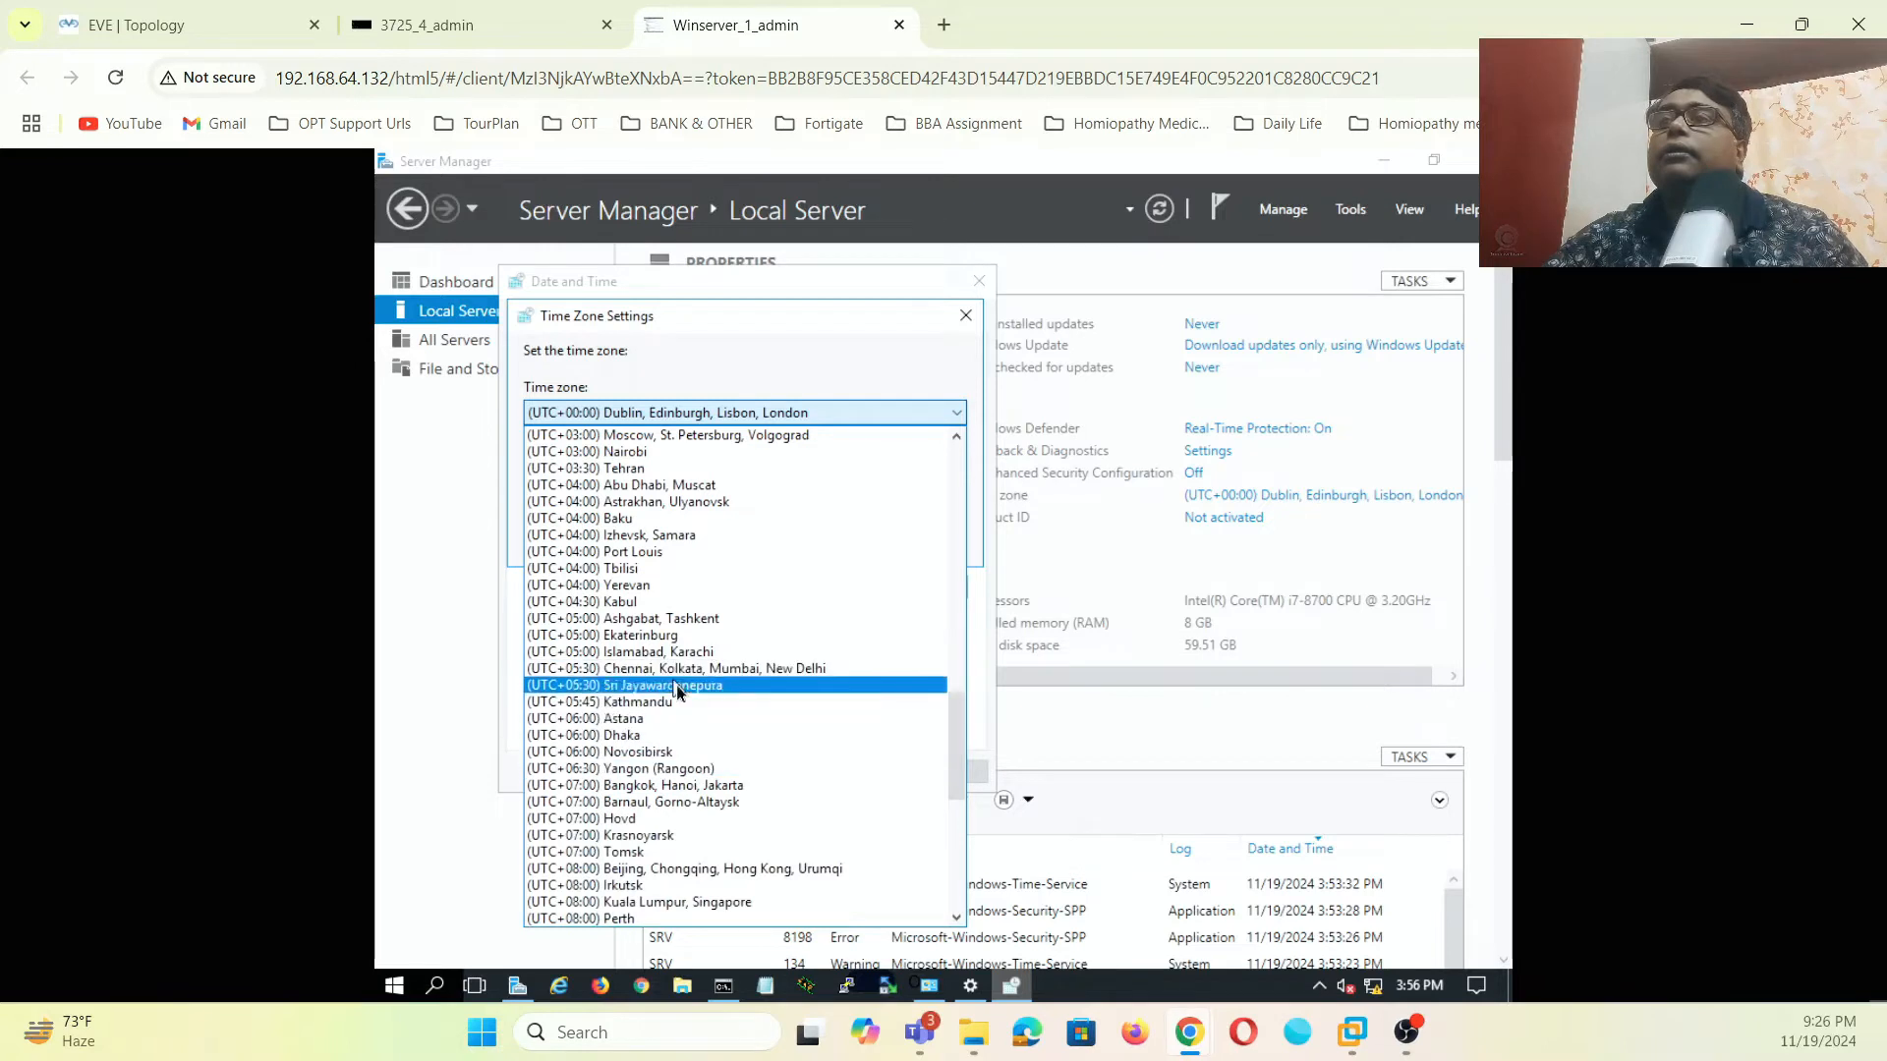
{"action": "left_click", "coordinate": [712, 669]}
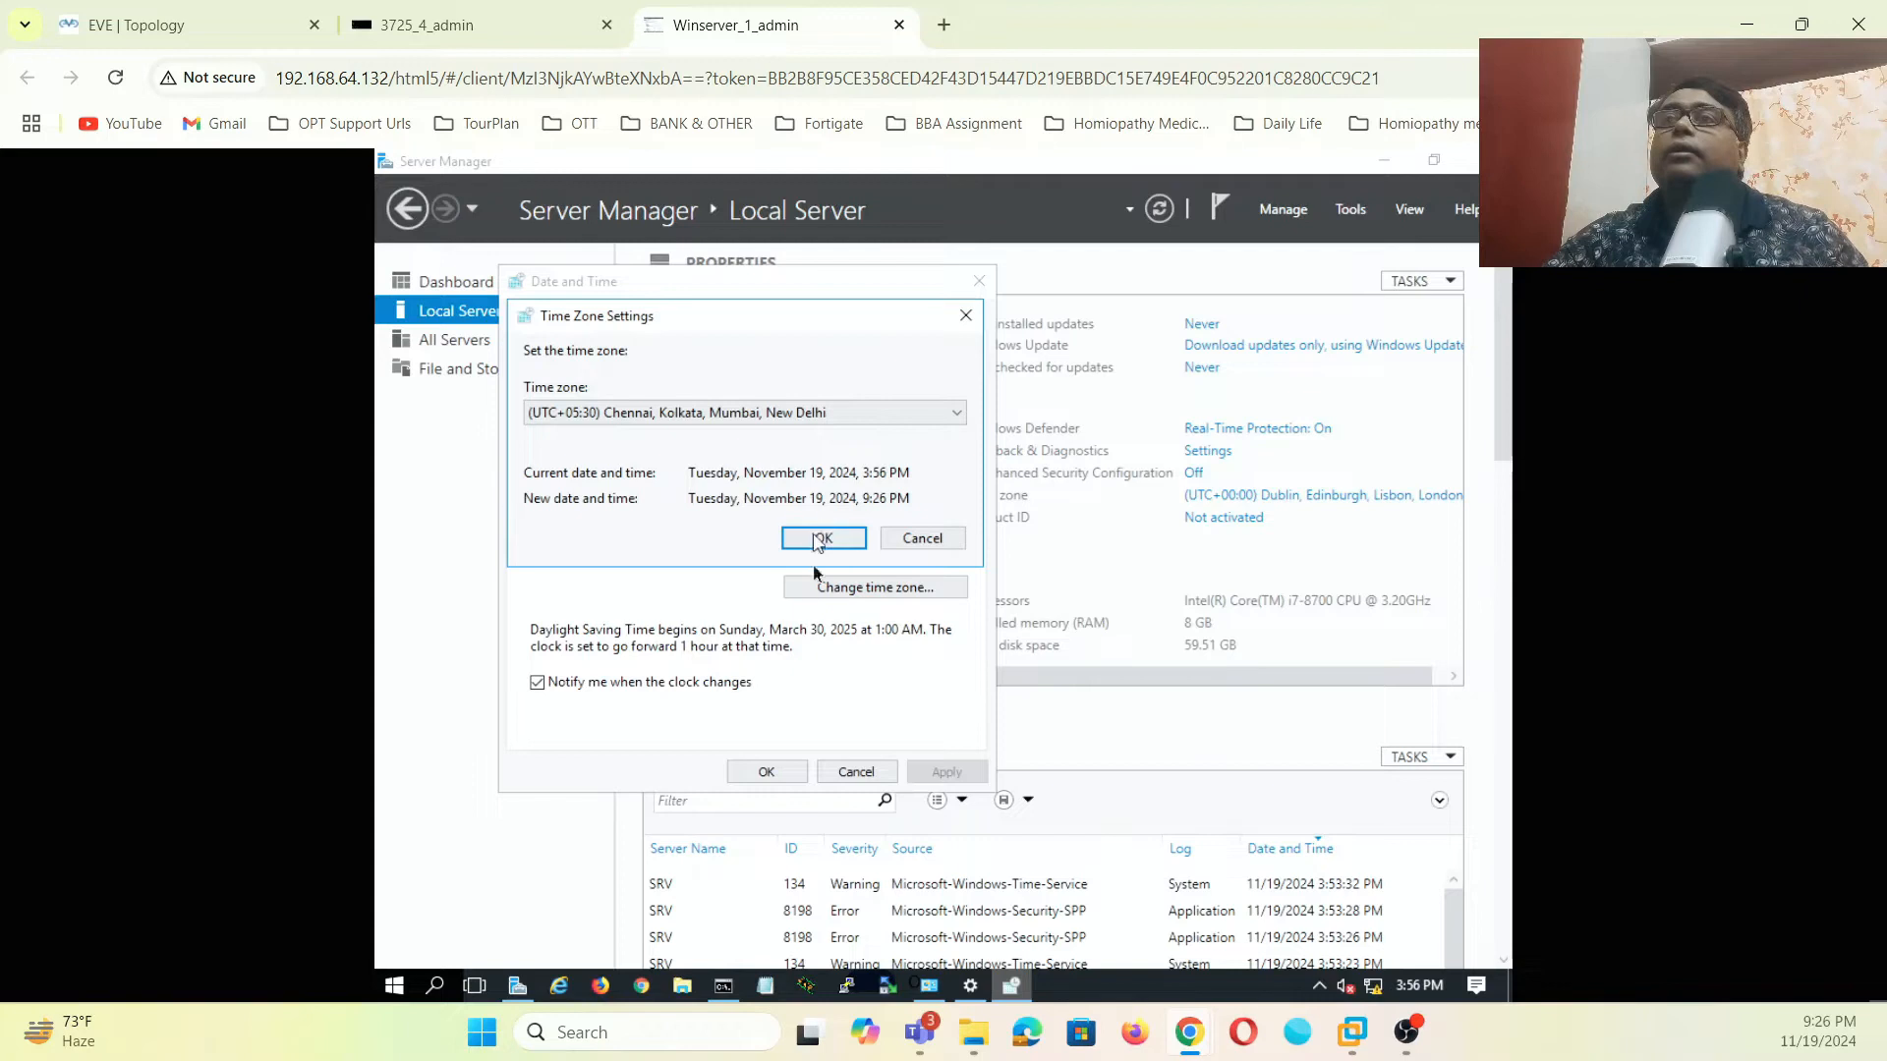
{"action": "left_click", "coordinate": [823, 538]}
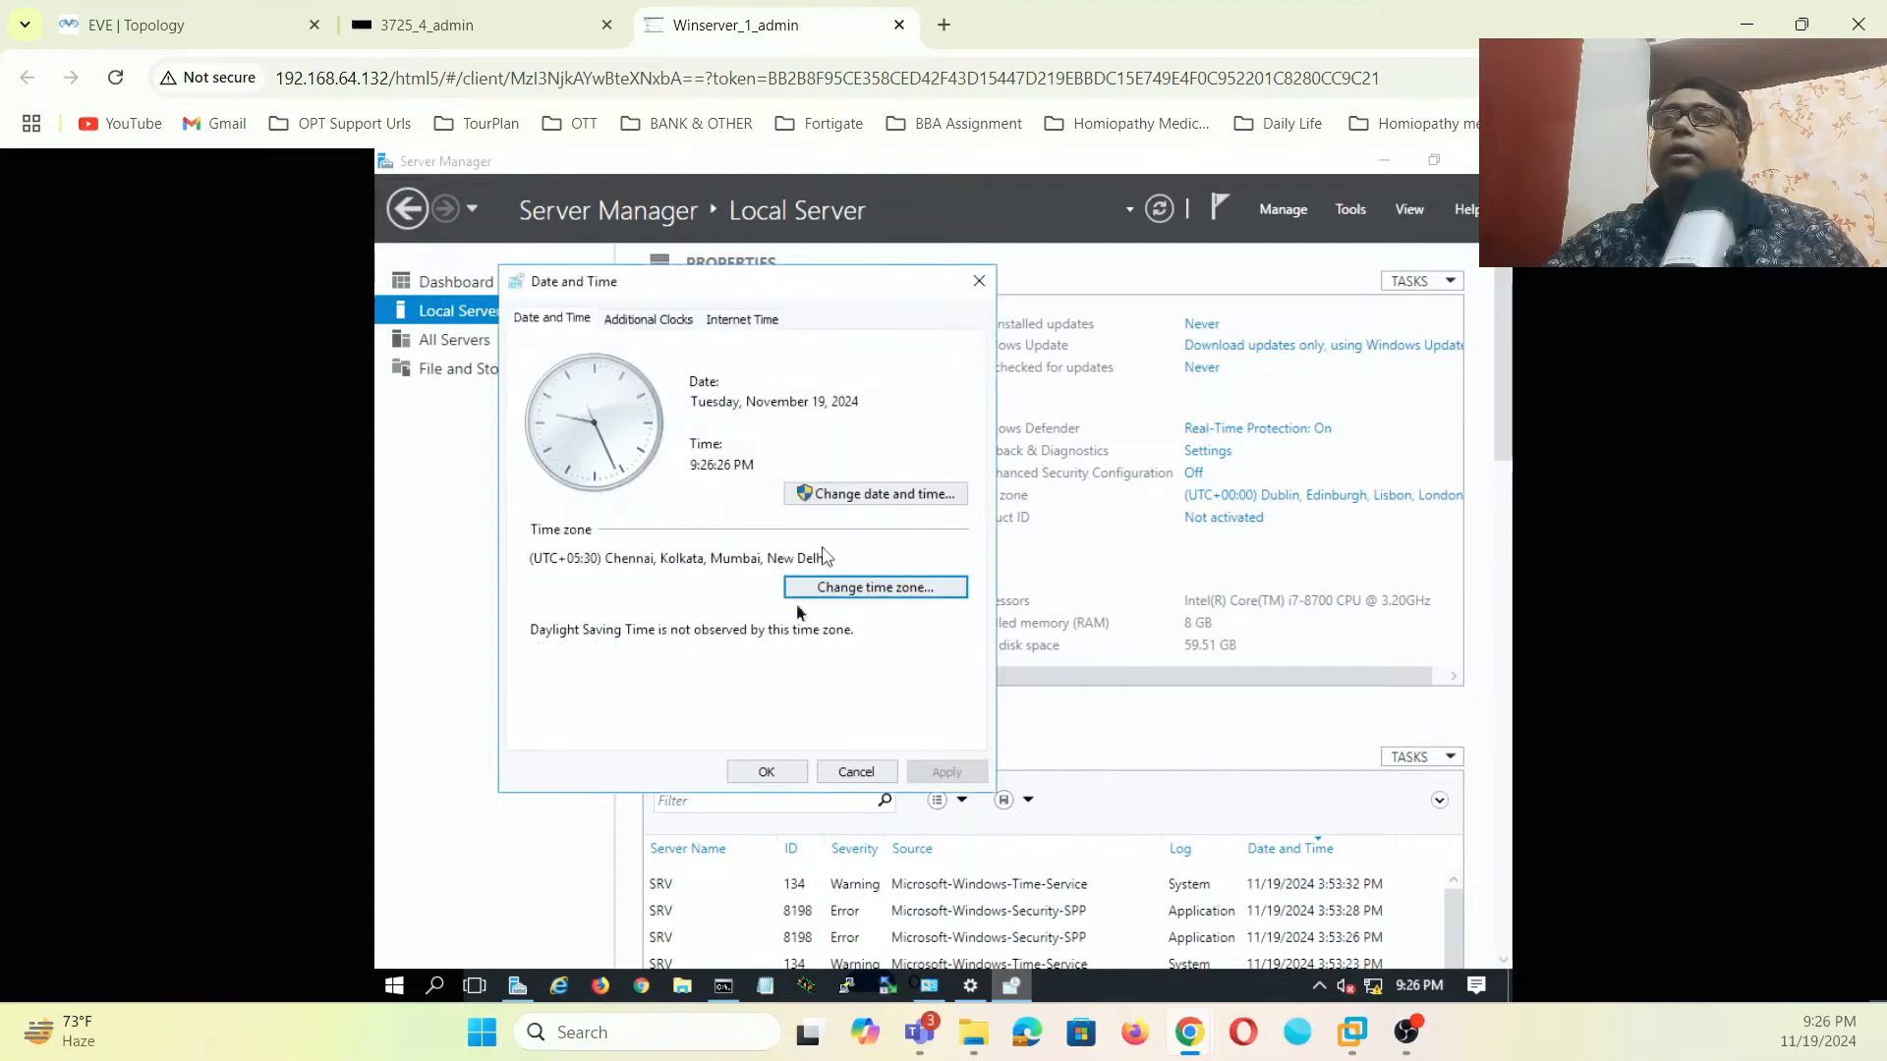
{"action": "left_click", "coordinate": [766, 772]}
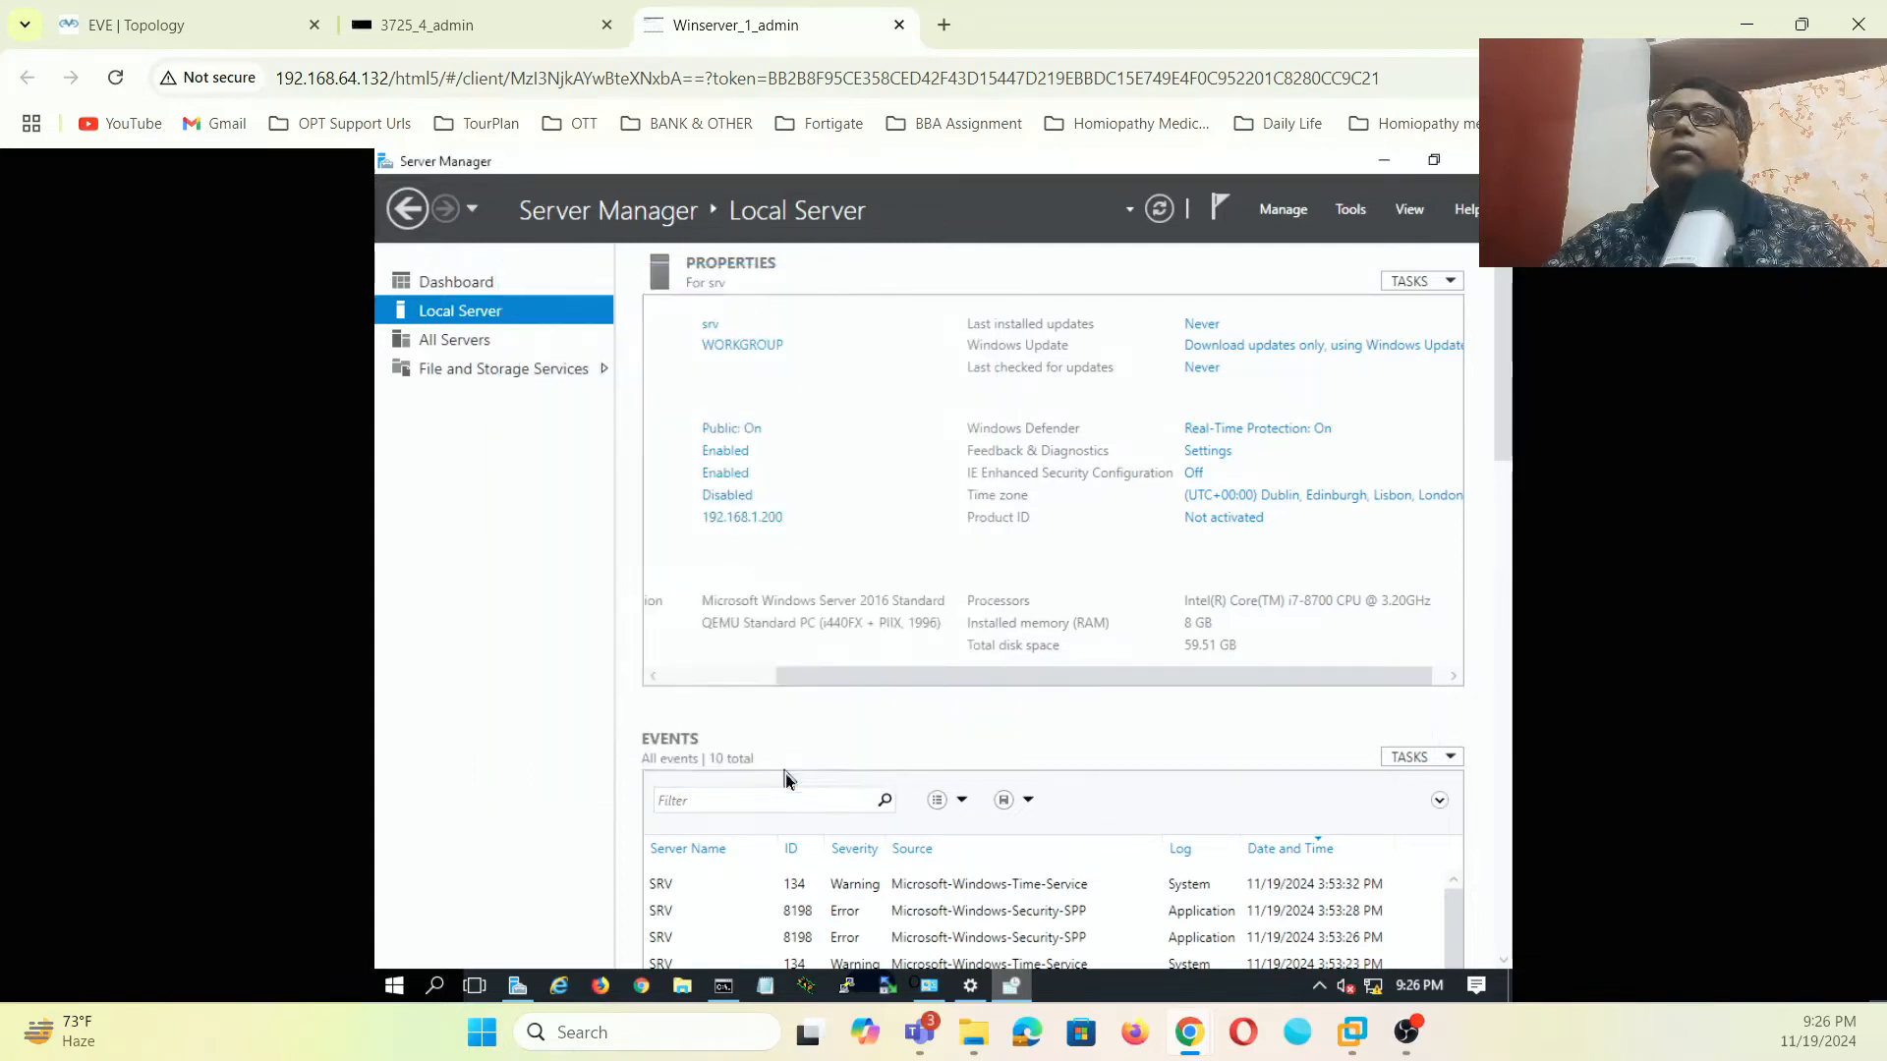
- Verify Local Server properties show firewall Off, real-time protection Off and UTC+05:30 time zone
{"action": "left_click", "coordinate": [455, 282]}
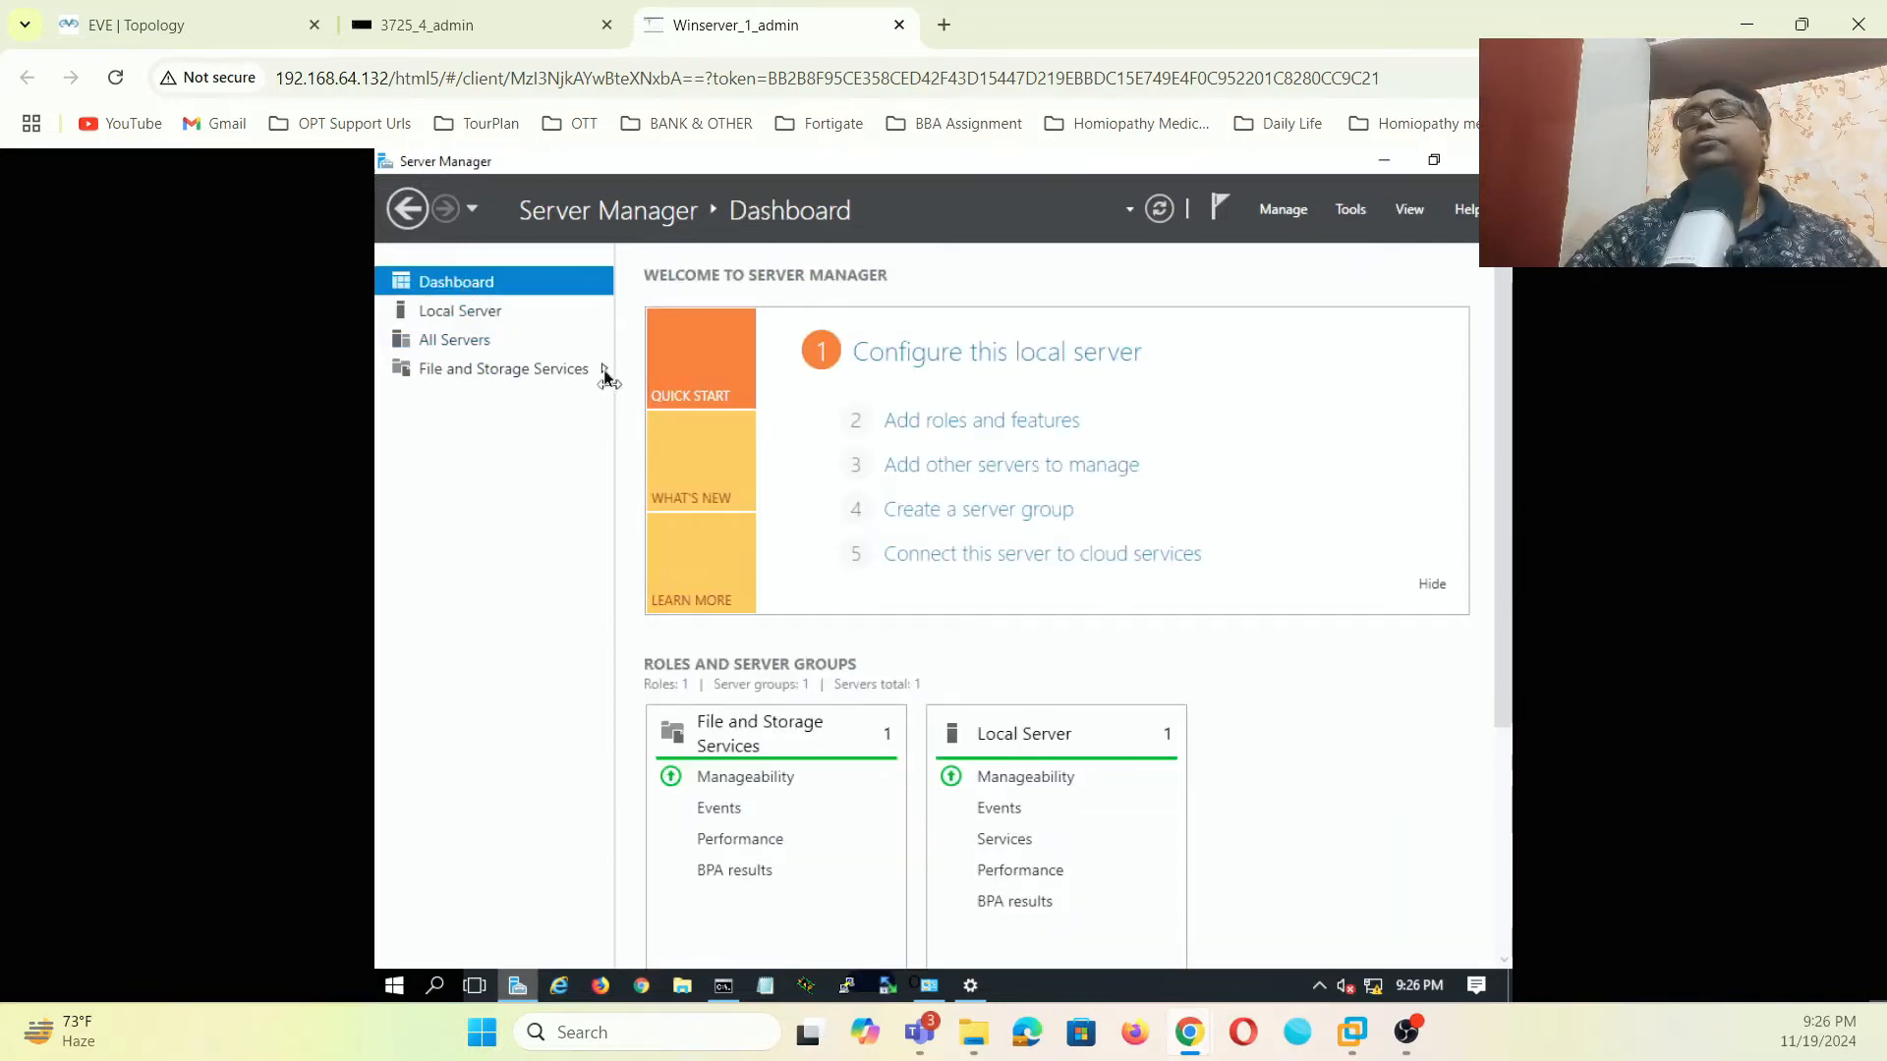
{"action": "left_click", "coordinate": [484, 322]}
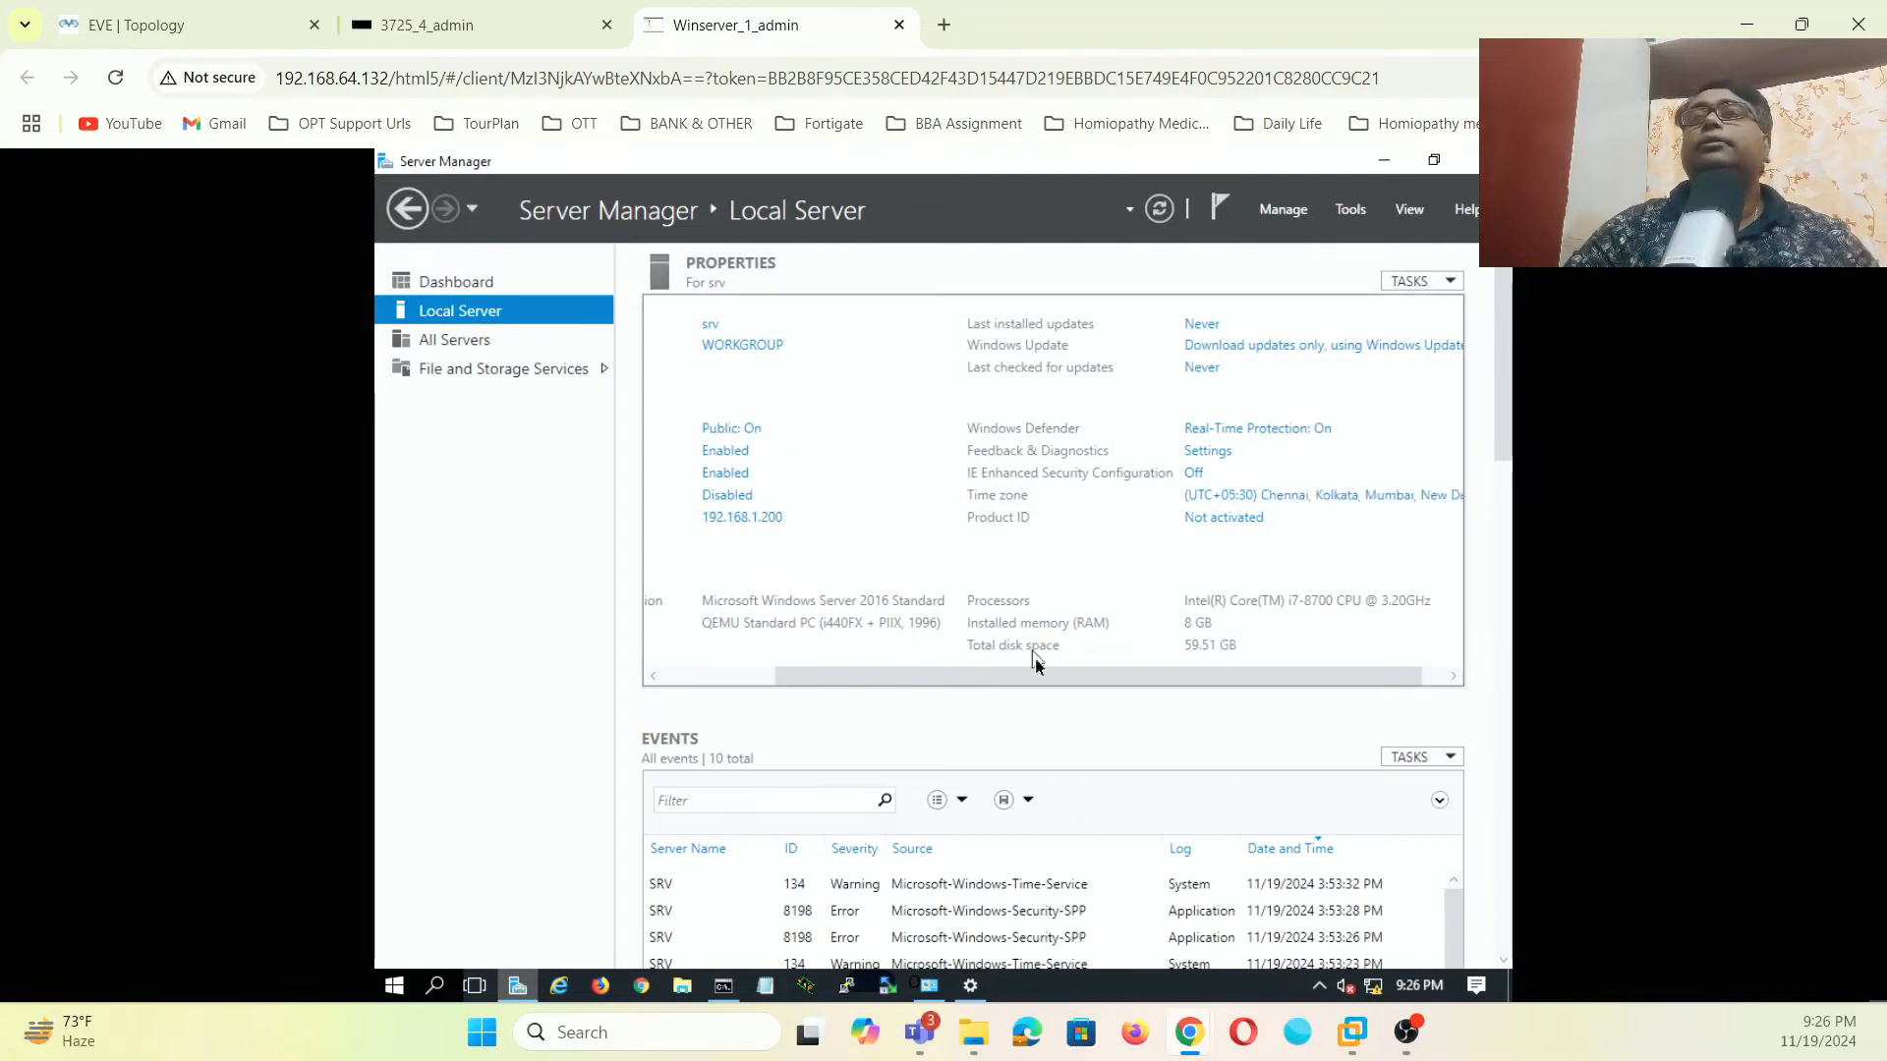
{"action": "left_click_drag", "start_coordinate": [1049, 684], "coordinate": [737, 692]}
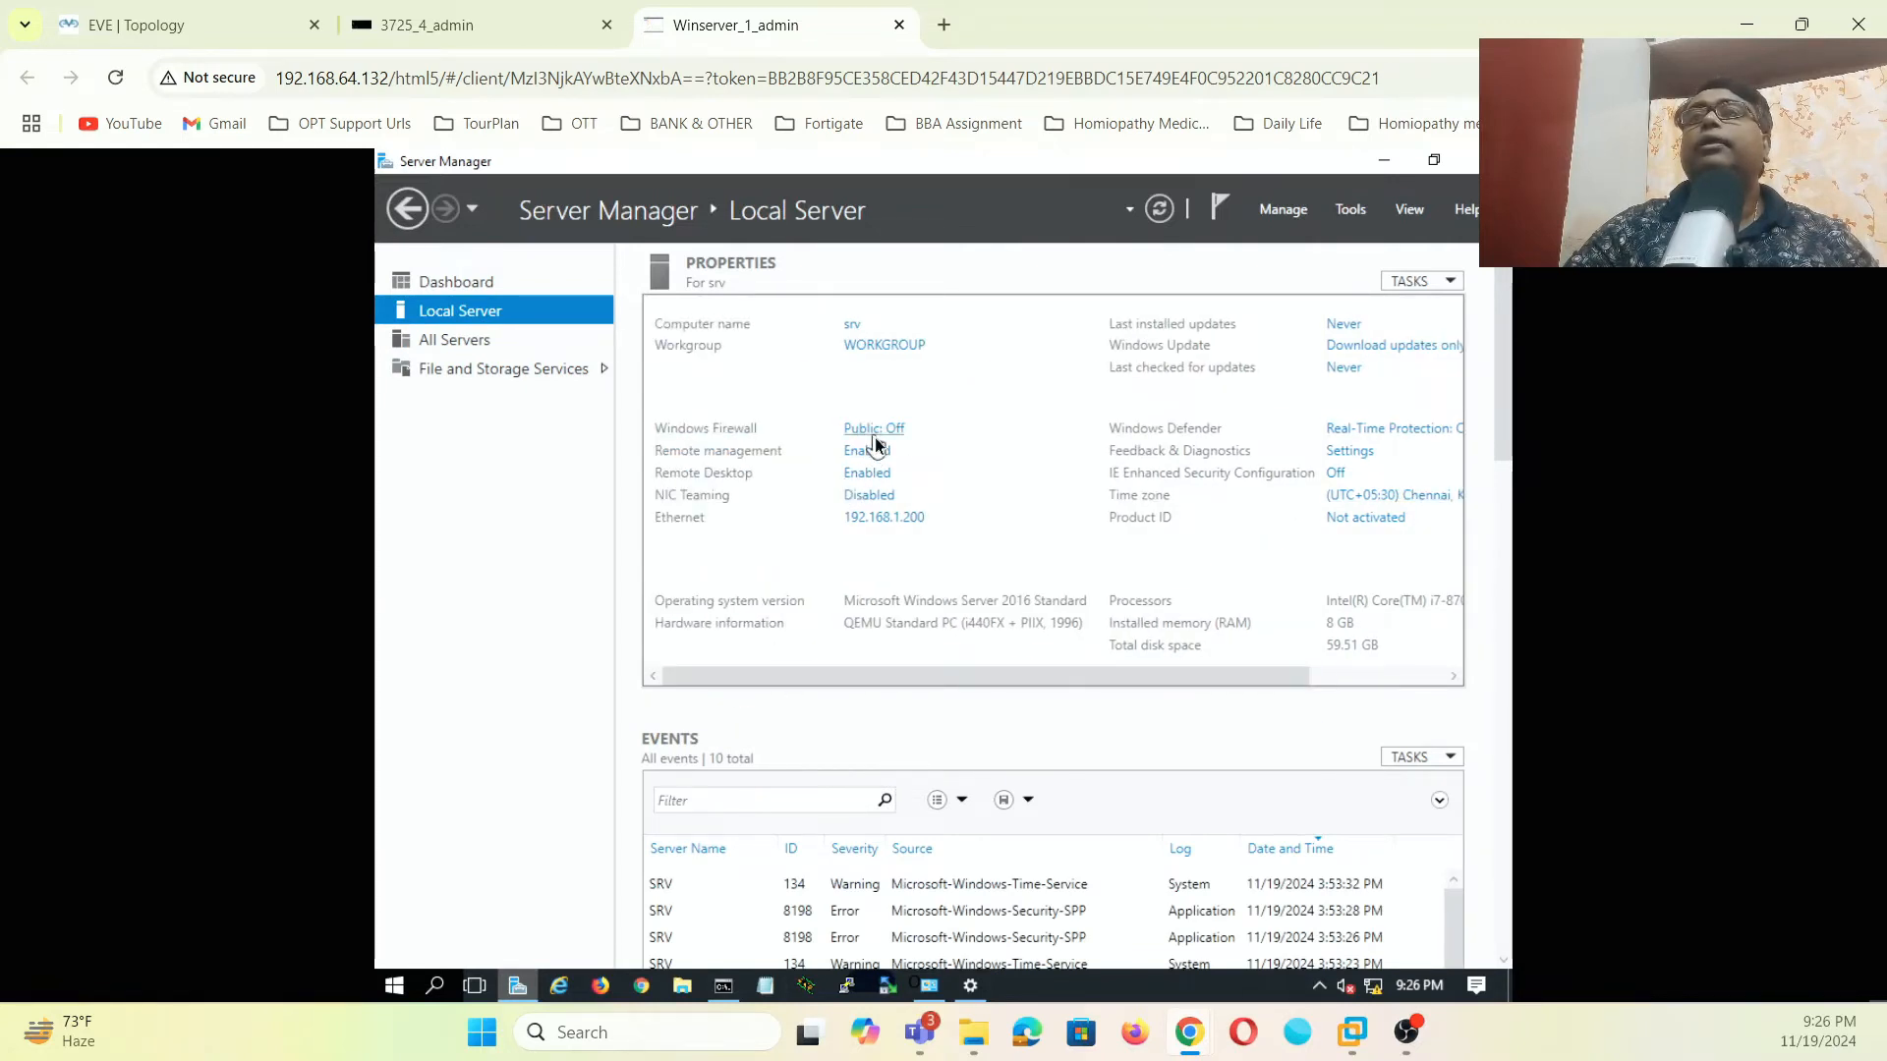
{"action": "left_click", "coordinate": [1389, 688]}
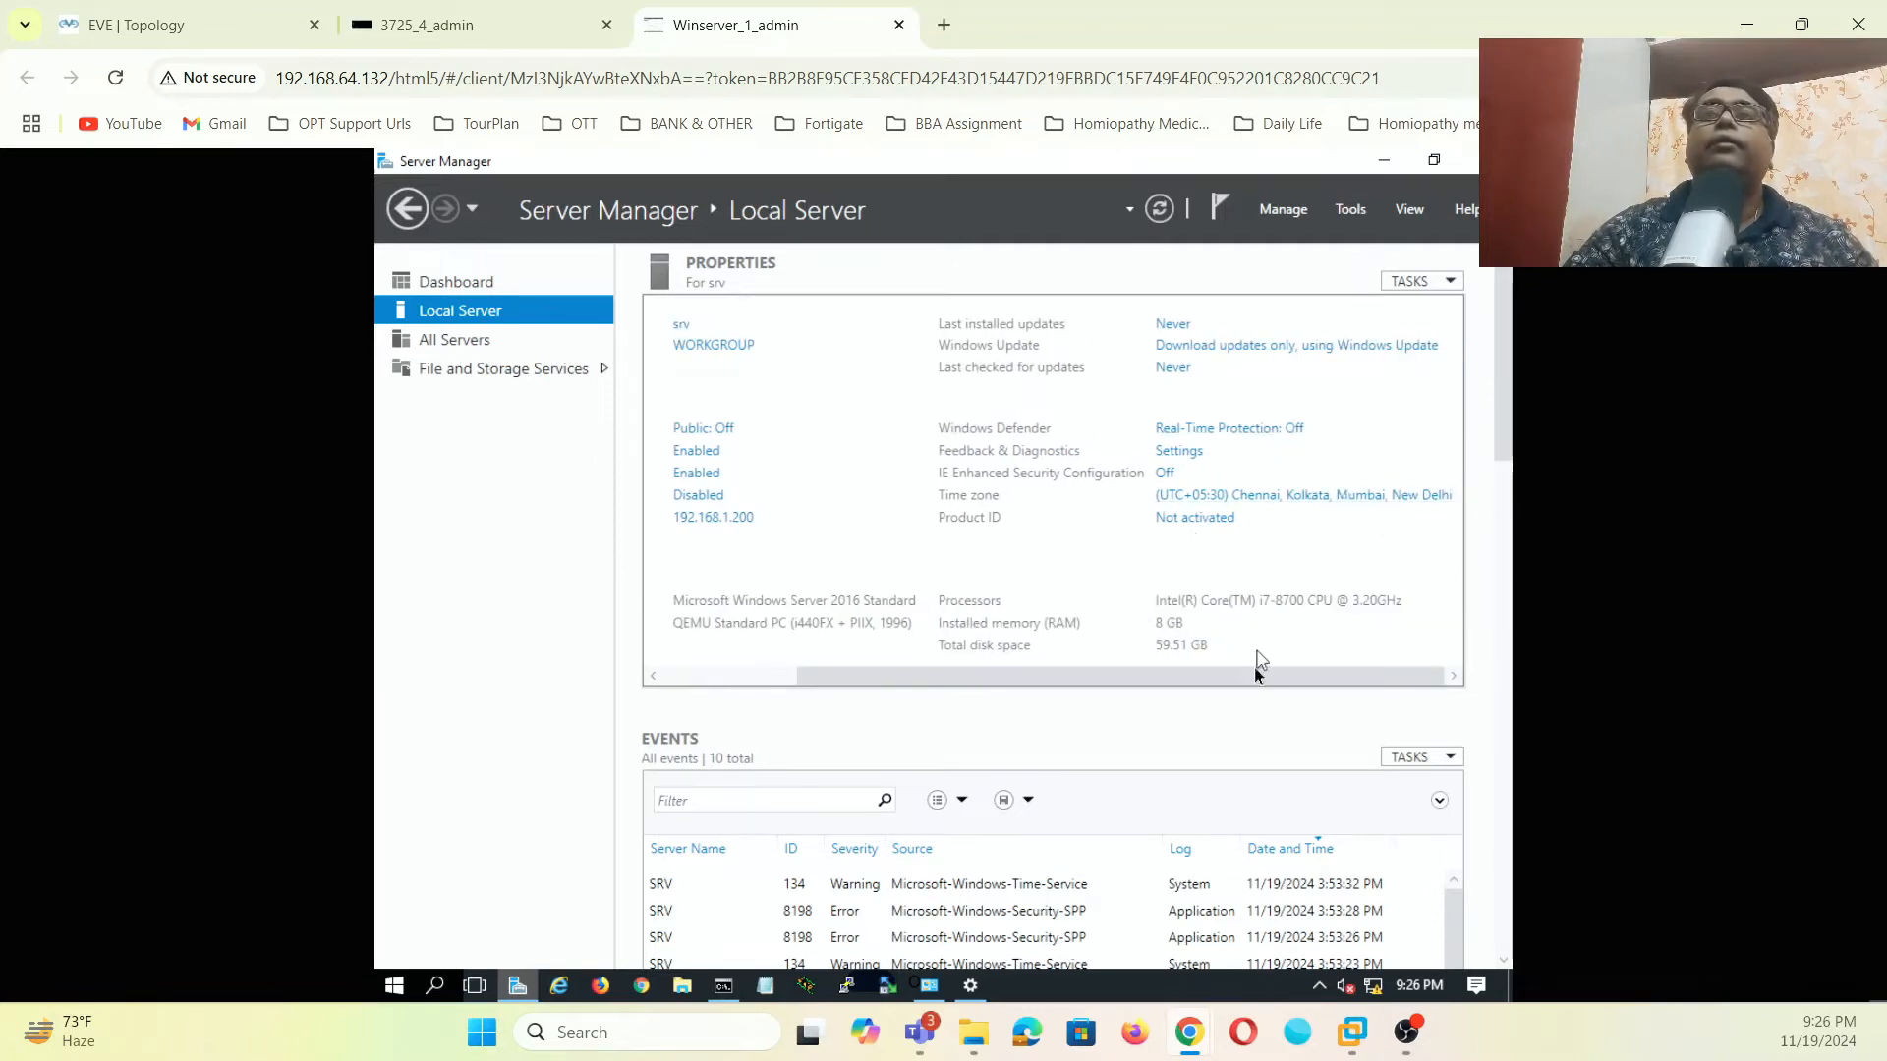
{"action": "left_click_drag", "start_coordinate": [1258, 675], "coordinate": [844, 663]}
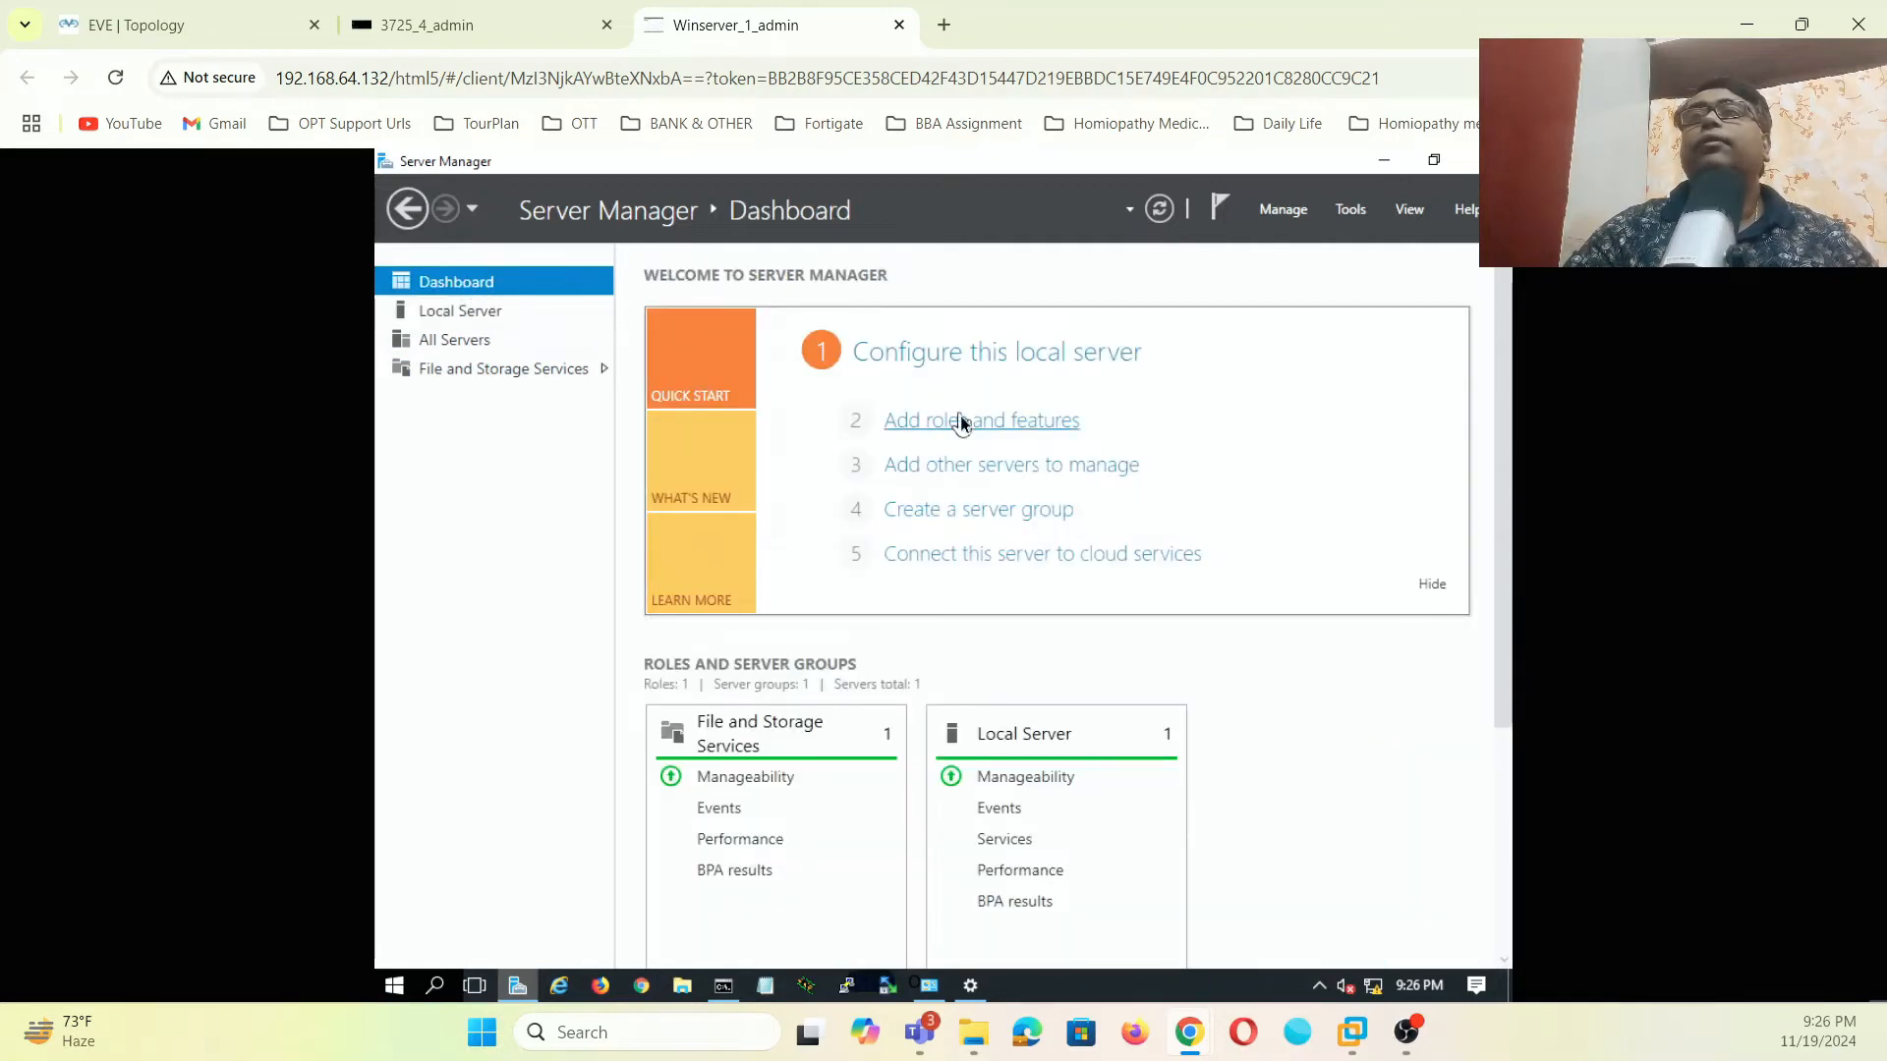
- Install the Active Directory Domain Services role with its required management features on this server
{"action": "left_click", "coordinate": [962, 422]}
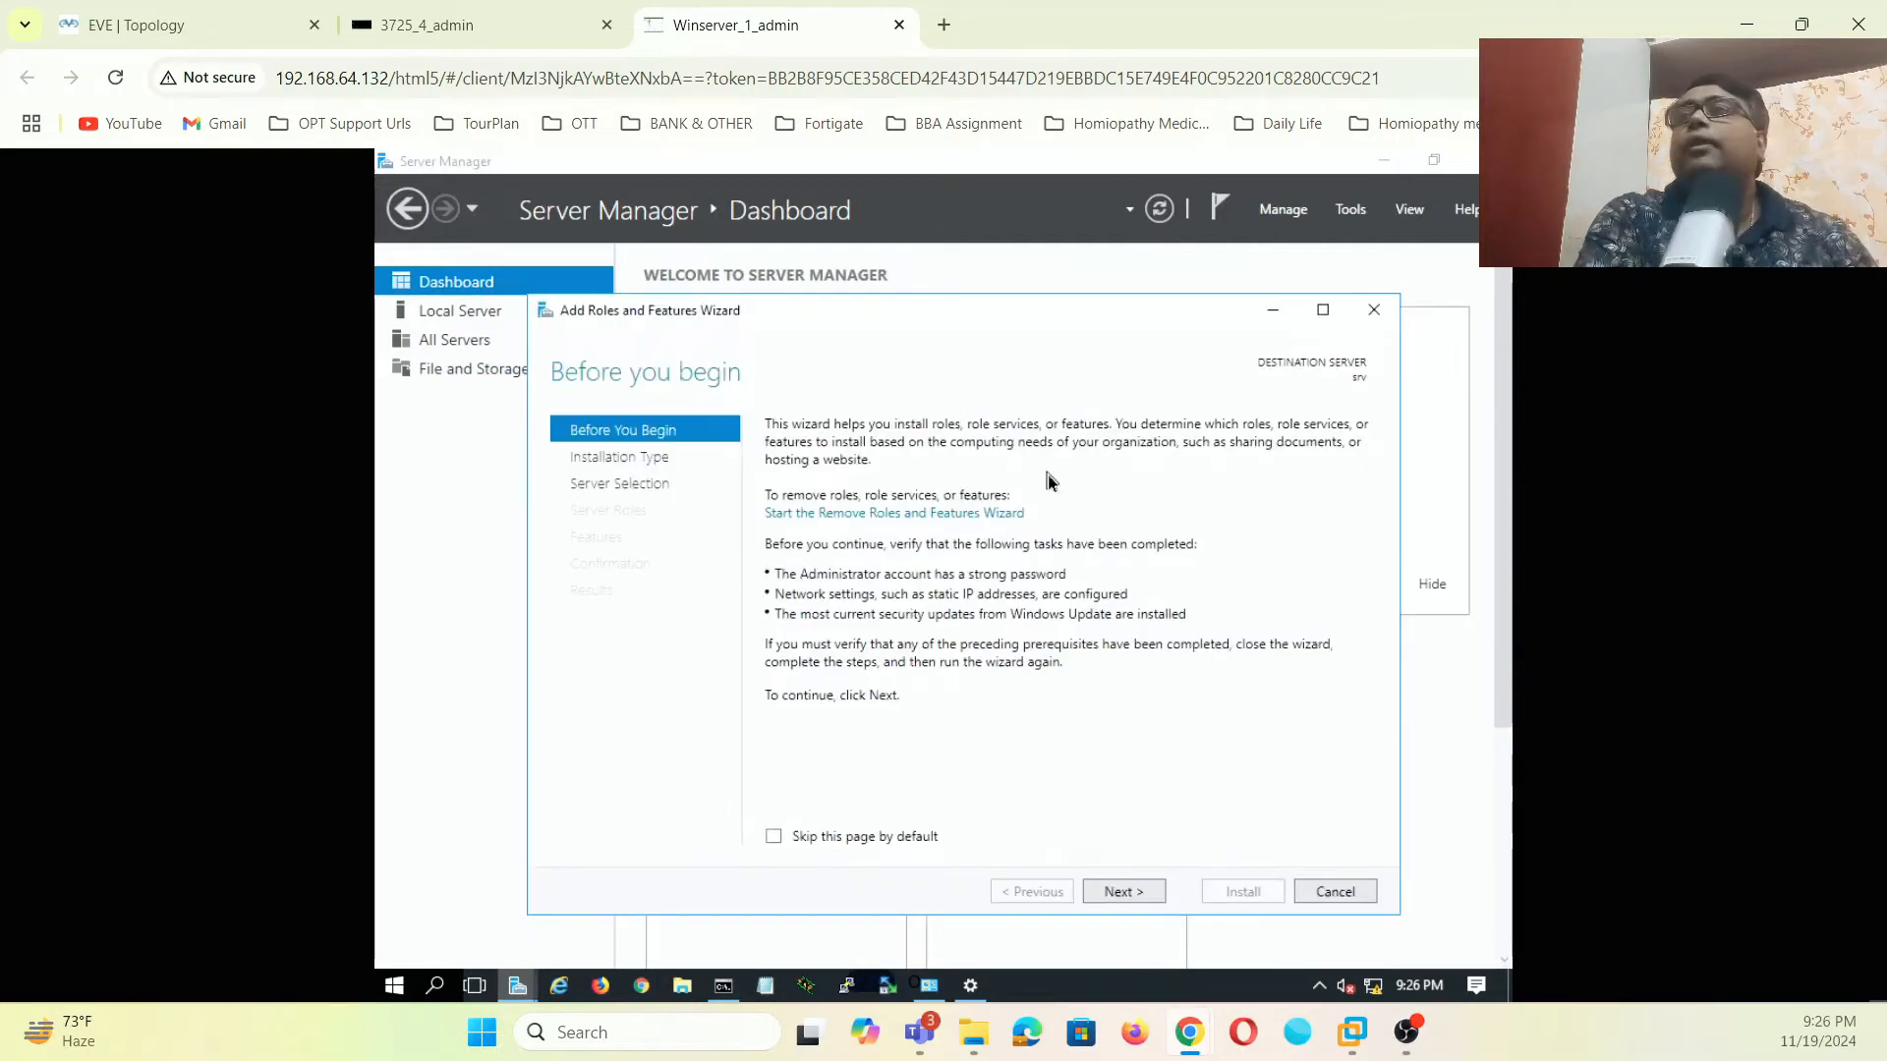
{"action": "left_click", "coordinate": [1130, 891]}
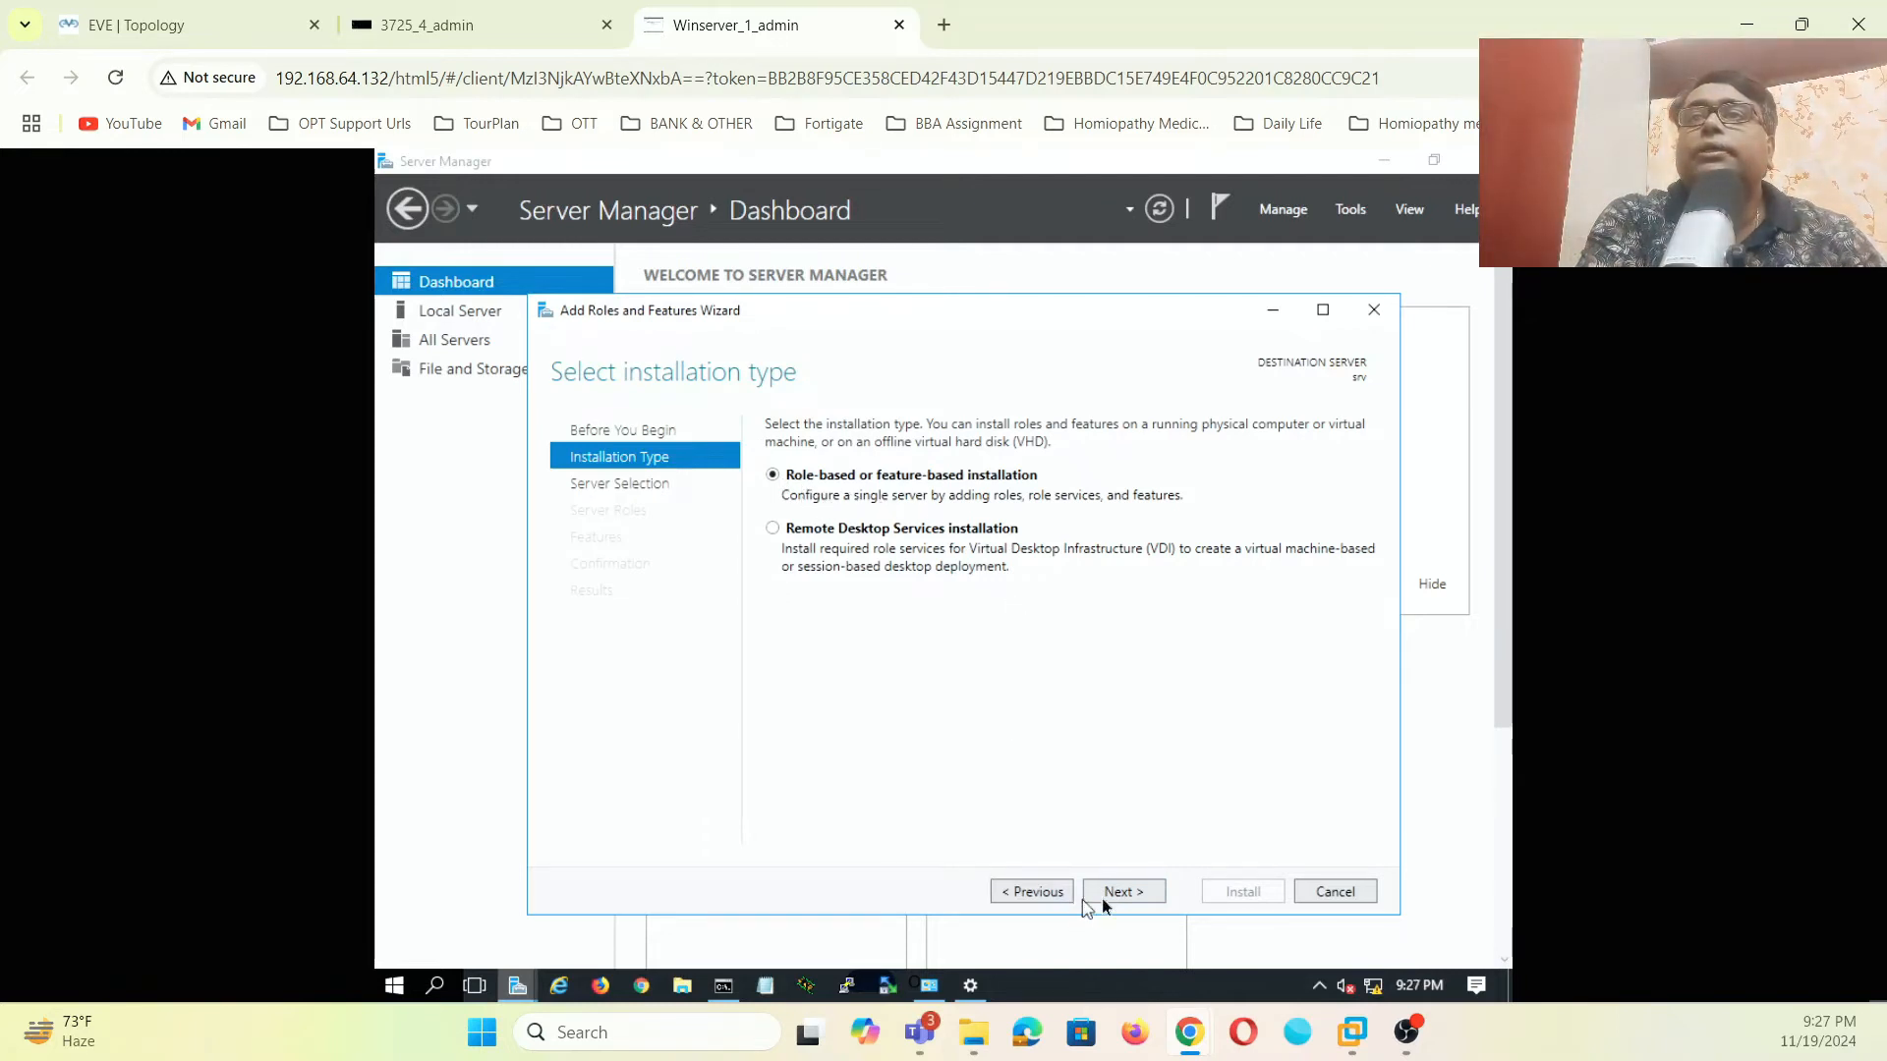
{"action": "left_click", "coordinate": [1135, 896]}
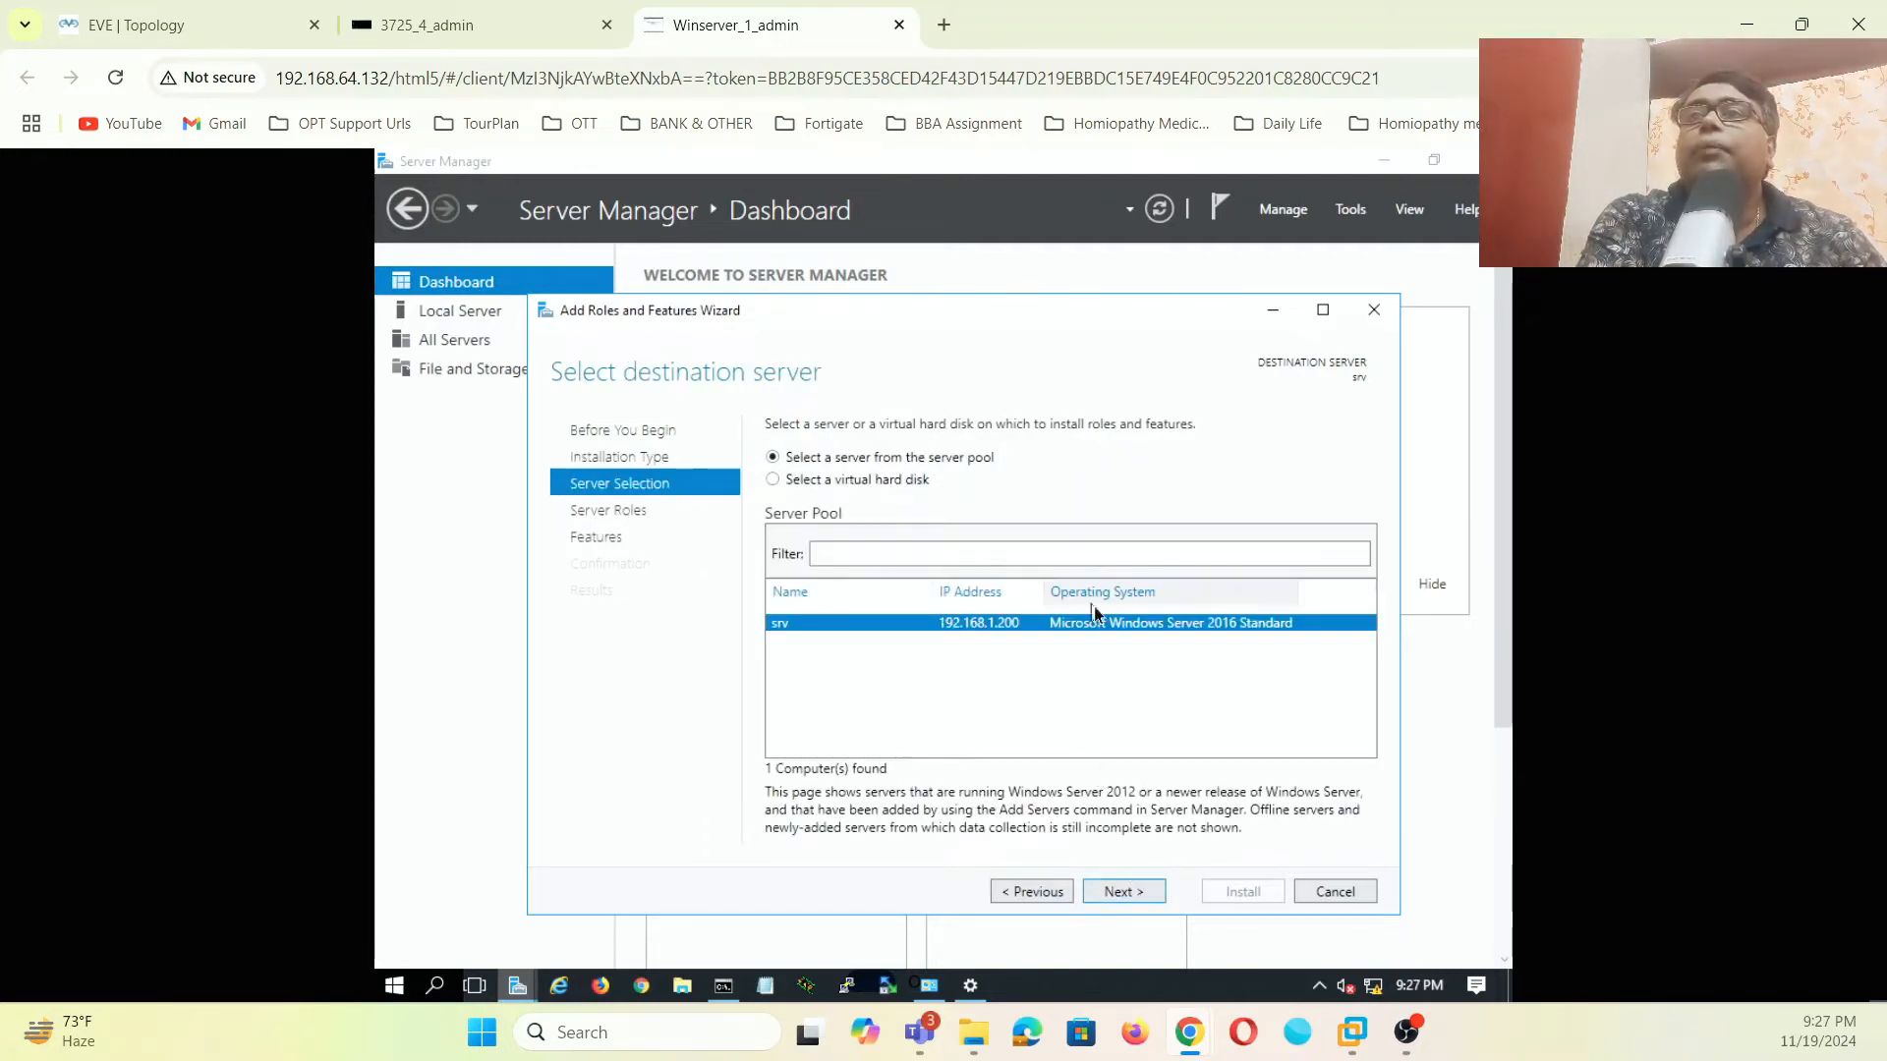
{"action": "left_click", "coordinate": [1135, 896]}
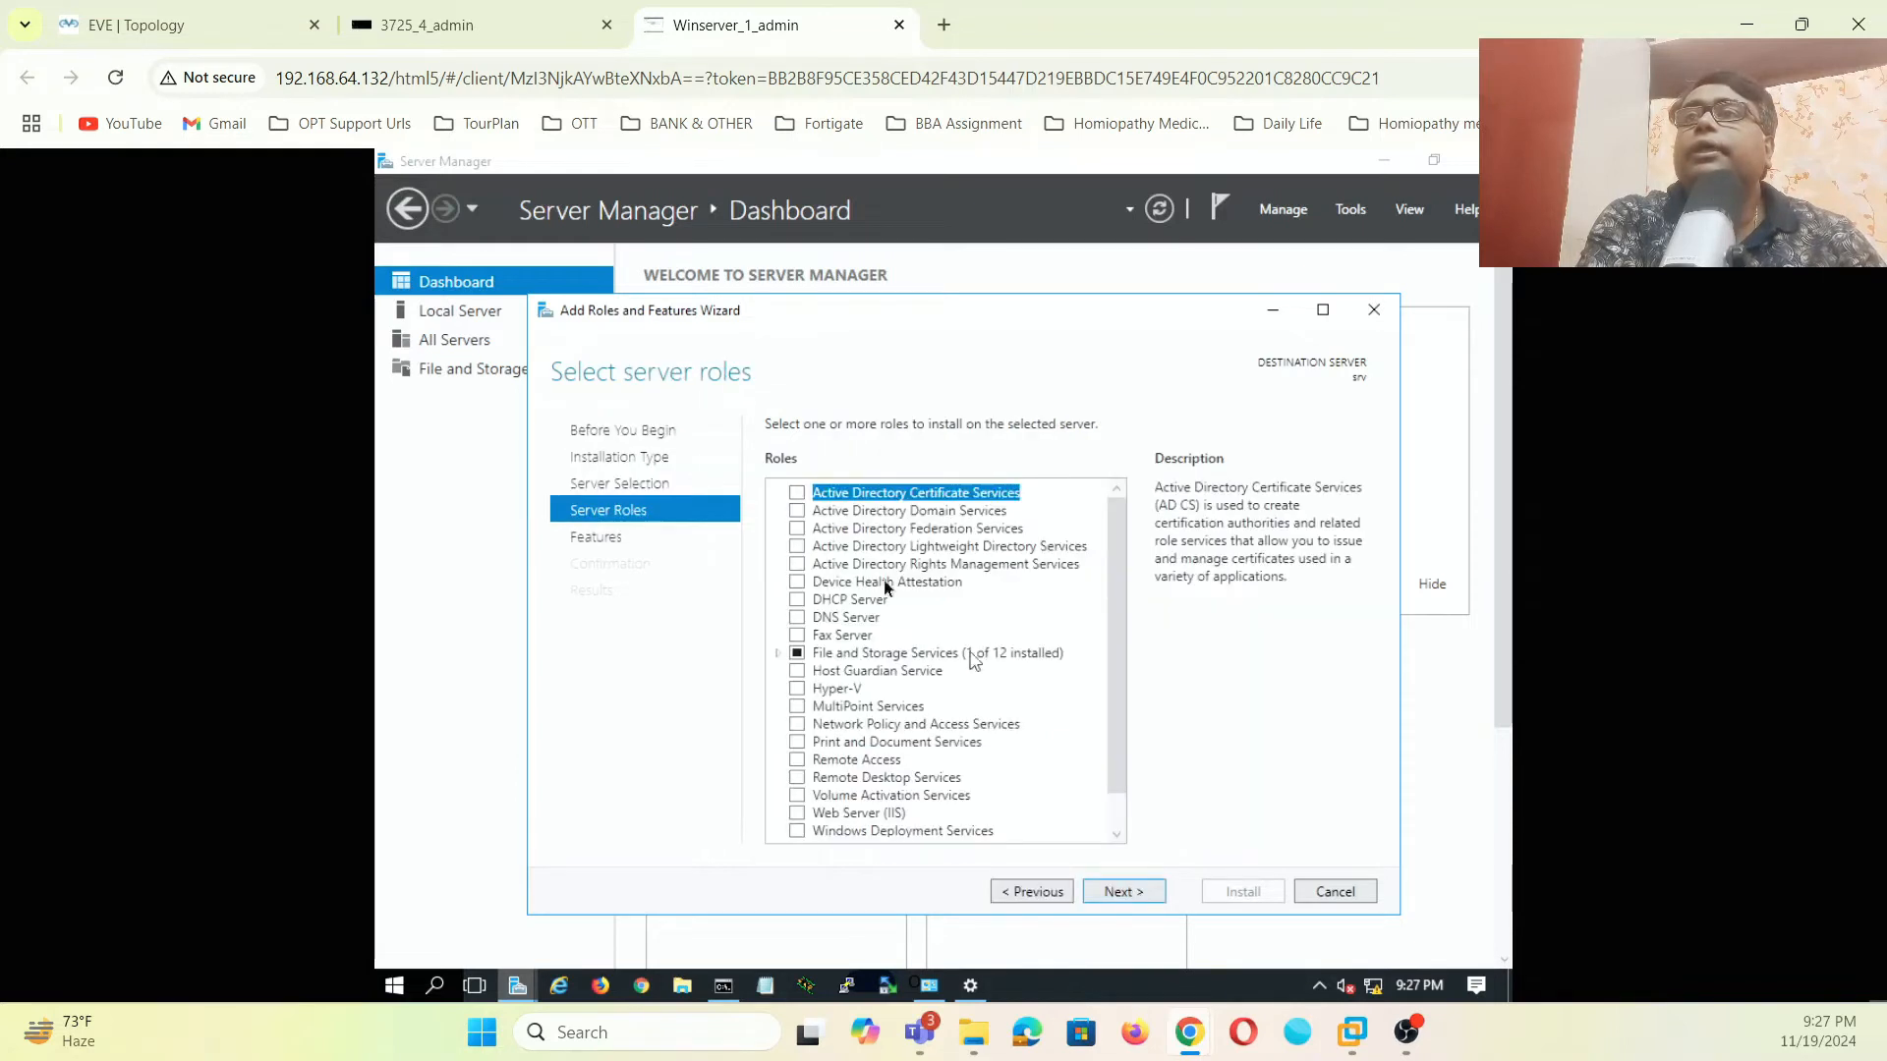
{"action": "left_click", "coordinate": [798, 512]}
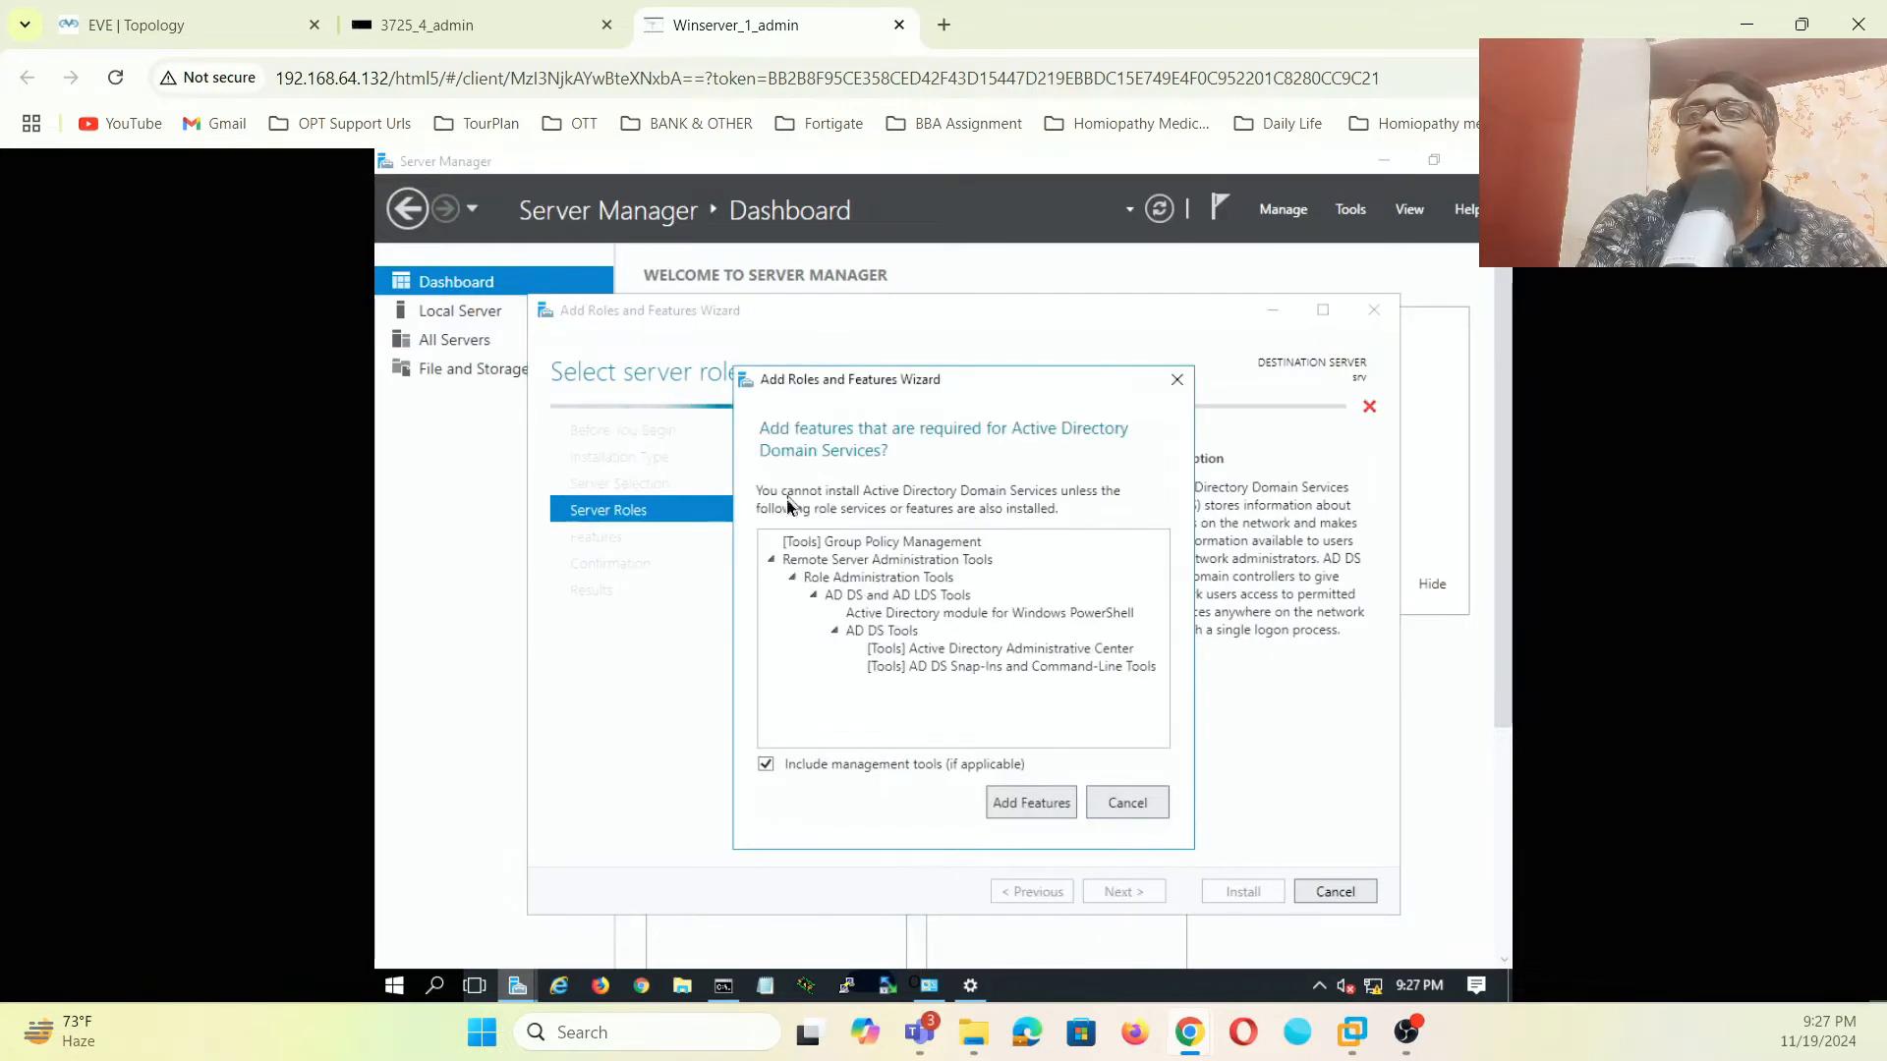
{"action": "left_click", "coordinate": [1034, 806]}
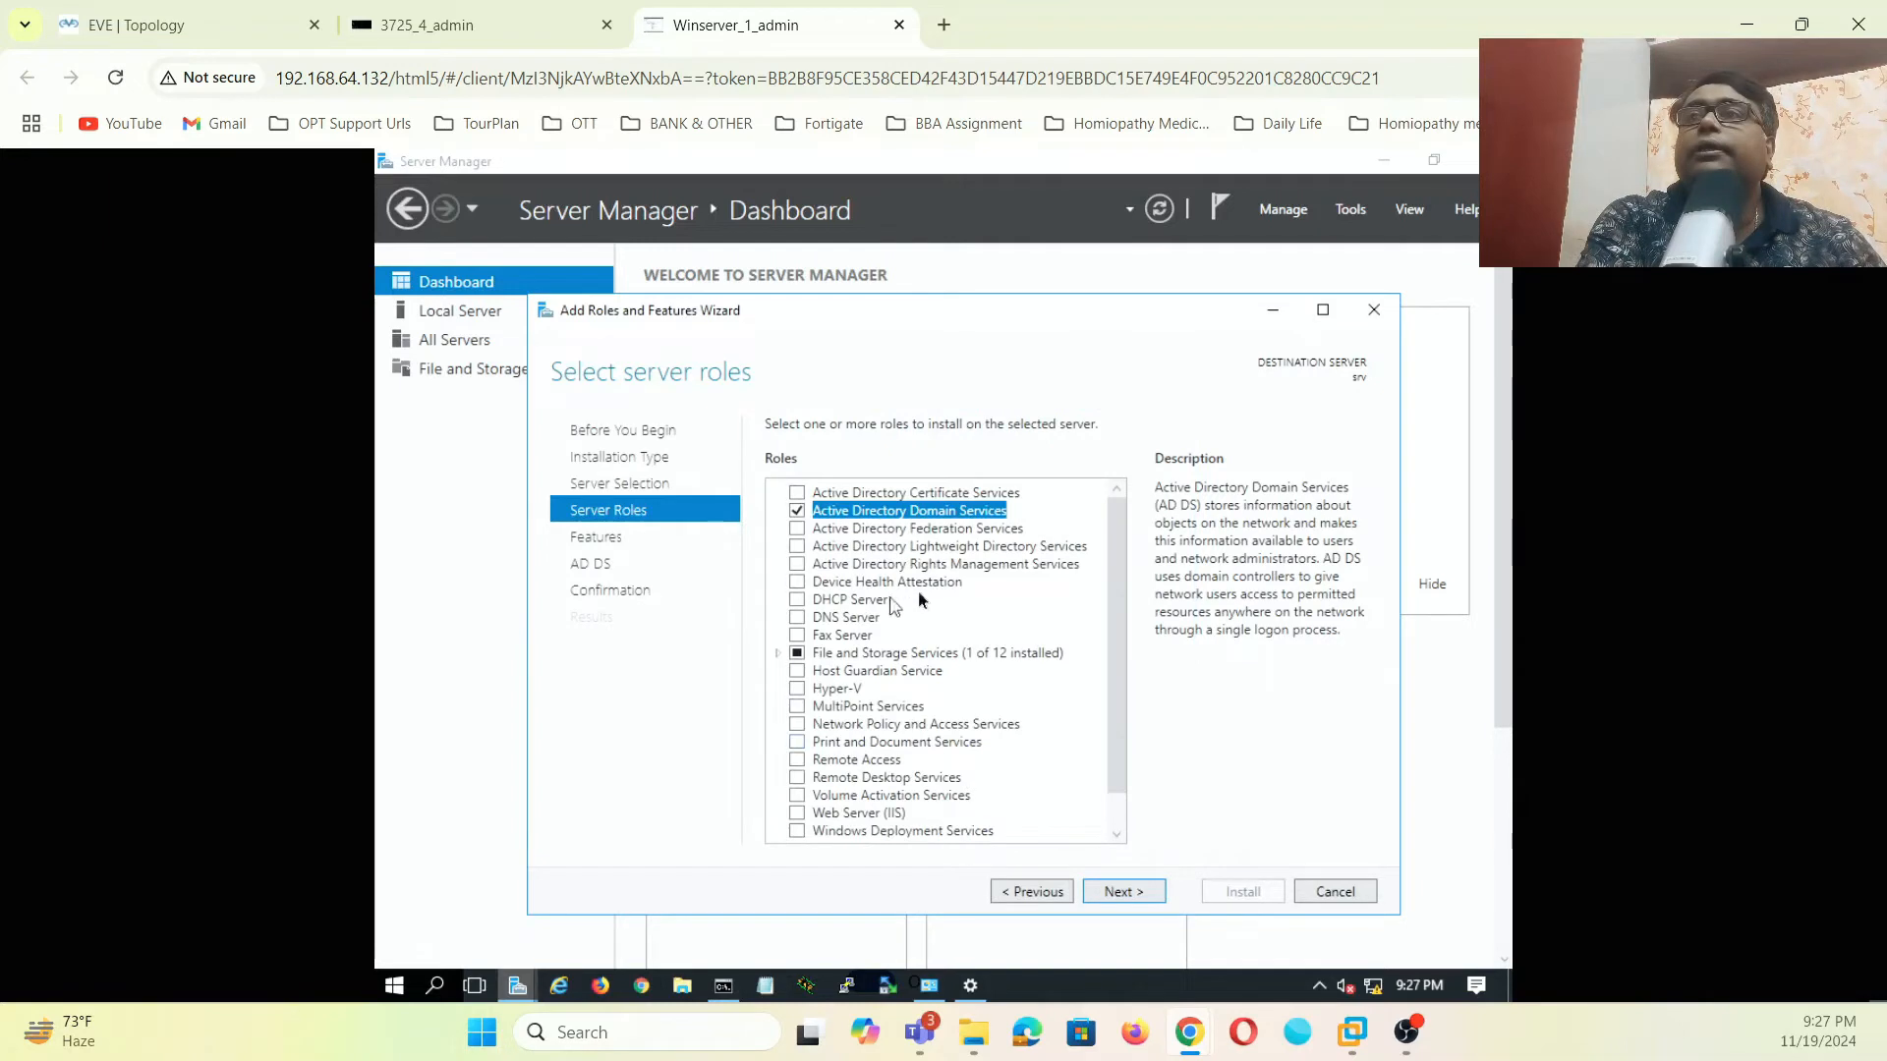
{"action": "left_click", "coordinate": [1133, 891]}
{"action": "left_click", "coordinate": [1134, 896]}
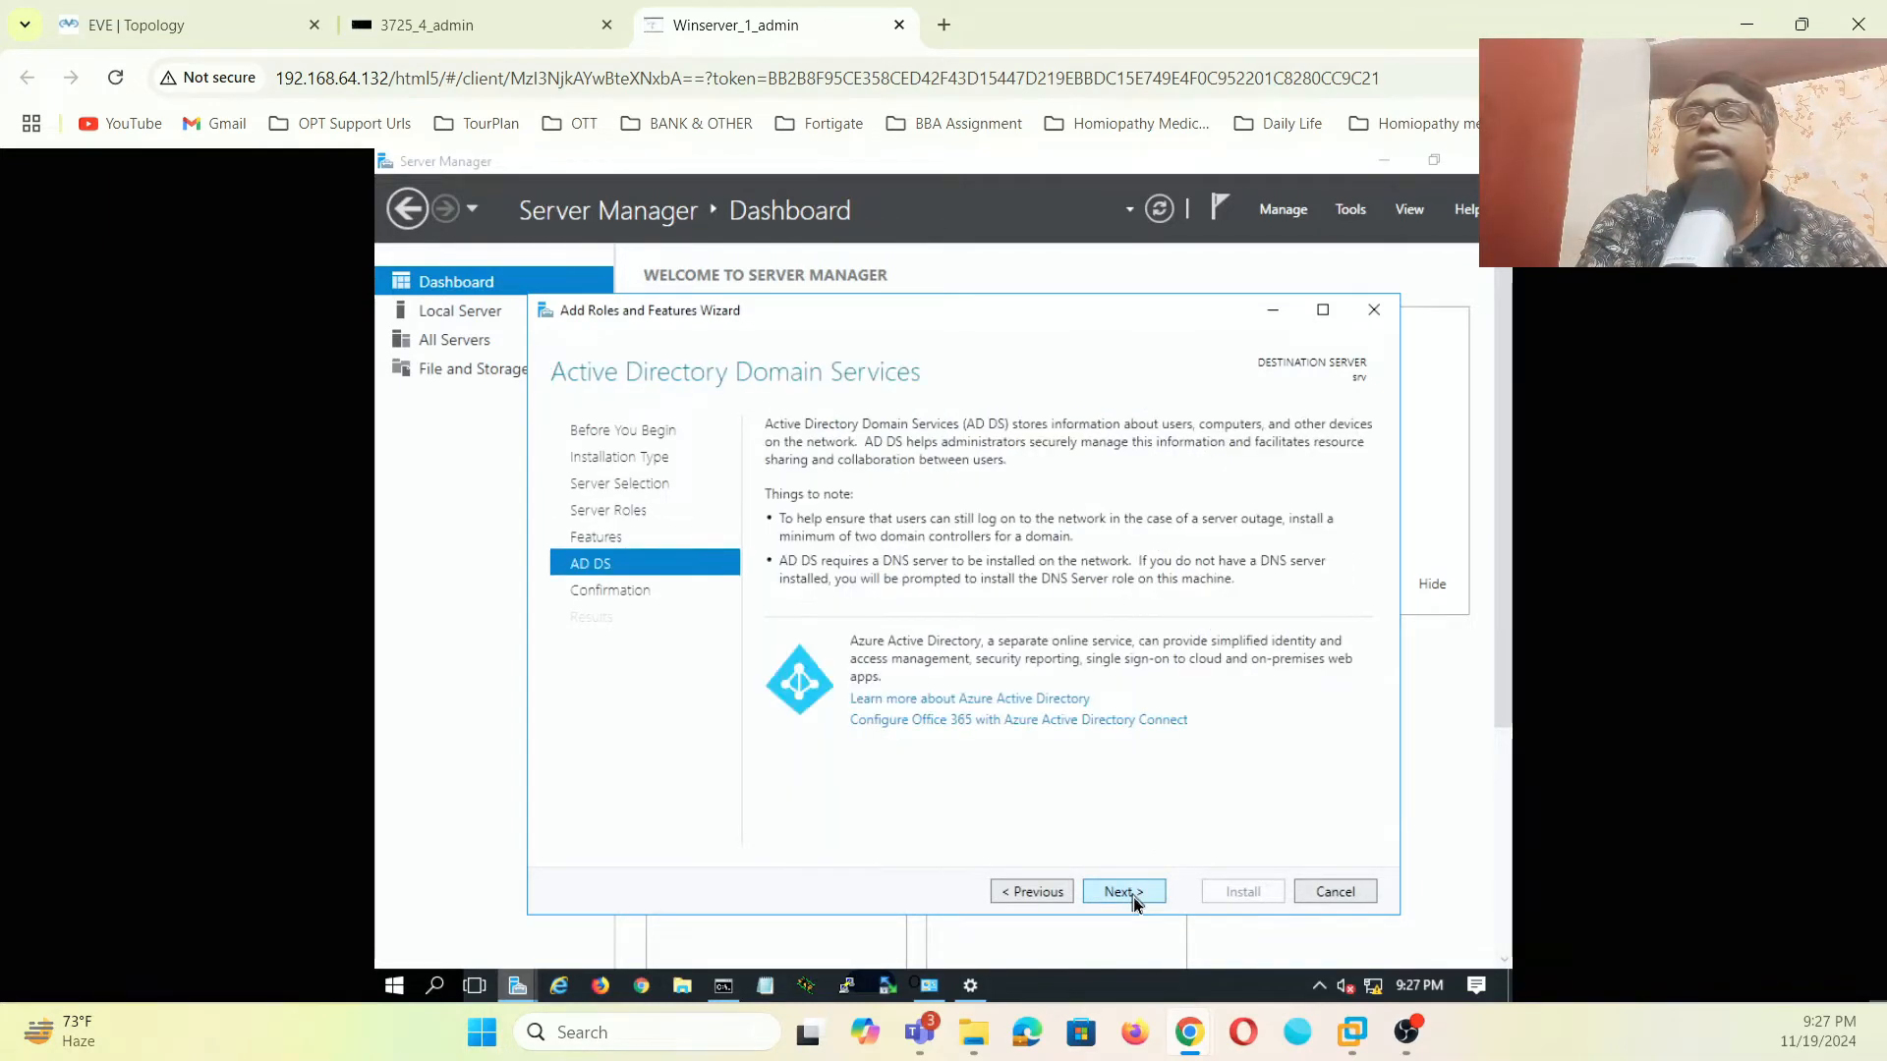
{"action": "left_click", "coordinate": [1134, 896]}
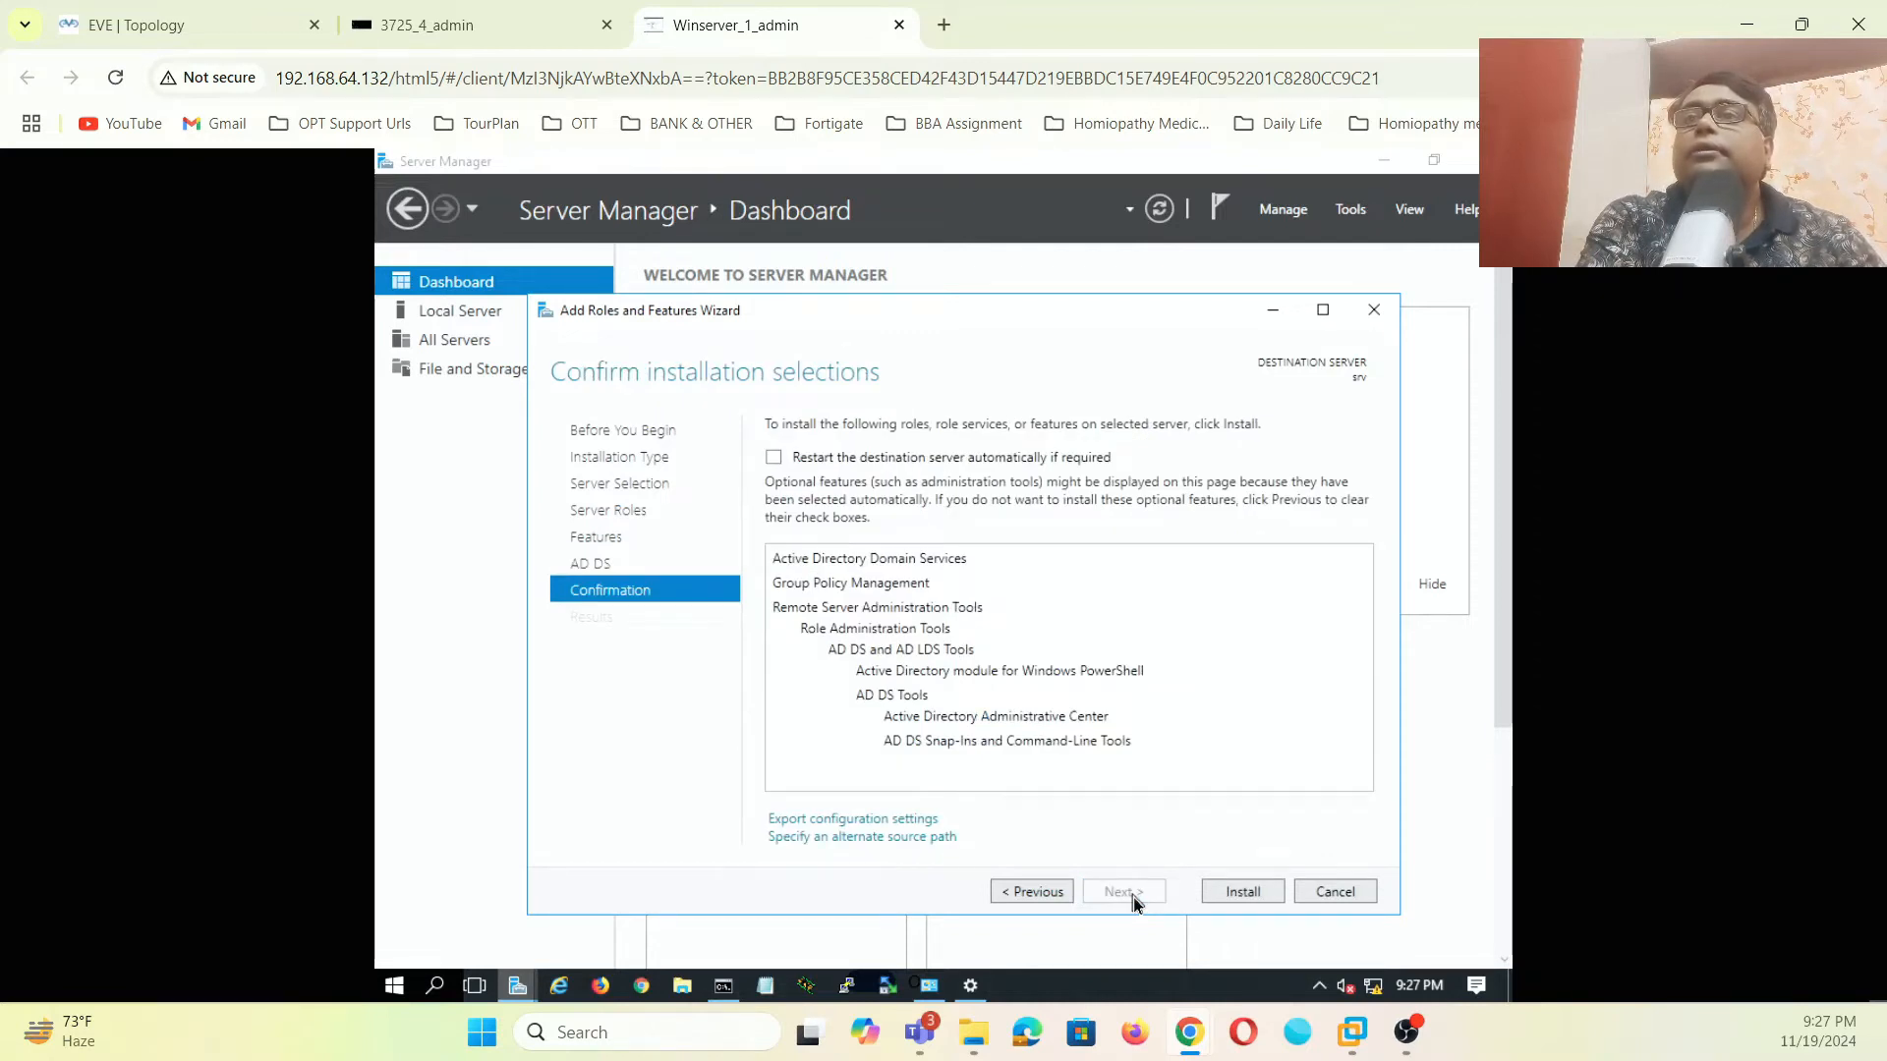
{"action": "left_click", "coordinate": [1217, 894]}
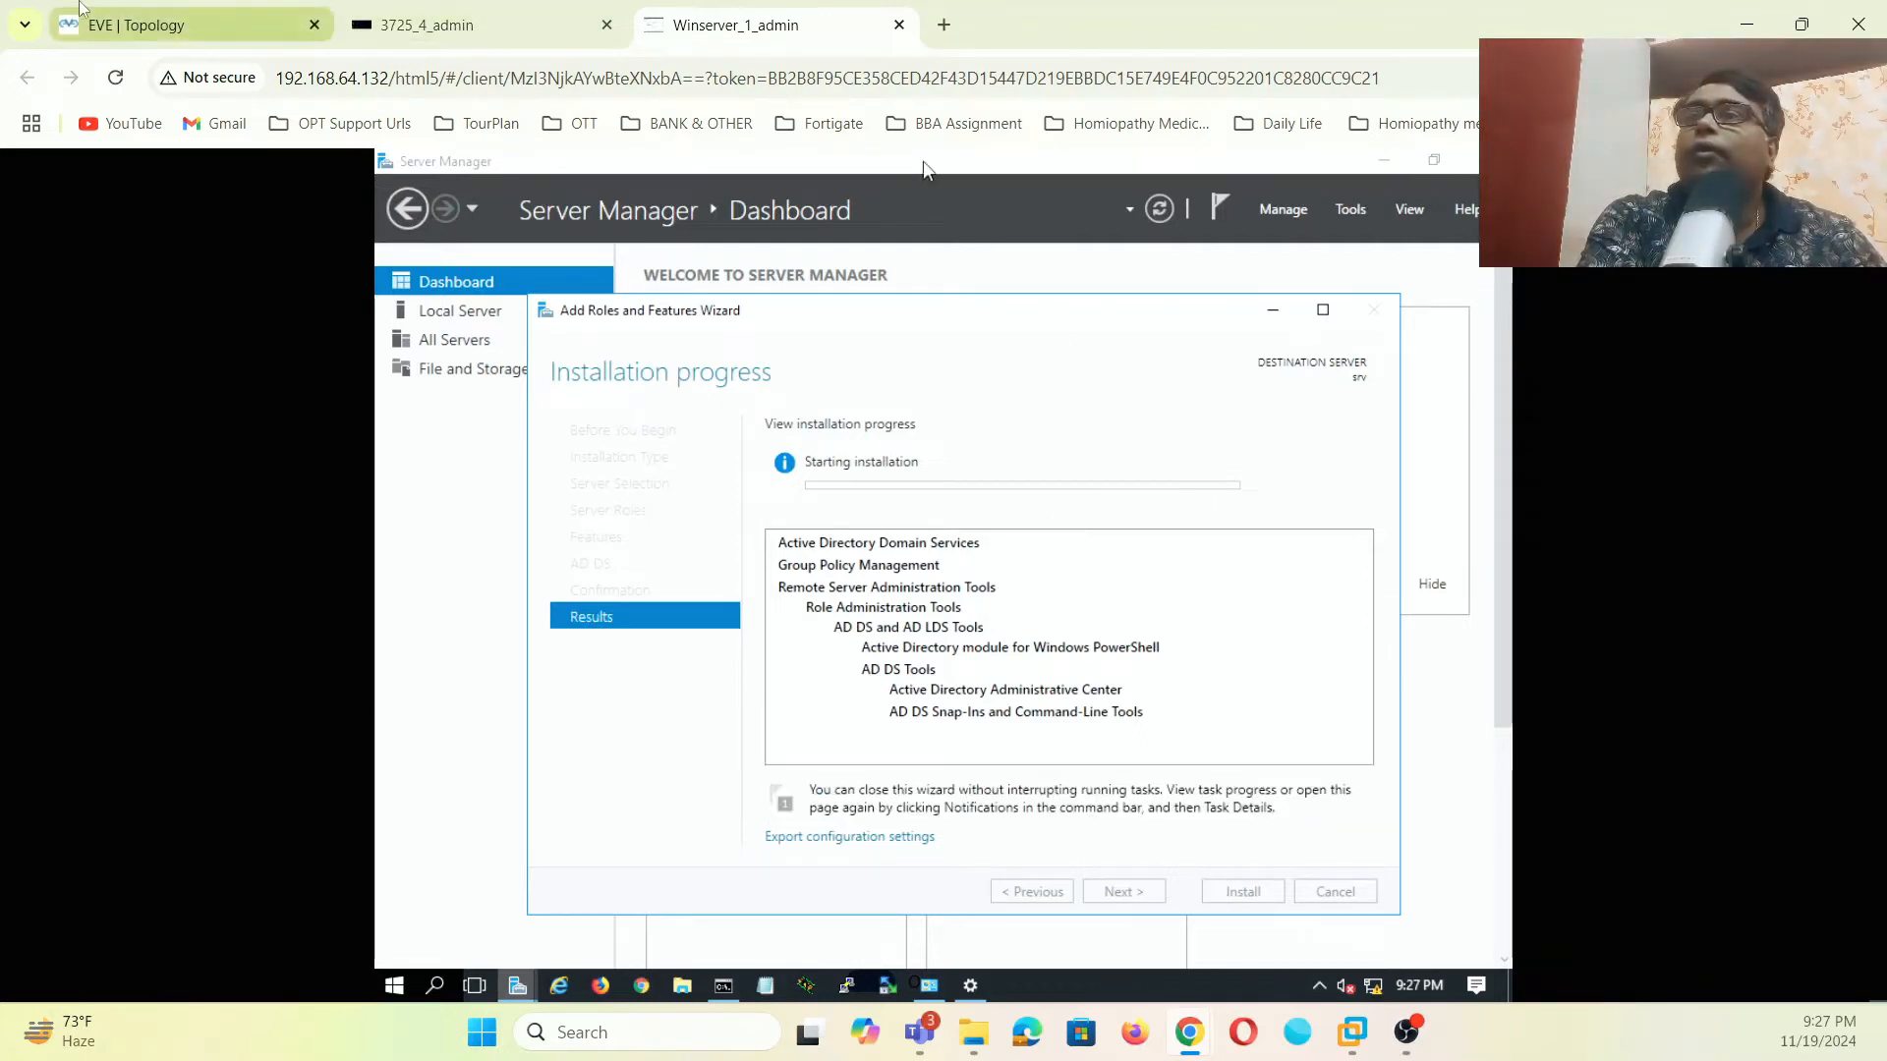
- Open the PaloAlto node's console from the EVE topology, then a blank browser tab
{"action": "left_click", "coordinate": [182, 26]}
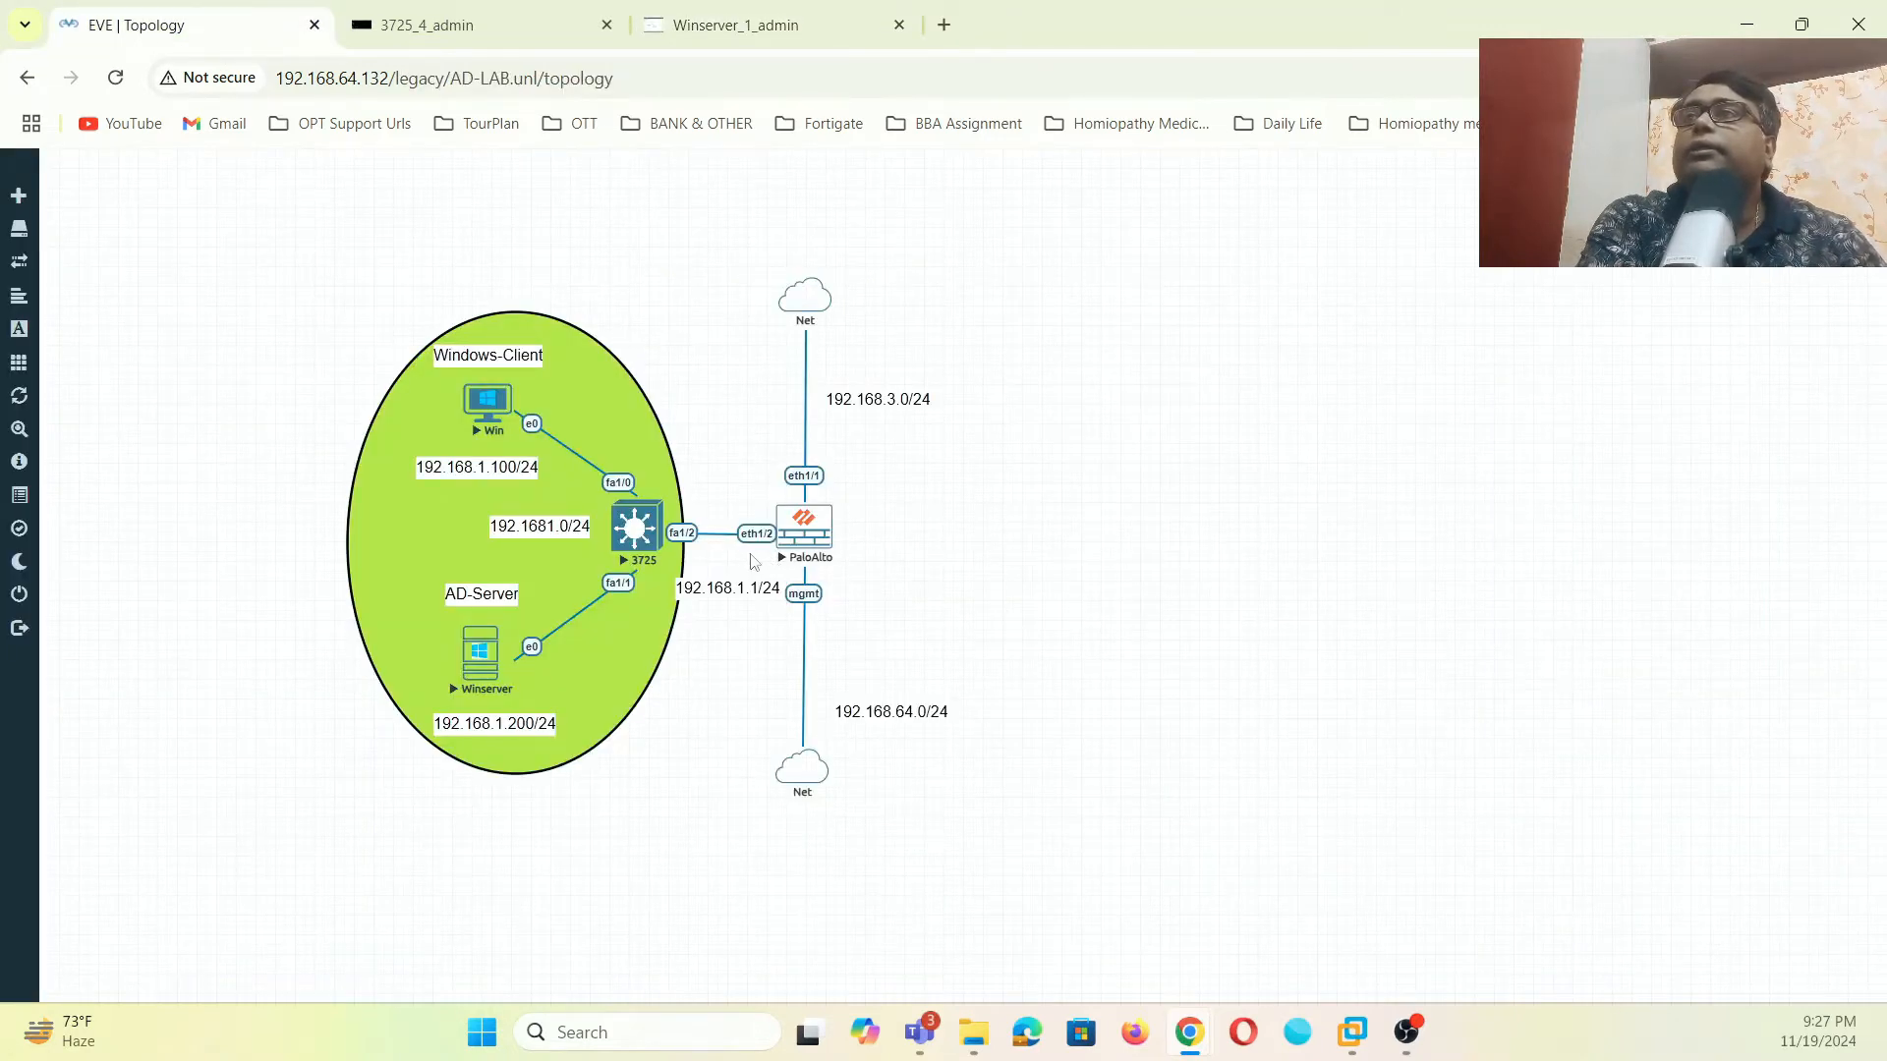
{"action": "left_click", "coordinate": [804, 528]}
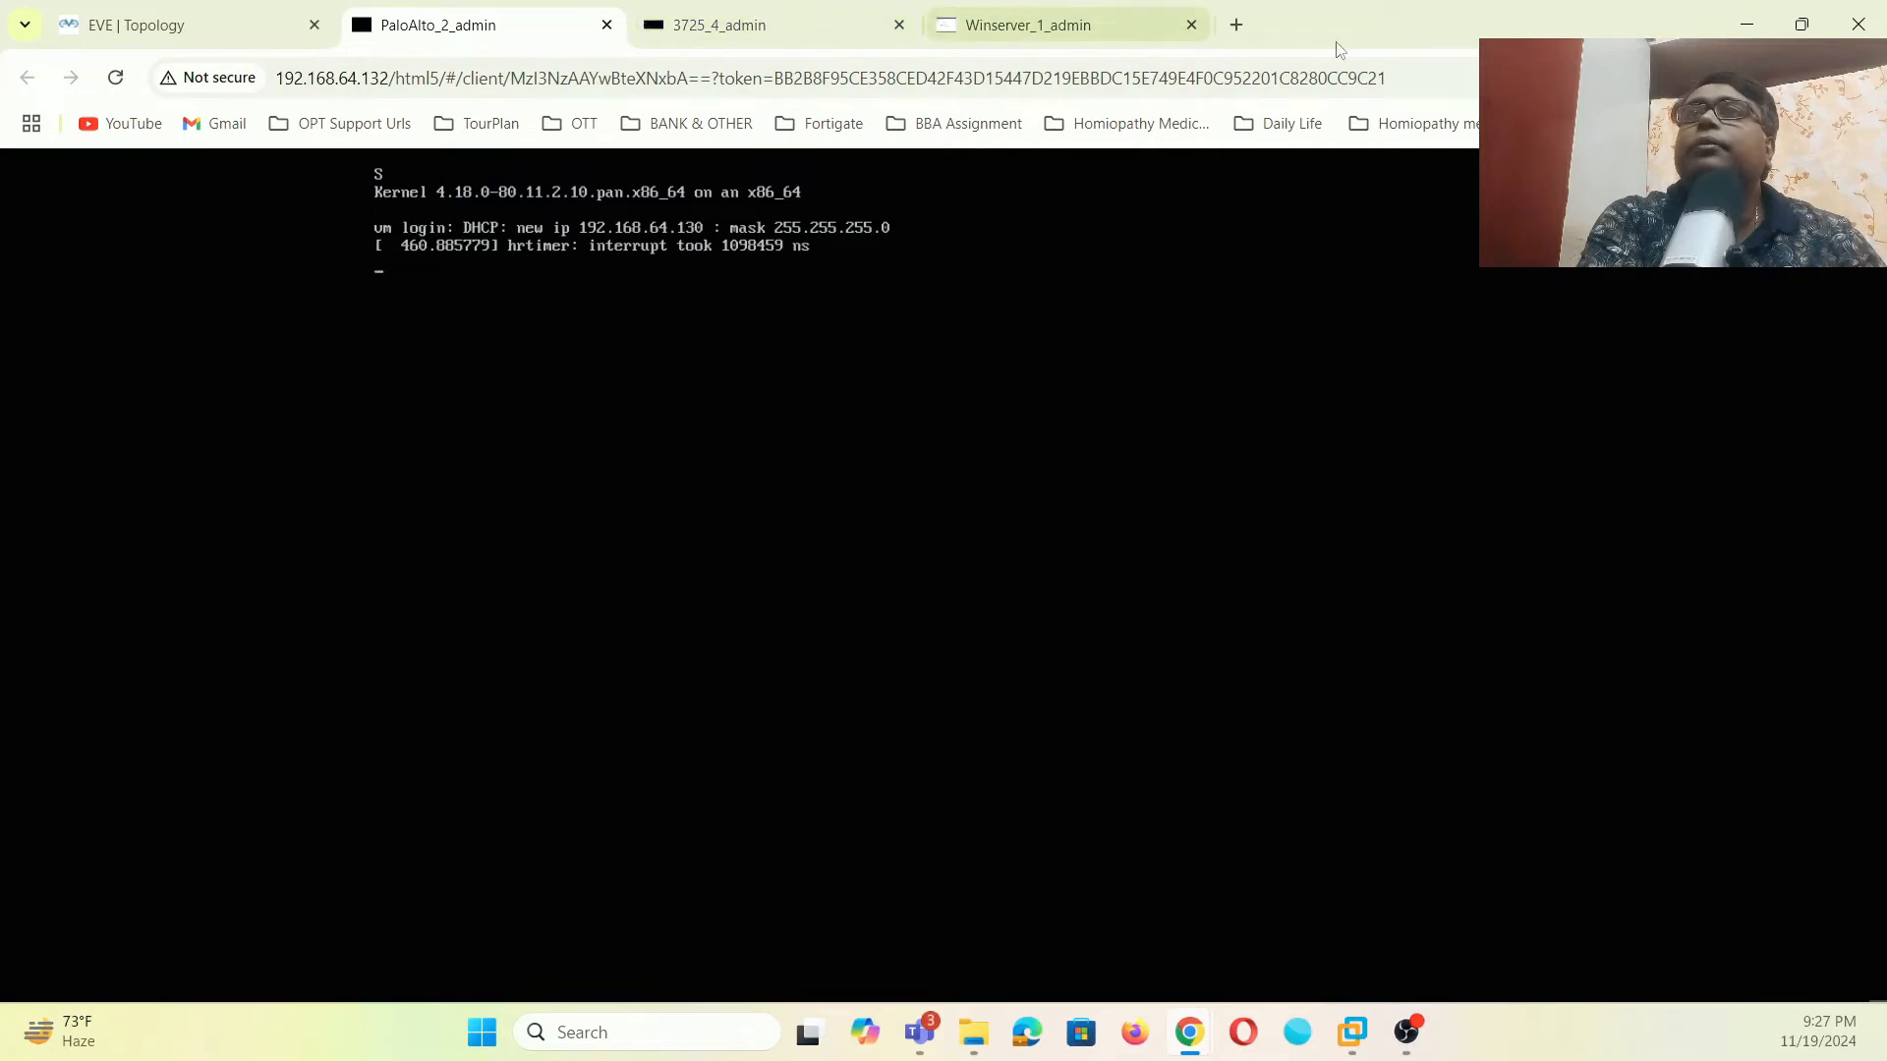
{"action": "left_click", "coordinate": [1234, 25]}
{"action": "left_click", "coordinate": [467, 79]}
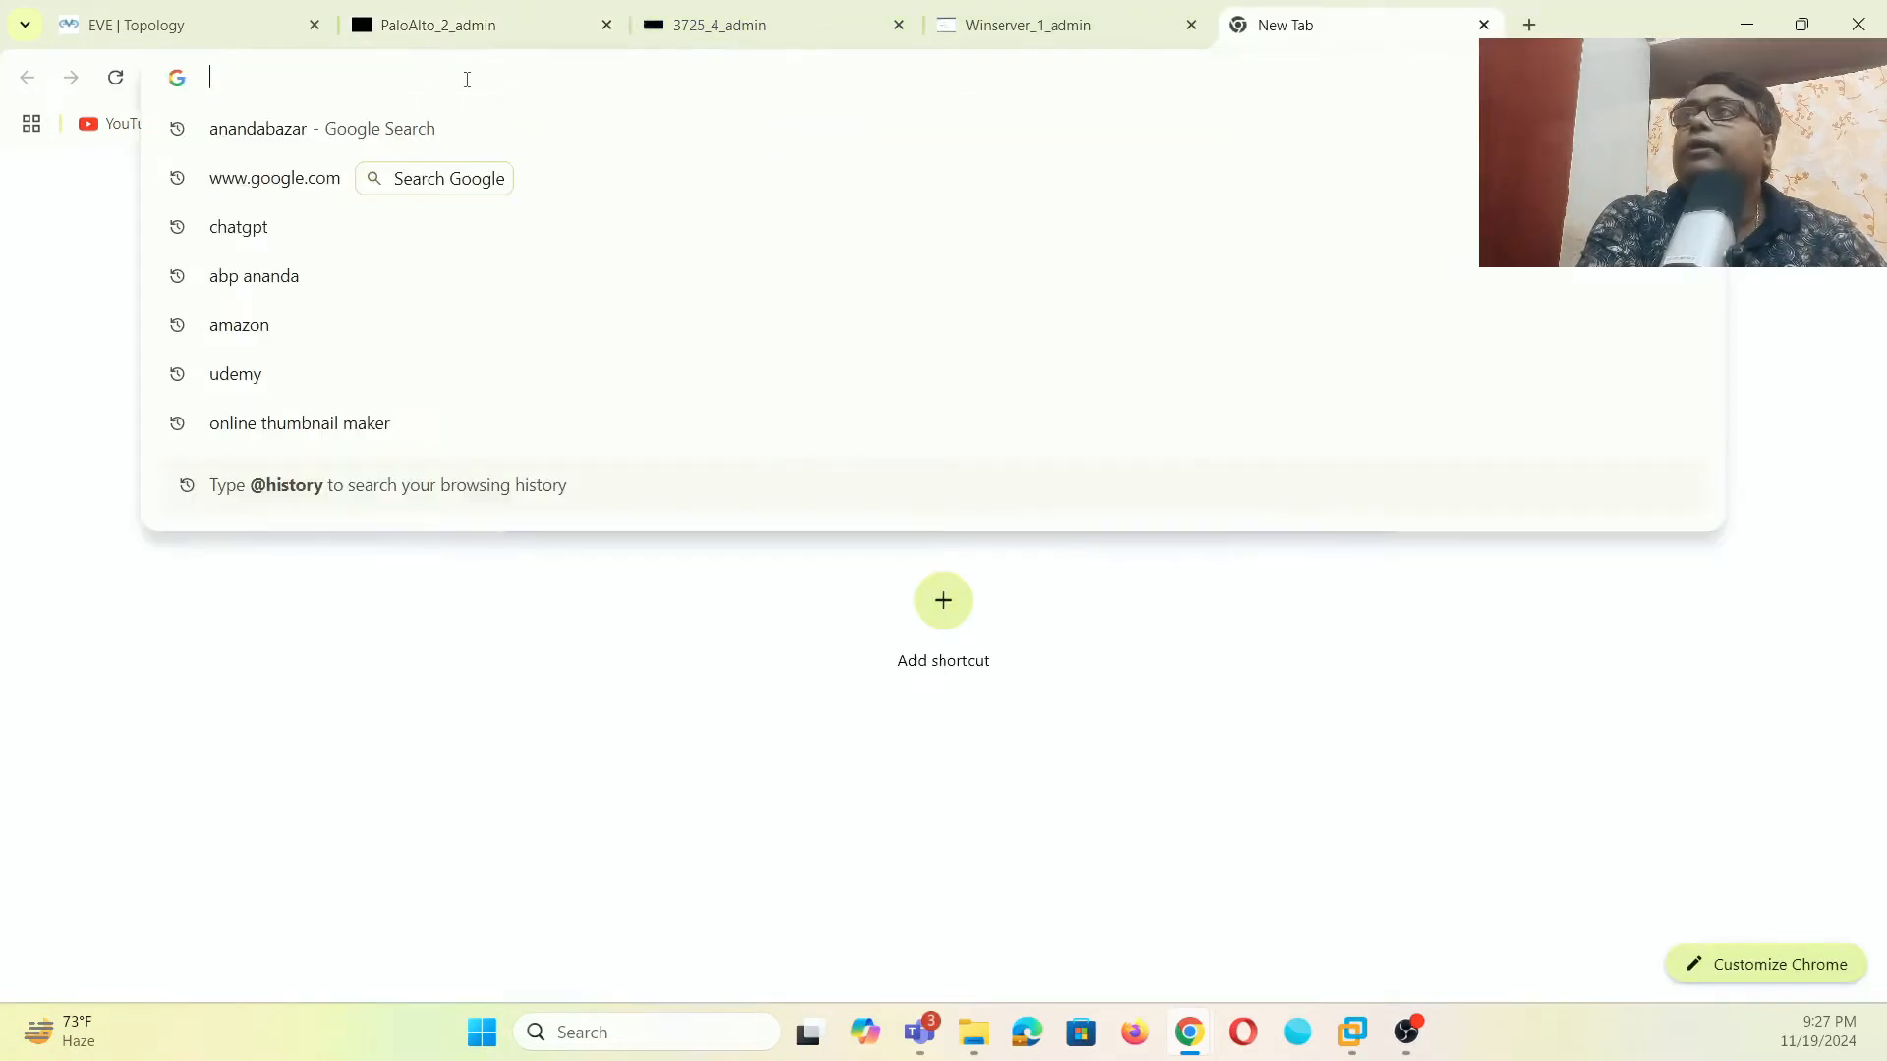
{"action": "type", "text": "htt"}
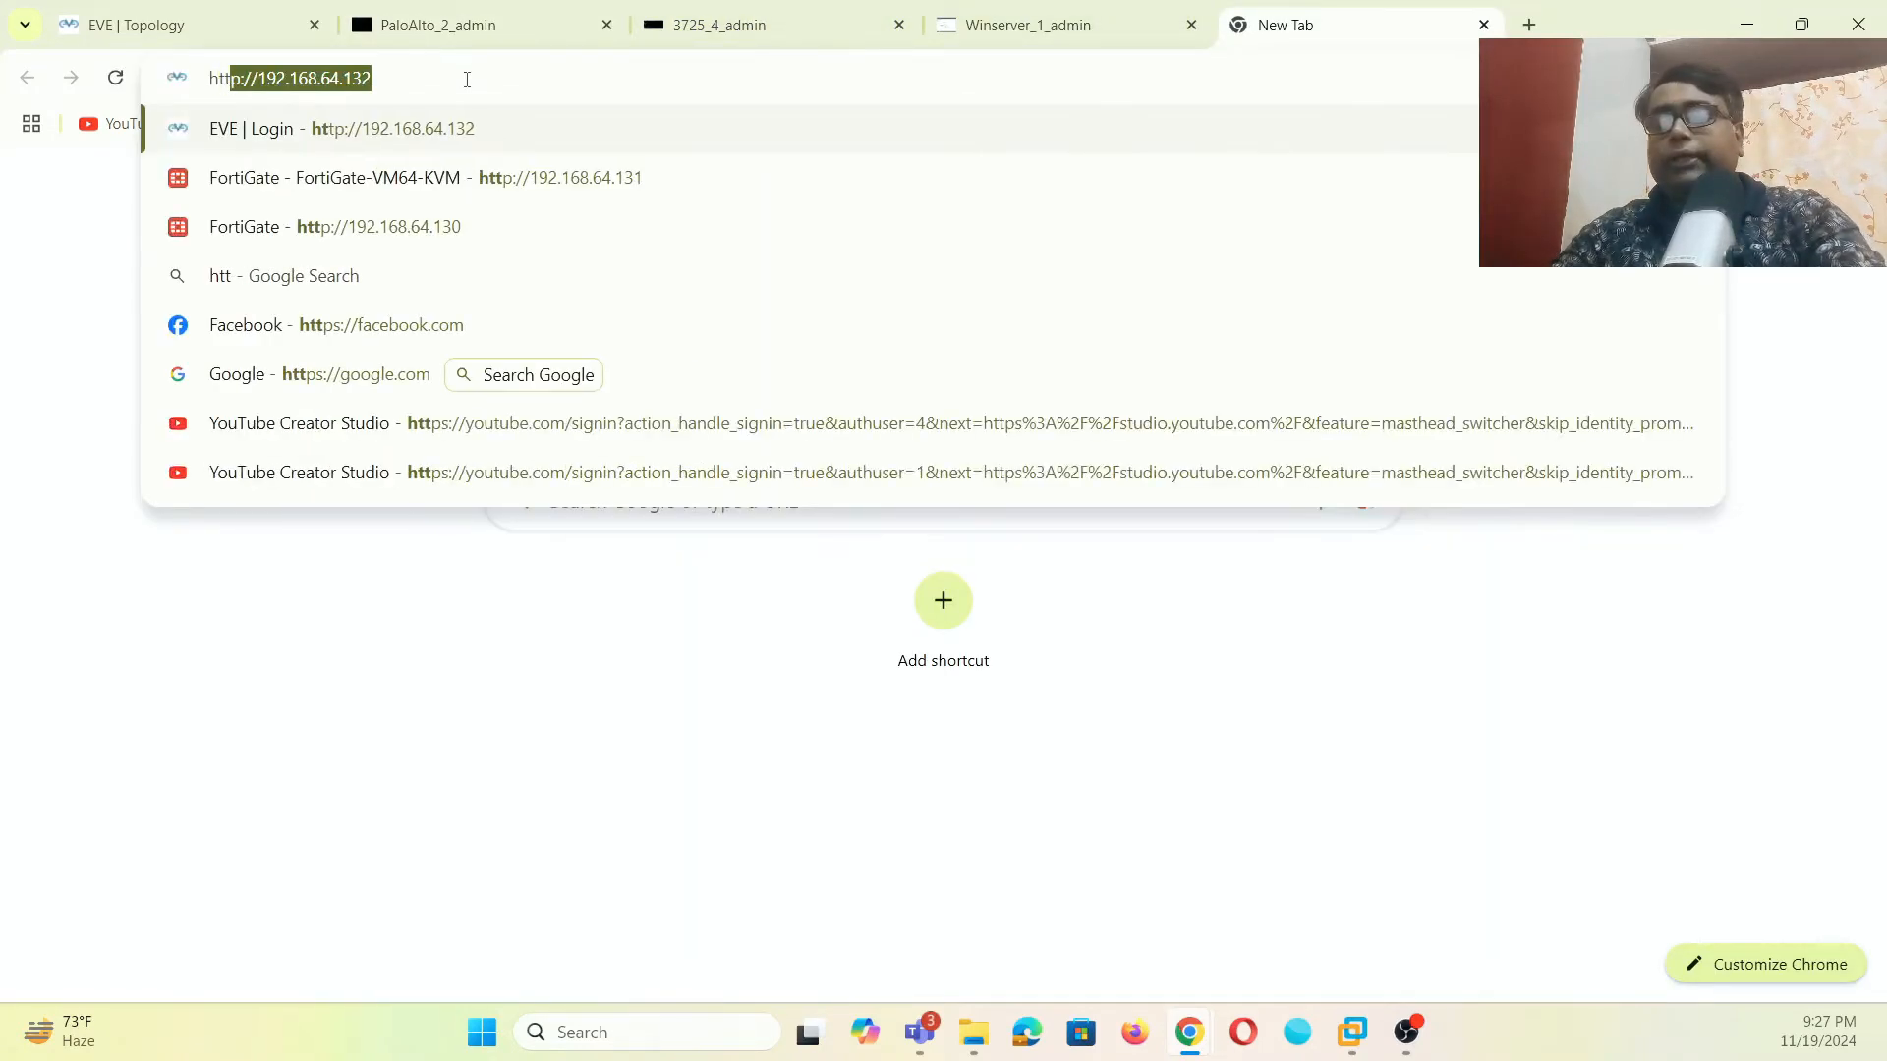
{"action": "type", "text": "ps://"}
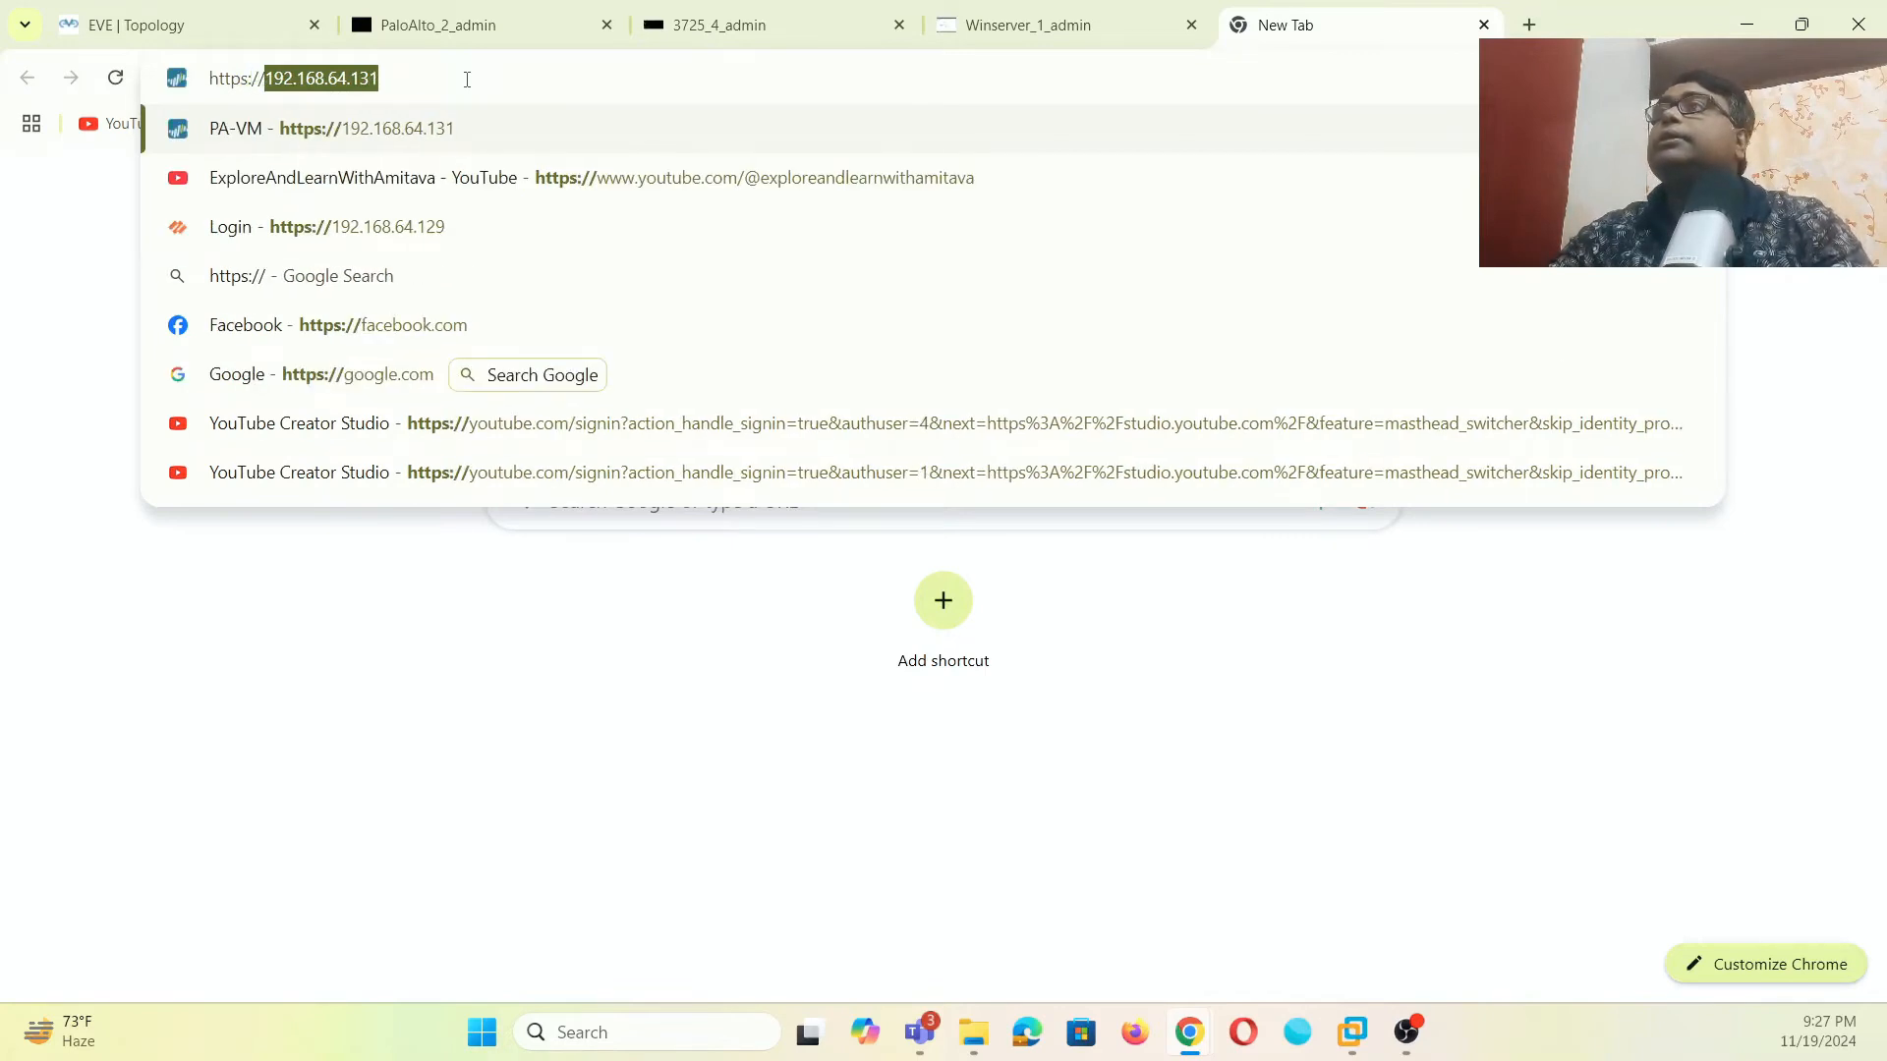
{"action": "type", "text": "192.168.64.13"}
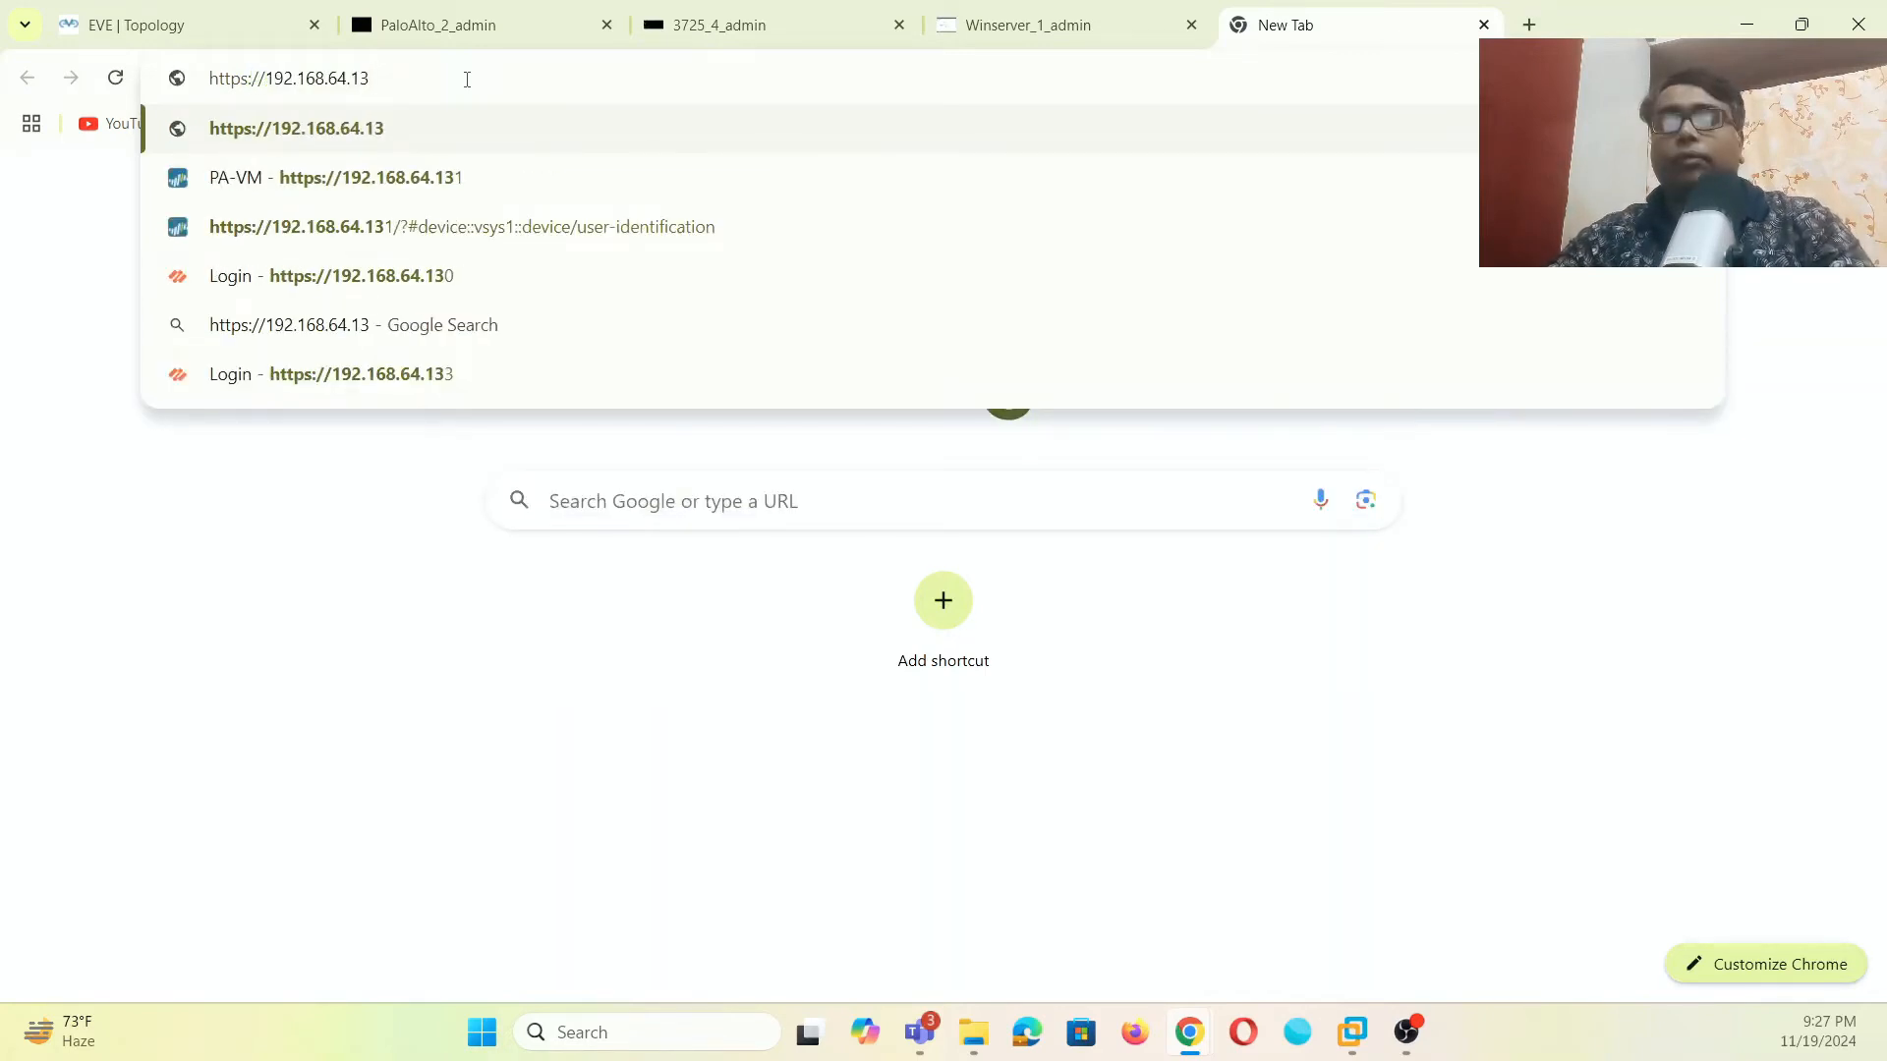
{"action": "type", "text": "0"}
{"action": "key", "text": "Return"}
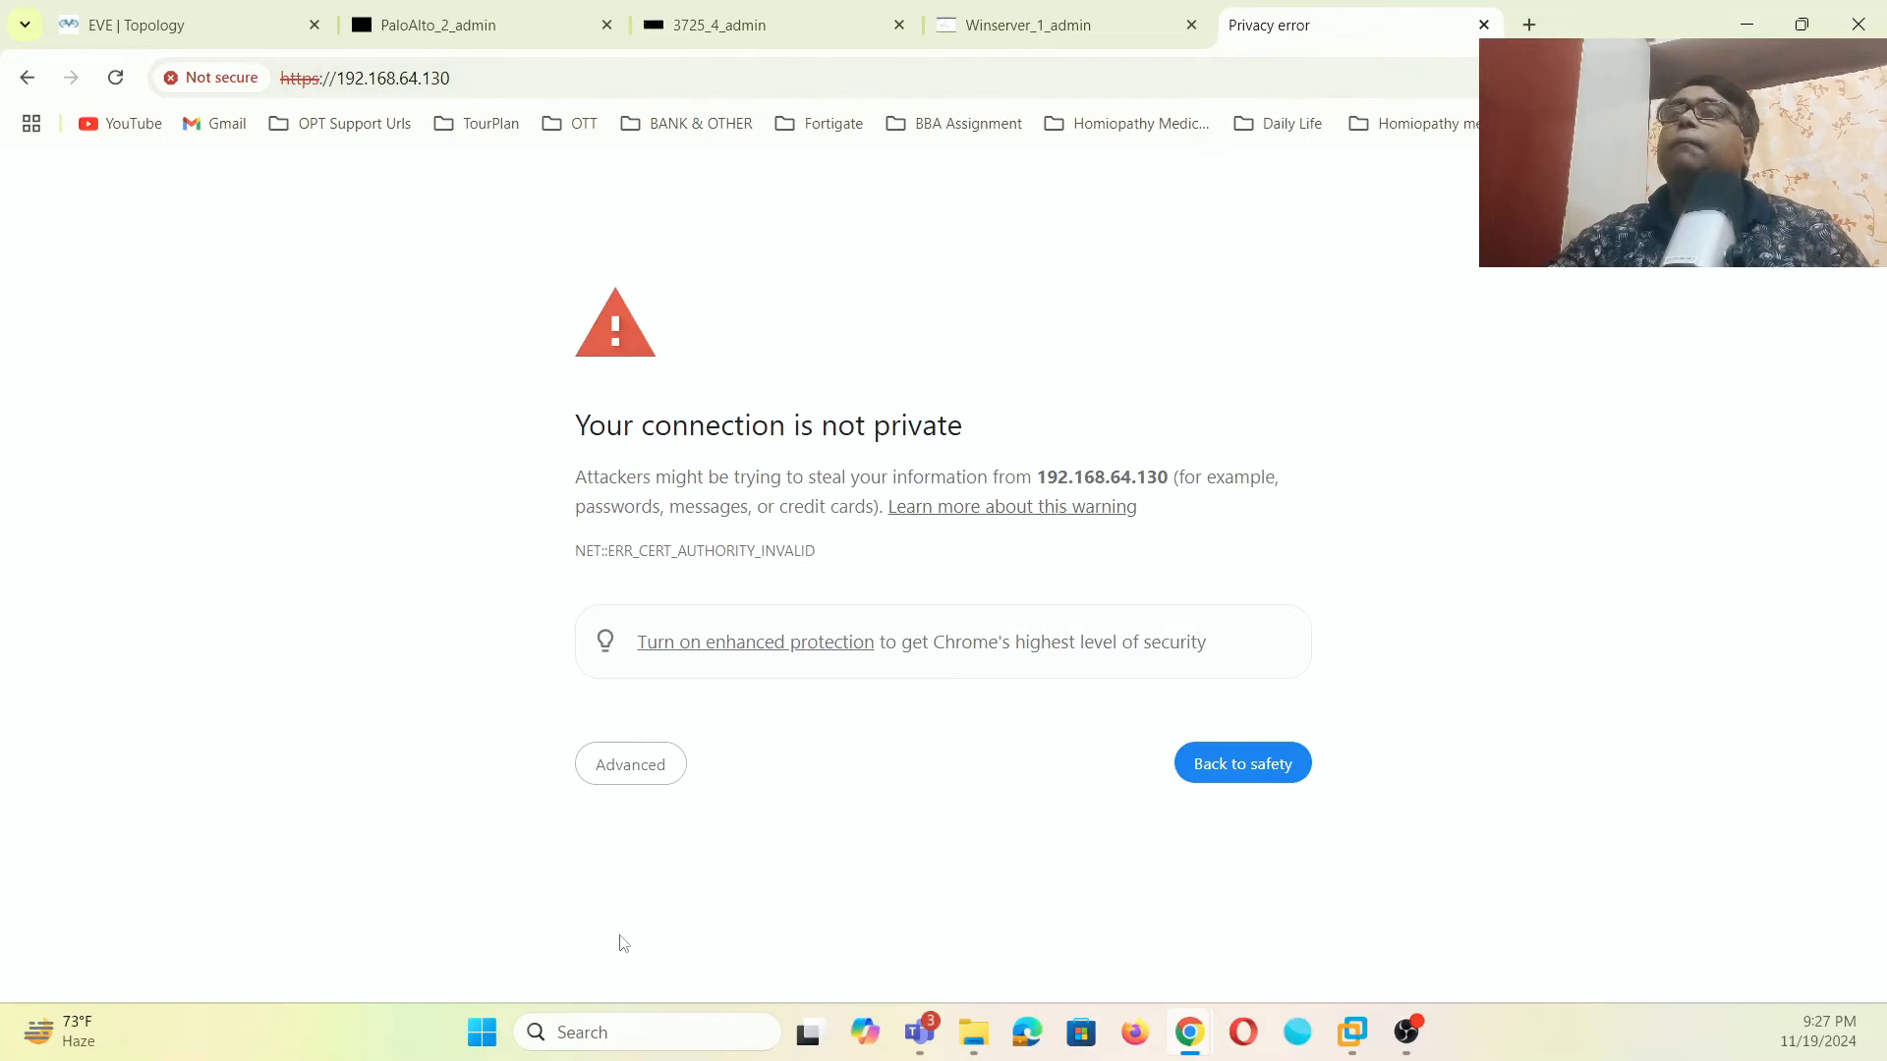
{"action": "left_click", "coordinate": [650, 776]}
{"action": "left_click", "coordinate": [704, 955]}
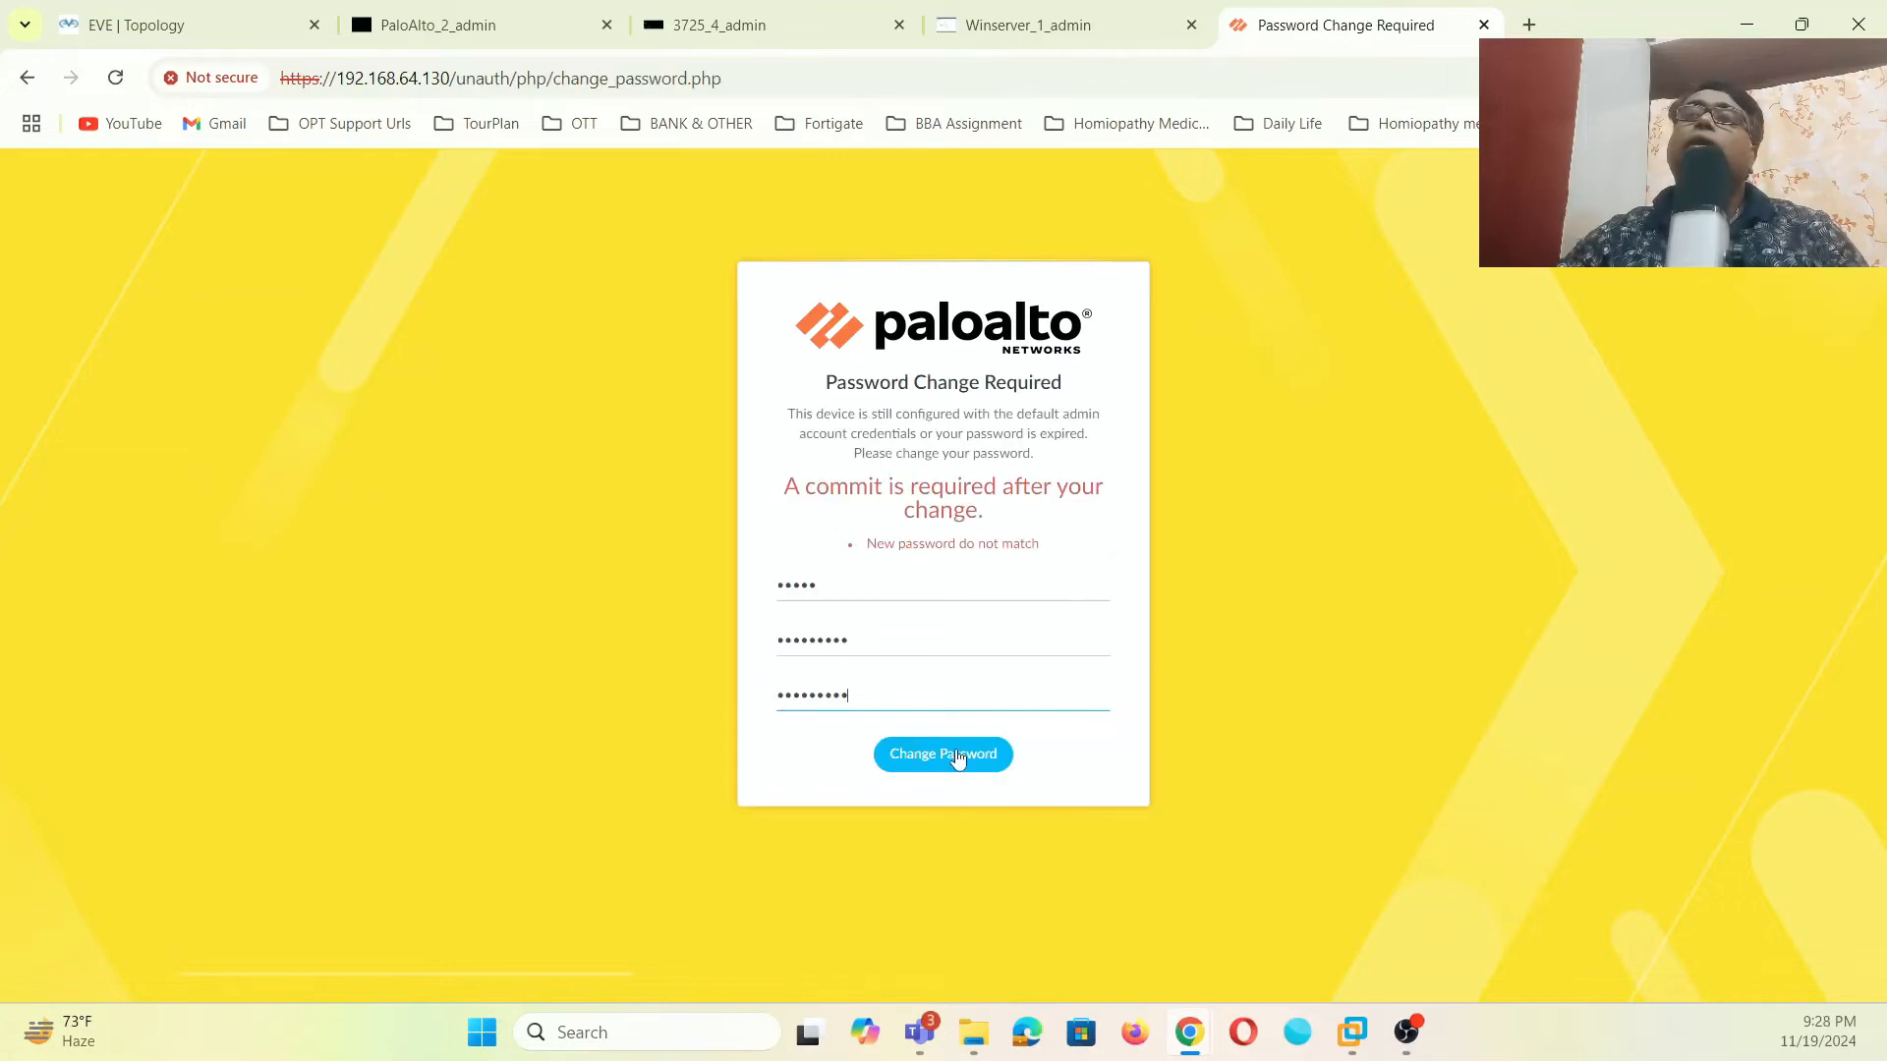
- Save the new admin password and log back in to the firewall as admin
{"action": "left_click", "coordinate": [960, 758]}
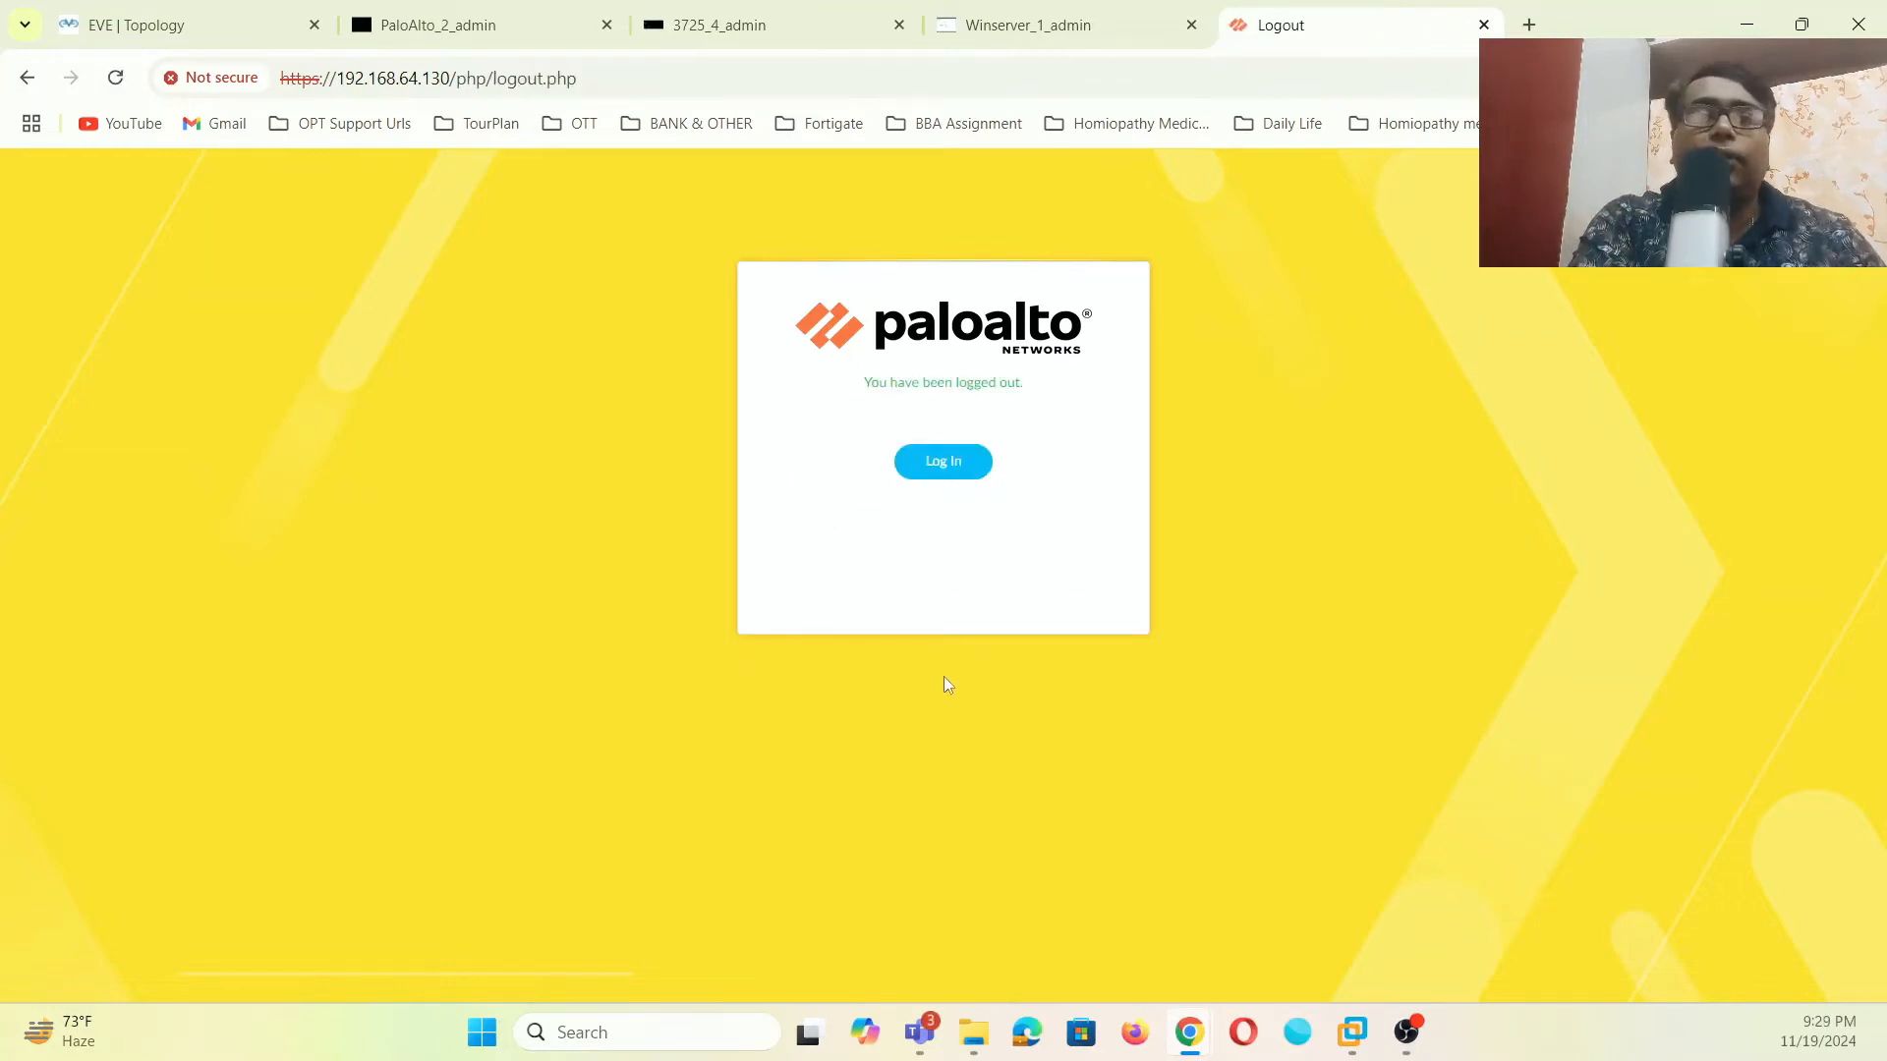
{"action": "left_click", "coordinate": [960, 467]}
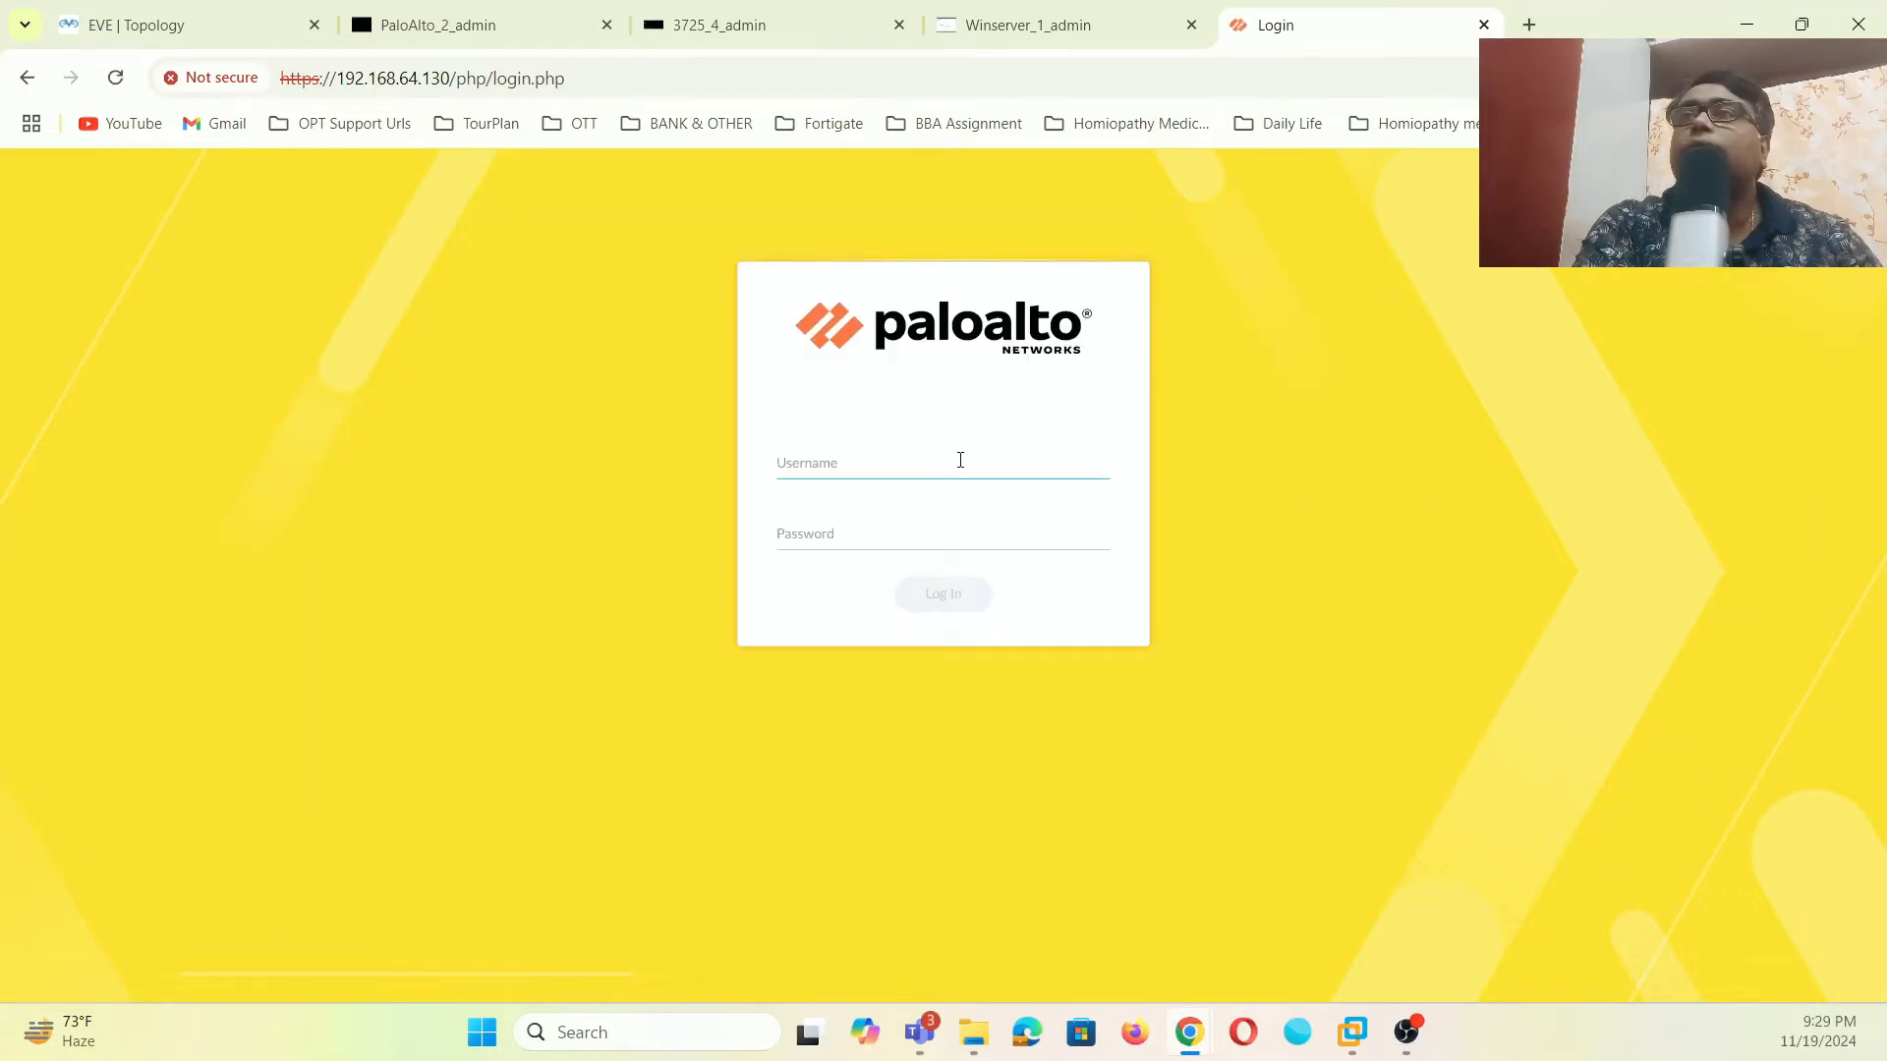
{"action": "type", "text": "admin"}
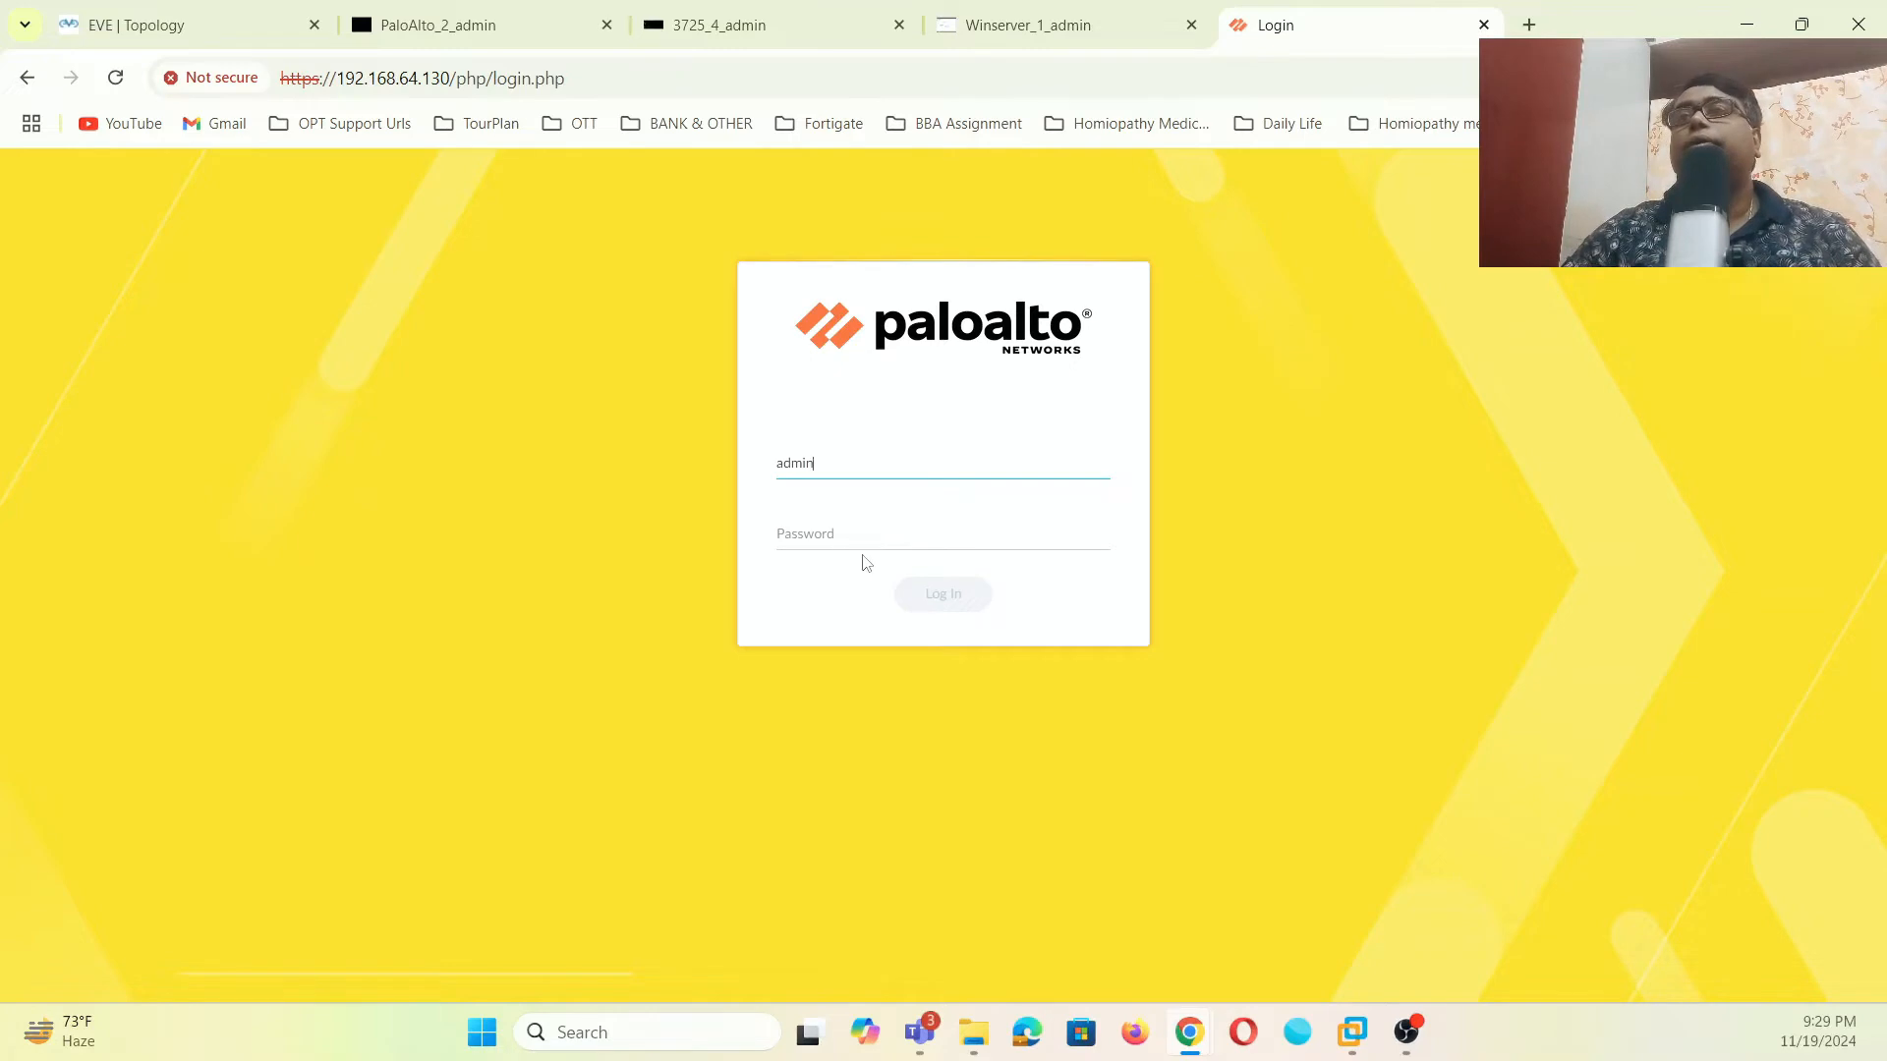
{"action": "left_click", "coordinate": [871, 531]}
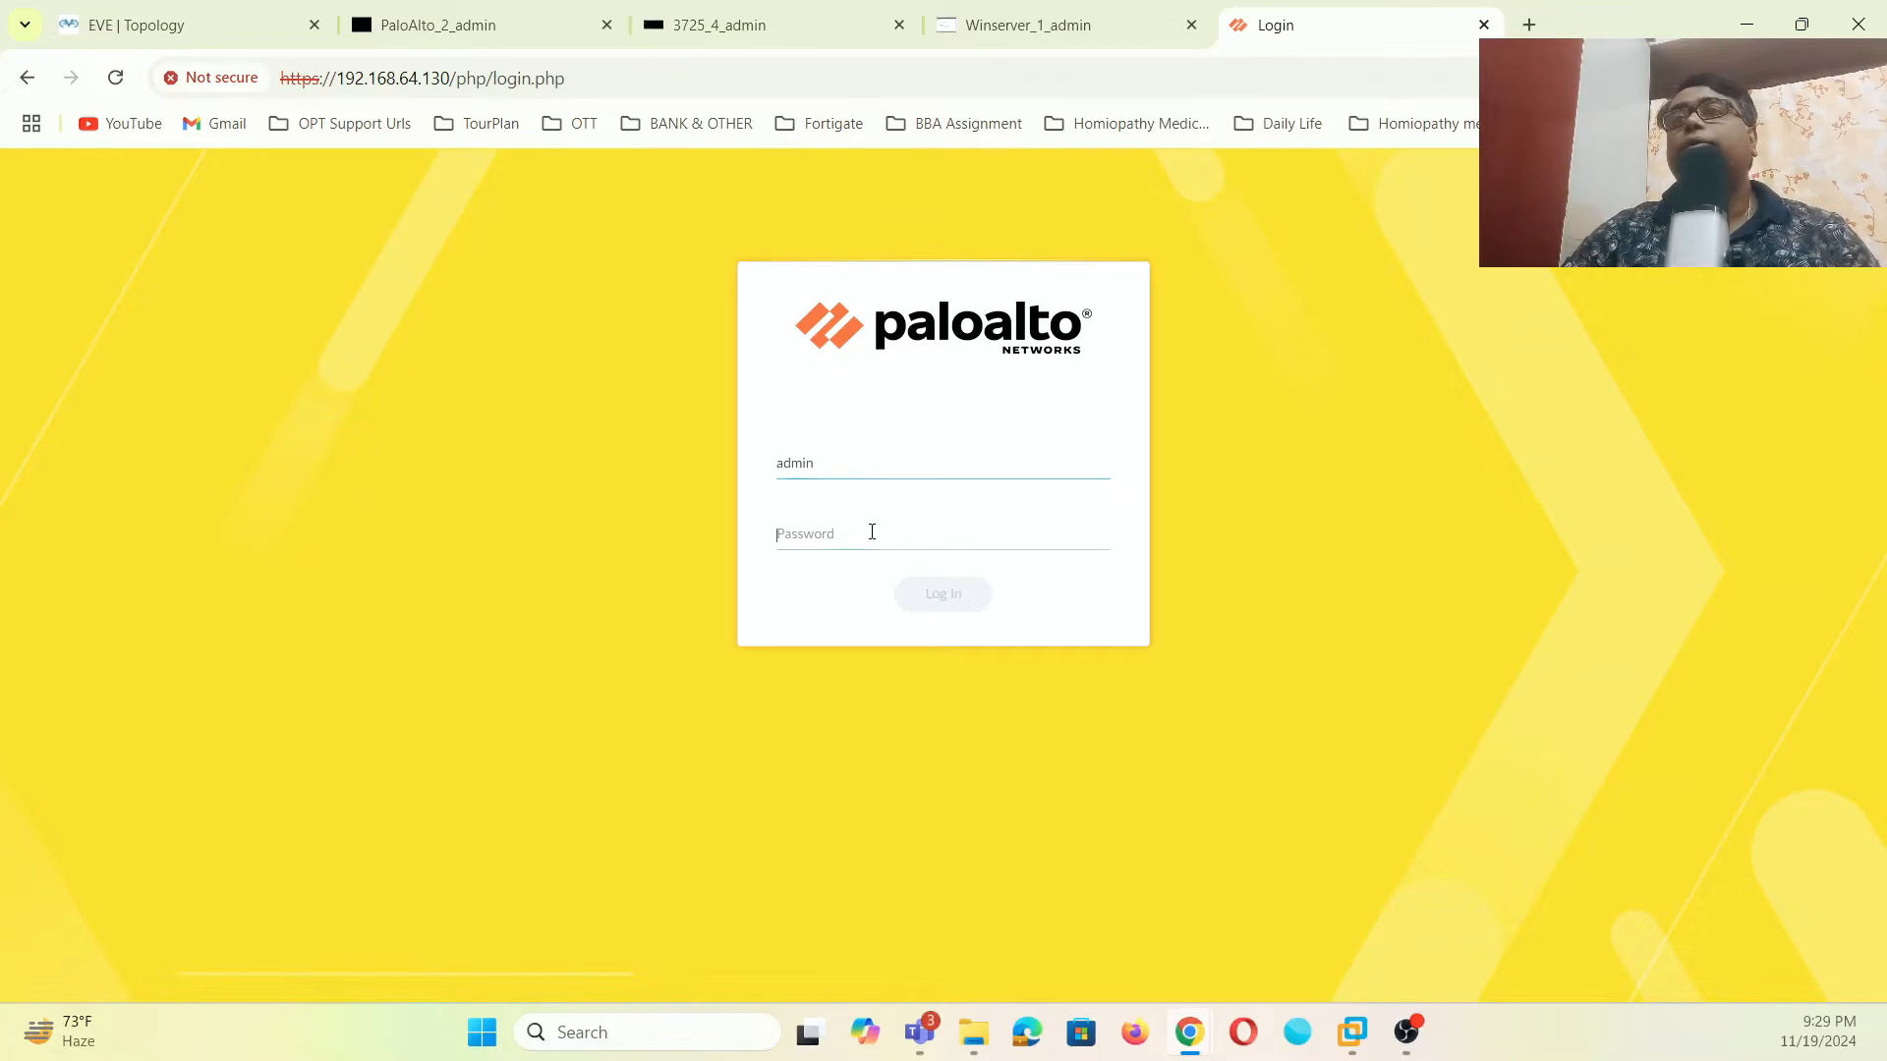
{"action": "left_click", "coordinate": [931, 594]}
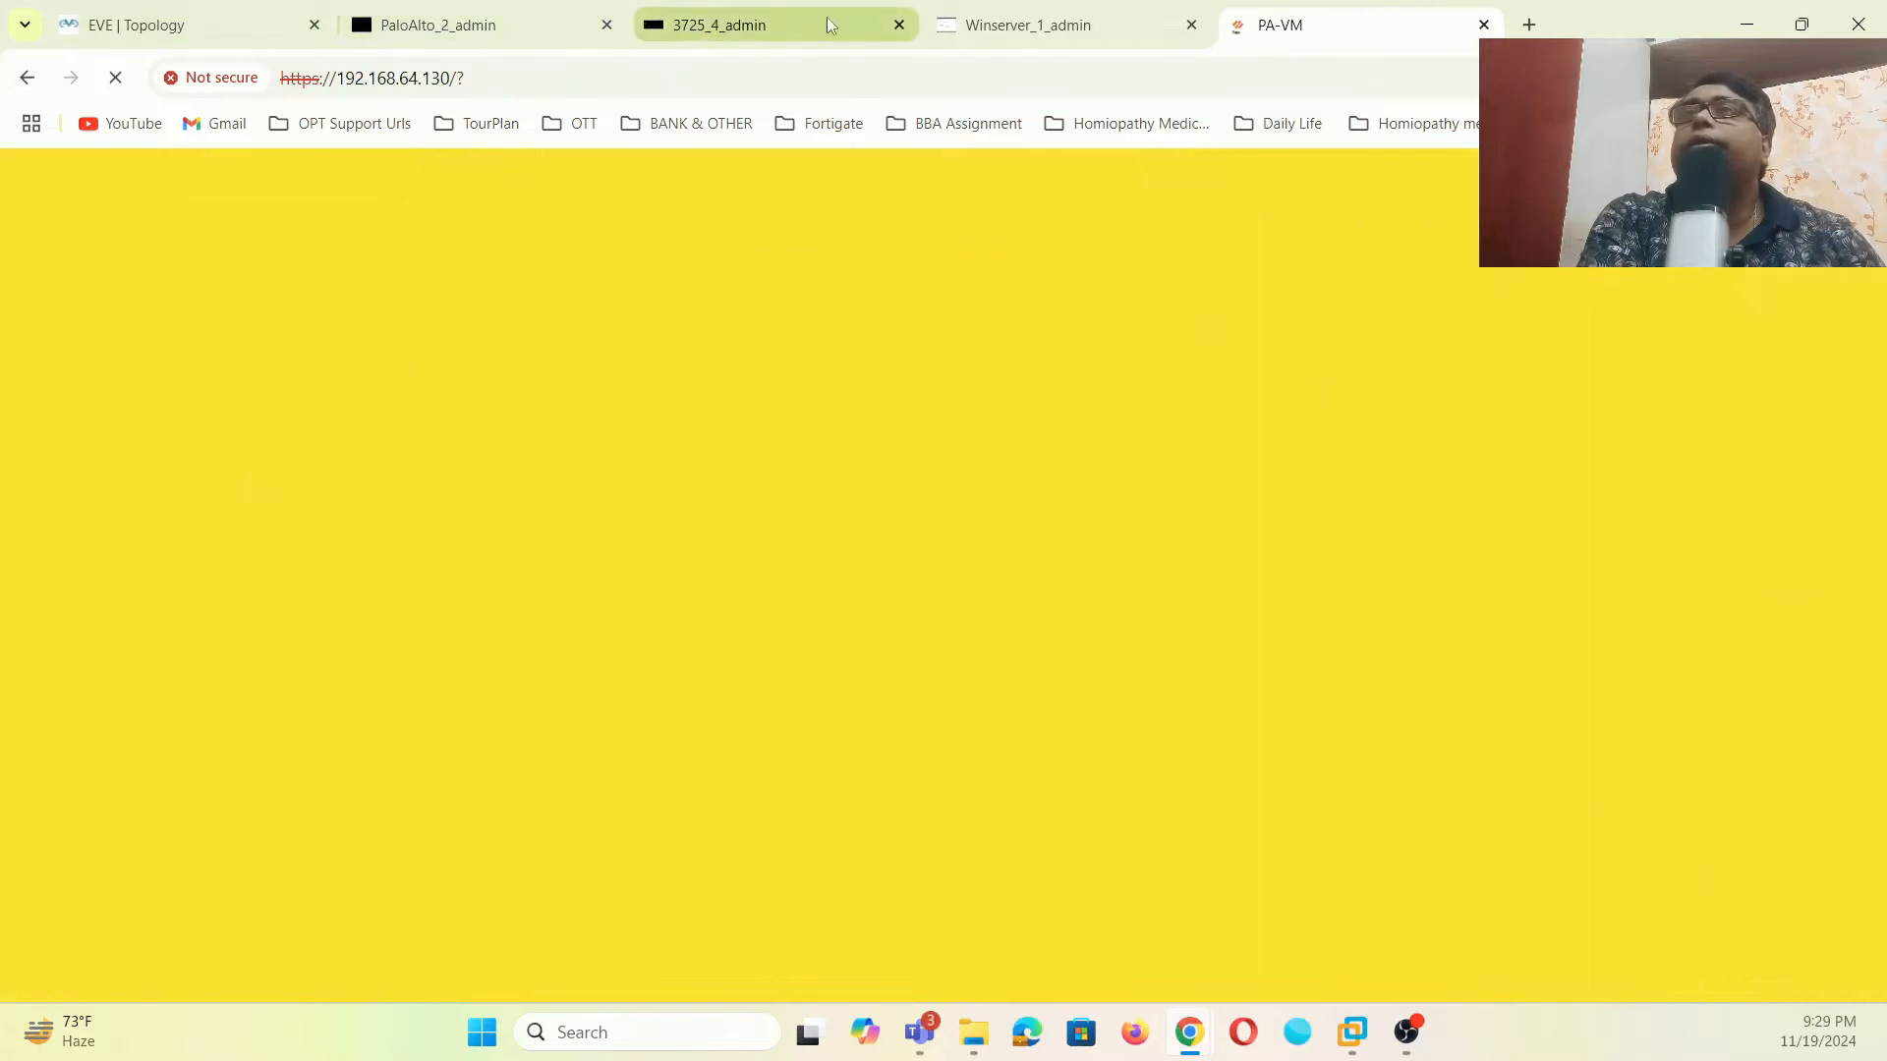
- On the Windows Server console, launch promotion of the server to a domain controller
{"action": "left_click", "coordinate": [1004, 27]}
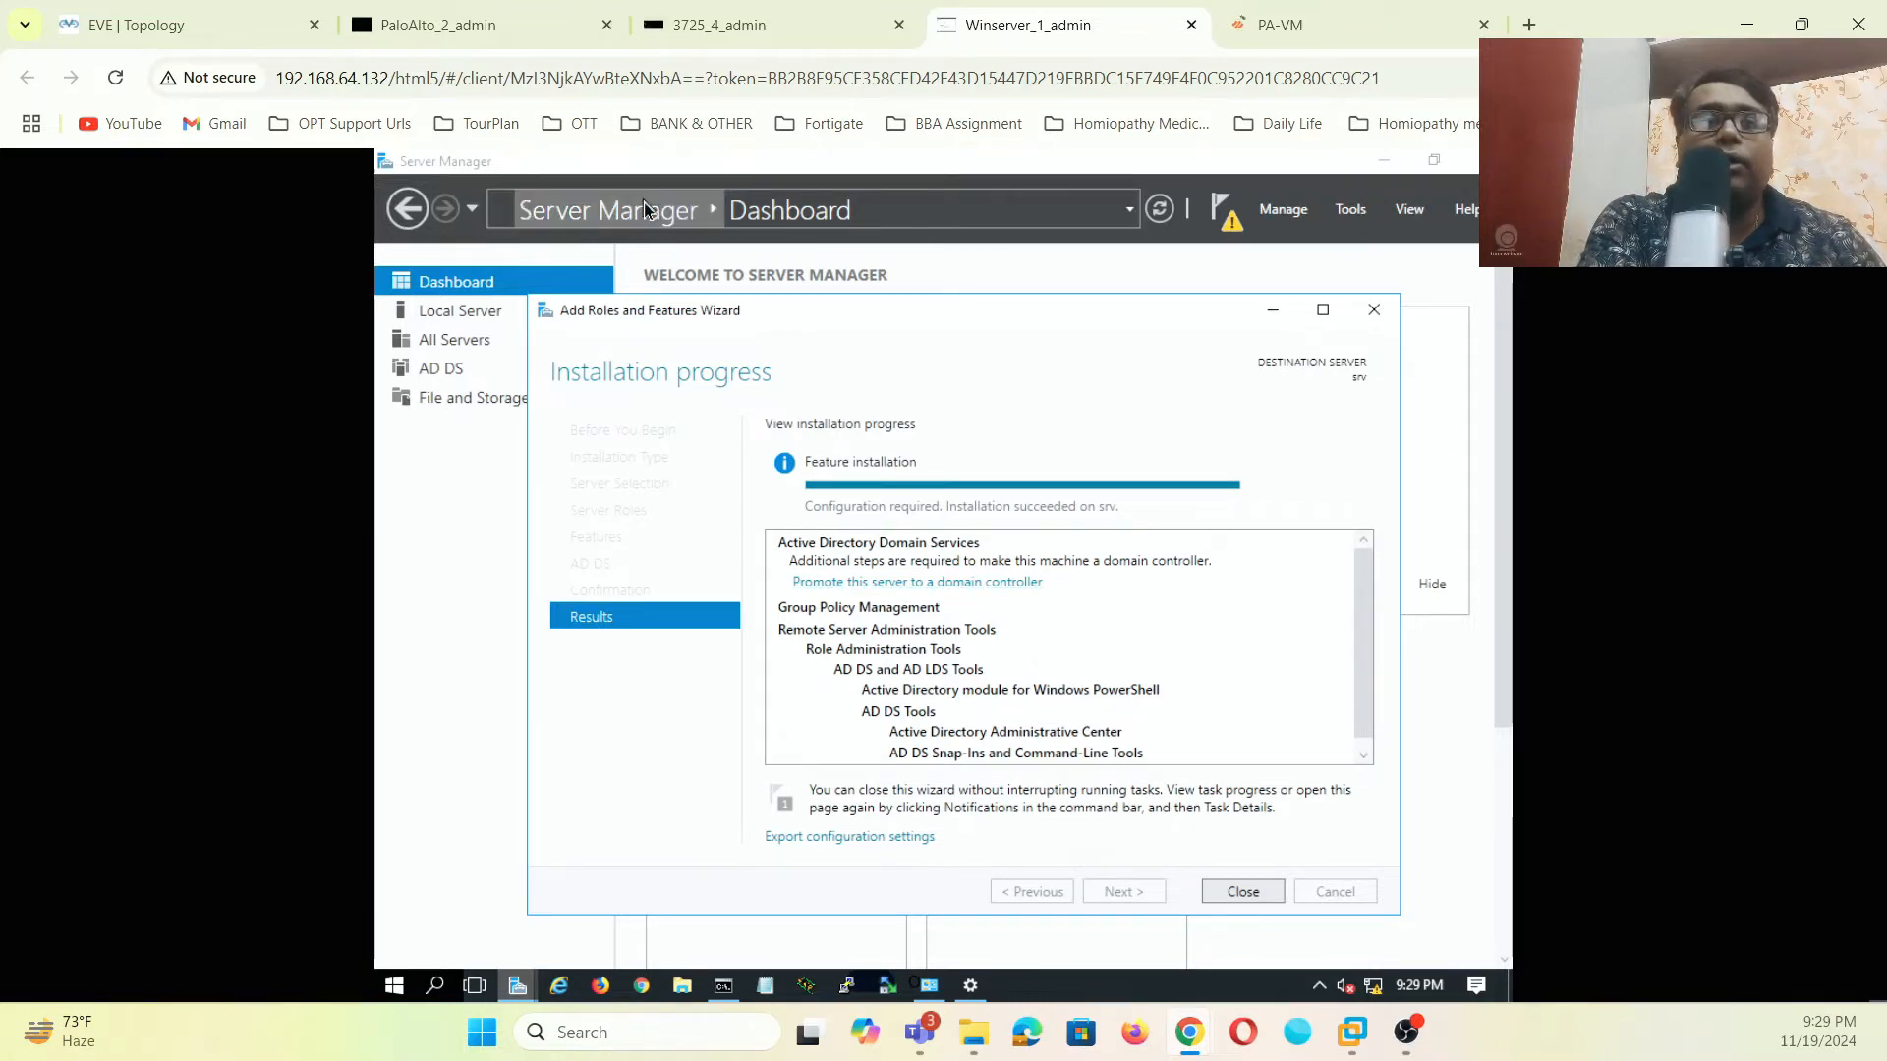
{"action": "left_click", "coordinate": [875, 587]}
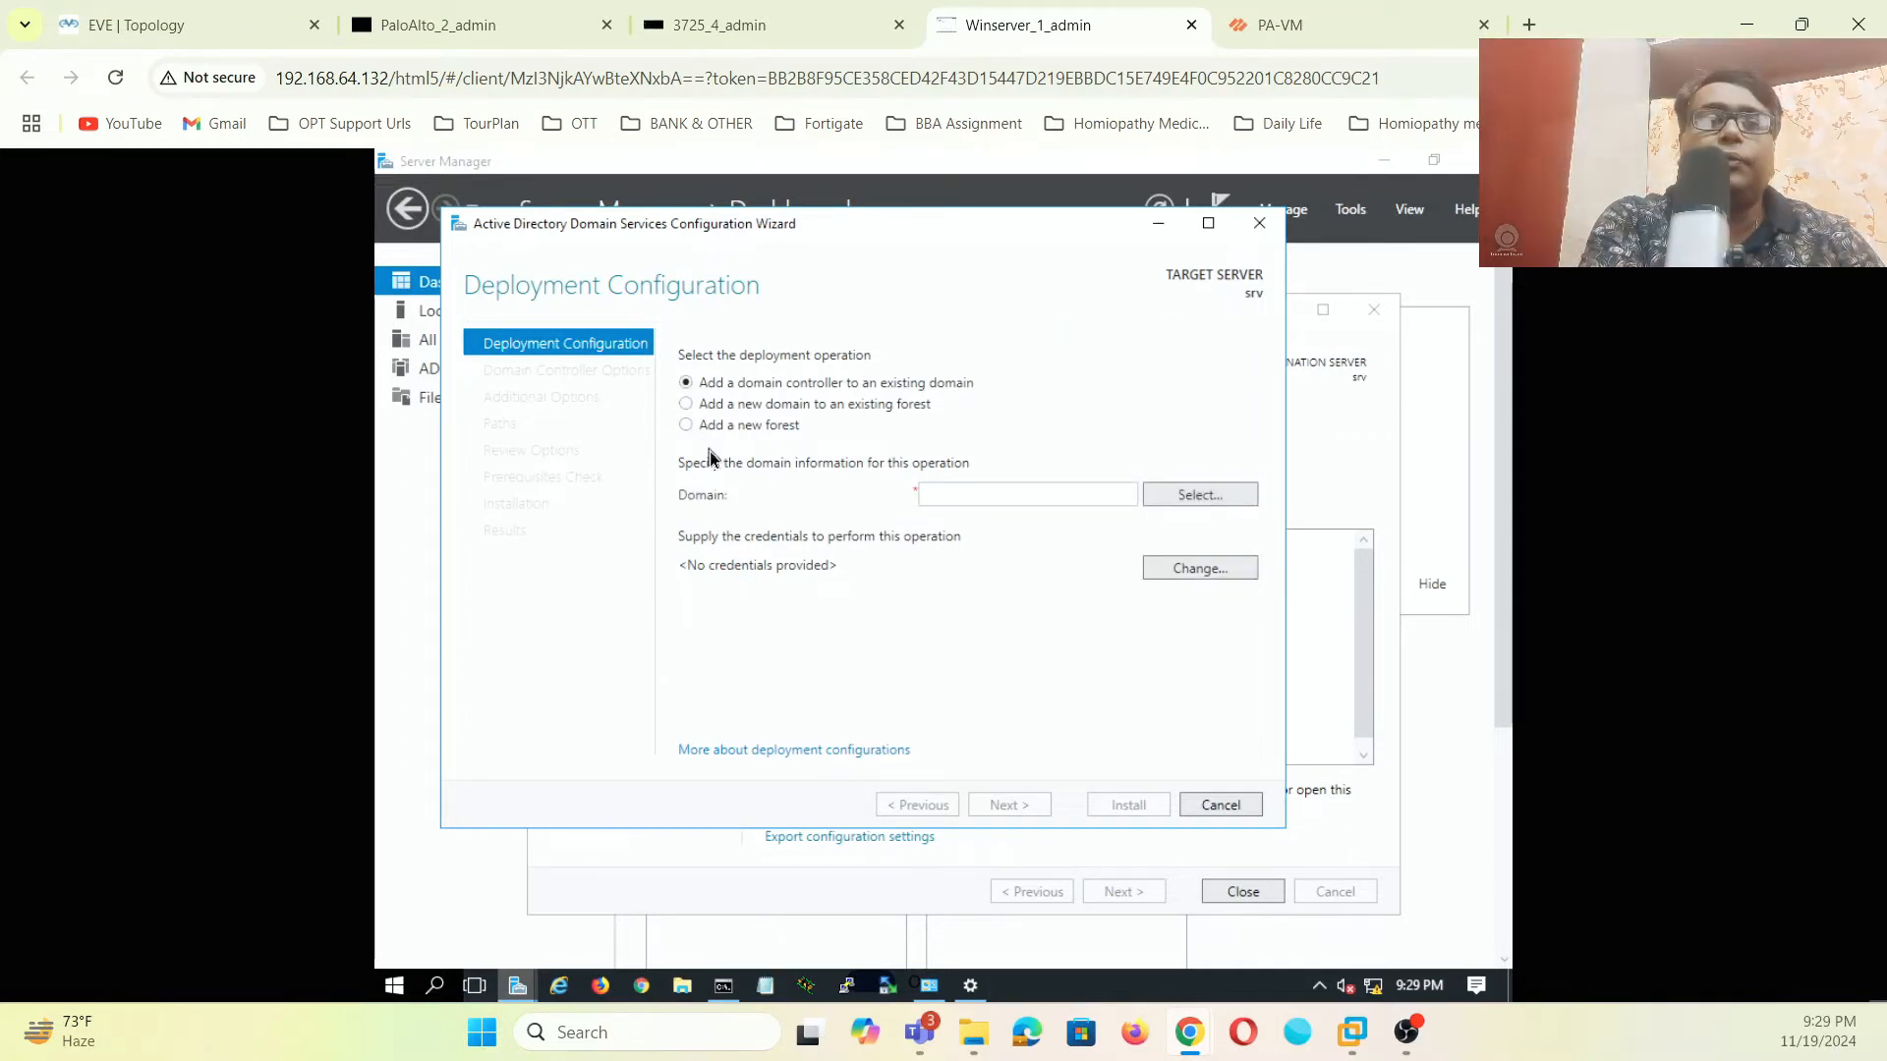
- Add a new forest with root domain name mylab.local and validate it
{"action": "left_click", "coordinate": [685, 424]}
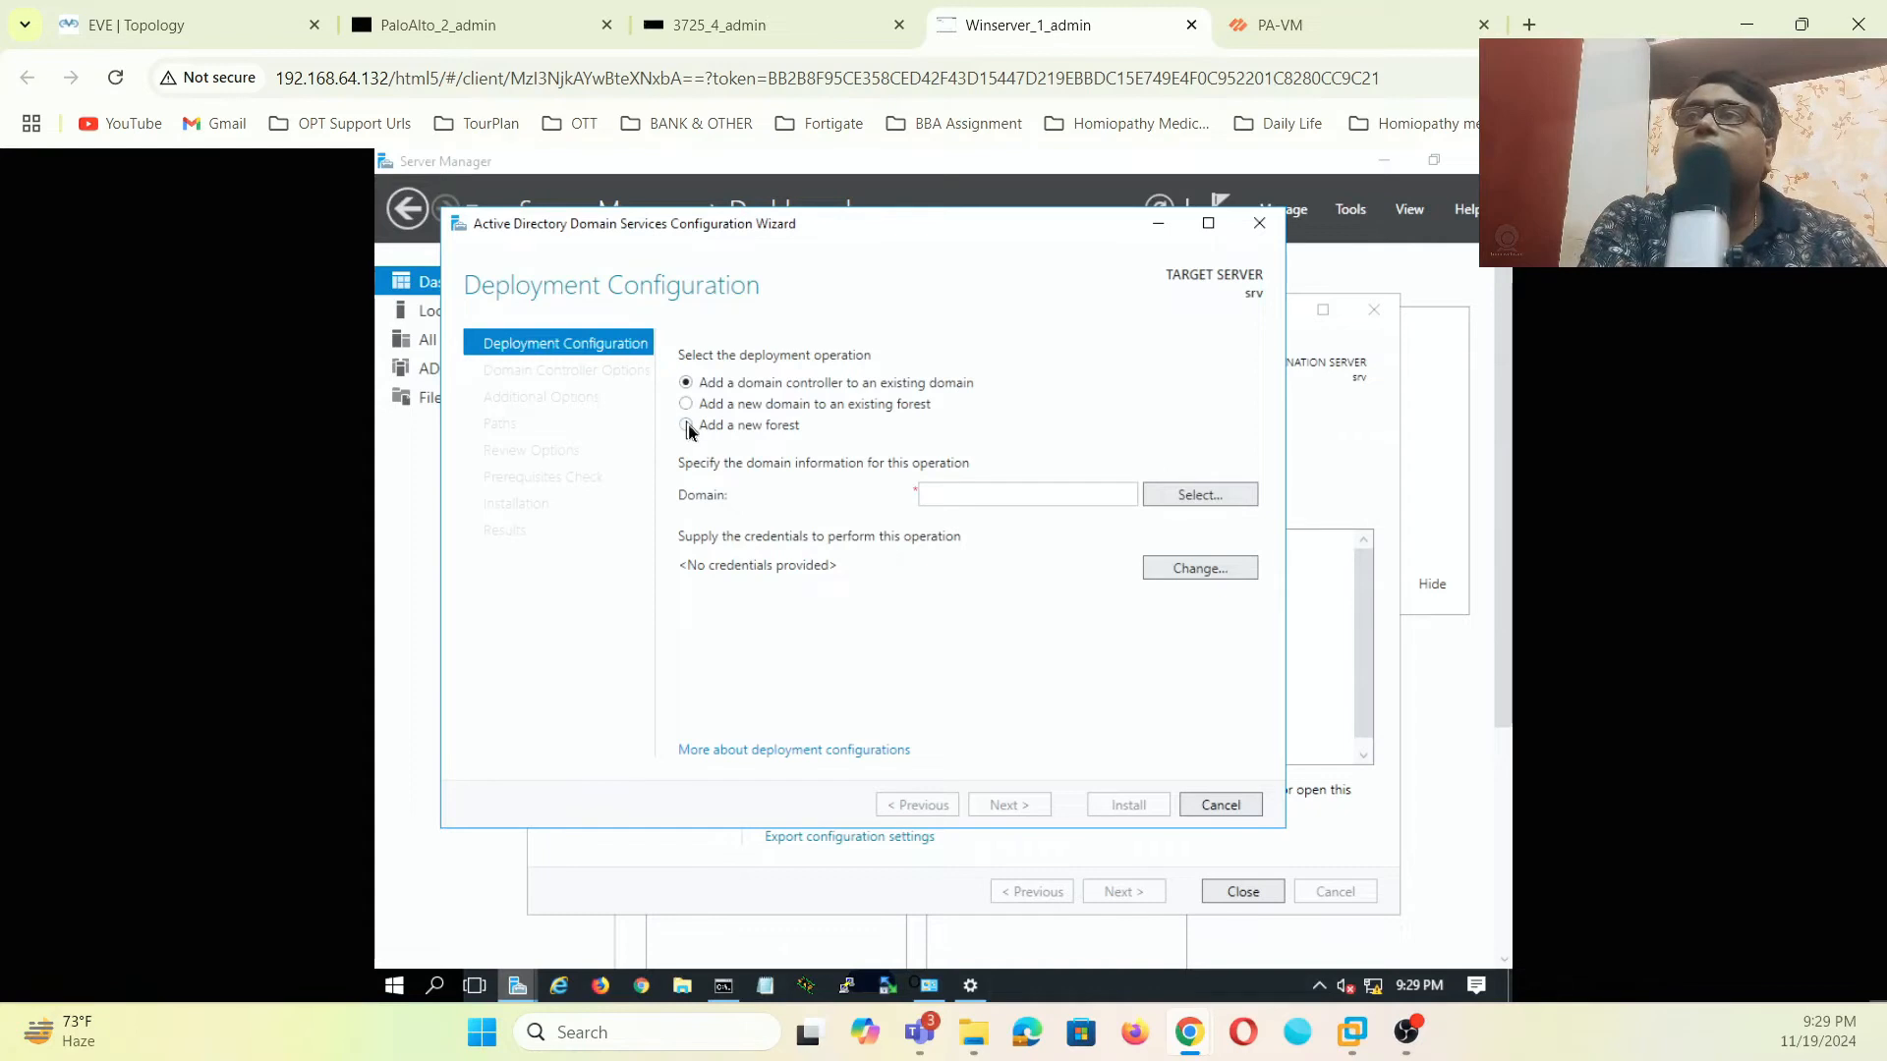
{"action": "left_click", "coordinate": [956, 493]}
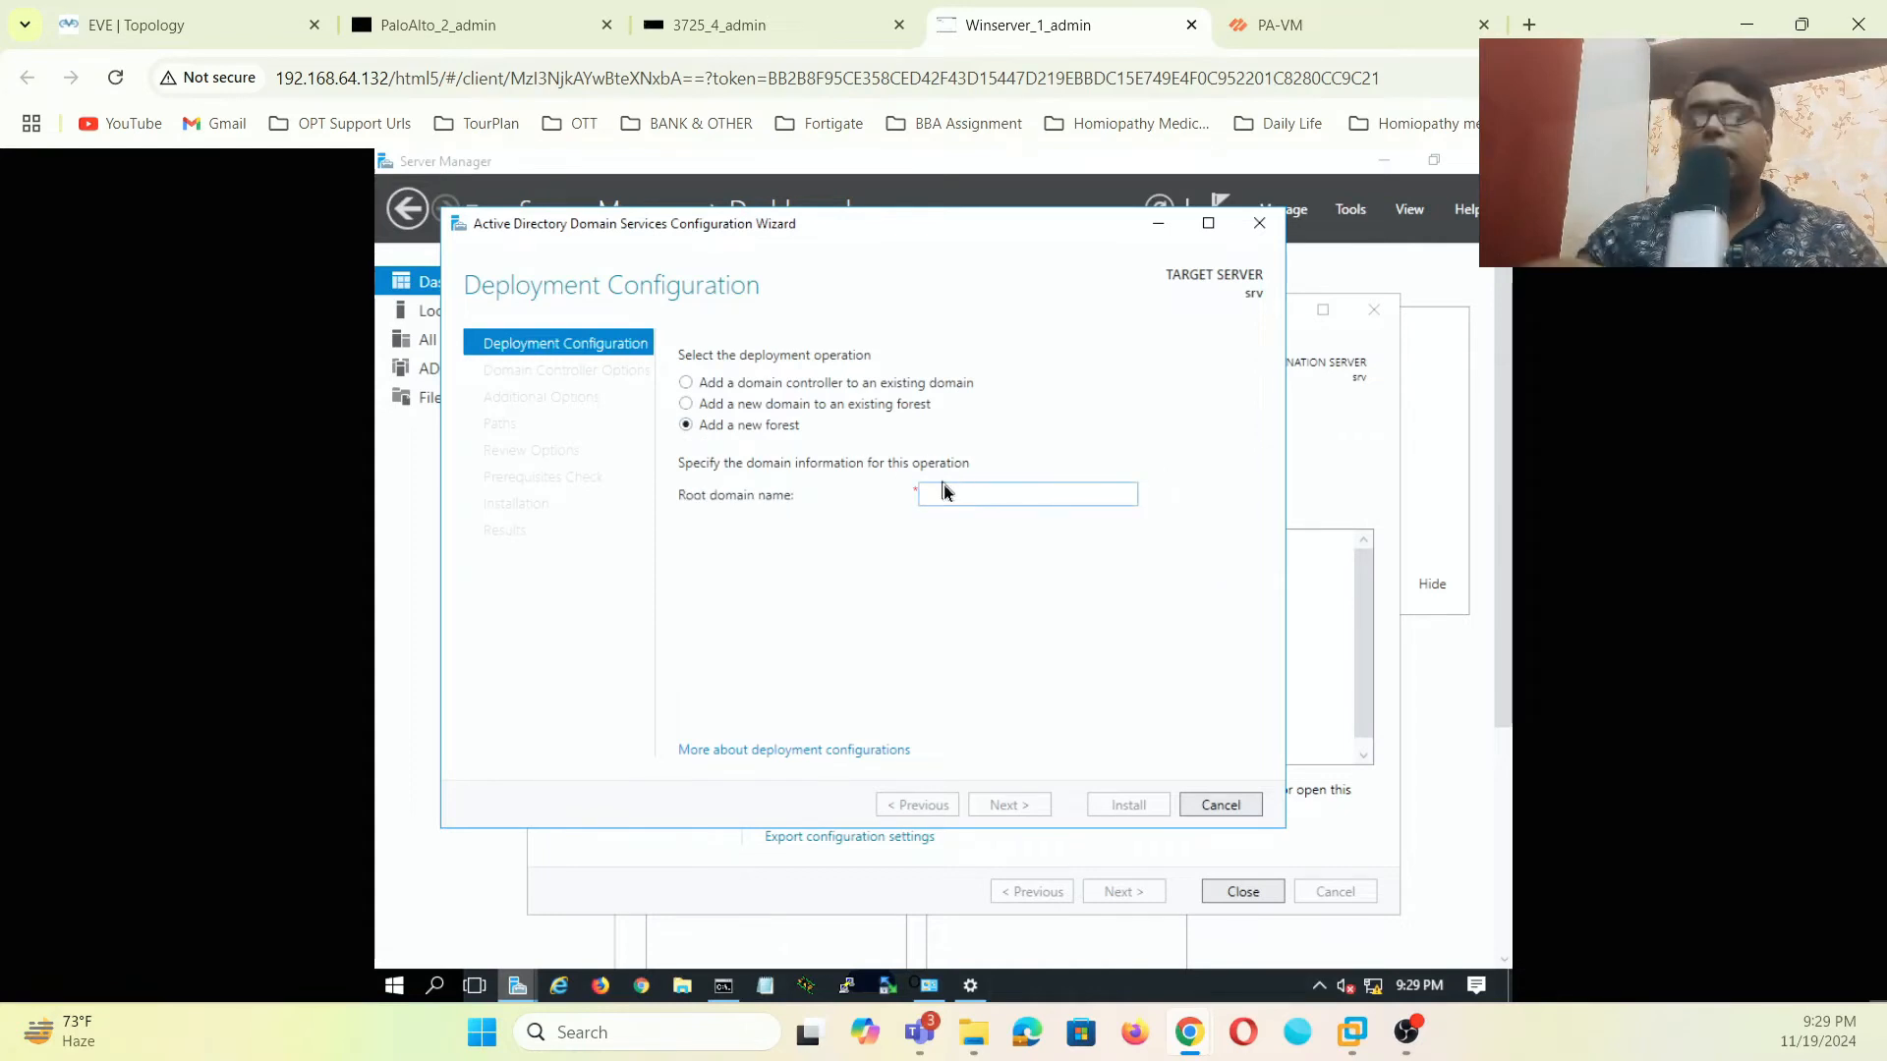
{"action": "type", "text": "mylab"}
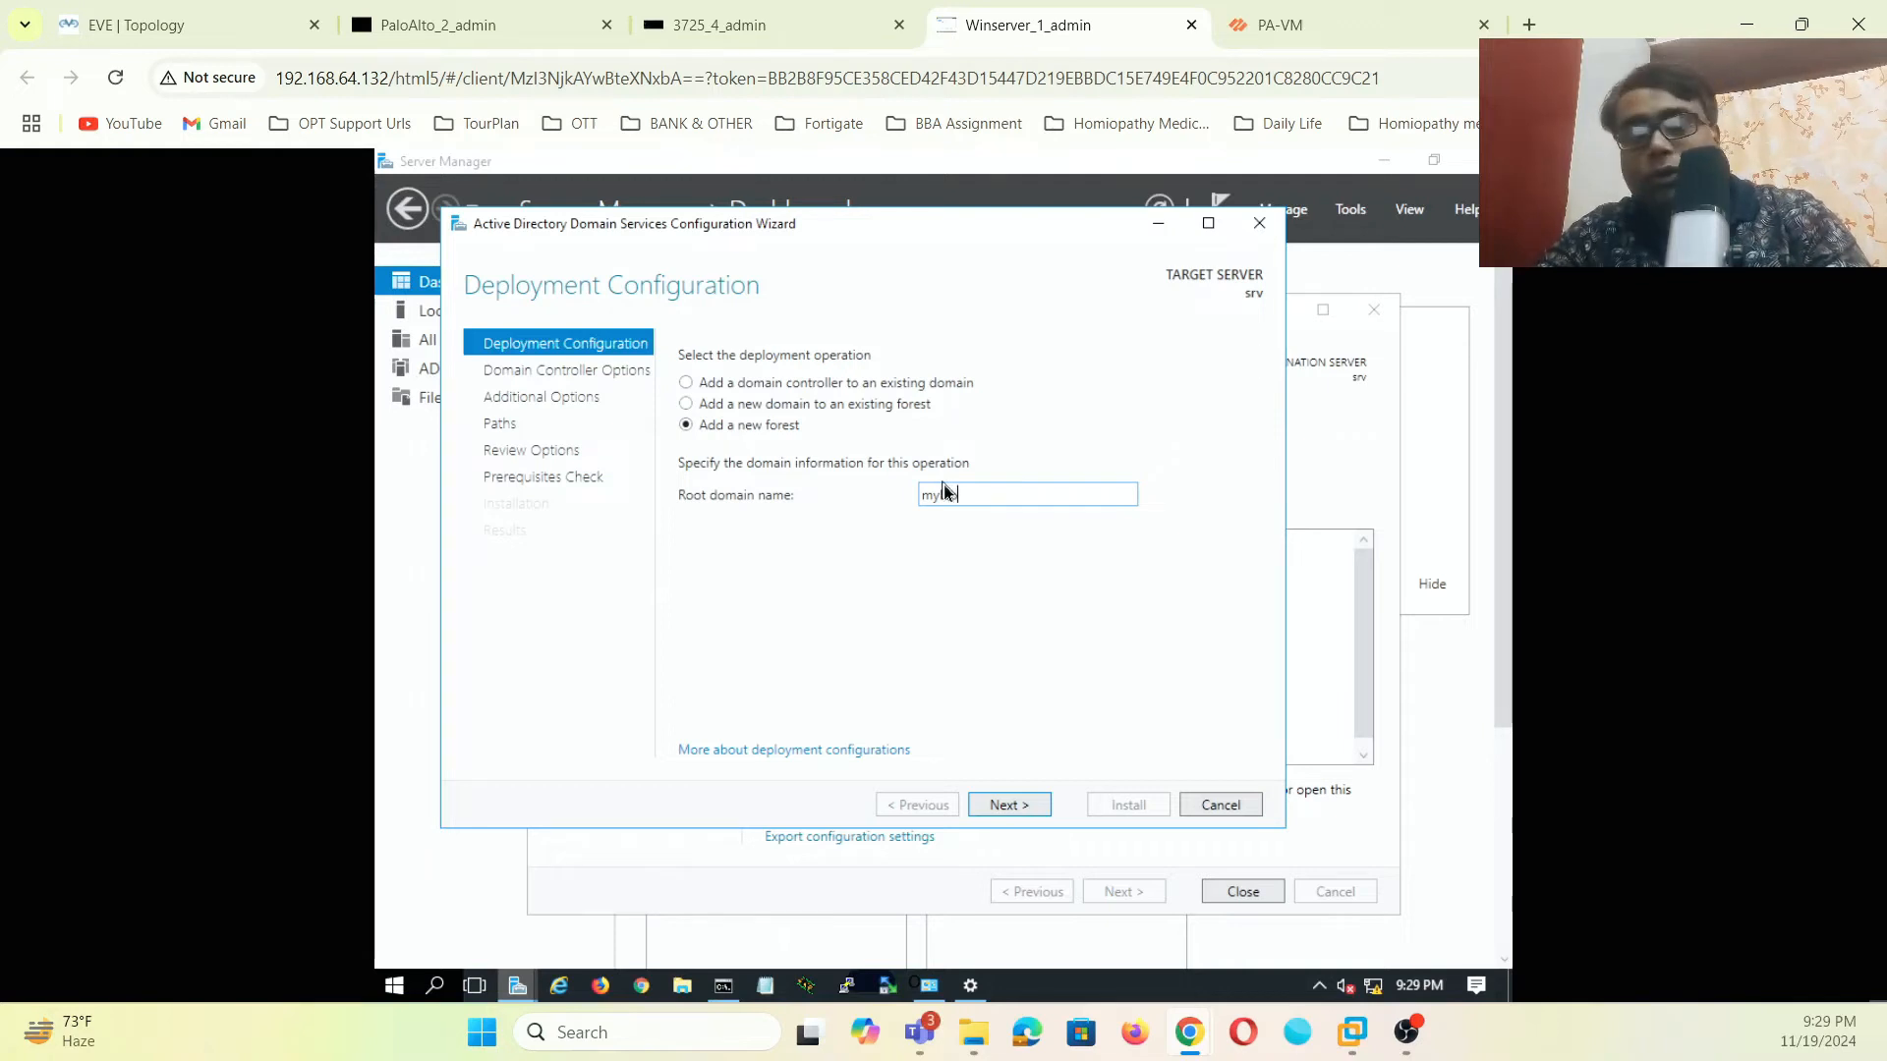
{"action": "type", "text": ".local"}
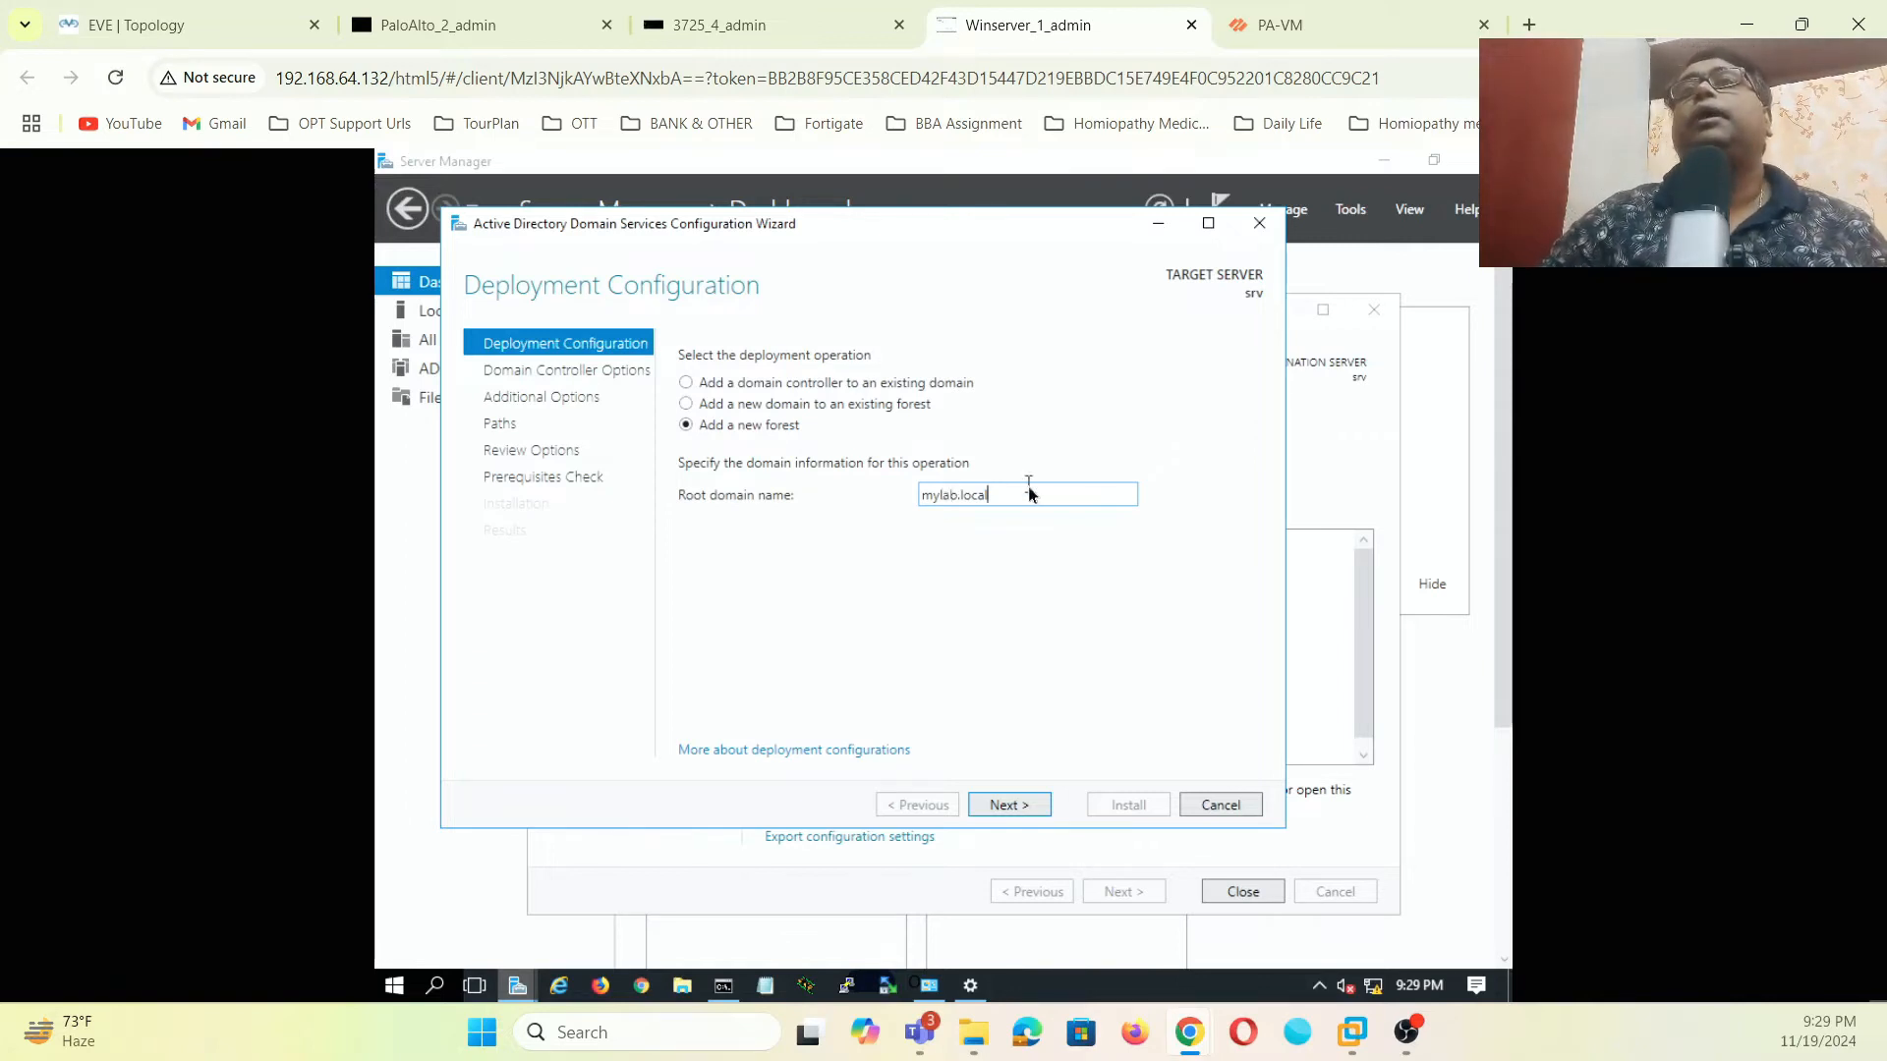
{"action": "left_click", "coordinate": [1020, 805]}
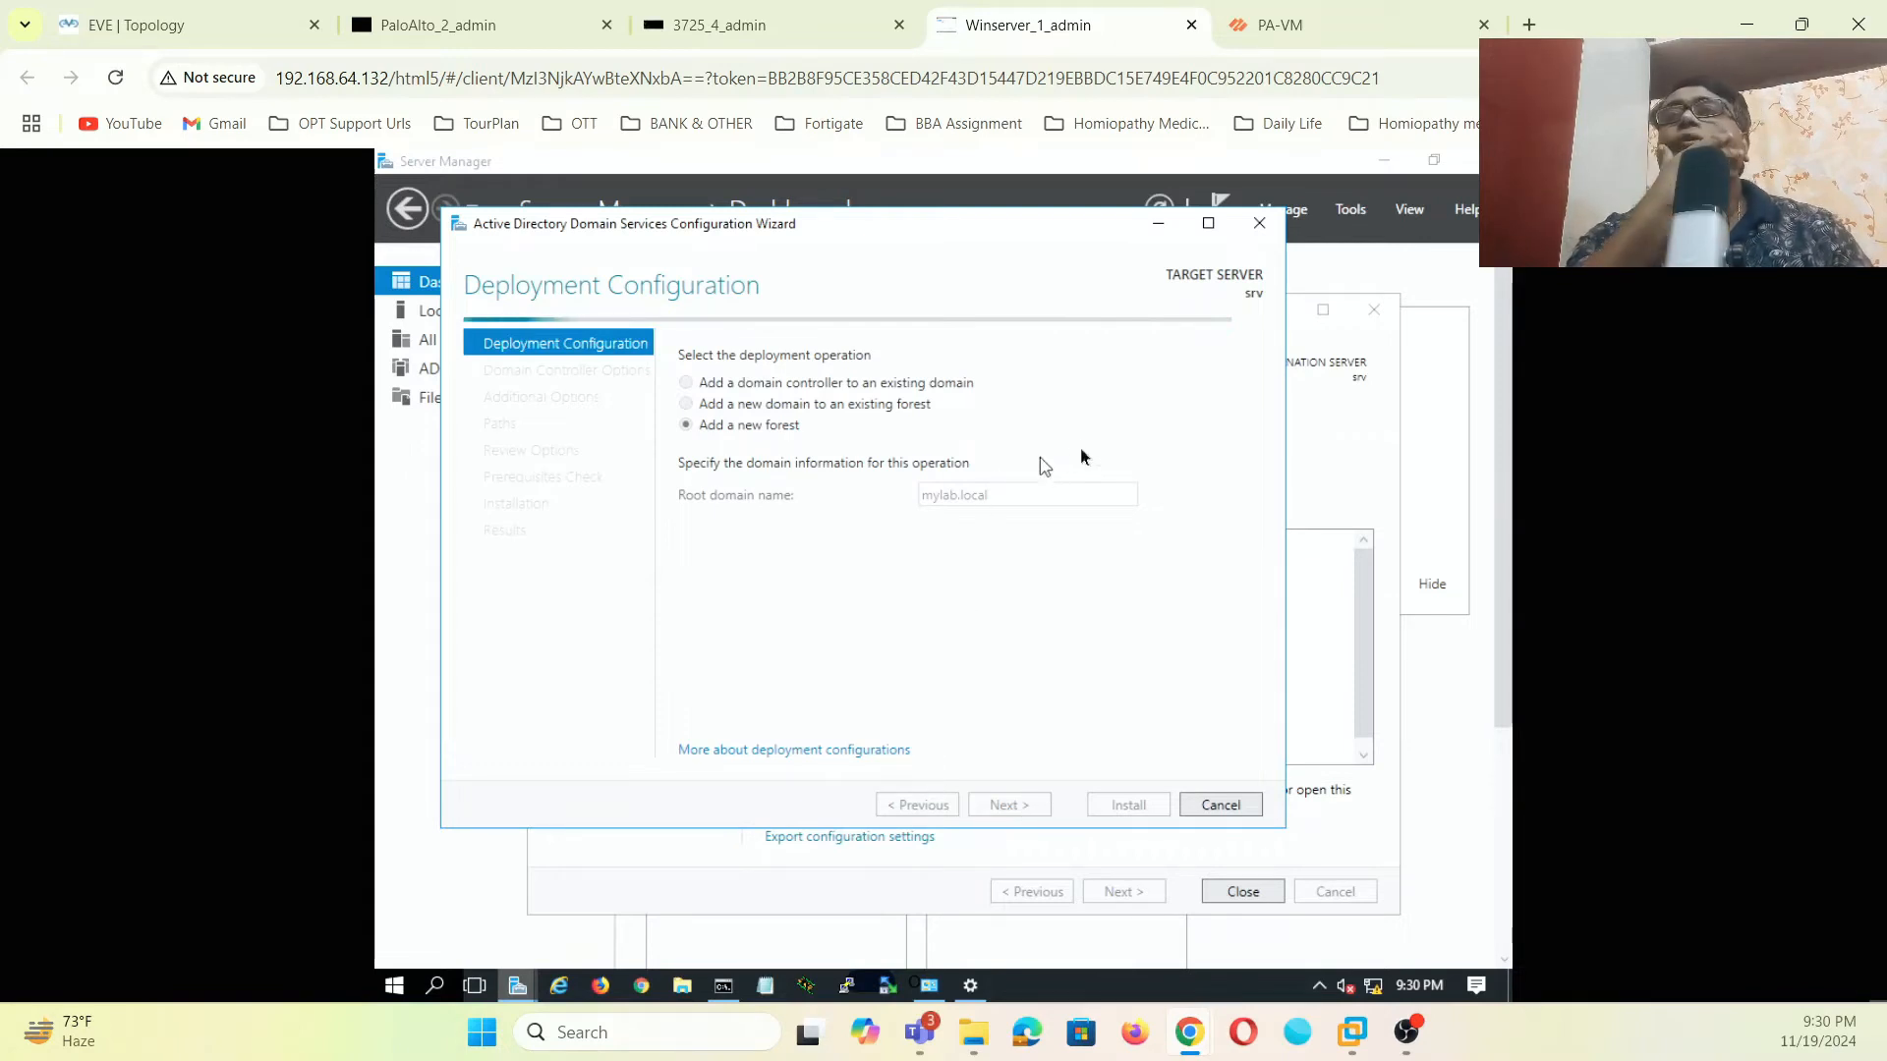
{"action": "key", "text": "ctrl+Tab"}
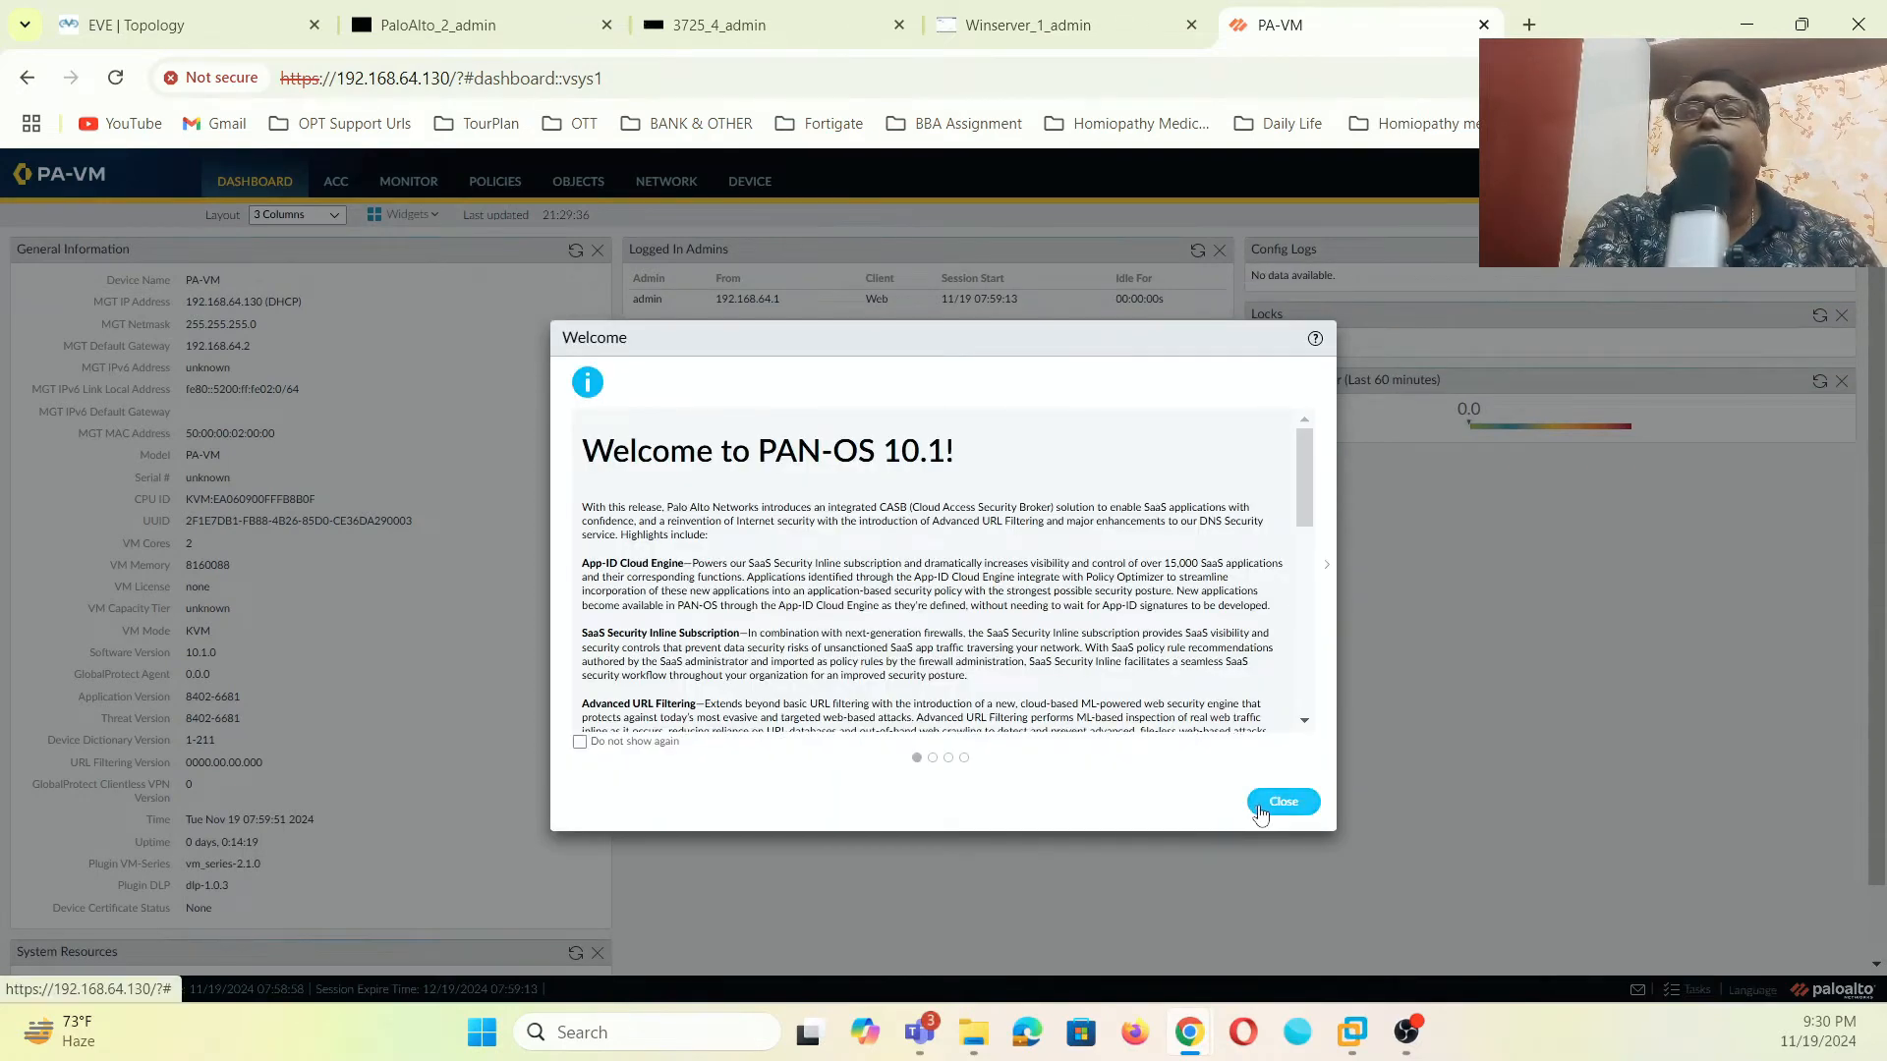
- Dismiss the PAN-OS welcome and telemetry pop-ups and open Network > Virtual Routers
{"action": "left_click", "coordinate": [1261, 806]}
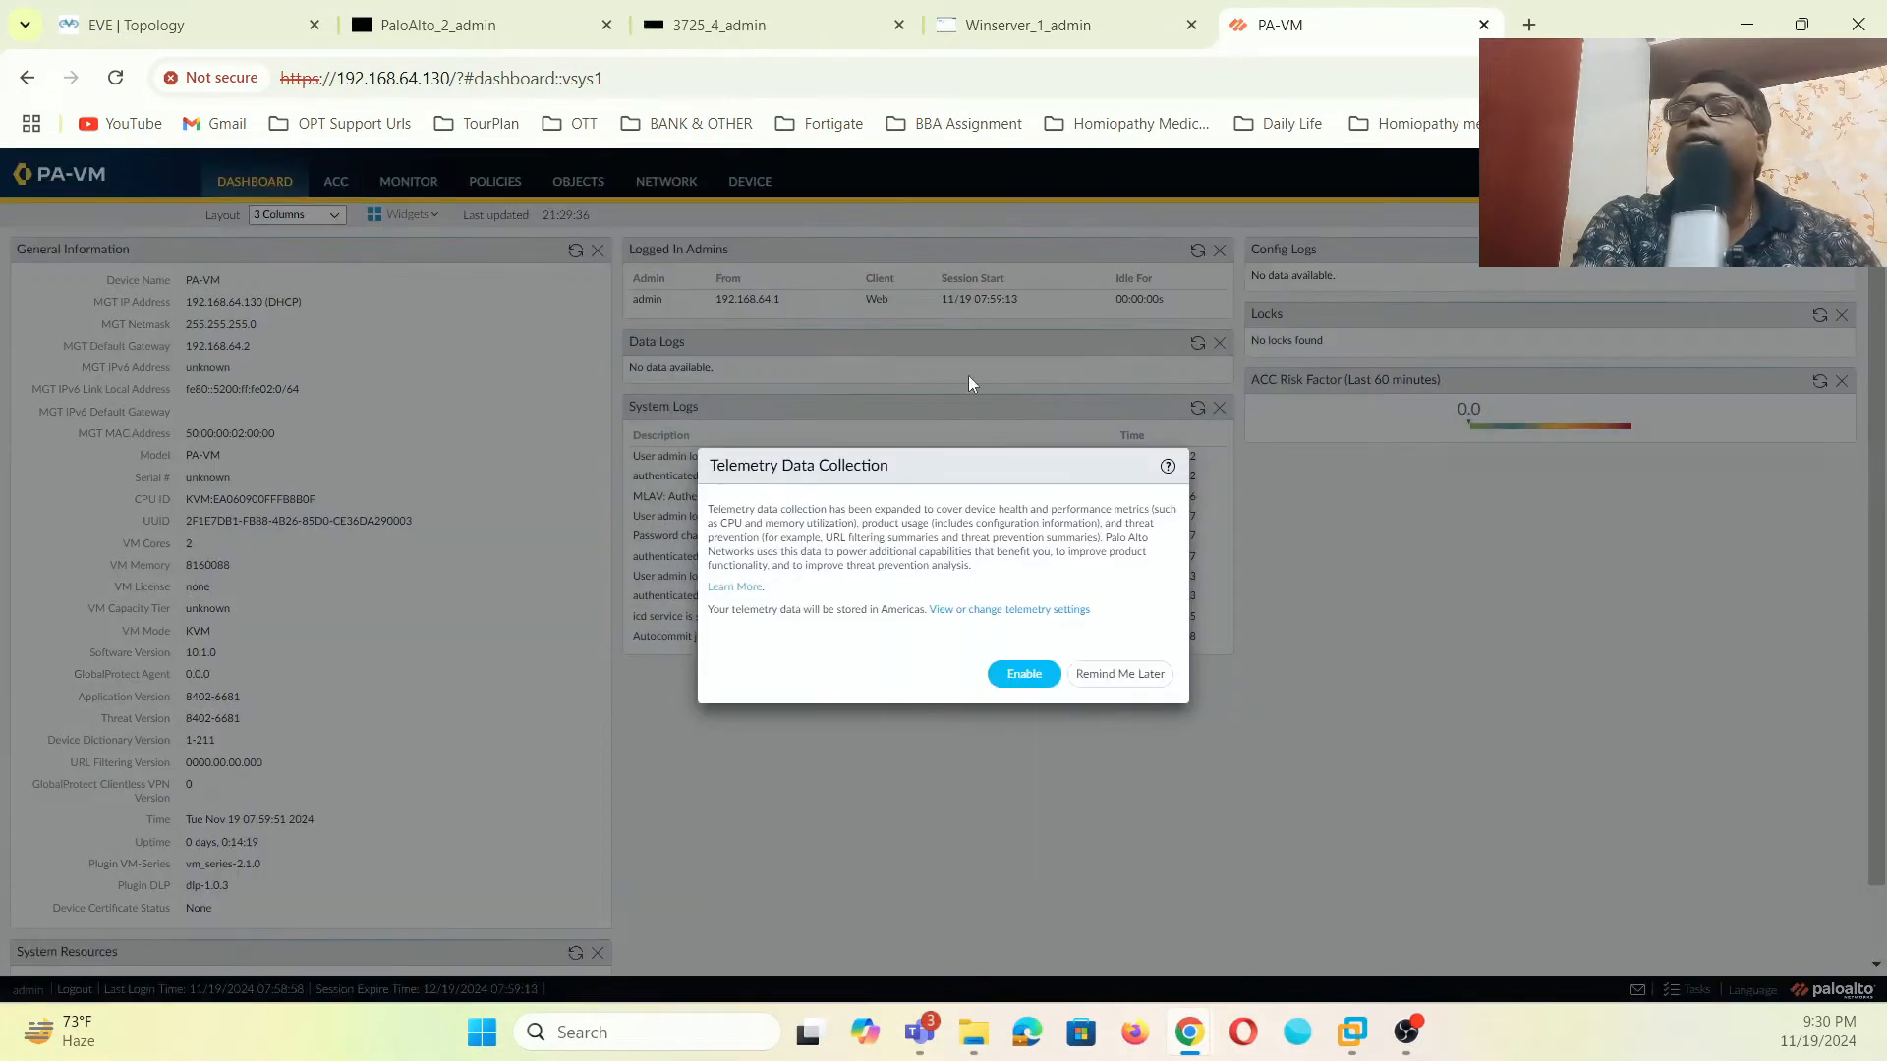
{"action": "left_click", "coordinate": [1098, 676]}
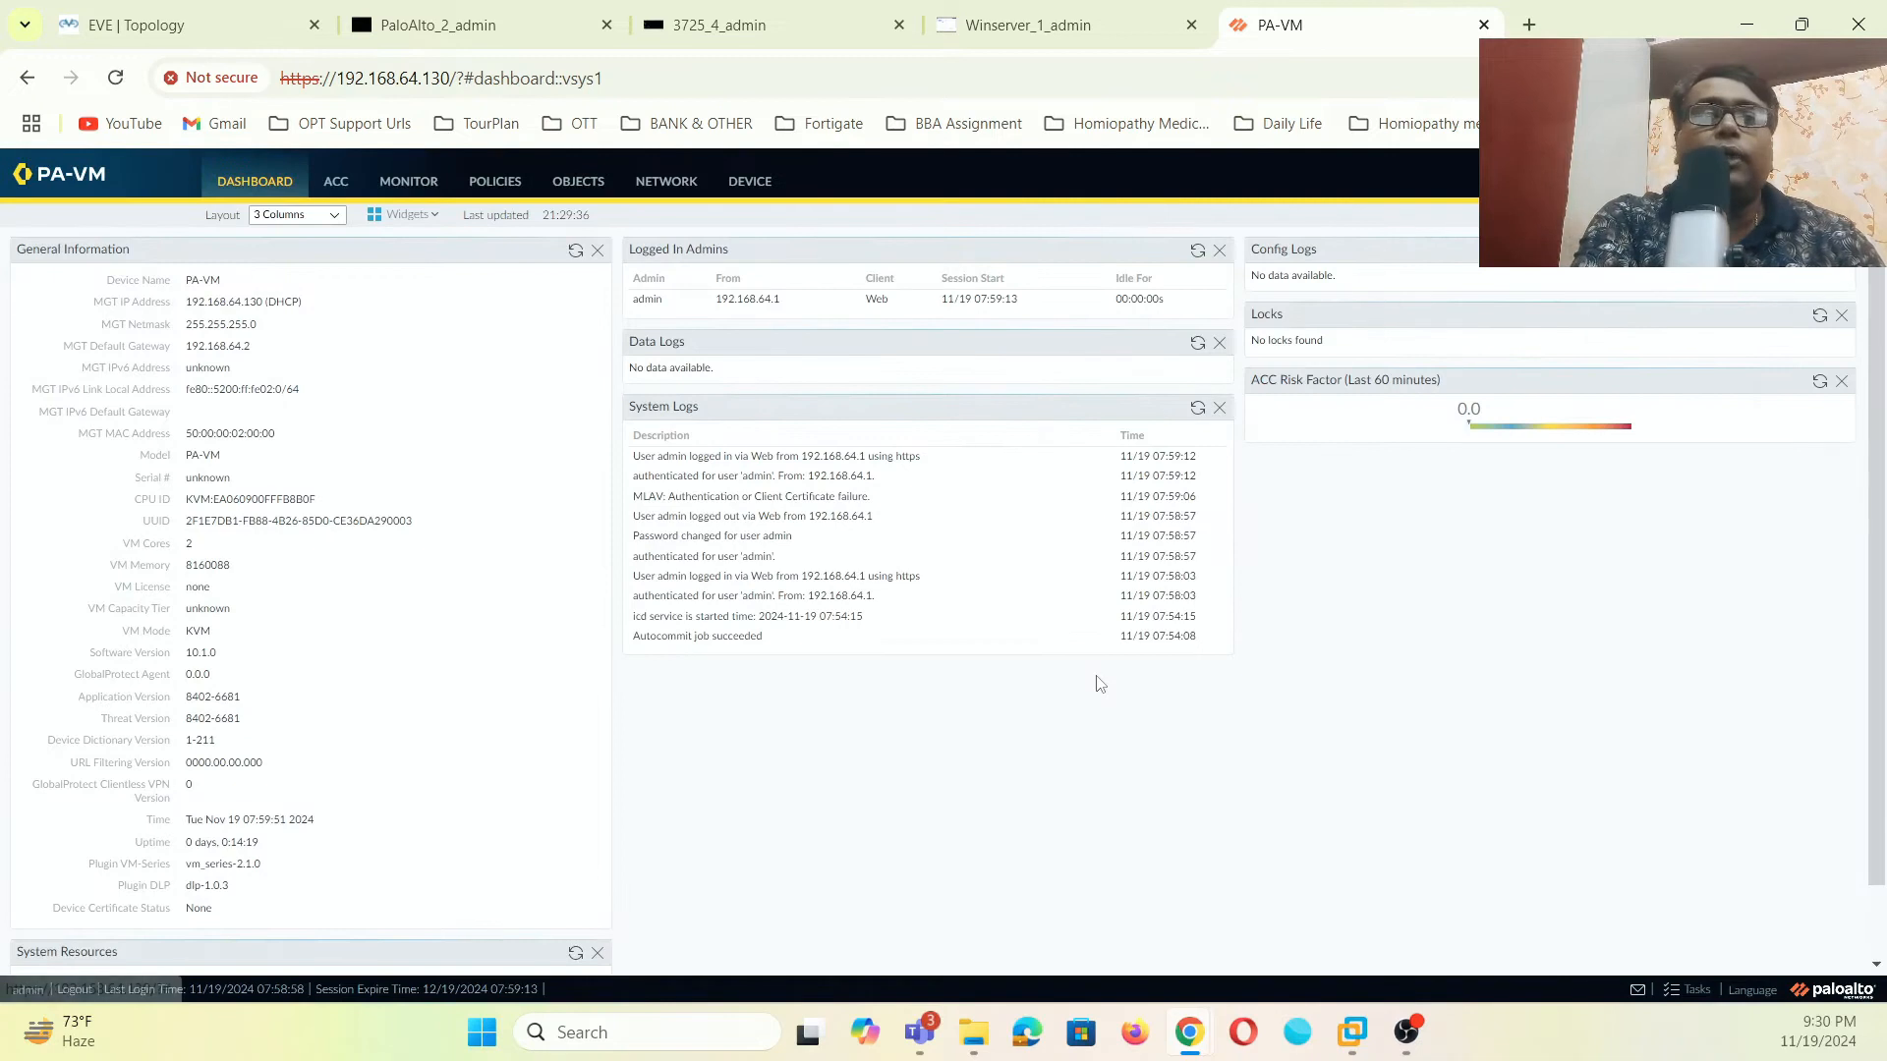
{"action": "left_click", "coordinate": [1061, 25]}
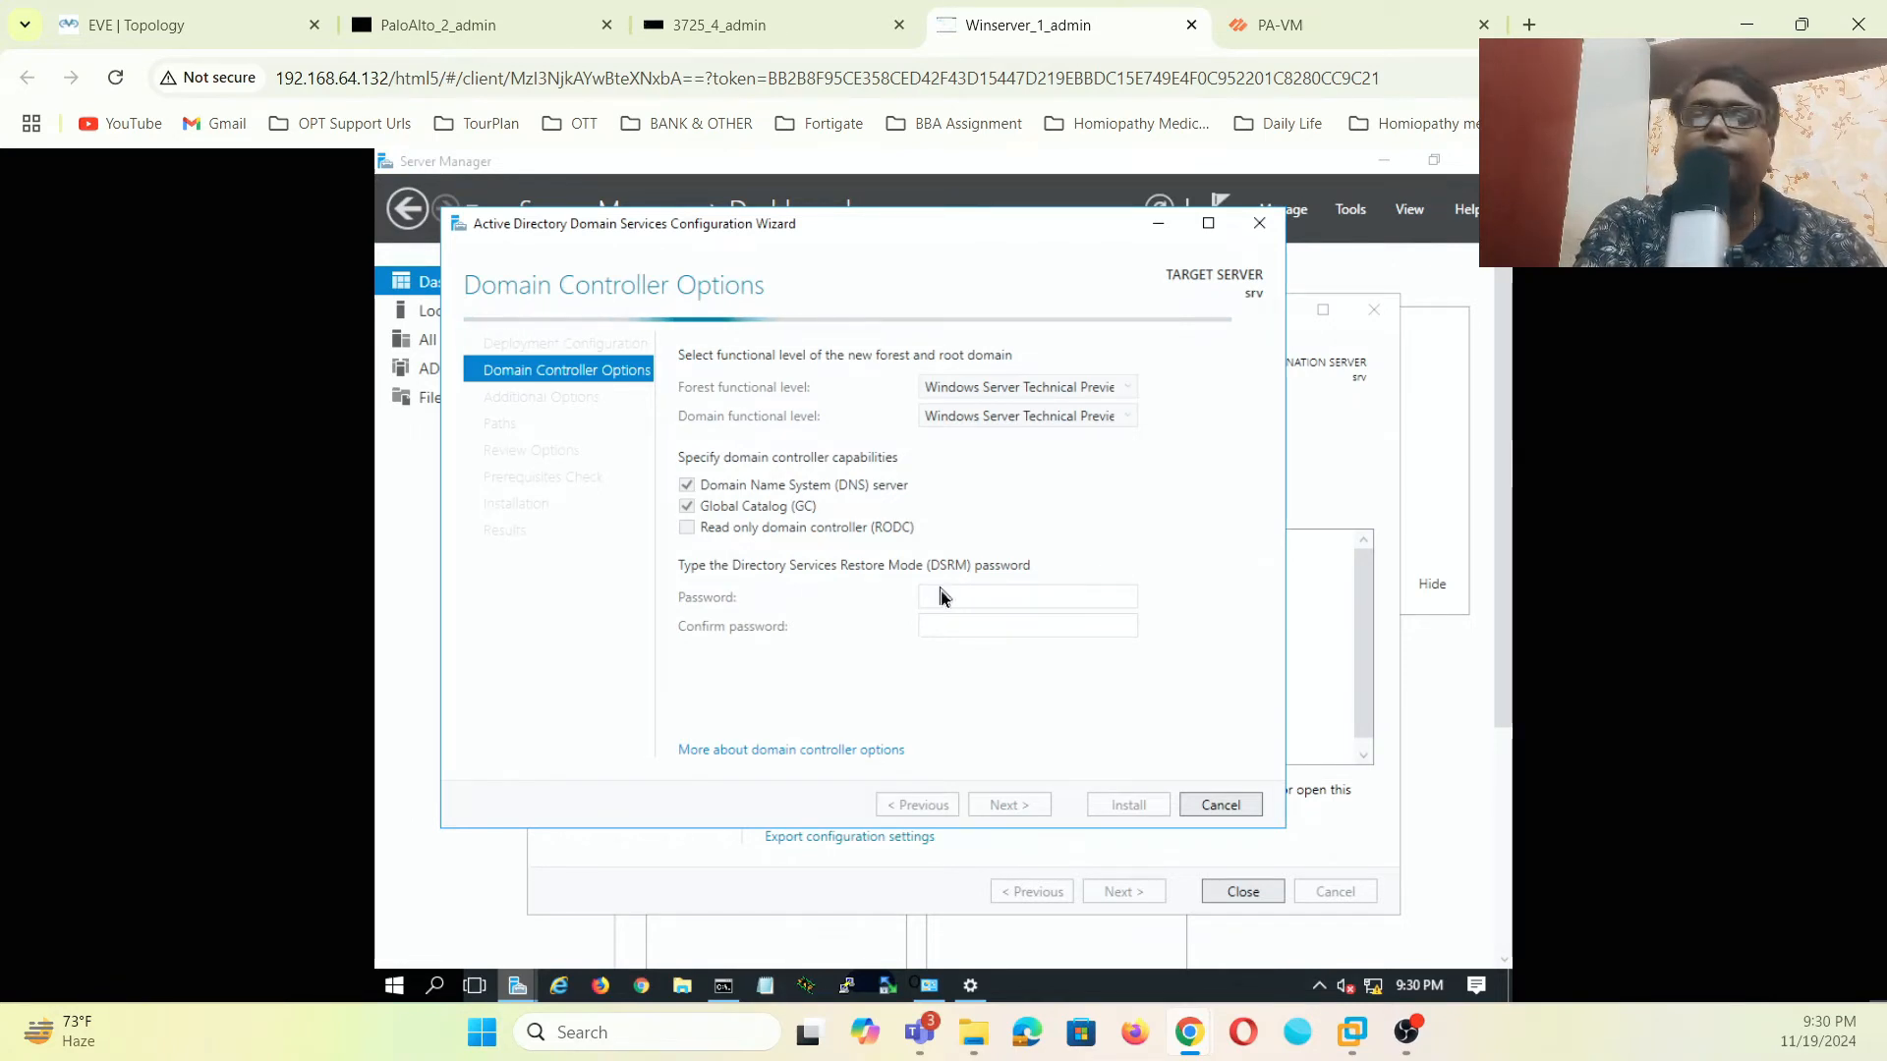
{"action": "left_click", "coordinate": [1324, 22]}
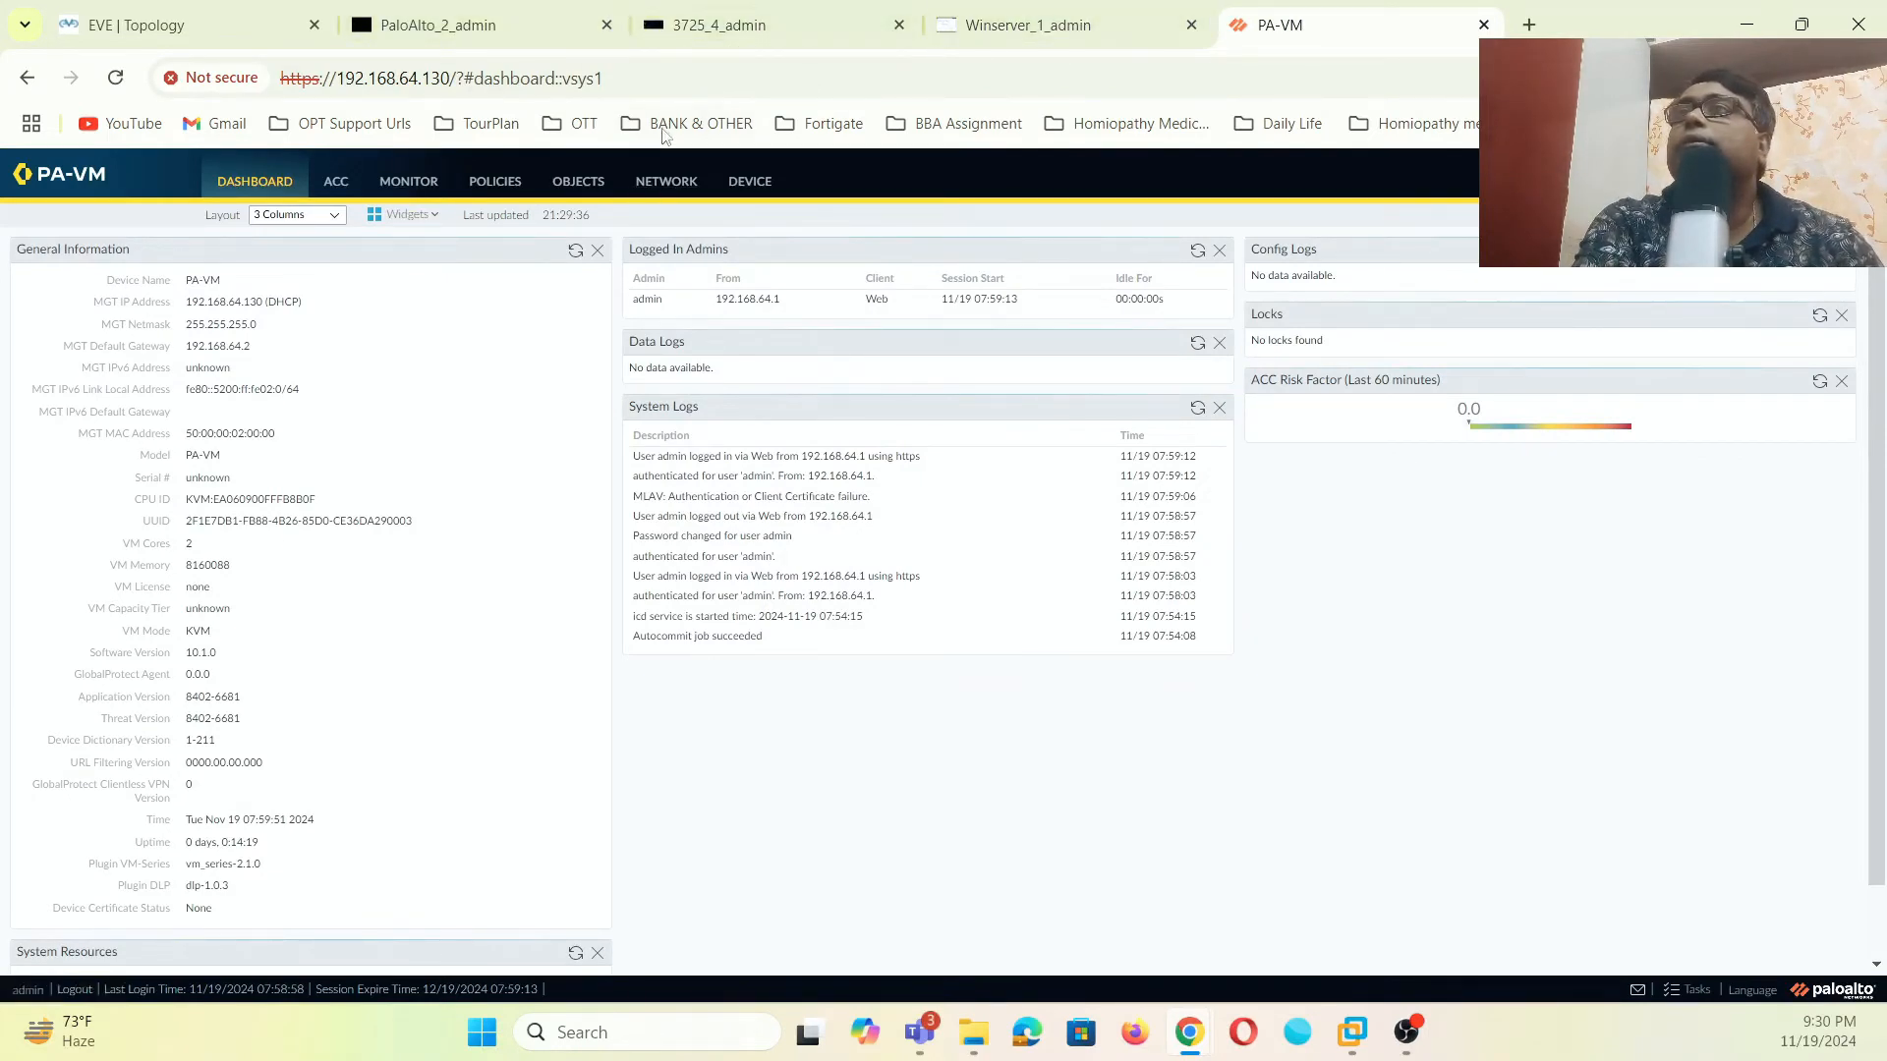
{"action": "left_click", "coordinate": [666, 185]}
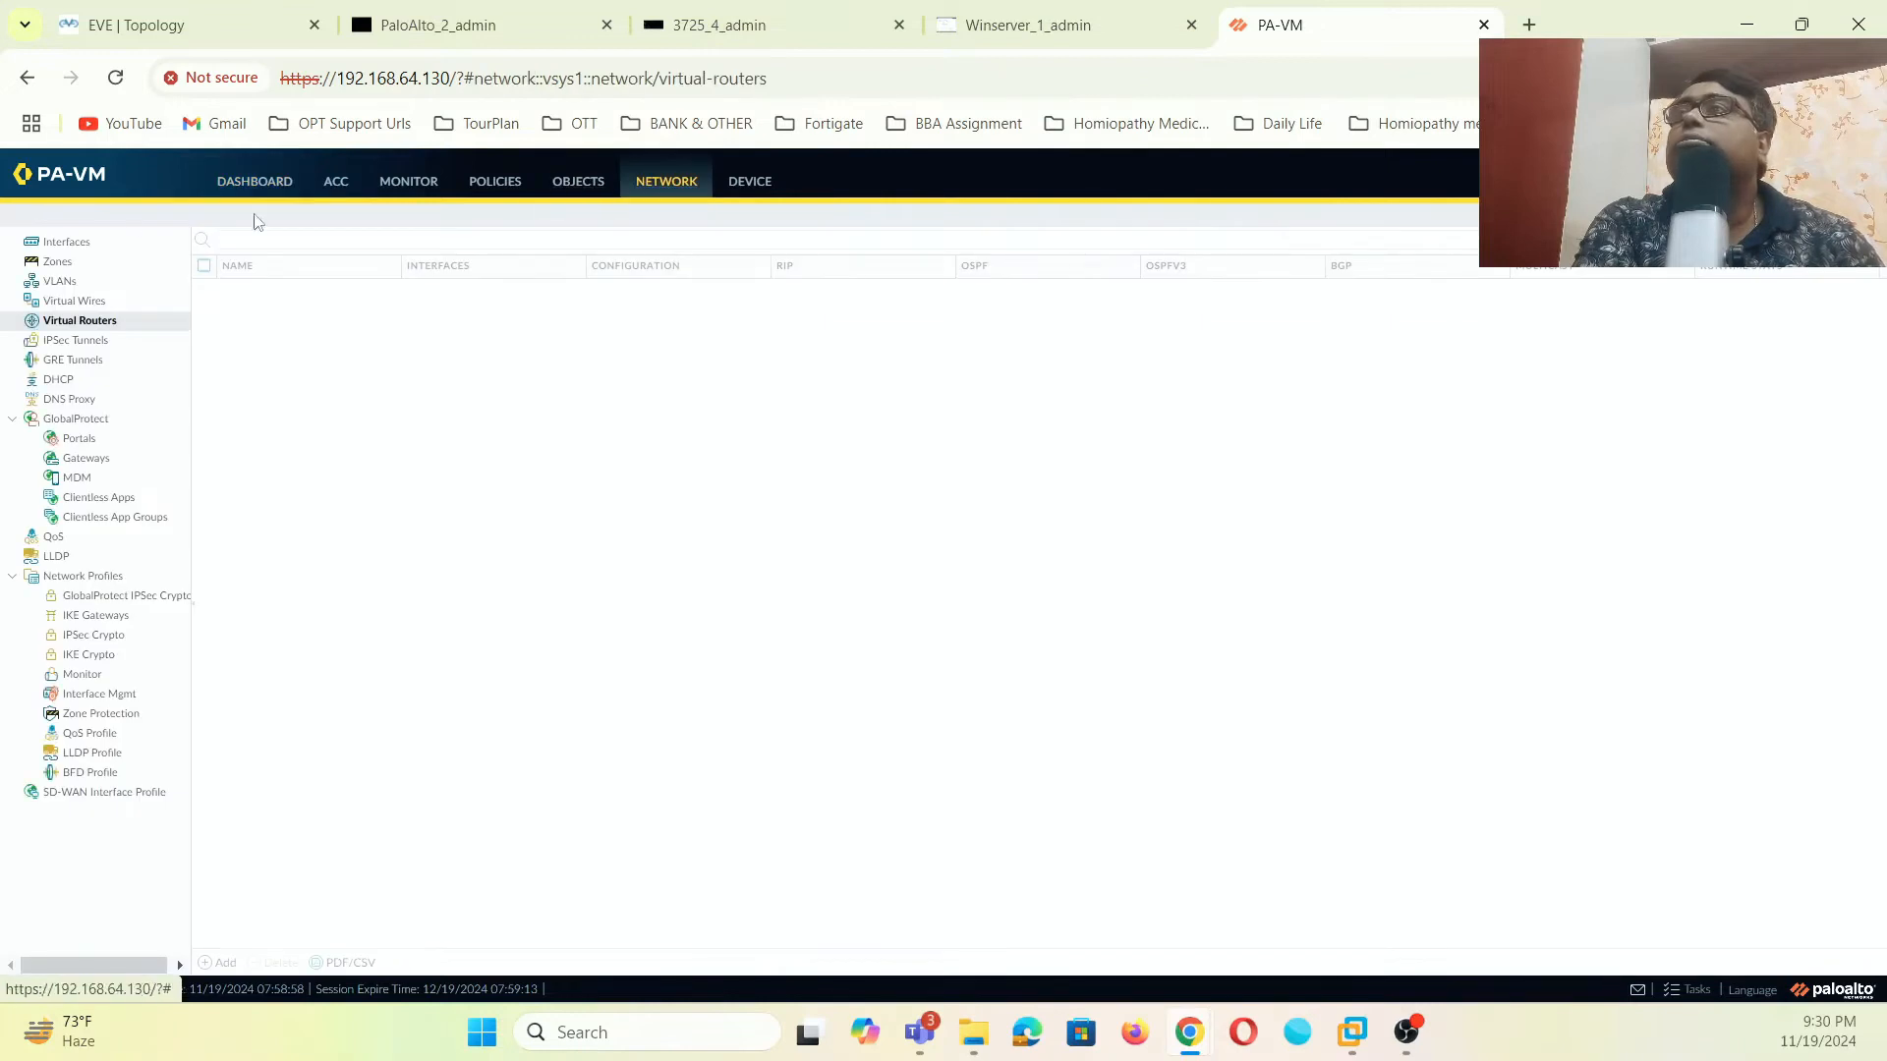
{"action": "left_click", "coordinate": [1028, 24]}
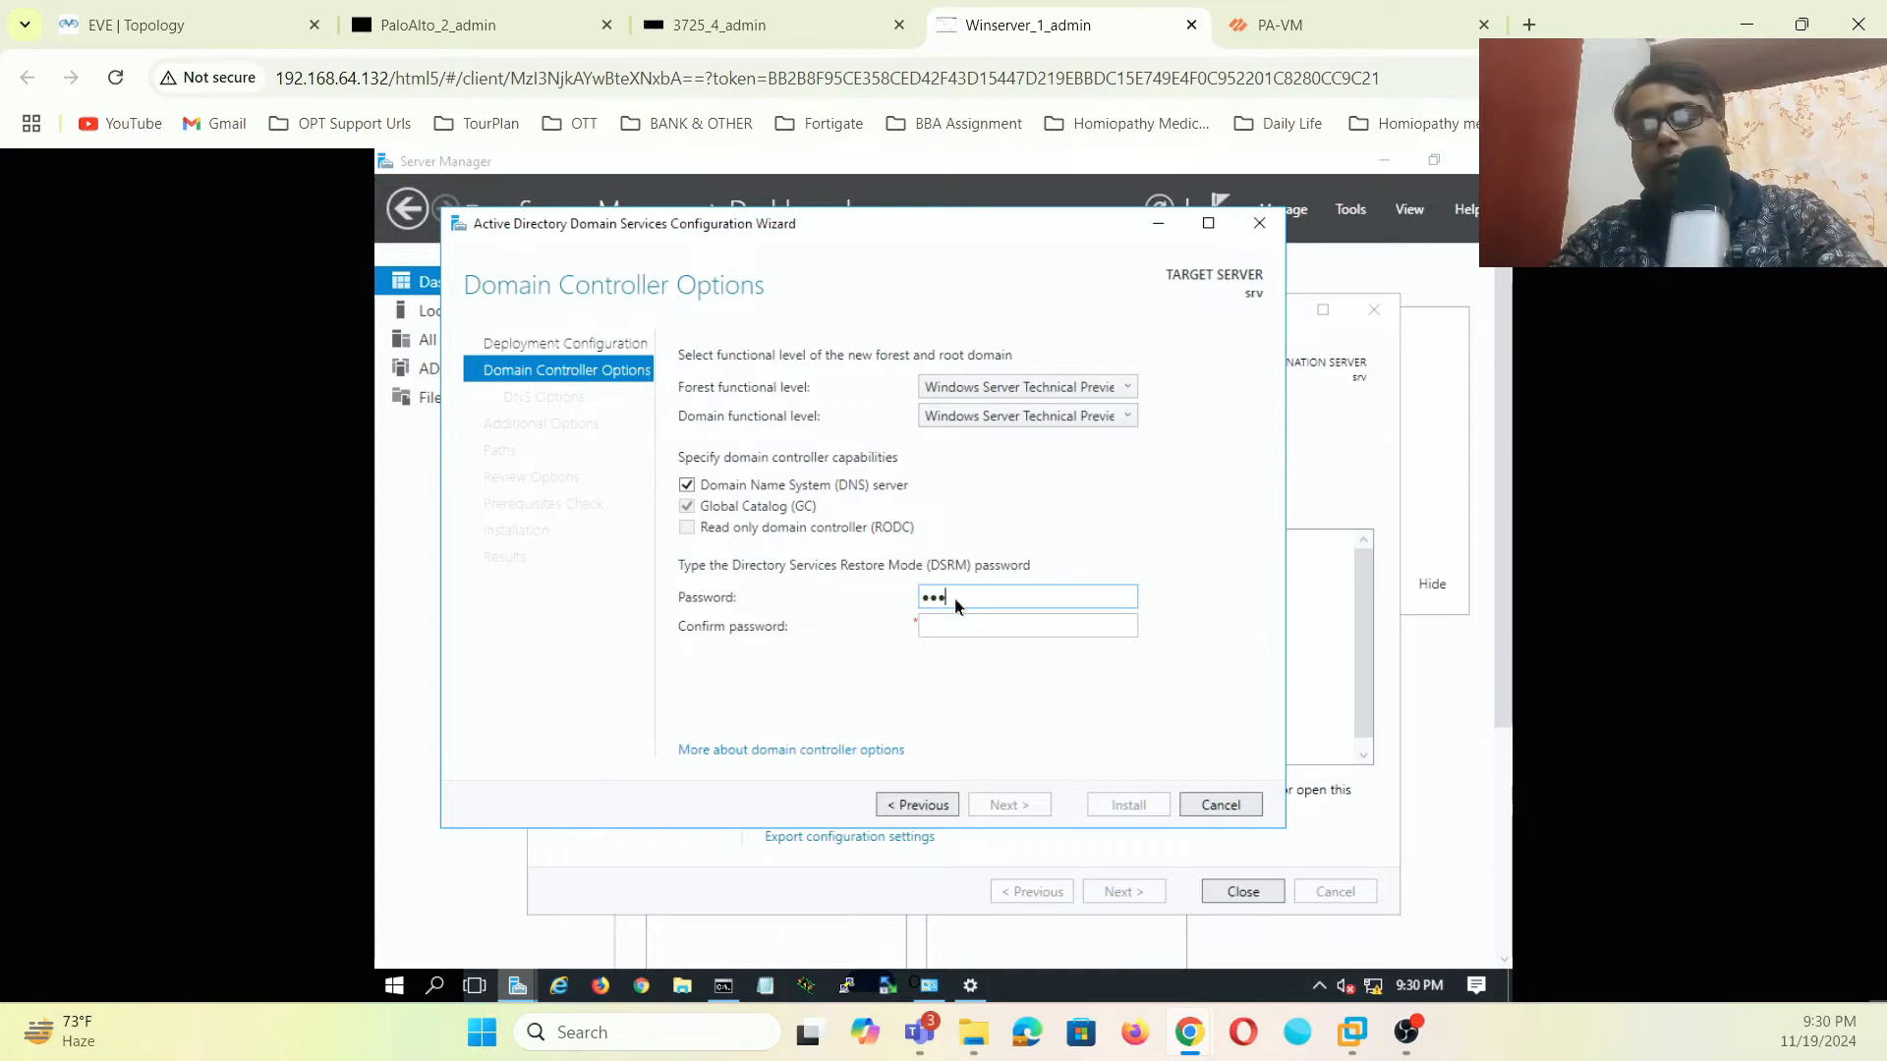
- Set and confirm the DSRM password, keep NetBIOS name MYLAB and default paths
{"action": "type", "text": "••••••"}
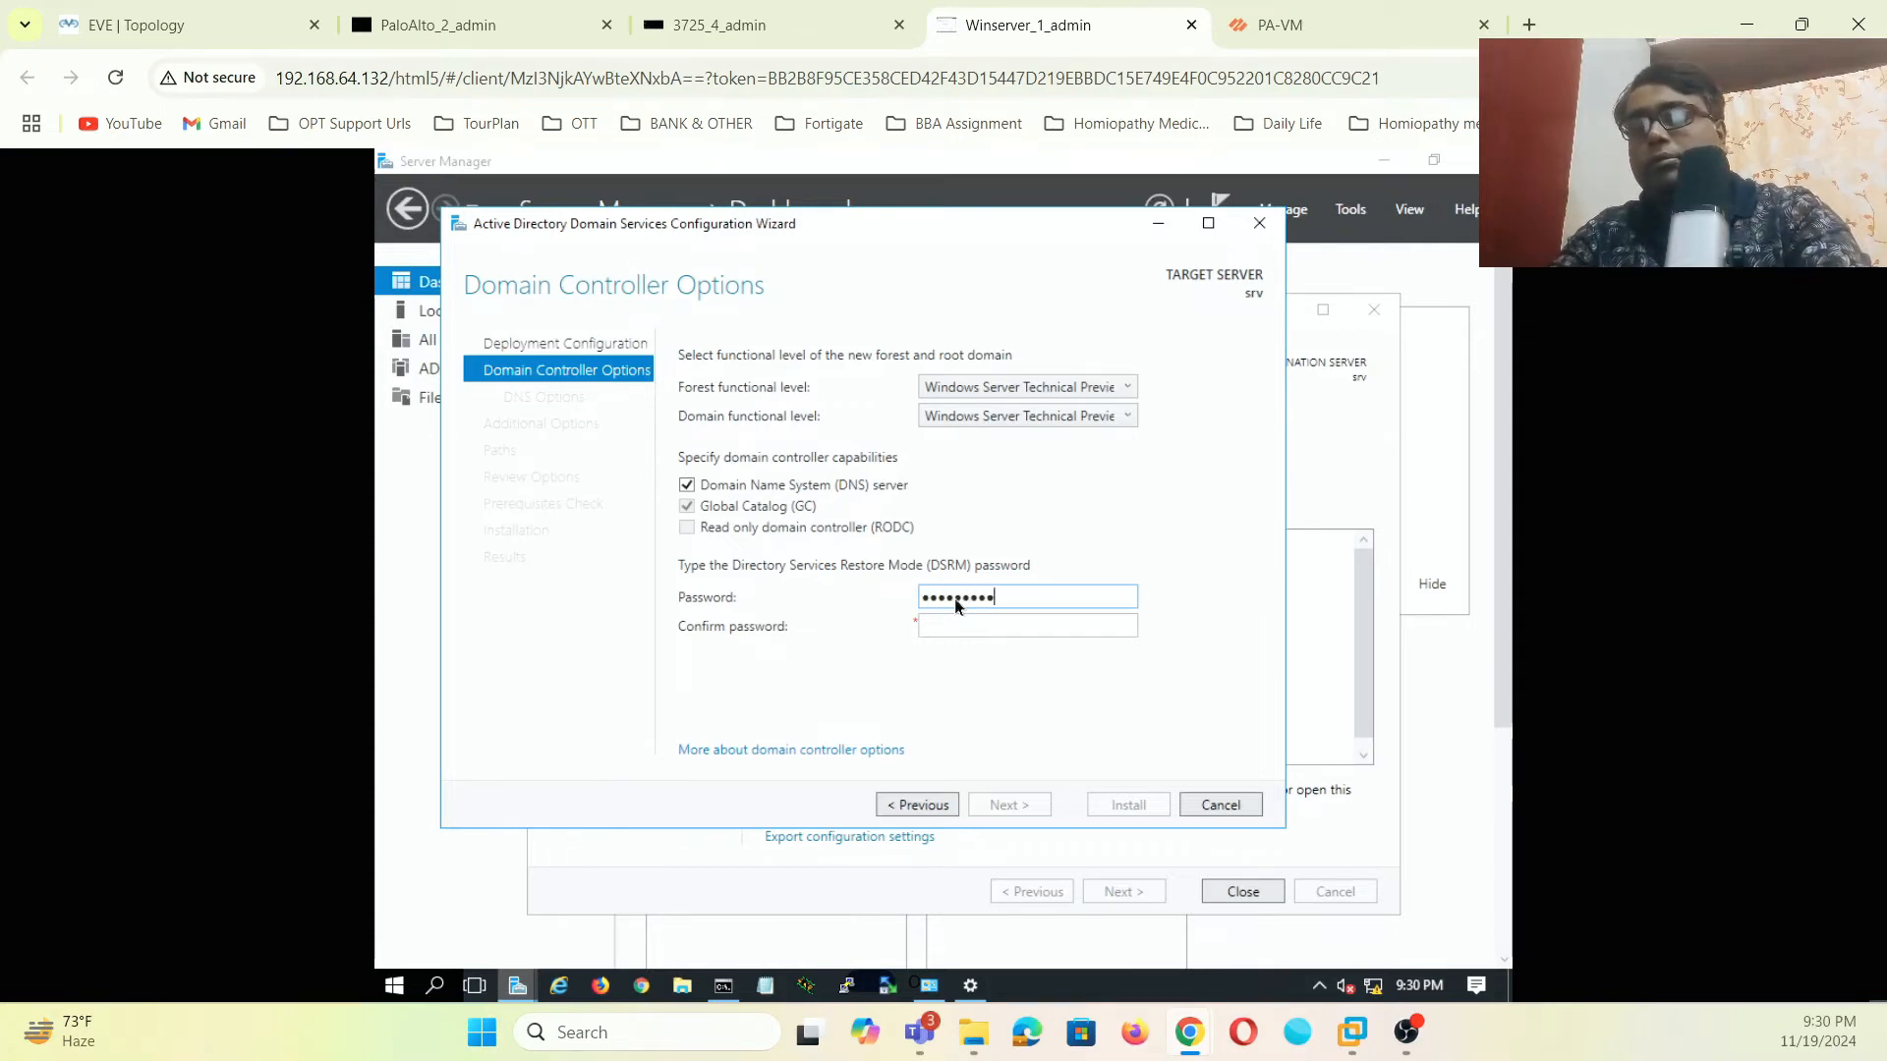
{"action": "type", "text": "•"}
{"action": "left_click", "coordinate": [943, 629]}
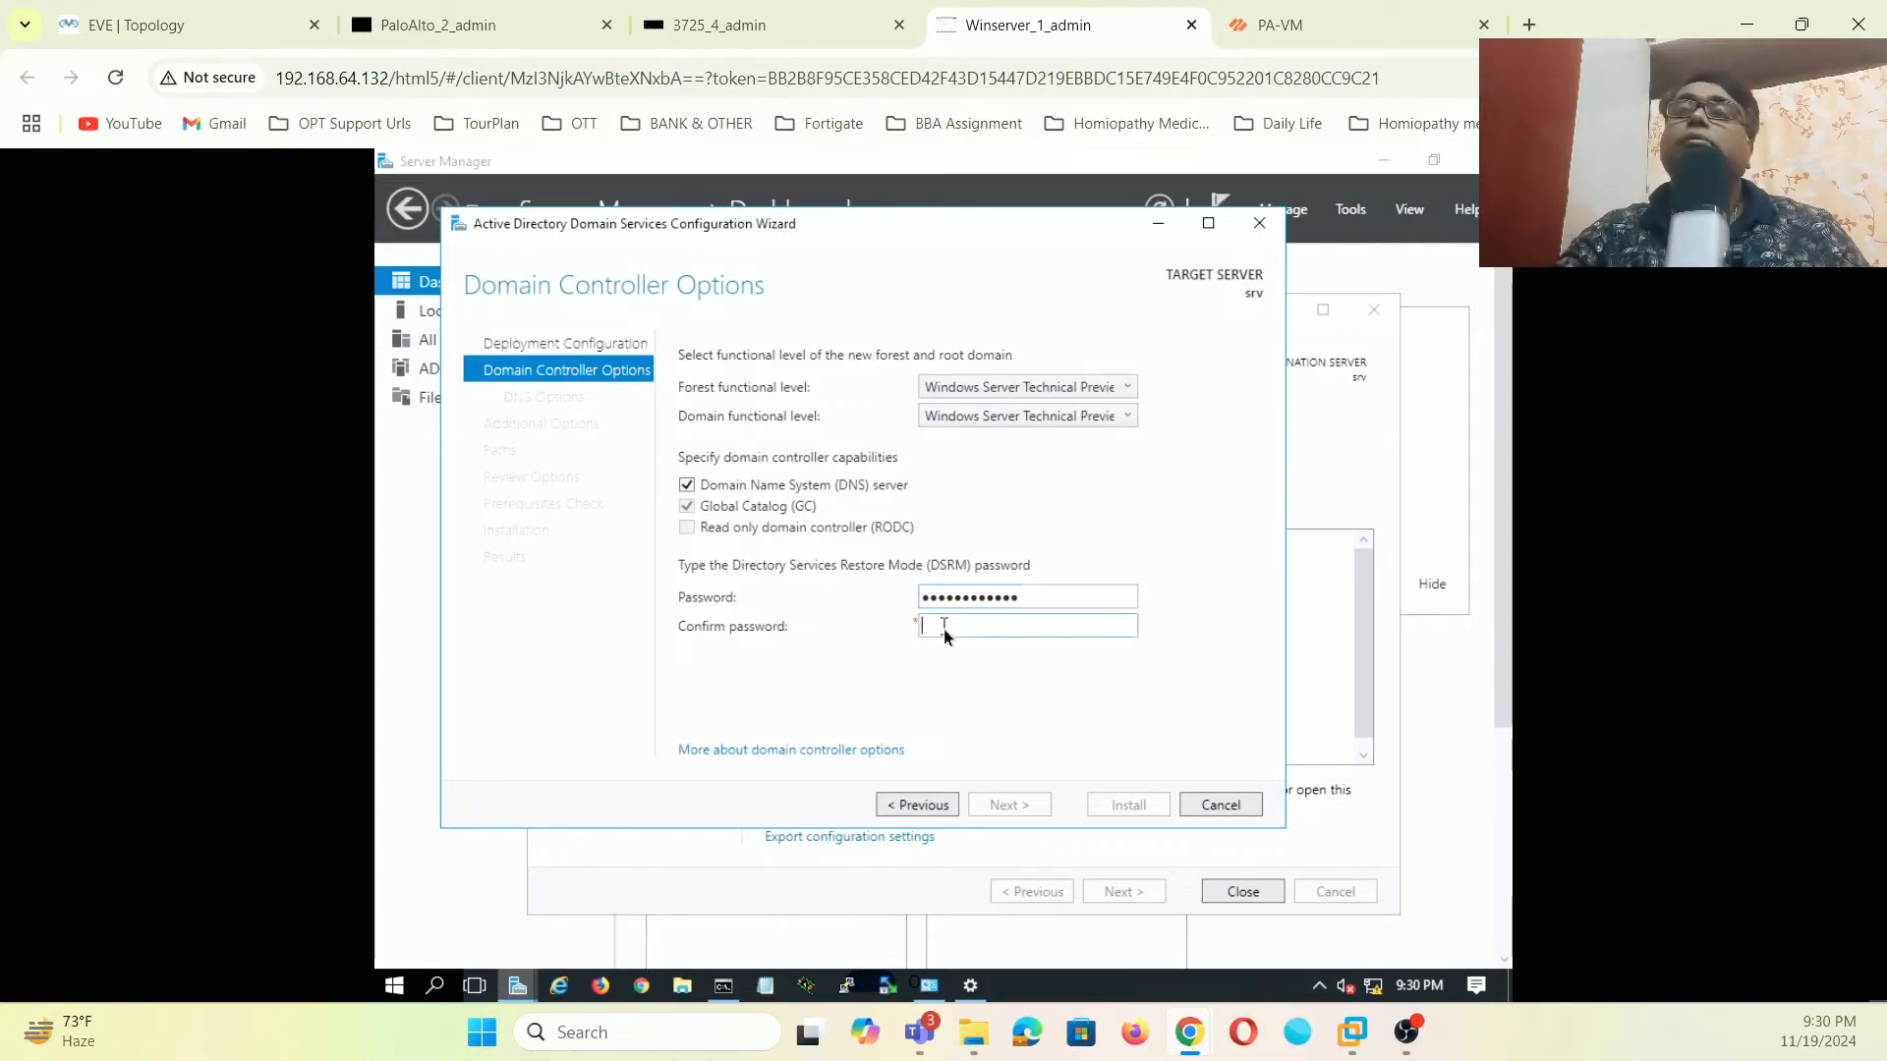
{"action": "type", "text": "••••••••••••"}
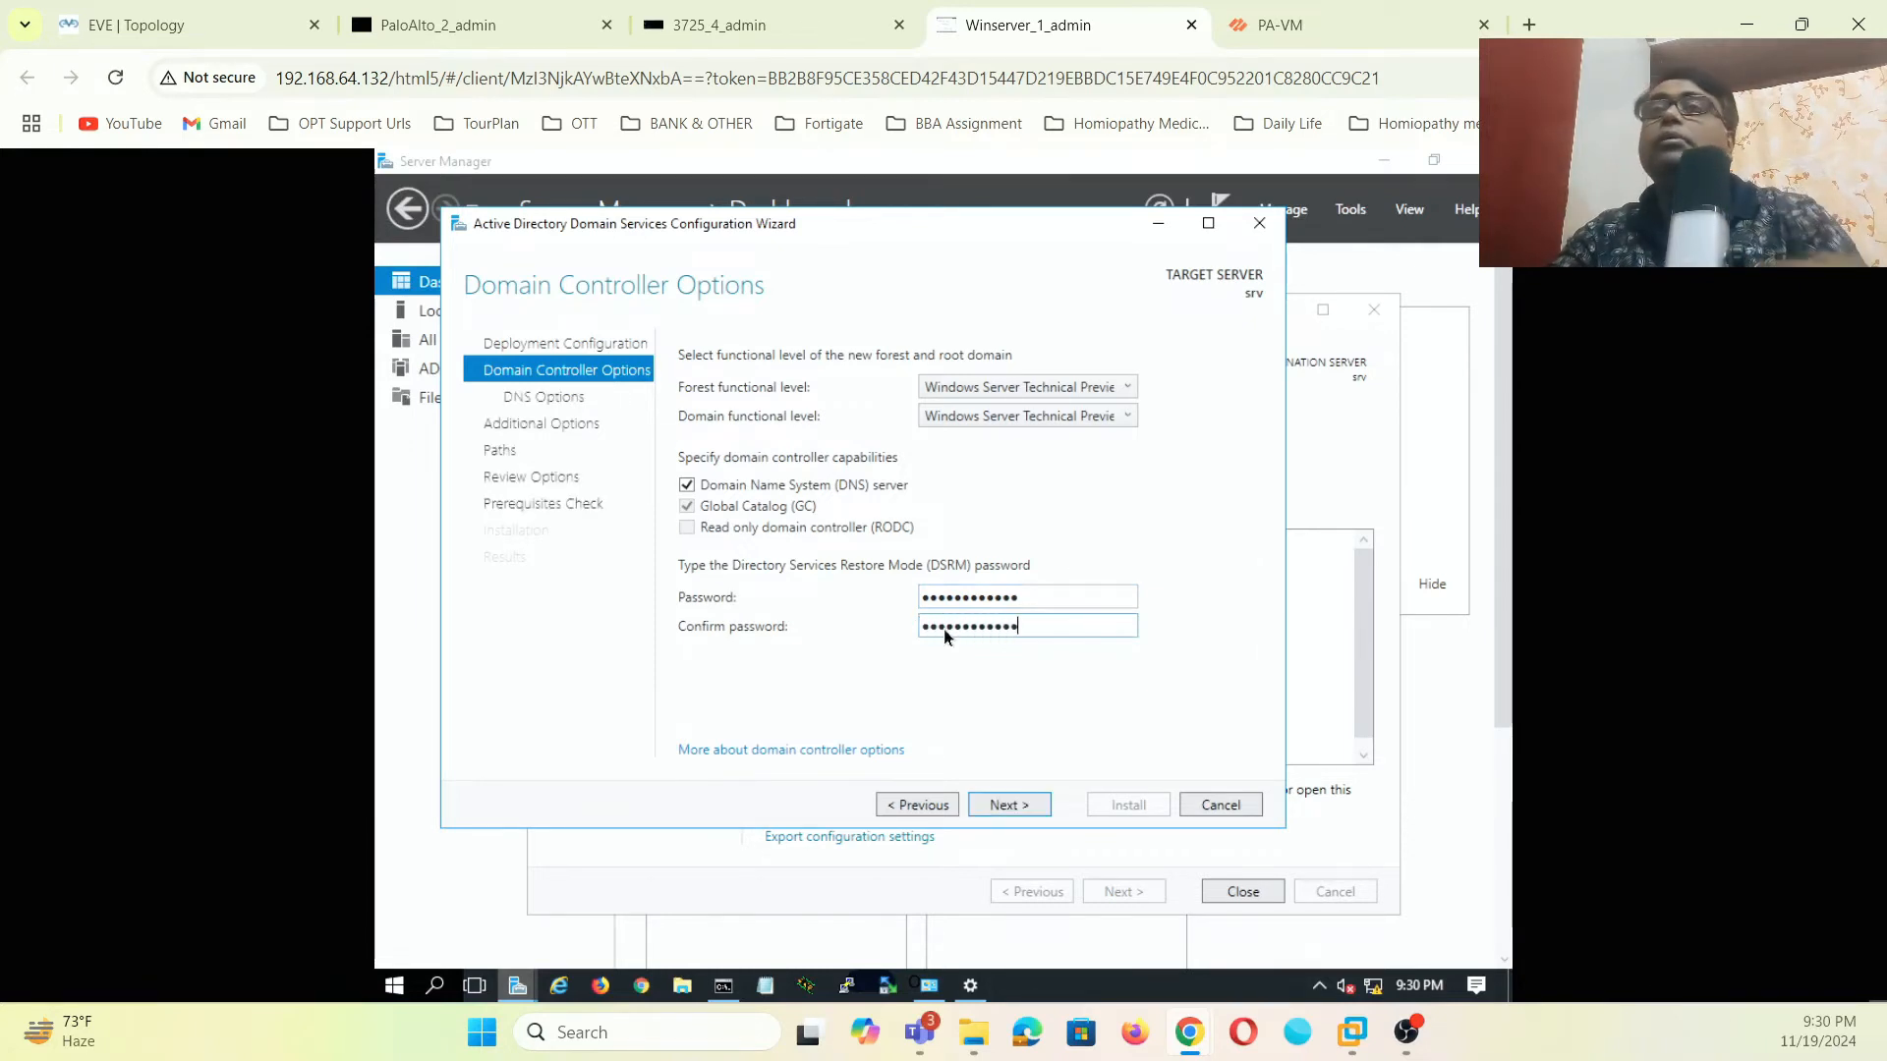
{"action": "left_click", "coordinate": [1012, 804]}
{"action": "left_click", "coordinate": [1010, 807]}
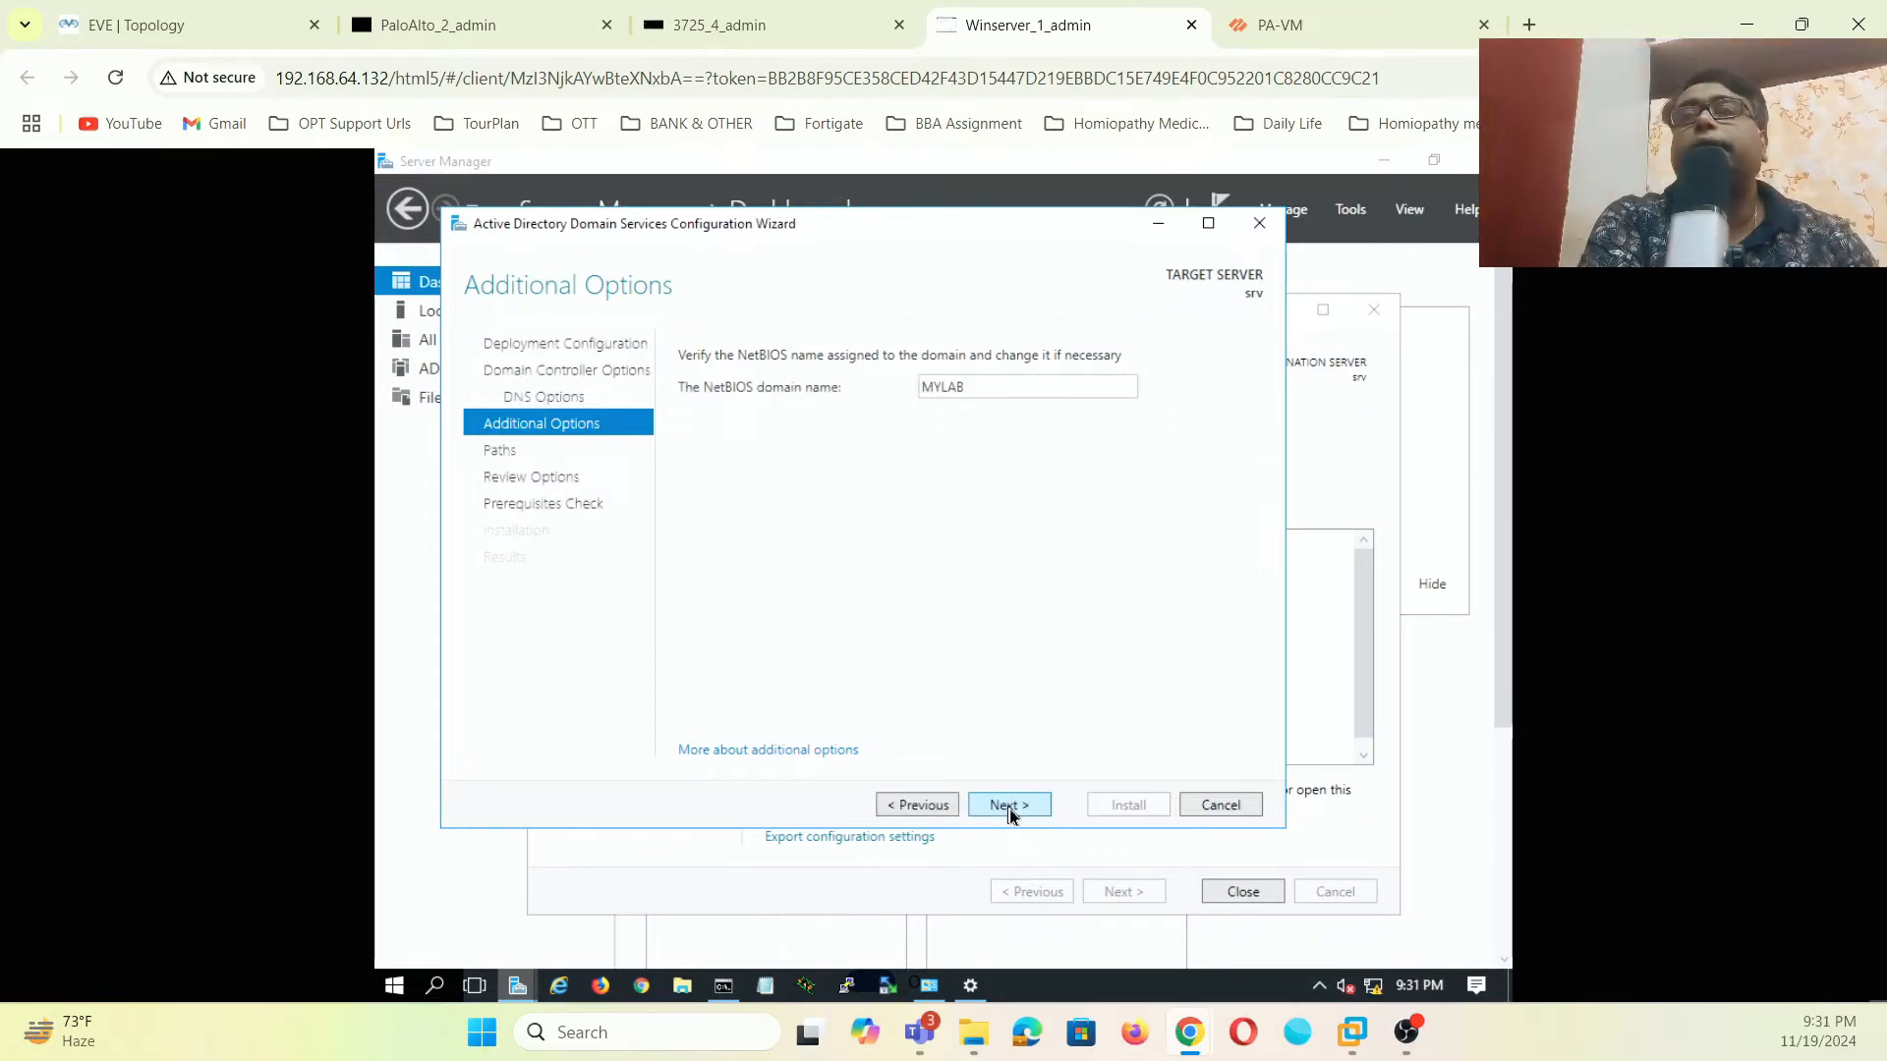
{"action": "left_click", "coordinate": [1011, 810]}
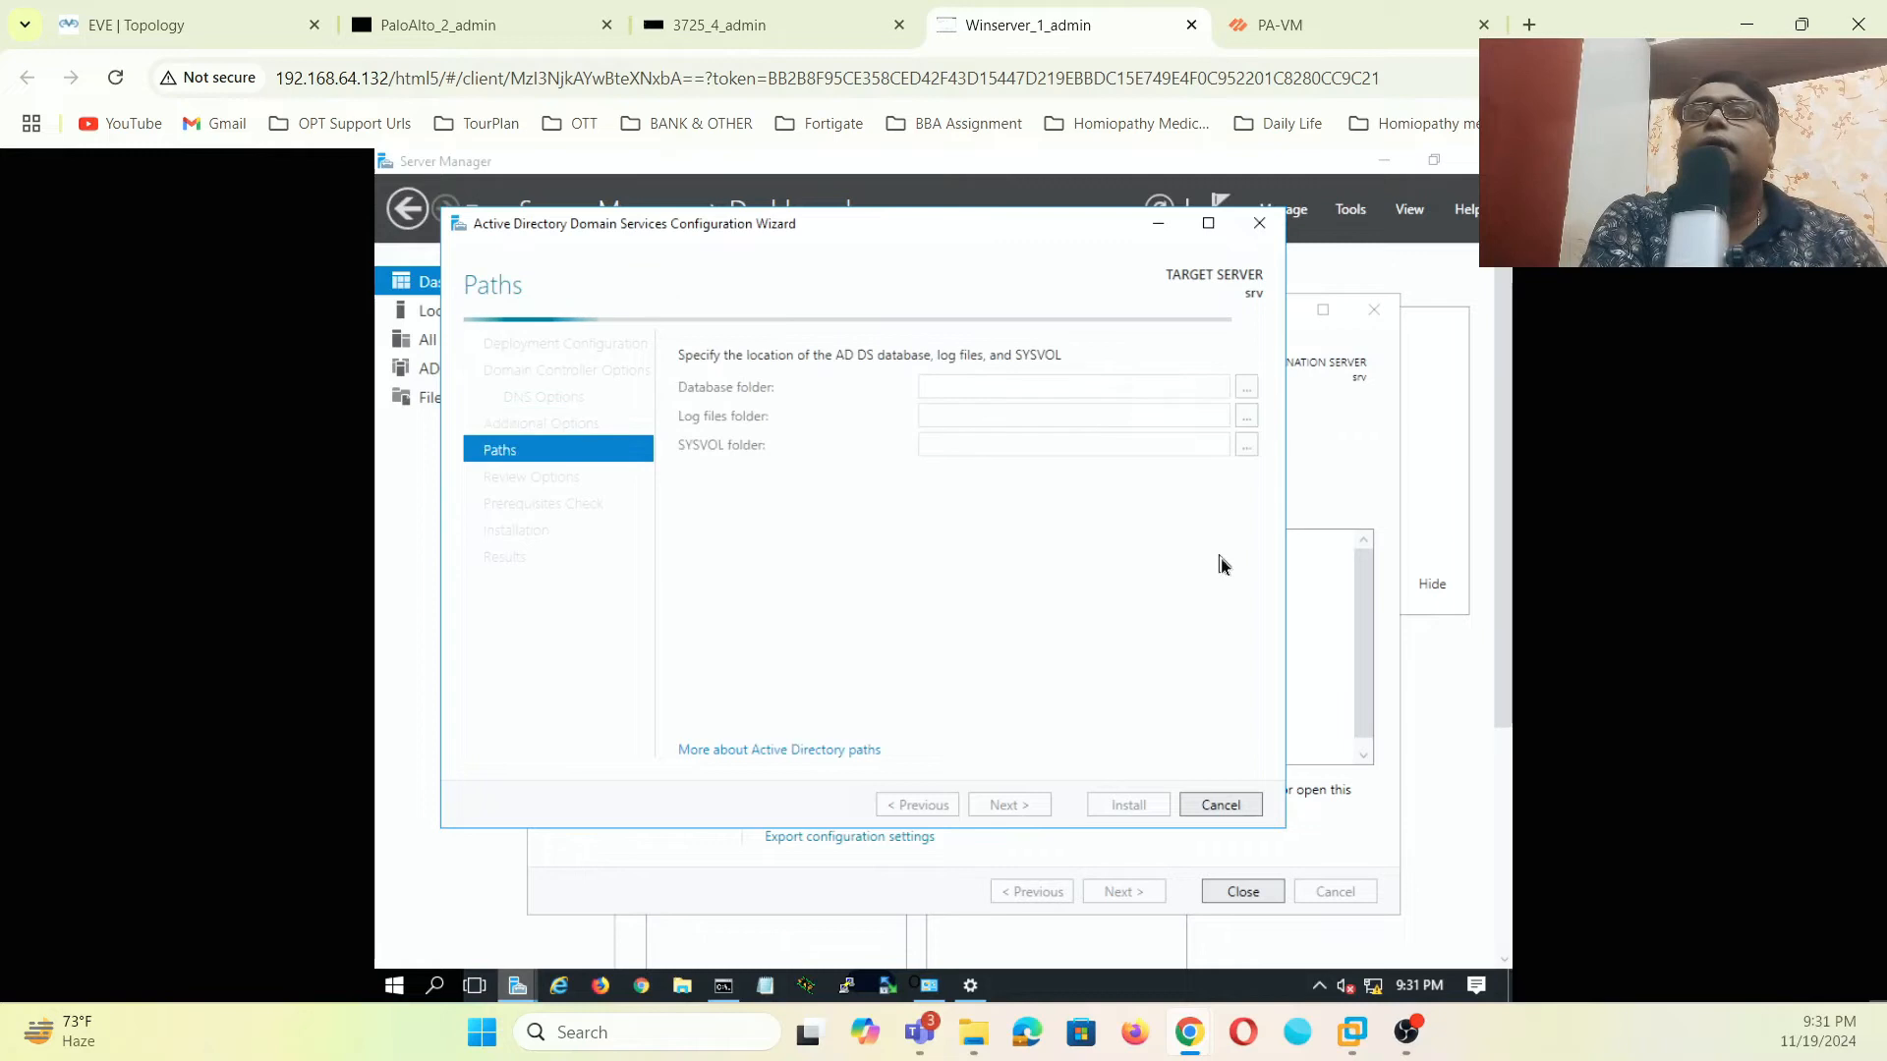
{"action": "left_click", "coordinate": [1002, 810]}
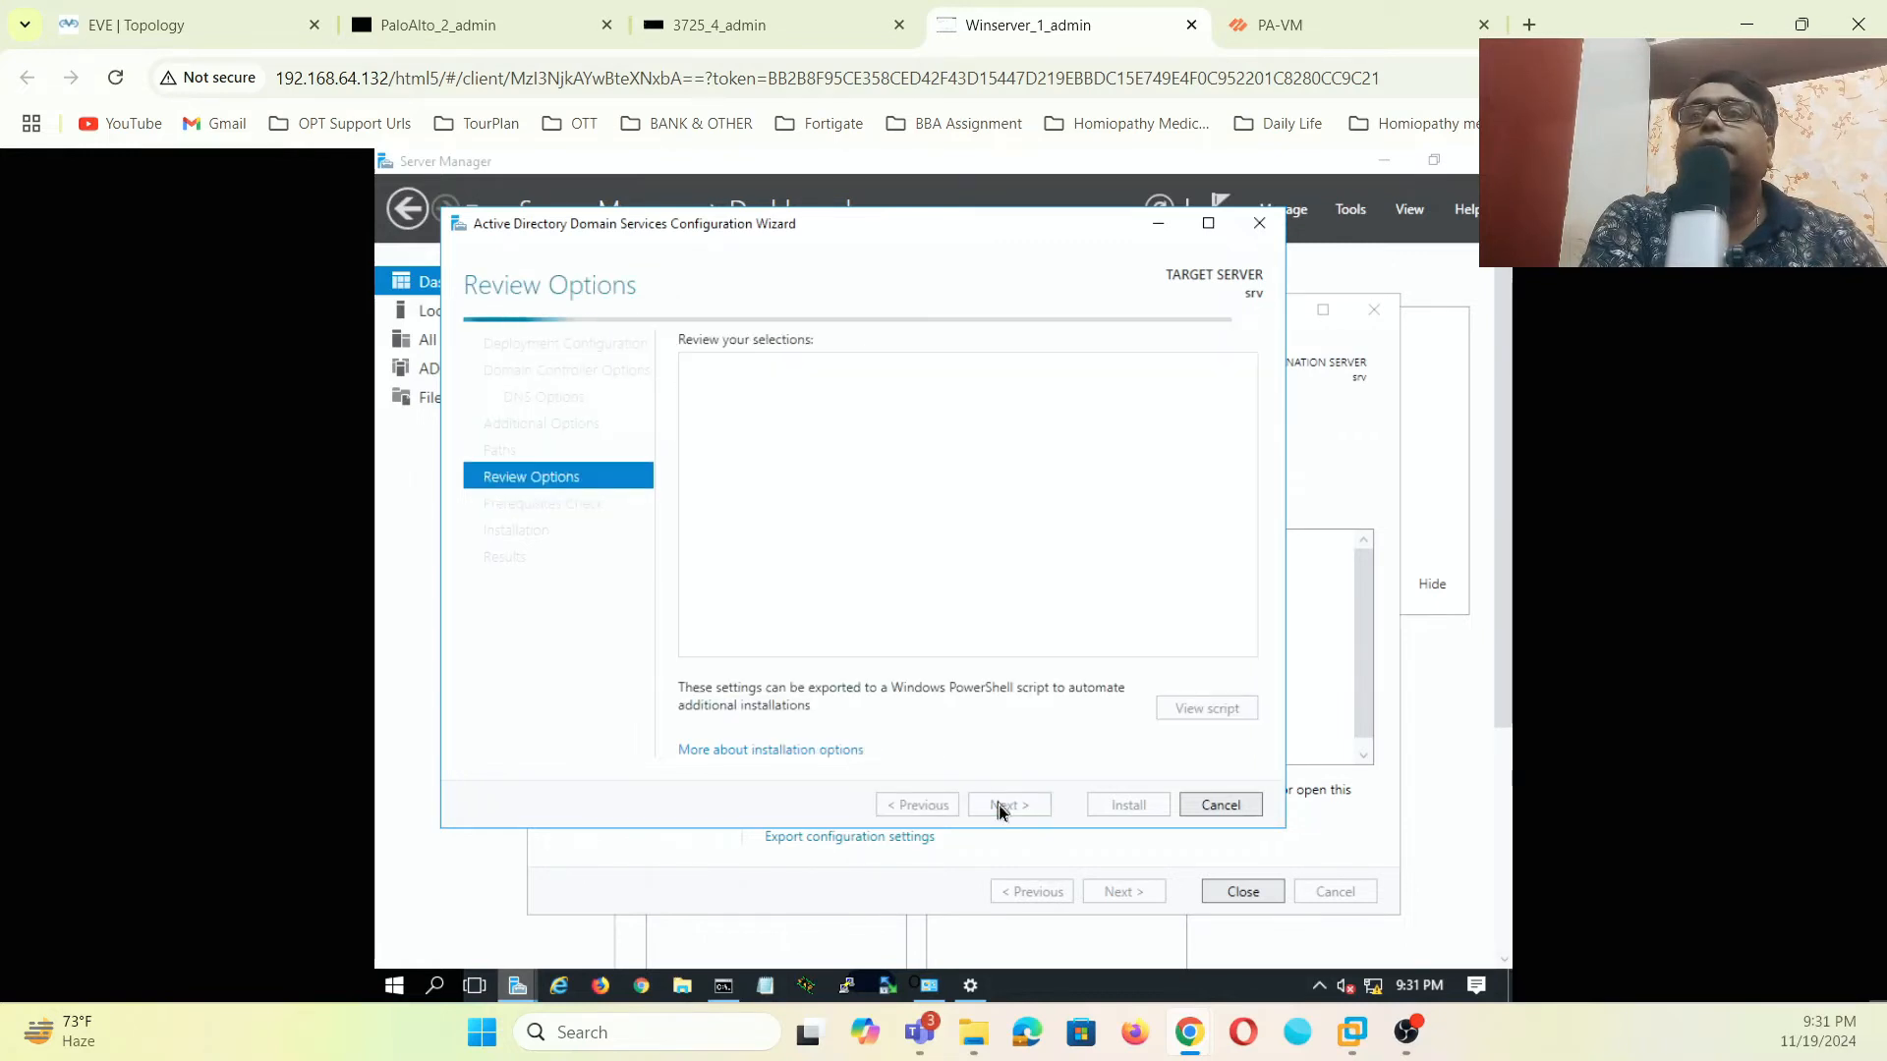
{"action": "left_click", "coordinate": [999, 805]}
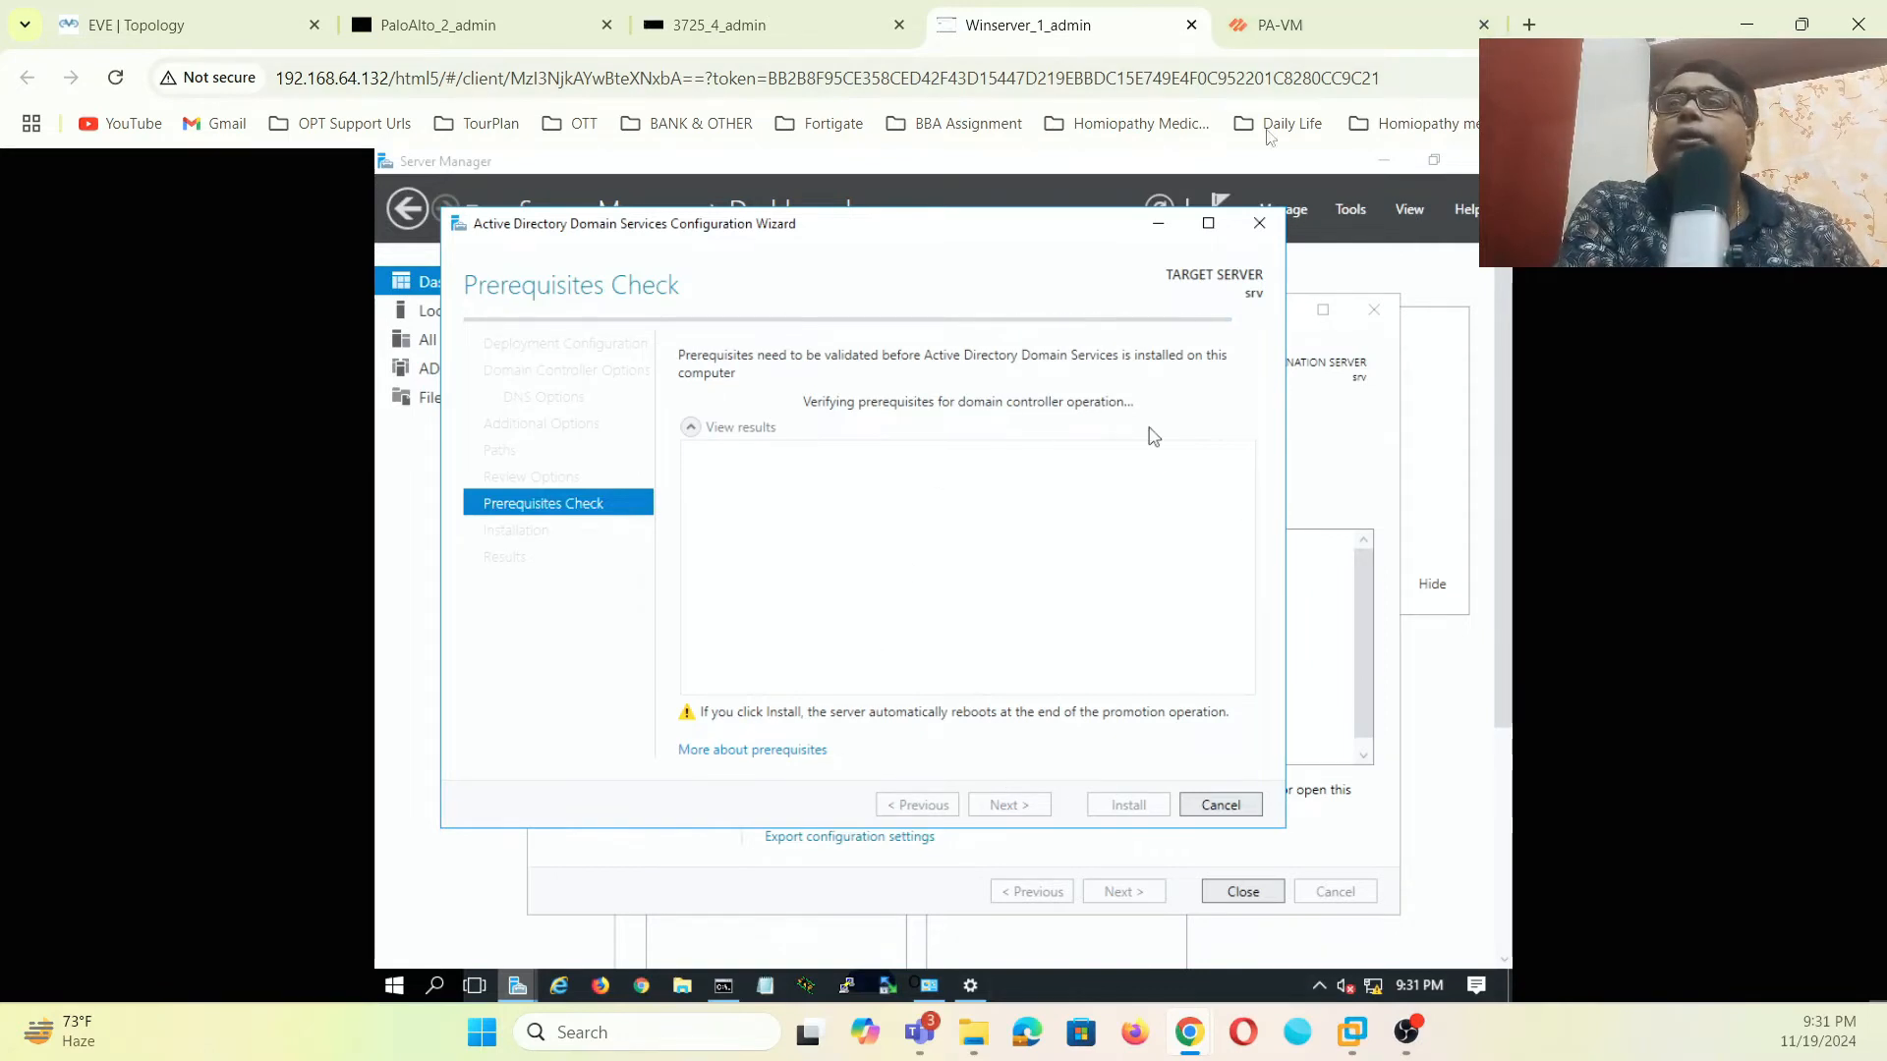
- Show the firewall's empty Zones list and compare it with the EVE lab topology
{"action": "left_click", "coordinate": [1393, 21]}
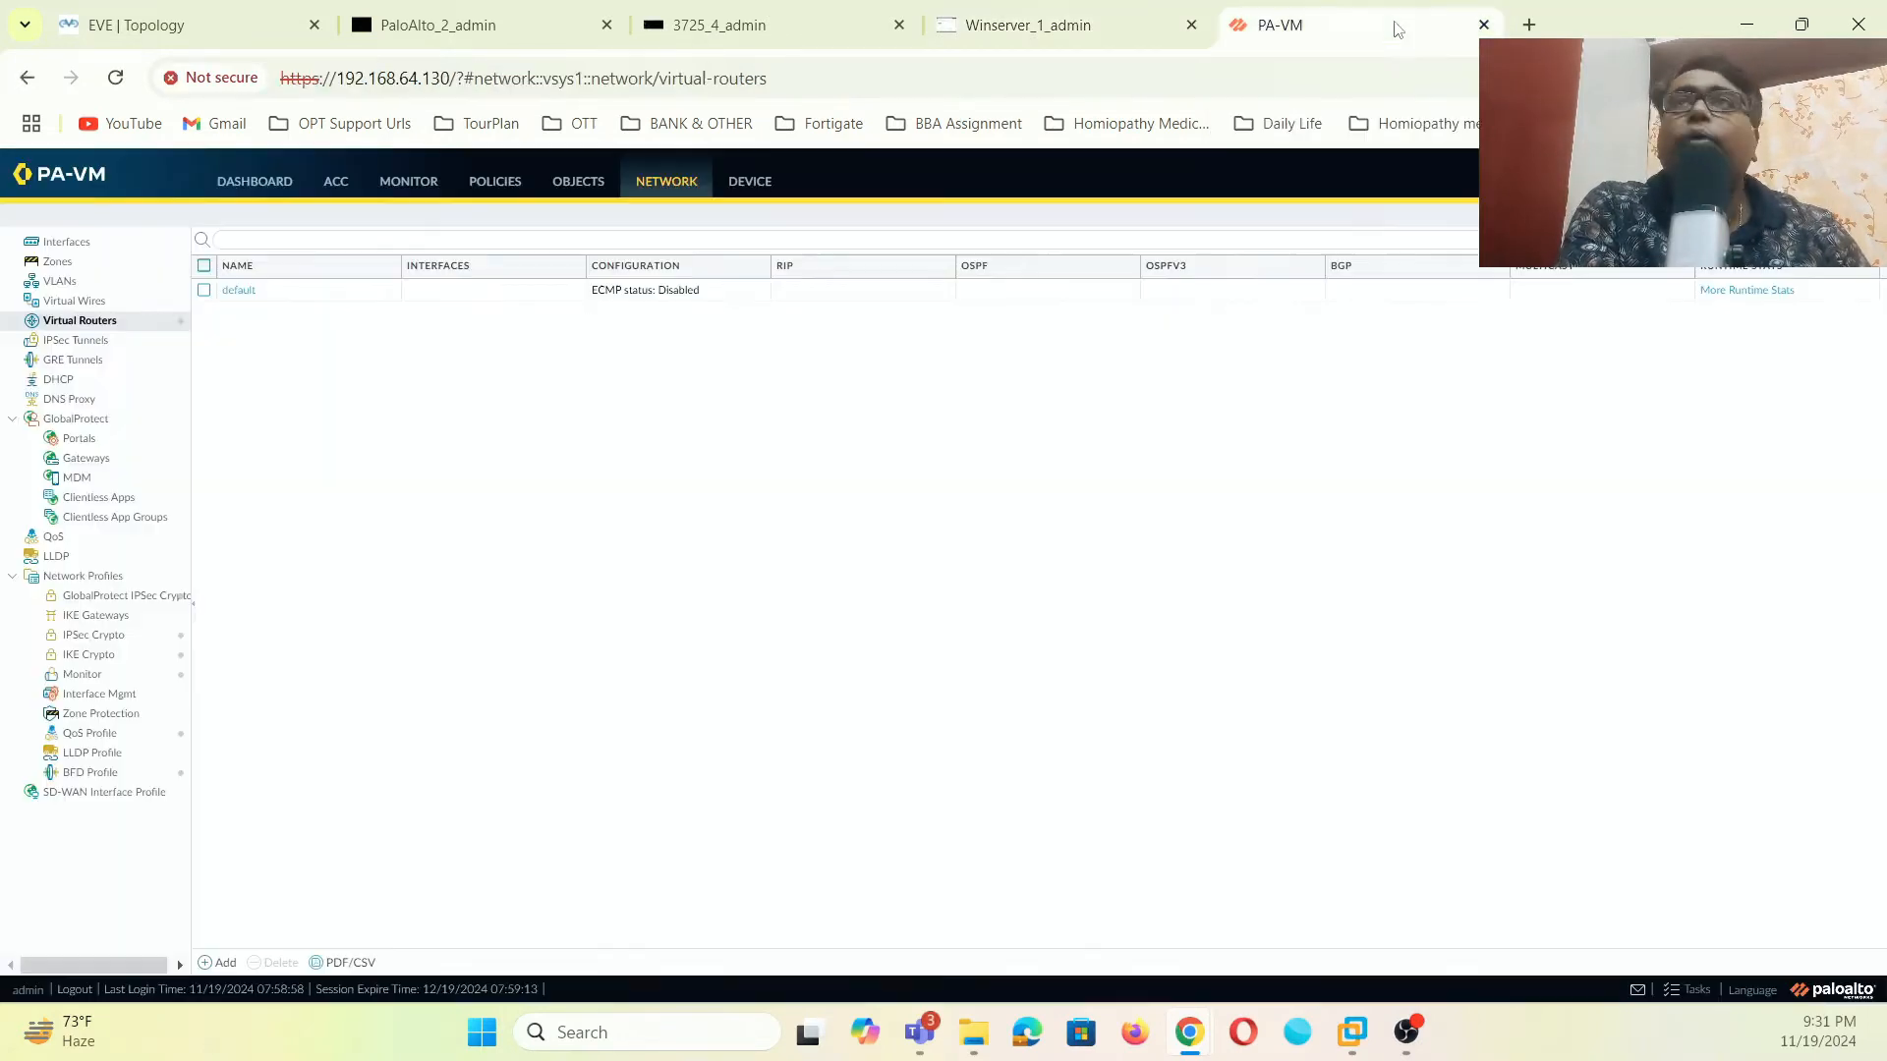
{"action": "left_click", "coordinate": [78, 263]}
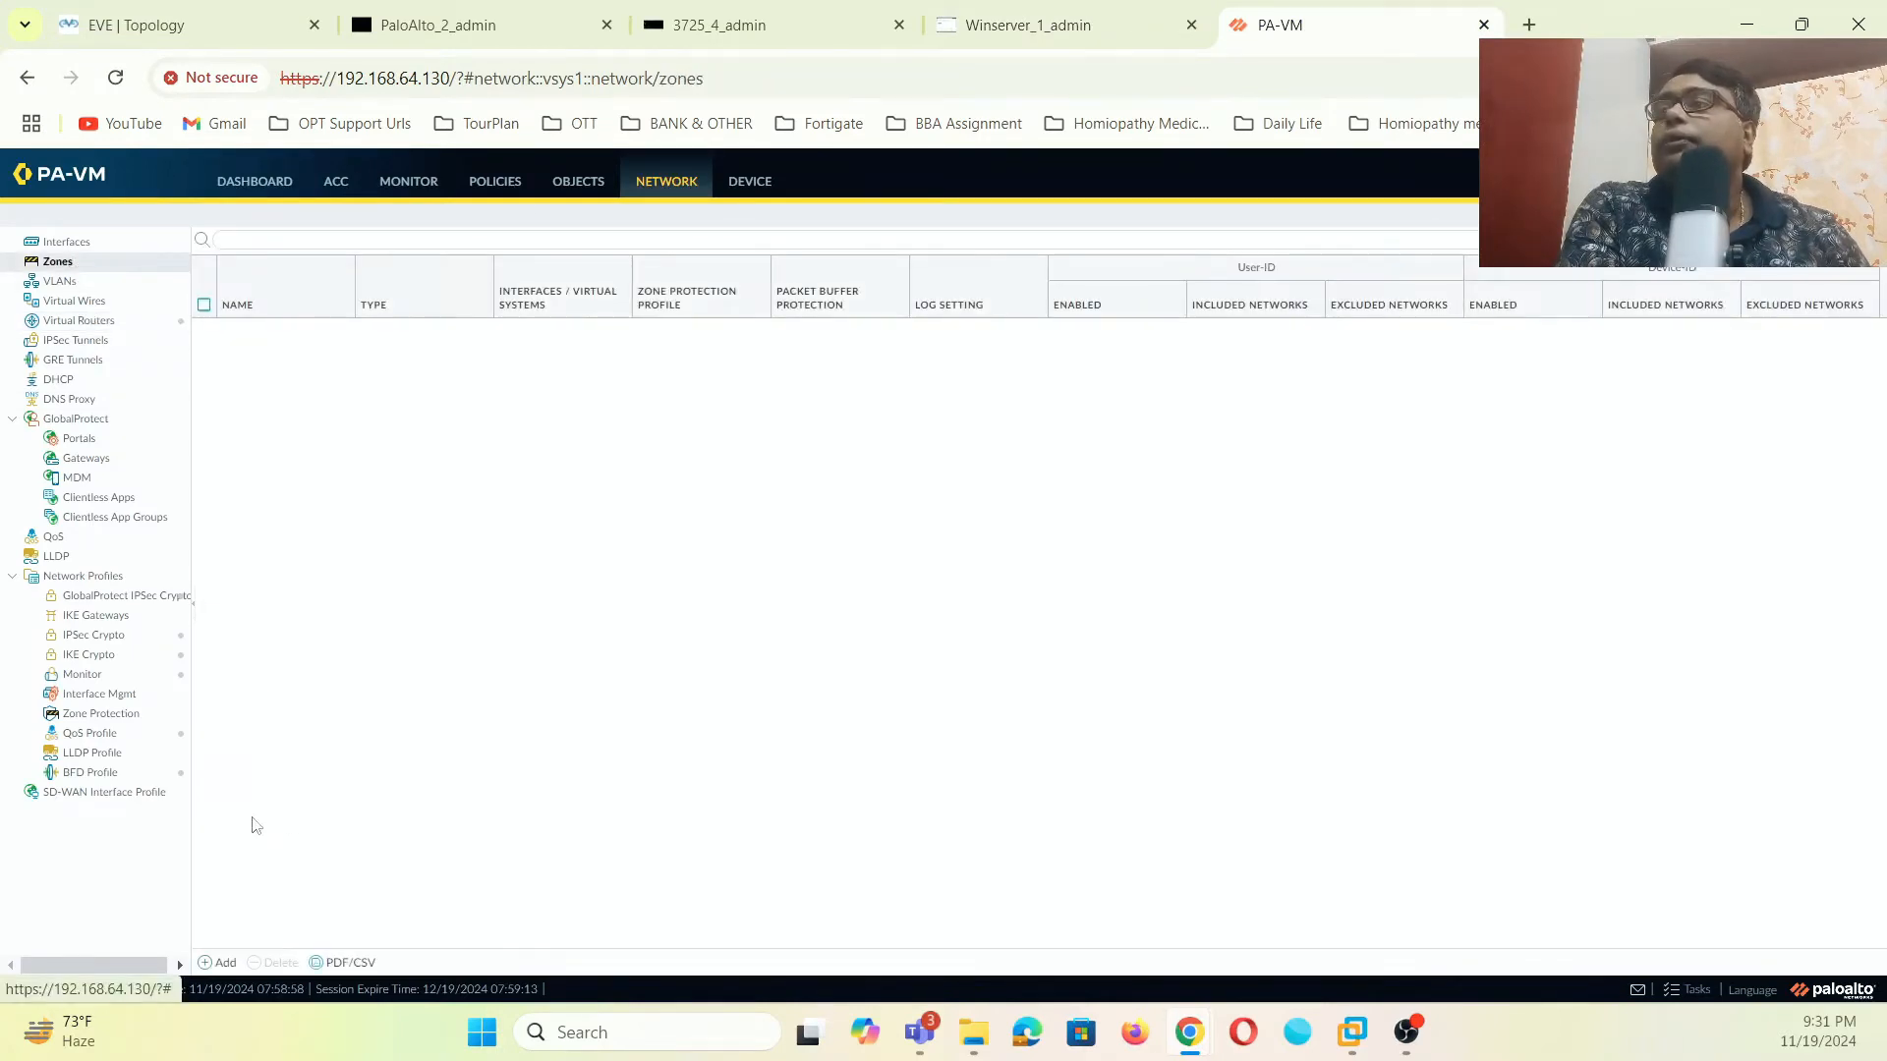
{"action": "left_click", "coordinate": [201, 30]}
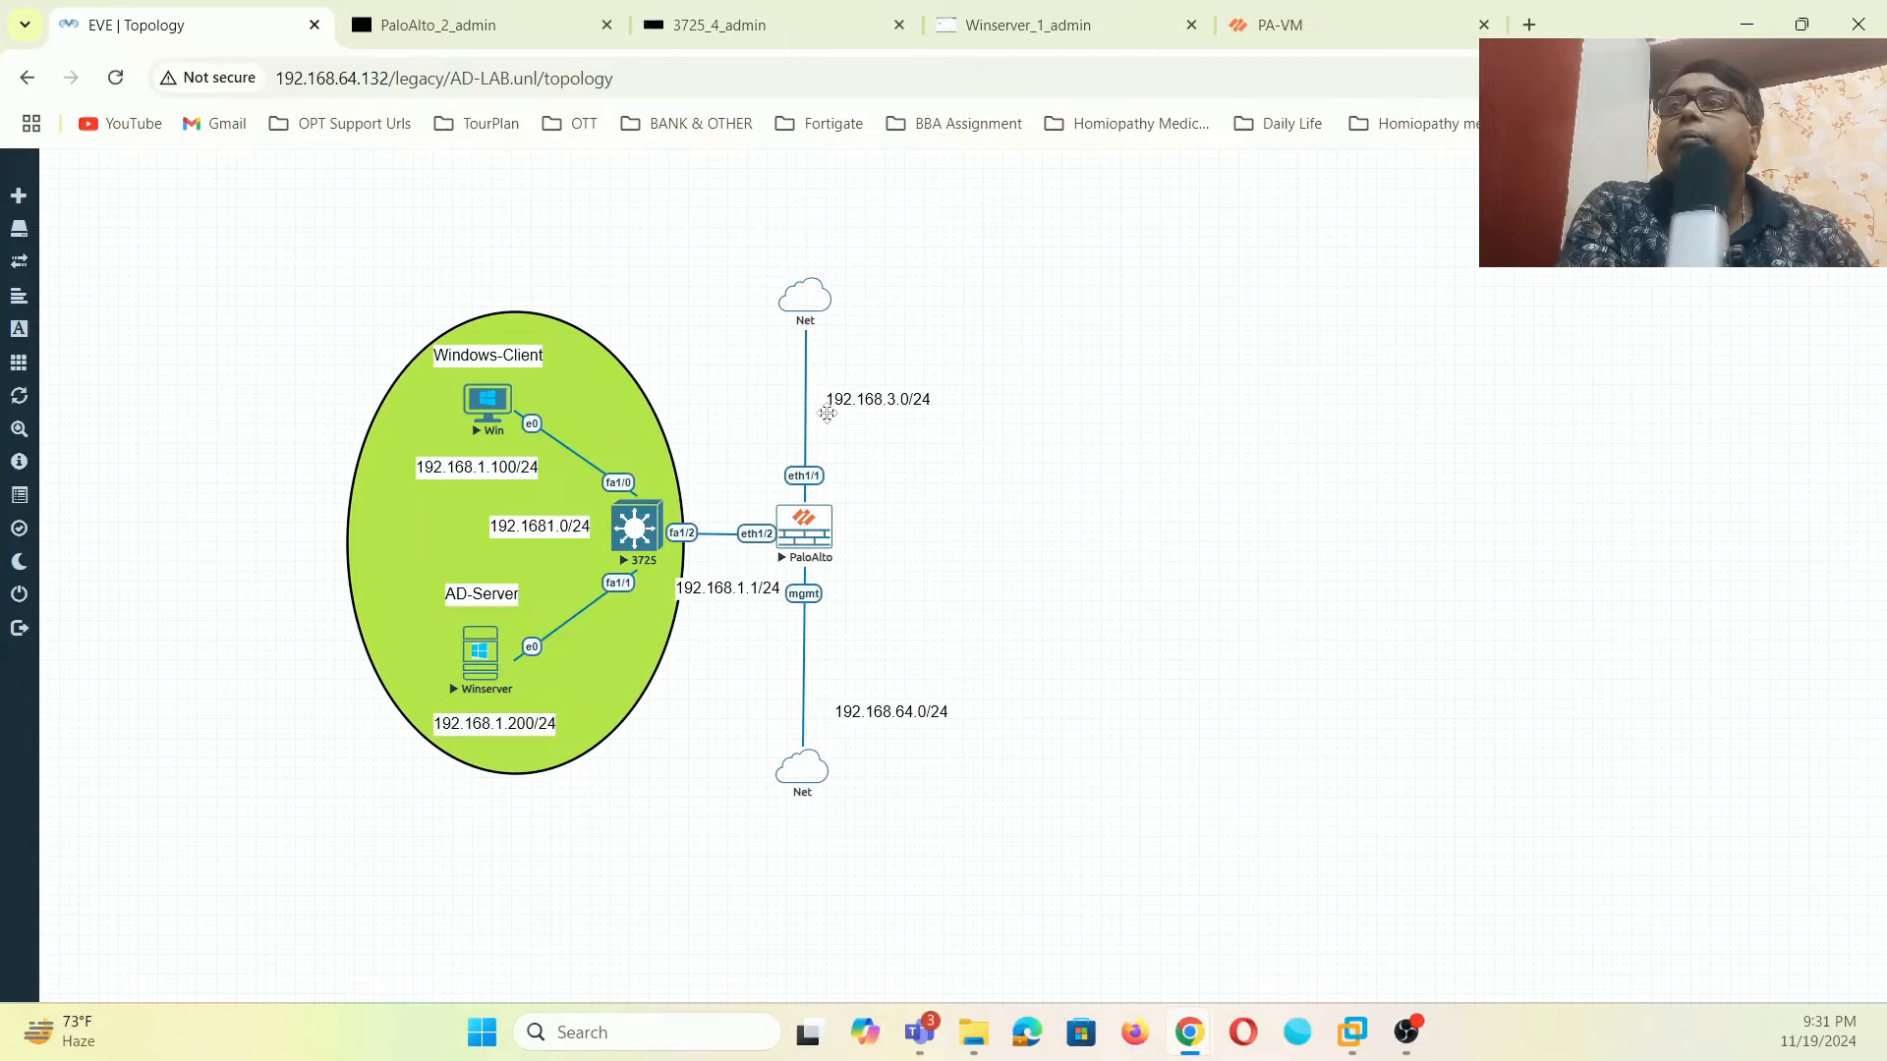
{"action": "left_click", "coordinate": [1280, 24]}
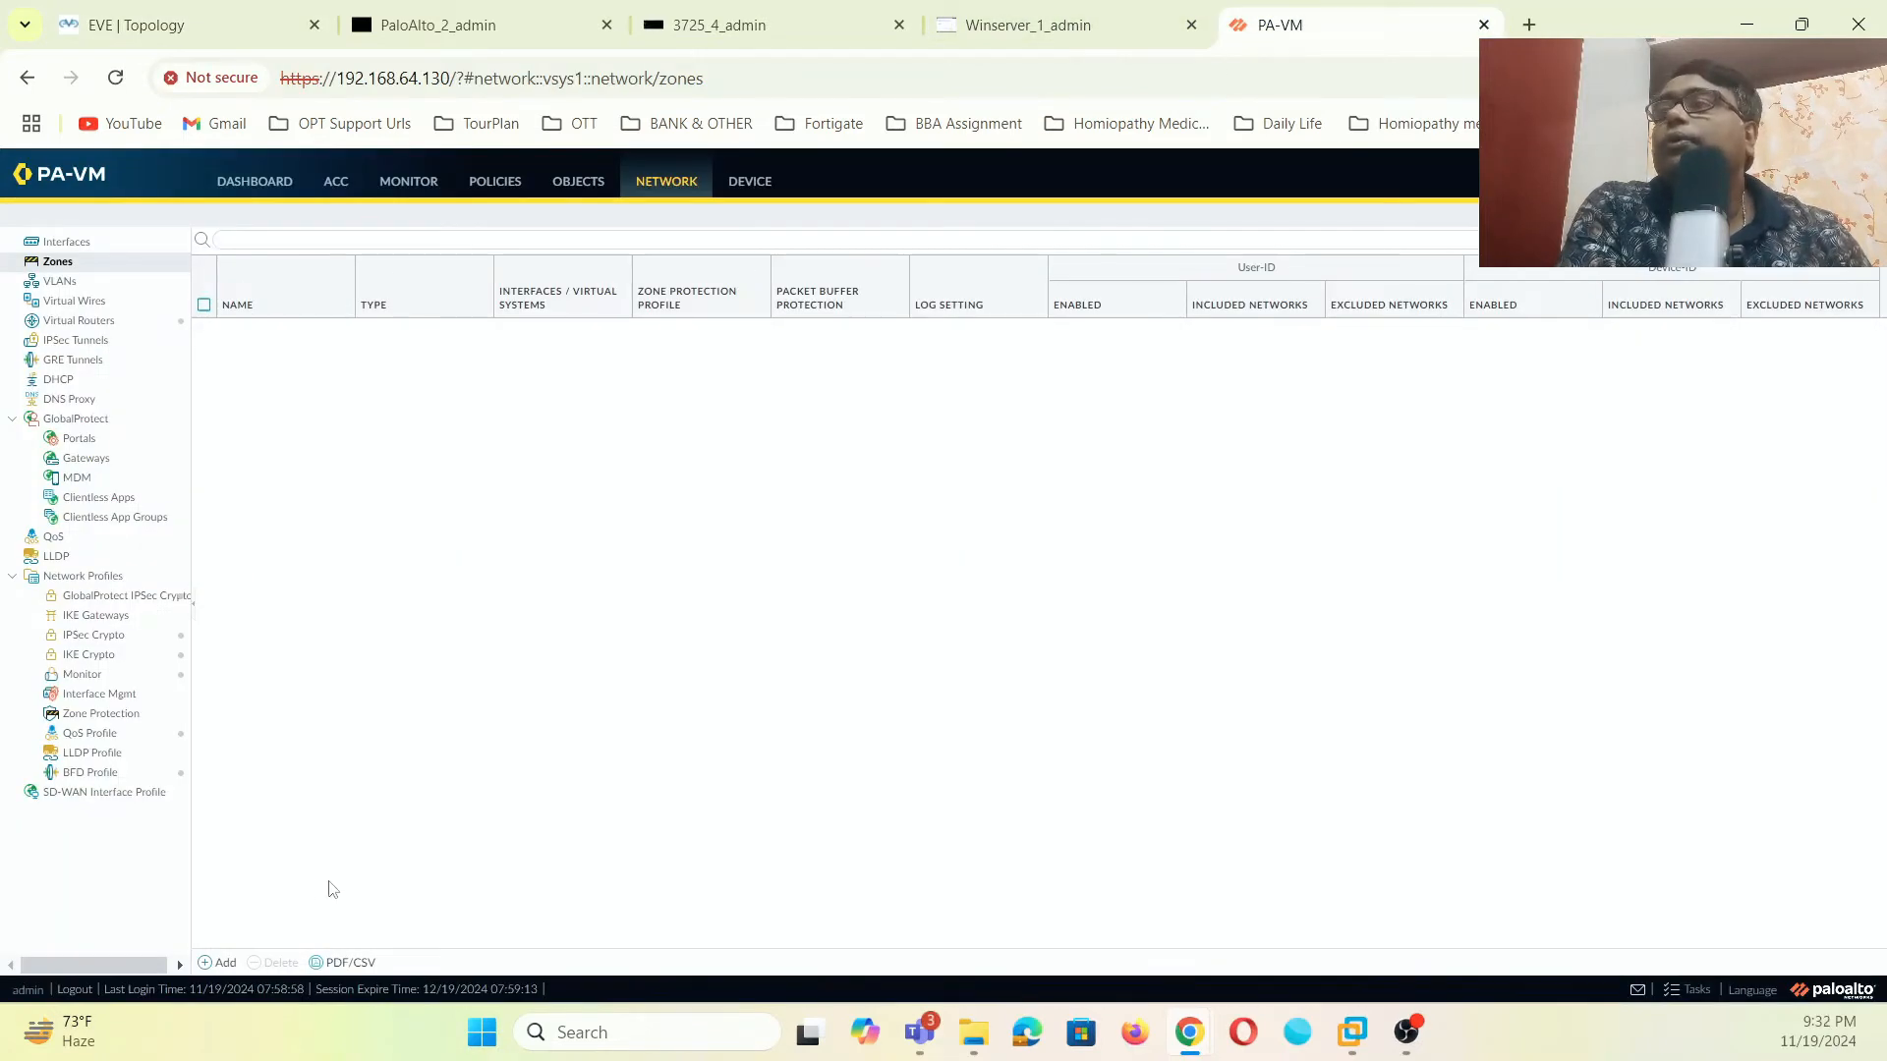
- Create a new zone named LAN with type Layer3
{"action": "left_click", "coordinate": [220, 965]}
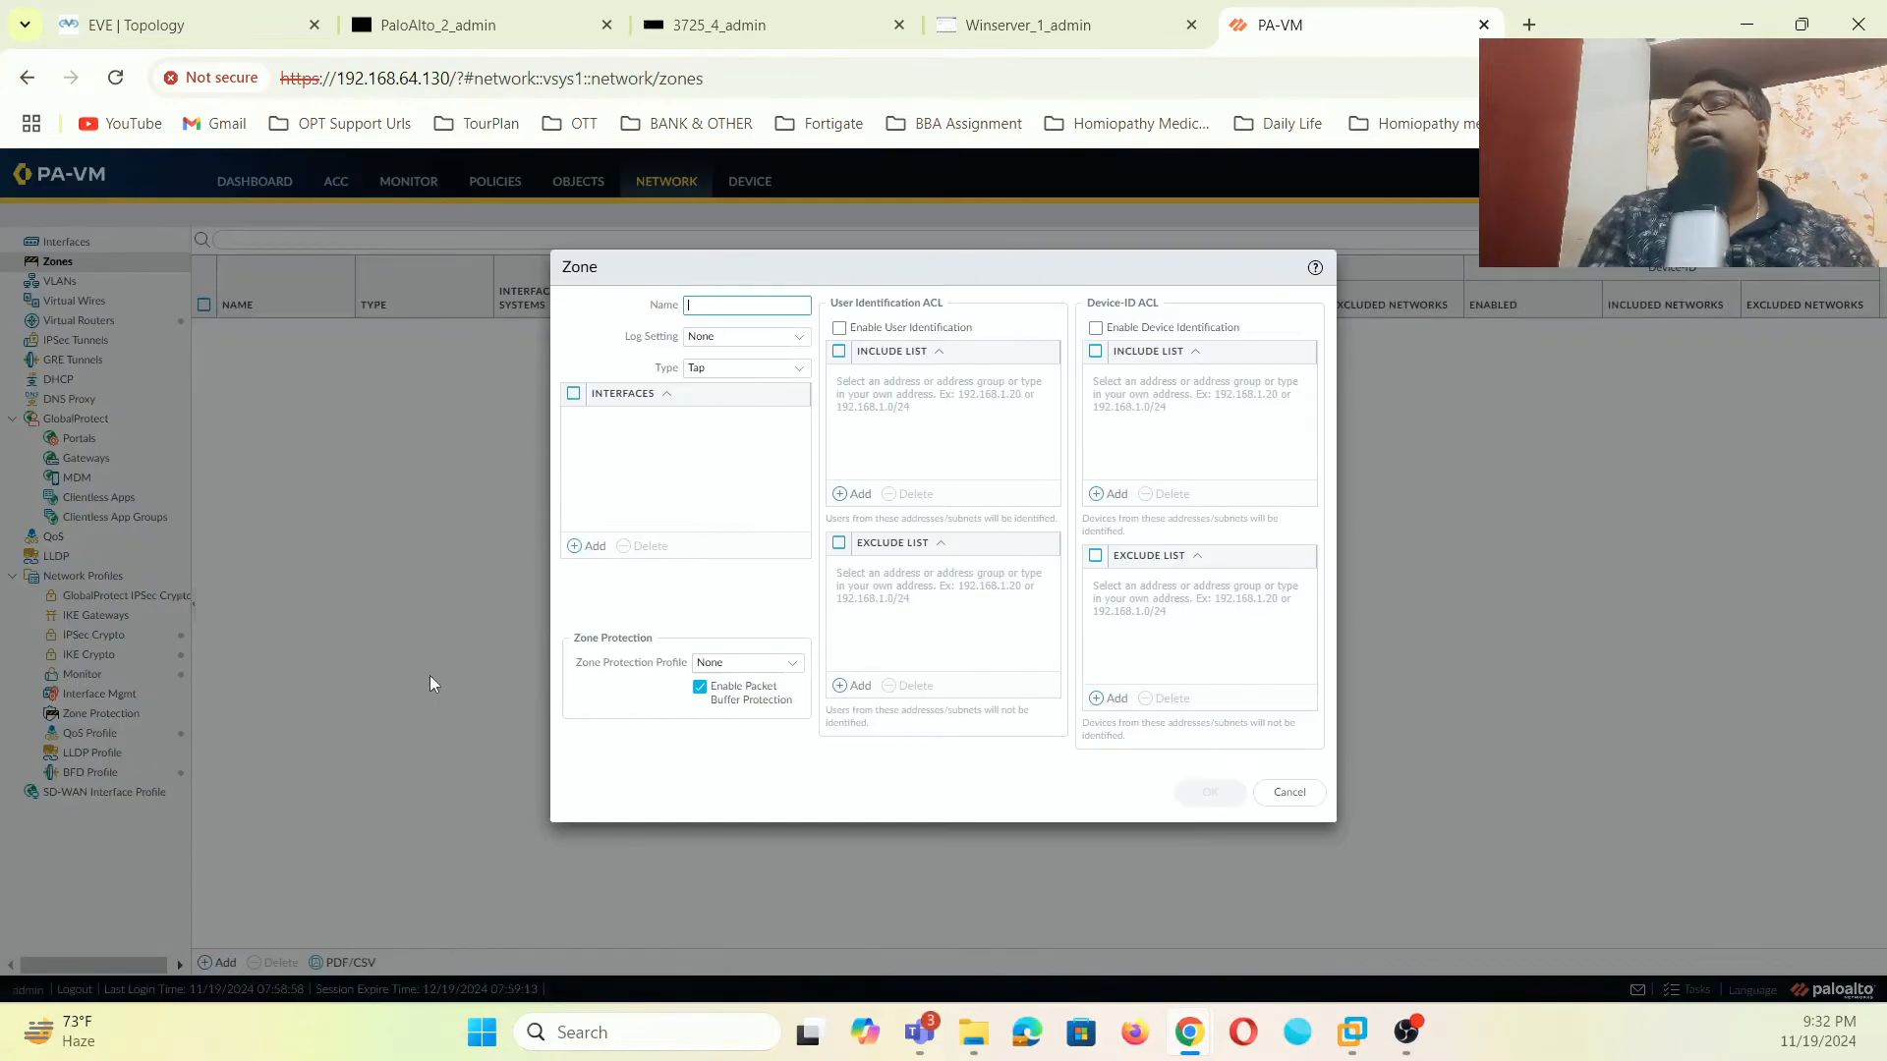
{"action": "type", "text": "LAN"}
{"action": "left_click", "coordinate": [796, 370]}
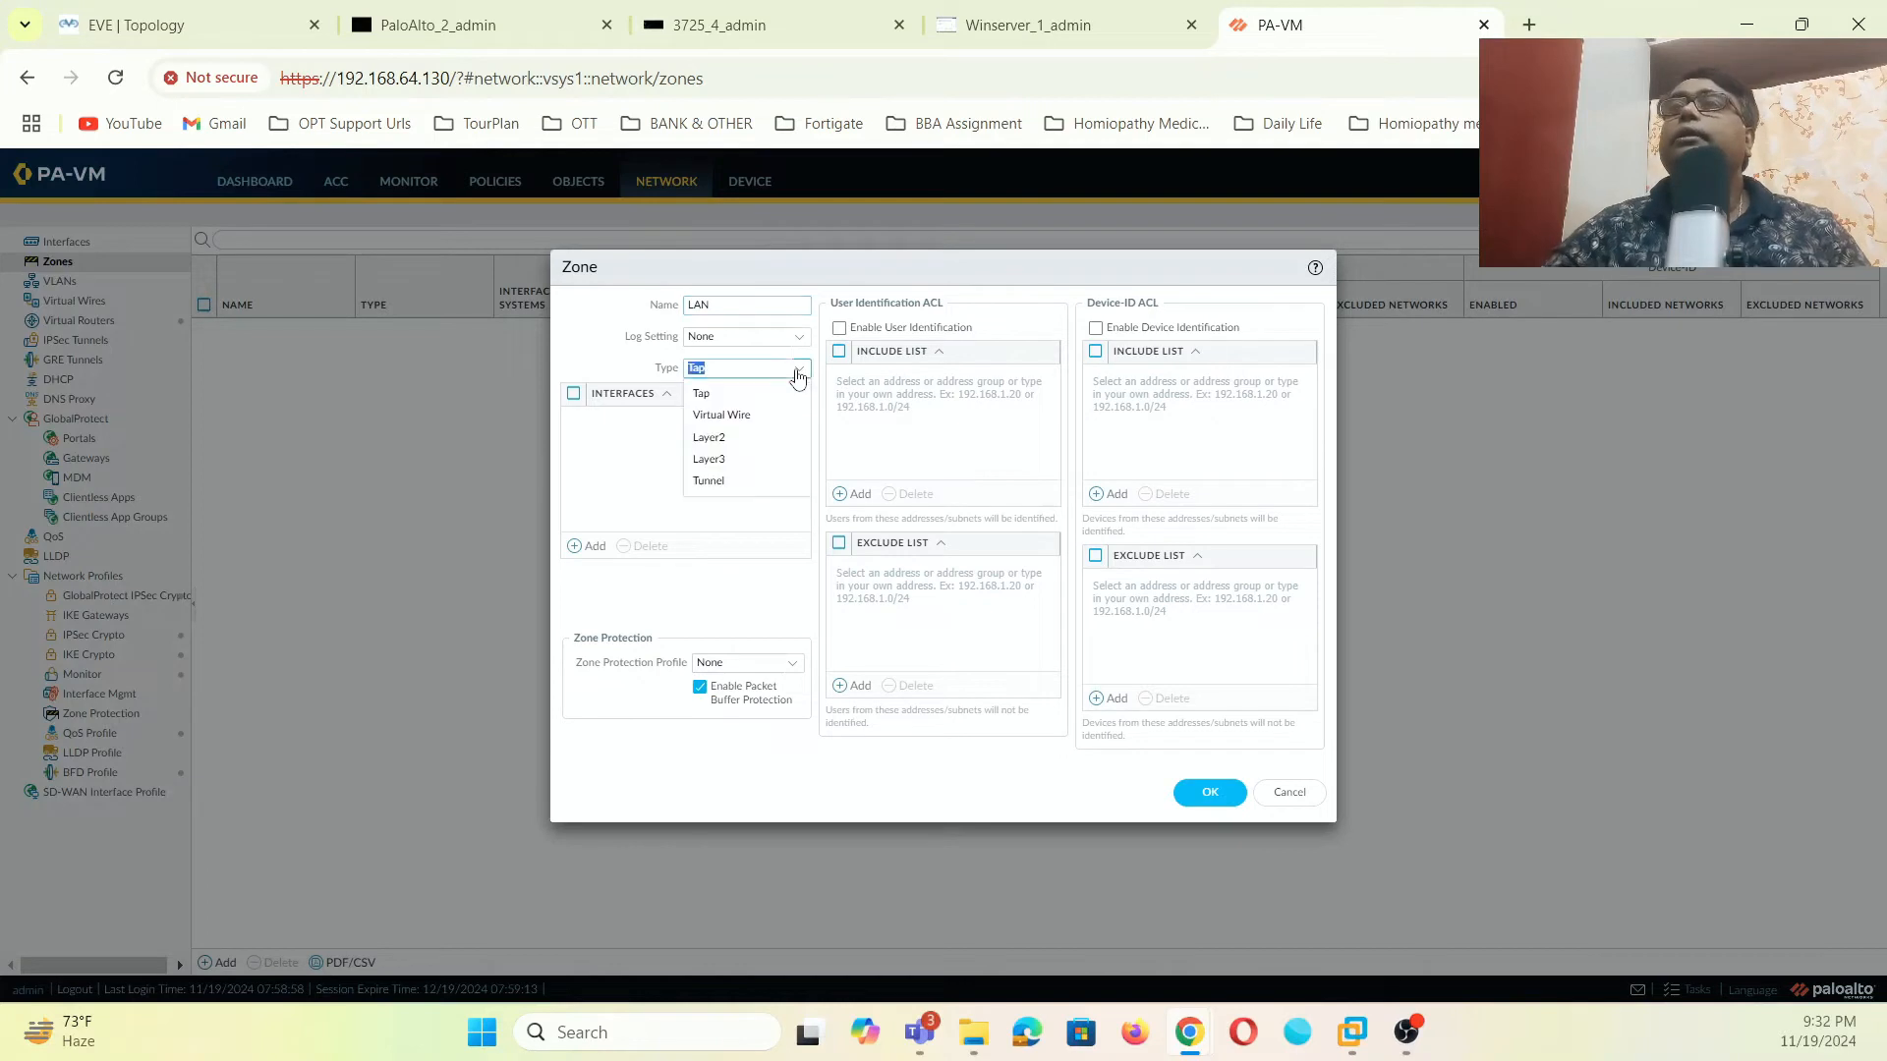
{"action": "left_click", "coordinate": [727, 461]}
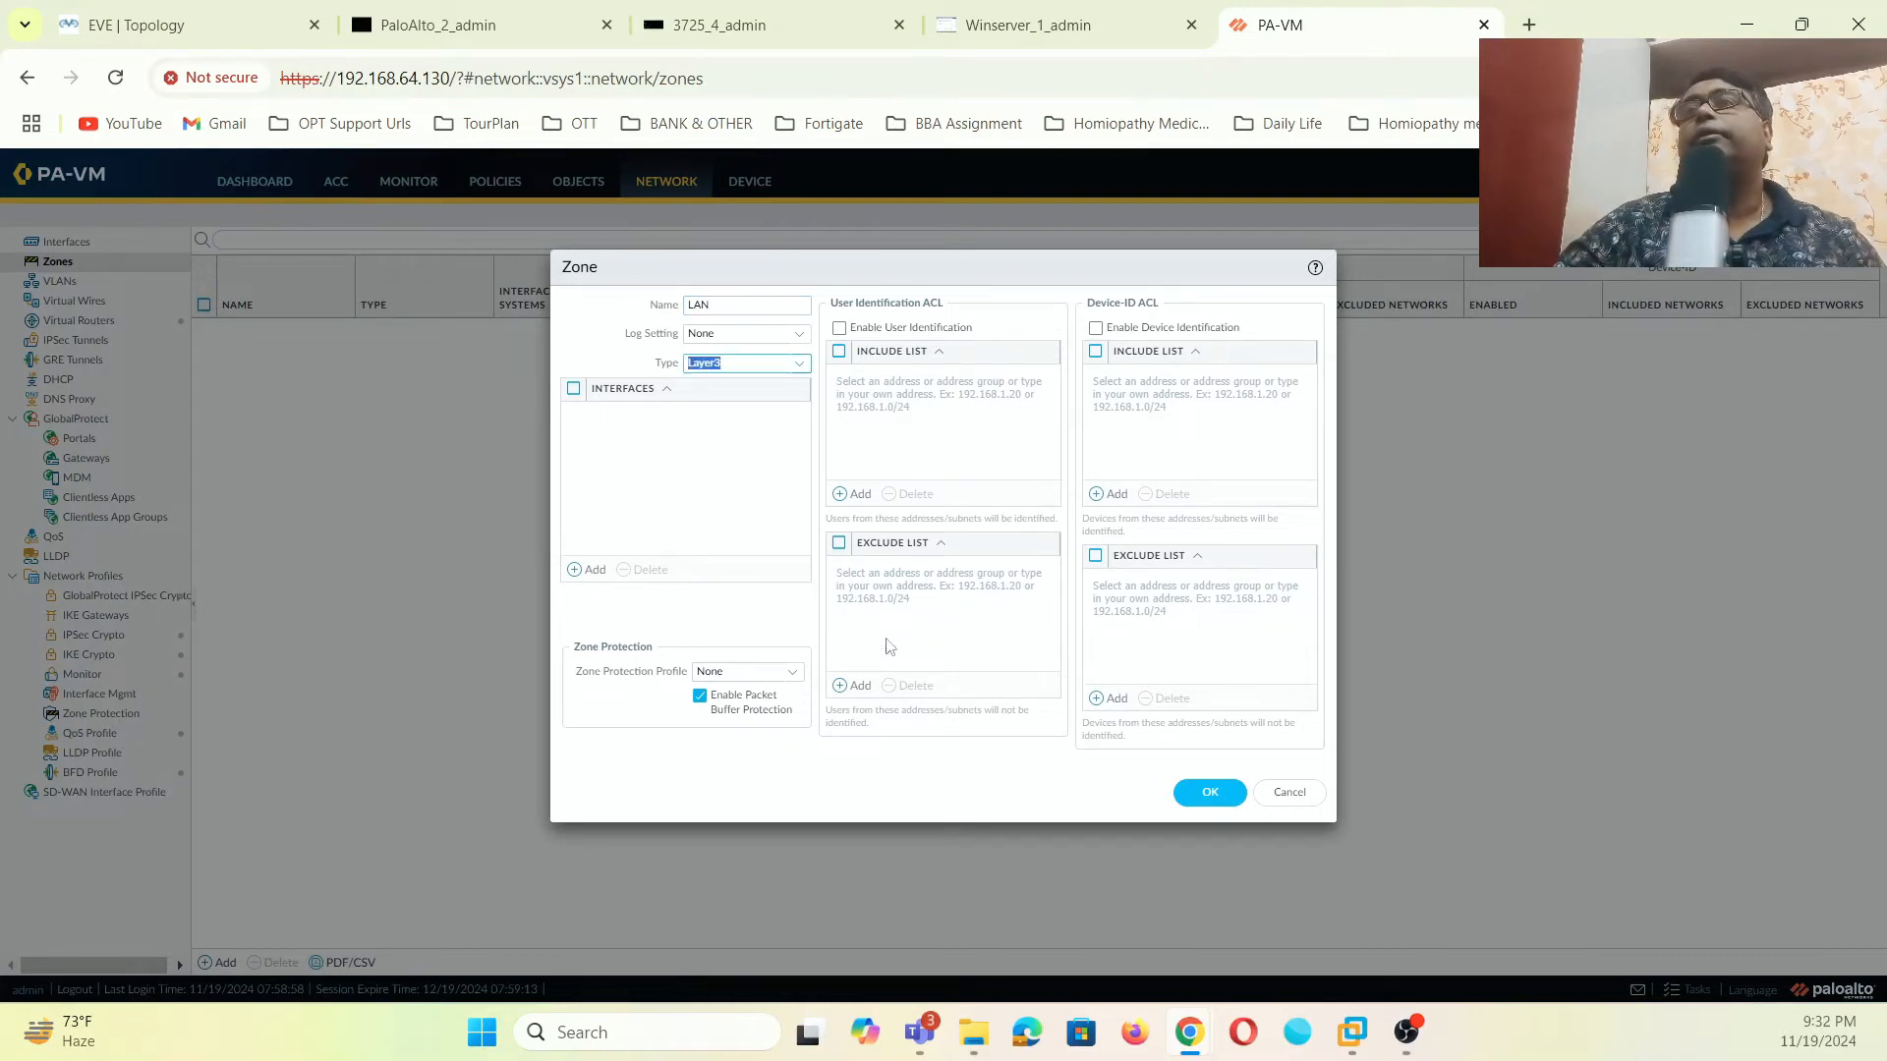
{"action": "left_click", "coordinate": [1208, 791]}
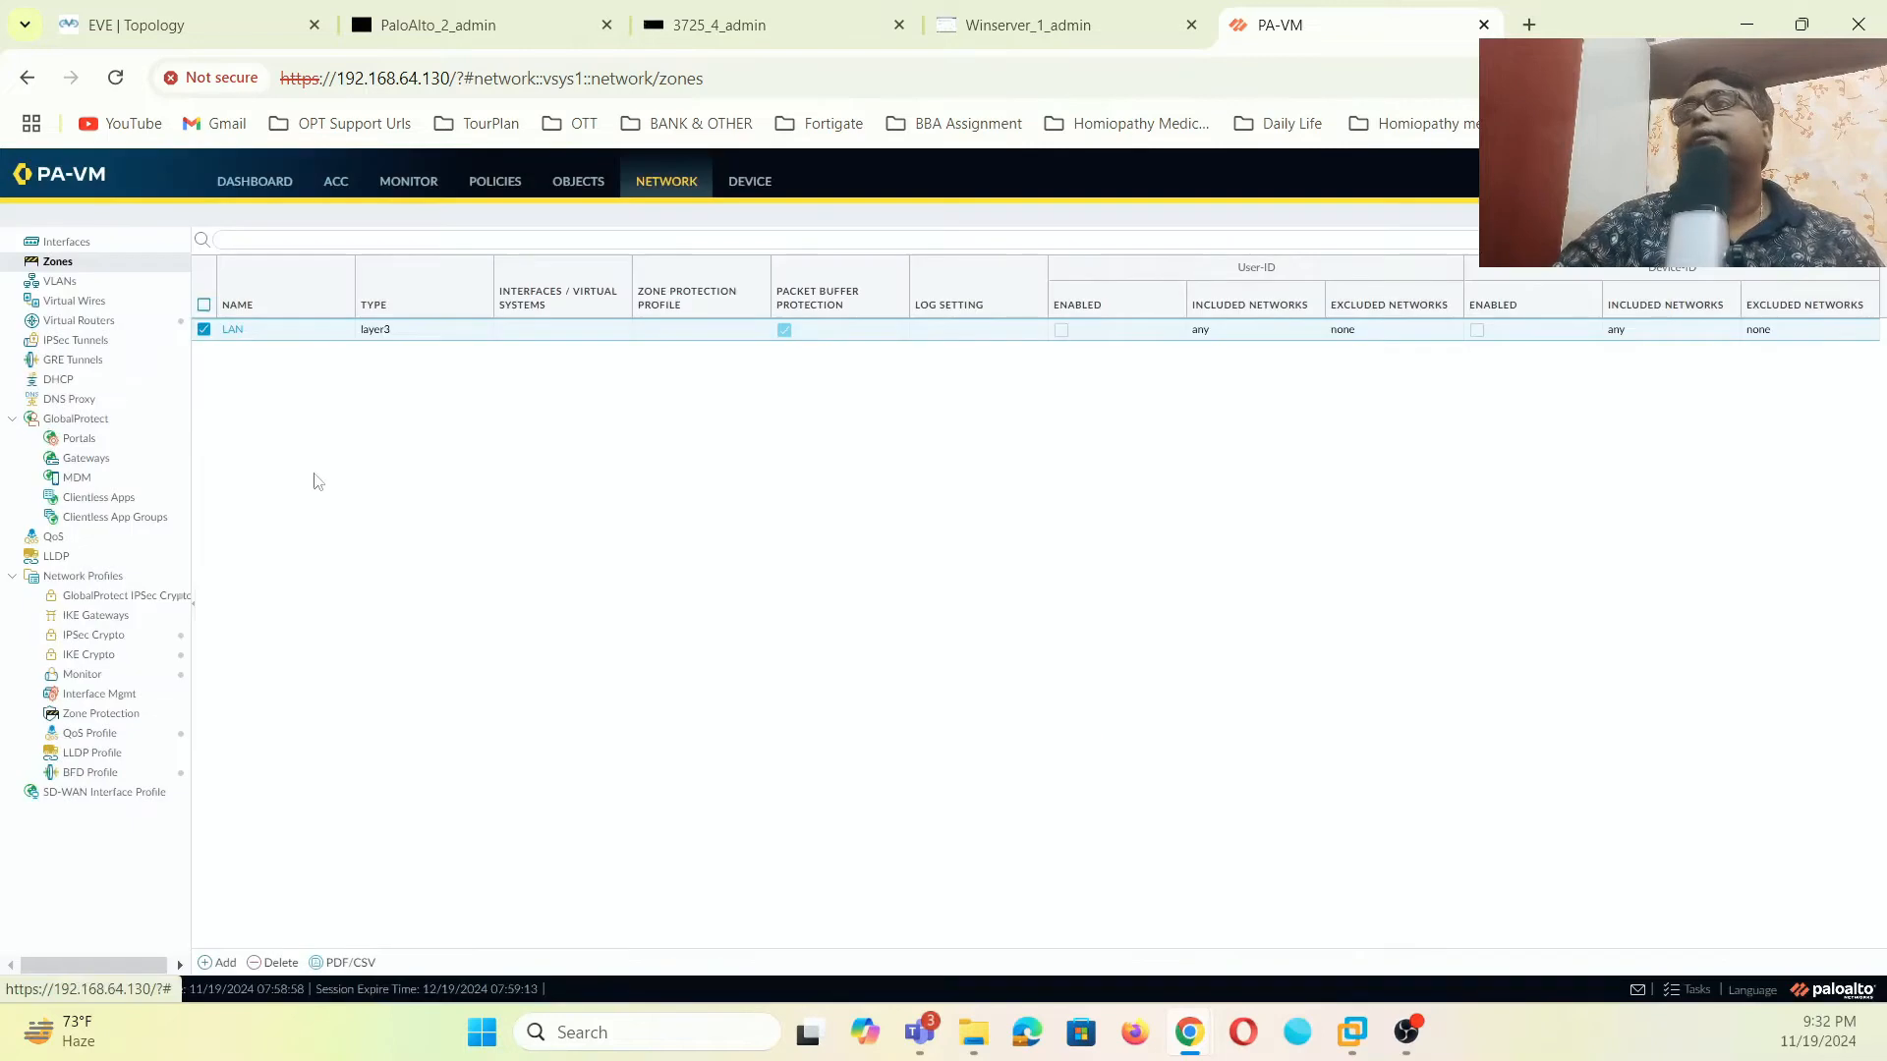
- Create the INTERNET zone, then edit it to type Layer3
{"action": "left_click", "coordinate": [220, 963]}
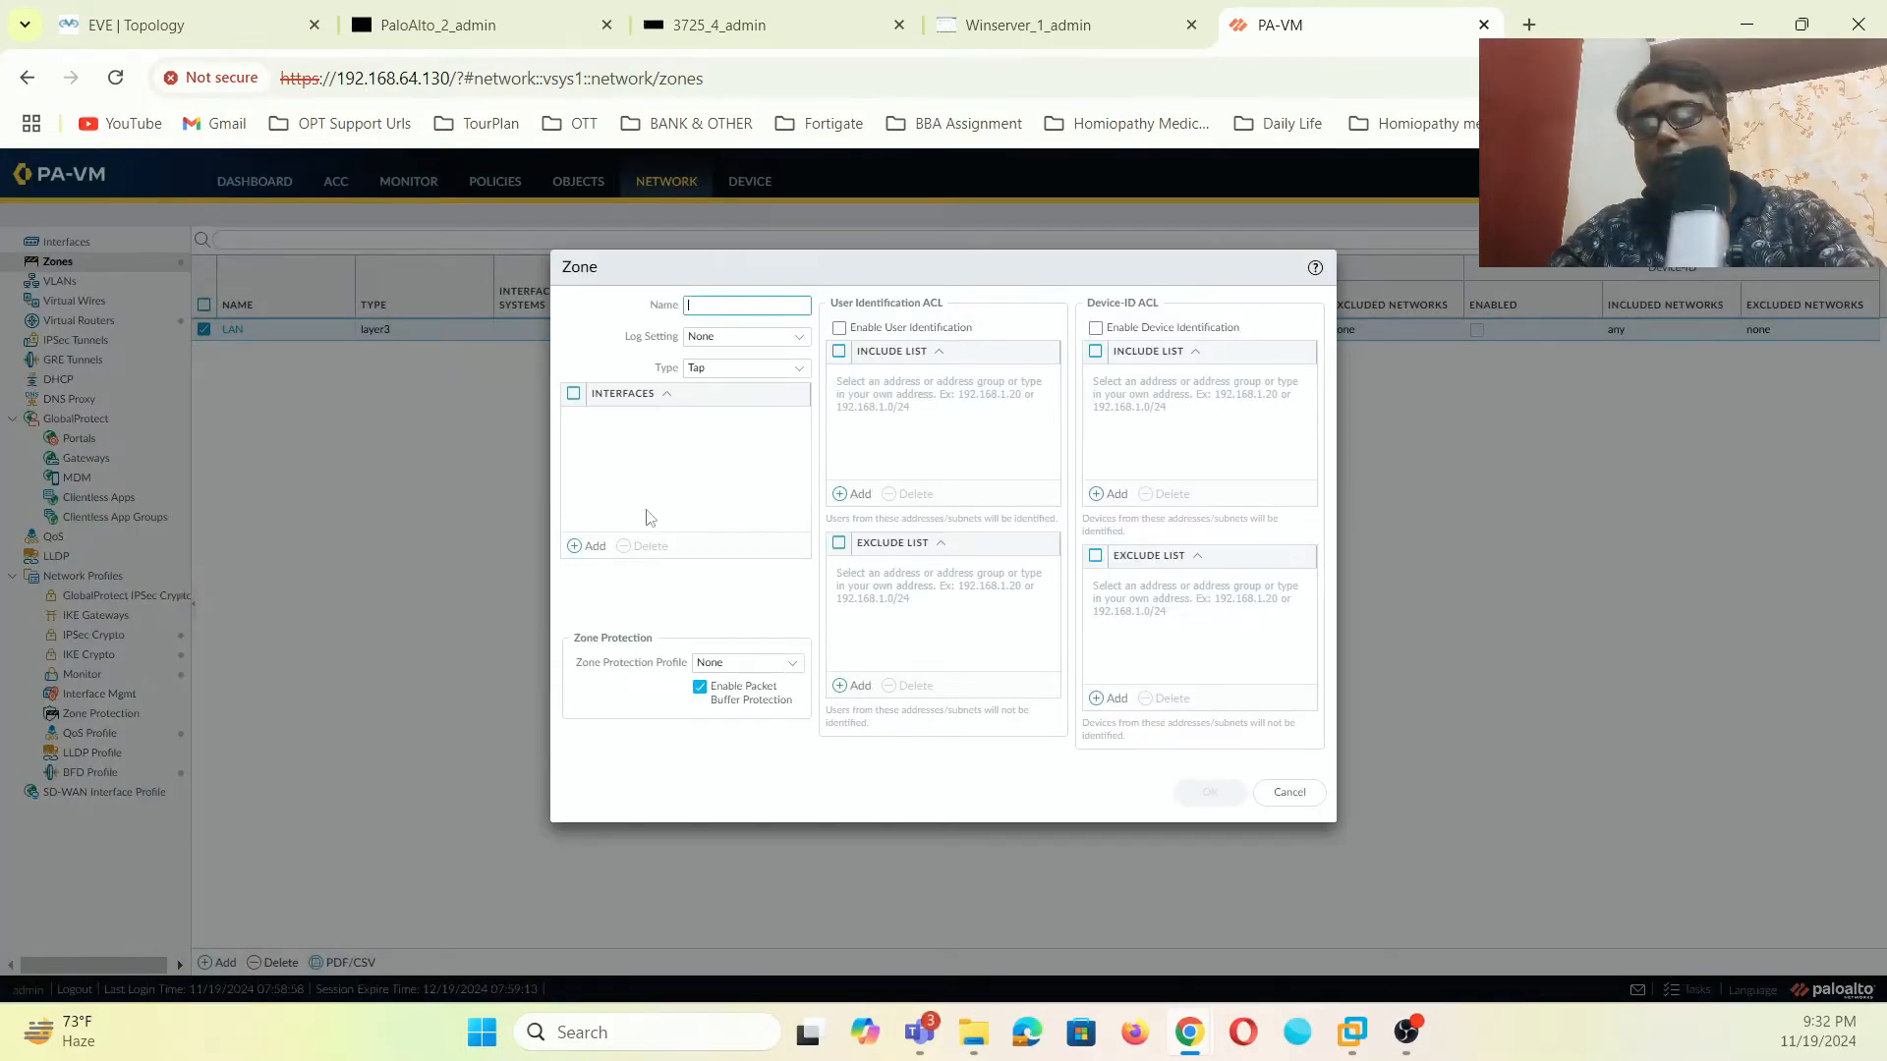
{"action": "type", "text": "INTERNET"}
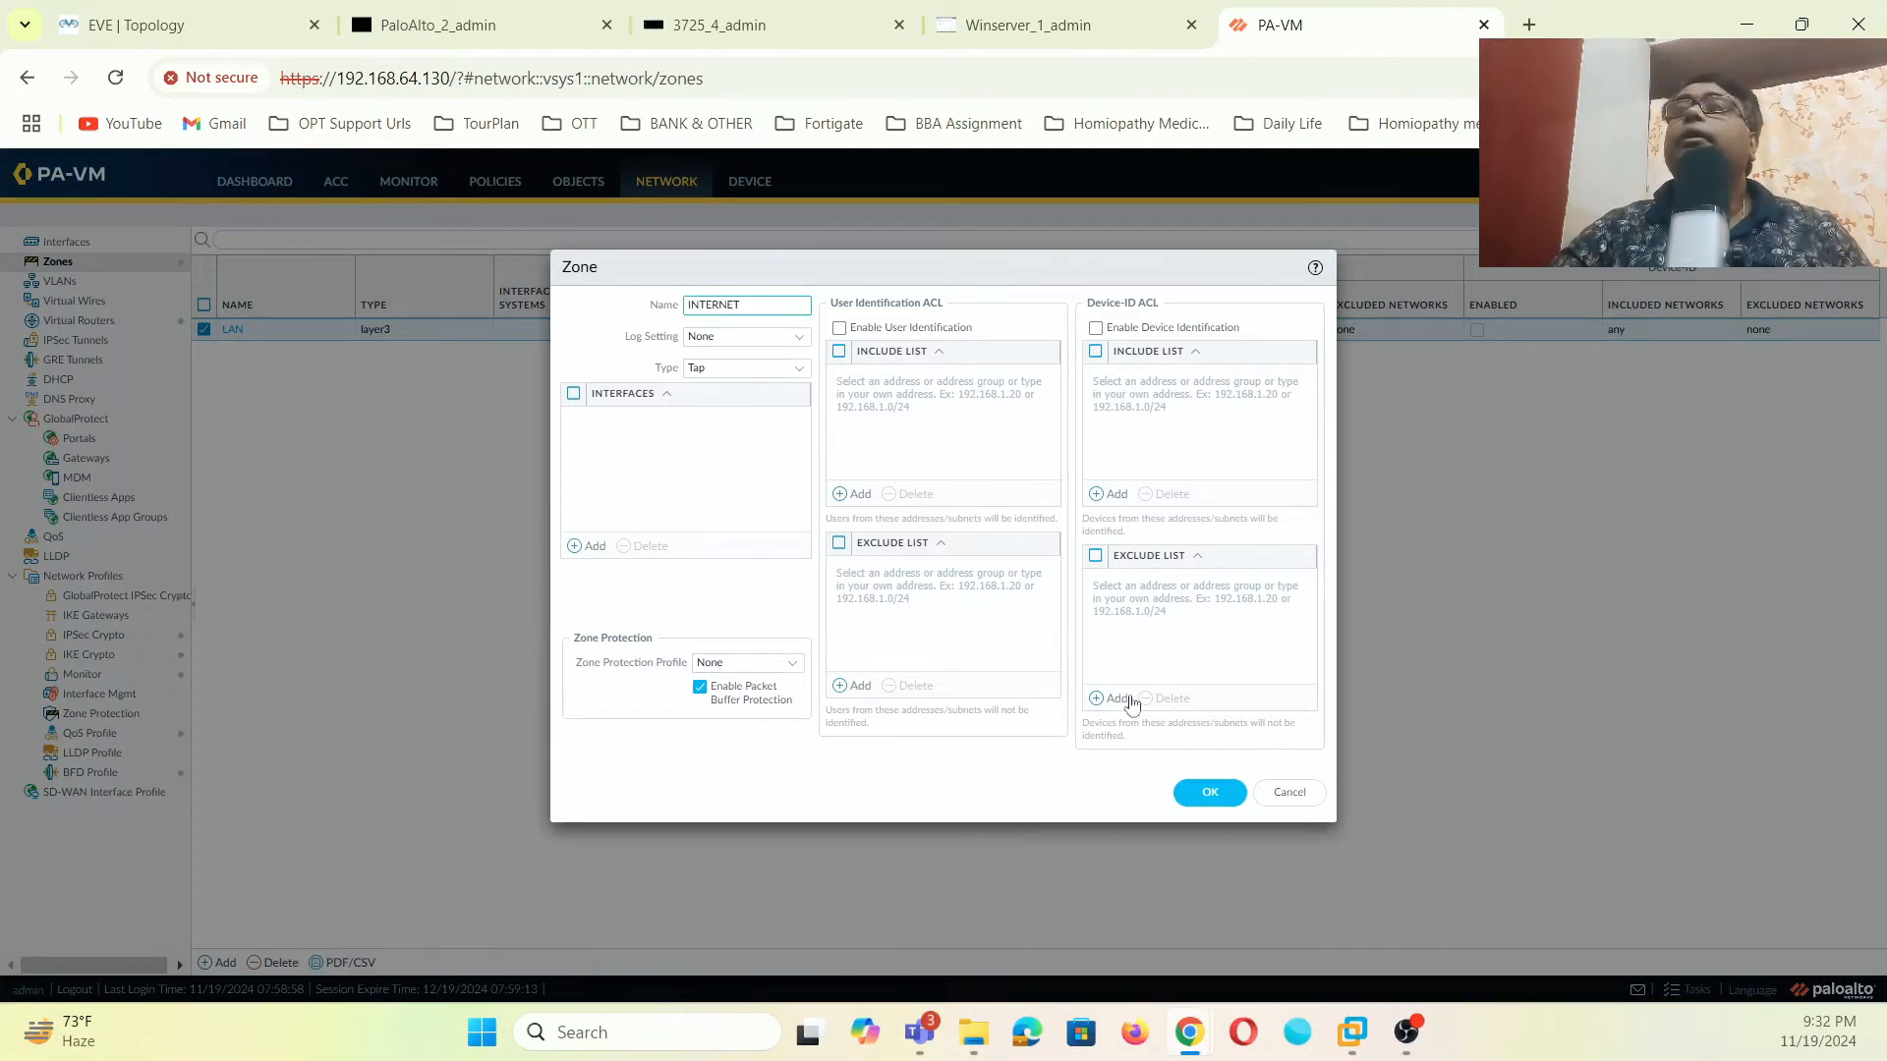
{"action": "left_click", "coordinate": [1209, 792]}
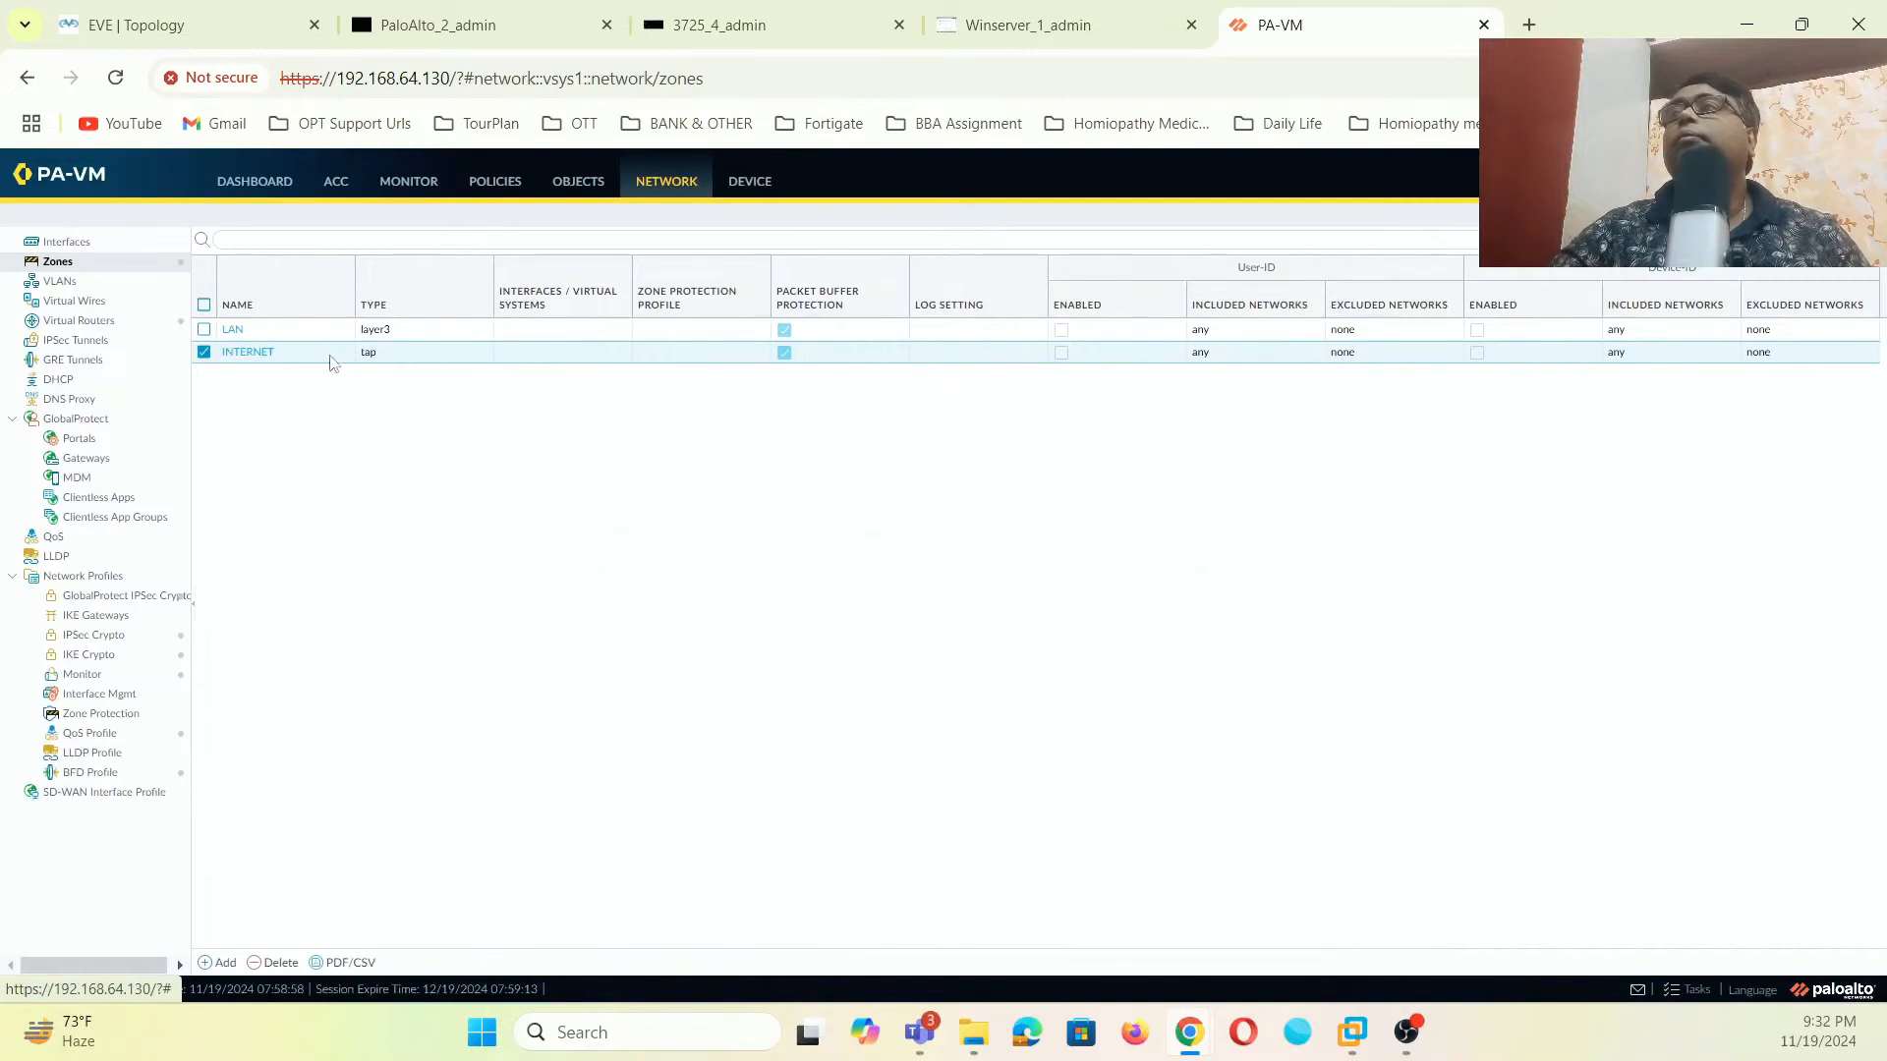
{"action": "left_click", "coordinate": [248, 353]}
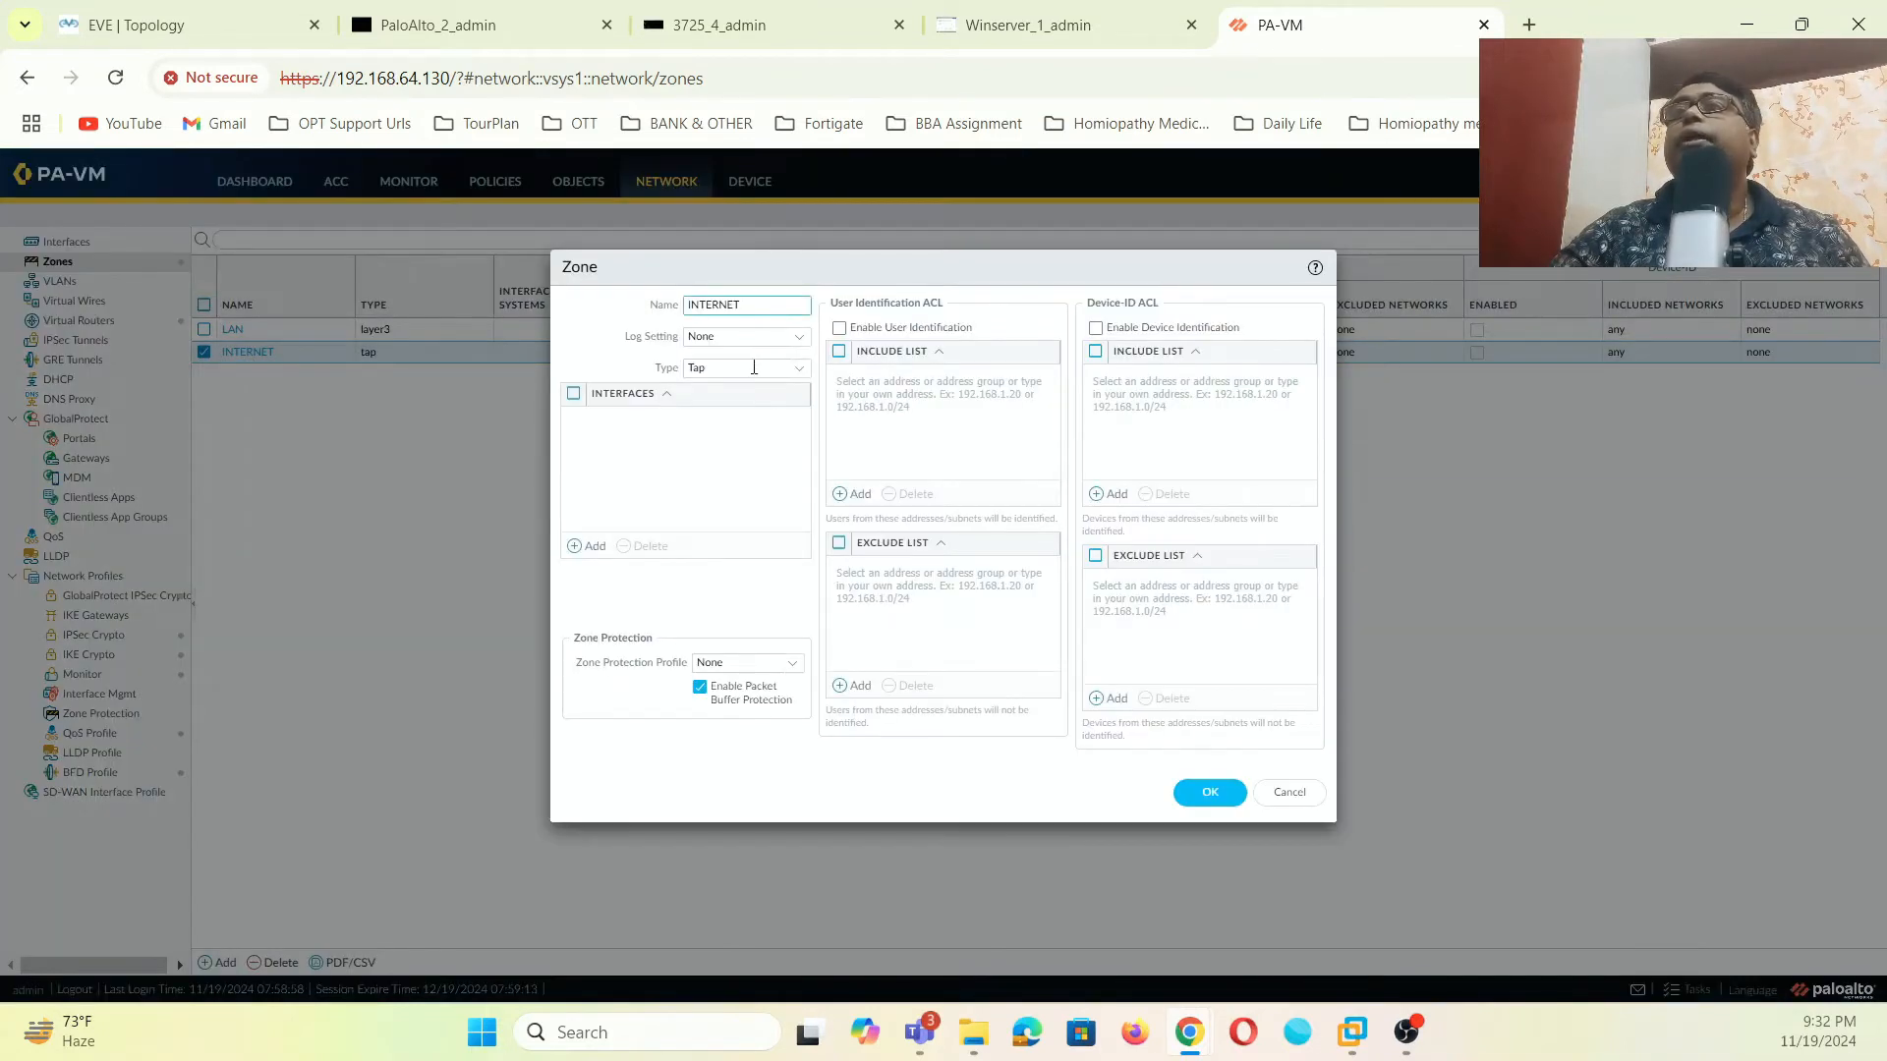
{"action": "left_click", "coordinate": [801, 381]}
{"action": "left_click", "coordinate": [721, 460]}
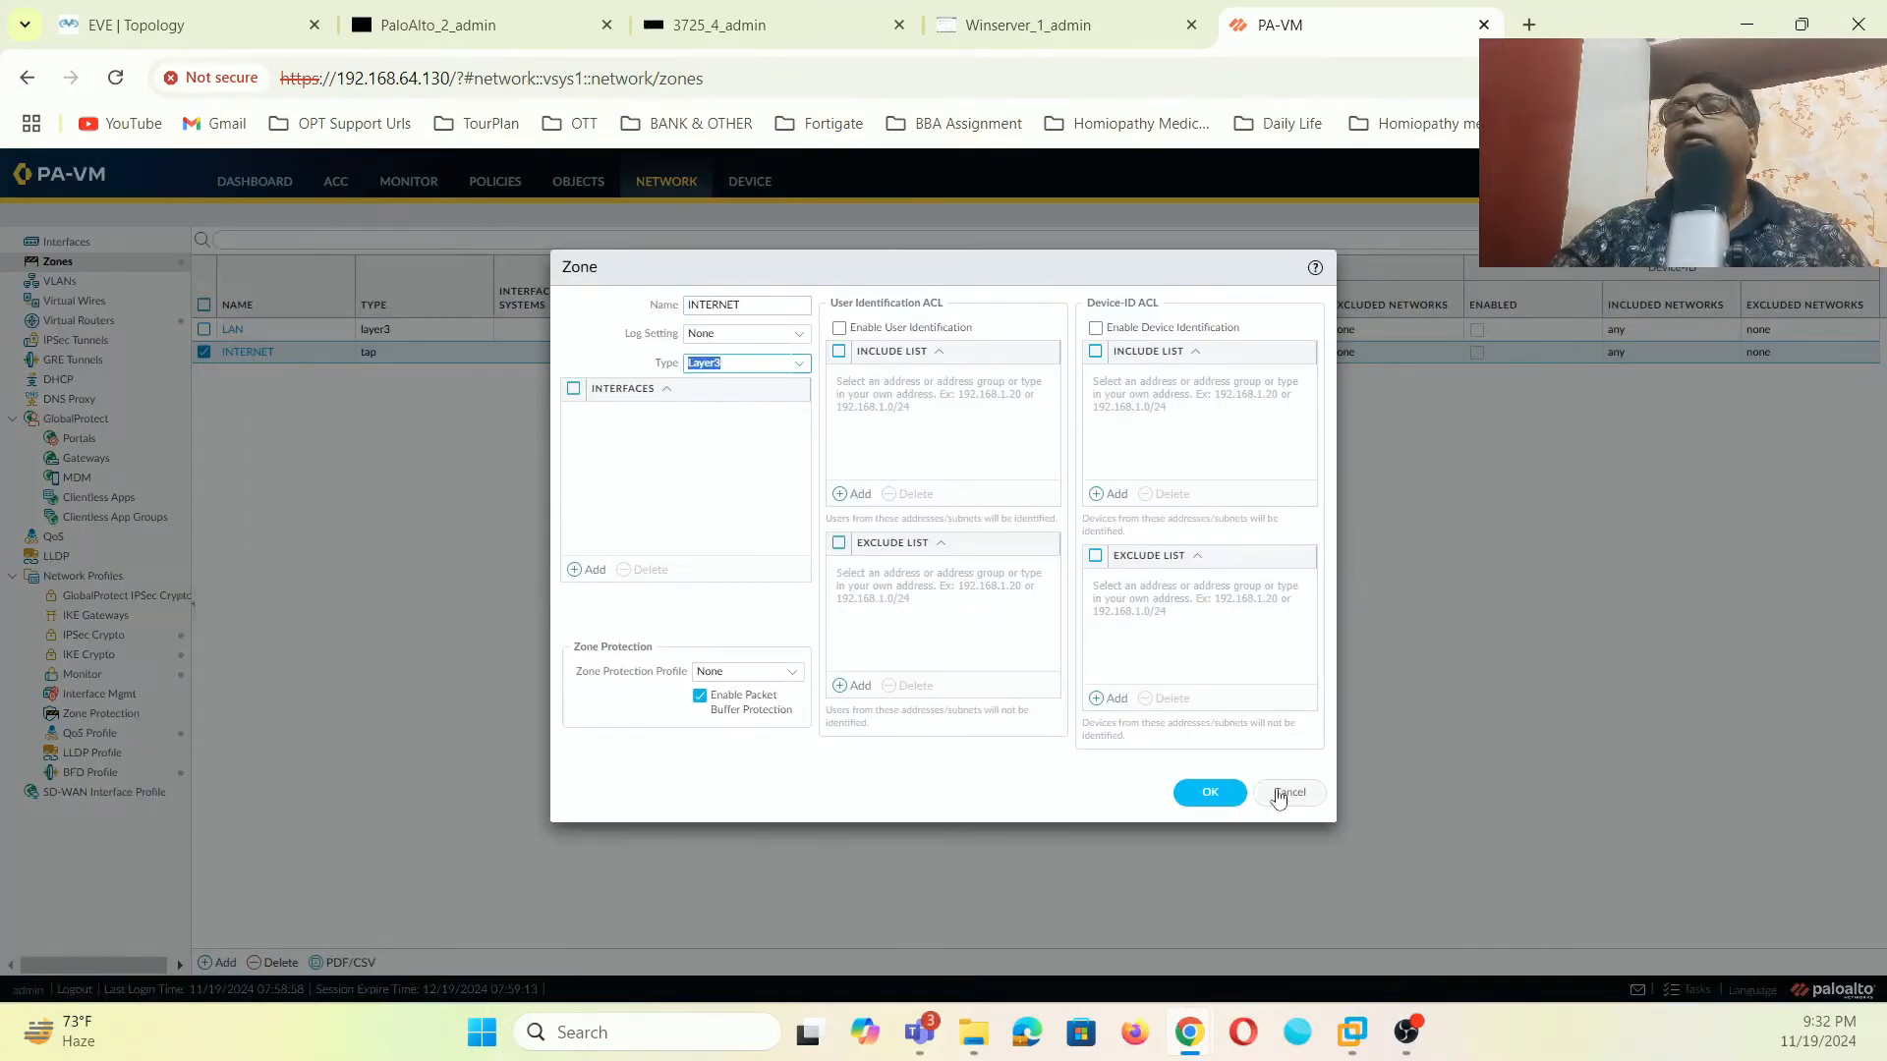
{"action": "left_click", "coordinate": [1213, 798]}
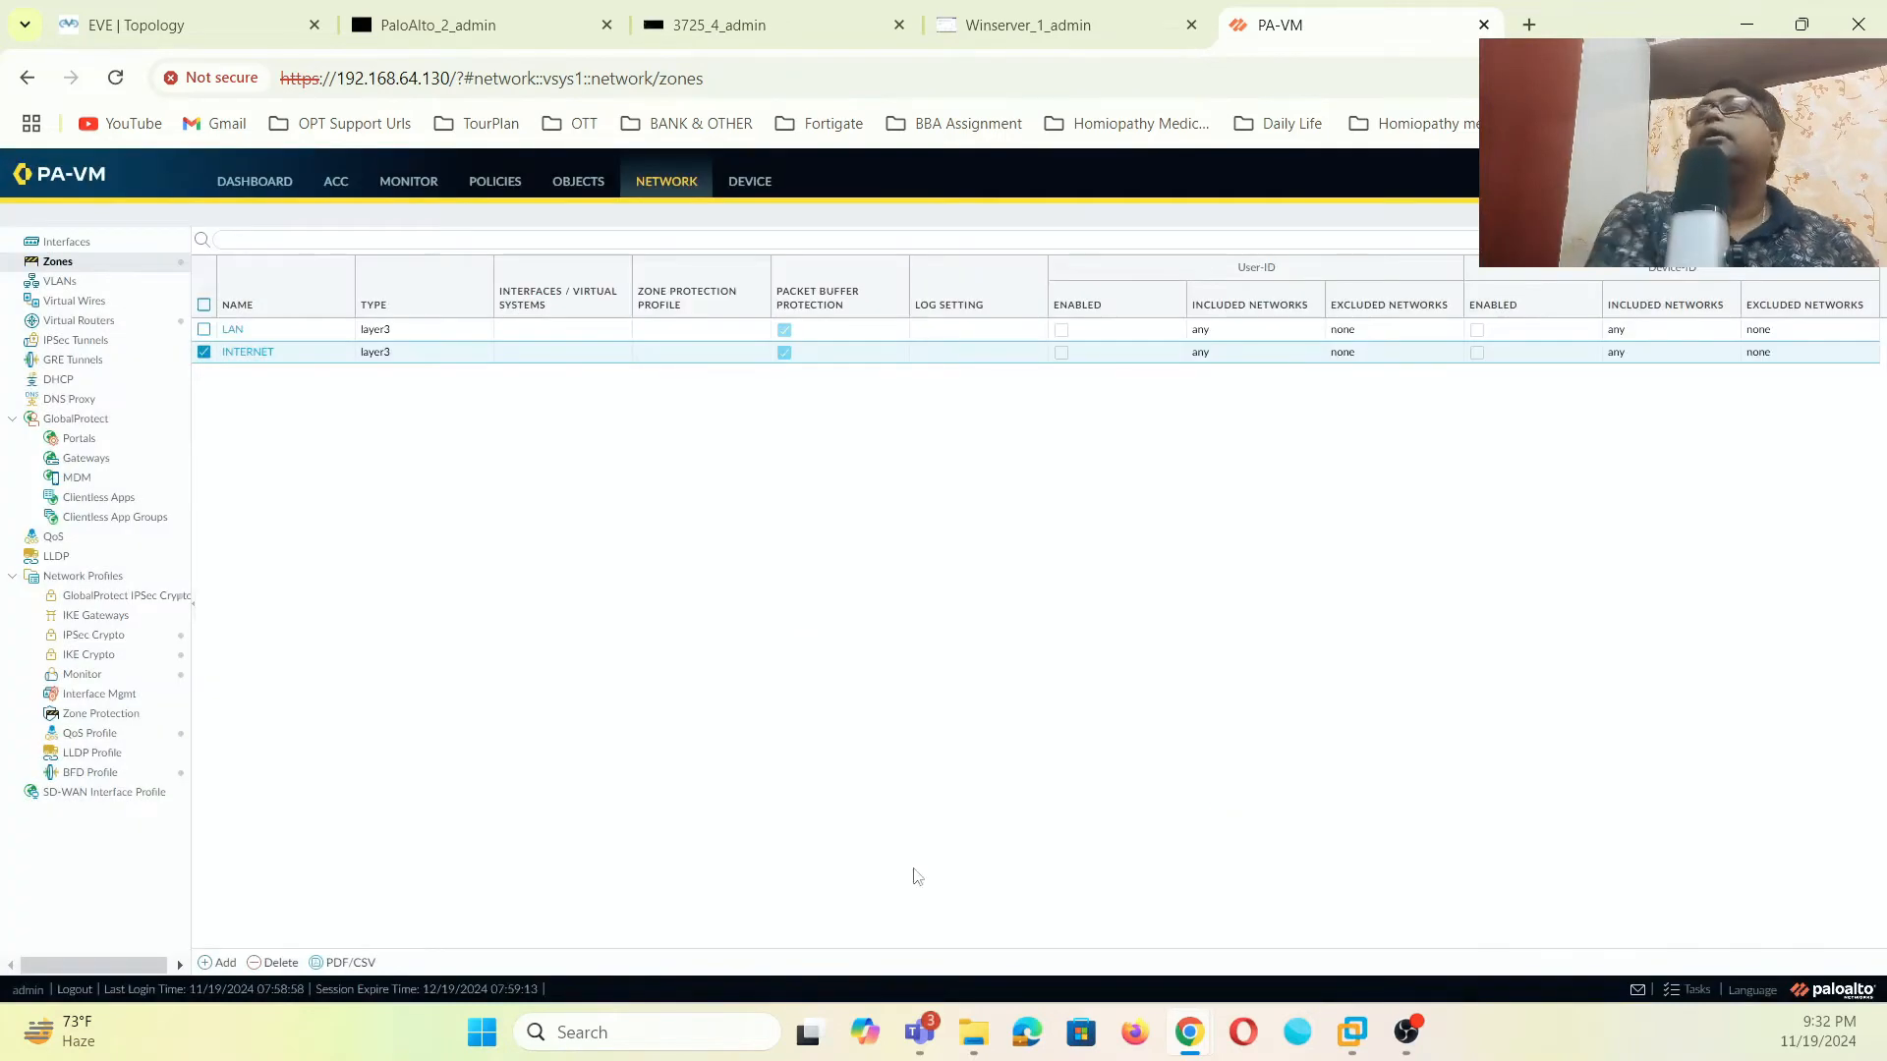
{"action": "left_click", "coordinate": [74, 243]}
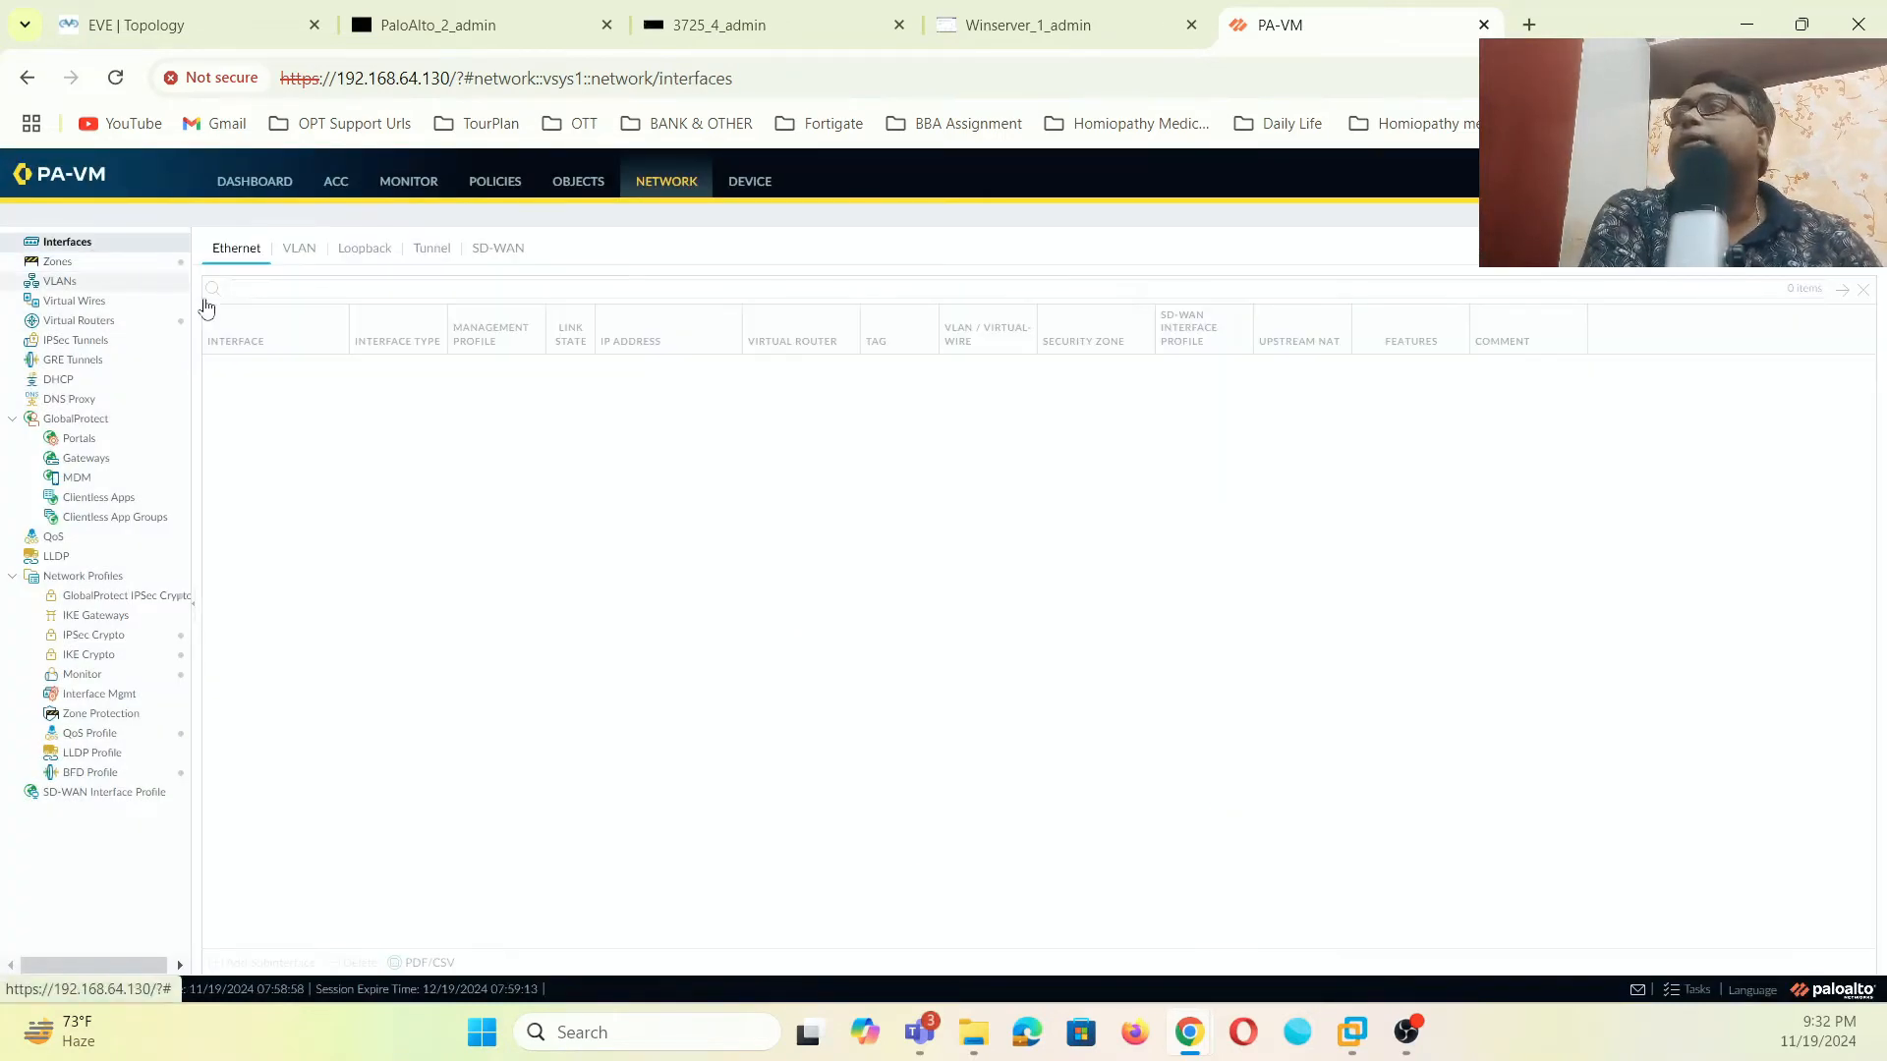
- After checking the lab topology, make ethernet1/1 Layer3 on the default virtual router
{"action": "left_click", "coordinate": [175, 35]}
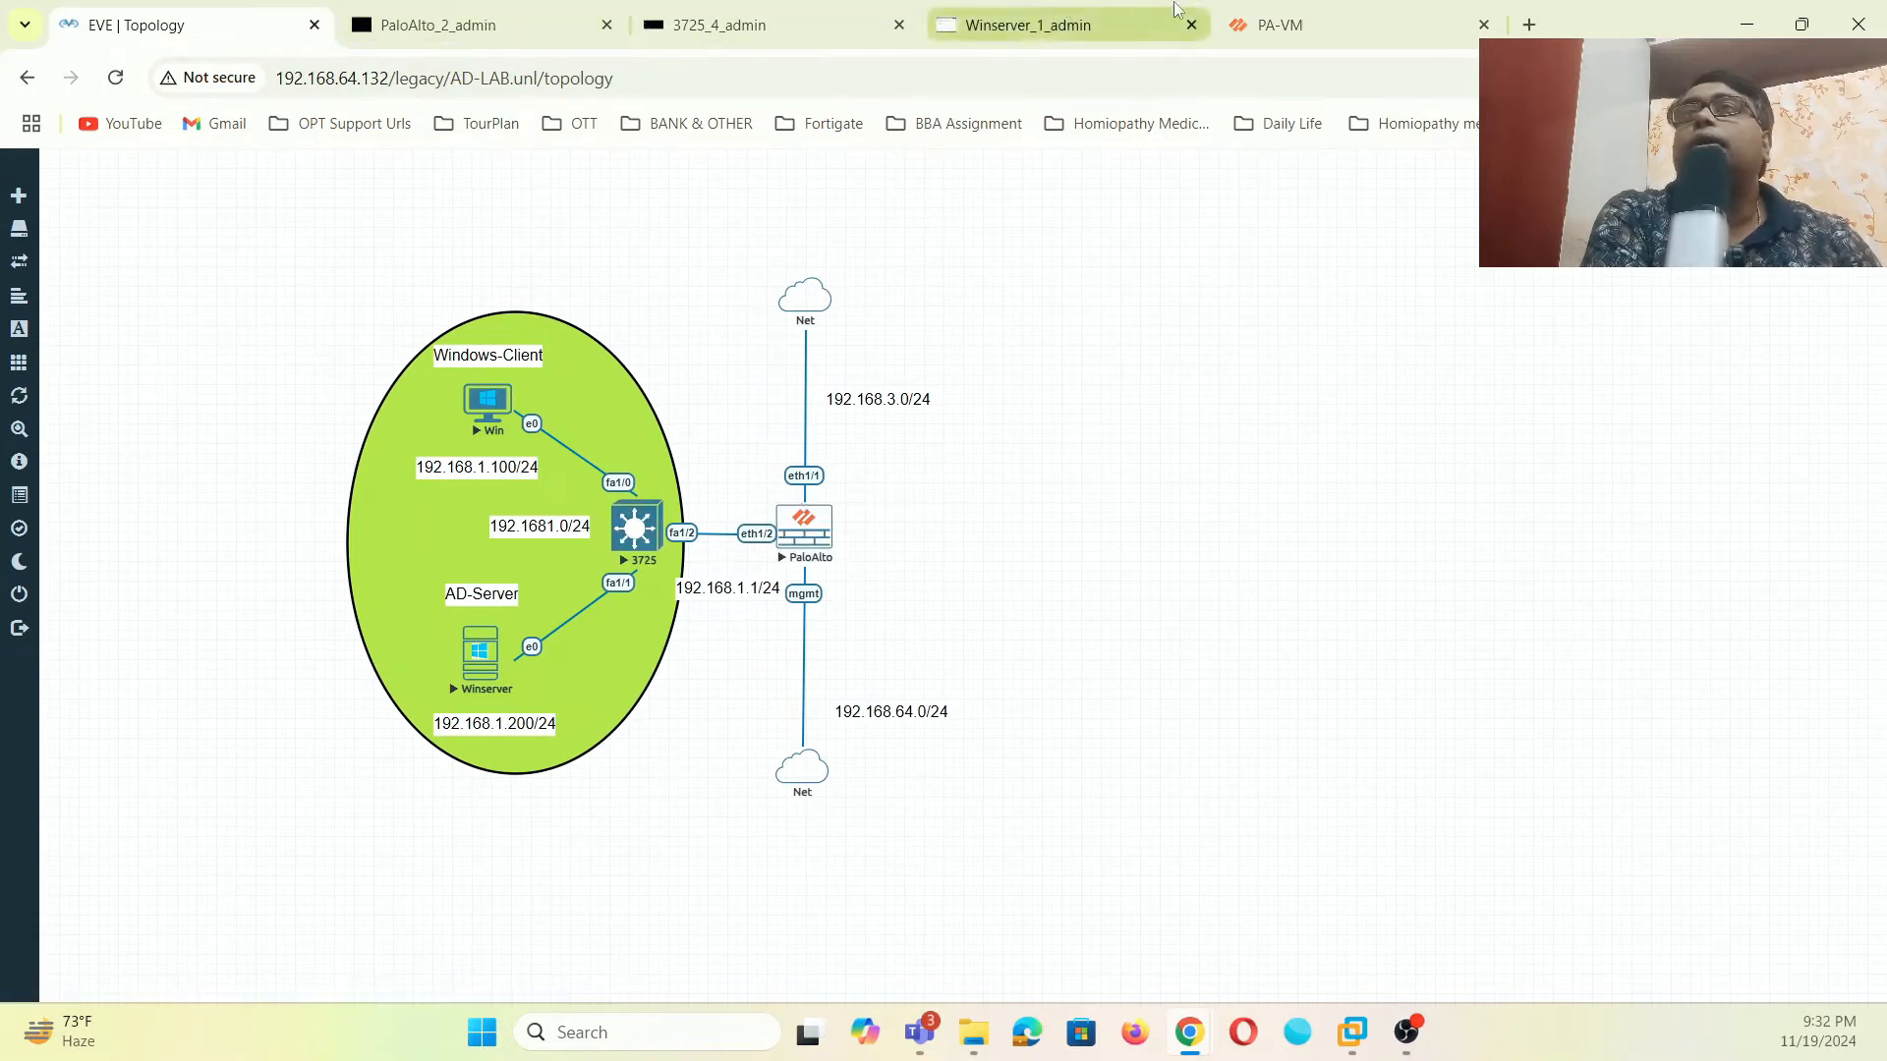
{"action": "left_click", "coordinate": [1282, 27]}
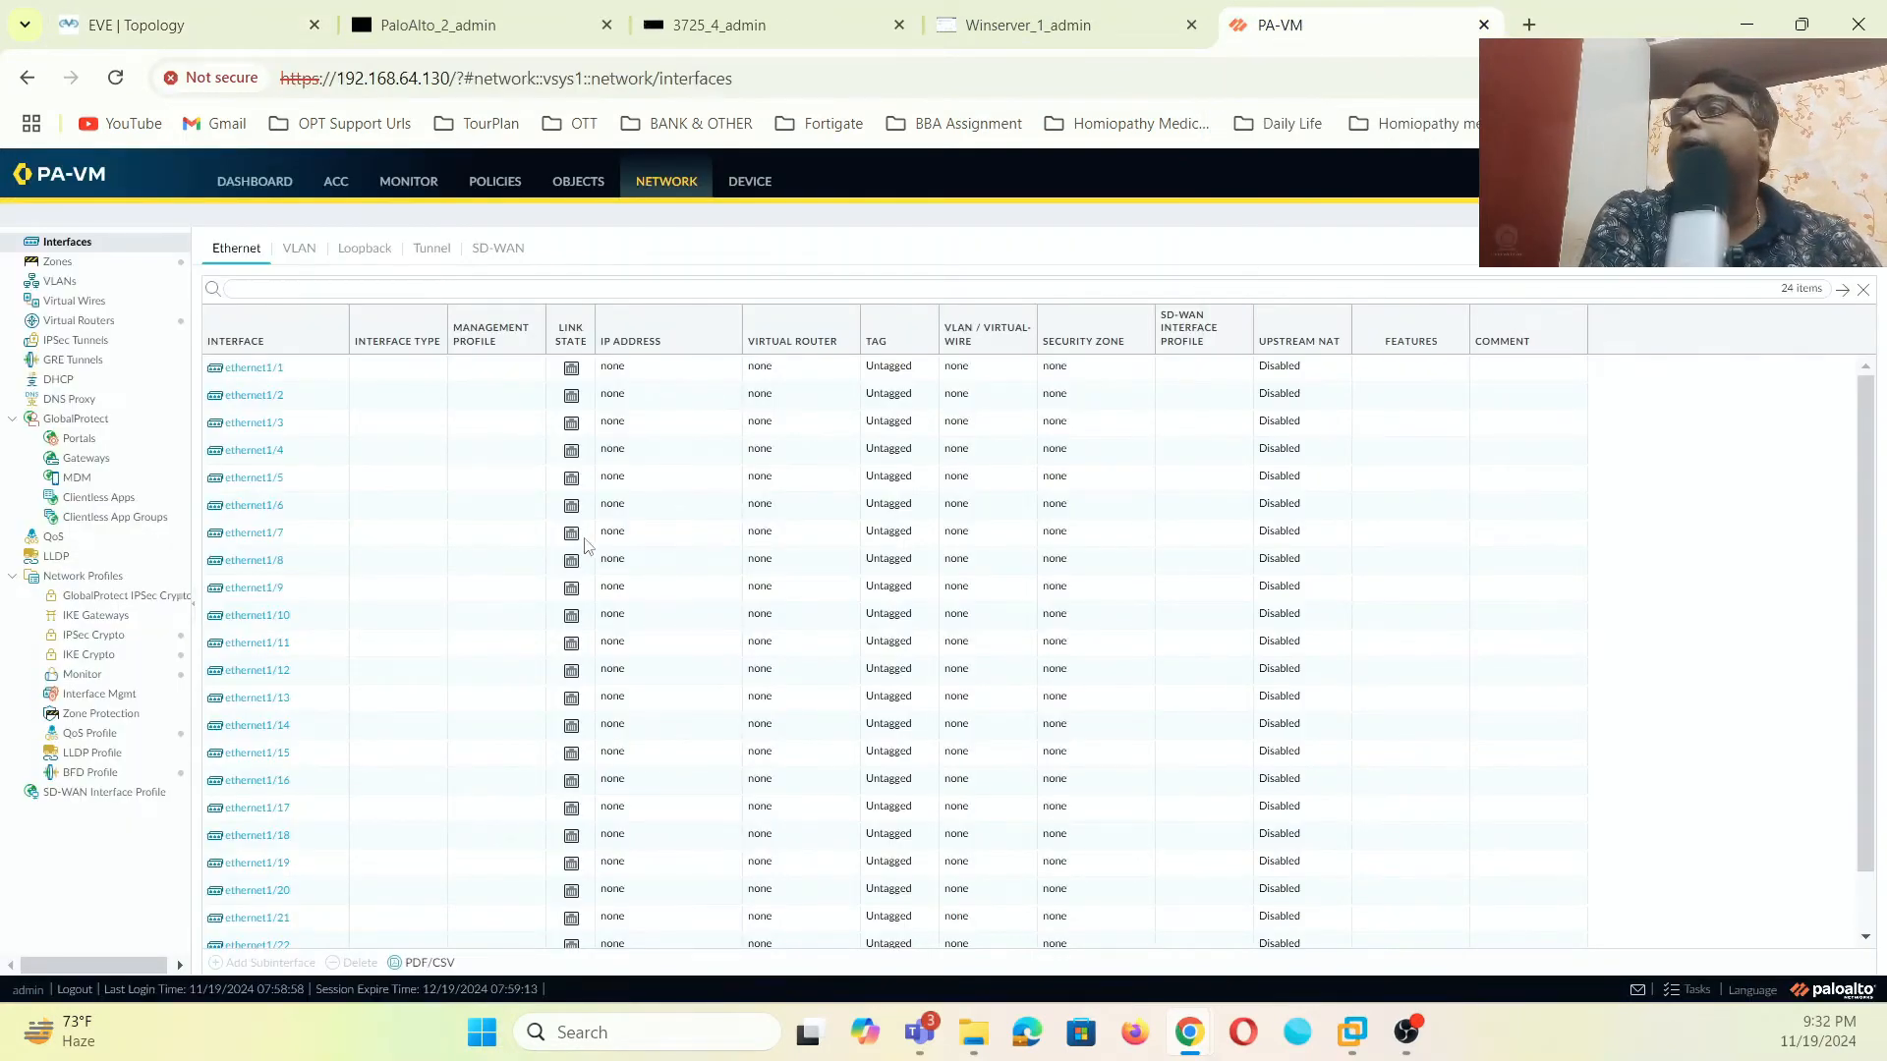
{"action": "left_click", "coordinate": [260, 368]}
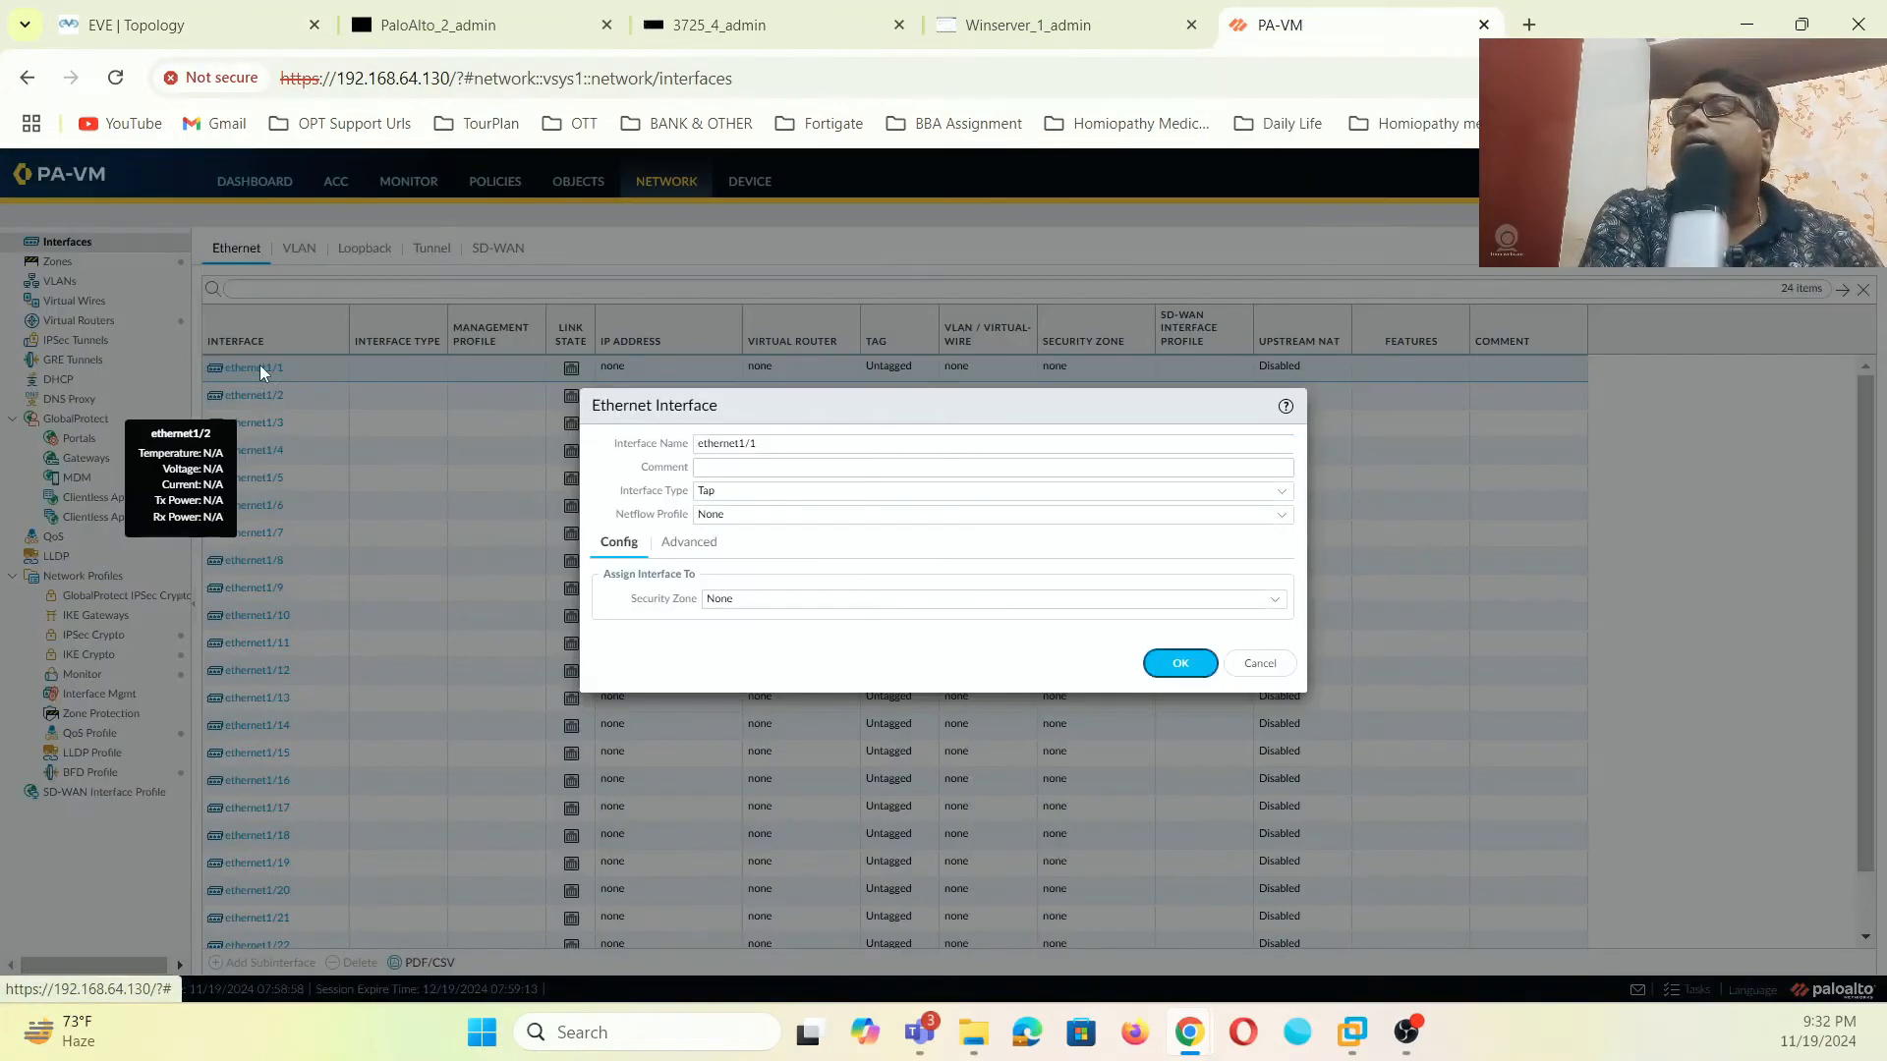
{"action": "left_click", "coordinate": [1288, 496]}
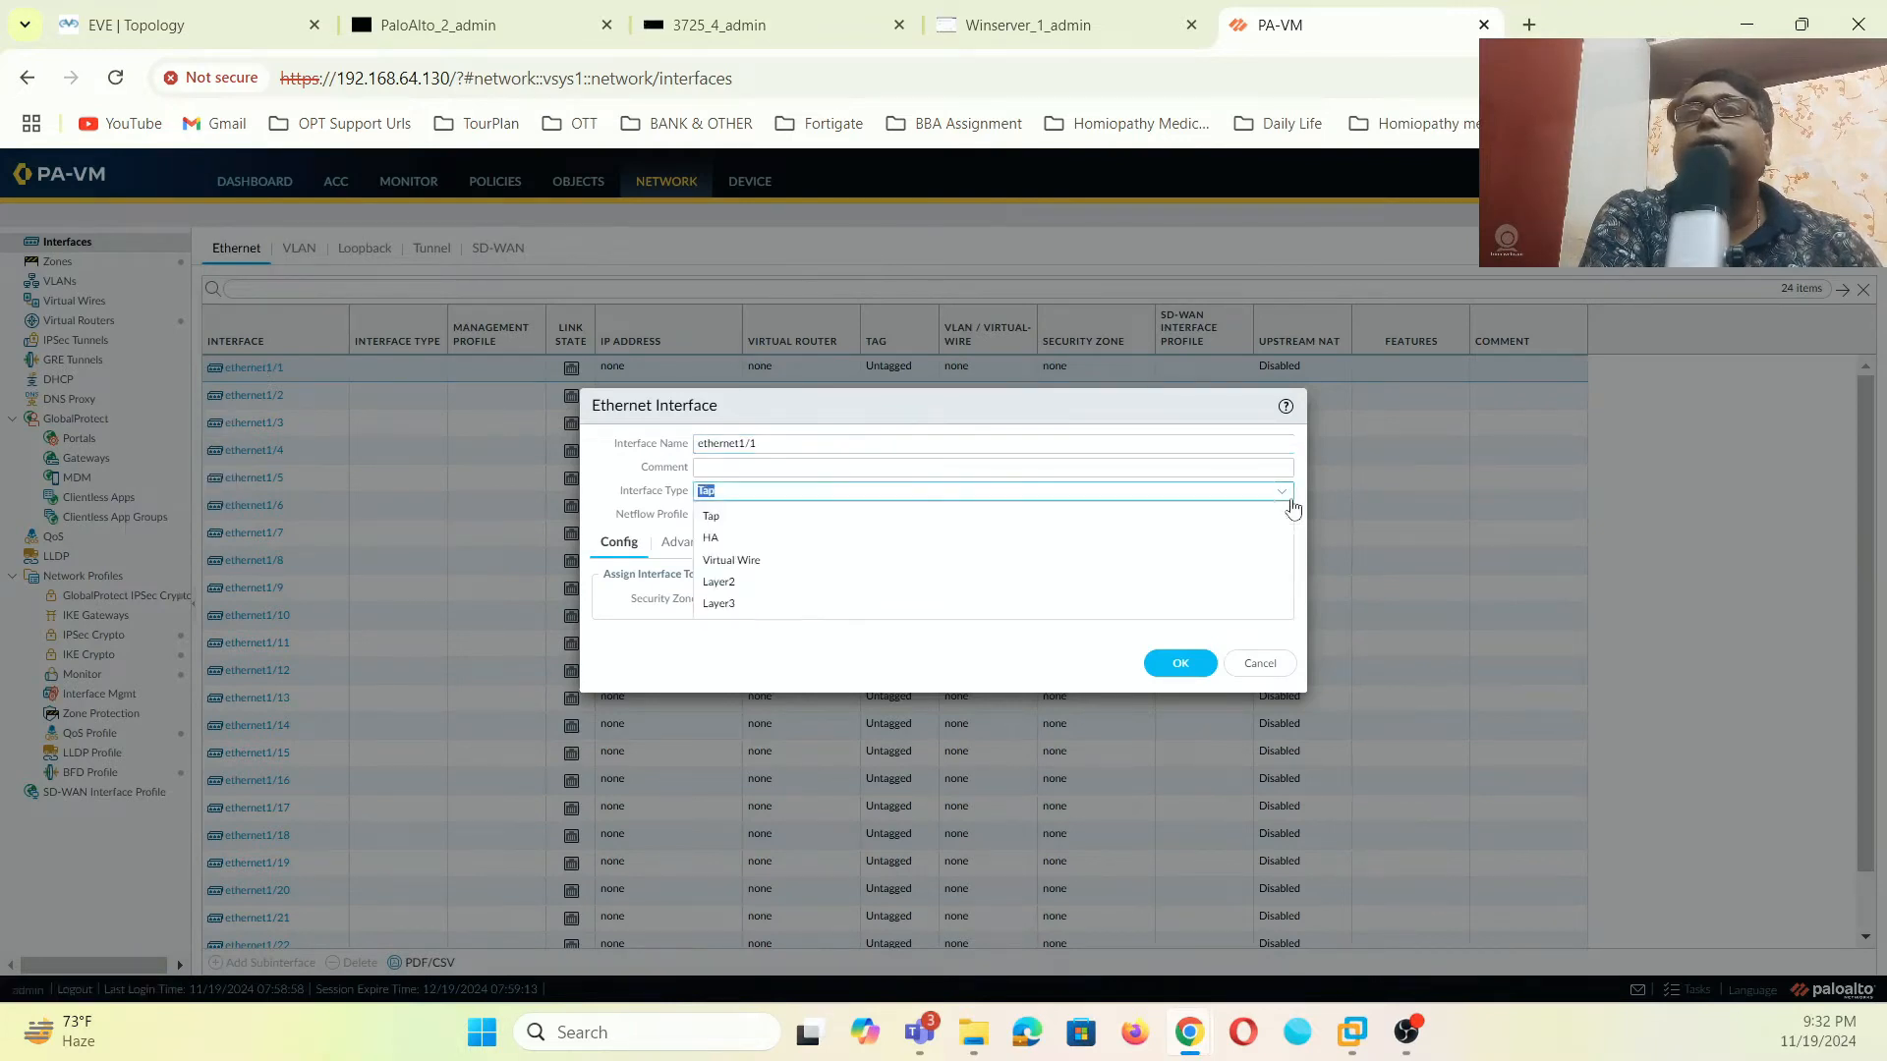
{"action": "left_click", "coordinate": [729, 601]}
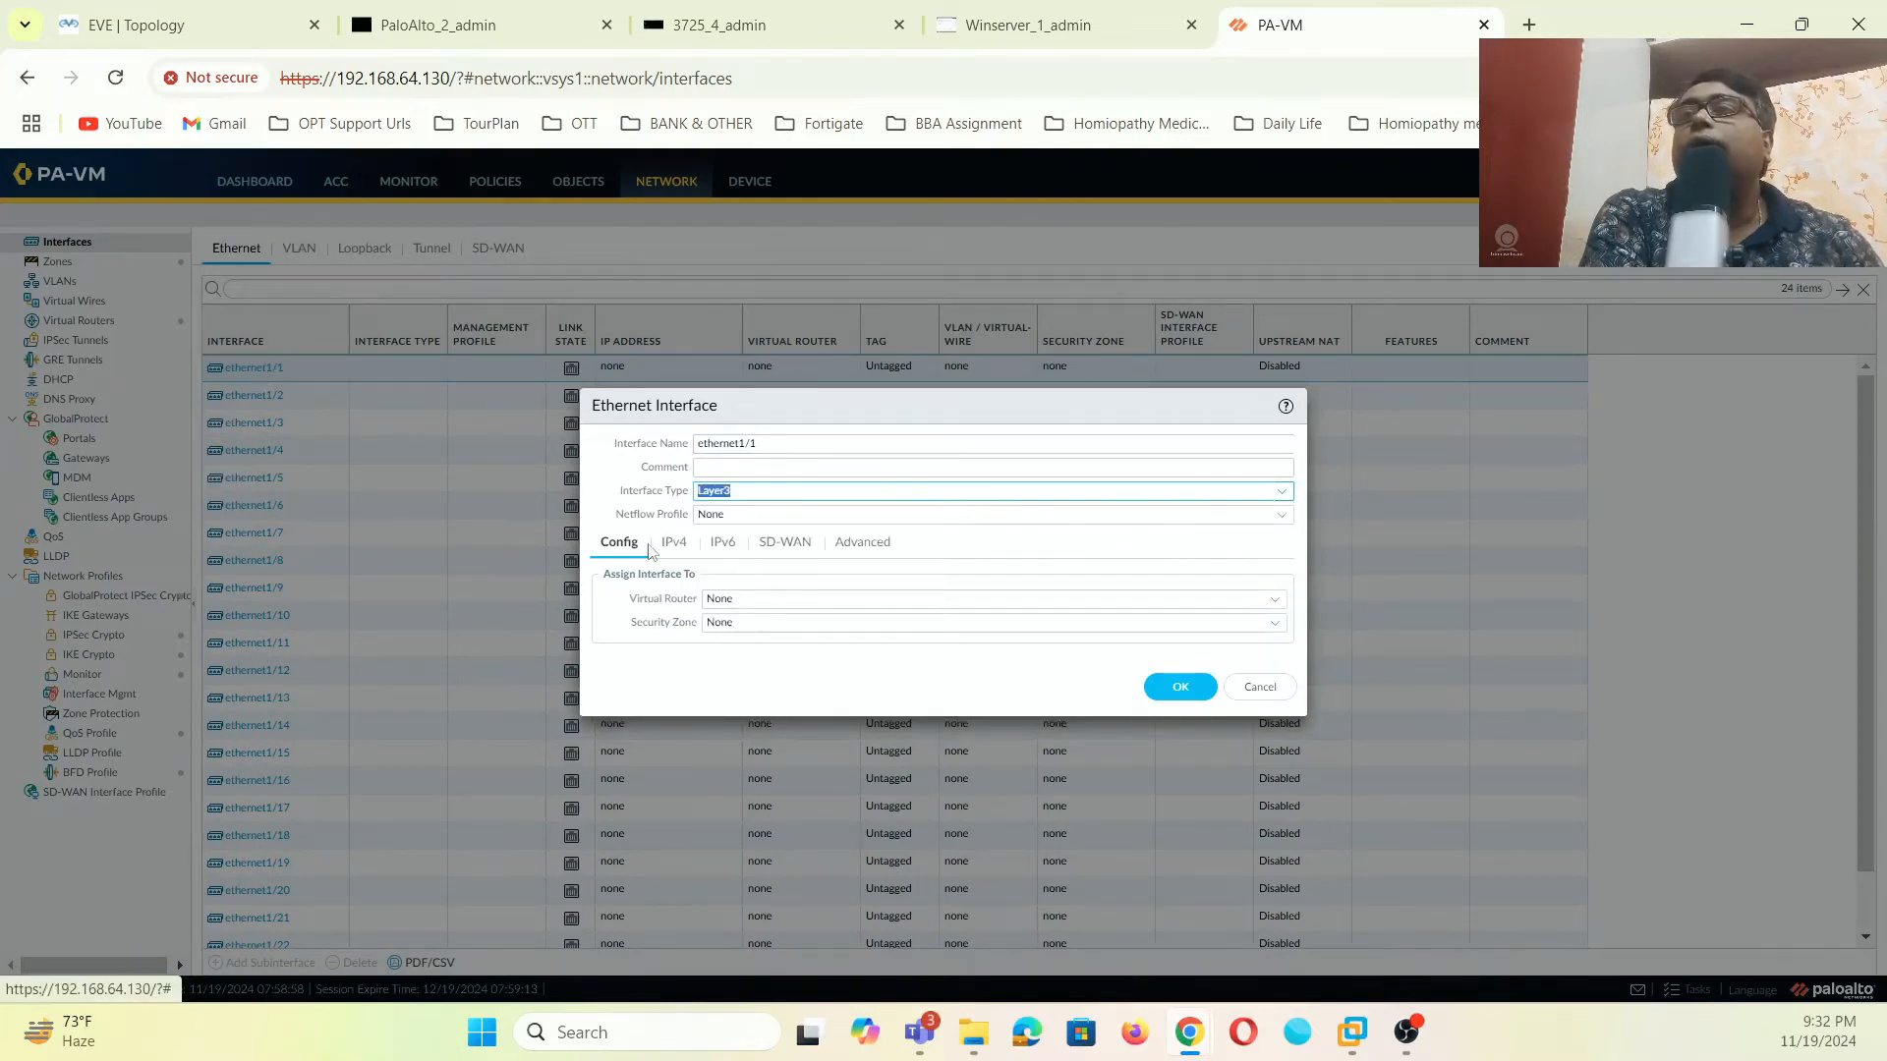
{"action": "left_click", "coordinate": [1266, 601]}
{"action": "left_click", "coordinate": [1273, 604]}
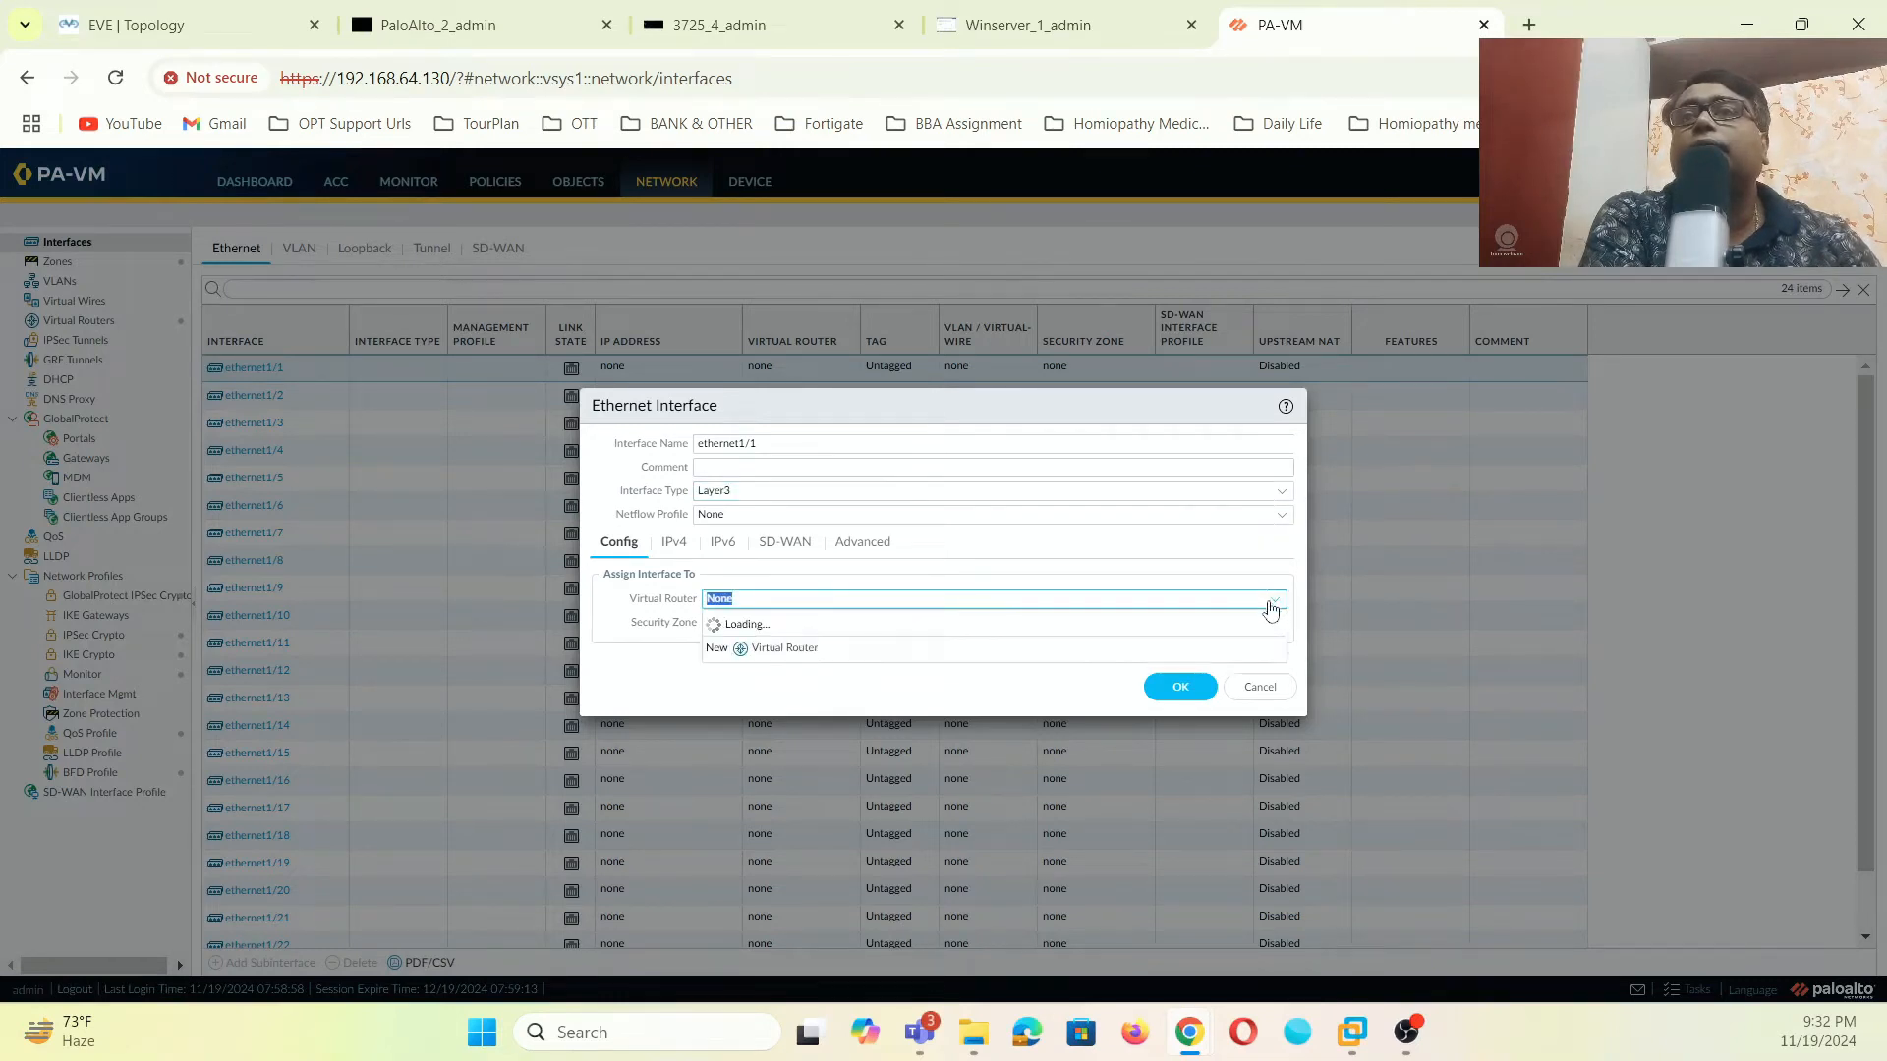
{"action": "left_click", "coordinate": [725, 650]}
- Put ethernet1/1 in the INTERNET zone with DHCP Client addressing and save it
{"action": "left_click", "coordinate": [1275, 623]}
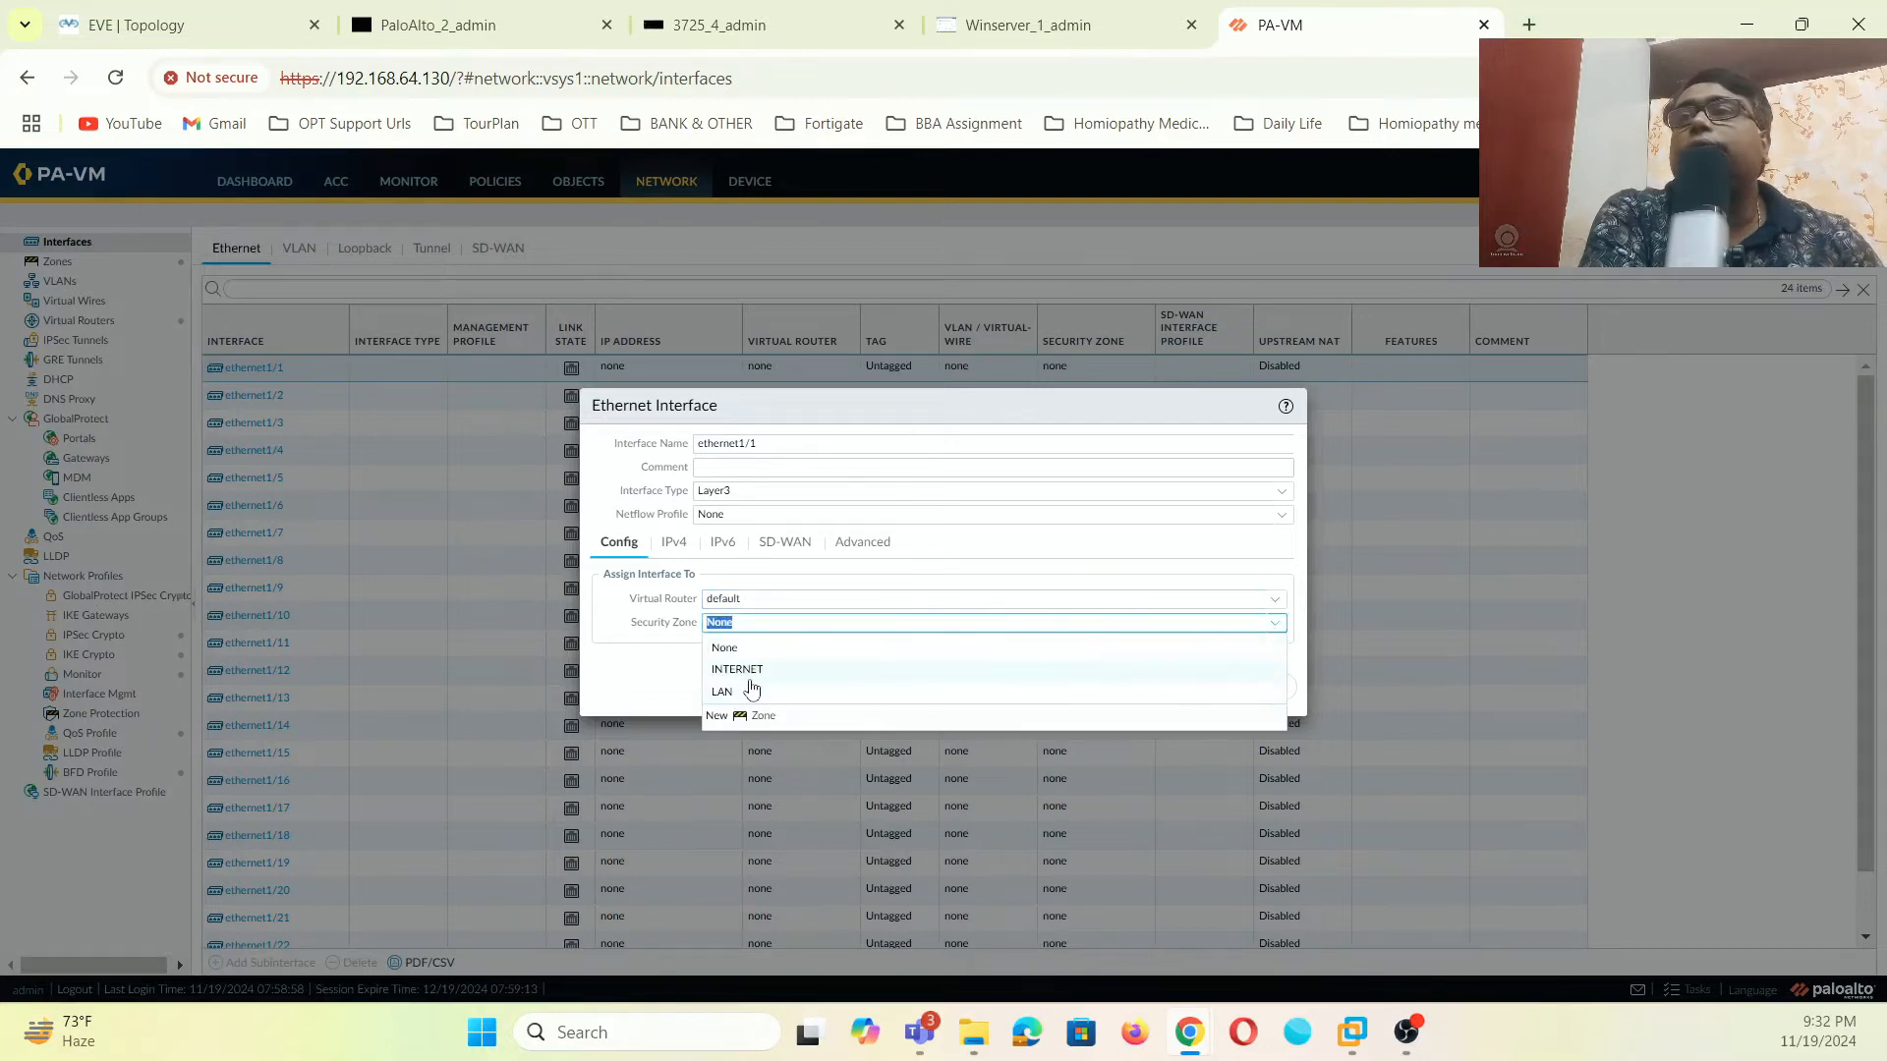
{"action": "left_click", "coordinate": [748, 676]}
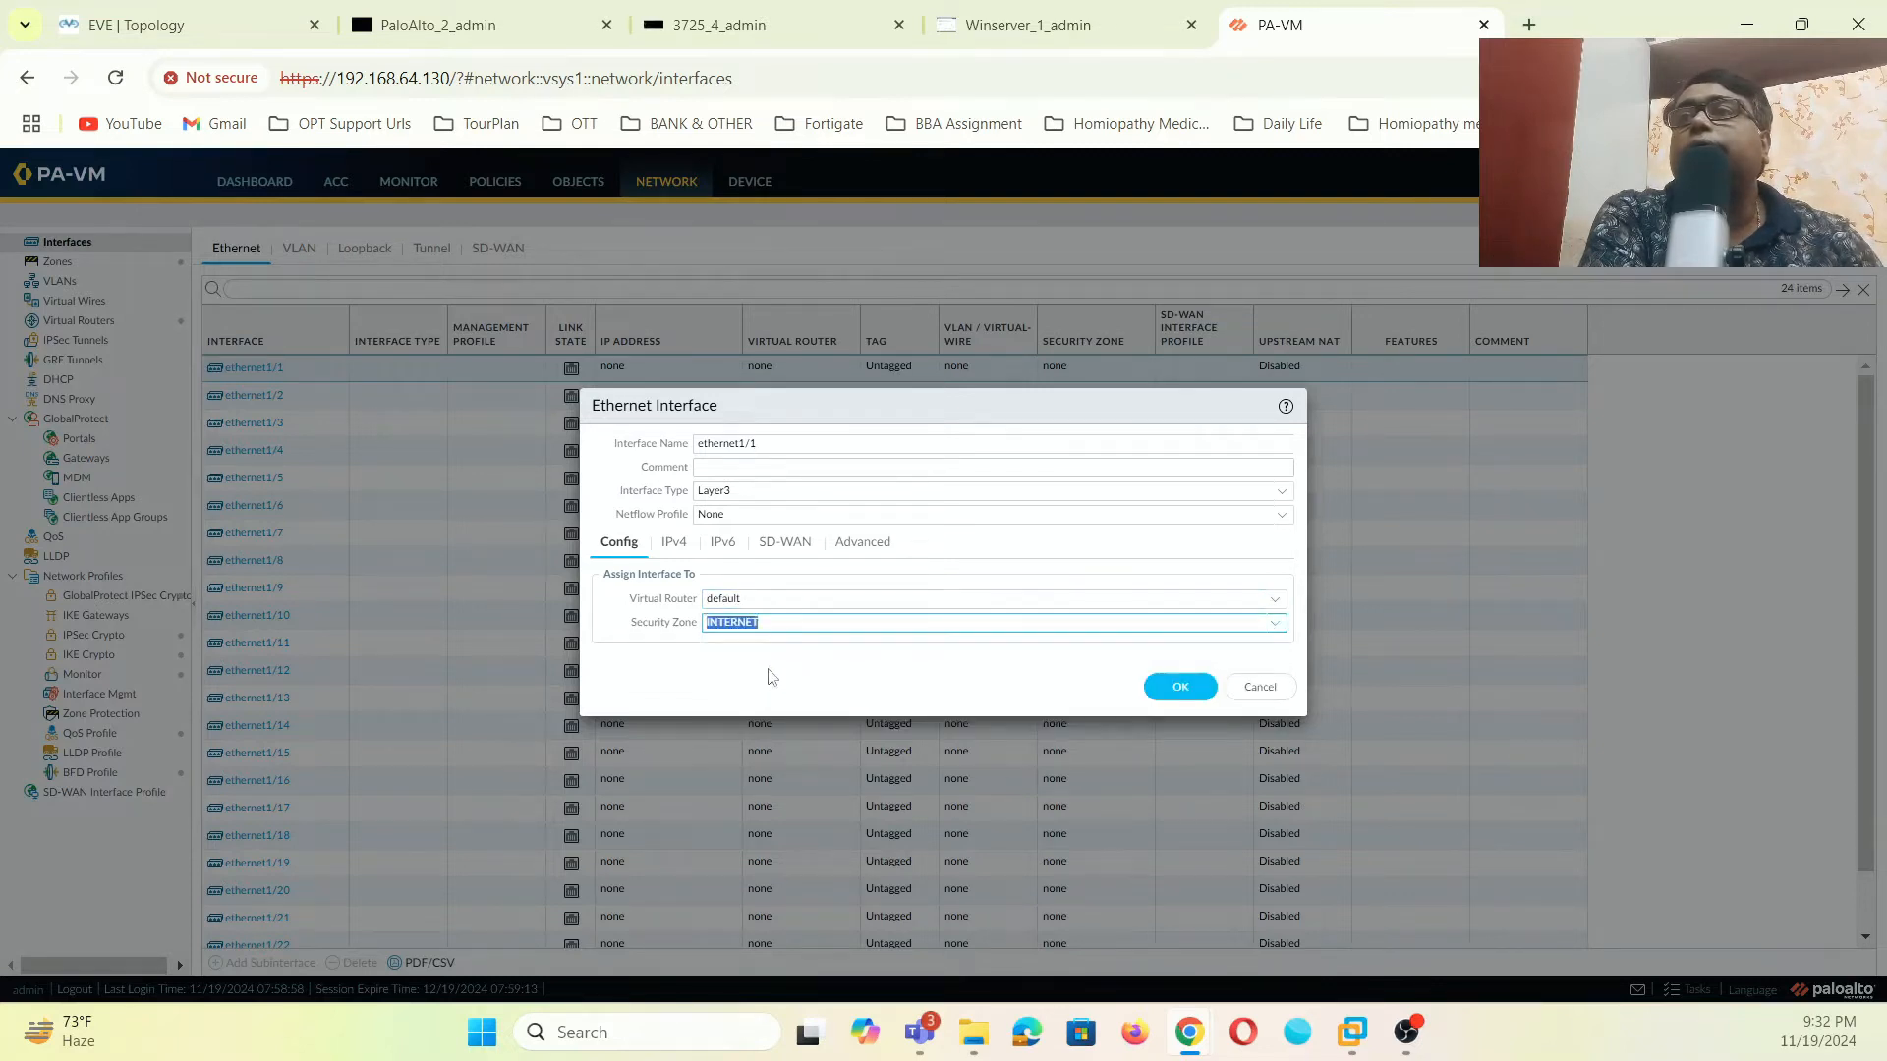
{"action": "left_click", "coordinate": [674, 543]}
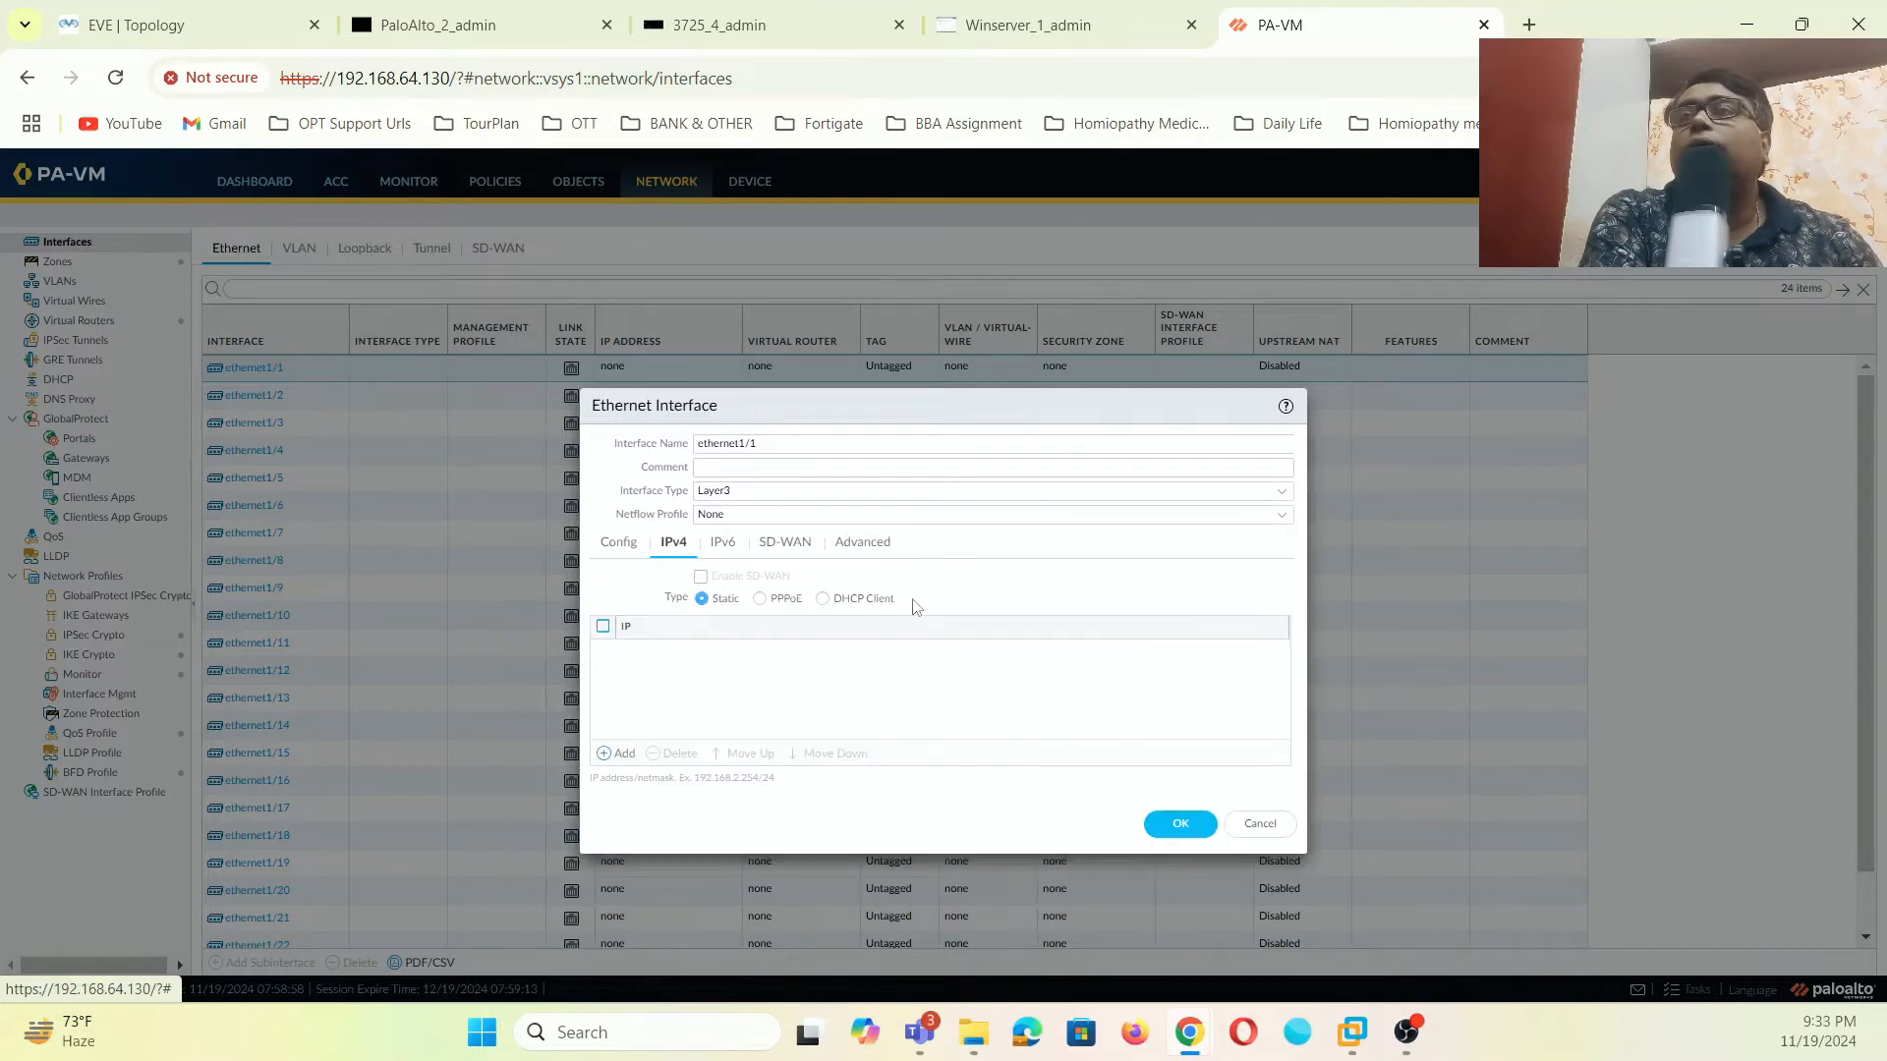
{"action": "left_click", "coordinate": [823, 598]}
{"action": "left_click", "coordinate": [152, 10]}
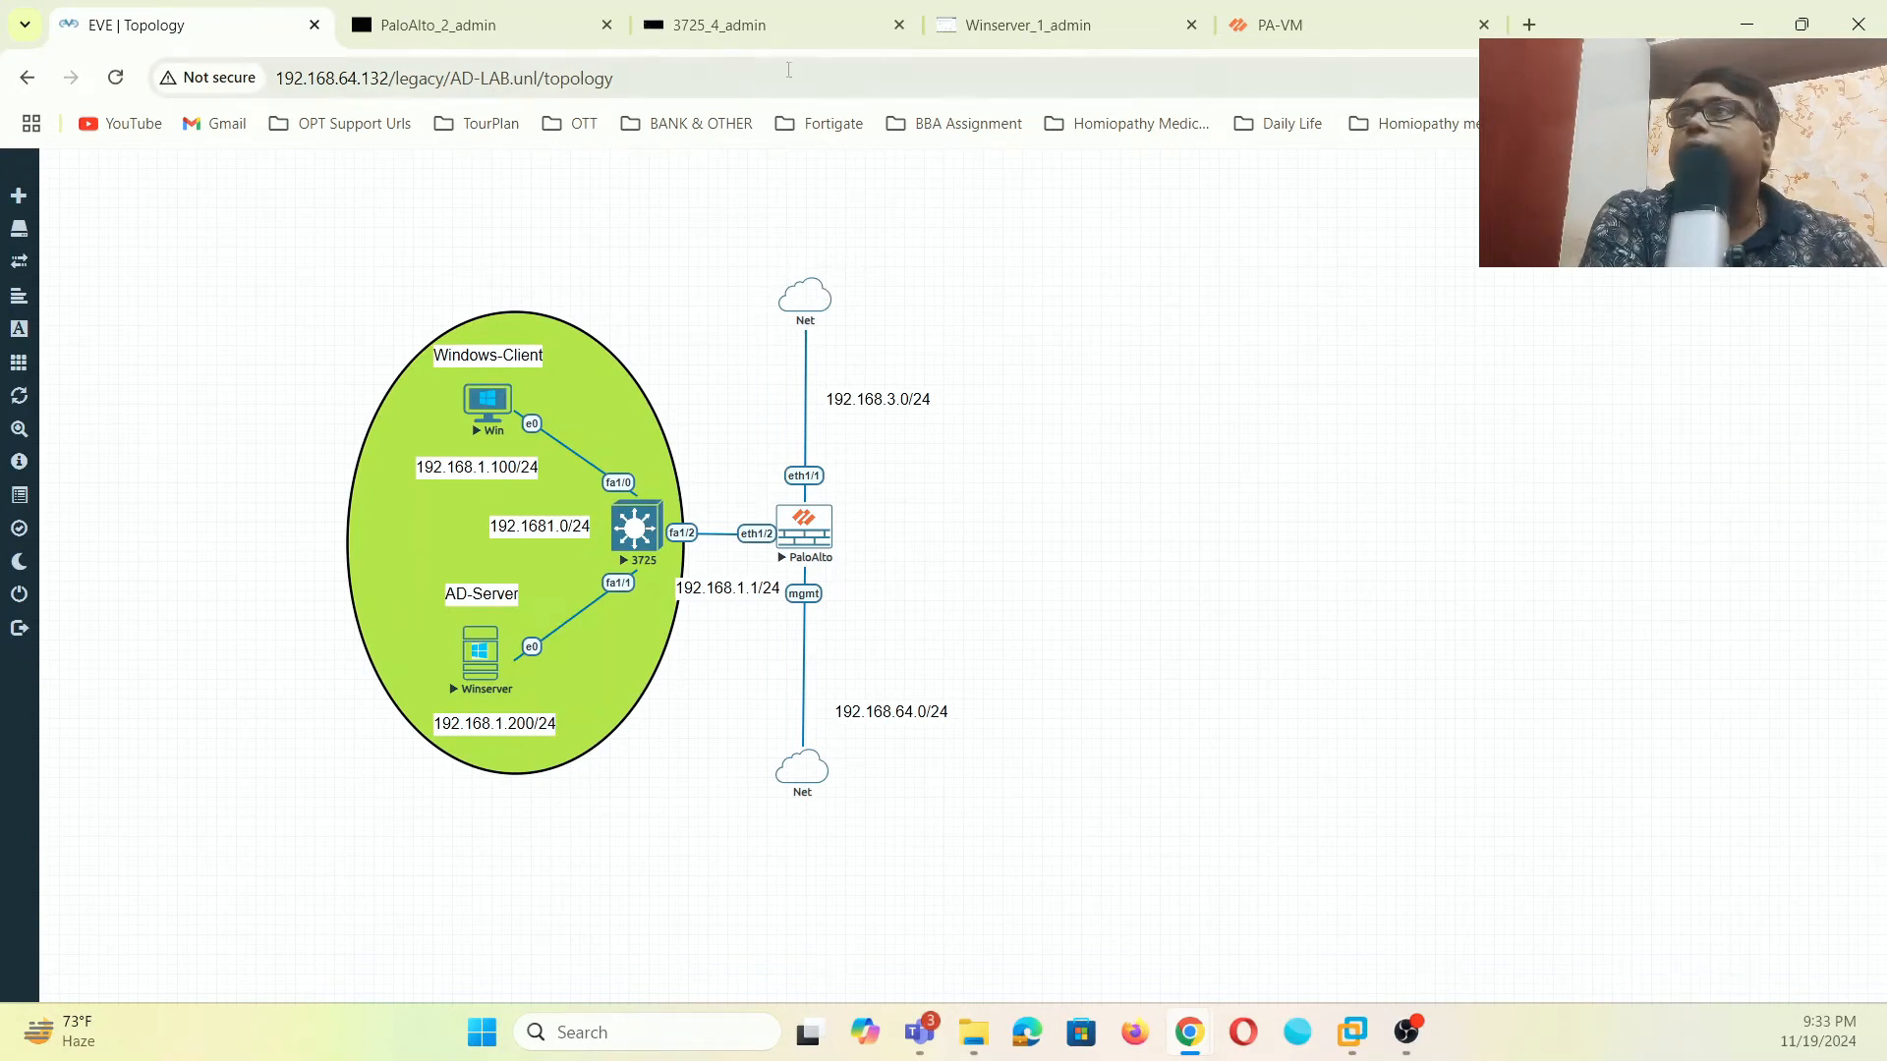
{"action": "left_click", "coordinate": [1315, 25]}
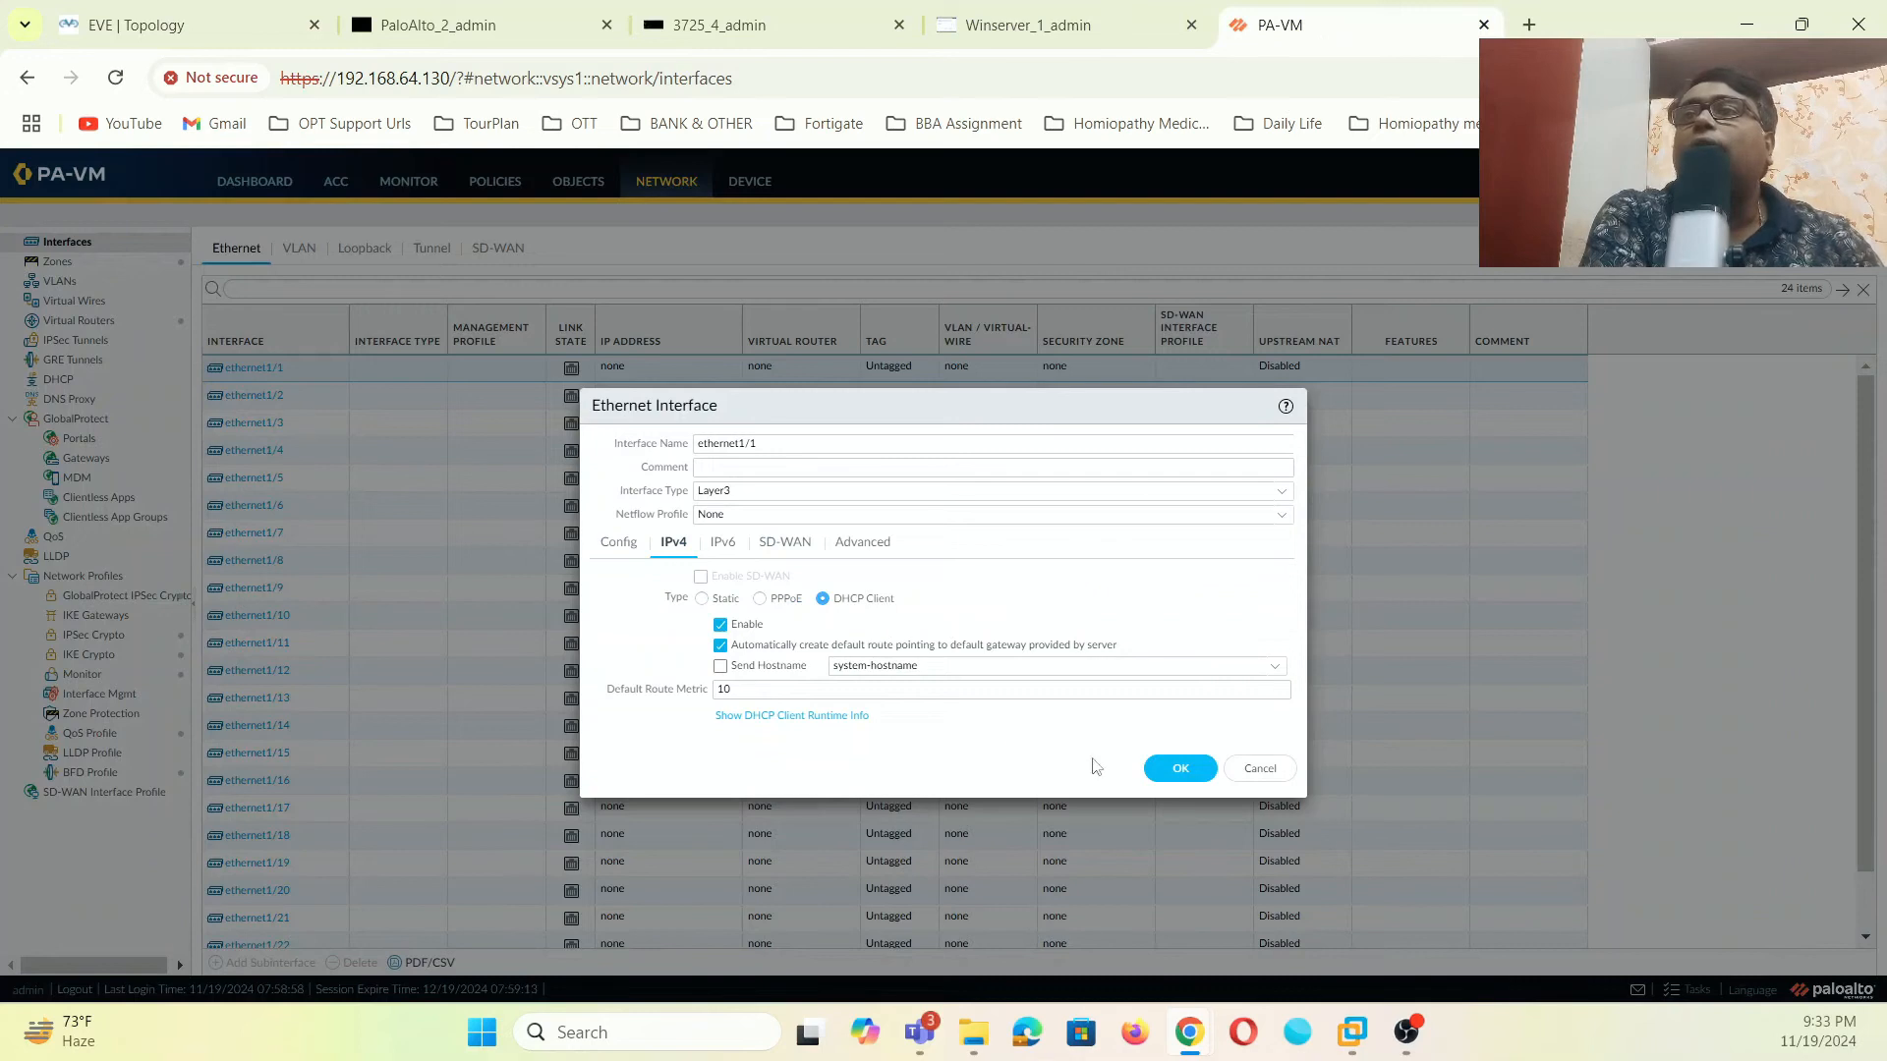
{"action": "left_click", "coordinate": [1173, 767]}
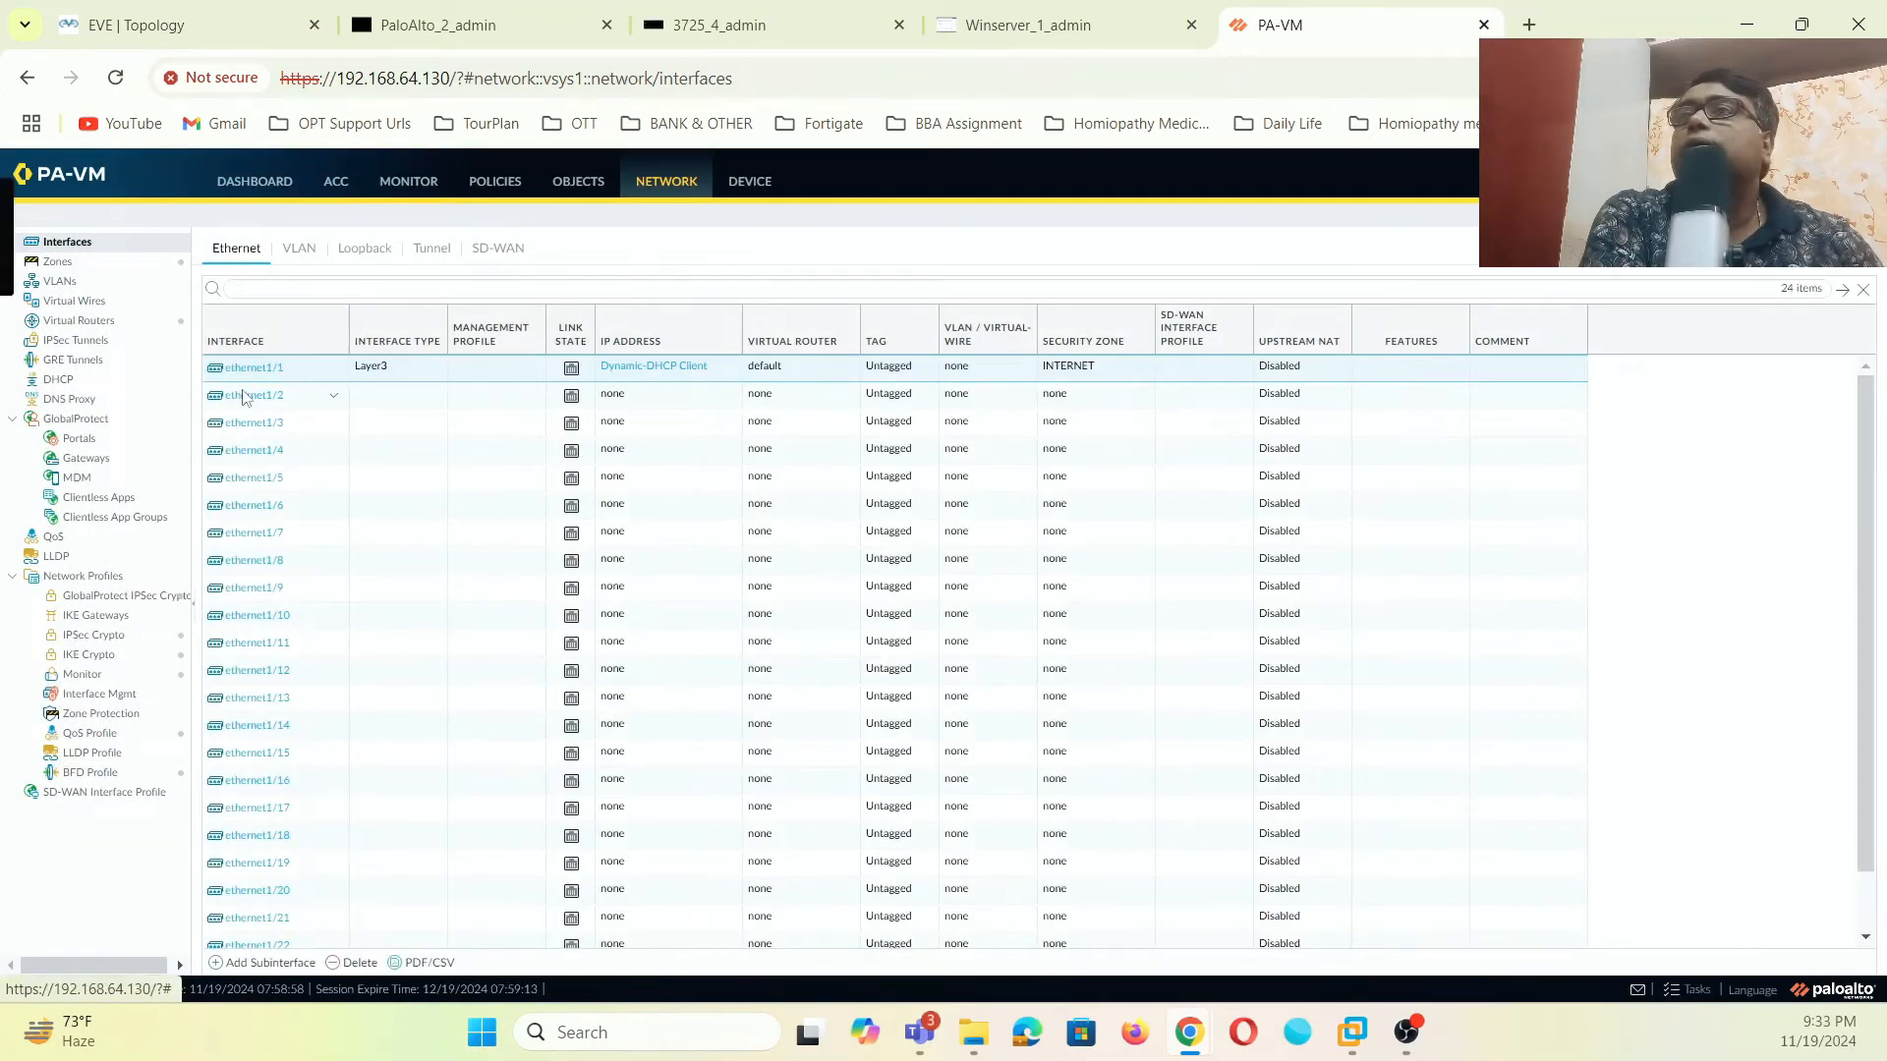
{"action": "left_click", "coordinate": [249, 398]}
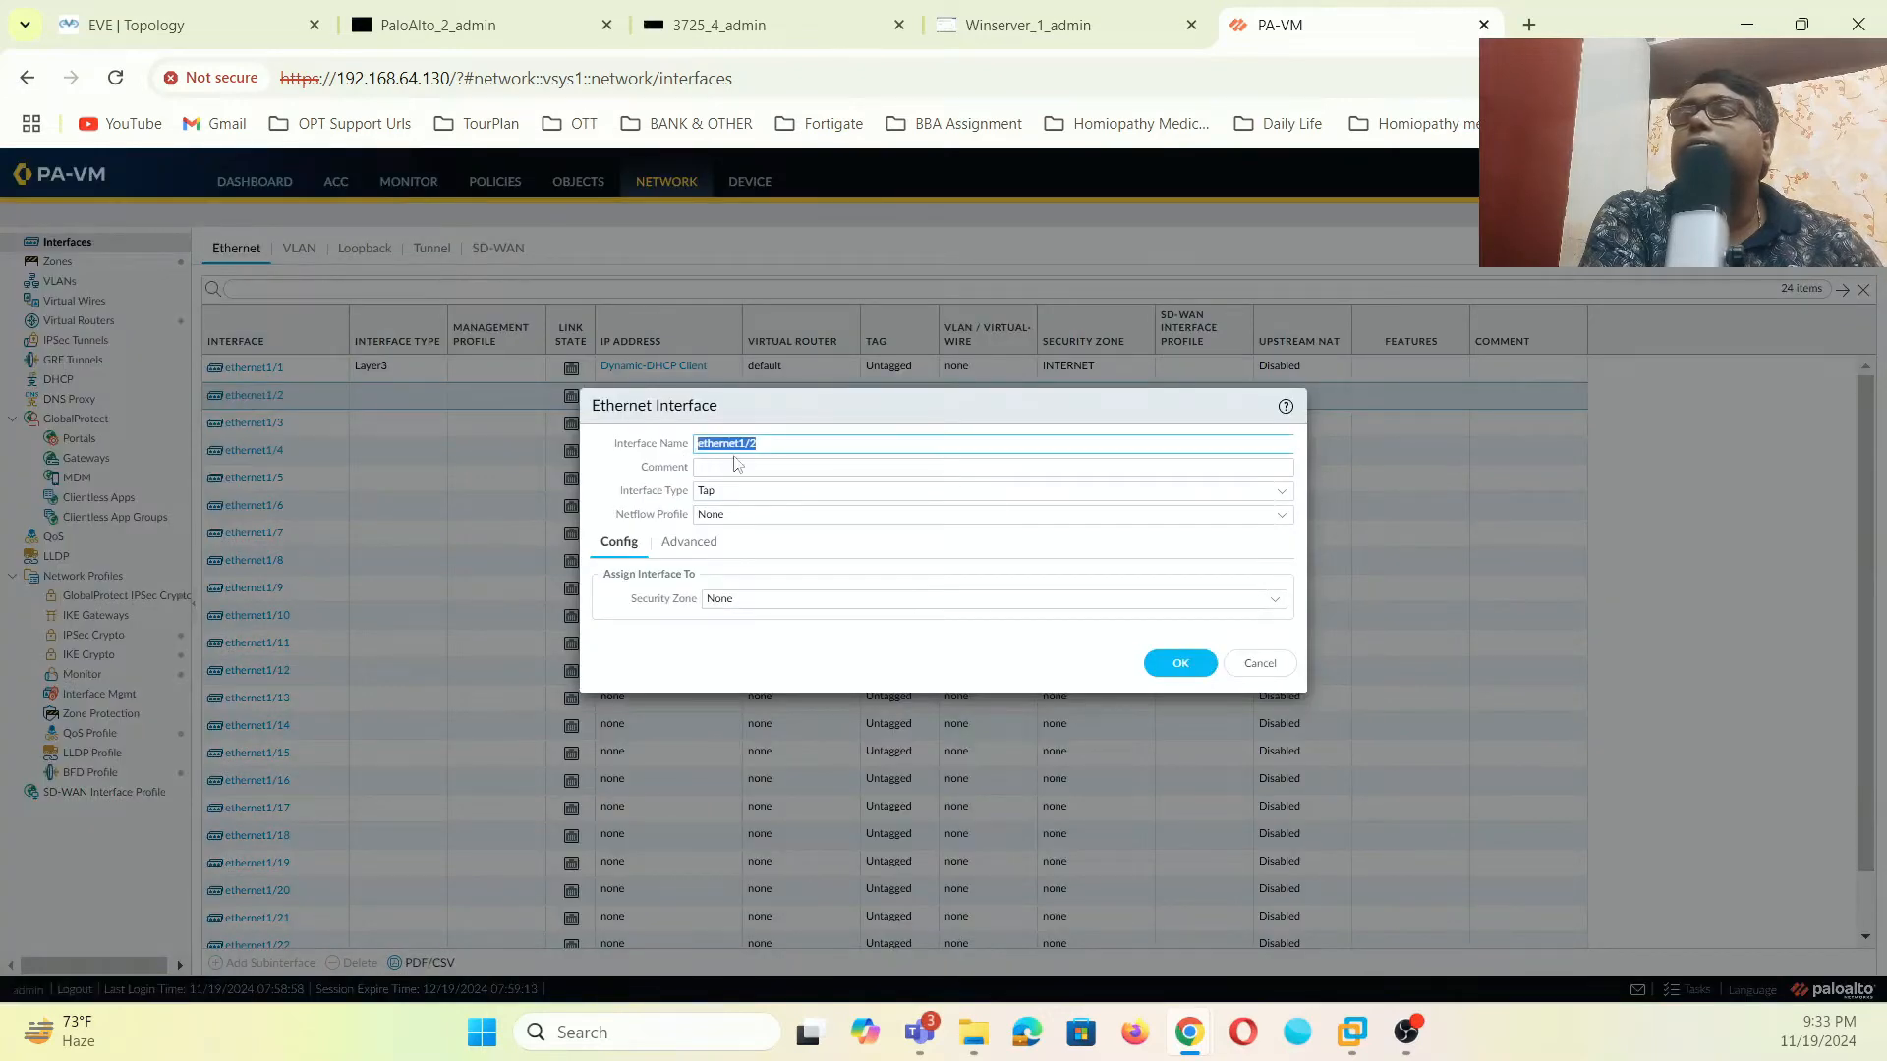
- Make ethernet1/2 a Layer3 interface on the default virtual router in zone LAN
{"action": "left_click", "coordinate": [1281, 491]}
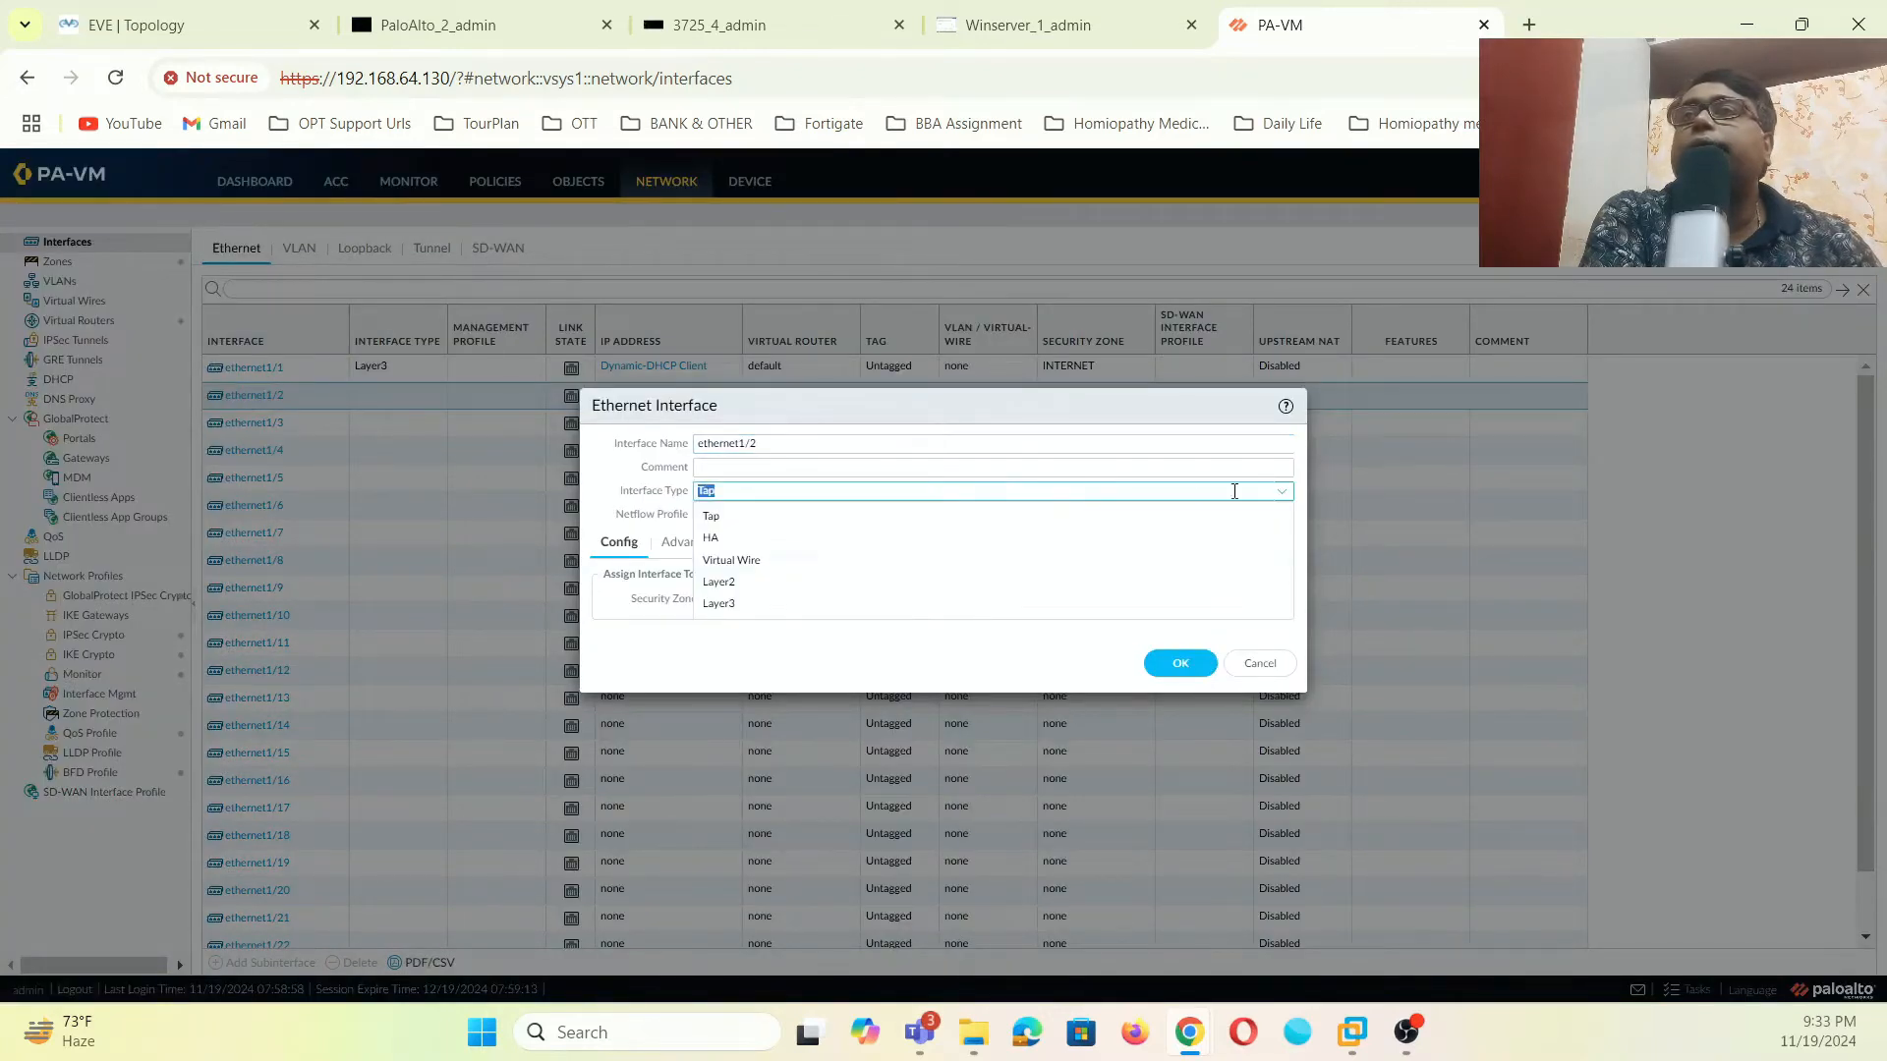
{"action": "left_click", "coordinate": [745, 601]}
{"action": "left_click", "coordinate": [1278, 601]}
{"action": "left_click", "coordinate": [732, 650]}
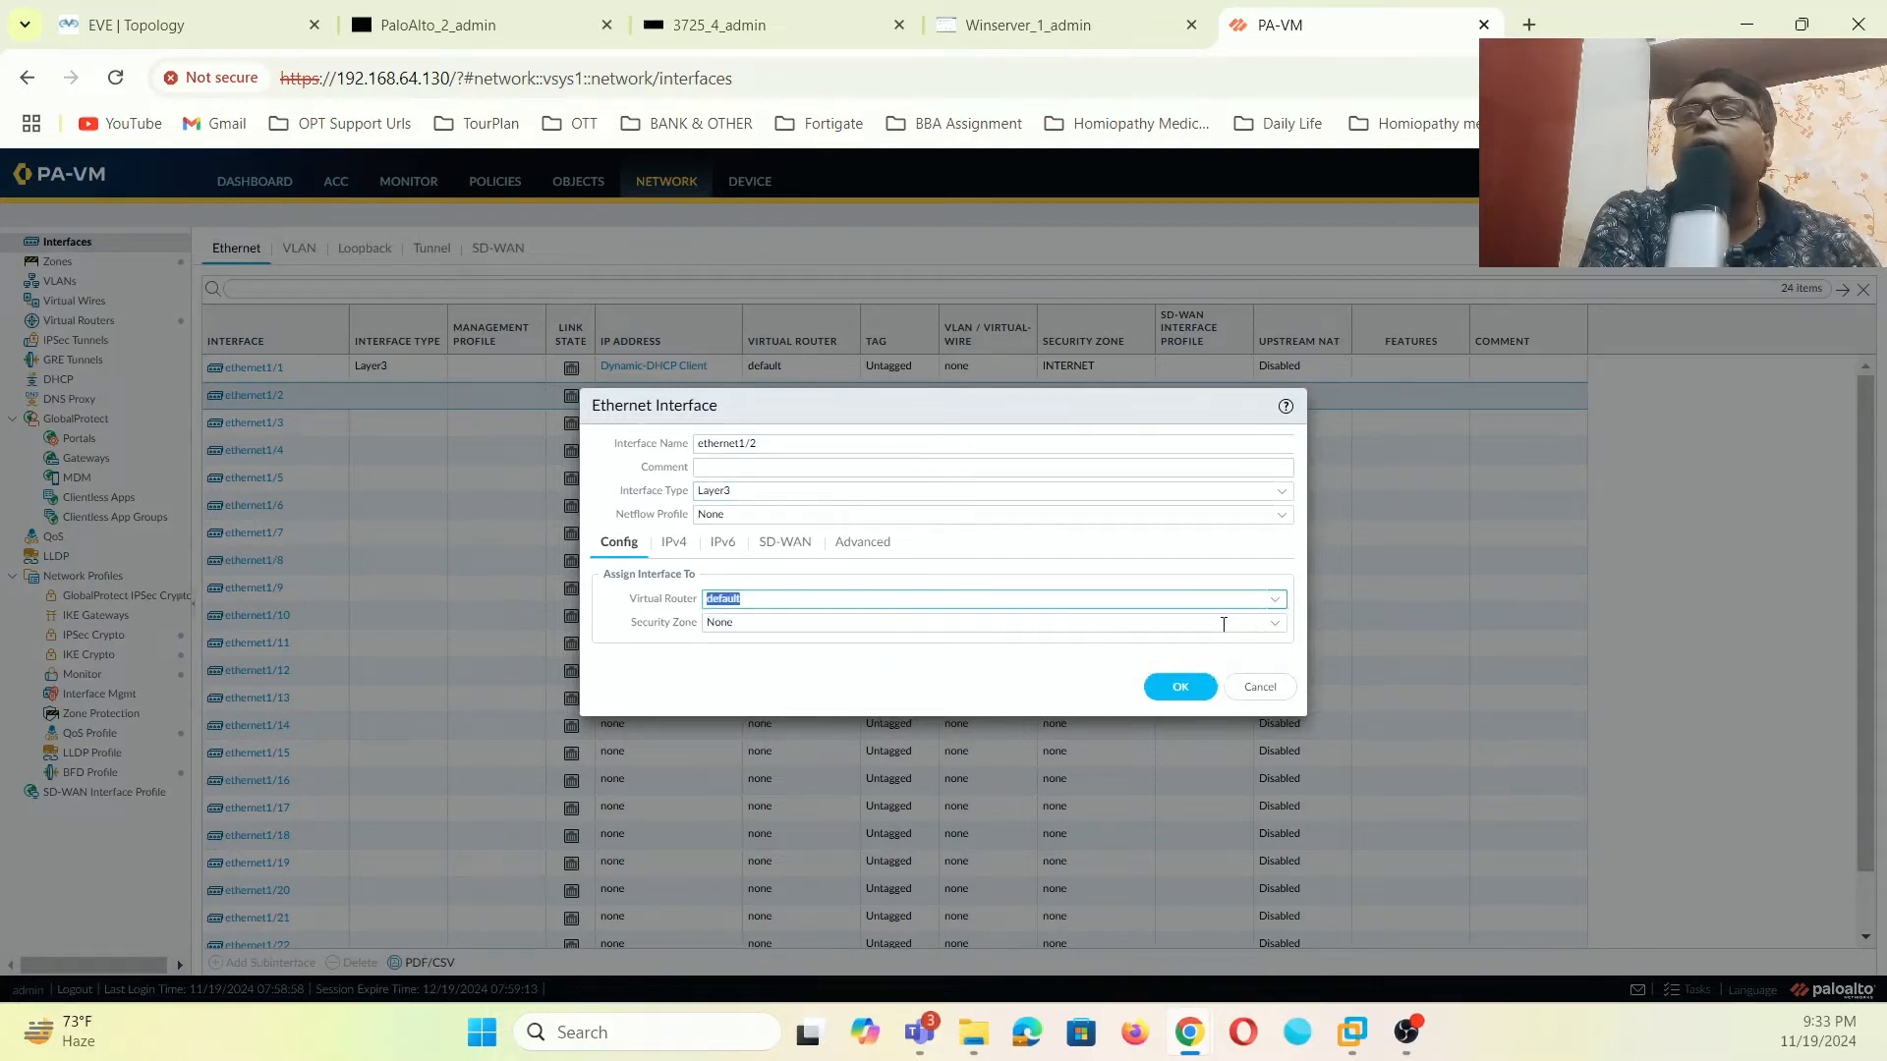
{"action": "left_click", "coordinate": [1275, 629]}
{"action": "left_click", "coordinate": [747, 690]}
- Give ethernet1/2 the static IPv4 address 192.168.1.1/24 and save it
{"action": "left_click", "coordinate": [676, 544]}
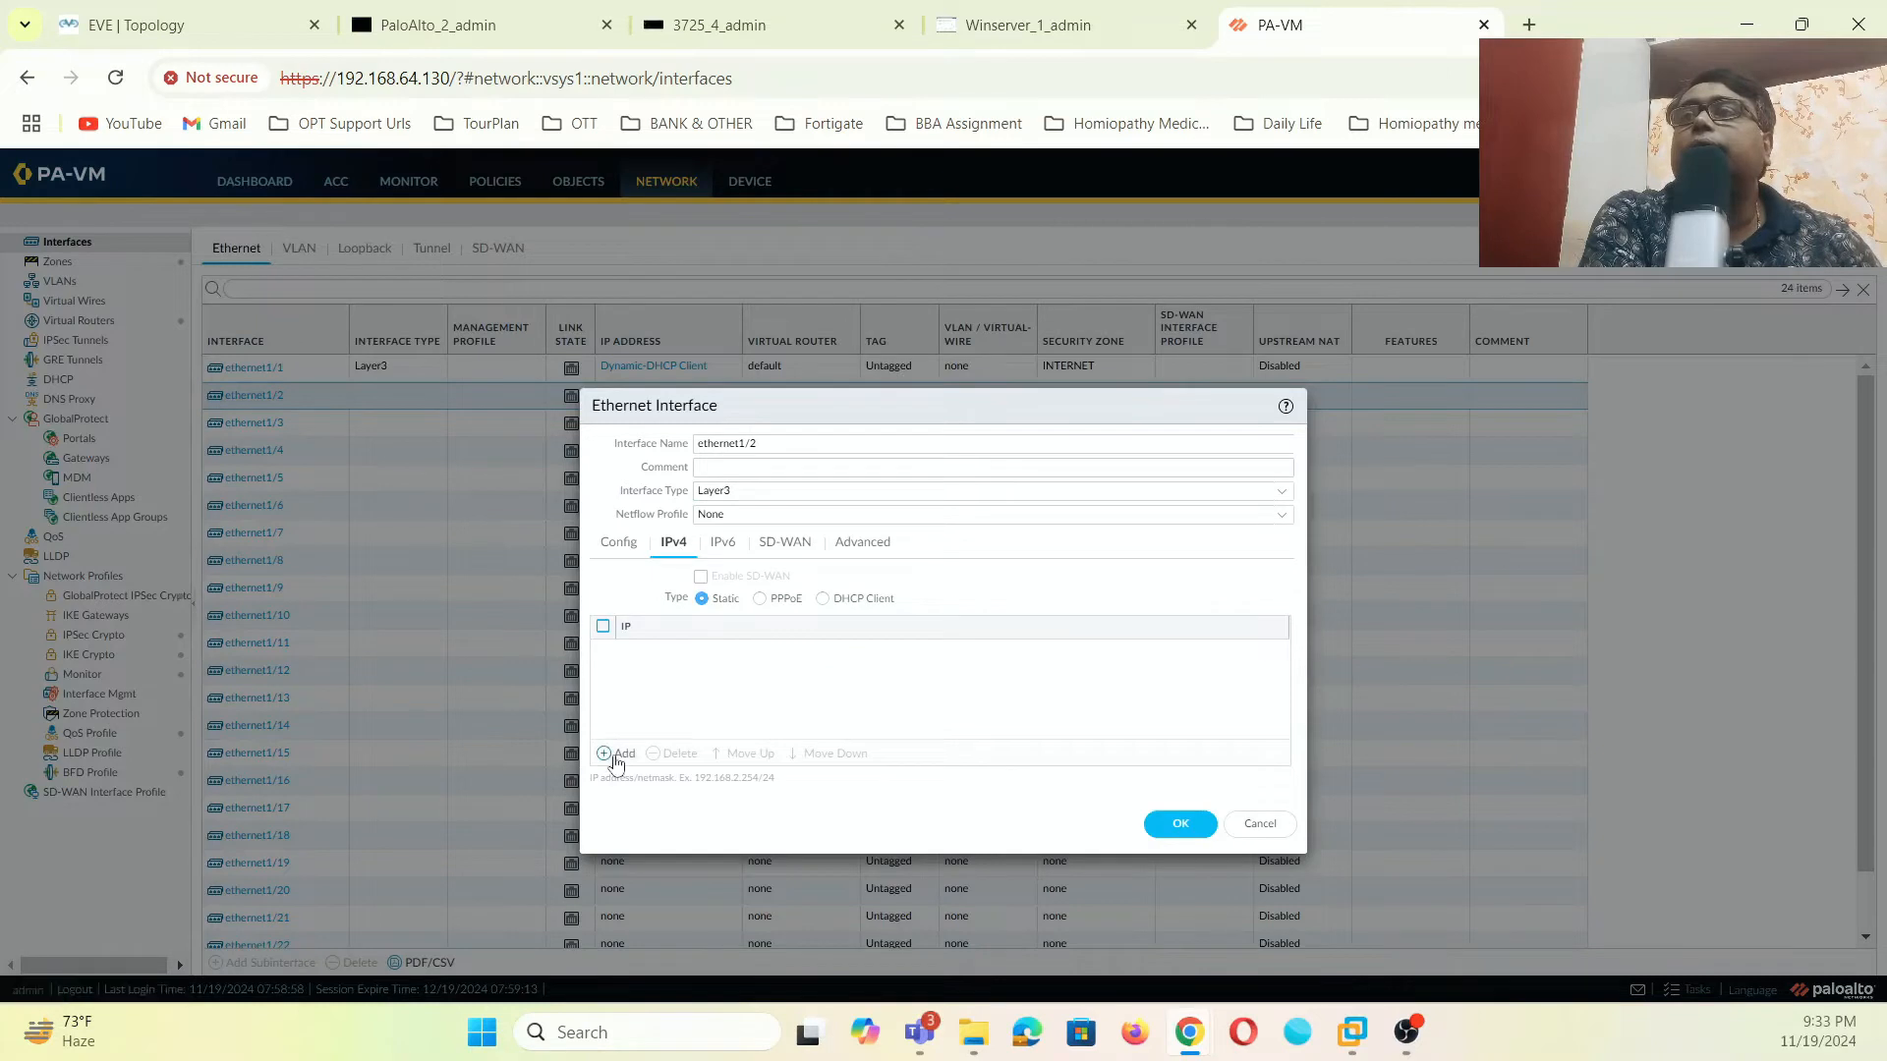
{"action": "left_click", "coordinate": [619, 755]}
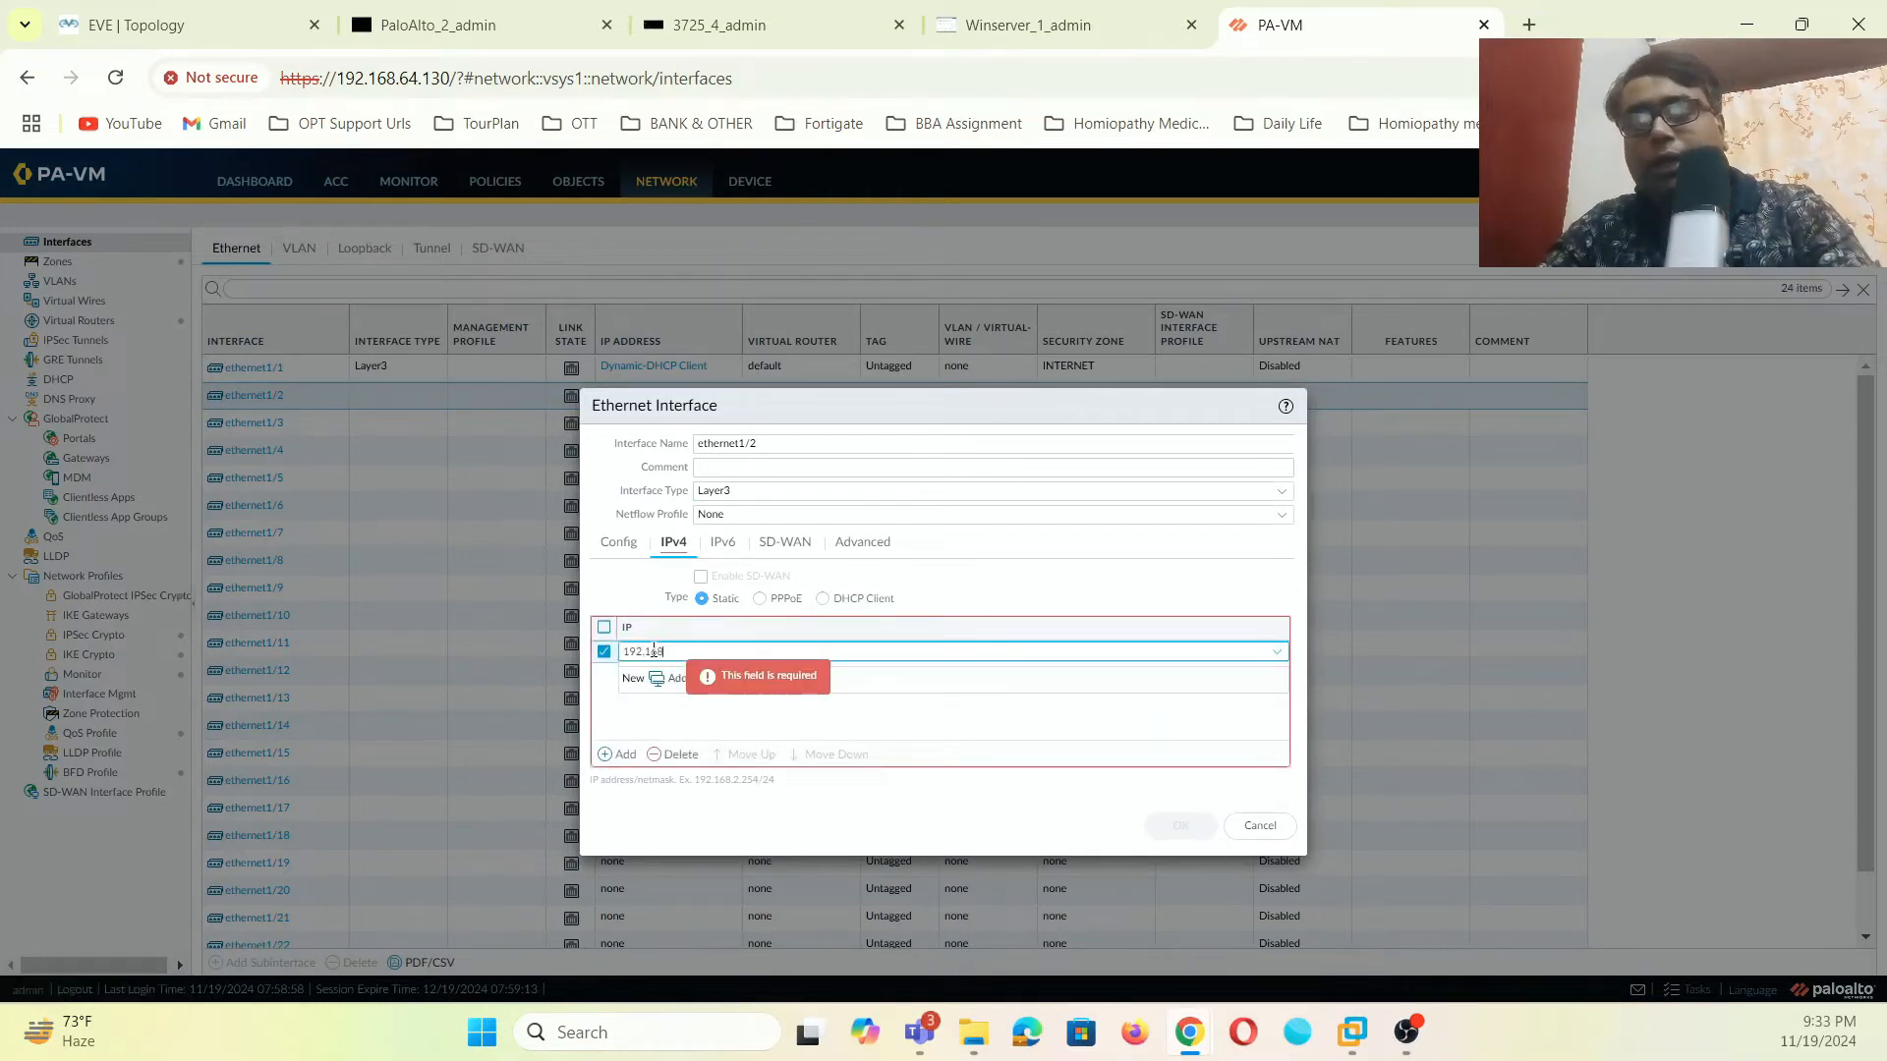
{"action": "type", "text": "192.168.1"}
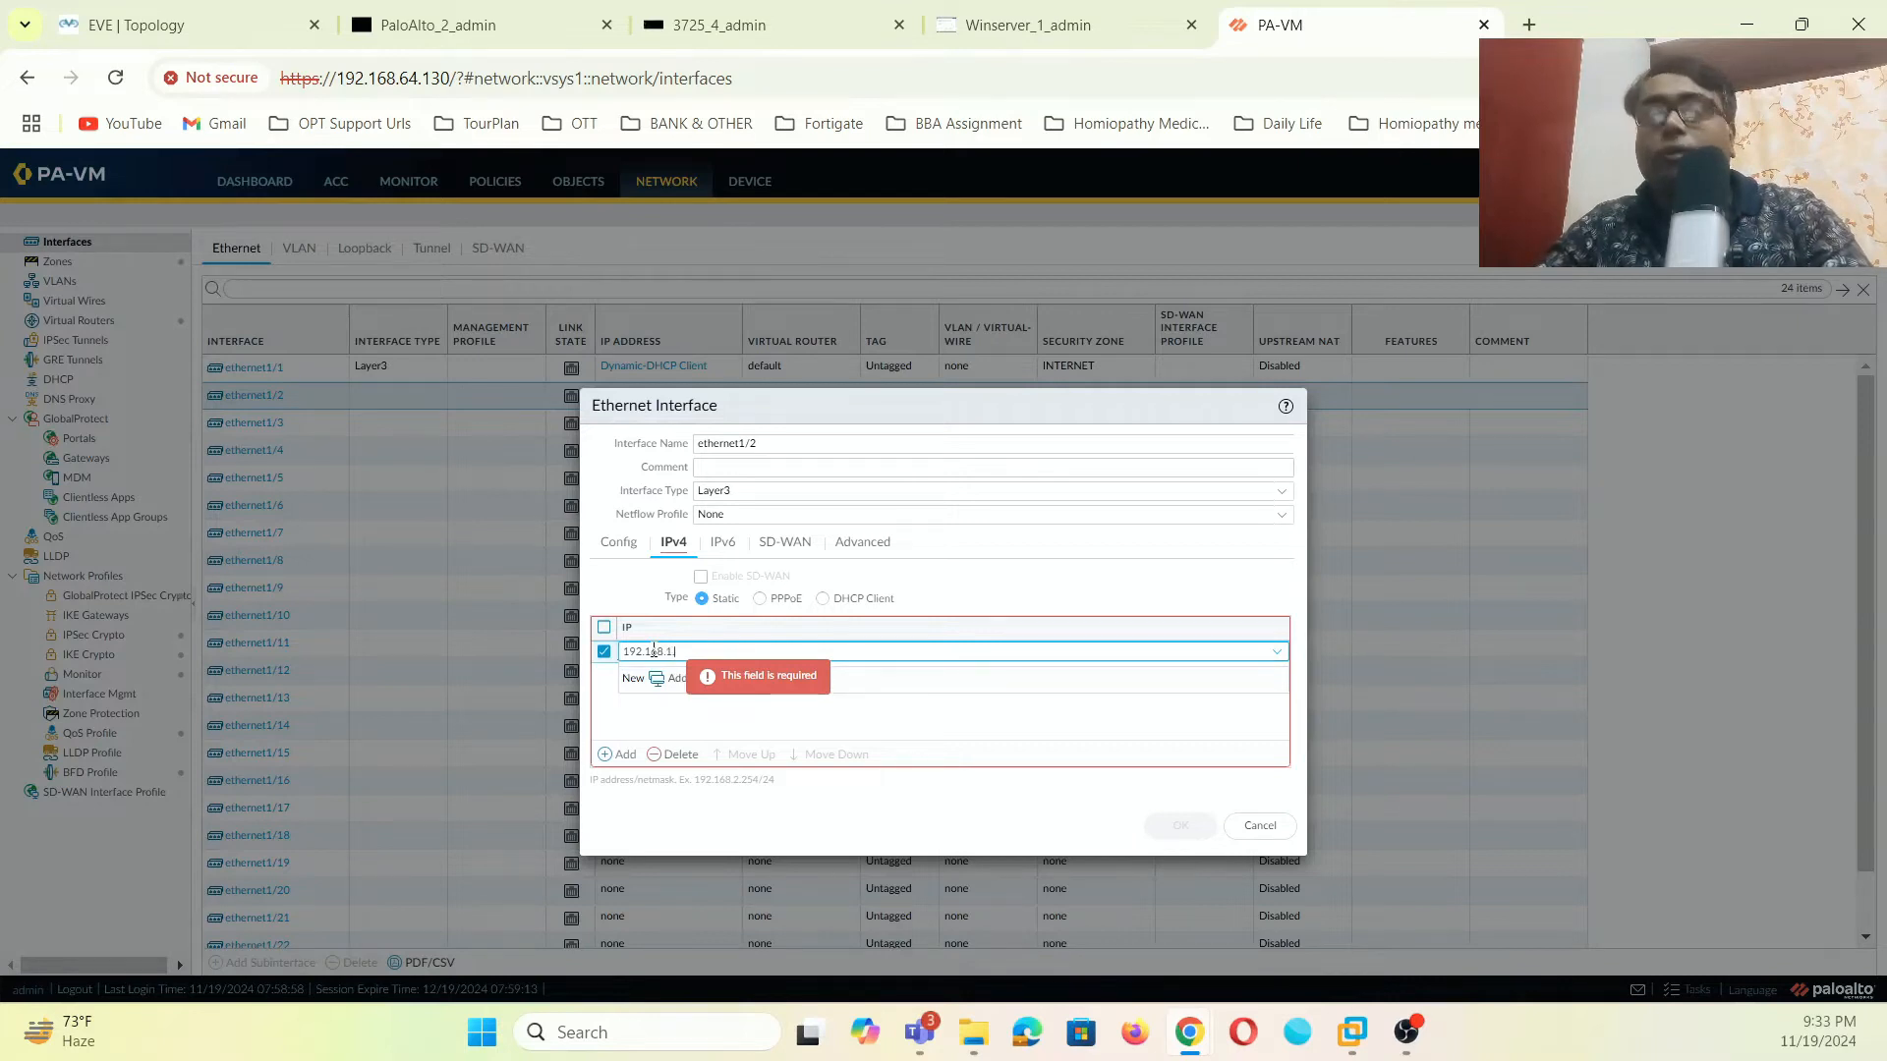
{"action": "type", "text": ".1/24"}
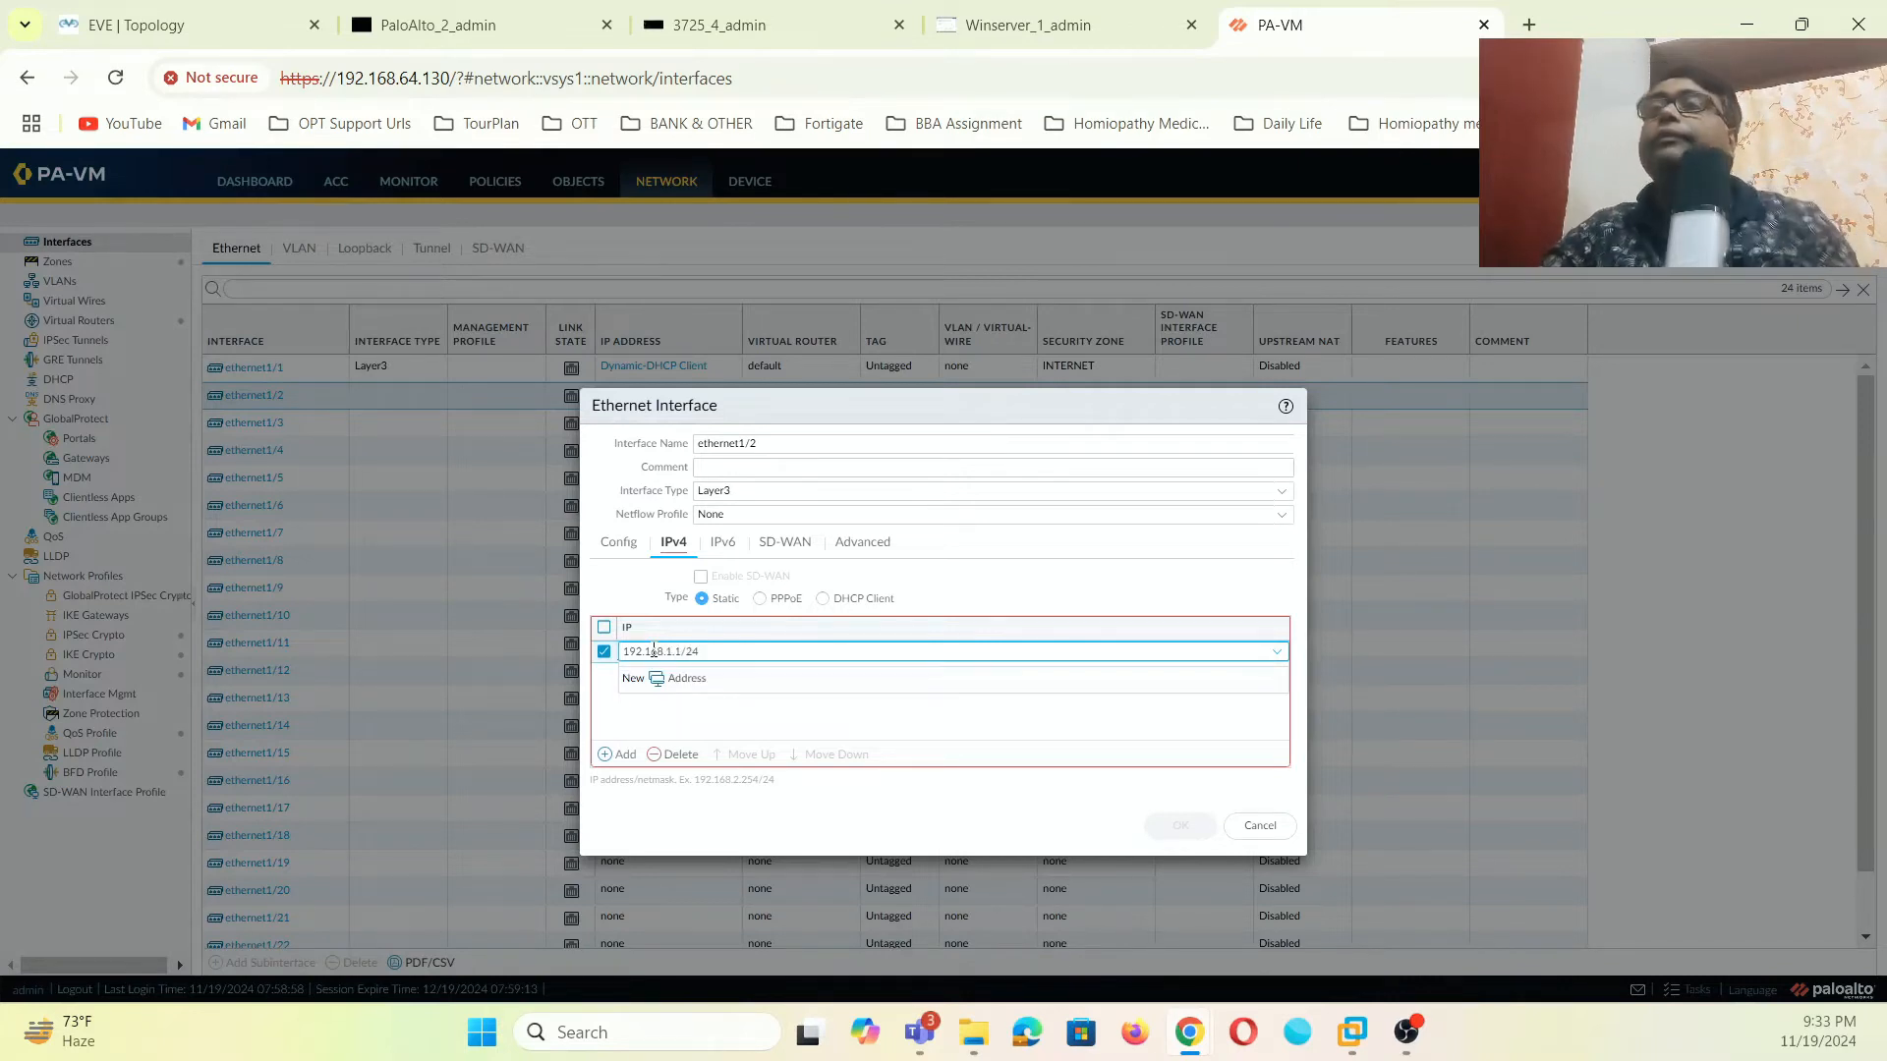
{"action": "left_click", "coordinate": [860, 725]}
{"action": "left_click", "coordinate": [1159, 826]}
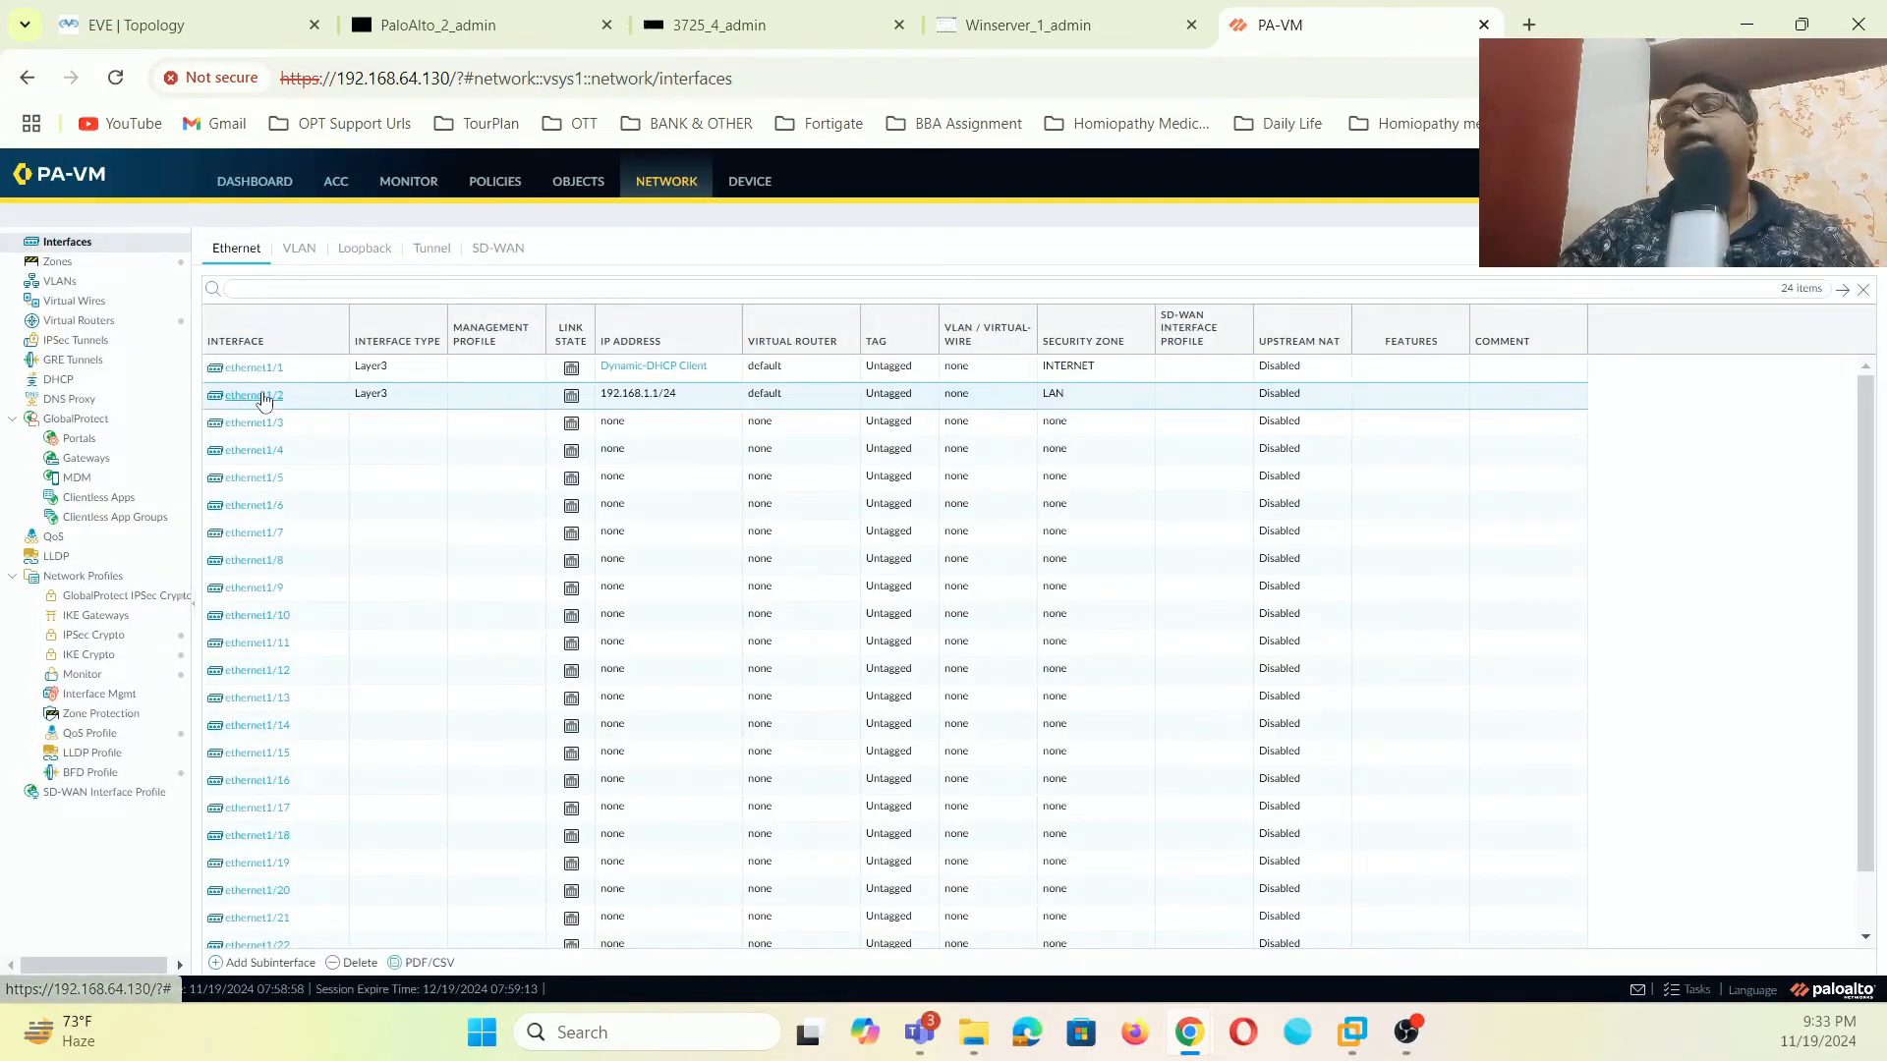
{"action": "left_click", "coordinate": [267, 422]}
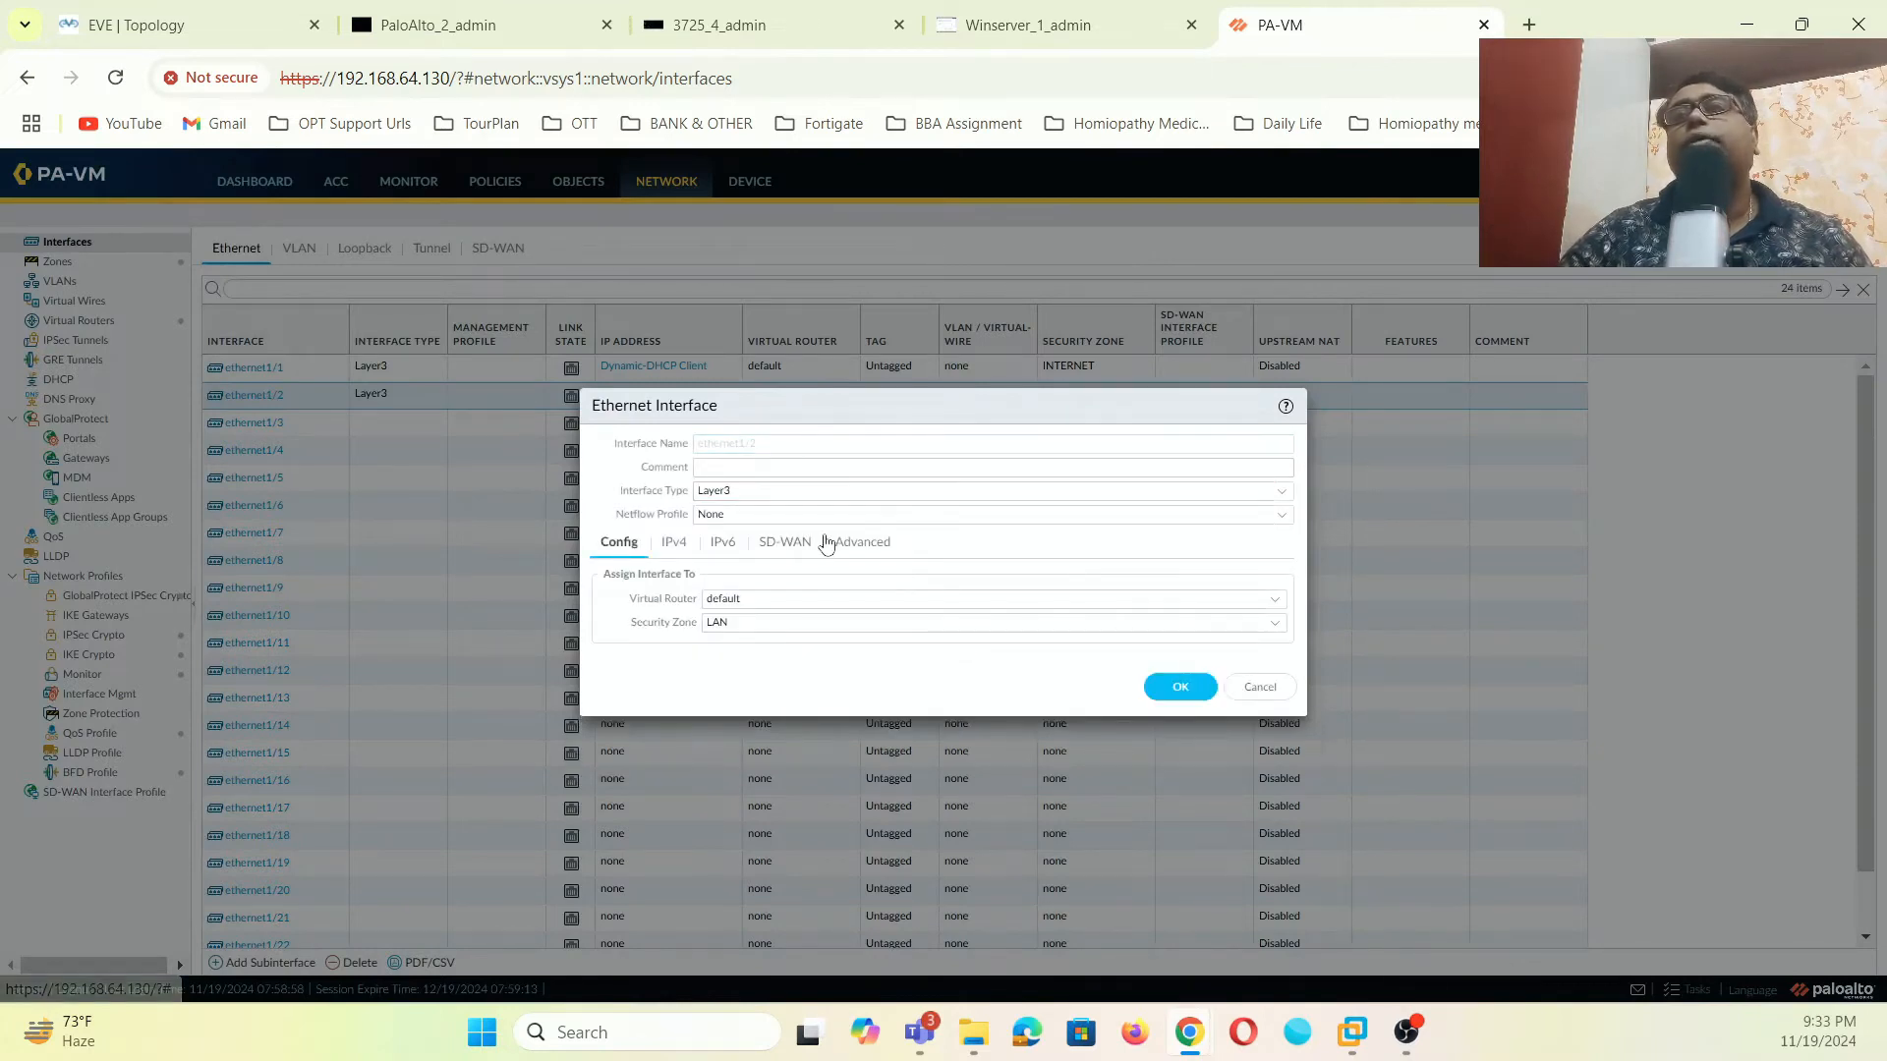
- Create a PING management profile allowing Ping and assign it to ethernet1/2's advanced settings
{"action": "left_click", "coordinate": [857, 548]}
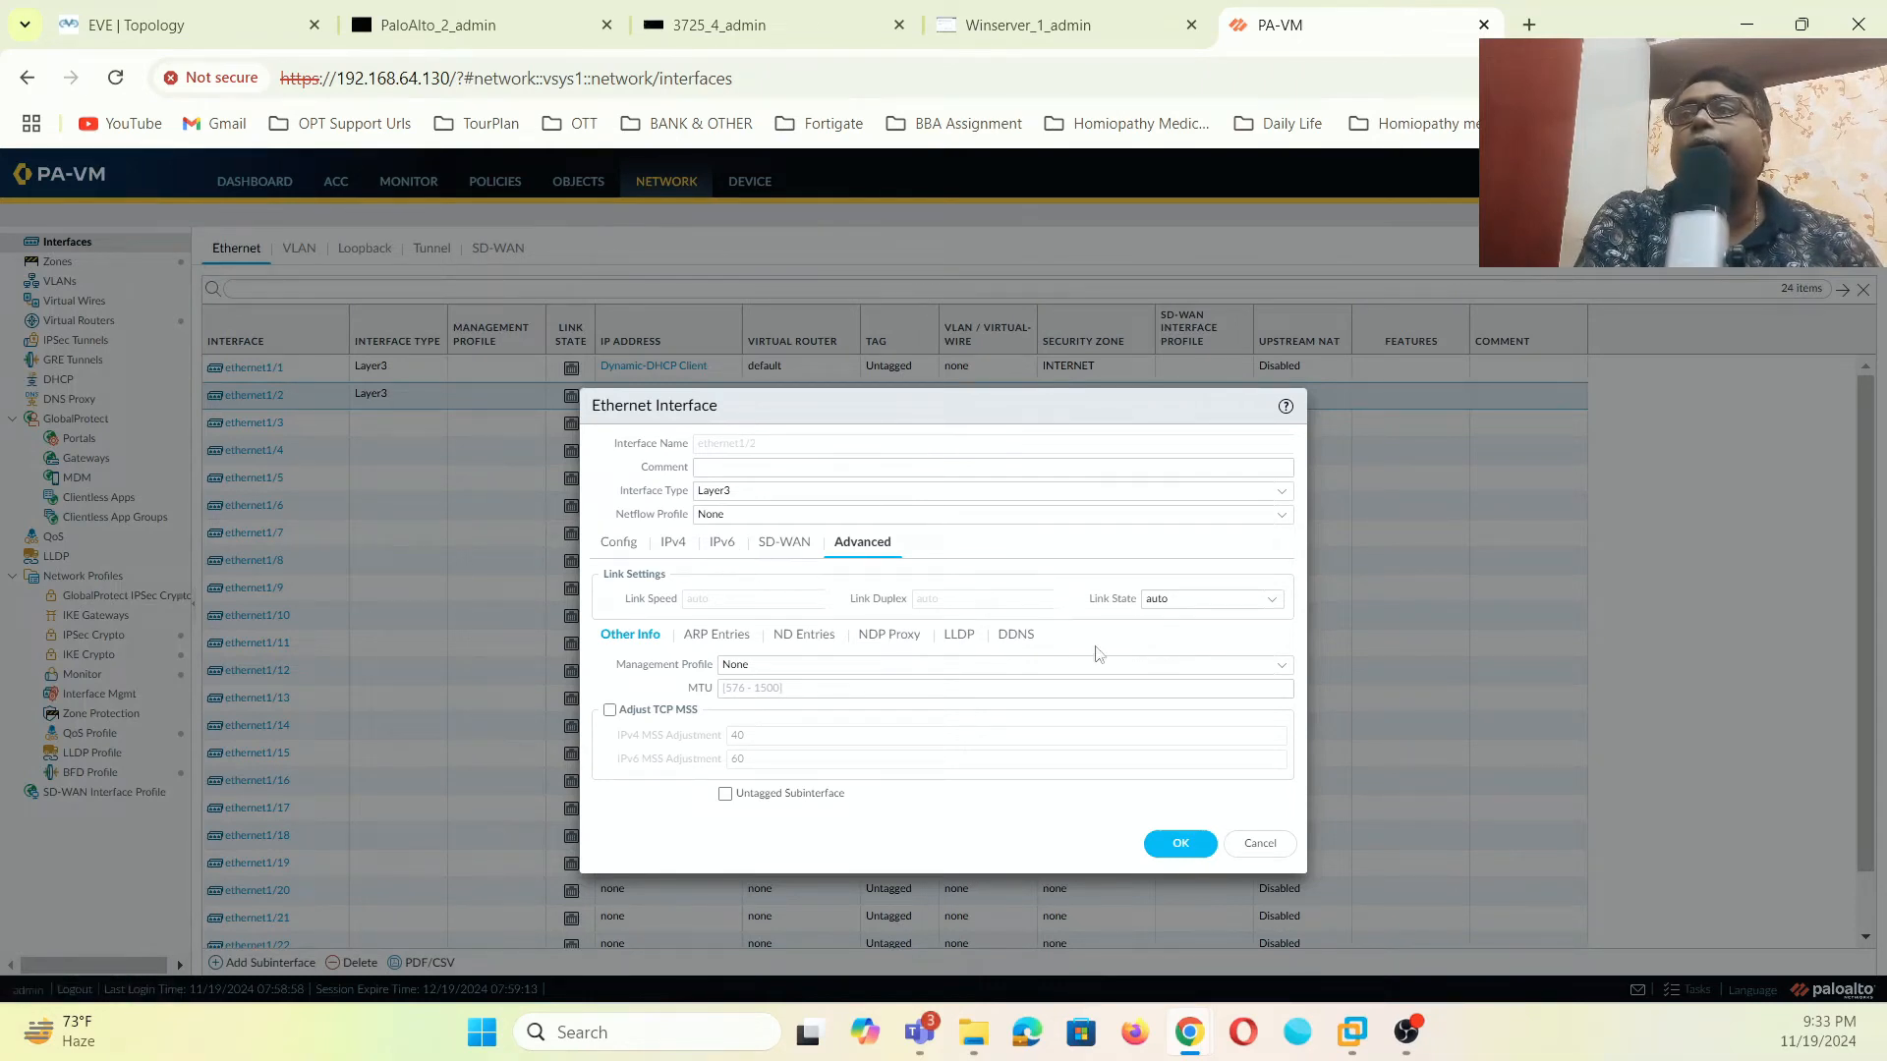
{"action": "left_click", "coordinate": [1282, 673]}
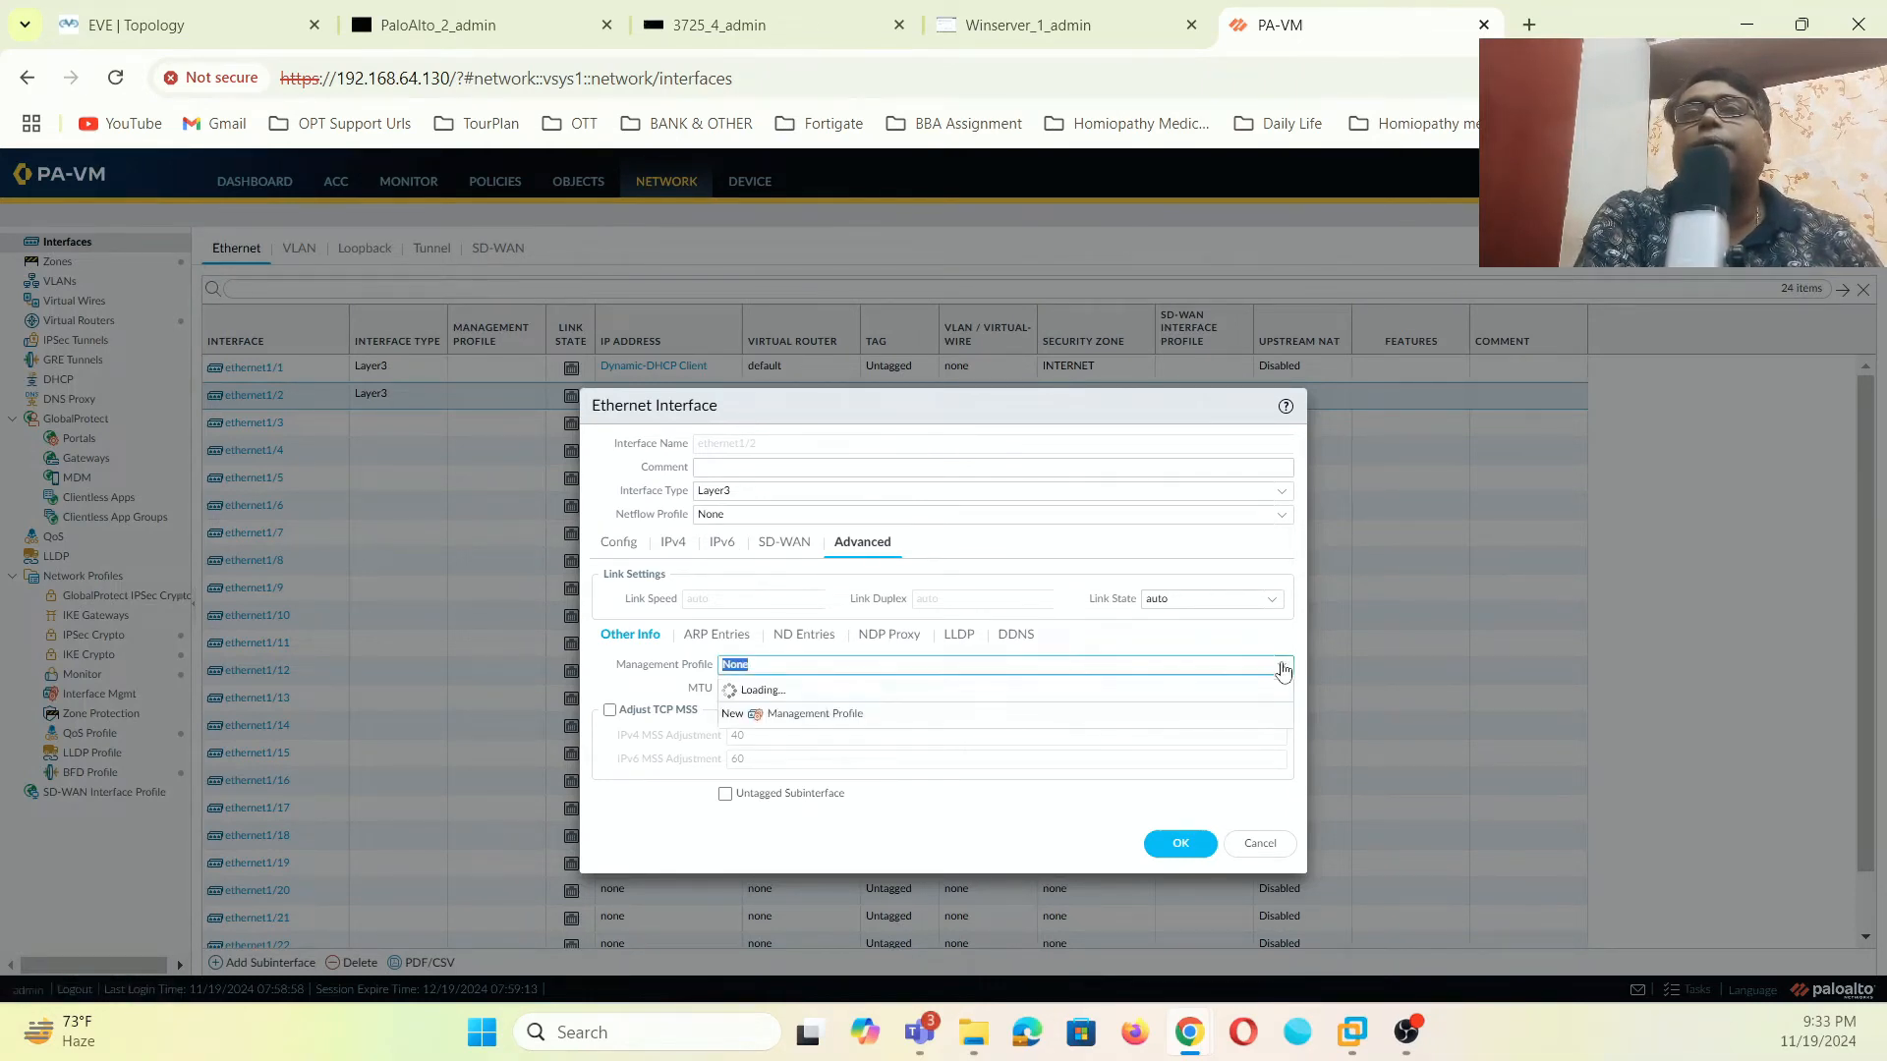
{"action": "left_click", "coordinate": [823, 717]}
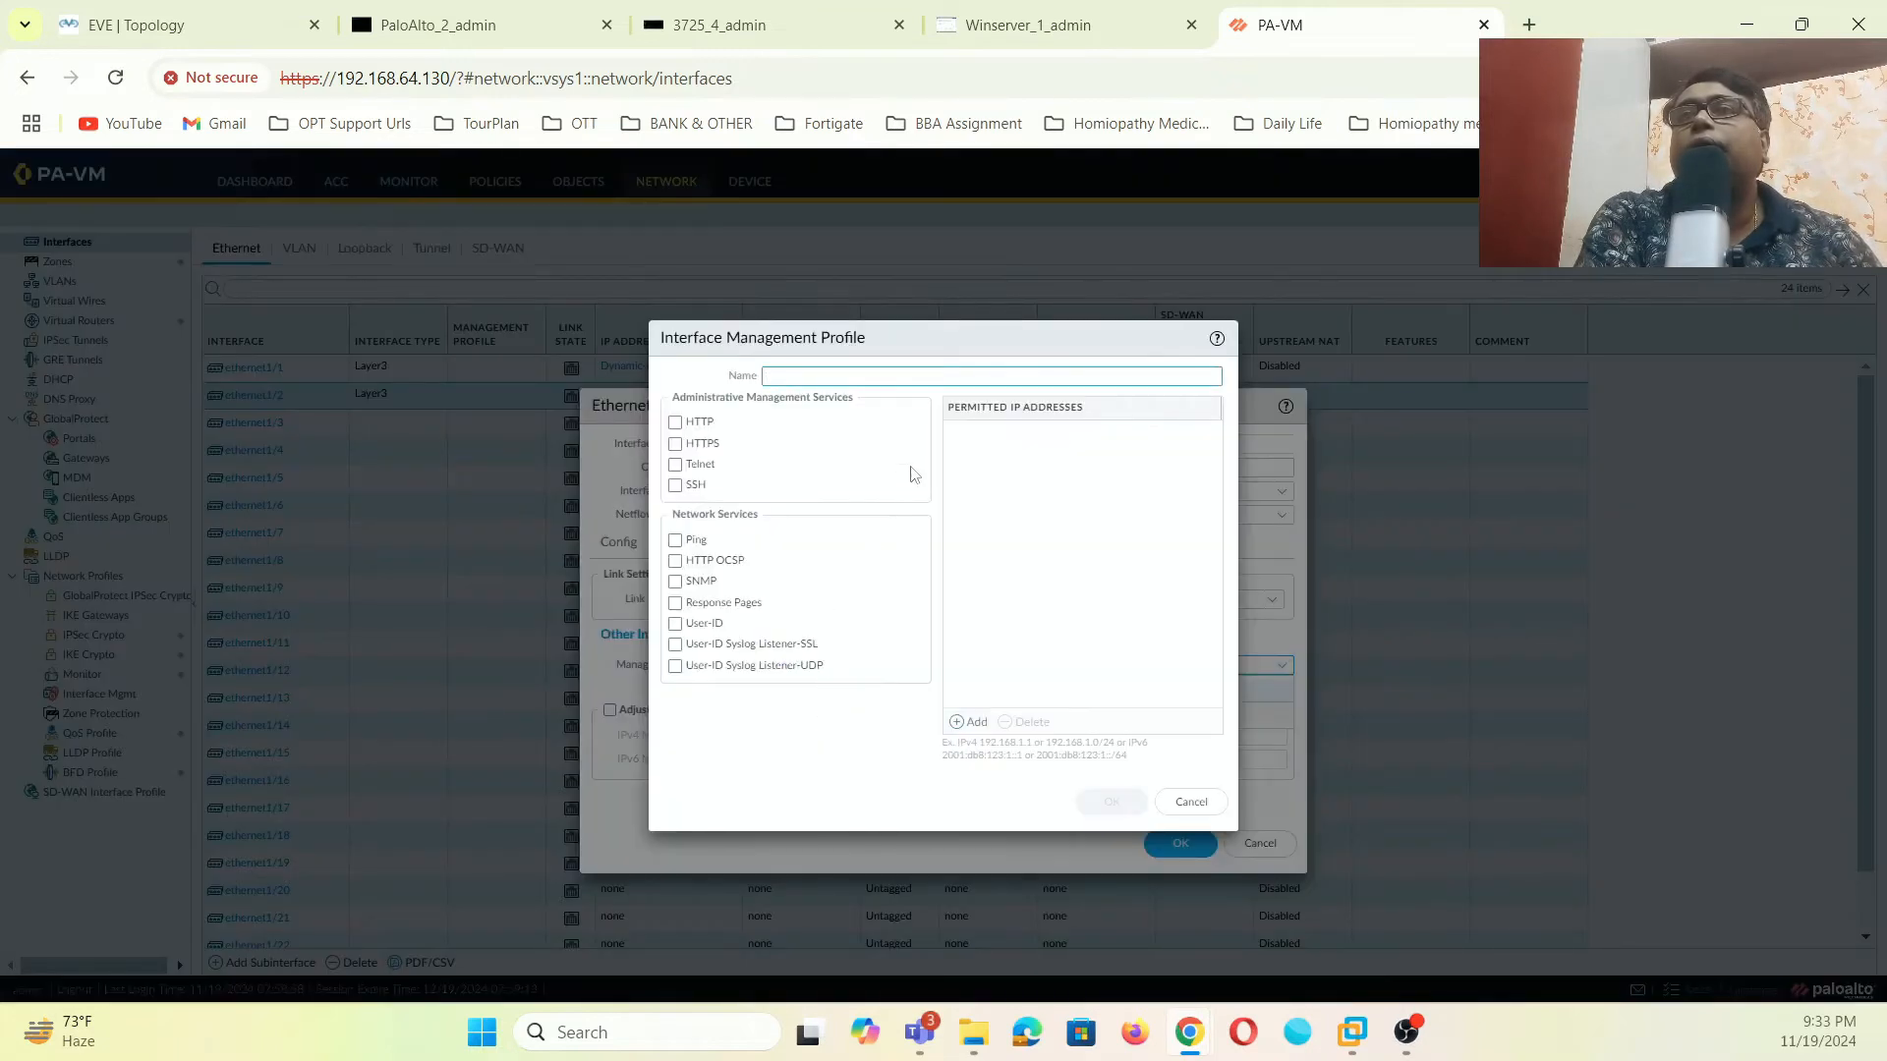
{"action": "left_click", "coordinate": [675, 541]}
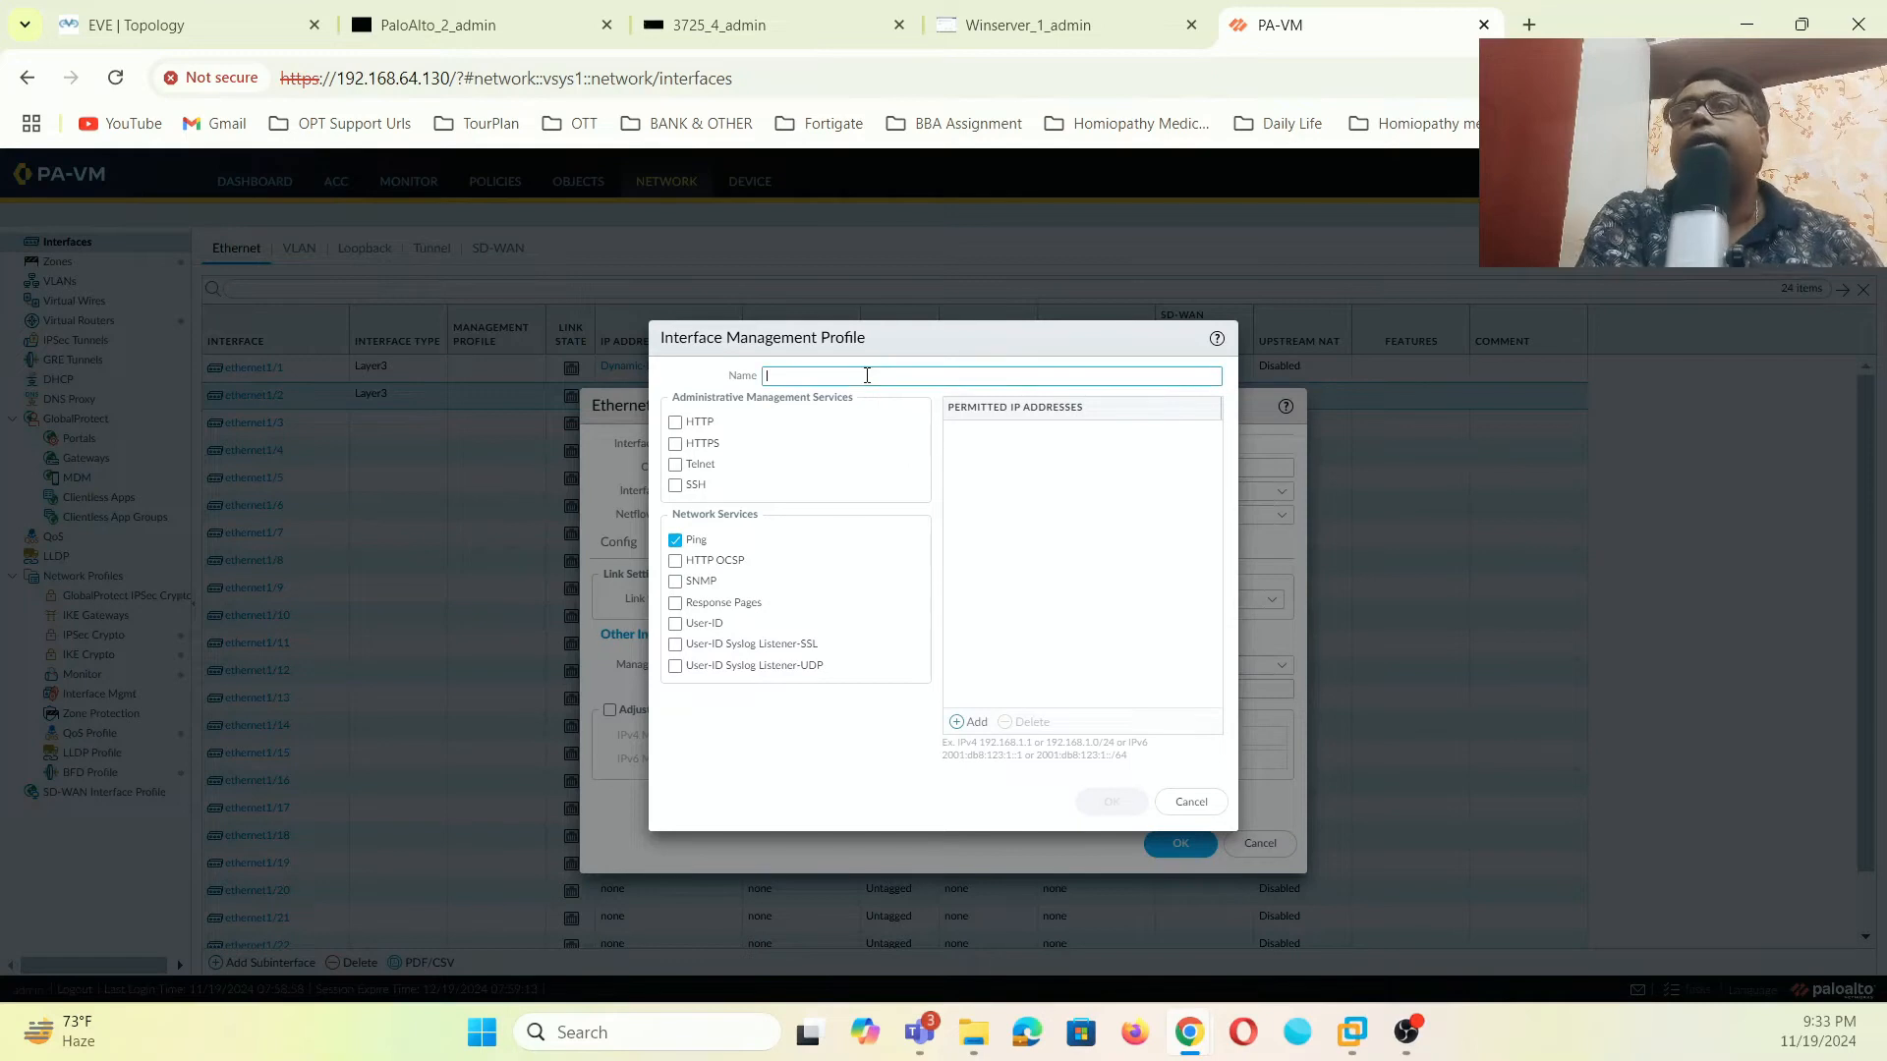
{"action": "type", "text": "Pi"}
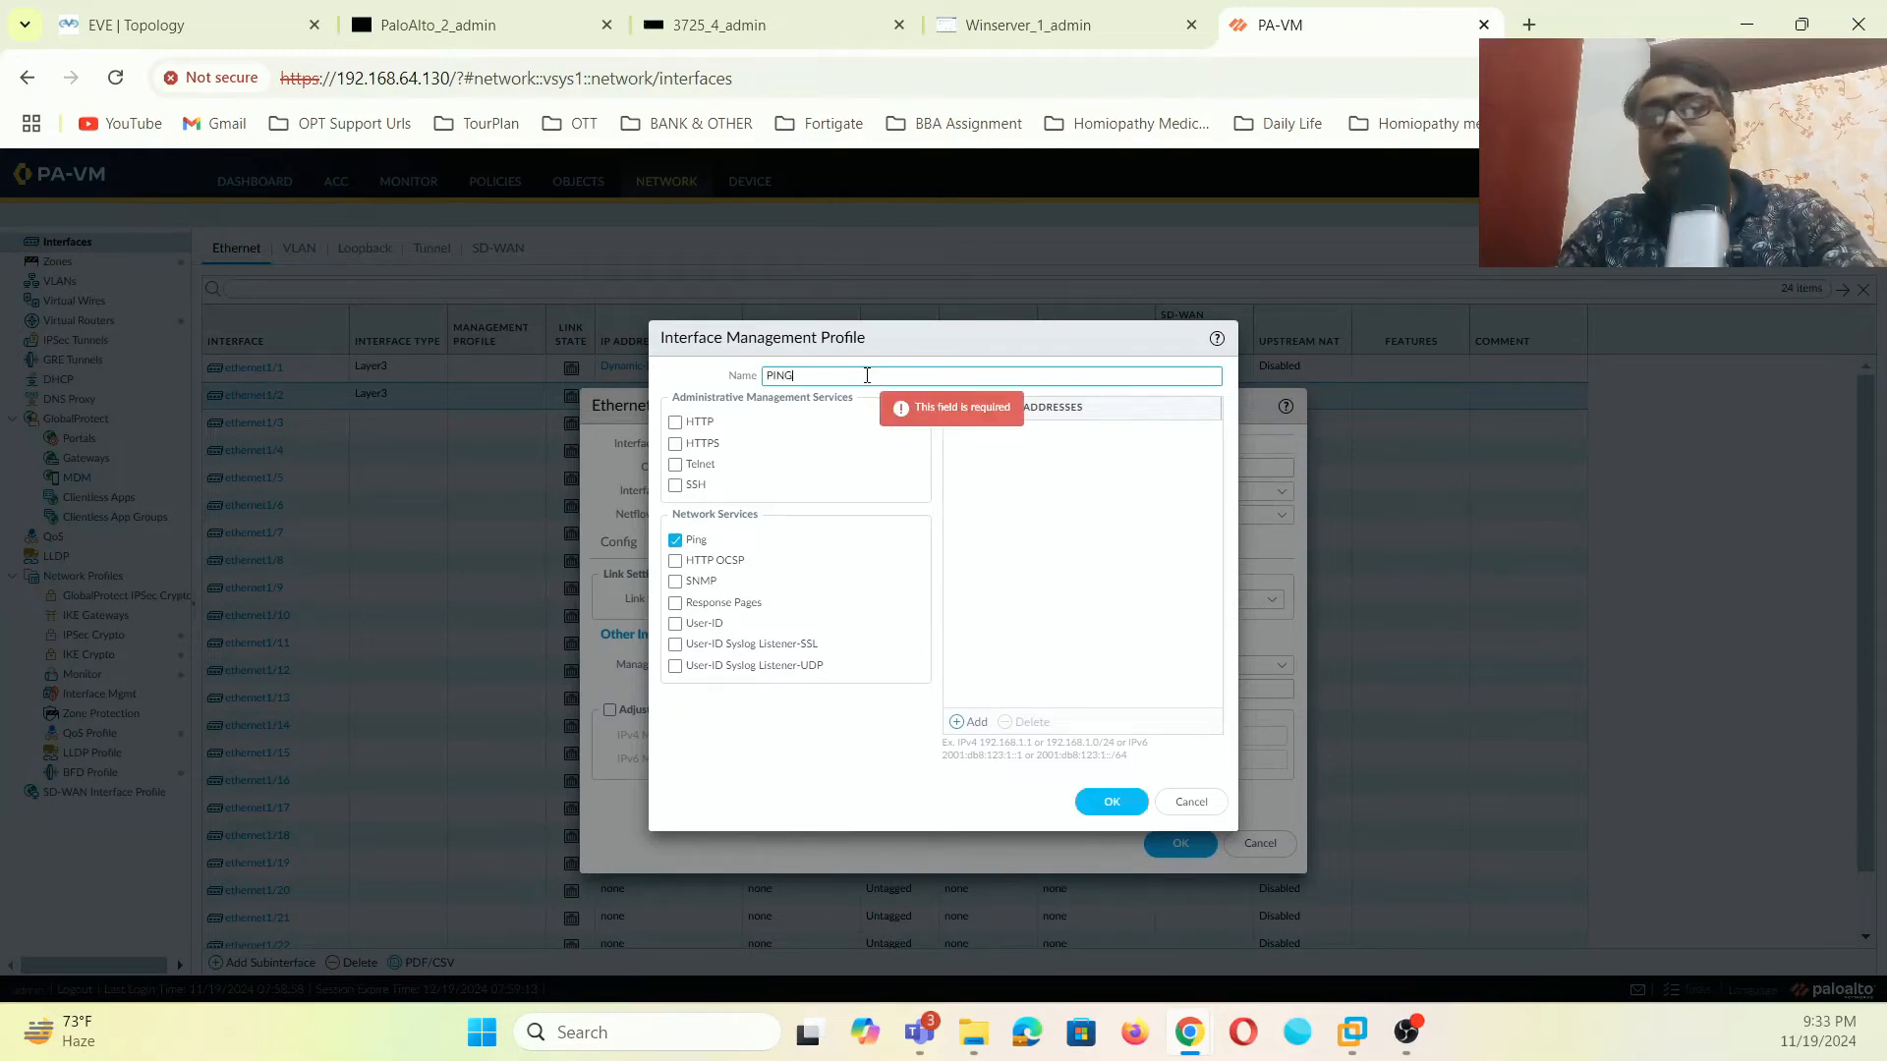
{"action": "left_click", "coordinate": [1096, 801]}
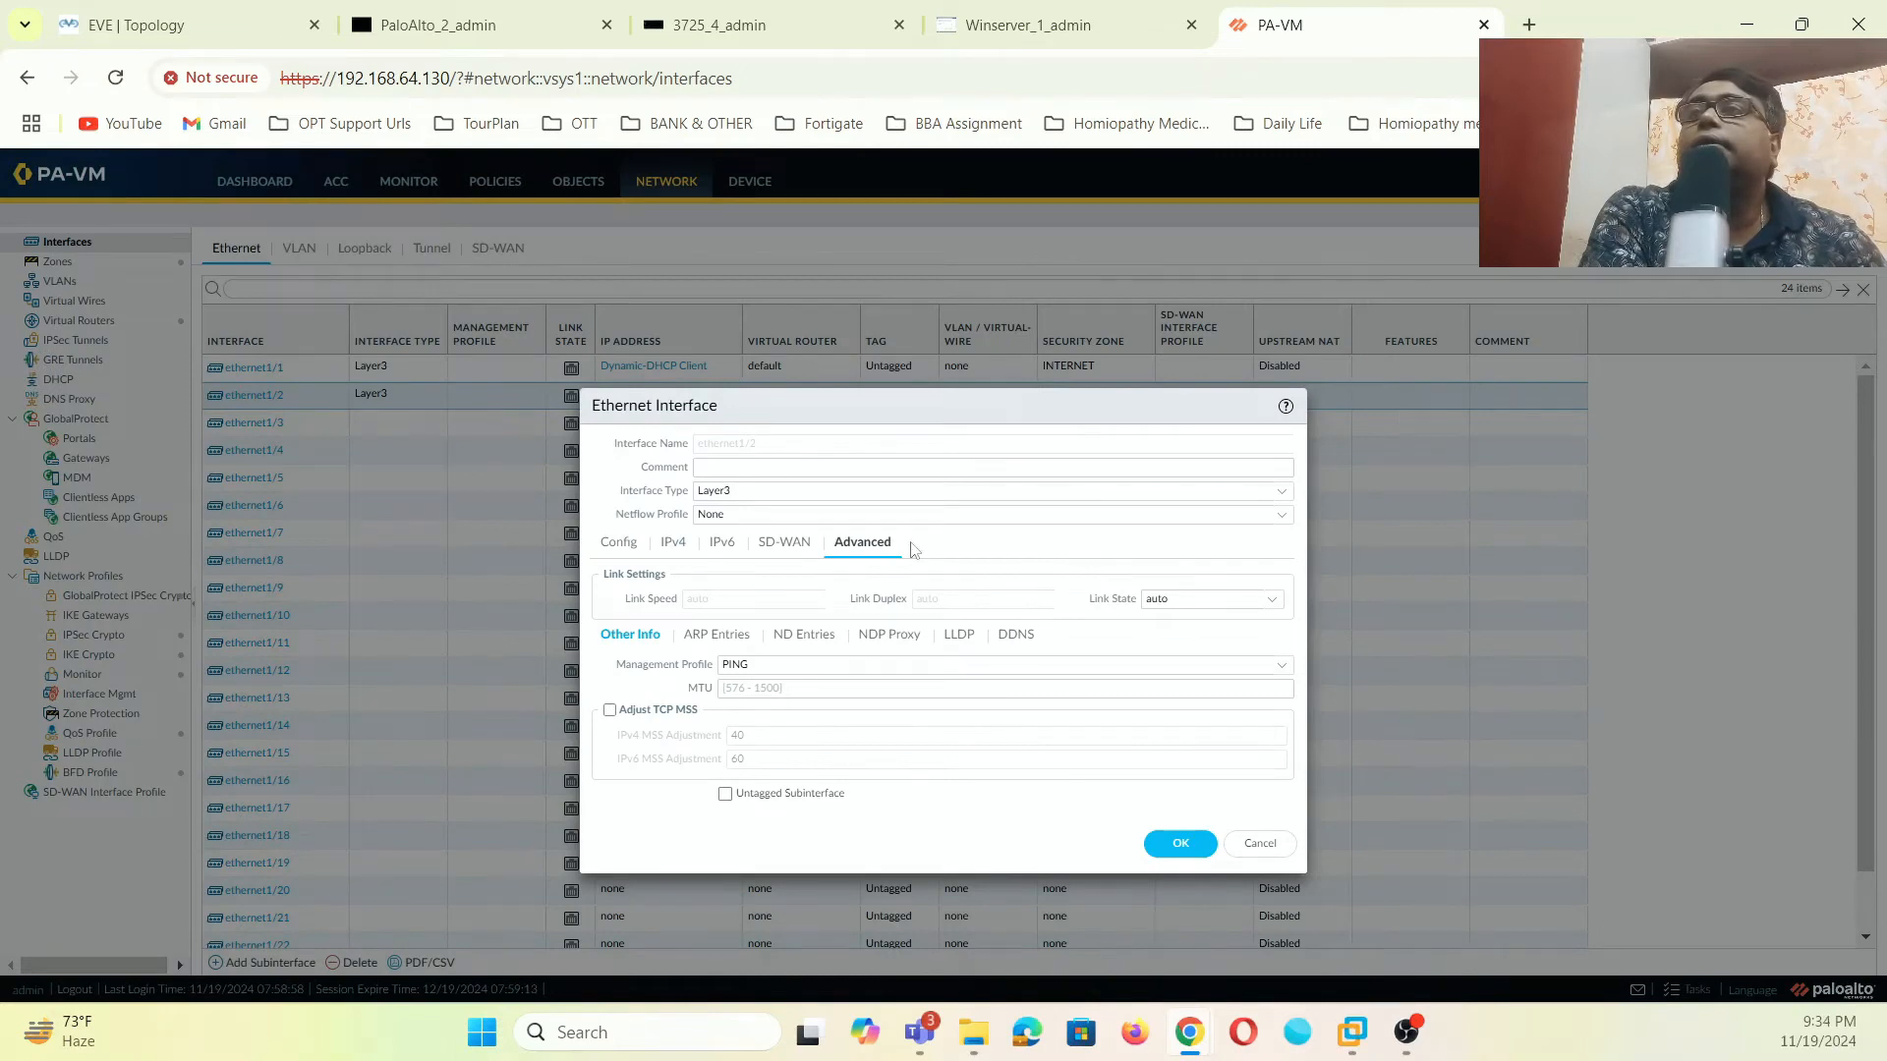
{"action": "left_click", "coordinate": [1176, 843]}
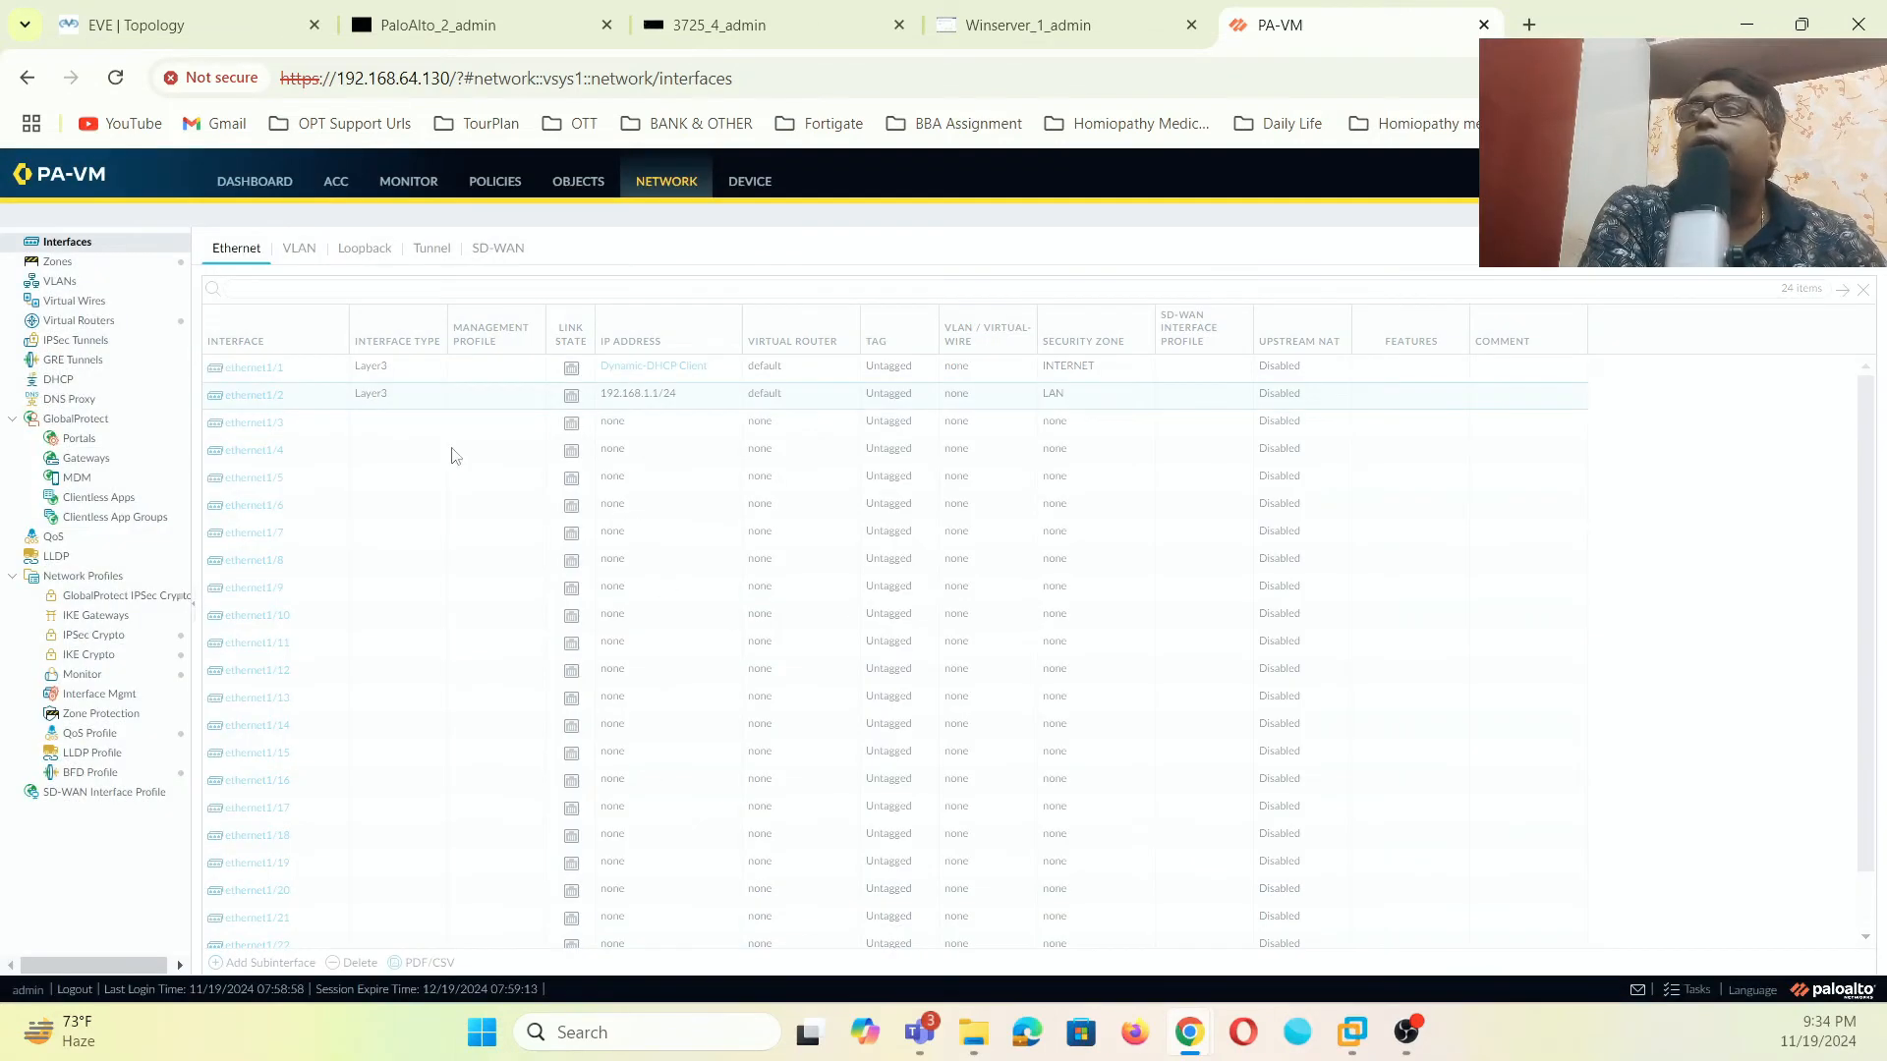
- Set ethernet1/1's management profile to PING, save, and glance at the Zones list
{"action": "left_click", "coordinate": [257, 368]}
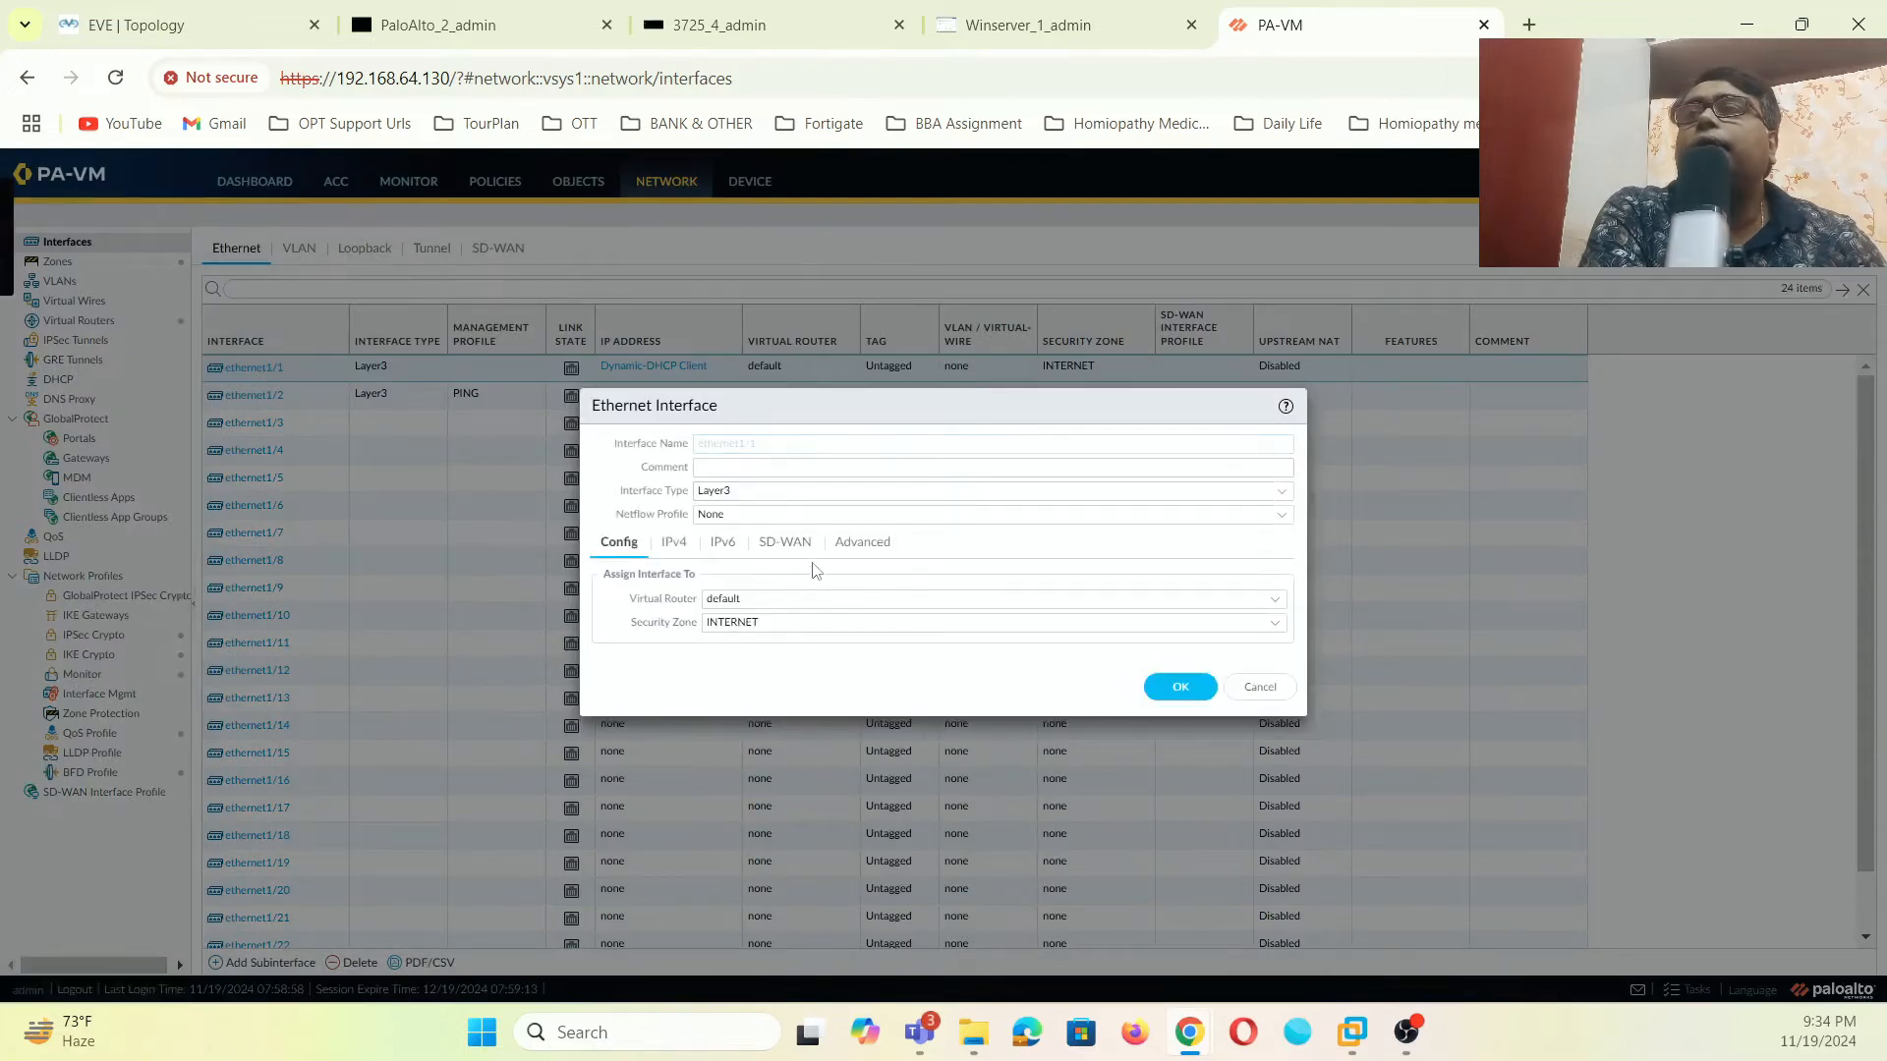
{"action": "left_click", "coordinate": [862, 543]}
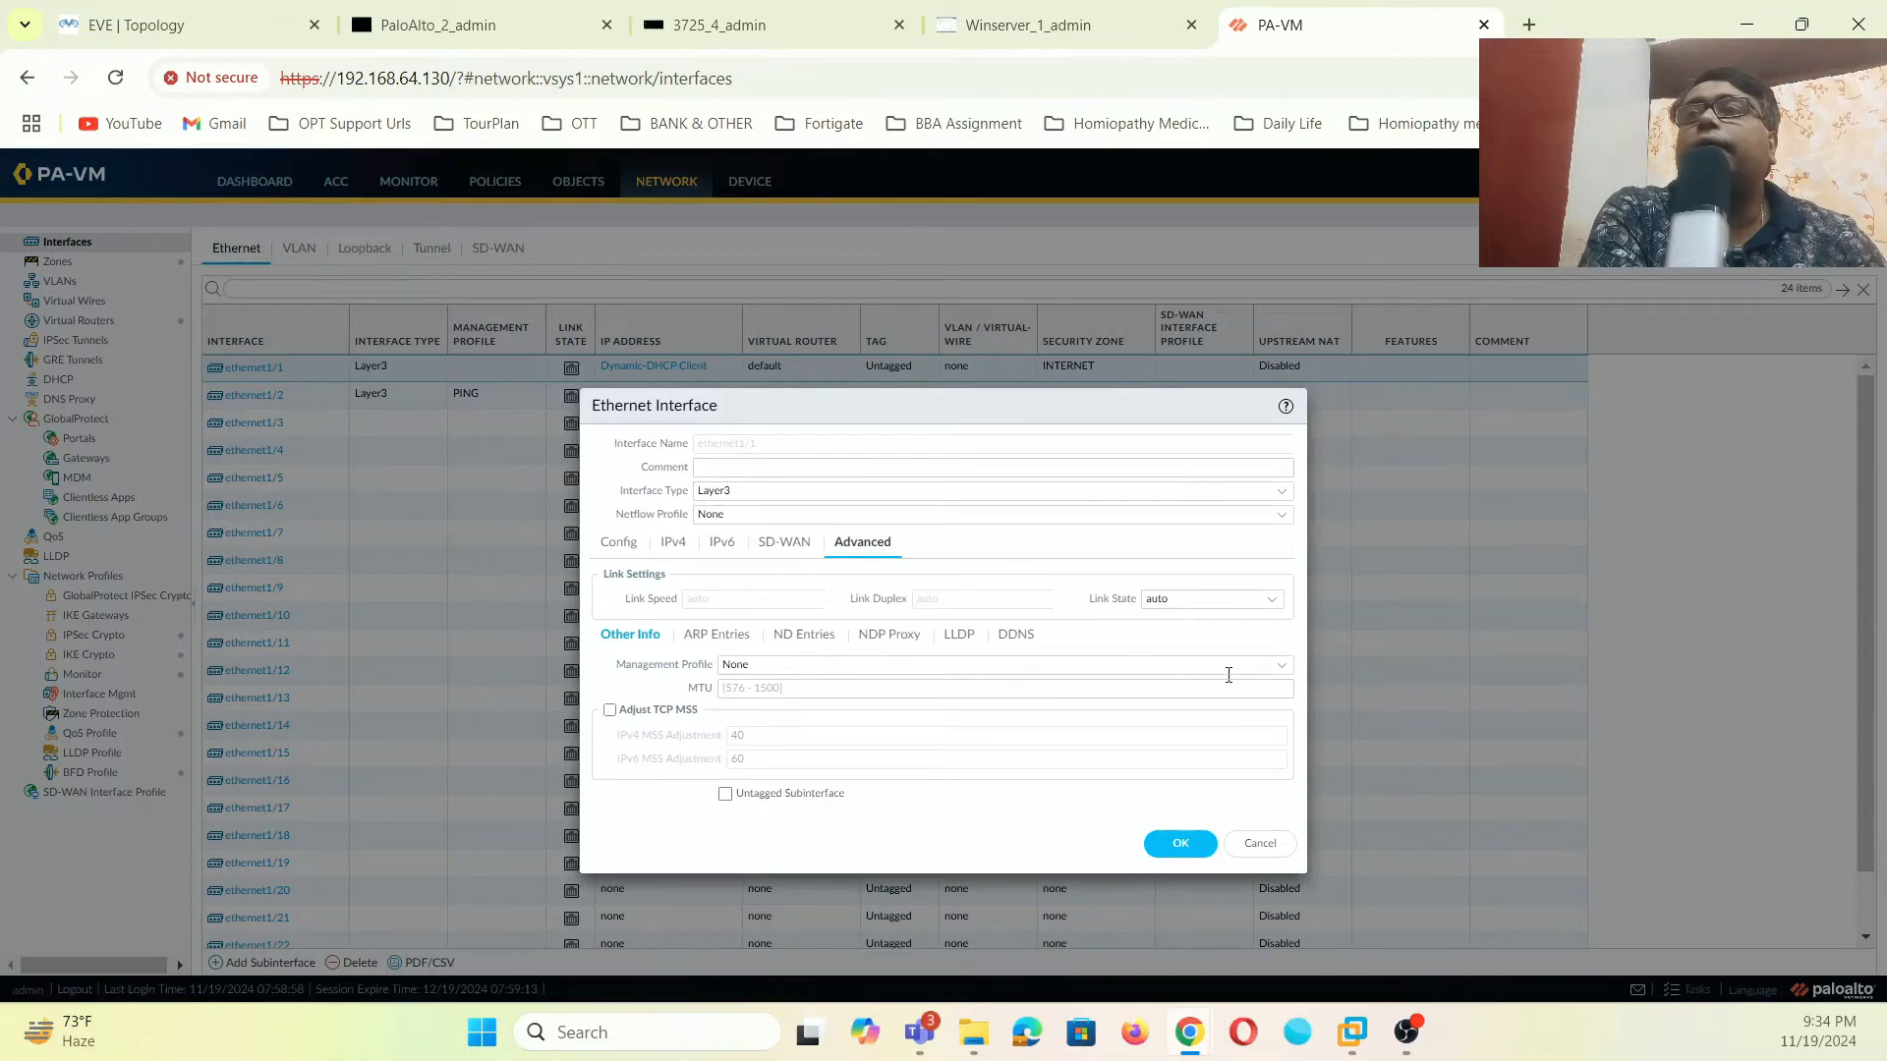
{"action": "left_click", "coordinate": [1276, 676]}
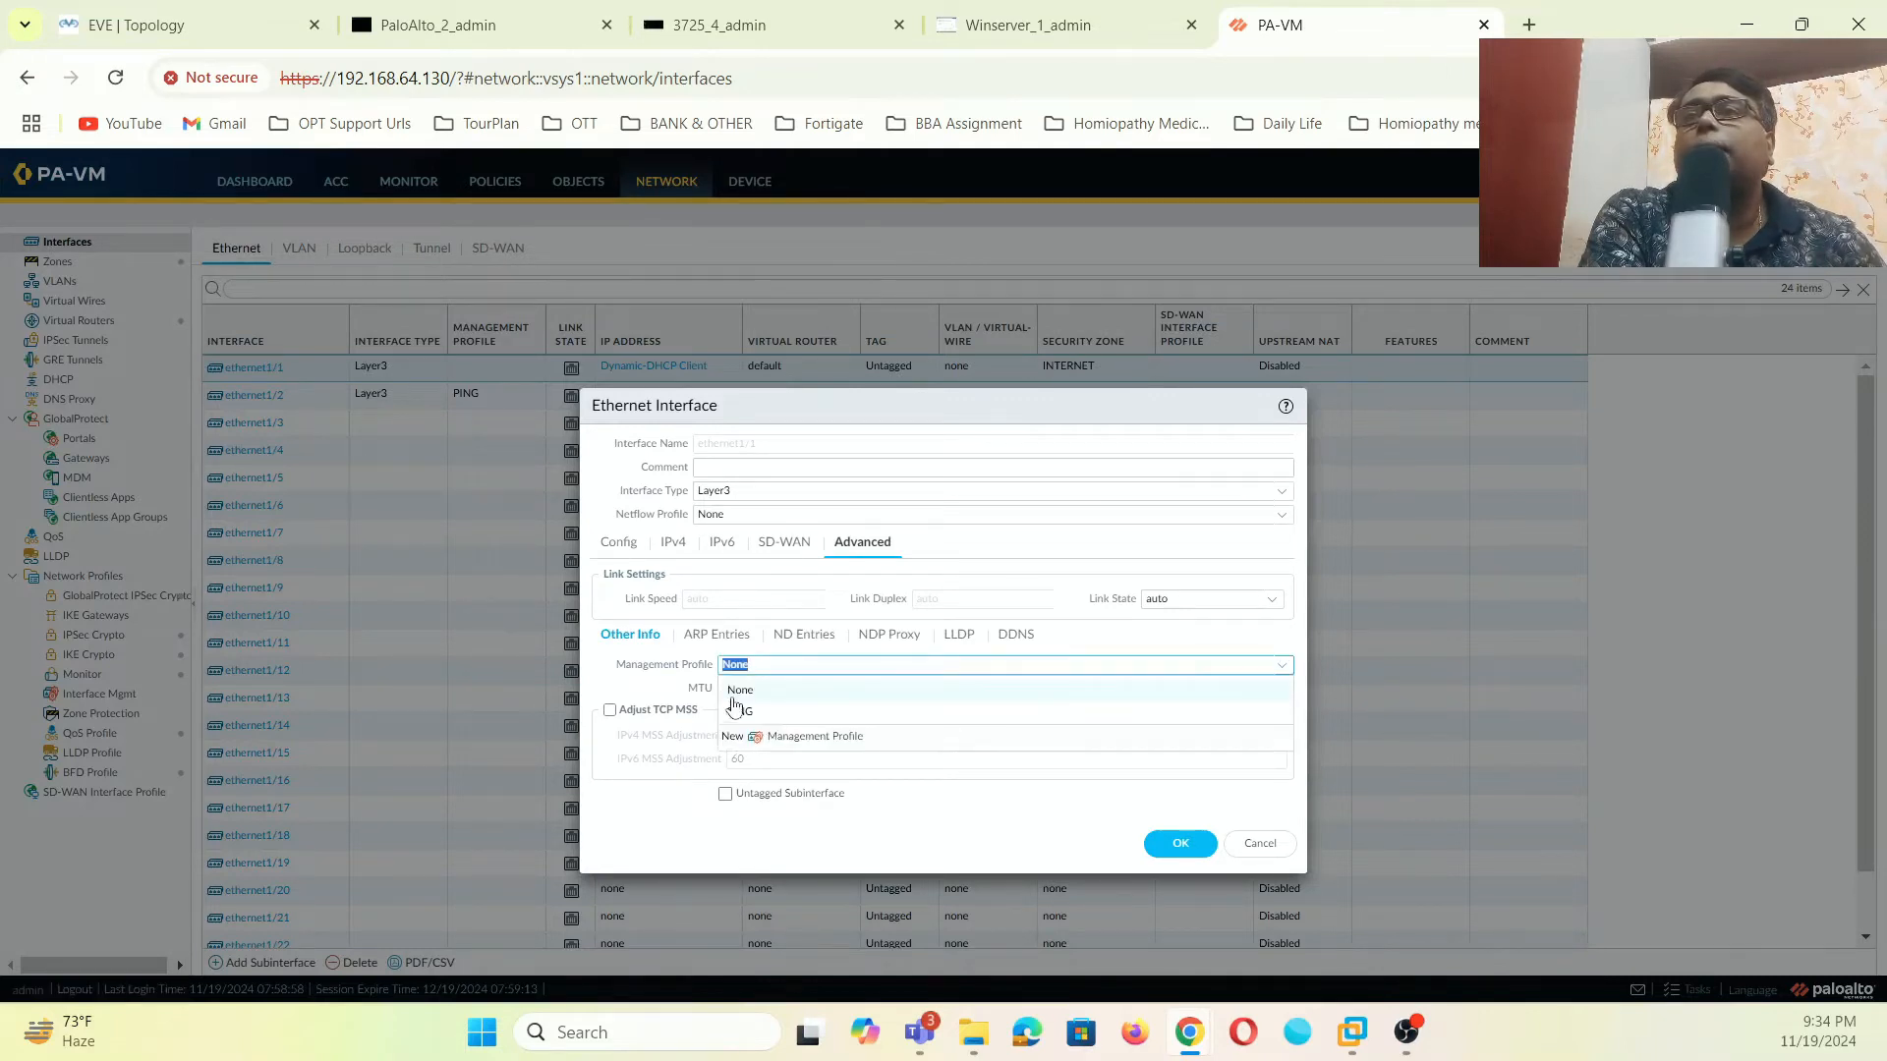
{"action": "left_click", "coordinate": [741, 712]}
{"action": "left_click", "coordinate": [1181, 843]}
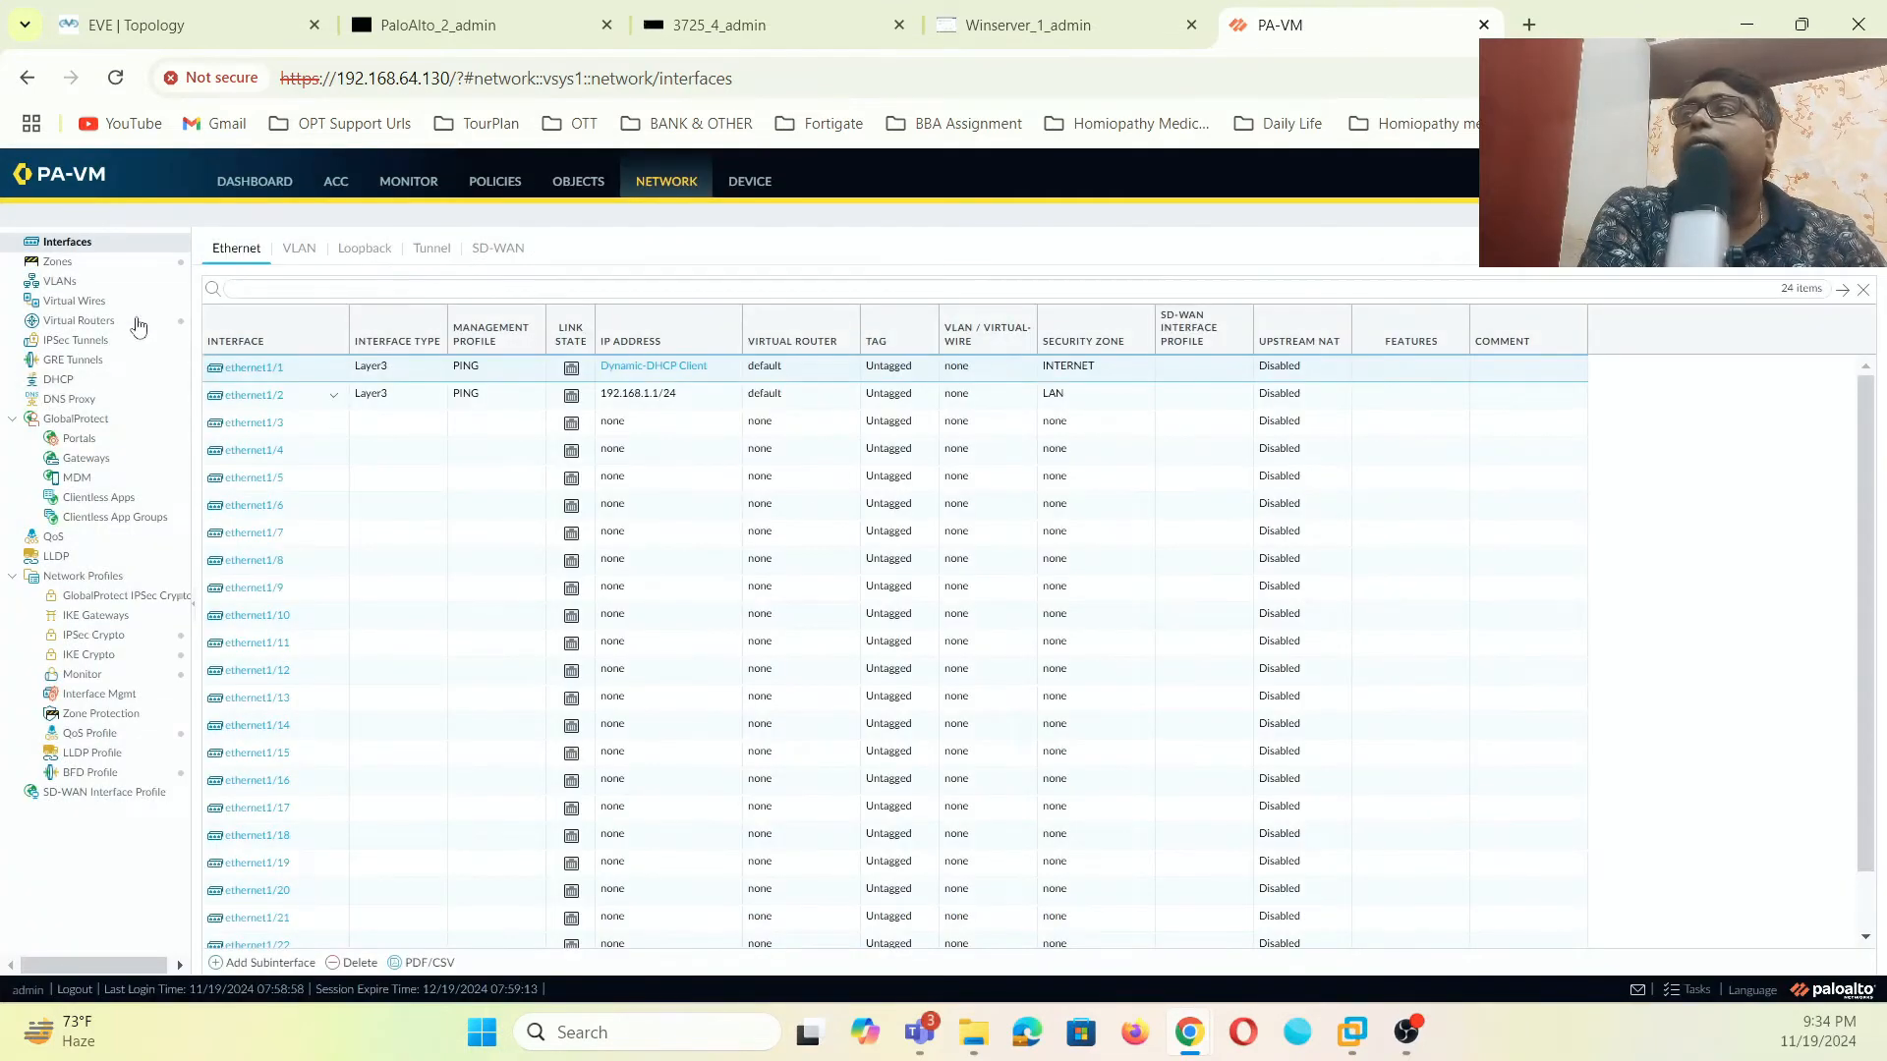
{"action": "left_click", "coordinate": [57, 263]}
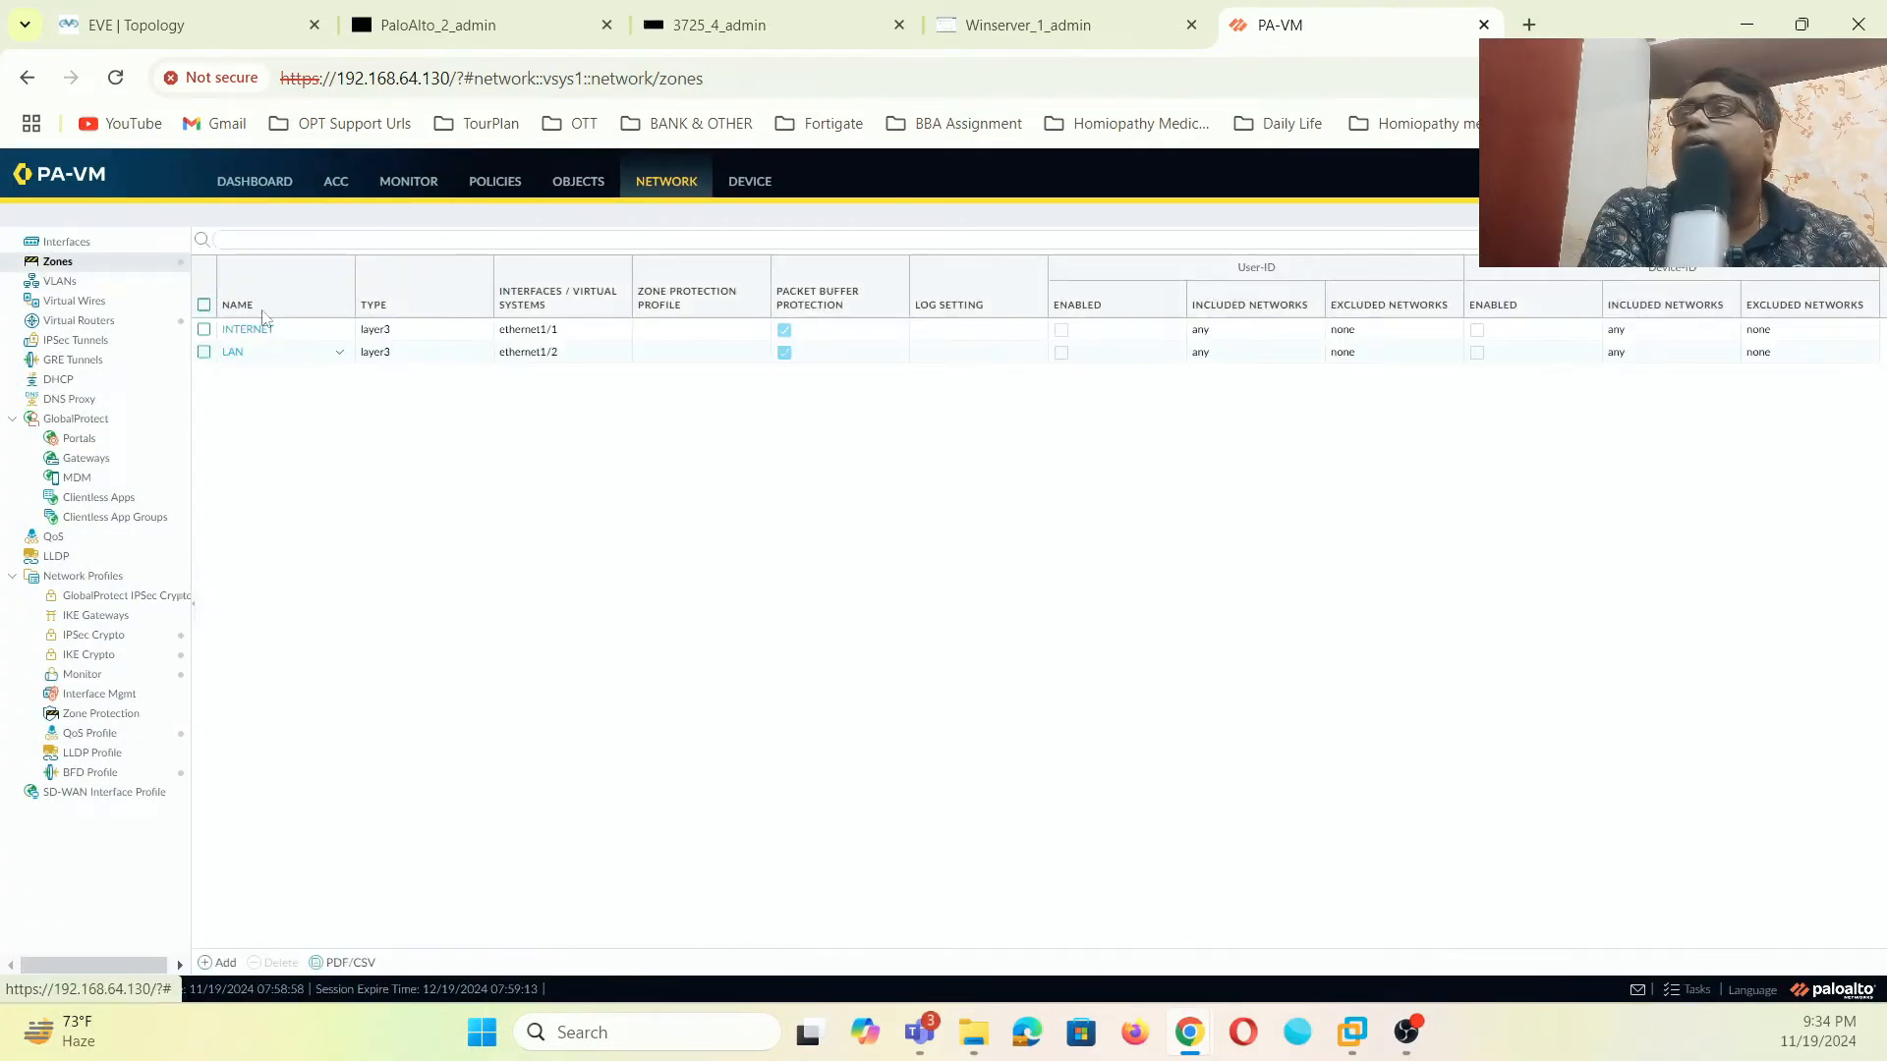
{"action": "left_click", "coordinate": [83, 242]}
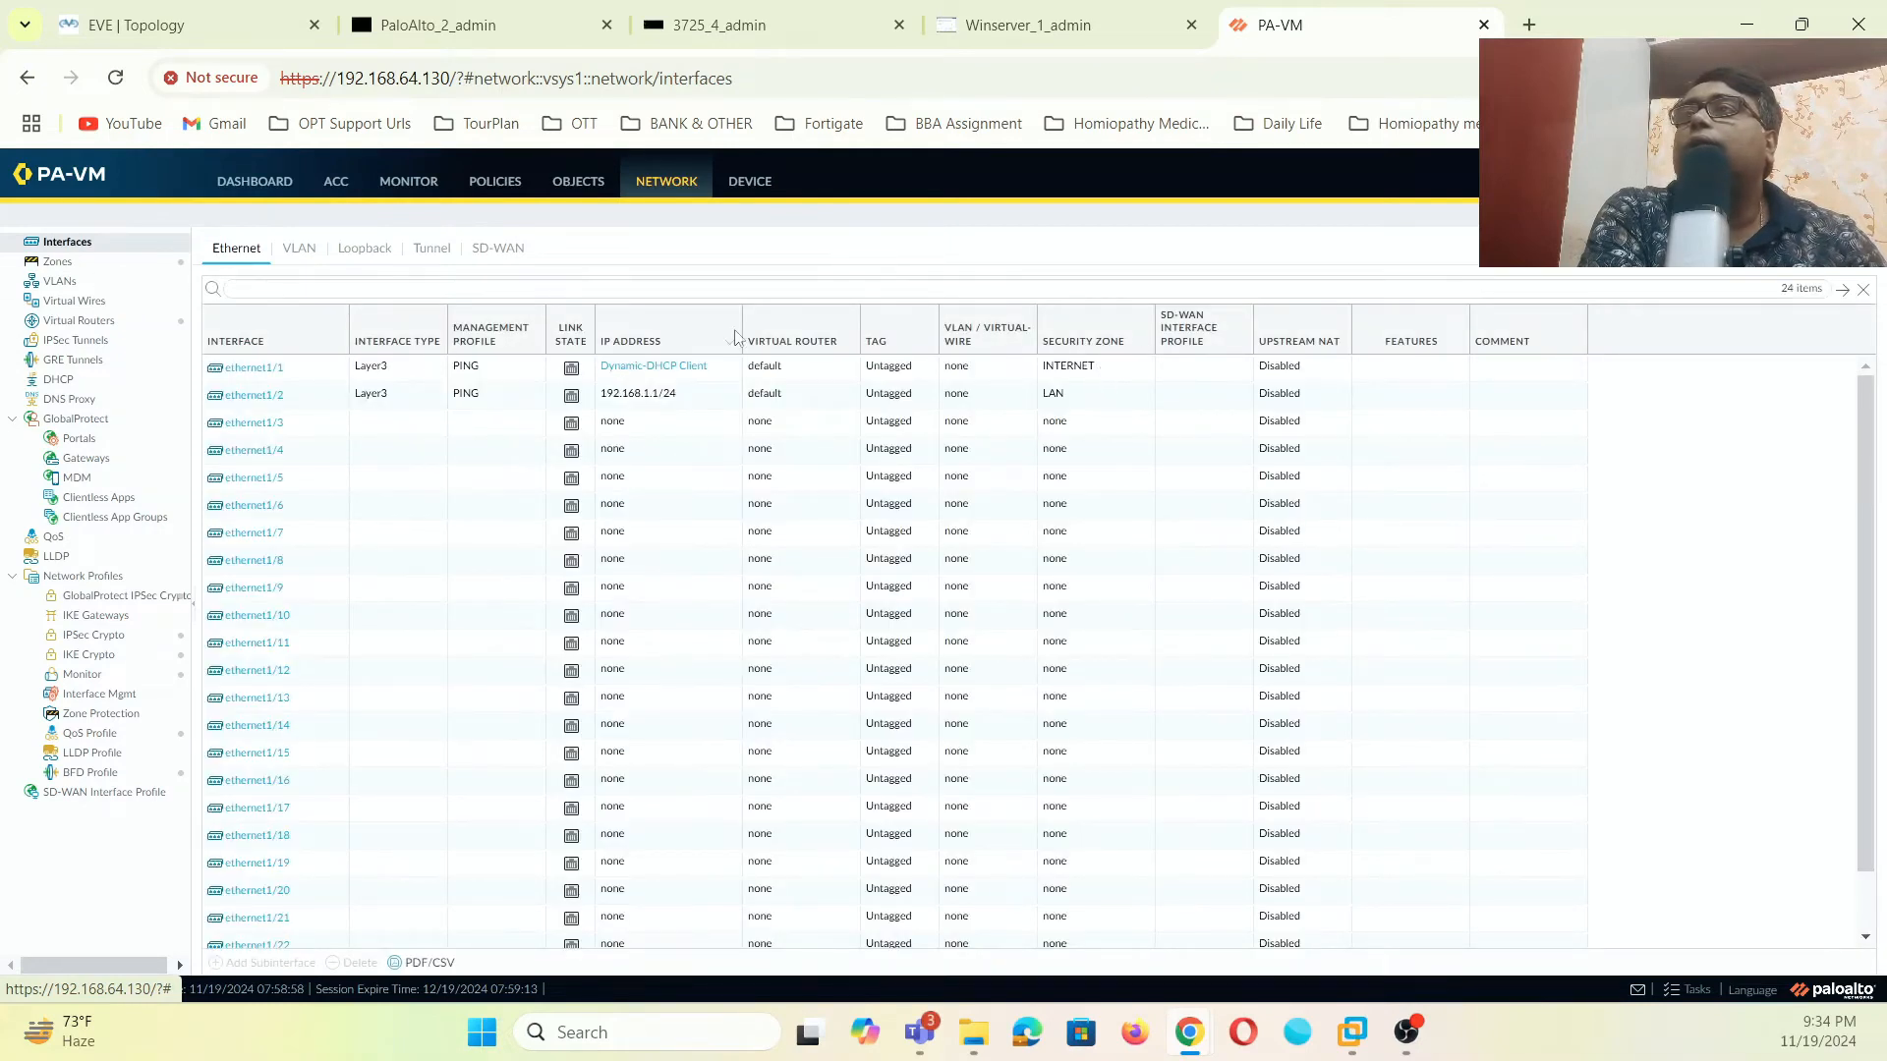
- Commit the firewall configuration and start the AD DS installation on Windows Server
{"action": "left_click", "coordinate": [1715, 181]}
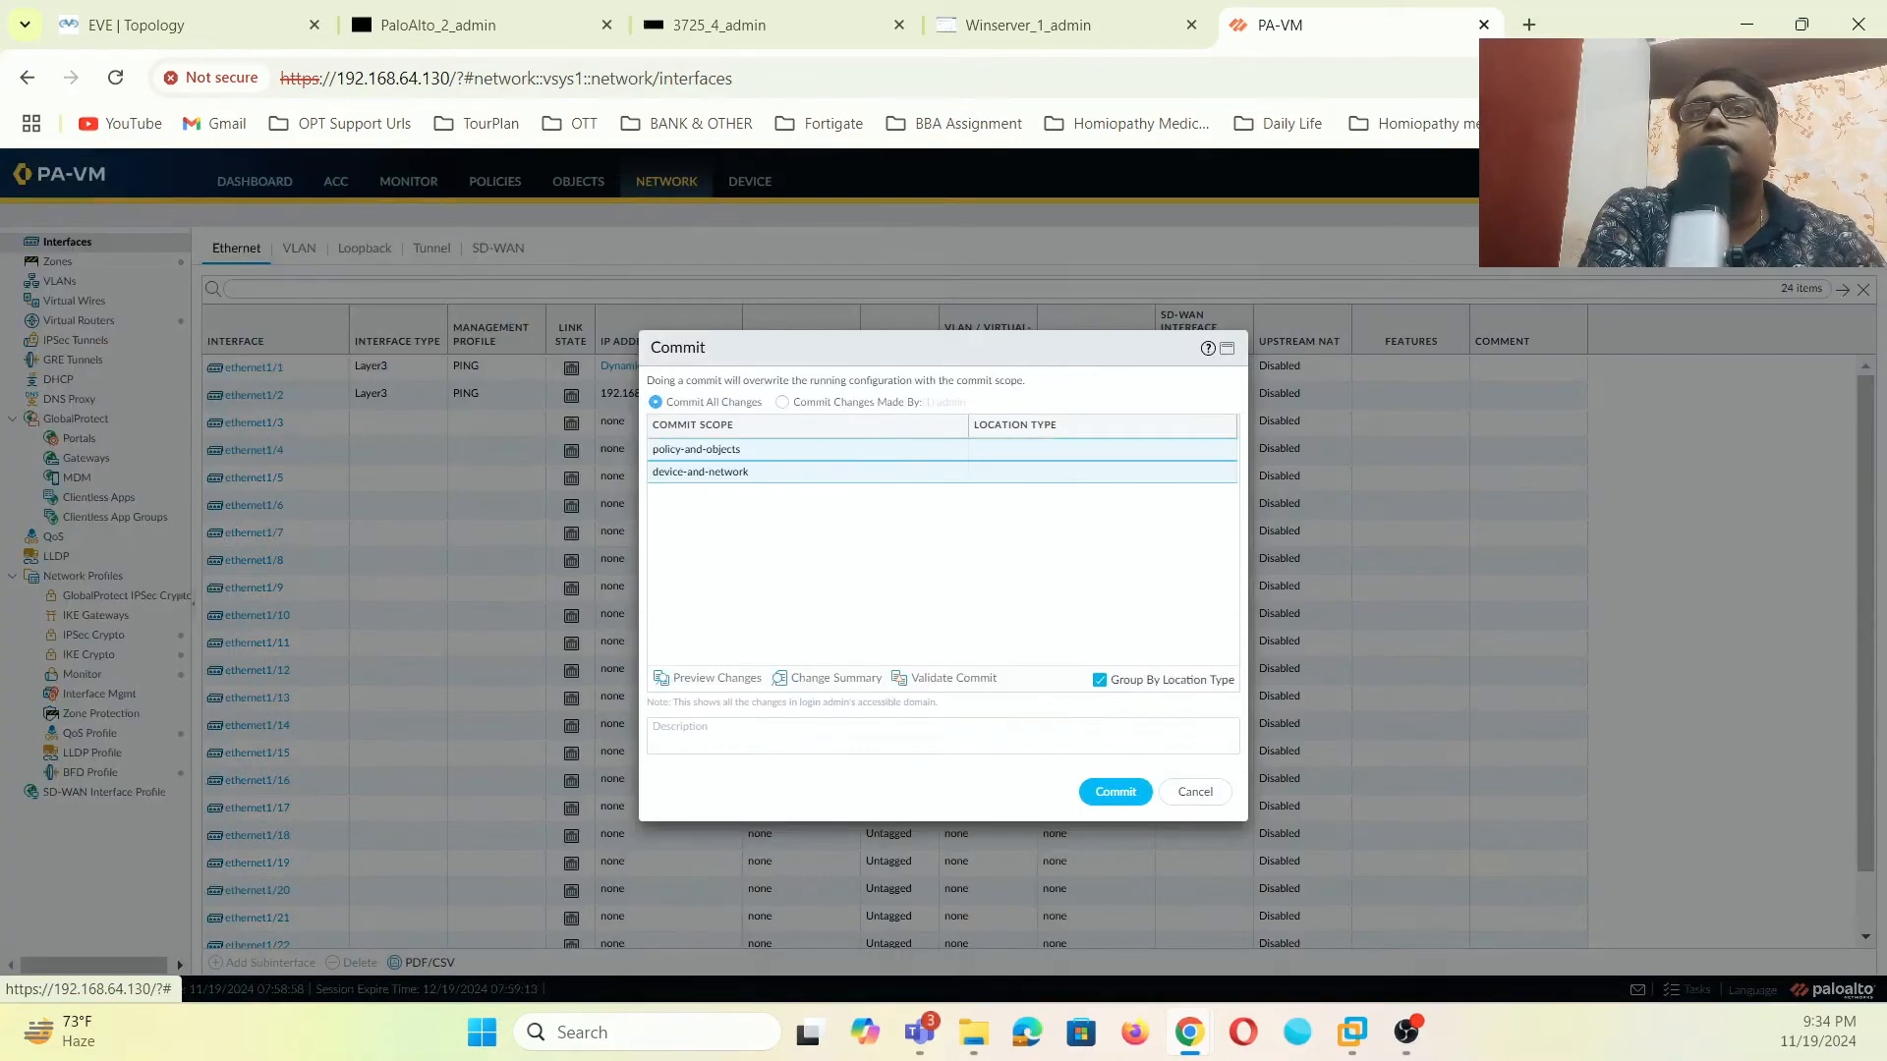
{"action": "left_click", "coordinate": [1113, 802]}
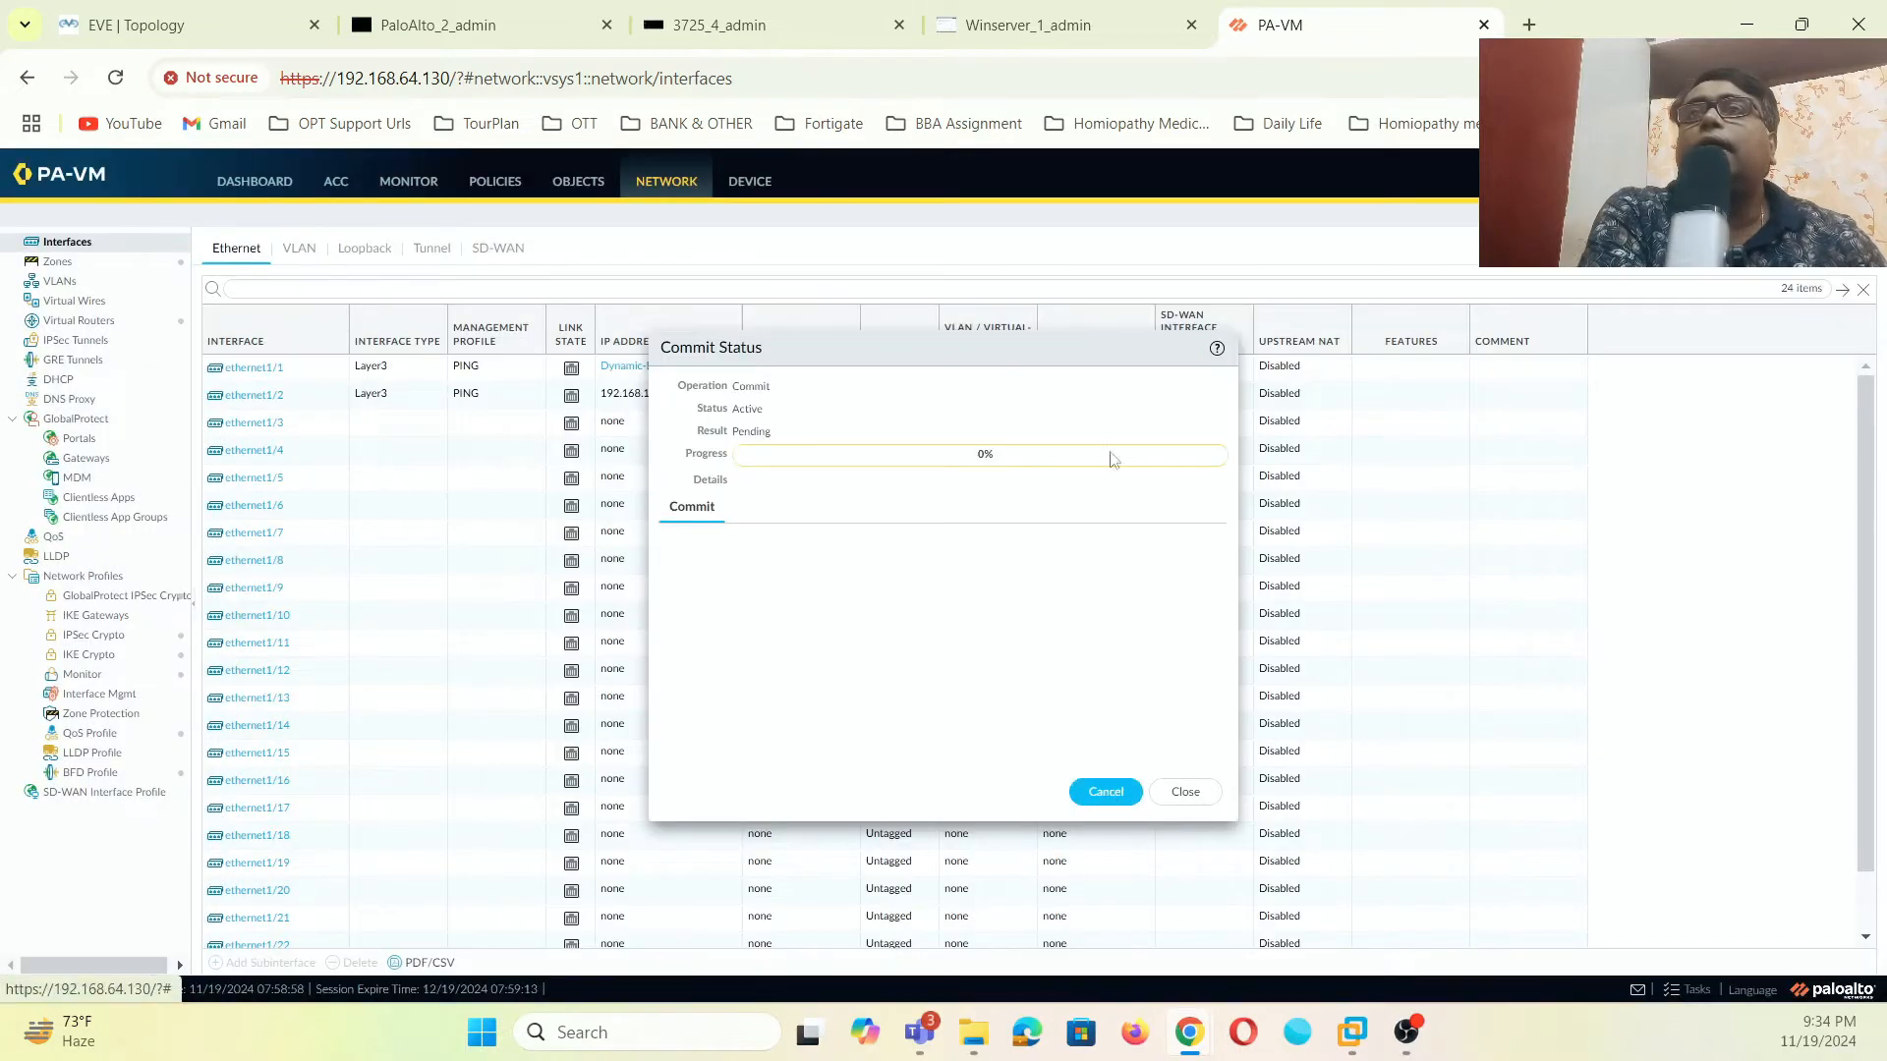
{"action": "left_click", "coordinate": [1065, 32]}
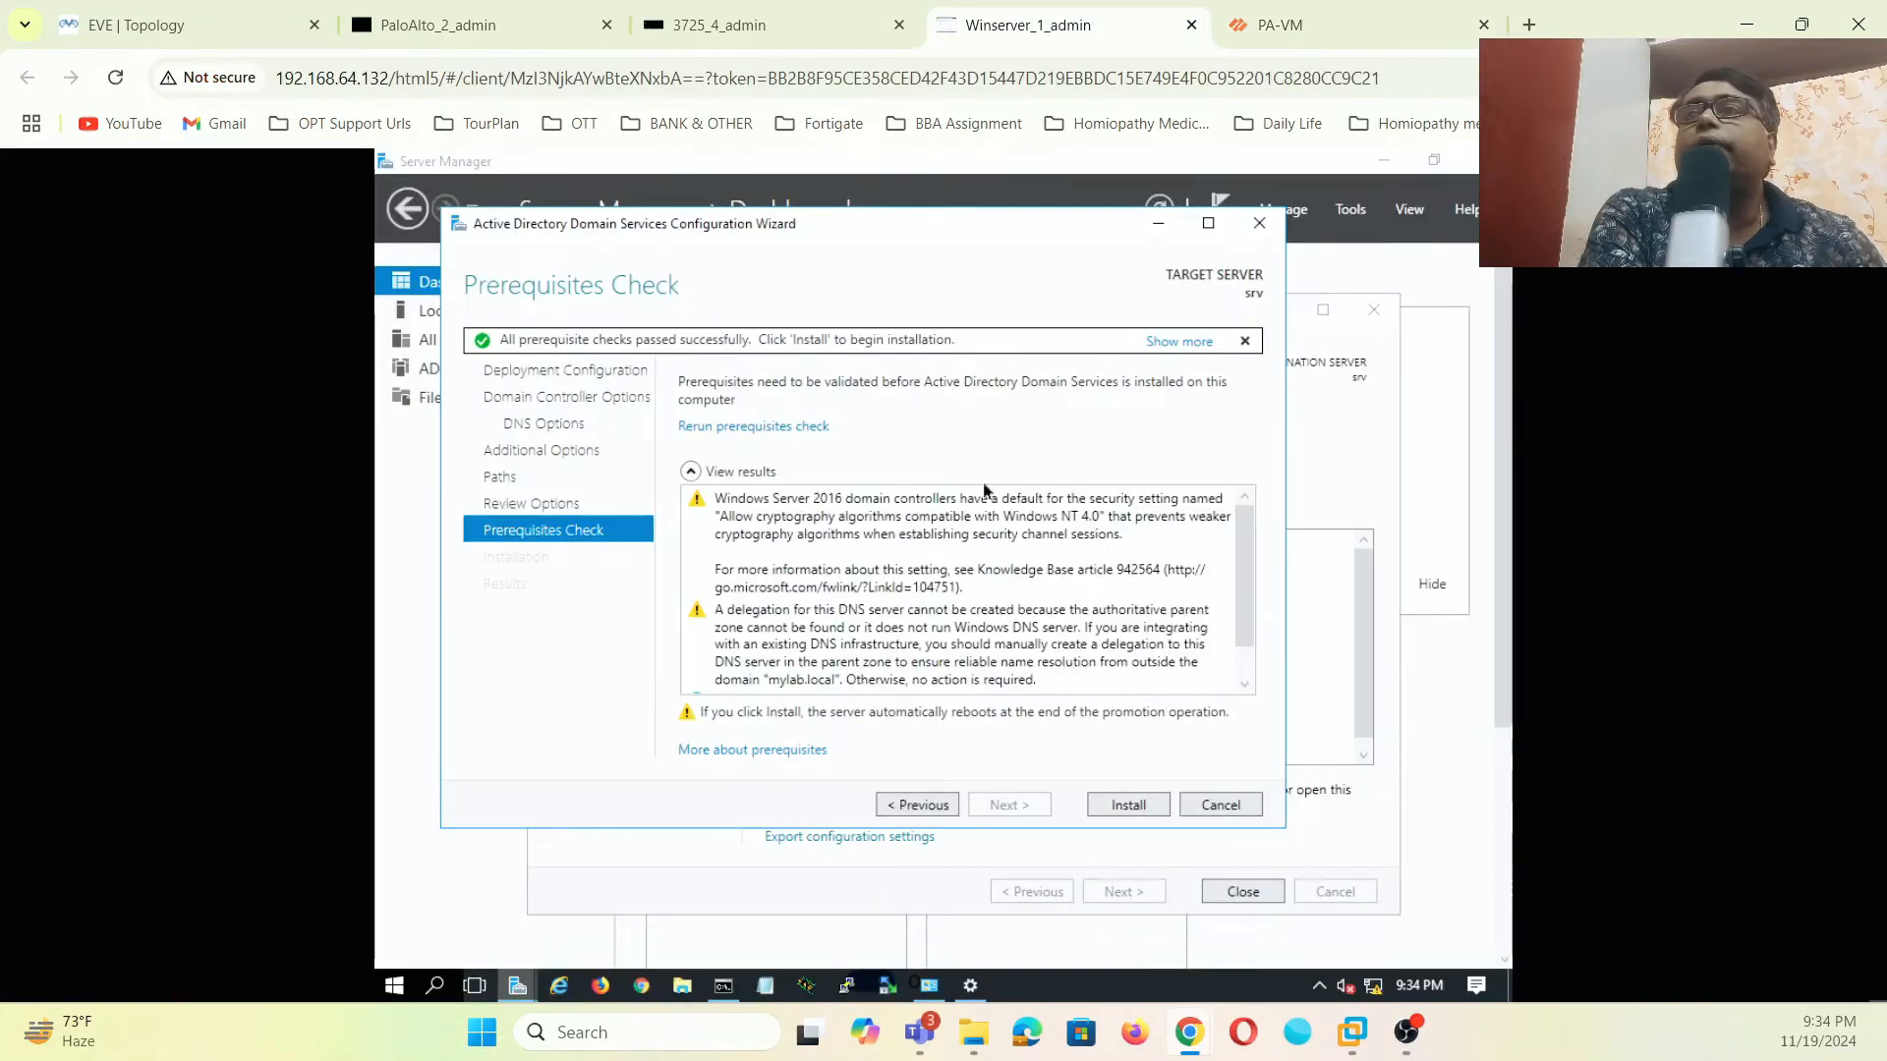
{"action": "left_click", "coordinate": [1112, 805]}
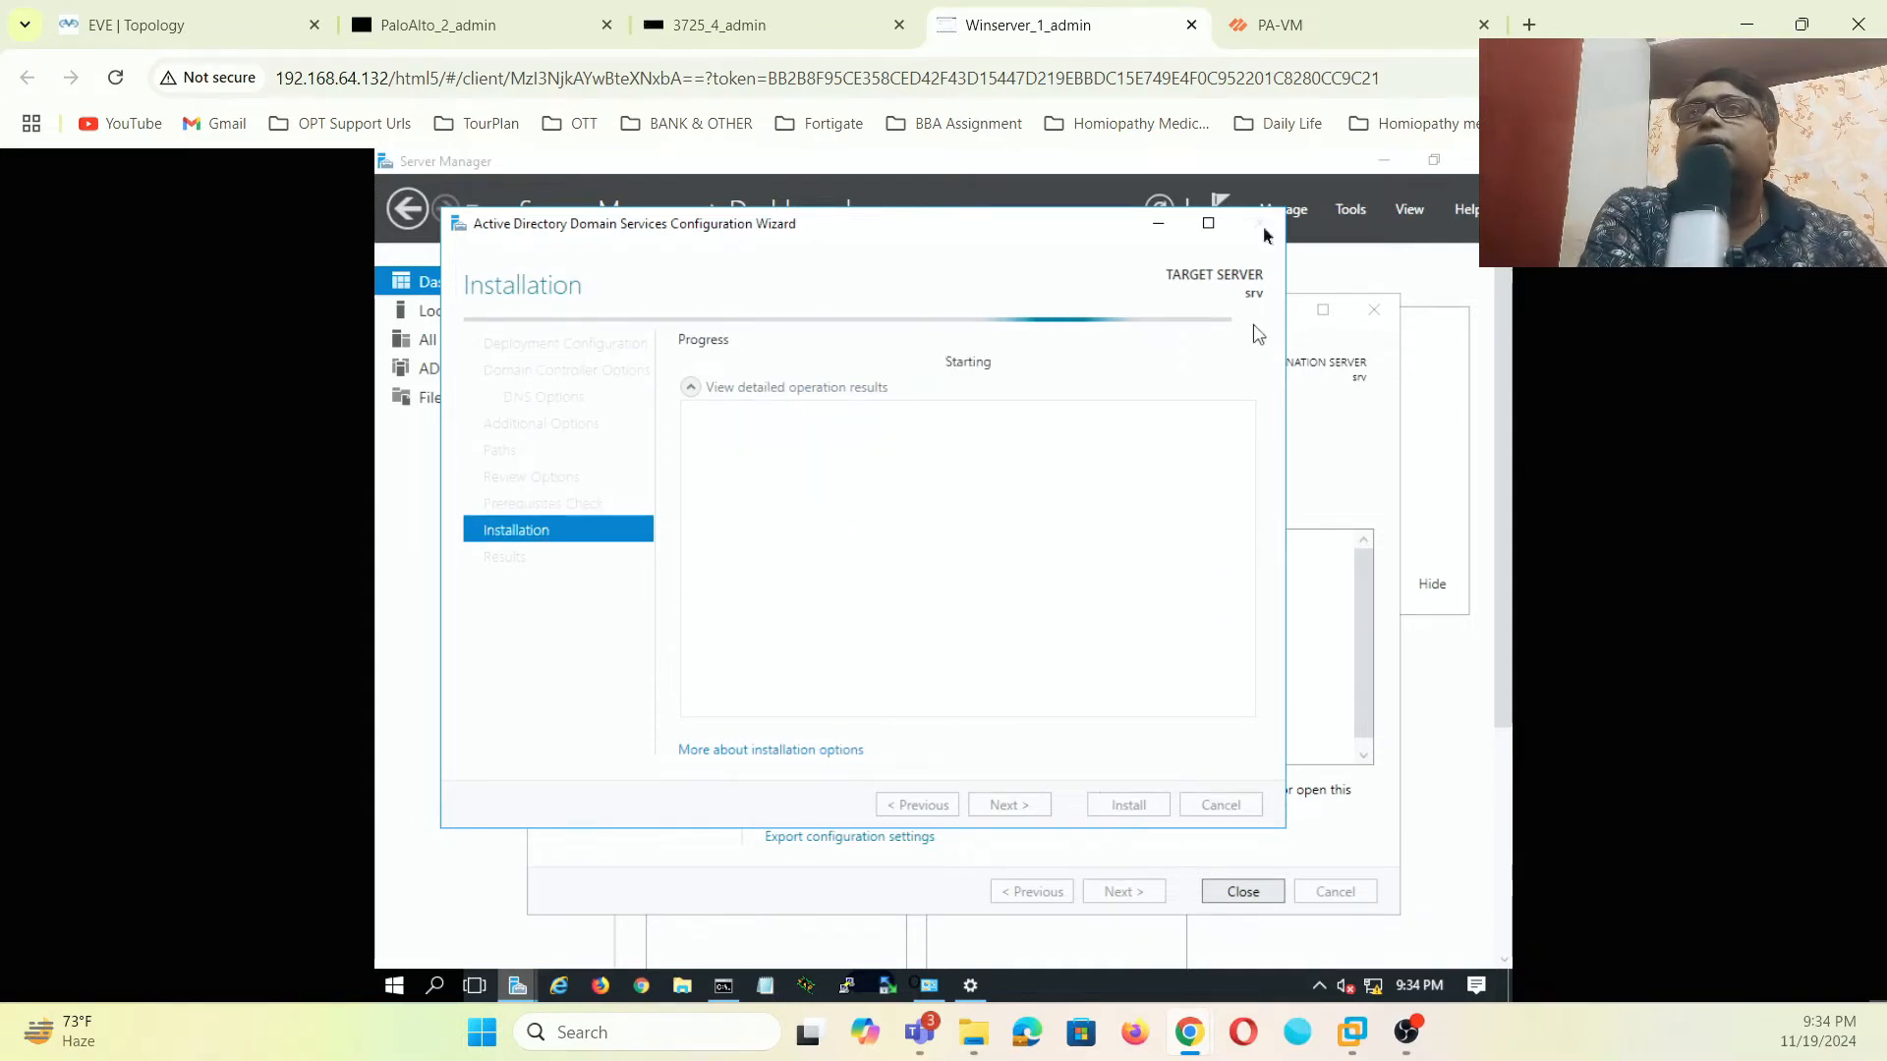
- Dismiss the commit progress window and close the PaloAlto_2_admin and router console tabs
{"action": "left_click", "coordinate": [1280, 24]}
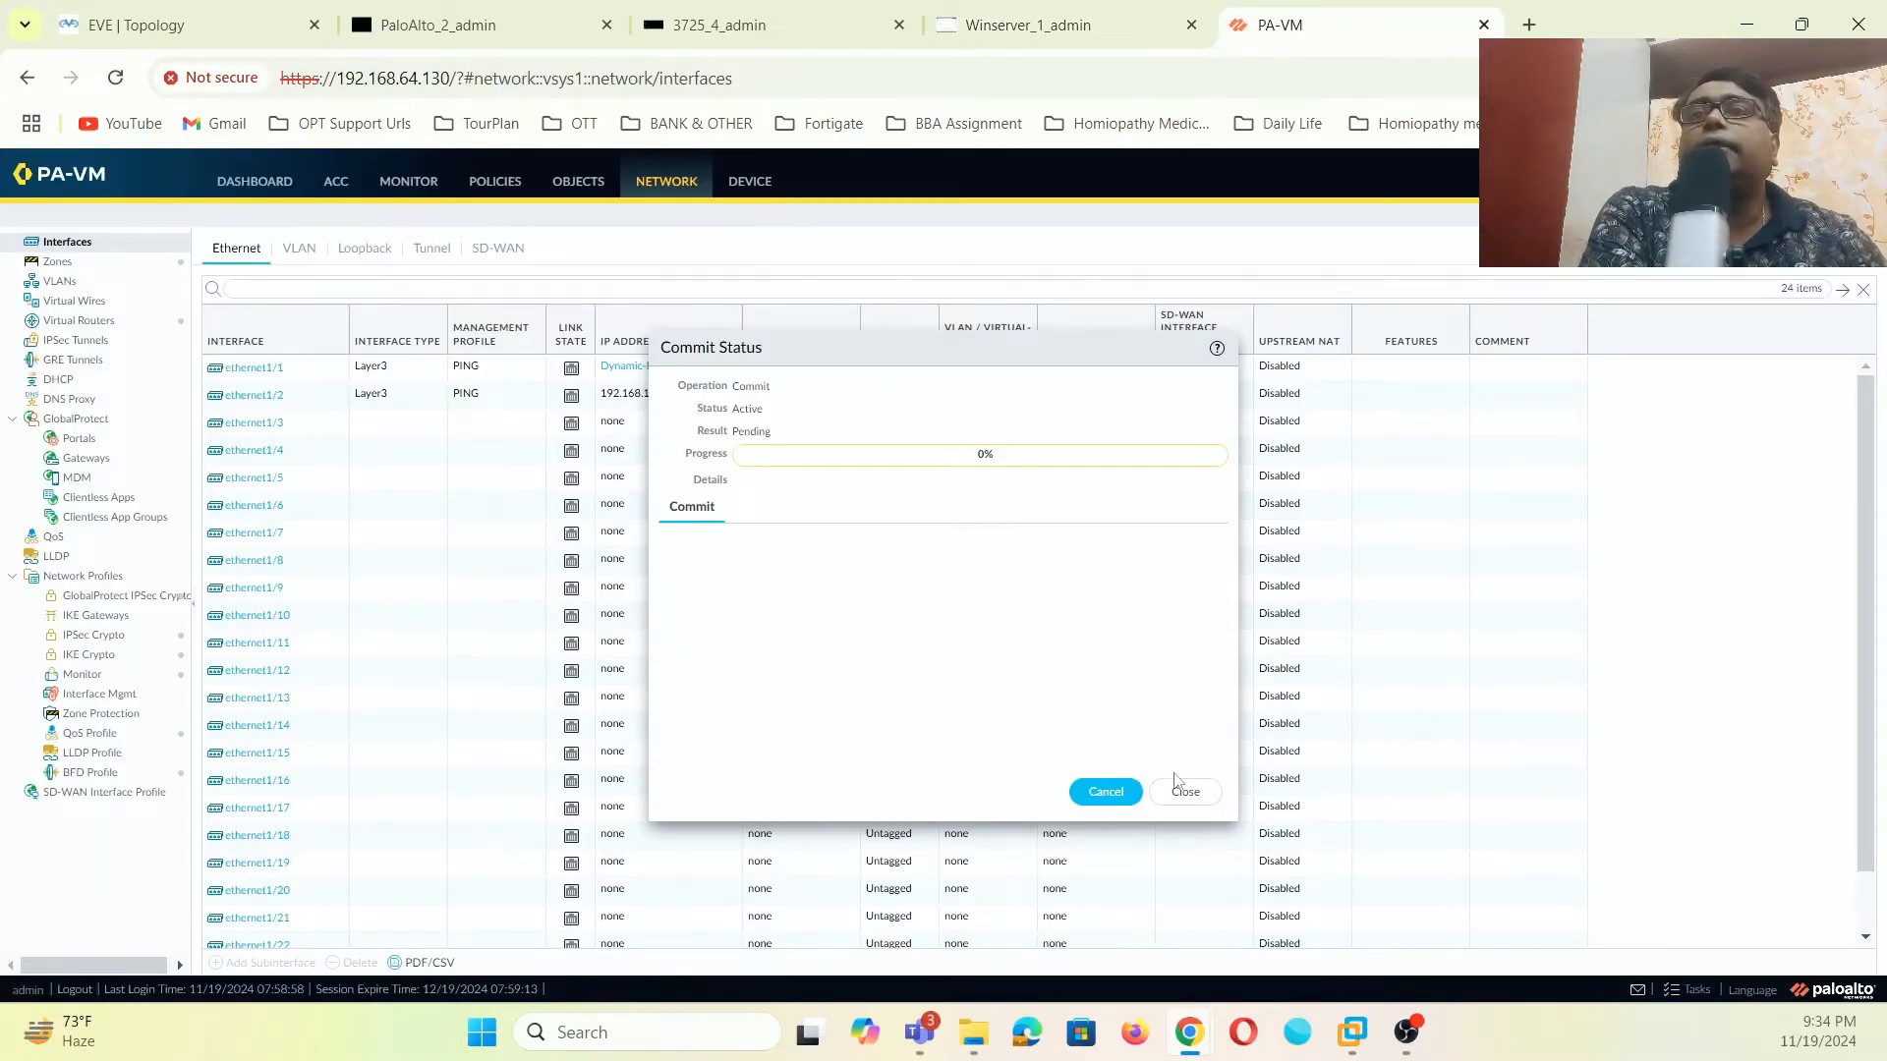
{"action": "left_click", "coordinate": [1185, 791]}
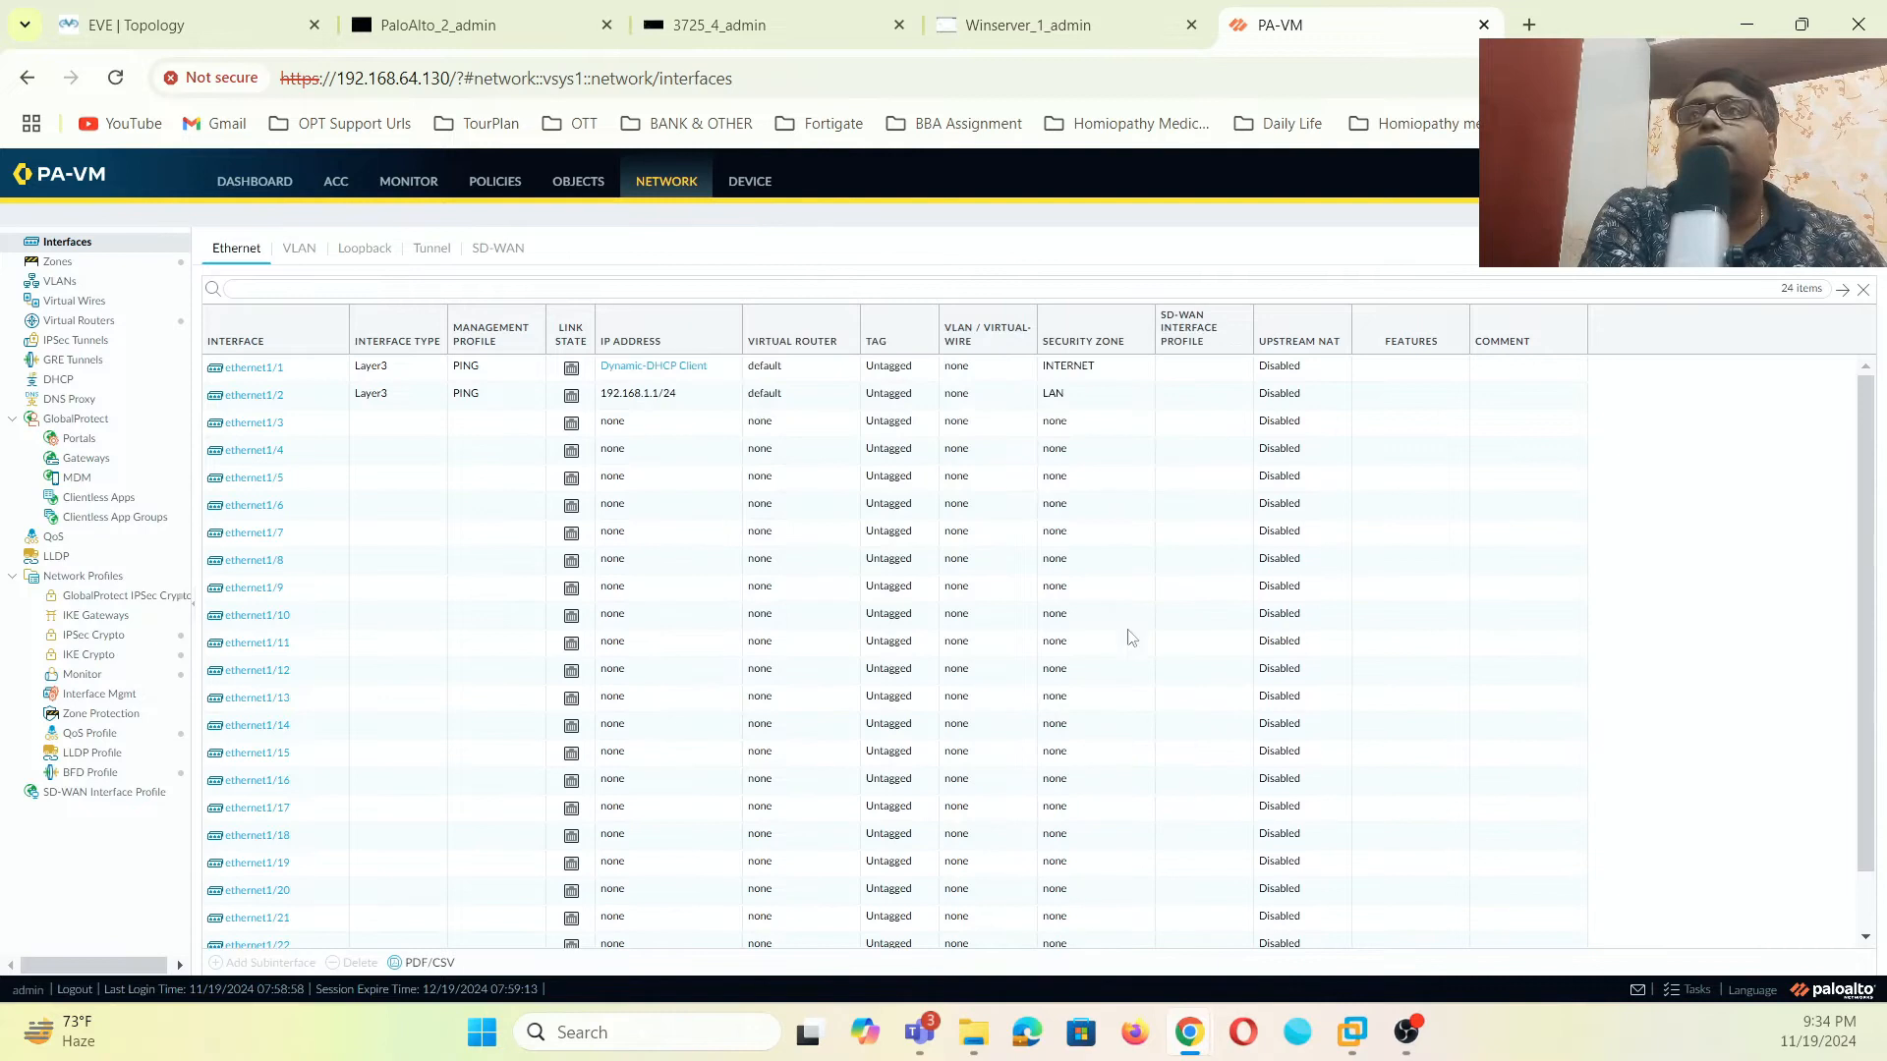
{"action": "left_click", "coordinate": [506, 22]}
{"action": "left_click", "coordinate": [606, 25]}
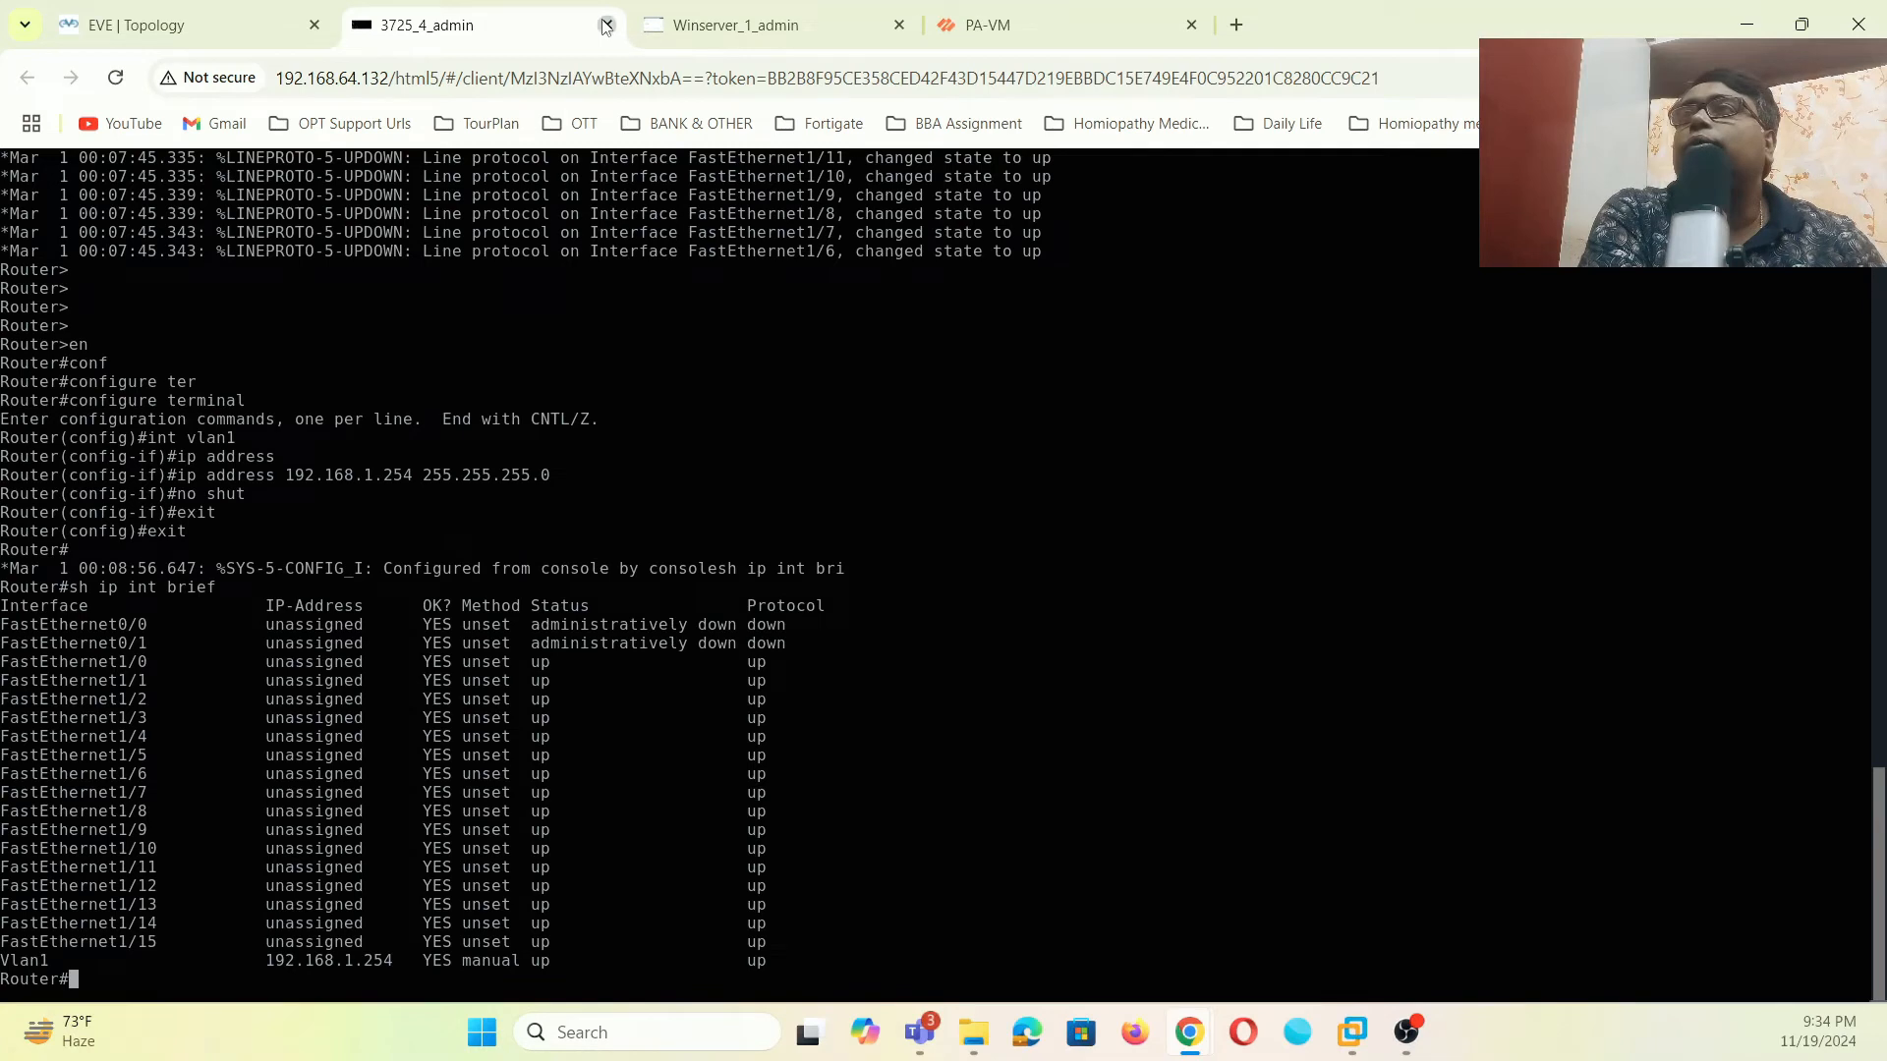
{"action": "left_click", "coordinate": [607, 25]}
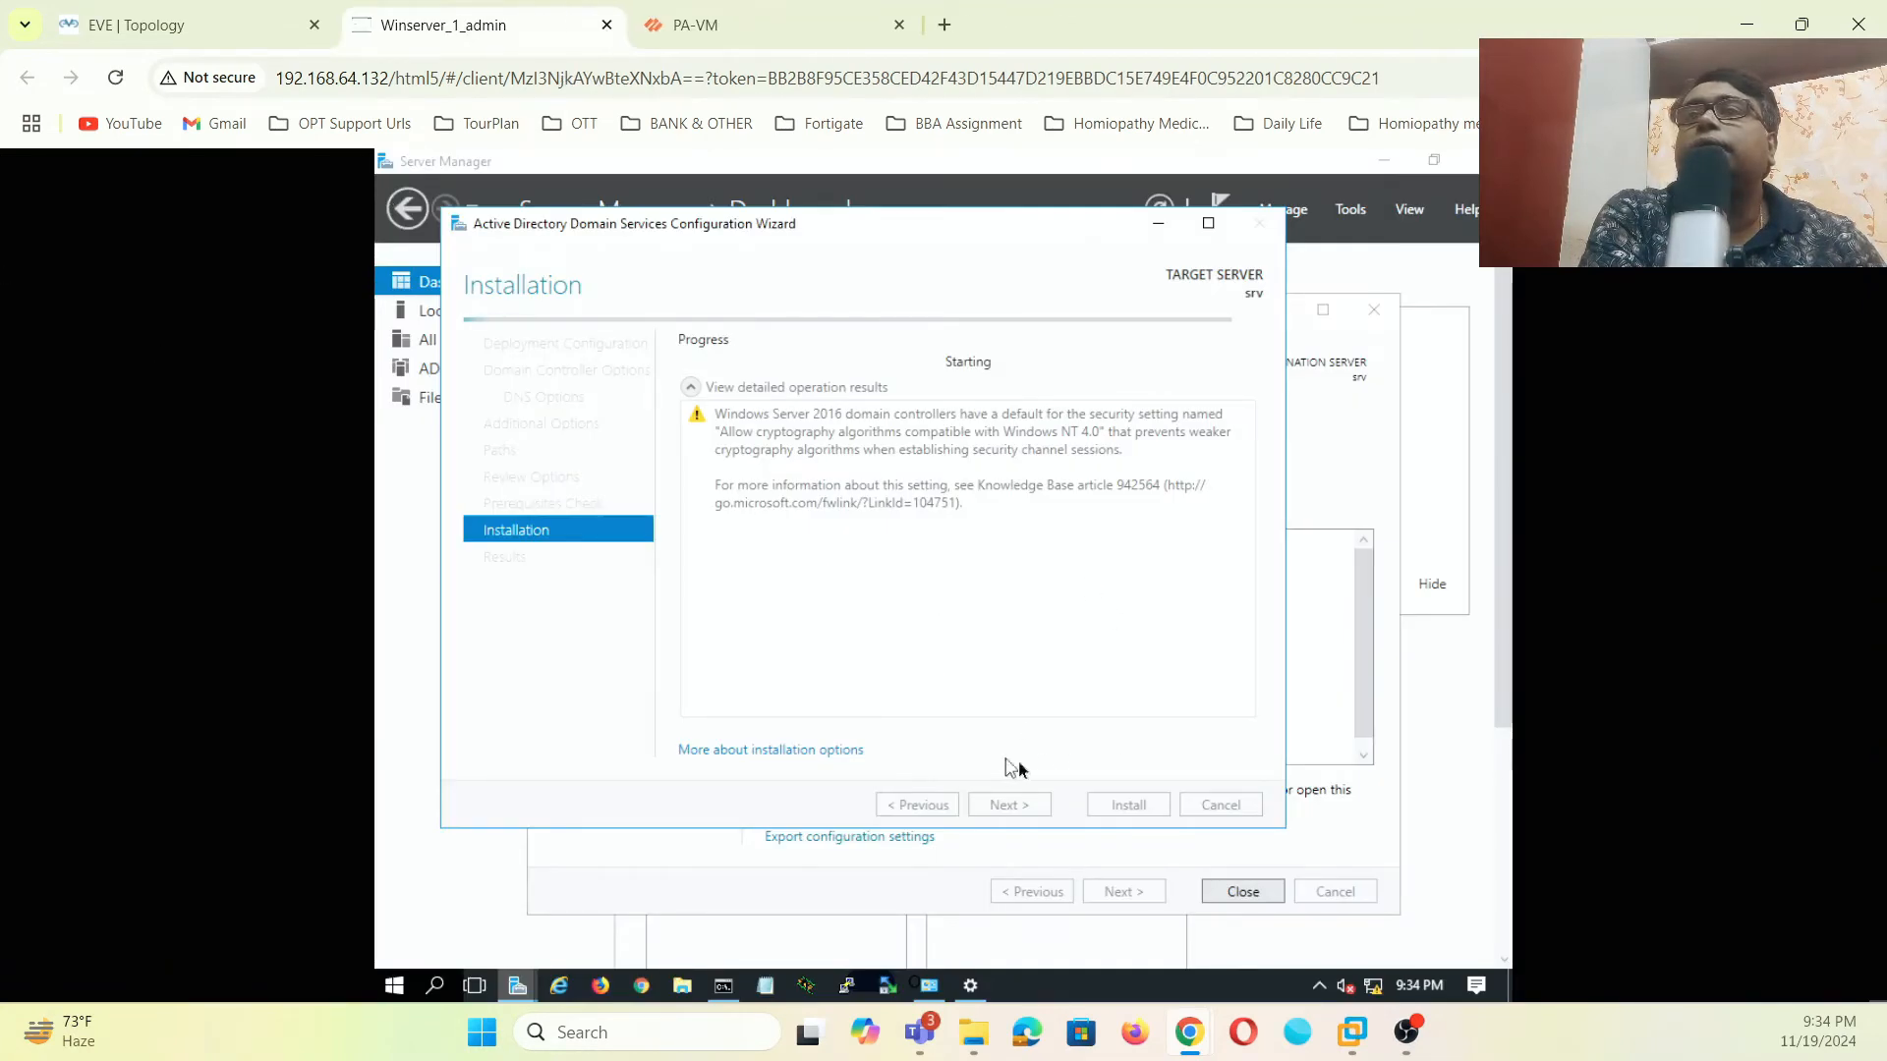
{"action": "left_click", "coordinate": [695, 25]}
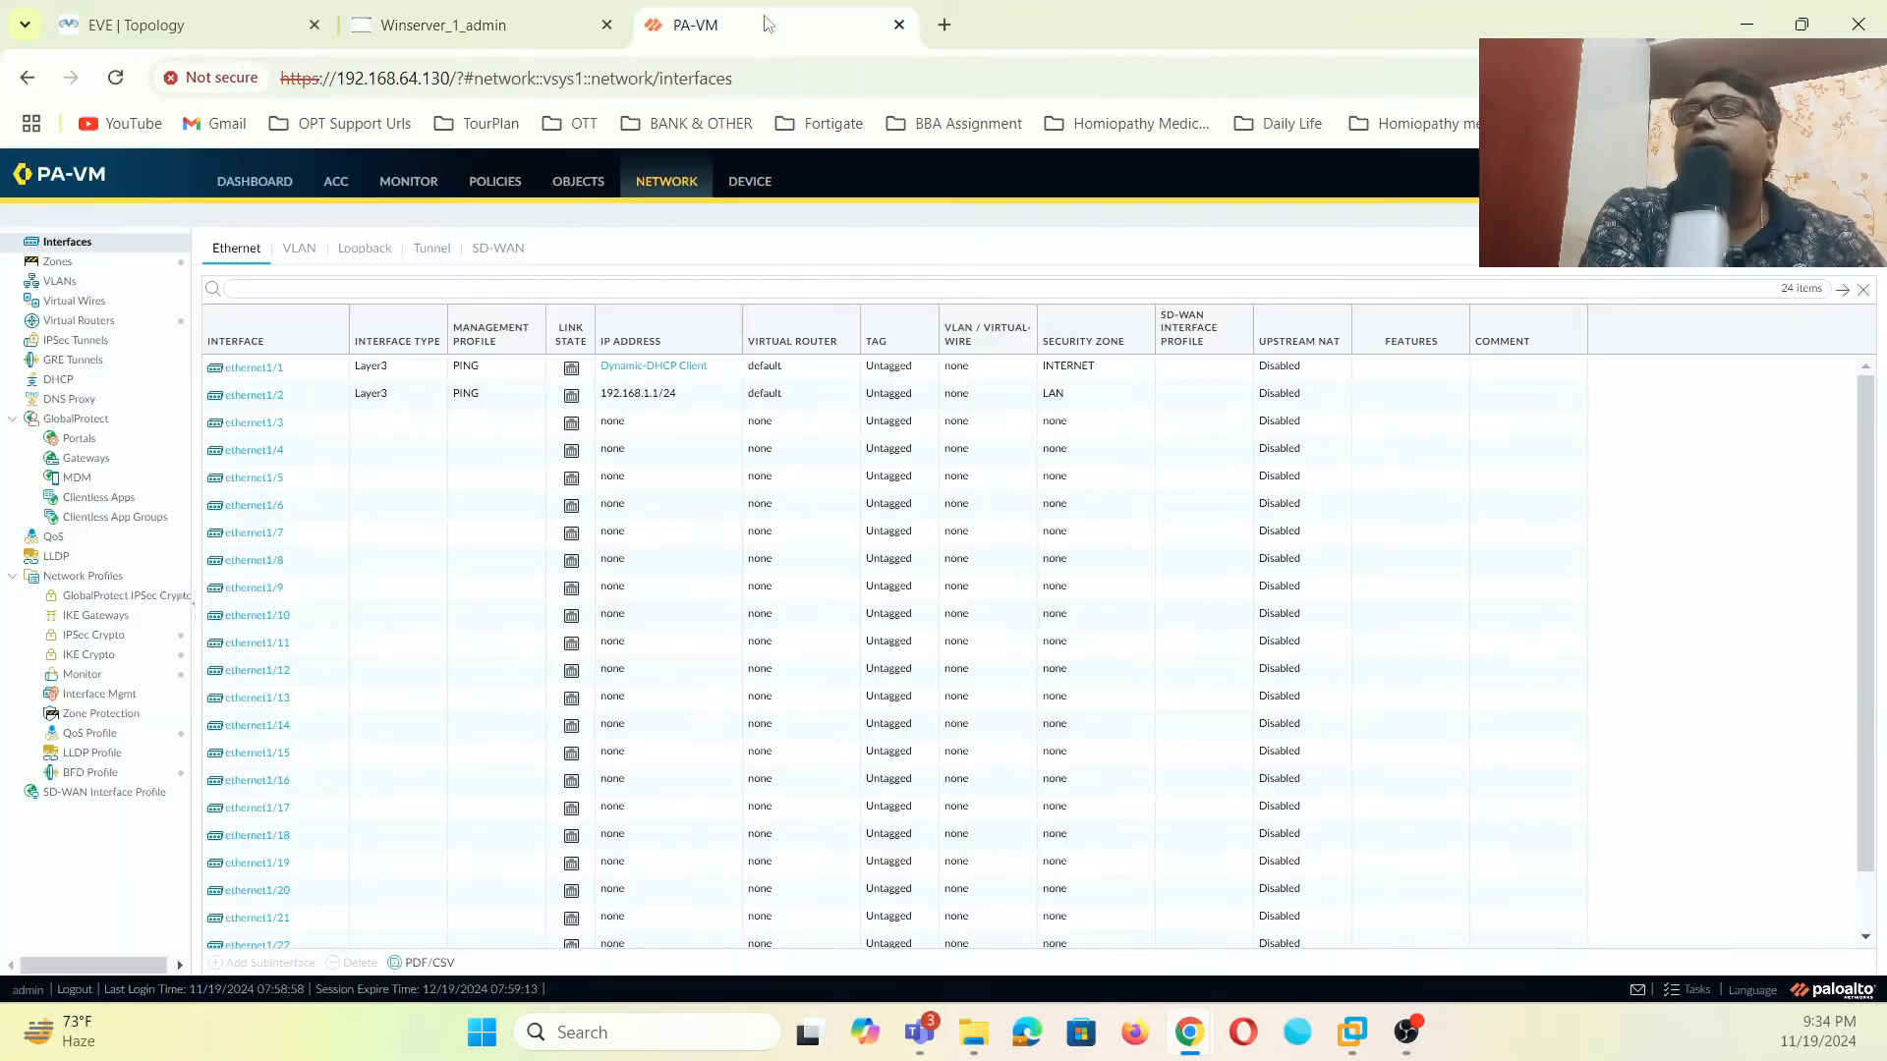
{"action": "left_click", "coordinate": [496, 25]}
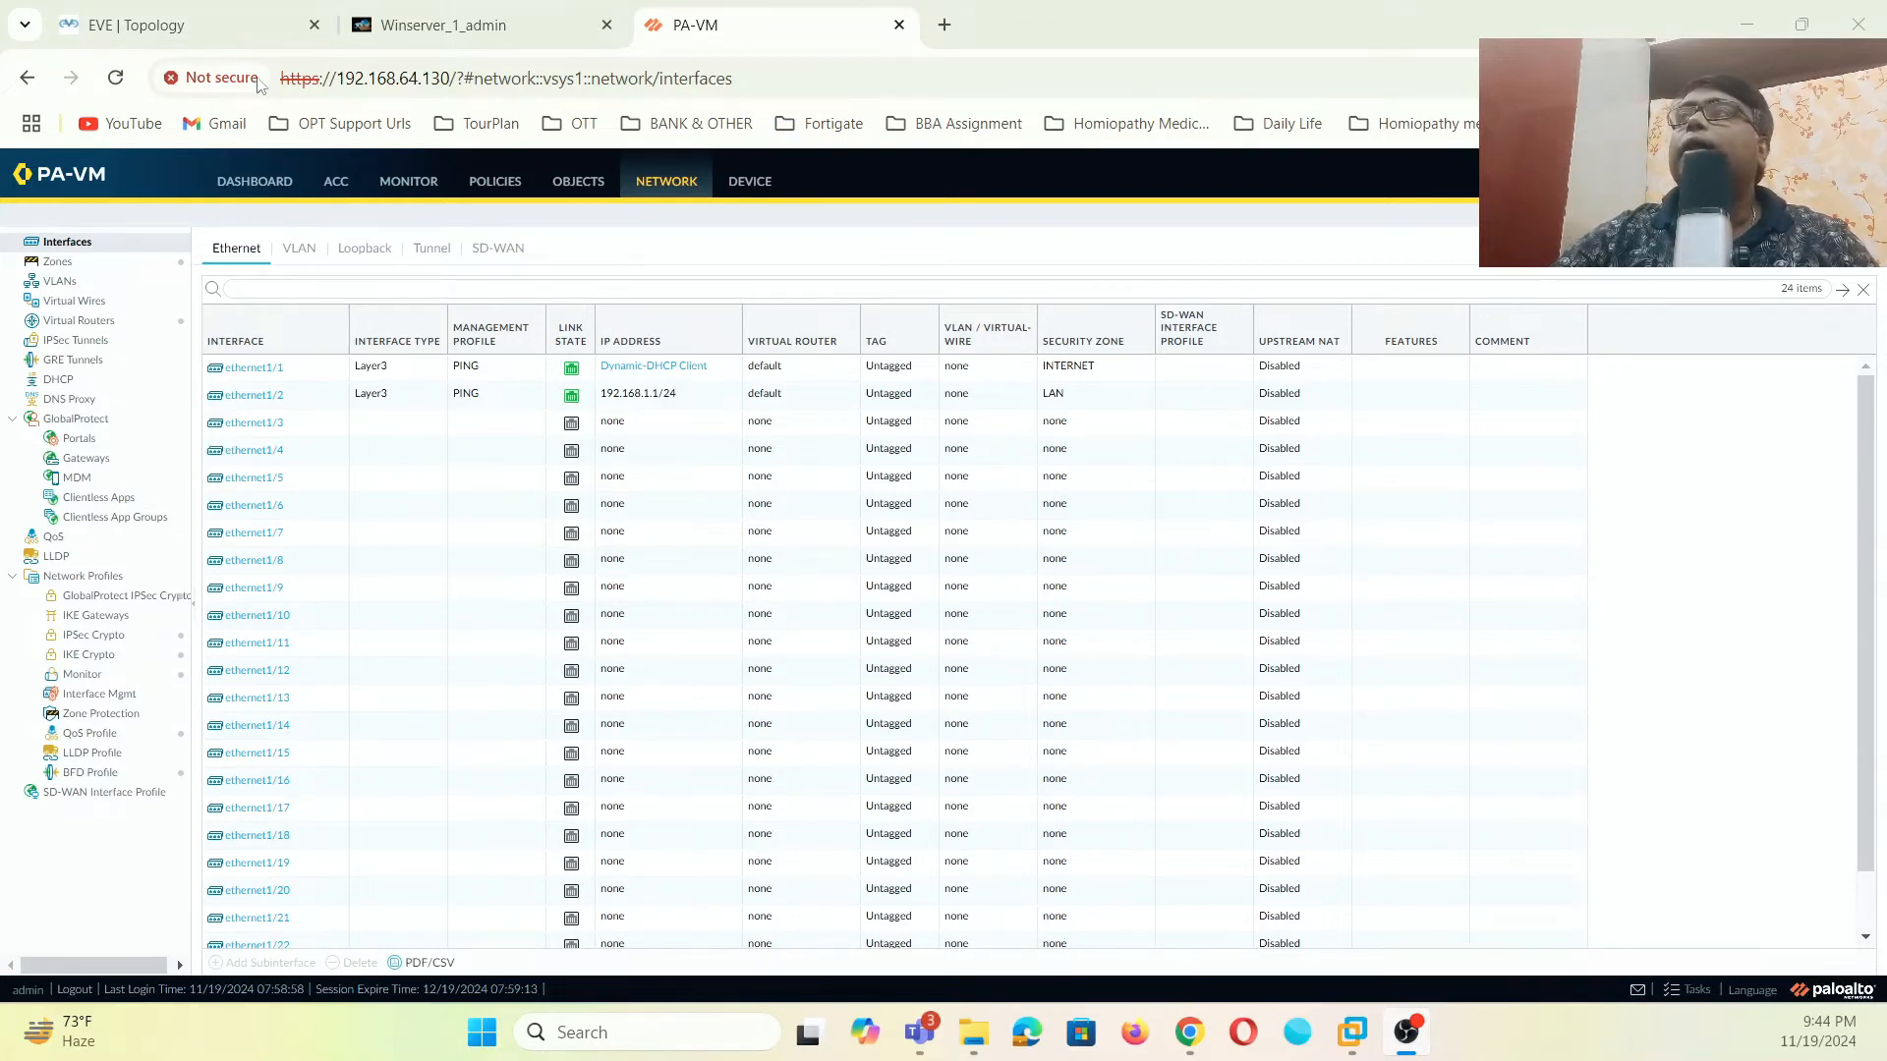
- Verify ethernet1/1's DHCP lease is Bound (192.168.3.21, gateway 192.168.3.1), then return to Winserver
{"action": "left_click", "coordinate": [241, 28]}
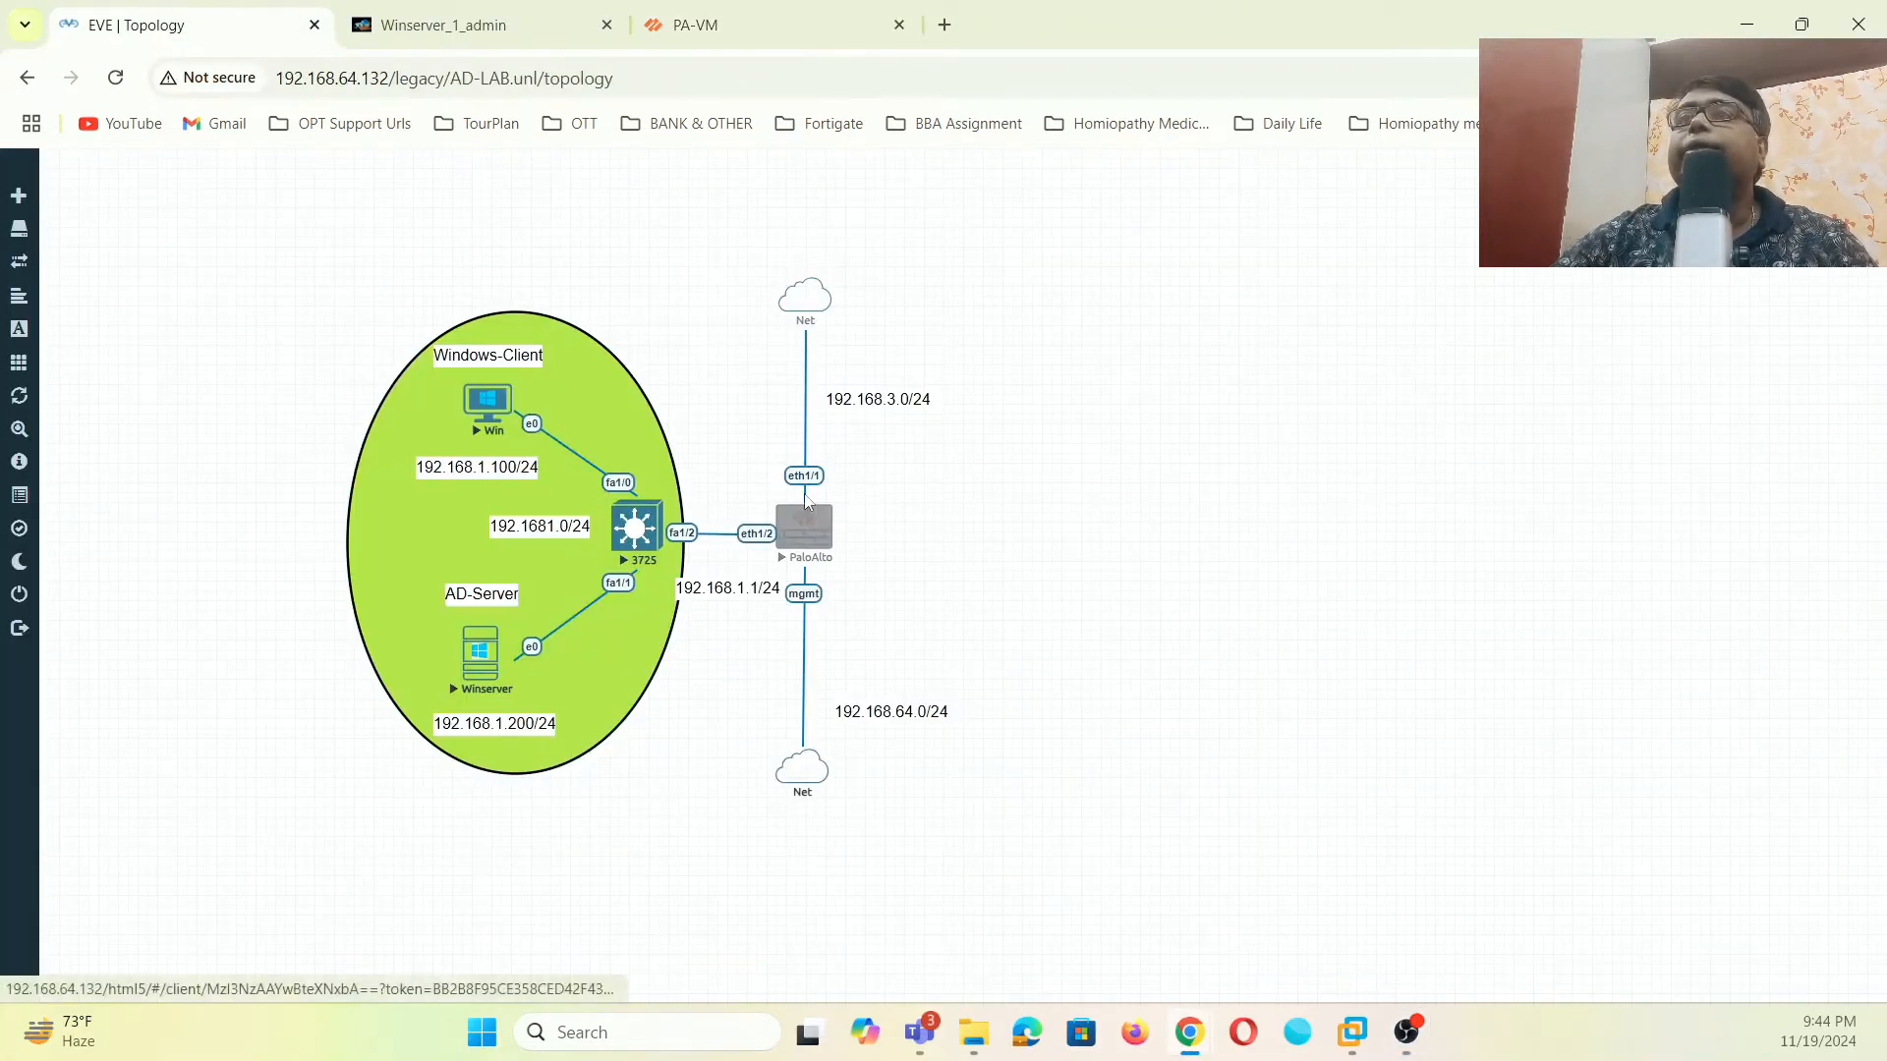
{"action": "left_click", "coordinate": [695, 25]}
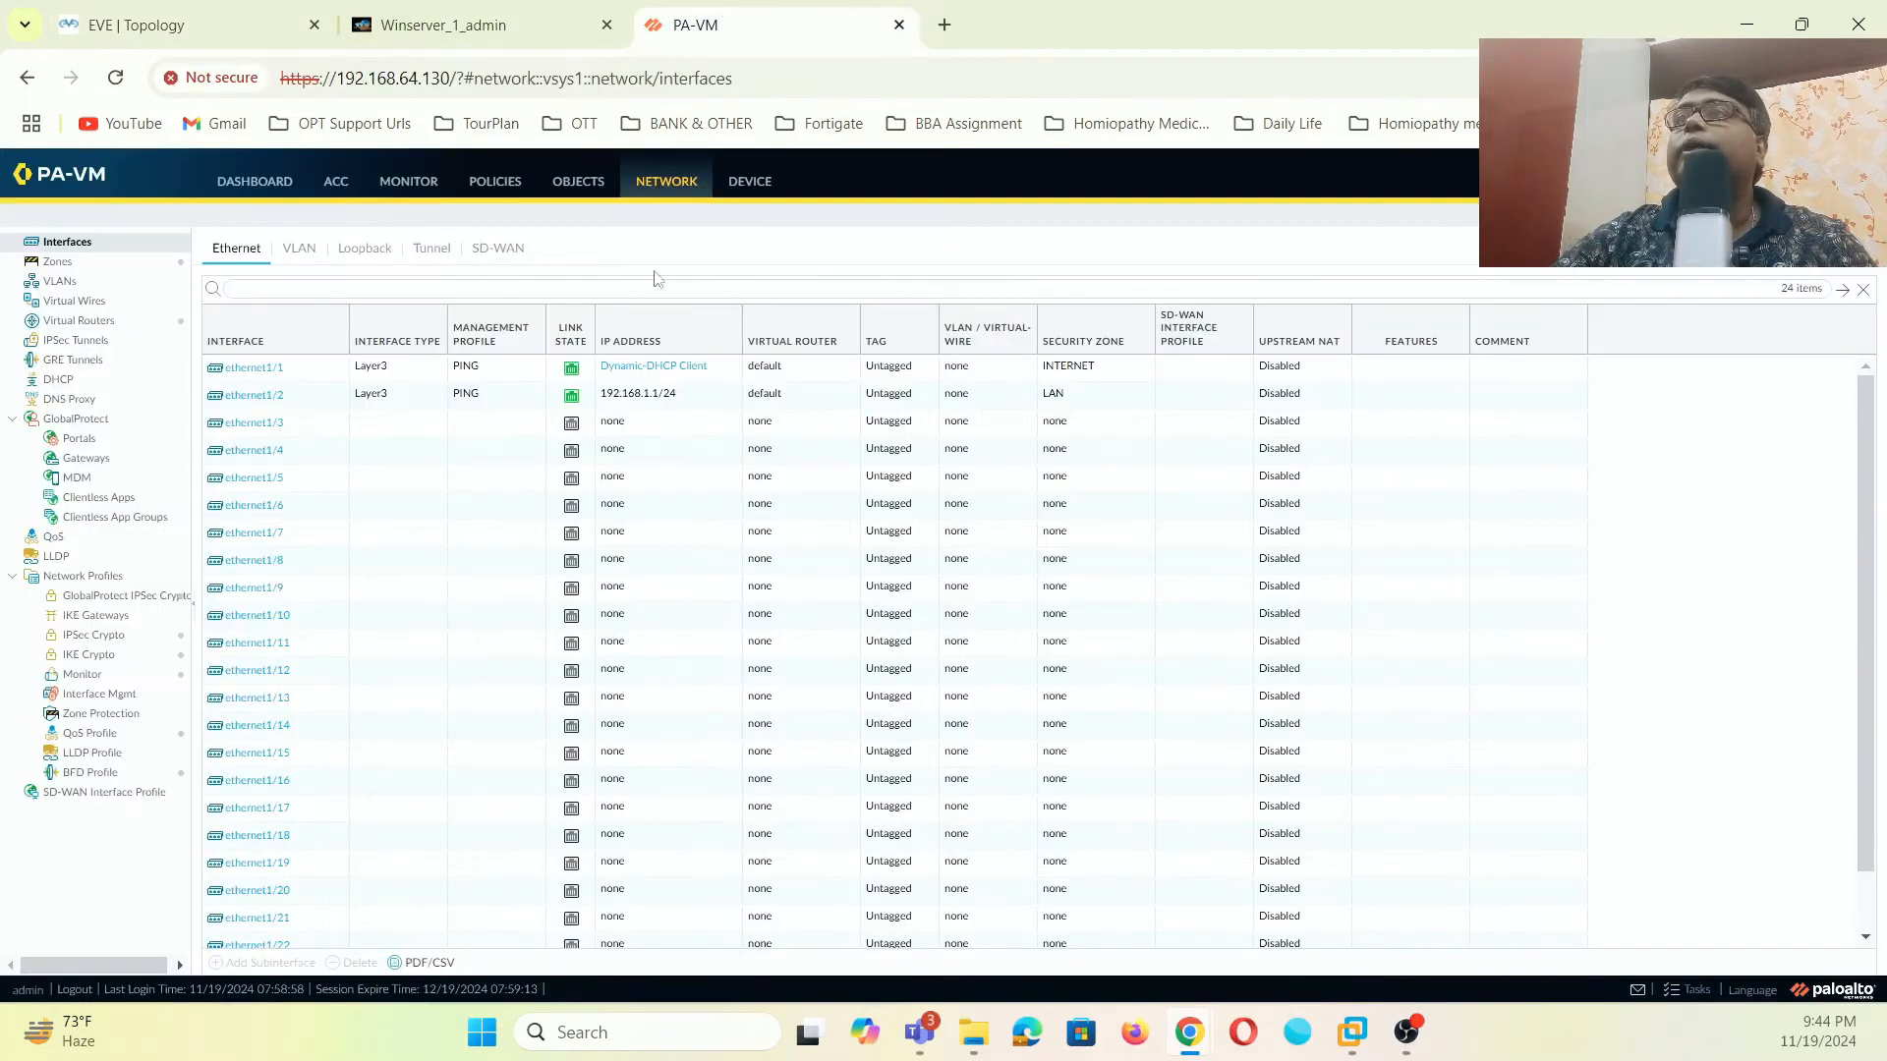
{"action": "left_click", "coordinate": [653, 366]}
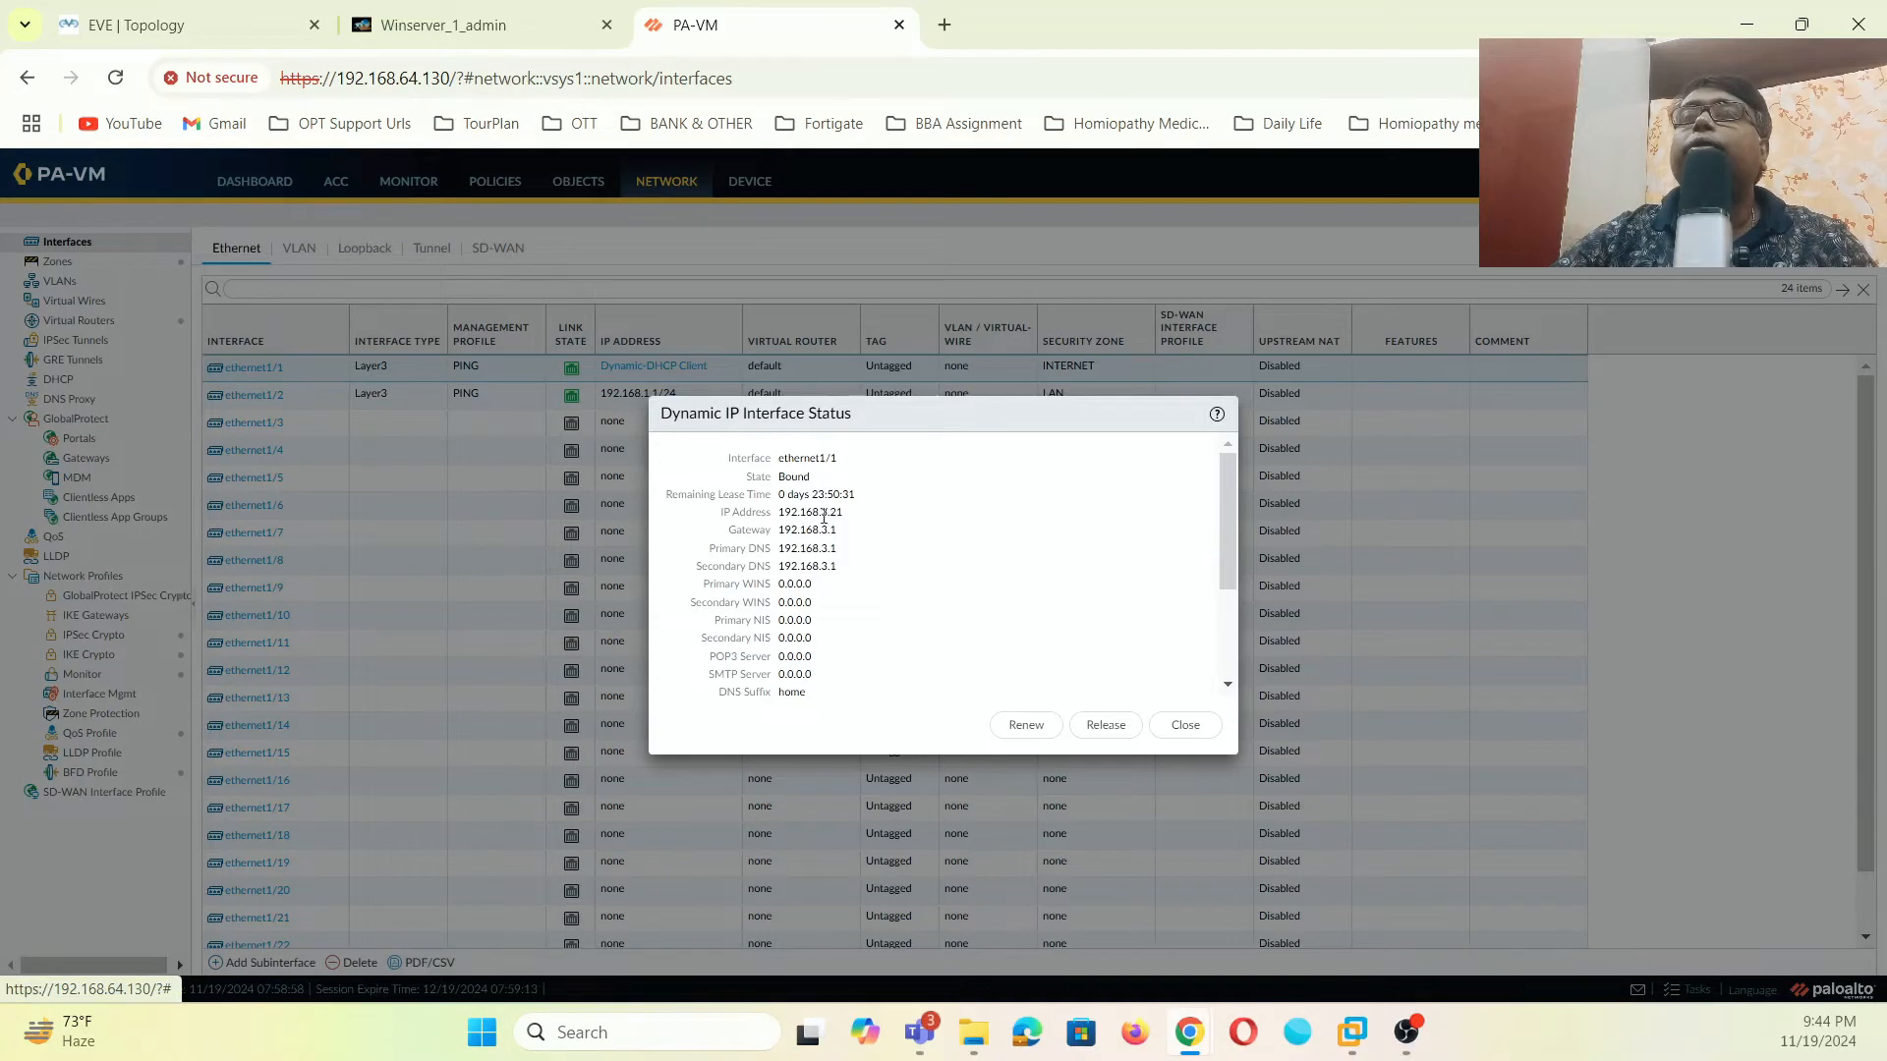
{"action": "left_click", "coordinate": [1197, 729]}
{"action": "left_click", "coordinate": [265, 23]}
{"action": "left_click", "coordinate": [444, 24]}
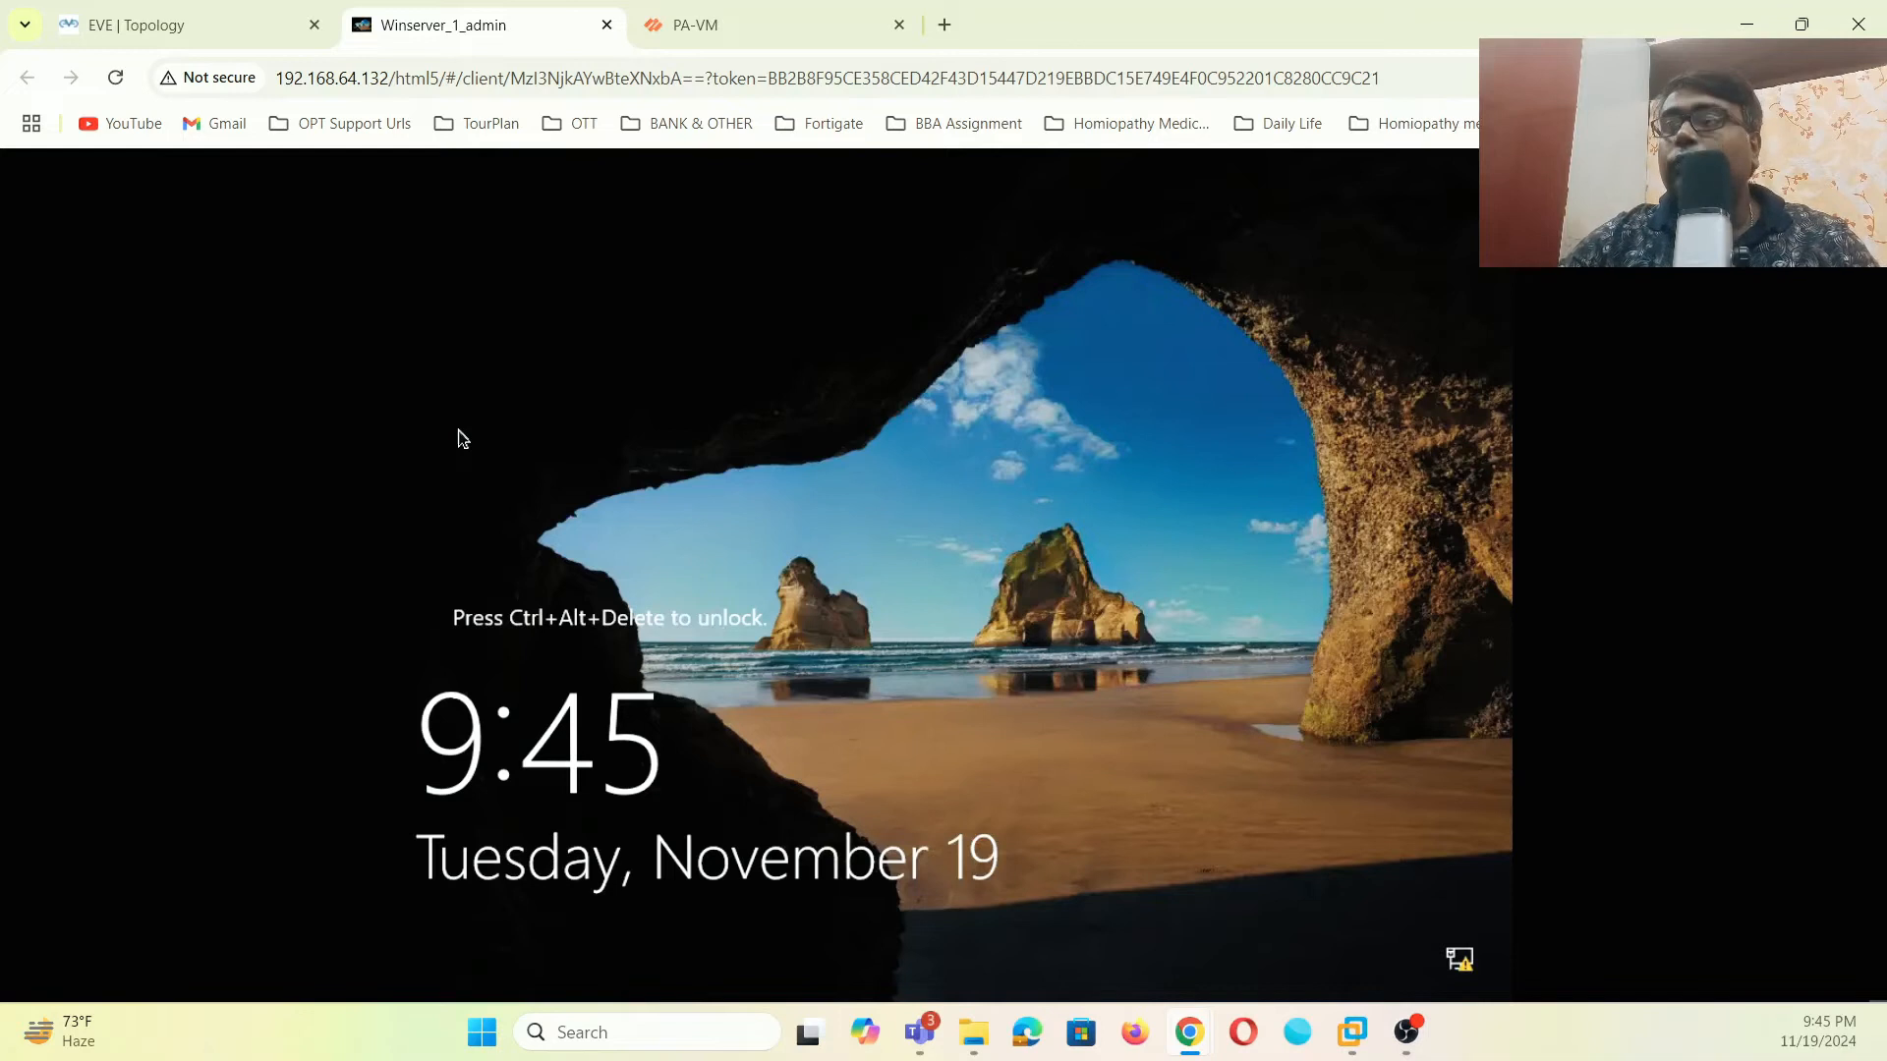
- Send Ctrl+Alt+Del via the Guacamole on-screen keyboard and enter the administrator password
{"action": "key", "text": "ctrl+alt+shift"}
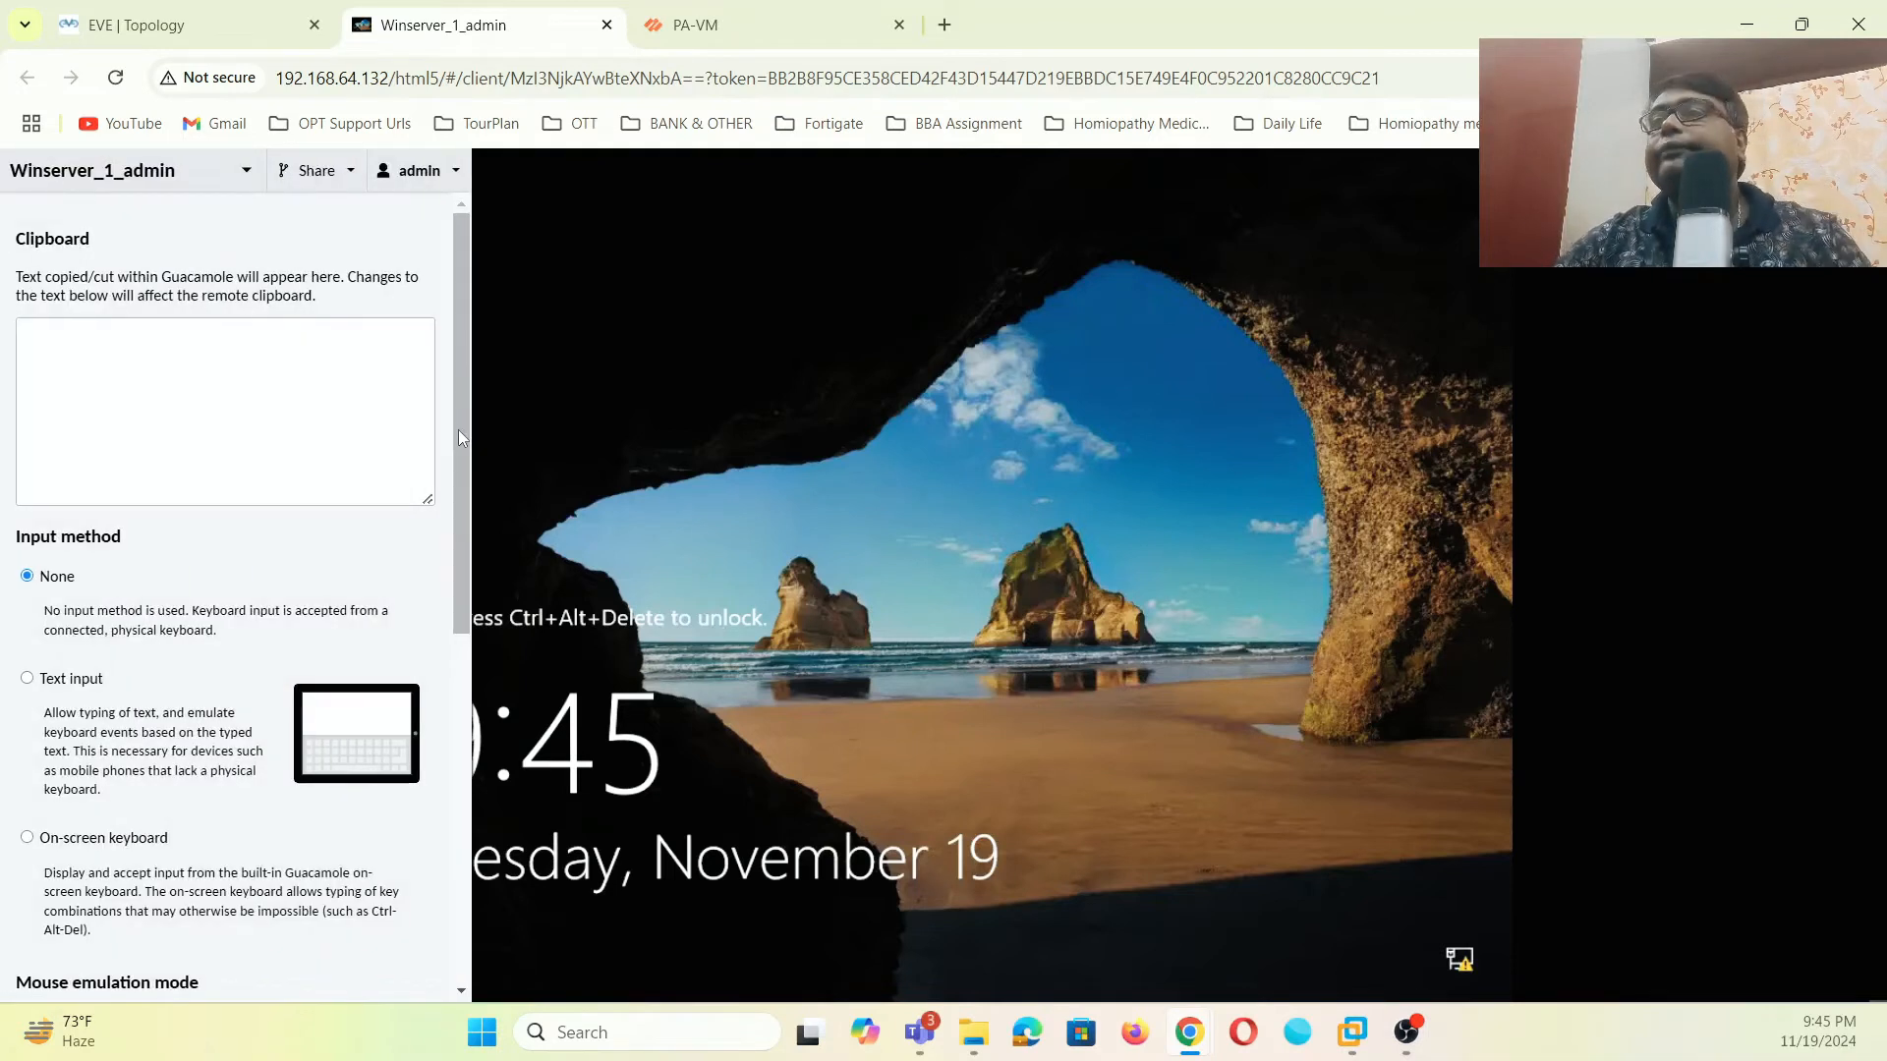
{"action": "left_click", "coordinate": [105, 840]}
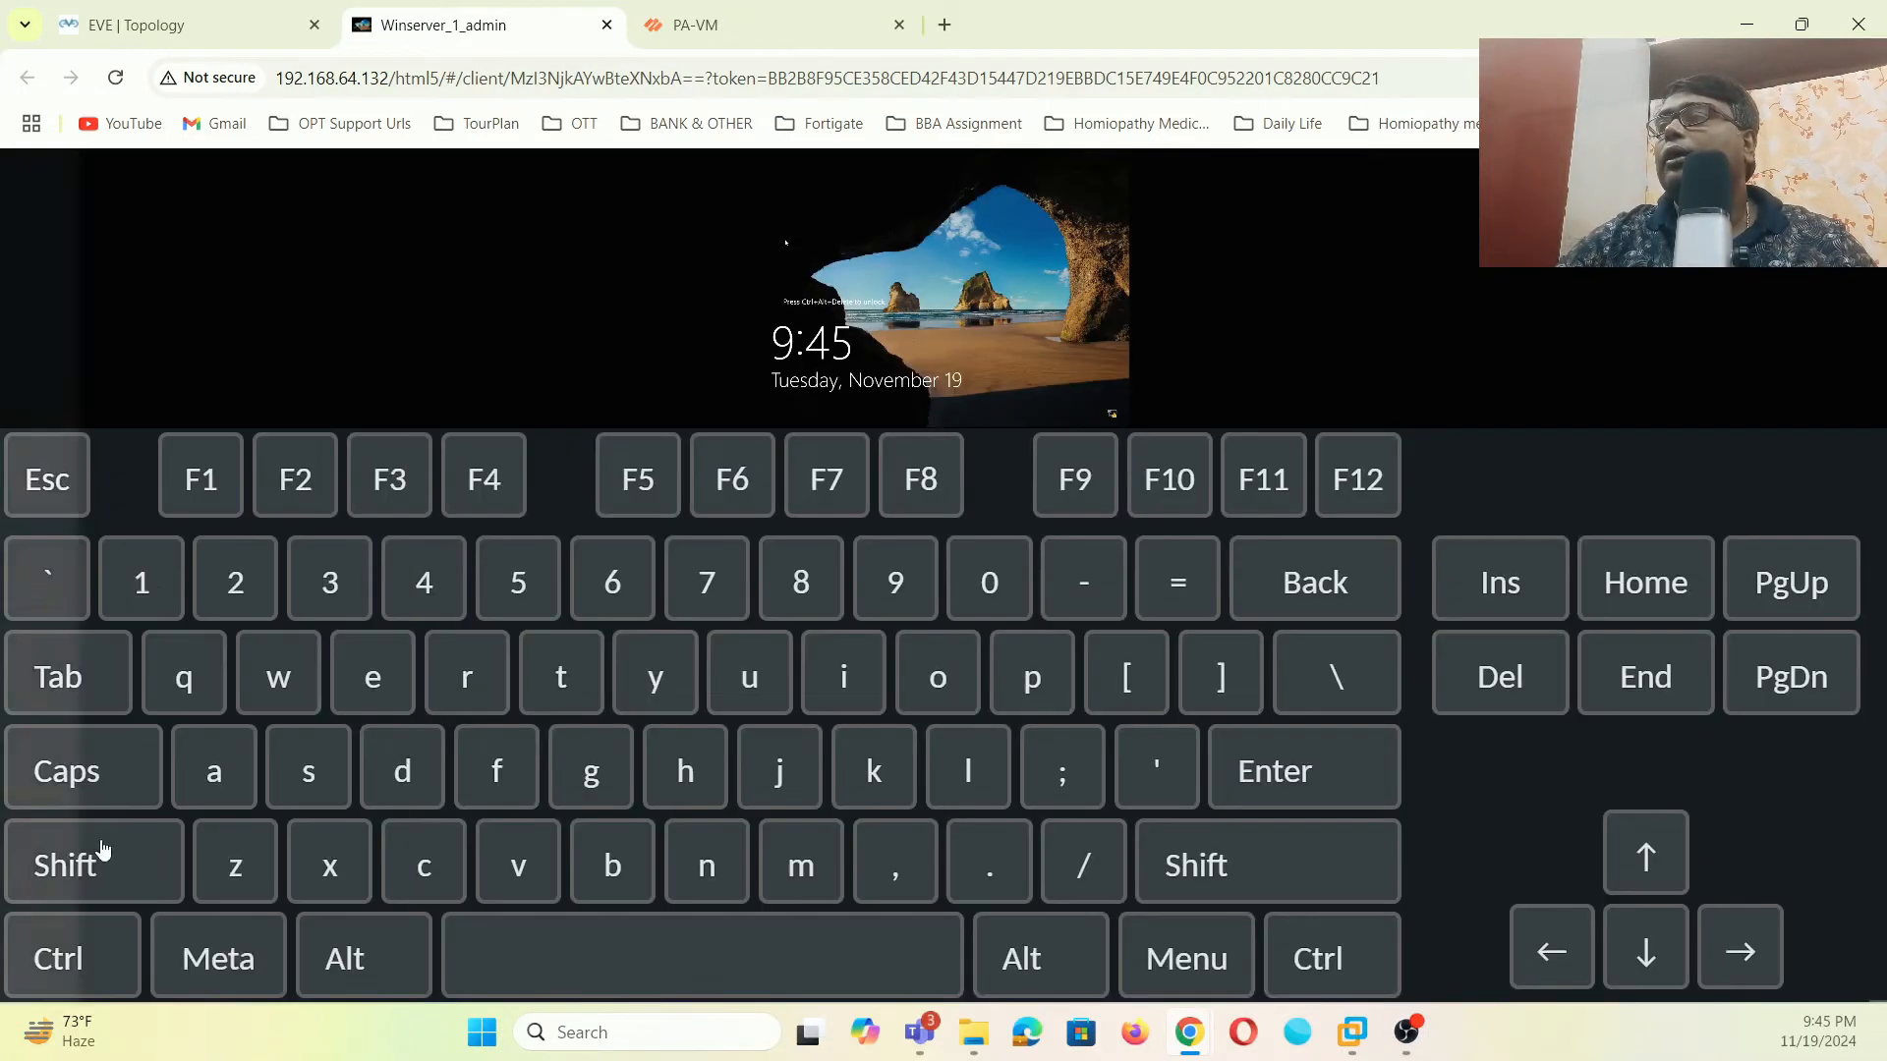
{"action": "left_click", "coordinate": [1549, 695]}
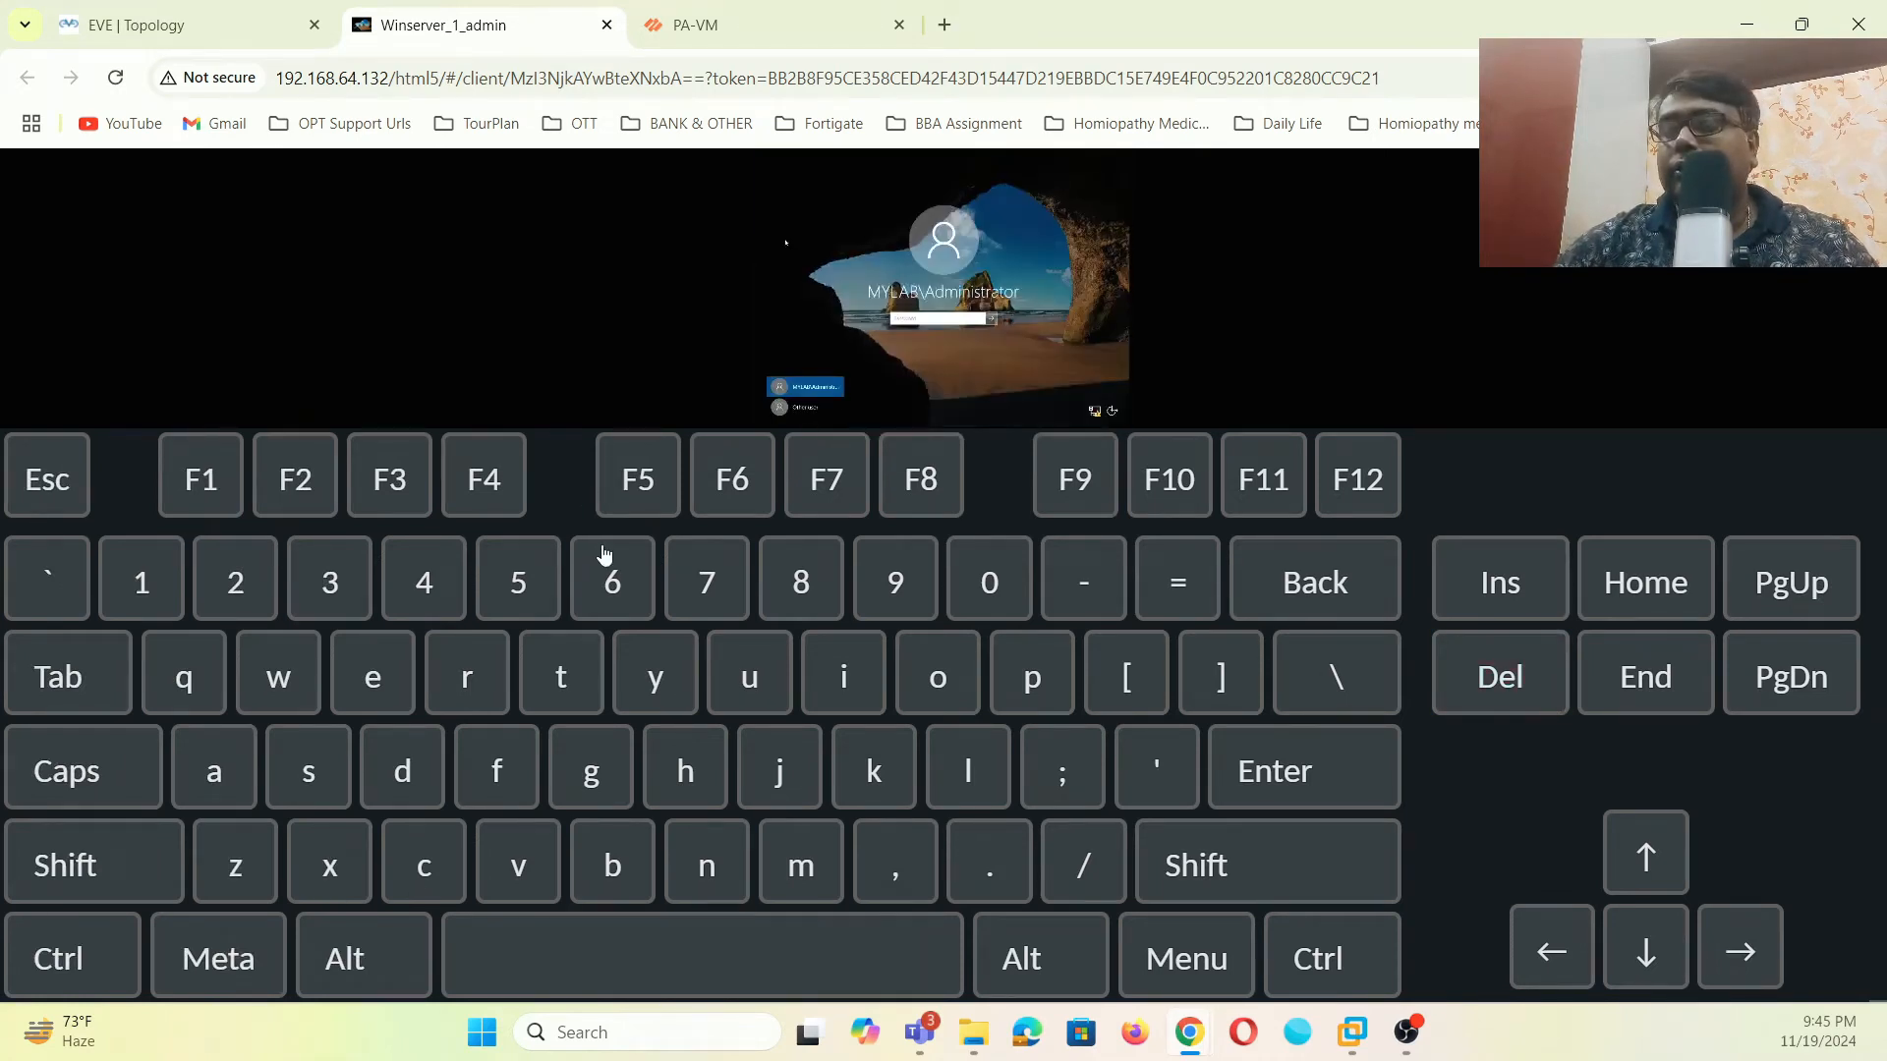
{"action": "key", "text": "ctrl+alt+shift"}
{"action": "left_click", "coordinate": [56, 582]}
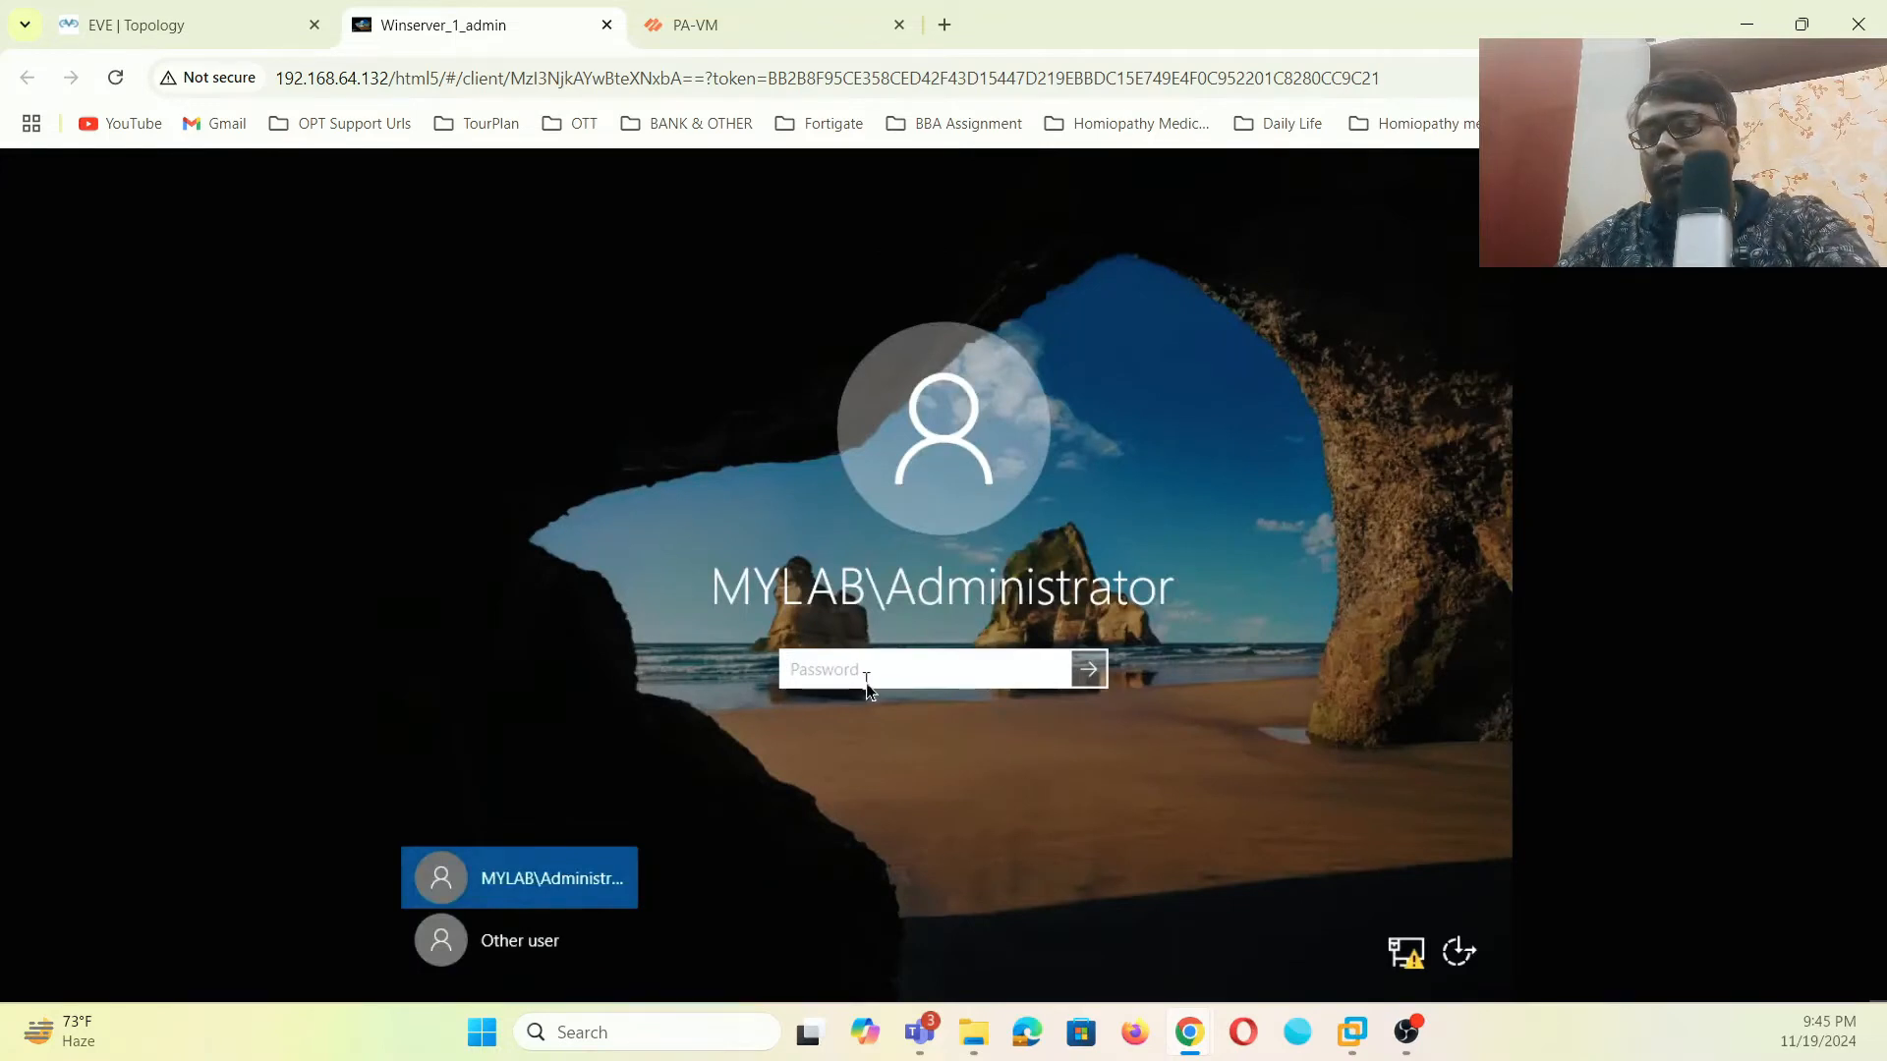
{"action": "type", "text": "******"}
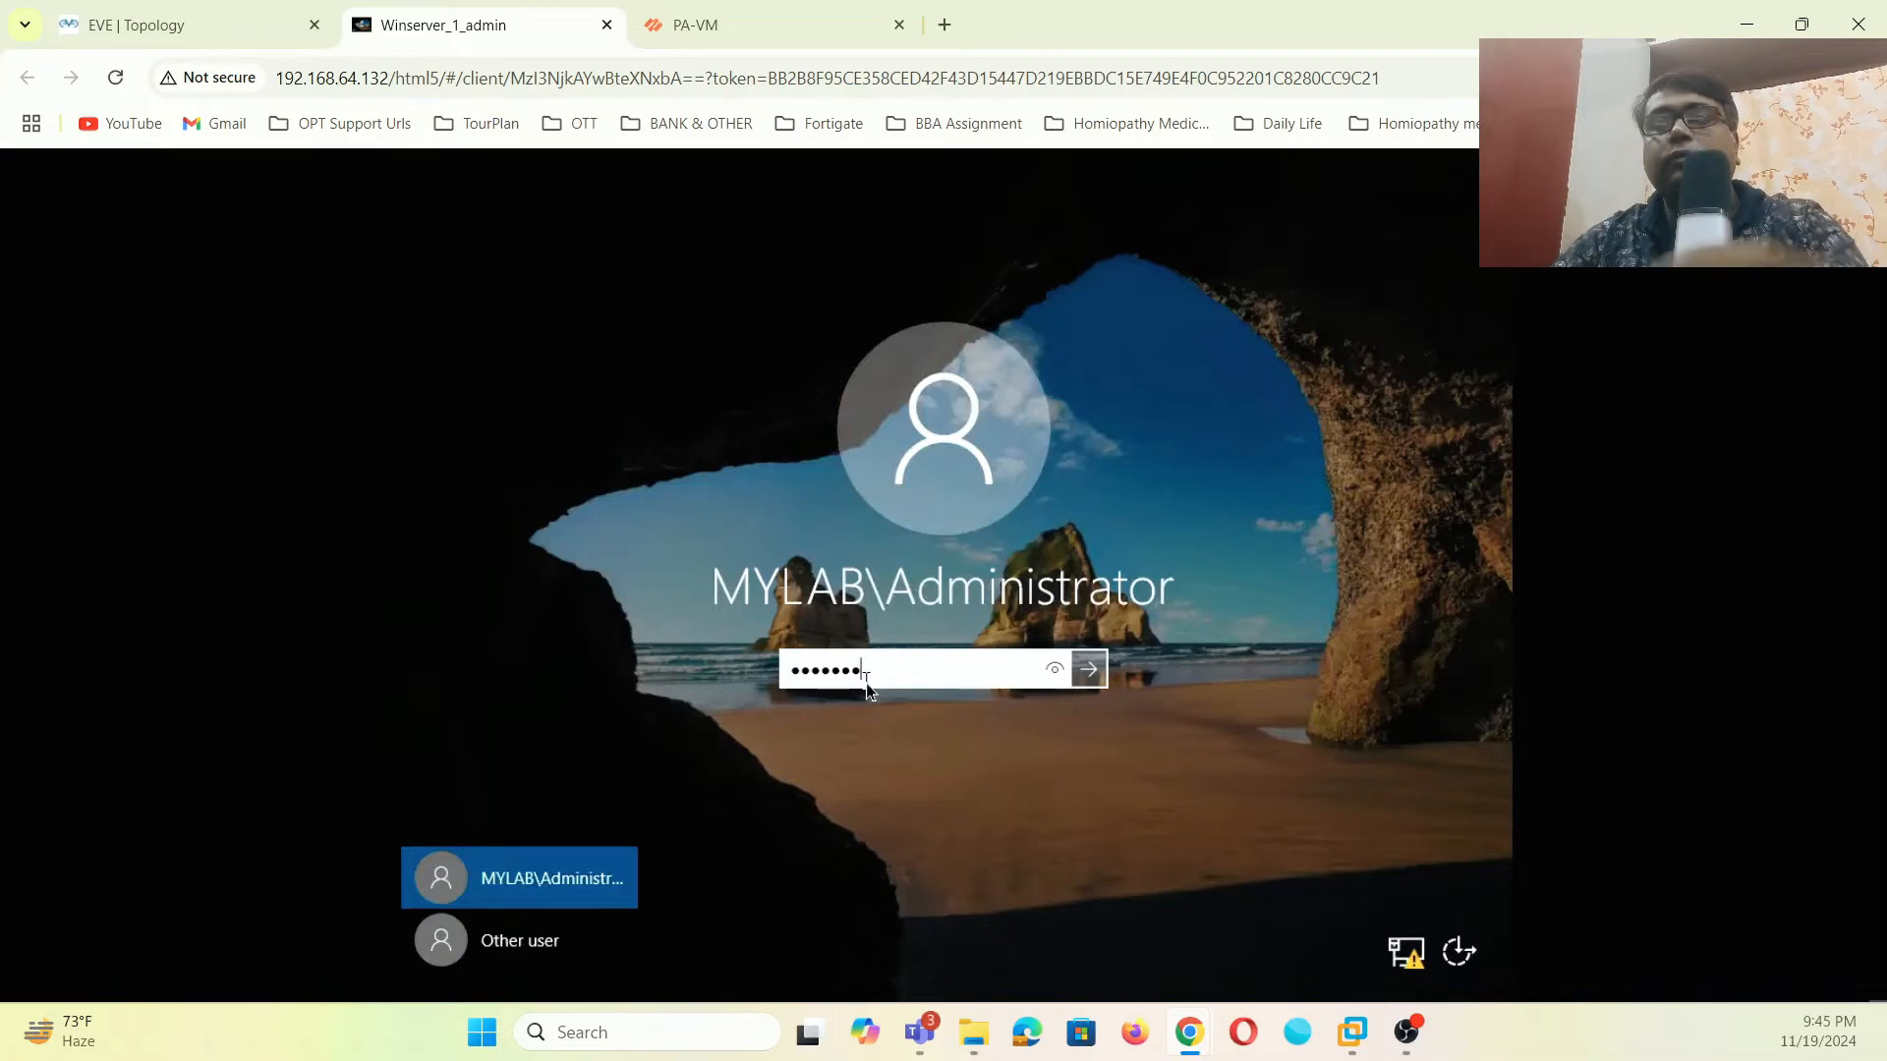
{"action": "left_click", "coordinate": [1088, 670]}
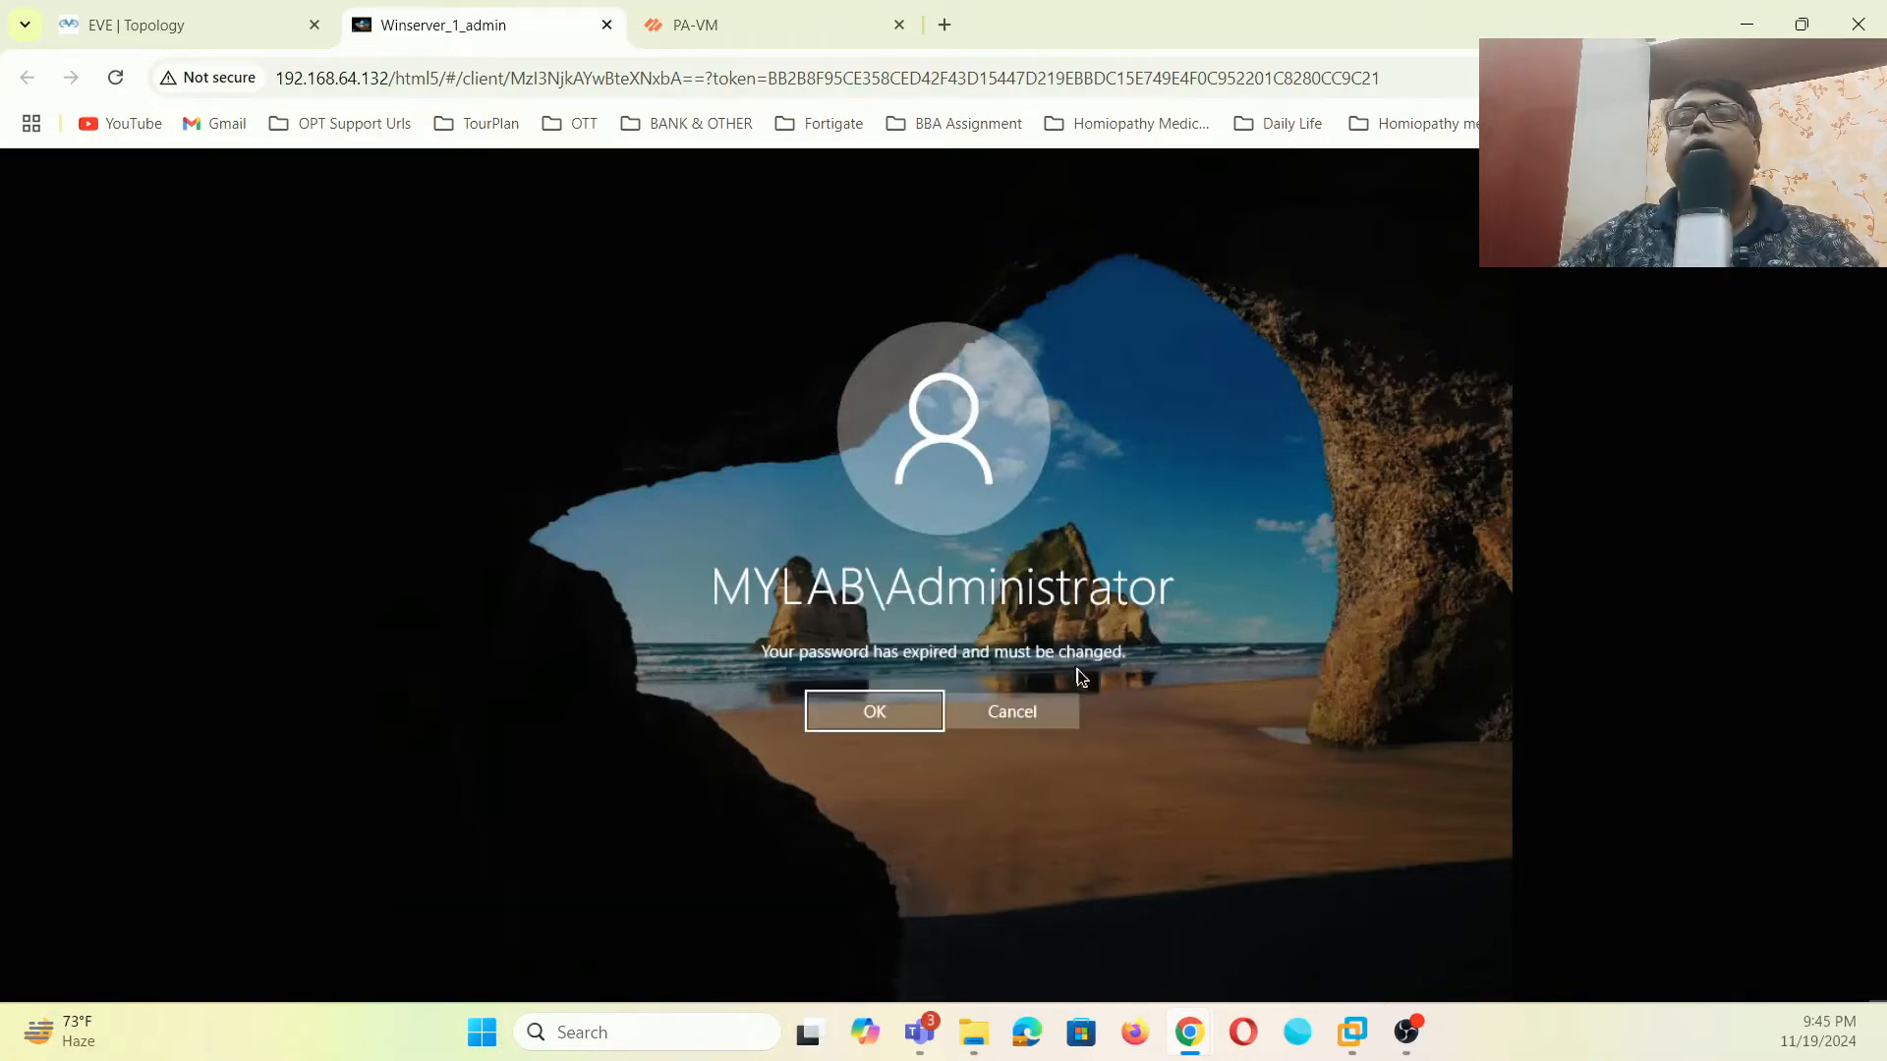
- Replace the expired MYLAB\Administrator password with a new, confirmed one and sign in
{"action": "left_click", "coordinate": [921, 715]}
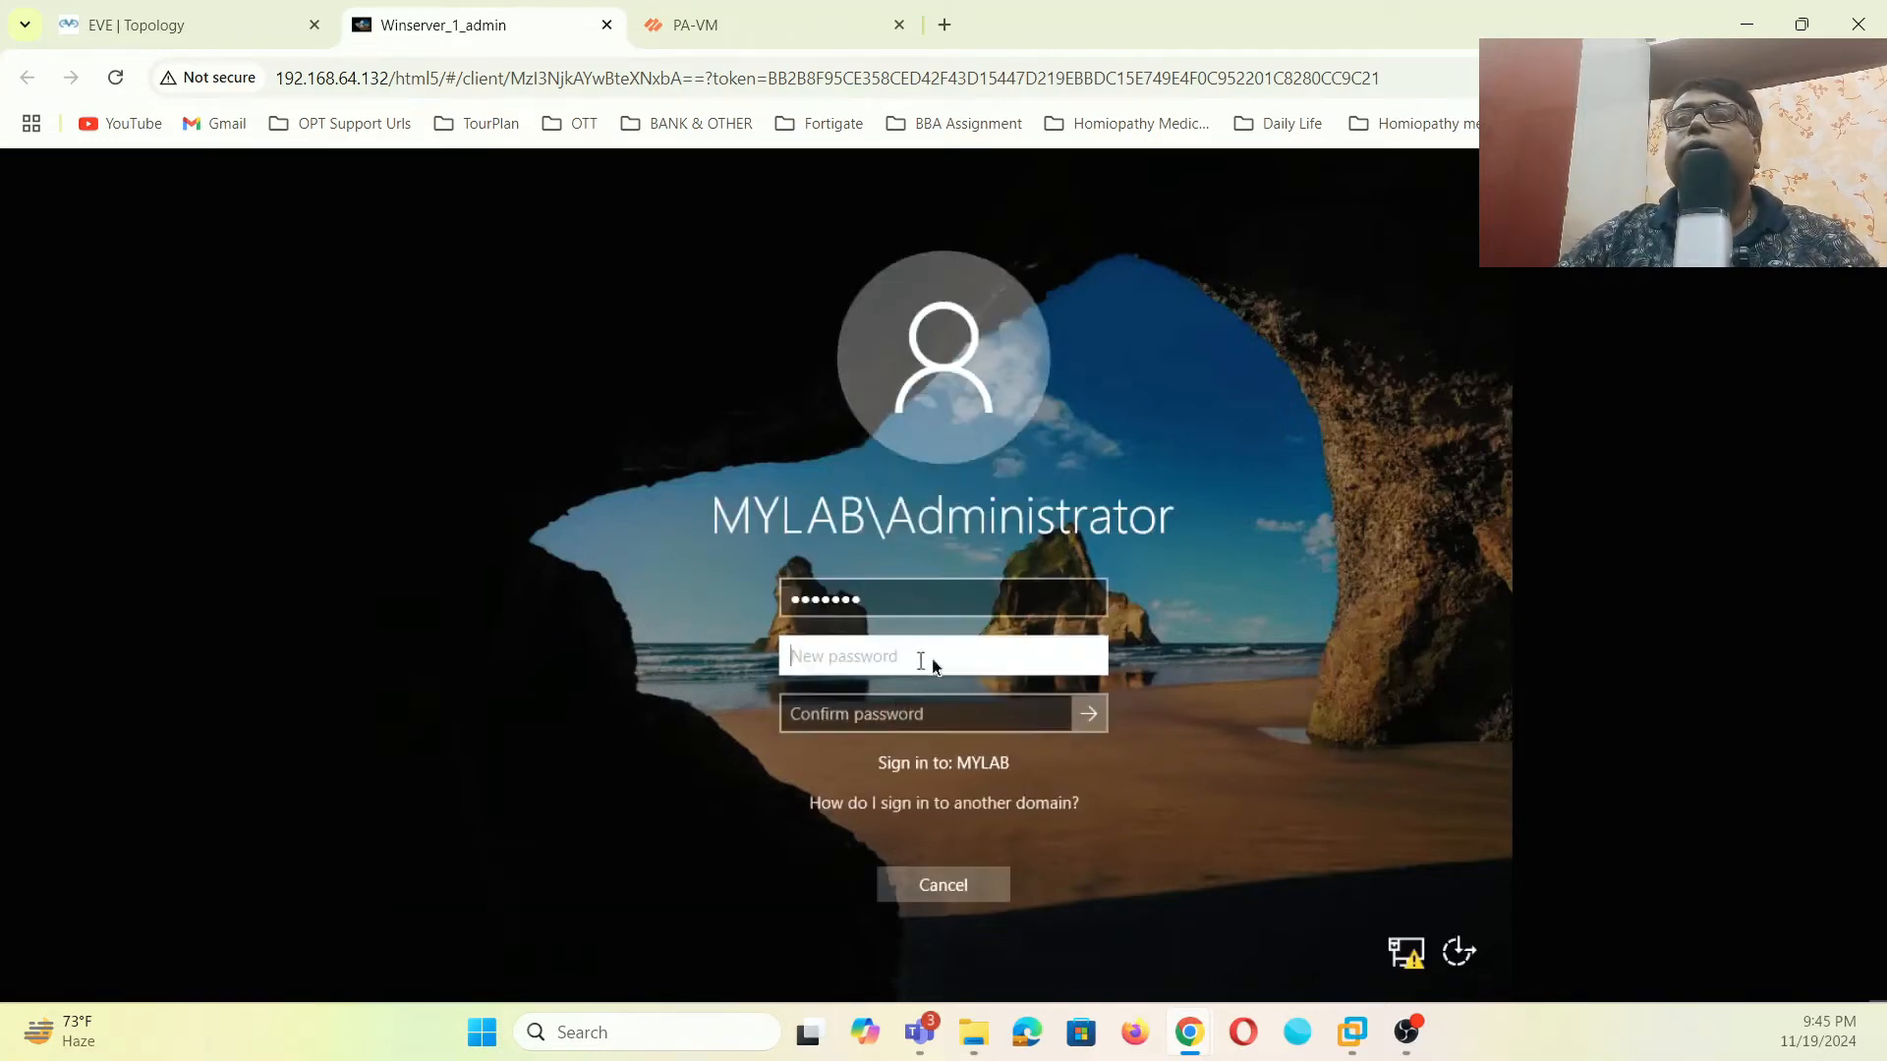
{"action": "type", "text": "********"}
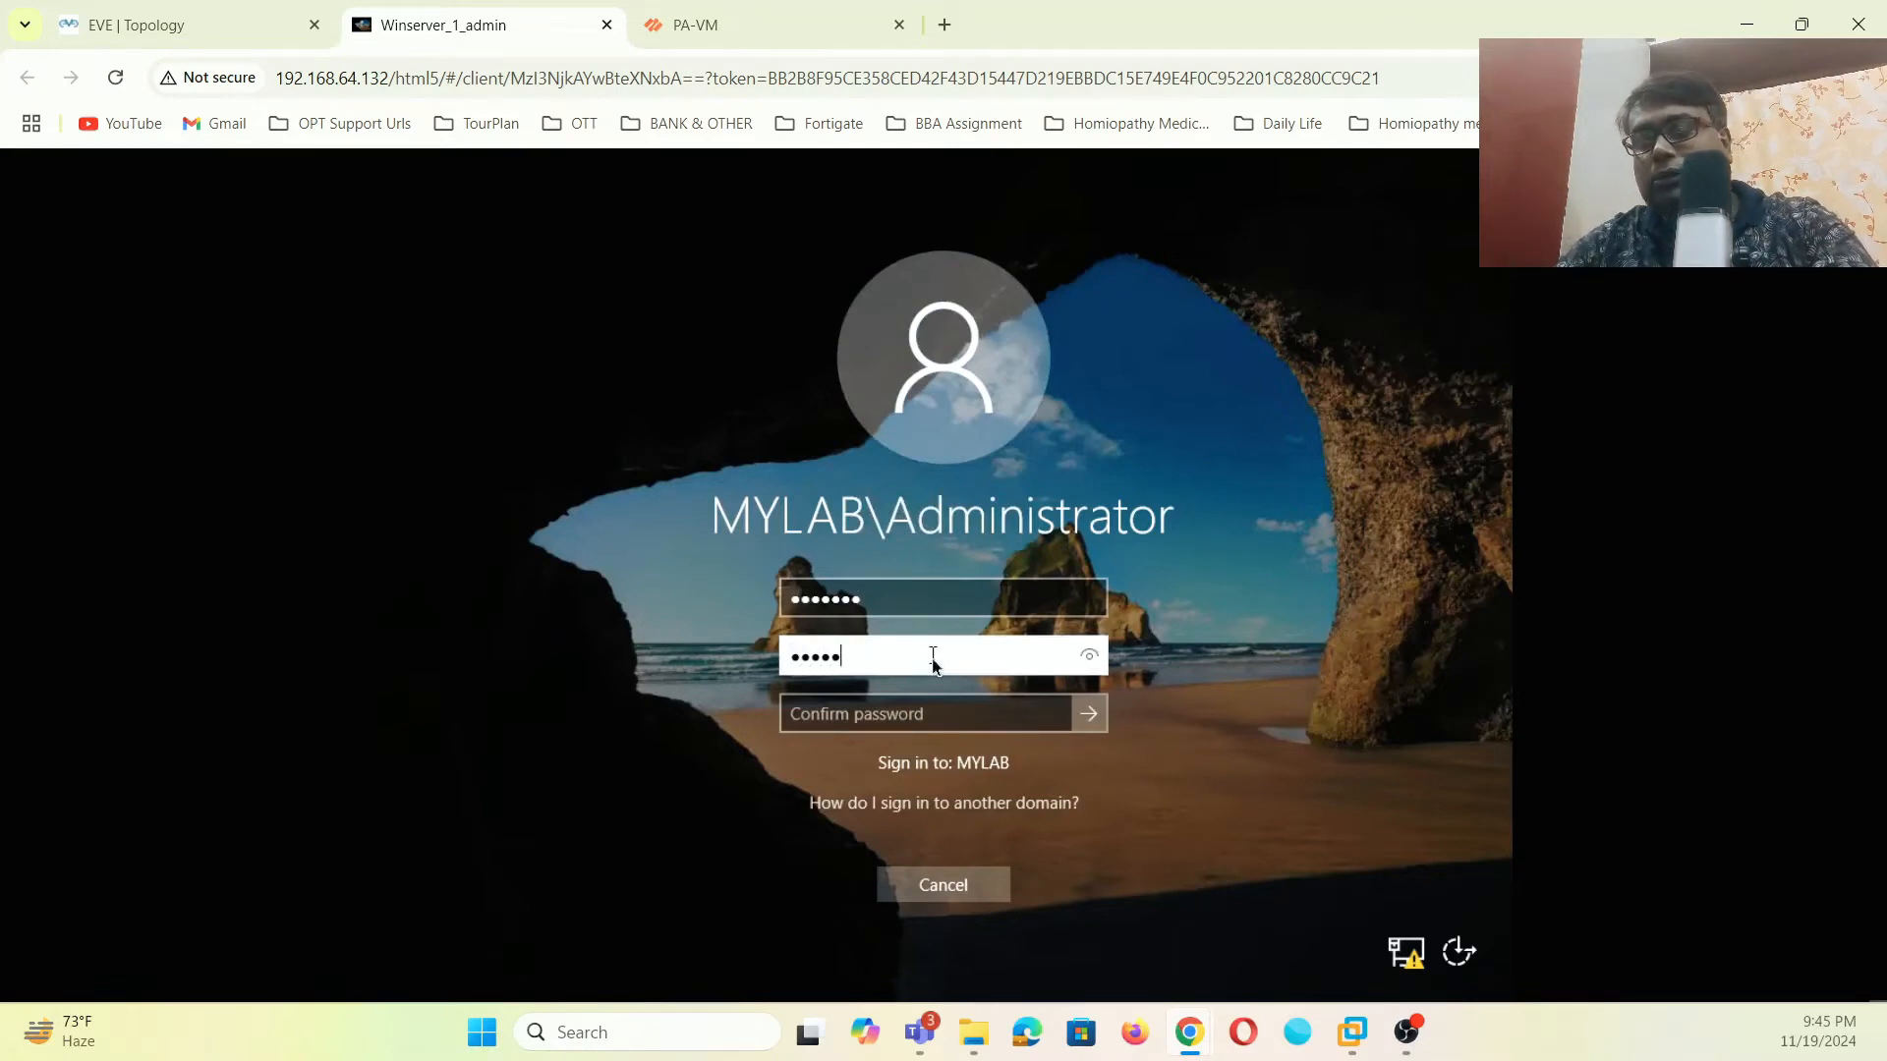
{"action": "type", "text": "*"}
{"action": "left_click", "coordinate": [913, 718]}
{"action": "type", "text": "**"}
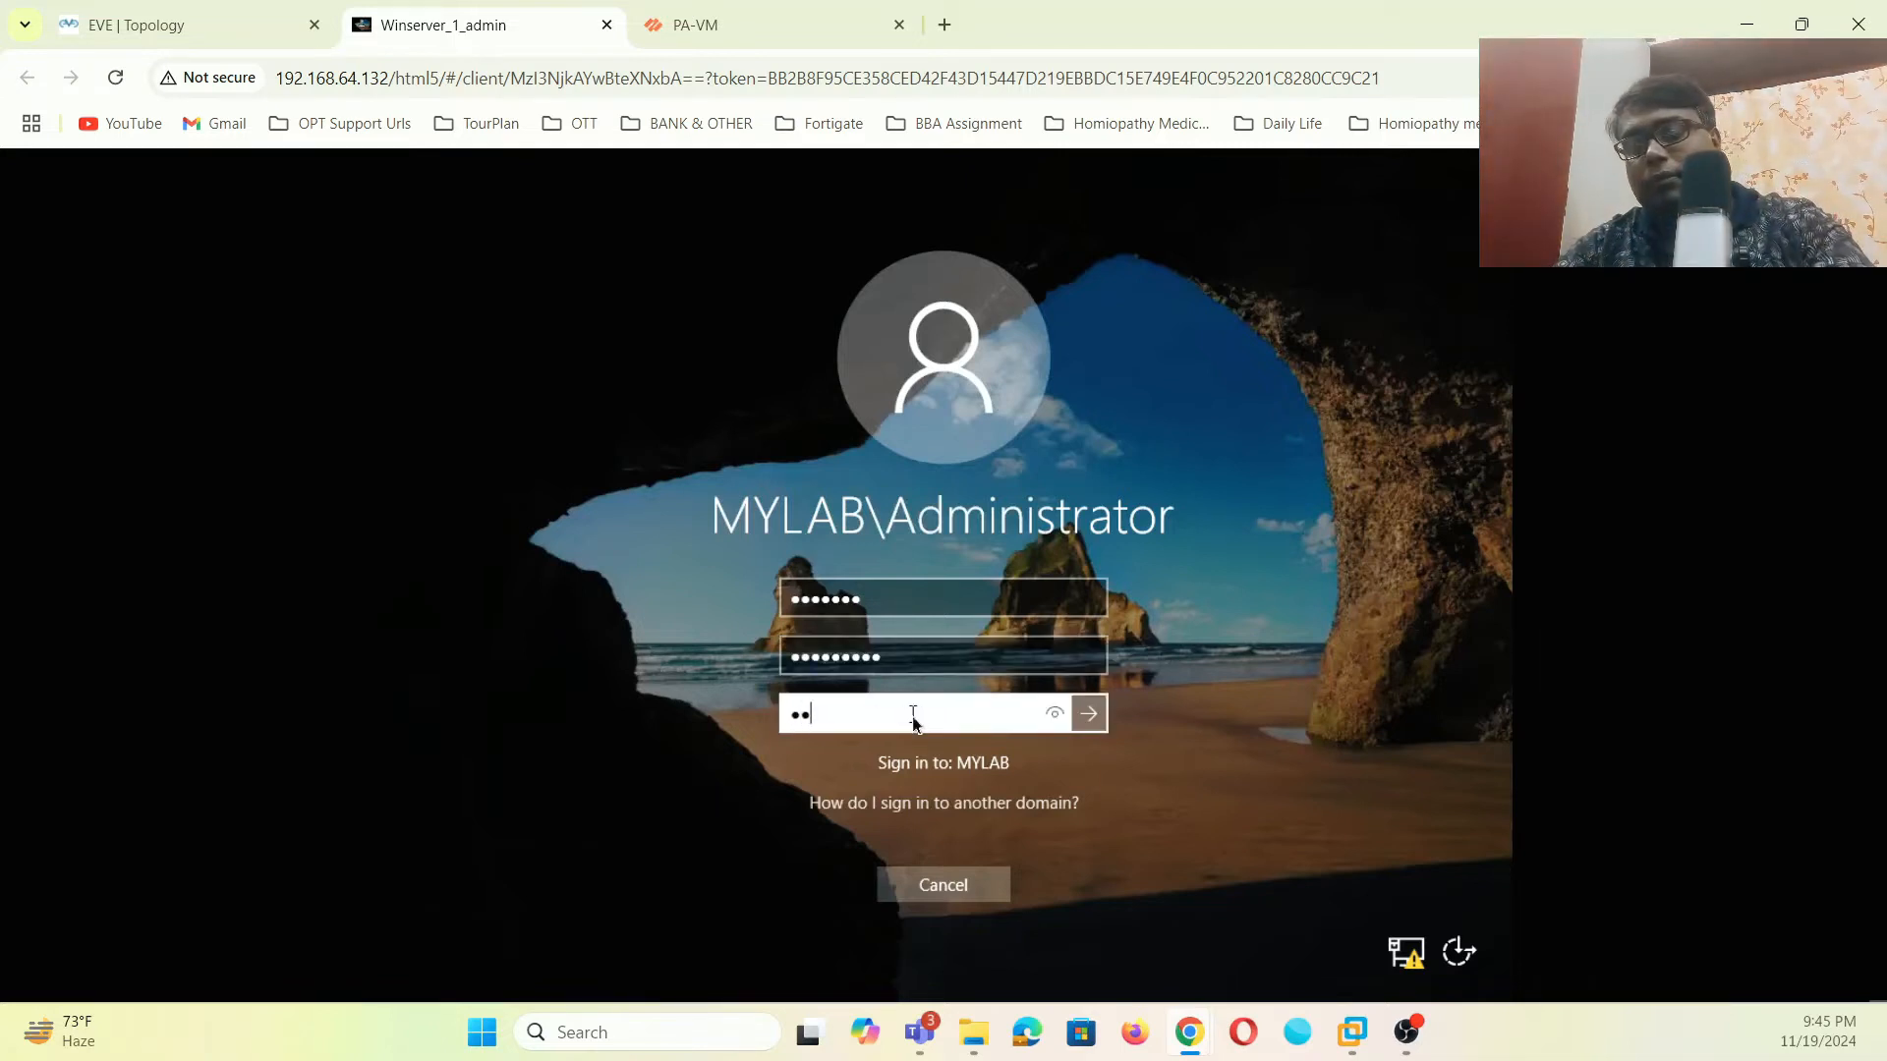
{"action": "key", "text": "BackSpace"}
{"action": "key", "text": "BackSpace"}
{"action": "type", "text": "*"}
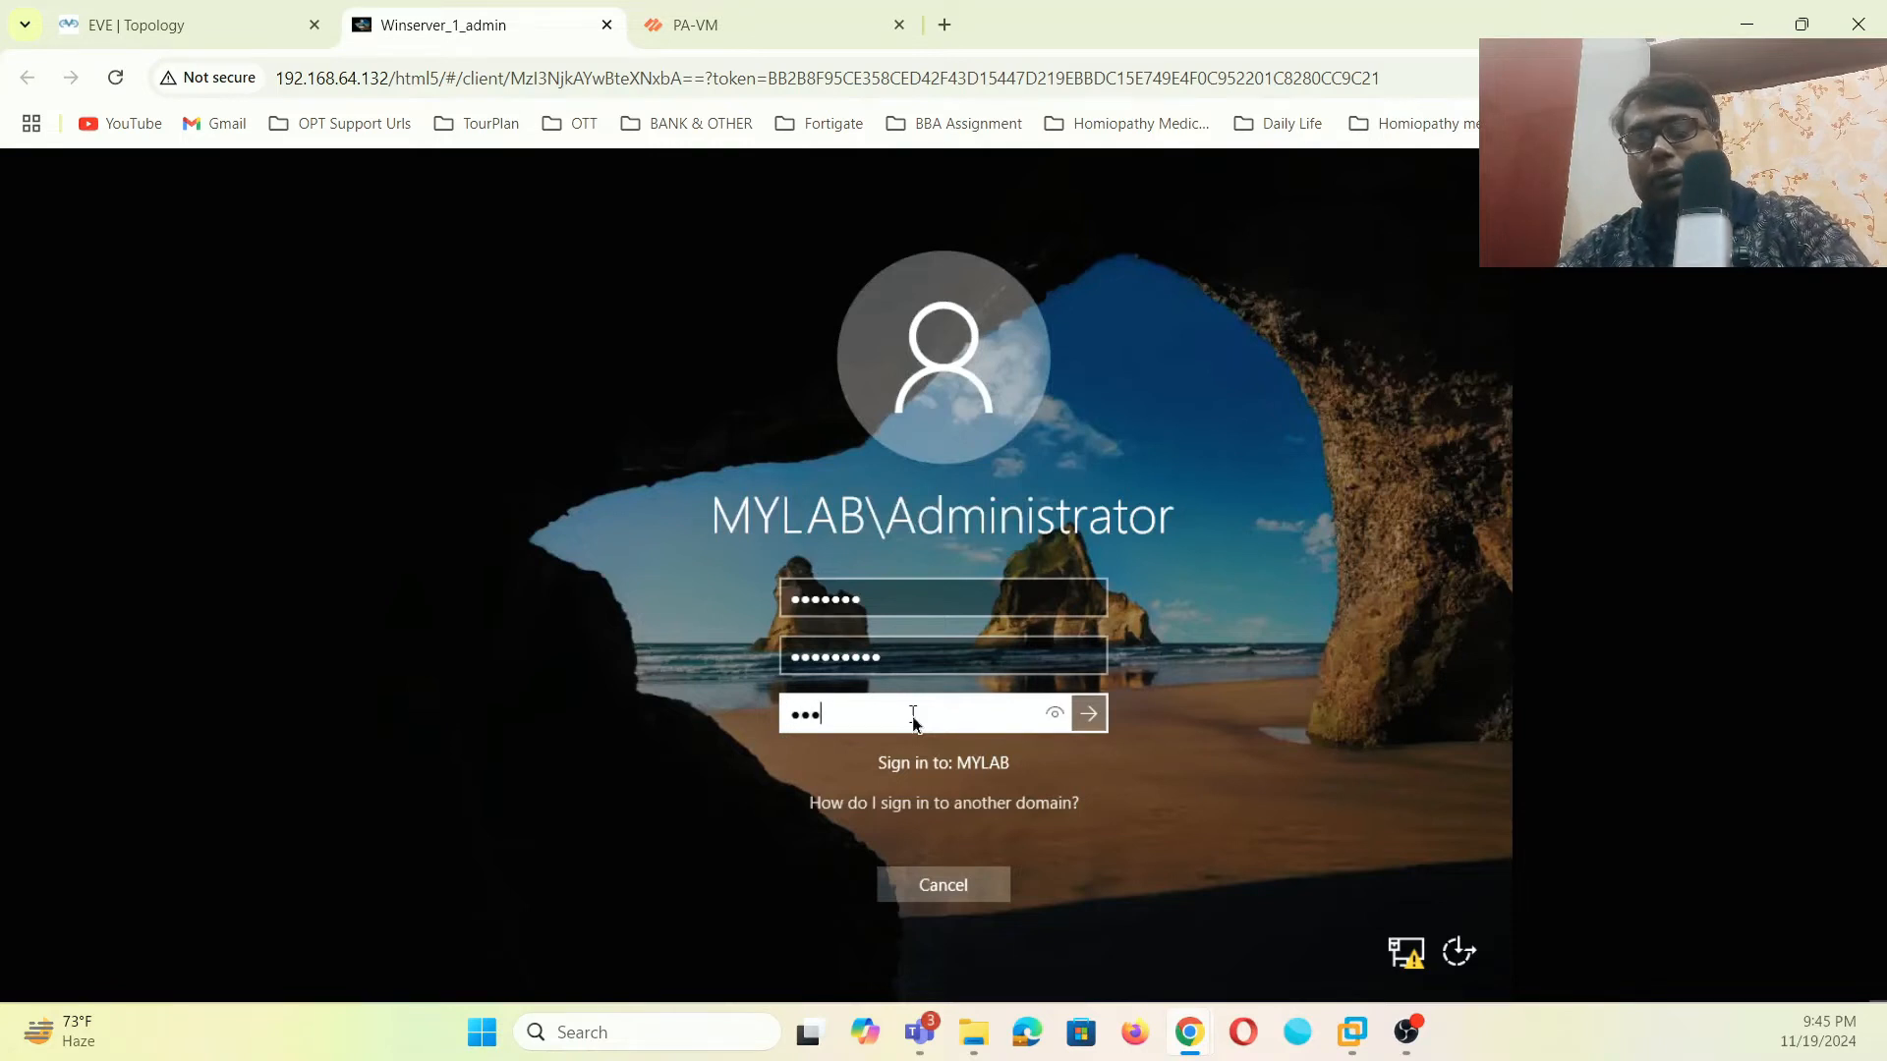
{"action": "type", "text": "*********"}
{"action": "left_click", "coordinate": [1088, 714]}
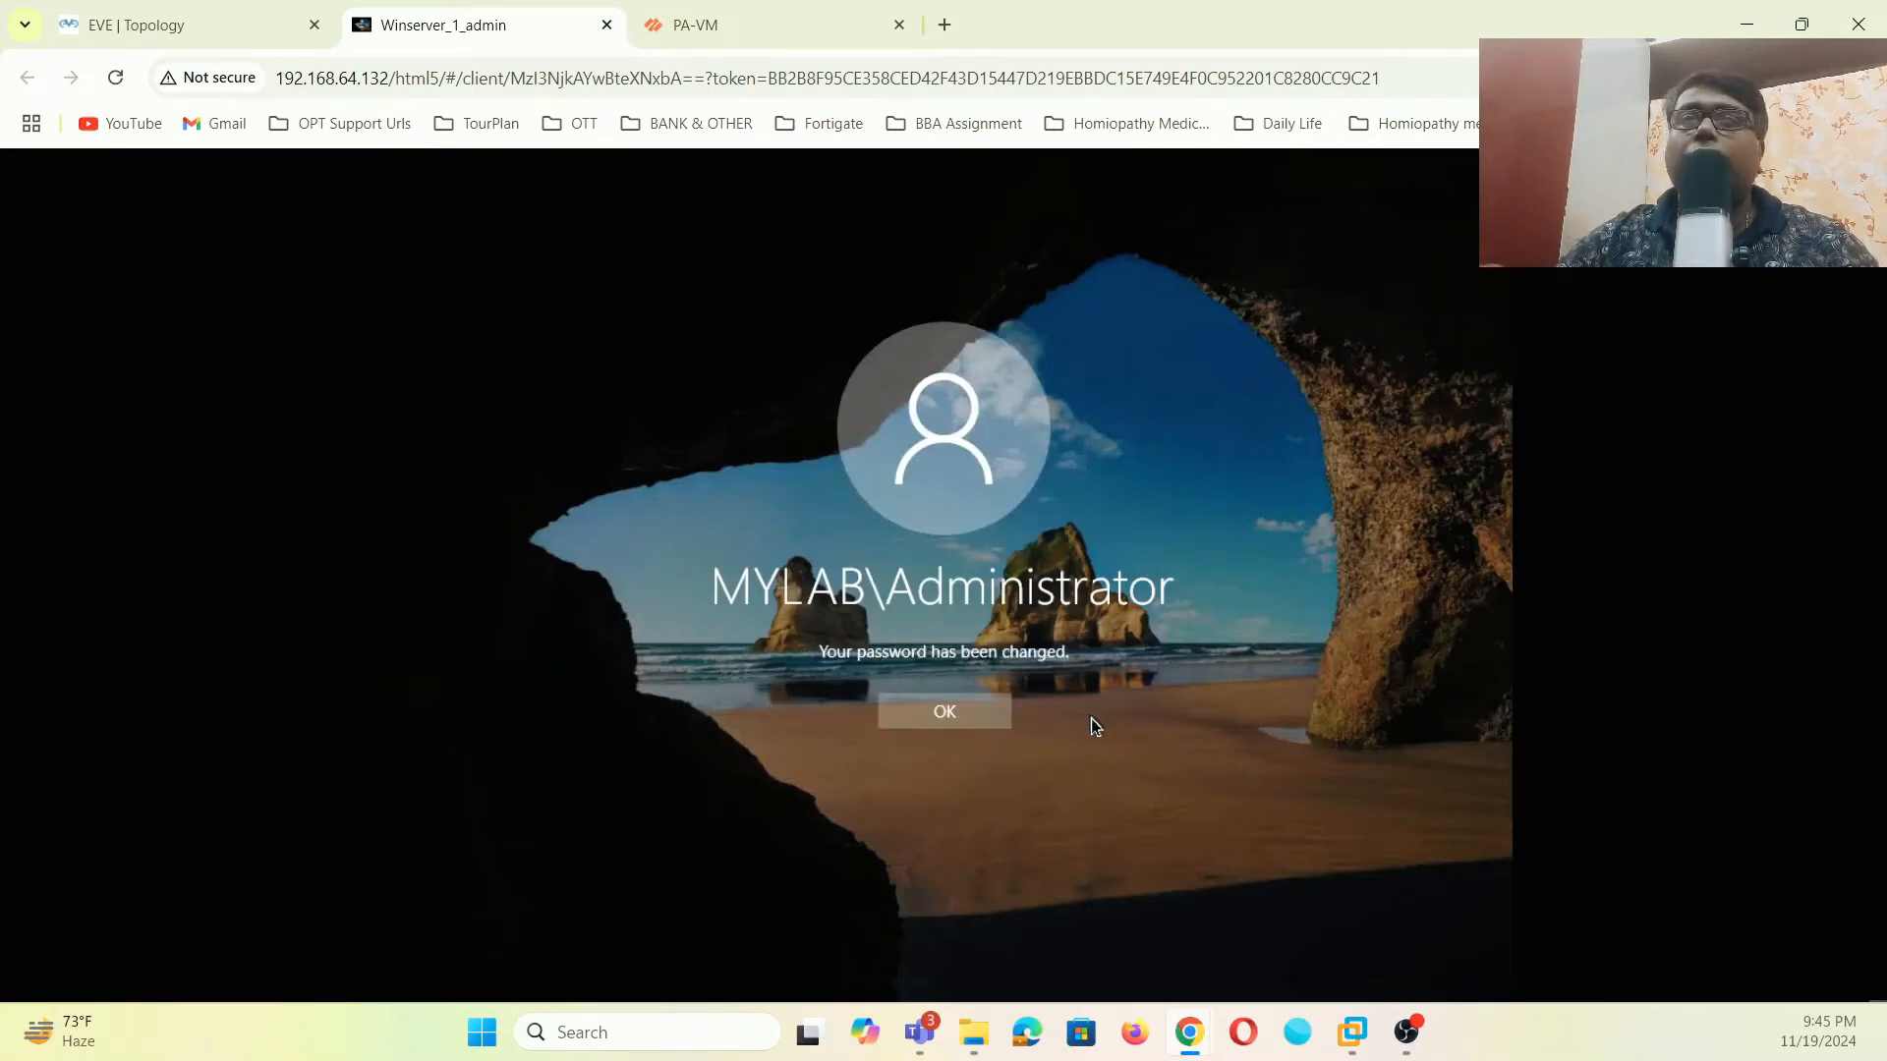
{"action": "left_click", "coordinate": [994, 712]}
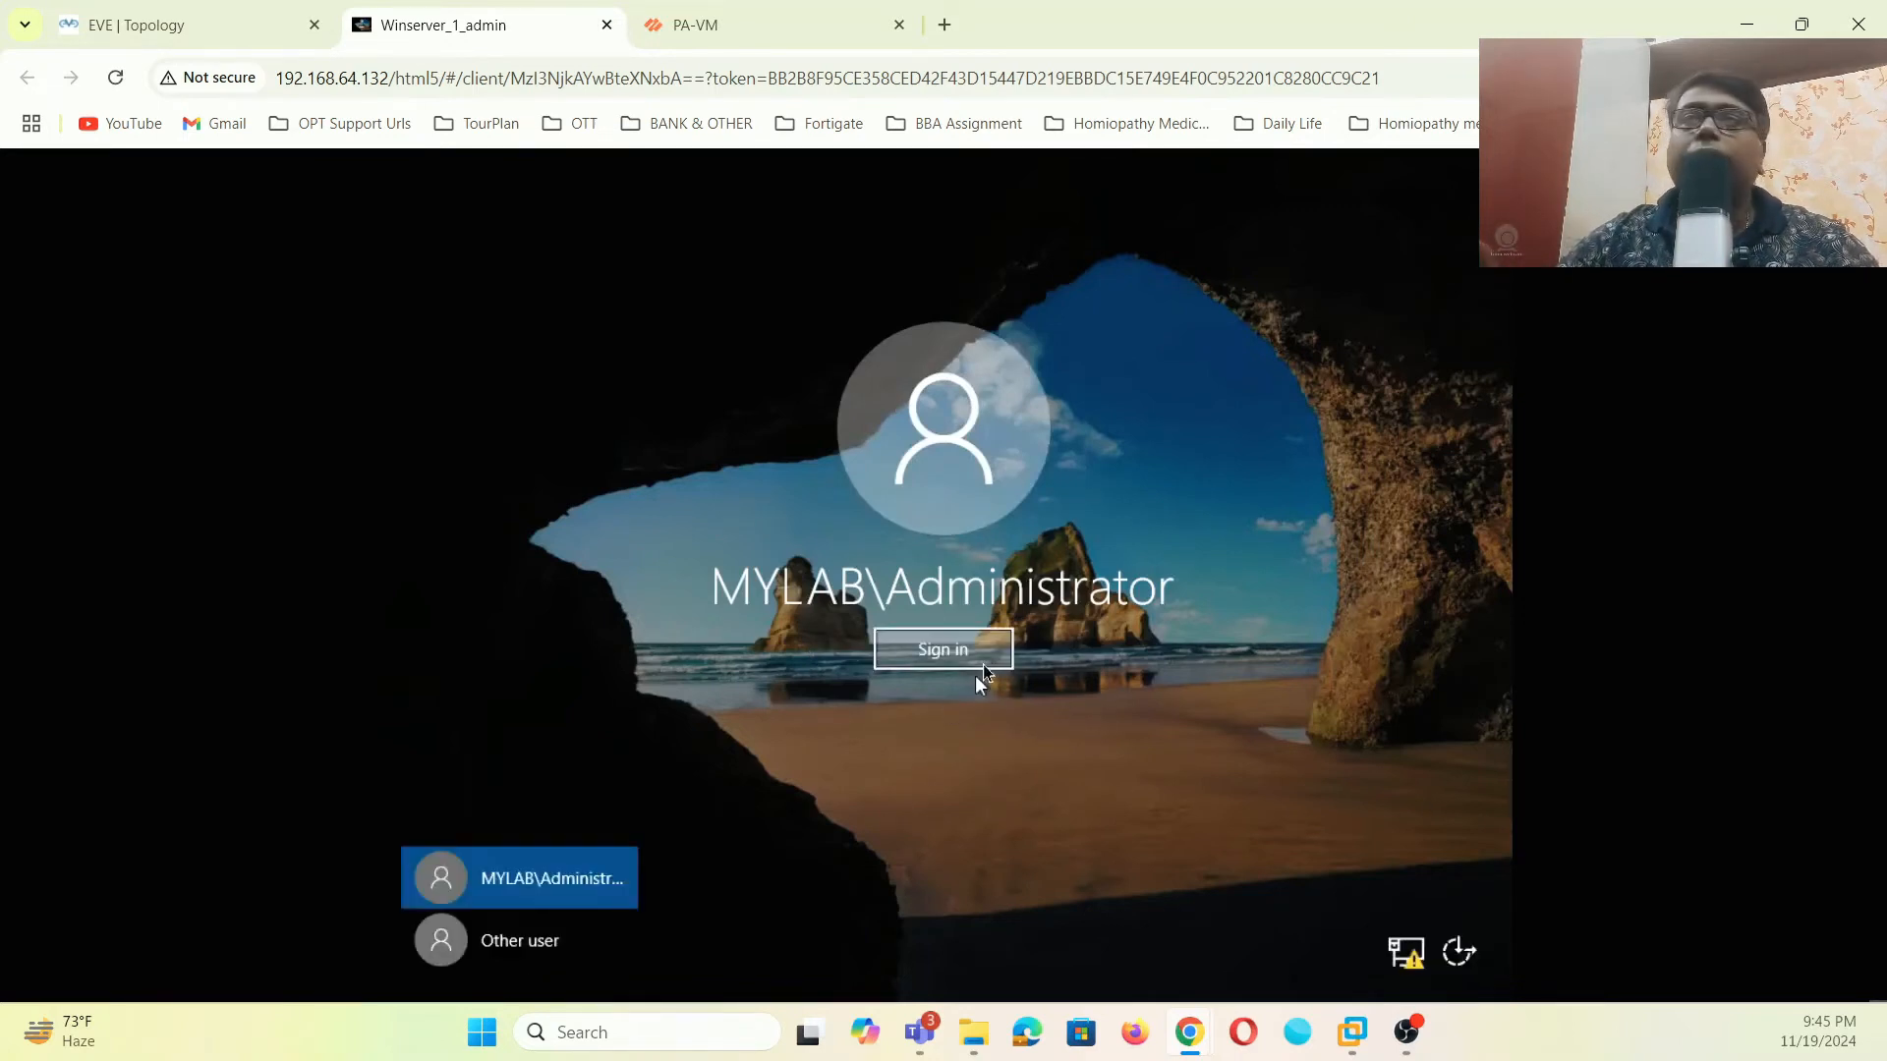
{"action": "left_click", "coordinate": [989, 652]}
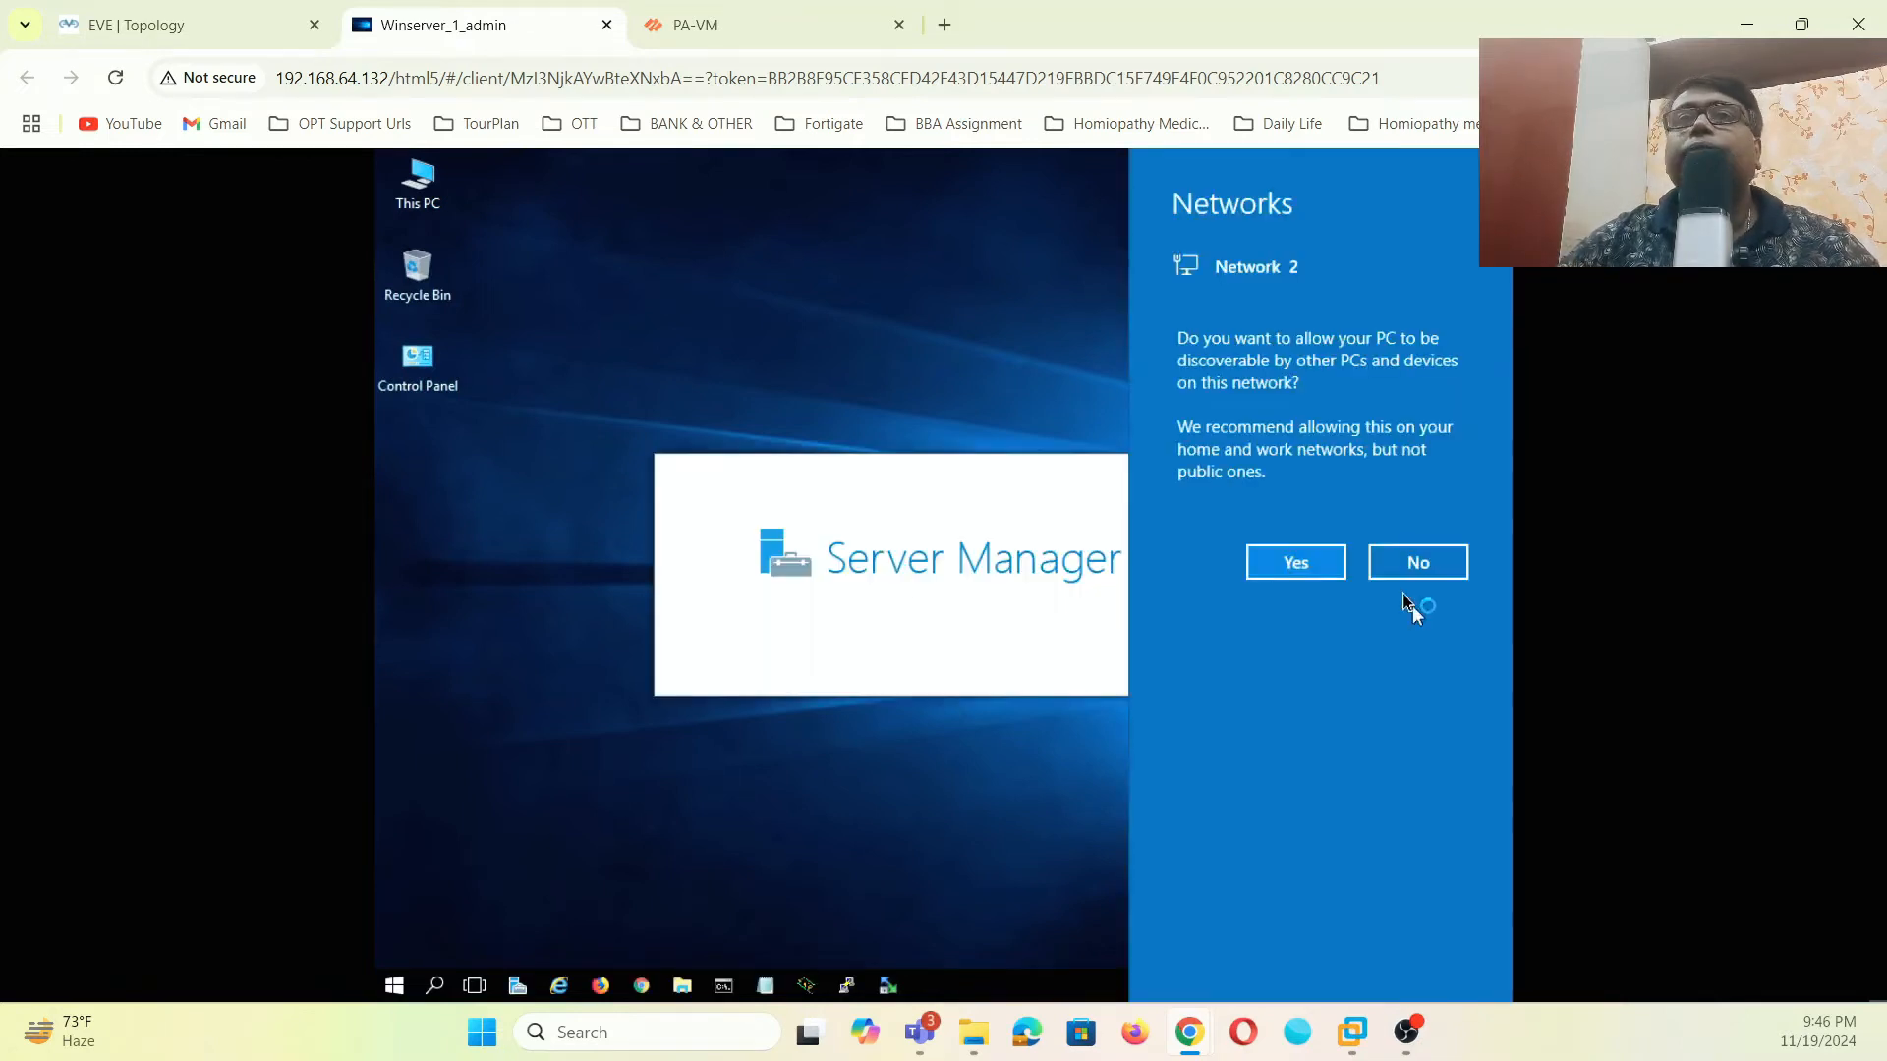
- Dismiss the network discovery prompt once the administrator desktop has loaded
{"action": "left_click", "coordinate": [1318, 568]}
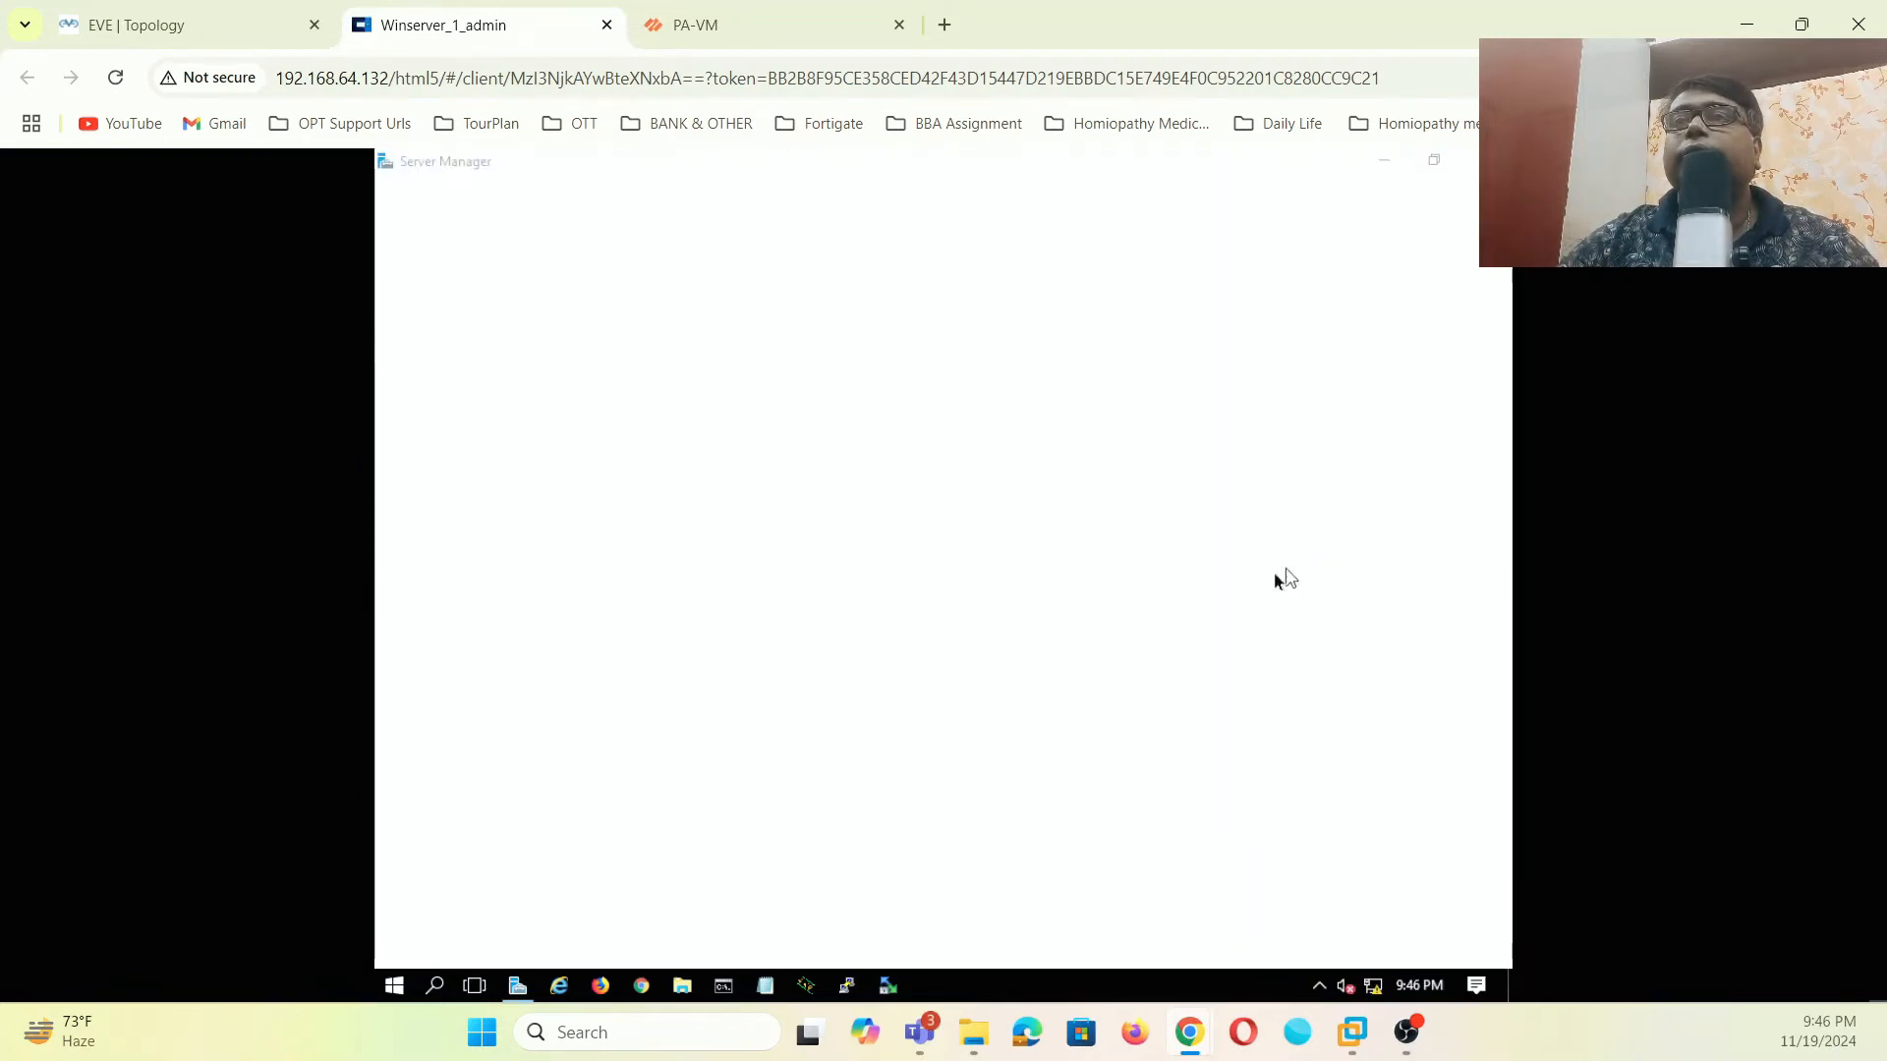
- Ping 192.168.1.1 from Command Prompt, getting 4 of 4 replies, then minimize it
{"action": "left_click", "coordinate": [732, 986]}
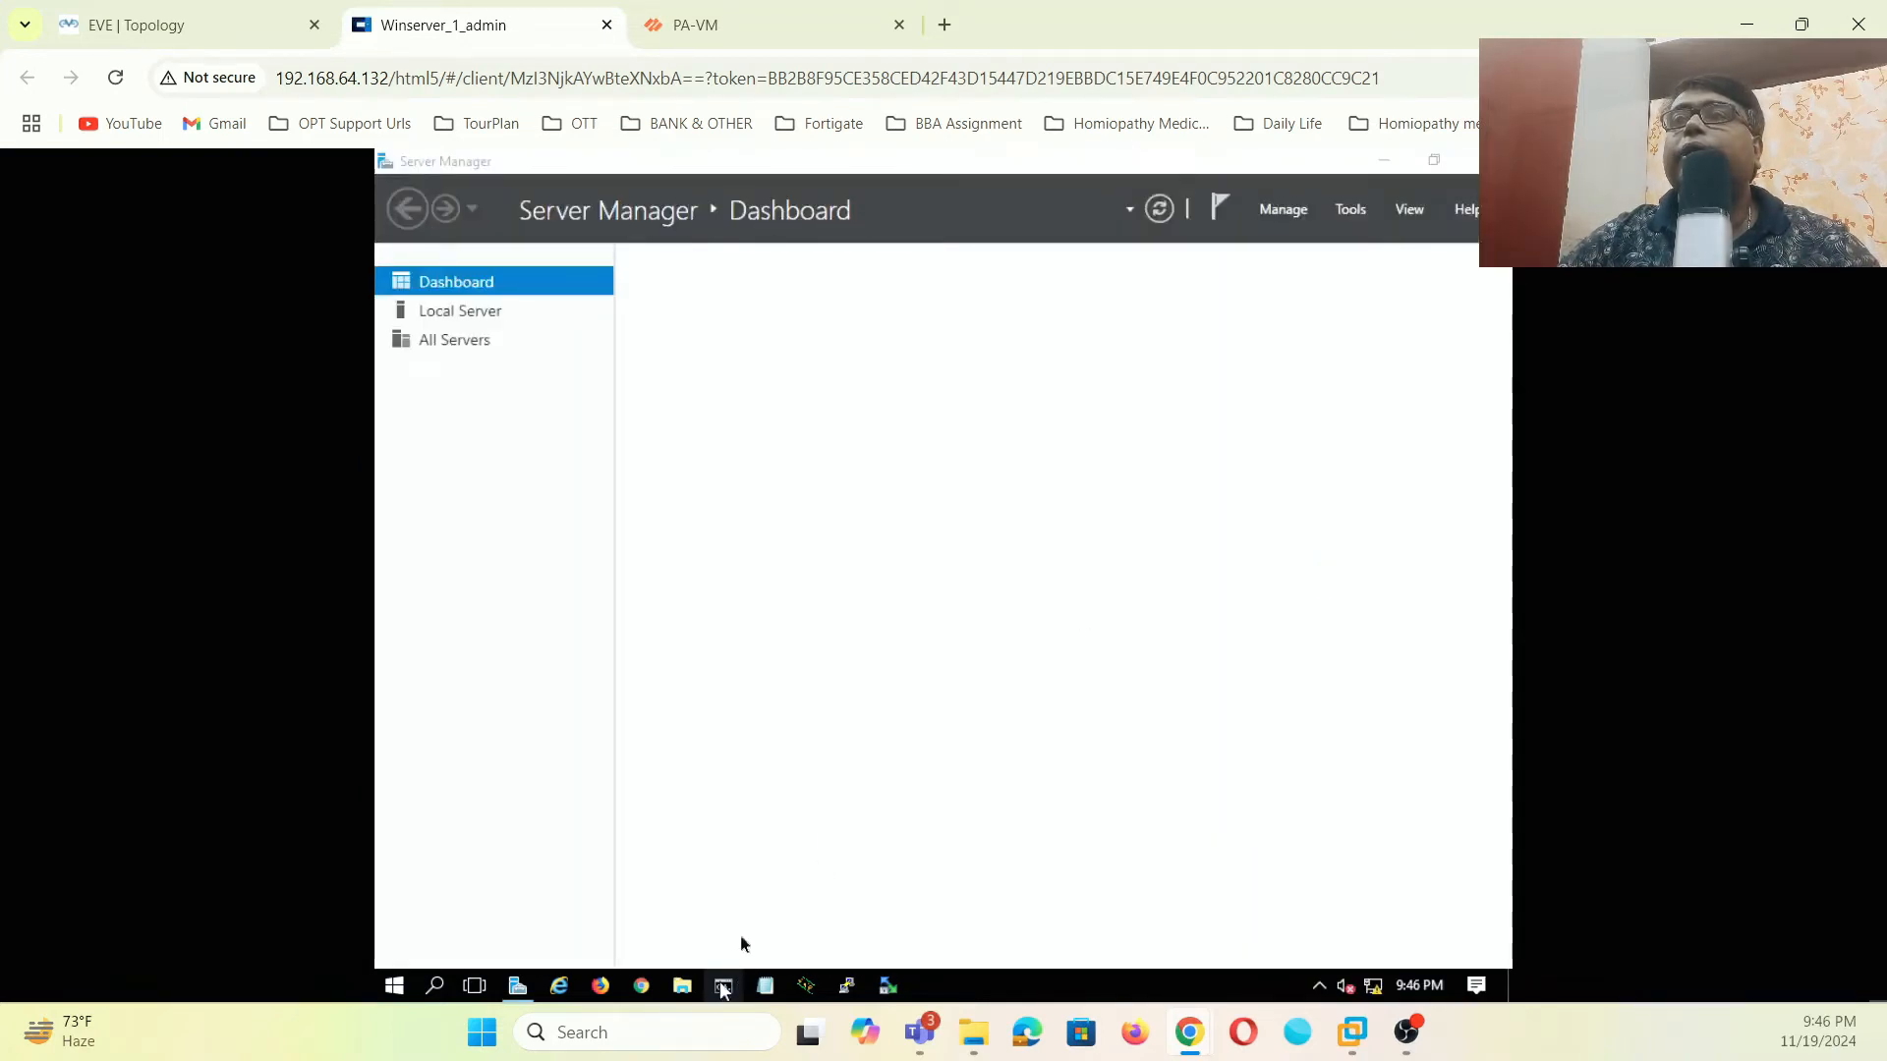
{"action": "type", "text": "ping 10"}
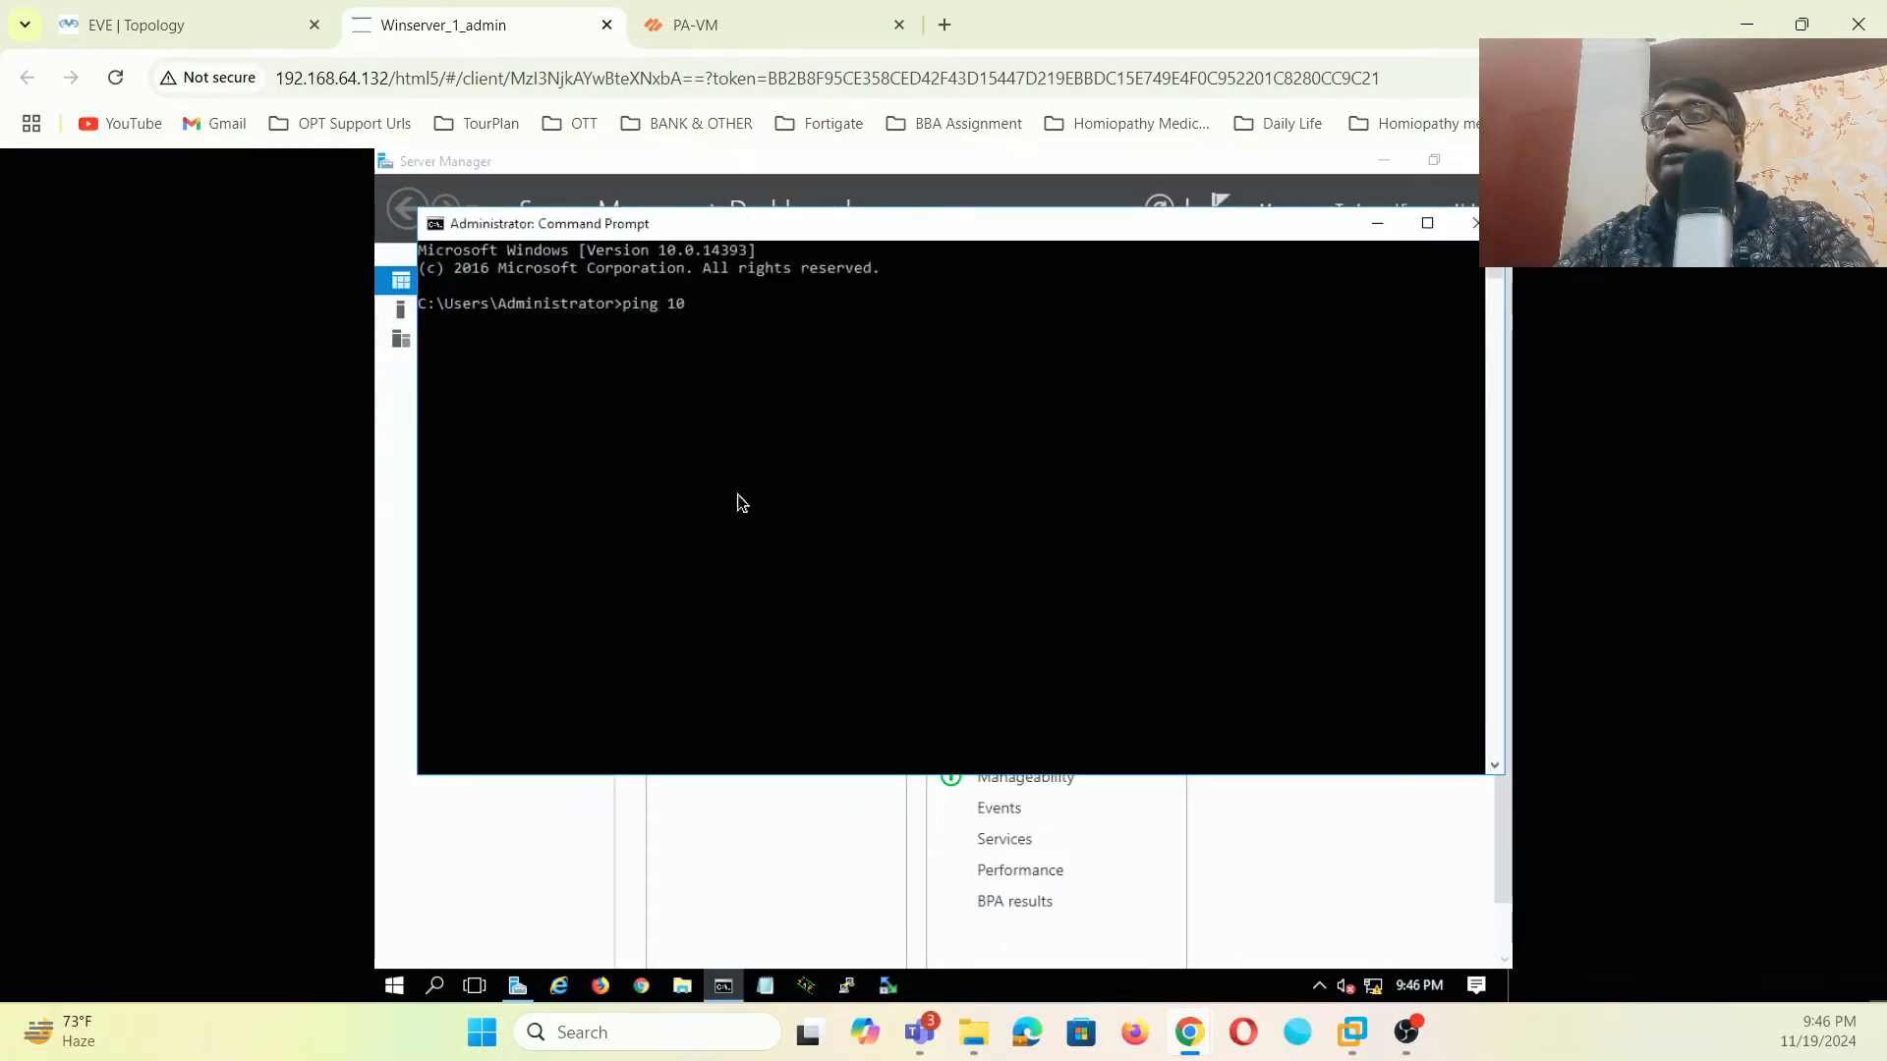
{"action": "key", "text": "BackSpace"}
{"action": "type", "text": "92"}
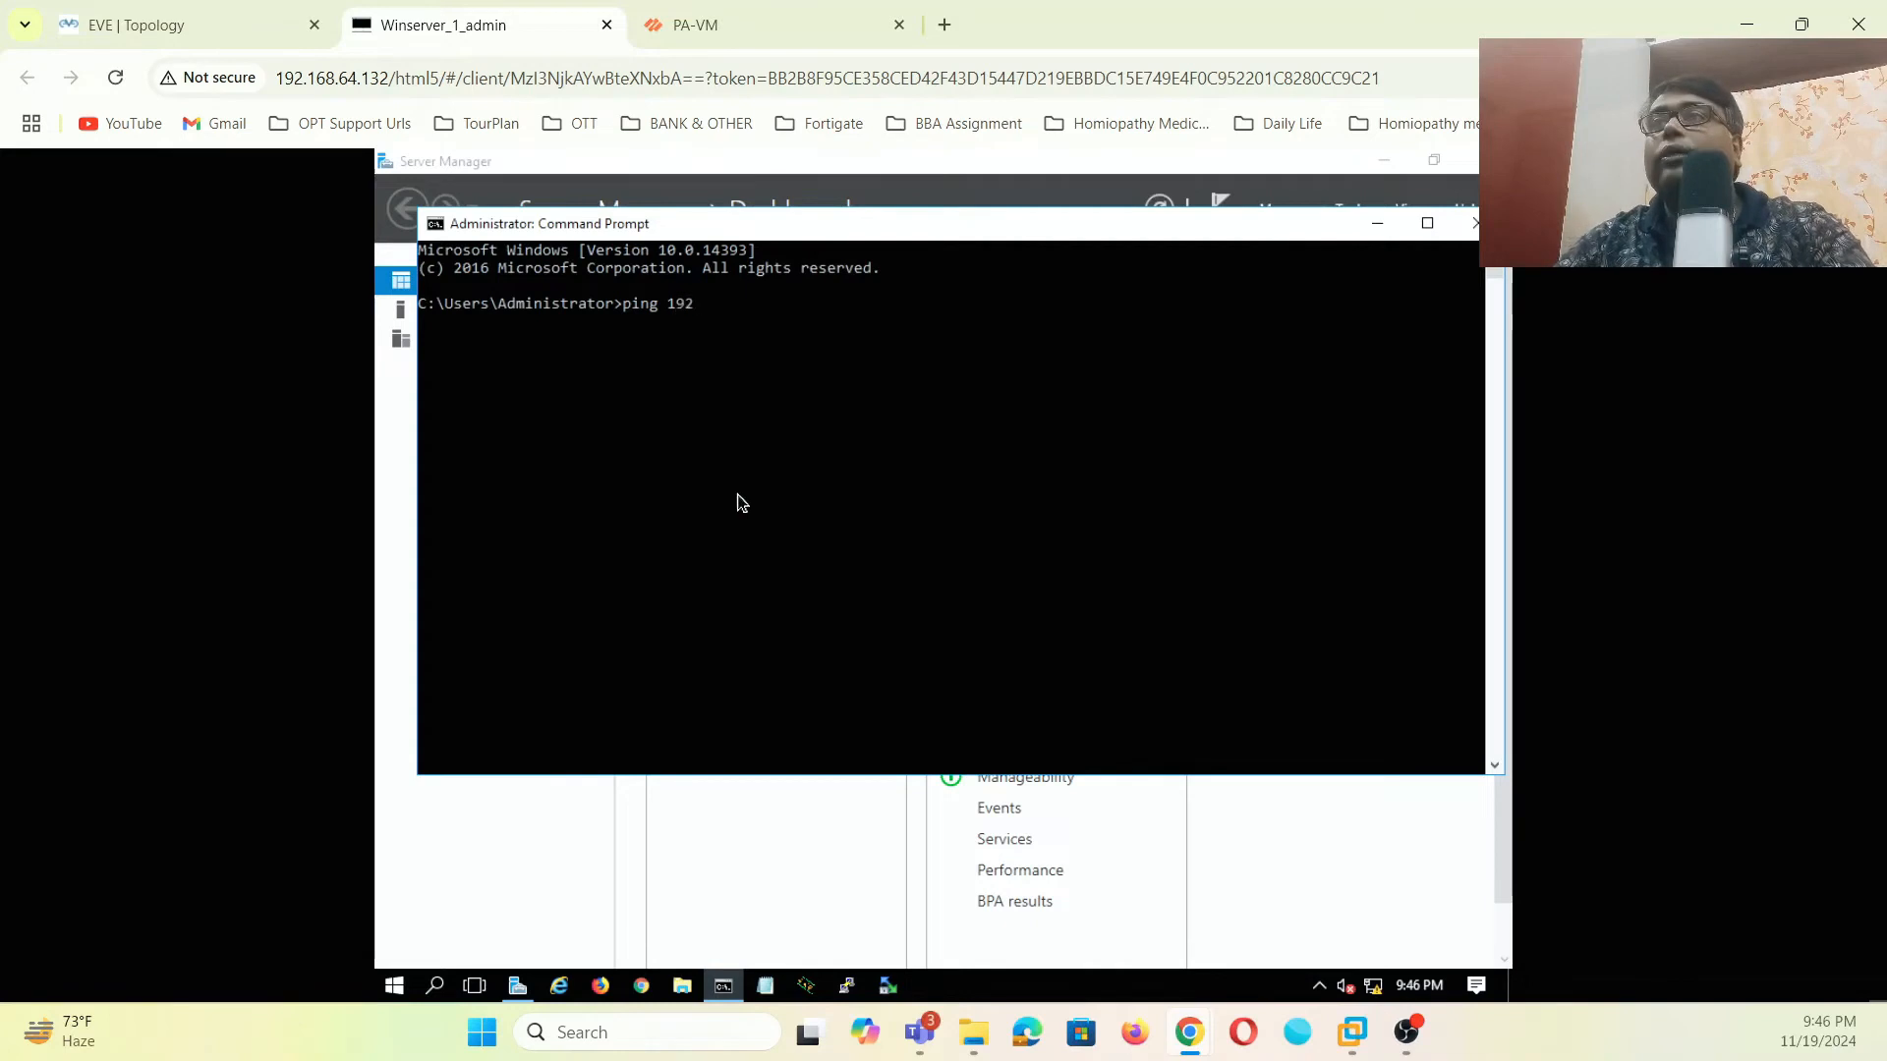
{"action": "type", "text": ".168.1.1"}
{"action": "key", "text": "Return"}
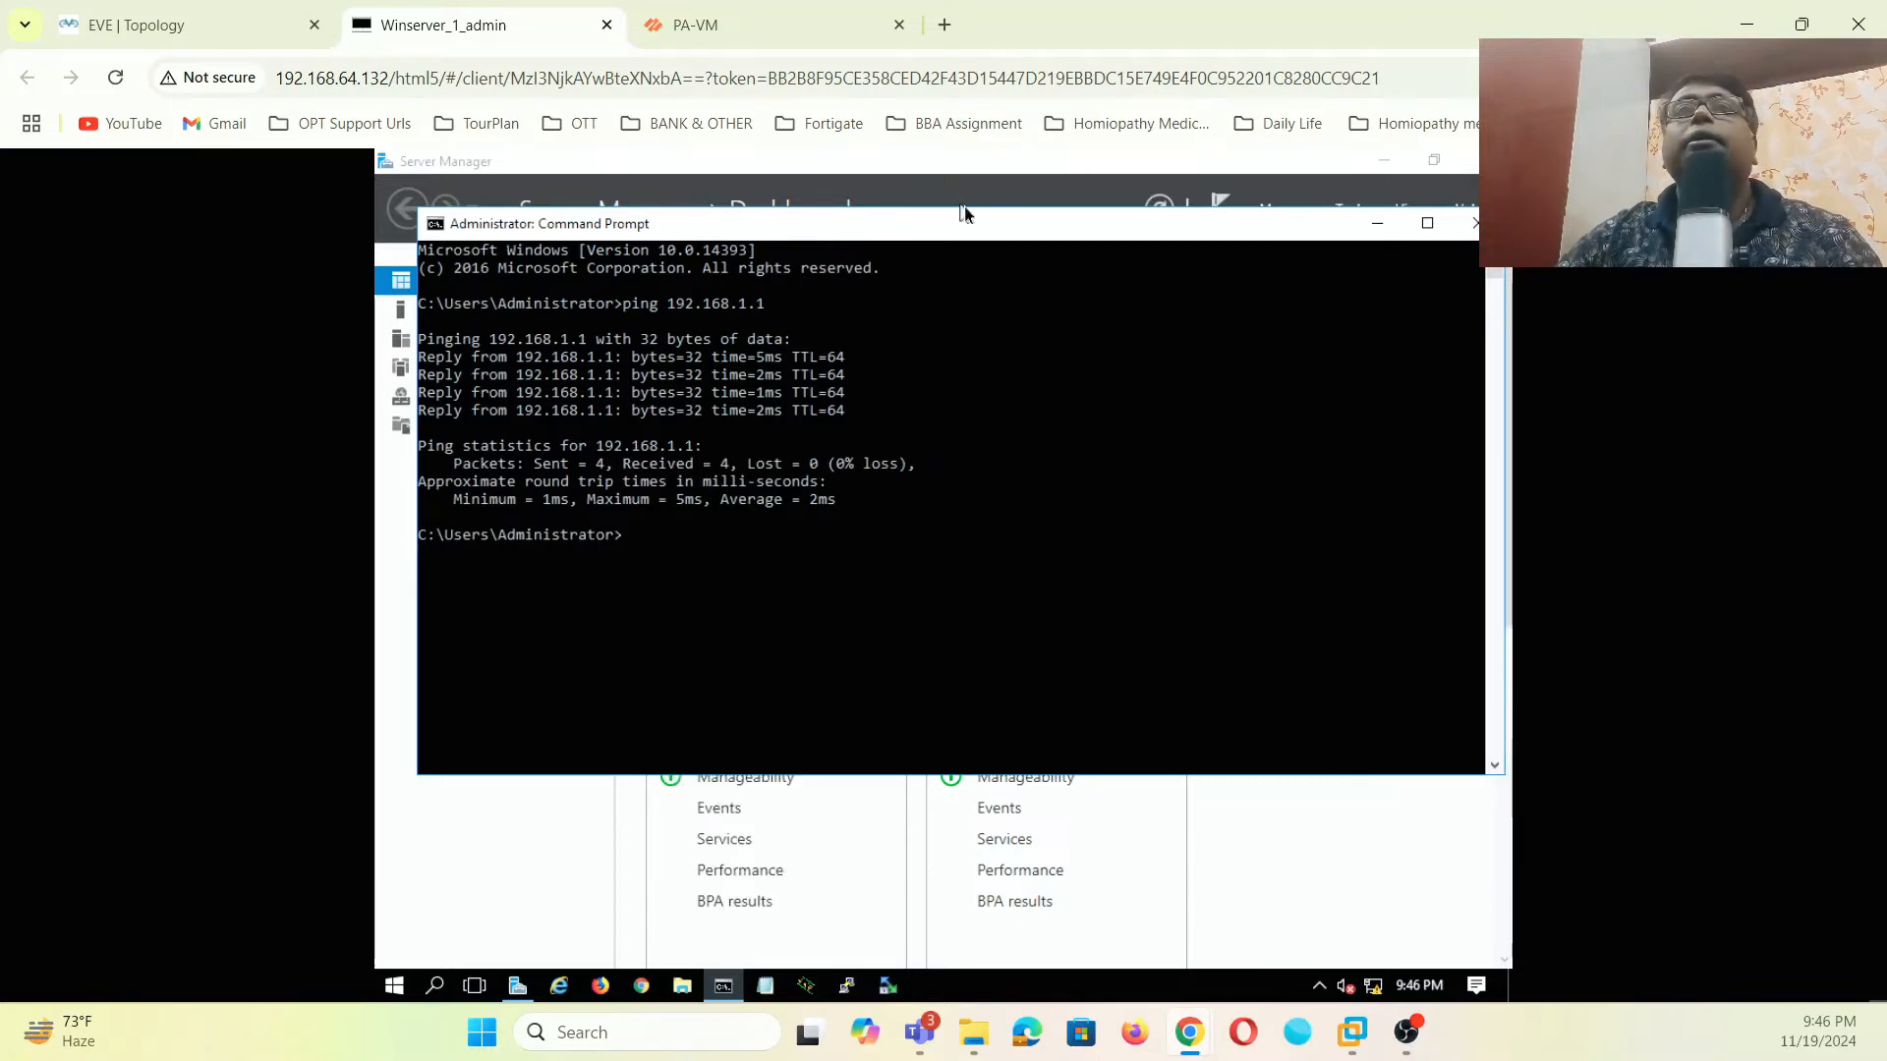
{"action": "left_click", "coordinate": [1389, 233]}
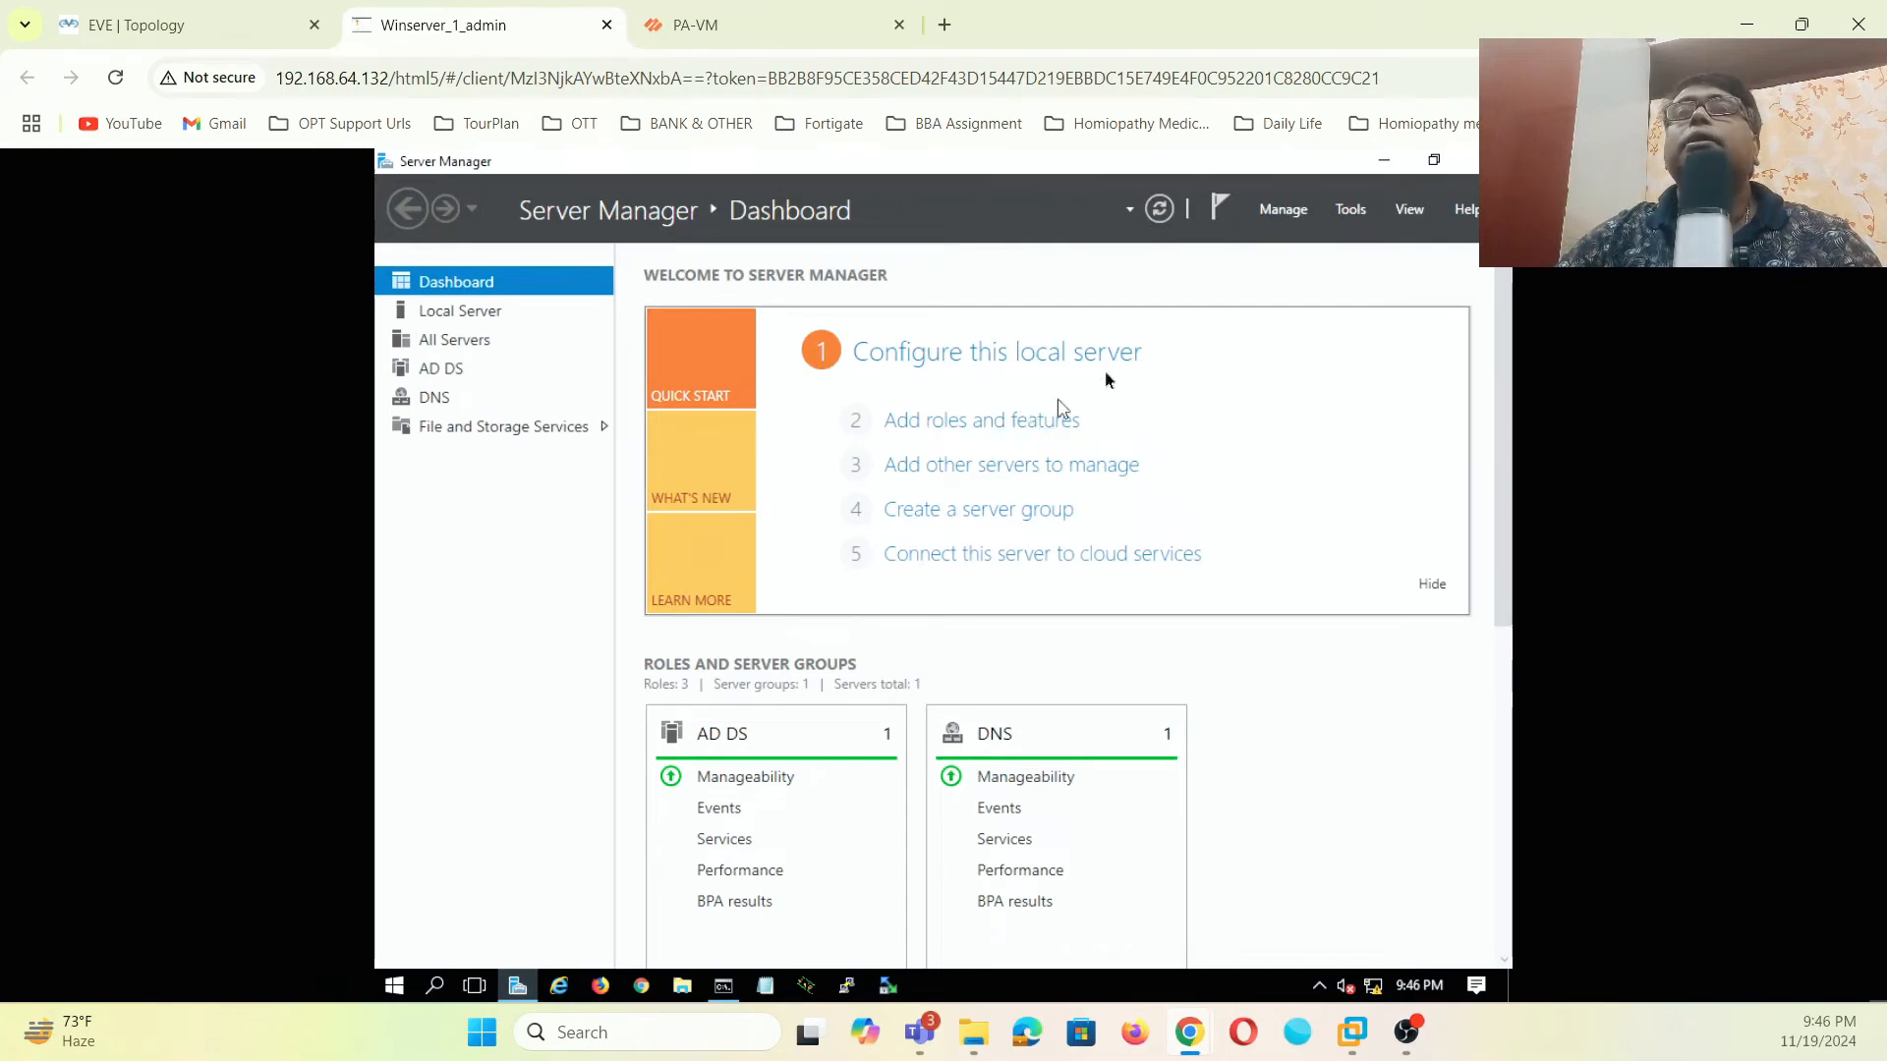
- Browse Server Manager's local server page and the Add Roles wizard, then close the wizard unchanged
{"action": "left_click", "coordinate": [1413, 213]}
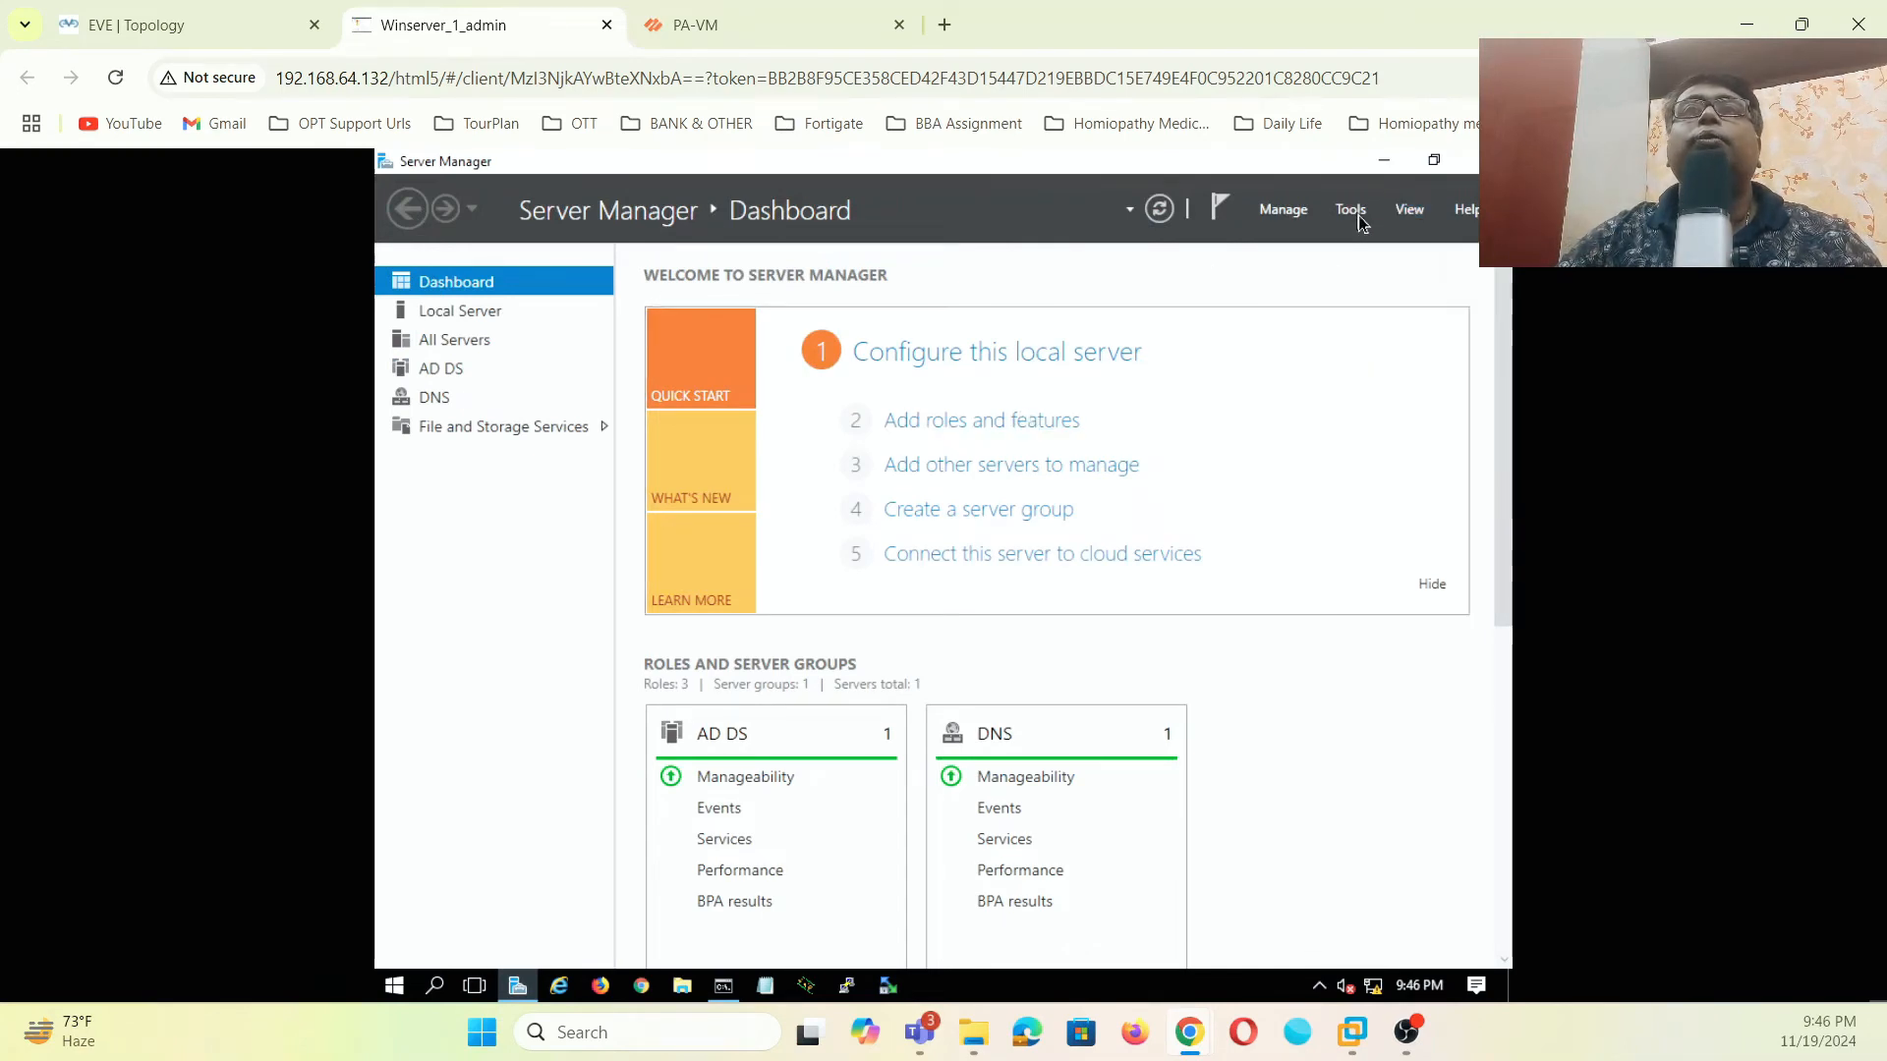
{"action": "left_click", "coordinate": [1354, 212]}
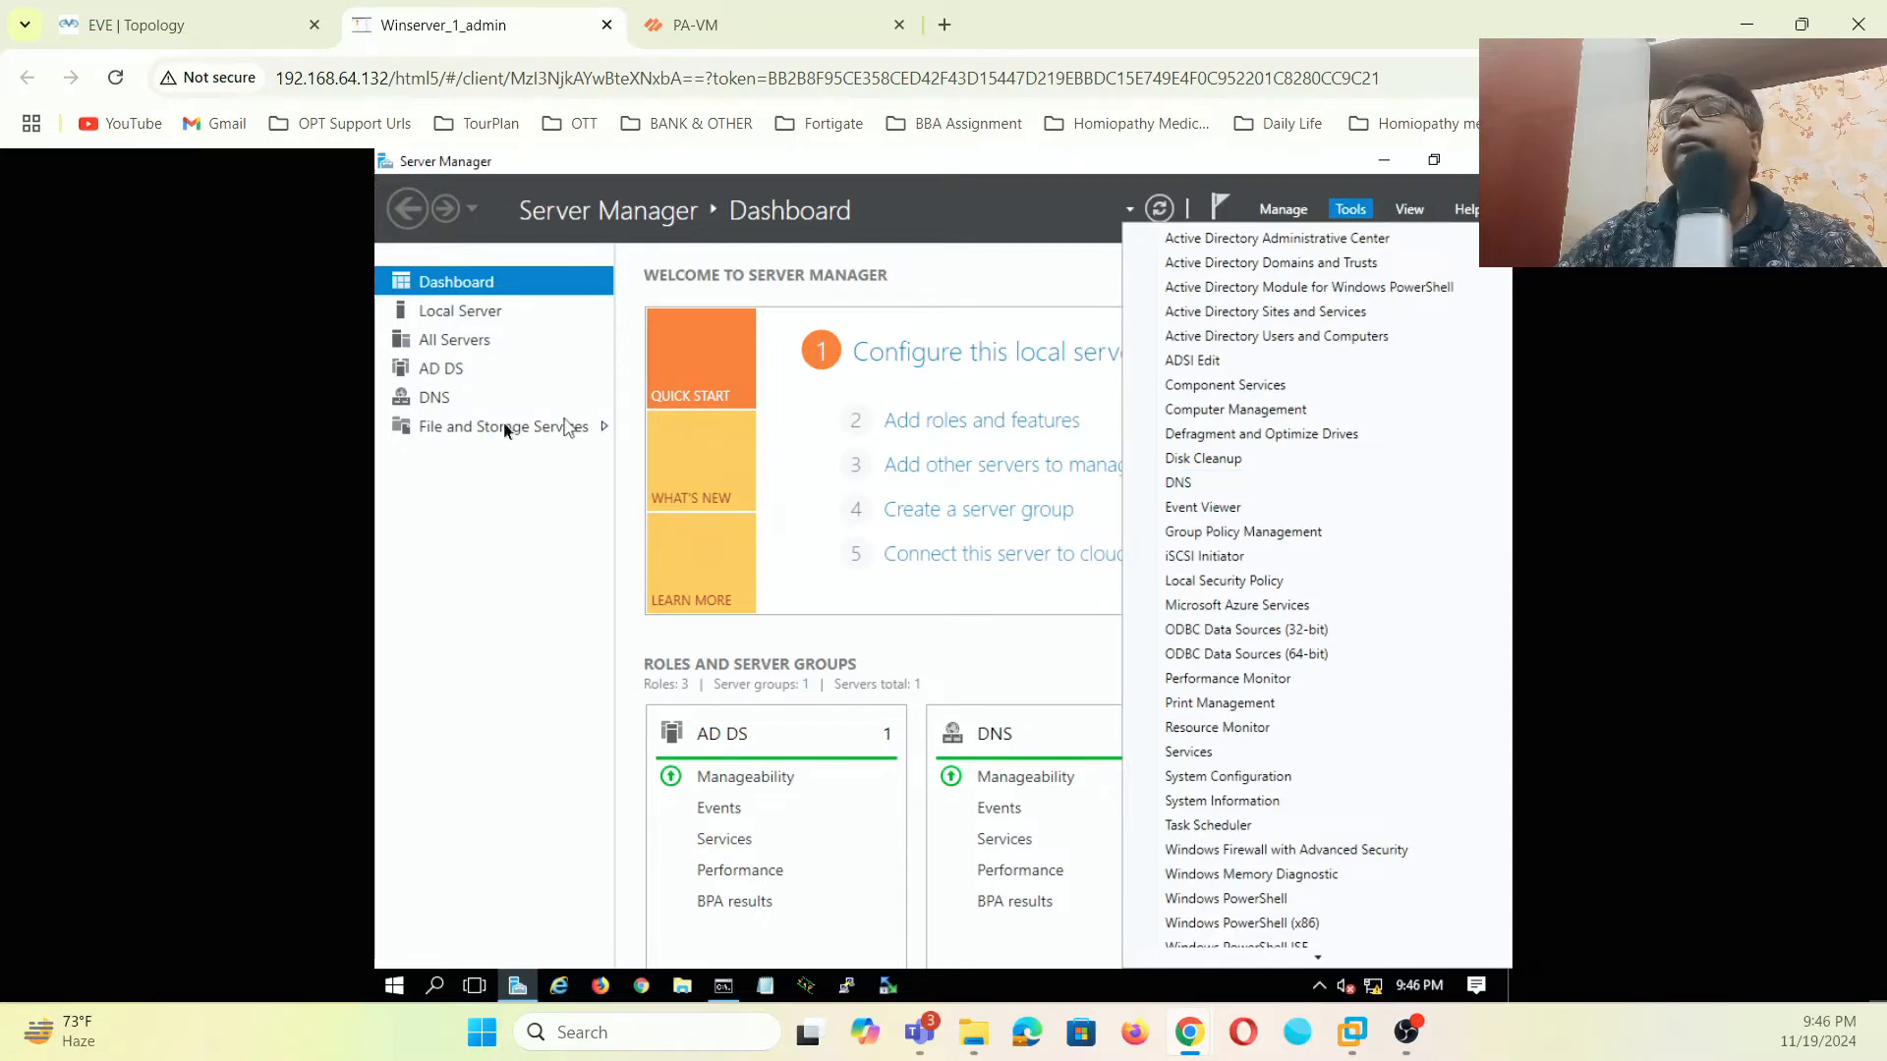
{"action": "left_click", "coordinate": [477, 312]}
{"action": "left_click", "coordinate": [476, 312]}
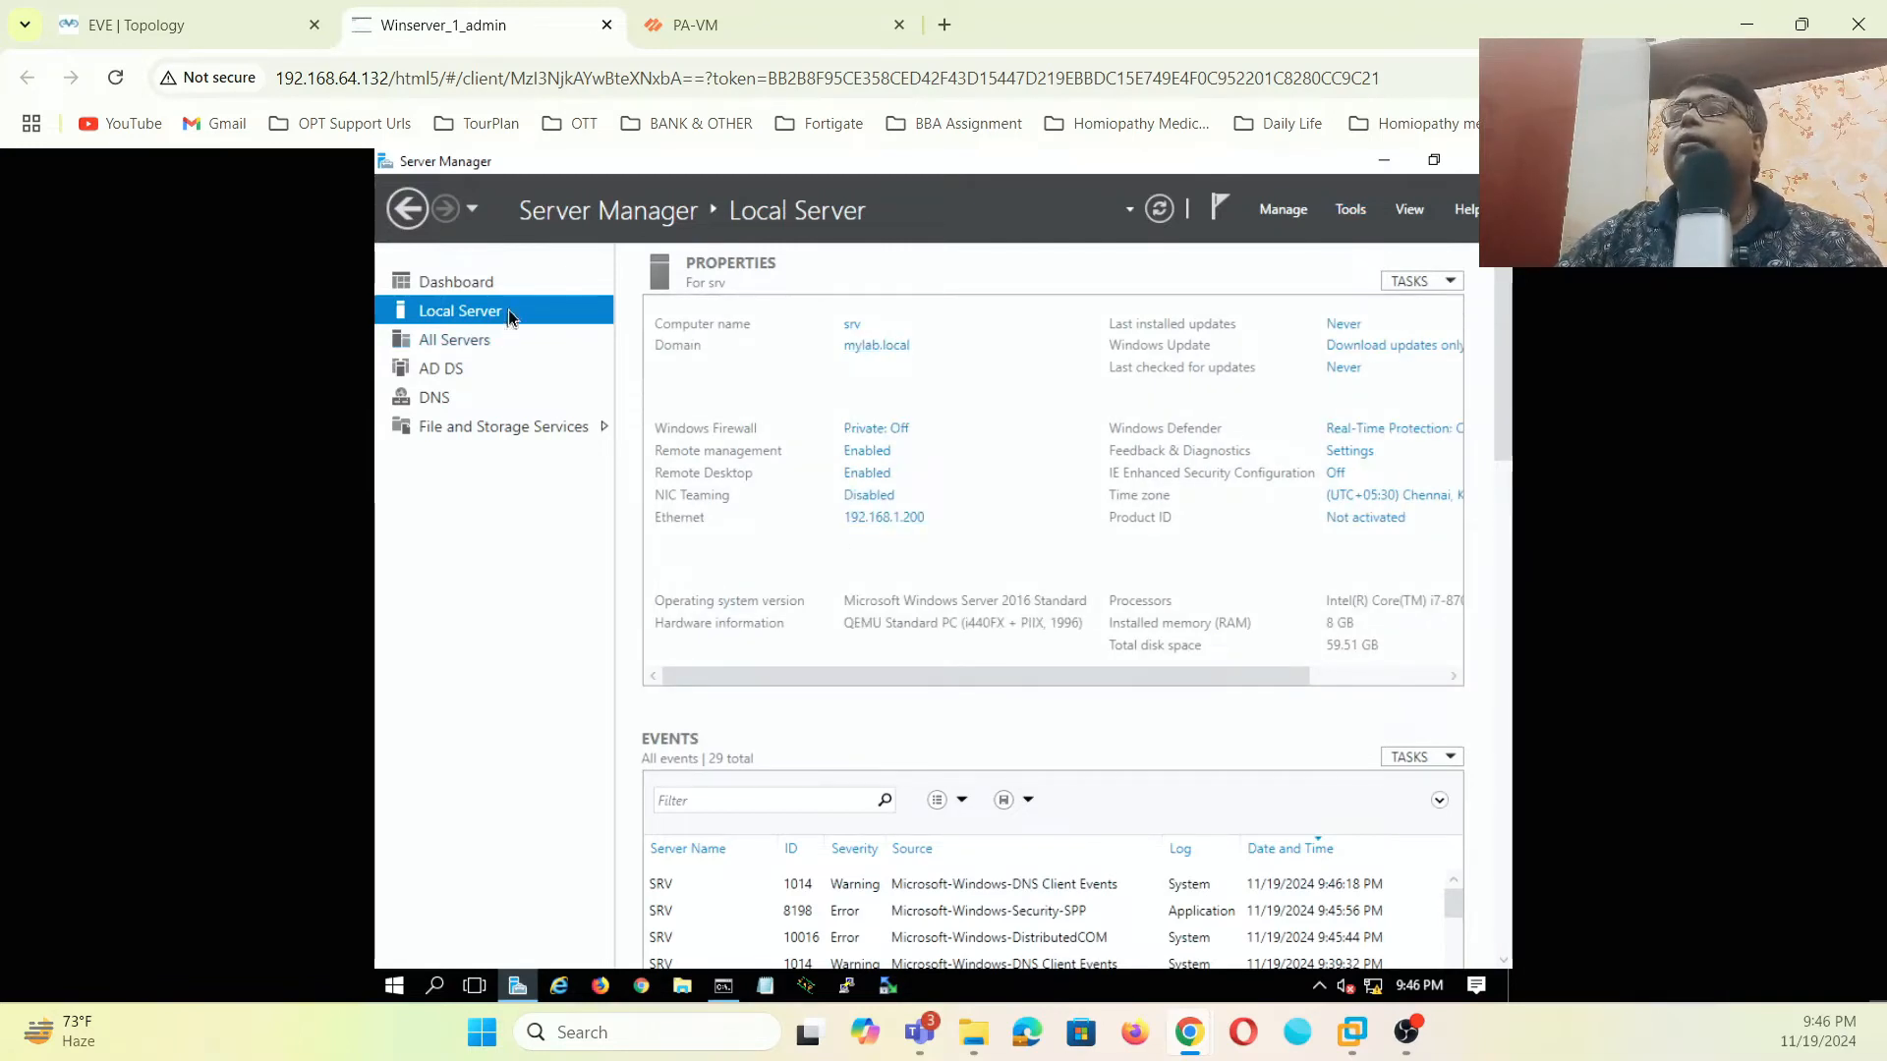
{"action": "left_click", "coordinate": [475, 287]}
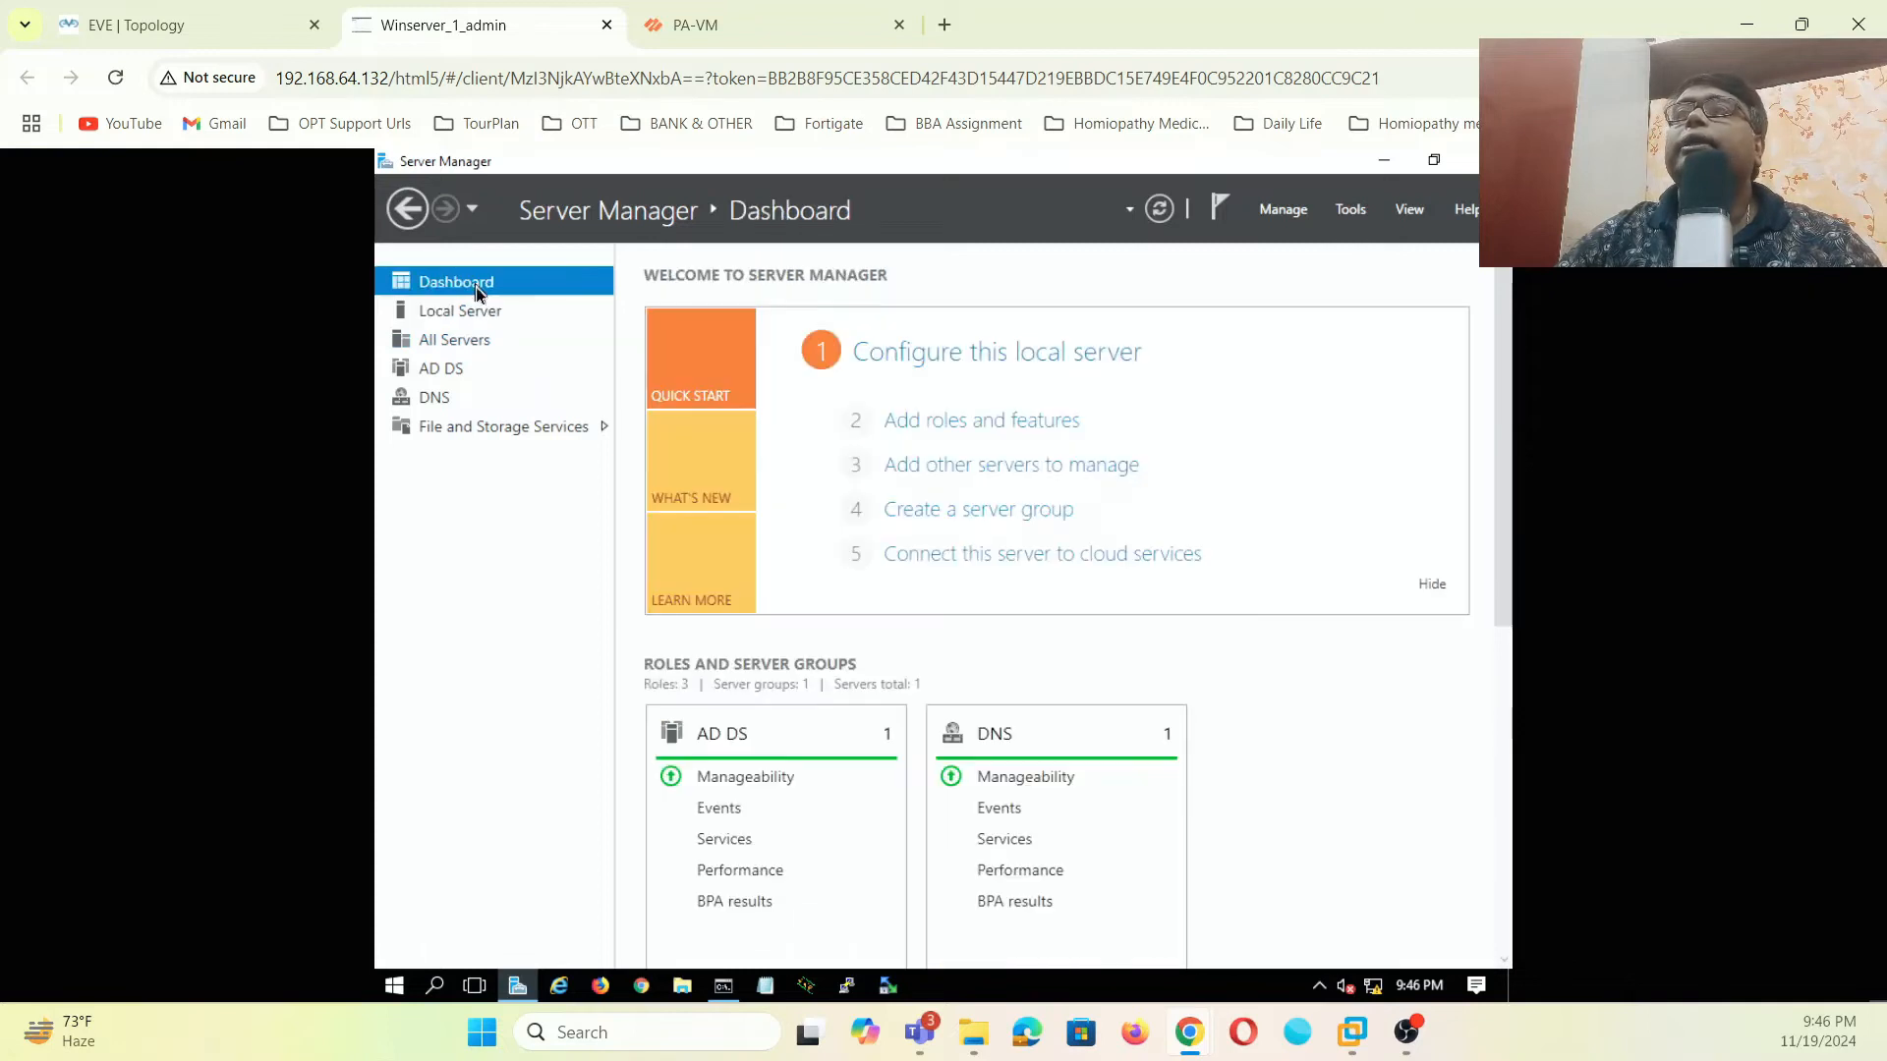
{"action": "left_click", "coordinate": [975, 425]}
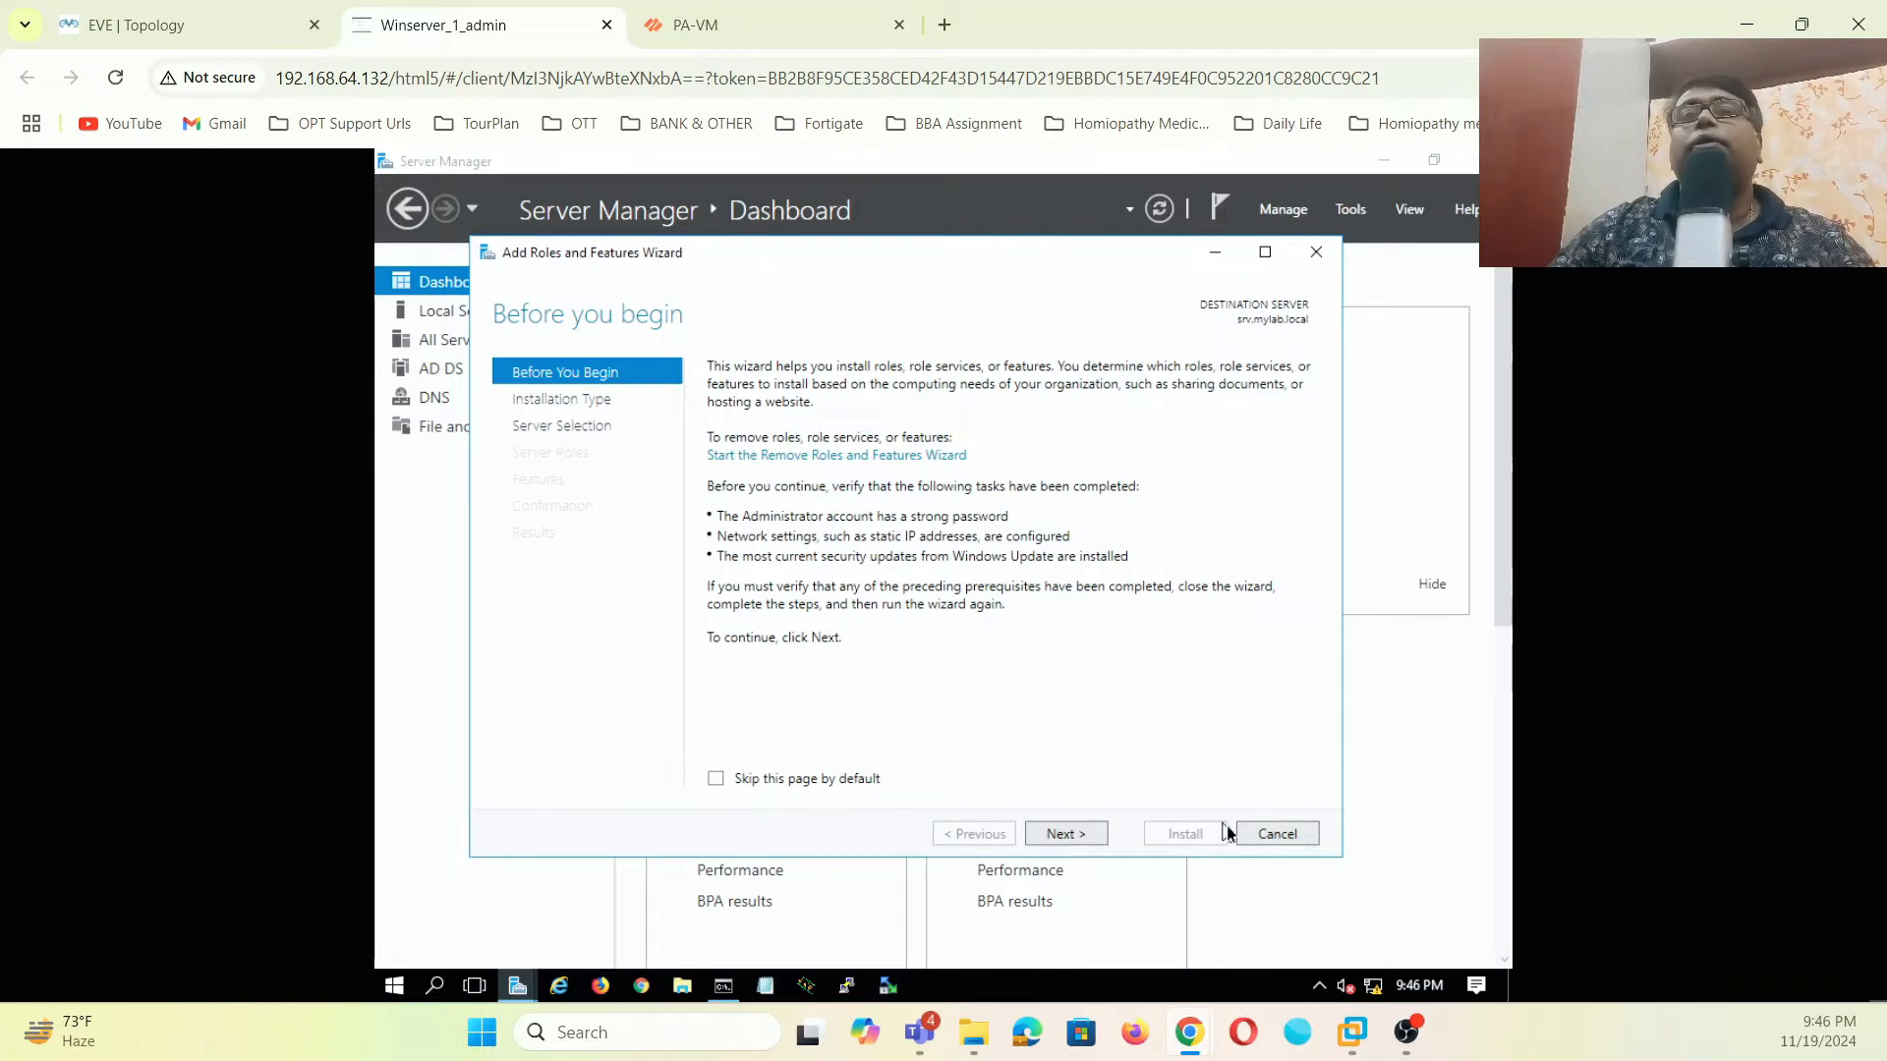
{"action": "left_click", "coordinate": [1275, 840]}
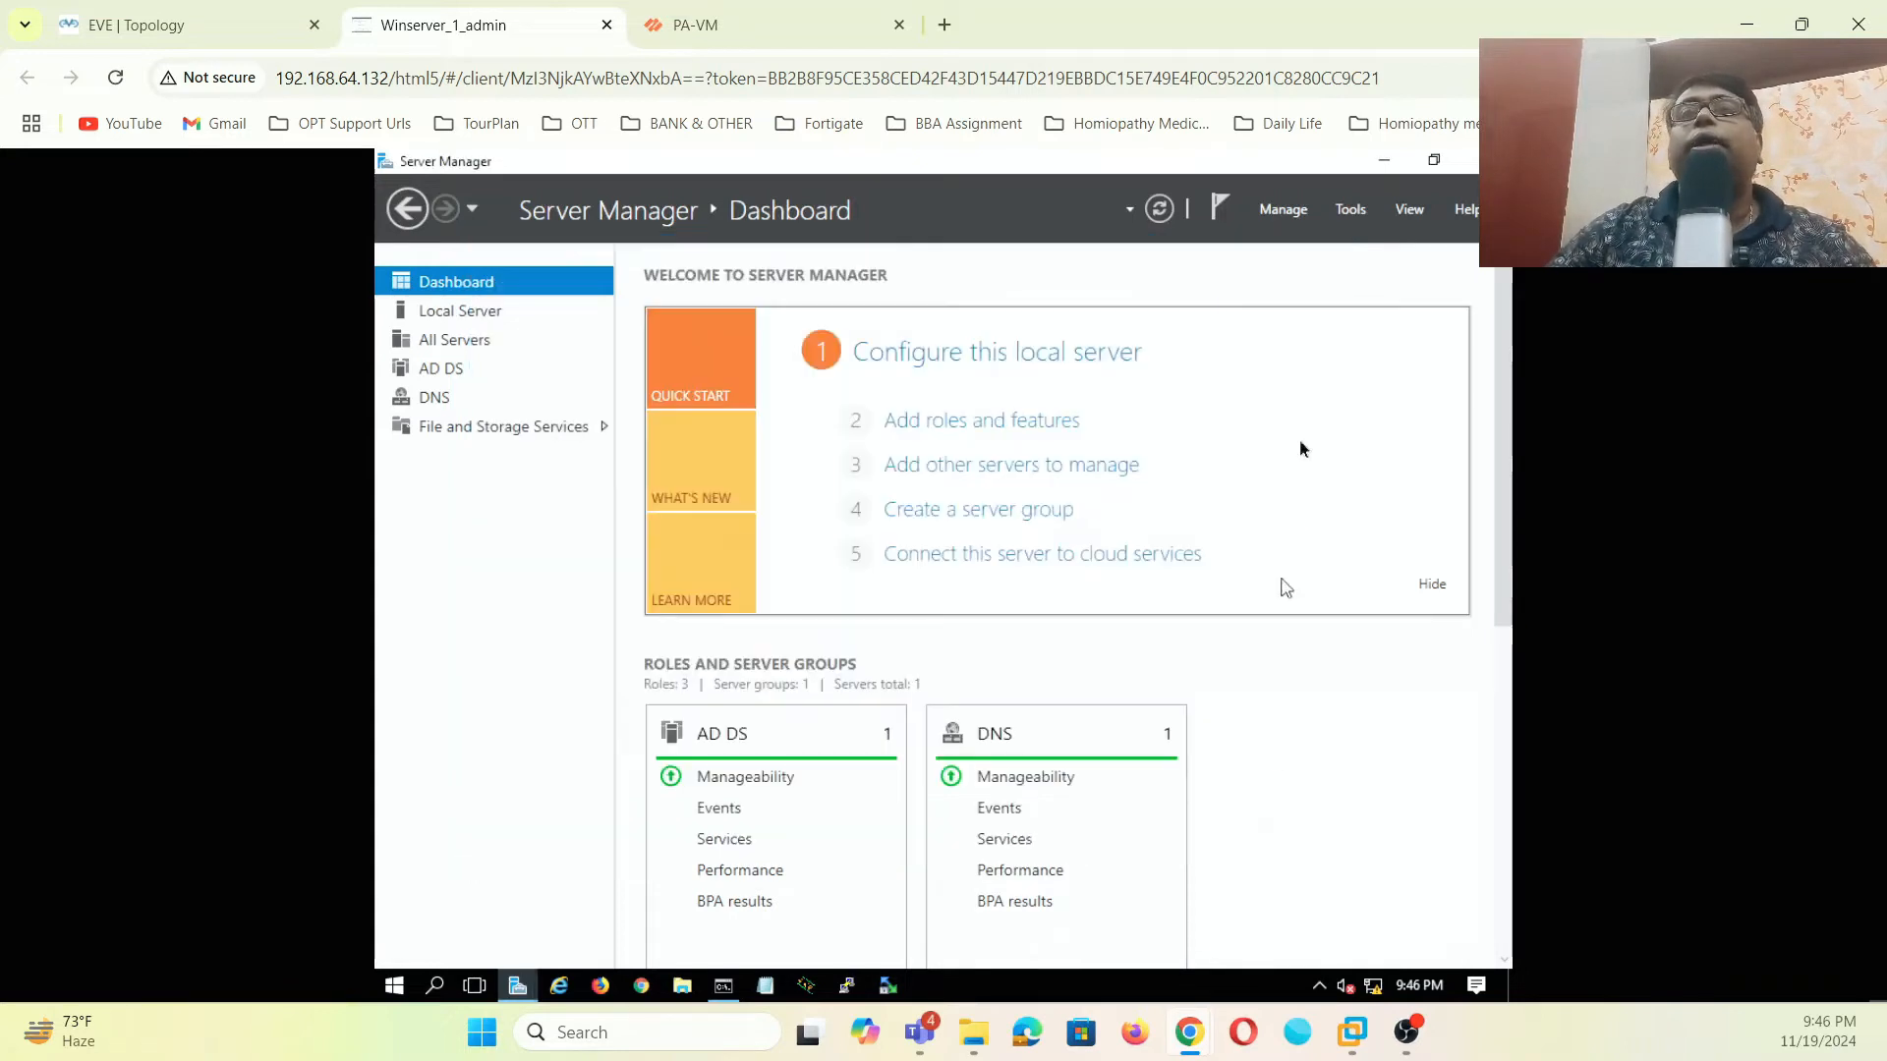
- Launch DNS Manager from Tools and select the DNS server SRV
{"action": "left_click", "coordinate": [1410, 210]}
{"action": "left_click", "coordinate": [1364, 215]}
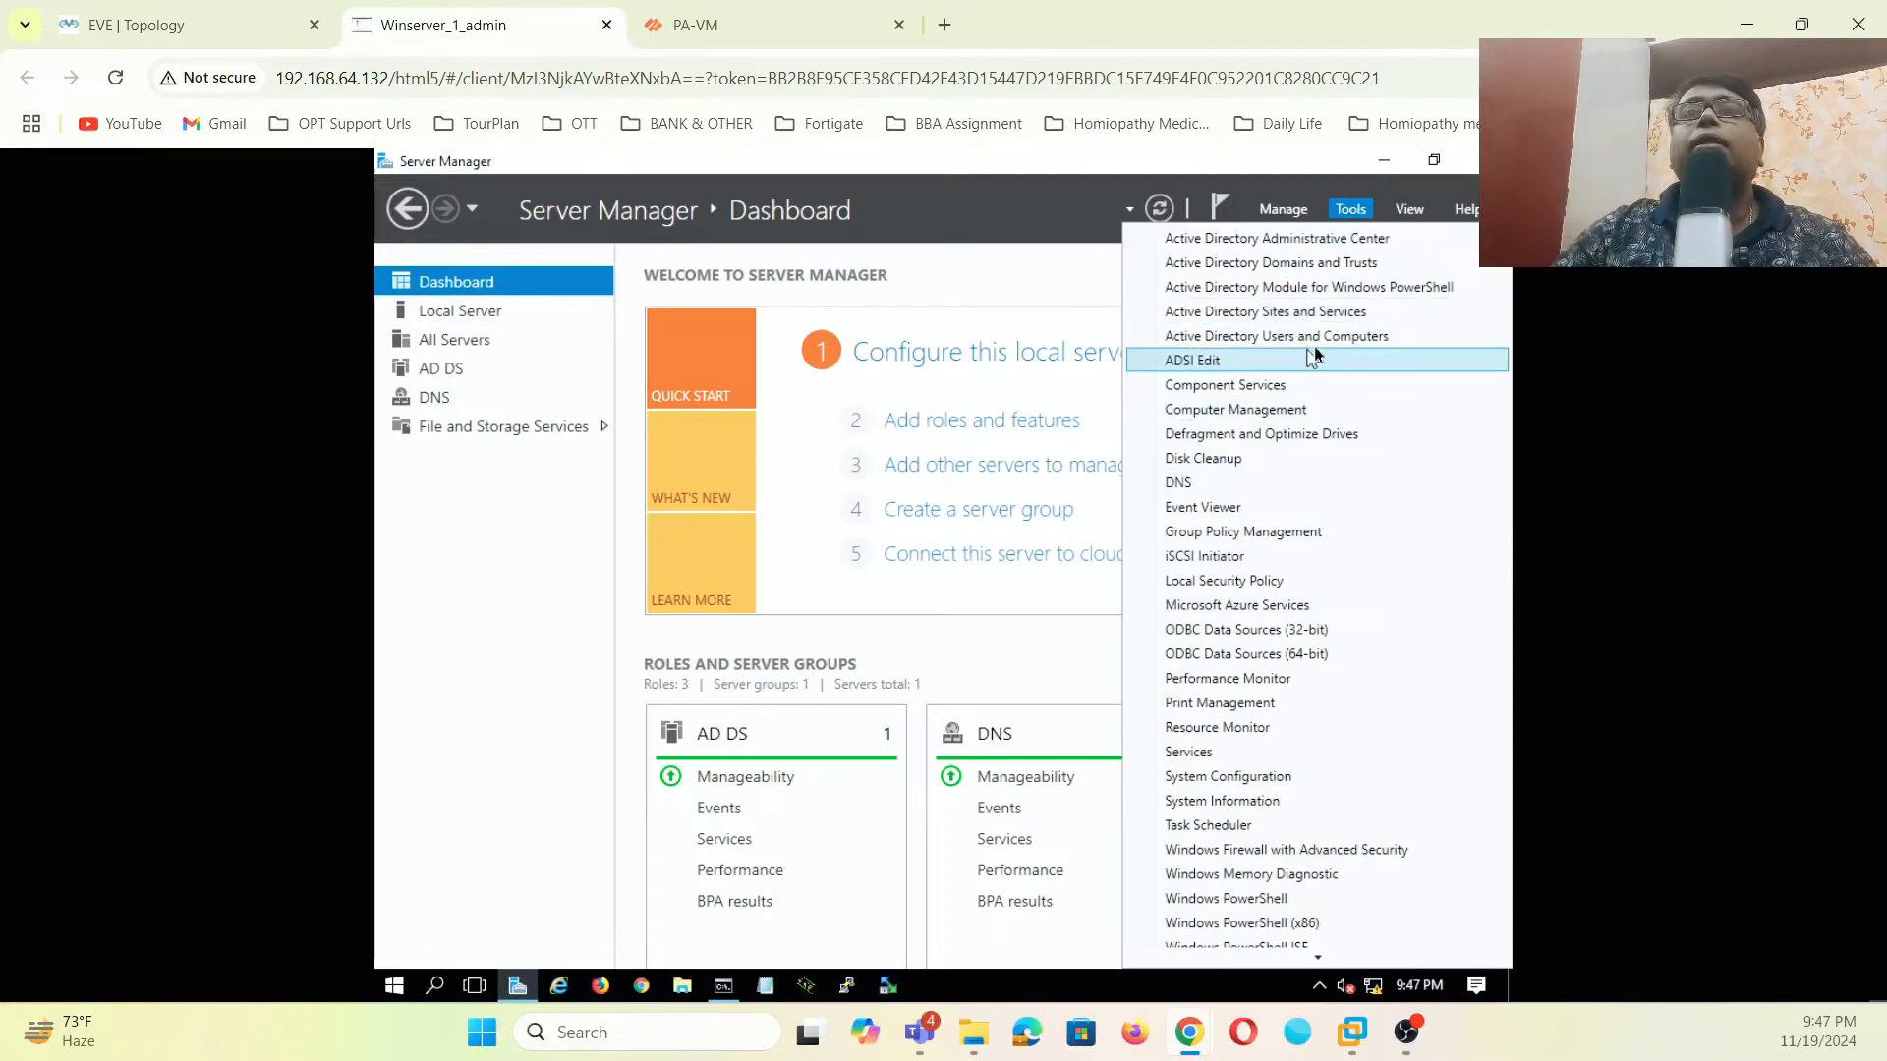
{"action": "left_click", "coordinate": [1198, 483]}
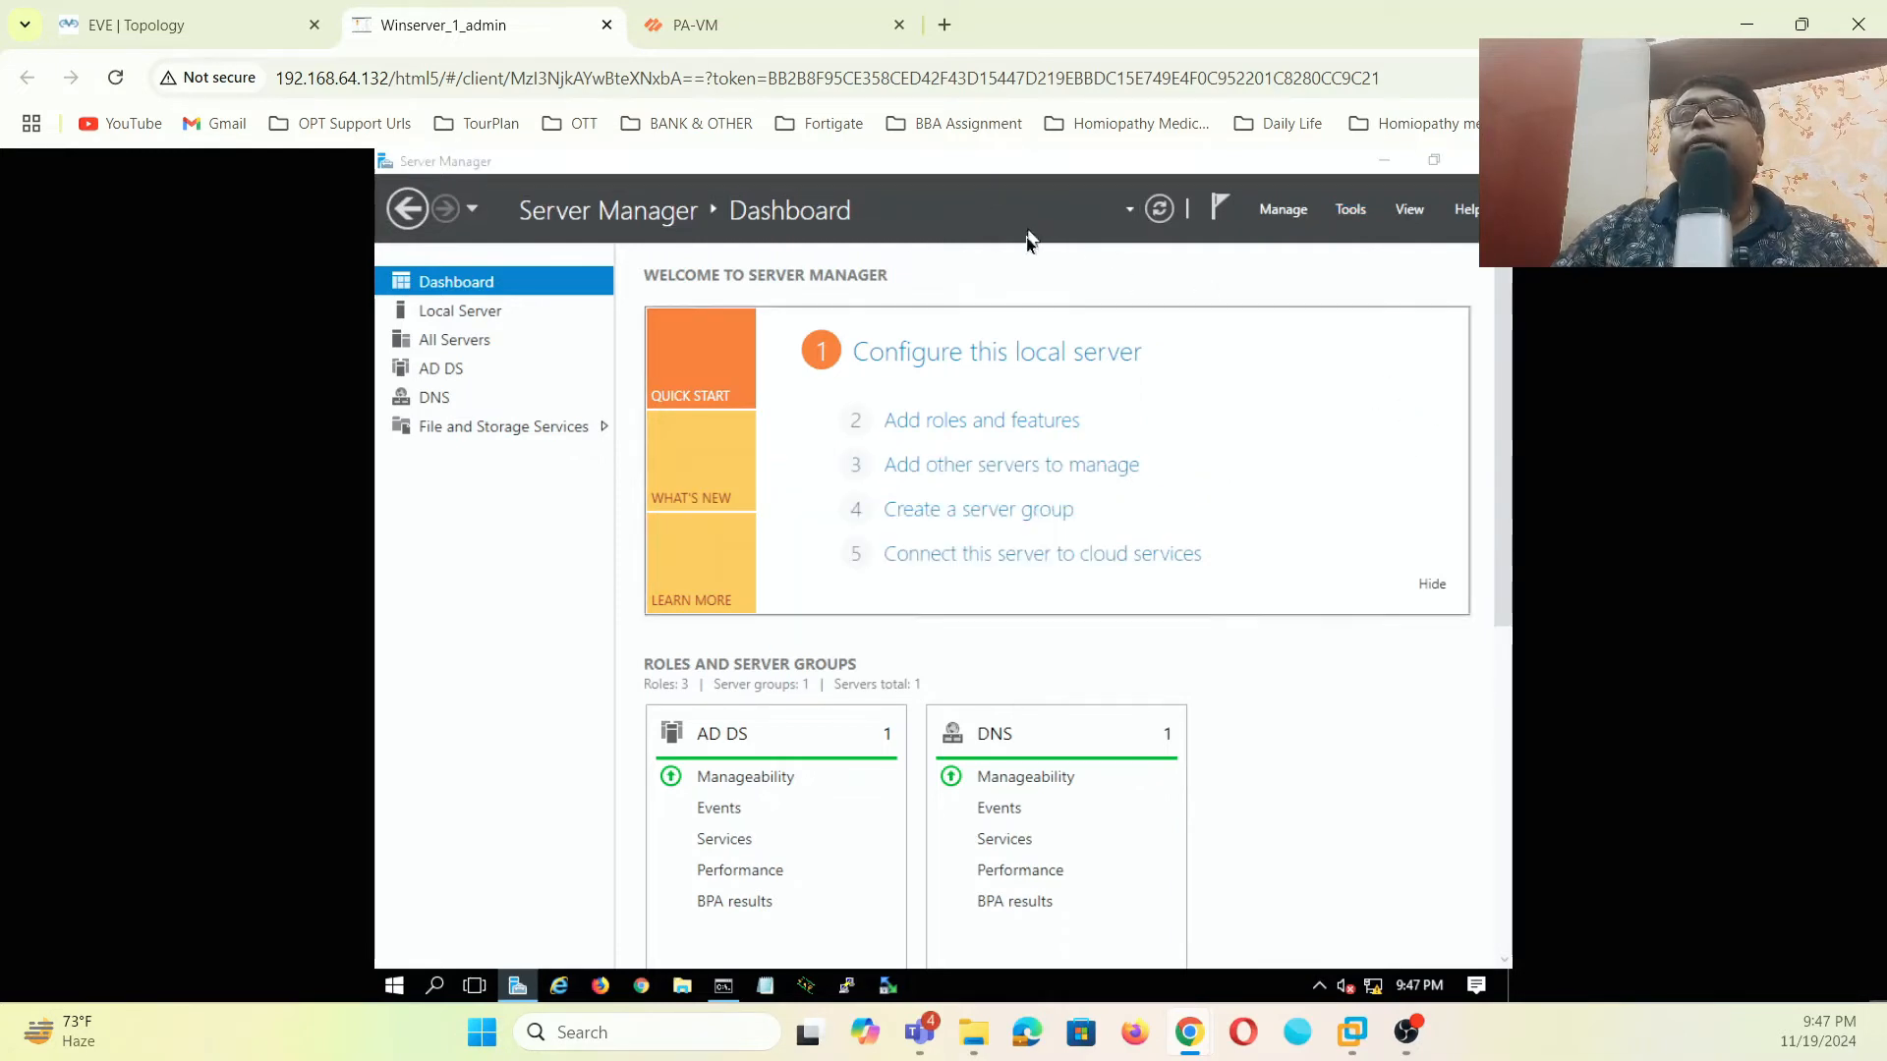
{"action": "left_click", "coordinate": [493, 324]}
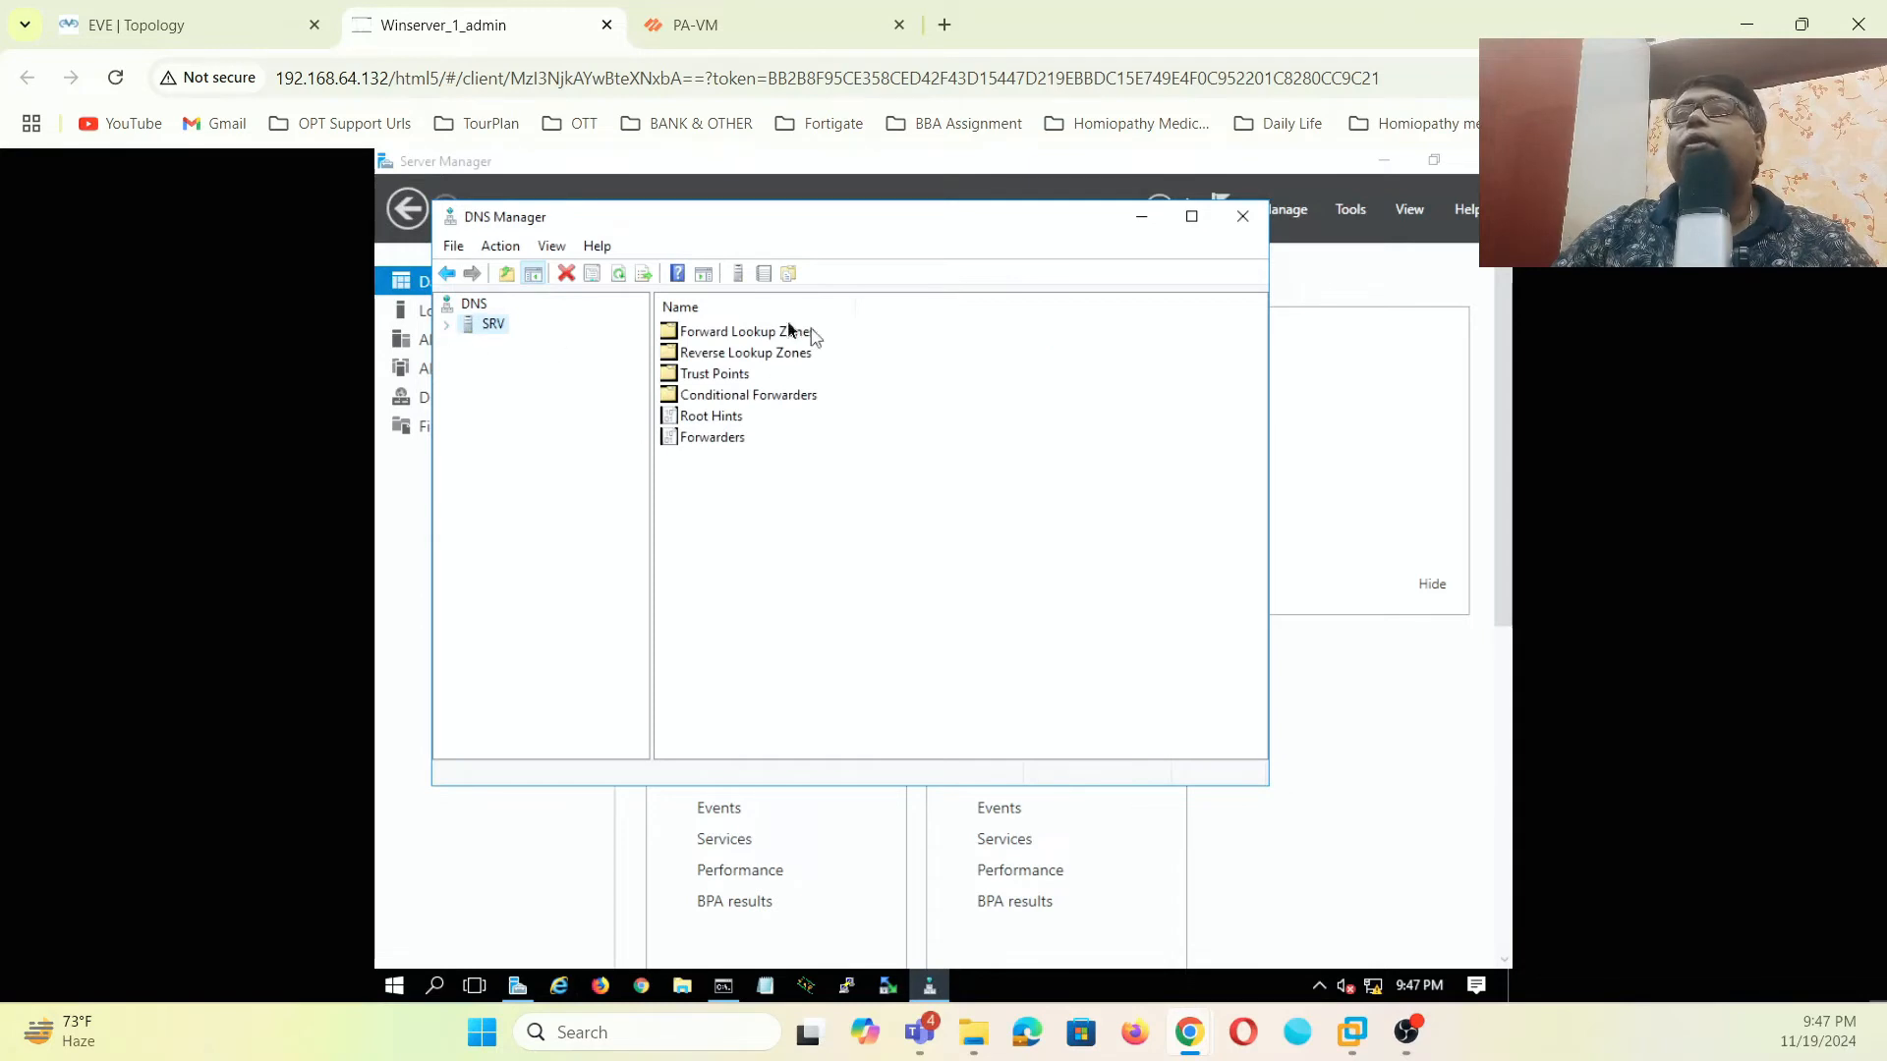
- Expand SRV, view the mylab.local forward zones, then show the still-empty Reverse Lookup Zones
{"action": "left_click", "coordinate": [450, 325]}
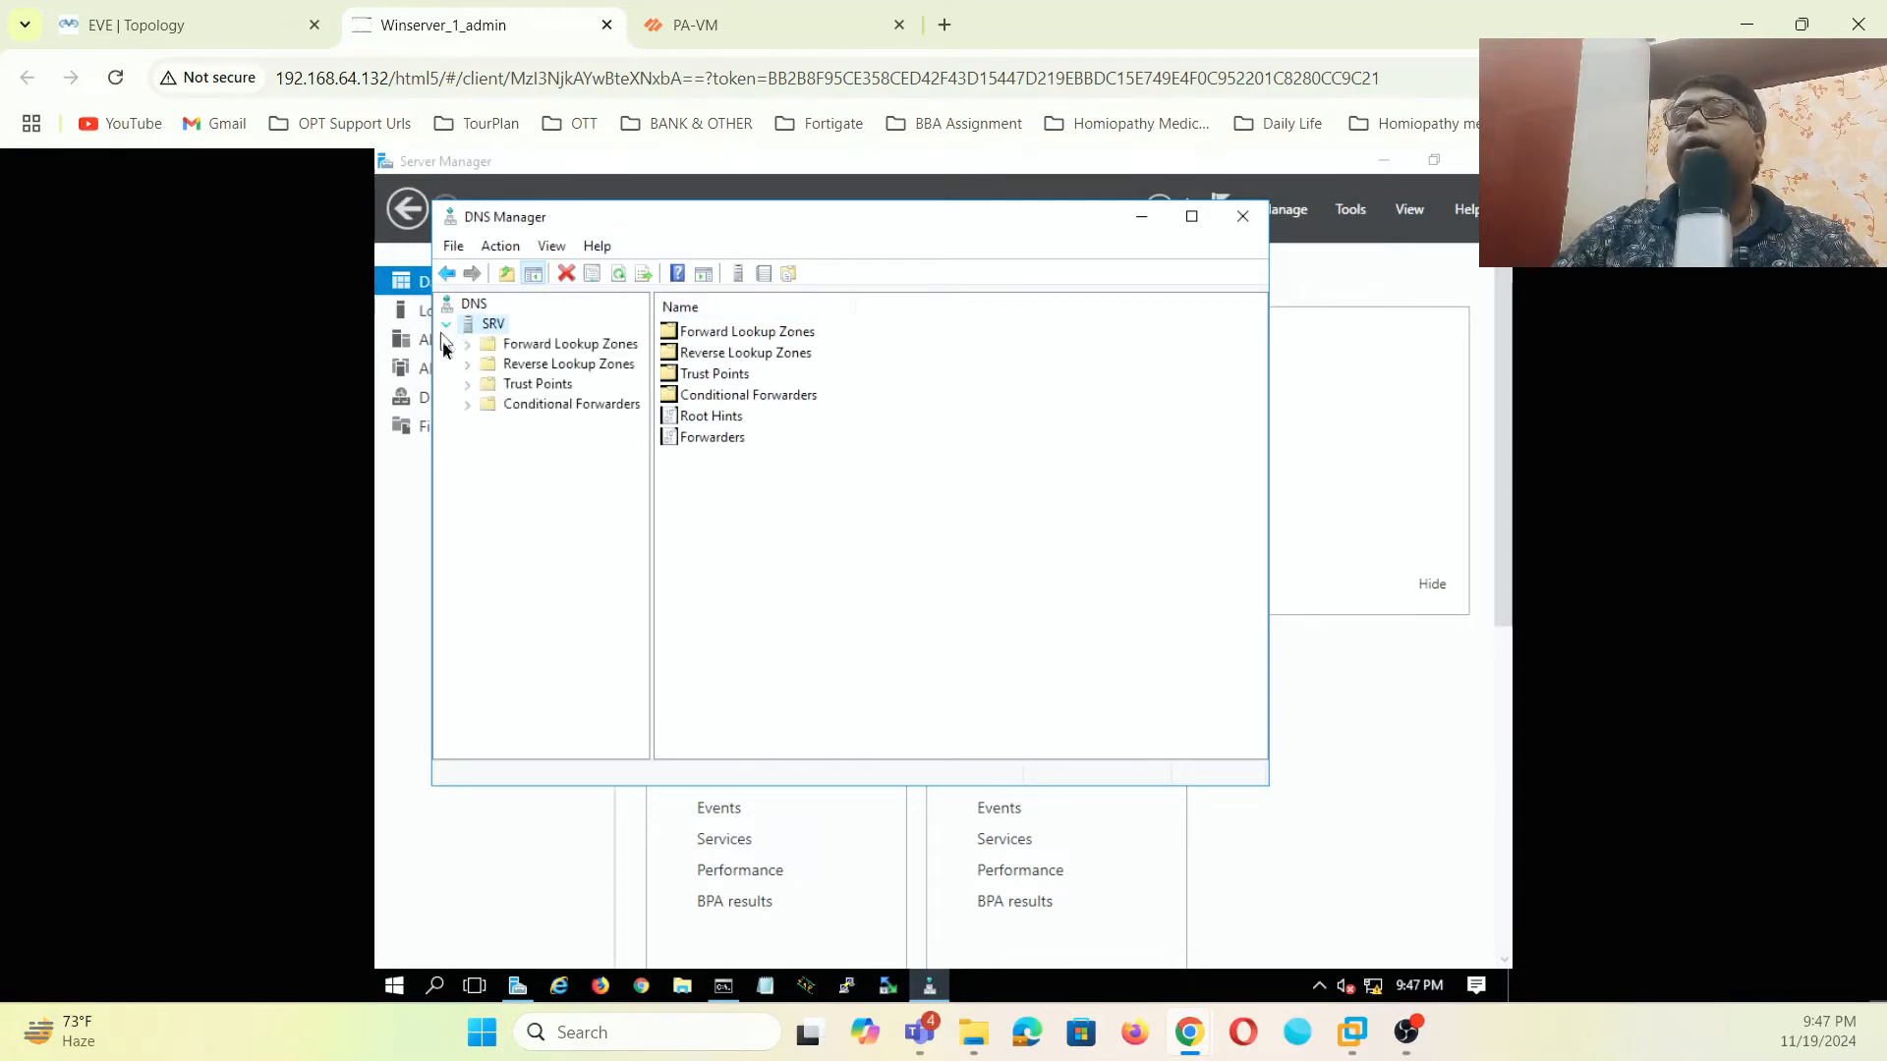
{"action": "left_click", "coordinate": [552, 346]}
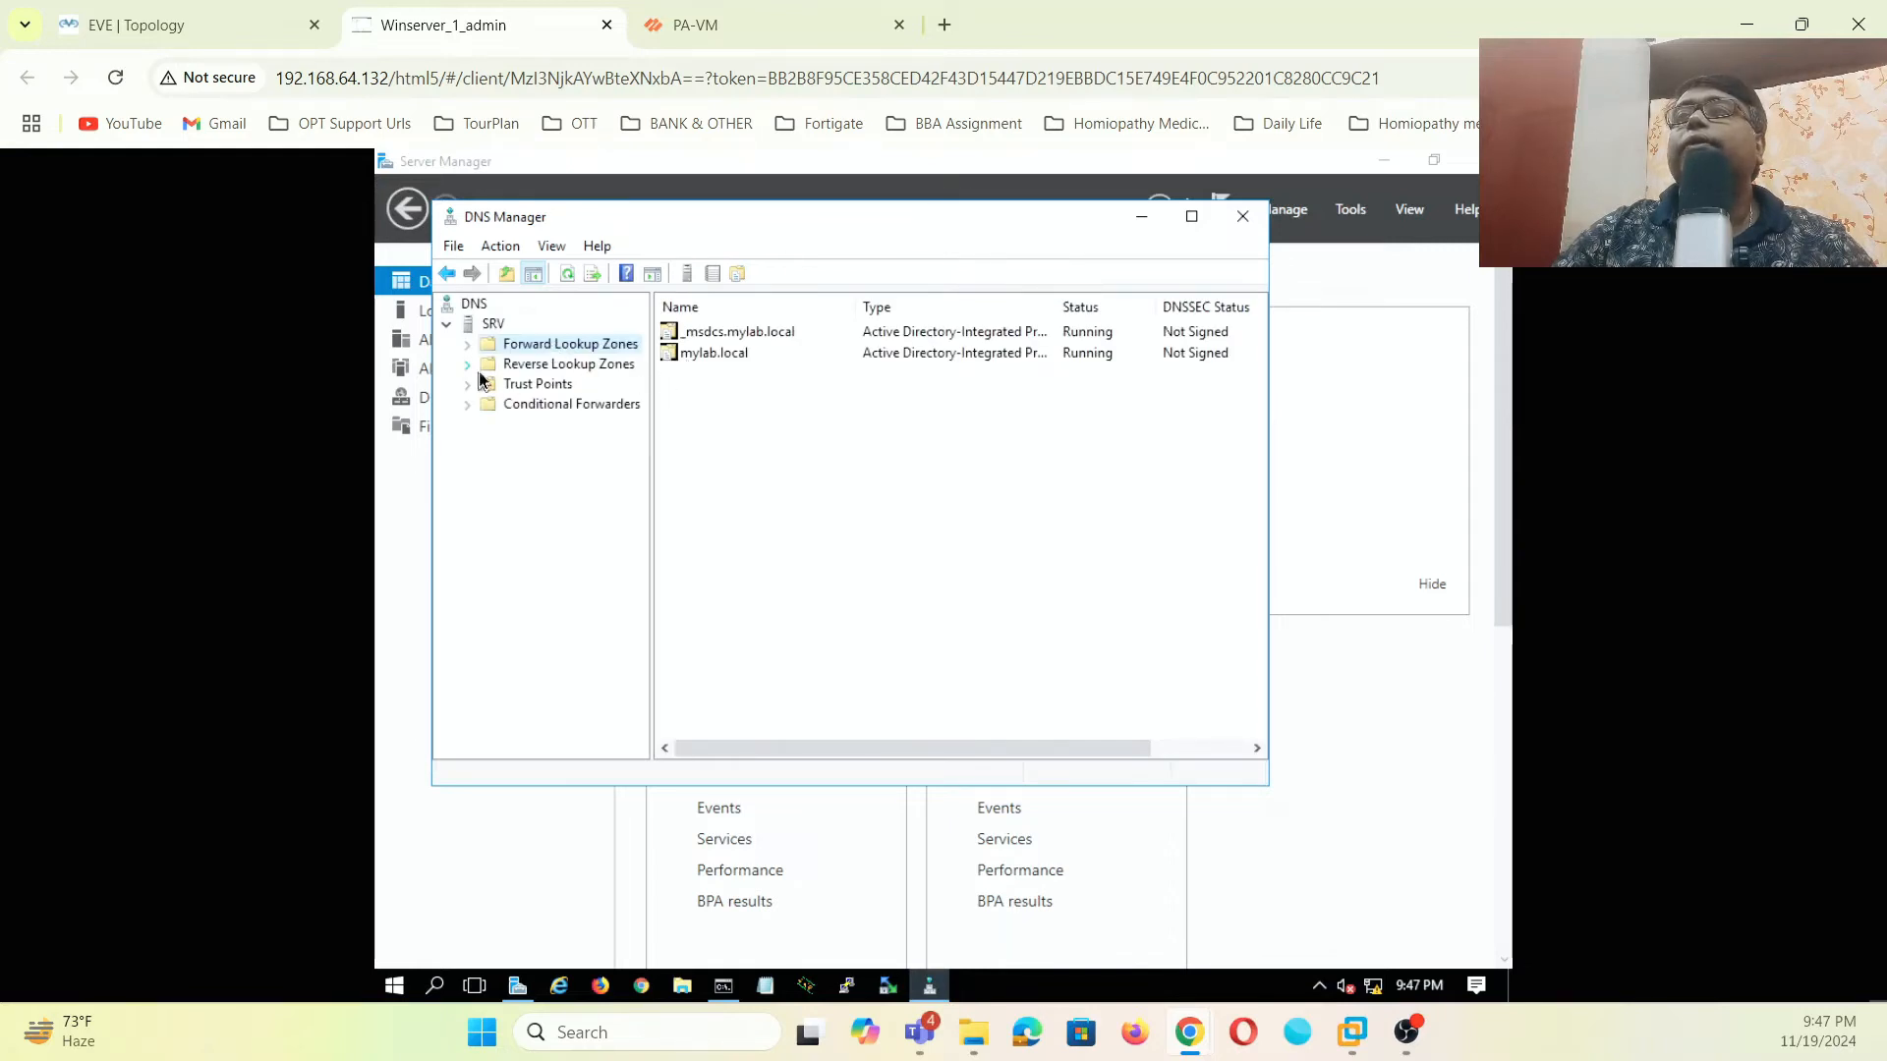
{"action": "left_click", "coordinate": [536, 366]}
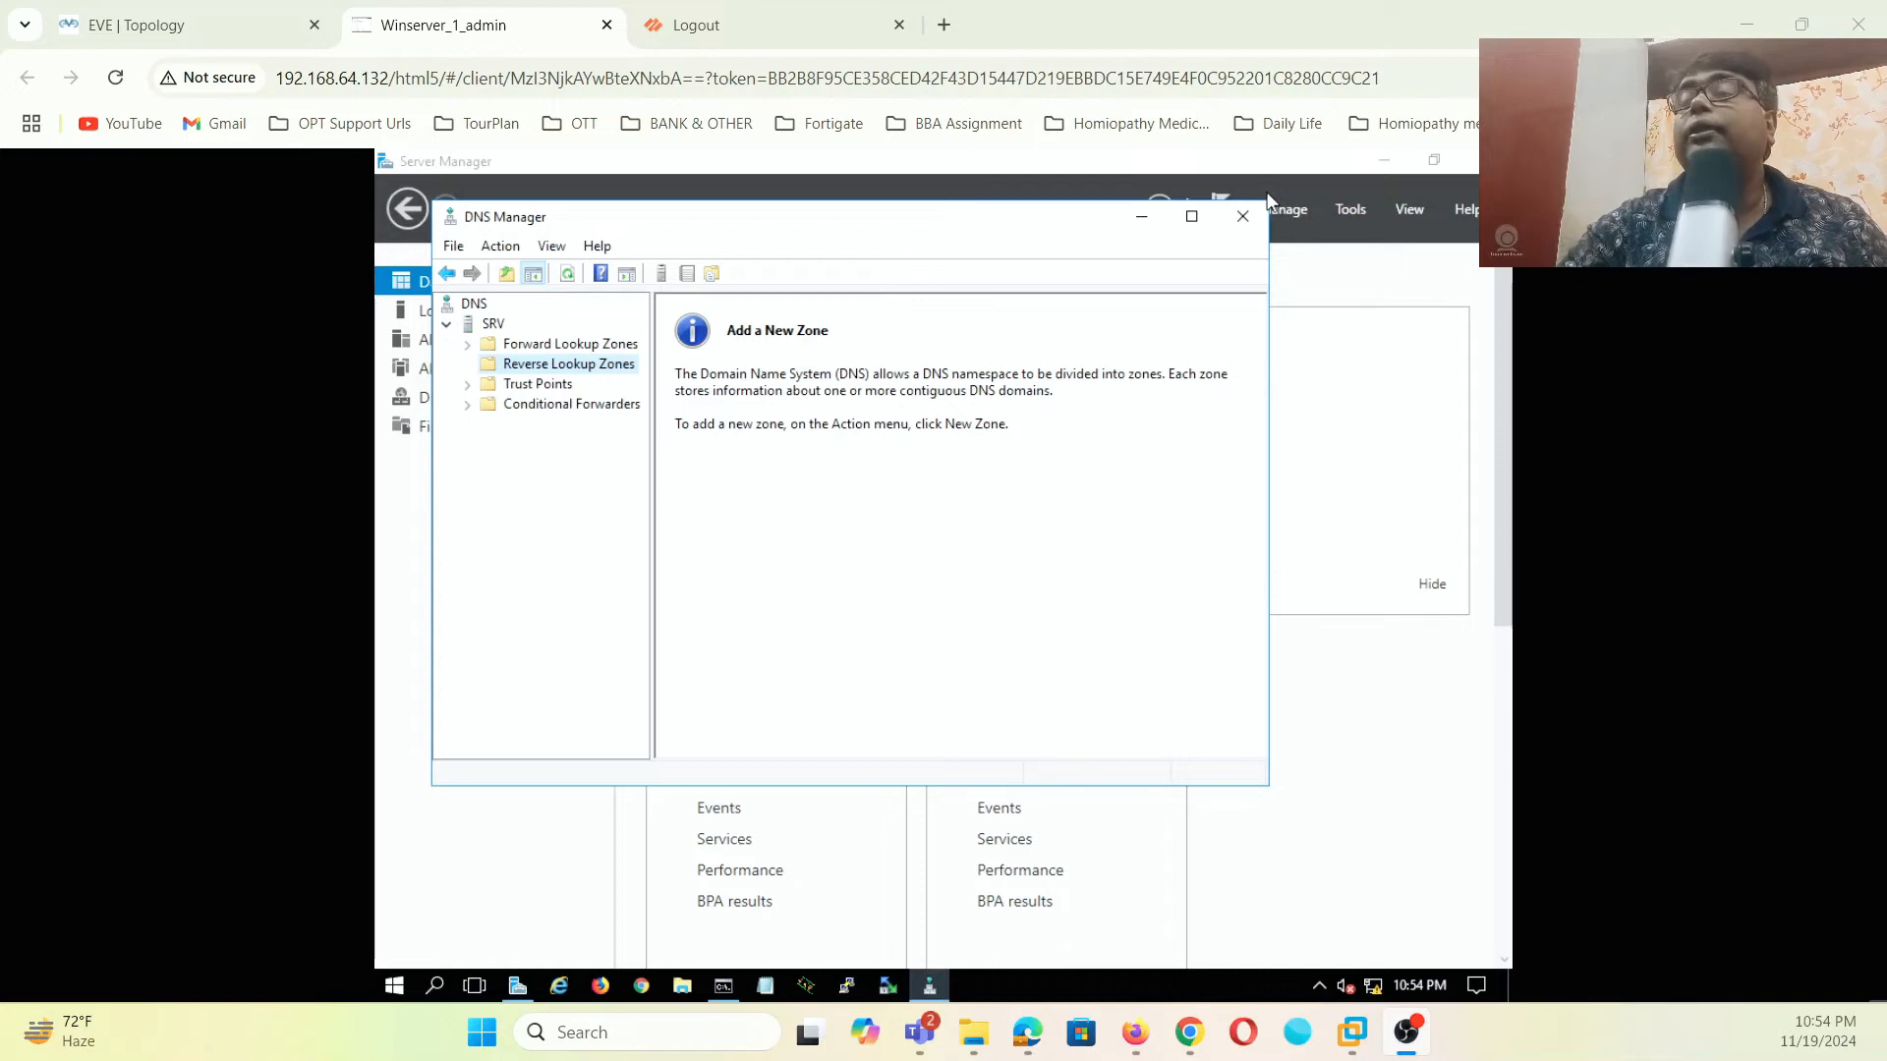
- Create an AD-integrated primary IPv4 reverse zone for network 192.168.1 with default settings
{"action": "right_click", "coordinate": [609, 381]}
{"action": "left_click", "coordinate": [657, 378]}
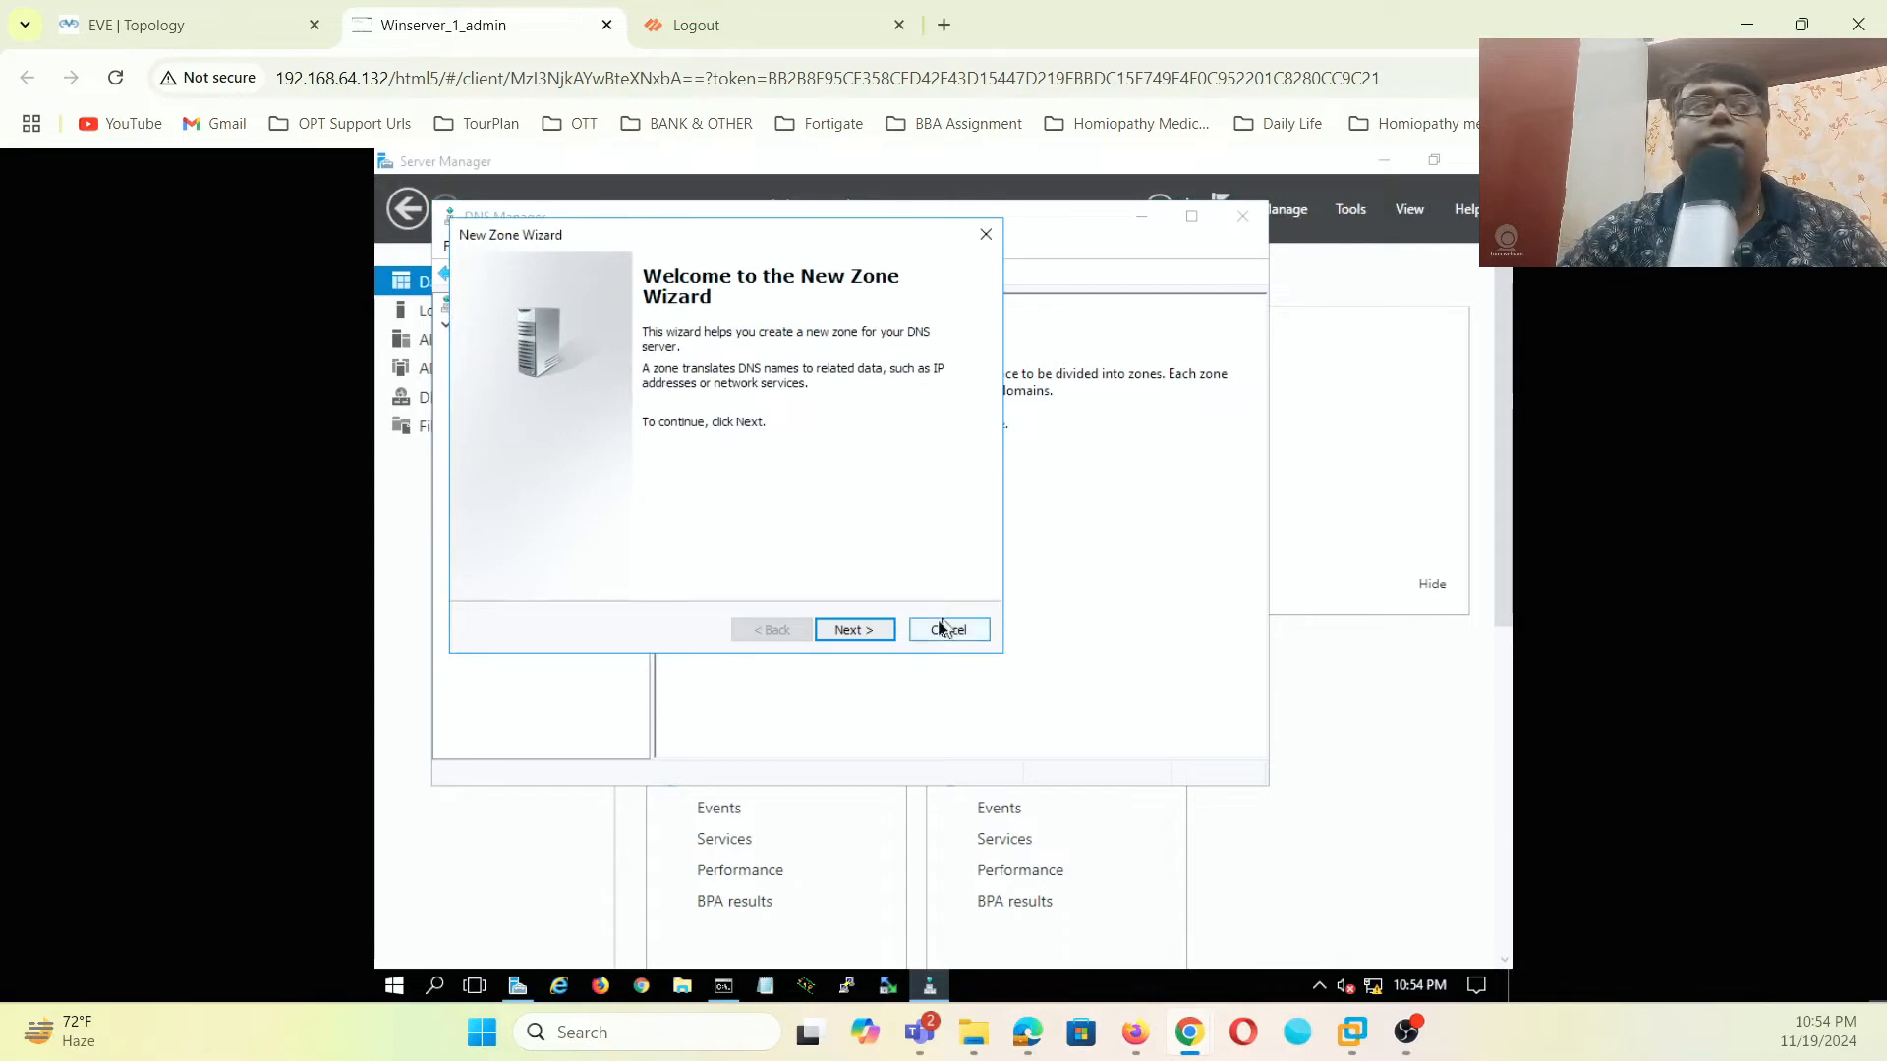
{"action": "left_click", "coordinate": [850, 629]}
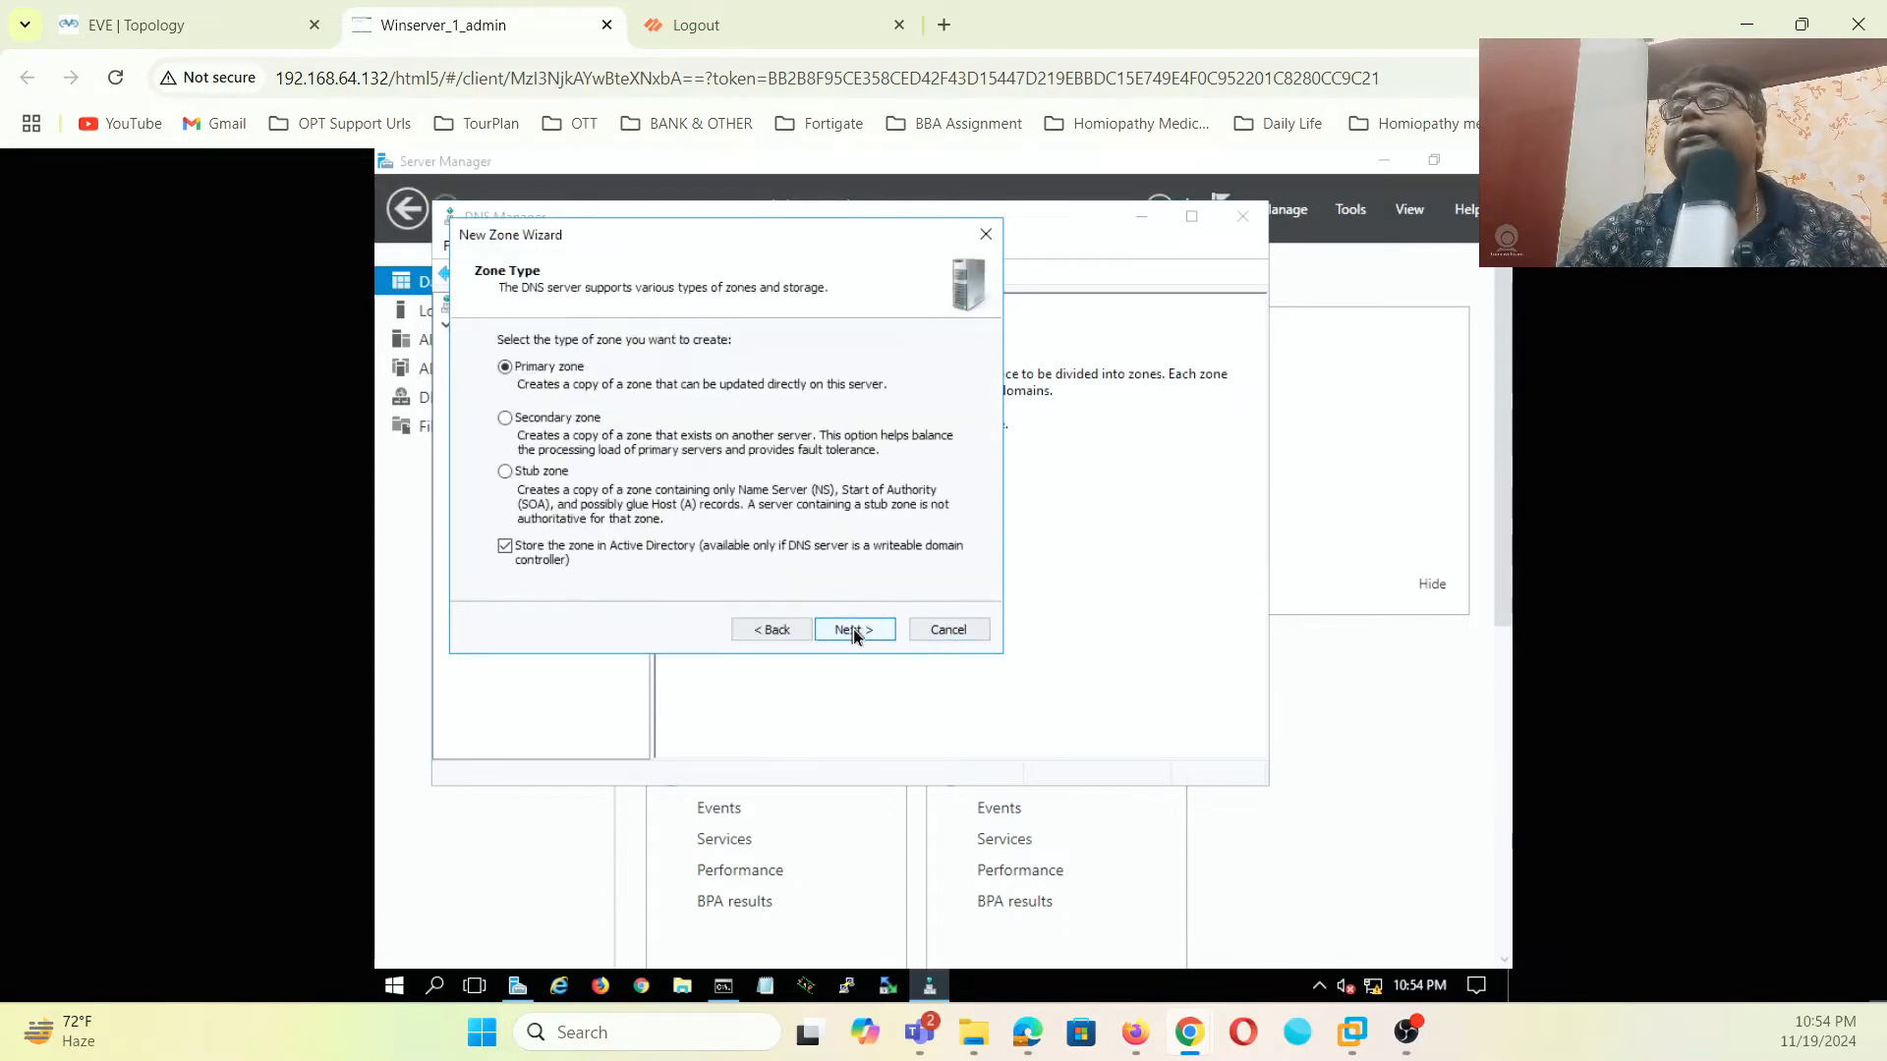
{"action": "left_click", "coordinate": [853, 629]}
{"action": "left_click", "coordinate": [853, 629]}
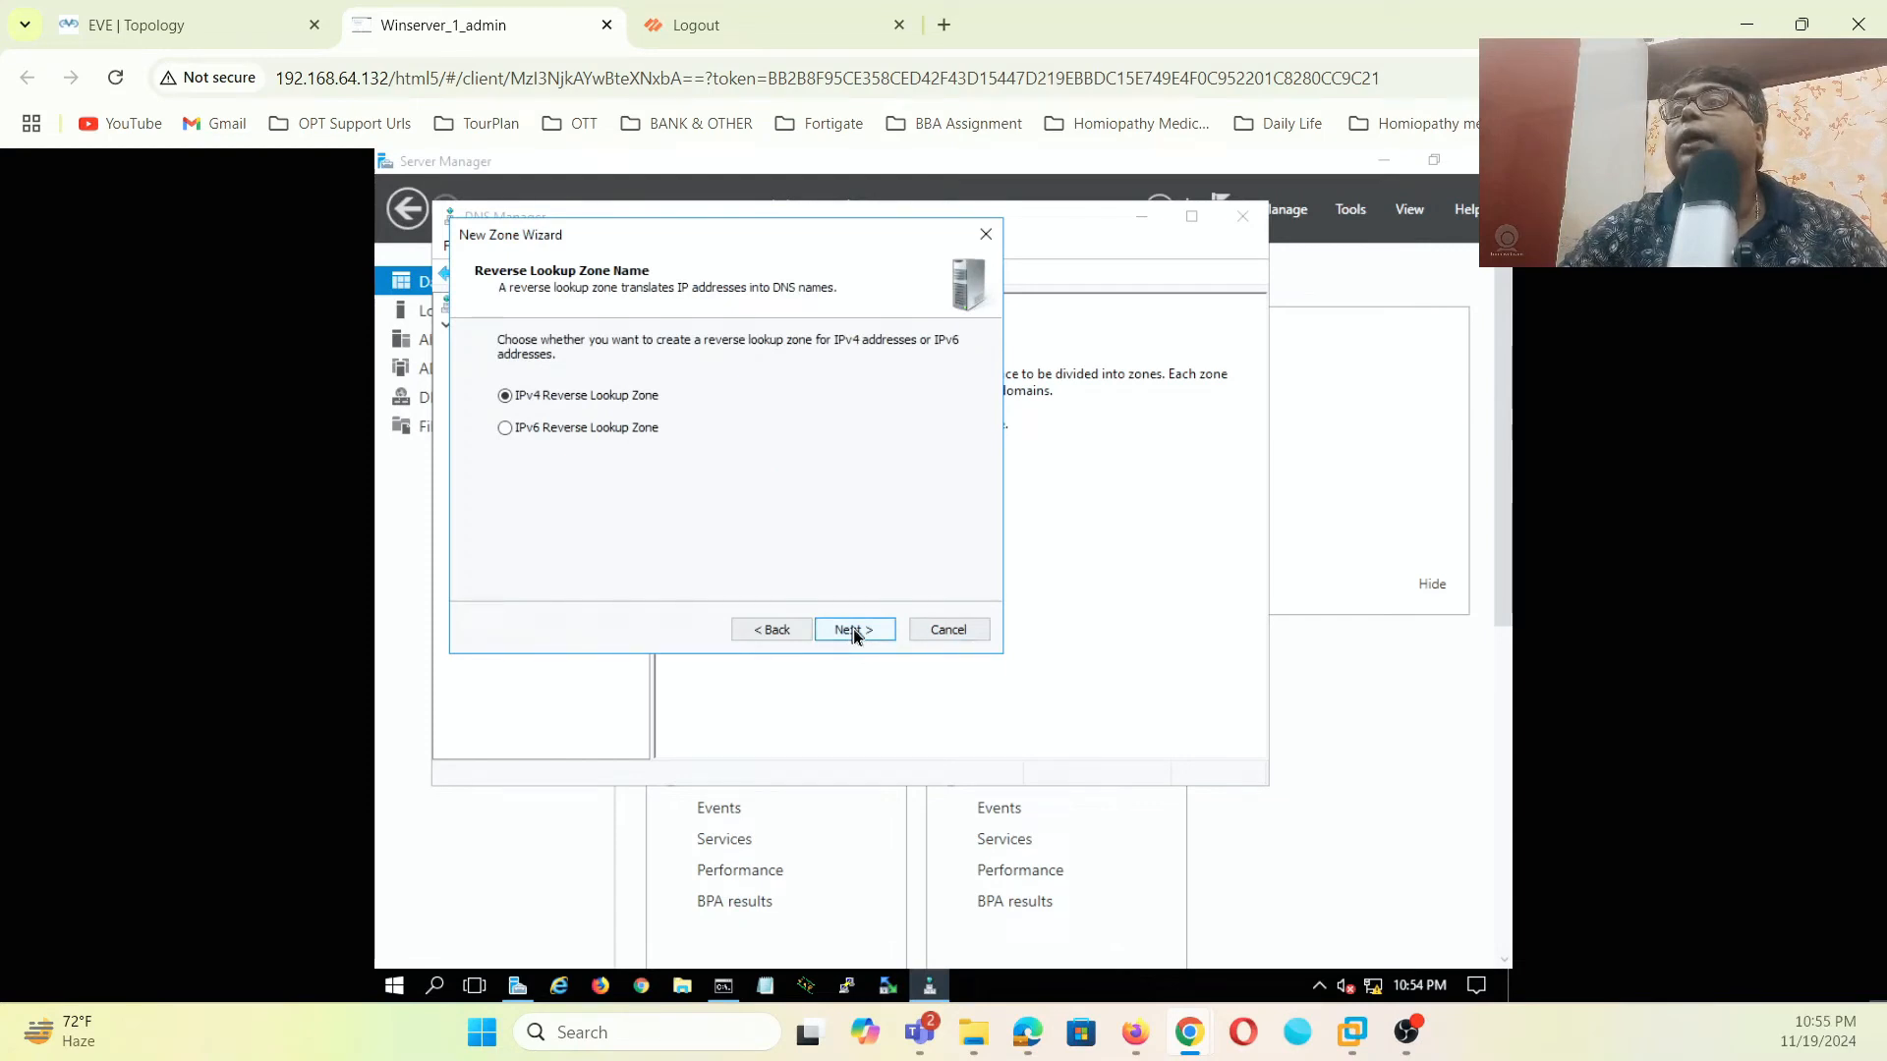
{"action": "left_click", "coordinate": [852, 630]}
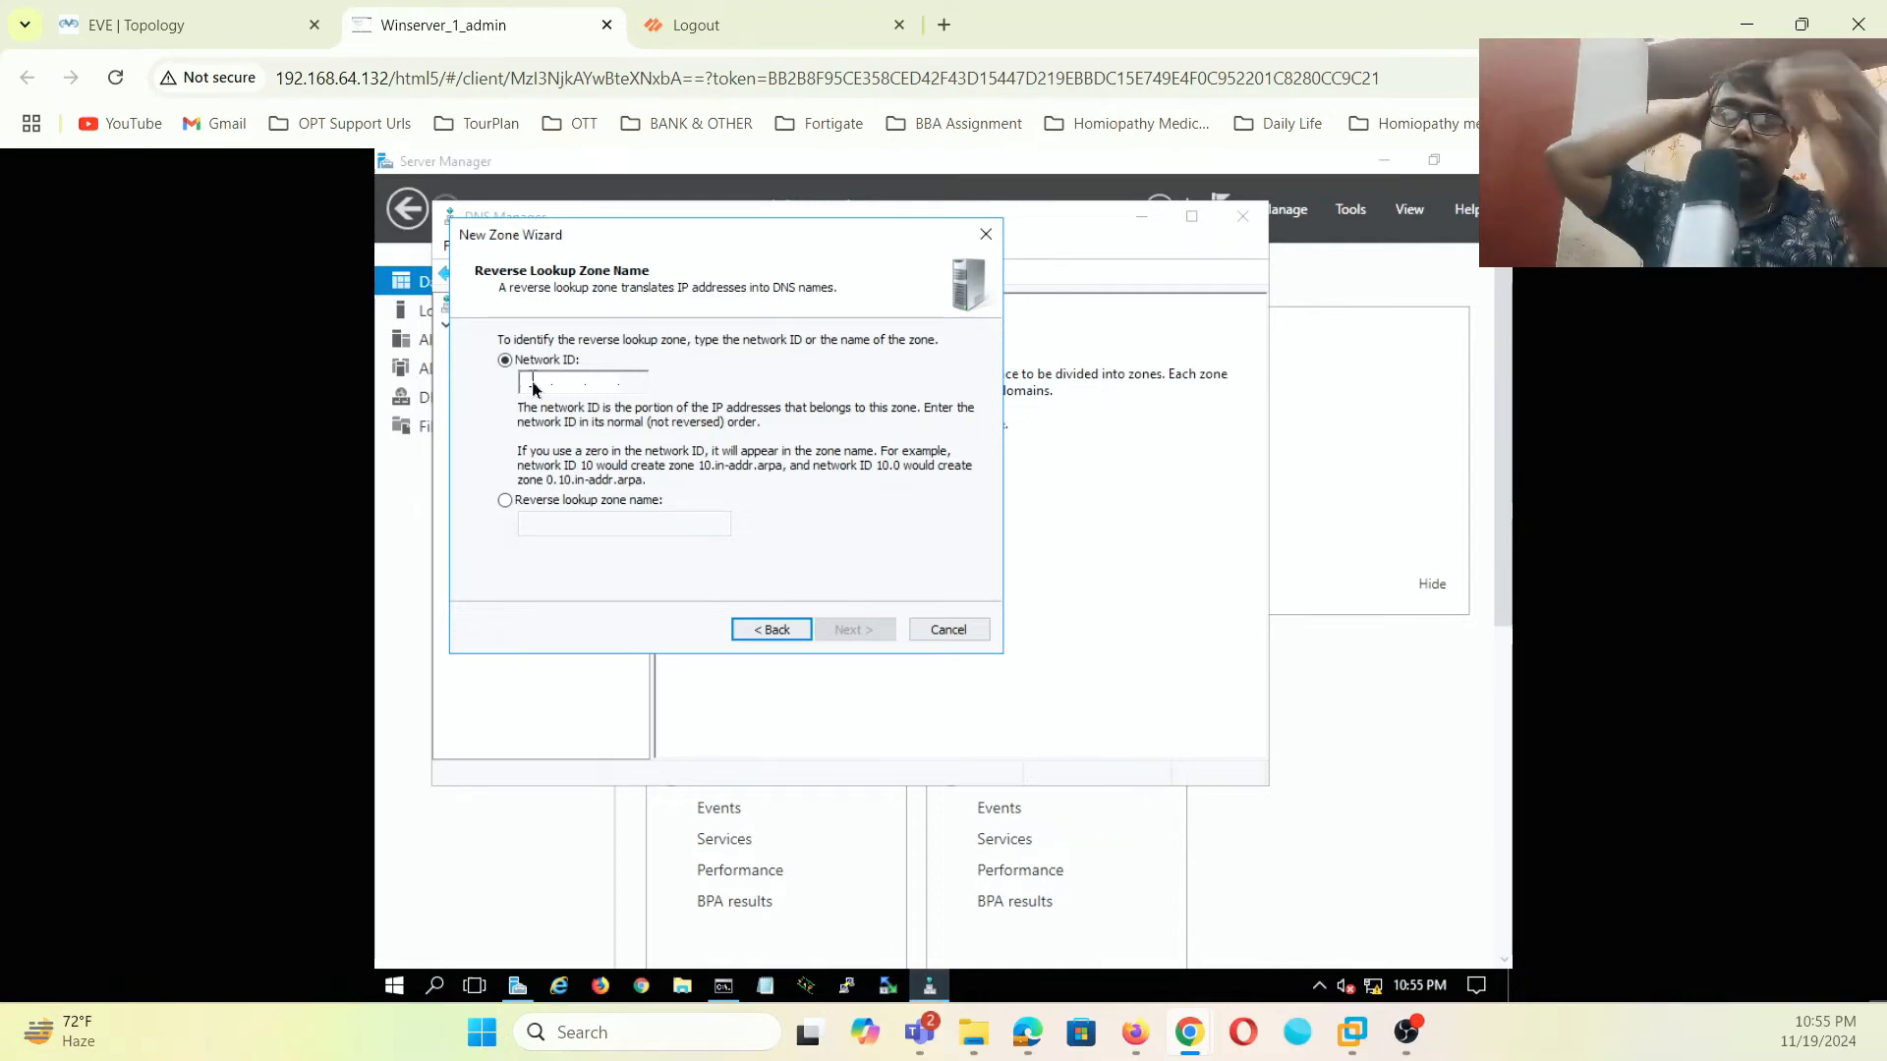
{"action": "type", "text": "192 ."}
{"action": "type", "text": "168 ."}
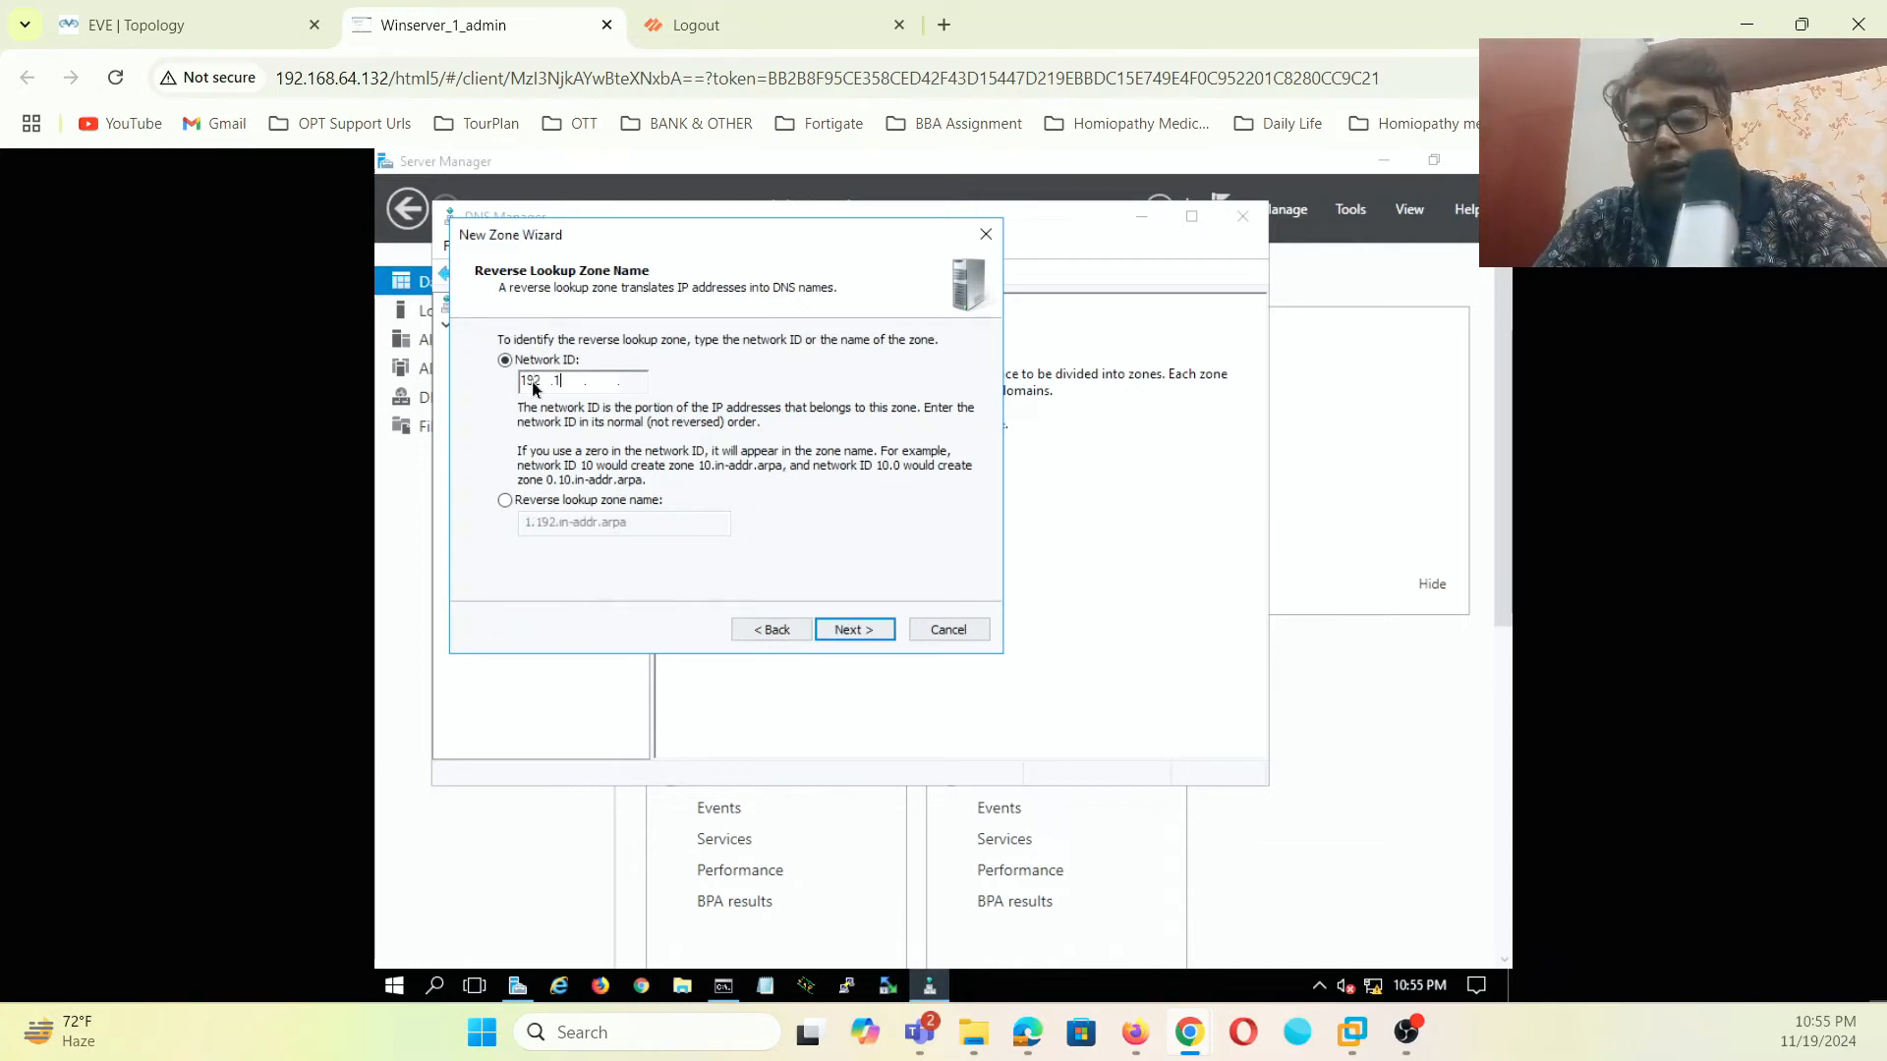
{"action": "type", "text": "1"}
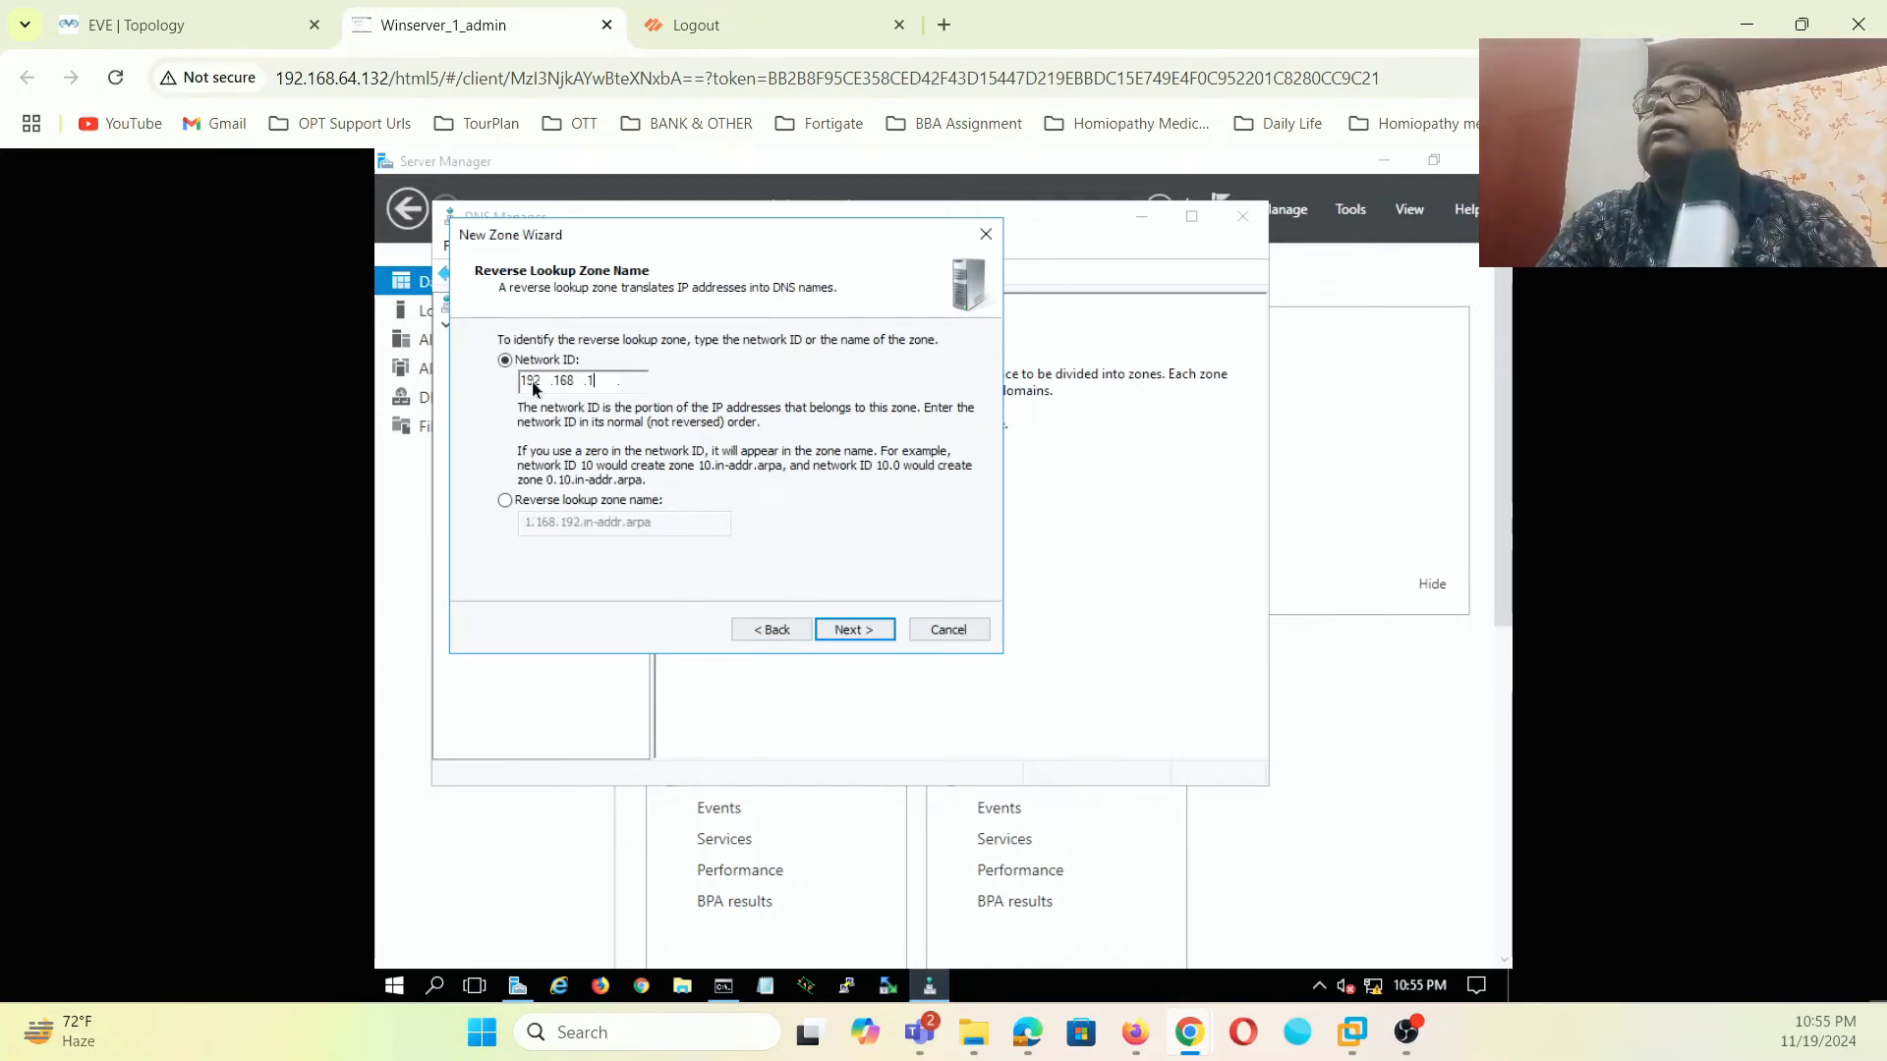
{"action": "left_click", "coordinate": [851, 634]}
{"action": "left_click", "coordinate": [847, 630]}
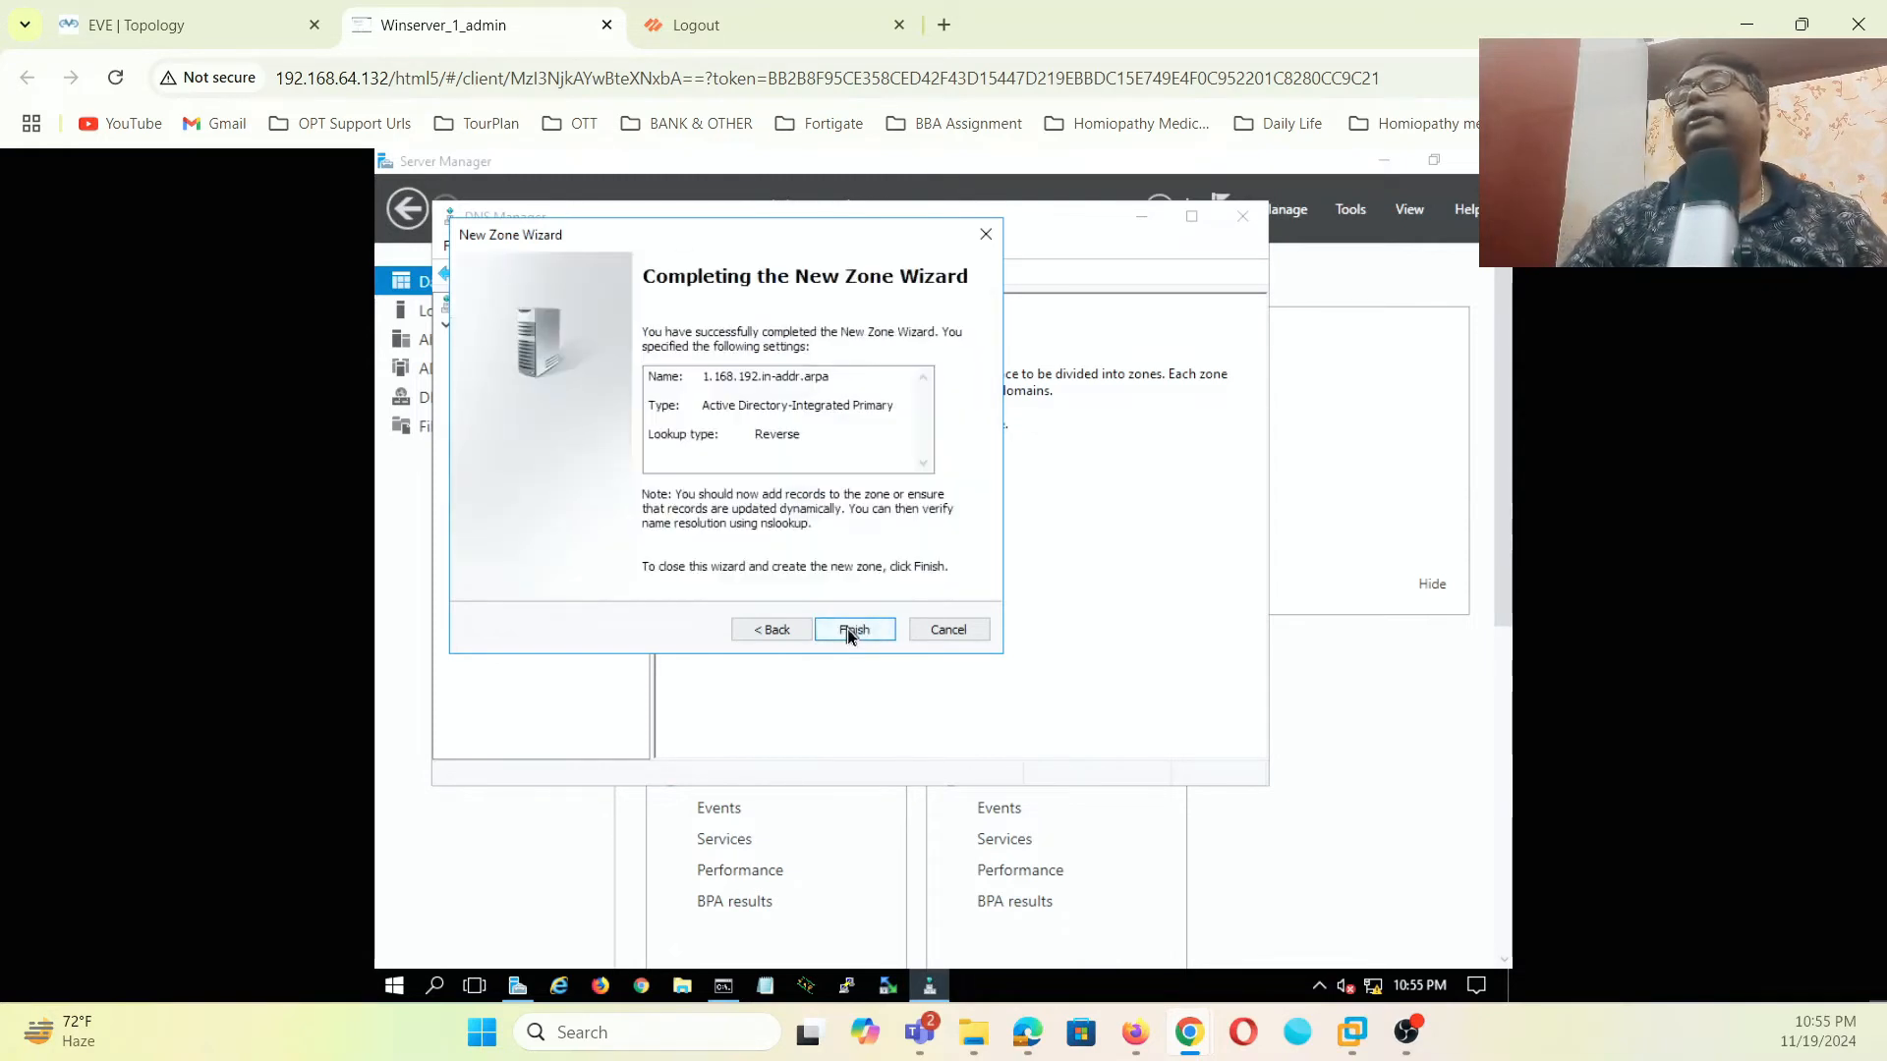
{"action": "left_click", "coordinate": [847, 628]}
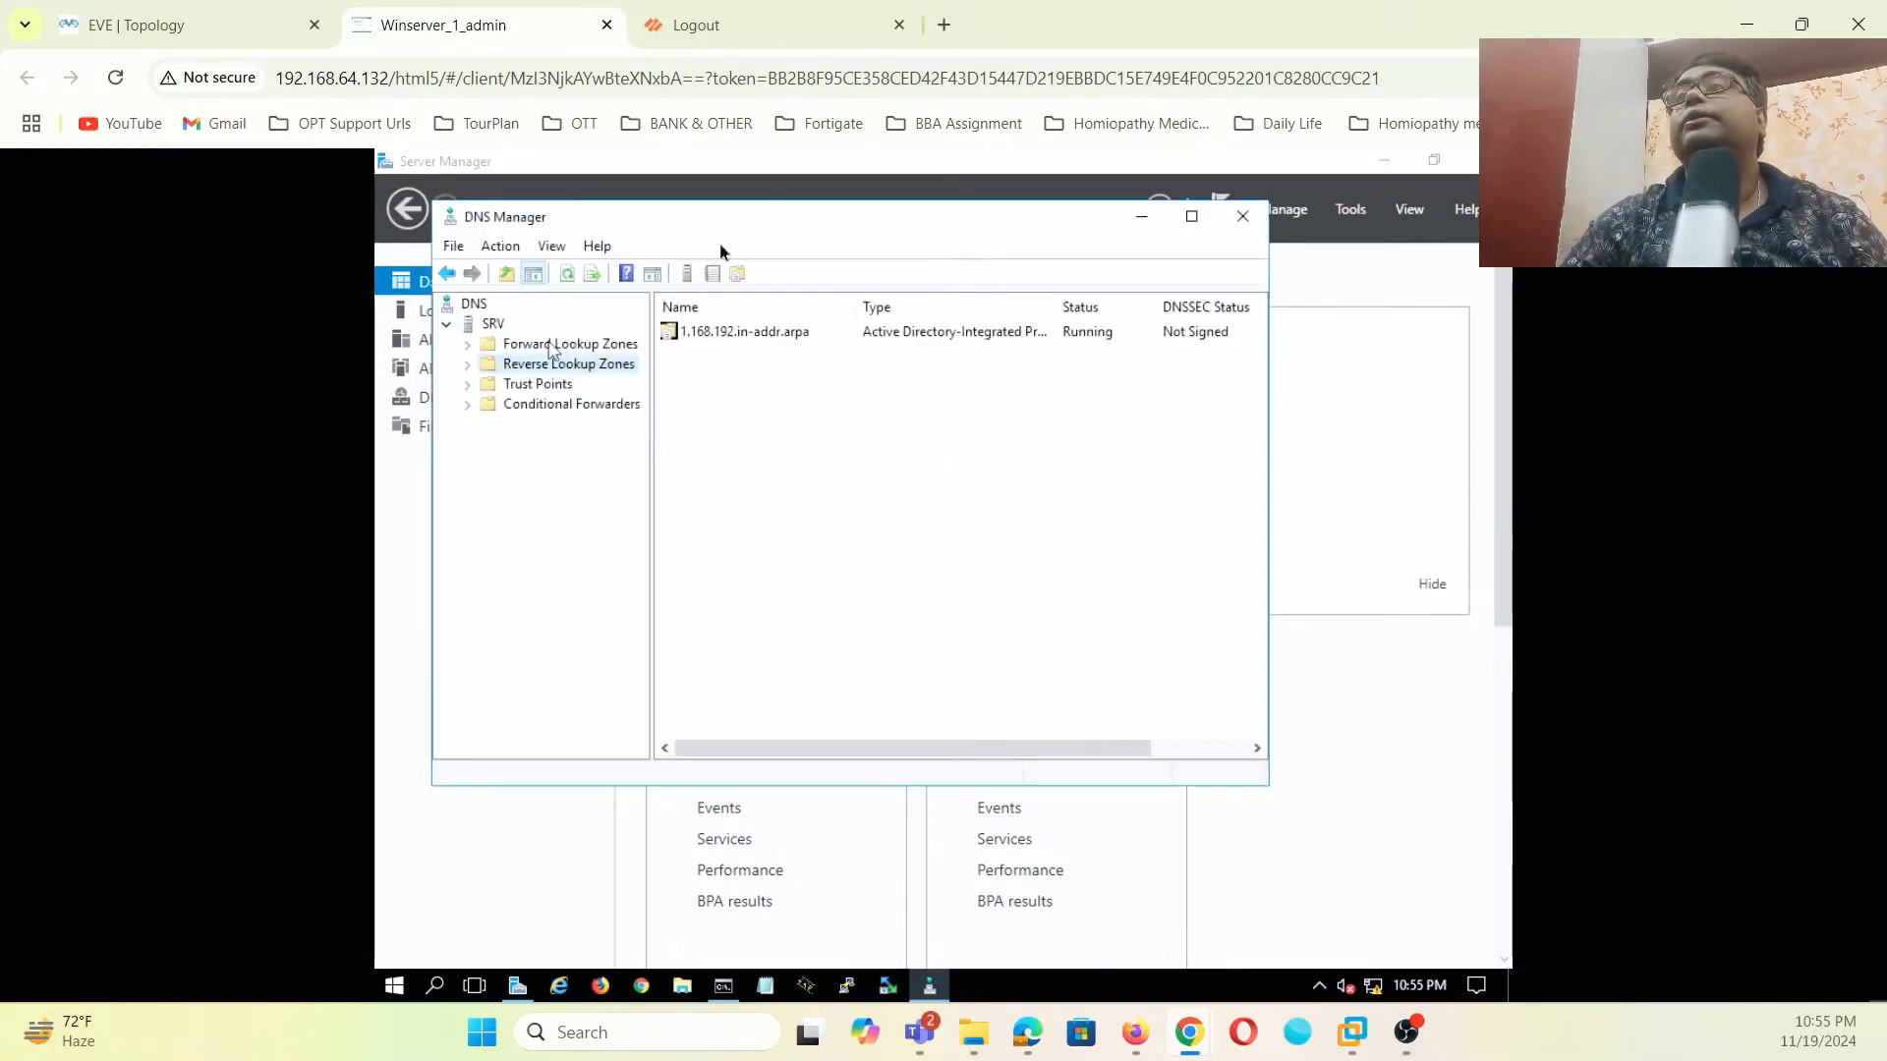
- In the 1.168.192.in-addr.arpa zone, begin a pointer record for host IP 192.168.1.200
{"action": "left_click", "coordinate": [468, 345]}
{"action": "left_click", "coordinate": [558, 385]}
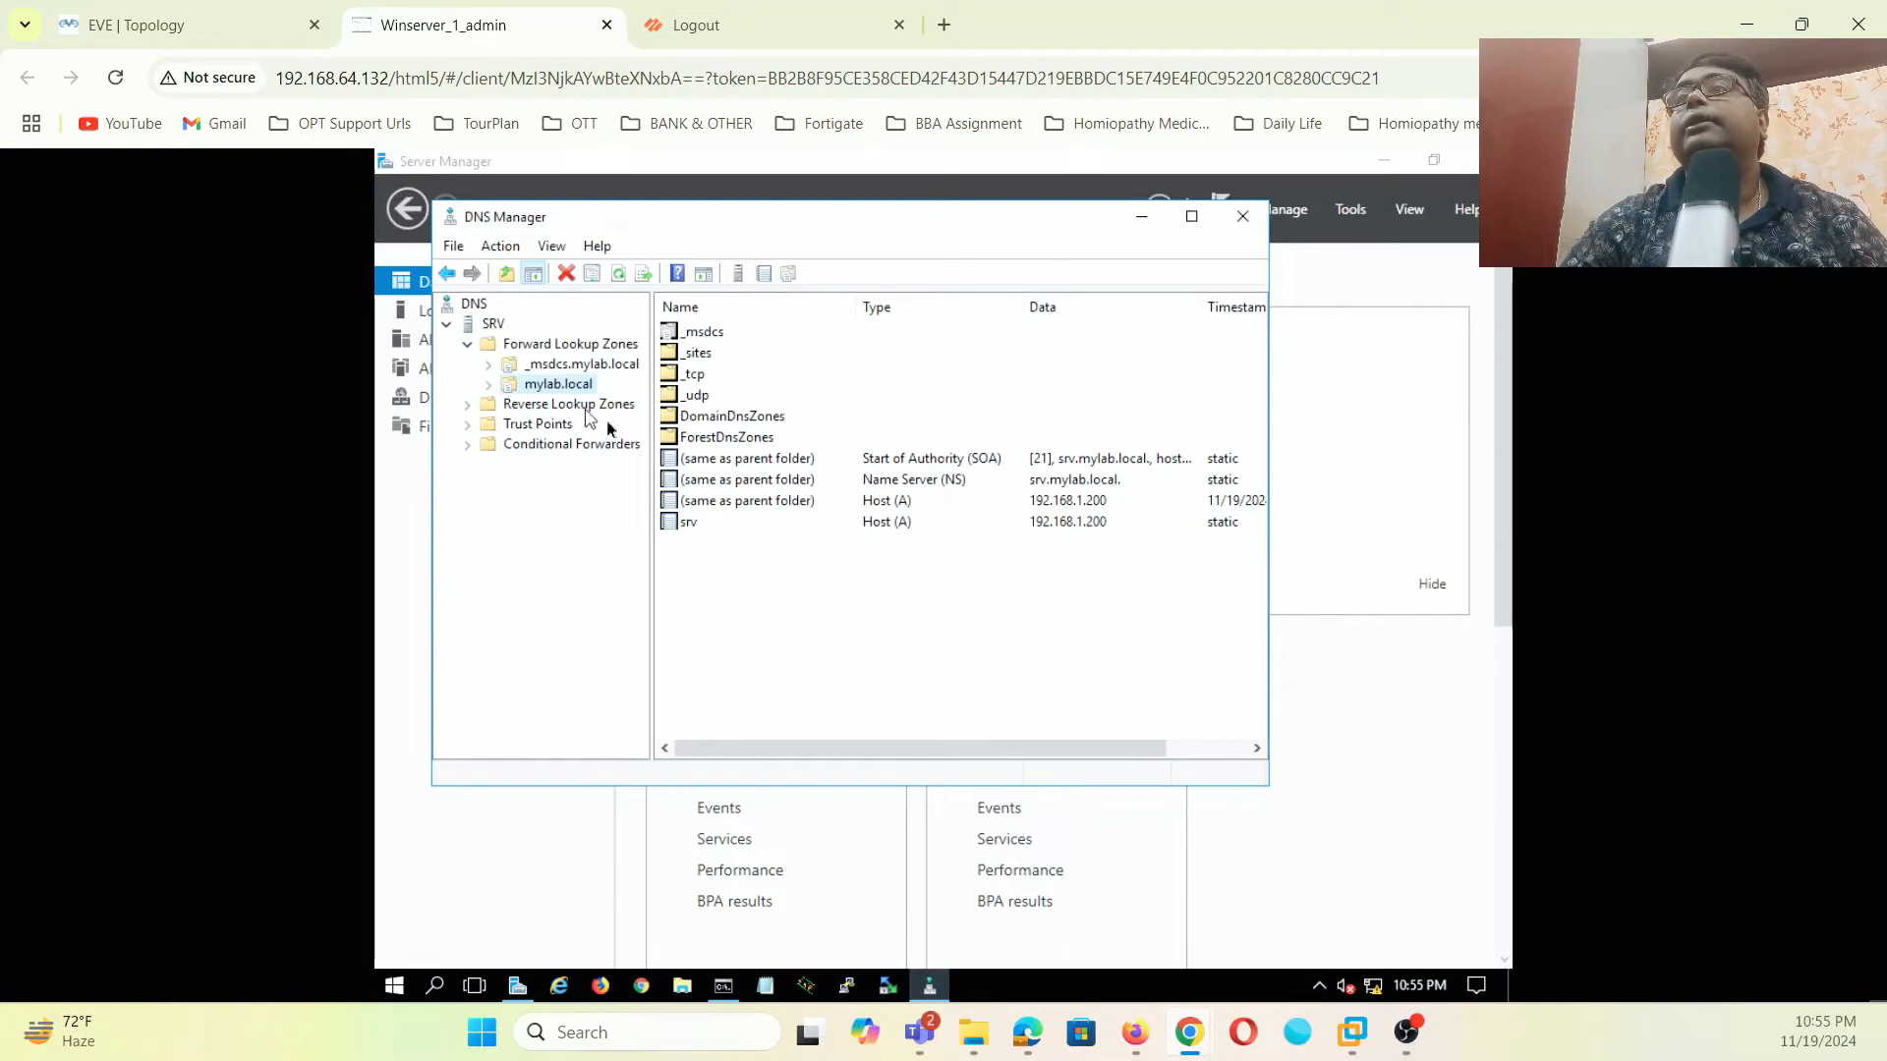
{"action": "left_click", "coordinate": [468, 406]}
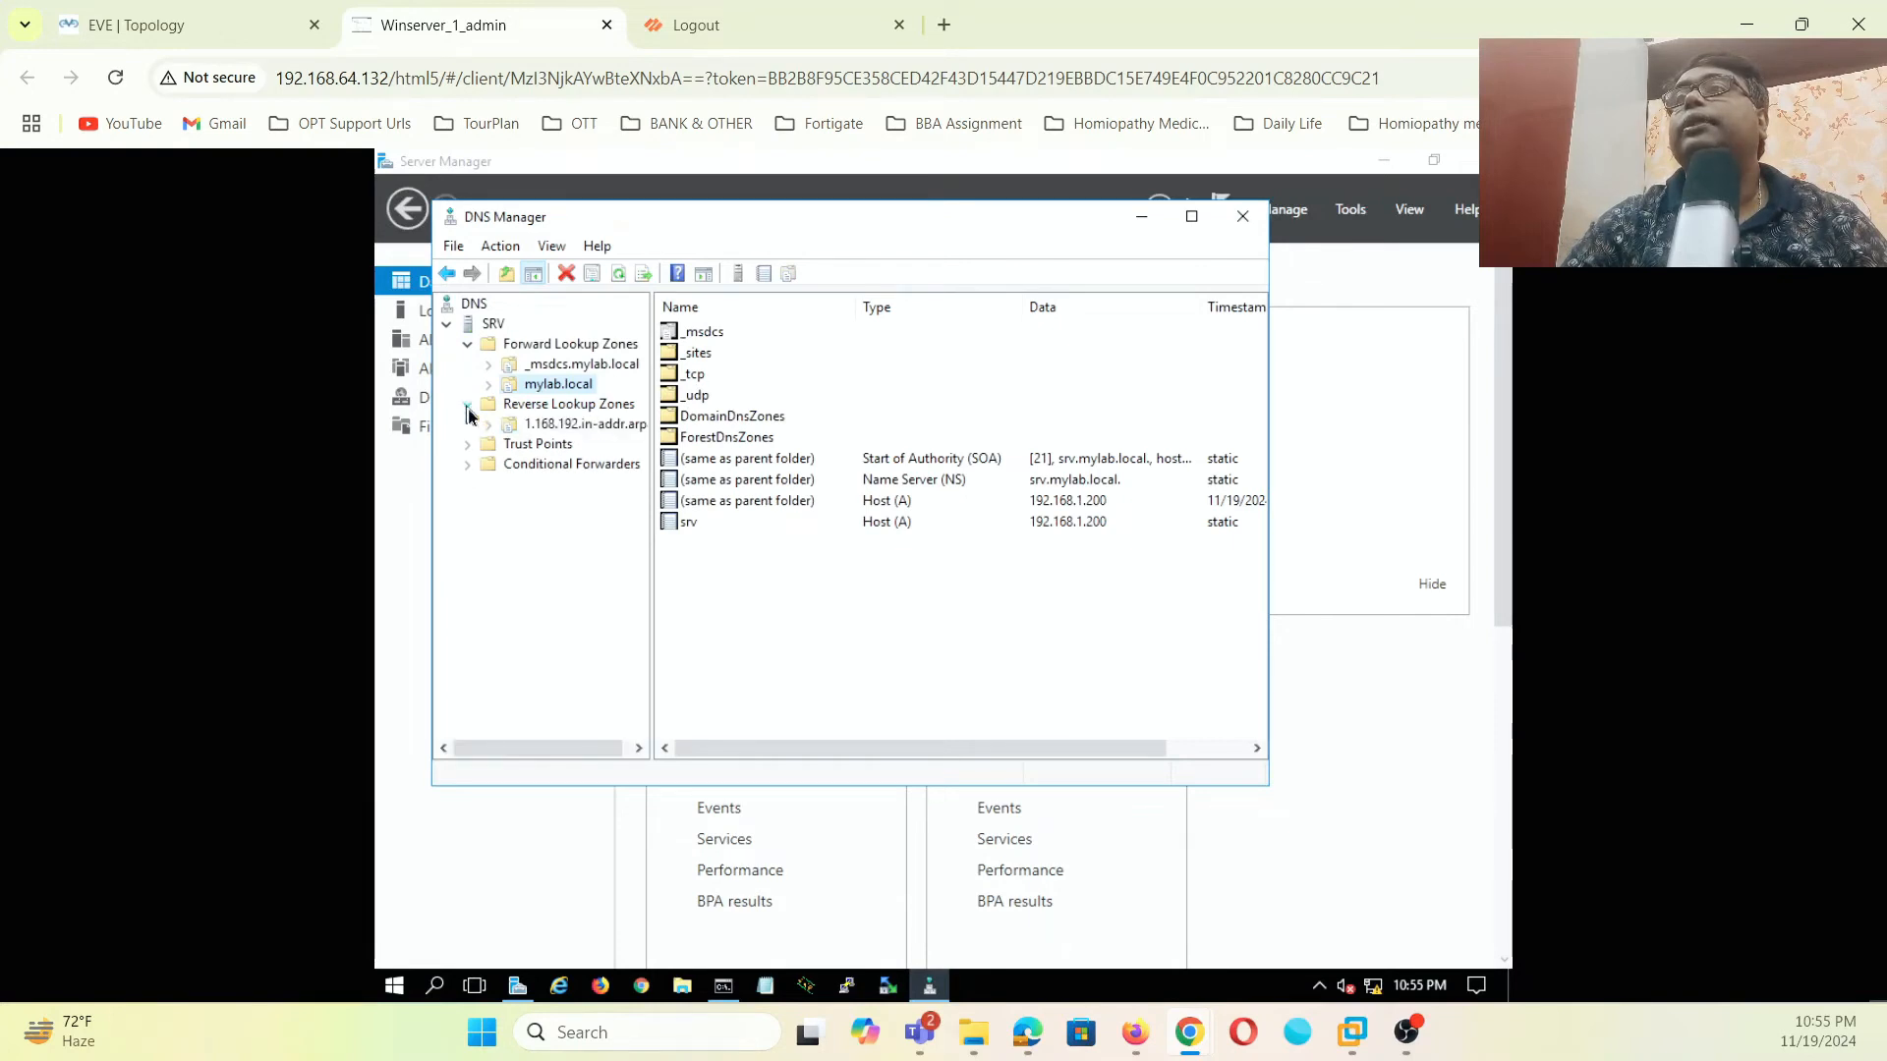
{"action": "left_click", "coordinate": [595, 434]}
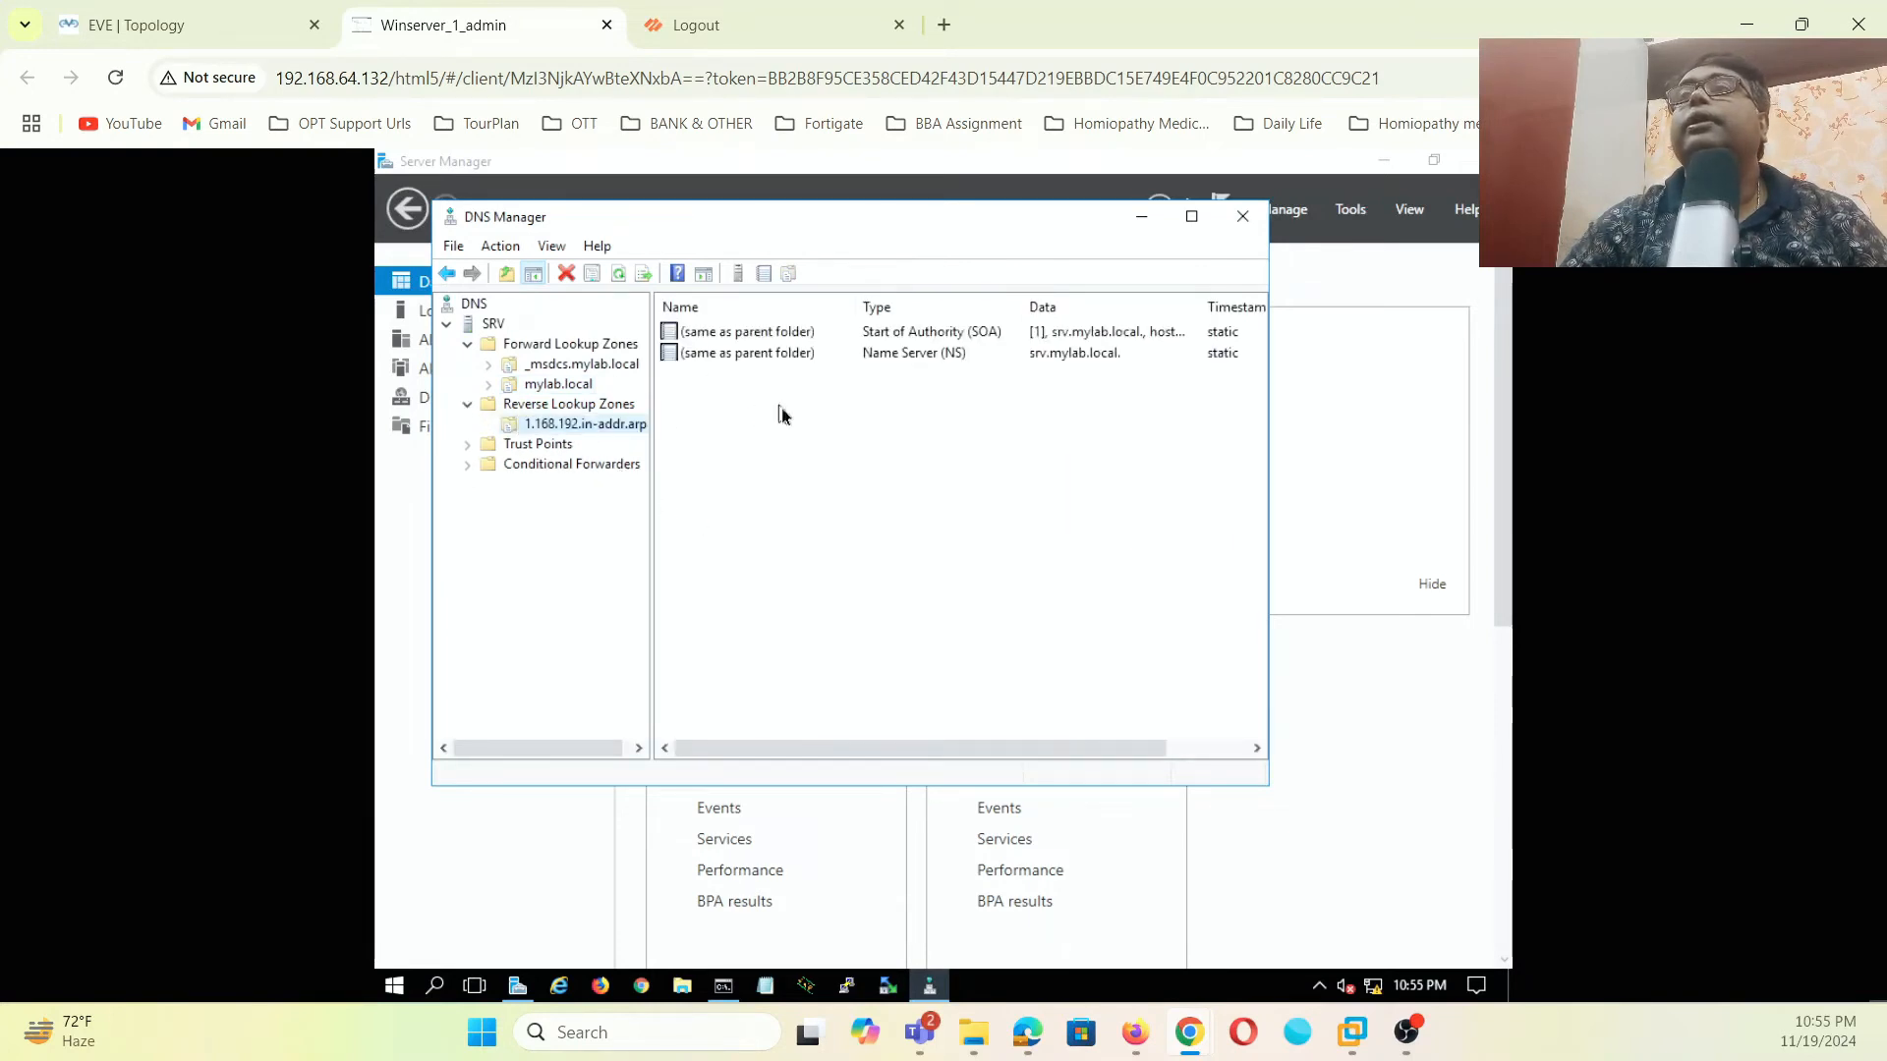
{"action": "right_click", "coordinate": [782, 409]}
{"action": "left_click", "coordinate": [846, 469]}
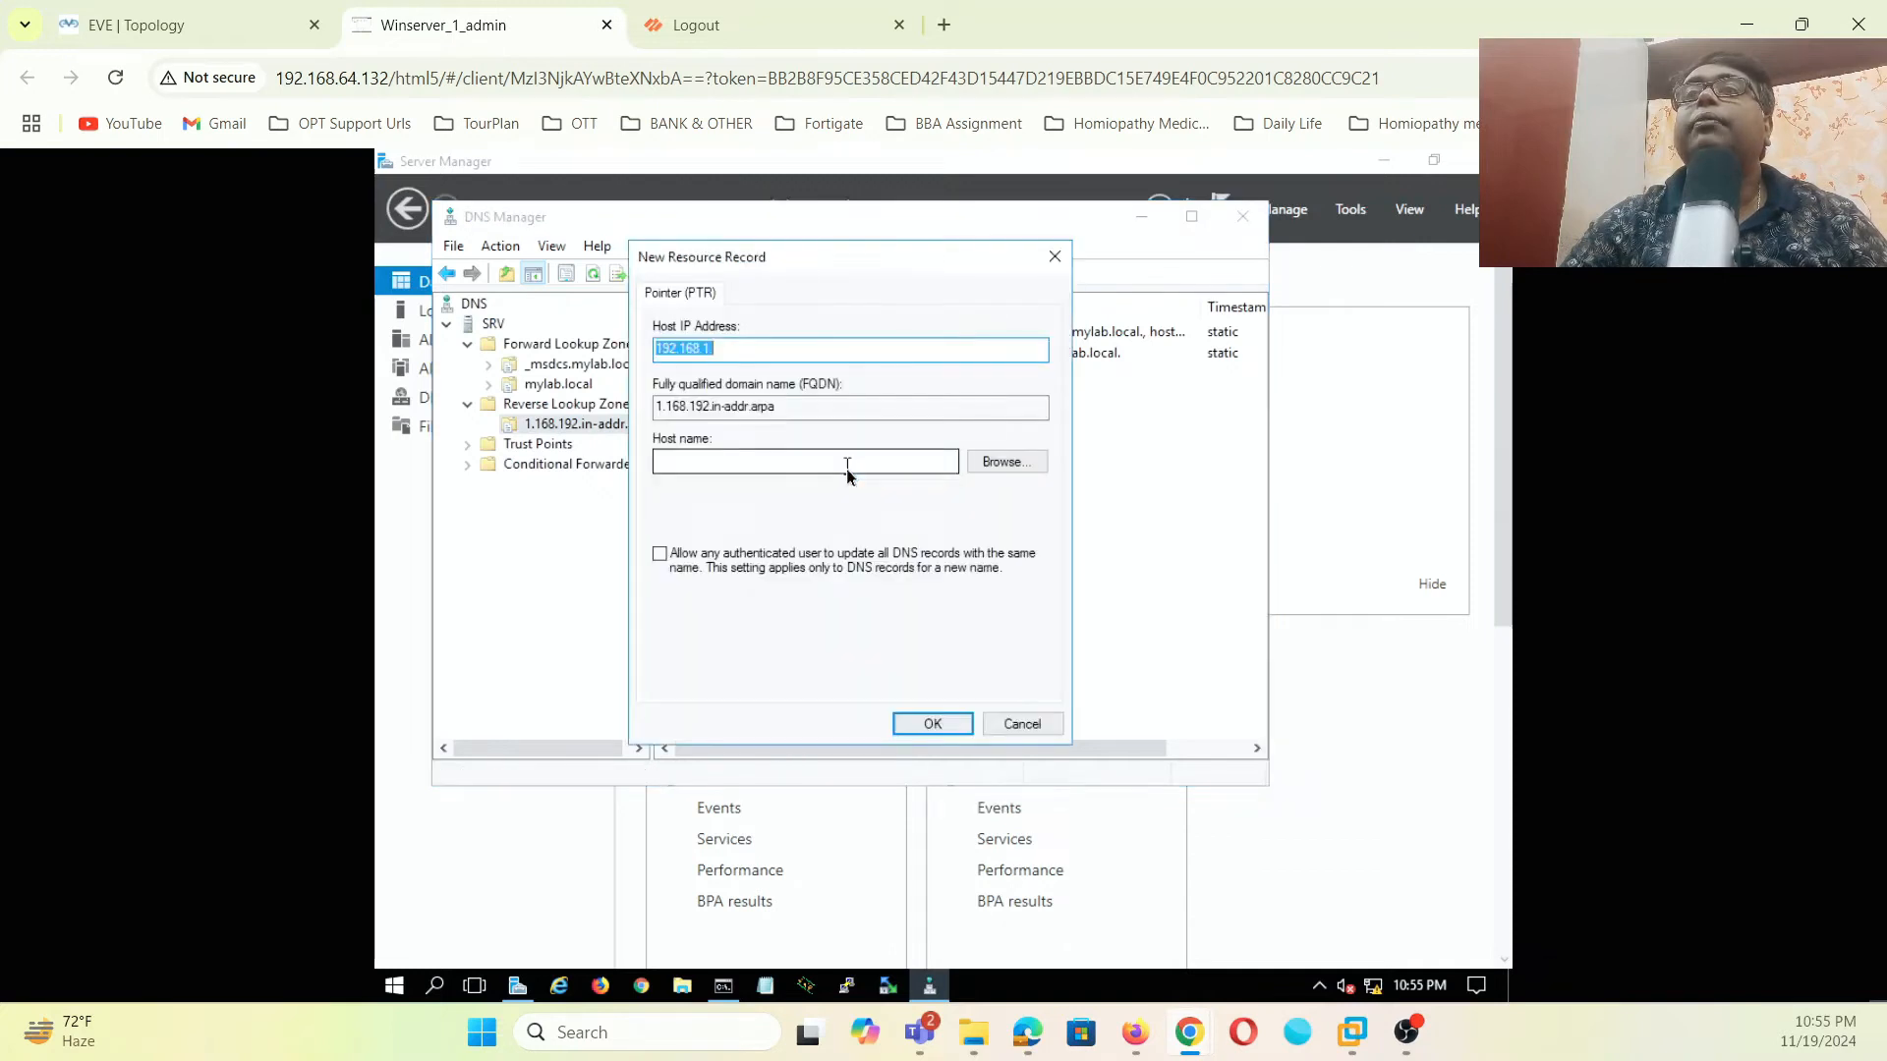
{"action": "left_click", "coordinate": [806, 352]}
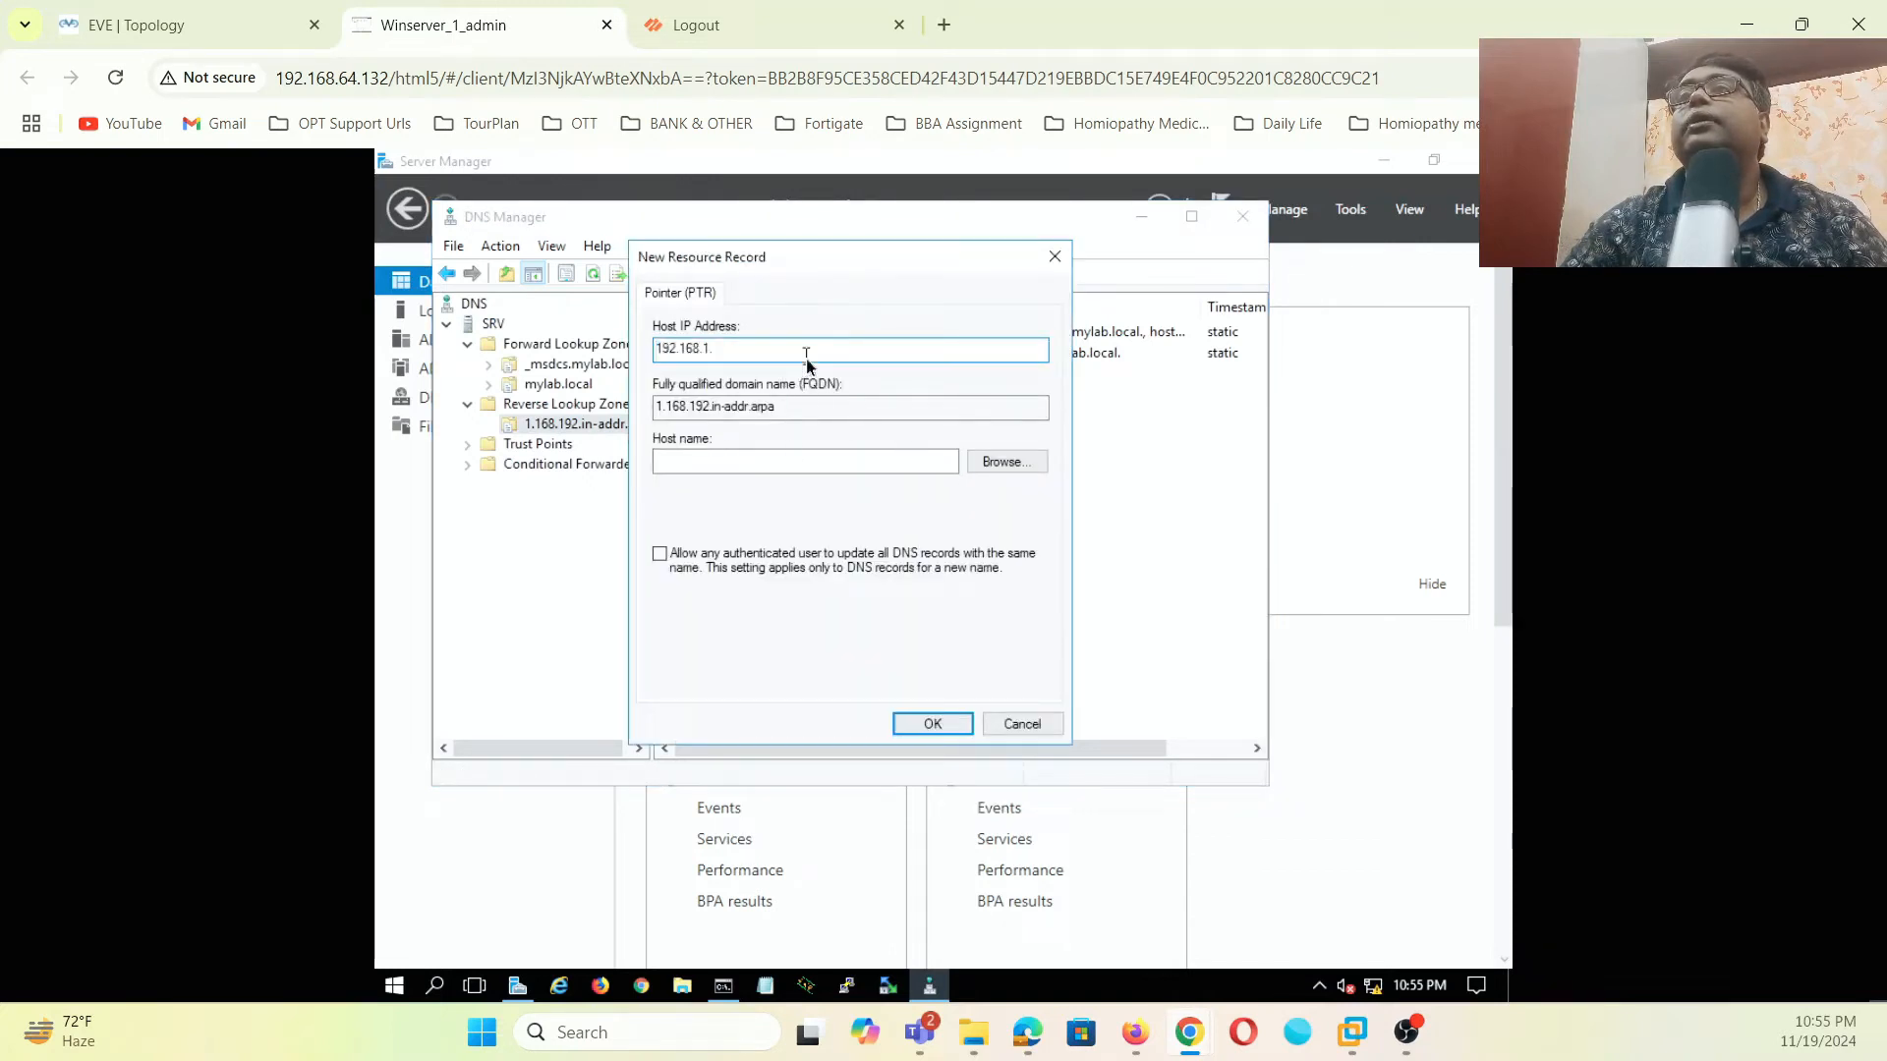
{"action": "type", "text": "200"}
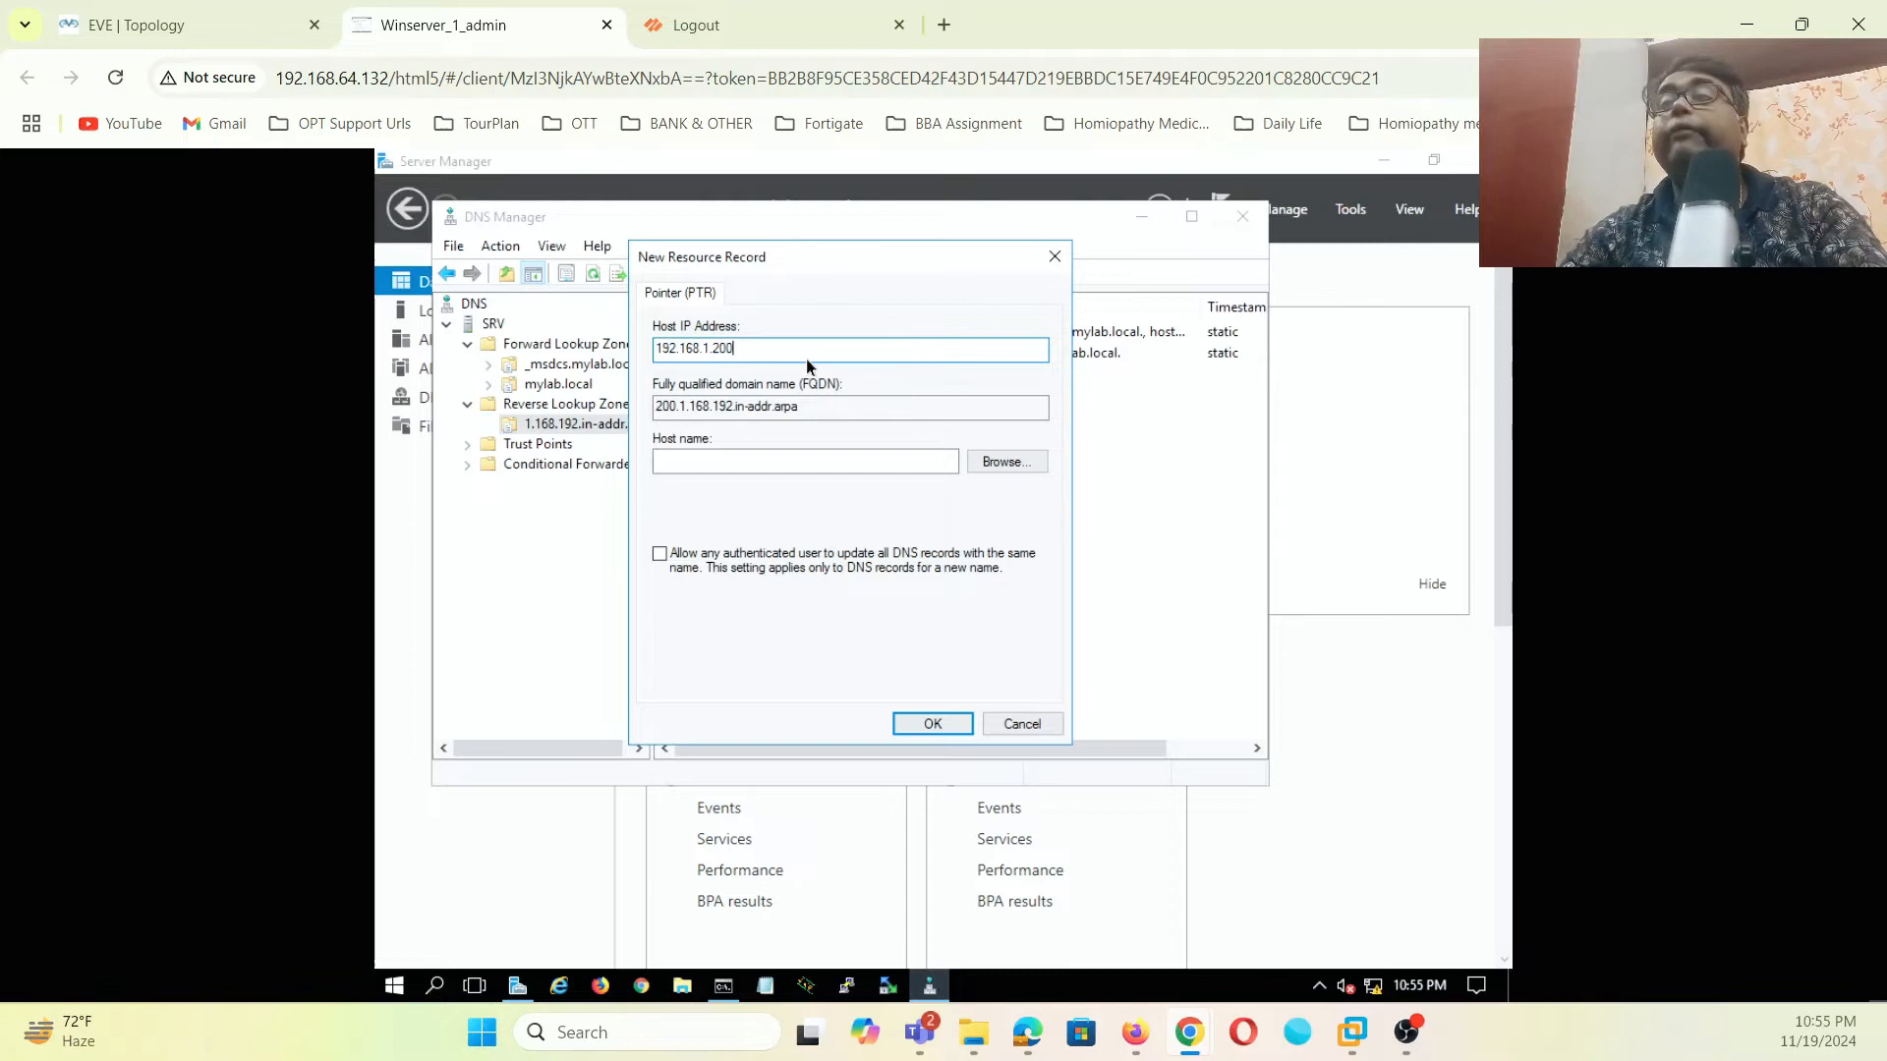
- Browse to the srv.mylab.local host record as the target and save the PTR record
{"action": "left_click", "coordinate": [1008, 463]}
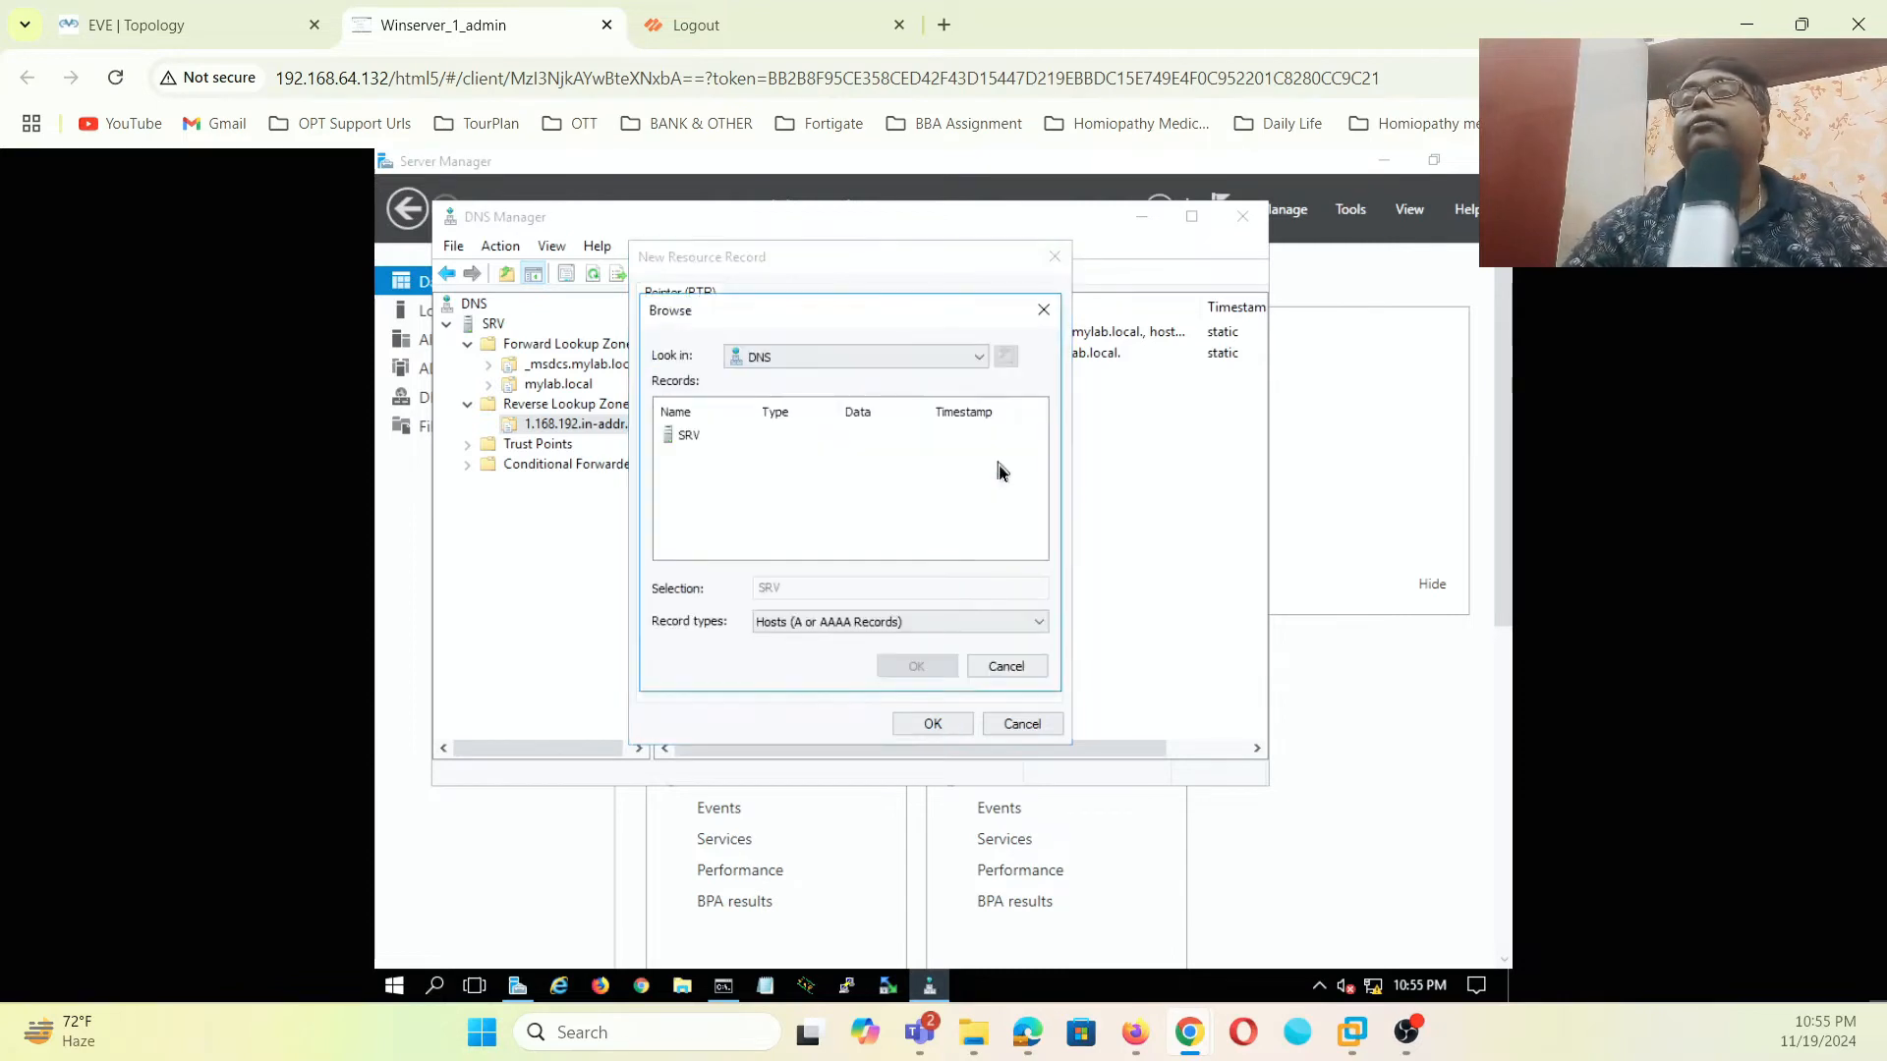
{"action": "double_click", "coordinate": [676, 436]}
{"action": "double_click", "coordinate": [708, 438]}
{"action": "double_click", "coordinate": [710, 456]}
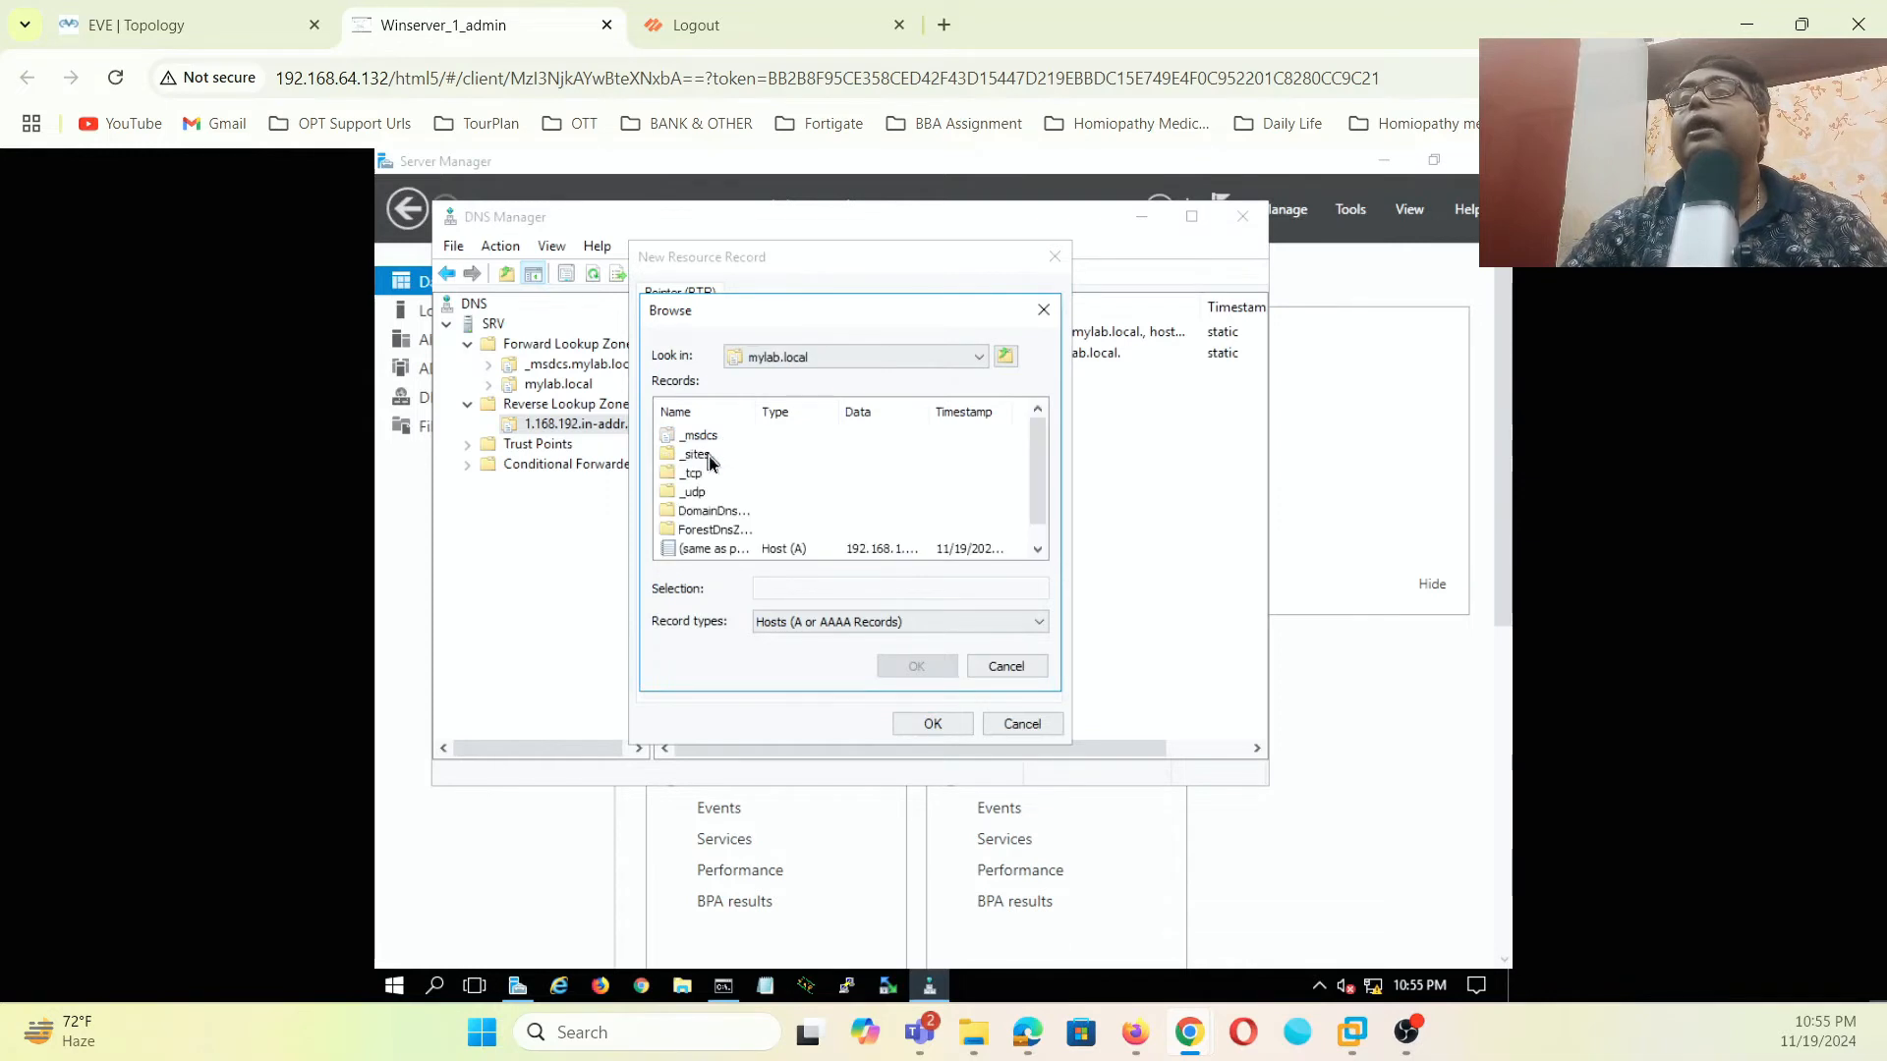
{"action": "left_click", "coordinate": [687, 548]}
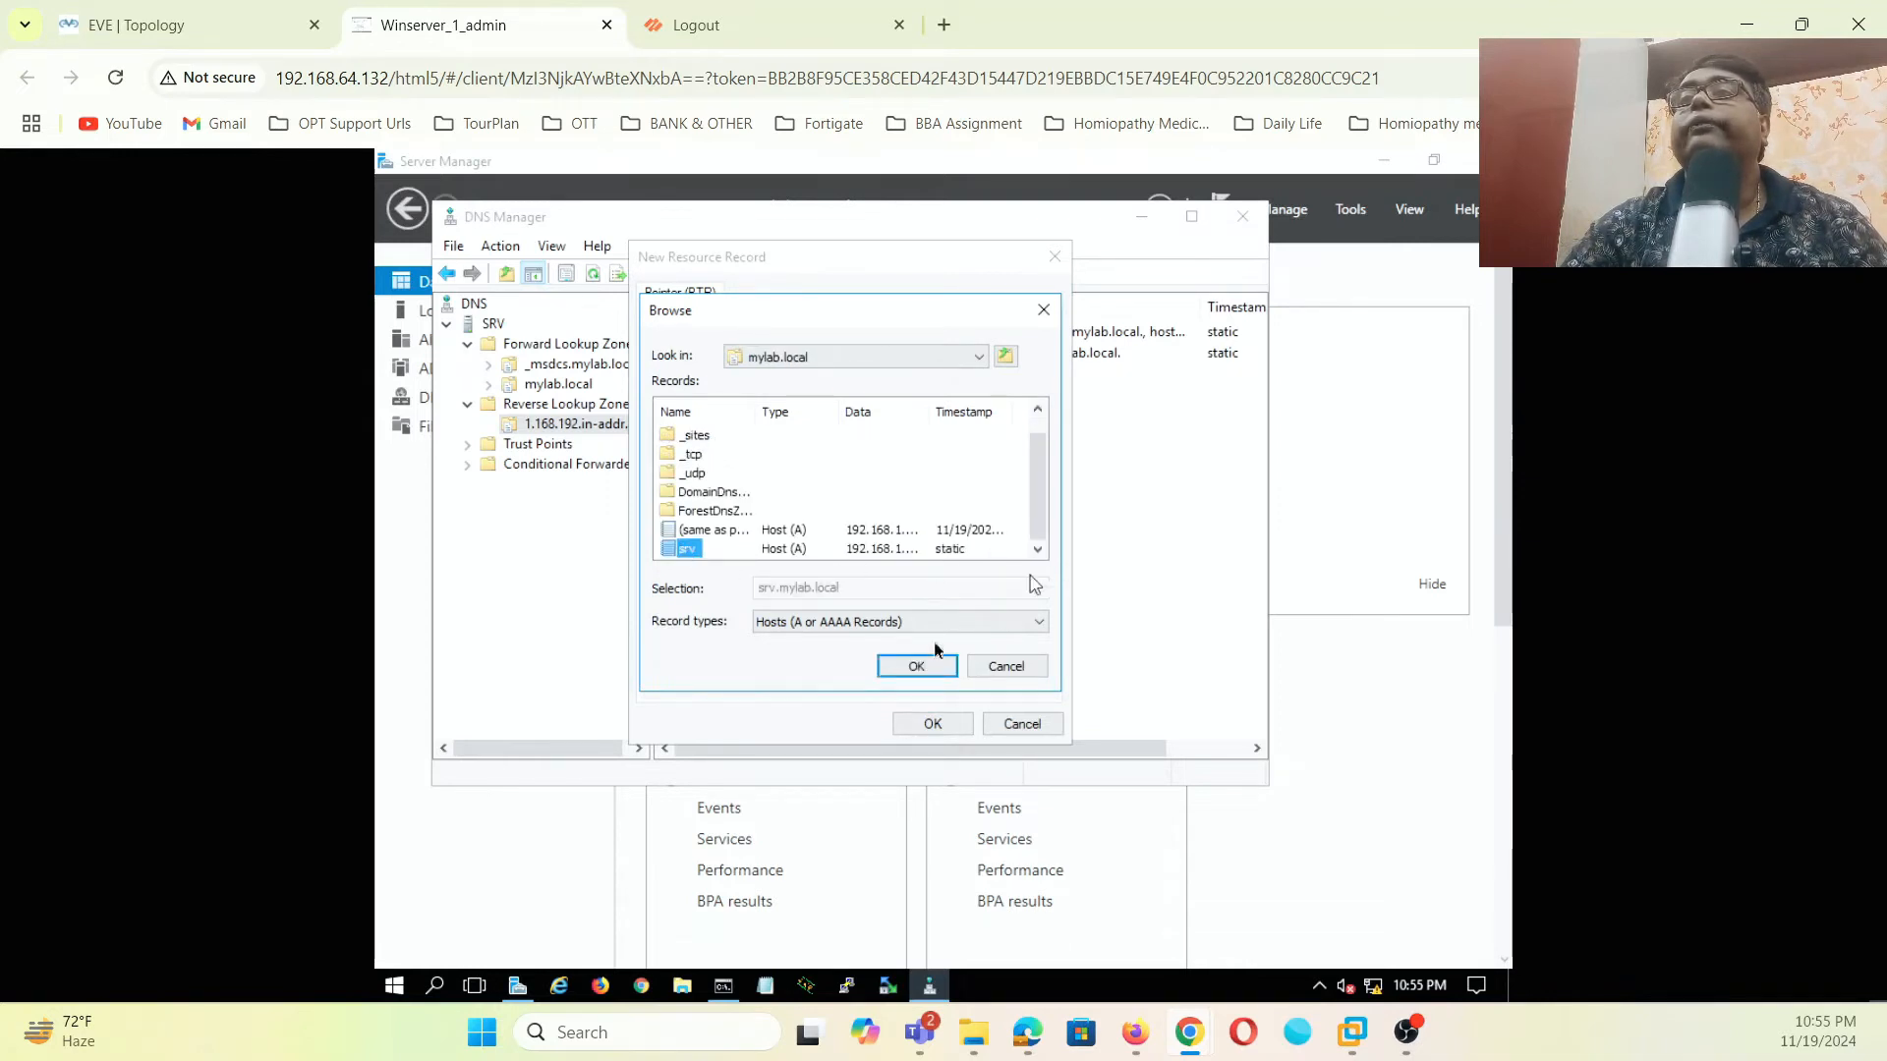
{"action": "left_click_drag", "start_coordinate": [928, 411], "coordinate": [977, 421]}
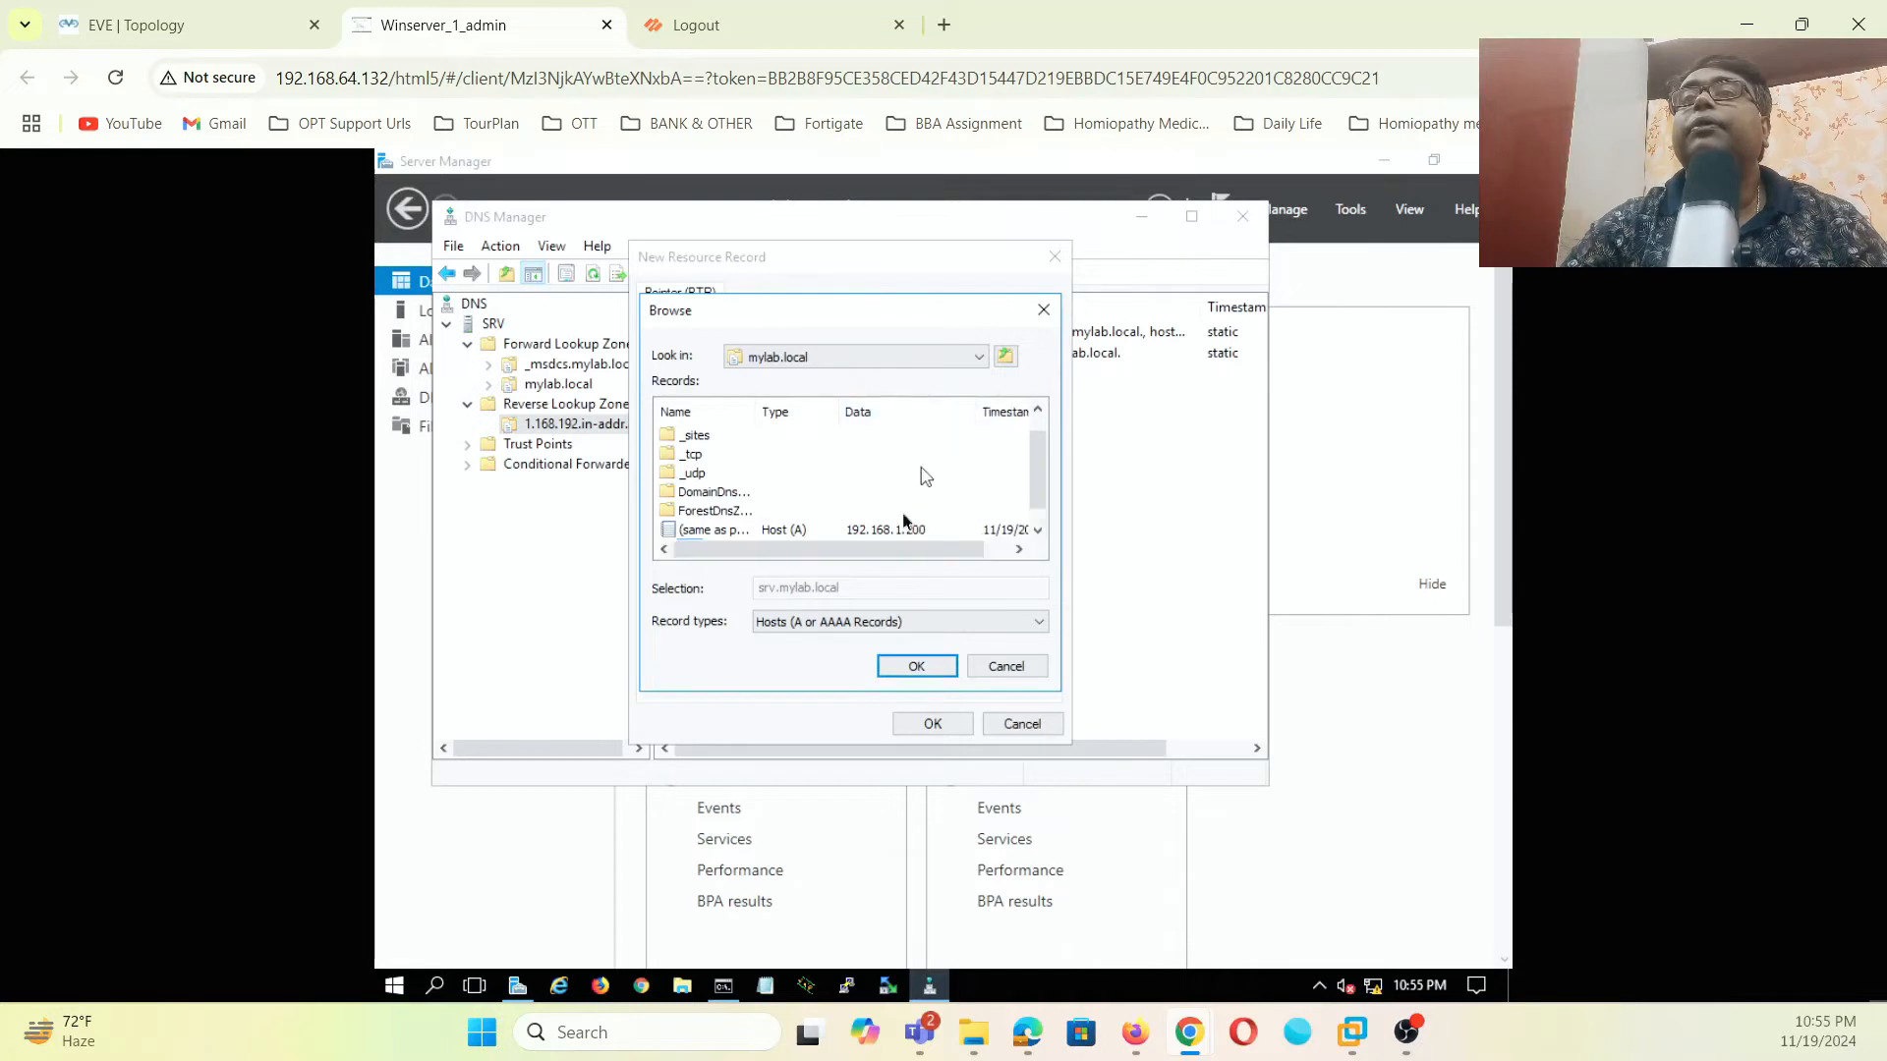
{"action": "left_click", "coordinate": [929, 673]}
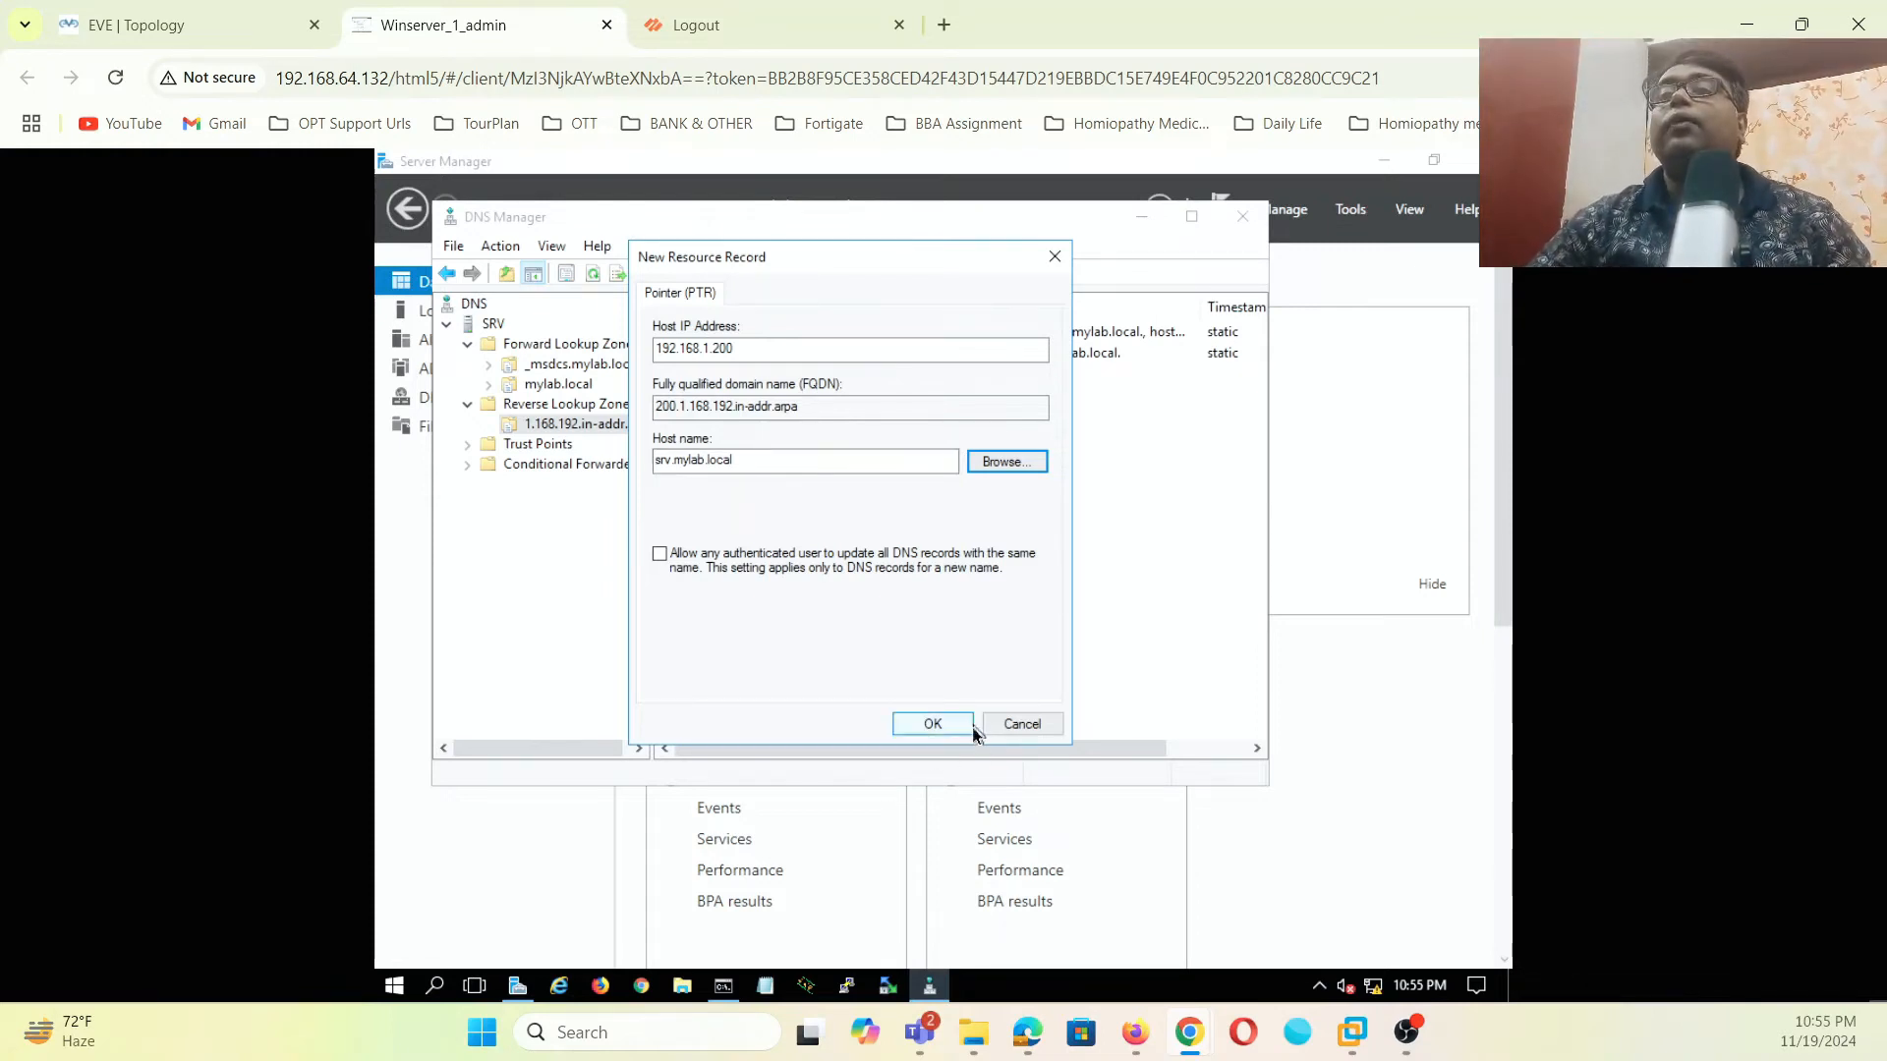
{"action": "left_click", "coordinate": [933, 724]}
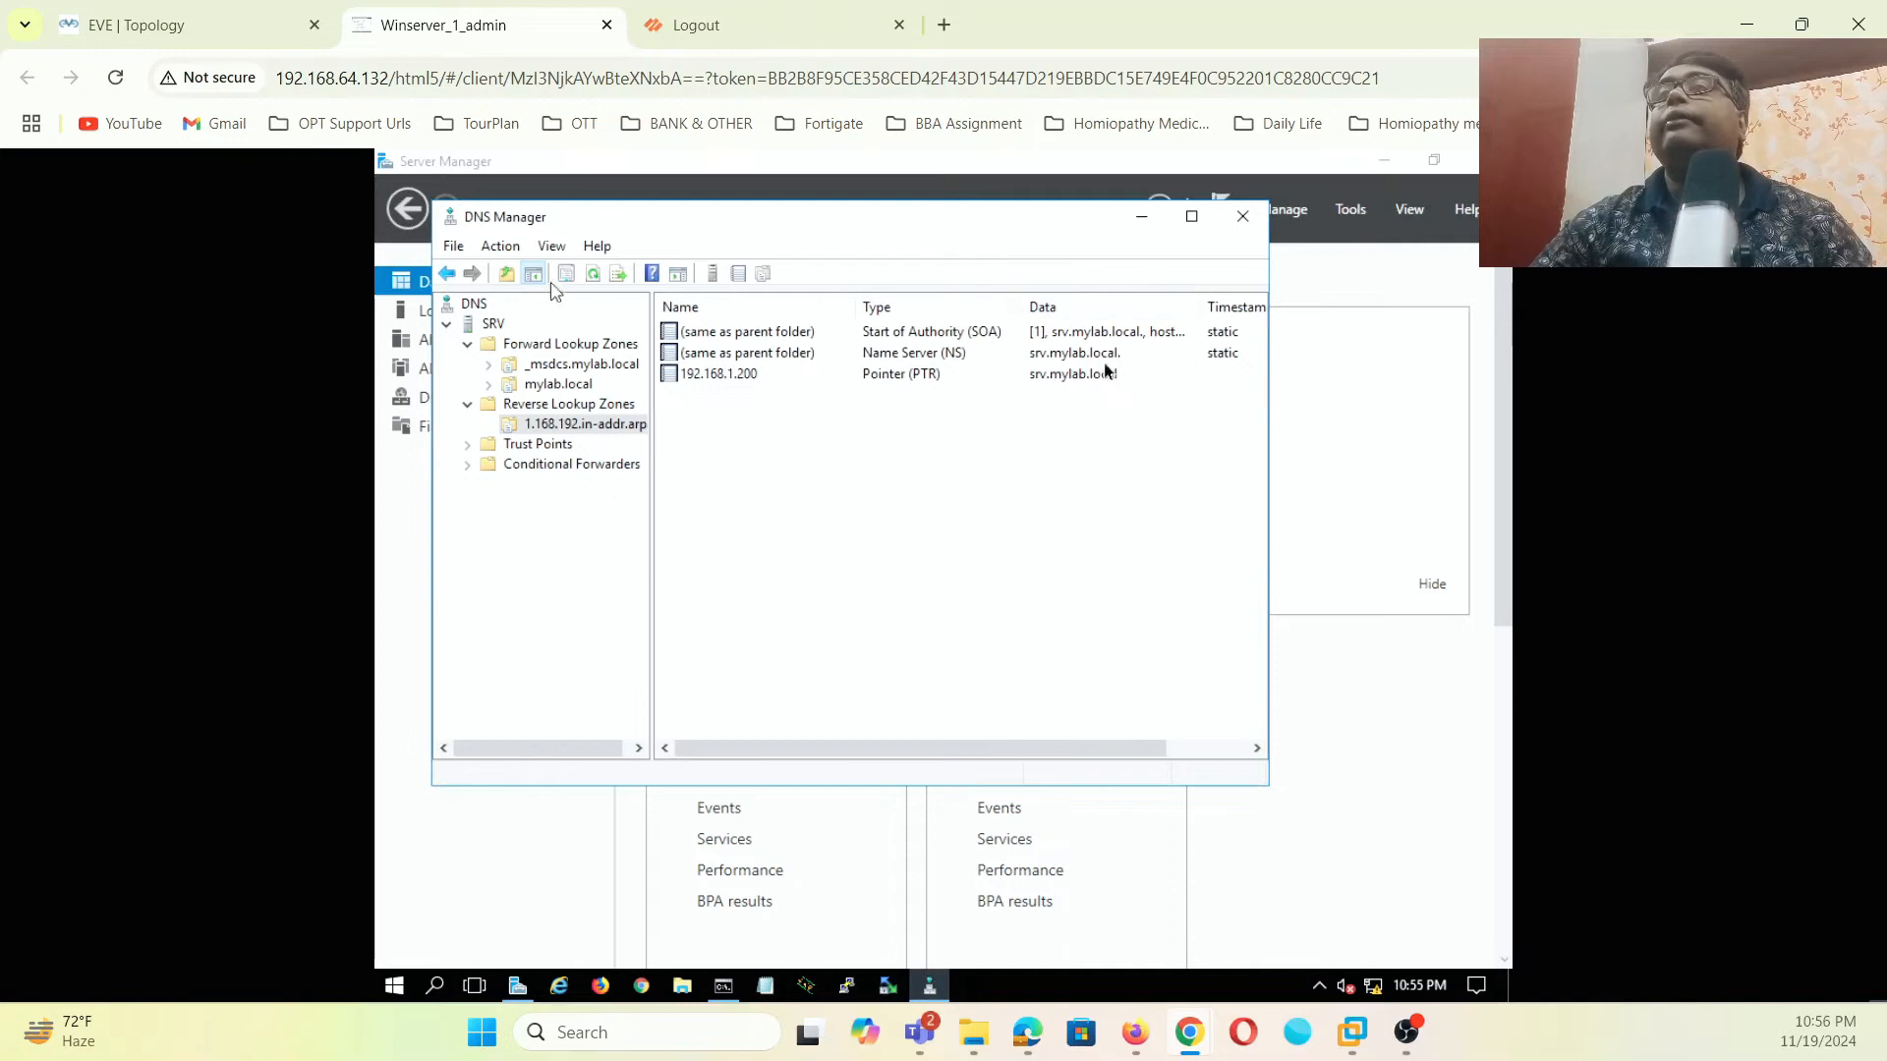
- Run nslookup from SRV to confirm srv.mylab.local at 192.168.1.200, then close nslookup and DNS Manager
{"action": "left_click", "coordinate": [1243, 218]}
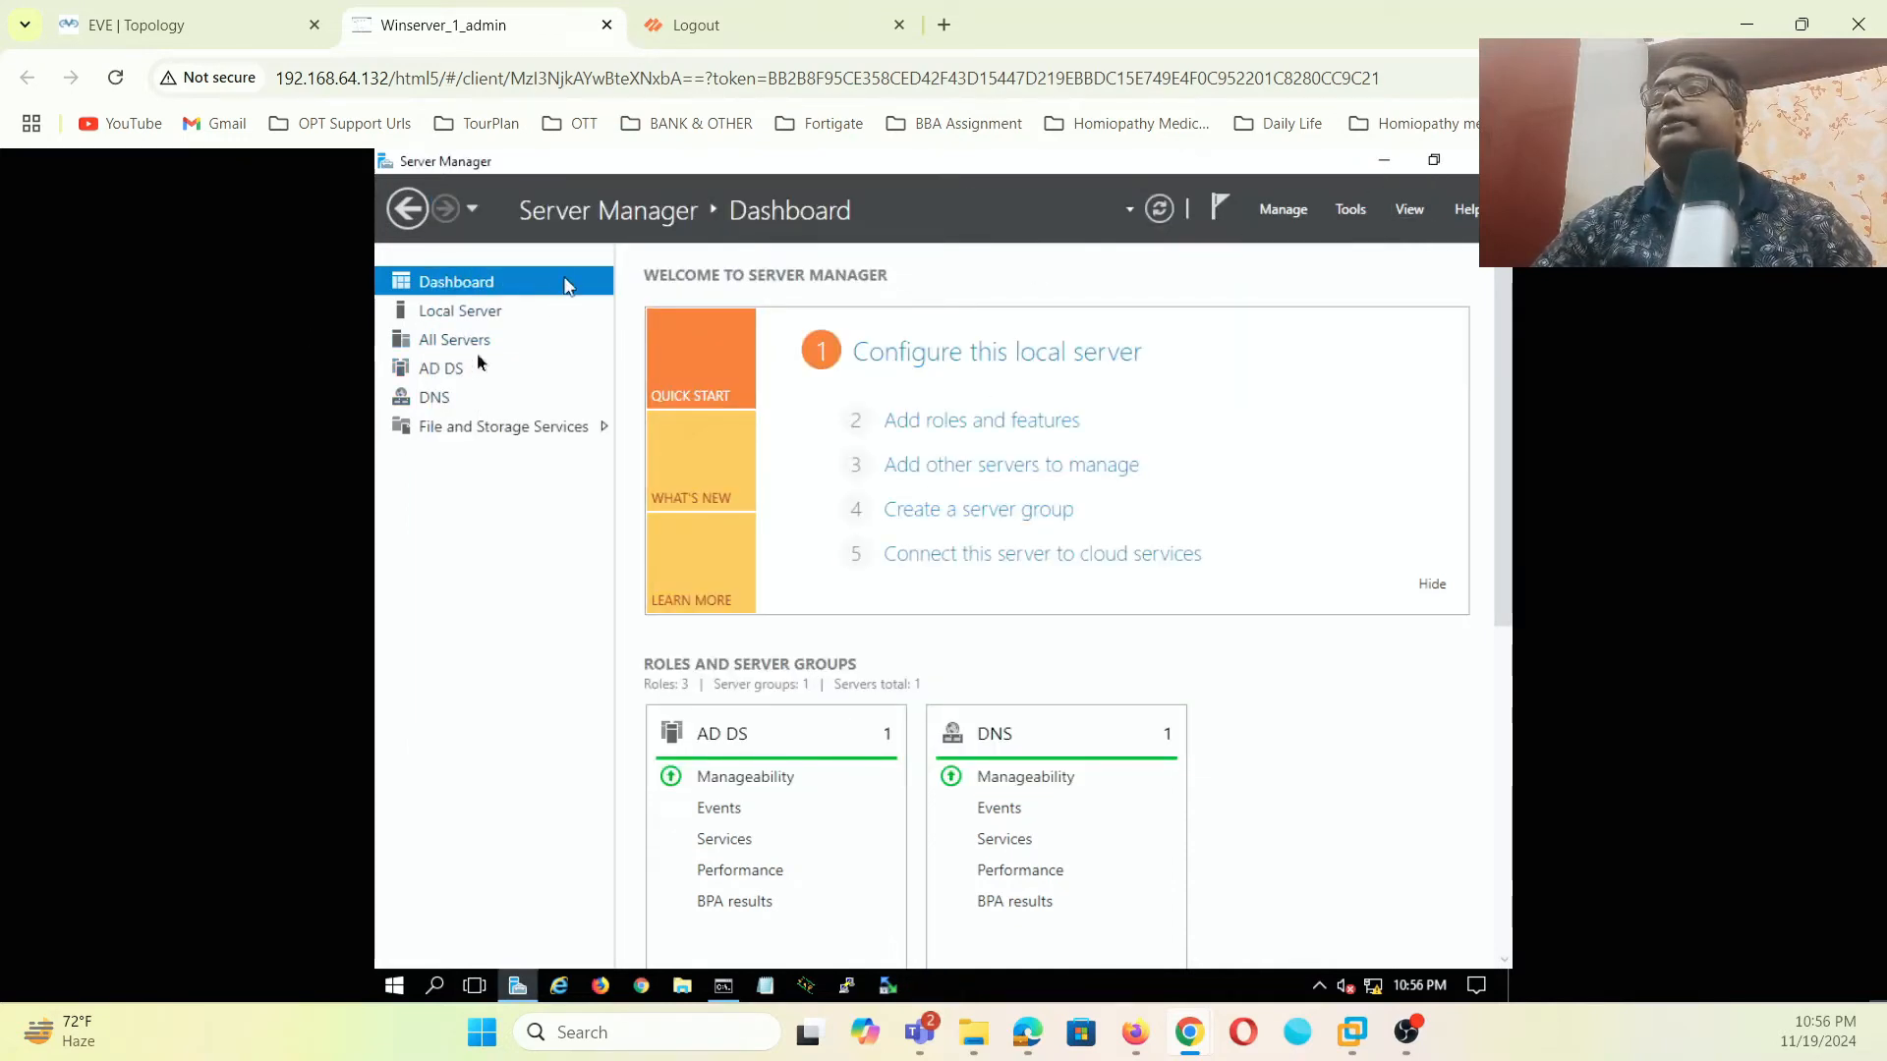
{"action": "left_click", "coordinate": [1343, 212]}
{"action": "left_click", "coordinate": [1182, 486]}
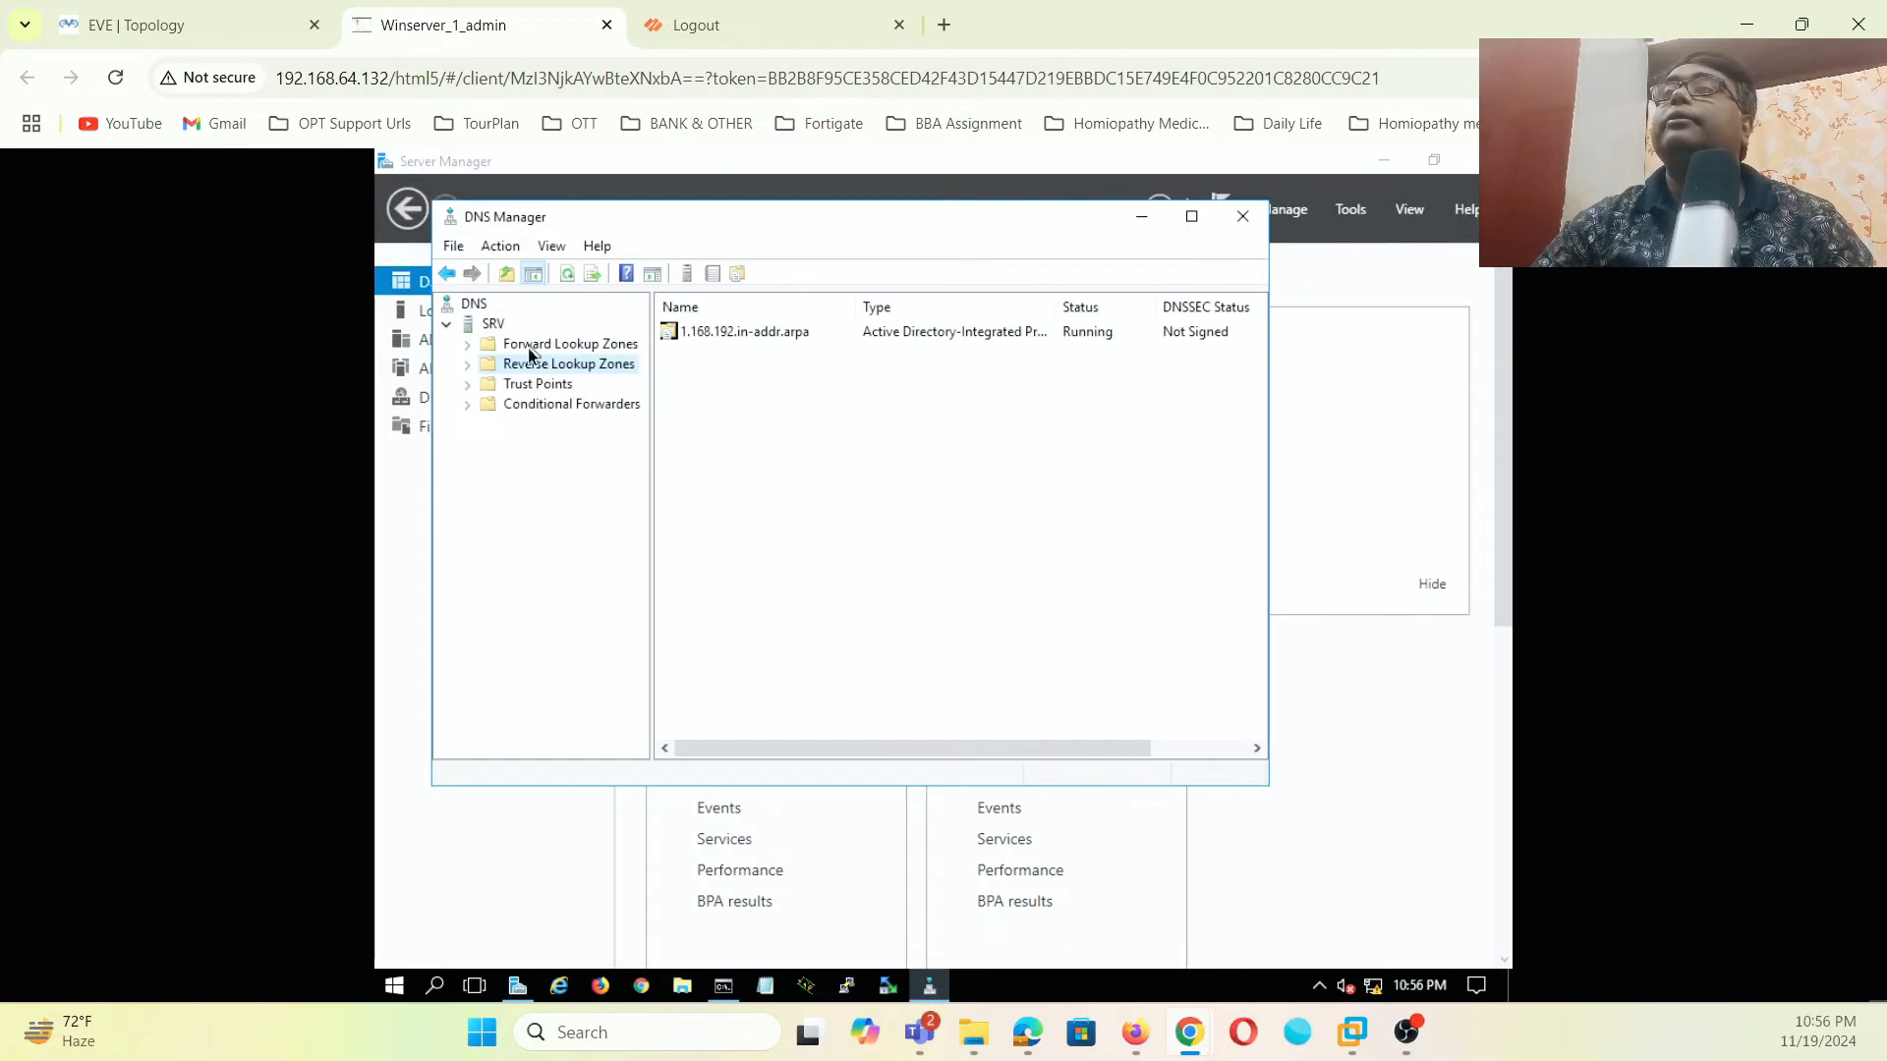
{"action": "right_click", "coordinate": [496, 330]}
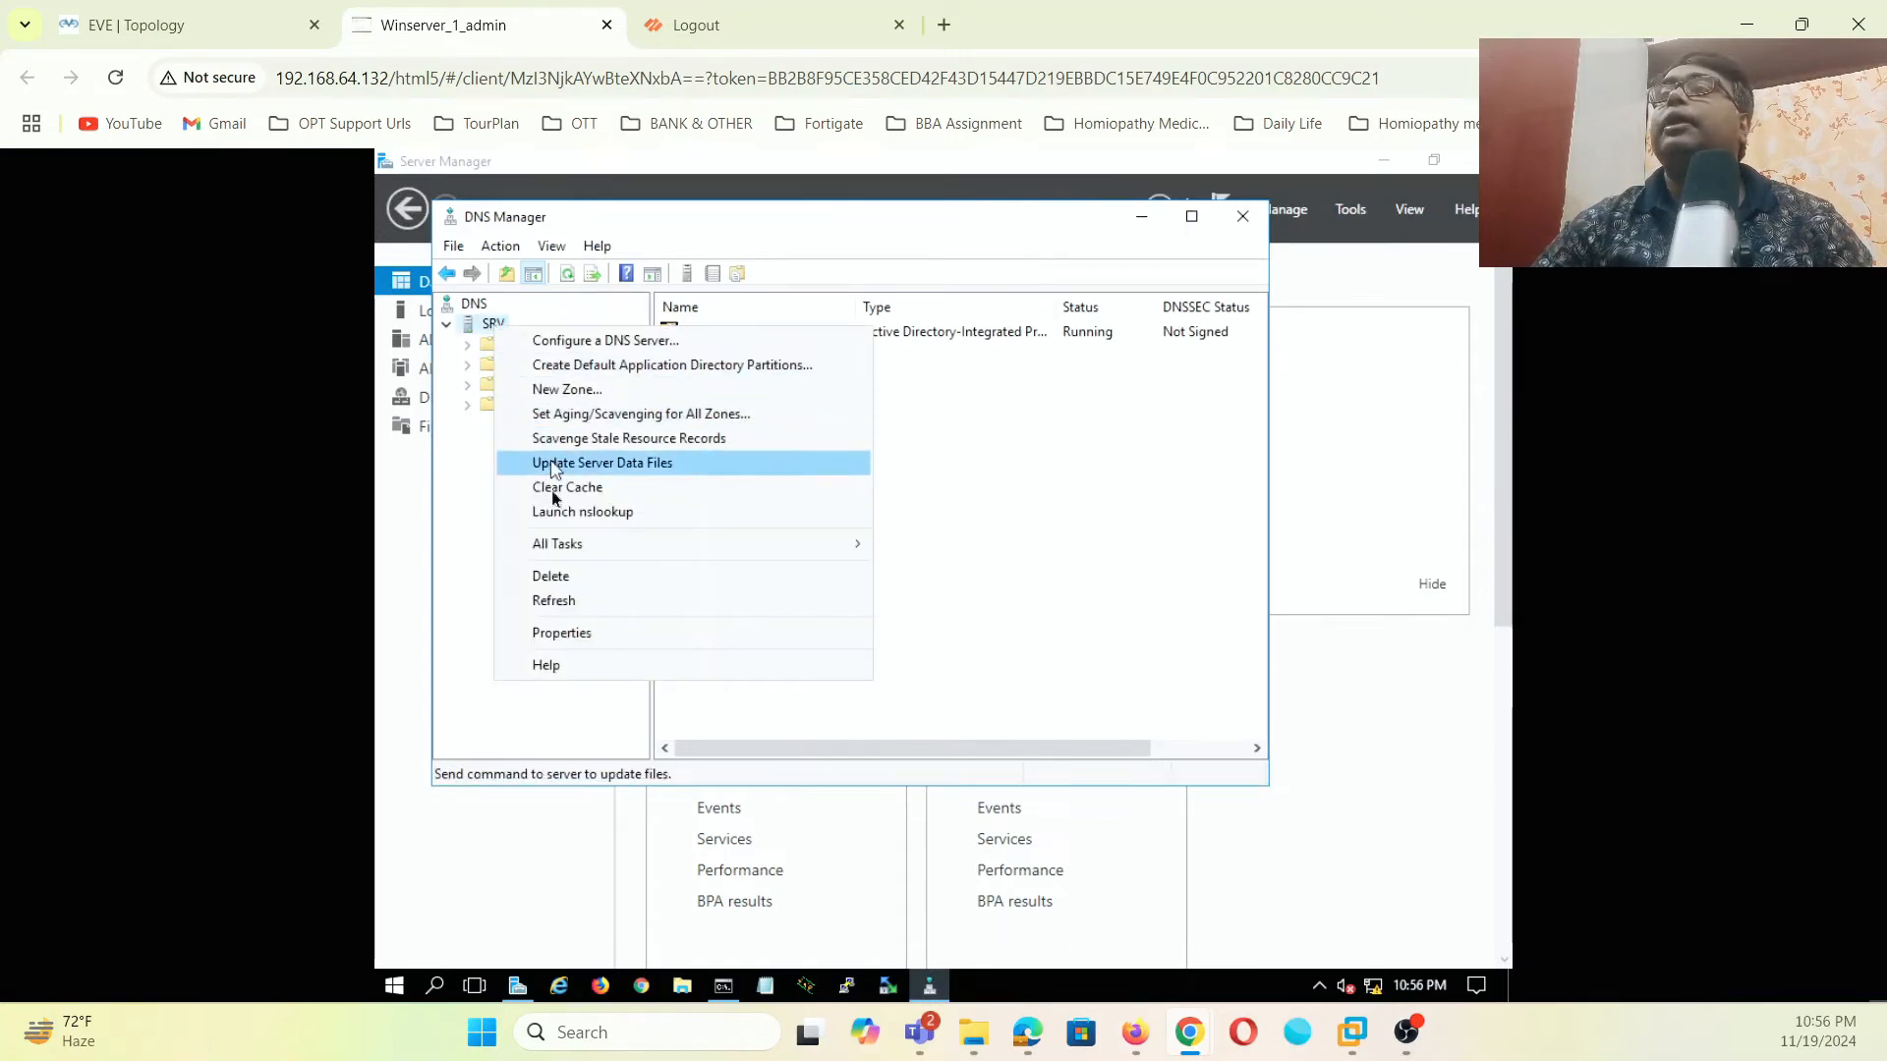
{"action": "left_click", "coordinate": [545, 521]}
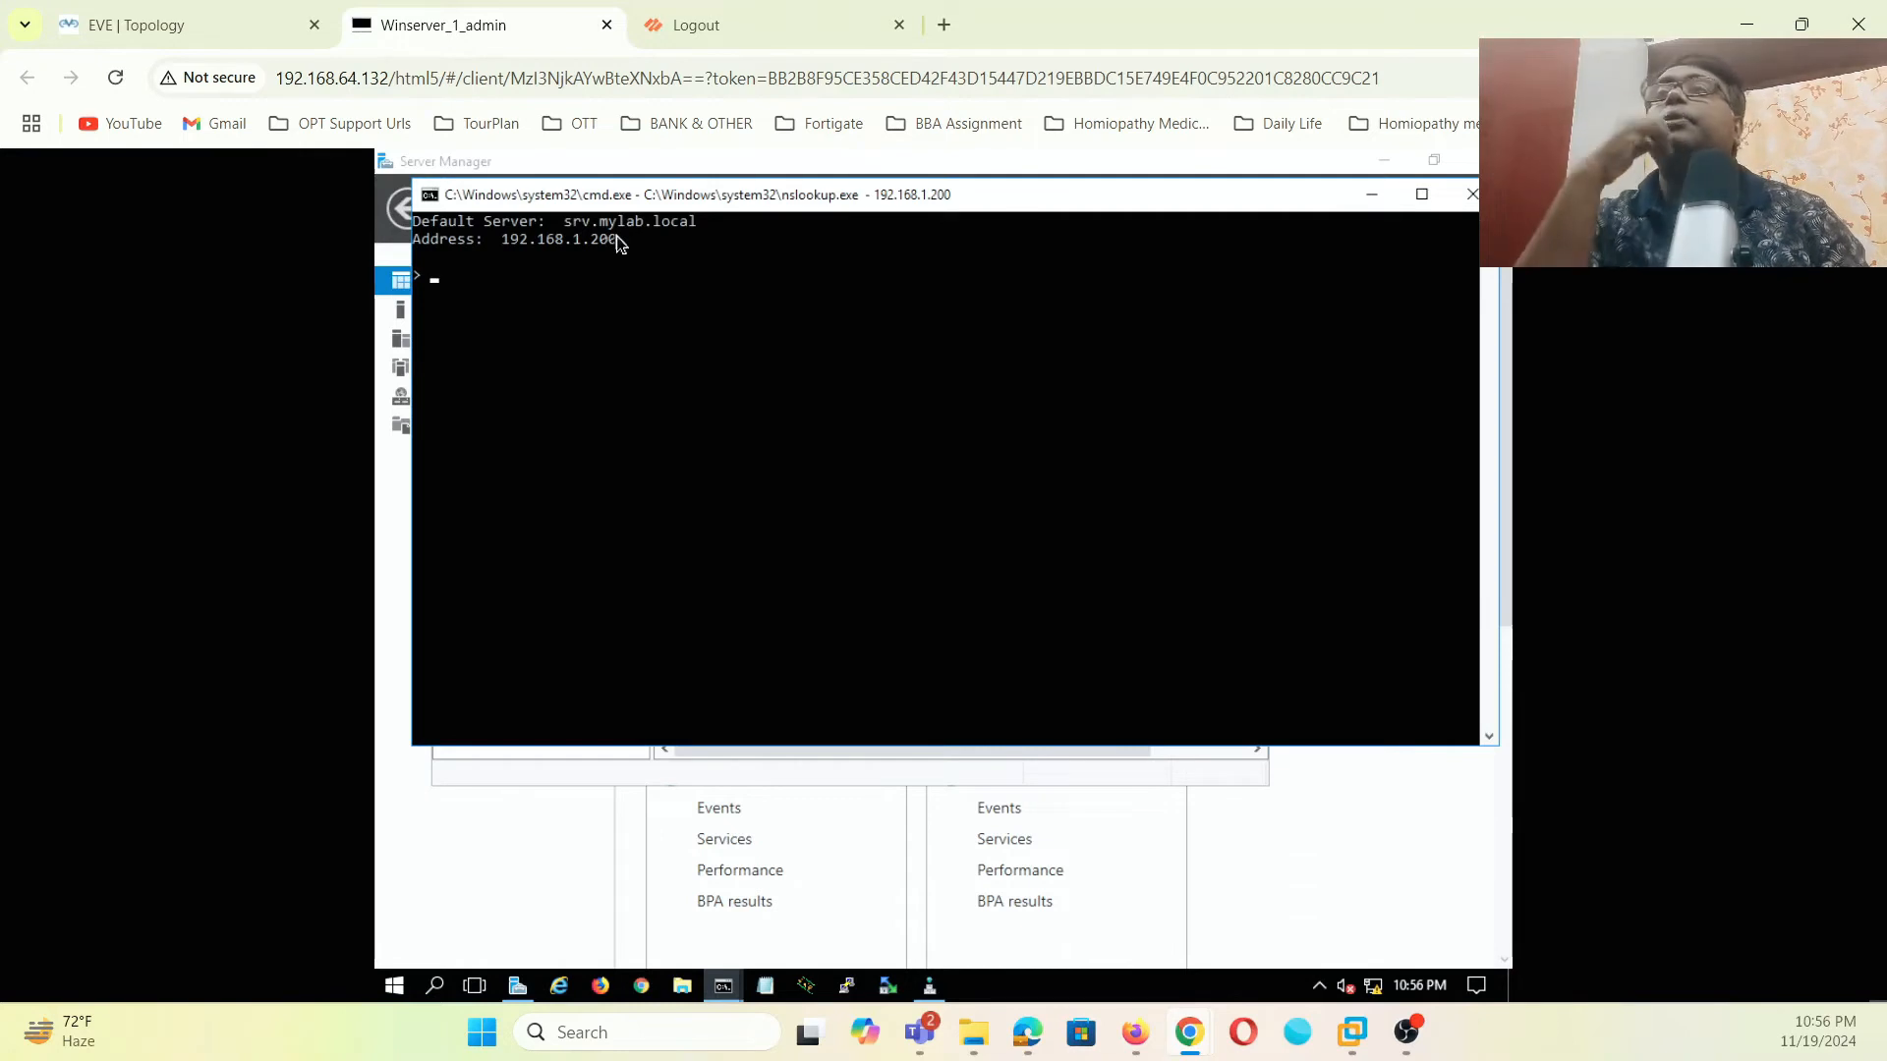
{"action": "left_click", "coordinate": [1469, 199]}
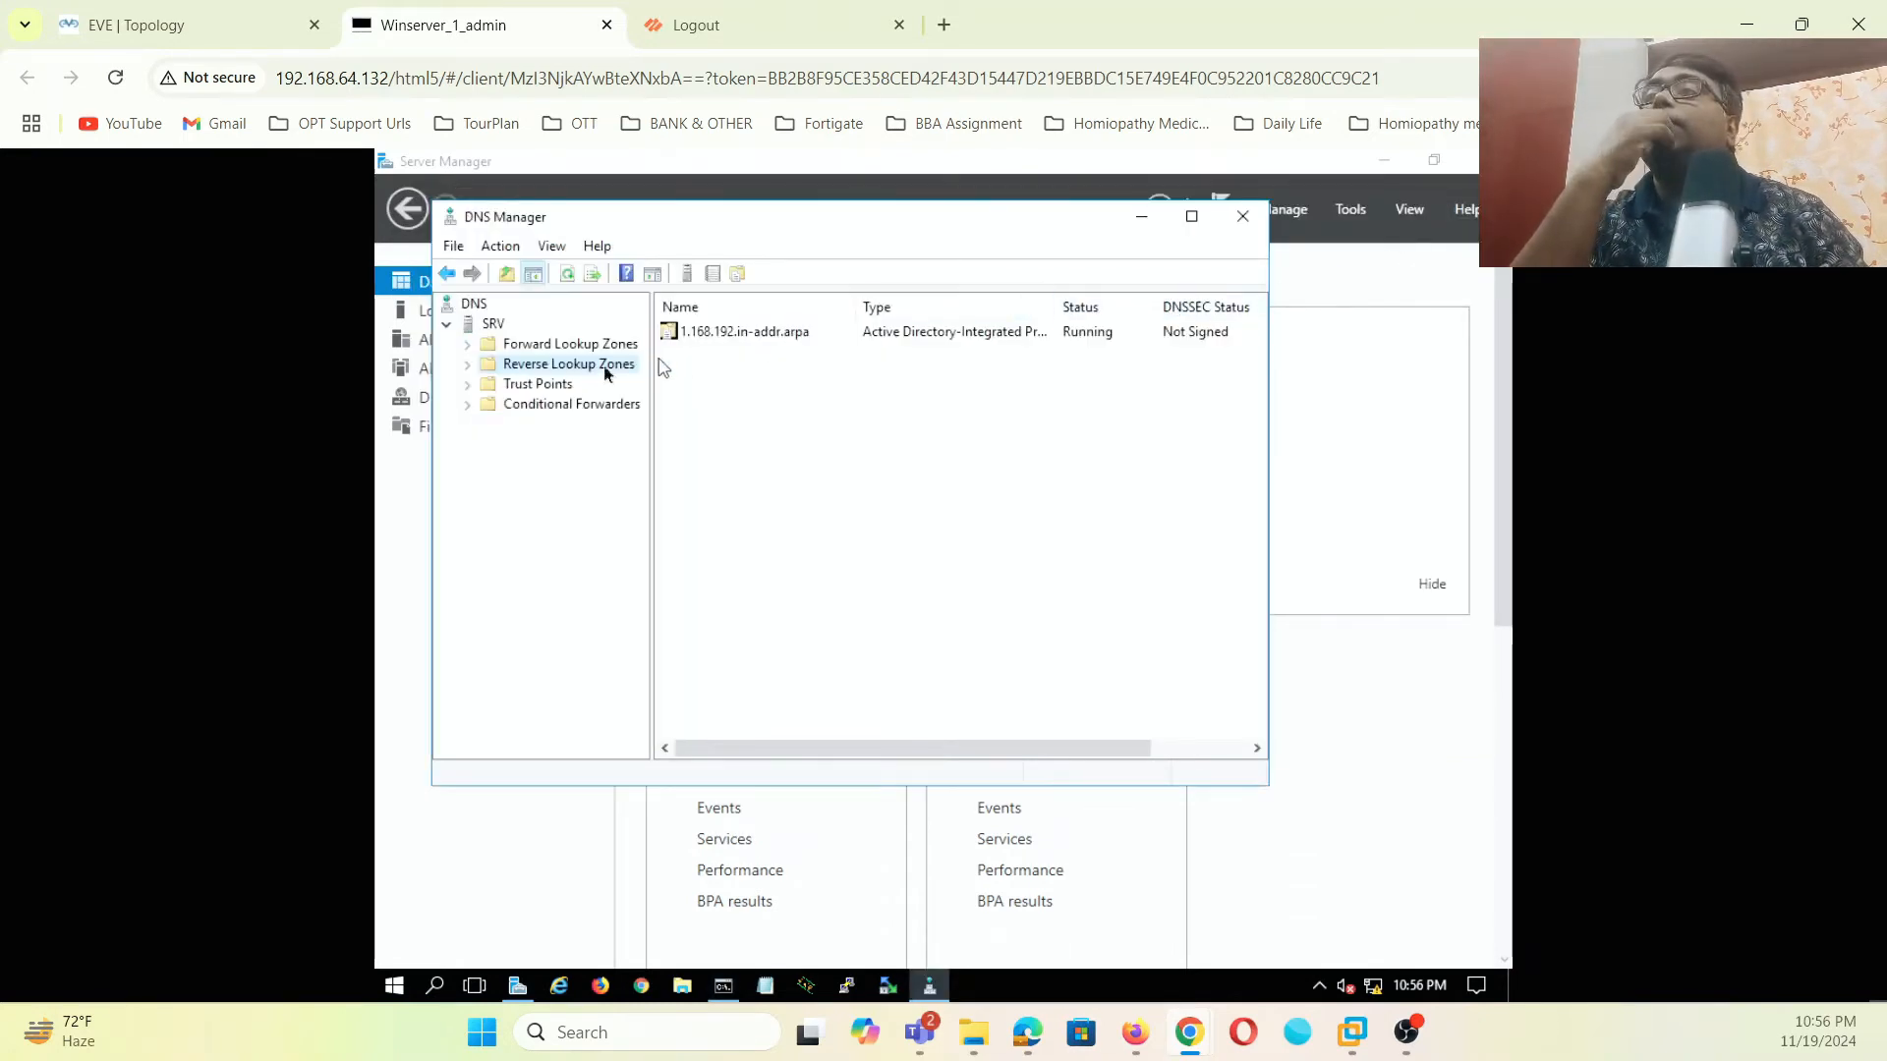
{"action": "left_click", "coordinate": [1244, 218]}
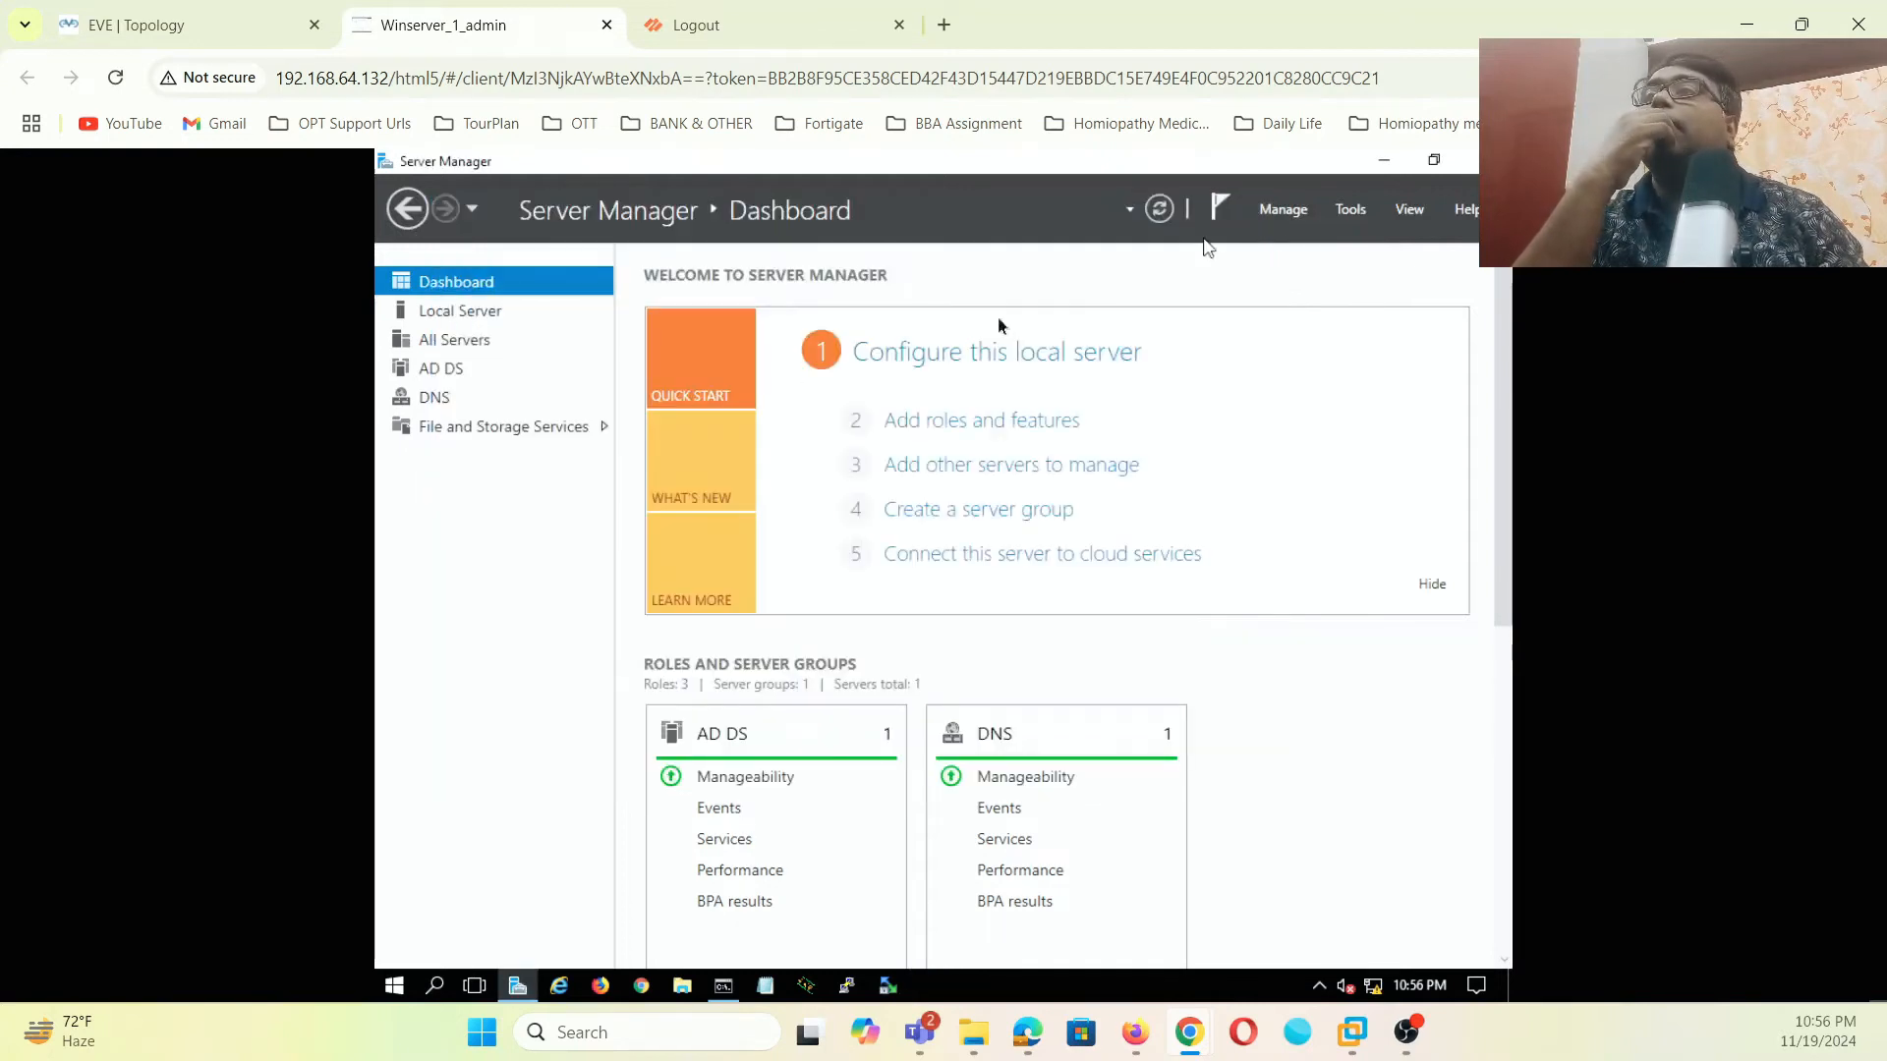
- Launch Active Directory Users and Computers, expand mylab.local, view Users, and show mylab.local's New menu
{"action": "left_click", "coordinate": [1349, 210]}
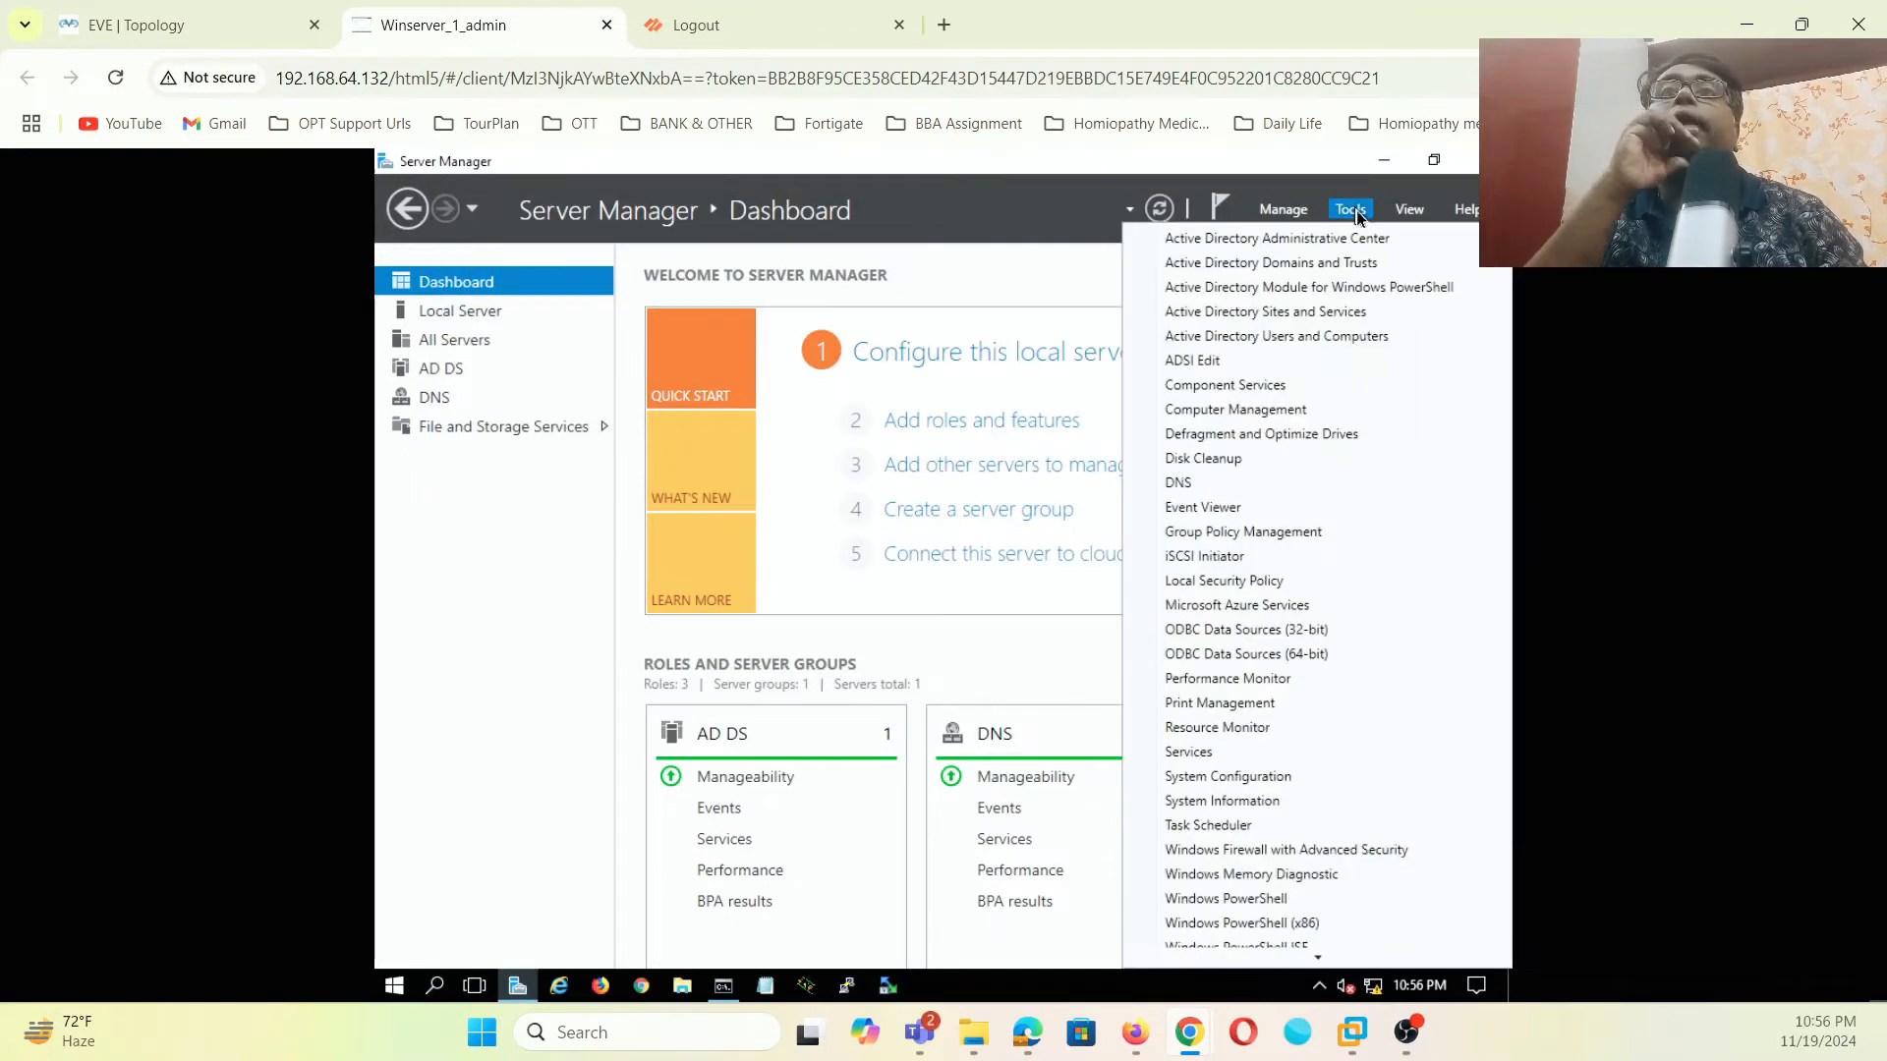
{"action": "left_click", "coordinate": [1305, 337]}
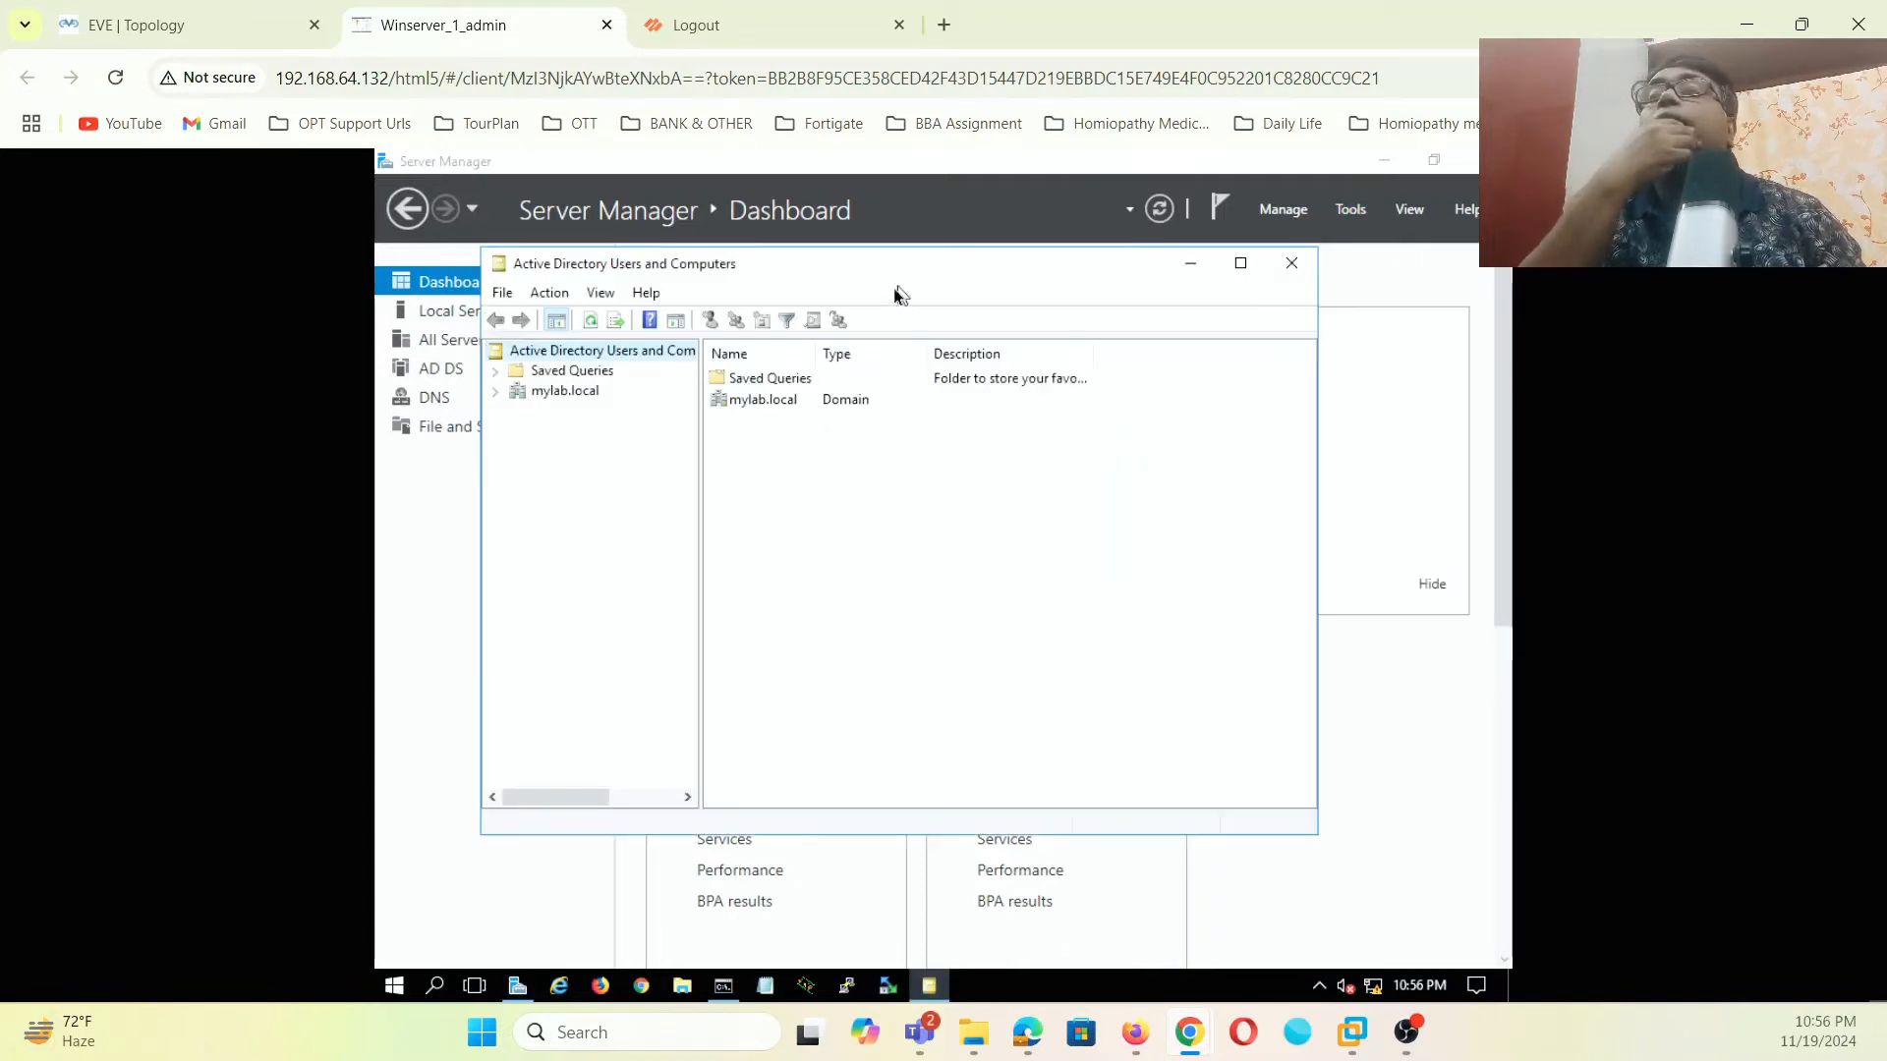
{"action": "left_click", "coordinate": [496, 393]}
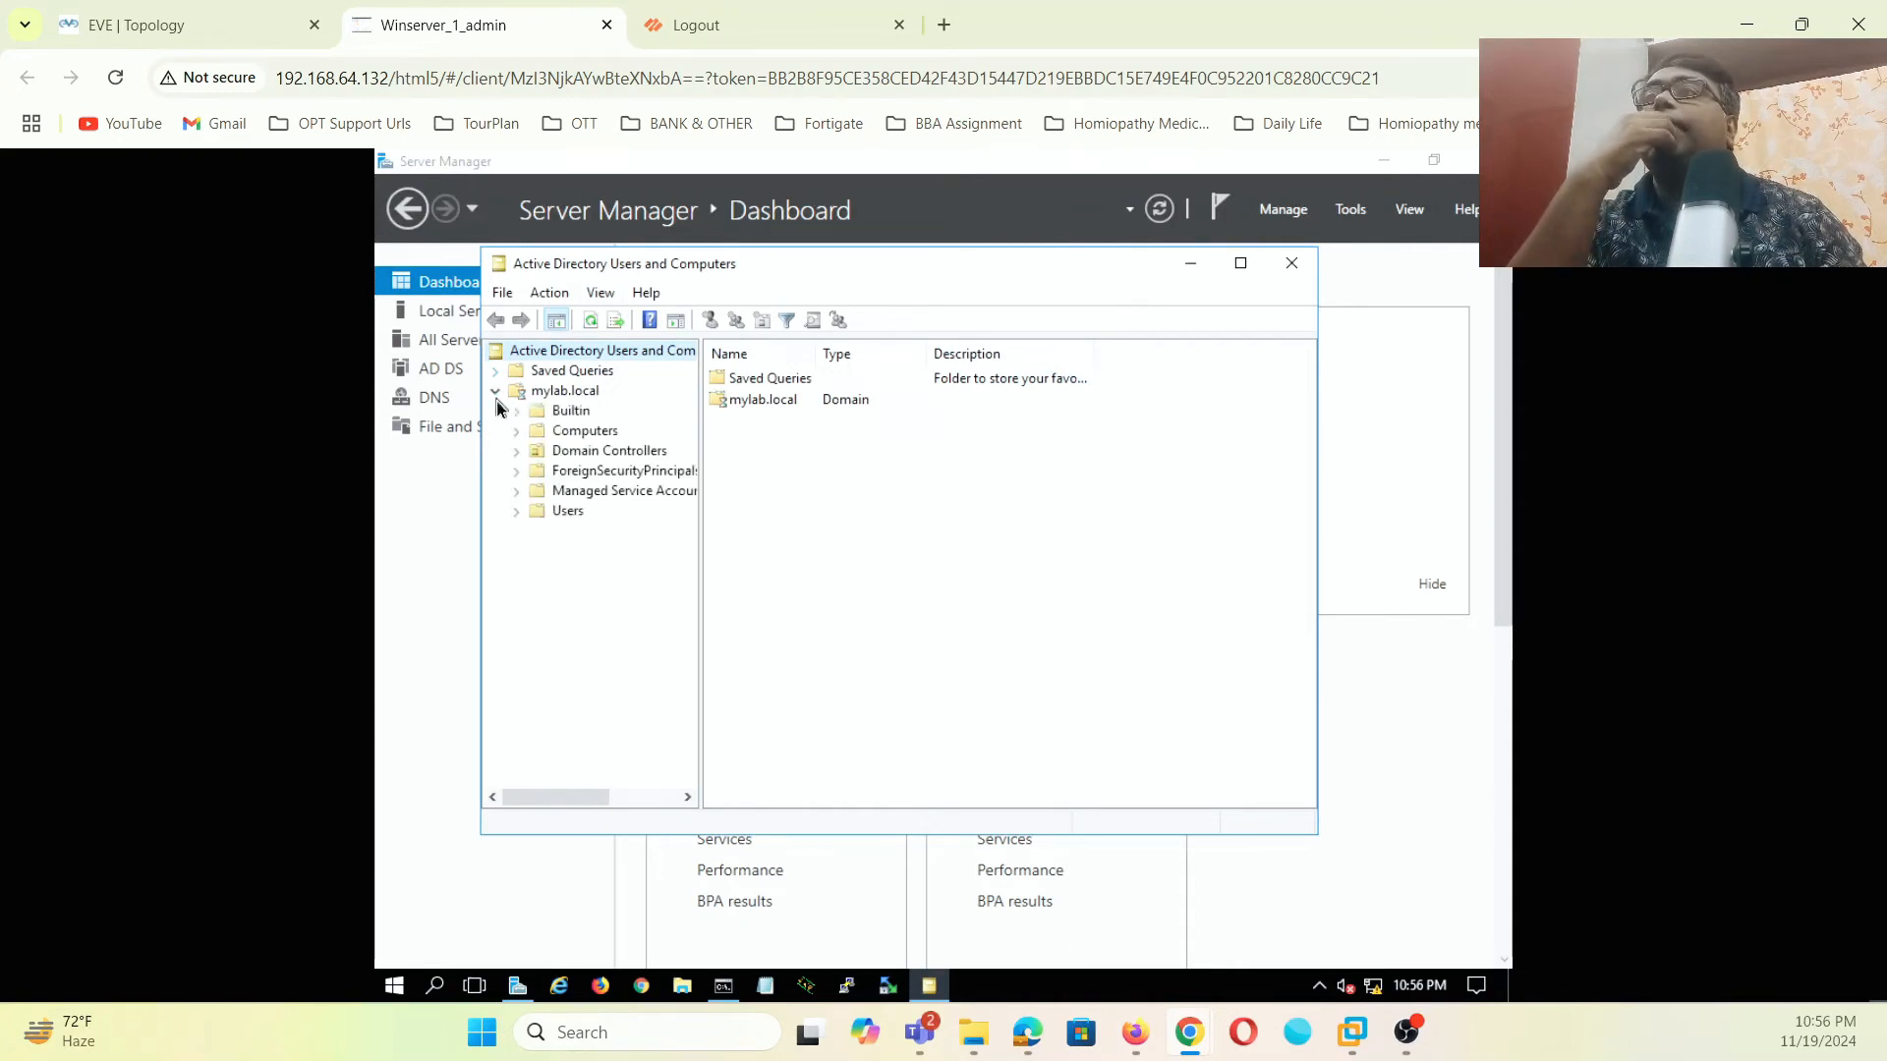
{"action": "left_click", "coordinate": [559, 511]}
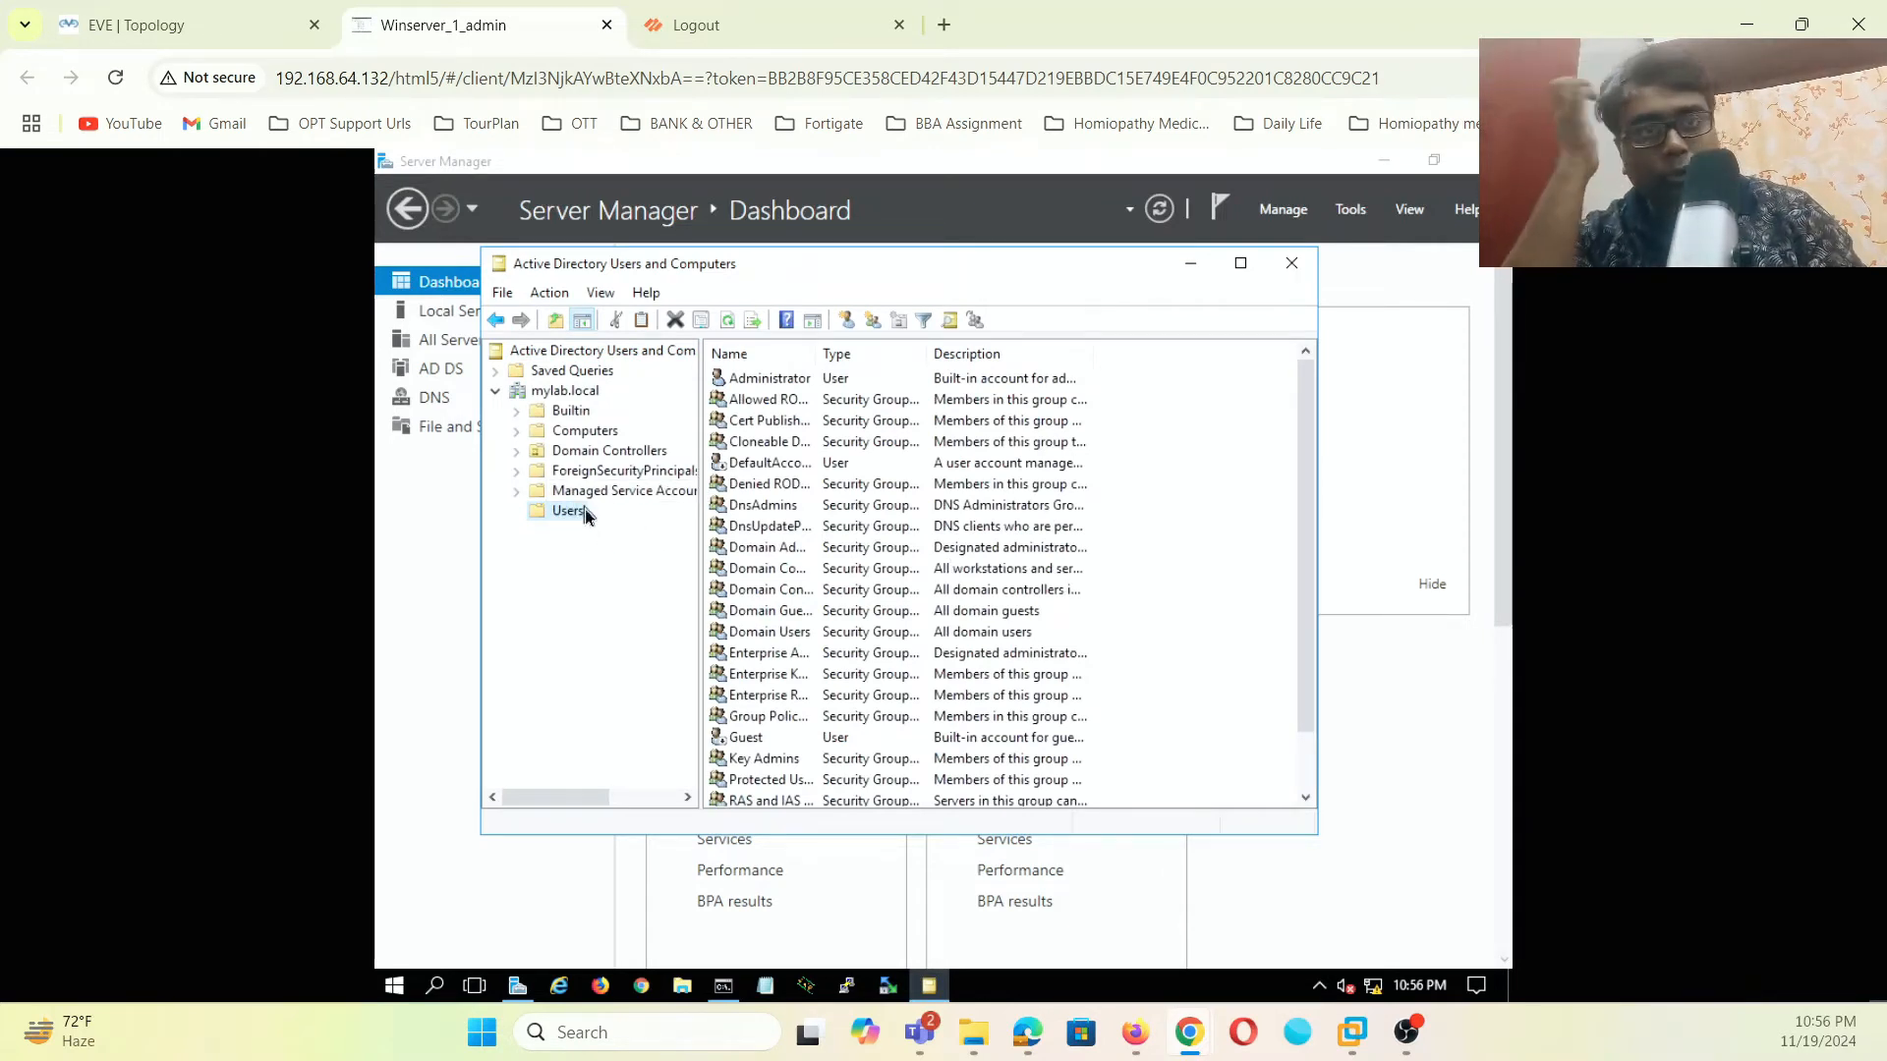
{"action": "right_click", "coordinate": [599, 393]}
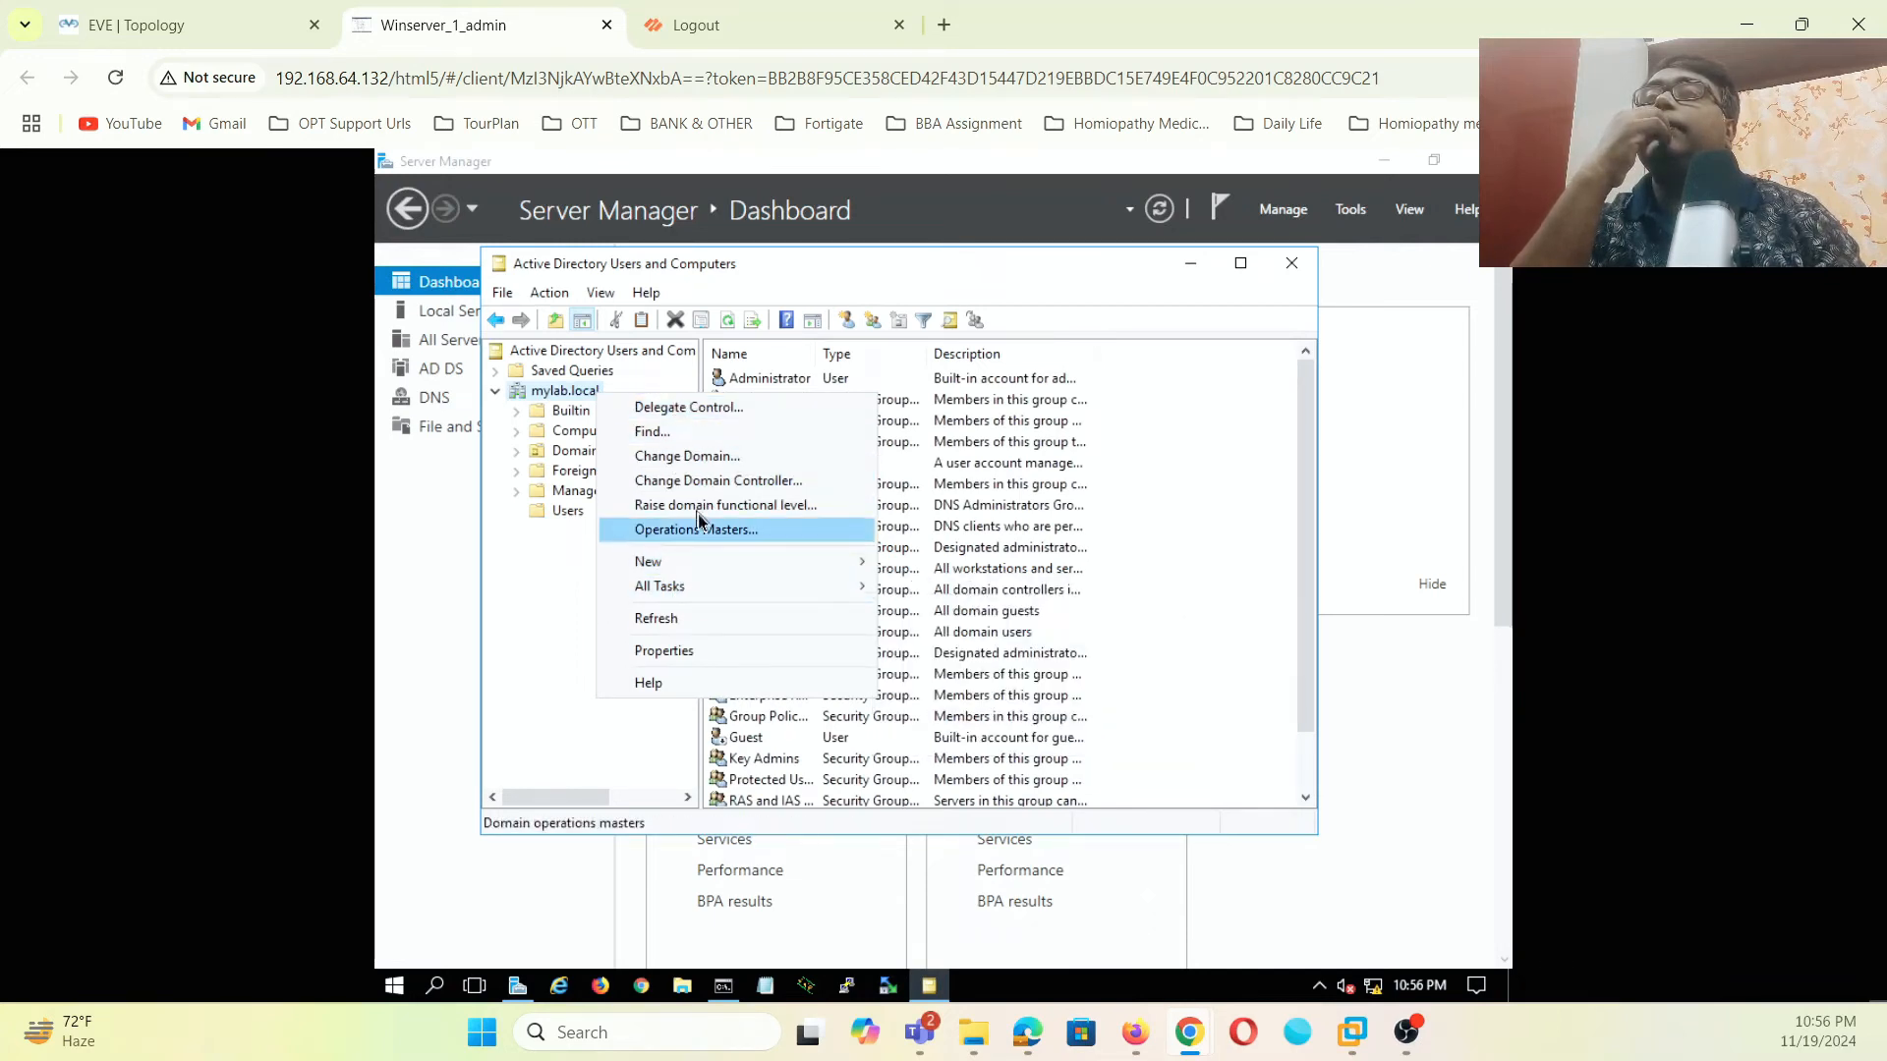
{"action": "mouse_move", "coordinate": [709, 561]}
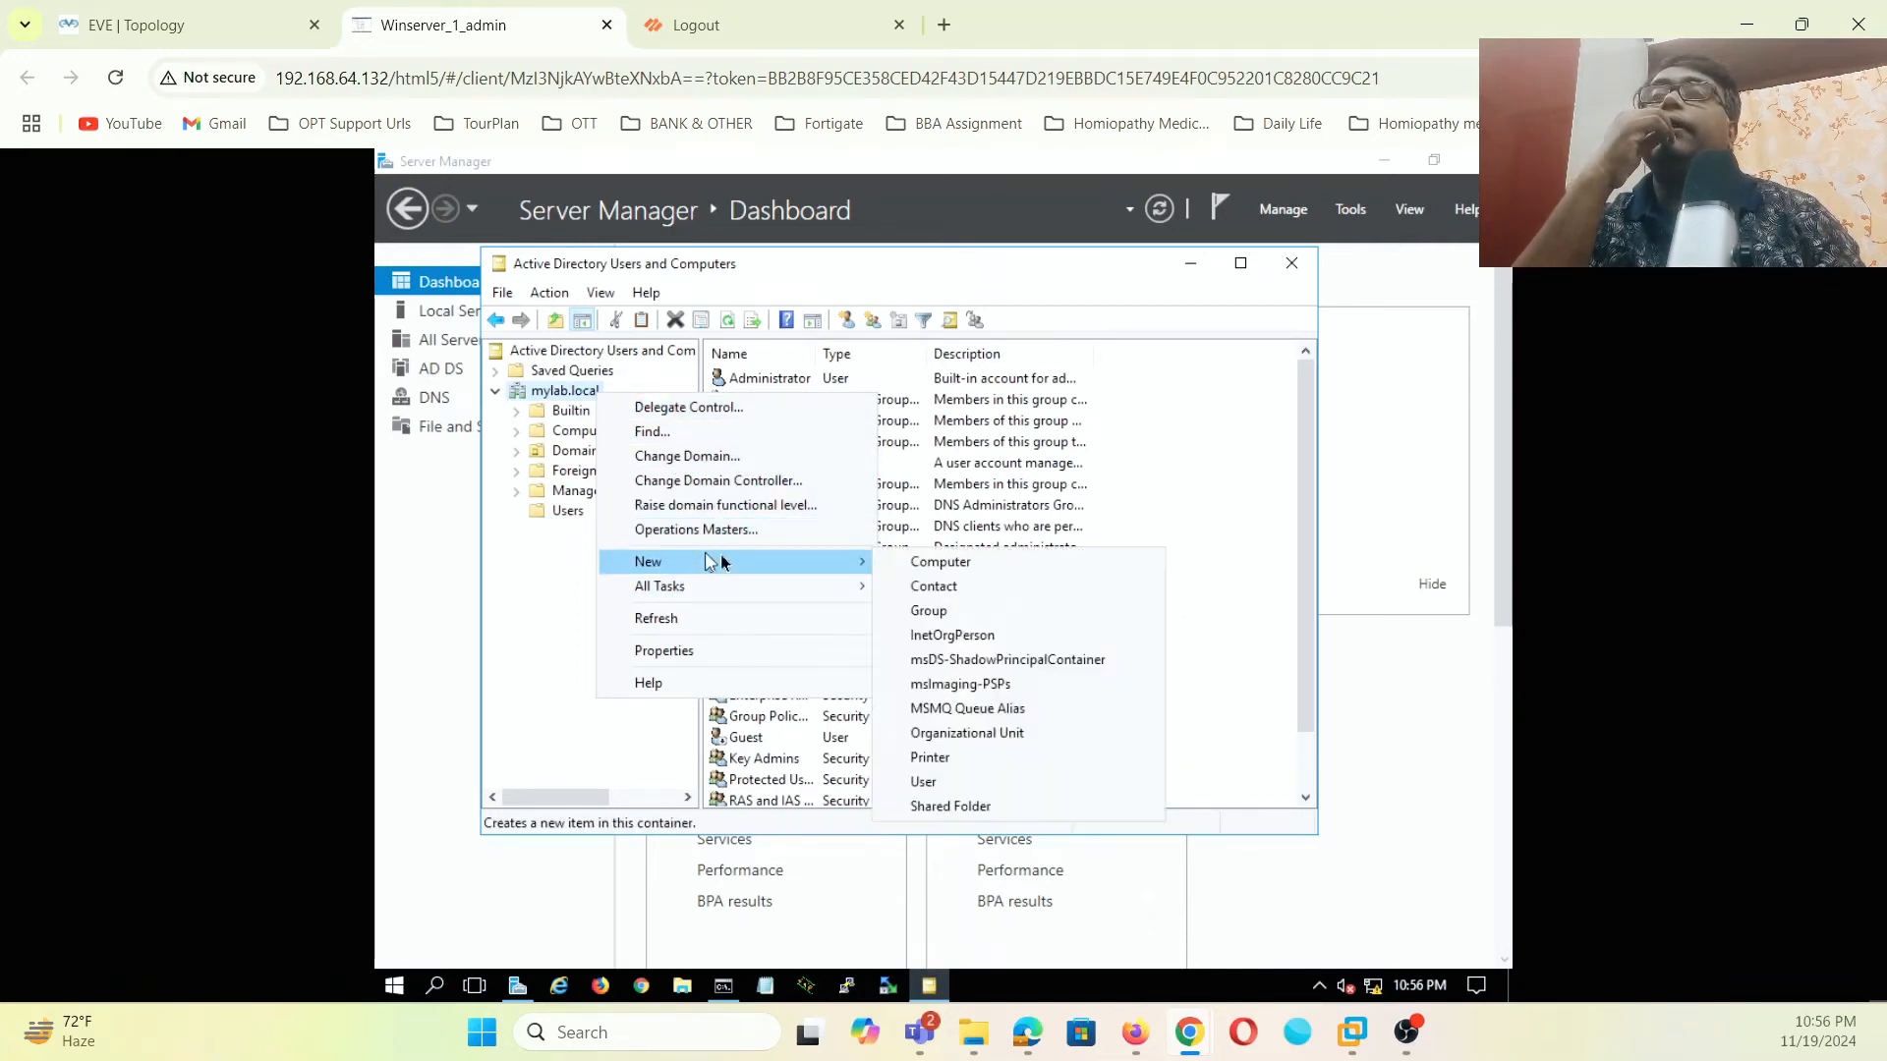
- Create organizational unit PA-OU under mylab.local with accidental-deletion protection turned off
{"action": "left_click", "coordinate": [958, 733]}
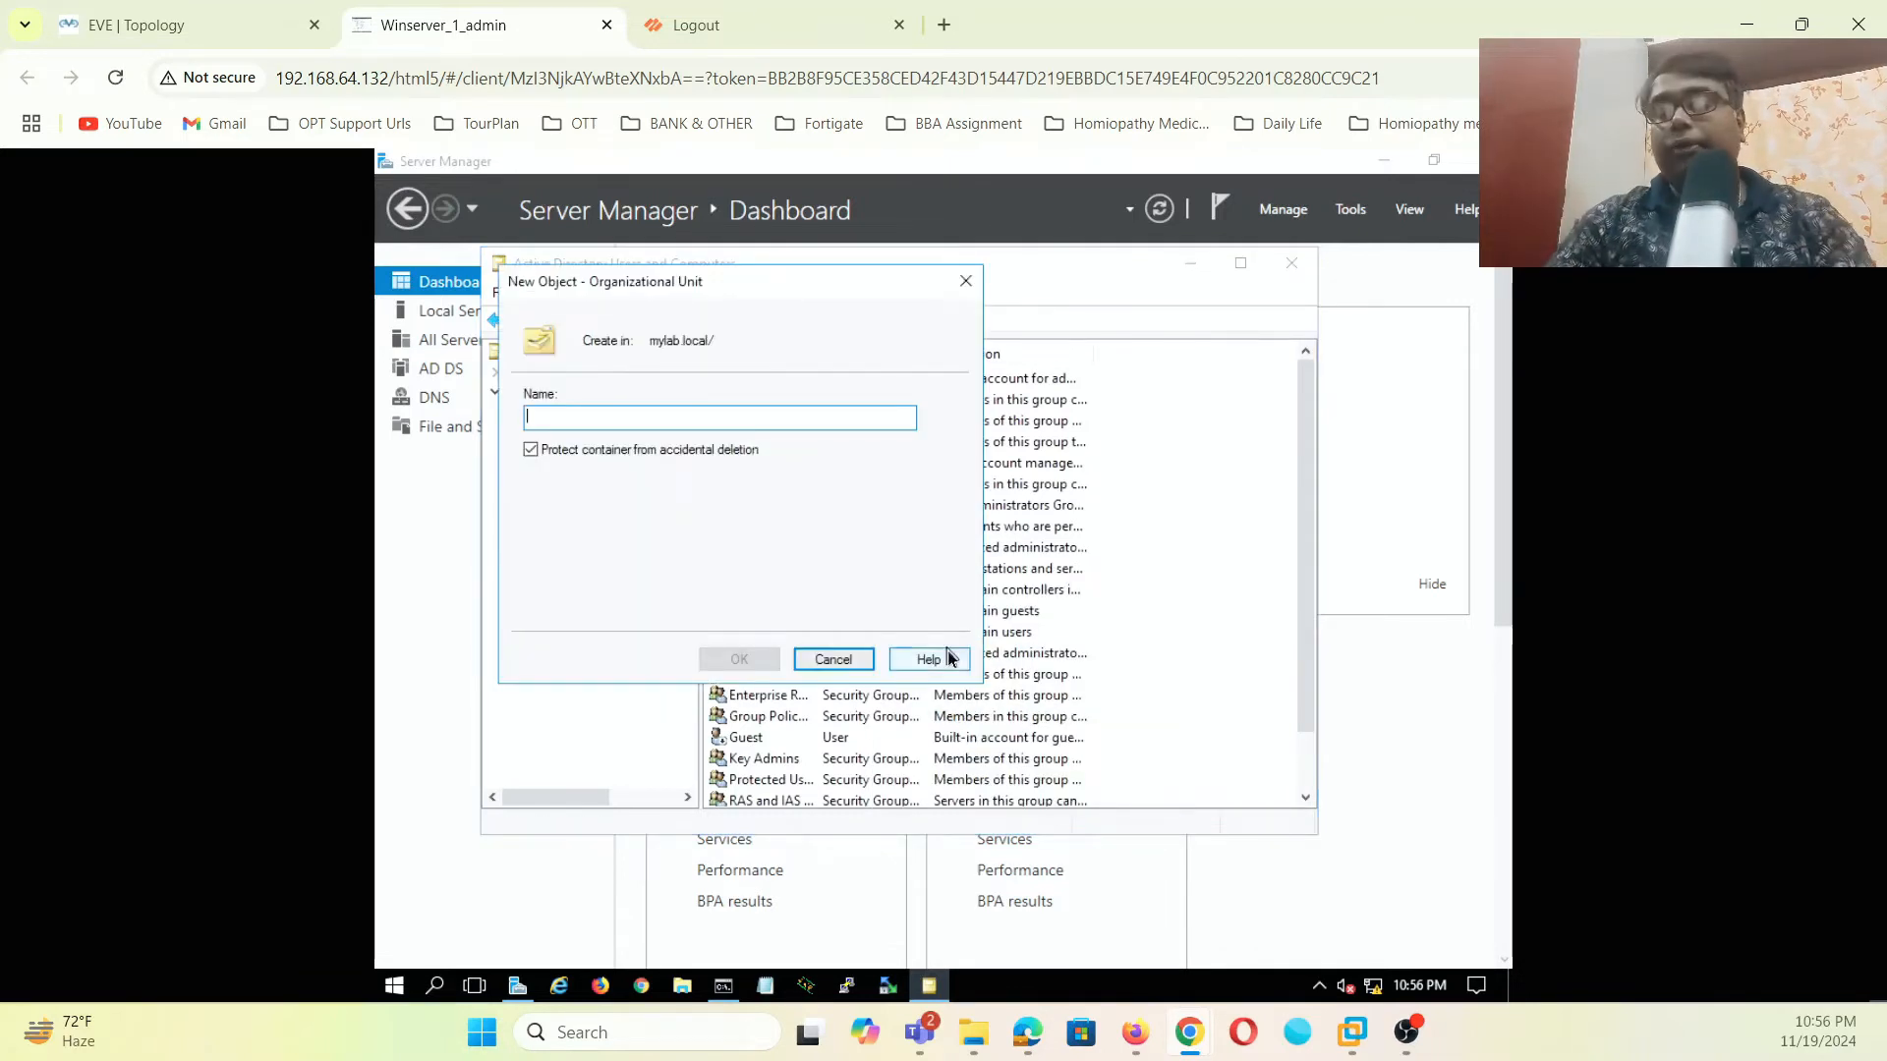
{"action": "type", "text": "PA-OU"}
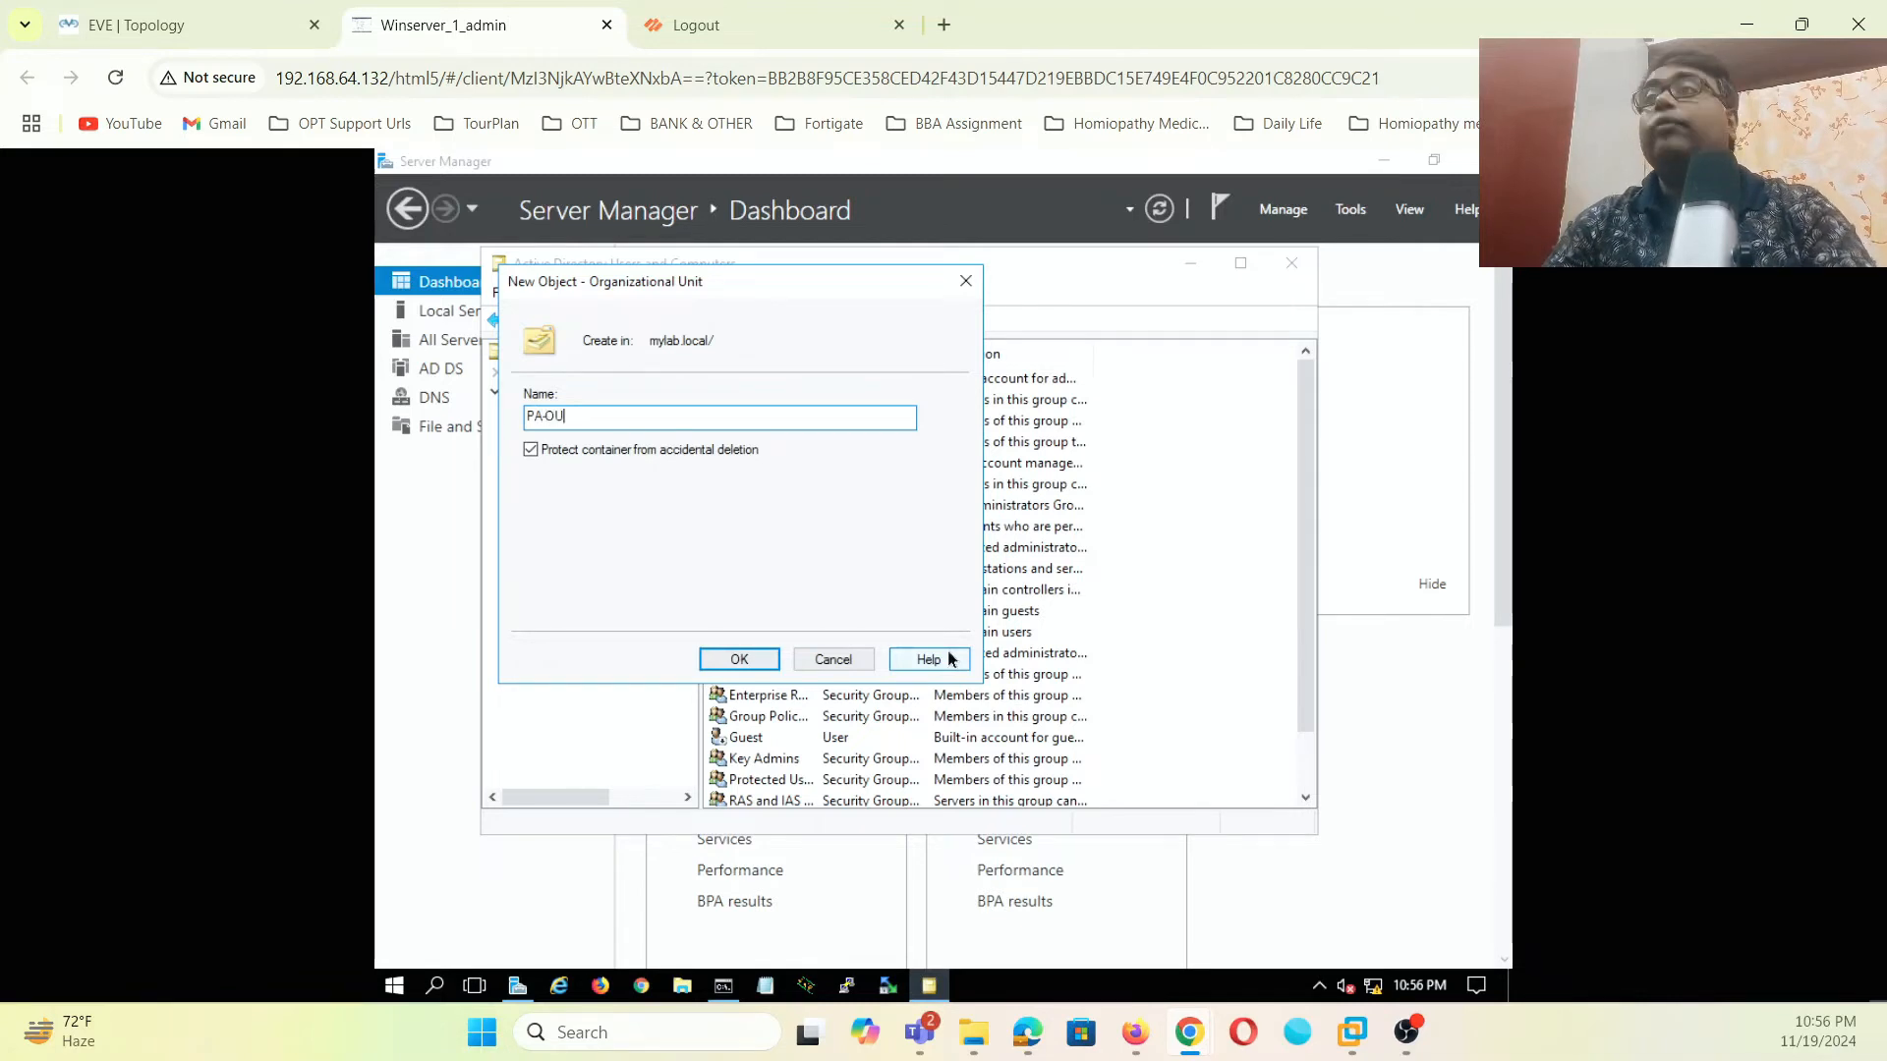
{"action": "left_click", "coordinate": [528, 450]}
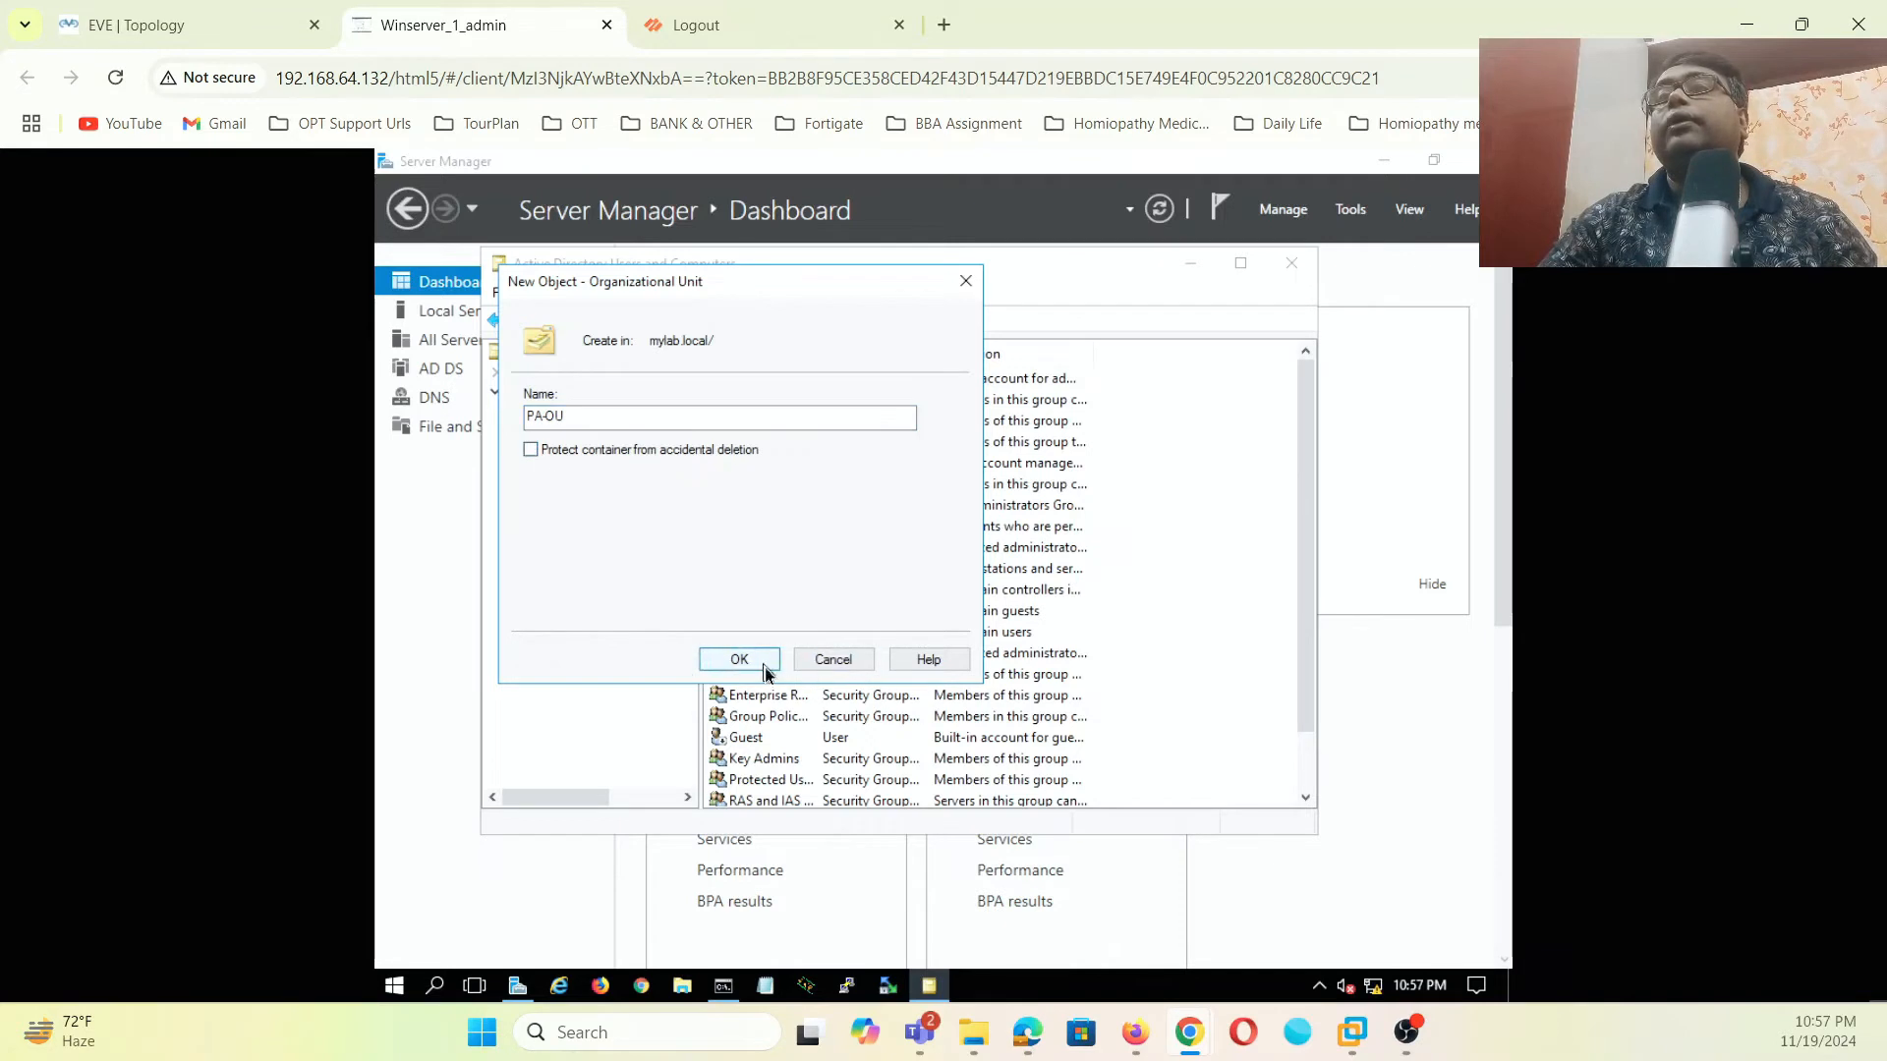
{"action": "left_click", "coordinate": [739, 659]}
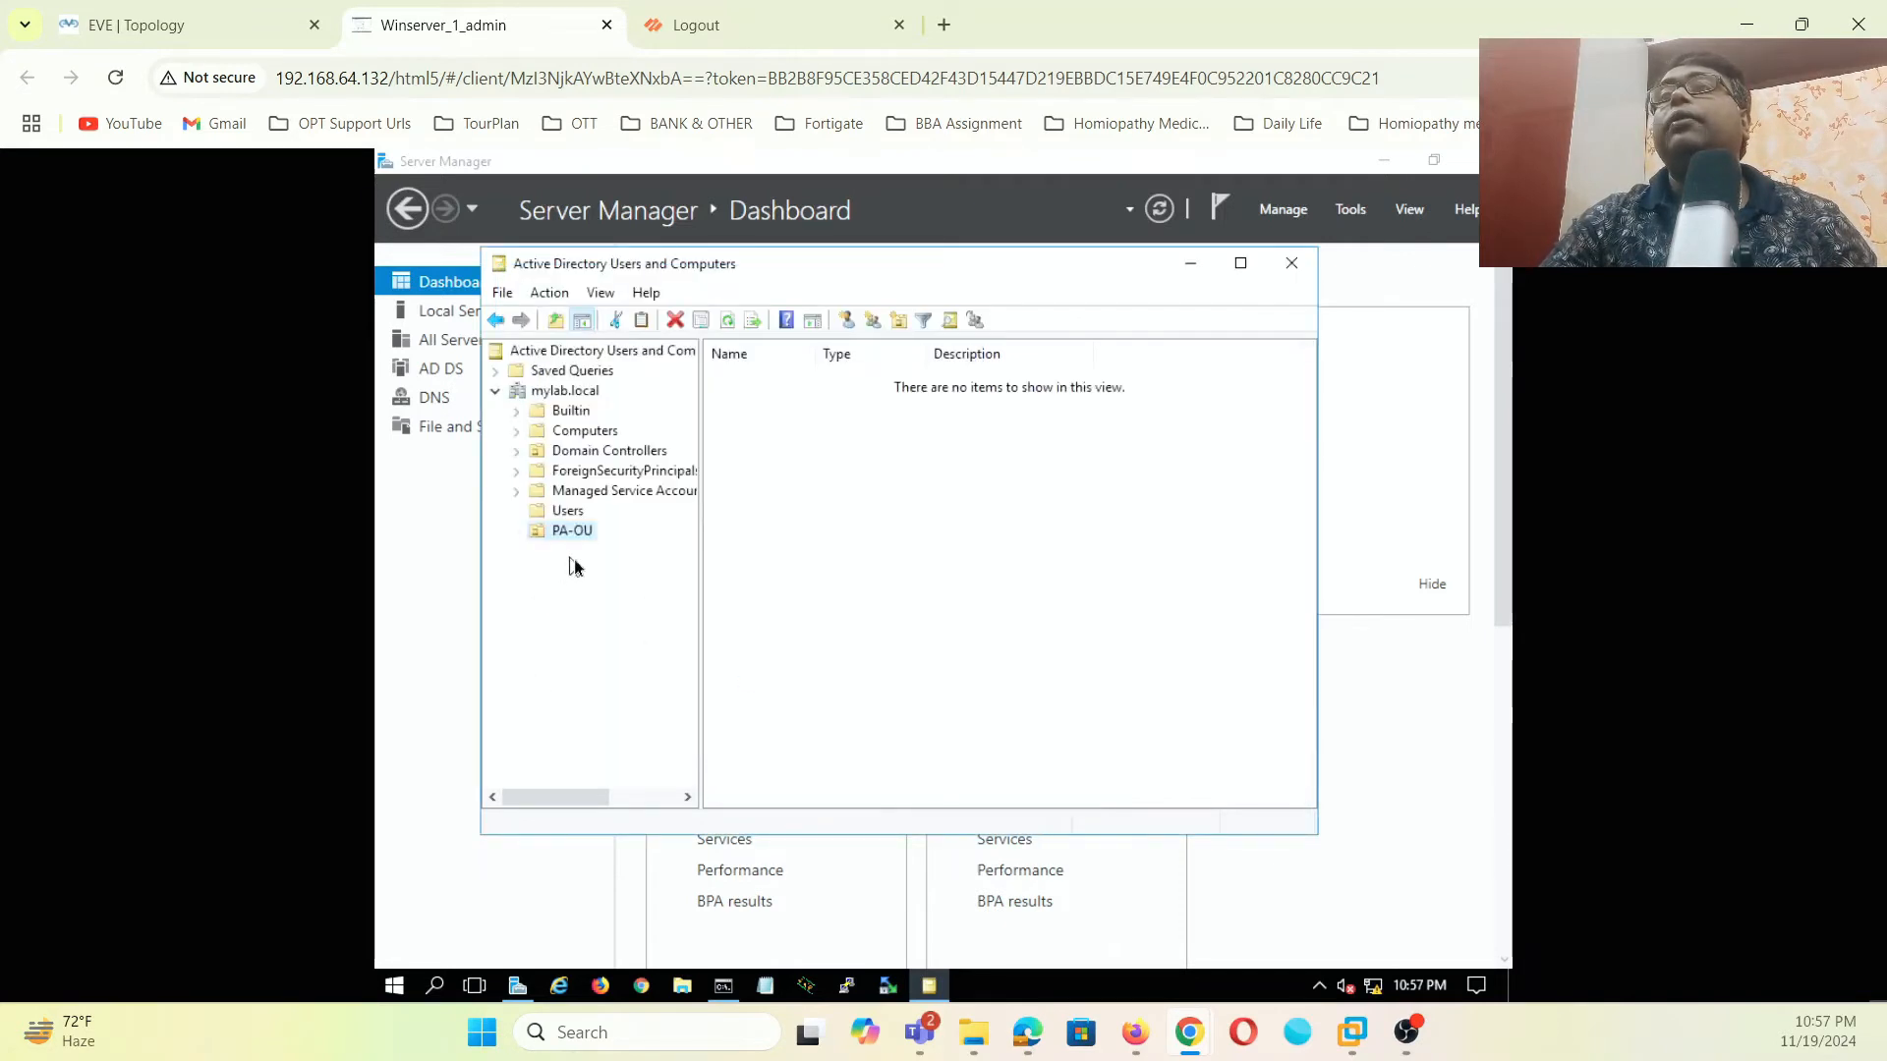
{"action": "left_click", "coordinate": [580, 513]}
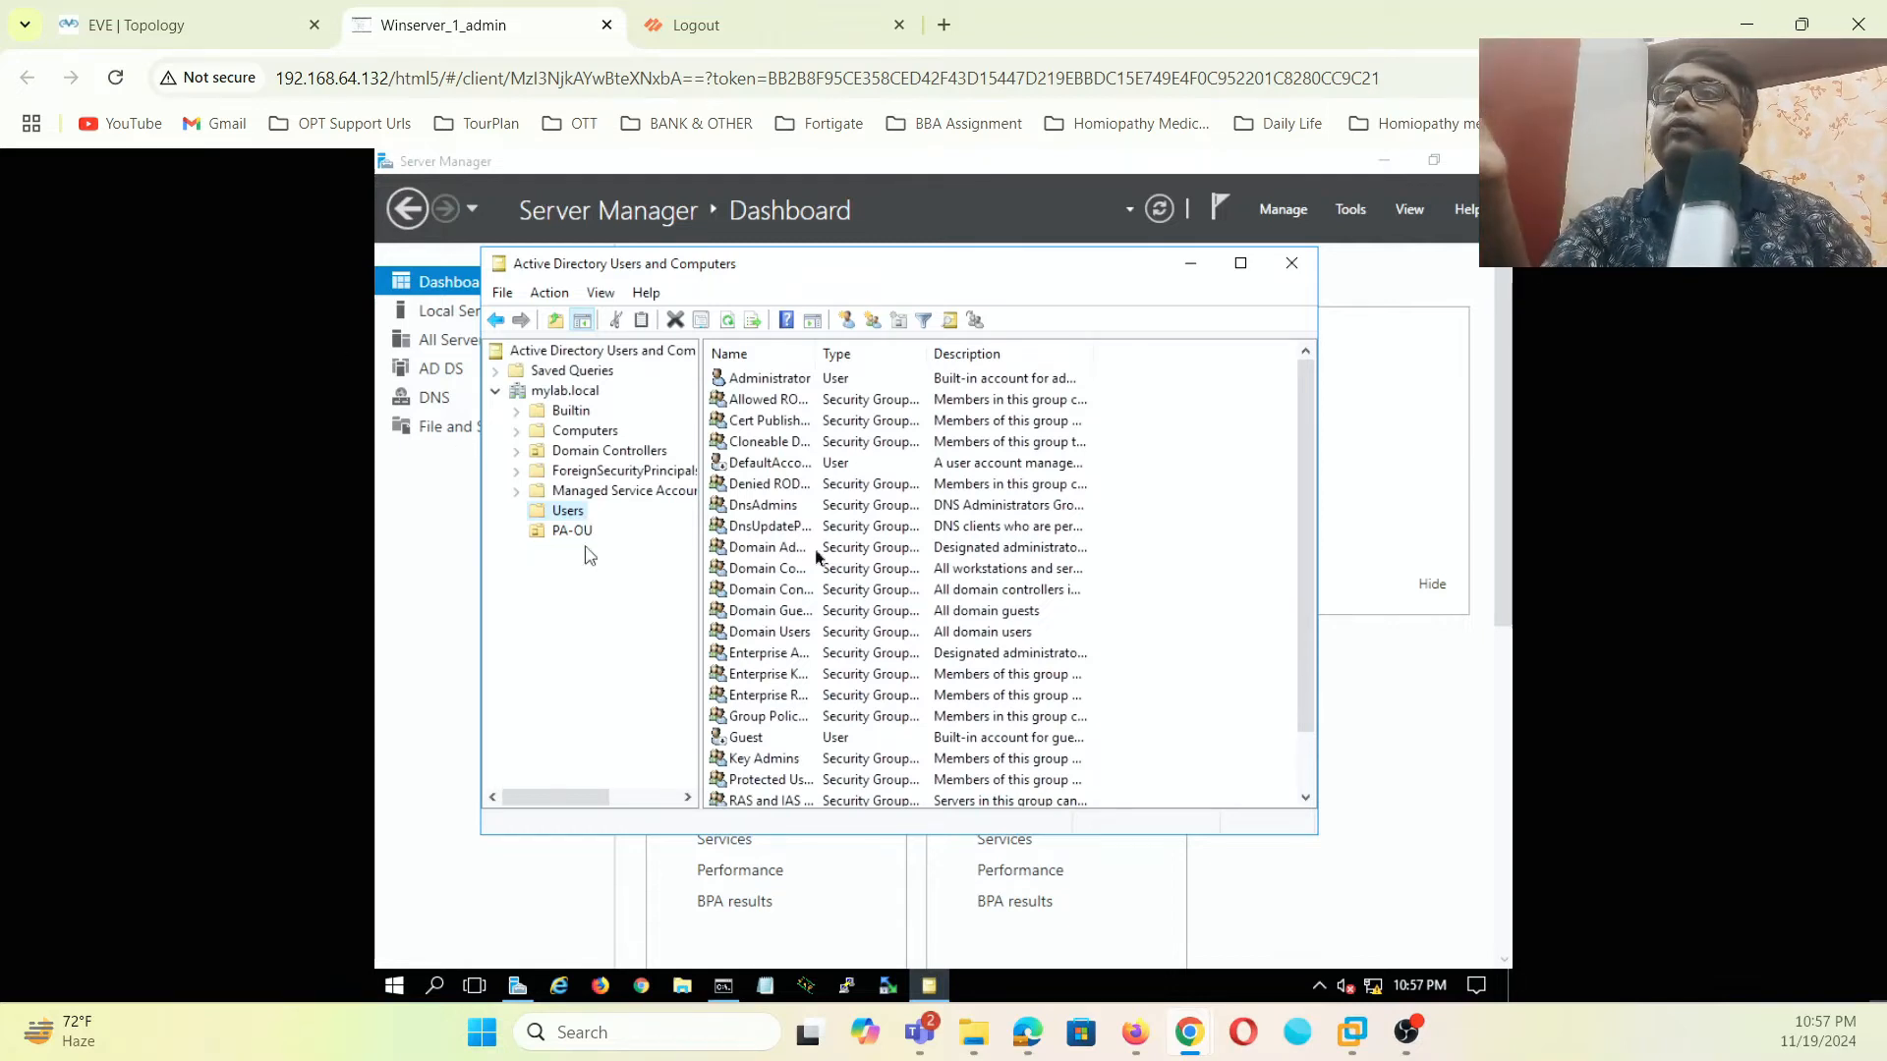
- Start a new user in Users with first name and logon name paadmin
{"action": "right_click", "coordinate": [1117, 538]}
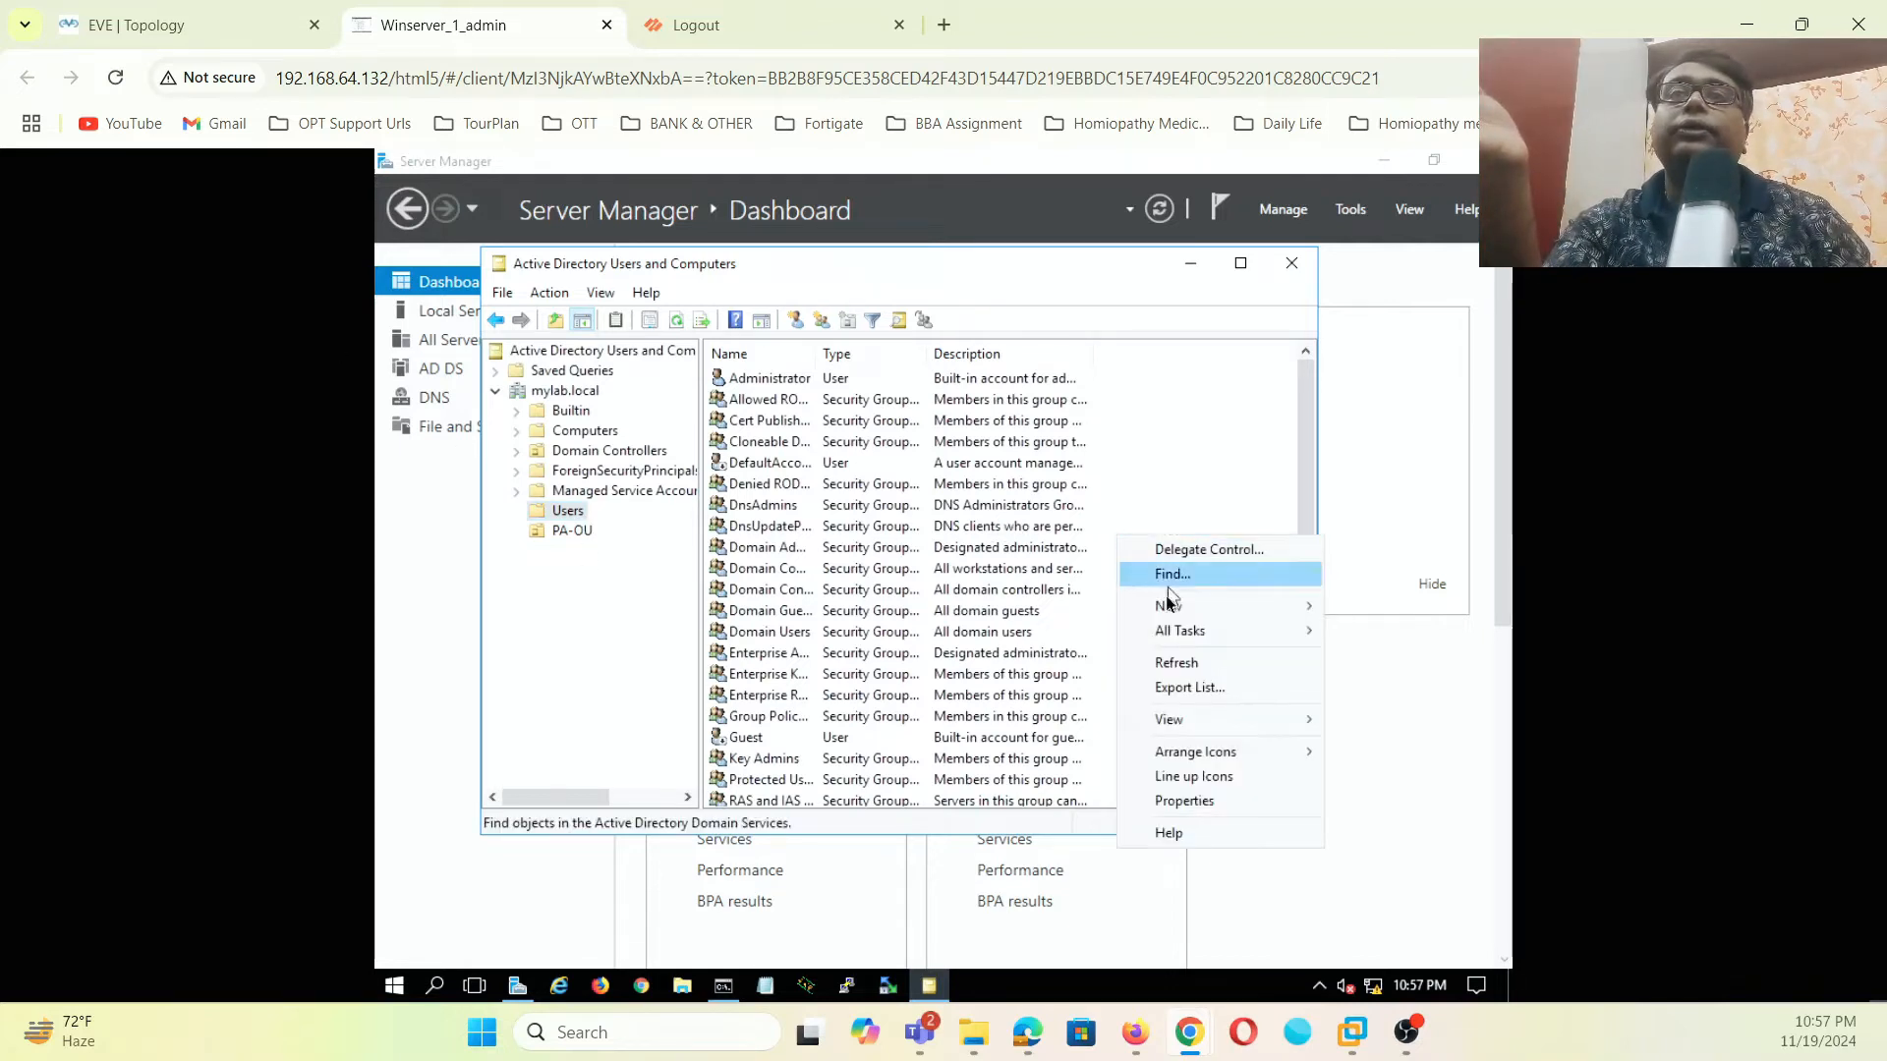
{"action": "mouse_move", "coordinate": [1169, 727]}
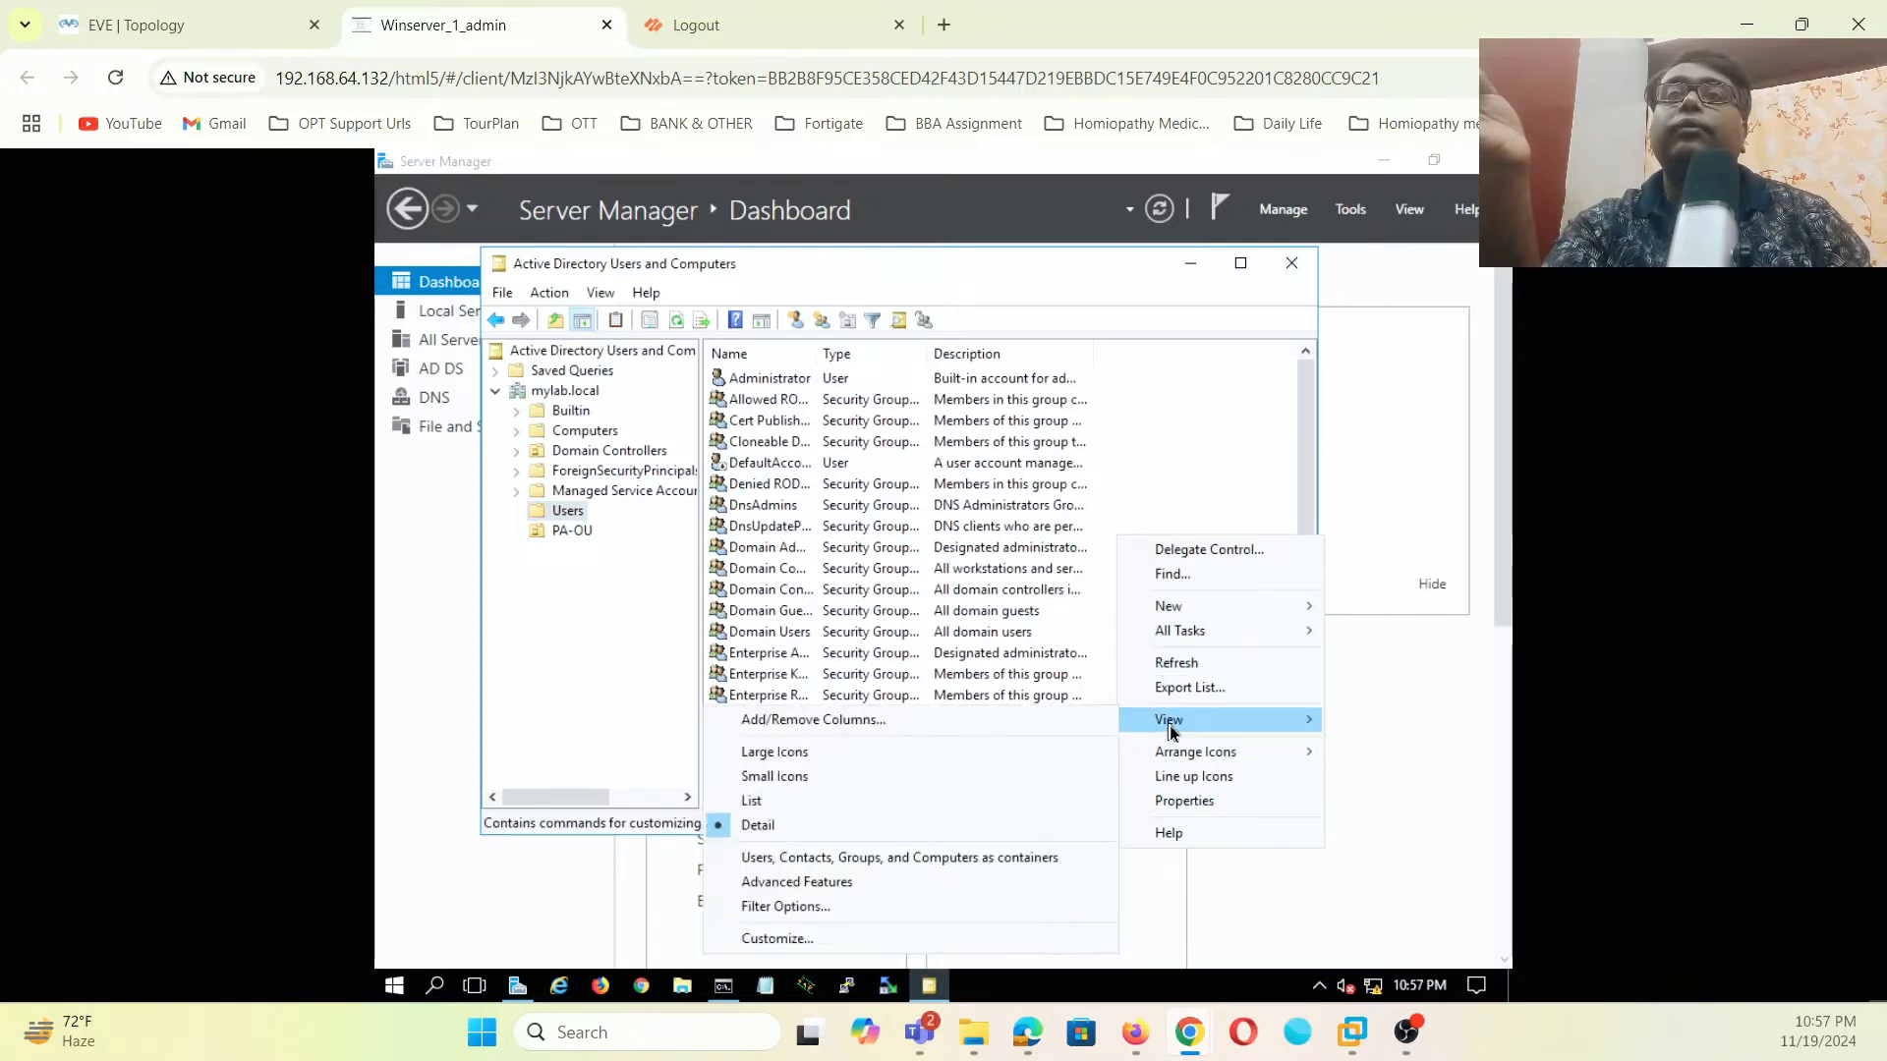
{"action": "mouse_move", "coordinate": [1191, 607]}
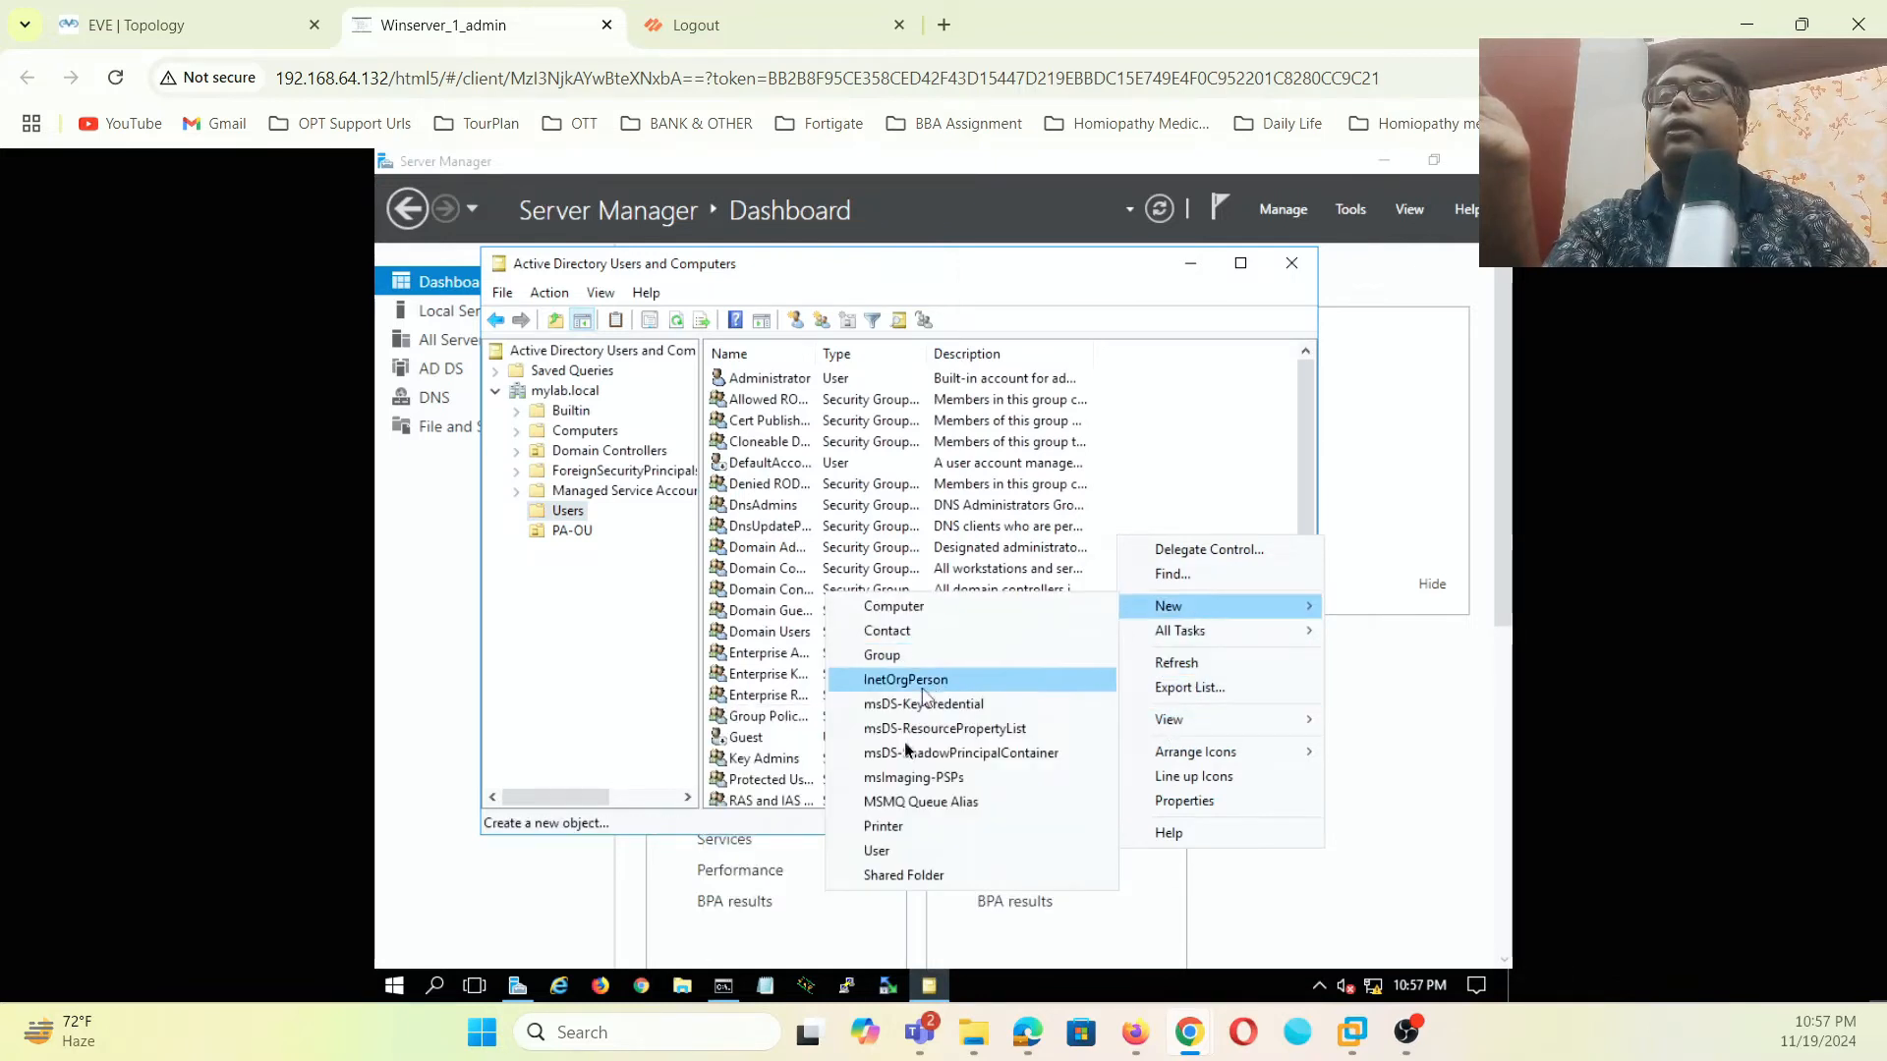
{"action": "left_click", "coordinate": [900, 852]}
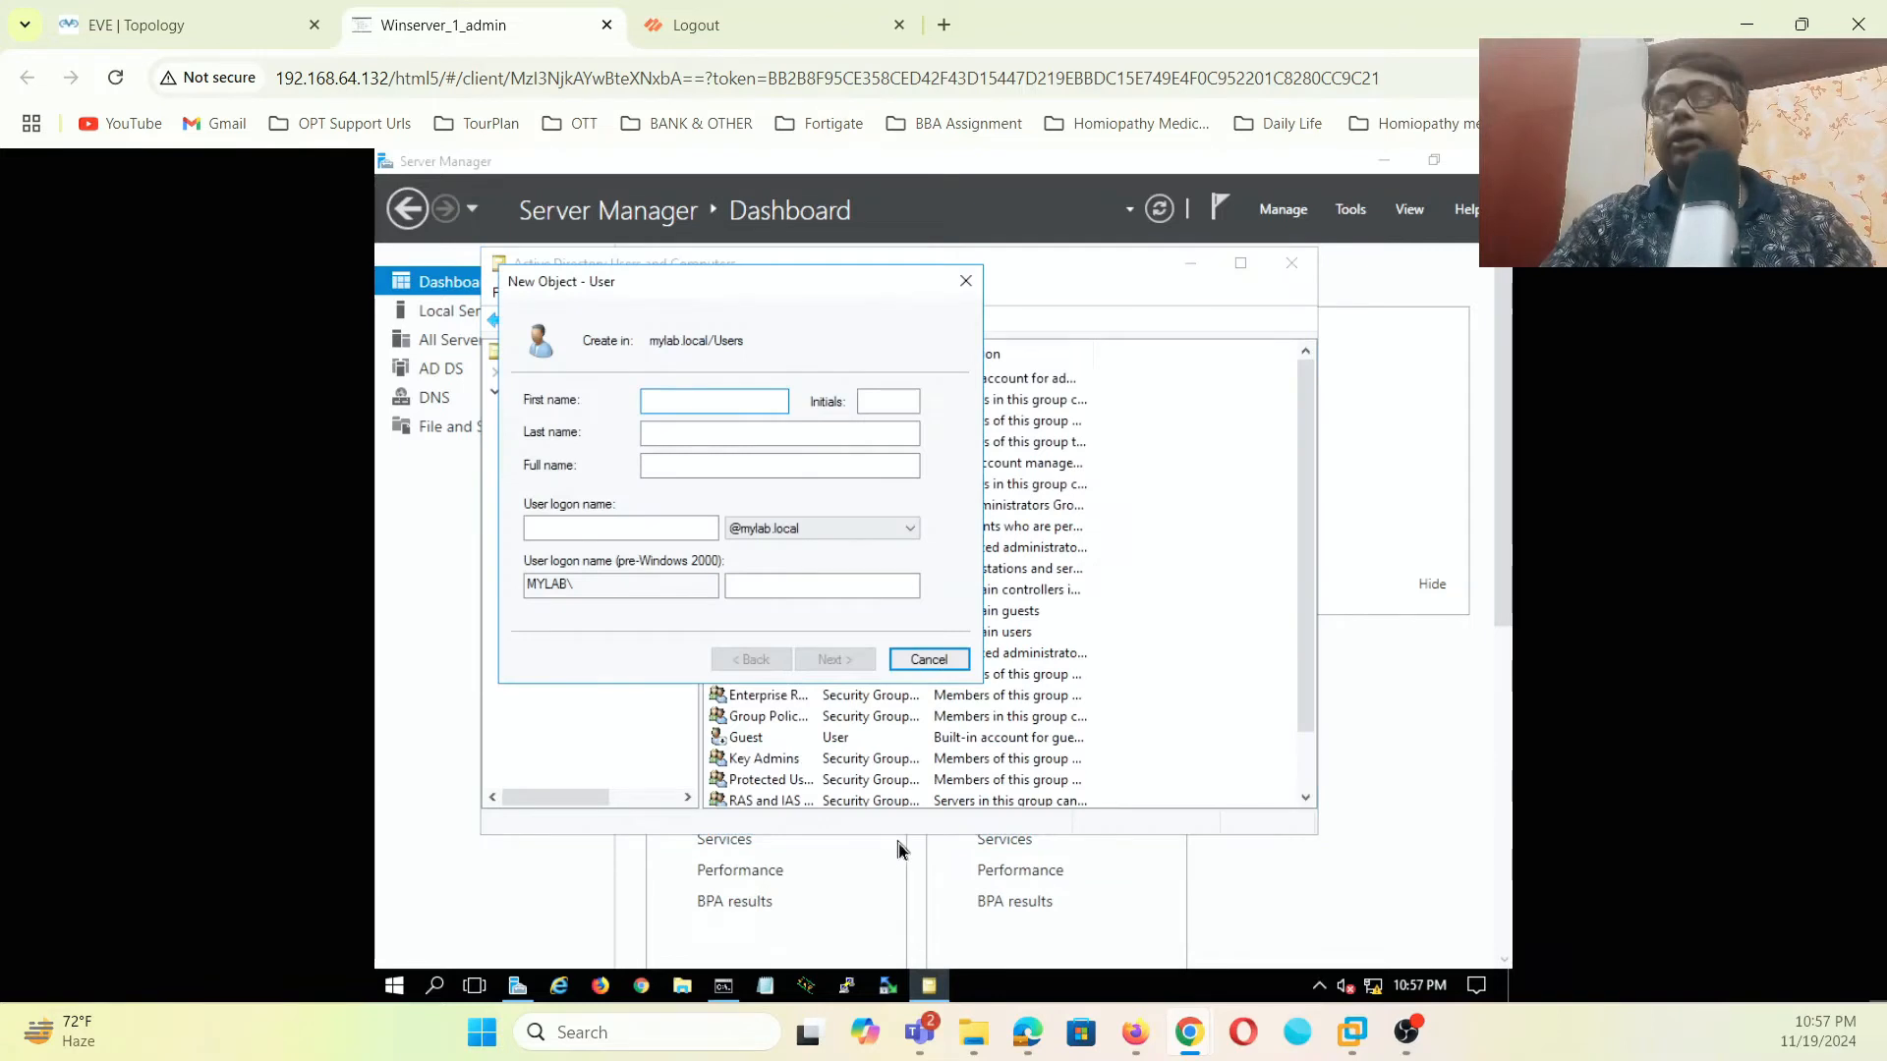
{"action": "type", "text": "paadmin"}
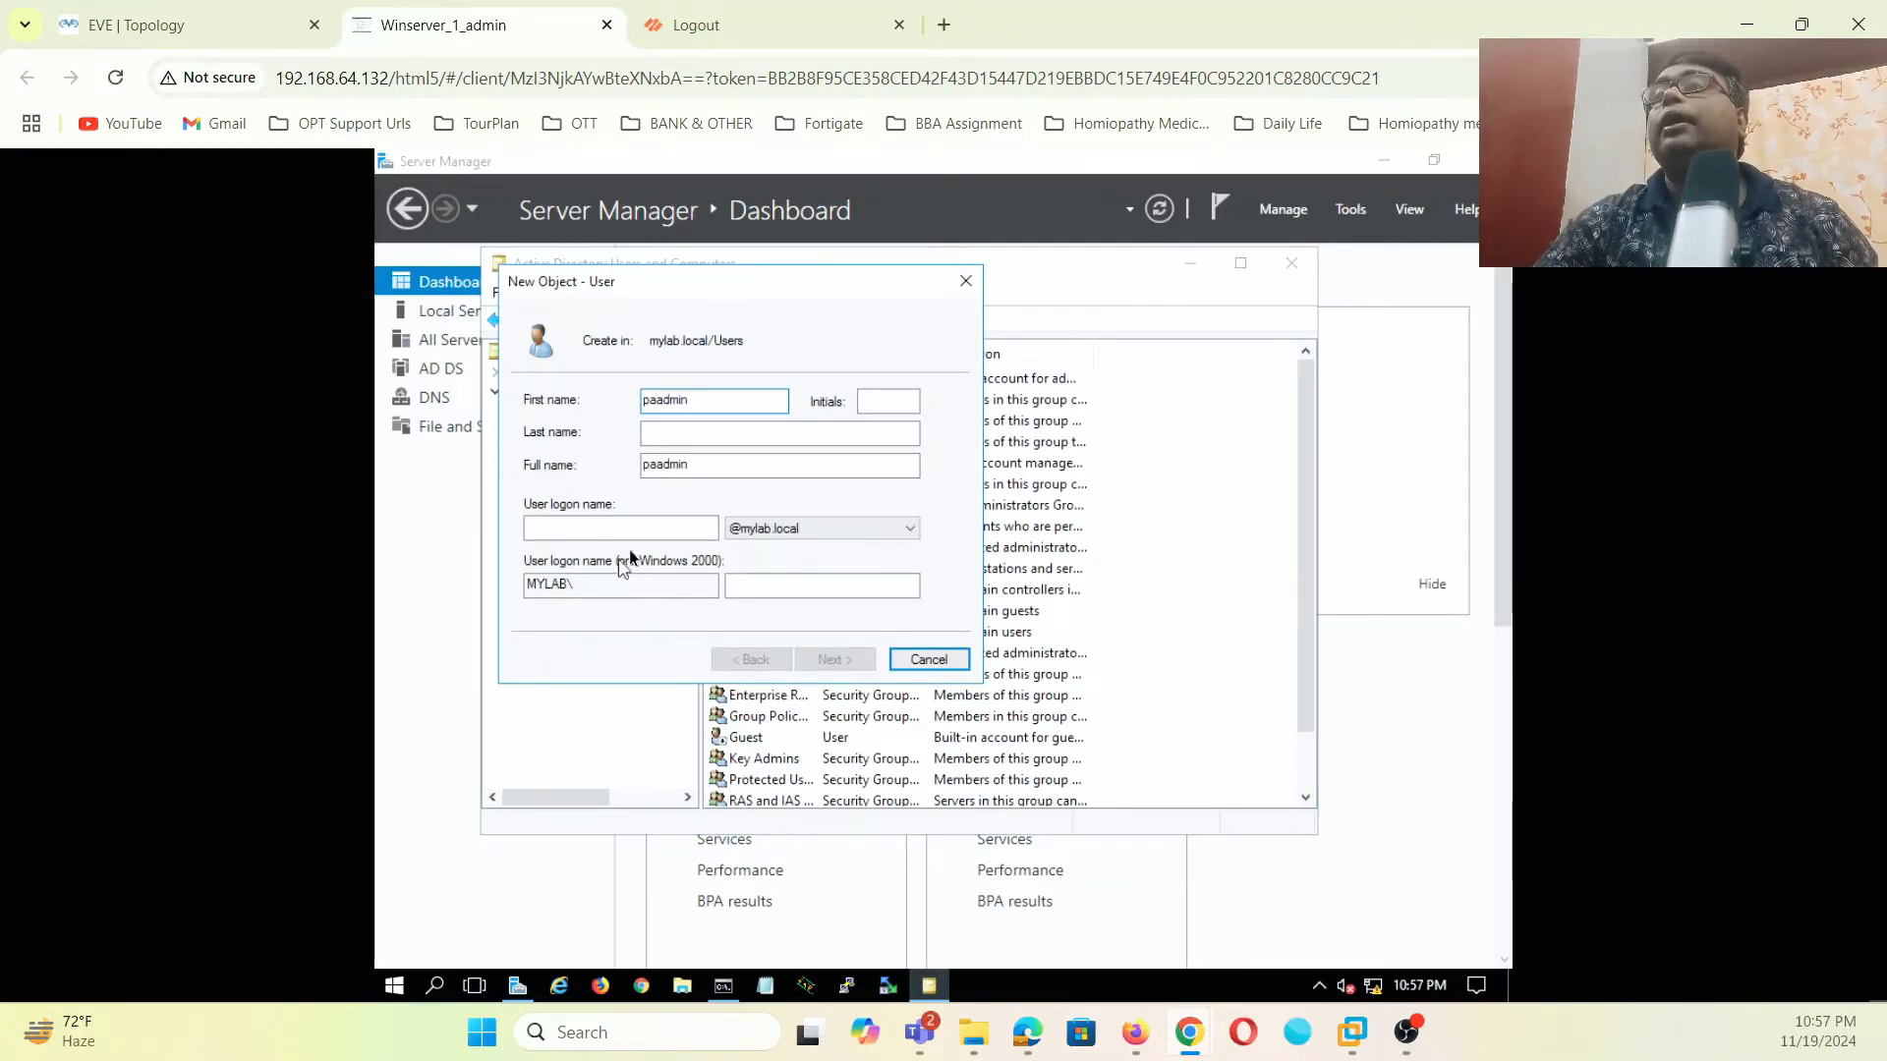
{"action": "left_click", "coordinate": [634, 531]}
{"action": "type", "text": "paadmin"}
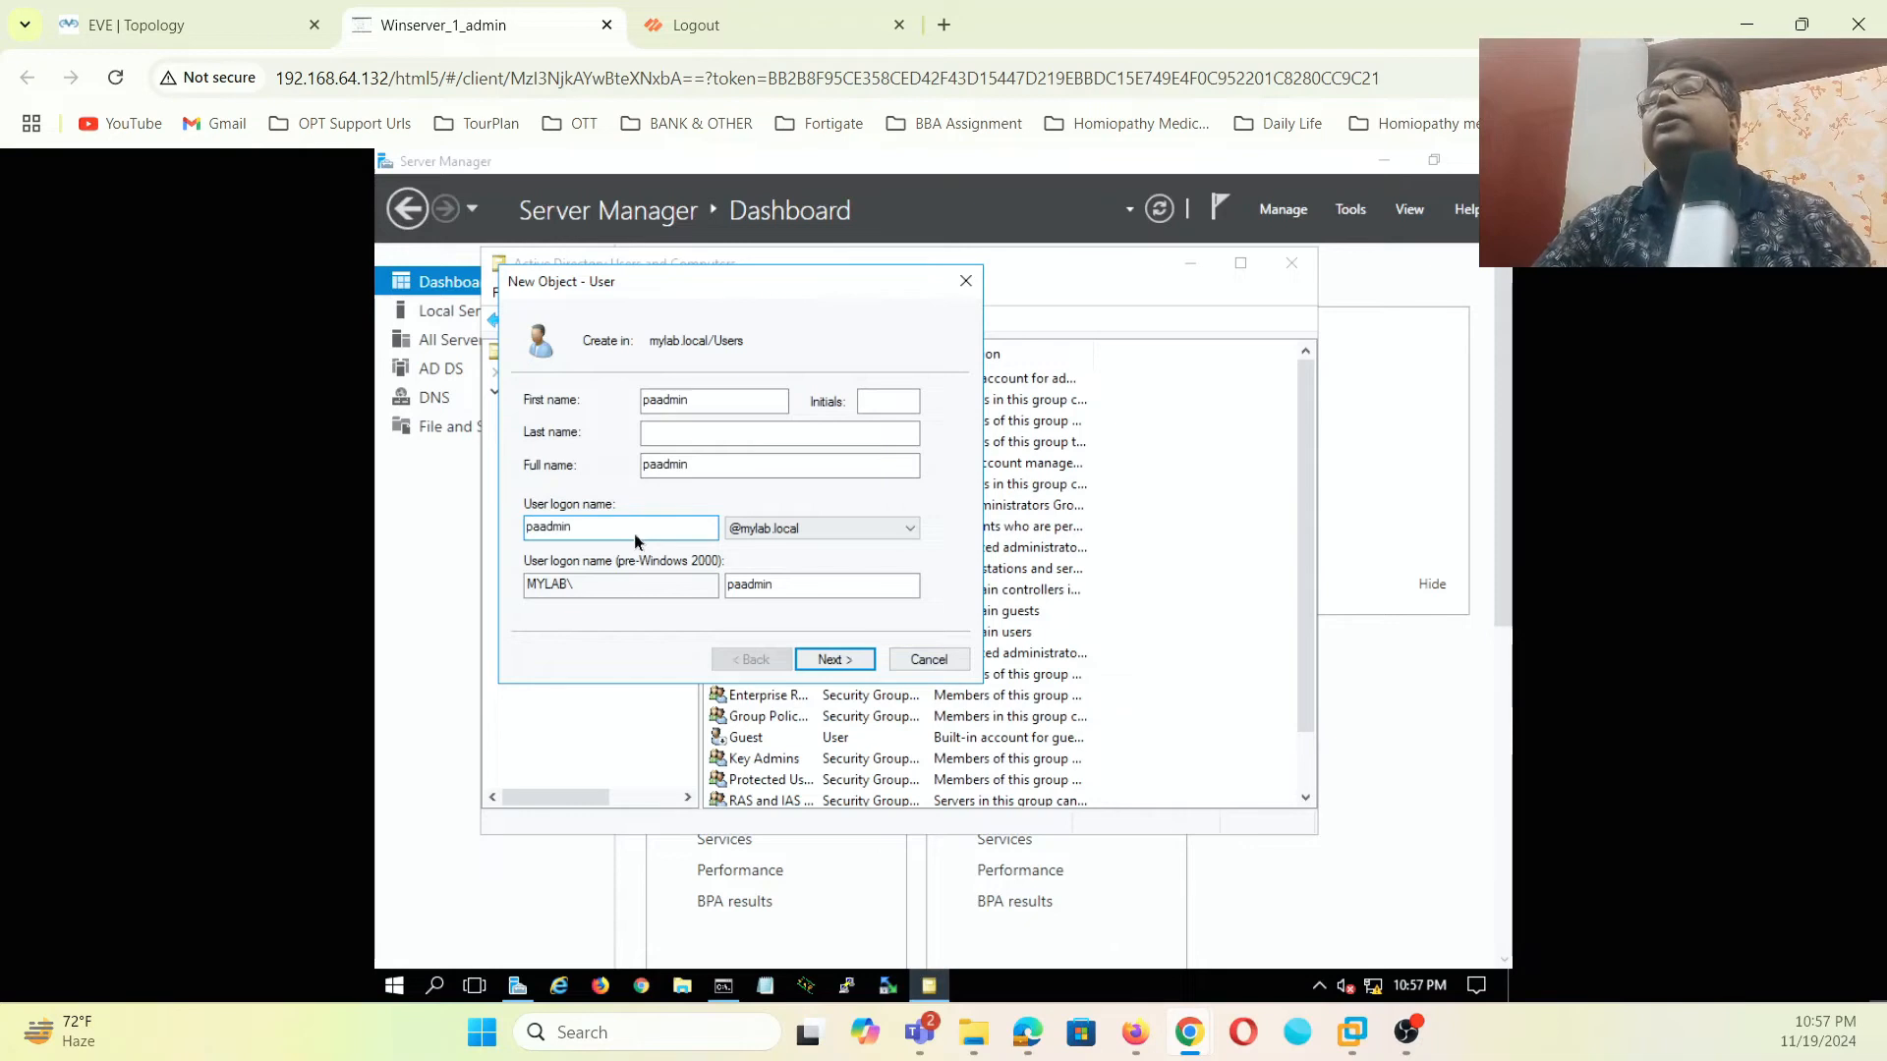
{"action": "left_click", "coordinate": [835, 659]}
- Set and confirm paadmin's password without the must-change-at-next-logon requirement, and finish
{"action": "left_click", "coordinate": [531, 472]}
{"action": "left_click", "coordinate": [737, 401]}
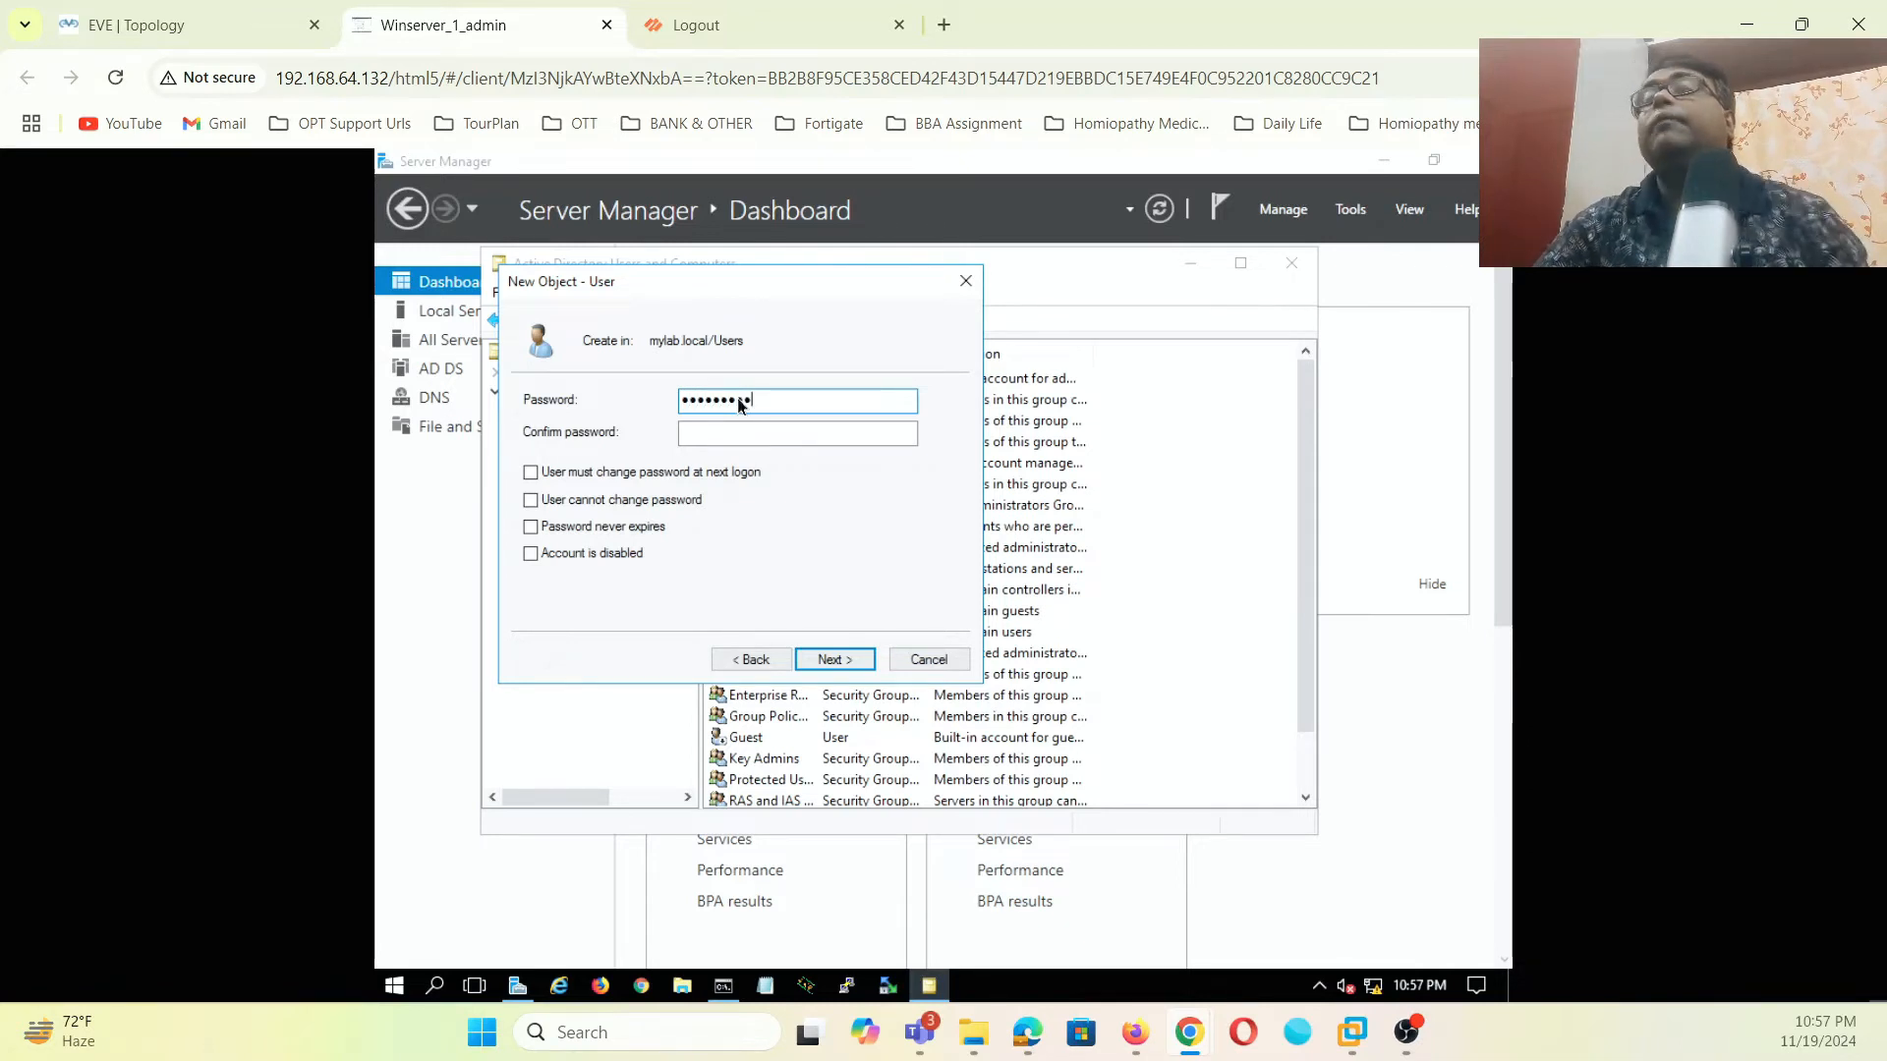
{"action": "left_click", "coordinate": [727, 433]}
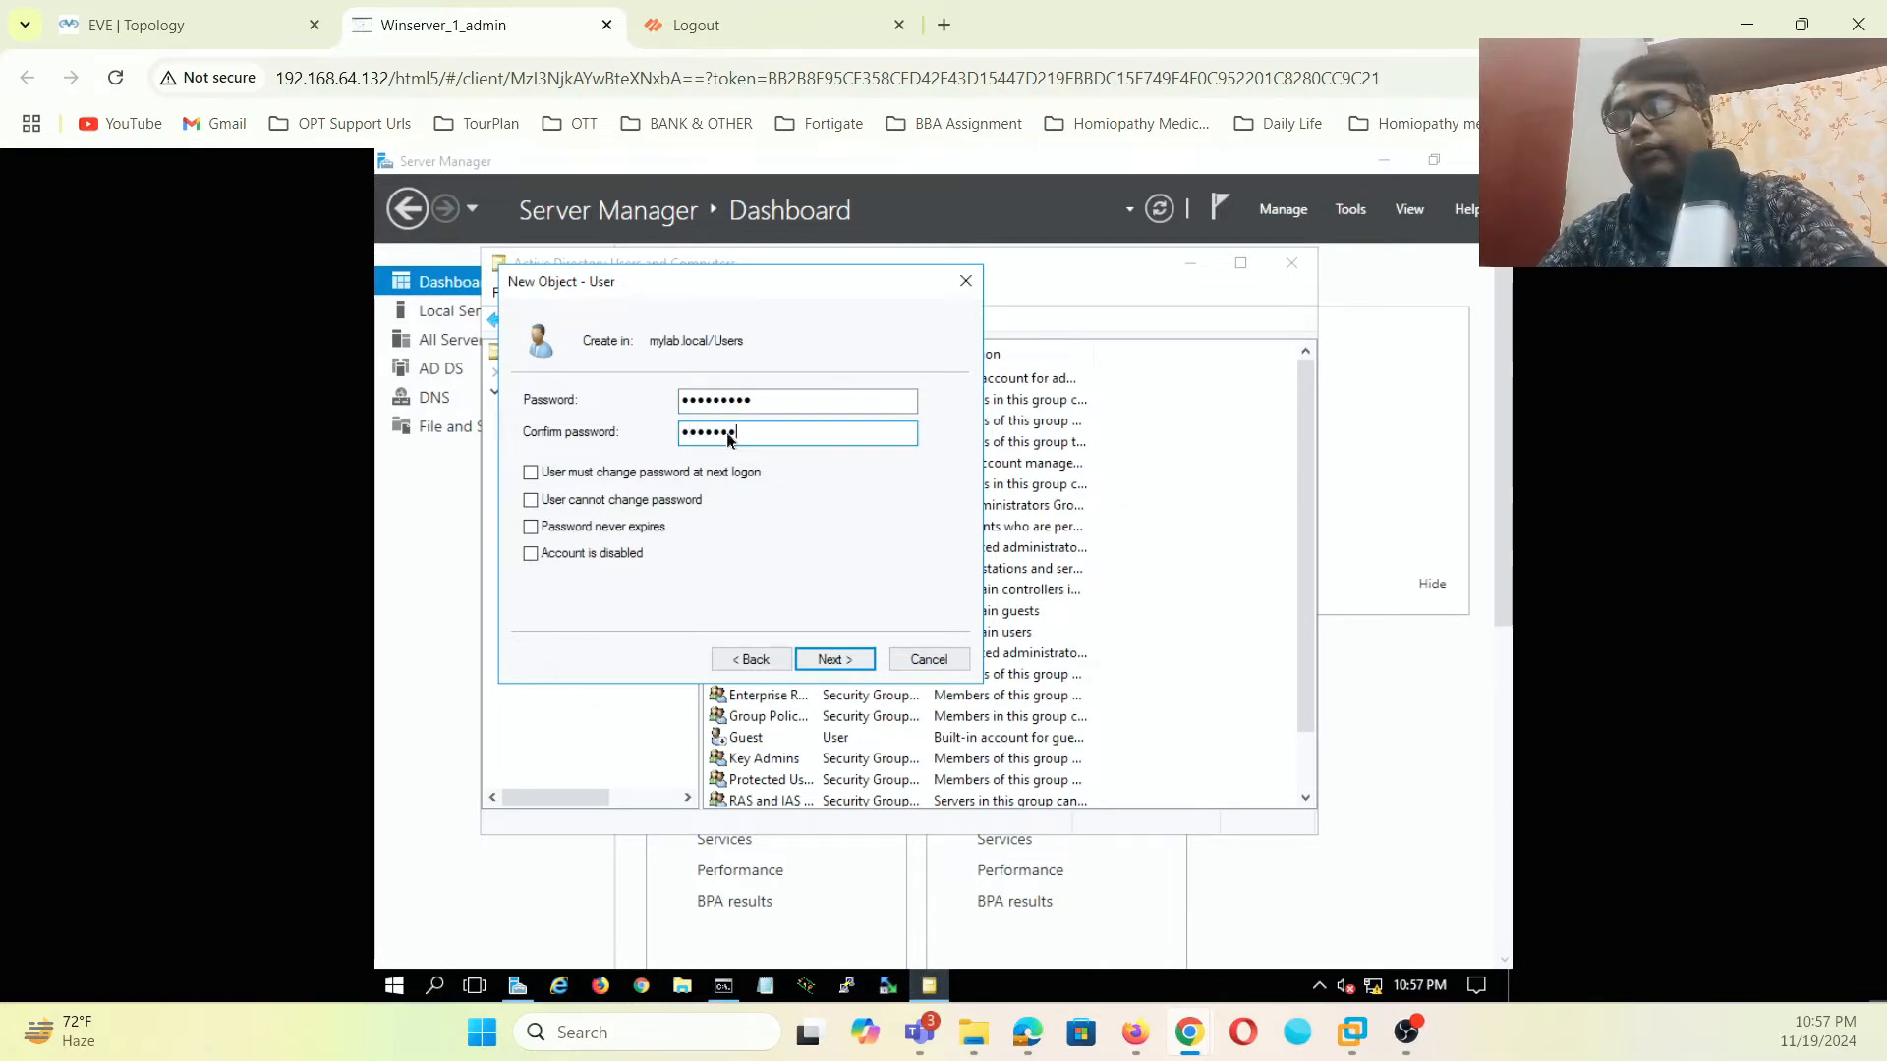
{"action": "left_click", "coordinate": [828, 664]}
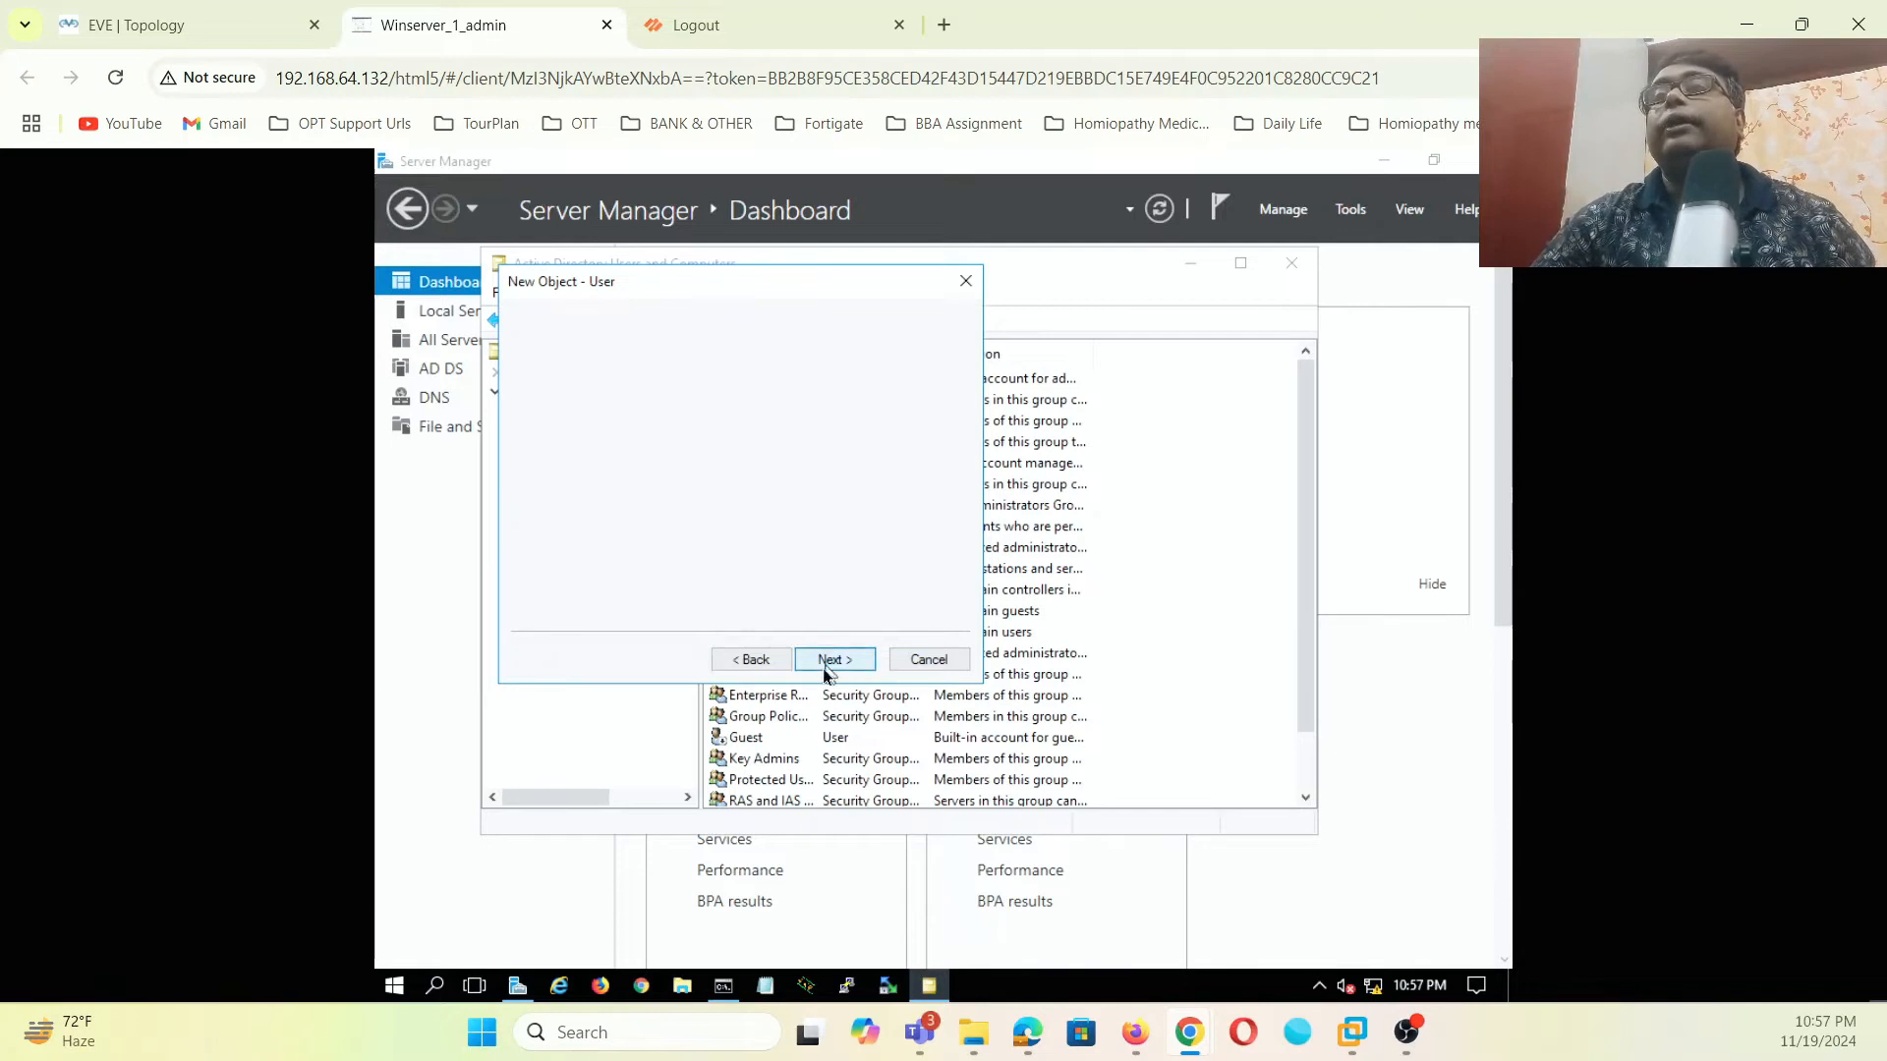
{"action": "left_click", "coordinate": [834, 660]}
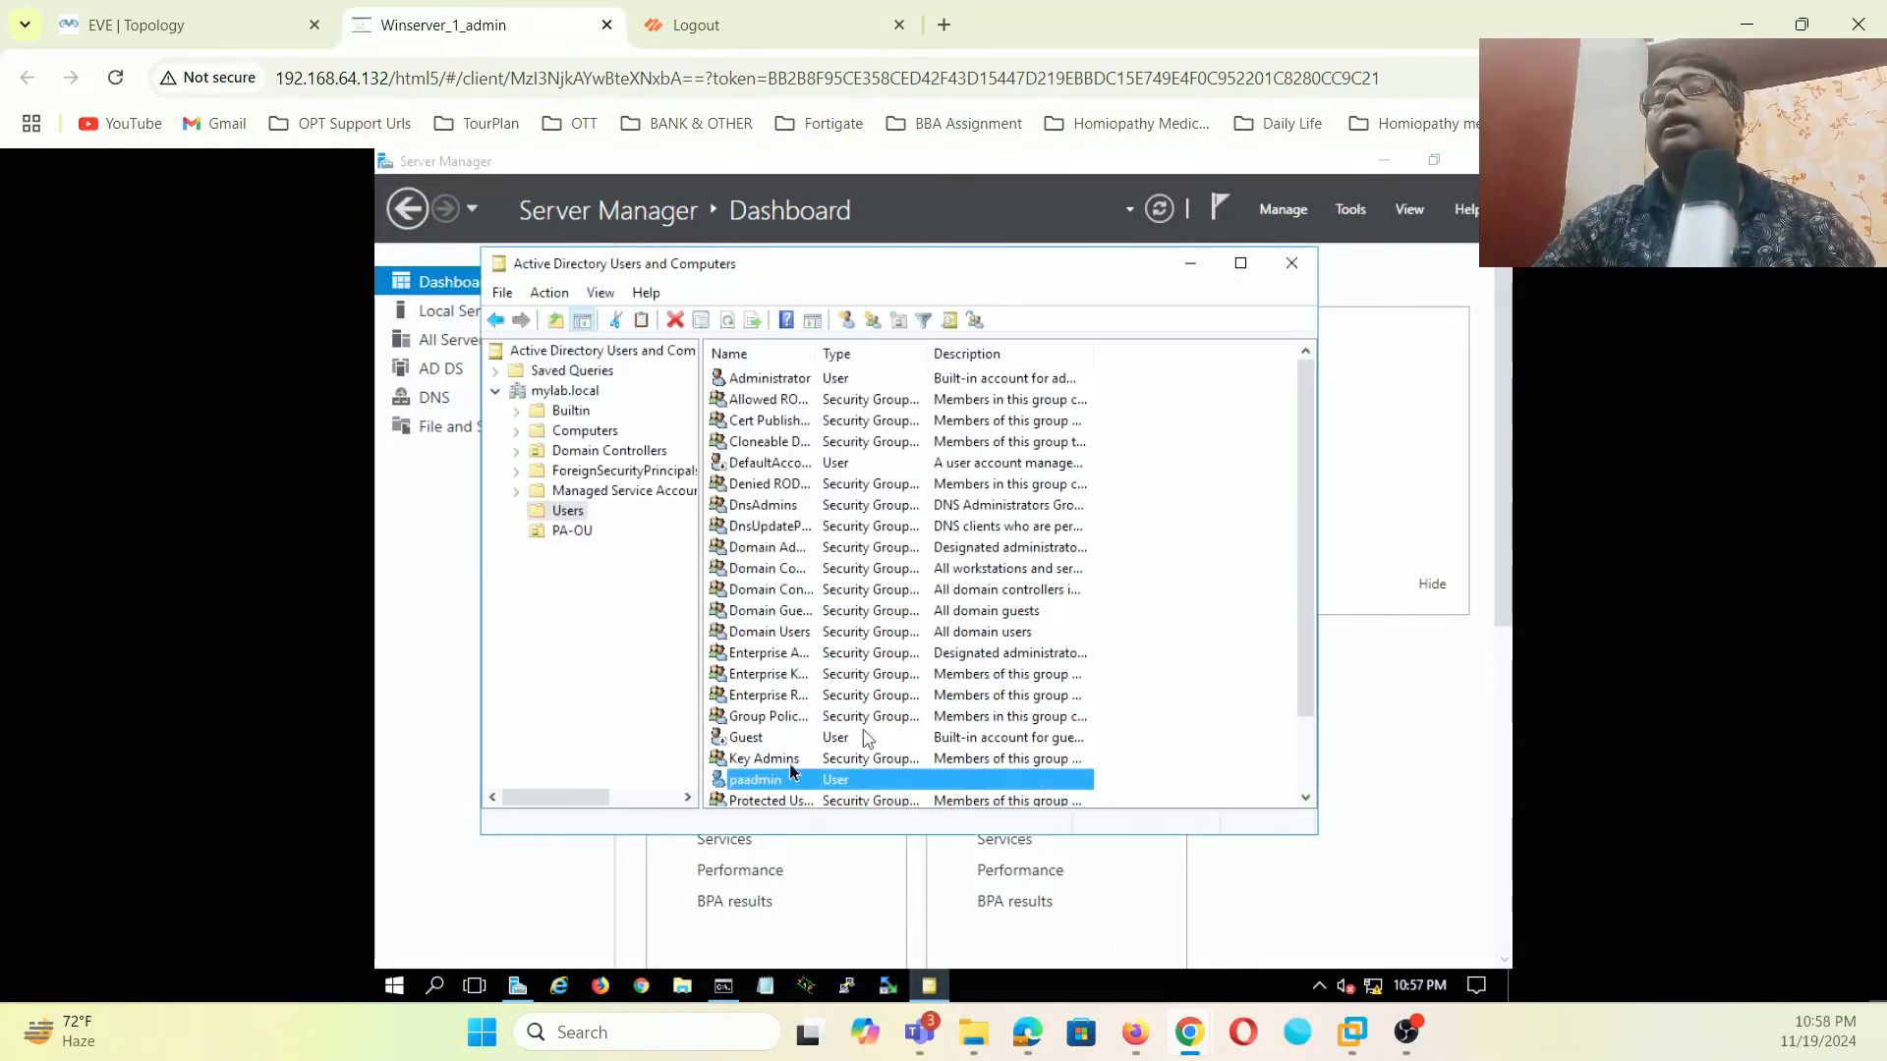
- In paadmin's Member Of list, add Server Operators and Event Log Readers via Check Names
{"action": "double_click", "coordinate": [788, 782]}
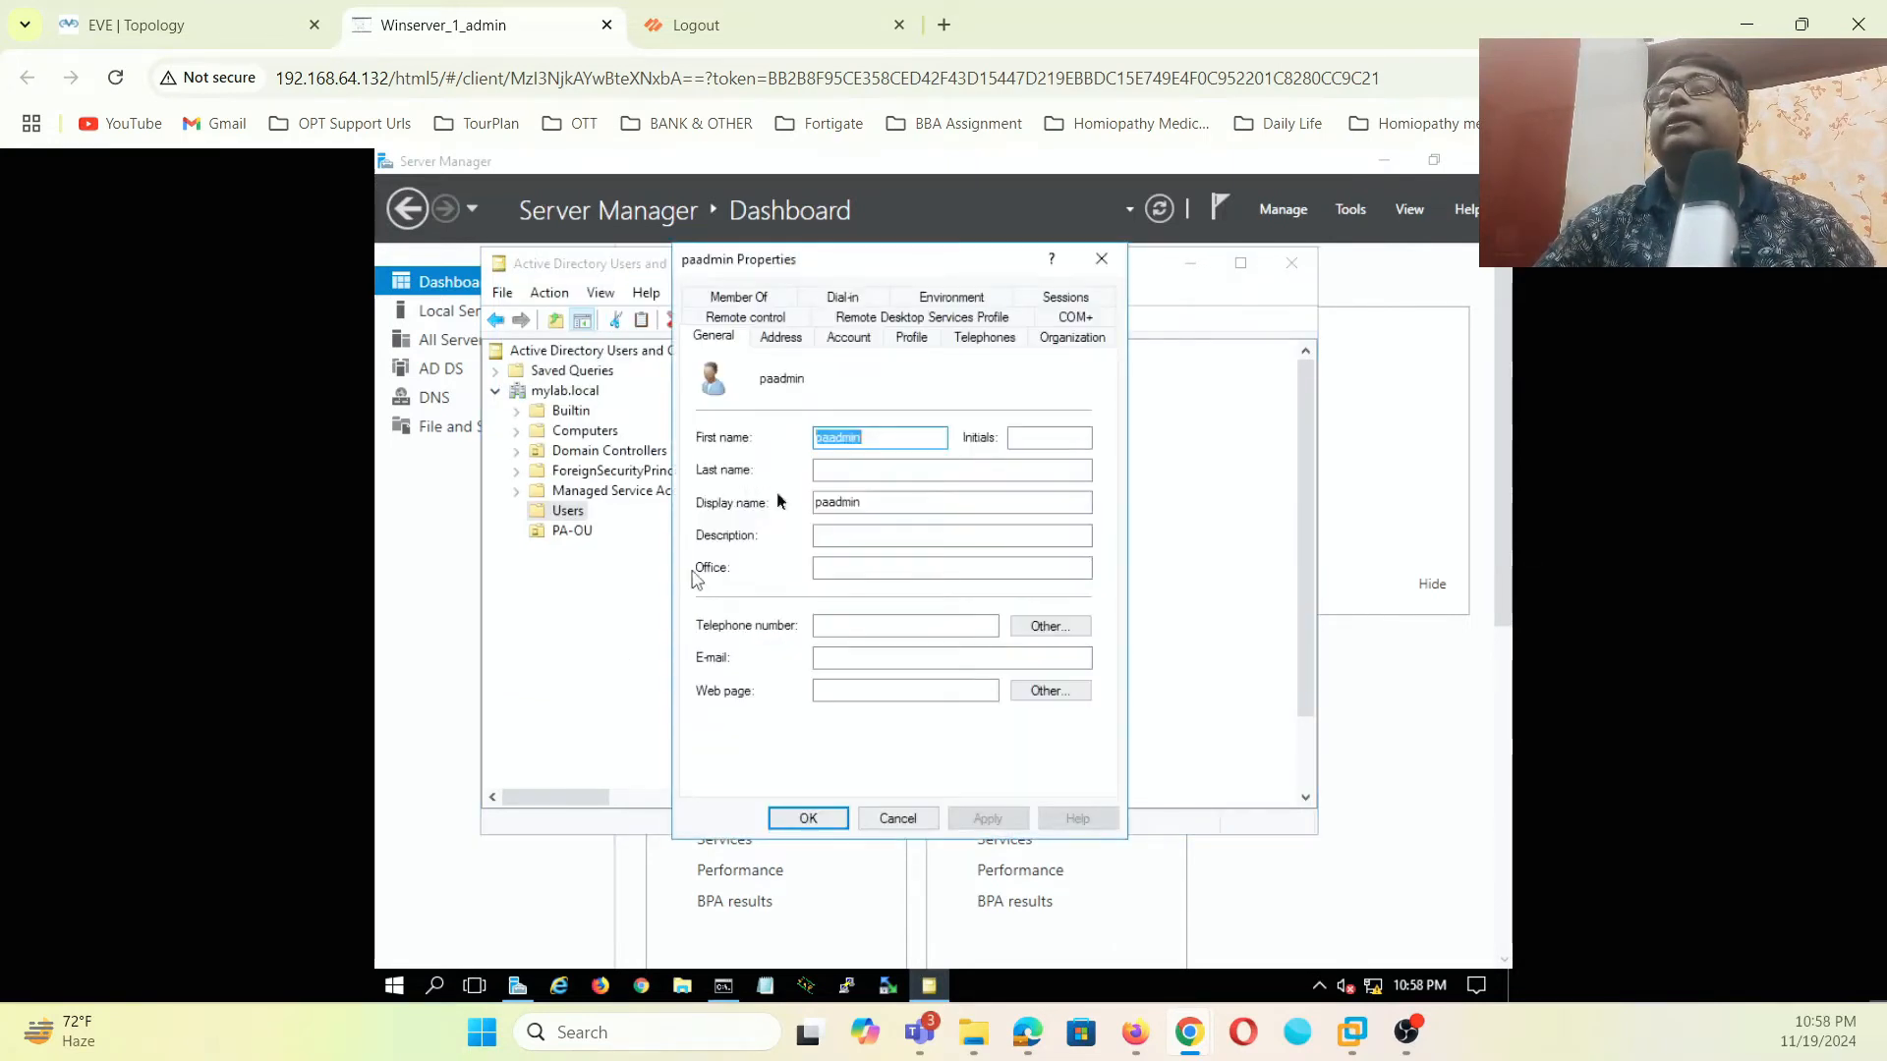
{"action": "left_click", "coordinate": [736, 605]}
{"action": "type", "text": "ser"}
{"action": "left_click", "coordinate": [1123, 462]}
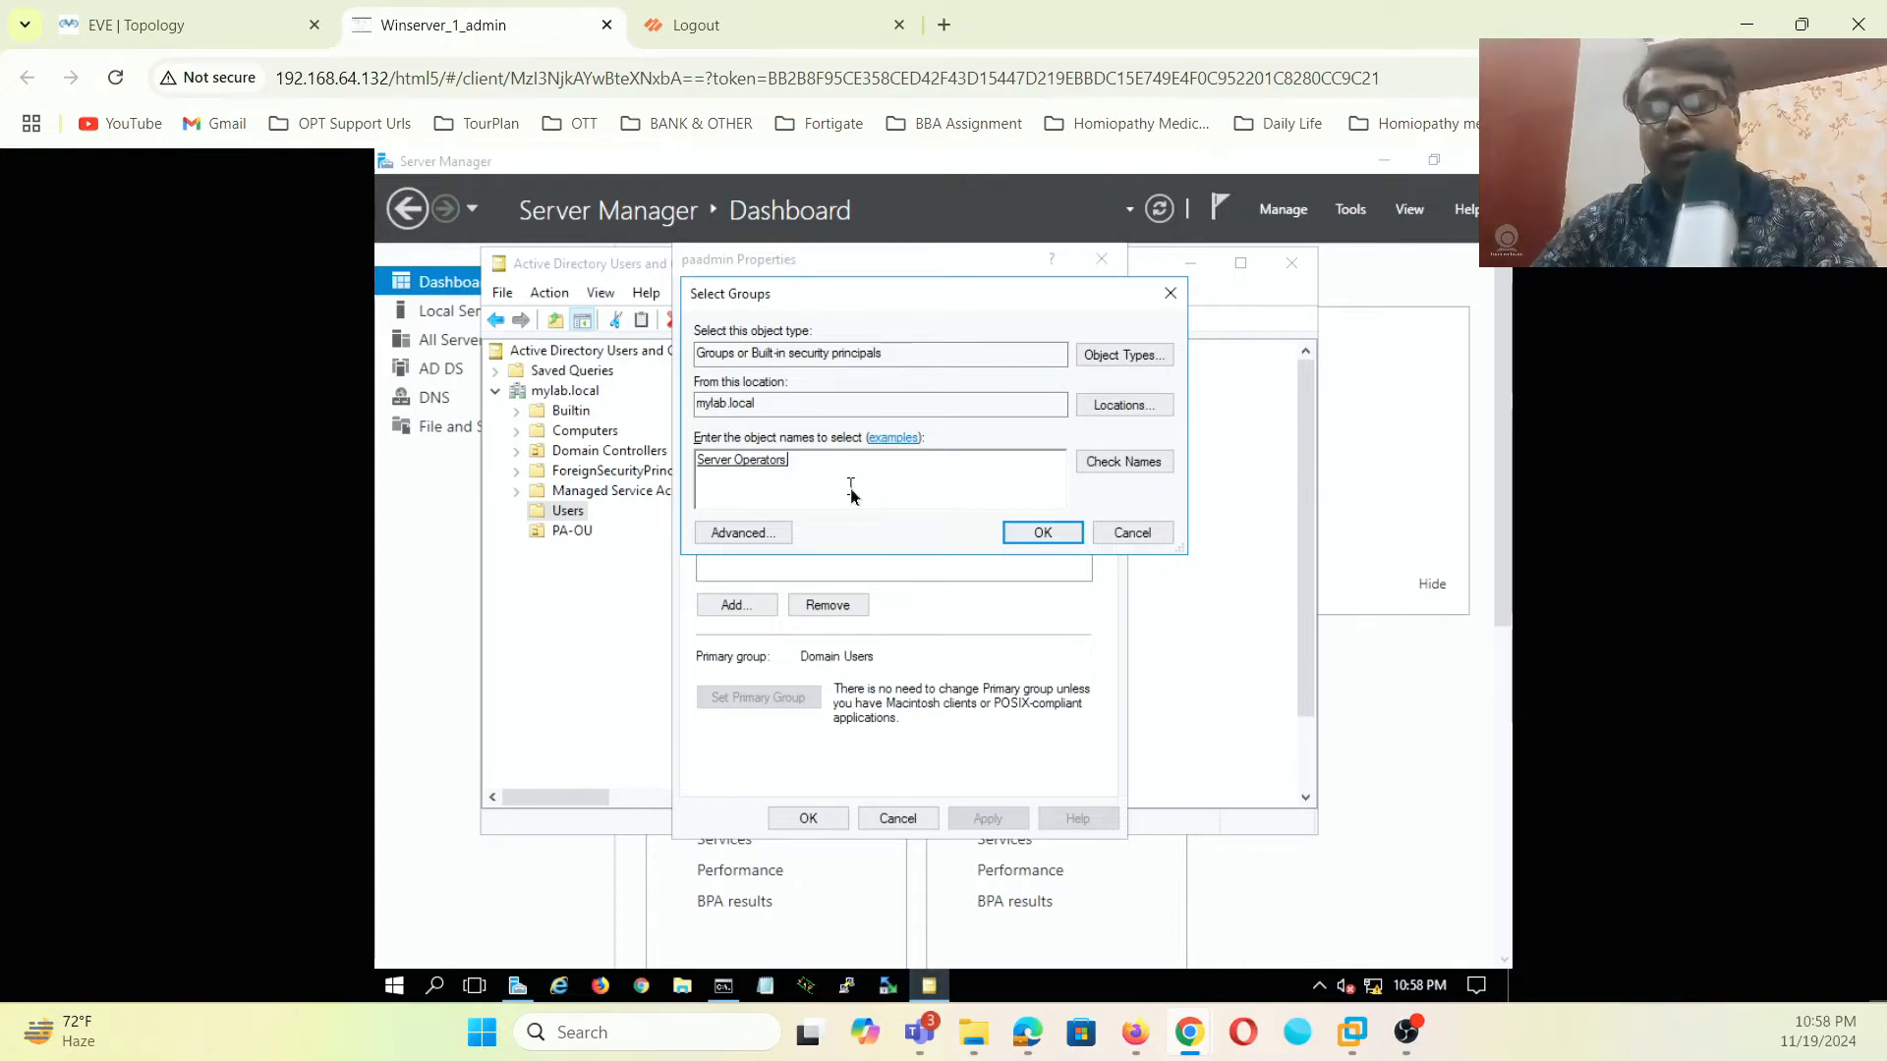
{"action": "type", "text": ";com"}
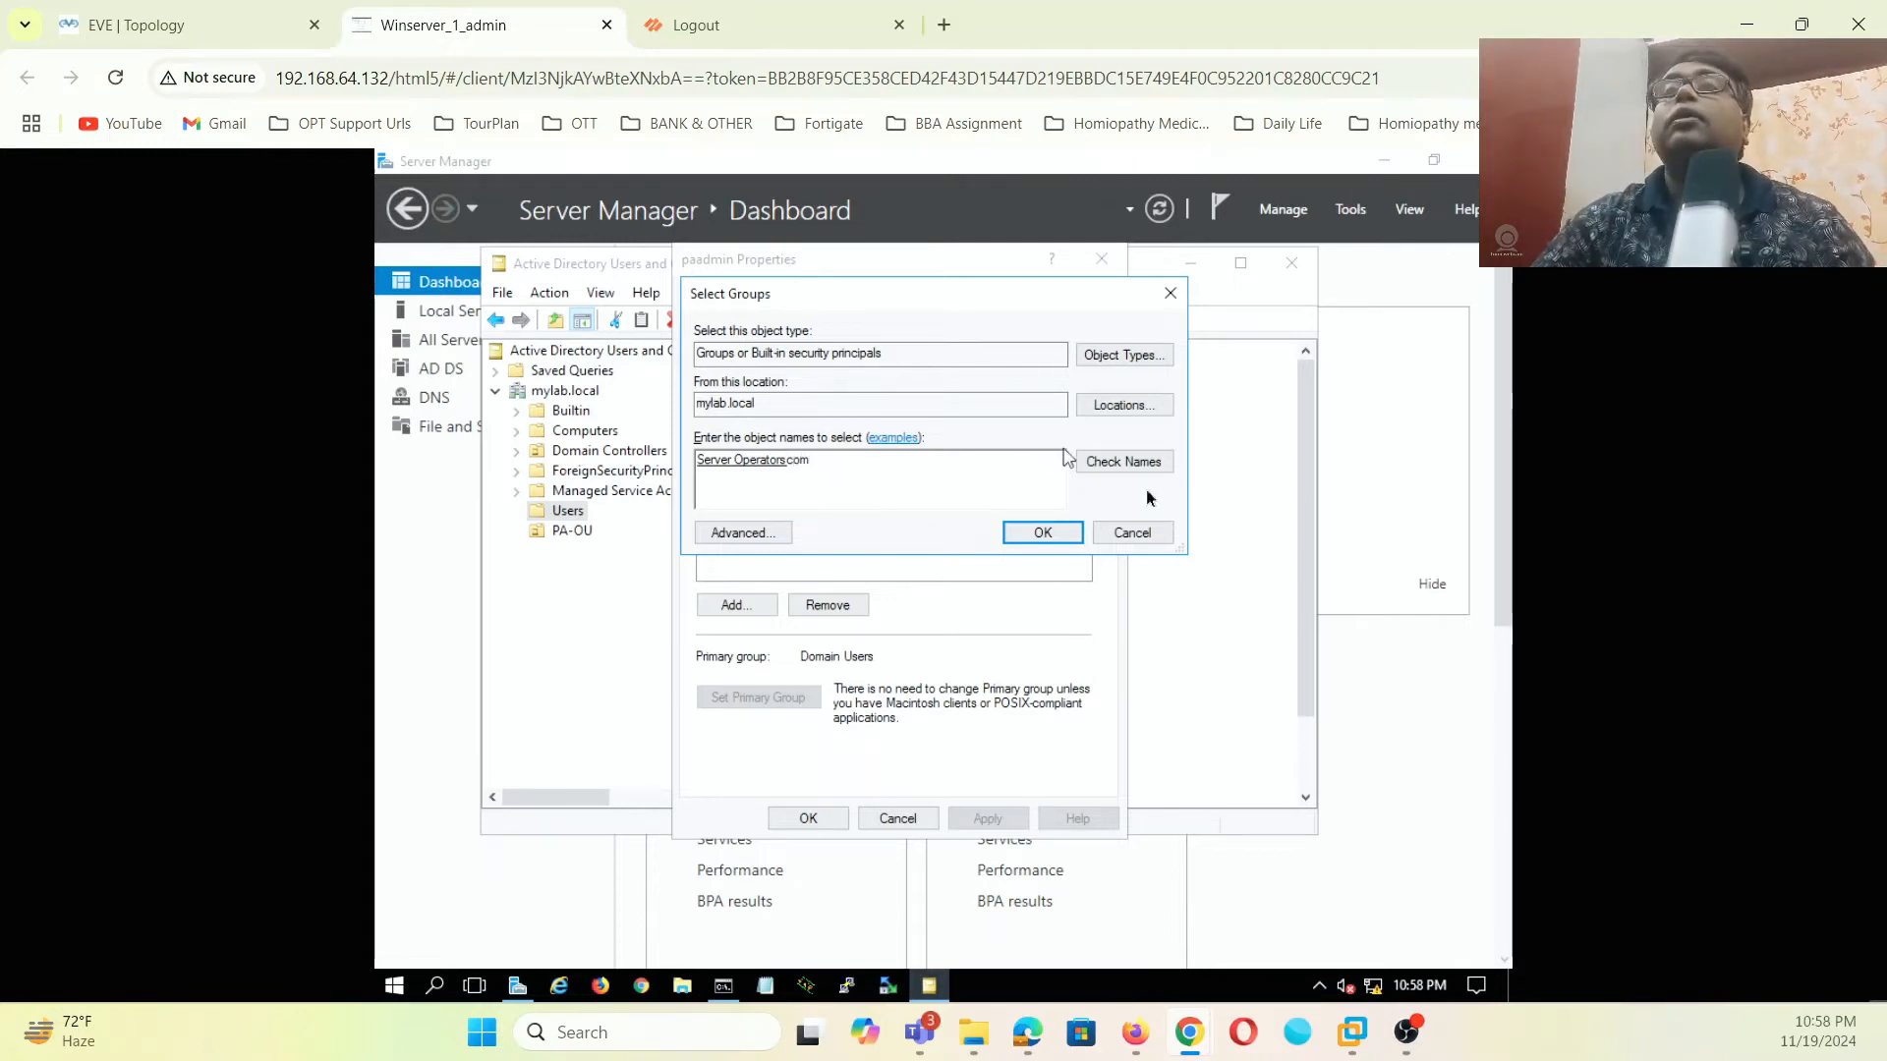
{"action": "left_click", "coordinate": [1154, 466]}
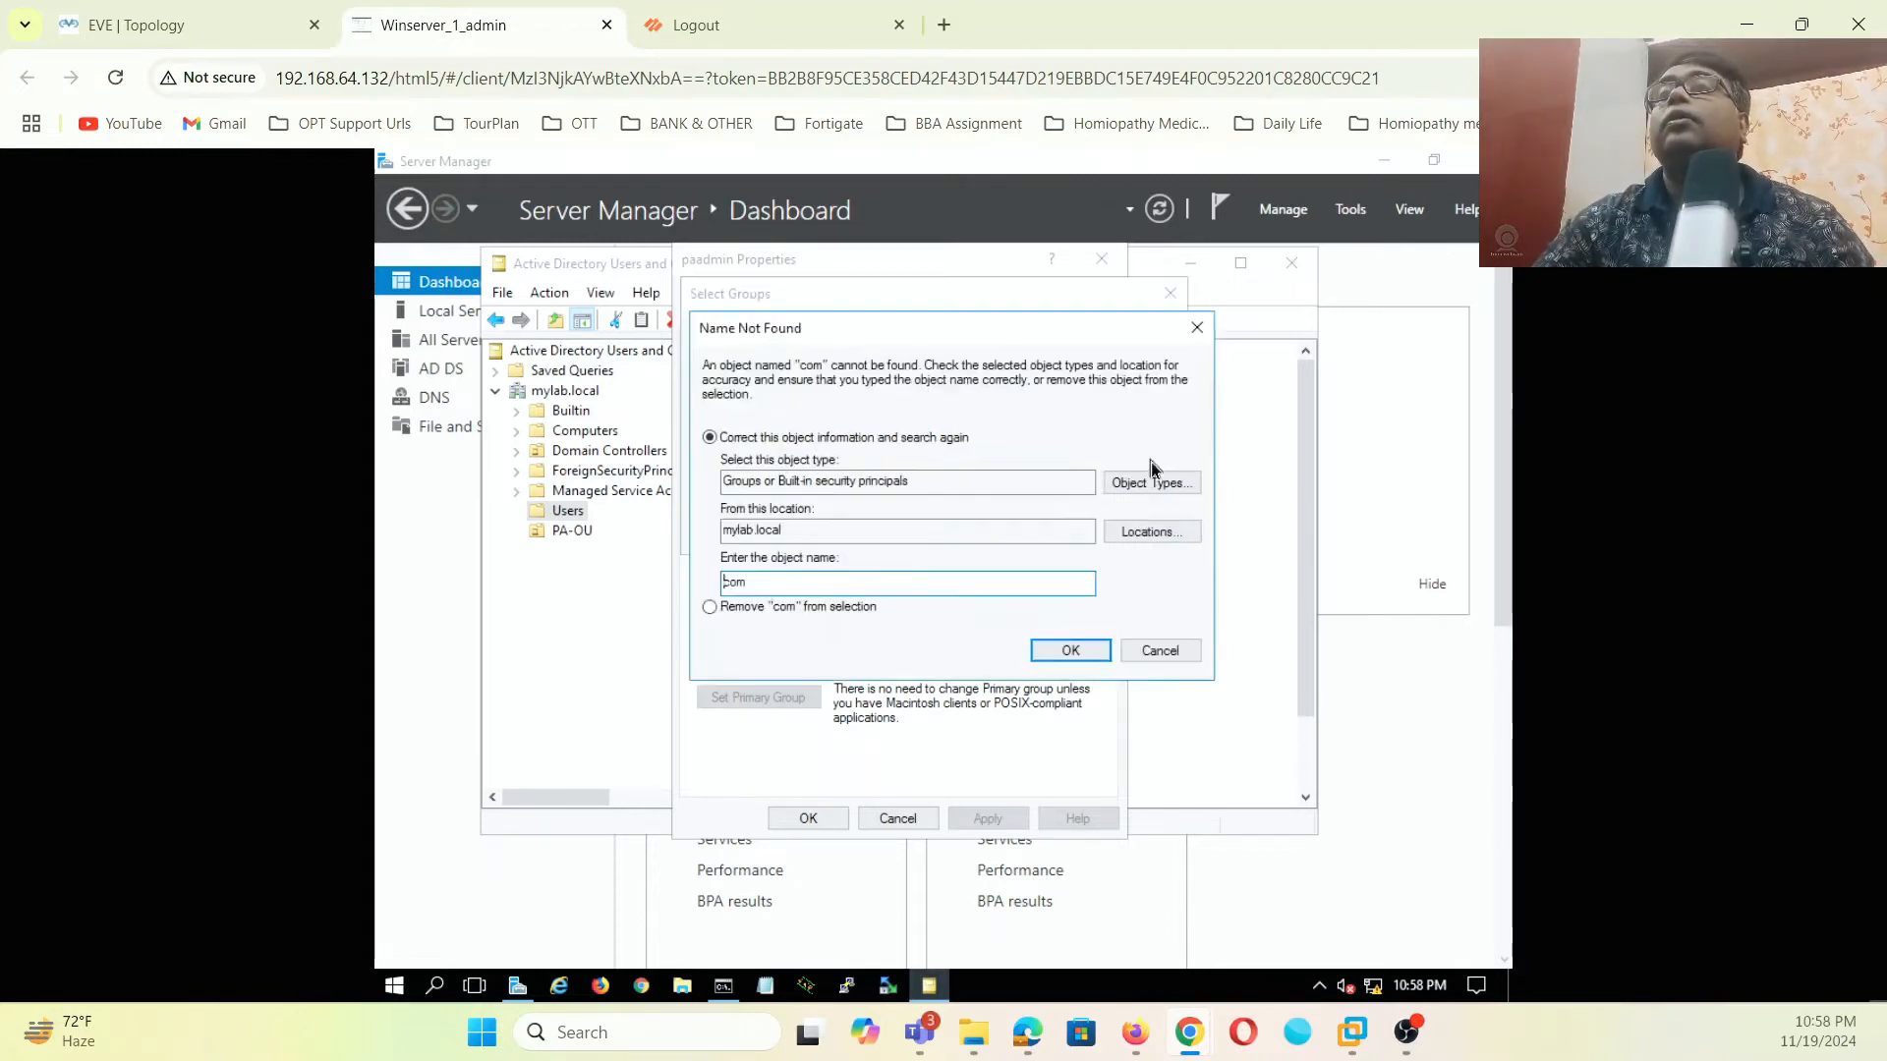
{"action": "left_click", "coordinate": [1114, 649]}
{"action": "left_click", "coordinate": [886, 471]}
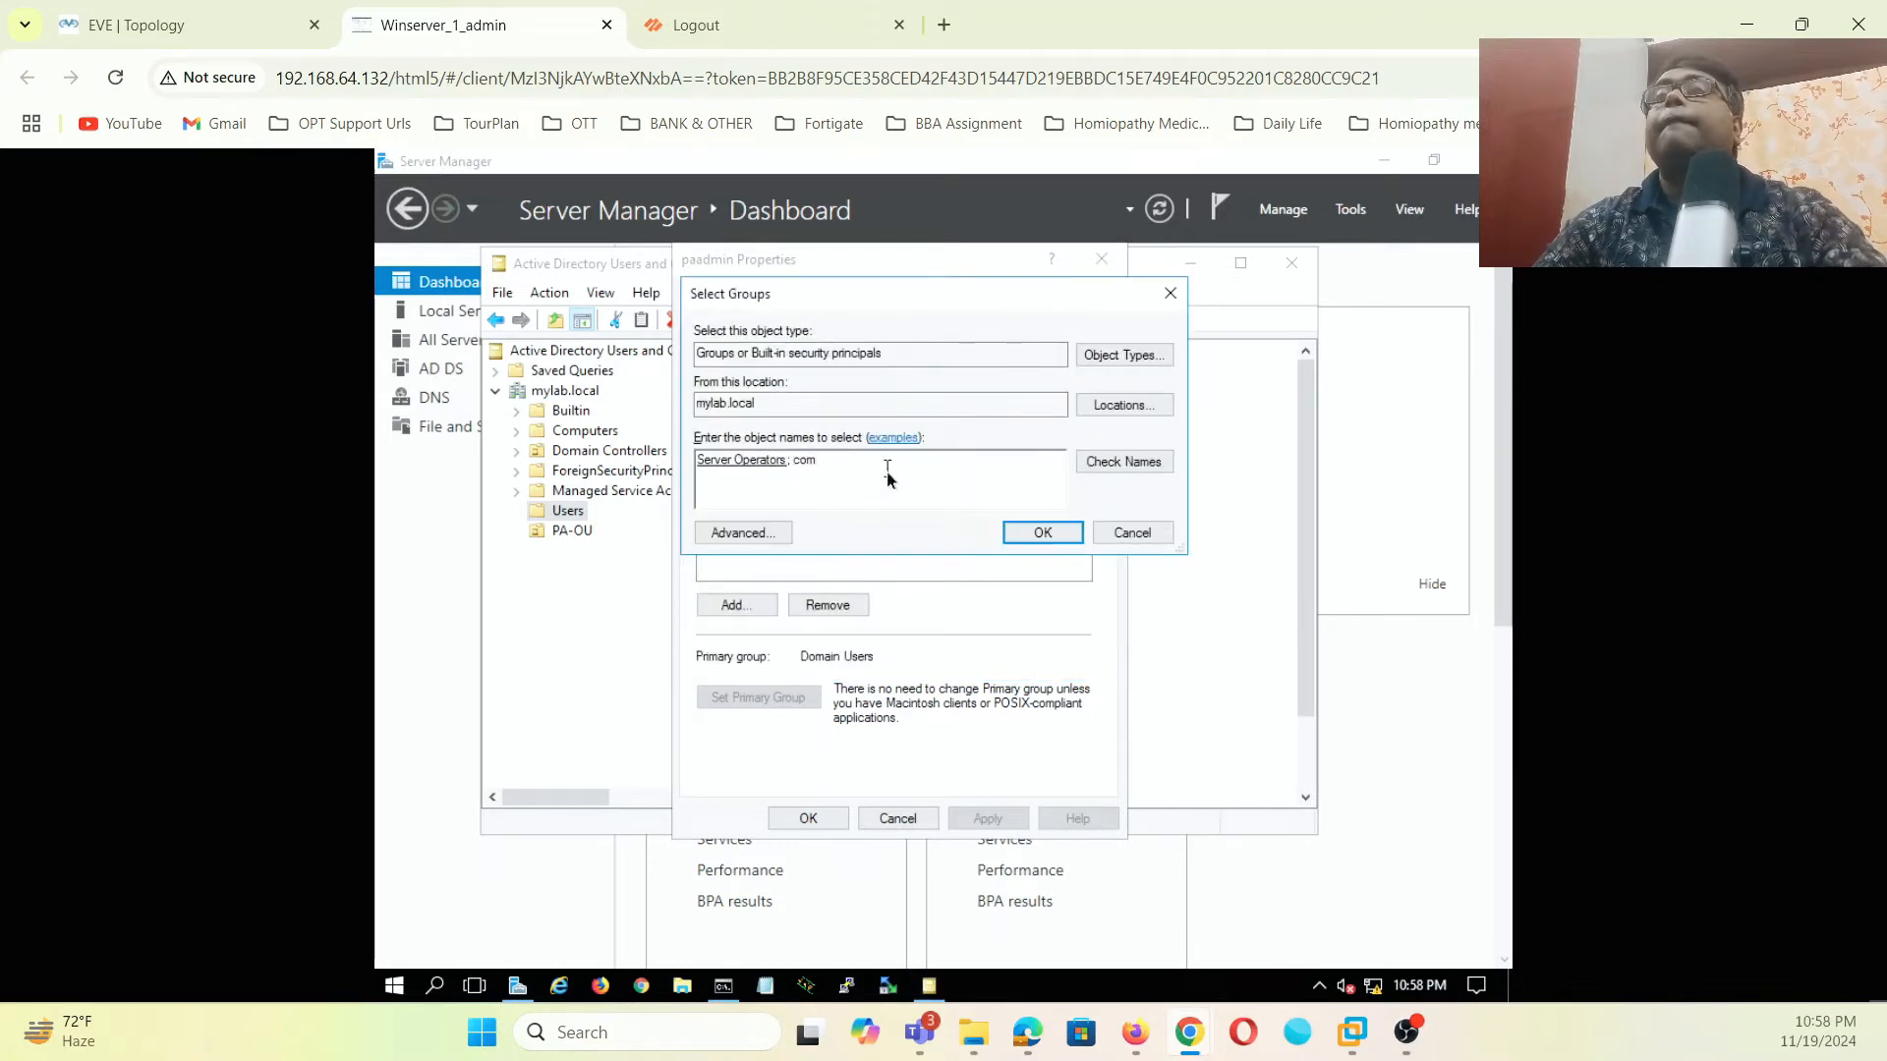
{"action": "left_click", "coordinate": [1106, 464]}
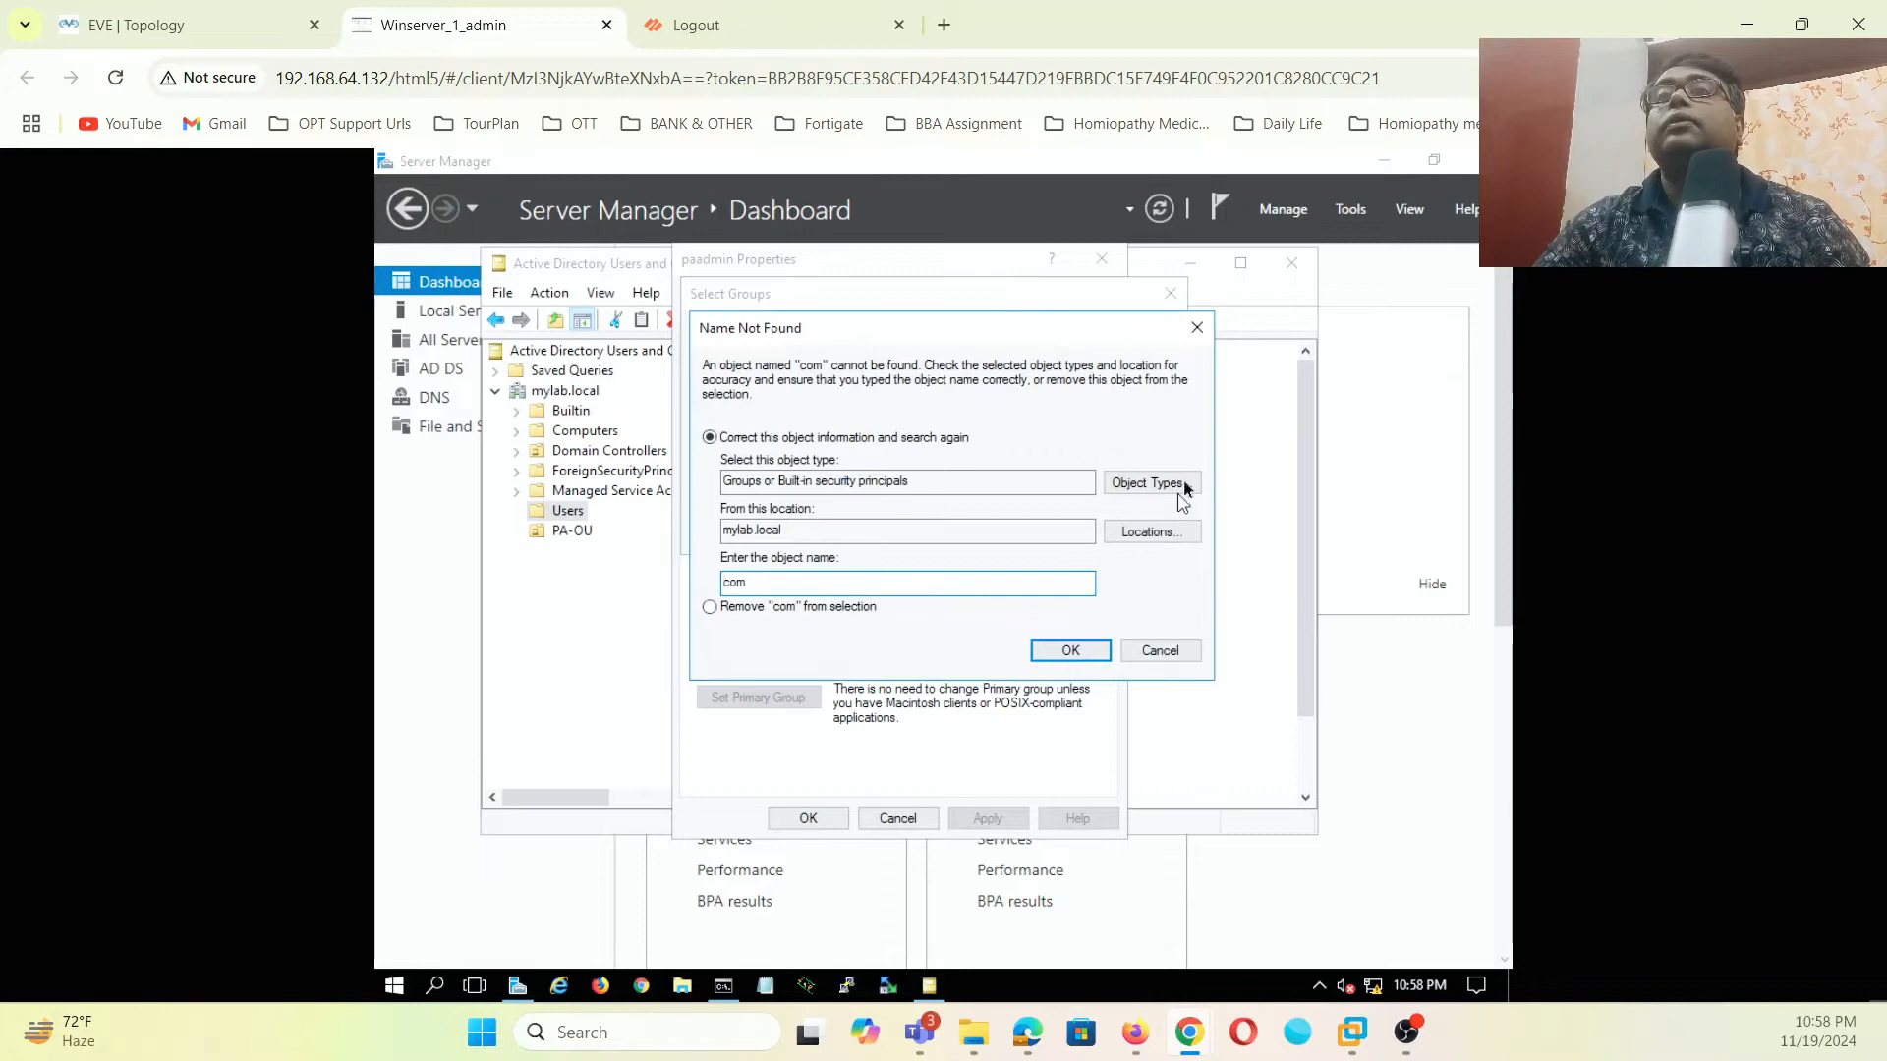
{"action": "left_click", "coordinate": [1143, 653]}
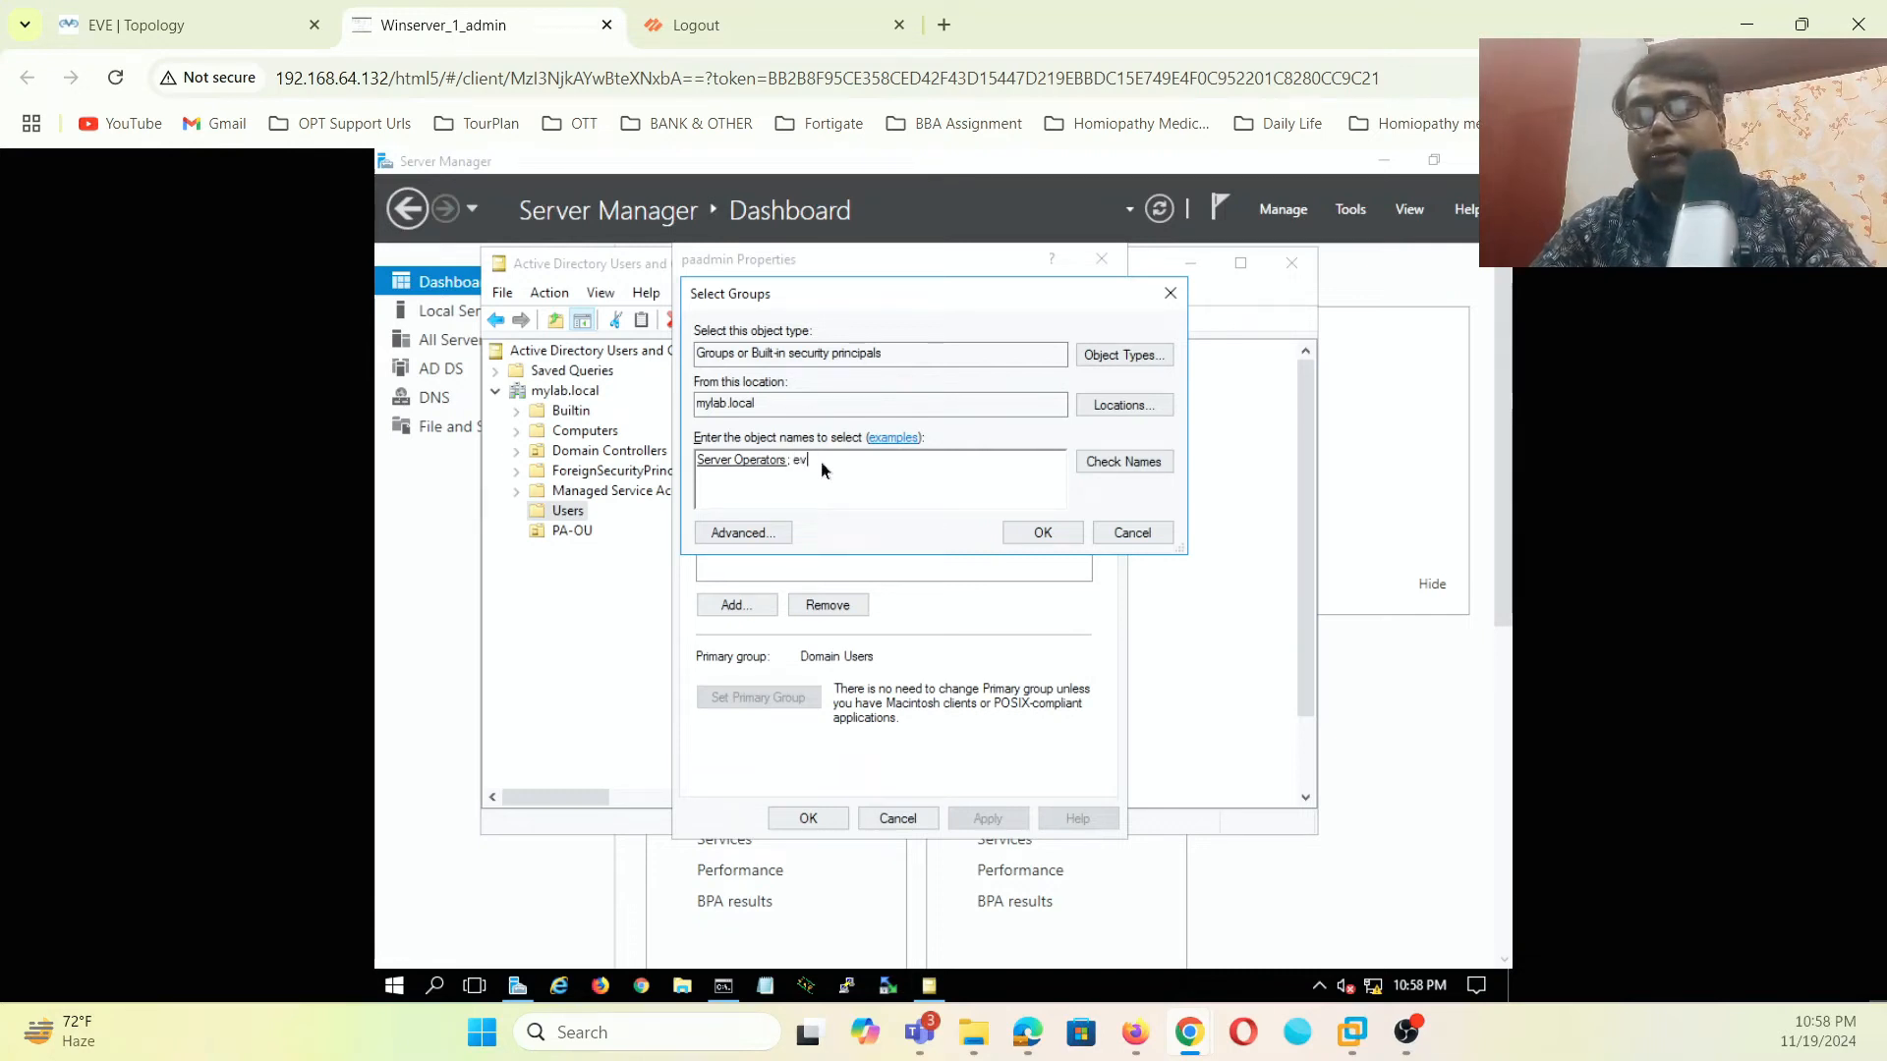
{"action": "type", "text": "t"}
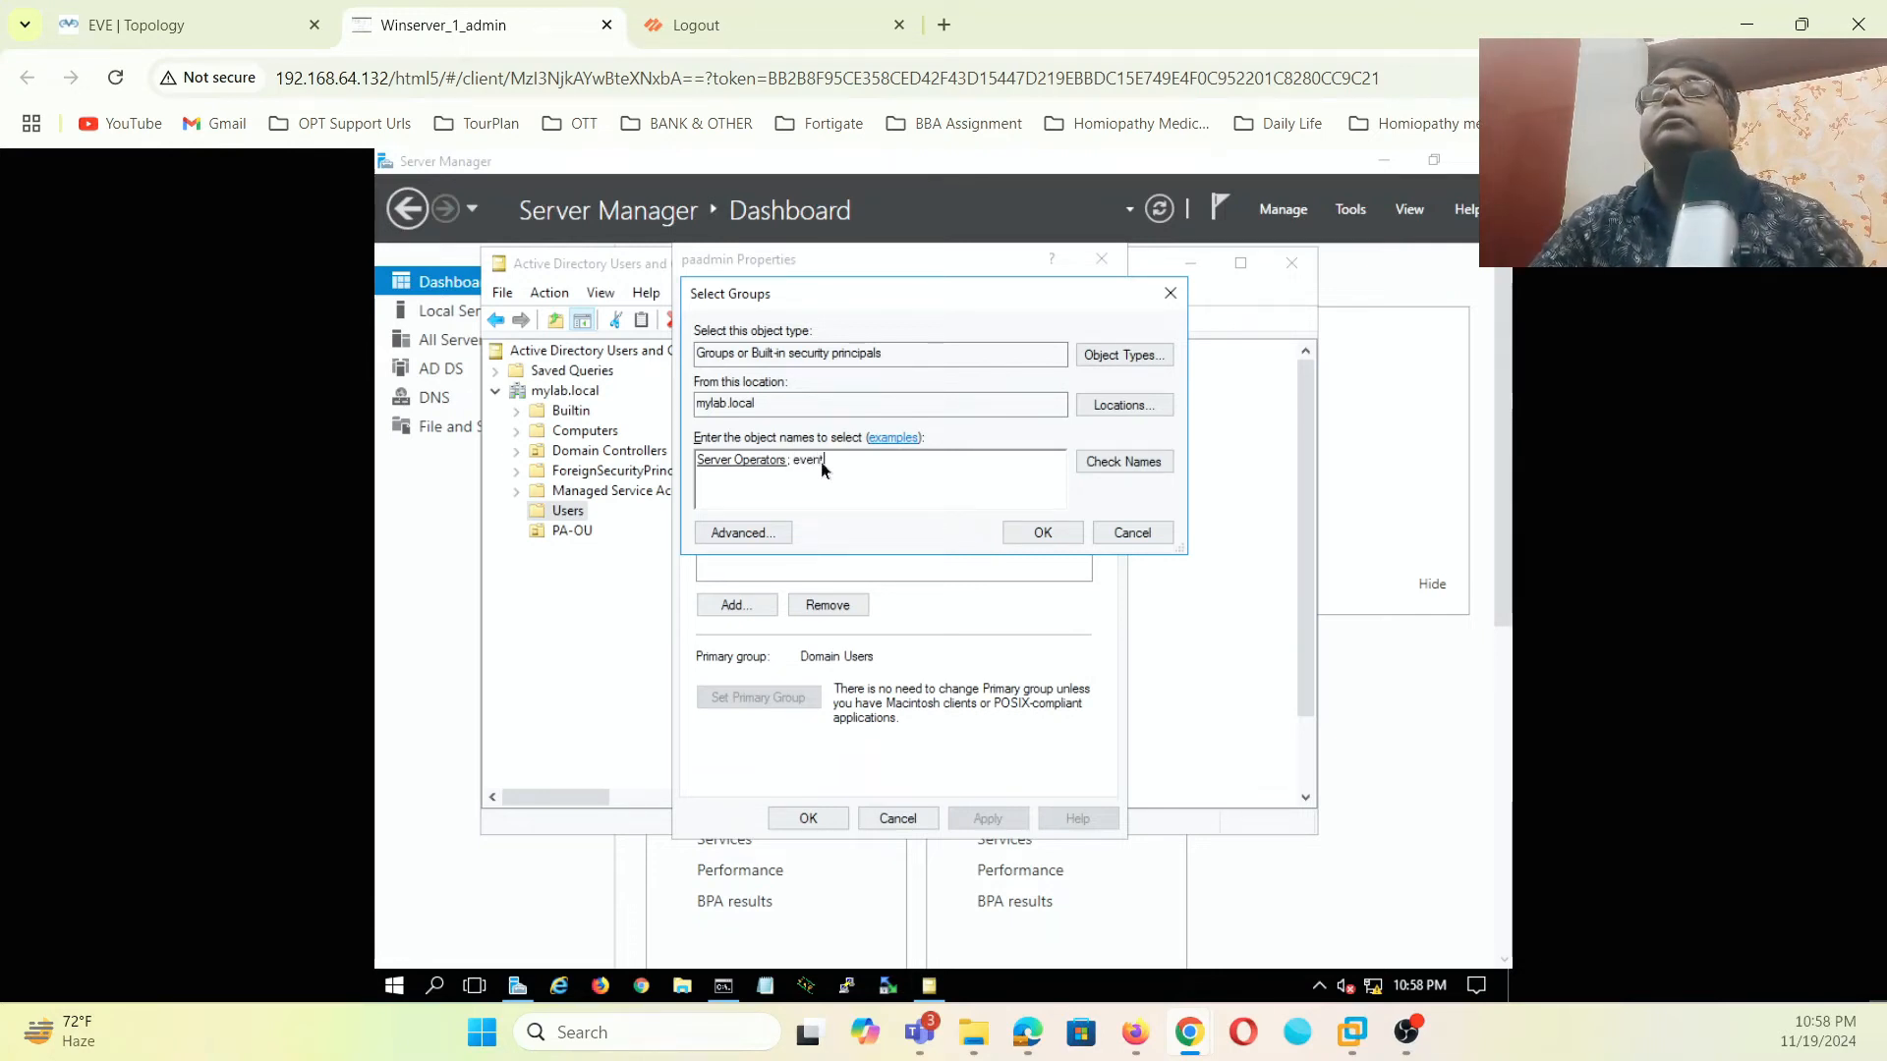
{"action": "left_click", "coordinate": [1109, 469]}
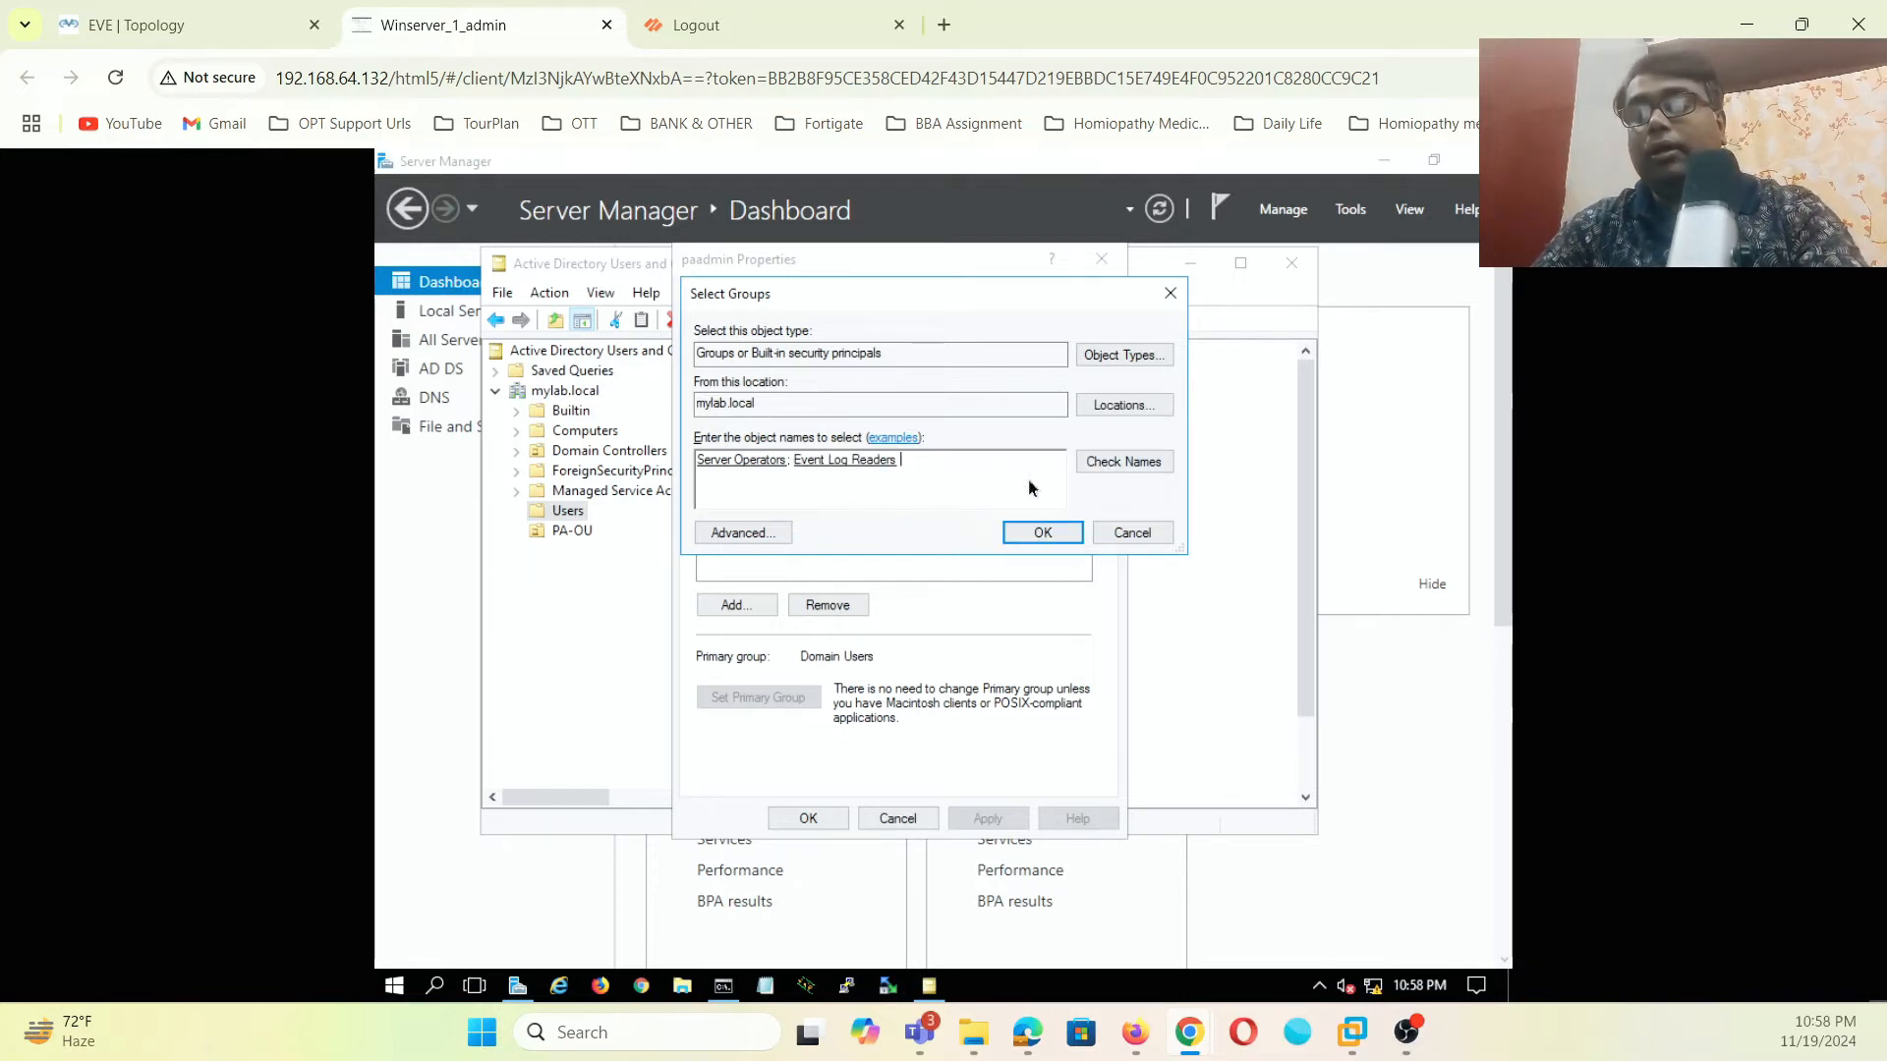
- Resolve the typed 'remite' entry to Remote Desktop Users
{"action": "type", "text": "remite"}
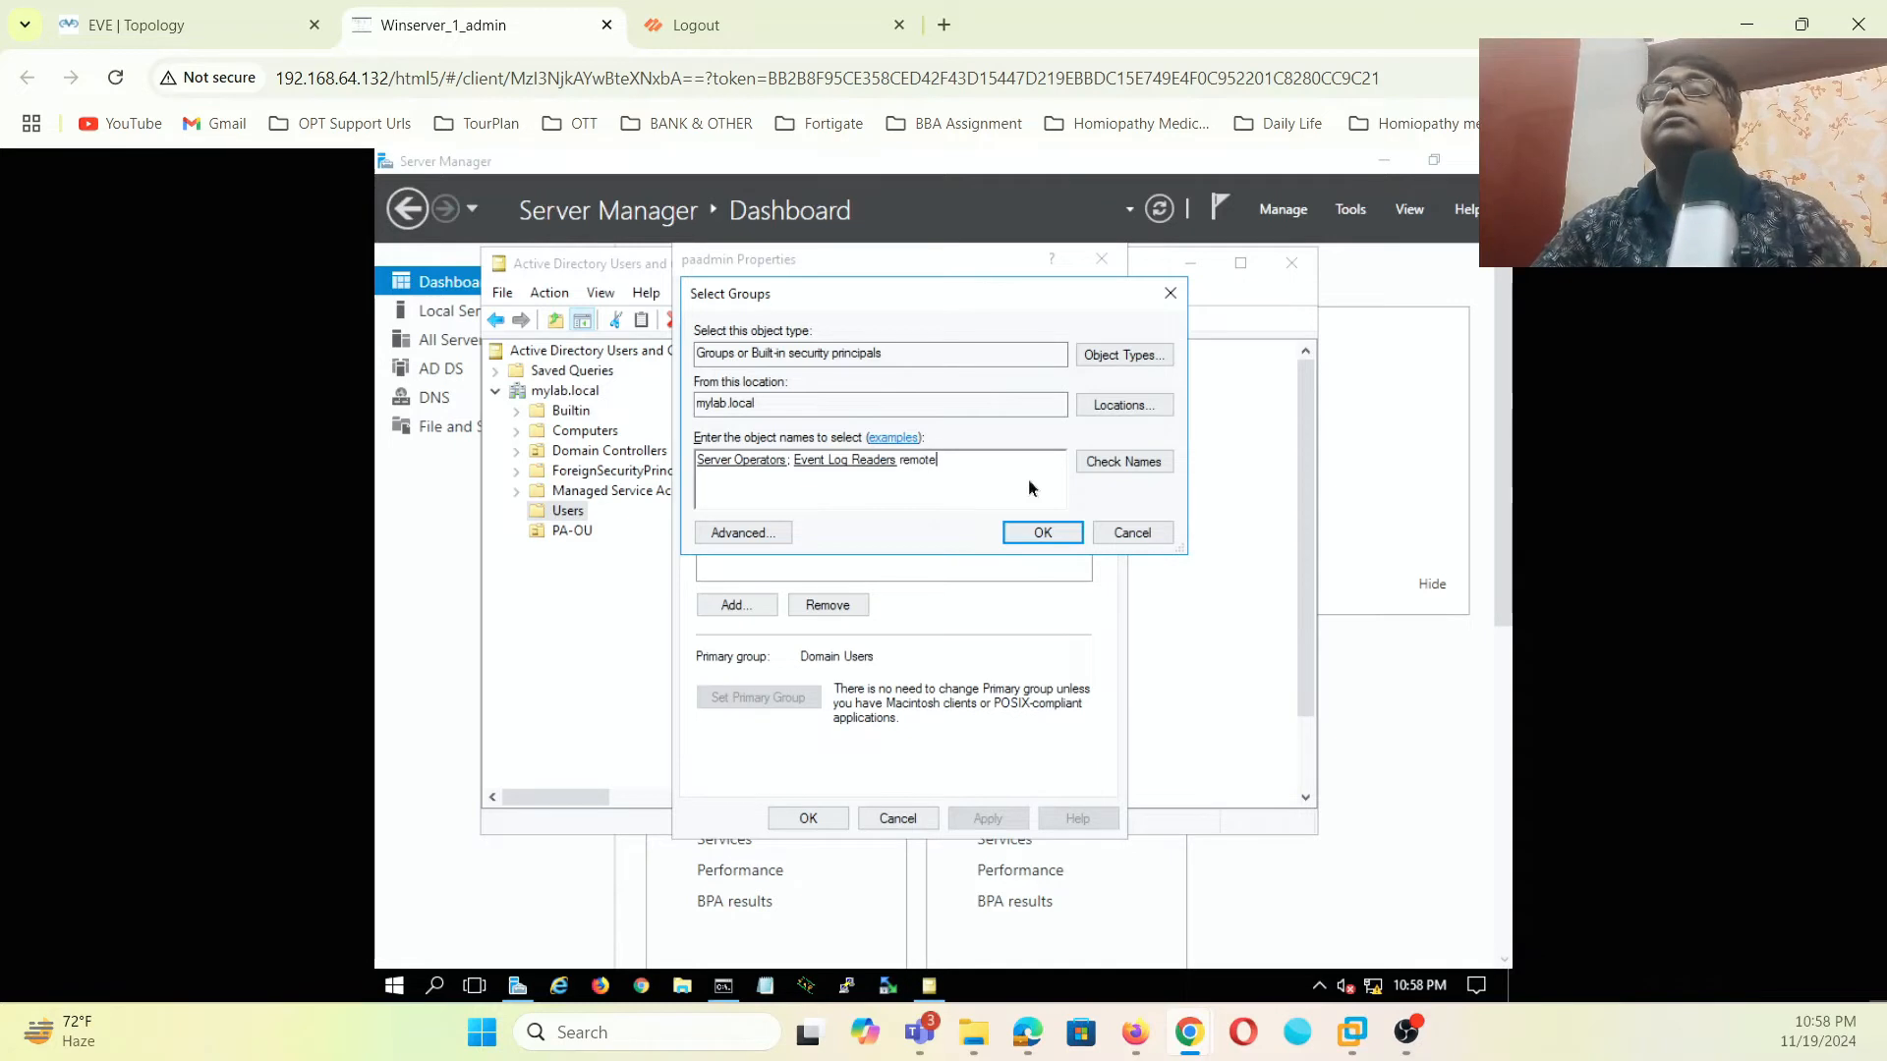
{"action": "left_click", "coordinate": [1114, 464]}
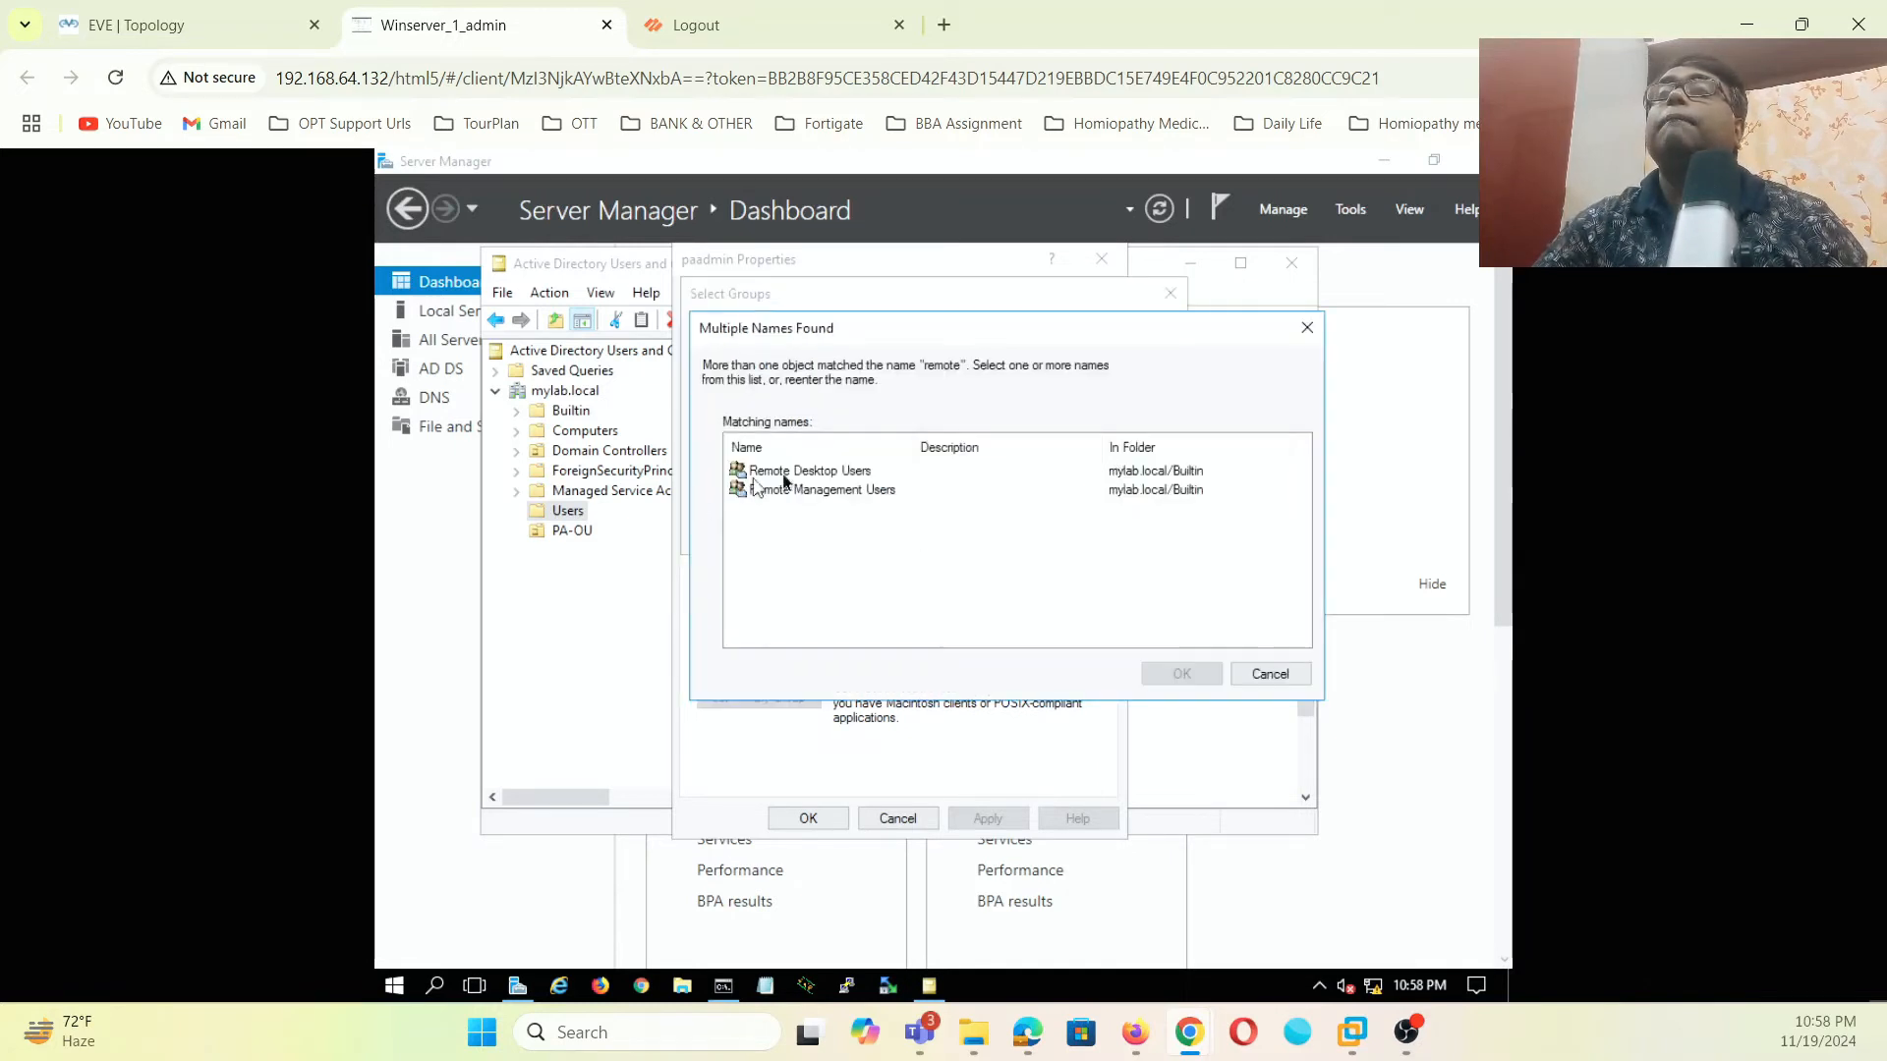
{"action": "left_click", "coordinate": [796, 471]}
{"action": "left_click", "coordinate": [1145, 675]}
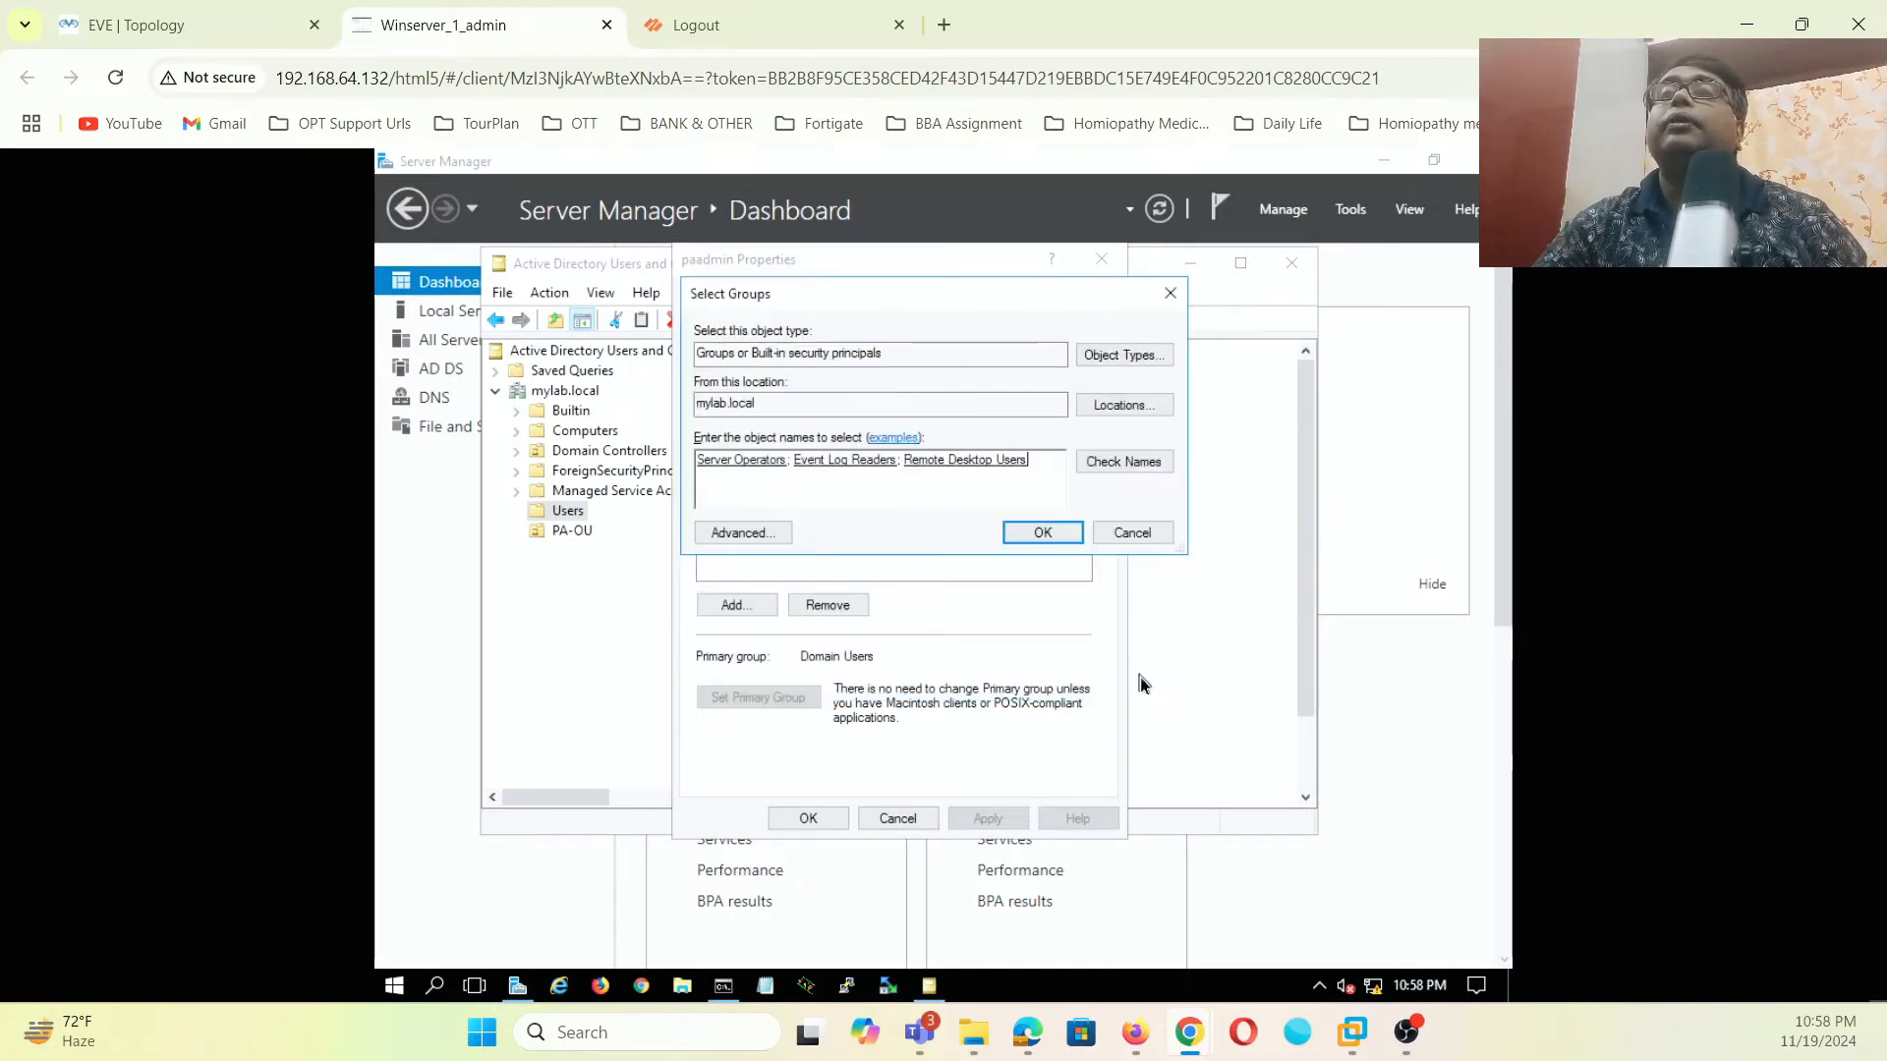
{"action": "left_click", "coordinate": [1141, 472]}
- Find Distributed COM Users via Advanced search, add all four groups, and apply the membership
{"action": "left_click", "coordinate": [735, 532]}
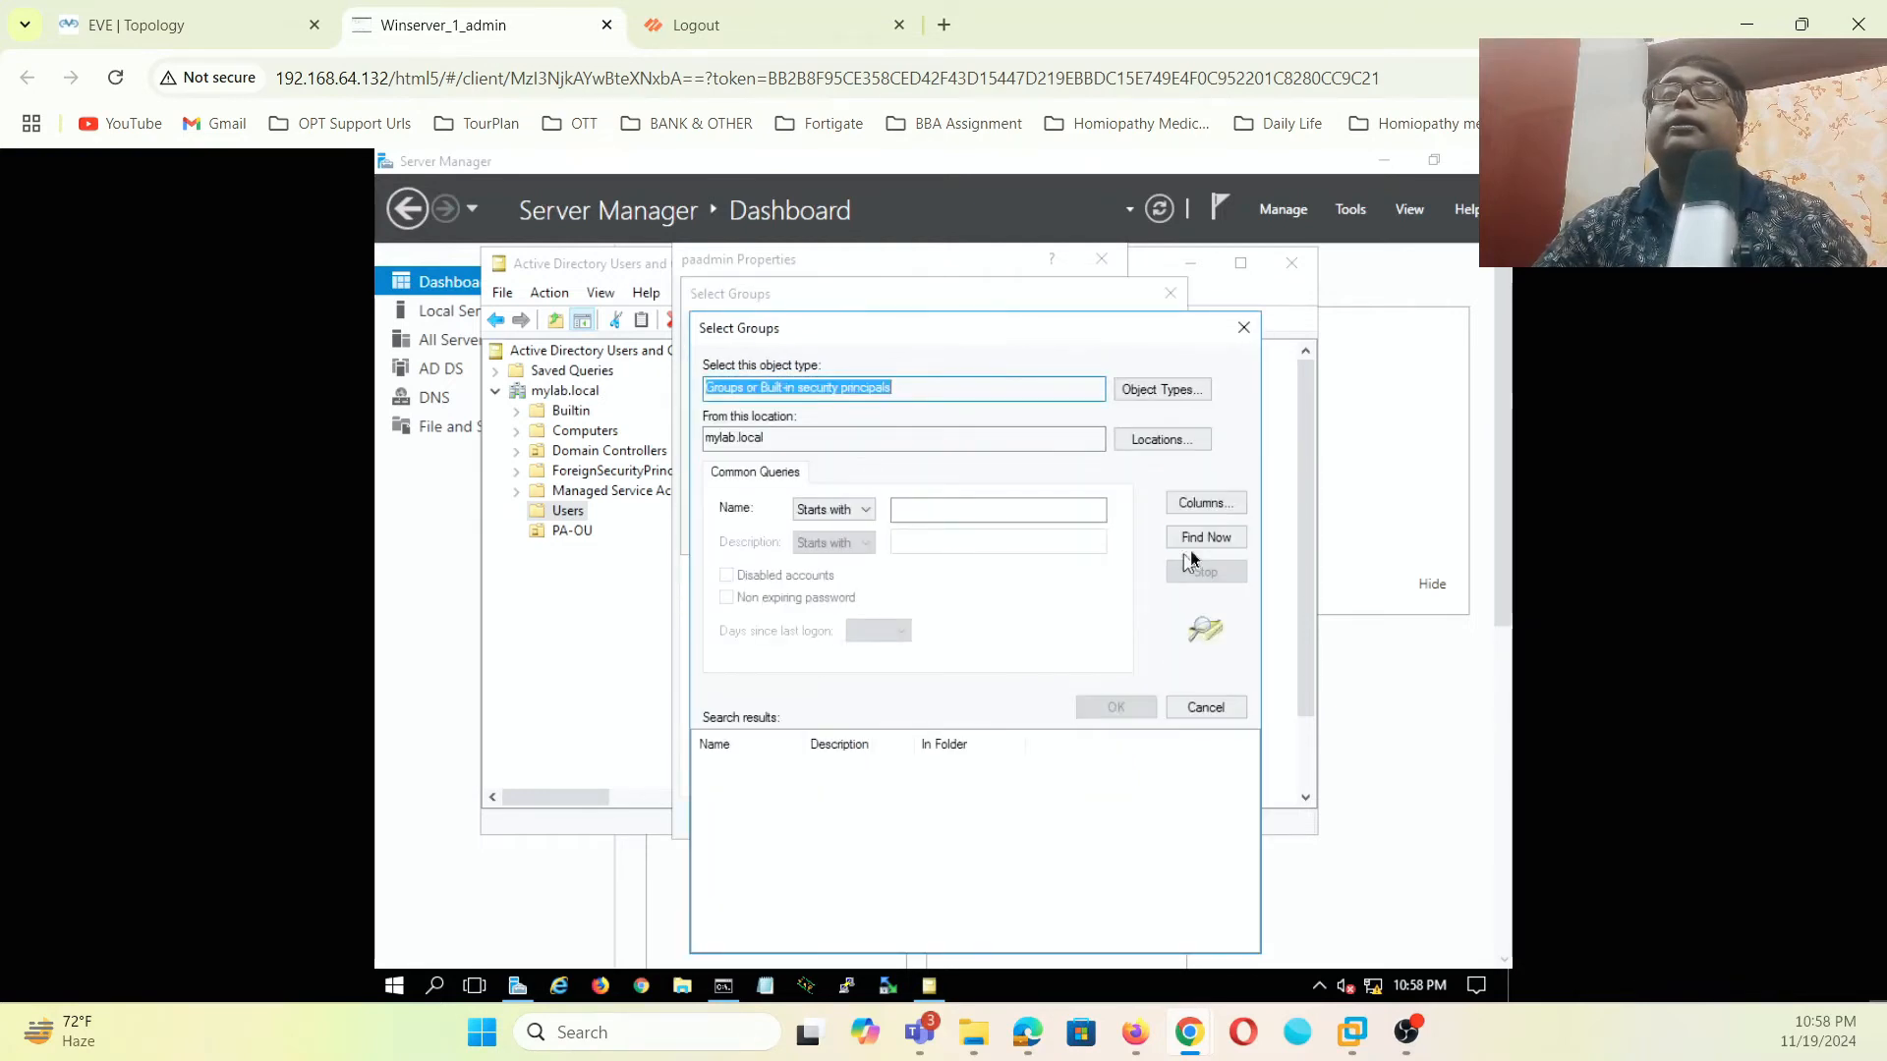
{"action": "left_click", "coordinate": [1195, 542]}
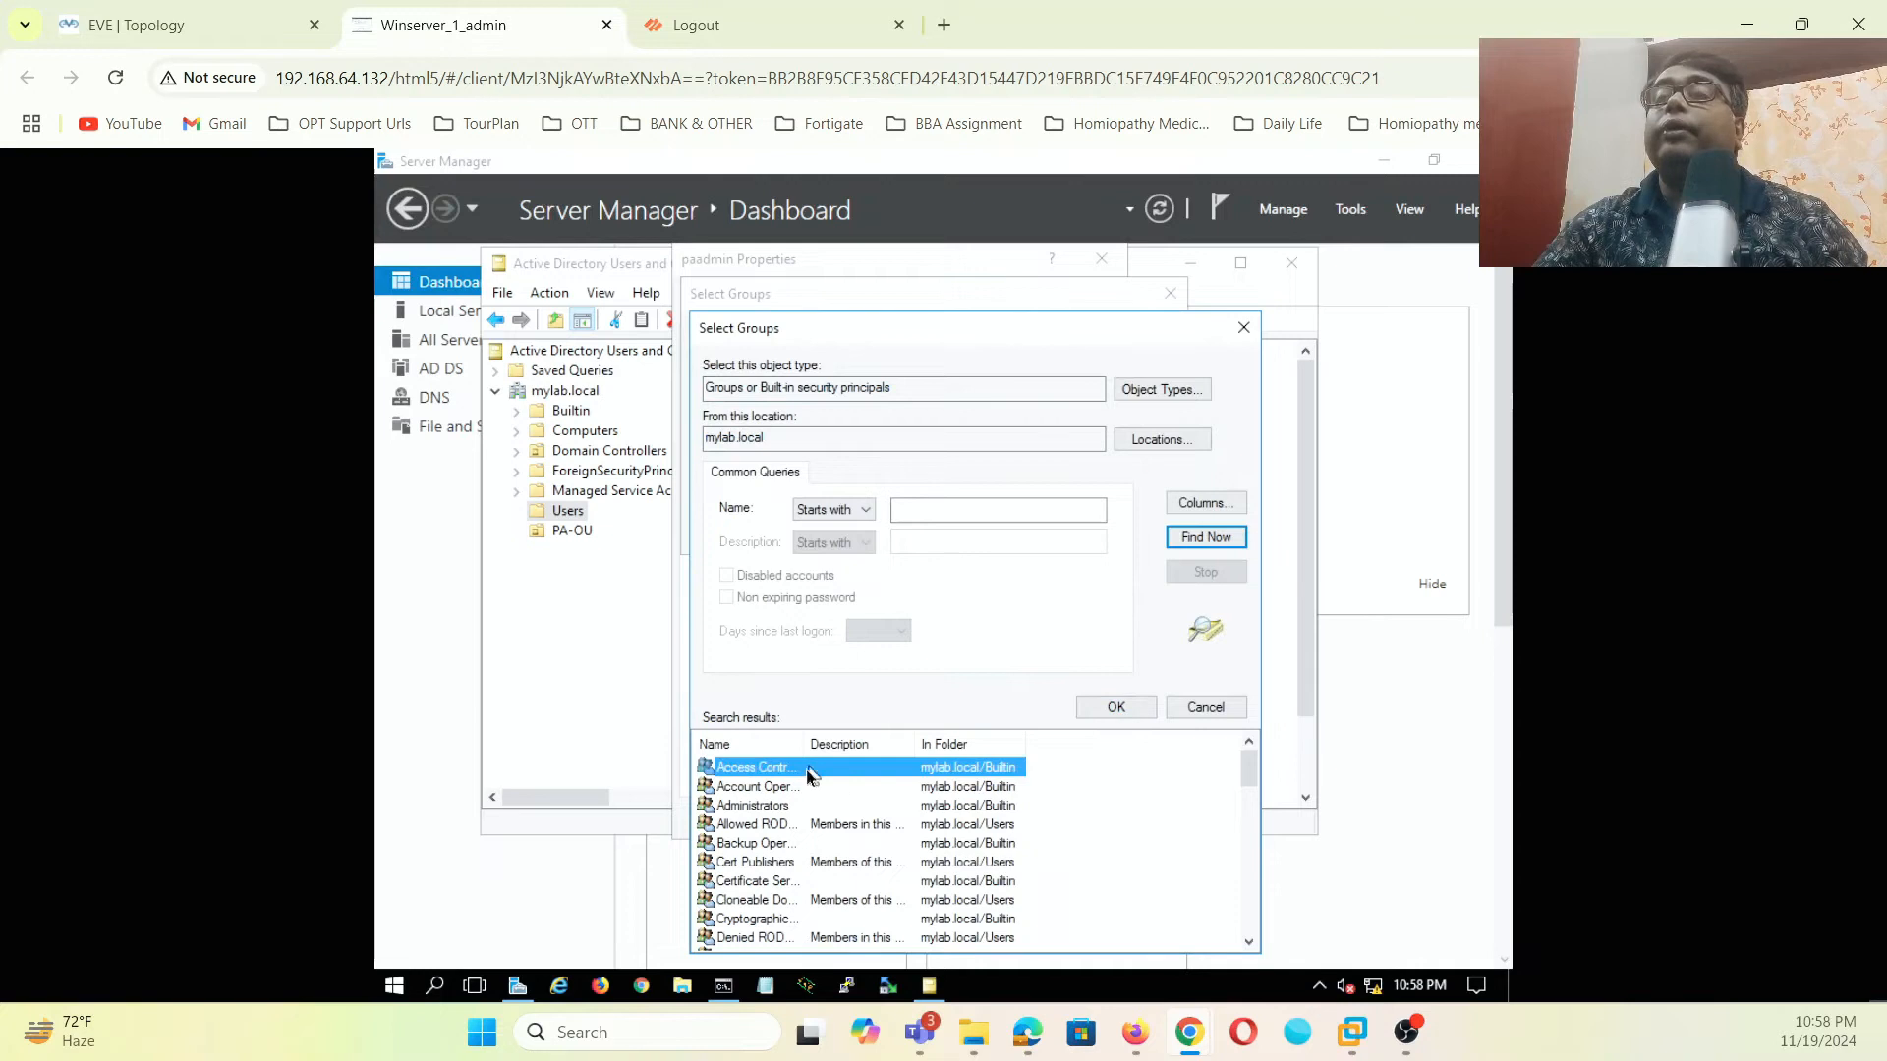
{"action": "left_click_drag", "start_coordinate": [800, 747], "coordinate": [873, 747]}
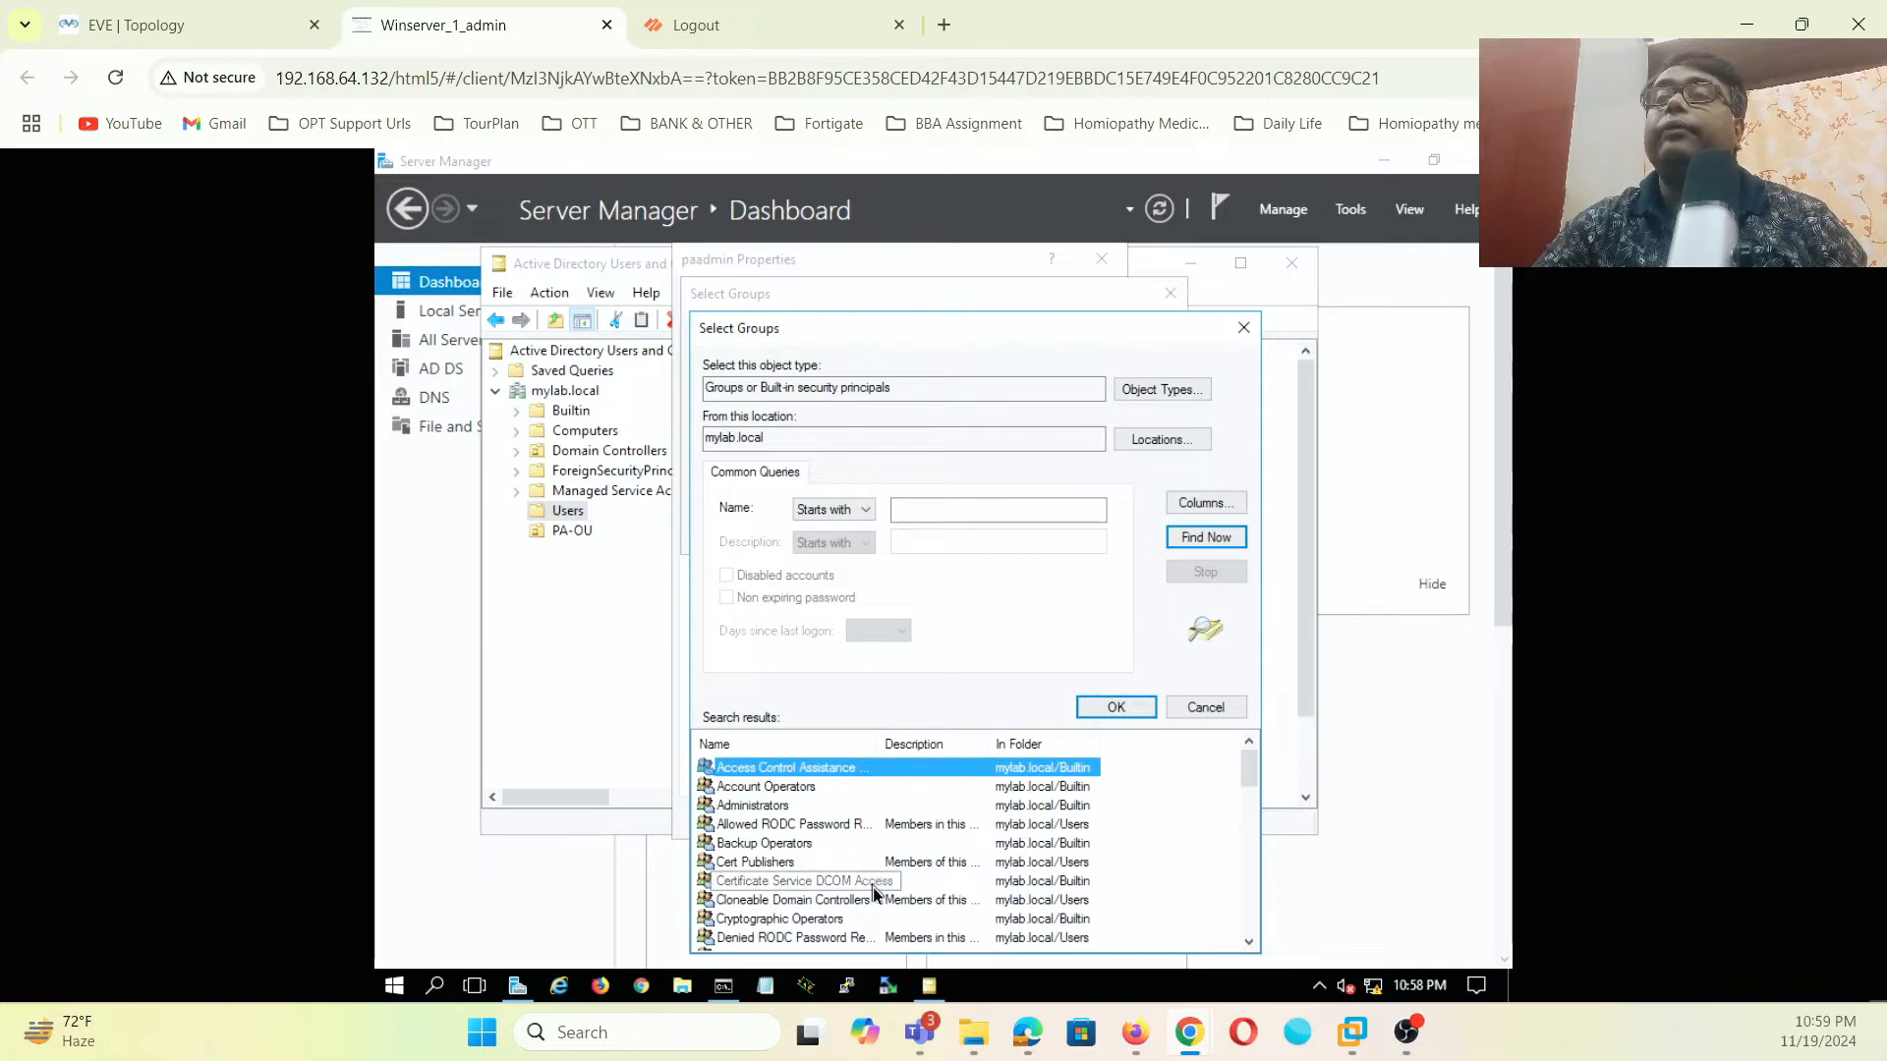
{"action": "scroll", "coordinate": [872, 892], "scroll_direction": "down", "scroll_amount": 2}
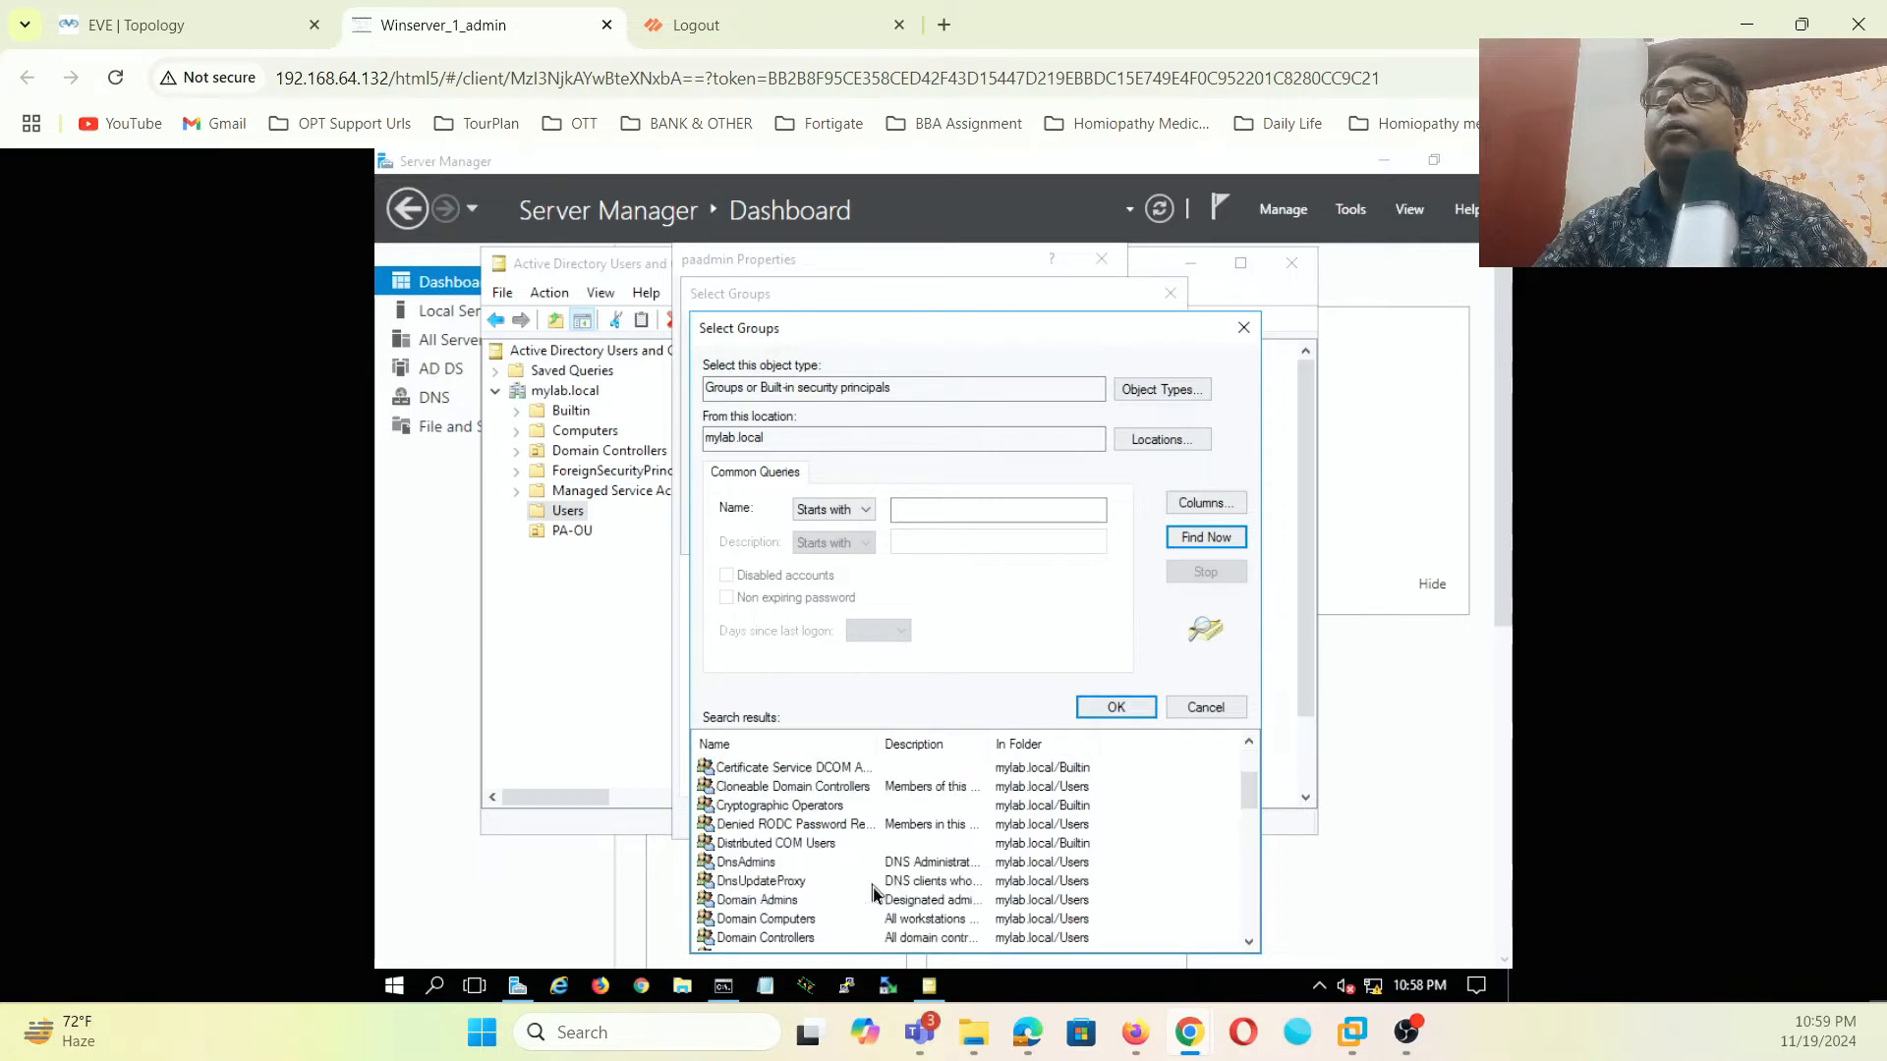
{"action": "left_click", "coordinate": [796, 843]}
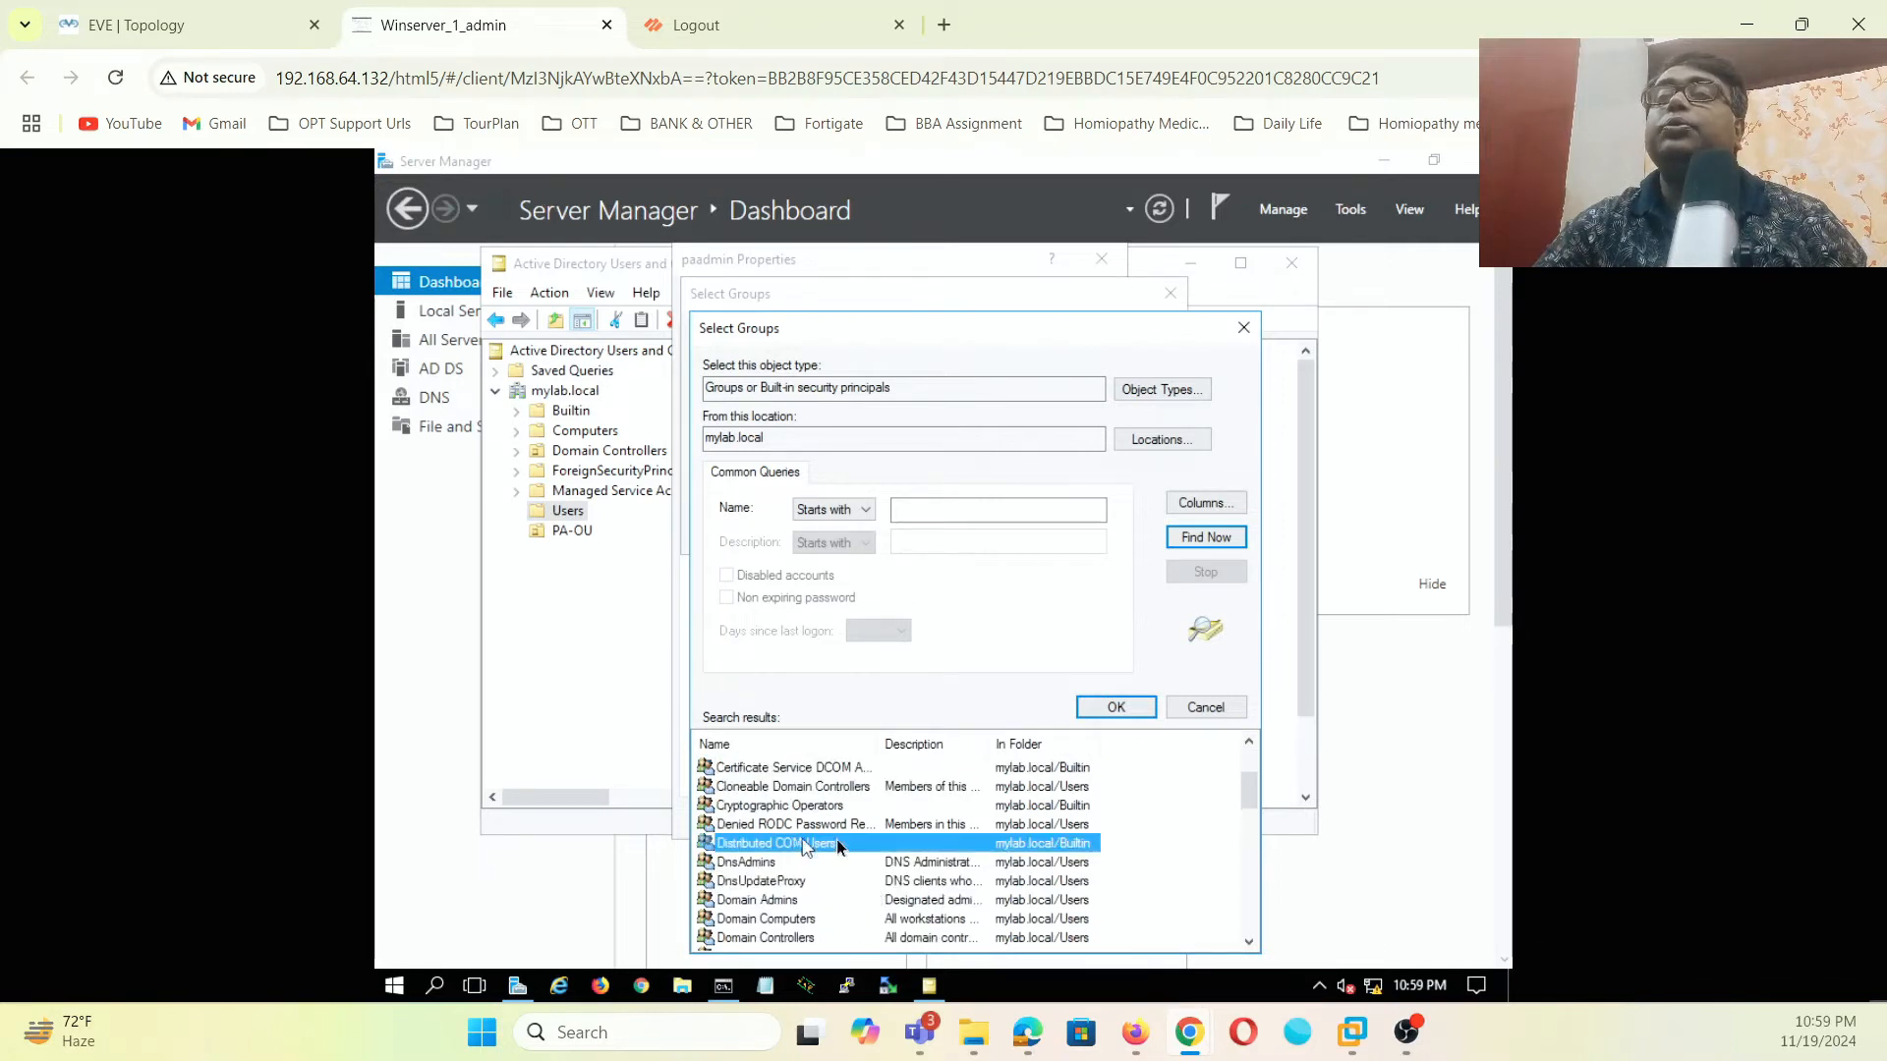
{"action": "left_click", "coordinate": [1124, 710]}
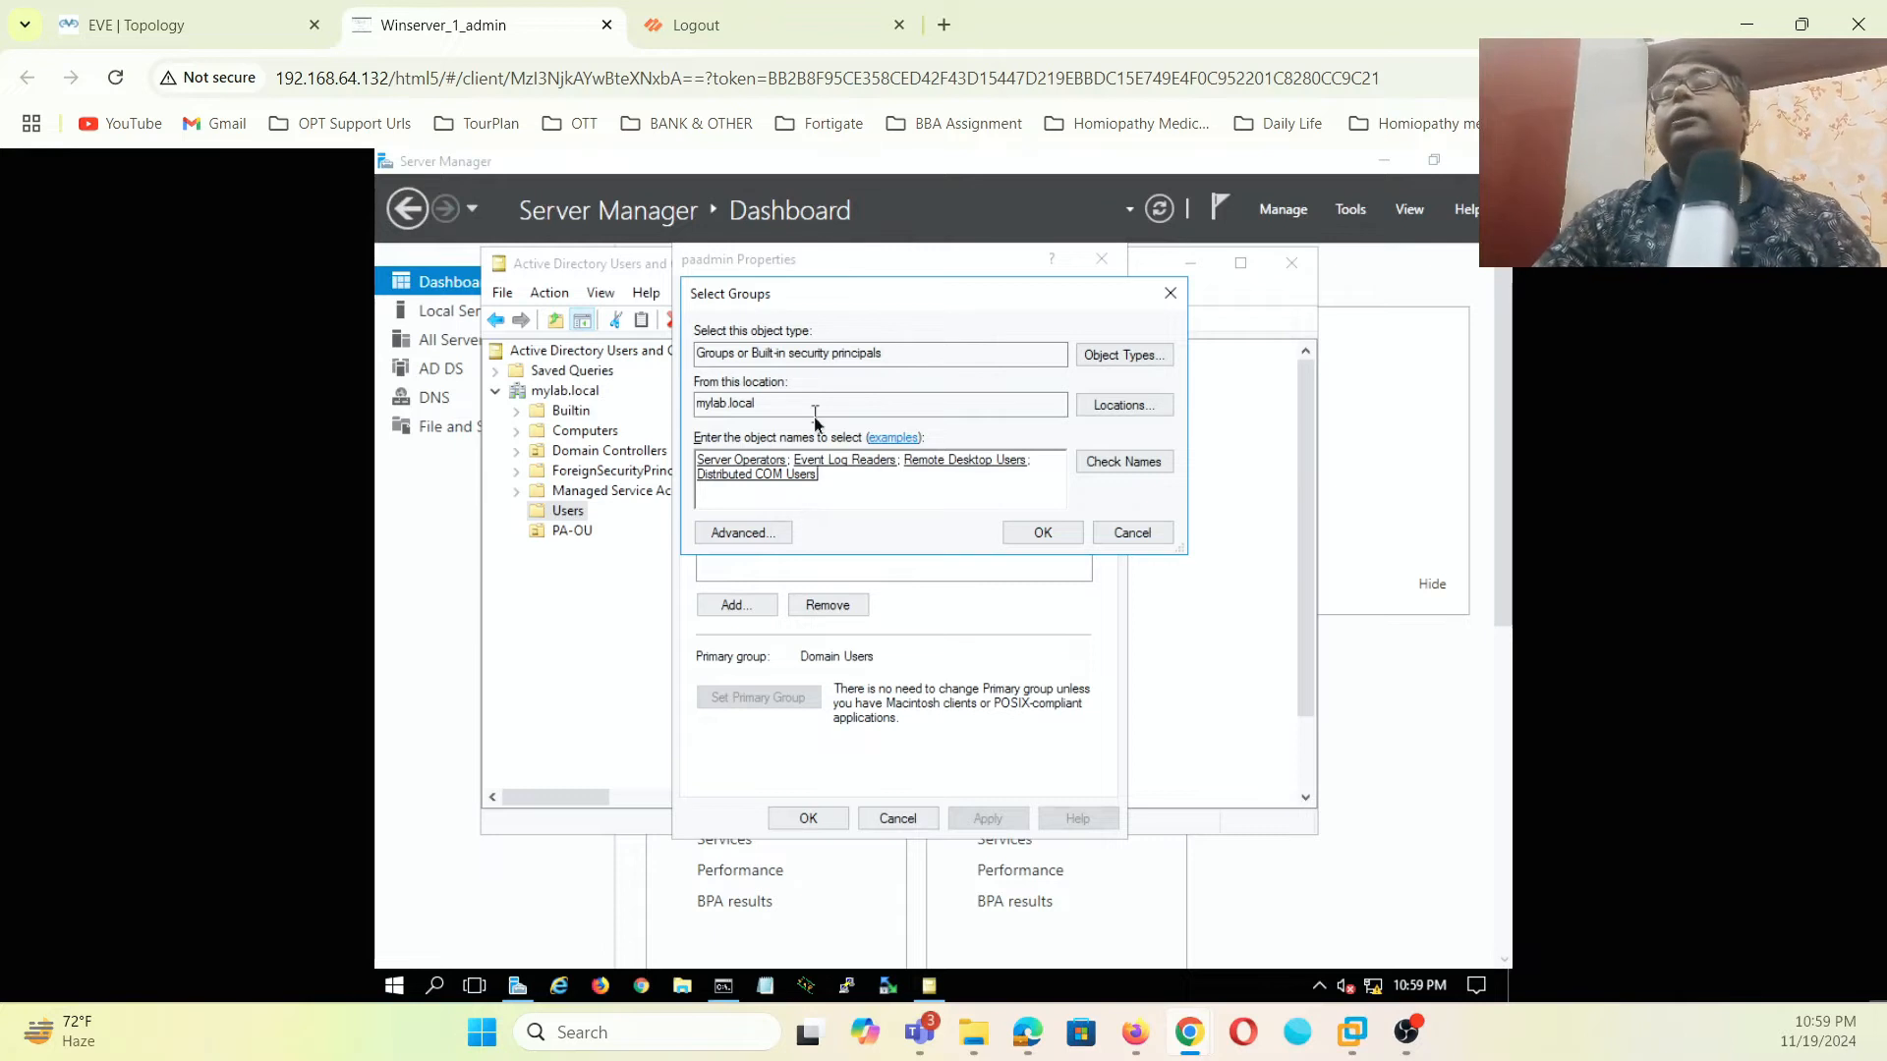
{"action": "left_click", "coordinate": [1042, 533]}
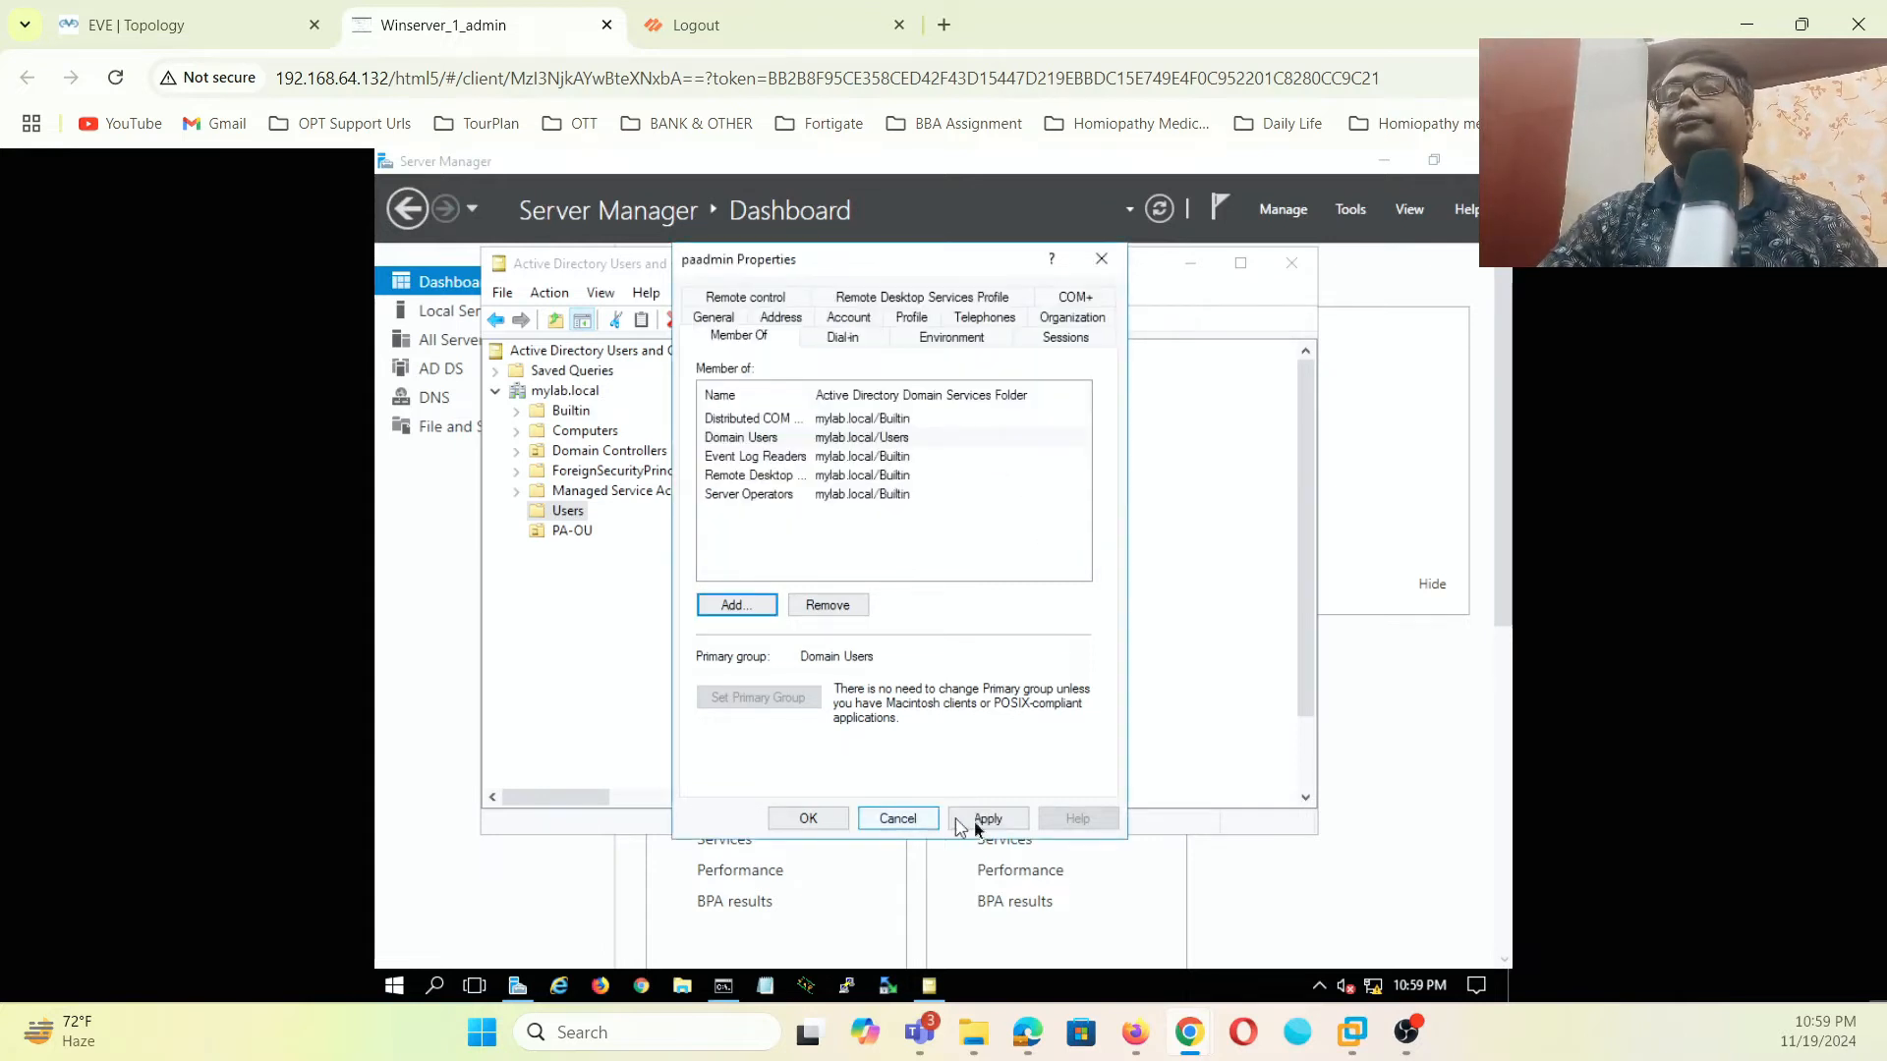
{"action": "left_click", "coordinate": [975, 820]}
{"action": "left_click", "coordinate": [816, 821]}
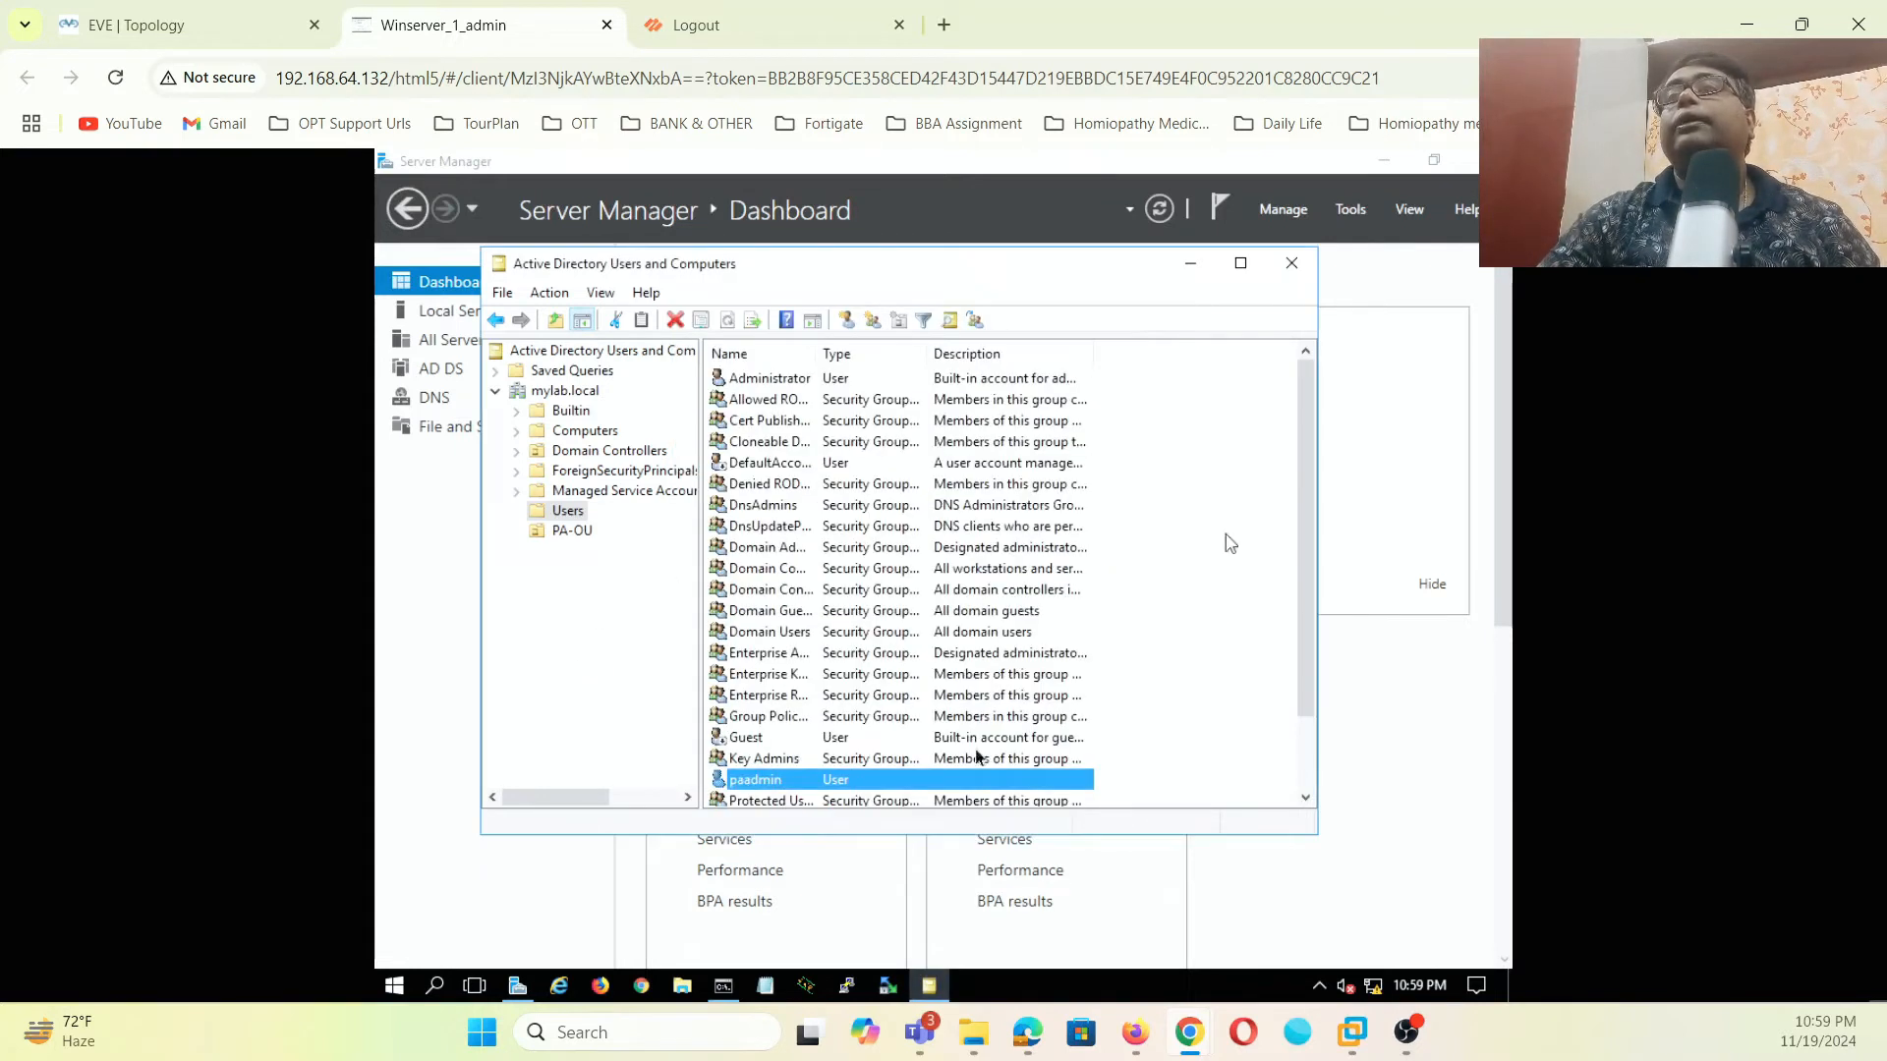
- Create the IT and HR security groups inside PA-OU
{"action": "left_click", "coordinate": [573, 531]}
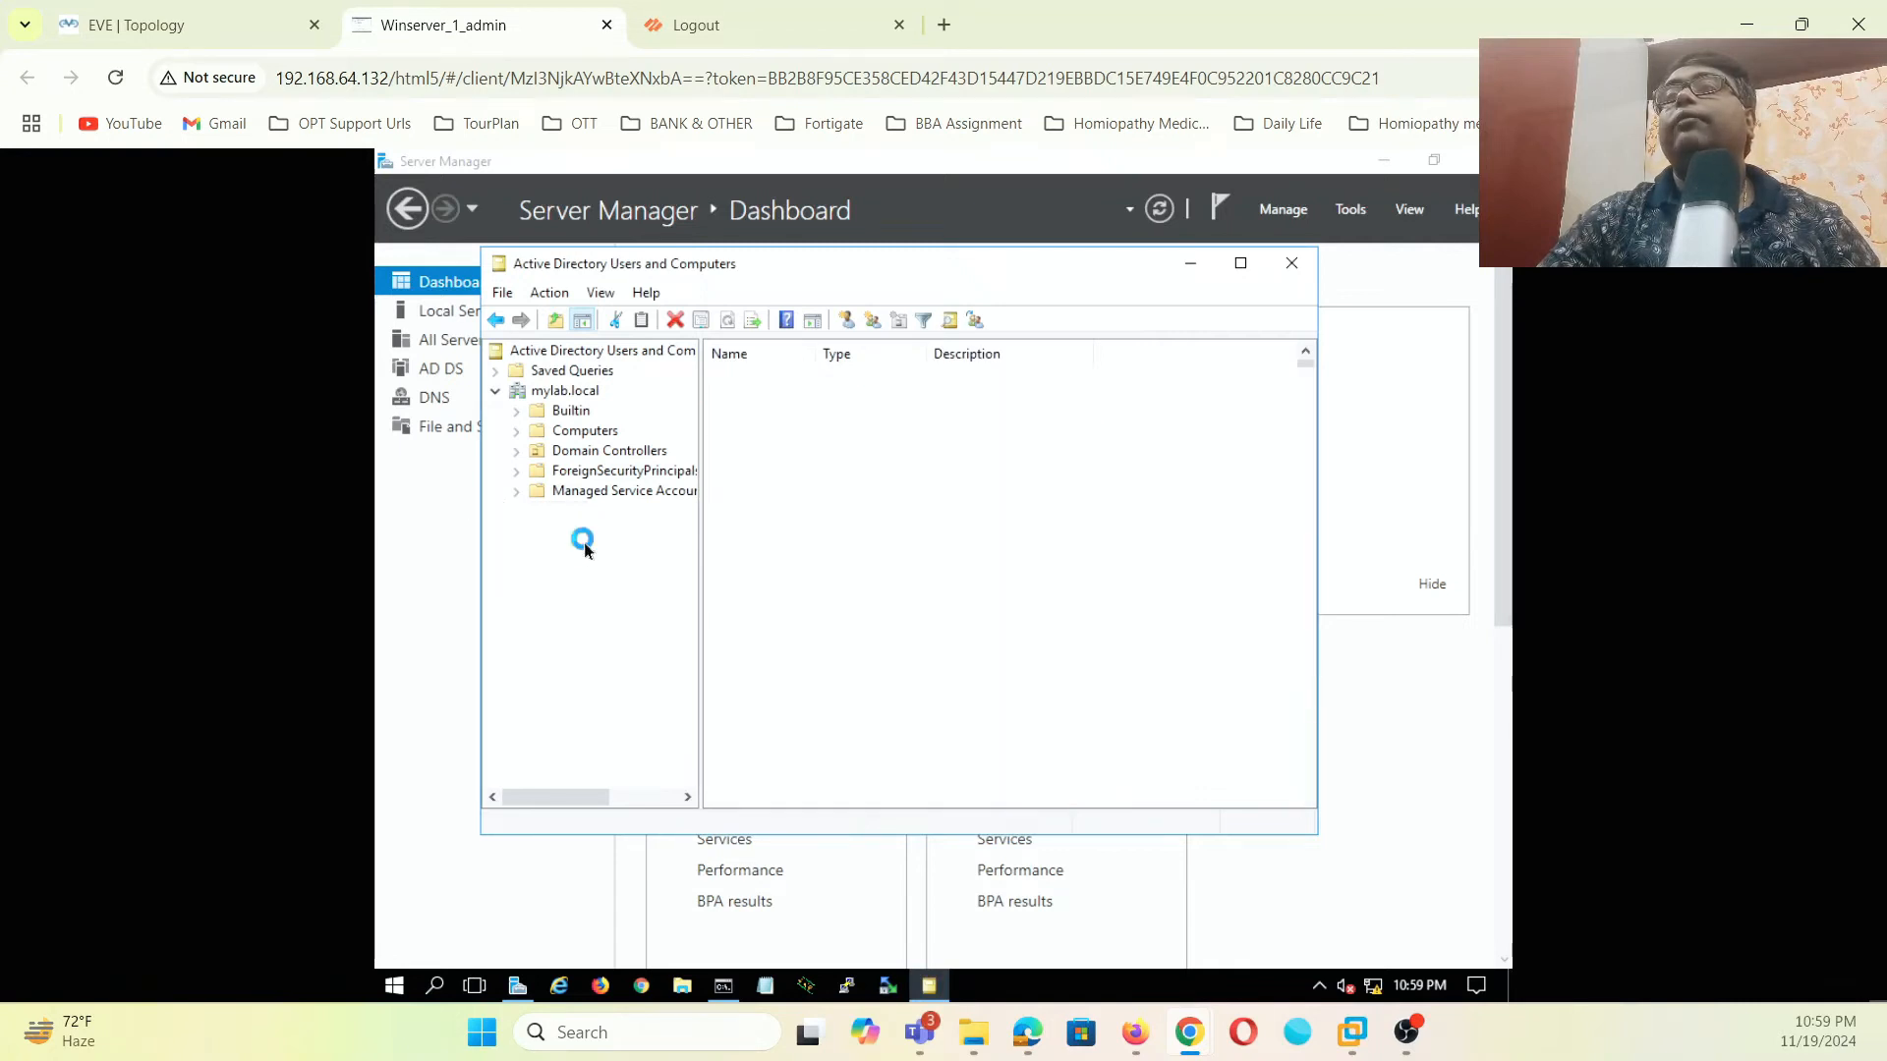
{"action": "right_click", "coordinate": [882, 490]}
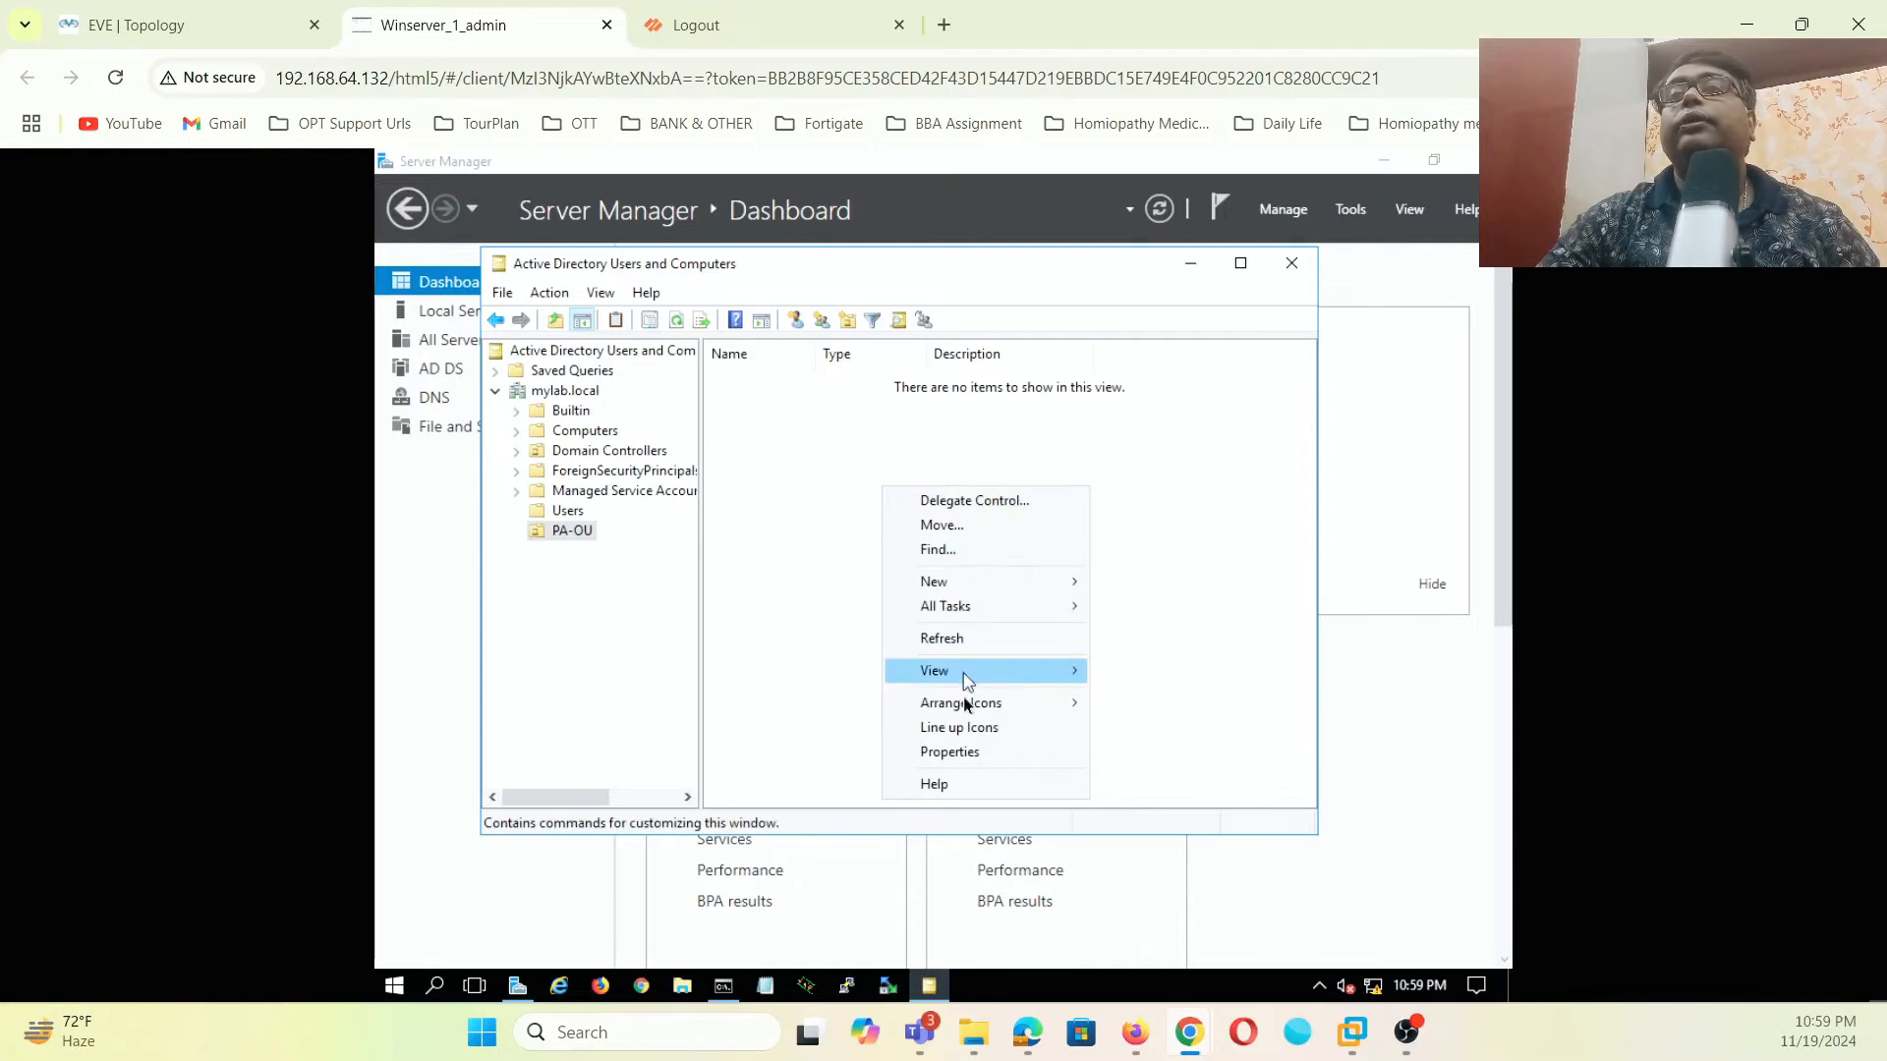
{"action": "mouse_move", "coordinate": [967, 588]}
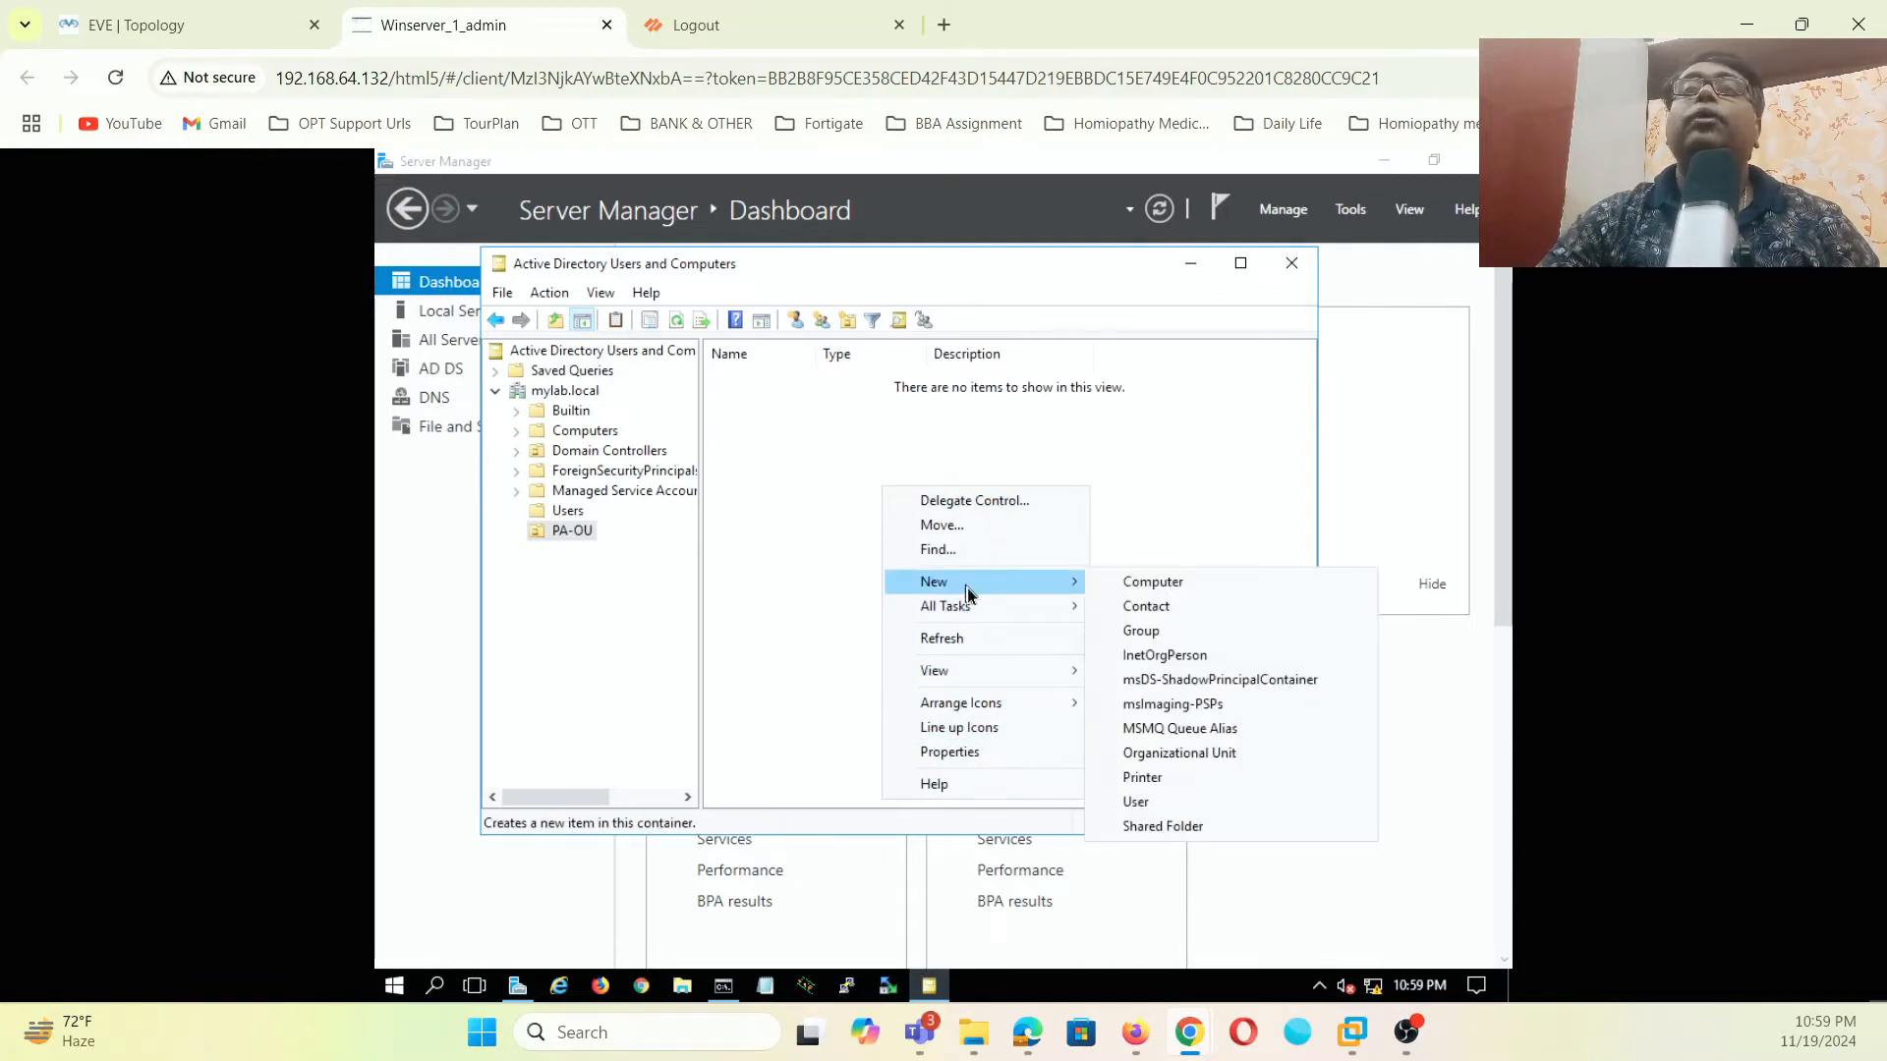
{"action": "left_click", "coordinate": [1135, 632]}
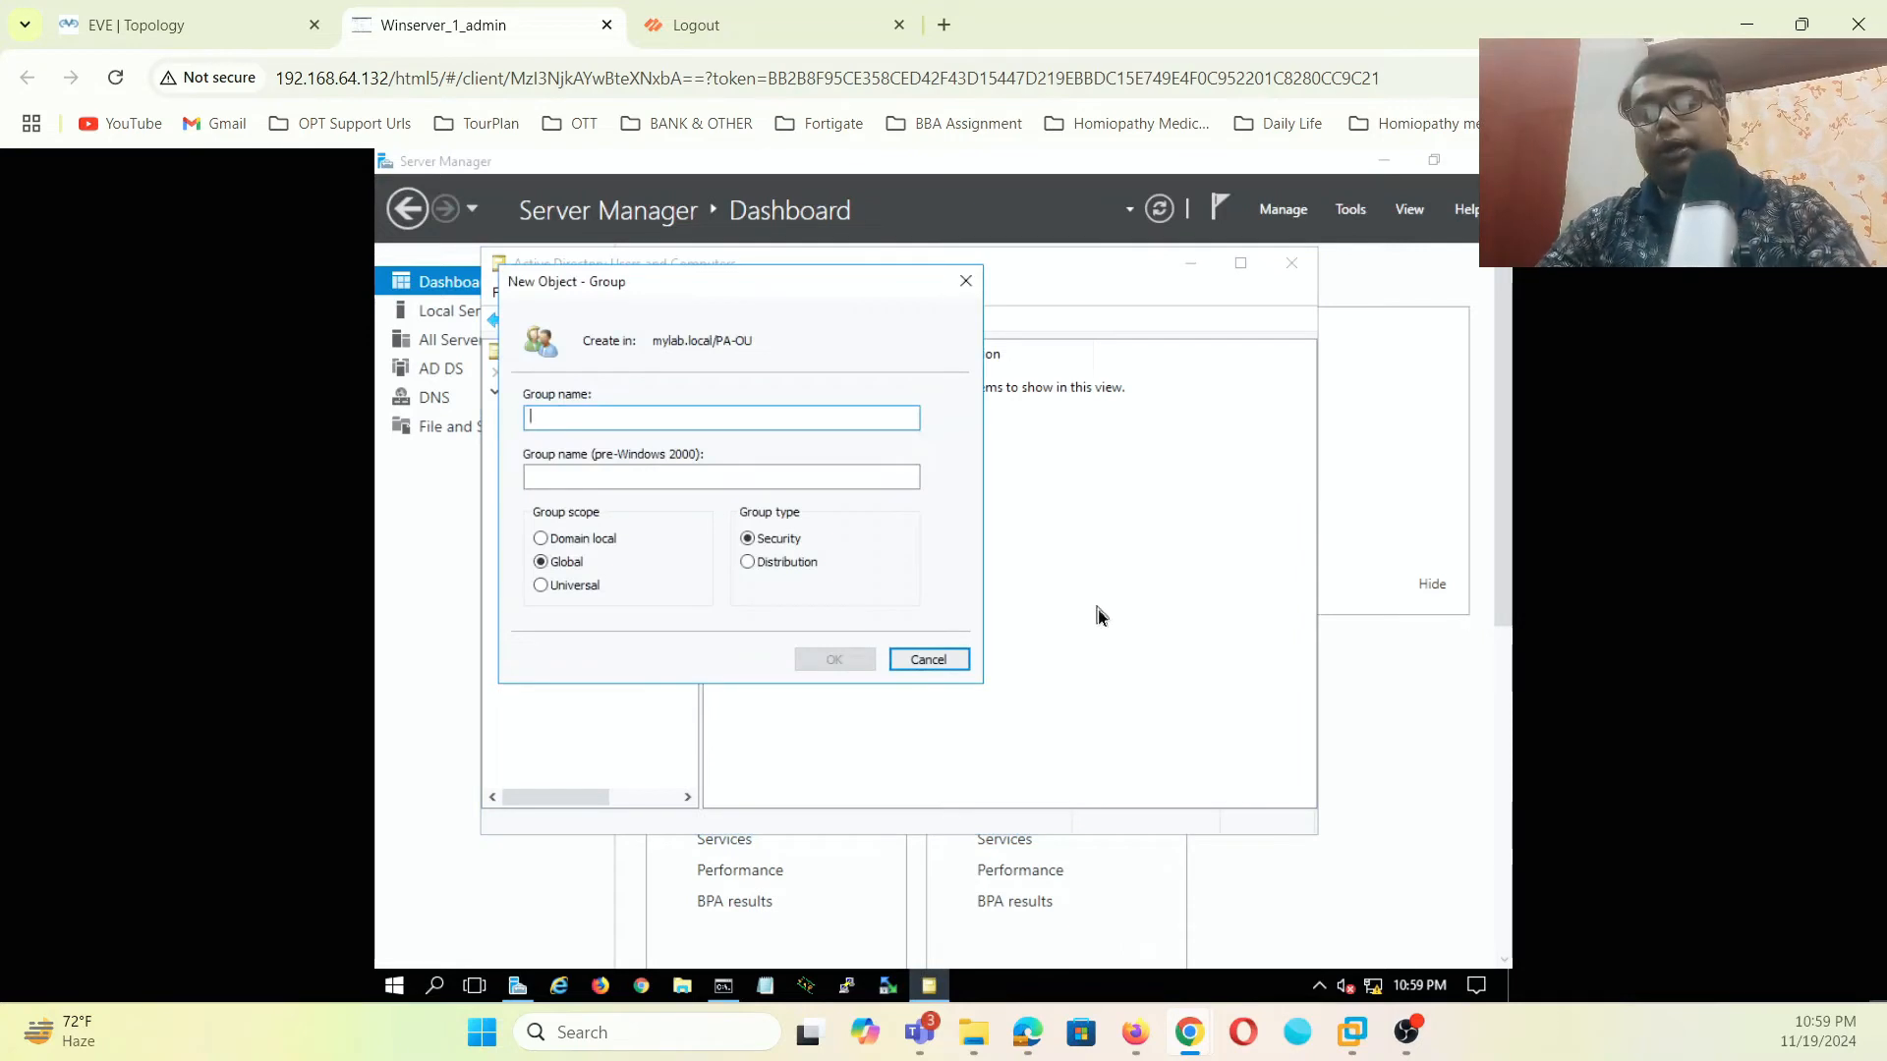
{"action": "type", "text": "IT"}
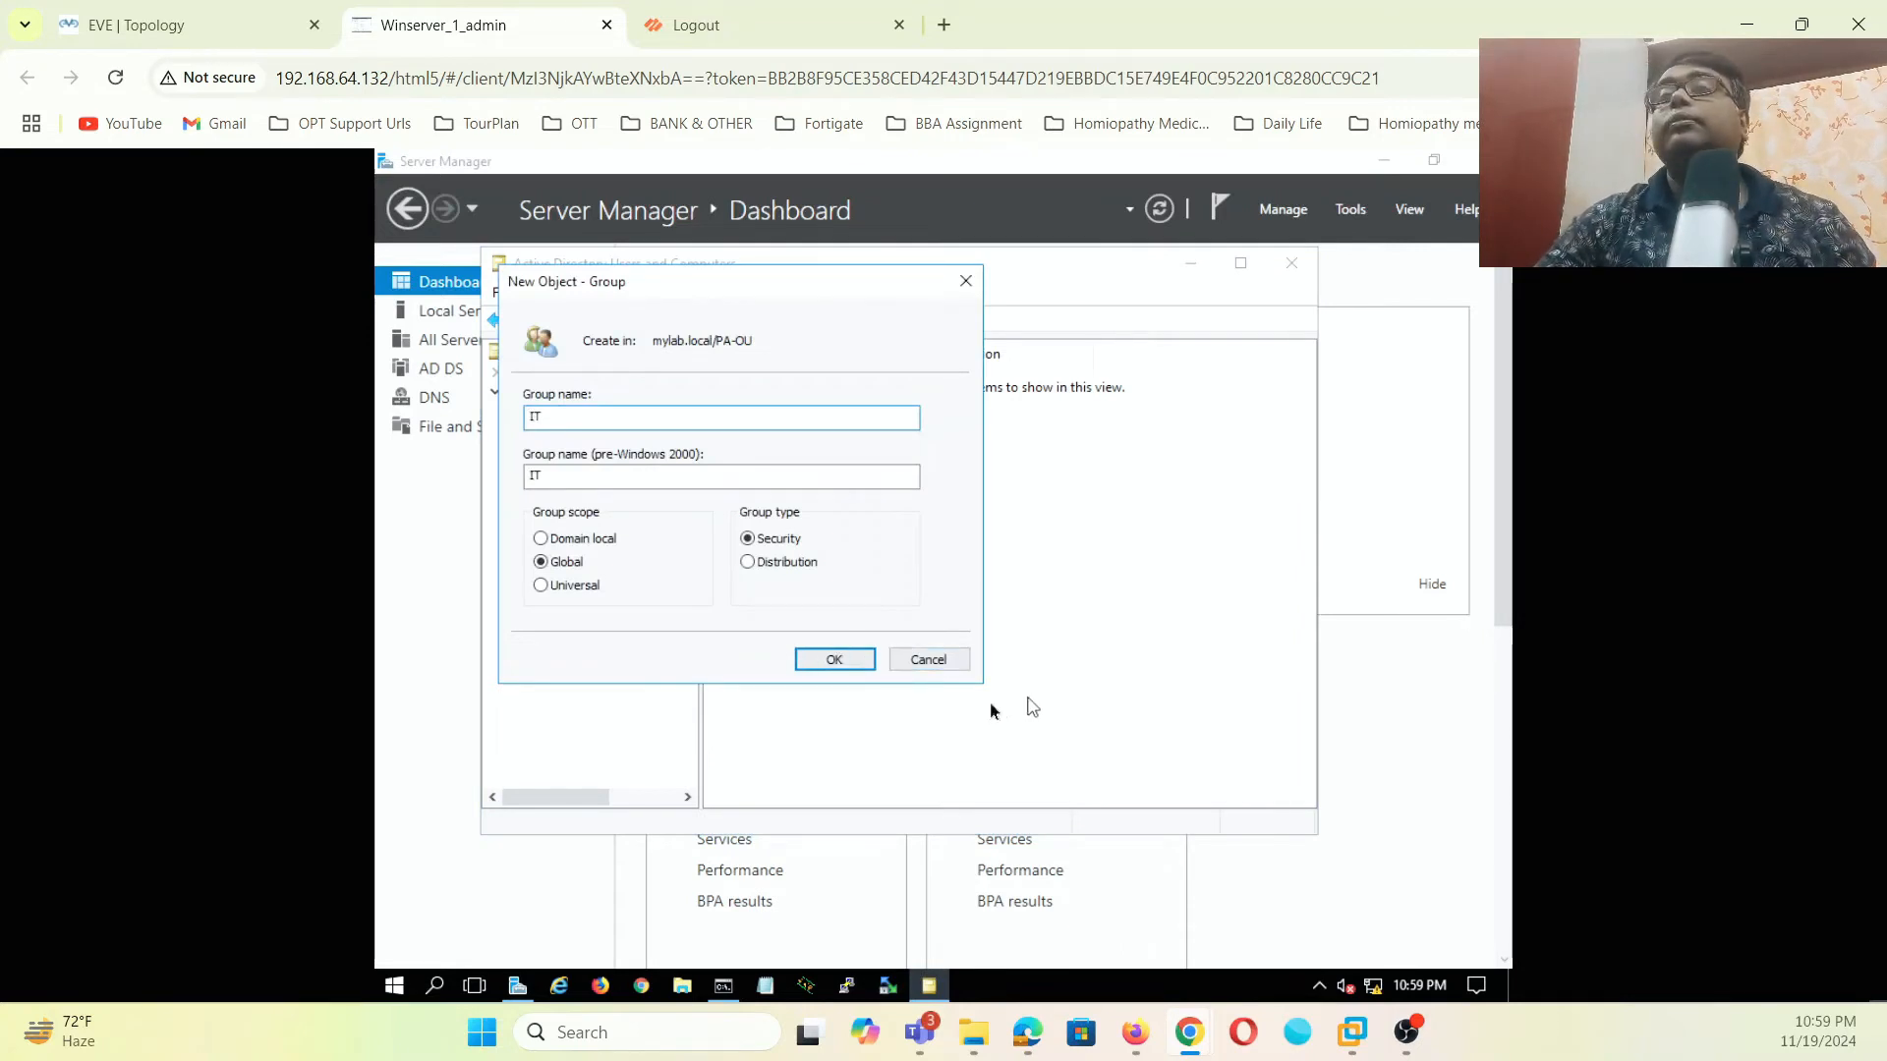
{"action": "left_click", "coordinate": [838, 660]}
{"action": "right_click", "coordinate": [967, 588]}
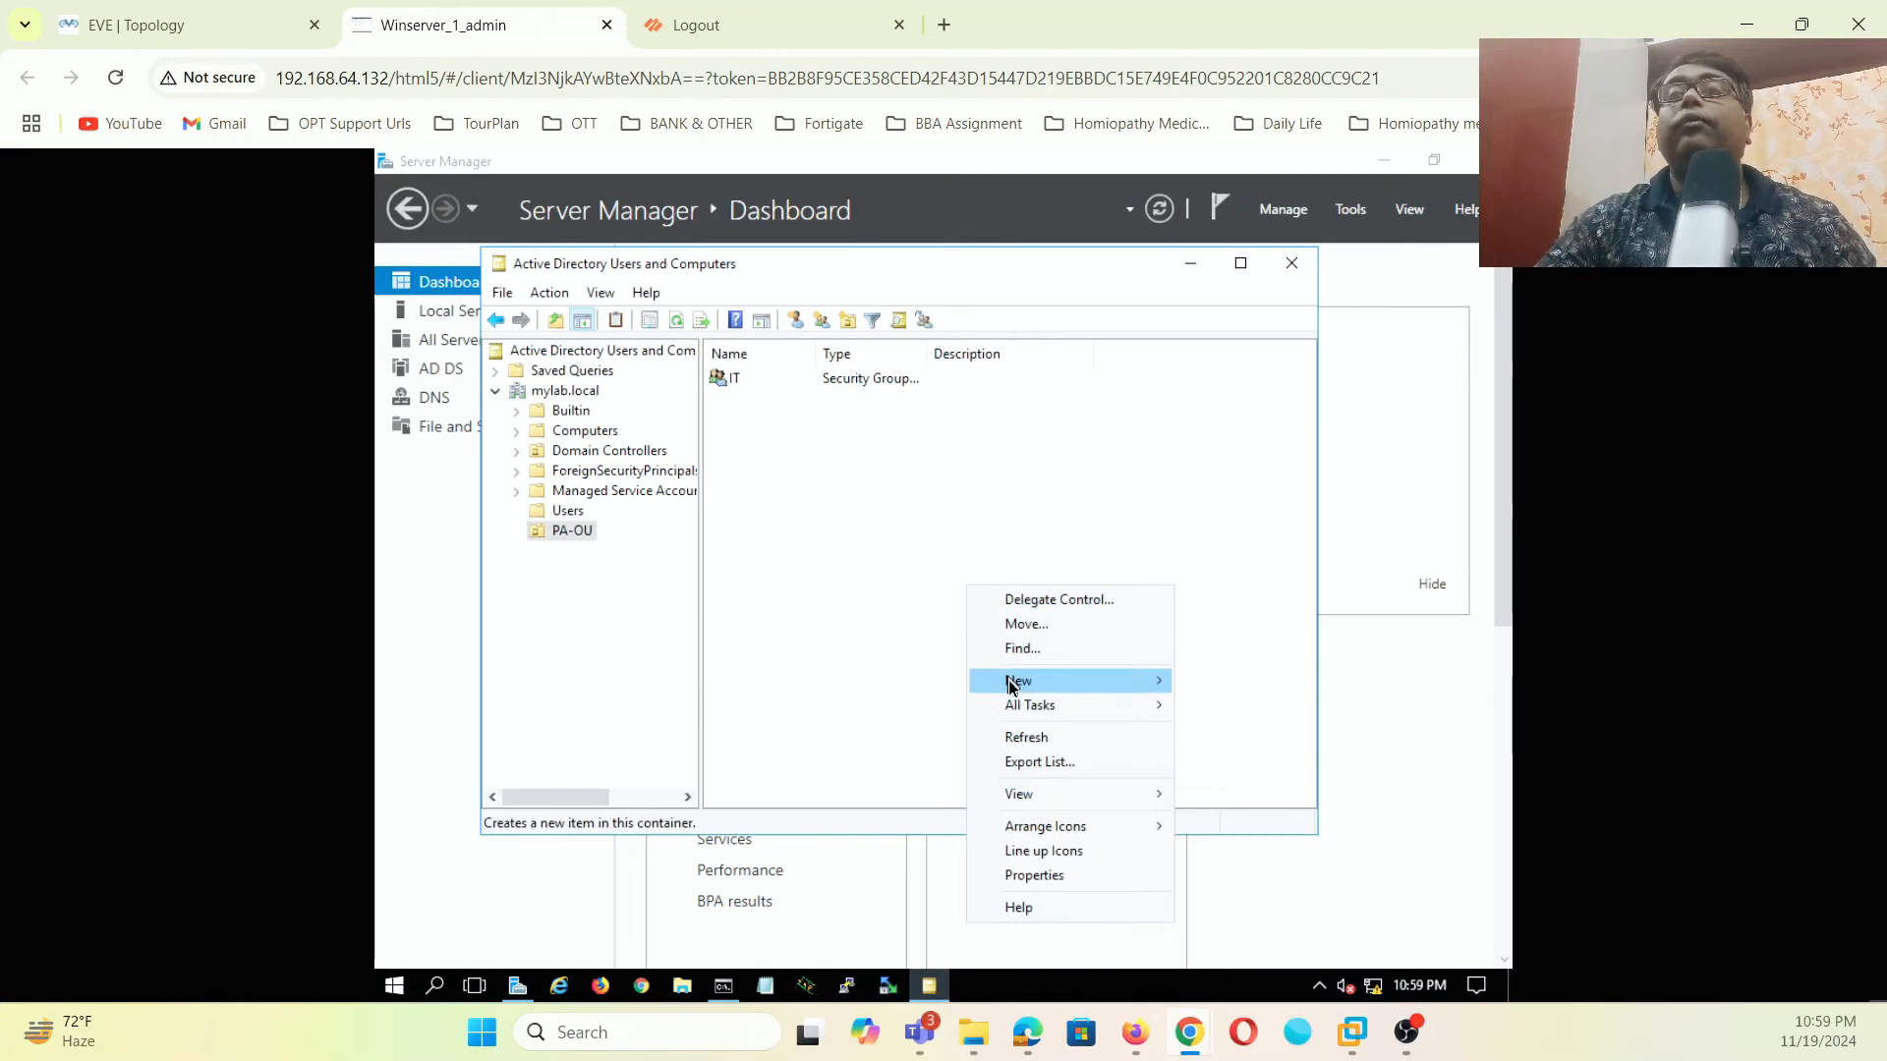
{"action": "mouse_move", "coordinate": [1022, 680]}
{"action": "left_click", "coordinate": [1215, 732]}
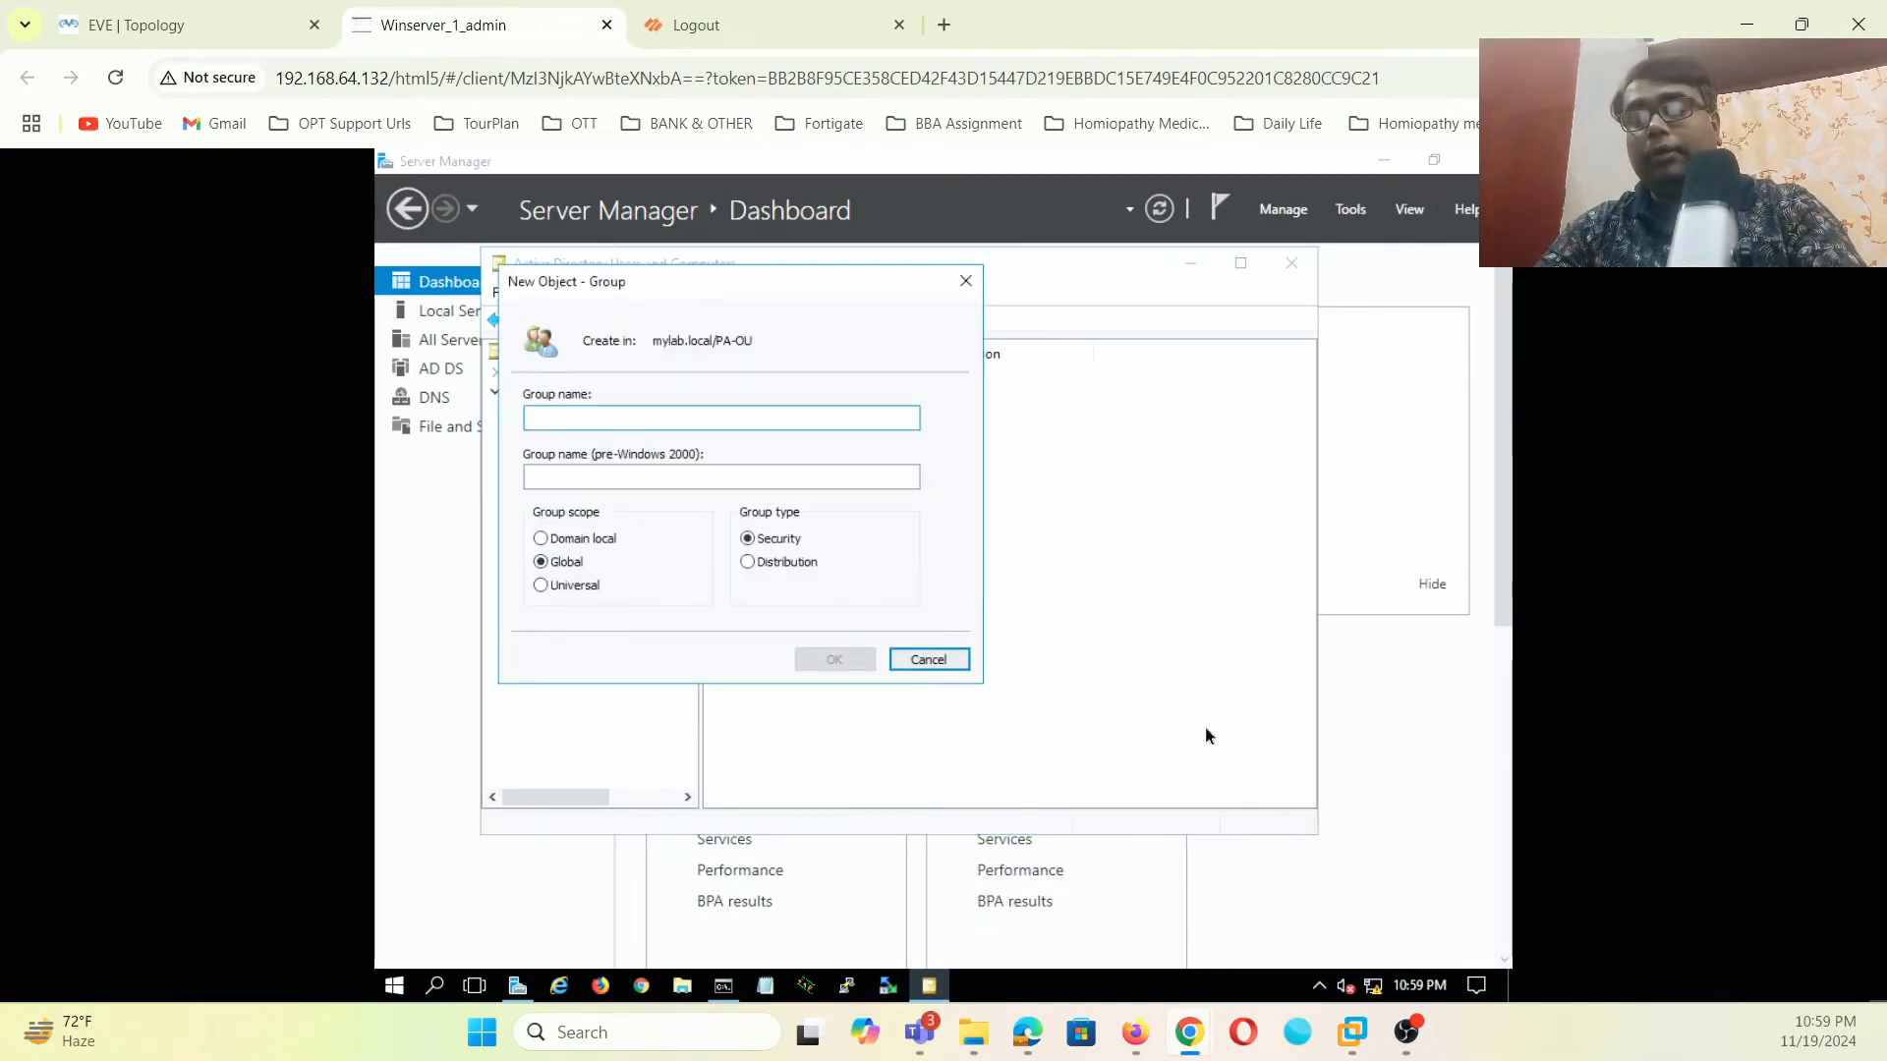
{"action": "type", "text": "HR"}
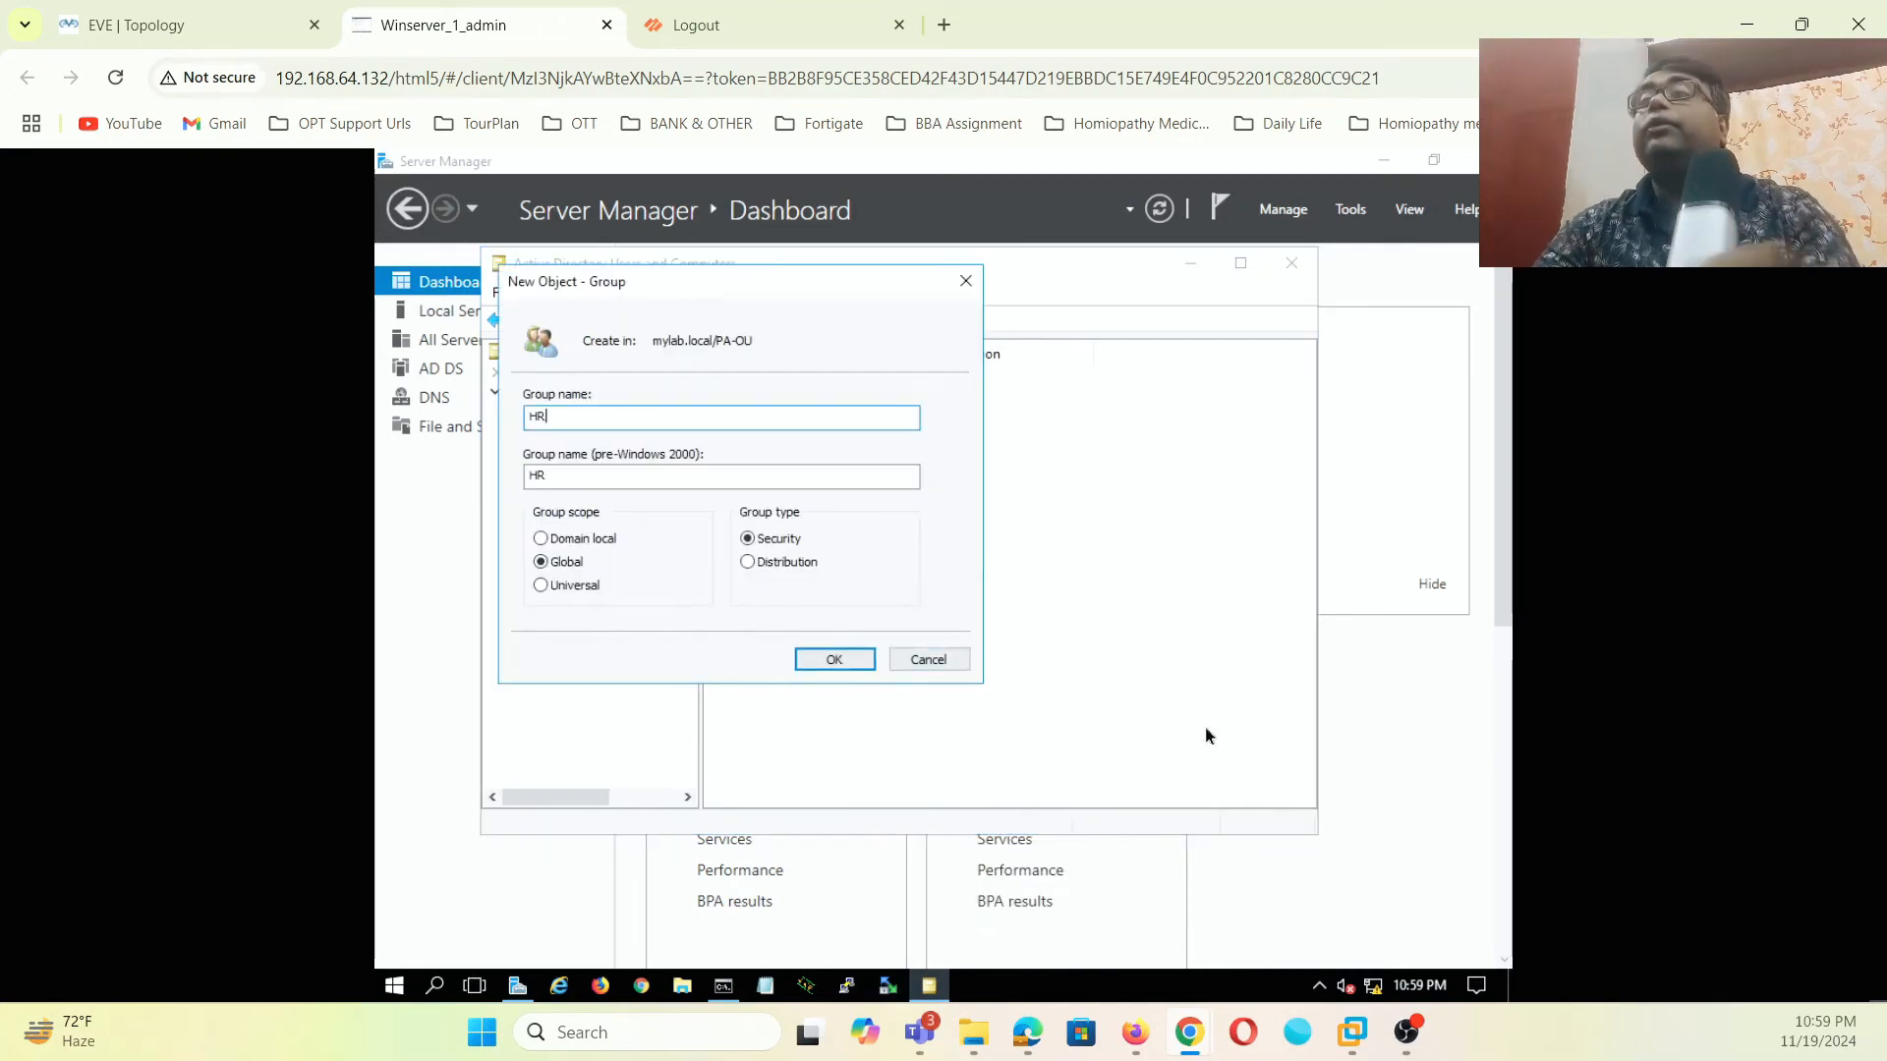
{"action": "left_click", "coordinate": [857, 665]}
- Create the admin security group inside PA-OU
{"action": "right_click", "coordinate": [912, 568]}
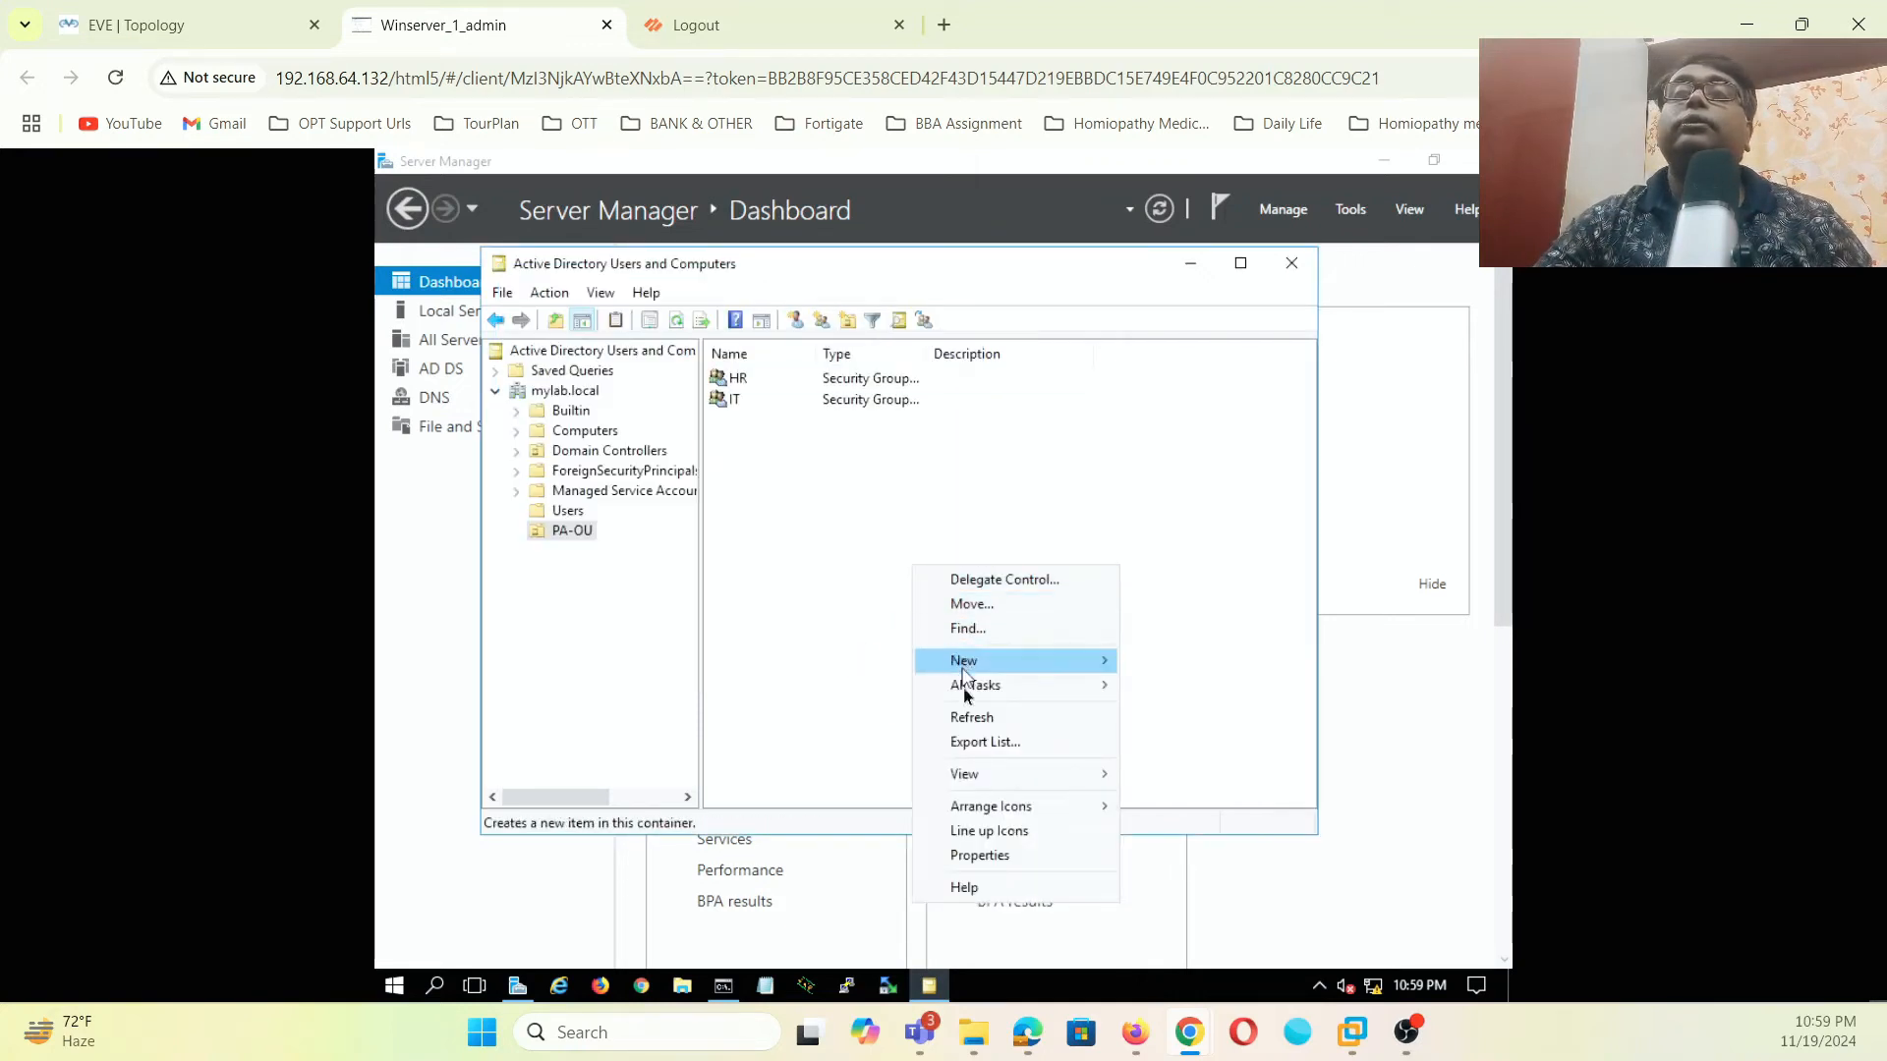
{"action": "mouse_move", "coordinate": [987, 674]}
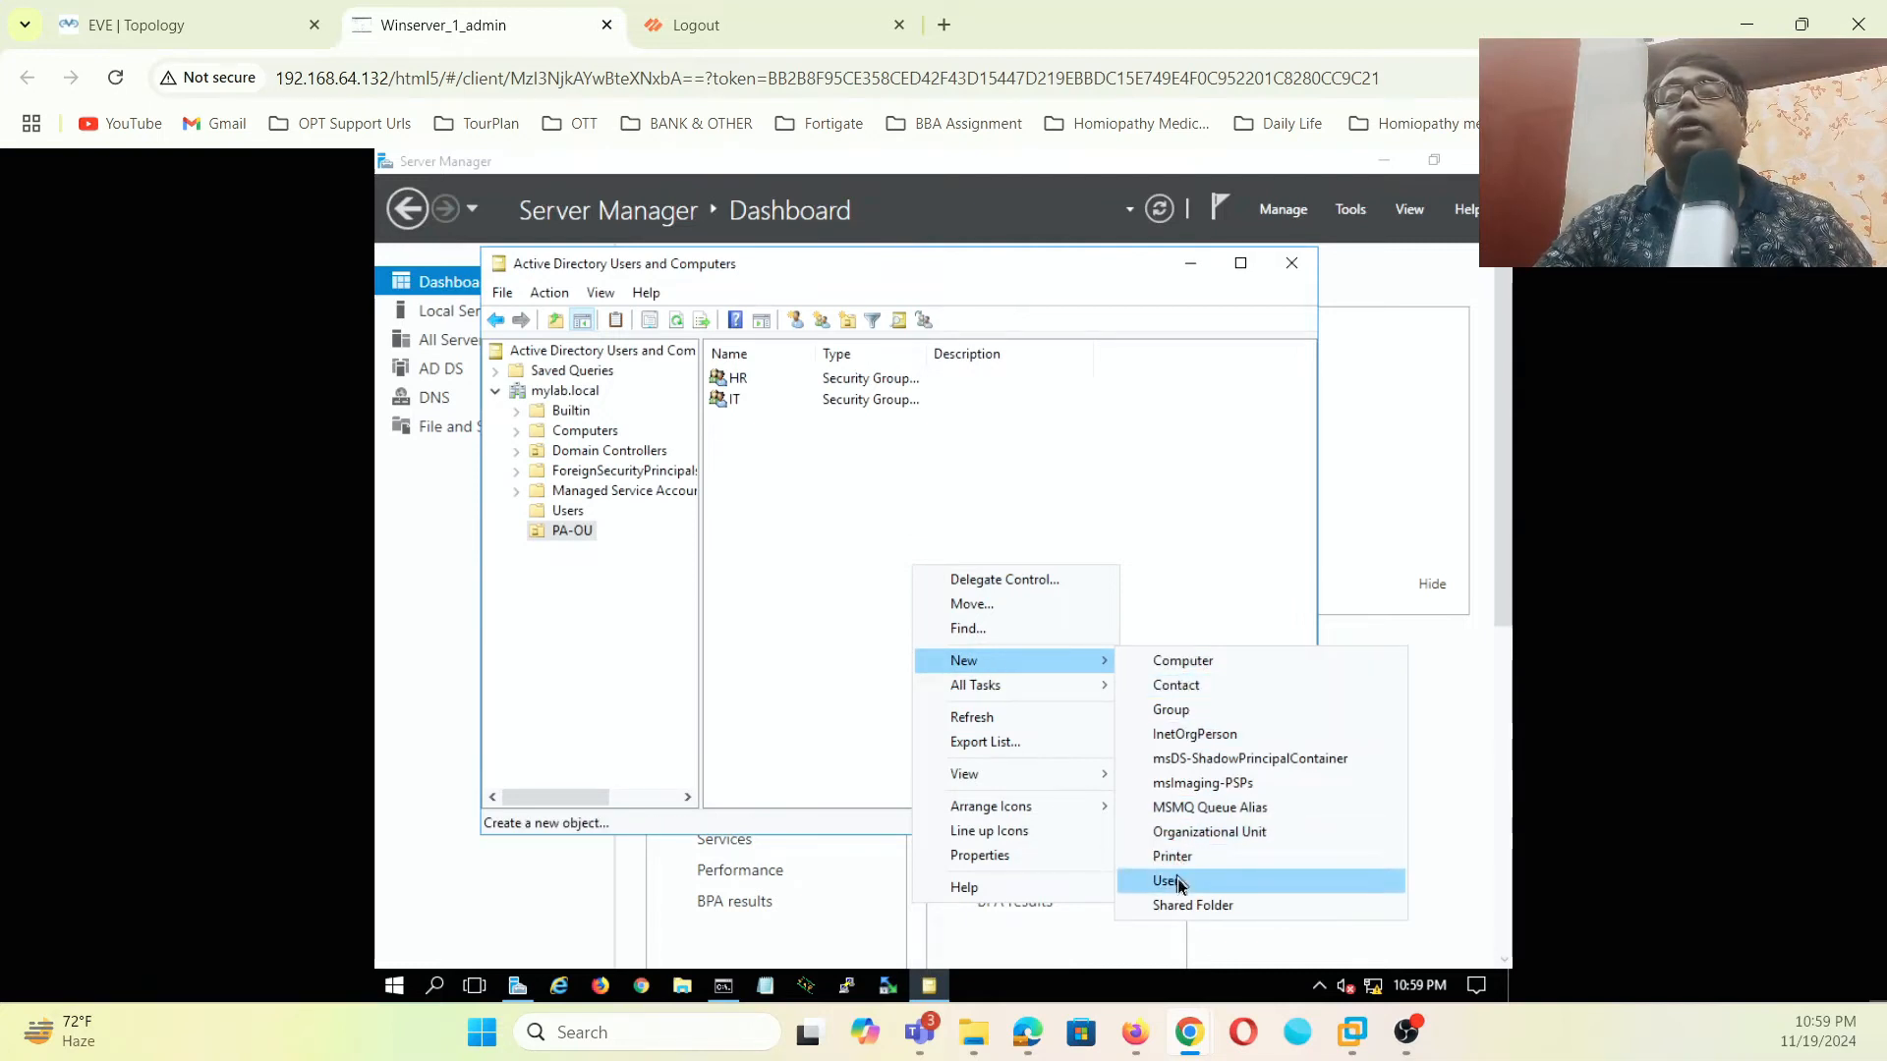
{"action": "left_click", "coordinate": [1208, 718]}
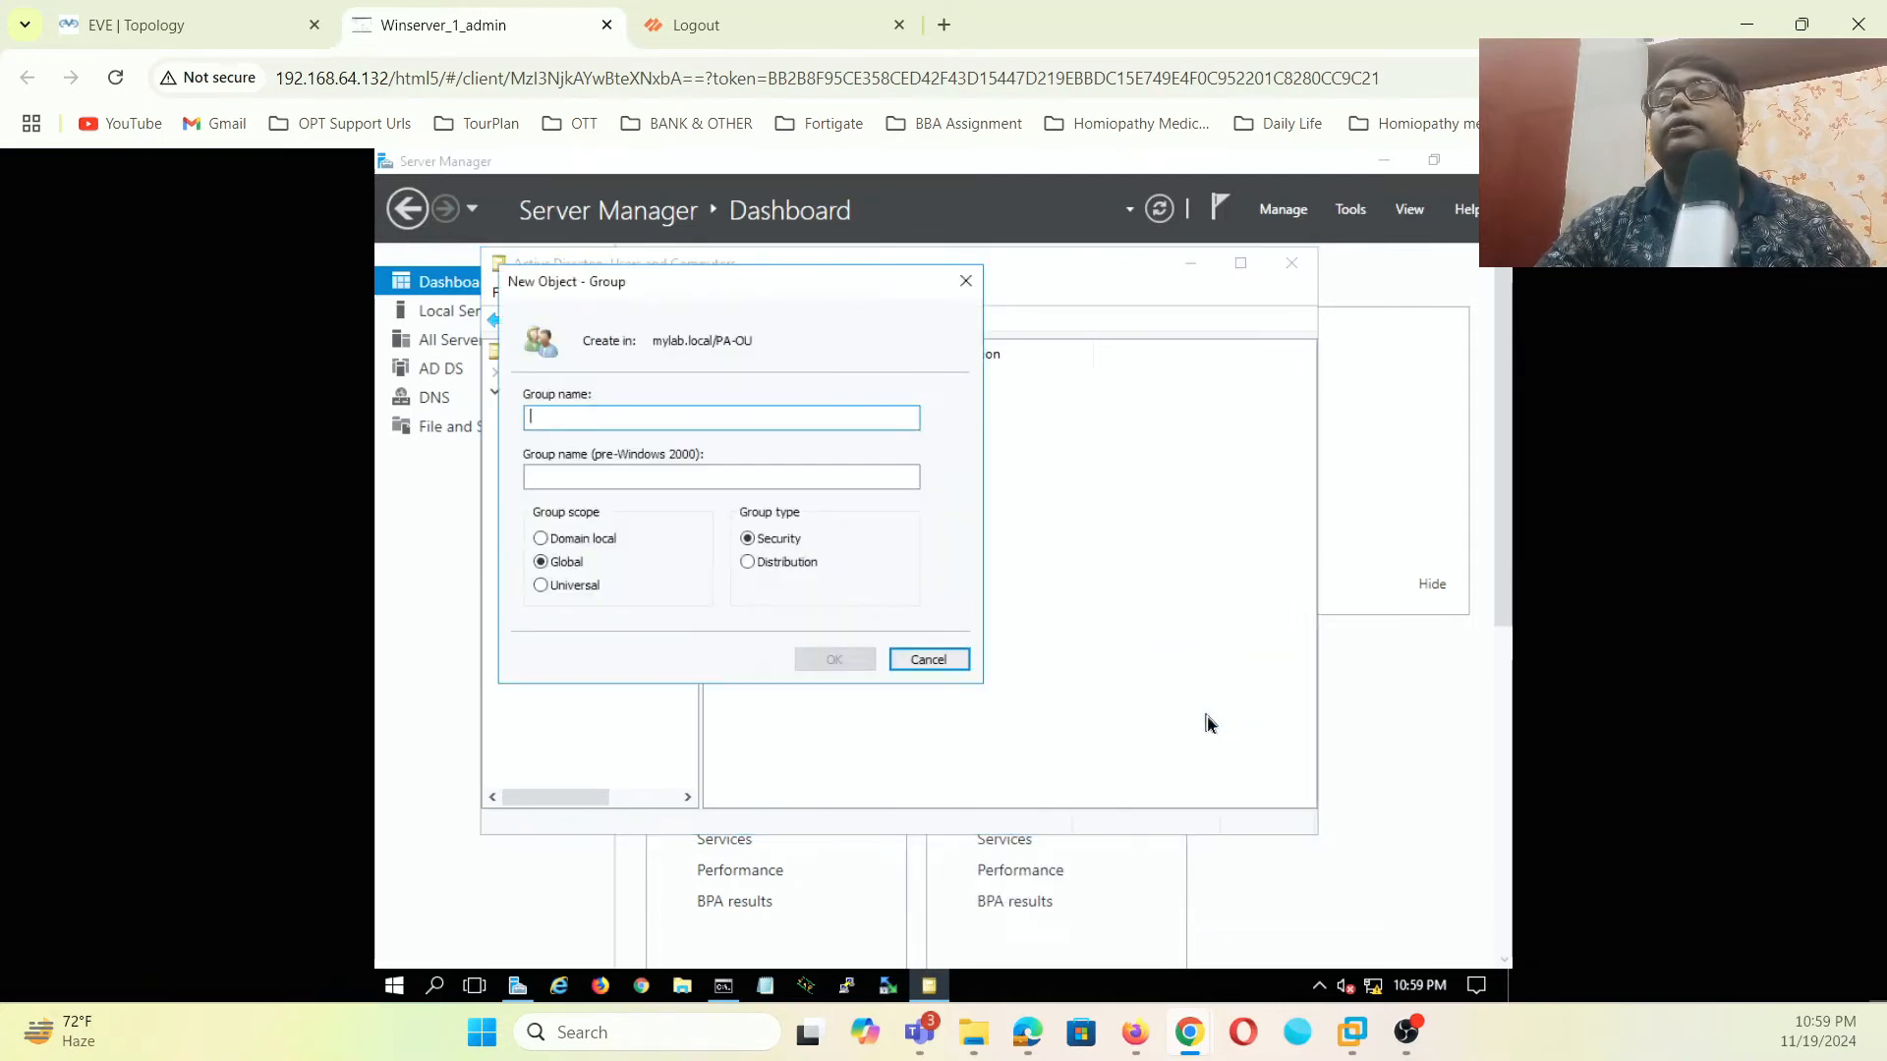
{"action": "type", "text": "admin"}
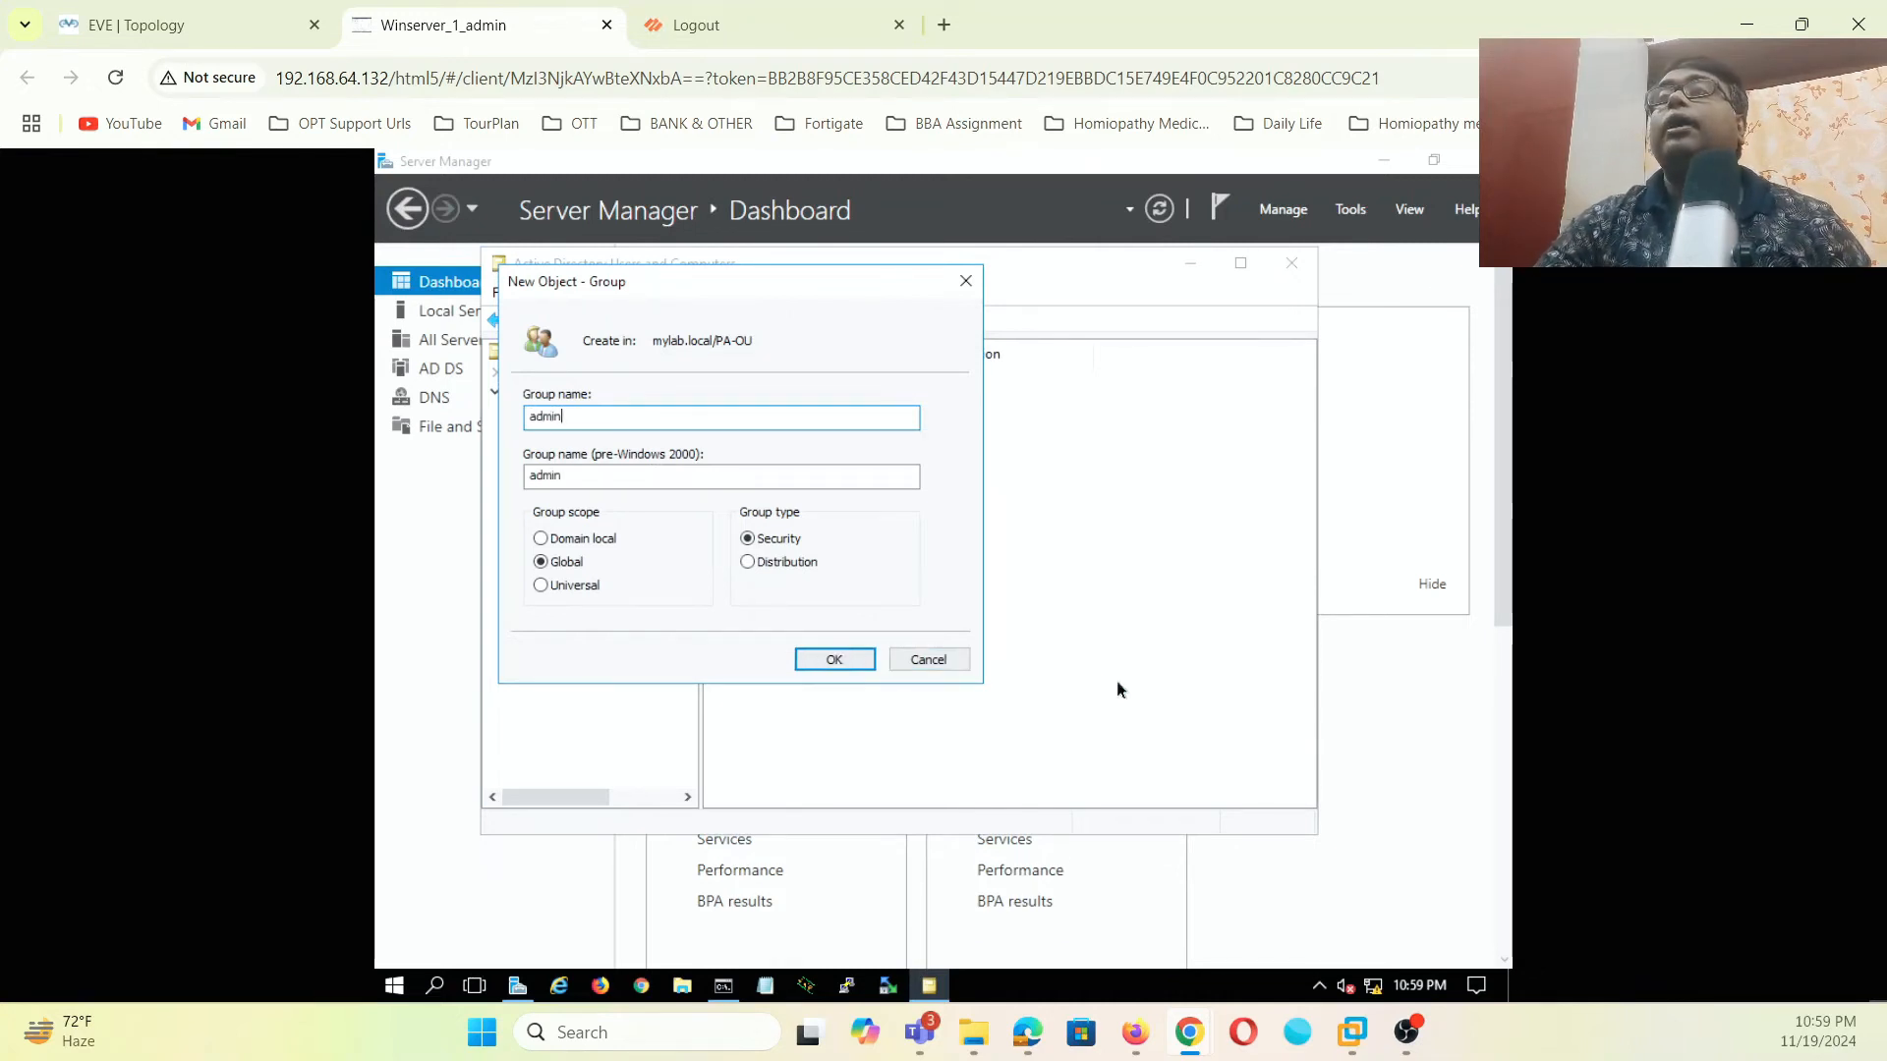
{"action": "left_click", "coordinate": [861, 659]}
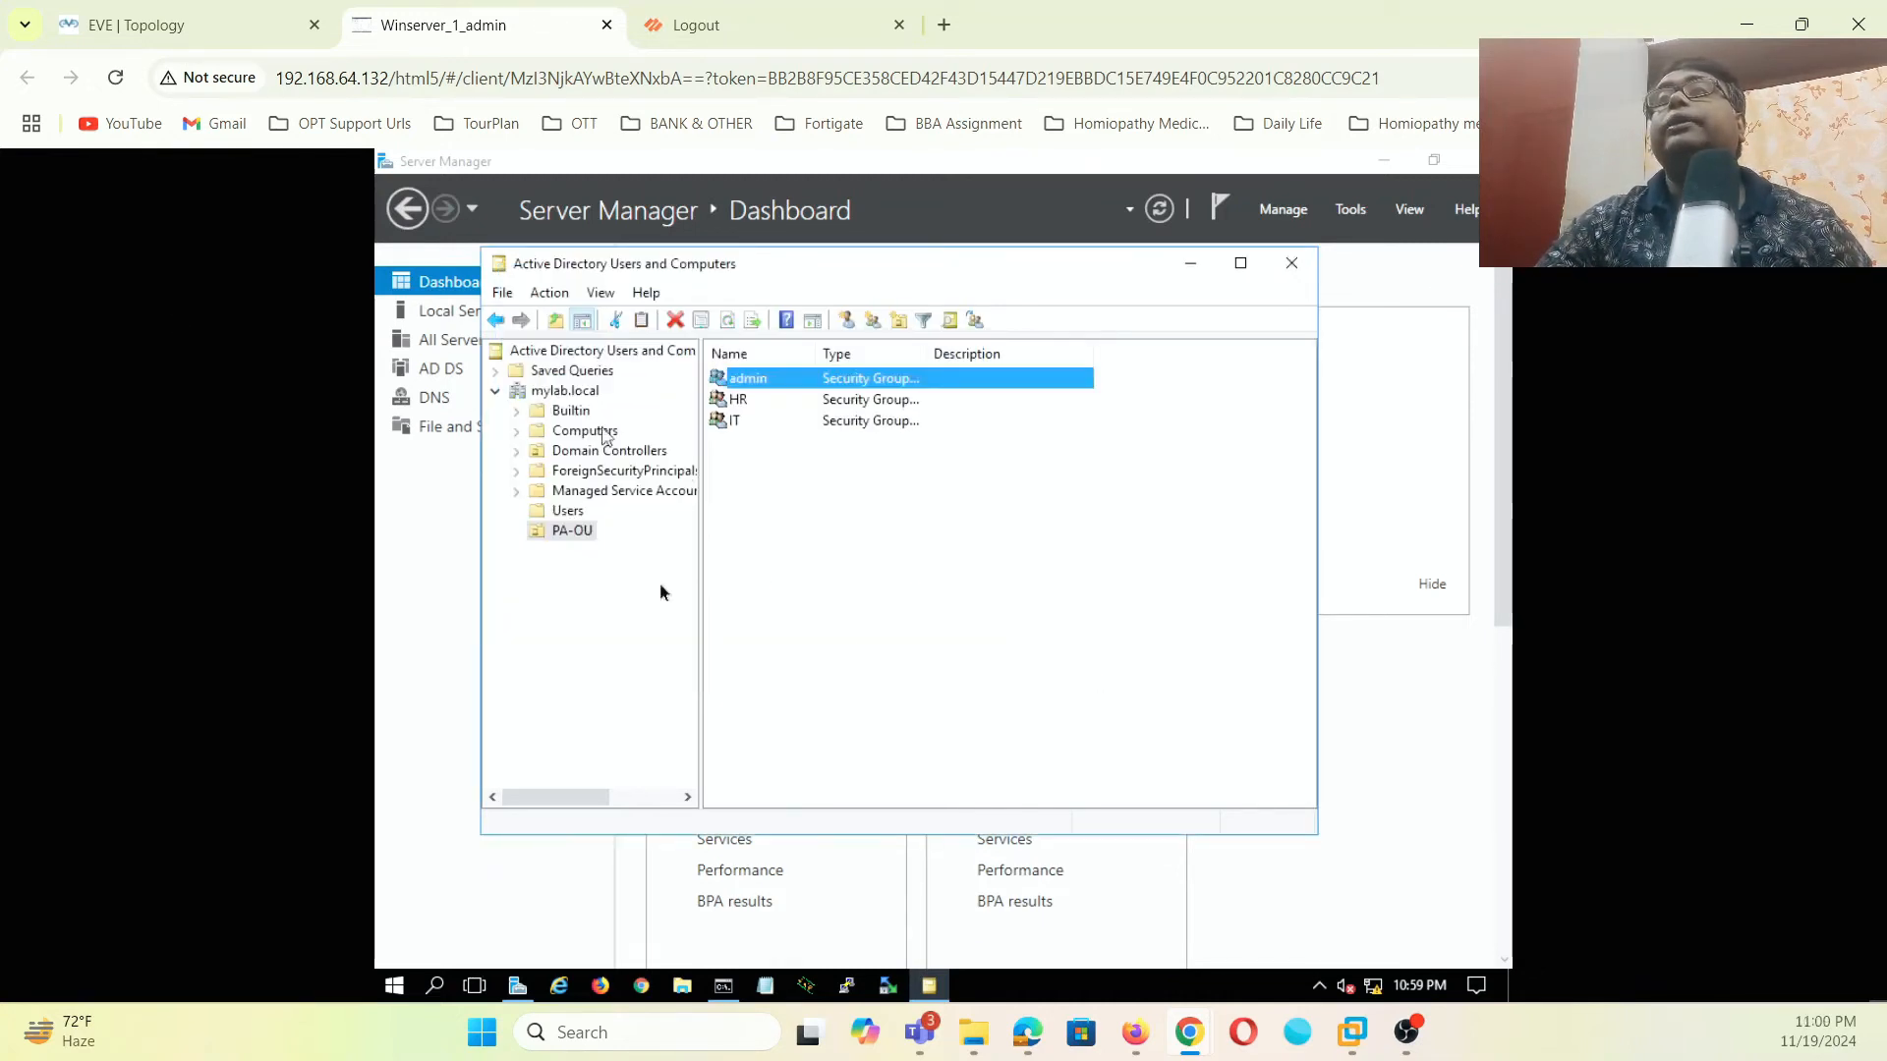
- Start a new user in PA-OU with name and logon name ituser1
{"action": "left_click", "coordinate": [753, 467]}
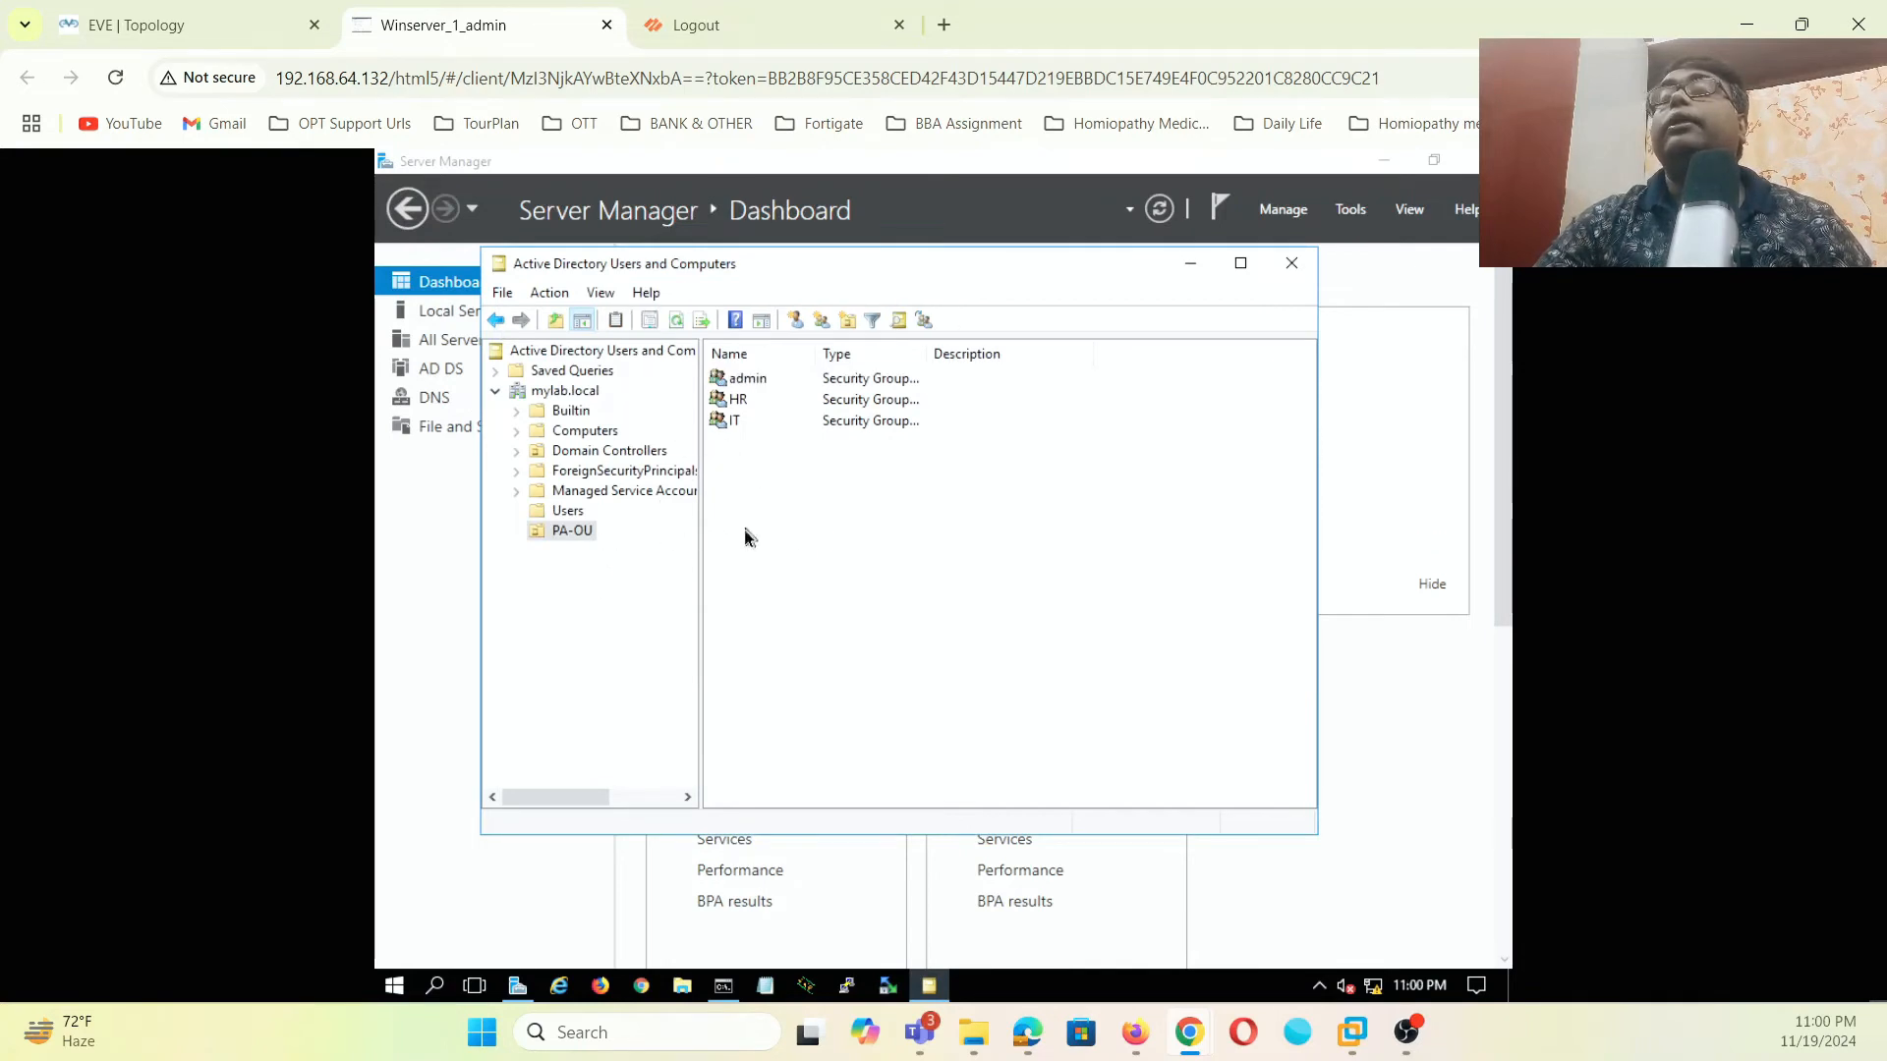
{"action": "right_click", "coordinate": [772, 506]}
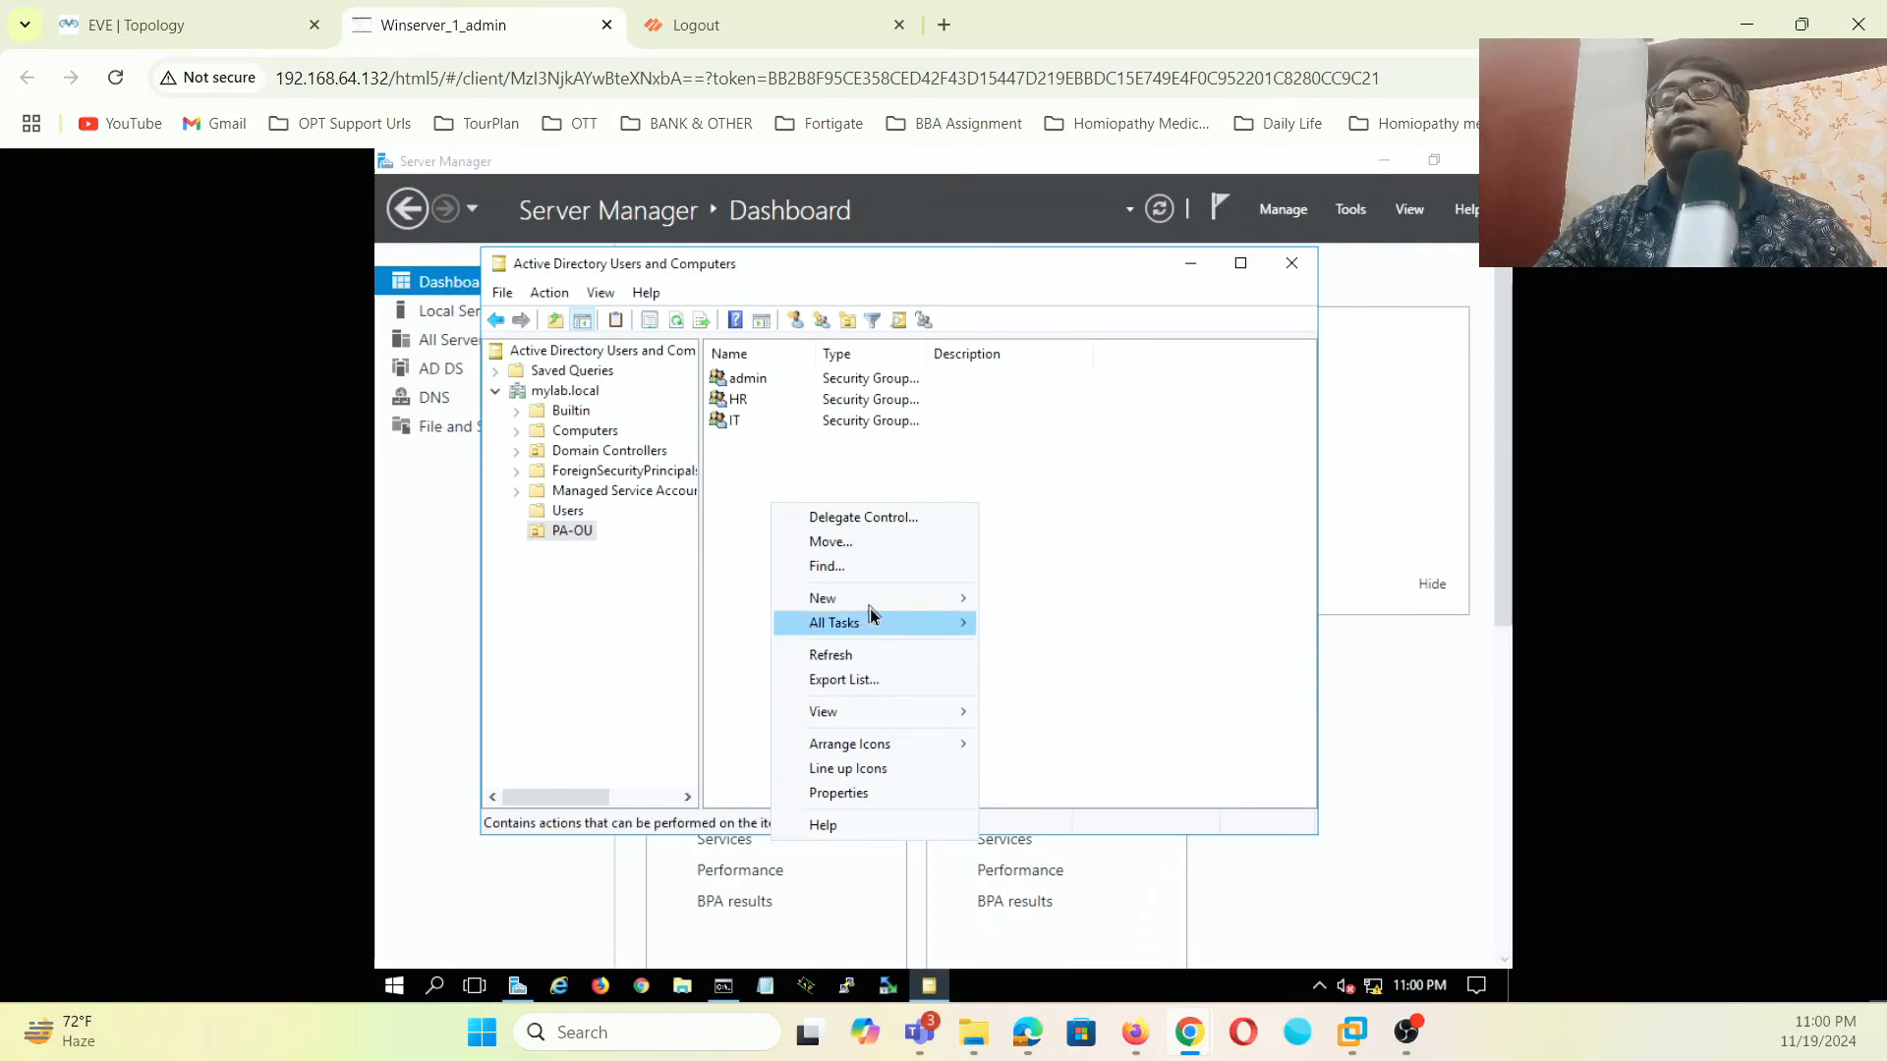
{"action": "mouse_move", "coordinate": [872, 601]}
{"action": "left_click", "coordinate": [1033, 813]}
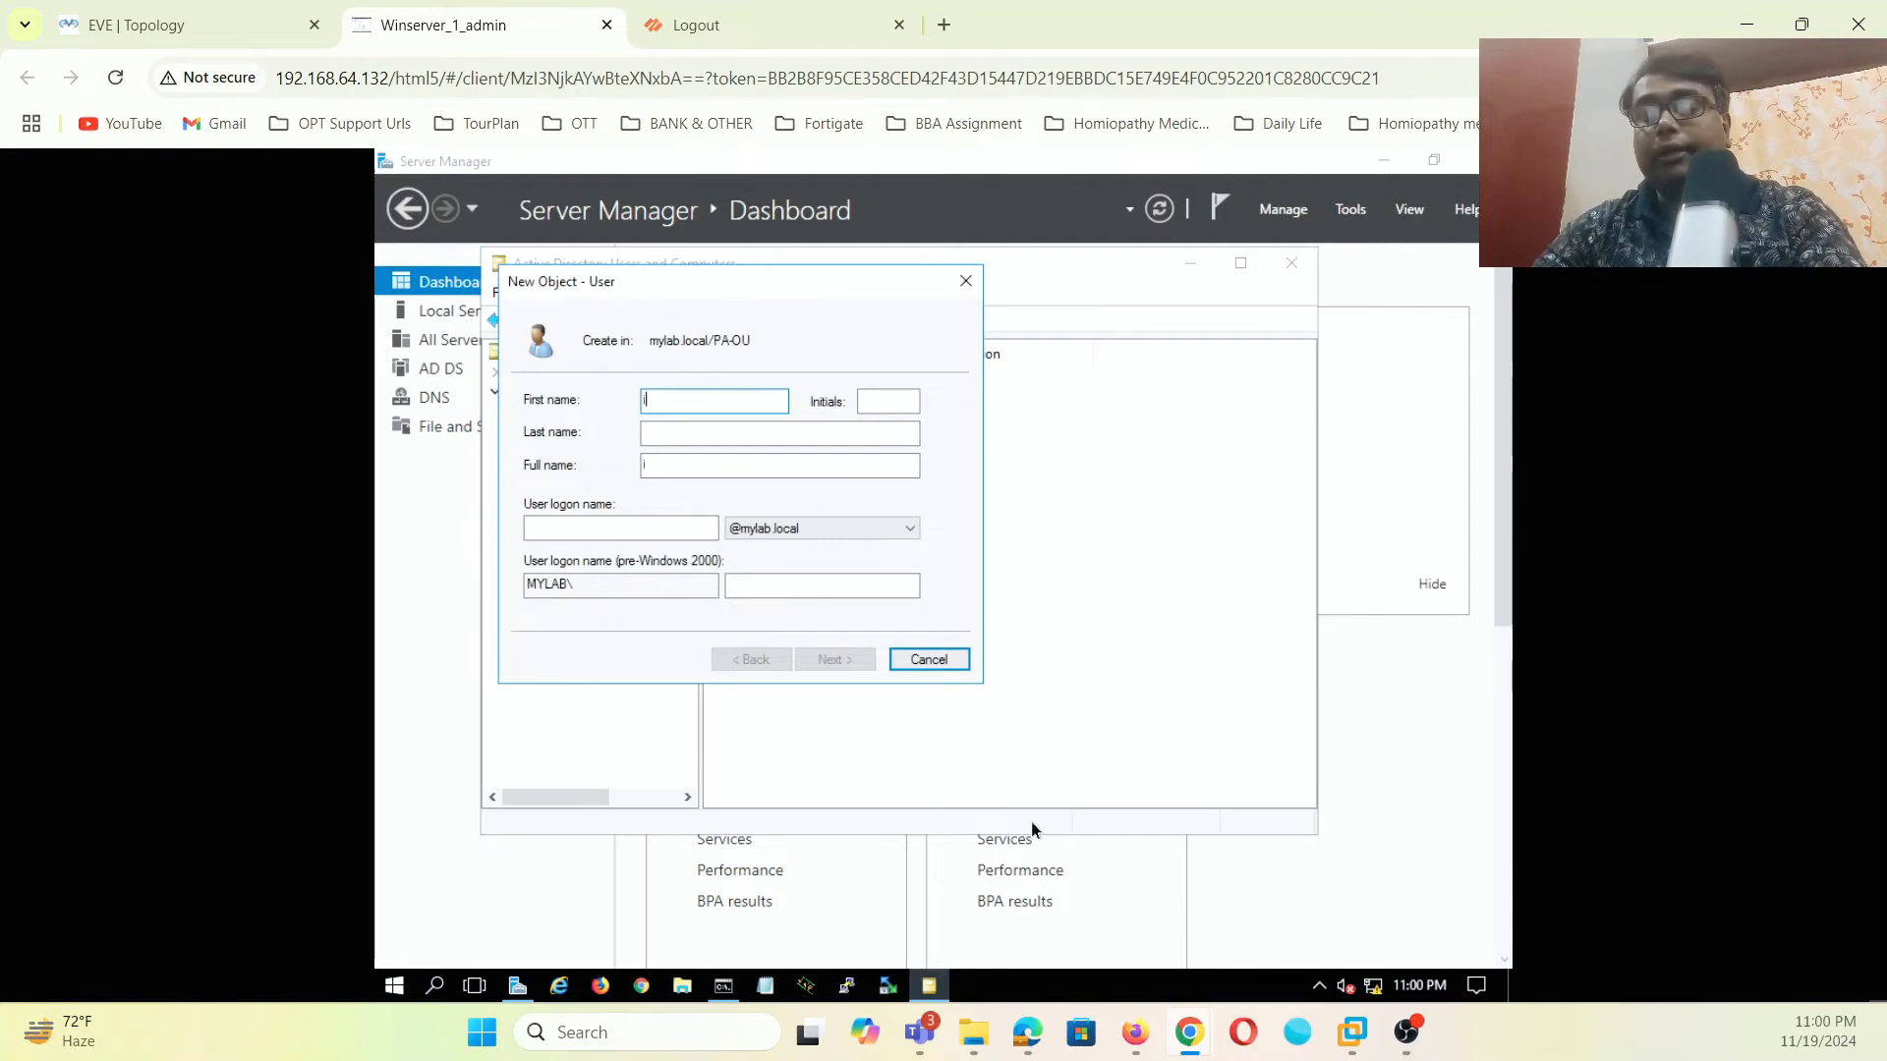
{"action": "type", "text": "tuser1"}
{"action": "left_click", "coordinate": [619, 530]}
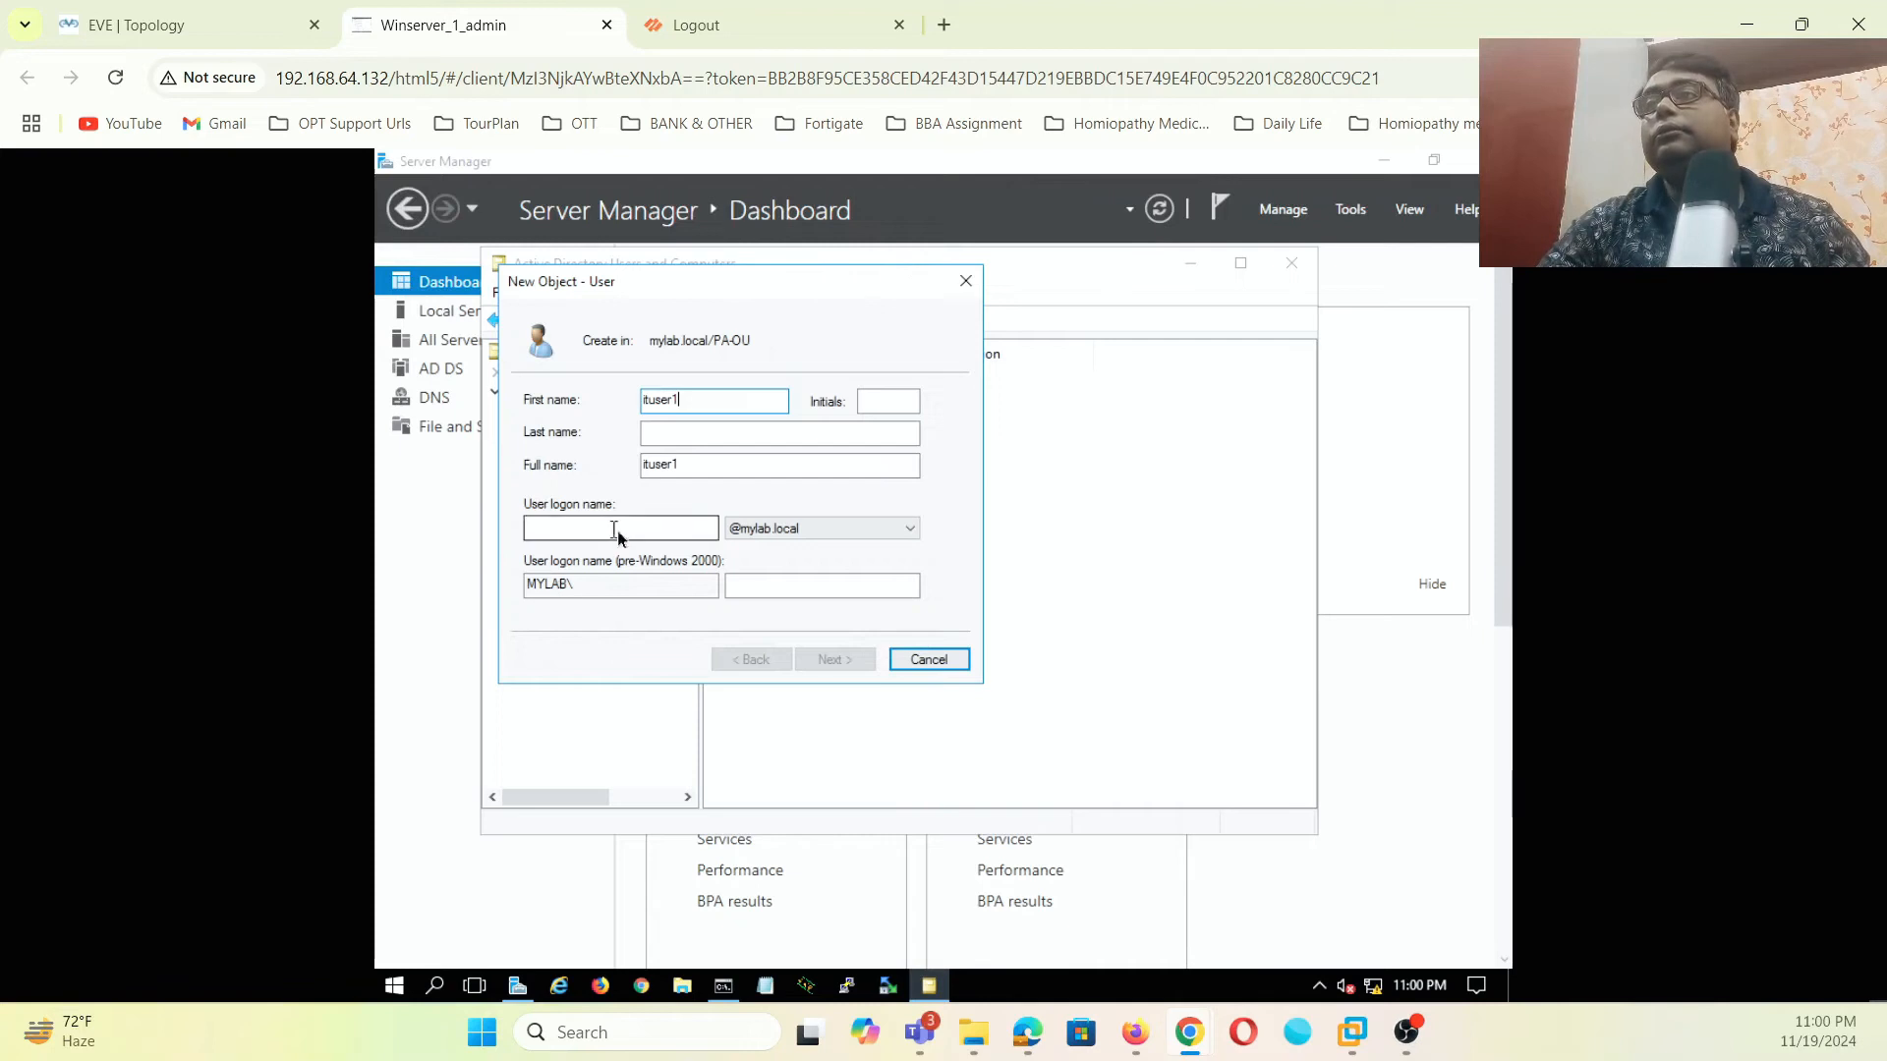
{"action": "type", "text": "ituser1"}
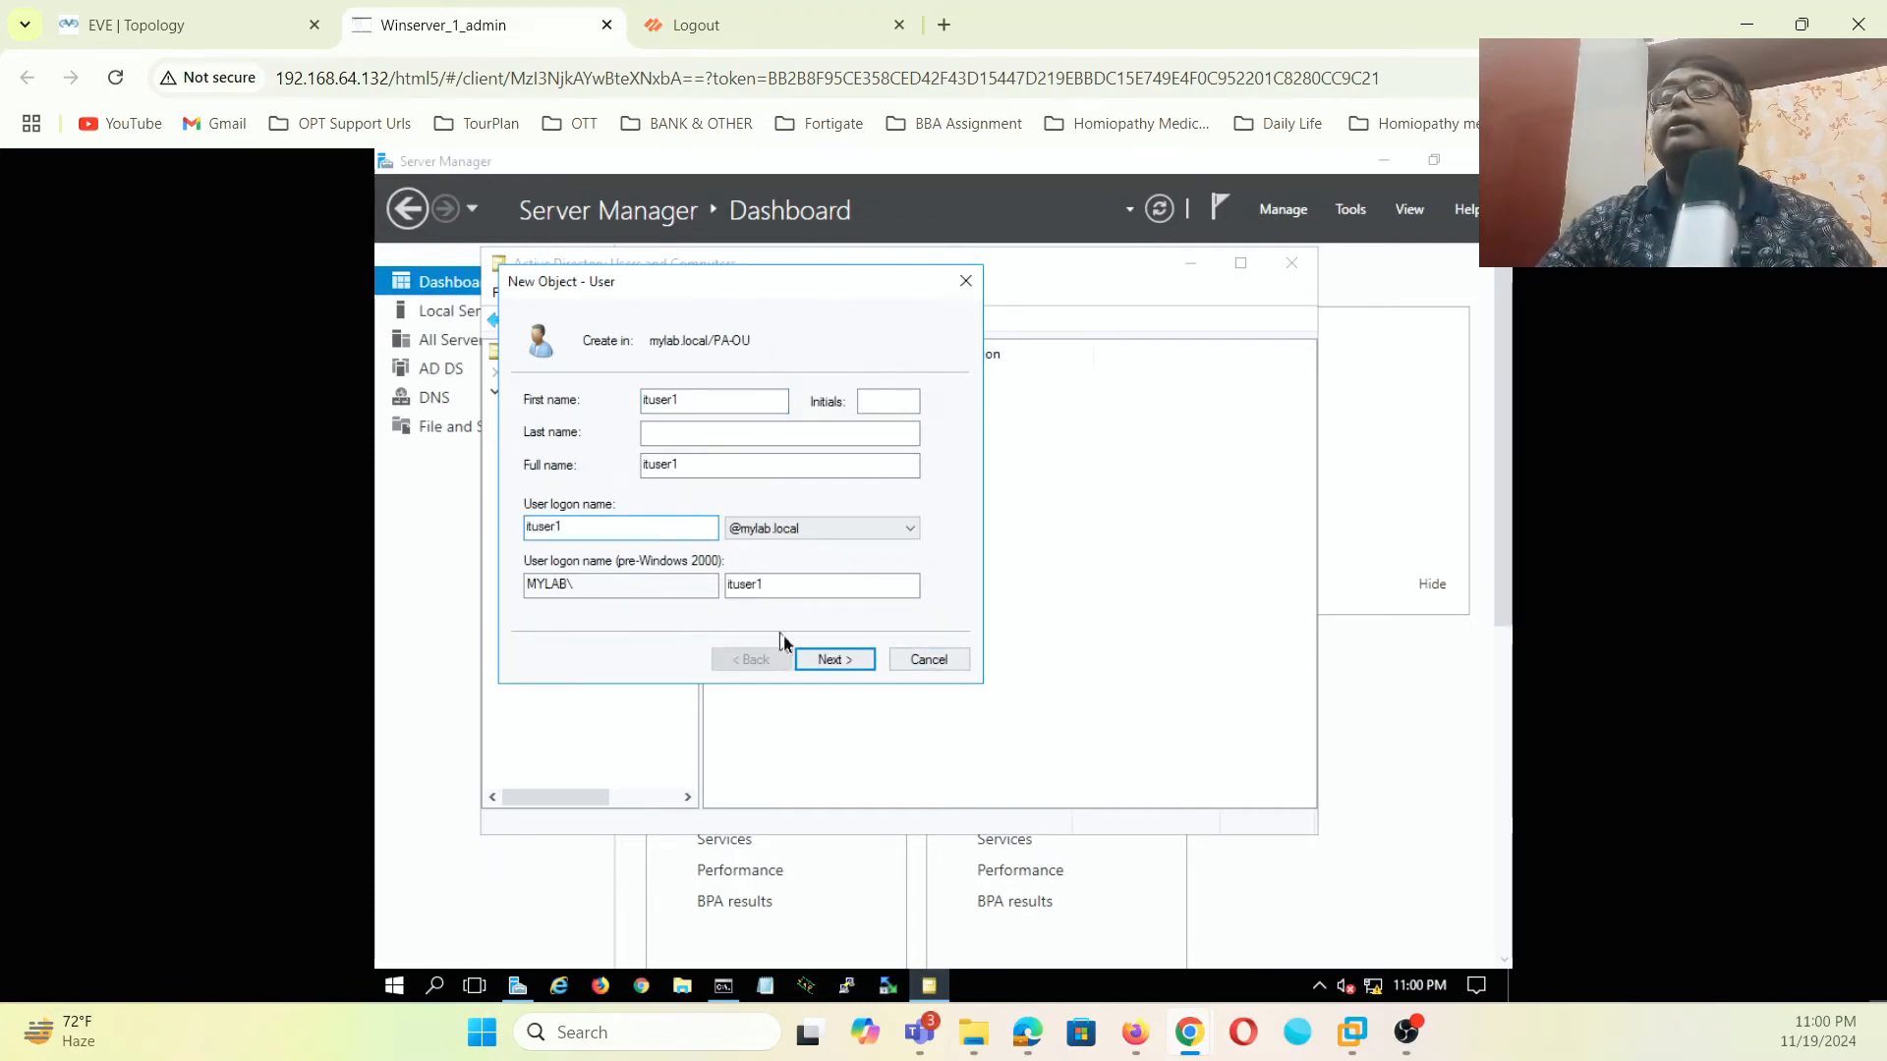
{"action": "left_click", "coordinate": [835, 659]}
- Untick 'must change password at next logon' and enter the password and confirmation
{"action": "left_click", "coordinate": [690, 473]}
{"action": "left_click", "coordinate": [728, 403]}
{"action": "type", "text": "•••••••"}
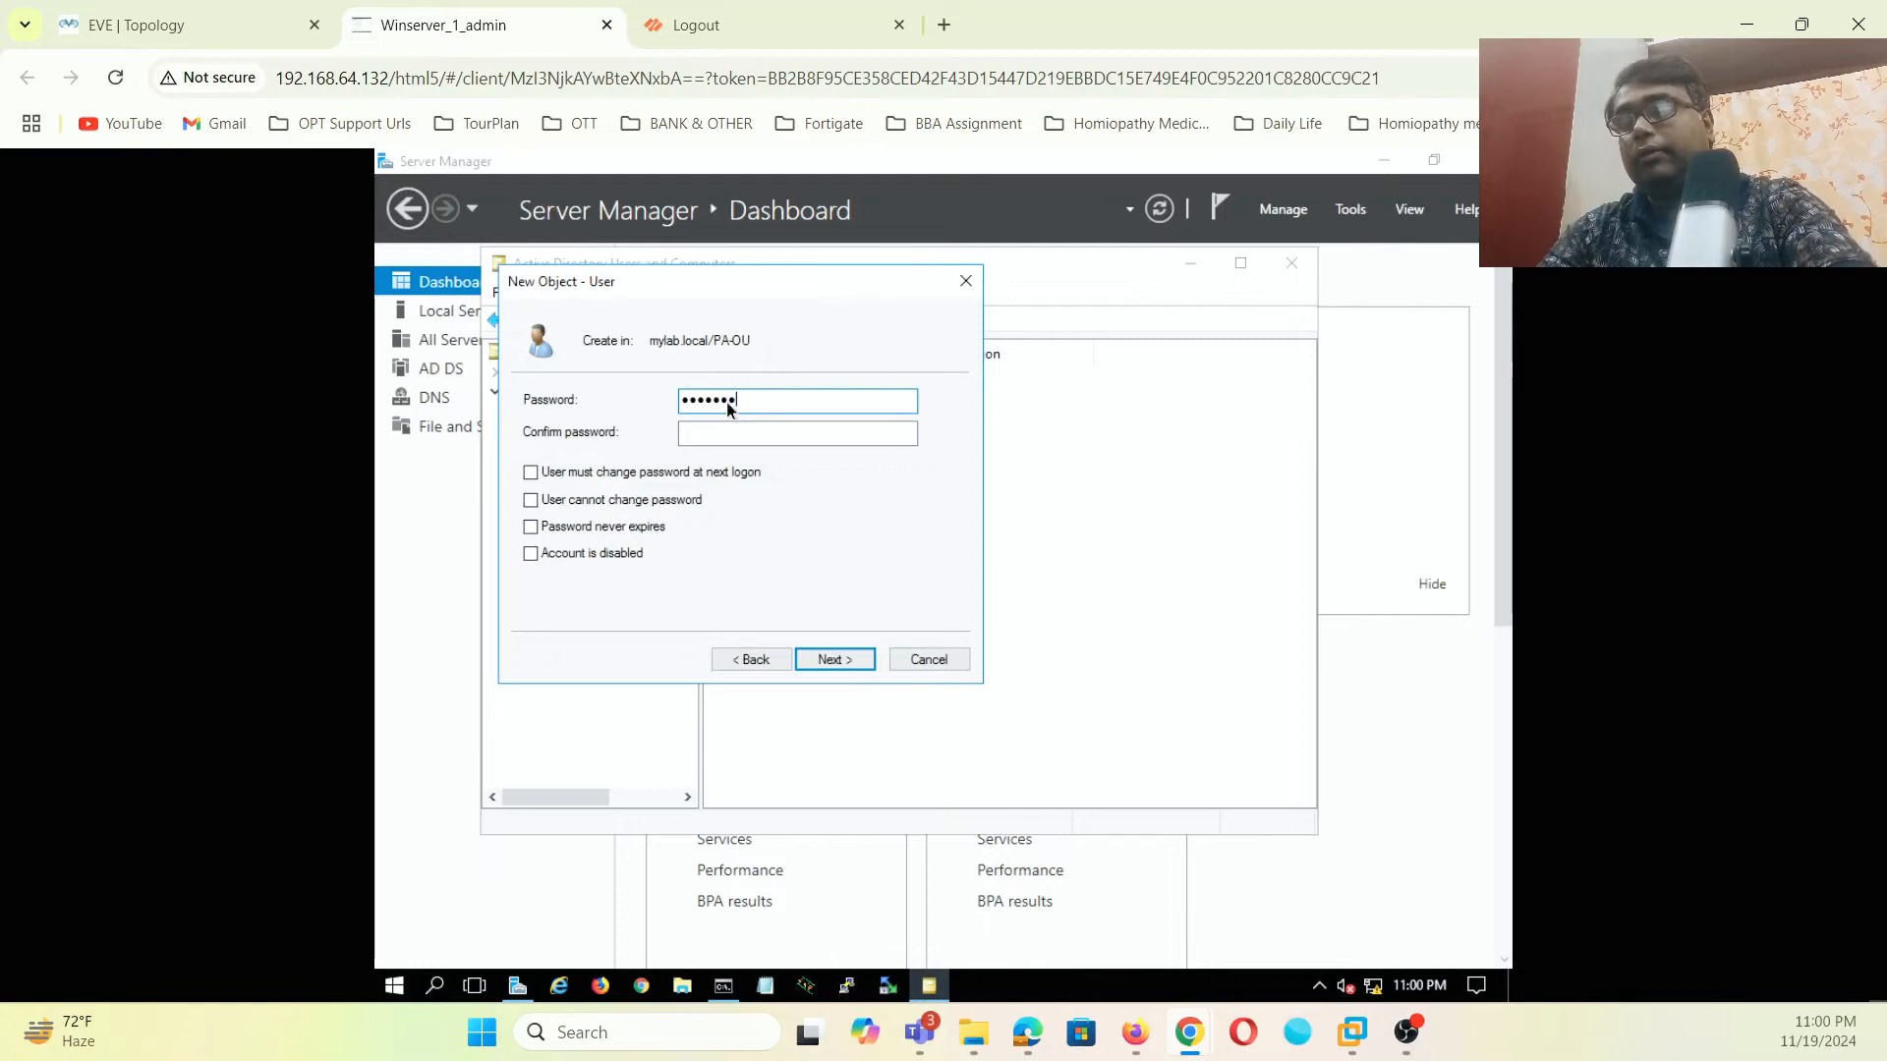
{"action": "left_click", "coordinate": [739, 437]}
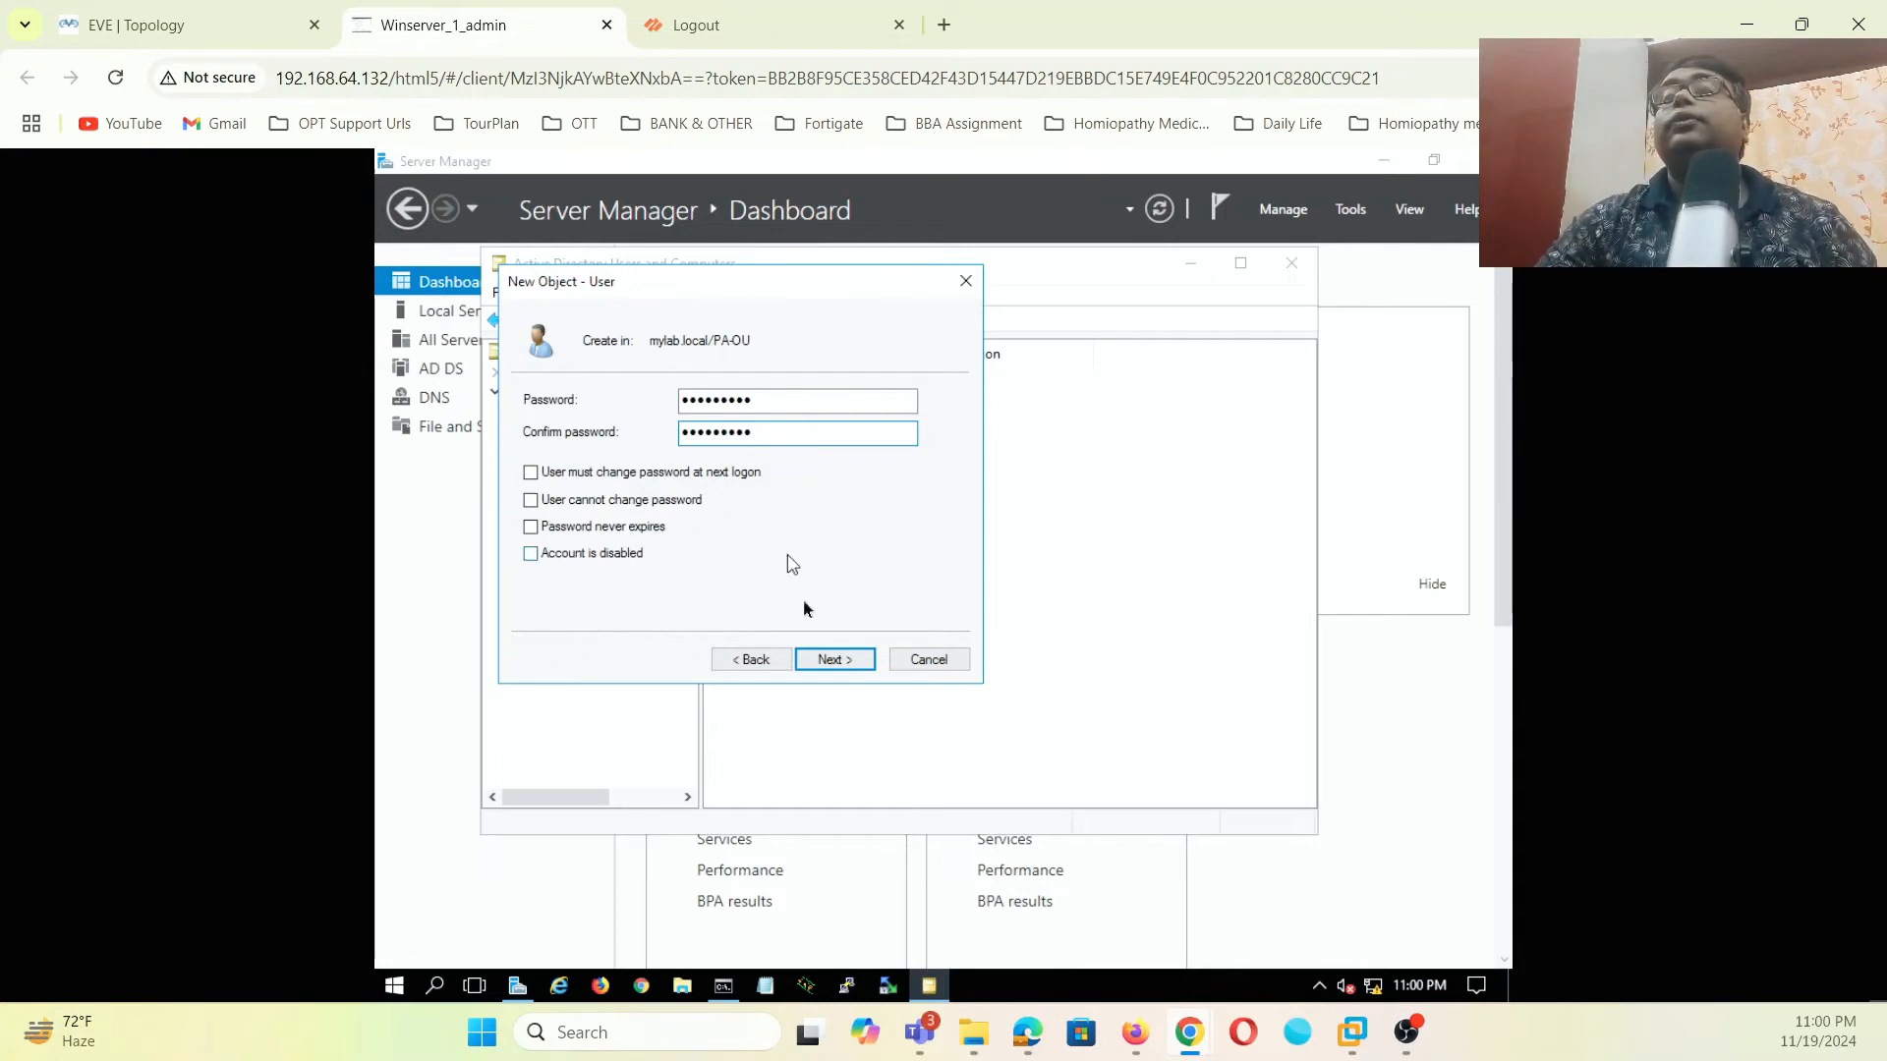
{"action": "left_click", "coordinate": [840, 664]}
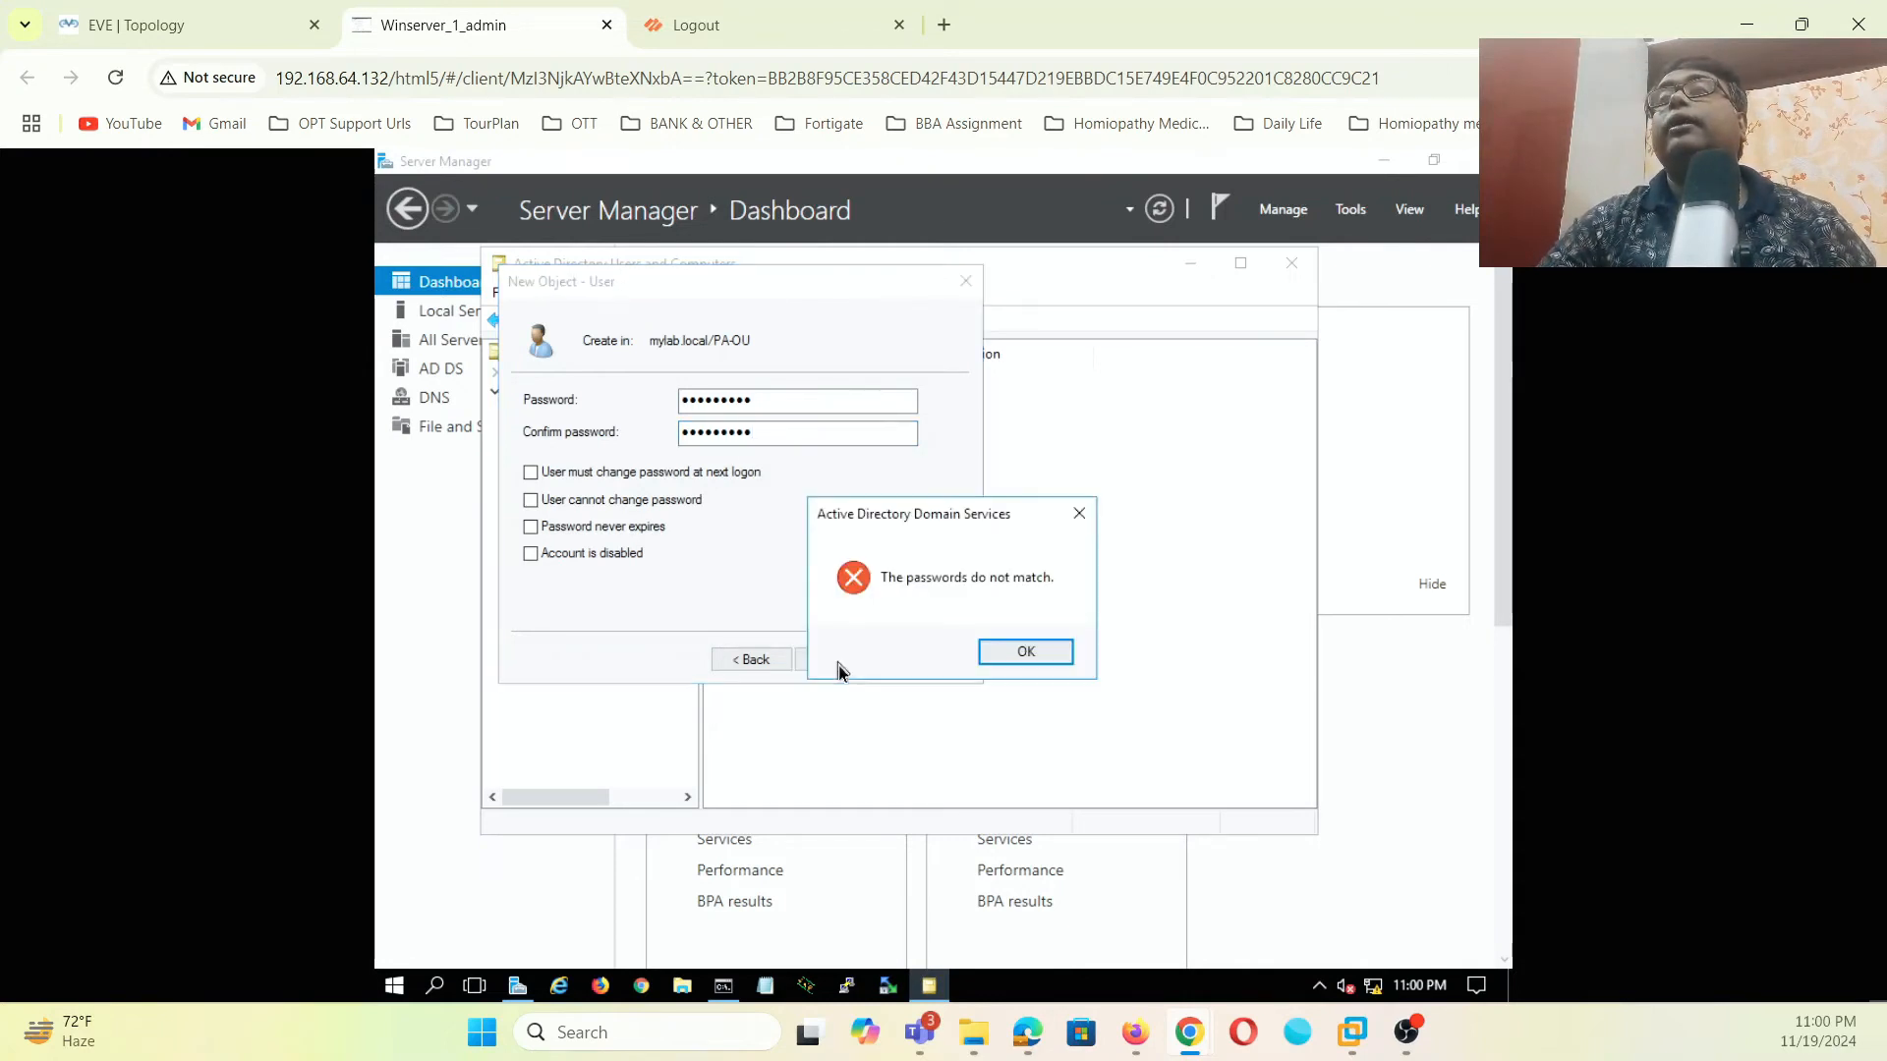
{"action": "left_click", "coordinate": [1057, 658]}
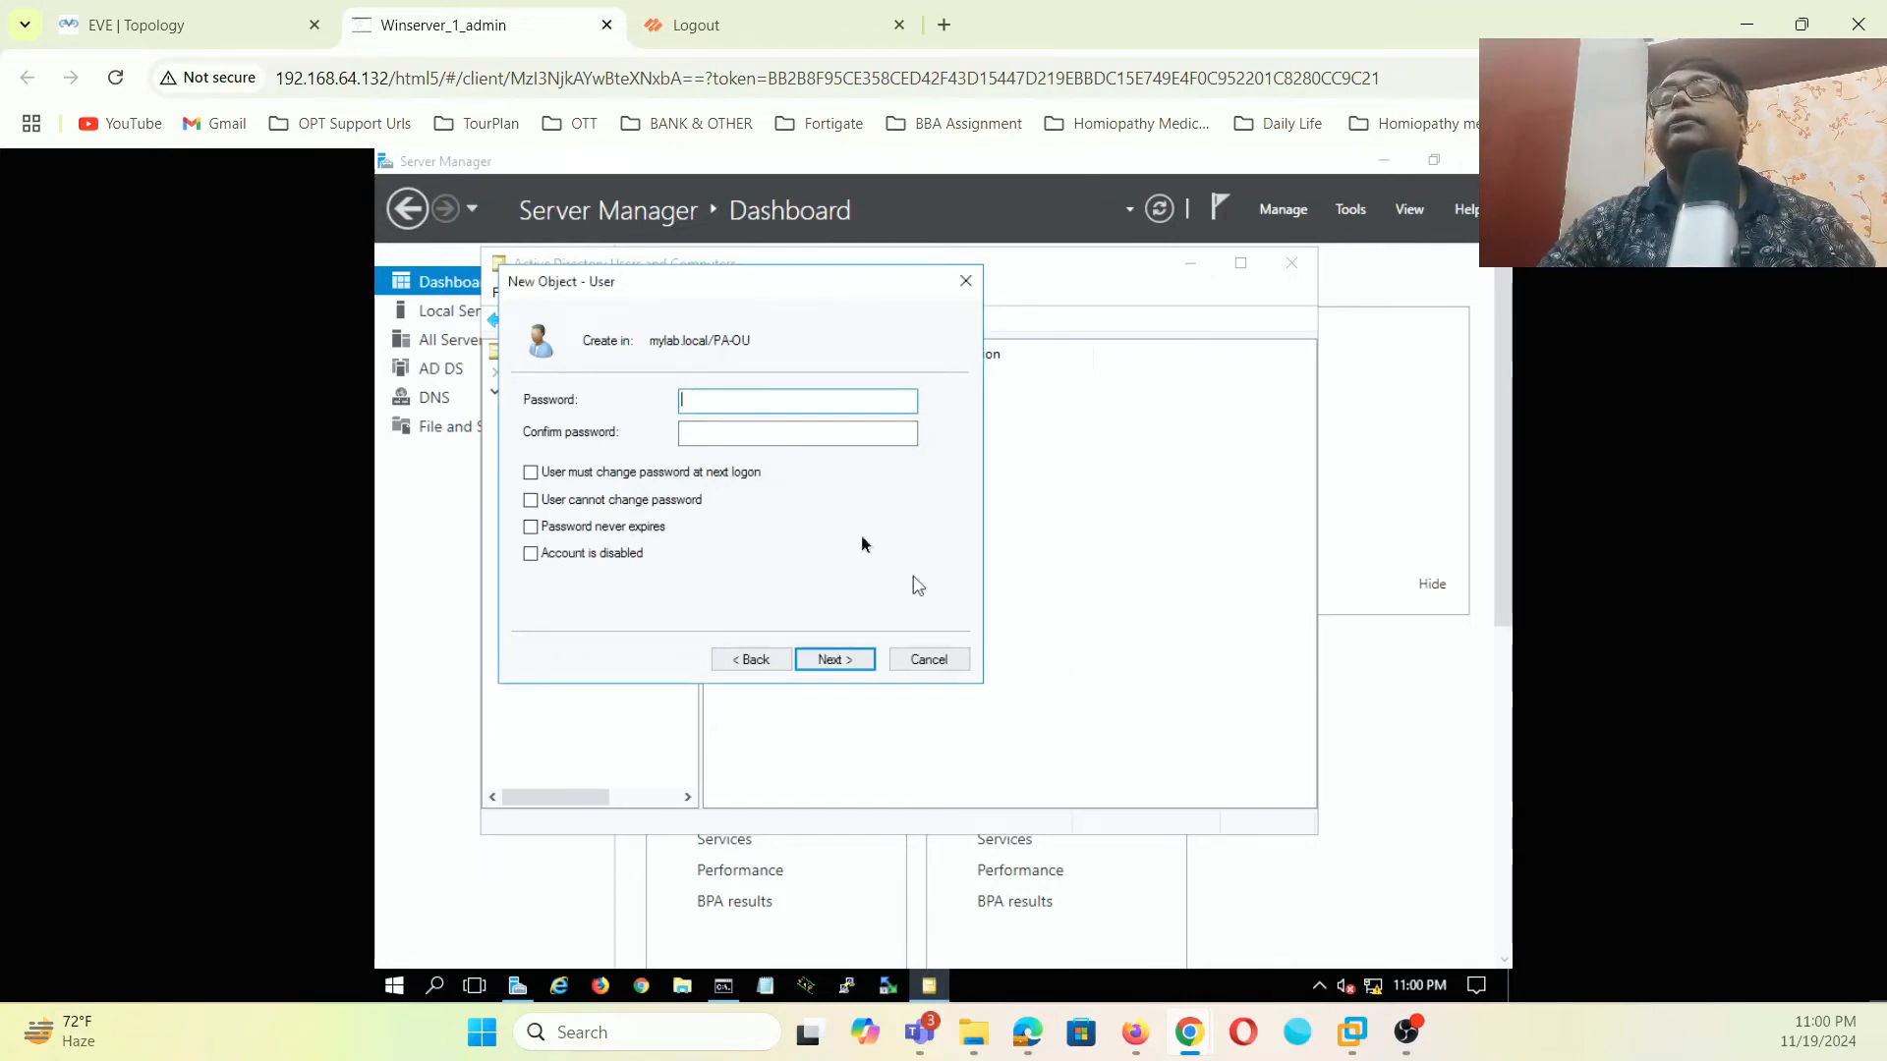
- Re-enter matching passwords after the mismatch errors and finish creating ituser1
{"action": "type", "text": "•••••••••"}
{"action": "left_click", "coordinate": [804, 434]}
{"action": "type", "text": "•••"}
{"action": "key", "text": "BackSpace"}
{"action": "key", "text": "BackSpace"}
{"action": "key", "text": "BackSpace"}
{"action": "type", "text": "•••••"}
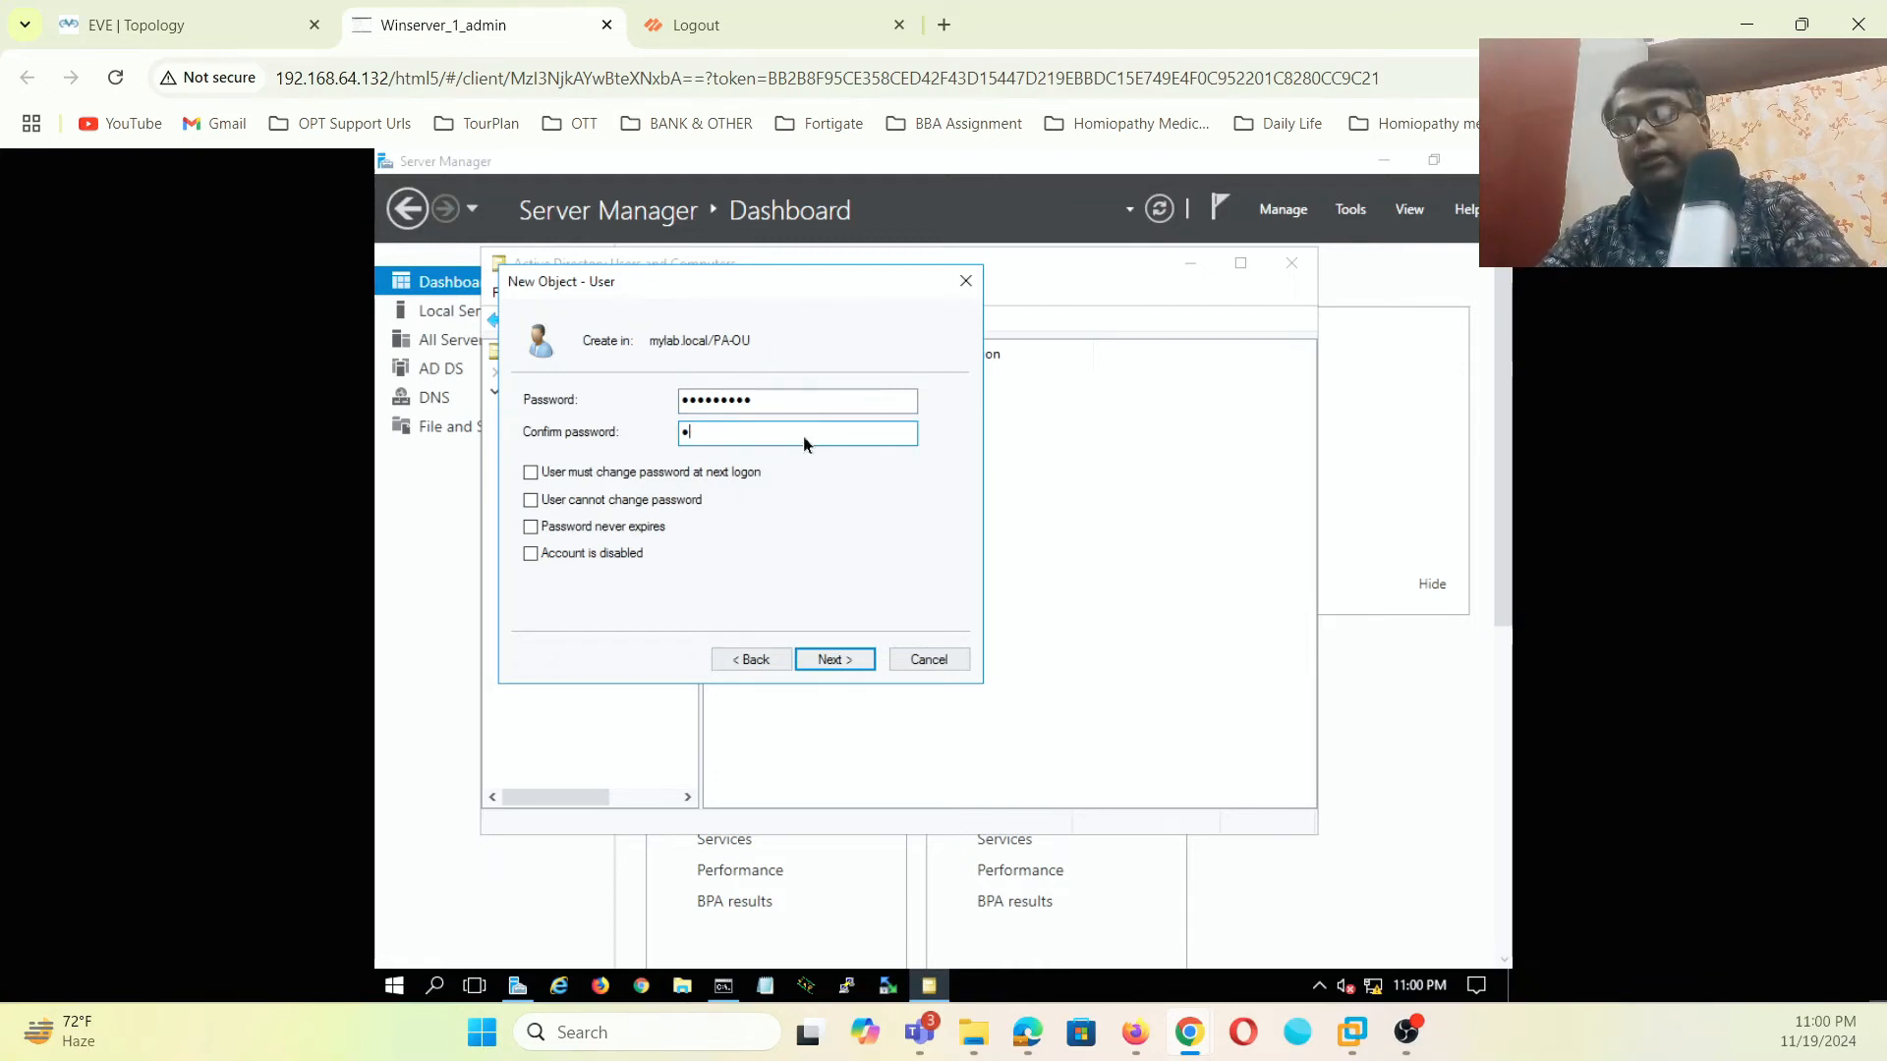
{"action": "type", "text": "••••"}
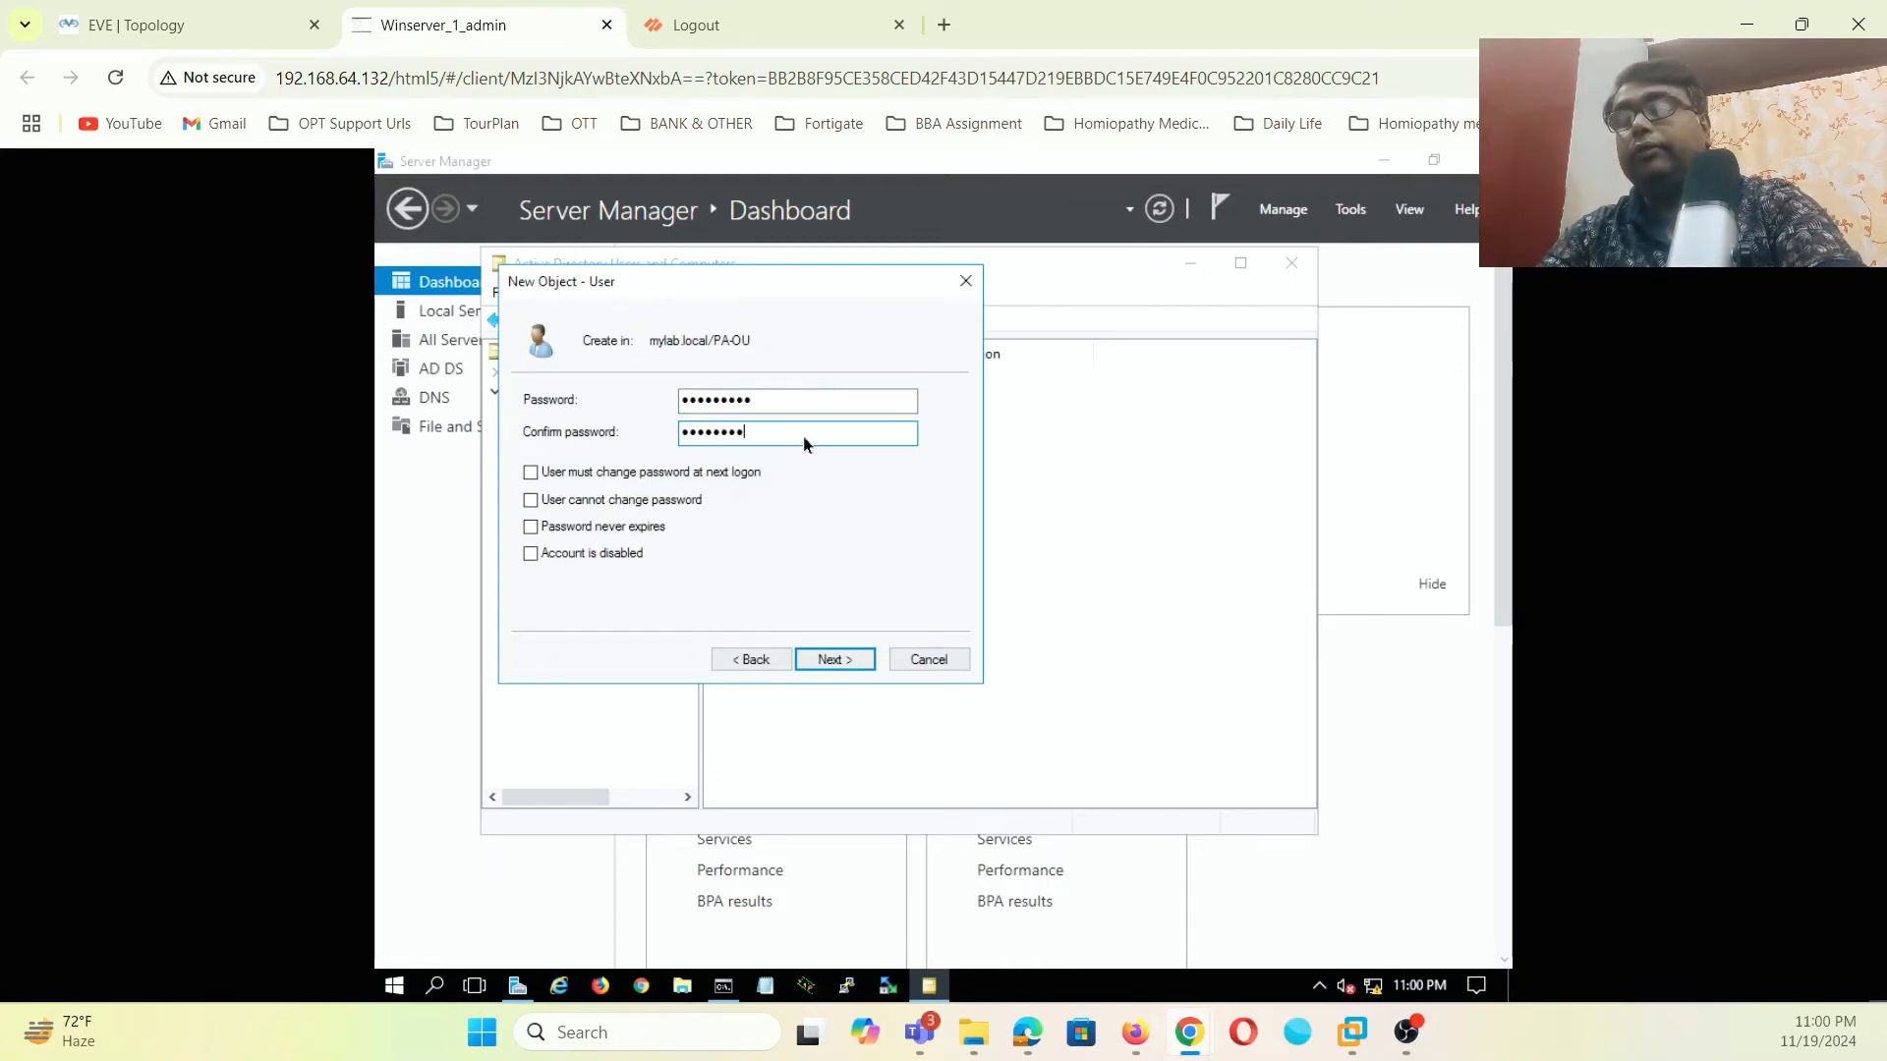
{"action": "left_click", "coordinate": [841, 655]}
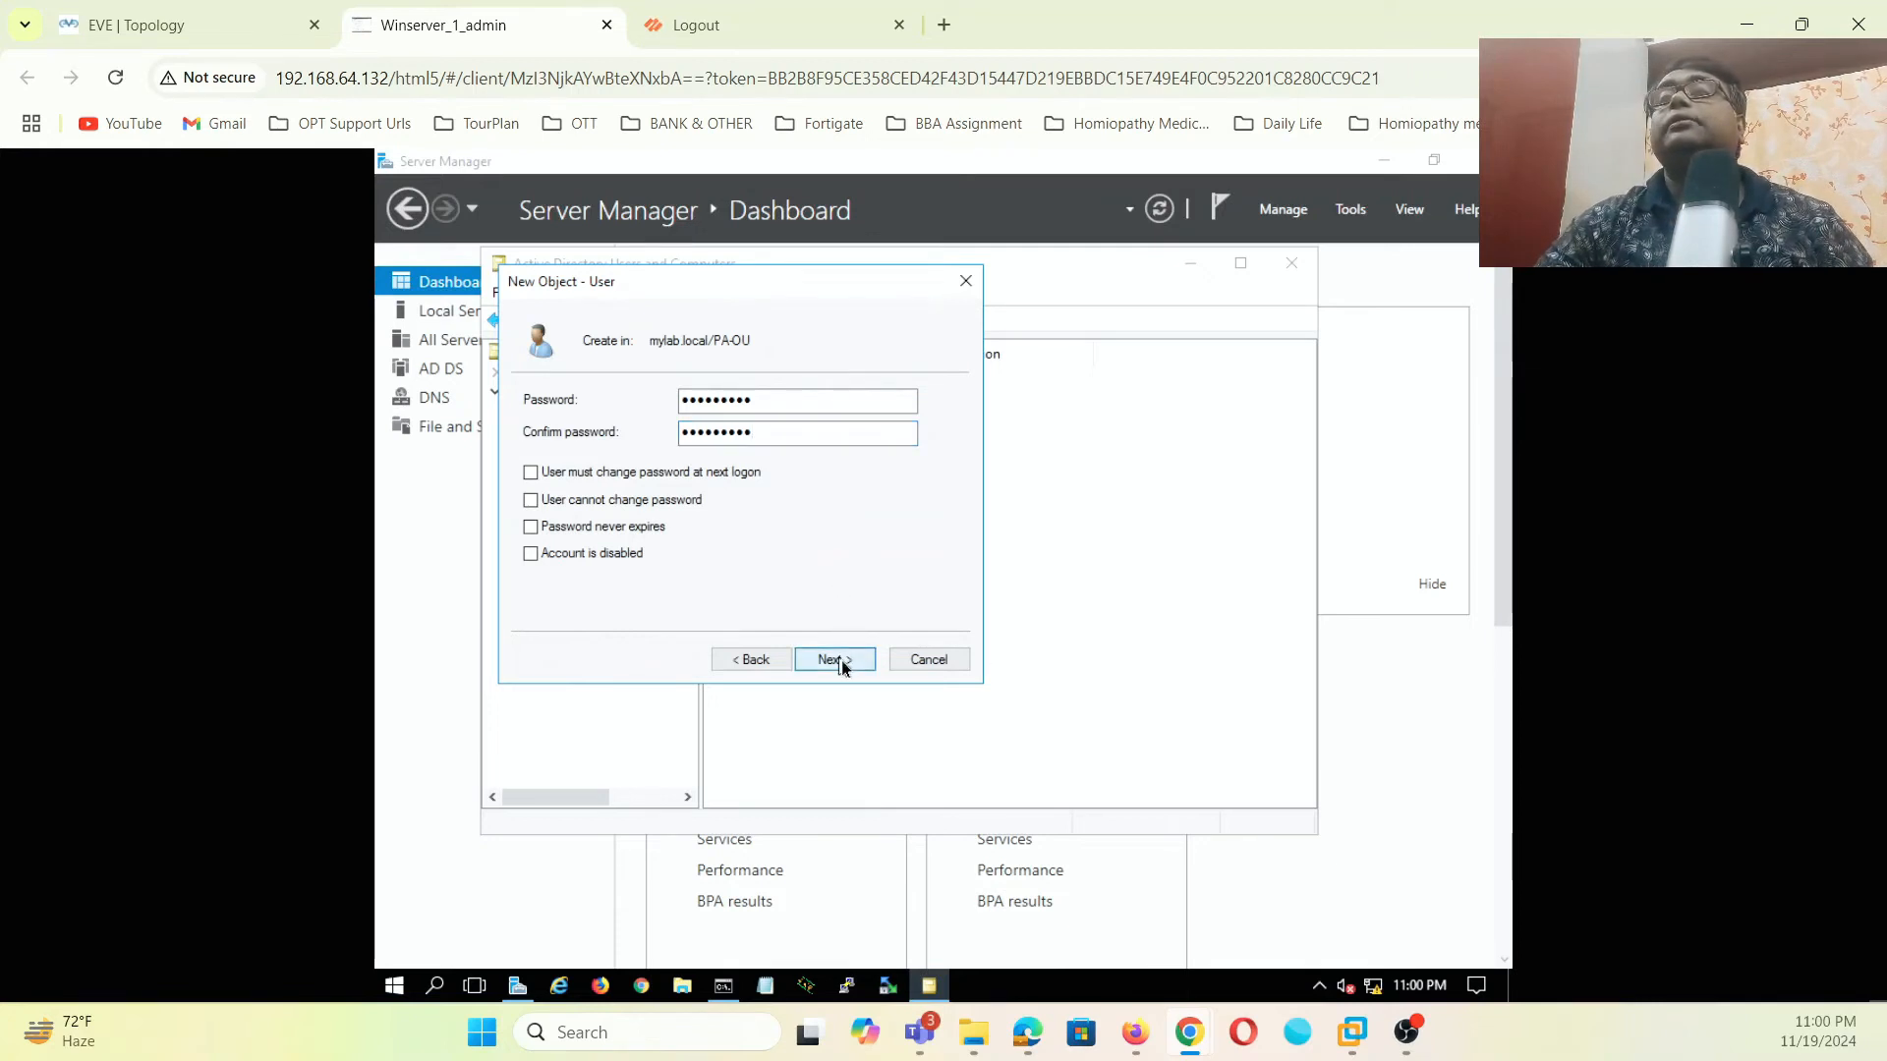
{"action": "left_click", "coordinate": [1055, 657]}
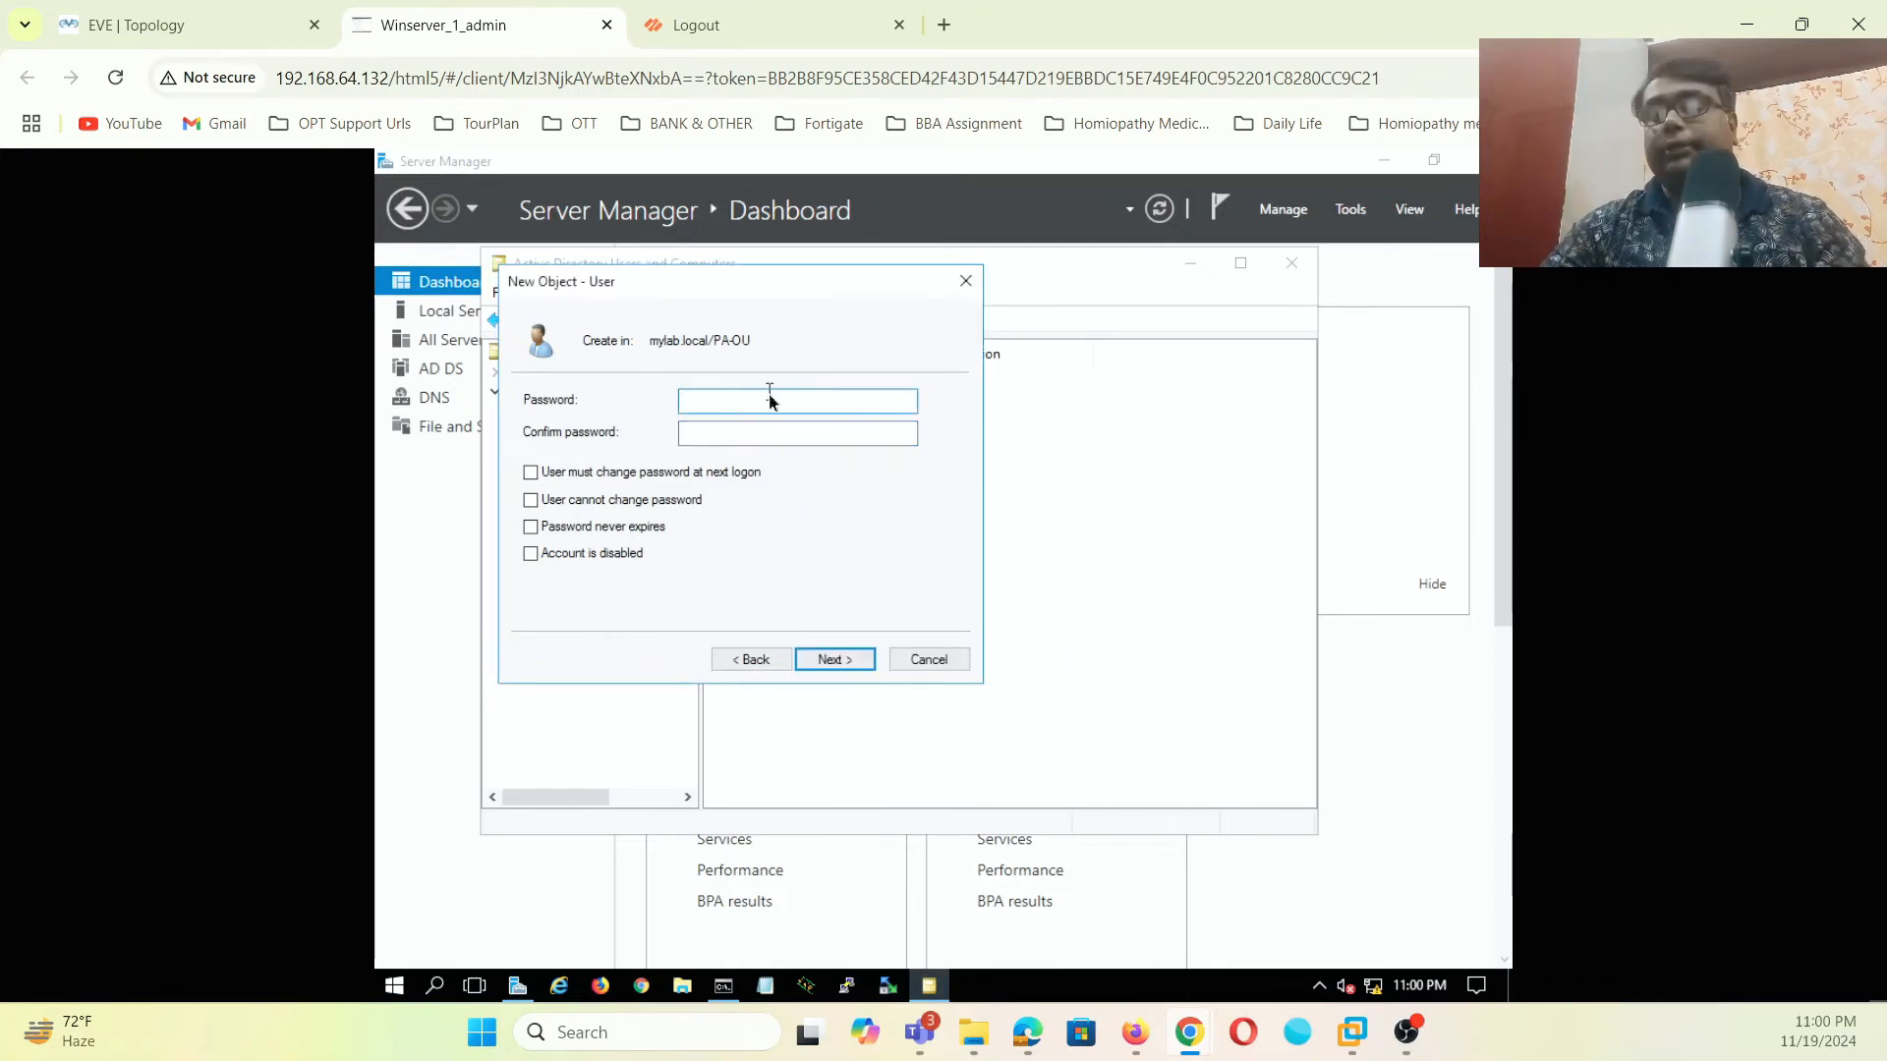
{"action": "type", "text": "•••••••••"}
{"action": "left_click", "coordinate": [865, 432]}
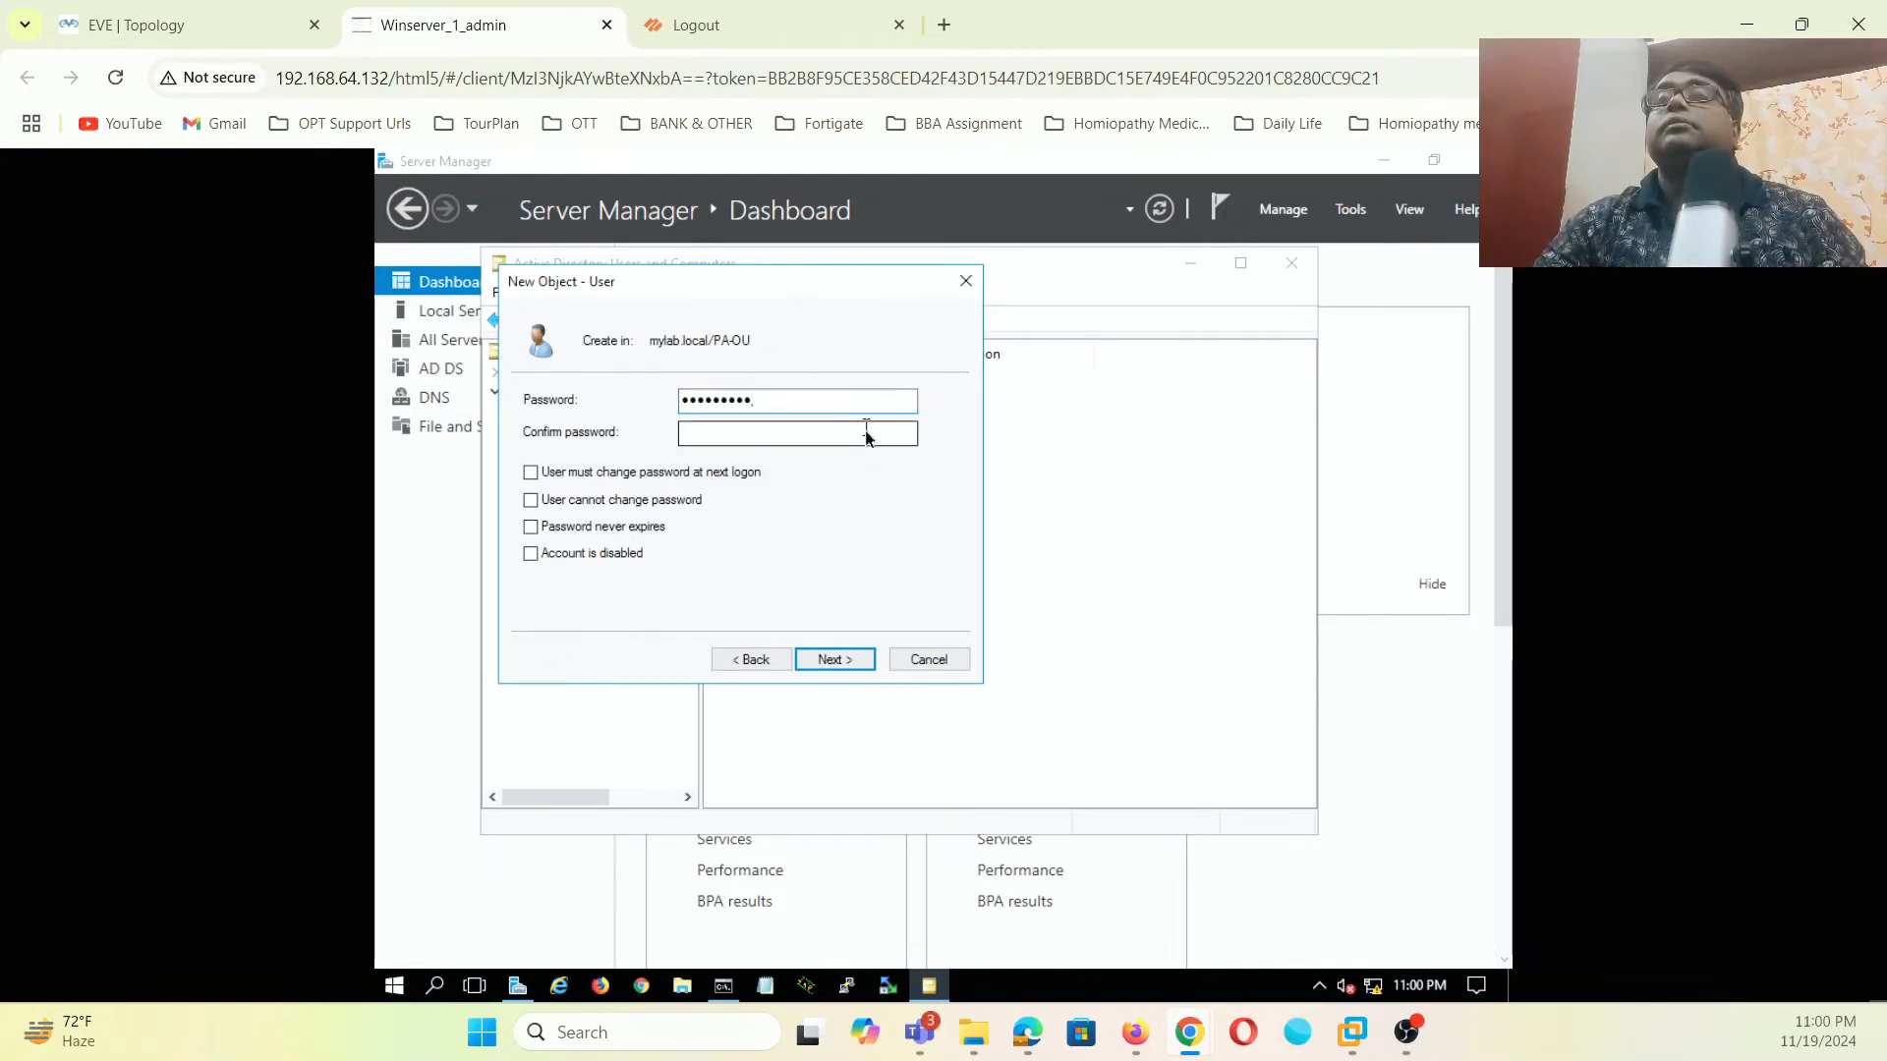
{"action": "type", "text": "•••••••••"}
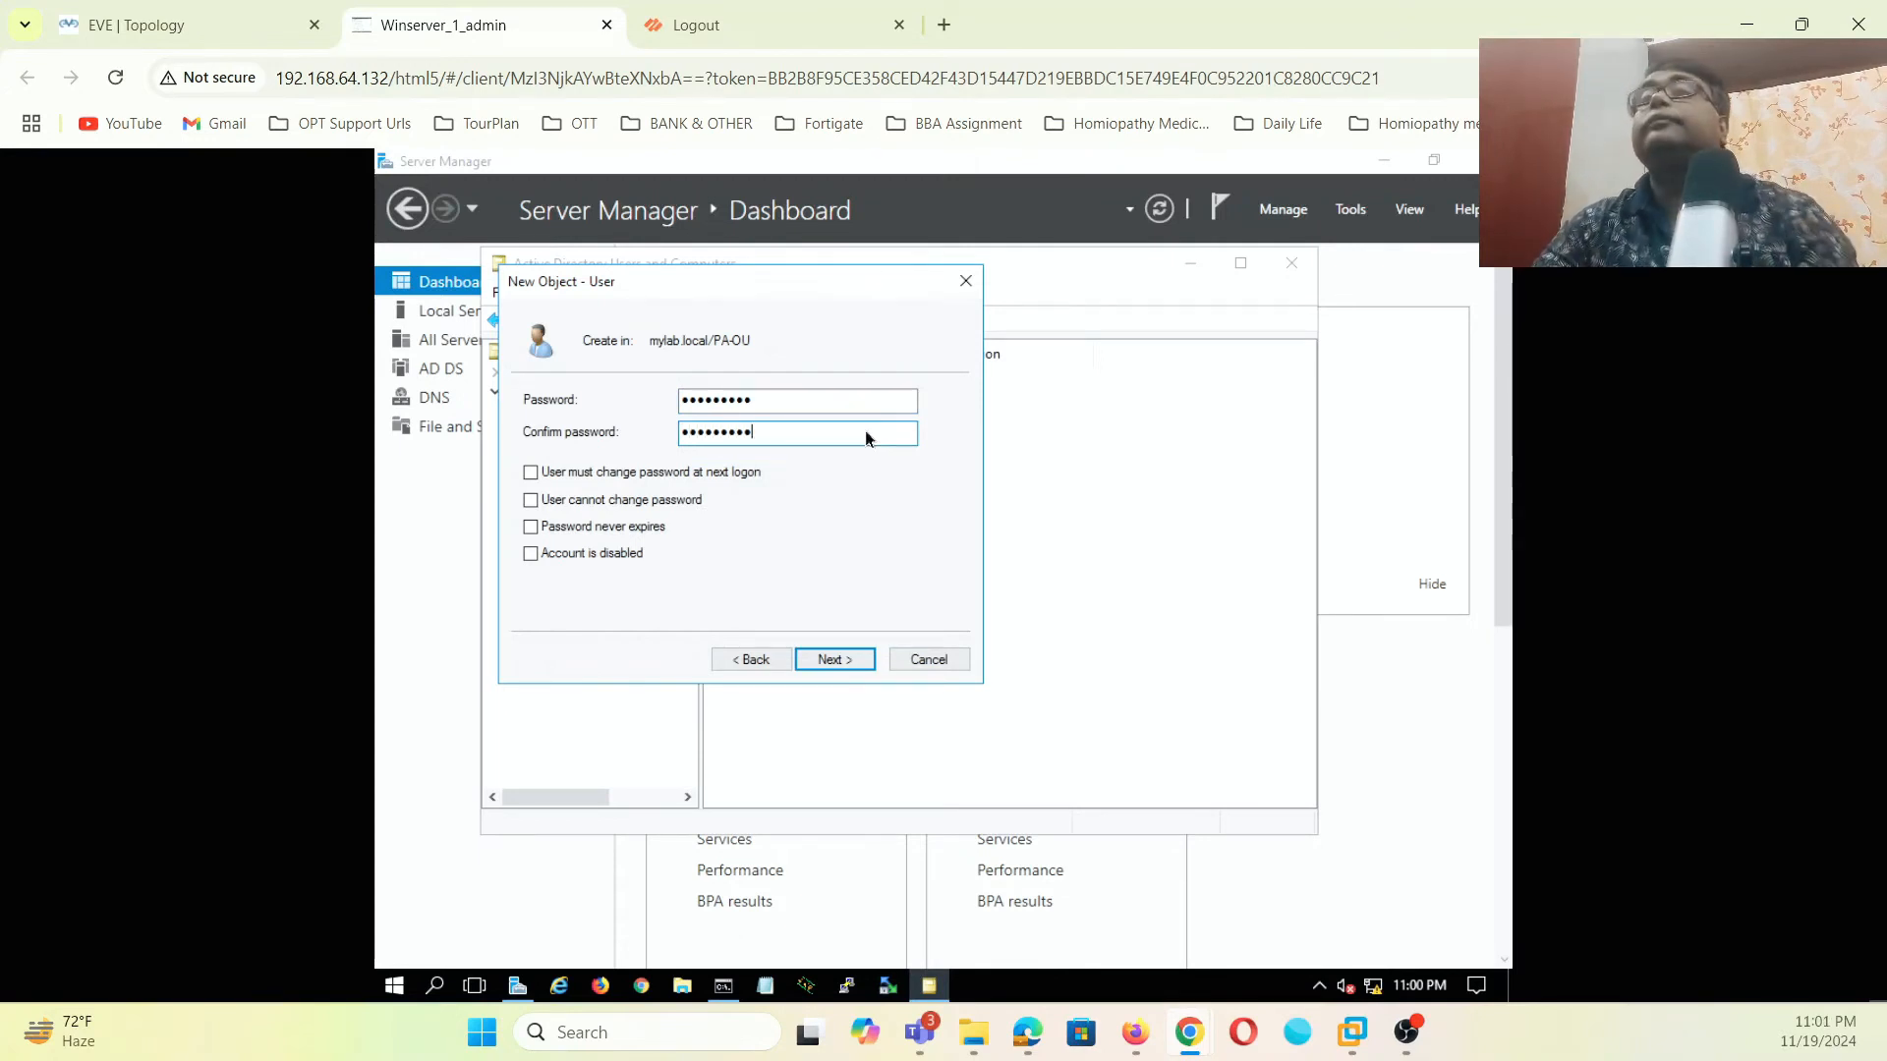
{"action": "left_click", "coordinate": [831, 659]}
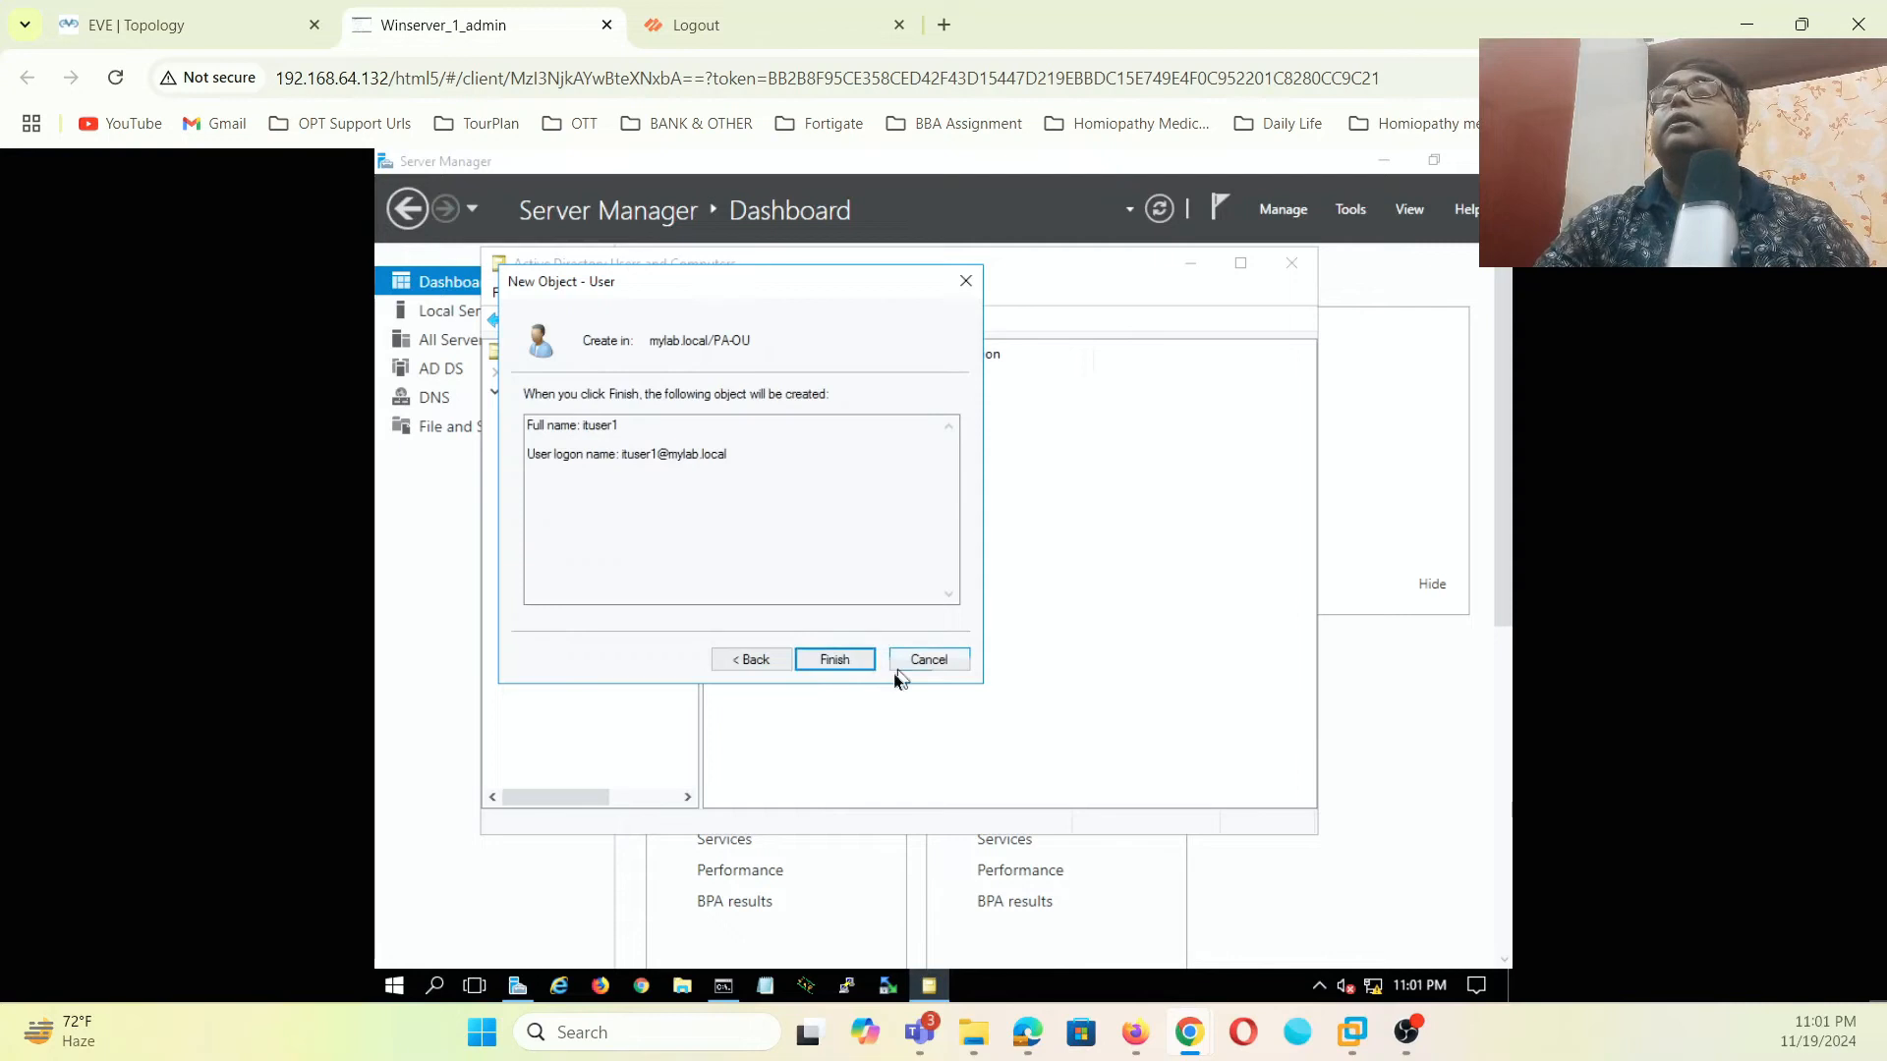
{"action": "left_click", "coordinate": [858, 668]}
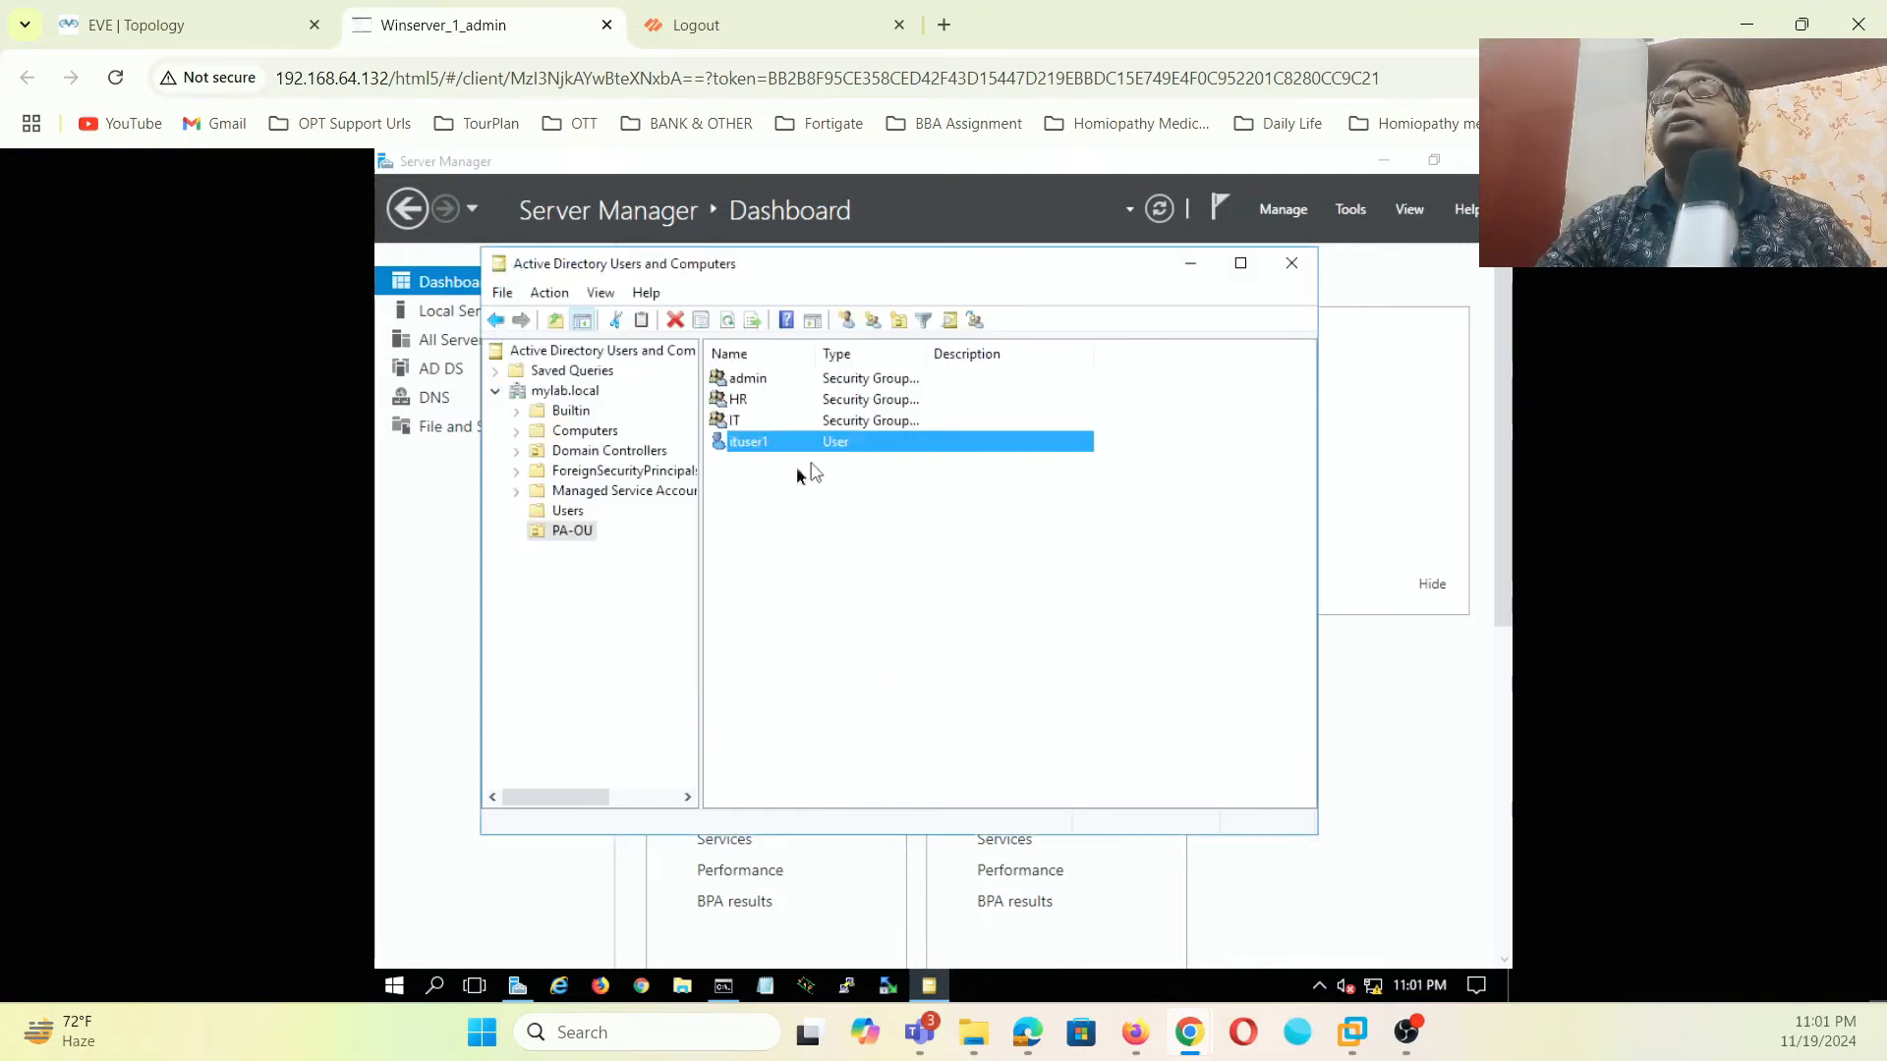
- Create user adminuser1 in PA-OU, first and logon name adminuser1, with its password
{"action": "right_click", "coordinate": [788, 504]}
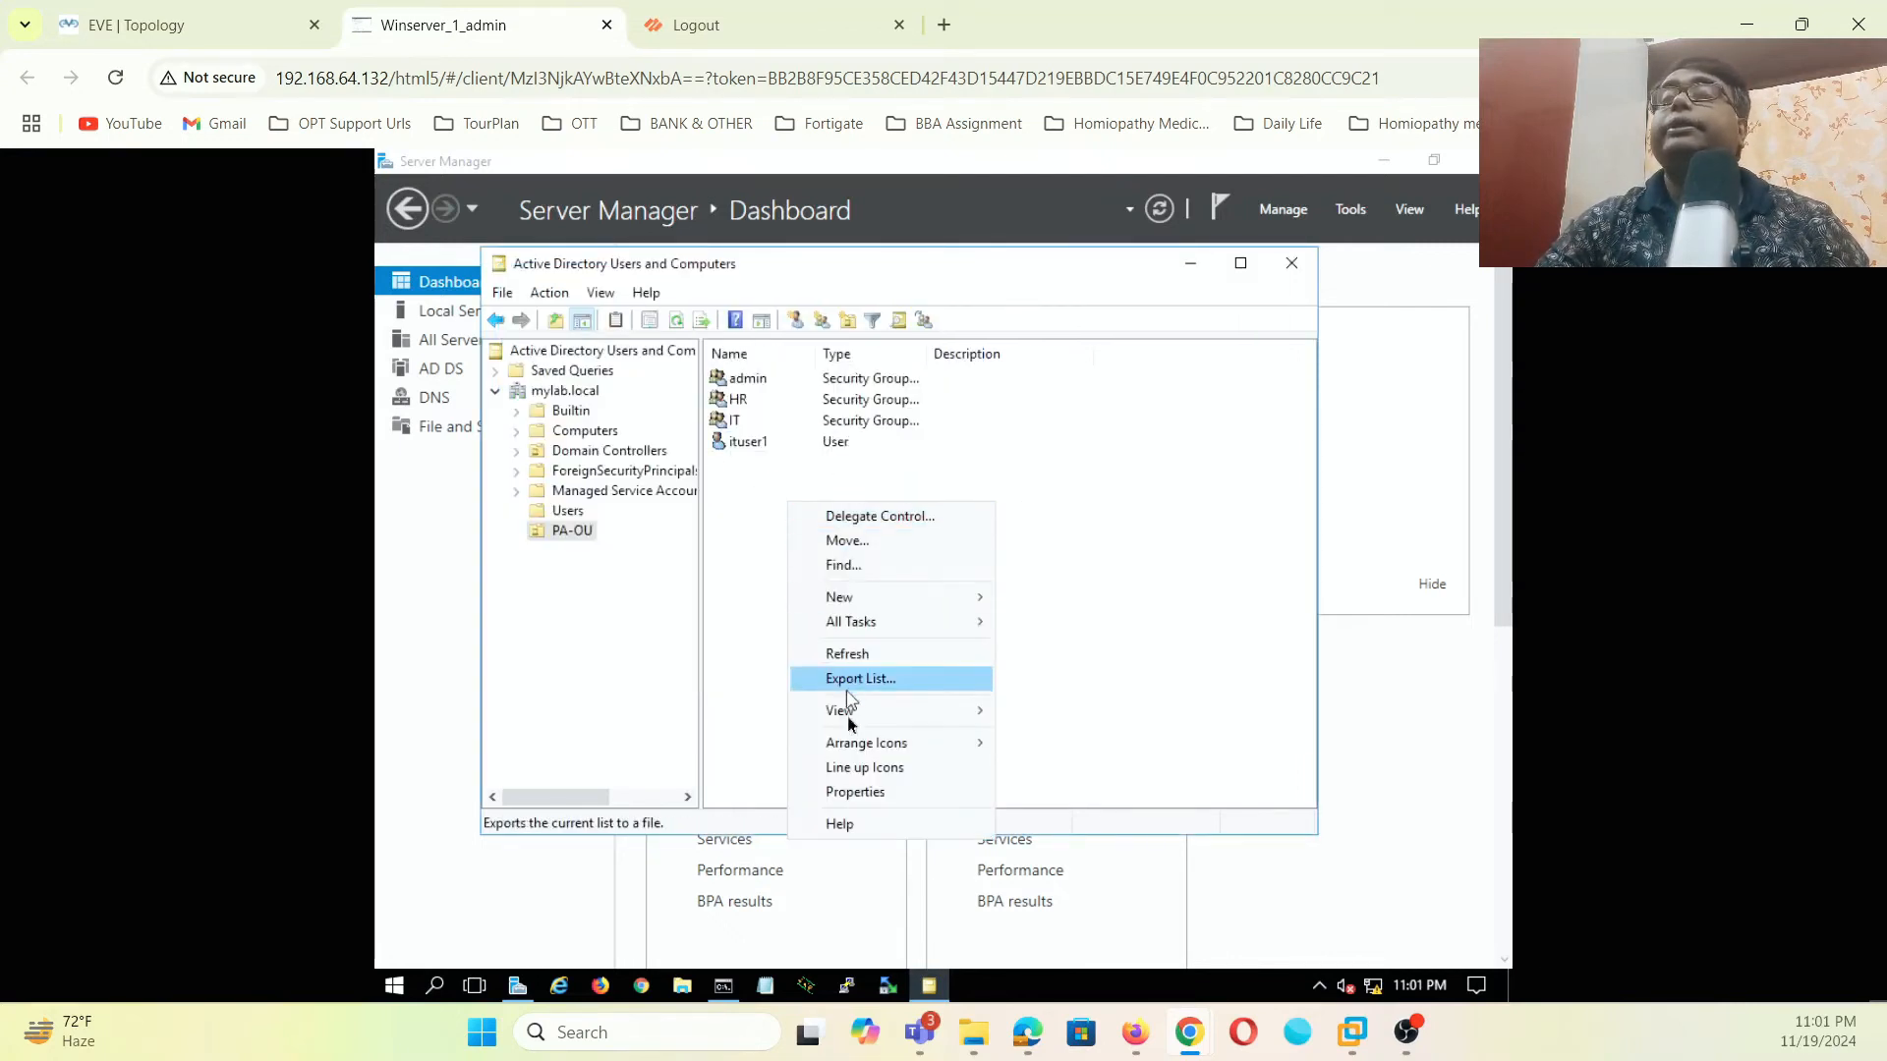
{"action": "mouse_move", "coordinate": [889, 604]}
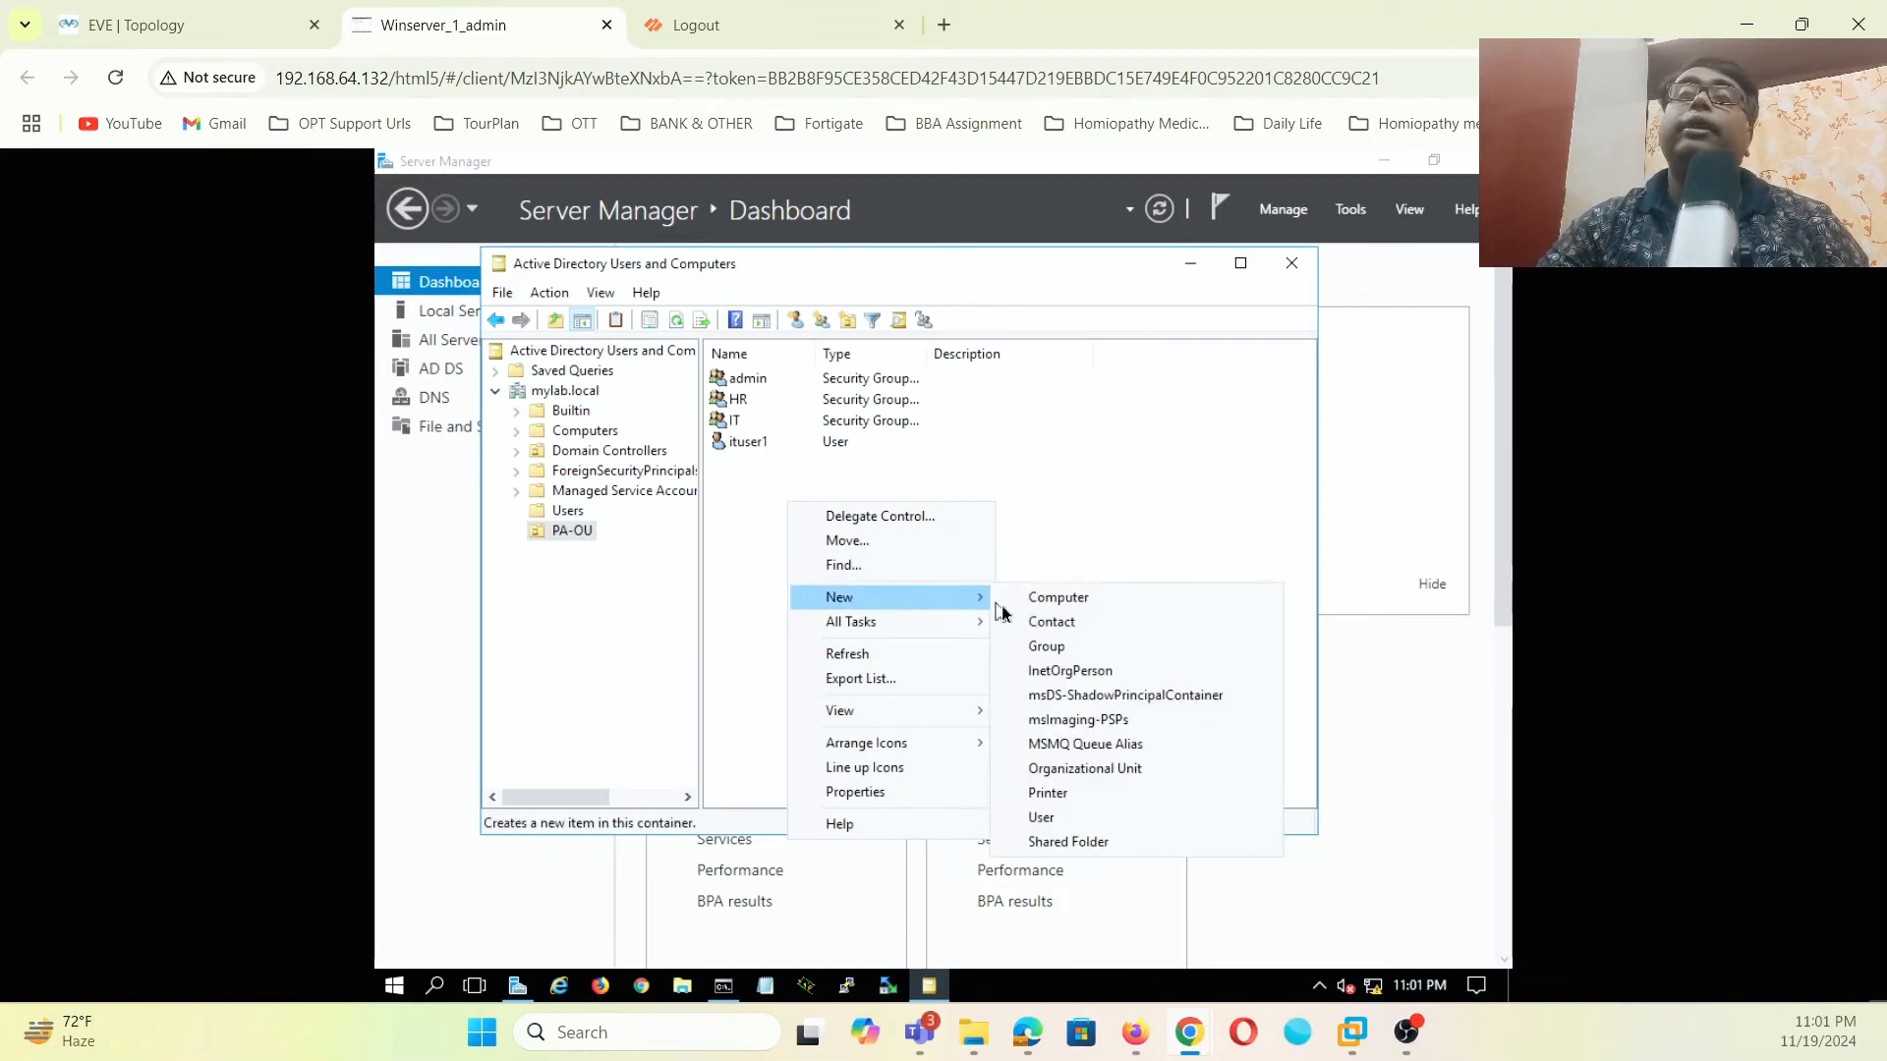
{"action": "left_click", "coordinate": [1044, 816]}
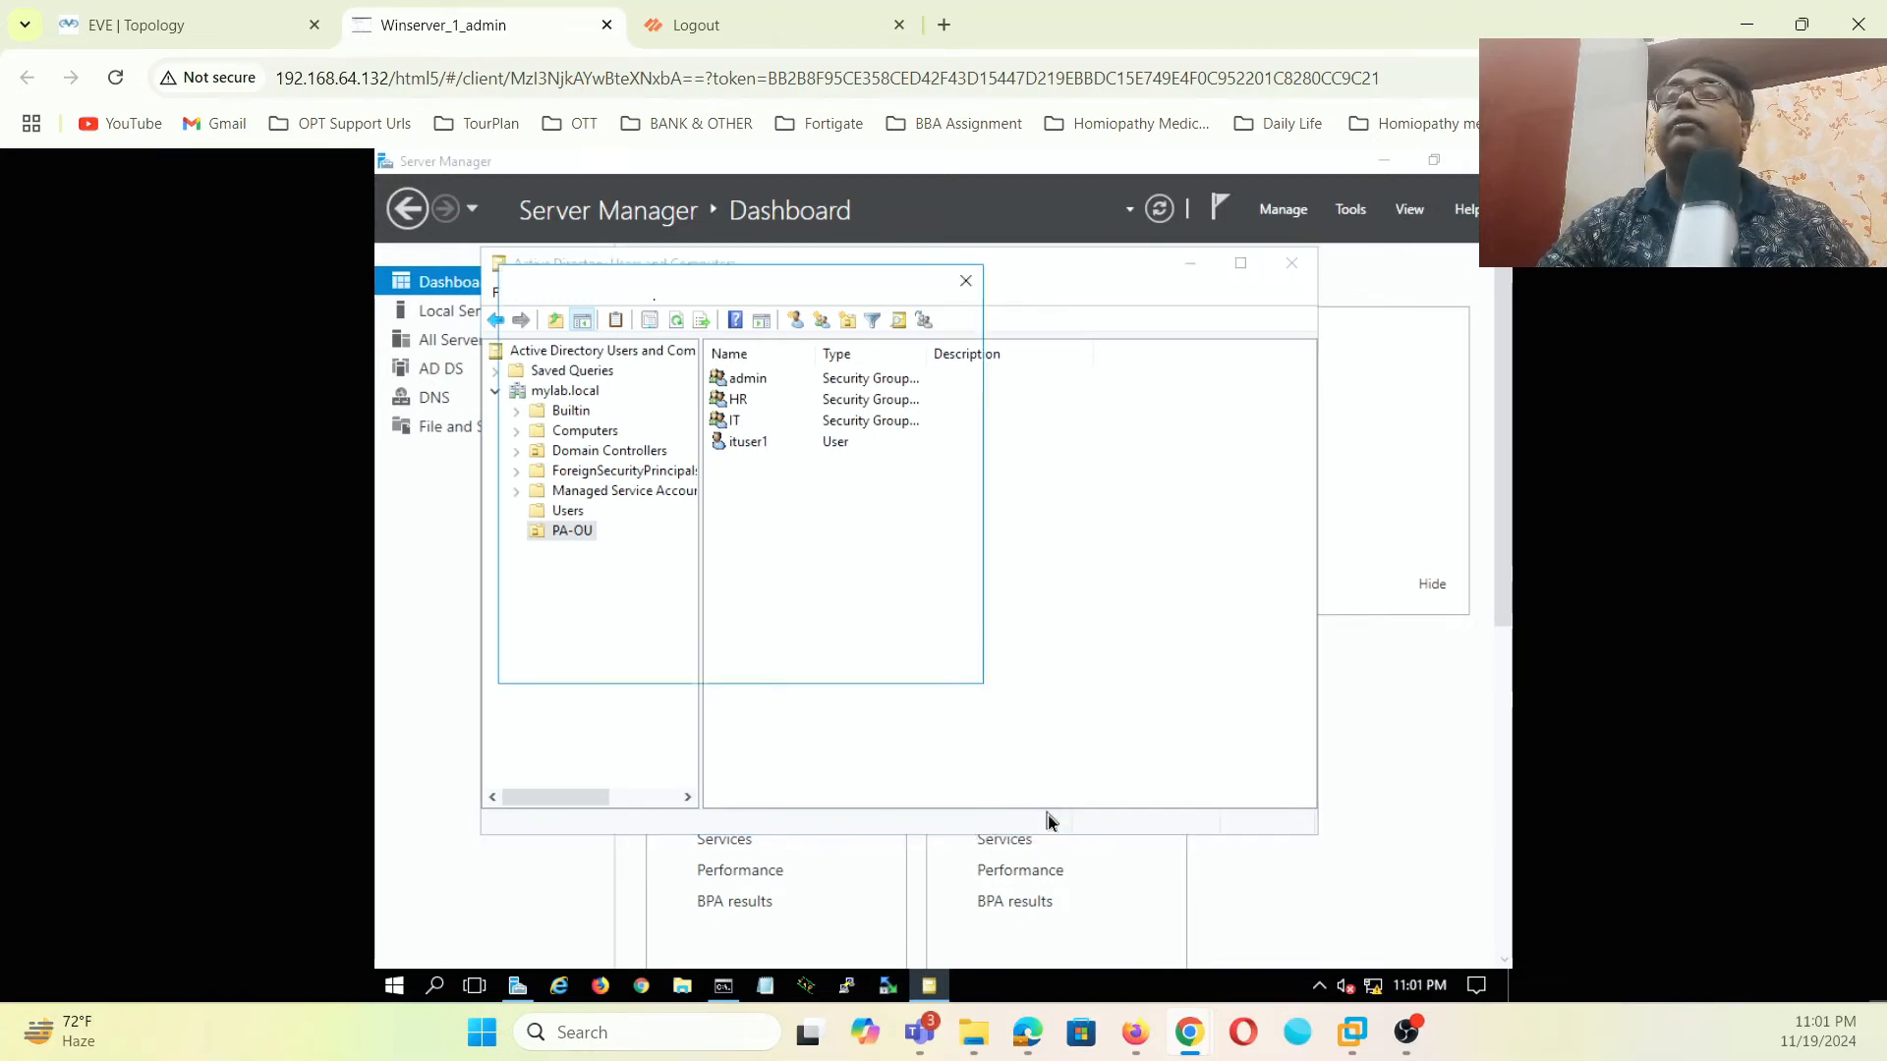
{"action": "type", "text": "adminus"}
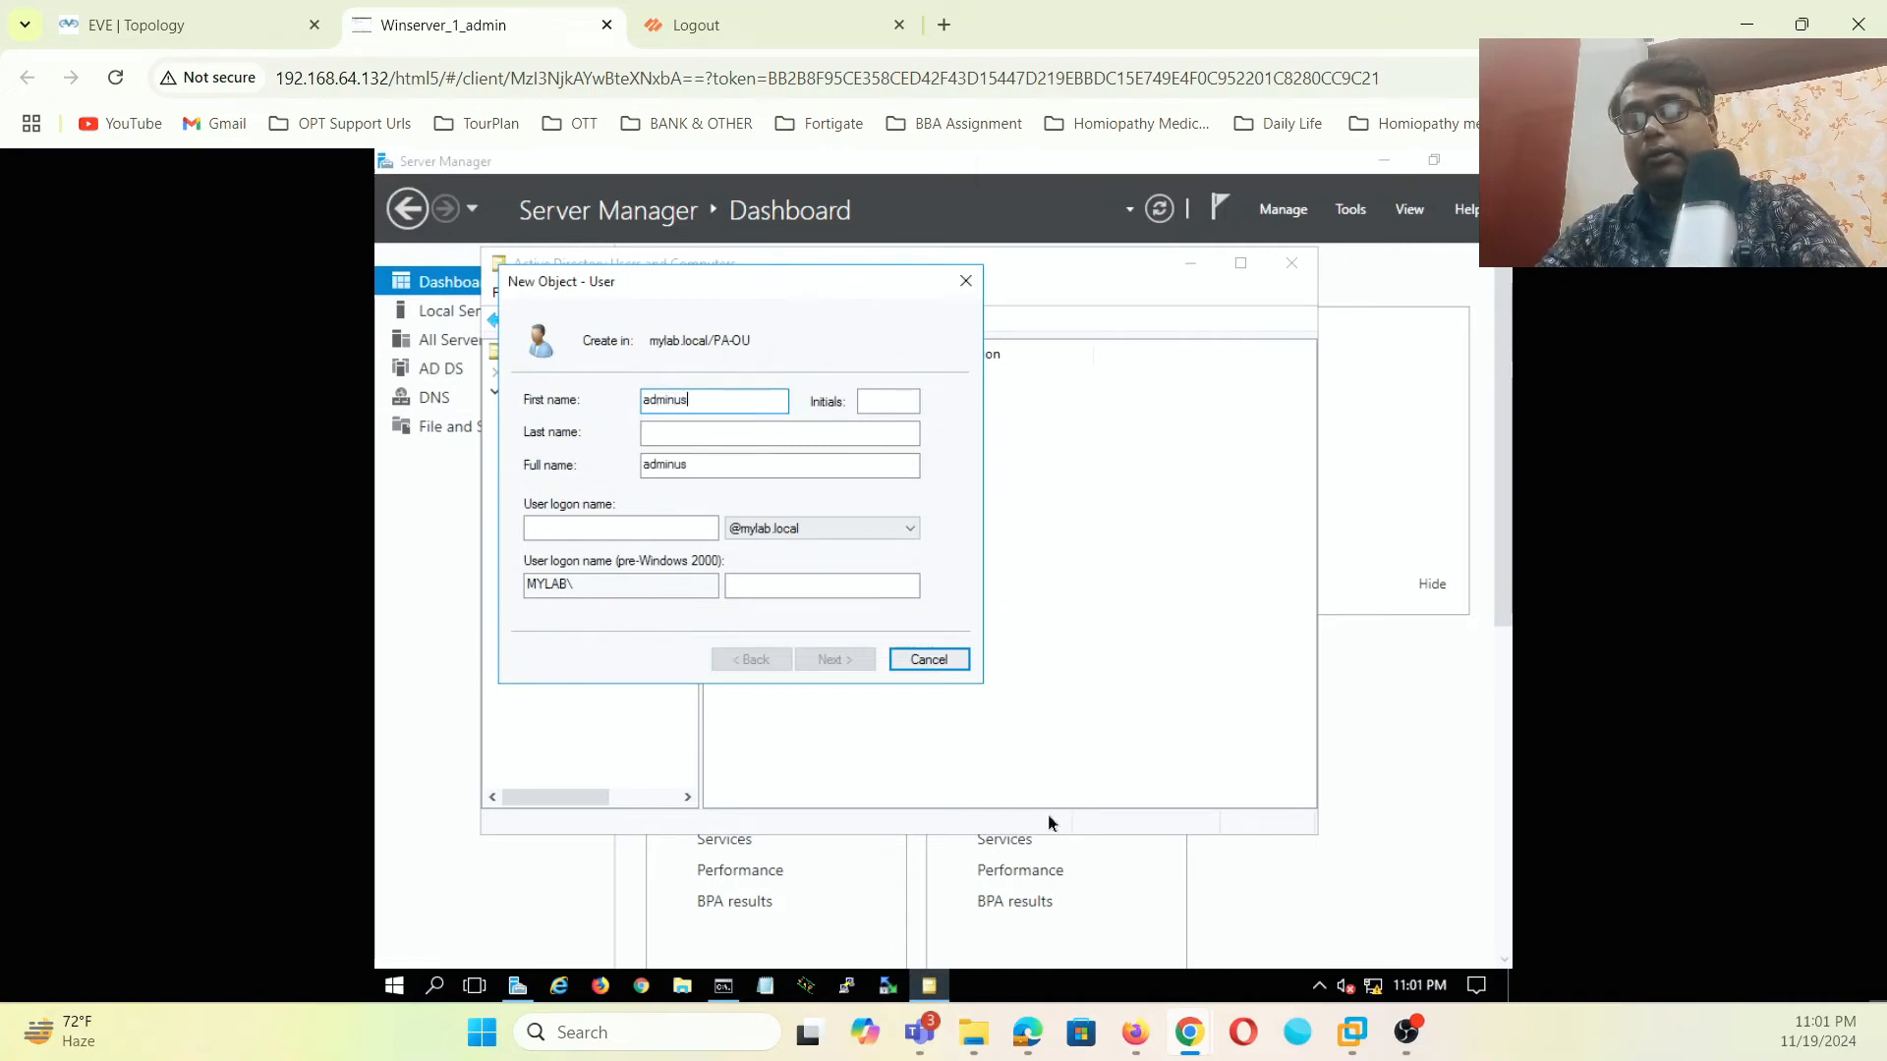
{"action": "type", "text": "er1"}
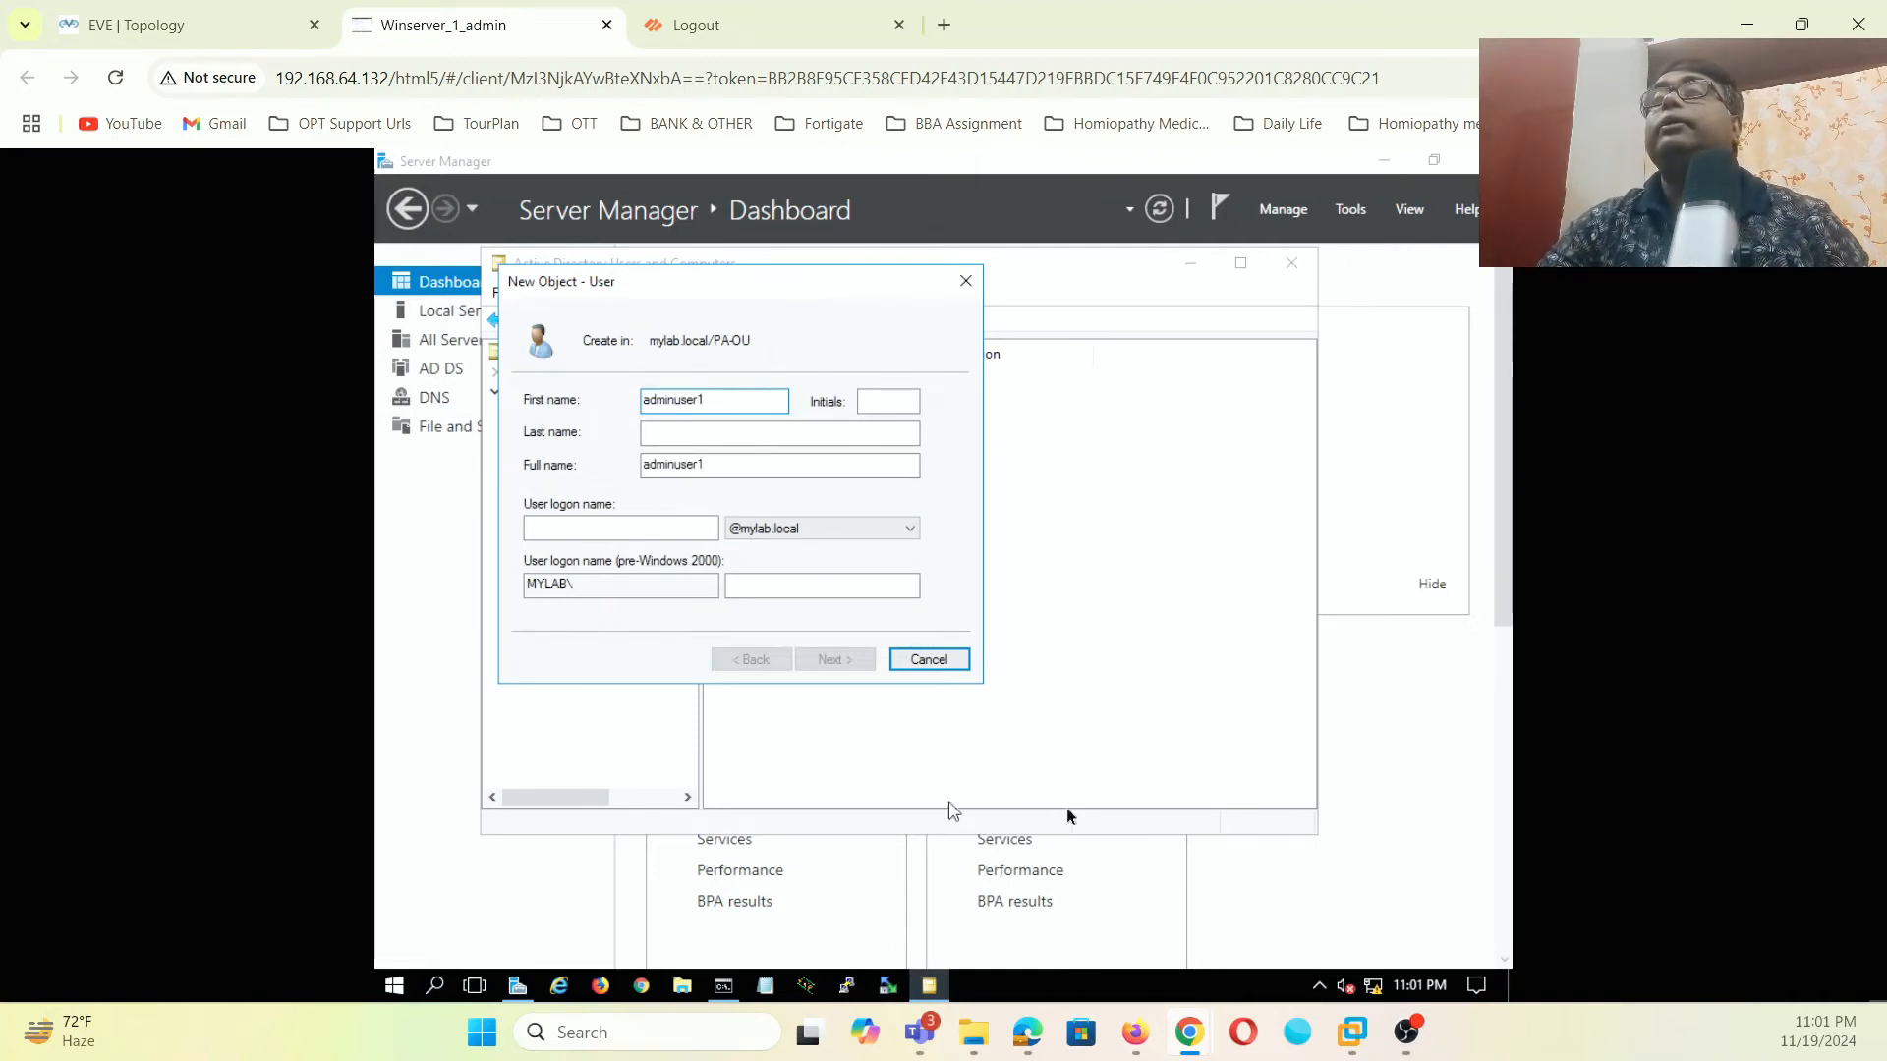
{"action": "left_click", "coordinate": [682, 527]}
{"action": "type", "text": "a"}
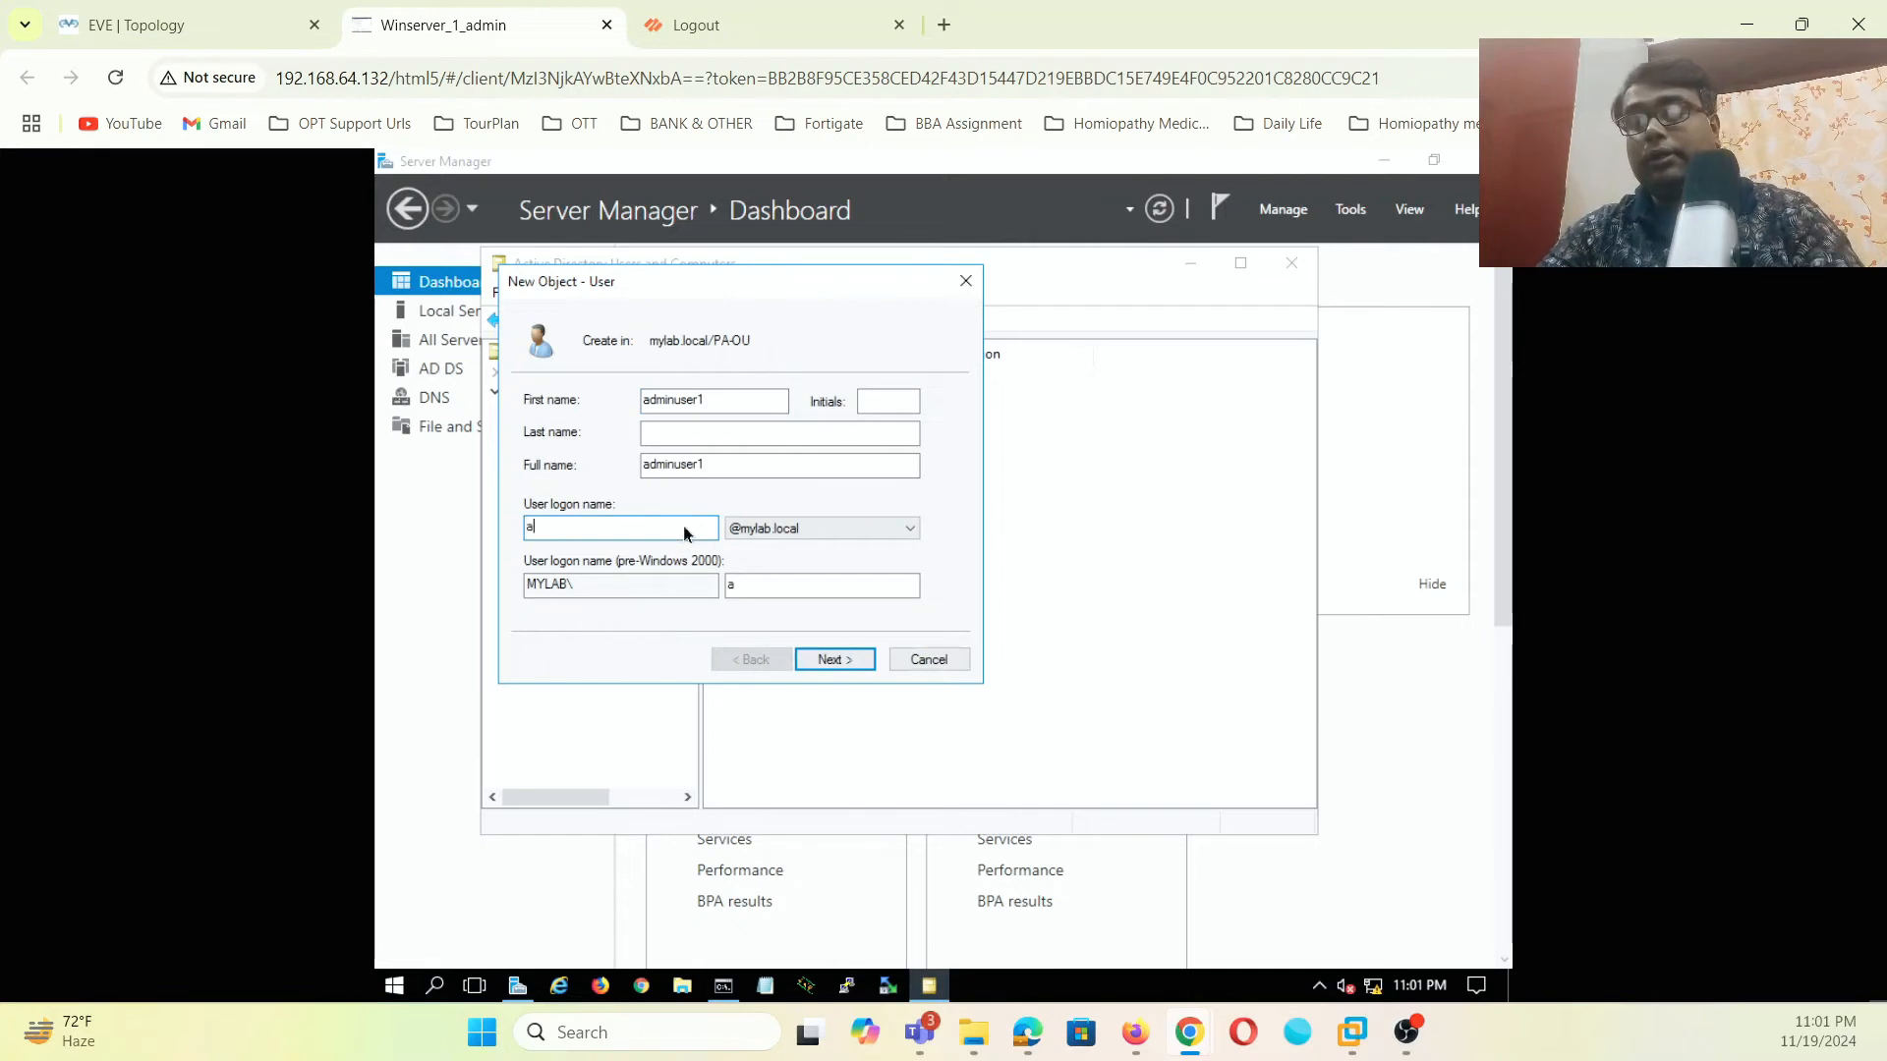
{"action": "type", "text": "dminuser1"}
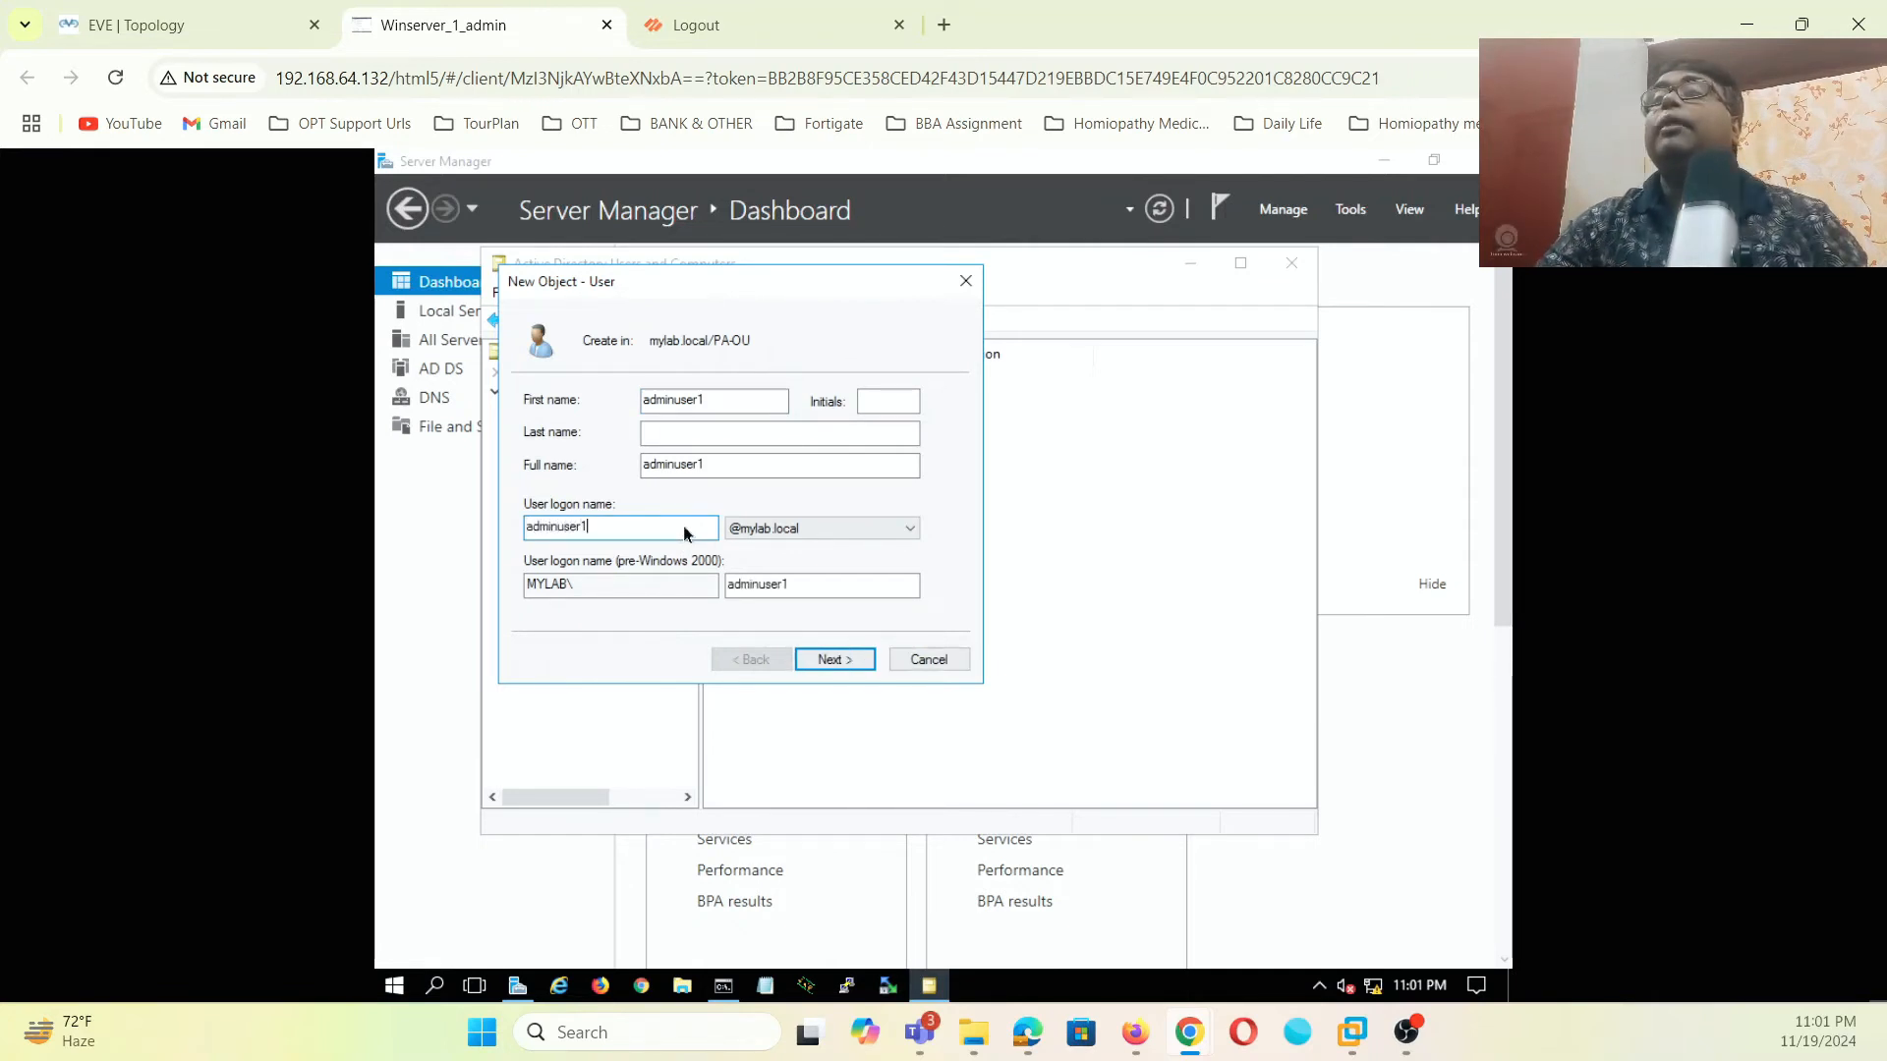
{"action": "left_click", "coordinate": [834, 660]}
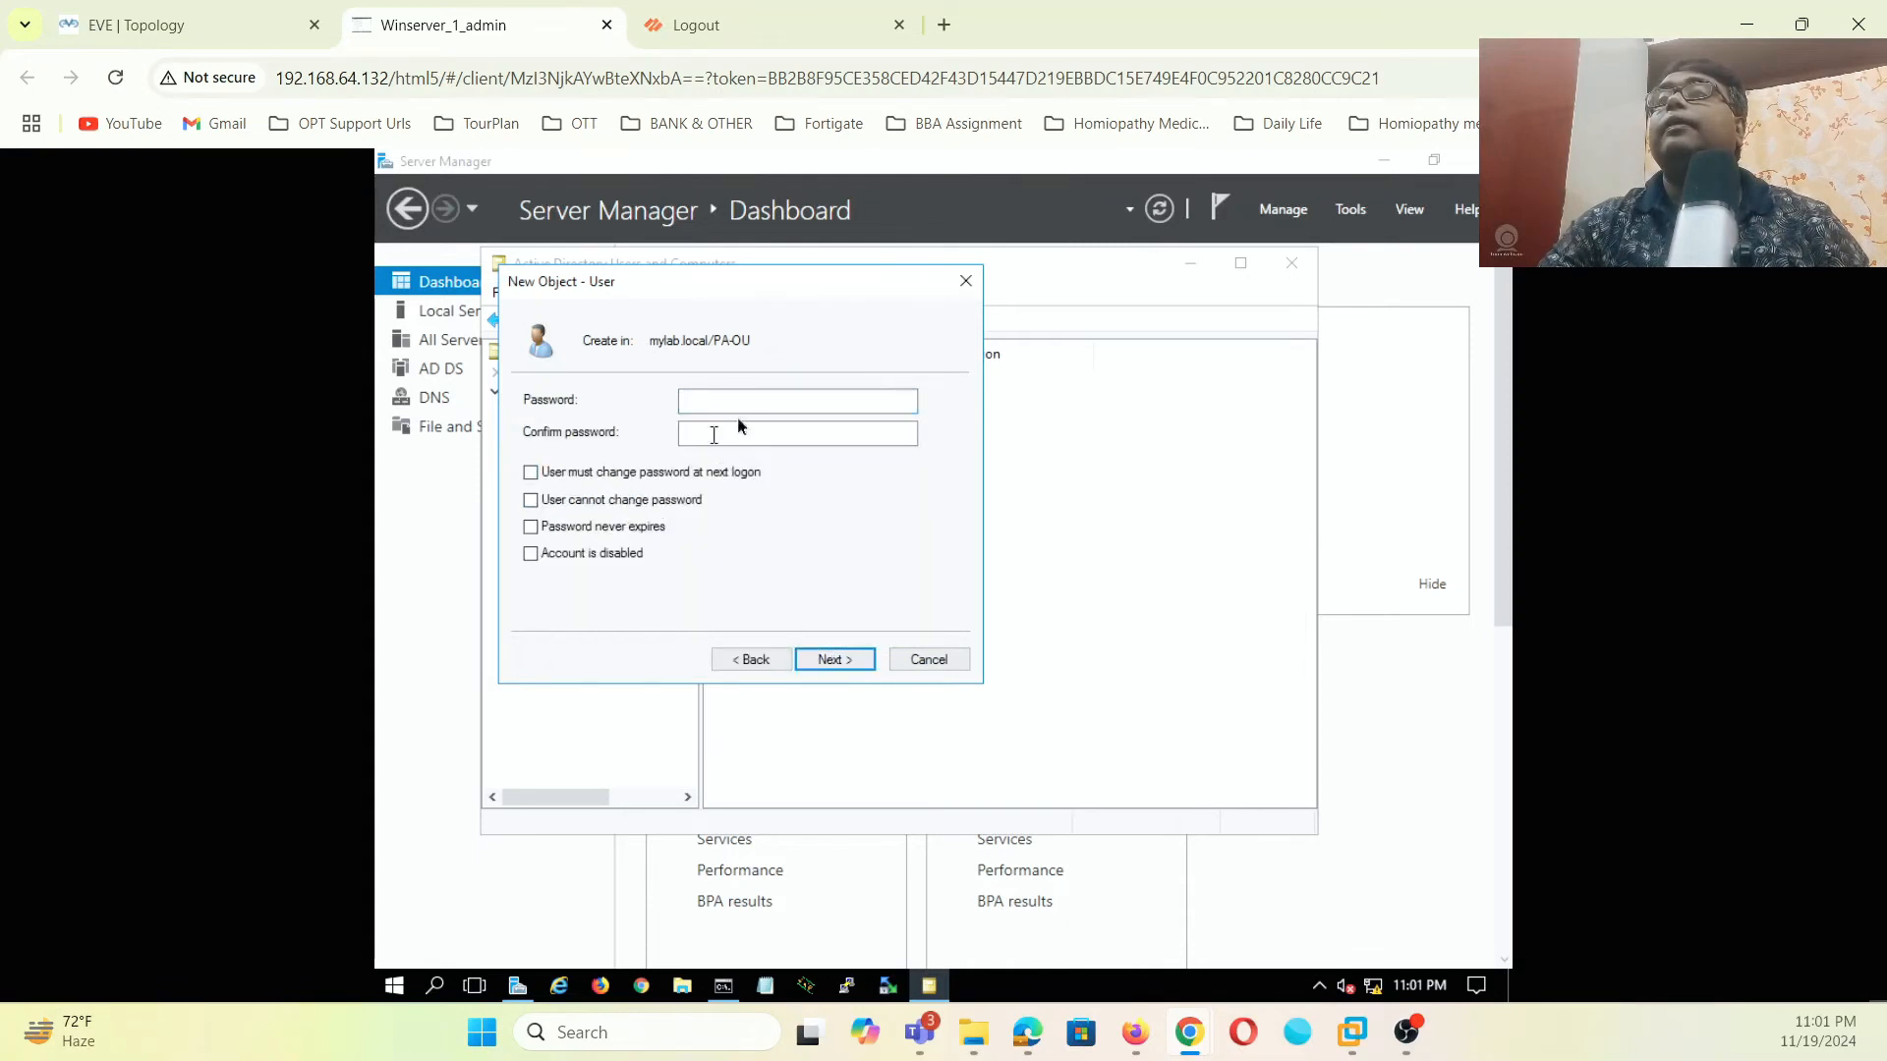
{"action": "type", "text": "•••••••••"}
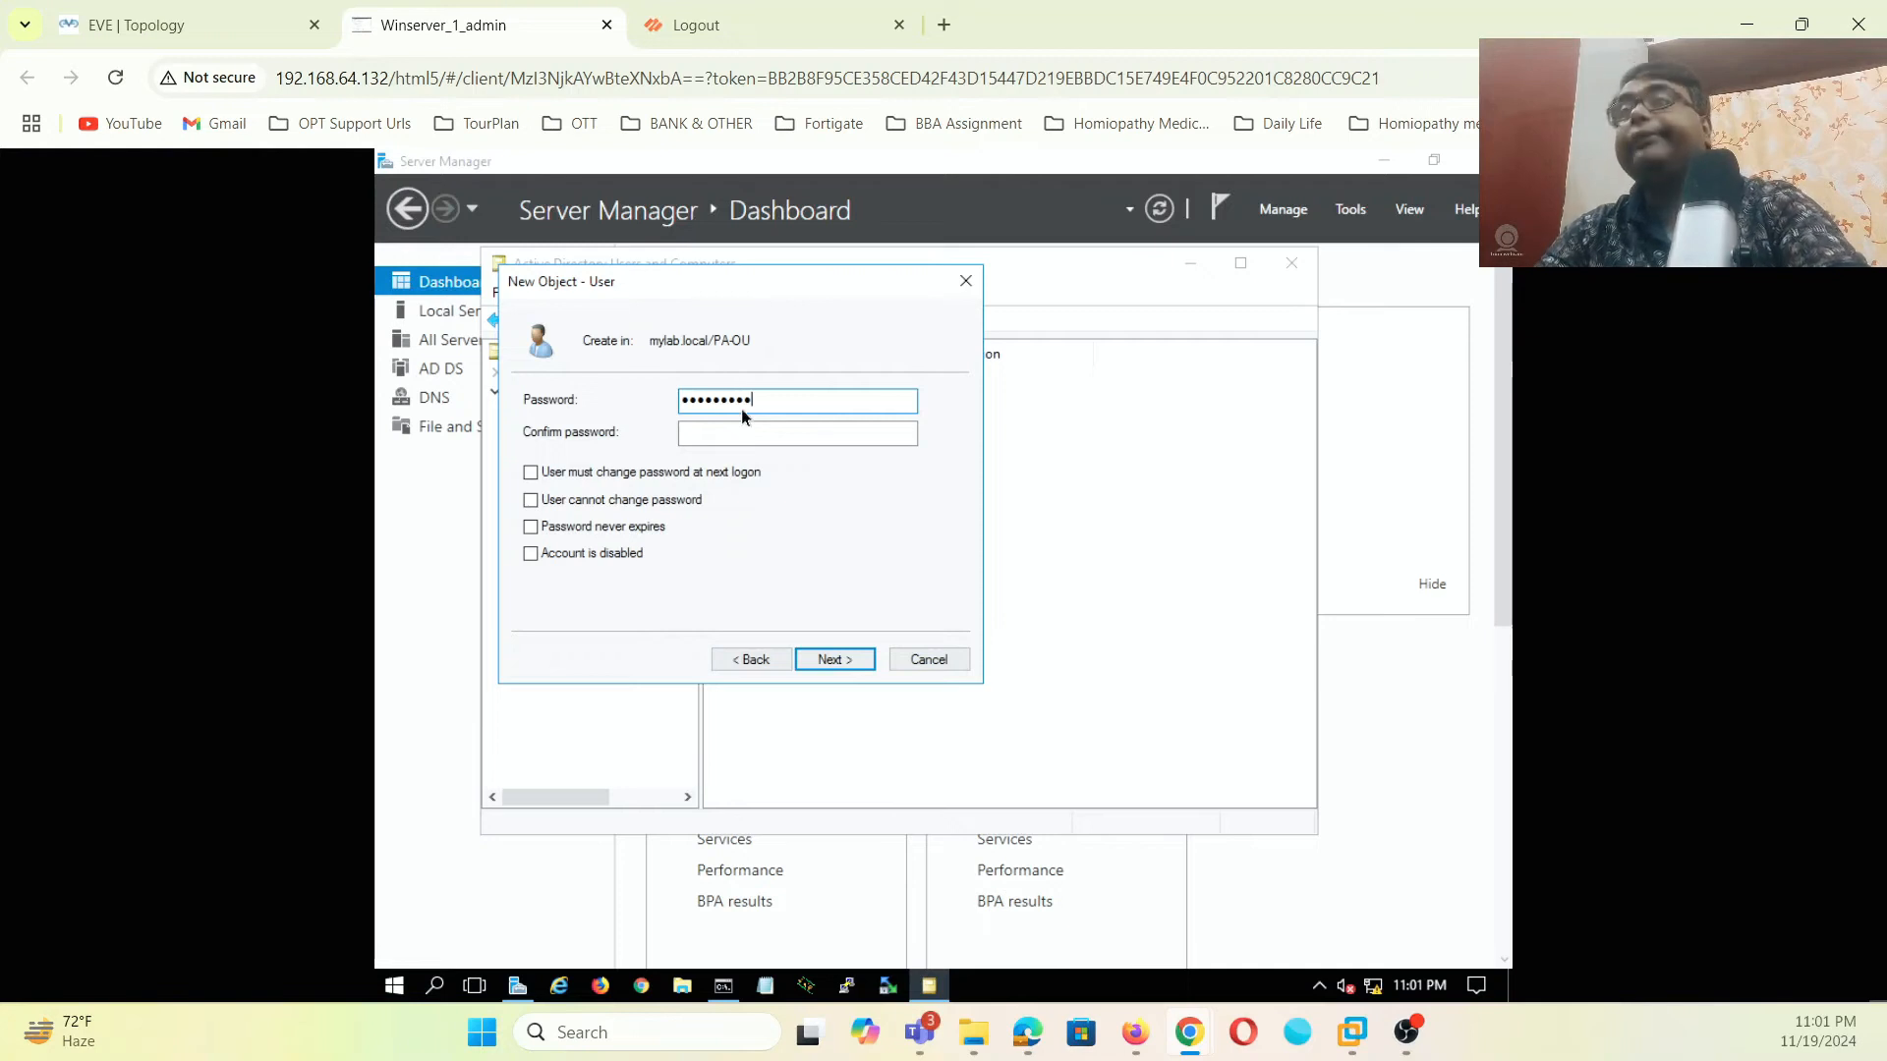
{"action": "left_click", "coordinate": [739, 434]}
{"action": "type", "text": "••••••••"}
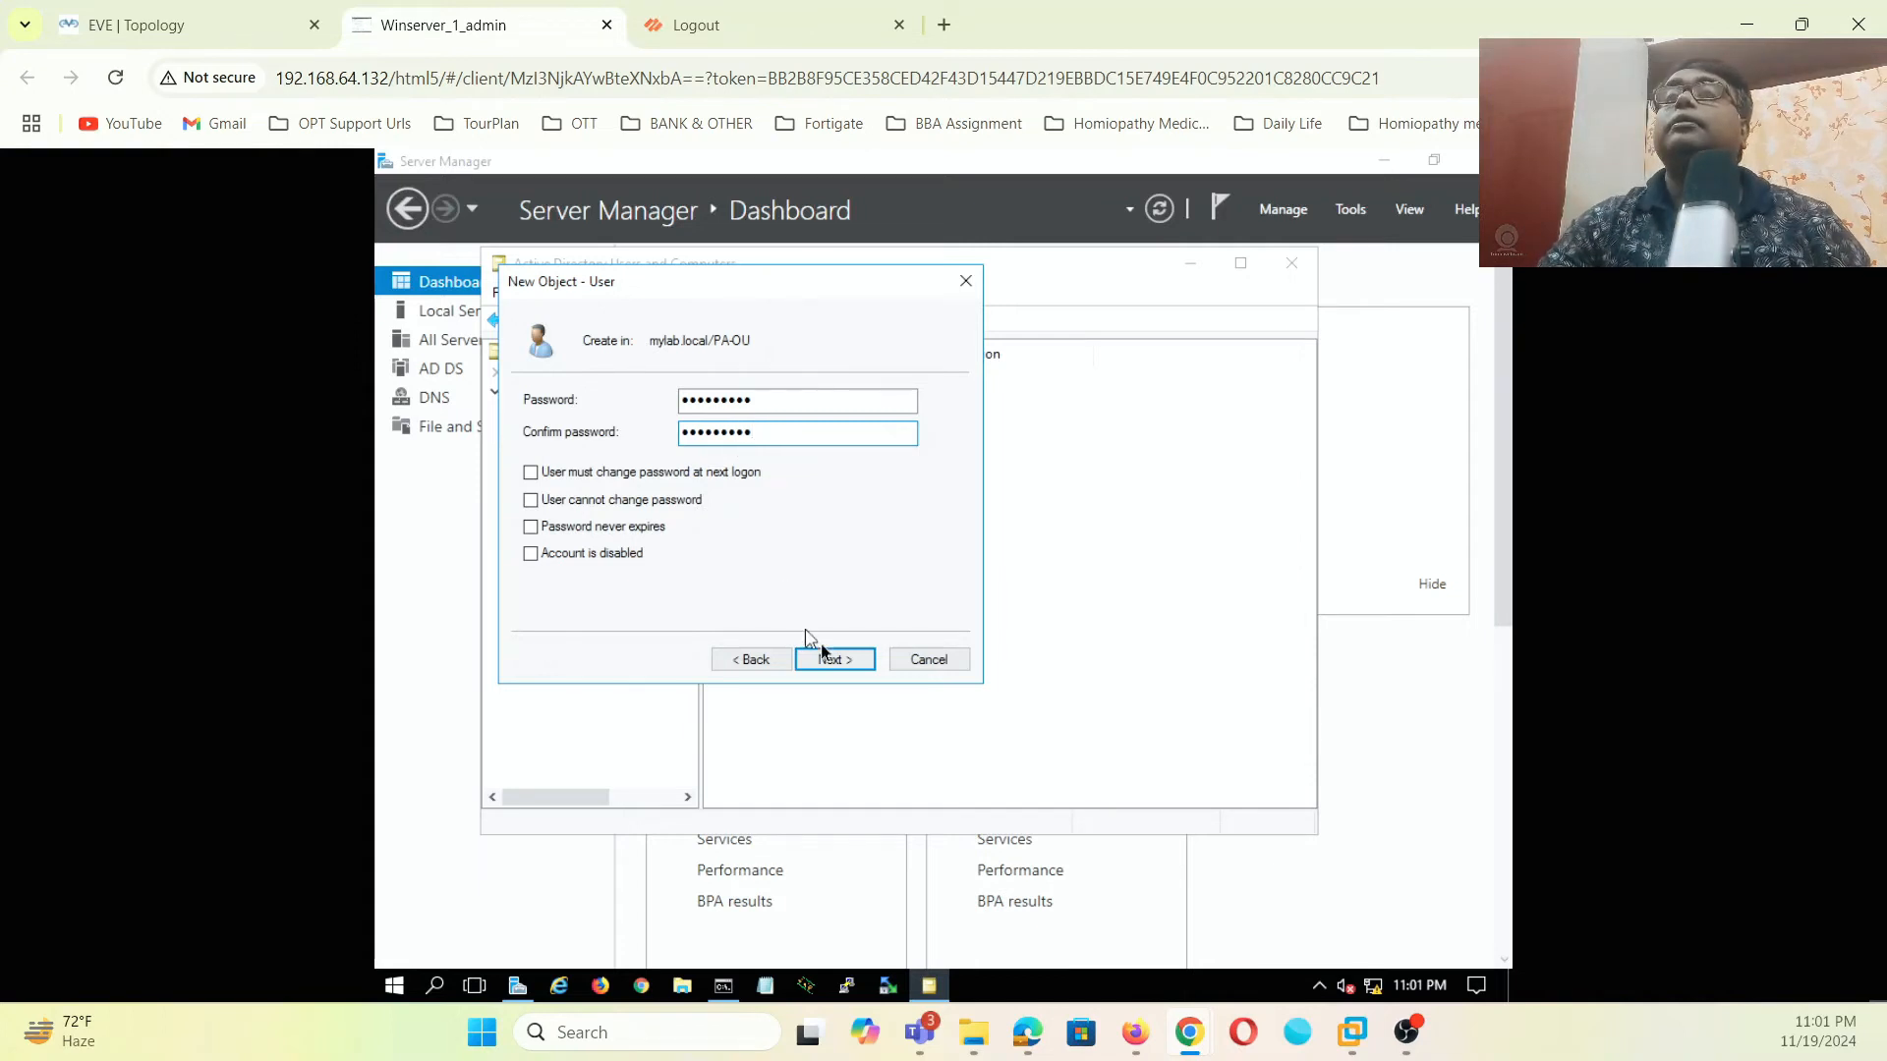
{"action": "left_click", "coordinate": [844, 661]}
{"action": "left_click", "coordinate": [845, 664]}
{"action": "right_click", "coordinate": [824, 569]}
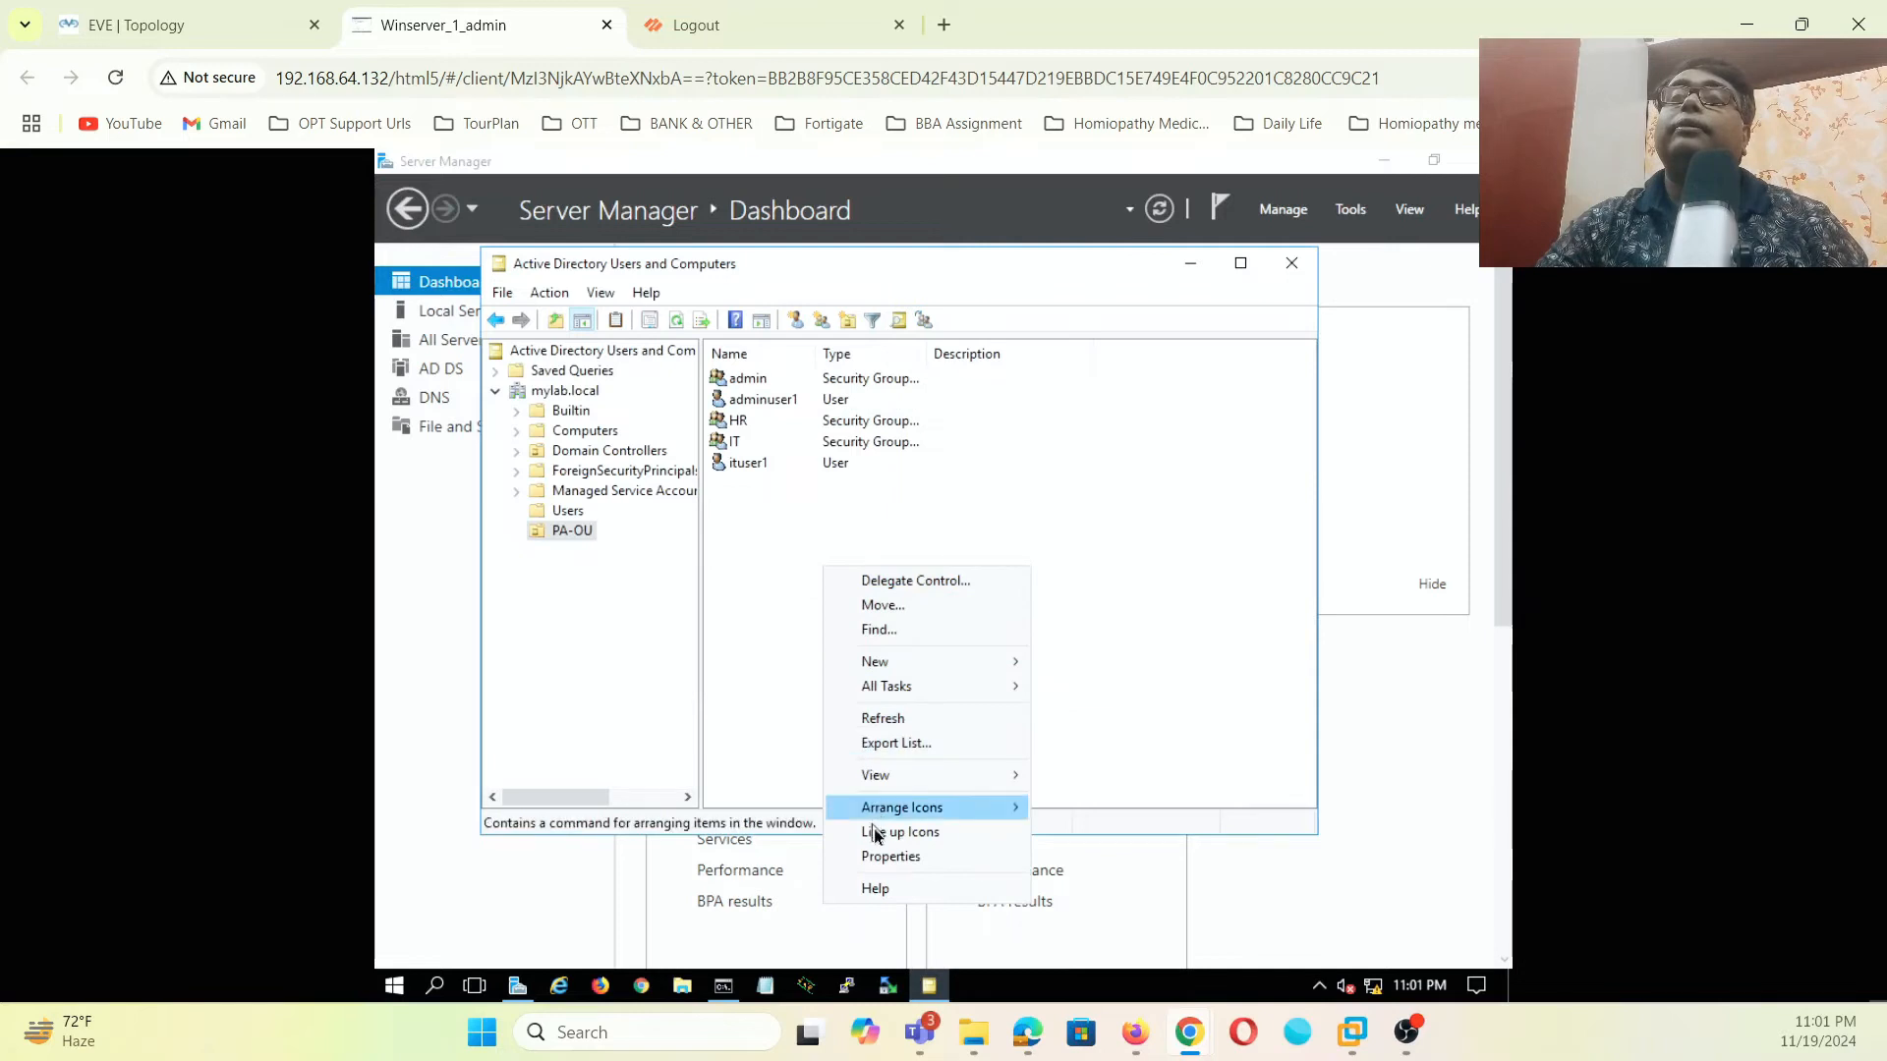
{"action": "mouse_move", "coordinate": [958, 662]}
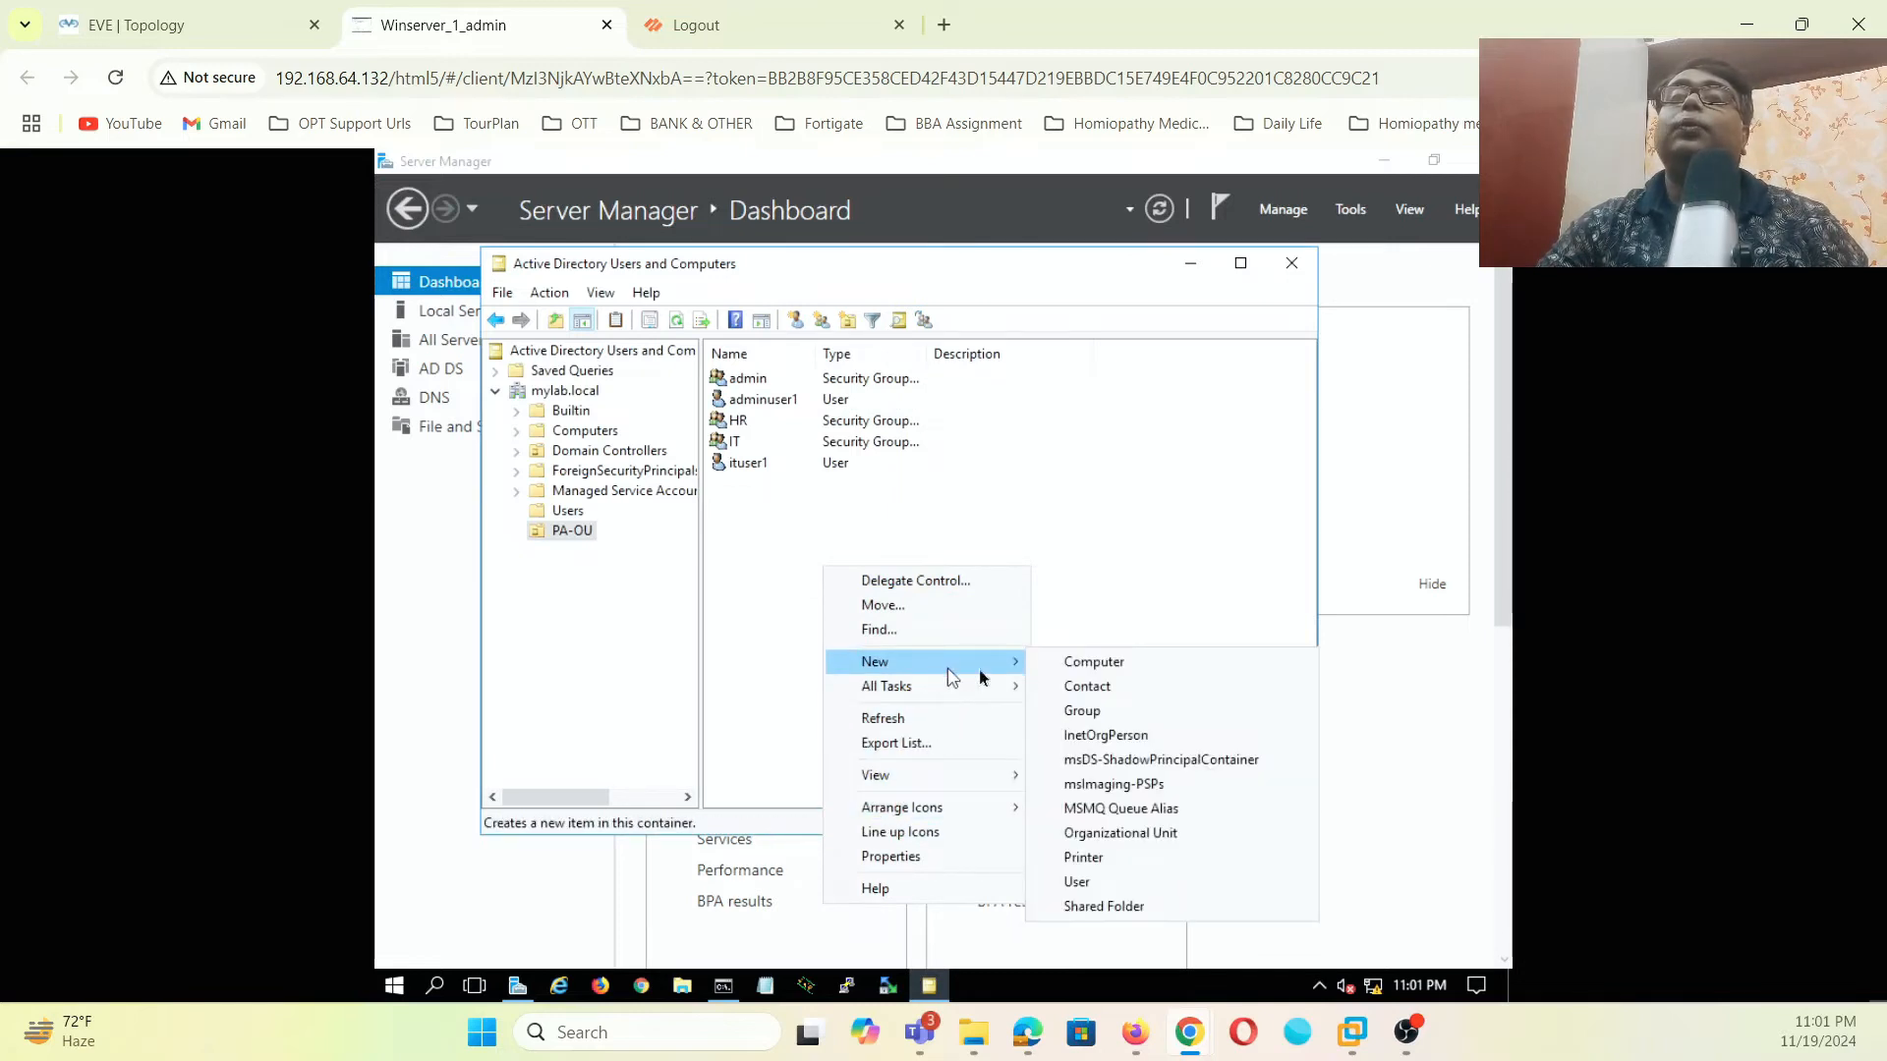
{"action": "left_click", "coordinate": [1079, 879]}
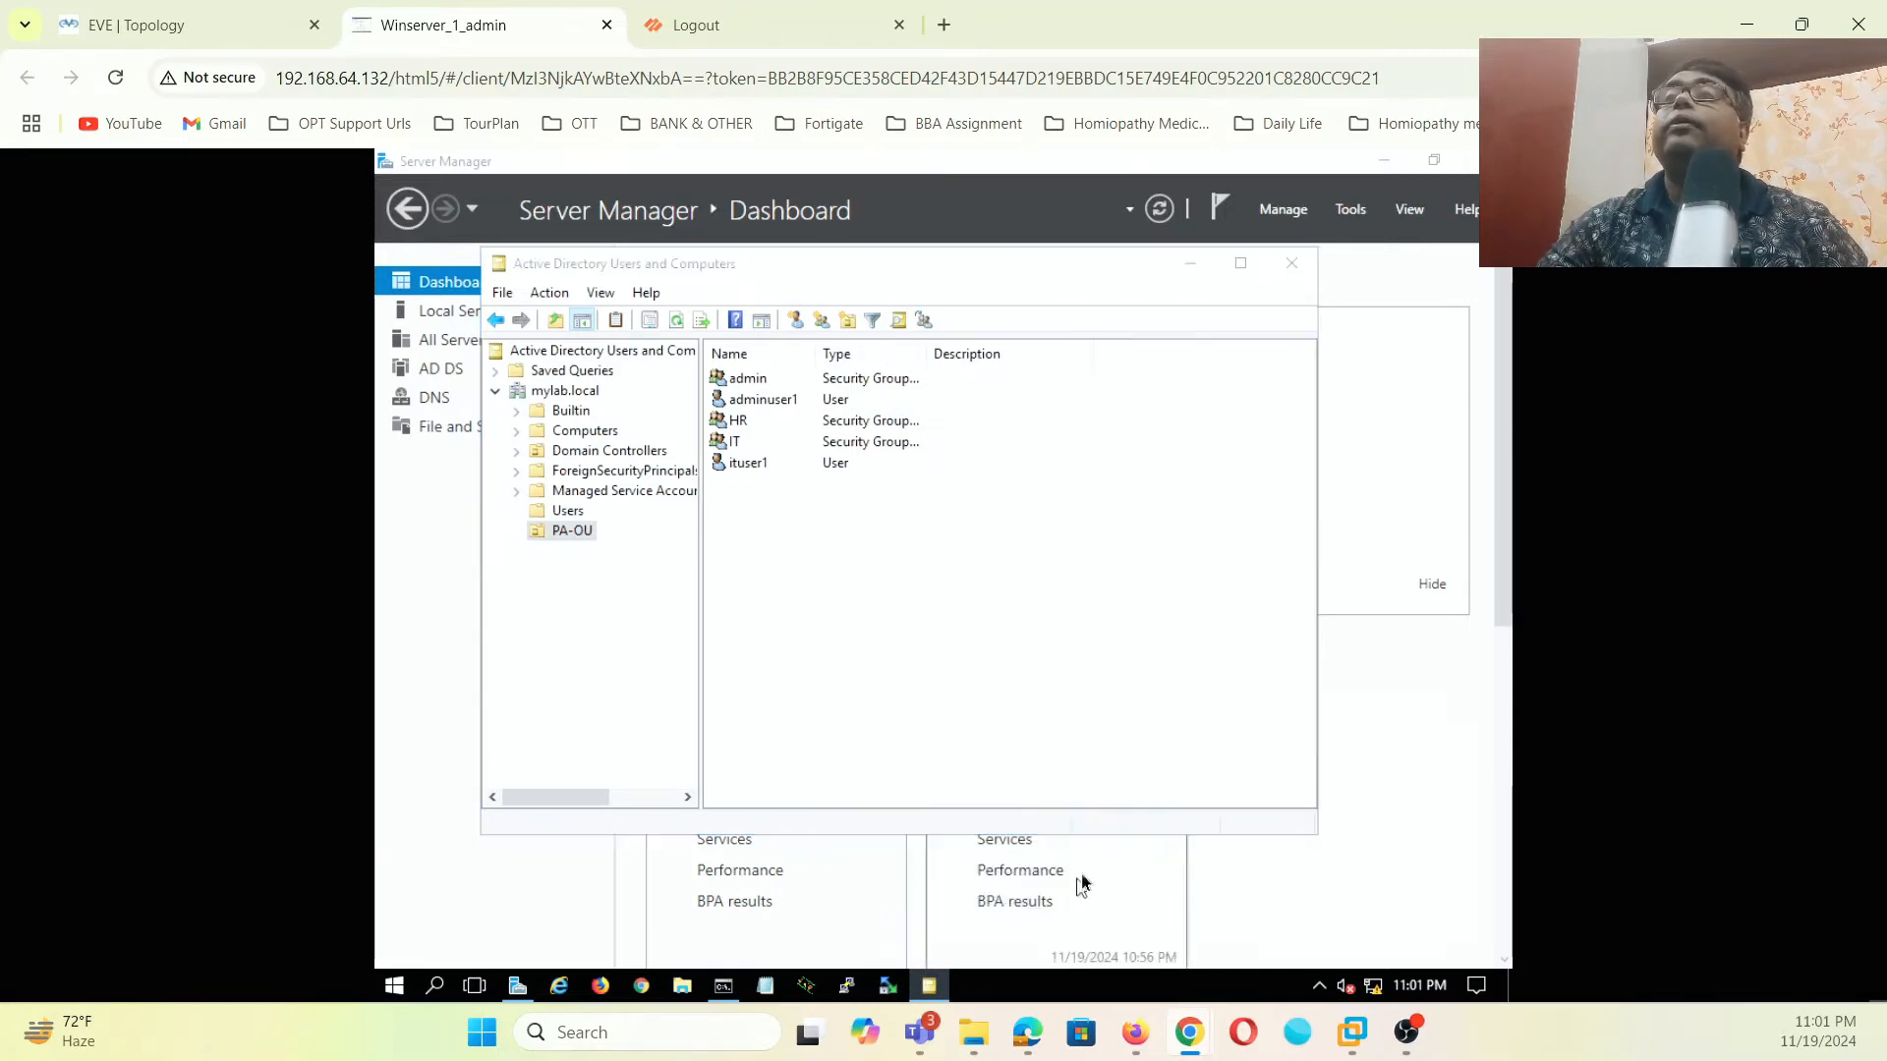
{"action": "left_click_drag", "start_coordinate": [889, 293], "coordinate": [1235, 496]}
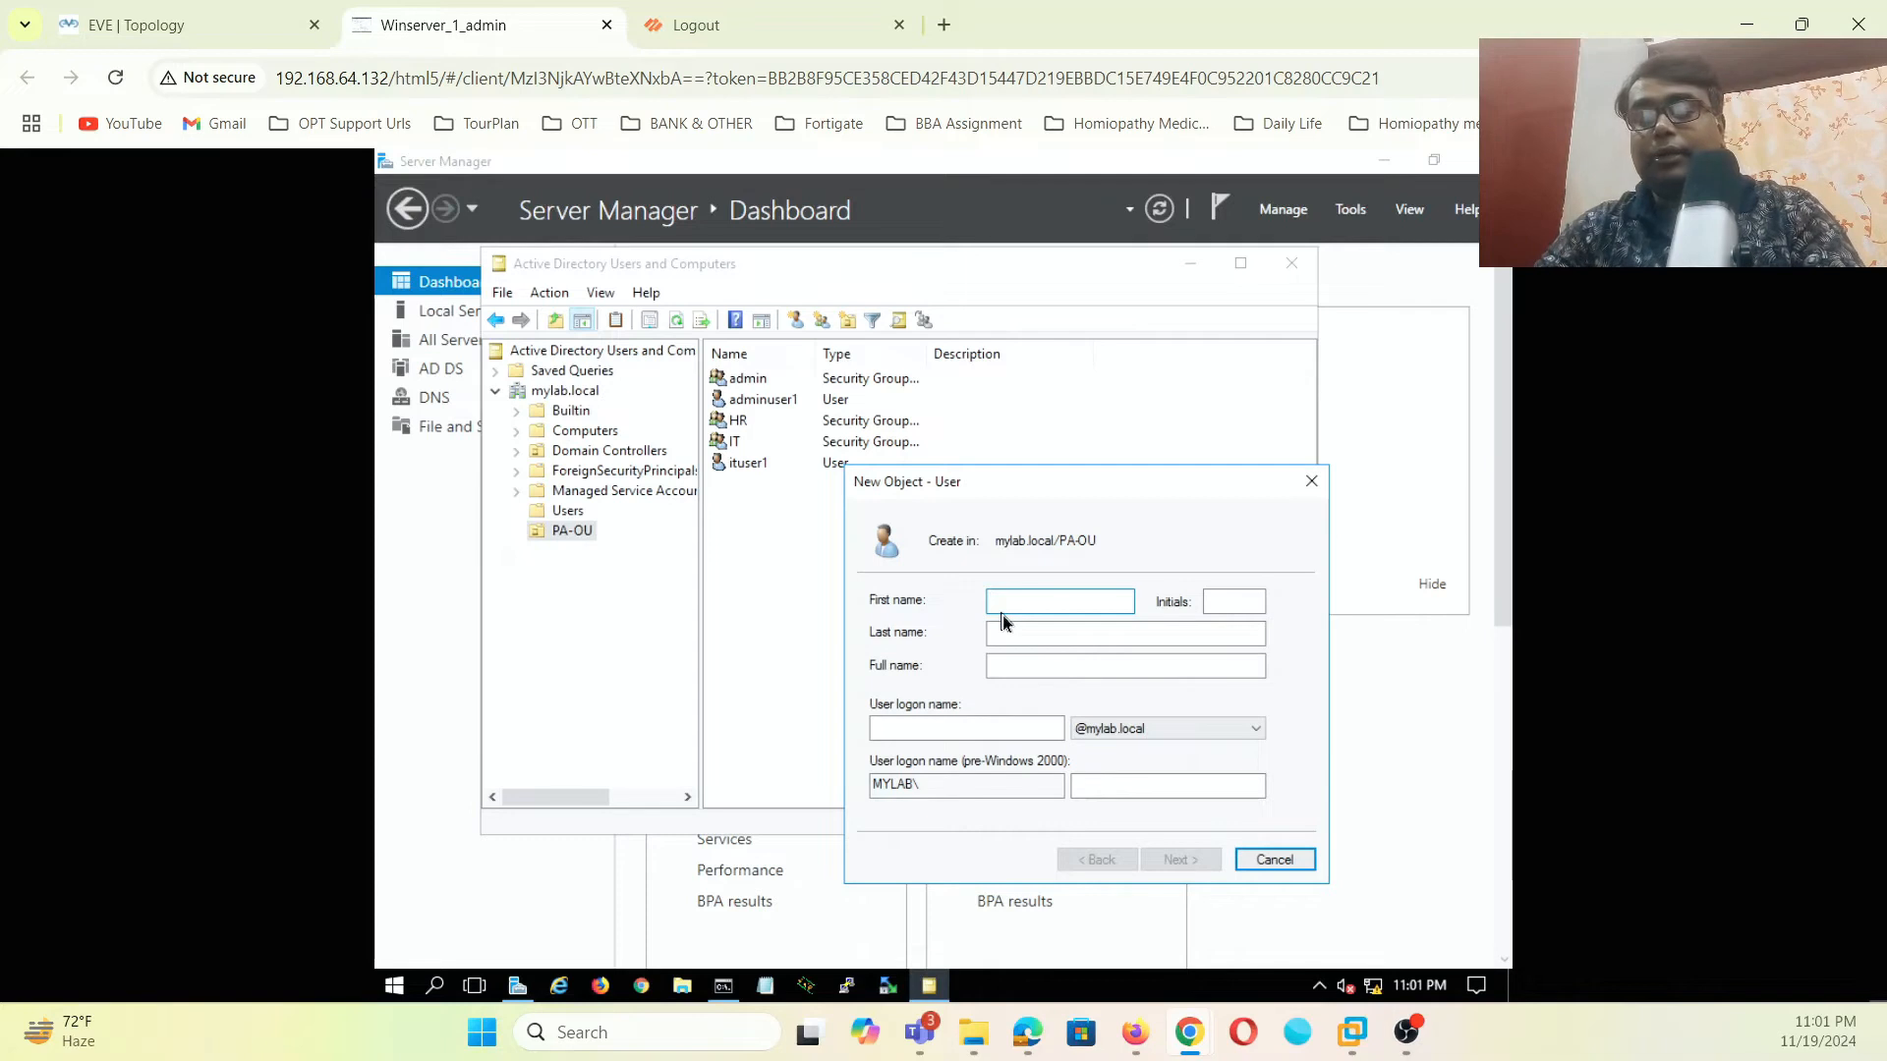
{"action": "type", "text": "ruser1"}
{"action": "left_click", "coordinate": [946, 728]}
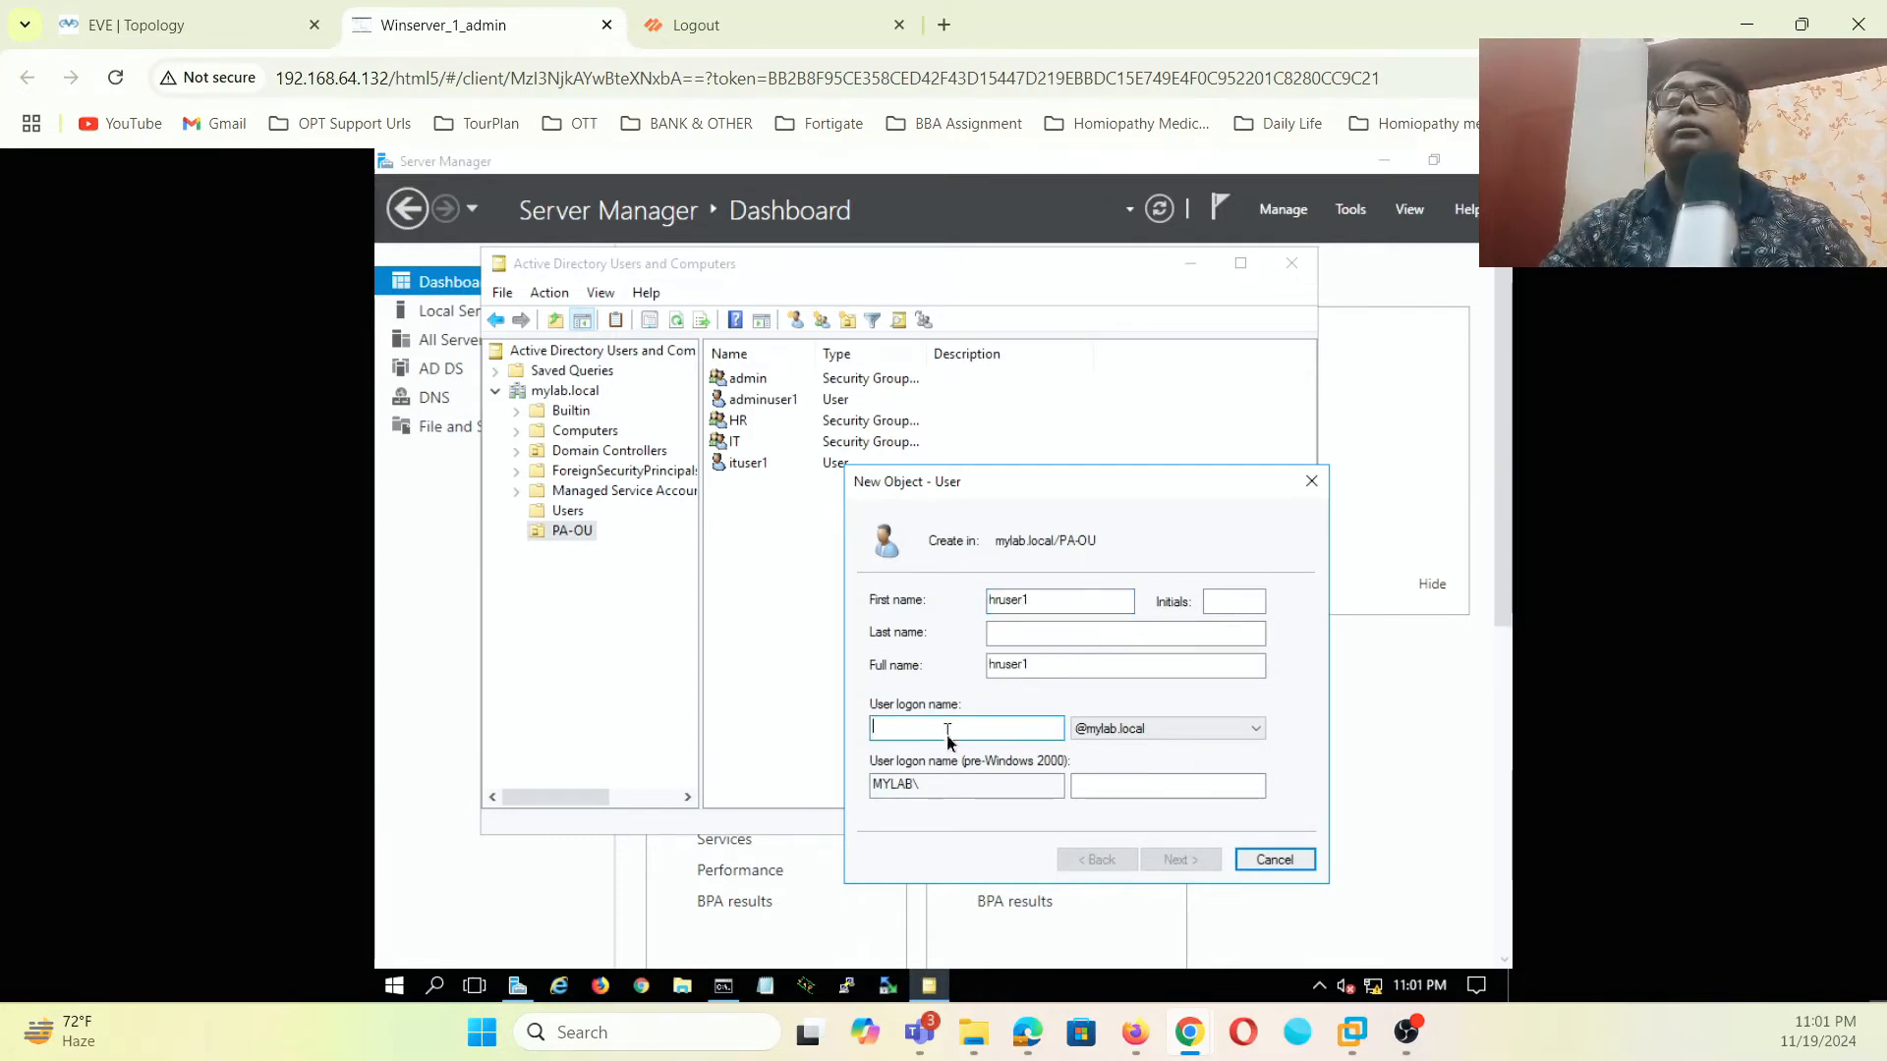
{"action": "type", "text": "hruser1"}
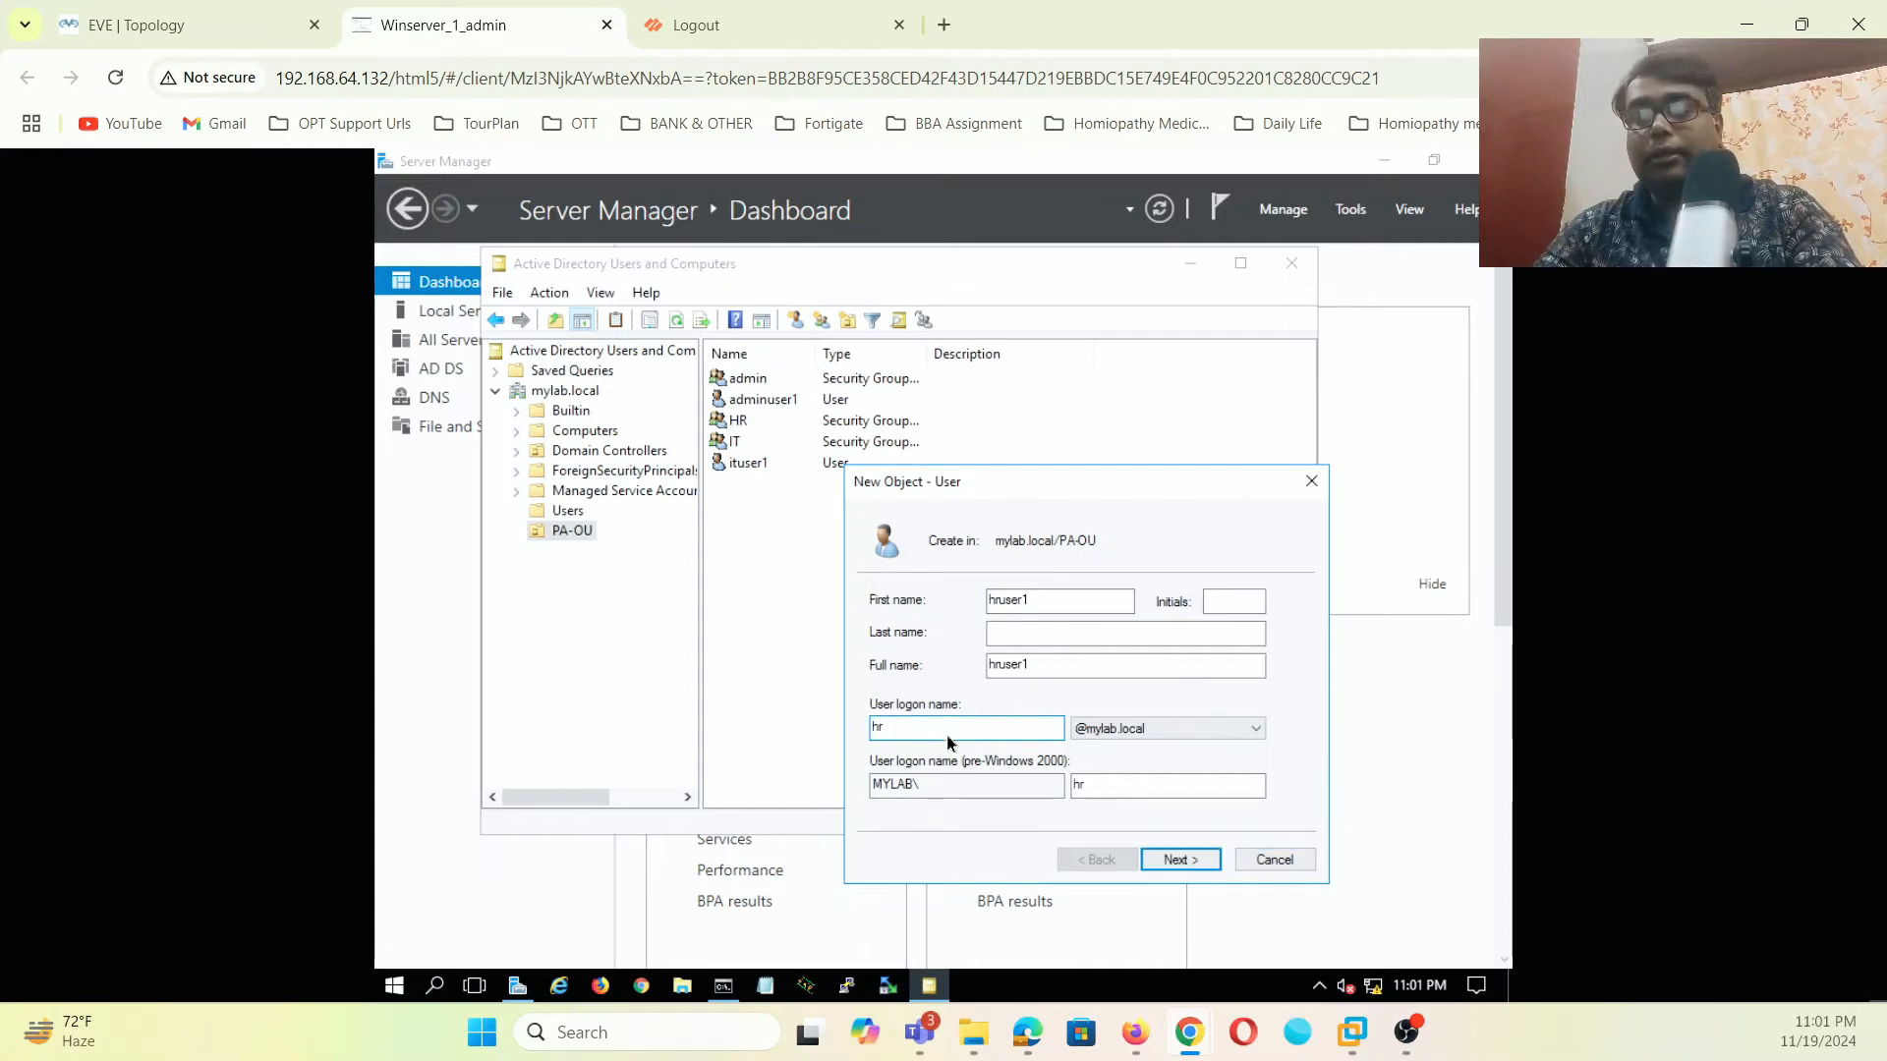
{"action": "left_click", "coordinate": [1188, 866]}
{"action": "type", "text": "Pa"}
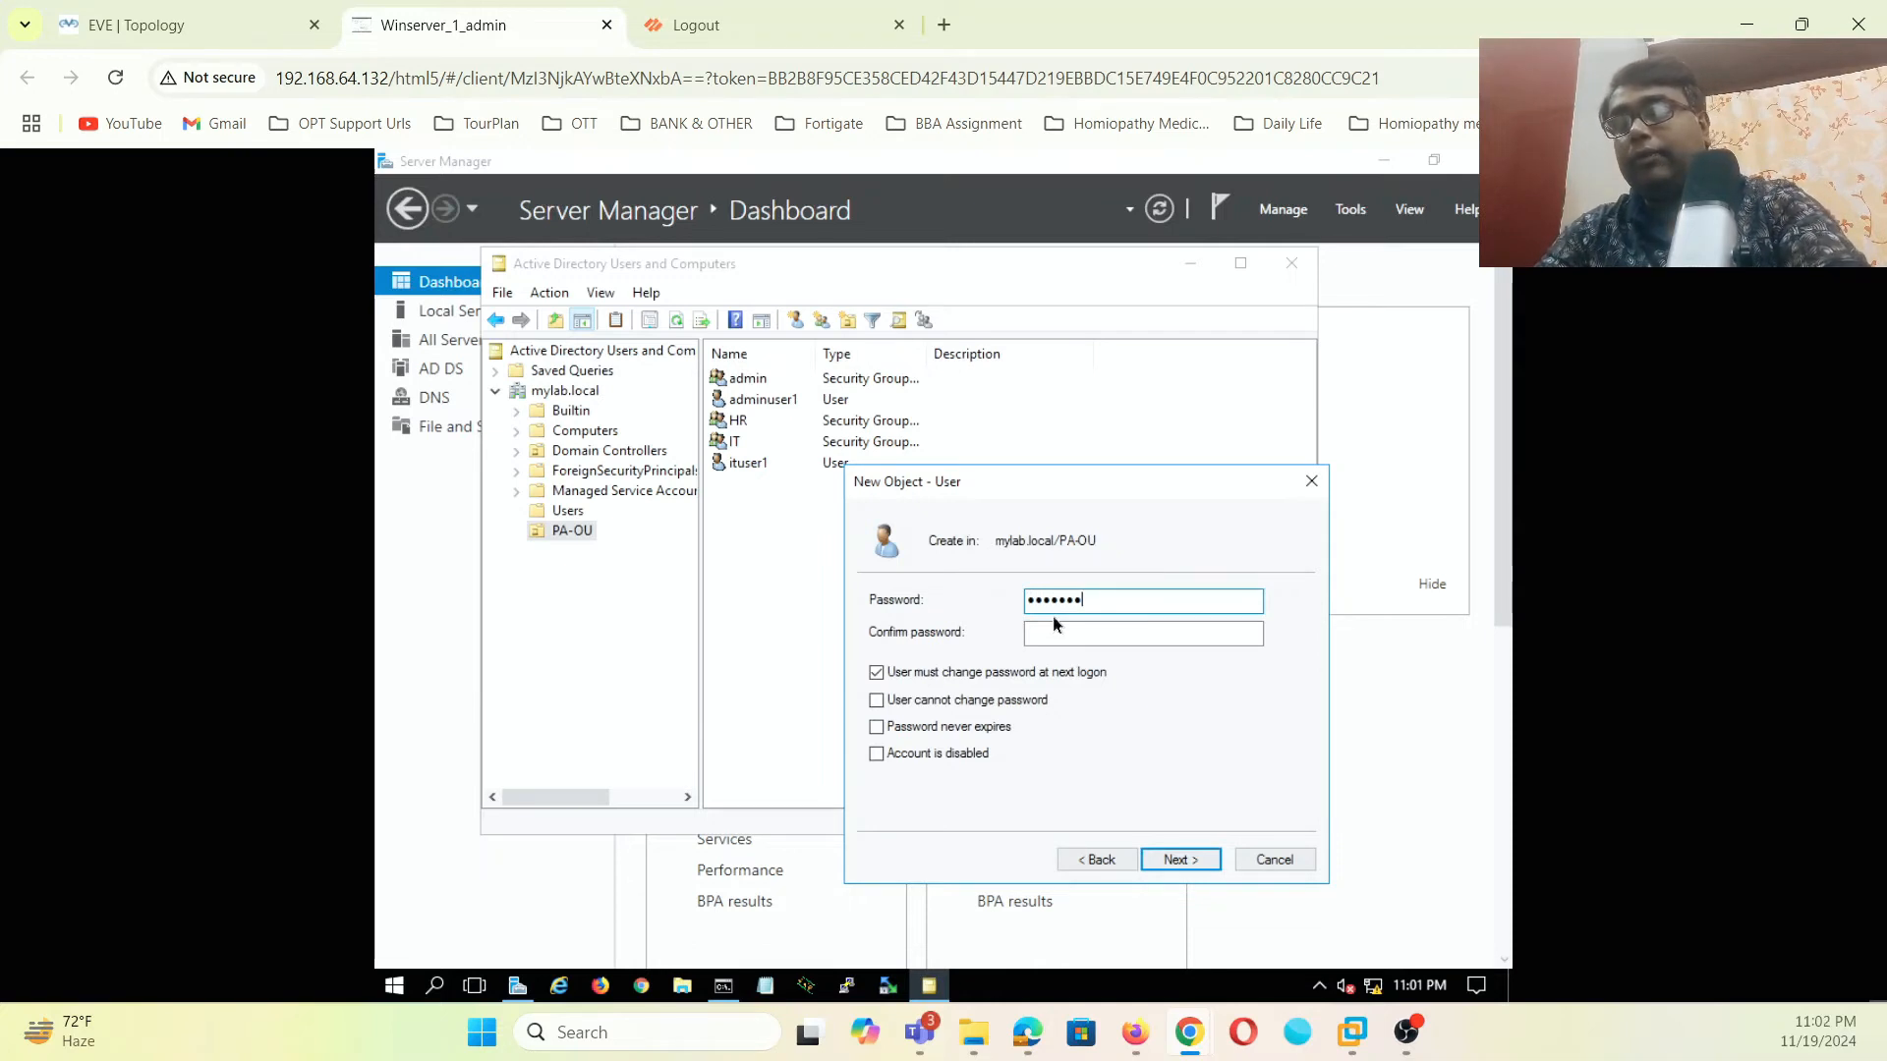
{"action": "left_click", "coordinate": [1053, 632]}
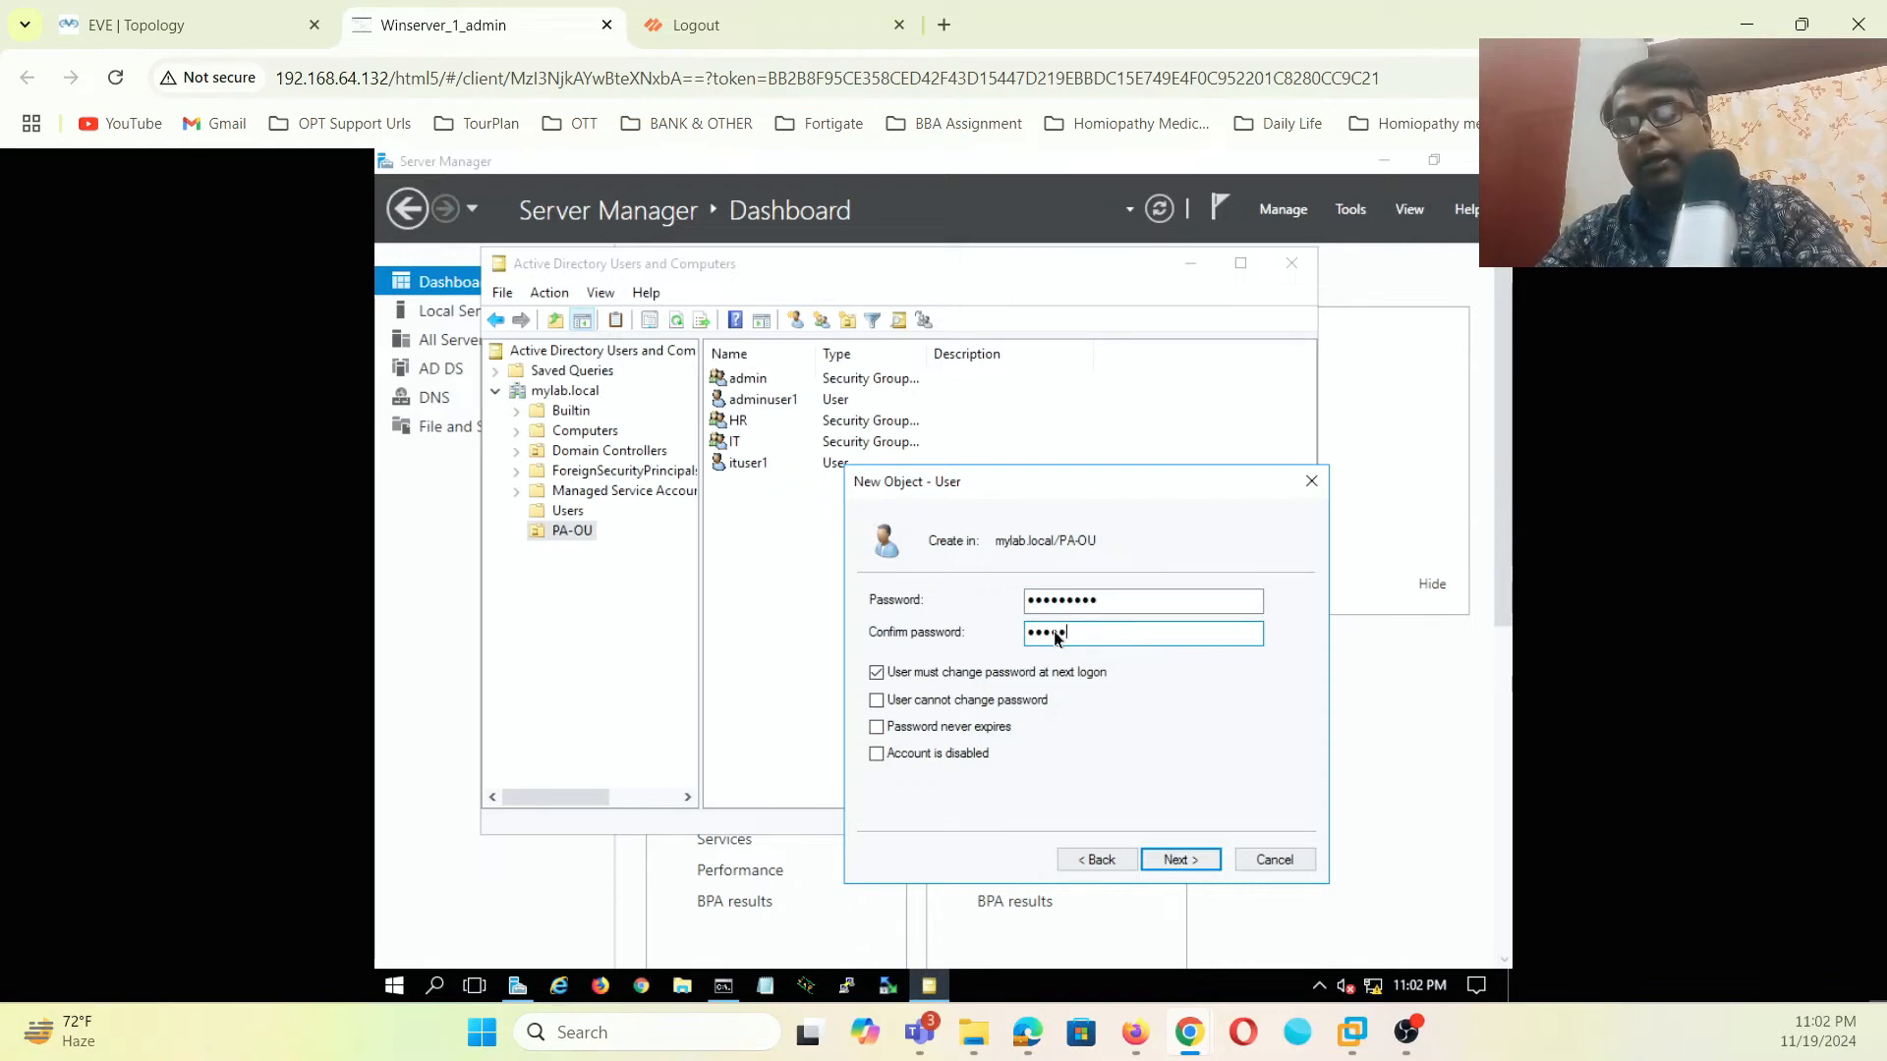
{"action": "left_click", "coordinate": [876, 672]}
{"action": "left_click", "coordinate": [1180, 860]}
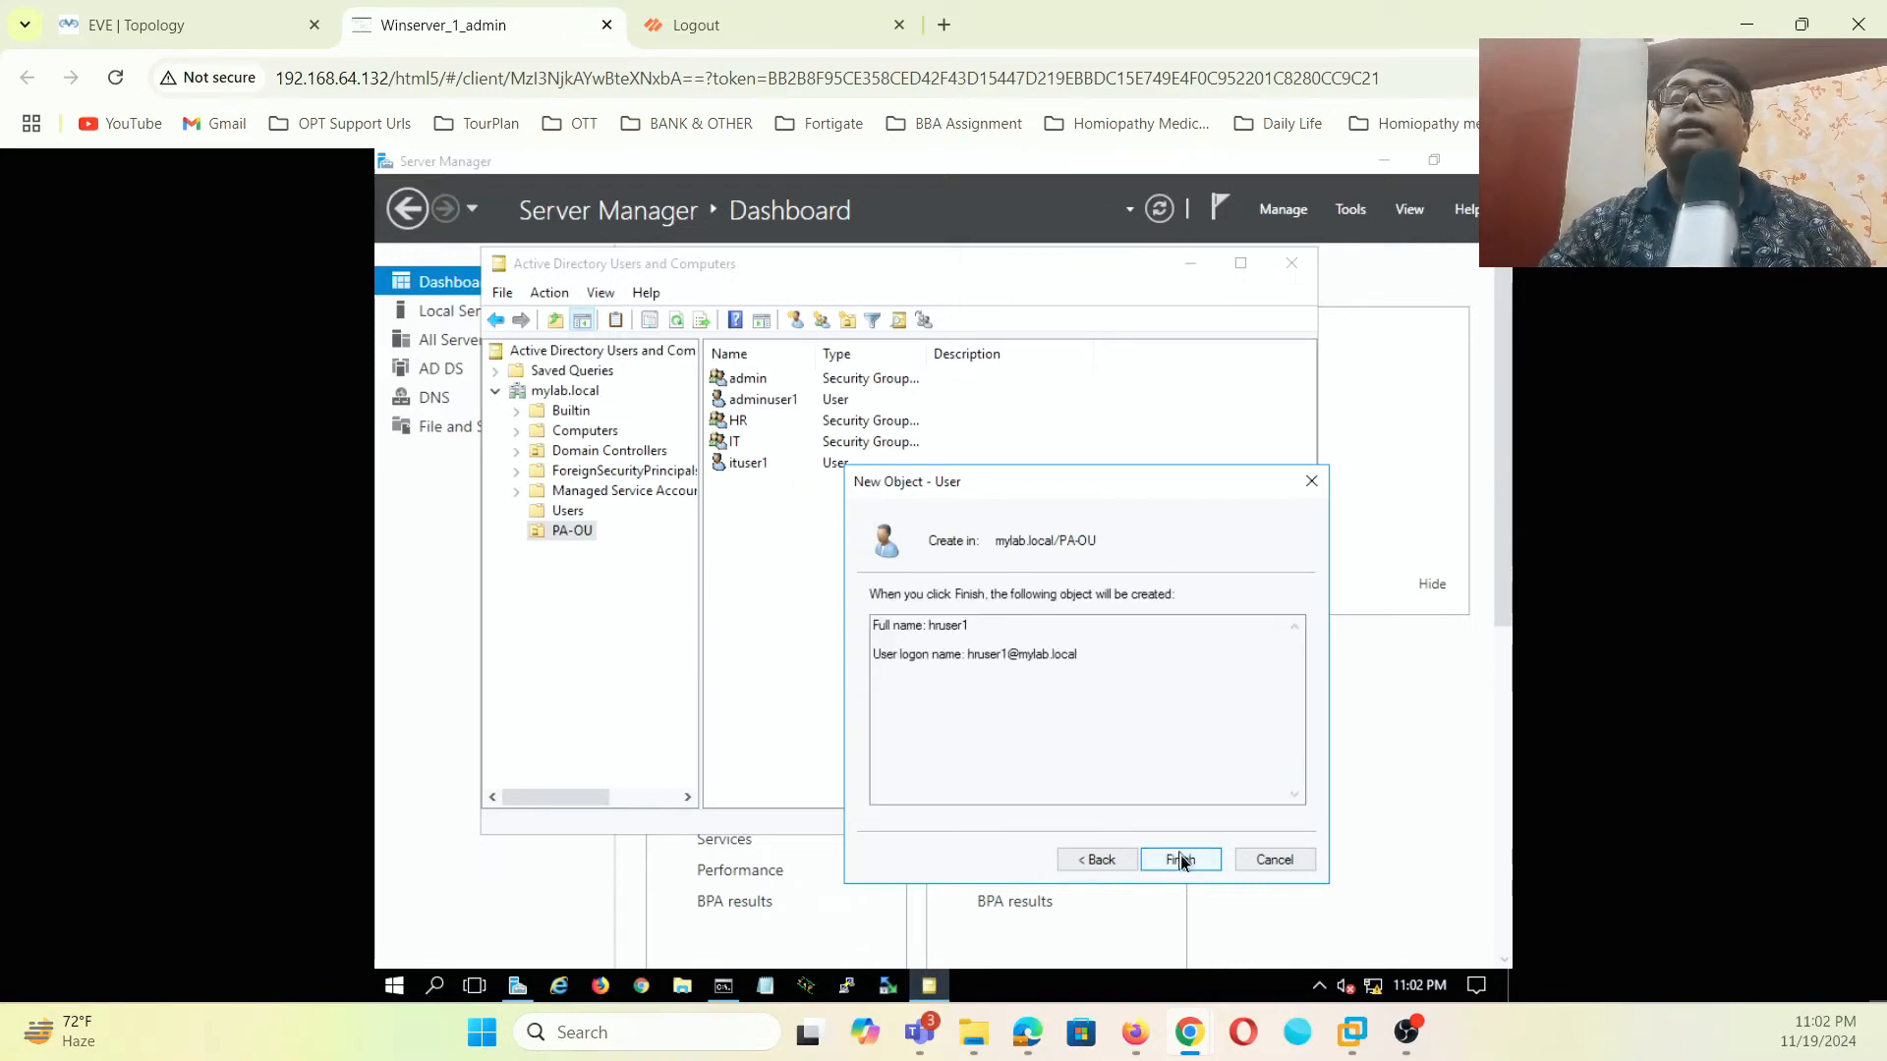
{"action": "left_click", "coordinate": [1180, 860]}
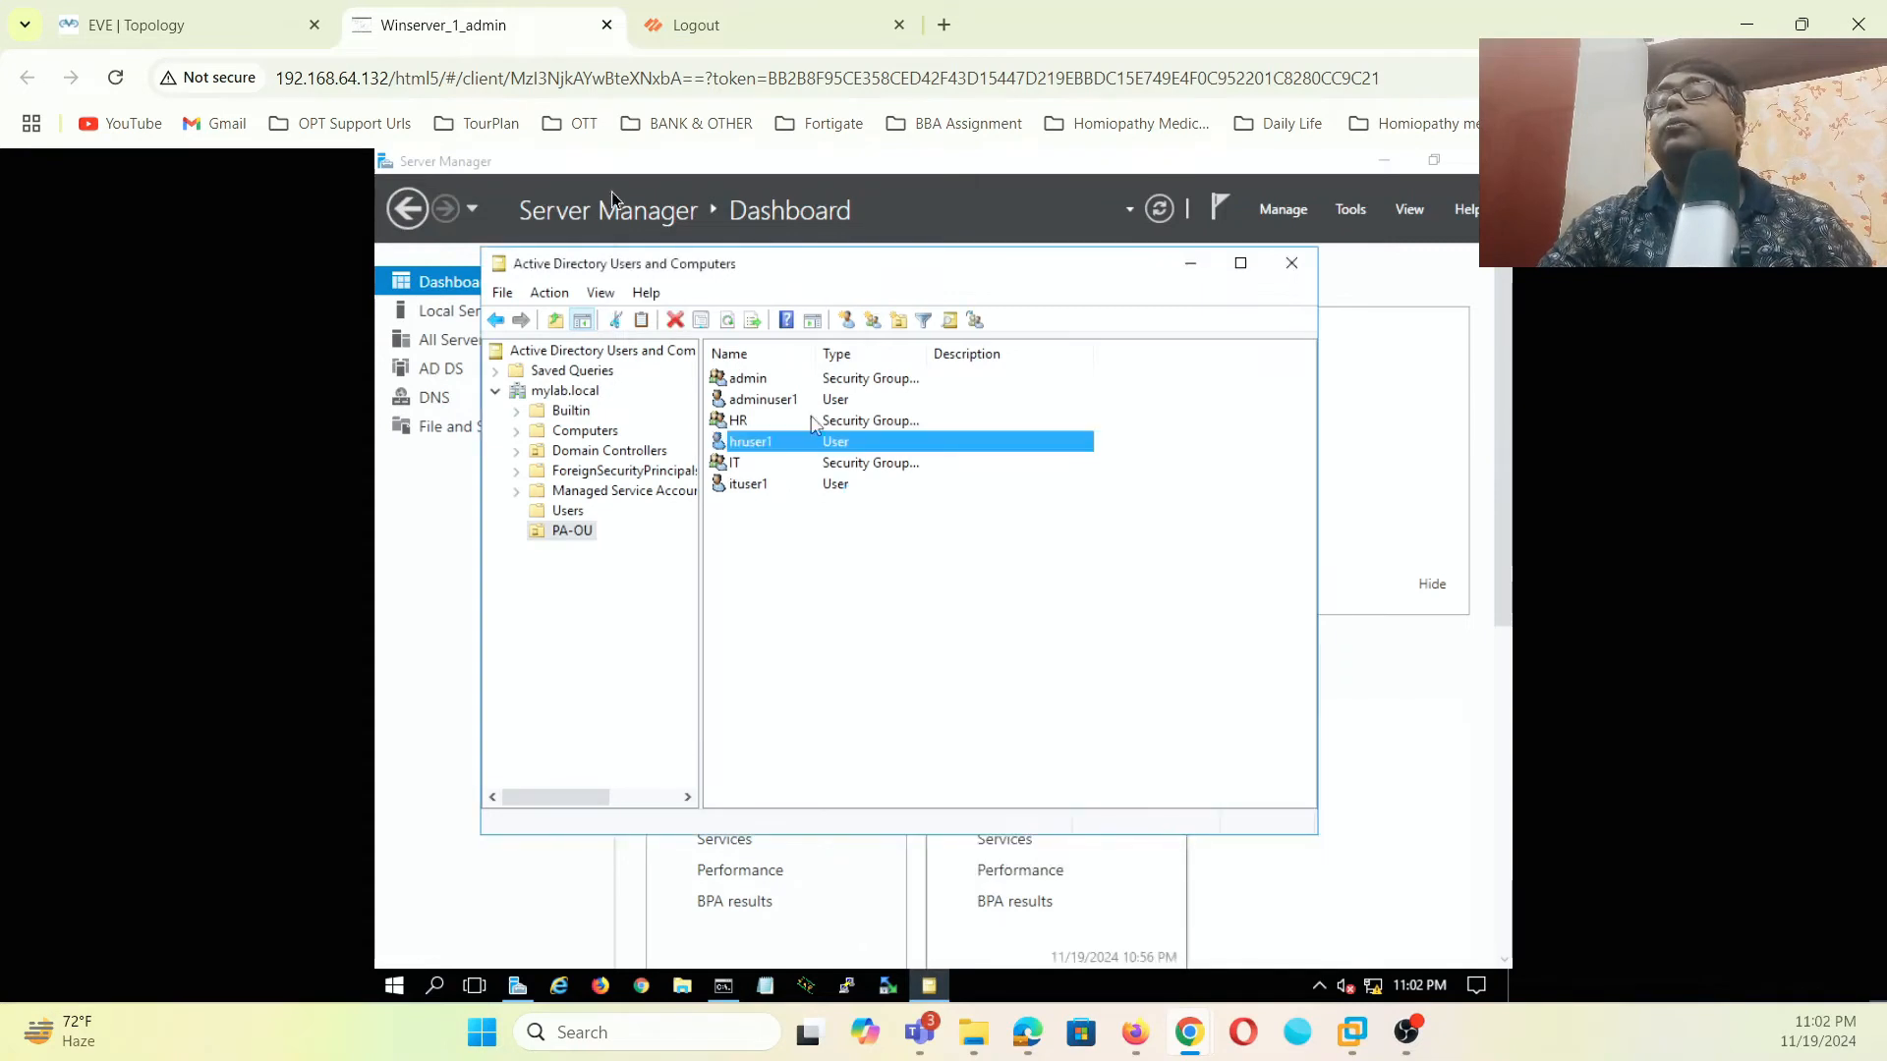
- Add adminuser1 to the admin group
{"action": "left_click", "coordinate": [755, 484]}
{"action": "left_click", "coordinate": [771, 442]}
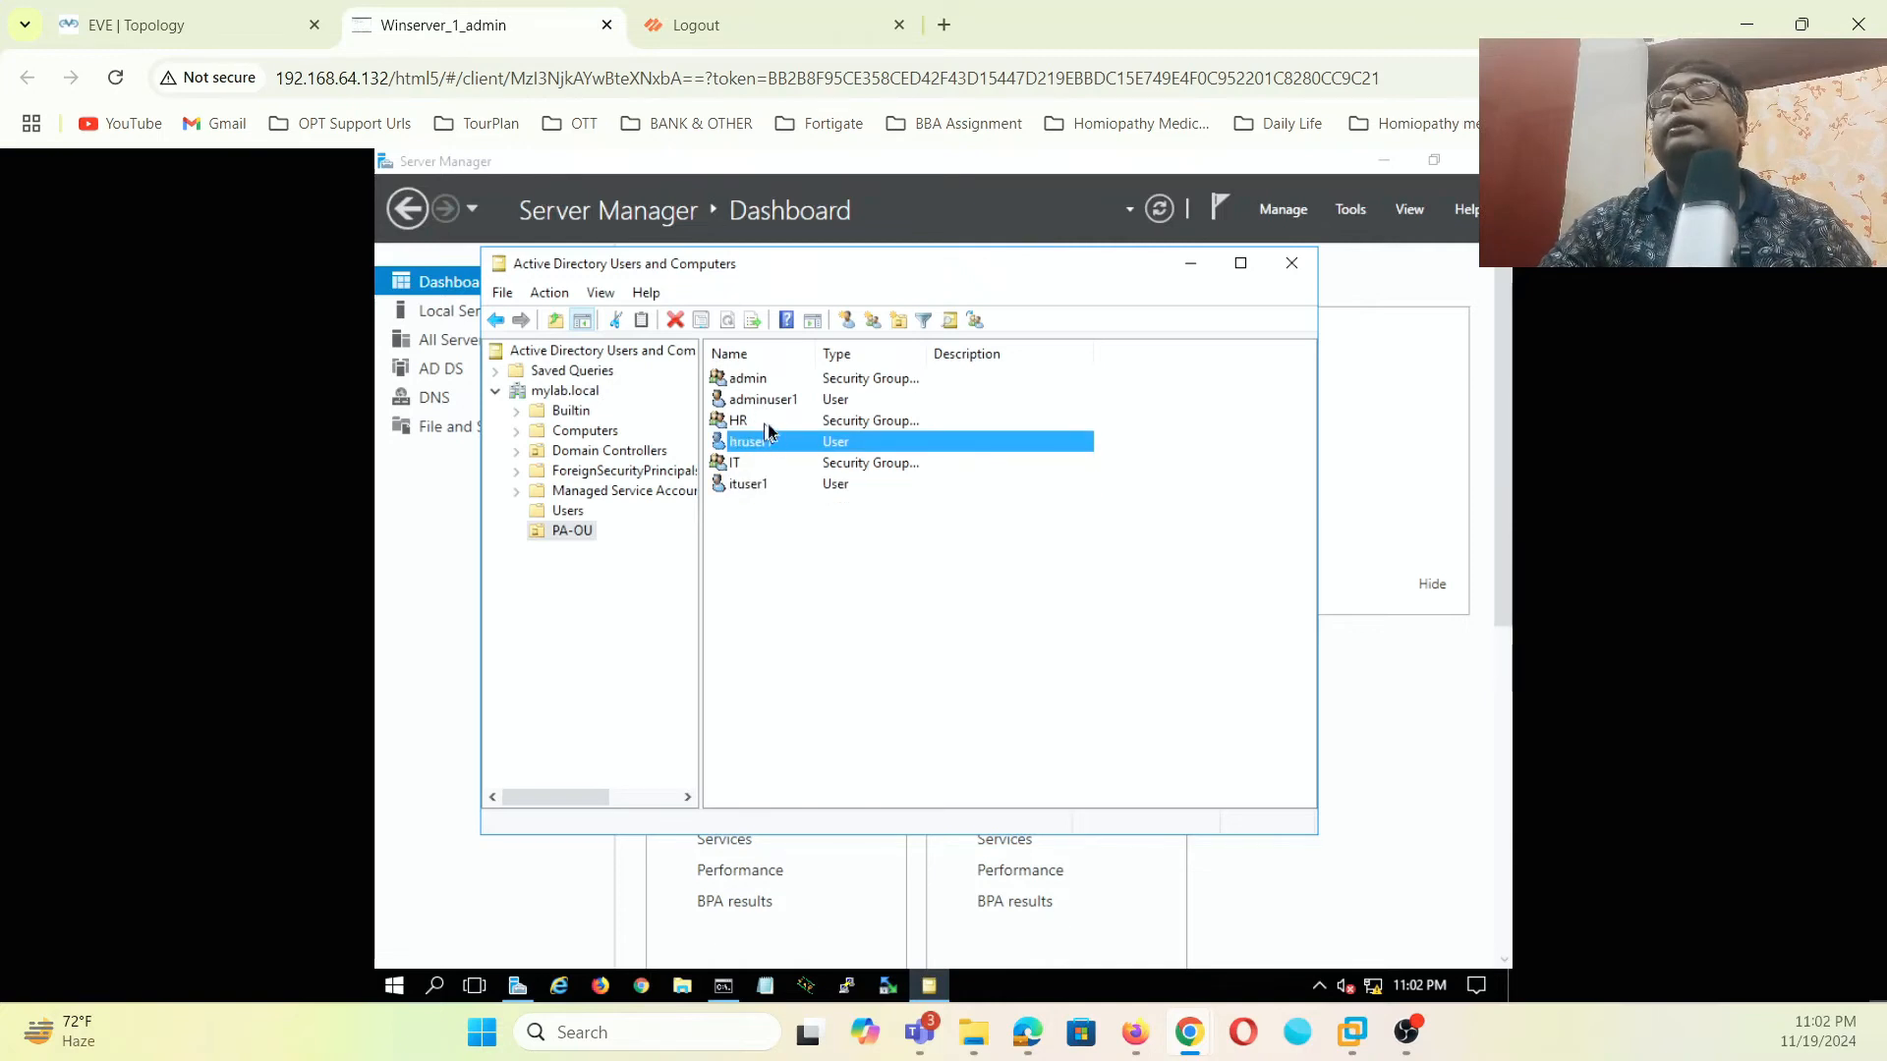
{"action": "left_click", "coordinate": [787, 404]}
{"action": "right_click", "coordinate": [787, 404]}
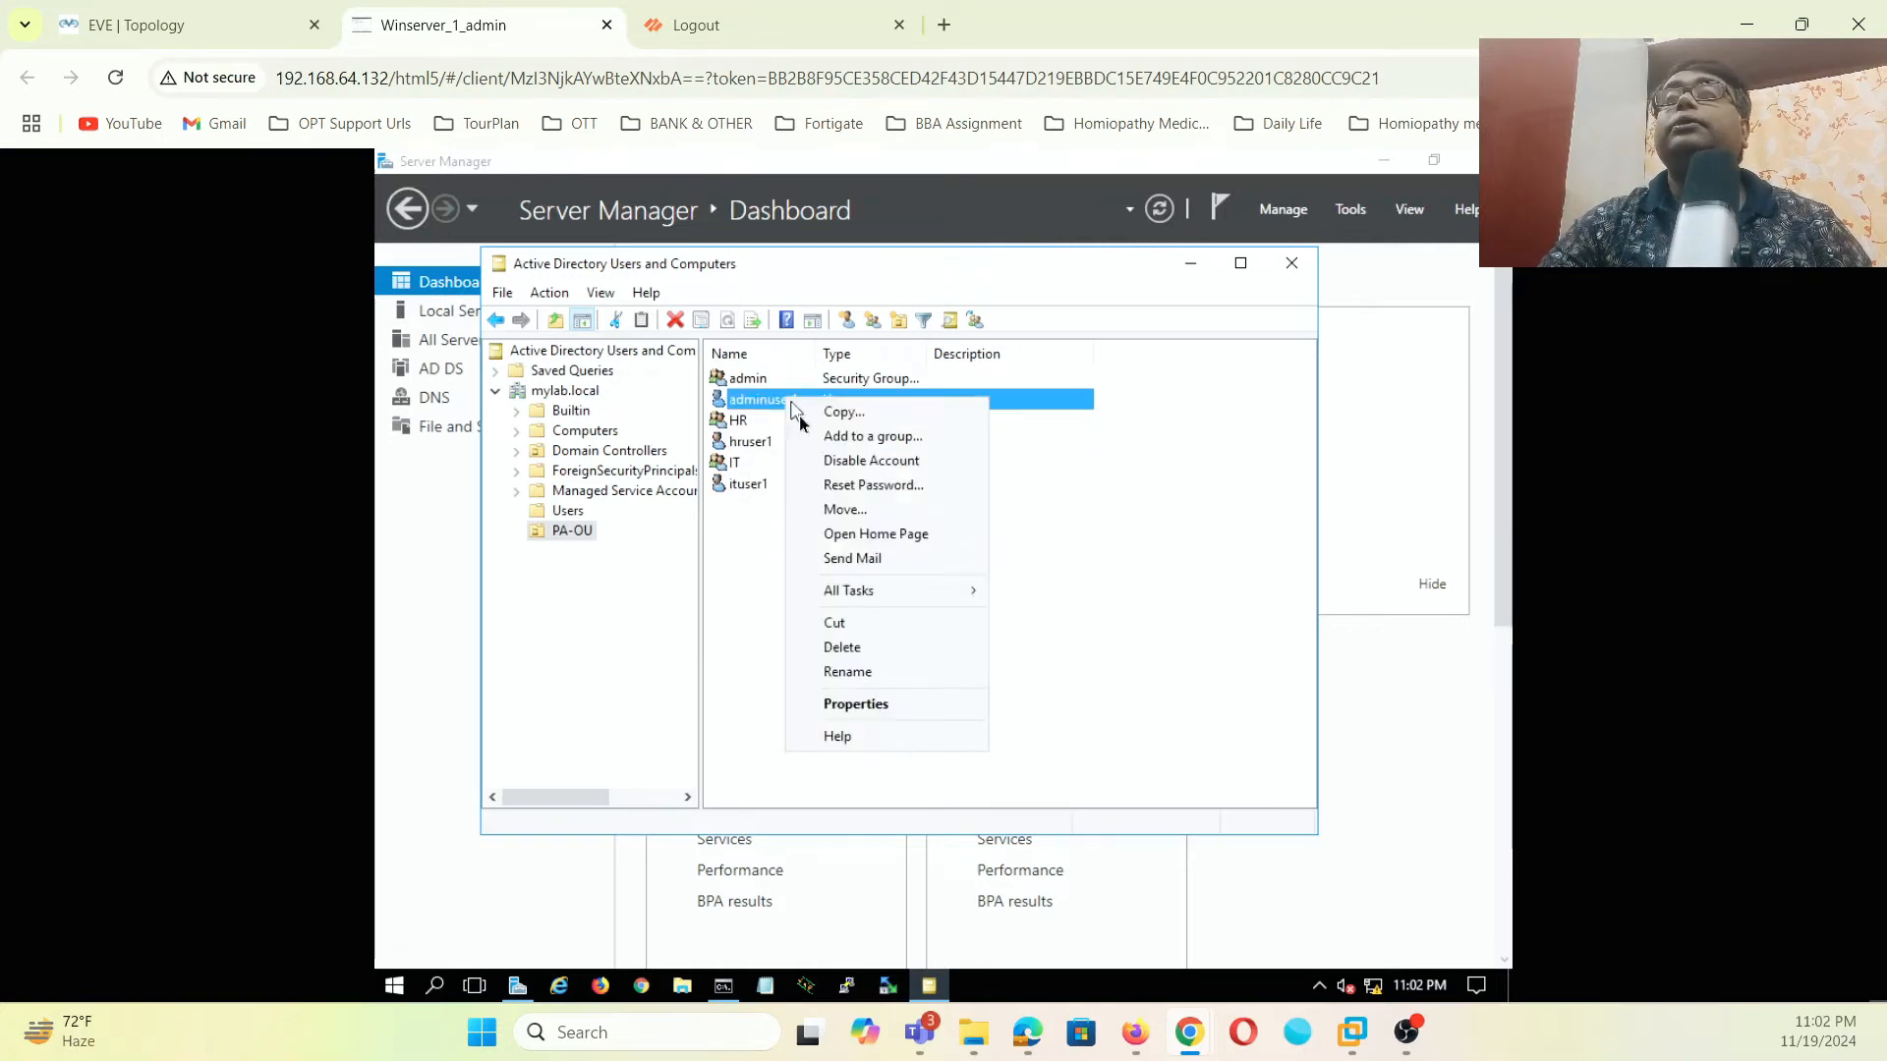
{"action": "left_click", "coordinate": [831, 436]}
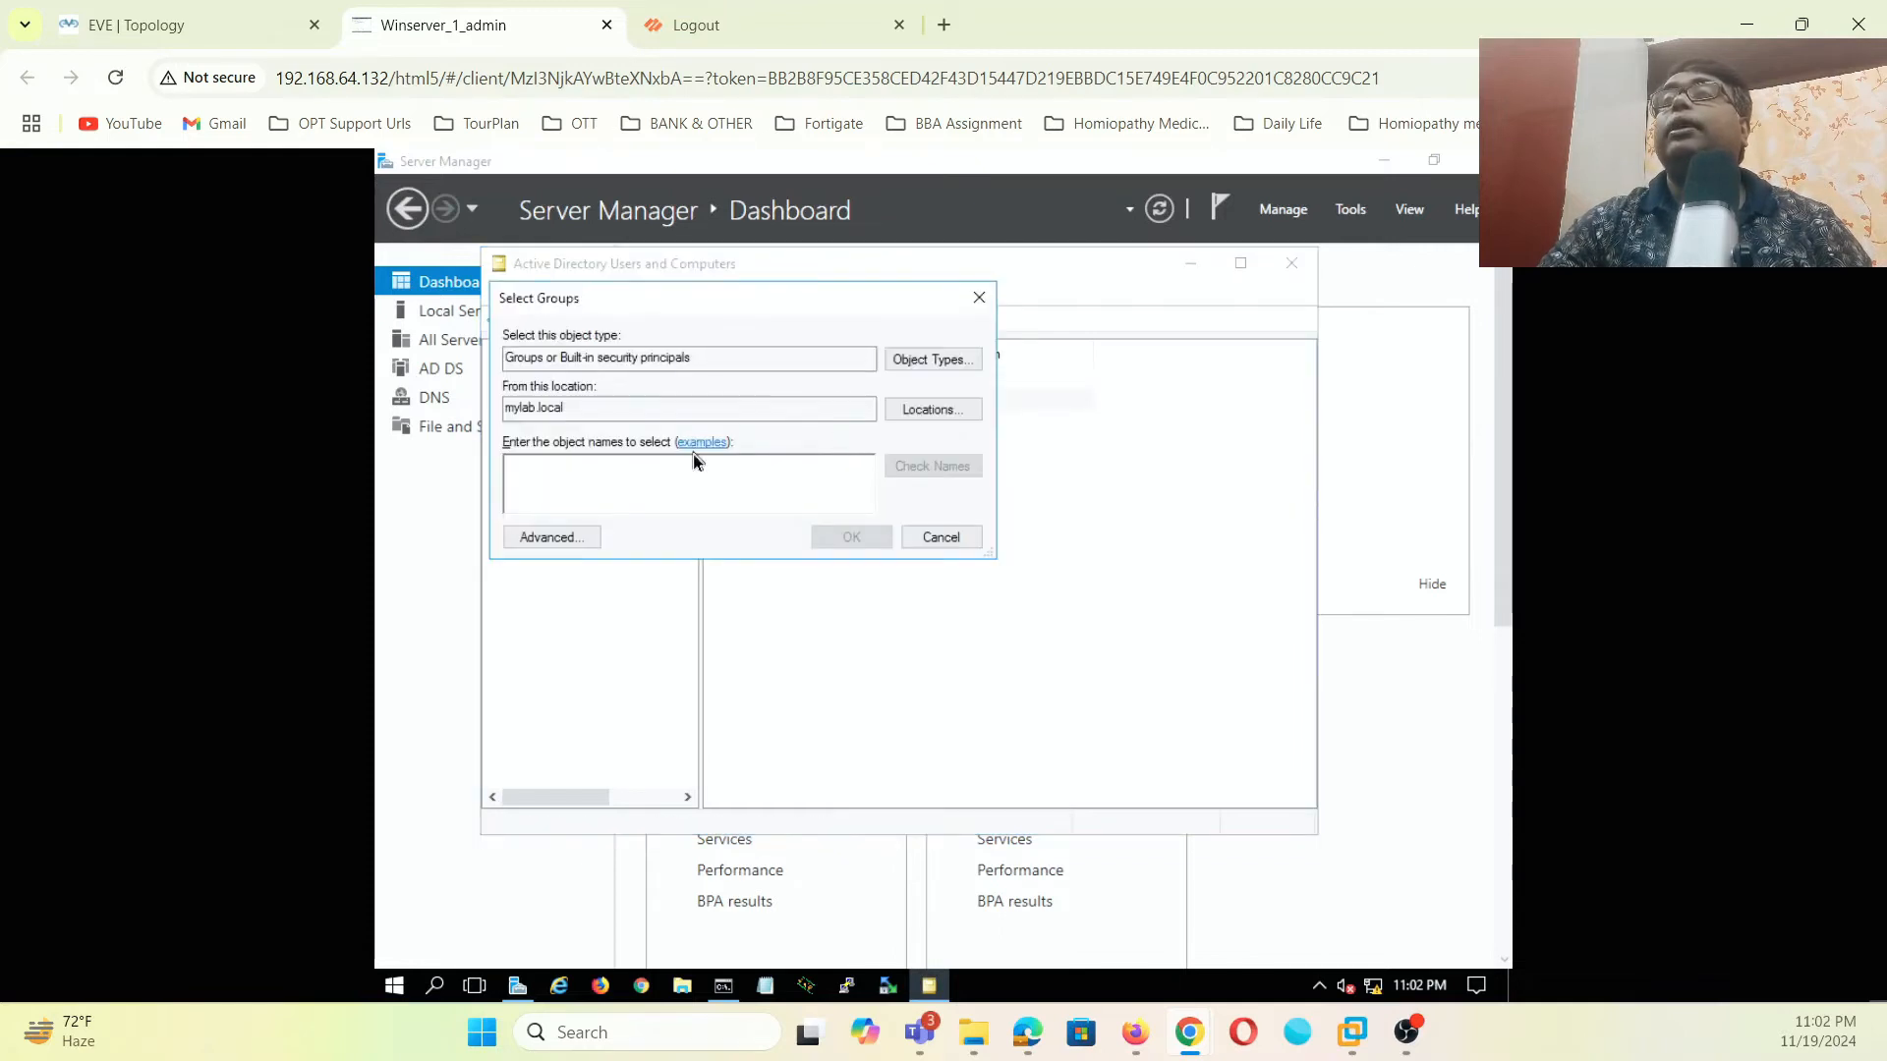
{"action": "type", "text": "admin"}
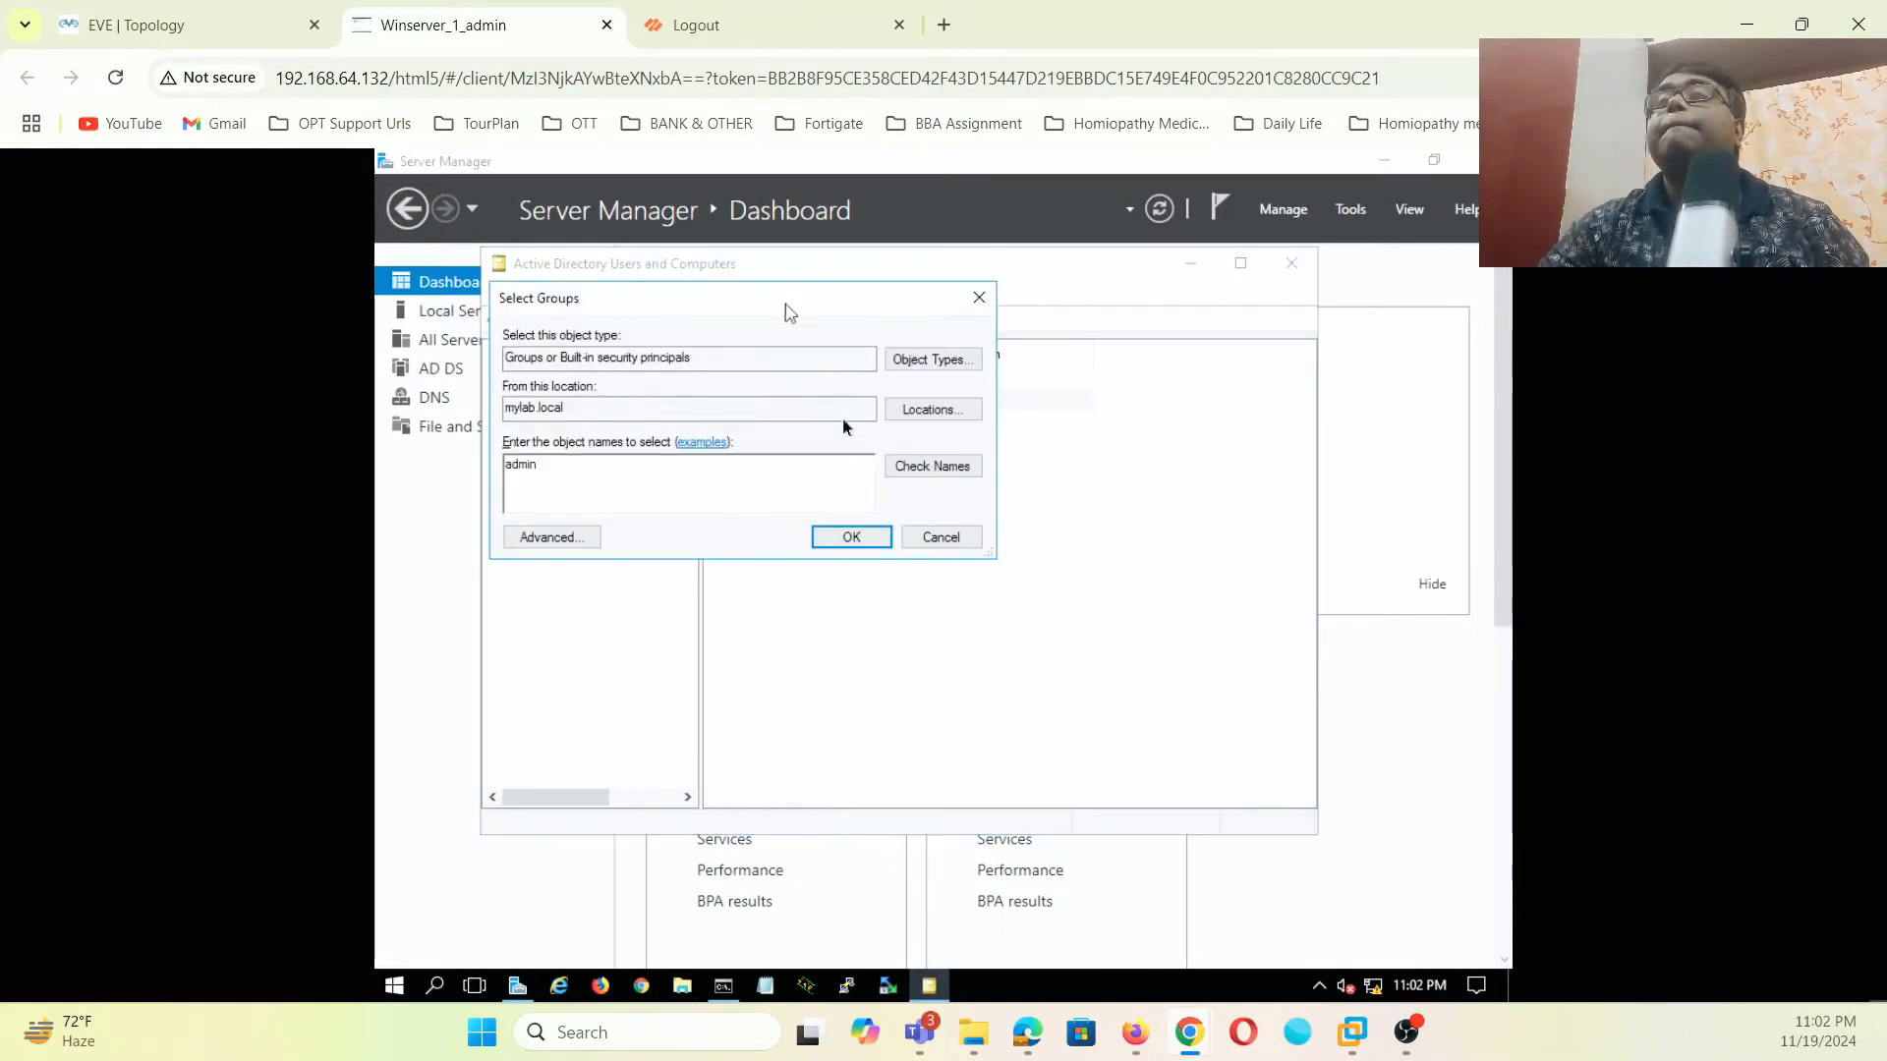
{"action": "left_click", "coordinate": [924, 466]}
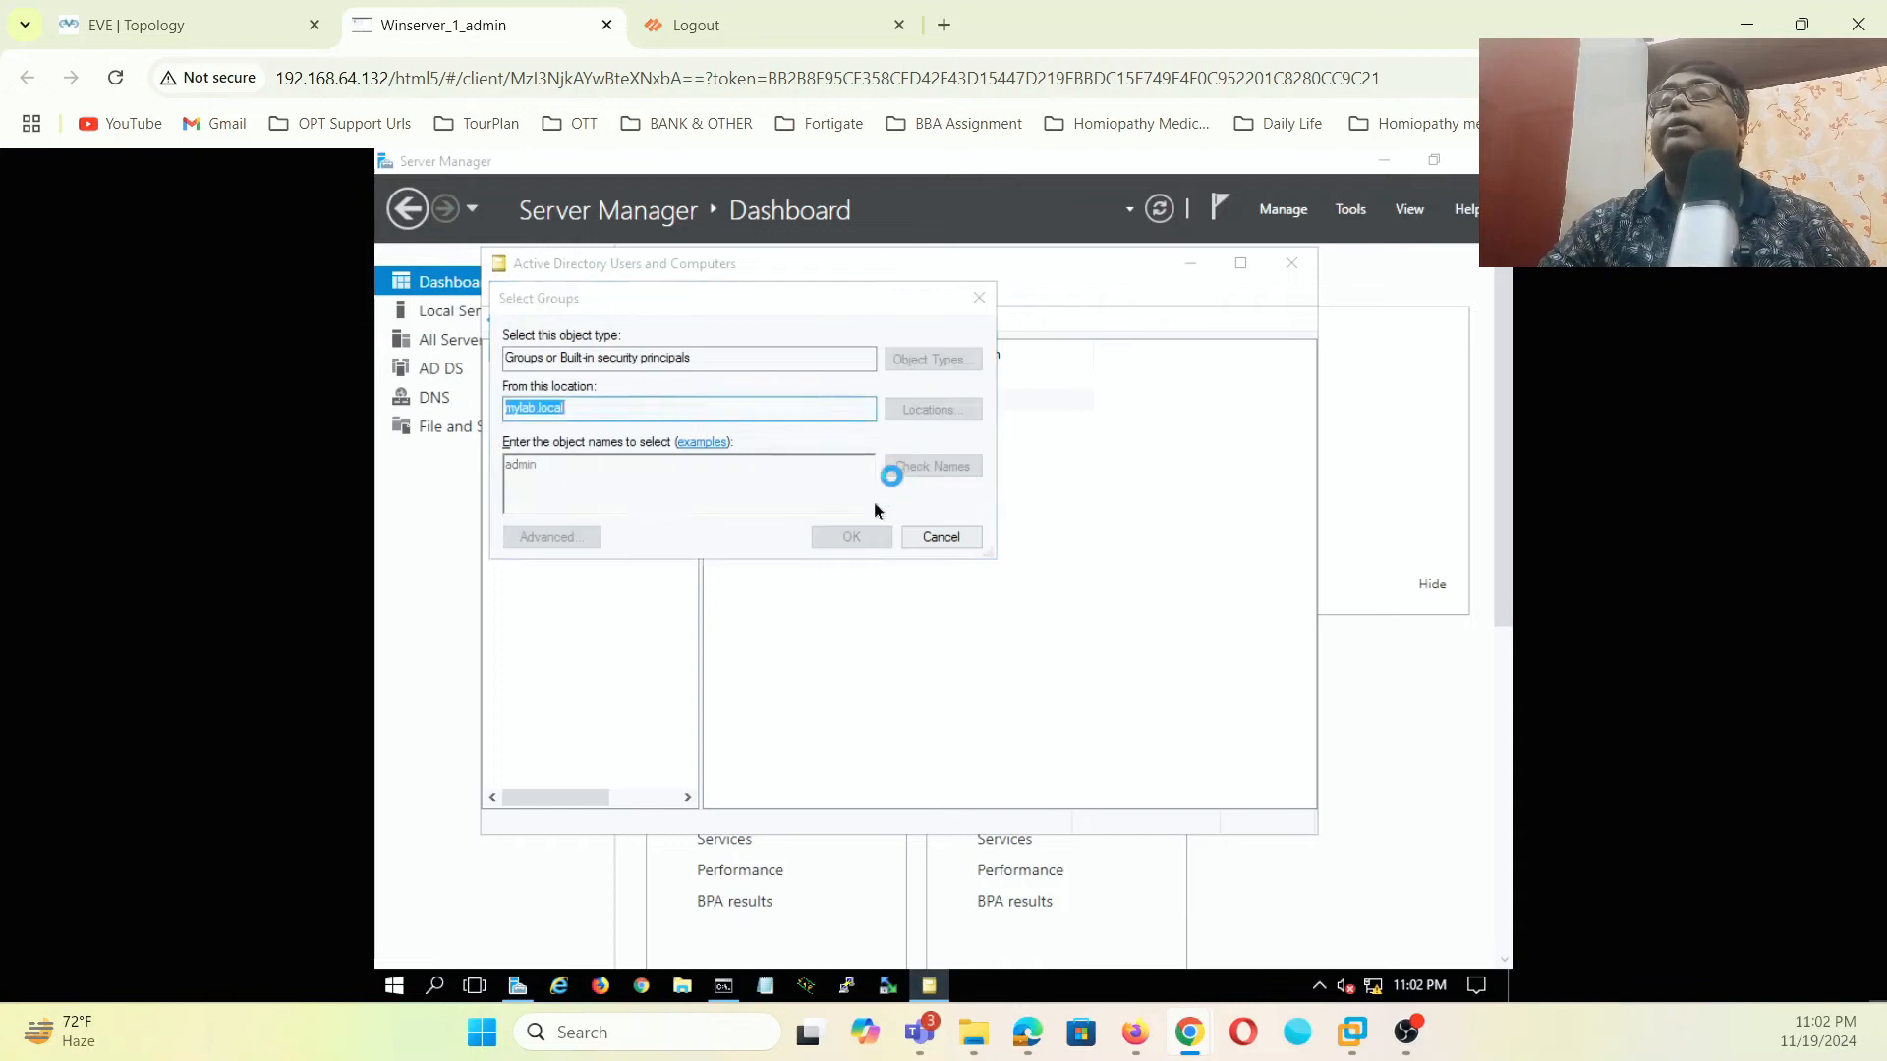
{"action": "left_click", "coordinate": [987, 679]}
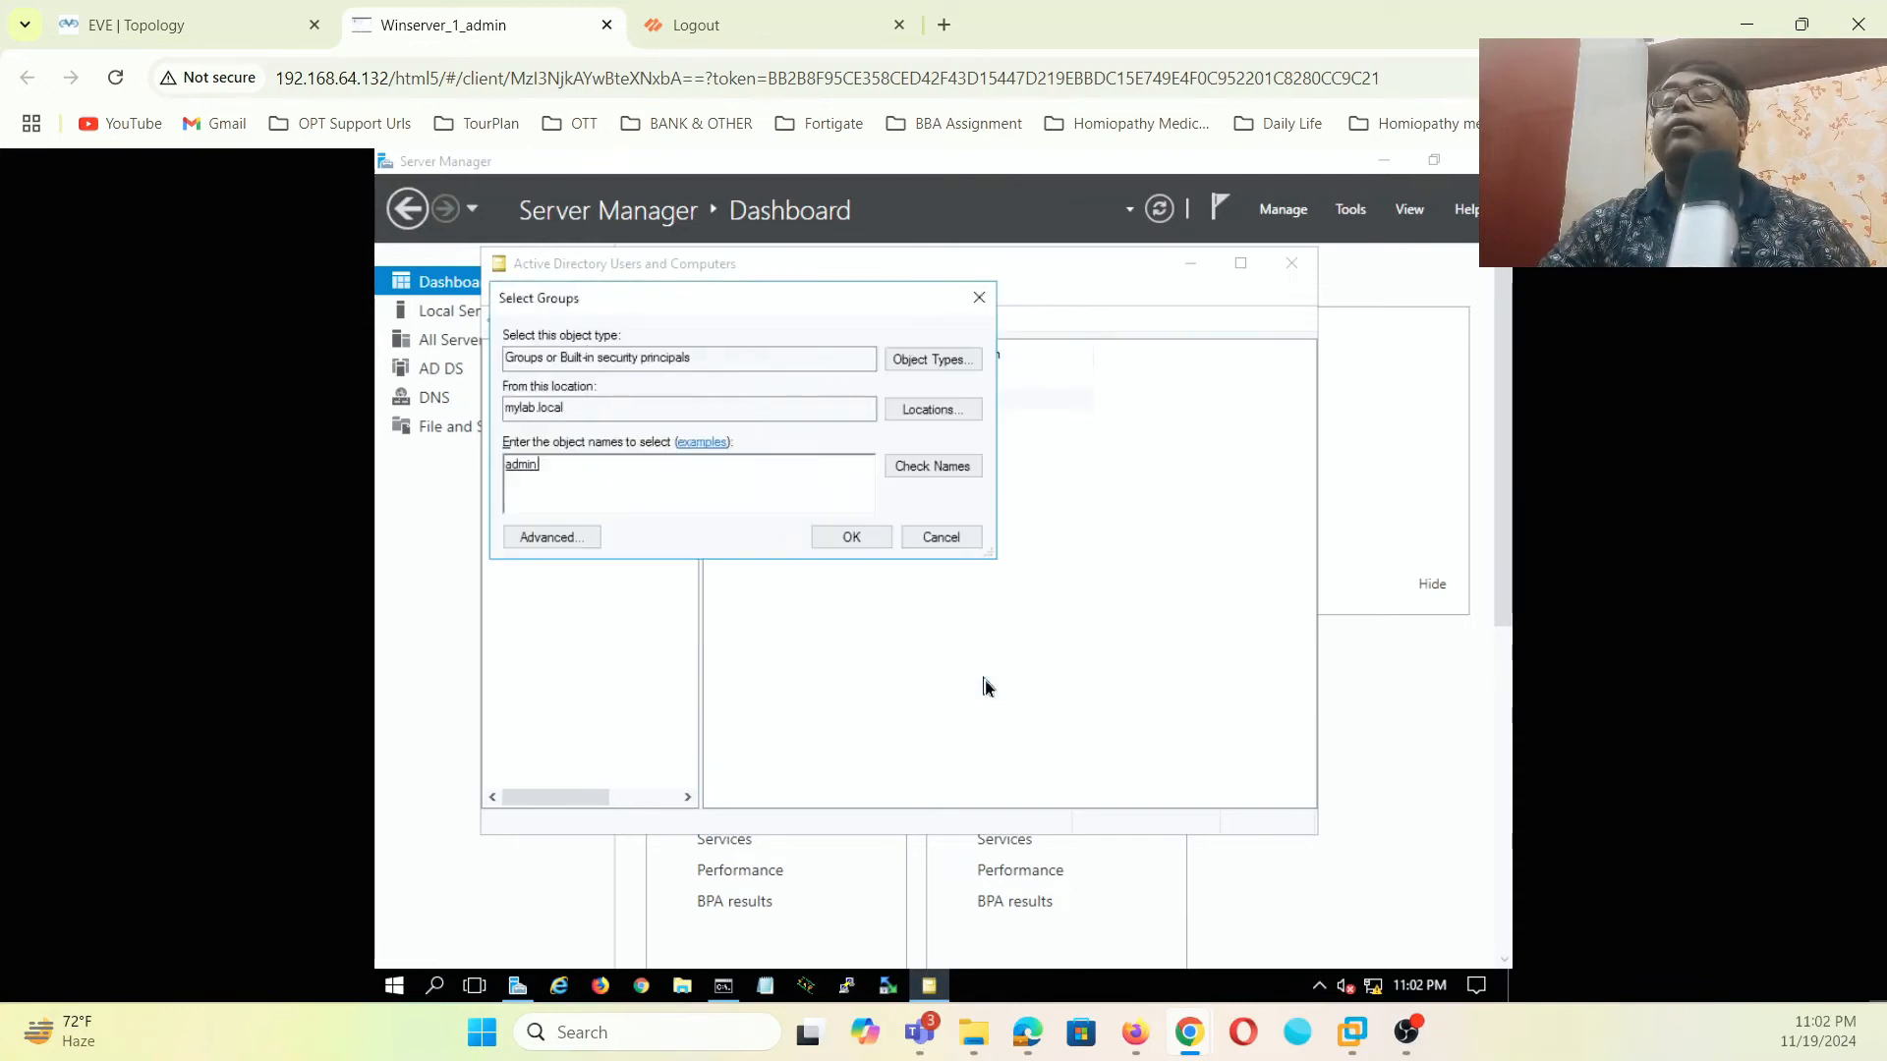
{"action": "left_click", "coordinate": [851, 541]}
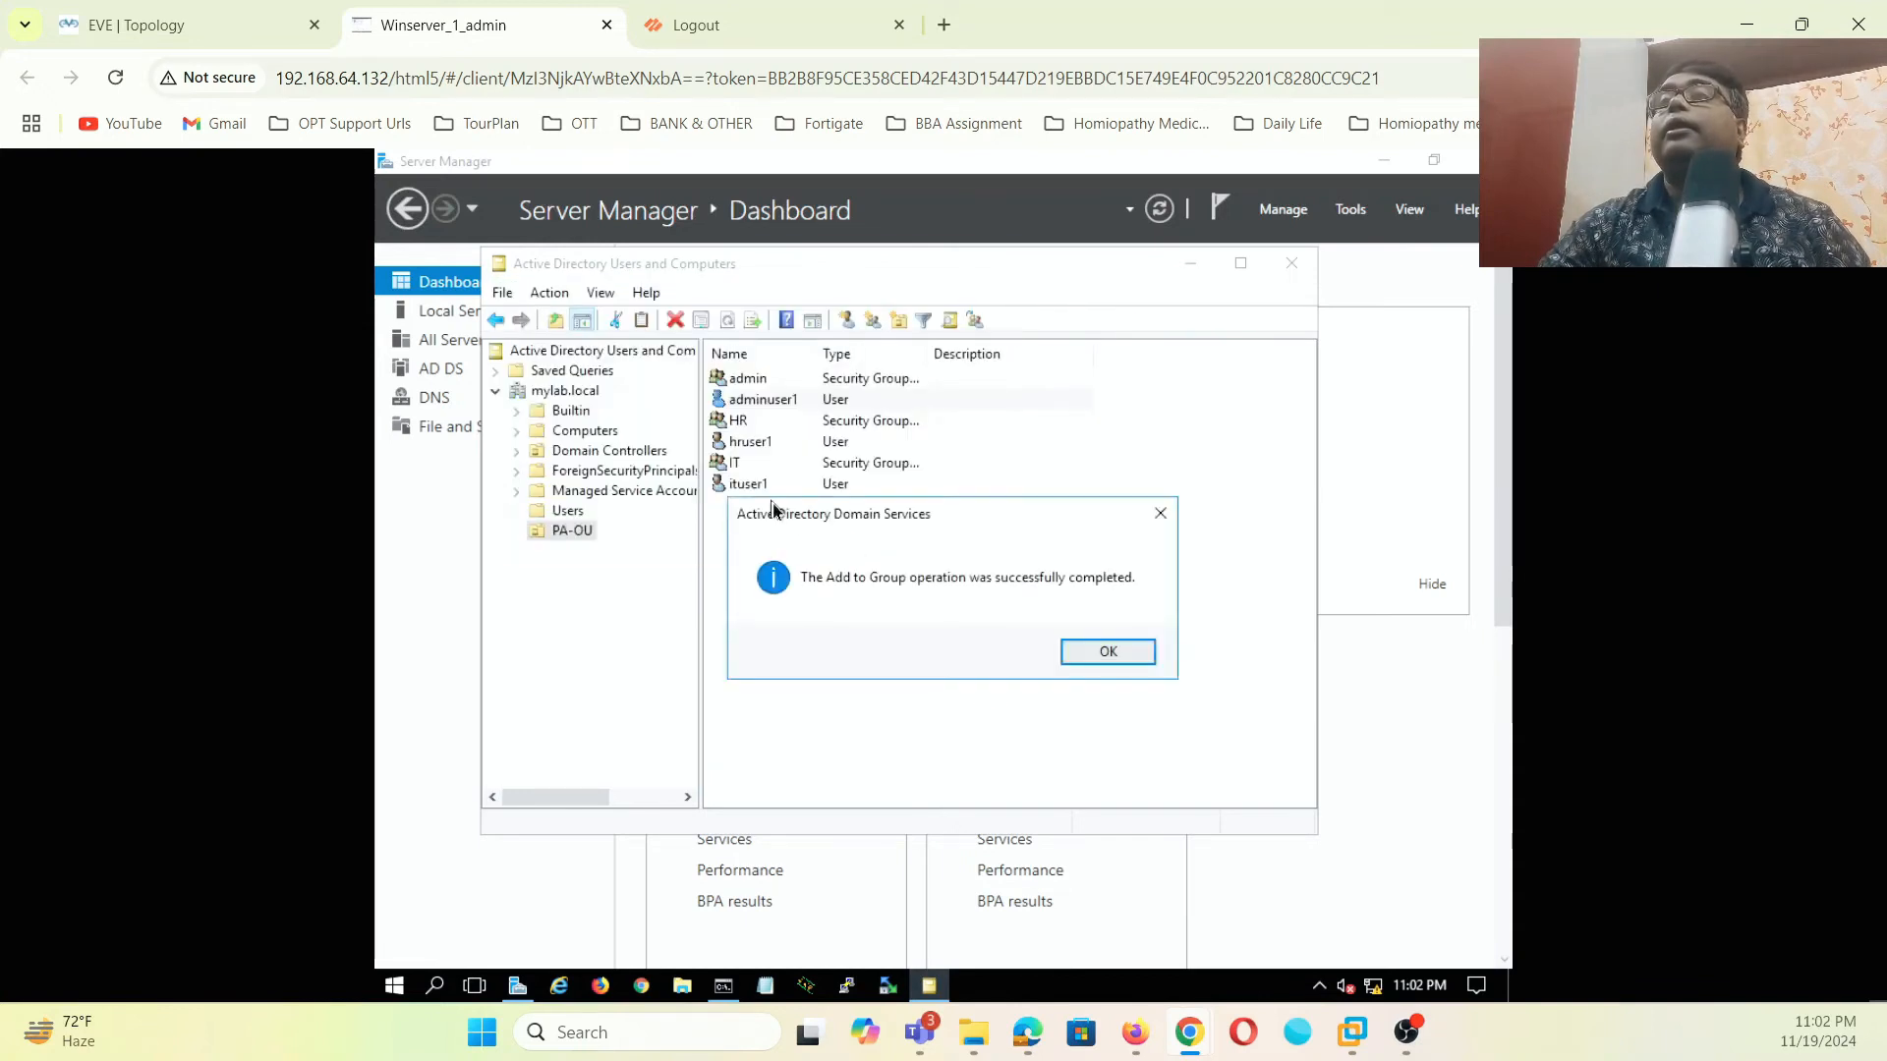
{"action": "left_click", "coordinate": [1064, 655]}
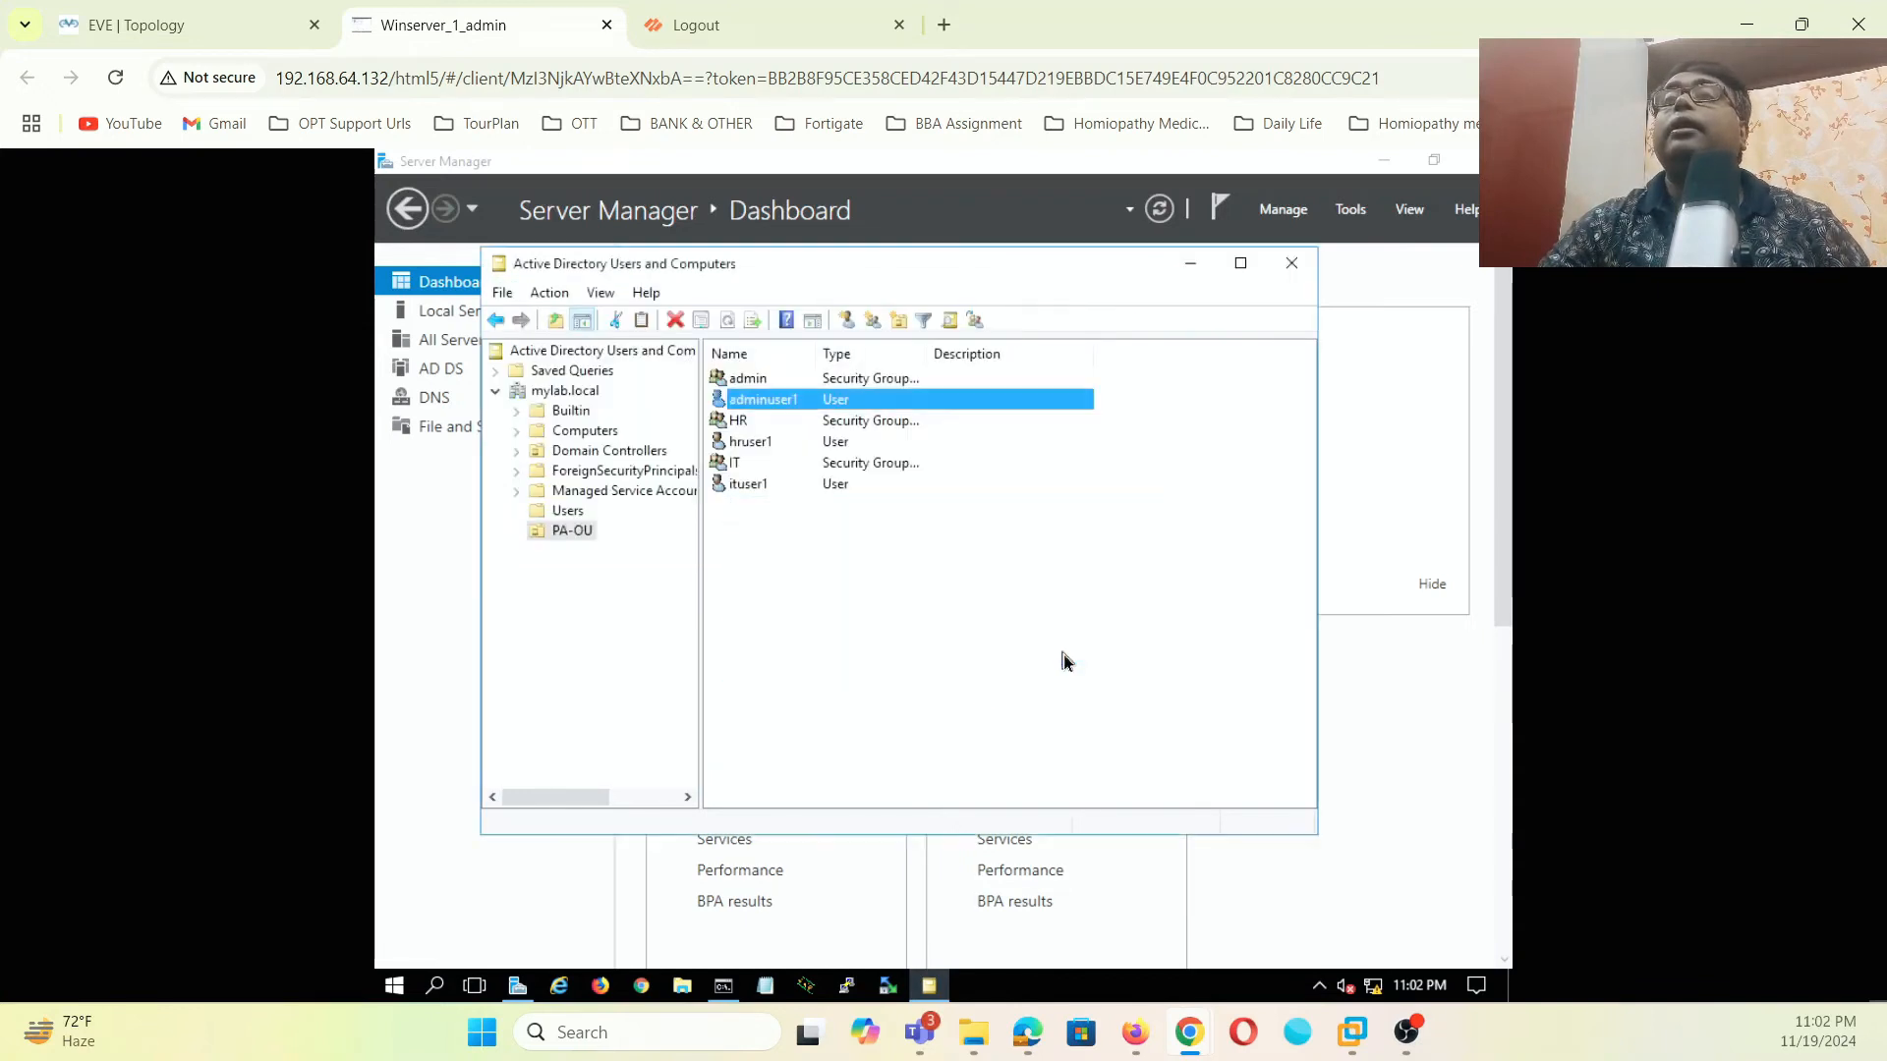
- Add hruser1 to the HR group
{"action": "left_click", "coordinate": [747, 445]}
{"action": "right_click", "coordinate": [739, 447]}
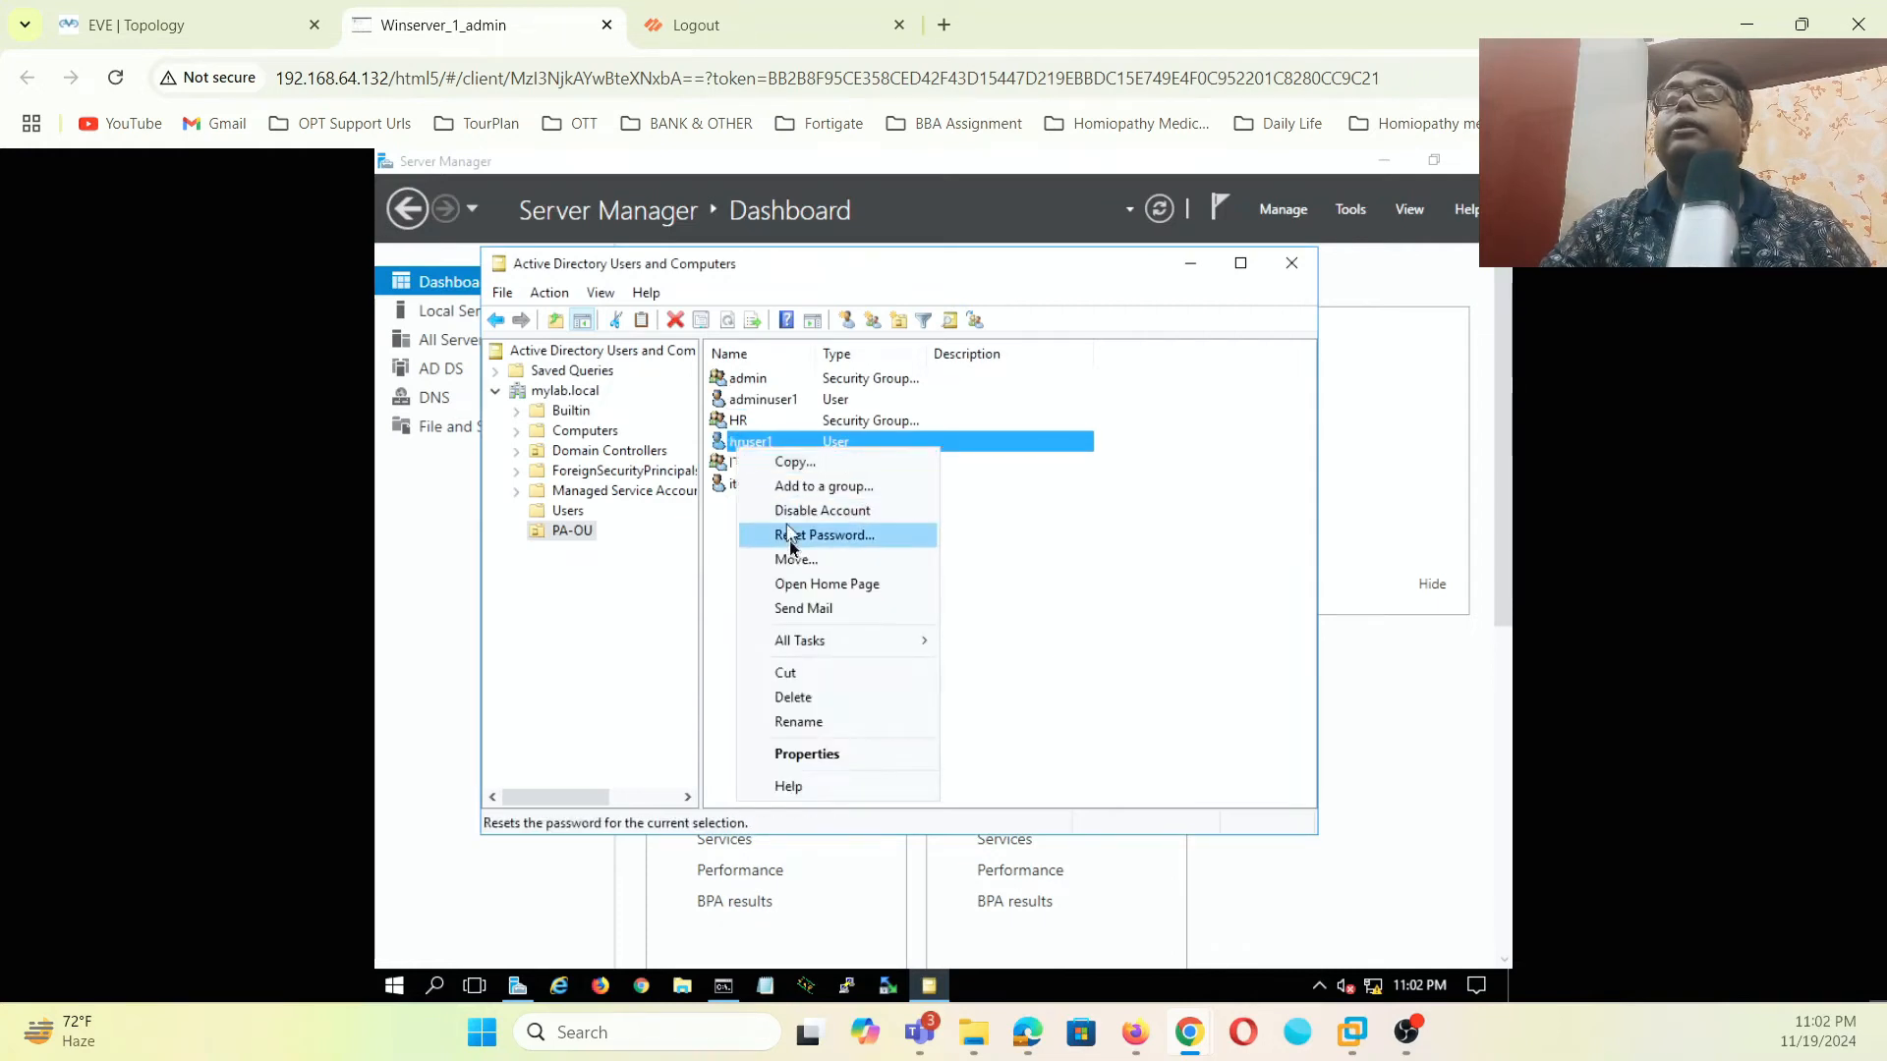
{"action": "left_click", "coordinate": [831, 489]}
{"action": "type", "text": "HR"}
{"action": "left_click", "coordinate": [980, 472]}
{"action": "left_click", "coordinate": [852, 534]}
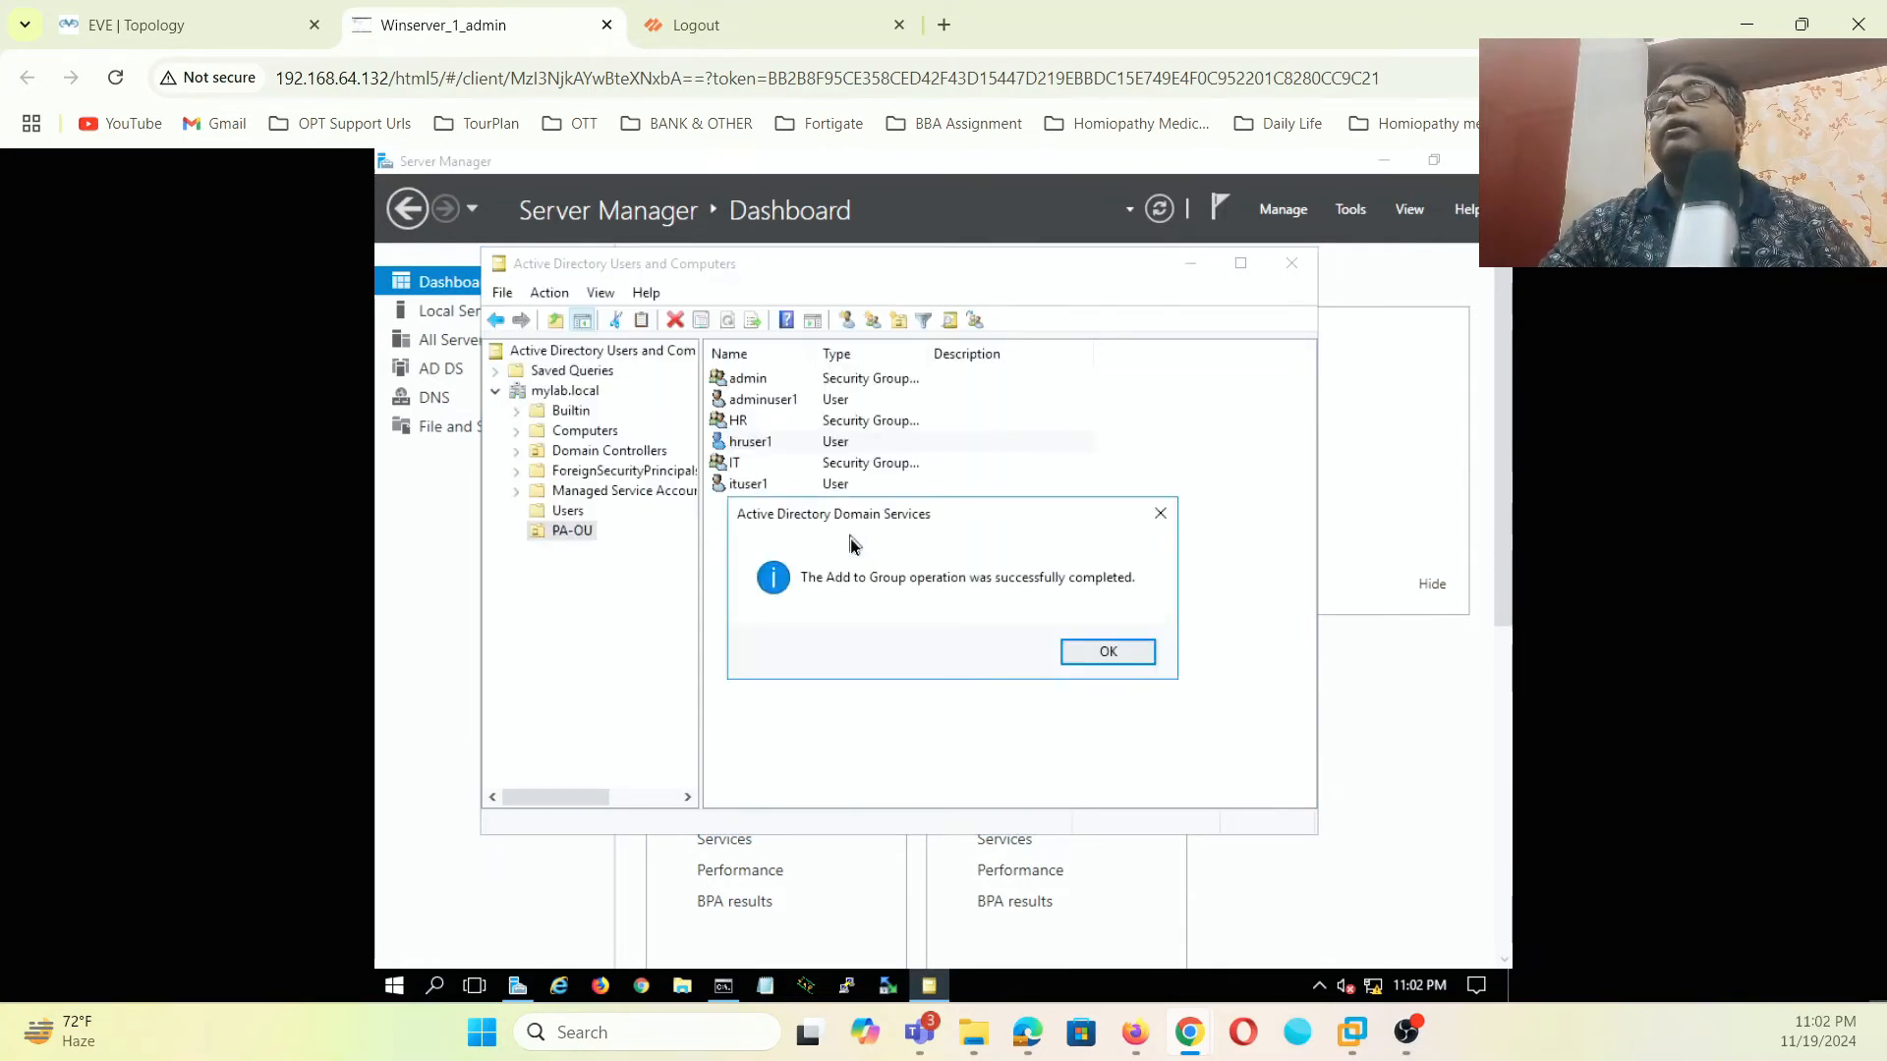
{"action": "left_click", "coordinate": [1076, 651]}
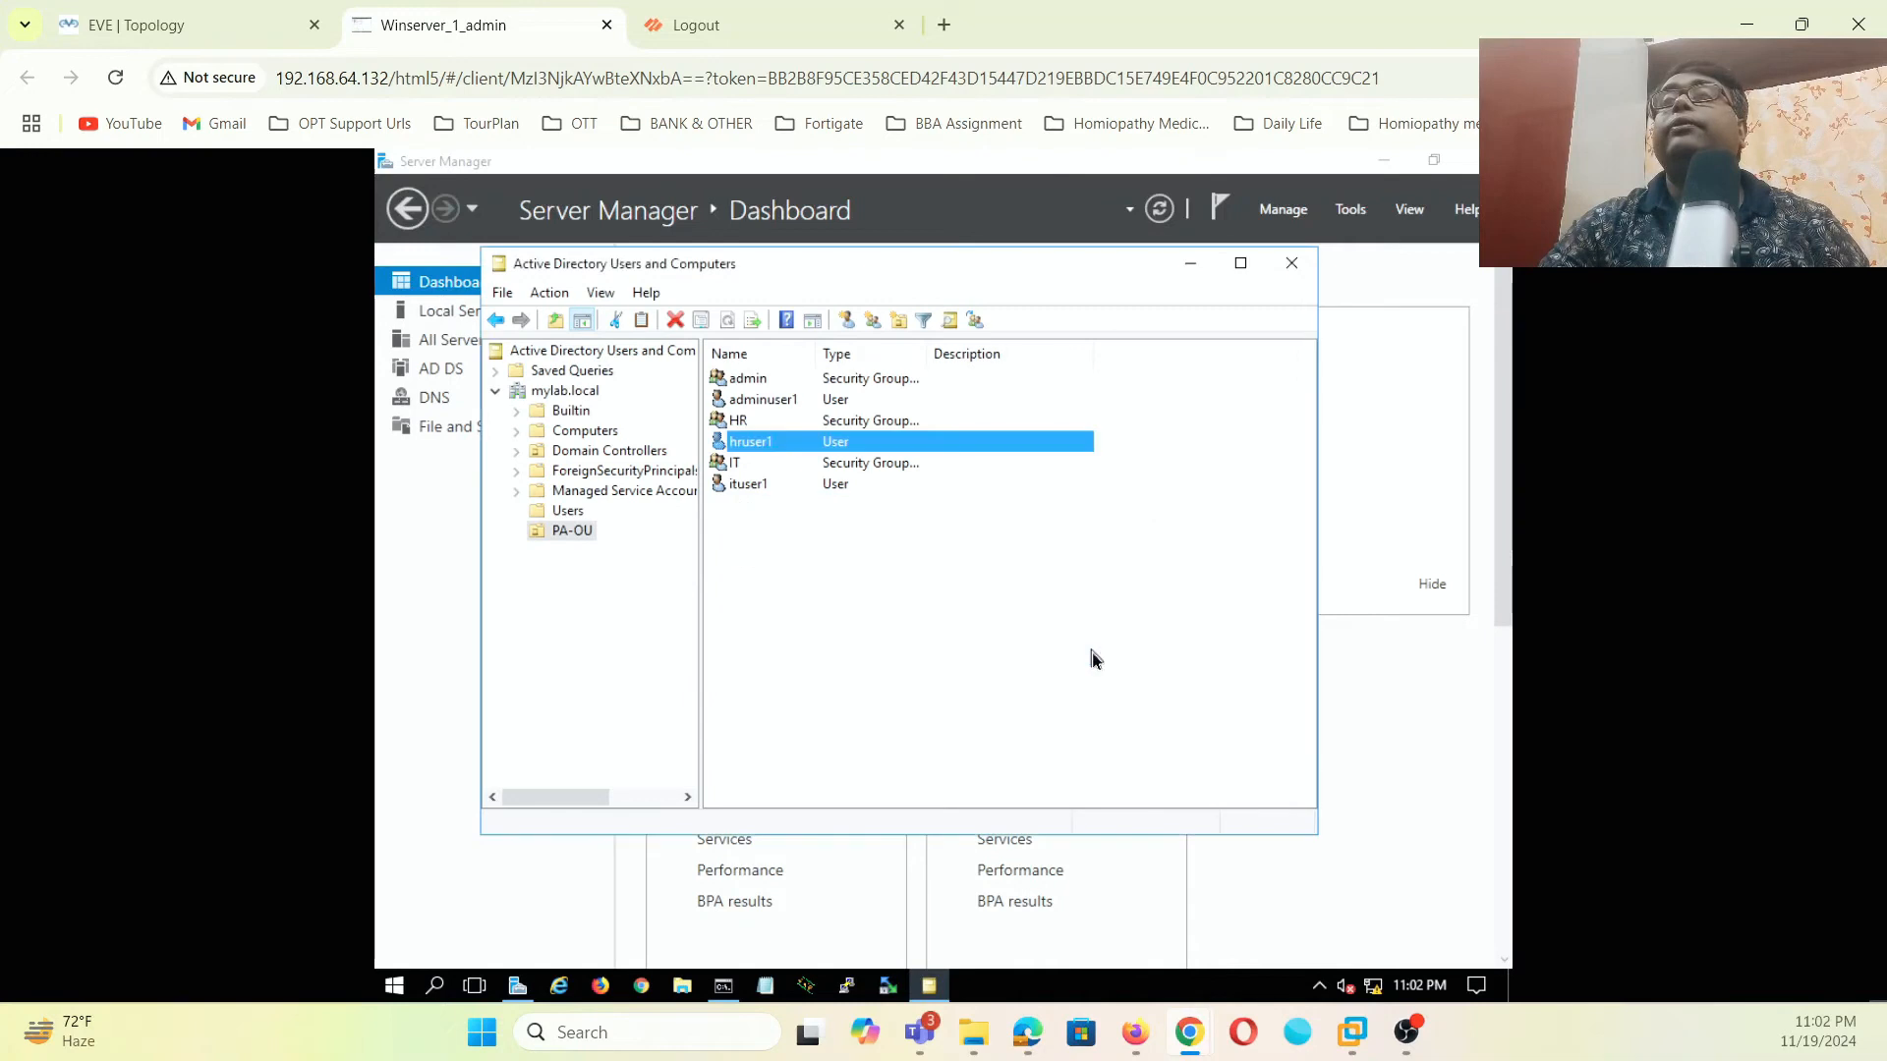
- Add ituser1 to the IT group and close Active Directory Users and Computers
{"action": "right_click", "coordinate": [744, 477]}
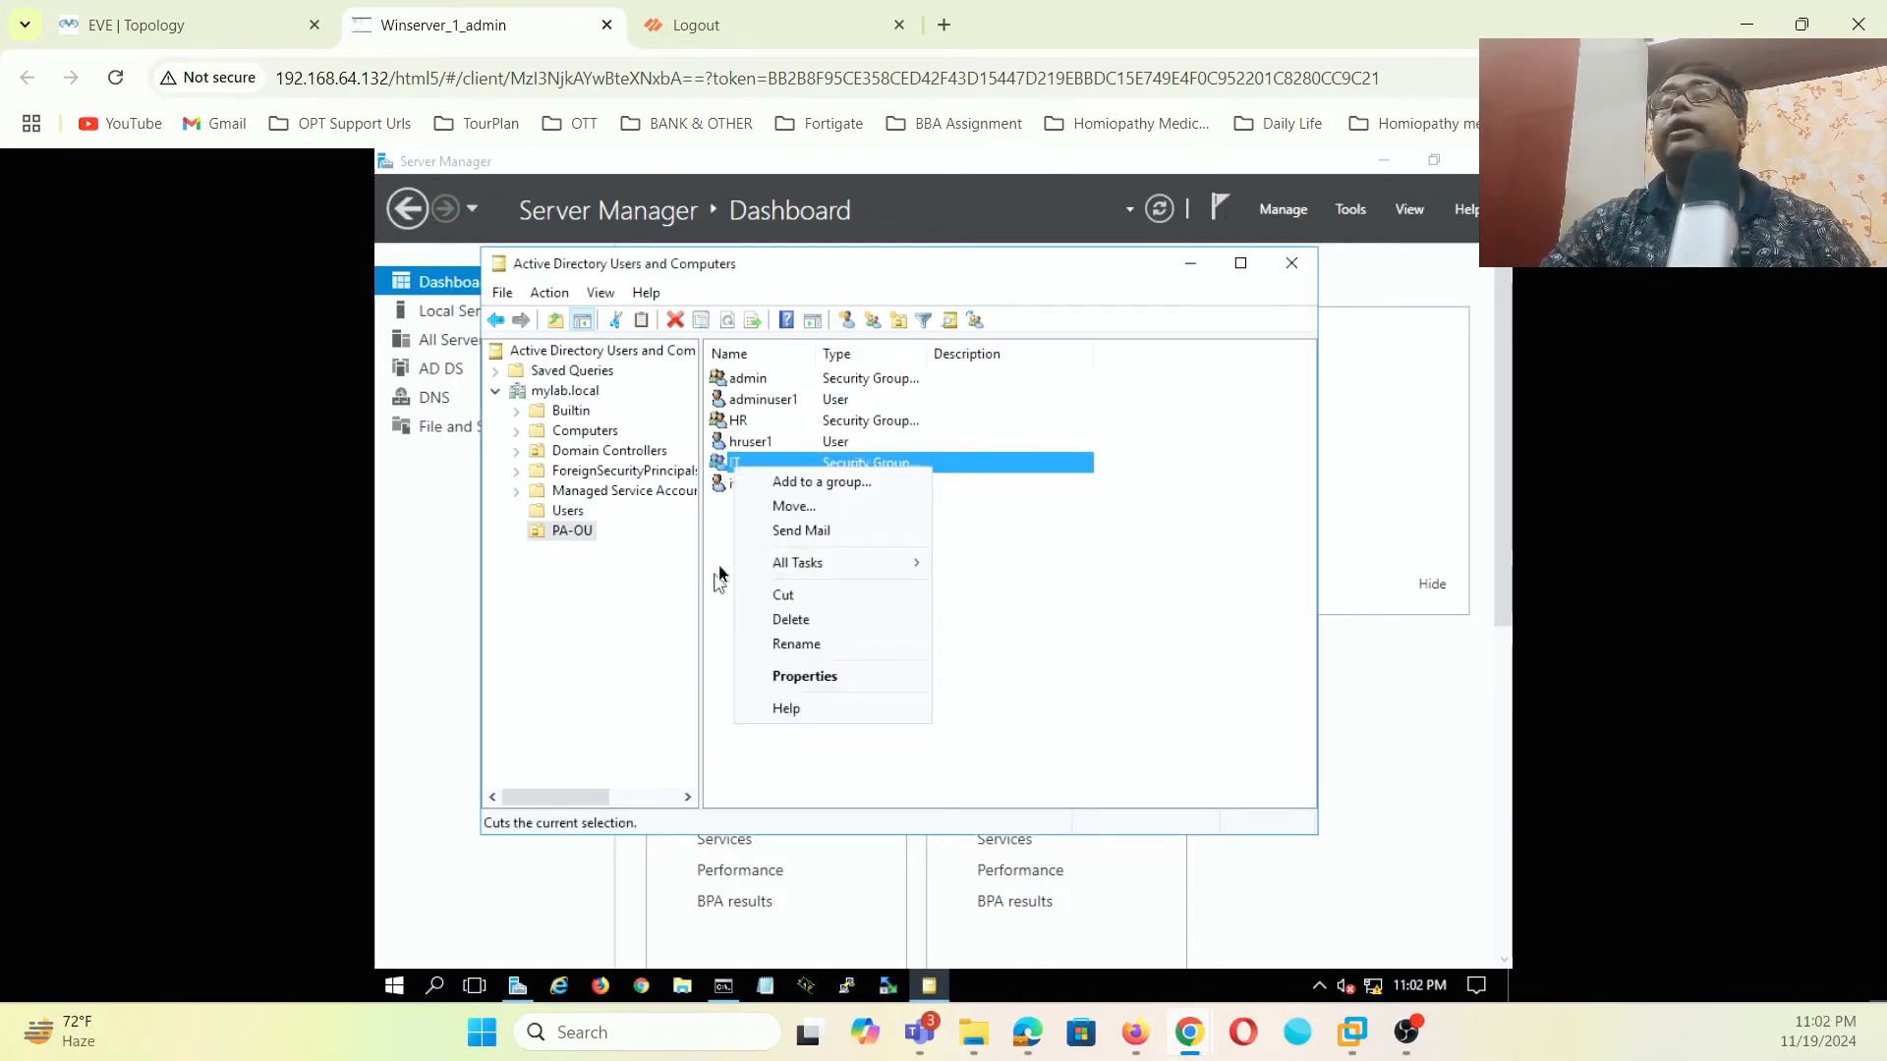
{"action": "left_click", "coordinate": [735, 523]}
{"action": "left_click", "coordinate": [757, 487]}
{"action": "right_click", "coordinate": [757, 487]}
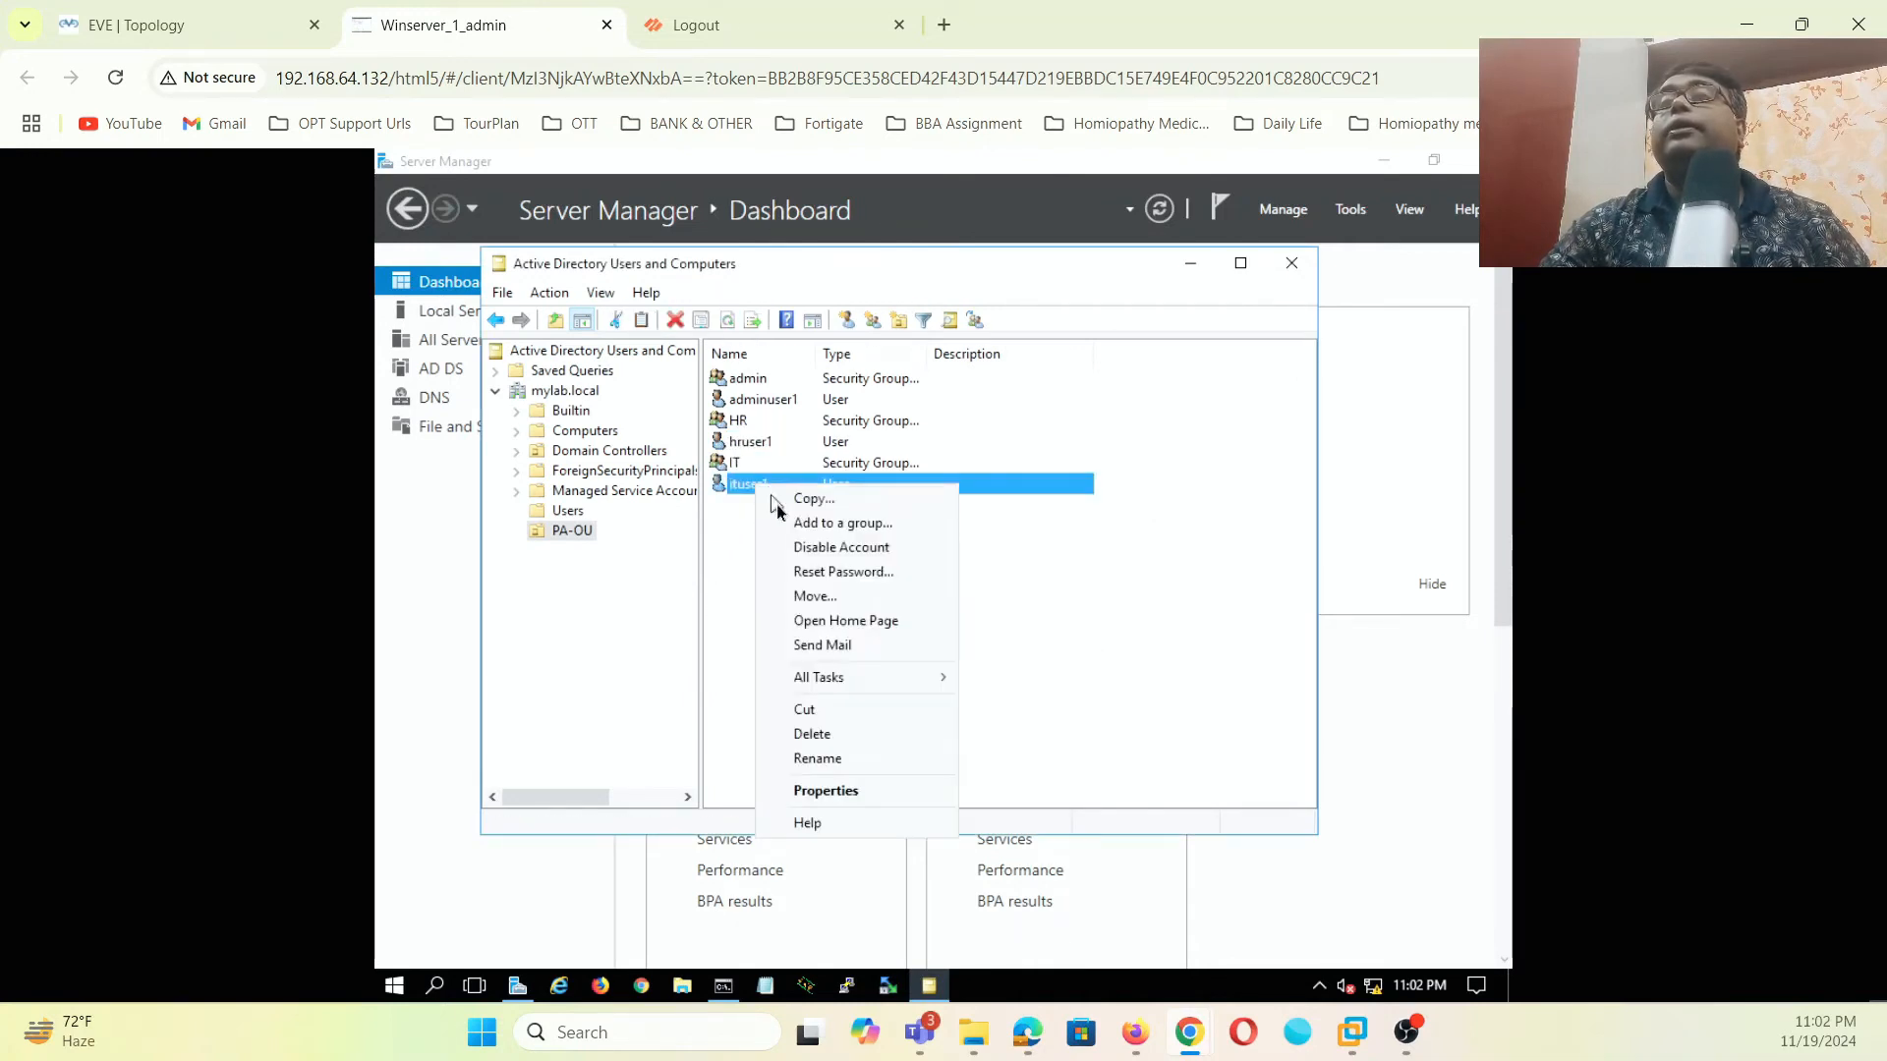
{"action": "left_click", "coordinate": [833, 523]}
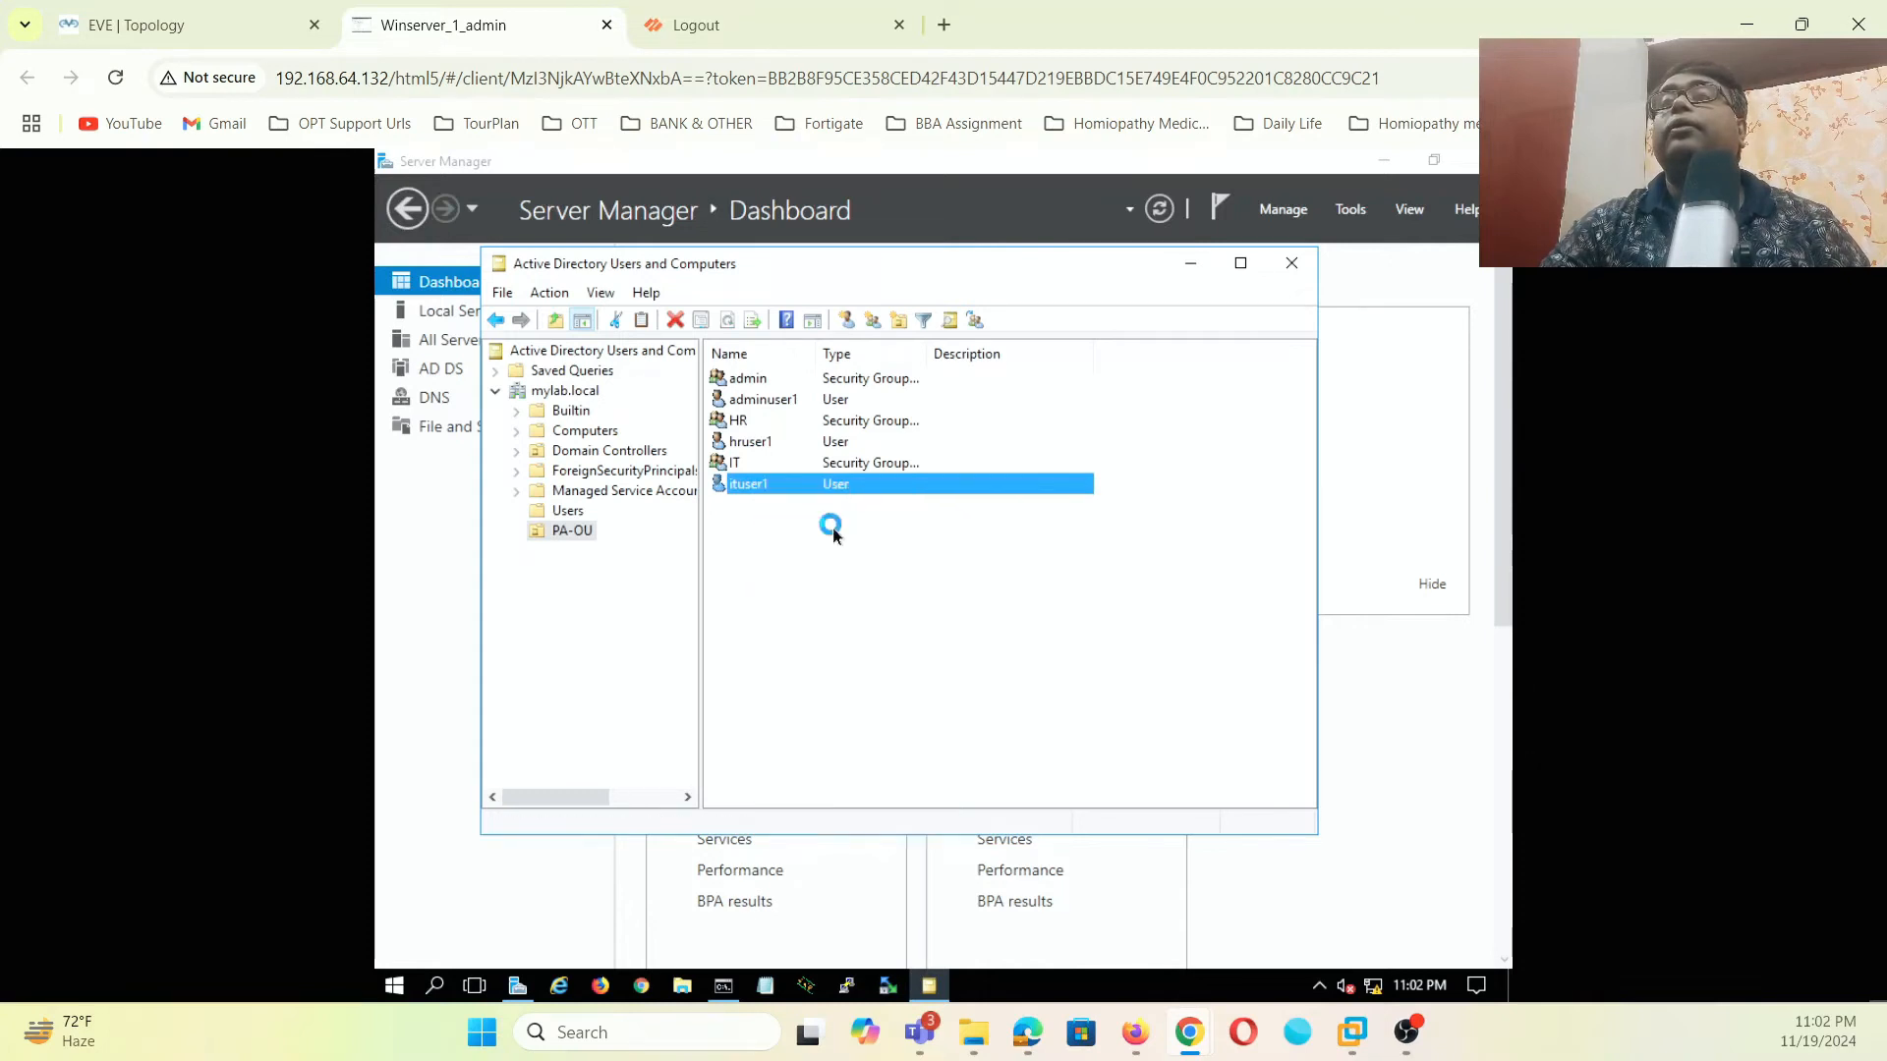
{"action": "type", "text": "IT"}
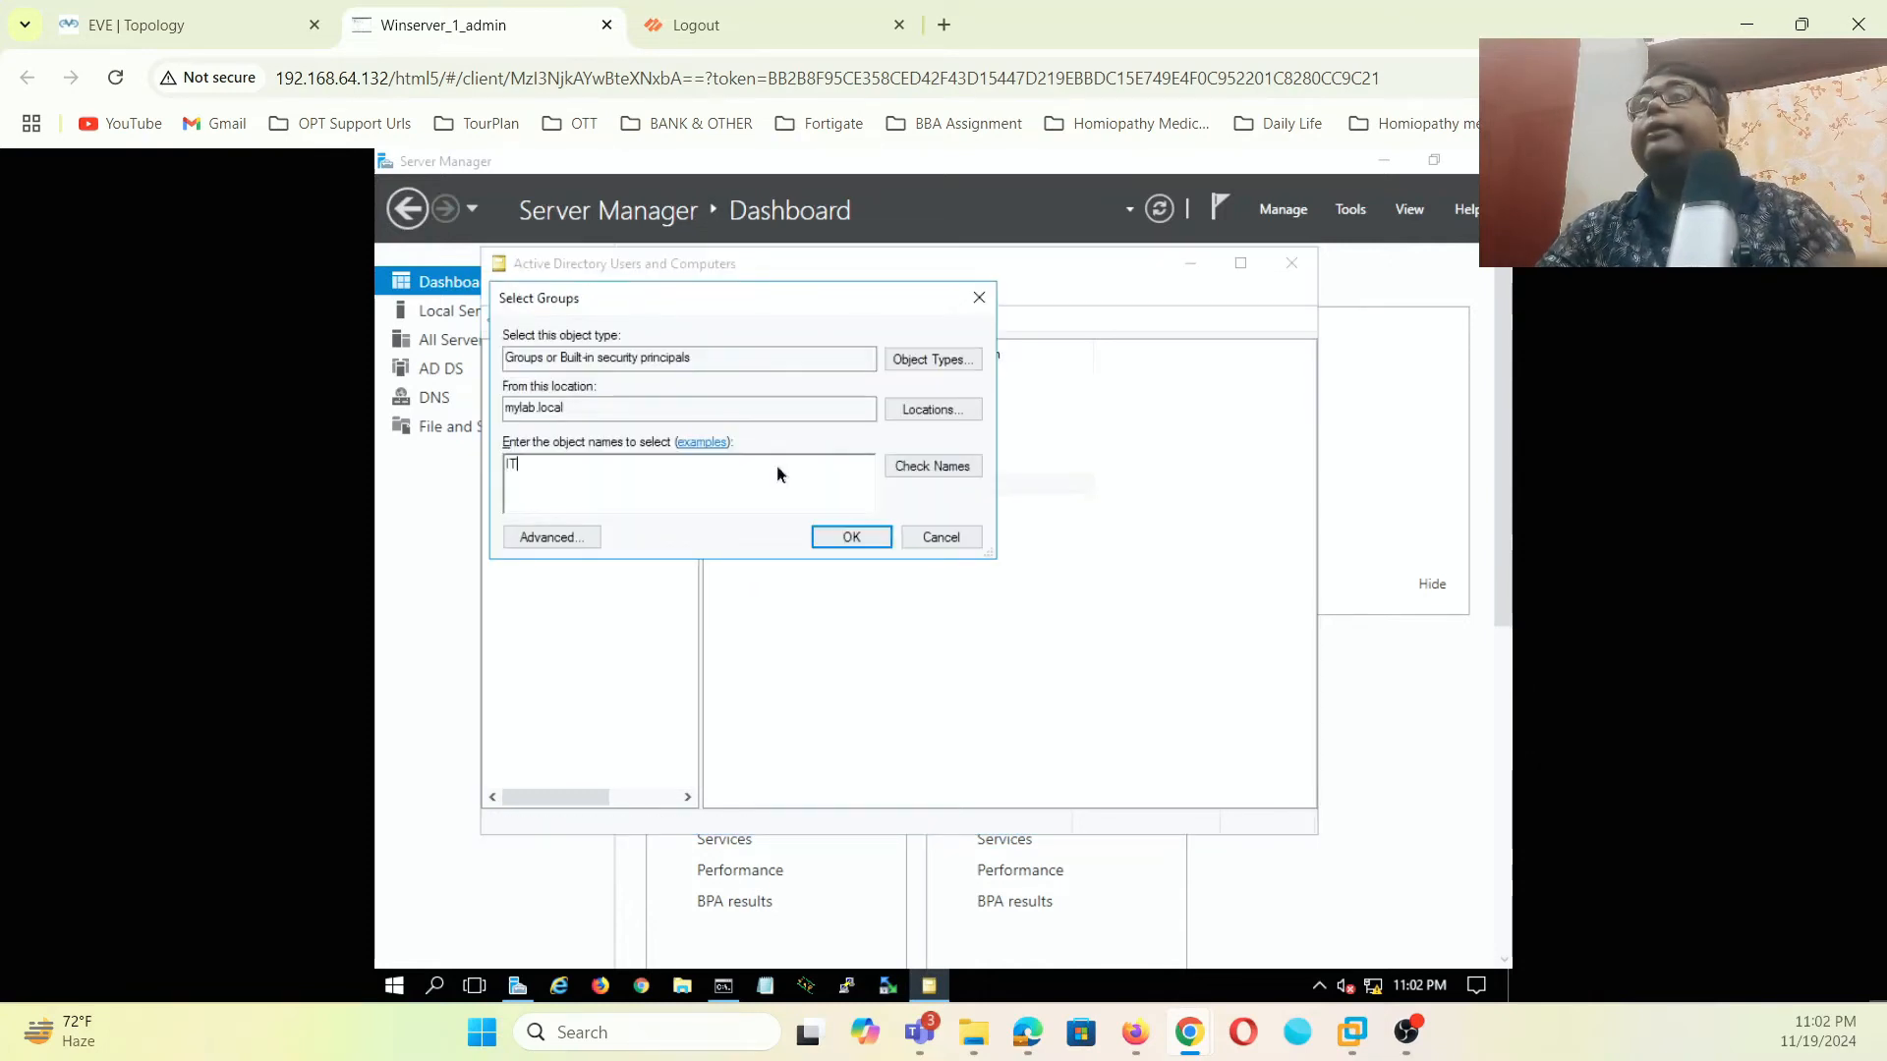
{"action": "left_click", "coordinate": [894, 468]}
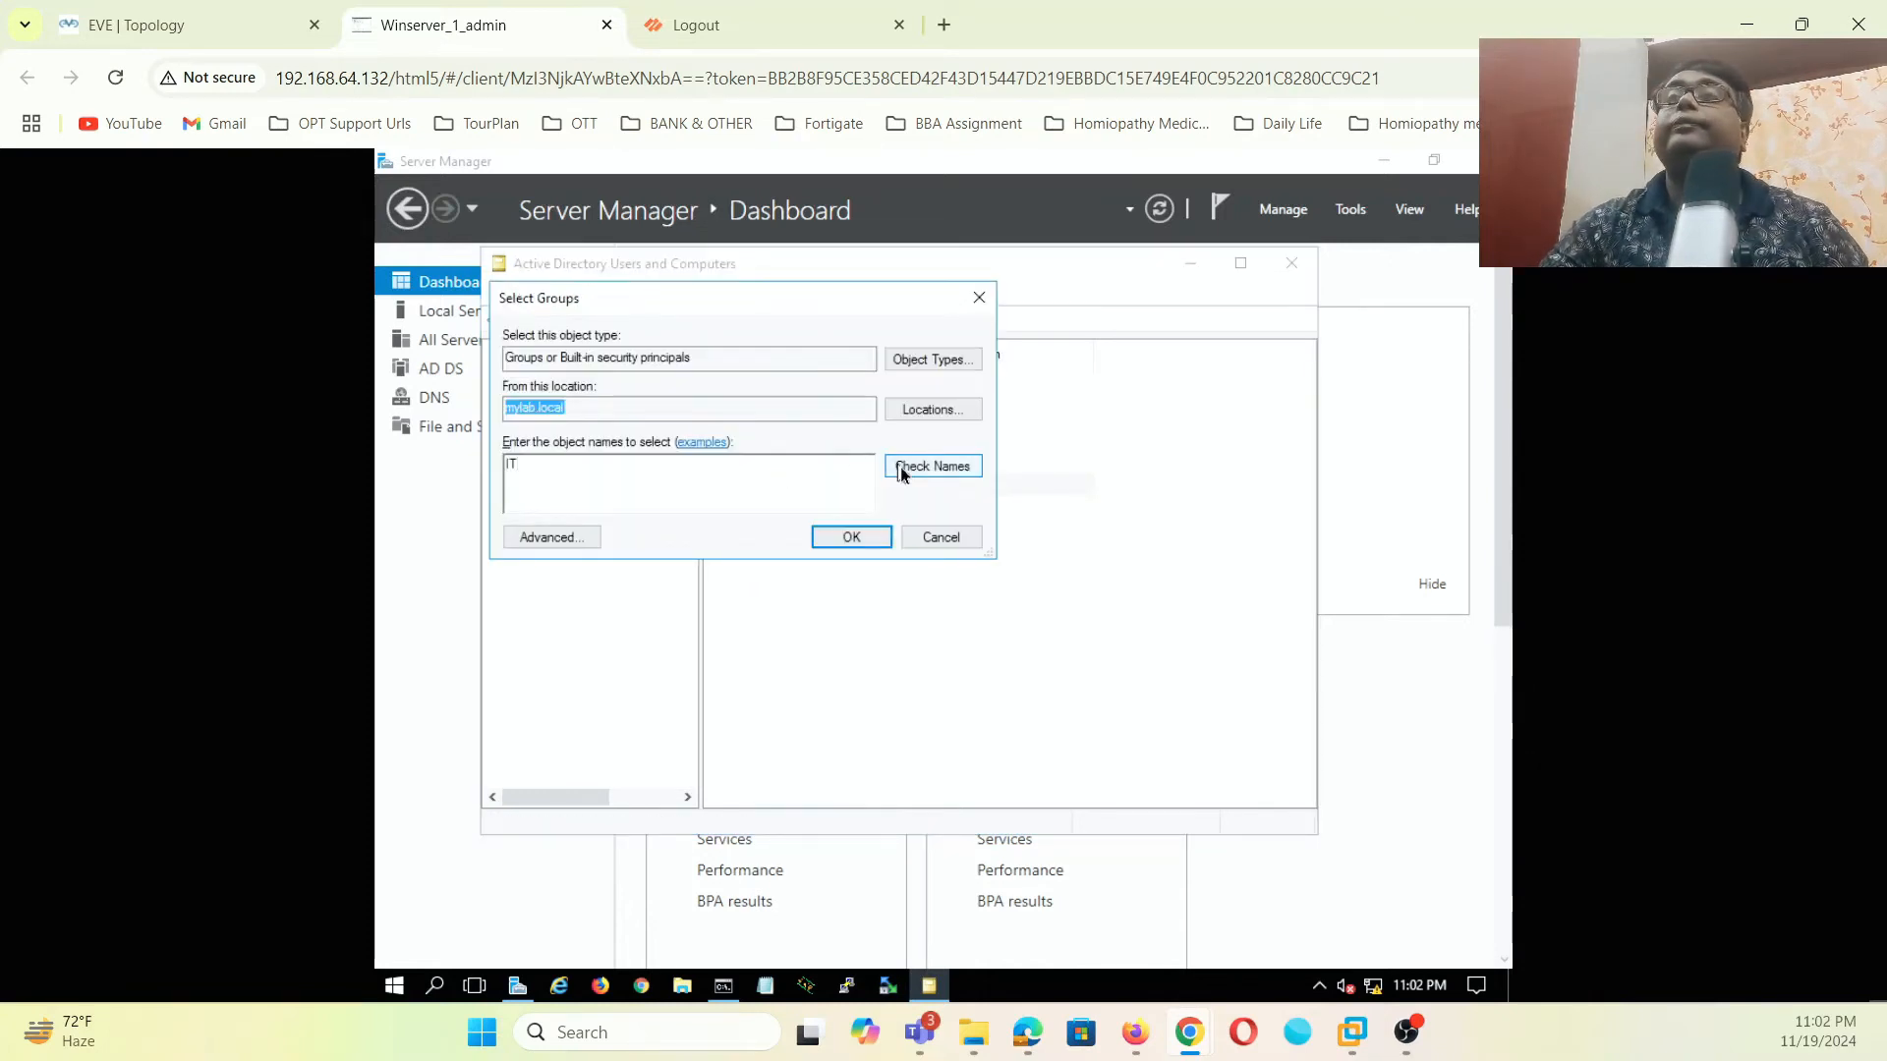
{"action": "left_click", "coordinate": [838, 540]}
{"action": "left_click", "coordinate": [1126, 651]}
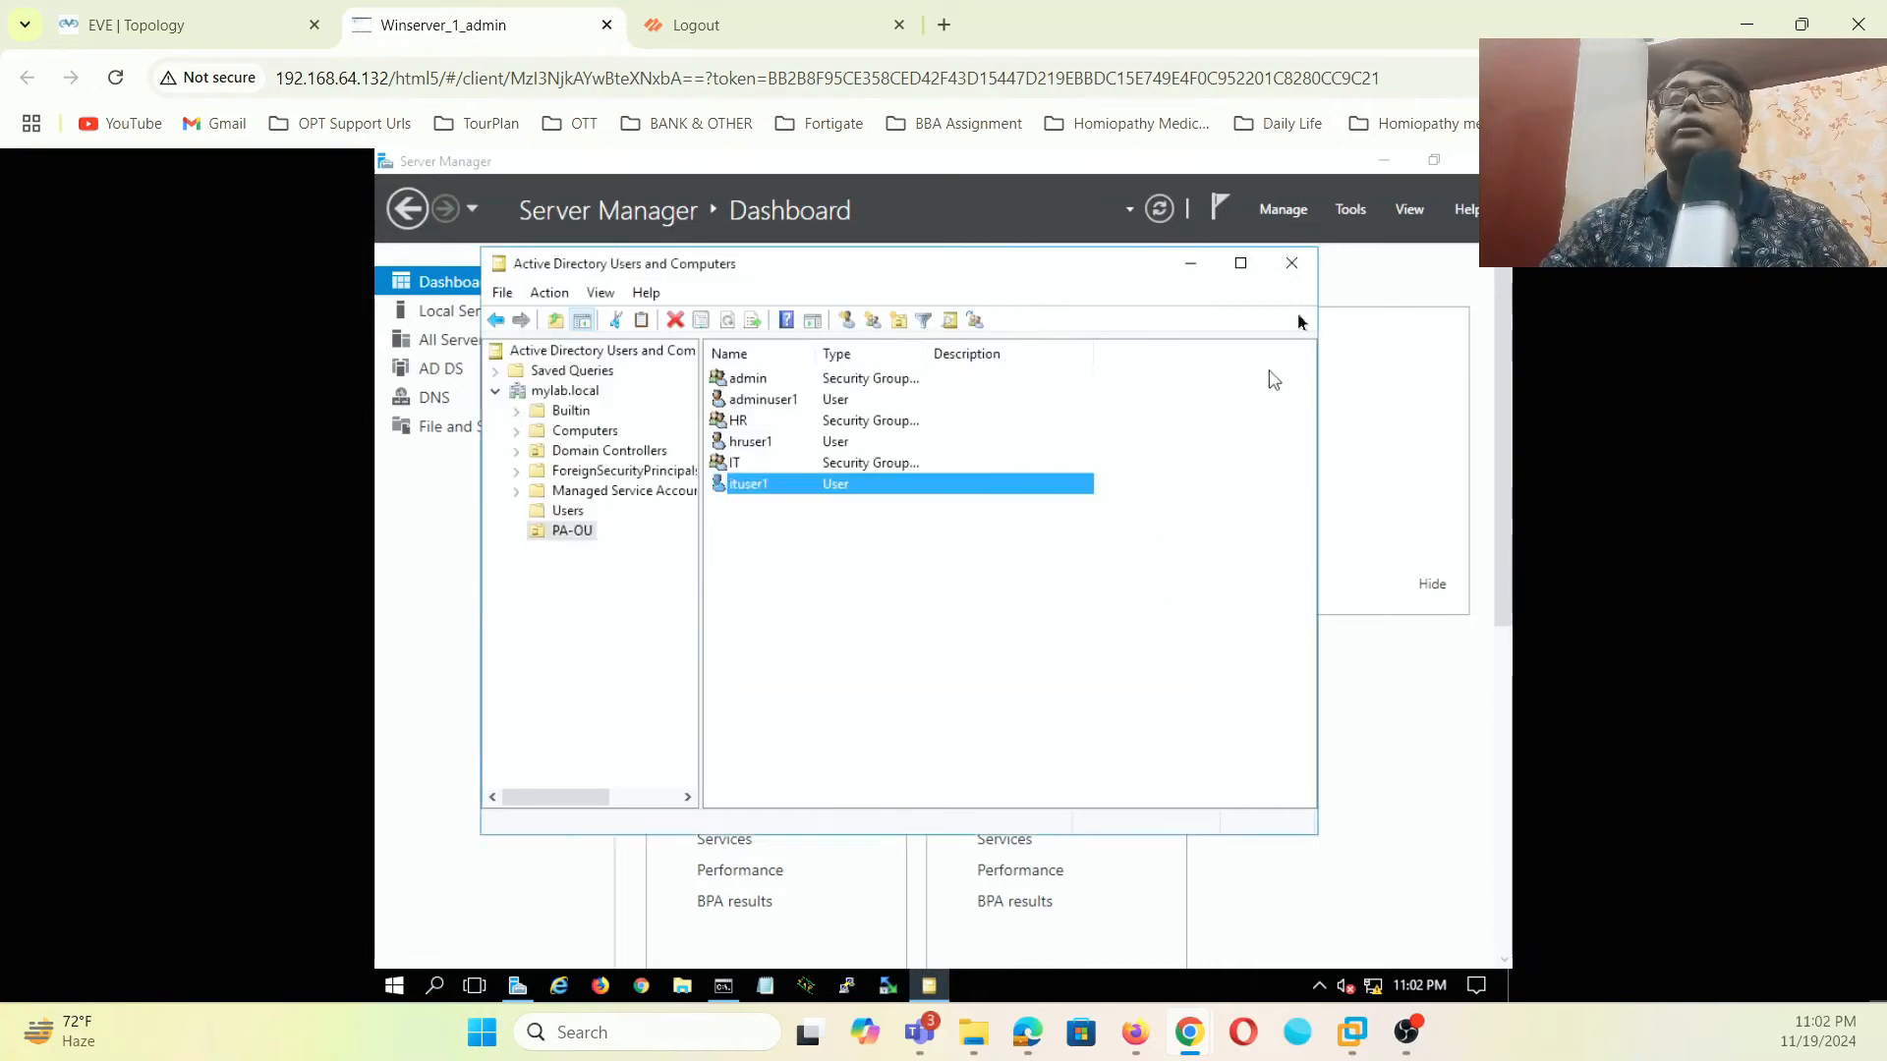
{"action": "left_click", "coordinate": [1293, 263]}
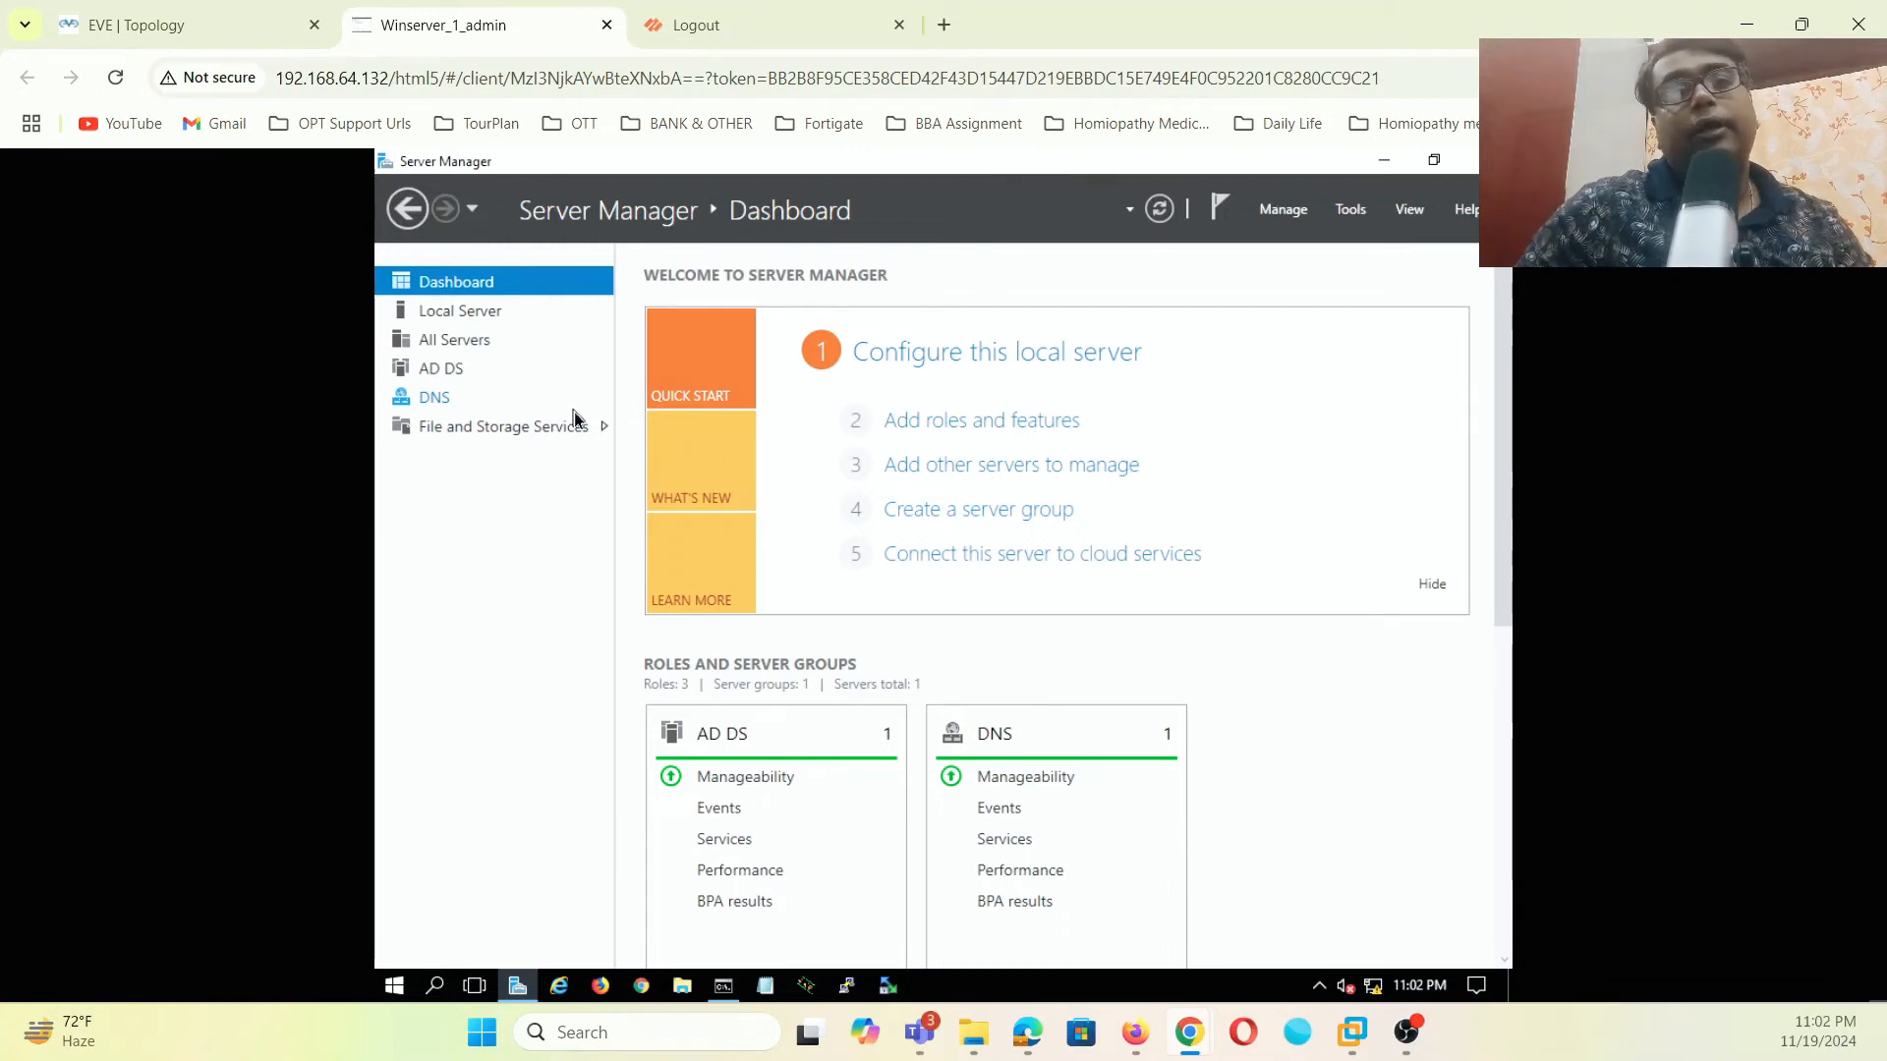
- Open the Windows 7 client's console from the lab topology and sign in with its password
{"action": "left_click", "coordinate": [149, 26]}
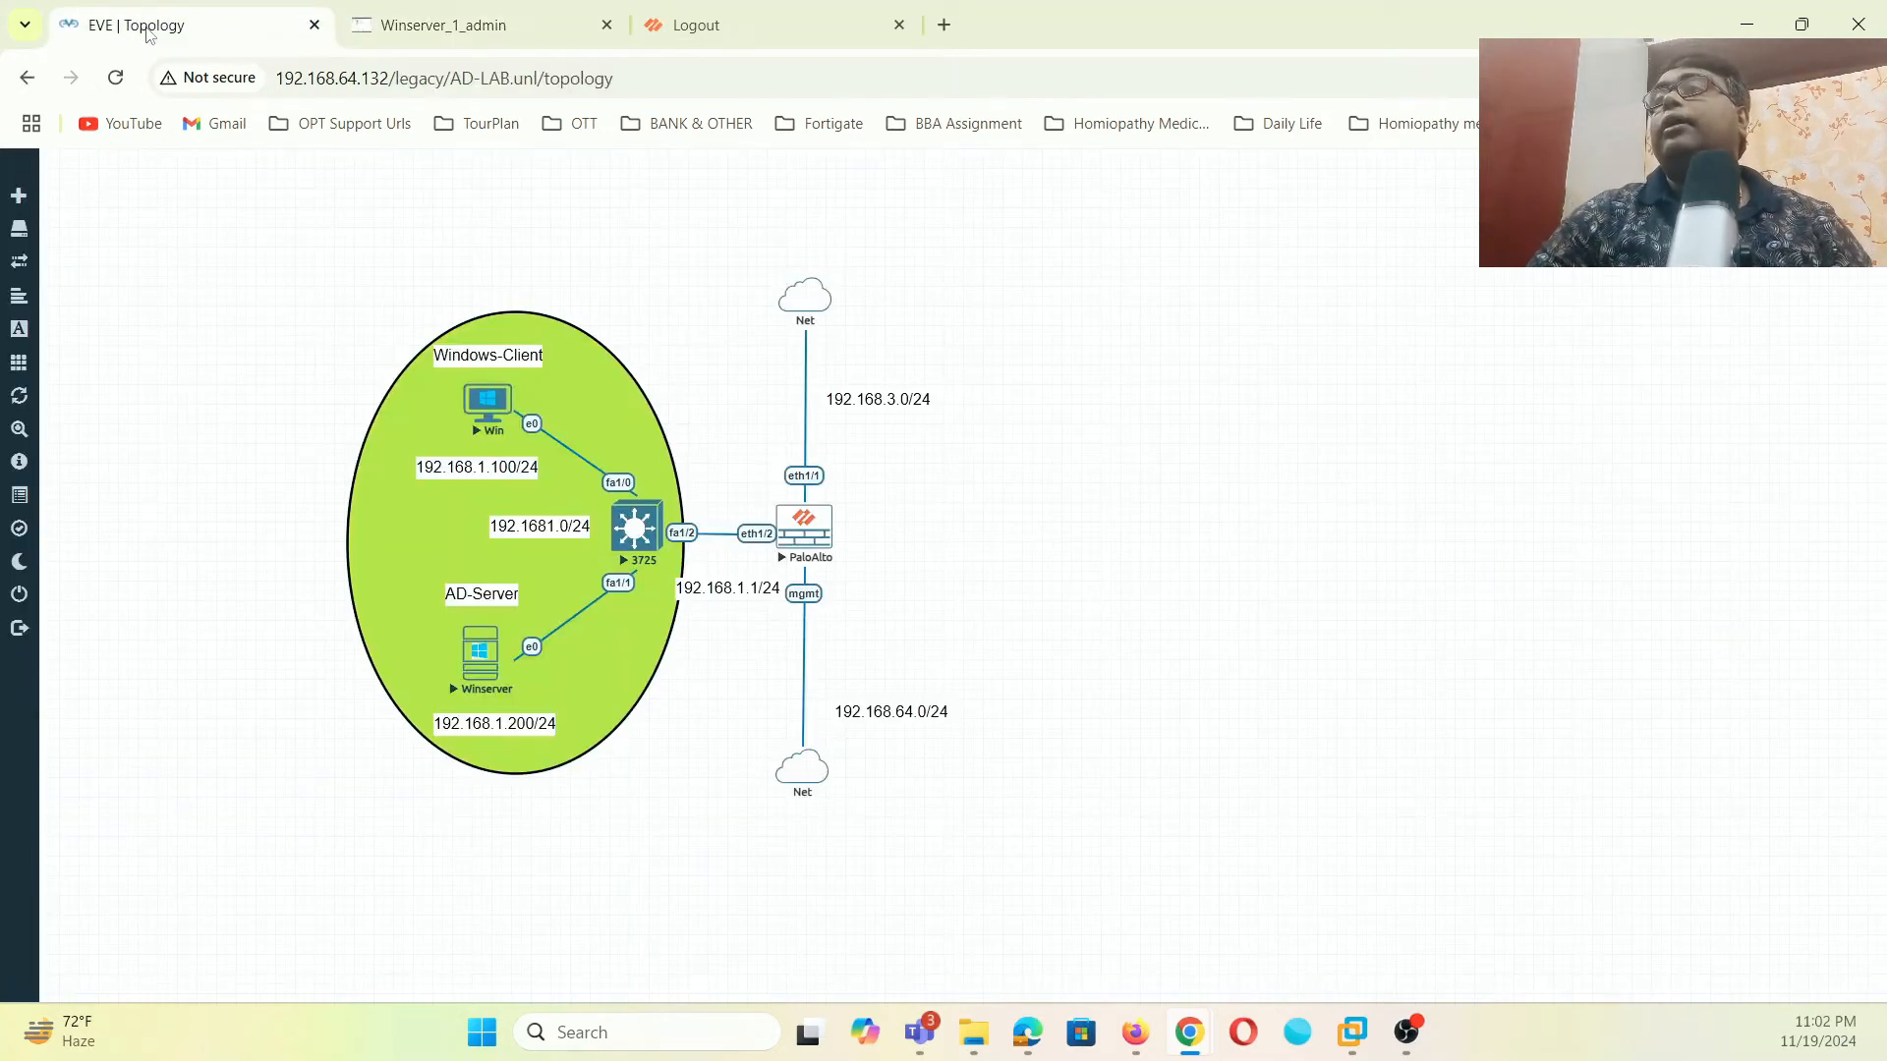
{"action": "left_click", "coordinate": [481, 410]}
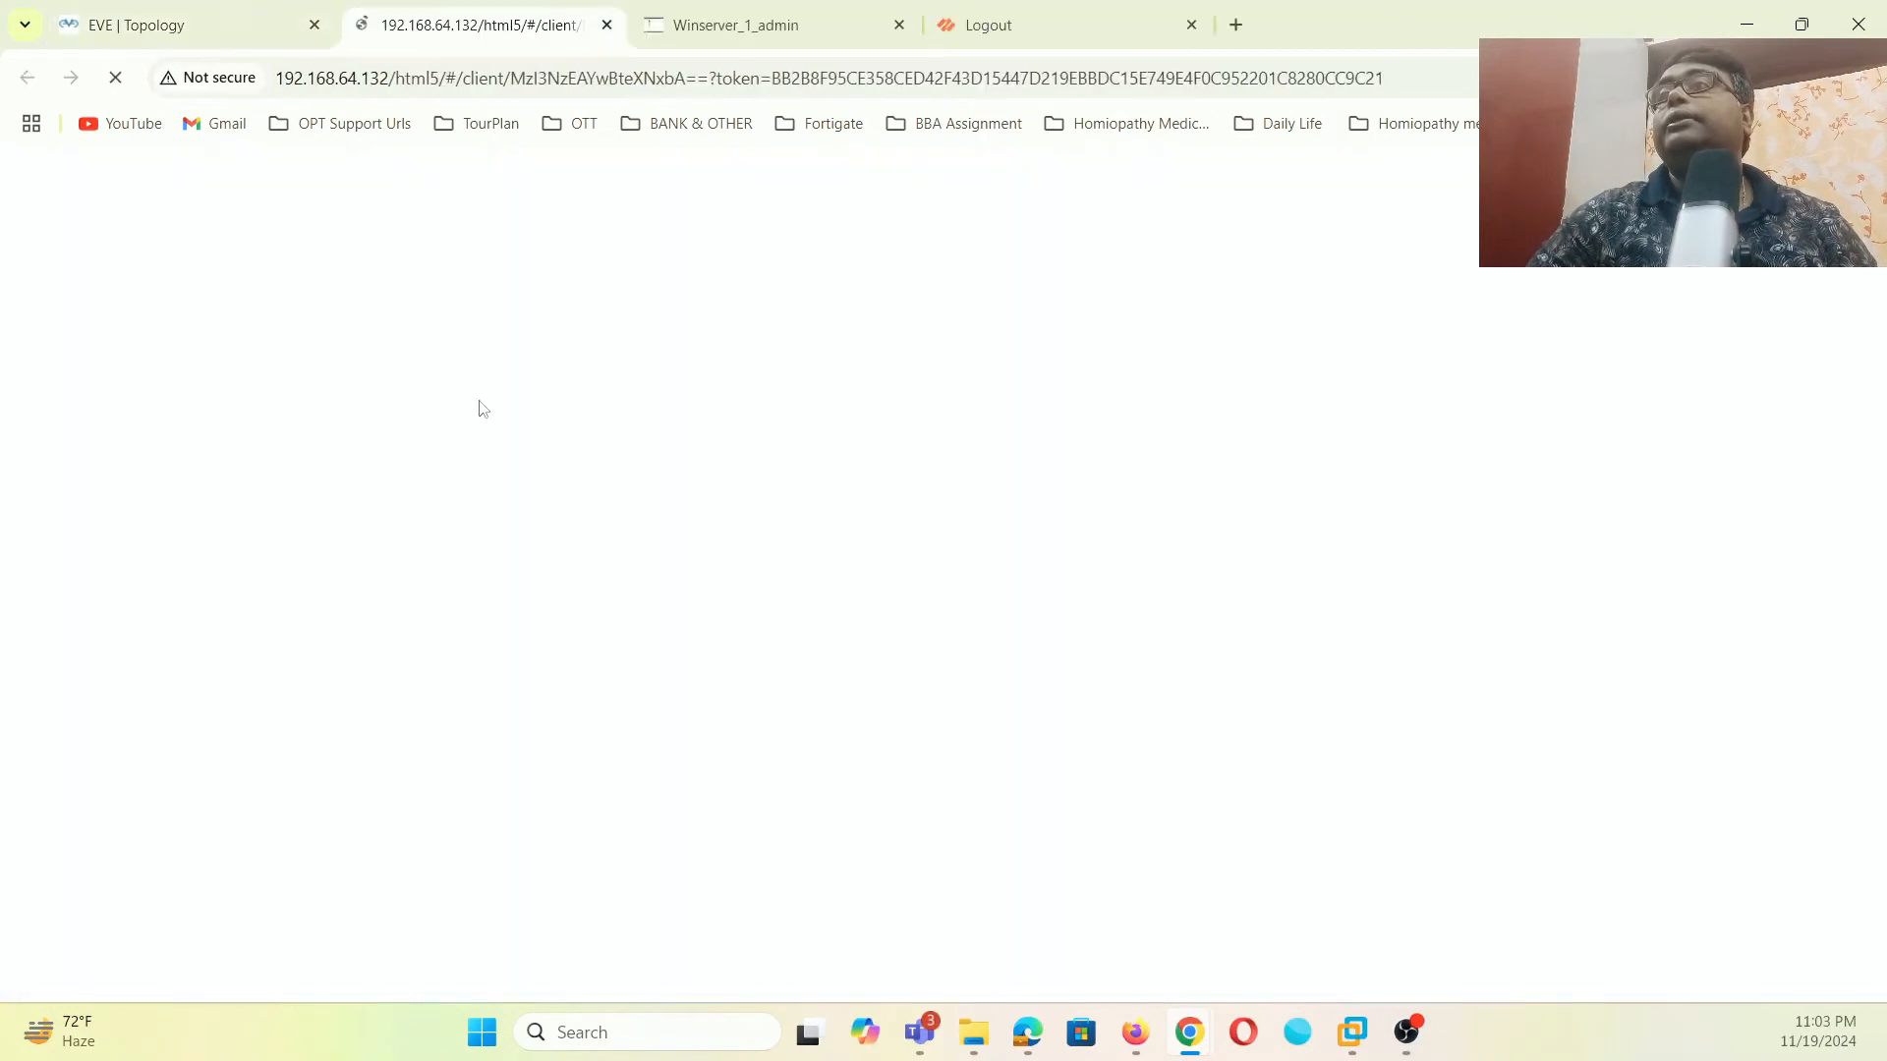
{"action": "type", "text": "•••"}
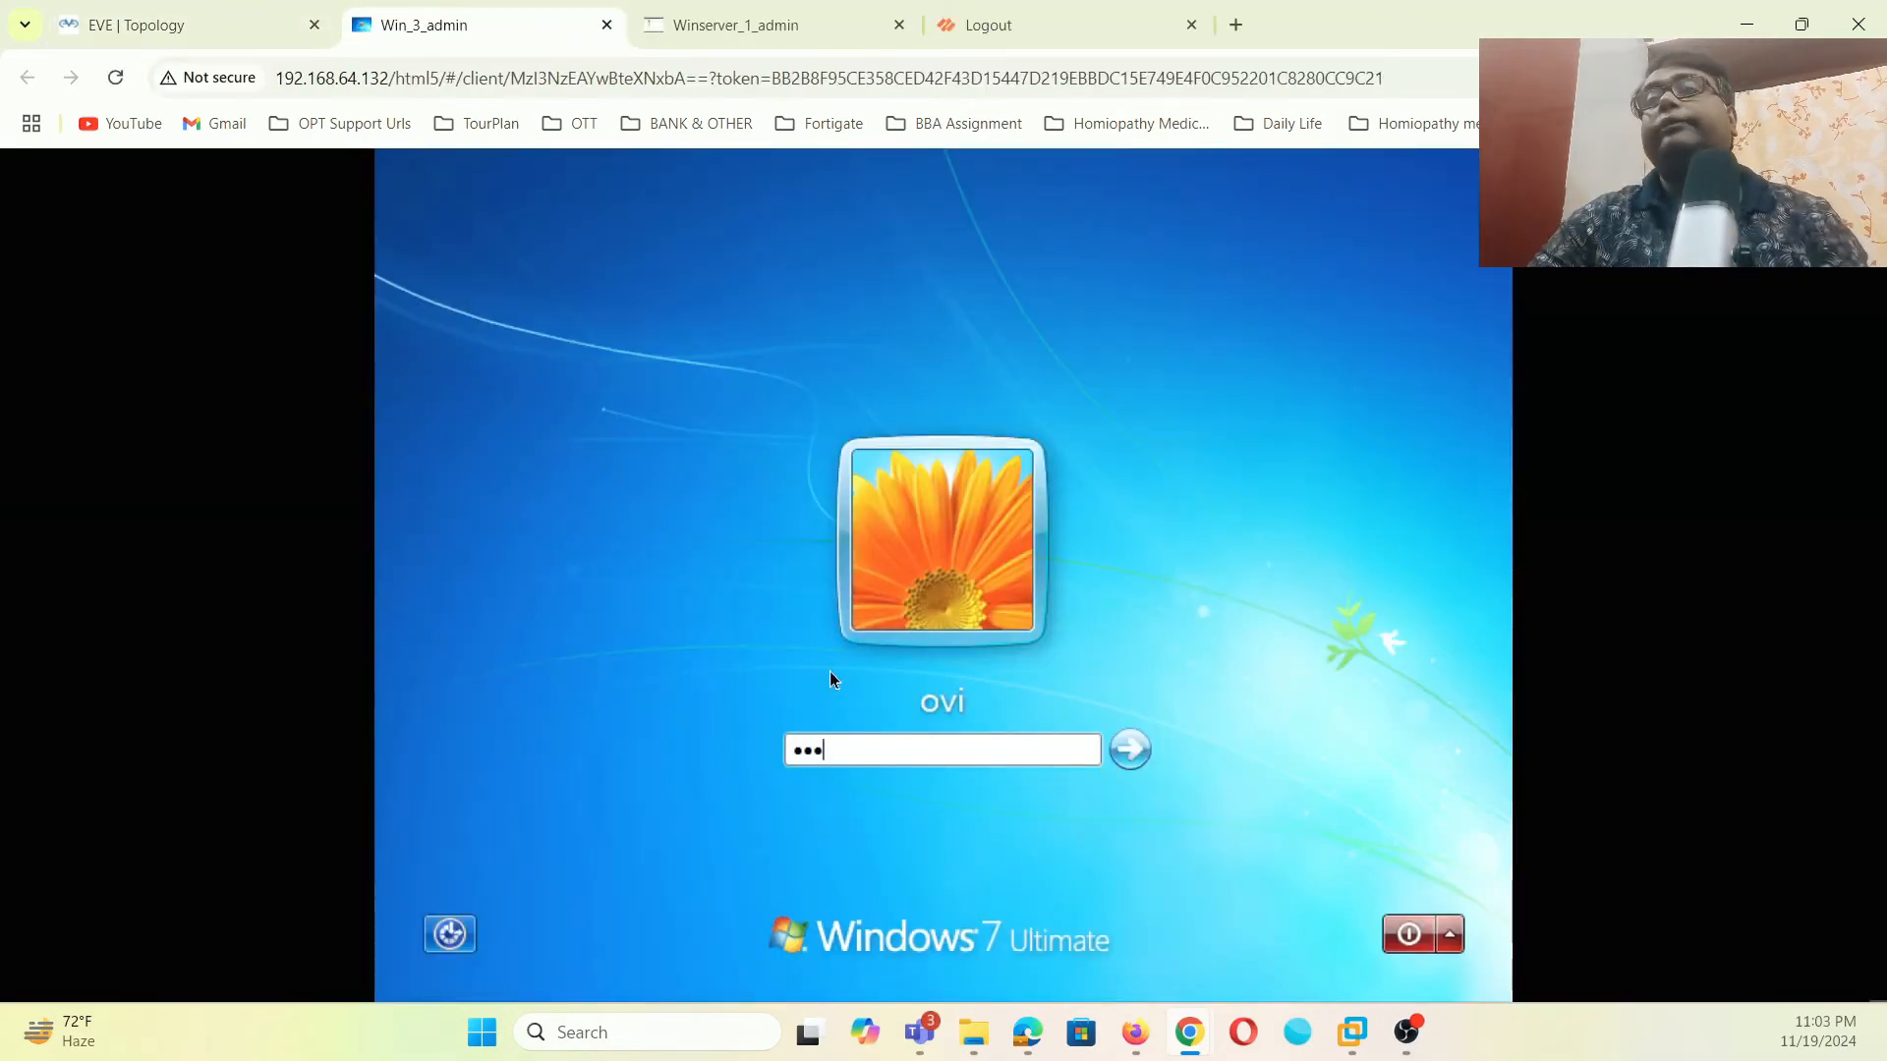
{"action": "left_click", "coordinate": [1129, 749]}
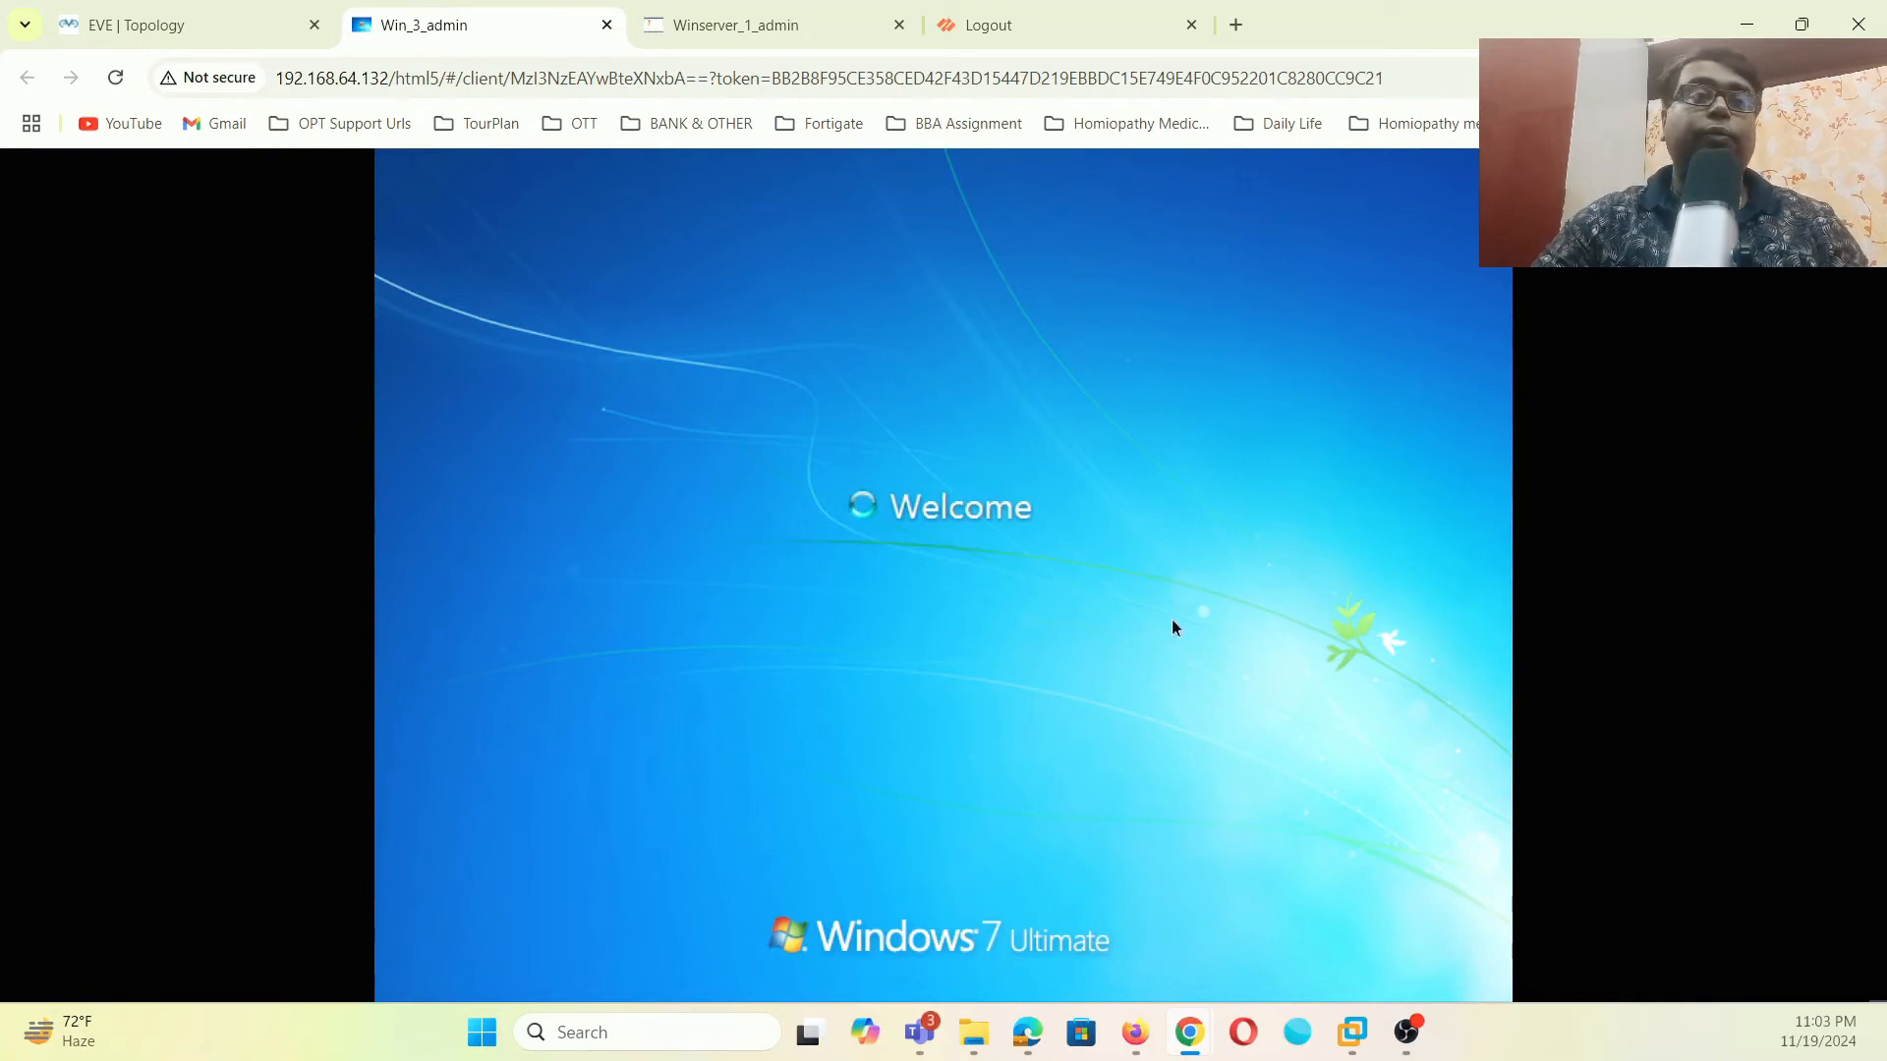
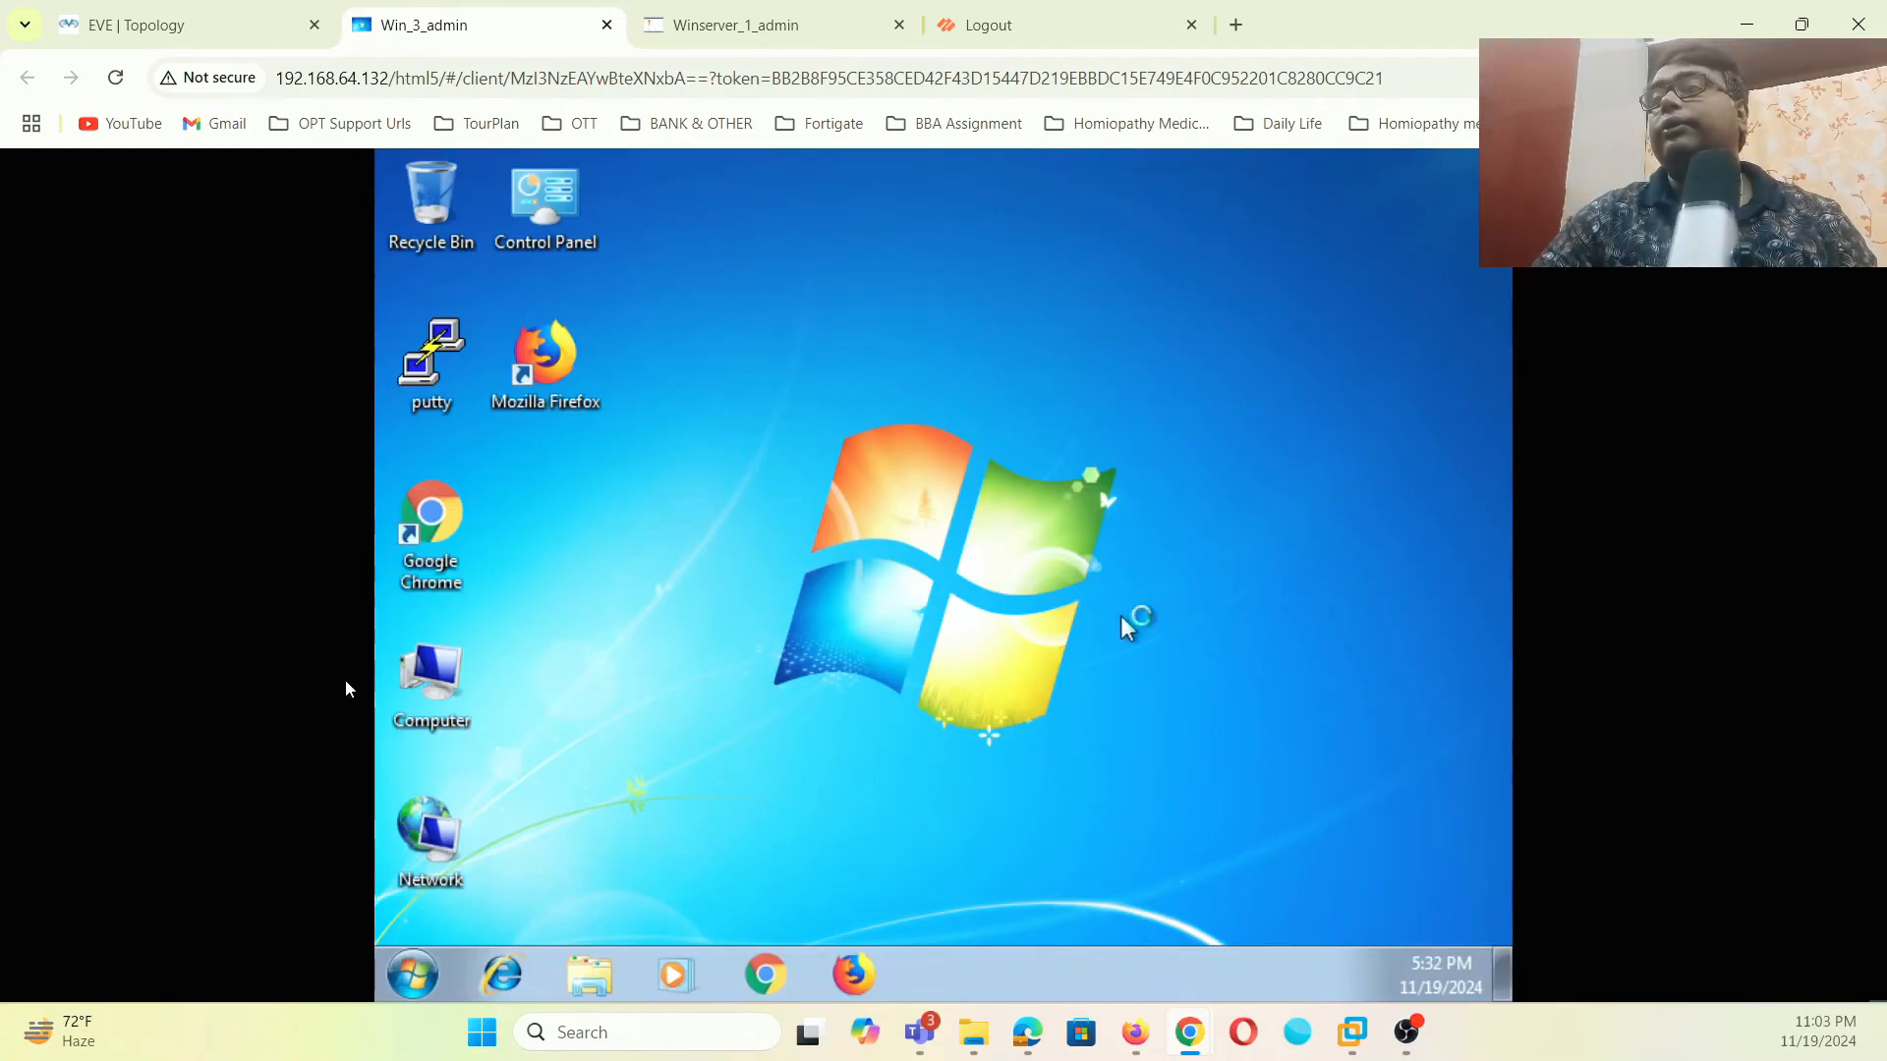
- Turn off Windows Firewall for both home/work and public networks on the Win7 client
{"action": "right_click", "coordinate": [425, 828]}
{"action": "left_click", "coordinate": [997, 700]}
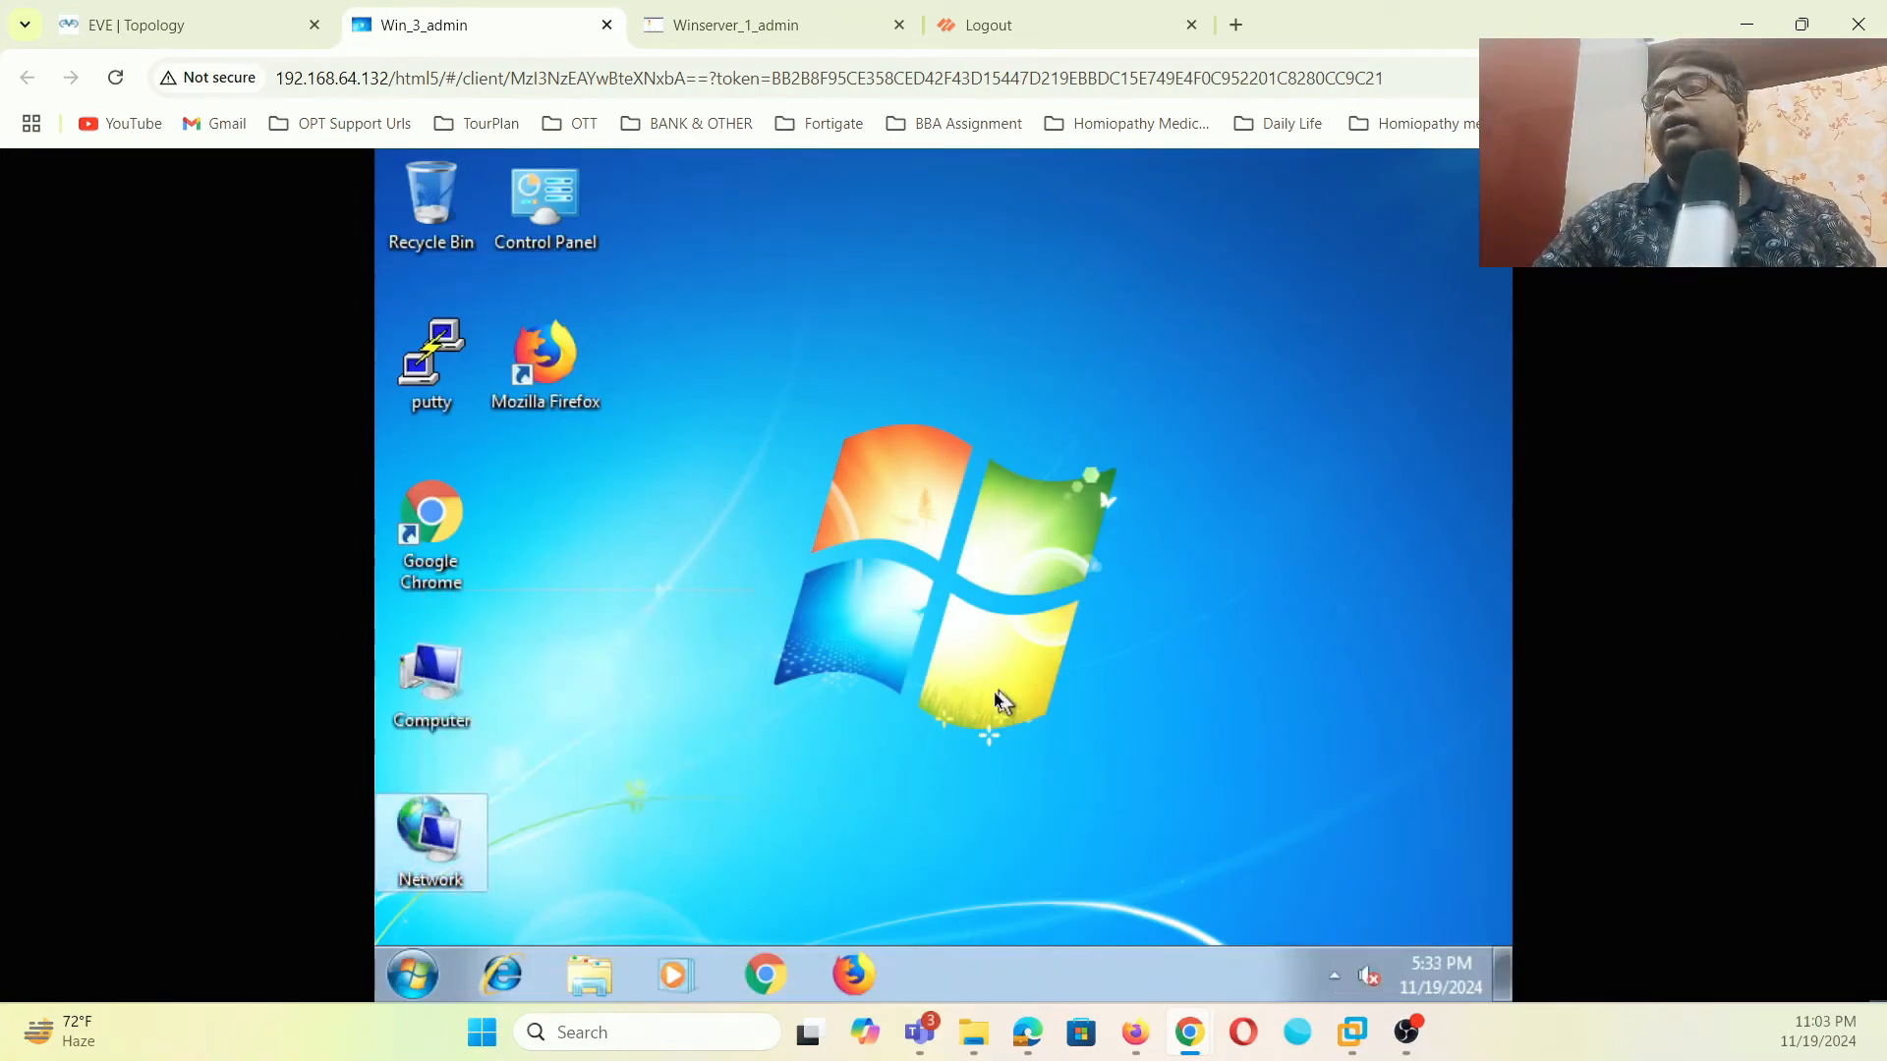
{"action": "right_click", "coordinate": [478, 814]}
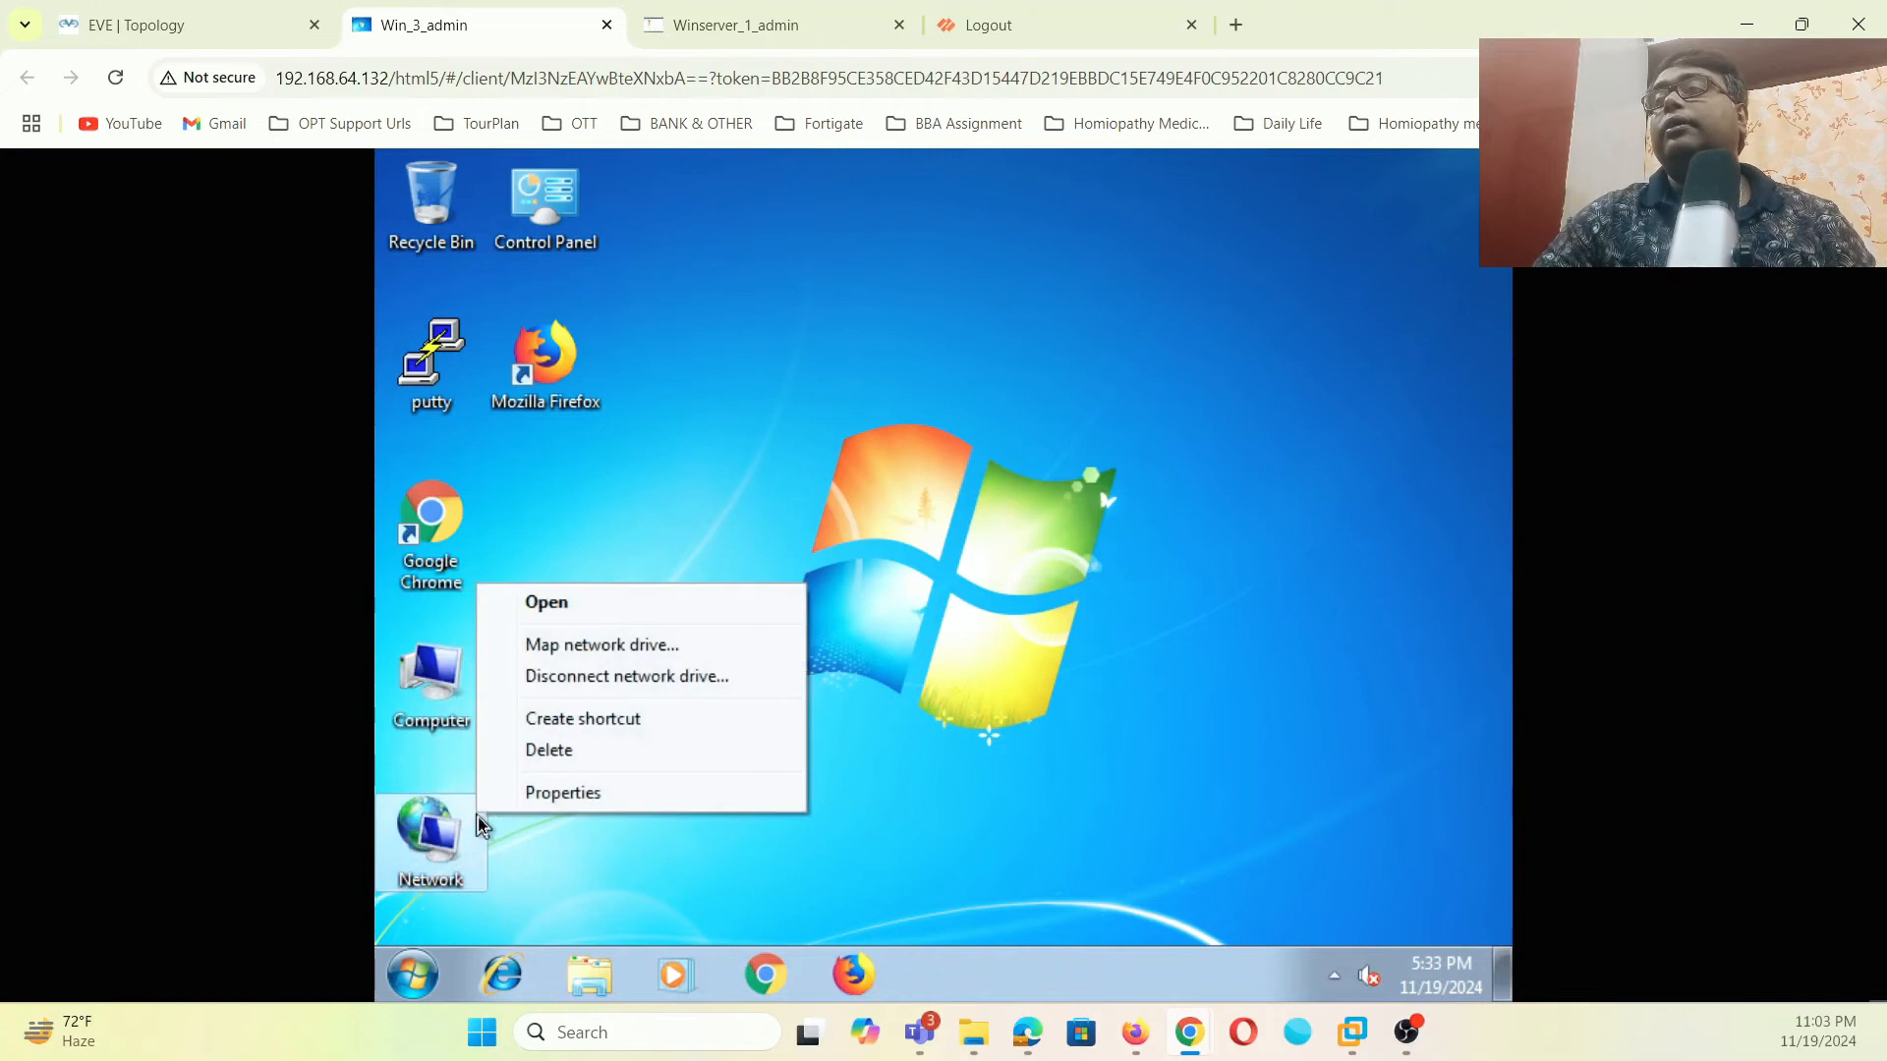
{"action": "left_click", "coordinate": [554, 794]}
{"action": "left_click", "coordinate": [1072, 594]}
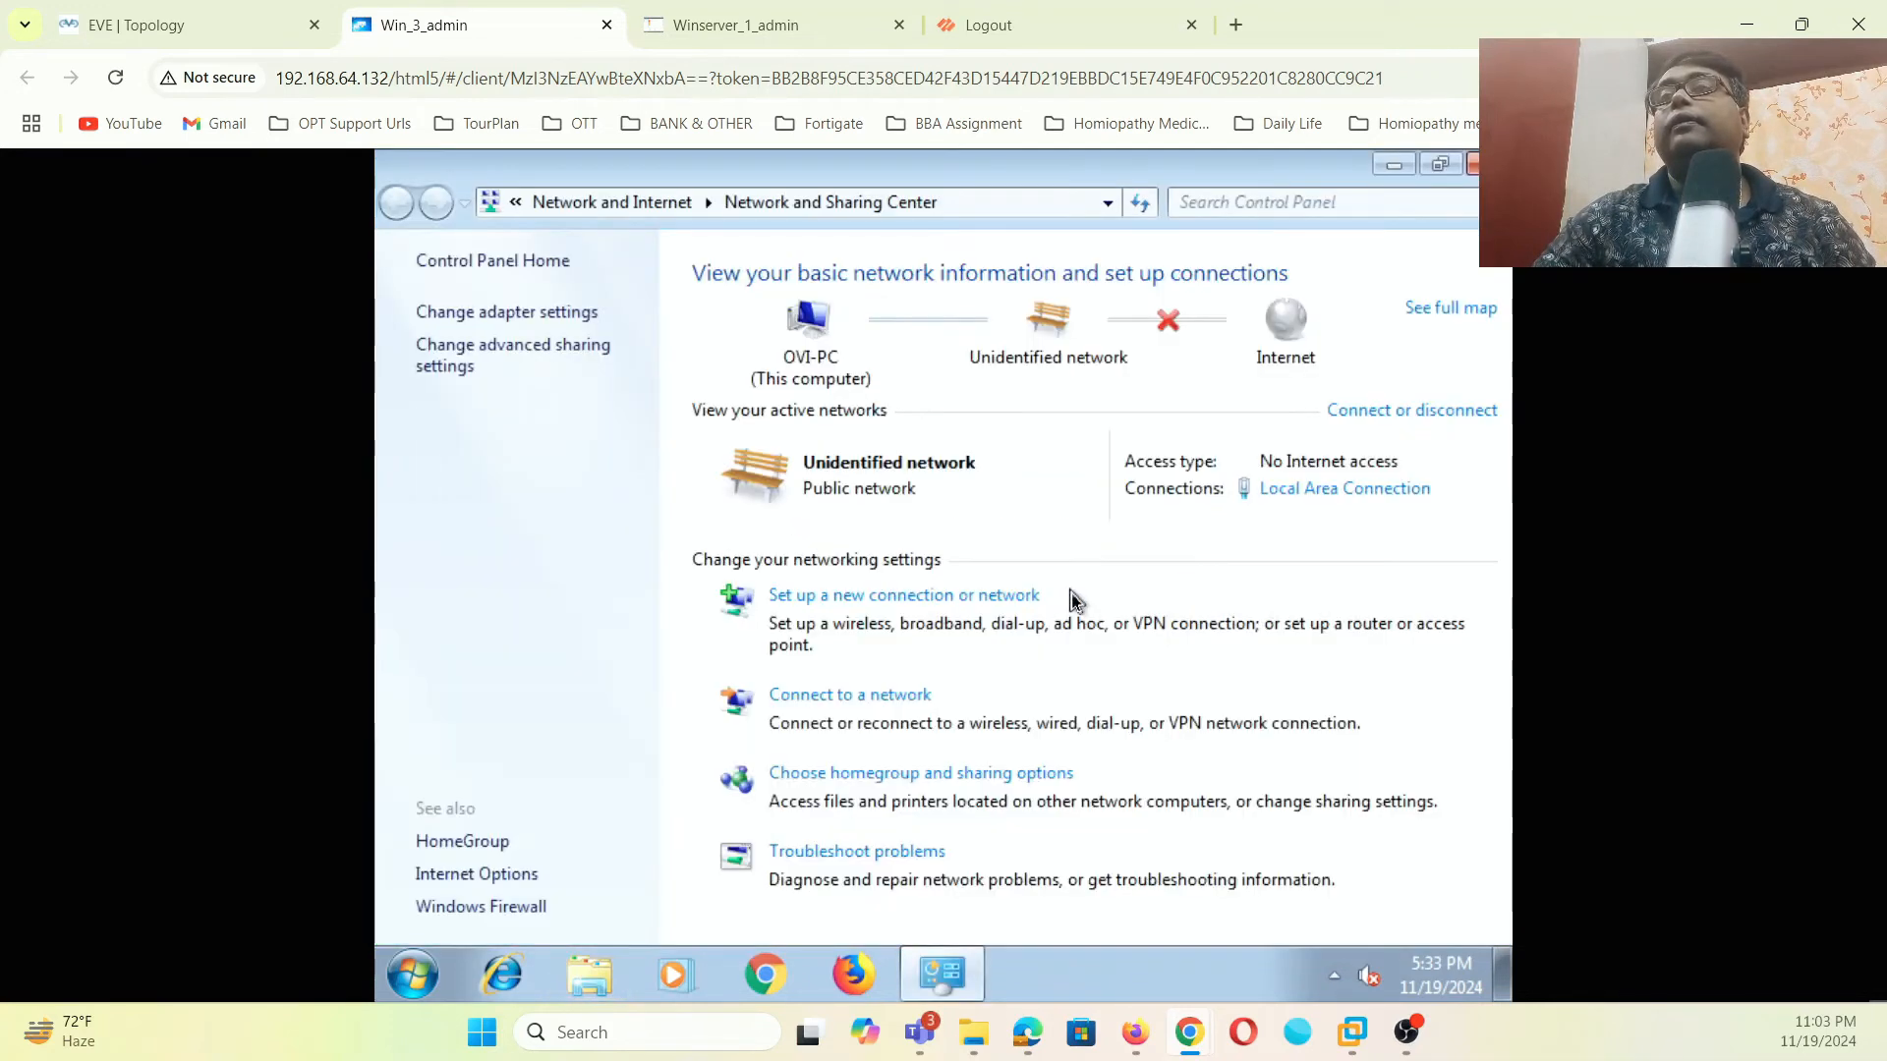
{"action": "left_click", "coordinate": [503, 910]}
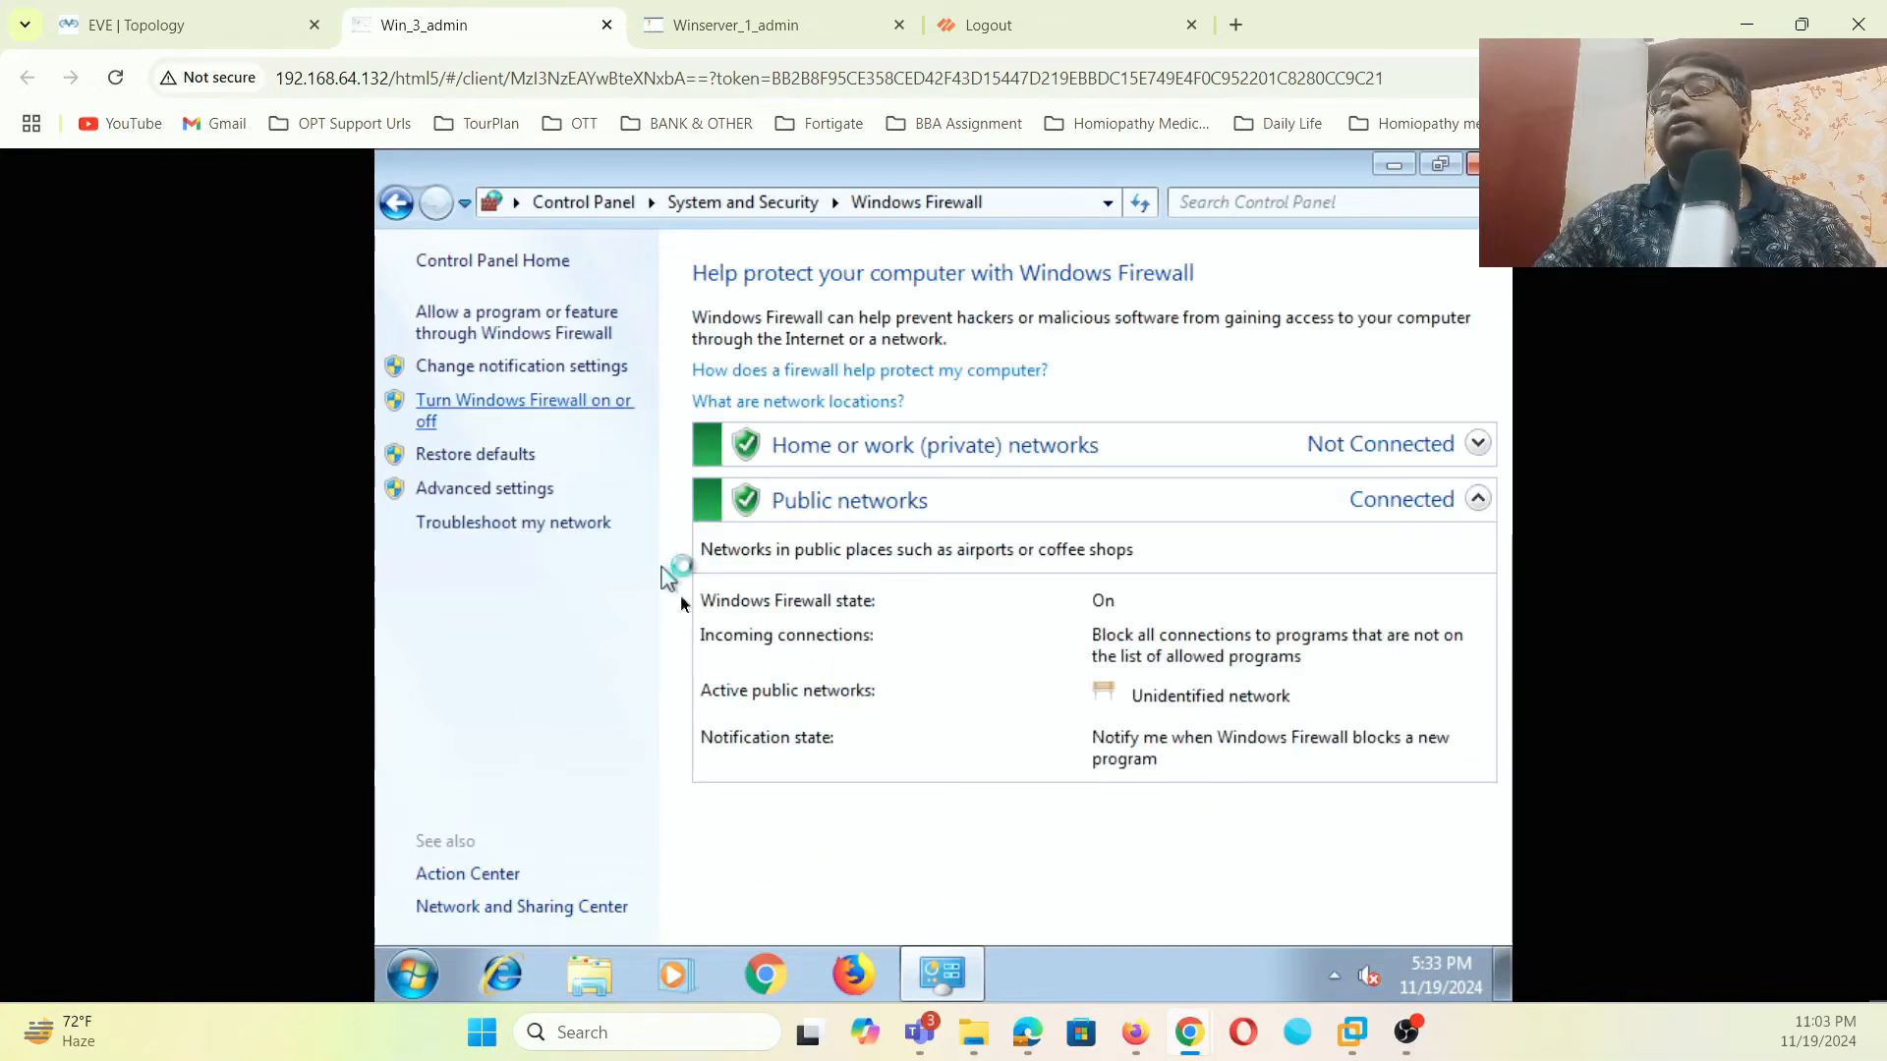
{"action": "left_click", "coordinate": [617, 495]}
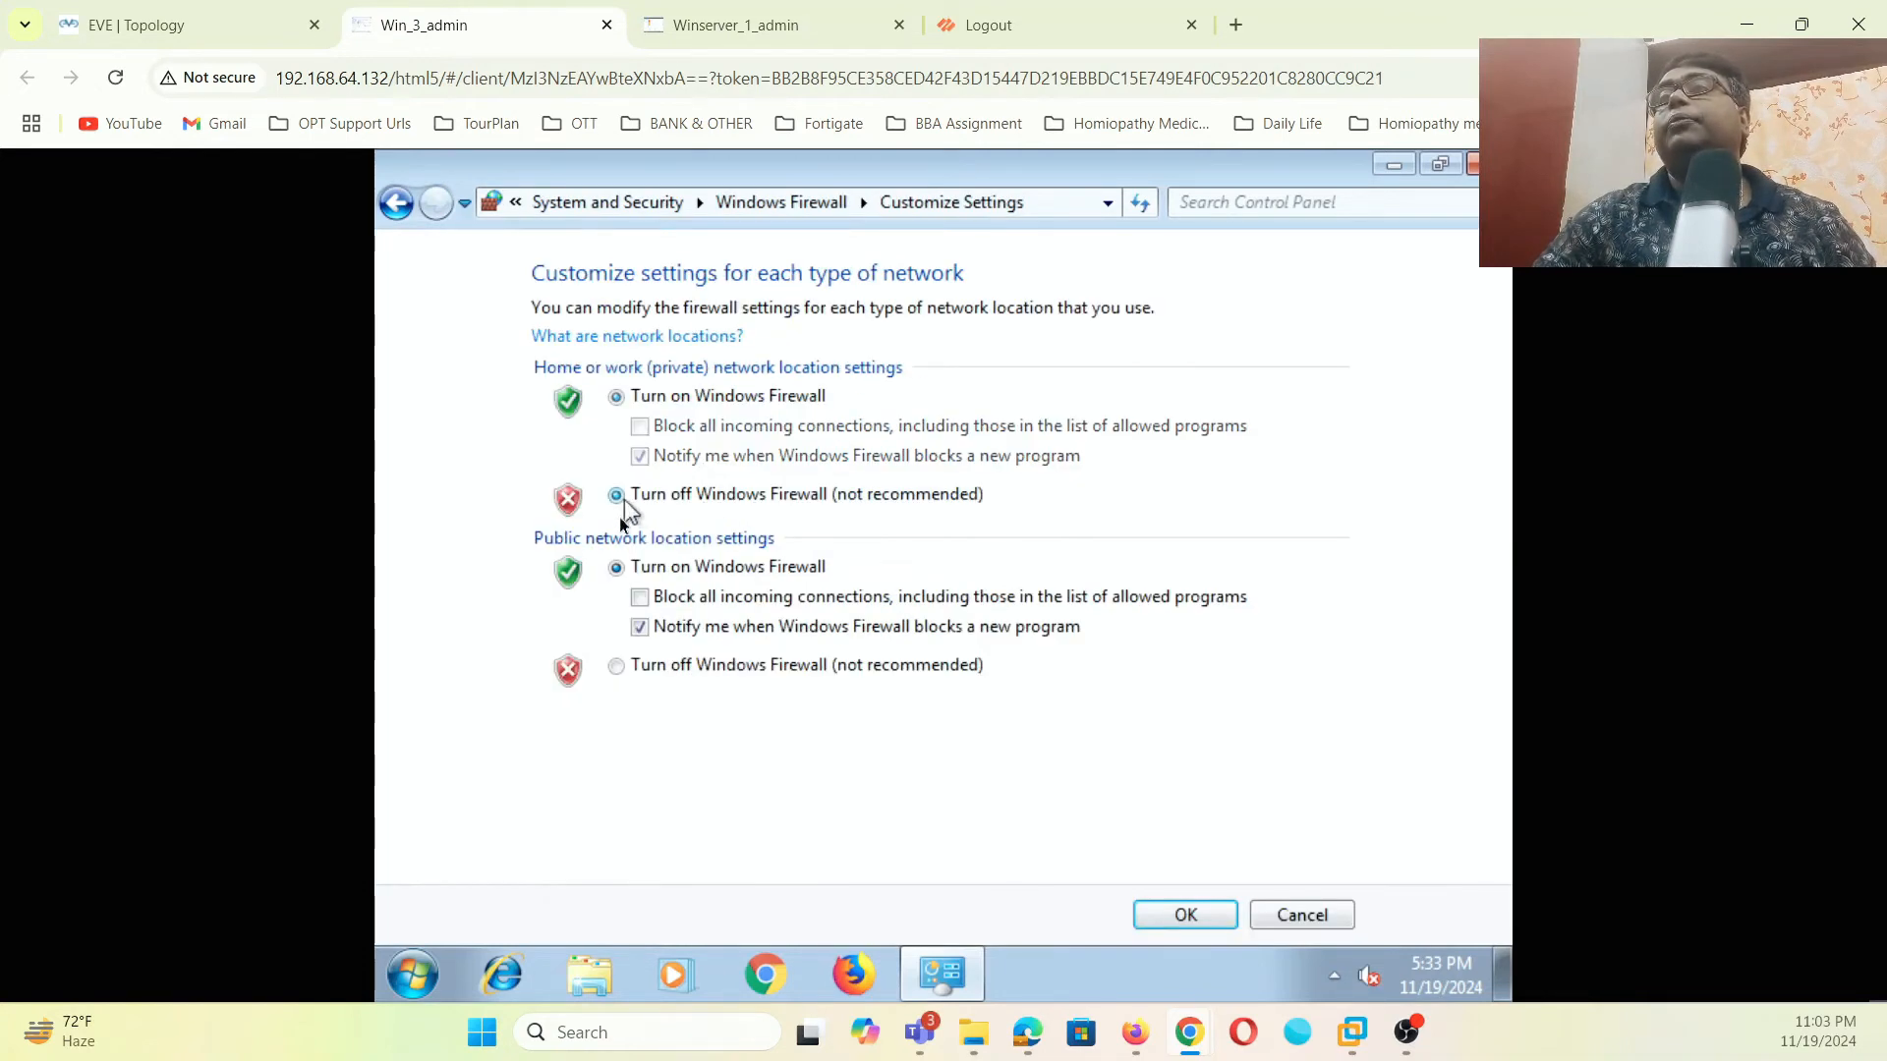
{"action": "left_click", "coordinate": [615, 666]}
{"action": "left_click", "coordinate": [1222, 914]}
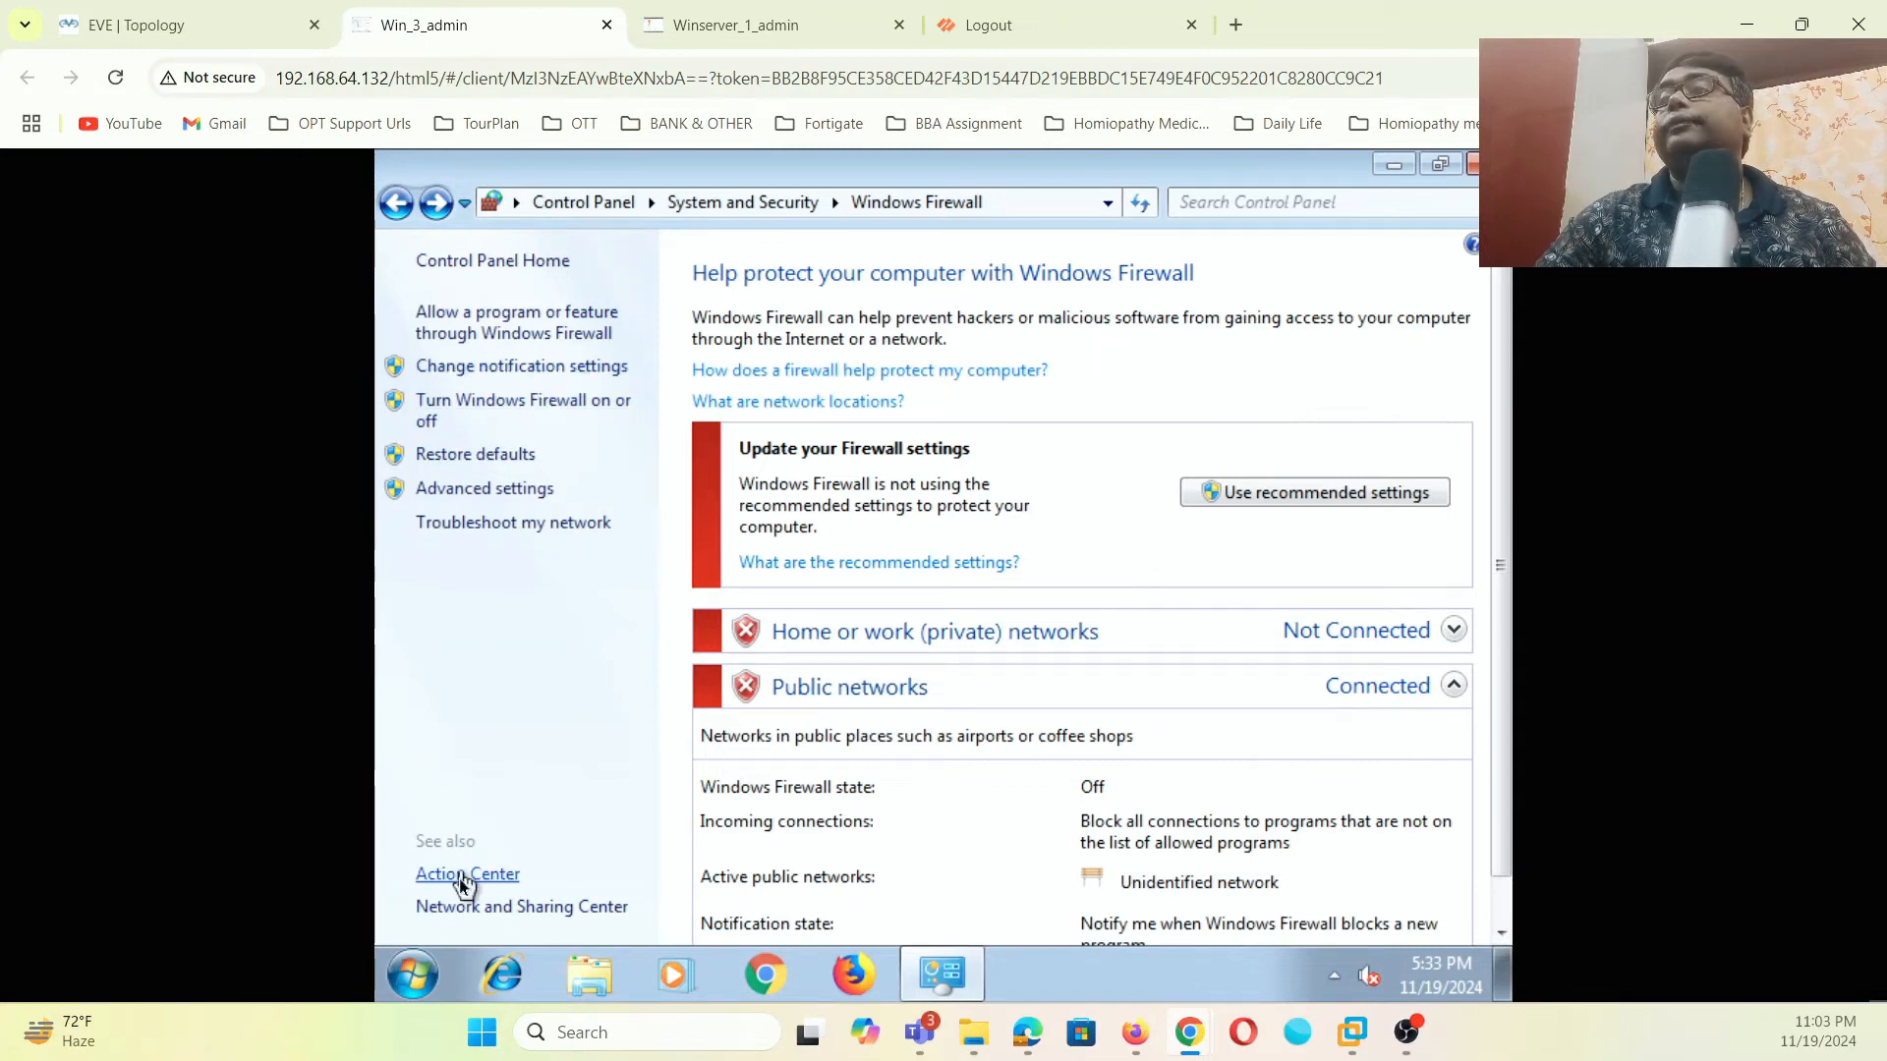
{"action": "left_click", "coordinate": [398, 204]}
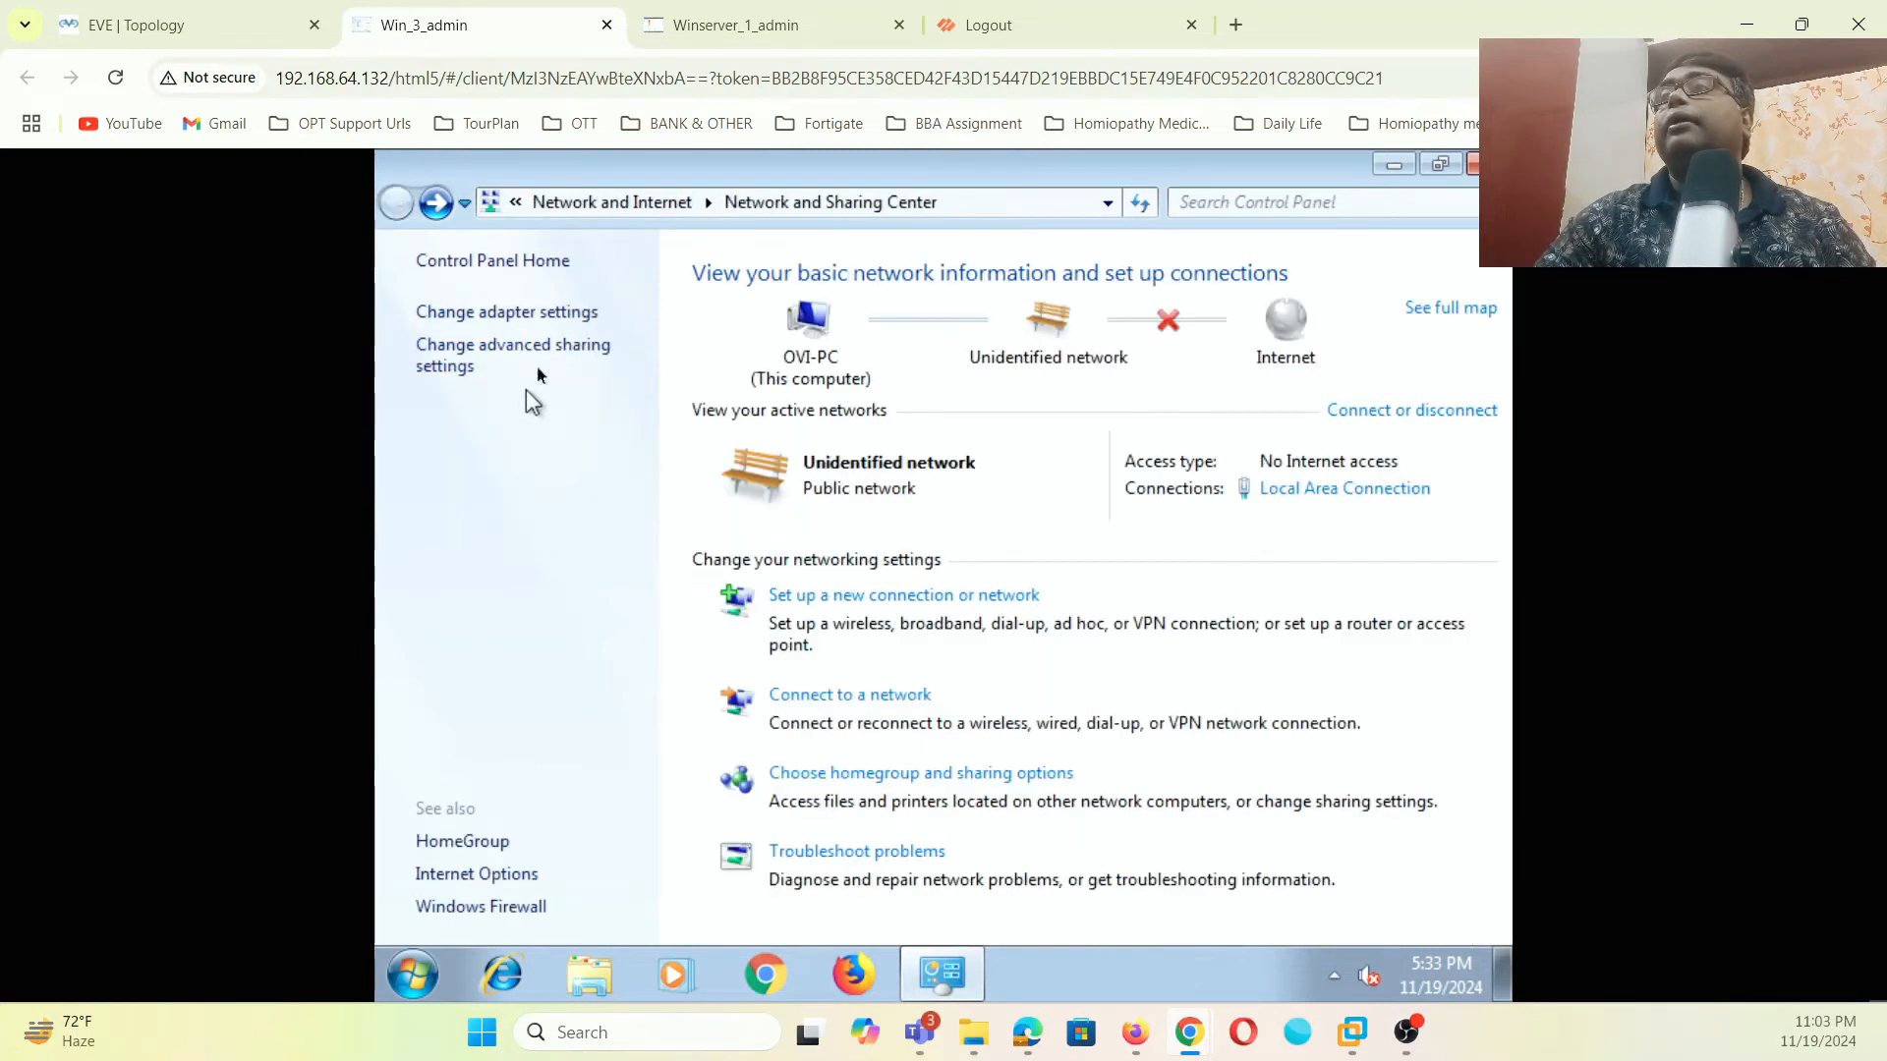
- Disable IPv6 on the Win7 client's Local Area Connection
{"action": "left_click", "coordinate": [564, 310]}
{"action": "right_click", "coordinate": [568, 318]}
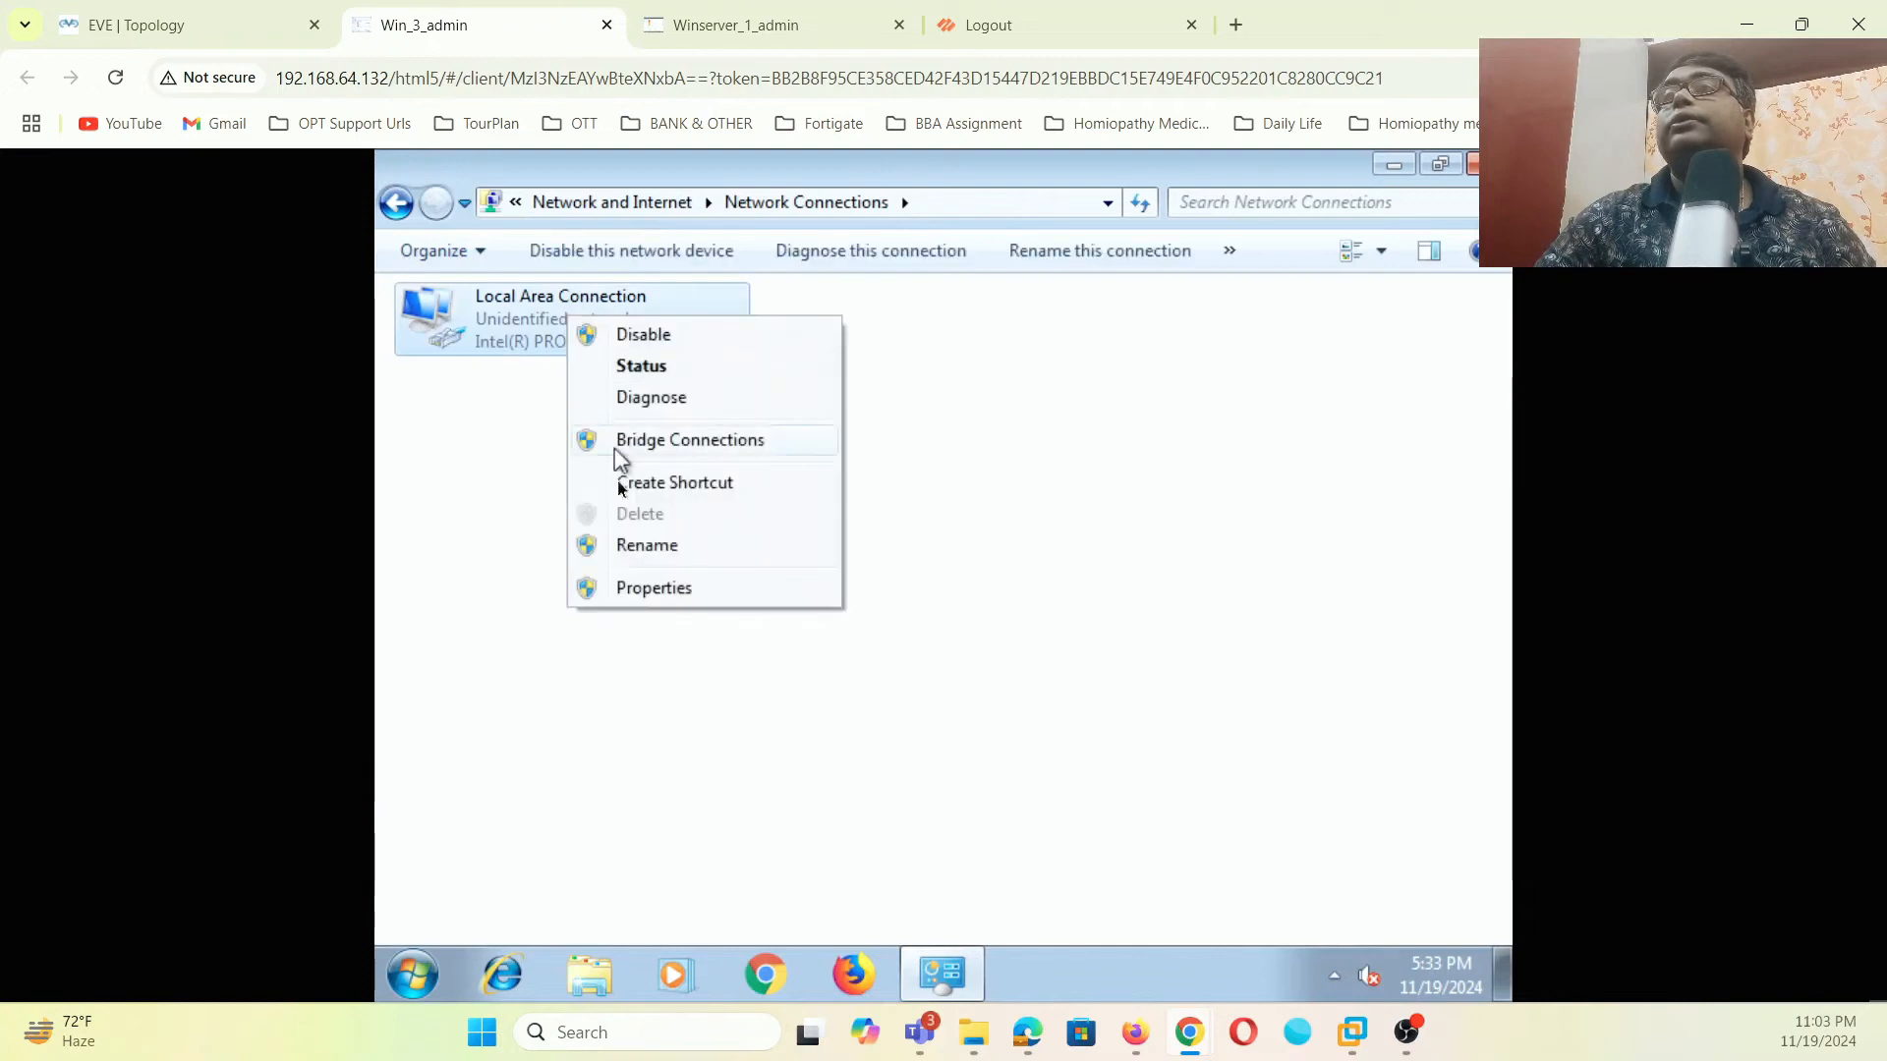
{"action": "left_click", "coordinate": [636, 587]}
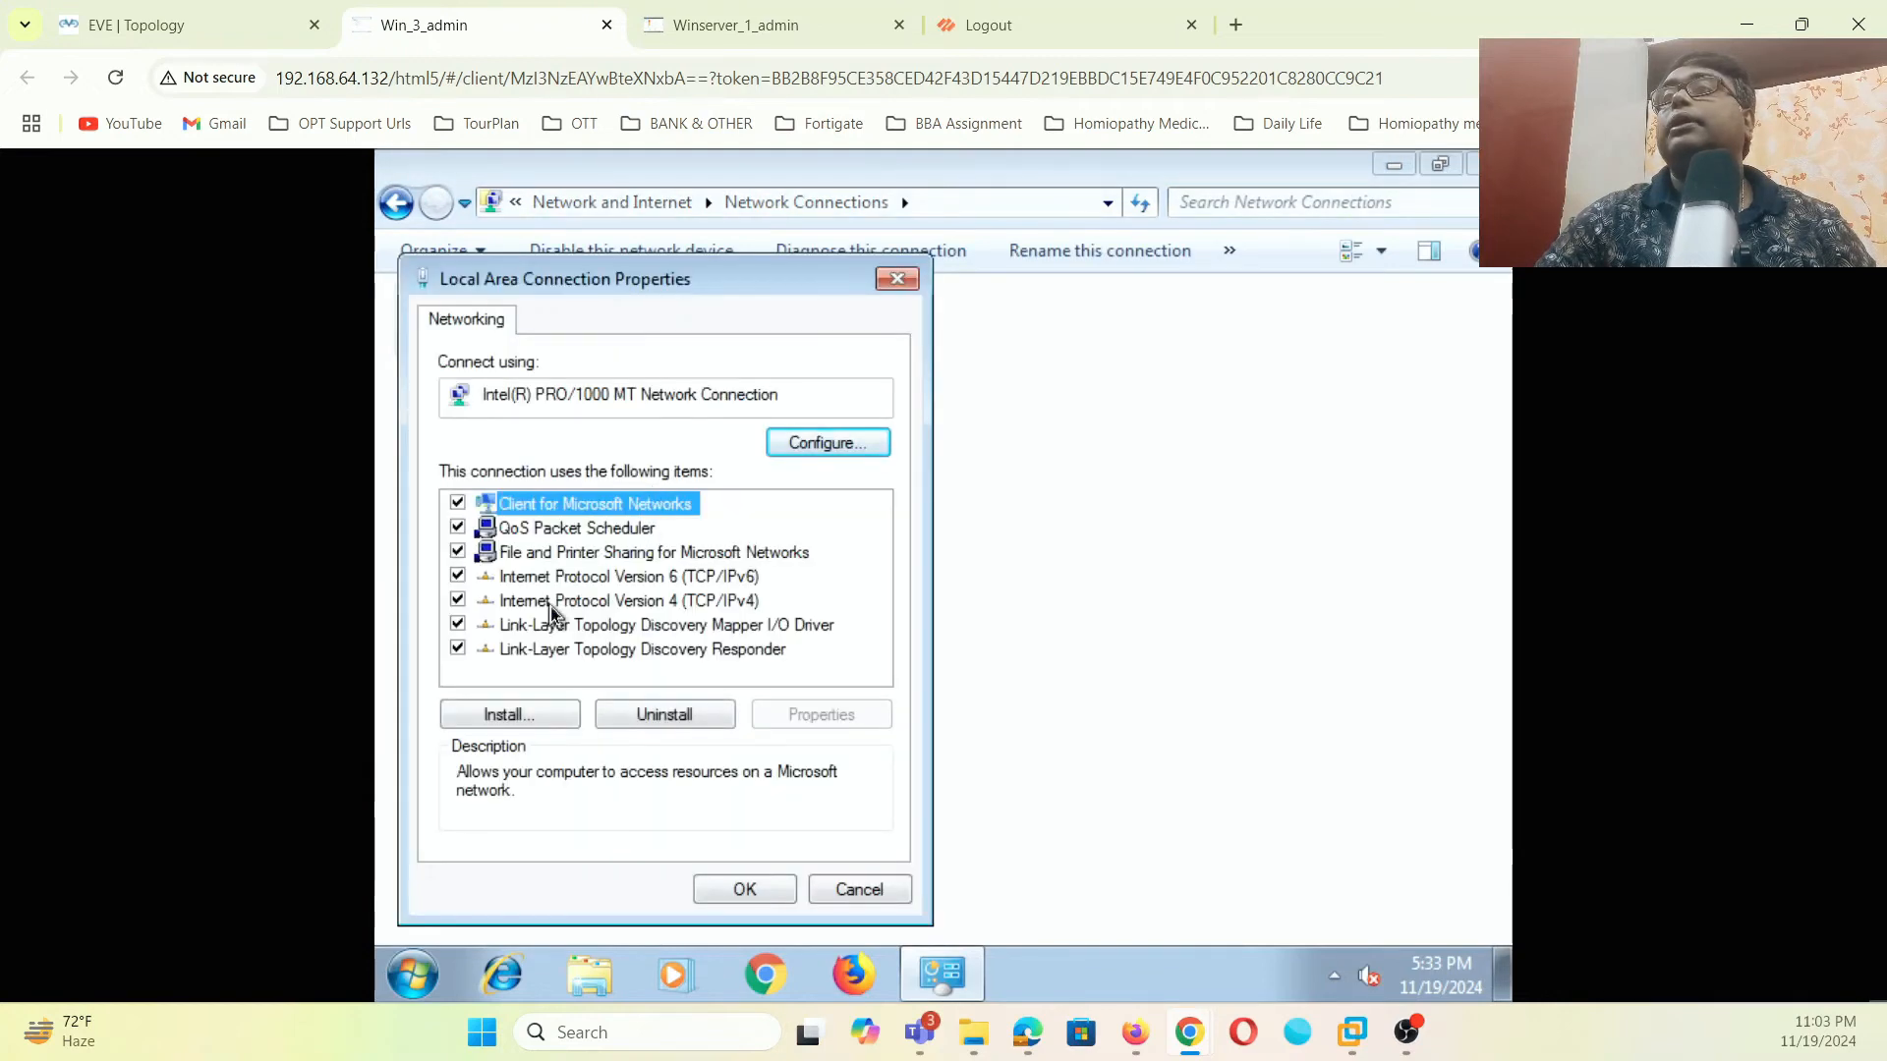
{"action": "left_click", "coordinate": [622, 582]}
{"action": "left_click", "coordinate": [459, 577]}
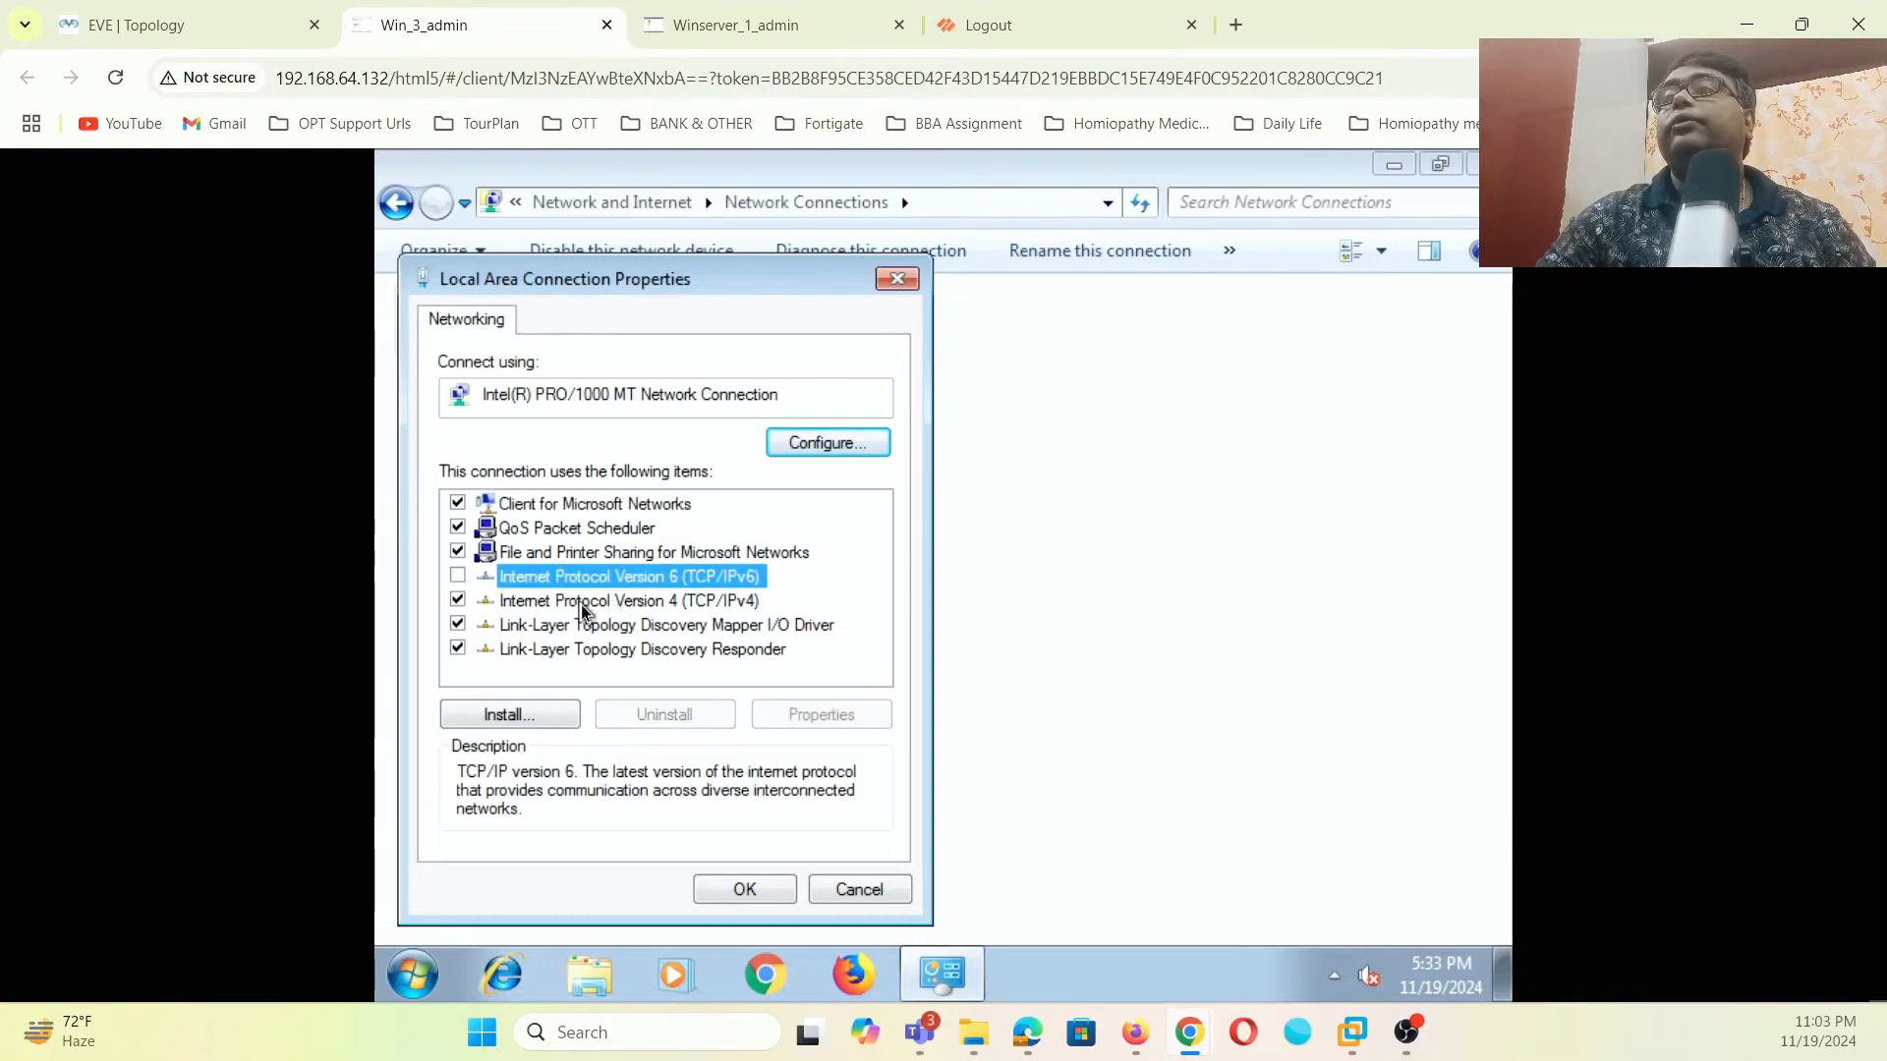
{"action": "left_click", "coordinate": [581, 602]}
- Assign static IPv4 192.168.1.100, mask 255.255.255.0, gateway 192.168.1.1
{"action": "left_click", "coordinate": [786, 711]}
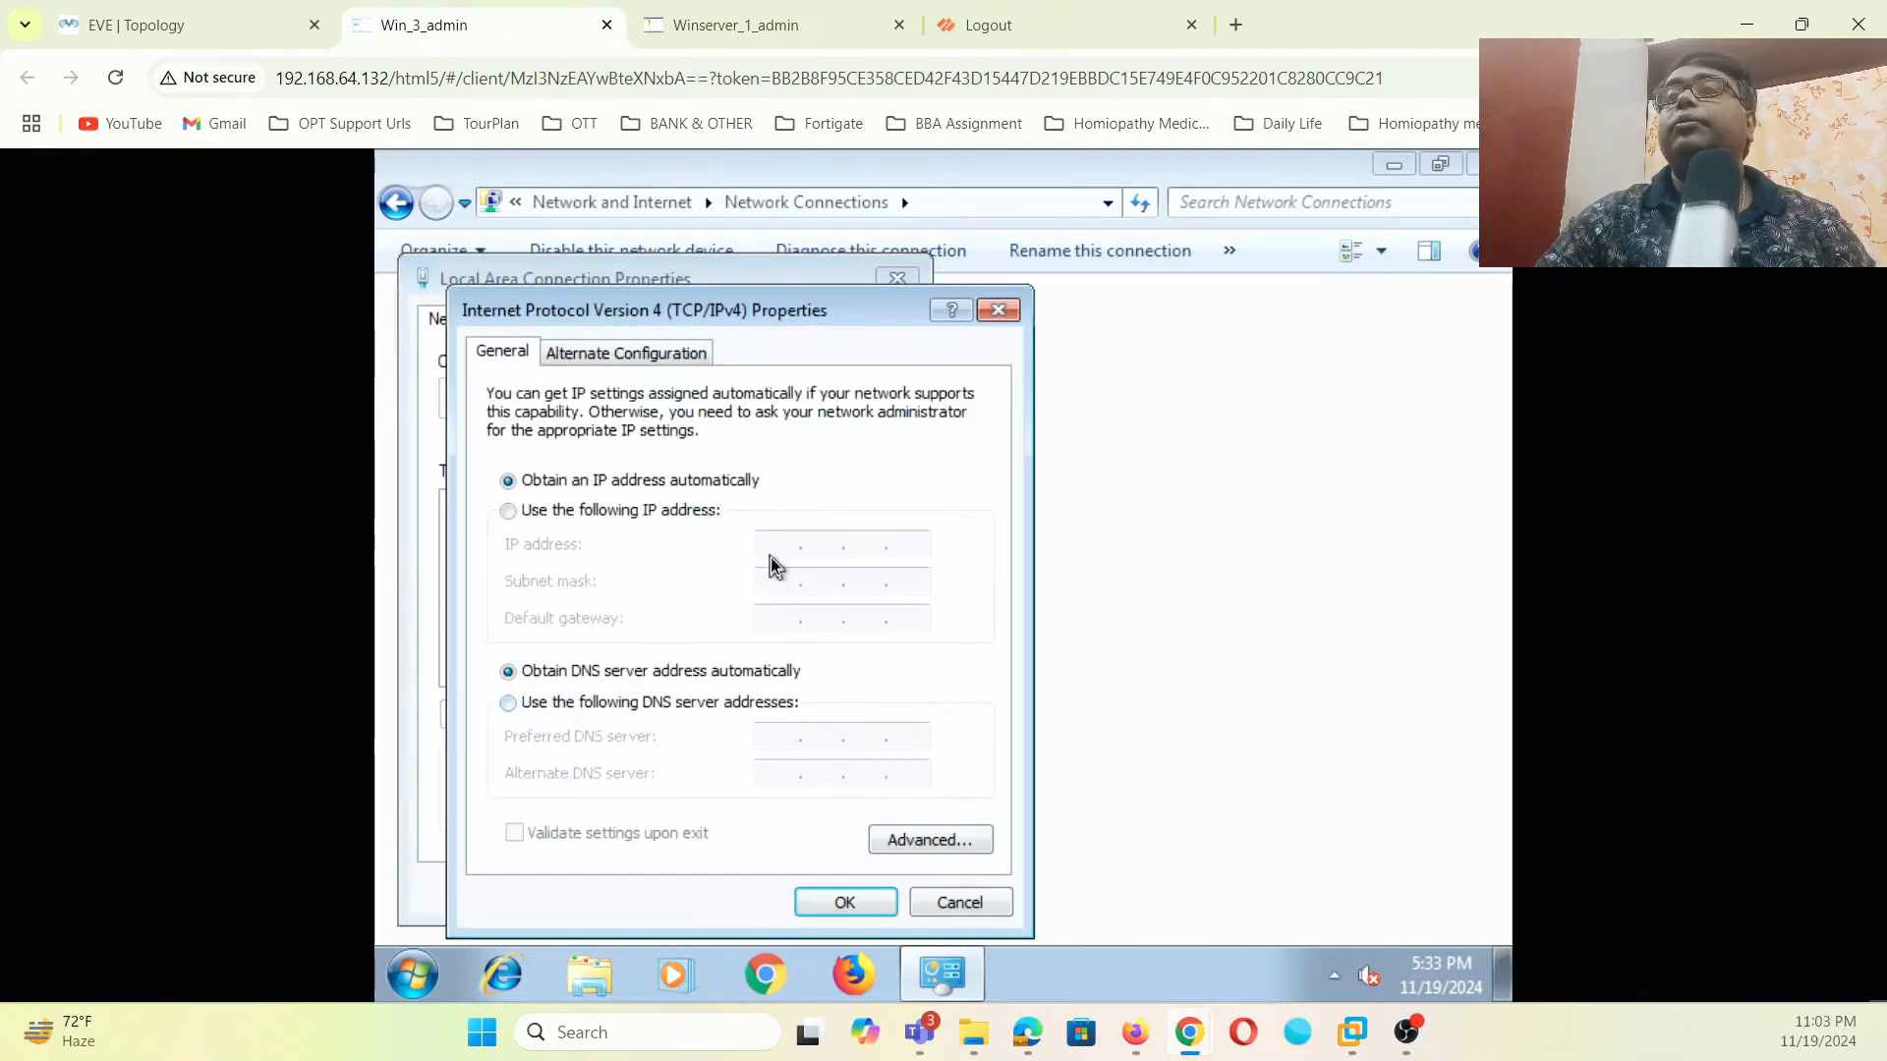
{"action": "left_click", "coordinate": [635, 517]}
{"action": "type", "text": "192 . 168 . "}
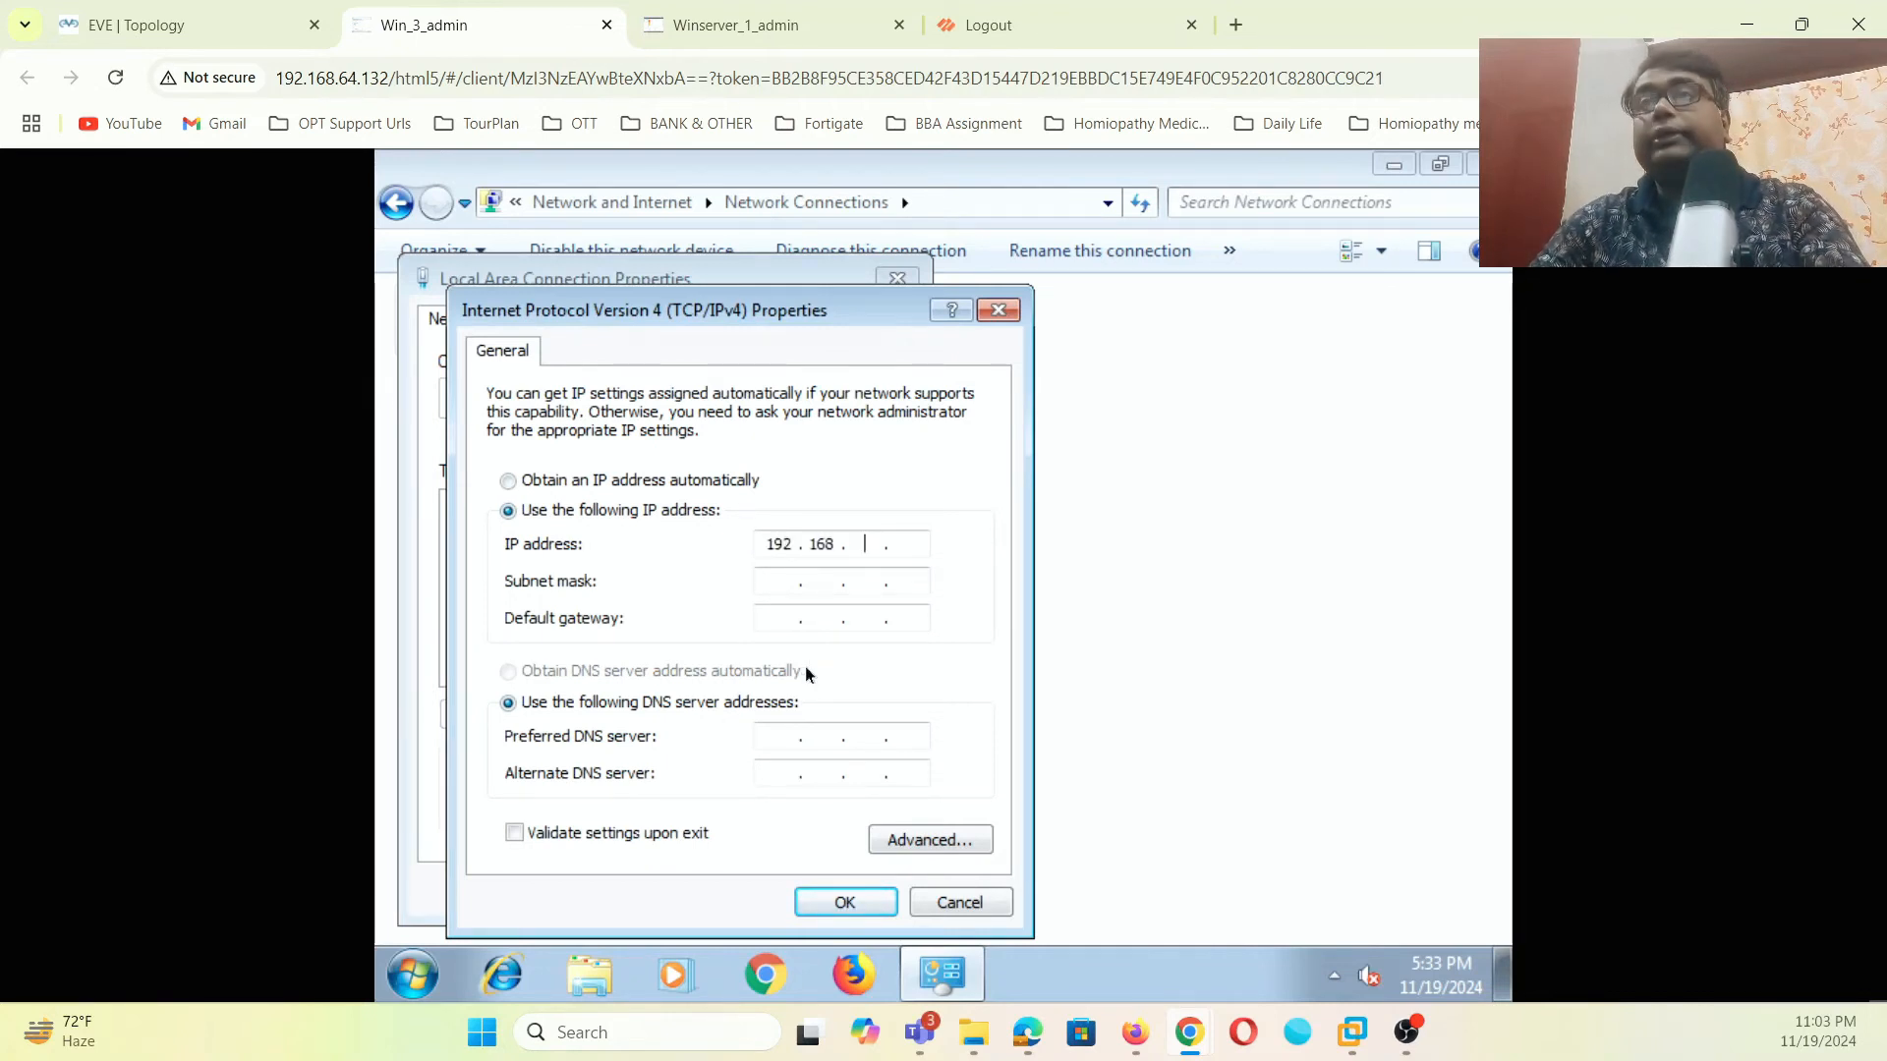
{"action": "type", "text": "1 . 100"}
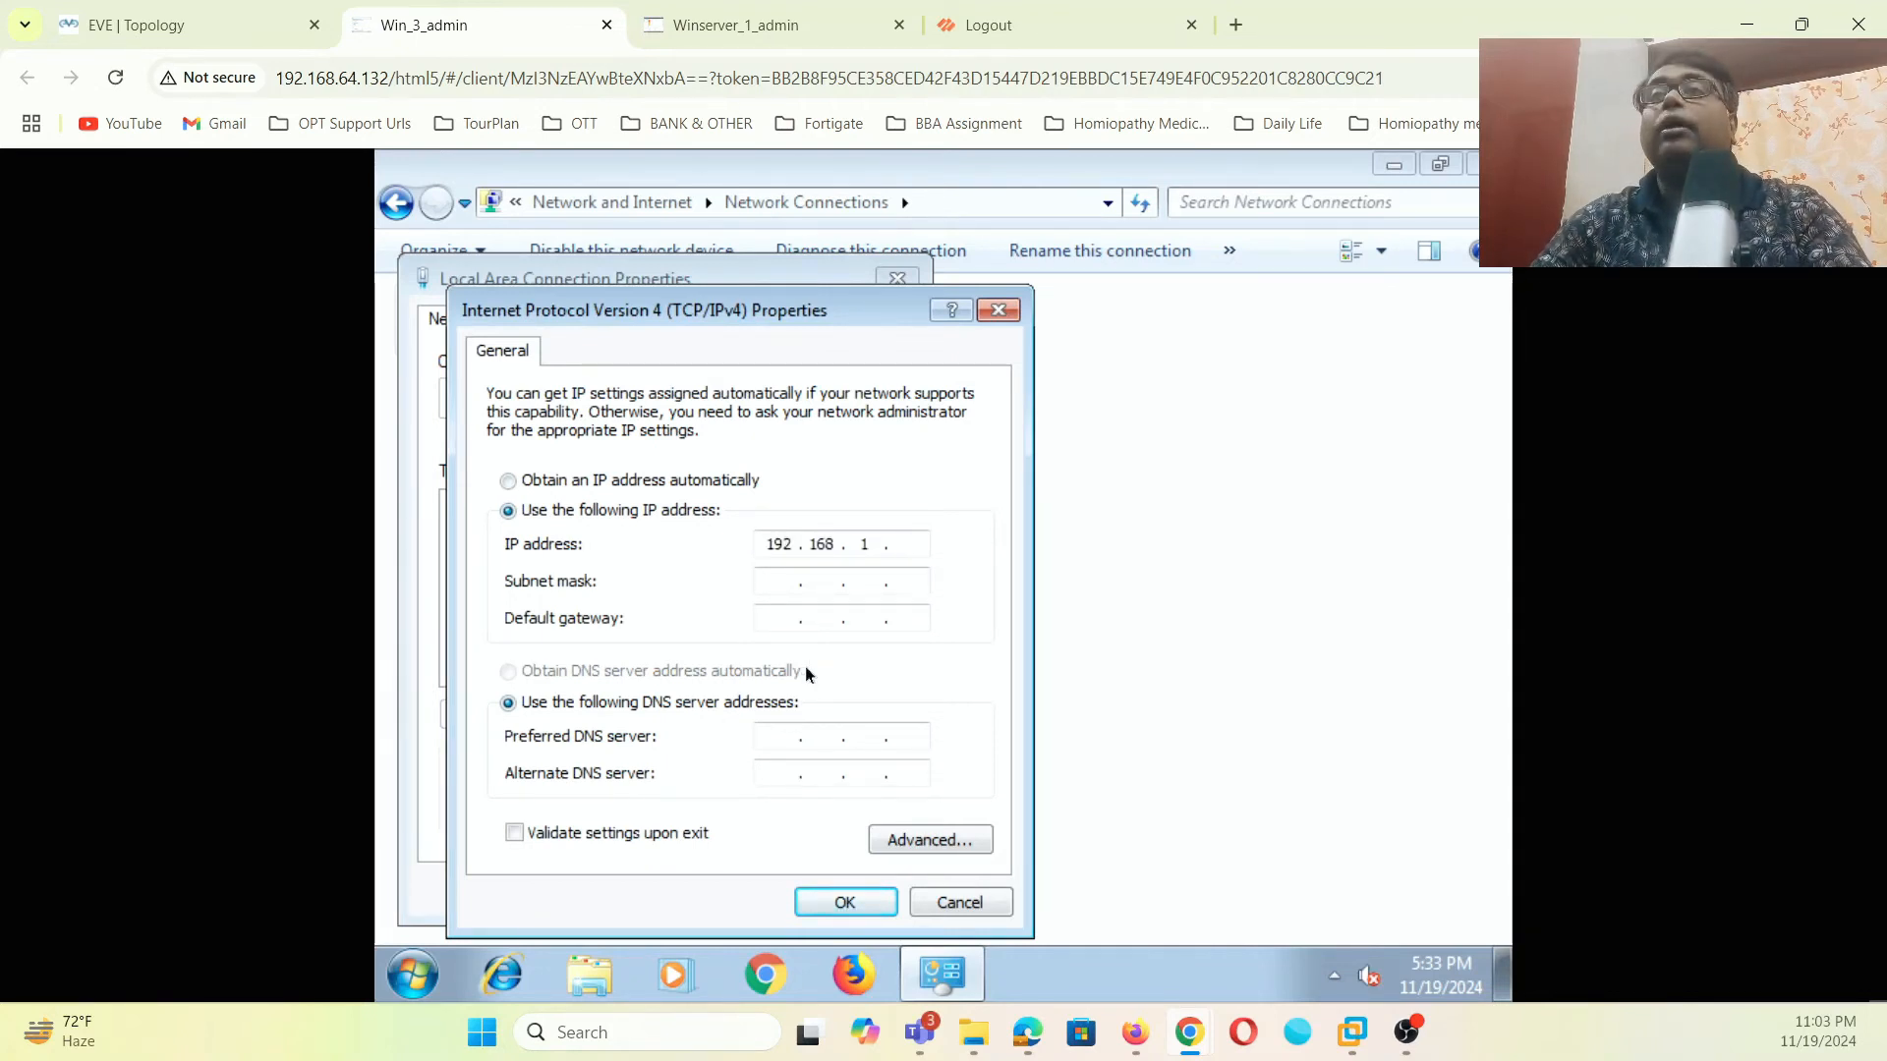
{"action": "left_click", "coordinate": [780, 578]}
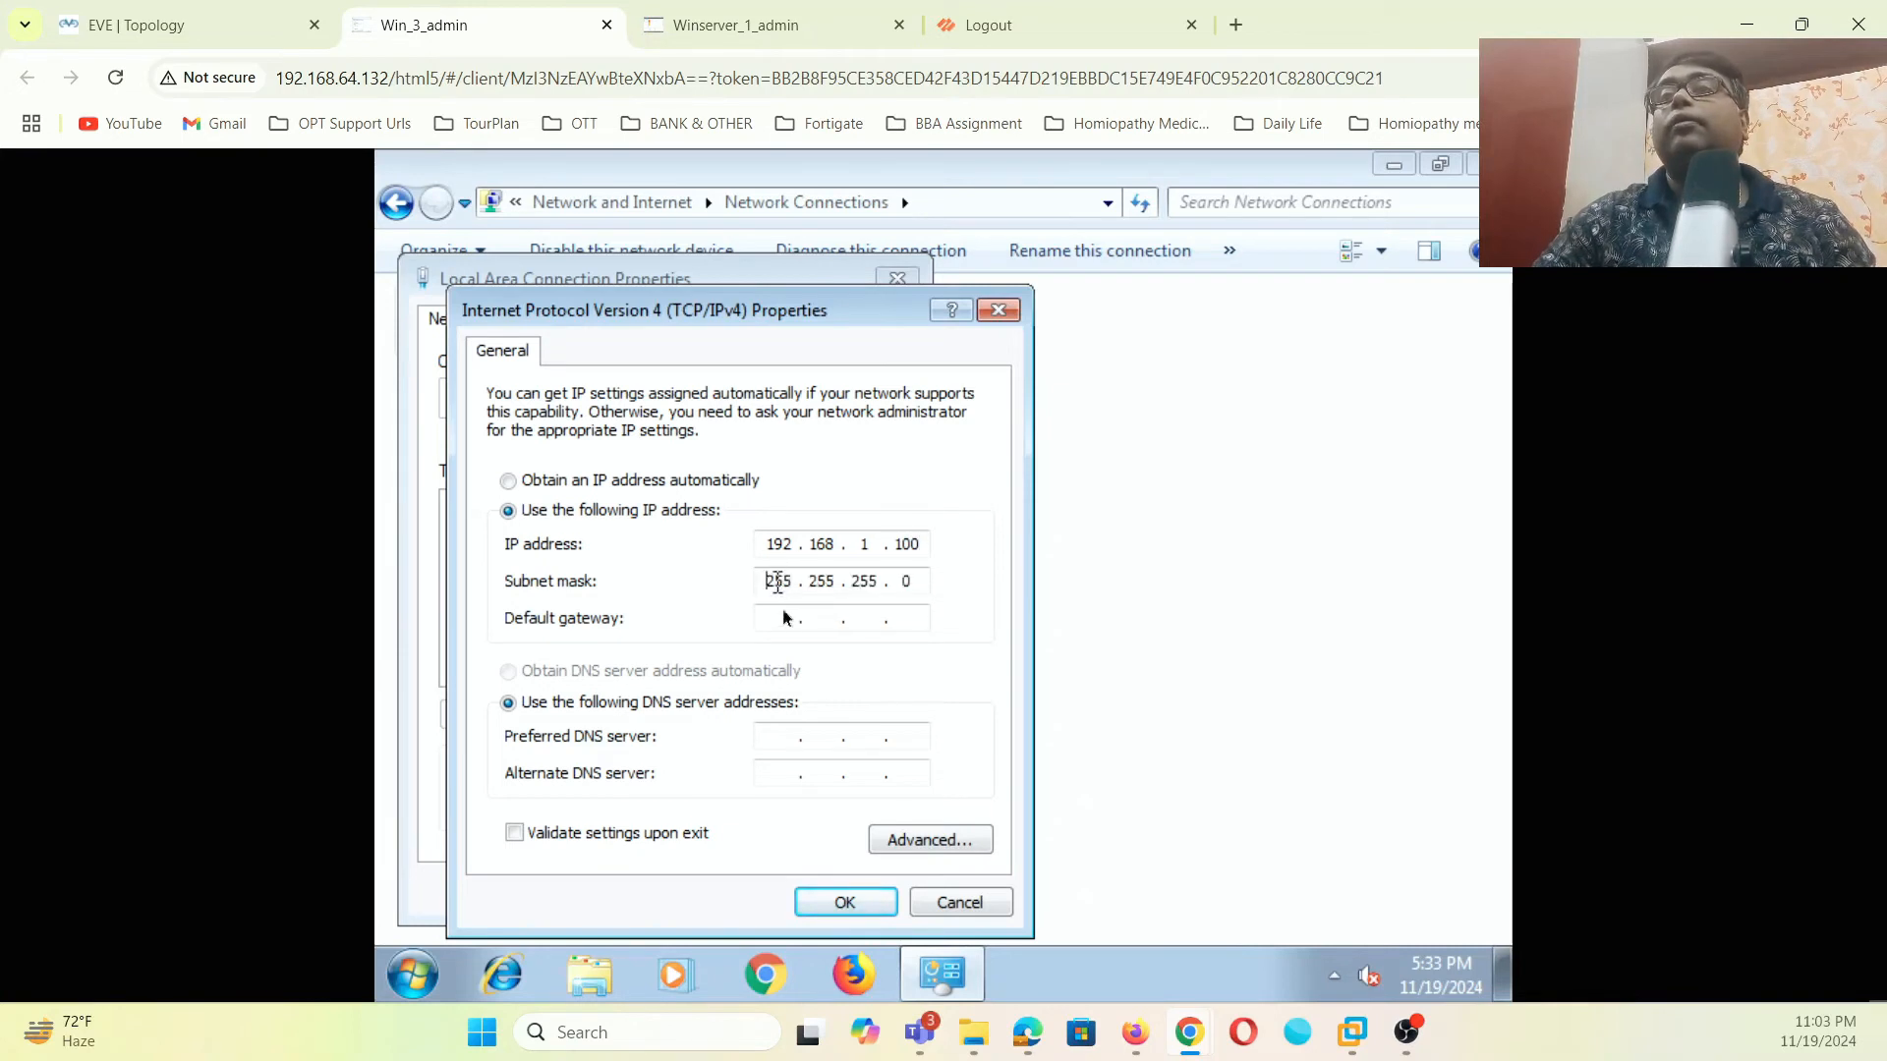
{"action": "left_click", "coordinate": [786, 618]}
{"action": "type", "text": "192 . 168 . 1 . 1"}
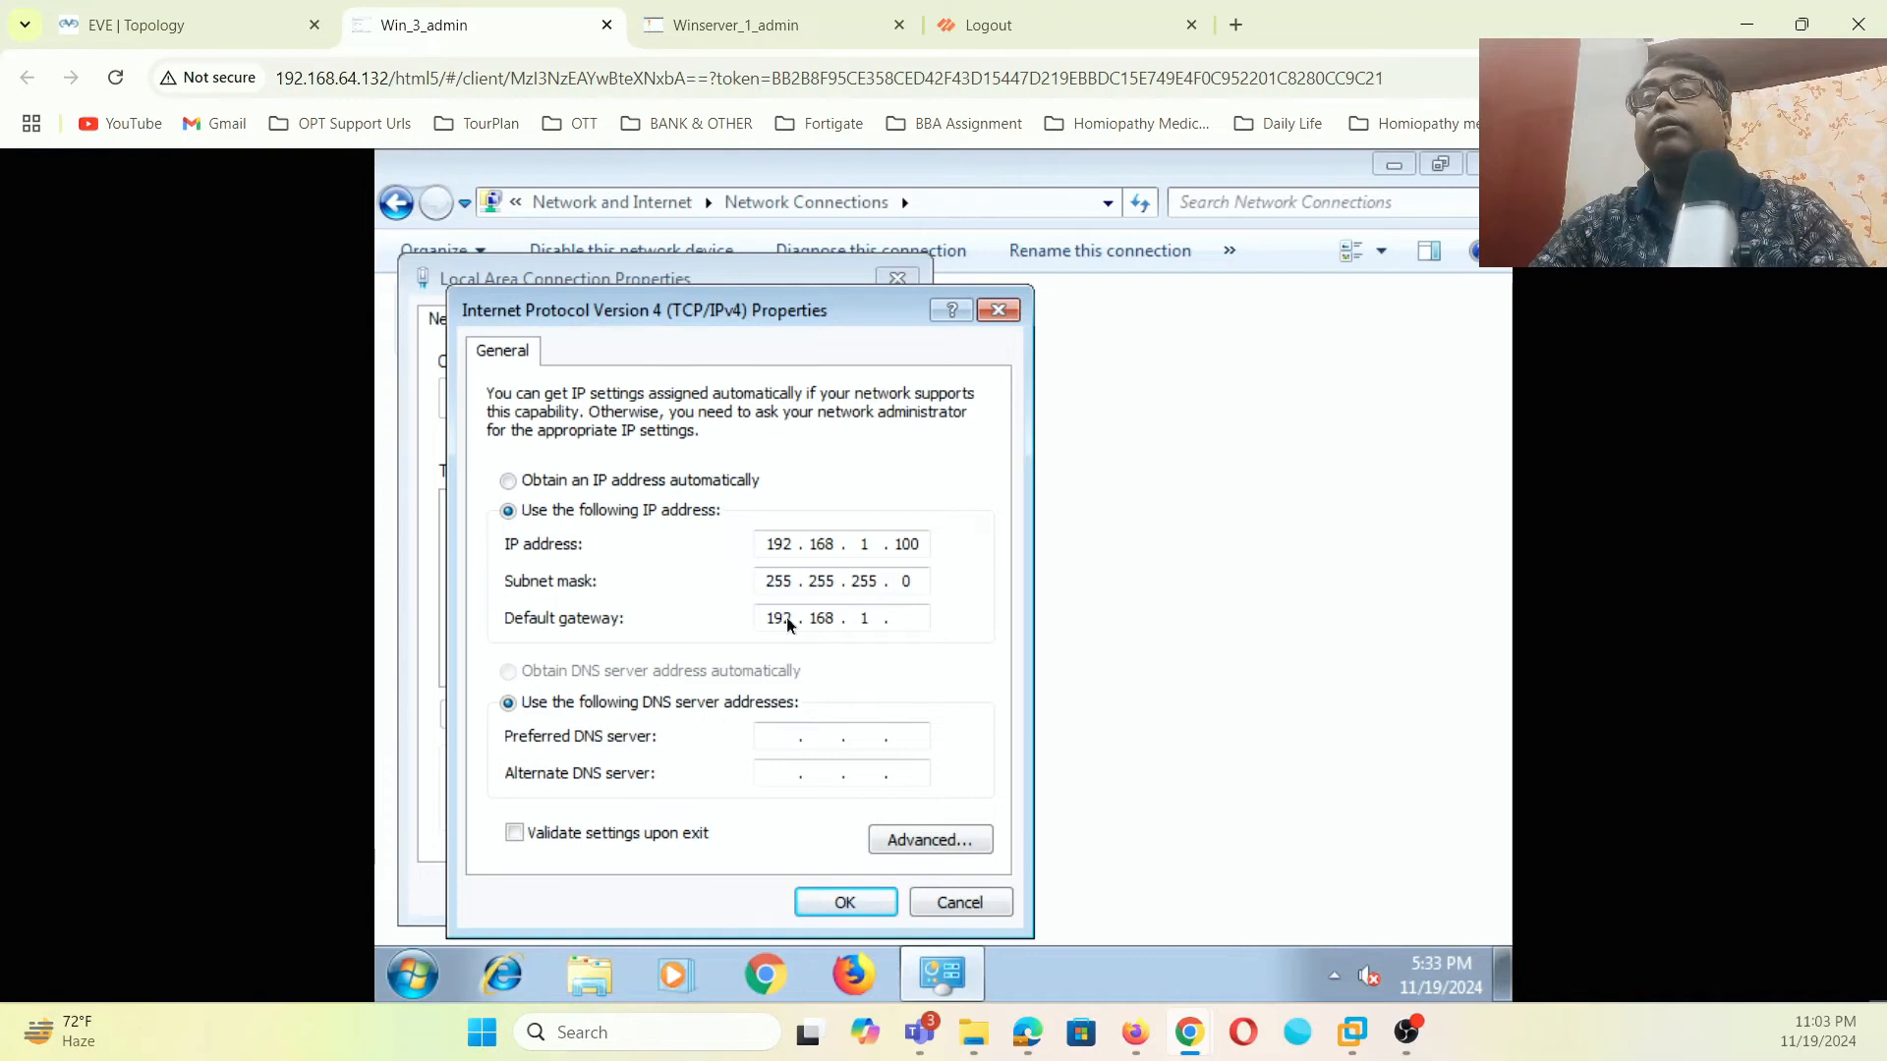
- Set DNS servers 192.168.1.200 and 8.8.8.8 and apply the connection settings
{"action": "left_click", "coordinate": [780, 741]}
{"action": "type", "text": "192.168.1.200"}
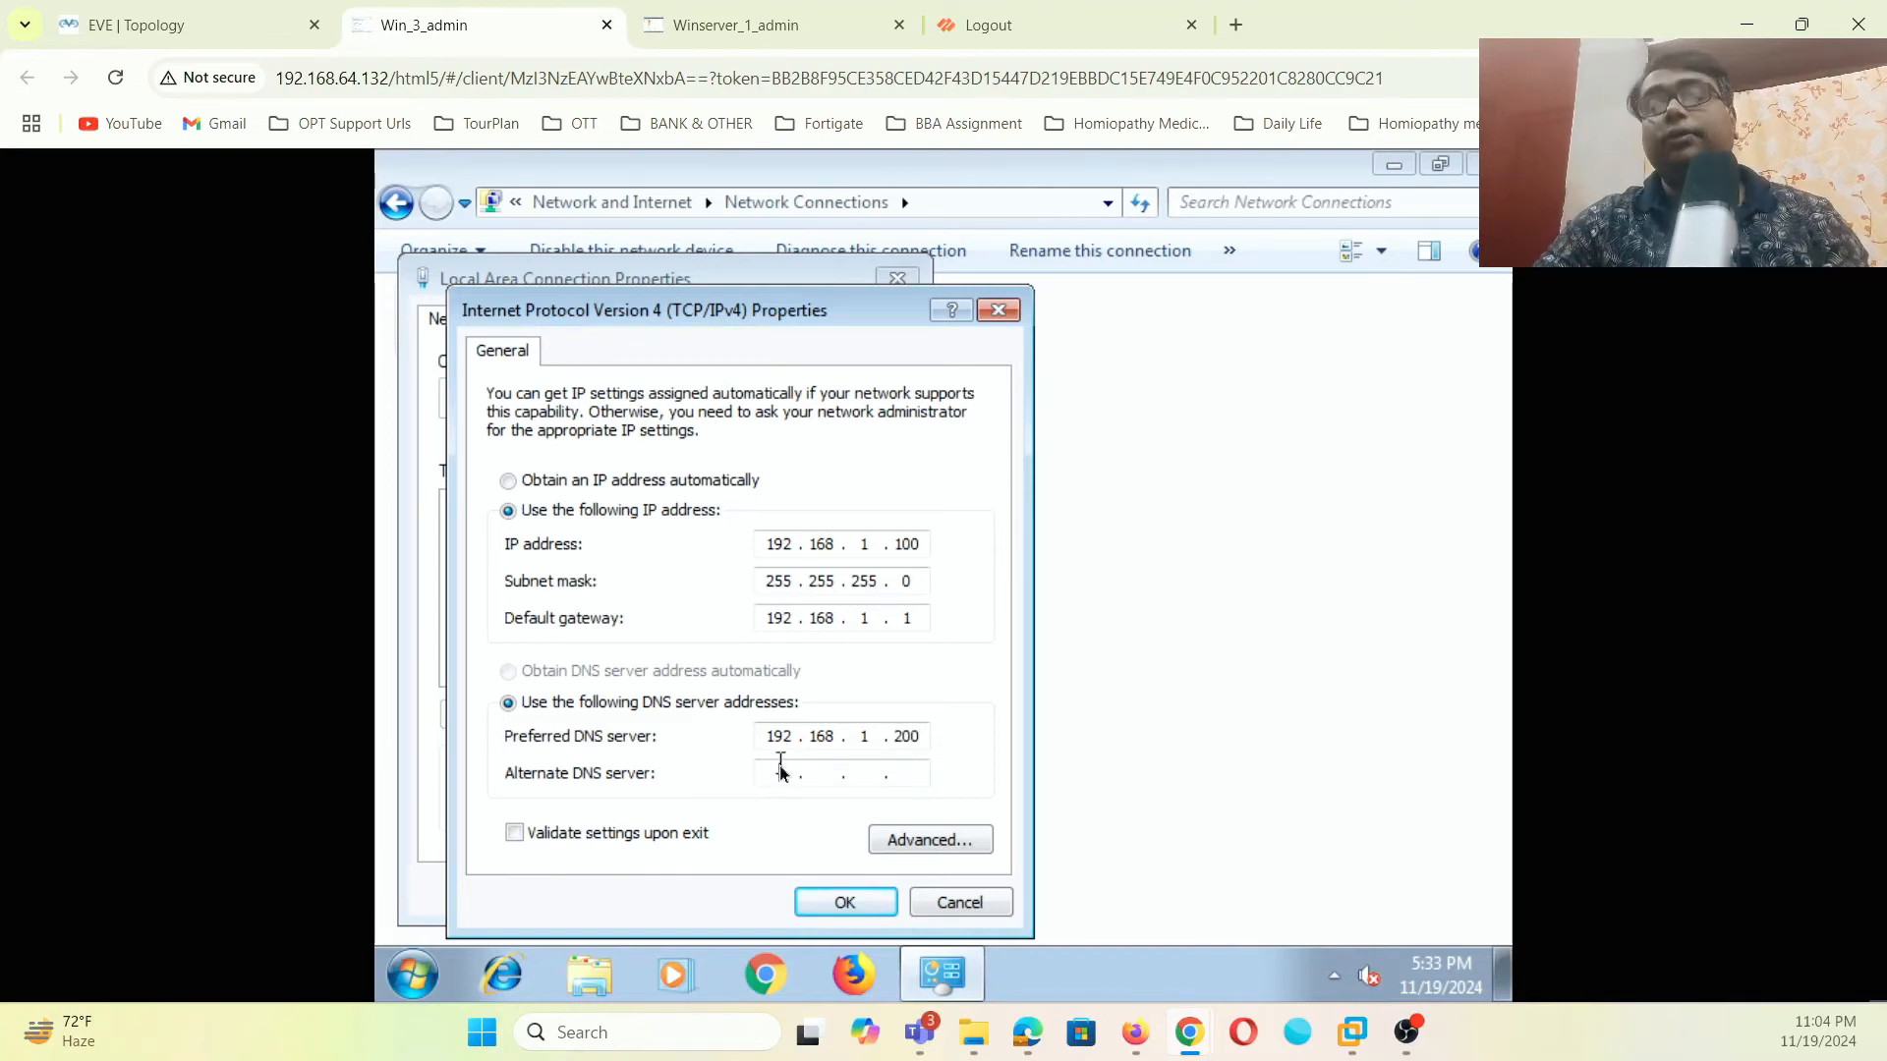
{"action": "left_click", "coordinate": [780, 765]}
{"action": "type", "text": "8.8.8.8"}
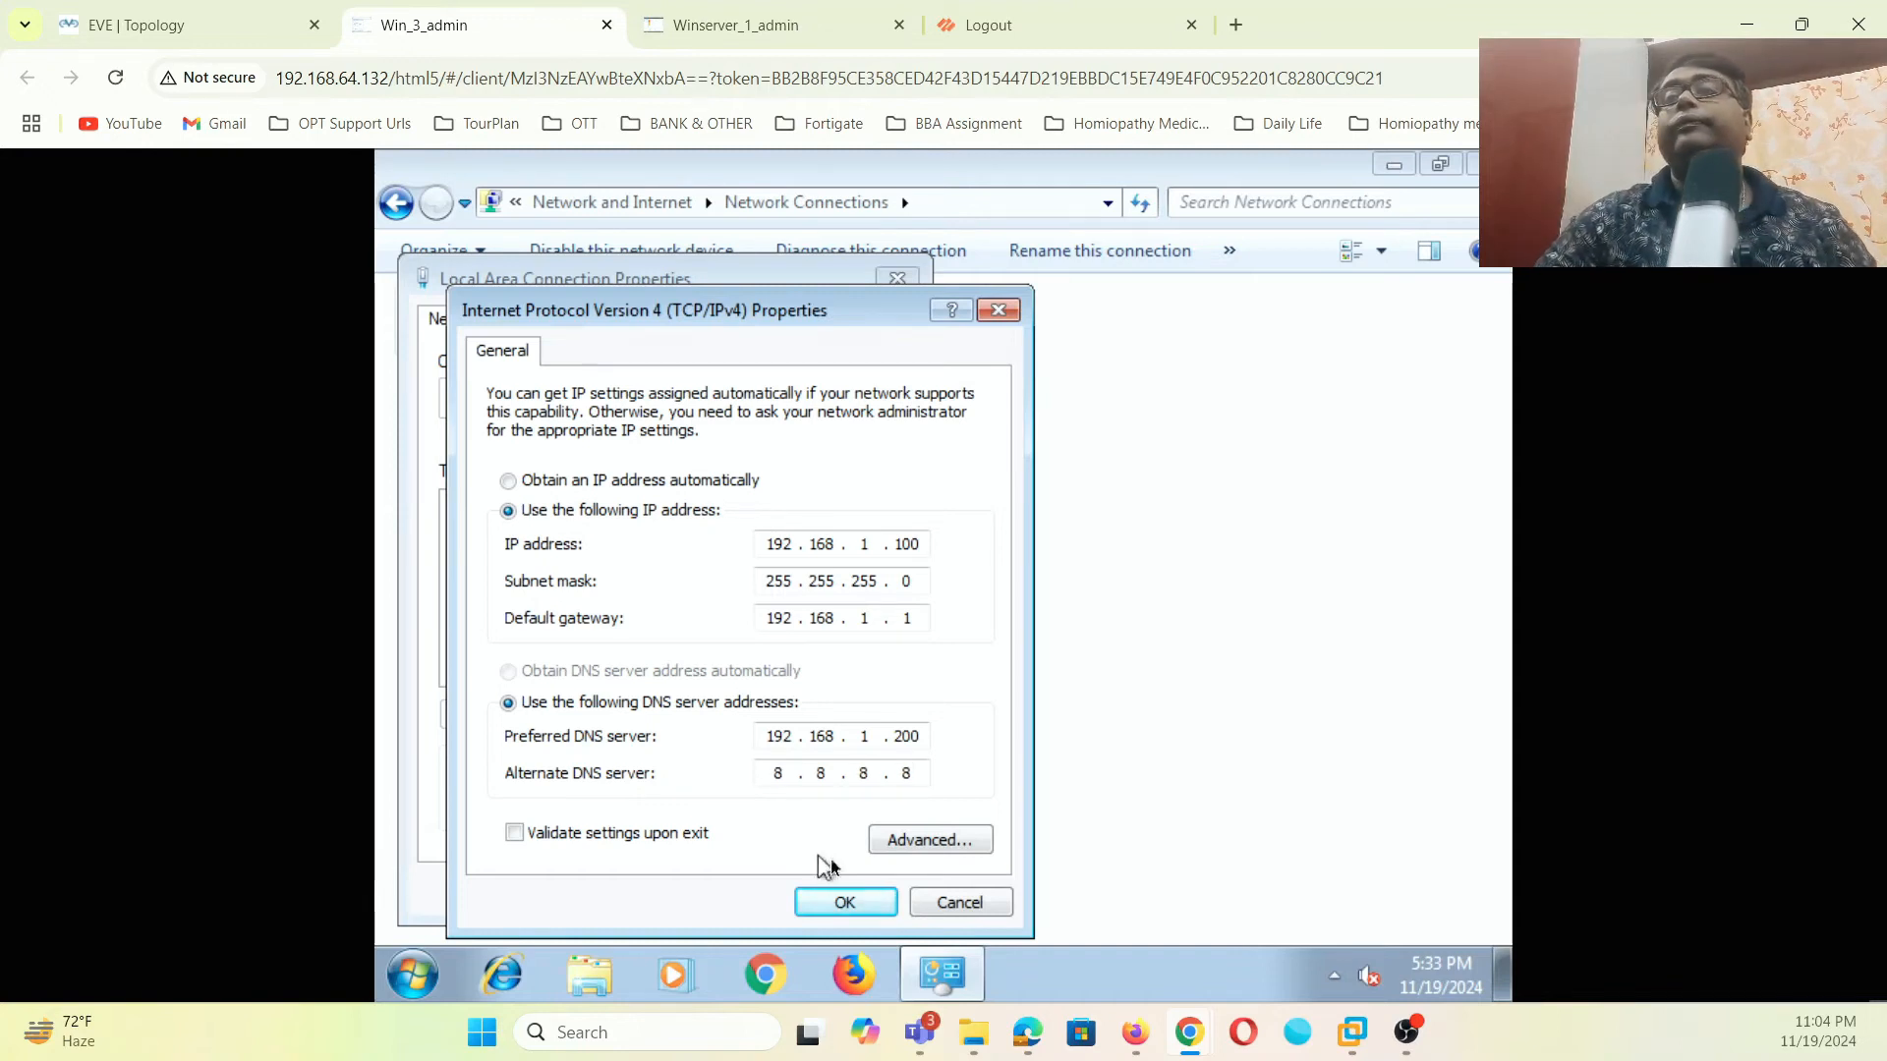
{"action": "left_click", "coordinate": [845, 903]}
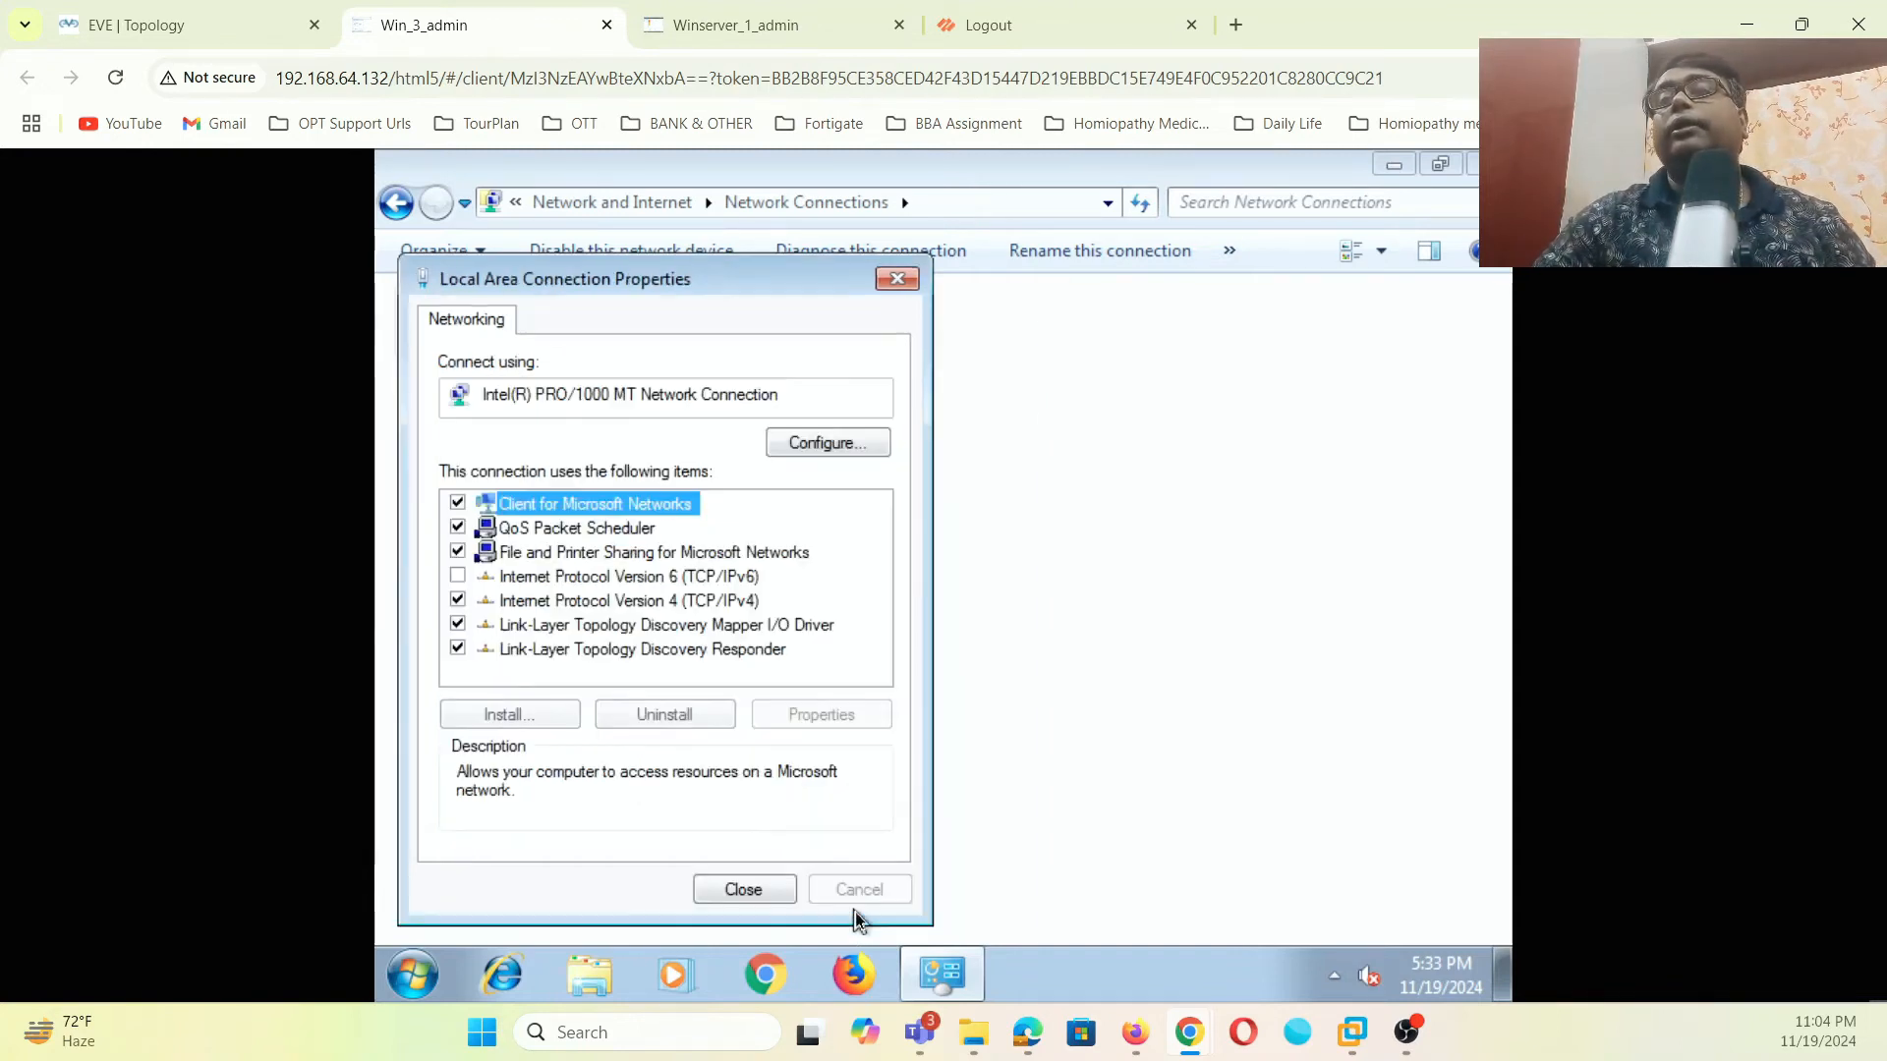
{"action": "left_click", "coordinate": [747, 889]}
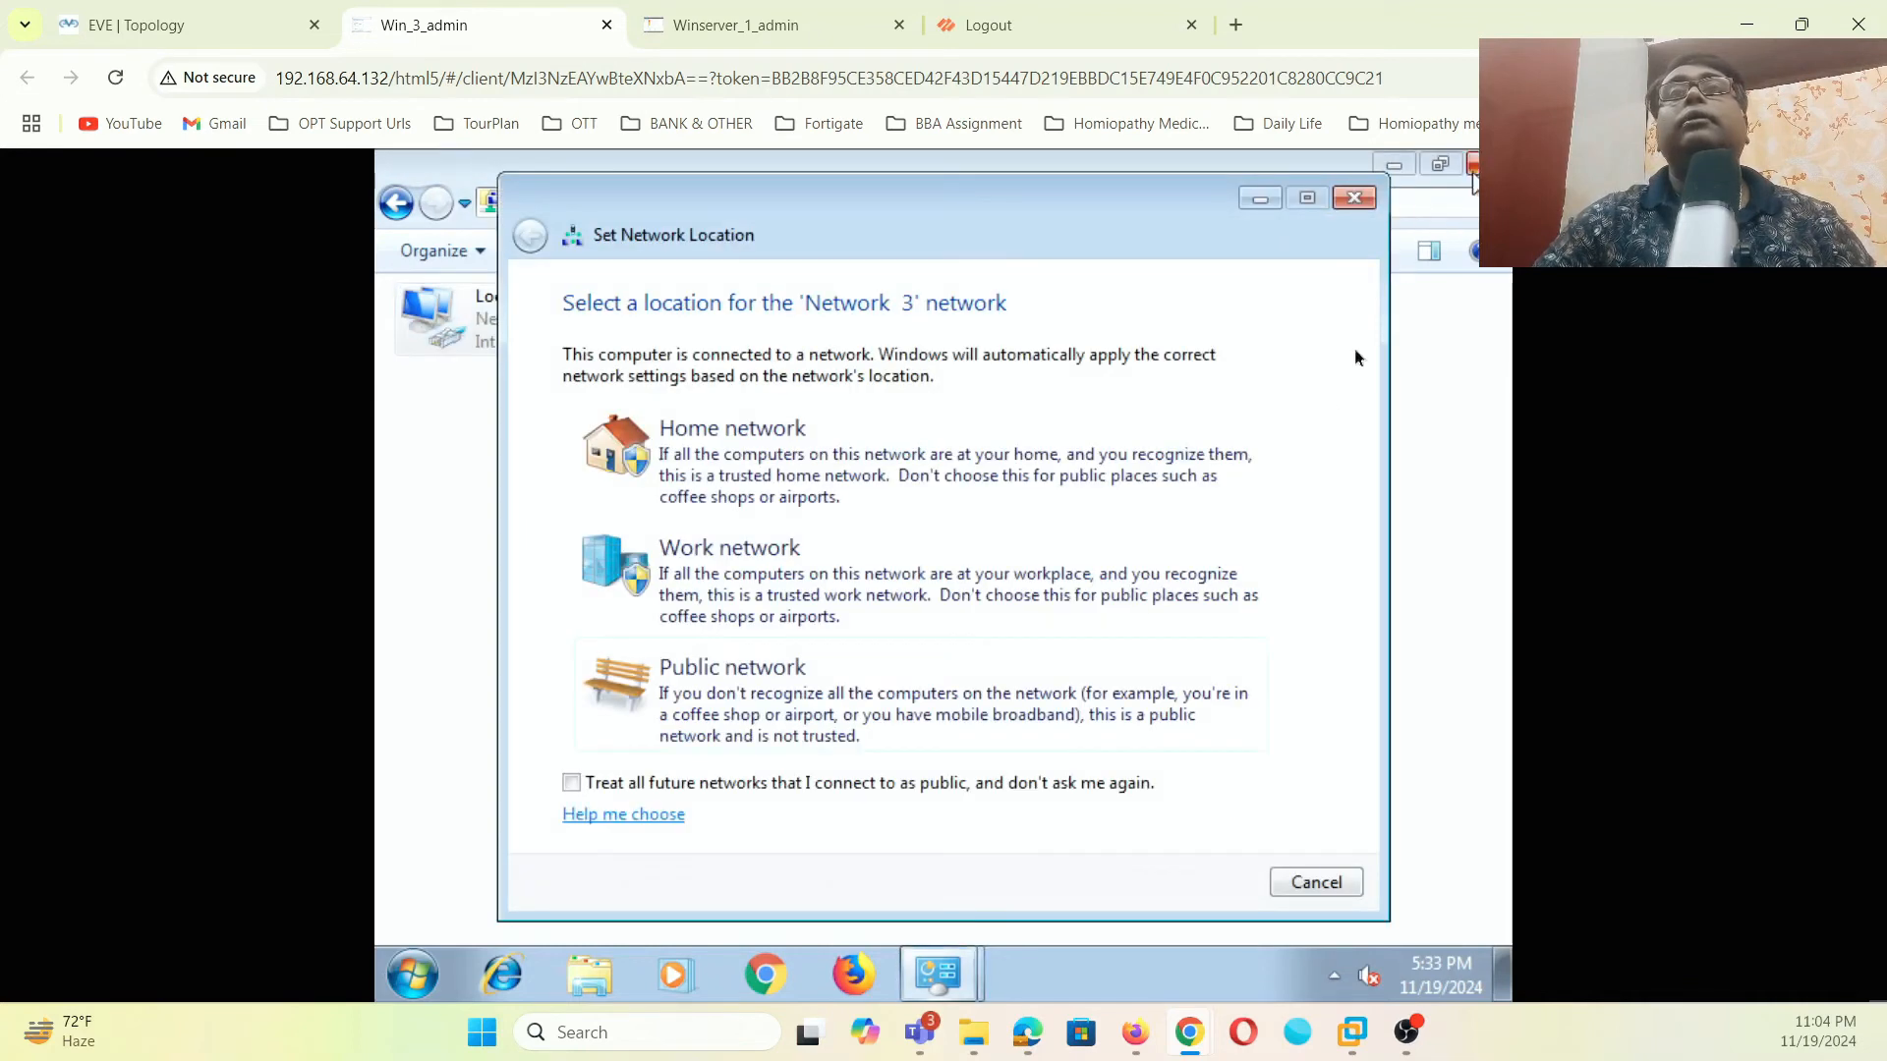
{"action": "left_click", "coordinate": [1316, 882]}
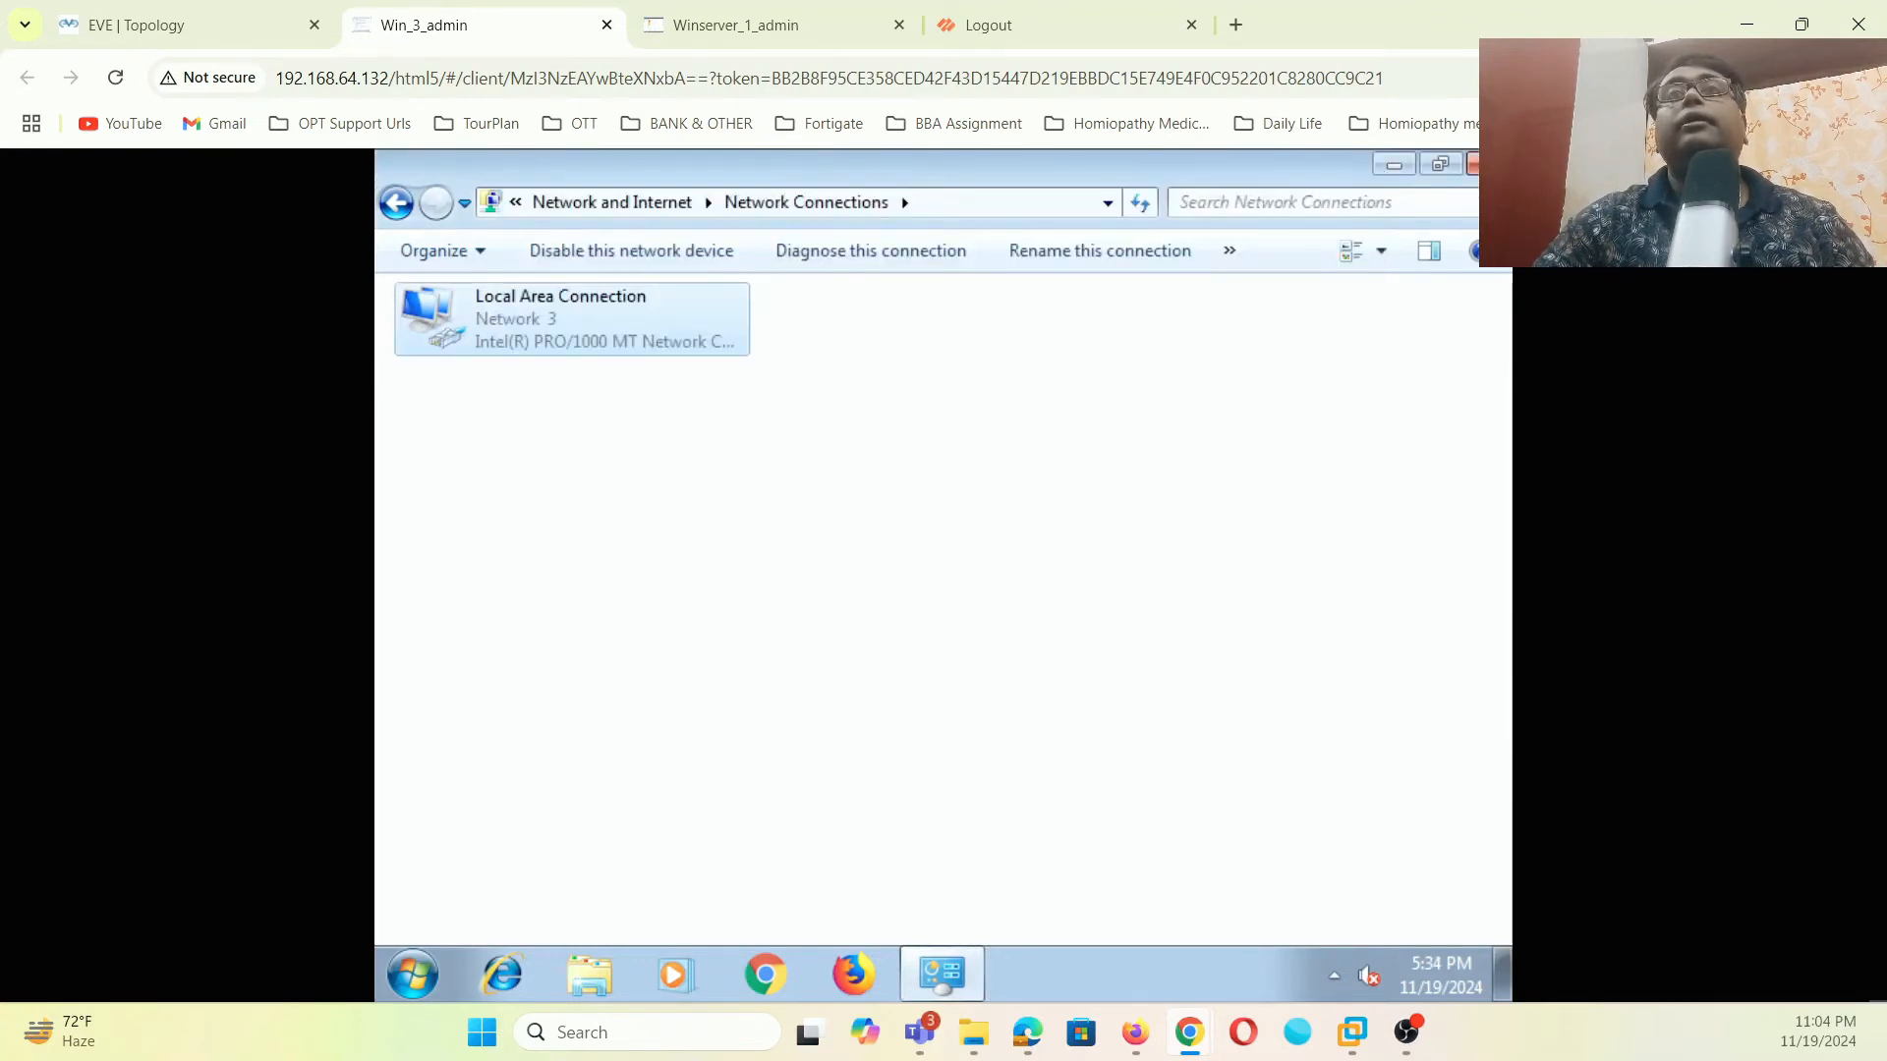
- Skip the restart prompt and rename the Win7 computer to PC1 in System Properties
{"action": "left_click", "coordinate": [1488, 164]}
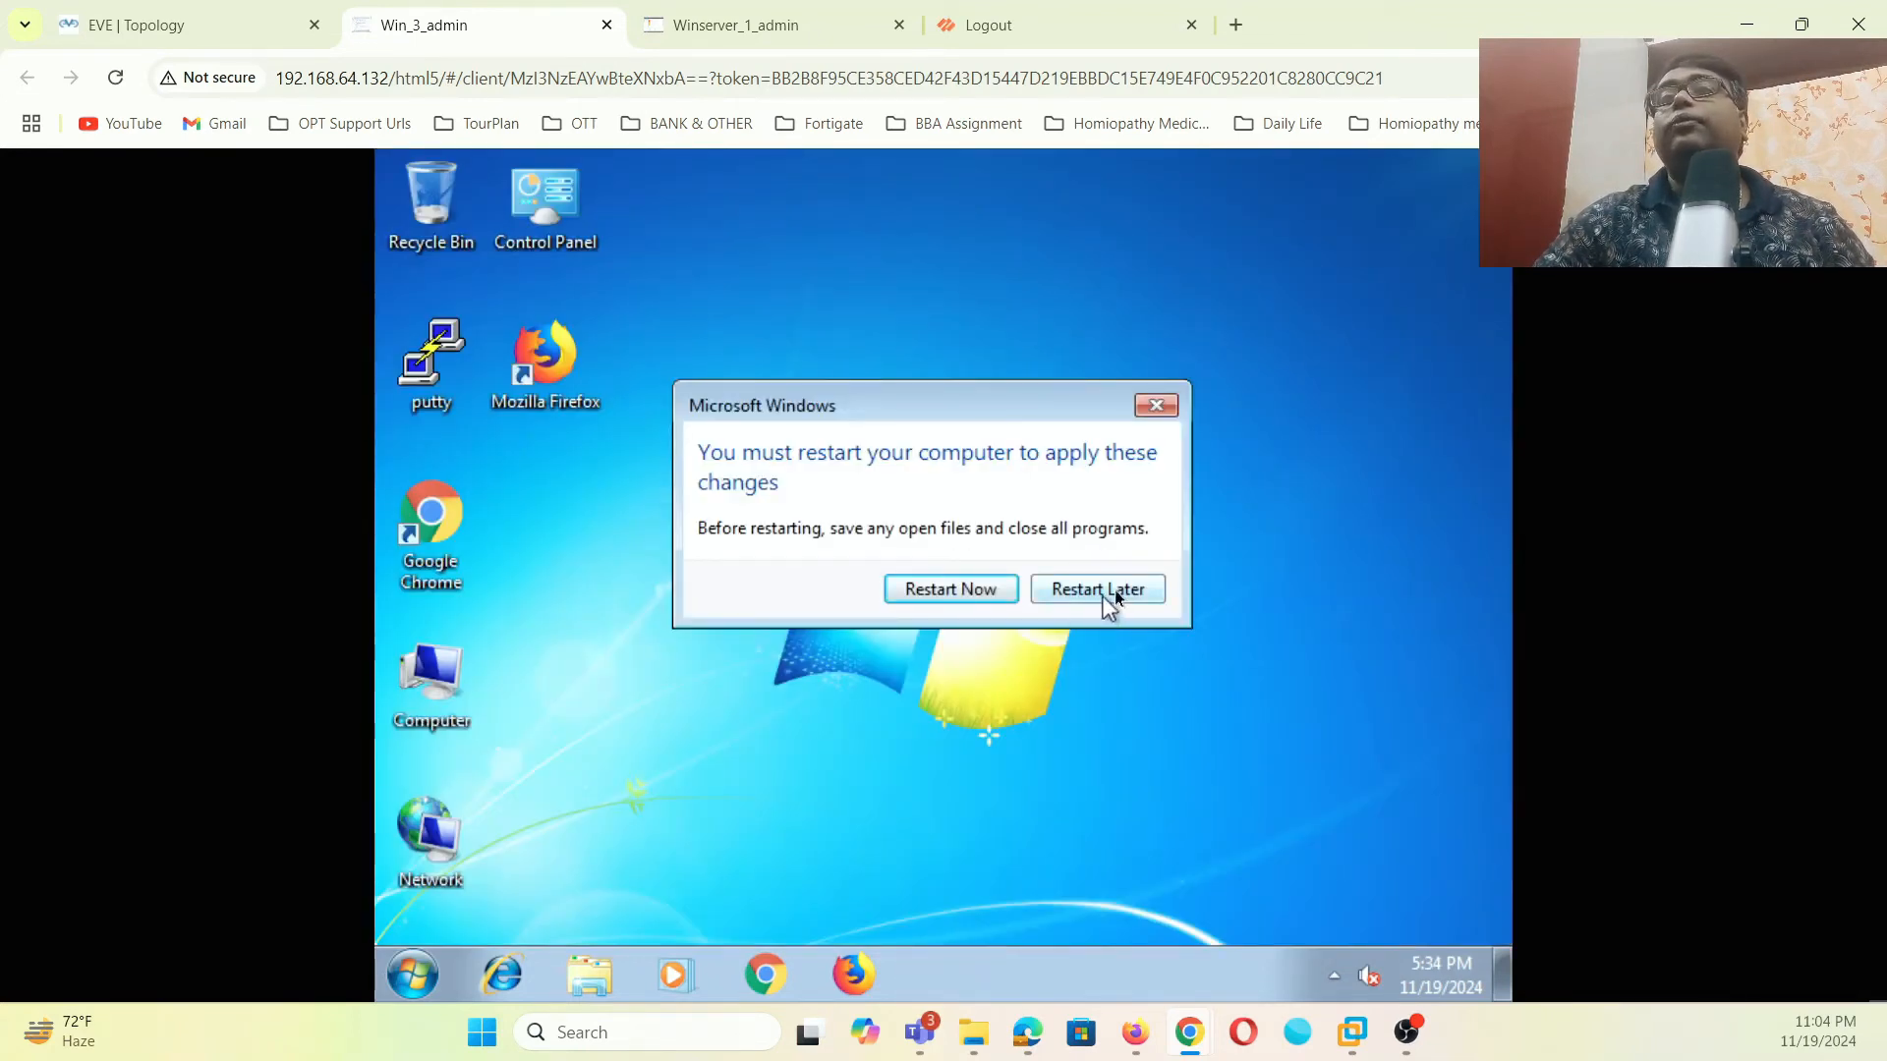
{"action": "left_click", "coordinate": [1157, 406]}
{"action": "right_click", "coordinate": [444, 688]}
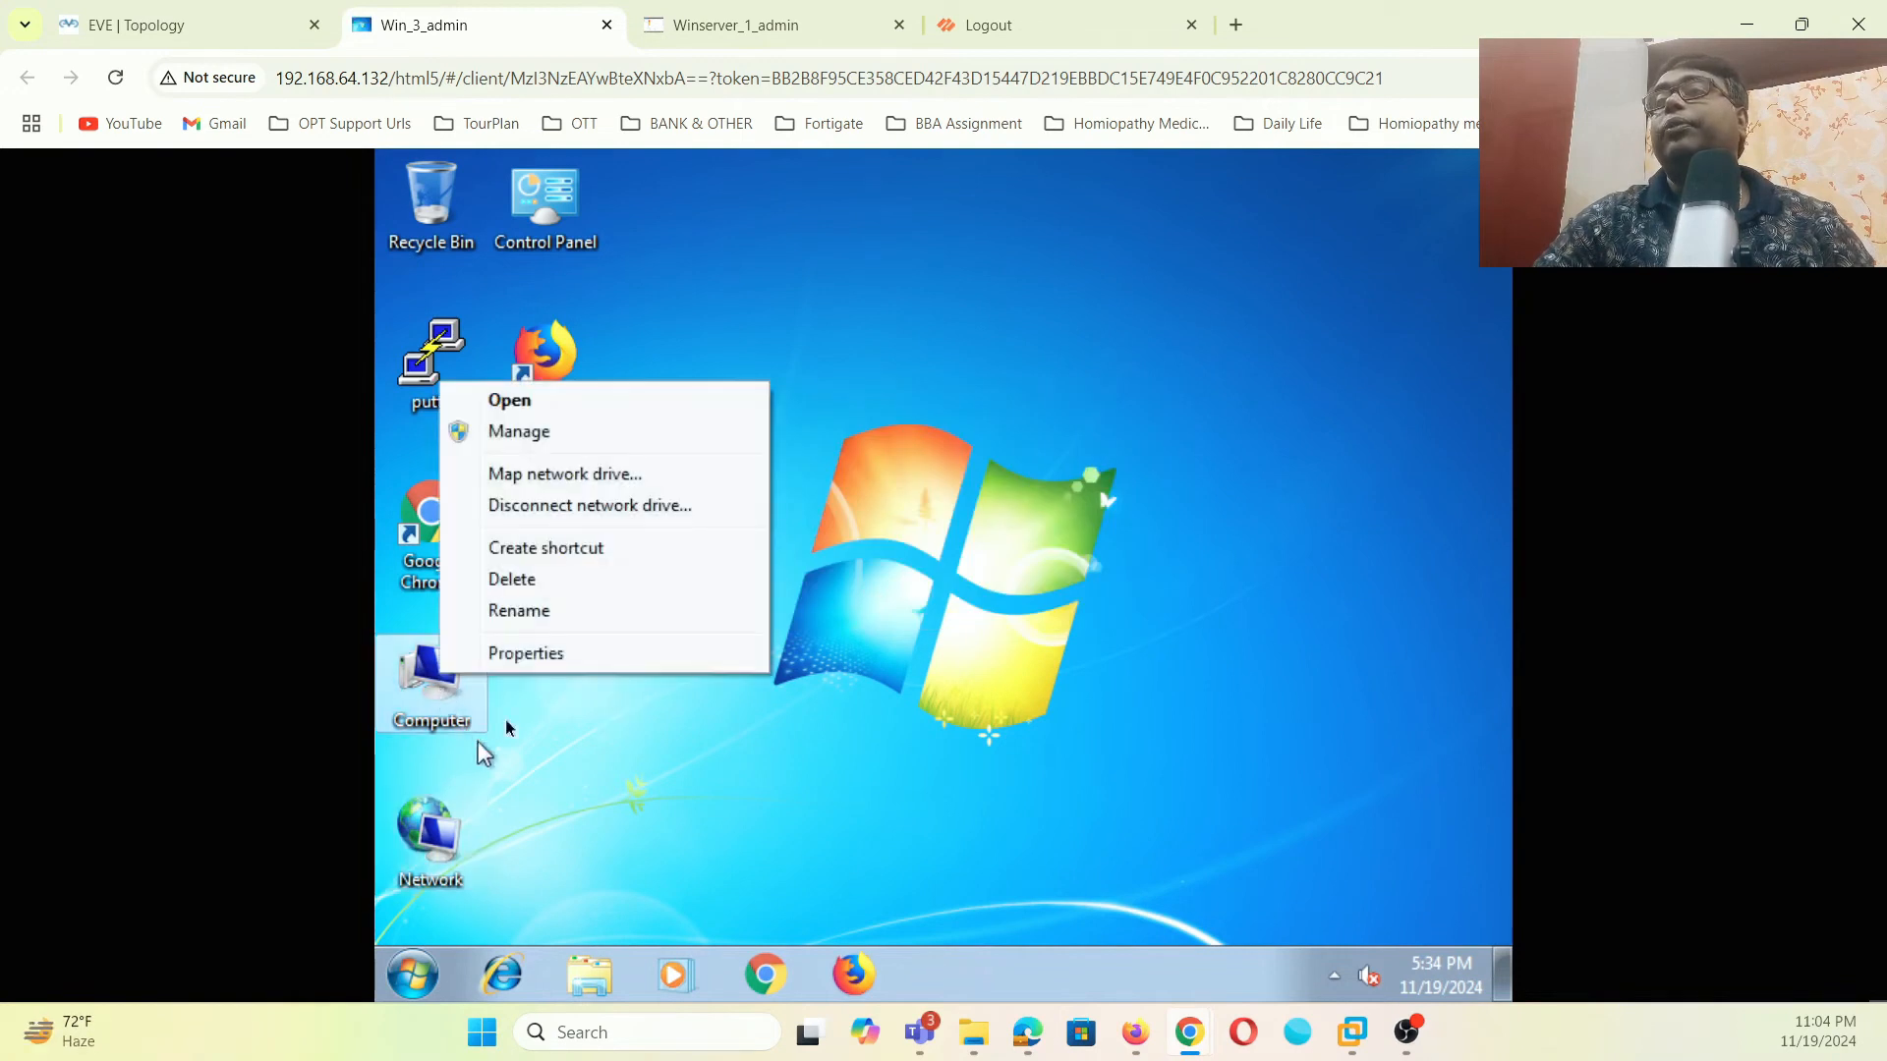
{"action": "left_click", "coordinate": [528, 663]}
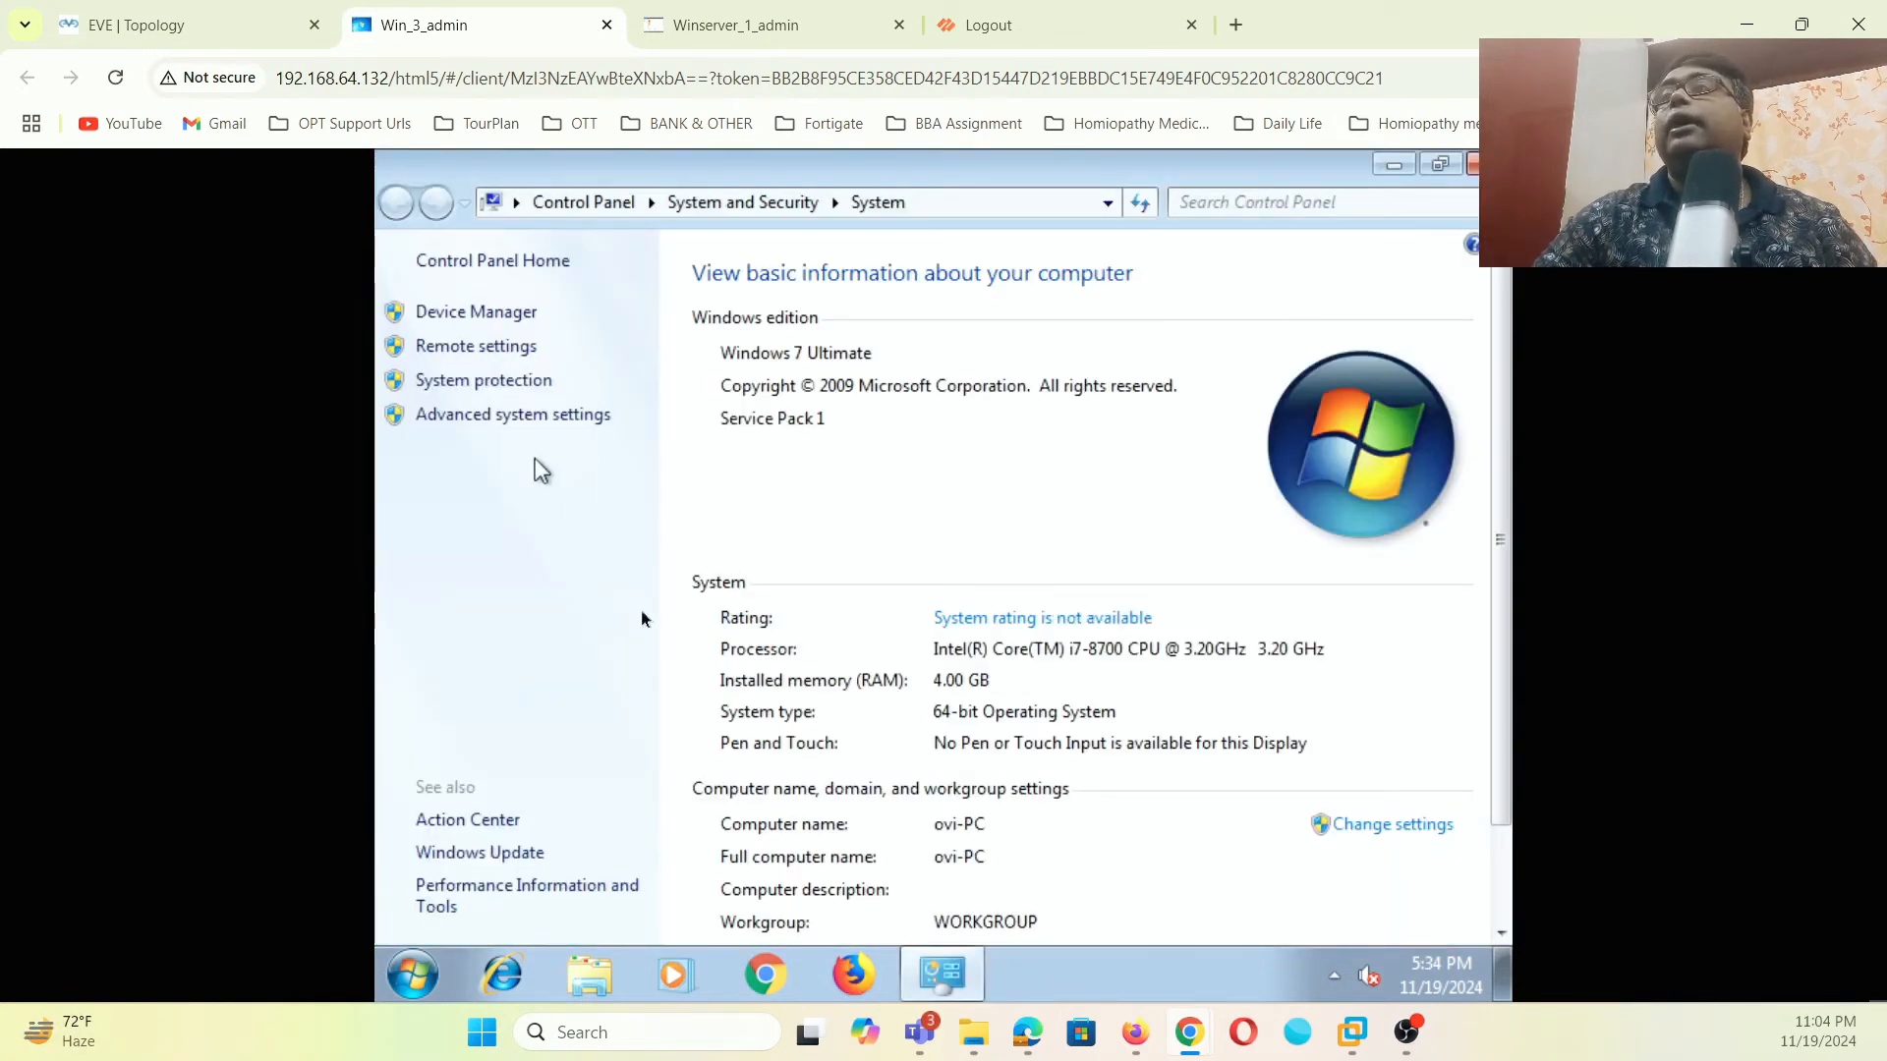
{"action": "scroll", "coordinate": [1082, 822], "scroll_direction": "down", "scroll_amount": 3}
{"action": "left_click", "coordinate": [1393, 658]}
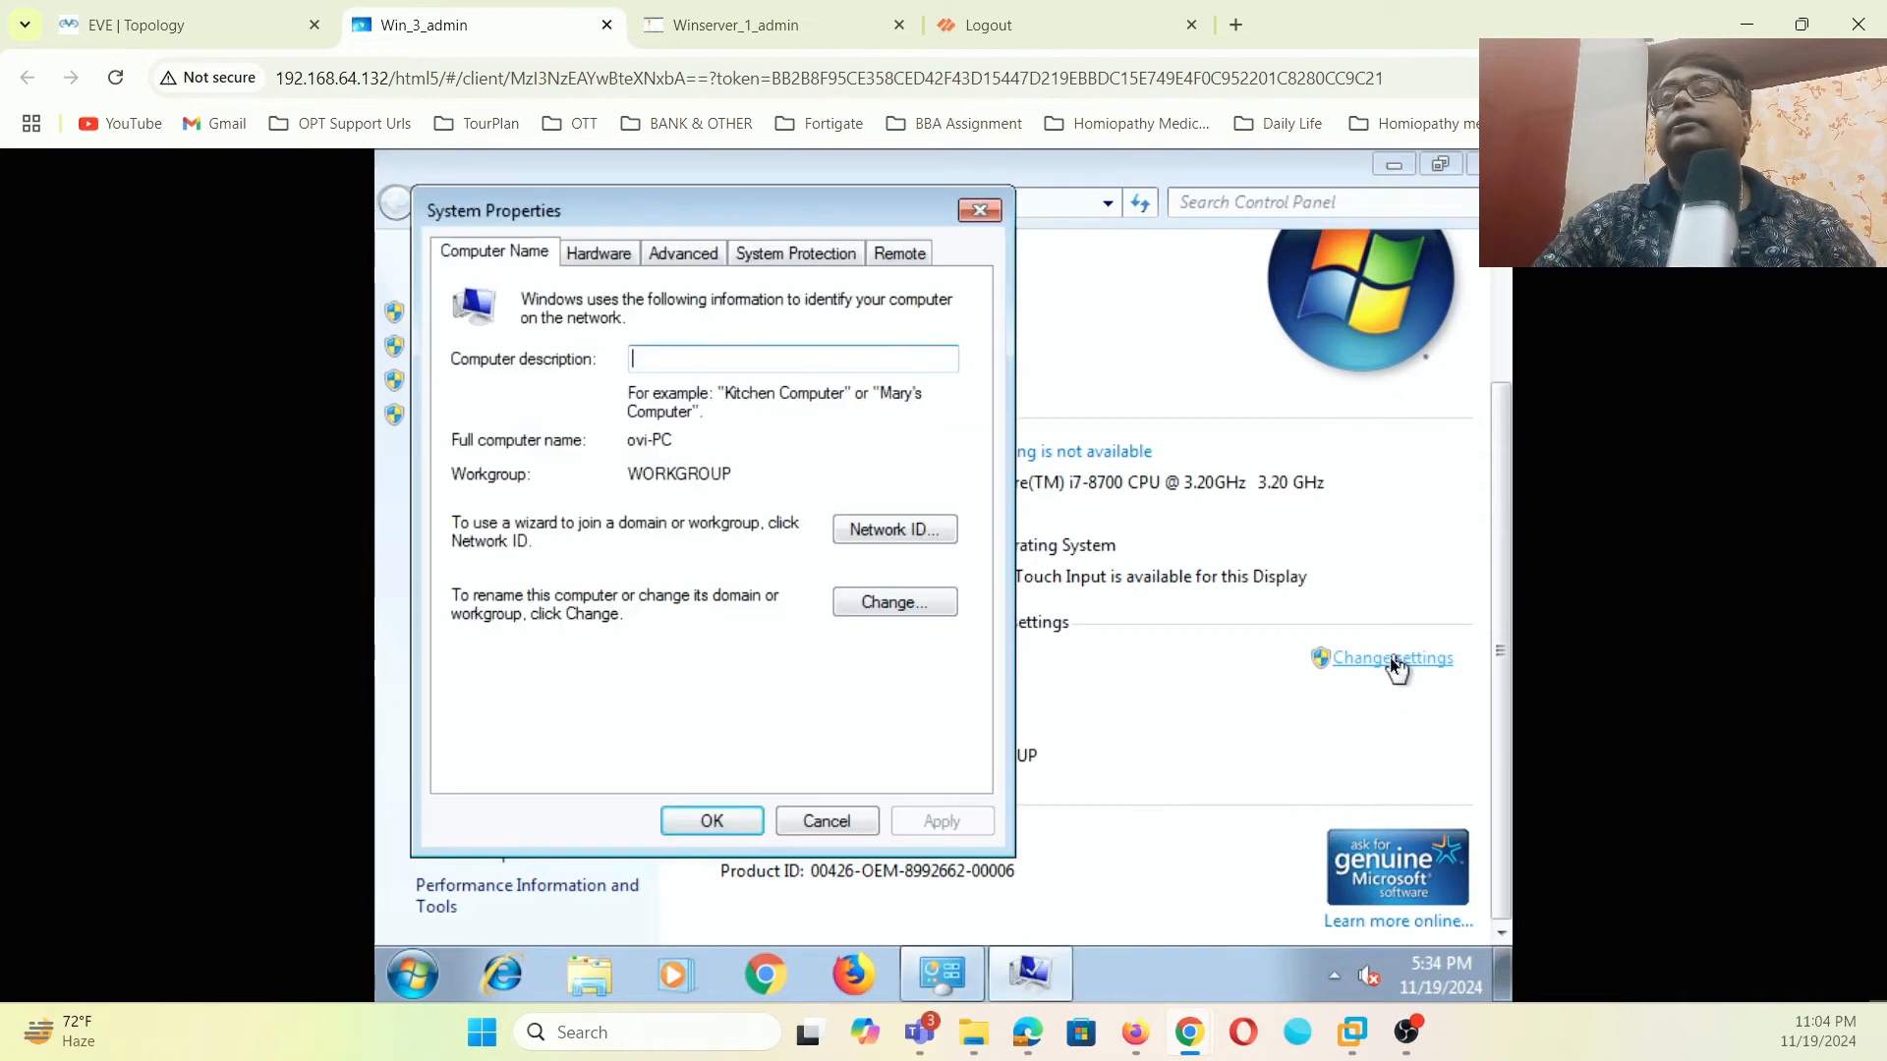
{"action": "left_click", "coordinate": [884, 603]}
{"action": "left_click", "coordinate": [497, 419]}
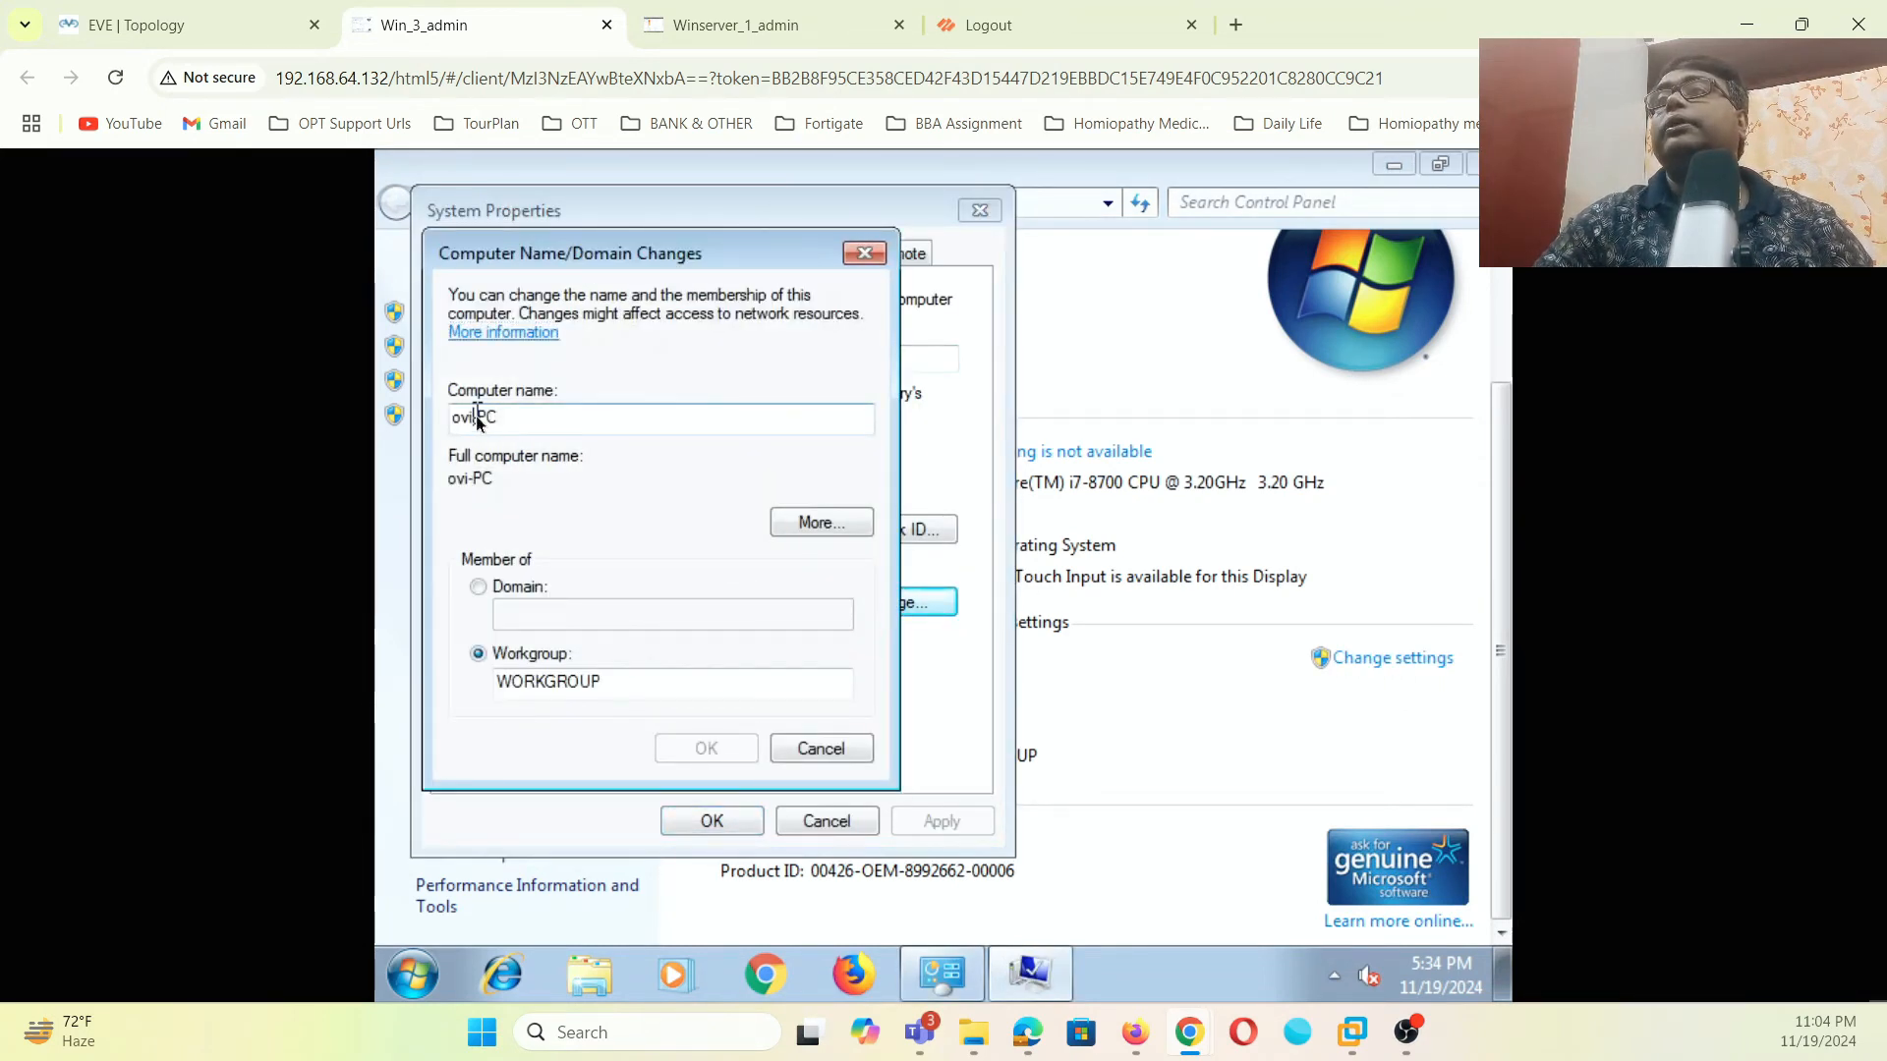
{"action": "key", "text": "BackSpace"}
{"action": "key", "text": "BackSpace"}
{"action": "key", "text": "BackSpace"}
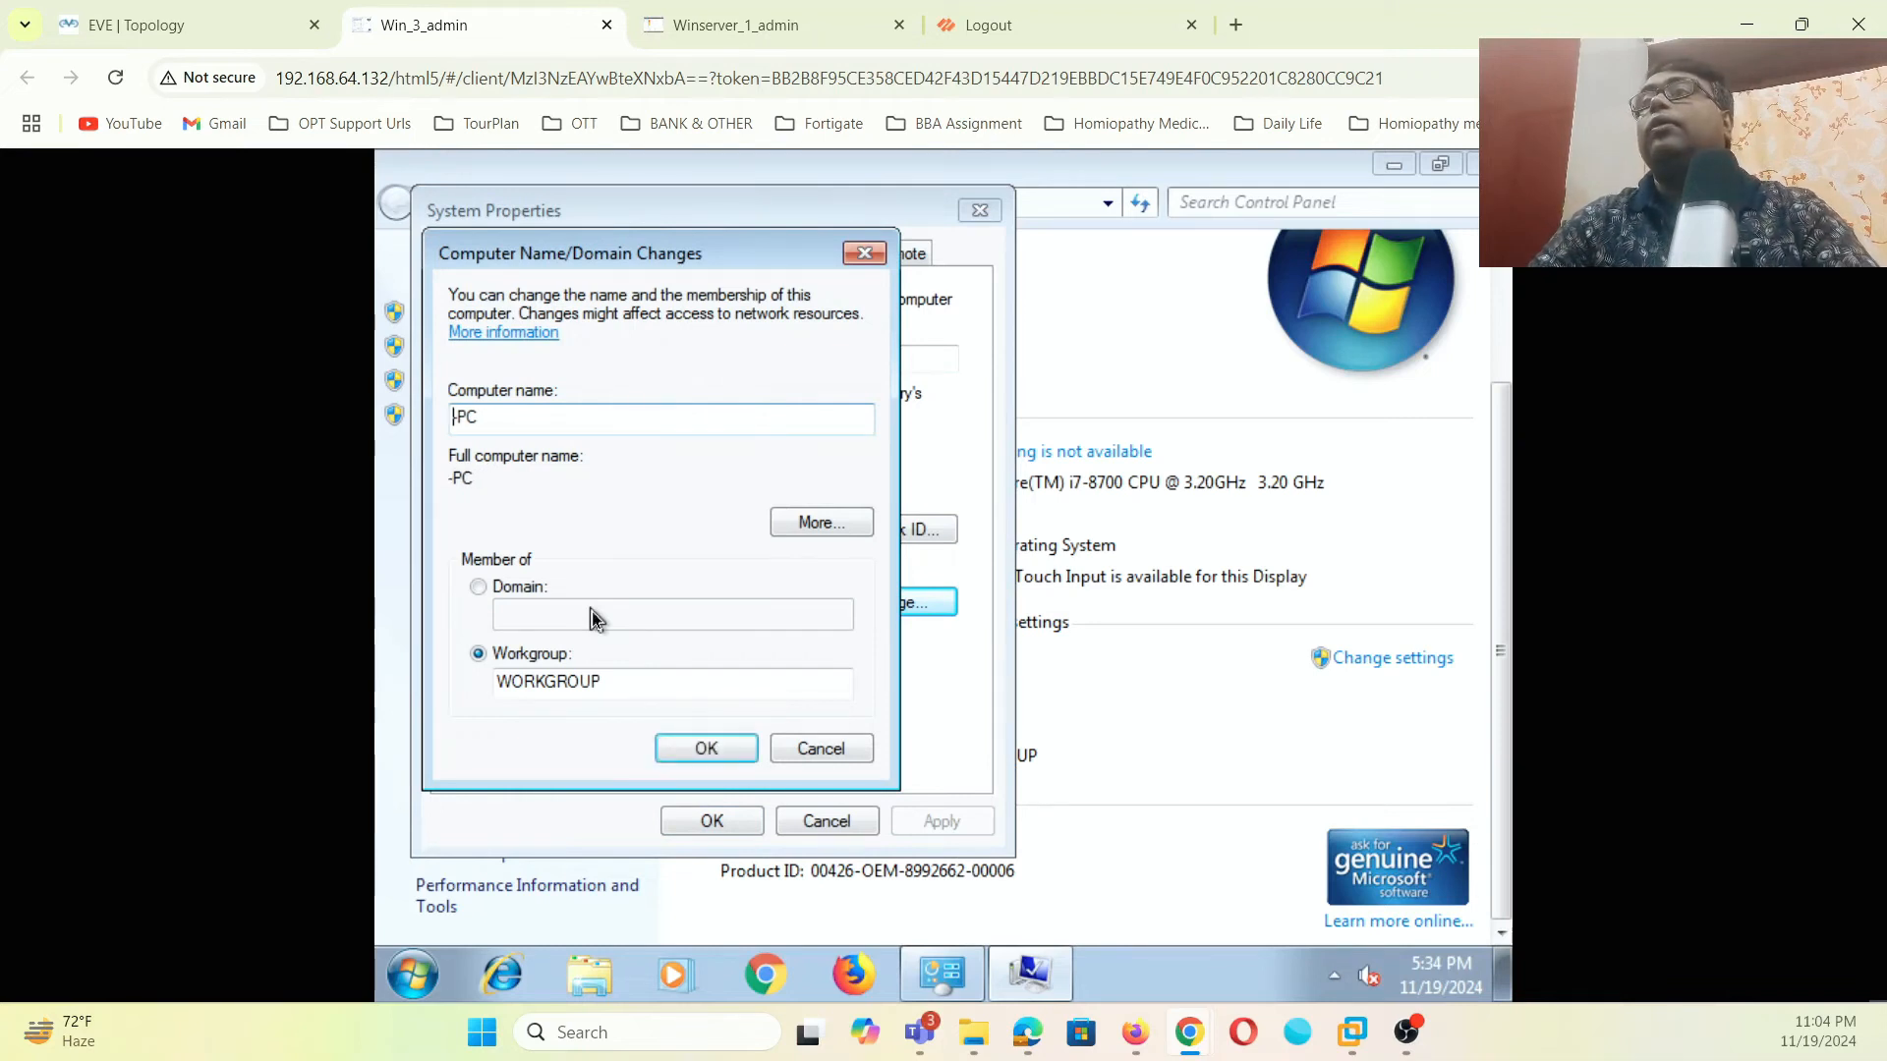
{"action": "key", "text": "Delete"}
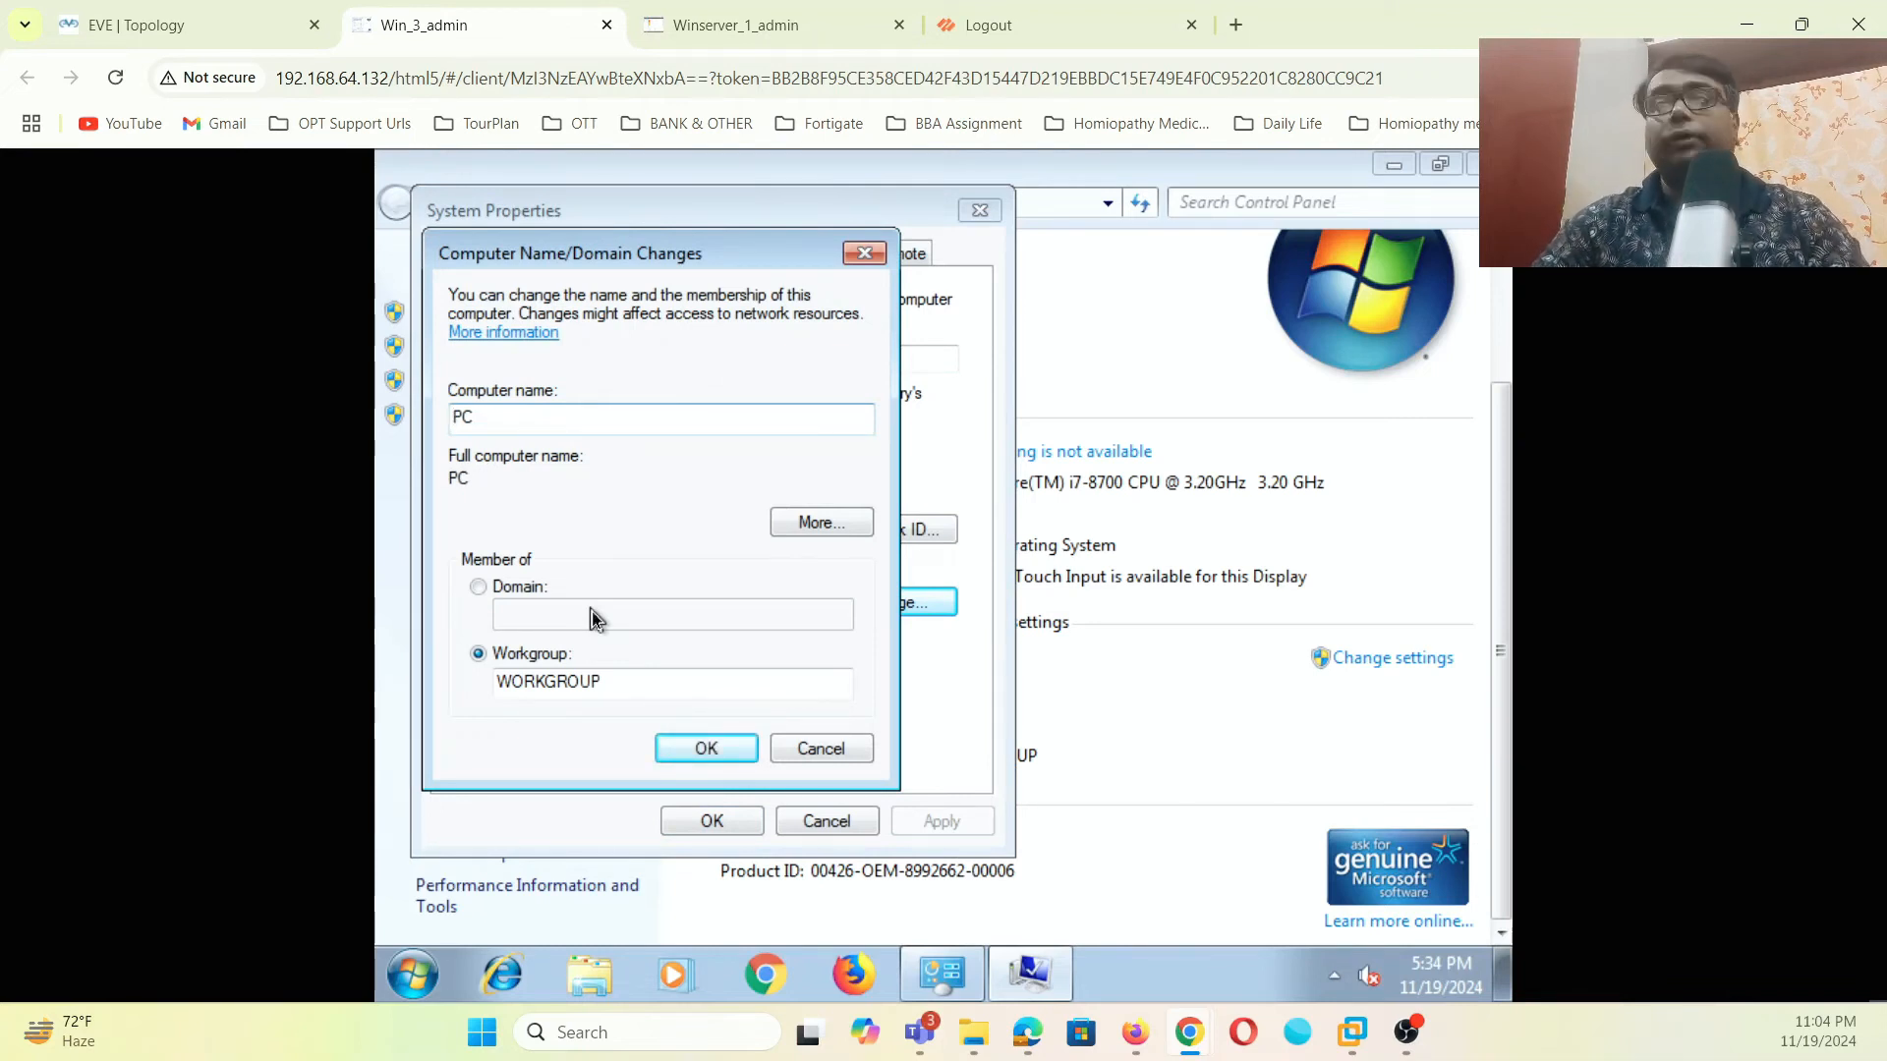
{"action": "type", "text": "1"}
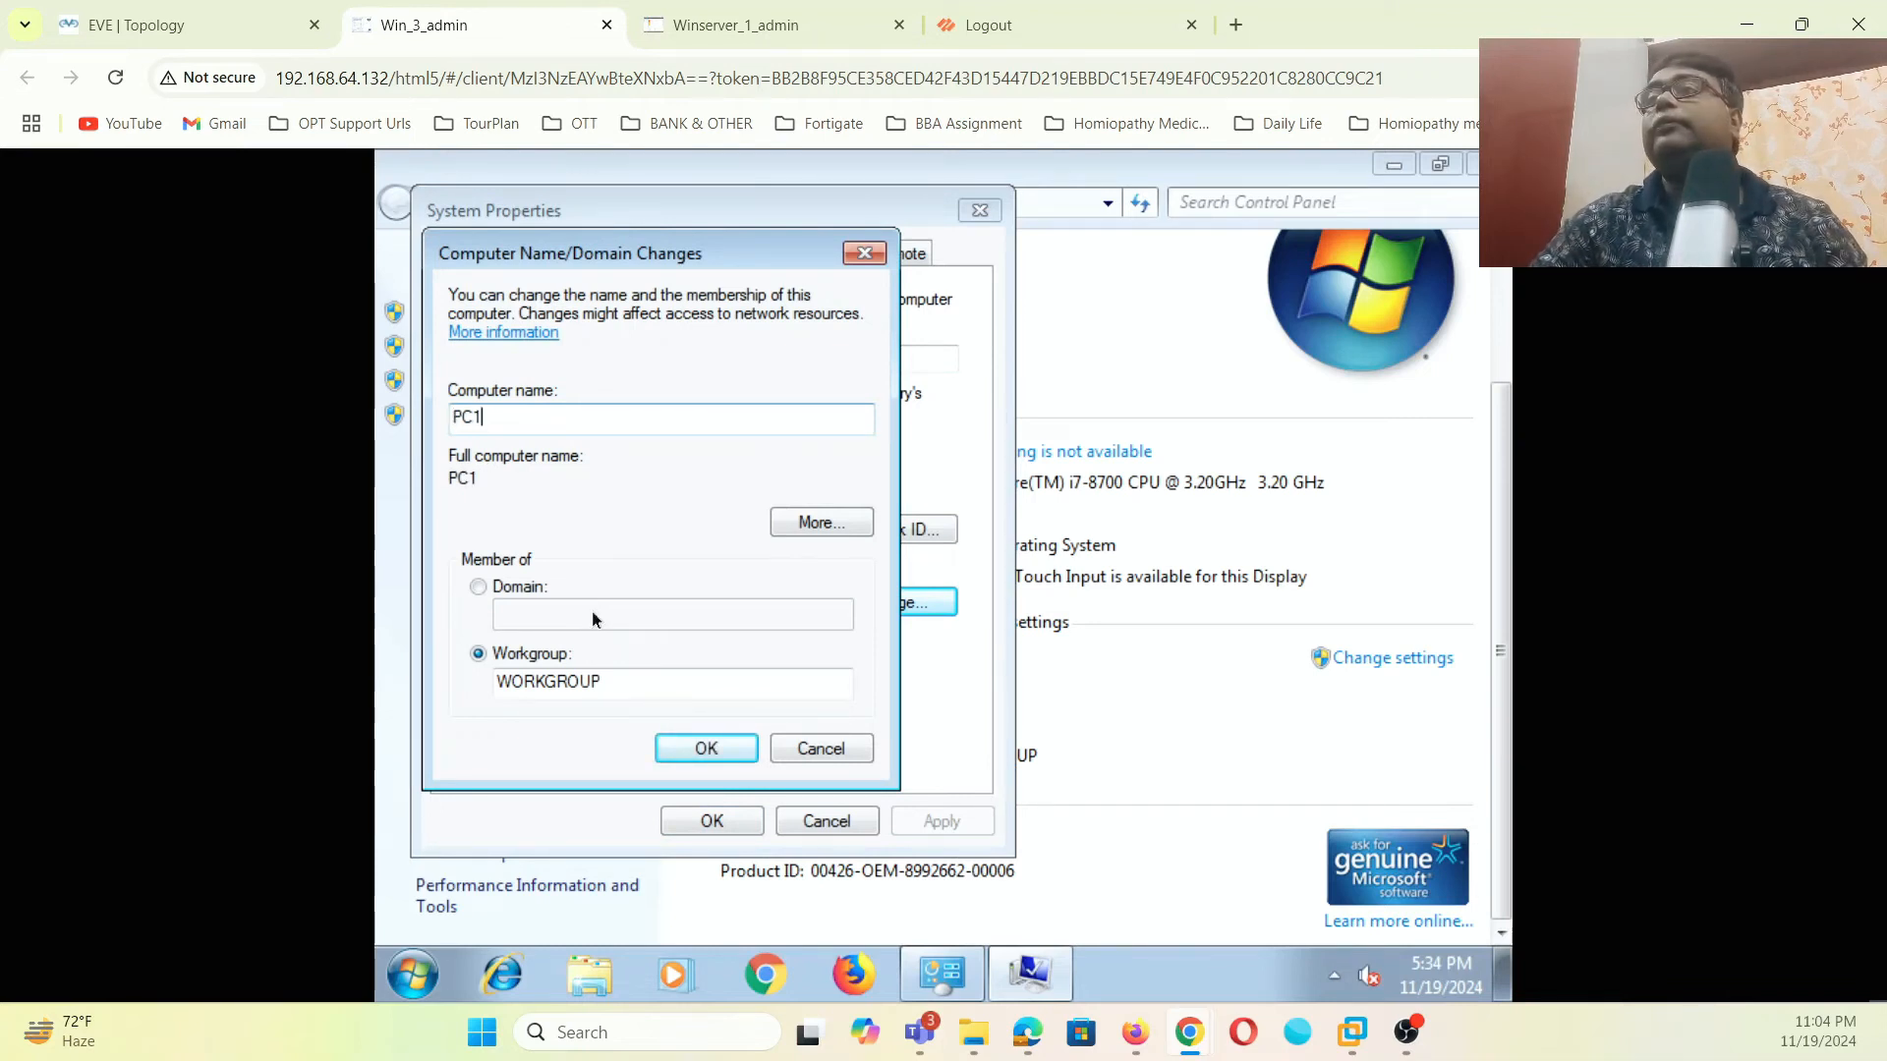
- Join PC1 to the mylab.local domain using the domain admin account's credentials
{"action": "left_click", "coordinate": [479, 587]}
{"action": "type", "text": "myla"}
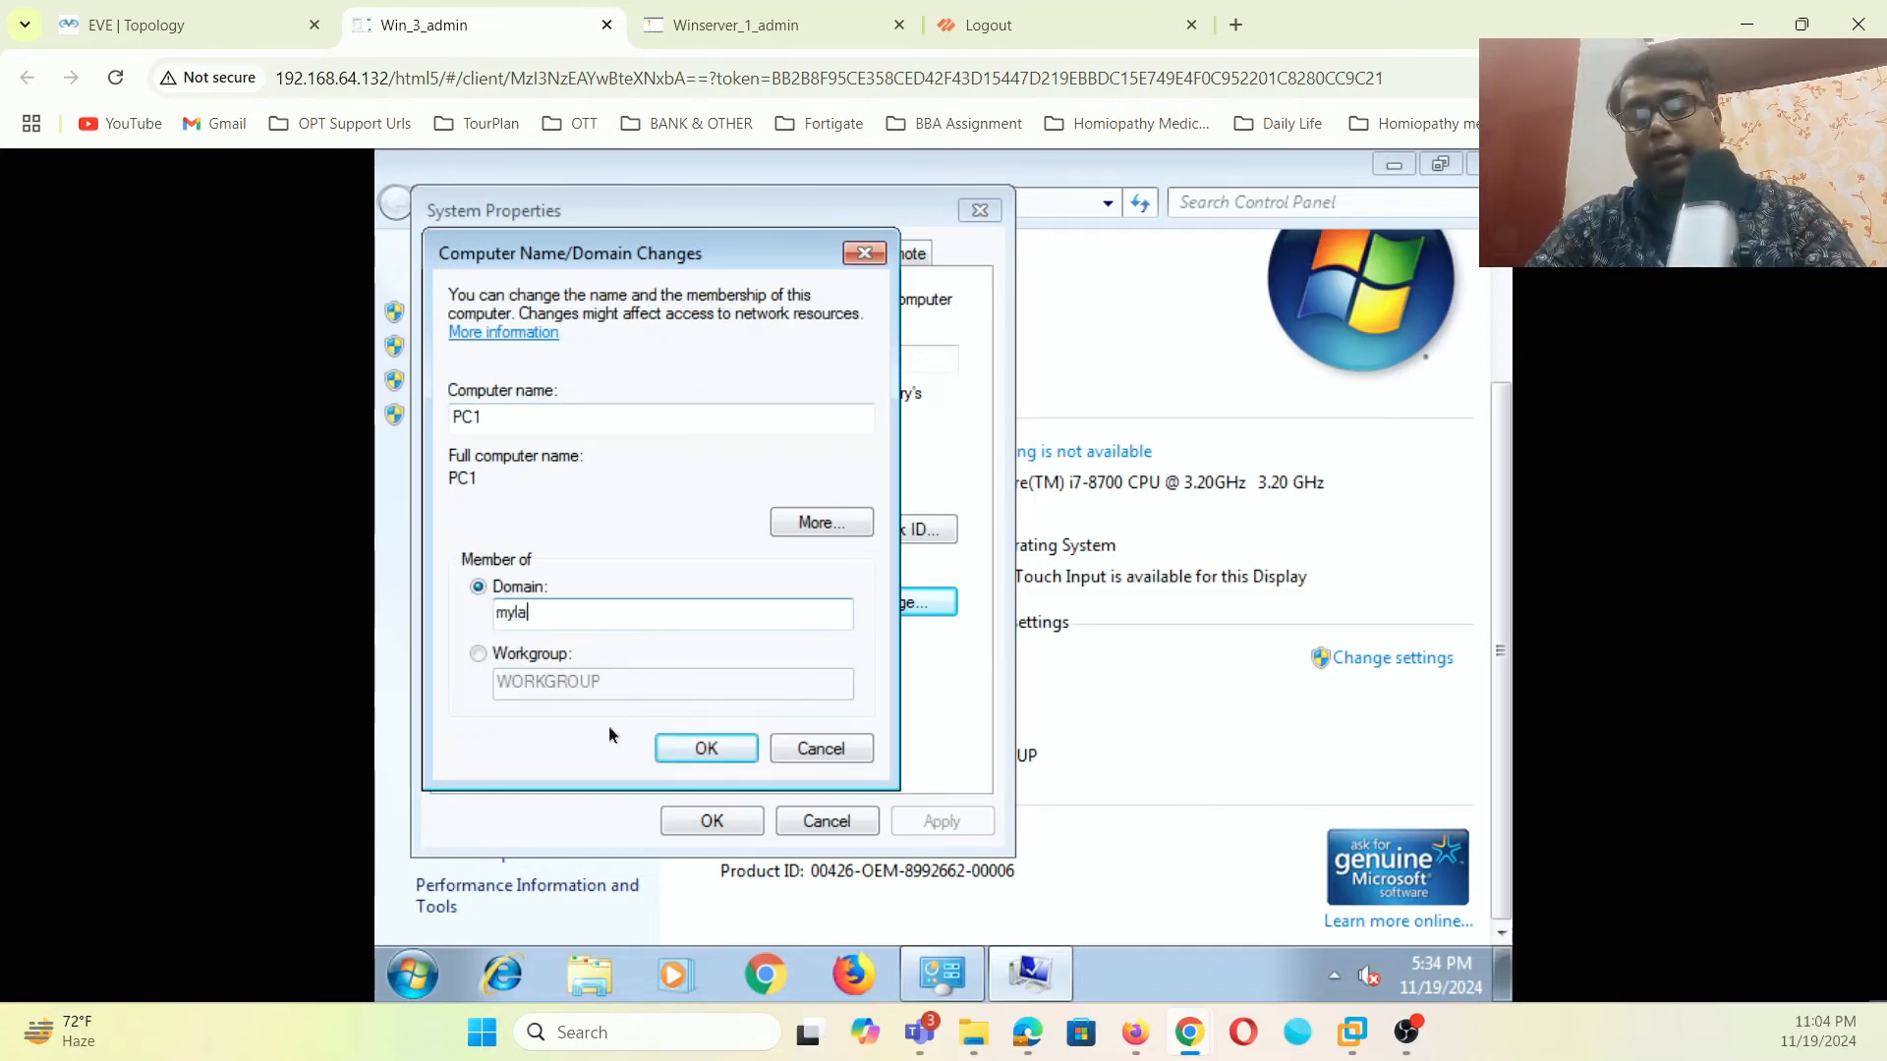
{"action": "type", "text": "b.local"}
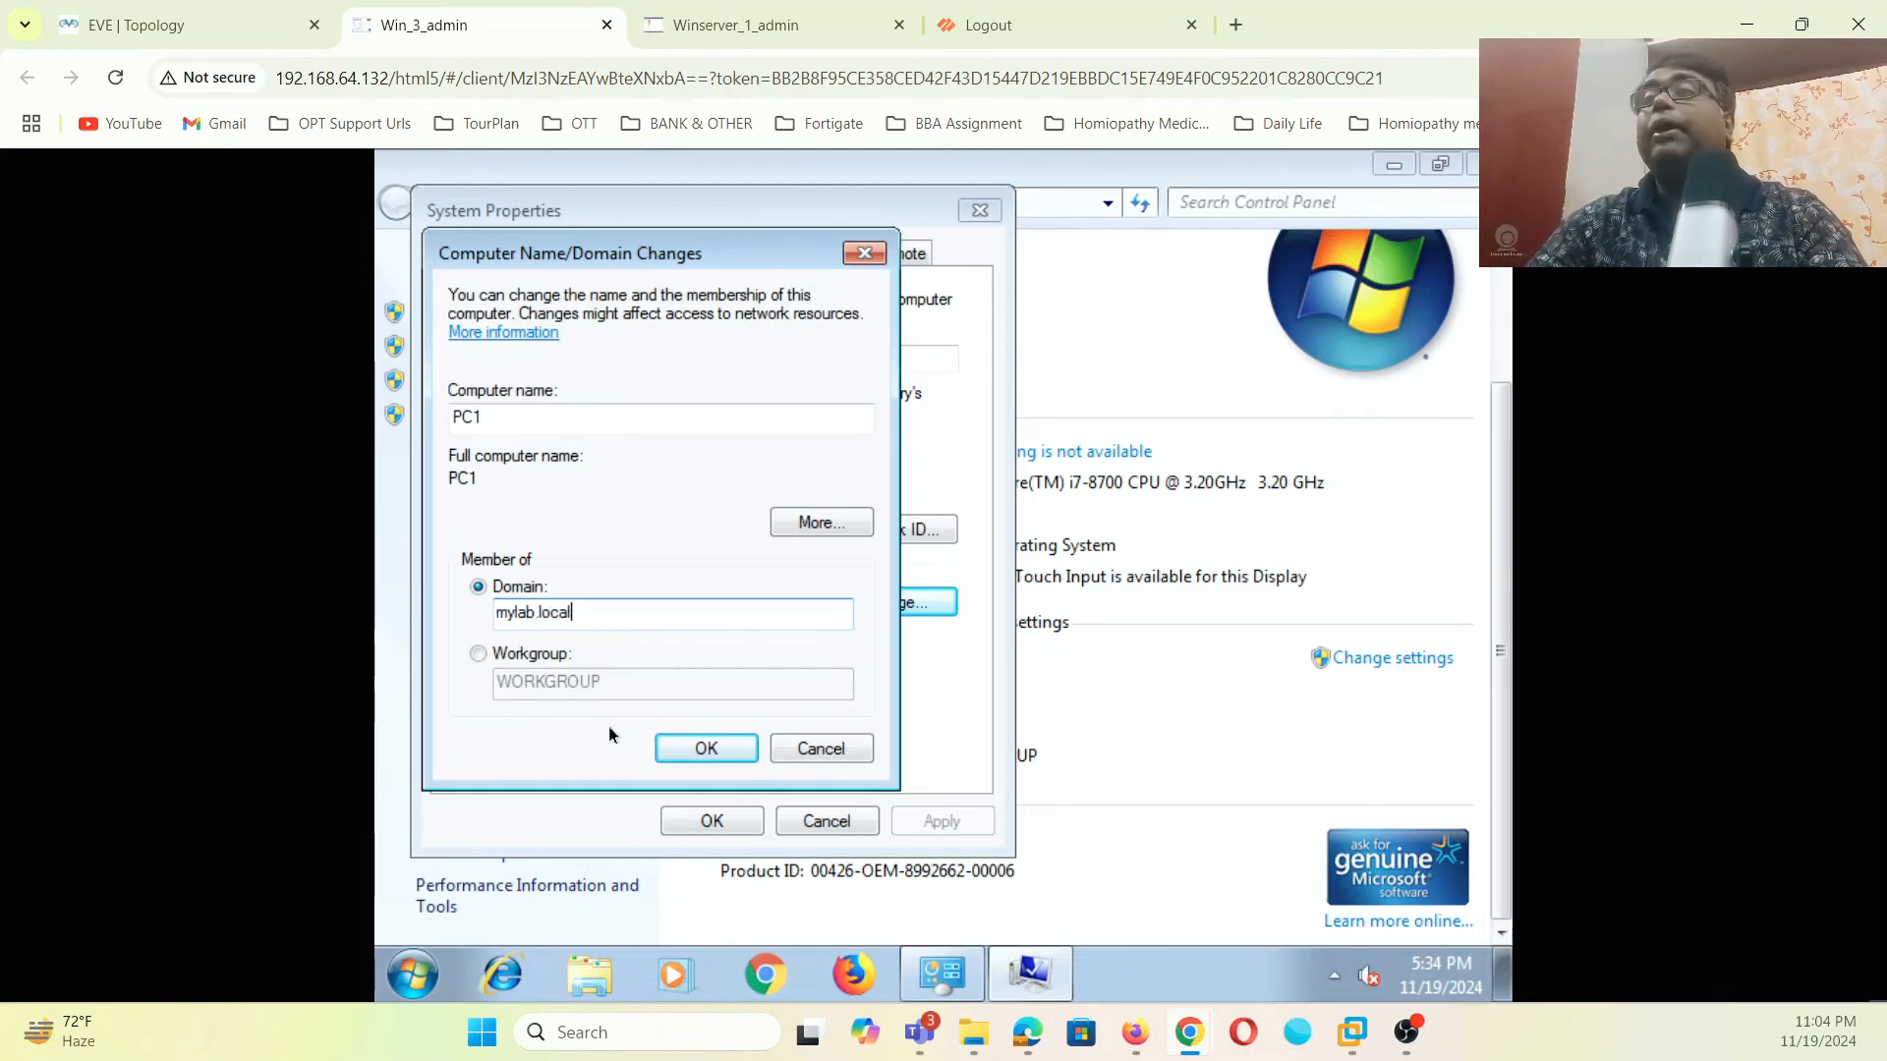
{"action": "left_click", "coordinate": [706, 750]}
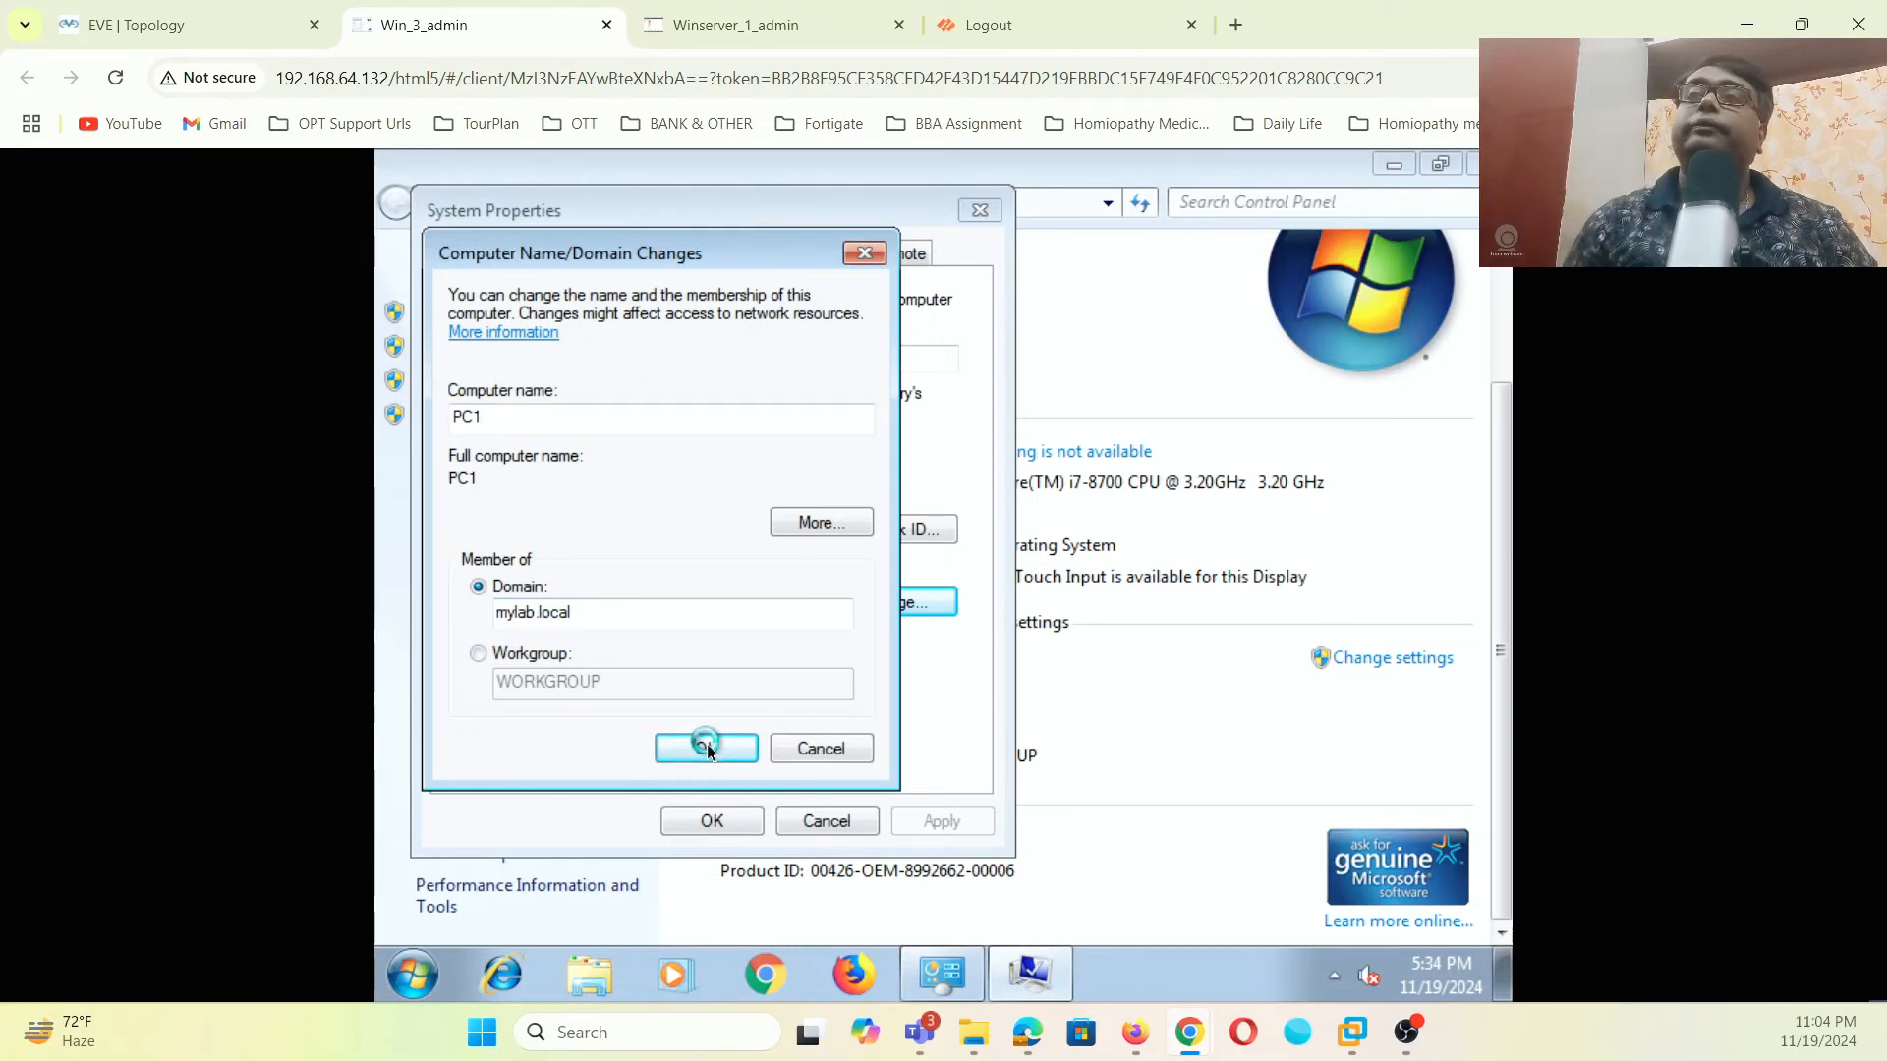
{"action": "left_click", "coordinate": [692, 499]}
{"action": "type", "text": "administrato"}
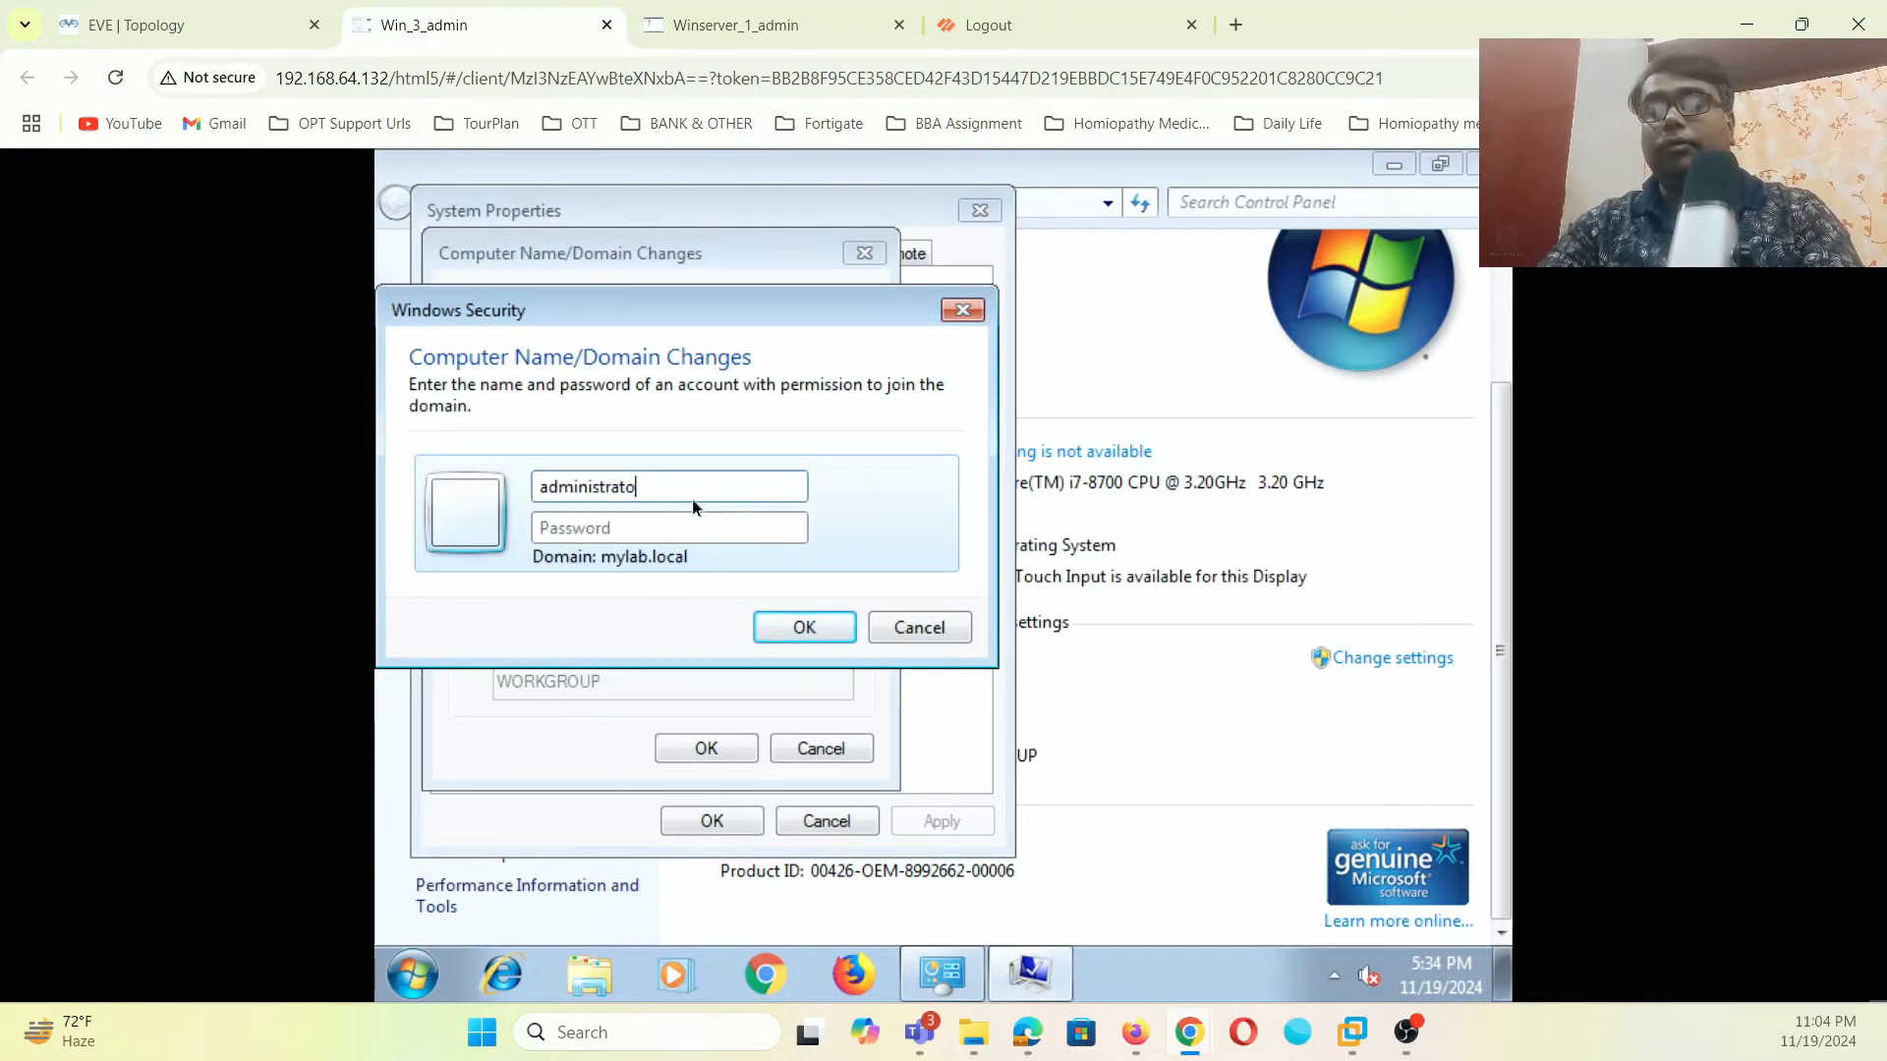
{"action": "left_click", "coordinate": [686, 528]}
{"action": "type", "text": "•••••••••"}
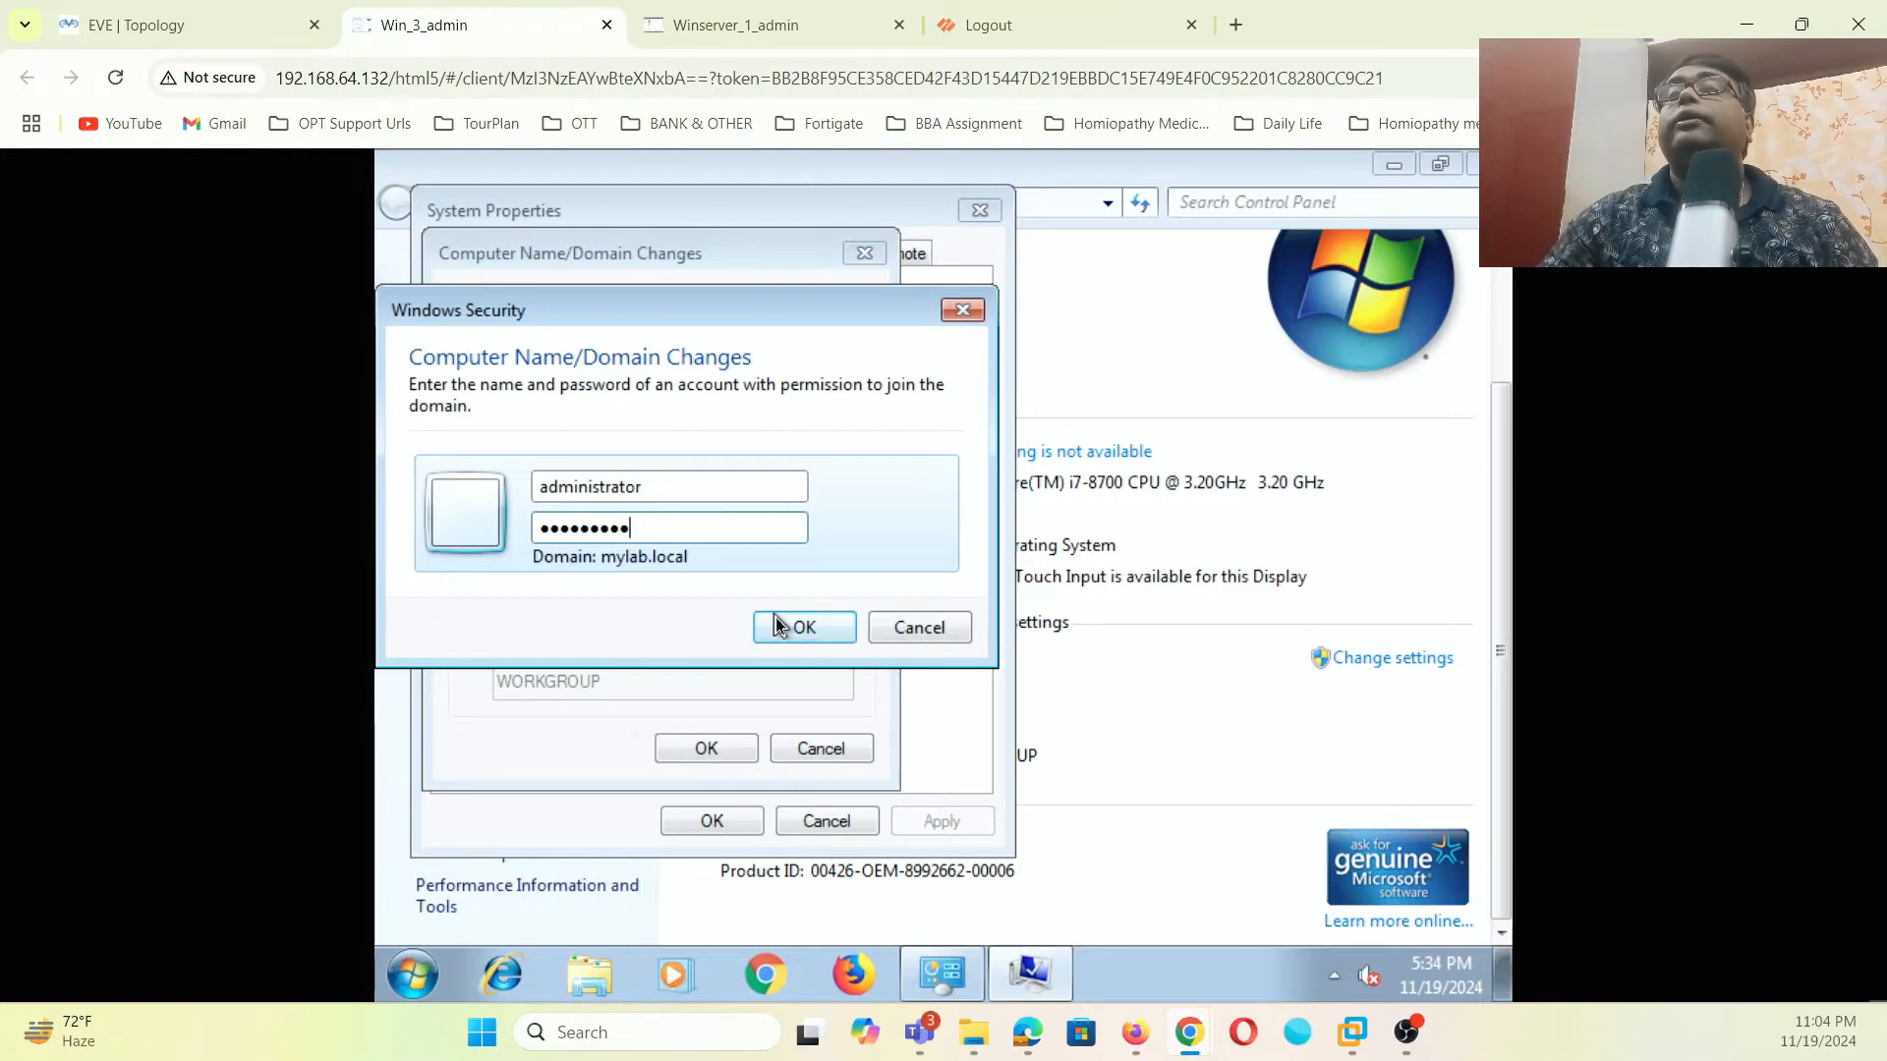
{"action": "left_click", "coordinate": [777, 626]}
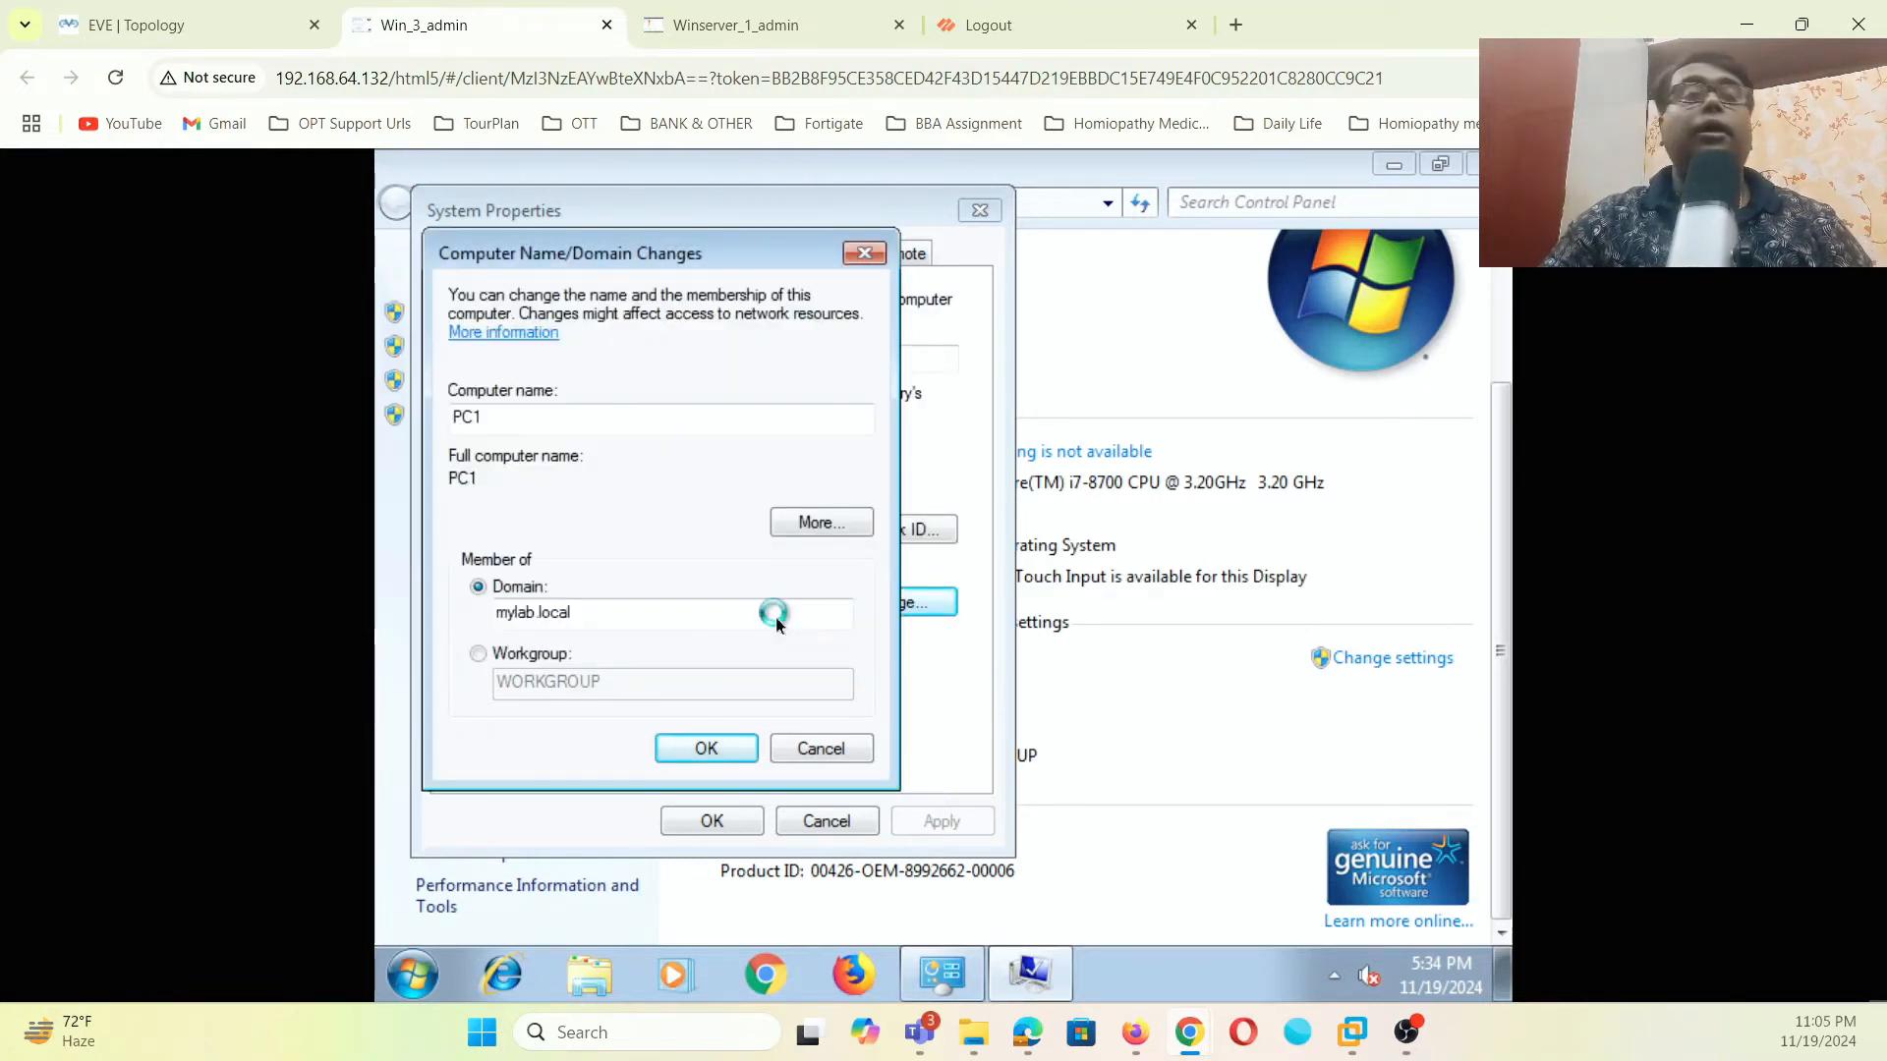
{"action": "left_click", "coordinate": [187, 24]}
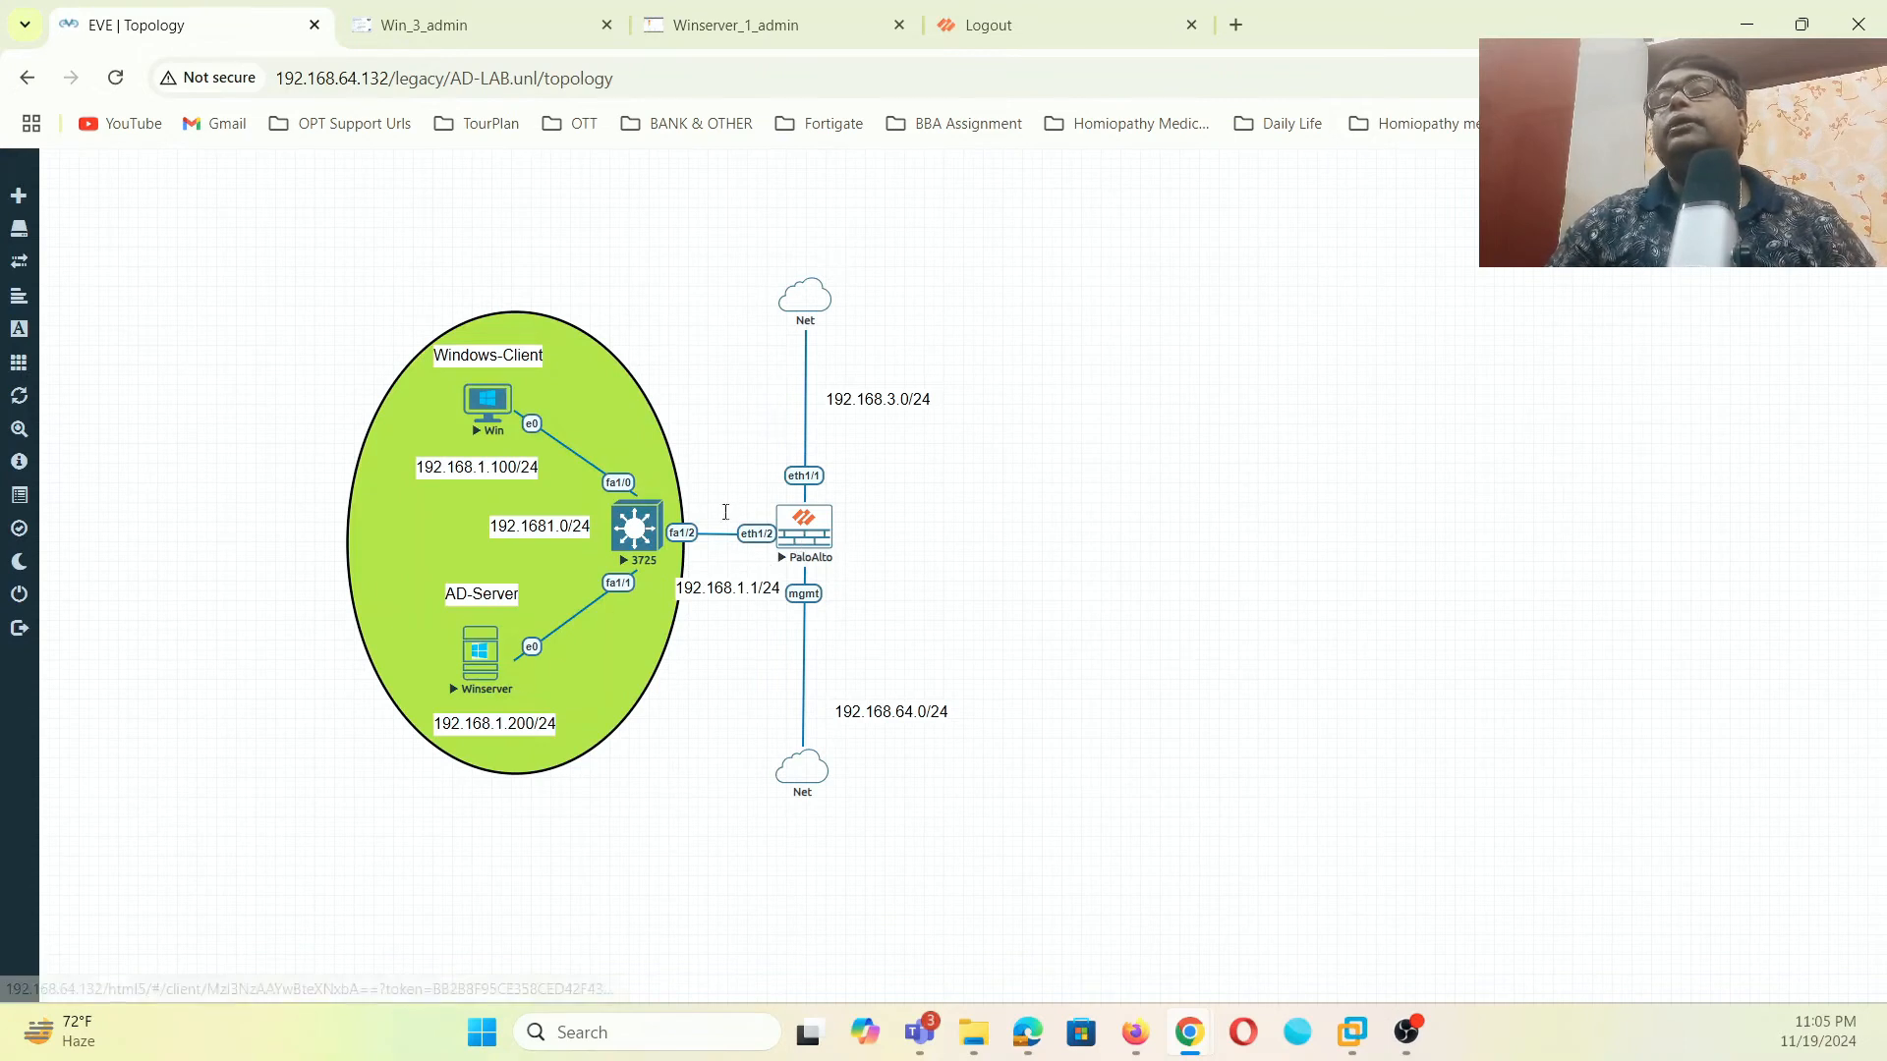
- Log back in to the PA-VM firewall web interface with the admin username and password
{"action": "left_click", "coordinate": [1018, 44]}
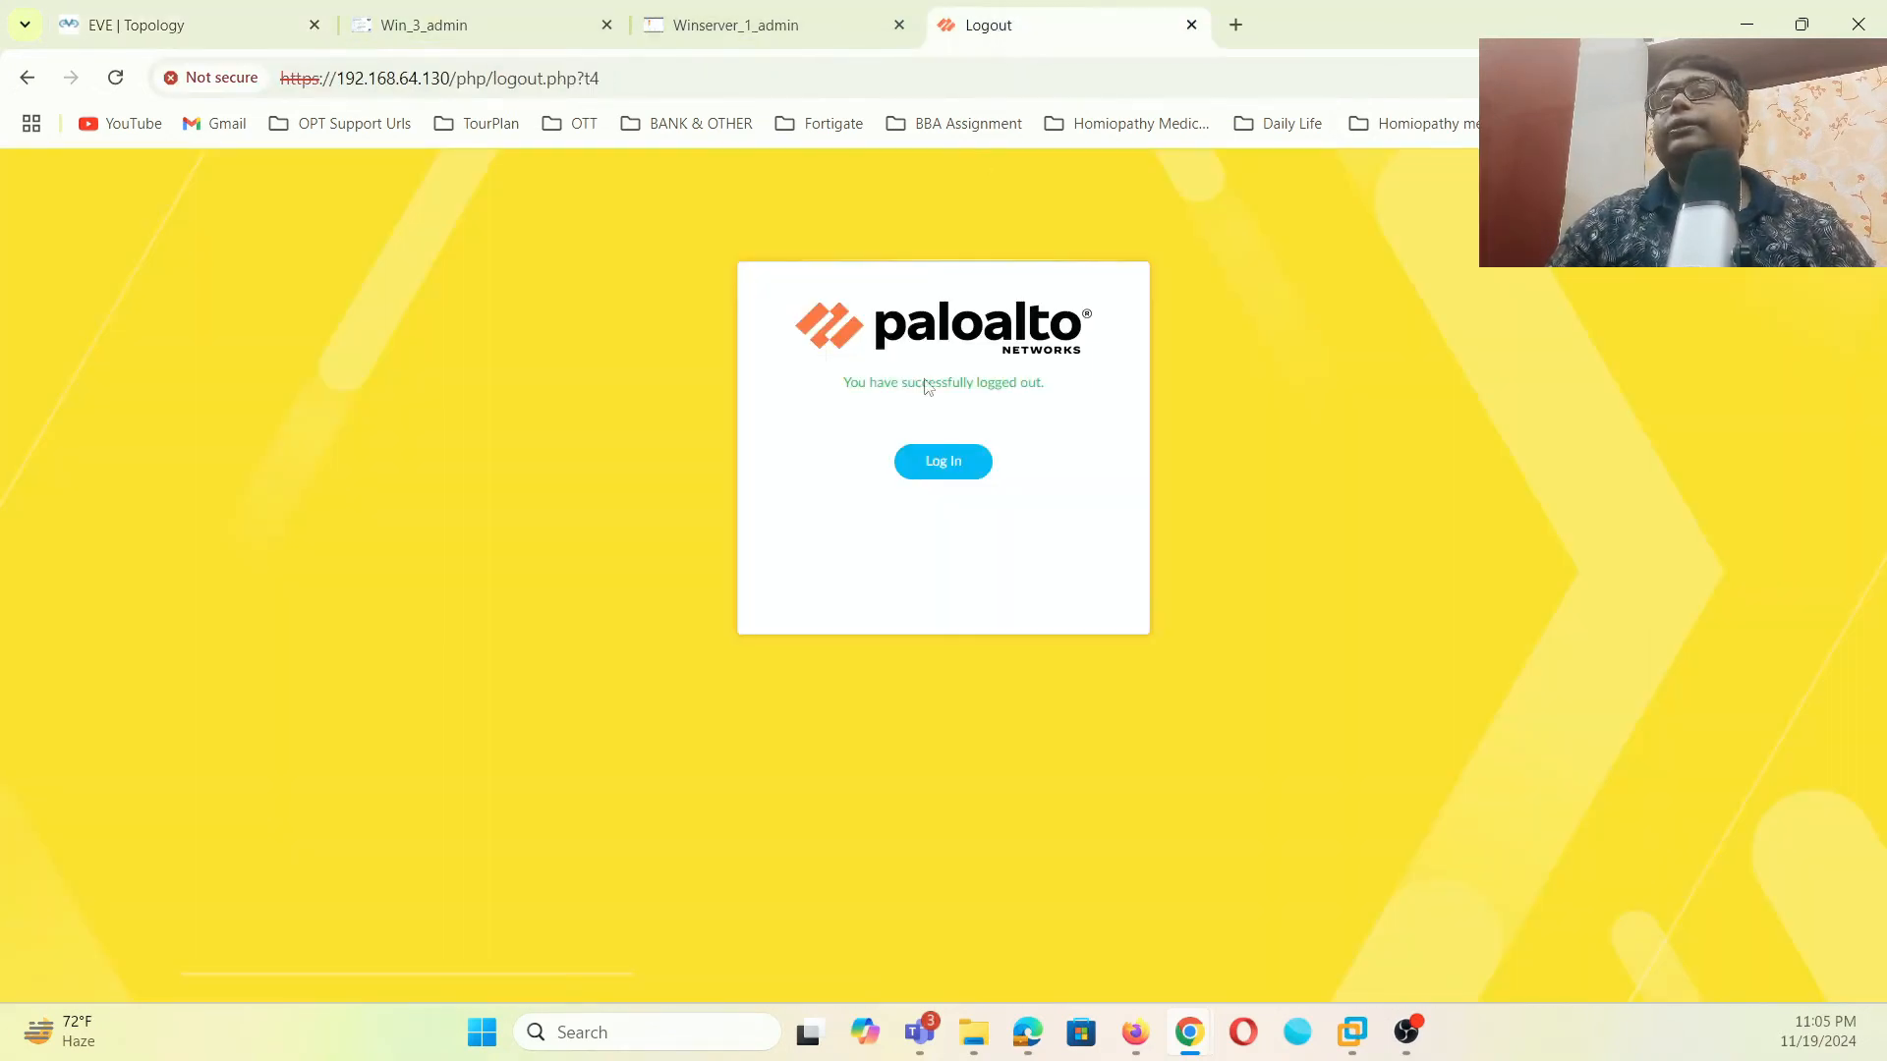
{"action": "left_click", "coordinate": [917, 469]}
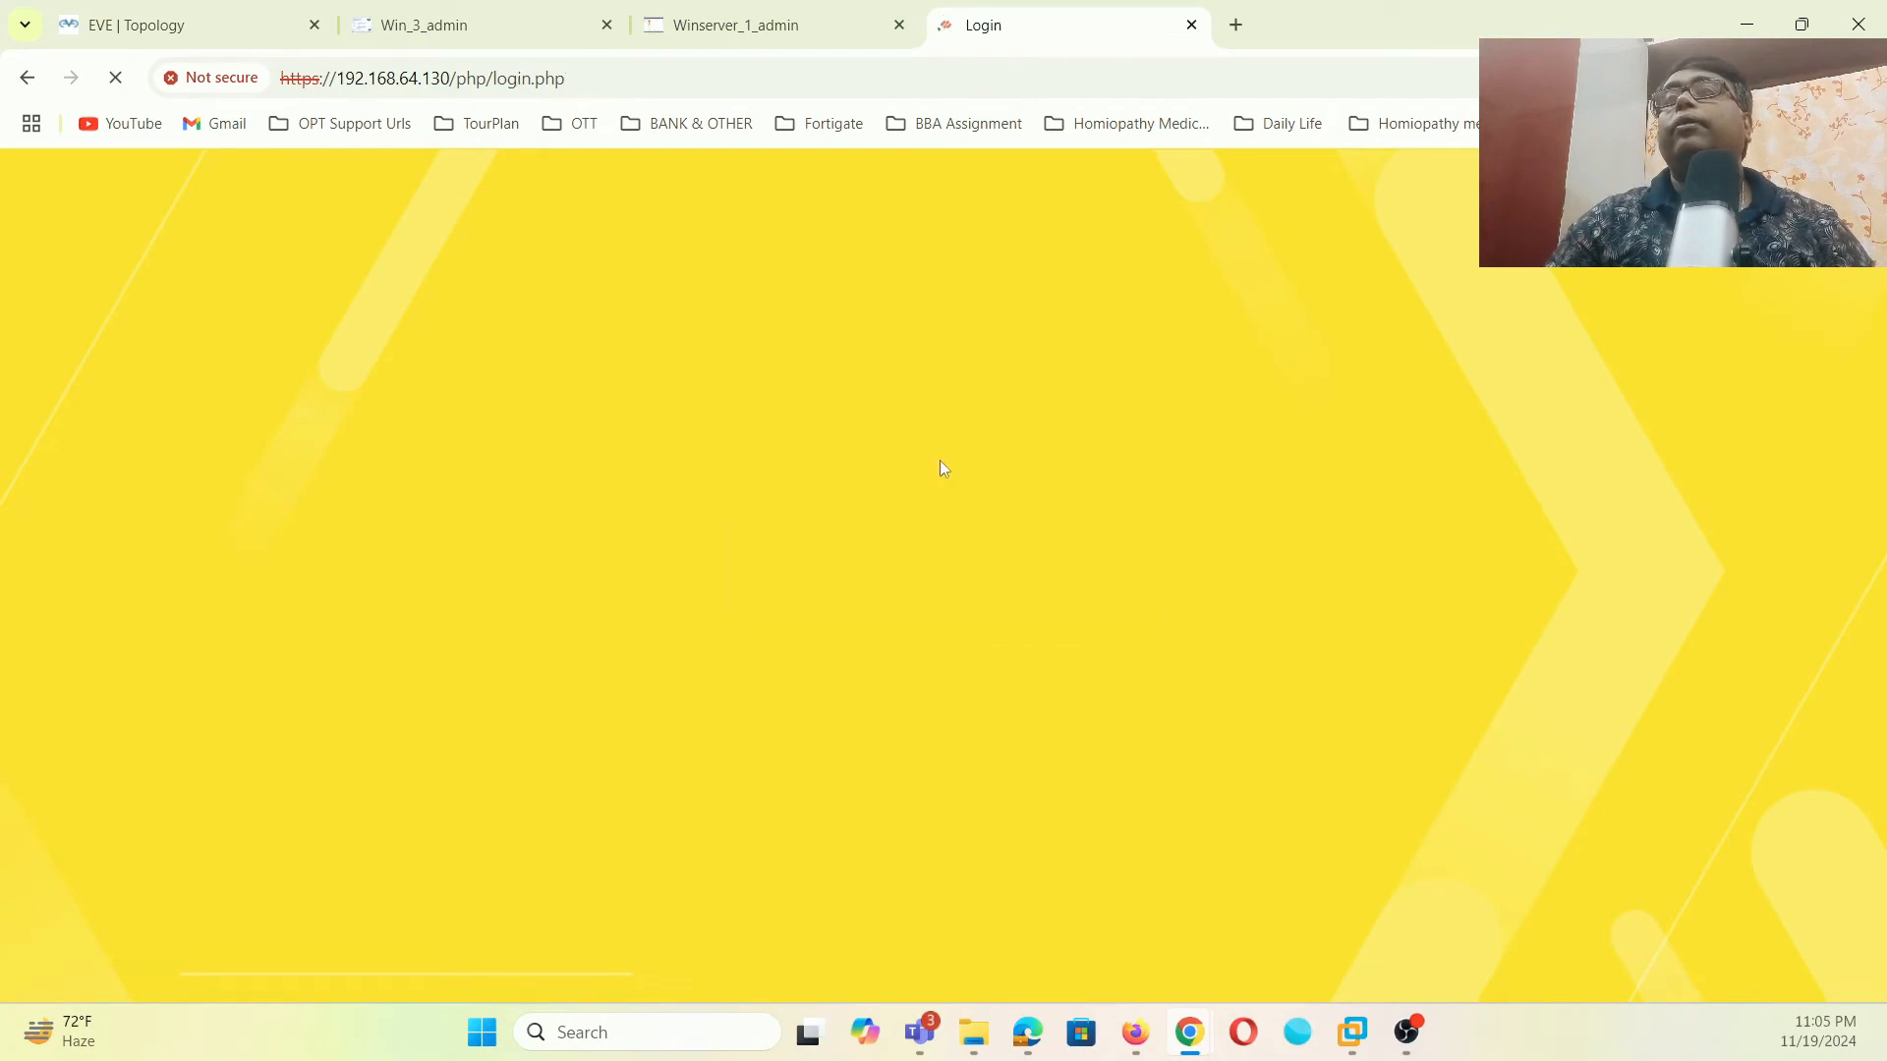
{"action": "type", "text": "admin"}
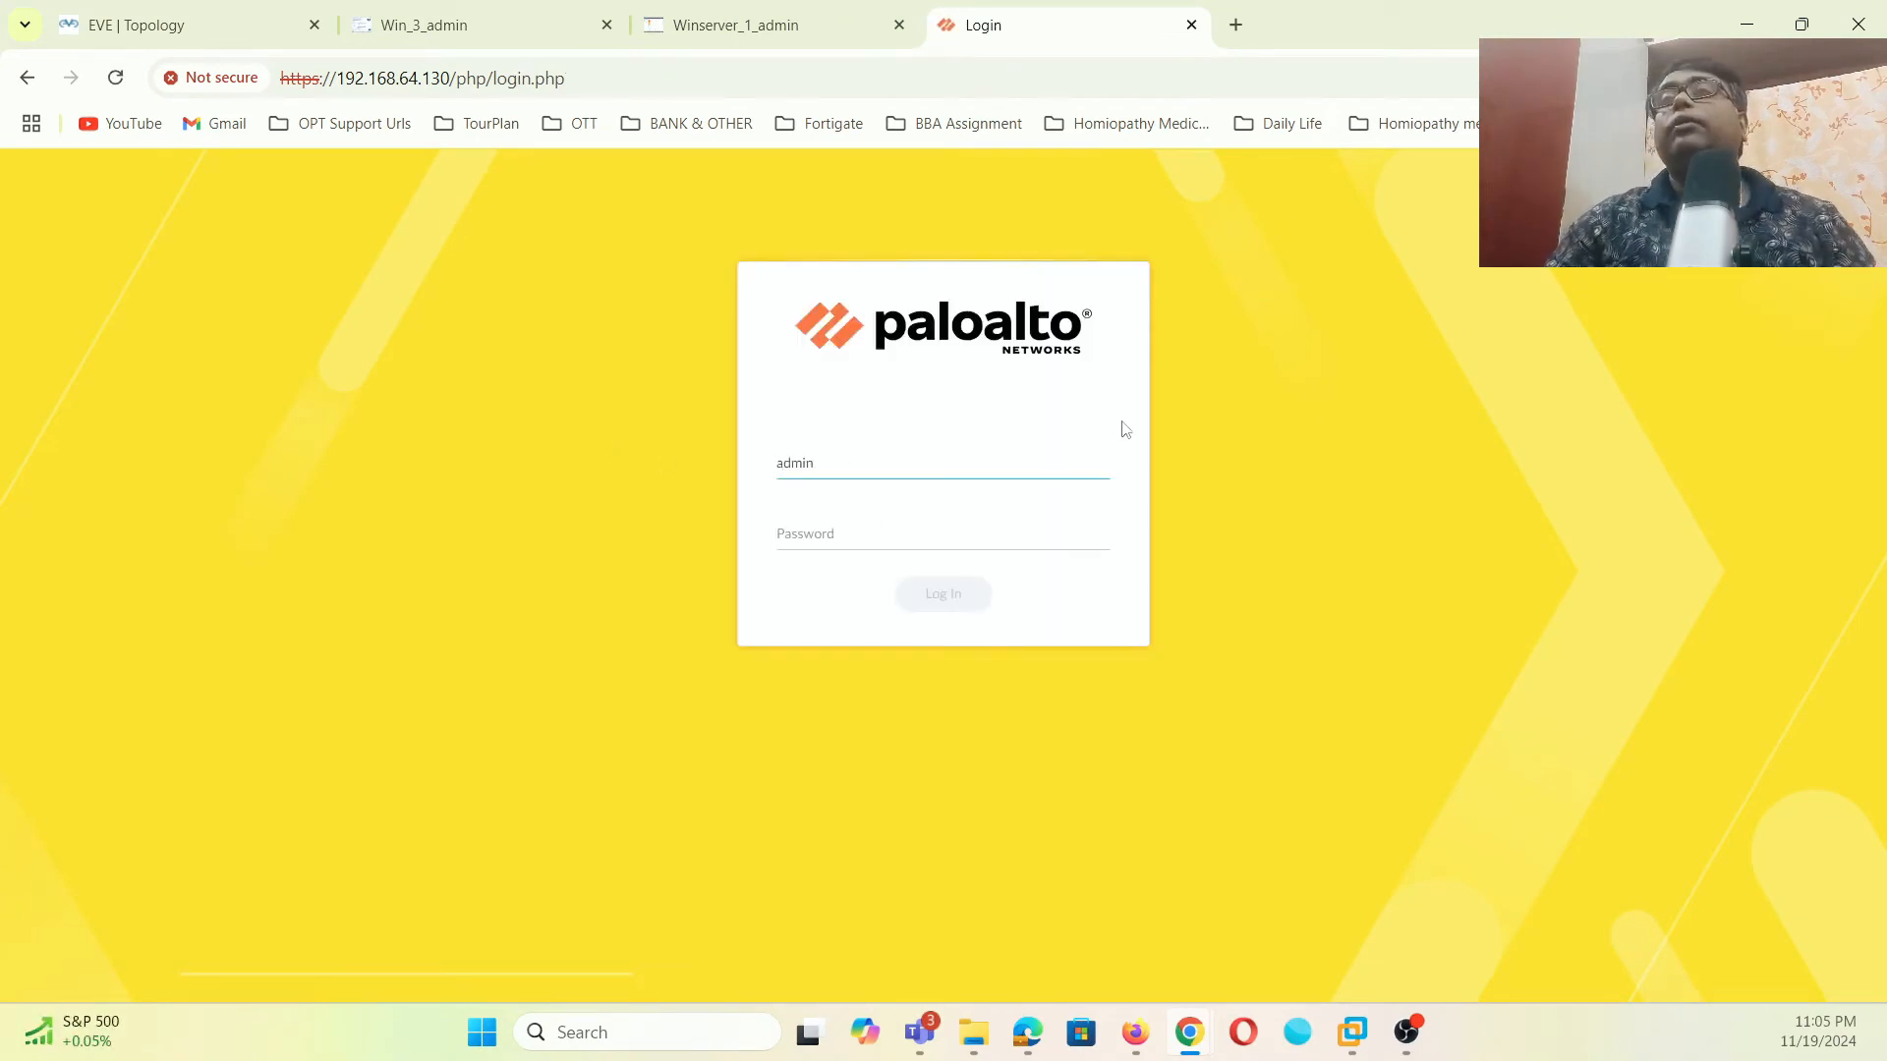
{"action": "left_click", "coordinate": [865, 532]}
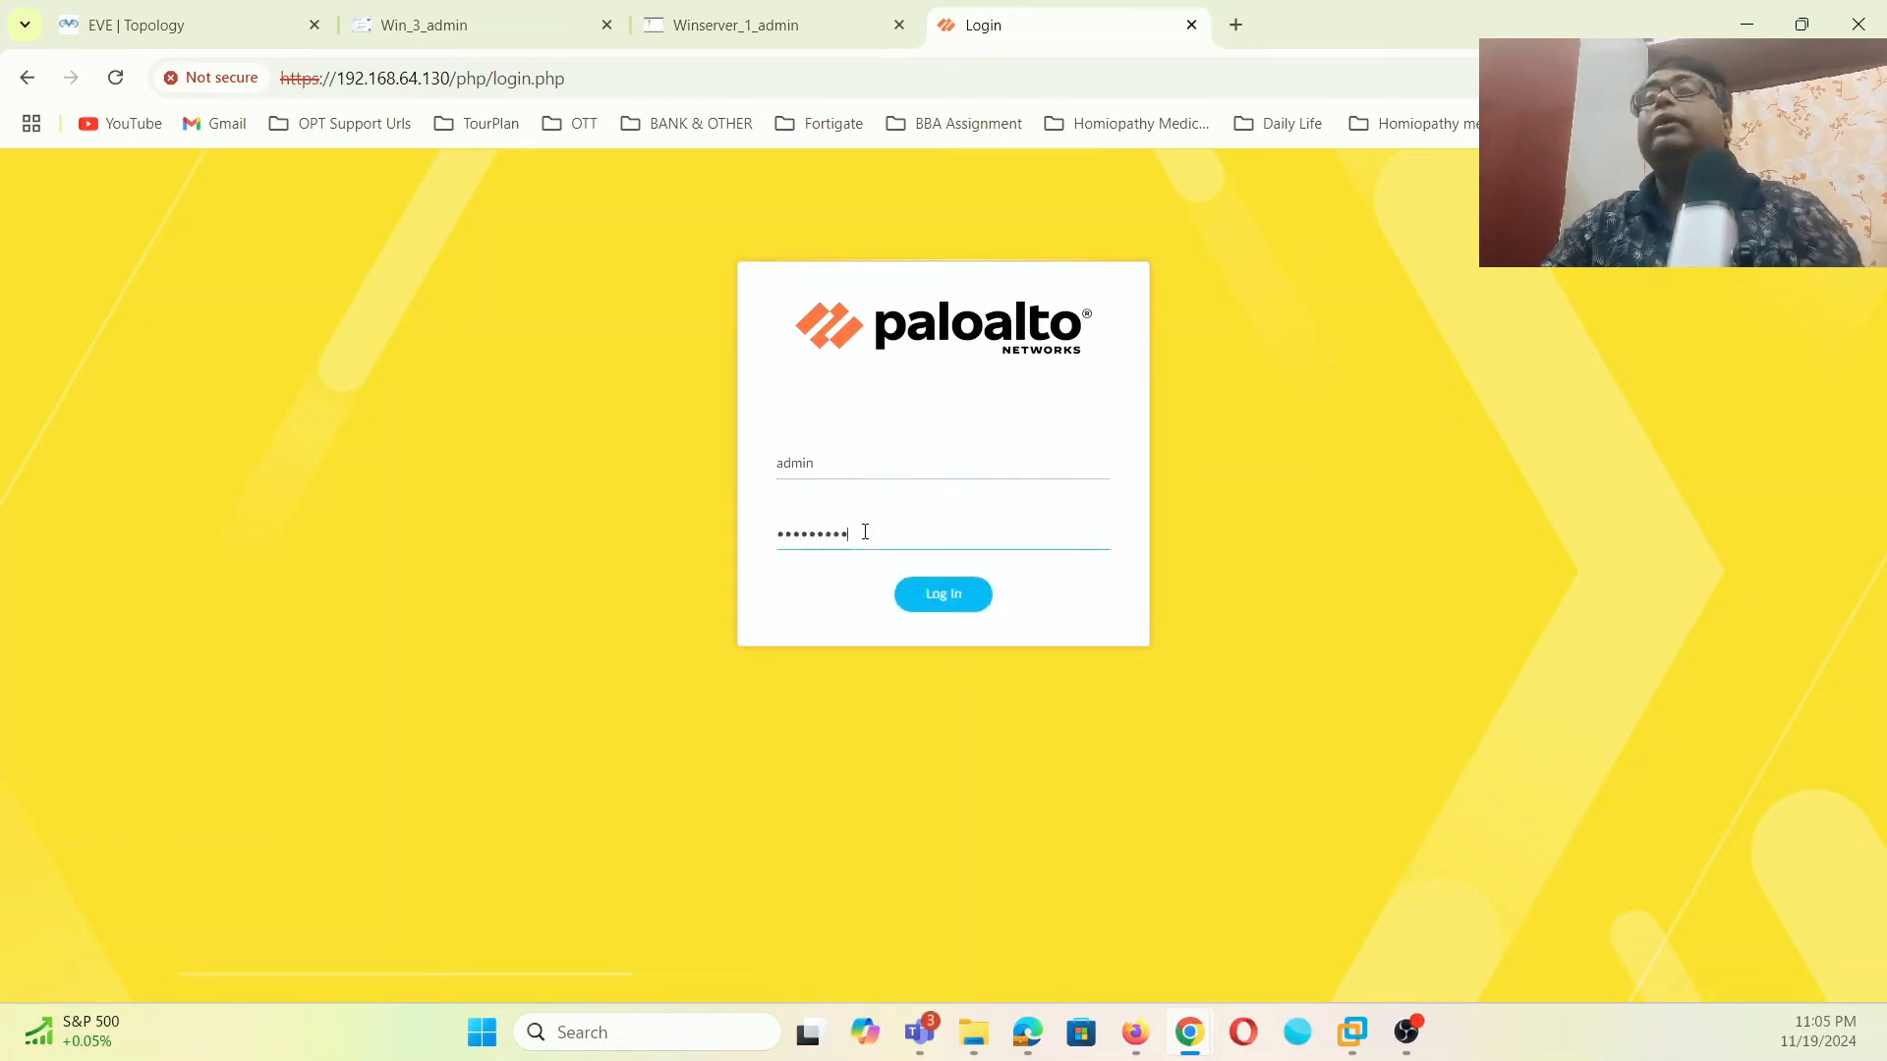
{"action": "left_click", "coordinate": [935, 590]}
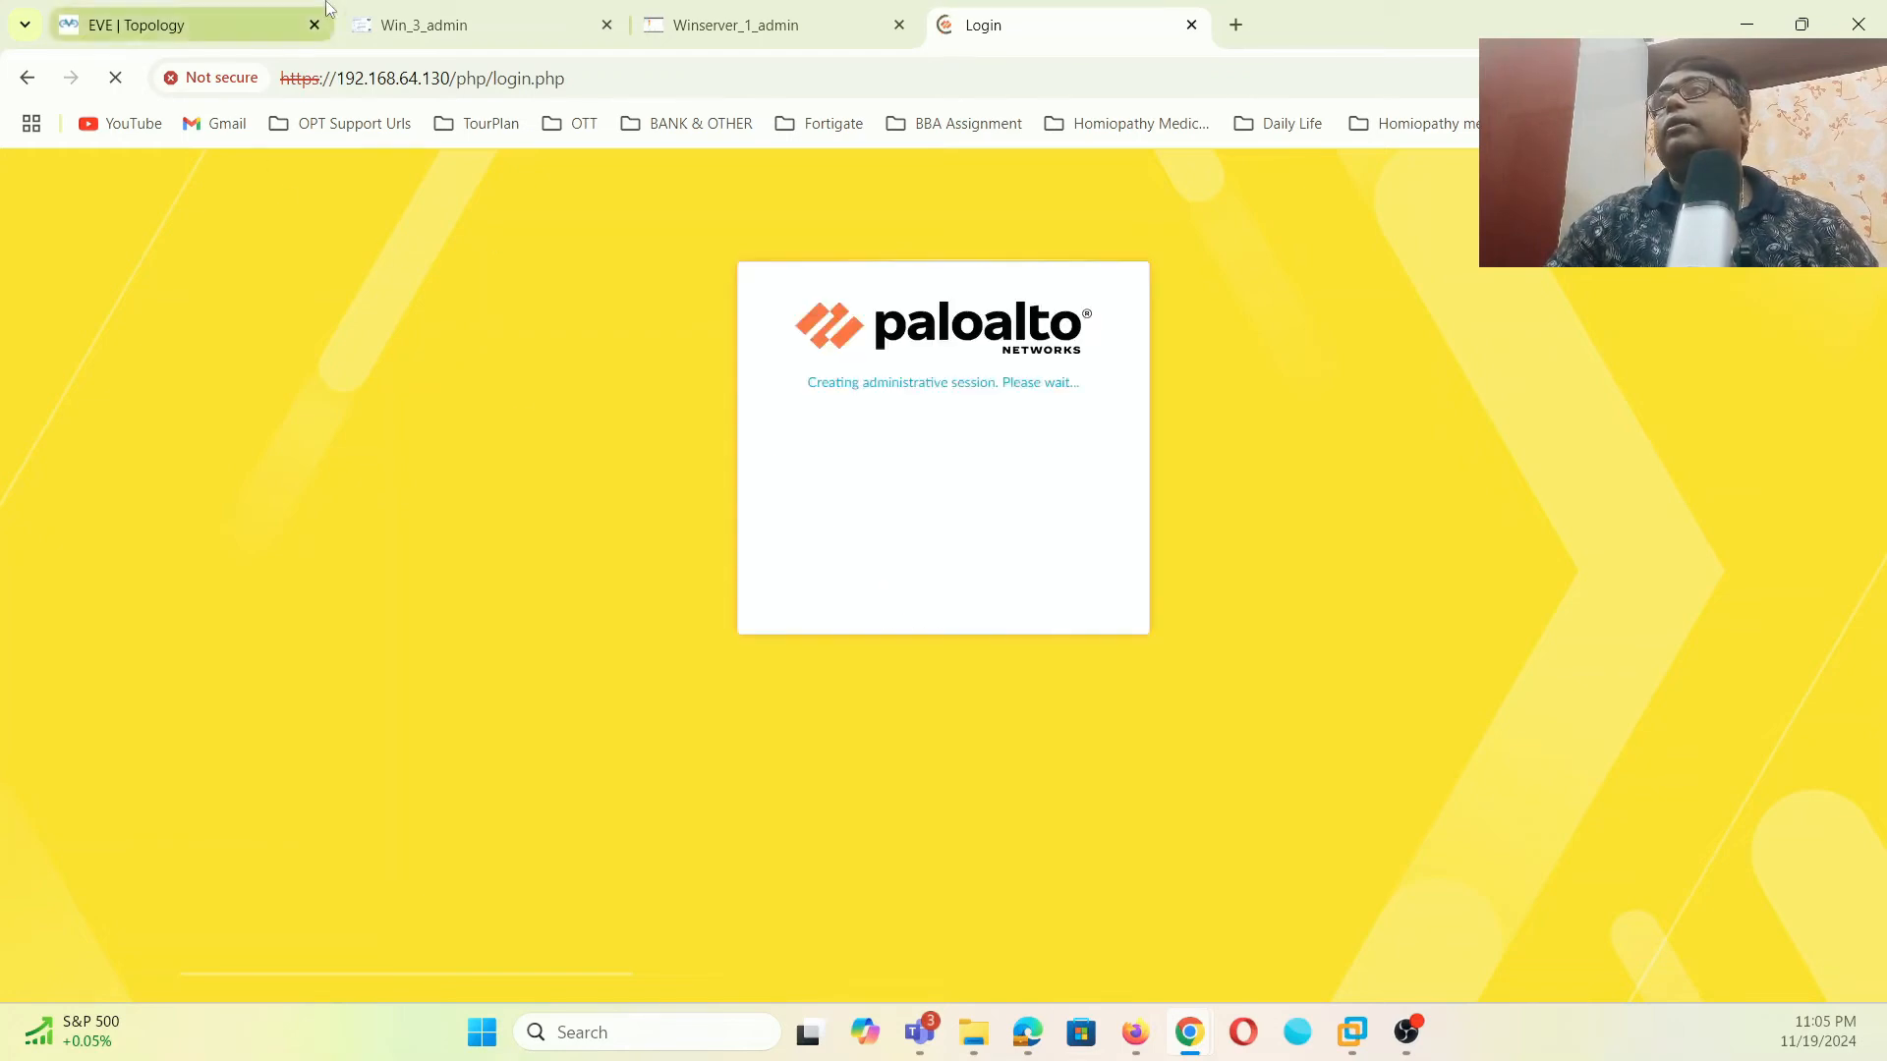
{"action": "left_click", "coordinate": [462, 25]}
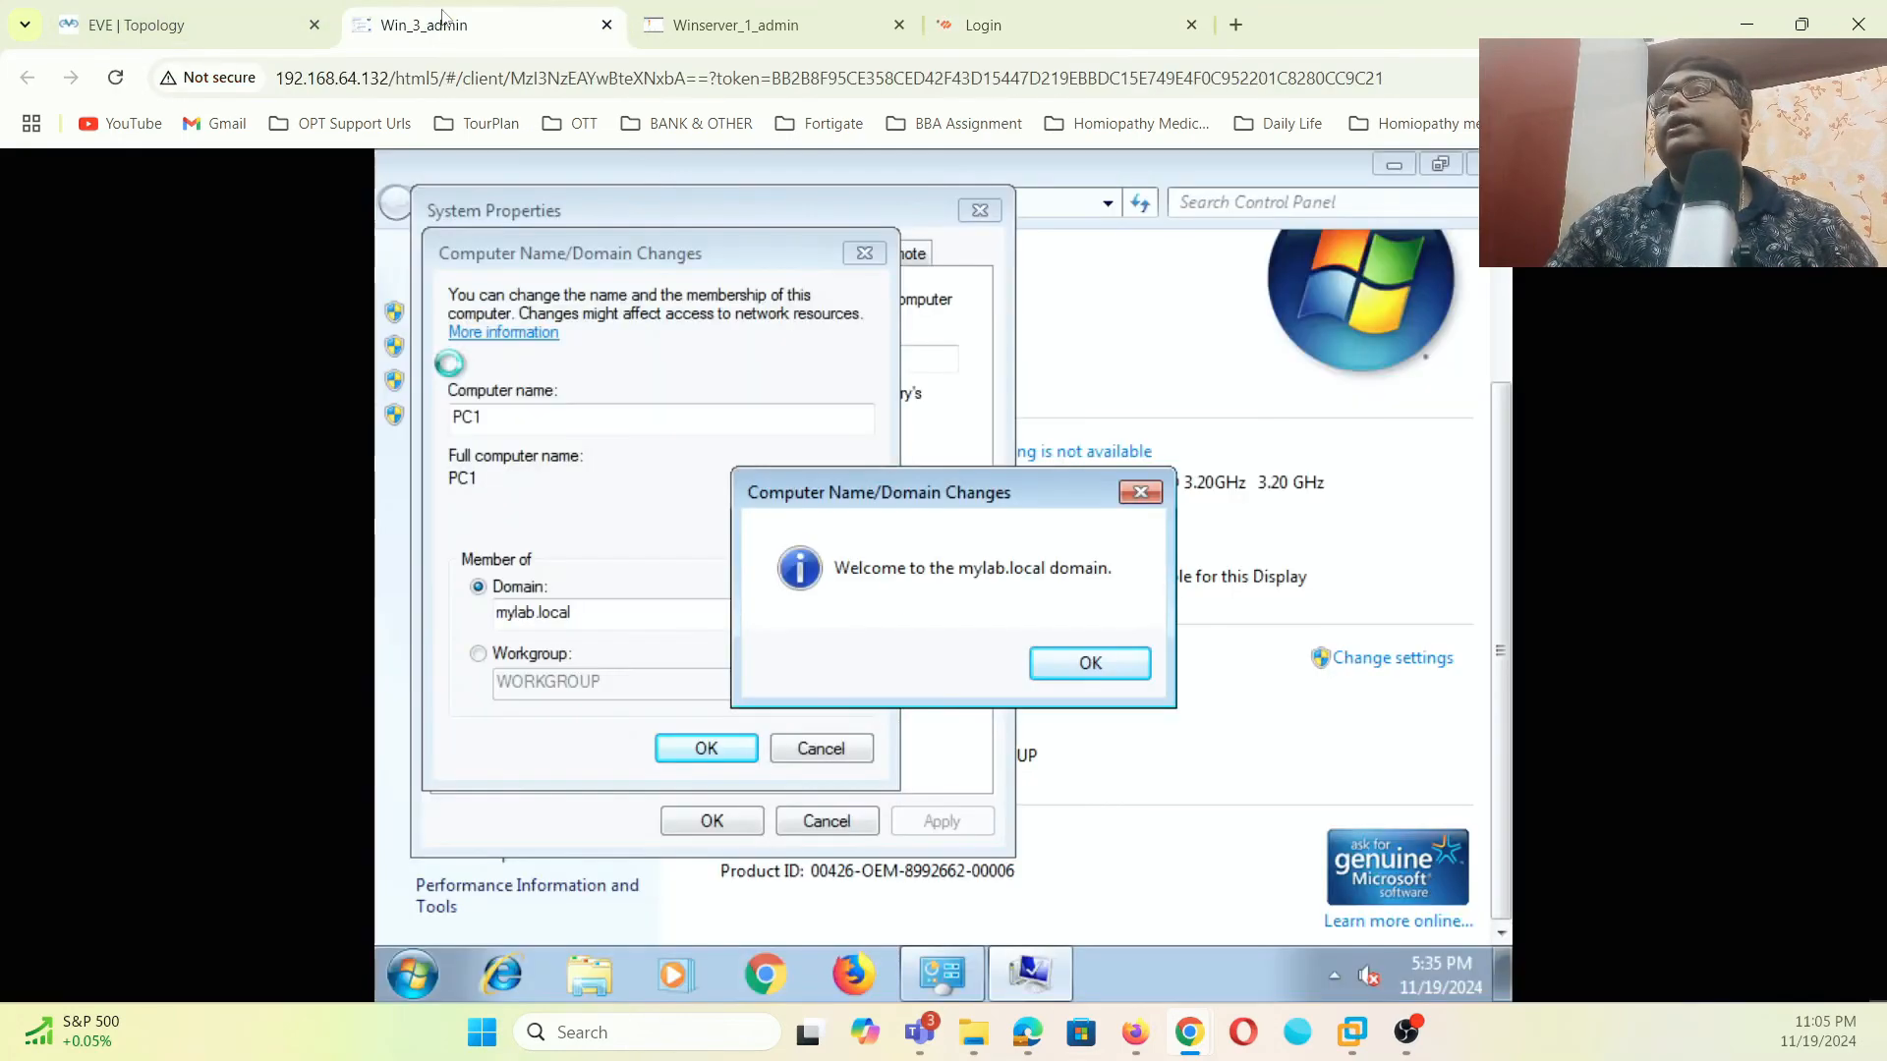
- Dismiss the mylab.local welcome message and switch to the PA-VM firewall tab
{"action": "left_click", "coordinate": [1063, 659]}
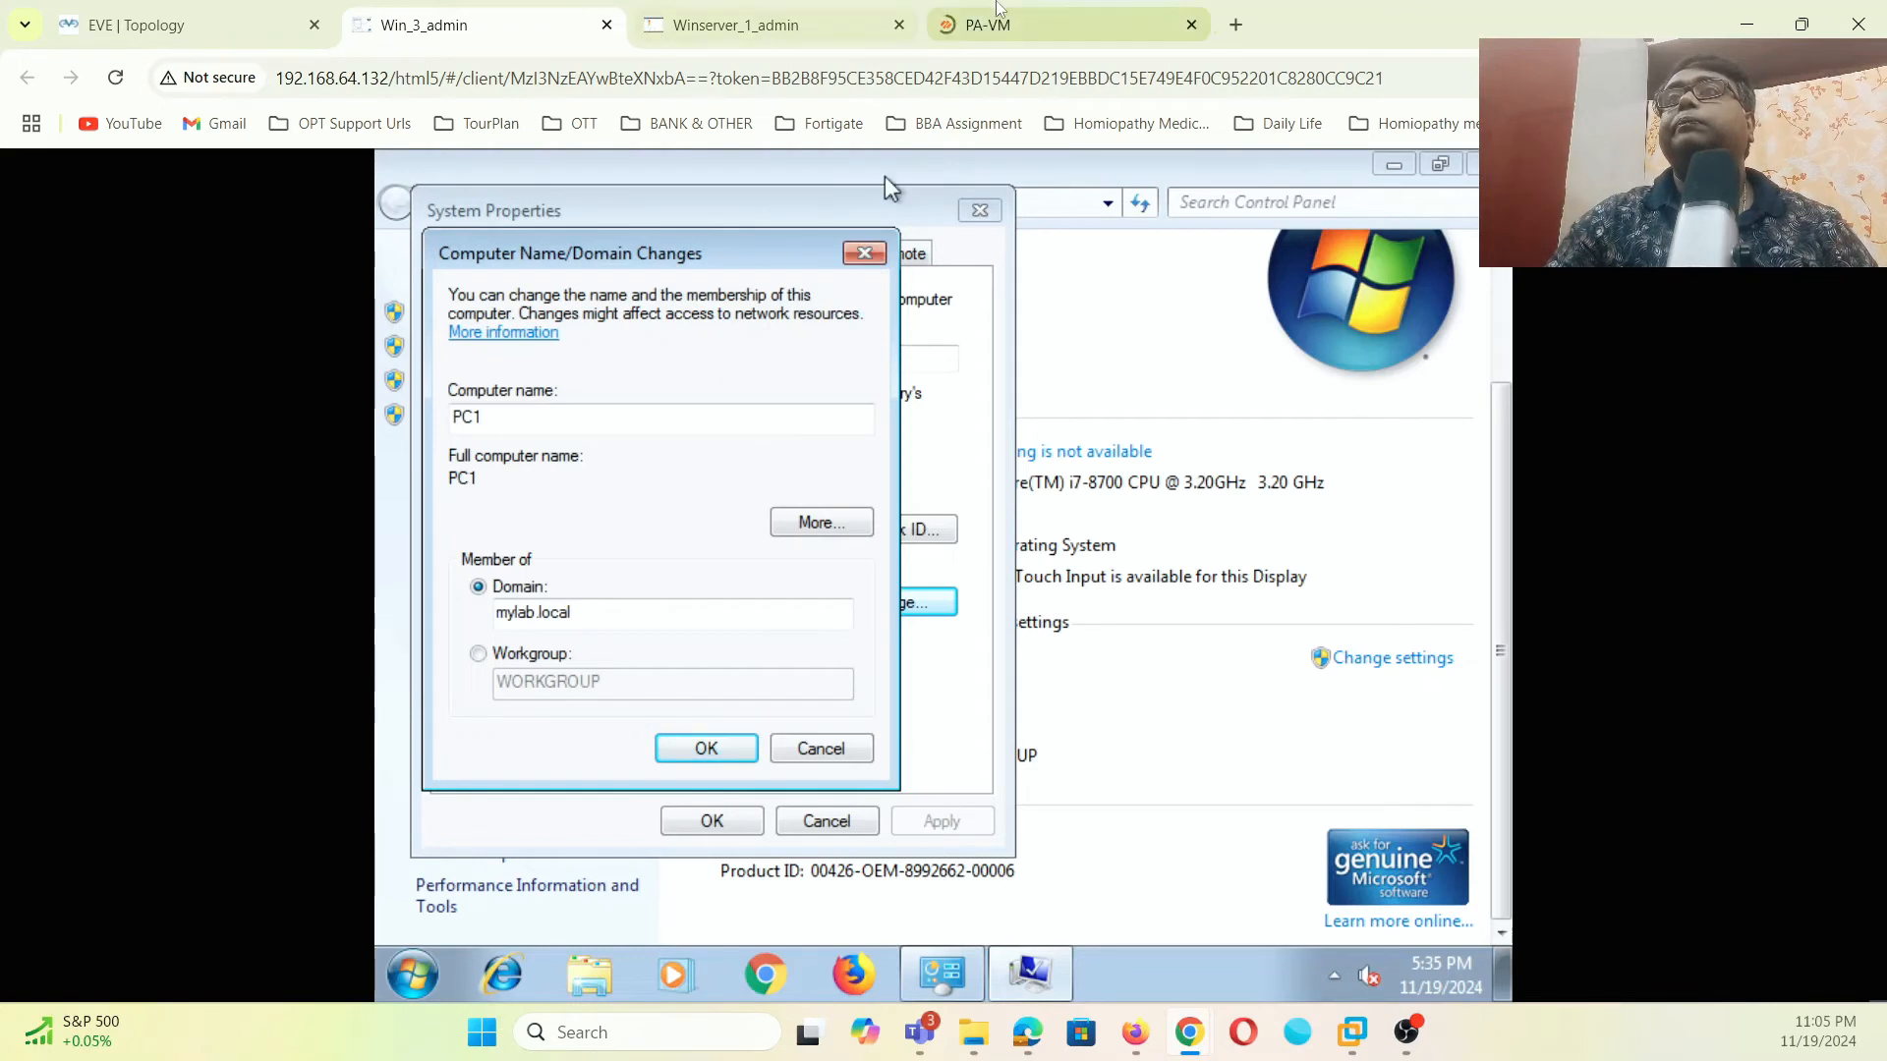
{"action": "left_click", "coordinate": [1061, 24]}
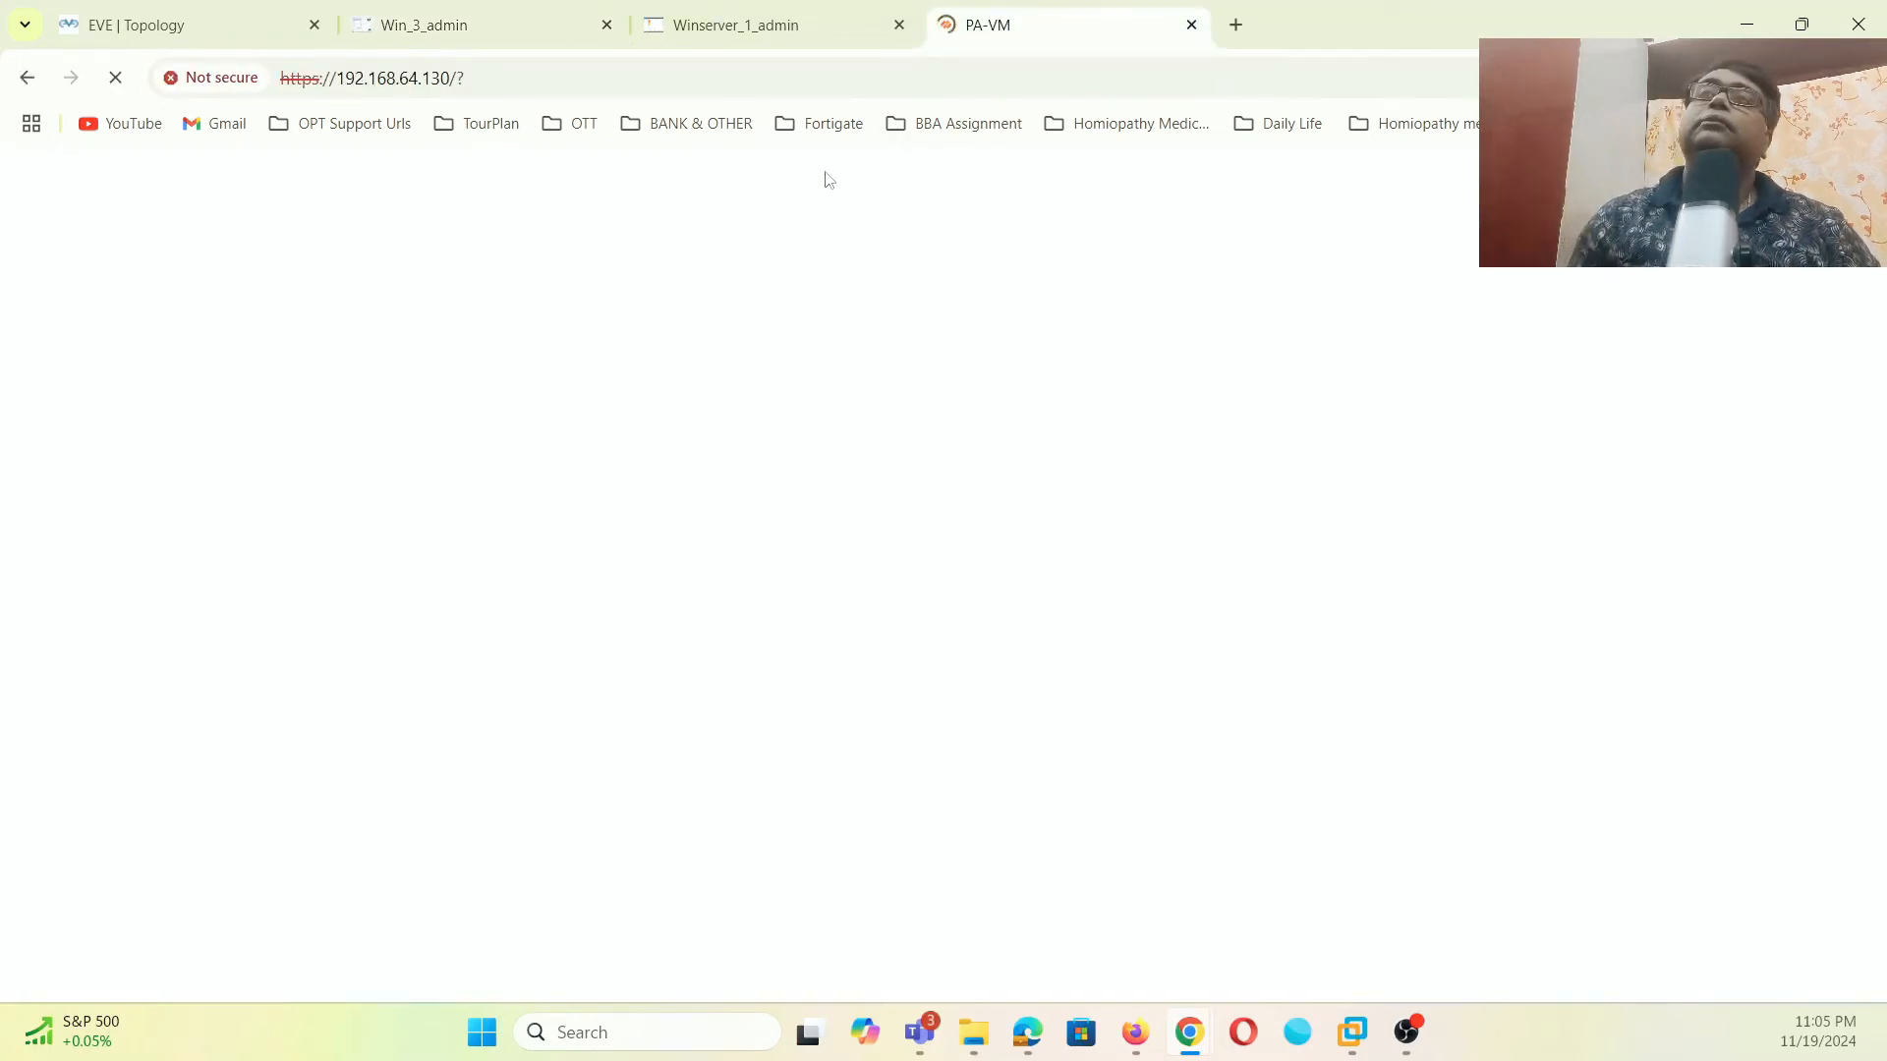
- Launch Active Directory Users and Computers from Server Manager on the domain controller
{"action": "left_click", "coordinate": [285, 27]}
{"action": "left_click", "coordinate": [492, 24]}
{"action": "left_click", "coordinate": [987, 25]}
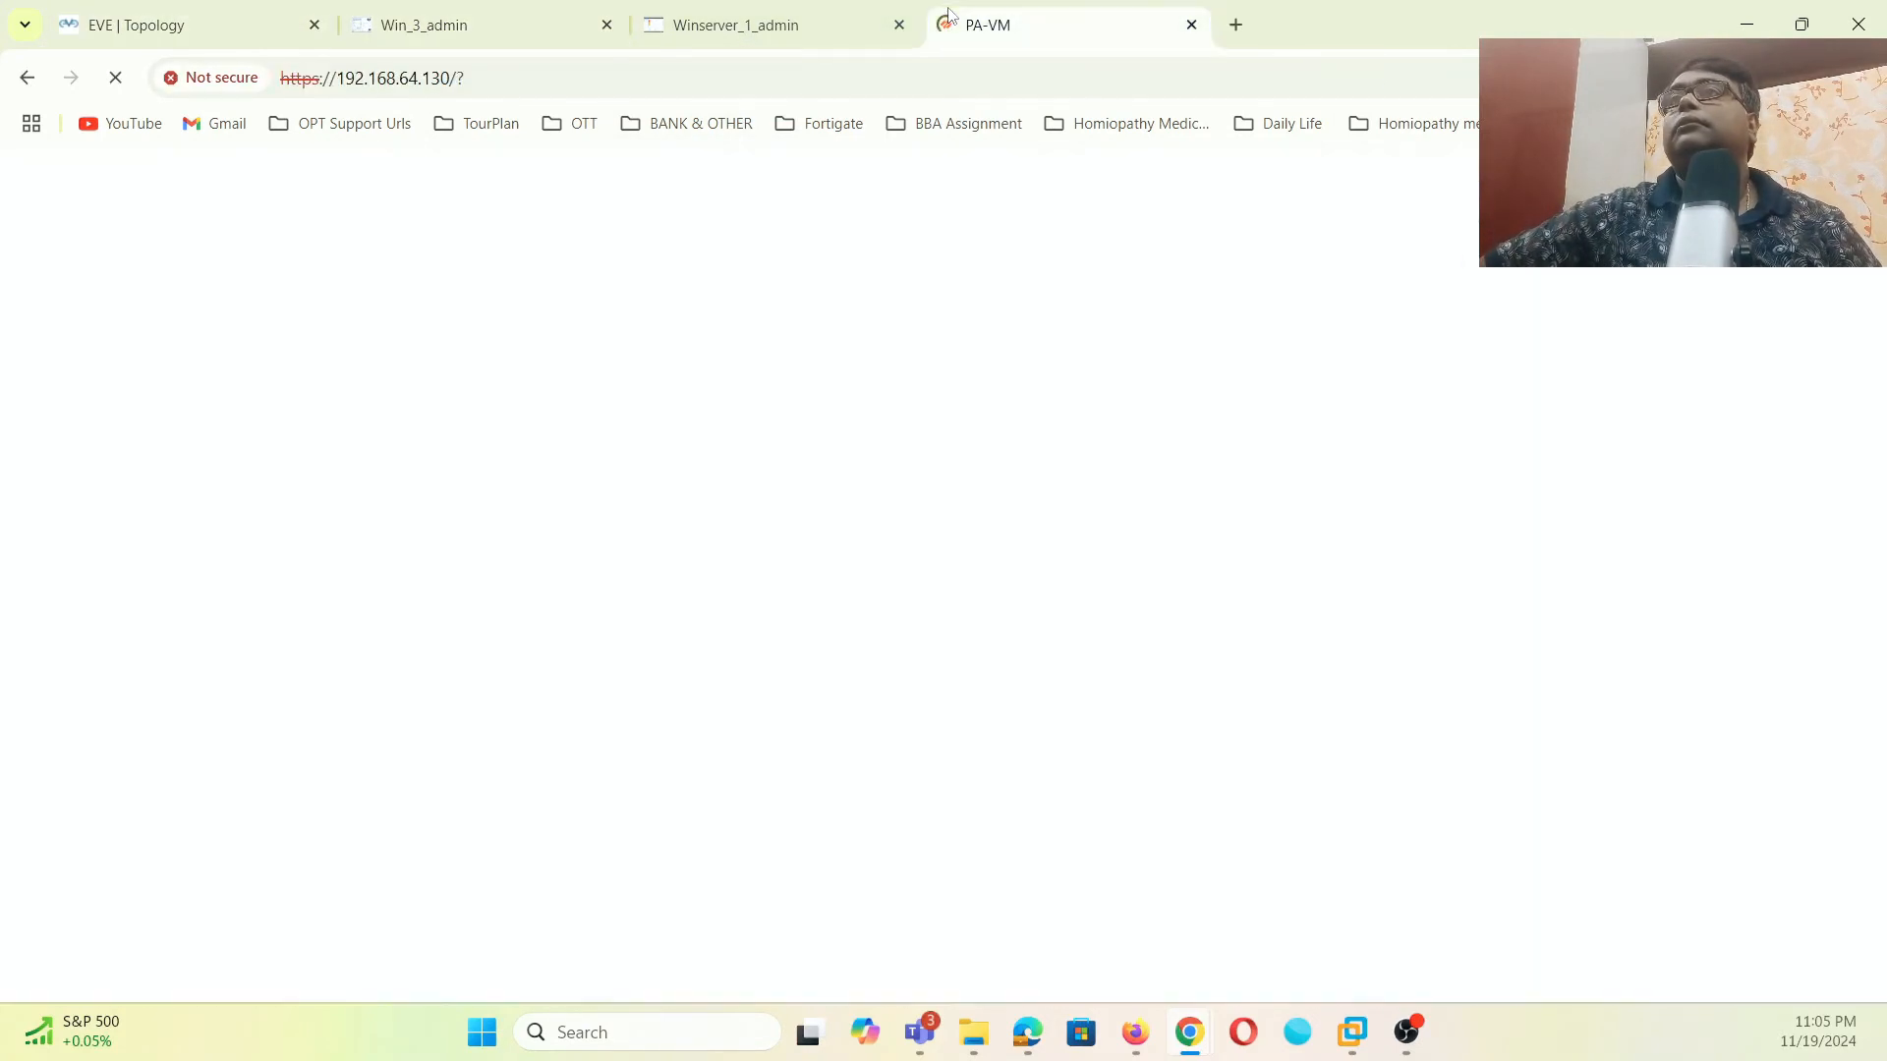
{"action": "left_click", "coordinate": [788, 27]}
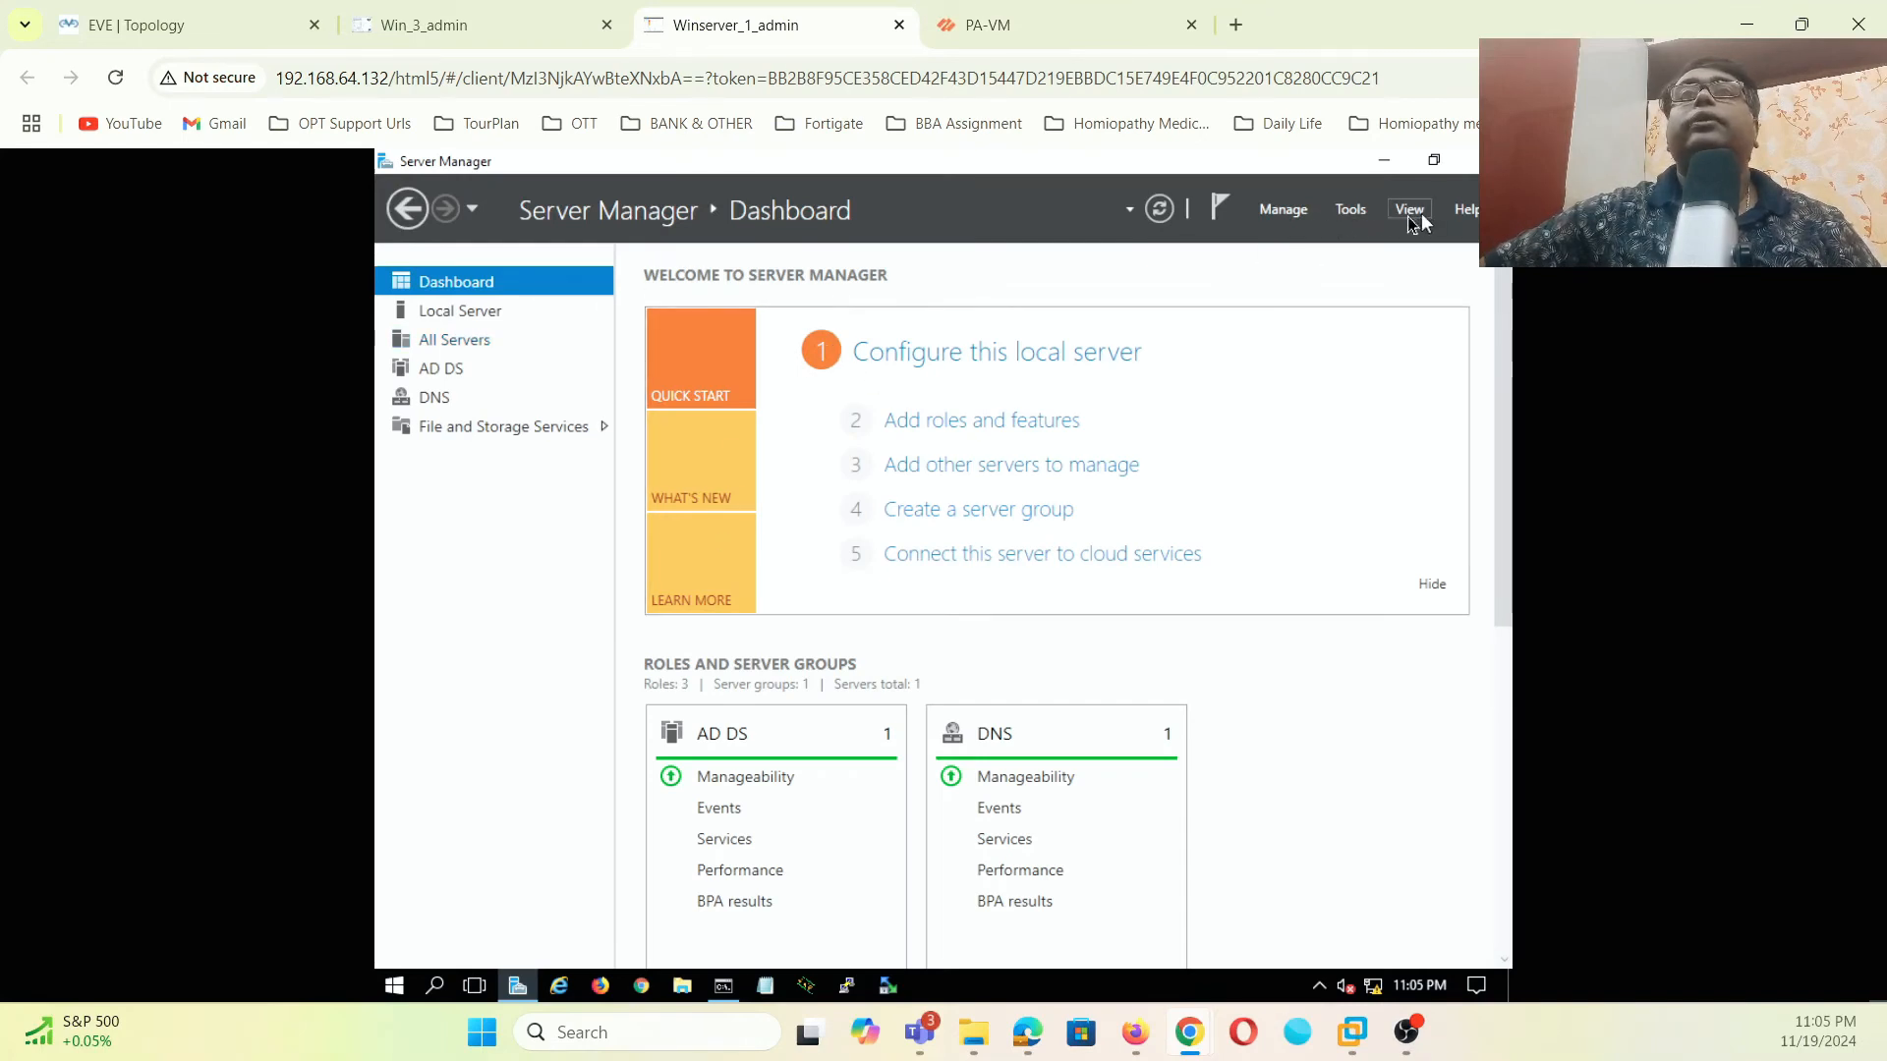
{"action": "left_click", "coordinate": [1356, 212]}
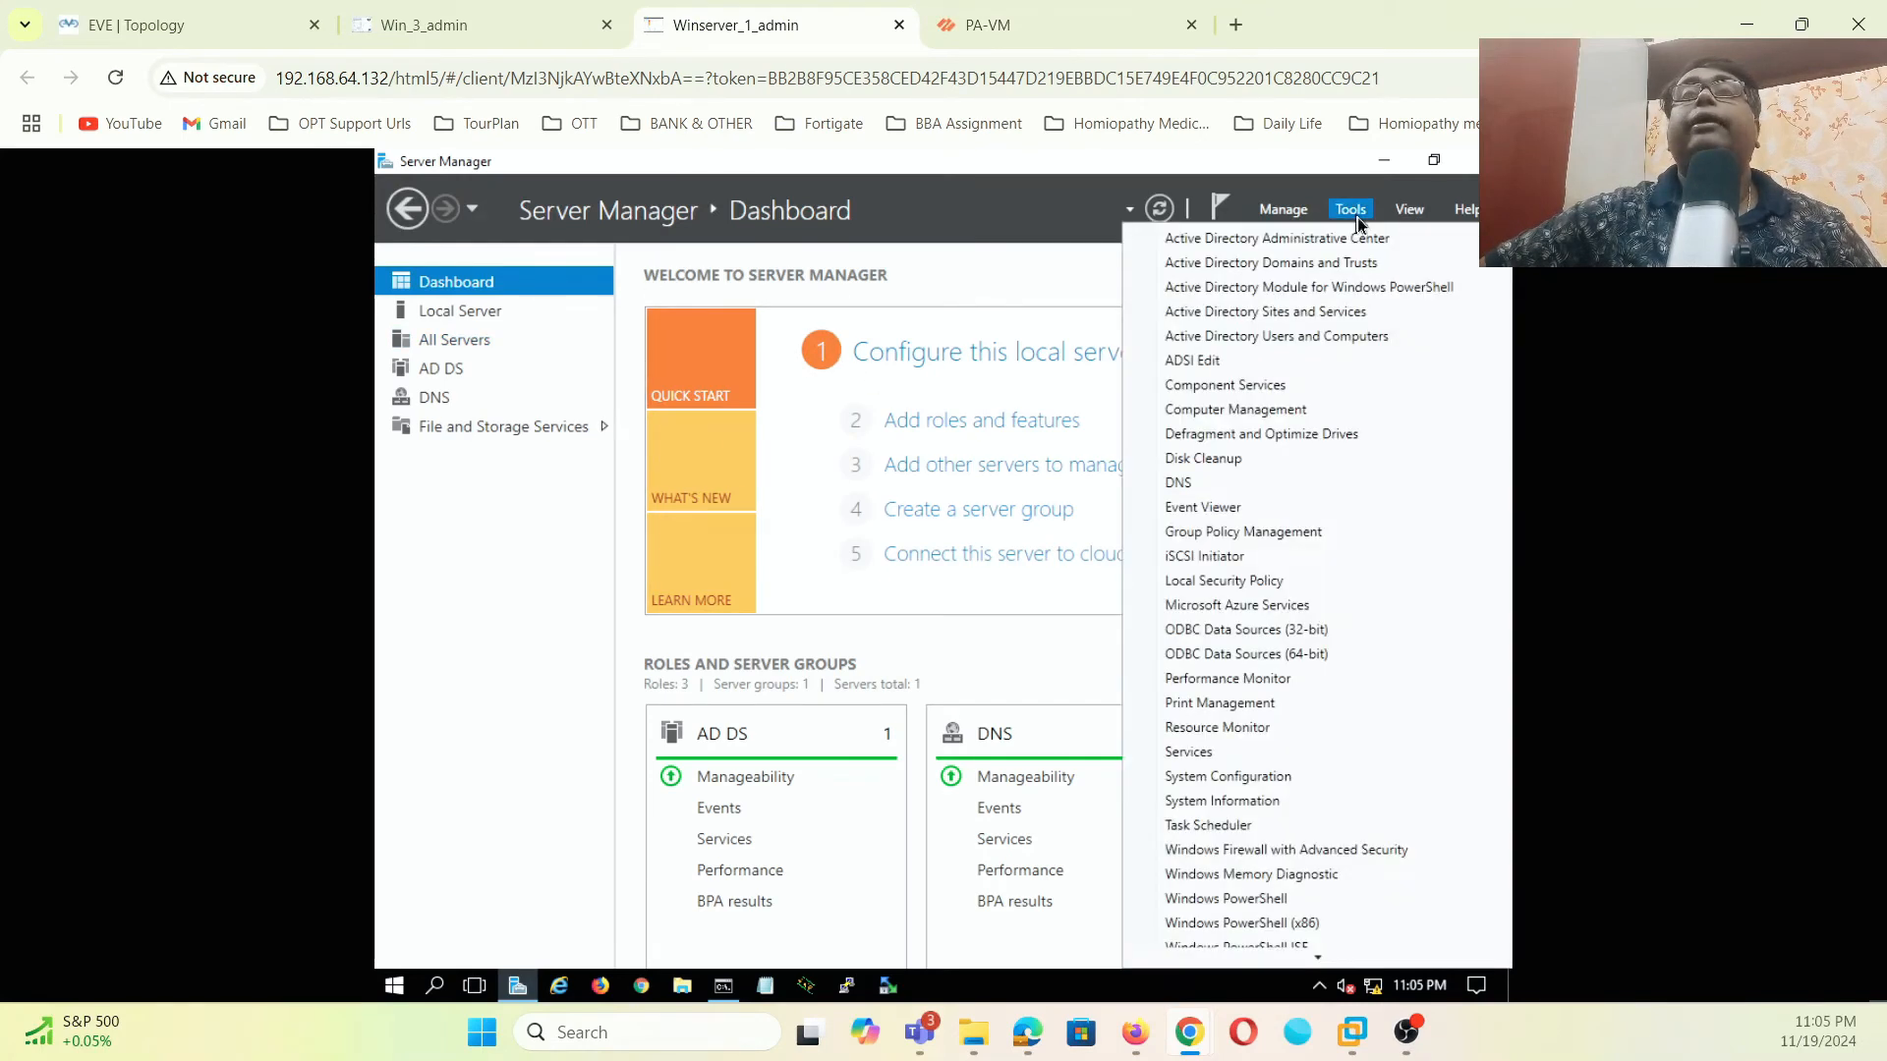
{"action": "left_click", "coordinate": [1311, 335]}
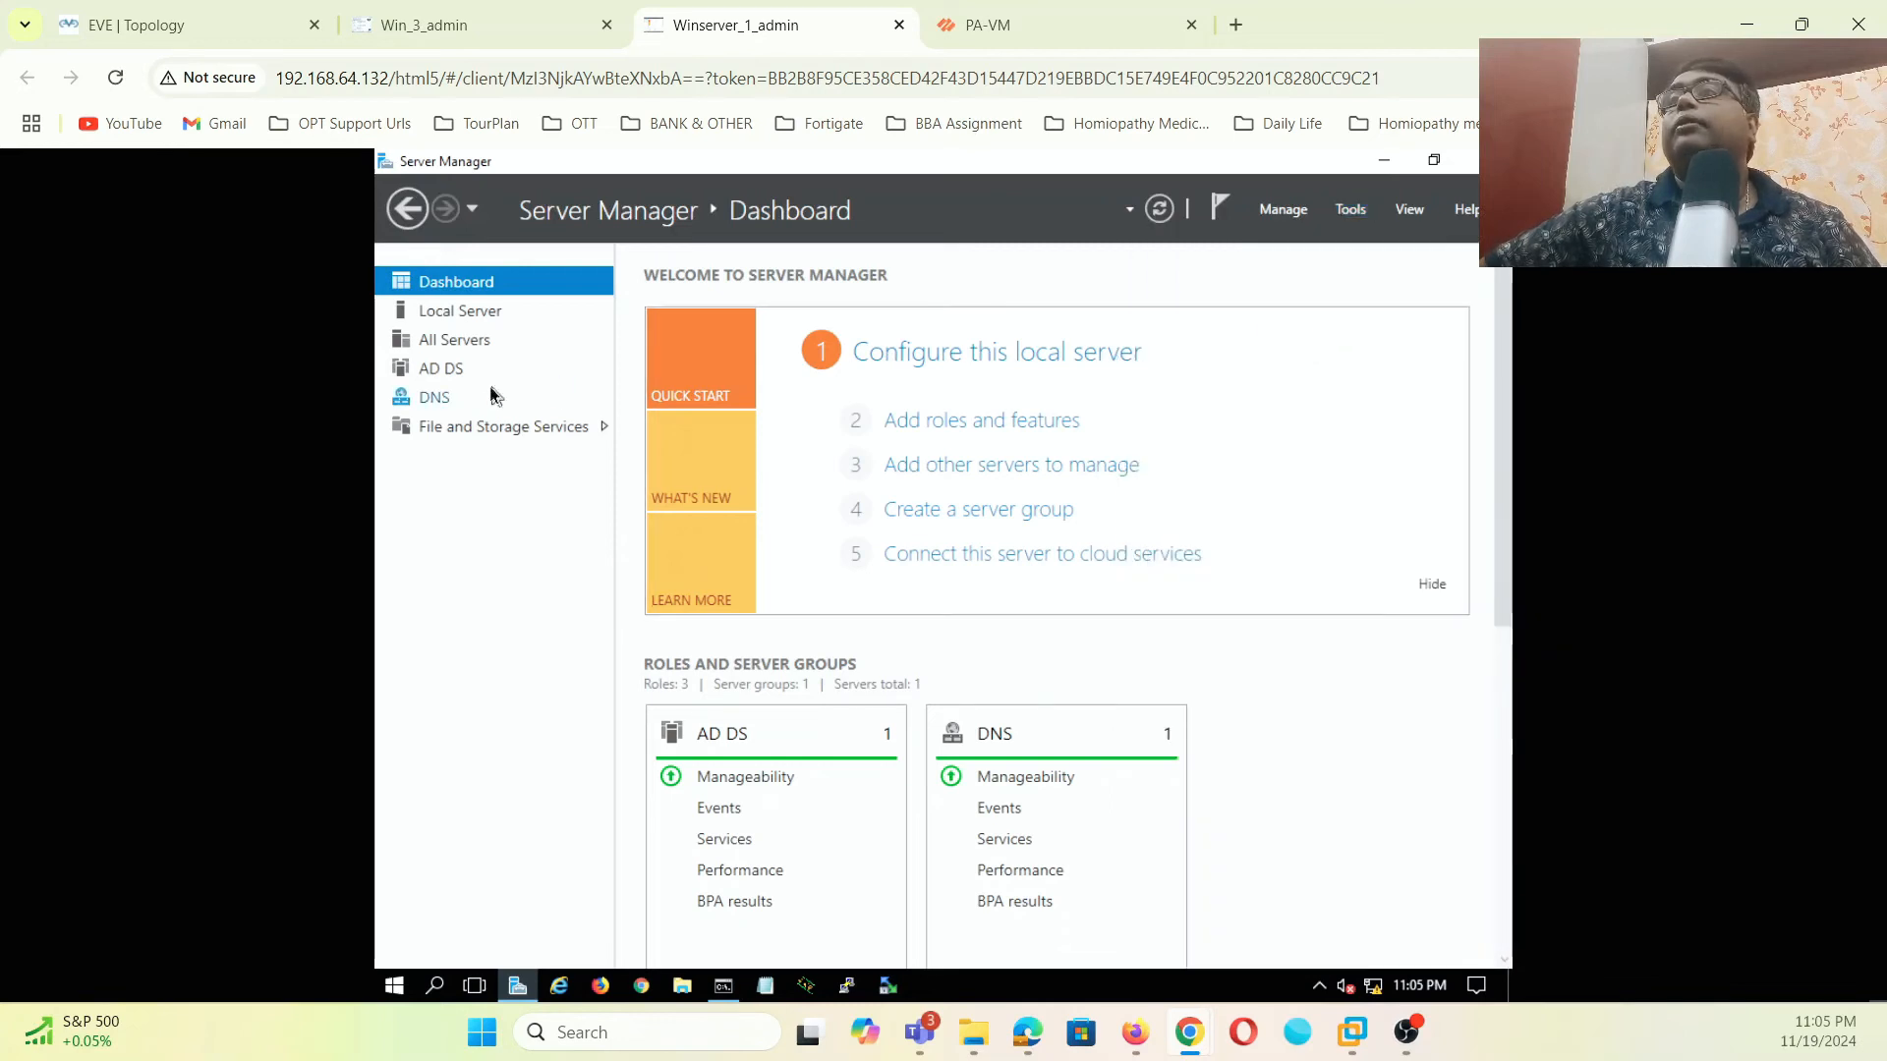
- Restart the Windows 7 client to finish joining mylab.local
{"action": "left_click", "coordinate": [472, 24]}
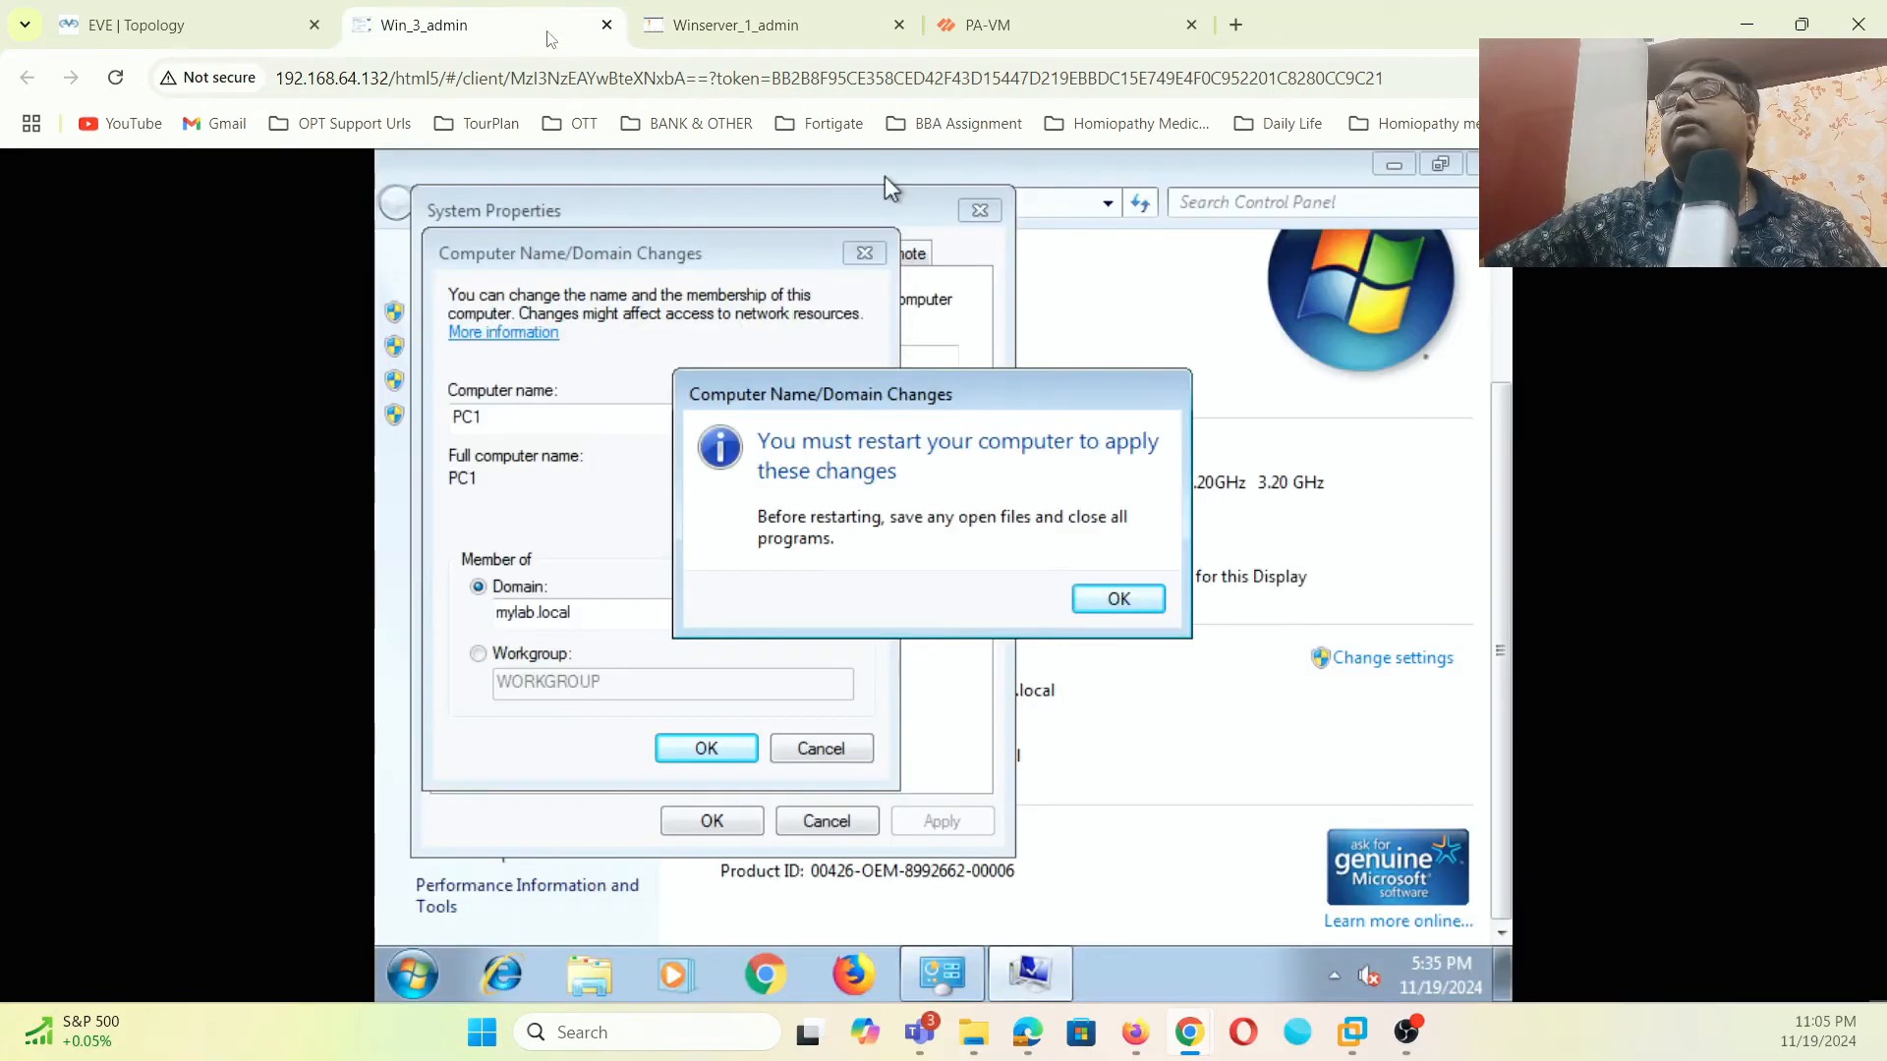
{"action": "left_click", "coordinate": [1099, 598]}
{"action": "left_click", "coordinate": [747, 821]}
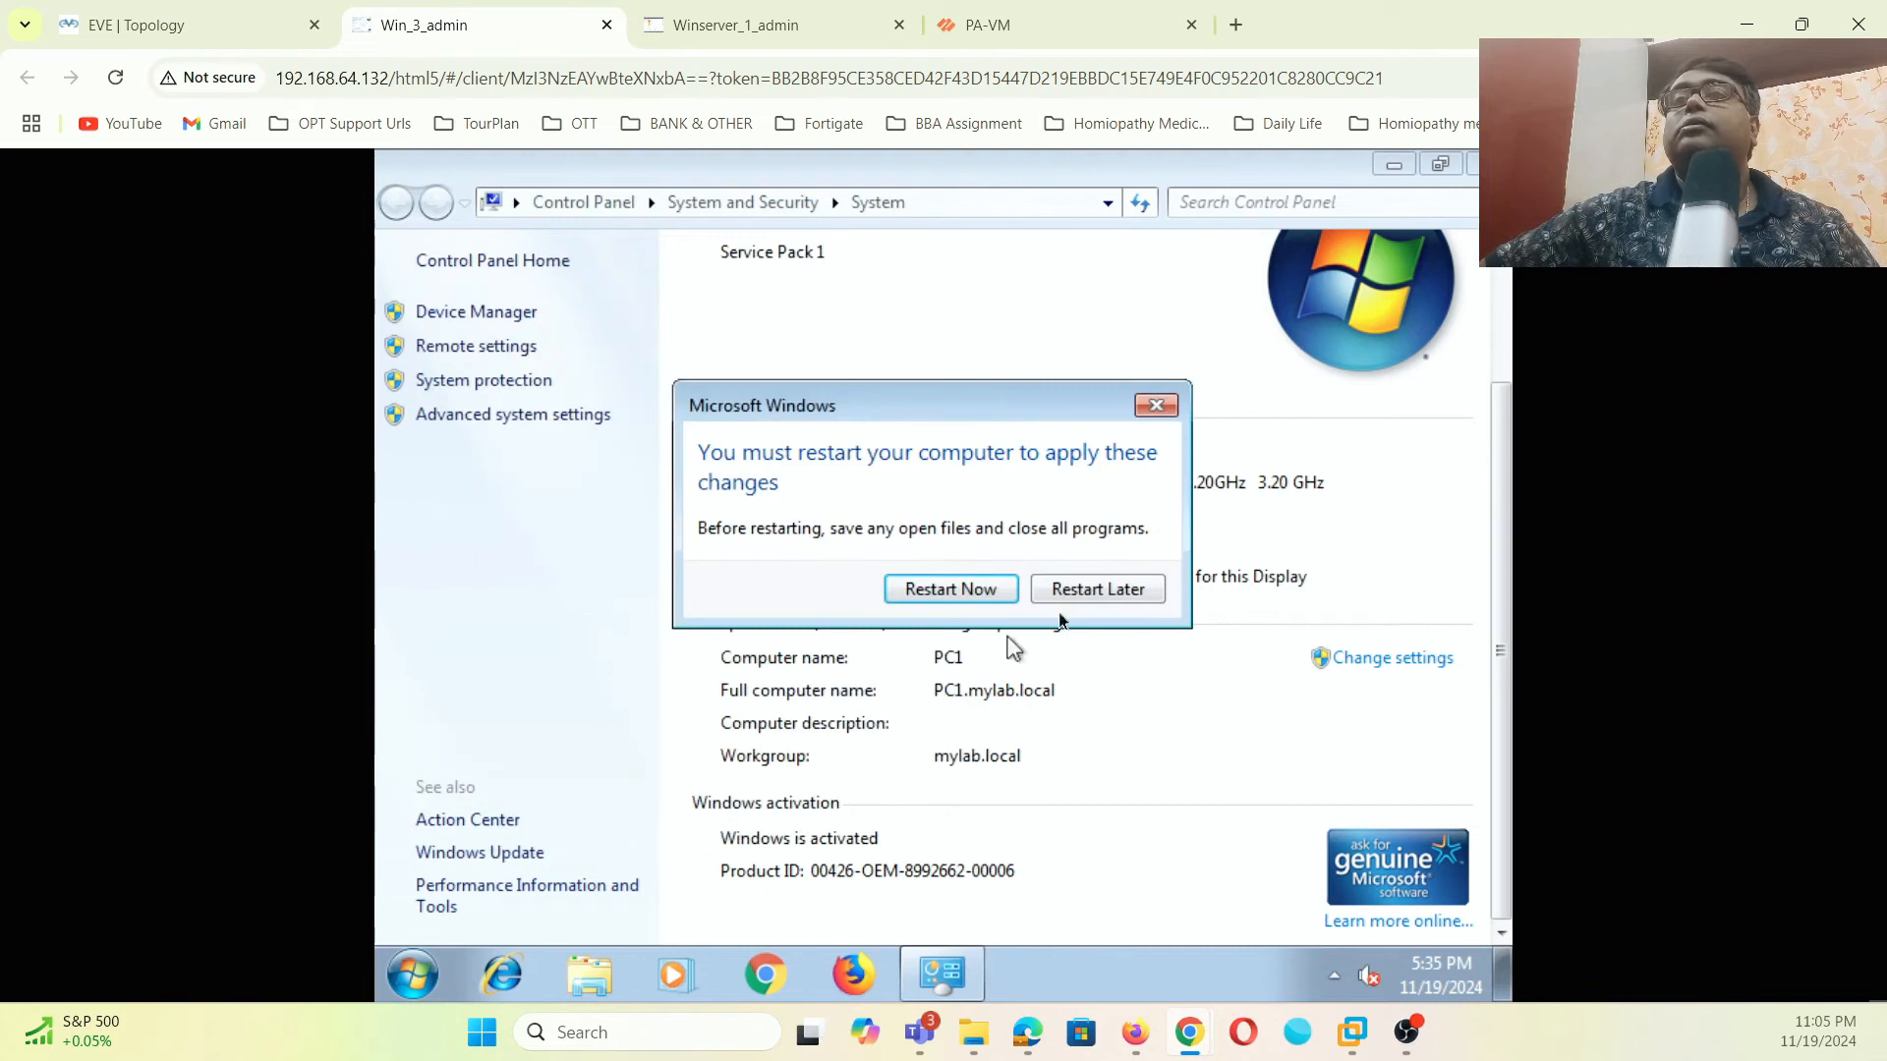
{"action": "left_click", "coordinate": [982, 590]}
- Check that PC1 appears under Computers in mylab.local Active Directory
{"action": "left_click", "coordinate": [1038, 38]}
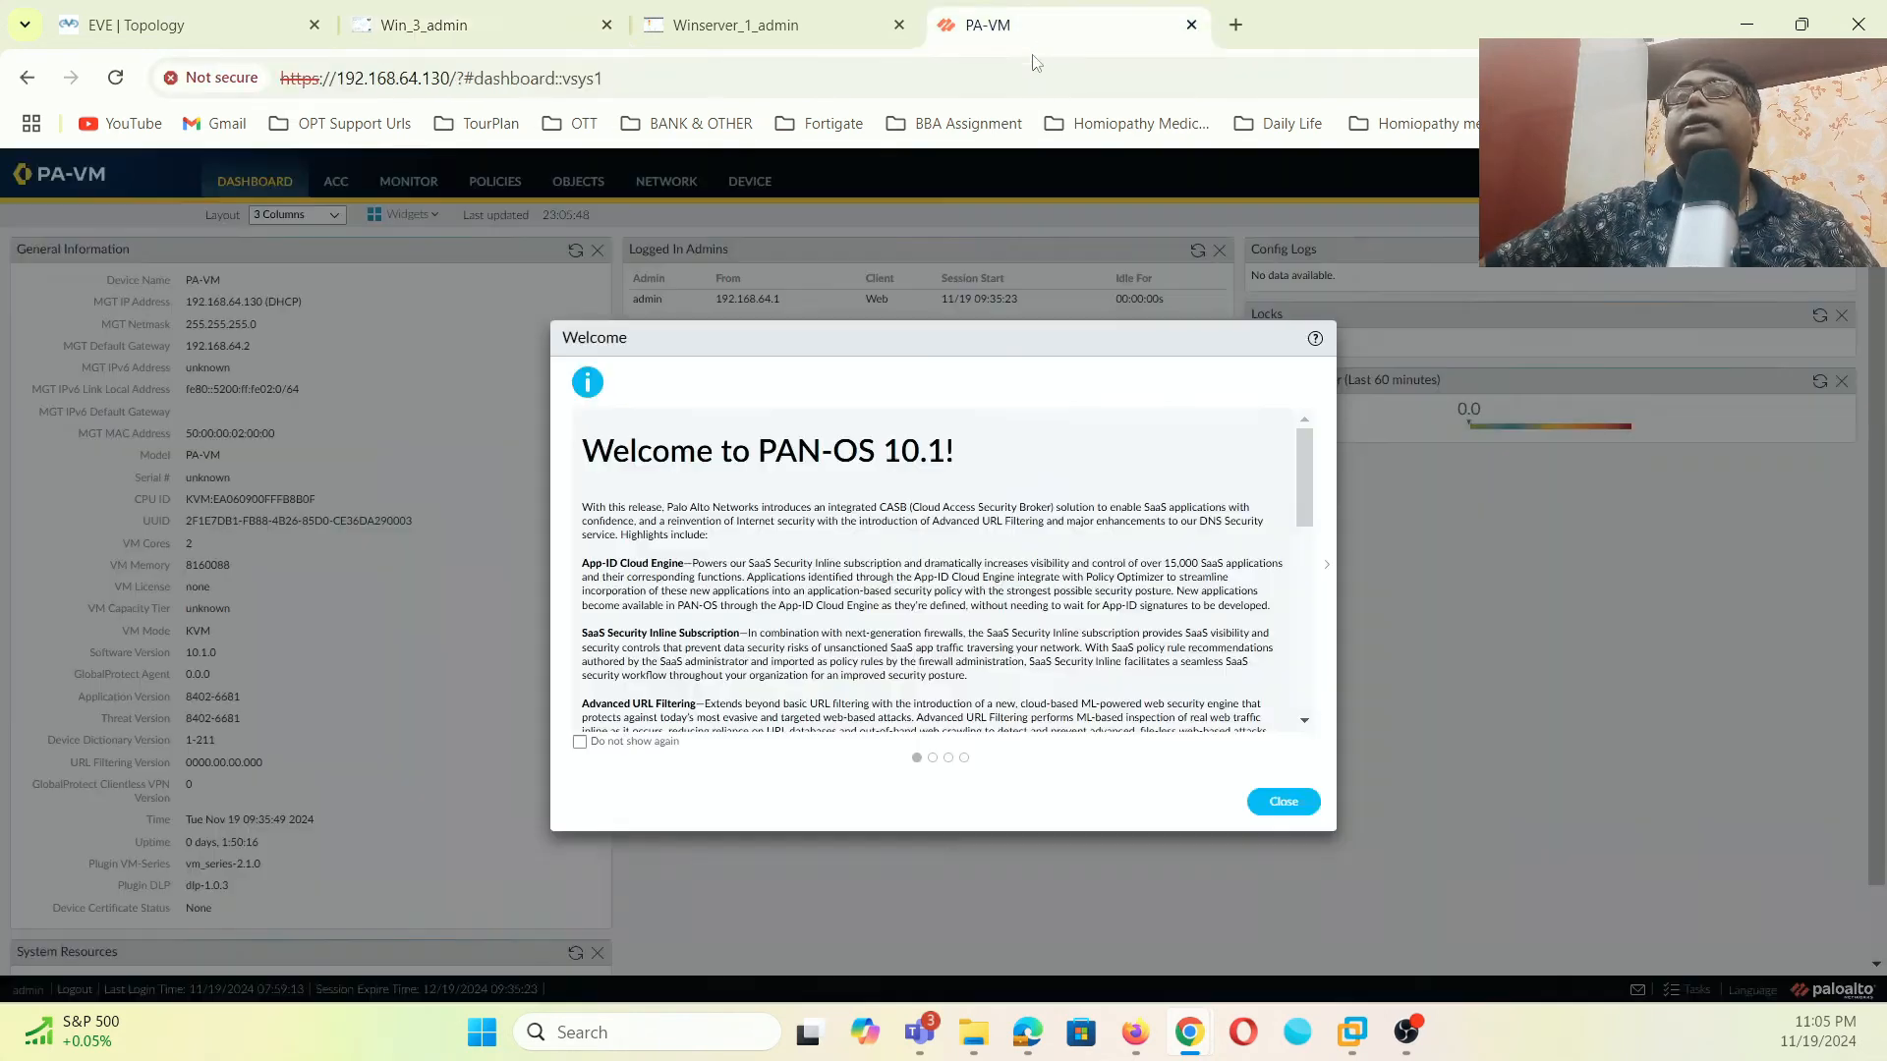
{"action": "left_click", "coordinate": [511, 25]}
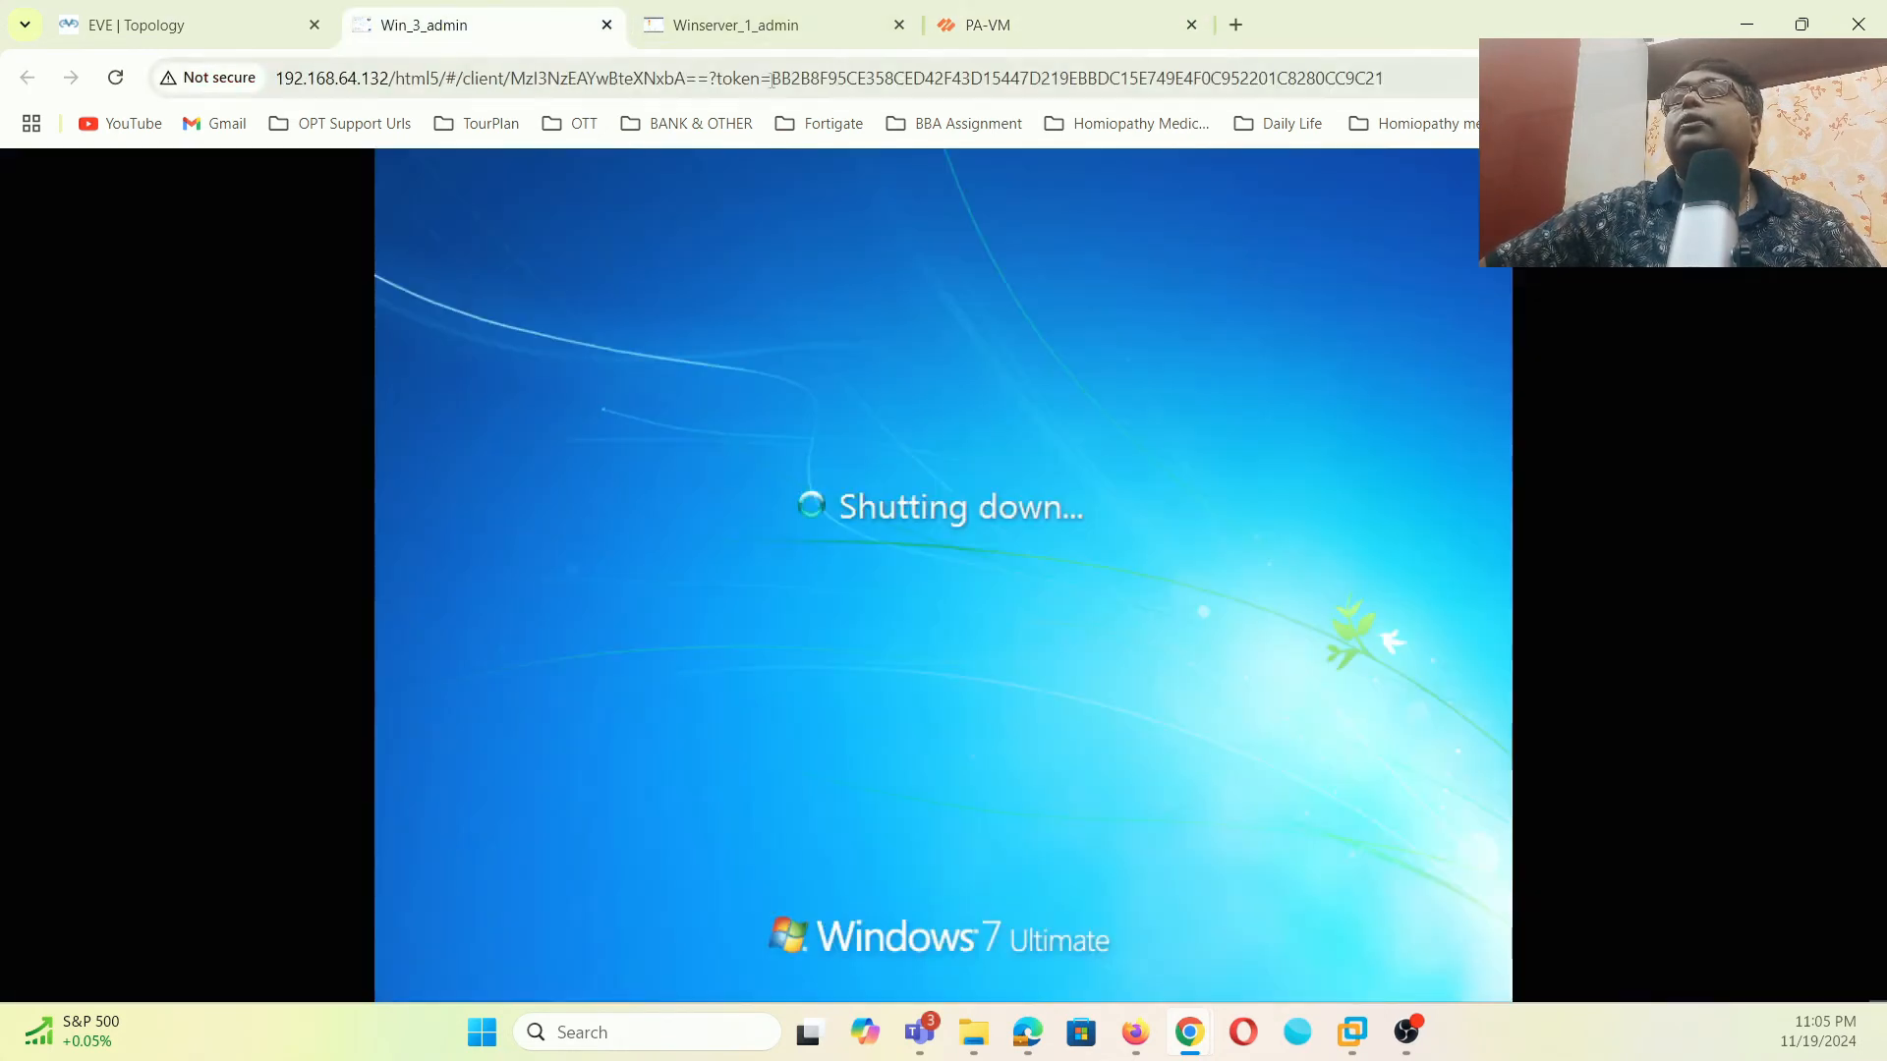
{"action": "left_click", "coordinate": [824, 21]}
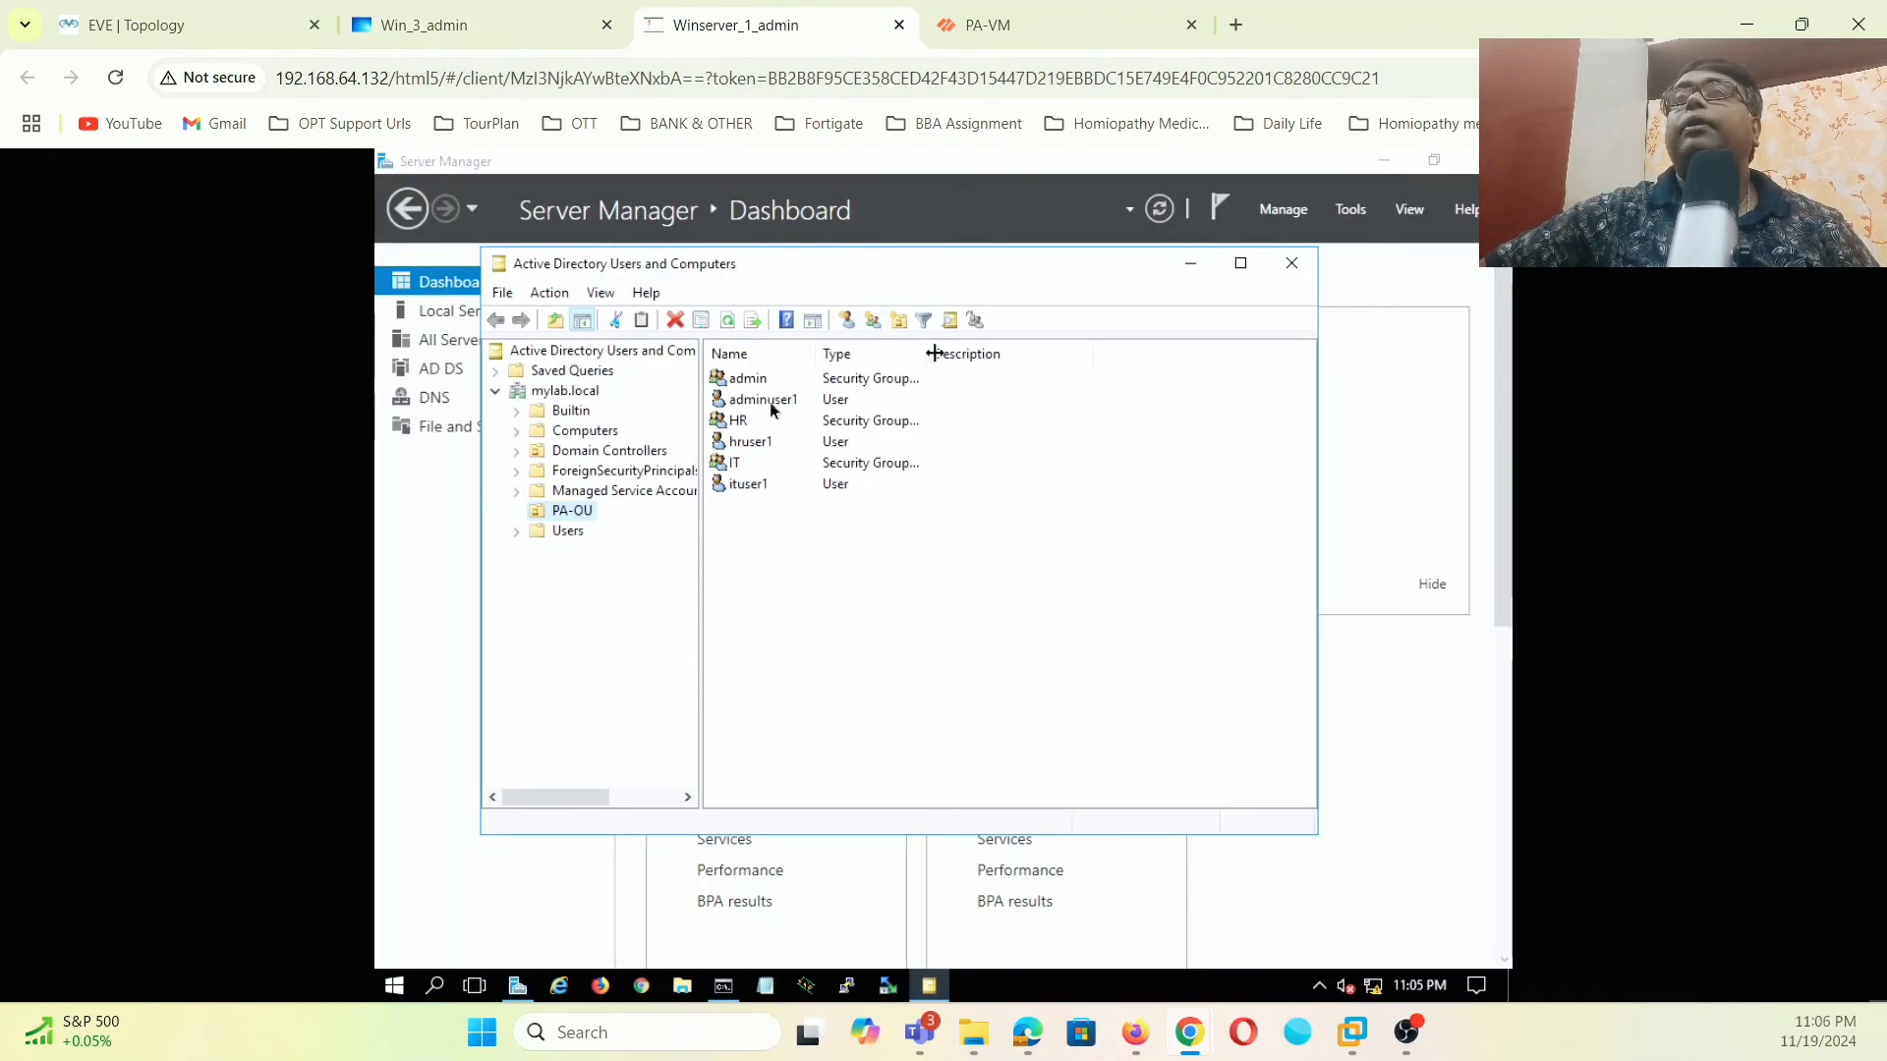
{"action": "left_click", "coordinate": [575, 431]}
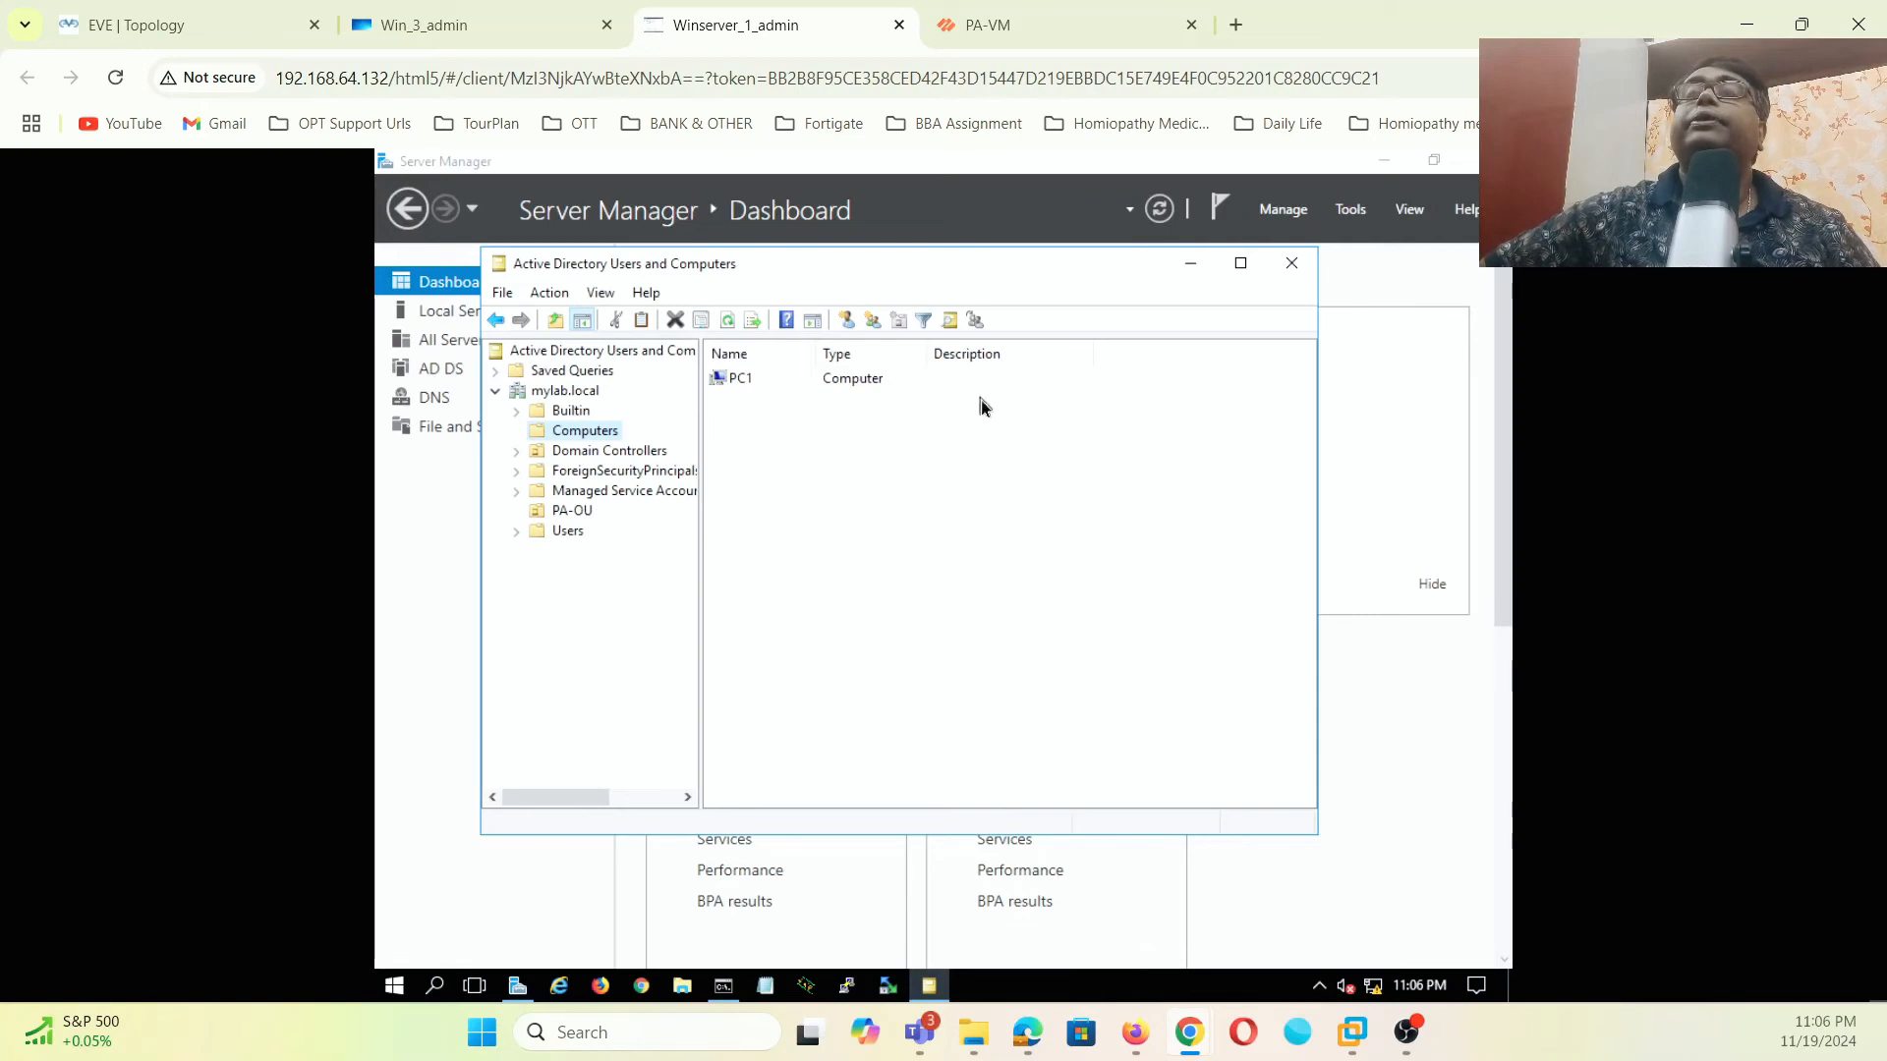
{"action": "left_click", "coordinate": [986, 27]}
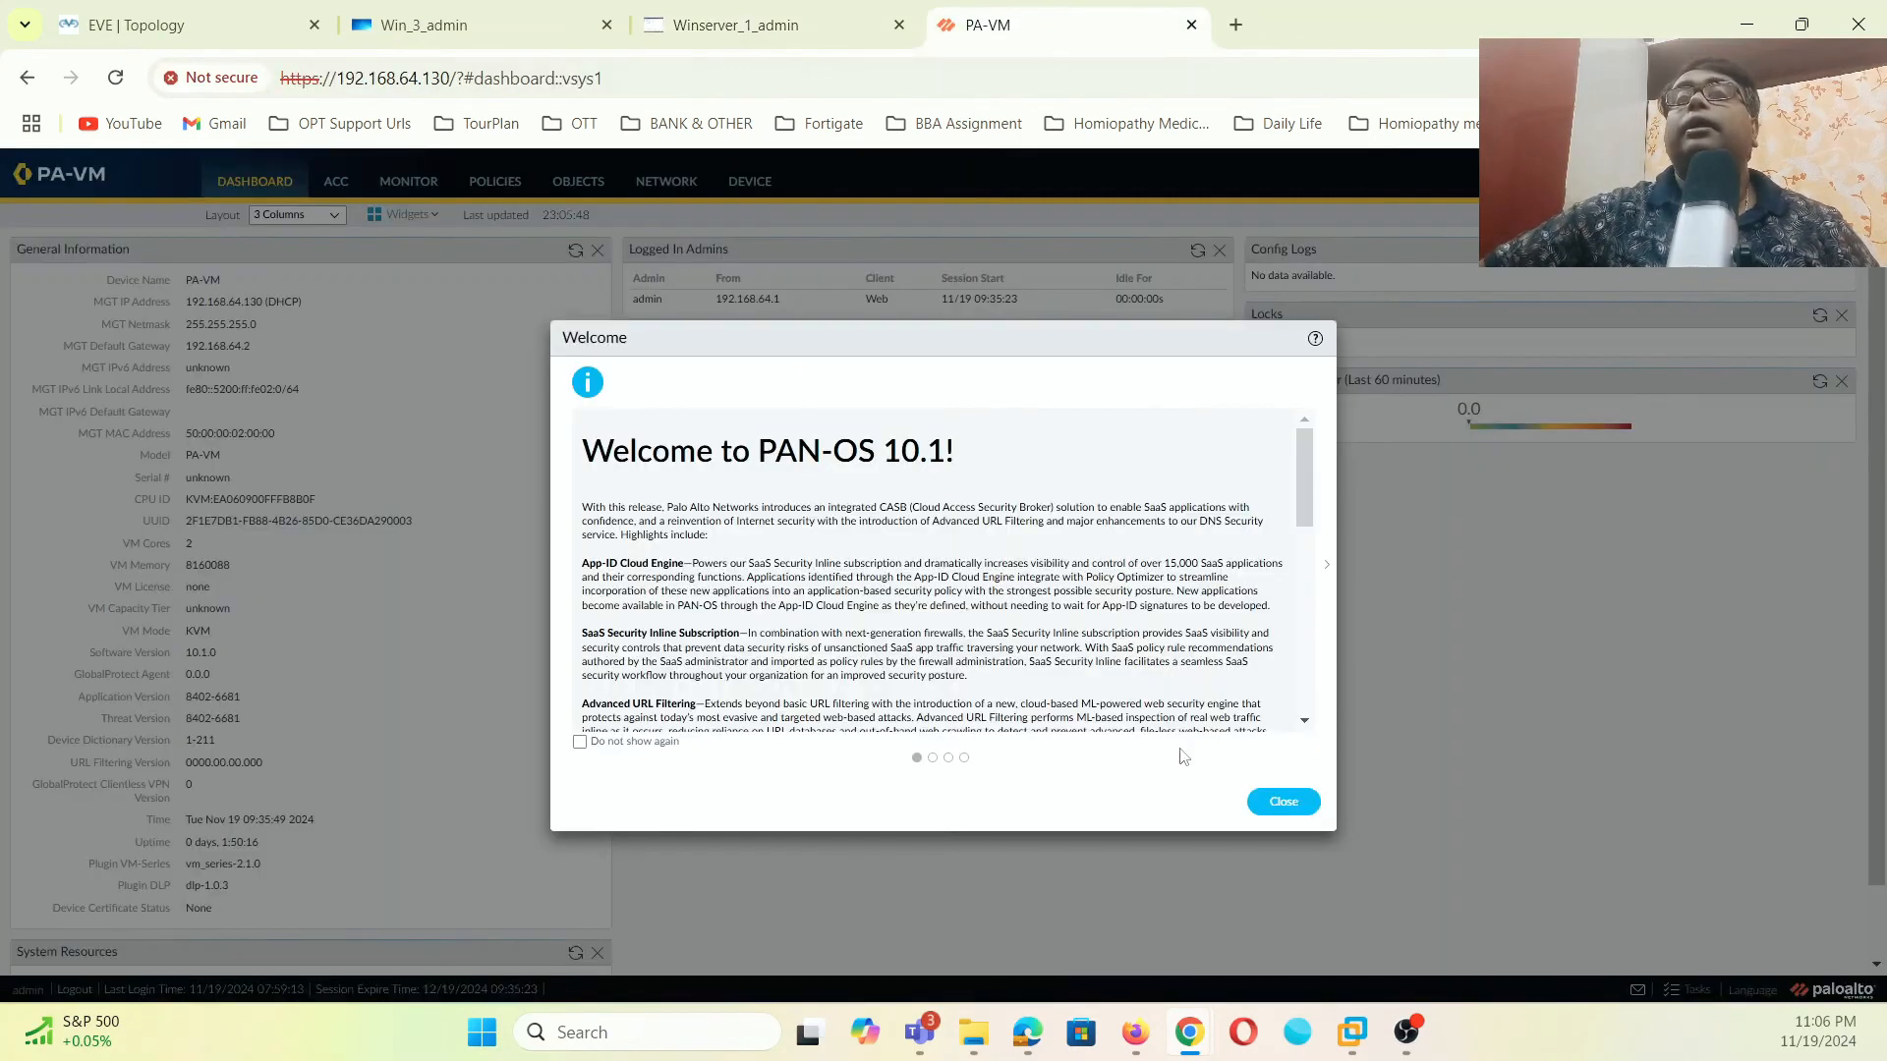
- Dismiss the PAN-OS welcome and telemetry dialogs and add a new LDAP server profile
{"action": "left_click", "coordinate": [1263, 818]}
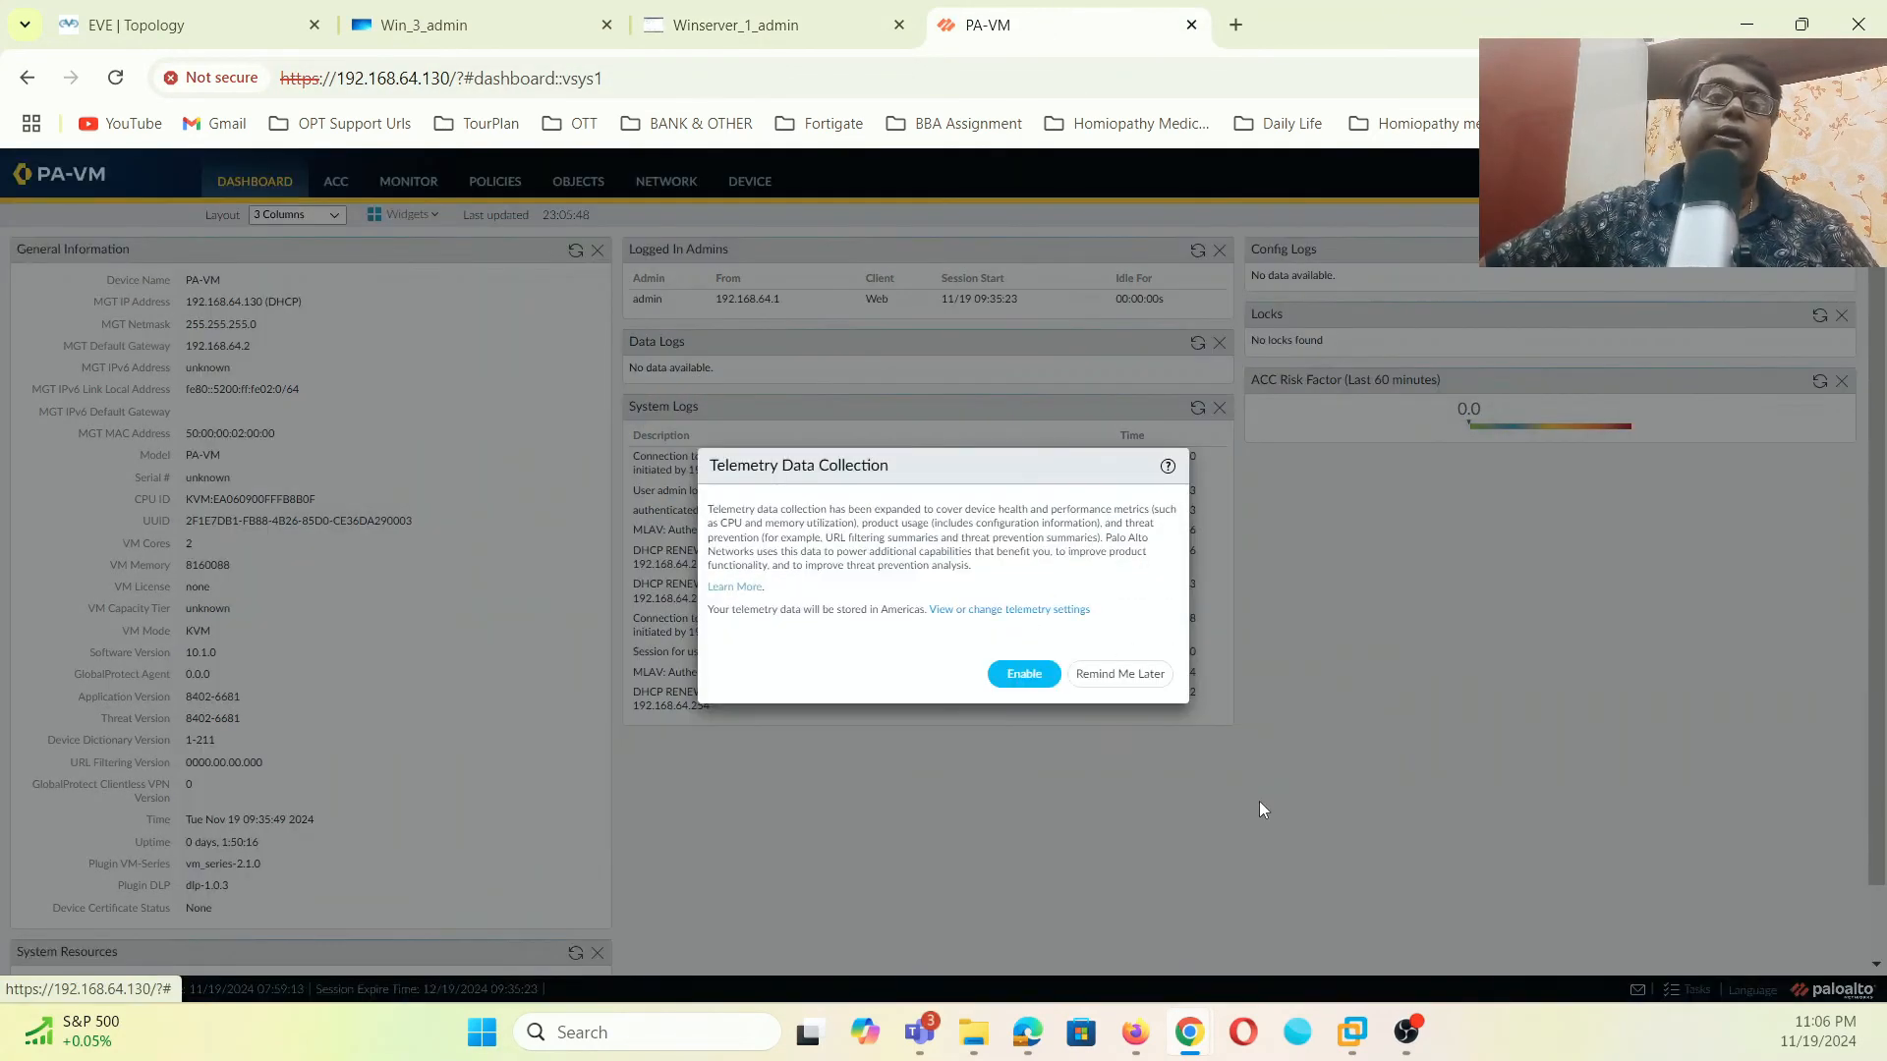
{"action": "left_click", "coordinate": [1121, 673]}
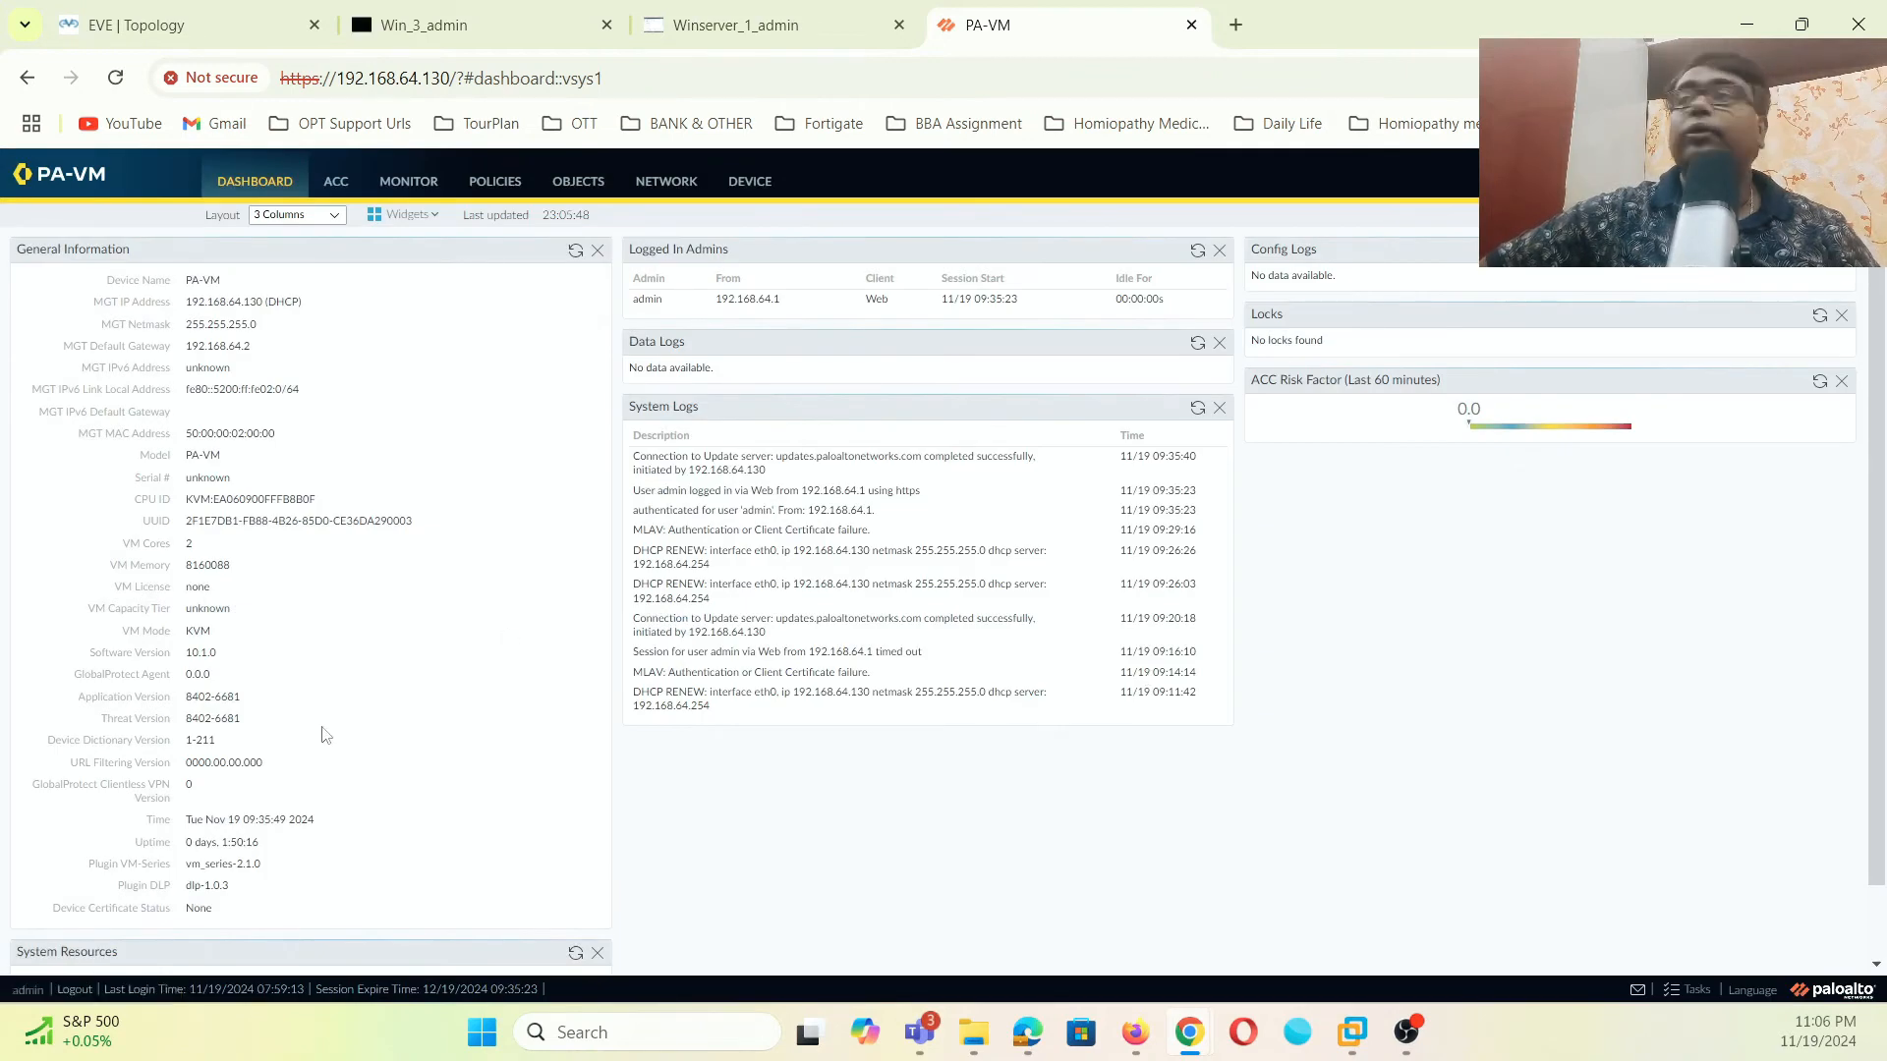
{"action": "left_click", "coordinate": [750, 183]}
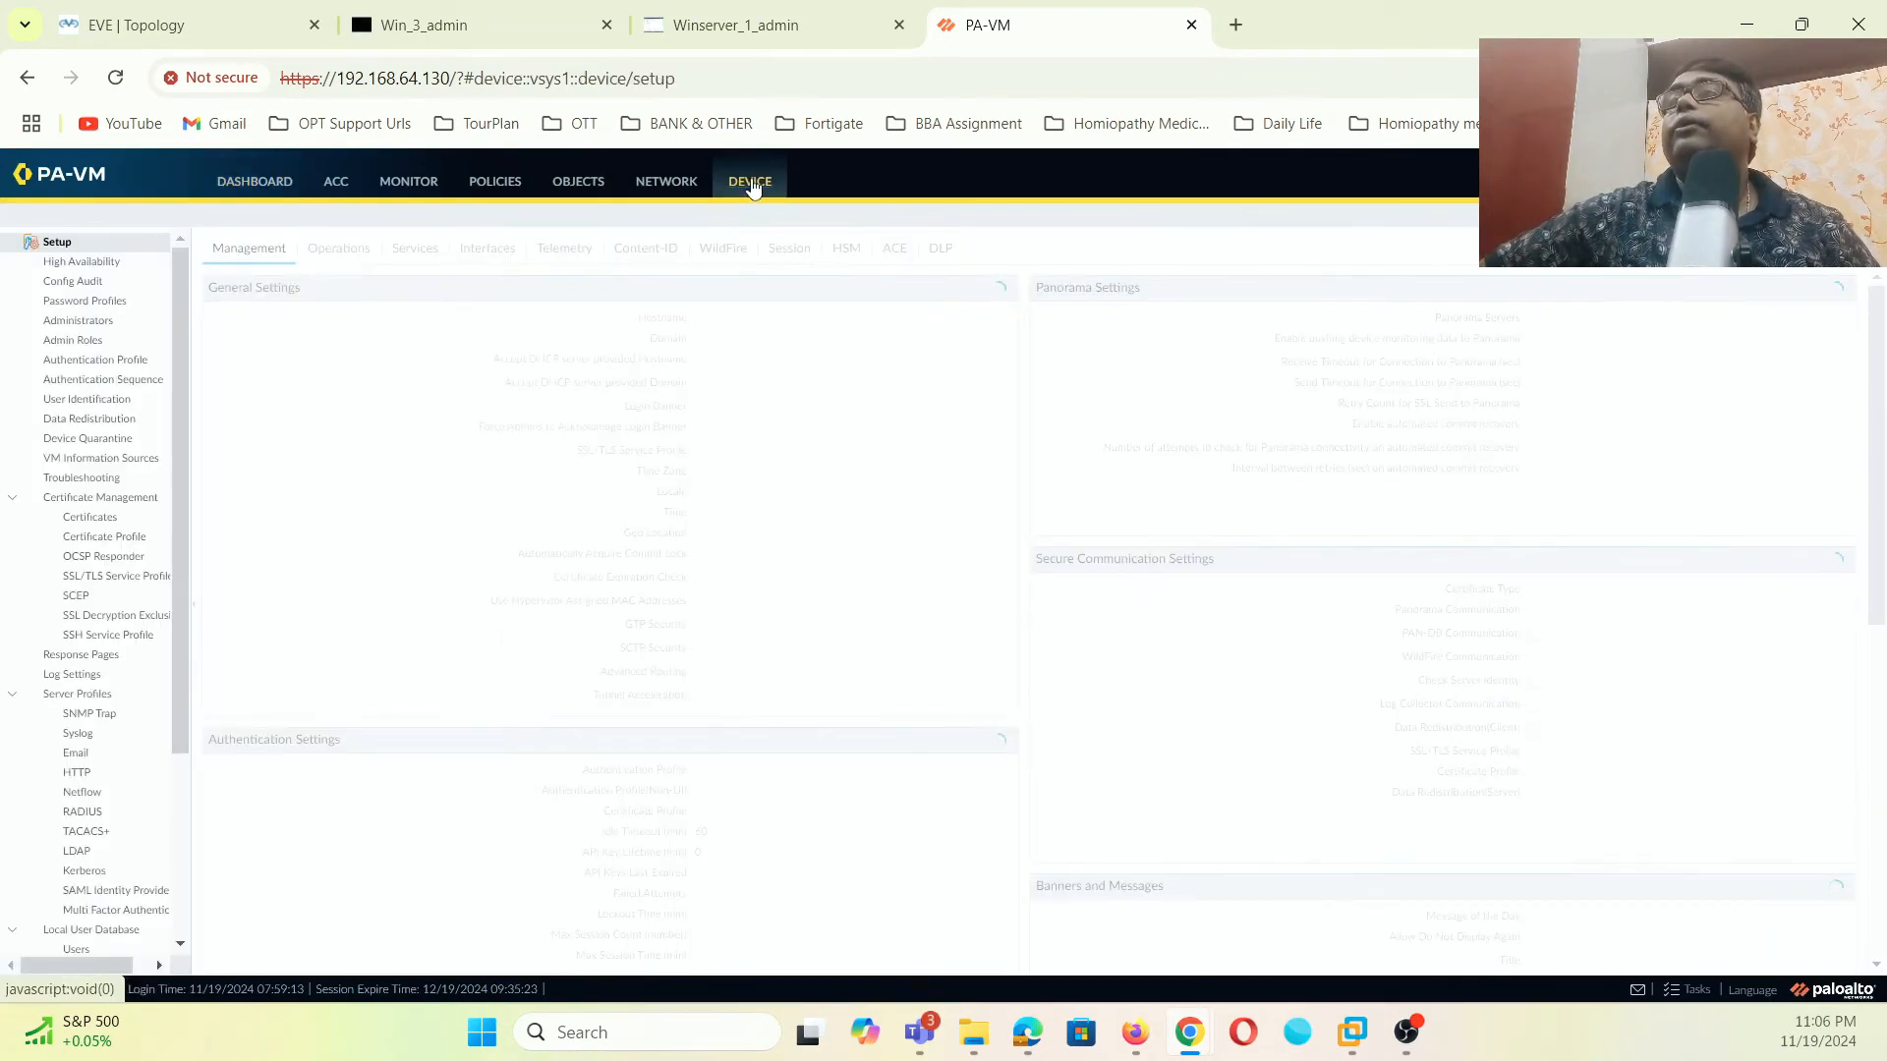
{"action": "left_click", "coordinate": [112, 850]}
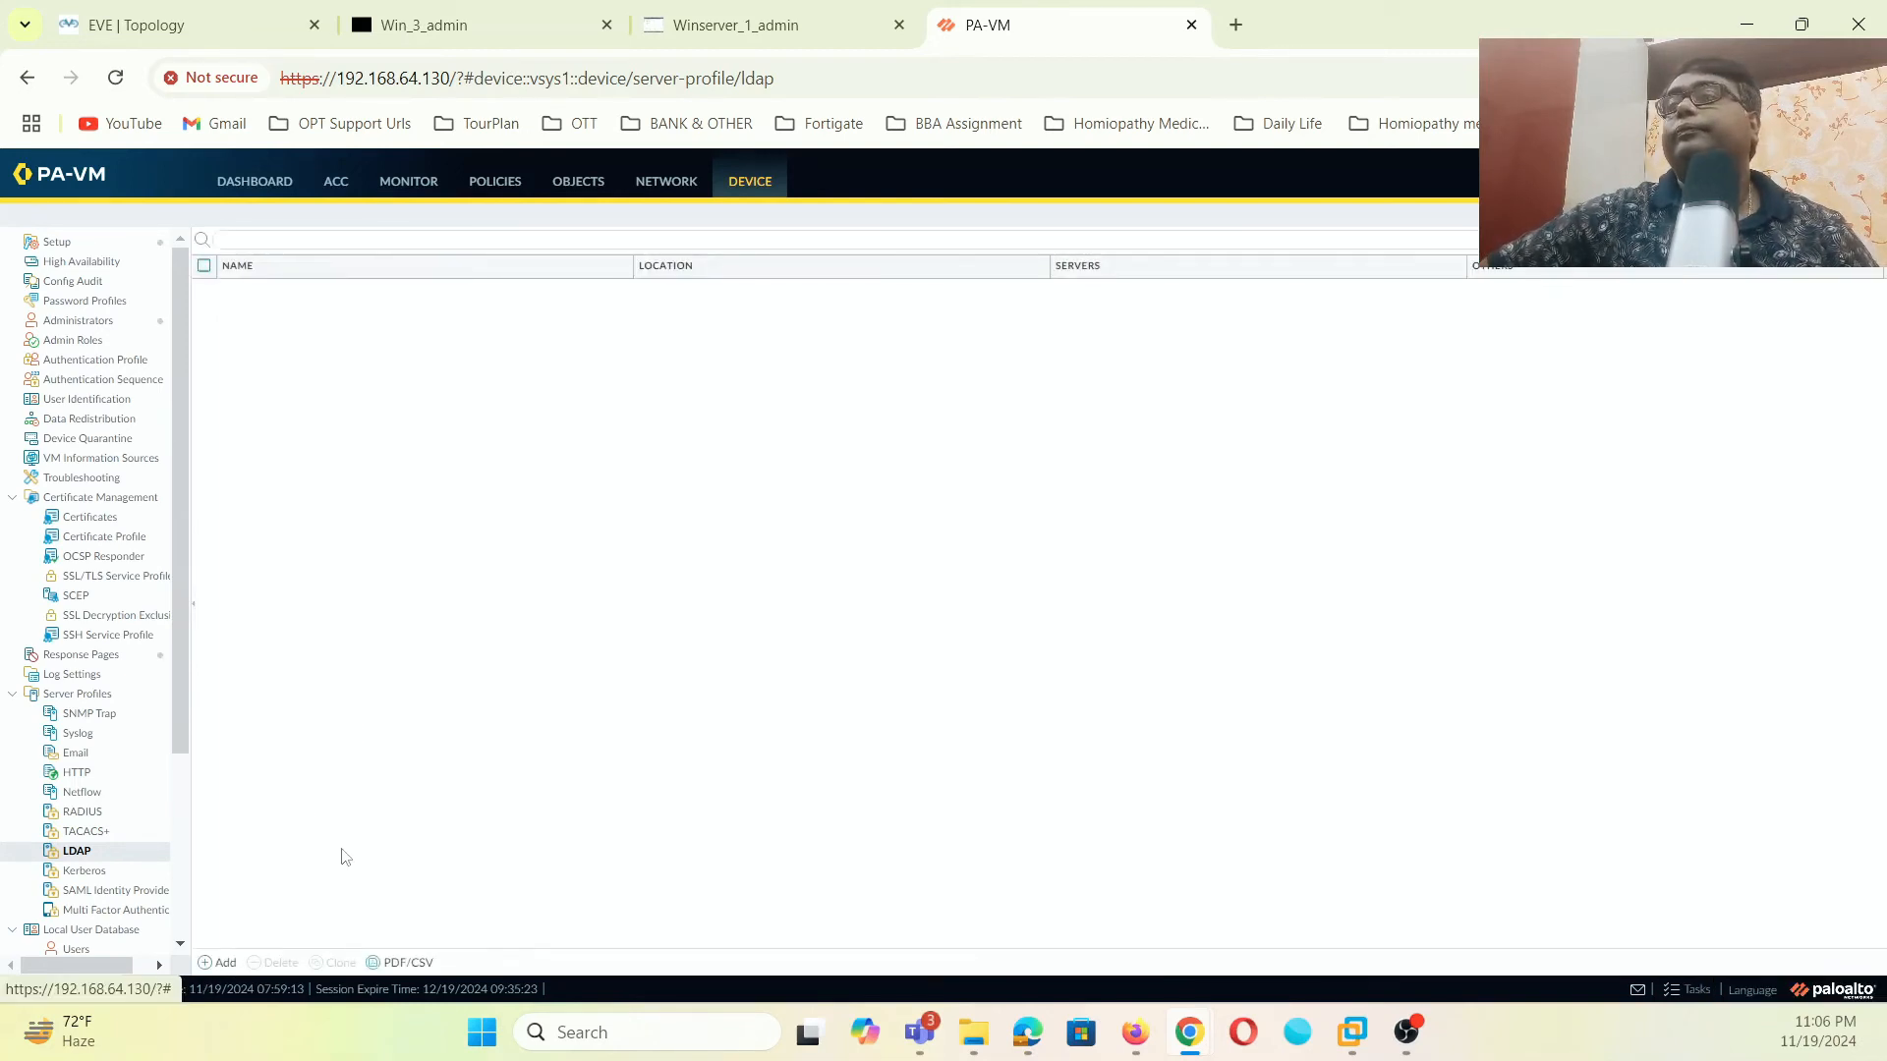
{"action": "left_click", "coordinate": [220, 963]}
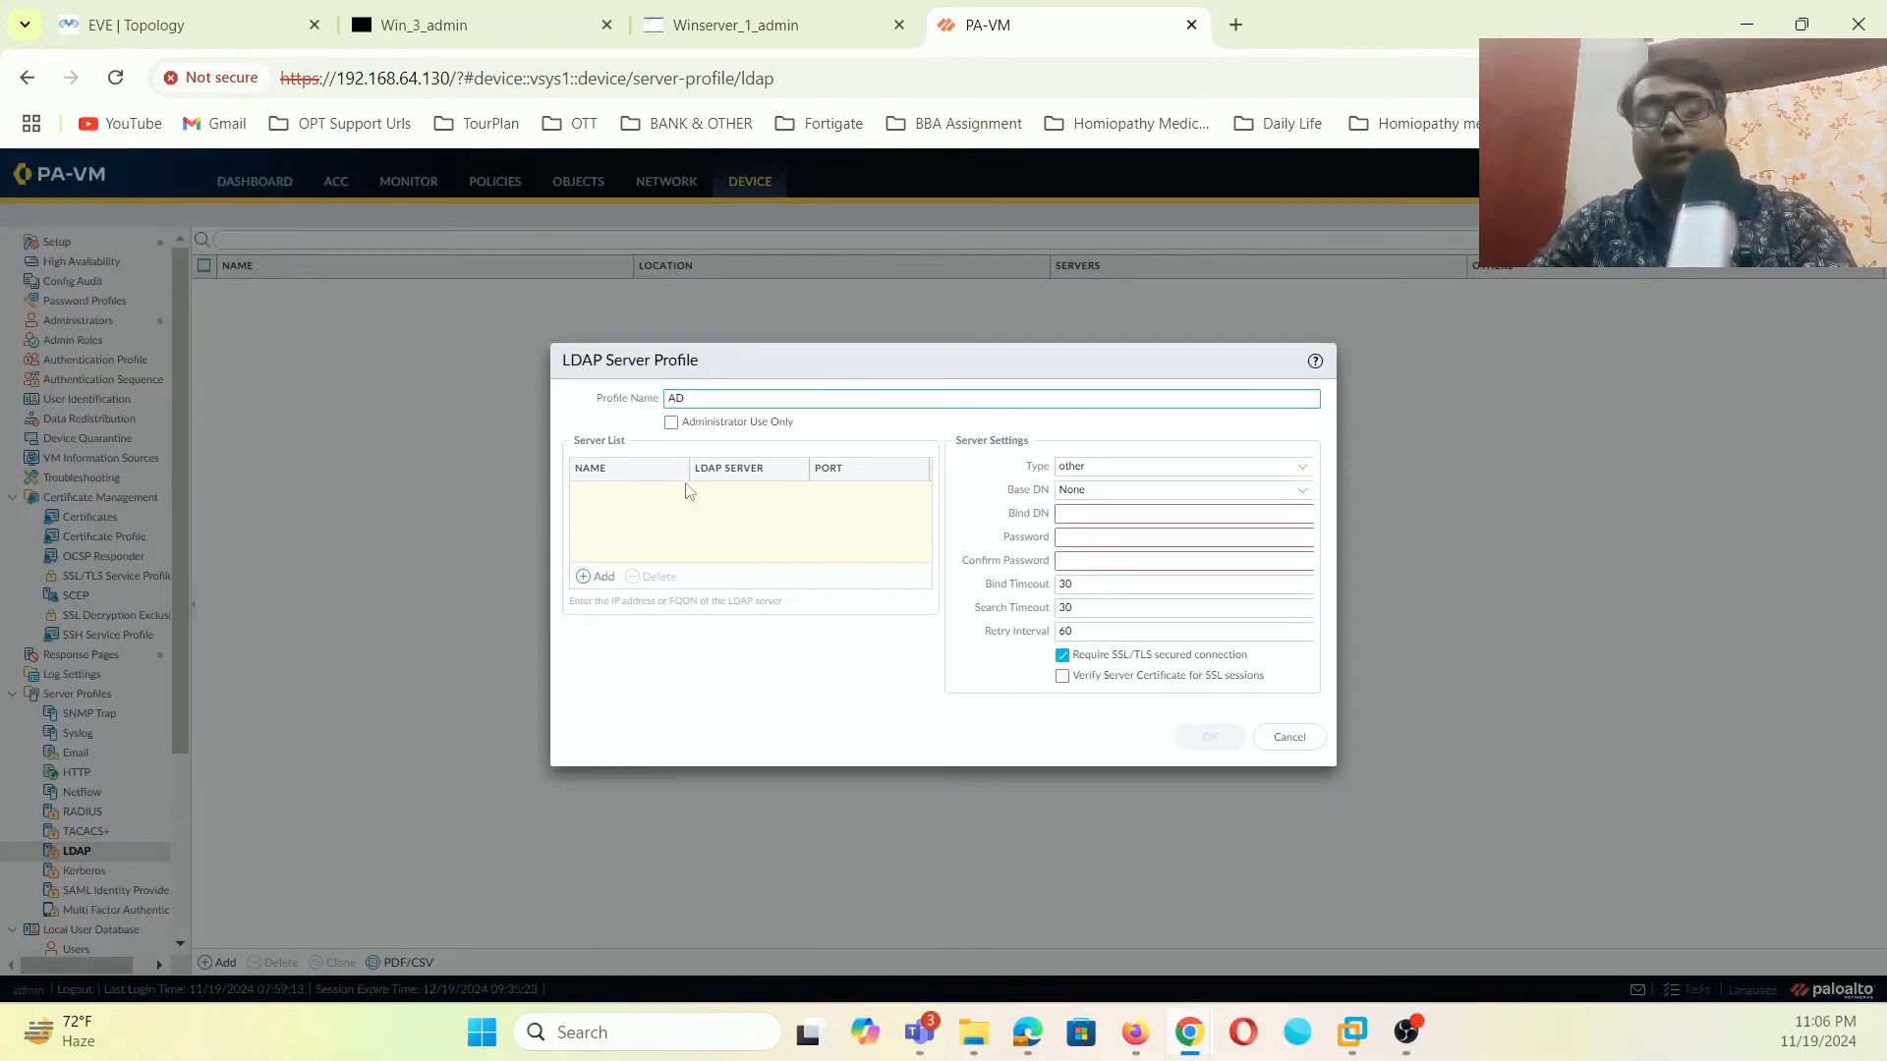
- Name the LDAP profile AD-Connect and add a server entry named LDAPSrv
{"action": "type", "text": "AD-Connect"}
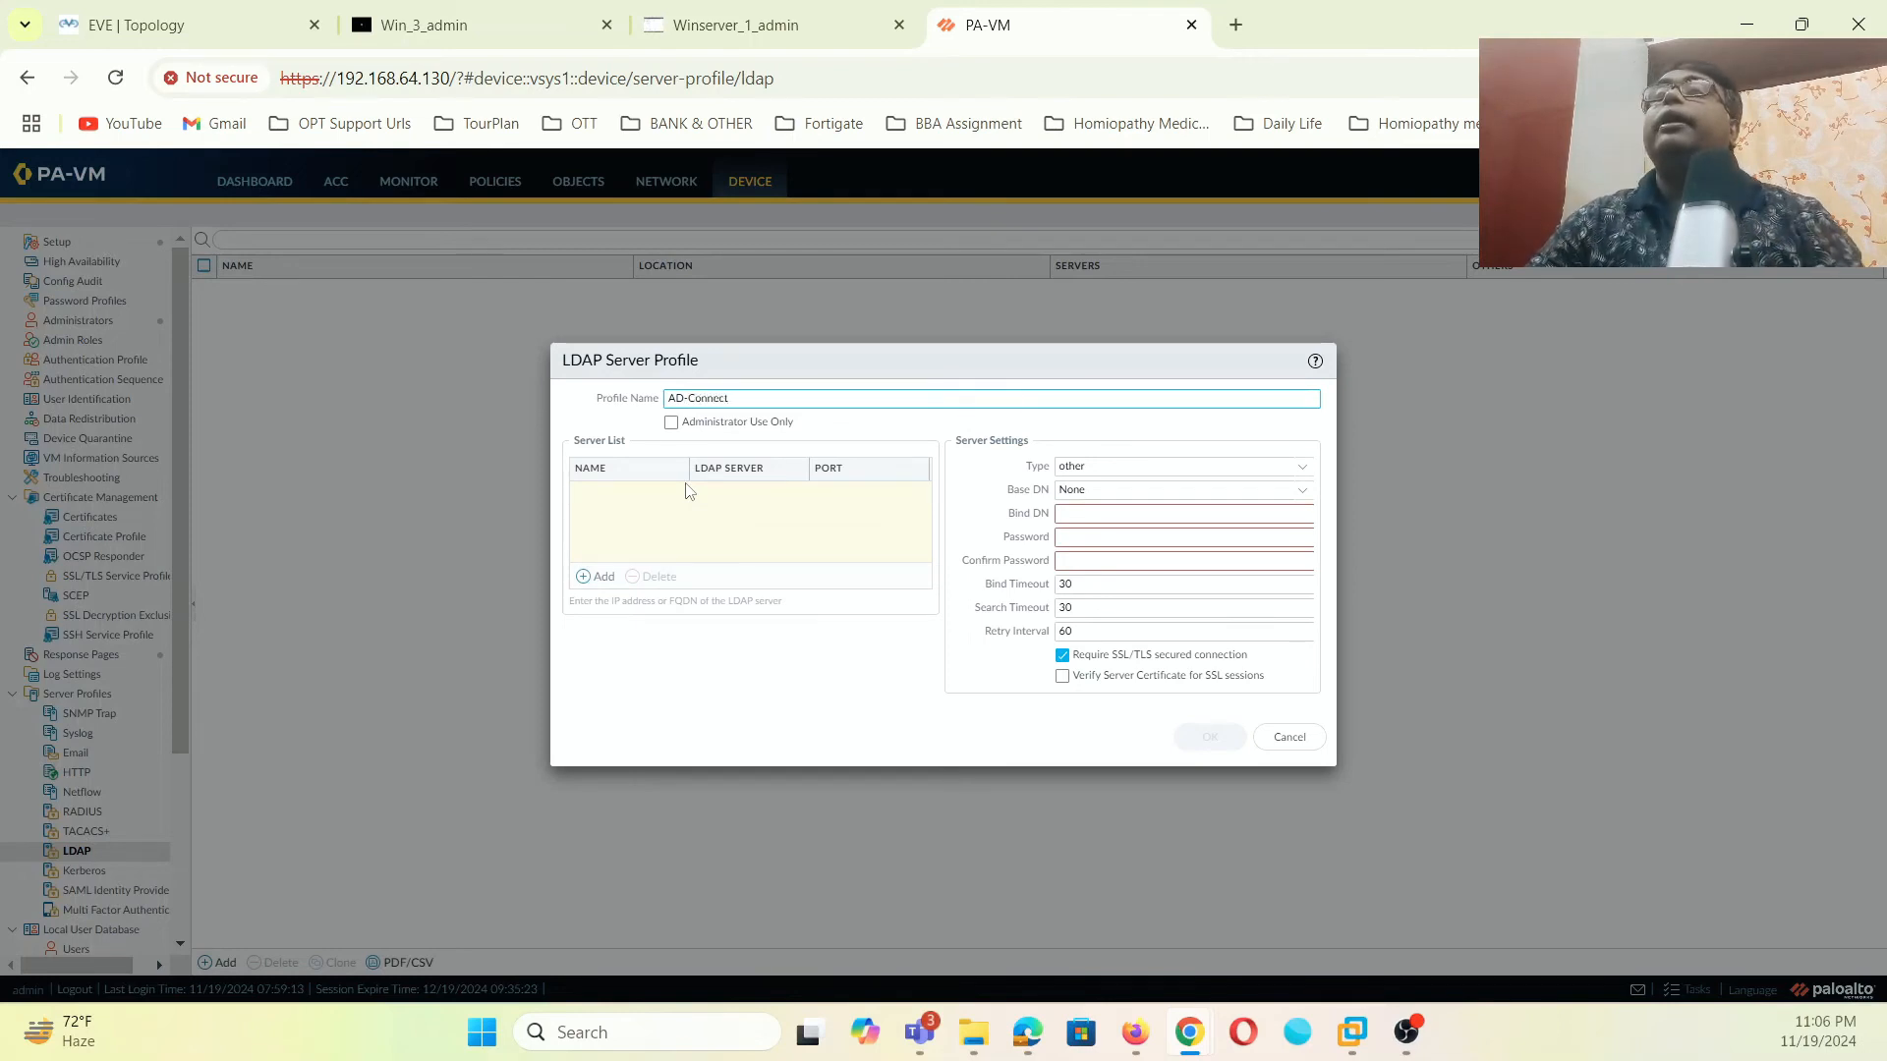
{"action": "left_click", "coordinate": [601, 578]}
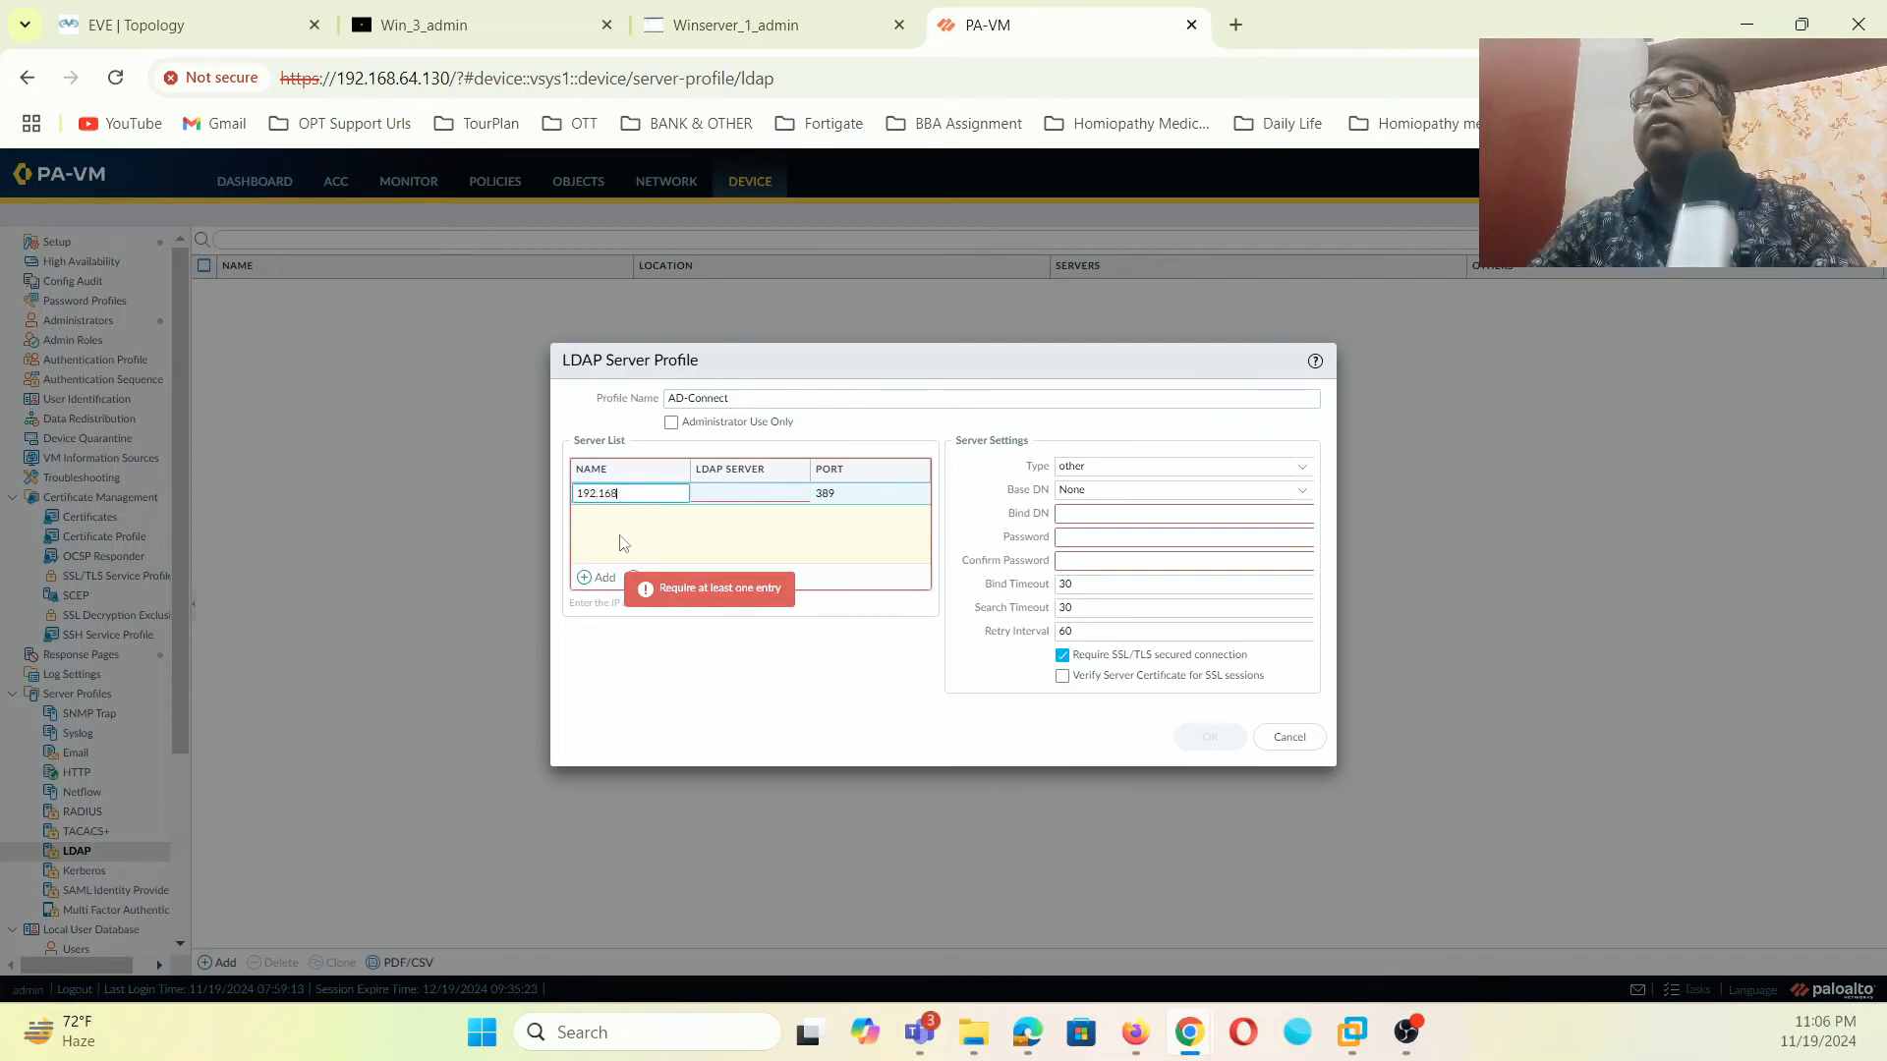
{"action": "type", "text": "192.168.1.200"}
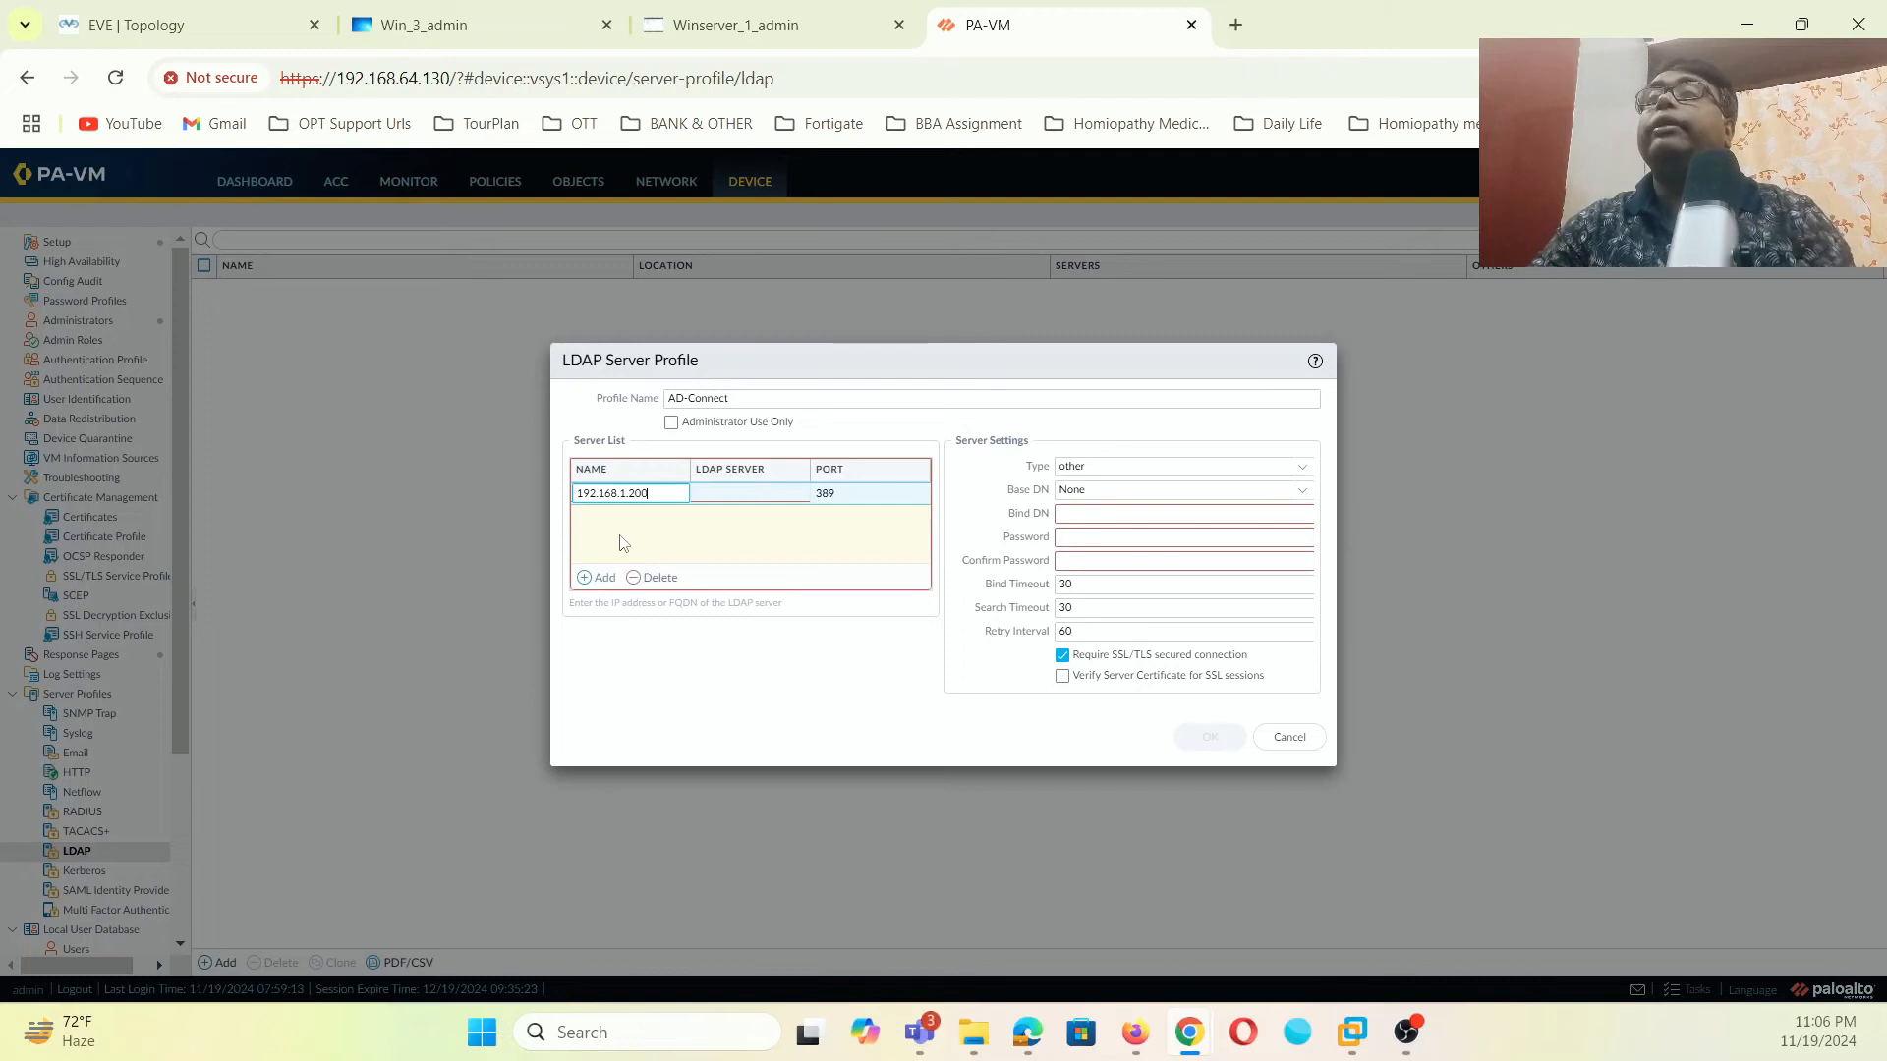
{"action": "left_click", "coordinate": [717, 507]}
{"action": "left_click", "coordinate": [734, 492]}
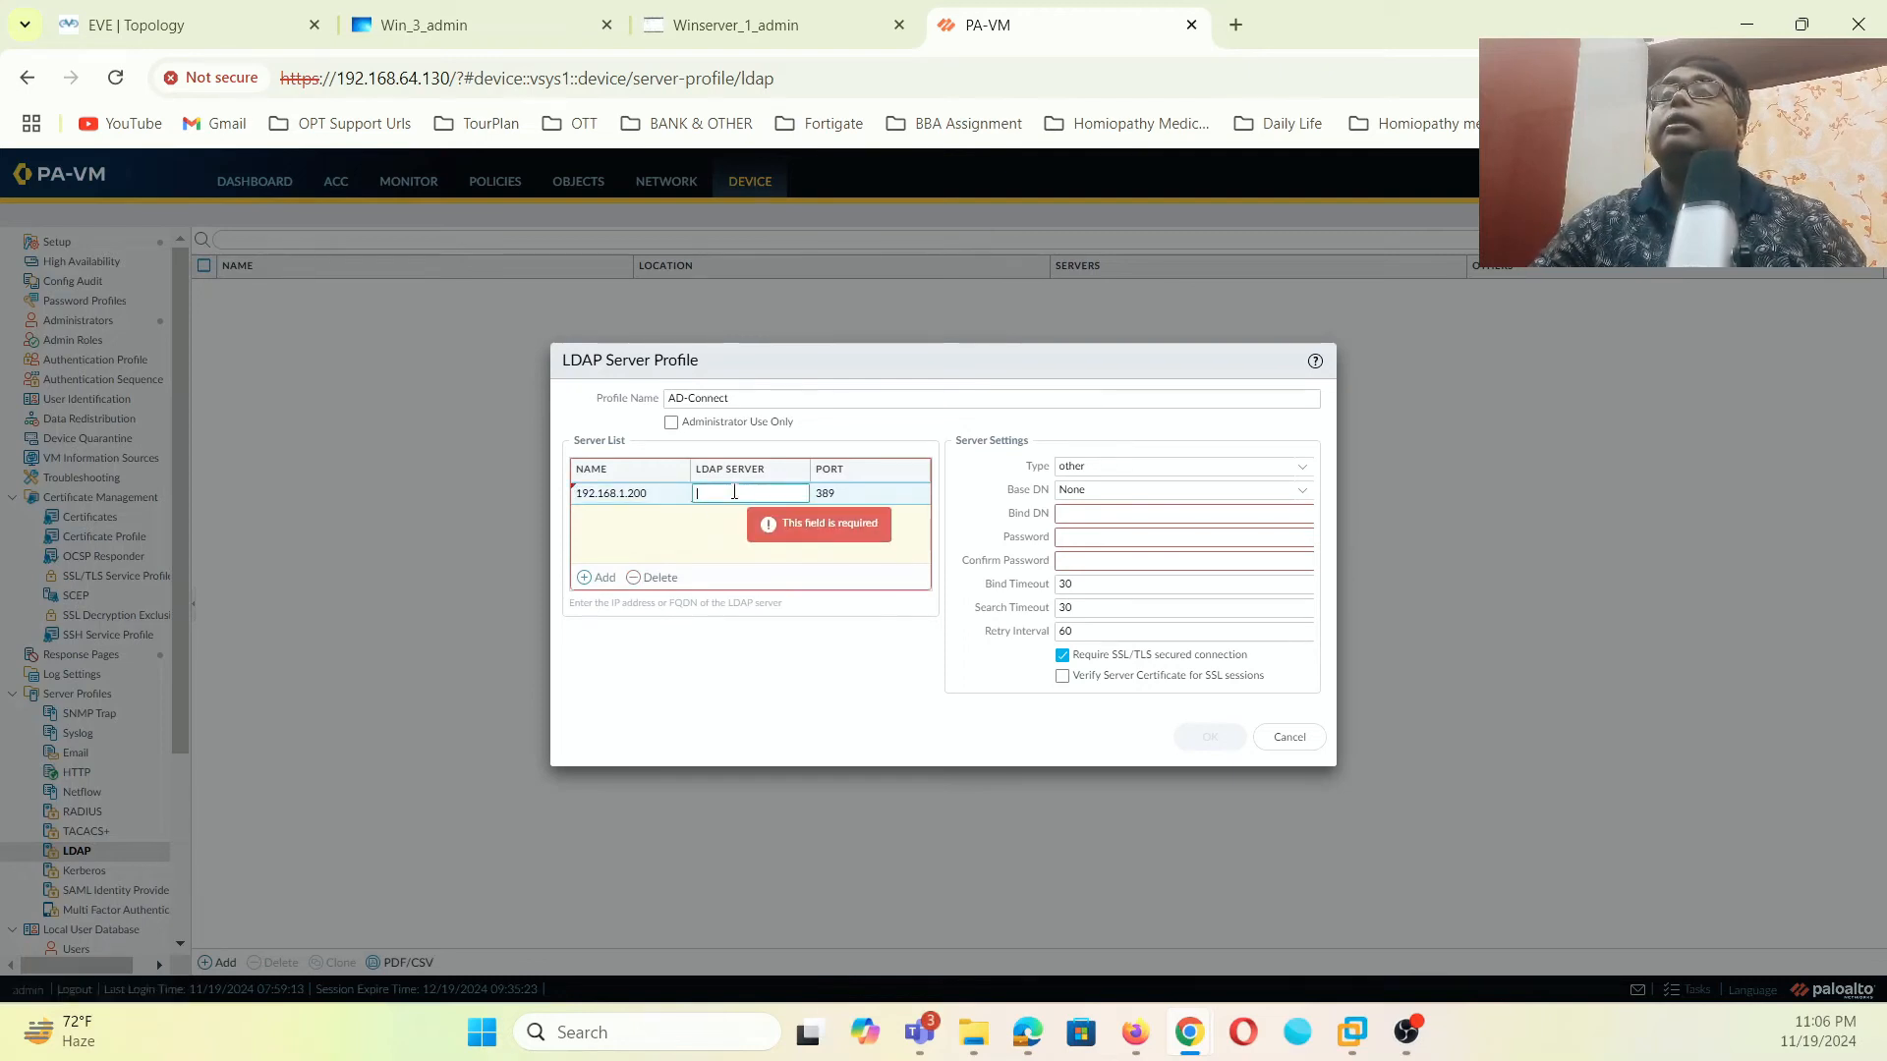
{"action": "left_click", "coordinate": [624, 493]}
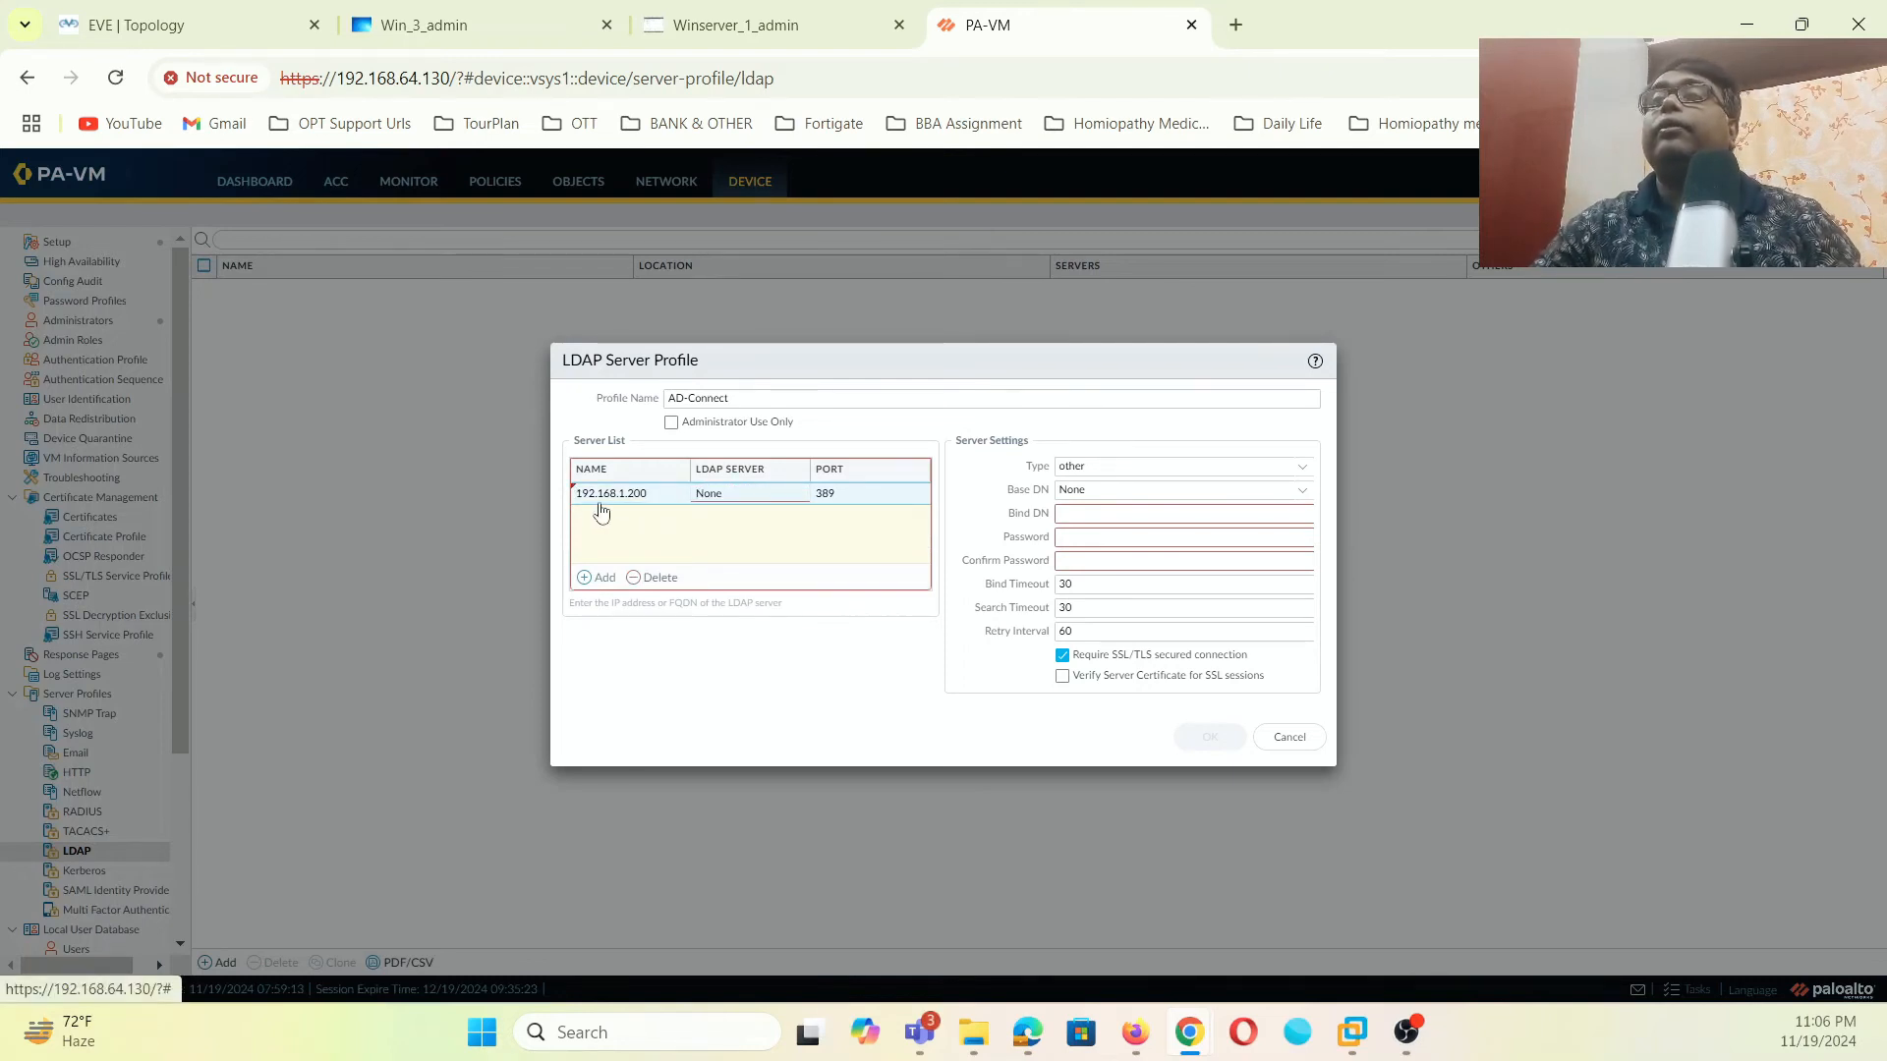
{"action": "key", "text": "BackSpace"}
{"action": "key", "text": "BackSpace"}
{"action": "key", "text": "BackSpace"}
{"action": "key", "text": "BackSpace"}
{"action": "key", "text": "BackSpace"}
{"action": "key", "text": "BackSpace"}
{"action": "key", "text": "BackSpace"}
{"action": "key", "text": "BackSpace"}
{"action": "key", "text": "BackSpace"}
{"action": "key", "text": "BackSpace"}
{"action": "key", "text": "BackSpace"}
{"action": "key", "text": "BackSpace"}
{"action": "key", "text": "BackSpace"}
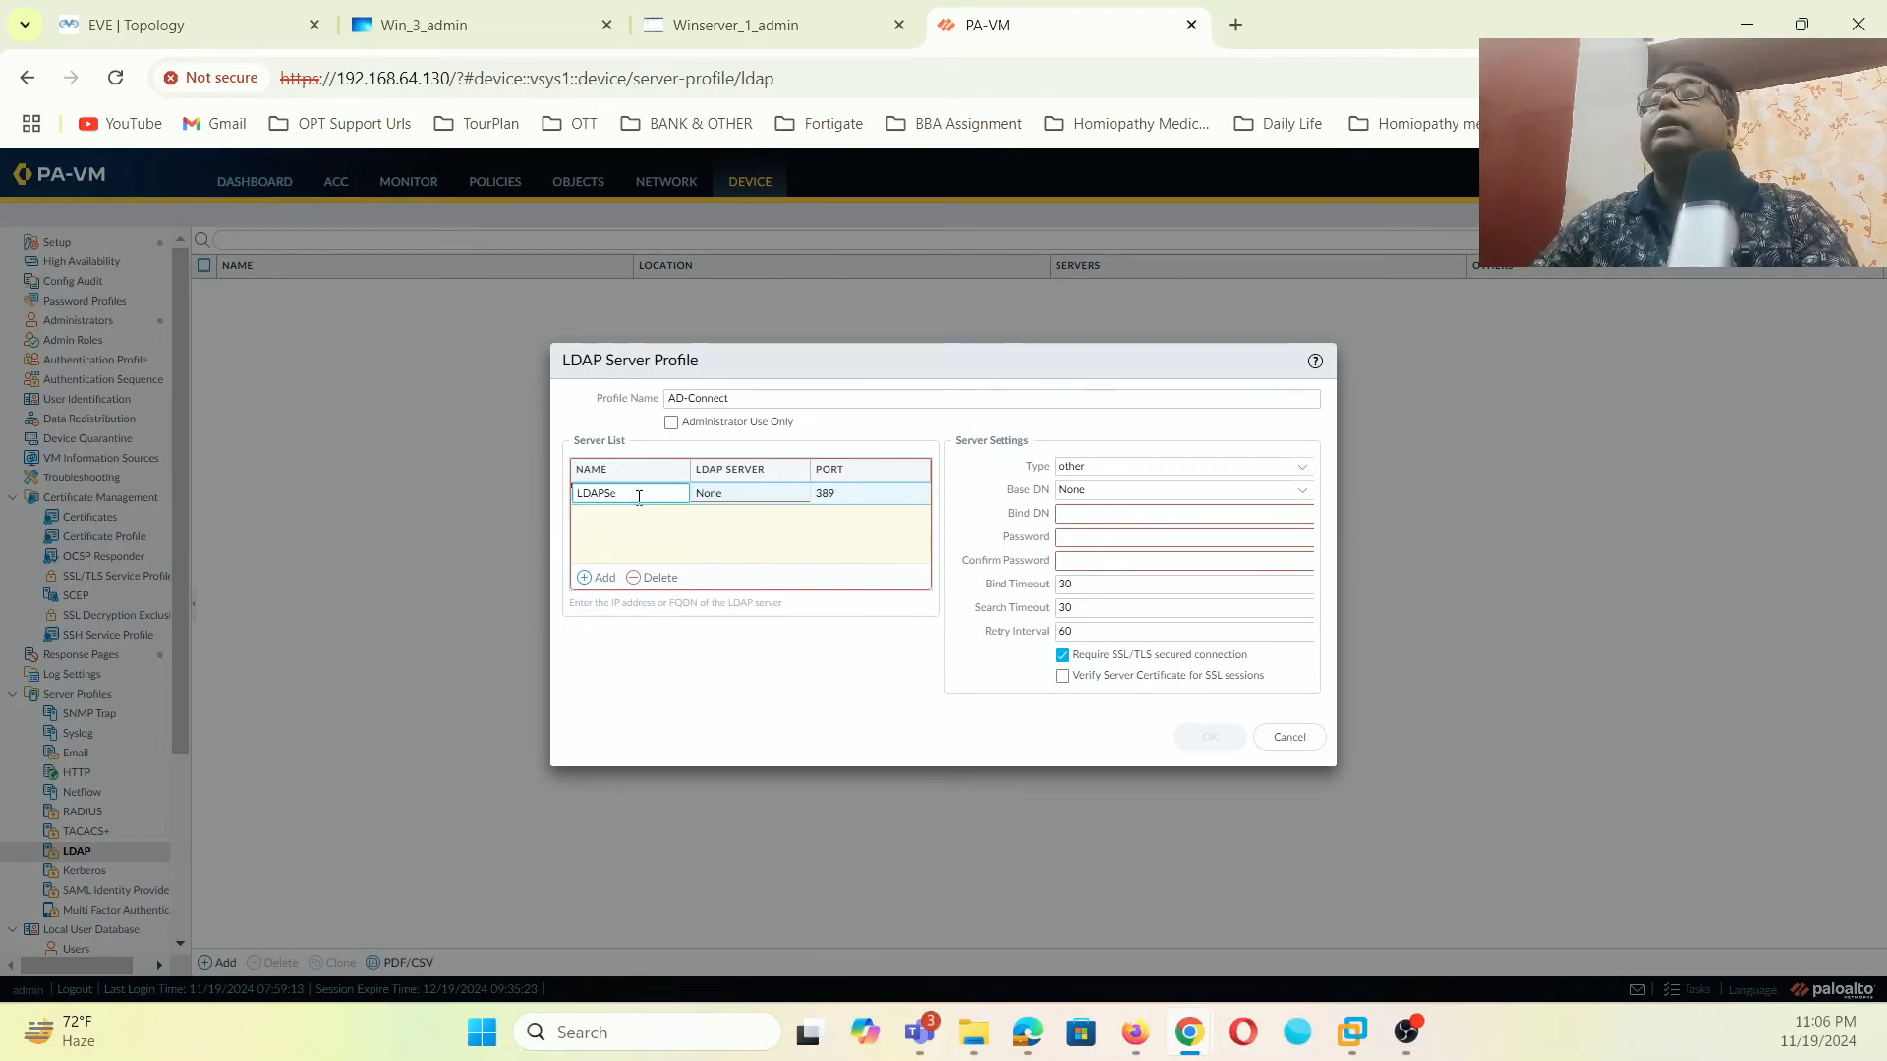
{"action": "left_click", "coordinate": [716, 499]}
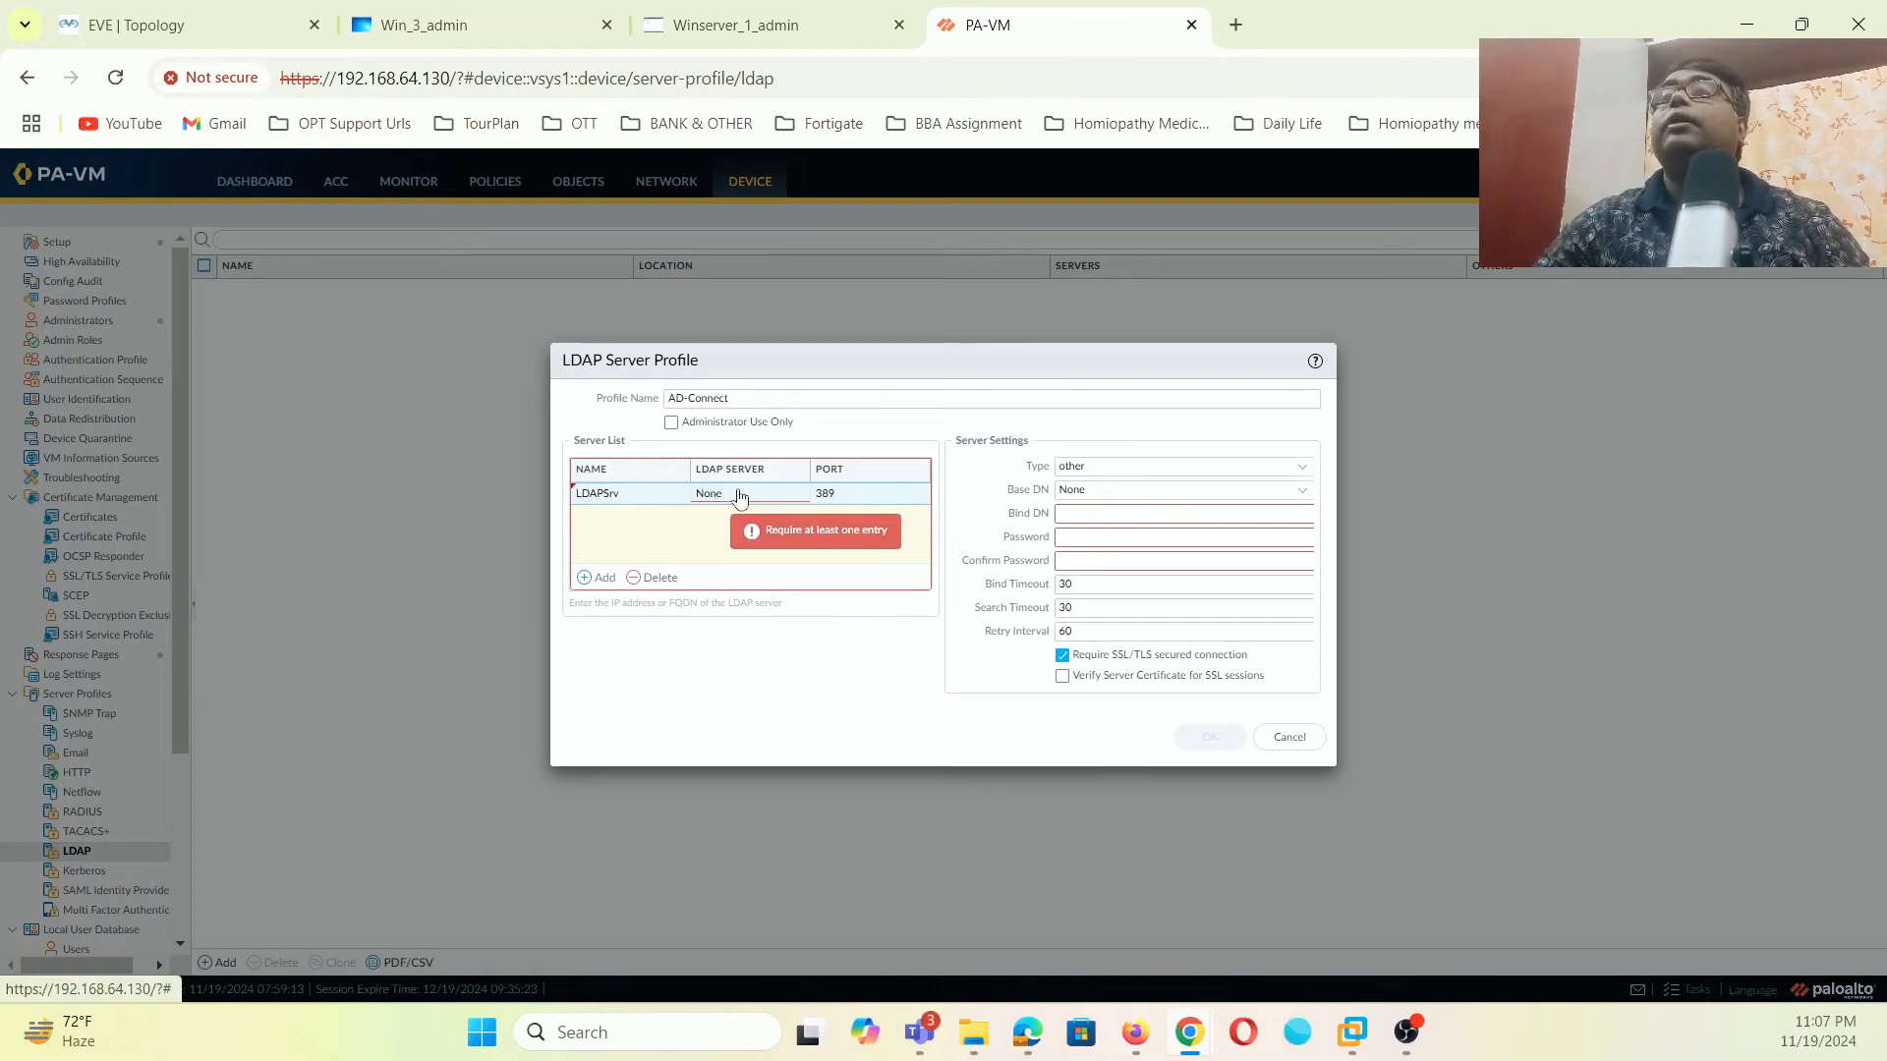
- Set LDAPSrv's address to 192.168.1.200 port 389 and the profile type to active-directory
{"action": "left_click", "coordinate": [735, 494]}
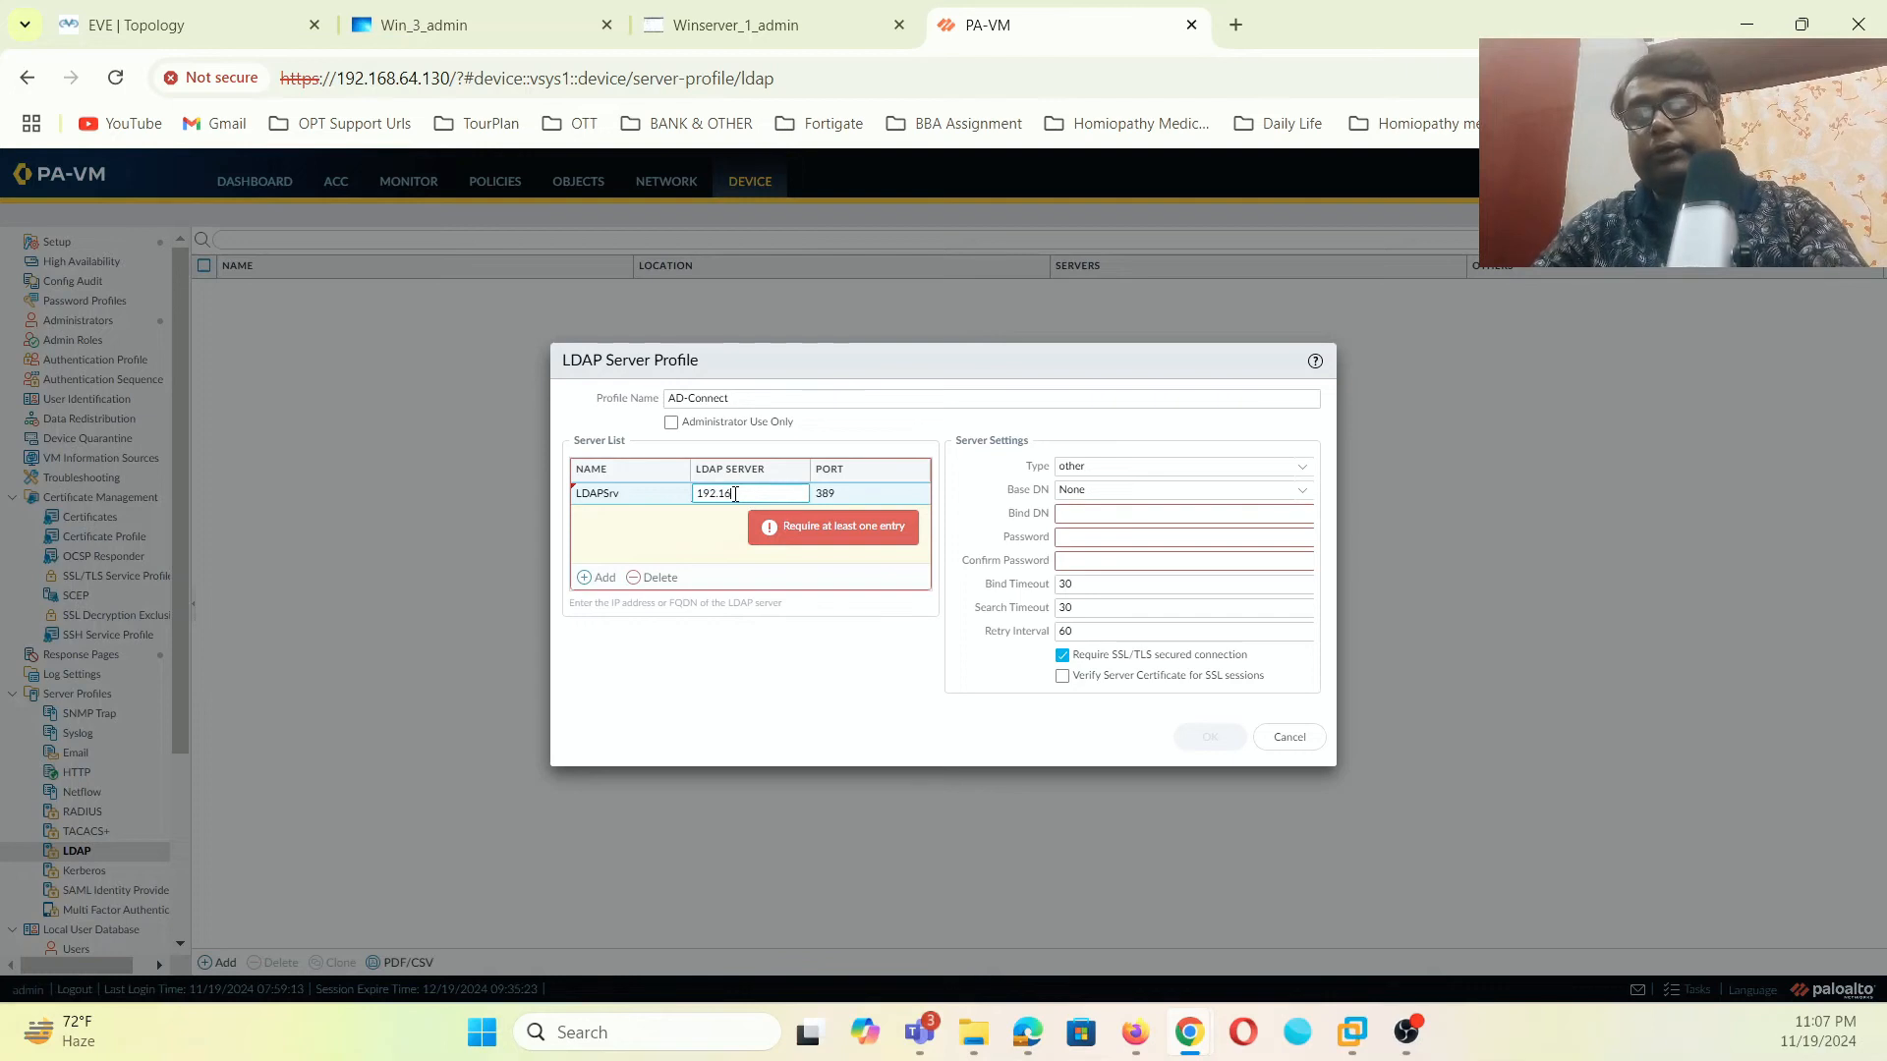
{"action": "type", "text": "192.168.1.200"}
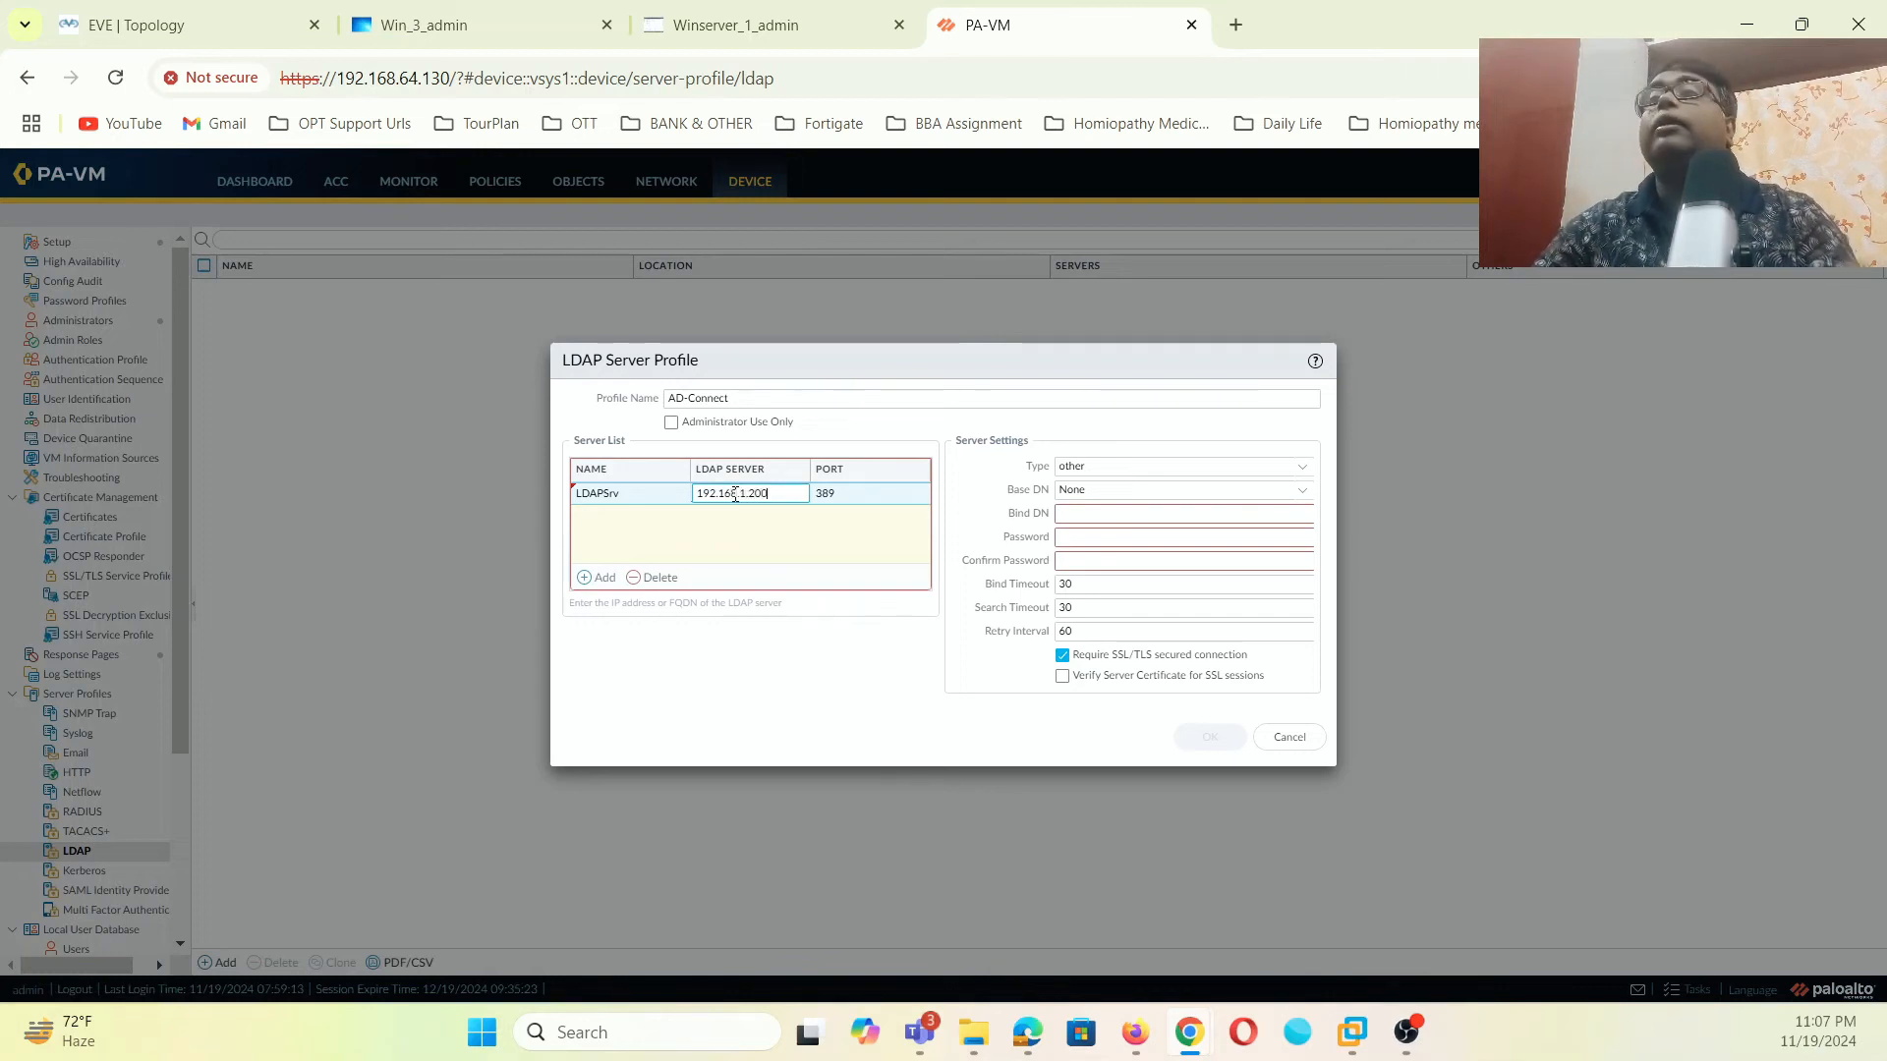
{"action": "left_click", "coordinate": [1423, 493]}
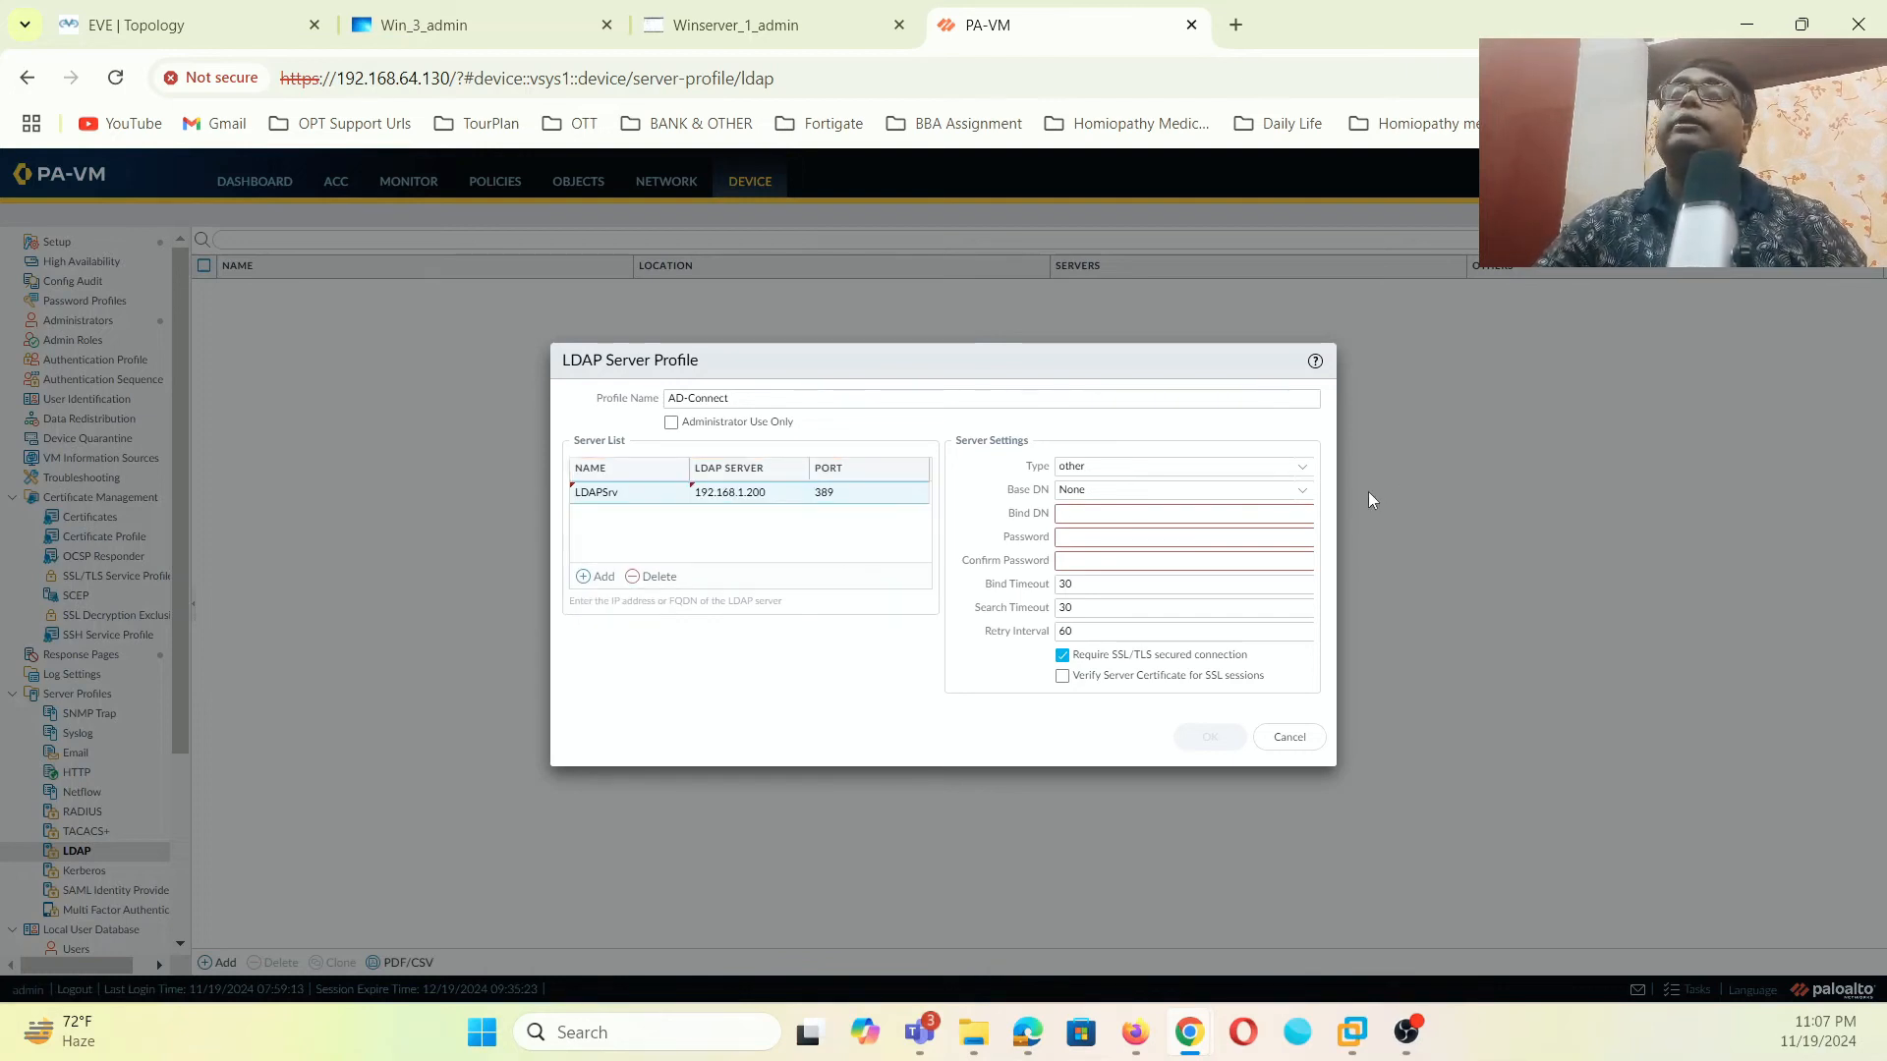
{"action": "left_click", "coordinate": [1295, 465]}
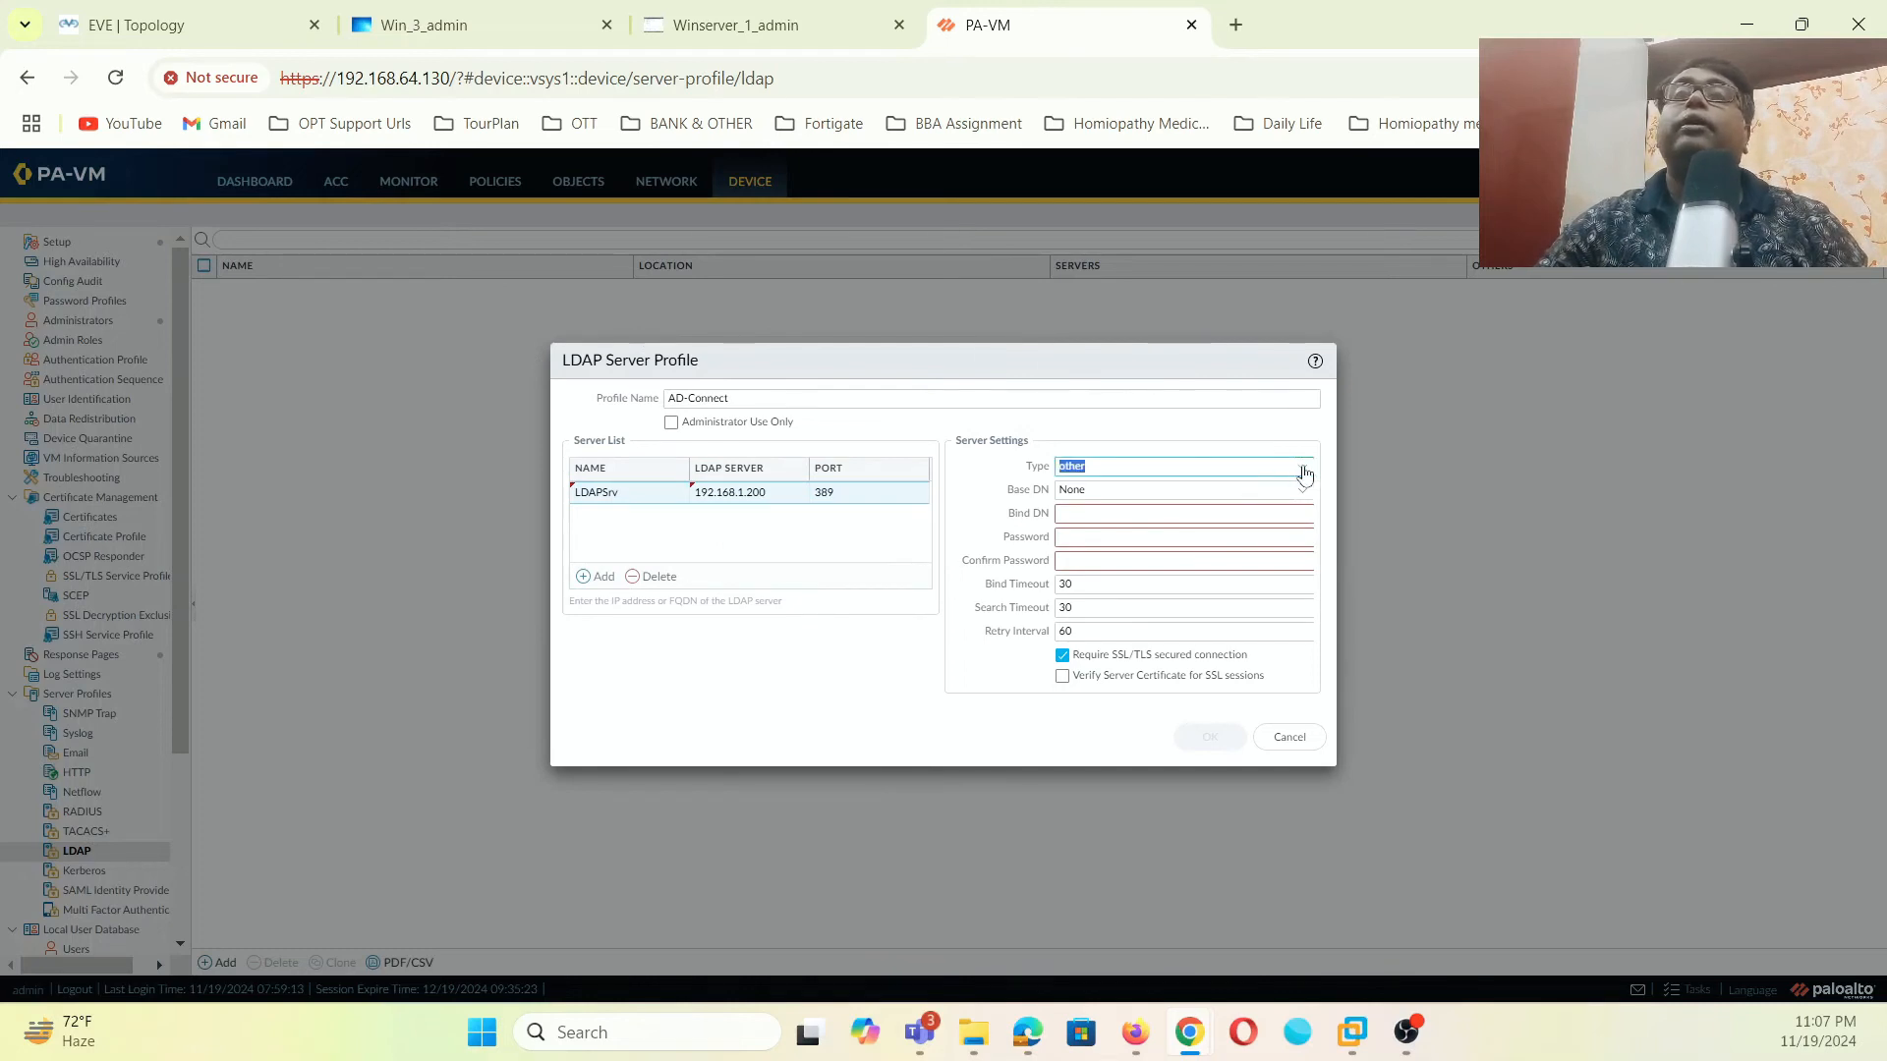
{"action": "left_click", "coordinate": [1111, 500]}
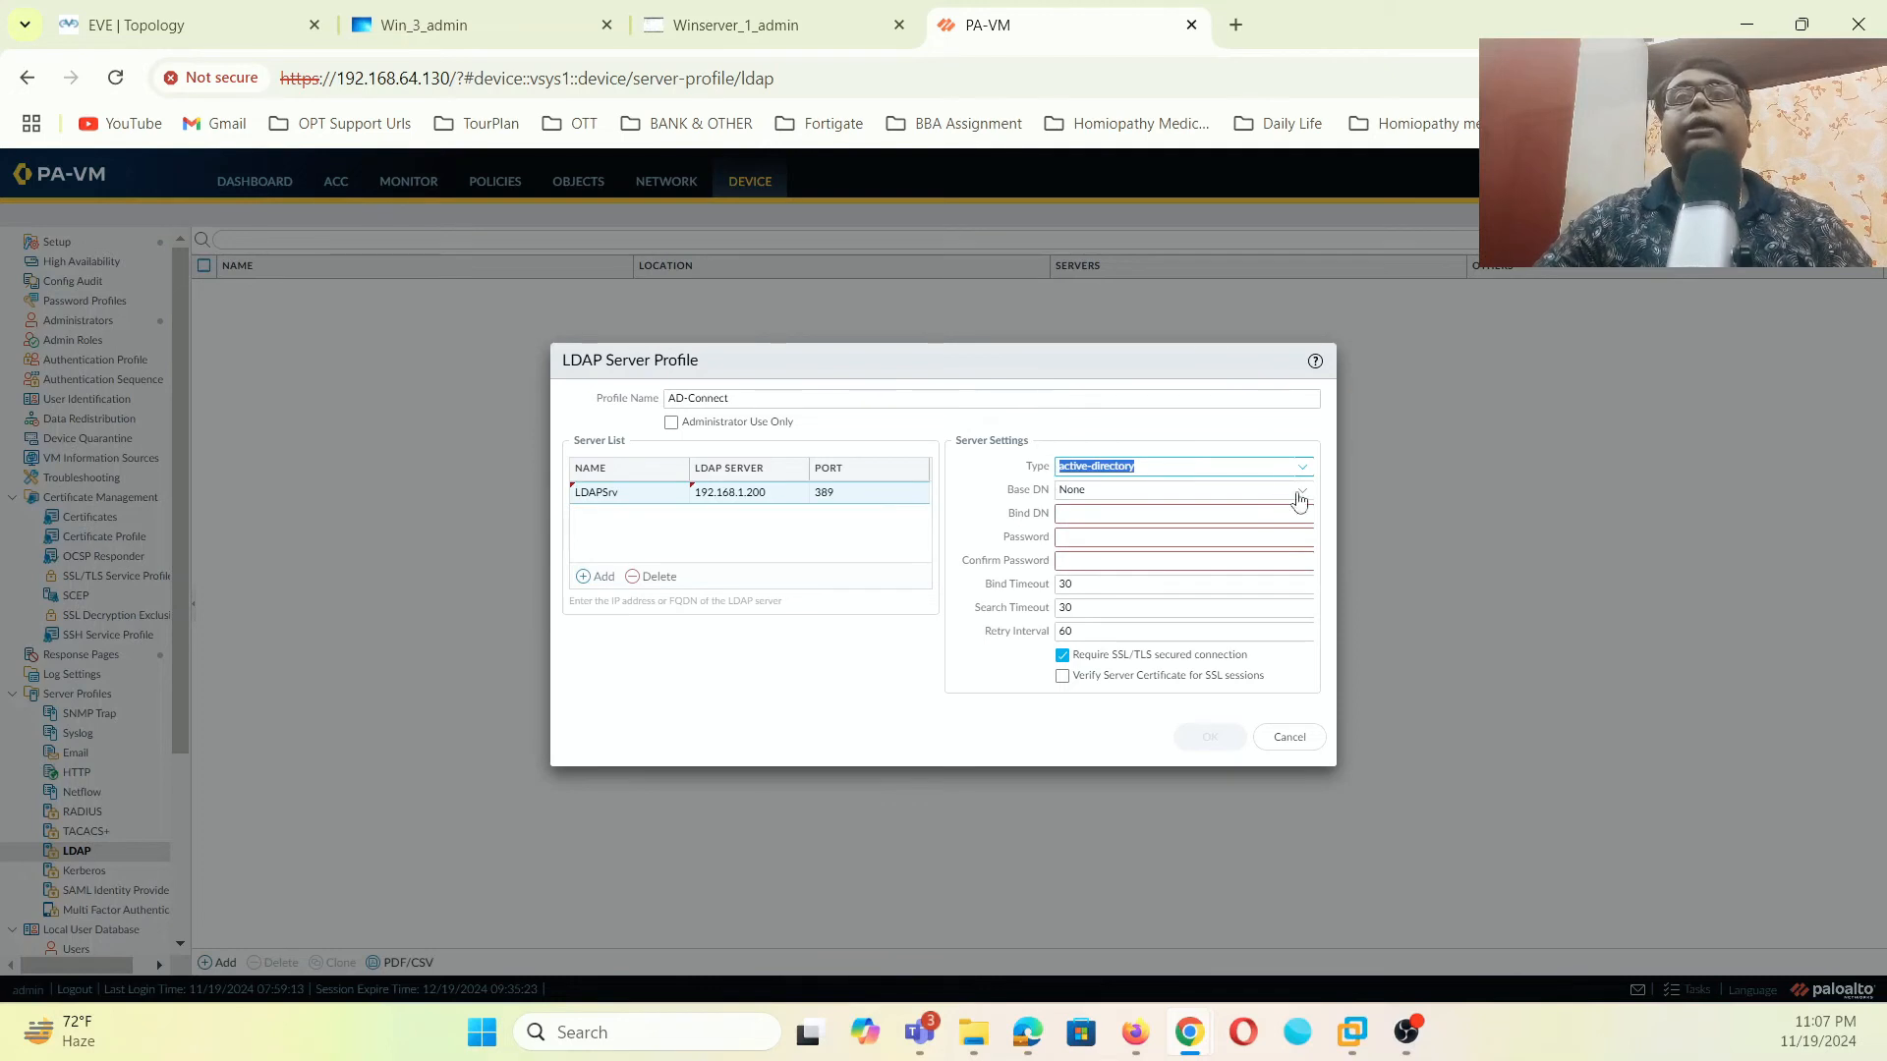
{"action": "left_click", "coordinate": [1304, 498]}
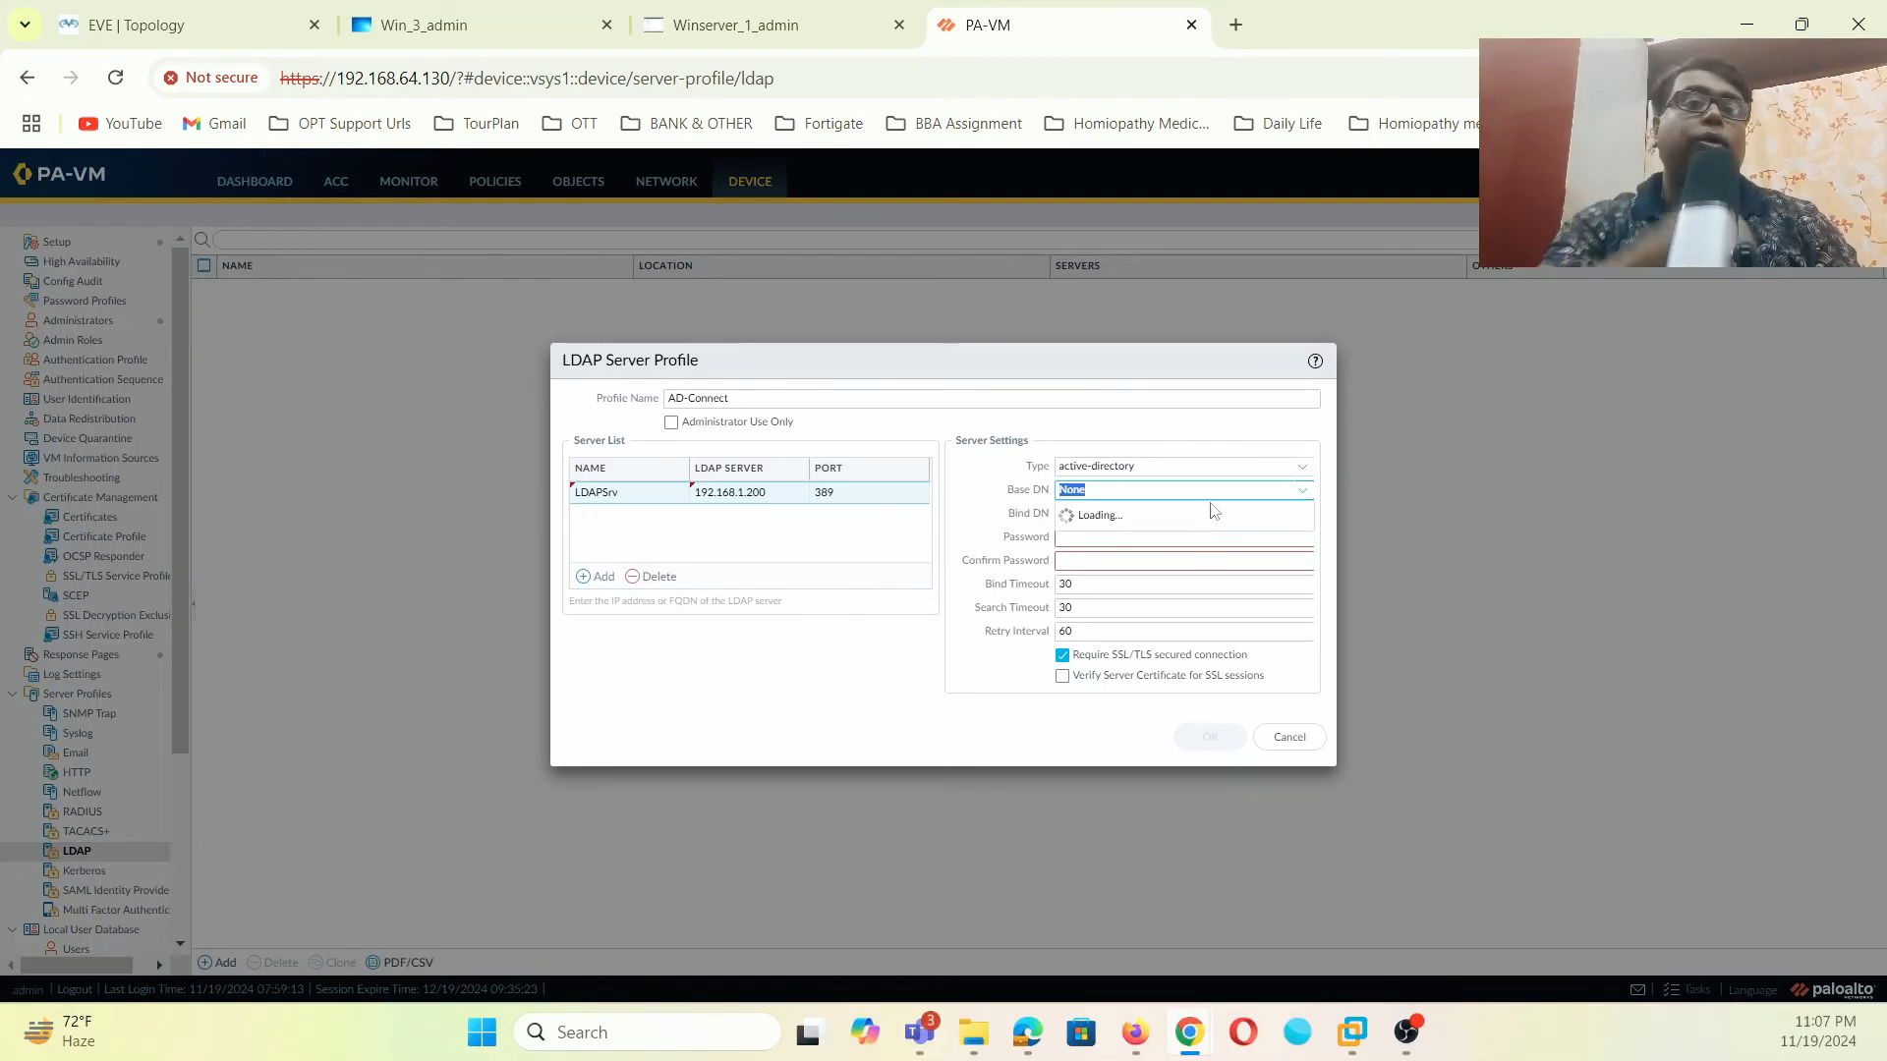
{"action": "left_click", "coordinate": [565, 40]}
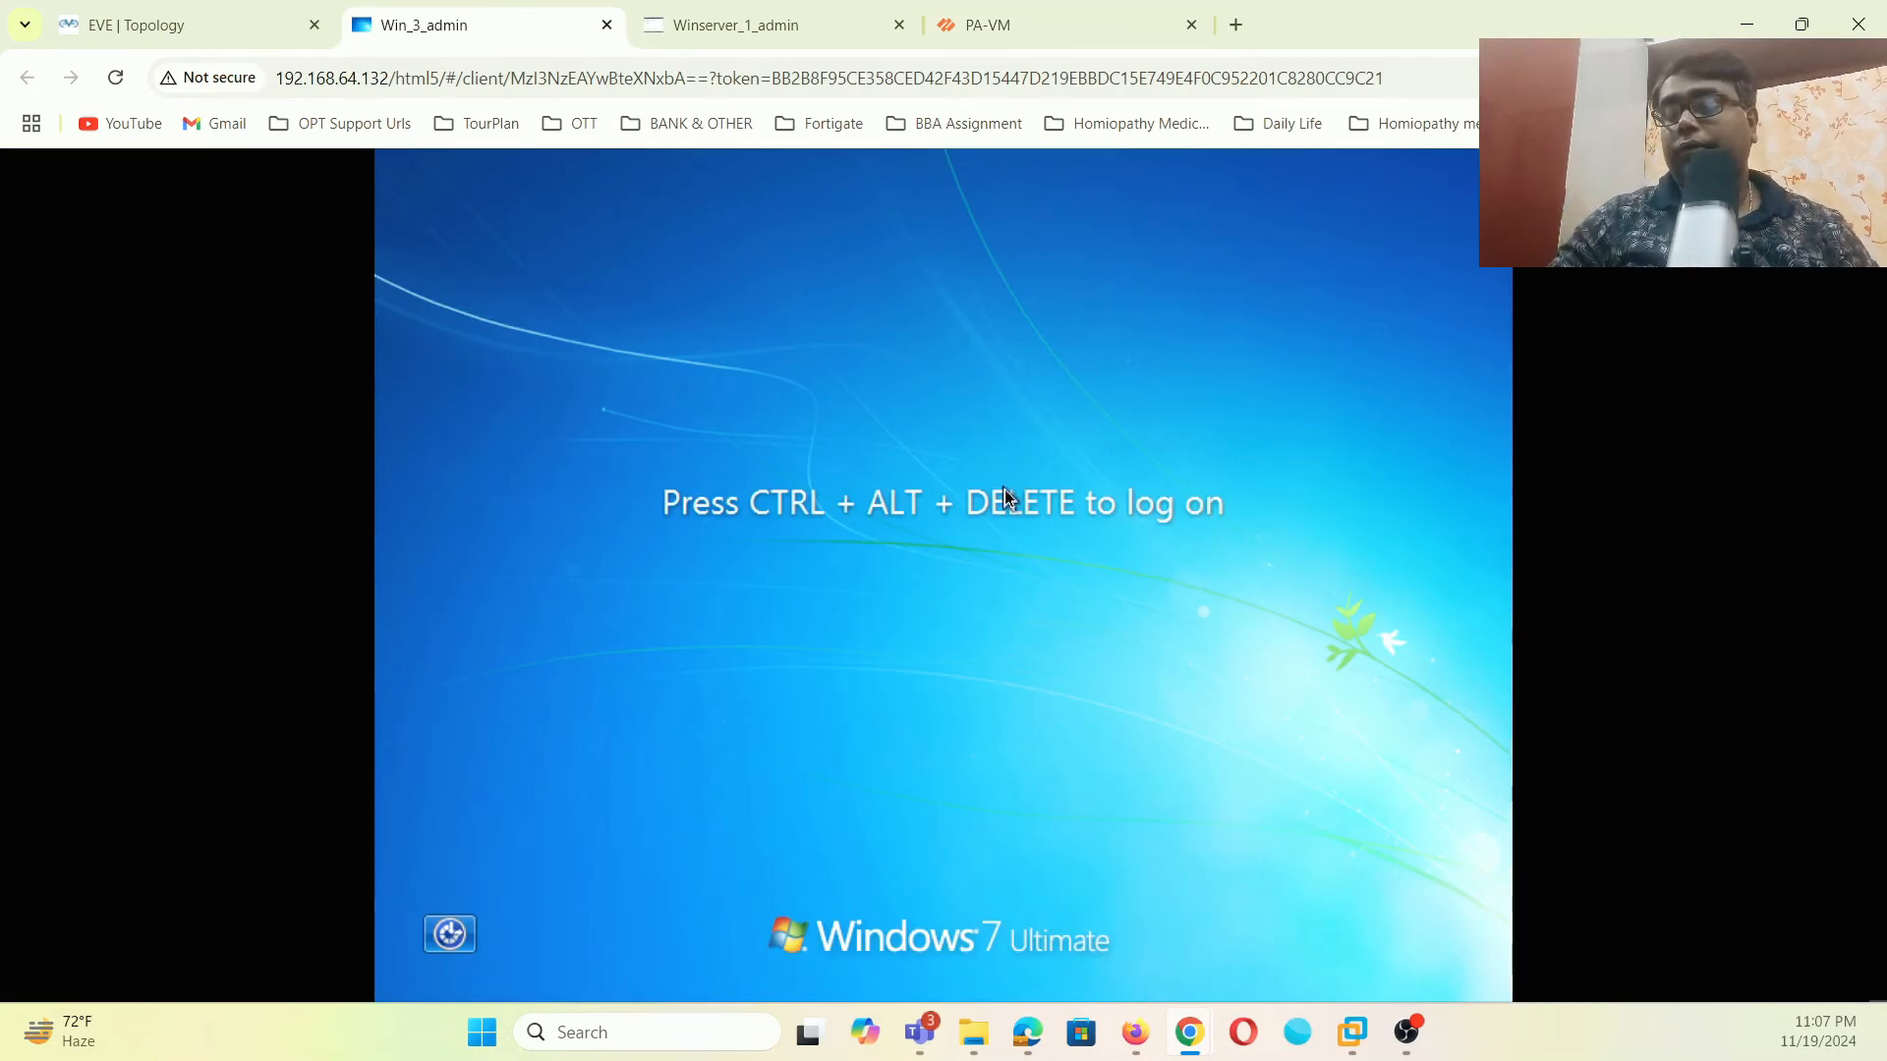
- Bring up the Windows 7 logon screen and choose to log on as another user
{"action": "key", "text": "ctrl+alt+shift"}
{"action": "left_click", "coordinate": [42, 834]}
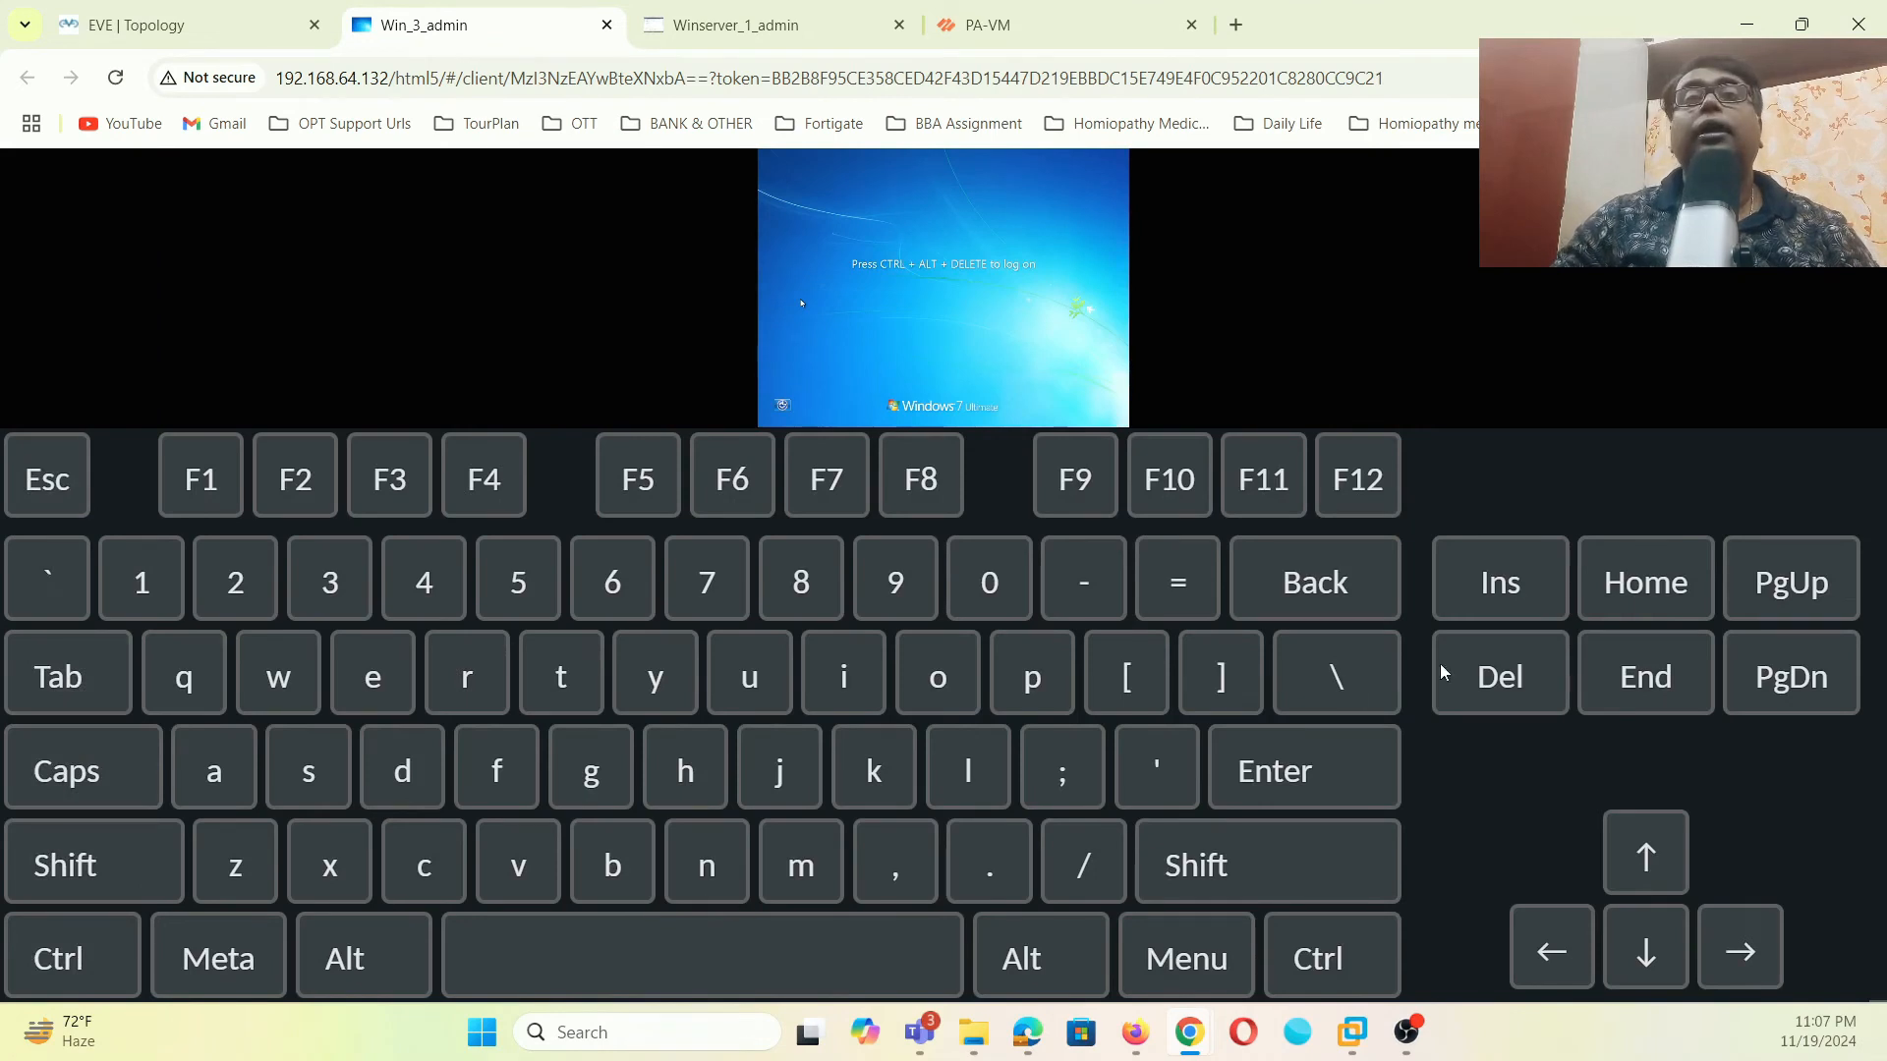
{"action": "left_click", "coordinate": [1445, 675]}
{"action": "key", "text": "ctrl+alt+shift"}
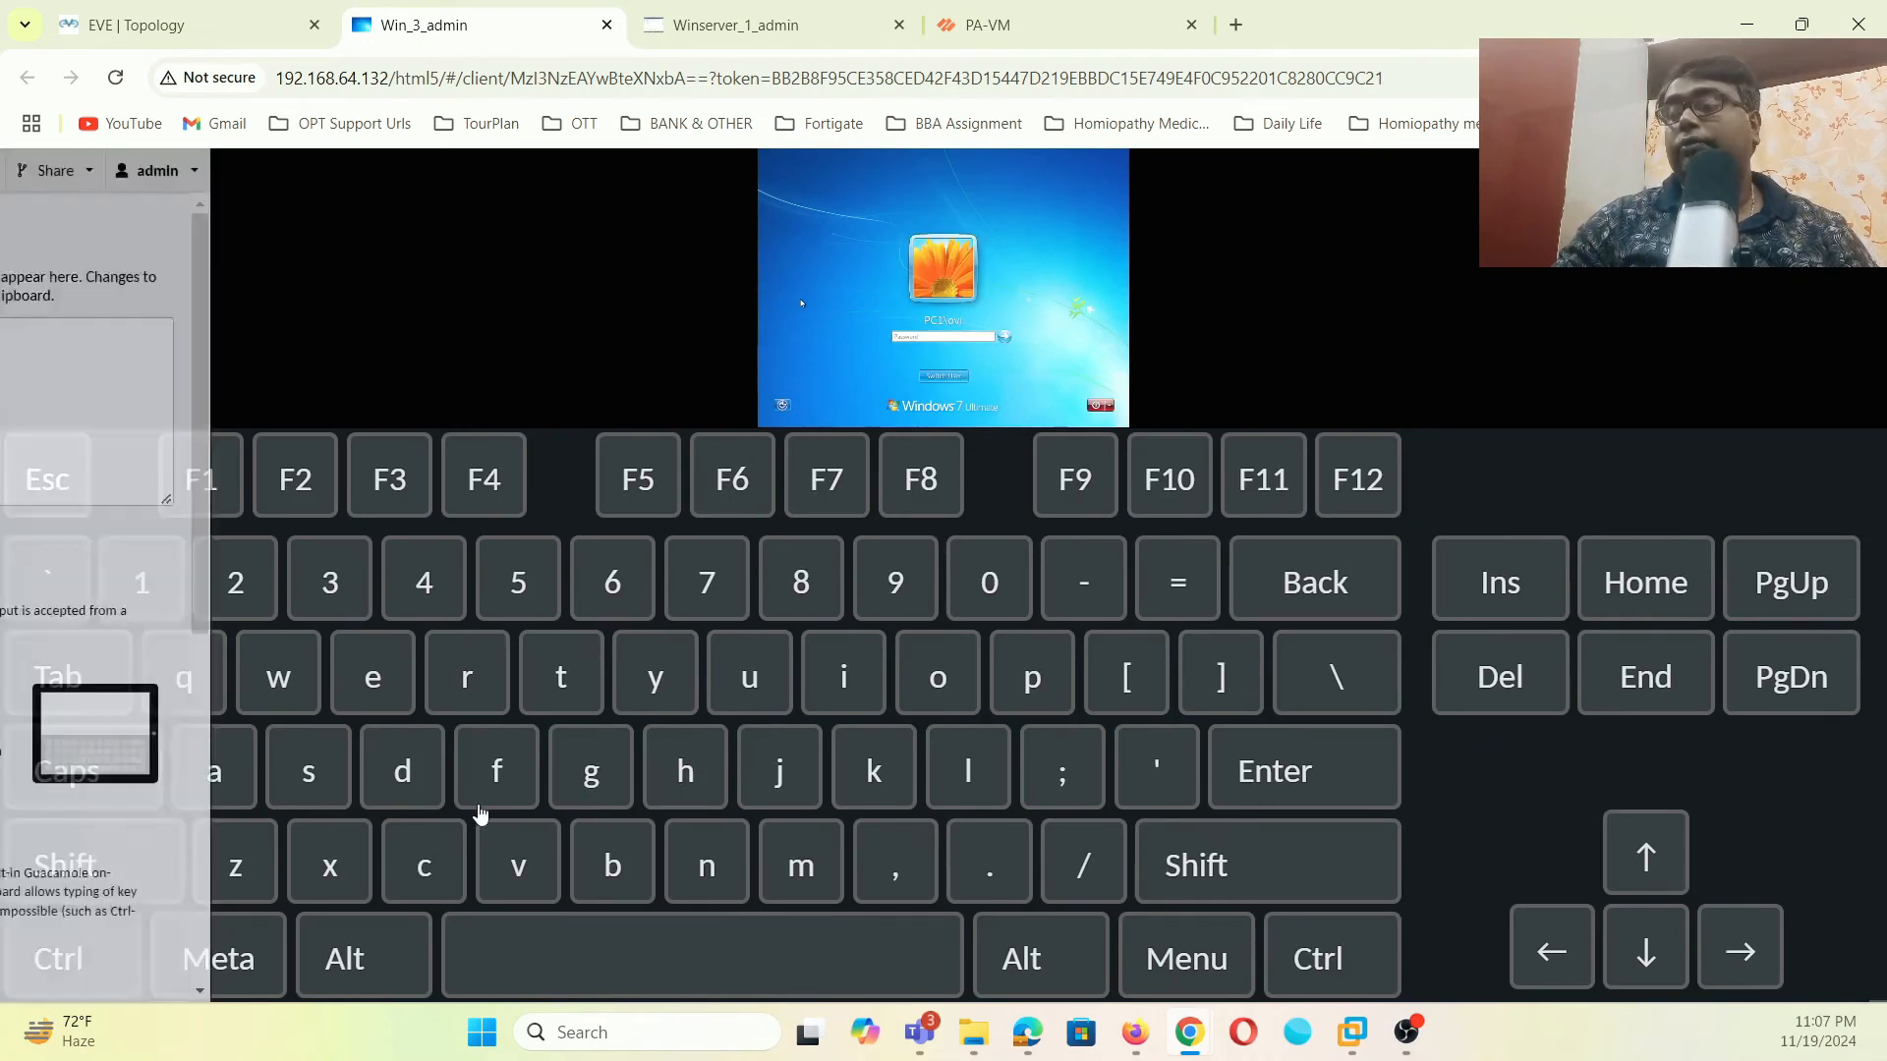
{"action": "left_click", "coordinate": [75, 589]}
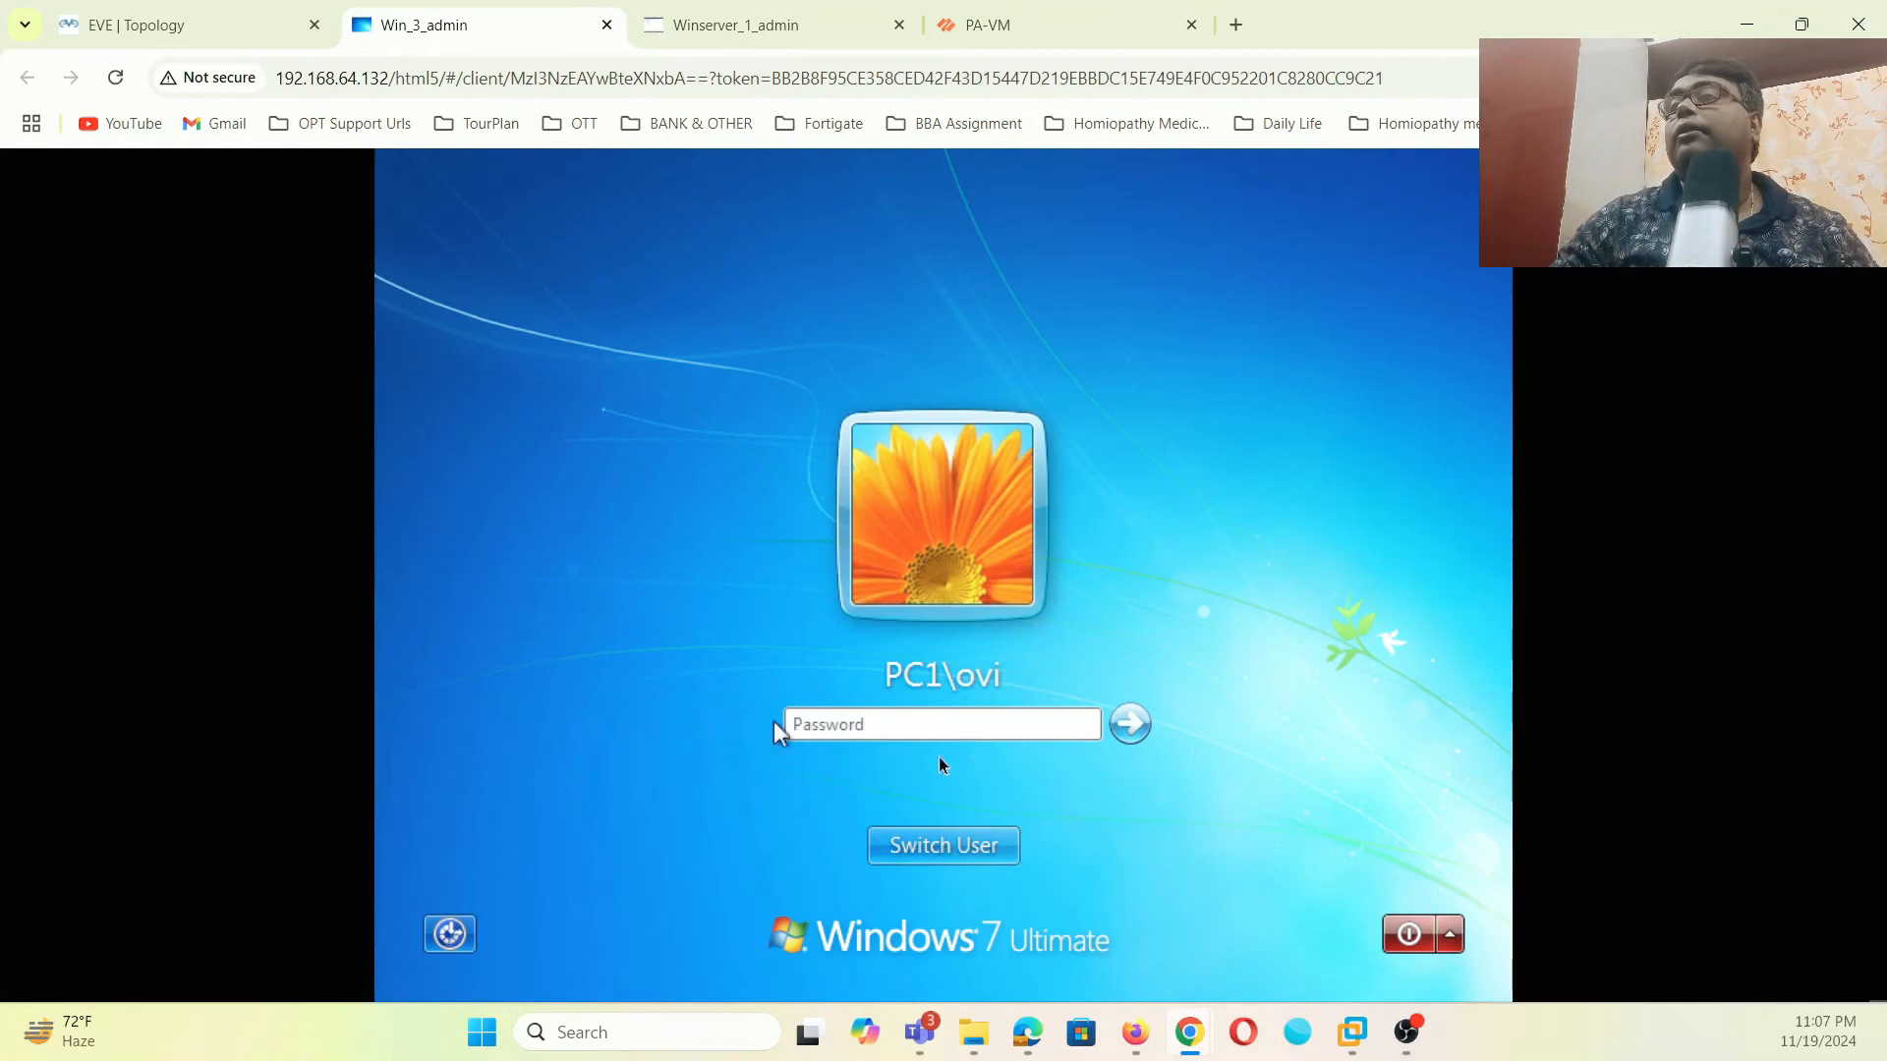
{"action": "left_click", "coordinate": [957, 847]}
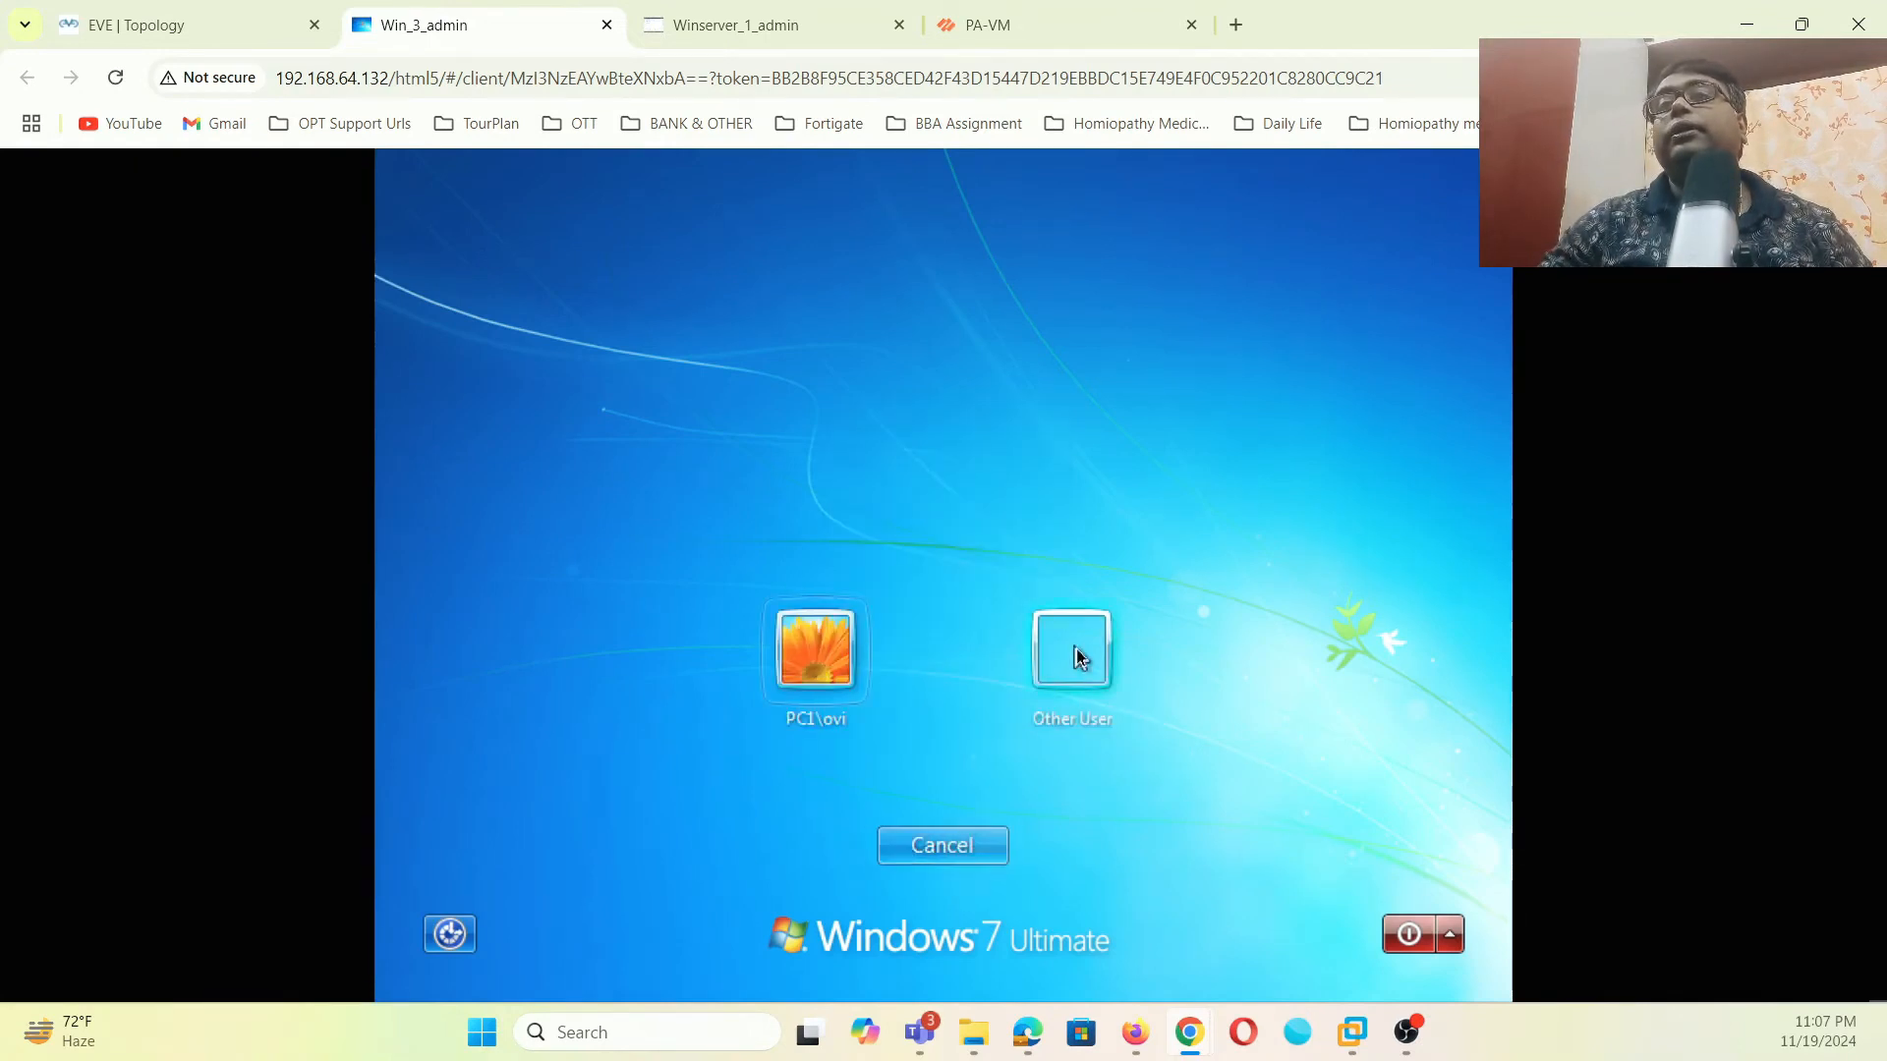
{"action": "left_click", "coordinate": [1077, 656]}
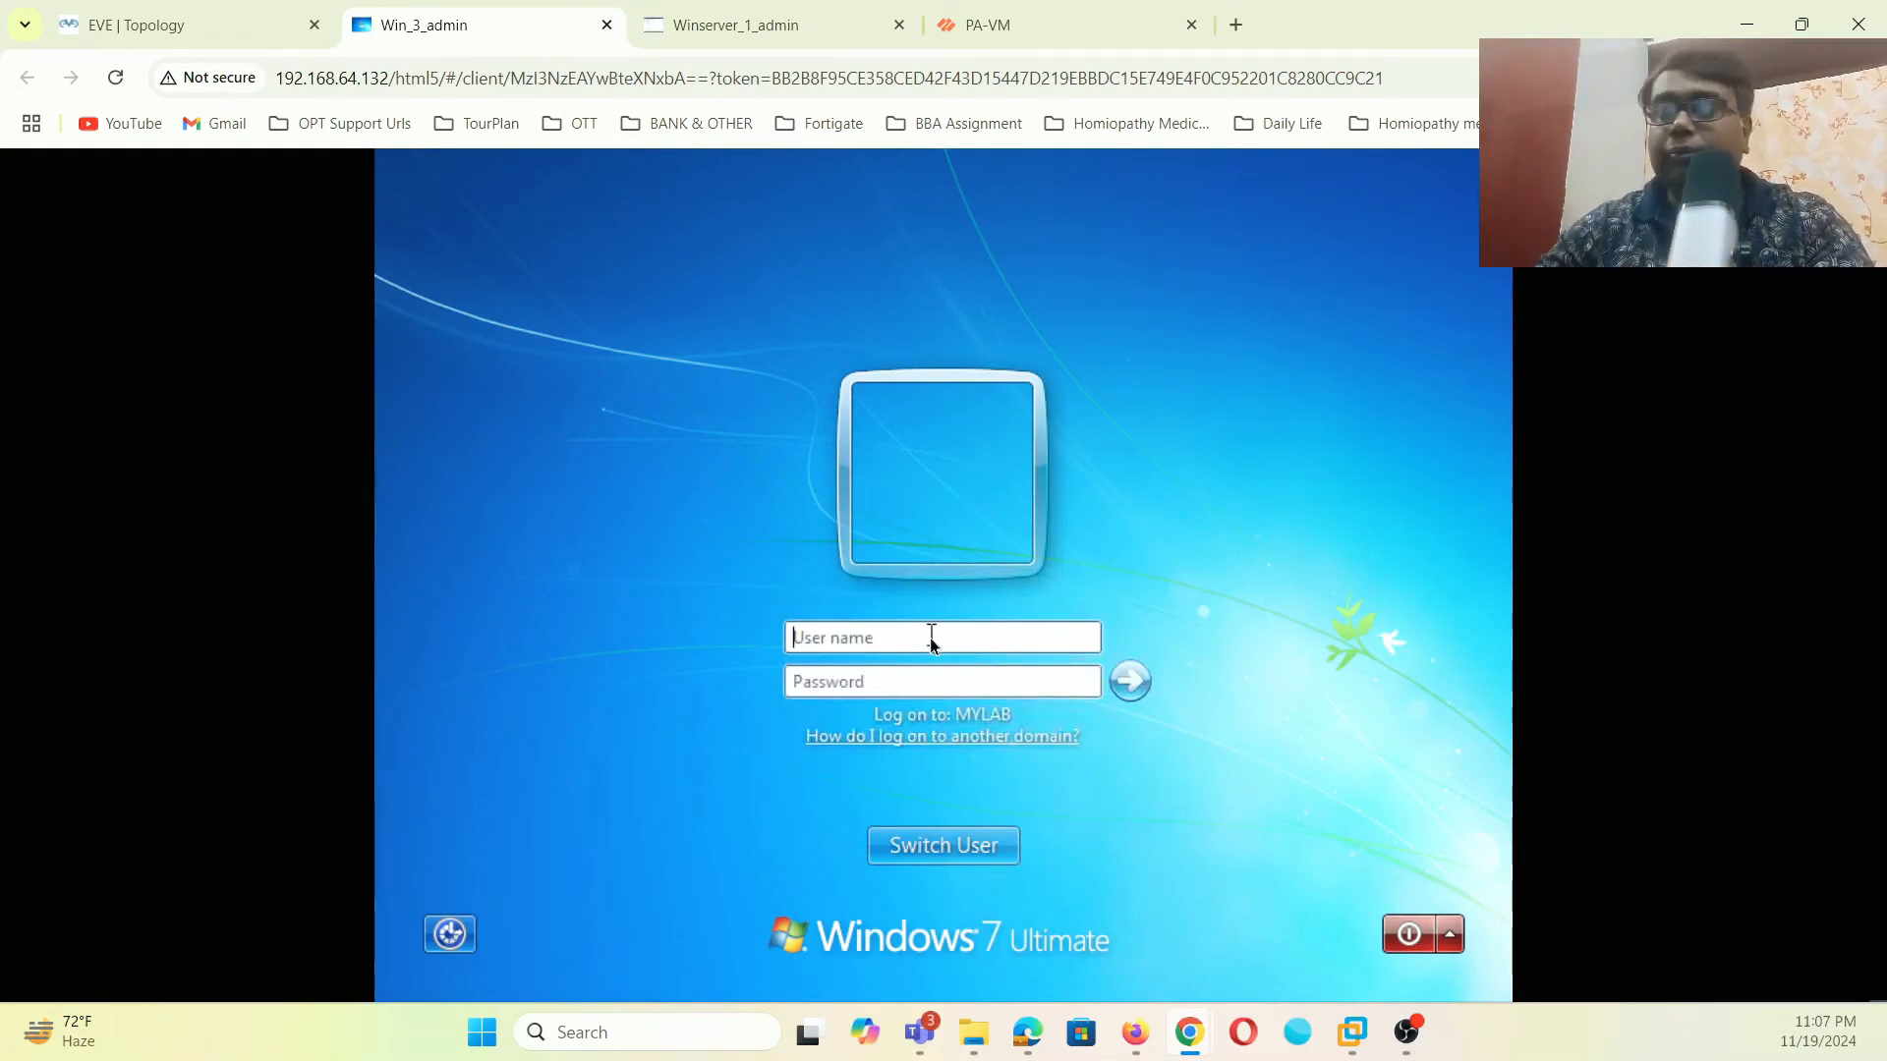
- Attempt to log on as administrator, which fails repeatedly with incorrect-password errors
{"action": "type", "text": "admin"}
{"action": "key", "text": "BackSpace"}
{"action": "key", "text": "BackSpace"}
{"action": "key", "text": "BackSpace"}
{"action": "key", "text": "BackSpace"}
{"action": "key", "text": "BackSpace"}
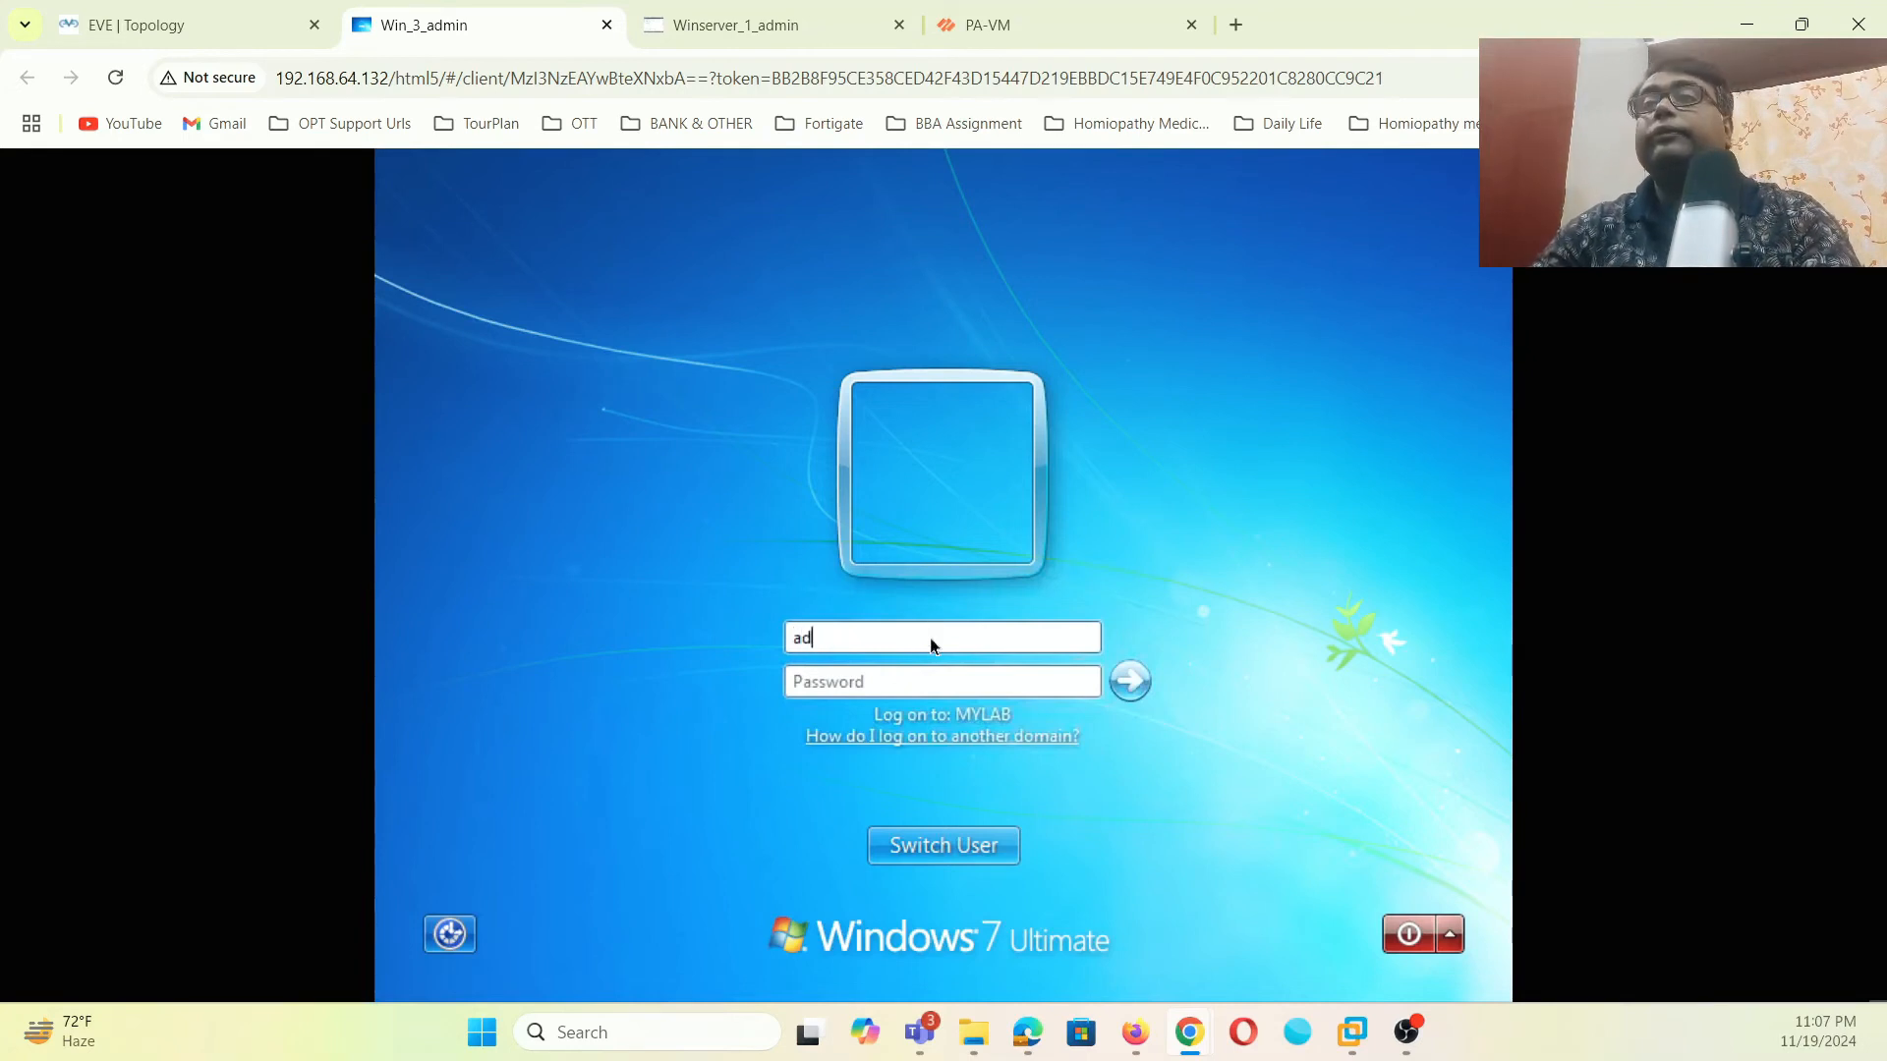
{"action": "type", "text": "admin"}
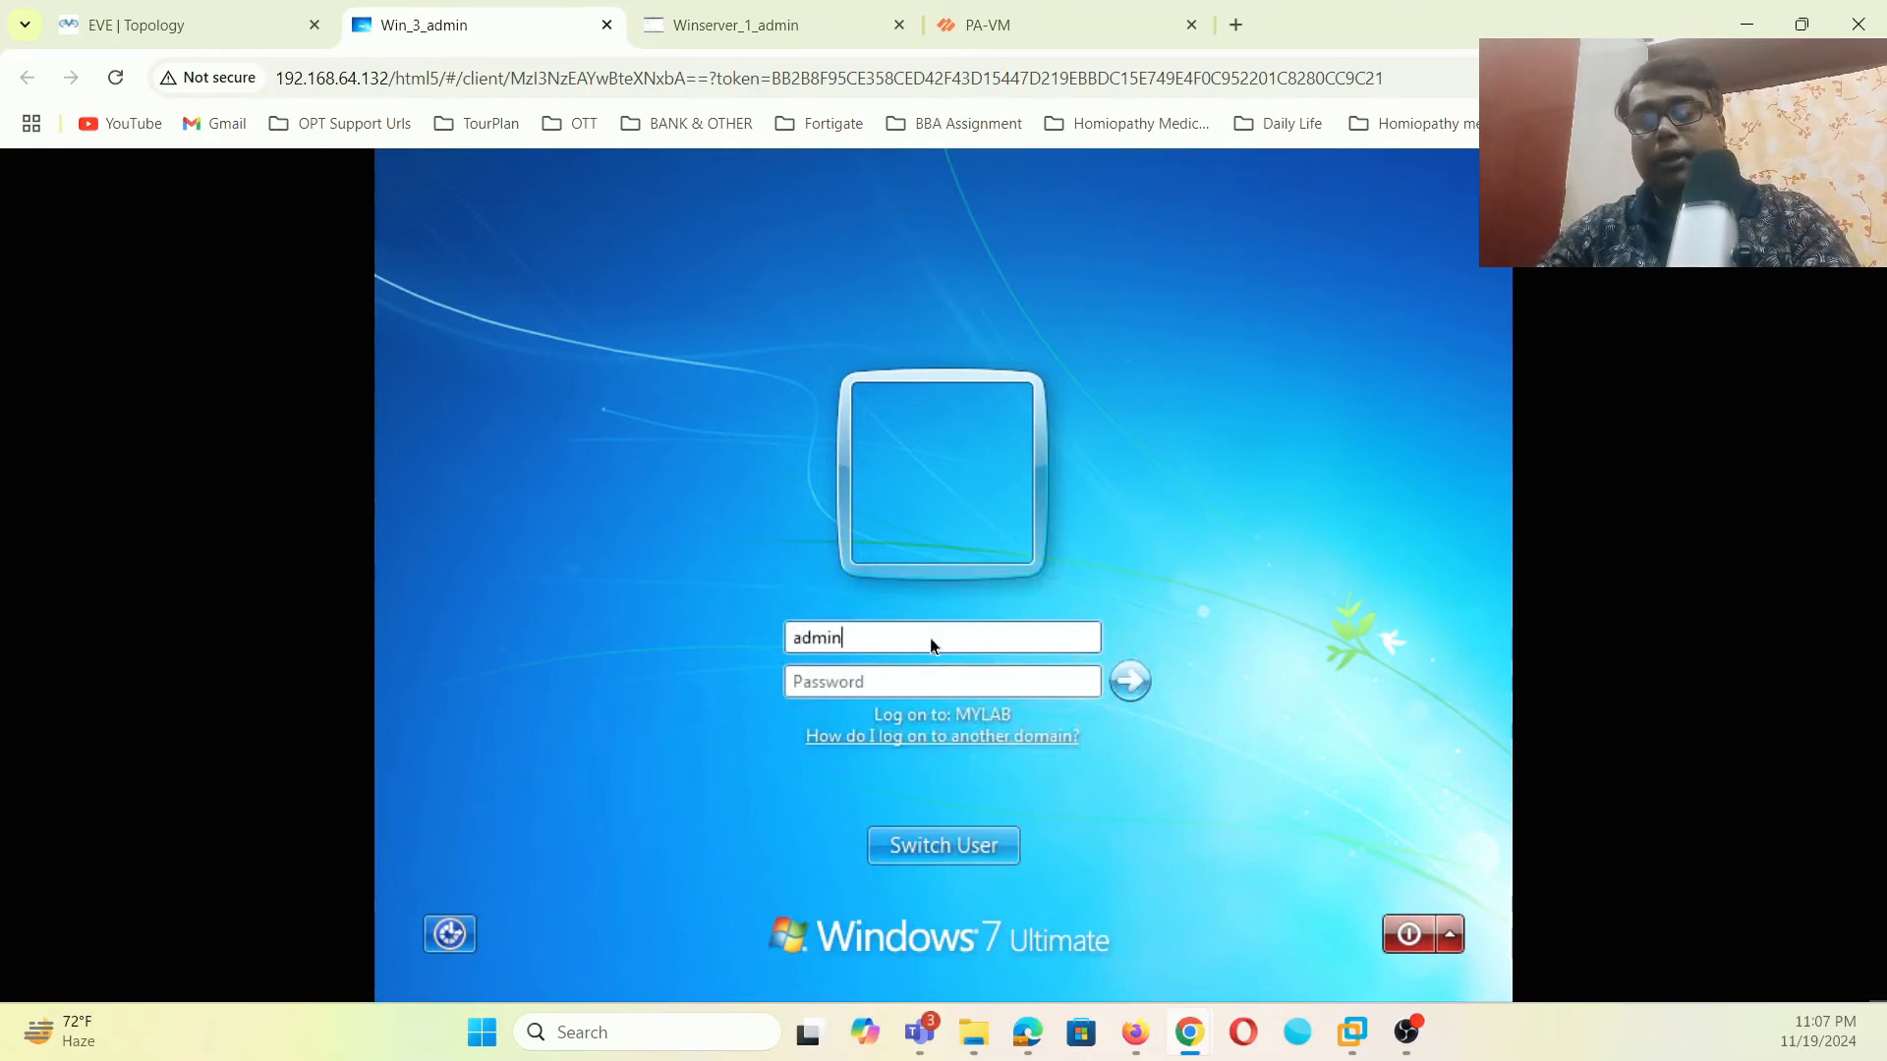
{"action": "type", "text": "istrator"}
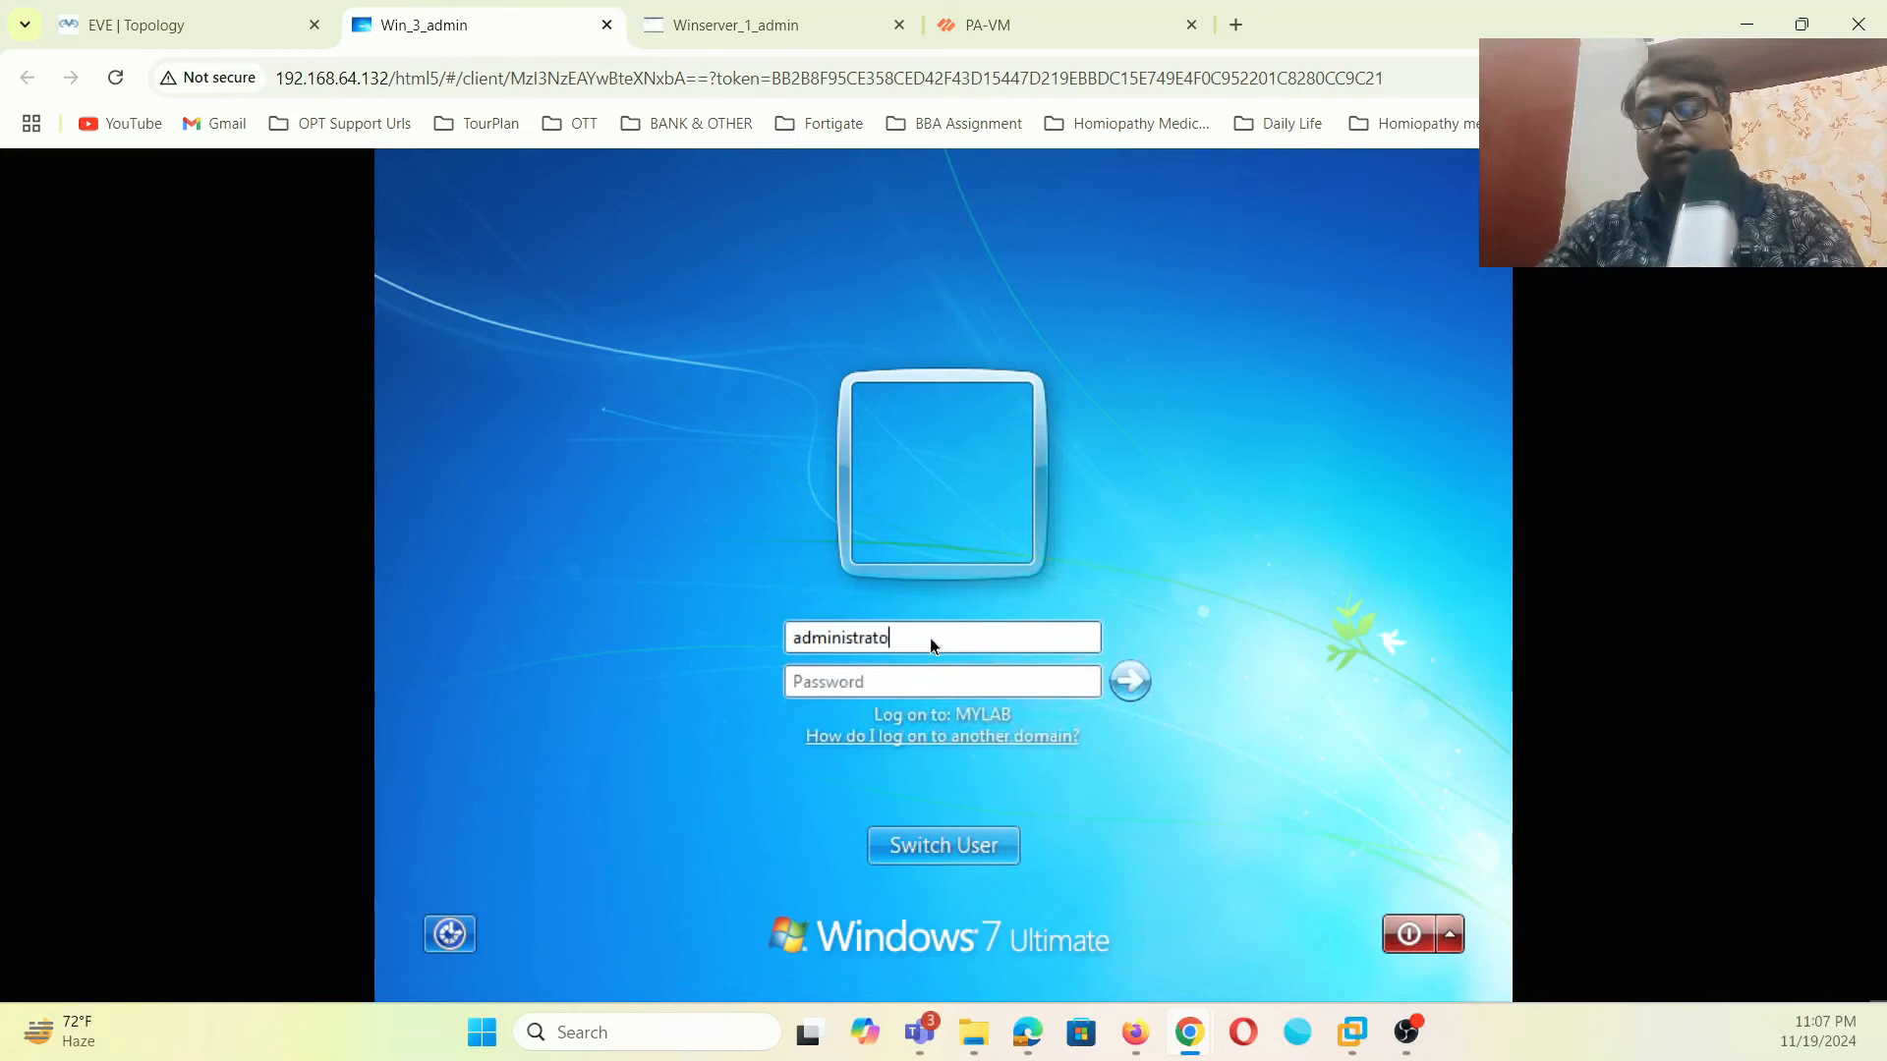
{"action": "left_click", "coordinate": [910, 686]}
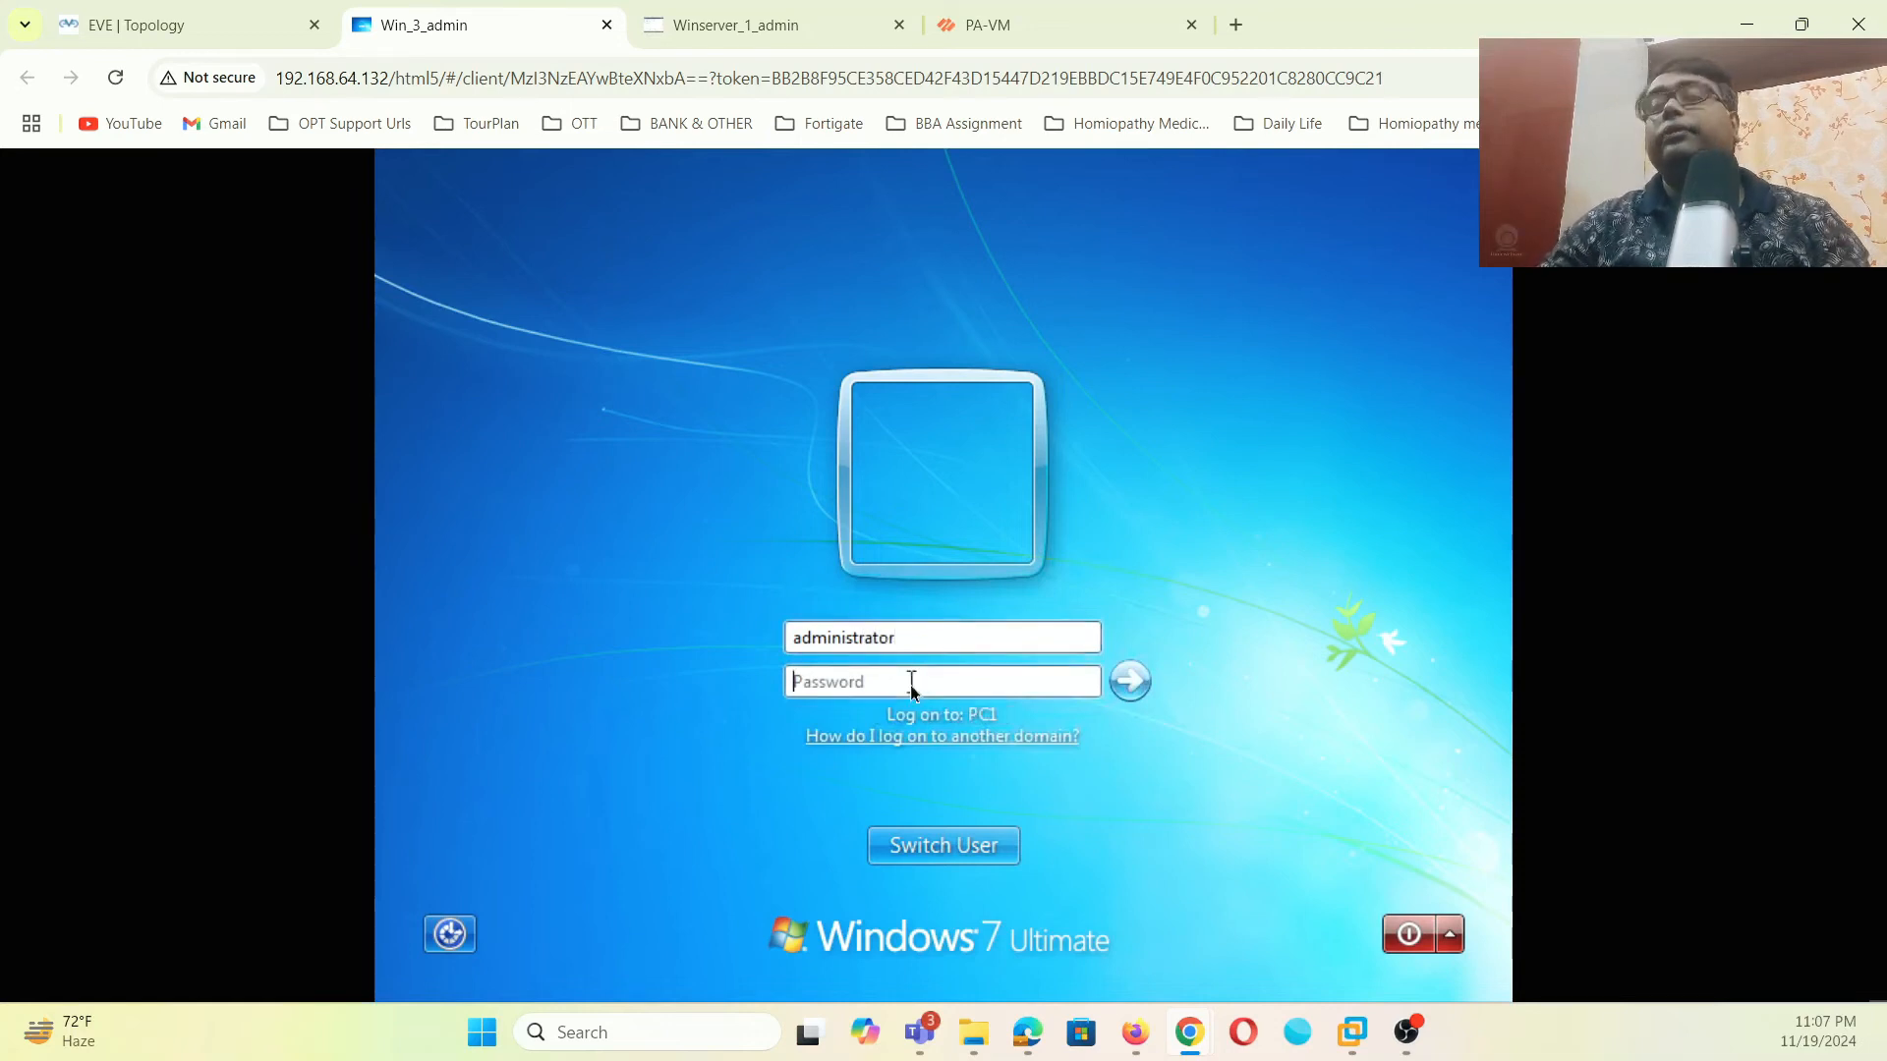
{"action": "type", "text": "•••"}
{"action": "key", "text": "BackSpace"}
{"action": "key", "text": "BackSpace"}
{"action": "key", "text": "BackSpace"}
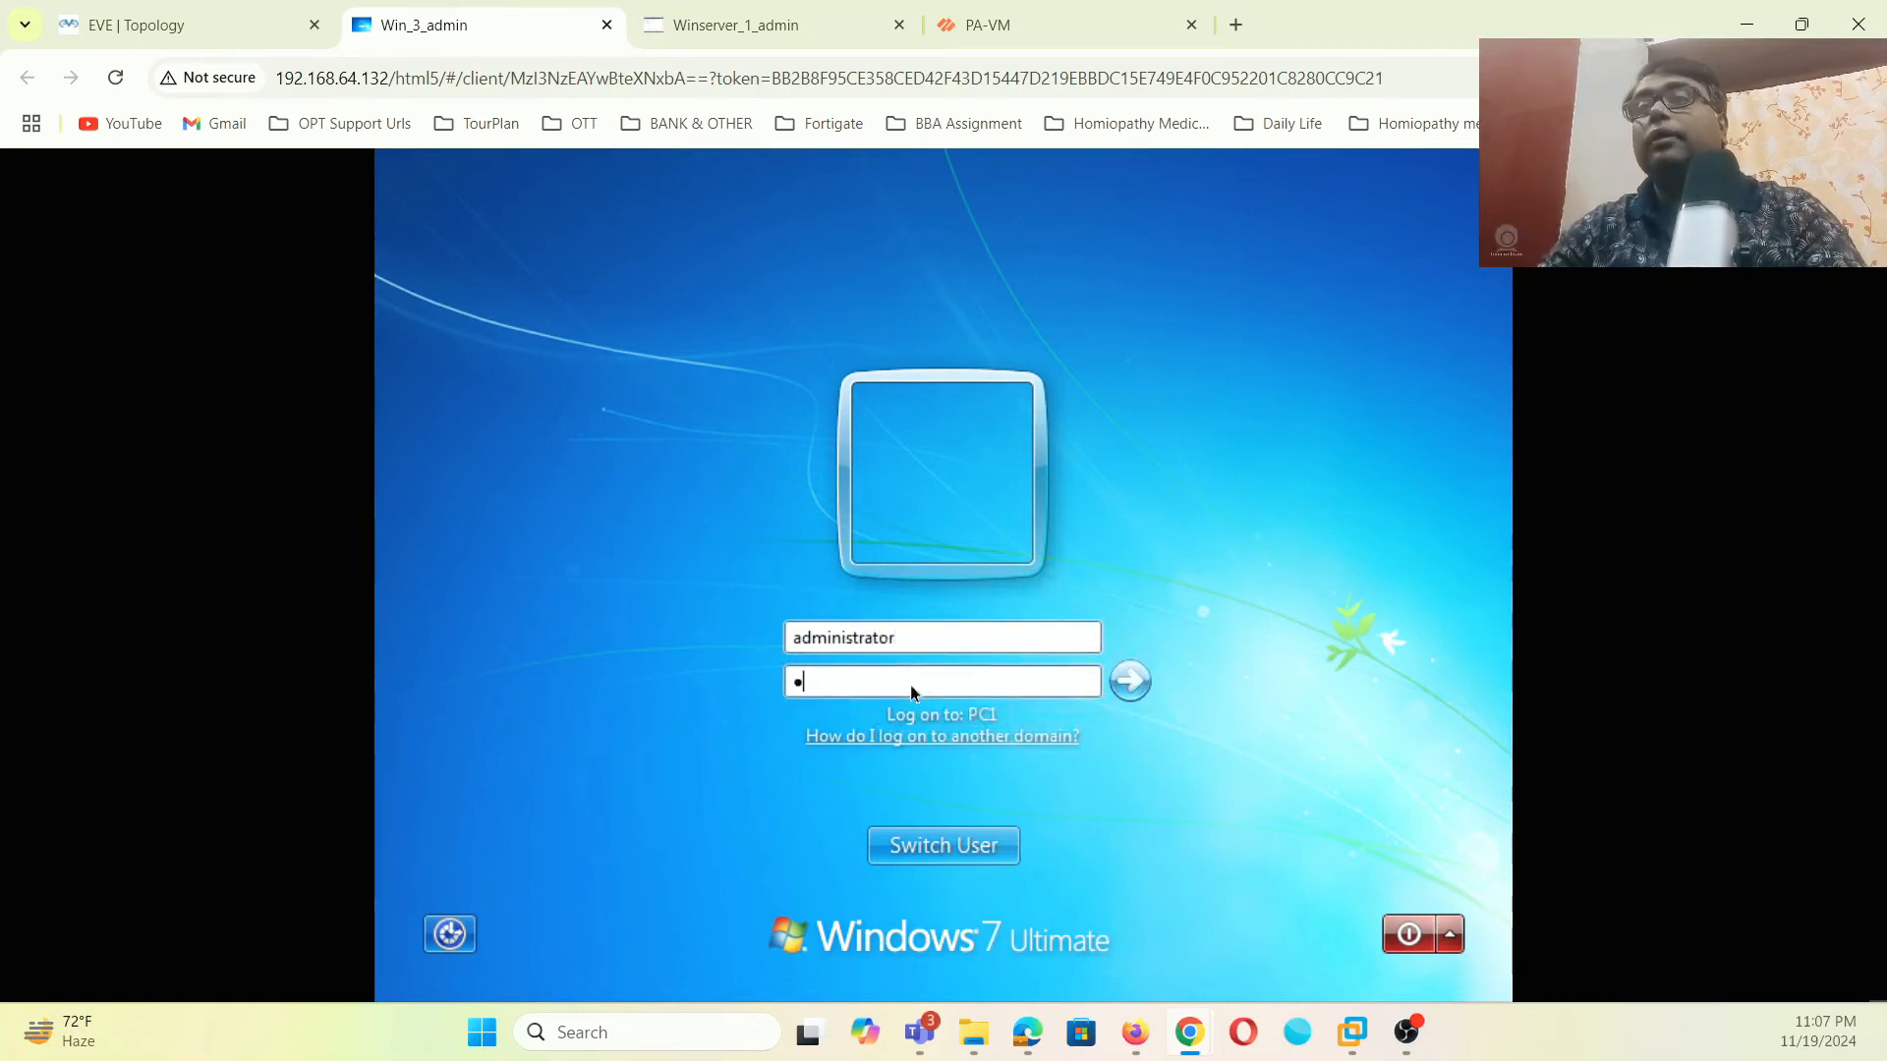
{"action": "type", "text": "••••••"}
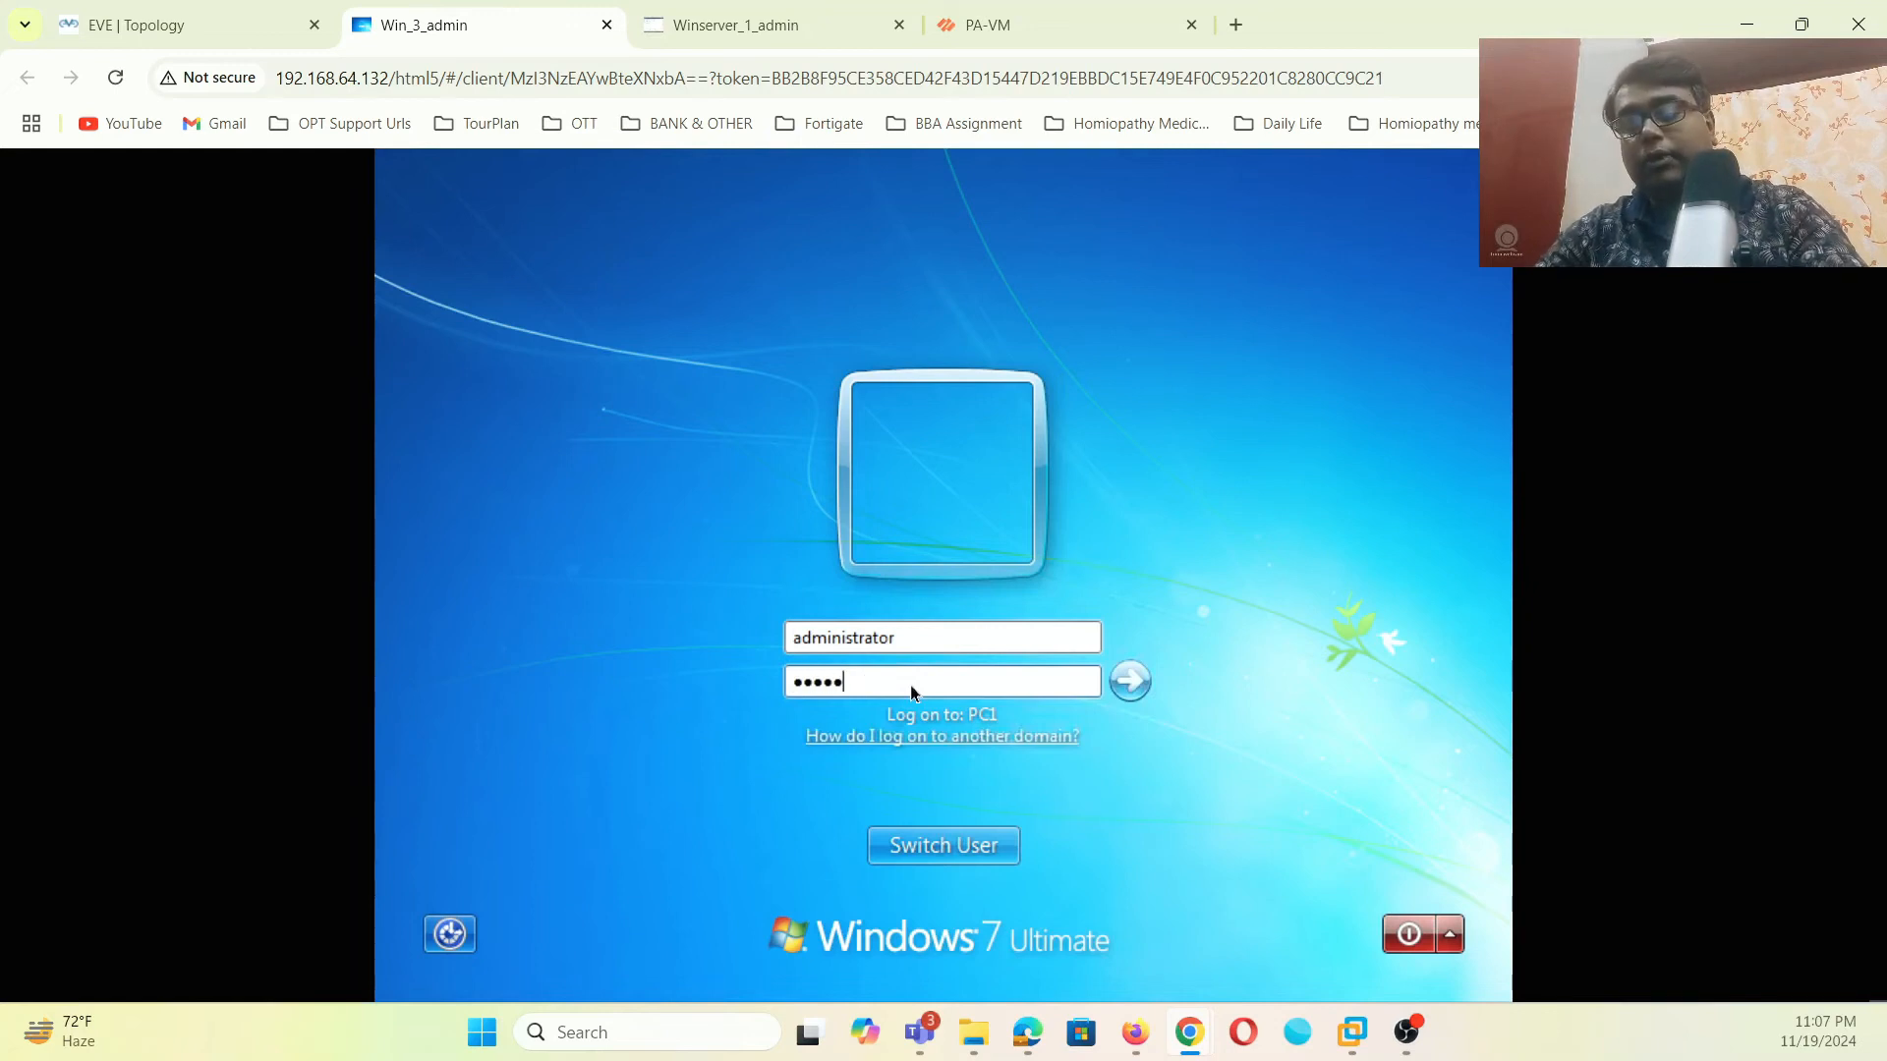
{"action": "type", "text": "•••"}
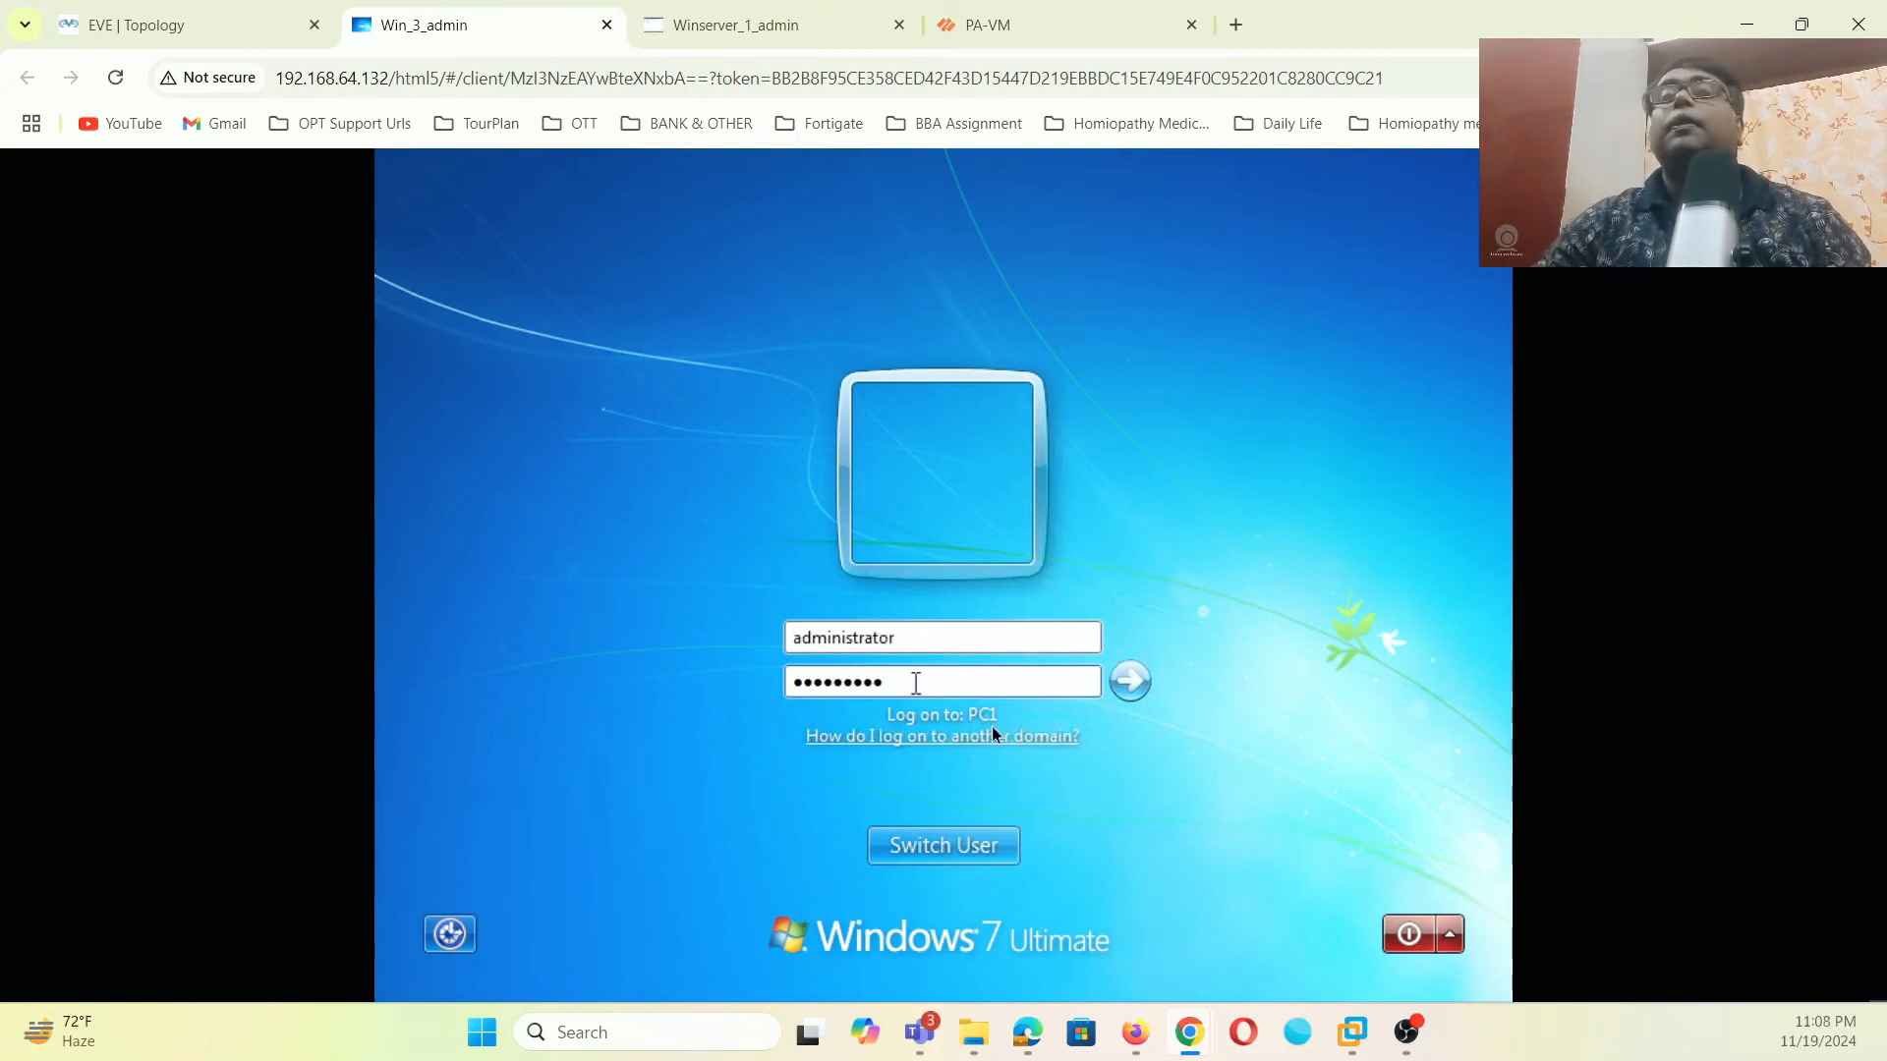
{"action": "left_click", "coordinate": [1132, 685]}
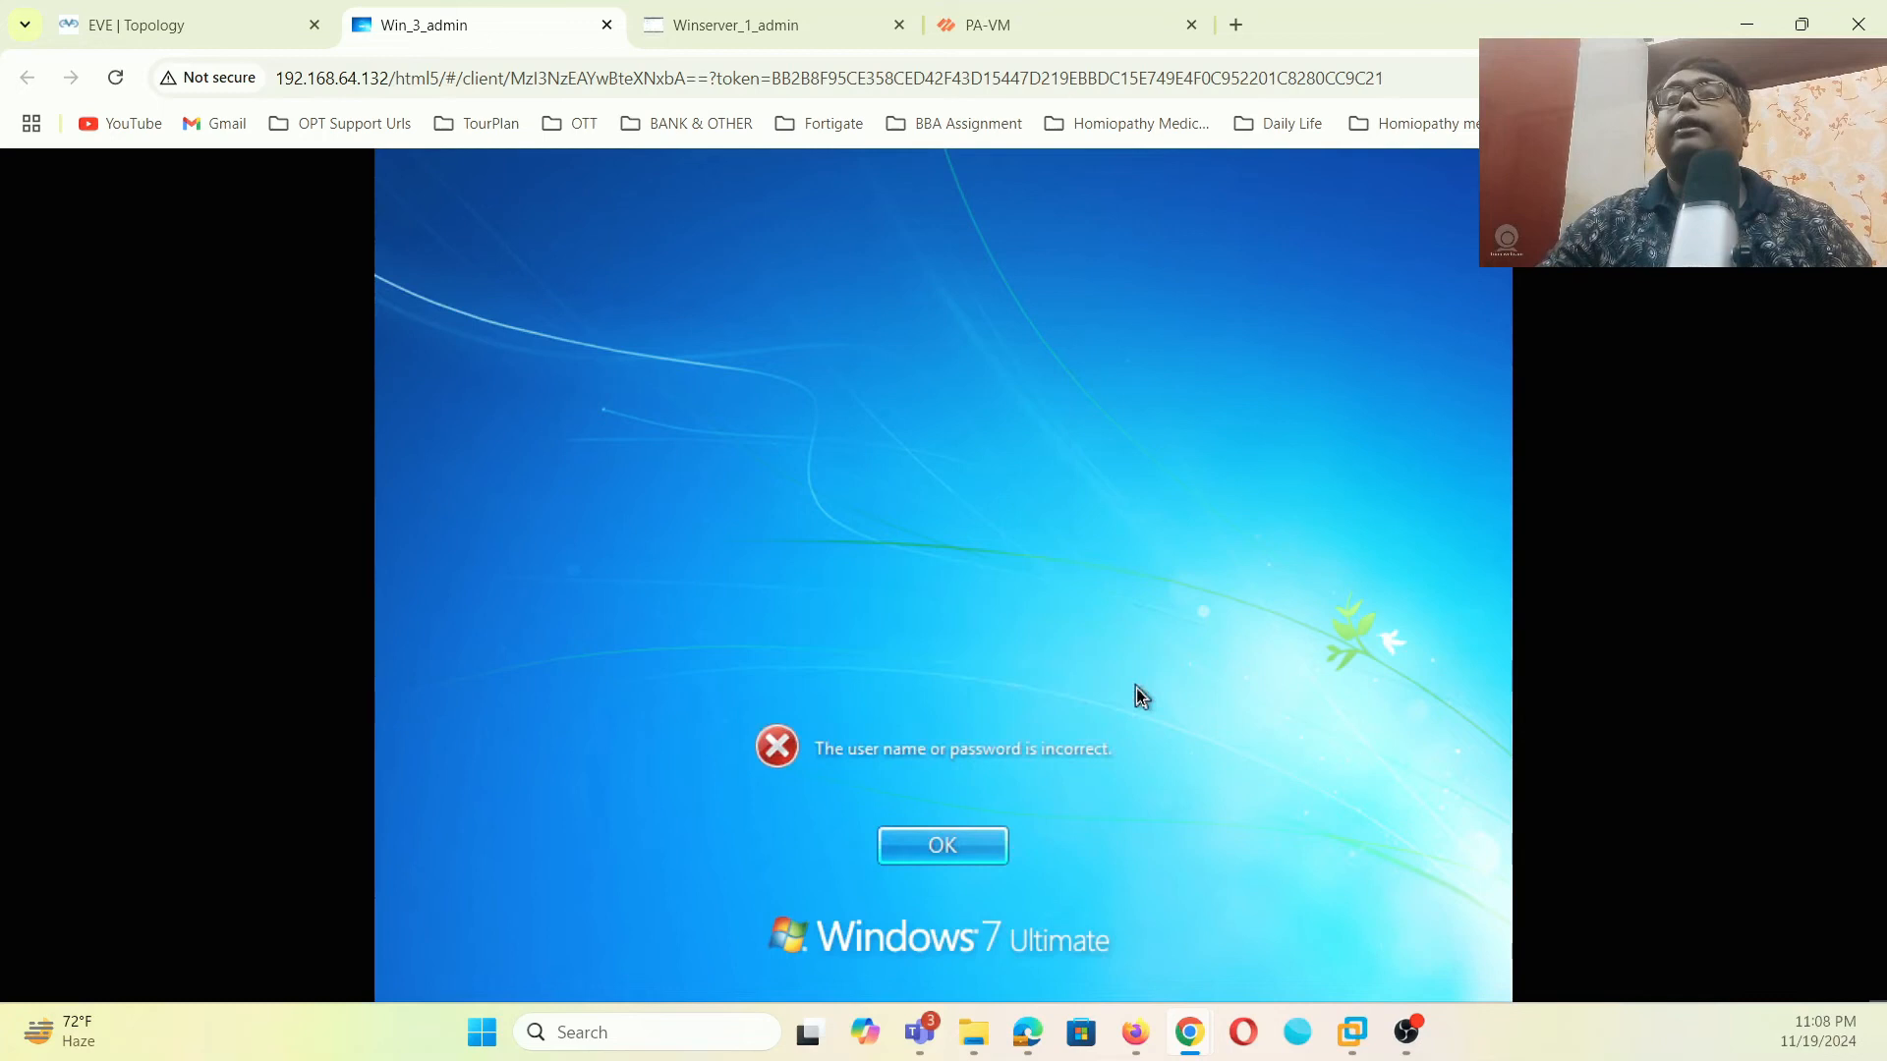
{"action": "left_click", "coordinate": [973, 833]}
{"action": "left_click", "coordinate": [941, 658]}
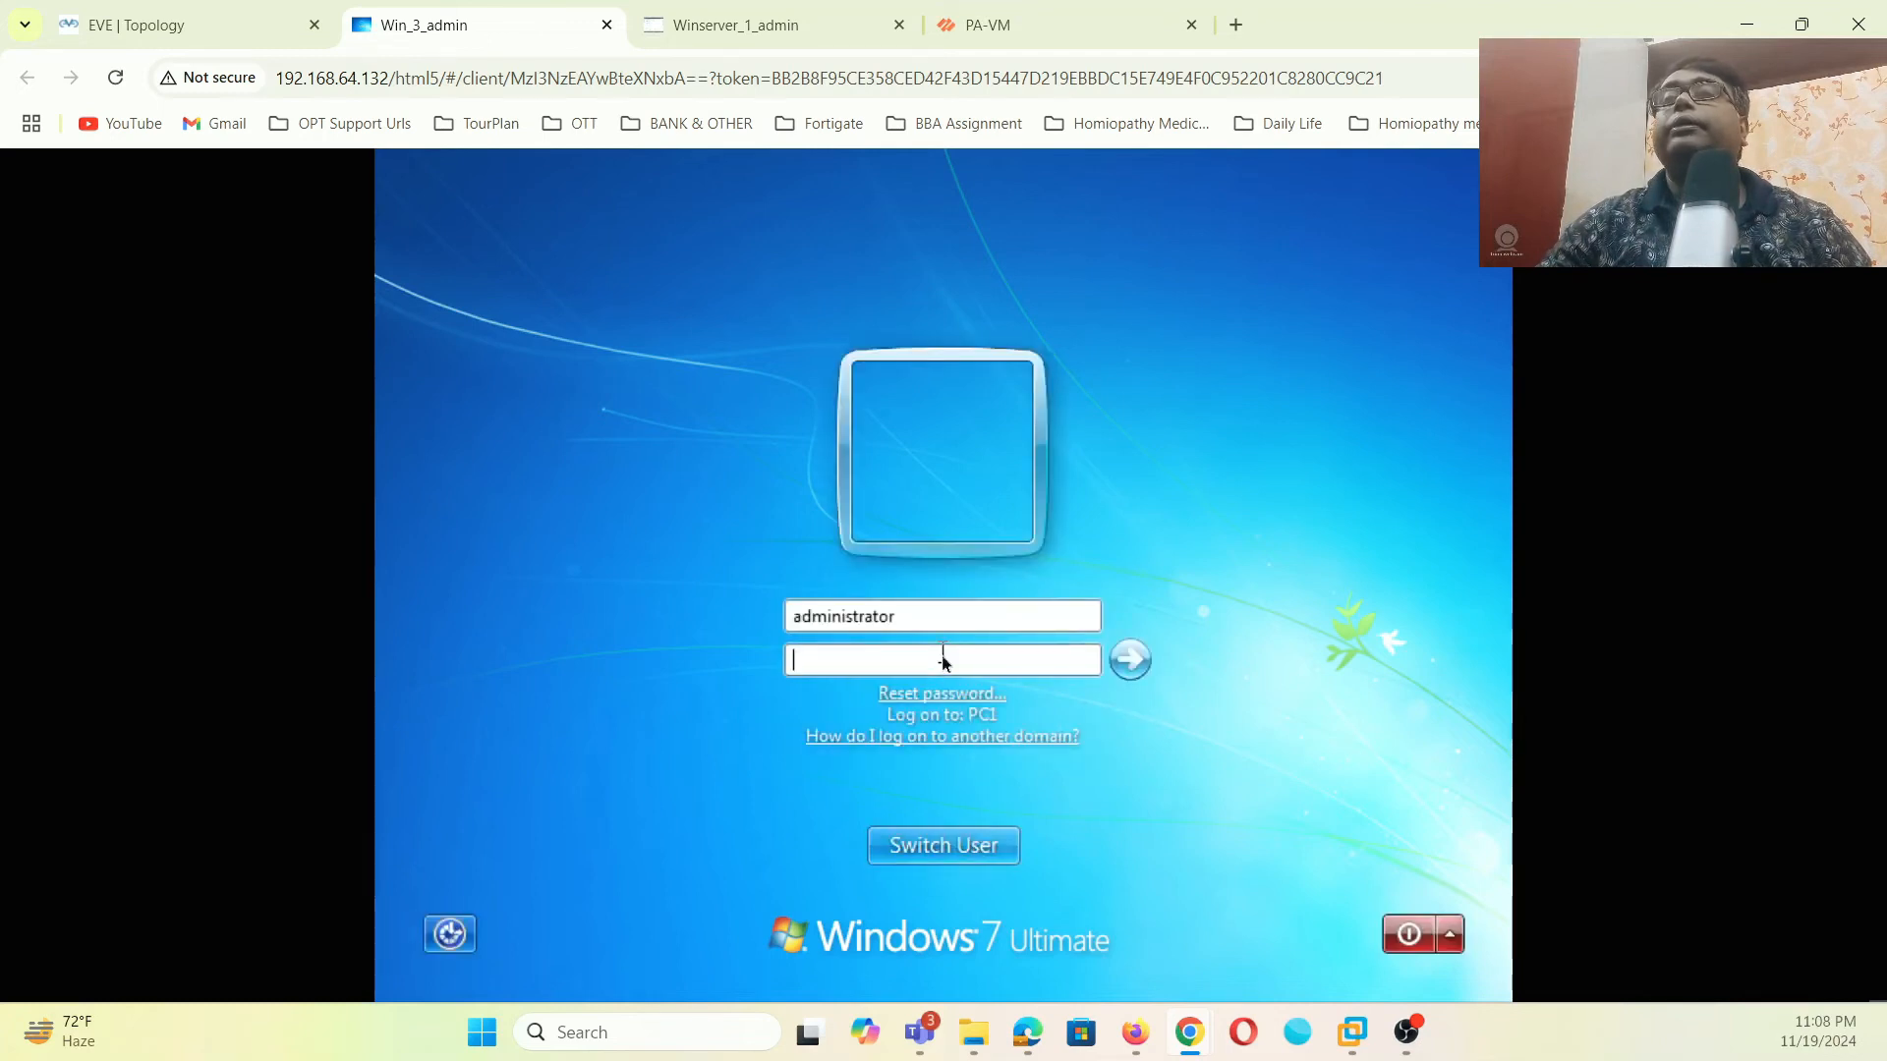
{"action": "type", "text": "•••••••••"}
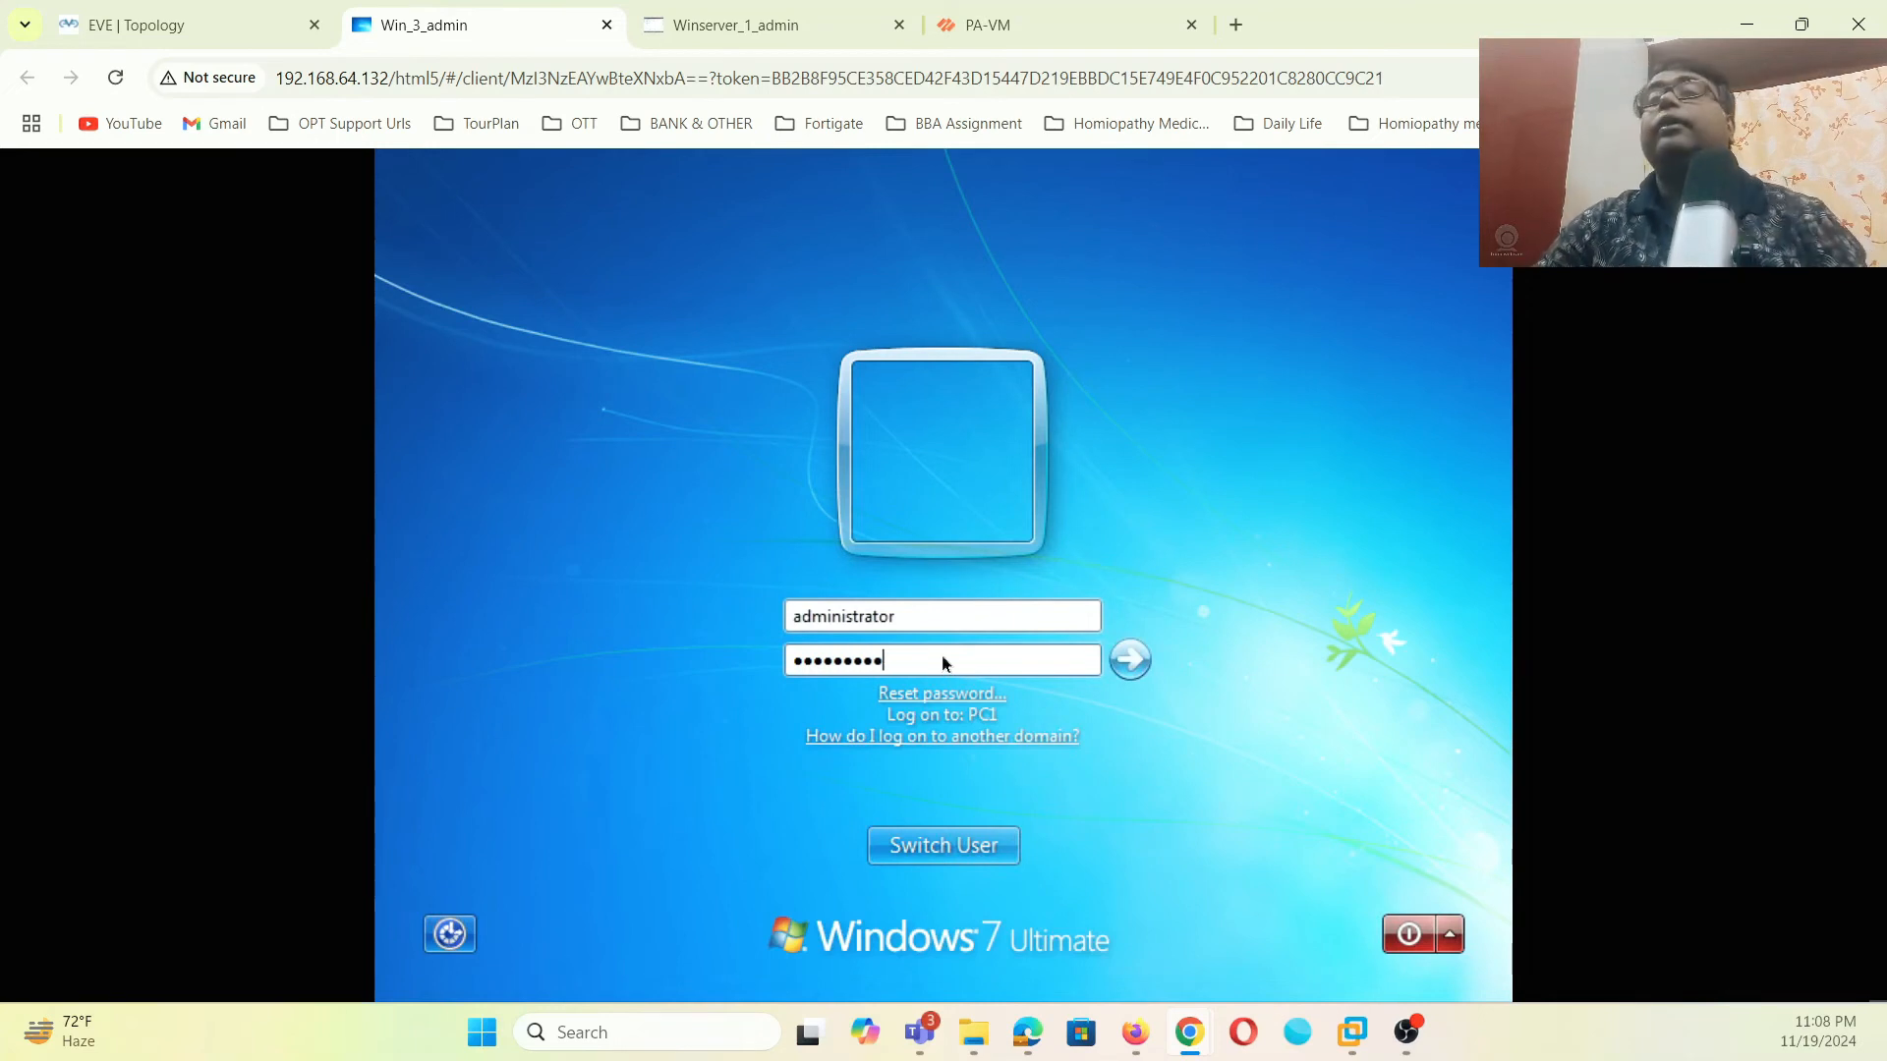
{"action": "left_click", "coordinate": [1123, 662]}
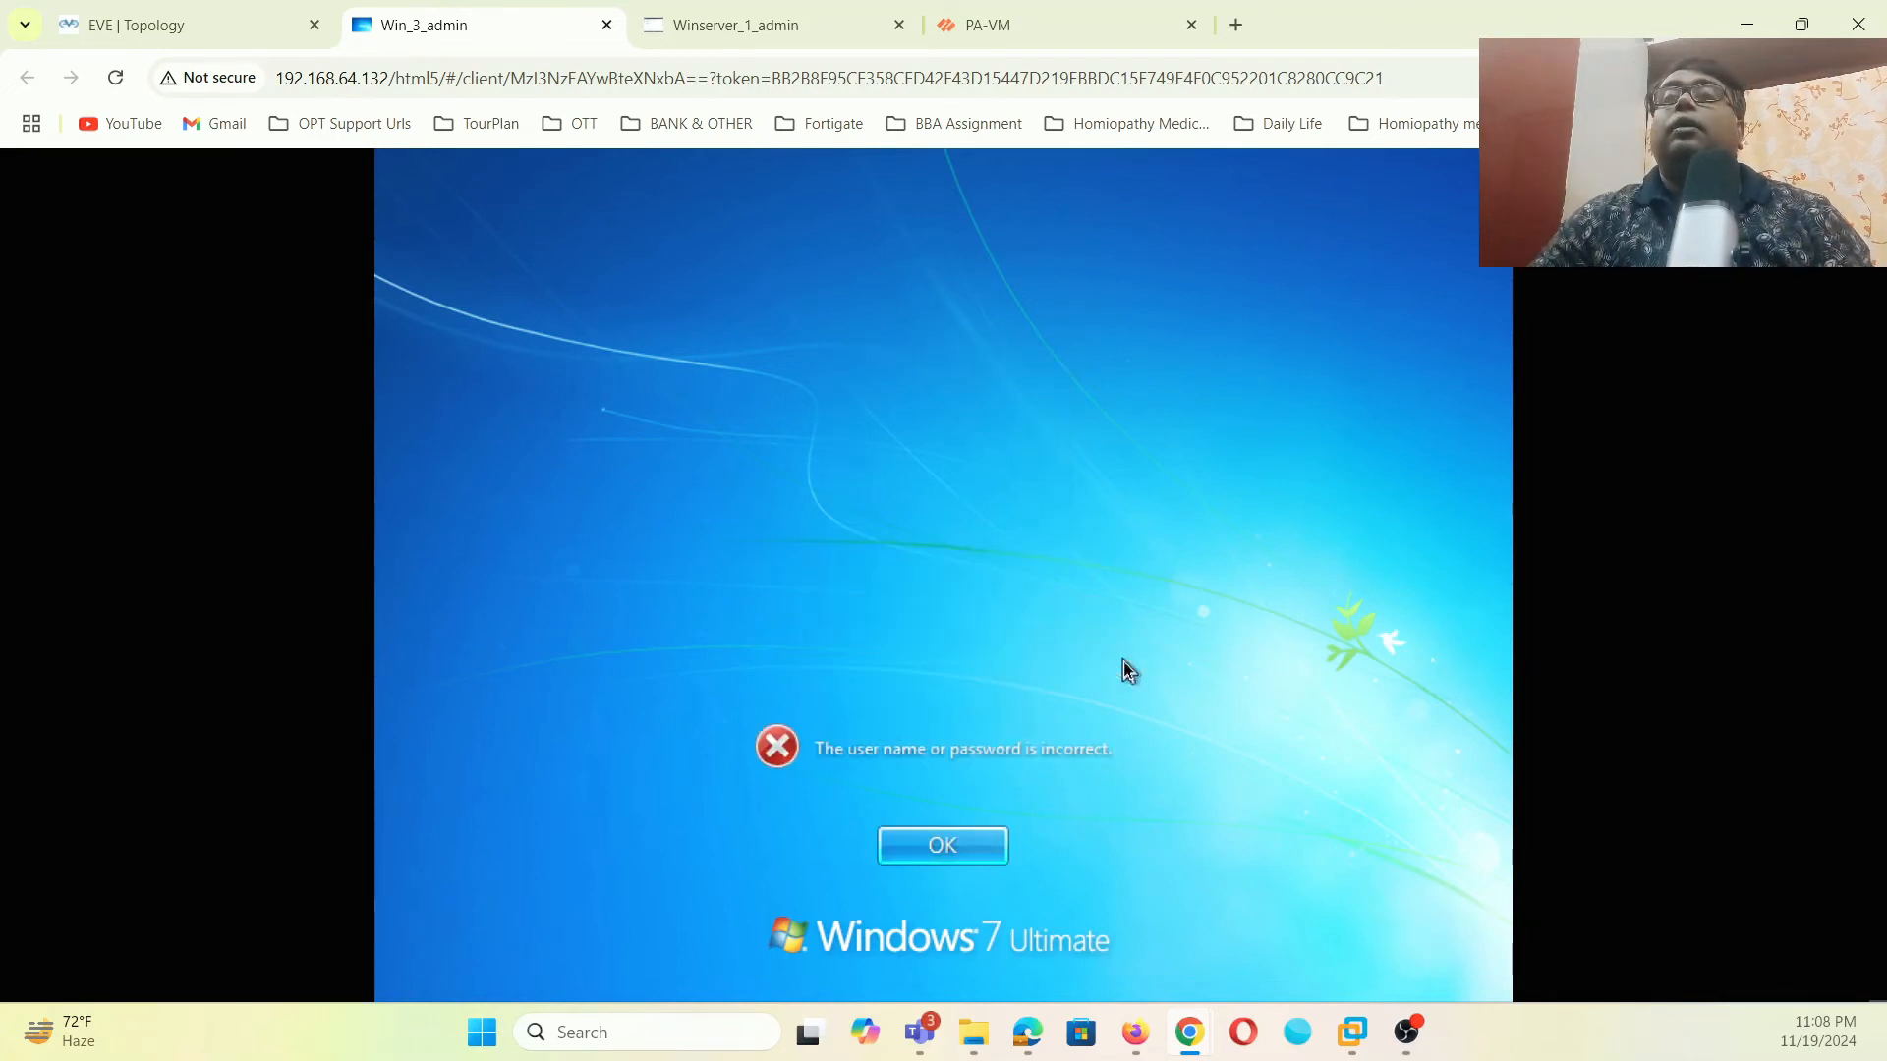
{"action": "left_click", "coordinate": [985, 869]}
{"action": "type", "text": "••••"}
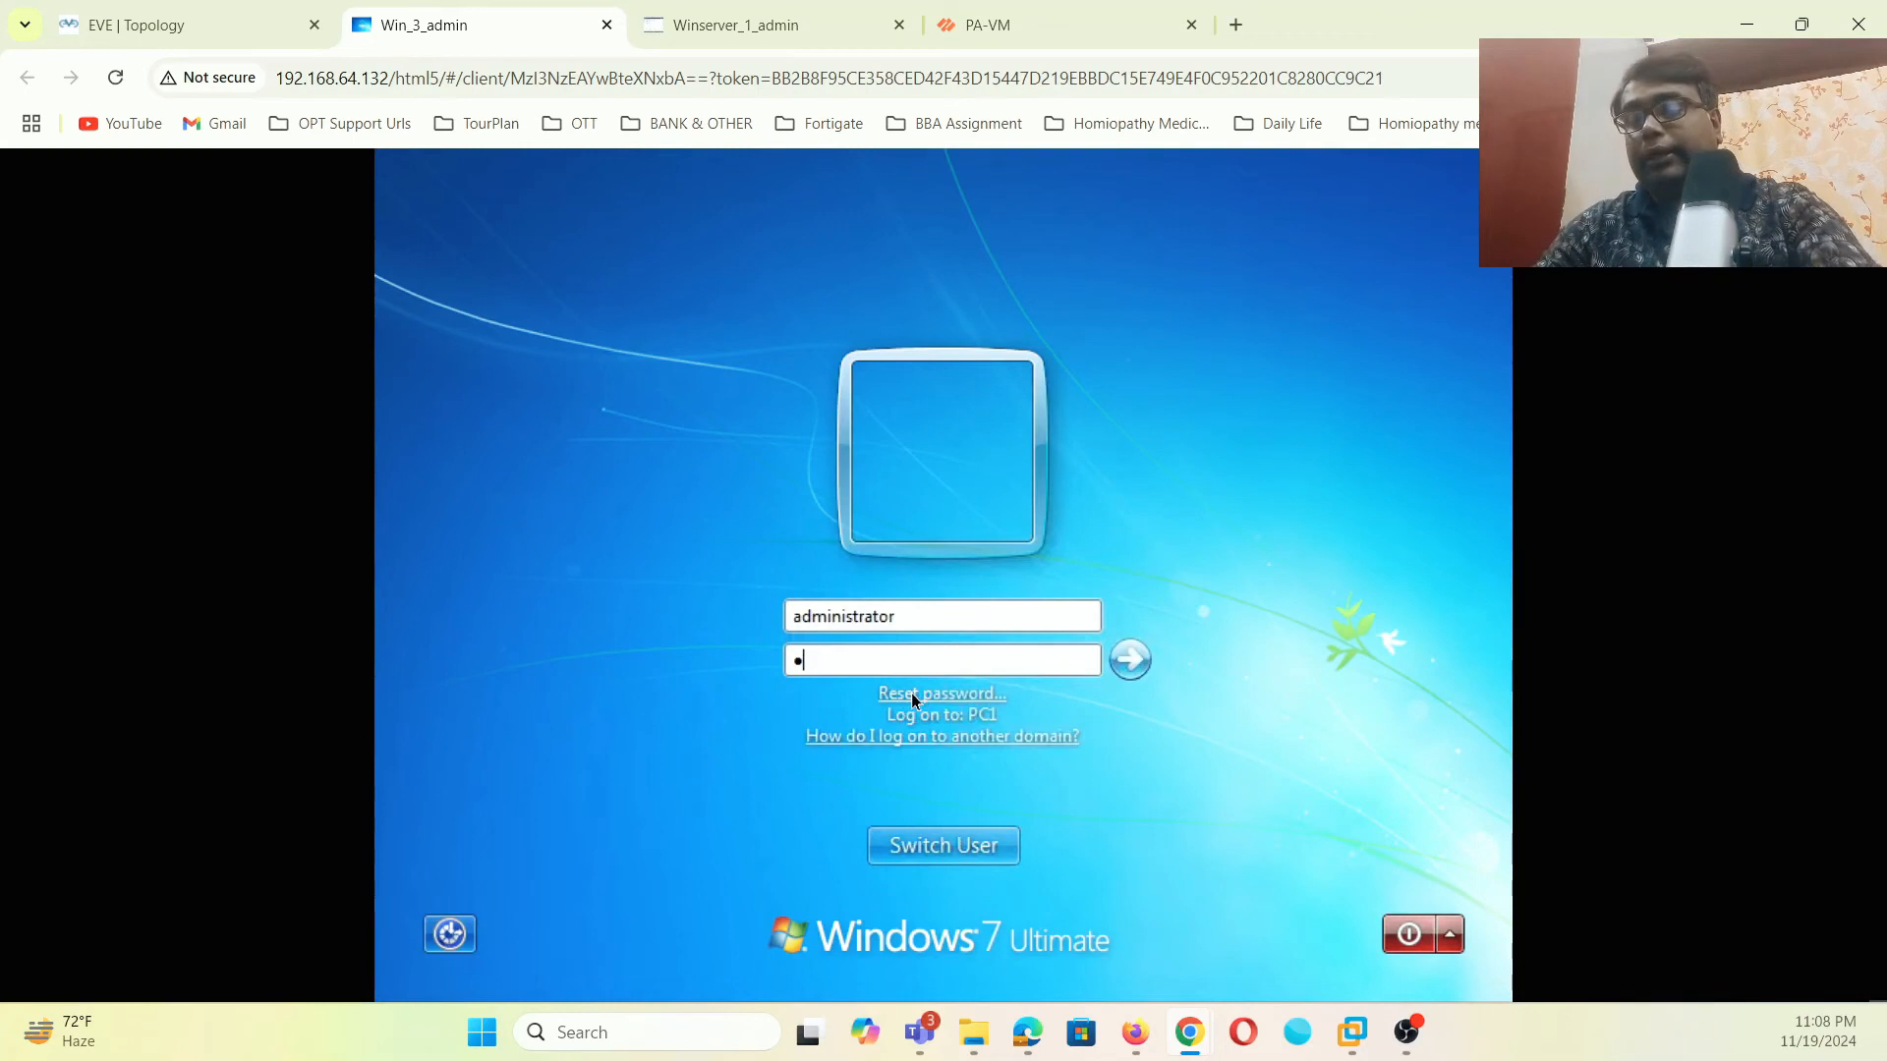
{"action": "type", "text": "•••••"}
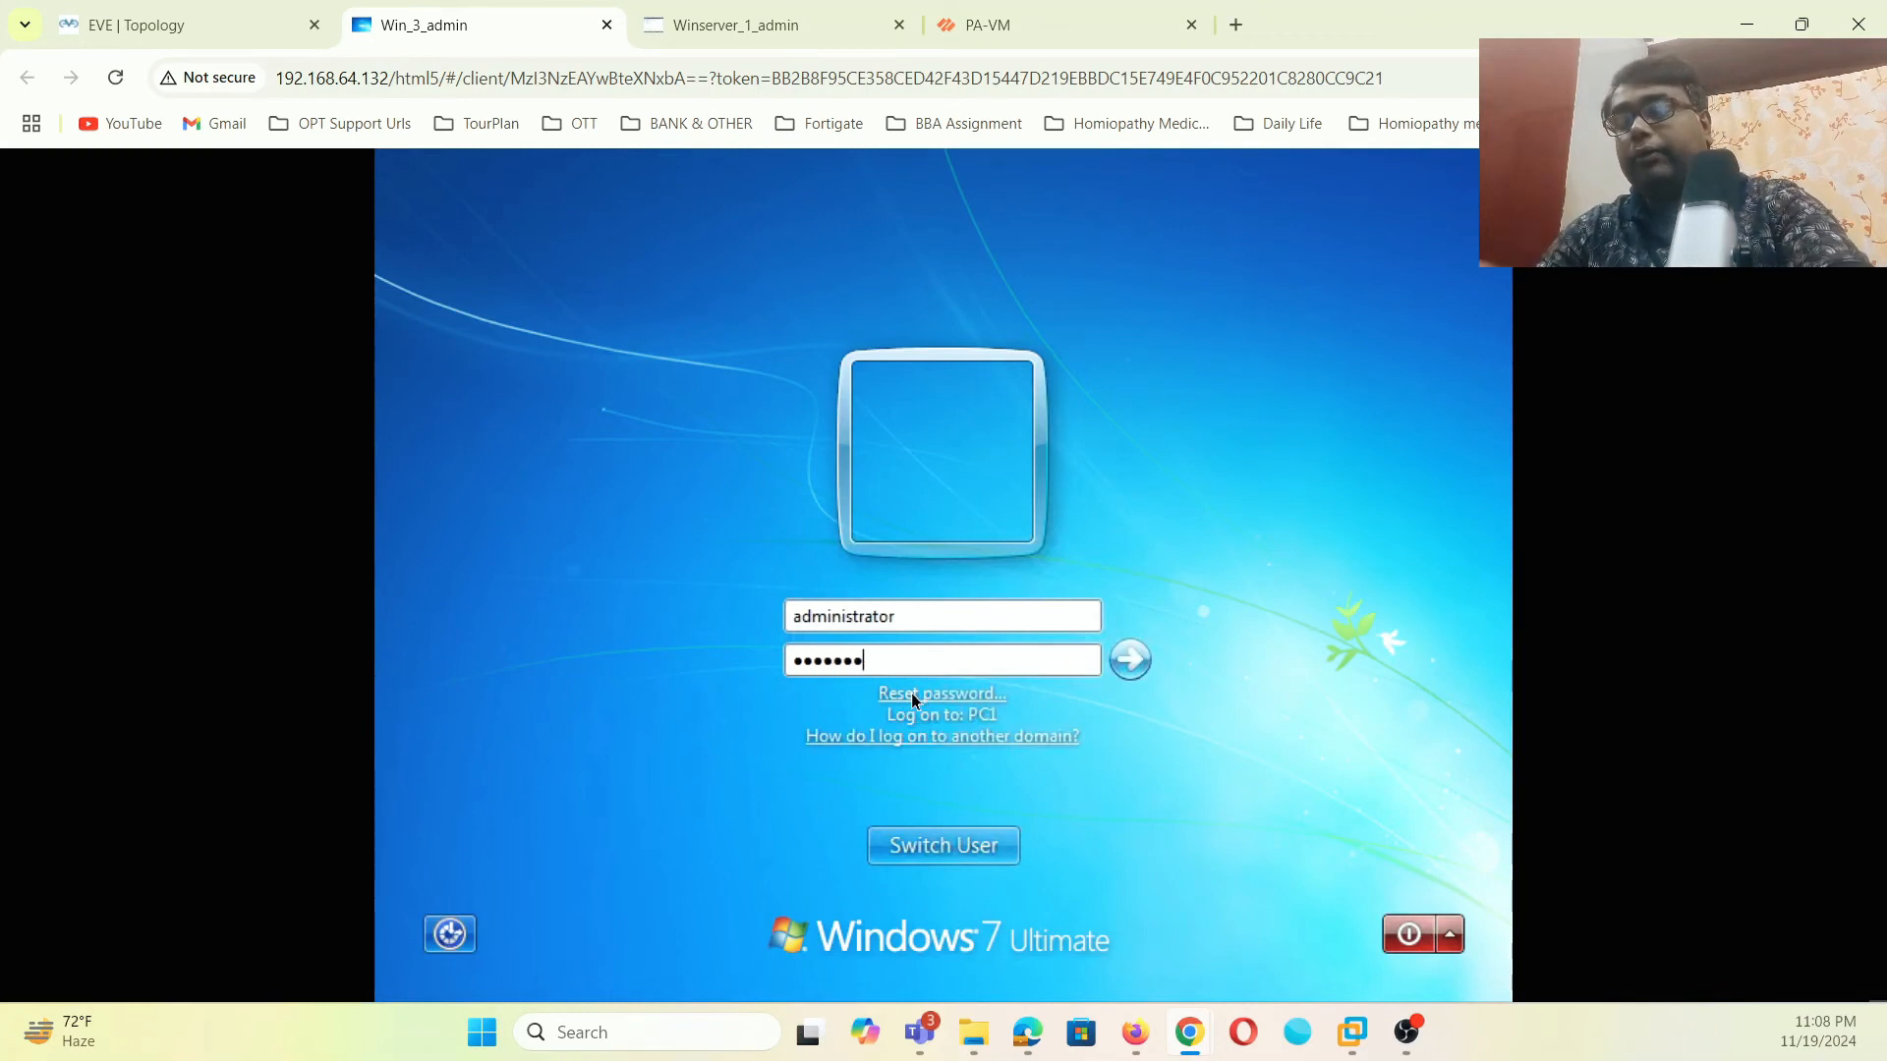
{"action": "left_click", "coordinate": [1130, 666]}
{"action": "left_click", "coordinate": [936, 842]}
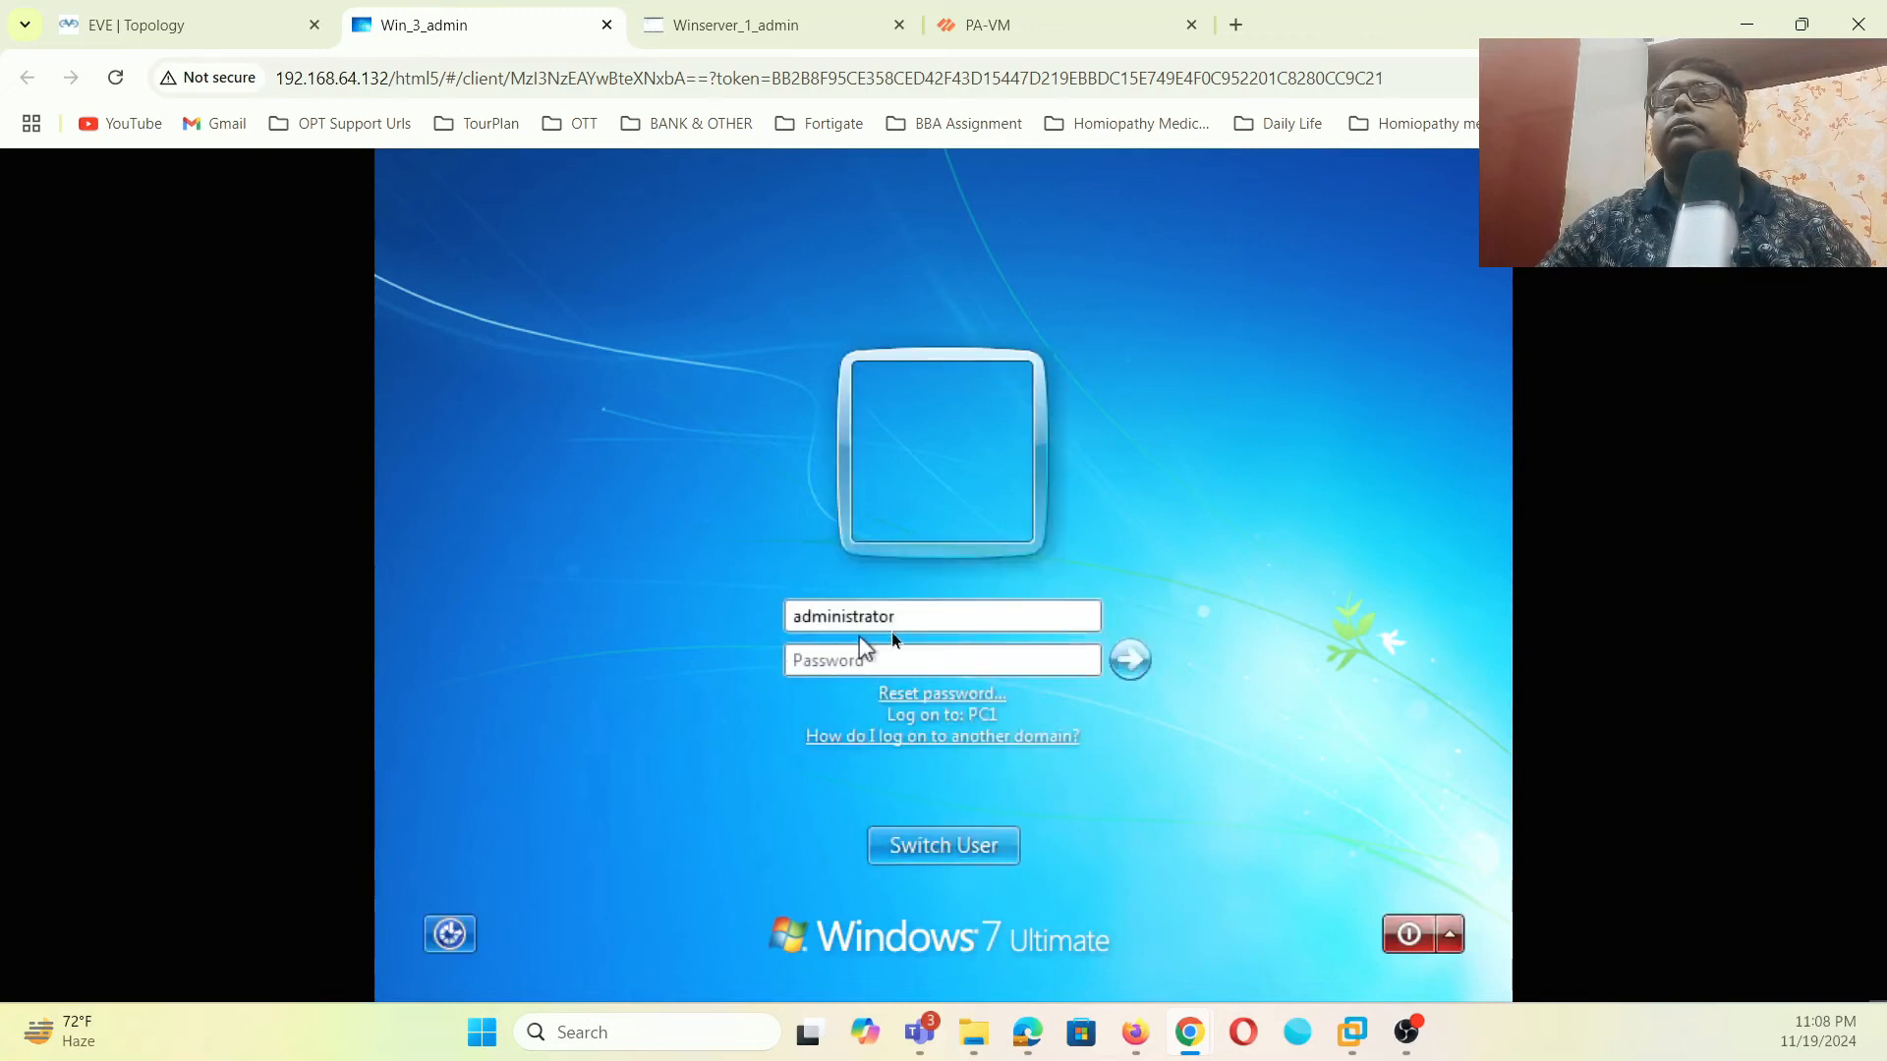
- Log on to the Windows 7 client as domain user ituser1
{"action": "key", "text": "BackSpace"}
{"action": "type", "text": "i"}
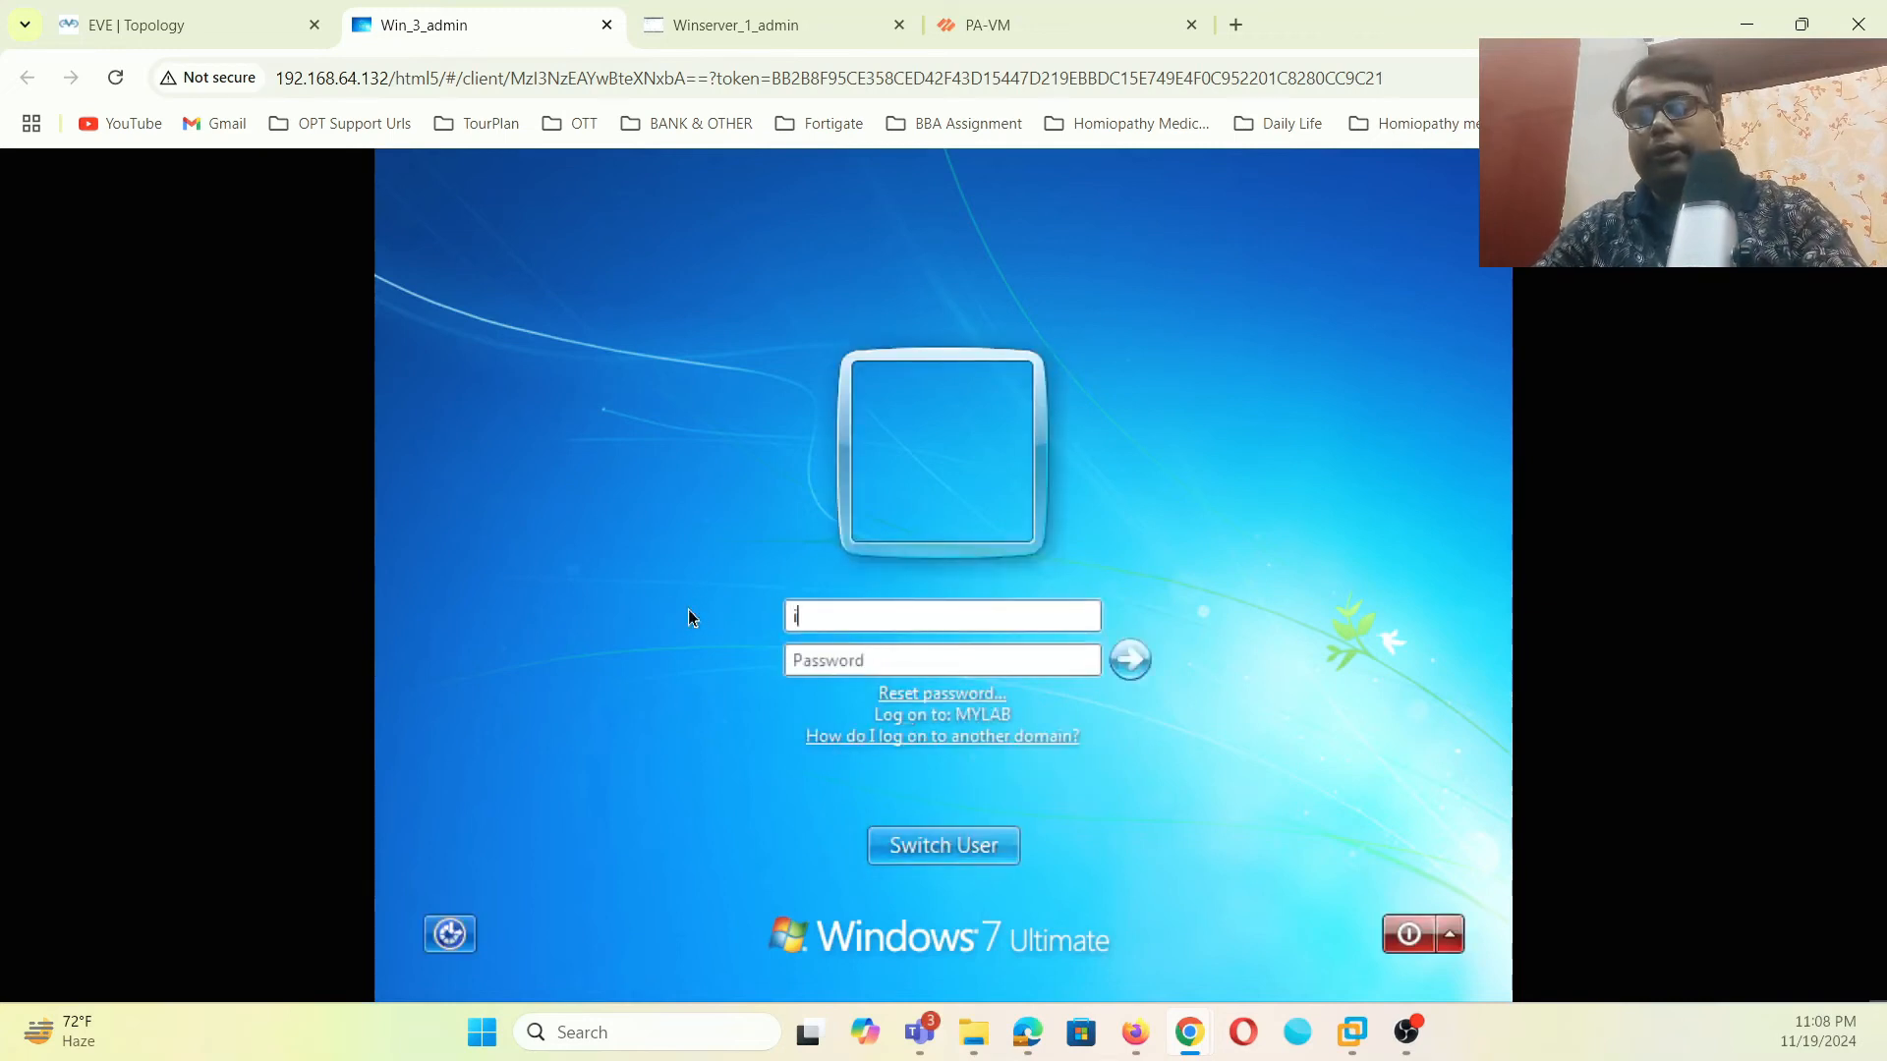
{"action": "type", "text": "tuser1"}
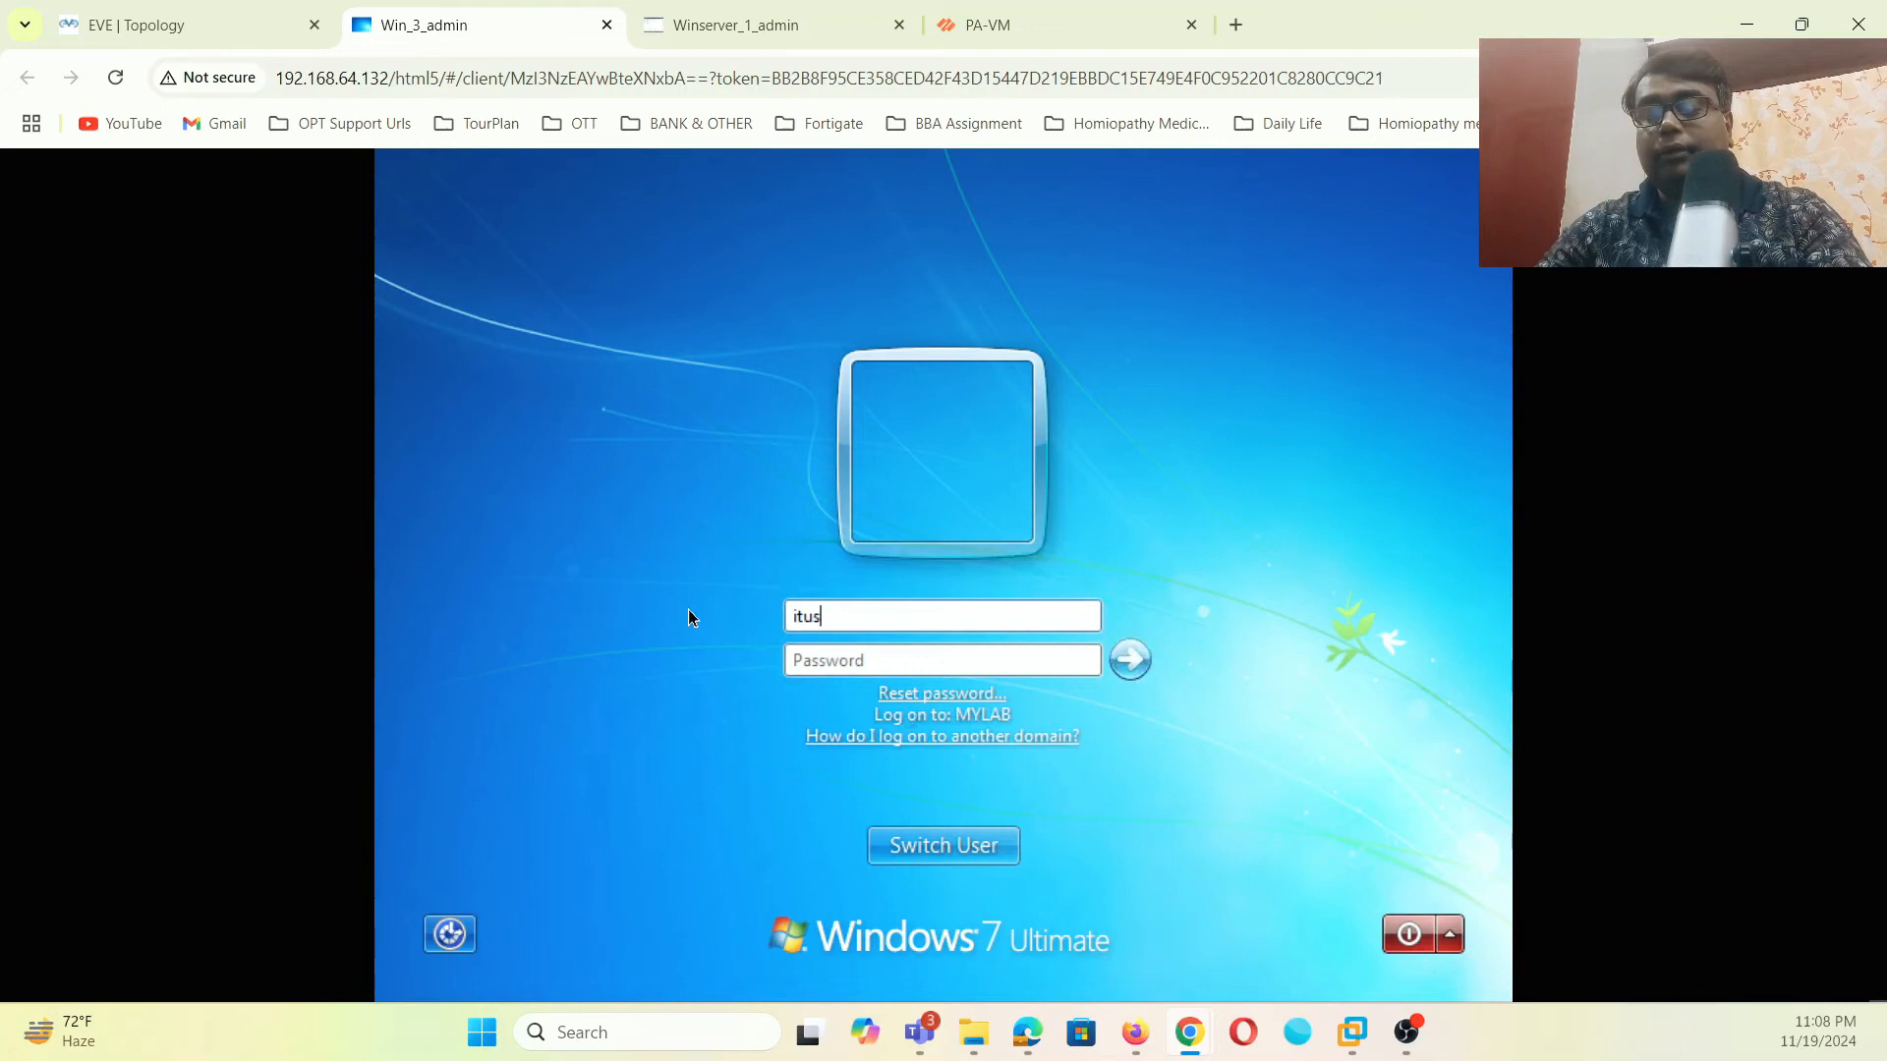
{"action": "left_click", "coordinate": [843, 664]}
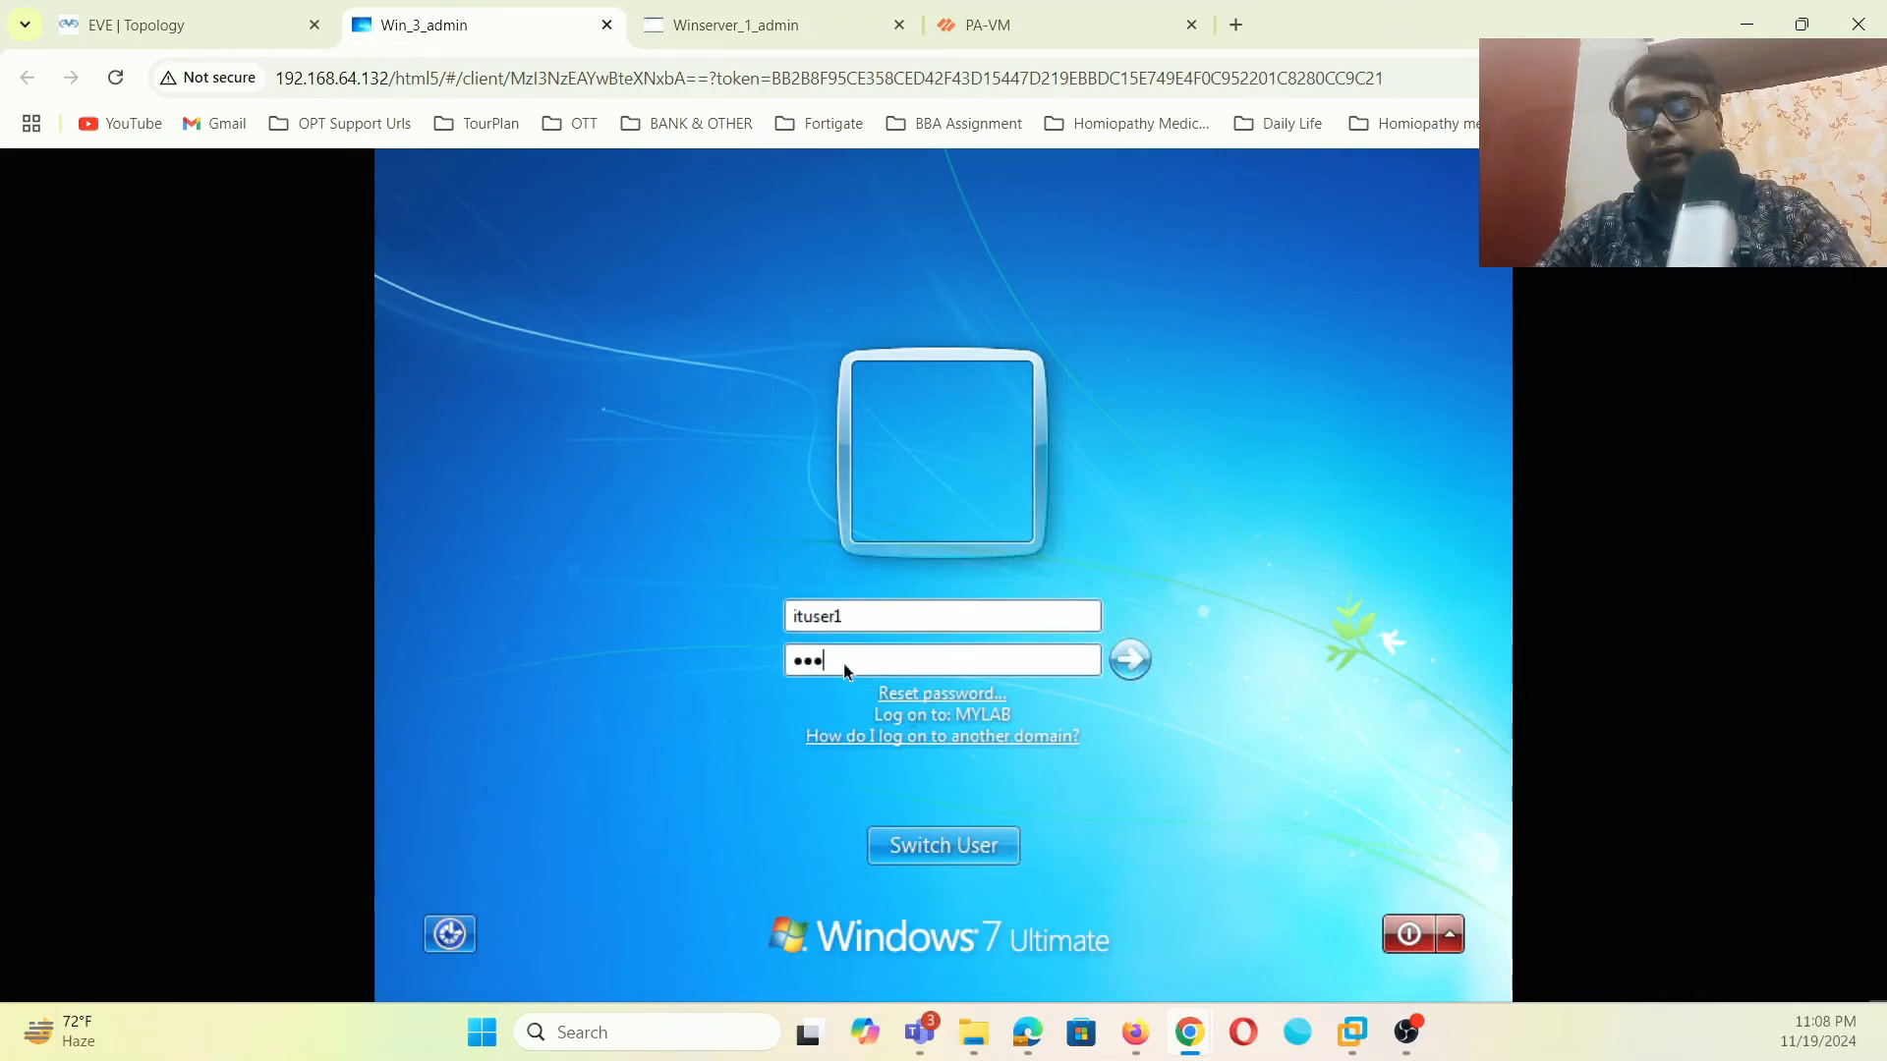
{"action": "type", "text": "*"}
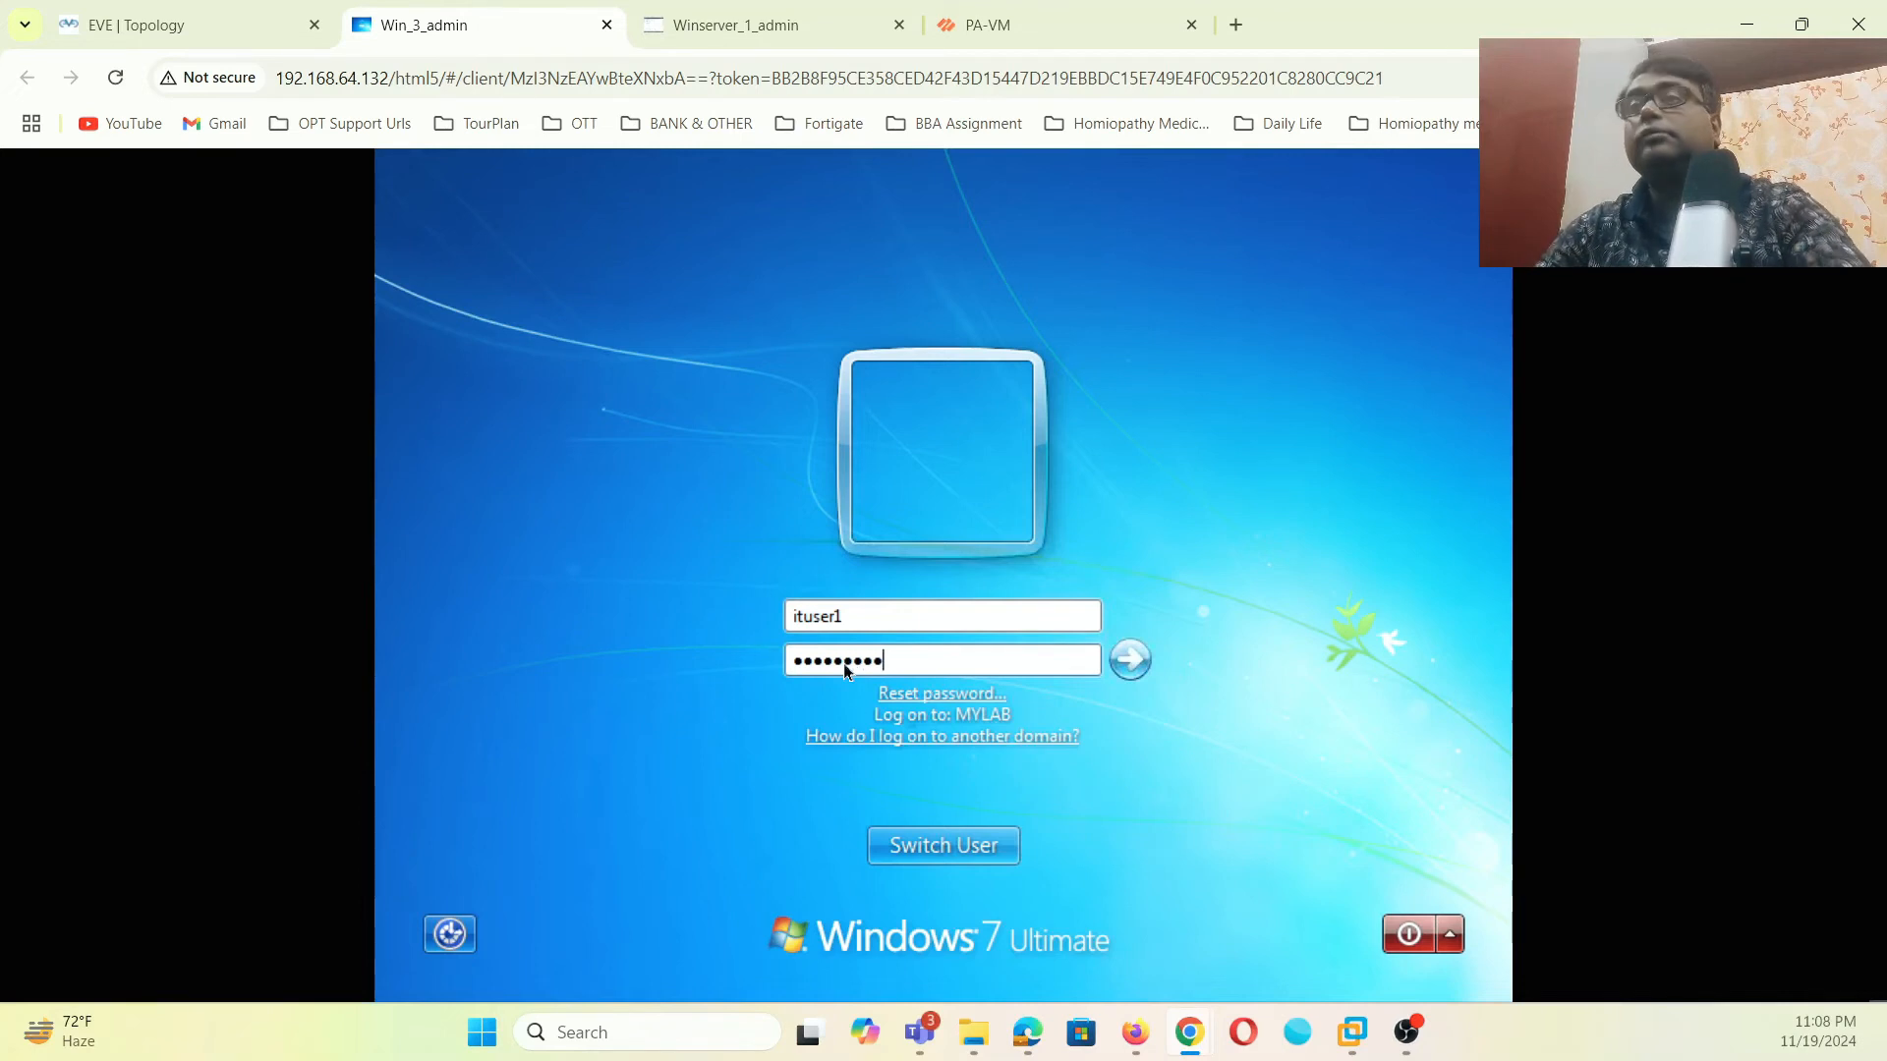
{"action": "left_click", "coordinate": [1147, 671]}
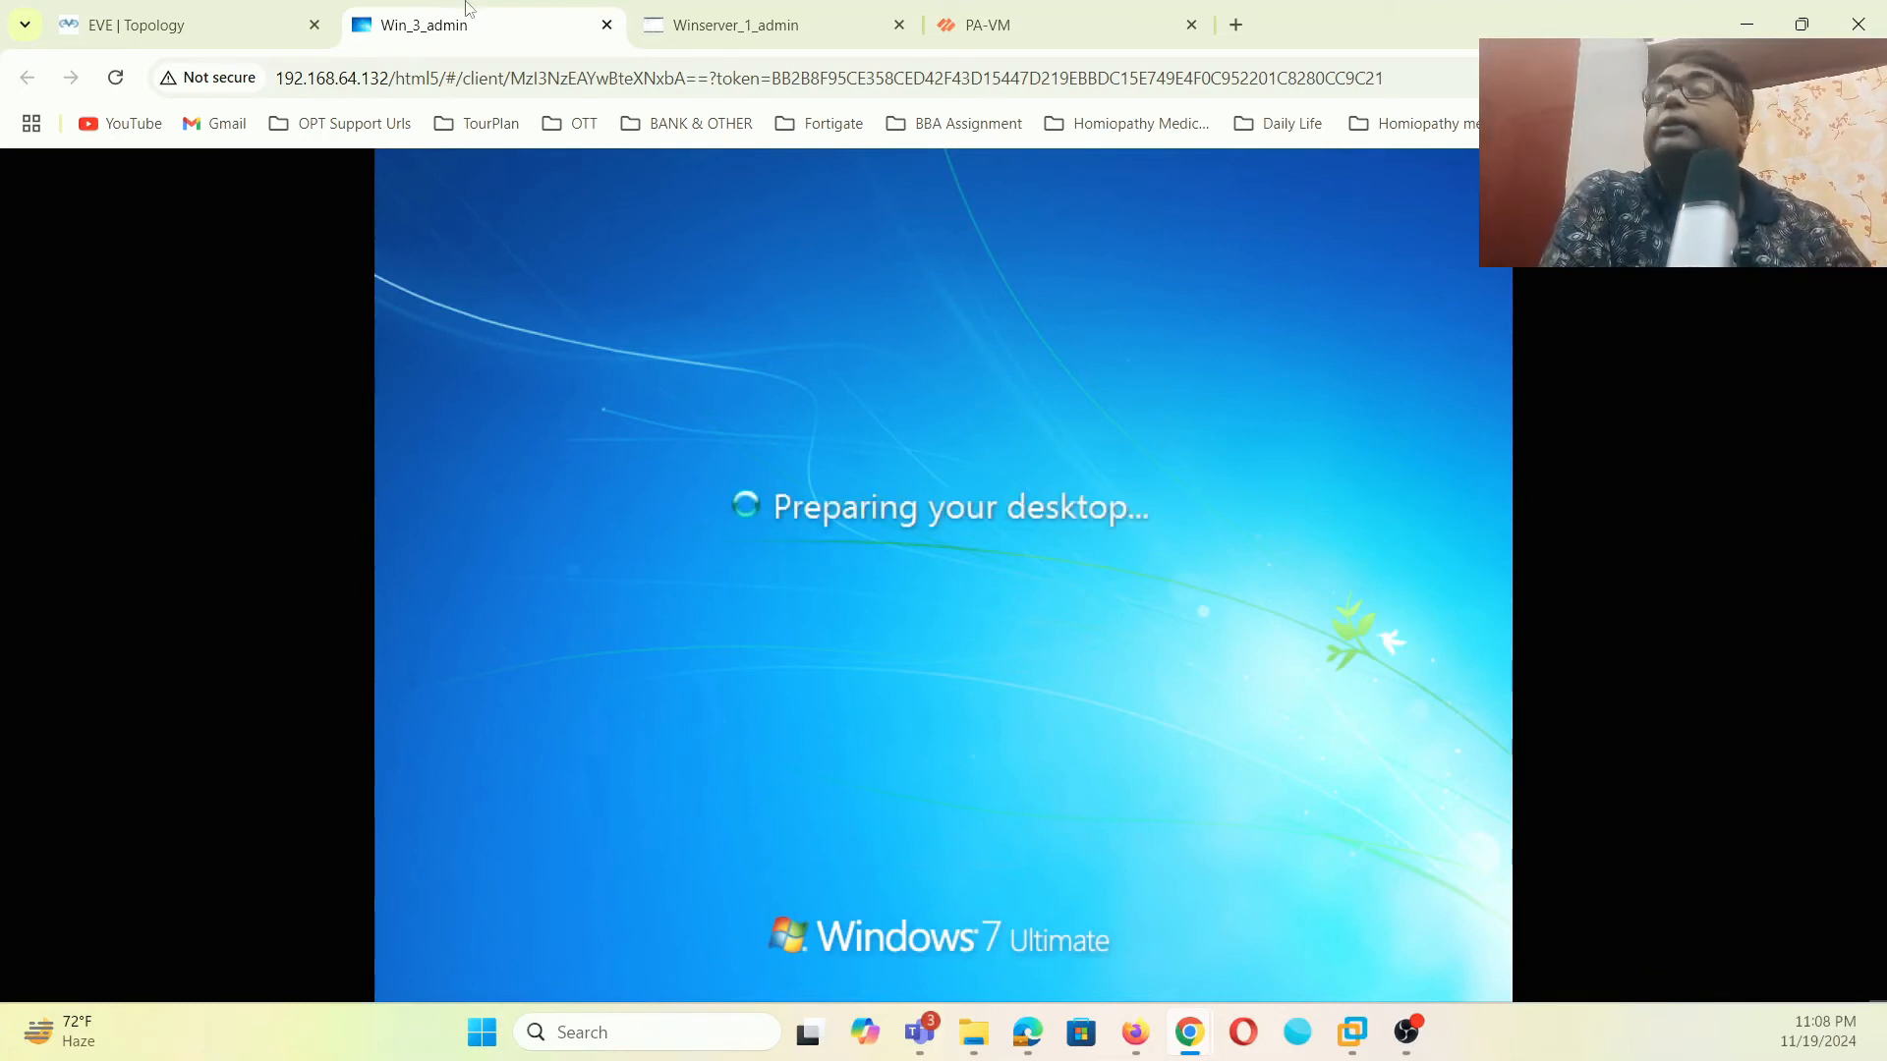
{"action": "left_click", "coordinate": [988, 25]}
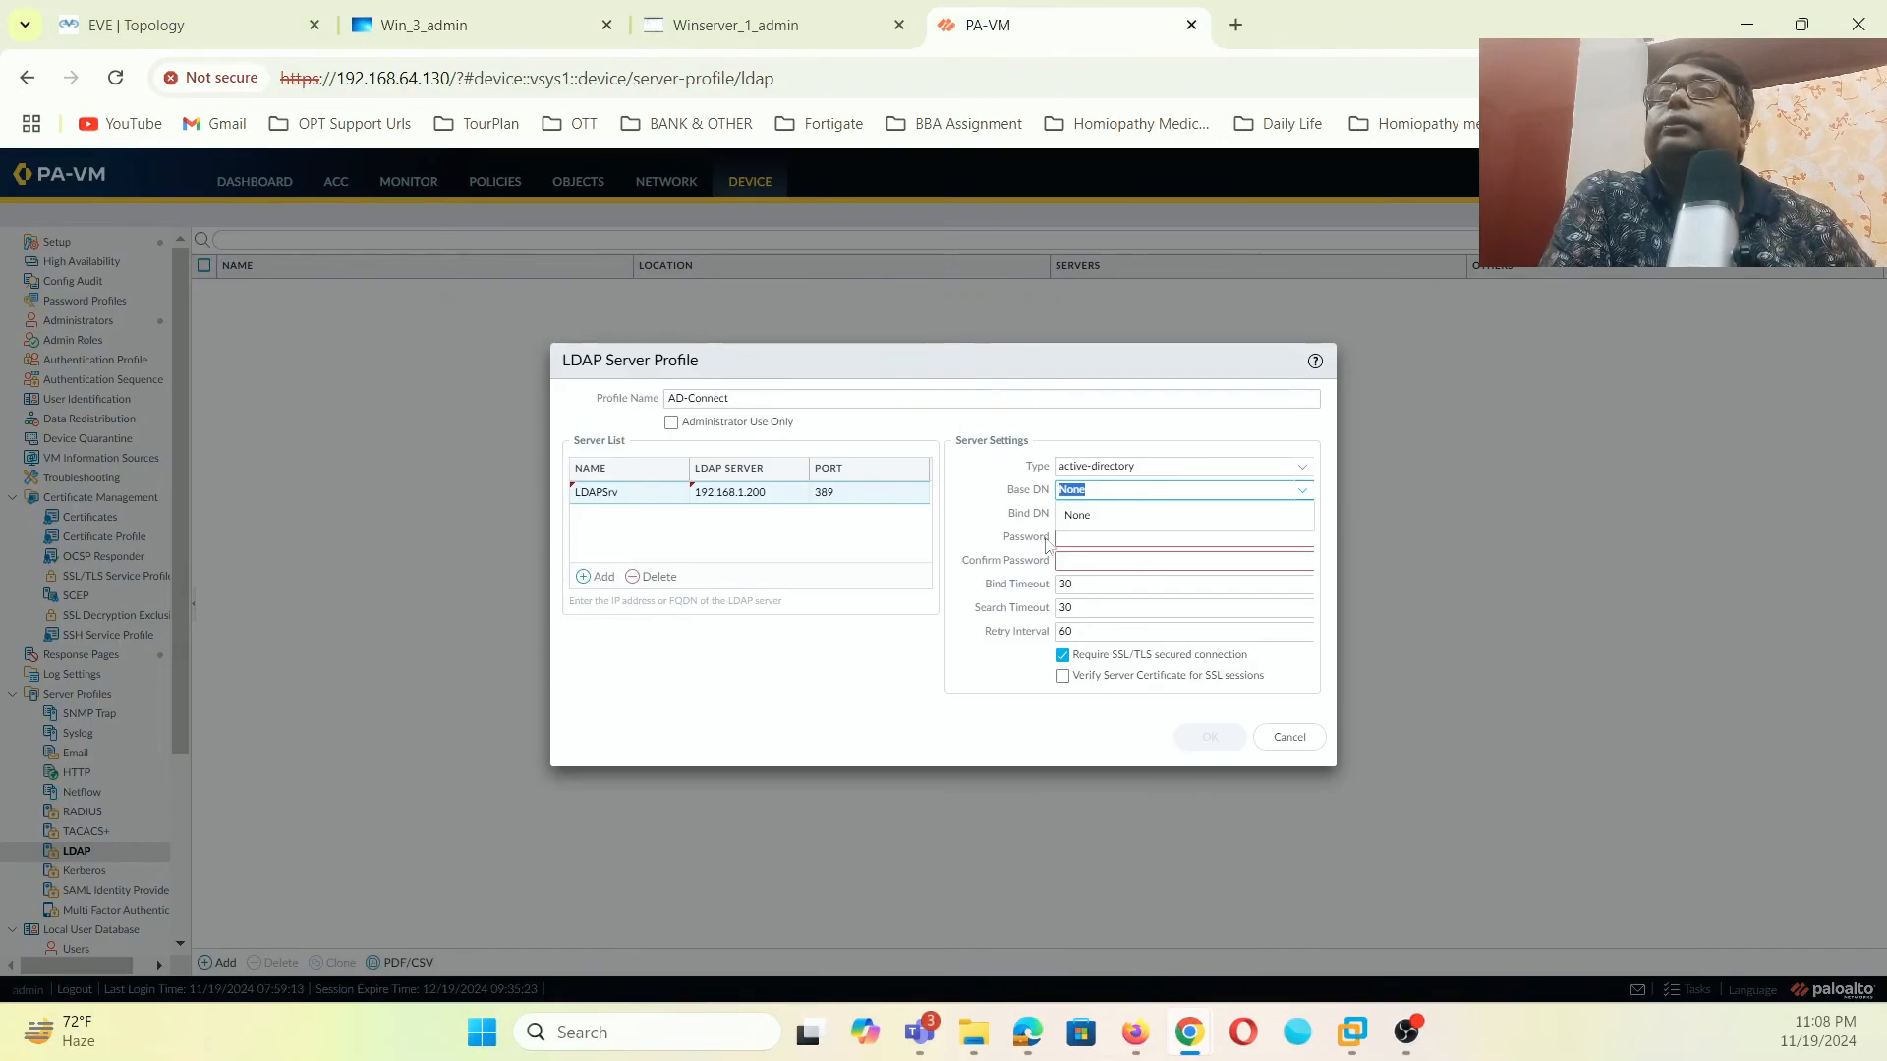
- Replace the AD-Connect profile's Base DN value None with DC=mylab,DC=local
{"action": "left_click", "coordinate": [1303, 491]}
{"action": "left_click", "coordinate": [1305, 495]}
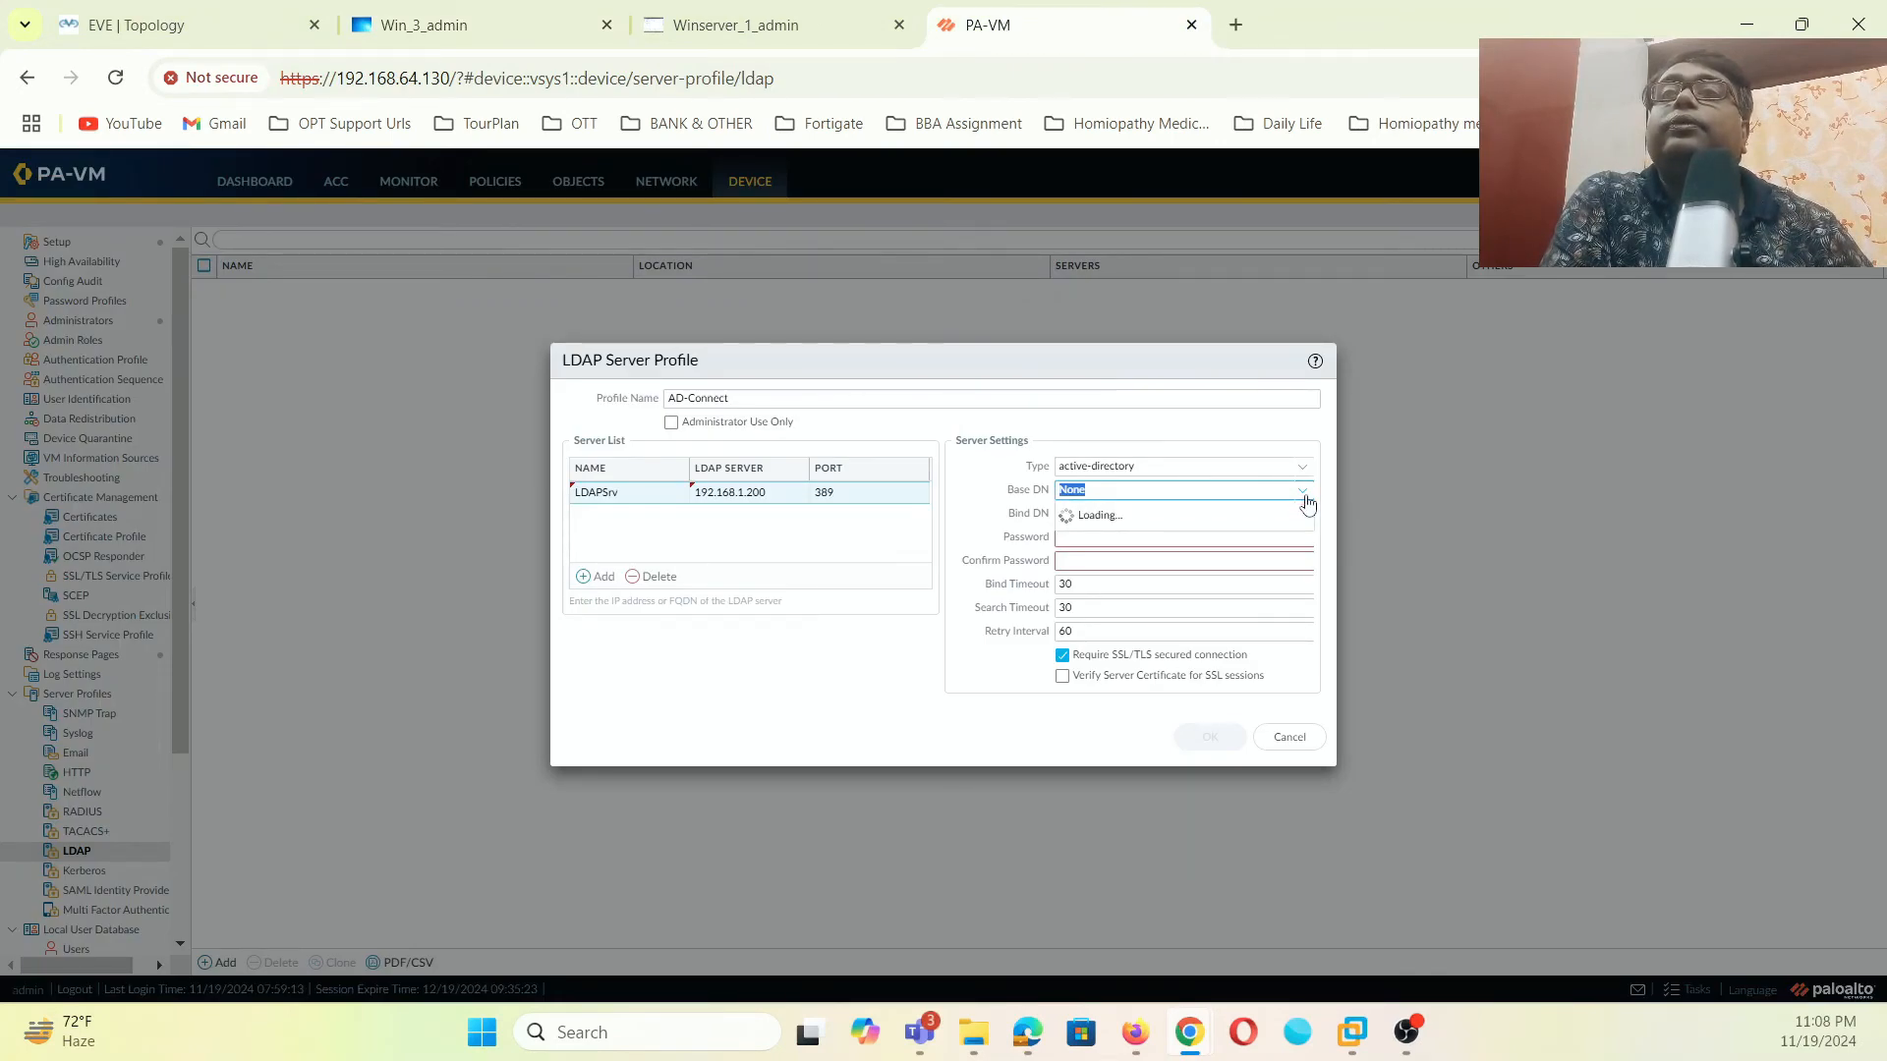
{"action": "left_click", "coordinate": [1180, 488]}
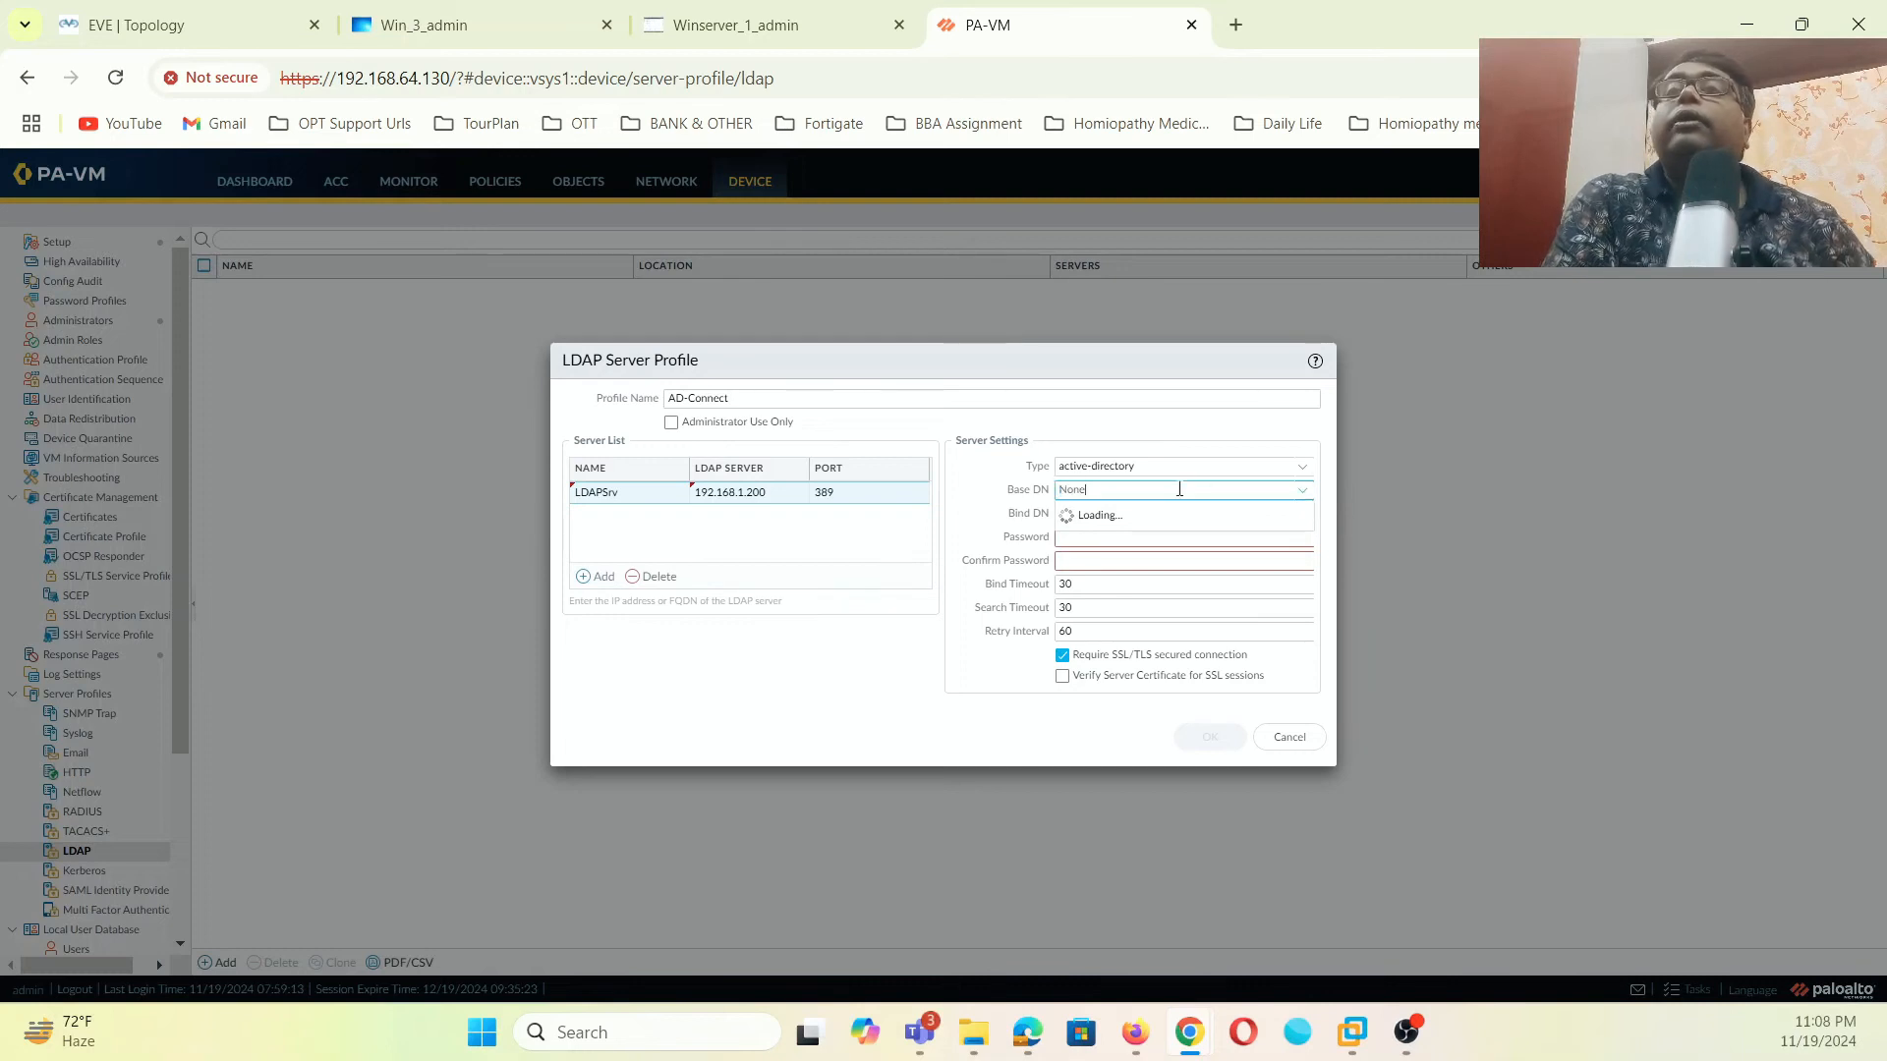
{"action": "key", "text": "BackSpace"}
{"action": "key", "text": "BackSpace"}
{"action": "key", "text": "BackSpace"}
{"action": "key", "text": "BackSpace"}
{"action": "type", "text": "DC=my"}
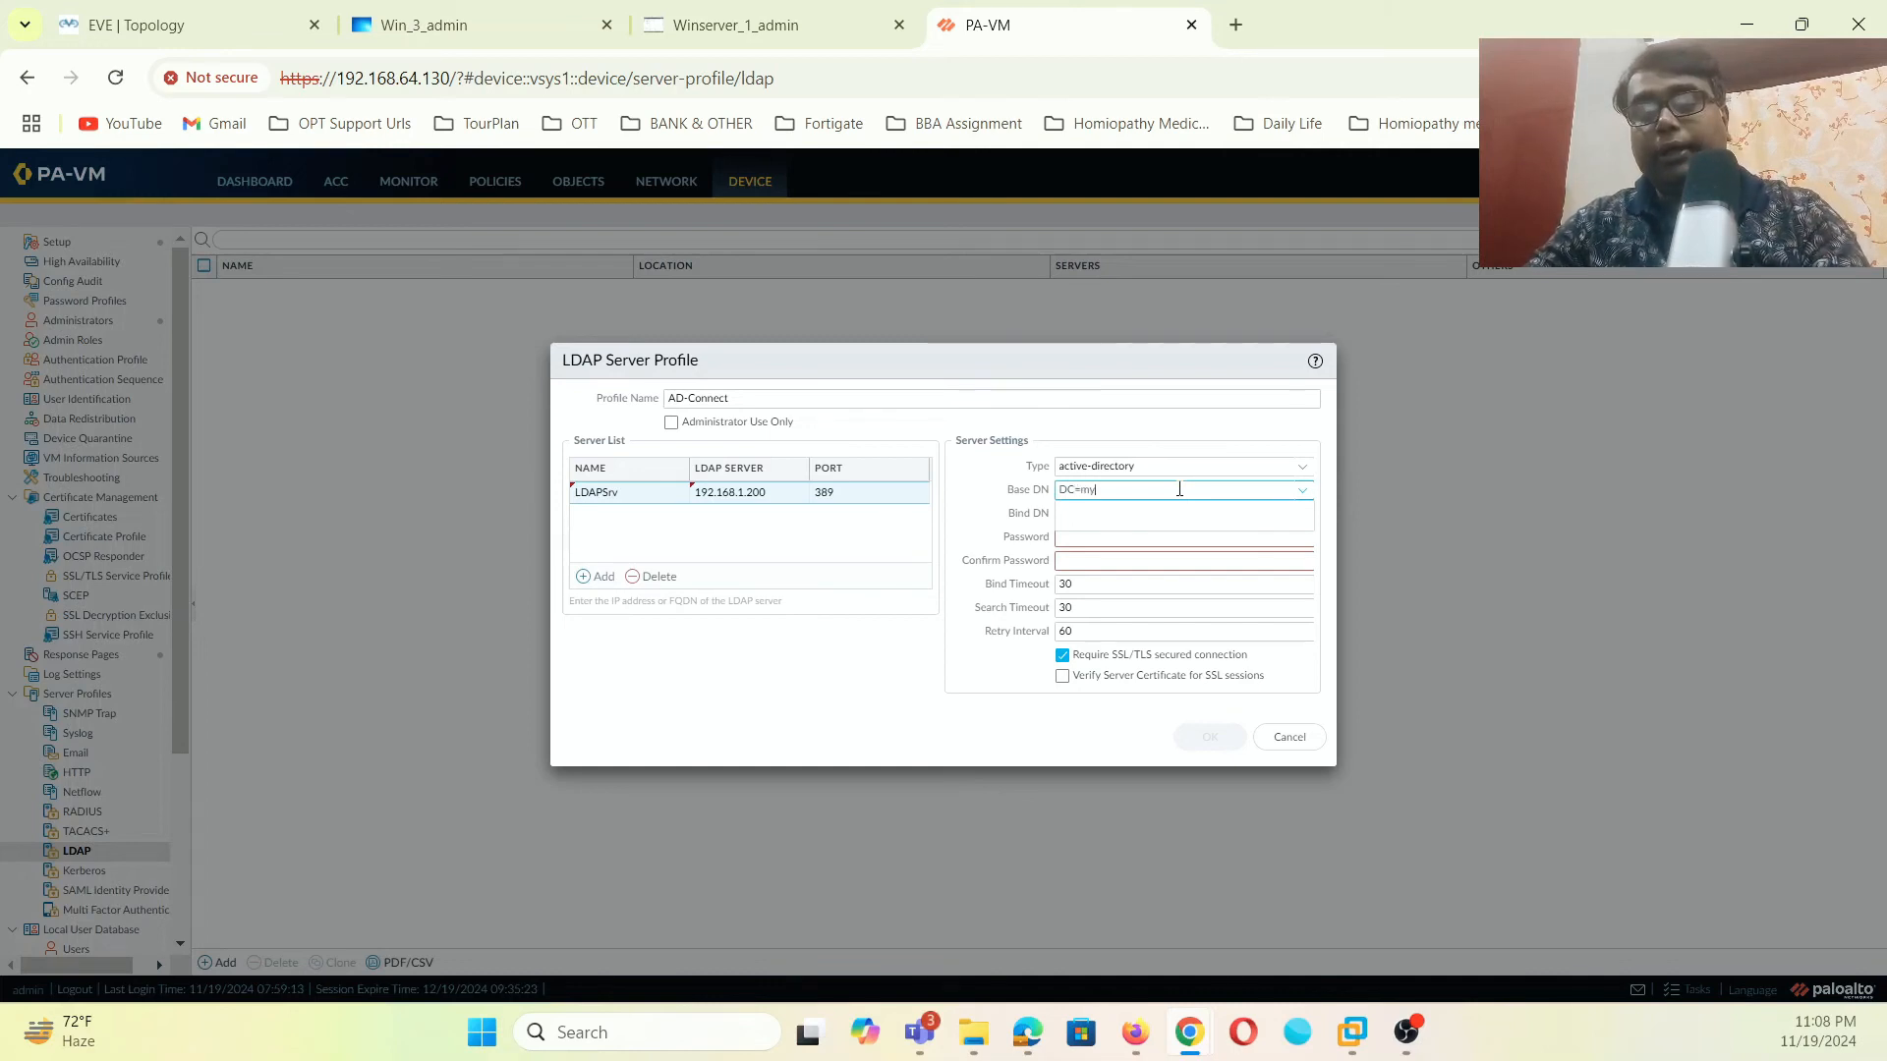
{"action": "type", "text": "lab"}
{"action": "type", "text": "."}
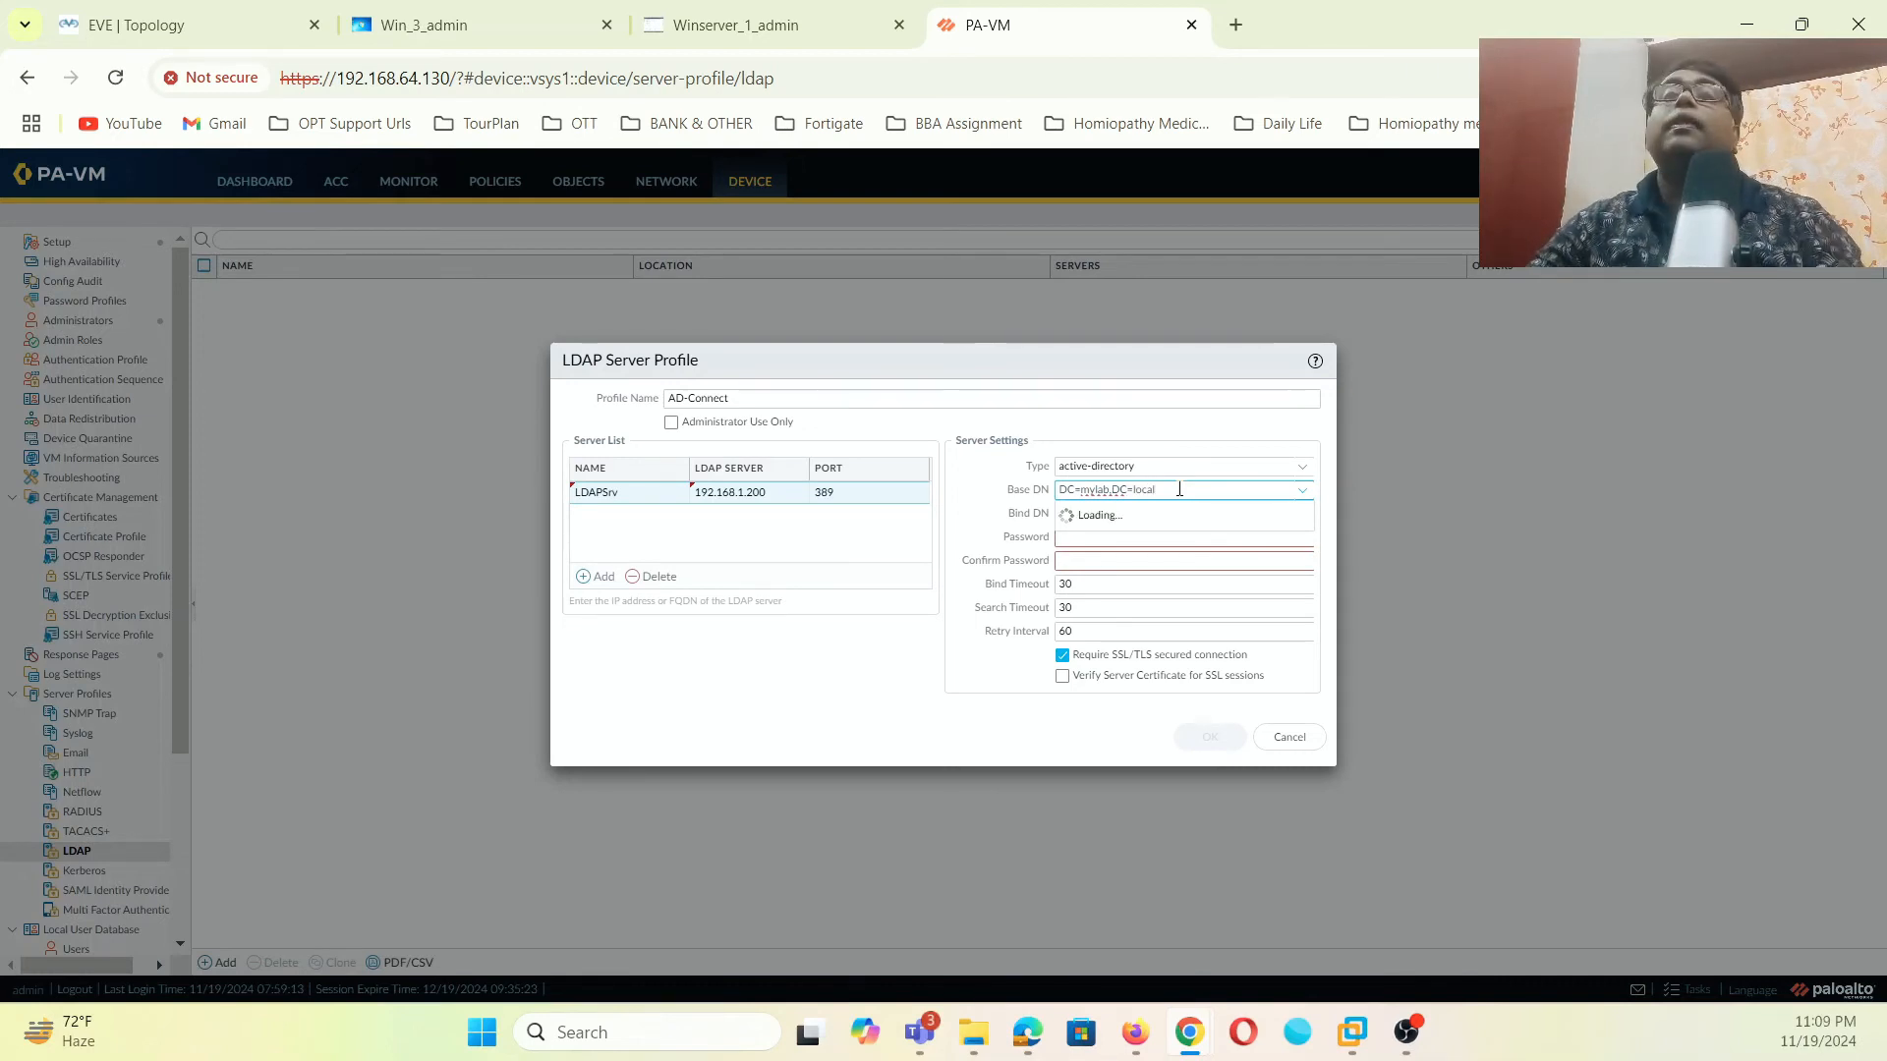
{"action": "left_click", "coordinate": [1153, 543]}
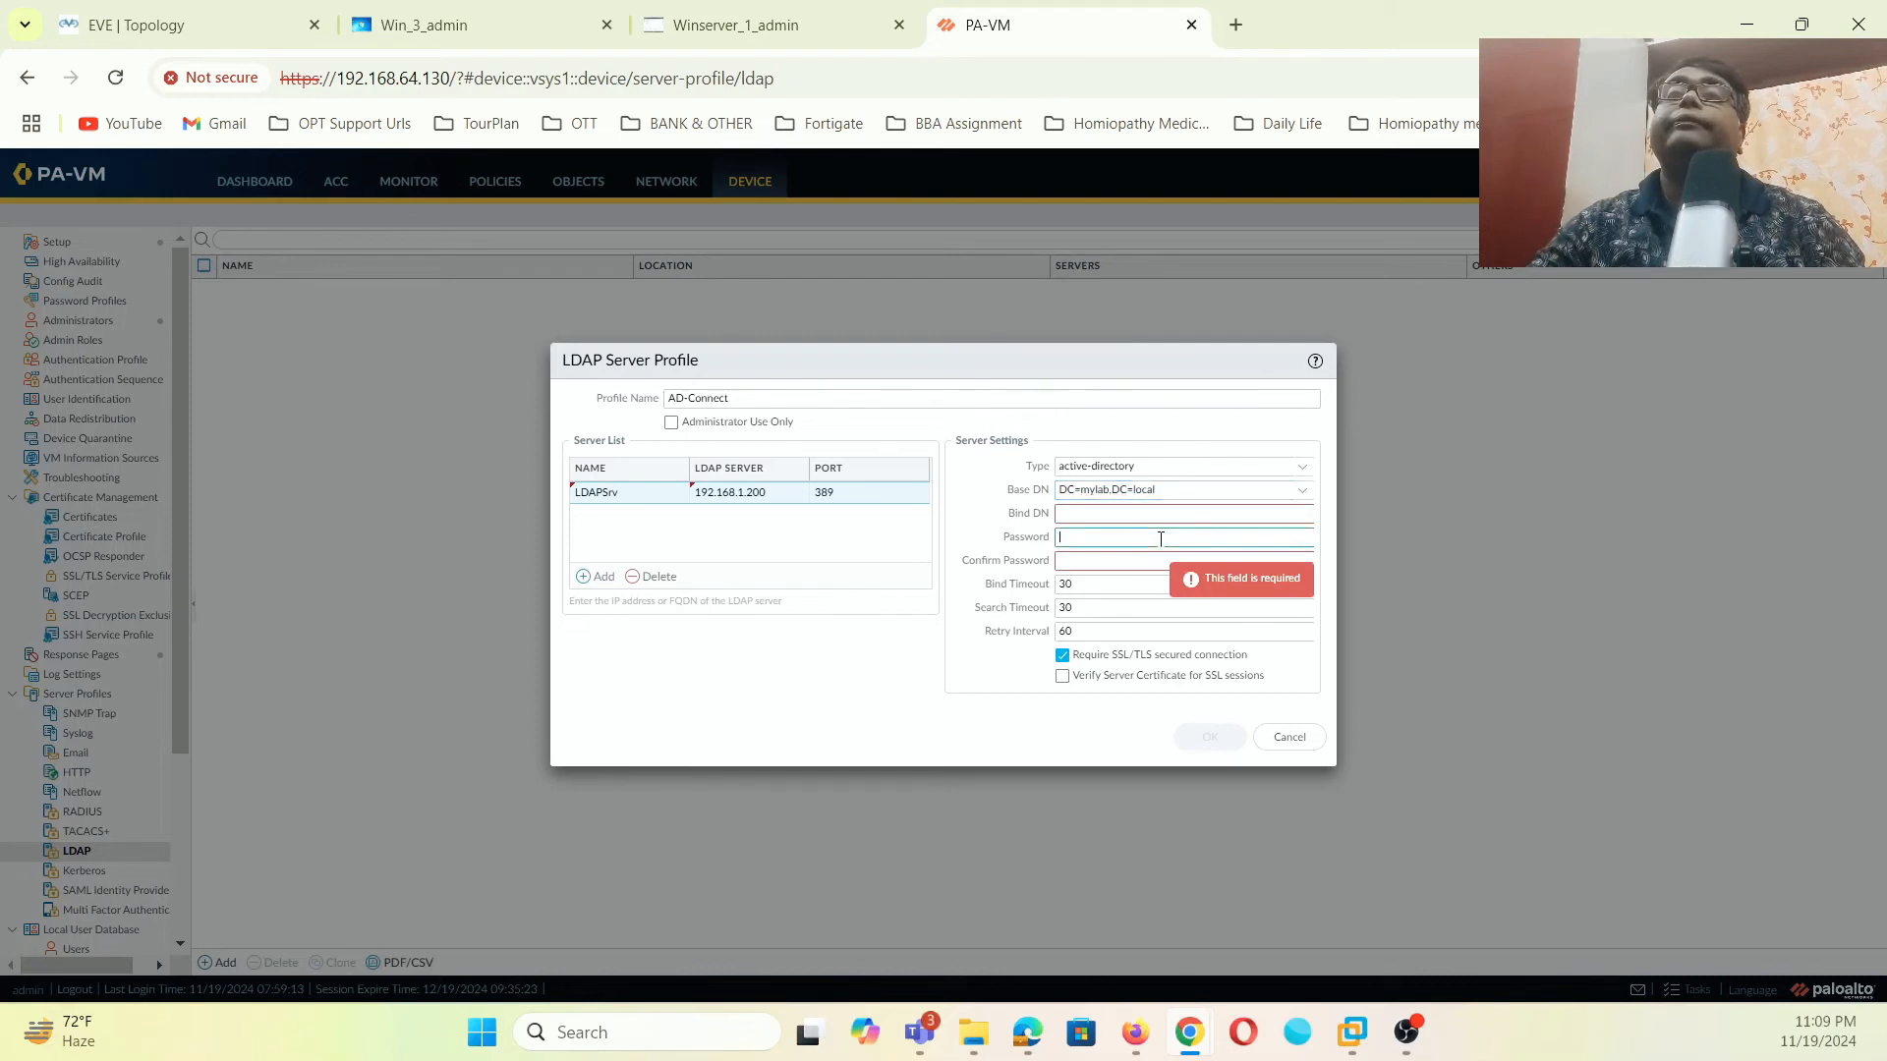
{"action": "left_click", "coordinate": [1139, 516]}
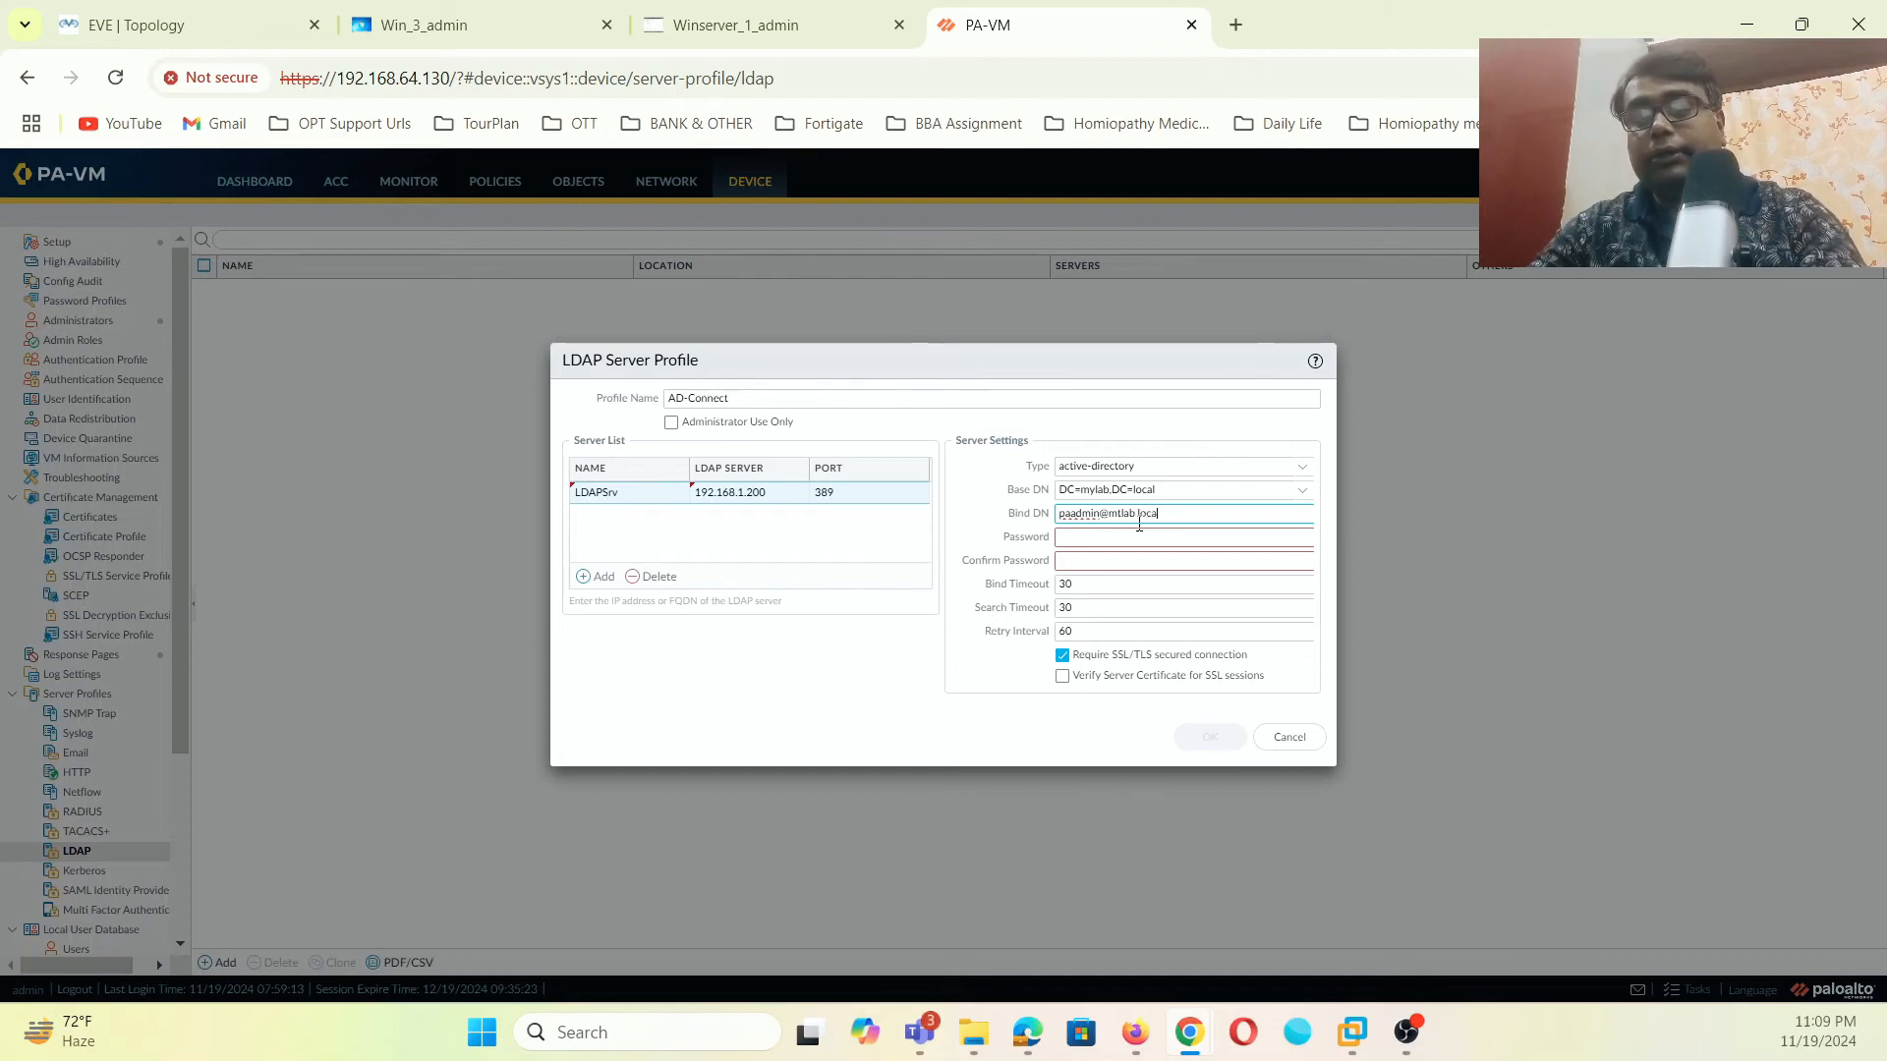
- Correct the typo in the domain of the AD-Connect profile's Bind DN
{"action": "left_click", "coordinate": [1129, 543]}
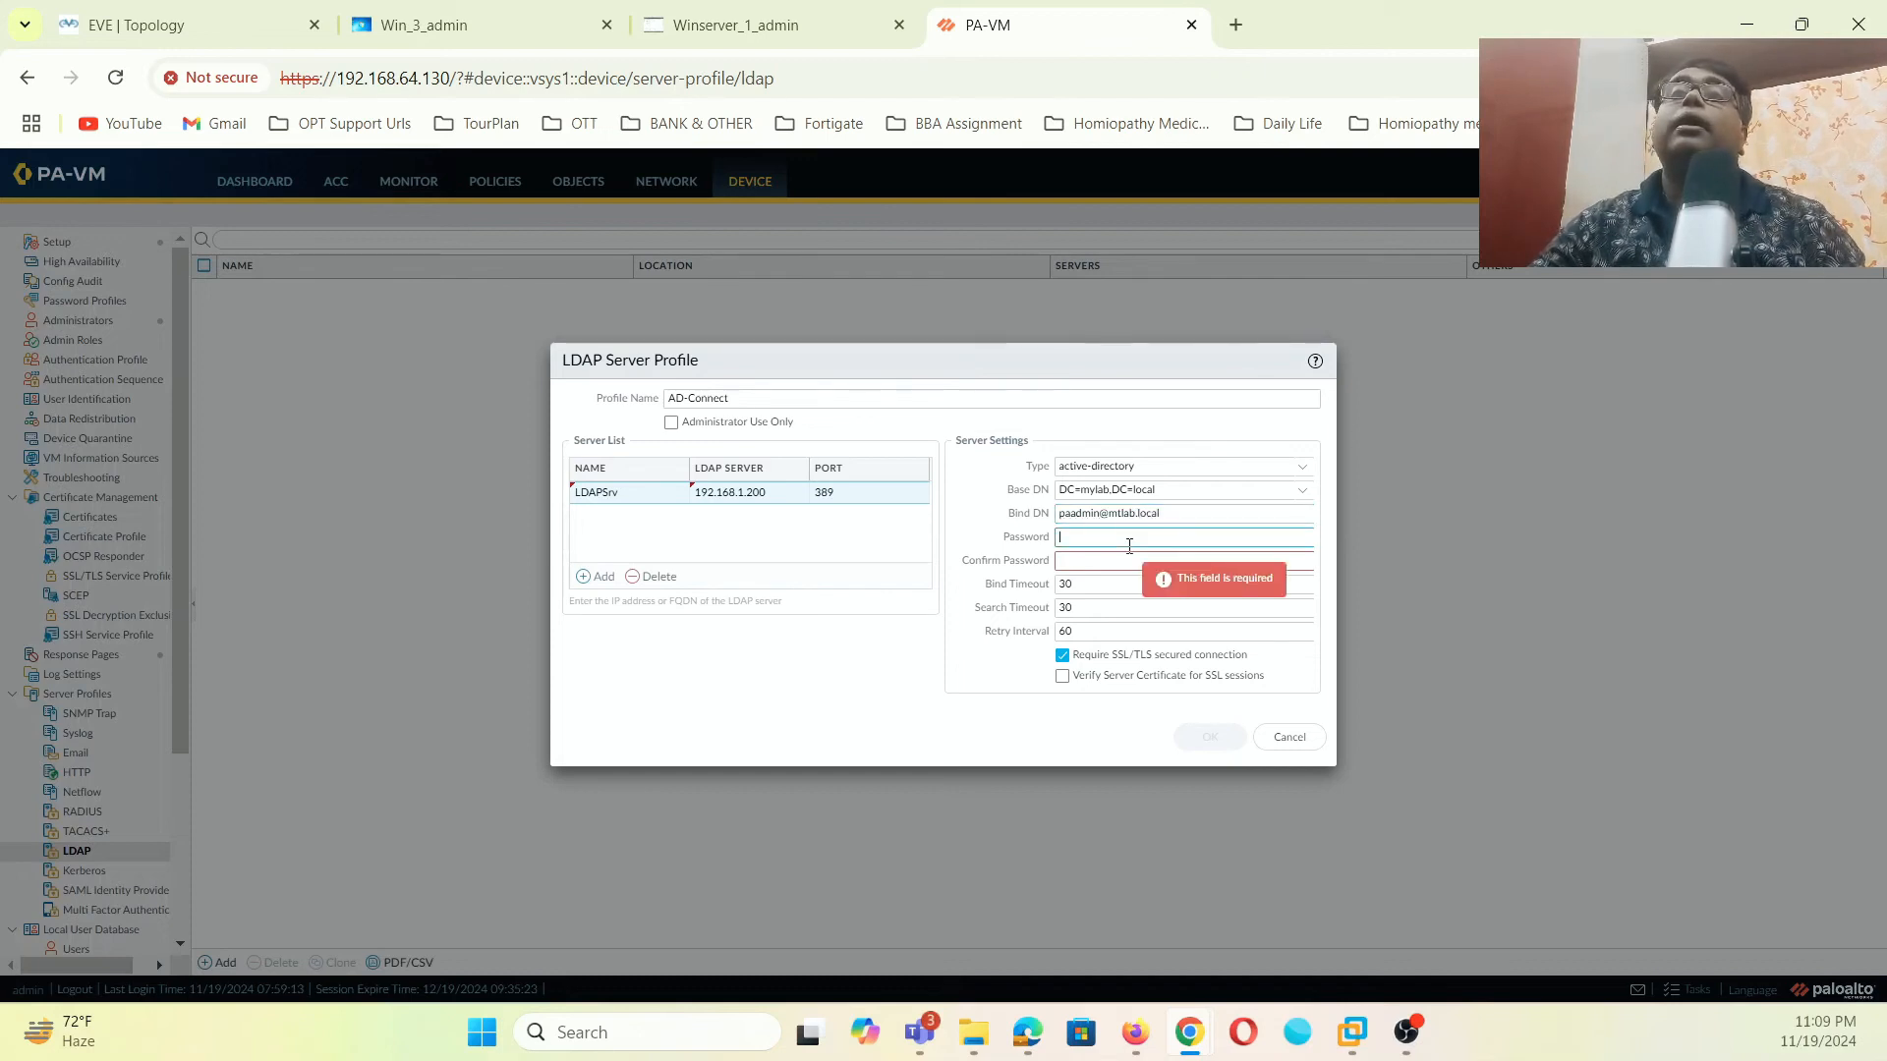
{"action": "left_click", "coordinate": [1121, 519]}
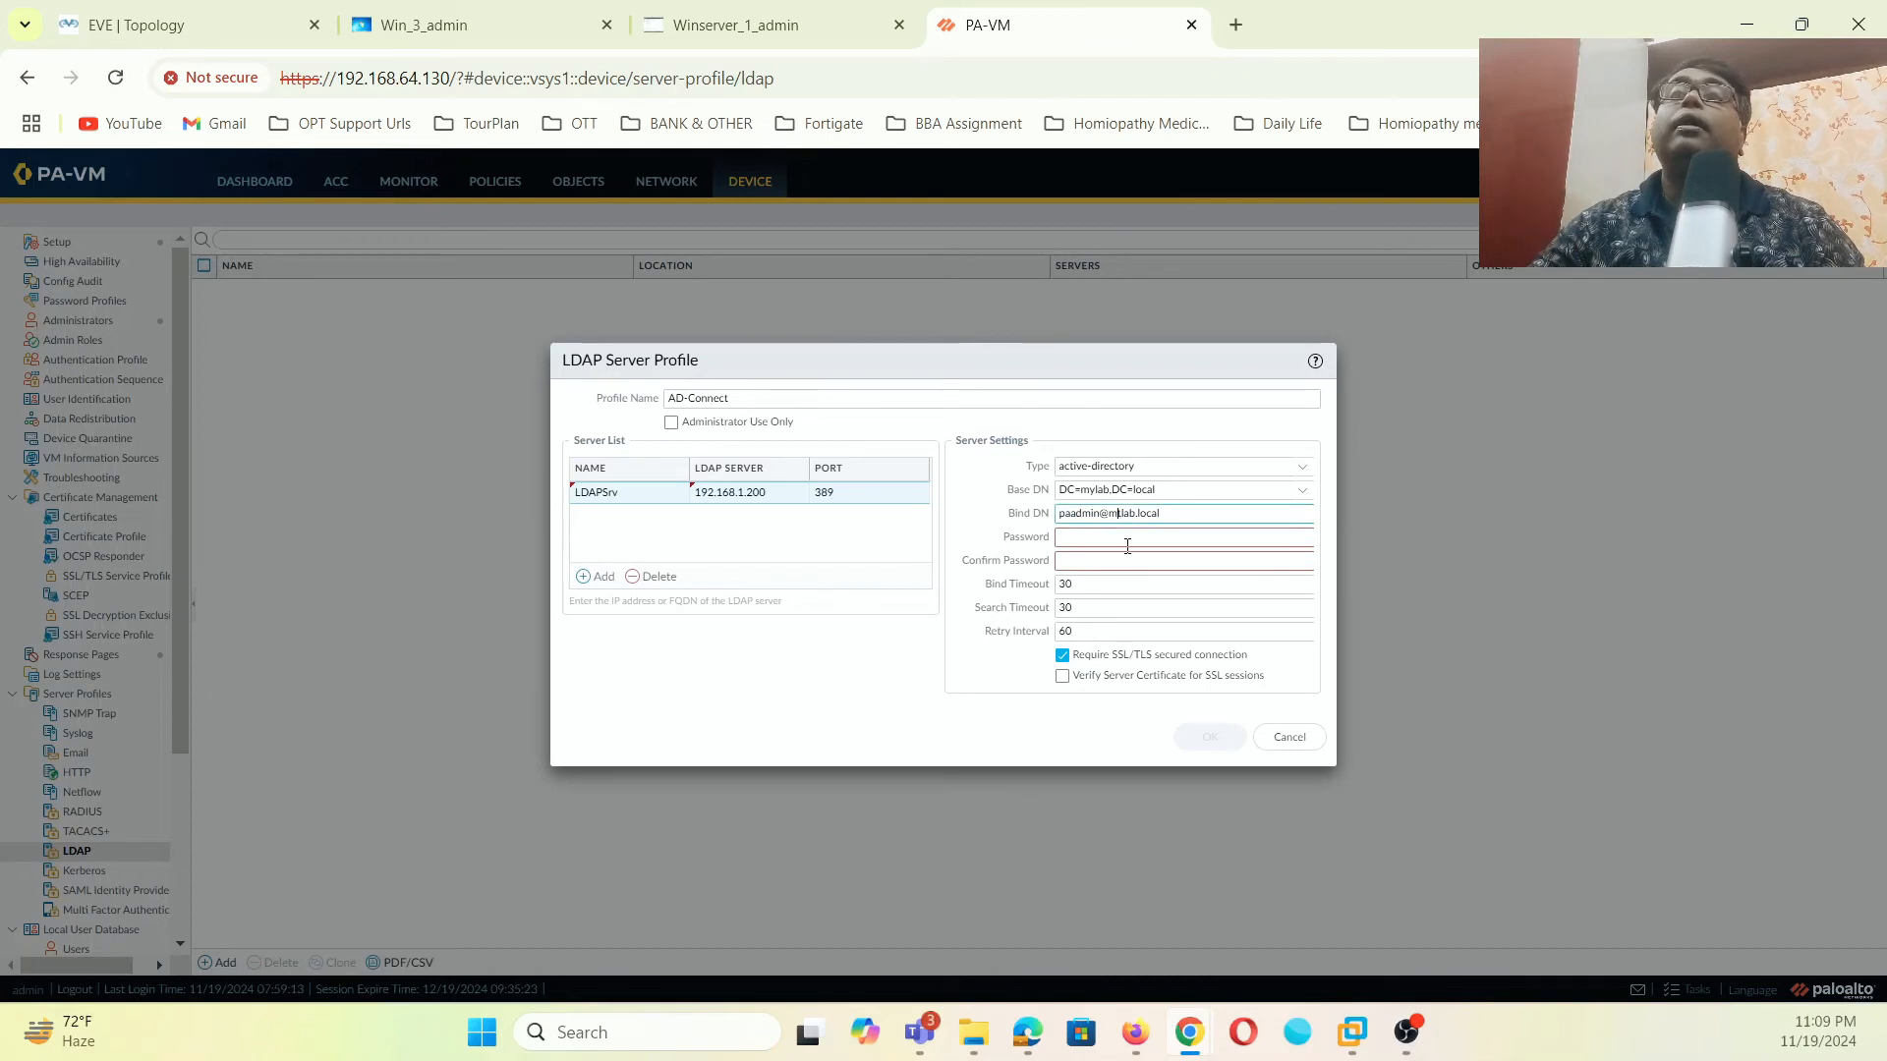
{"action": "key", "text": "BackSpace"}
{"action": "type", "text": "yt"}
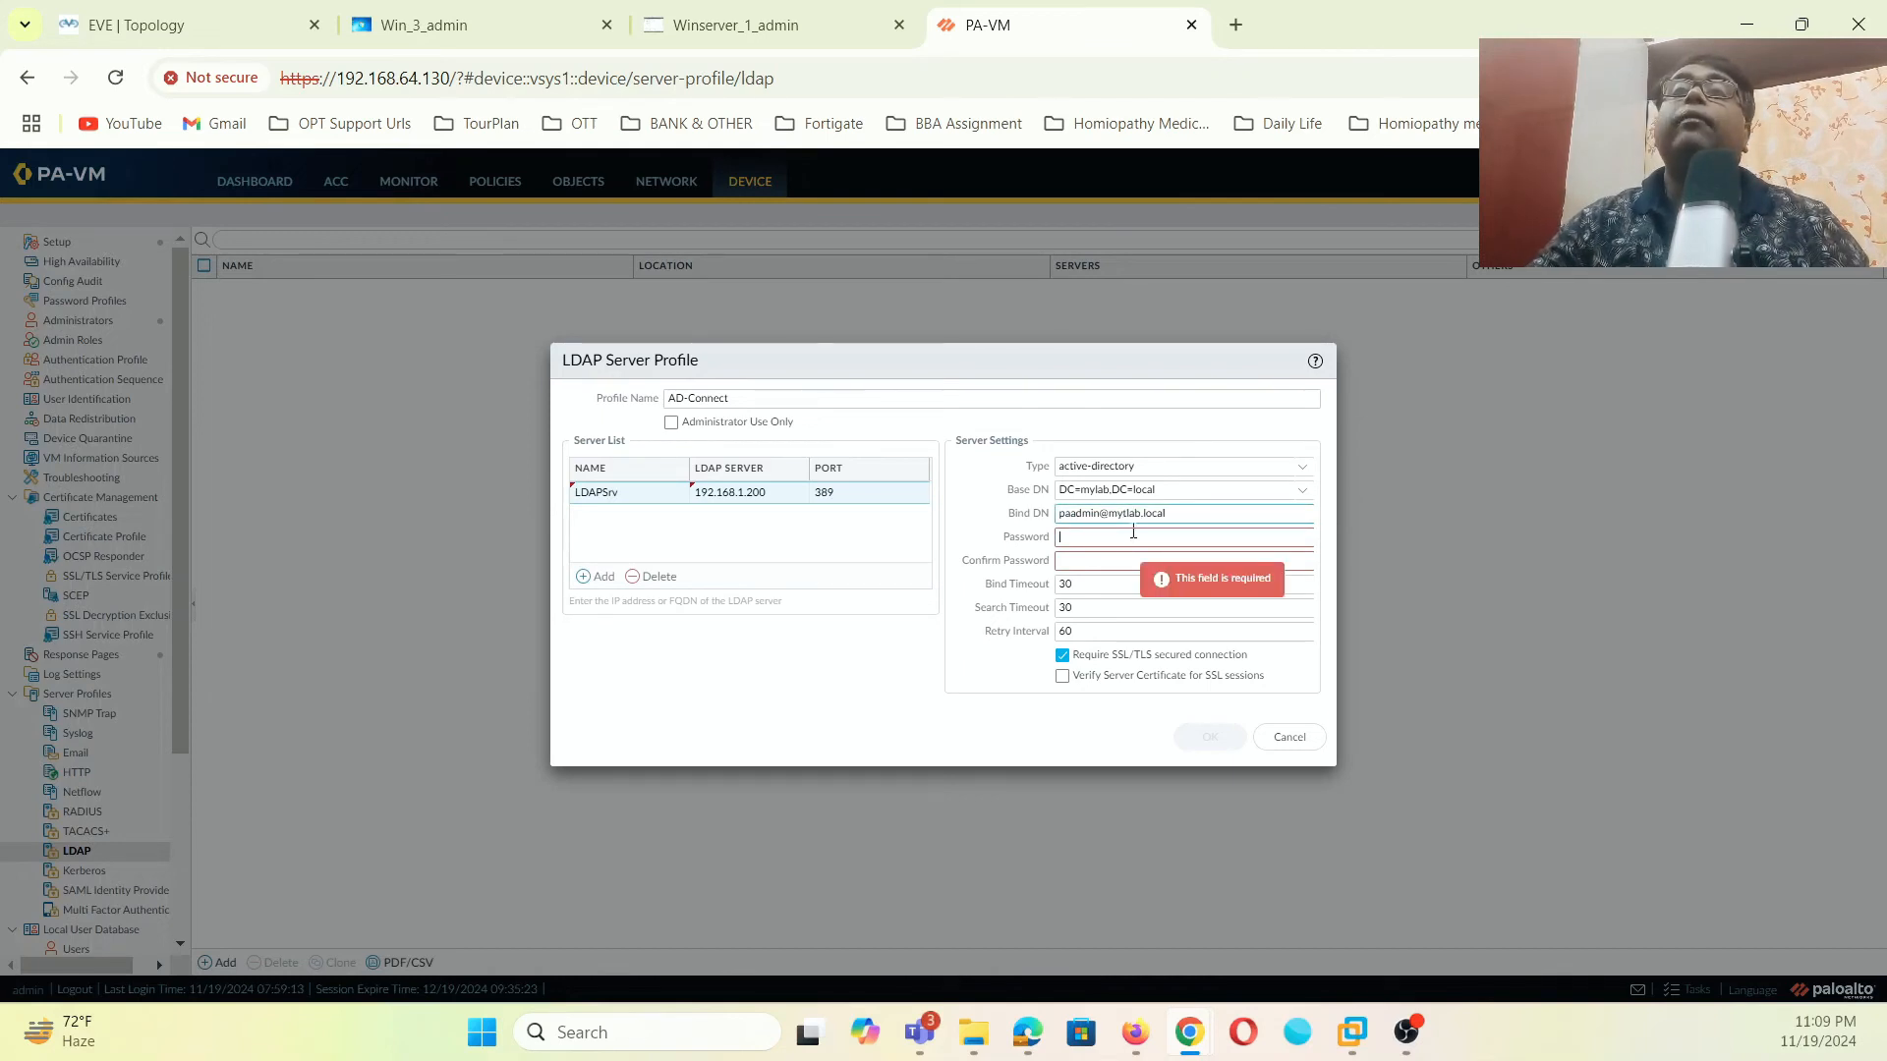
{"action": "left_click", "coordinate": [1134, 519]}
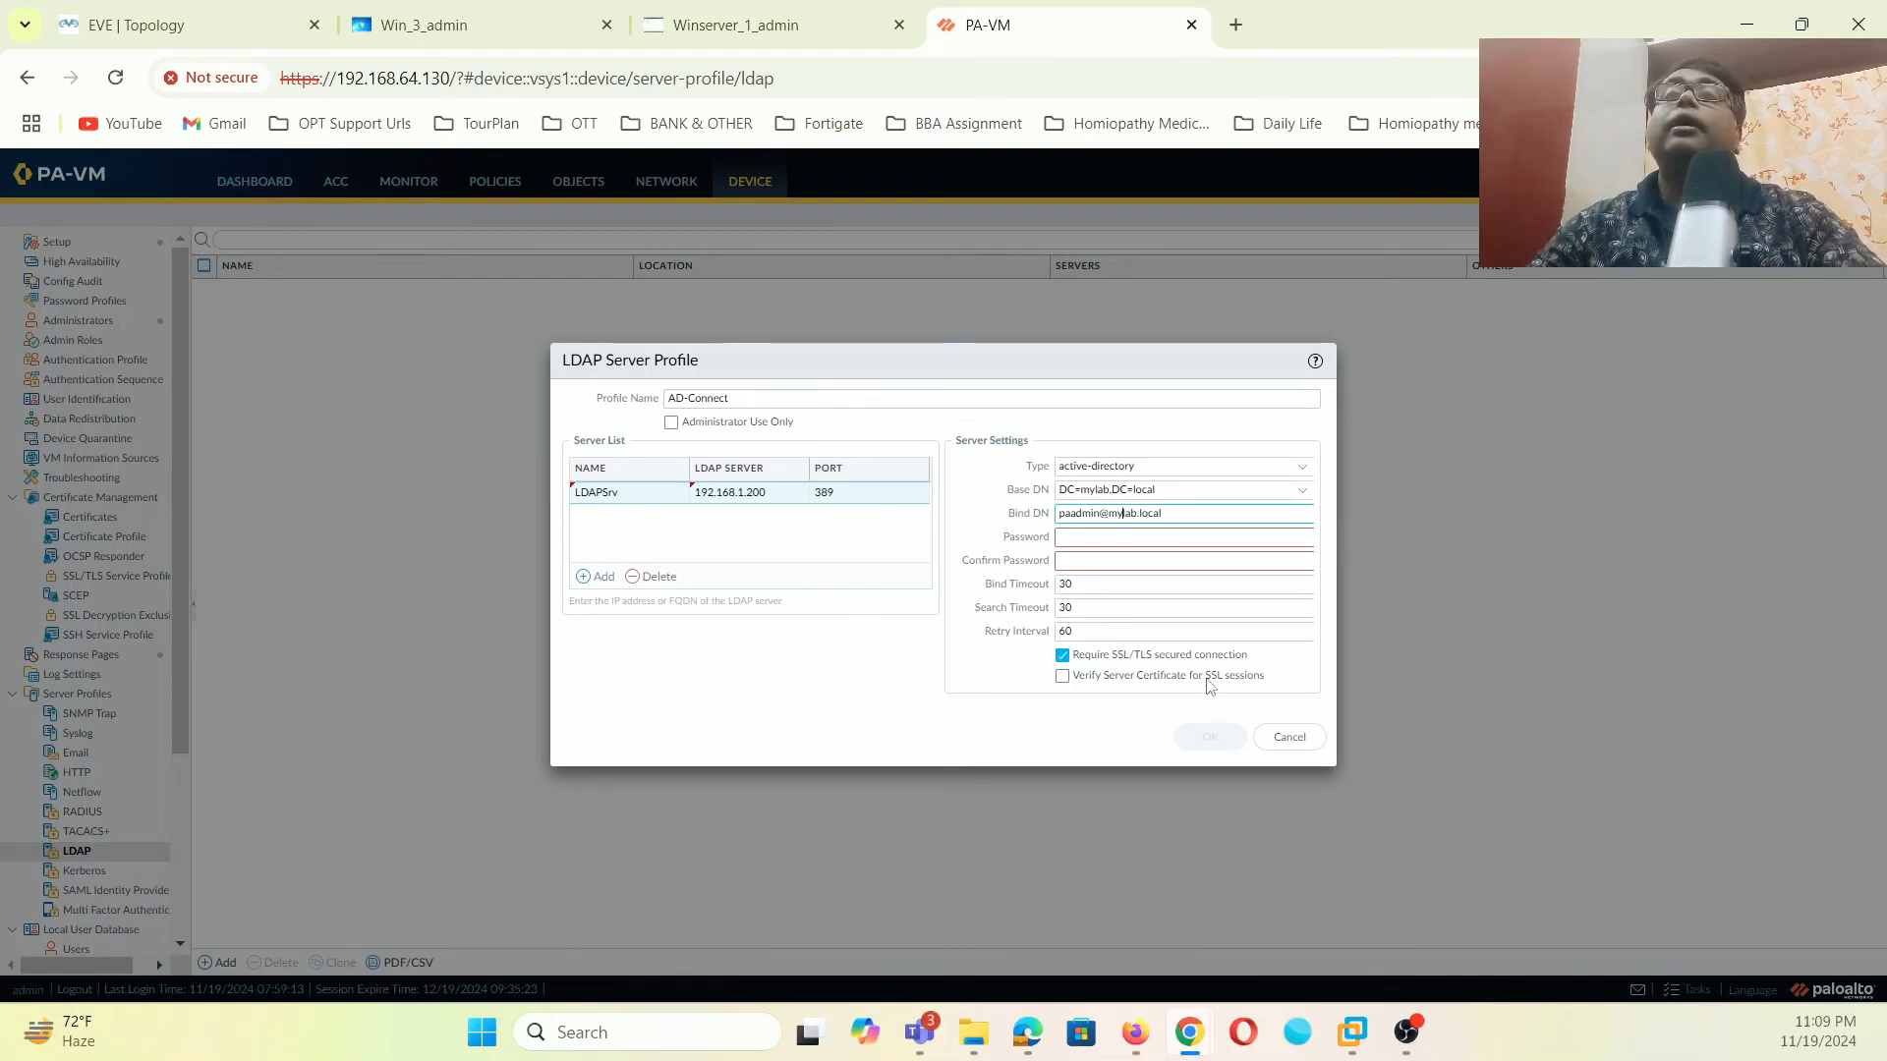
- Enter and confirm the bind password, save AD-Connect, and commit the configuration
{"action": "left_click", "coordinate": [1228, 539]}
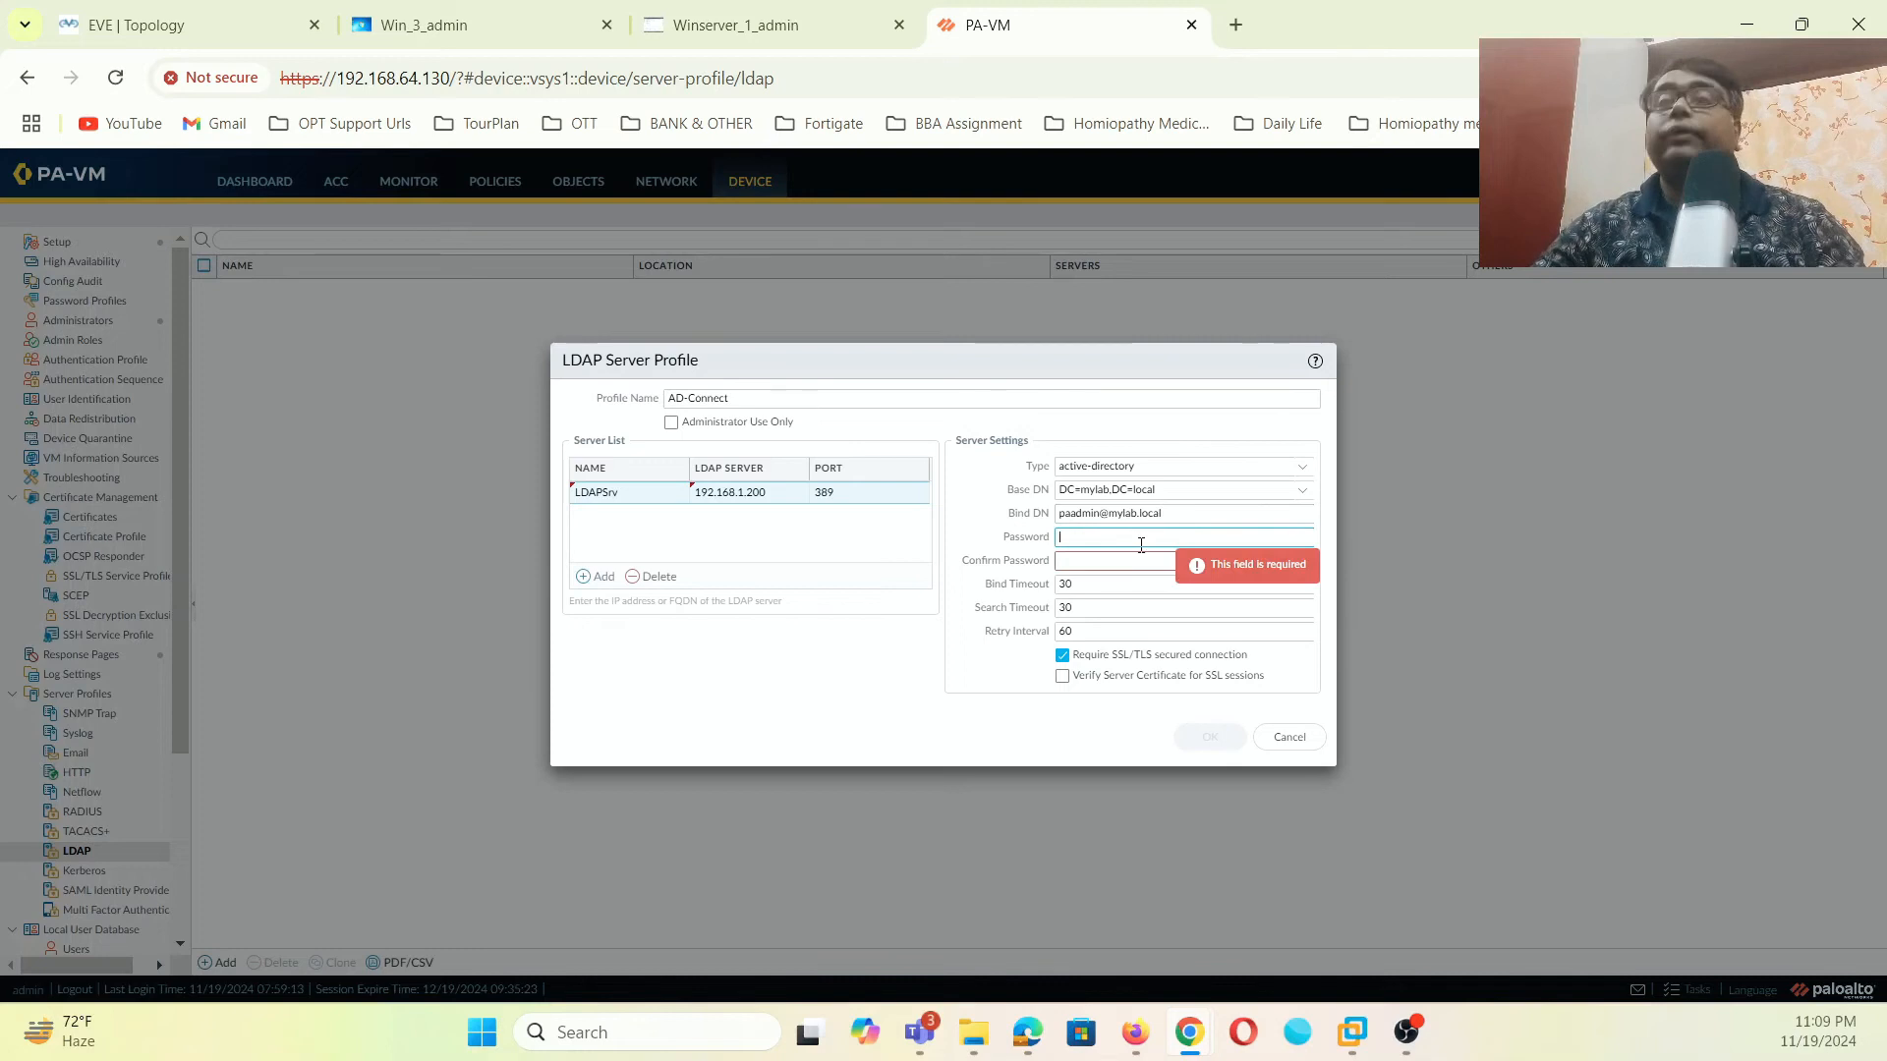
{"action": "type", "text": "•••••••"}
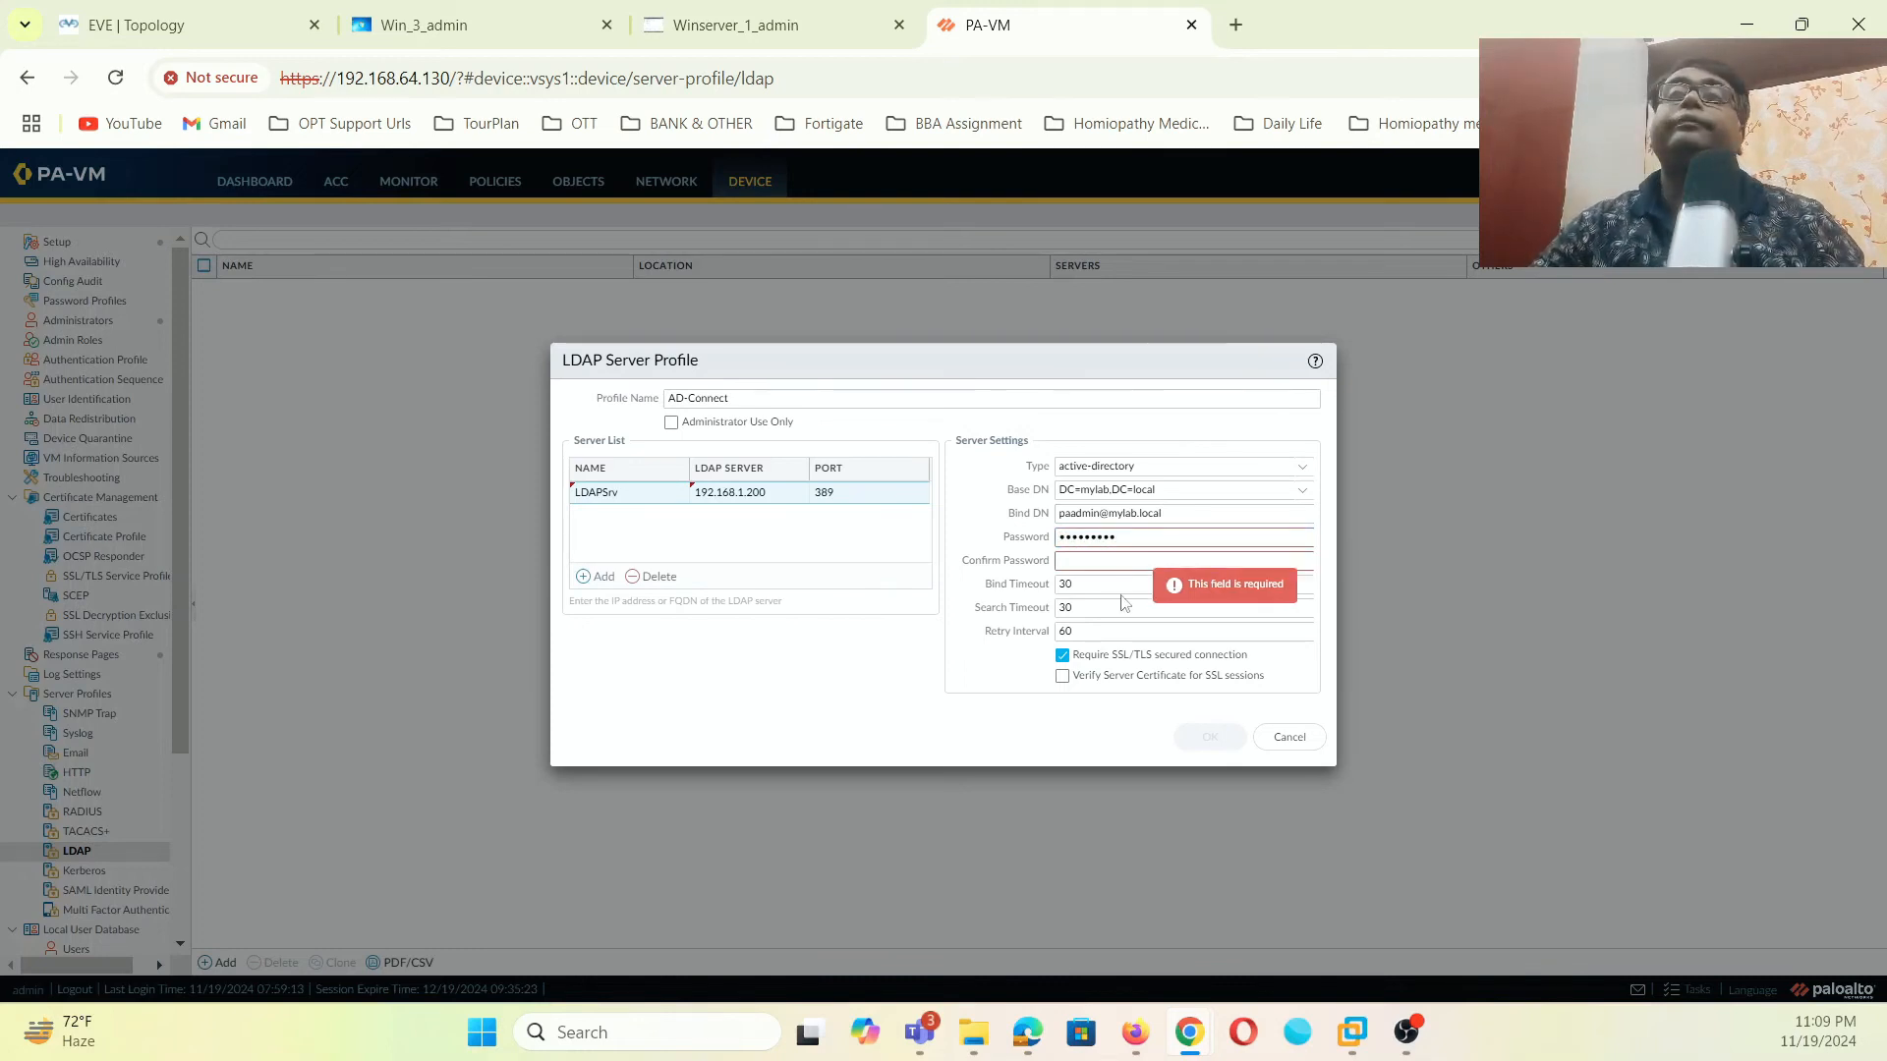
{"action": "left_click", "coordinate": [1132, 568]}
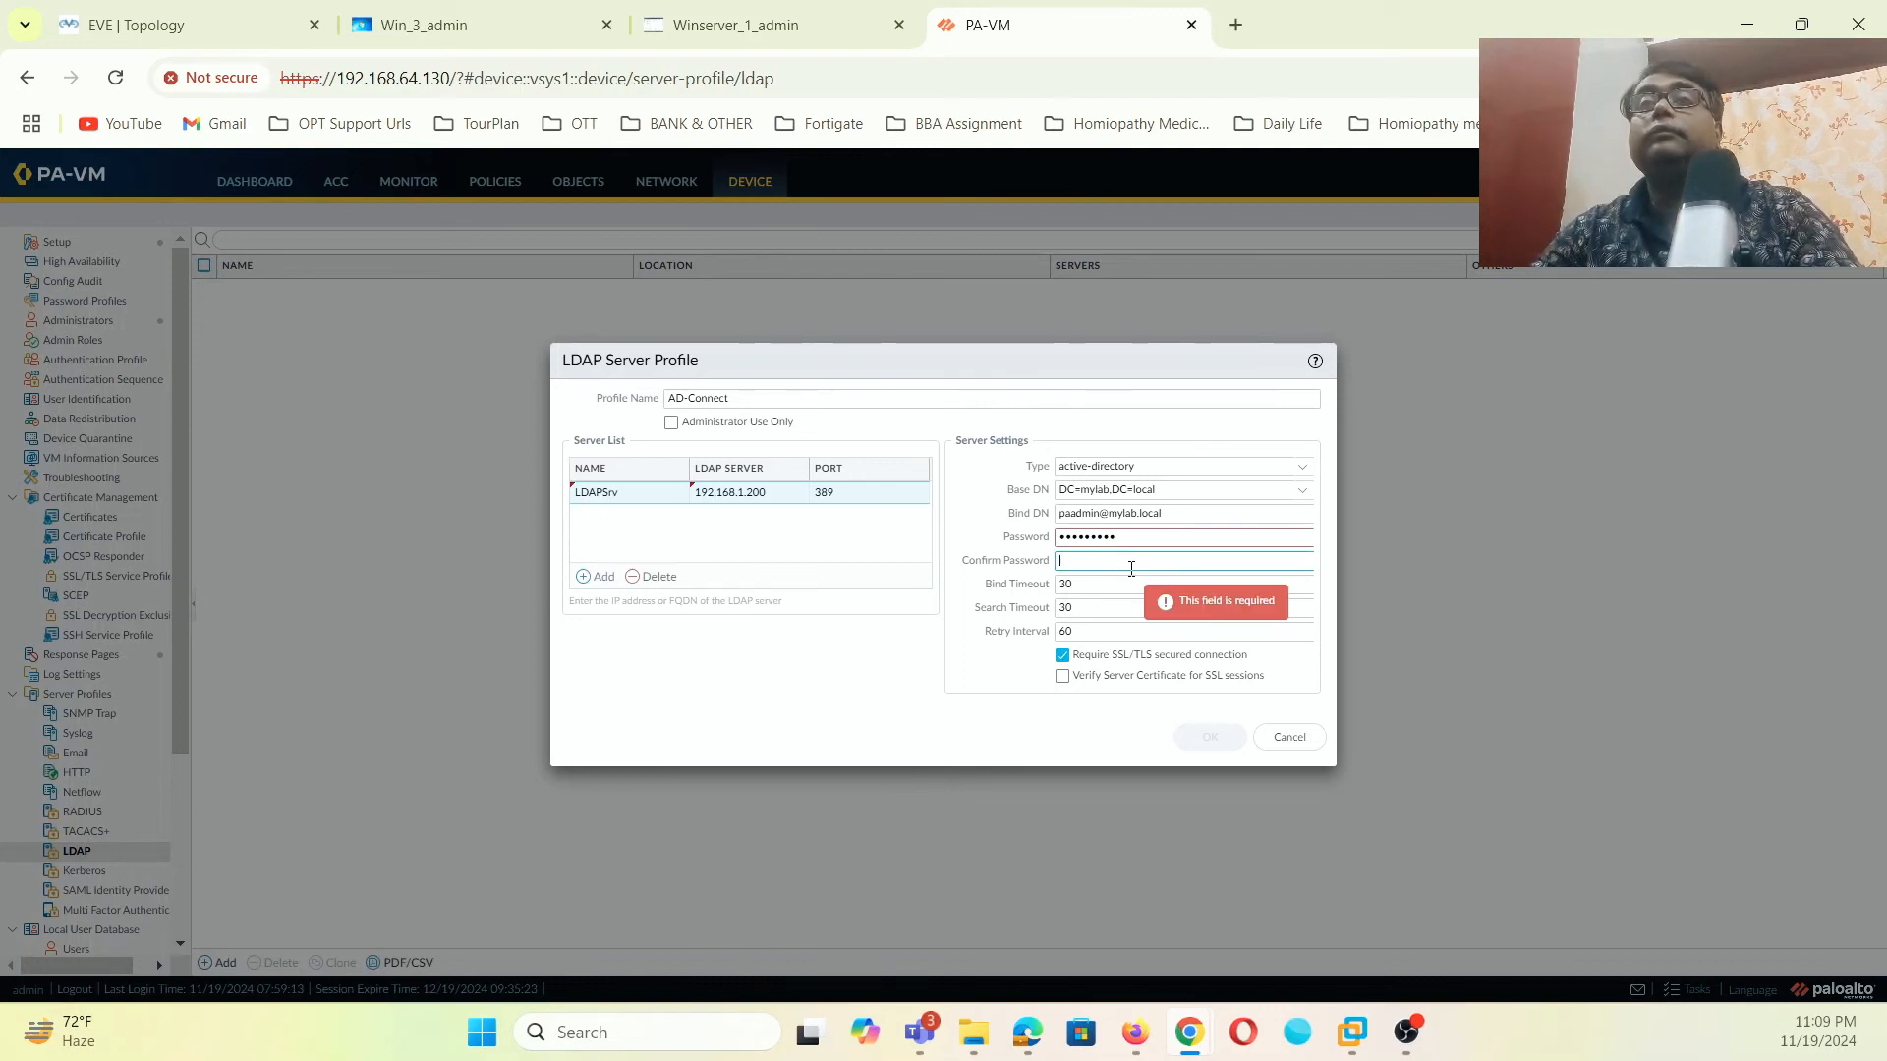
{"action": "type", "text": "••••••"}
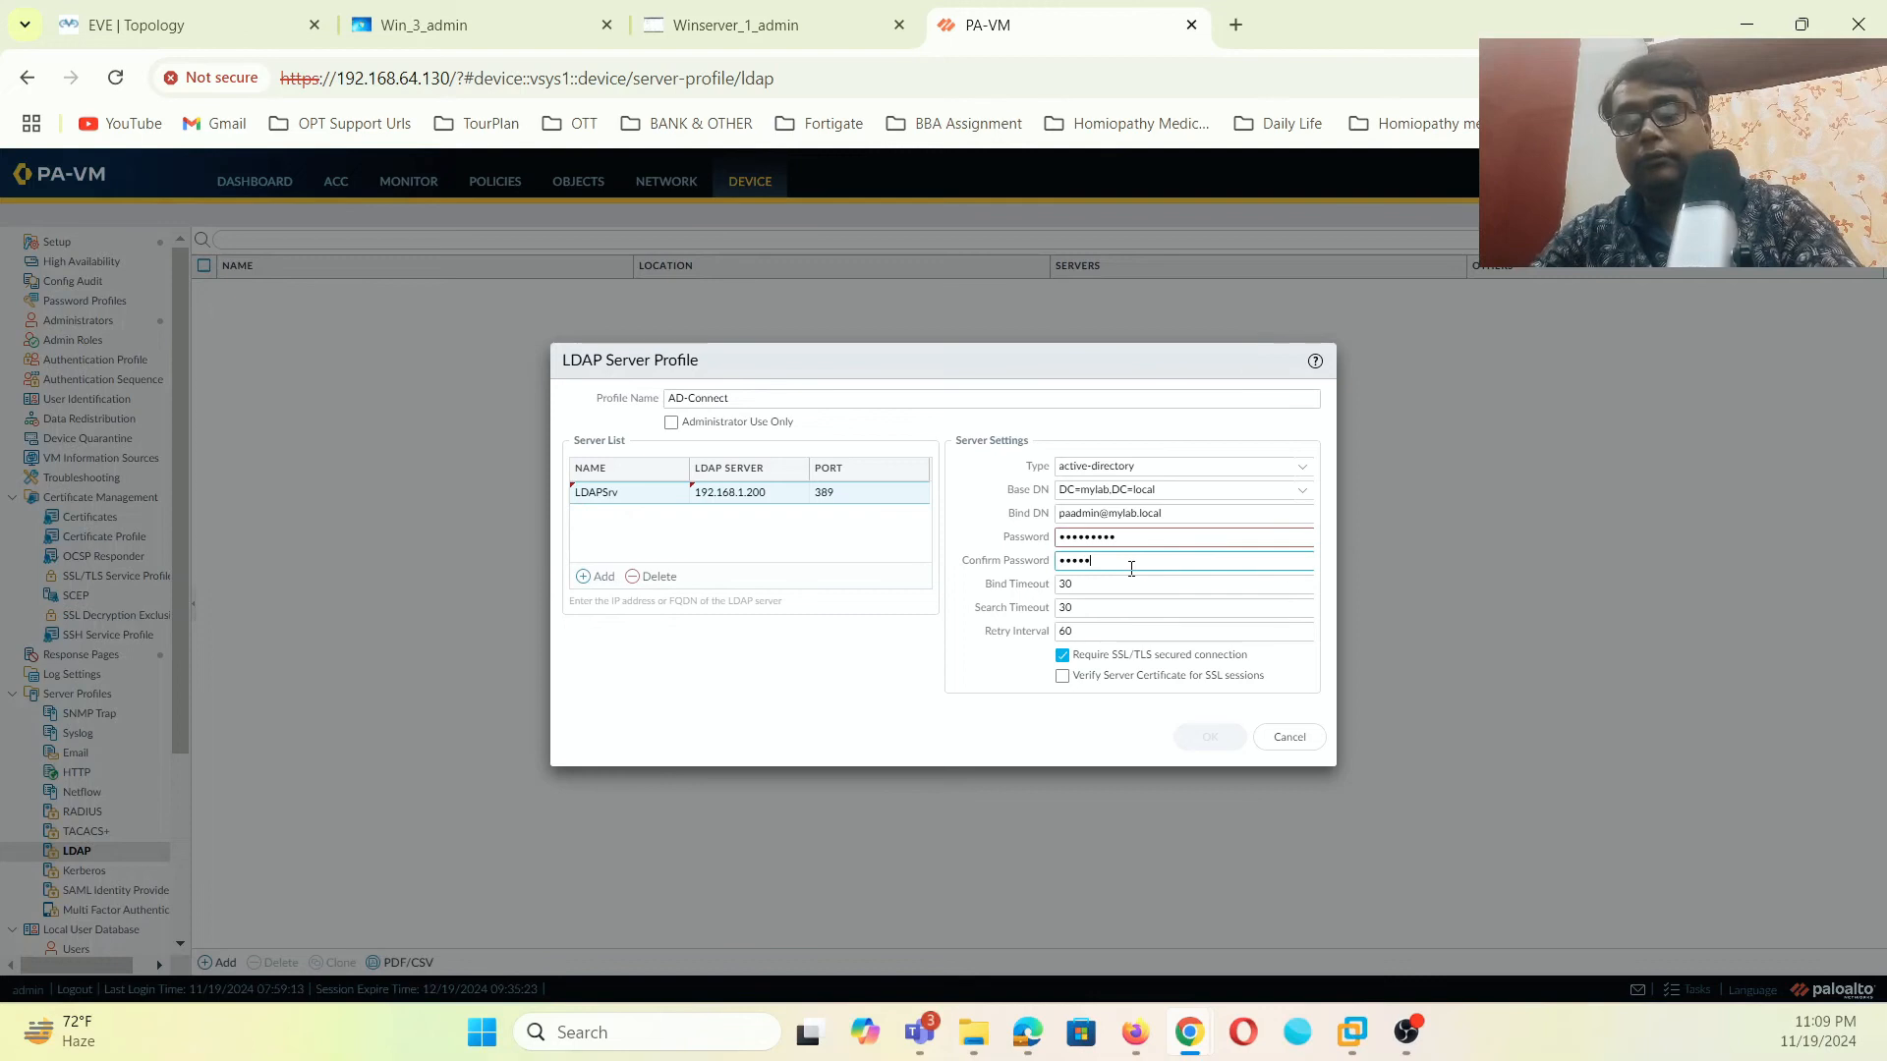
{"action": "type", "text": "•••"}
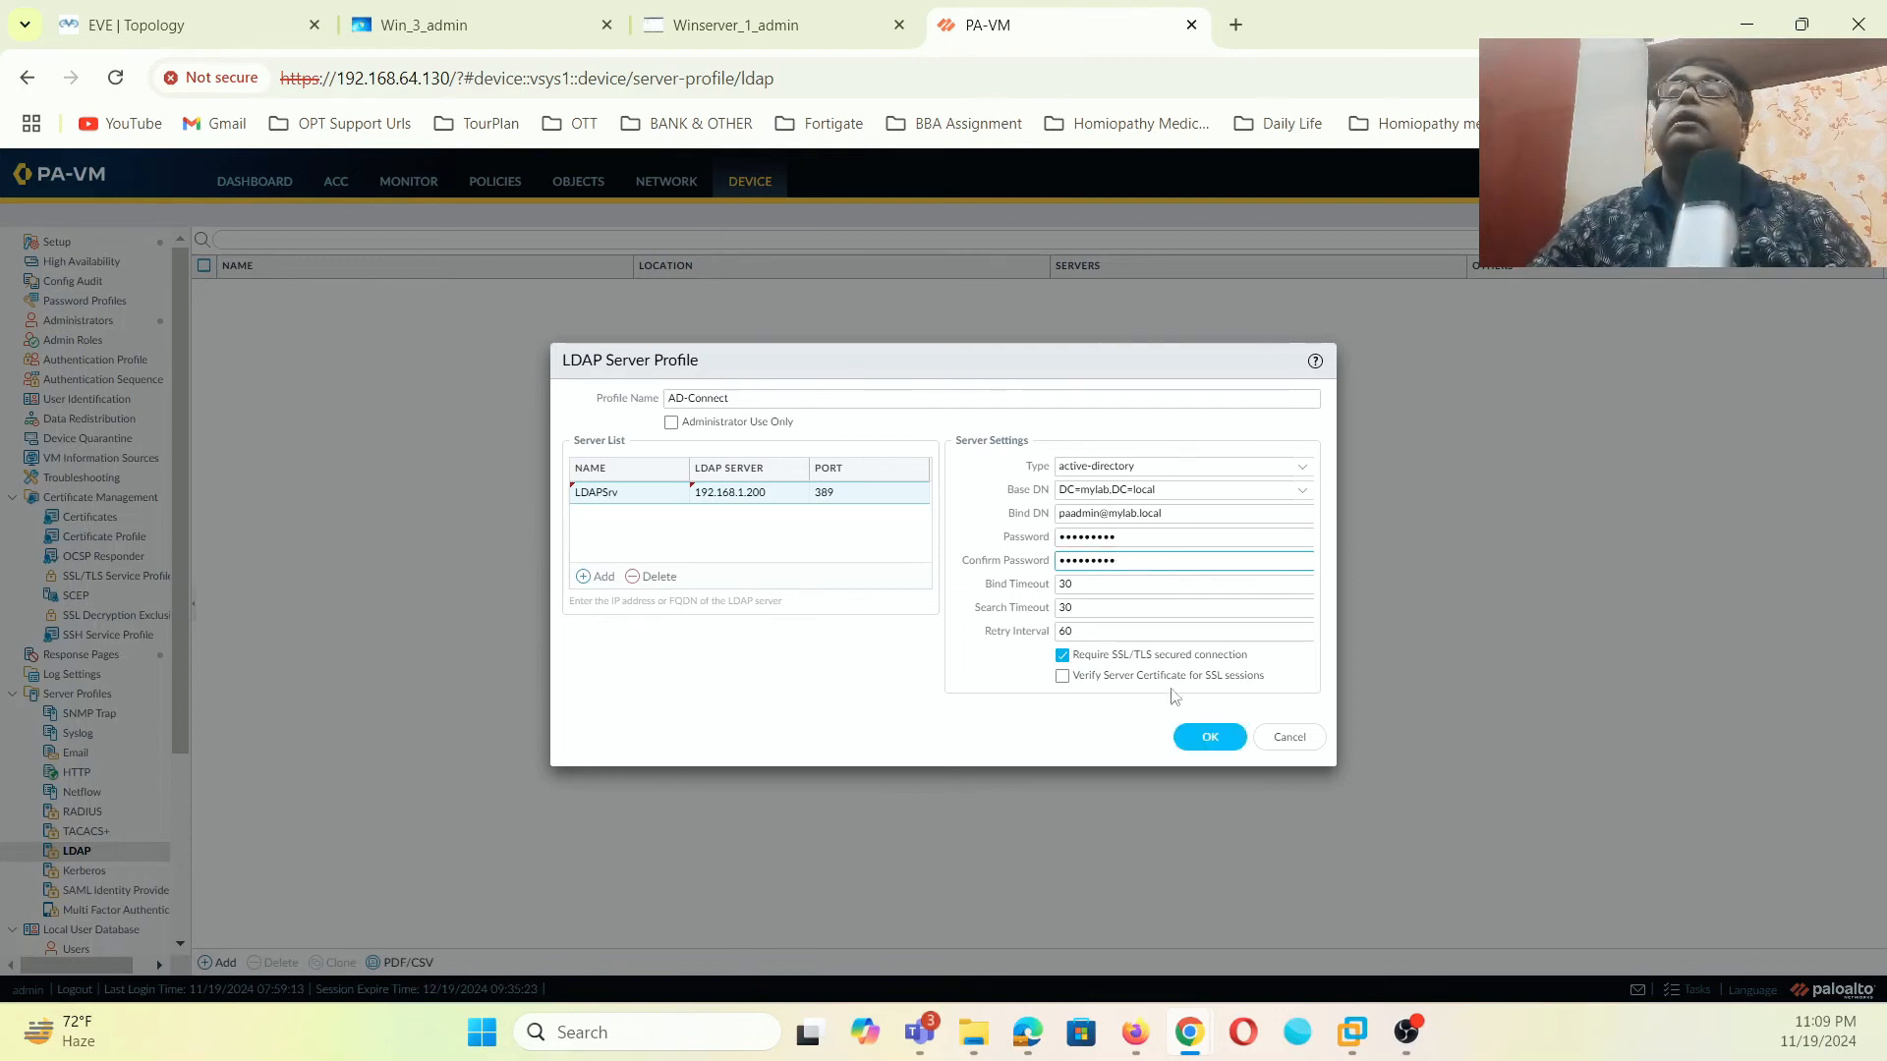
{"action": "left_click", "coordinate": [1191, 738]}
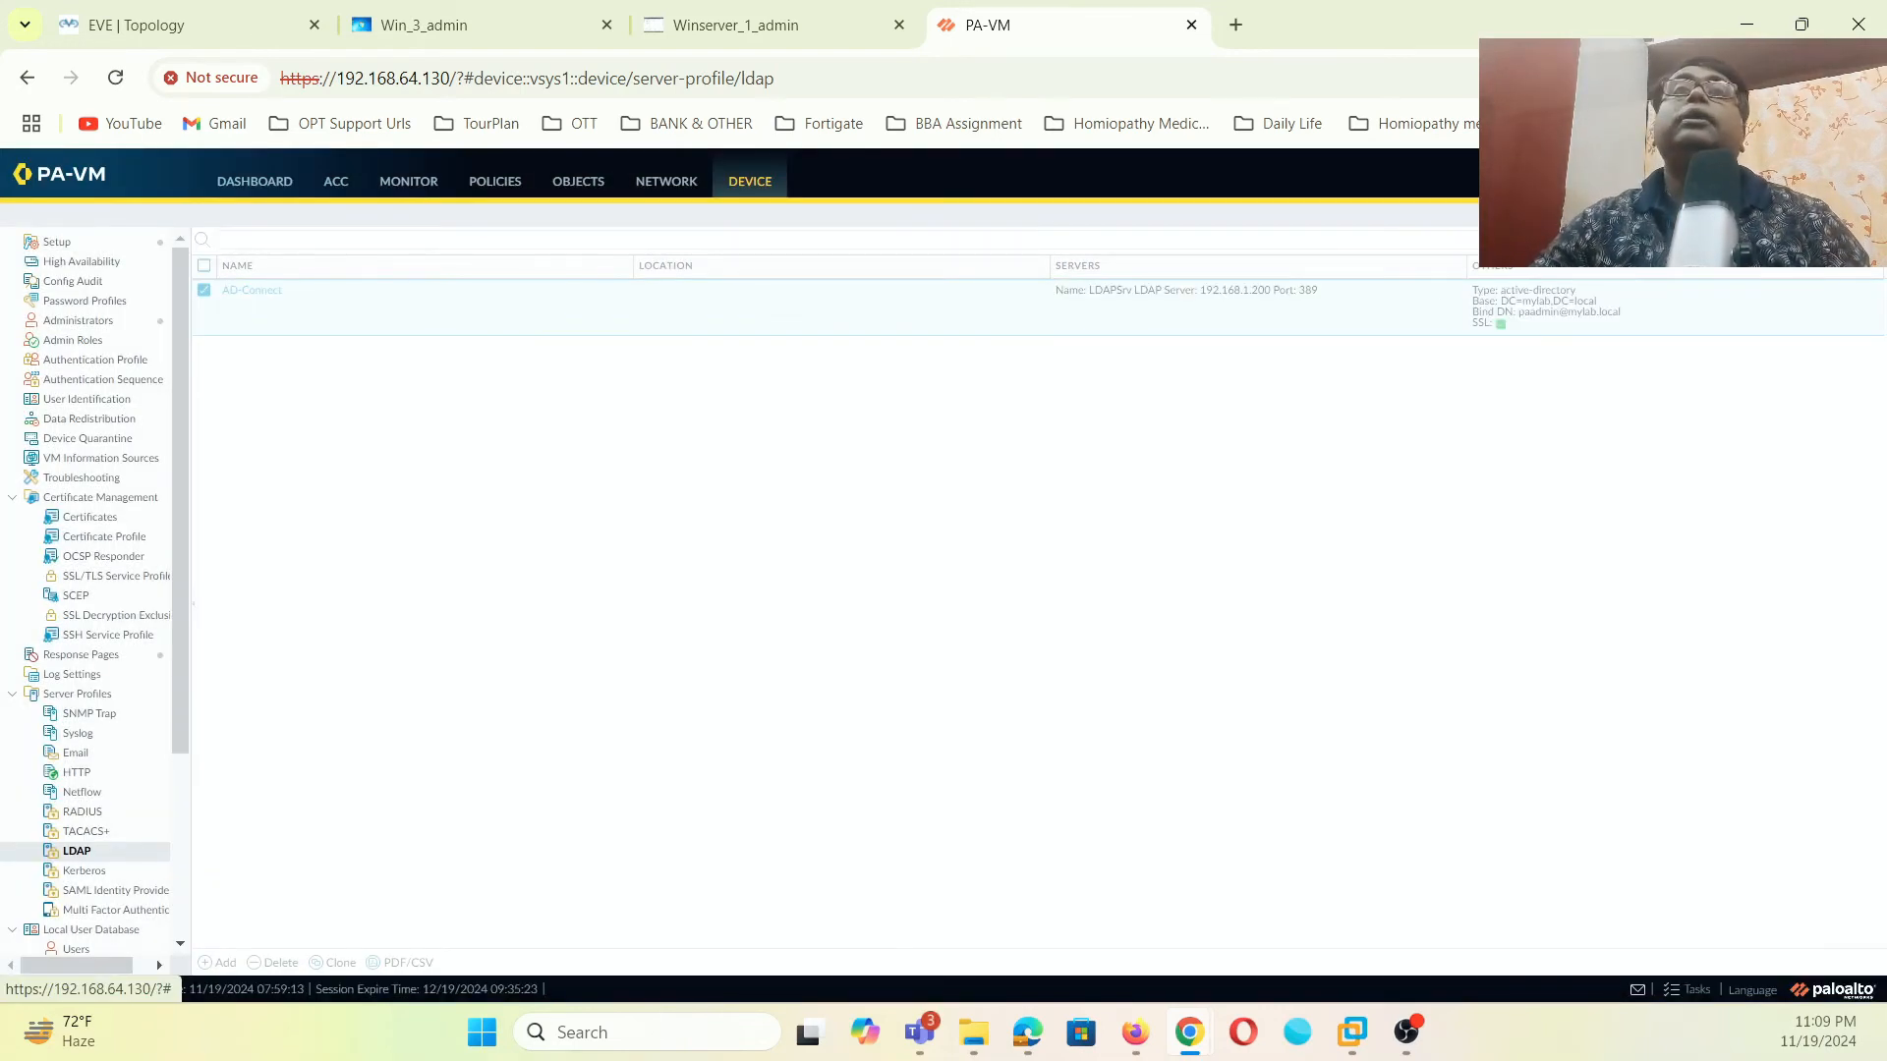
{"action": "left_click", "coordinate": [1735, 181]}
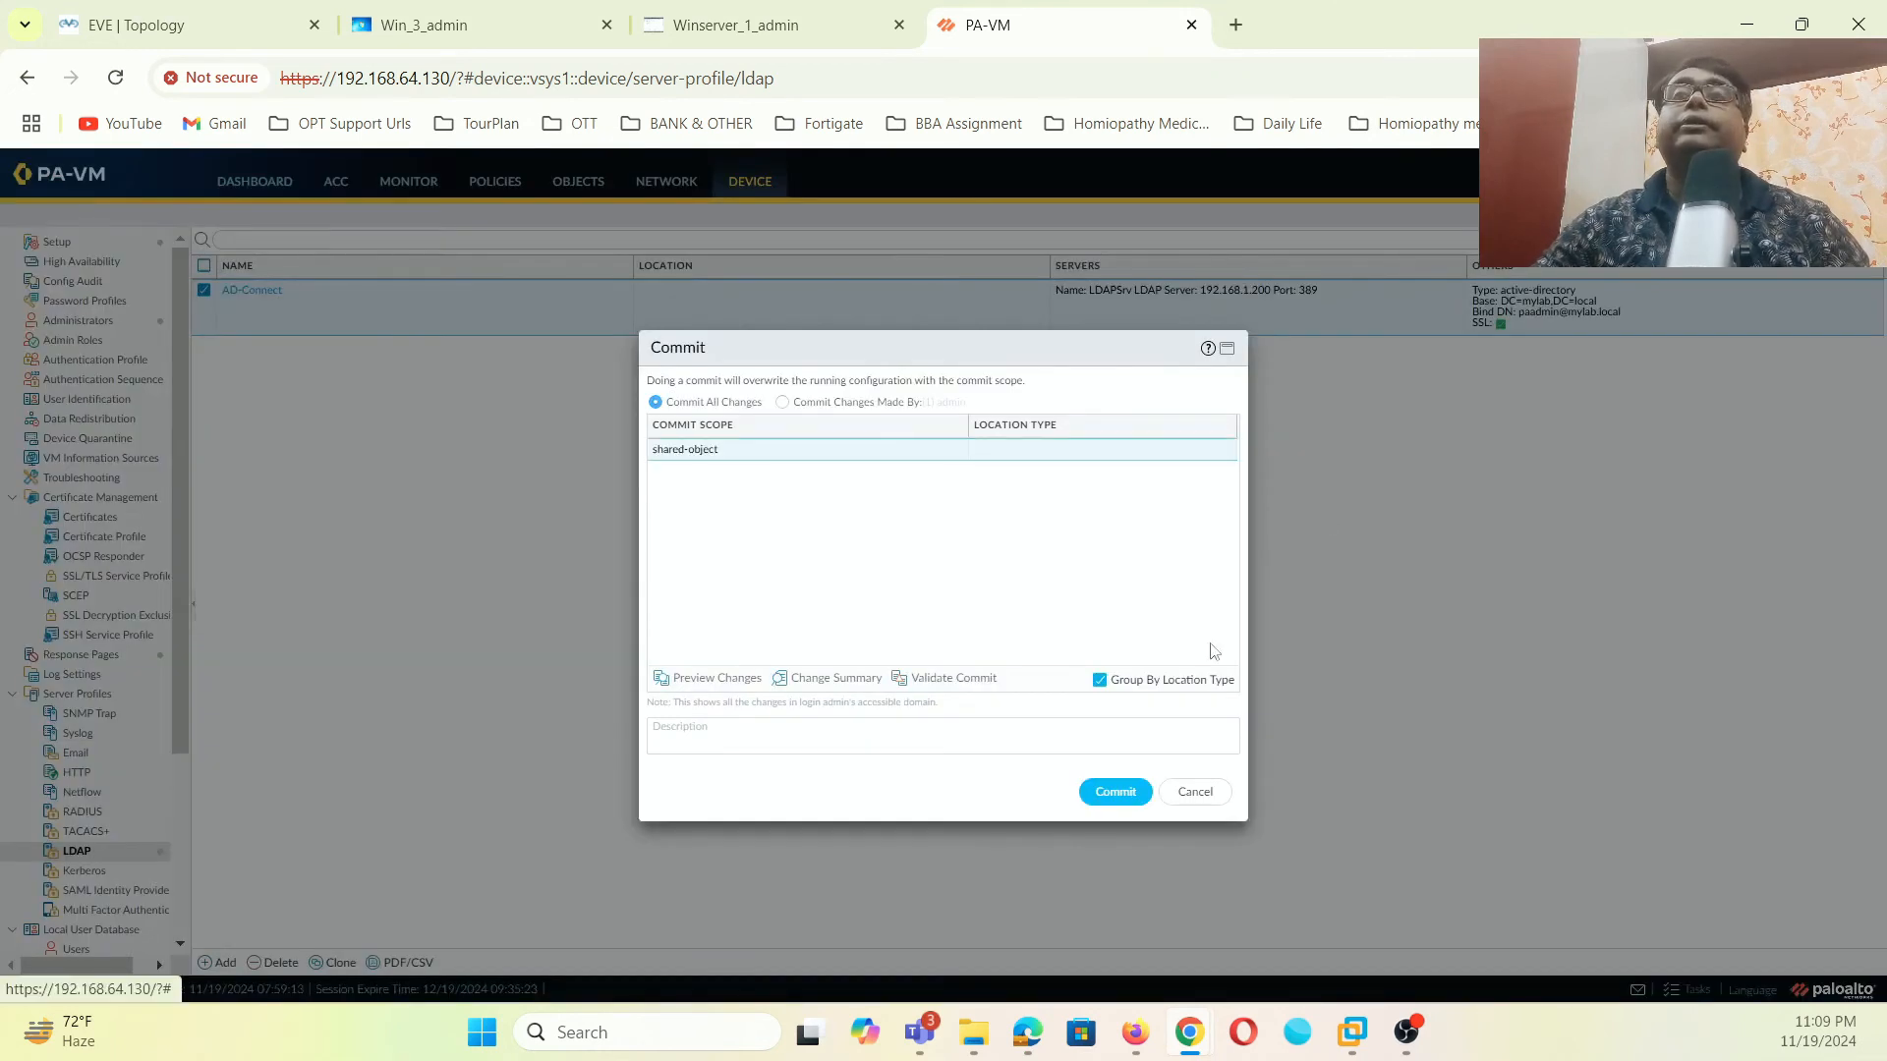
{"action": "left_click", "coordinate": [1117, 791]}
{"action": "left_click", "coordinate": [460, 25]}
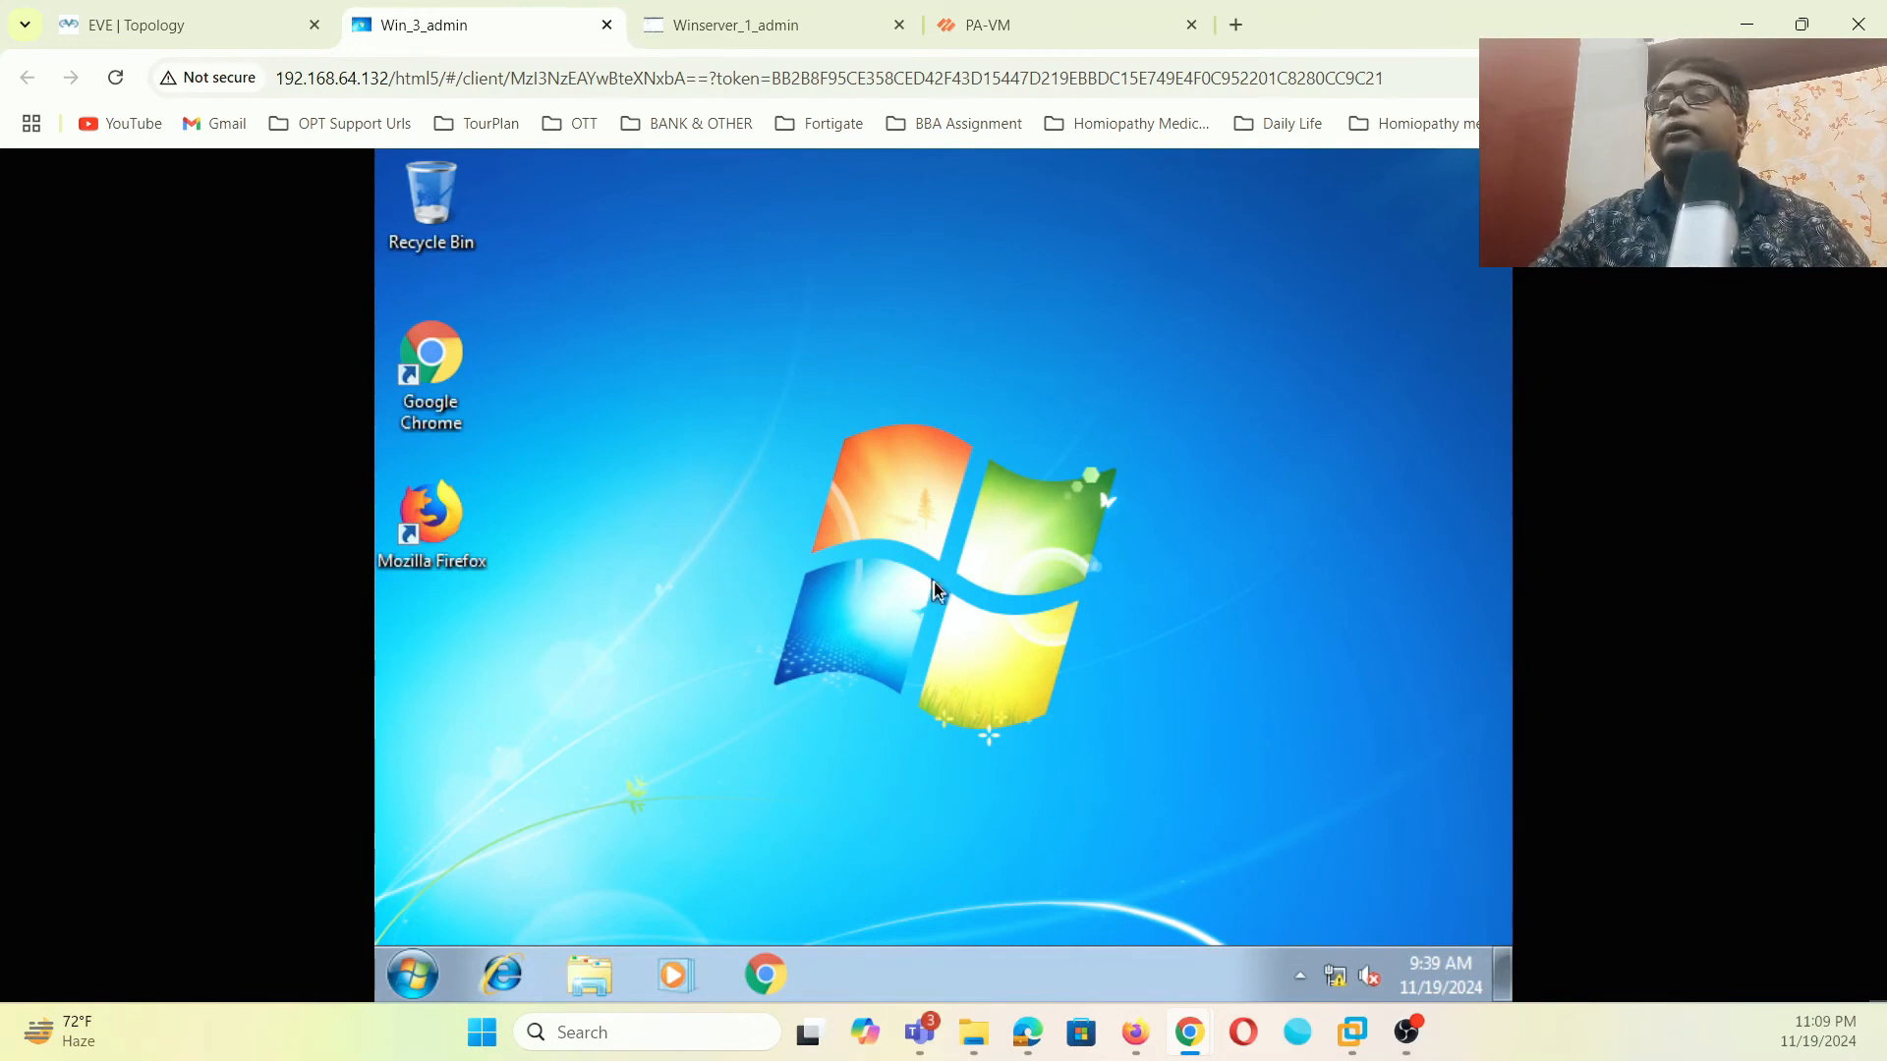
{"action": "left_click", "coordinate": [413, 965]}
{"action": "left_click", "coordinate": [1234, 643]}
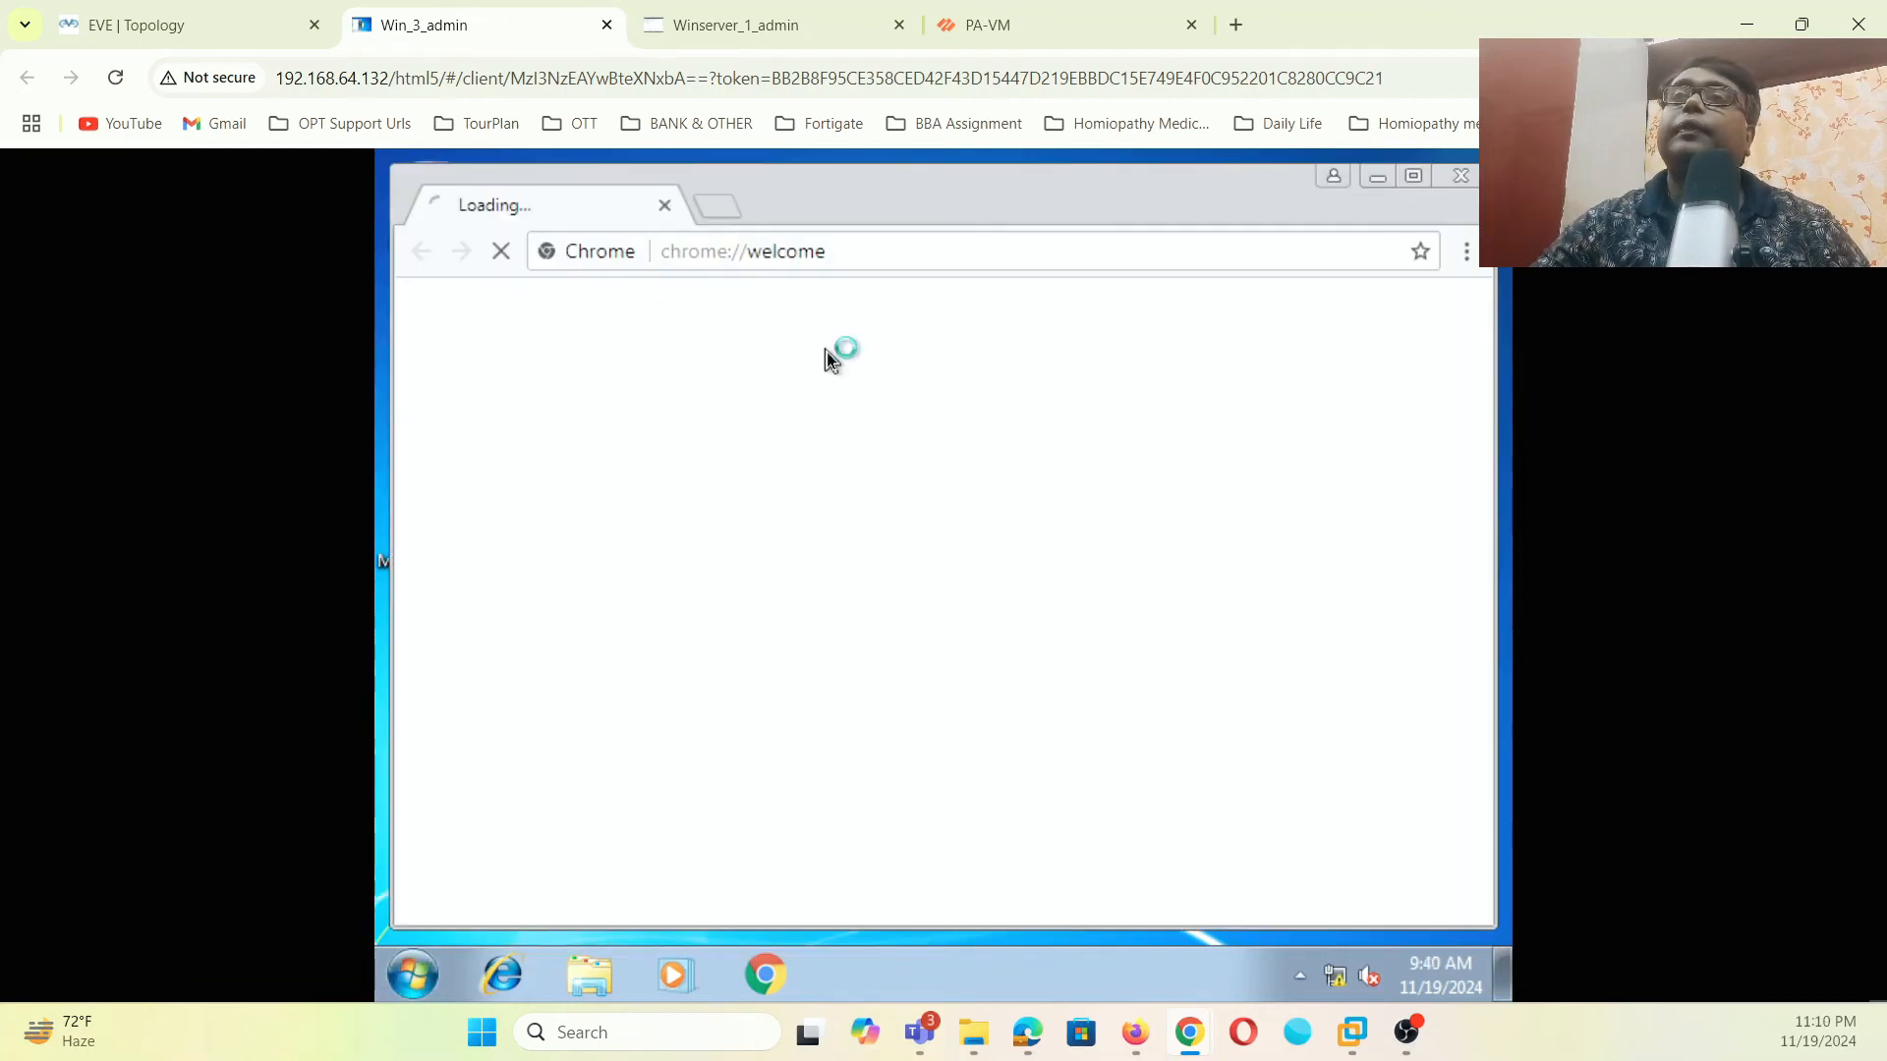
{"action": "left_click", "coordinate": [729, 209]}
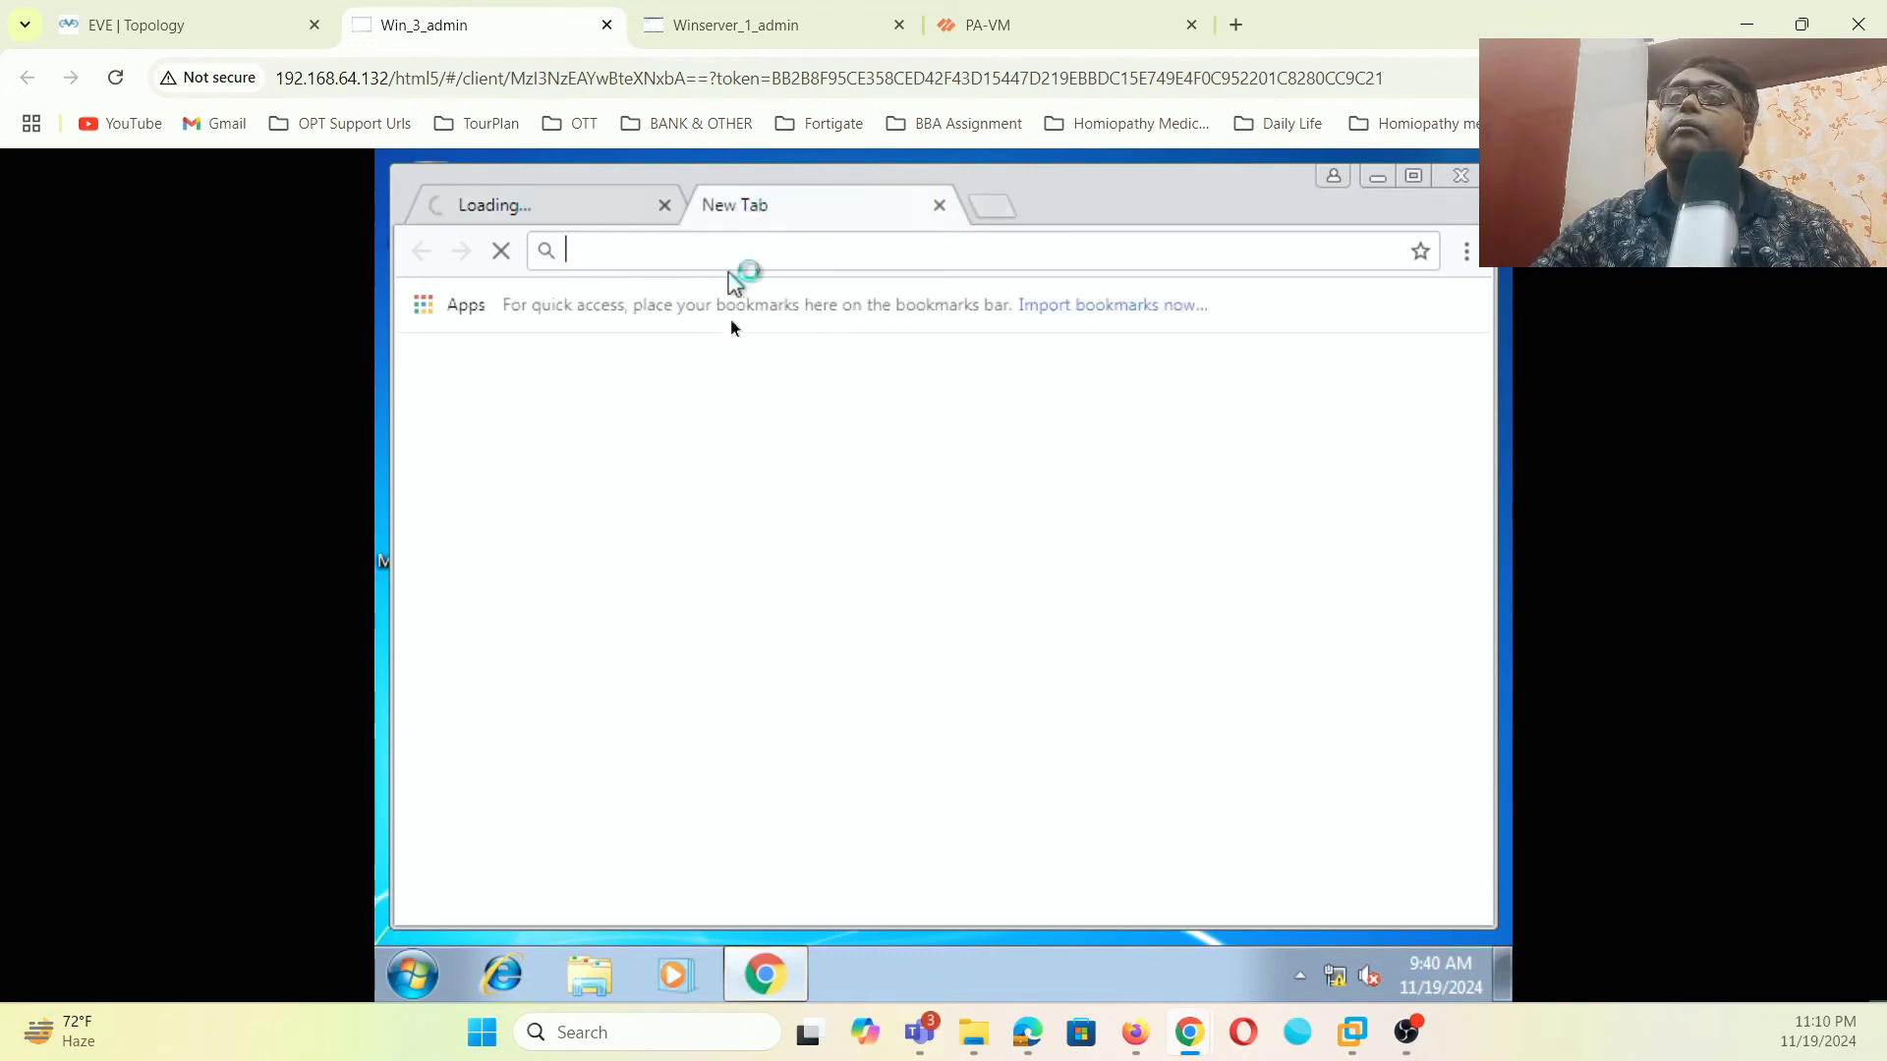
{"action": "type", "text": "www"}
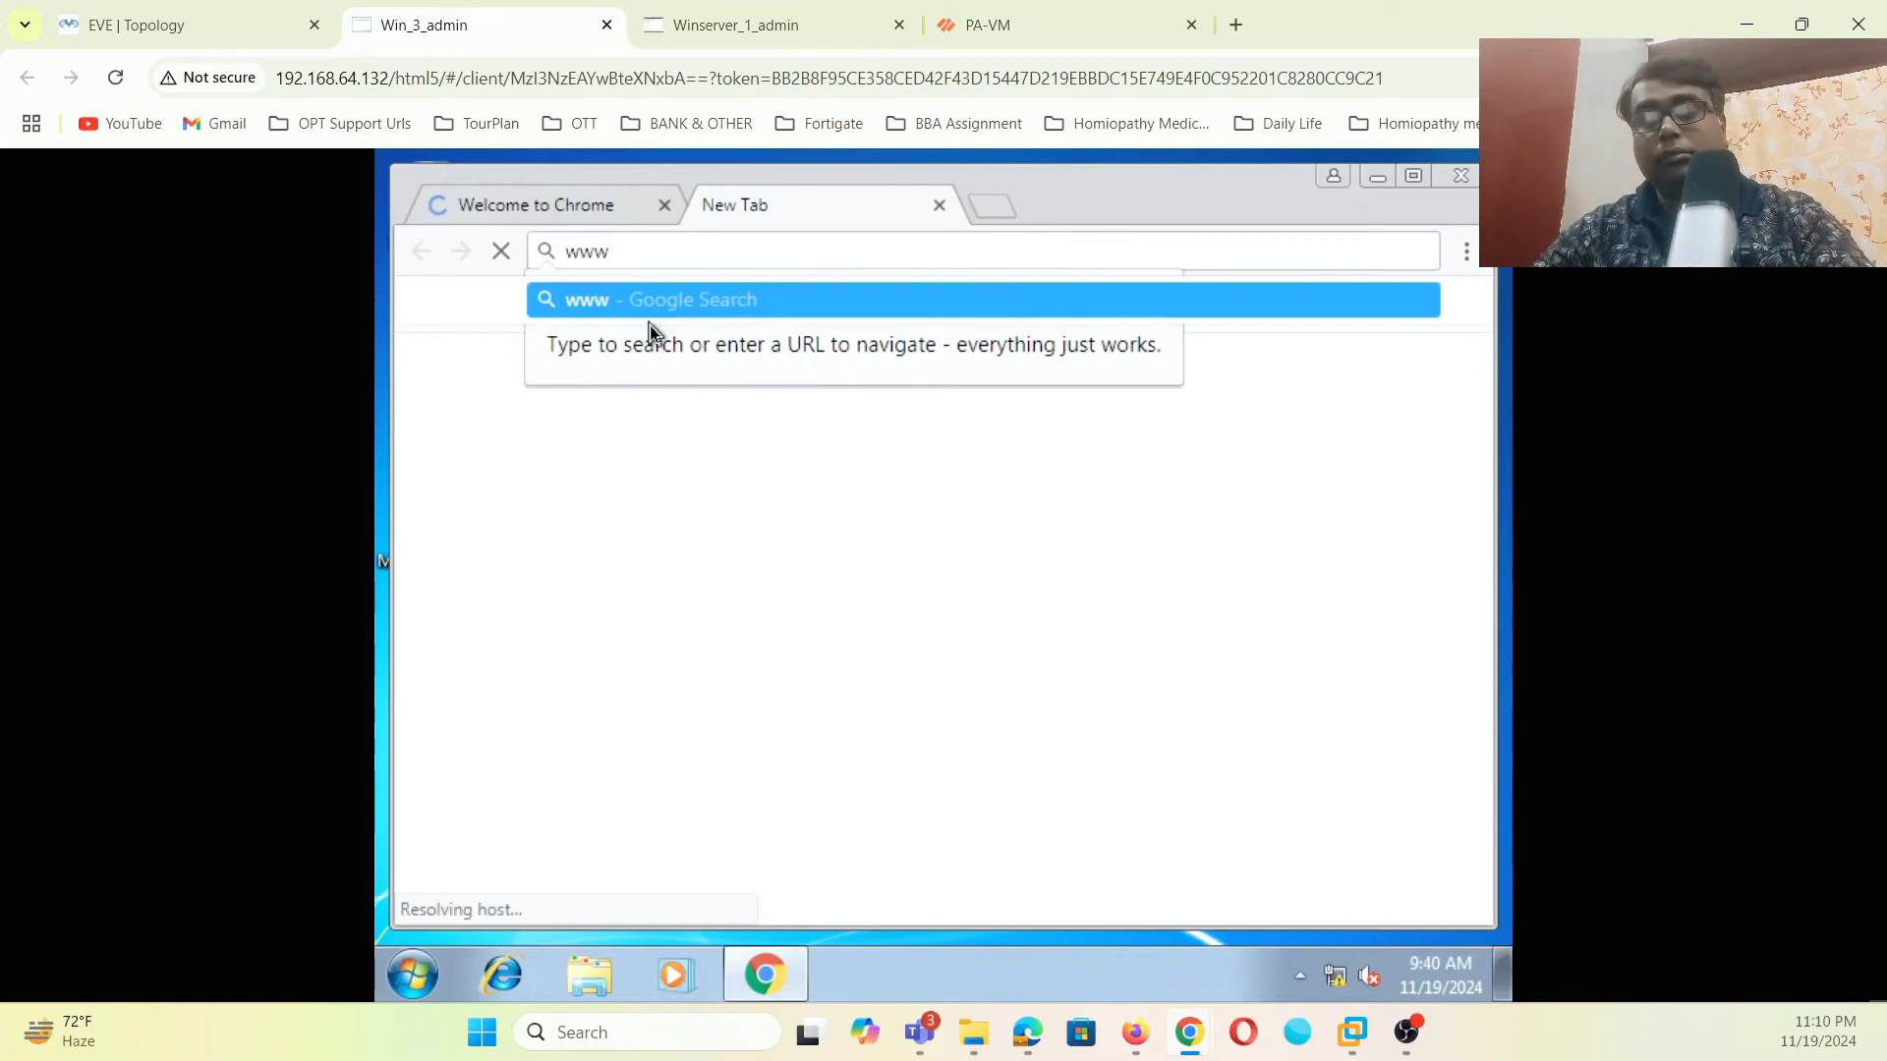
{"action": "type", "text": ".googl"}
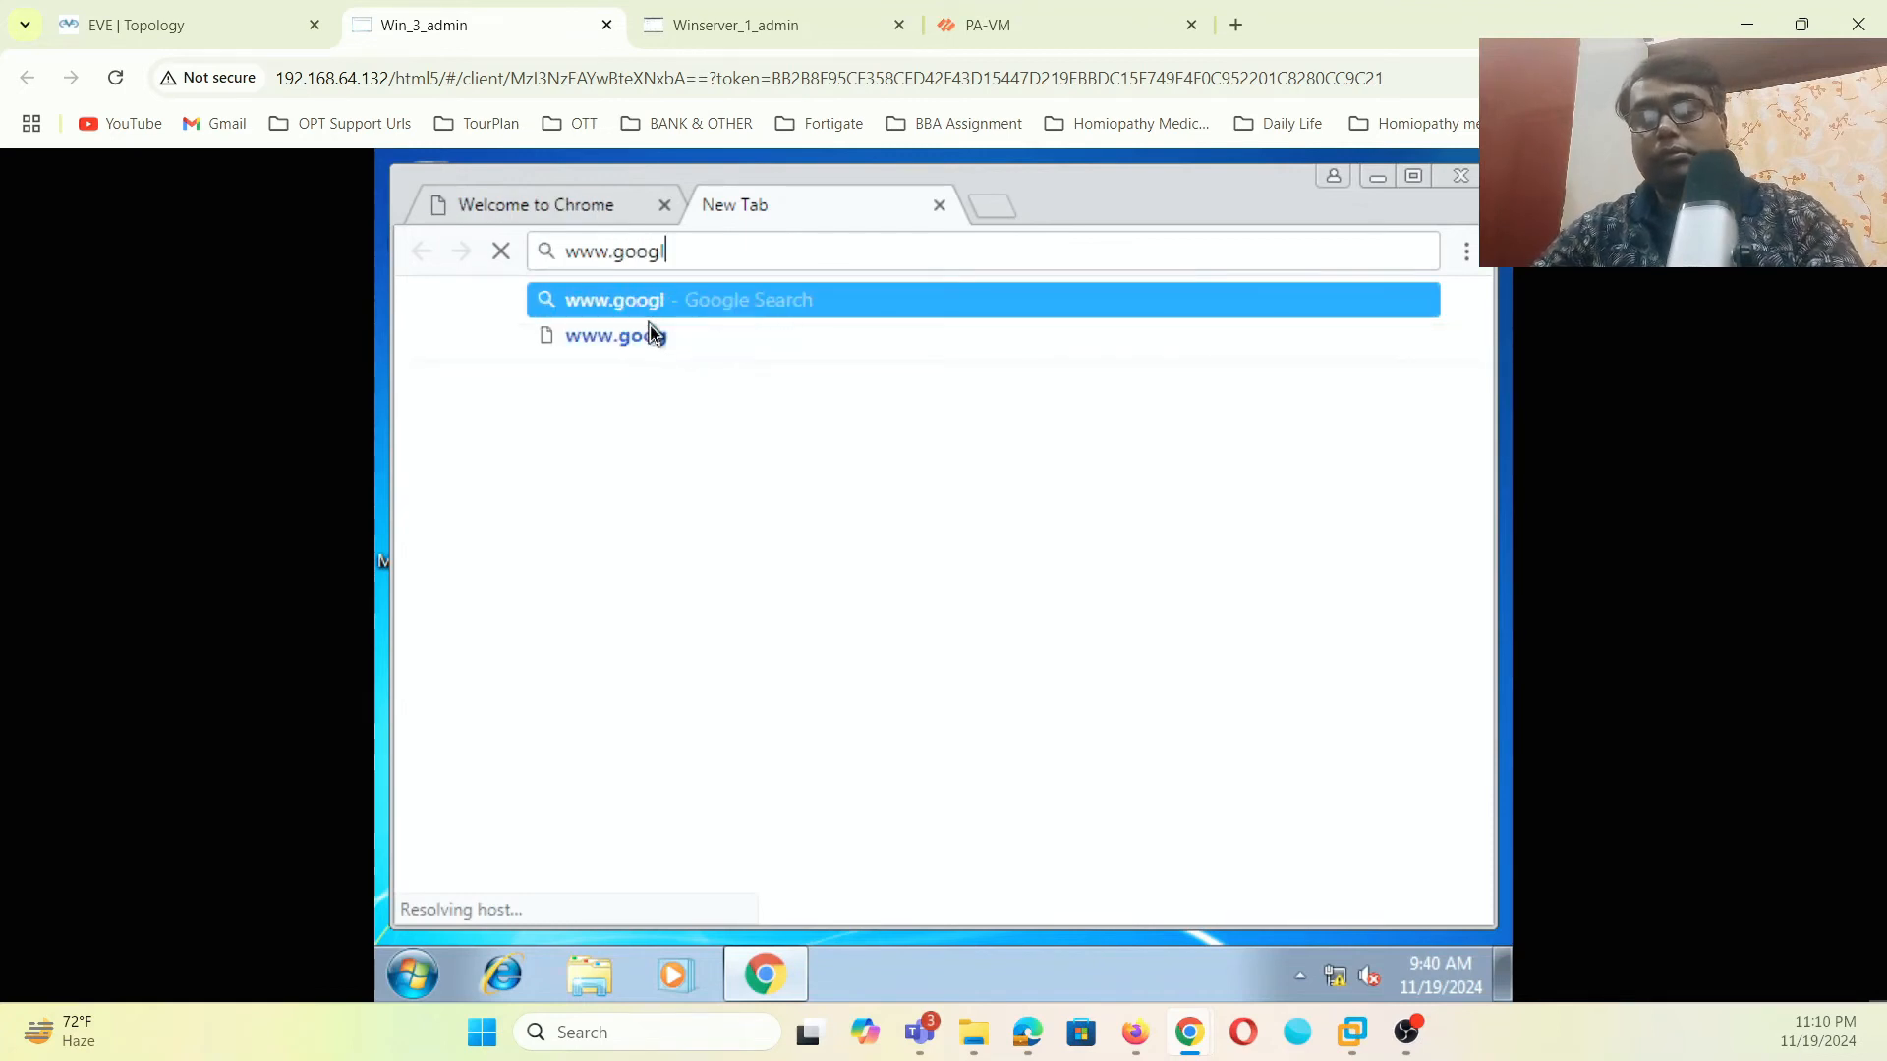
{"action": "type", "text": "e.co.in"}
{"action": "key", "text": "Return"}
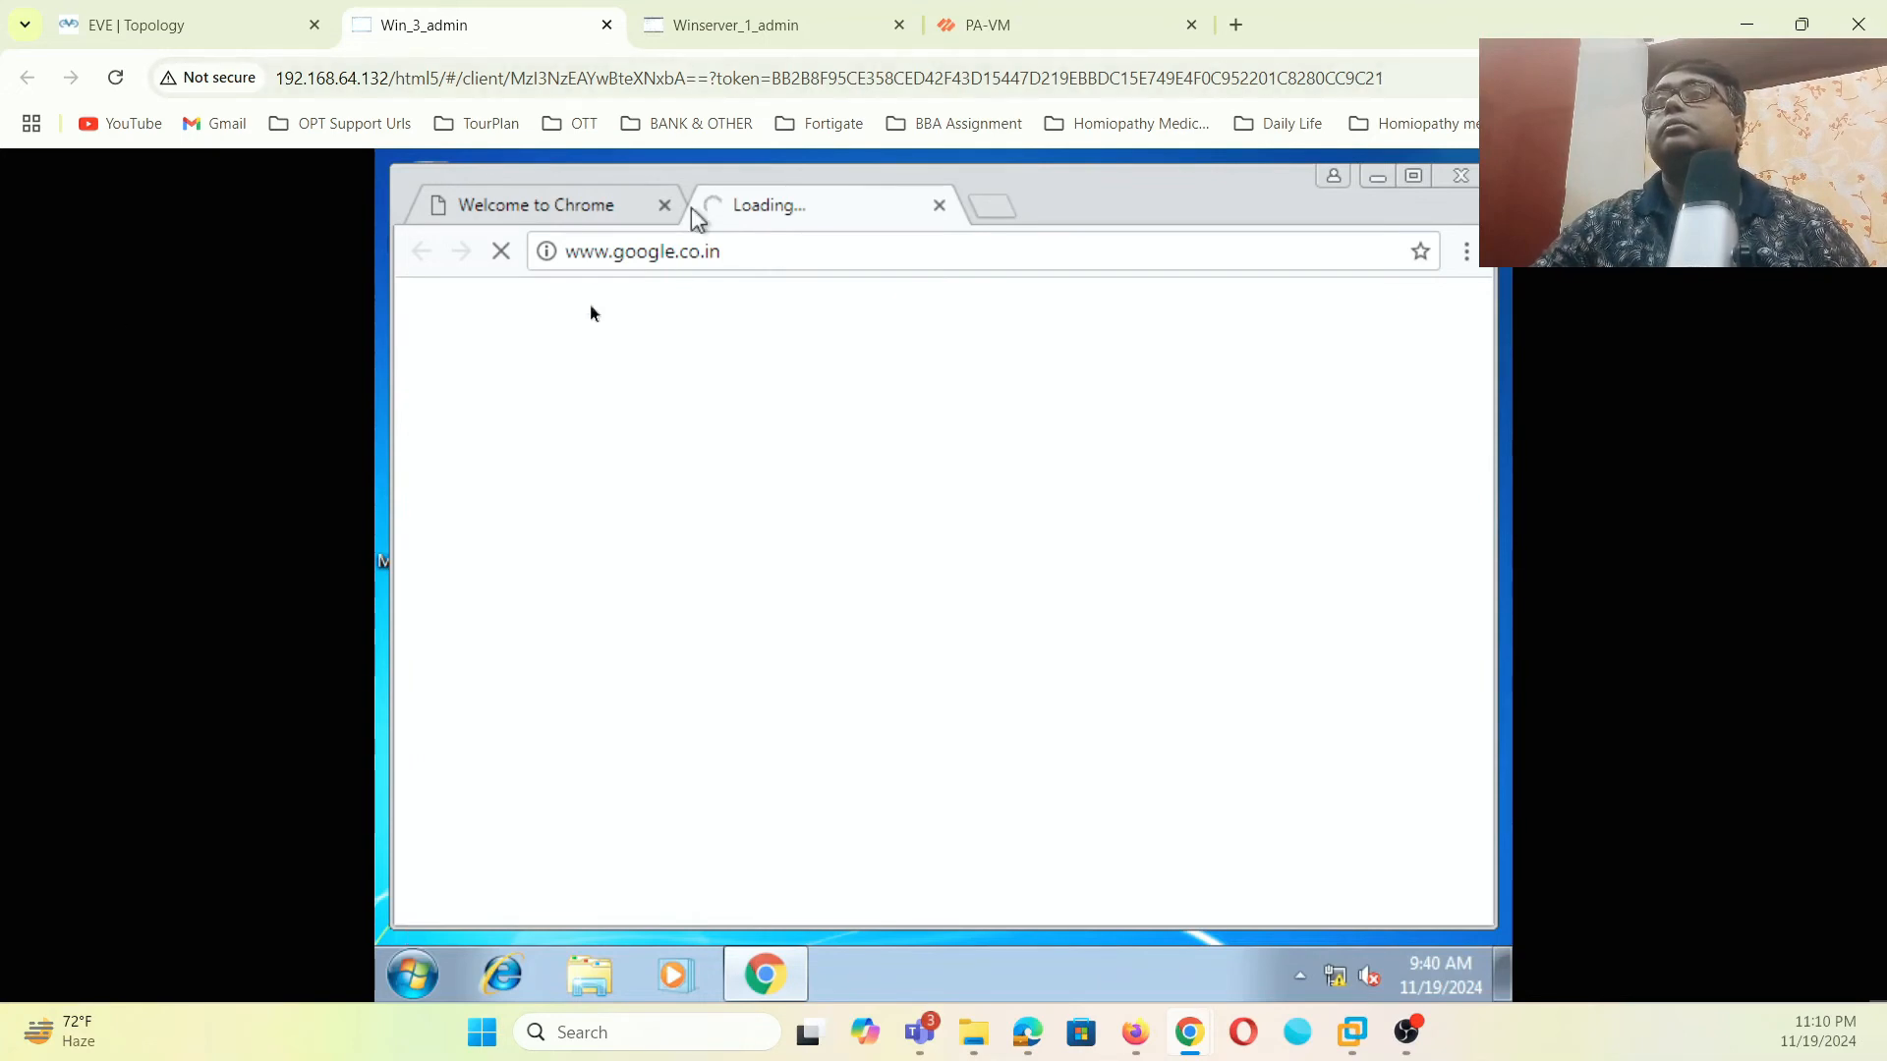
- Glance at Chrome's Welcome tab, then bring up the Start menu search box
{"action": "left_click", "coordinate": [600, 216]}
{"action": "left_click", "coordinate": [769, 210]}
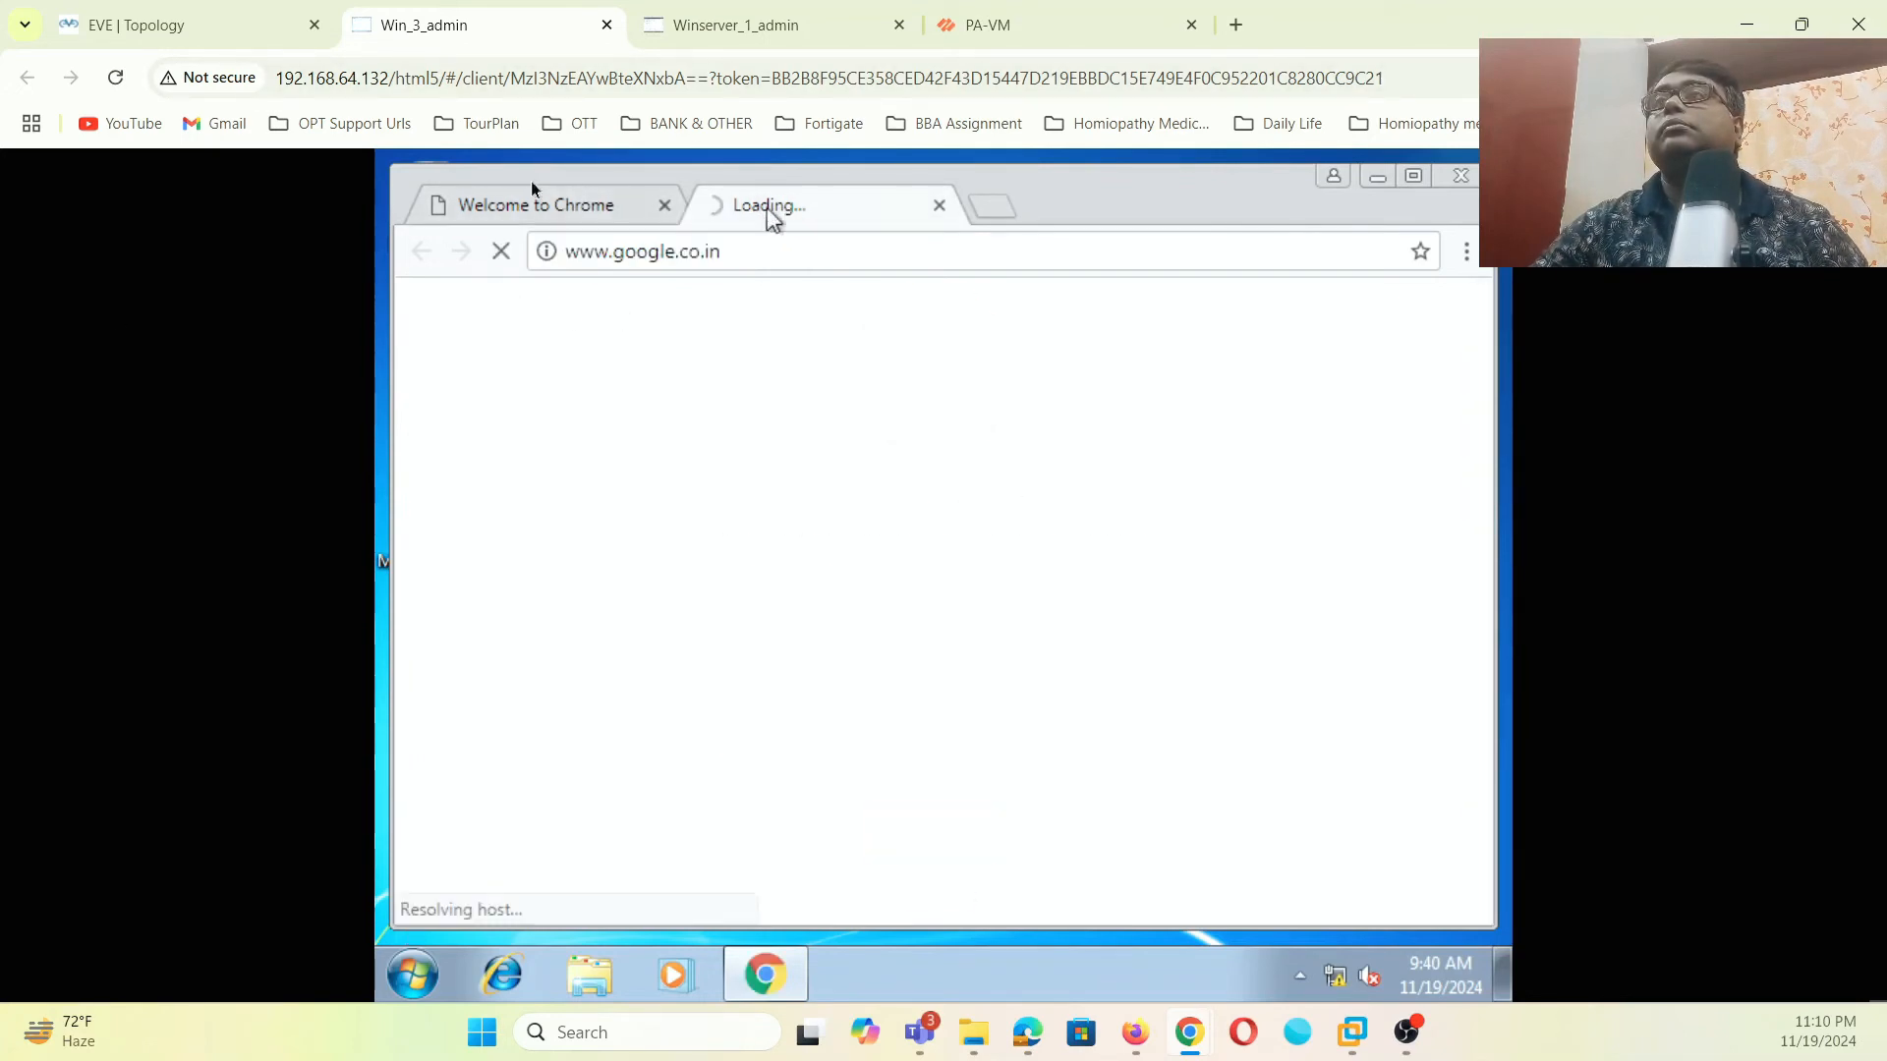
{"action": "left_click", "coordinate": [413, 974]}
{"action": "left_click", "coordinate": [464, 902]}
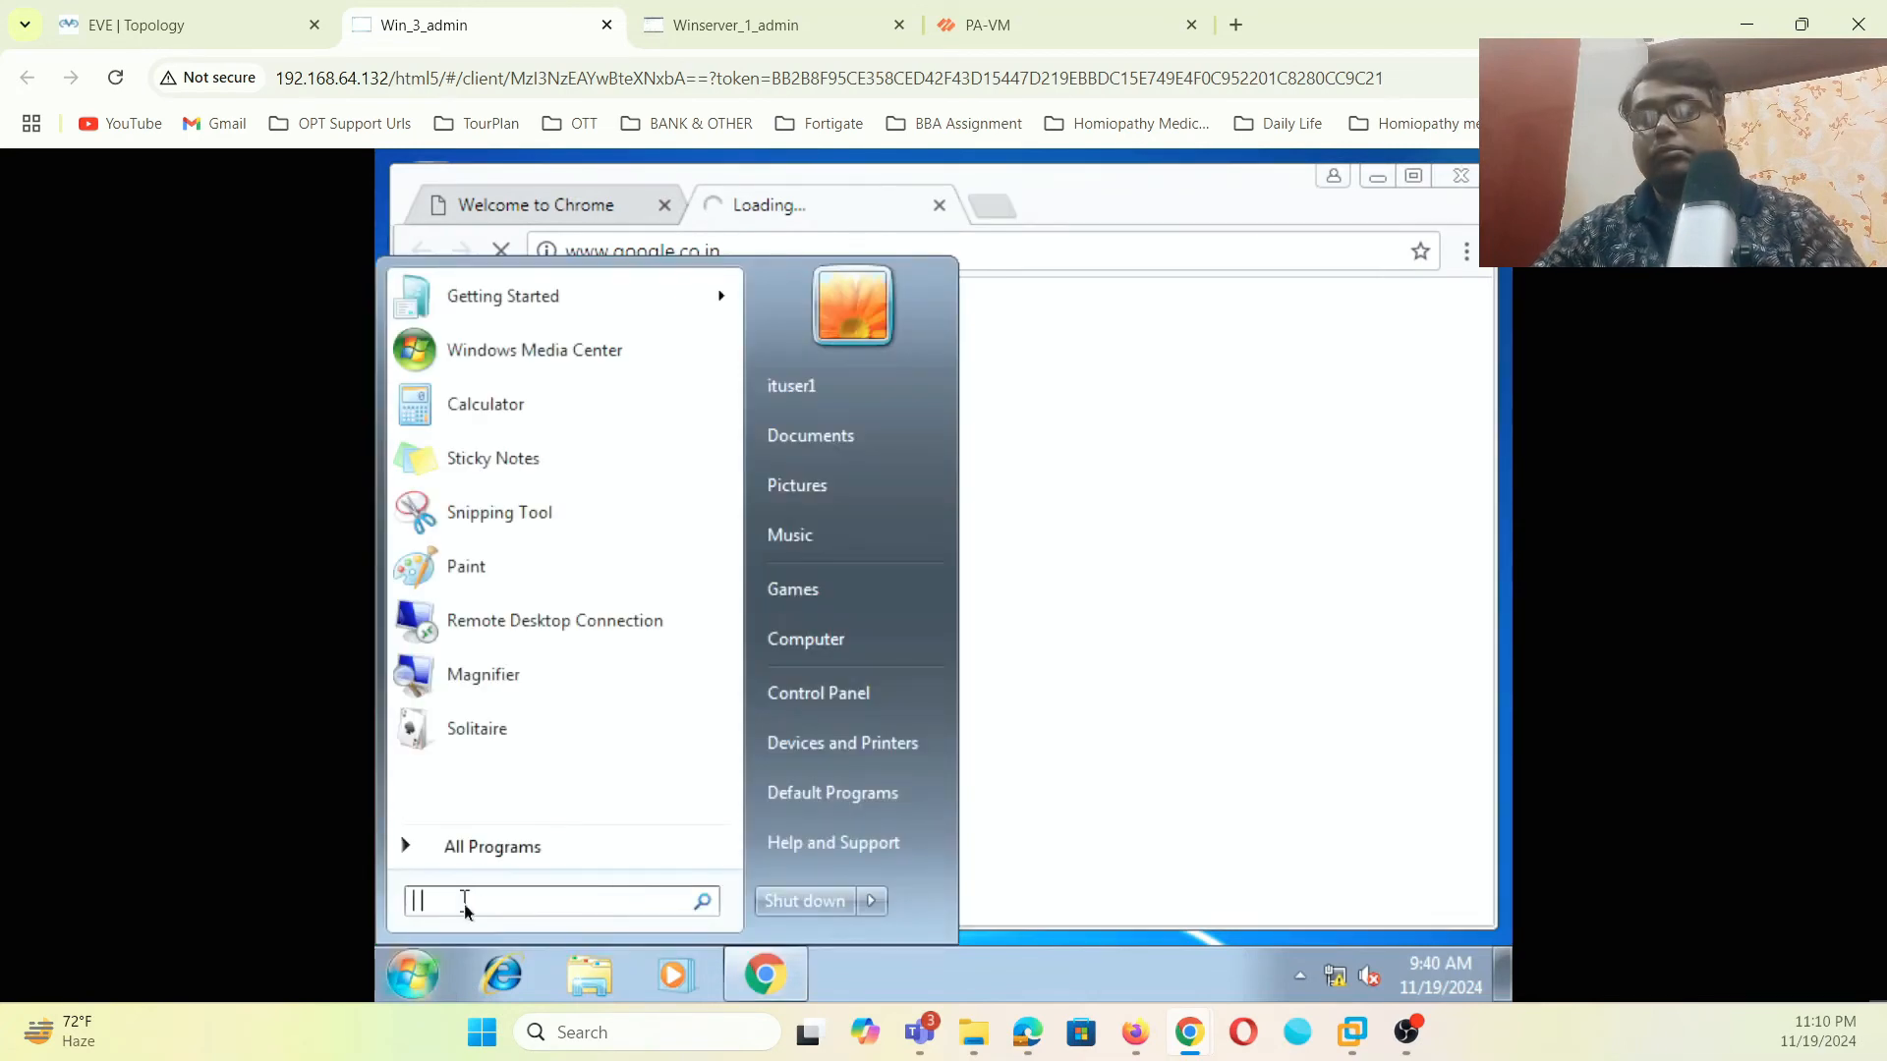
- Ping 192.168.1.1 from a cmd prompt, then dismiss the firewall's Commit Status window
{"action": "type", "text": "cmd"}
{"action": "key", "text": "Return"}
{"action": "type", "text": "ping 192"}
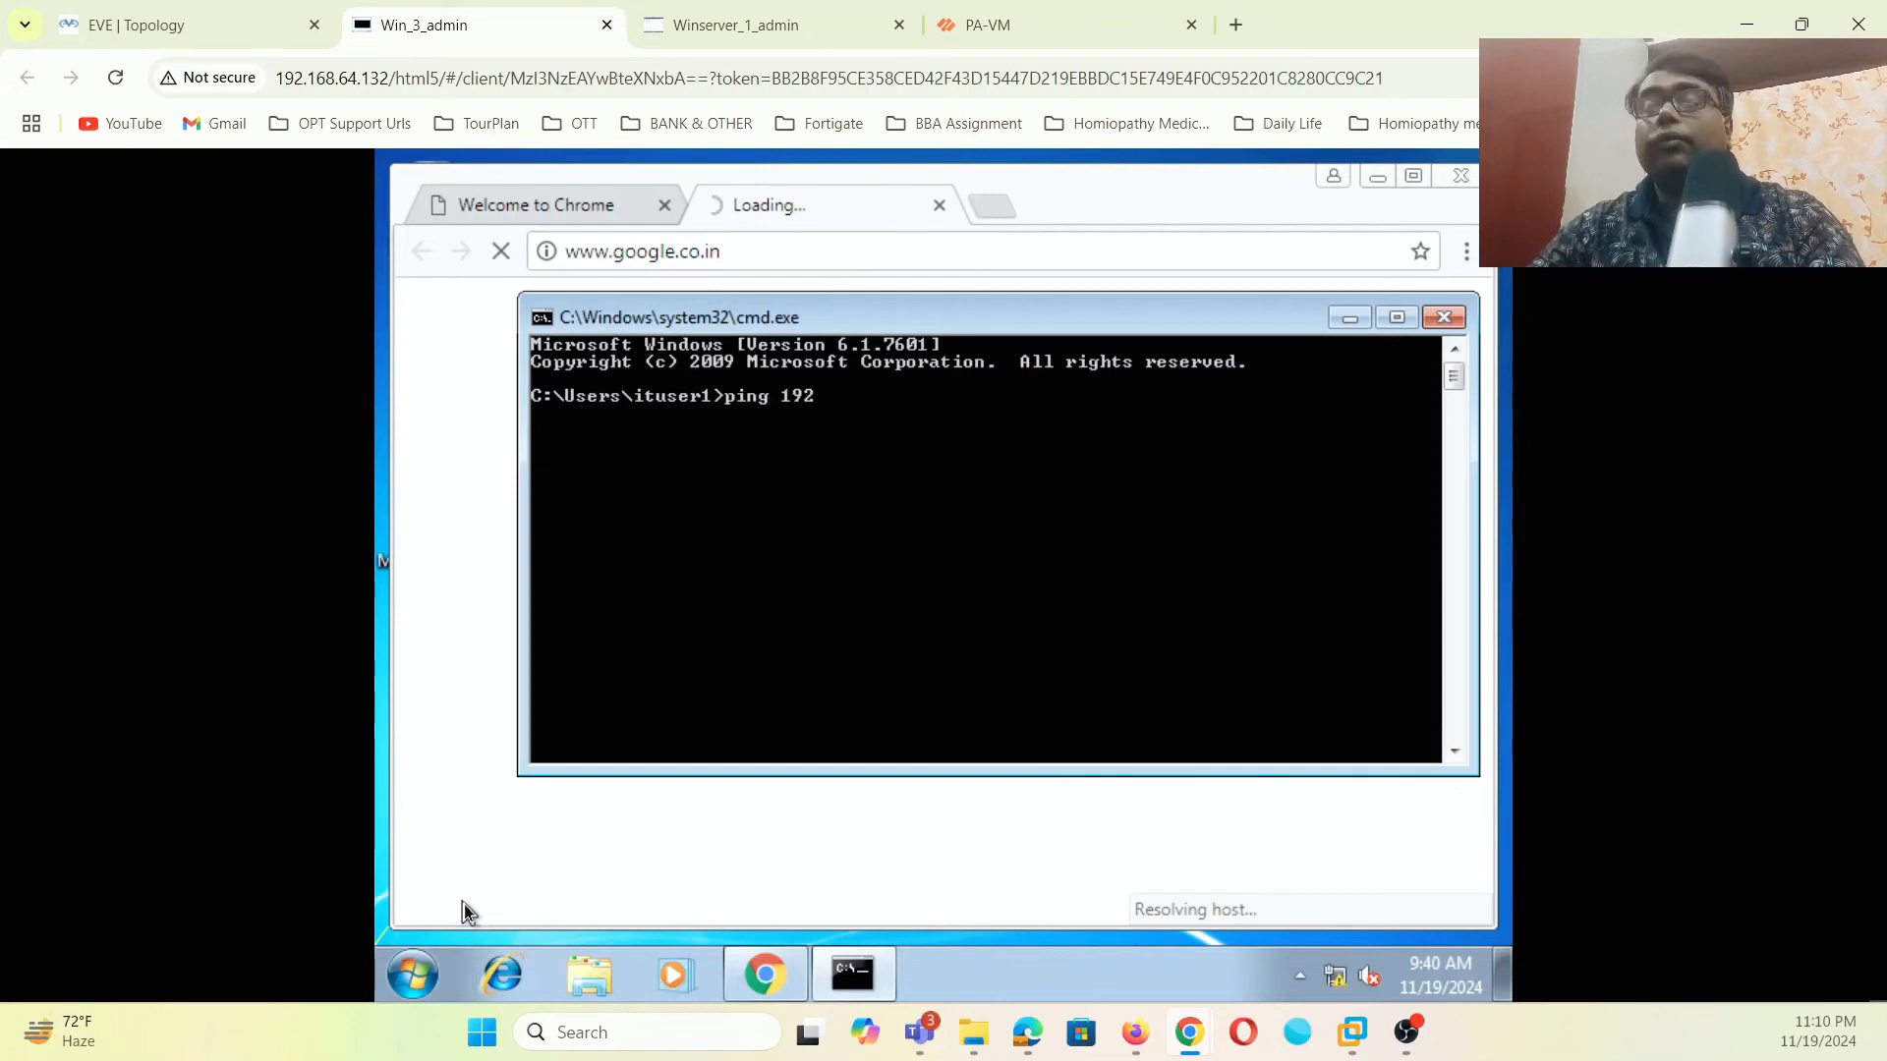
{"action": "type", "text": ".168.1.1"}
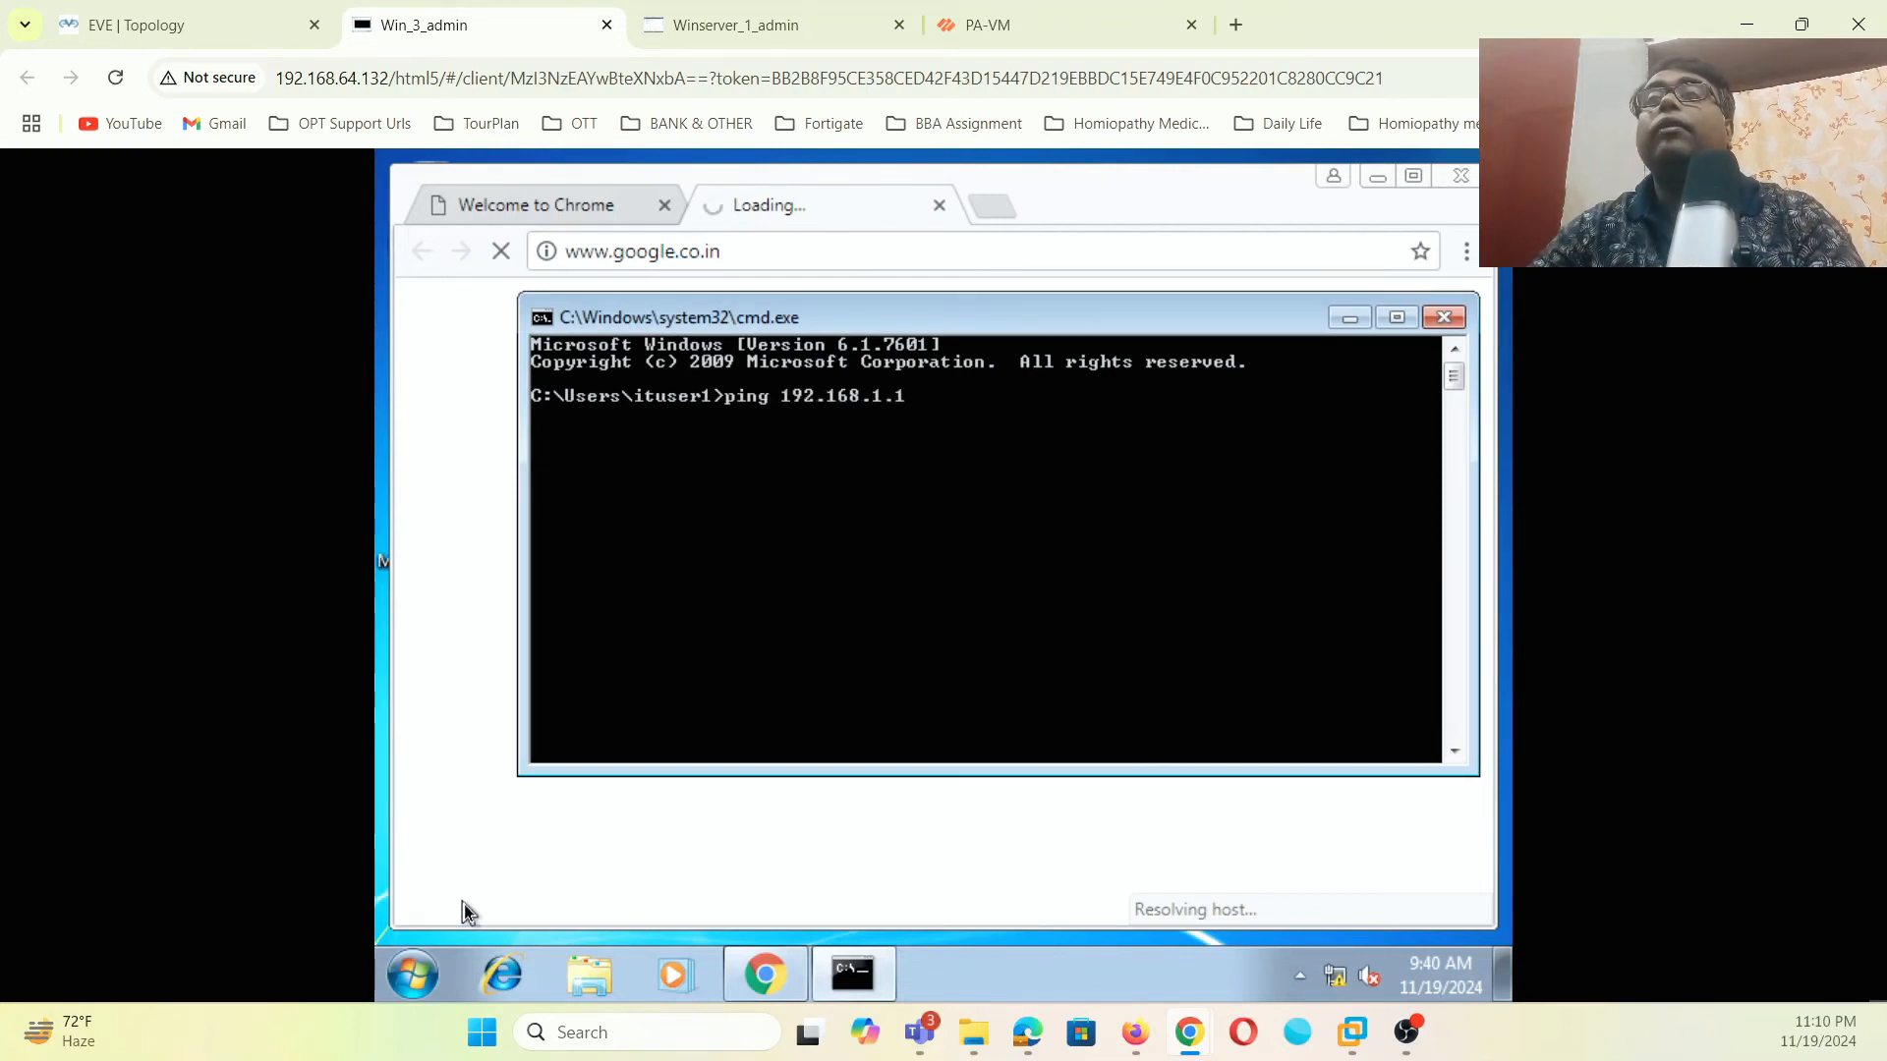
{"action": "key", "text": "Return"}
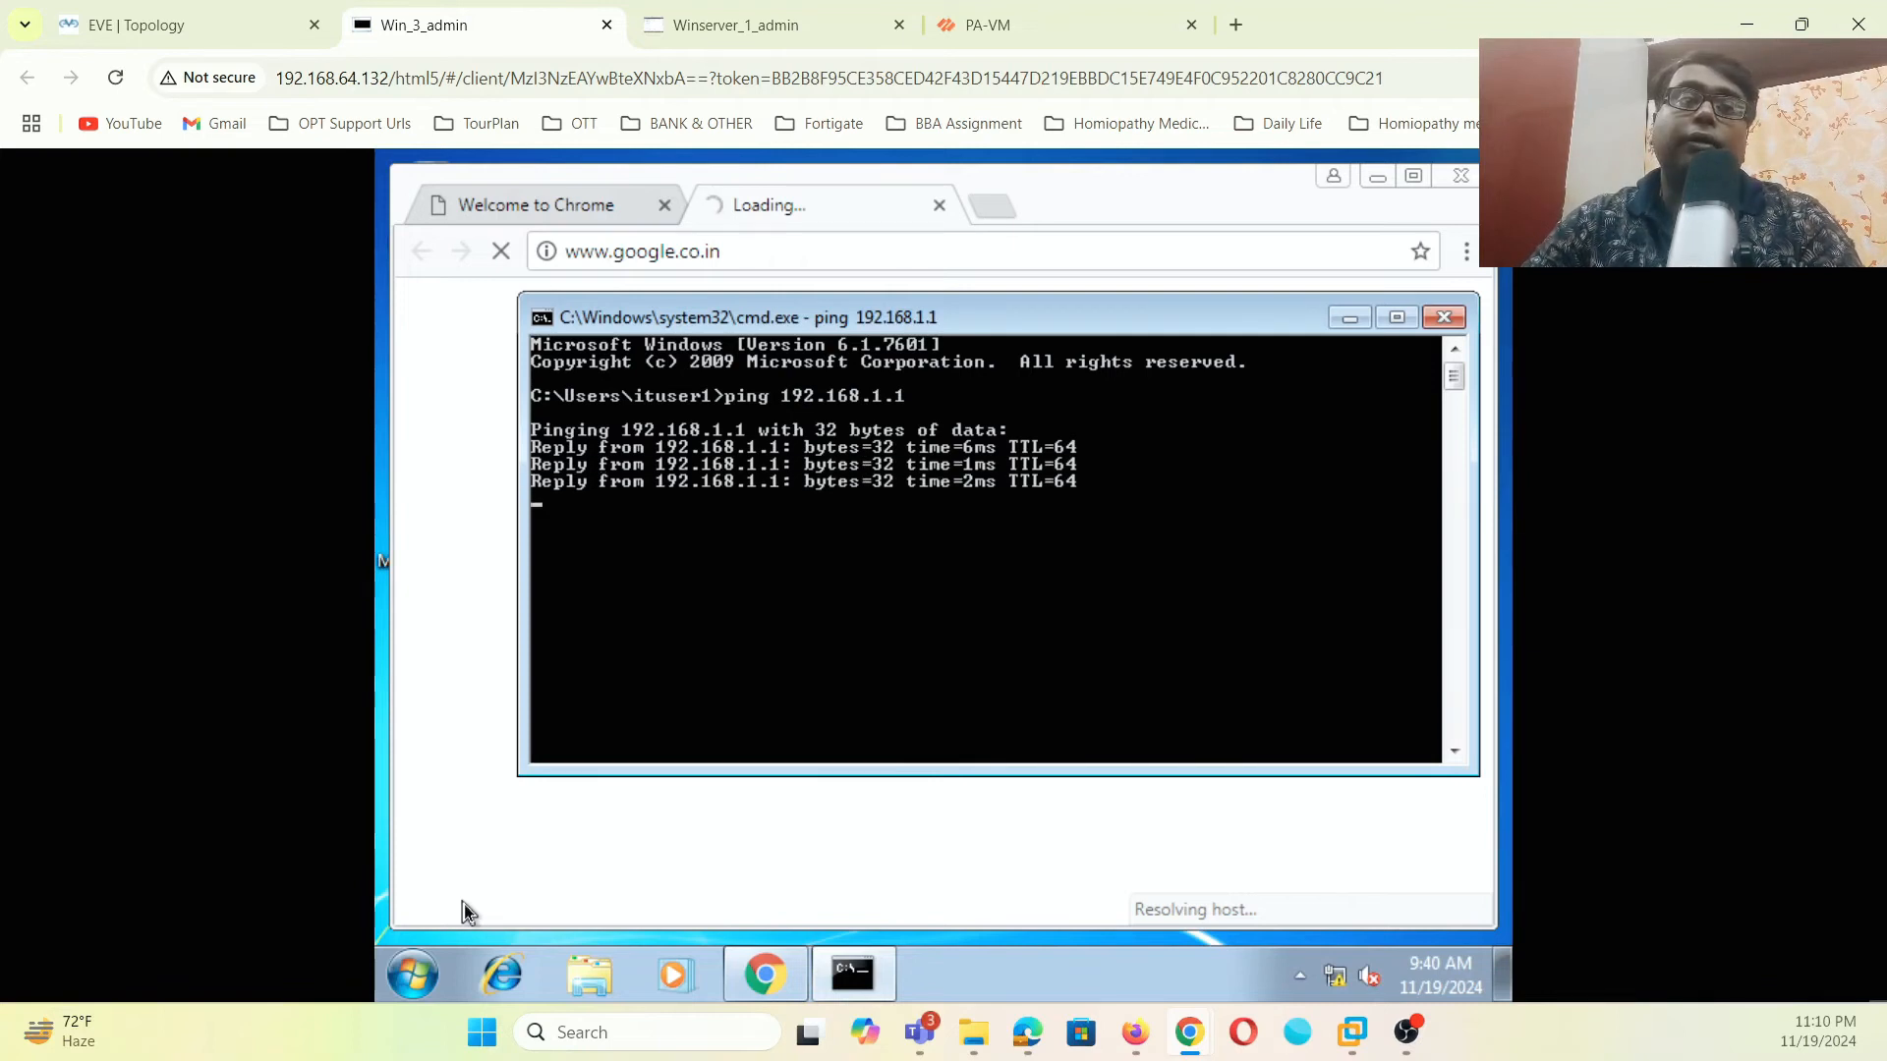
{"action": "key", "text": "Up"}
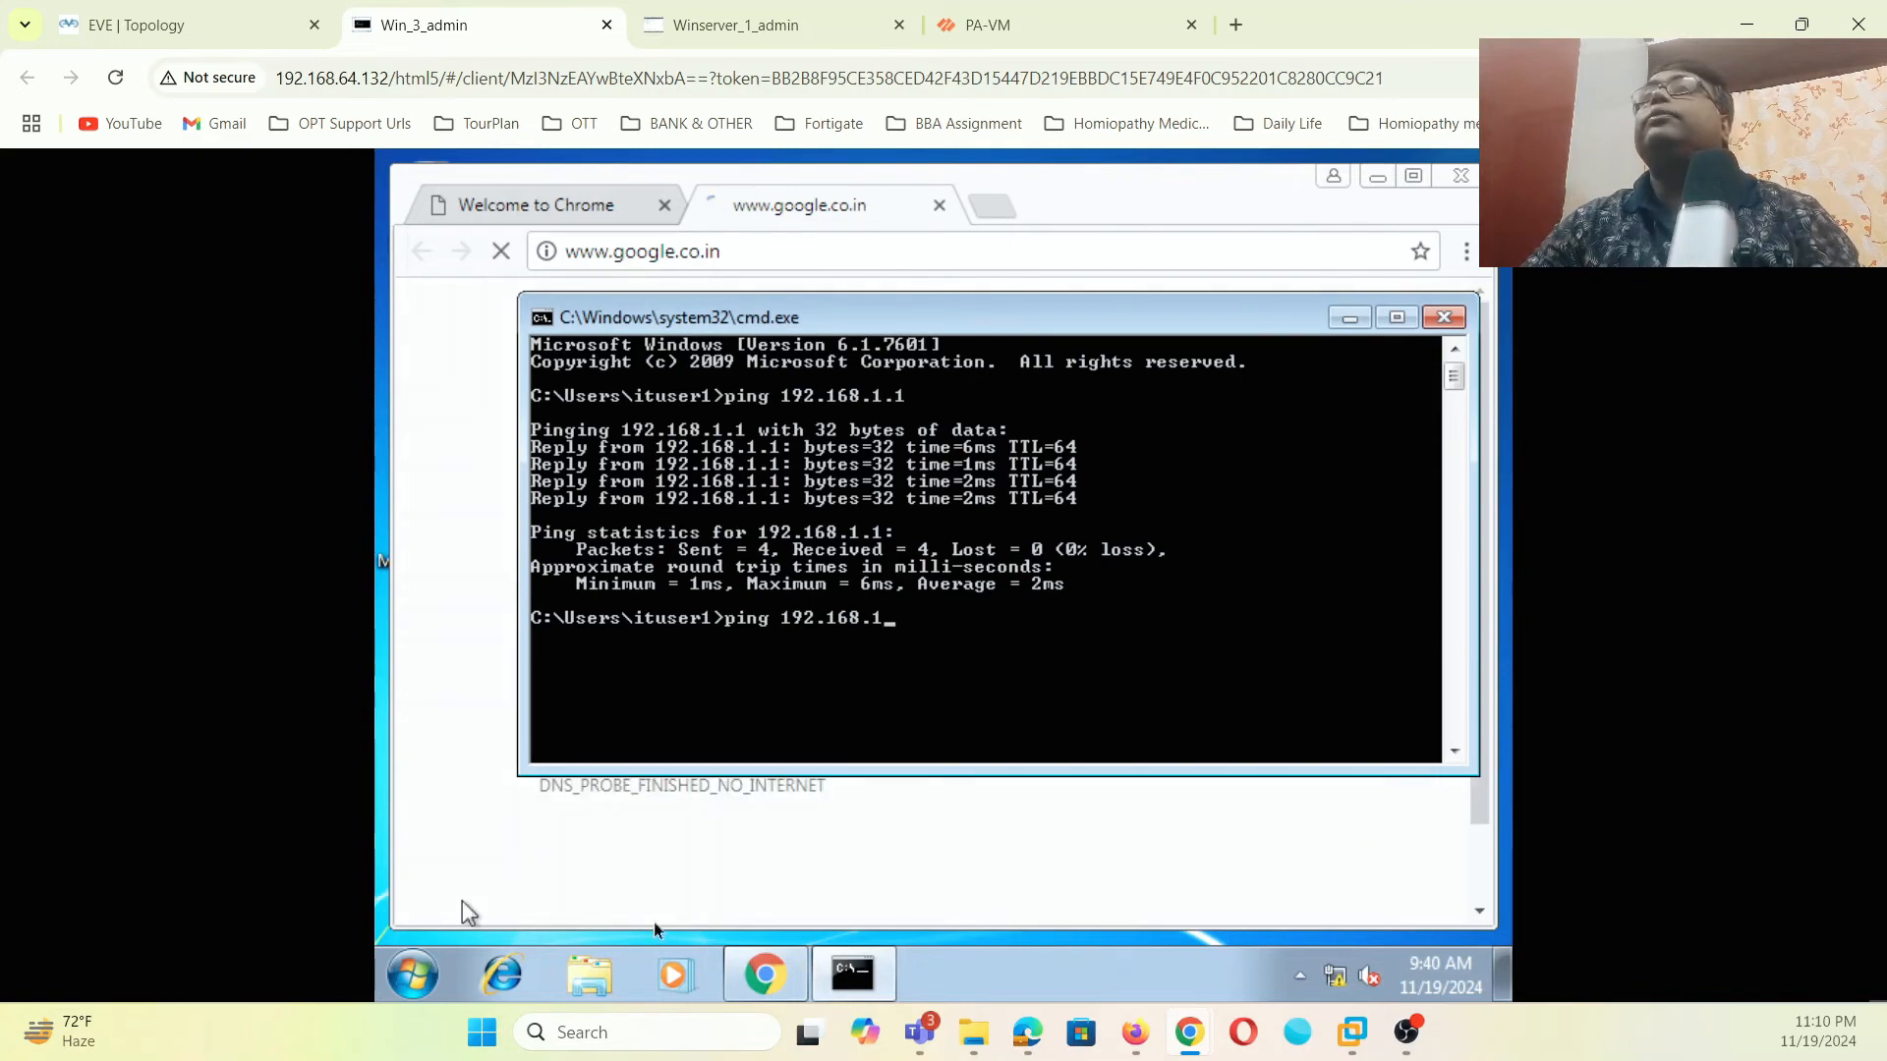
{"action": "left_click", "coordinate": [1041, 13]}
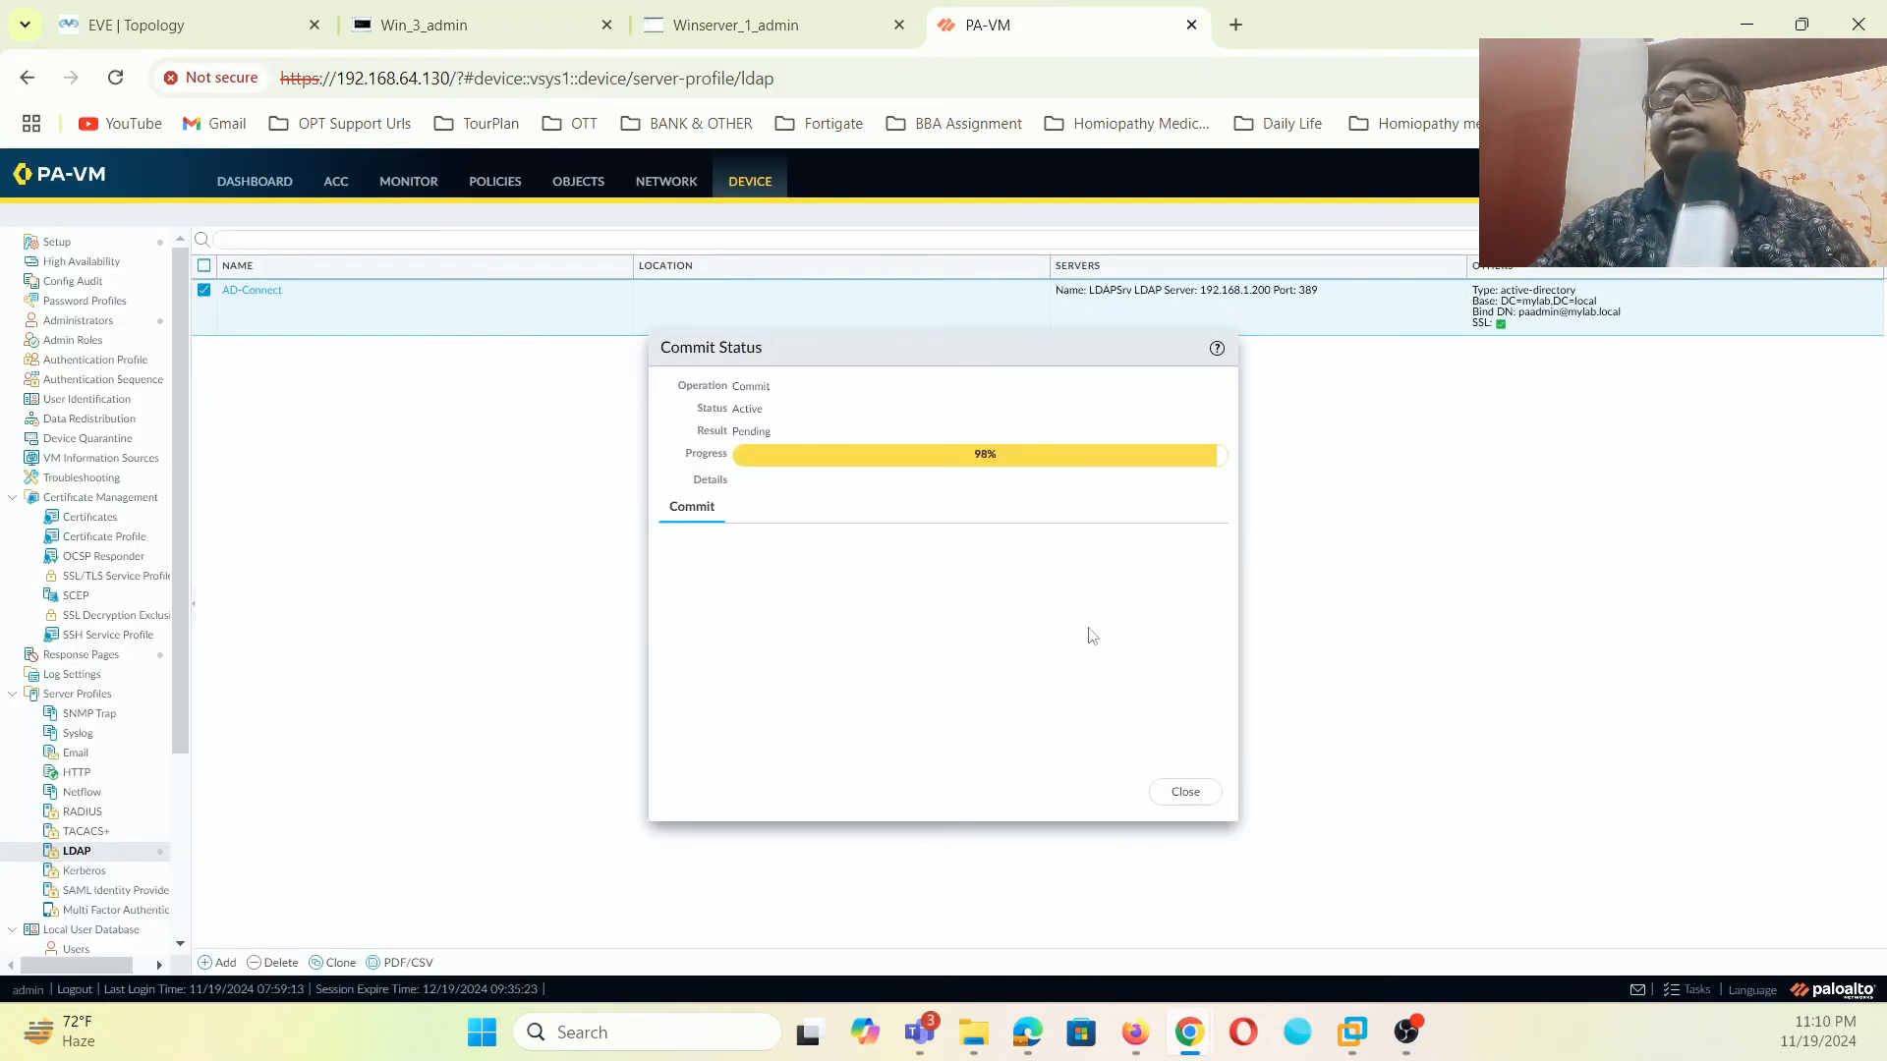
{"action": "left_click", "coordinate": [1184, 792]}
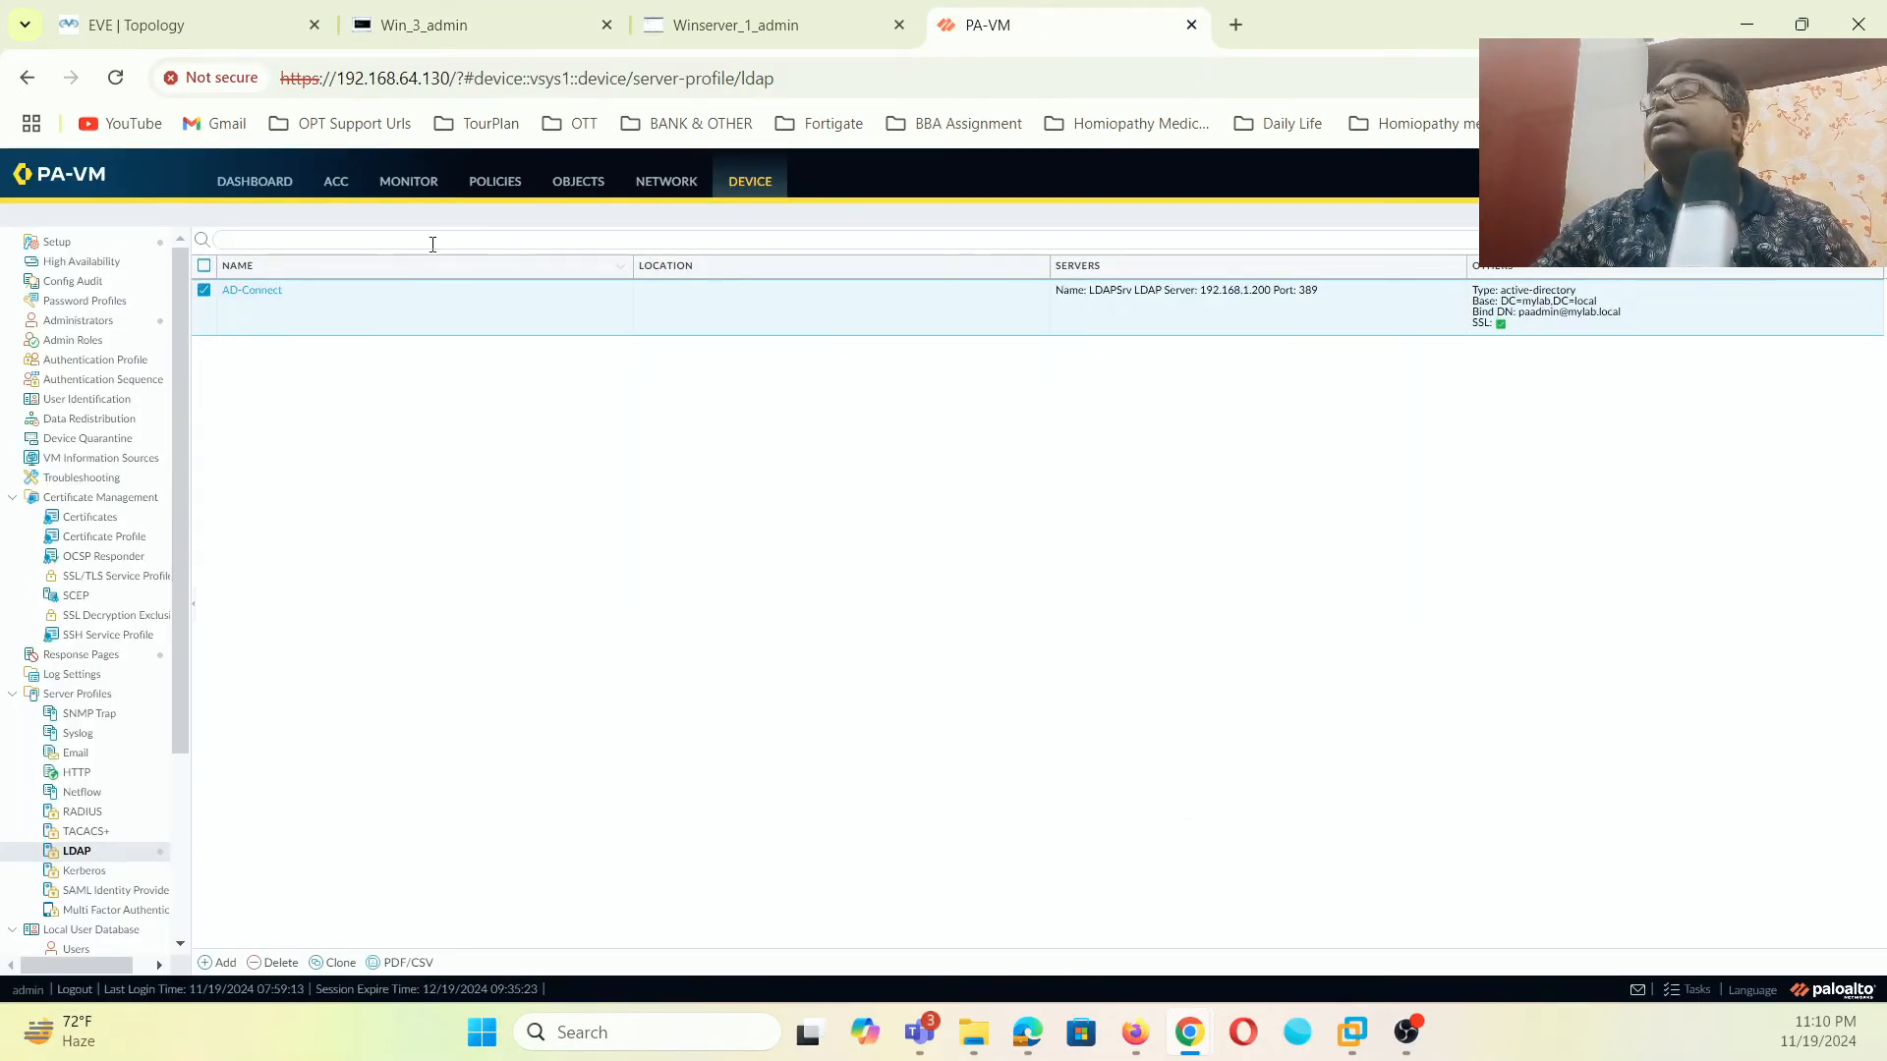
- Add a new NAT rule named LAN-Internet
{"action": "left_click", "coordinate": [500, 185]}
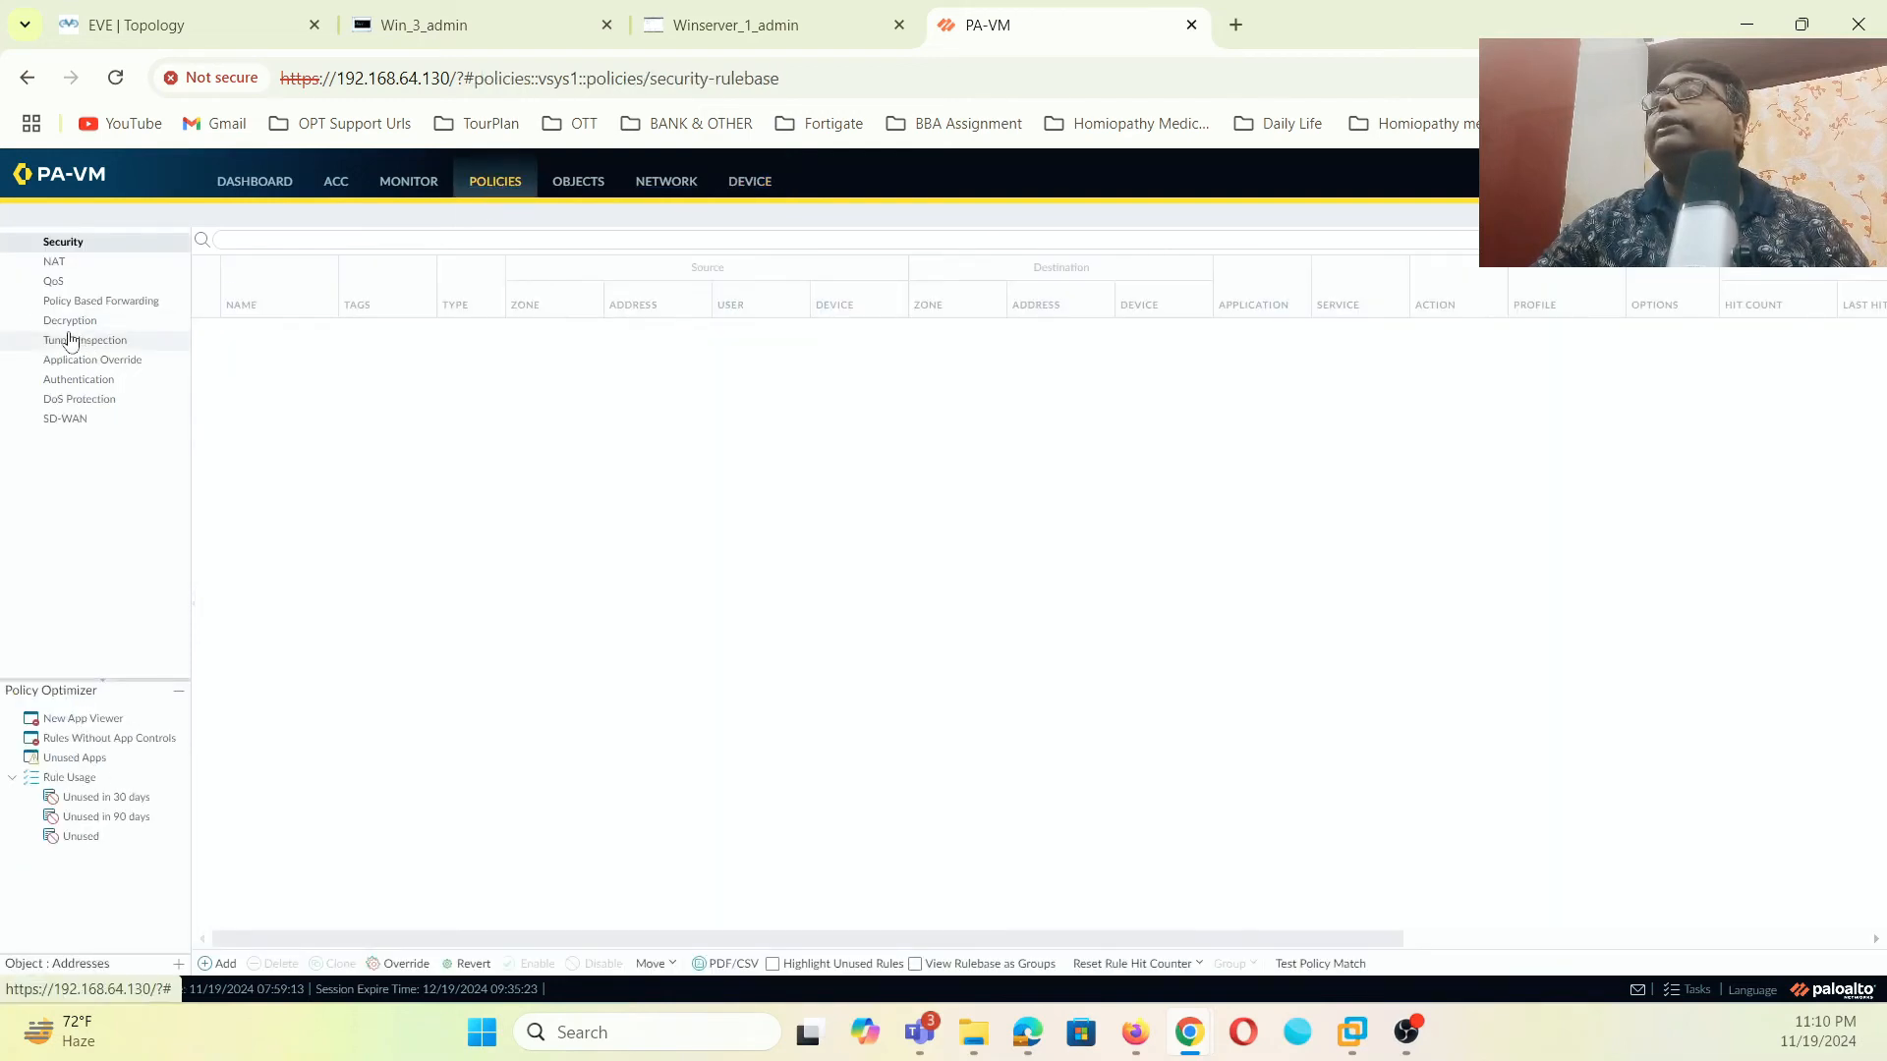
{"action": "left_click", "coordinate": [54, 261]}
{"action": "left_click", "coordinate": [222, 963]}
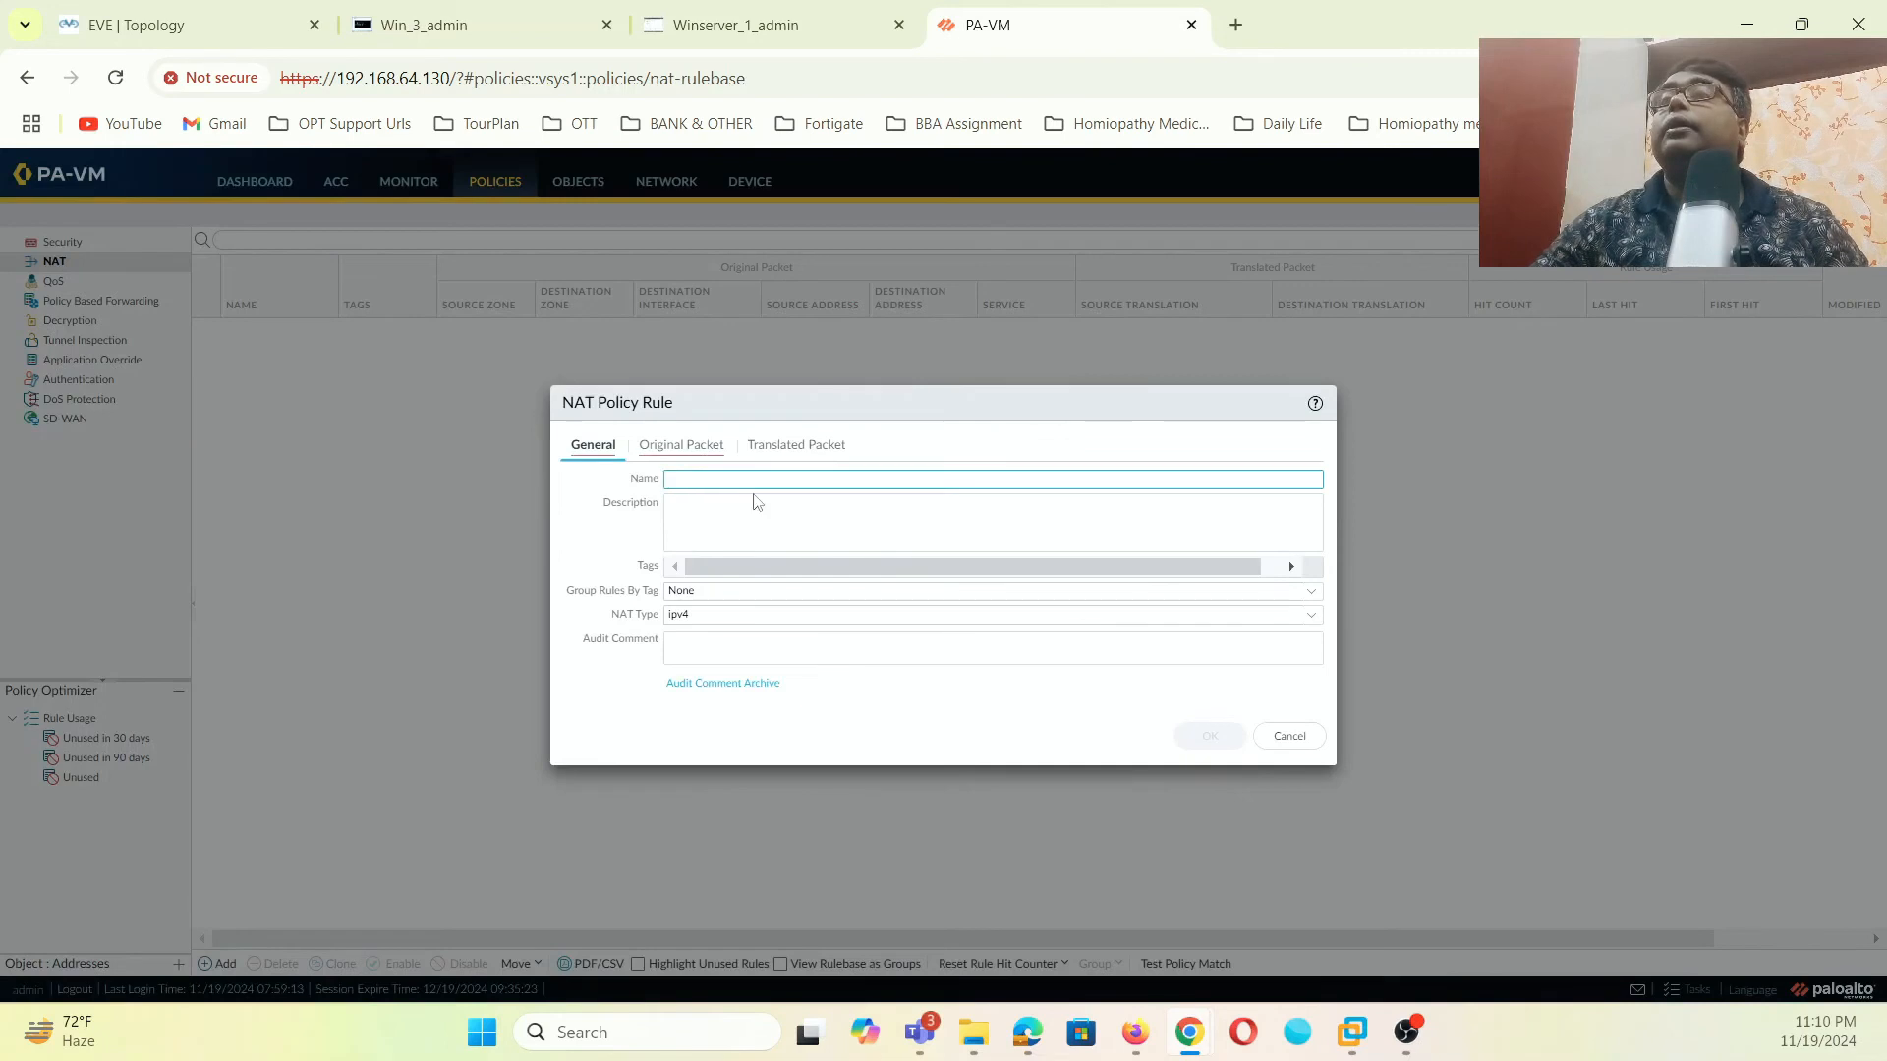
{"action": "type", "text": "LAN-INter"}
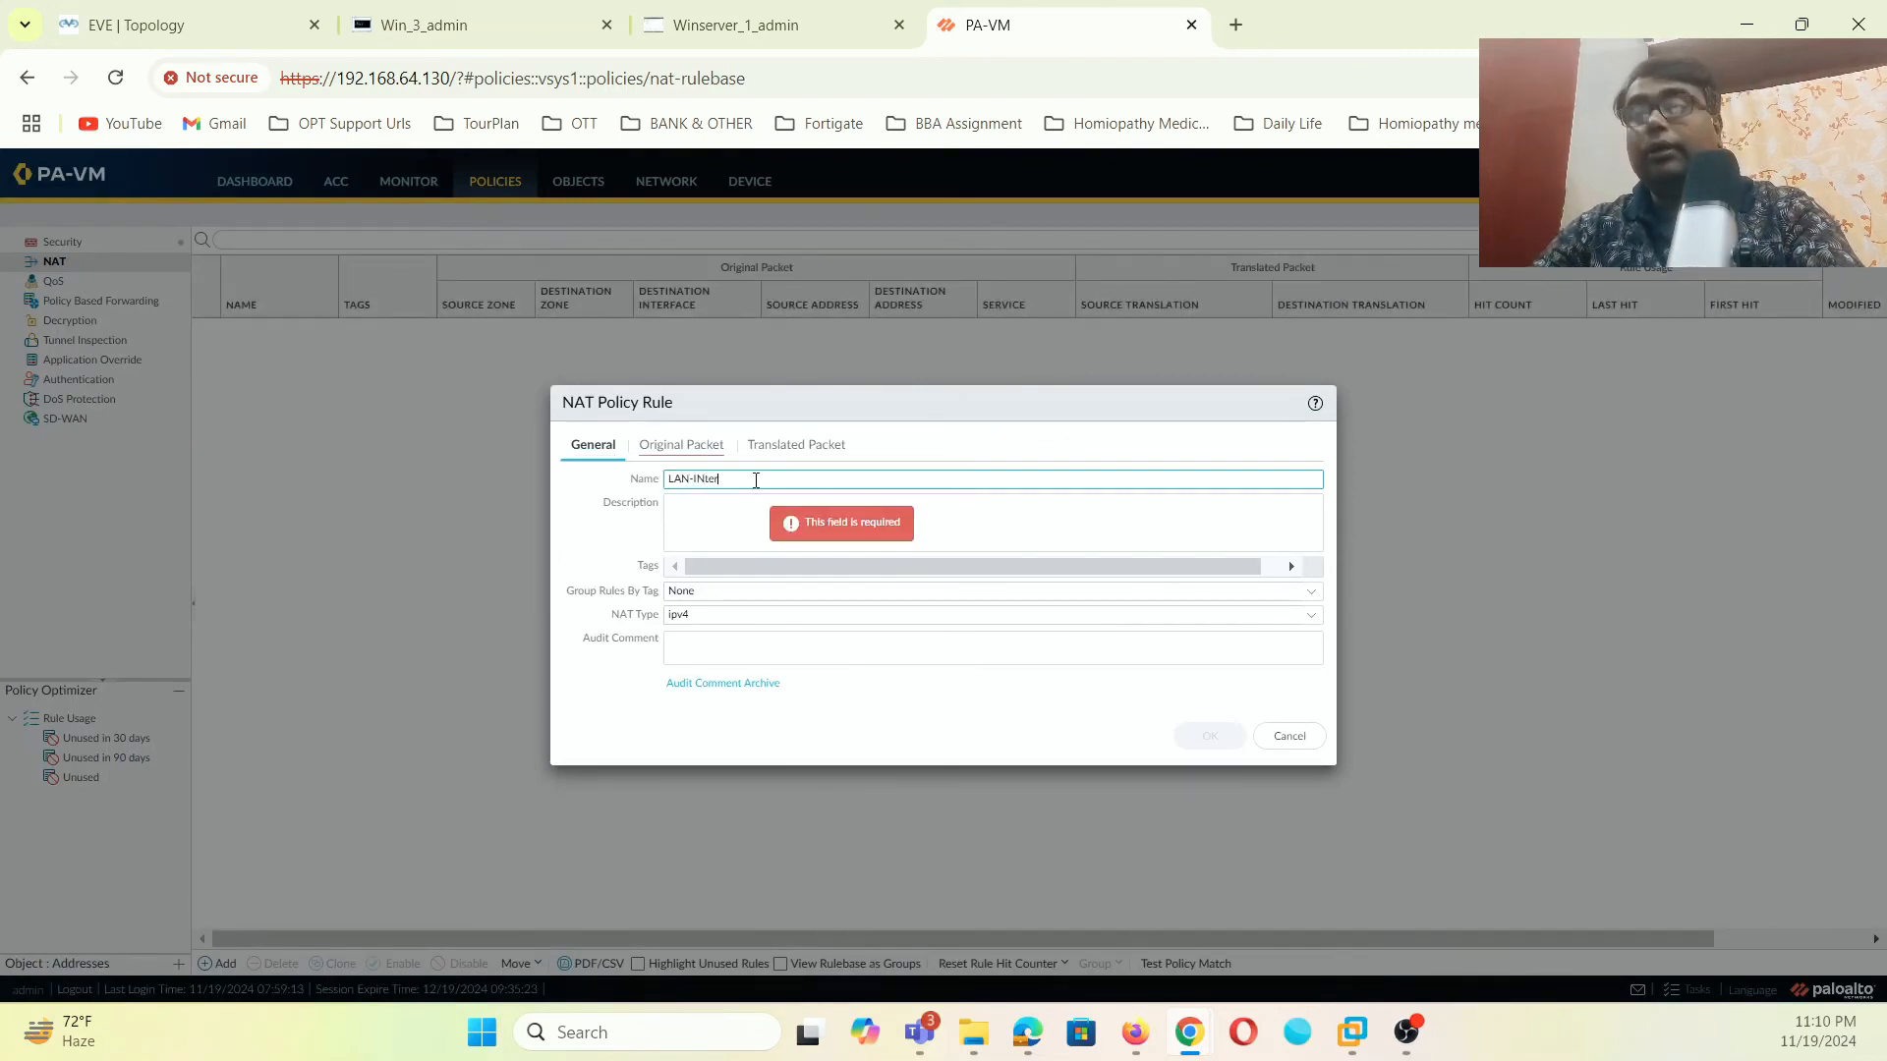
{"action": "type", "text": "net"}
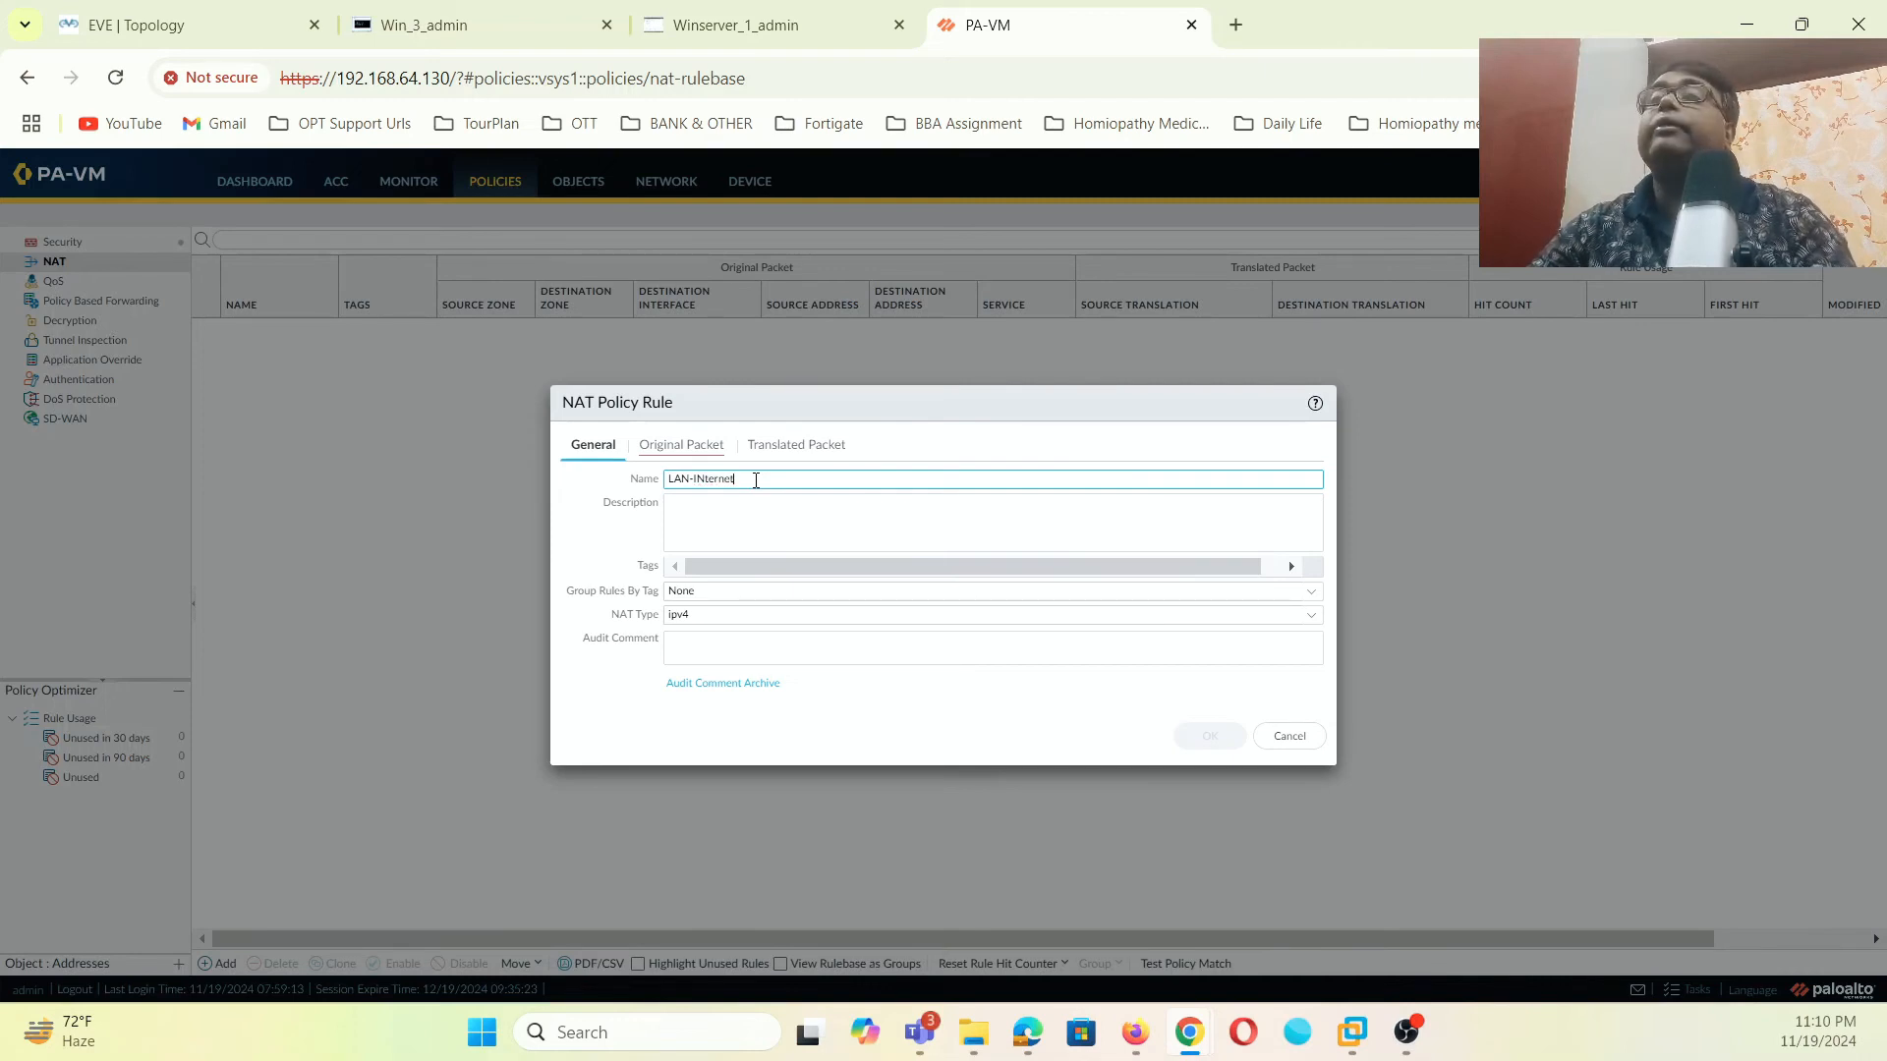
{"action": "key", "text": "BackSpace"}
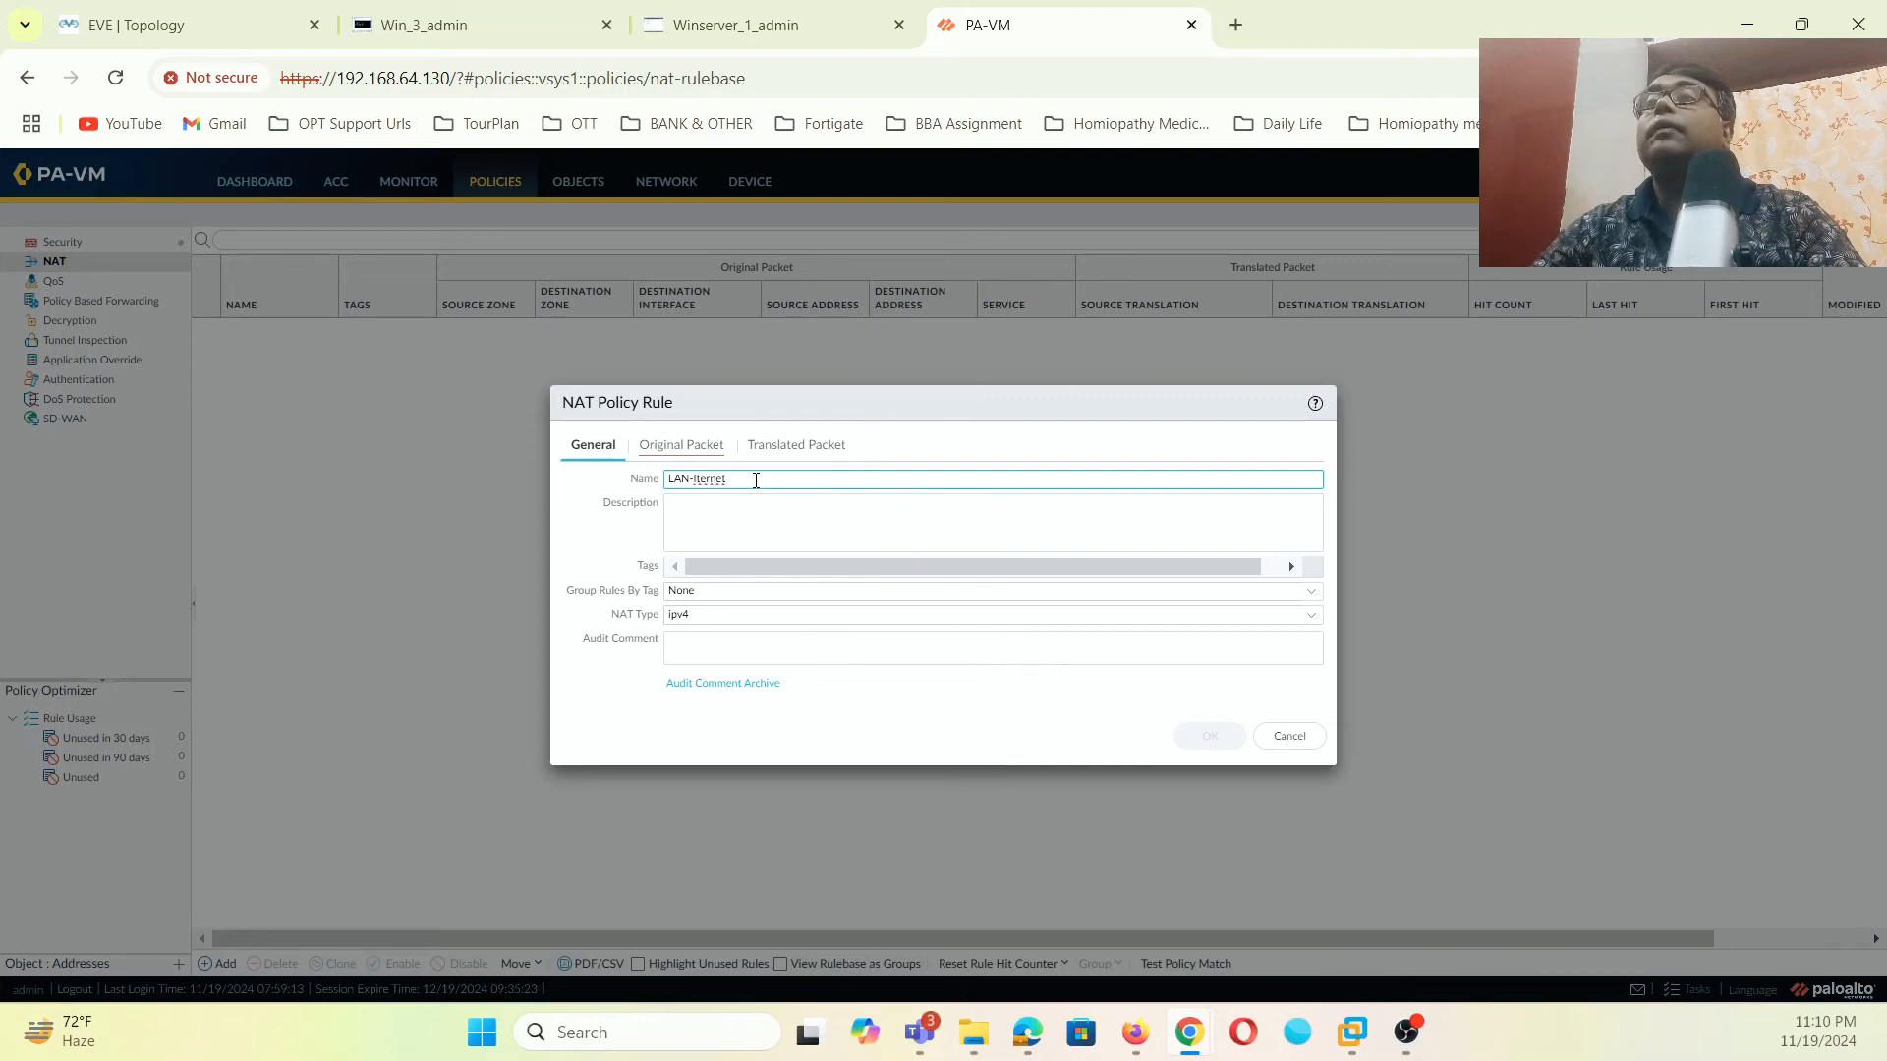
{"action": "type", "text": "n"}
{"action": "left_click", "coordinate": [925, 534]}
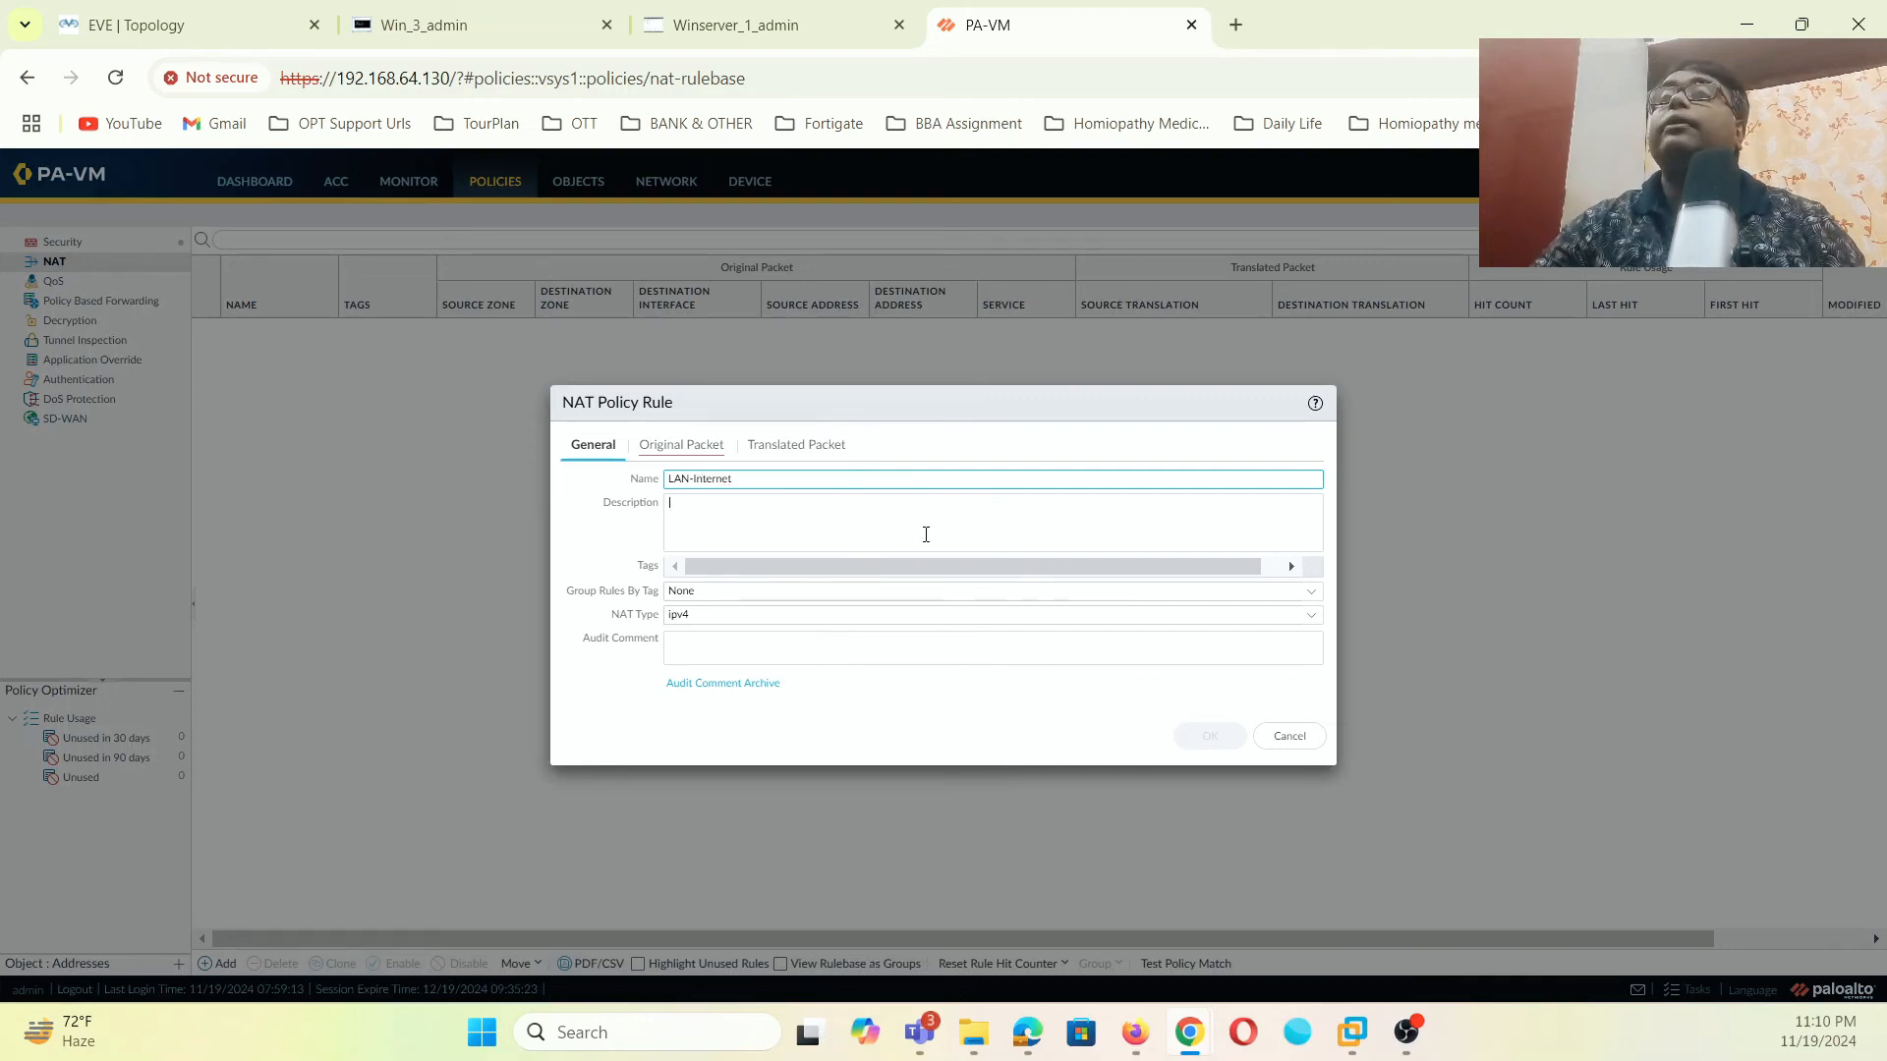
- Match source zone LAN, destination zone INTERNET, destination interface ethernet1/1
{"action": "left_click", "coordinate": [699, 456]}
{"action": "left_click", "coordinate": [593, 691]}
{"action": "left_click", "coordinate": [626, 577]}
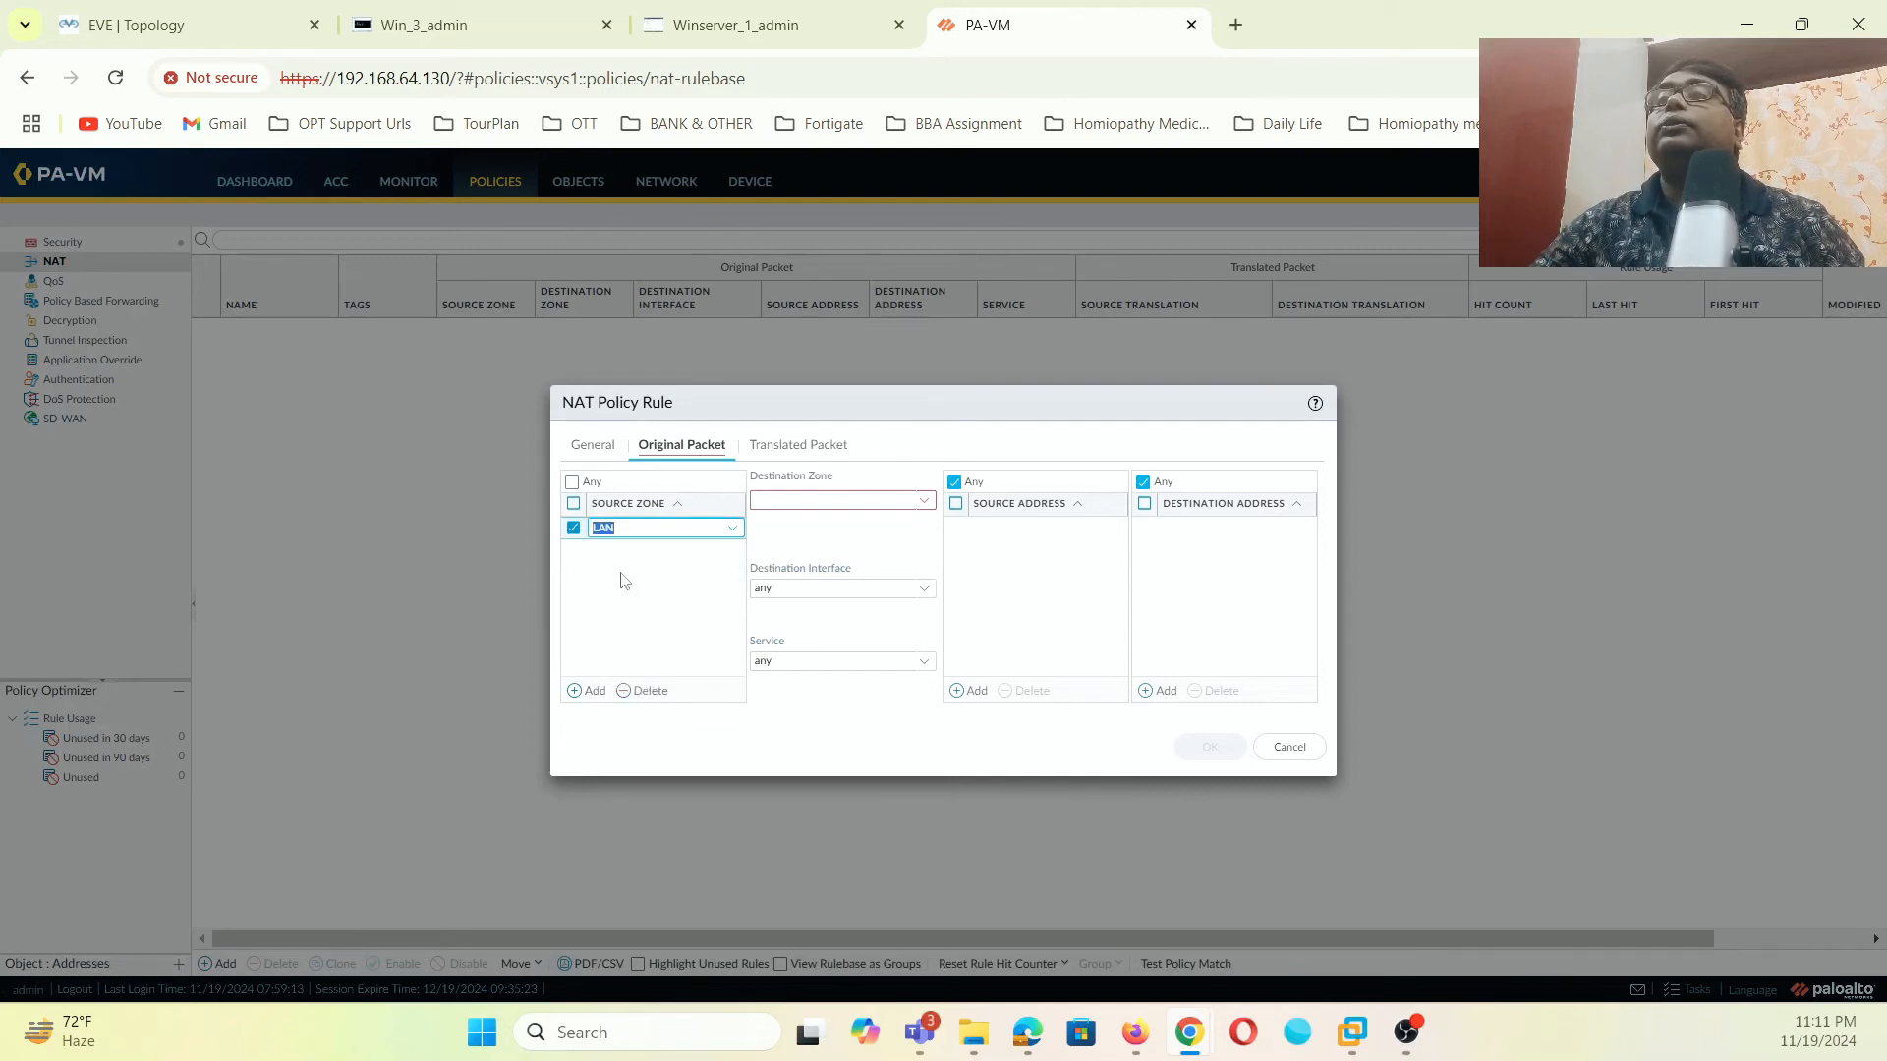
{"action": "left_click", "coordinate": [912, 503]}
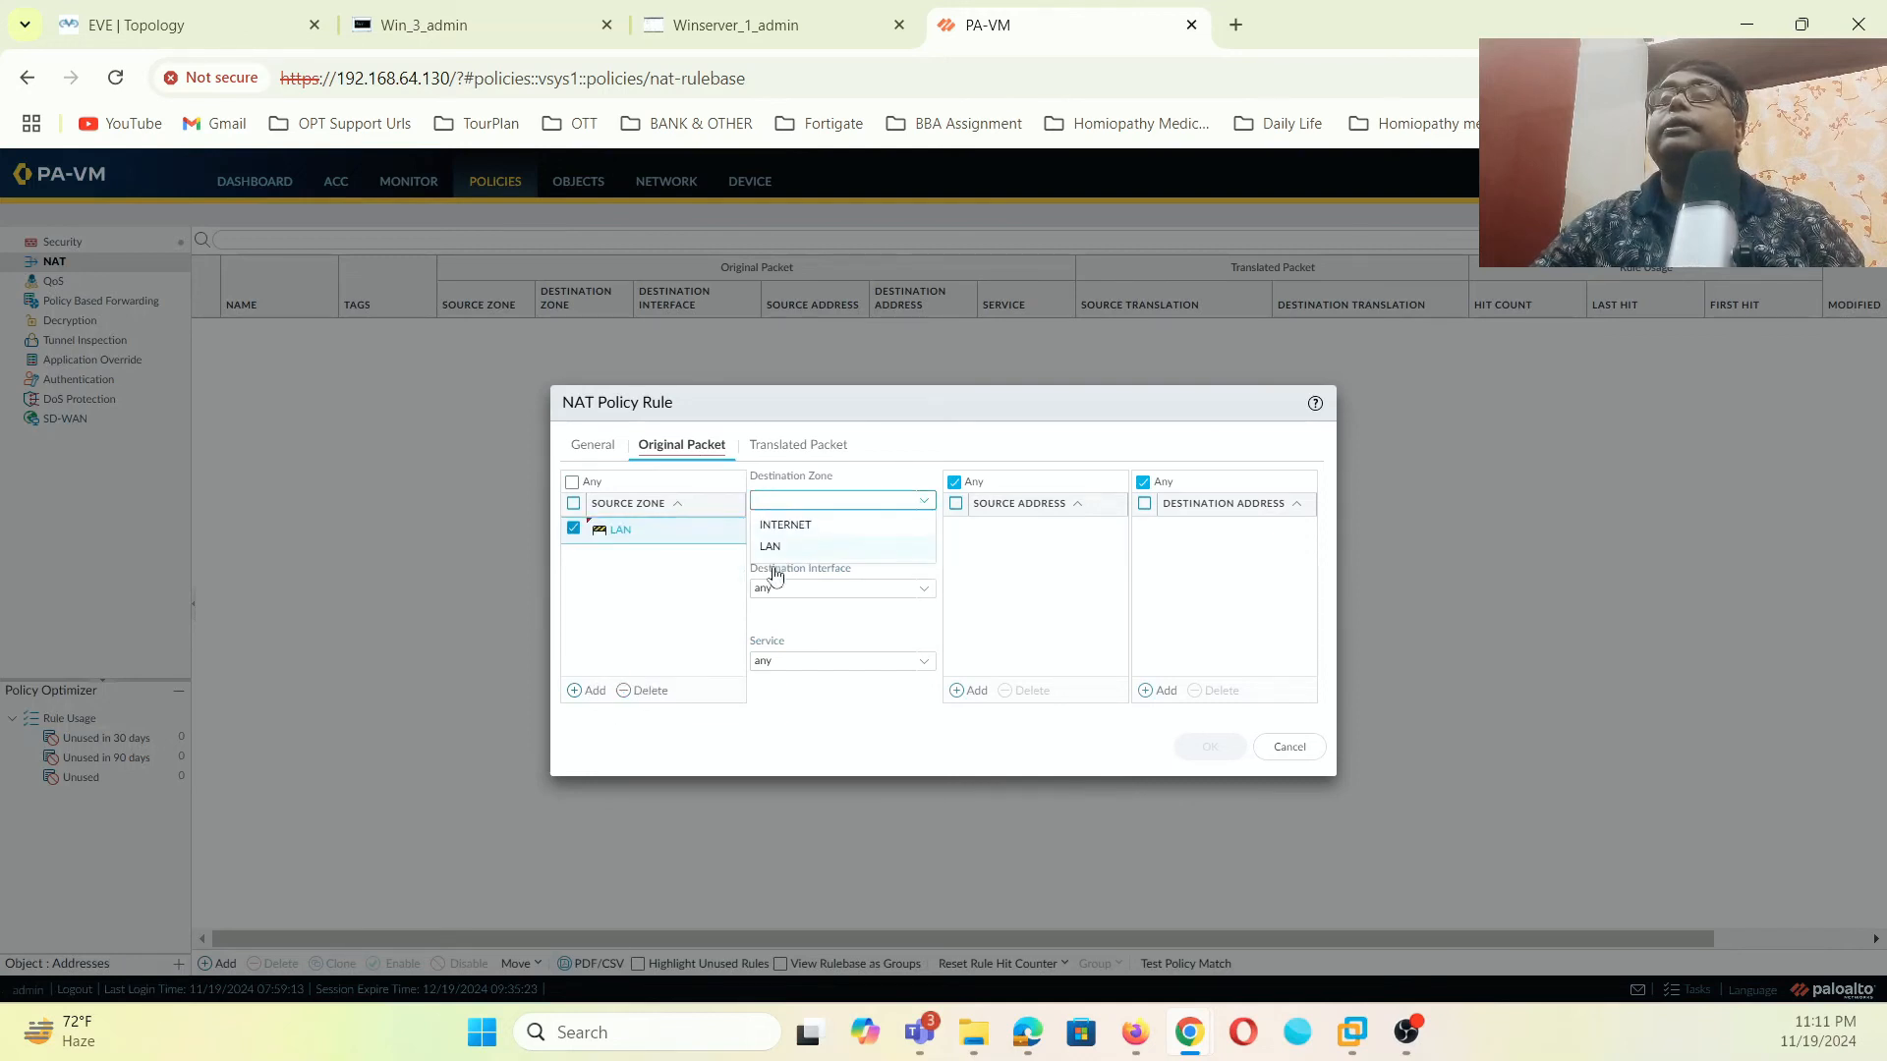
{"action": "left_click", "coordinate": [818, 531]}
{"action": "left_click", "coordinate": [924, 590]}
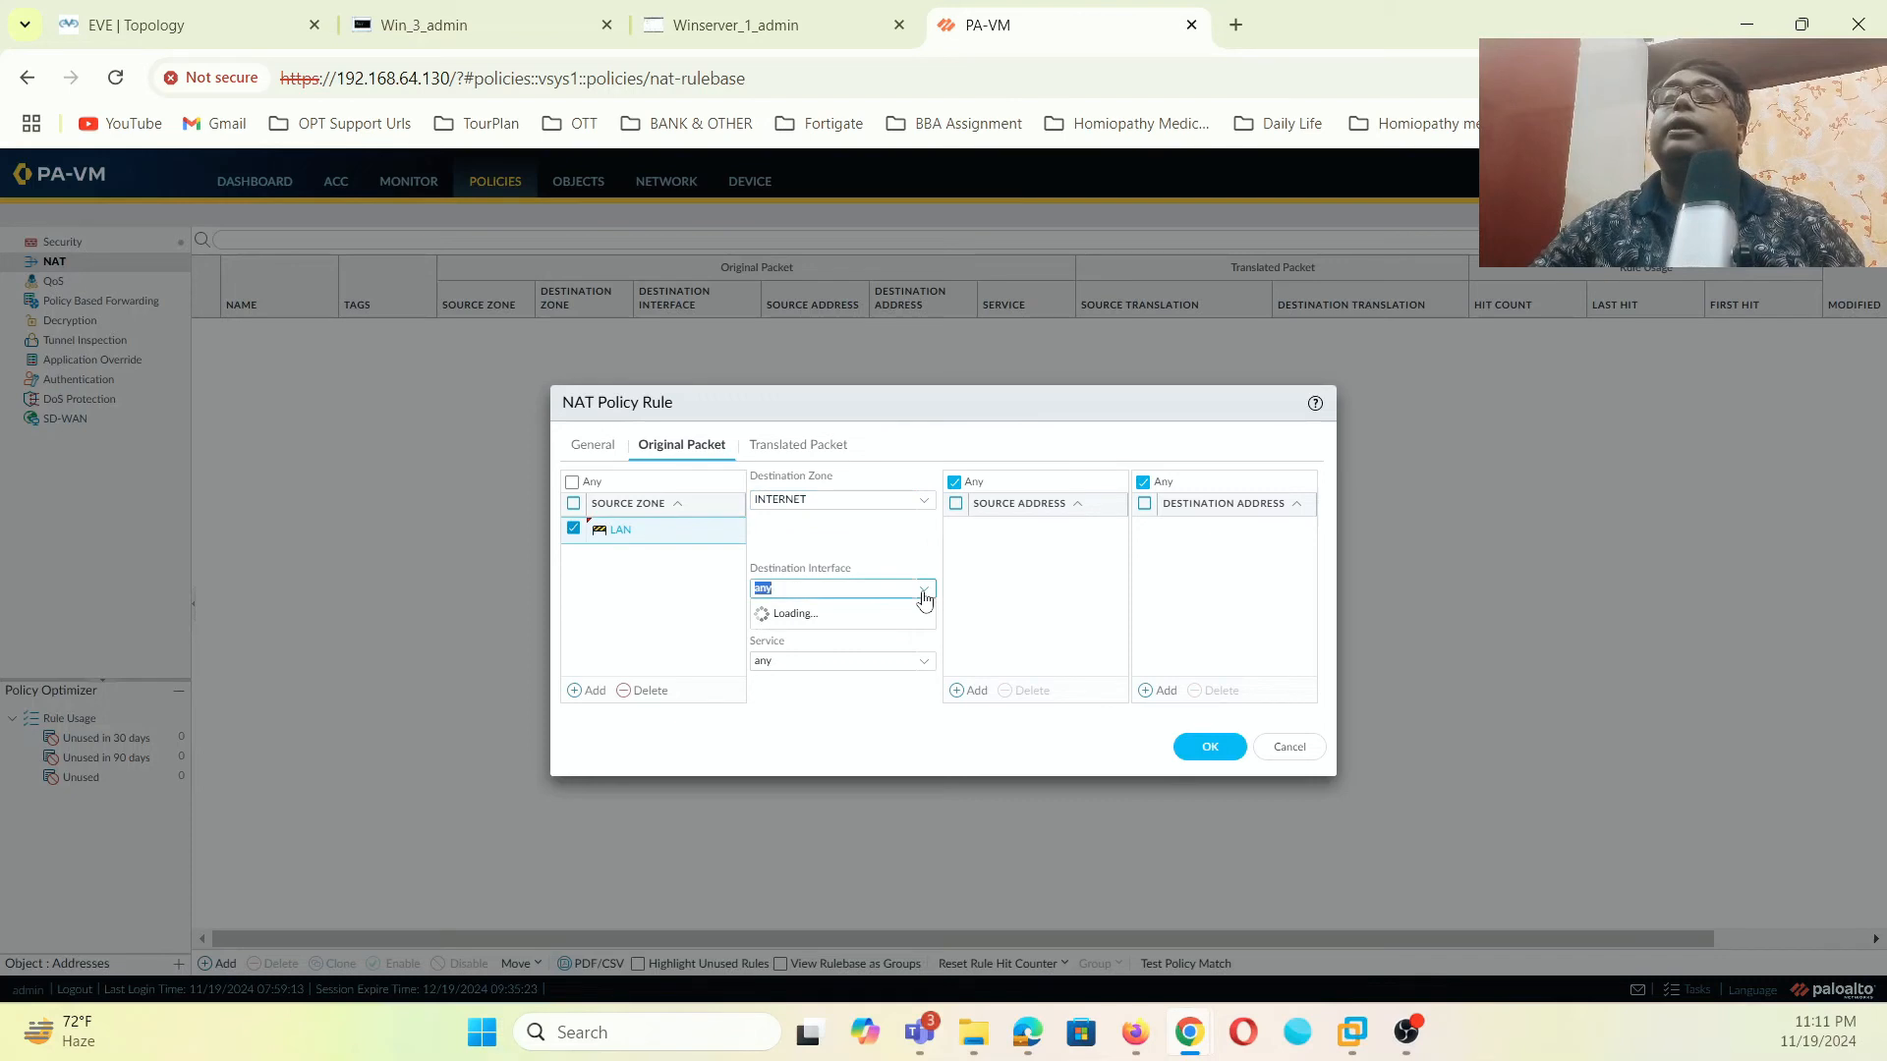
{"action": "left_click", "coordinate": [833, 633]}
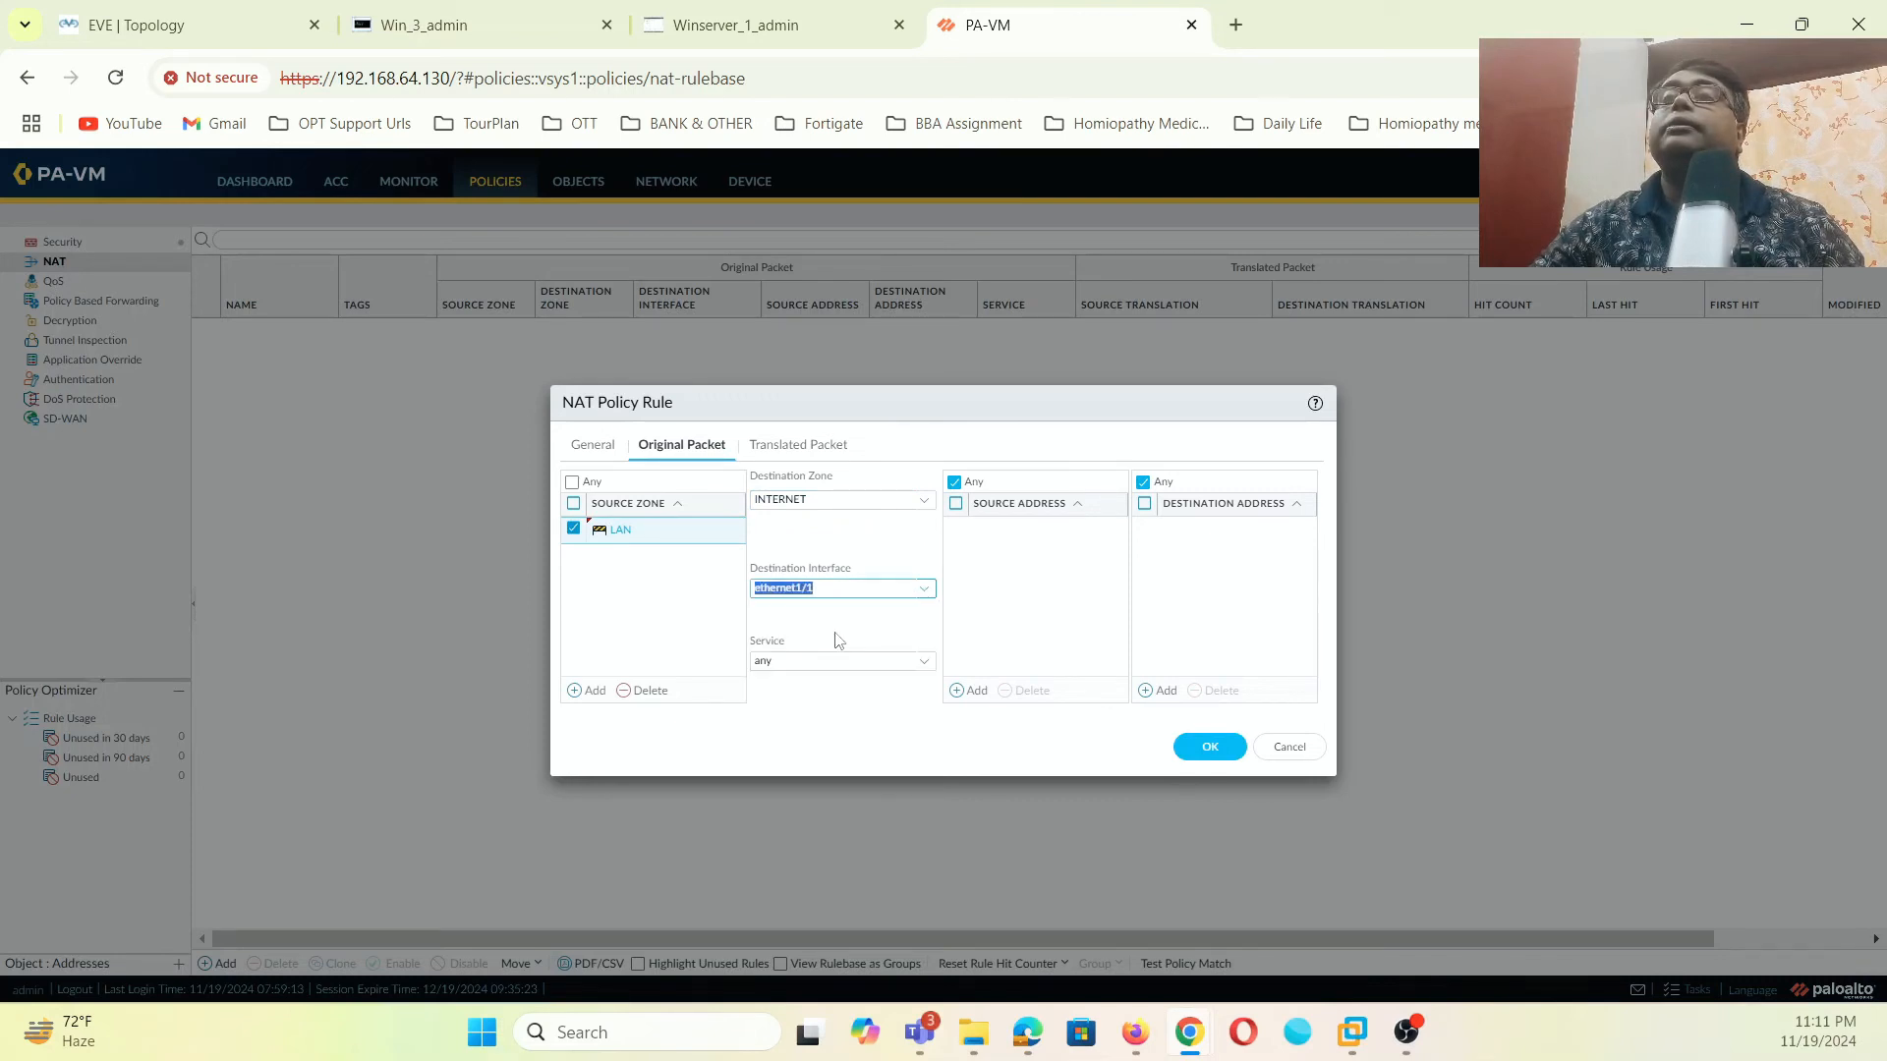
- Translate source with Dynamic IP And Port on ethernet1/1's interface address, and save the rule
{"action": "left_click", "coordinate": [791, 455]}
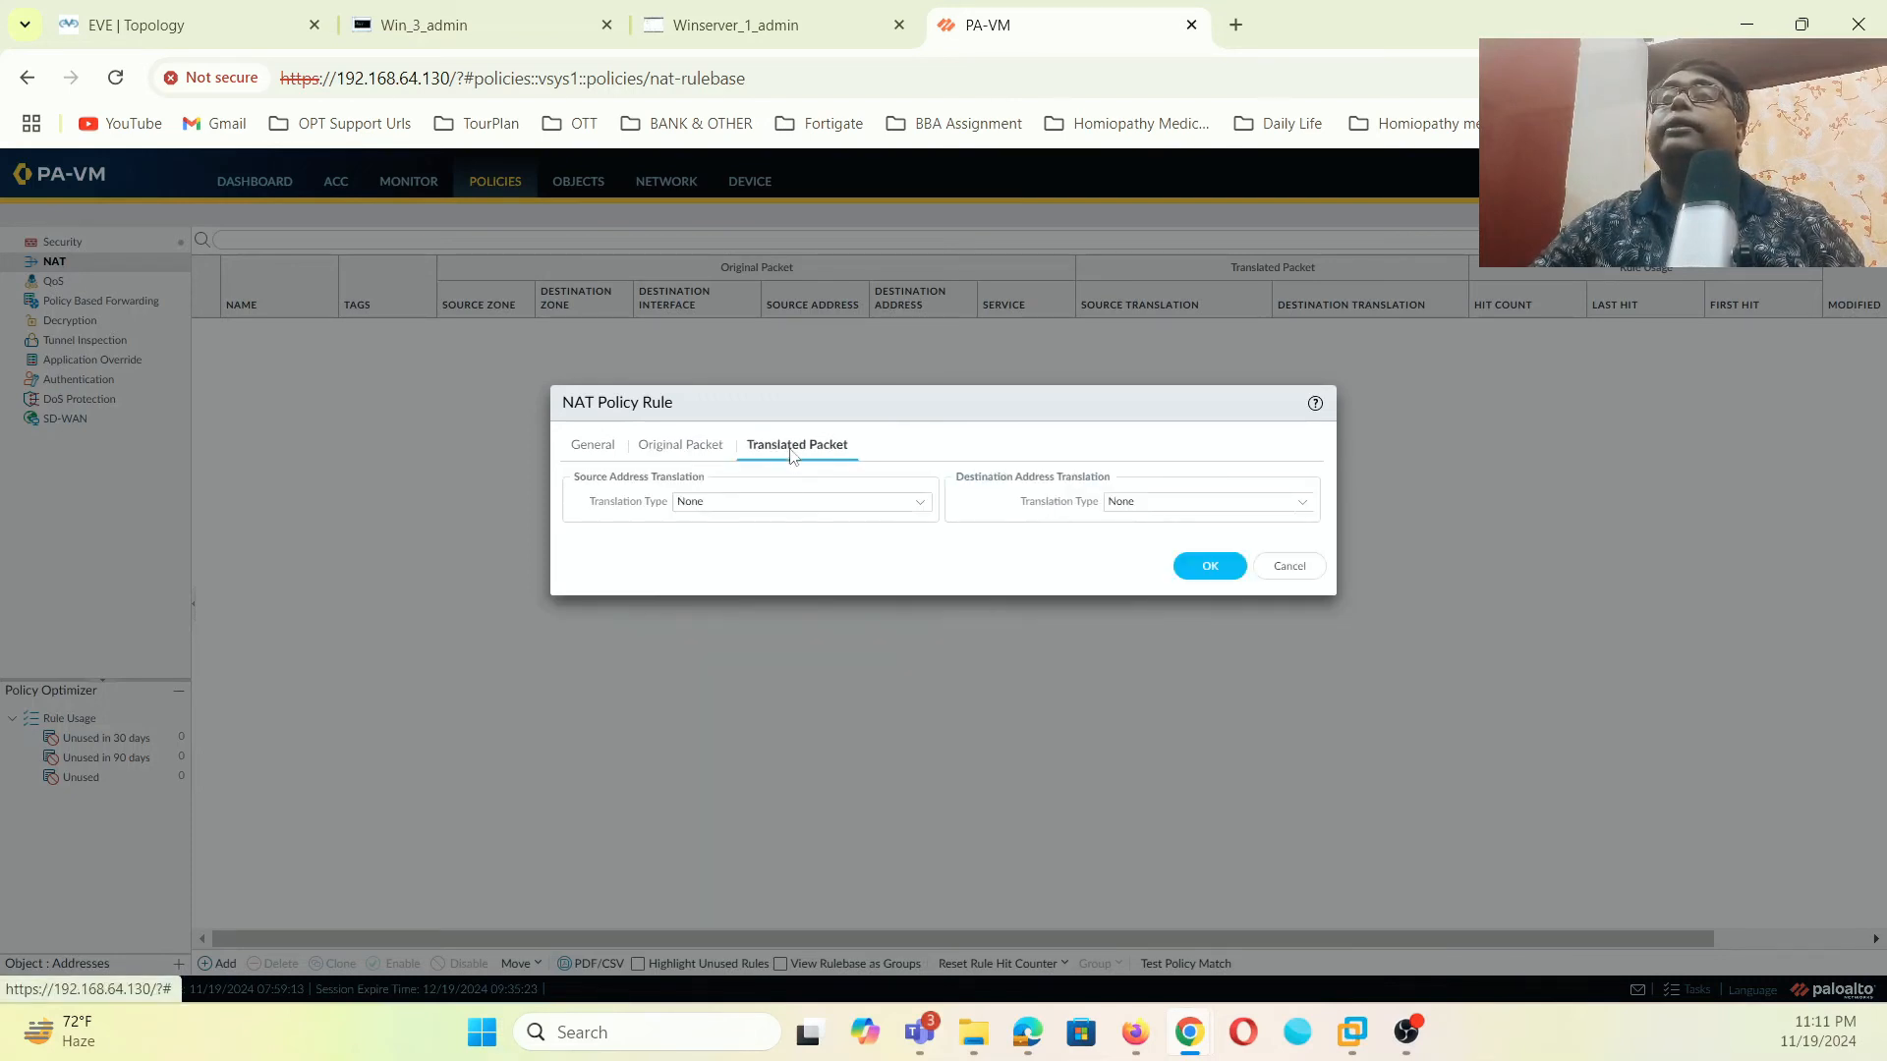
{"action": "left_click", "coordinate": [922, 509]}
{"action": "left_click", "coordinate": [766, 527]}
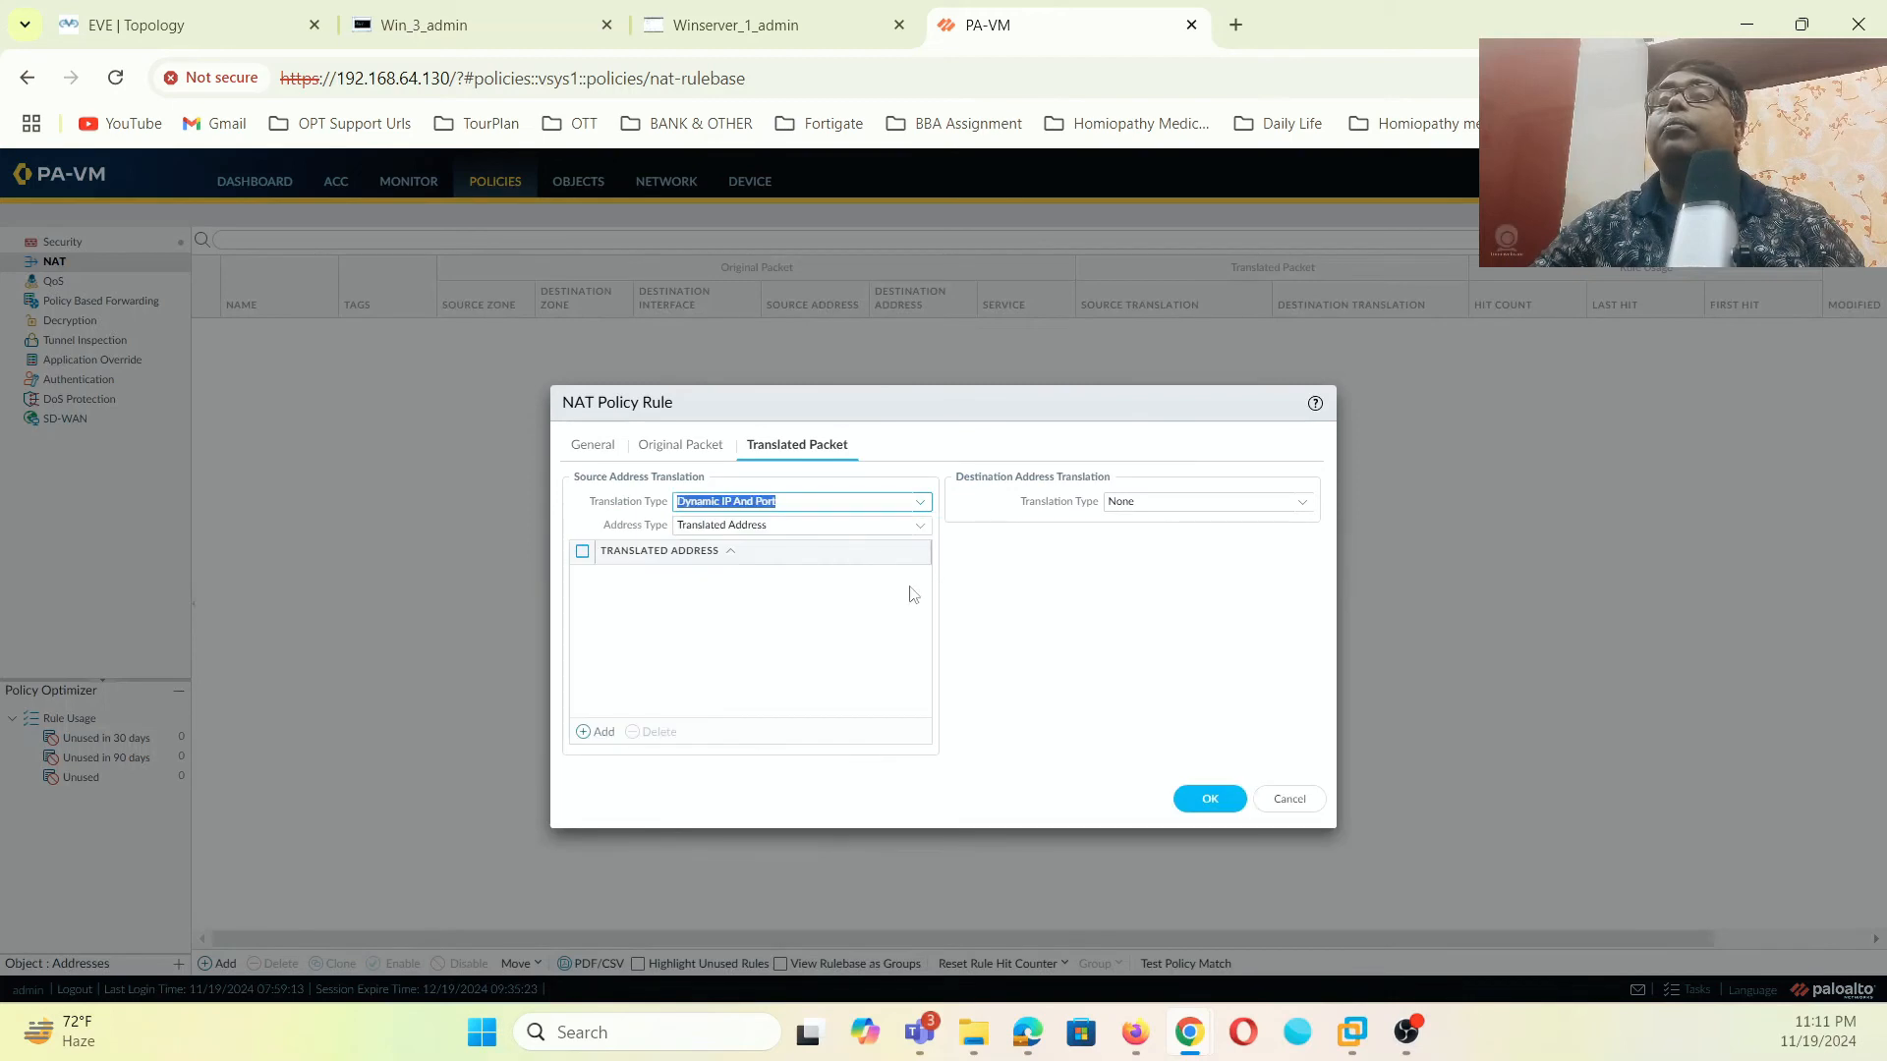
{"action": "left_click", "coordinate": [911, 531]}
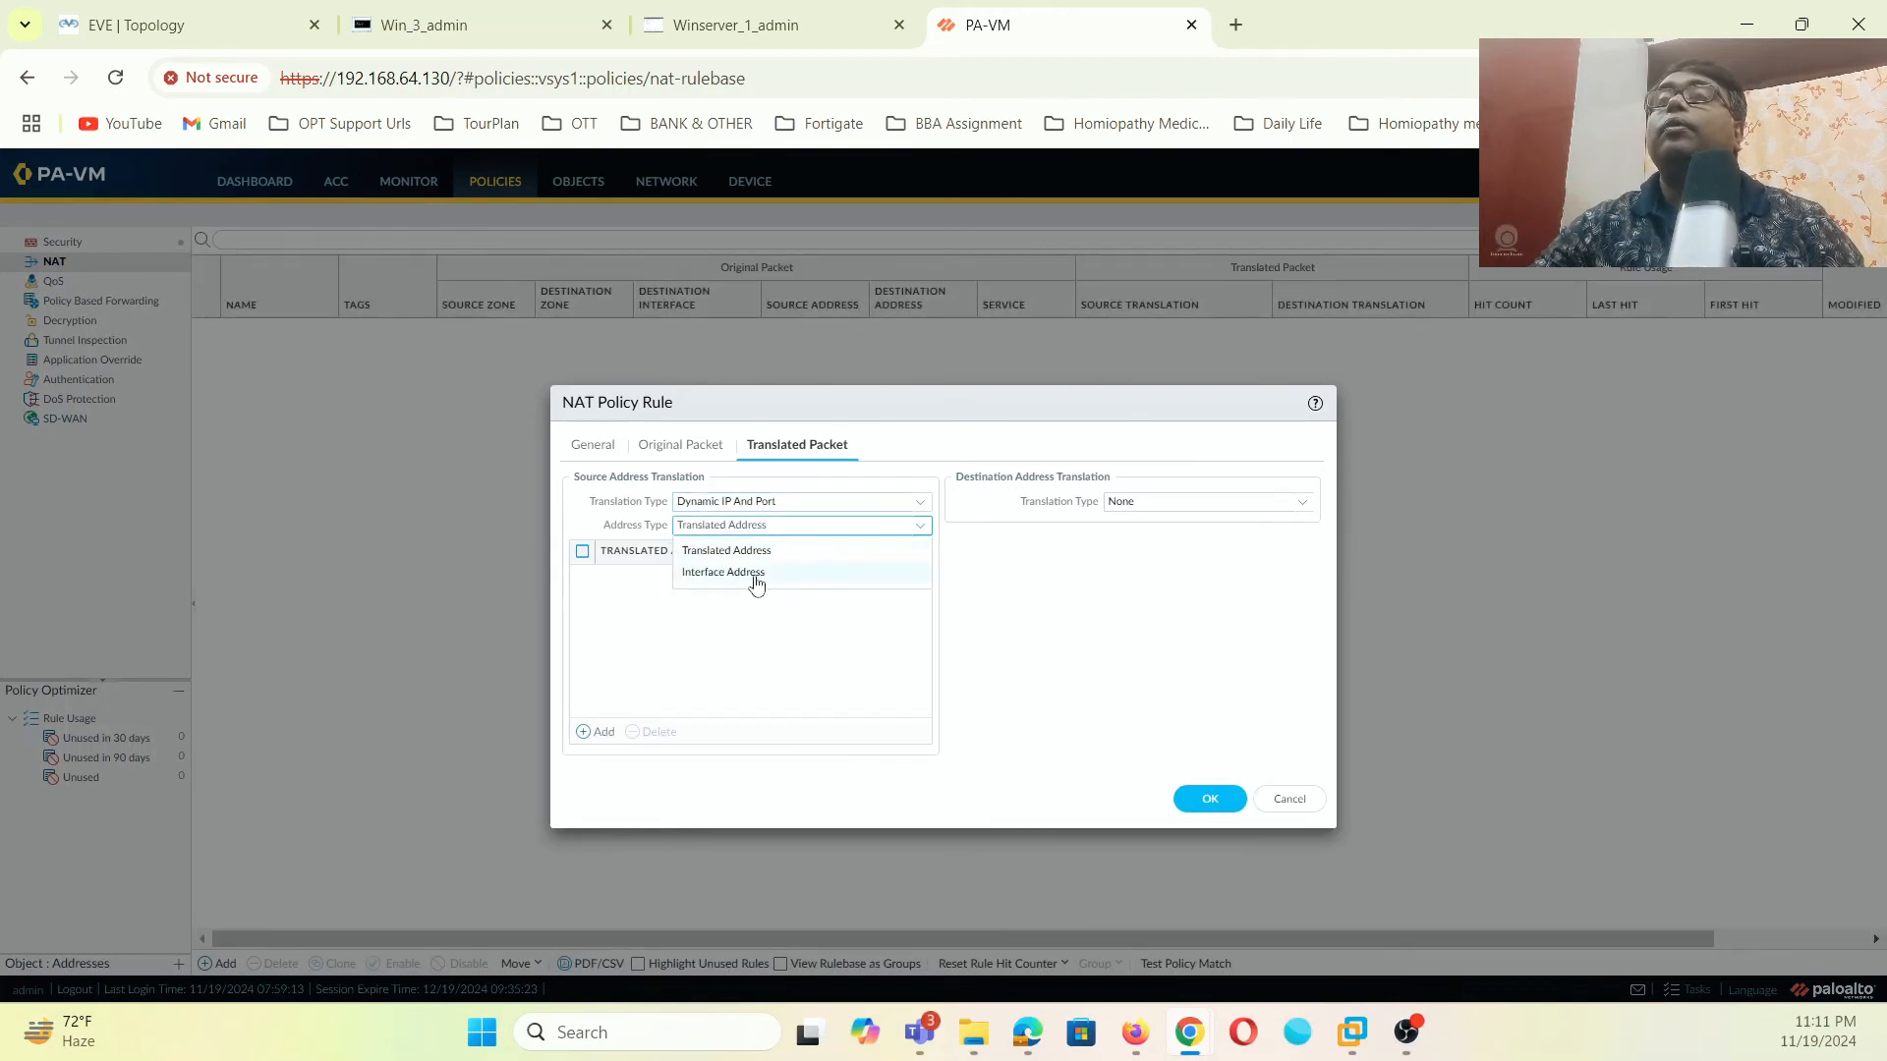
{"action": "left_click", "coordinate": [770, 575]}
{"action": "left_click", "coordinate": [920, 549]}
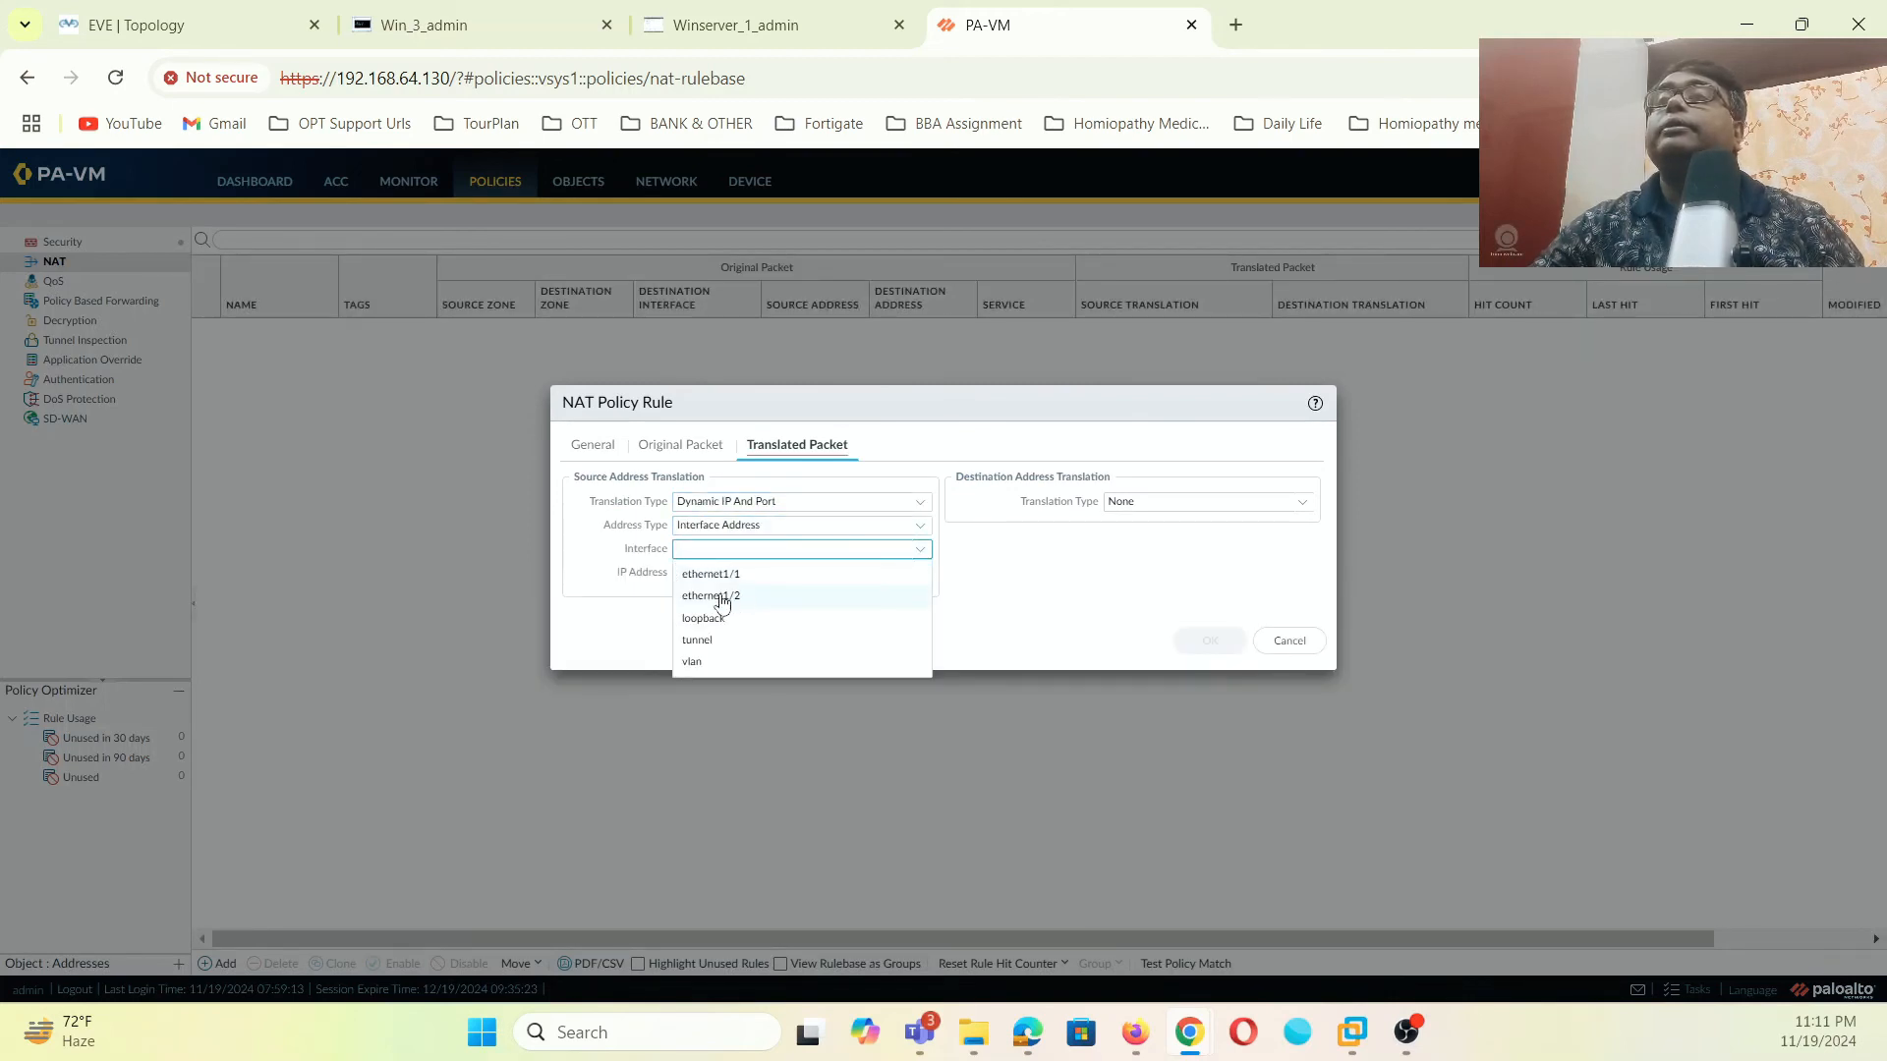
{"action": "left_click", "coordinate": [751, 582]}
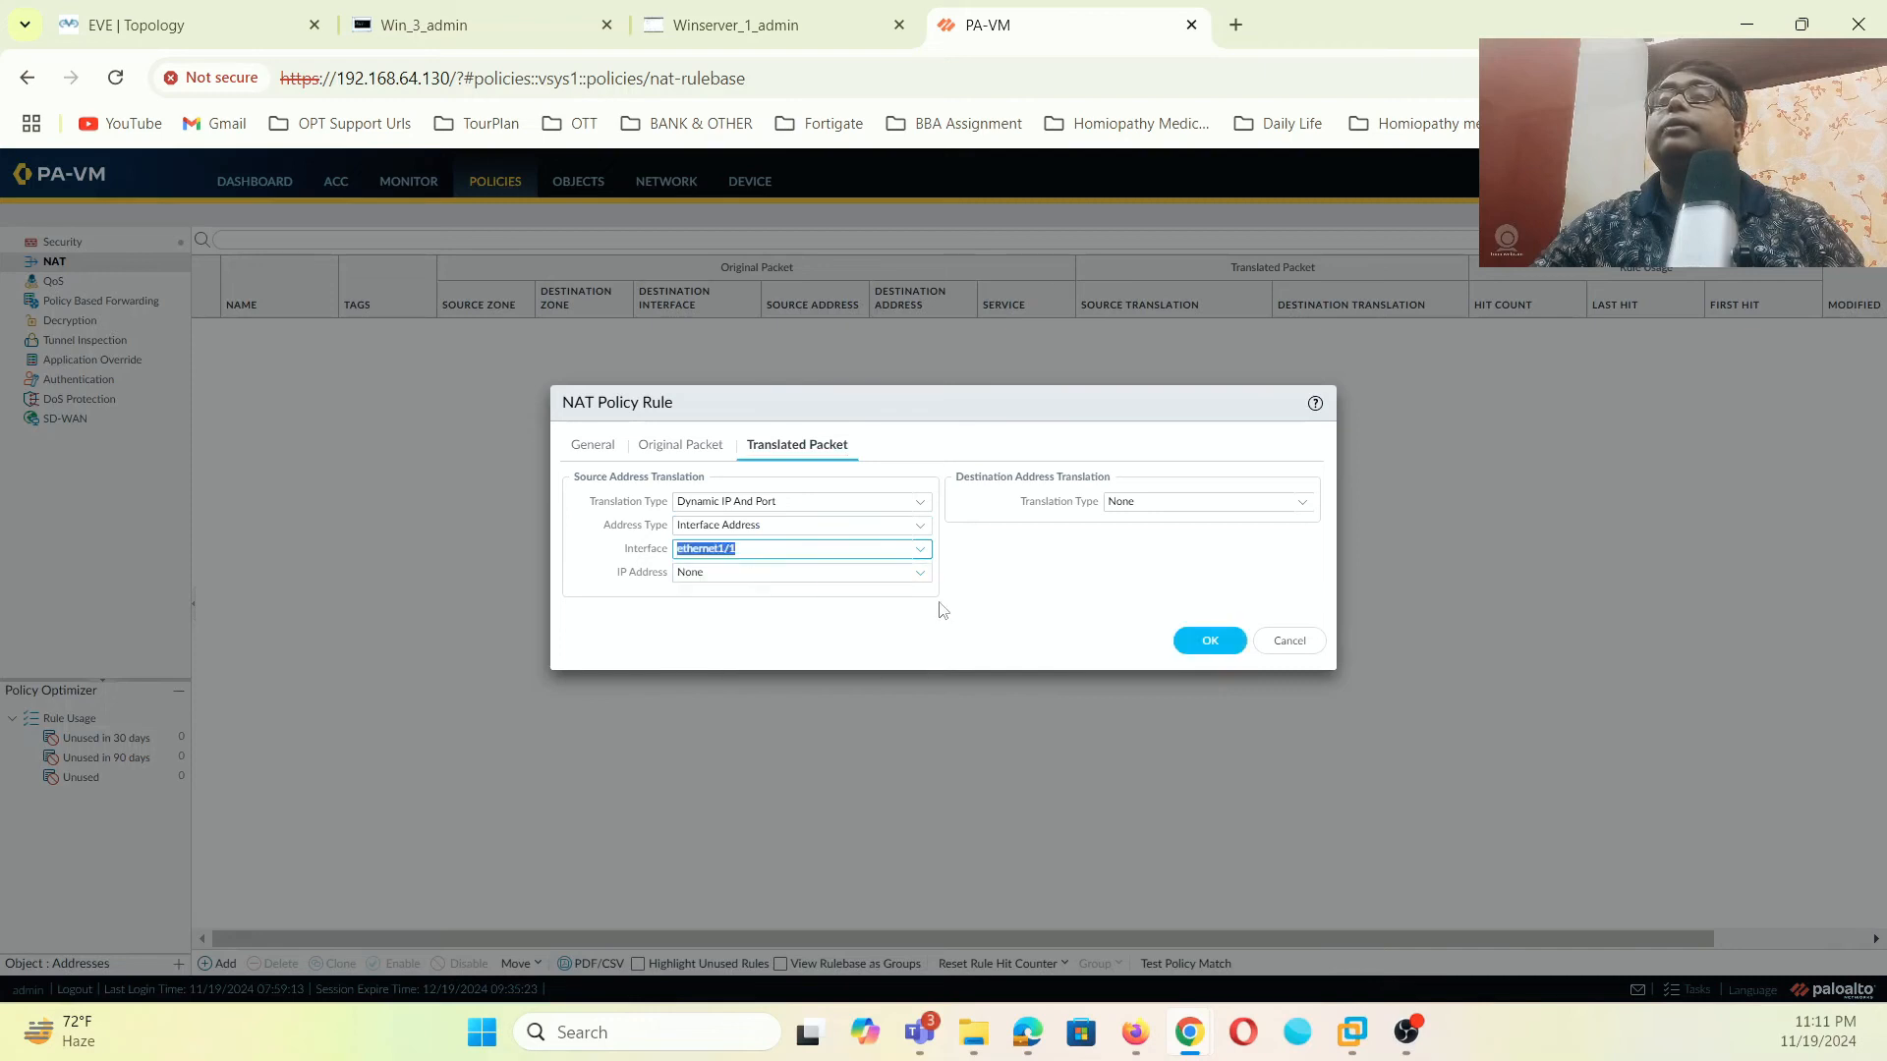
{"action": "left_click", "coordinate": [1204, 639]}
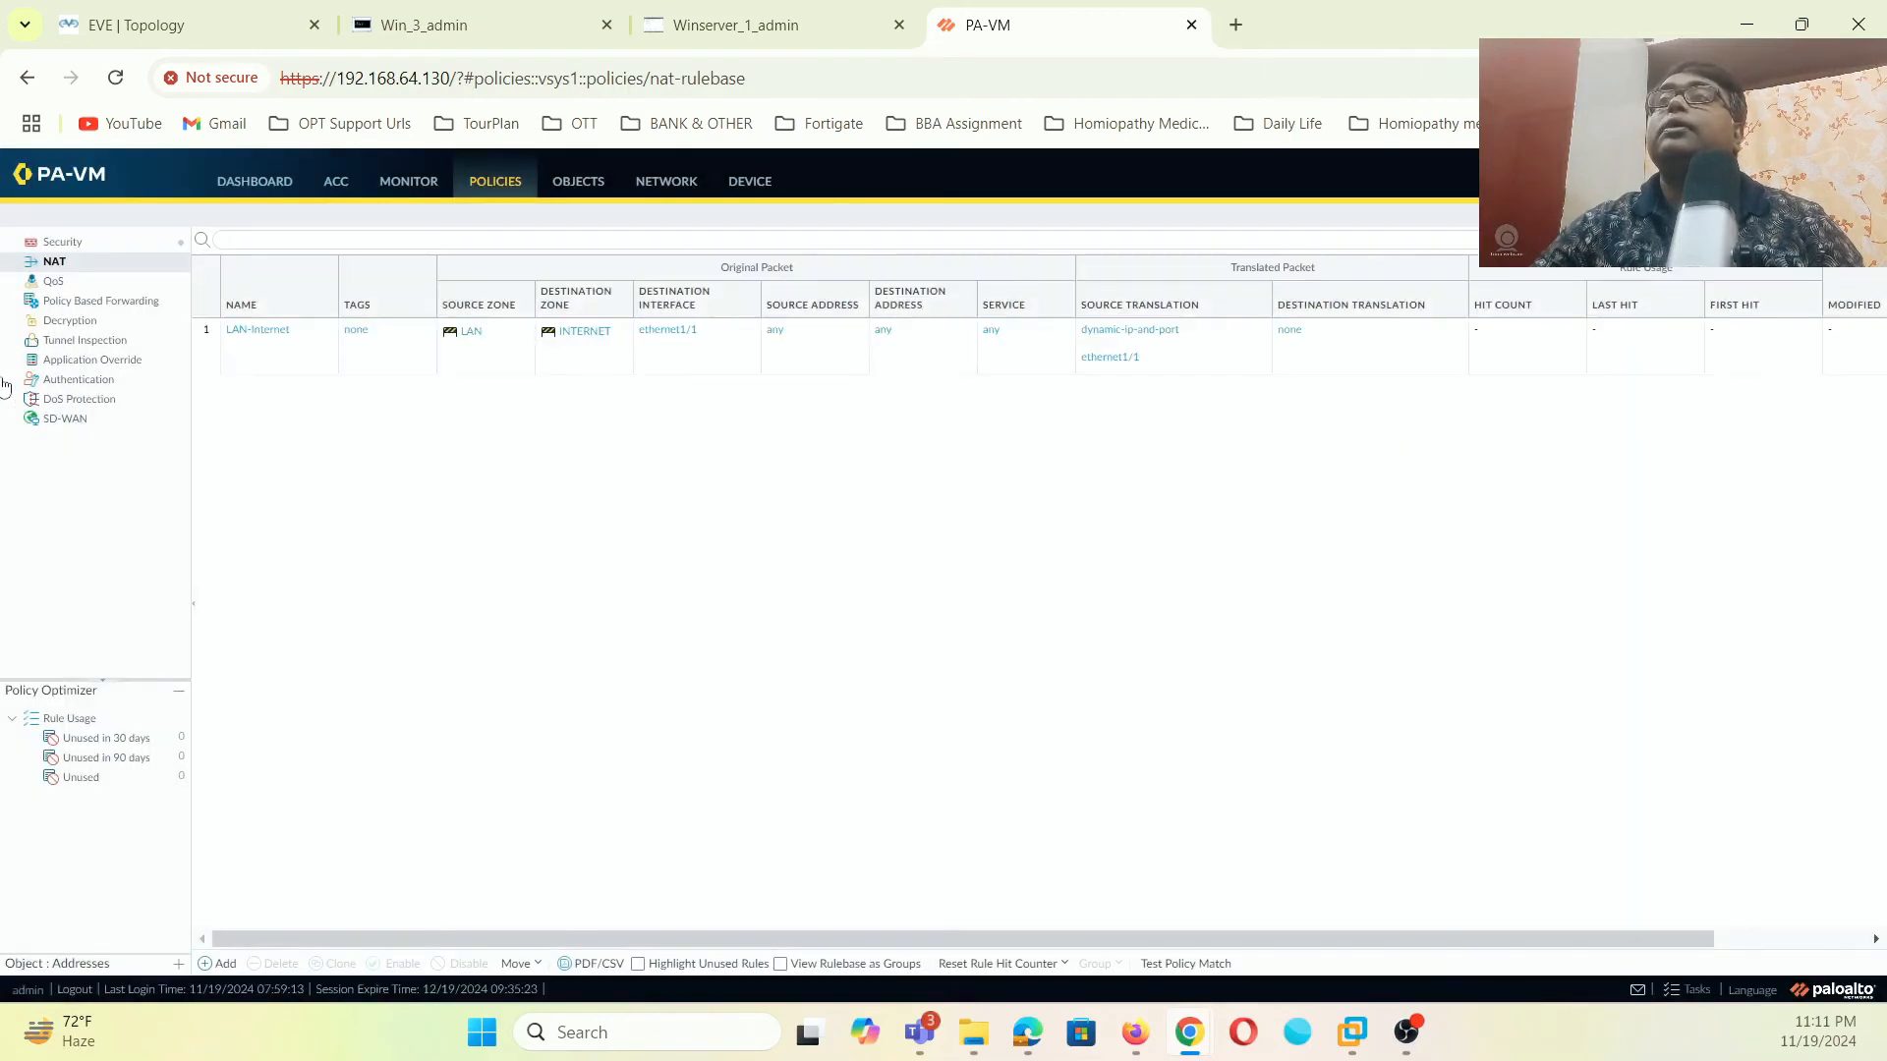
- Add a security rule LAN-INTERNET with source zone LAN
{"action": "left_click", "coordinate": [173, 243]}
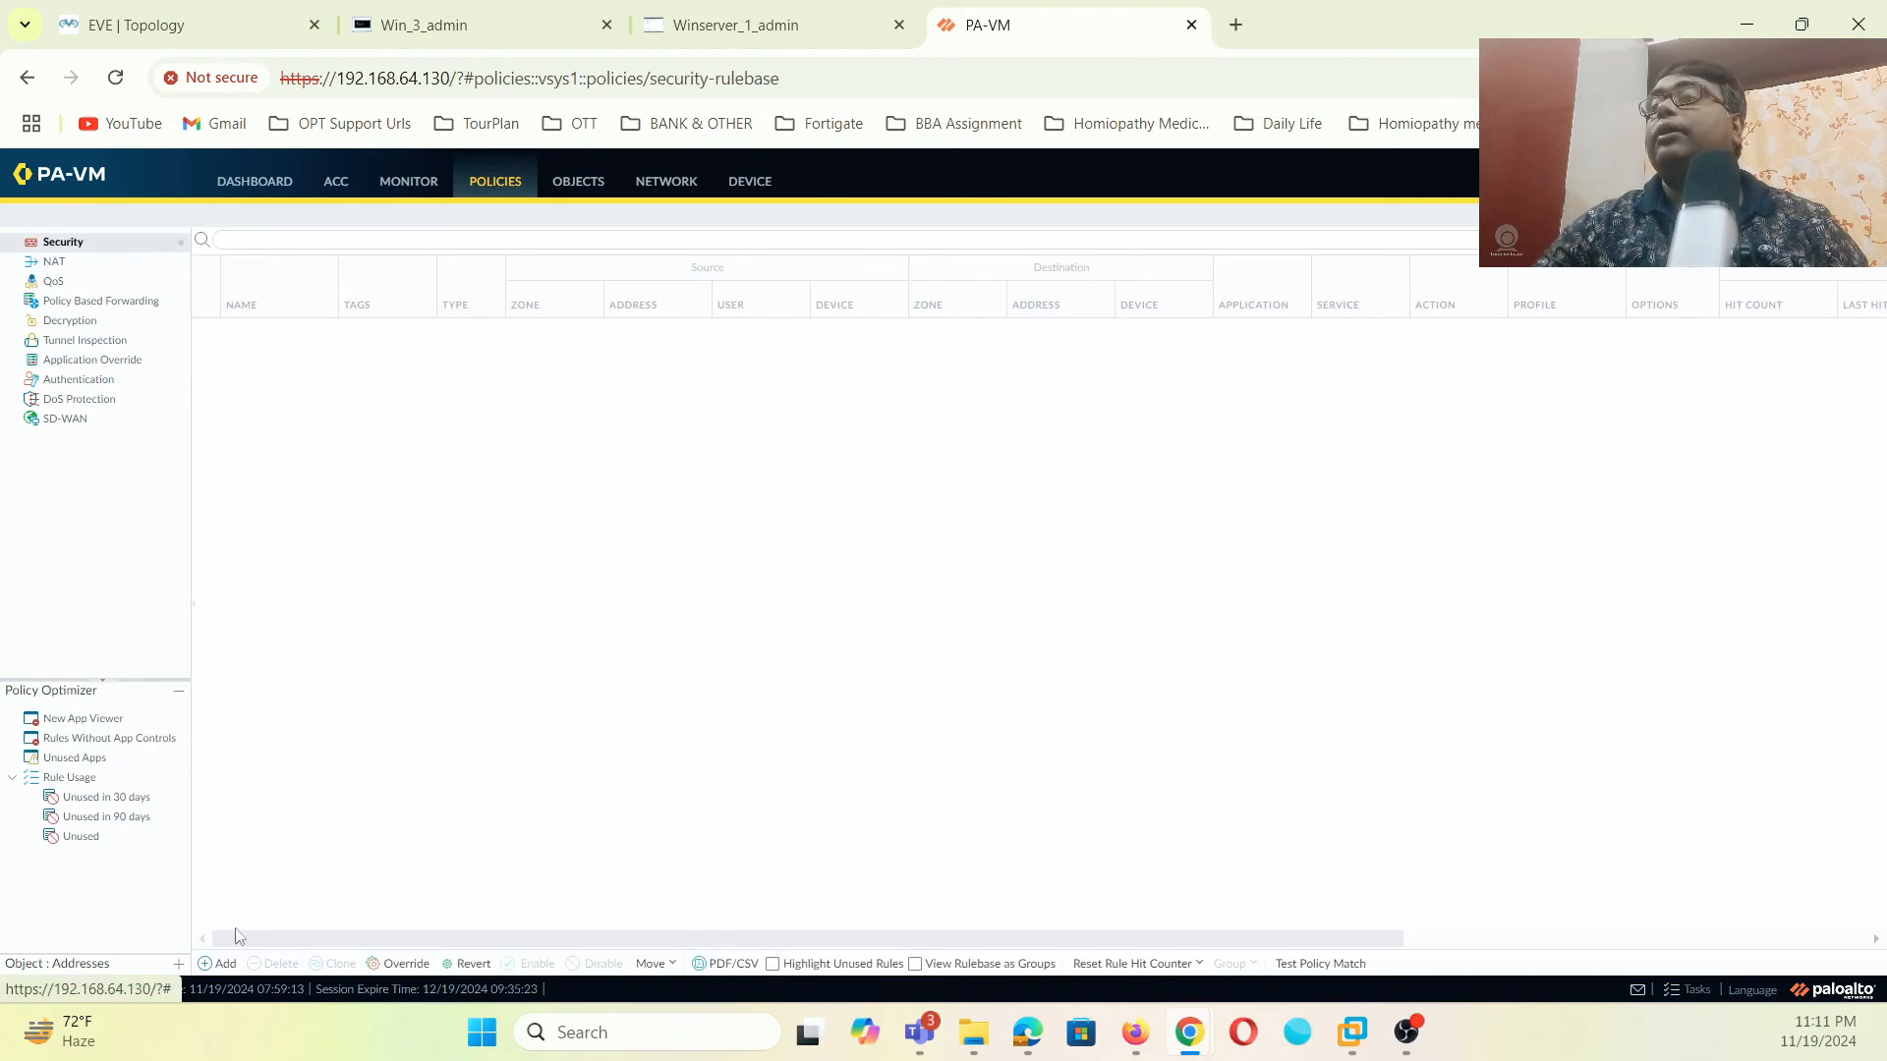
{"action": "left_click", "coordinate": [228, 964]}
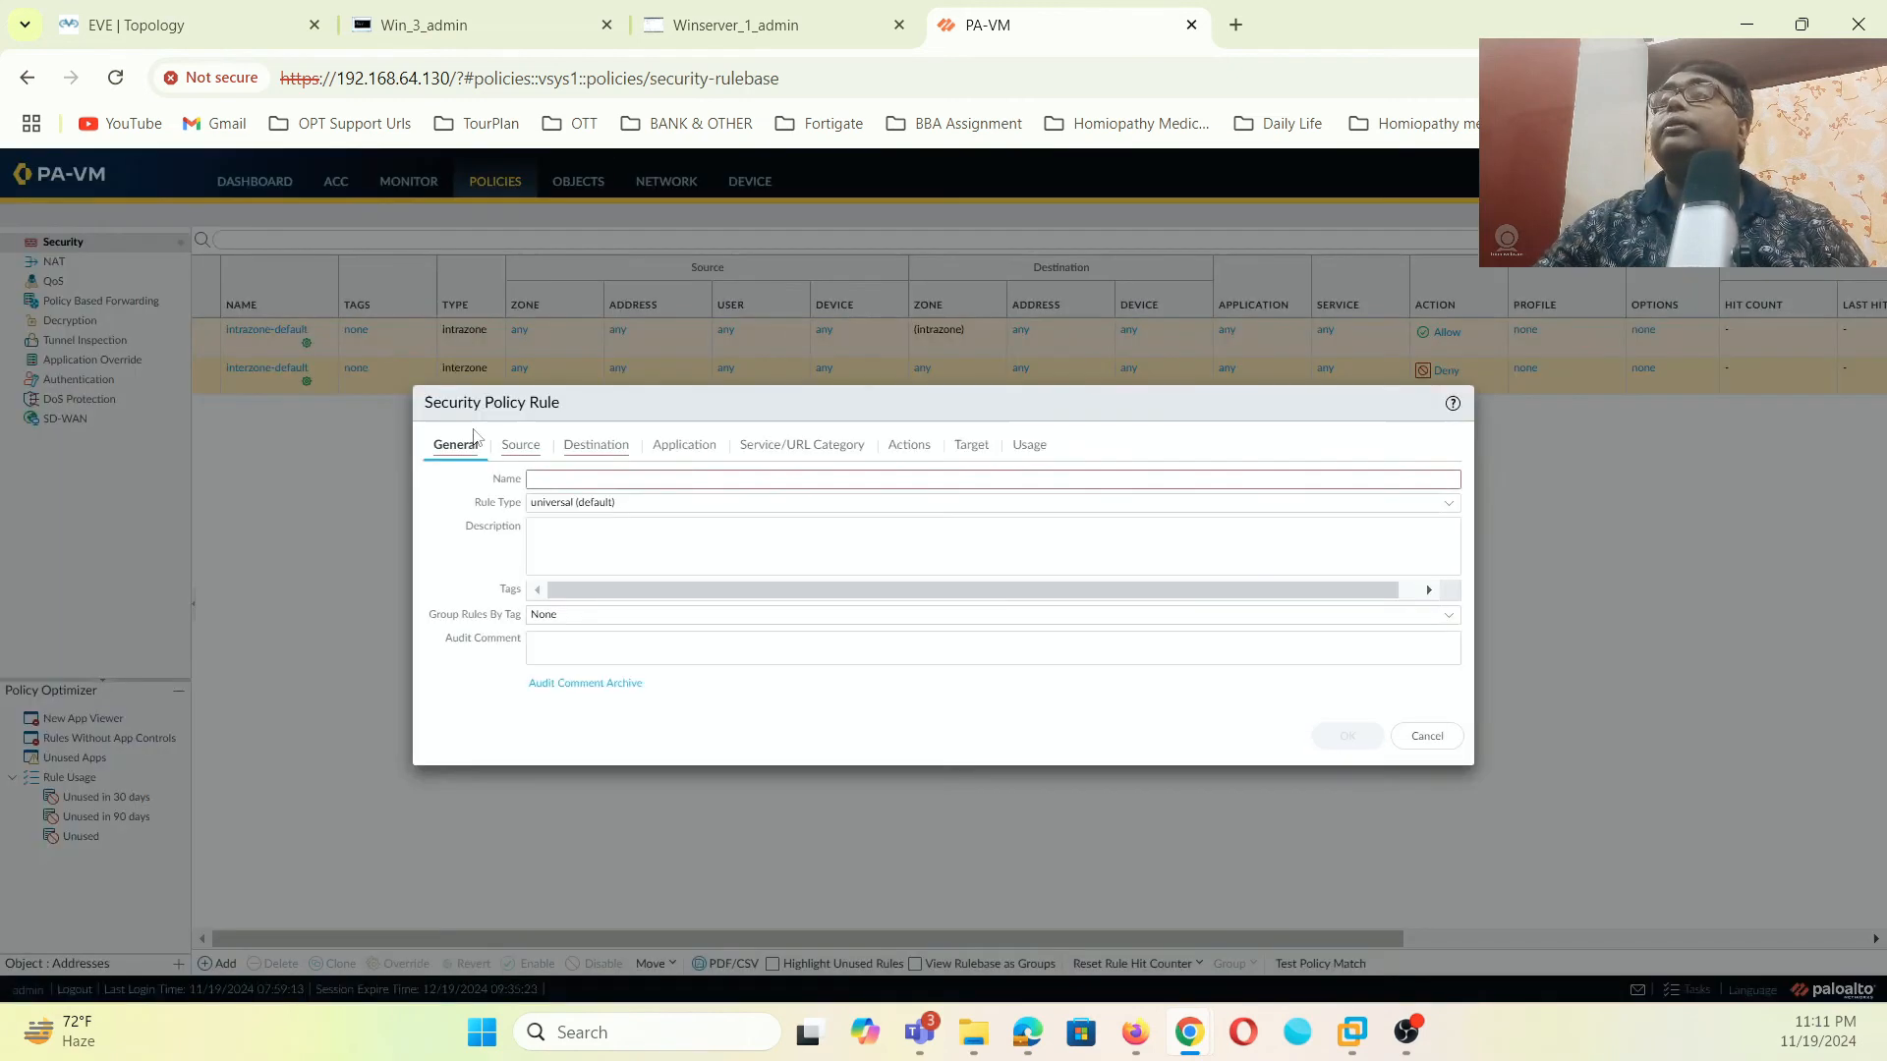
{"action": "type", "text": "LAN-INTERNET"}
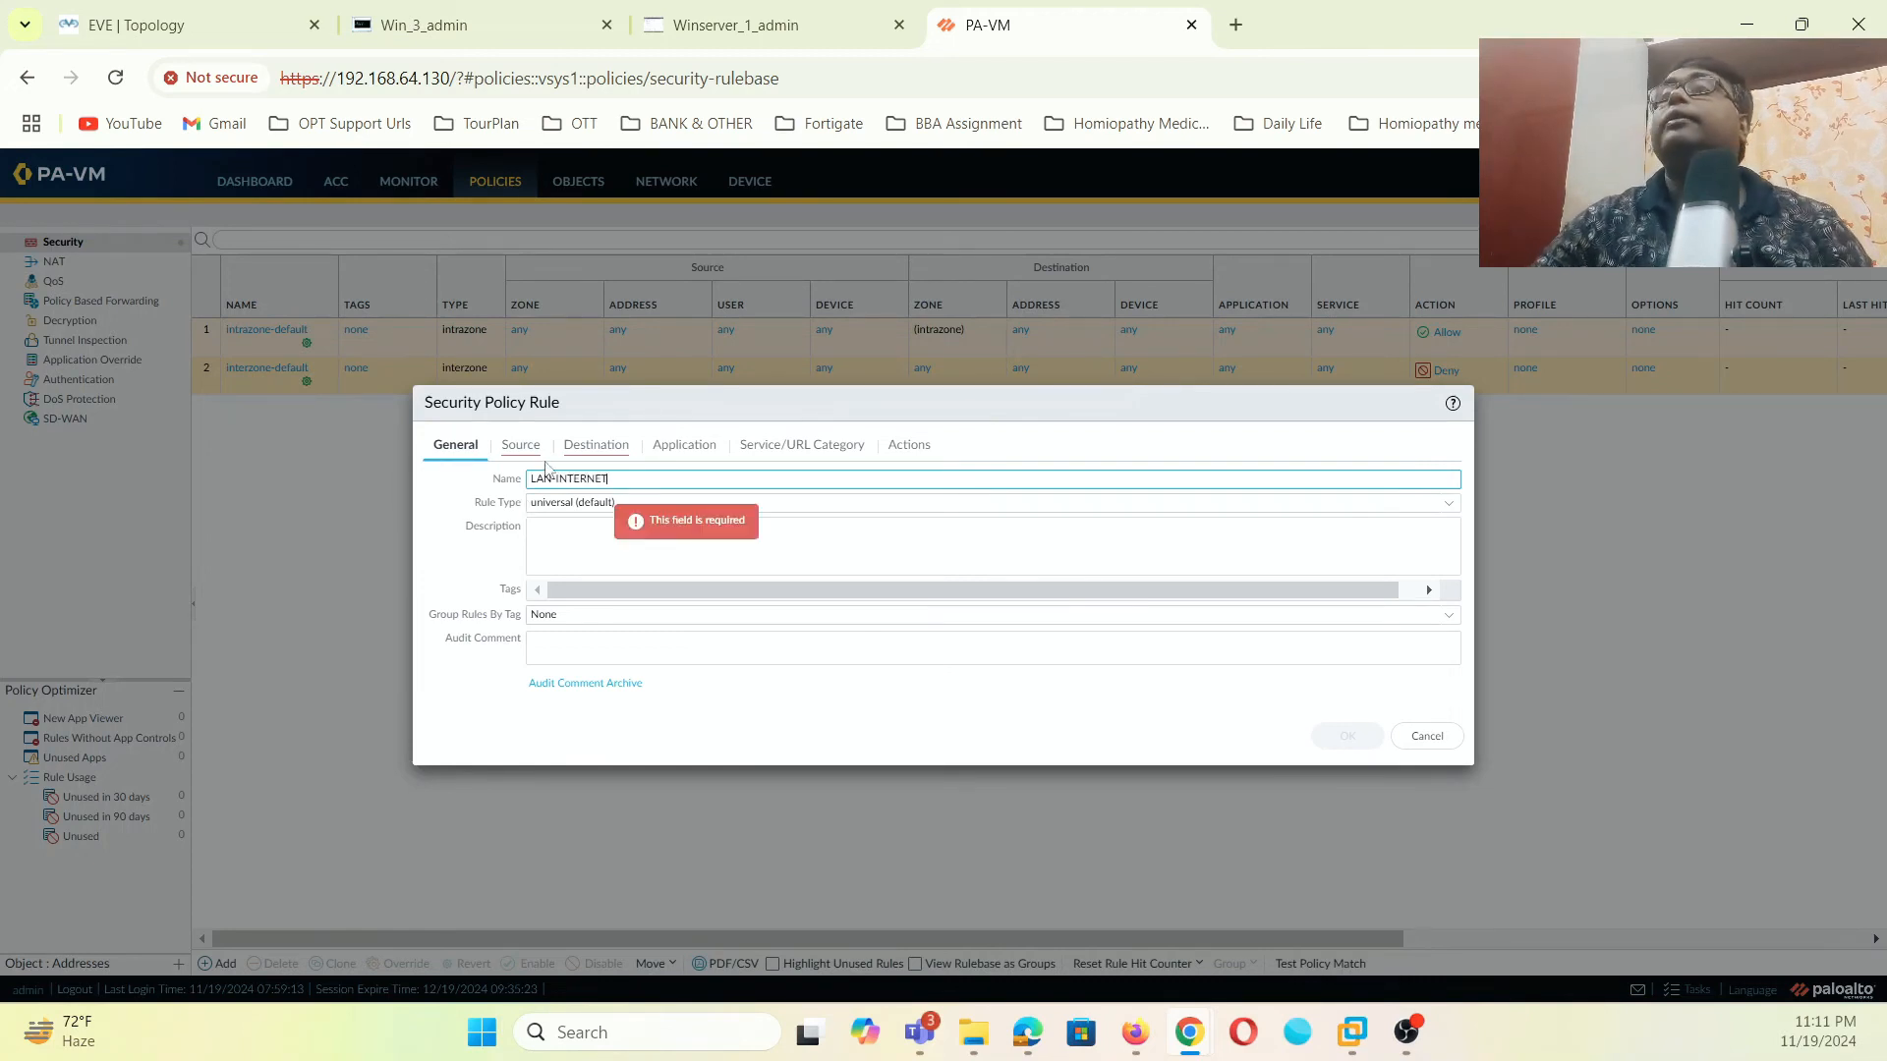
{"action": "left_click", "coordinate": [521, 444]}
{"action": "left_click", "coordinate": [448, 691]}
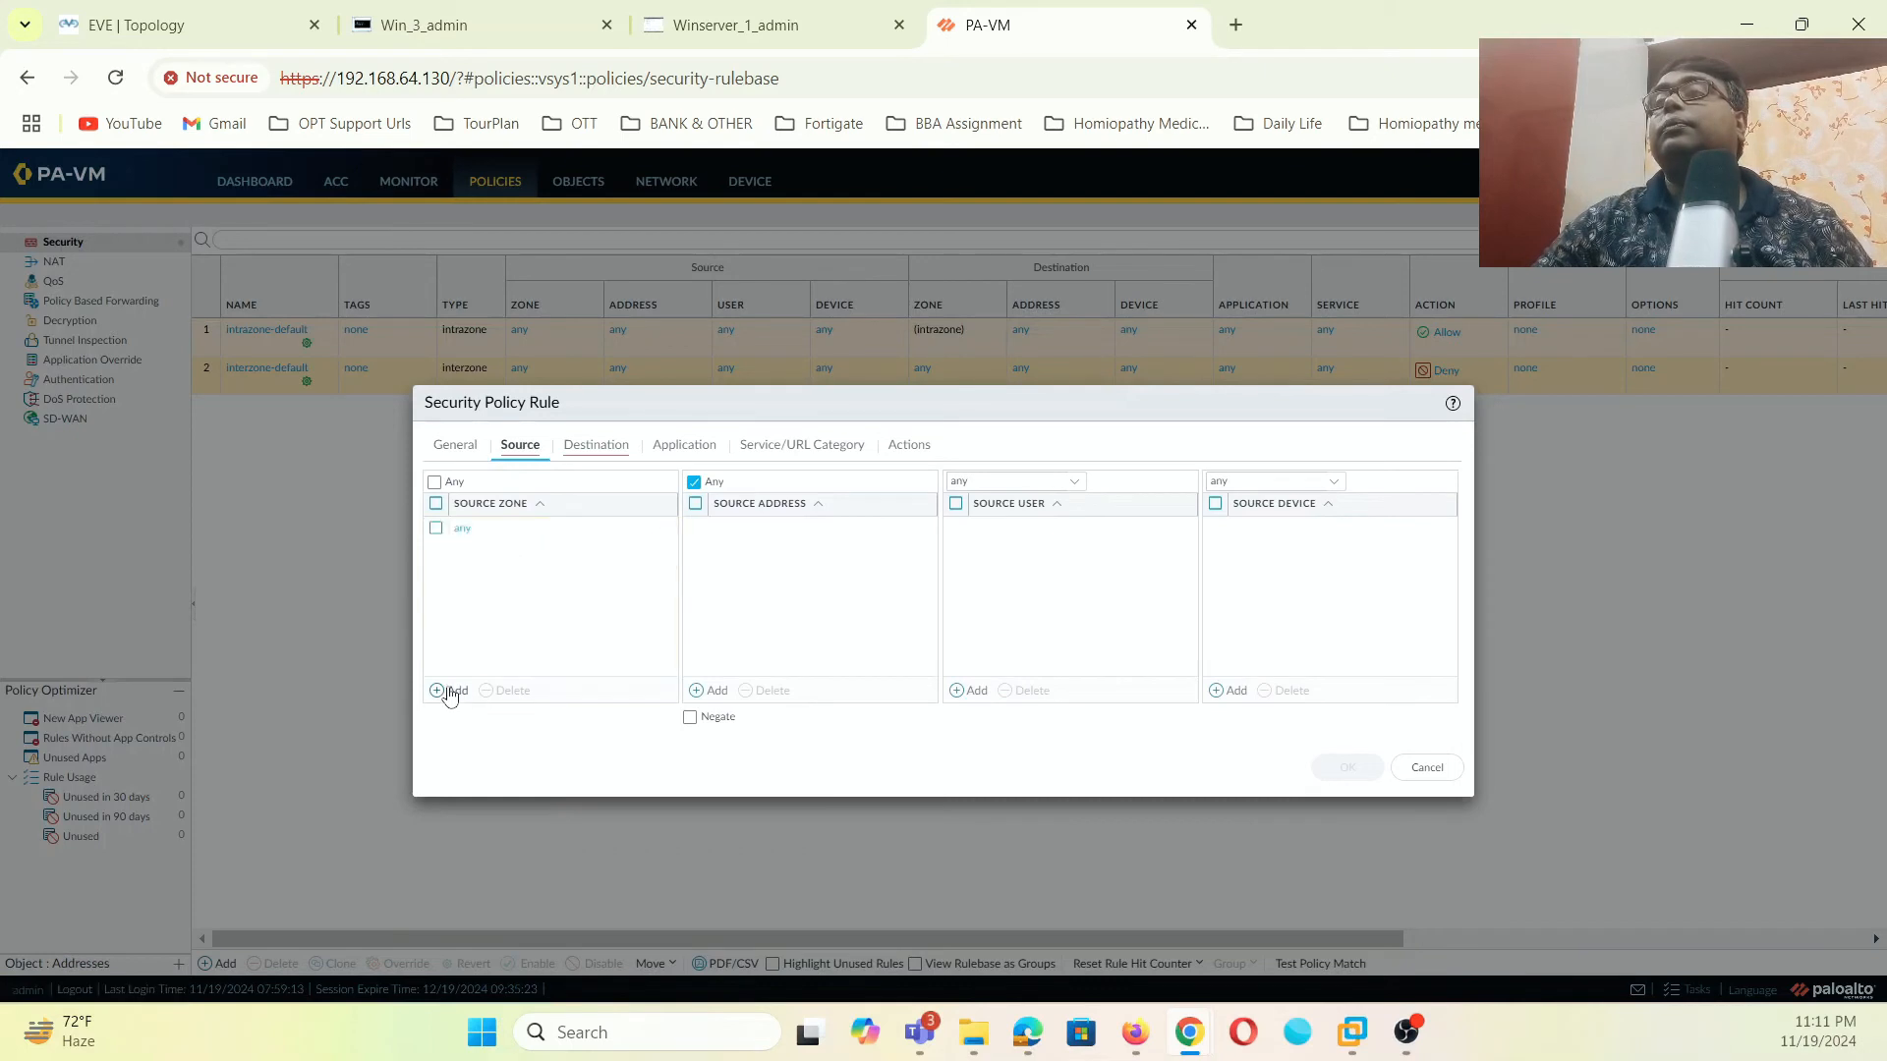
{"action": "left_click", "coordinate": [496, 579]}
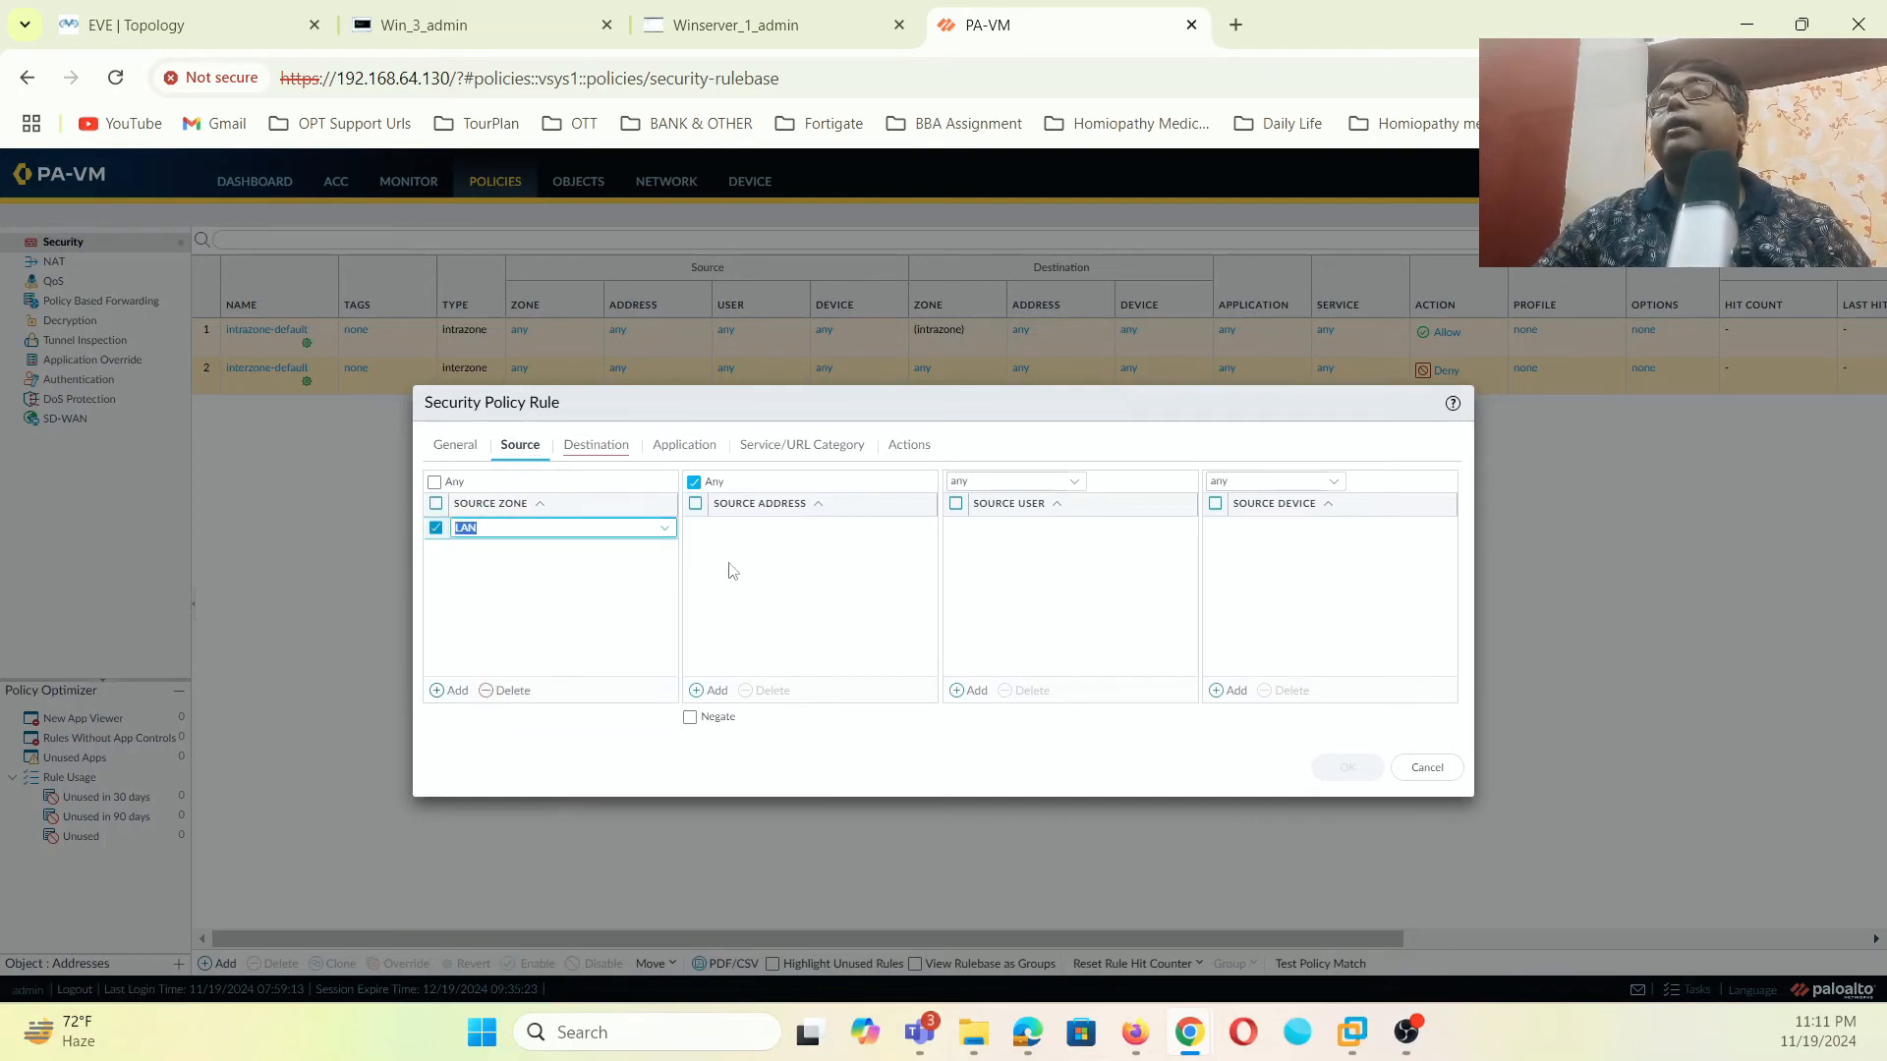
- Set destination zone INTERNET, review the remaining tabs, and save the rule
{"action": "left_click", "coordinate": [606, 447]}
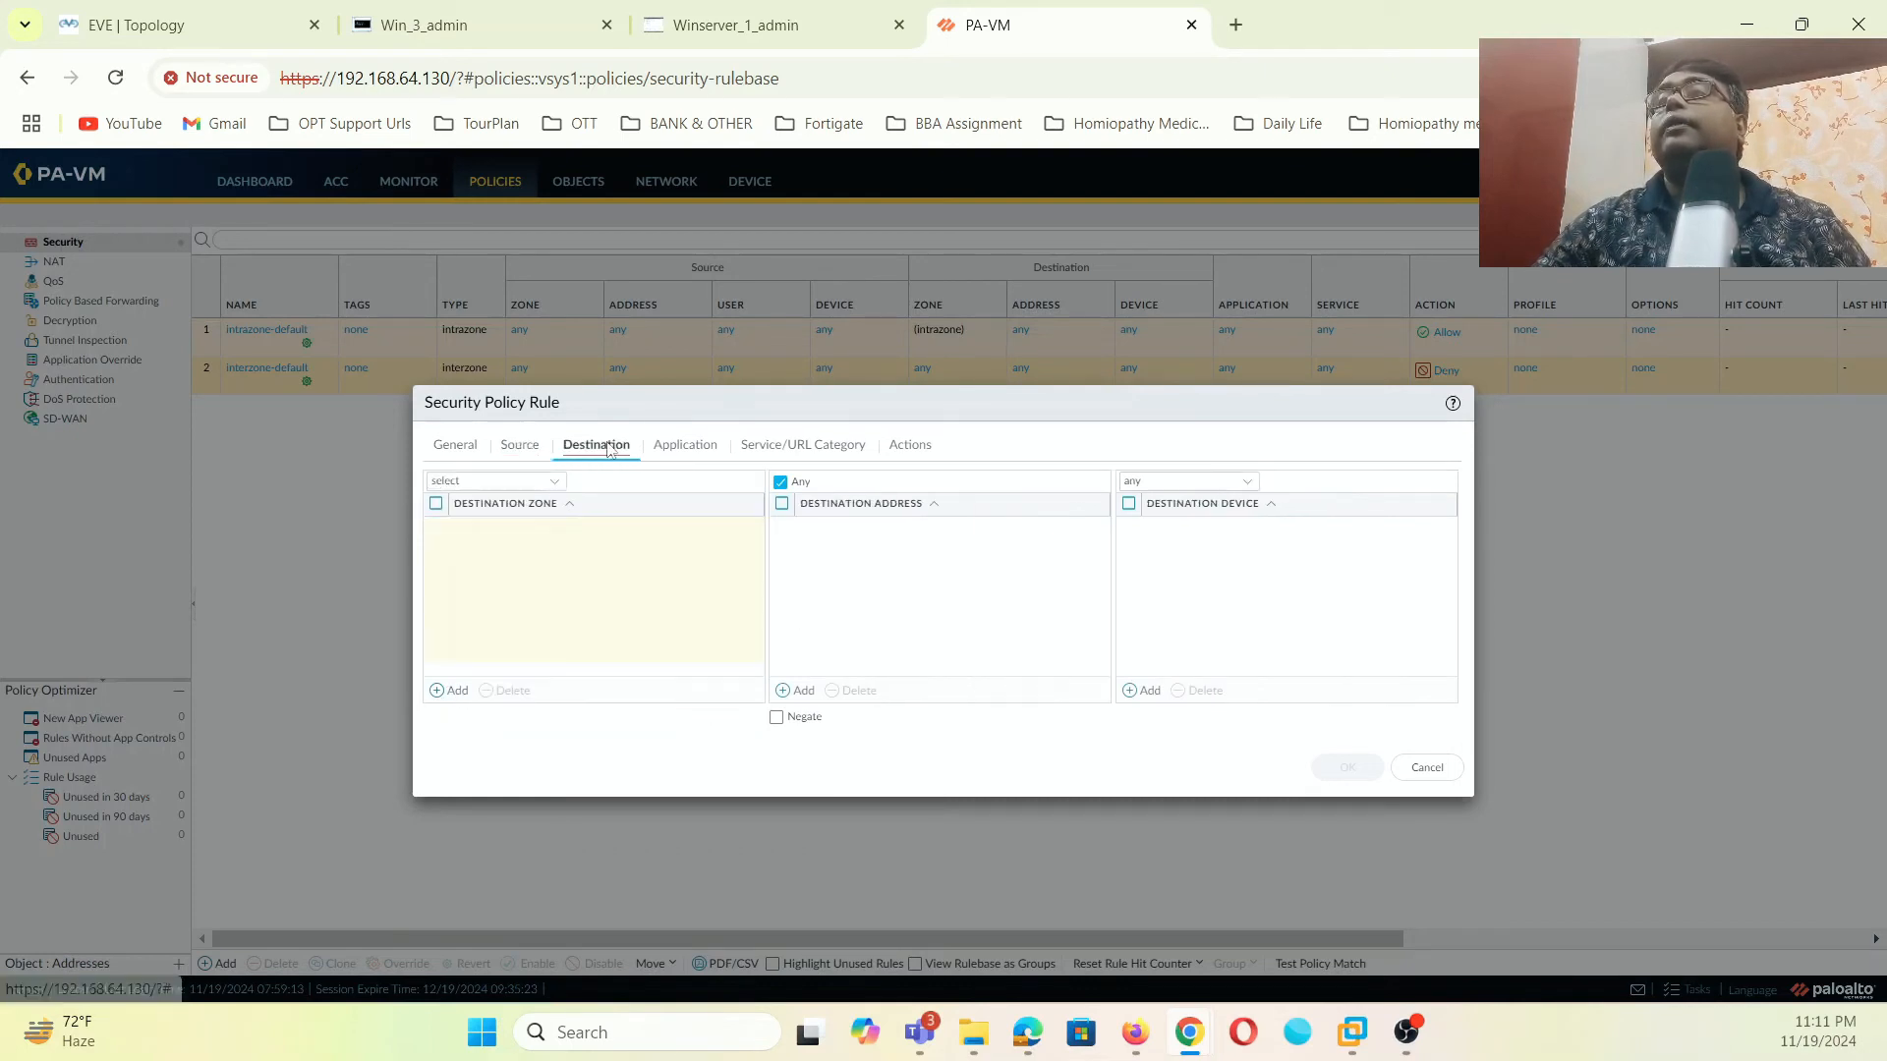
{"action": "left_click", "coordinate": [454, 691]}
{"action": "left_click", "coordinate": [491, 552]}
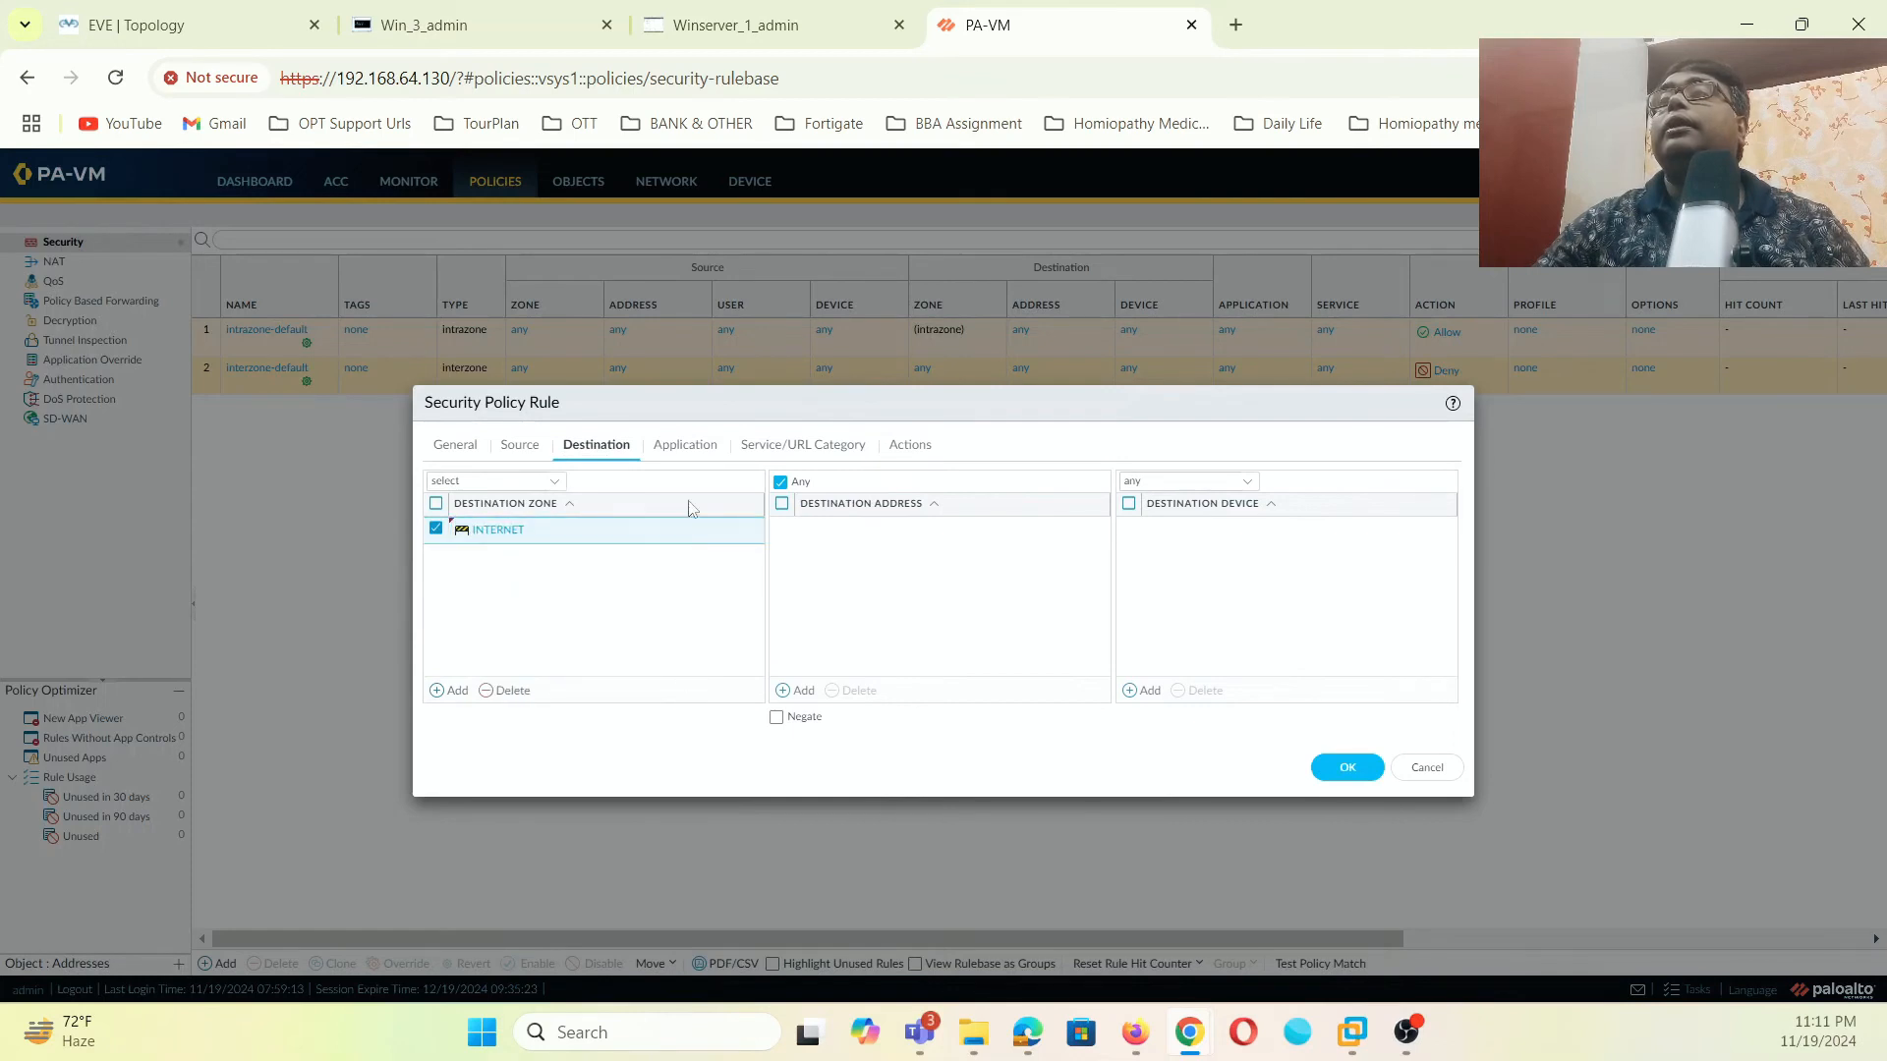
{"action": "left_click", "coordinate": [702, 454]}
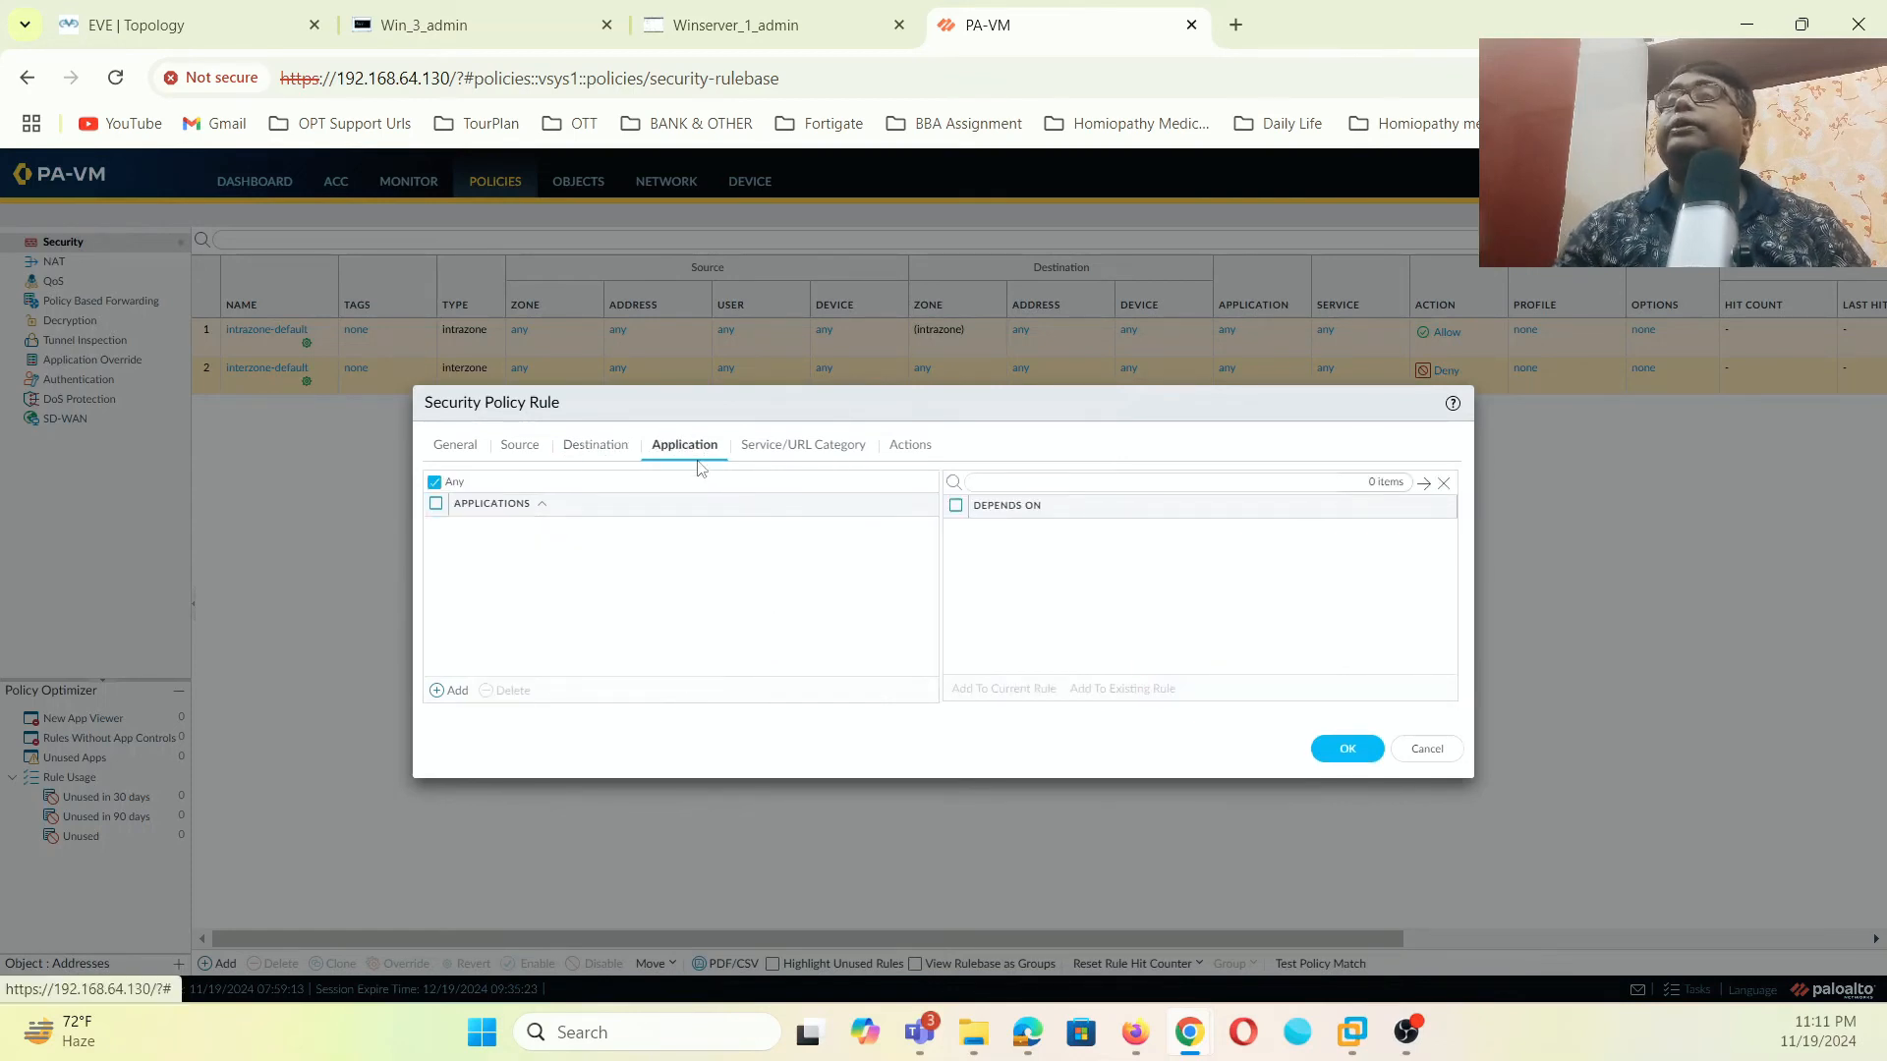
{"action": "left_click", "coordinate": [787, 447]}
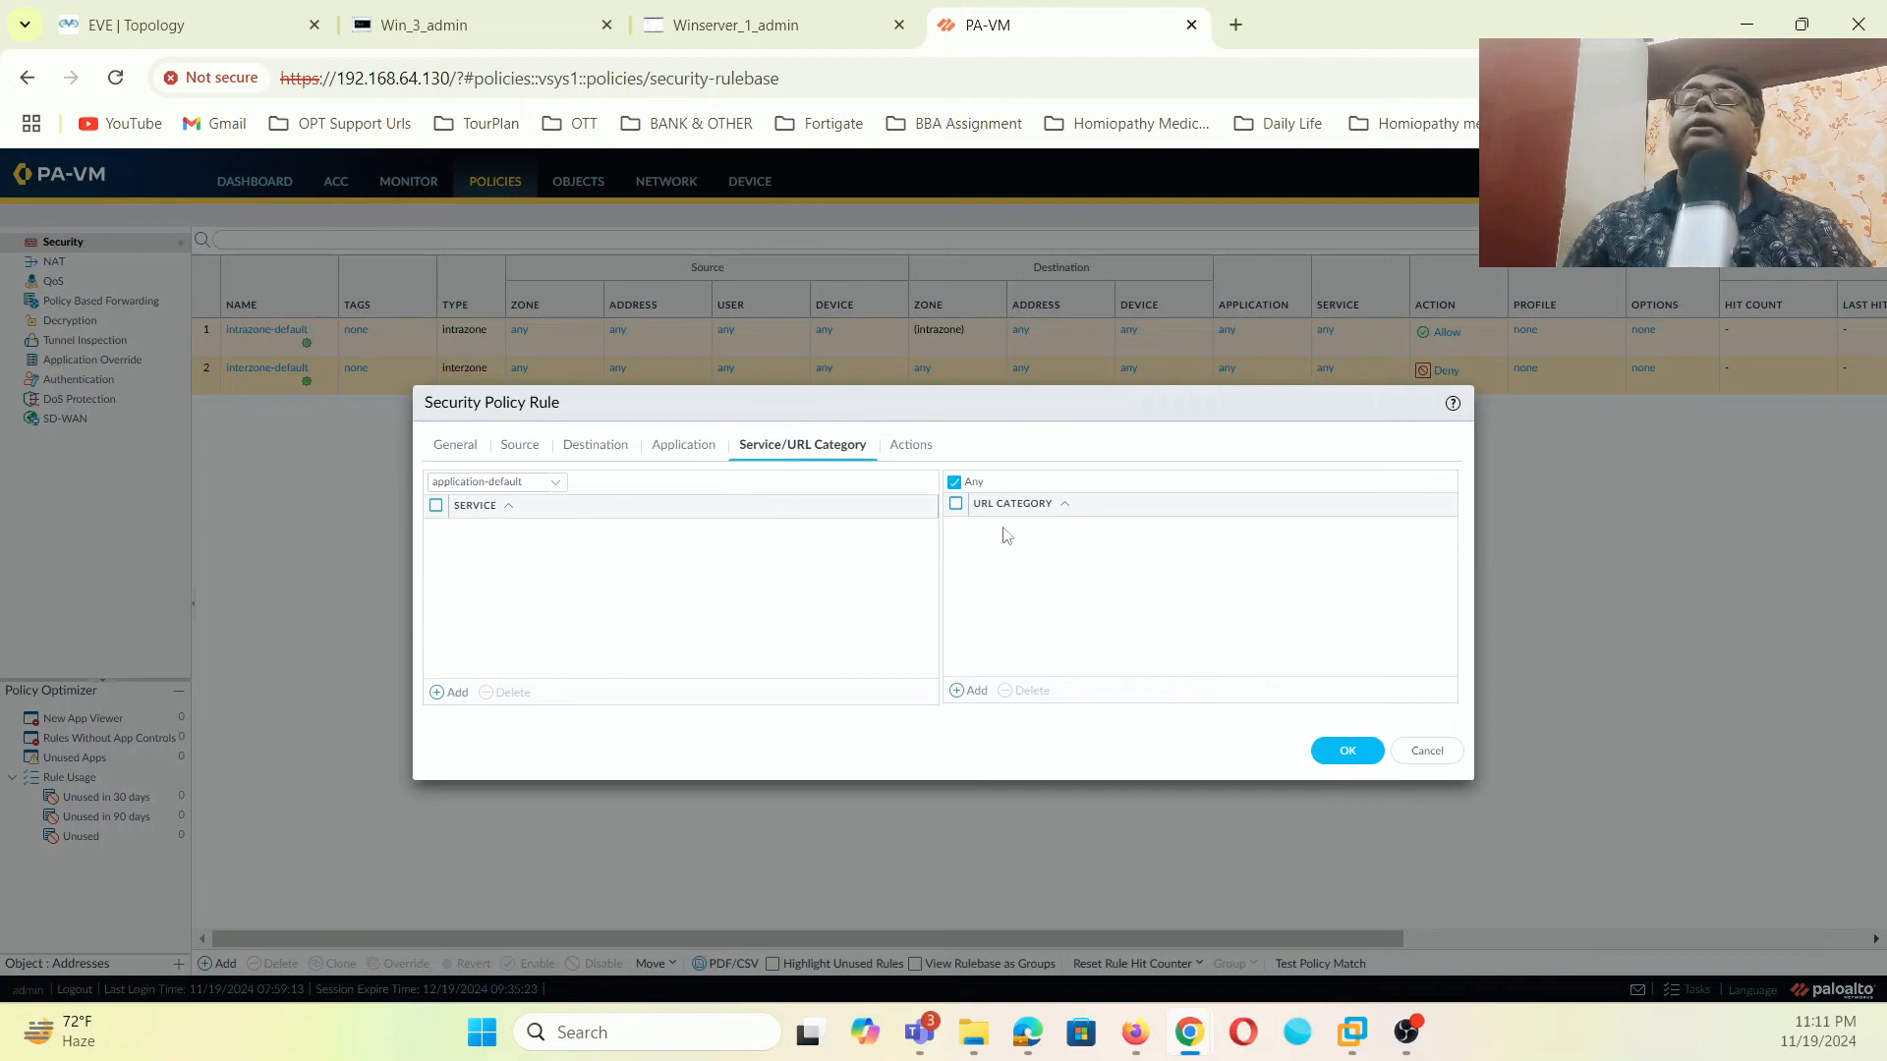
{"action": "left_click", "coordinate": [927, 450]}
{"action": "left_click", "coordinate": [1342, 709]}
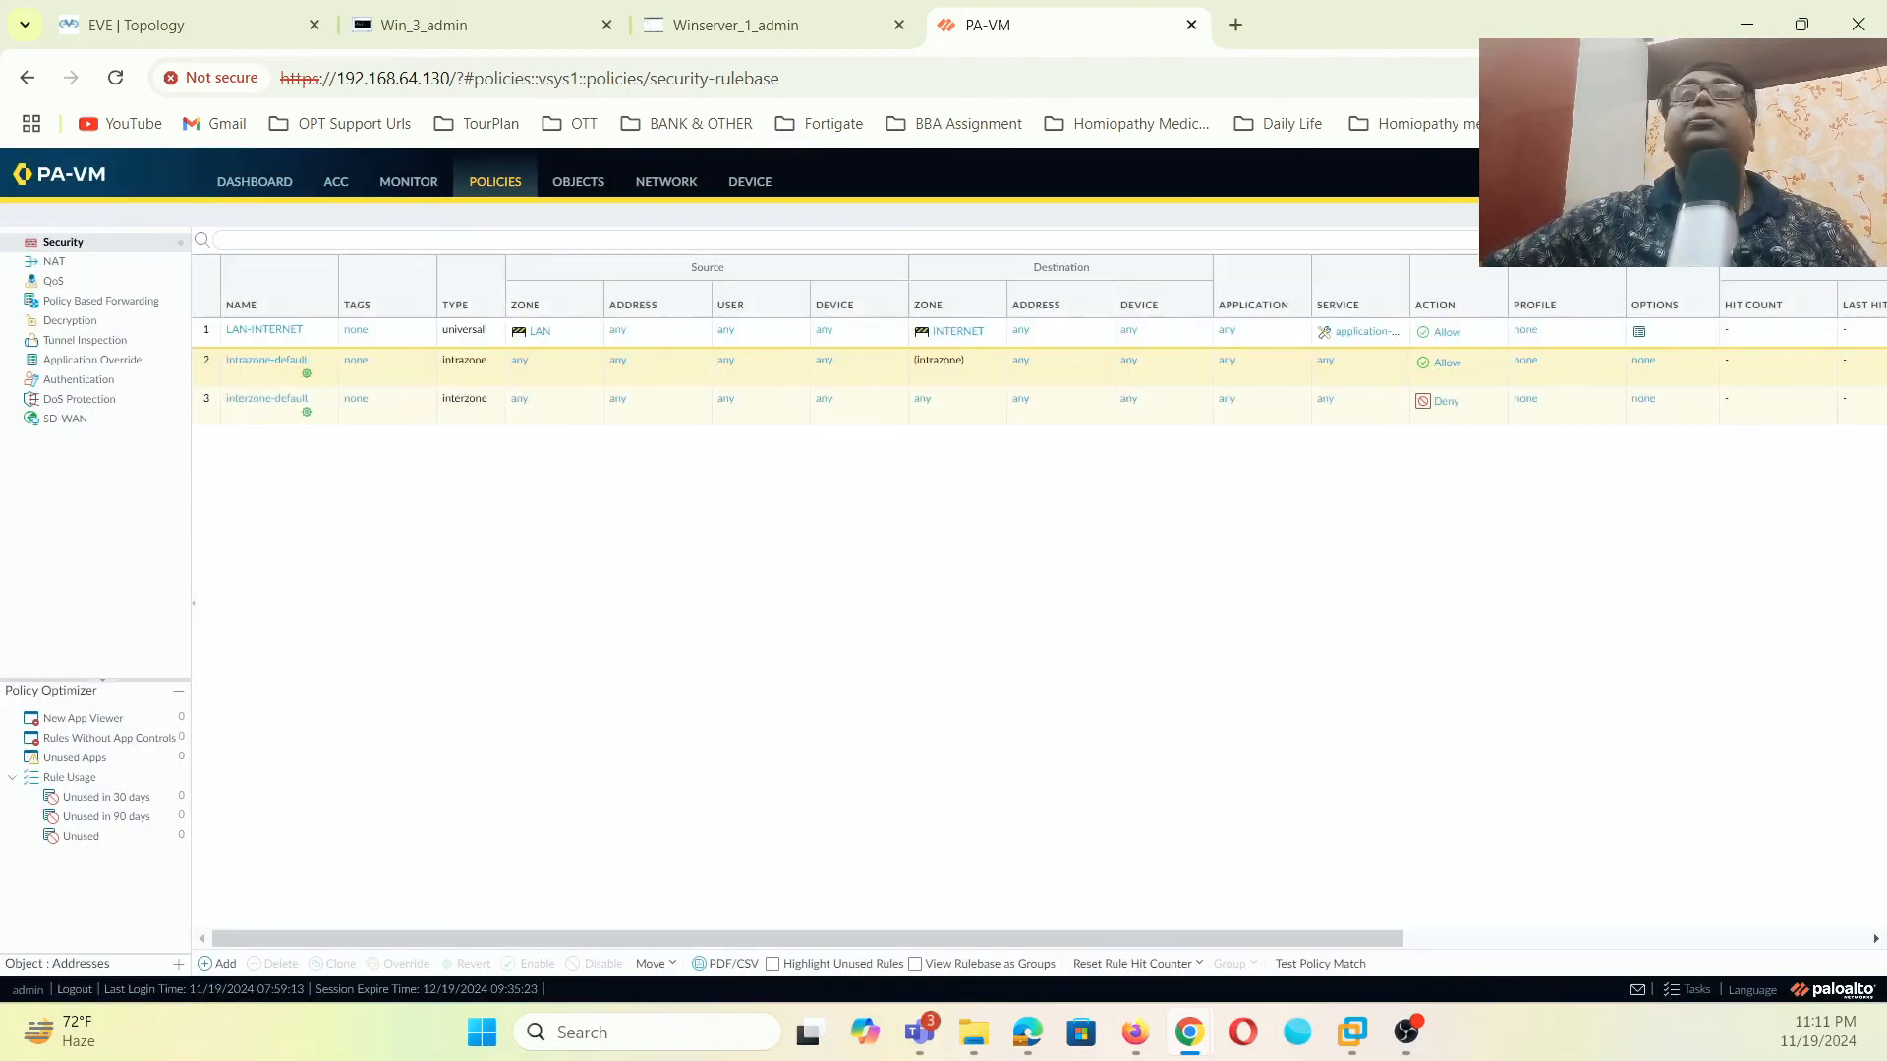
{"action": "left_click", "coordinate": [1717, 180]}
- Start the commit and run a continuous ping 8.8.8.8 -t on the Windows 7 client
{"action": "left_click", "coordinate": [1121, 800]}
{"action": "left_click", "coordinate": [480, 25]}
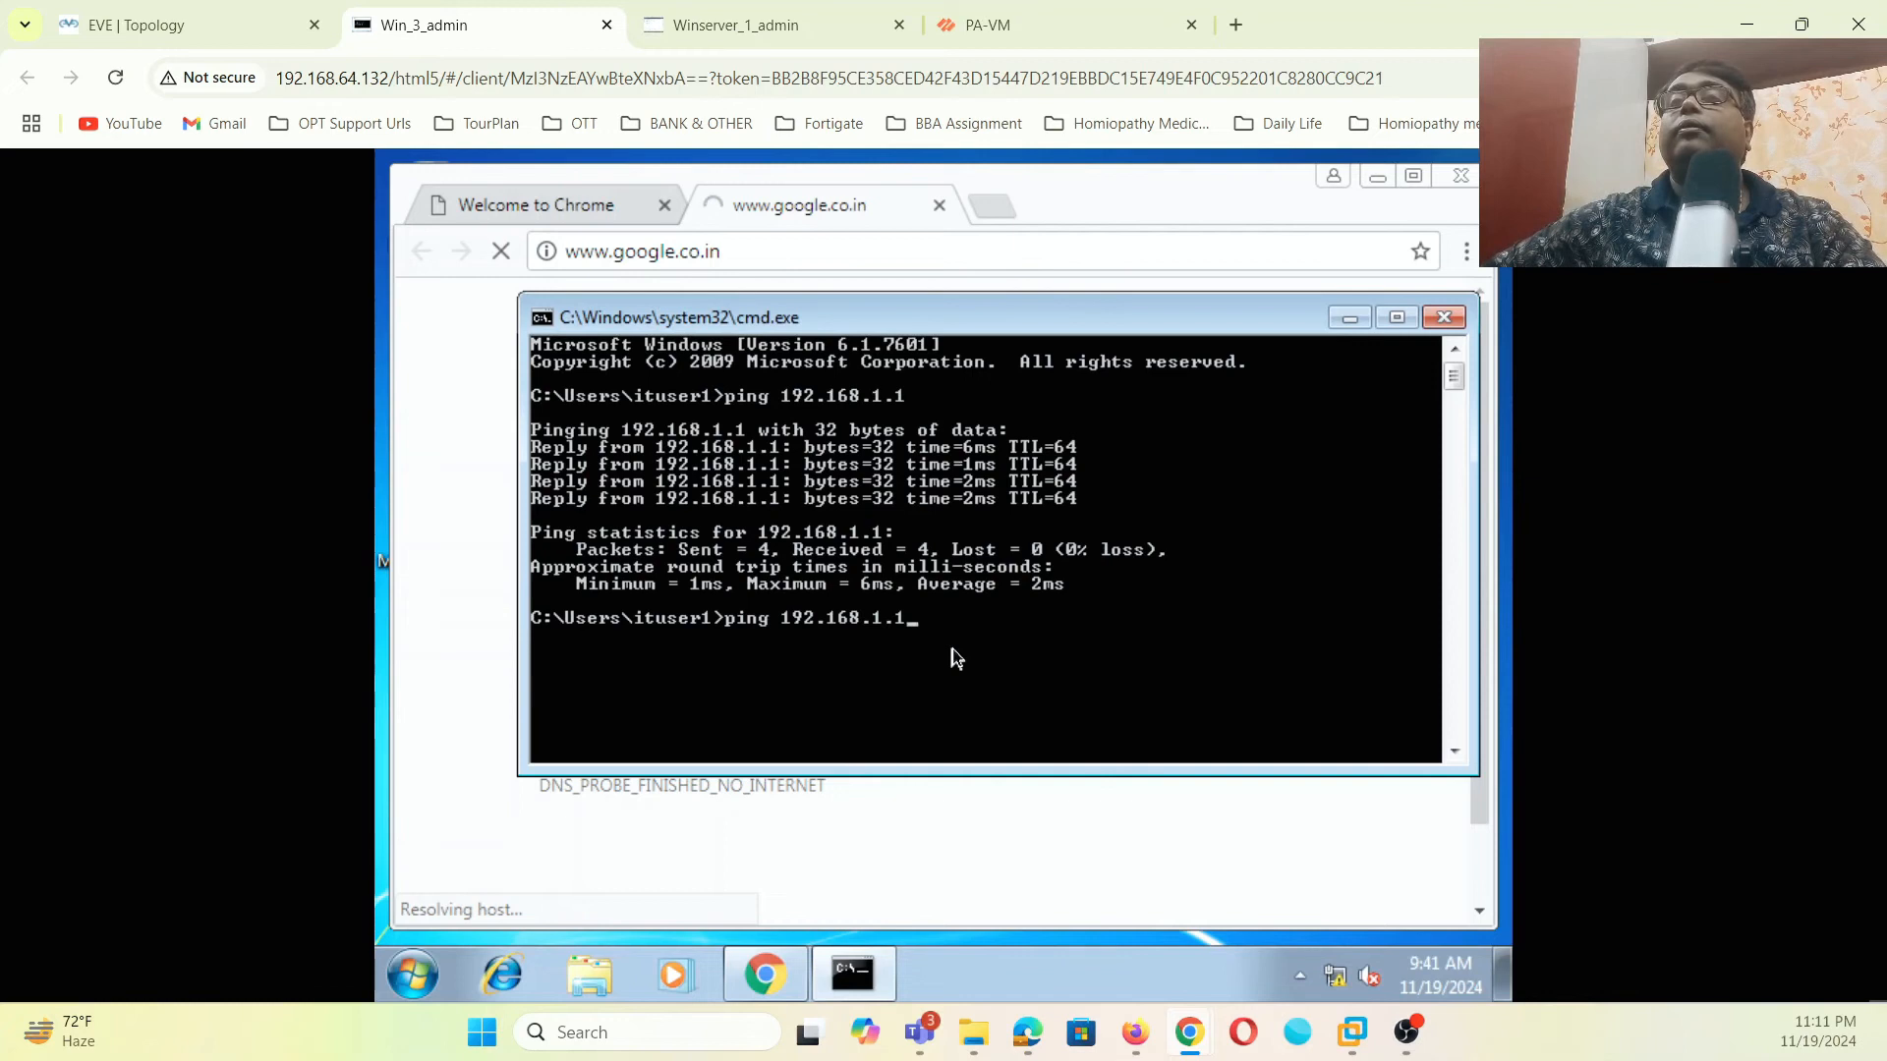
{"action": "key", "text": "BackSpace"}
{"action": "key", "text": "BackSpace"}
{"action": "key", "text": "BackSpace"}
{"action": "key", "text": "BackSpace"}
{"action": "key", "text": "BackSpace"}
{"action": "key", "text": "BackSpace"}
{"action": "key", "text": "BackSpace"}
{"action": "key", "text": "BackSpace"}
{"action": "key", "text": "BackSpace"}
{"action": "key", "text": "BackSpace"}
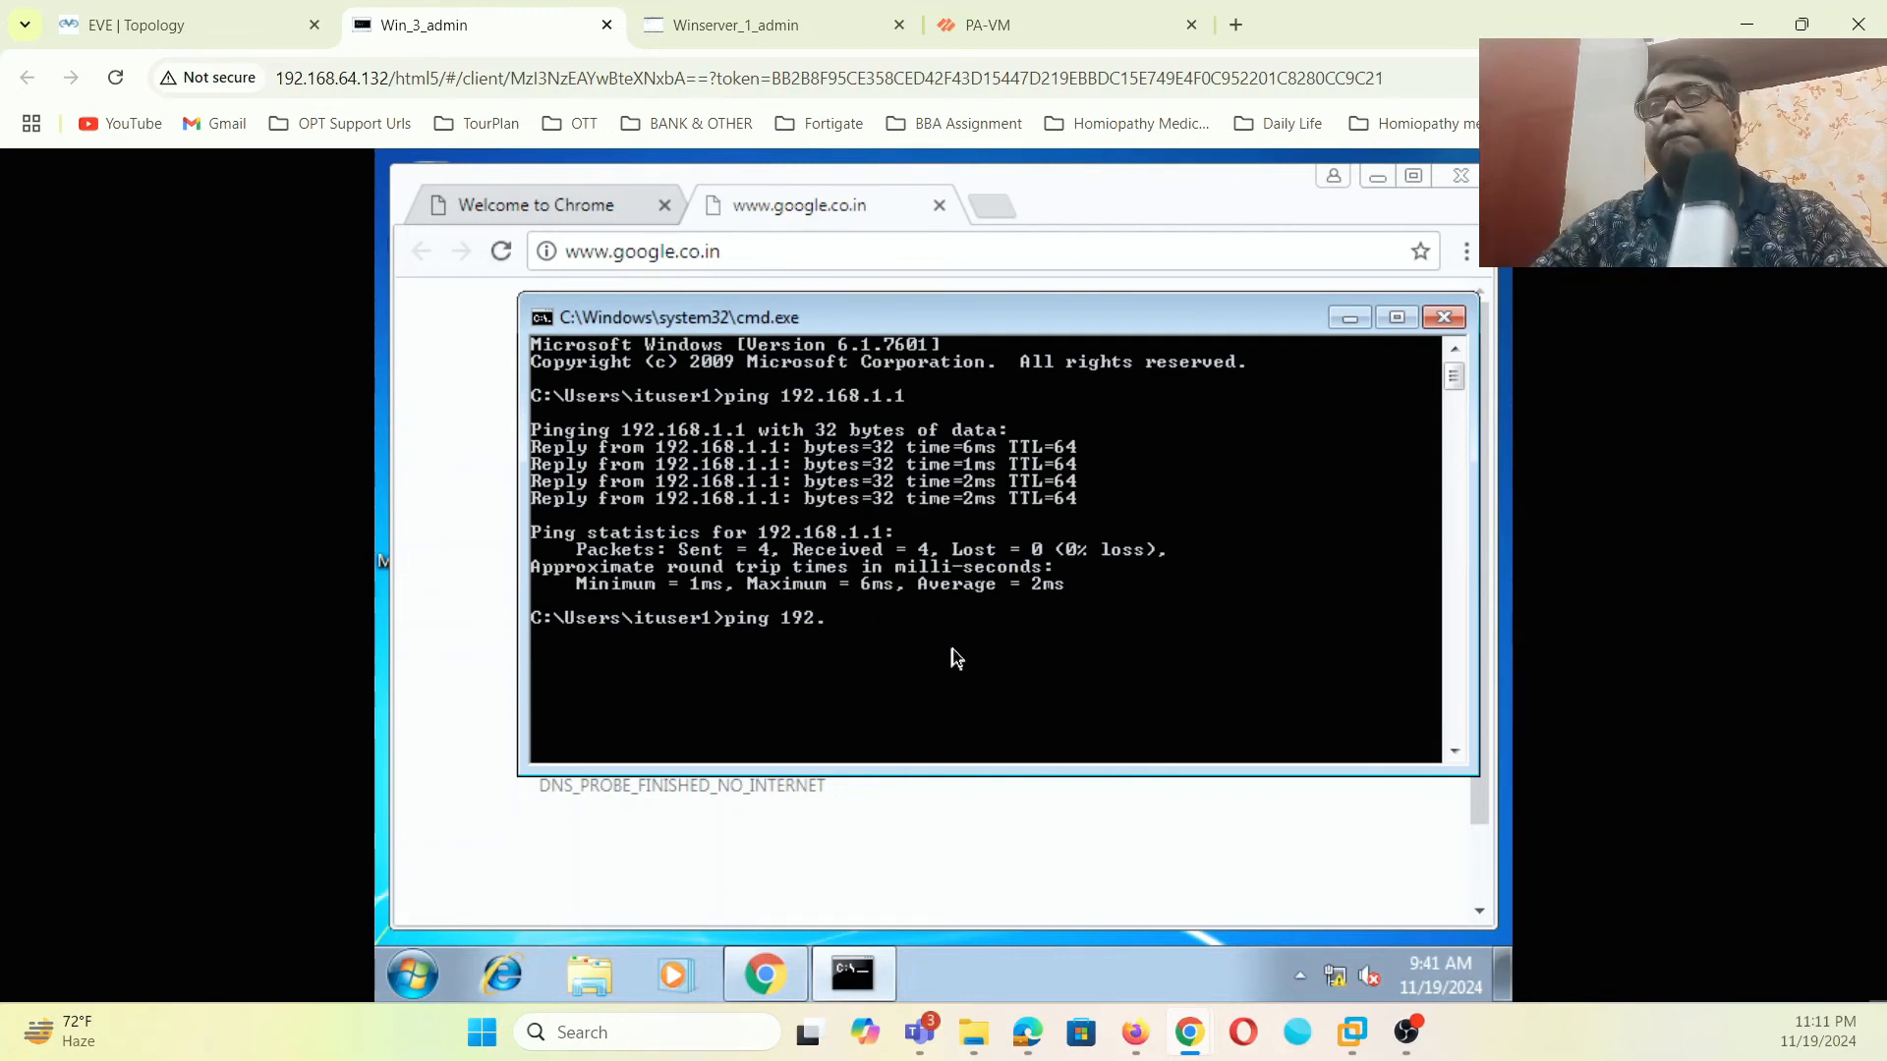
{"action": "type", "text": "8"}
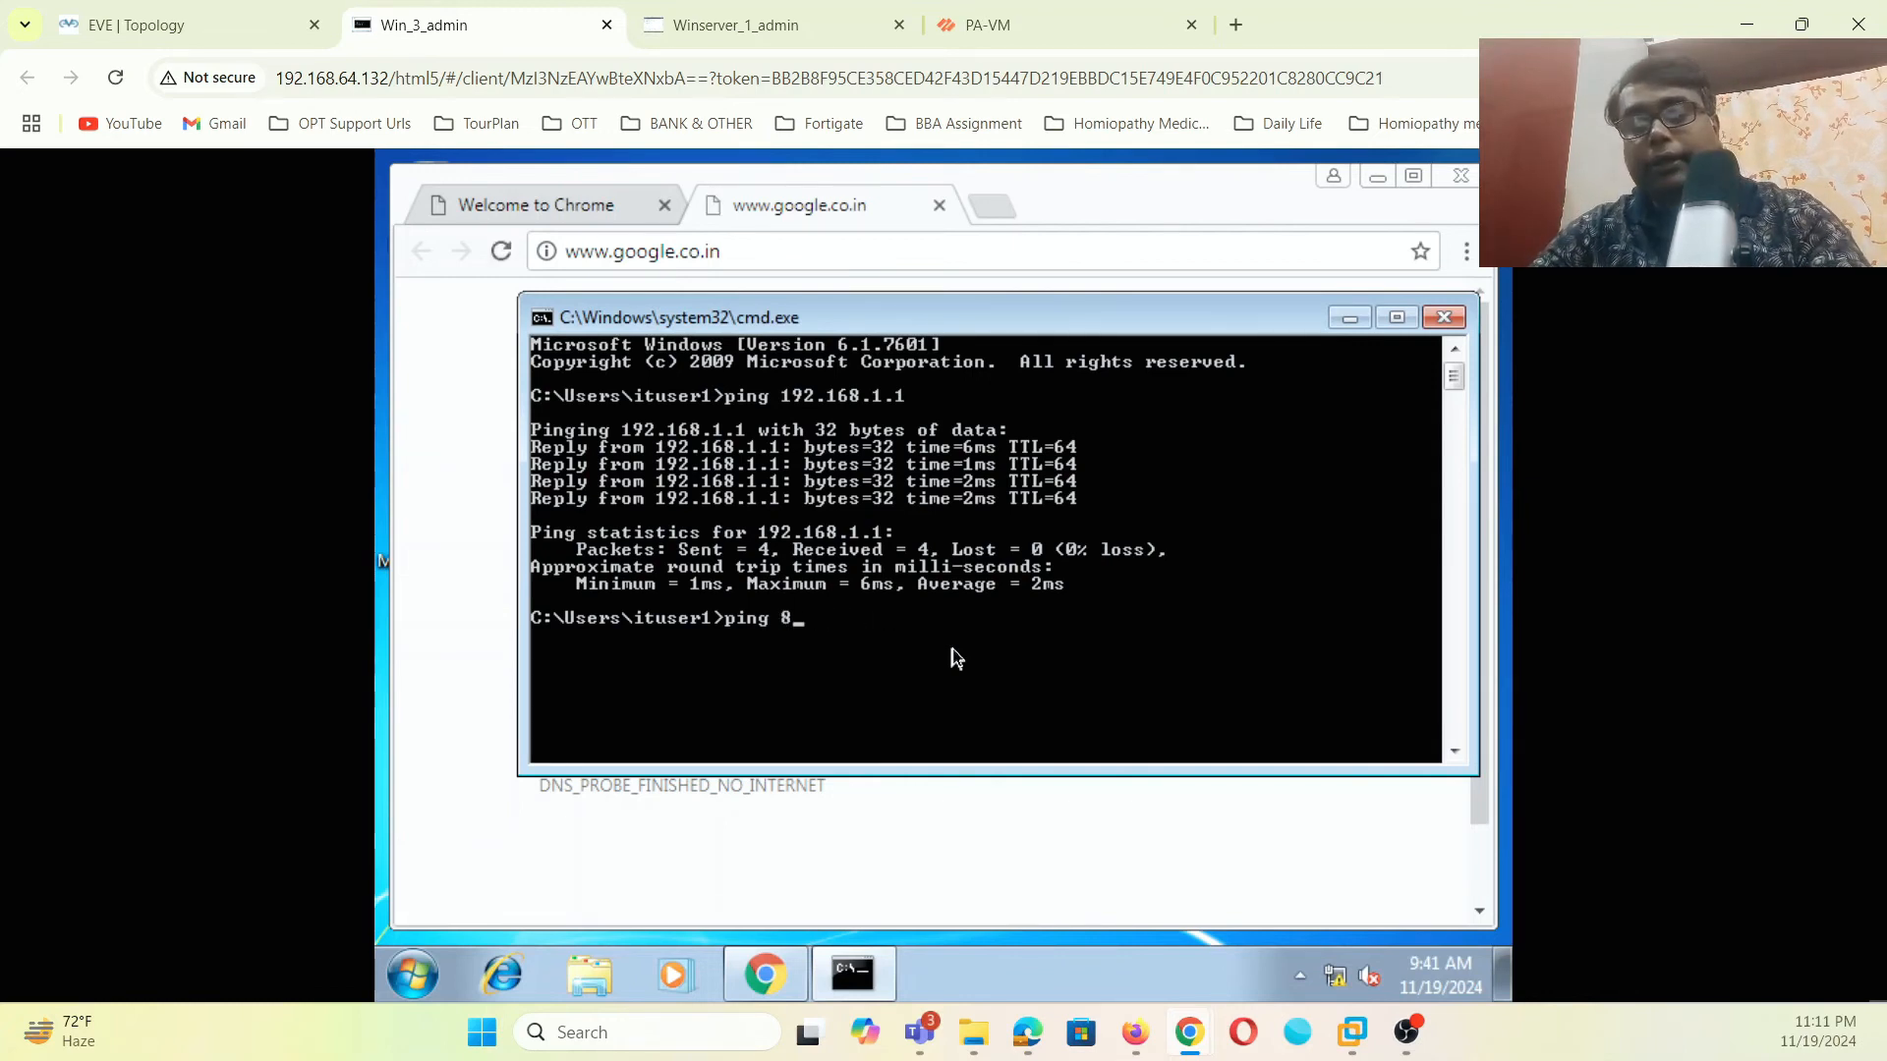
{"action": "type", "text": ".8.8.8 -"}
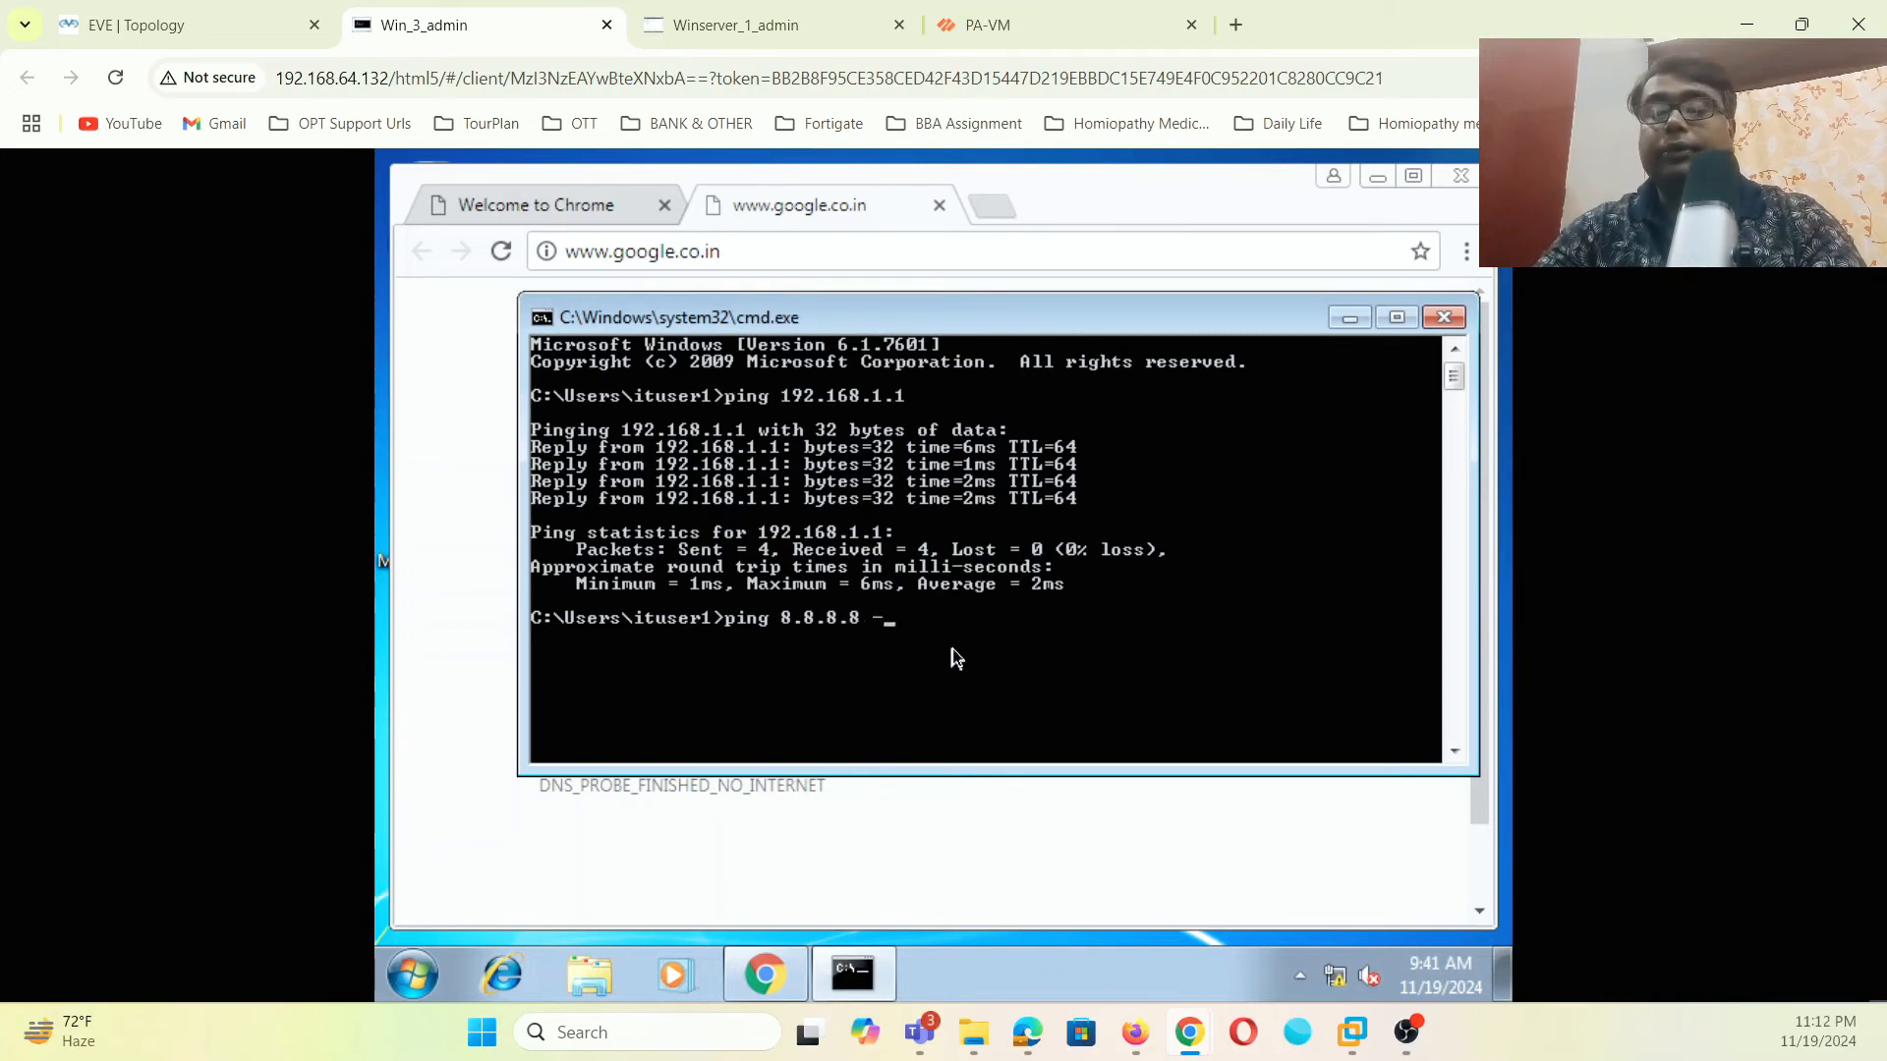
{"action": "type", "text": "t"}
{"action": "key", "text": "Return"}
{"action": "left_click", "coordinate": [1098, 10]}
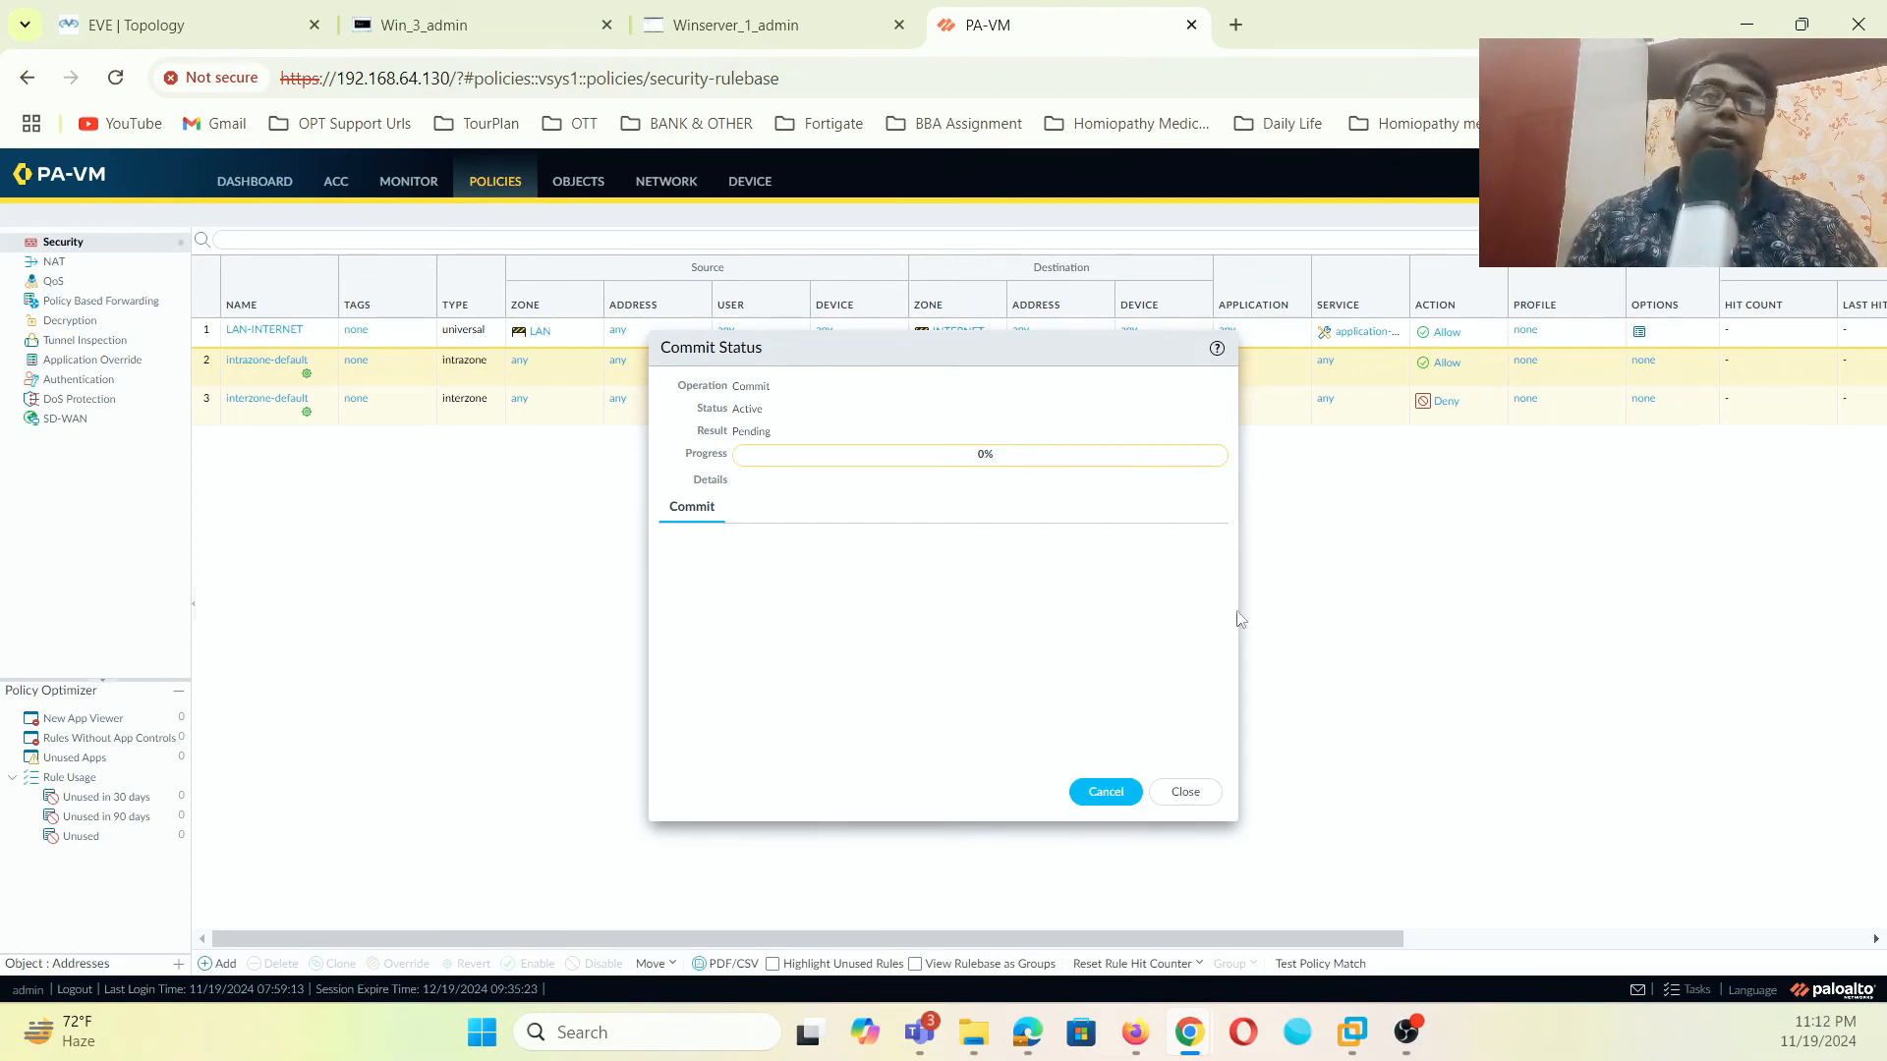
- Check the AD server, client ping and topology consoles until the commit reaches 99%, then close the status
{"action": "left_click", "coordinate": [844, 36]}
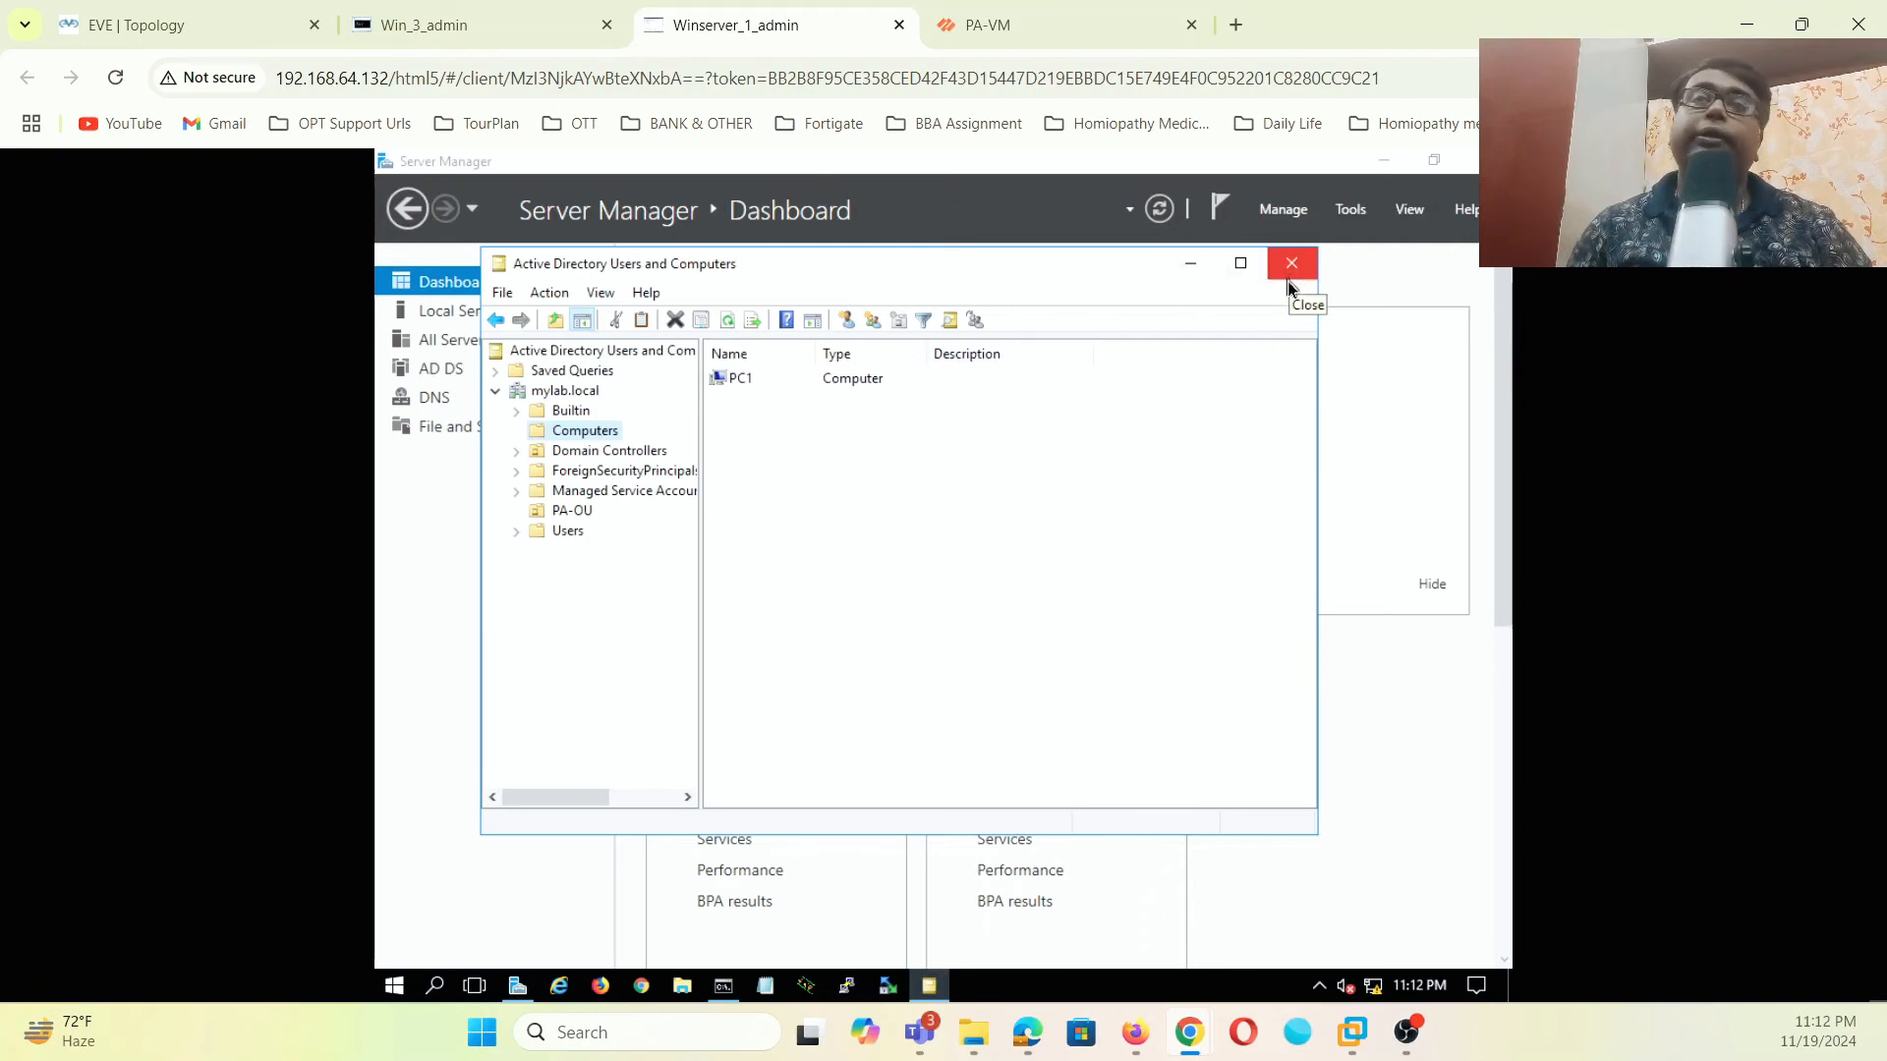
{"action": "left_click", "coordinate": [1191, 263]}
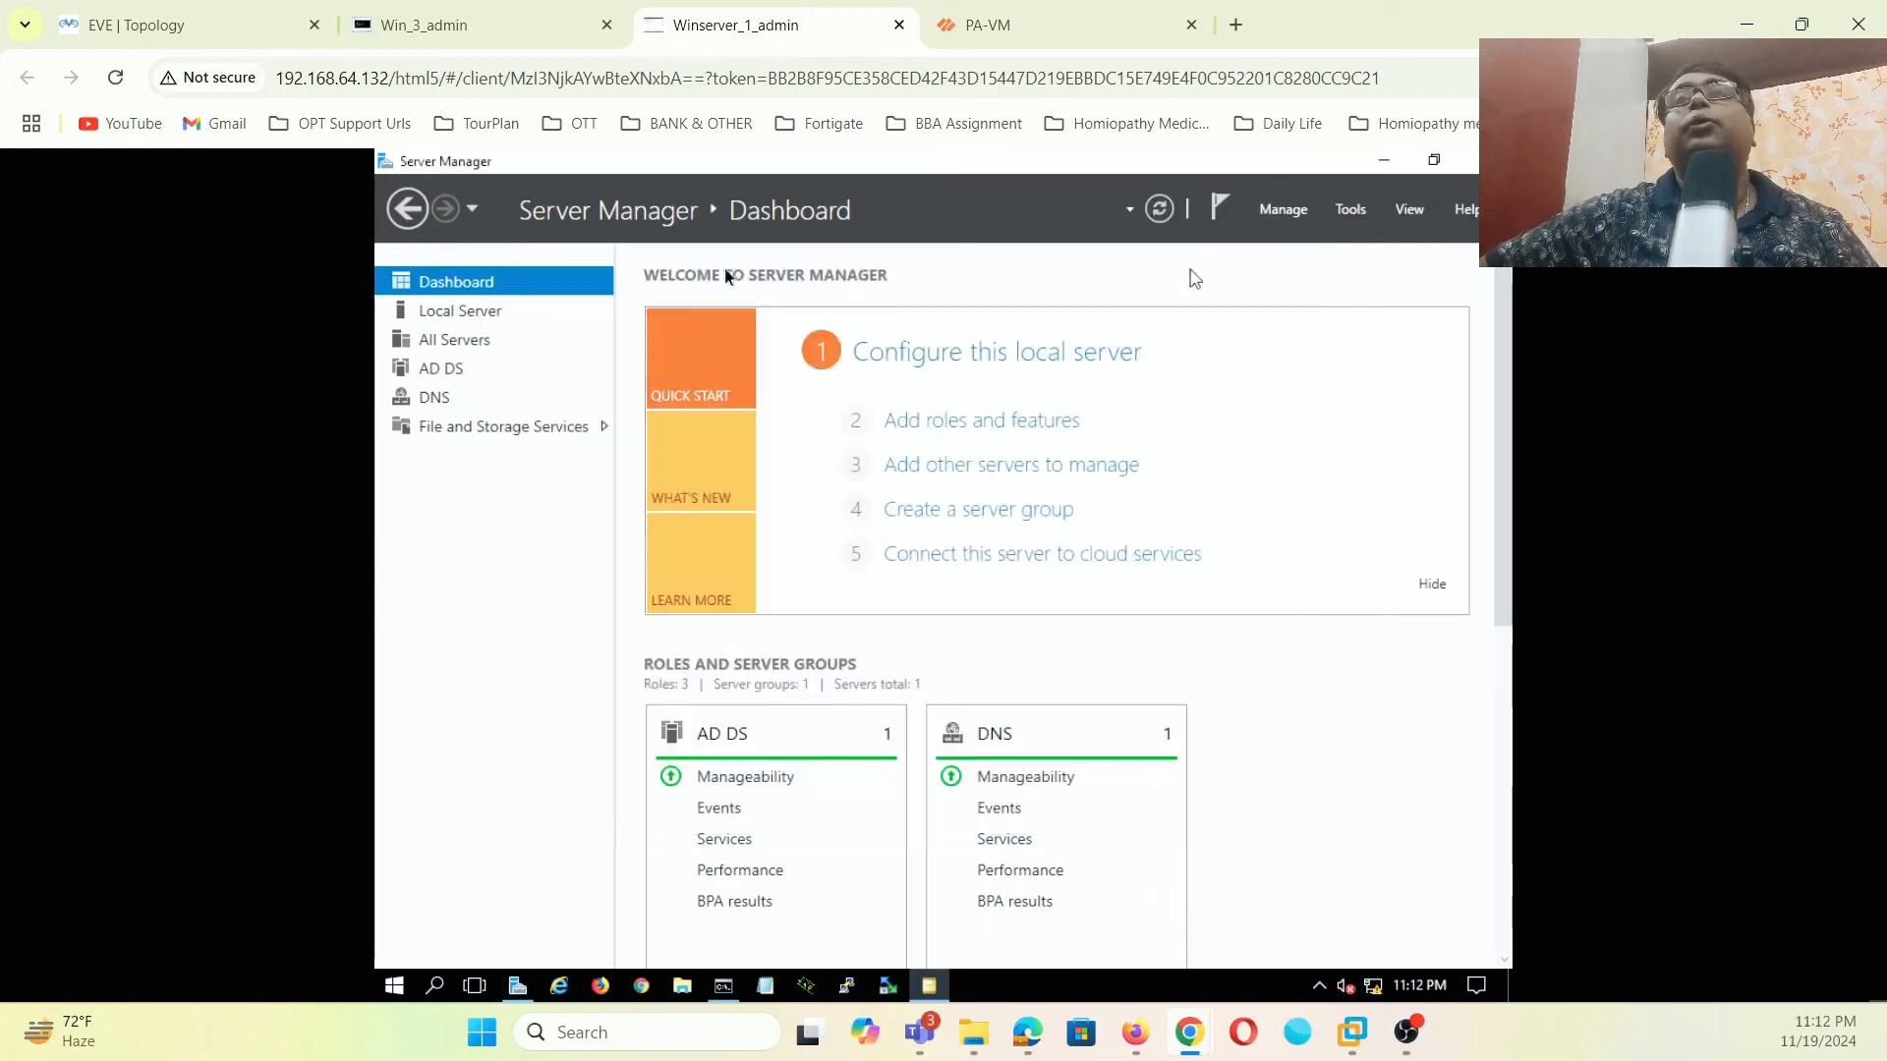
{"action": "key", "text": "ctrl+Tab"}
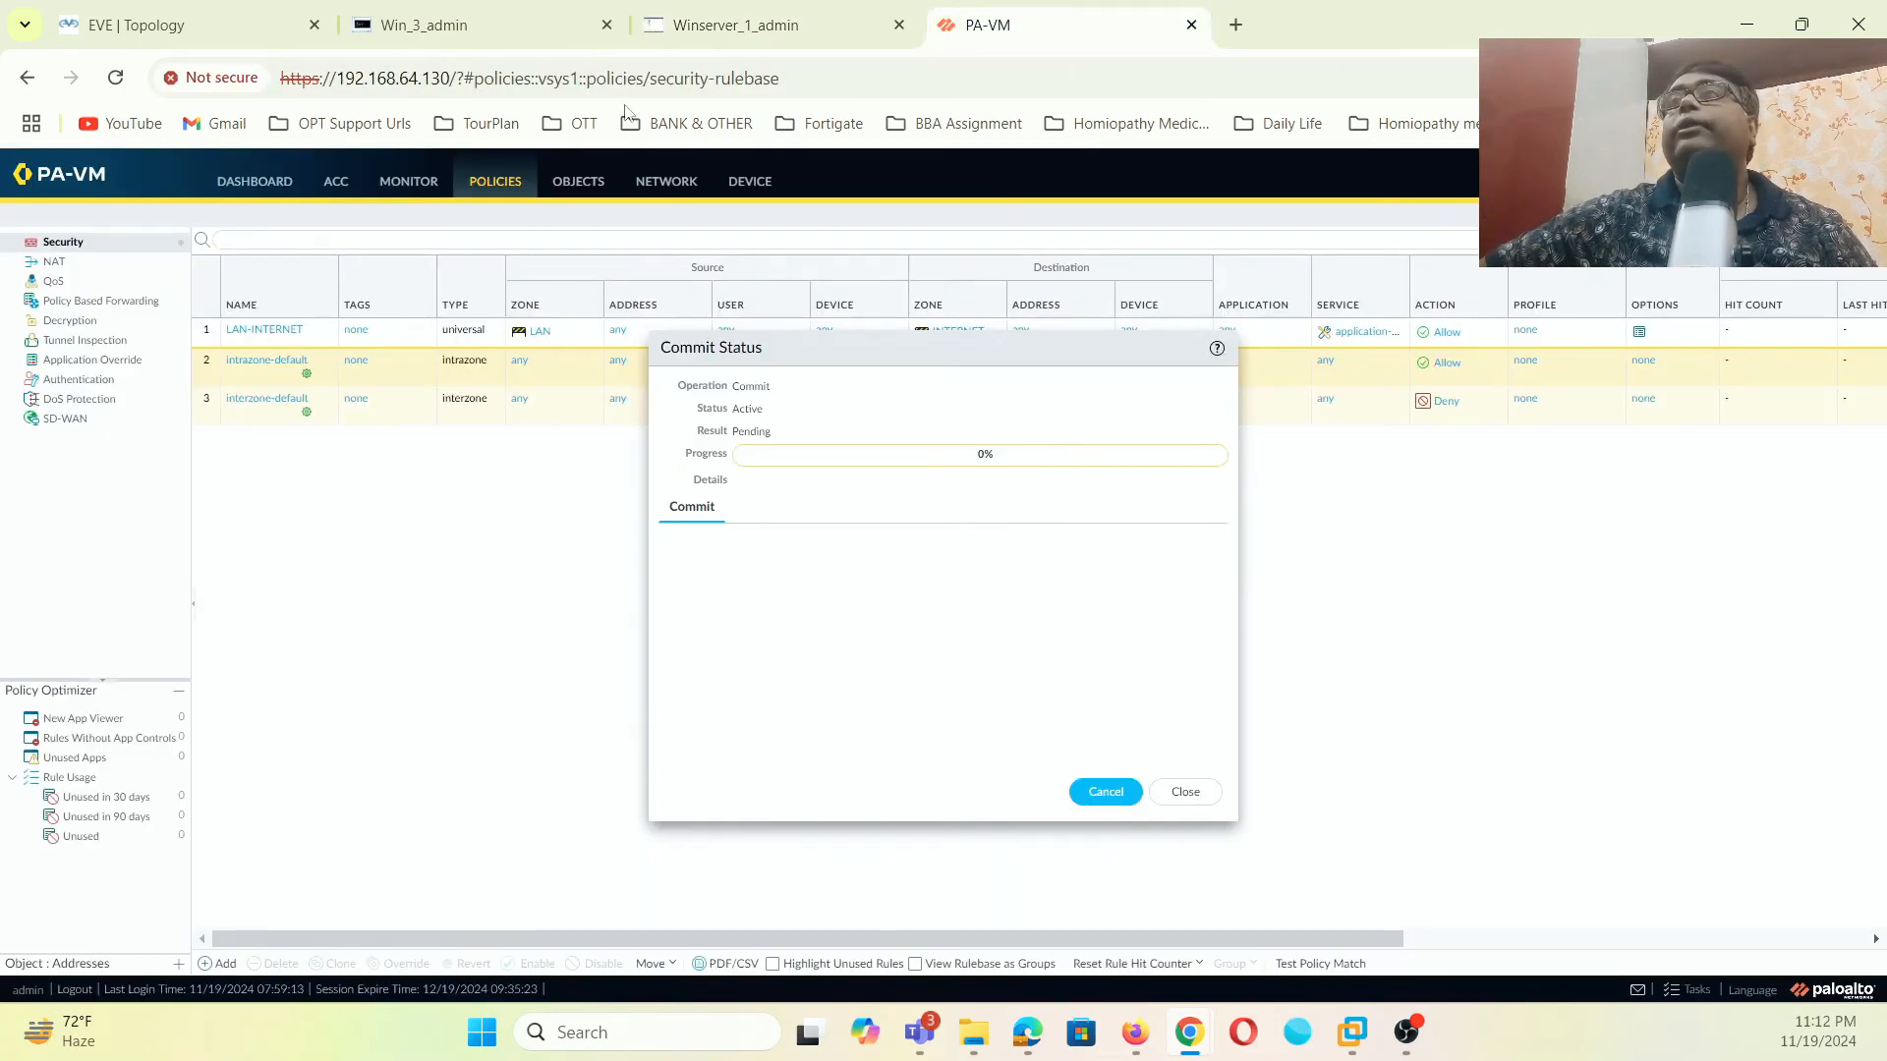
{"action": "left_click", "coordinate": [454, 37]}
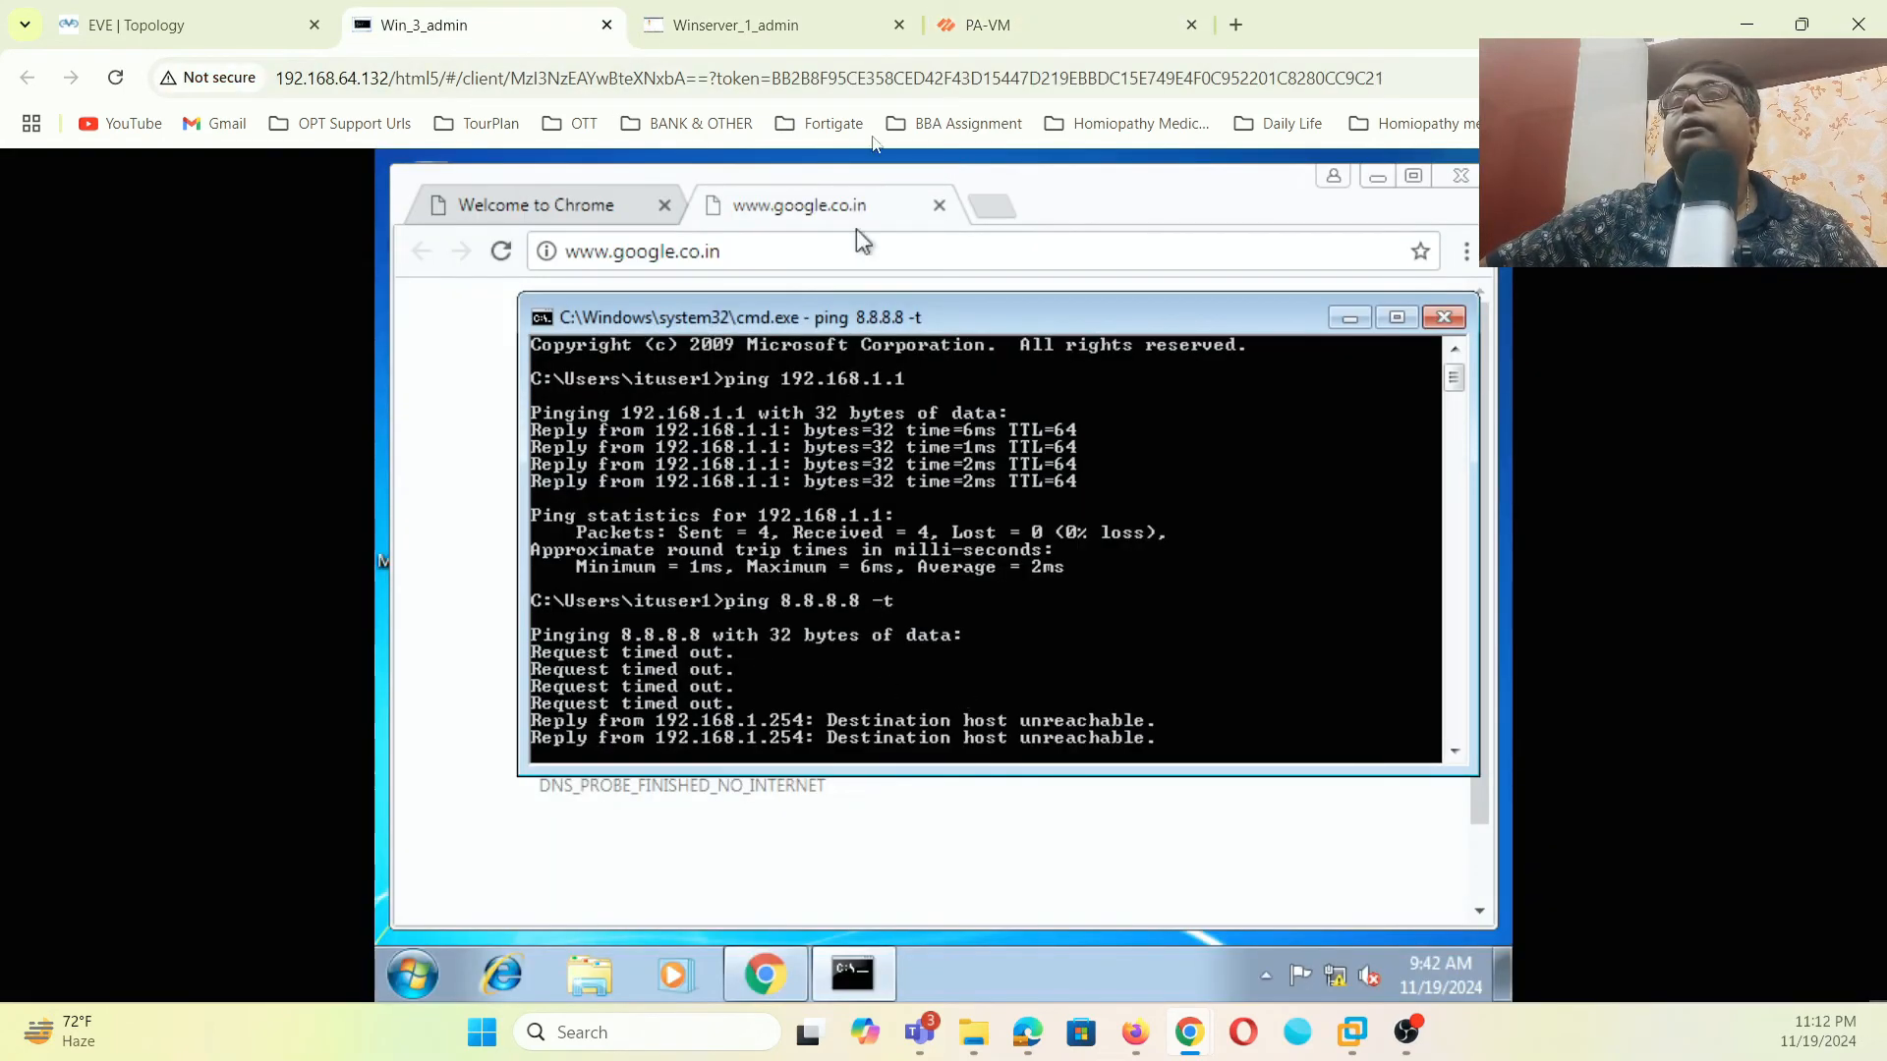
{"action": "left_click", "coordinate": [777, 27]}
{"action": "left_click", "coordinate": [968, 21]}
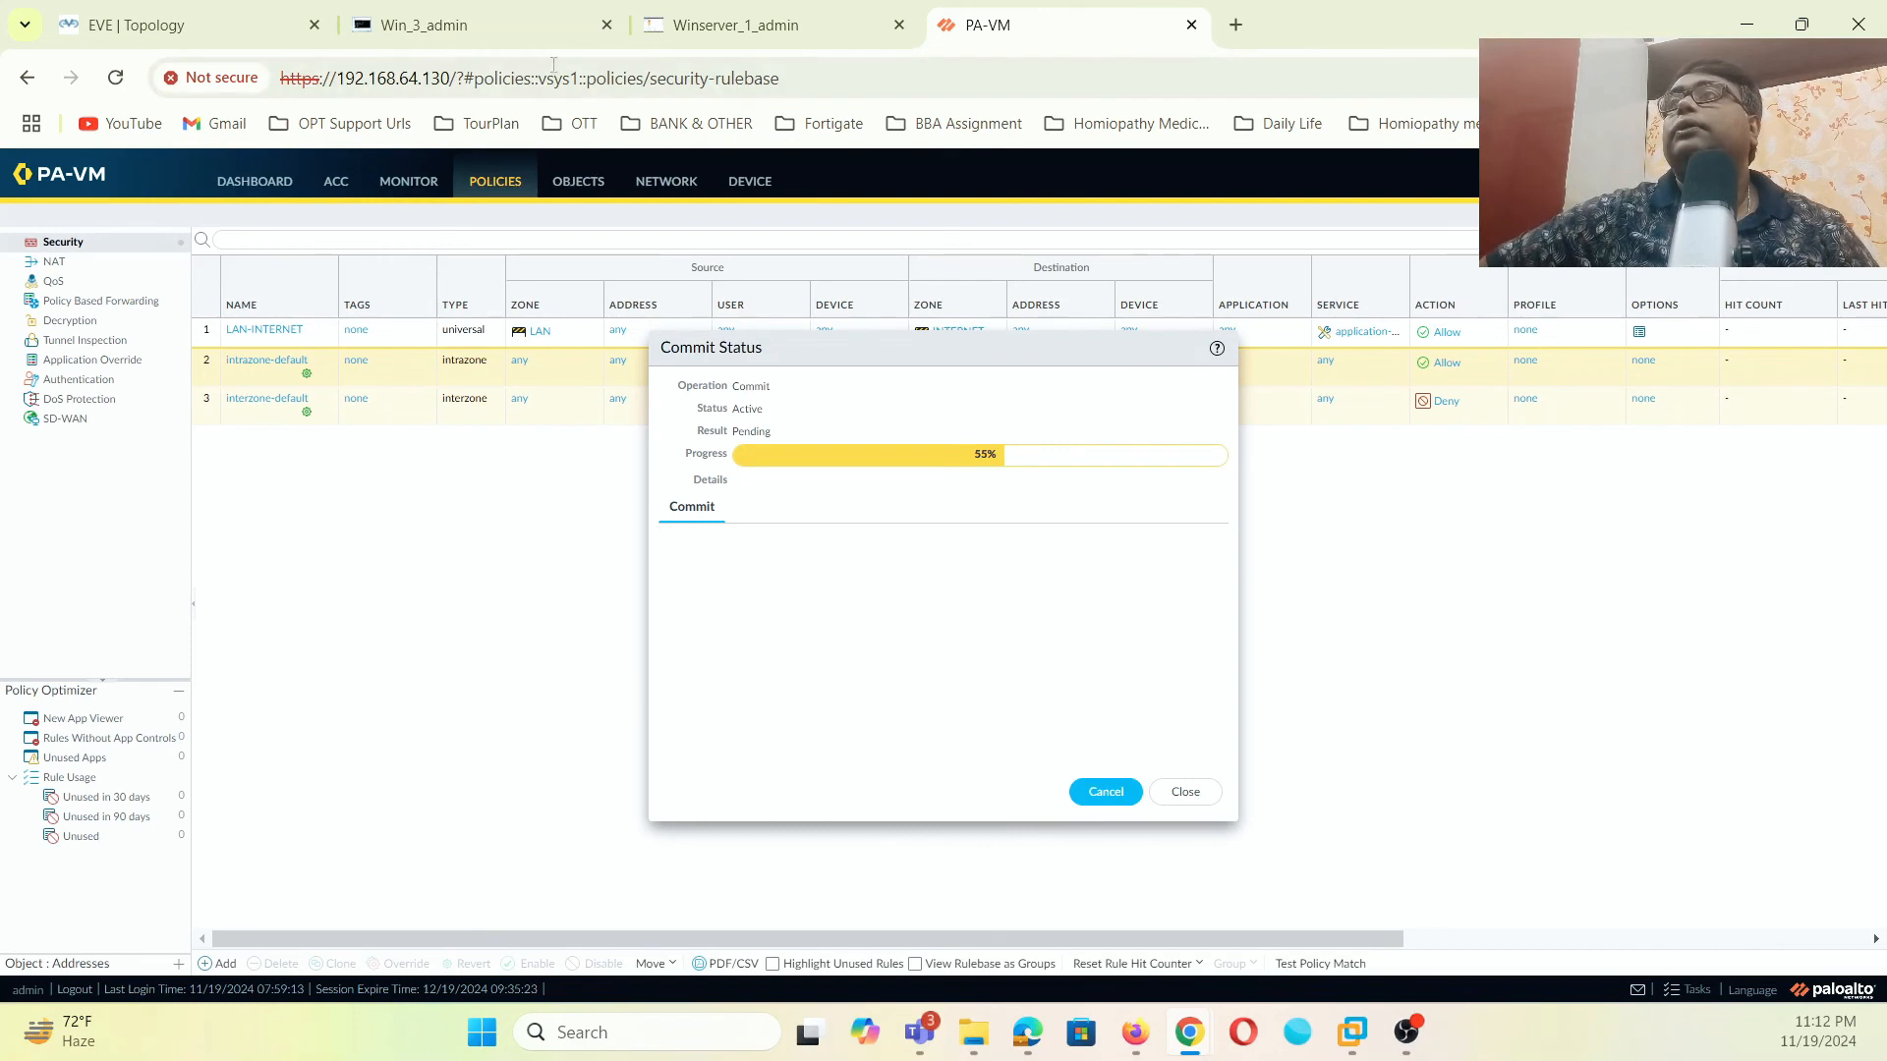
{"action": "left_click", "coordinate": [462, 25]}
{"action": "left_click", "coordinate": [224, 18]}
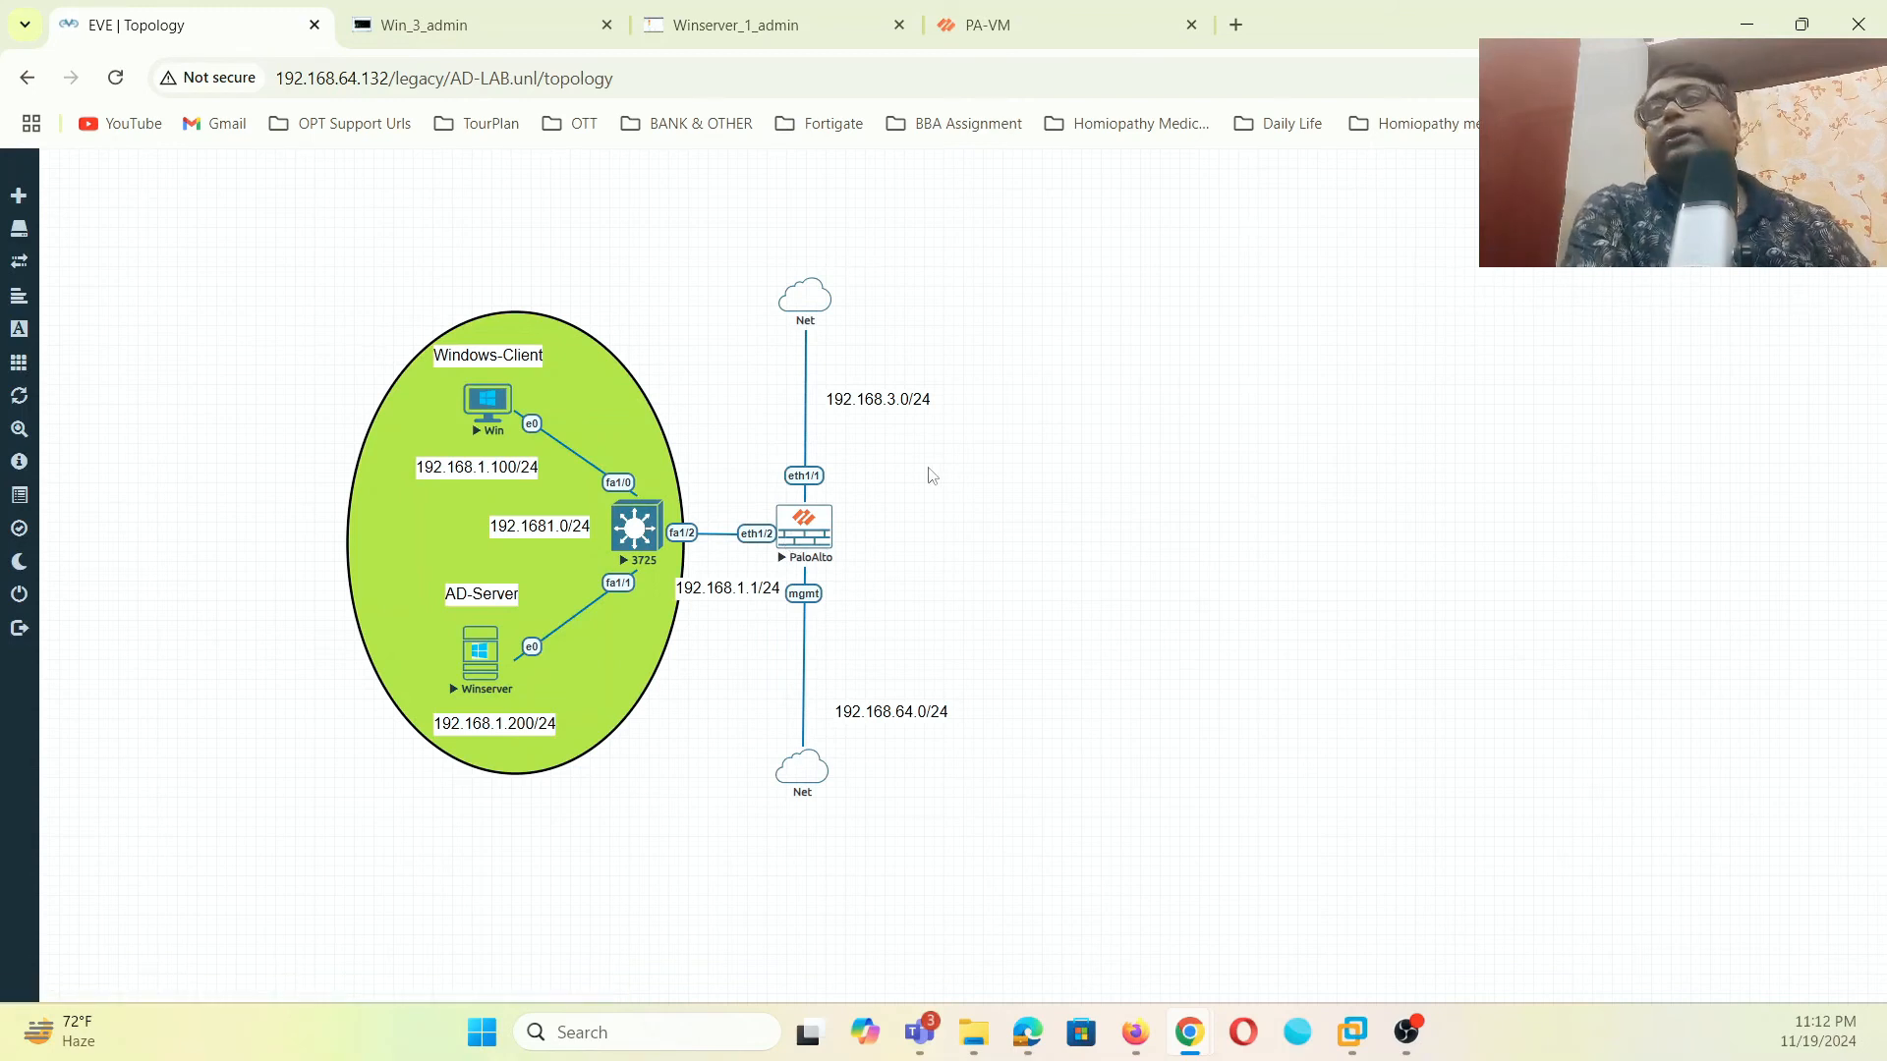
{"action": "left_click", "coordinate": [1040, 28]}
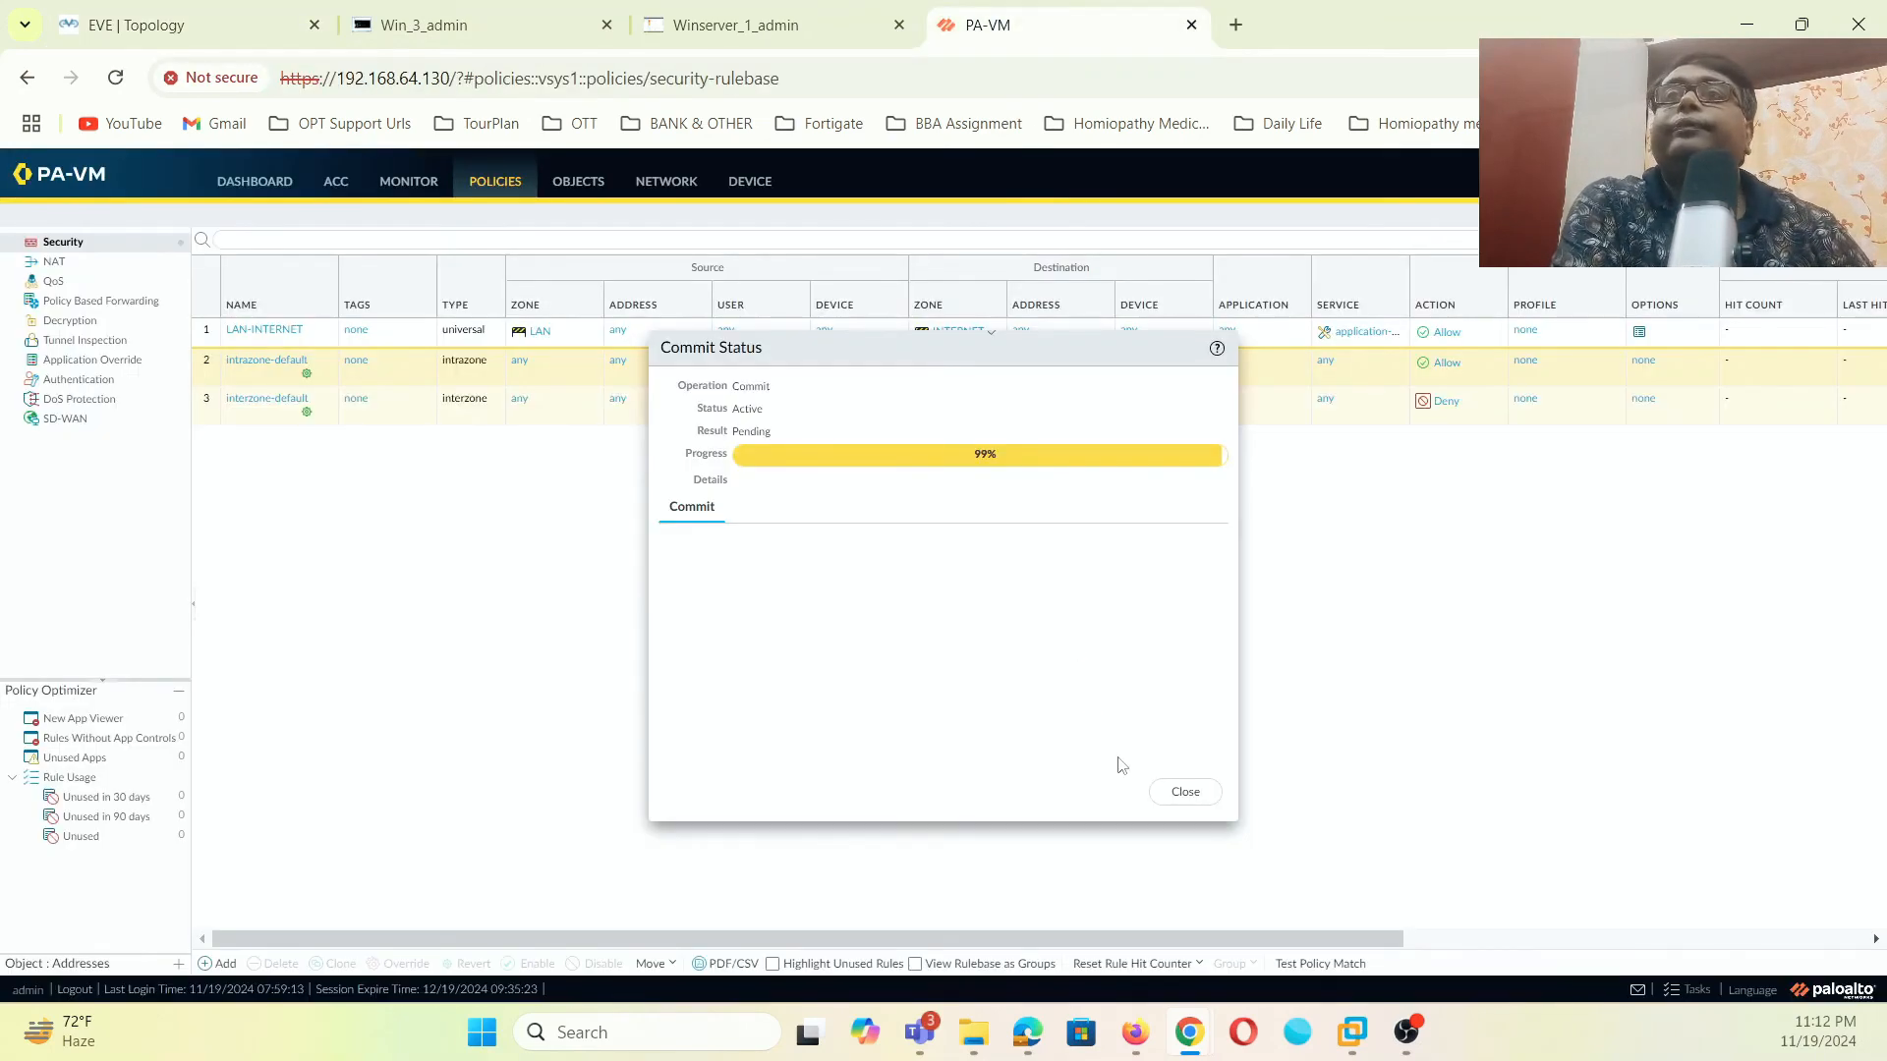
{"action": "left_click", "coordinate": [1154, 789]}
- Create authentication profile AD-LDAP with type LDAP
{"action": "left_click", "coordinate": [759, 193]}
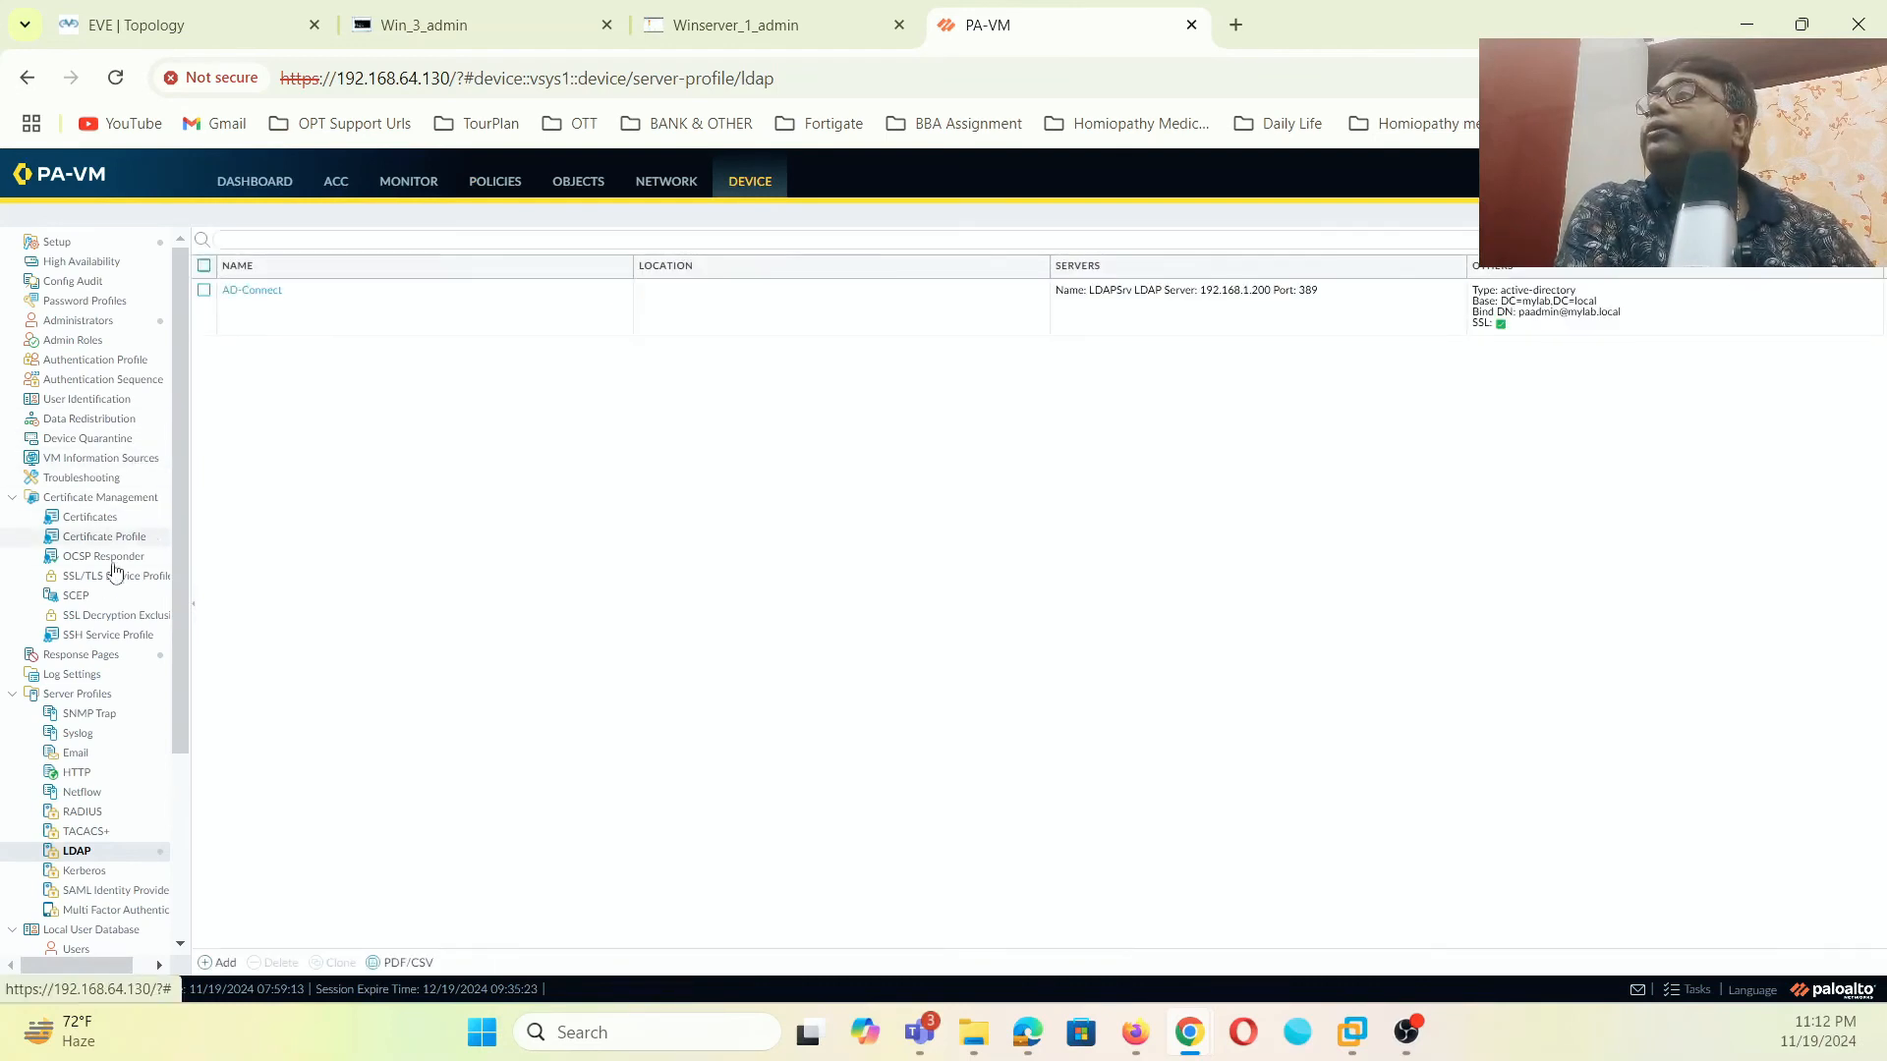
{"action": "left_click", "coordinate": [137, 362]}
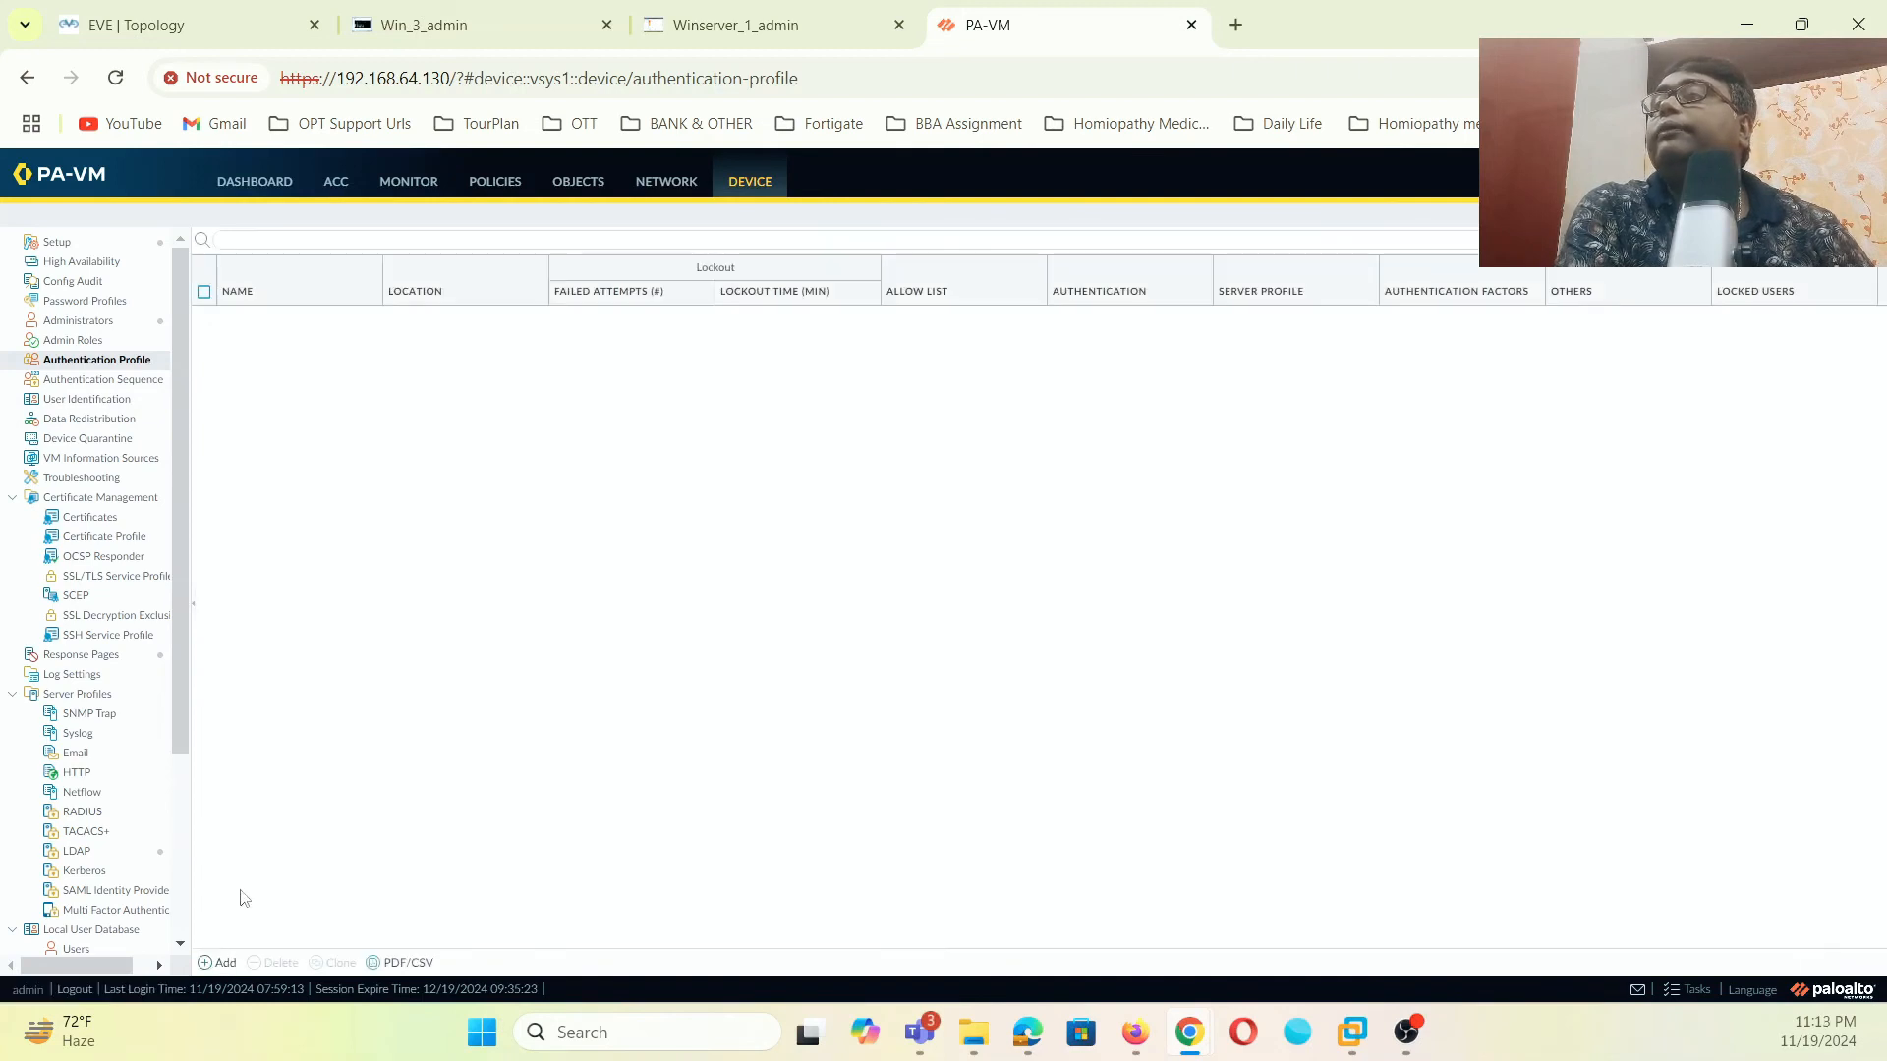
{"action": "left_click", "coordinate": [220, 963]}
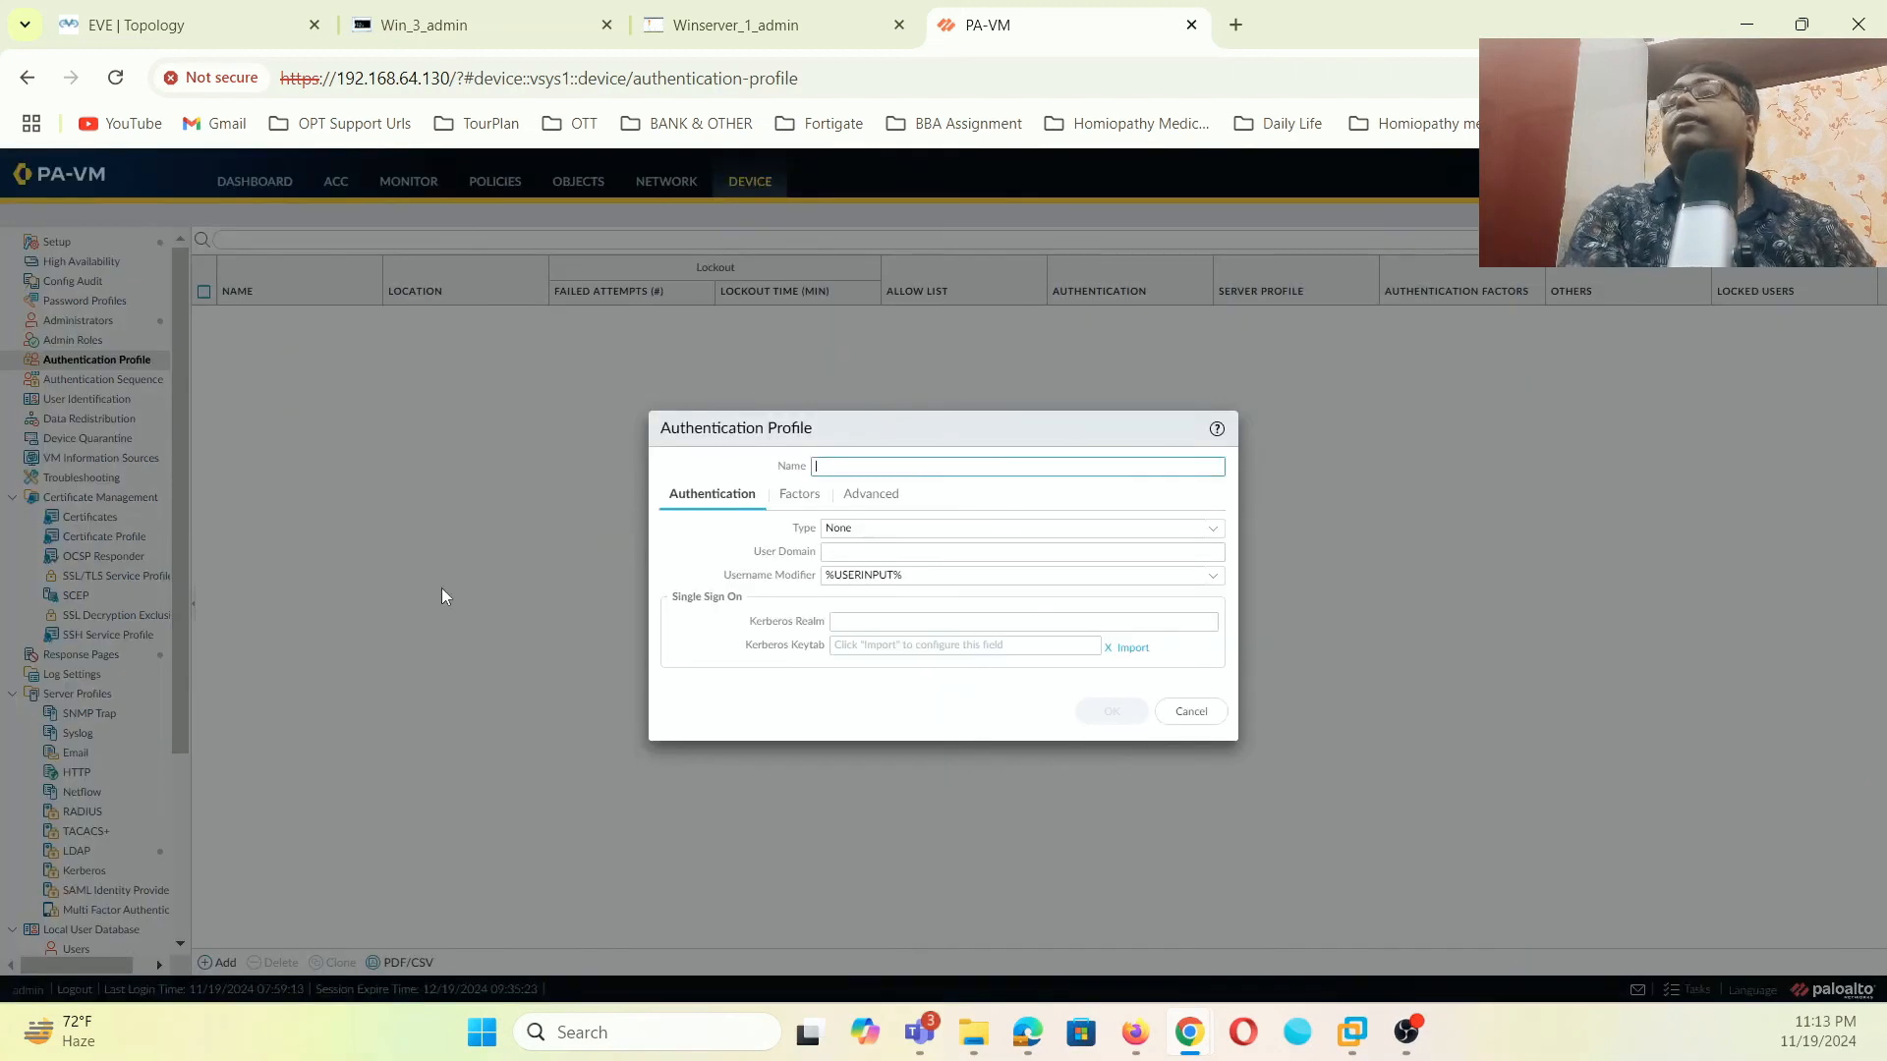
{"action": "type", "text": "AD-LDAP"}
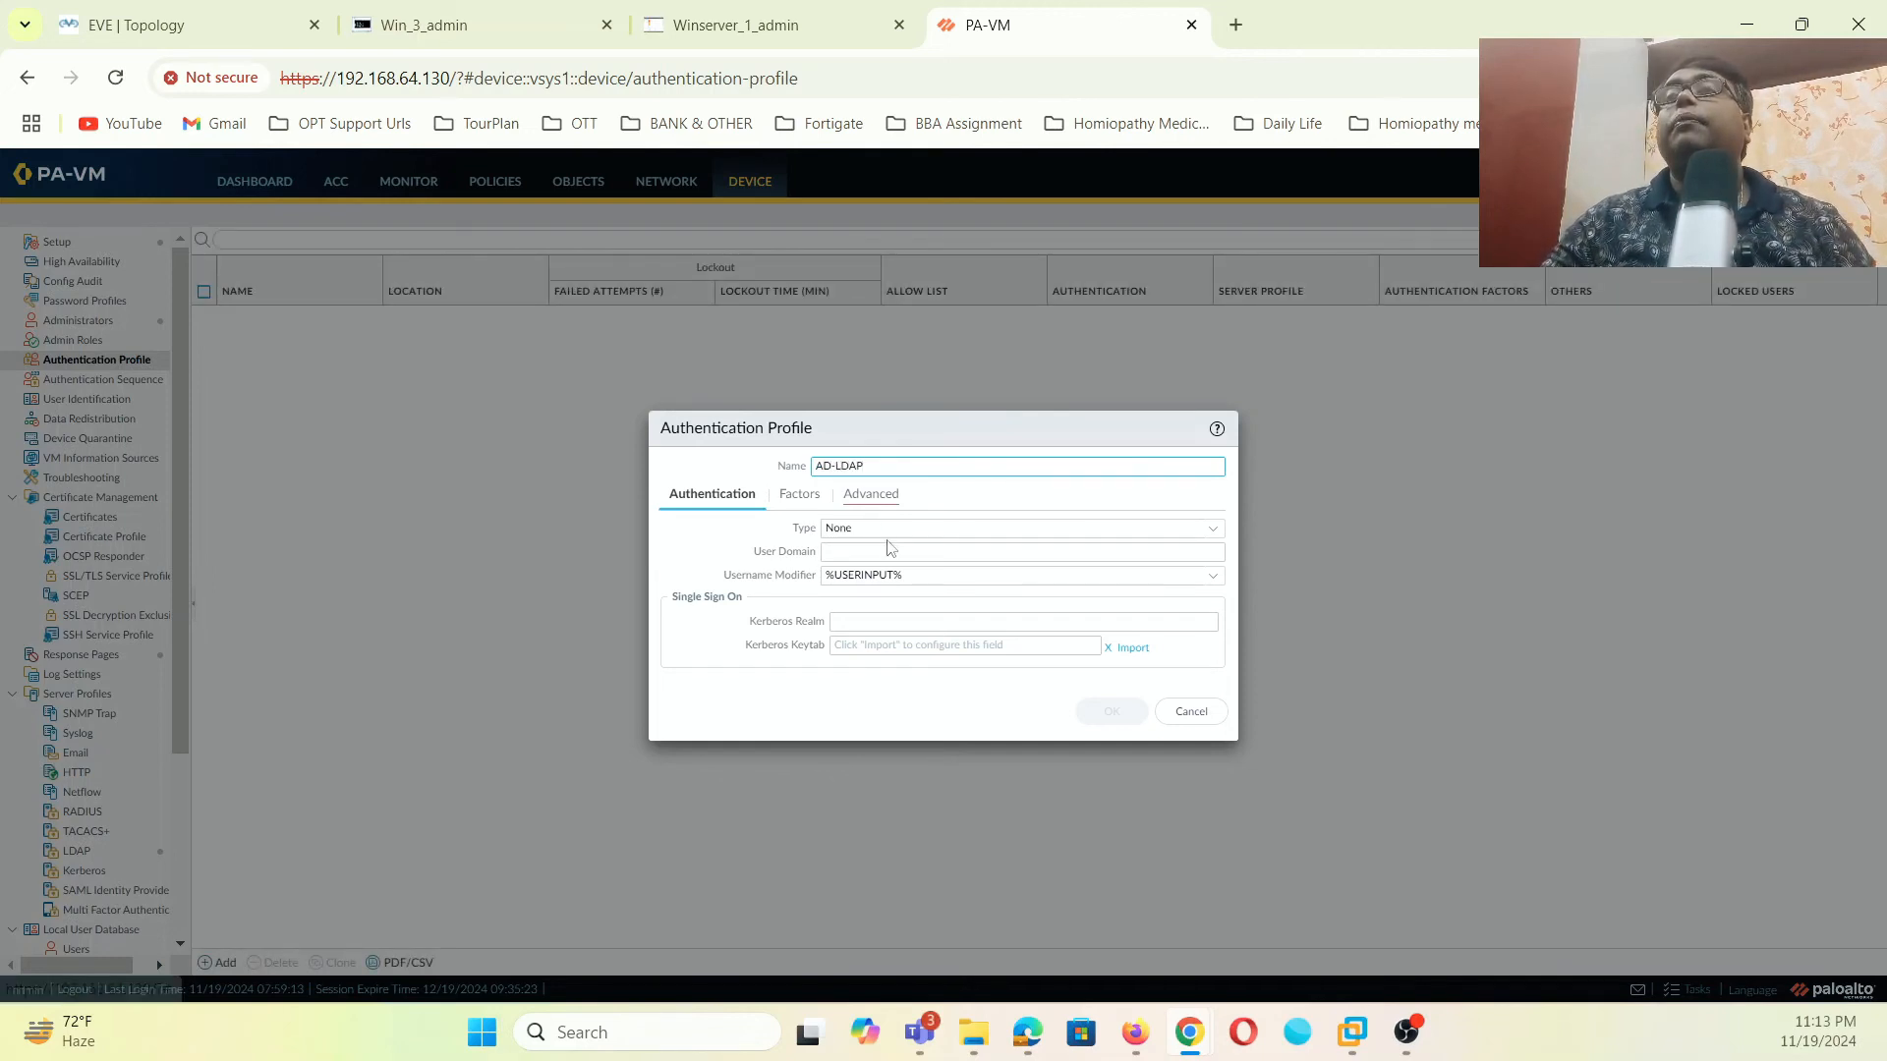
{"action": "left_click", "coordinate": [1215, 535]}
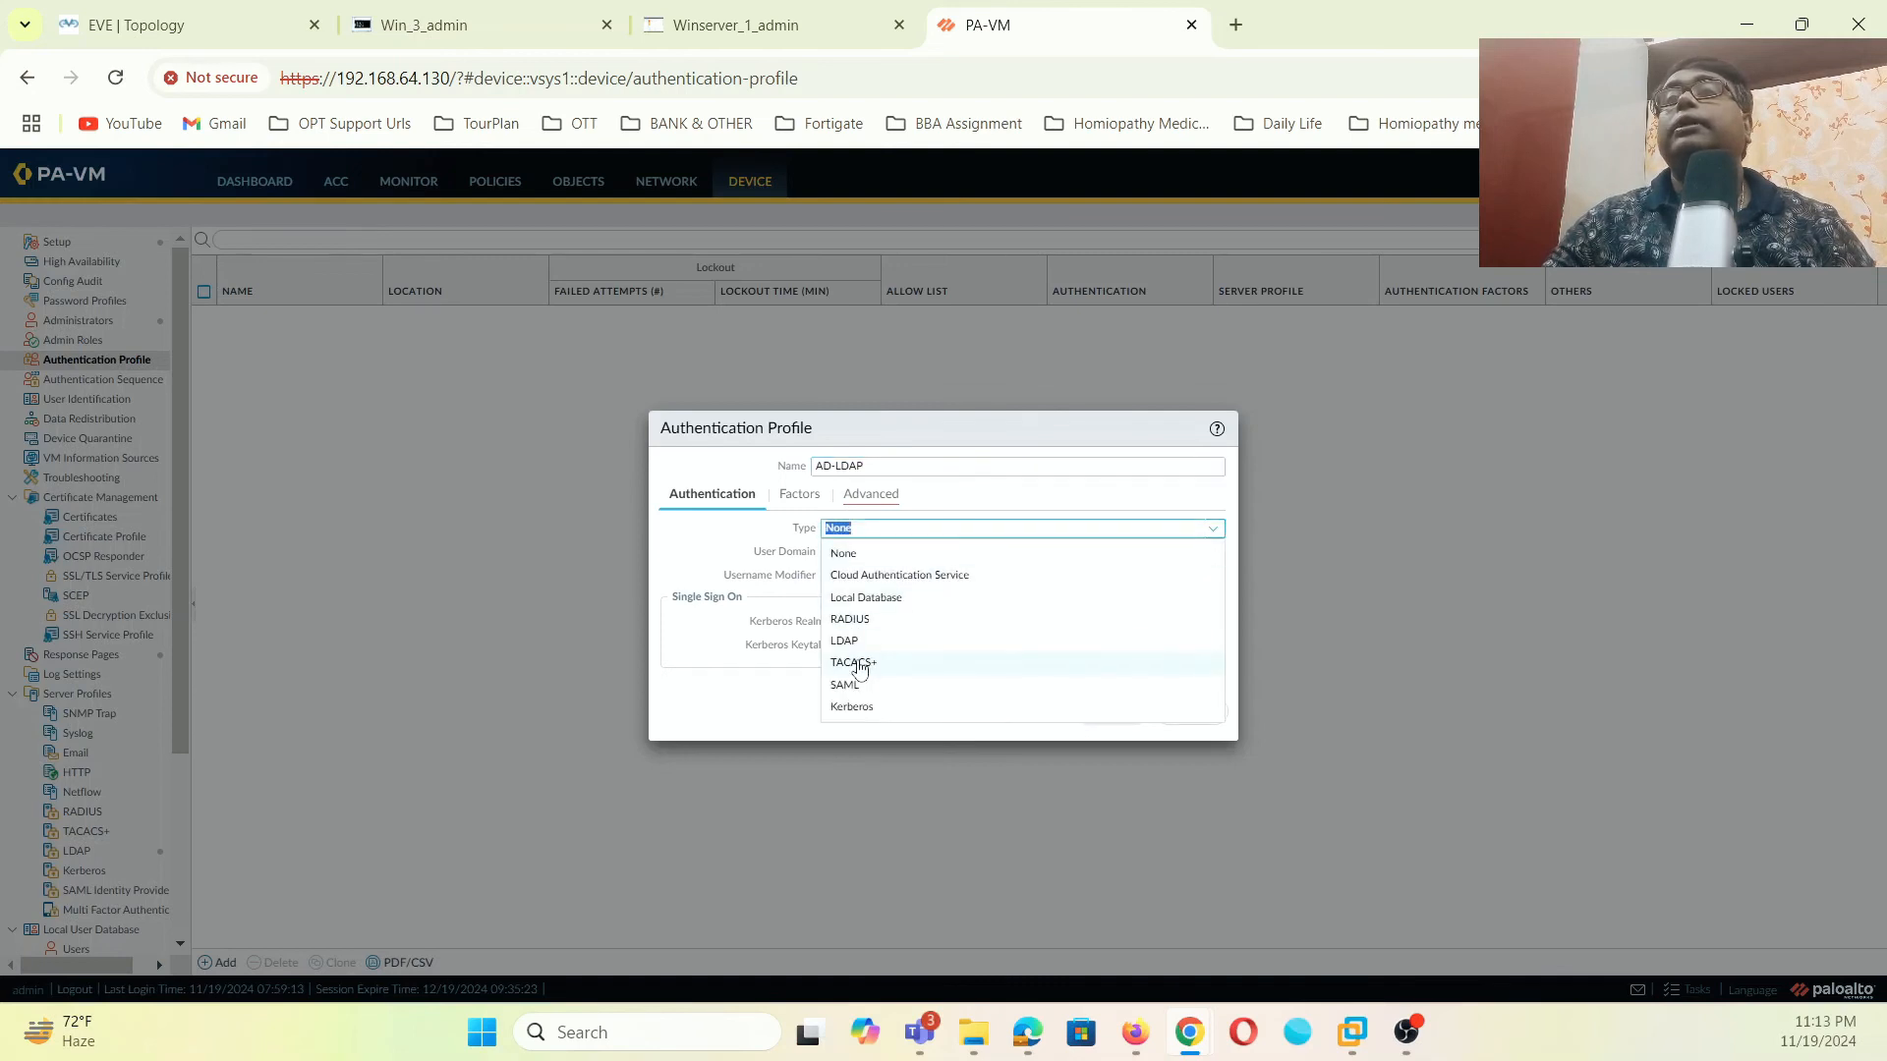
{"action": "left_click", "coordinate": [853, 663]}
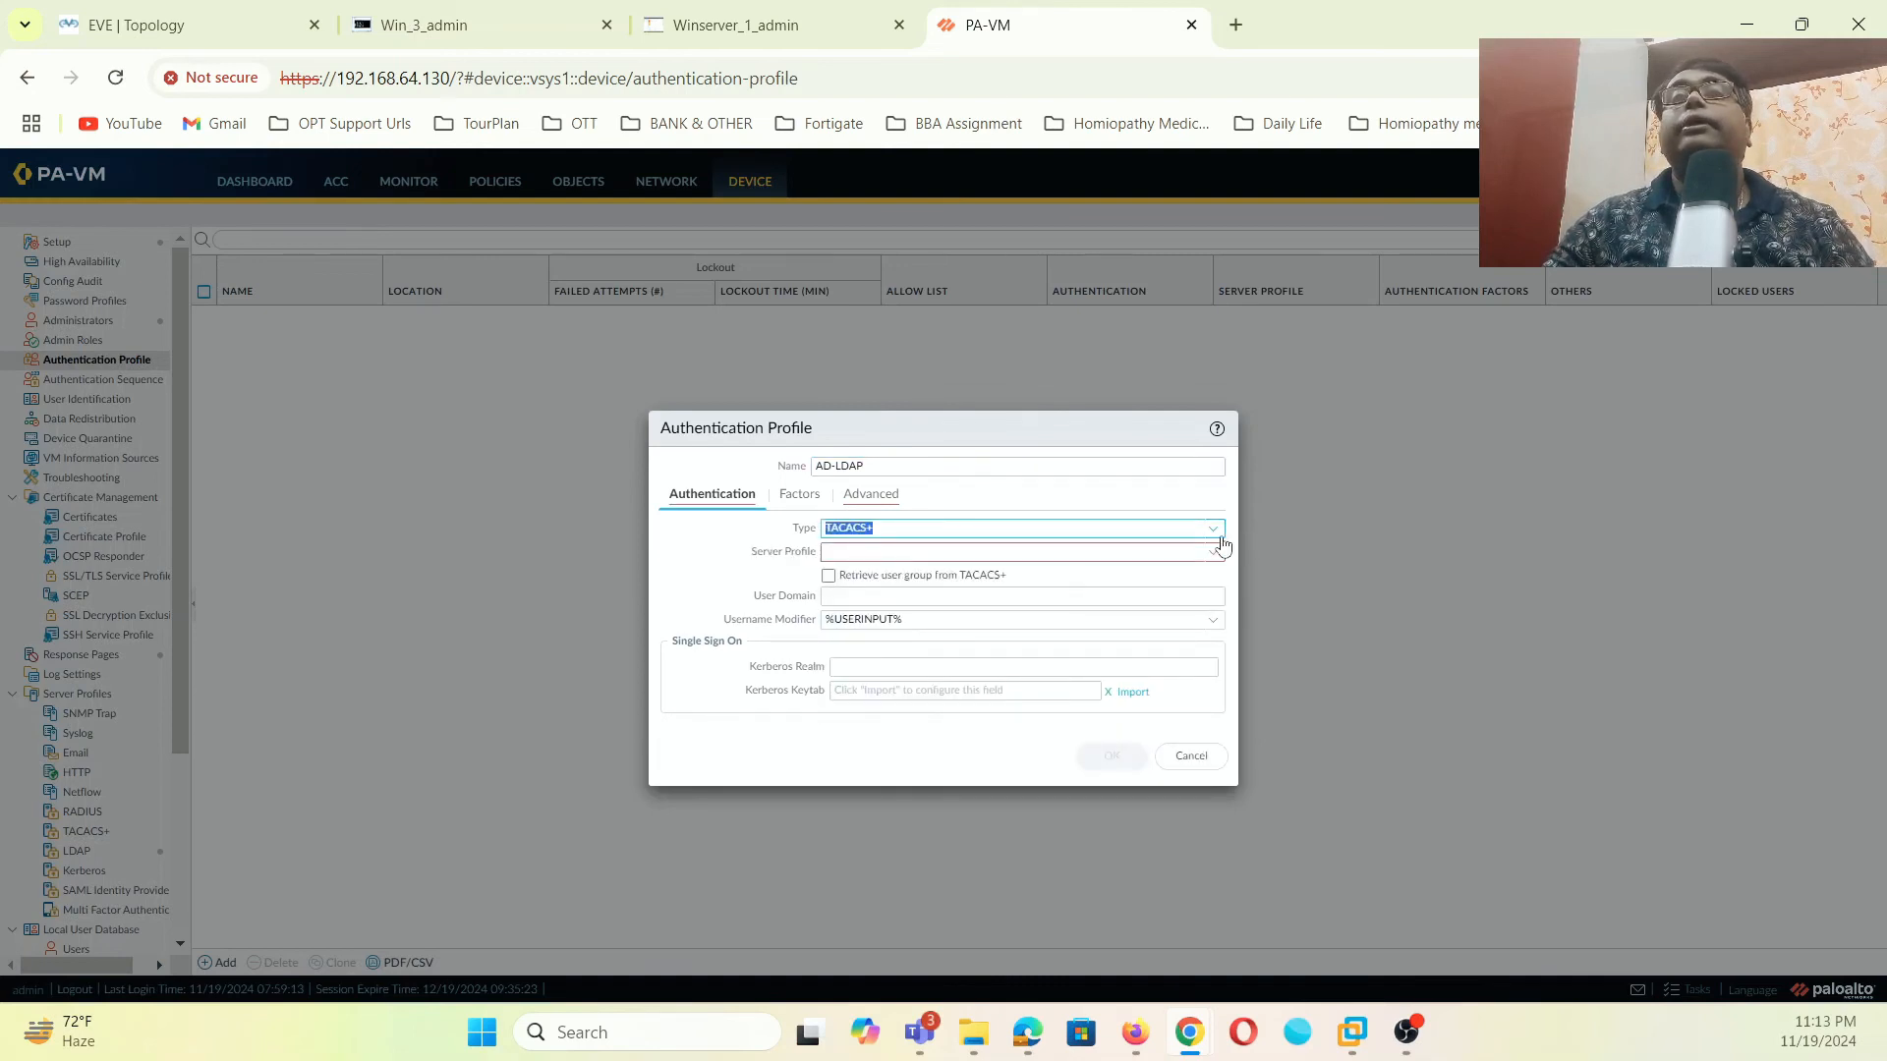
{"action": "left_click", "coordinate": [1217, 540]}
{"action": "left_click", "coordinate": [909, 641]}
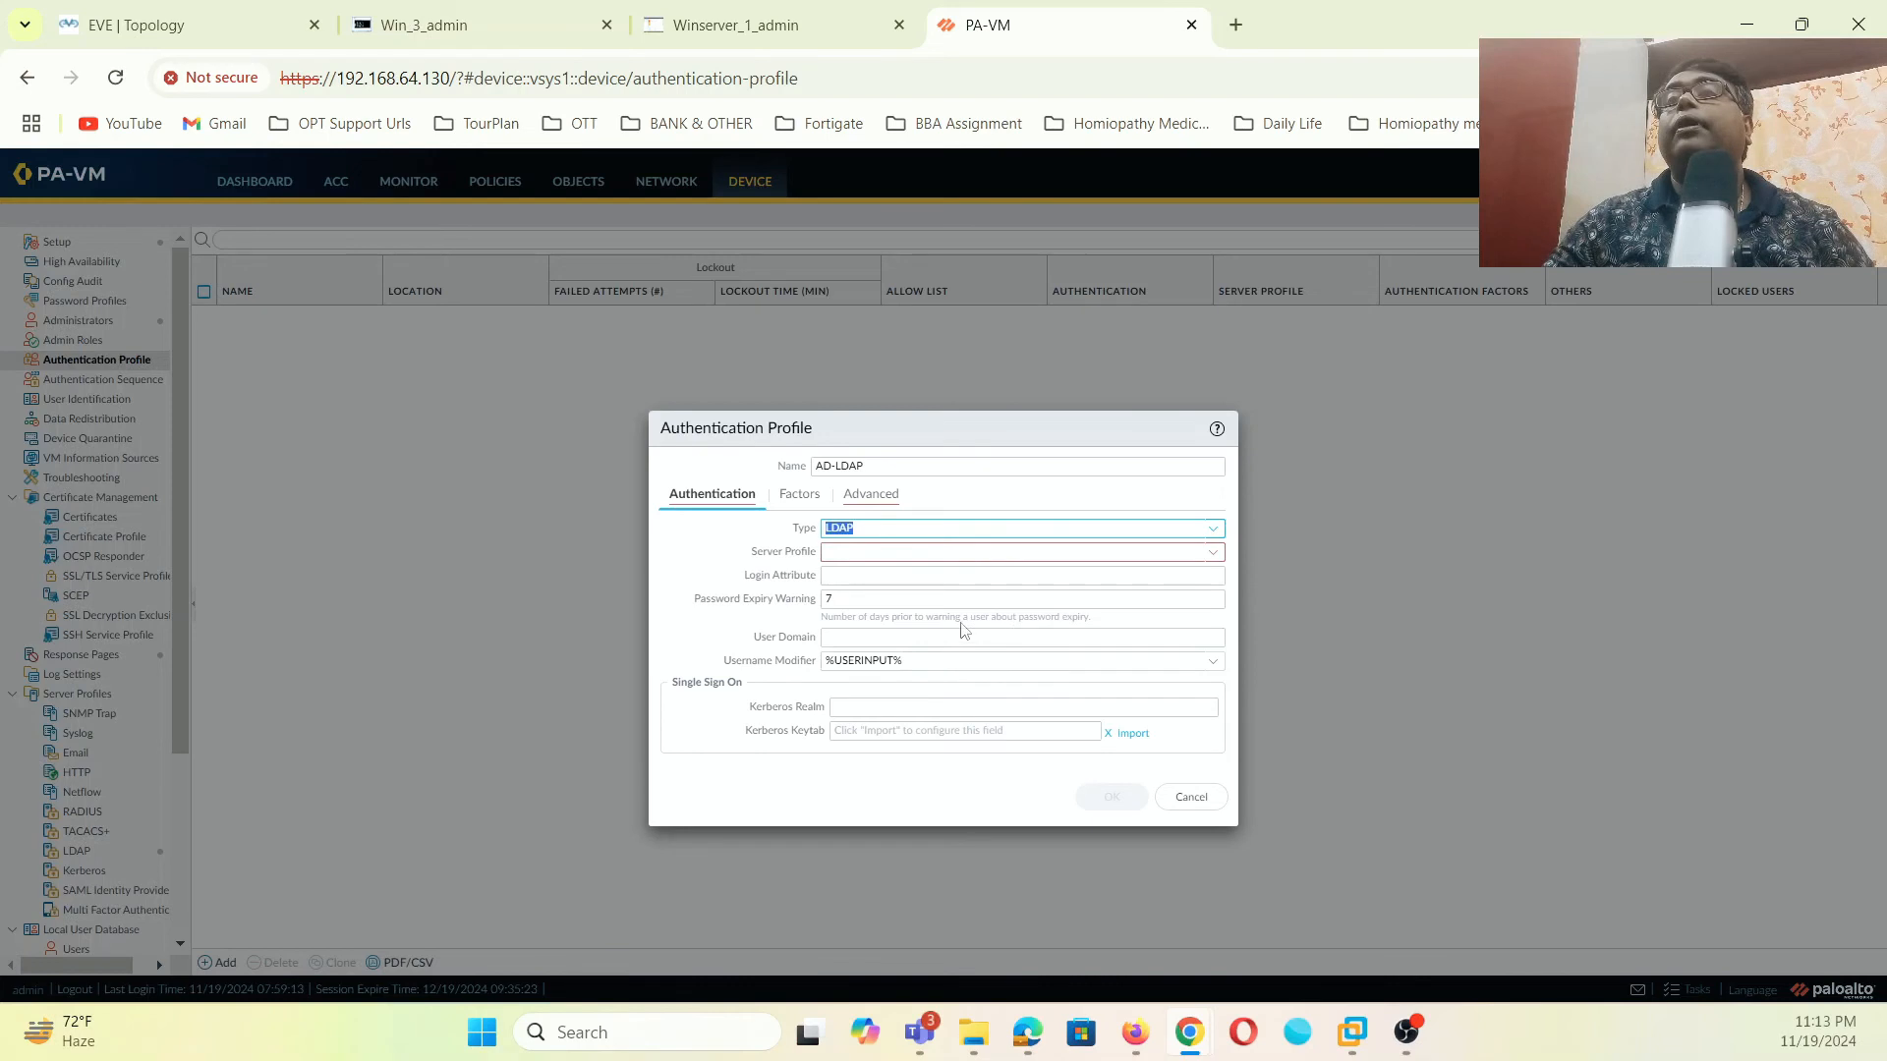
- Choose server profile AD-Connect and copy the Login Attribute label for a web search
{"action": "left_click", "coordinate": [885, 553]}
{"action": "left_click", "coordinate": [1214, 557]}
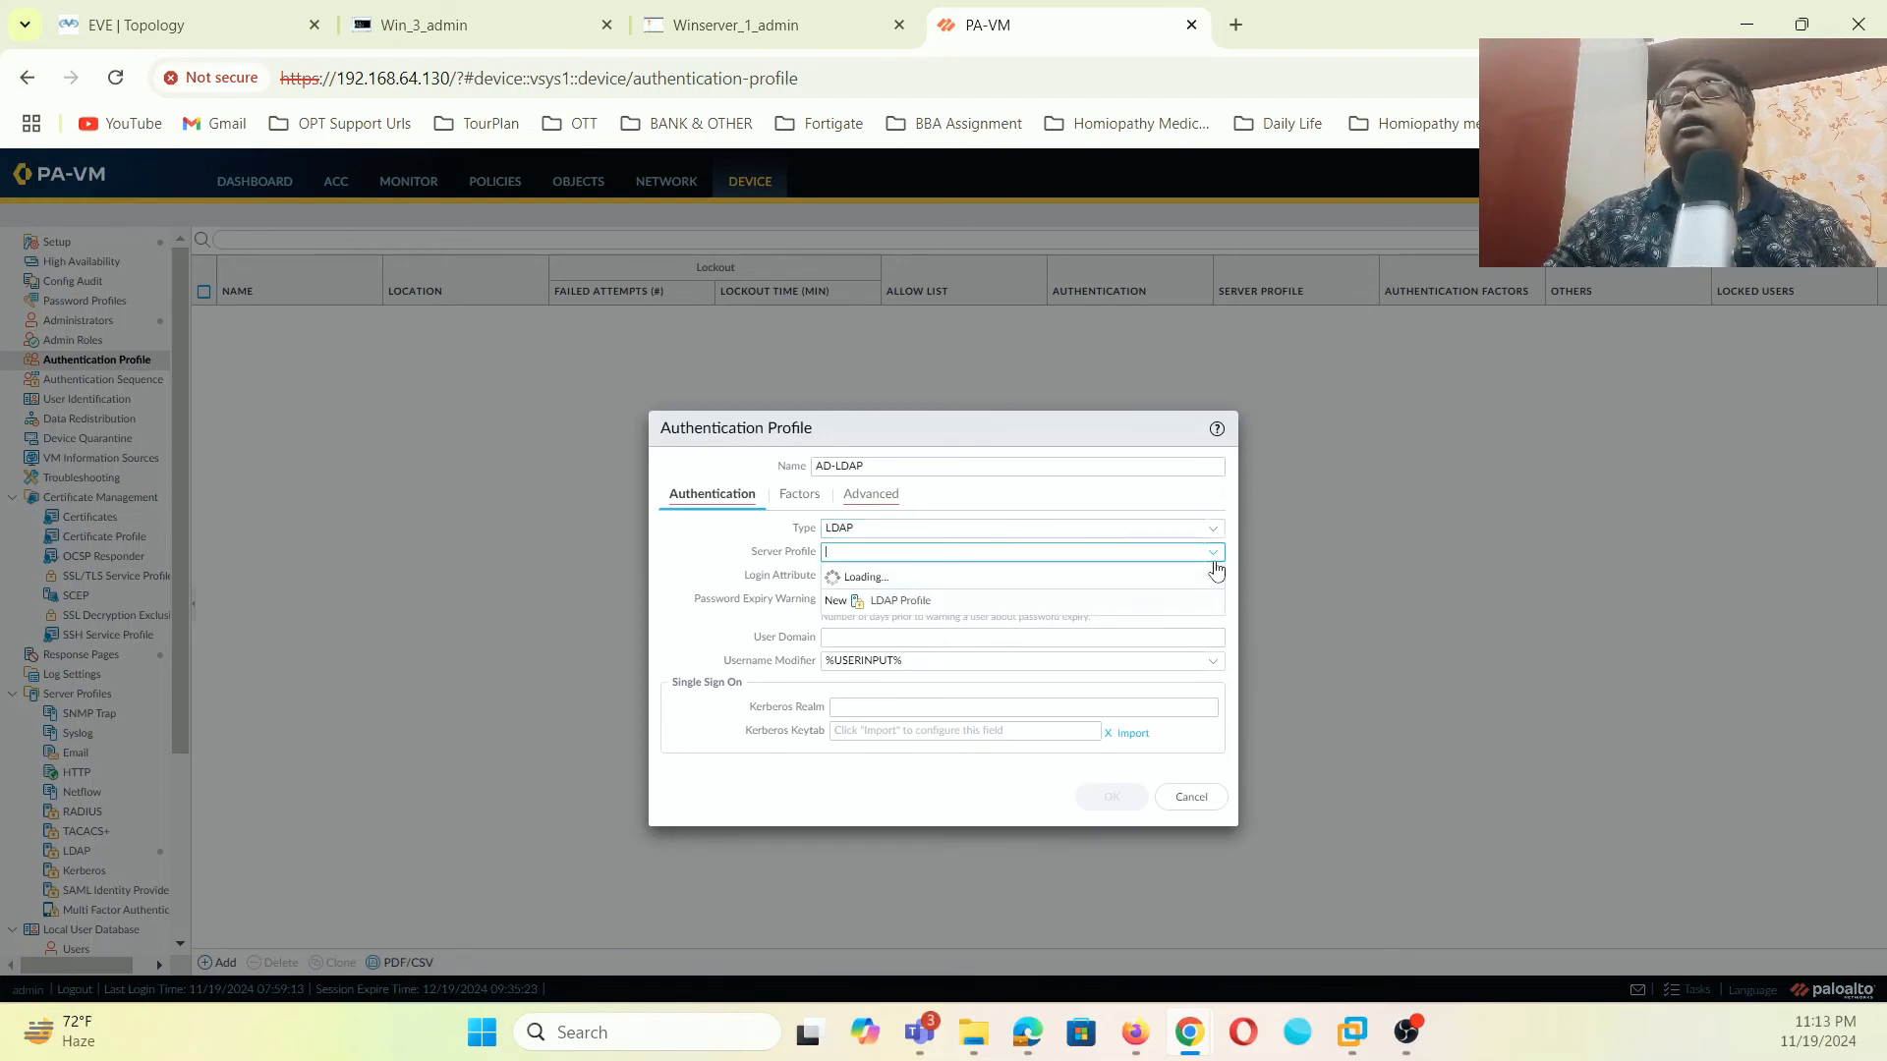
{"action": "left_click", "coordinate": [891, 580]}
{"action": "left_click", "coordinate": [859, 576]}
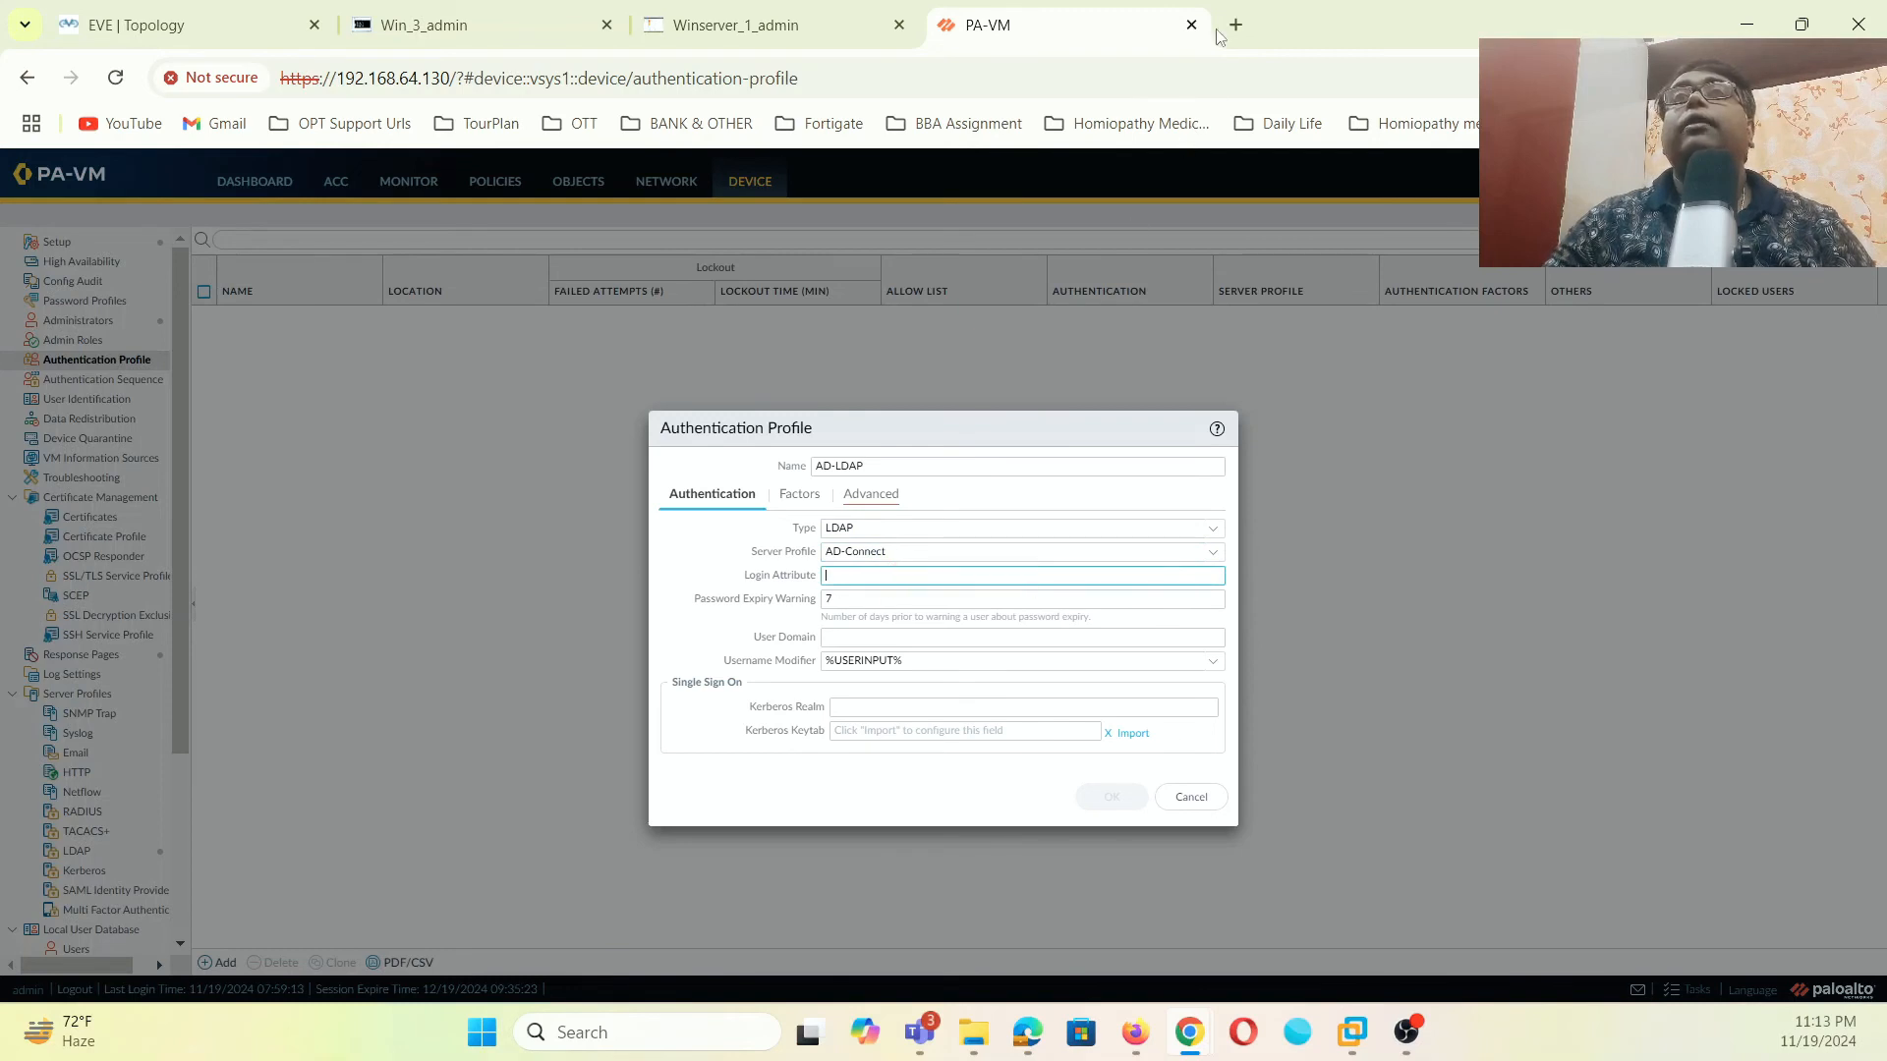
{"action": "left_click_drag", "start_coordinate": [813, 580], "coordinate": [735, 583]}
{"action": "key", "text": "ctrl+c"}
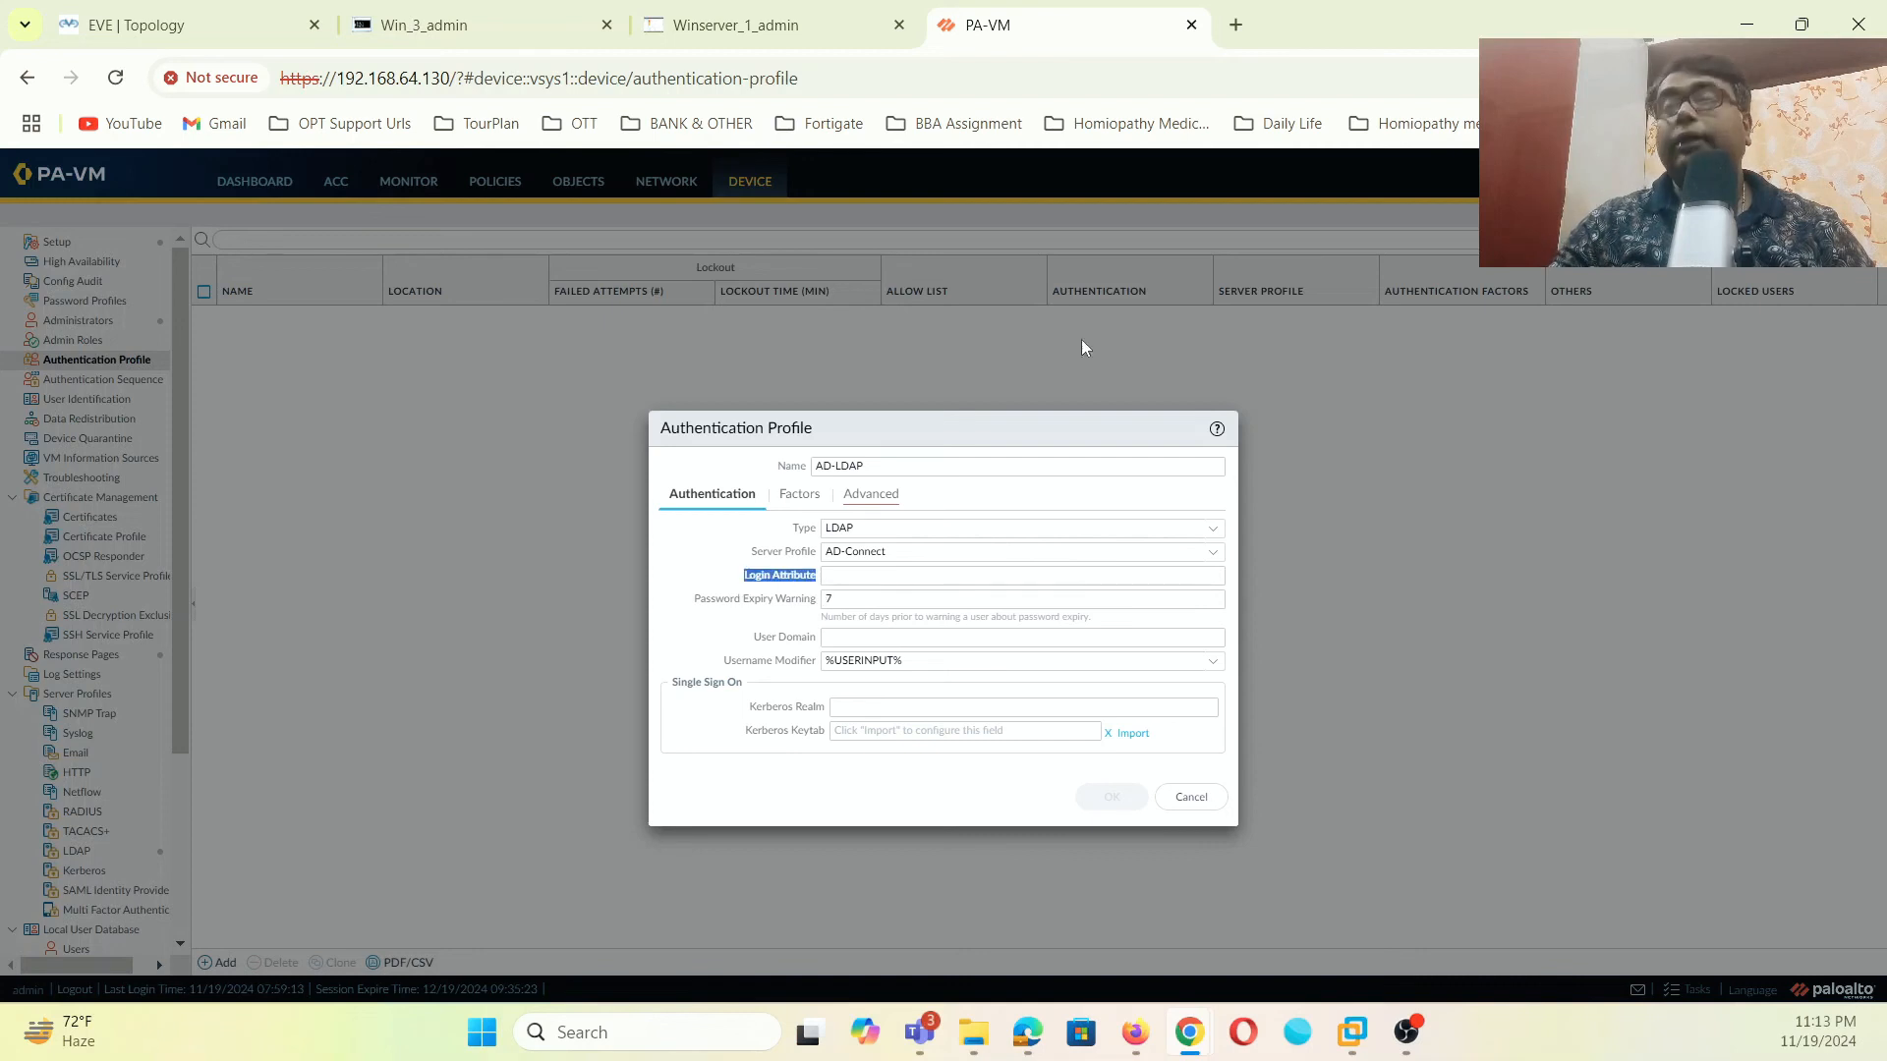
{"action": "left_click", "coordinate": [1236, 24]}
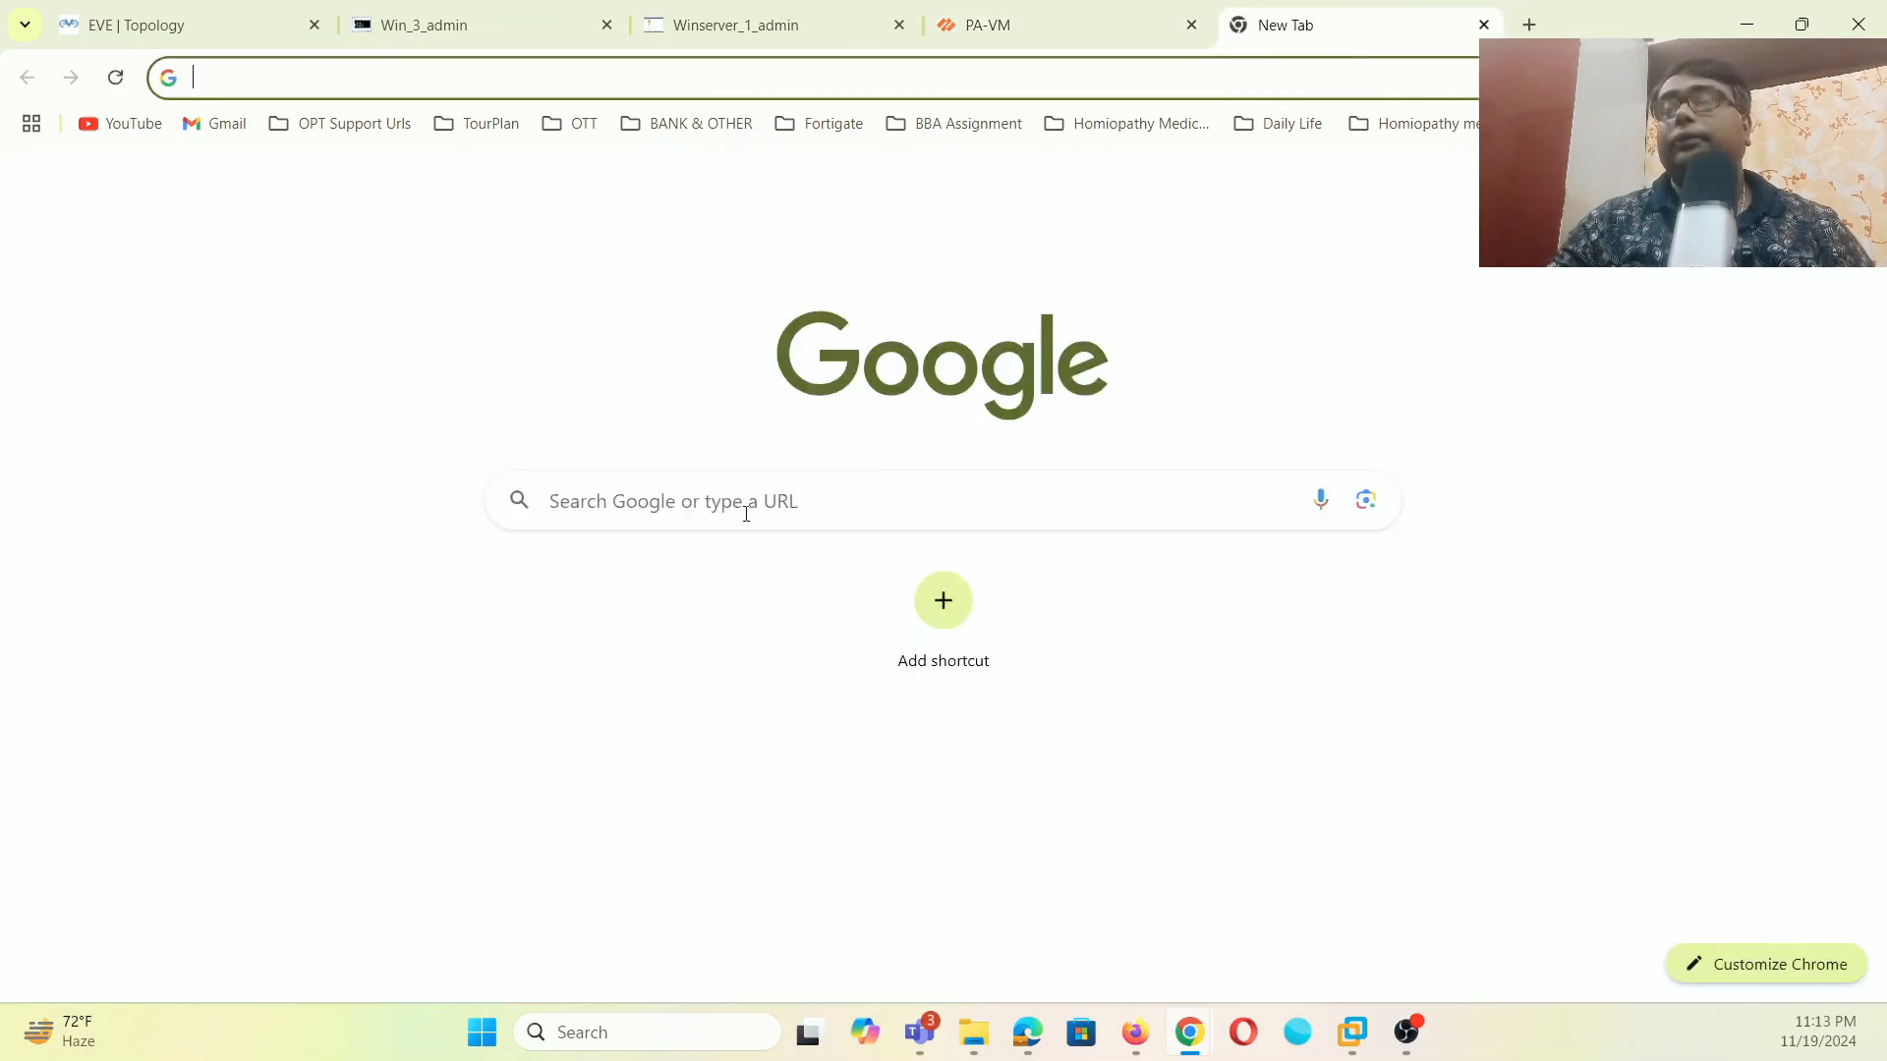
- Search Google for 'login attribute ldap palo alto' and copy sAMAccountName from a Palo Alto result
{"action": "key", "text": "ctrl+v"}
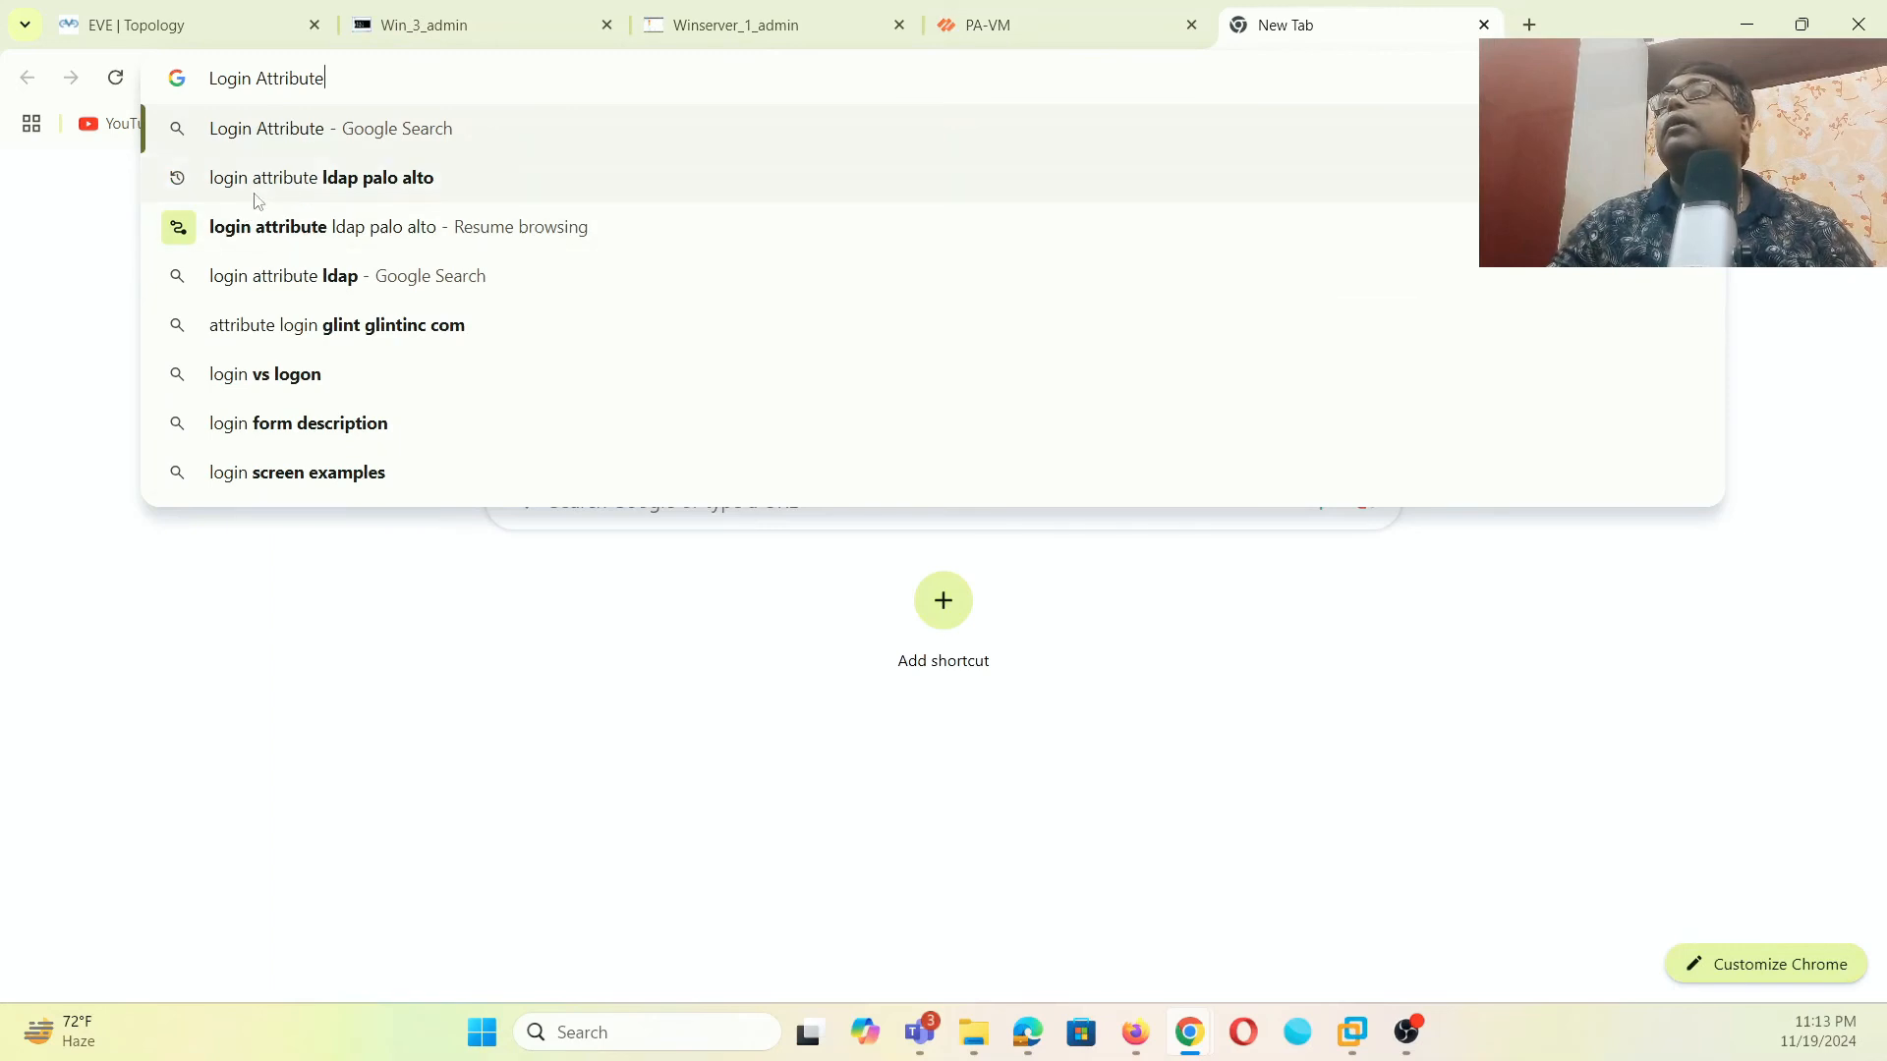
{"action": "left_click", "coordinate": [287, 190]}
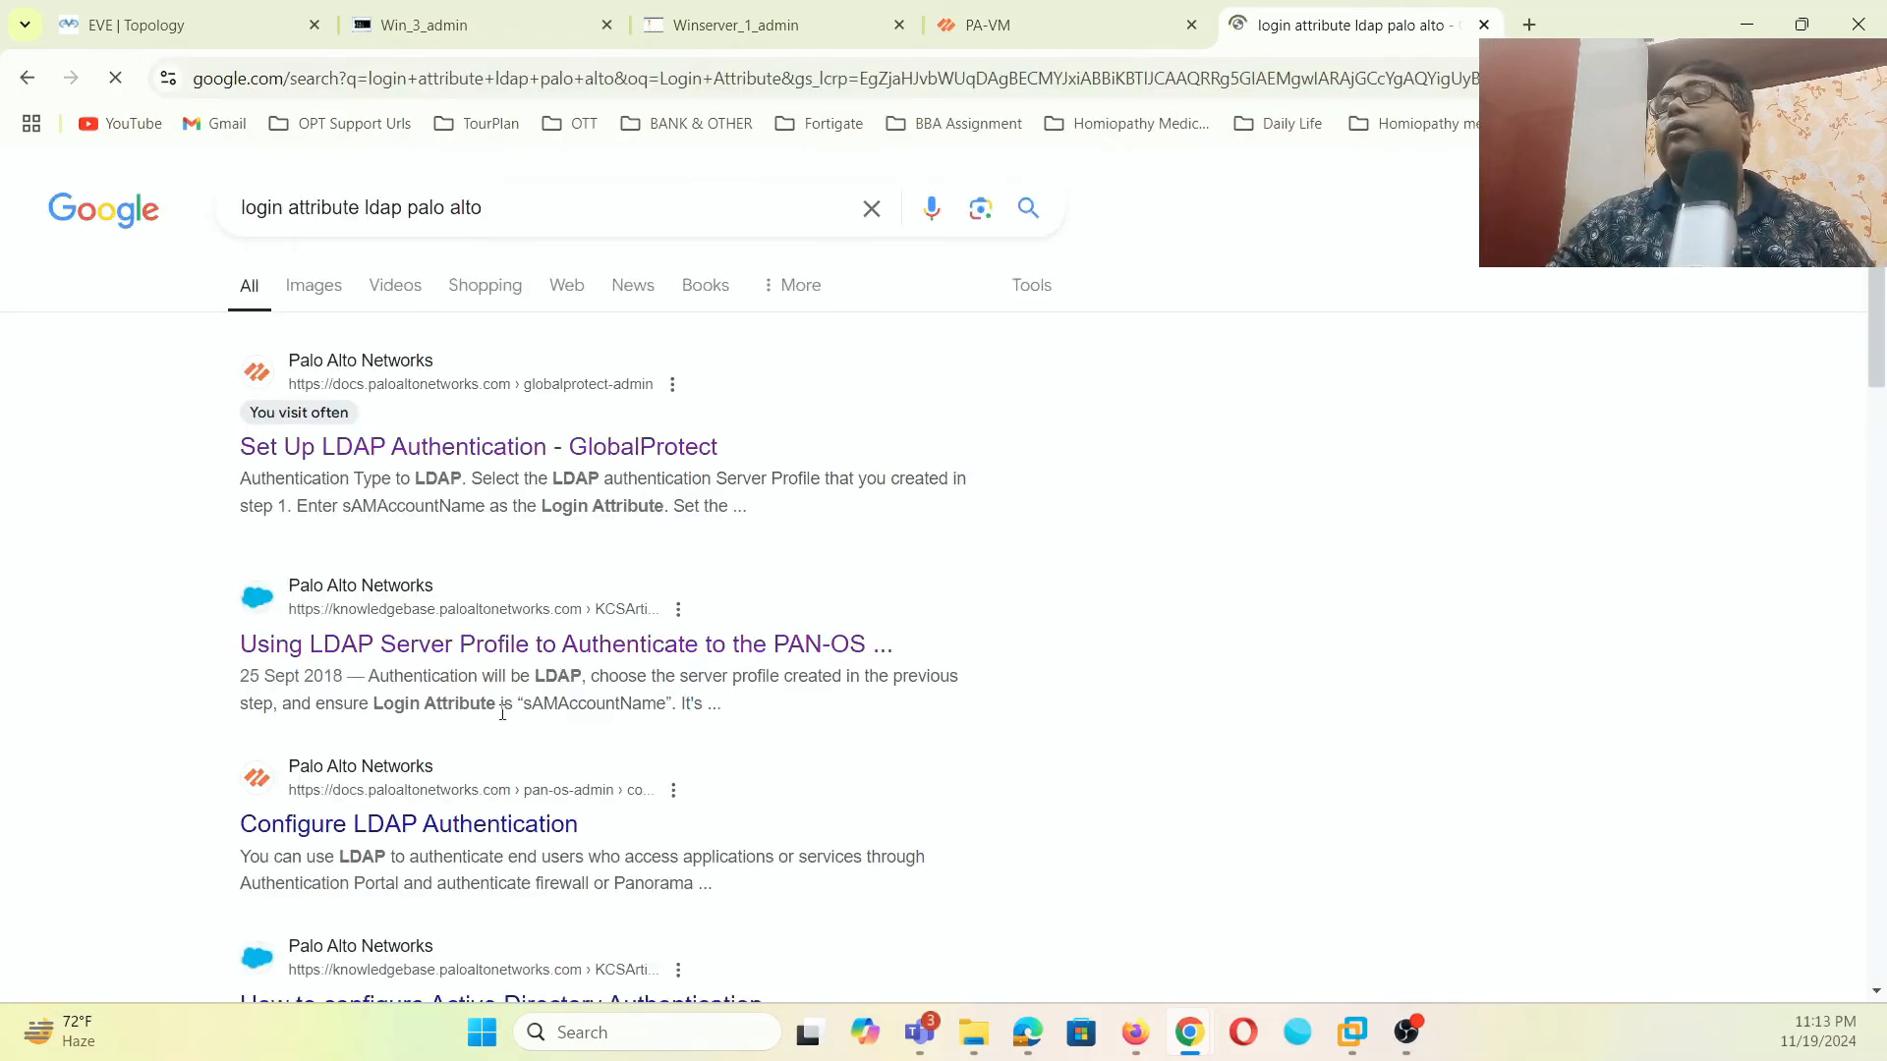
{"action": "left_click_drag", "start_coordinate": [665, 704], "coordinate": [531, 705]}
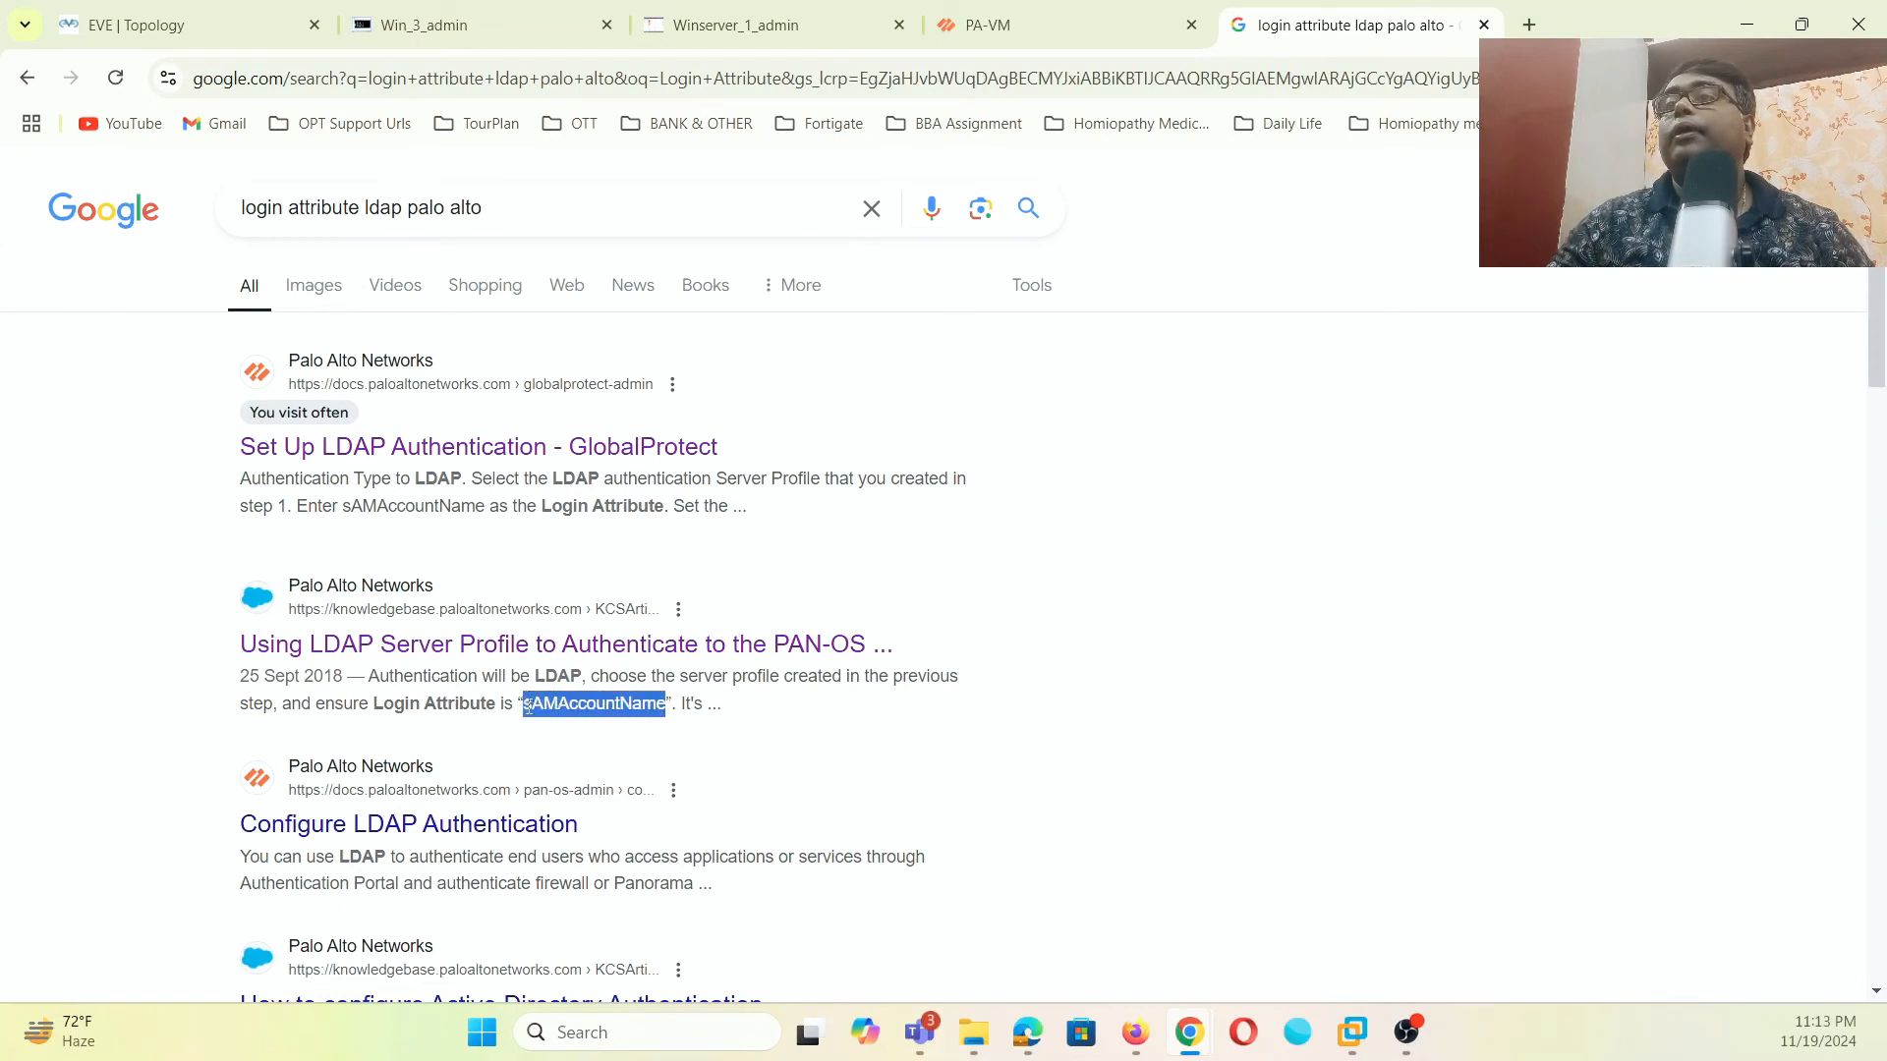
- Set the AD-LDAP profile's Login Attribute to sAMAccountName
{"action": "left_click", "coordinate": [973, 25]}
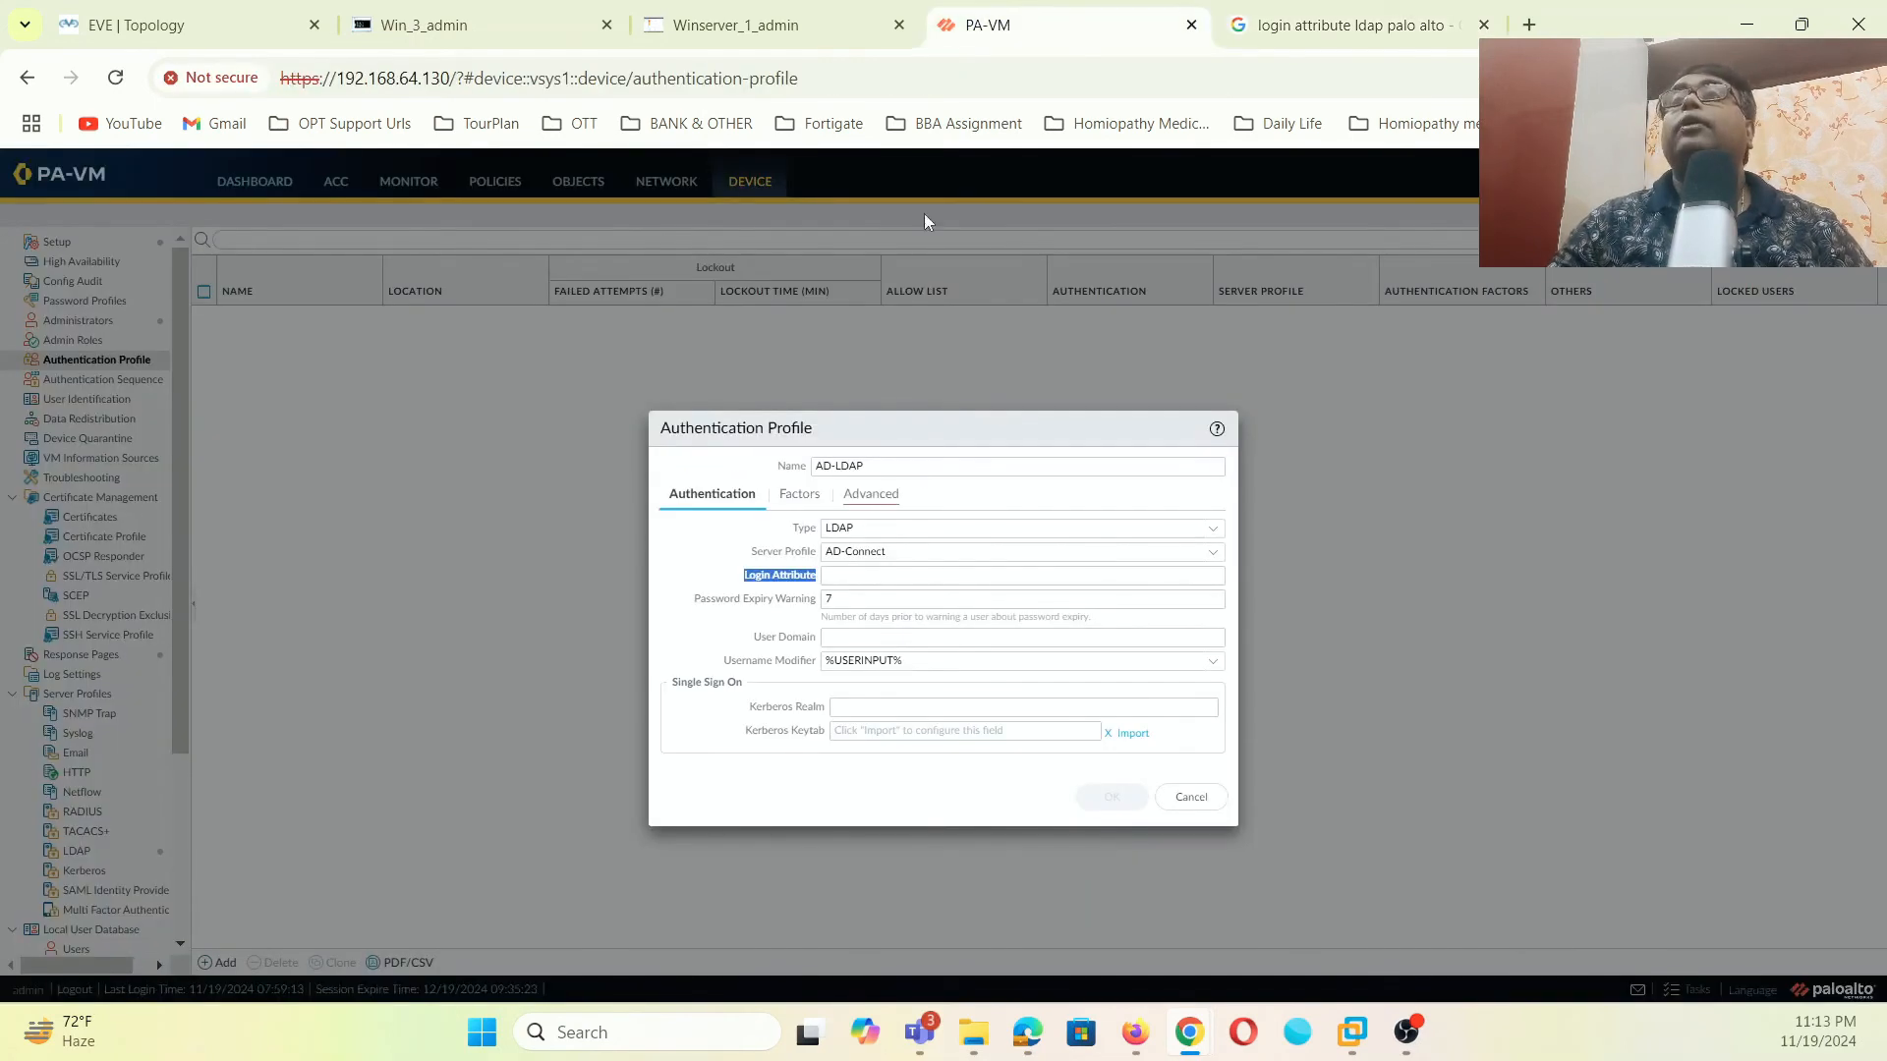
{"action": "left_click", "coordinate": [881, 578]}
{"action": "type", "text": "sAMAccountName"}
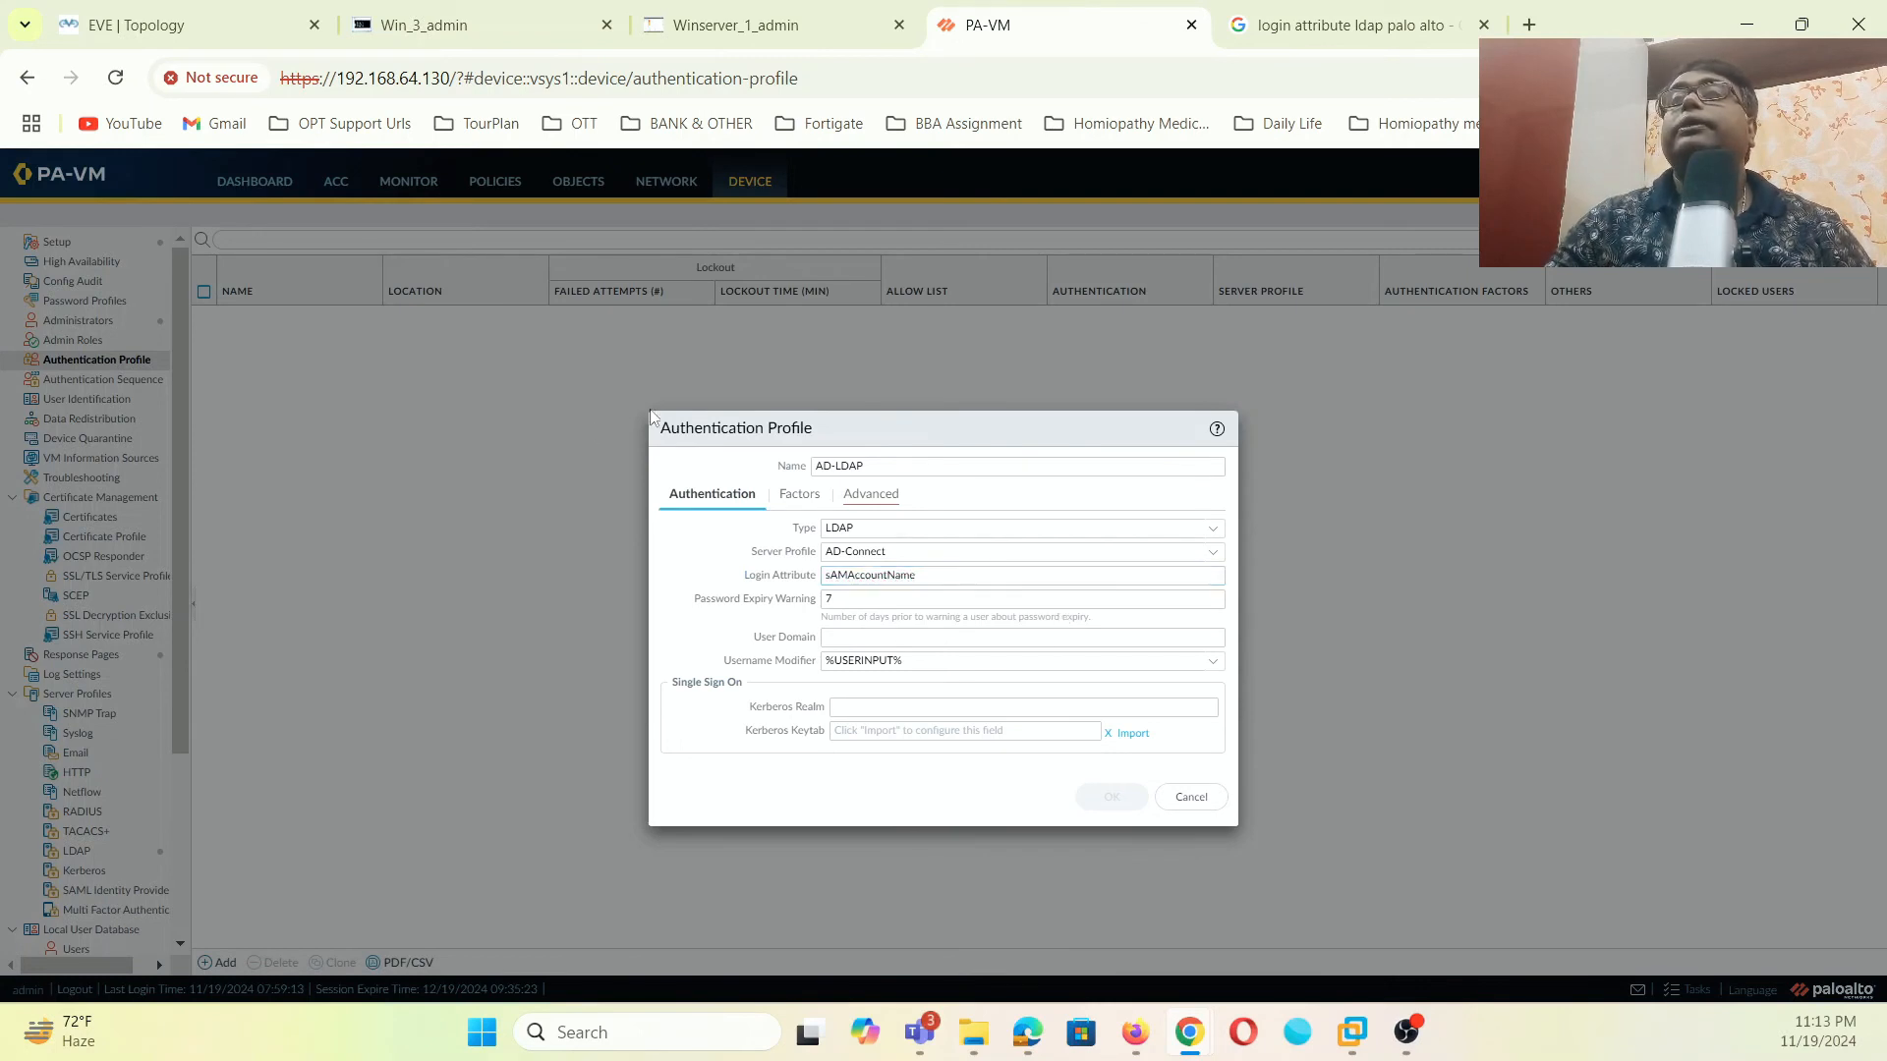
{"action": "left_click", "coordinate": [798, 496]}
{"action": "left_click", "coordinate": [740, 503]}
{"action": "left_click", "coordinate": [811, 509]}
- Add 'all' to the Allow List and save the AD-LDAP profile
{"action": "left_click", "coordinate": [871, 505]}
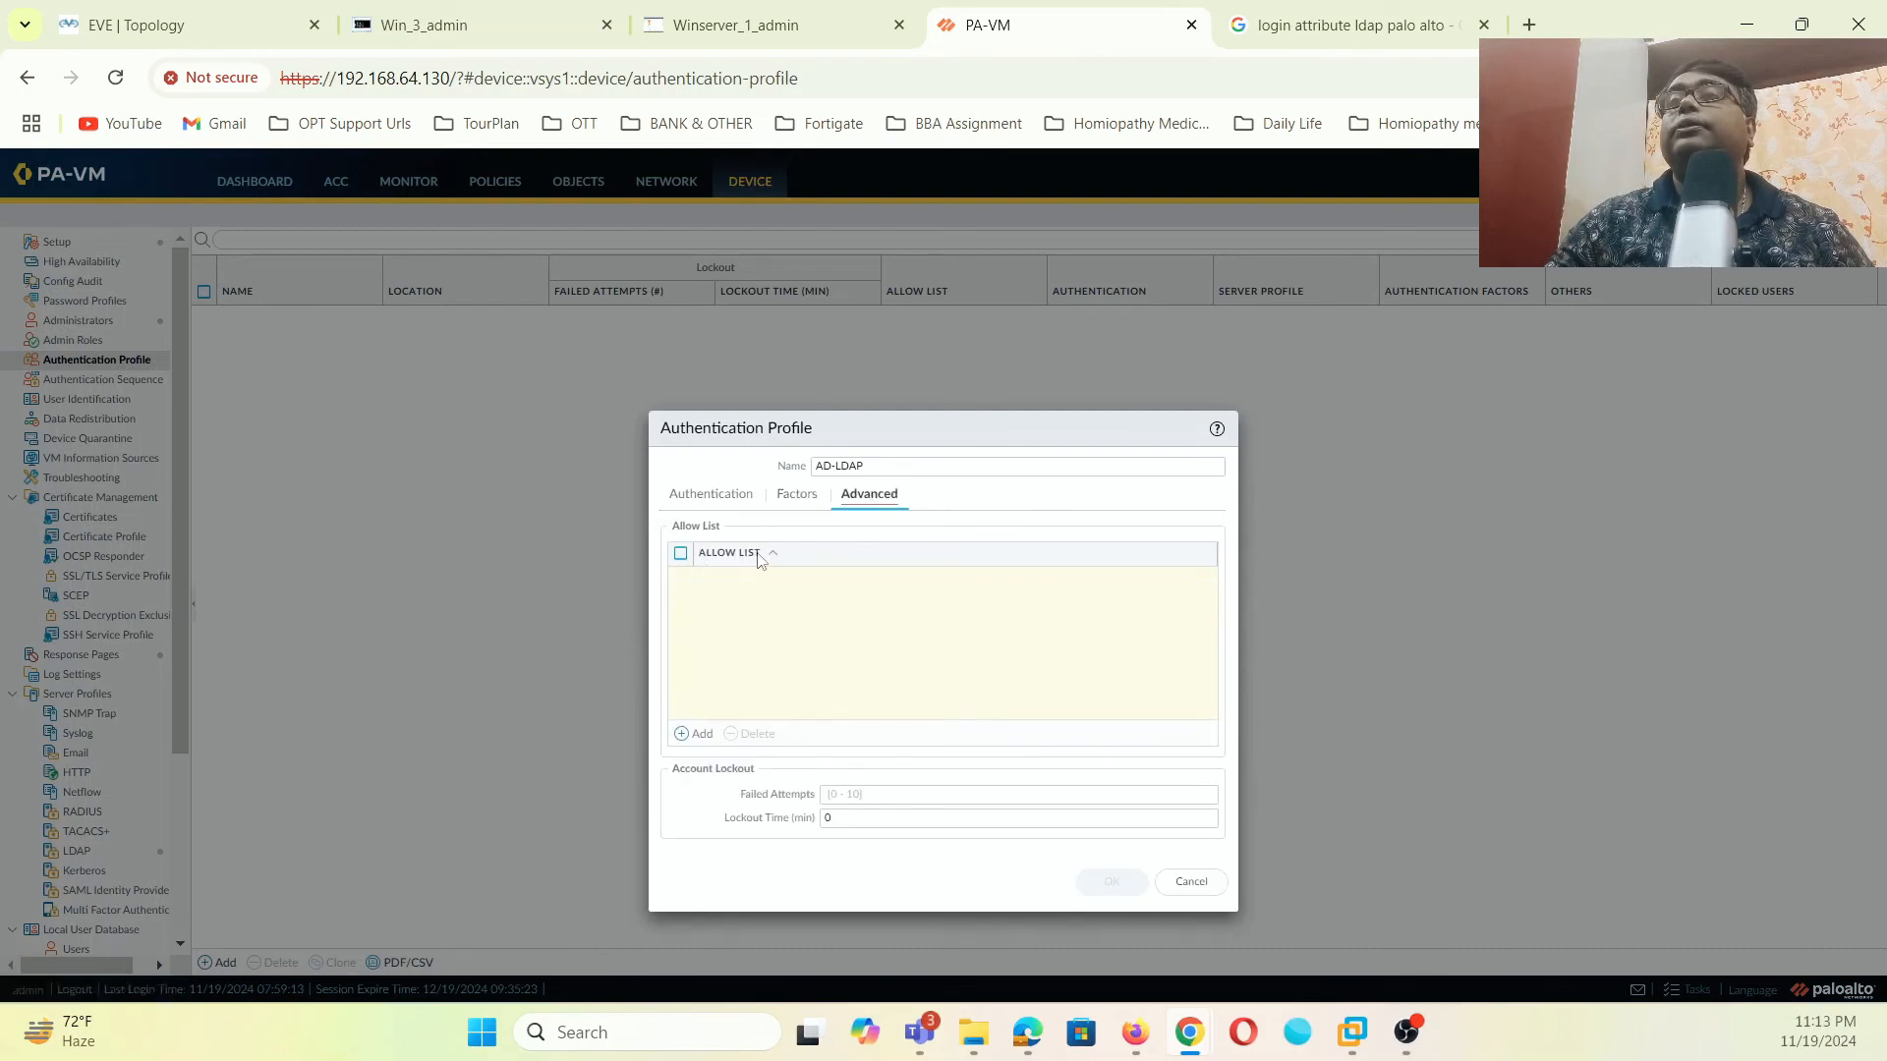
{"action": "left_click", "coordinate": [697, 735]}
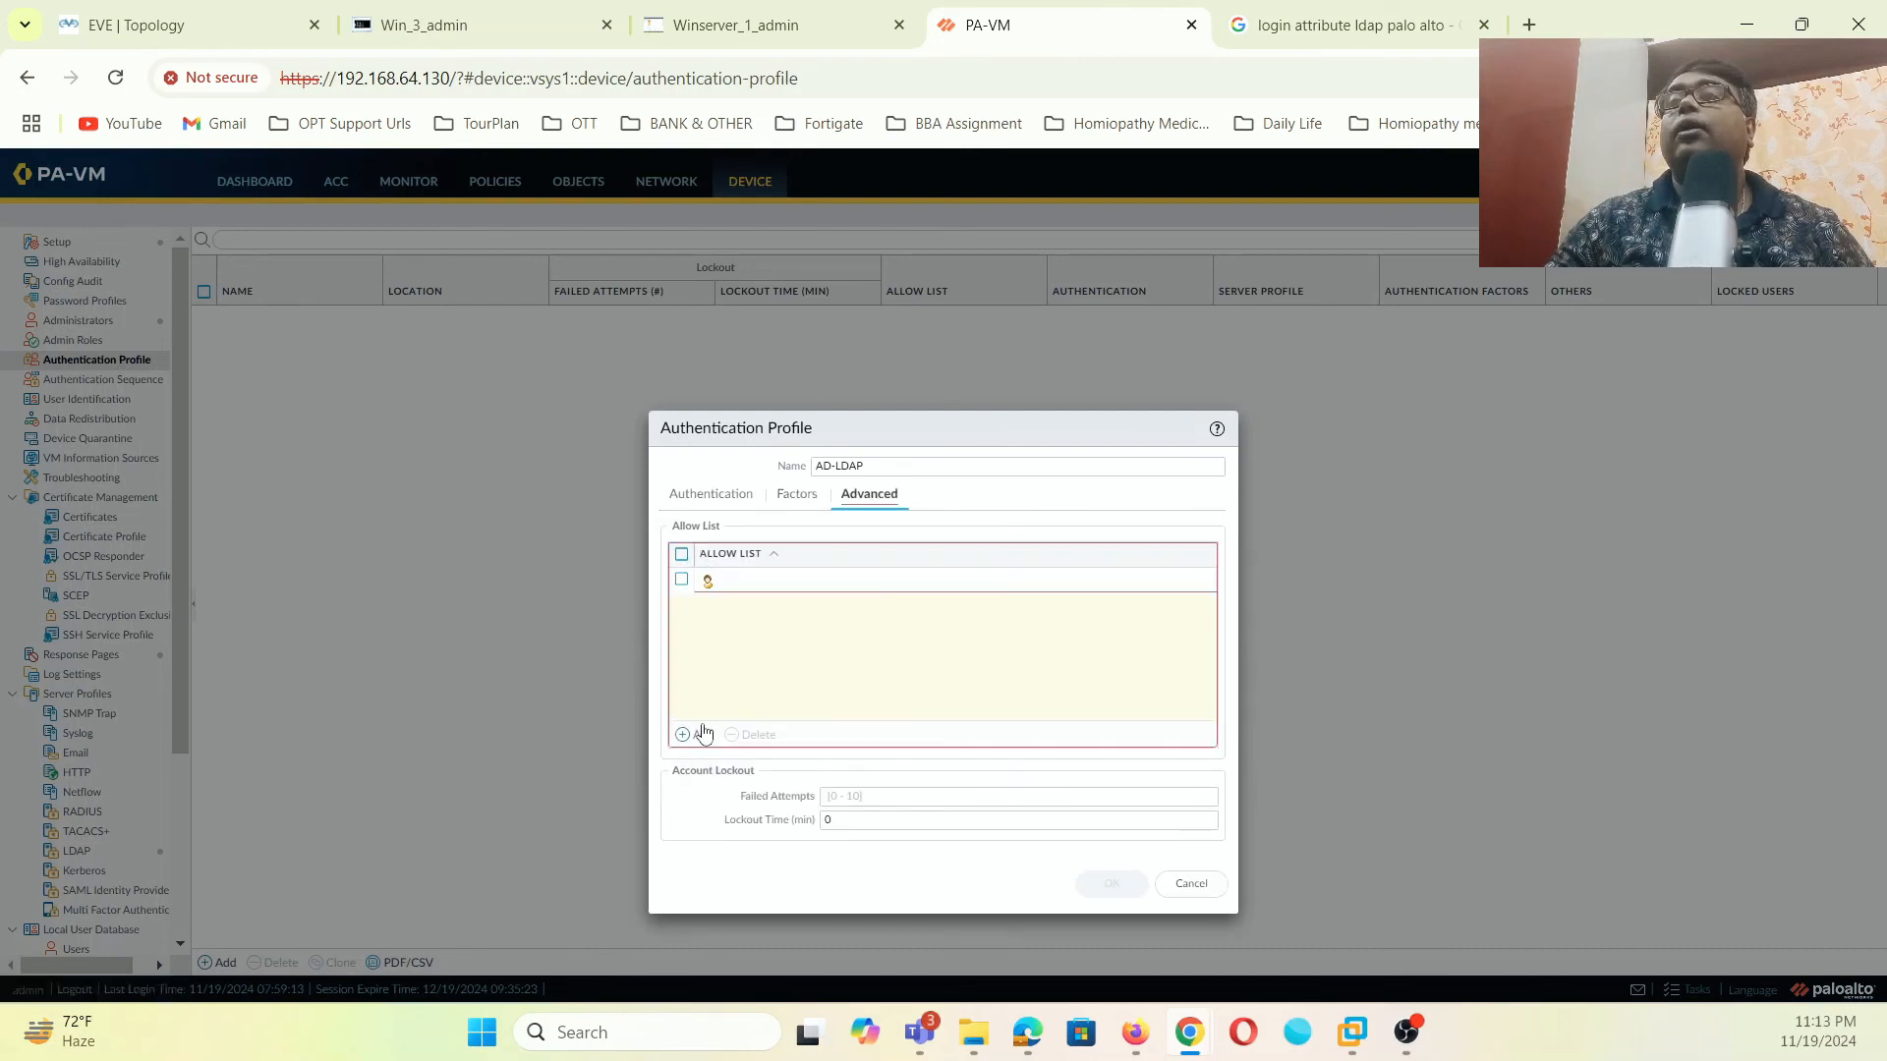
{"action": "left_click", "coordinate": [722, 601]}
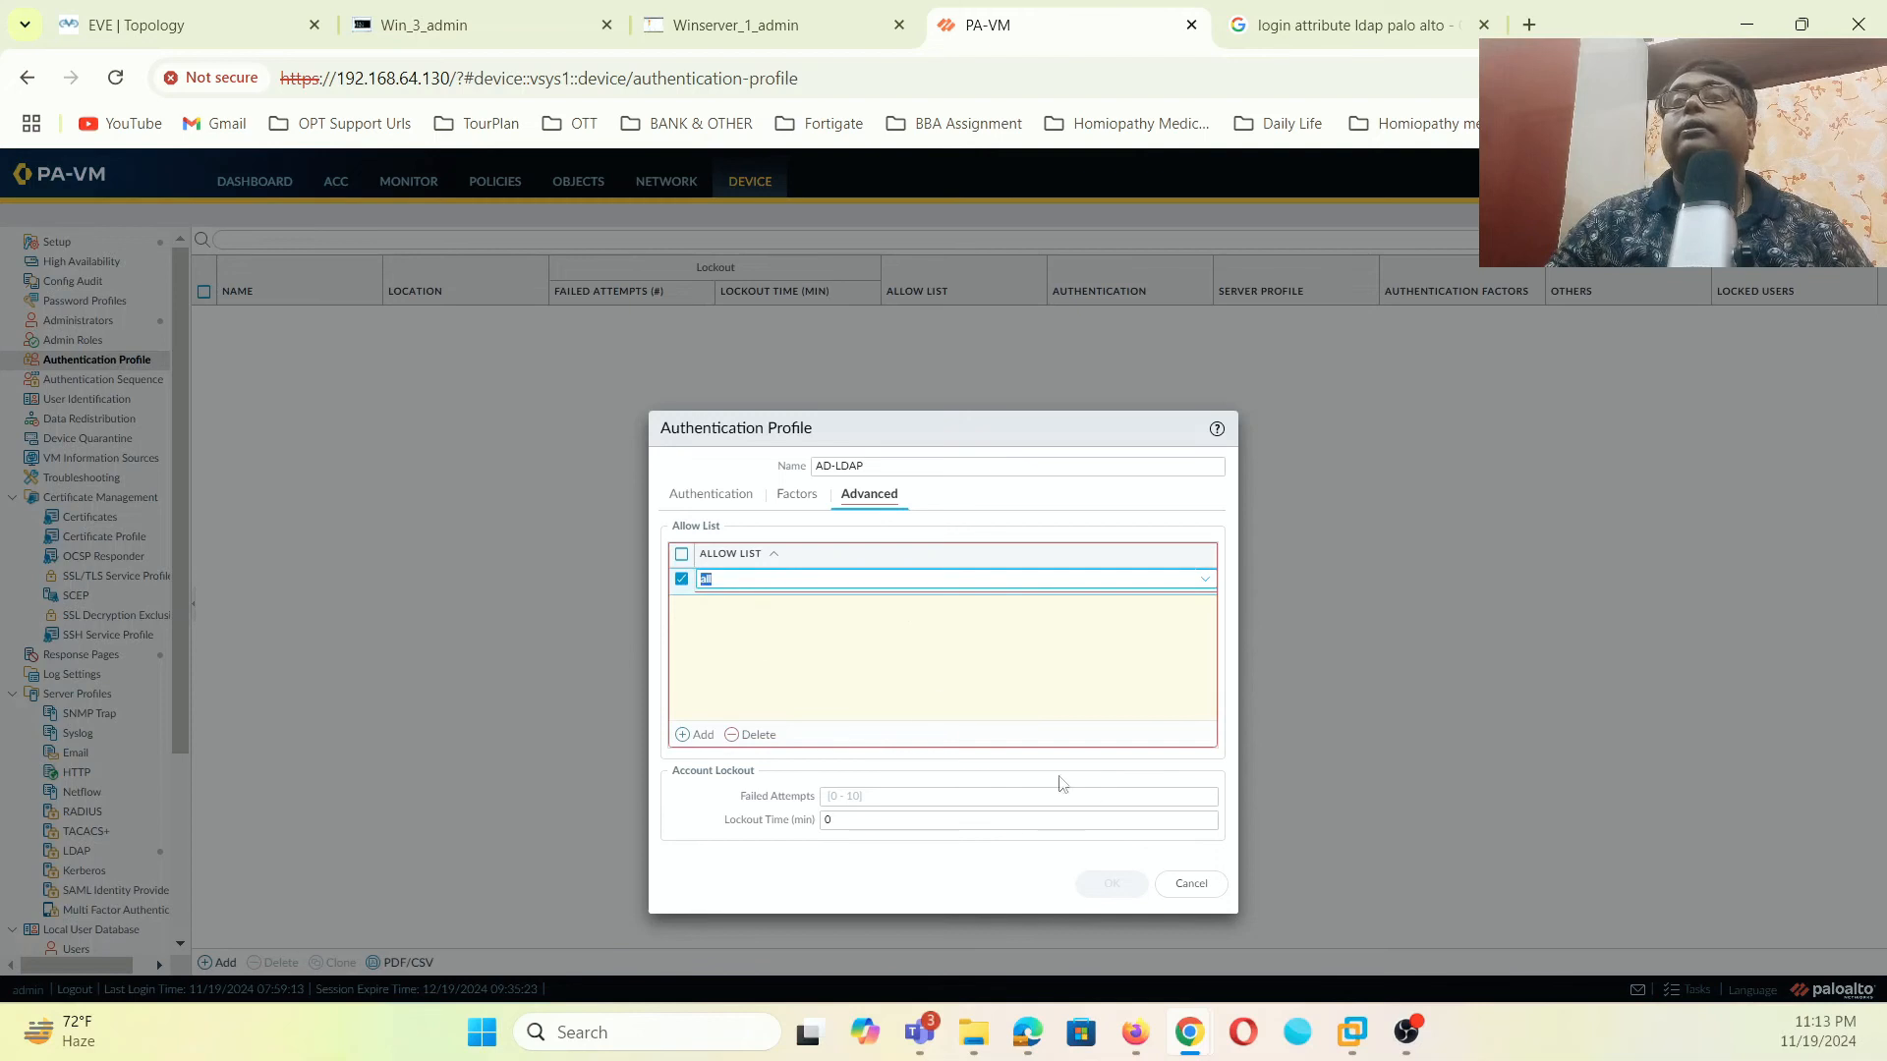
{"action": "left_click", "coordinate": [1108, 882]}
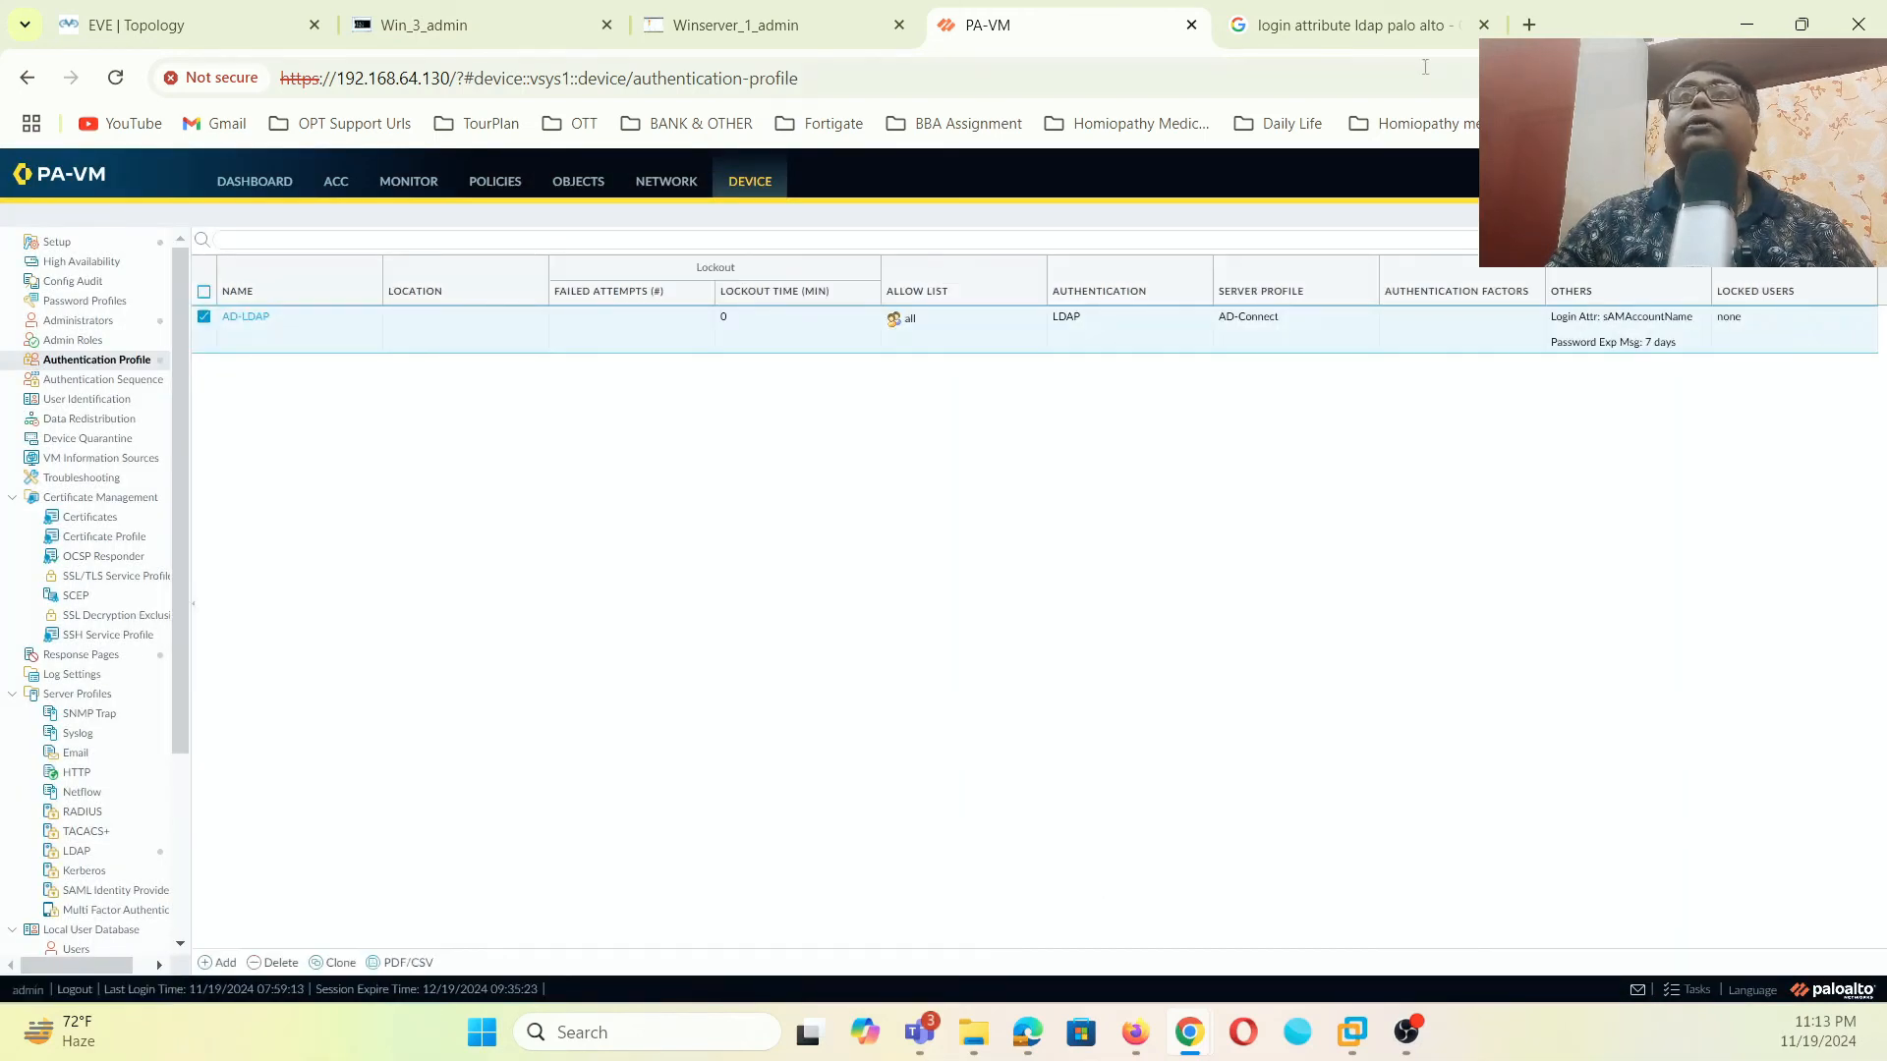
- Commit the configuration and dismiss the commit status window
{"action": "left_click", "coordinate": [1828, 177]}
{"action": "left_click", "coordinate": [1115, 792]}
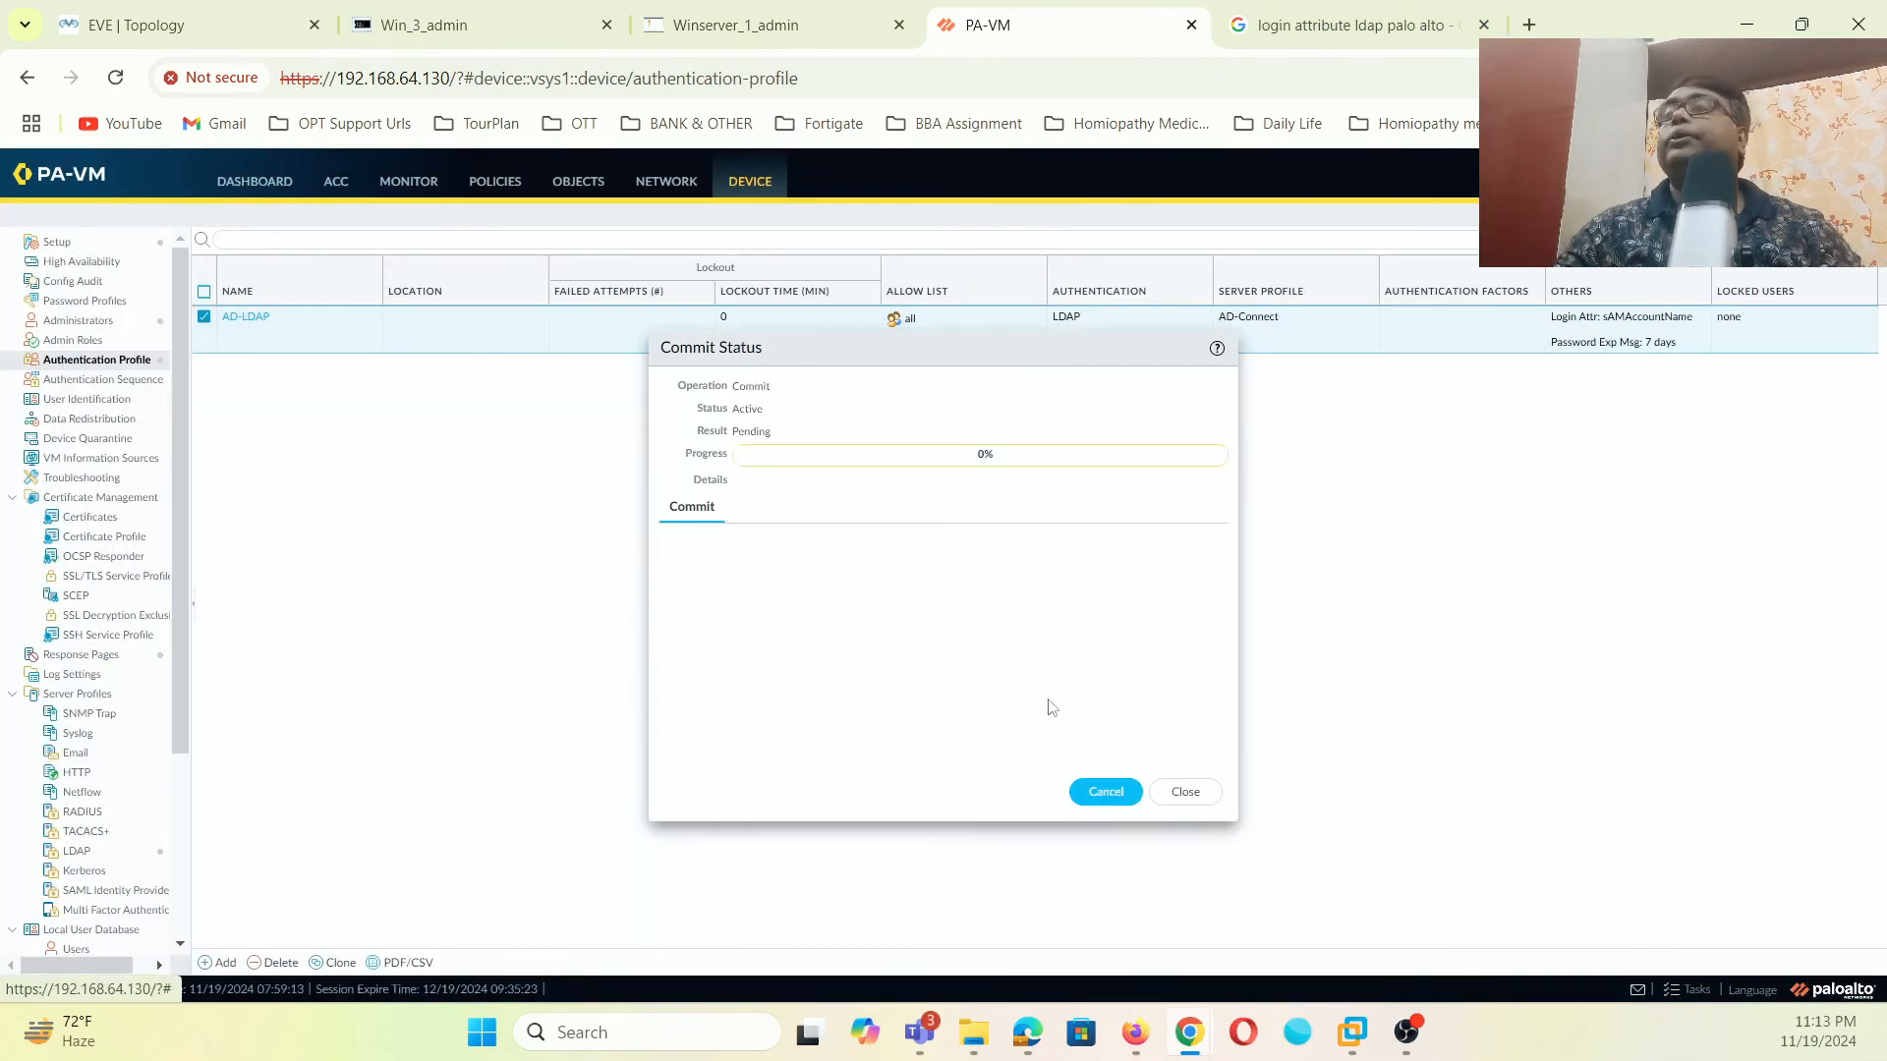
{"action": "left_click", "coordinate": [1185, 793]}
- Minimize the client's ping window to 8.8.8.8 and reload the page in Chrome
{"action": "left_click", "coordinate": [481, 24]}
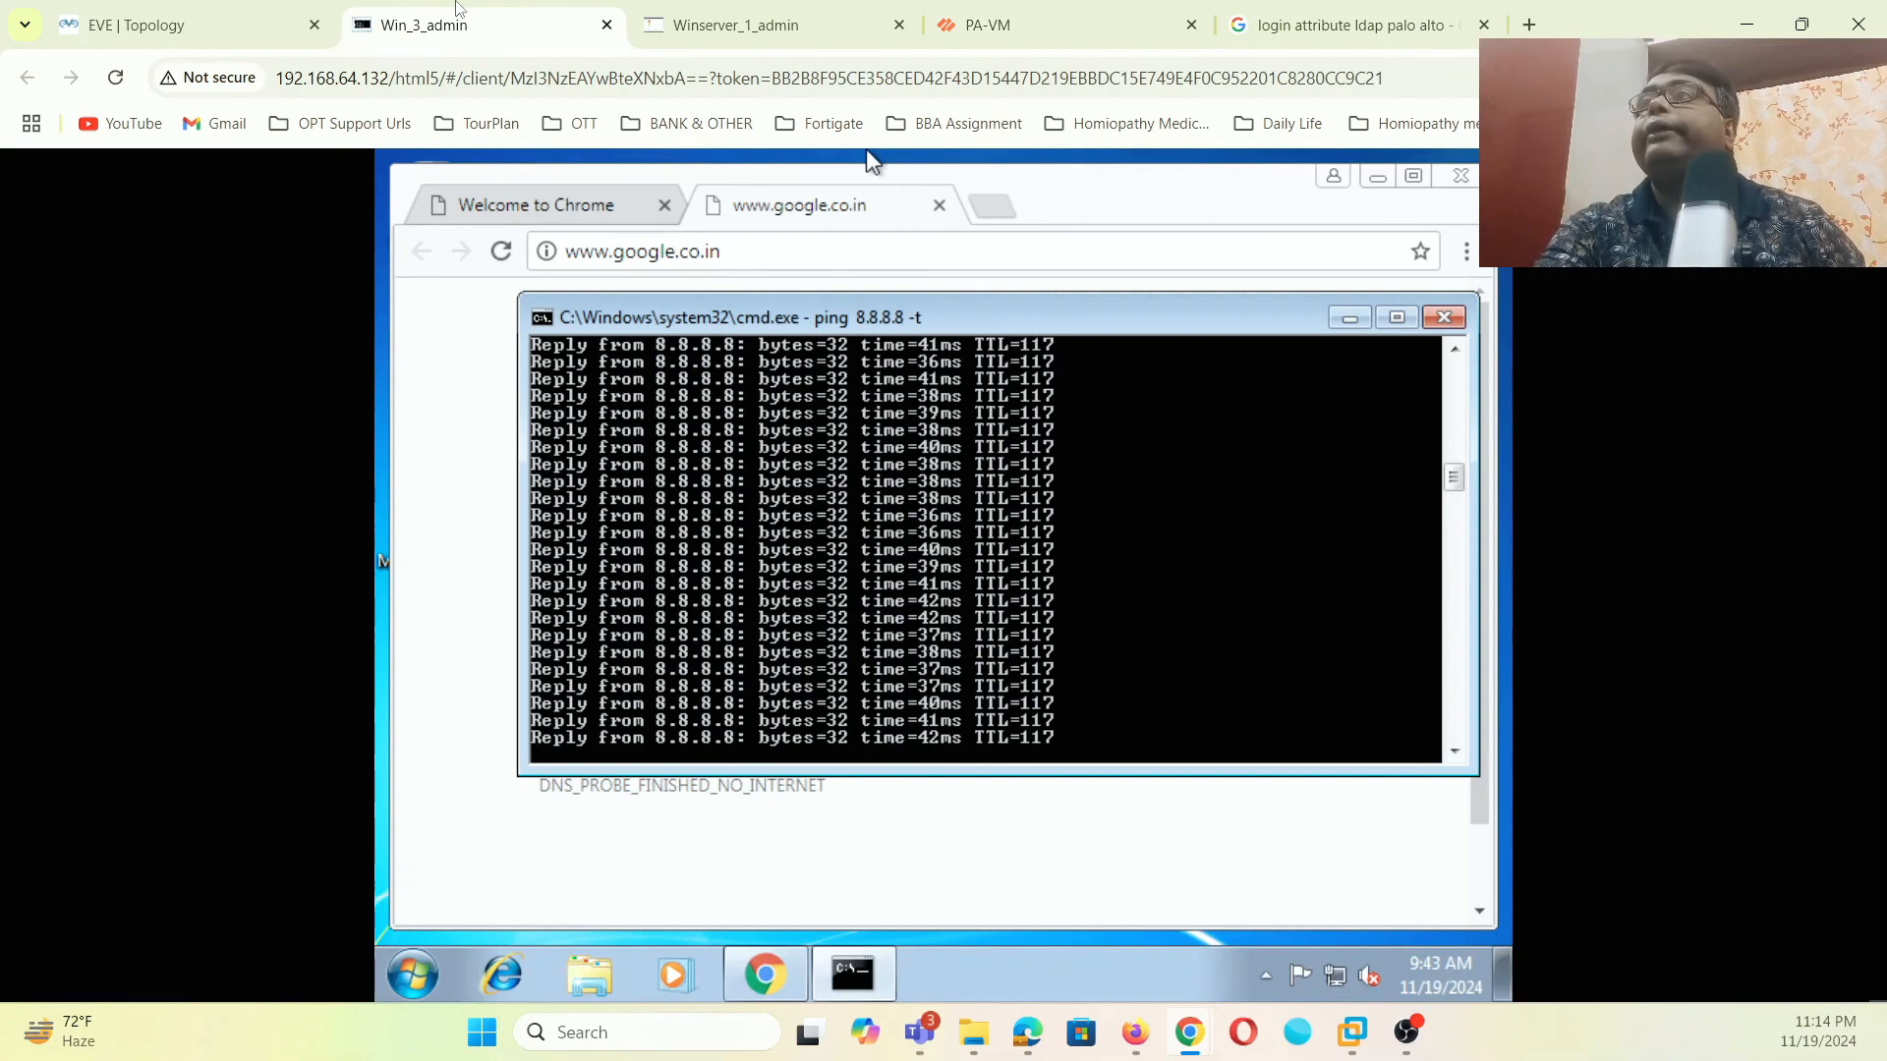
{"action": "left_click", "coordinate": [1349, 318]}
{"action": "left_click", "coordinate": [849, 251]}
{"action": "key", "text": "Return"}
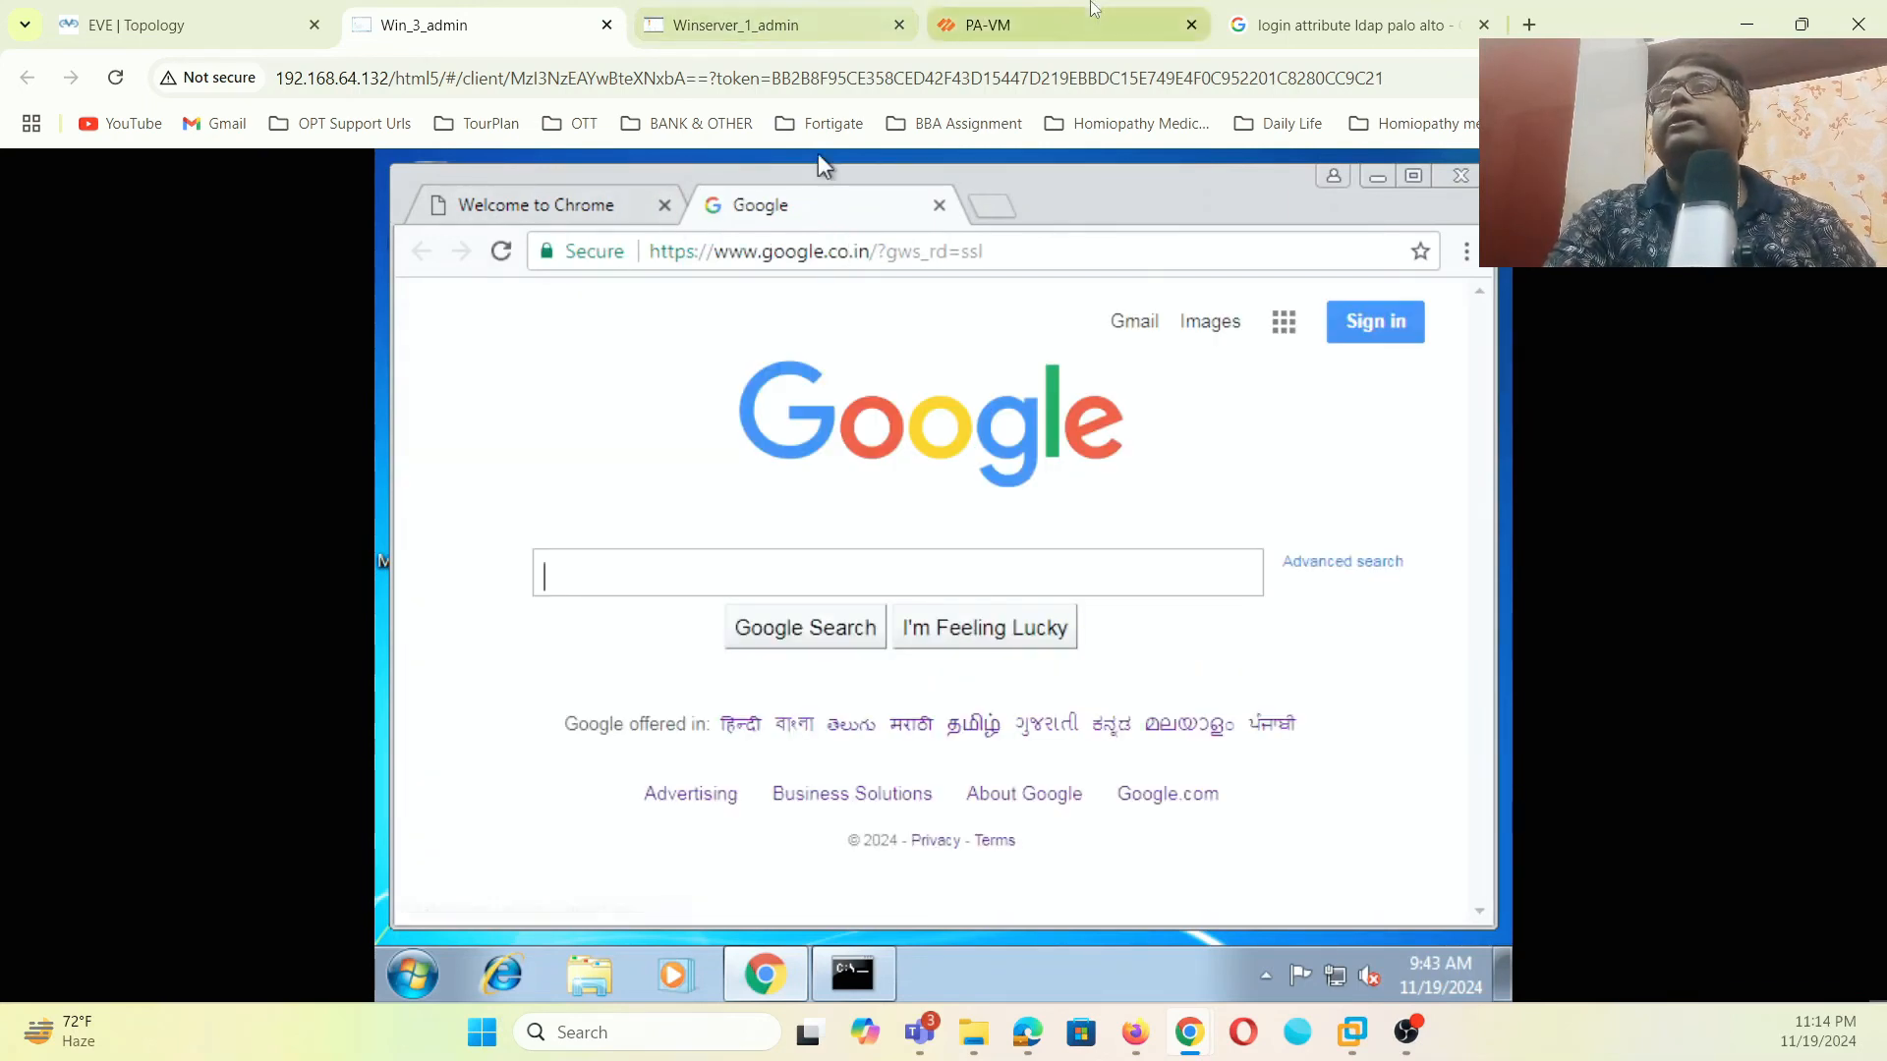
- Show the PA-VM traffic log under Monitor > Logs > Traffic
{"action": "left_click", "coordinate": [1034, 39]}
{"action": "left_click", "coordinate": [420, 182]}
{"action": "left_click", "coordinate": [78, 262]}
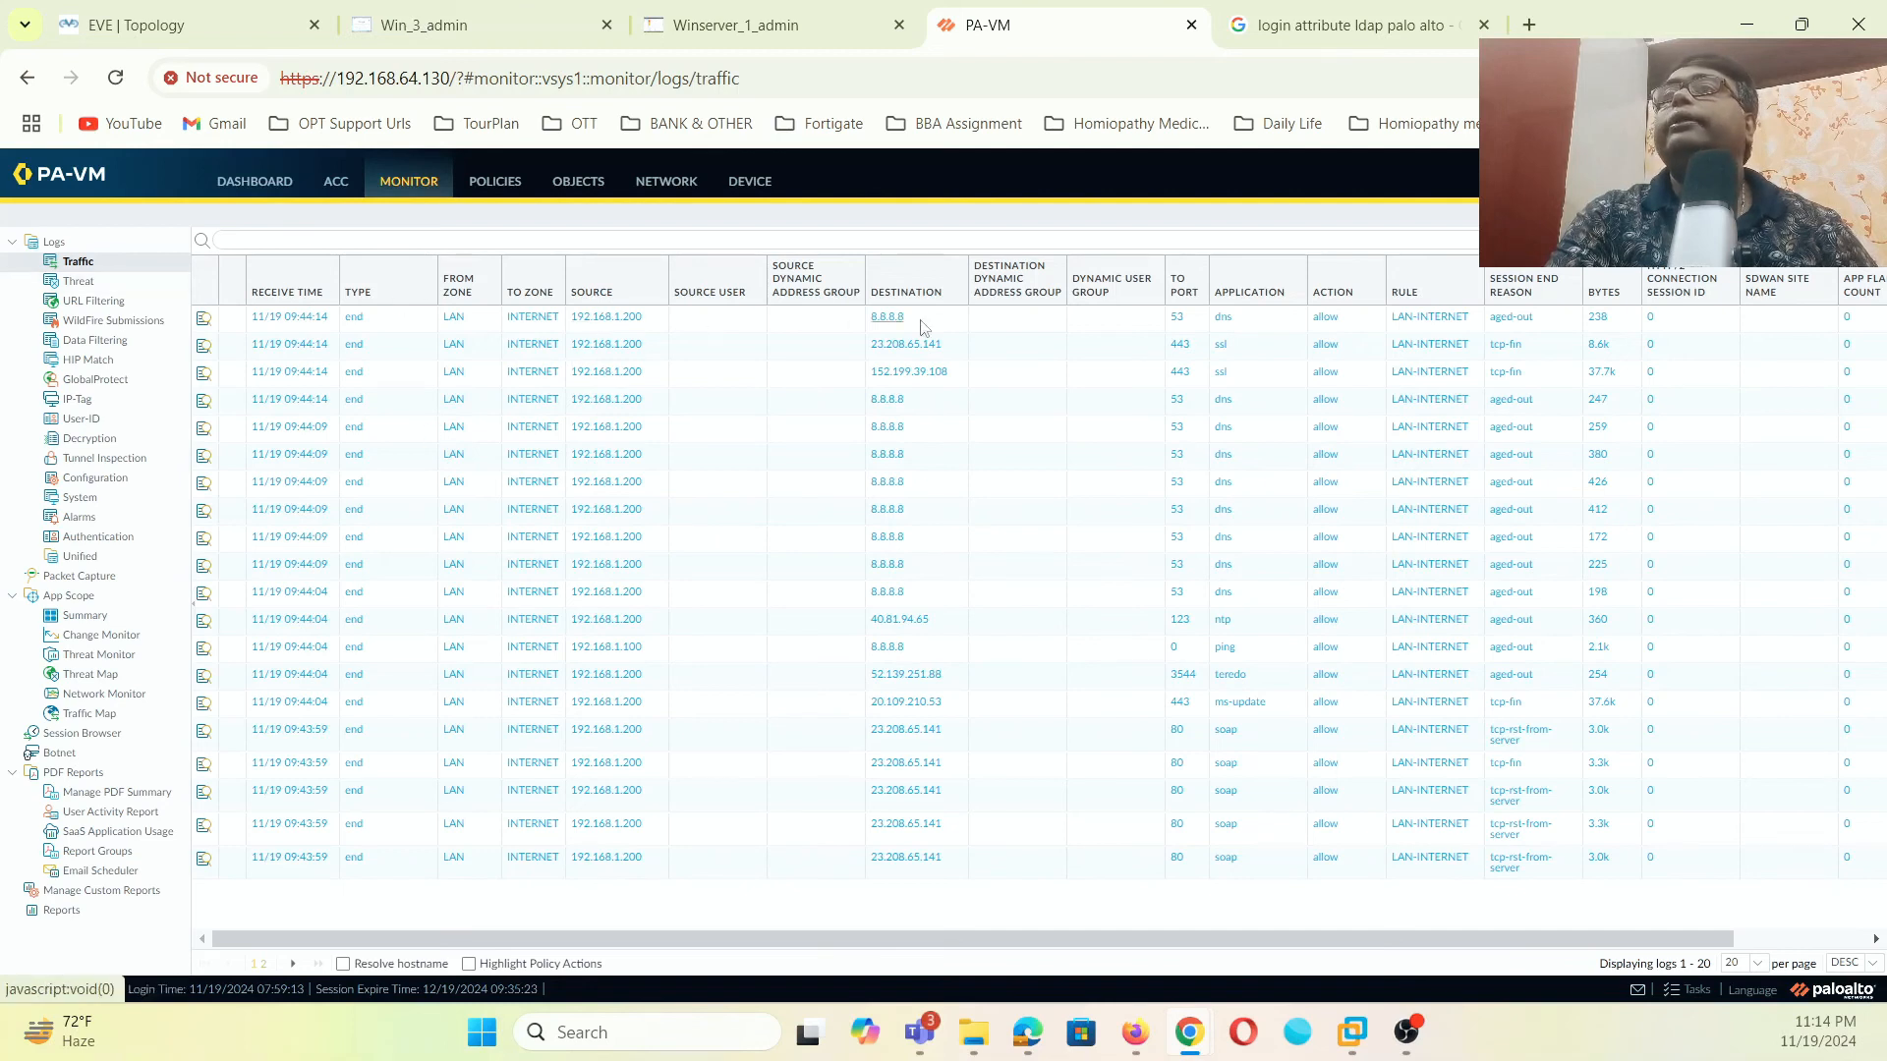
- Filter traffic logs to source 192.168.1.100, then open PA-VM's Device authentication profiles
{"action": "left_click", "coordinate": [630, 650]}
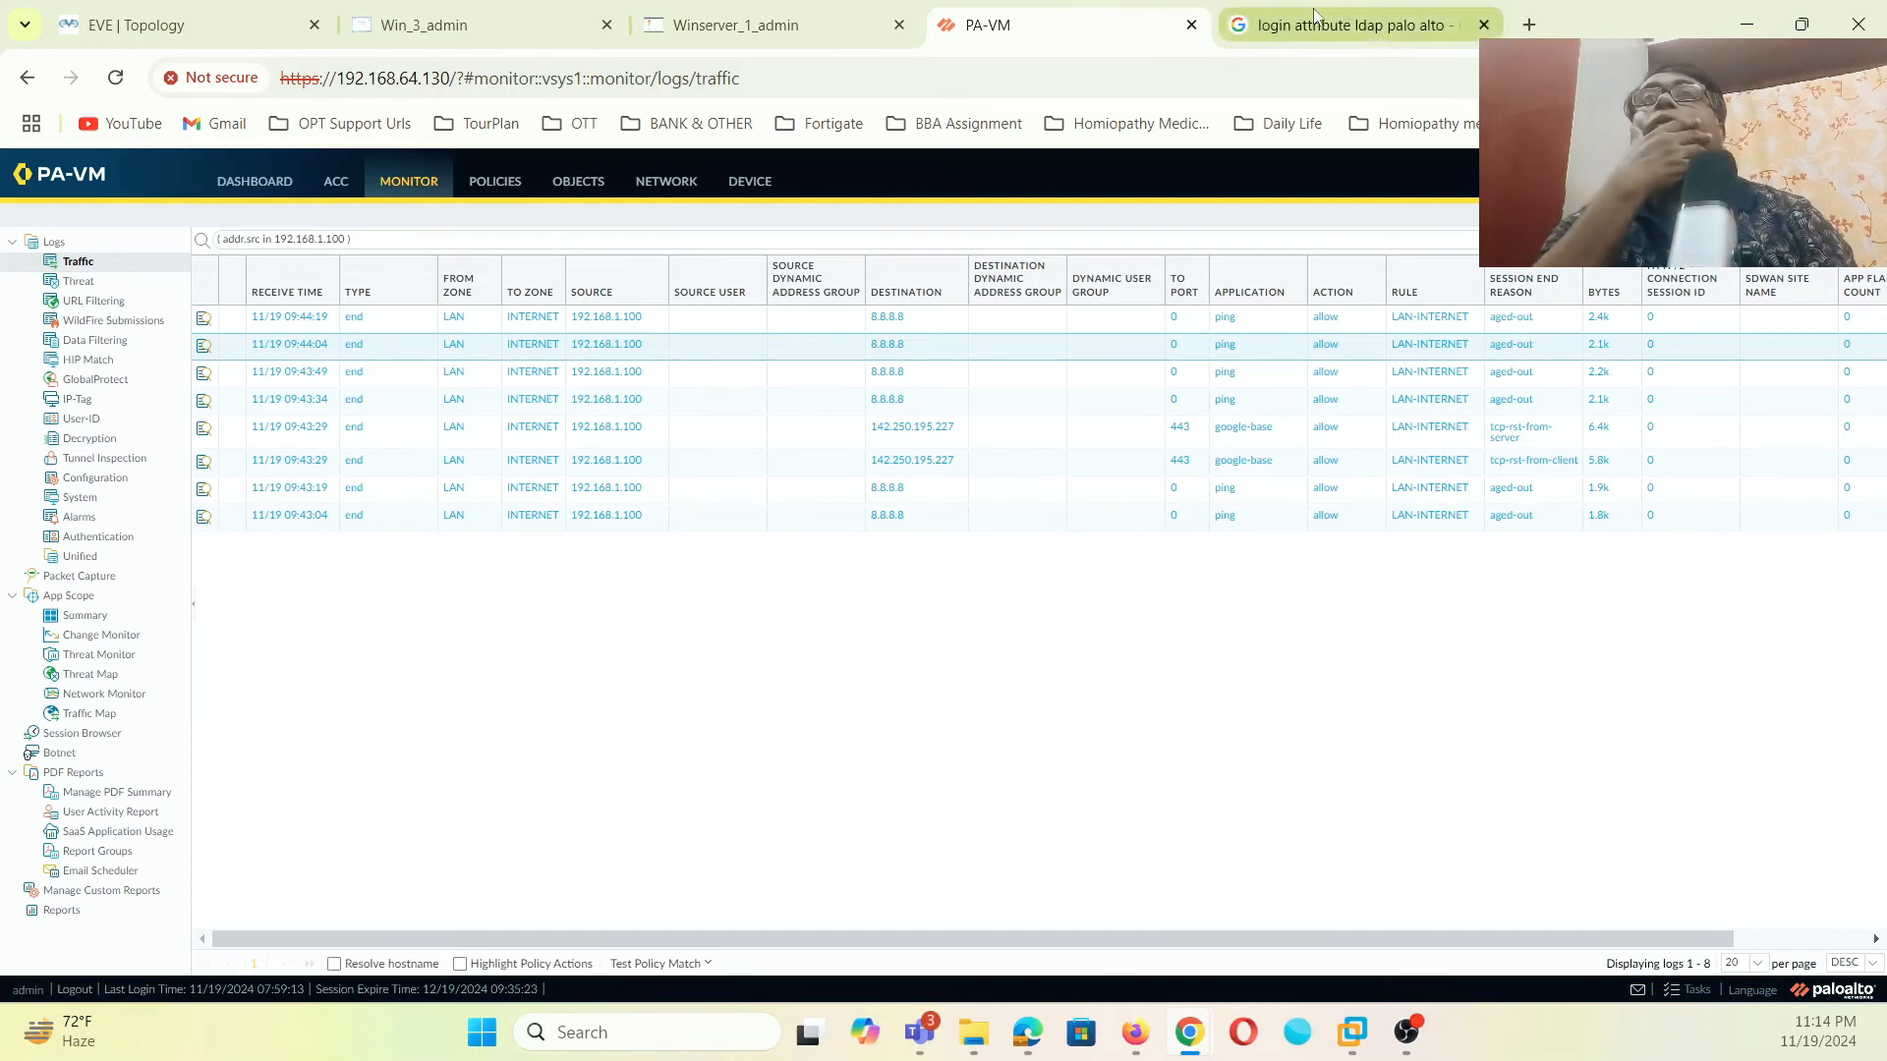
{"action": "left_click", "coordinate": [737, 25]}
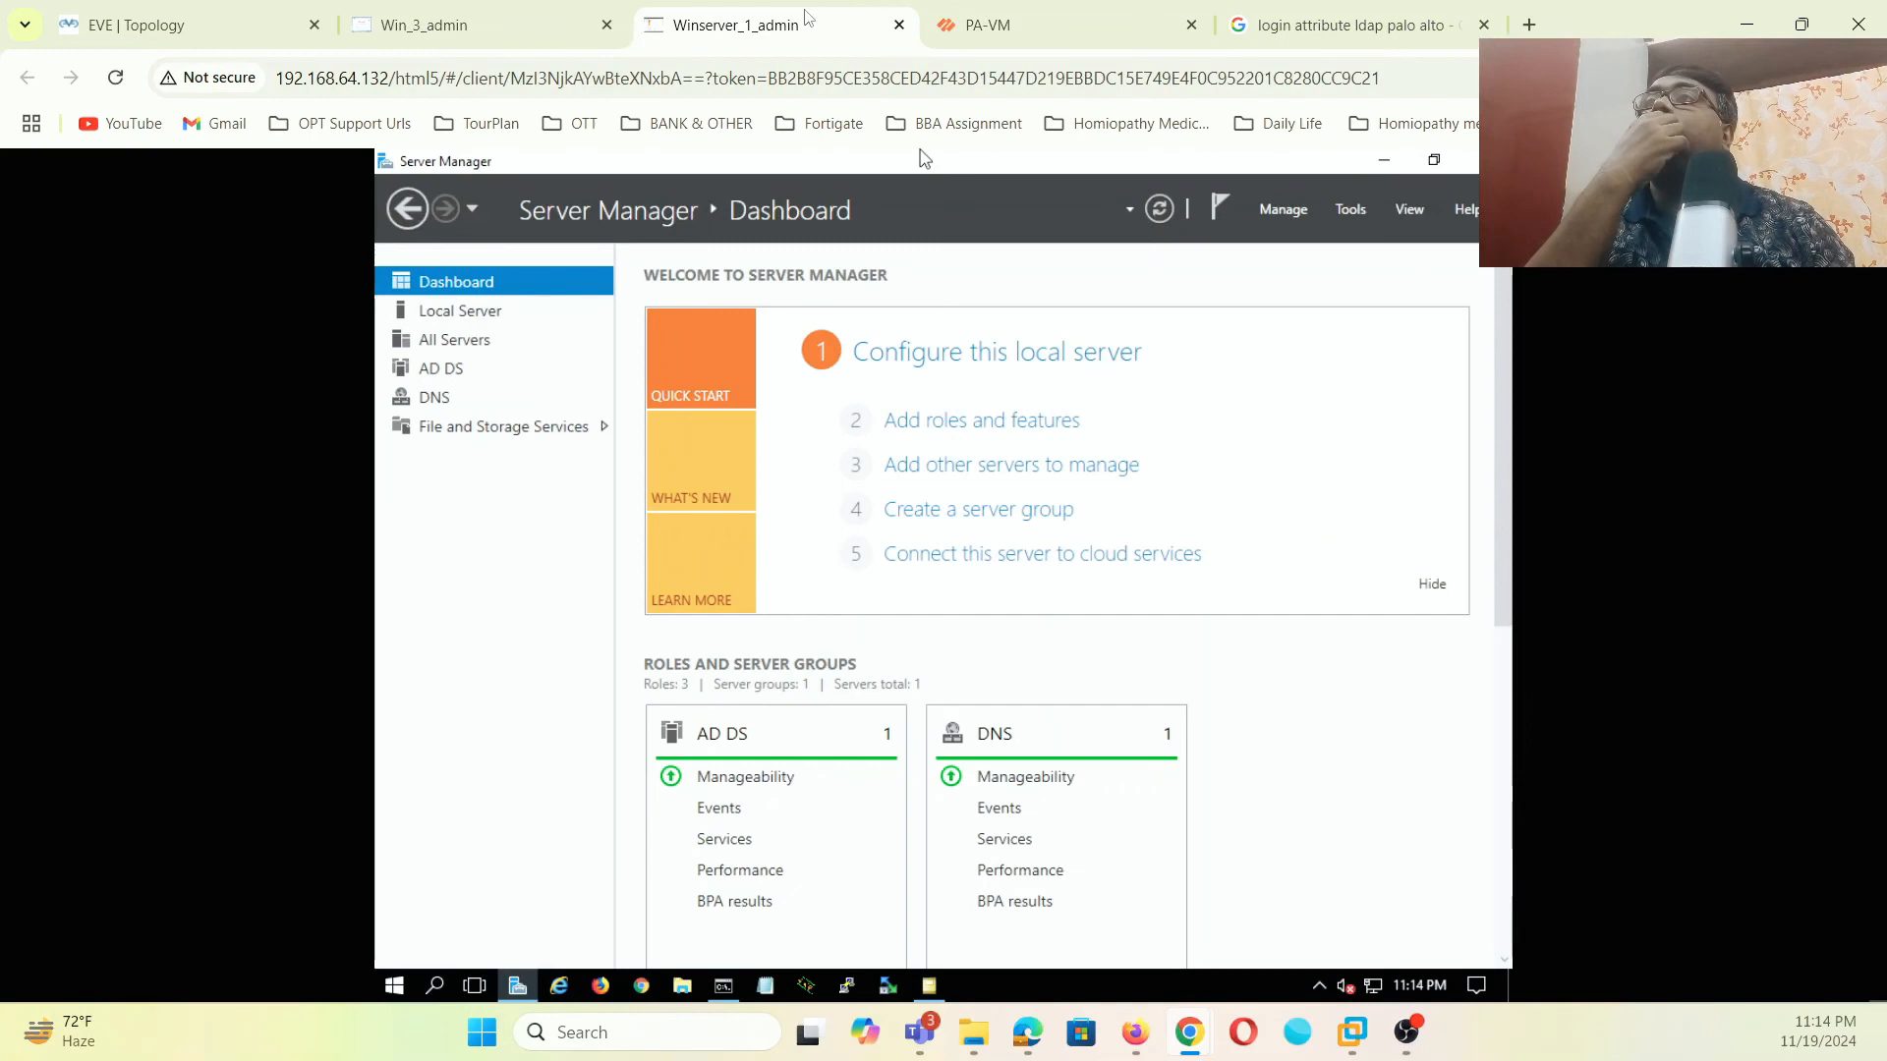
{"action": "left_click", "coordinate": [513, 21]}
{"action": "left_click", "coordinate": [988, 24]}
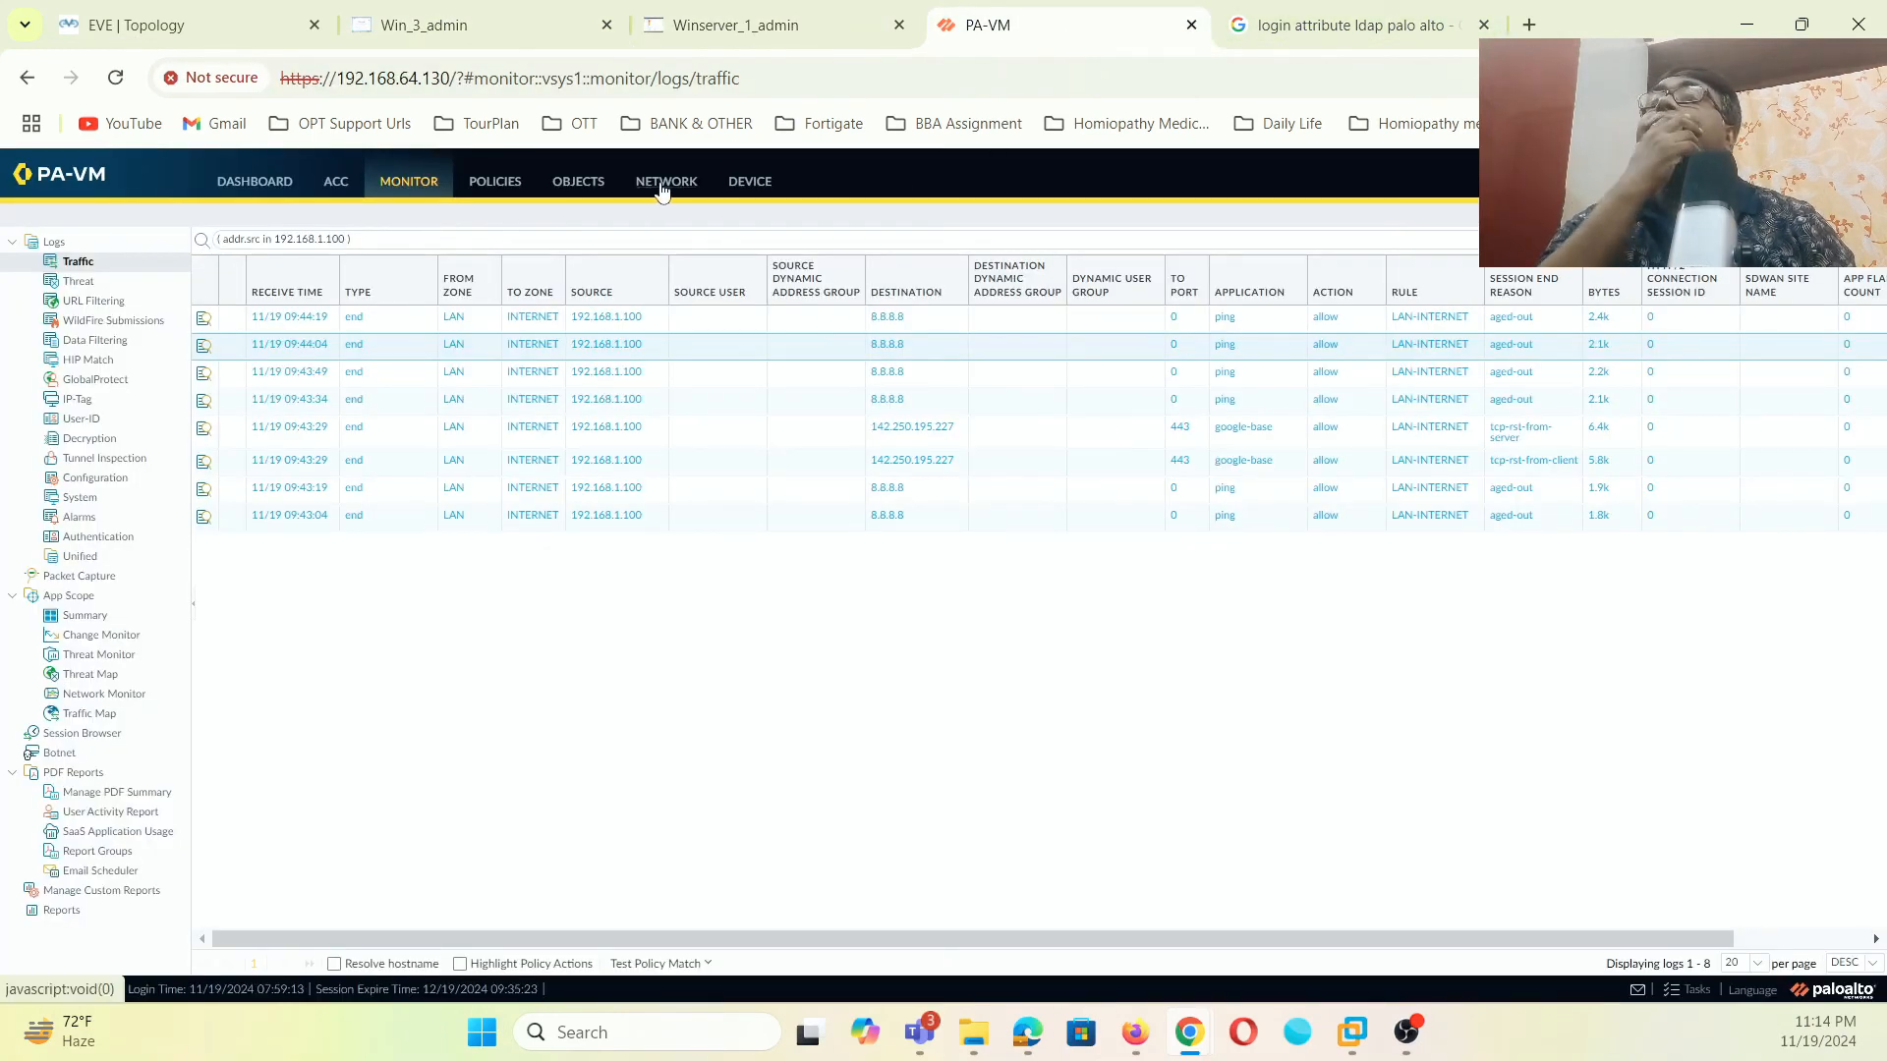
{"action": "left_click", "coordinate": [765, 189]}
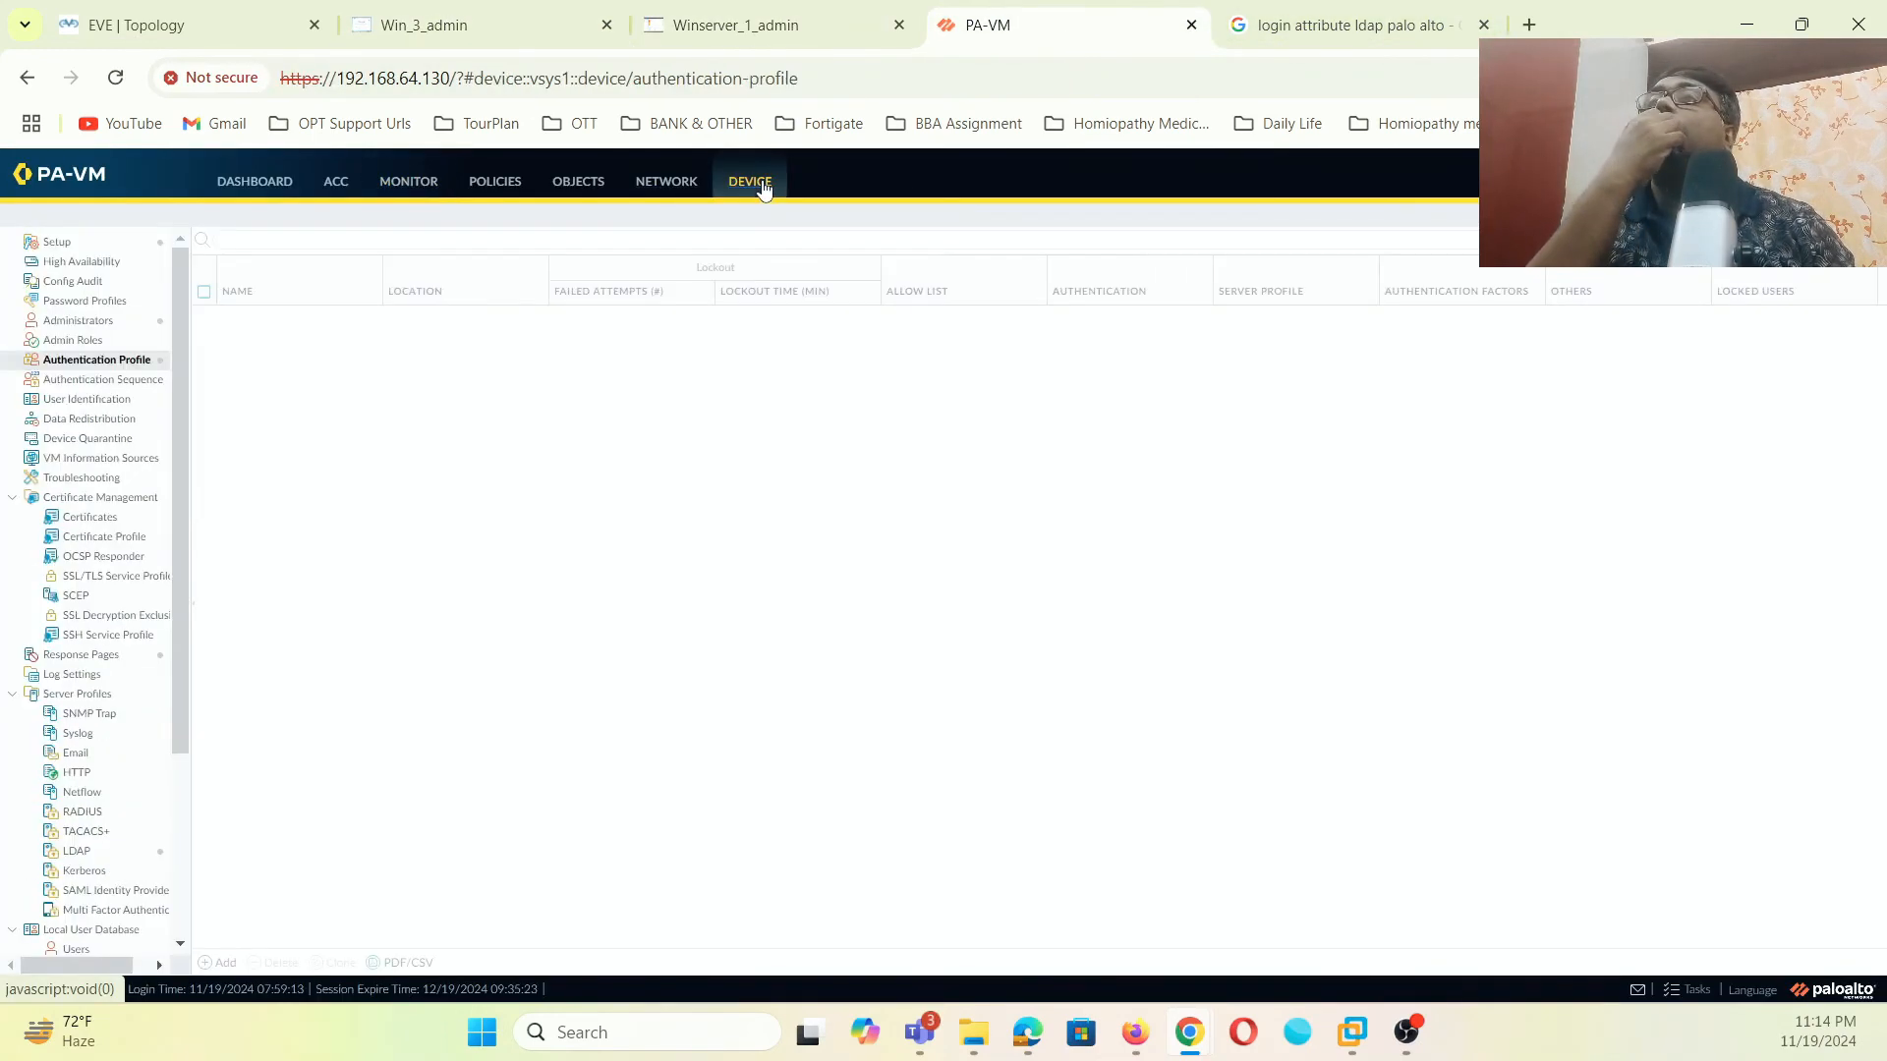
- Open User-ID Agent Setup and enter the monitor account username, fixing typos
{"action": "left_click", "coordinate": [120, 401]}
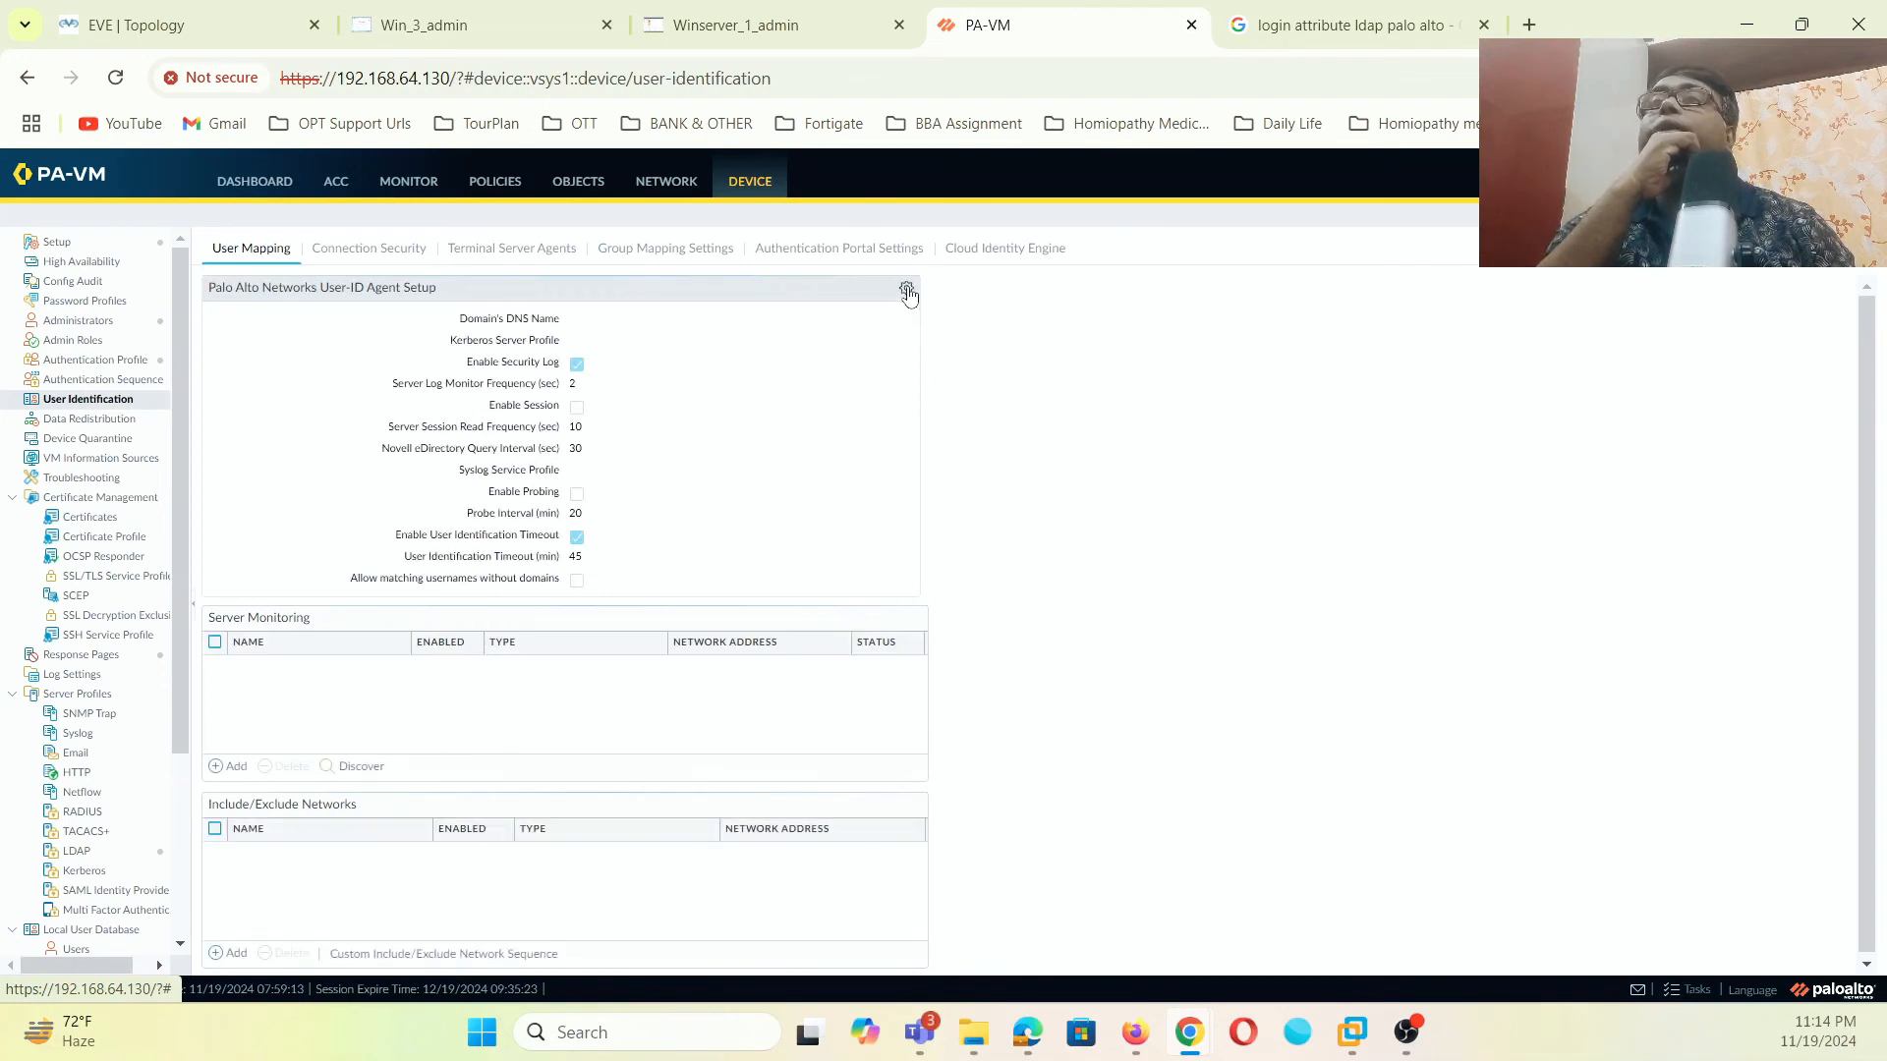
{"action": "left_click", "coordinate": [907, 292]}
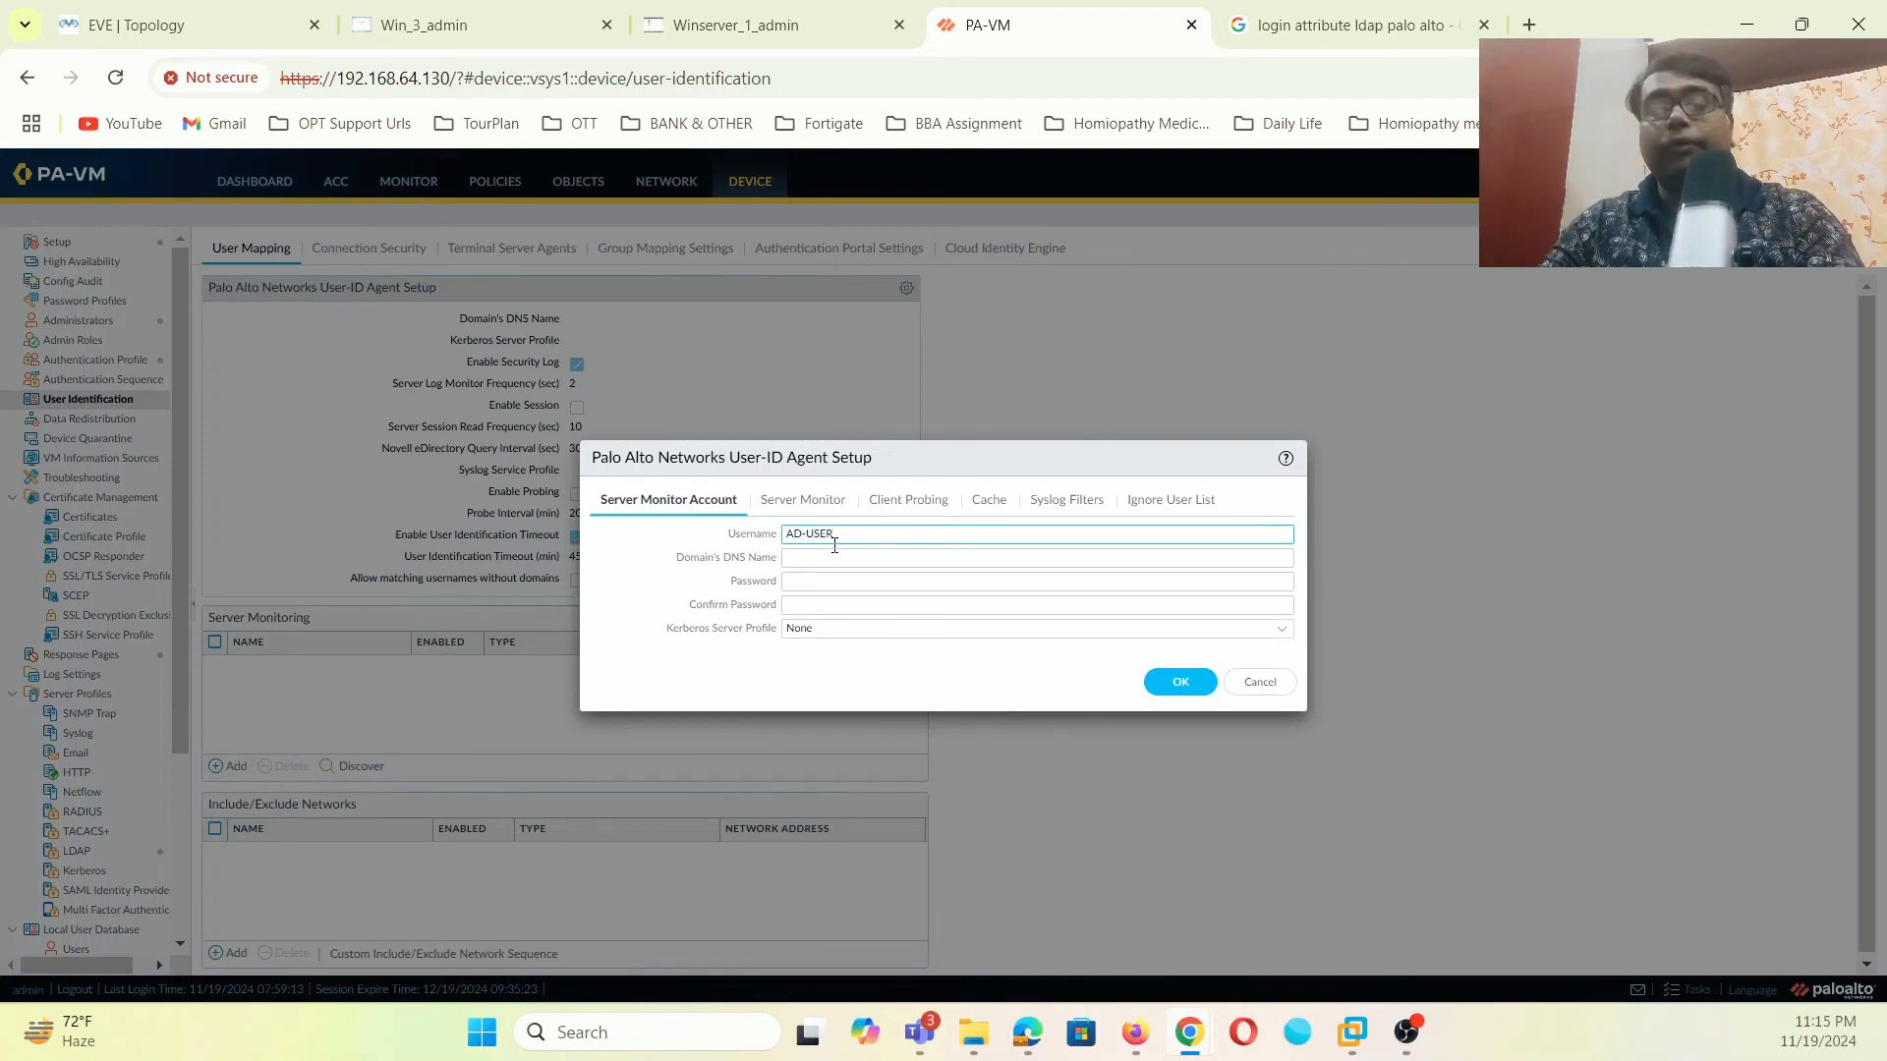
{"action": "type", "text": "N"}
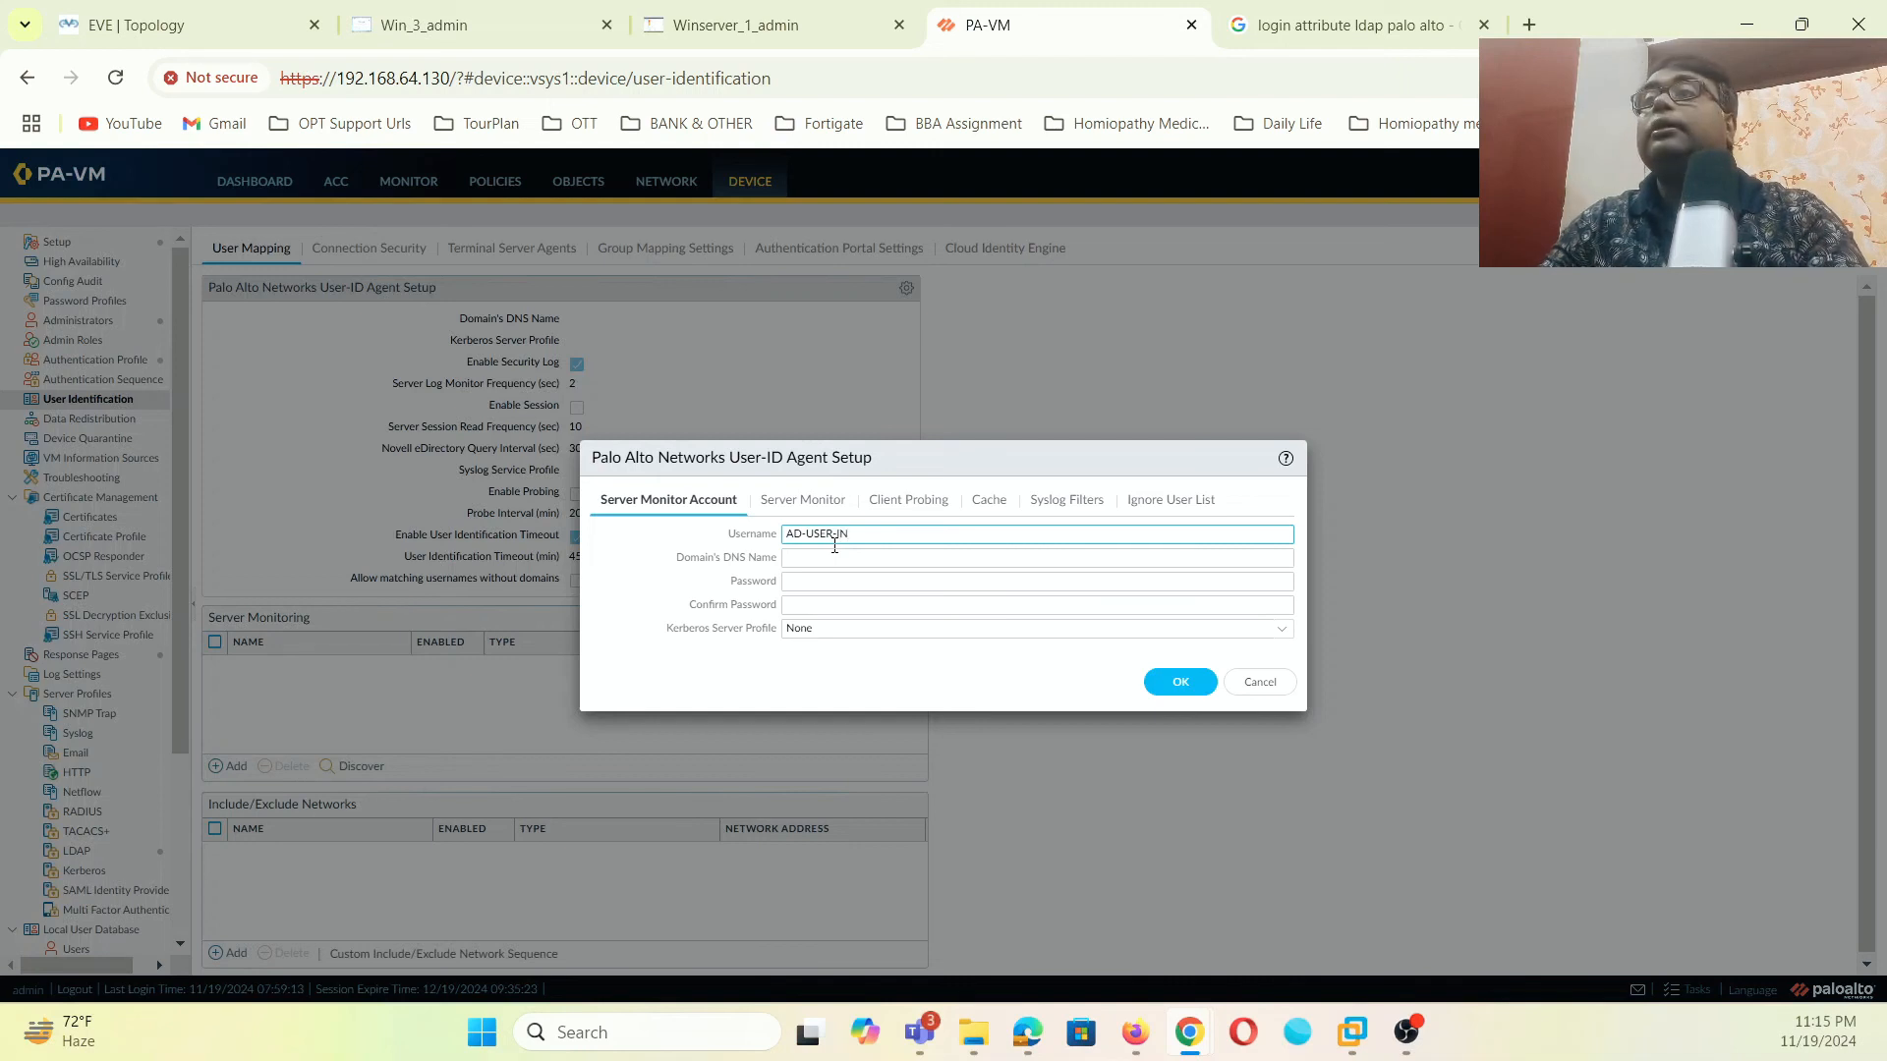
{"action": "type", "text": "DENTY"}
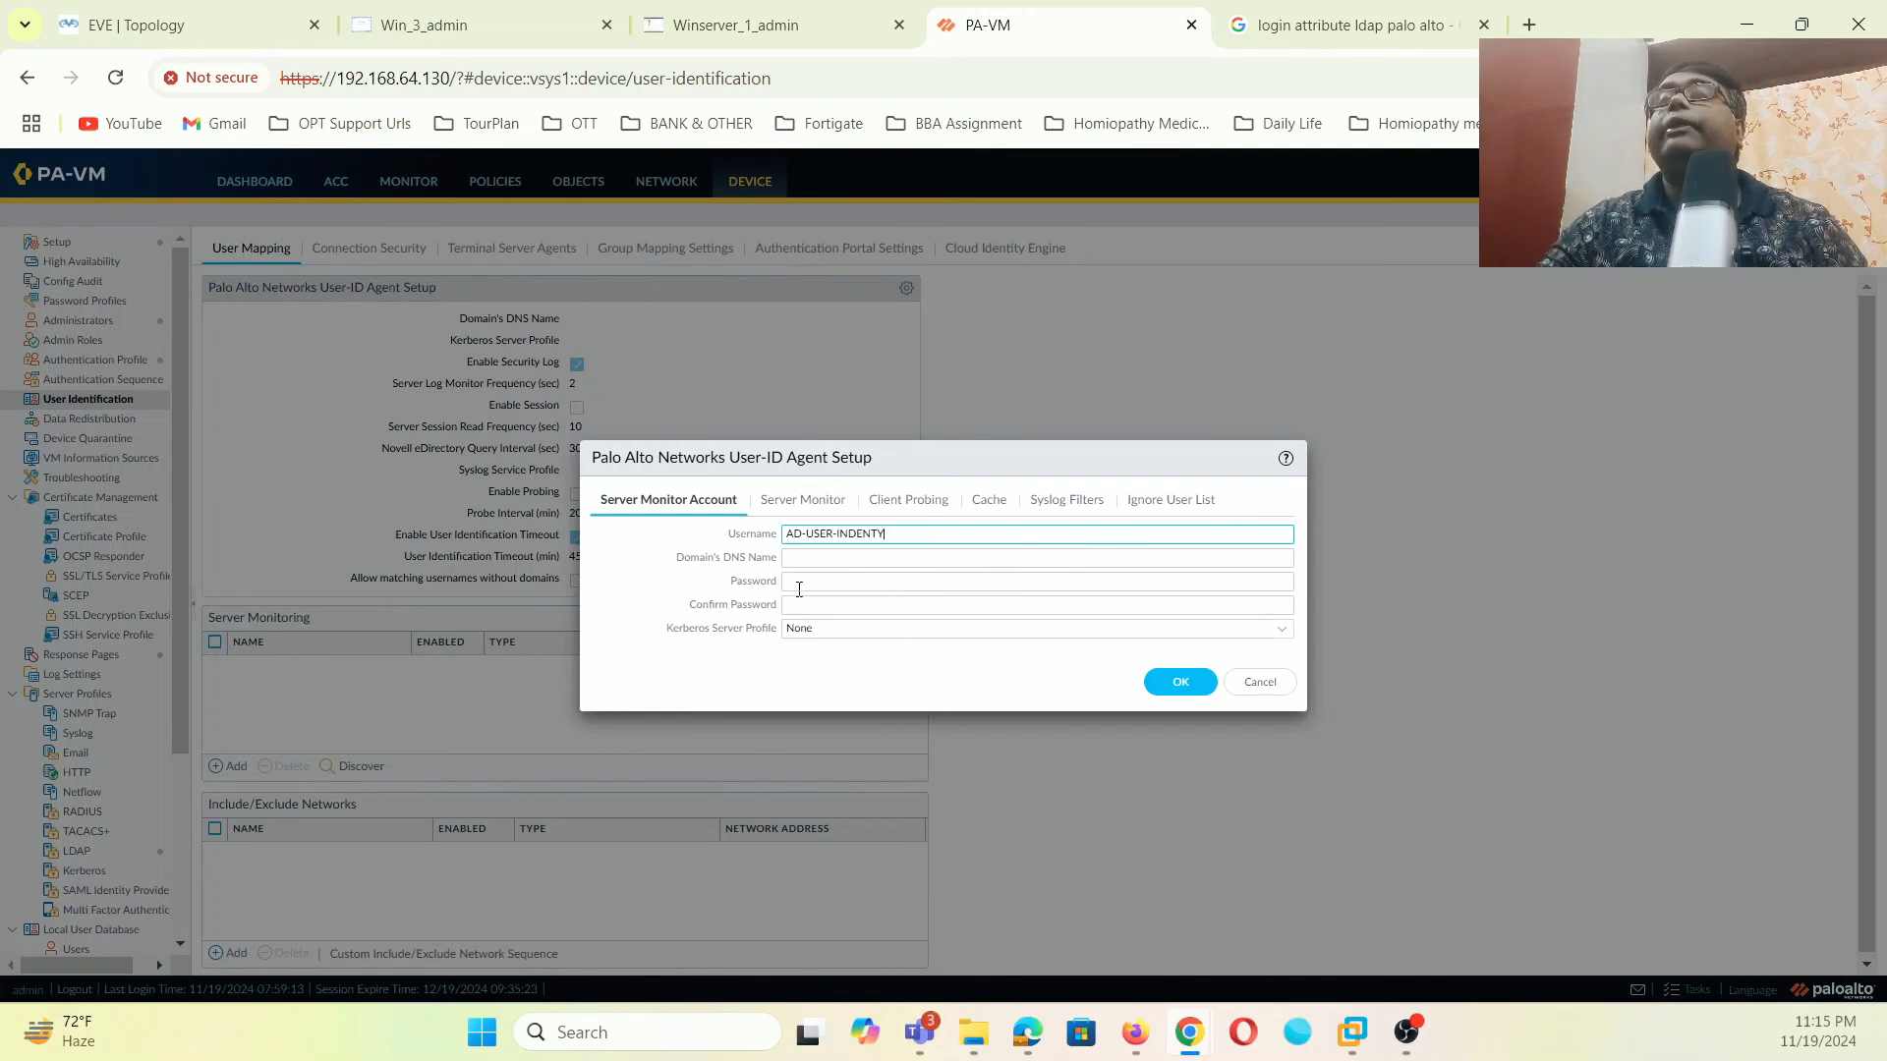
{"action": "left_click", "coordinate": [847, 561]}
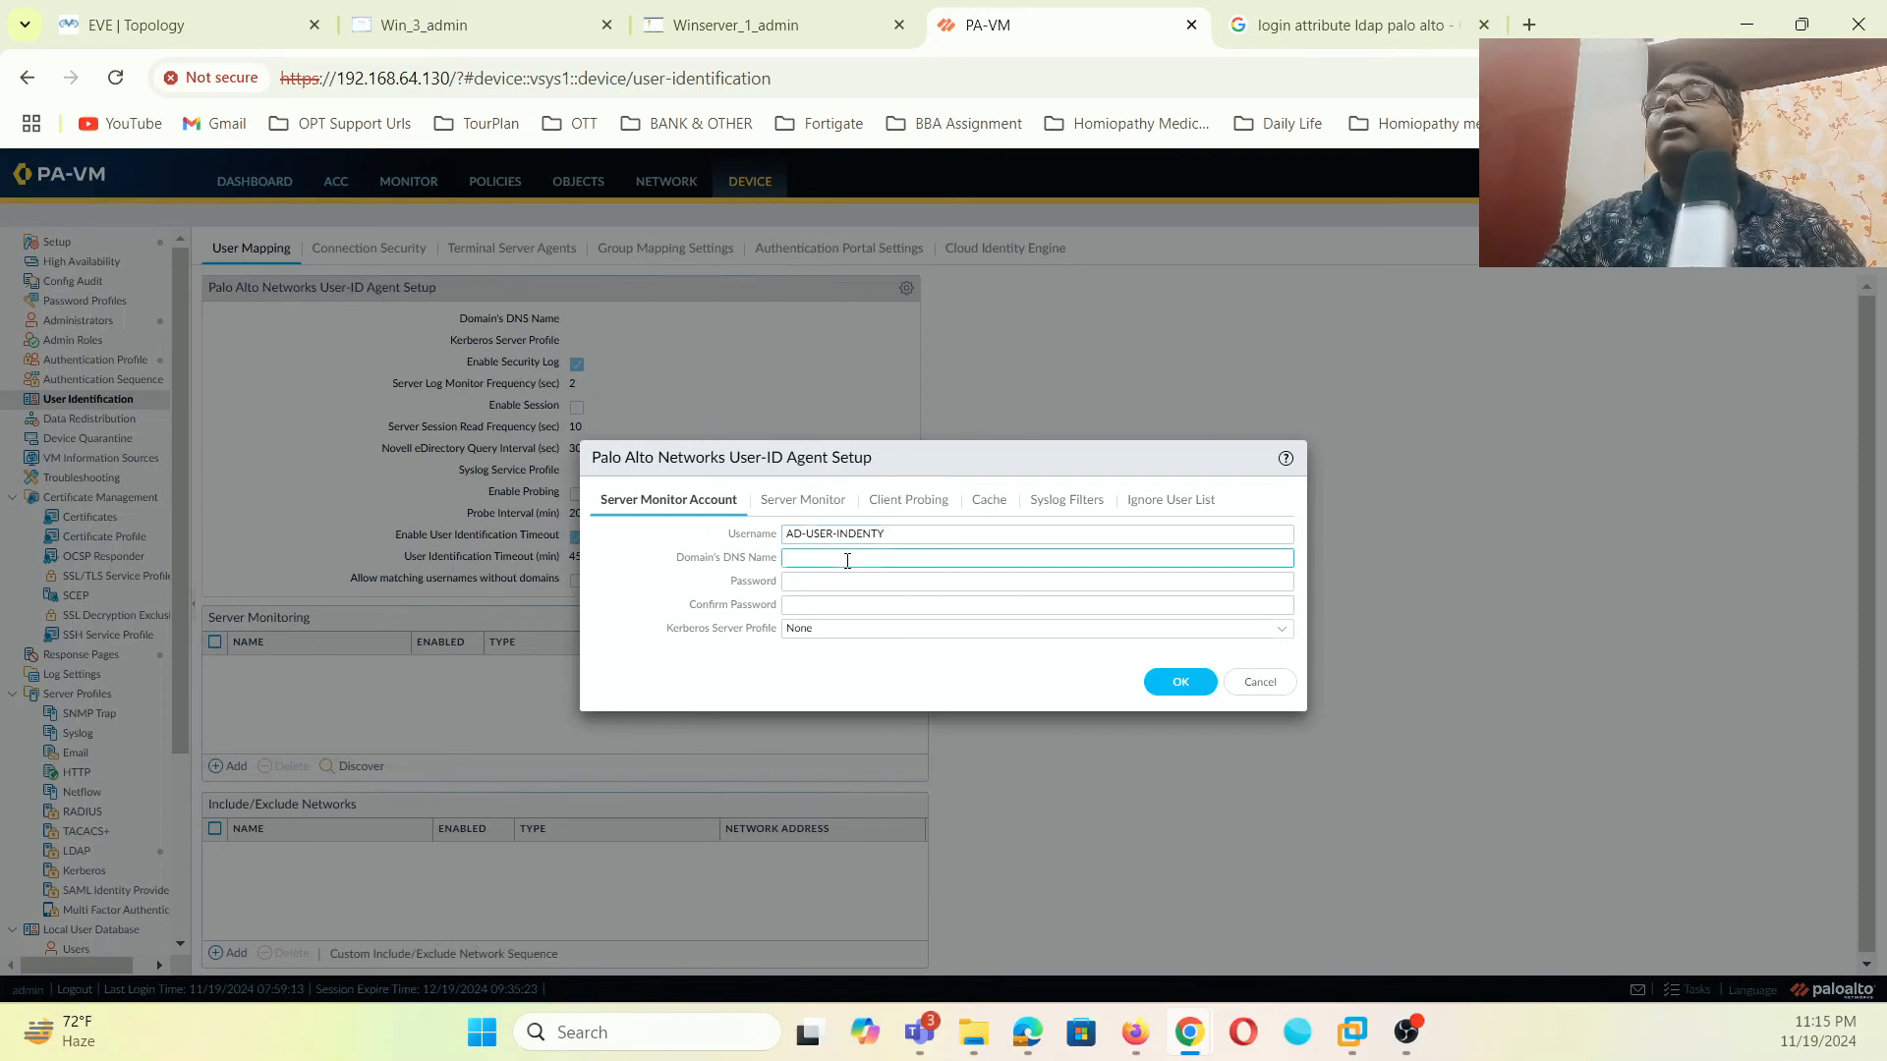
{"action": "left_click_drag", "start_coordinate": [881, 537], "coordinate": [789, 534]}
{"action": "key", "text": "BackSpace"}
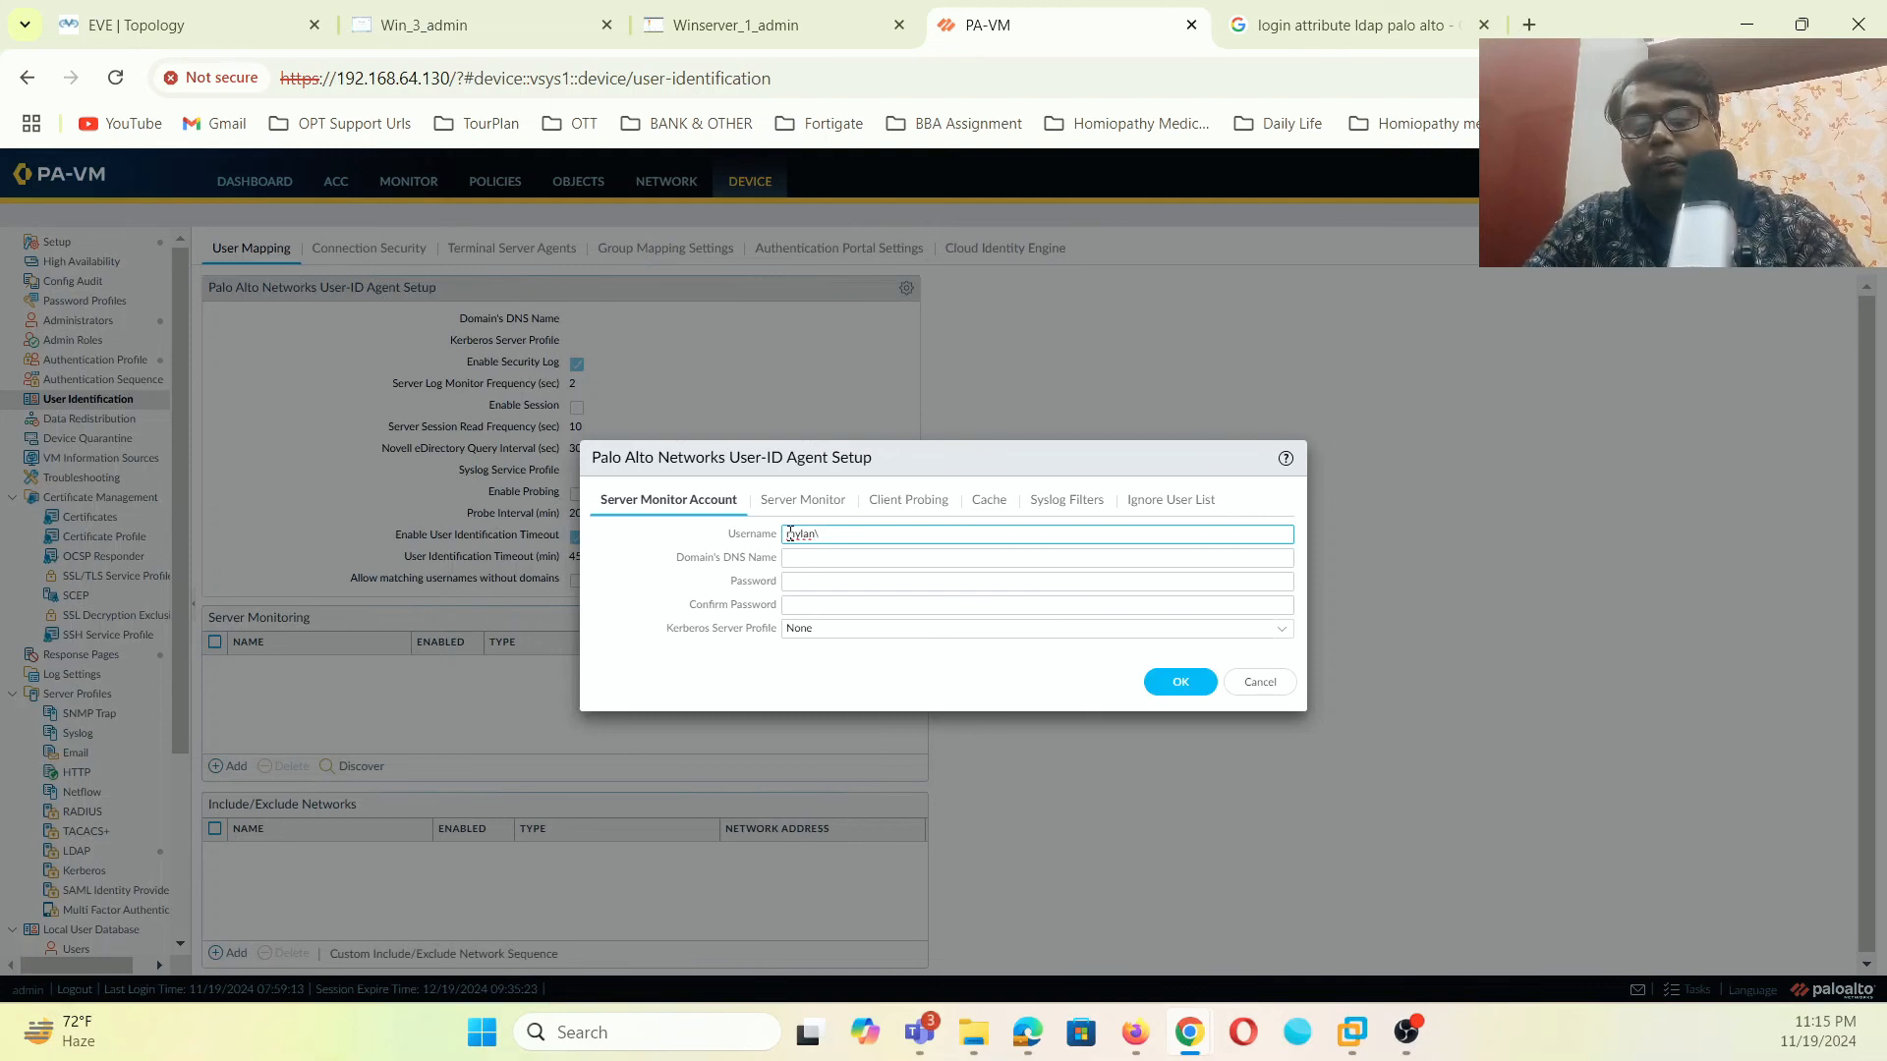
{"action": "type", "text": "min"}
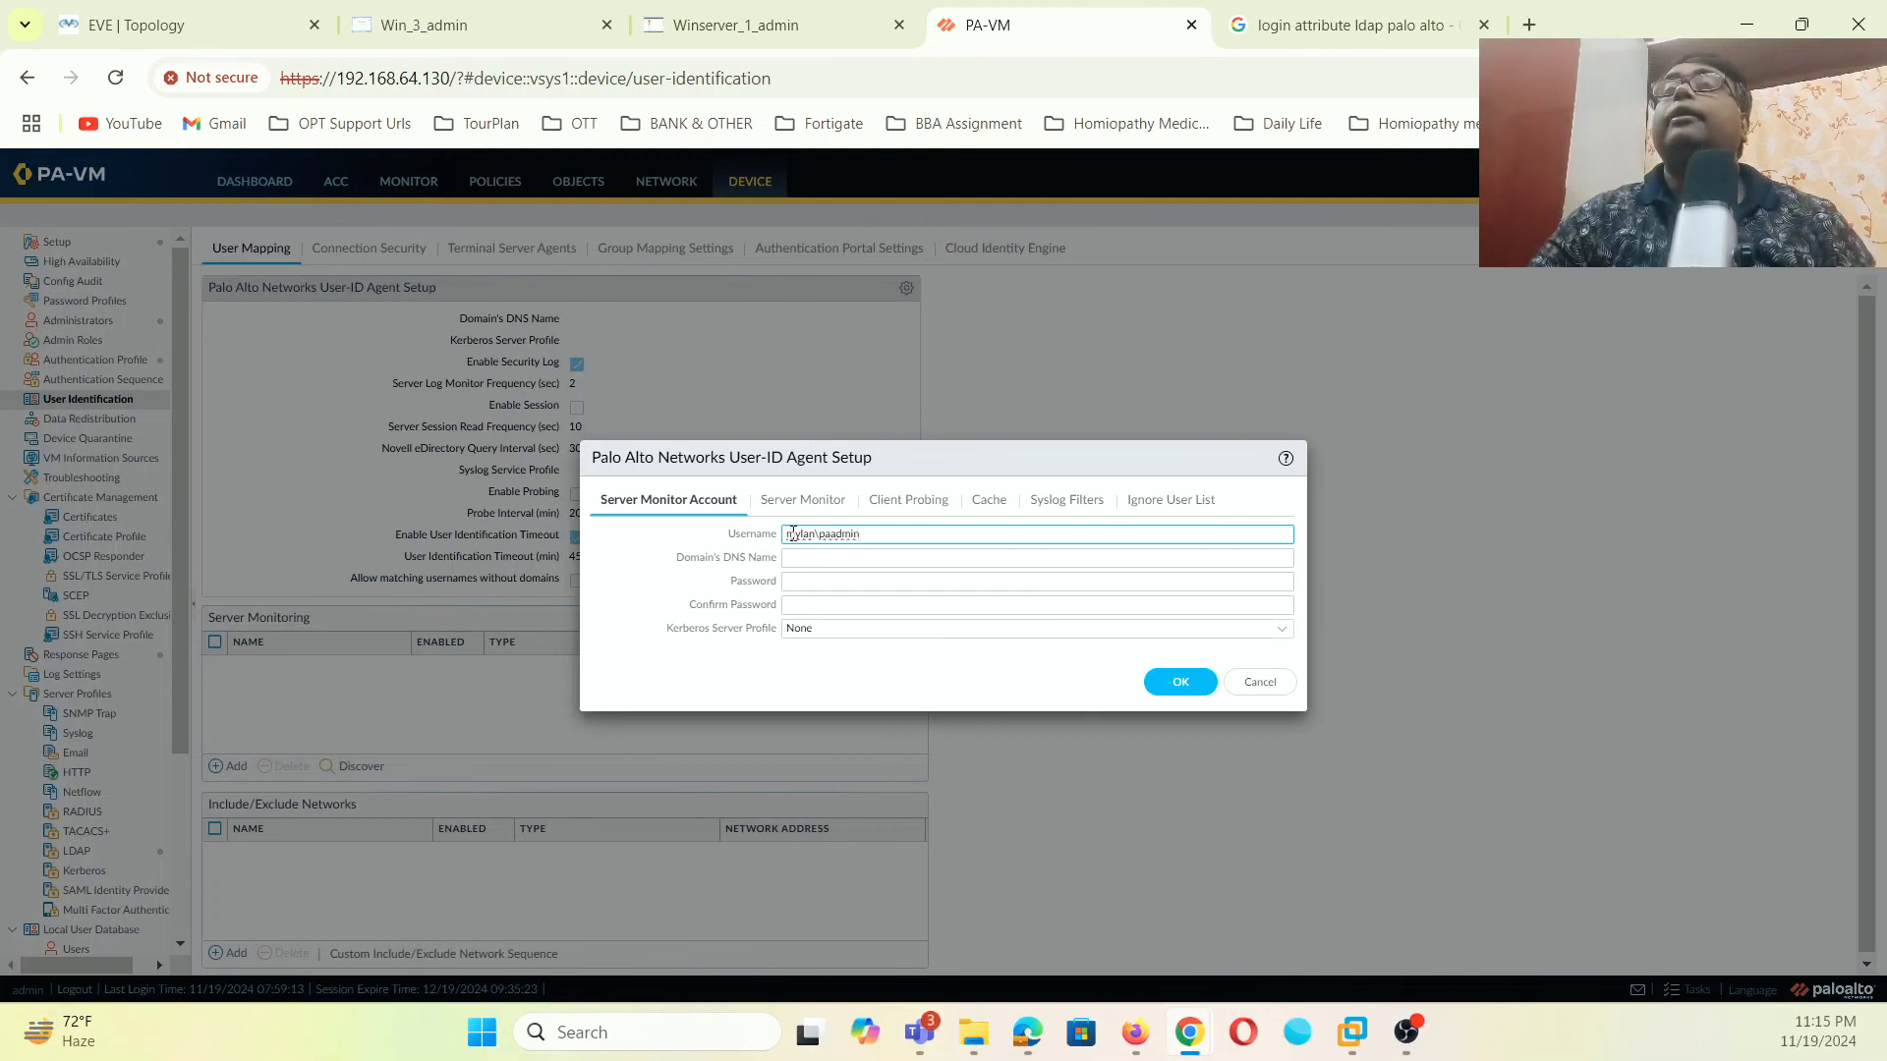
{"action": "left_click", "coordinate": [844, 559]}
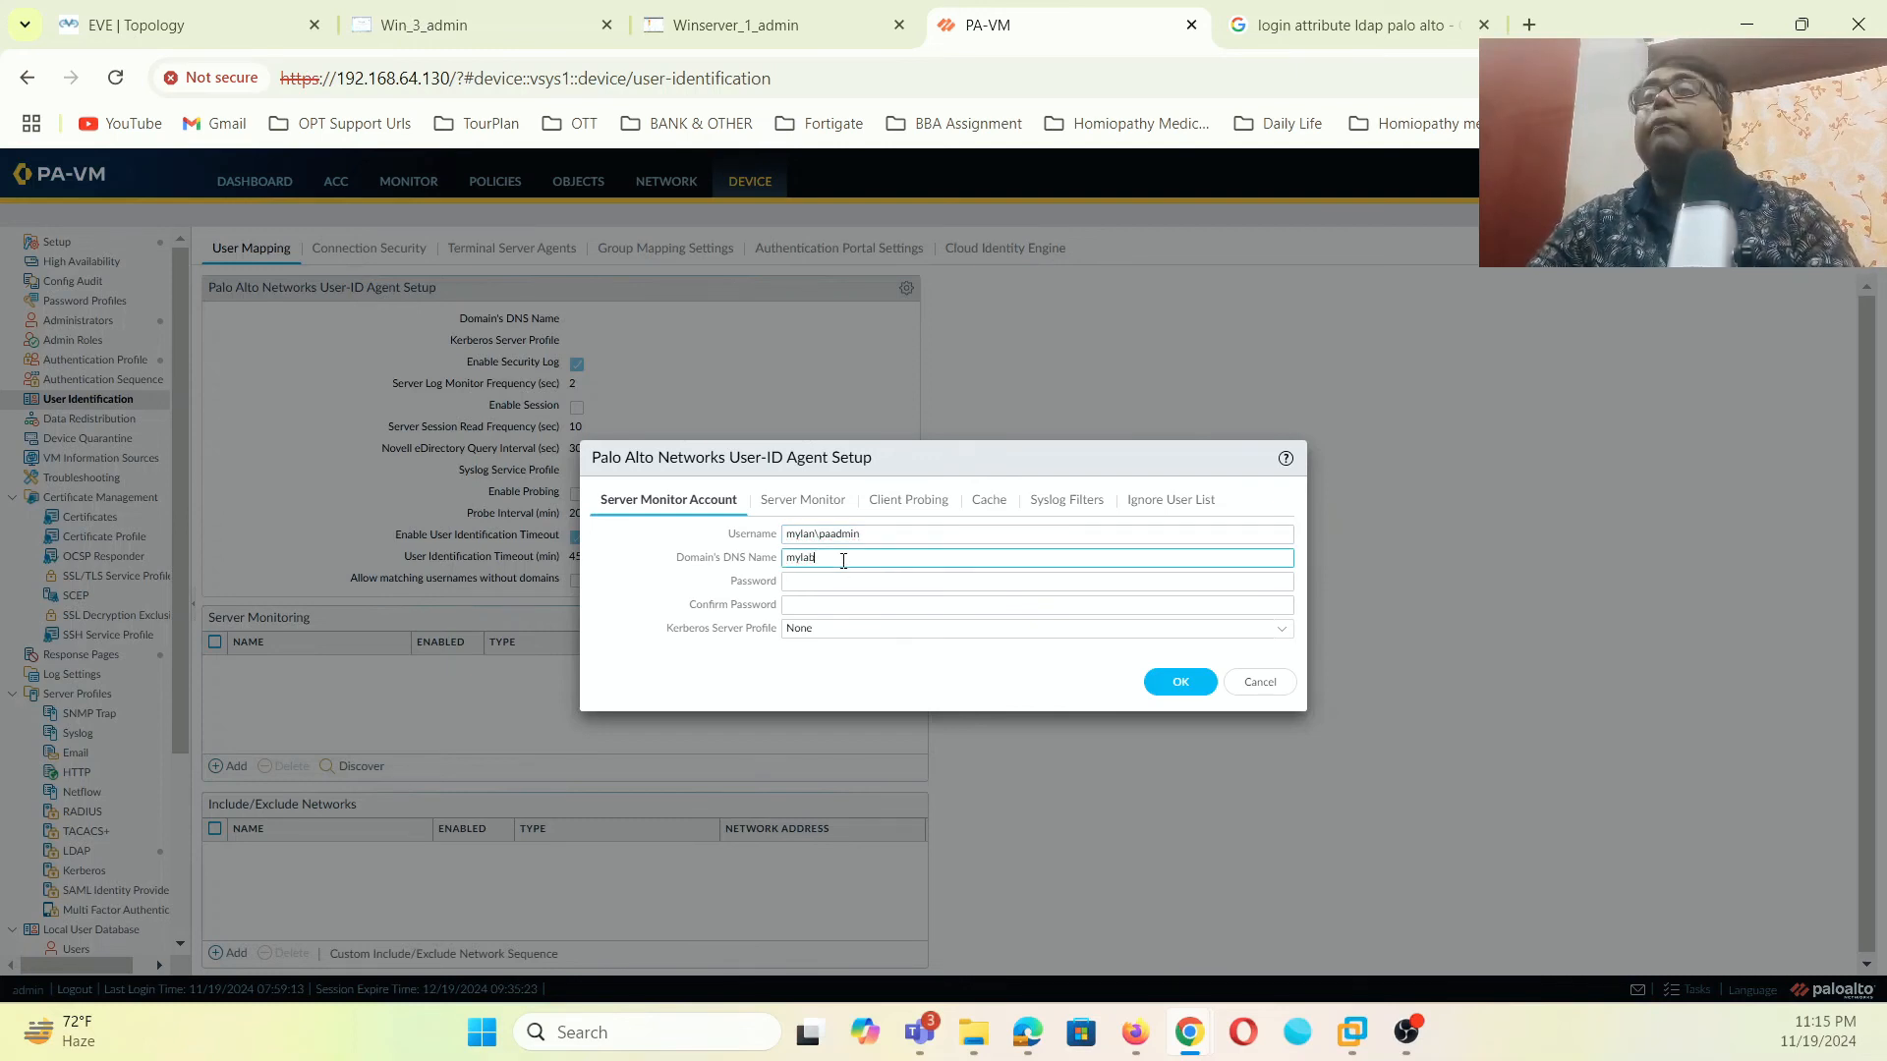
- Enter domain mylab.local and the account password, save, and reload the firewall page
{"action": "type", "text": "mylab"}
{"action": "left_click", "coordinate": [815, 535]}
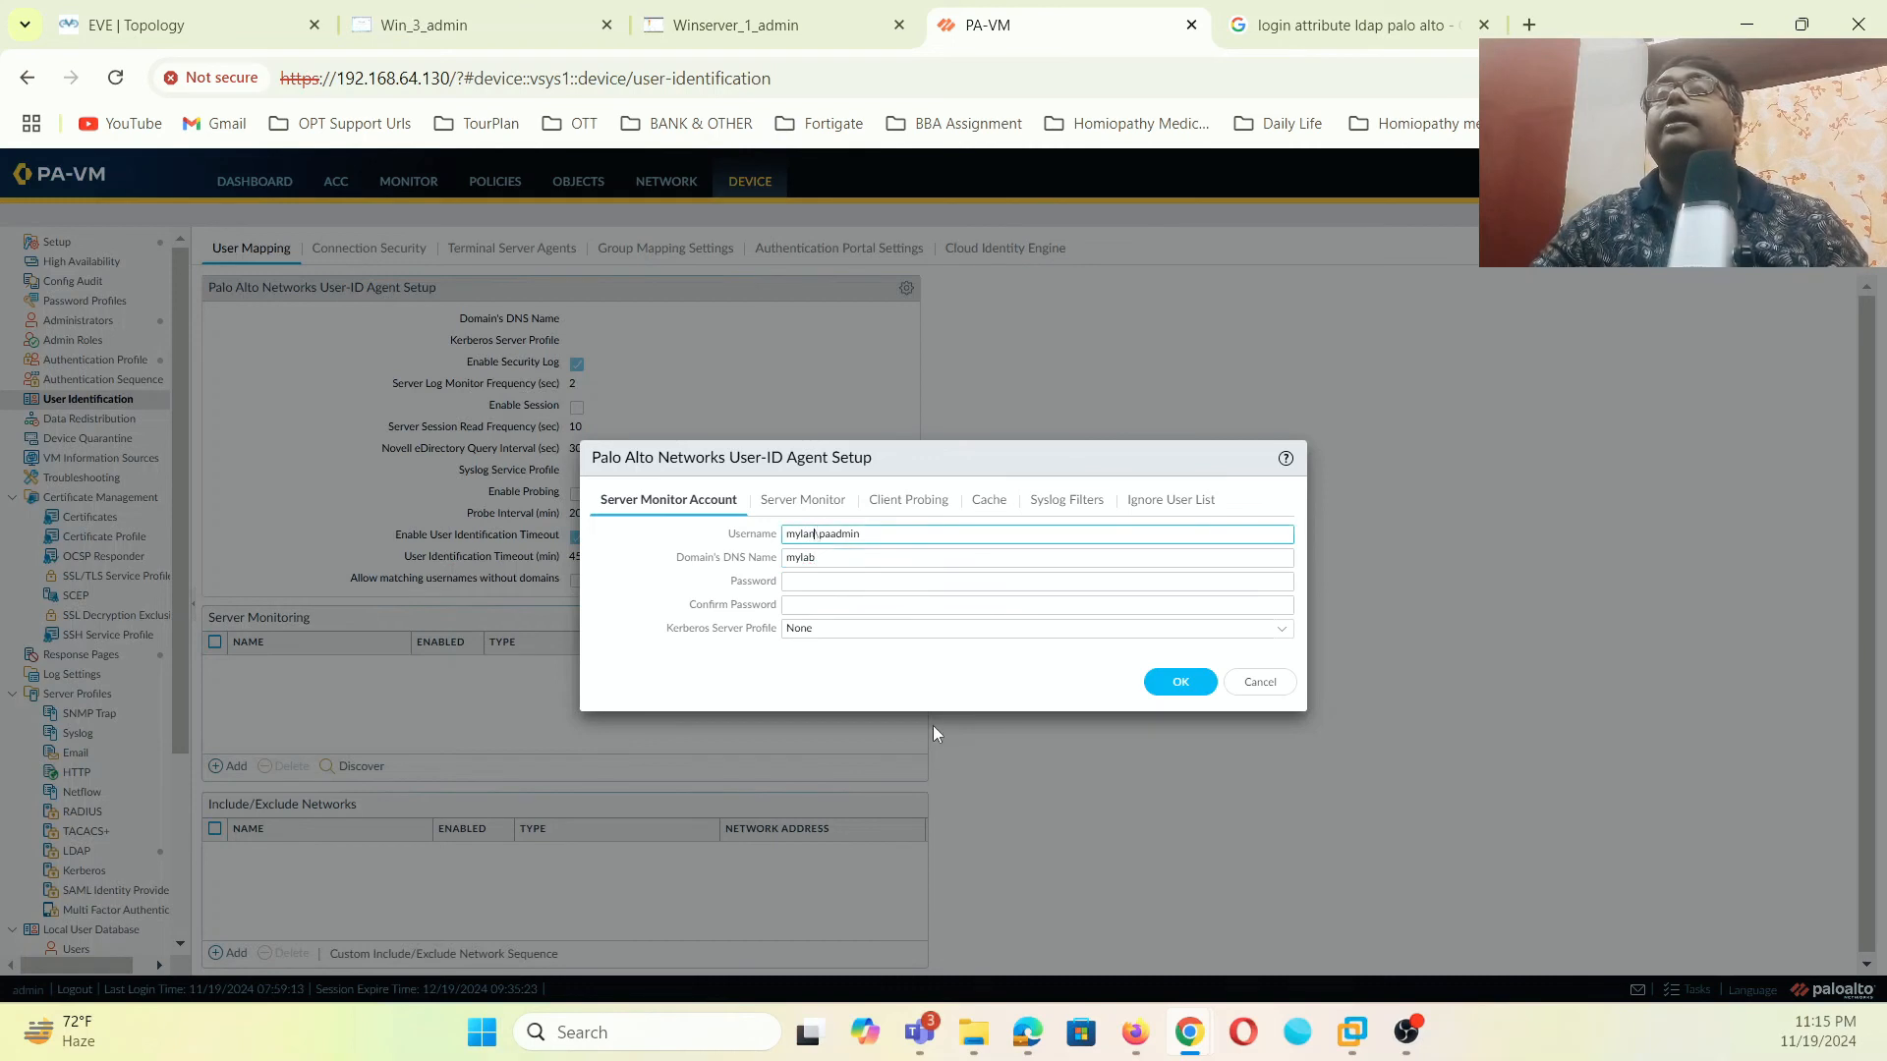
{"action": "key", "text": "BackSpace"}
{"action": "type", "text": "b"}
{"action": "left_click", "coordinate": [839, 567]}
{"action": "type", "text": ".local"}
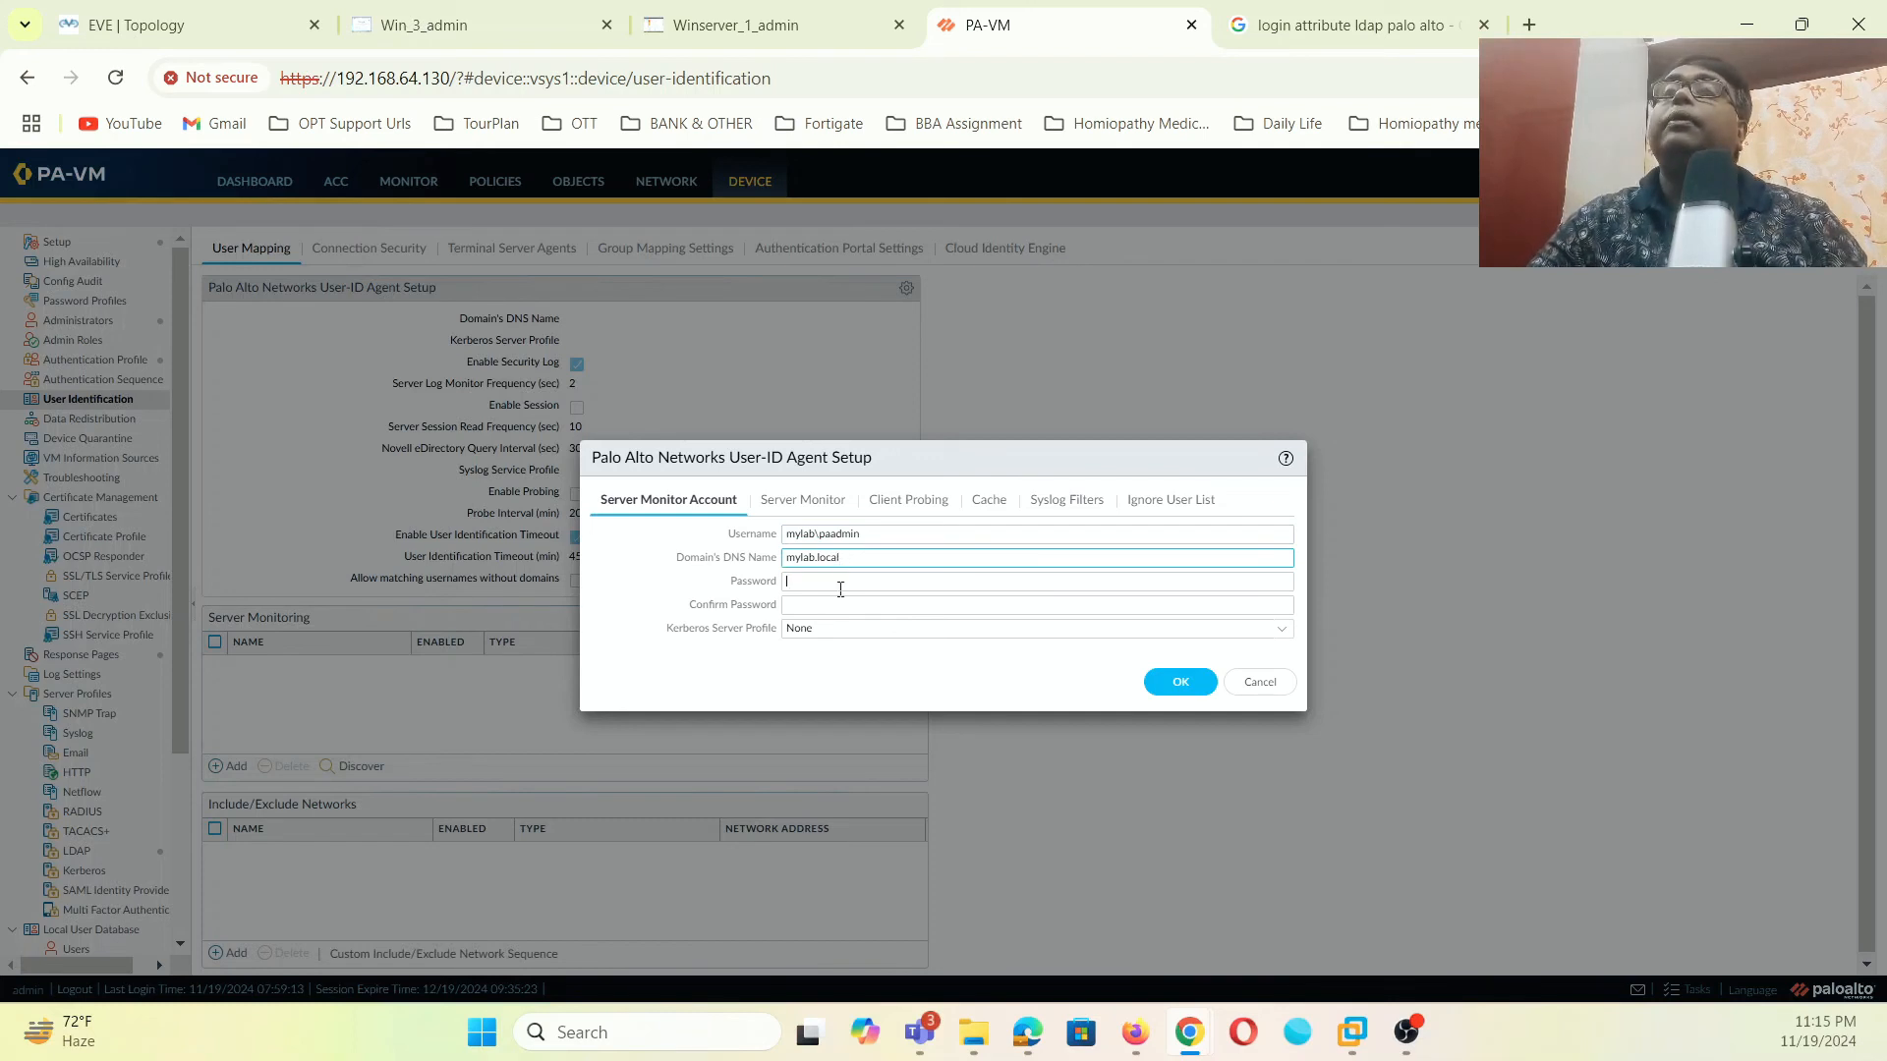
{"action": "type", "text": "•"}
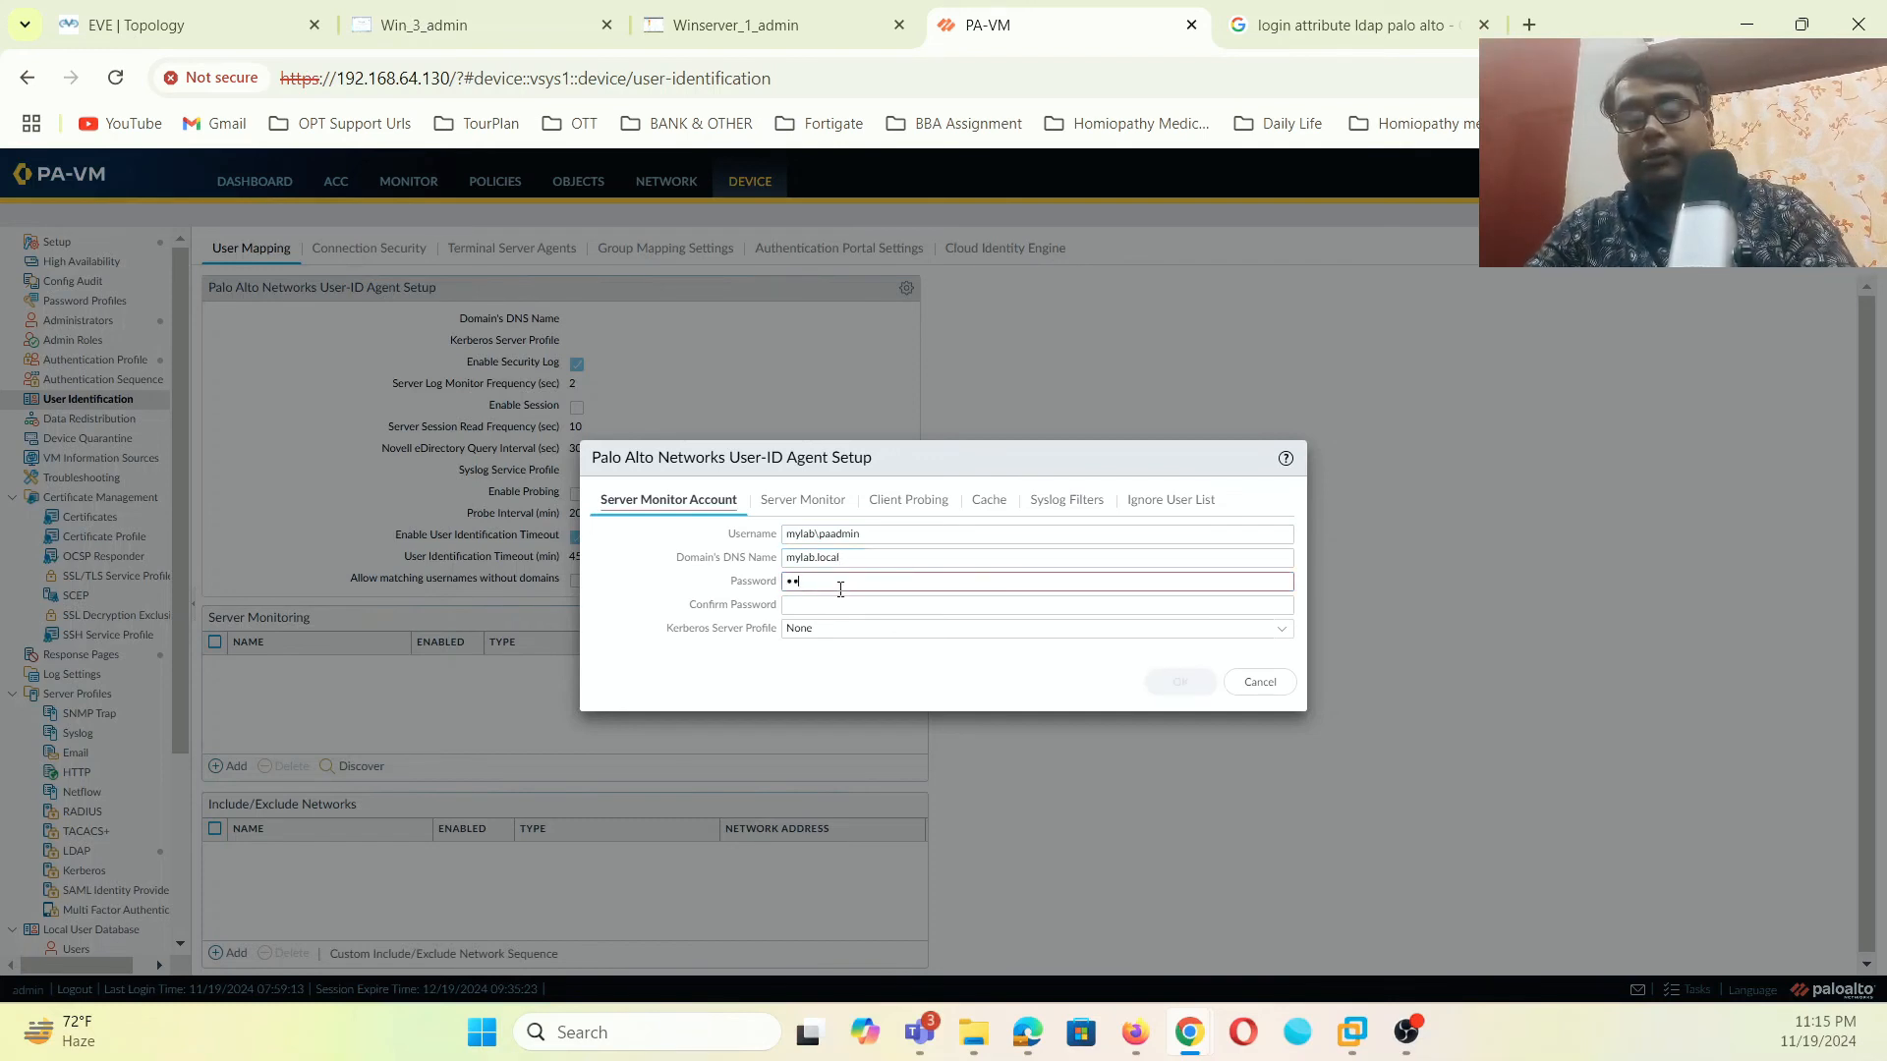
{"action": "type", "text": "••••••••"}
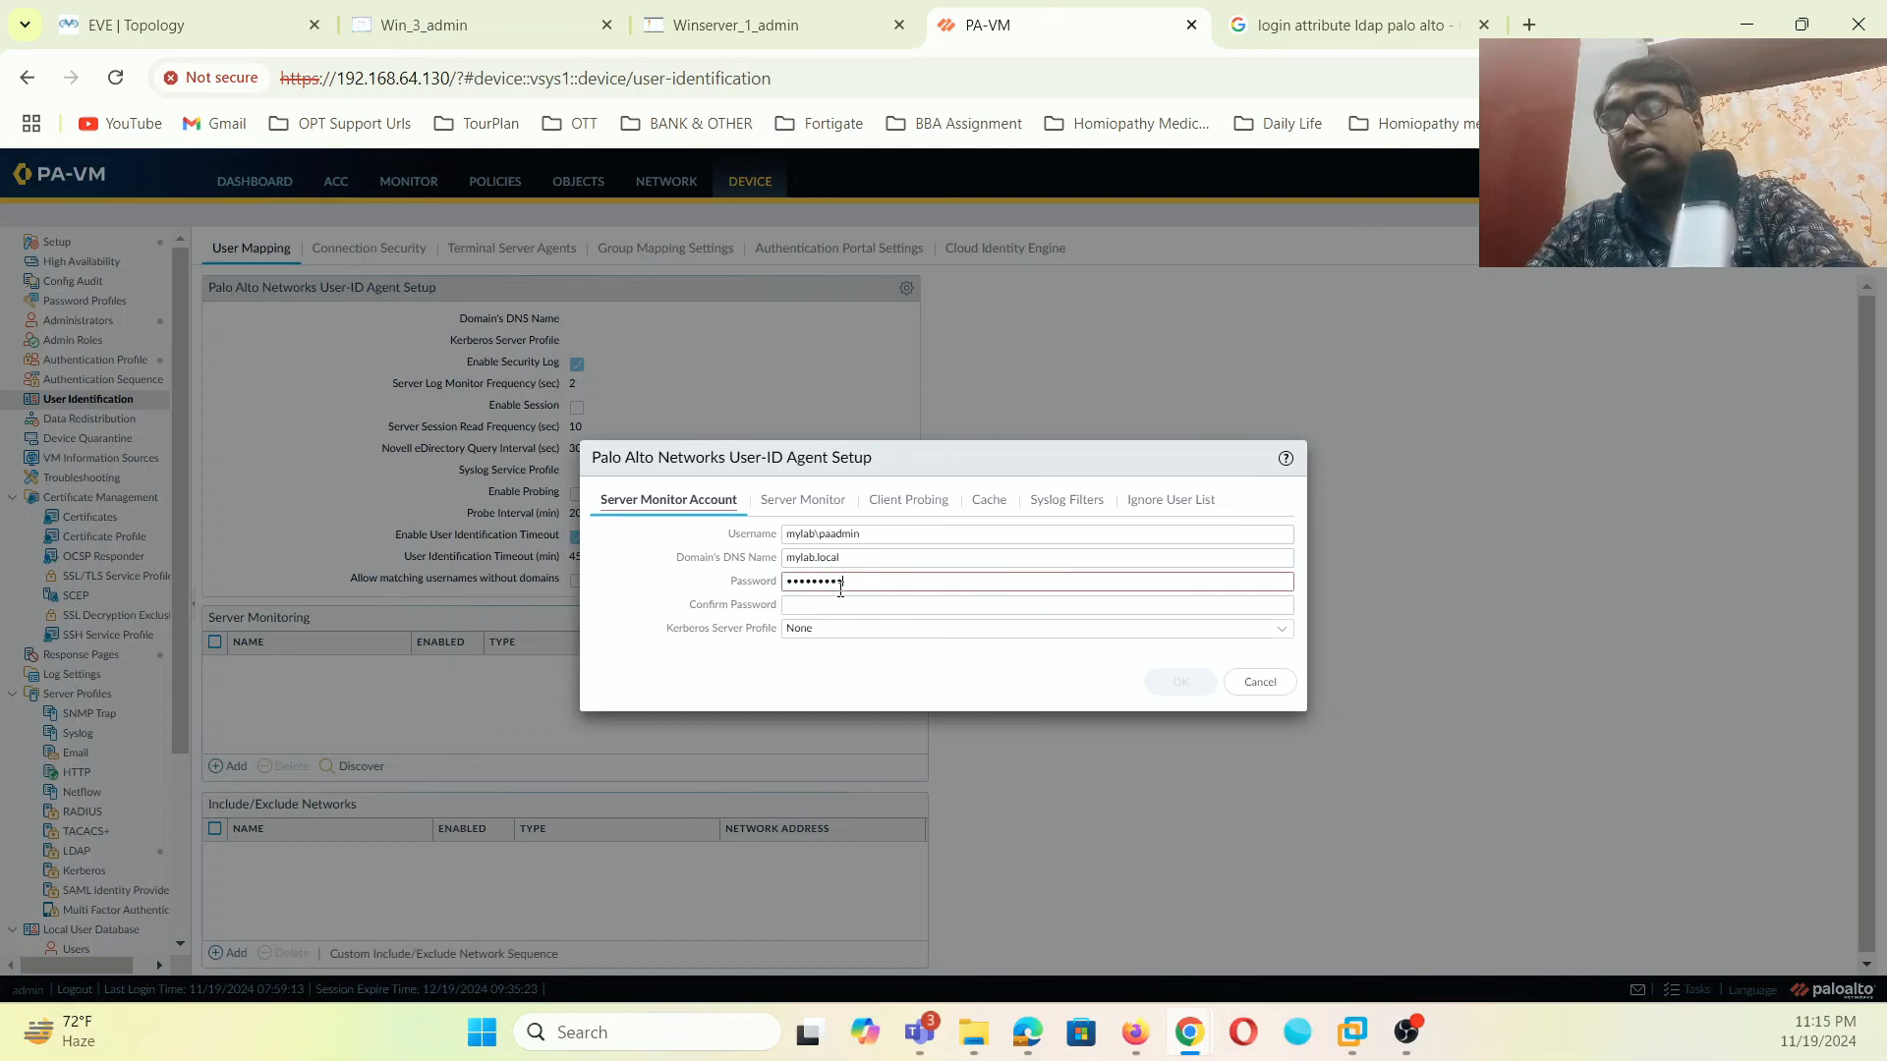
{"action": "left_click", "coordinate": [840, 604]}
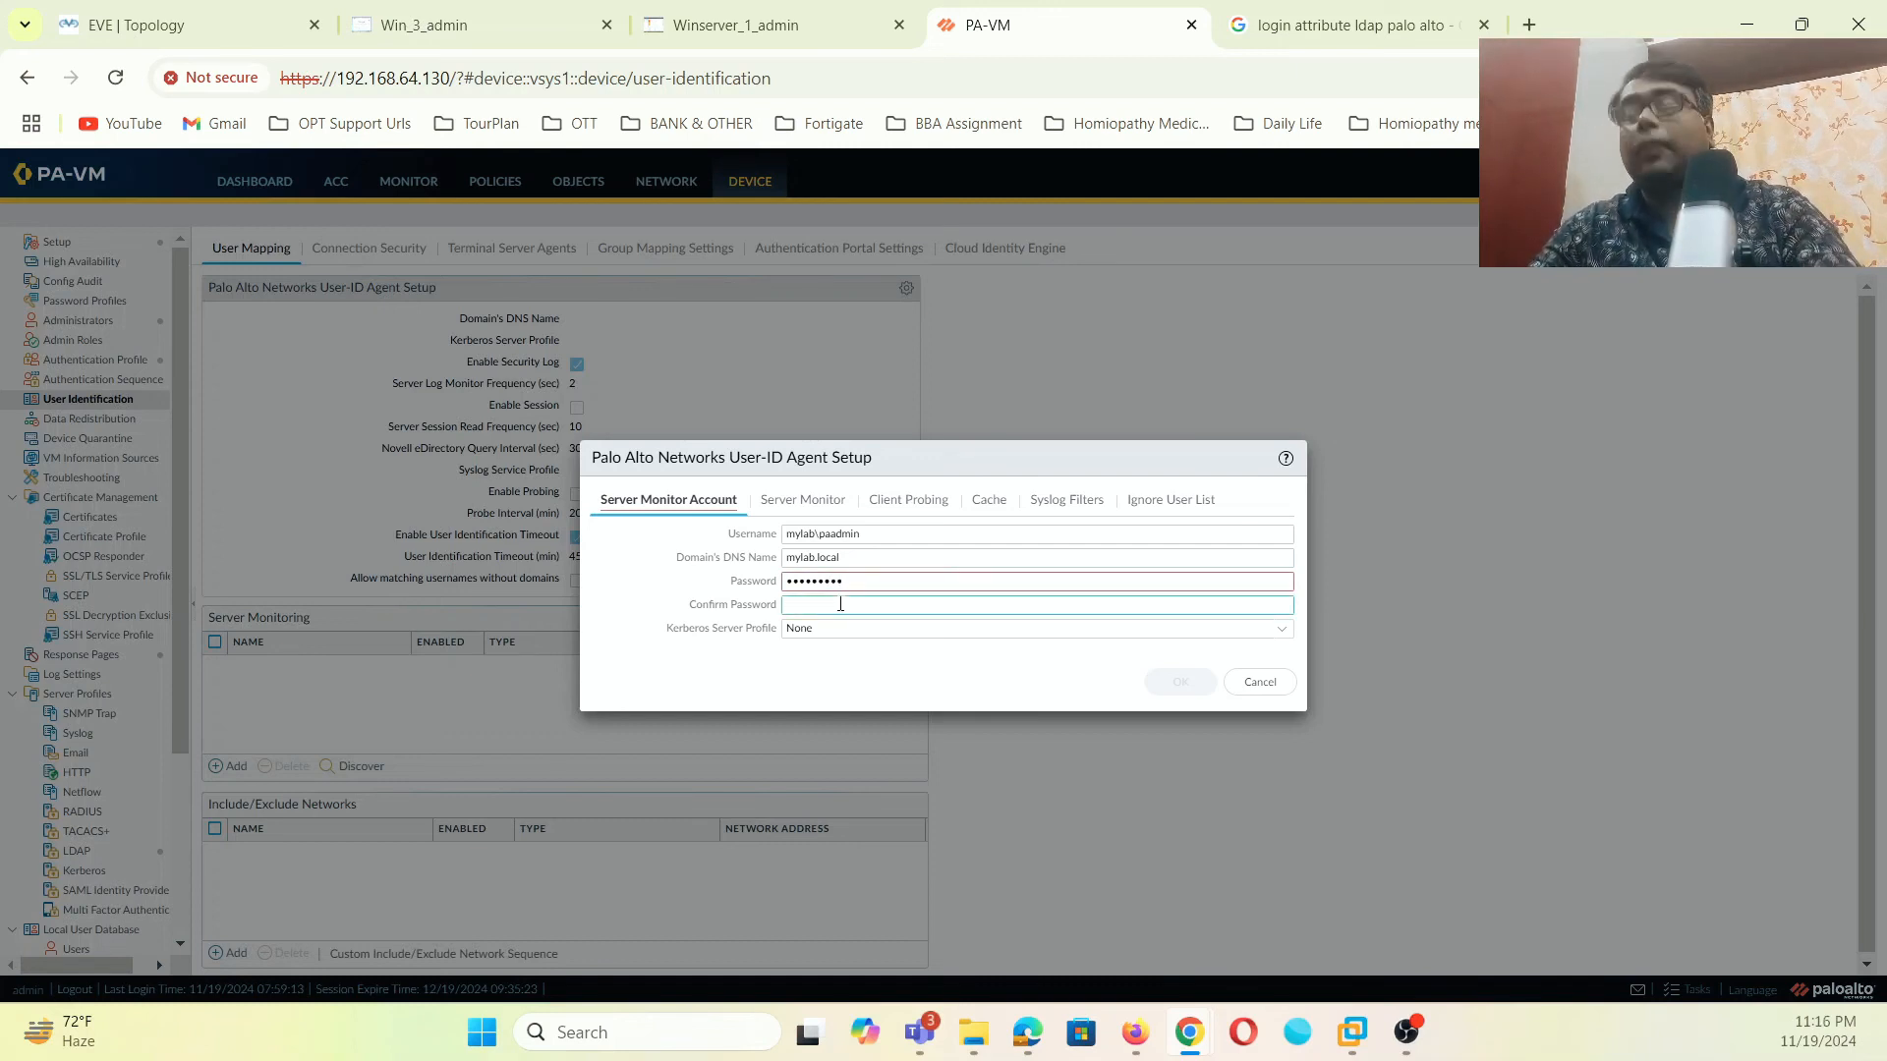
{"action": "type", "text": "•••••••••"}
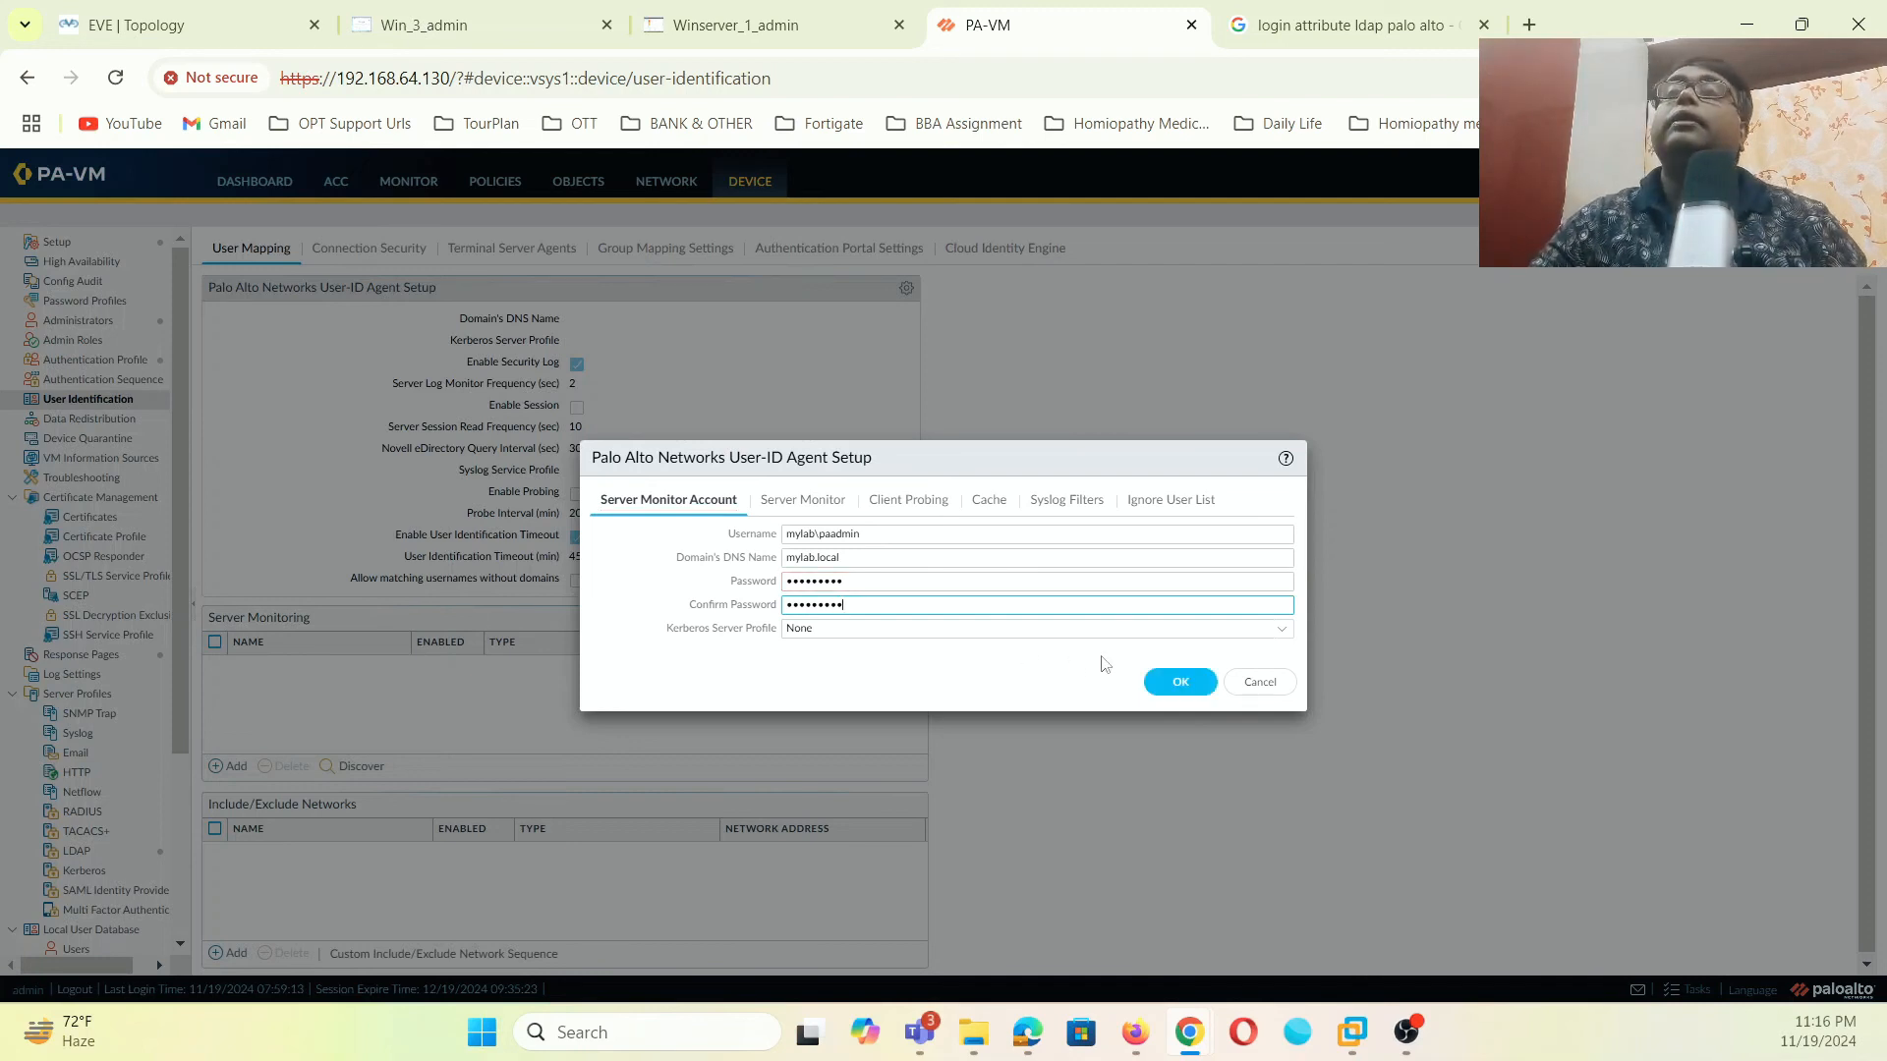
{"action": "left_click", "coordinate": [1193, 683]}
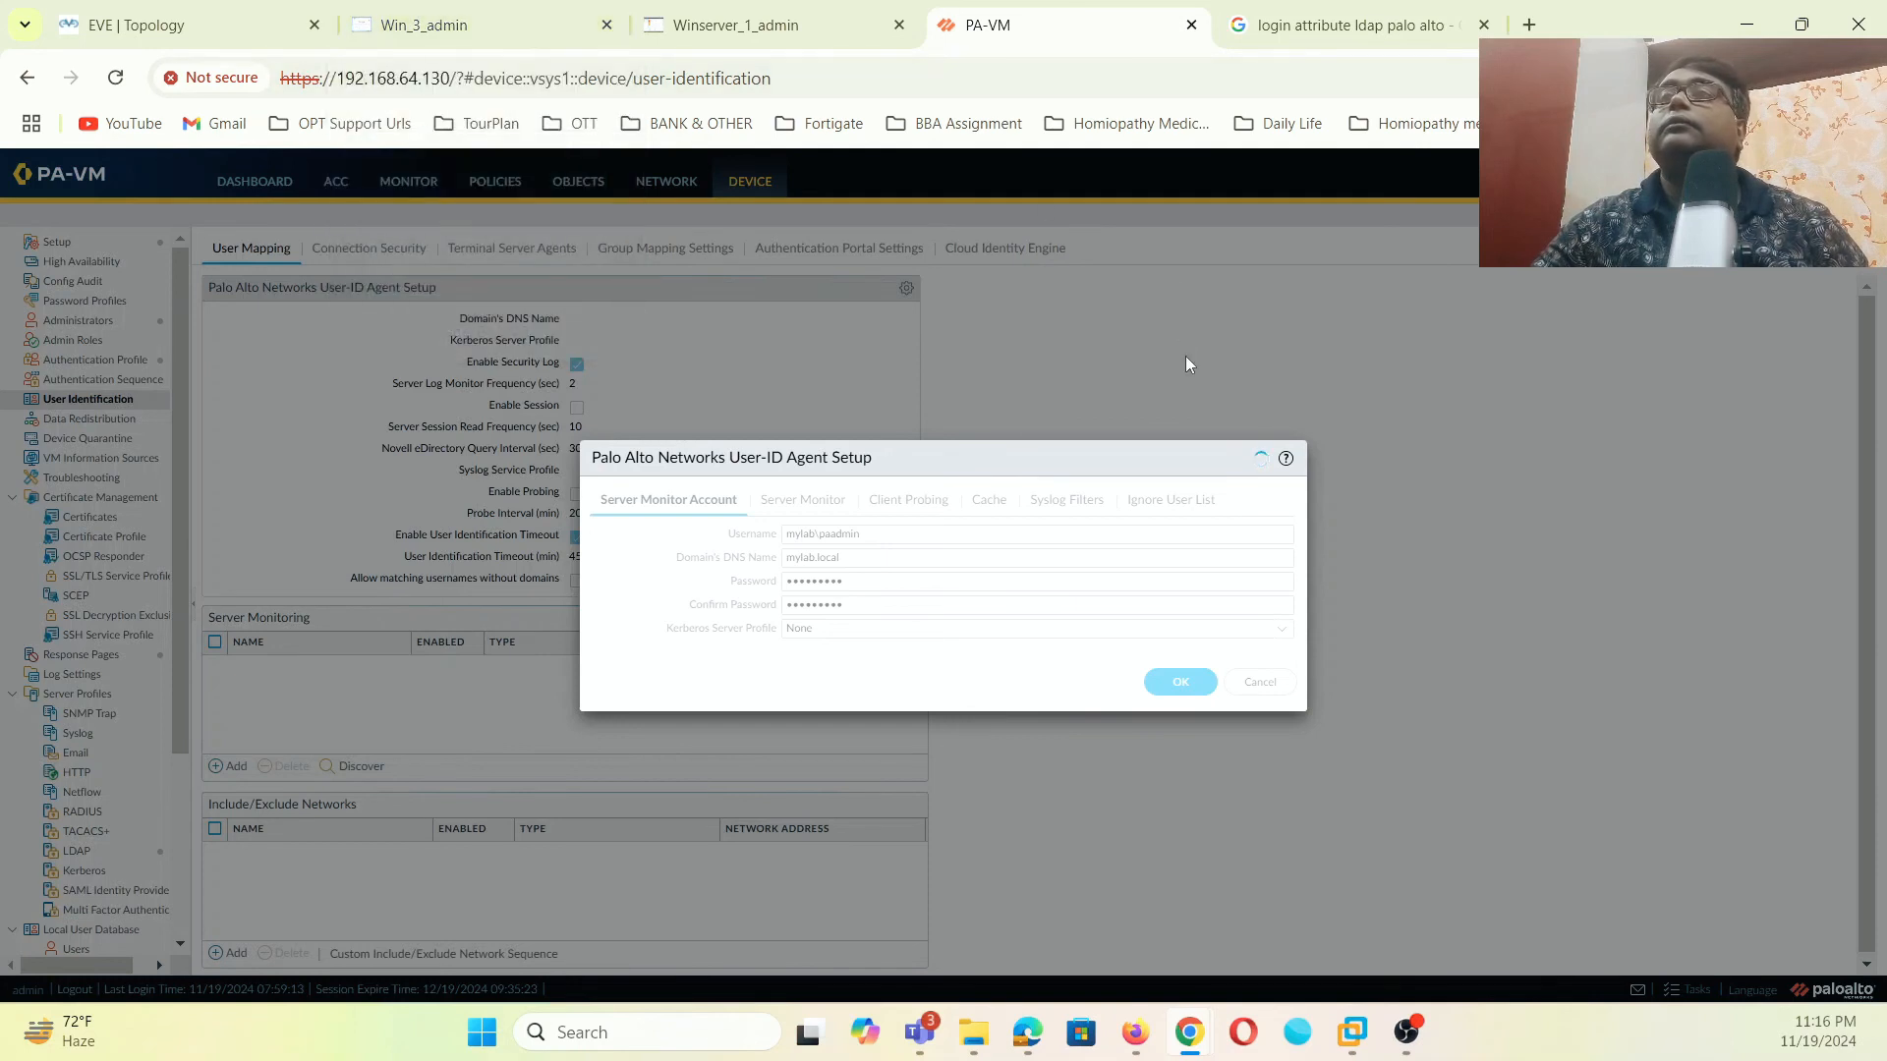
{"action": "left_click", "coordinate": [877, 77]}
{"action": "key", "text": "Return"}
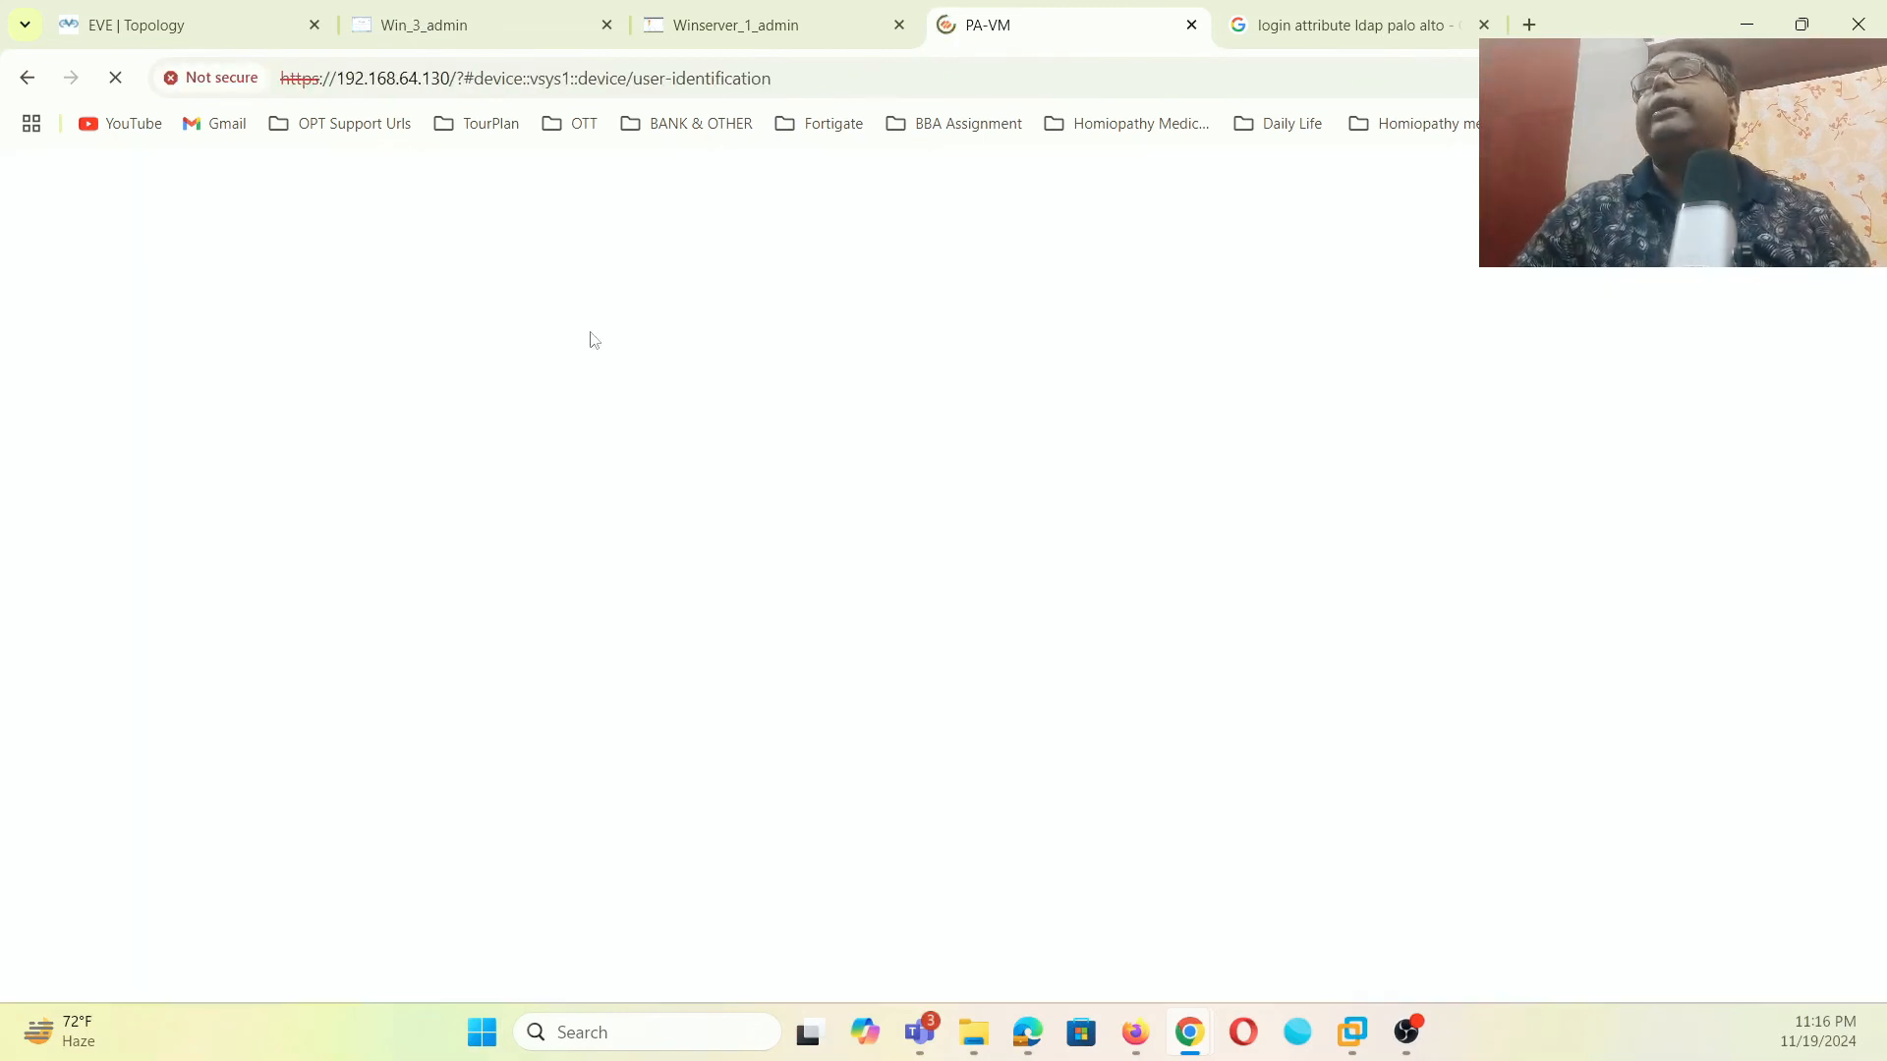
- Check the Winserver, Win_3 and topology tabs, then return to the reloaded PA-VM page
{"action": "left_click", "coordinate": [792, 12]}
{"action": "left_click", "coordinate": [549, 28]}
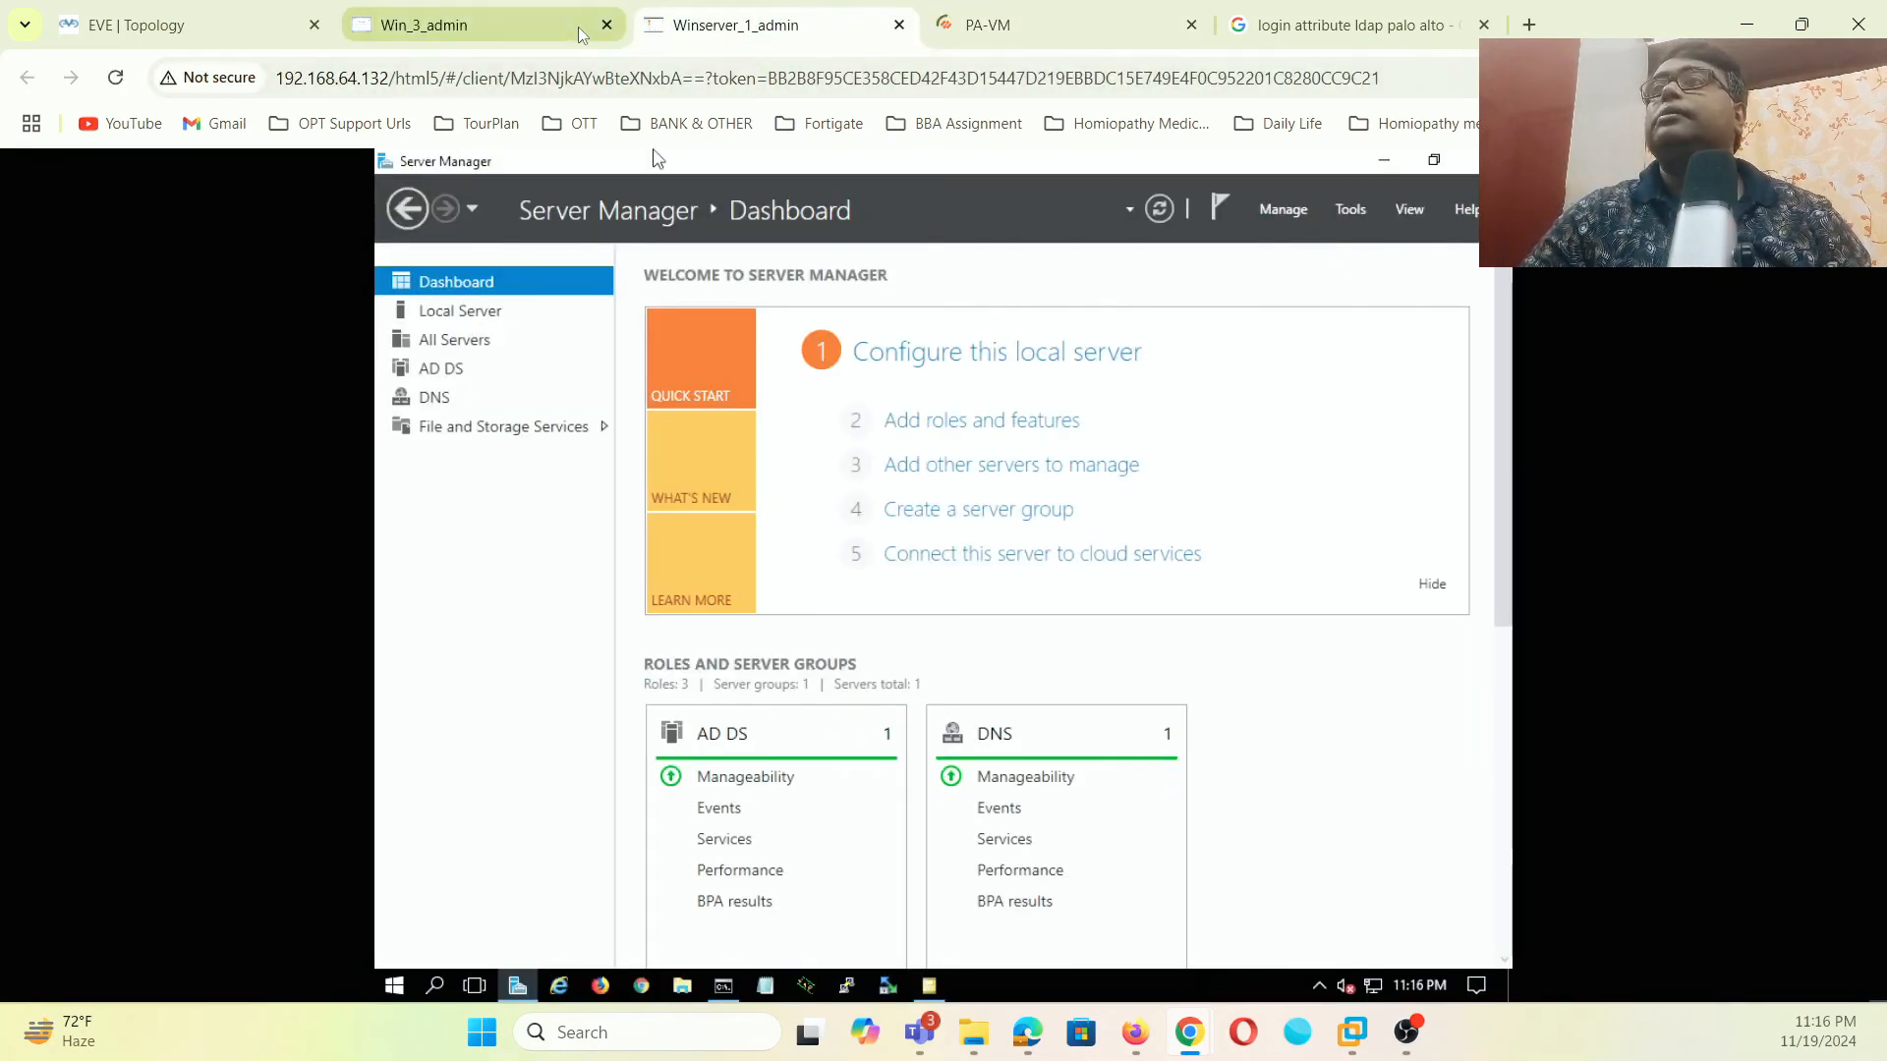
{"action": "left_click", "coordinate": [806, 27]}
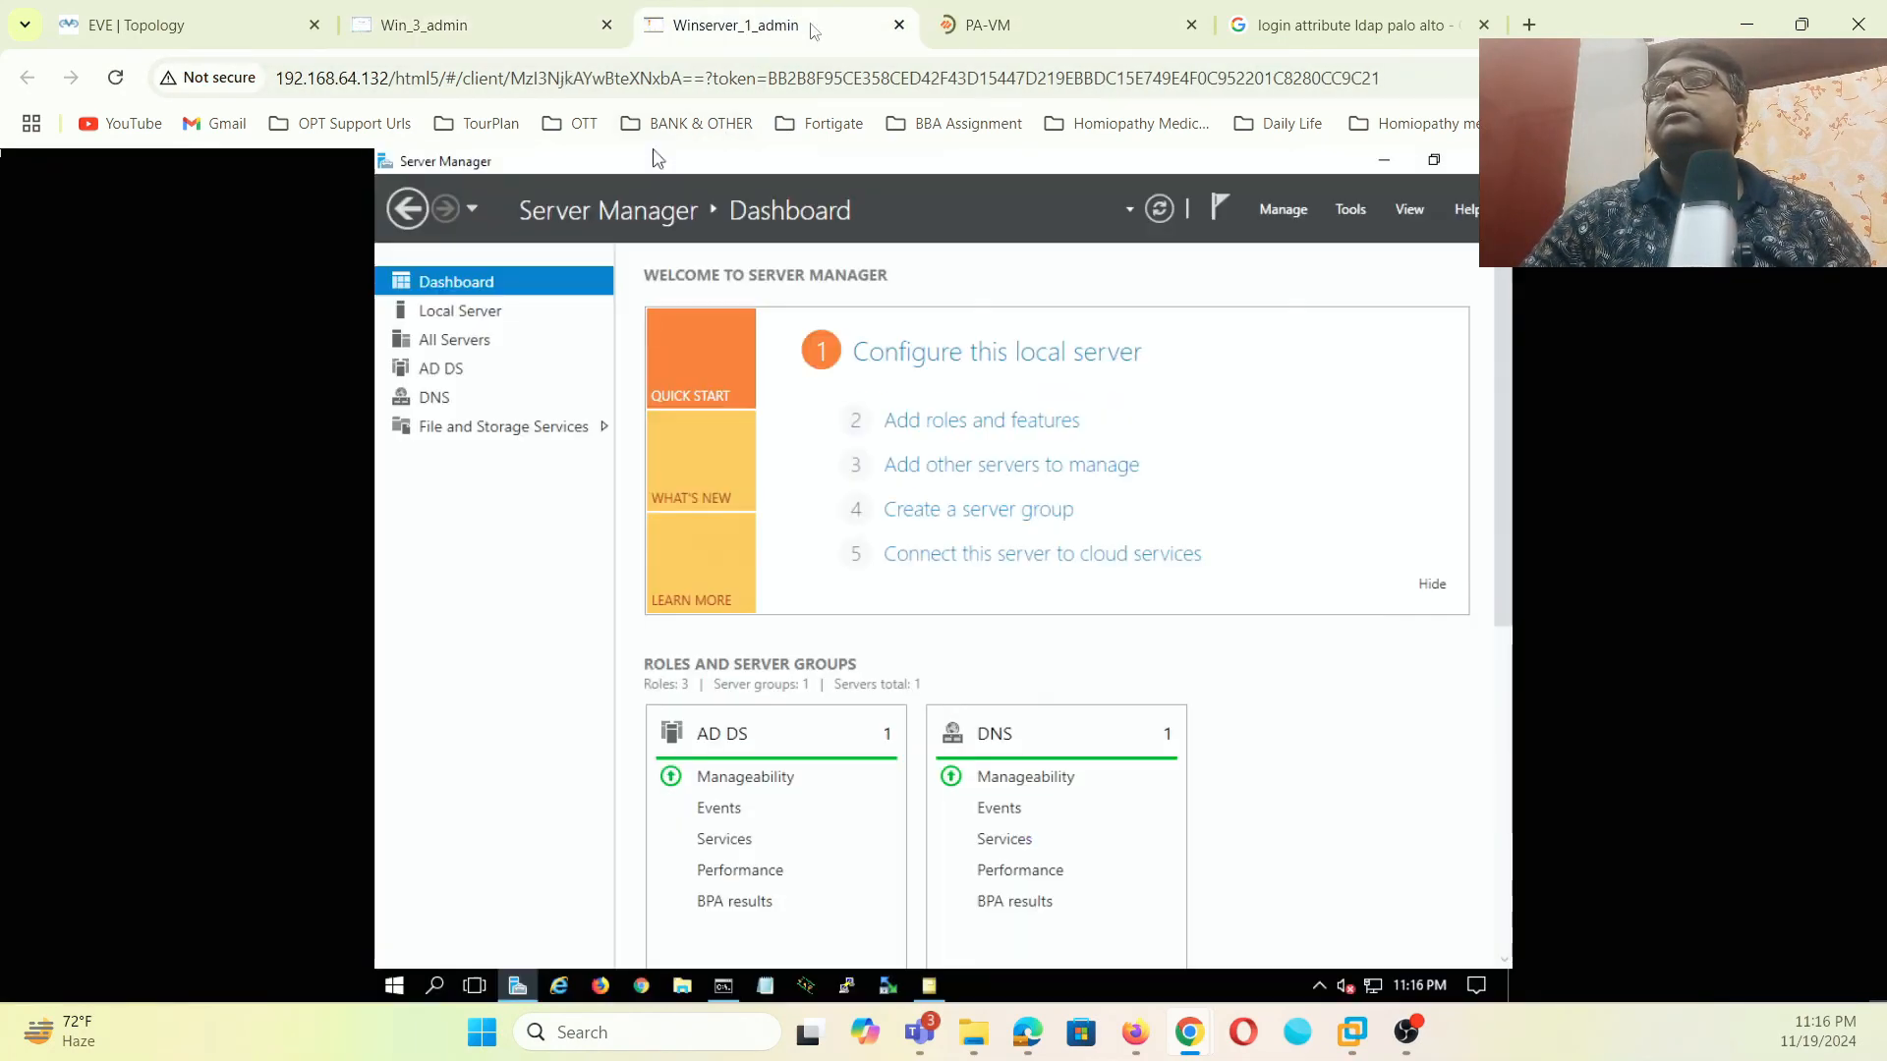
{"action": "left_click", "coordinate": [1034, 27]}
{"action": "left_click", "coordinate": [192, 18]}
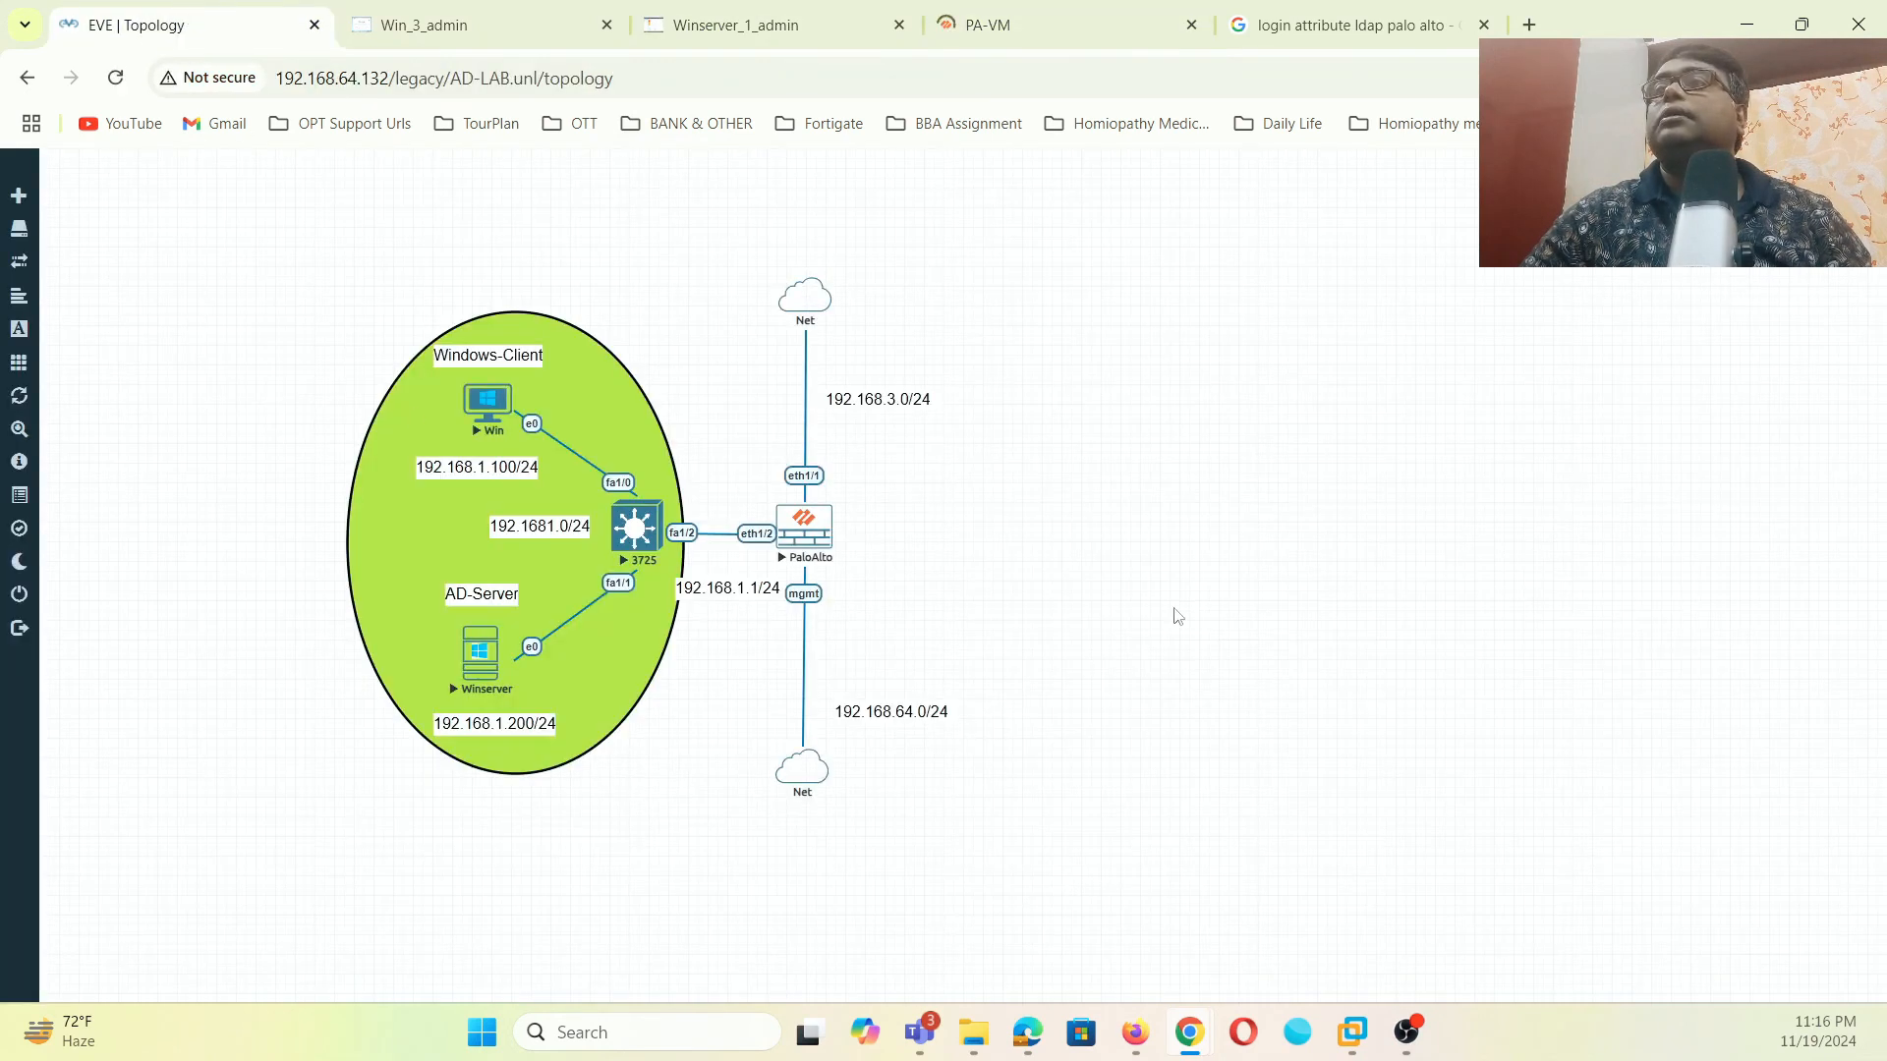
{"action": "left_click", "coordinate": [1020, 31]}
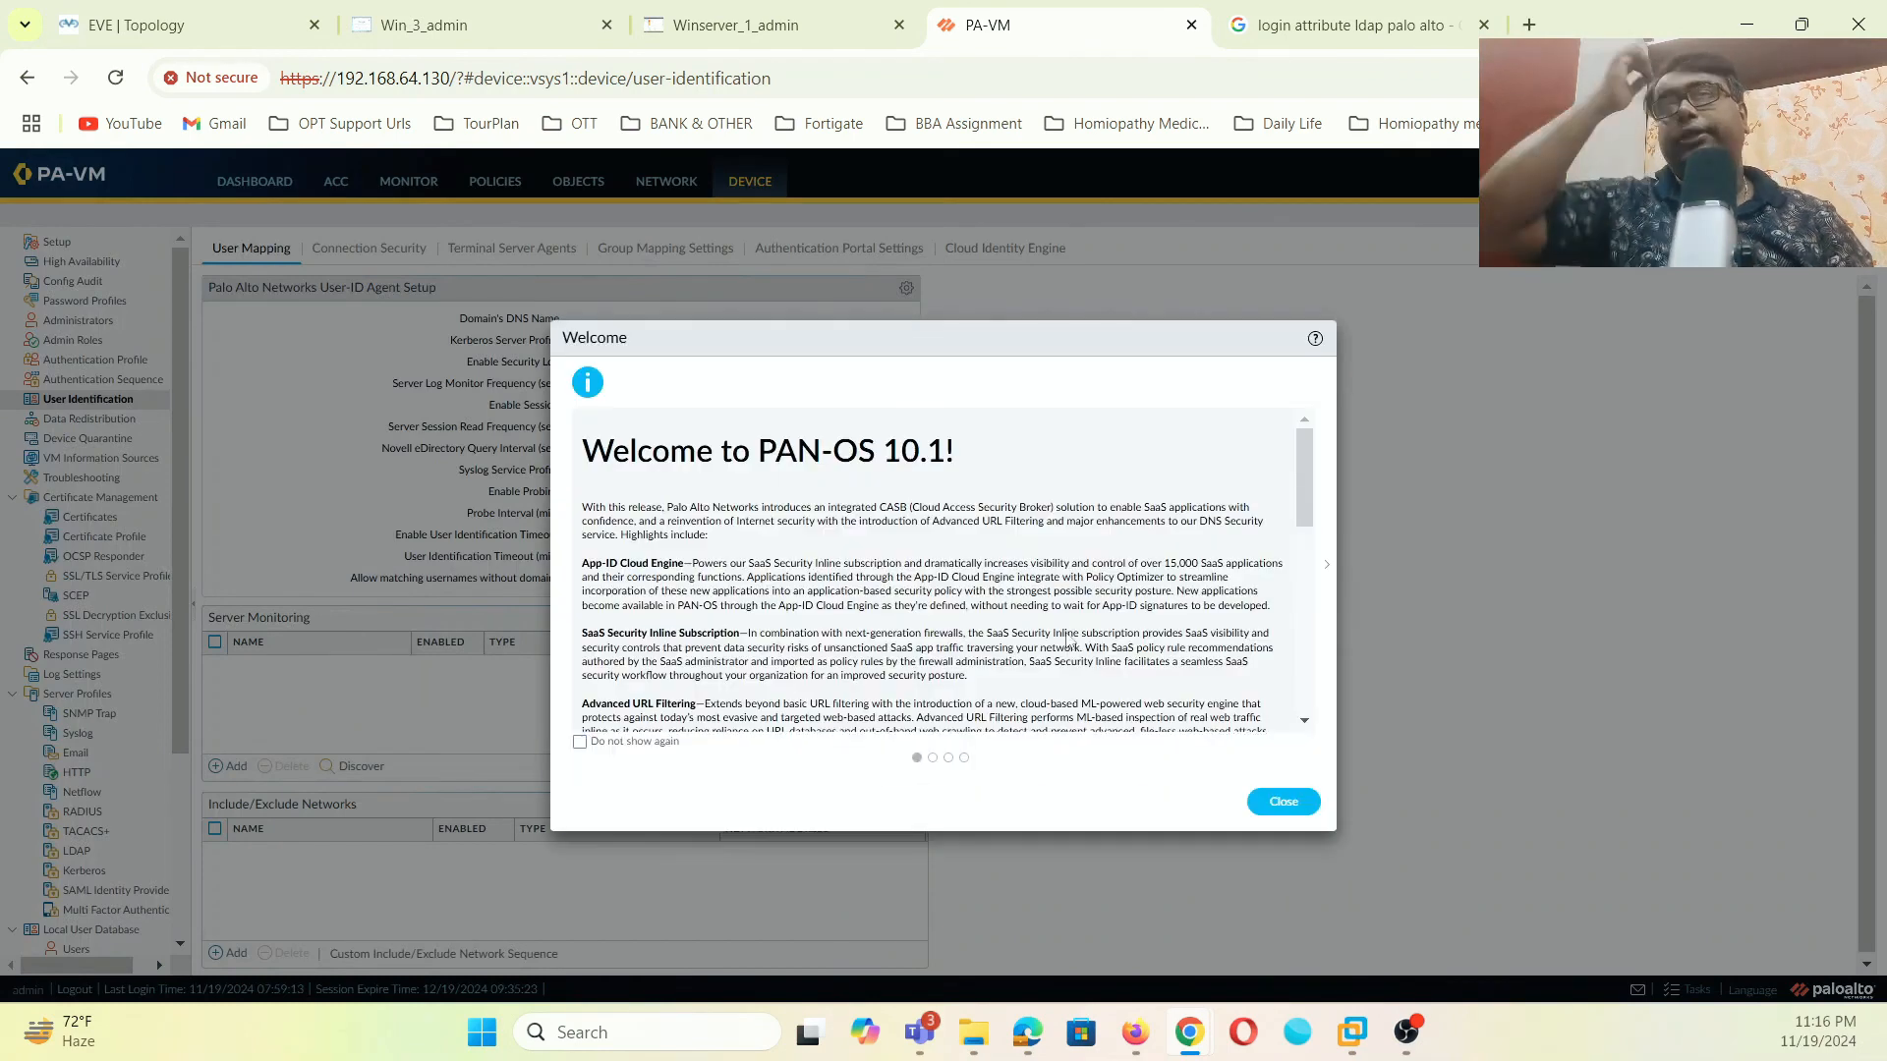
- Dismiss the welcome prompts and re-enter the monitor username, domain mylab.local and password
{"action": "left_click", "coordinate": [1314, 803]}
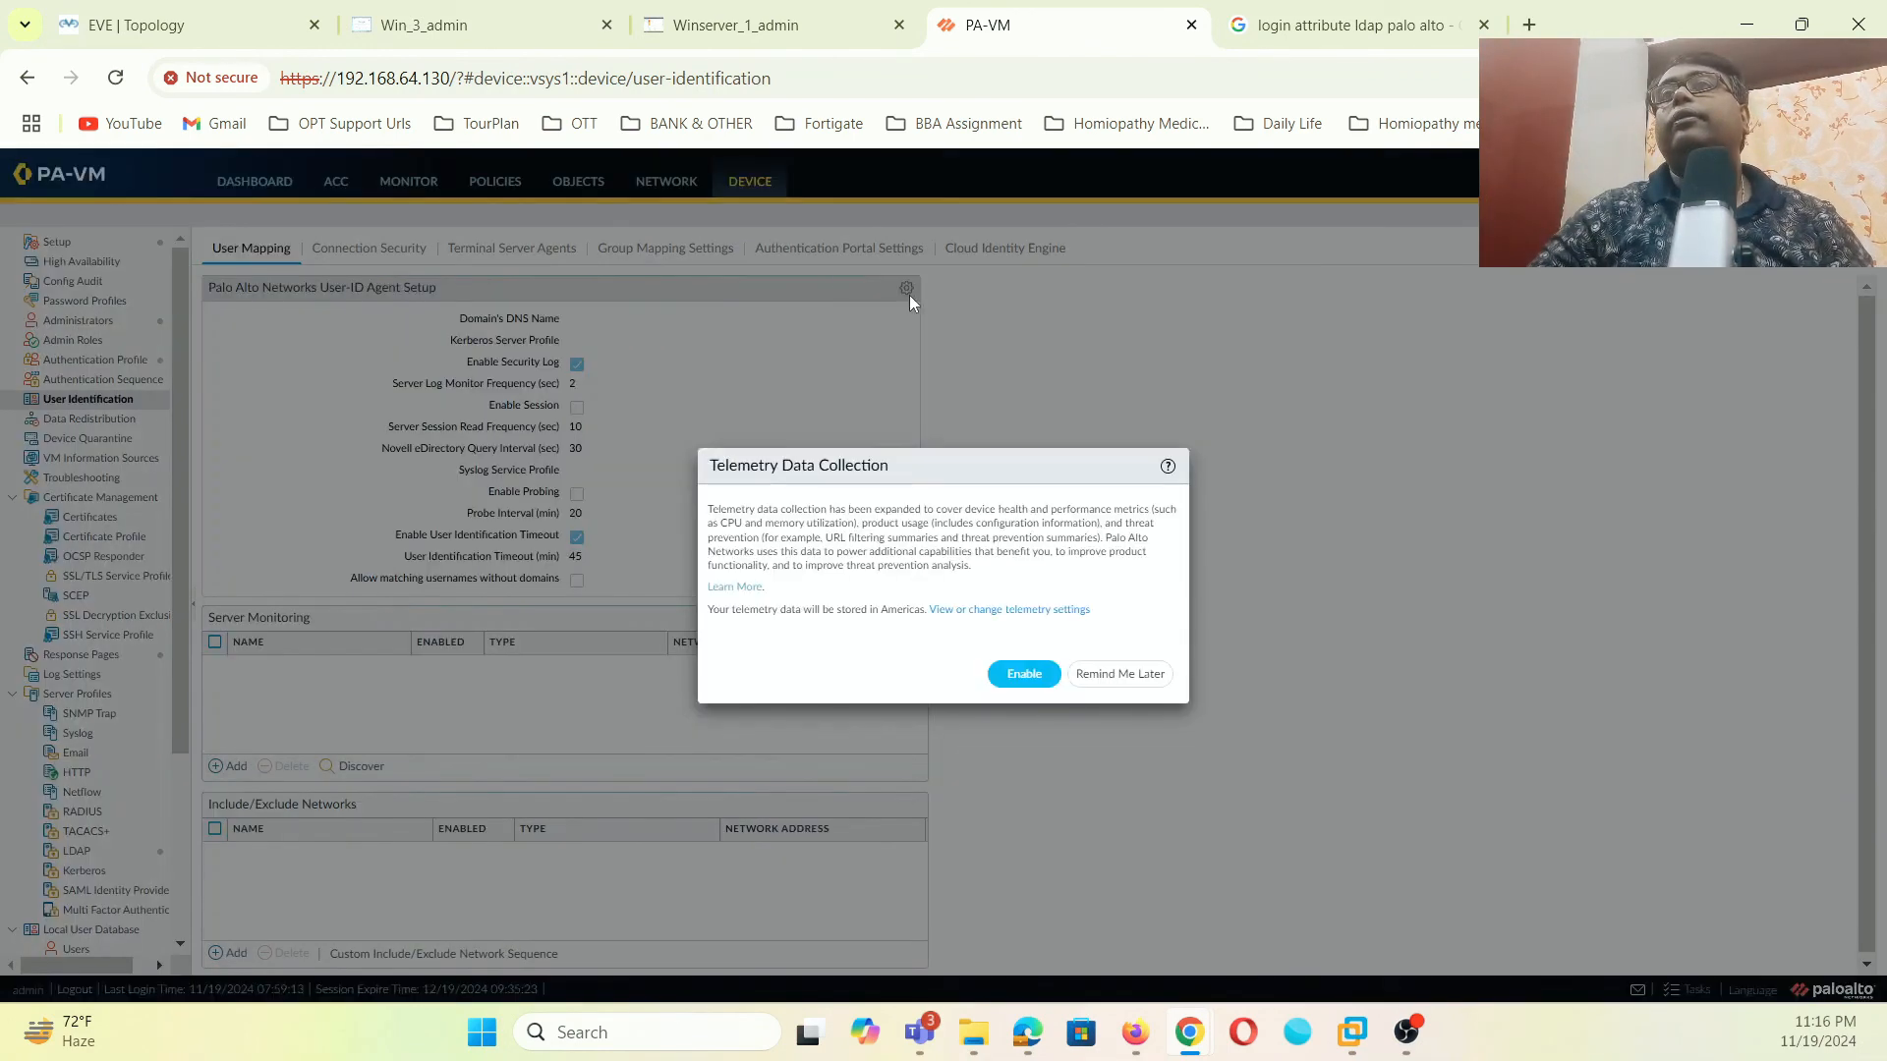
{"action": "left_click", "coordinate": [1111, 676]}
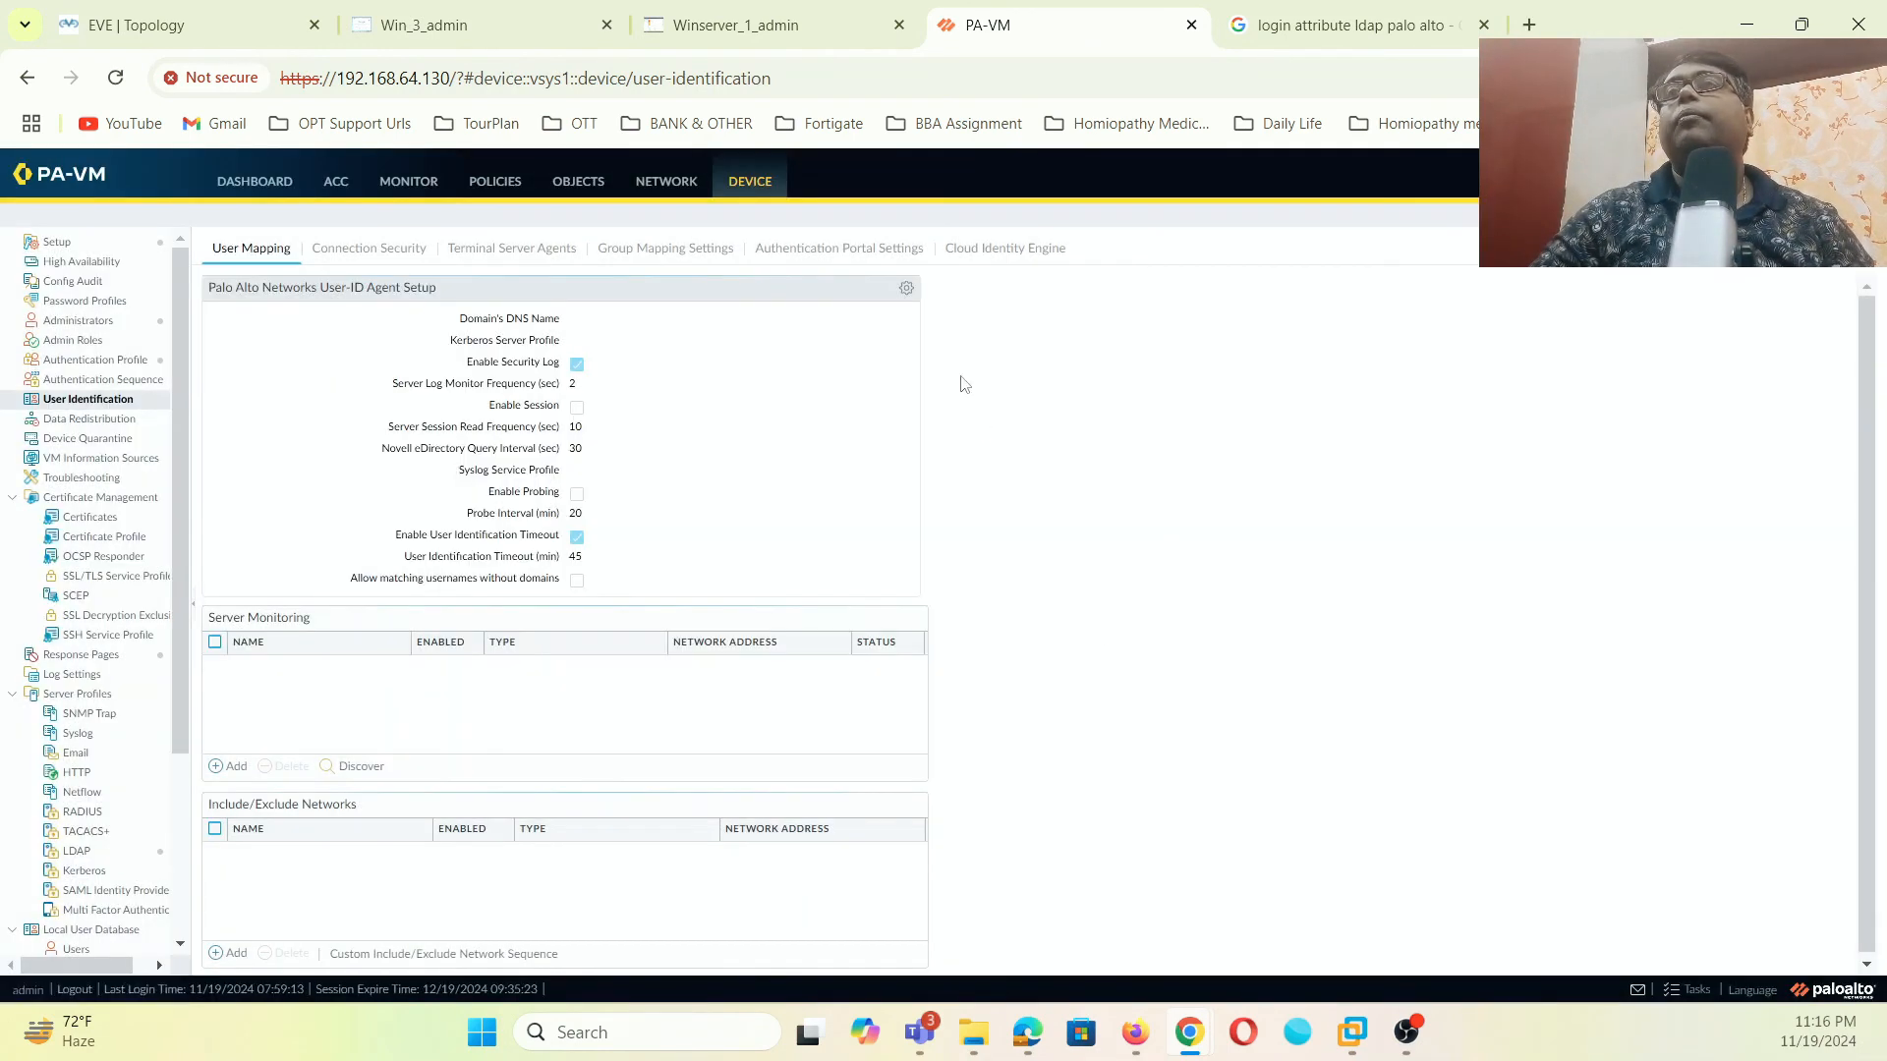
{"action": "left_click", "coordinate": [907, 288]}
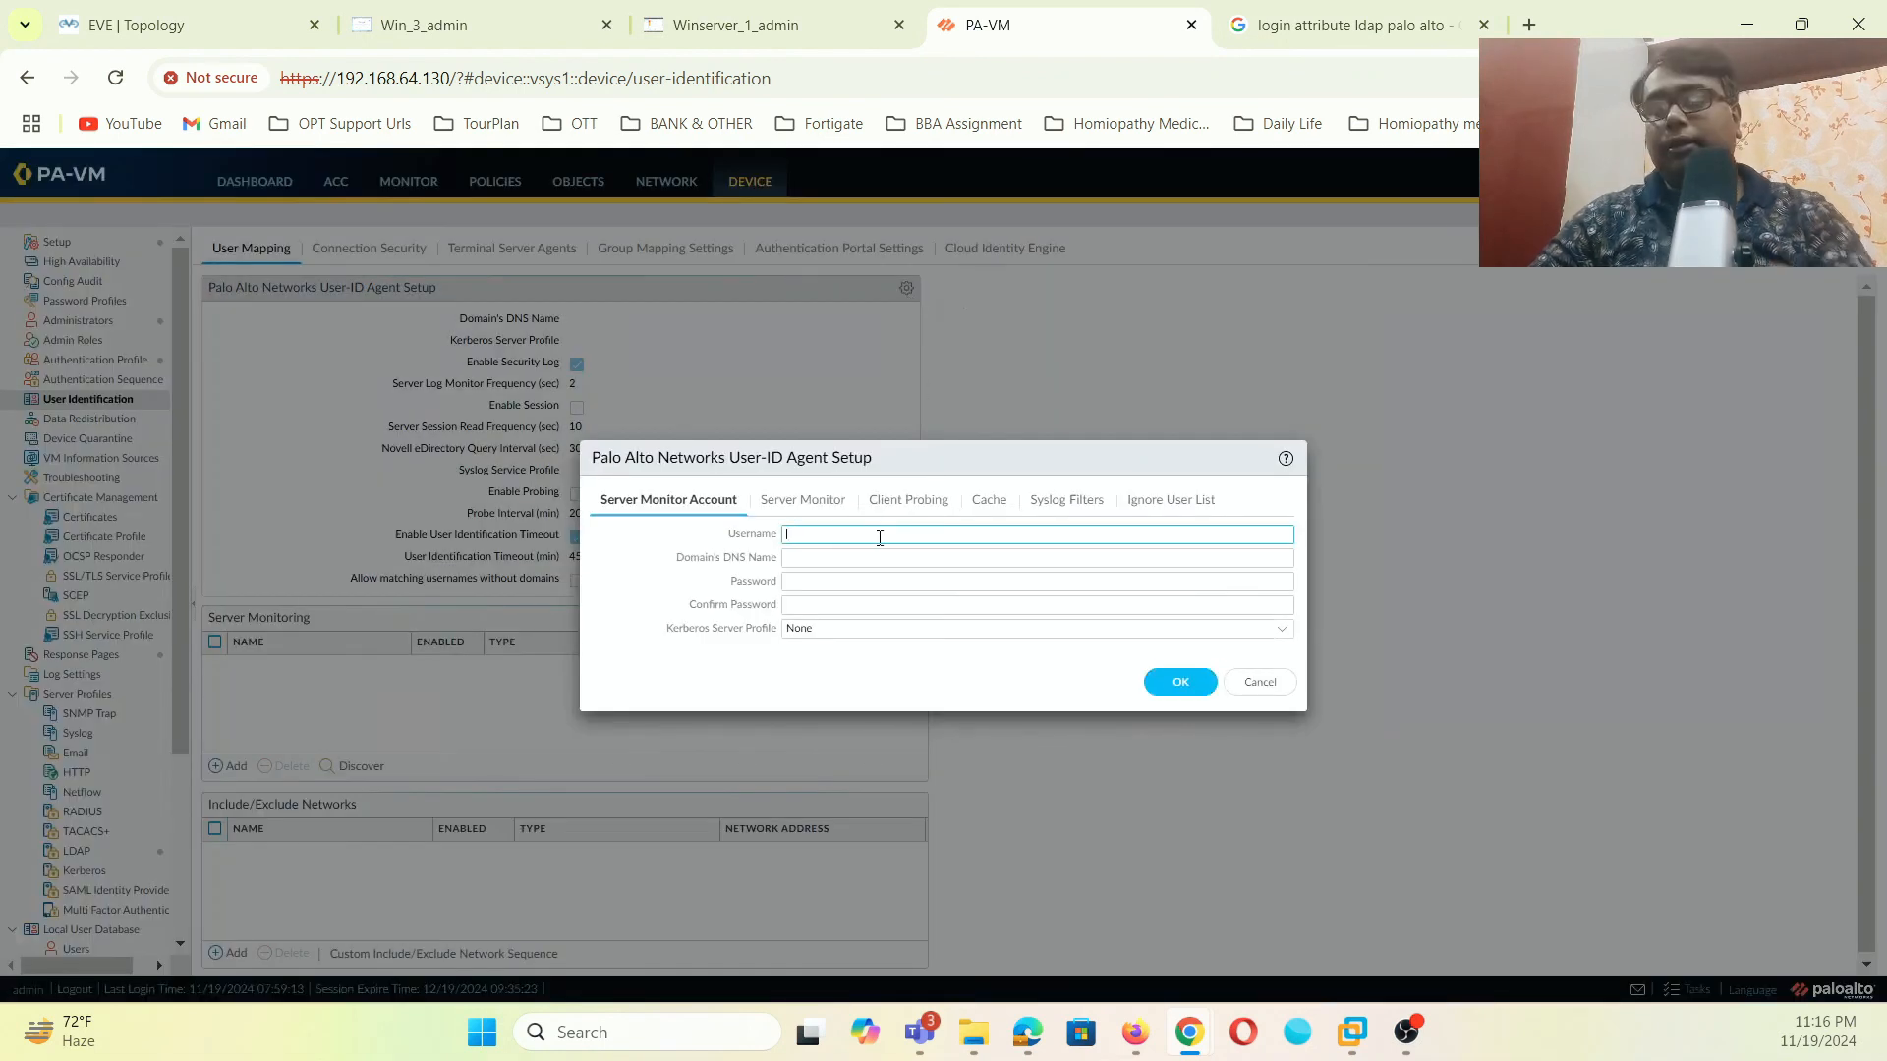
{"action": "type", "text": "mylab\\"}
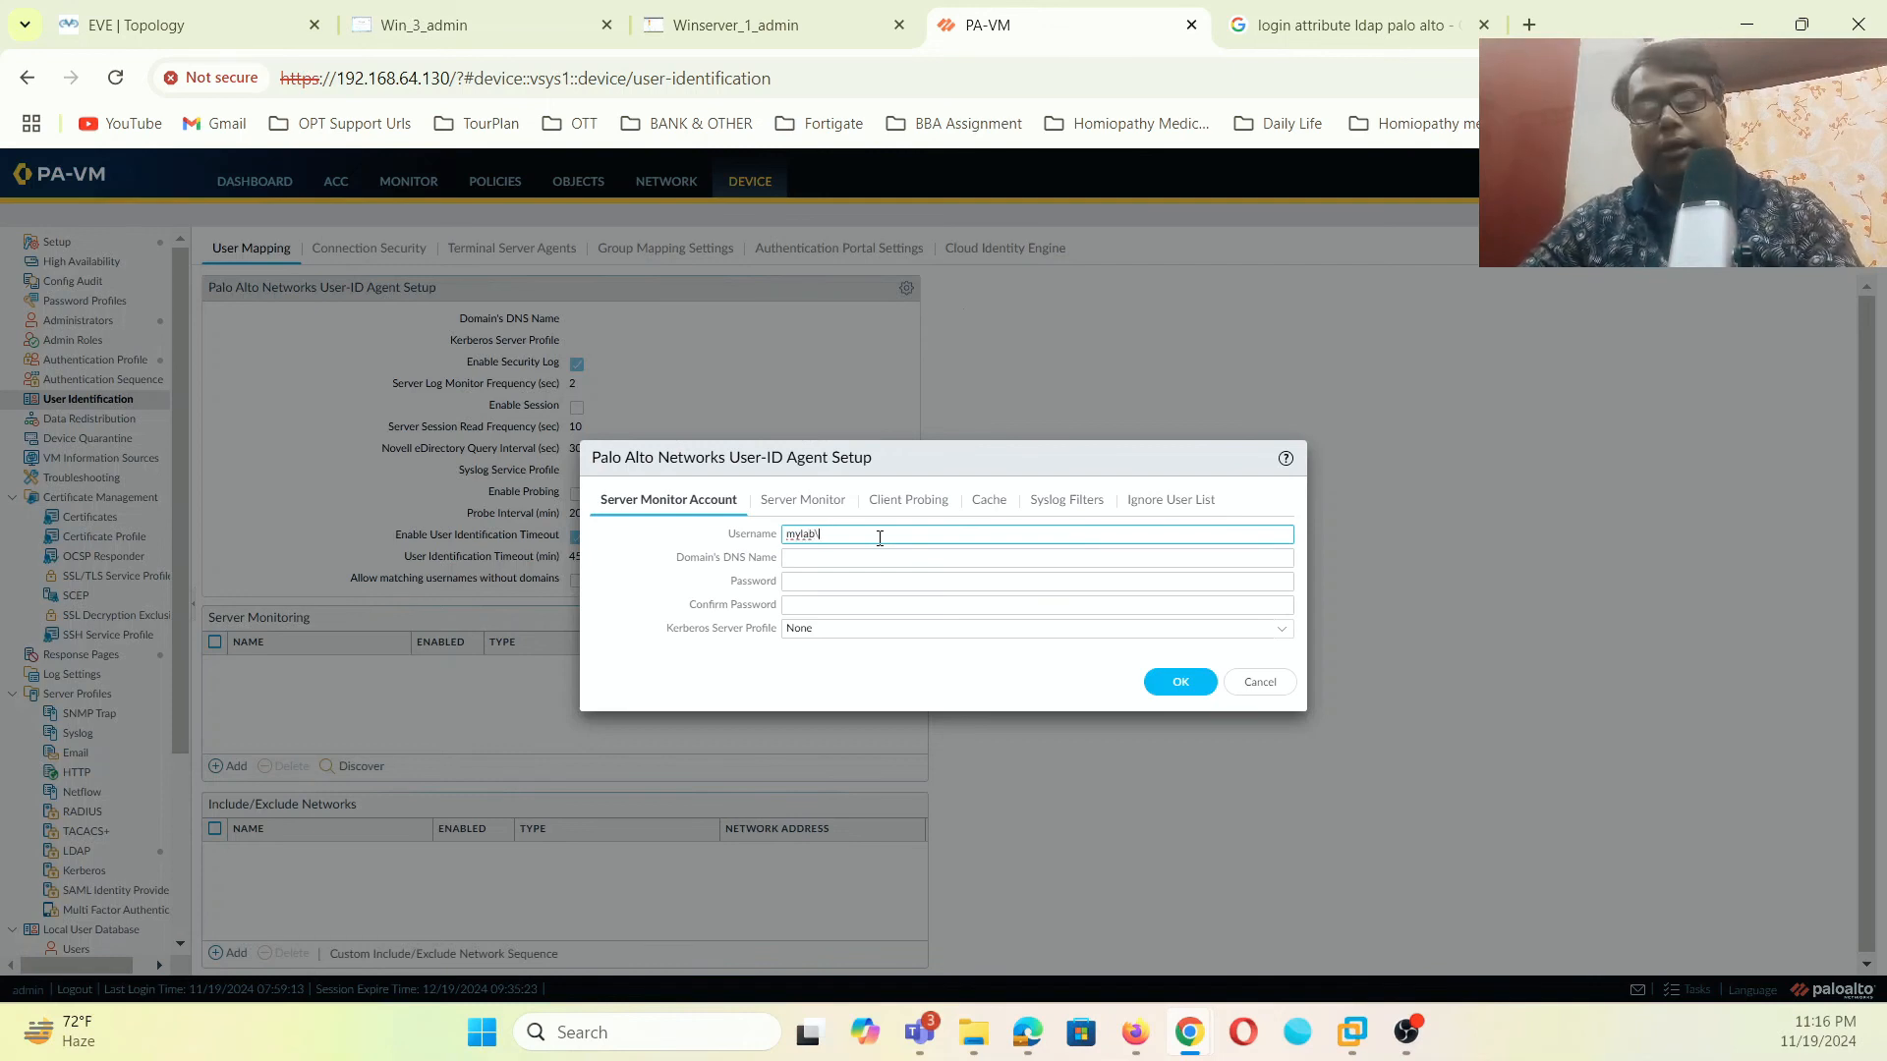
{"action": "type", "text": "paadmin"}
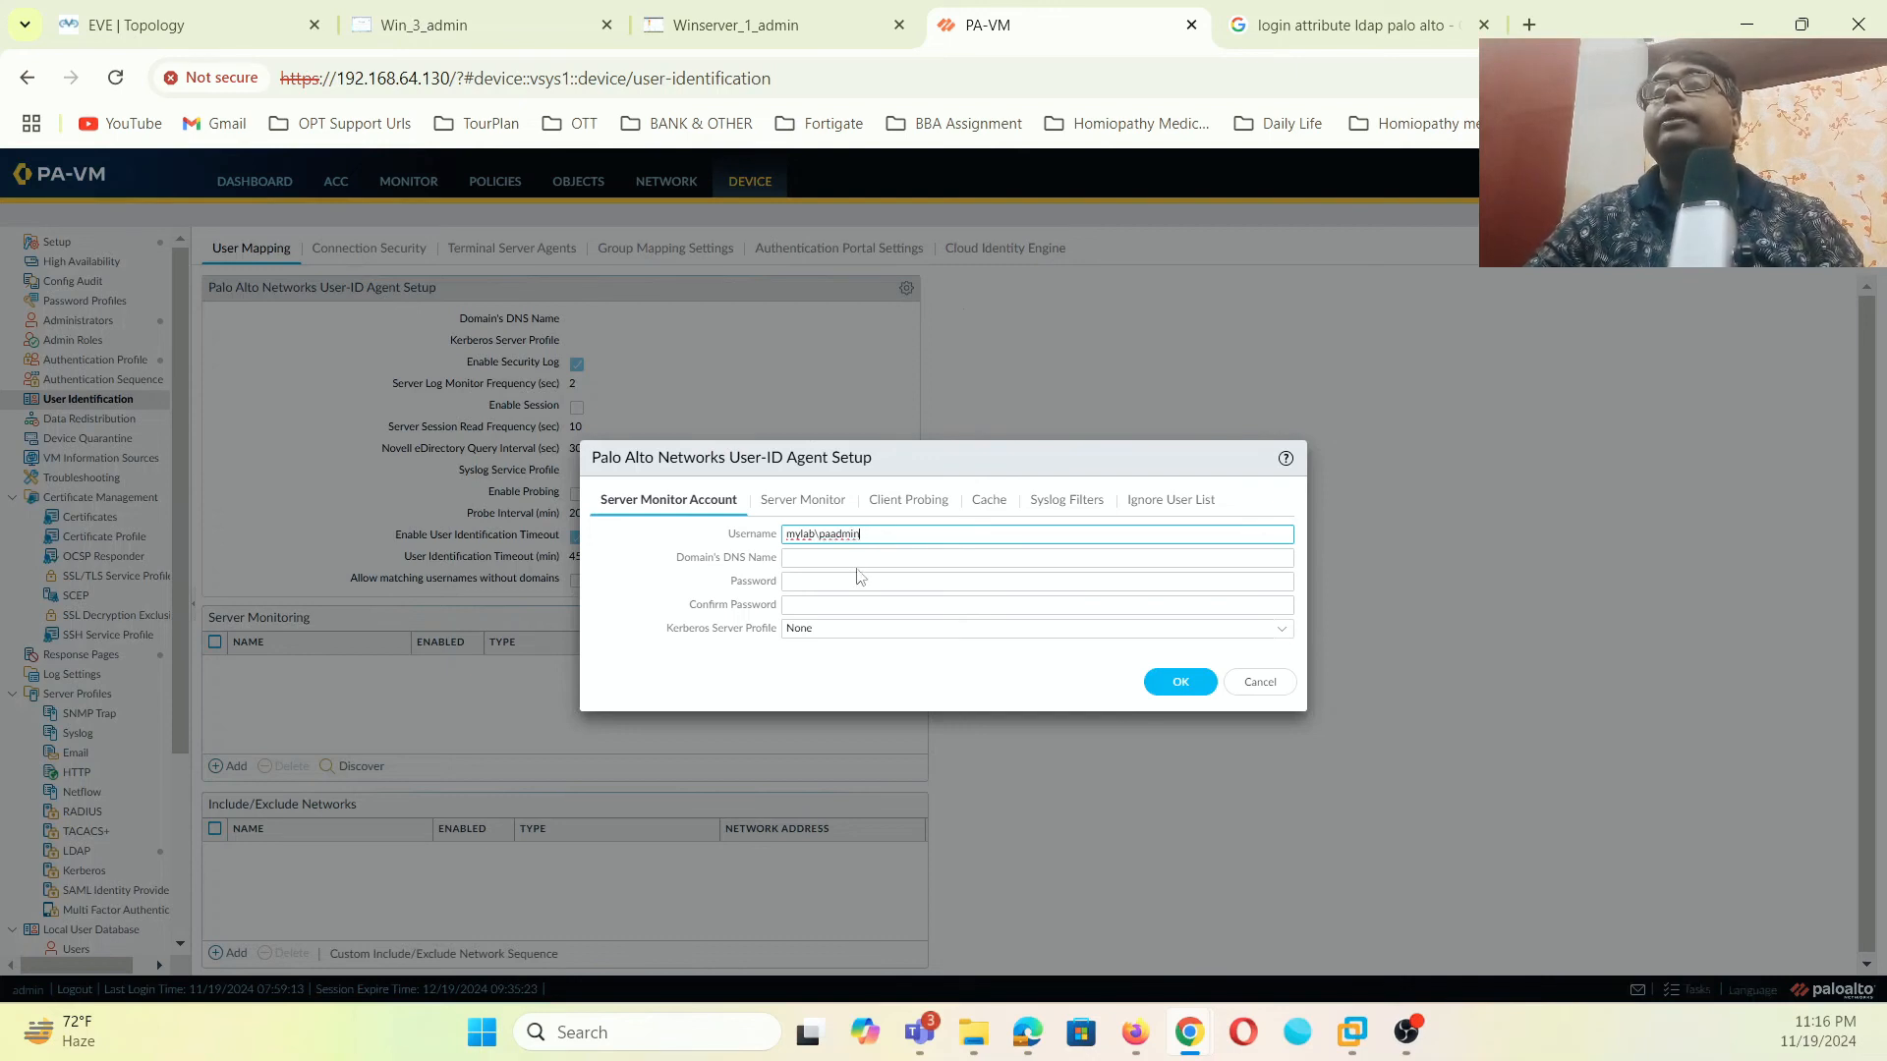
{"action": "left_click", "coordinate": [867, 558]}
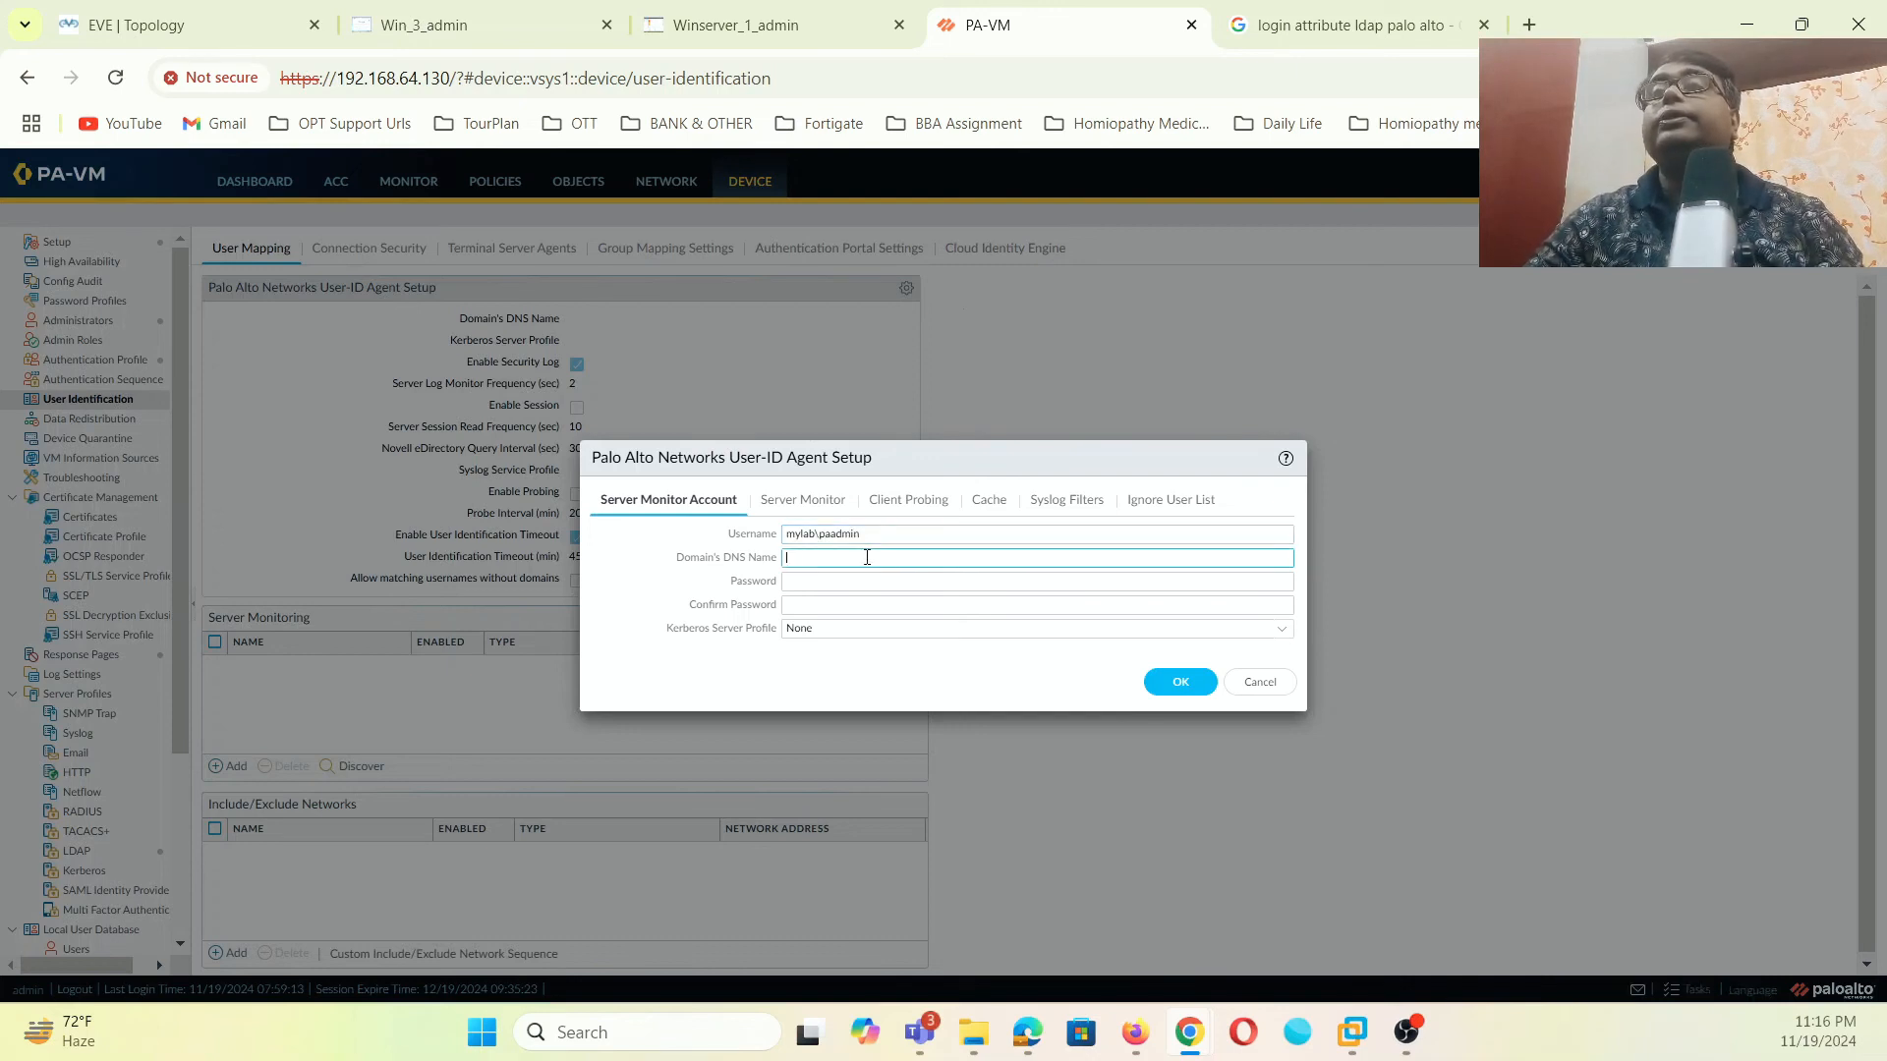
{"action": "type", "text": "myla"}
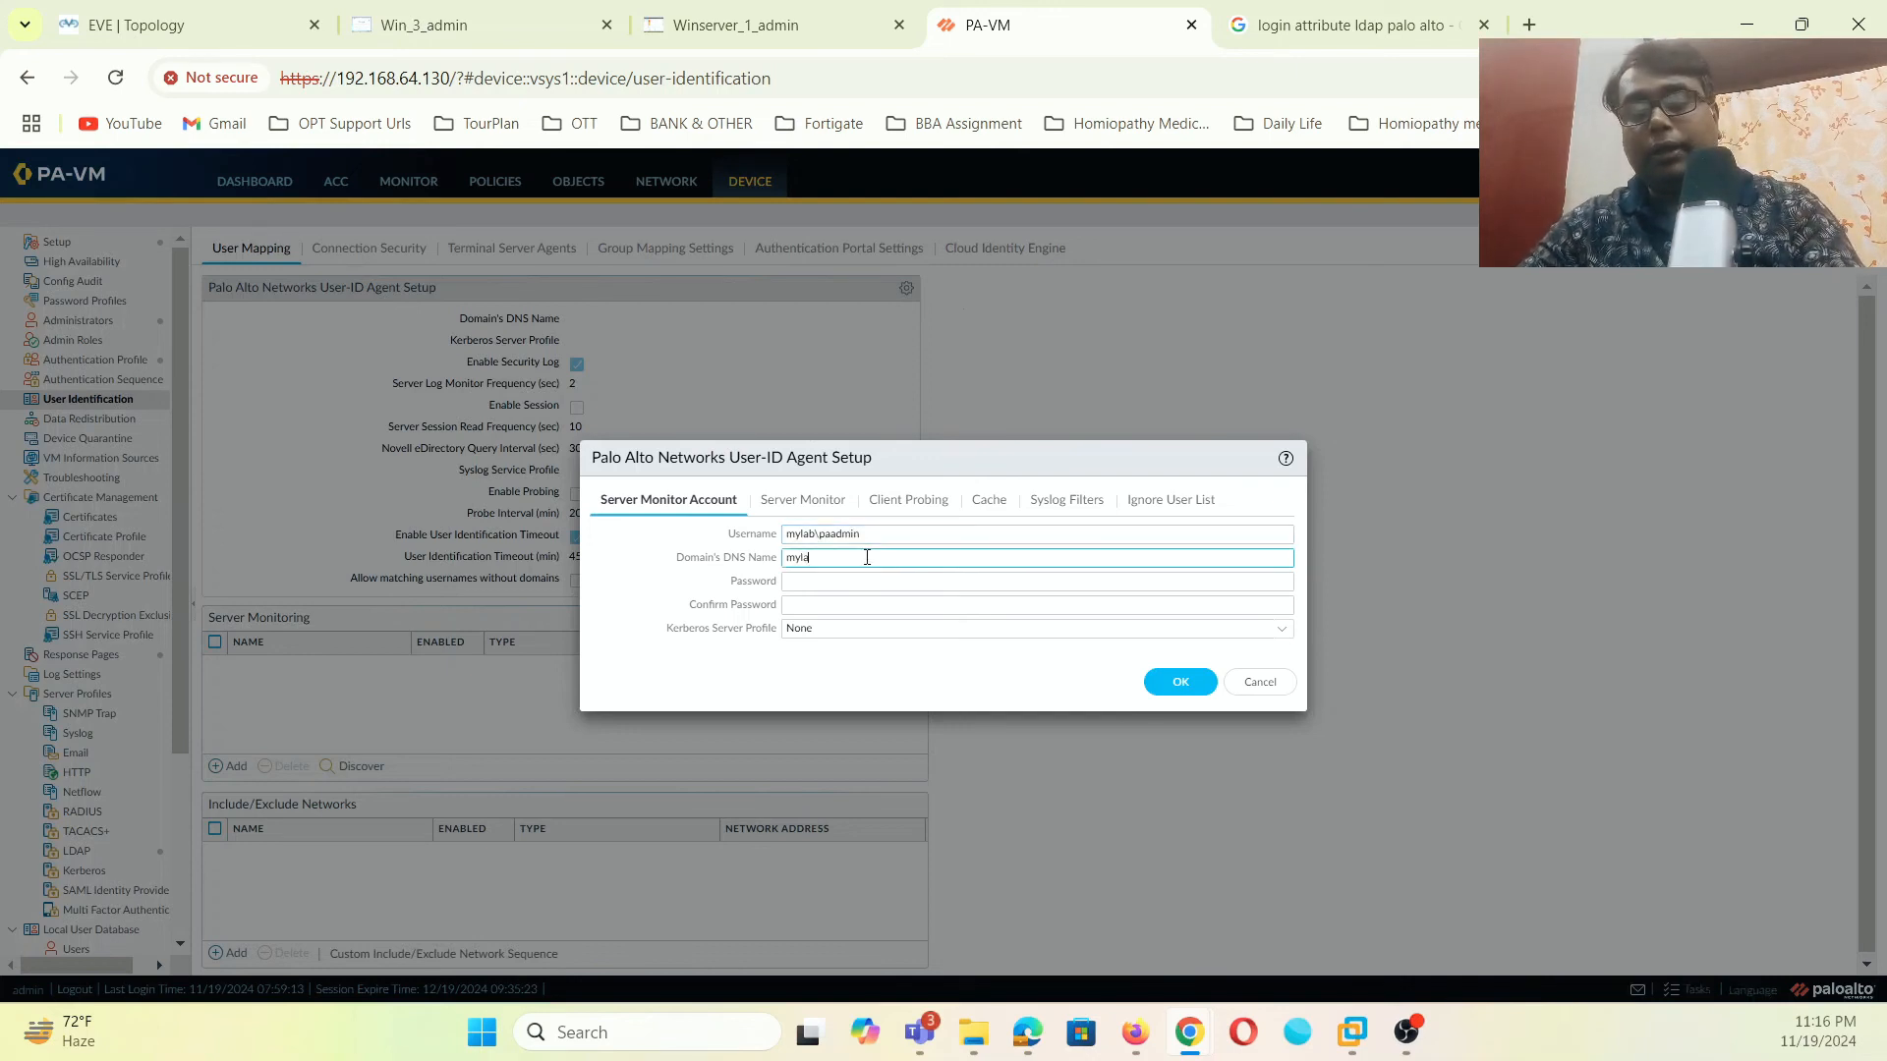
{"action": "type", "text": "b.loca"}
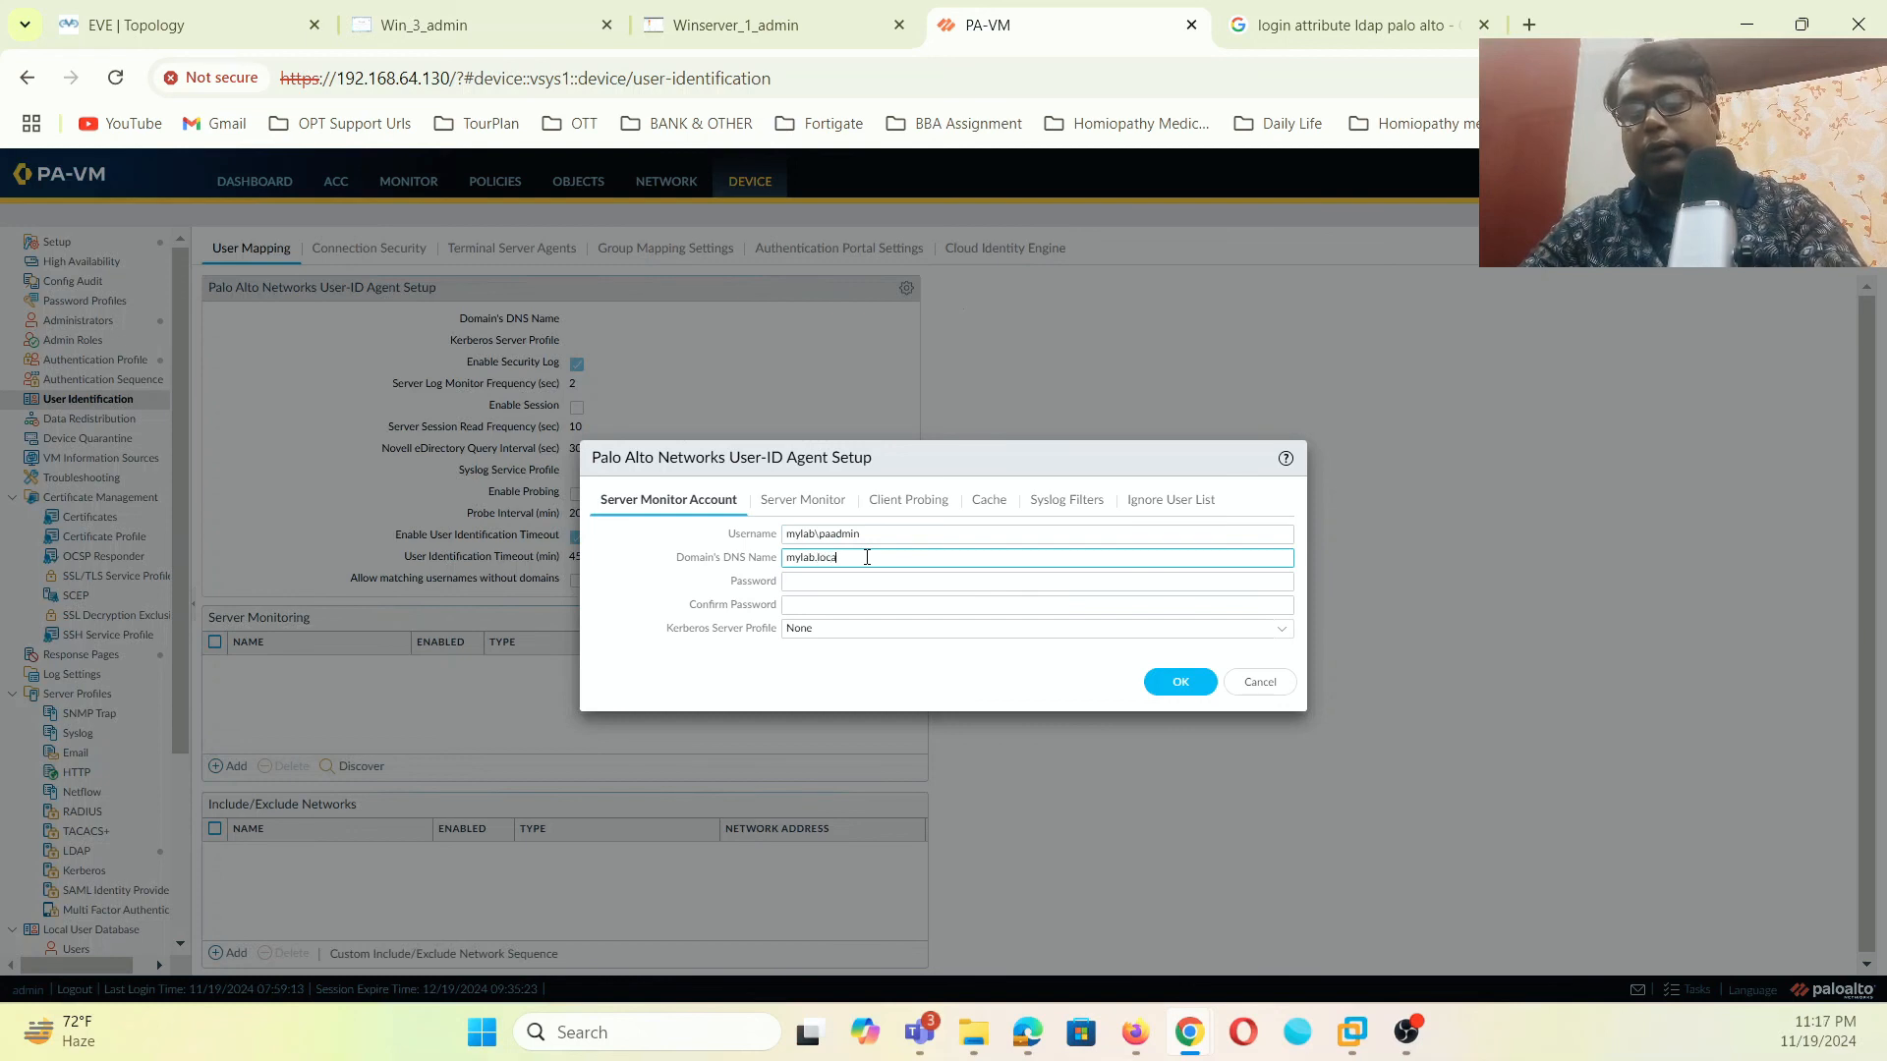
{"action": "type", "text": "l"}
{"action": "left_click", "coordinate": [824, 584]}
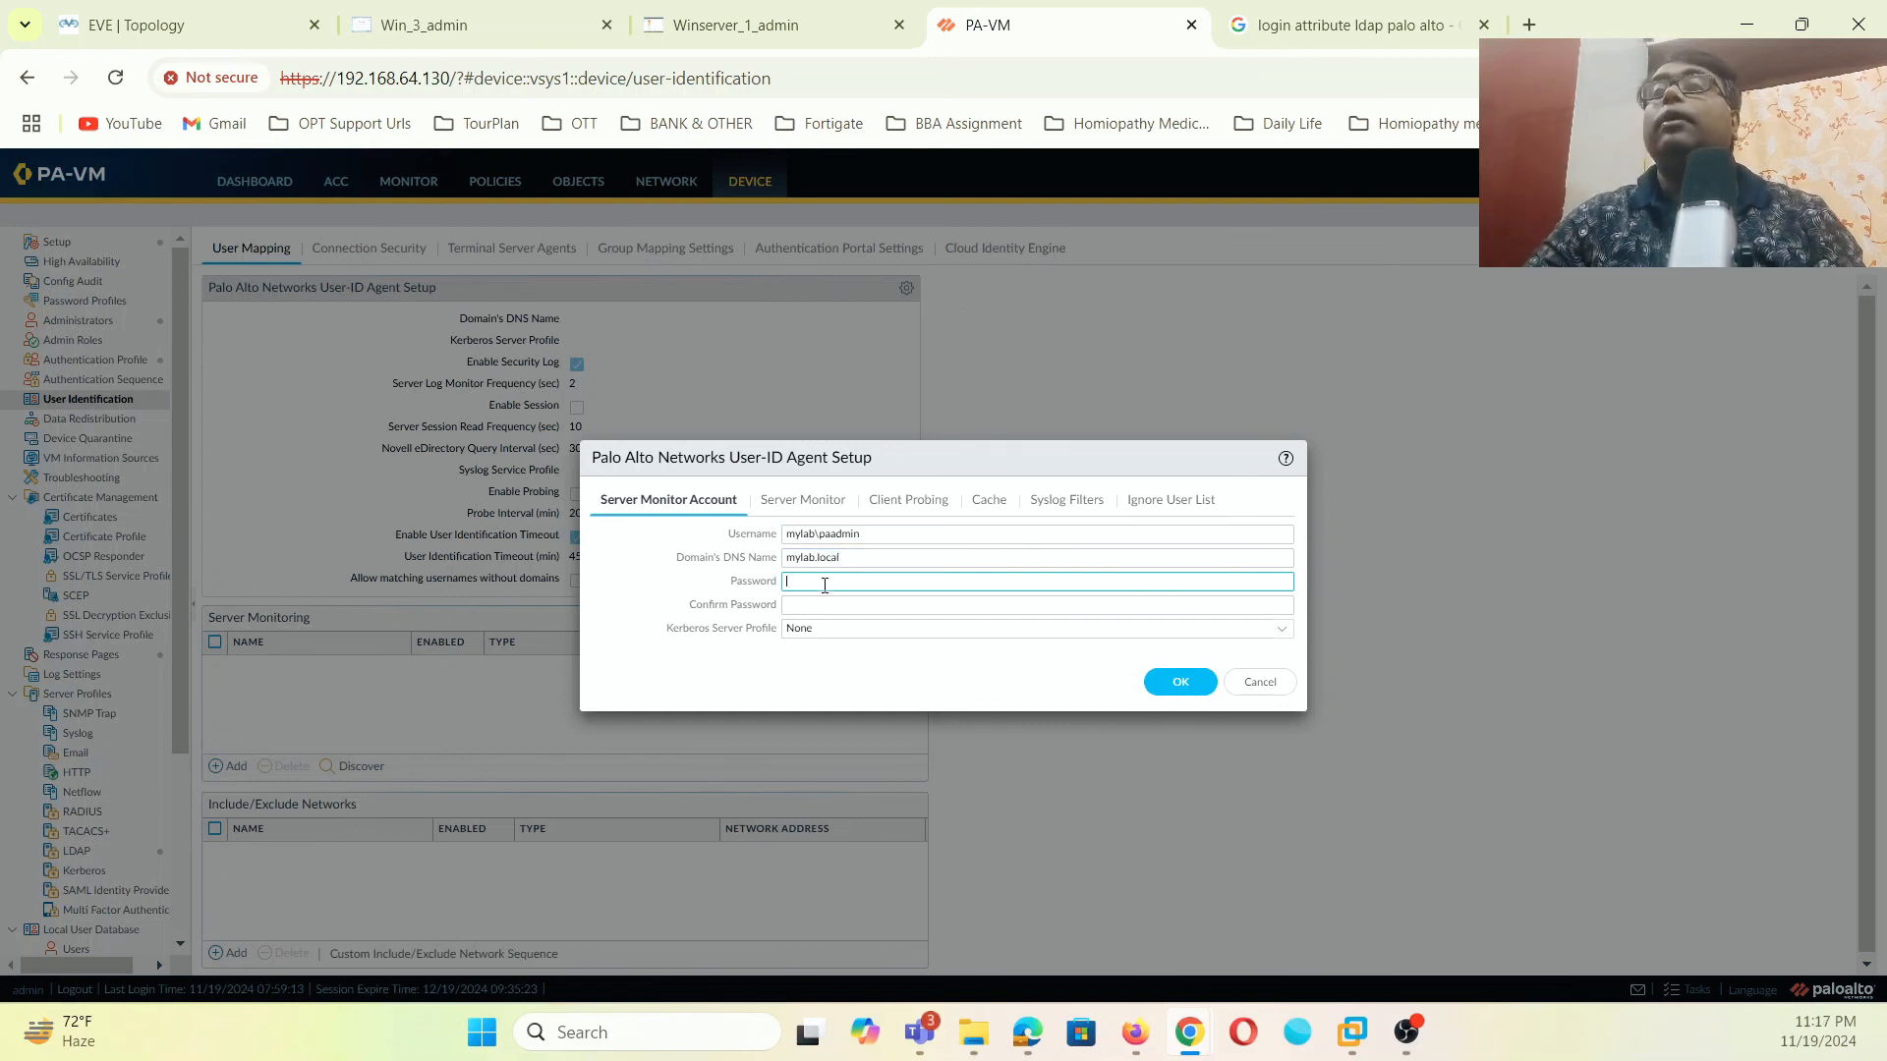
{"action": "type", "text": "••"}
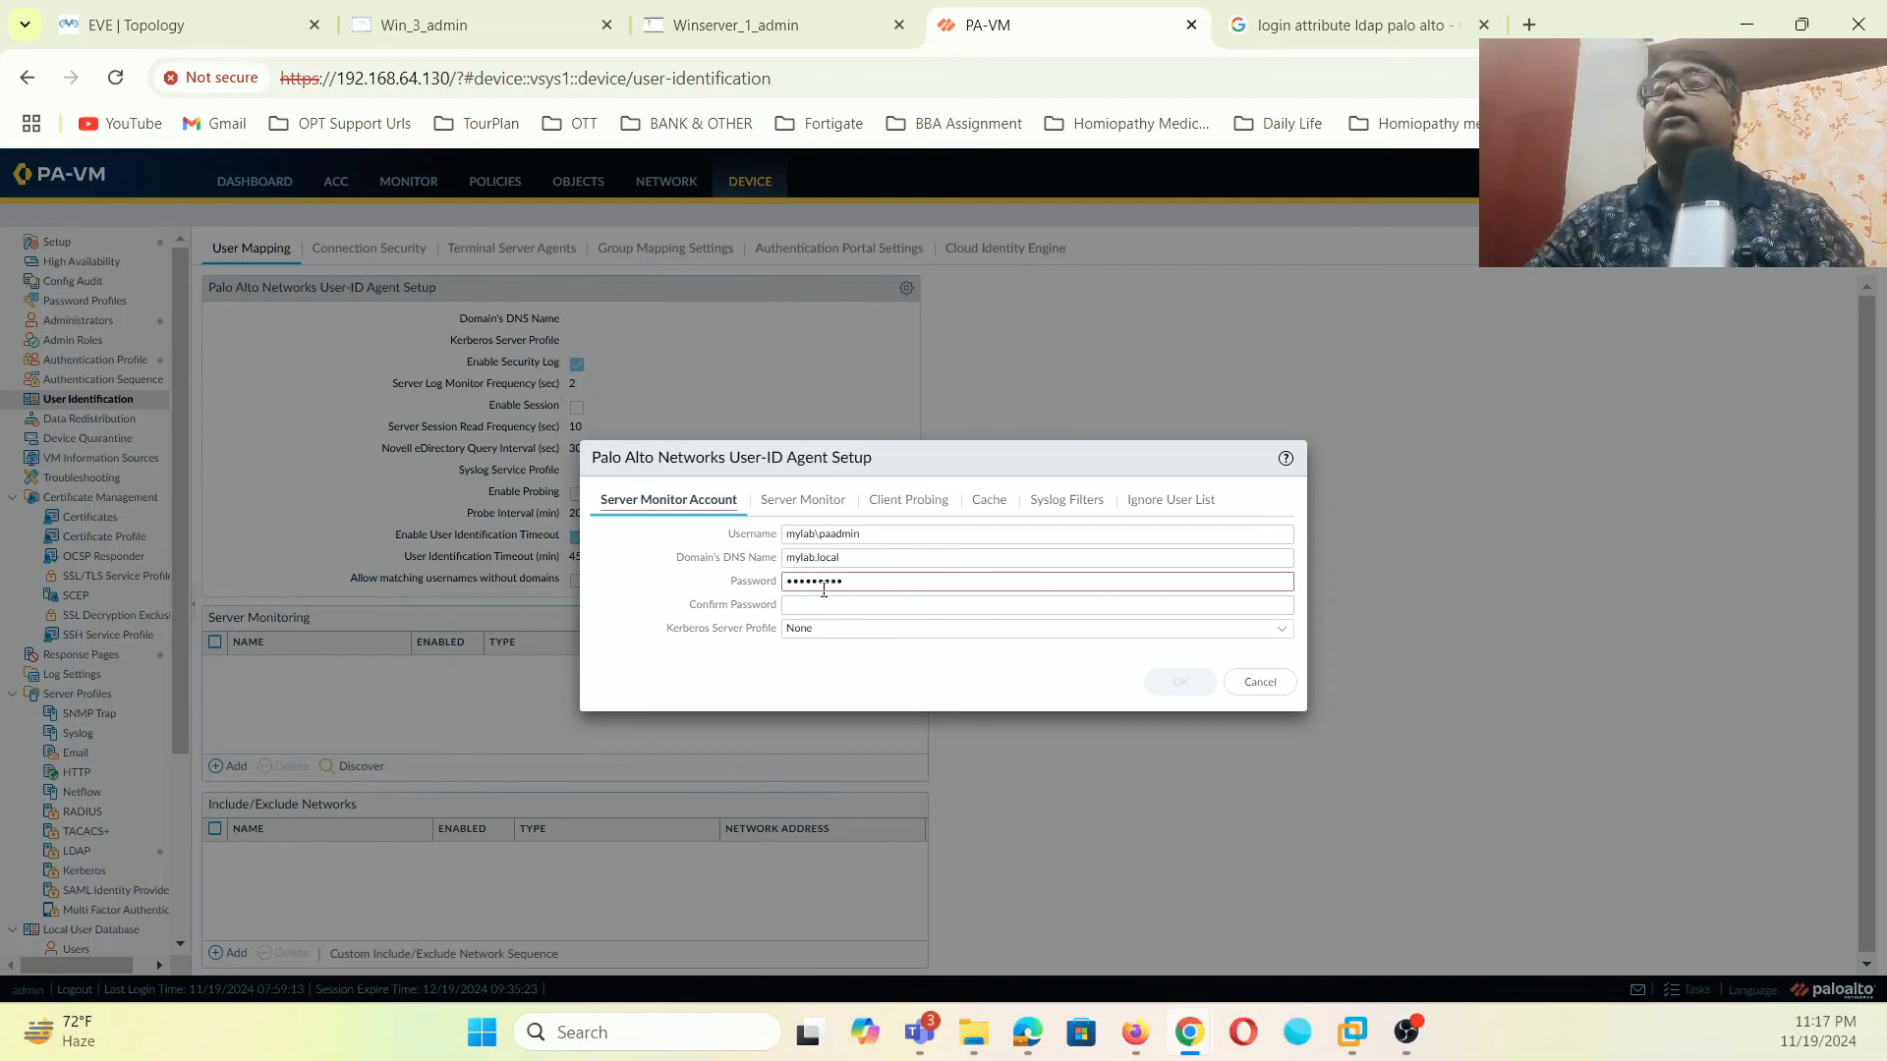
{"action": "left_click", "coordinate": [857, 605]}
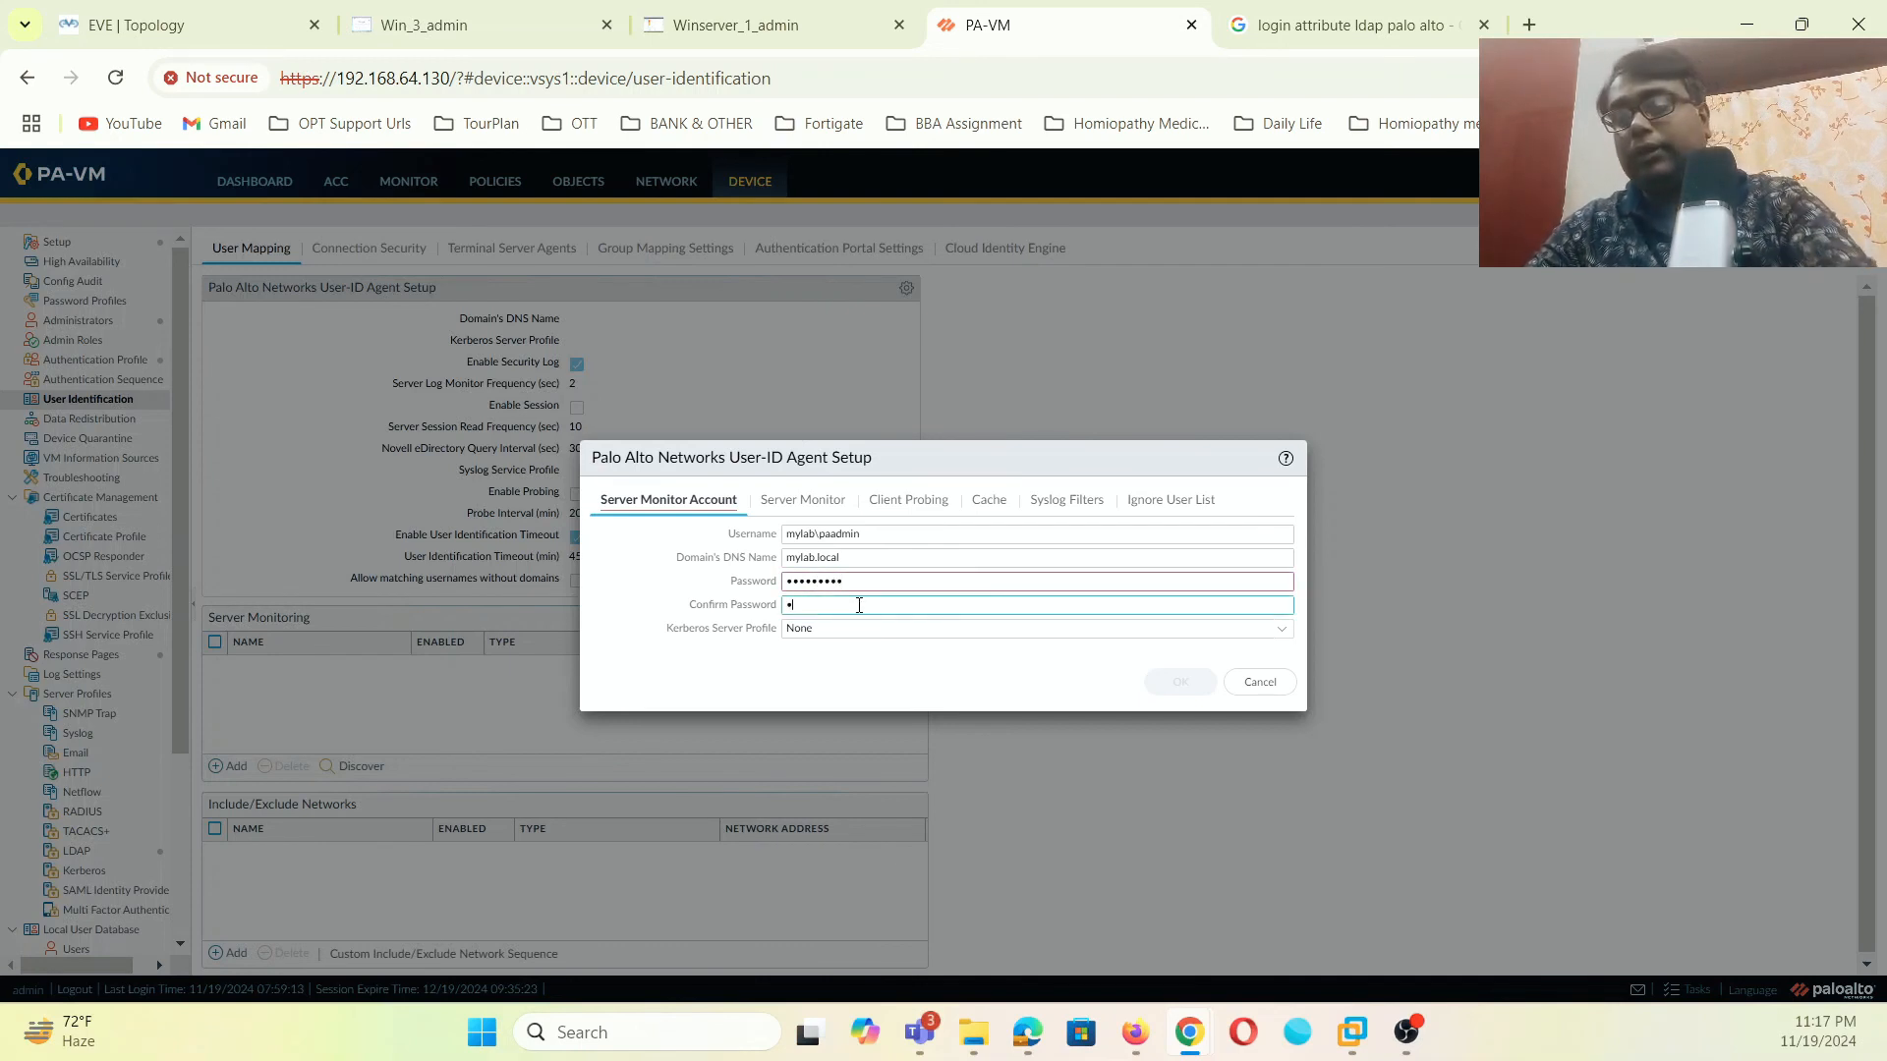
{"action": "type", "text": "••••••••"}
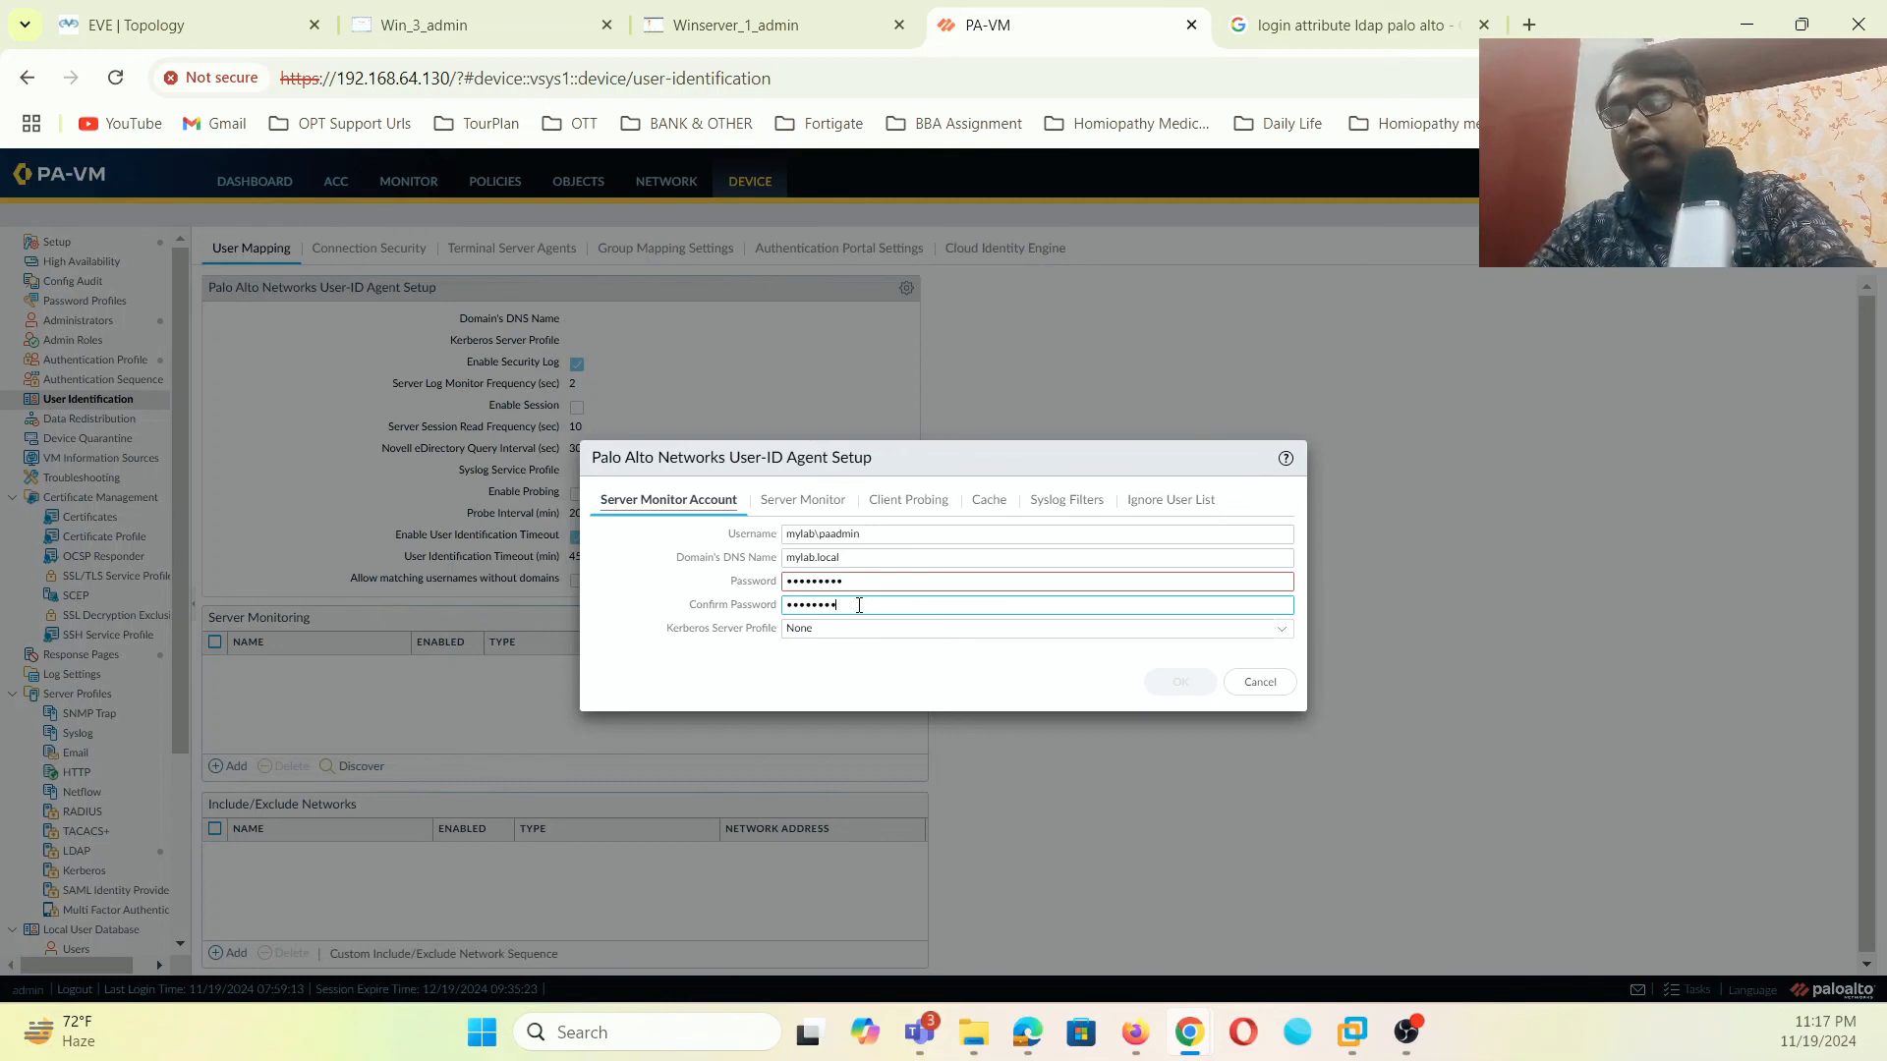
{"action": "type", "text": "•"}
- Turn on Enable Probing and Enable Session, then save the User-ID agent setup
{"action": "left_click", "coordinate": [835, 506]}
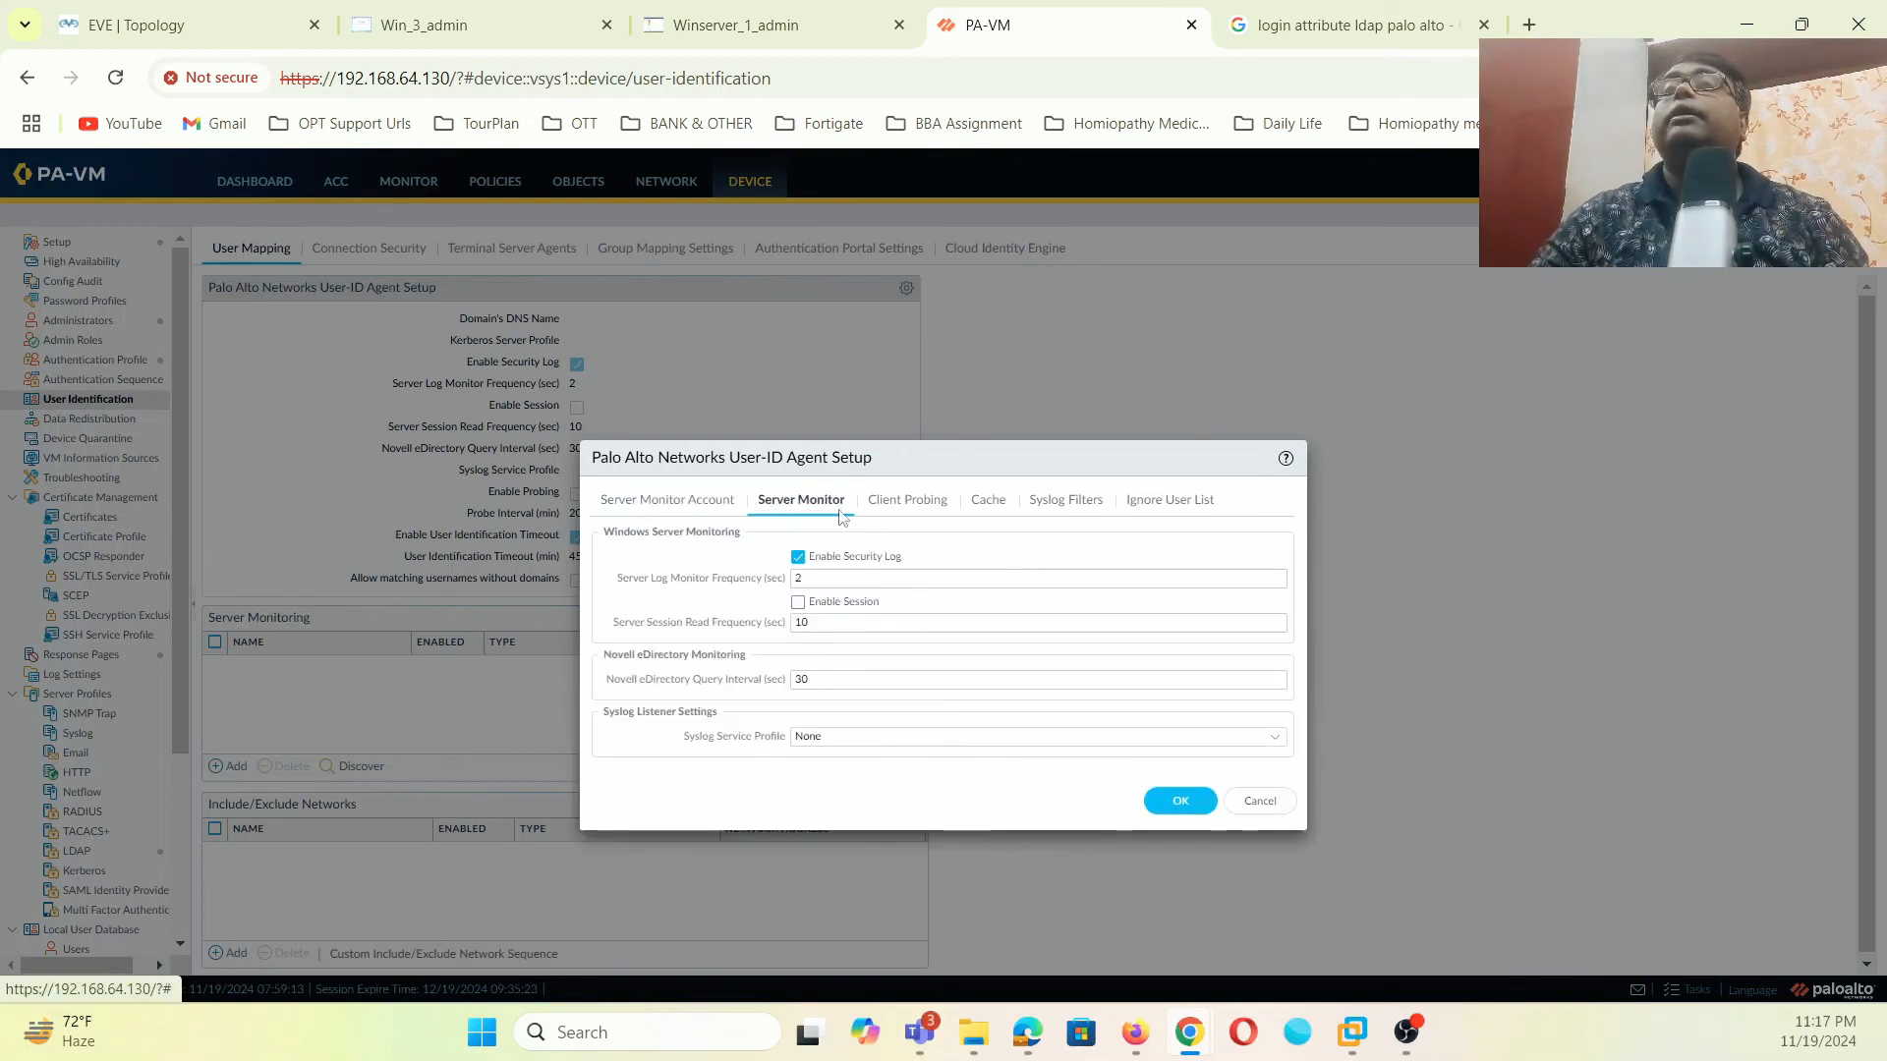
{"action": "left_click", "coordinate": [892, 506]}
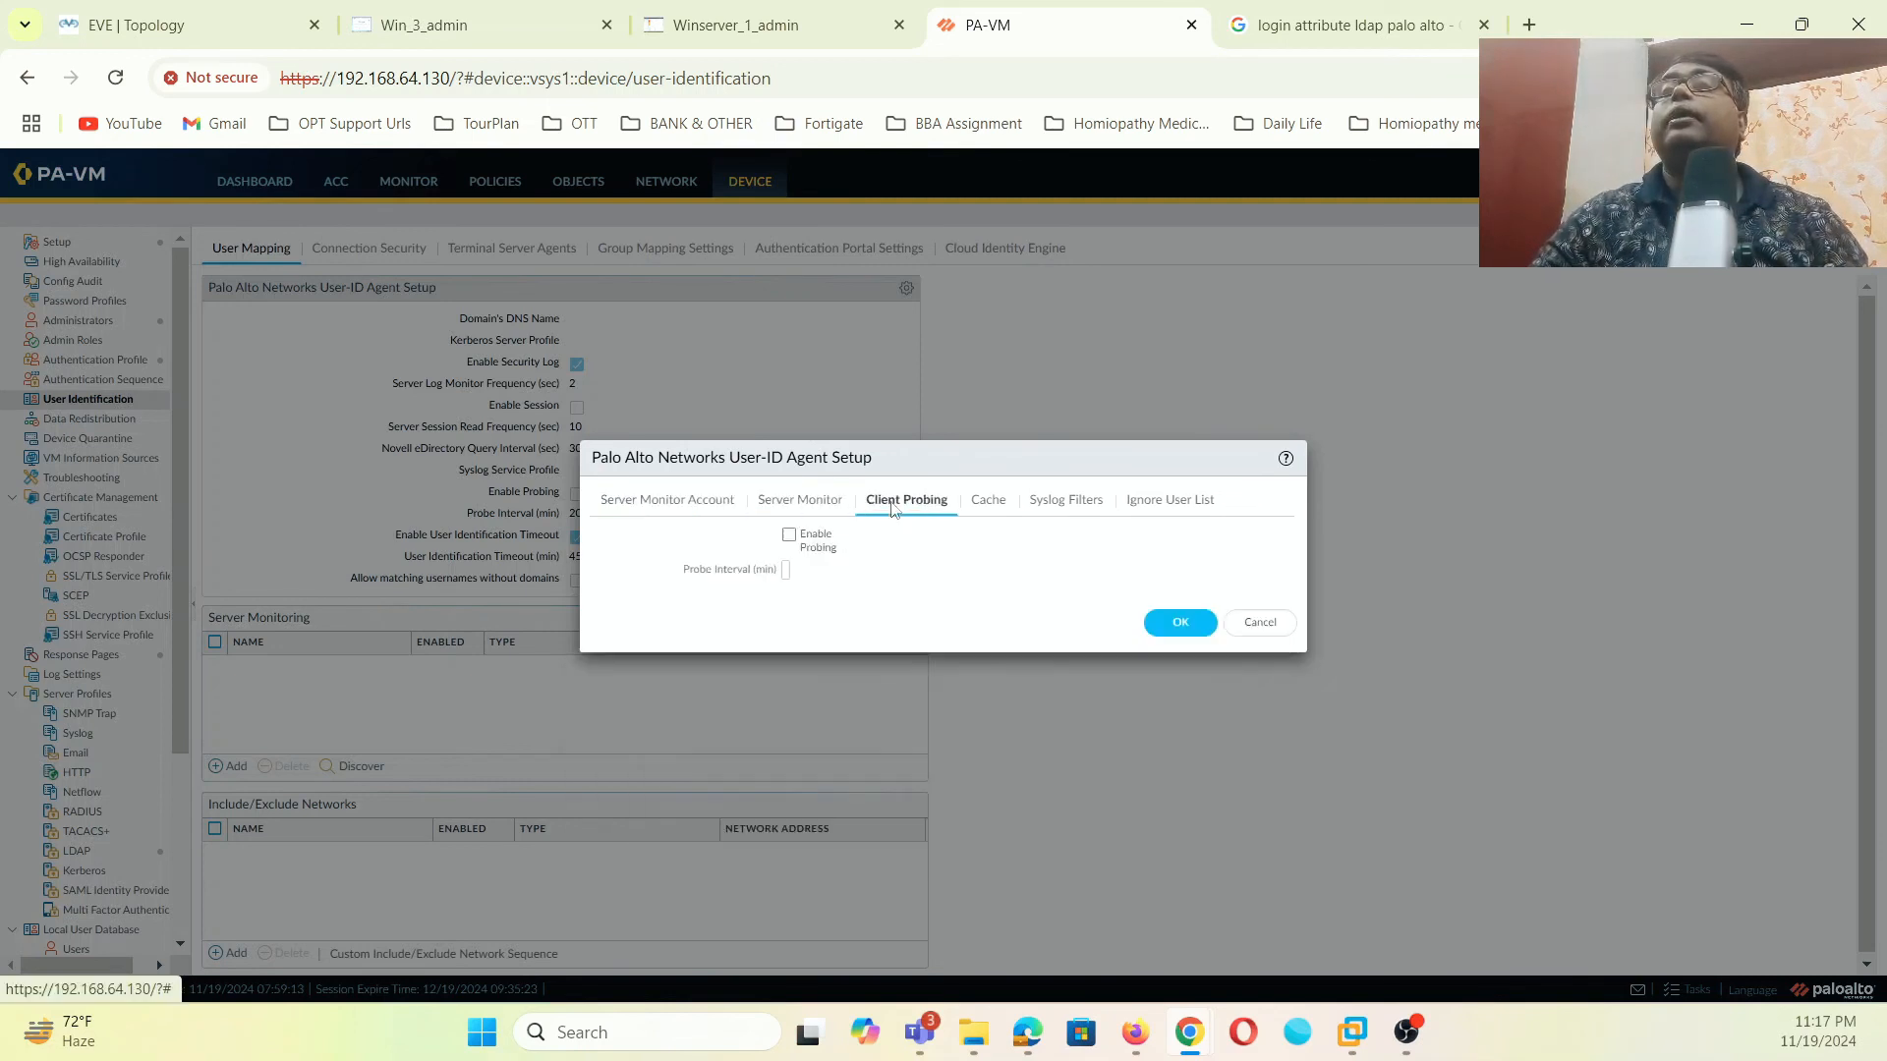
{"action": "left_click", "coordinate": [789, 535]}
{"action": "left_click", "coordinate": [813, 508]}
{"action": "left_click", "coordinate": [798, 602]}
{"action": "left_click", "coordinate": [981, 503]}
{"action": "left_click", "coordinate": [1069, 503]}
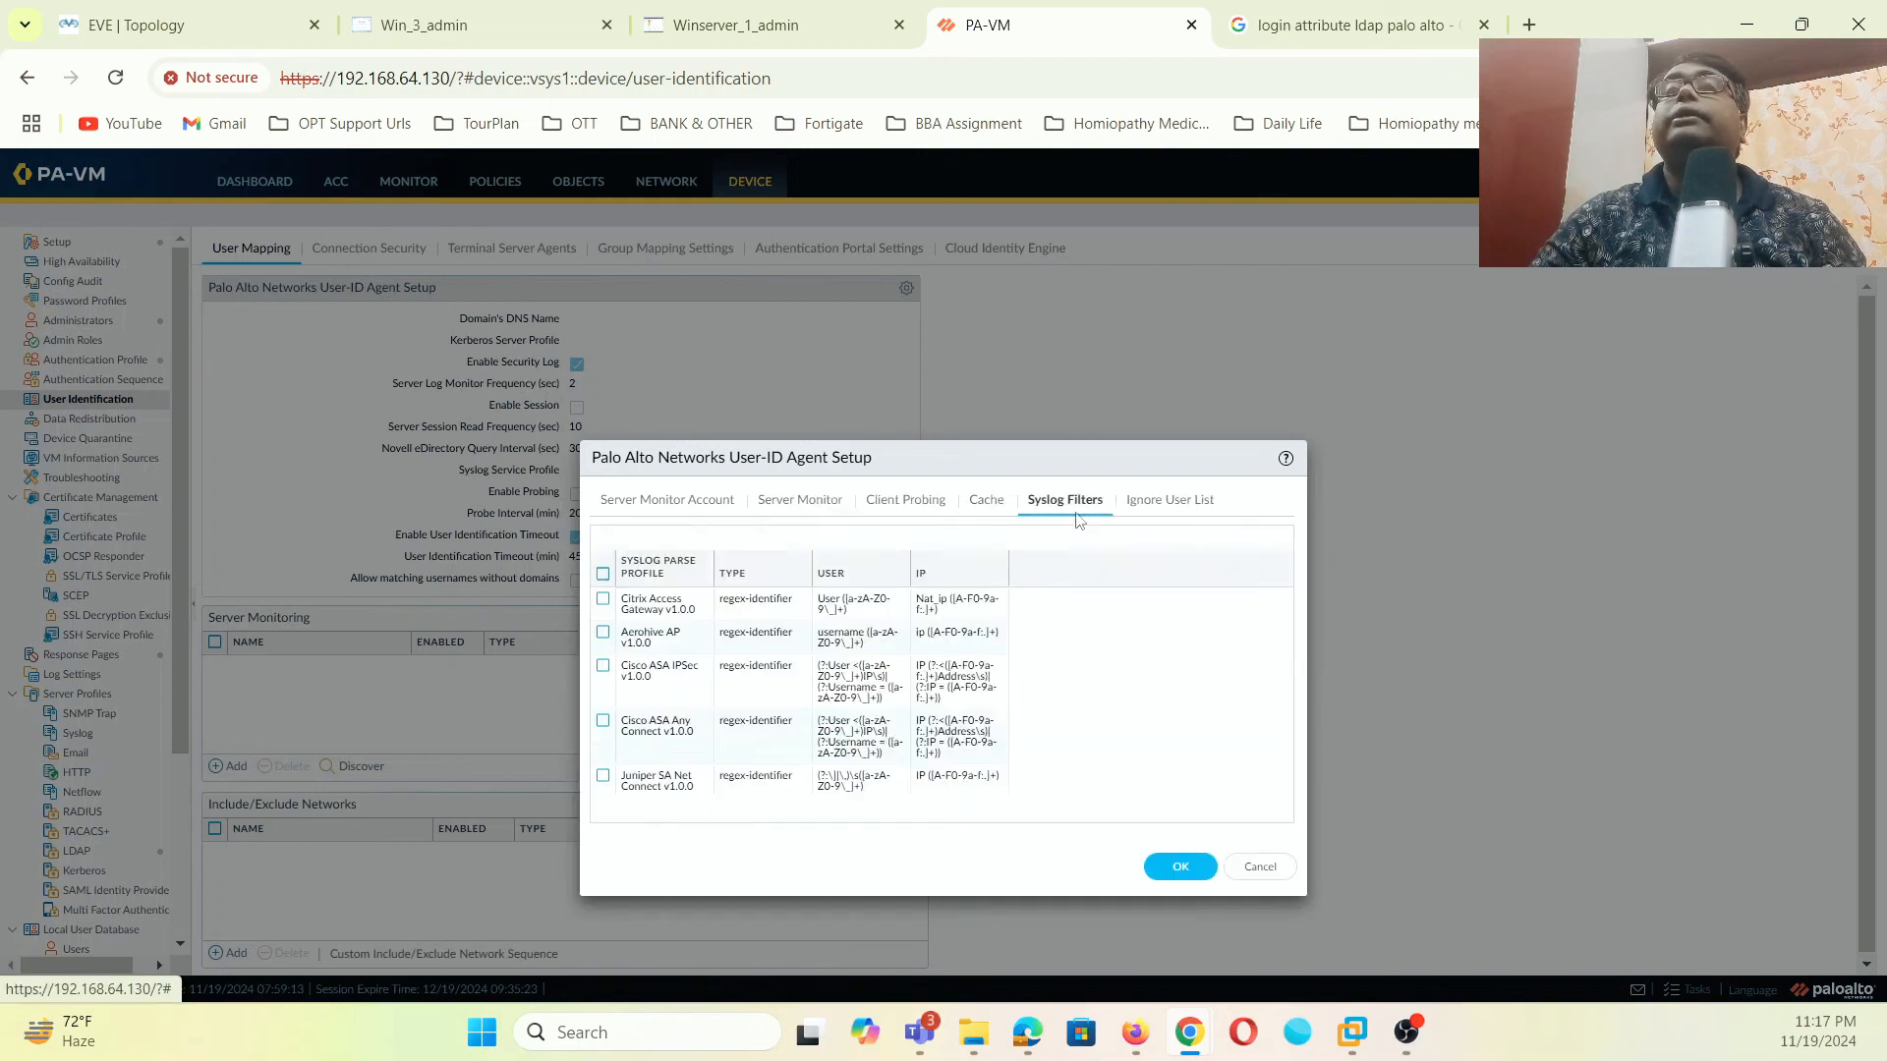
{"action": "left_click", "coordinate": [1182, 869]}
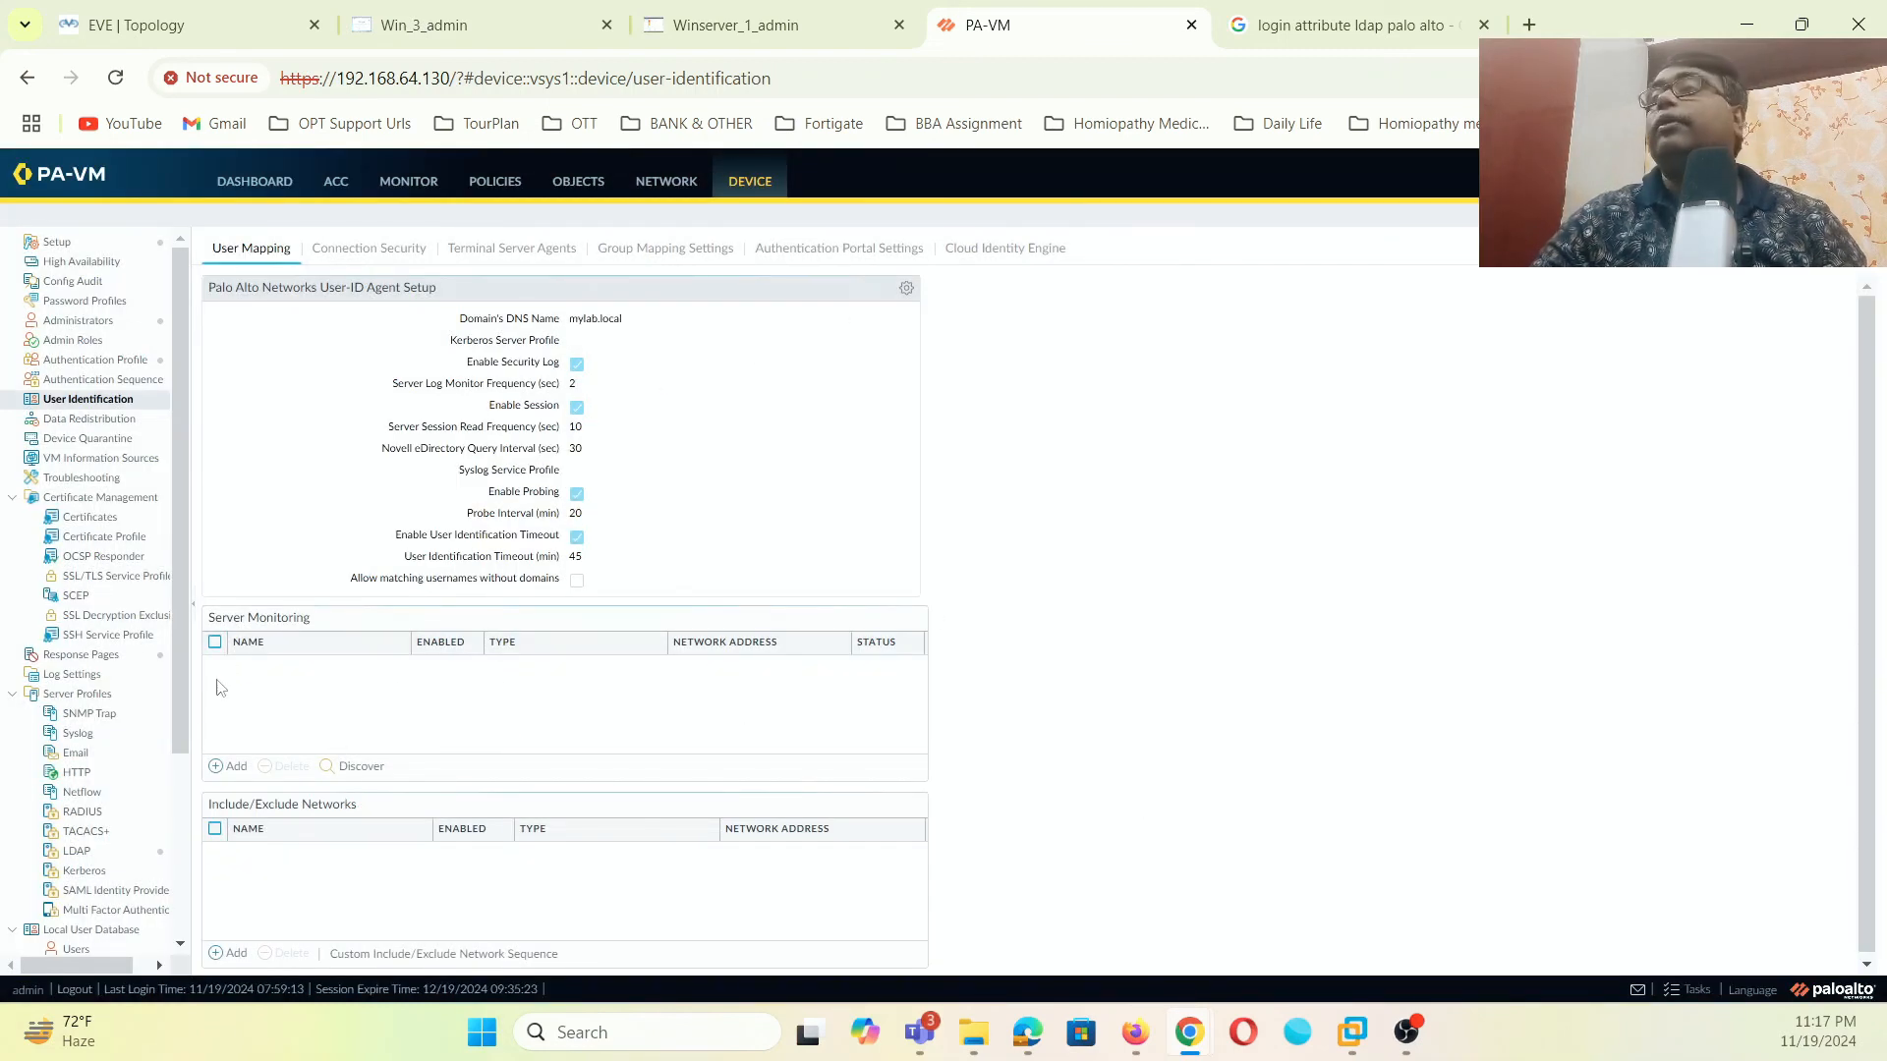
- Add server AD-Monitor at 192.168.1.200 to the Server Monitoring list
{"action": "left_click", "coordinate": [230, 767]}
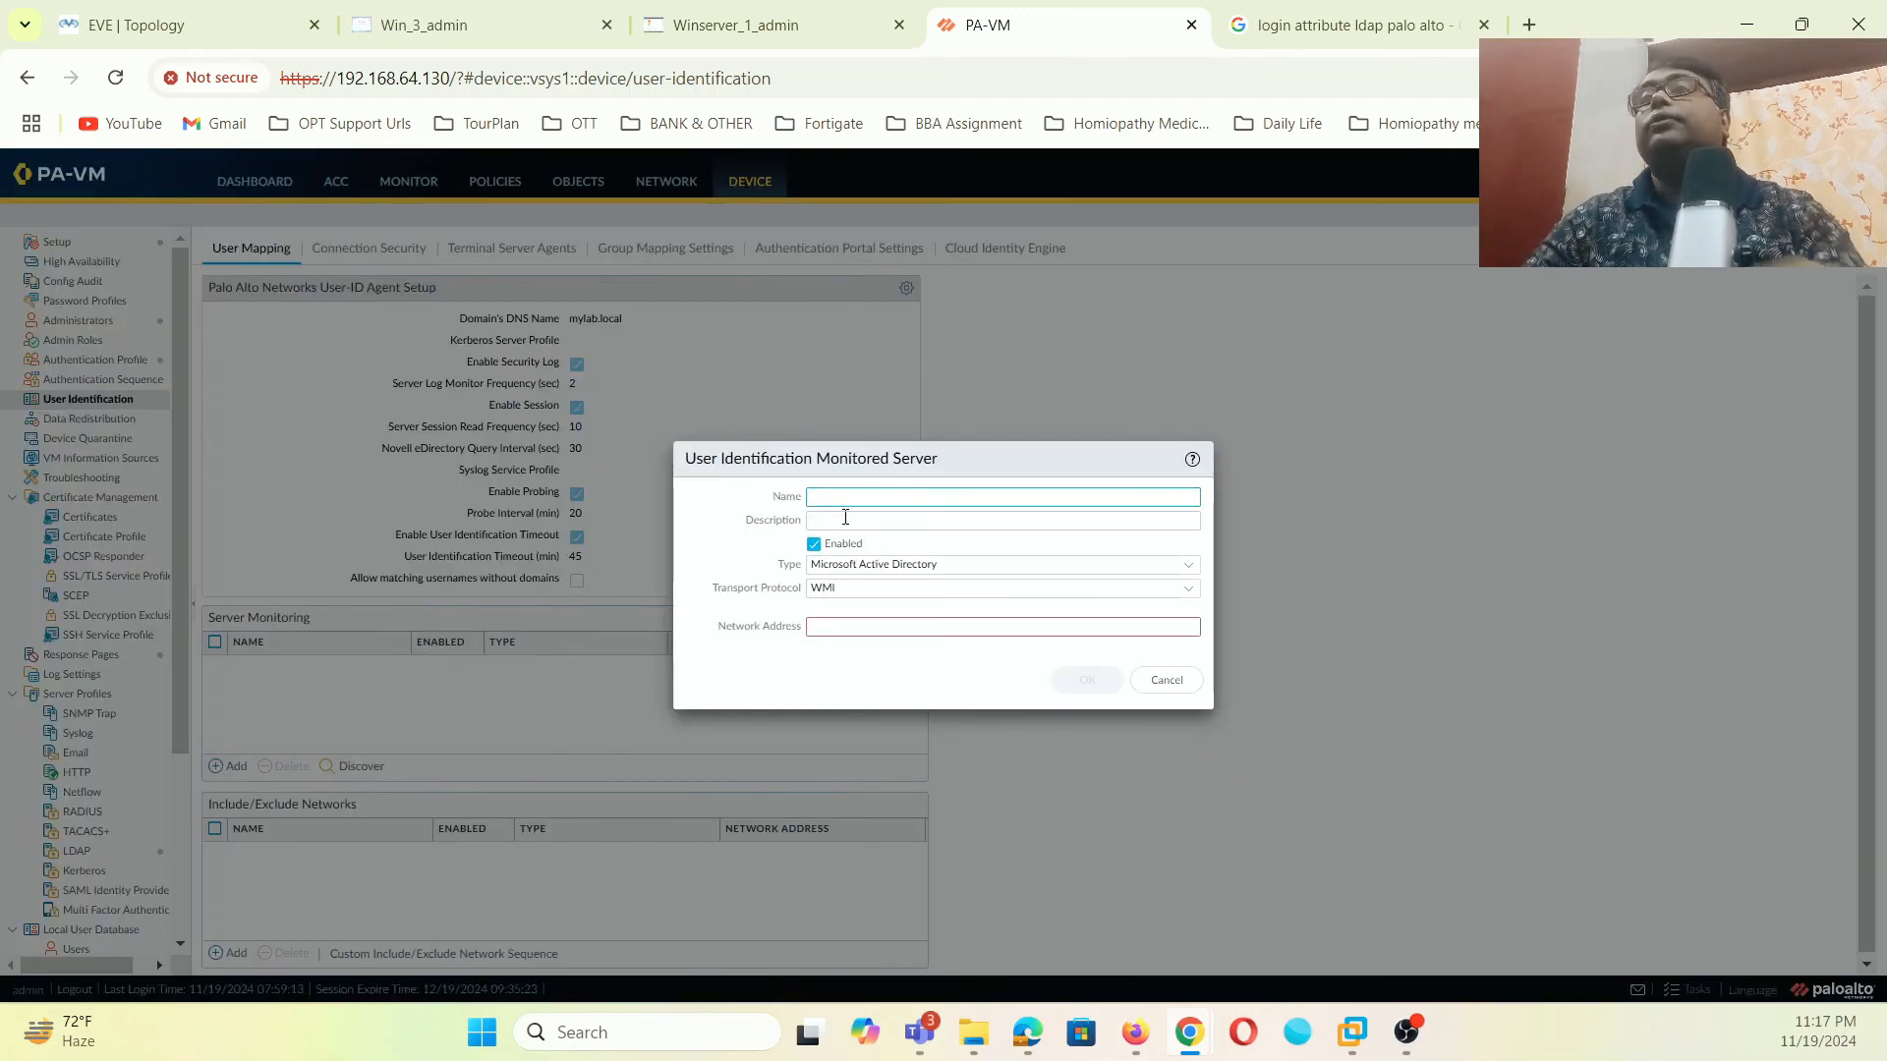
{"action": "type", "text": "AD-"}
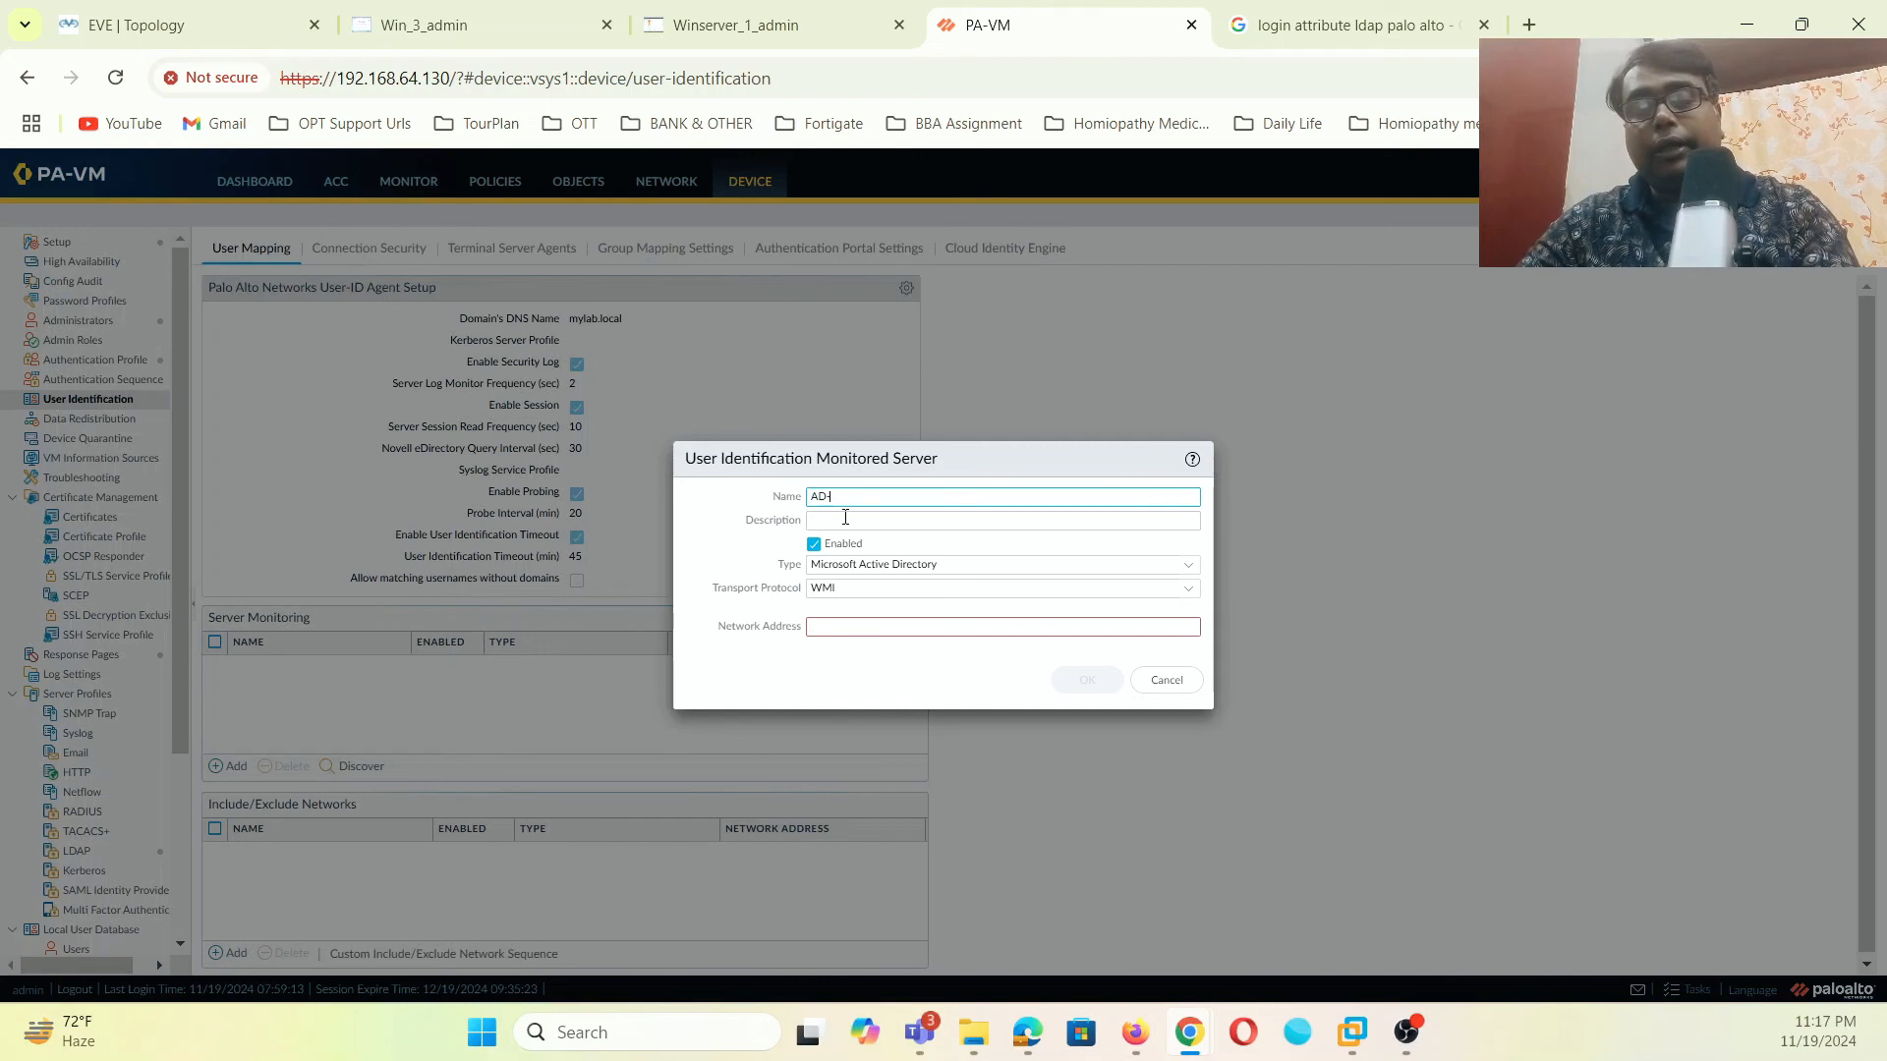
{"action": "type", "text": "Monitor"}
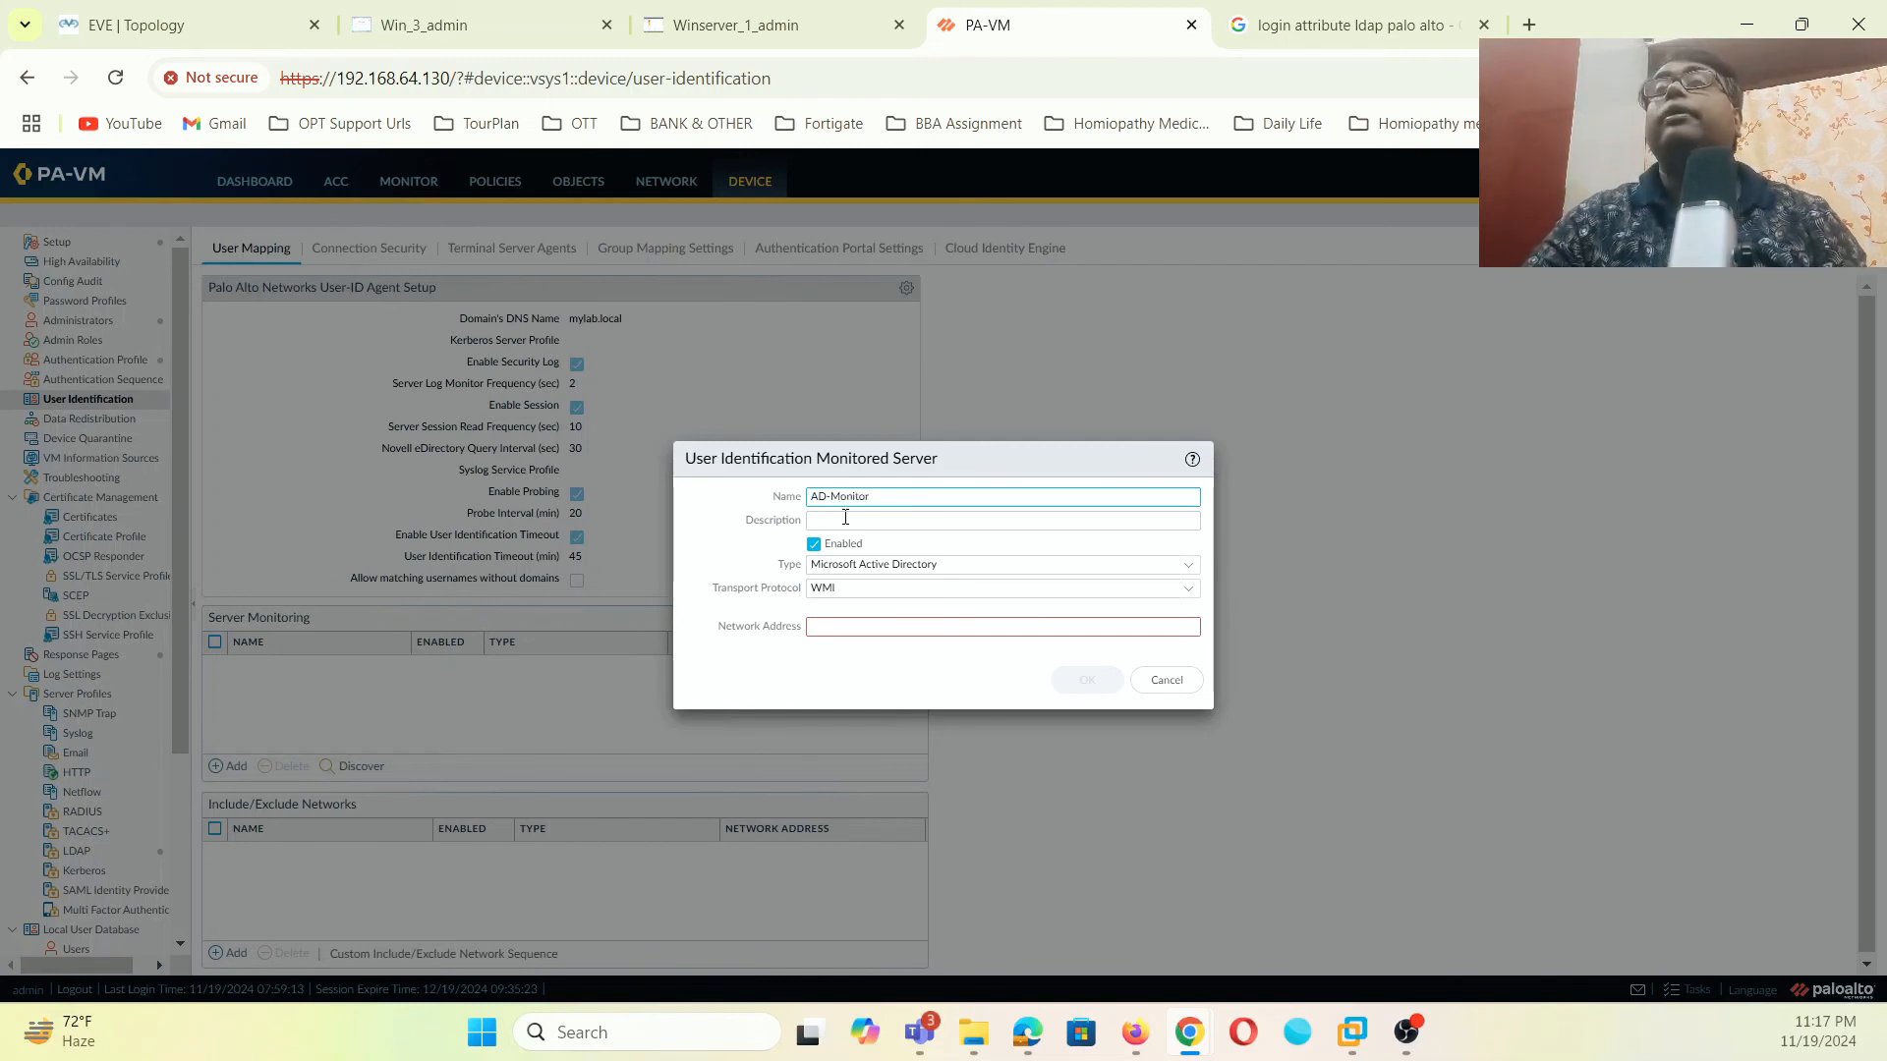
{"action": "left_click", "coordinate": [933, 632]}
{"action": "type", "text": "192"}
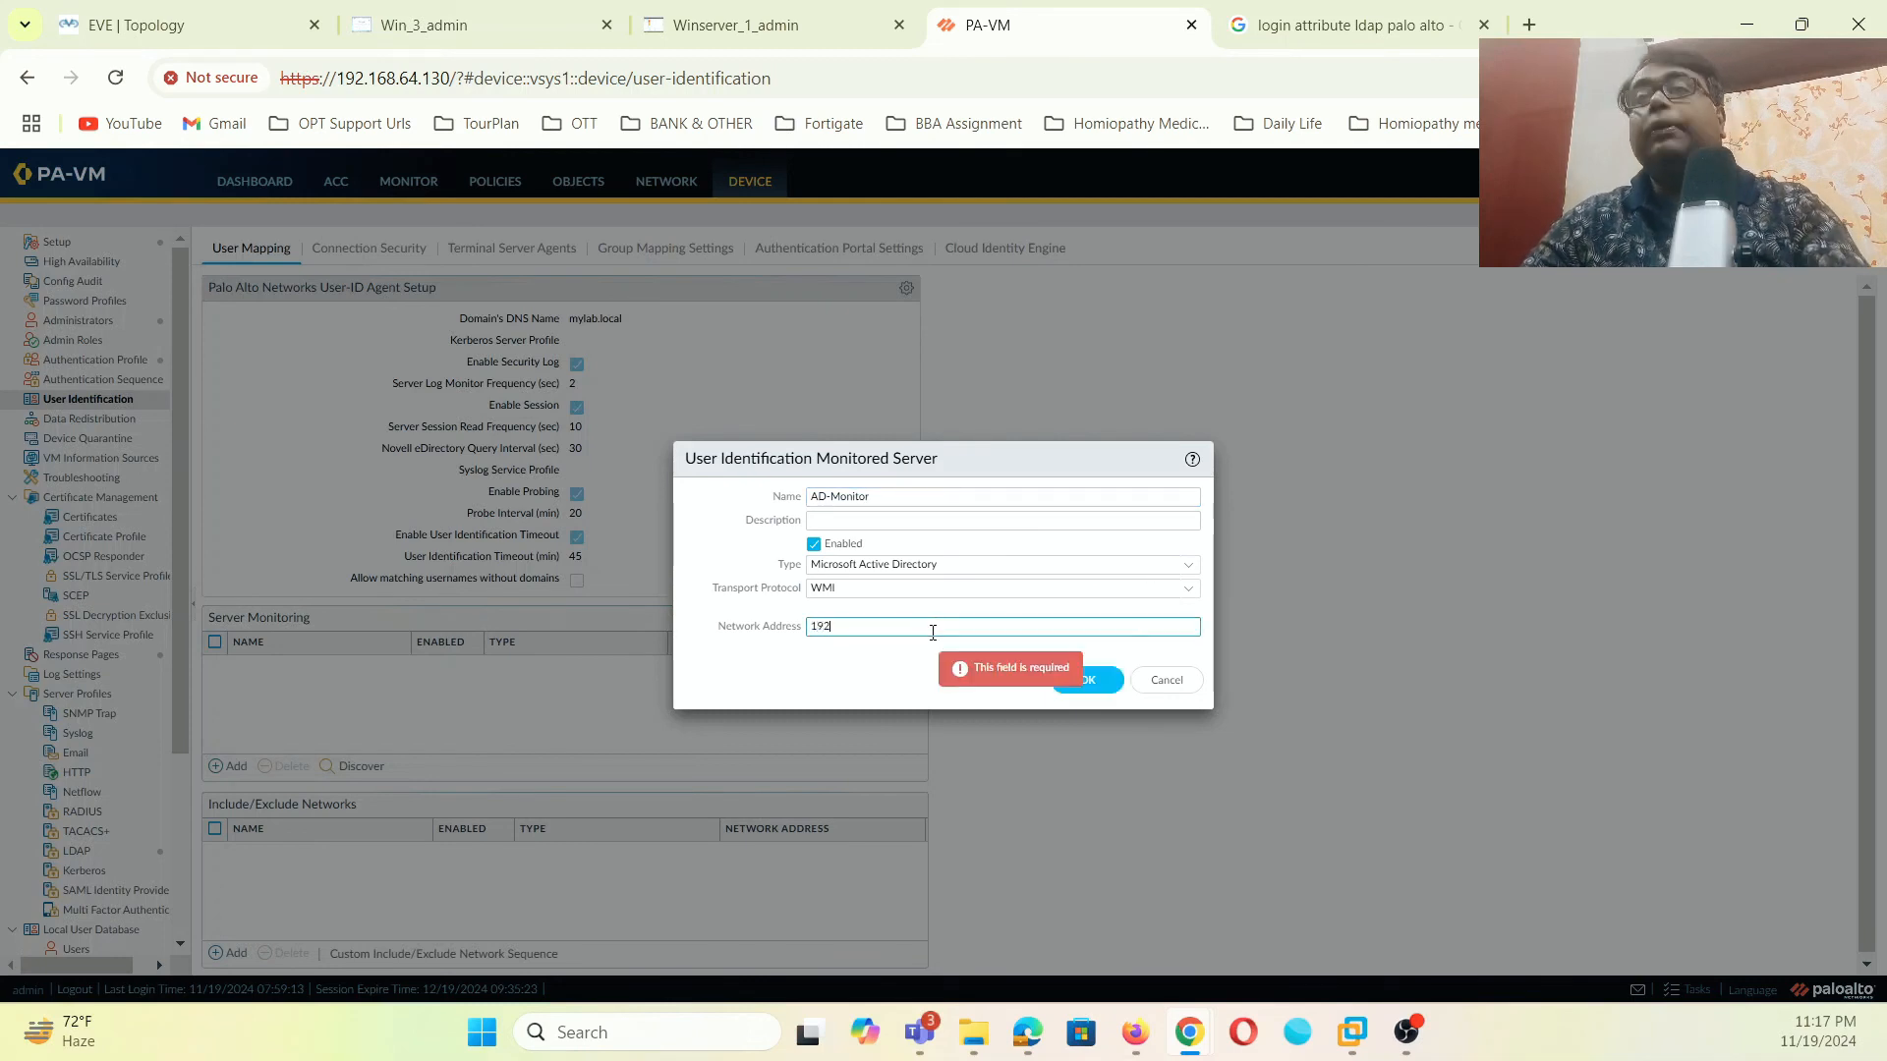
{"action": "type", "text": ".168.1.200"}
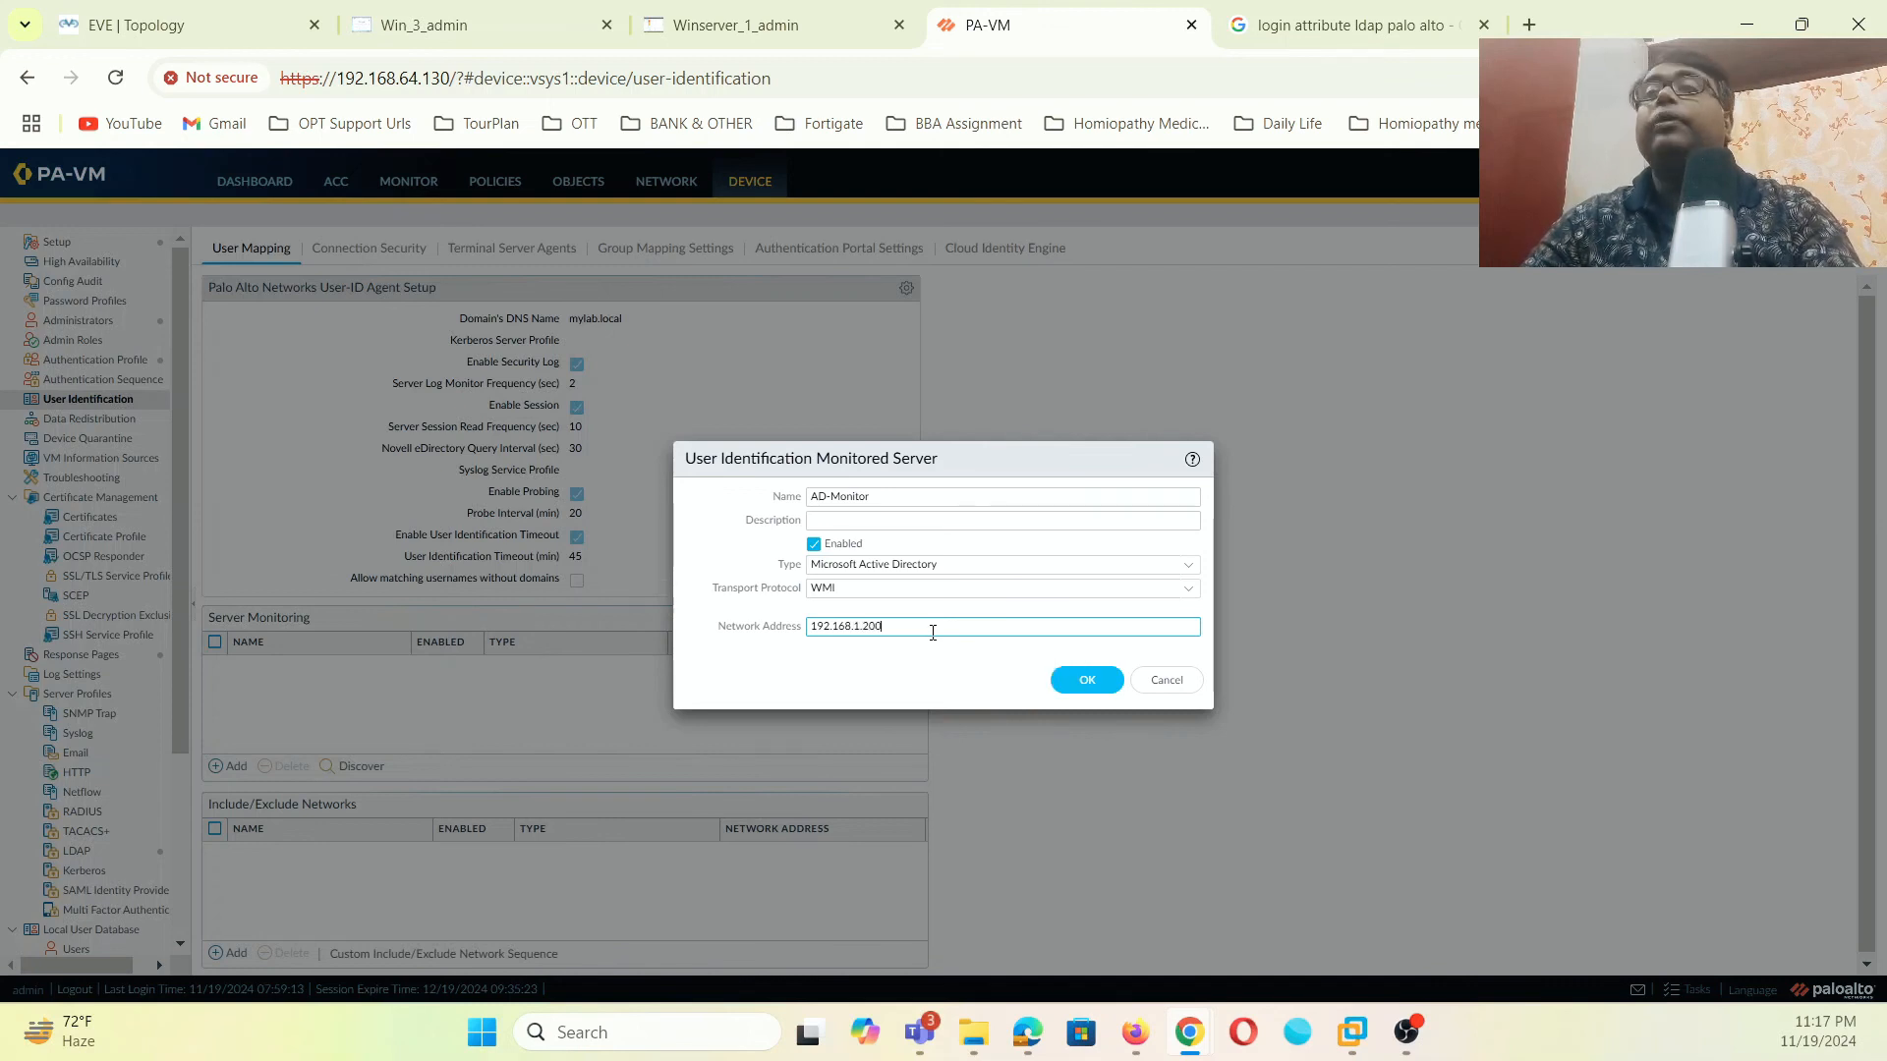
{"action": "left_click", "coordinate": [1098, 674]}
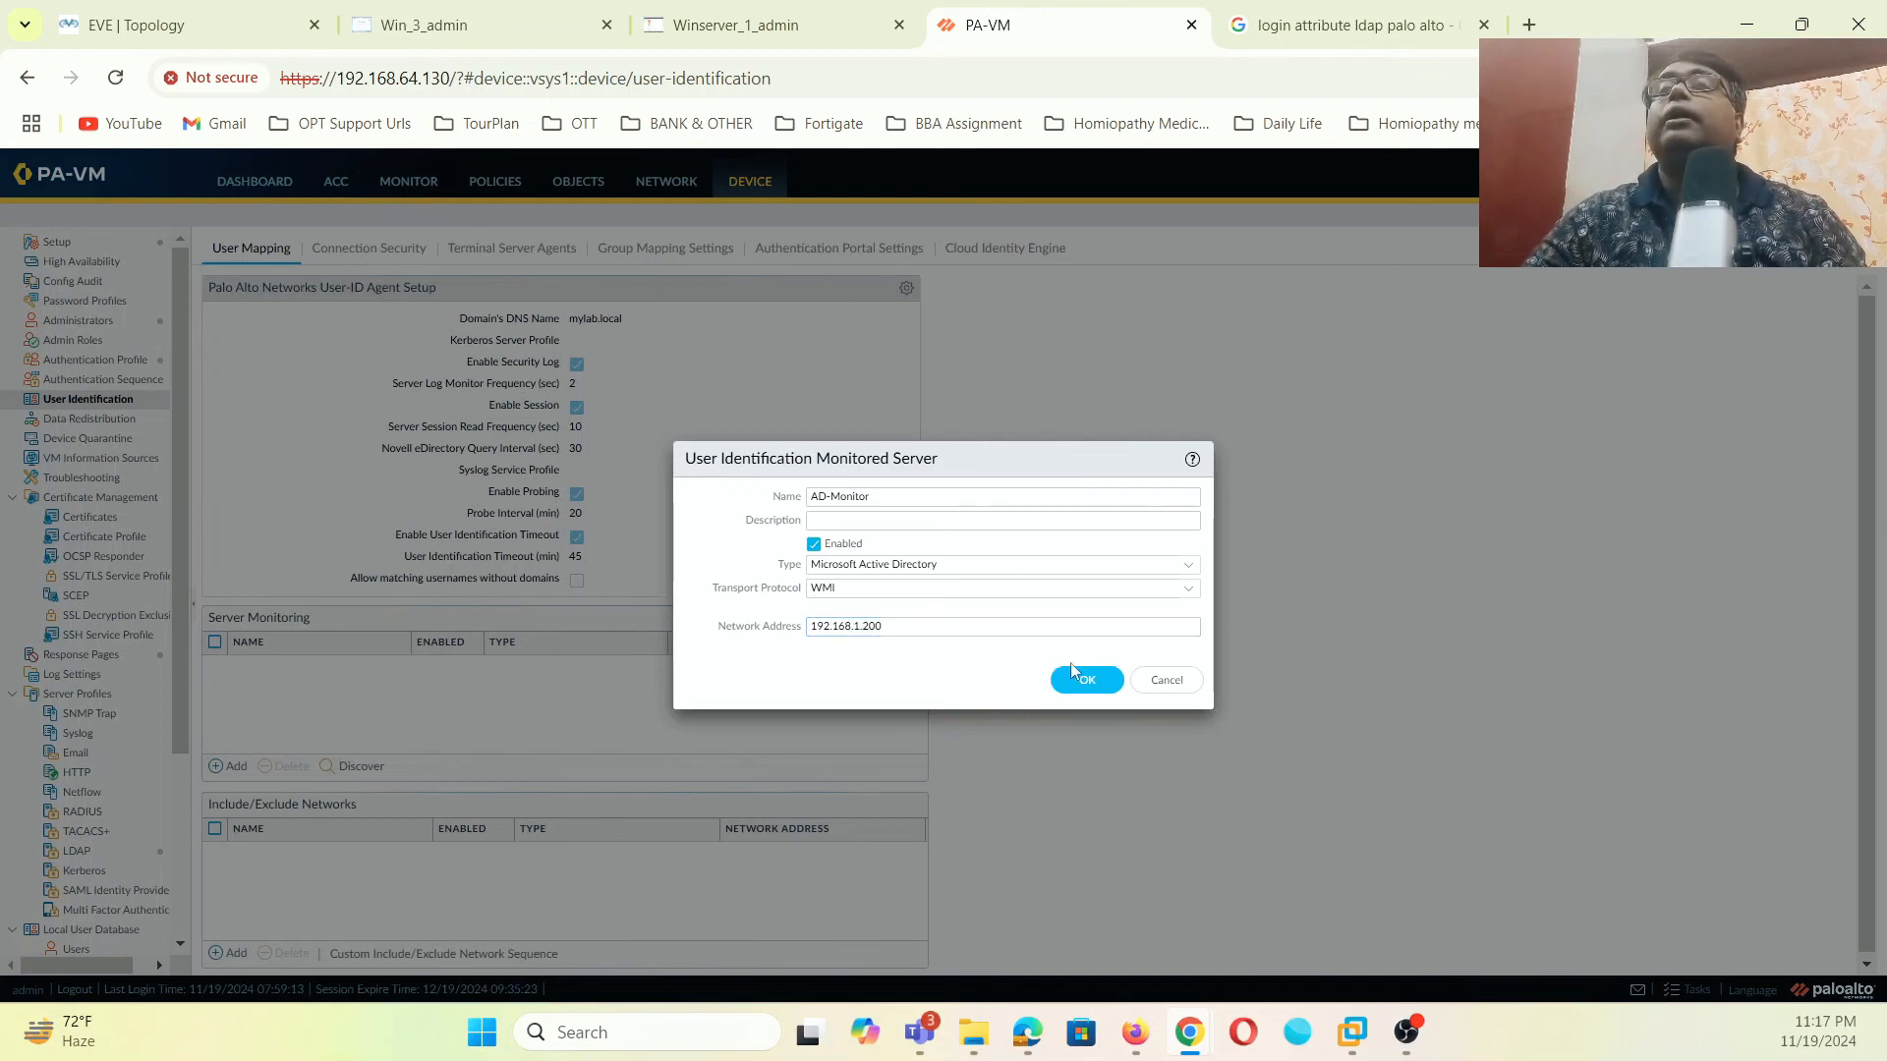
{"action": "left_click", "coordinate": [1085, 681]}
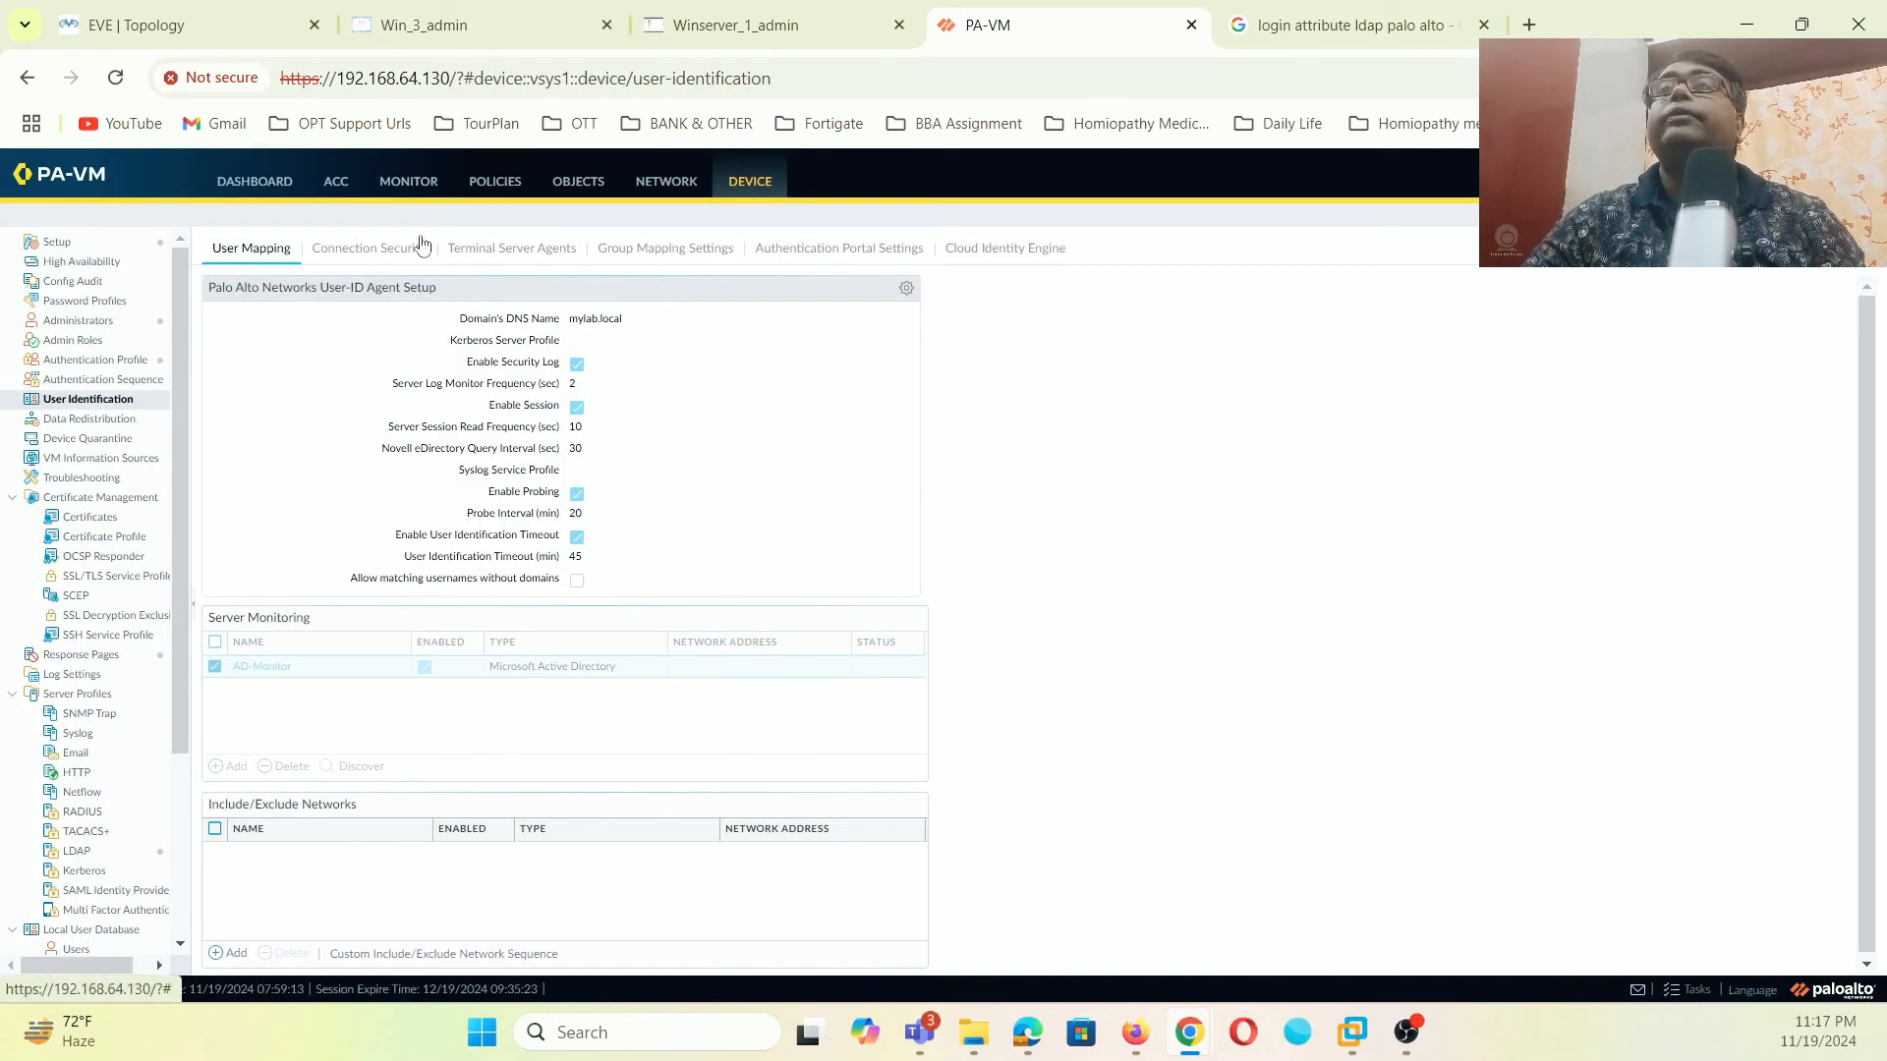
- Open Device > Setup > Services and choose Customize in Service Route Configuration
{"action": "left_click", "coordinate": [578, 183]}
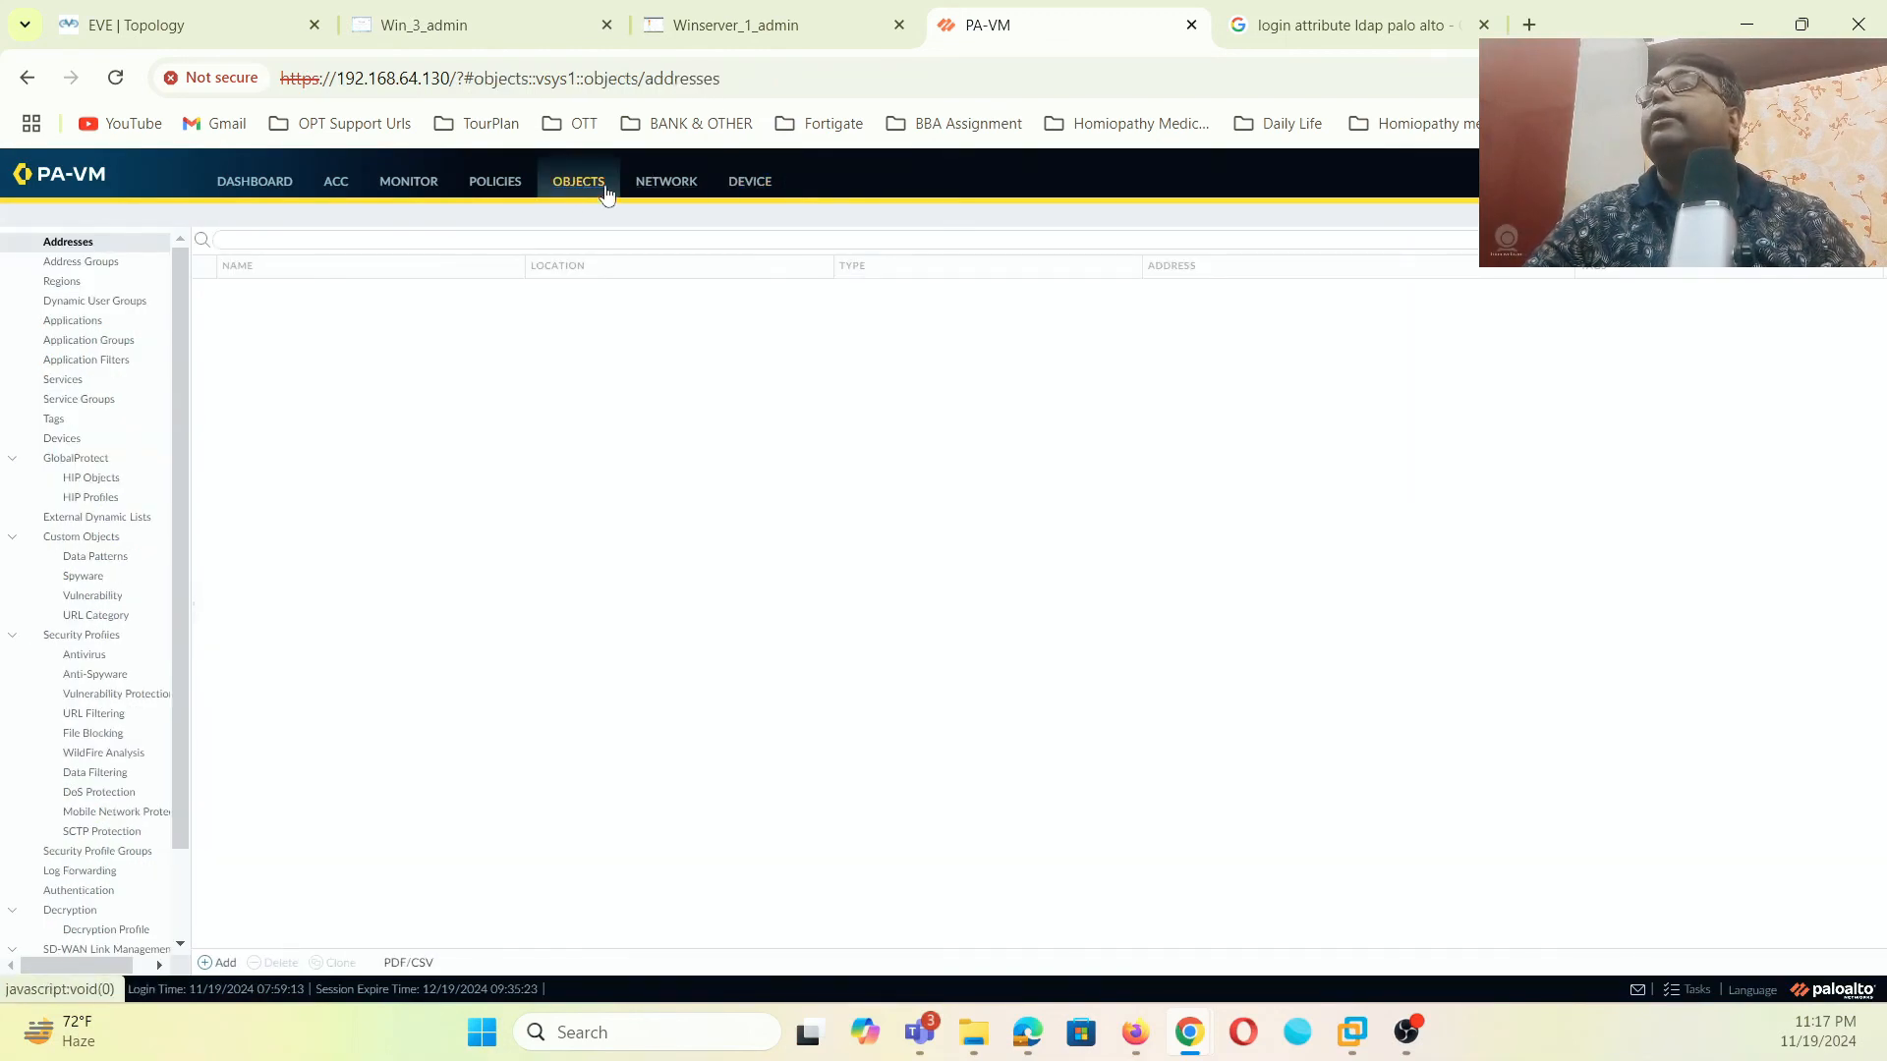
{"action": "left_click", "coordinate": [747, 185]}
{"action": "left_click", "coordinate": [57, 241]}
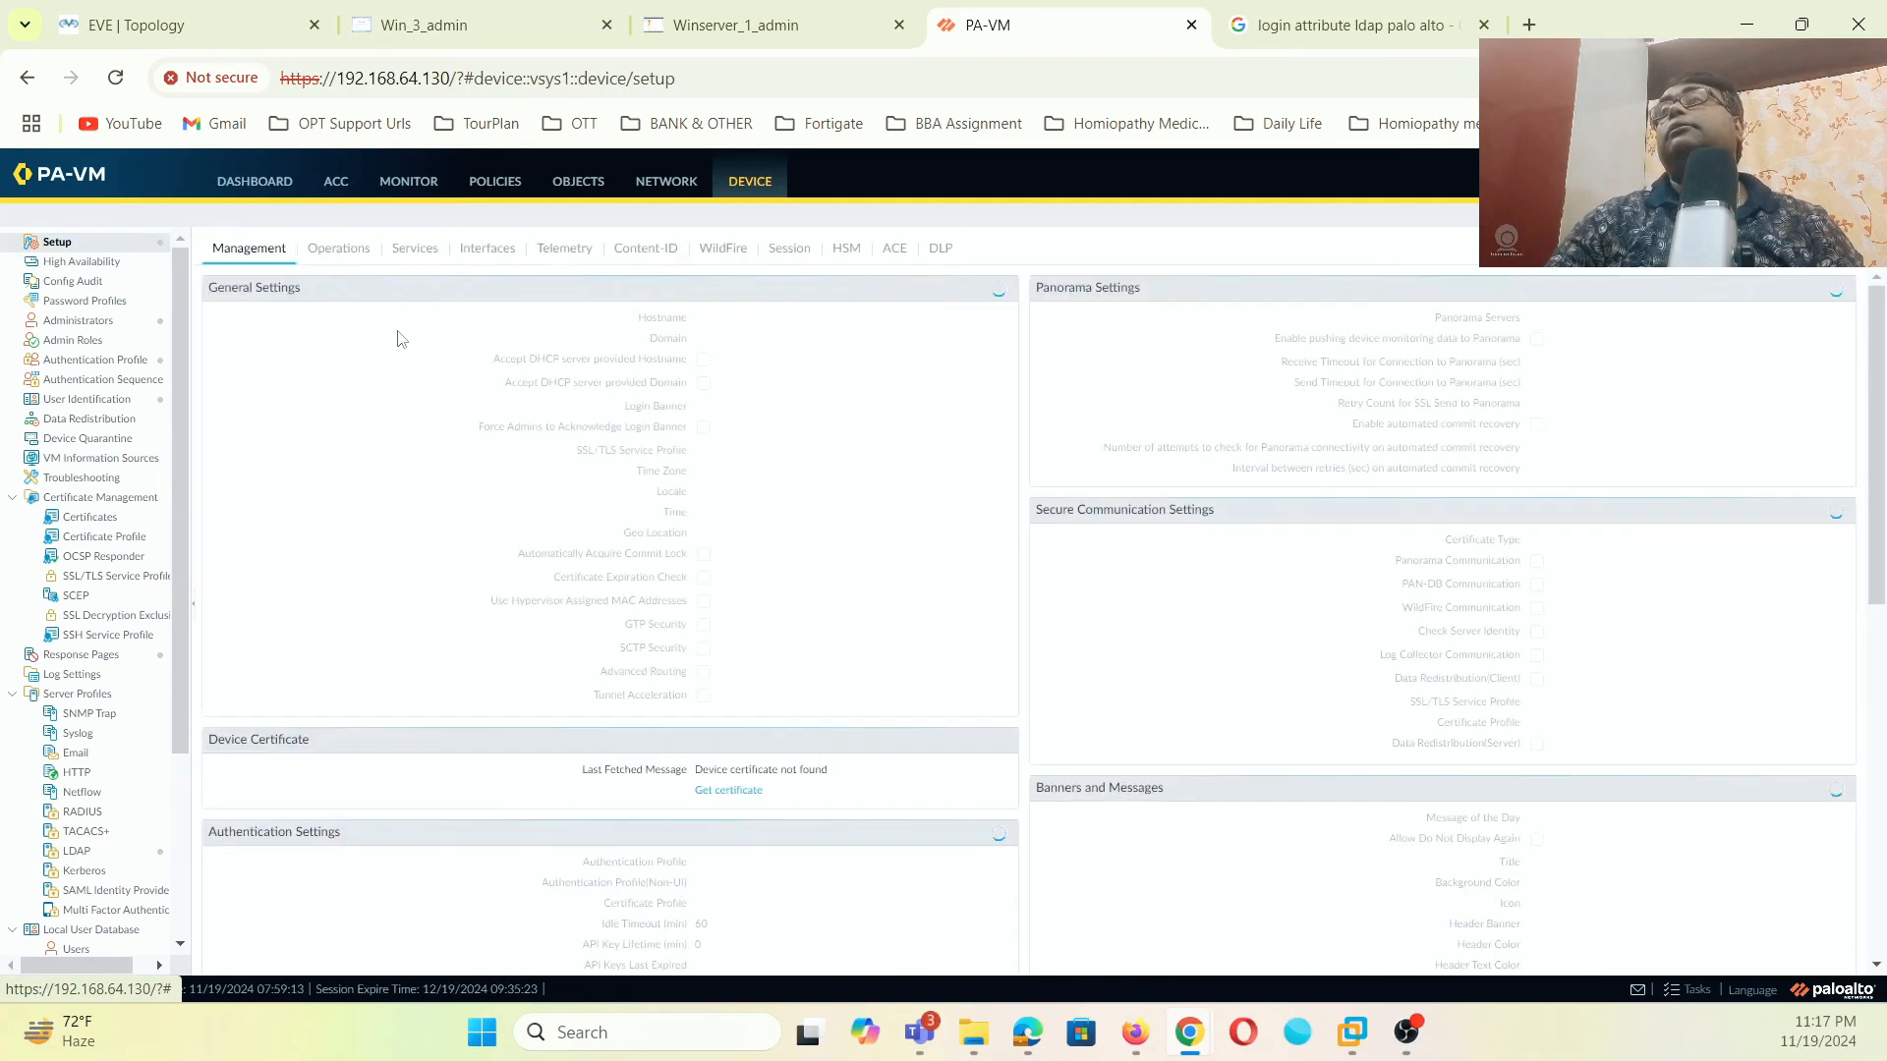
{"action": "left_click", "coordinate": [414, 243]}
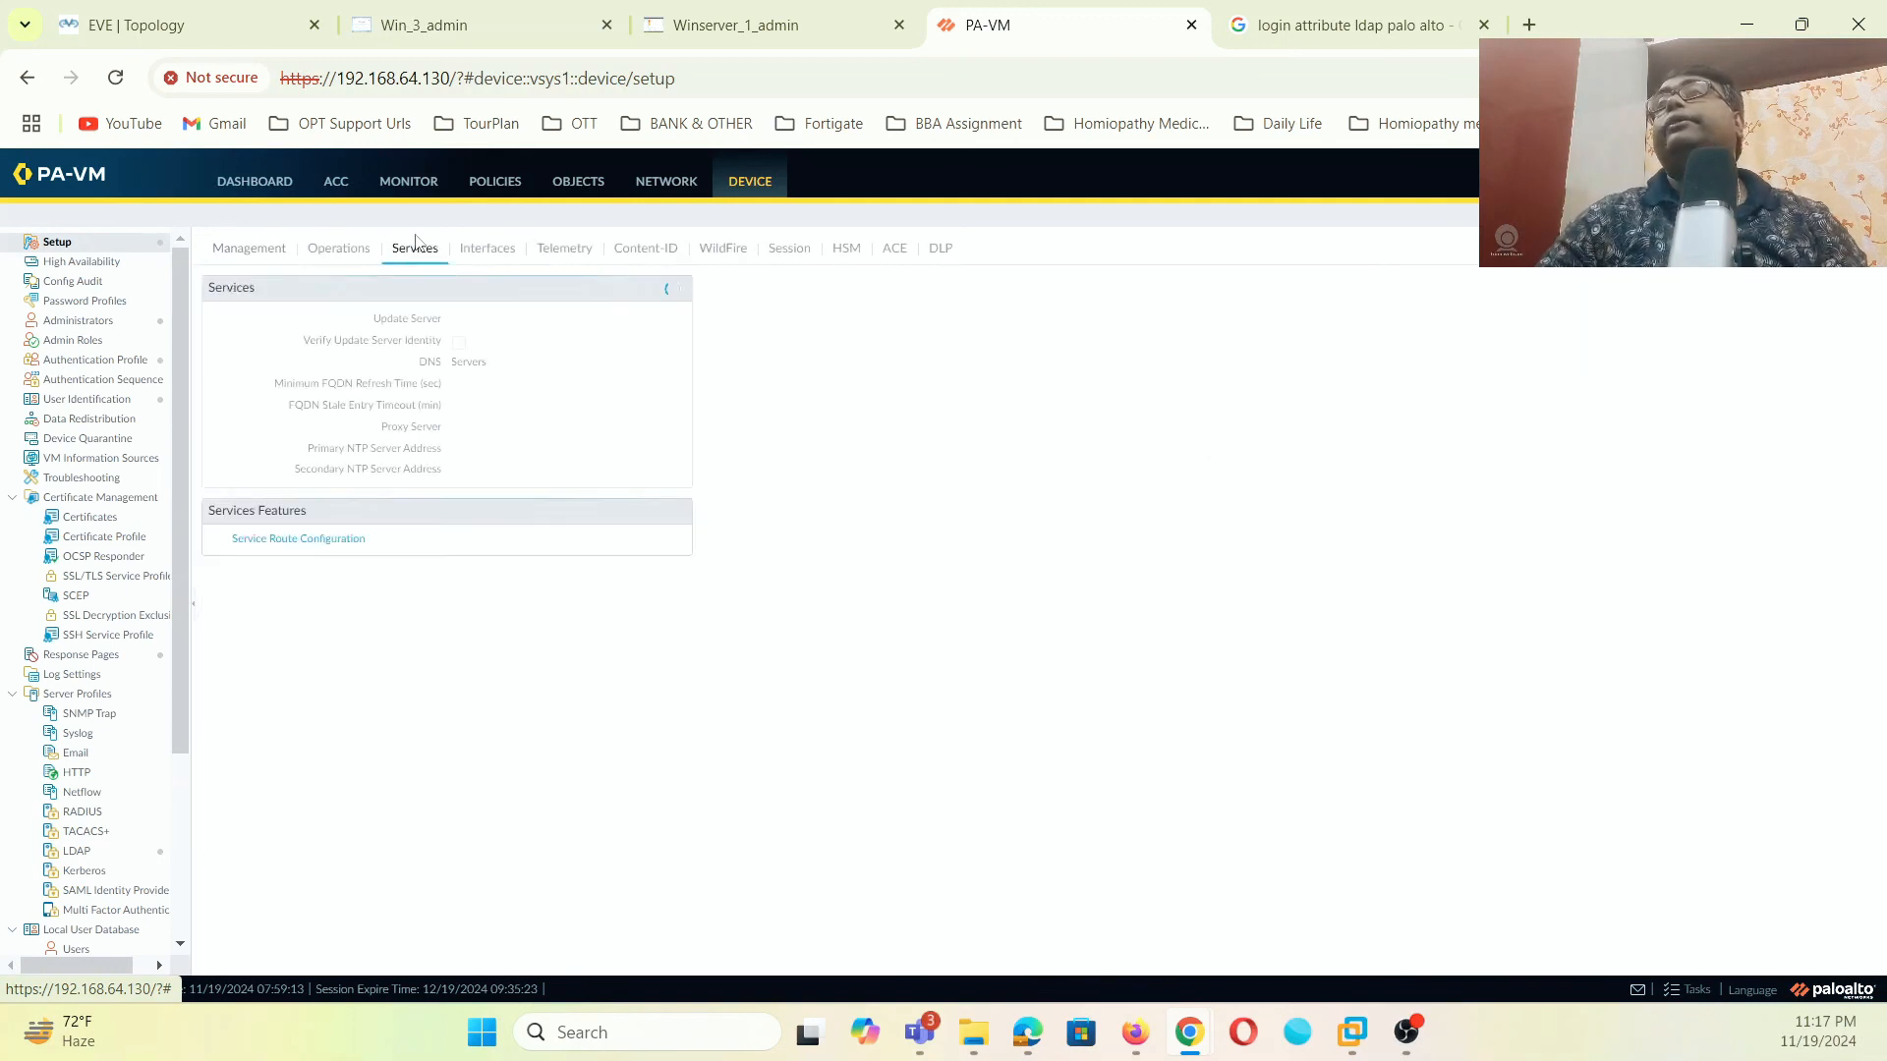
{"action": "left_click", "coordinate": [295, 539]}
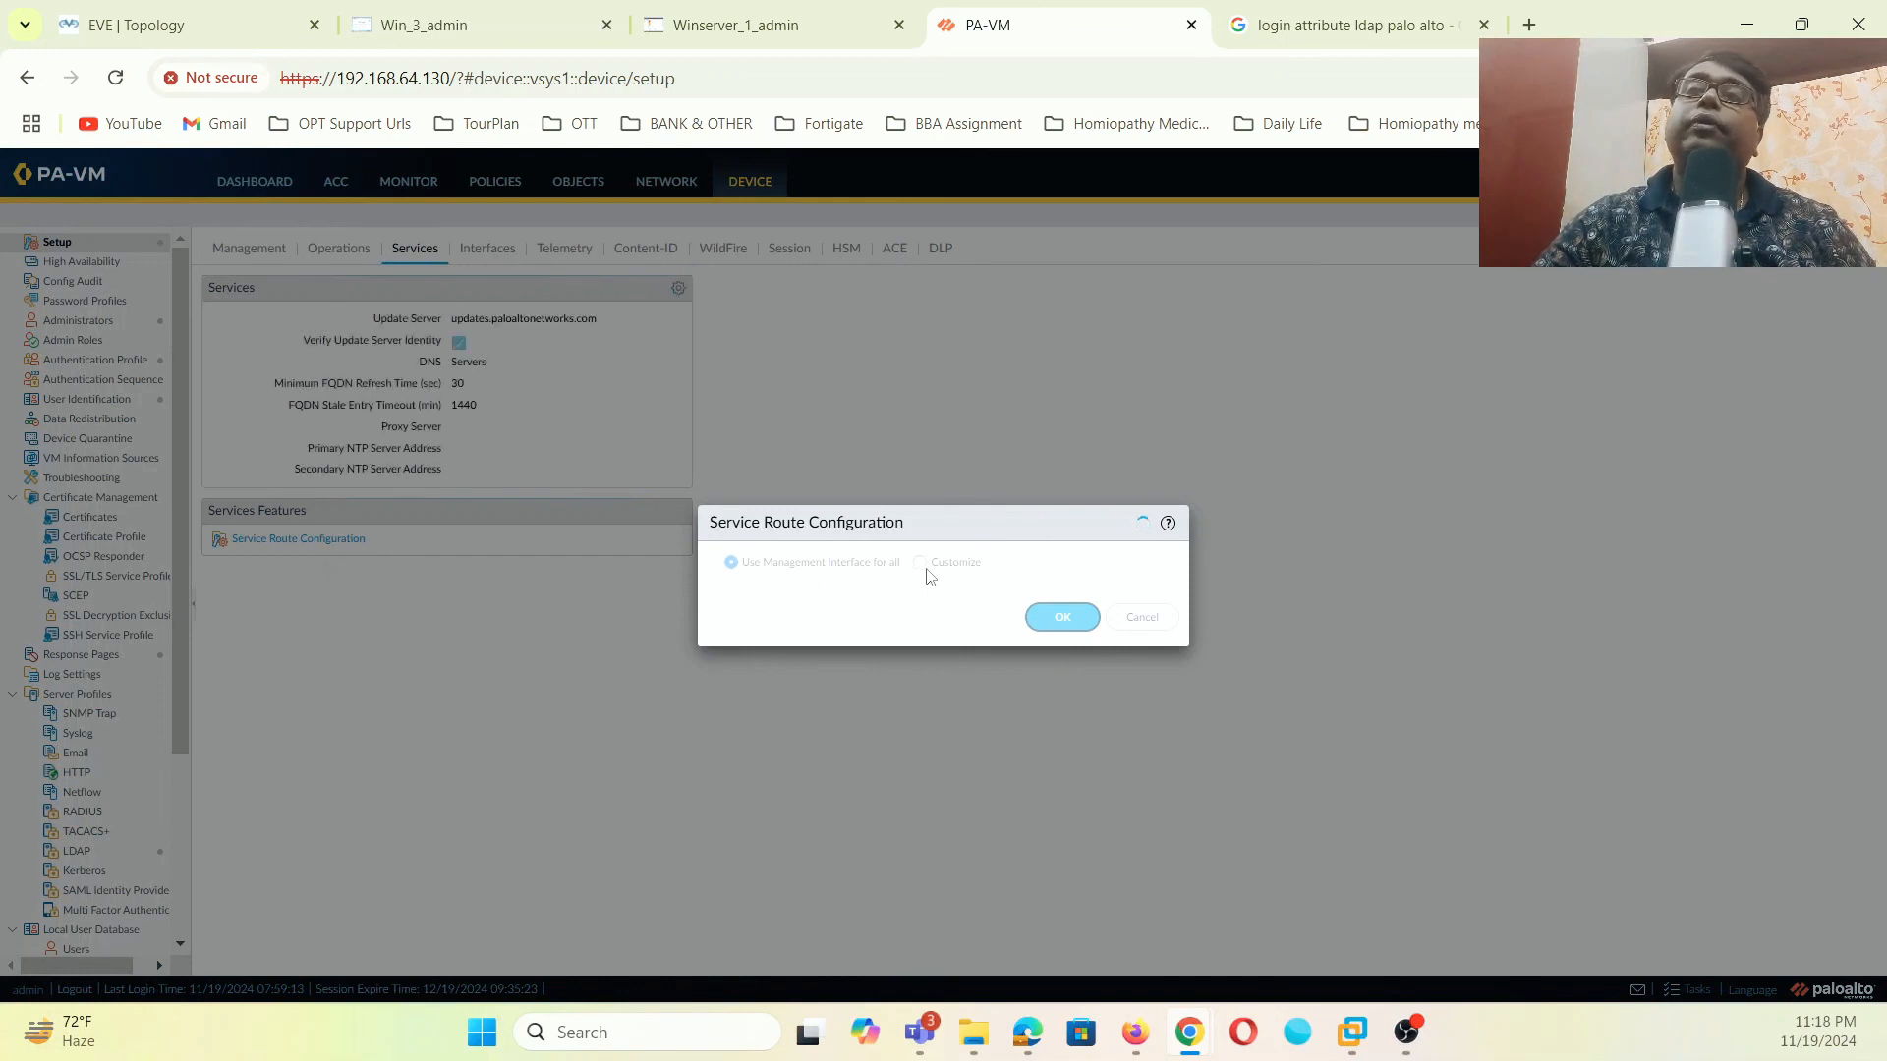
{"action": "left_click", "coordinate": [927, 570]}
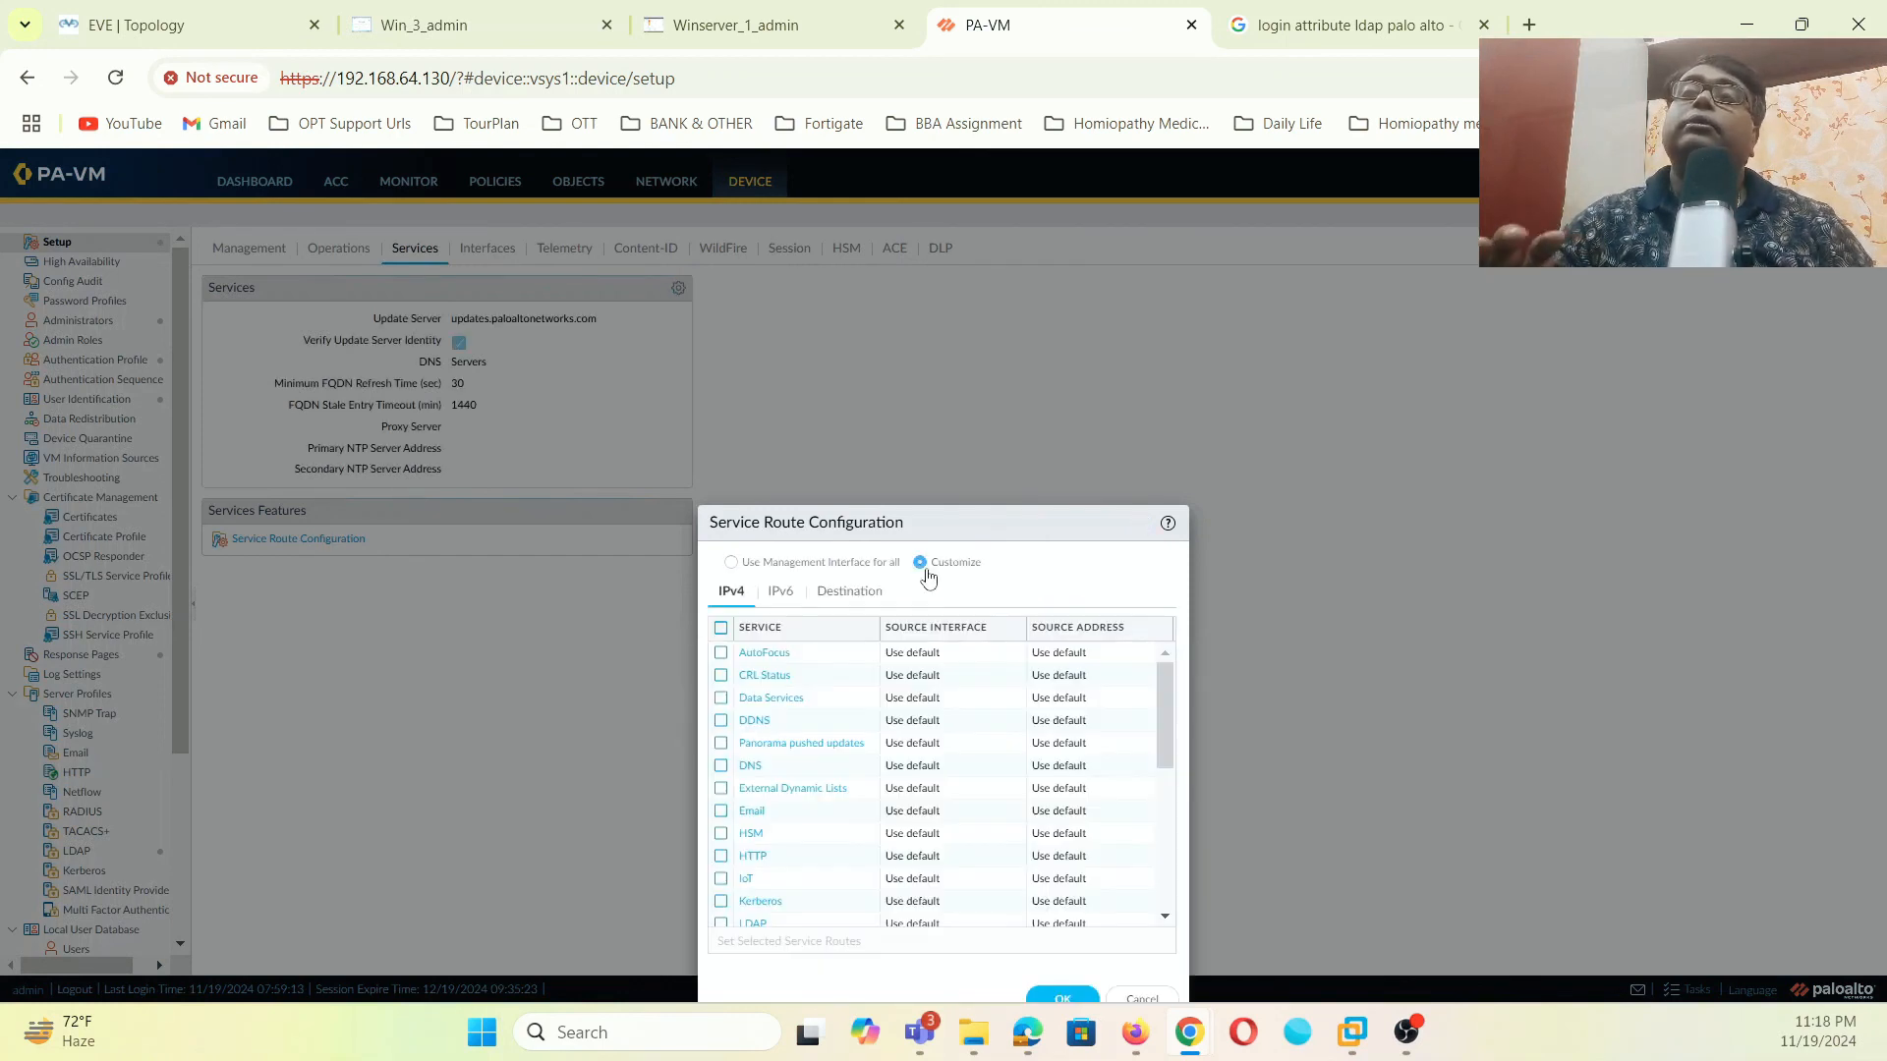
{"action": "scroll", "coordinate": [863, 746], "scroll_direction": "down", "scroll_amount": 7}
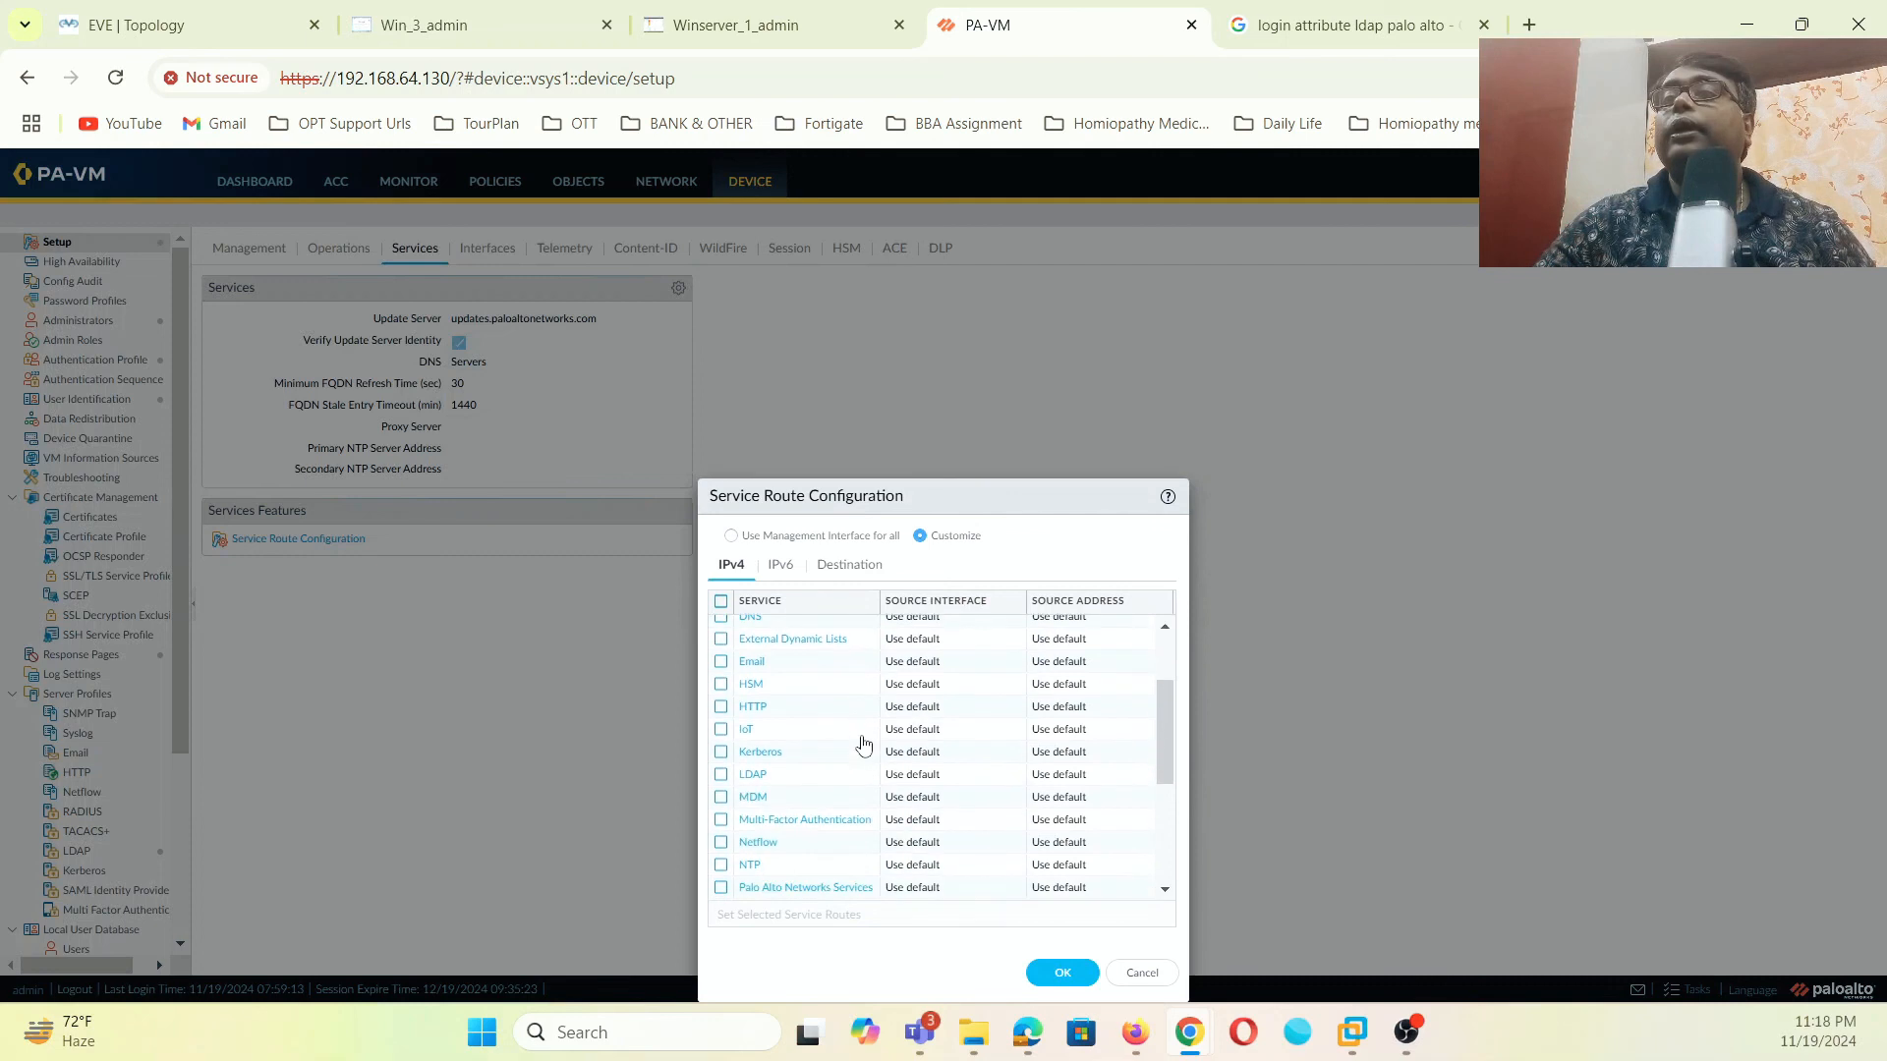
- Route LDAP and UID Agent services through source interface ethernet1/2 and apply
{"action": "left_click", "coordinate": [754, 657]}
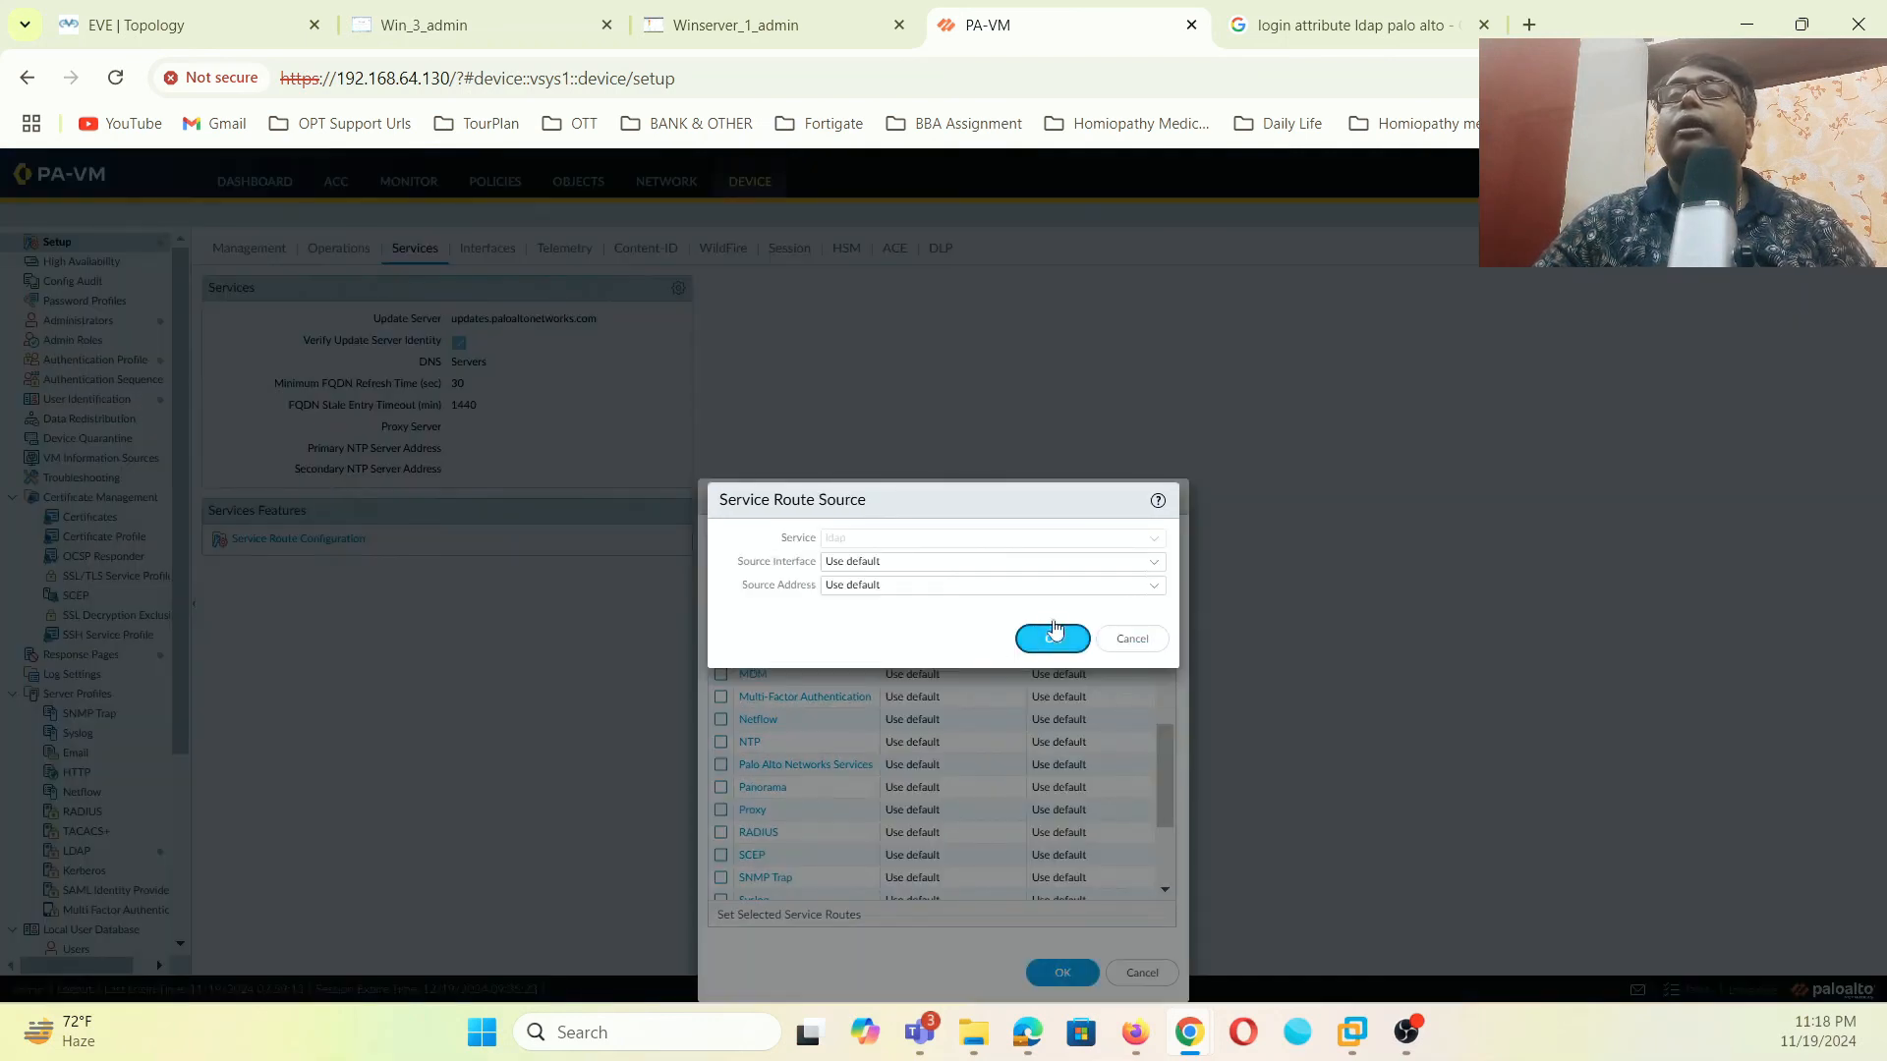
{"action": "left_click", "coordinate": [1140, 565]}
{"action": "left_click", "coordinate": [846, 631]}
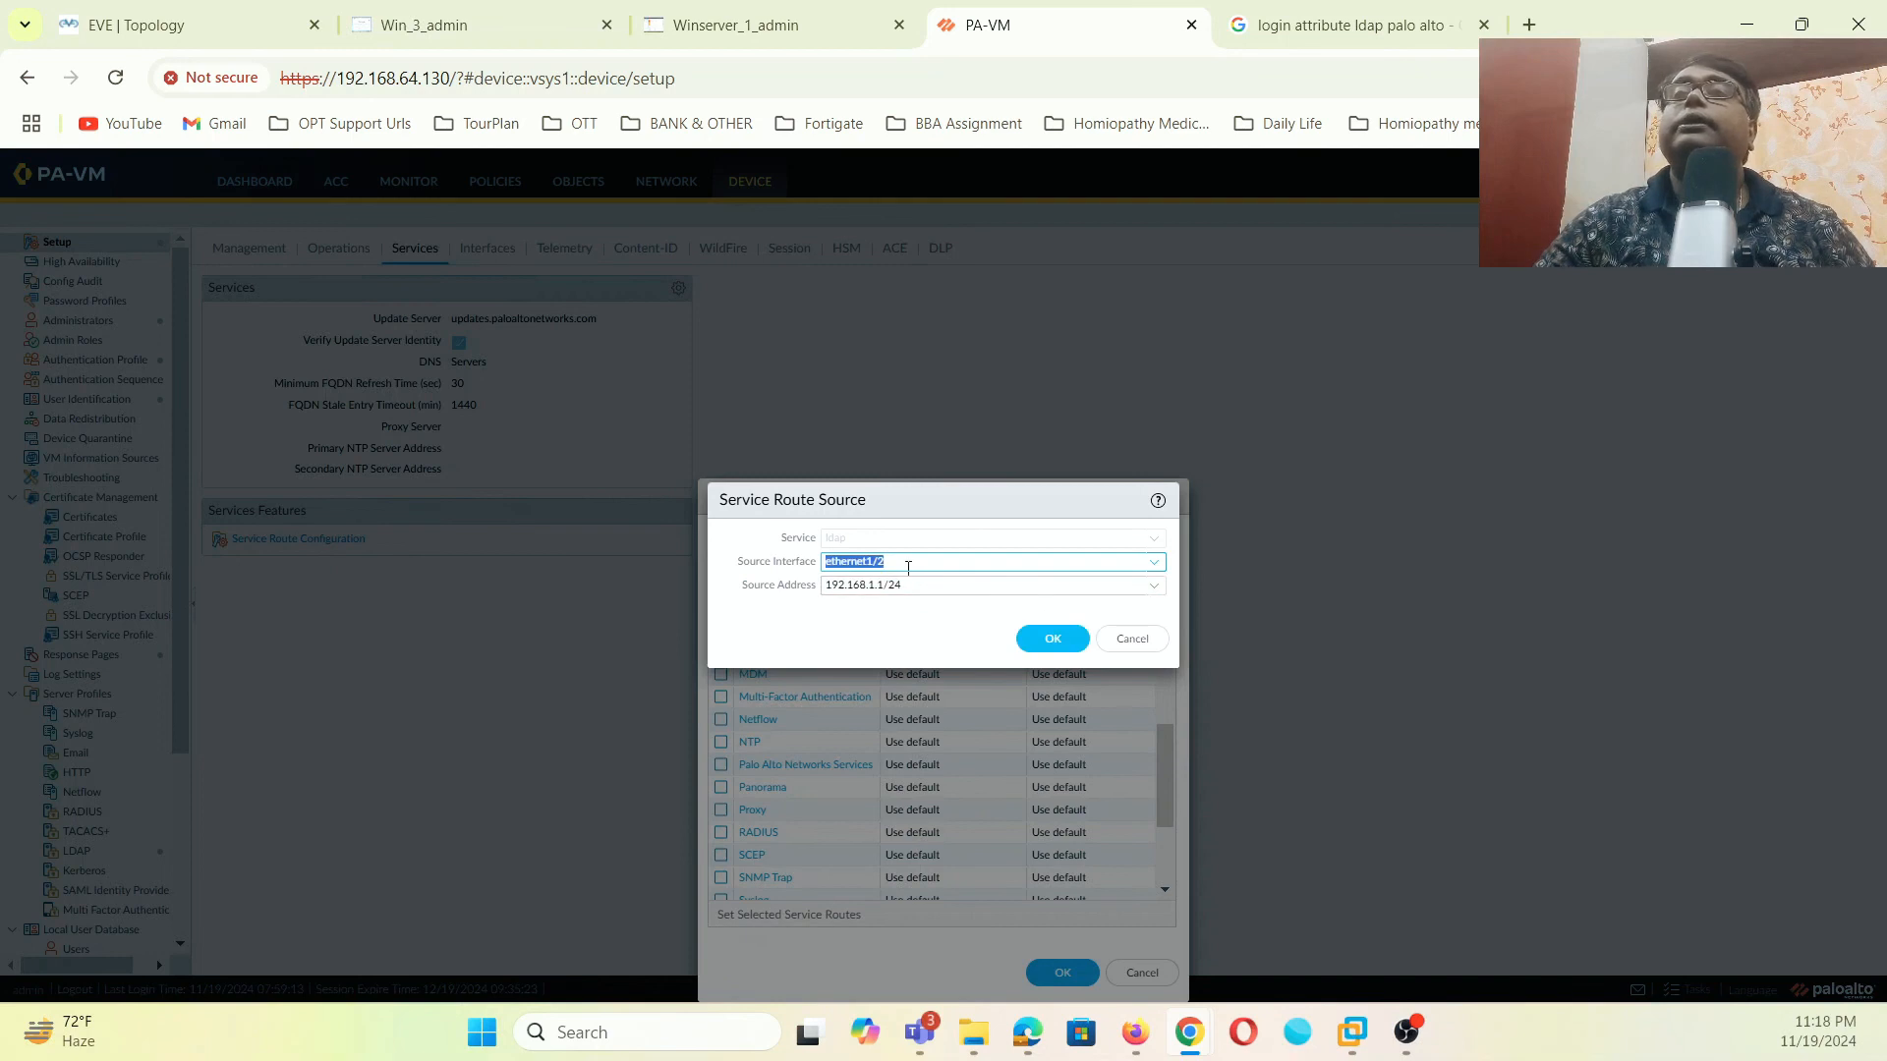
{"action": "left_click", "coordinate": [1052, 639]}
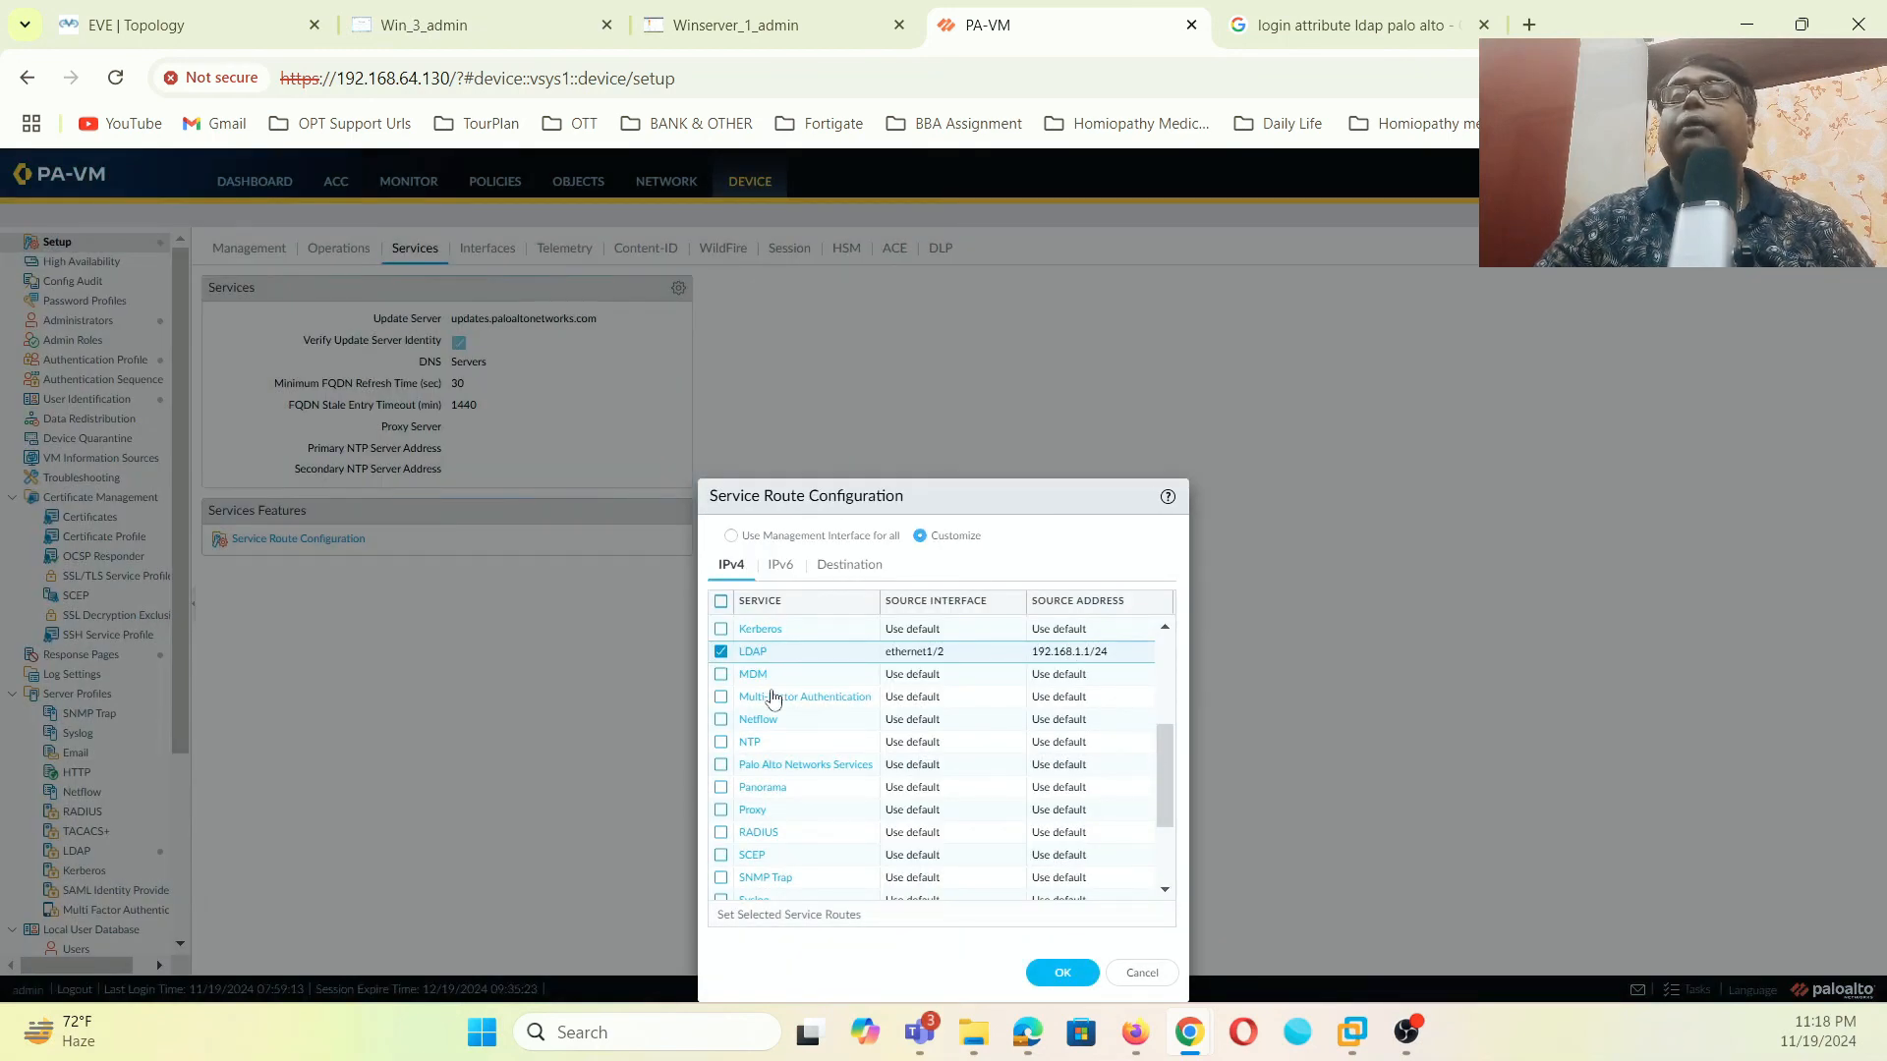
{"action": "scroll", "coordinate": [807, 812], "scroll_direction": "down", "scroll_amount": 3}
{"action": "left_click", "coordinate": [766, 823]}
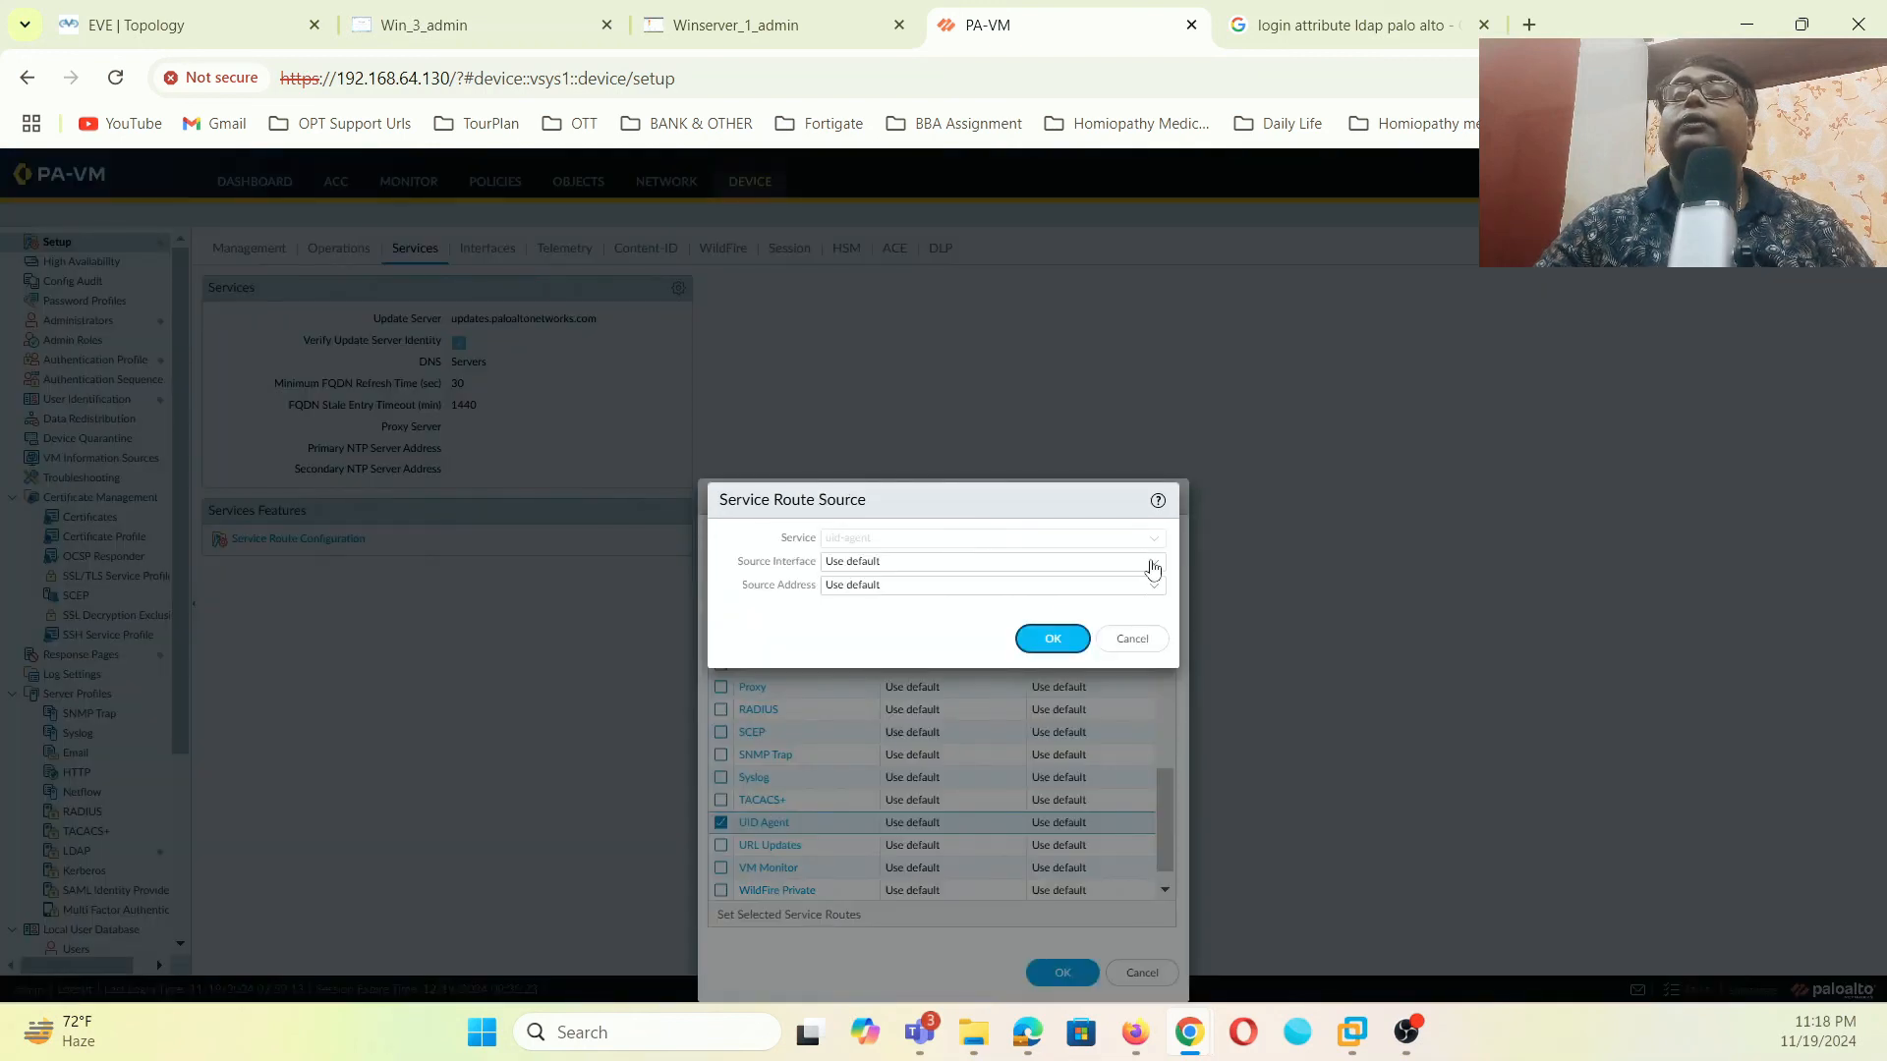
{"action": "left_click", "coordinate": [1152, 562]}
{"action": "left_click", "coordinate": [890, 628]}
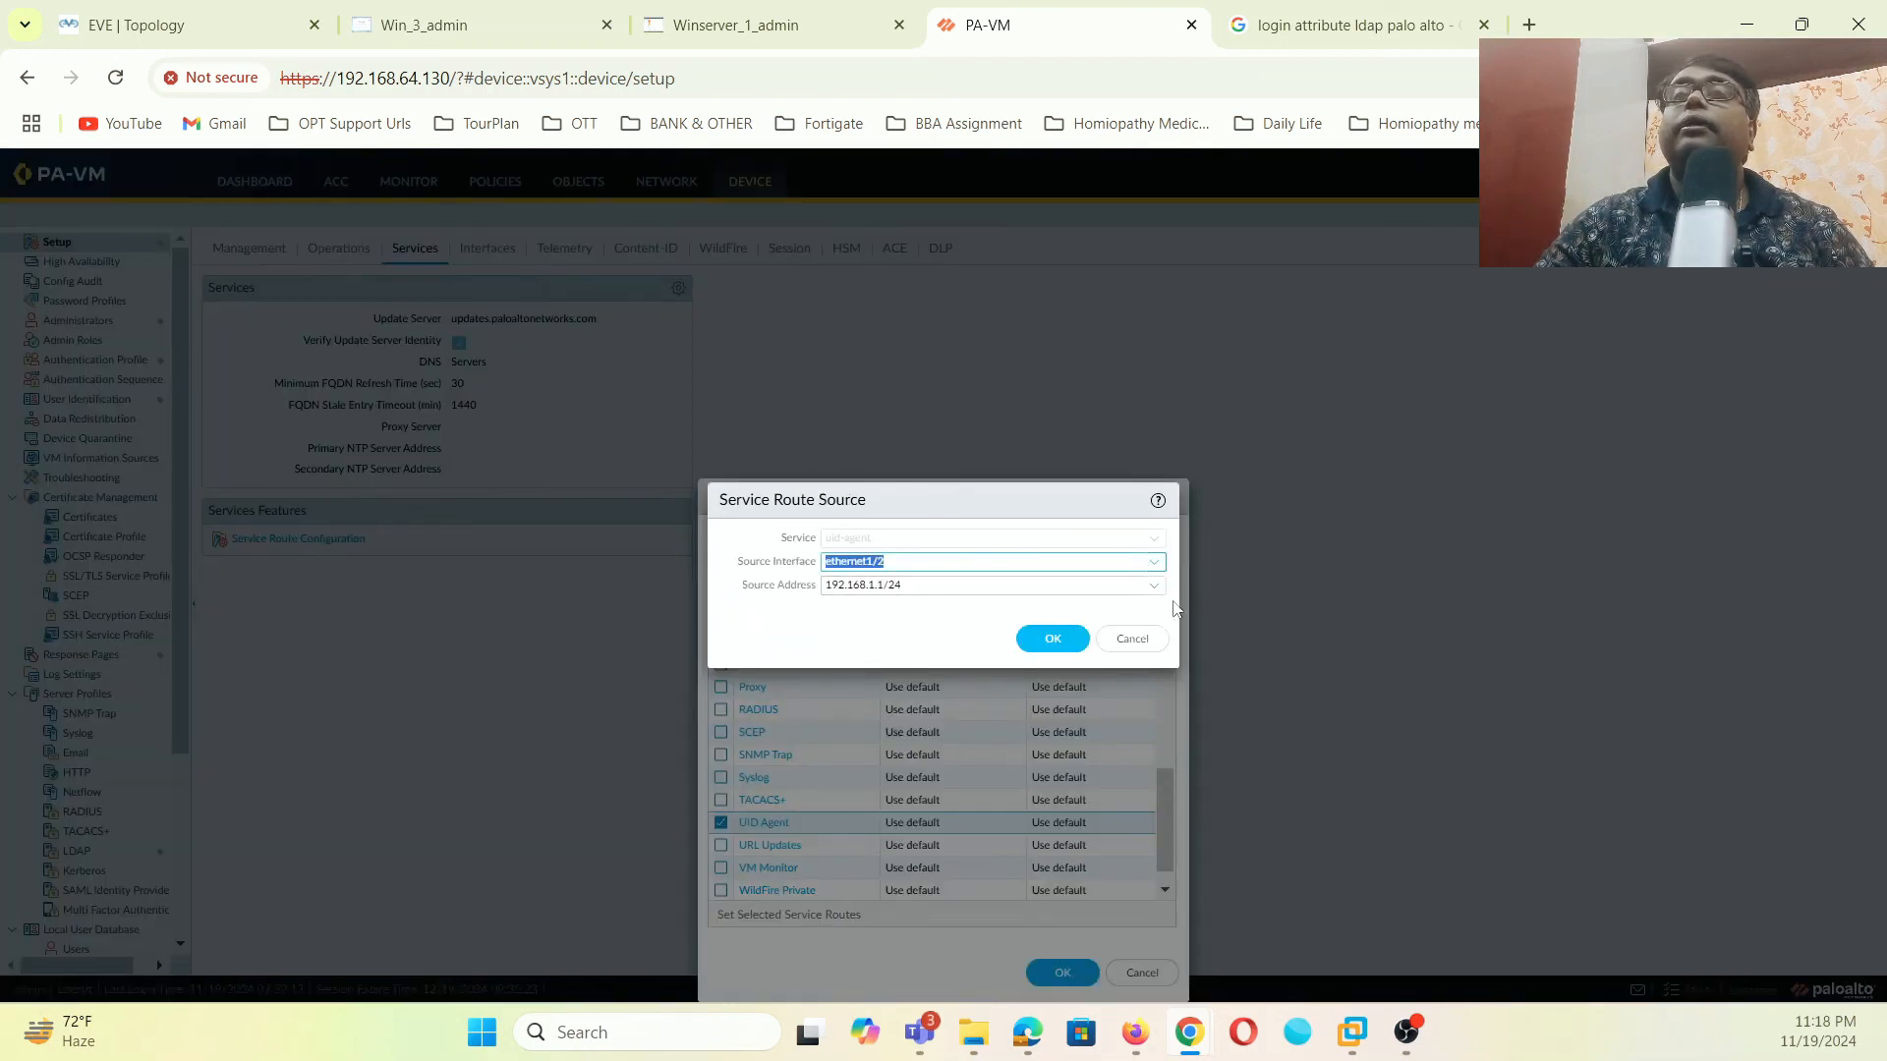
{"action": "left_click", "coordinate": [1057, 639]}
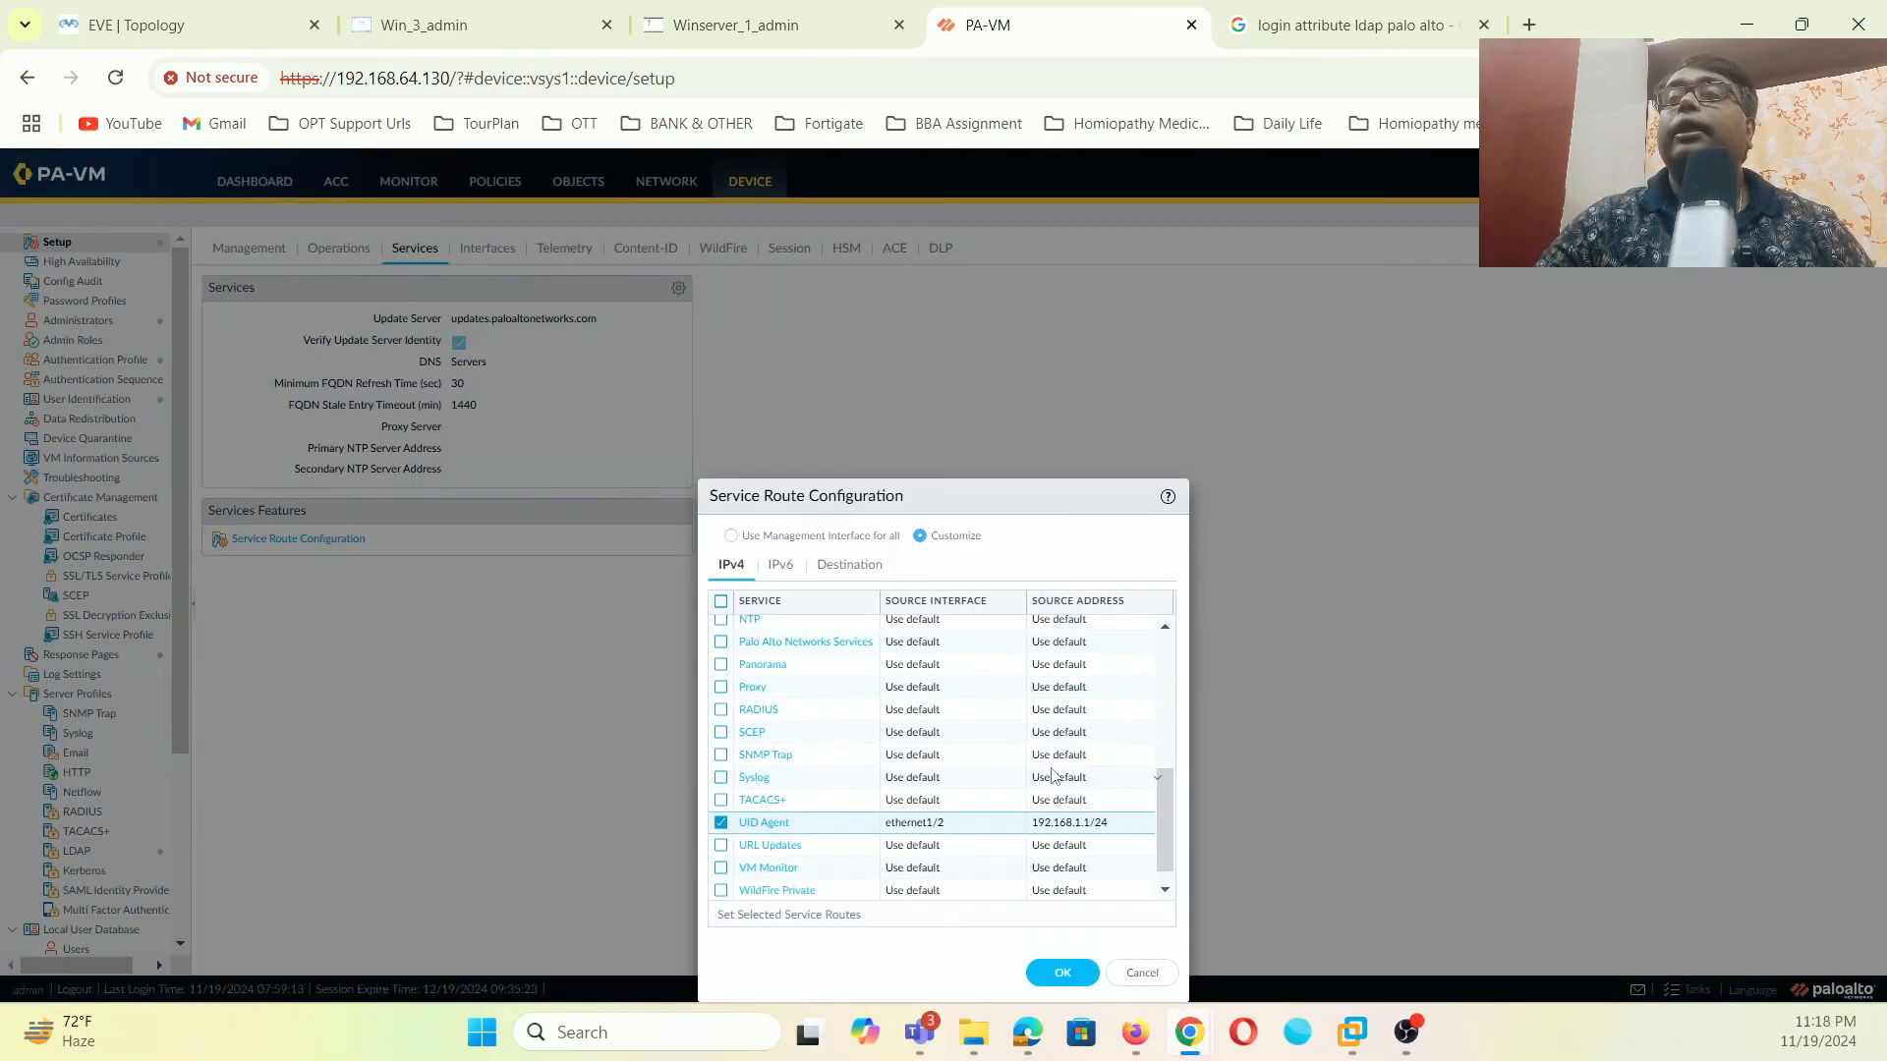
{"action": "scroll", "coordinate": [1056, 776], "scroll_direction": "down", "scroll_amount": 1}
{"action": "left_click", "coordinate": [1055, 971]}
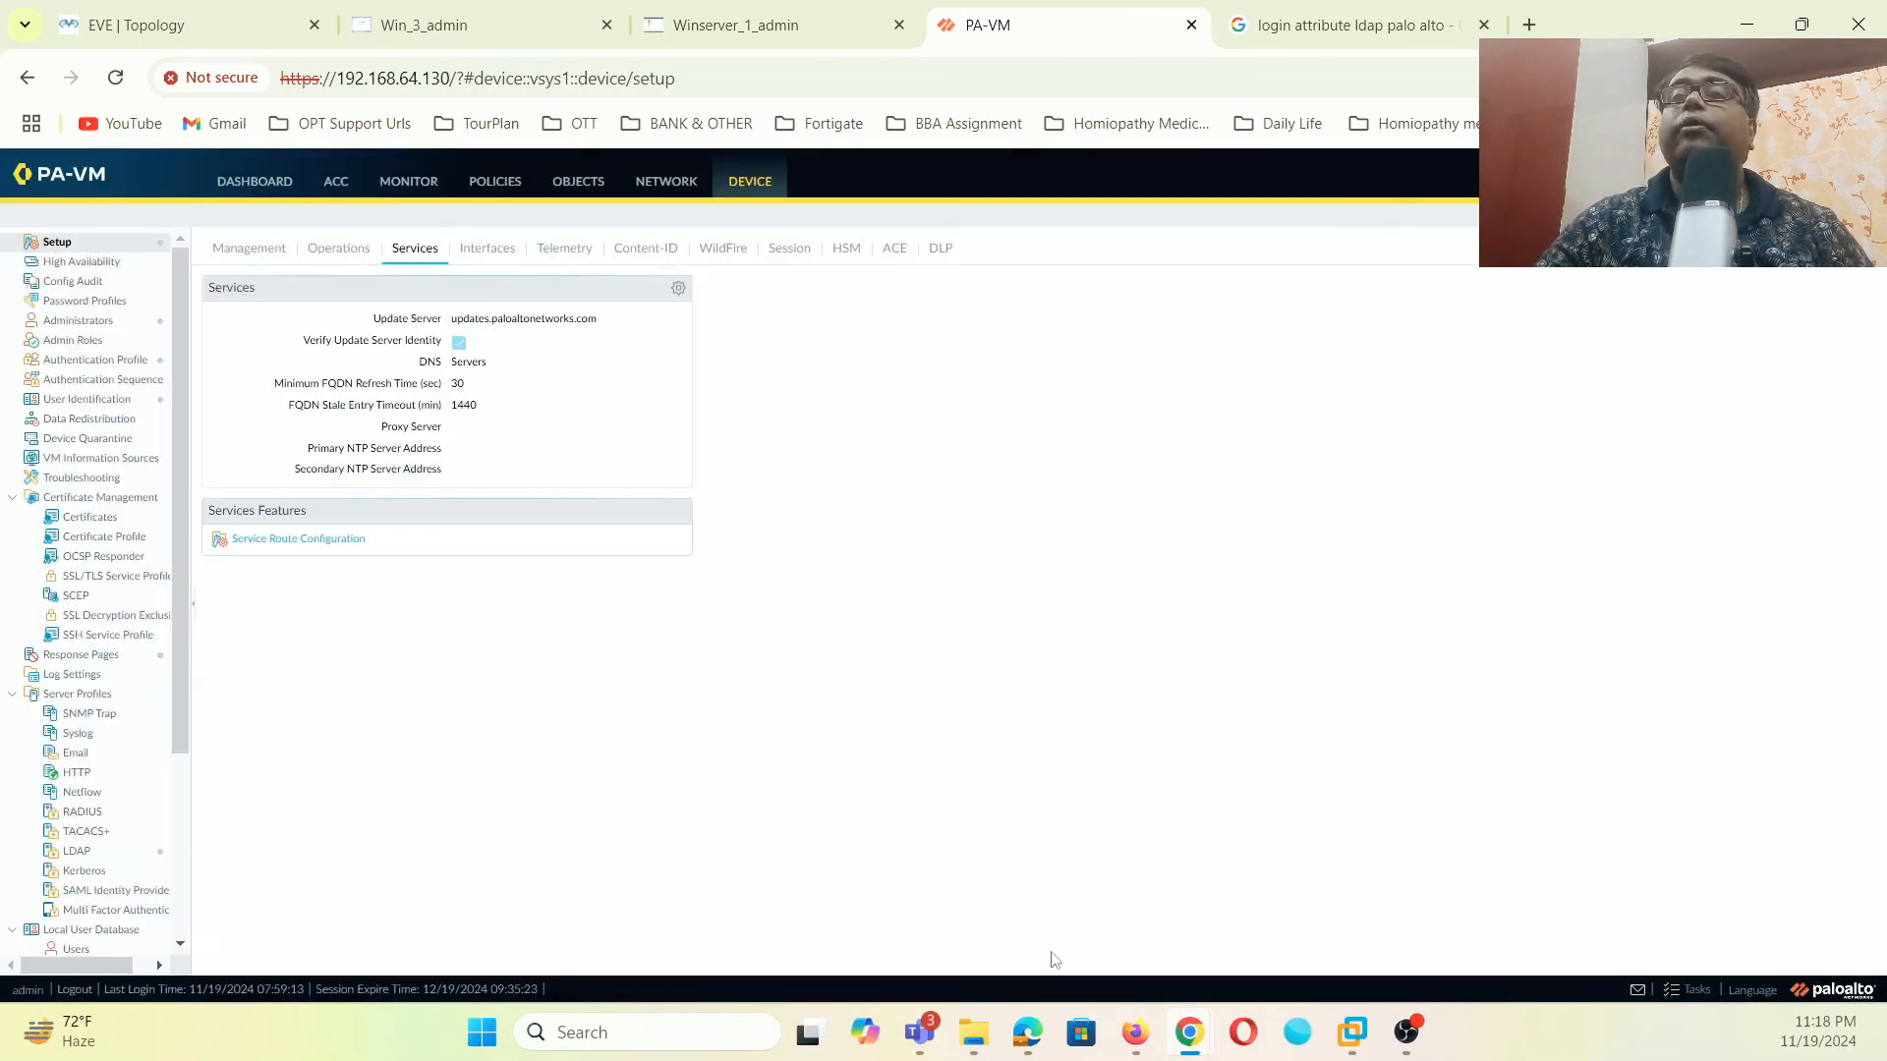
- Commit the pending service-route changes and return to the User Identification page
{"action": "left_click", "coordinate": [1740, 181]}
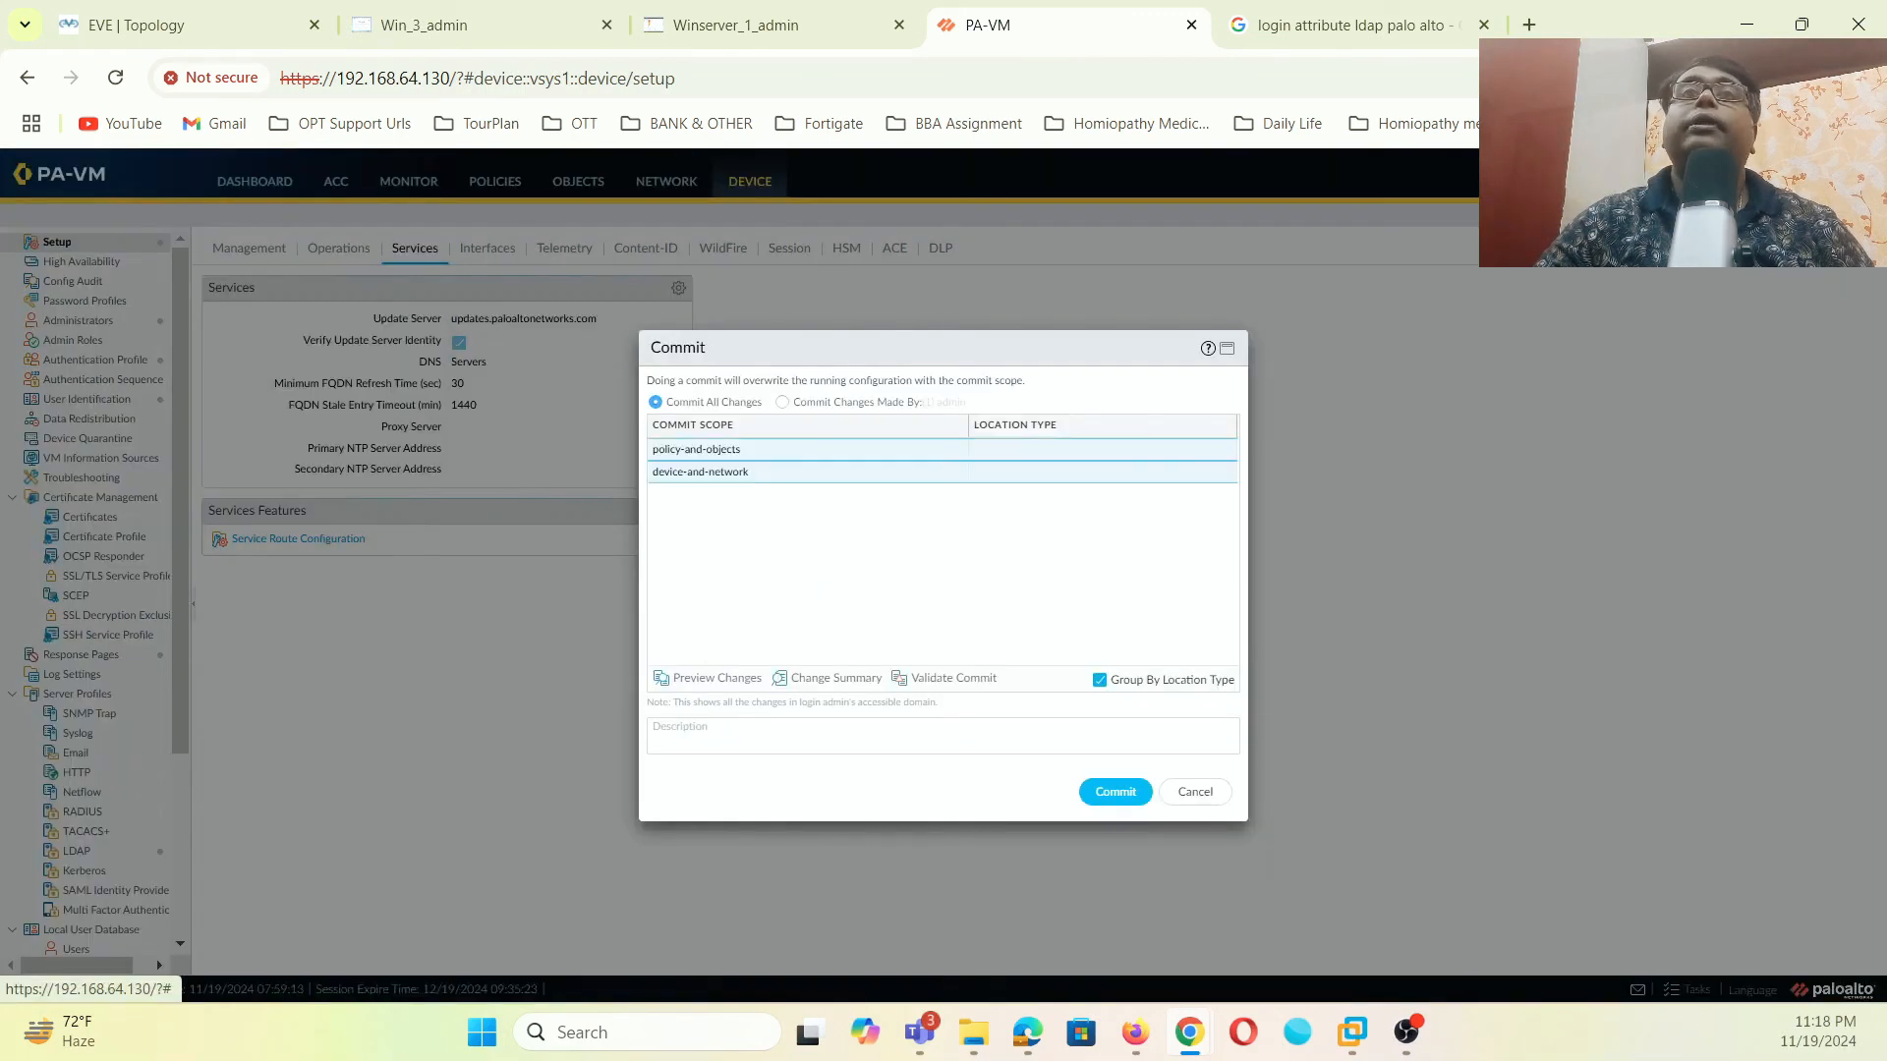
{"action": "left_click", "coordinate": [1116, 792]}
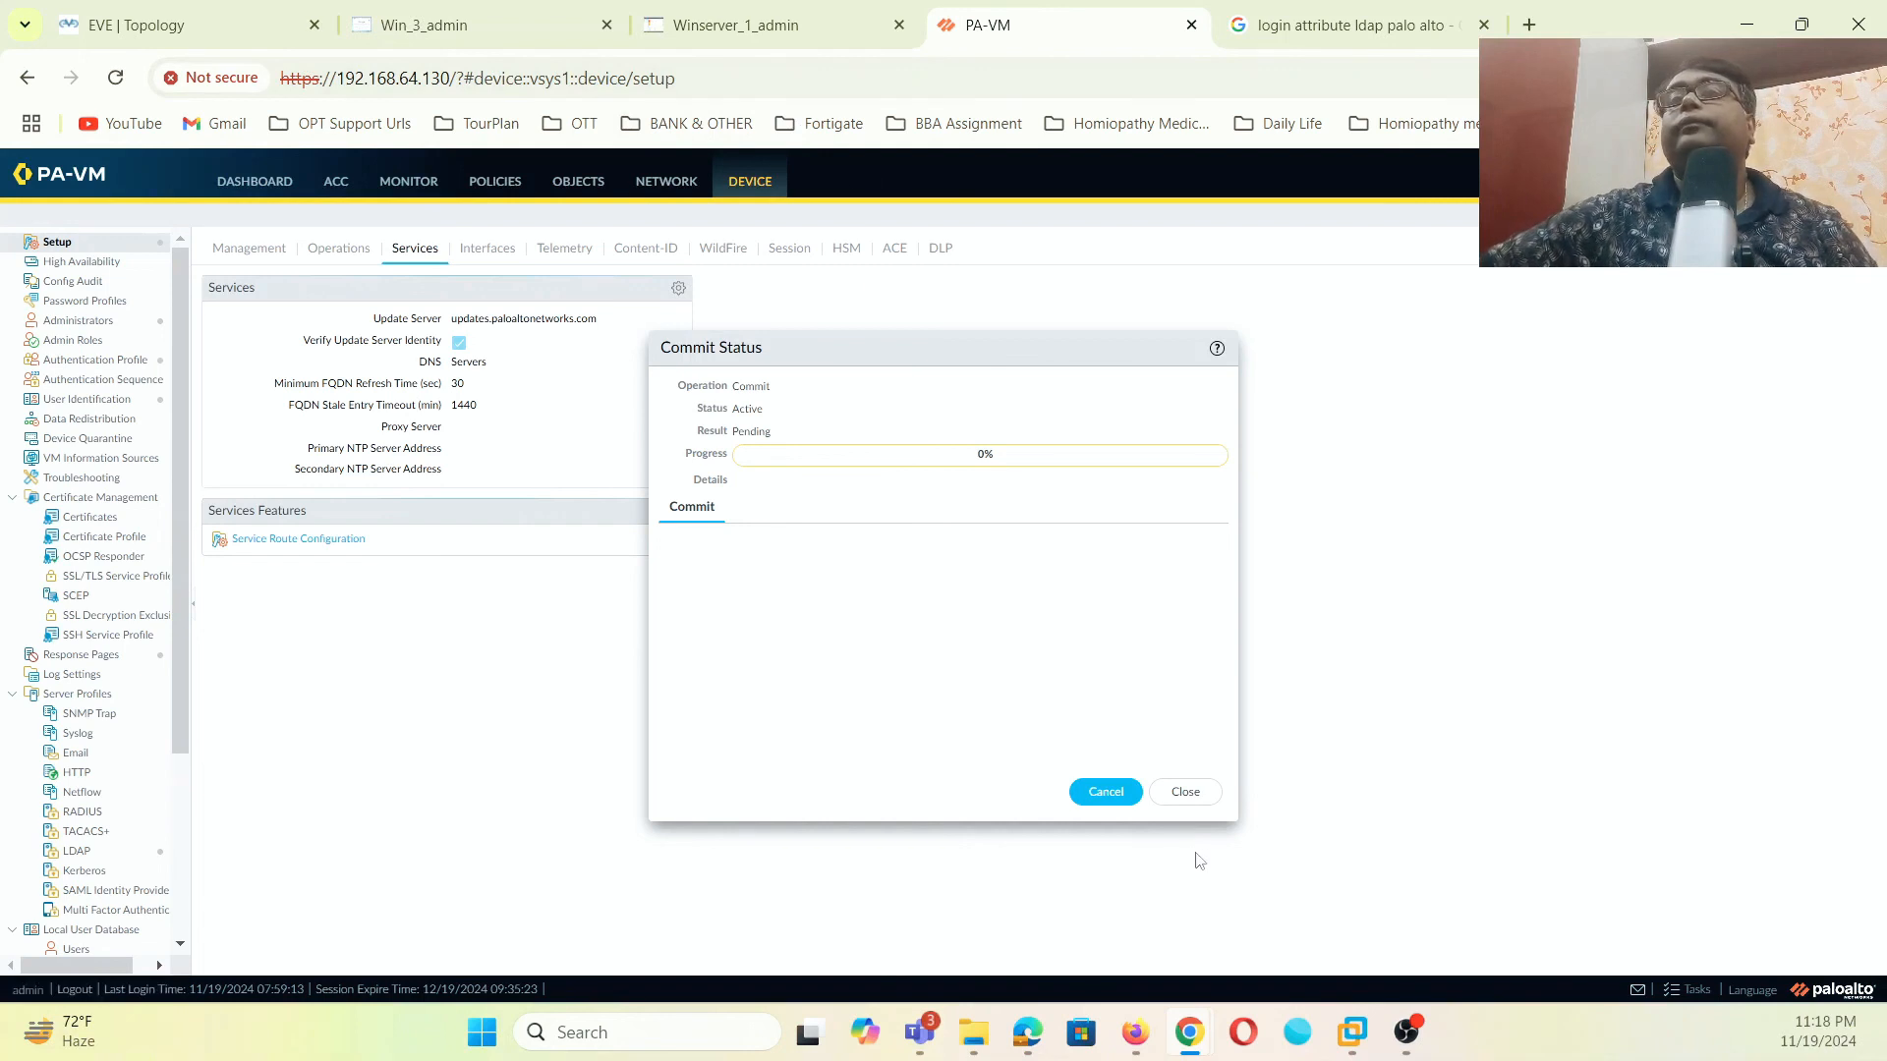
{"action": "left_click", "coordinate": [1185, 792]}
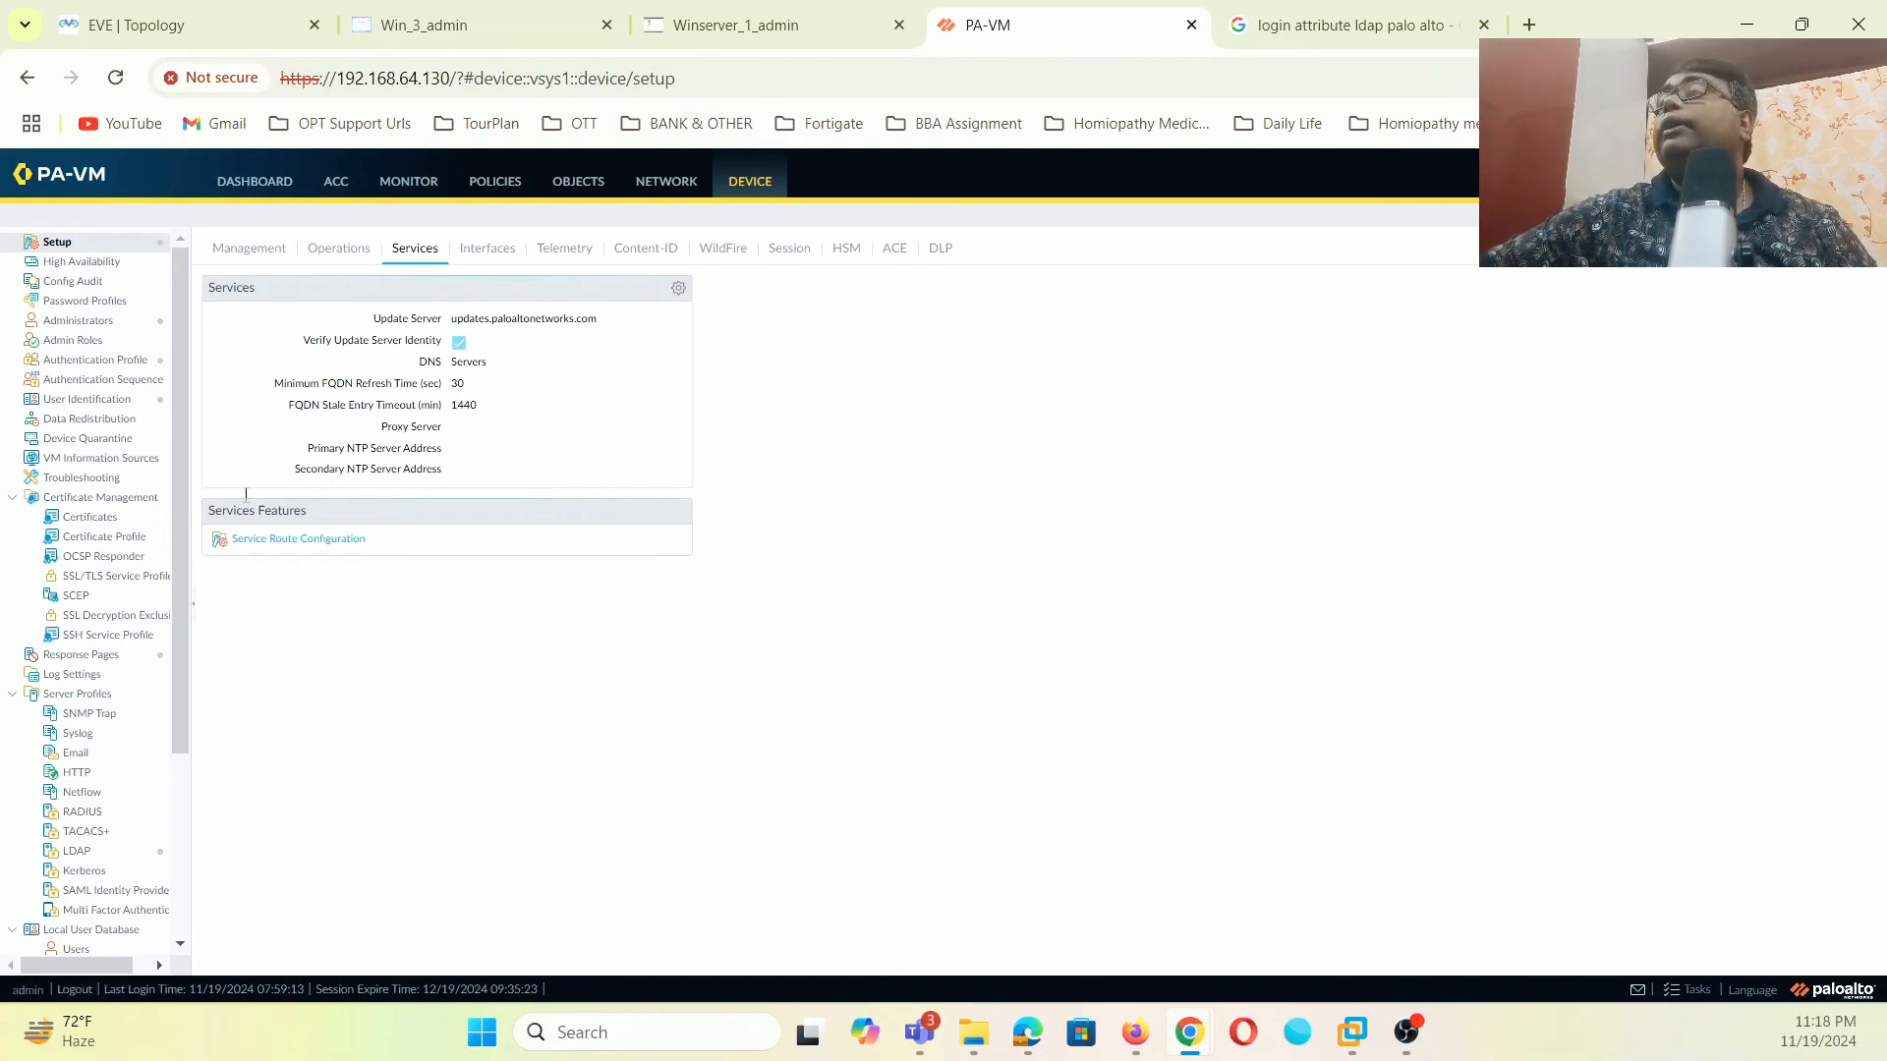
{"action": "left_click", "coordinate": [127, 403]}
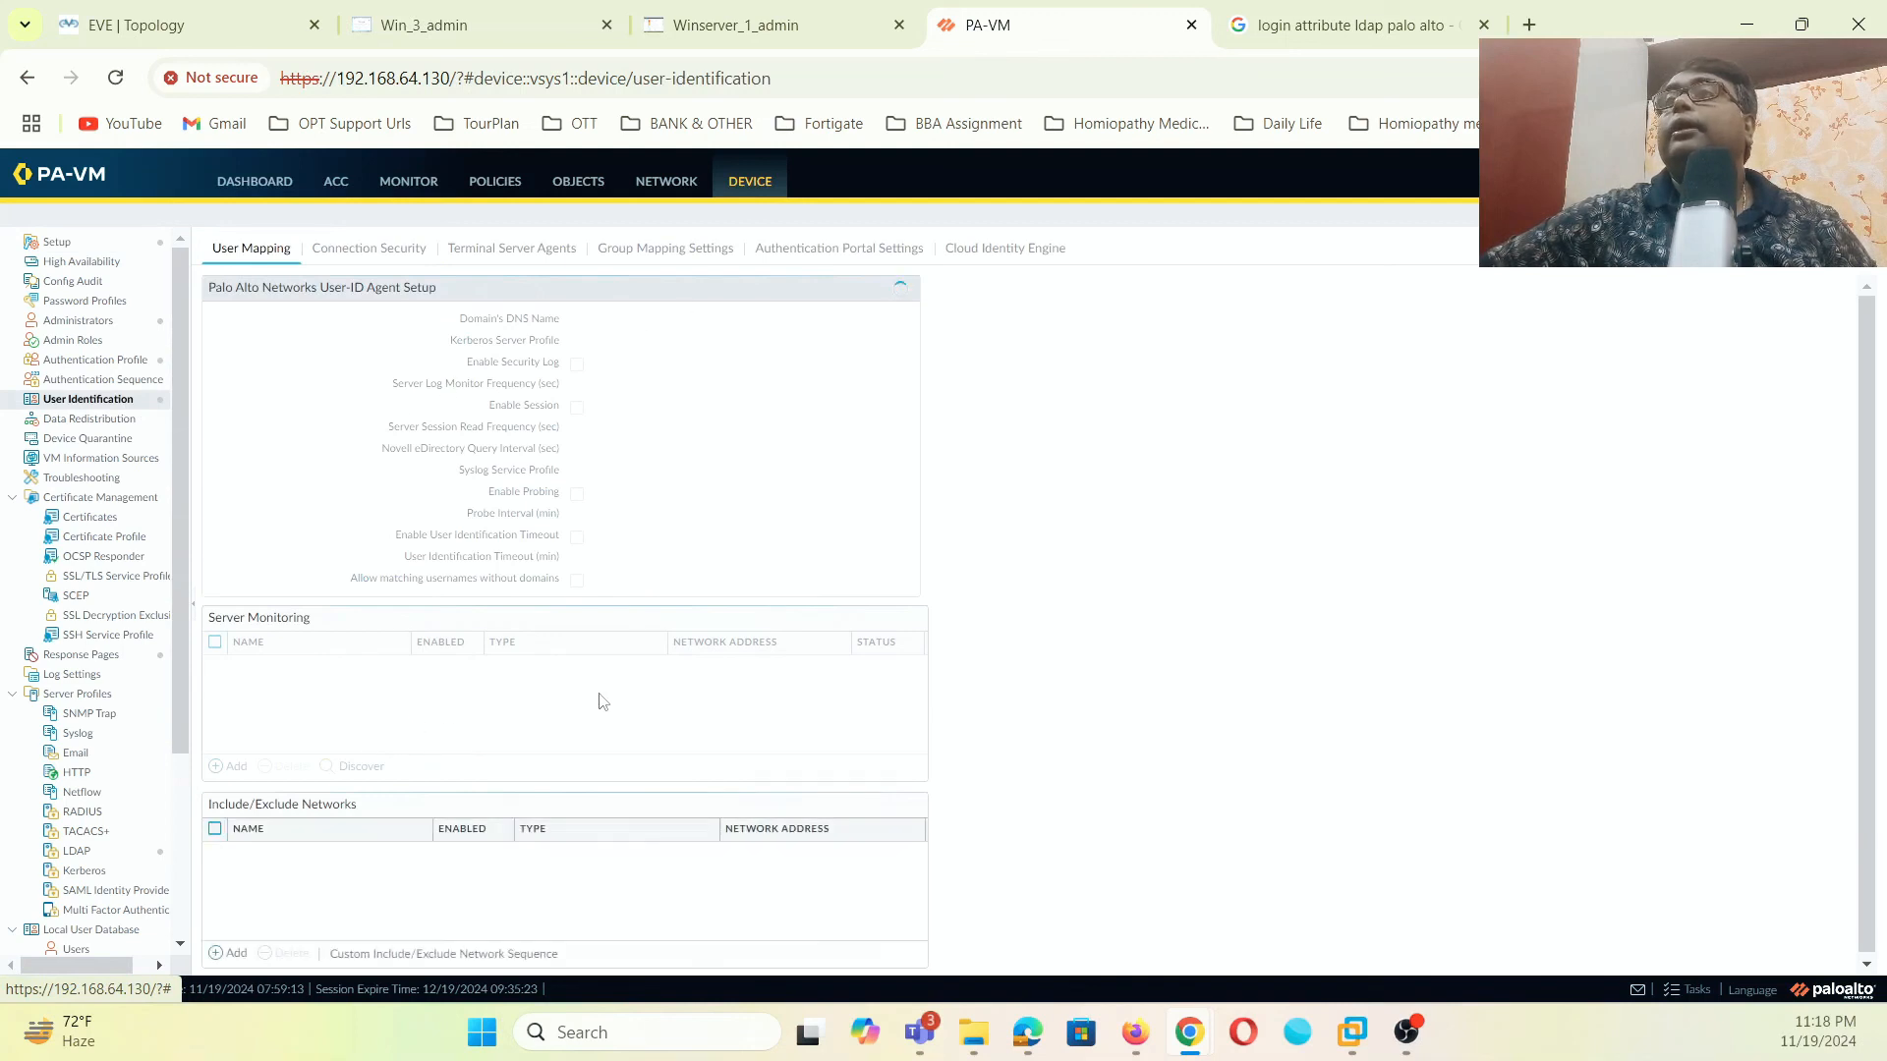
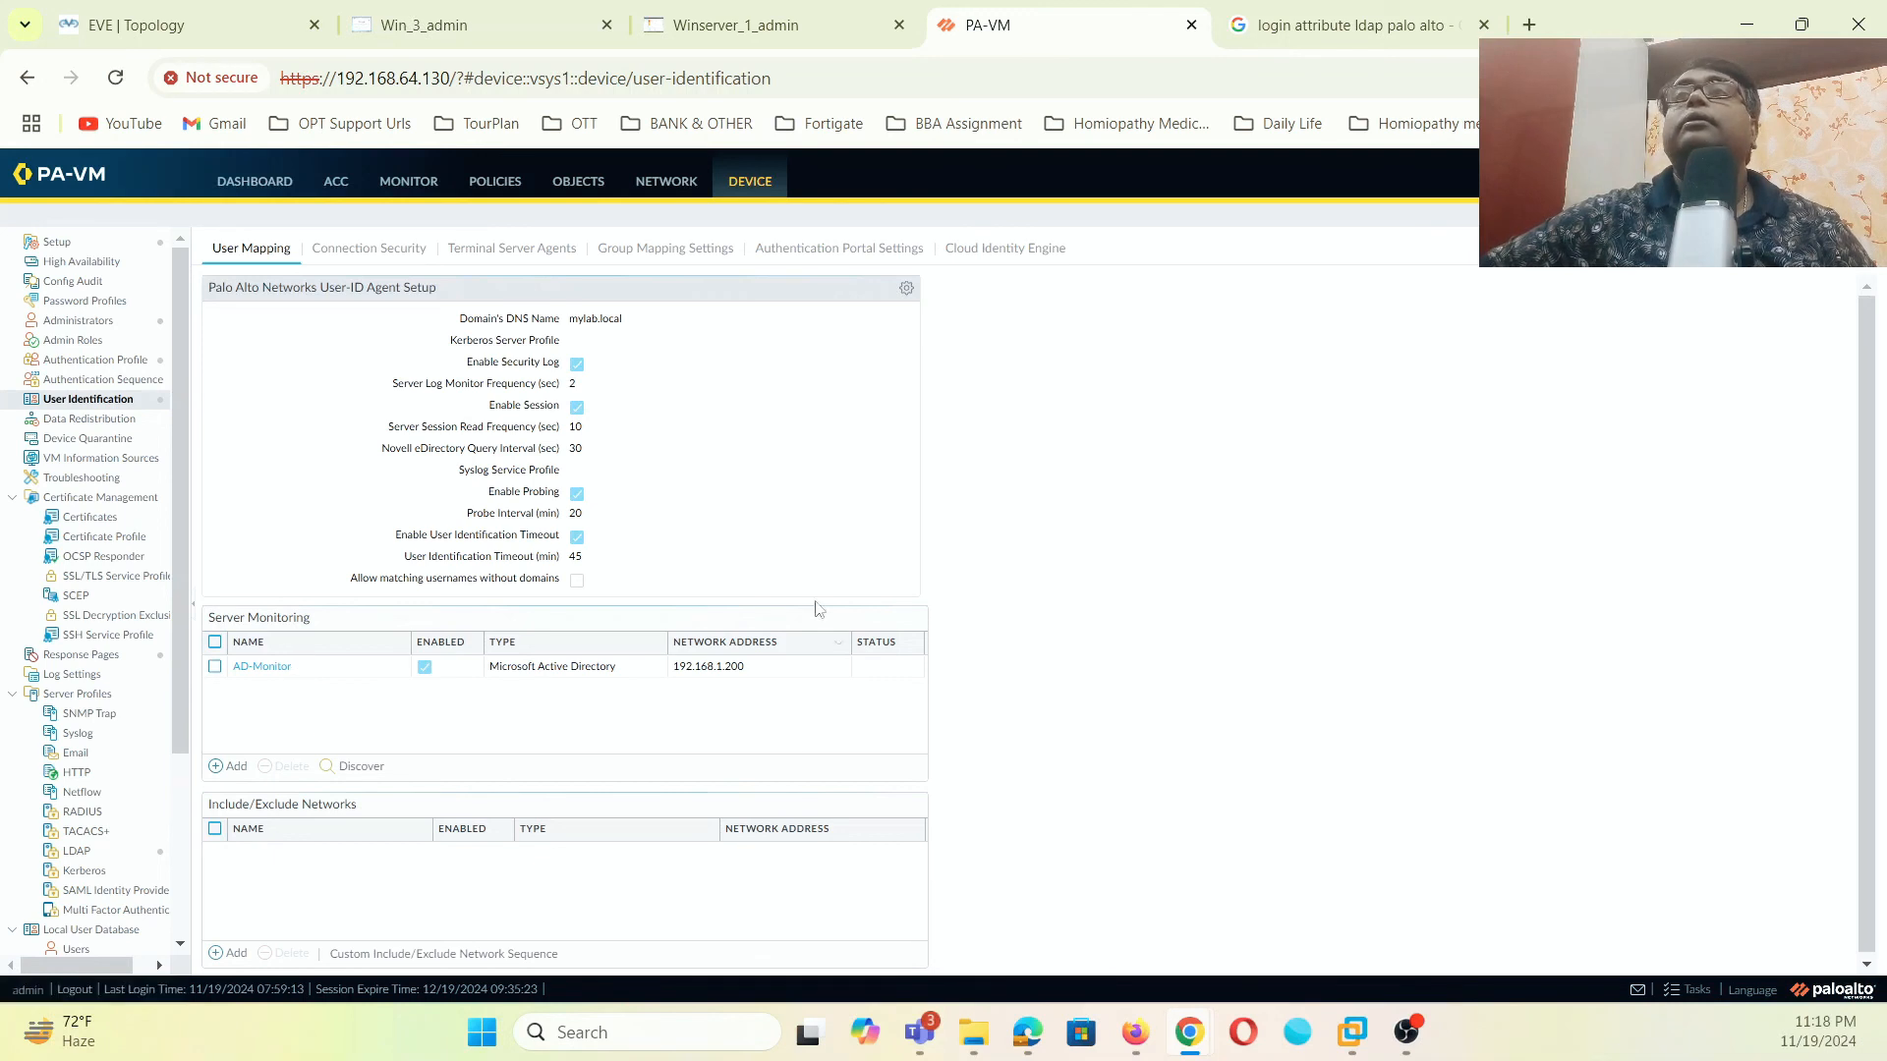
- Confirm in Tasks that the last commit finished, then show the empty Group Mapping Settings list
{"action": "left_click", "coordinate": [683, 195]}
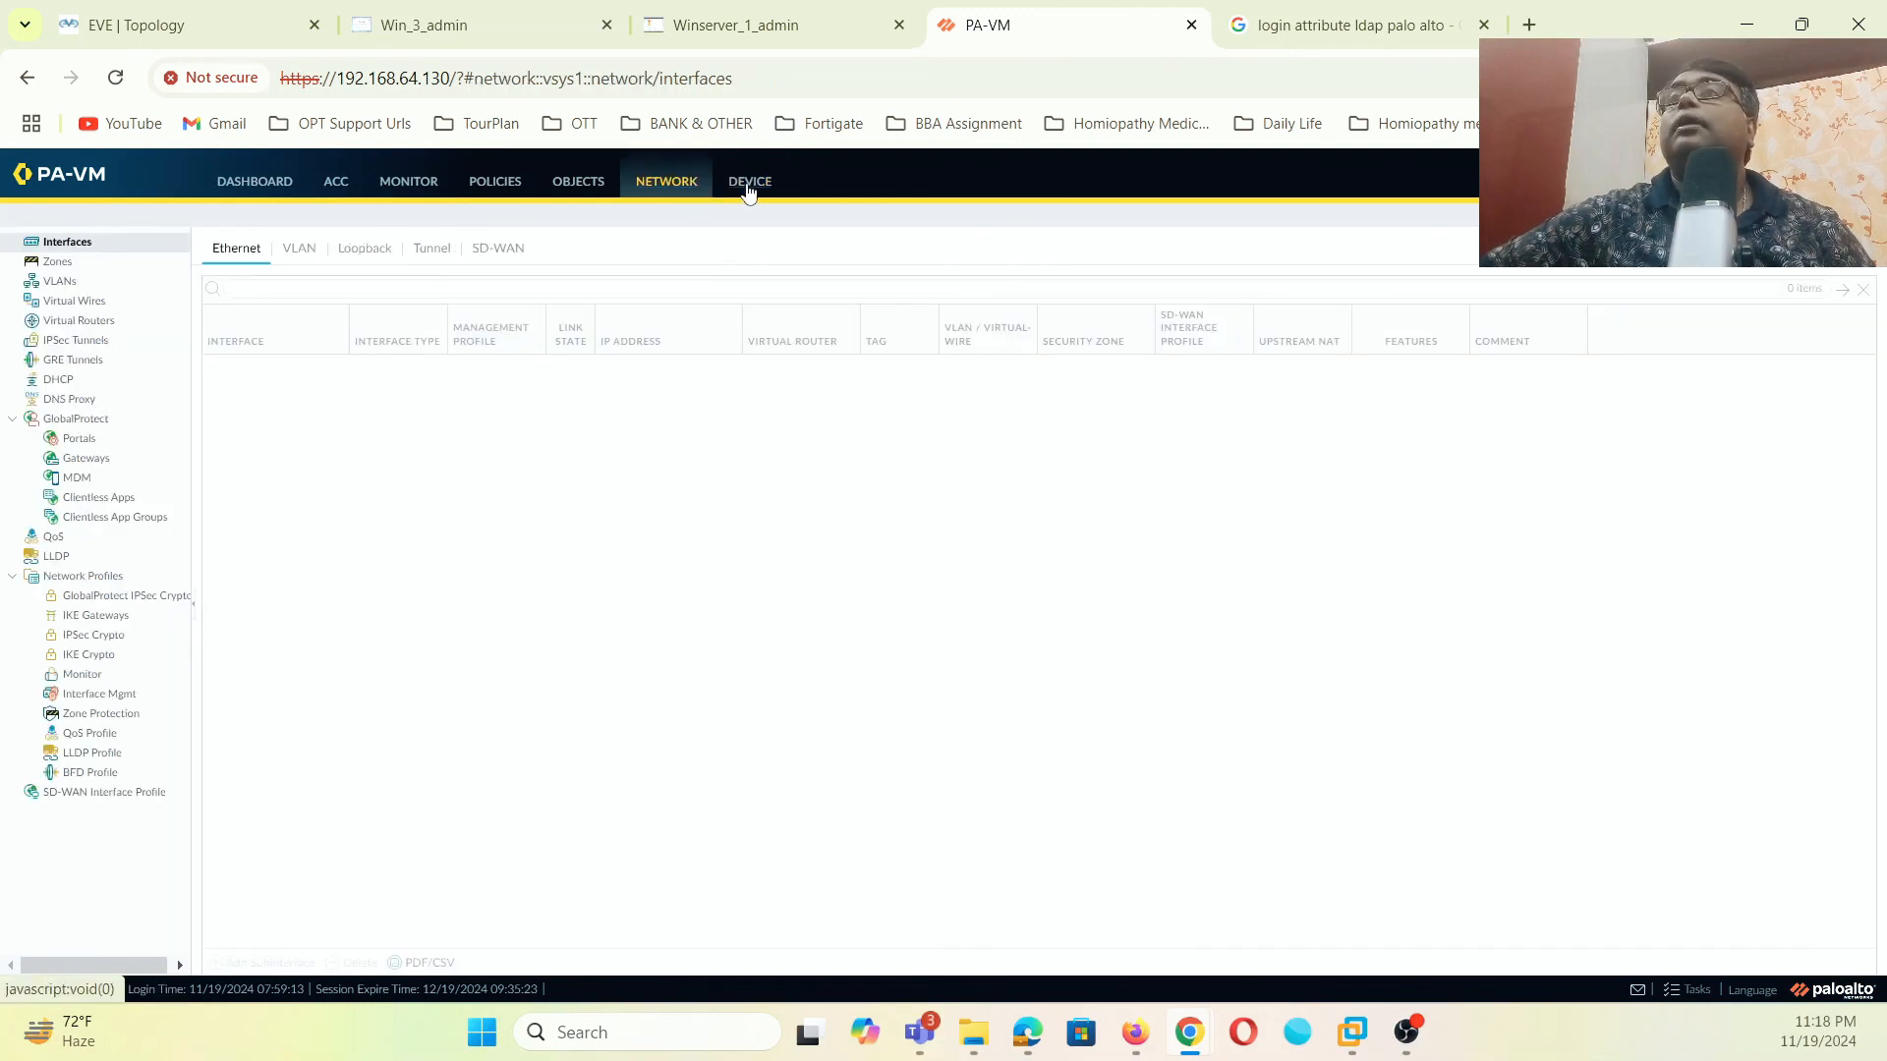
{"action": "left_click", "coordinate": [749, 184]}
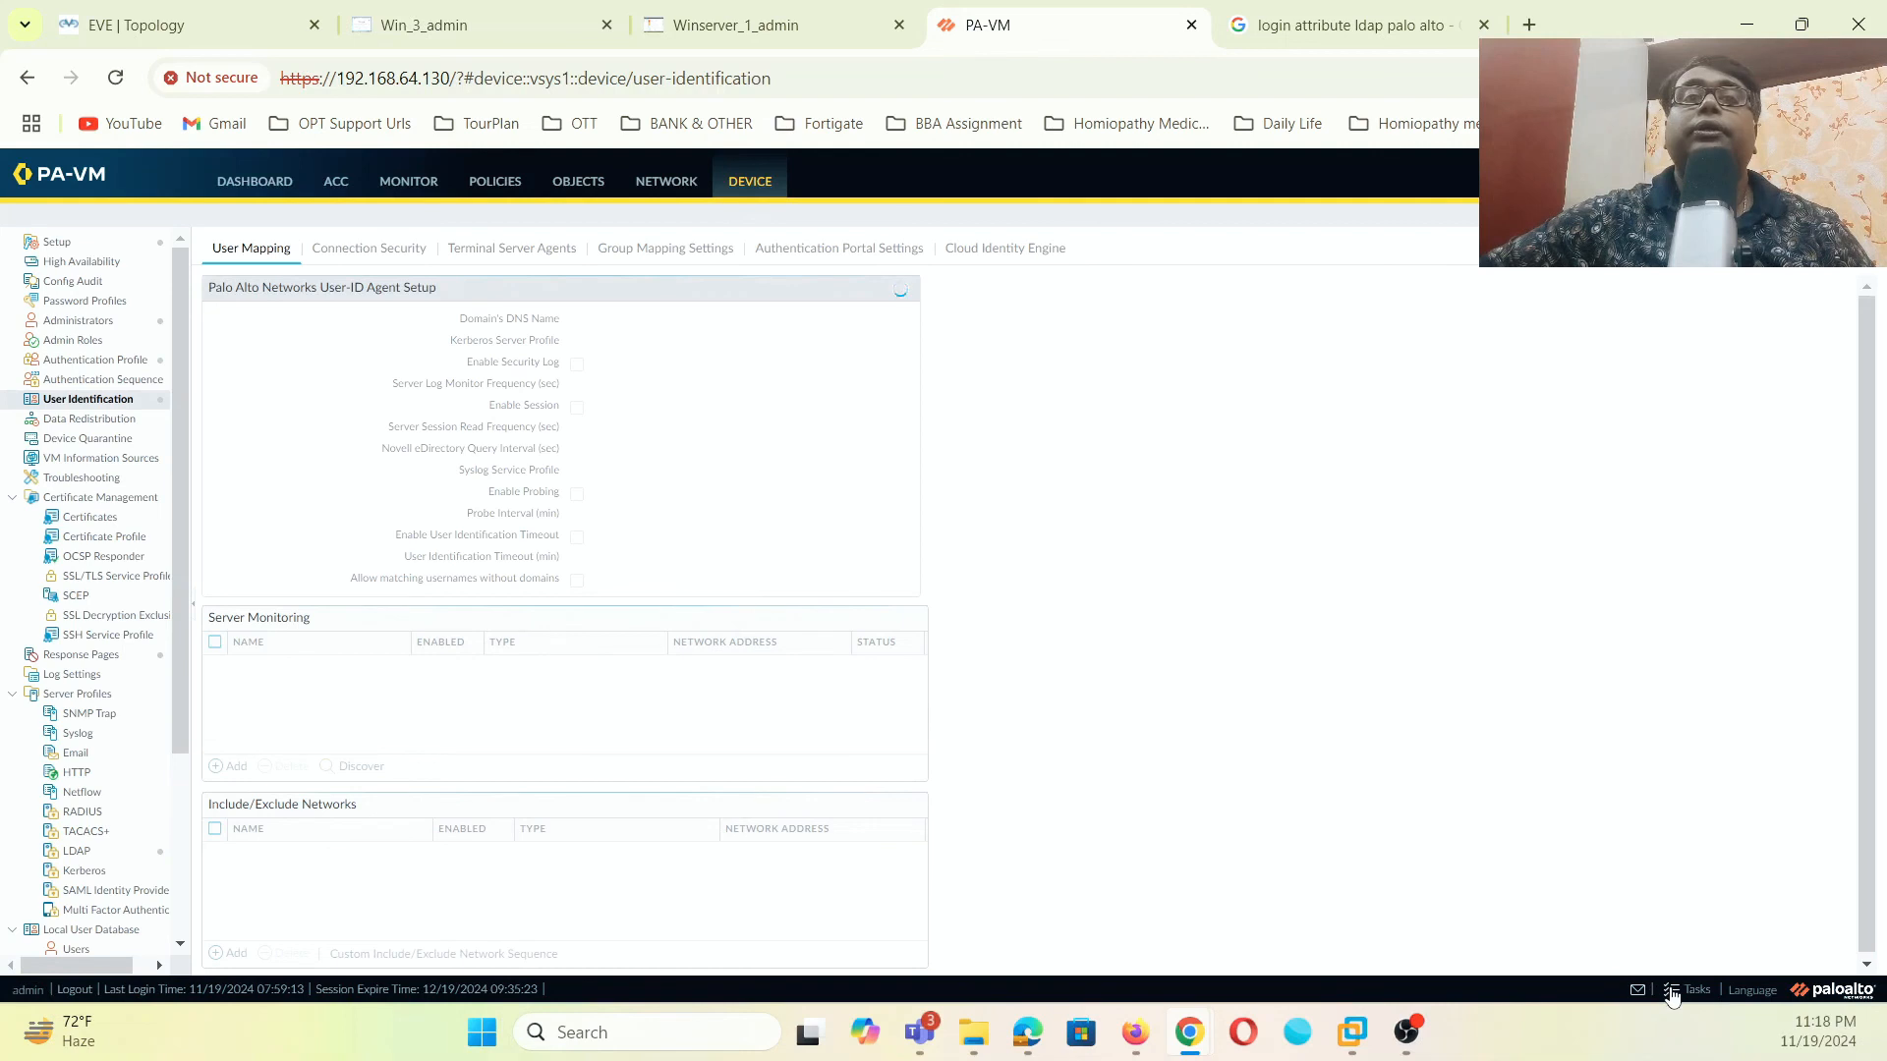
{"action": "left_click", "coordinate": [1670, 993]}
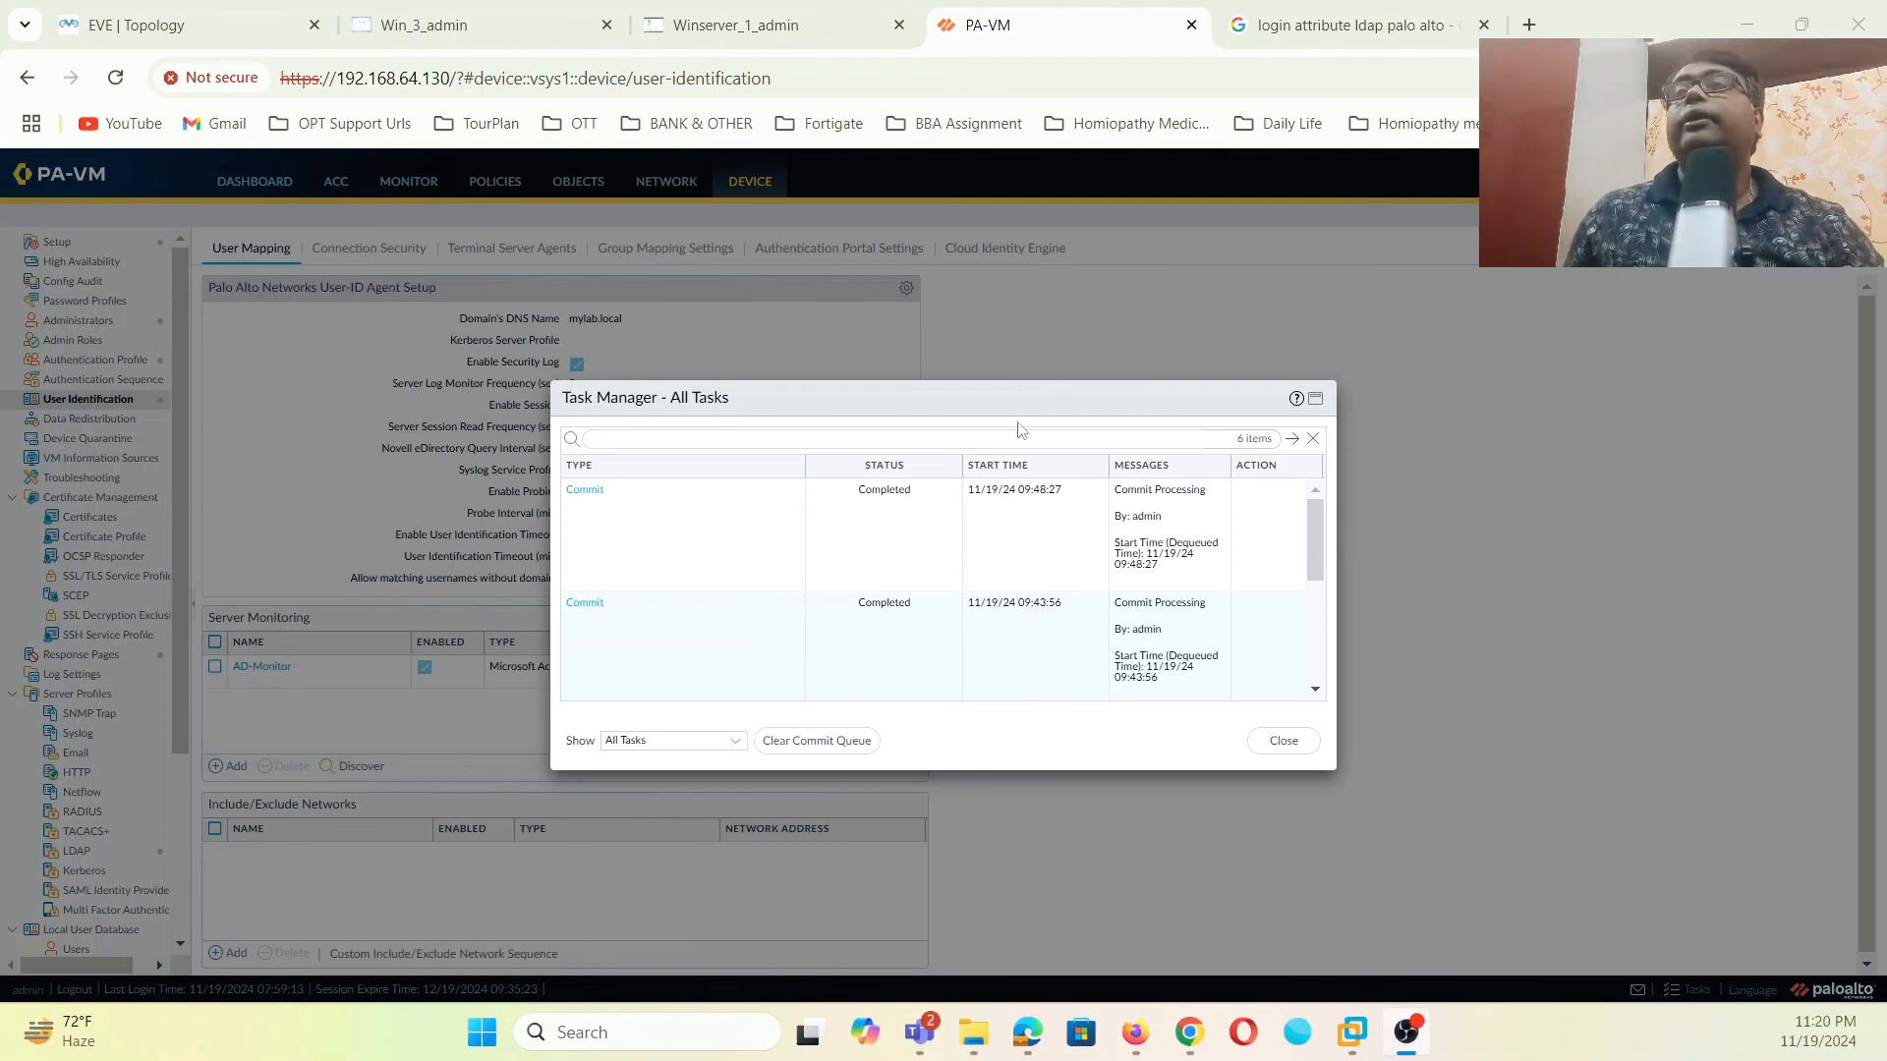
{"action": "left_click", "coordinate": [1296, 746]}
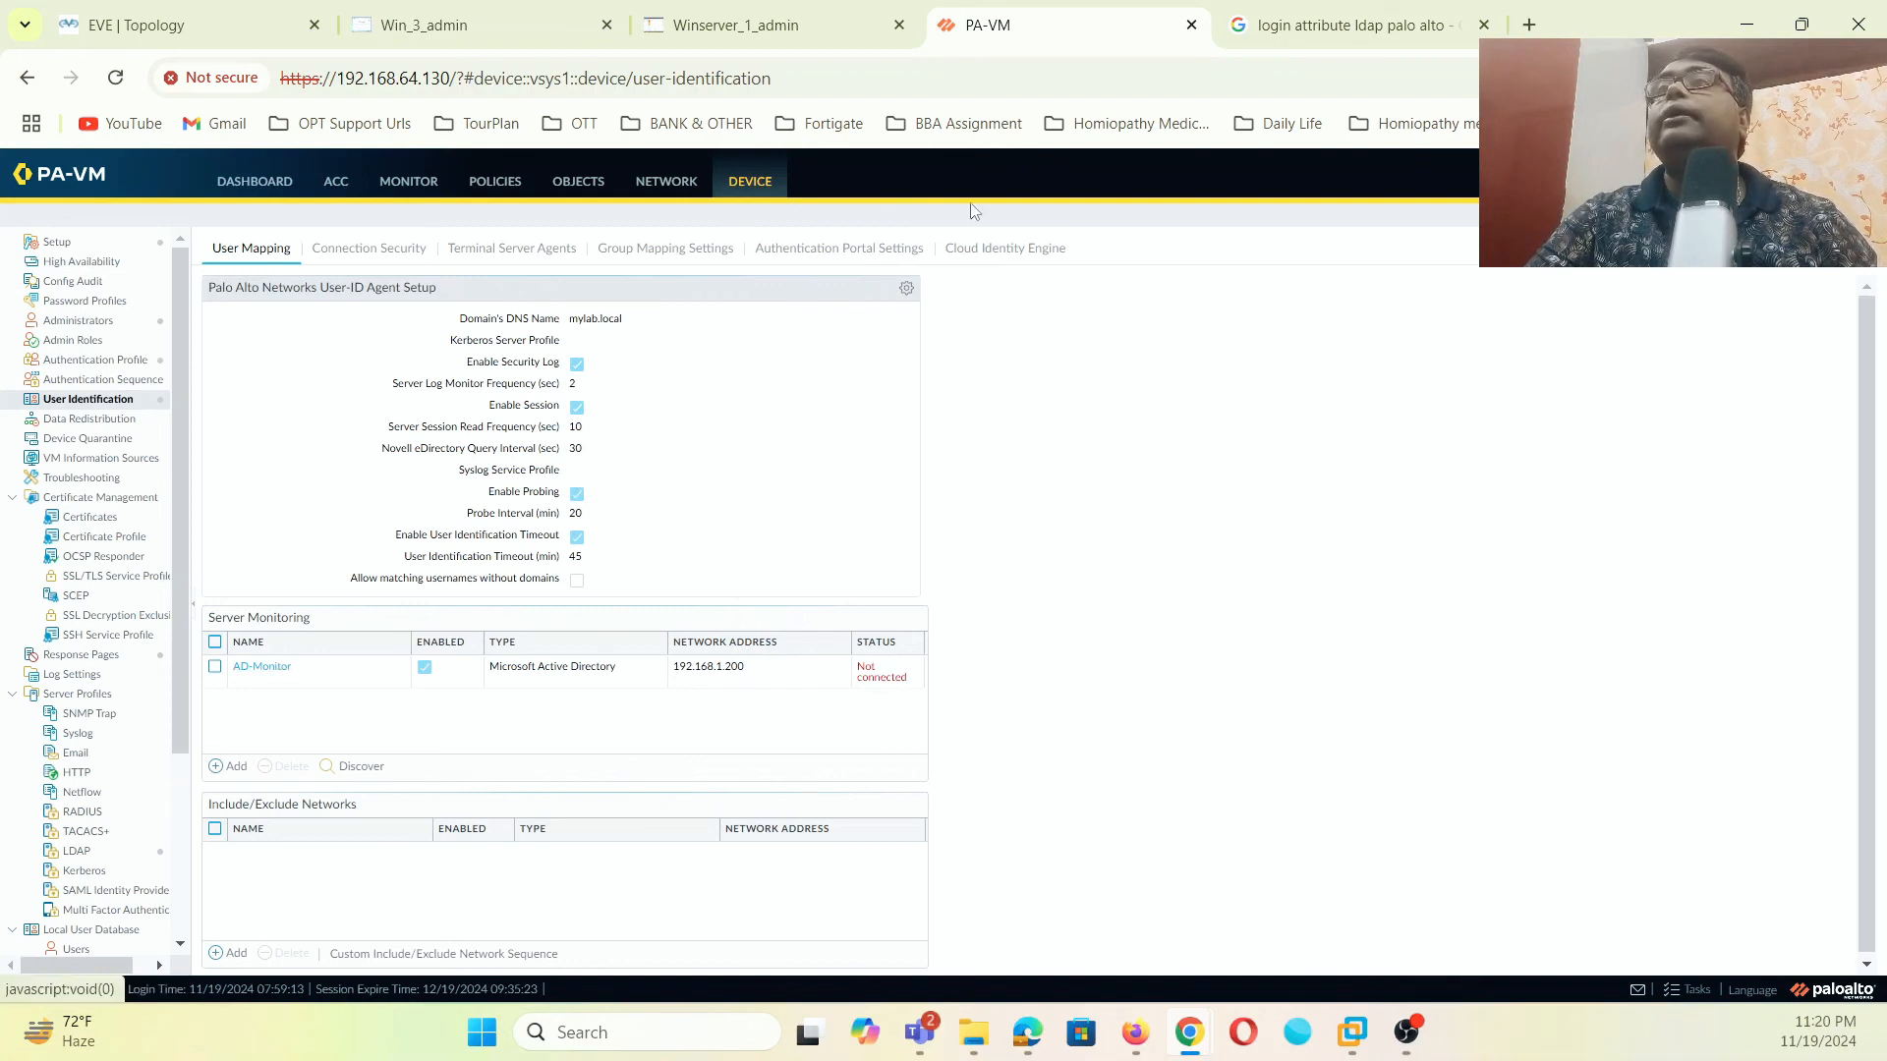
{"action": "left_click", "coordinate": [649, 255]}
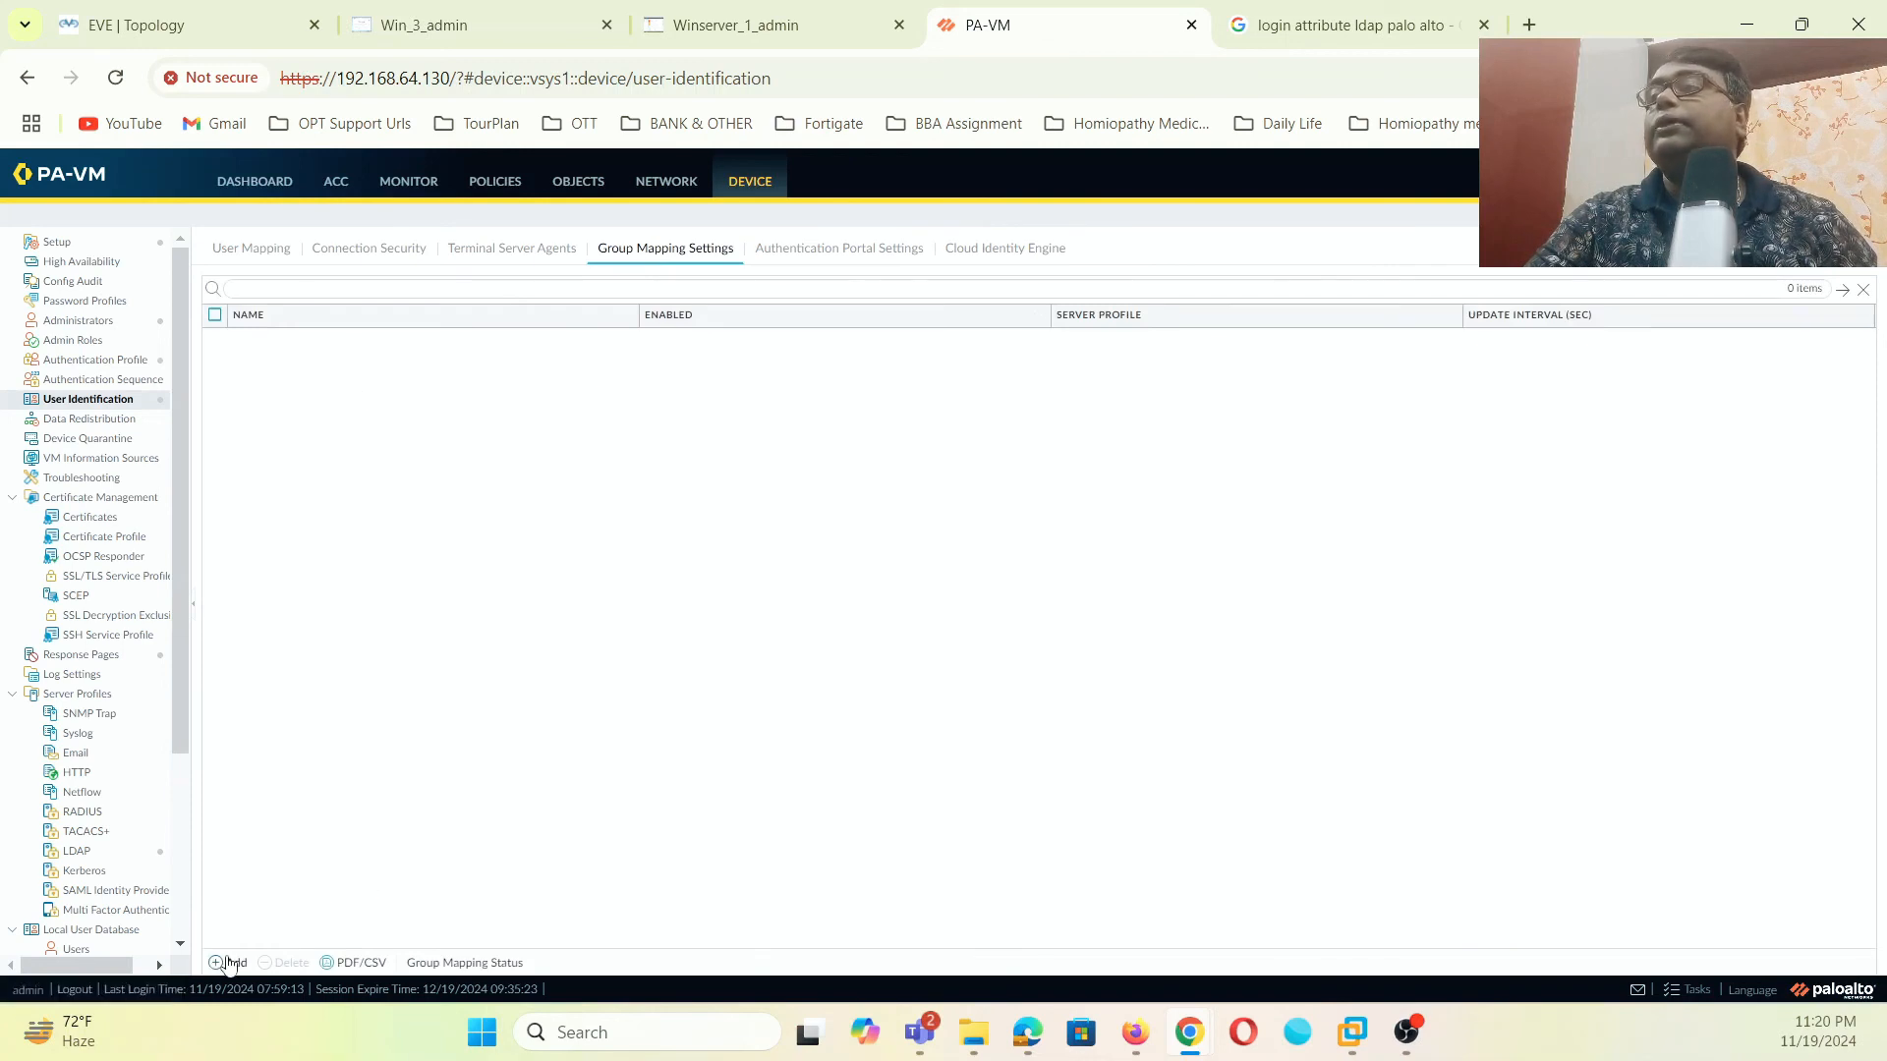
- Add a new group mapping named 'user-maping' that uses the AD-Connect server profile
{"action": "left_click", "coordinate": [229, 962]}
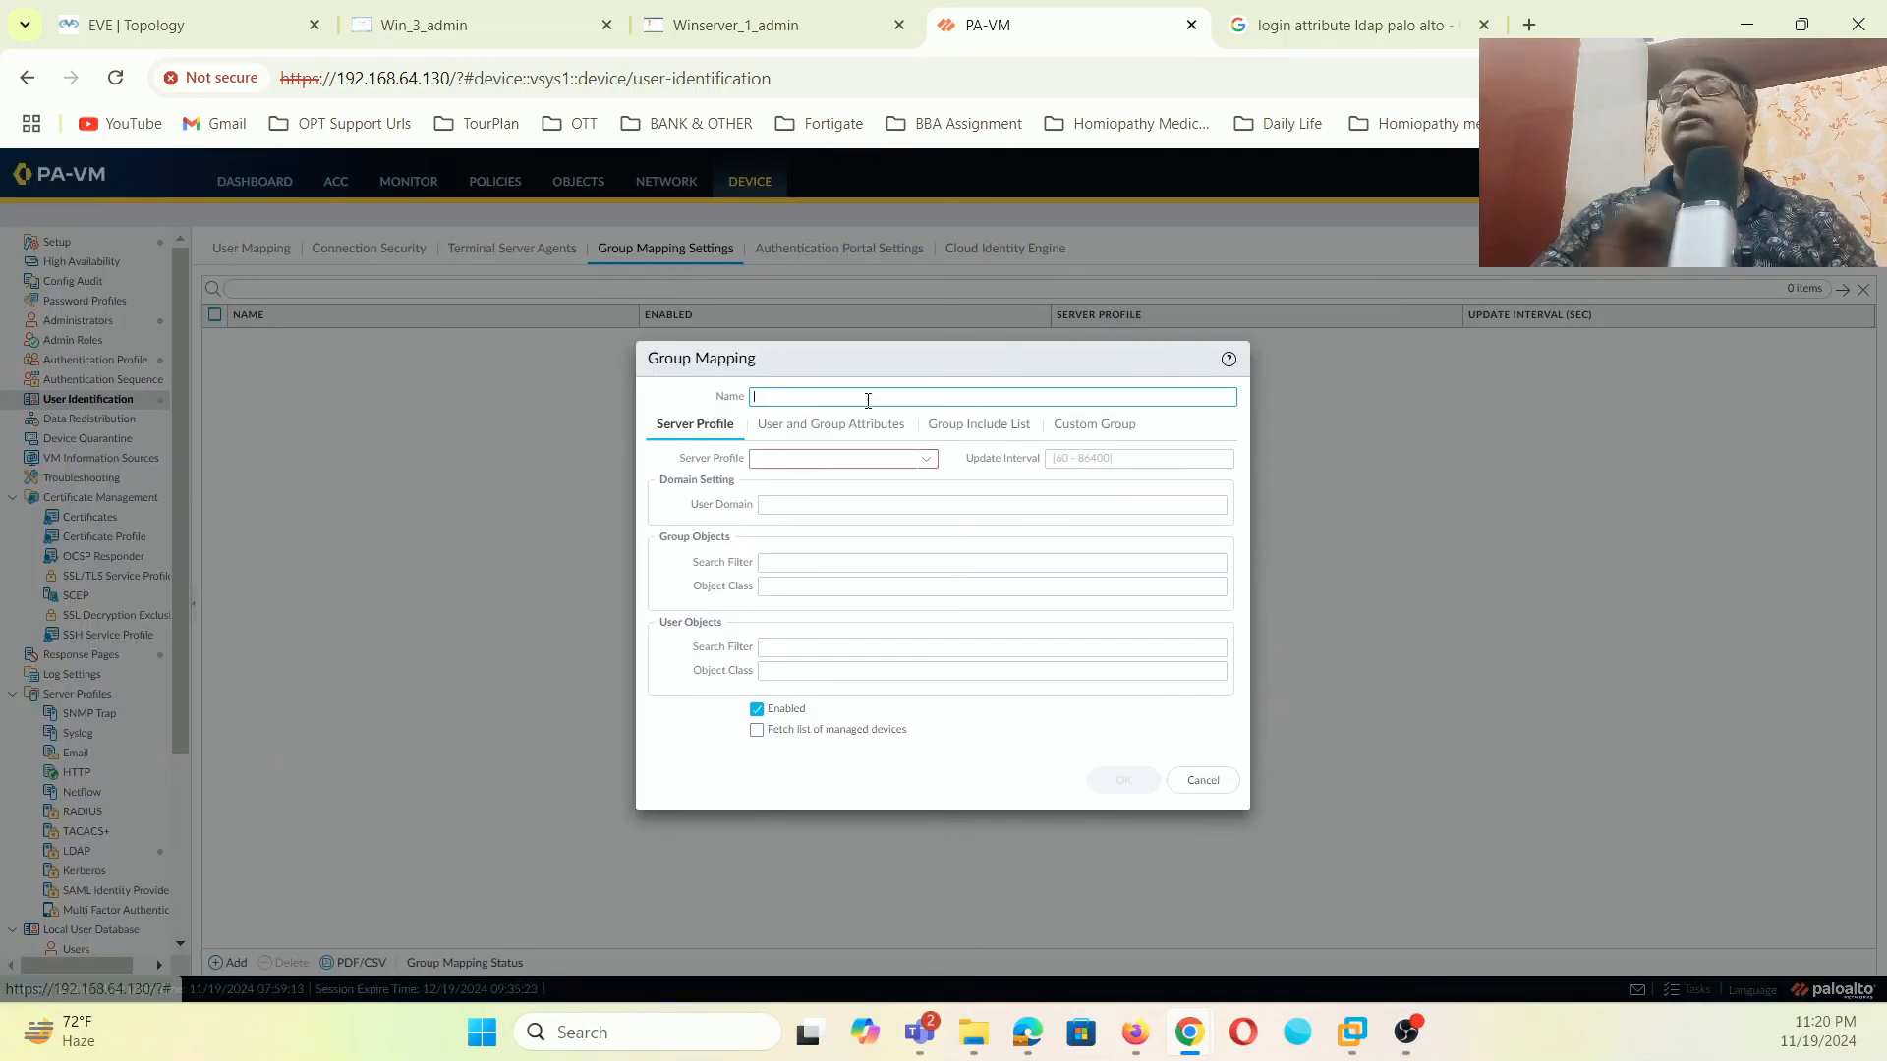
{"action": "type", "text": "user-m"}
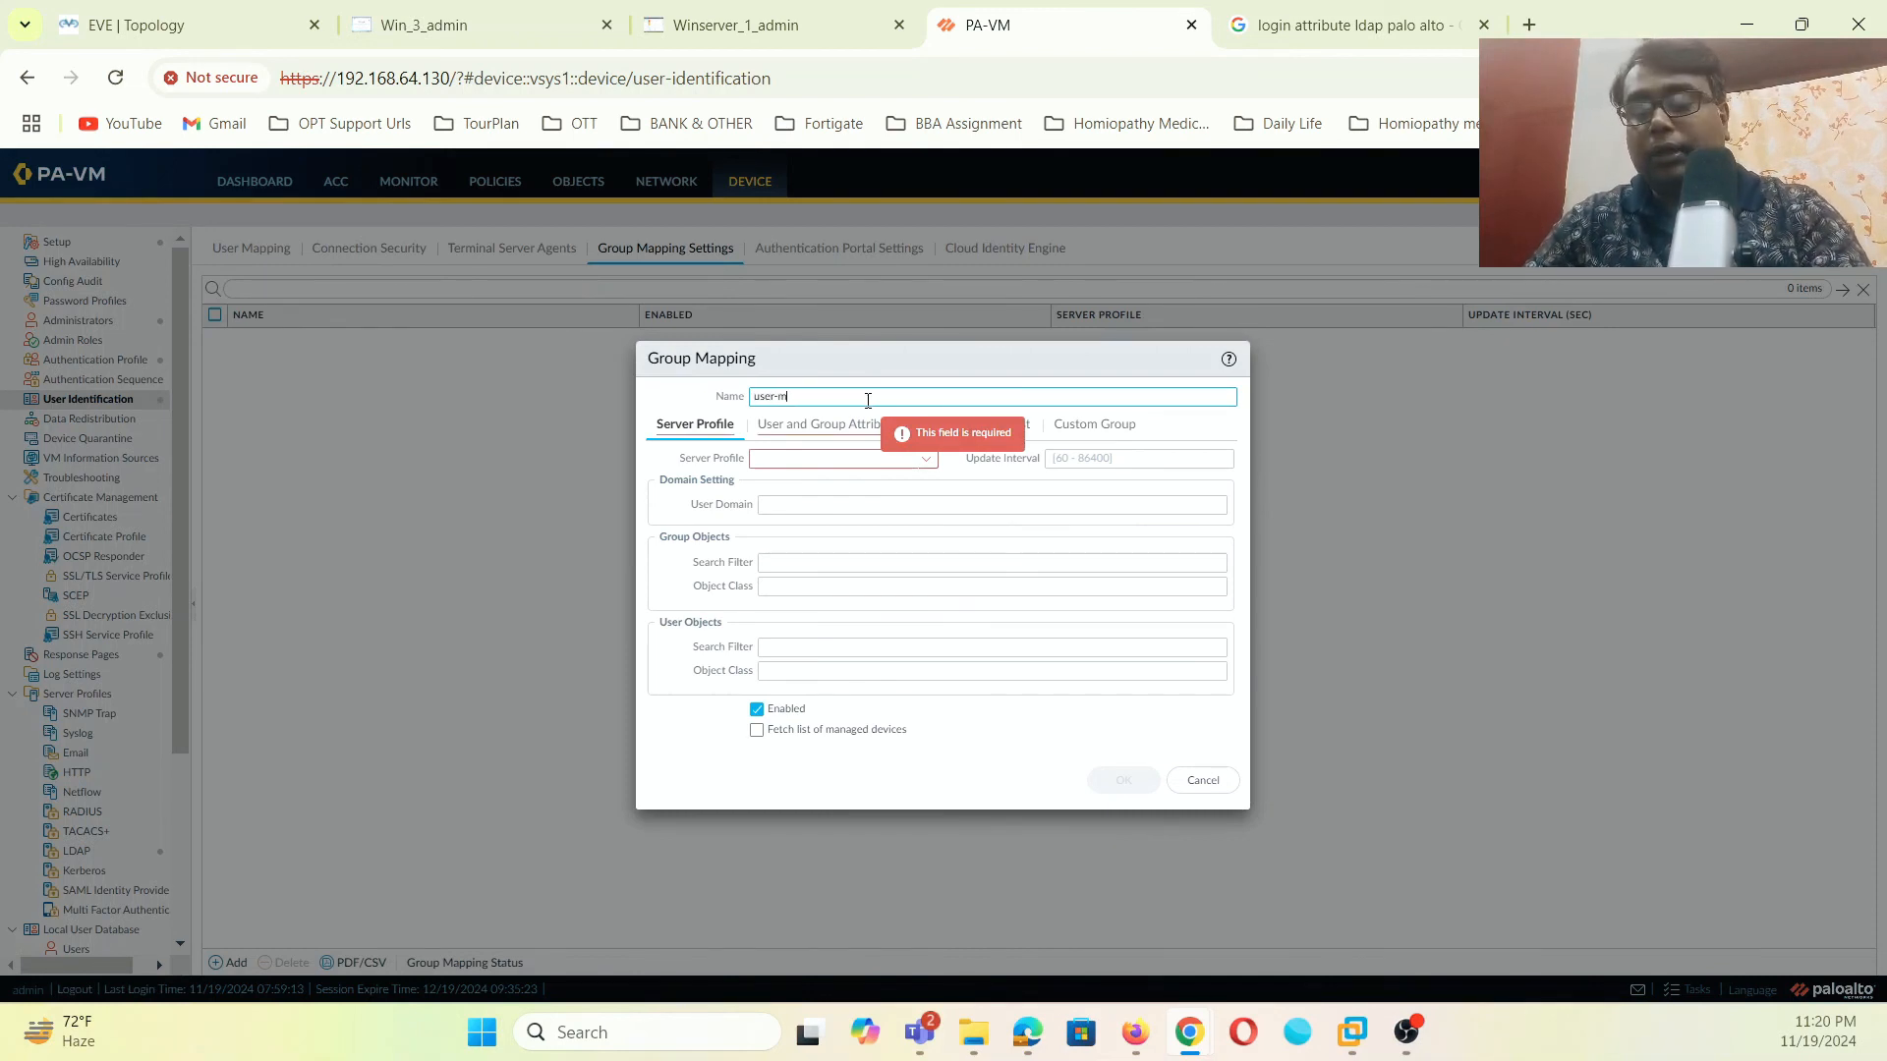
{"action": "type", "text": "aping"}
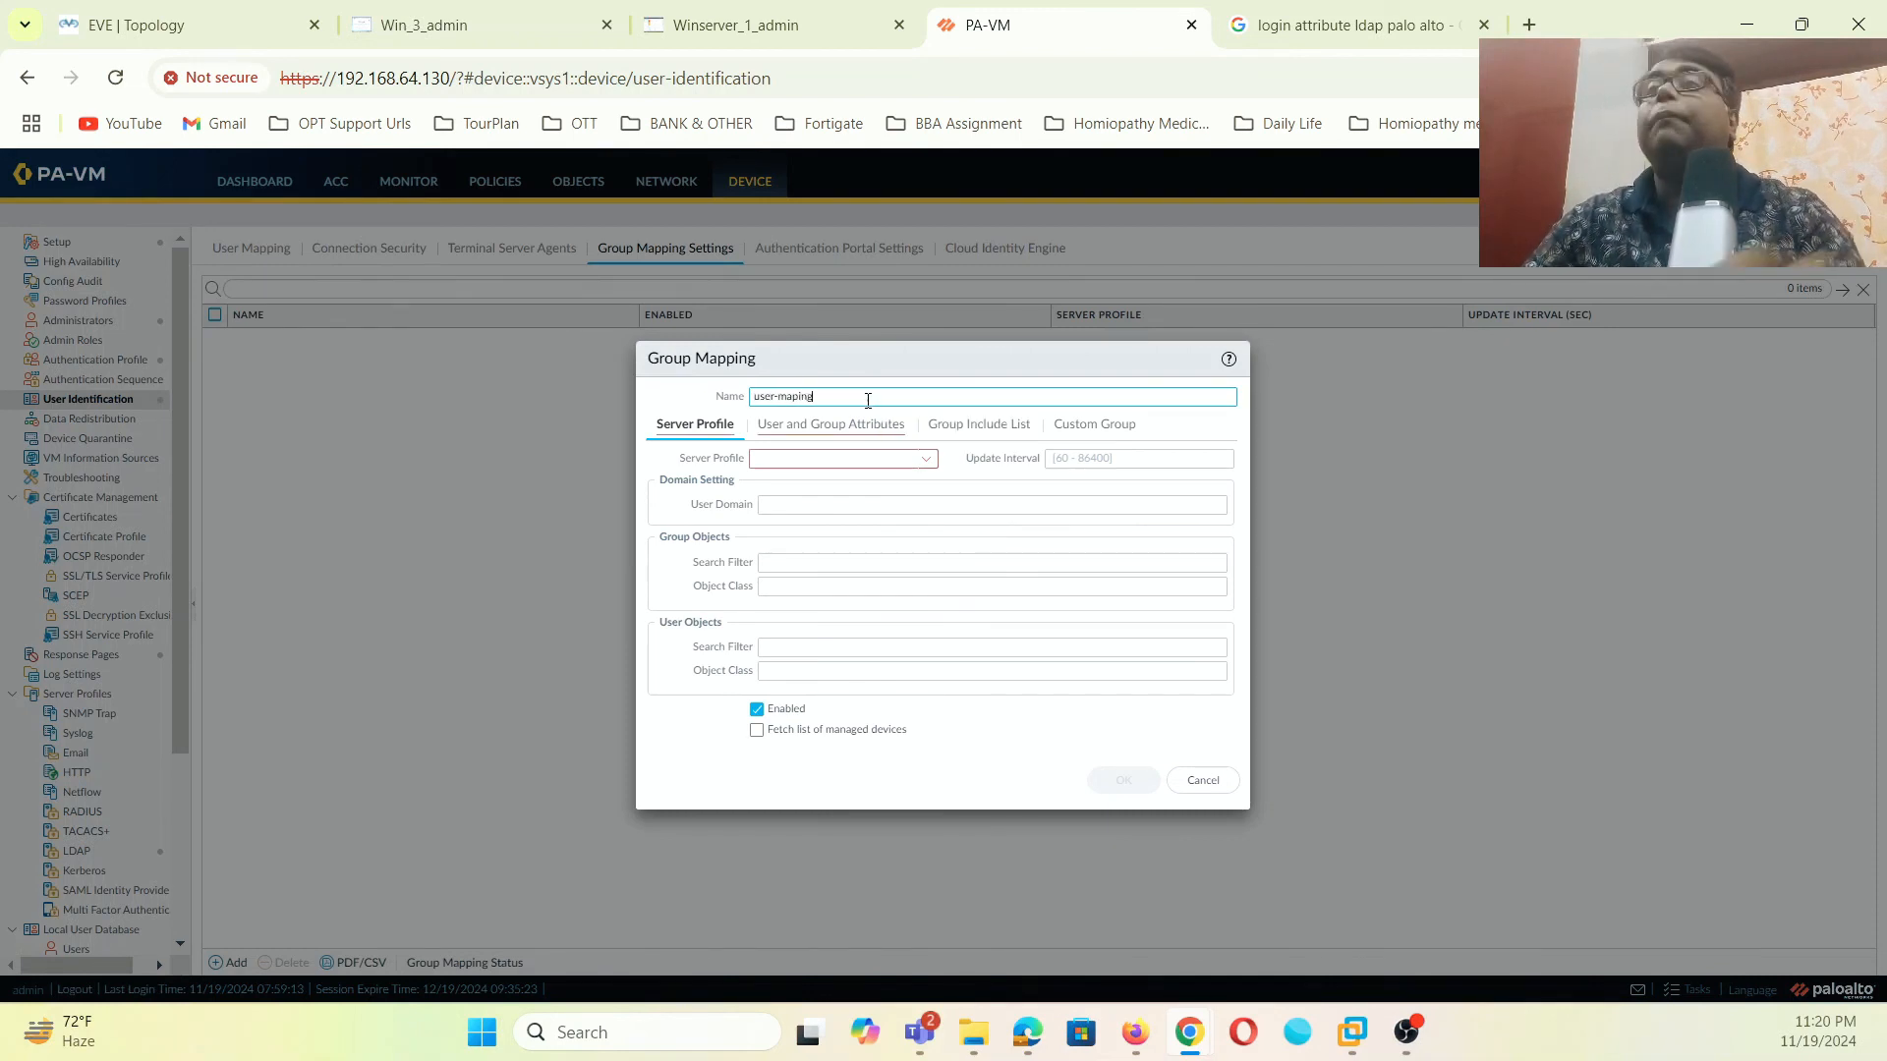
{"action": "left_click", "coordinate": [924, 459]}
{"action": "left_click", "coordinate": [803, 483]}
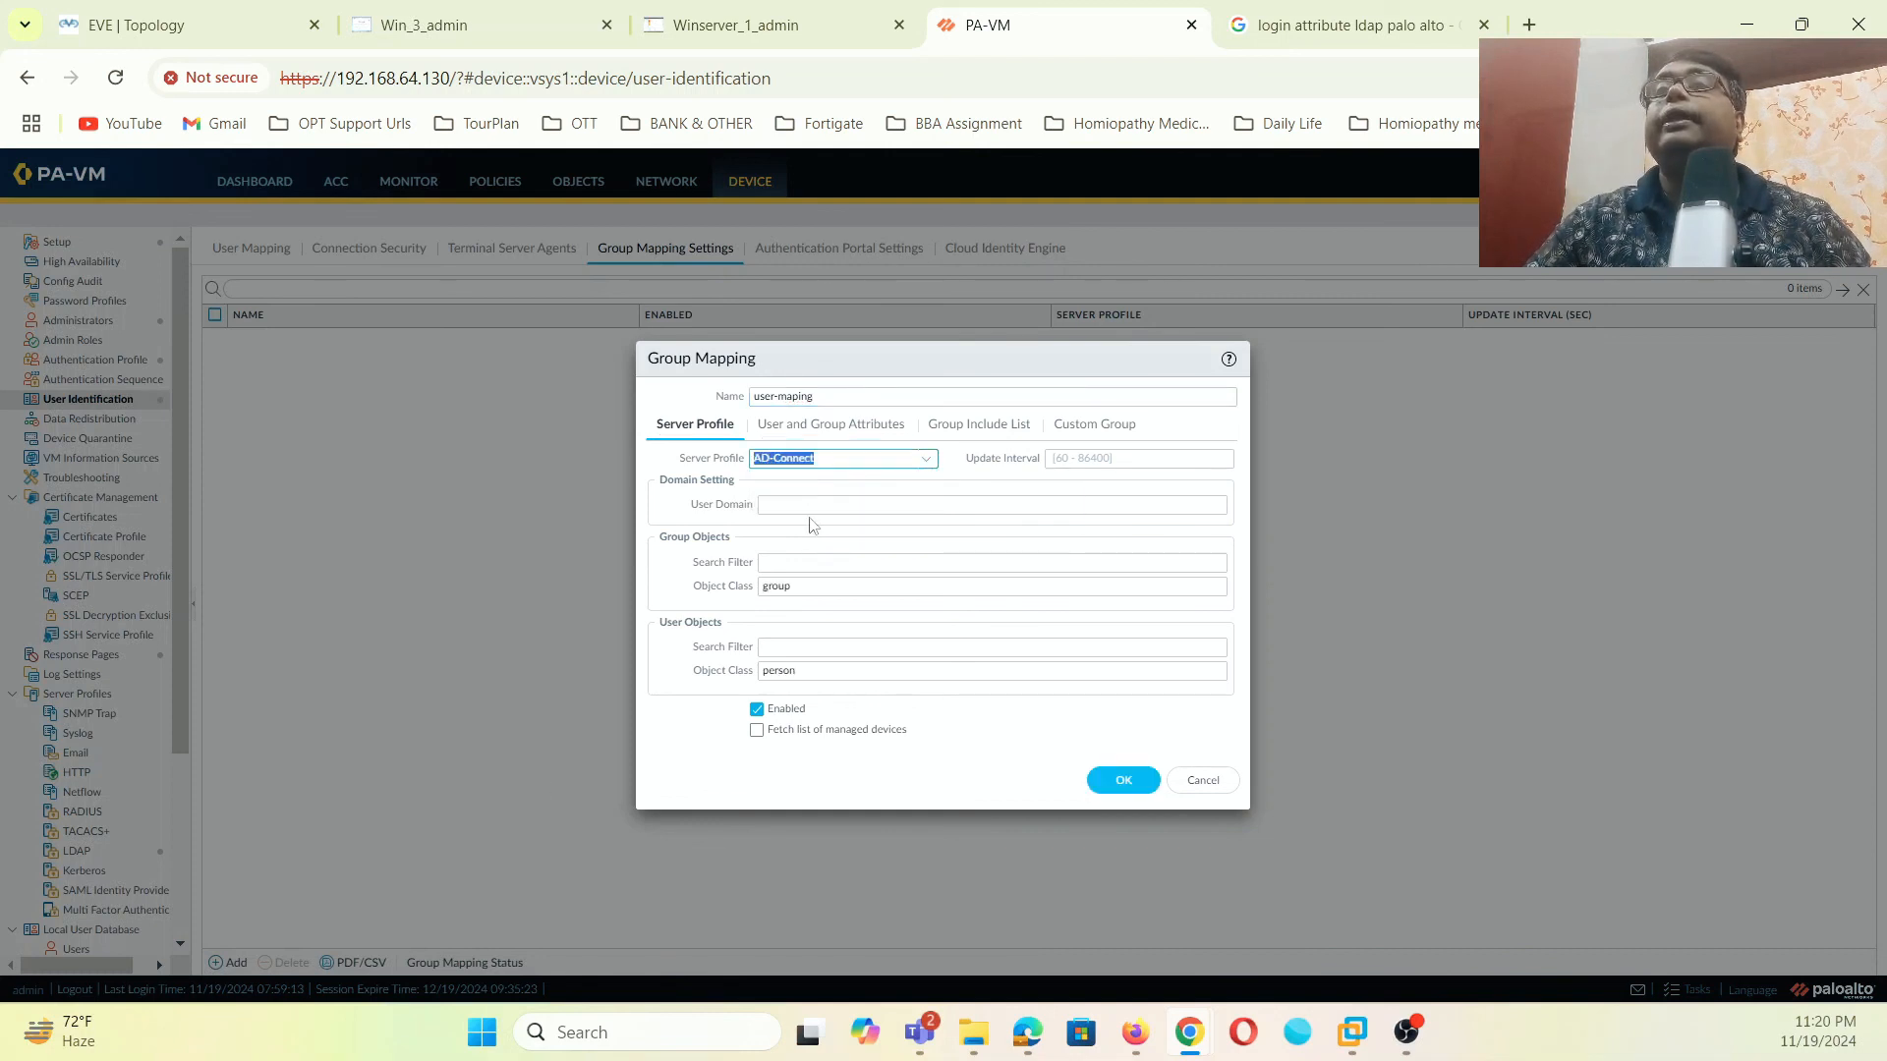
{"action": "left_click", "coordinate": [870, 506]}
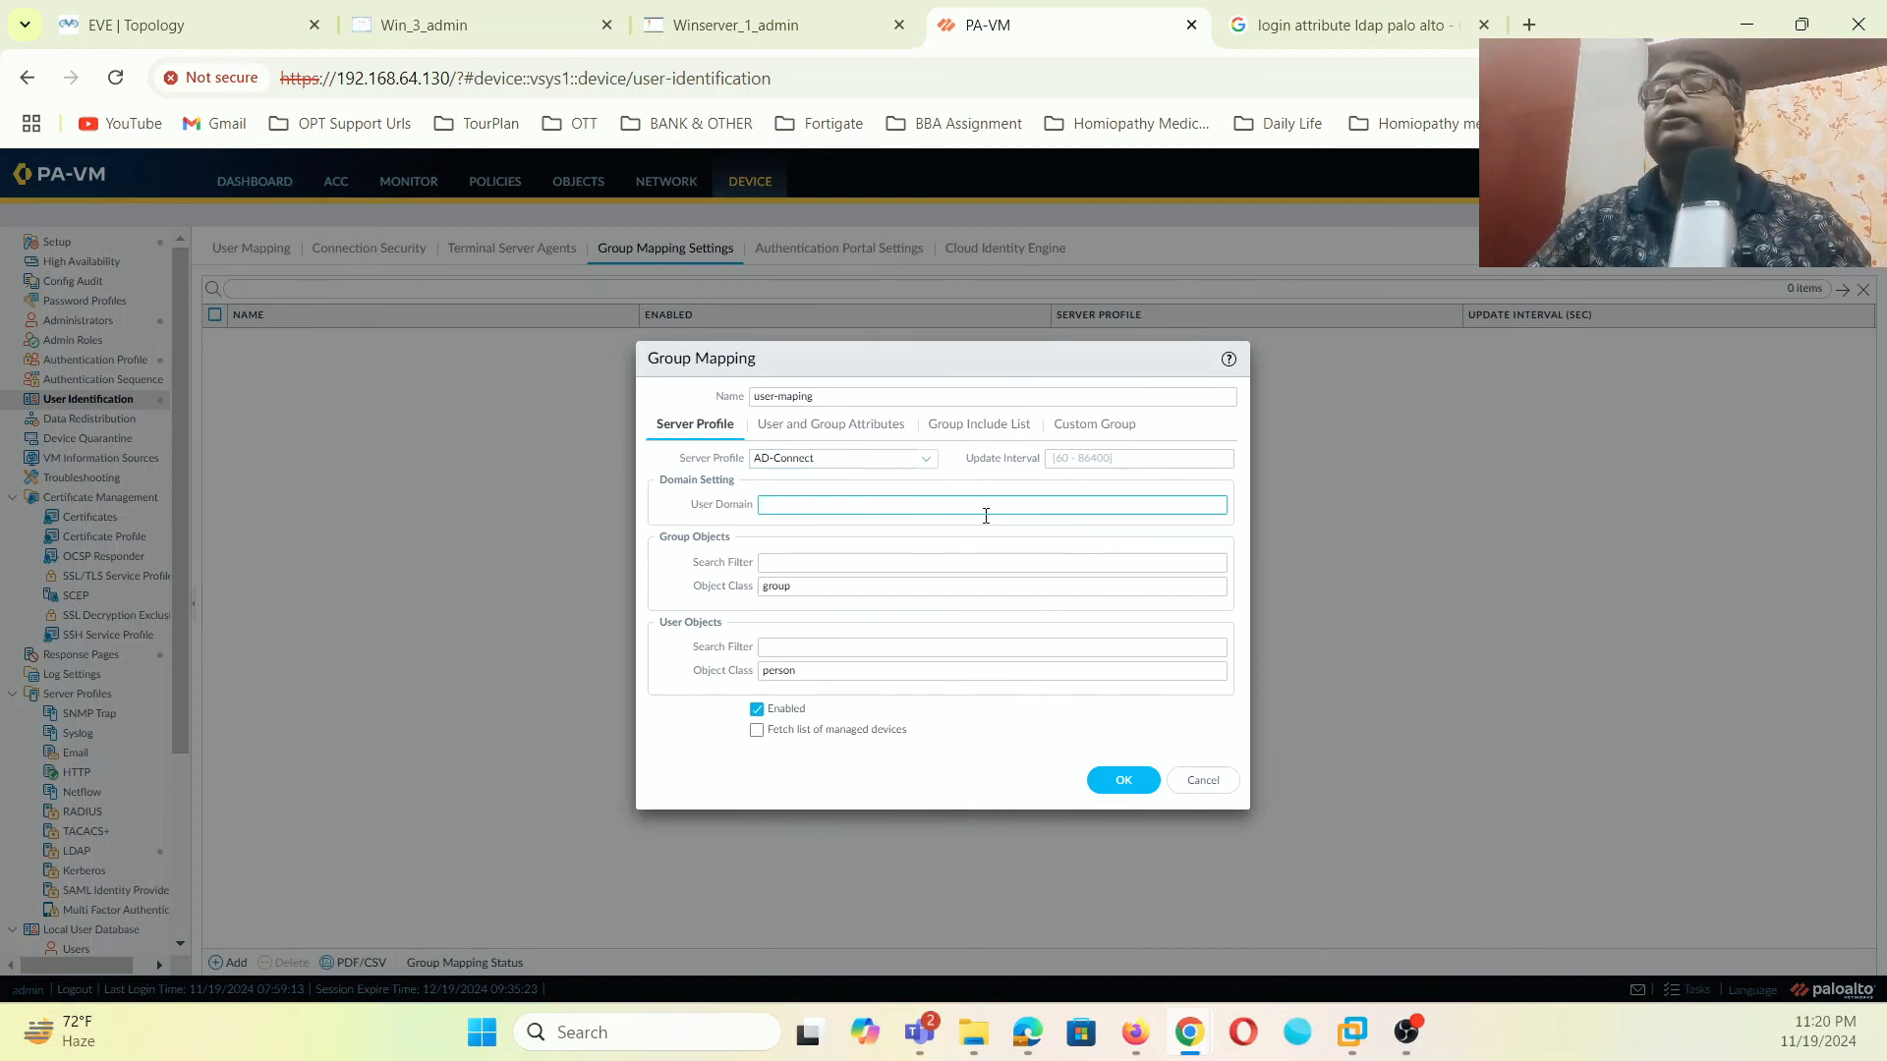
- Check the attribute and Group Include List settings, dismiss the connect error, and save the mapping
{"action": "left_click", "coordinate": [881, 429]}
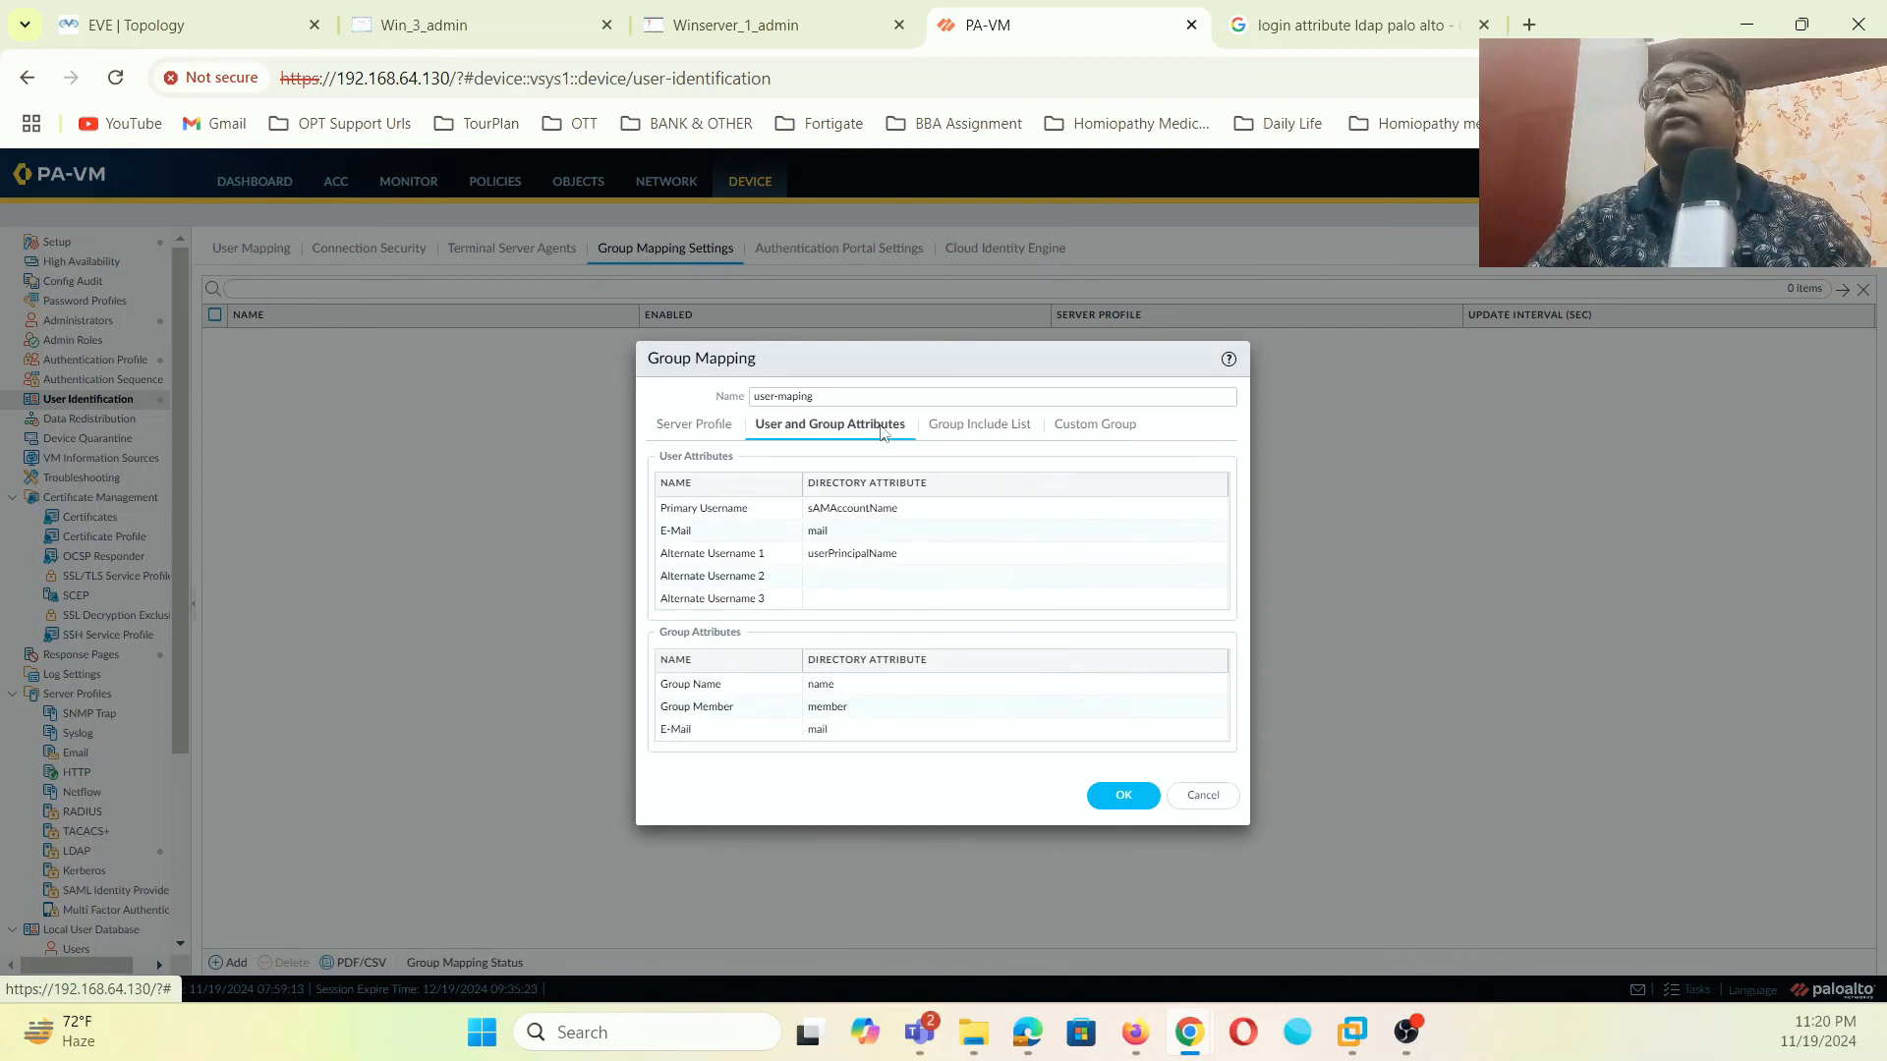
{"action": "left_click", "coordinate": [1004, 430]}
{"action": "left_click", "coordinate": [658, 520]}
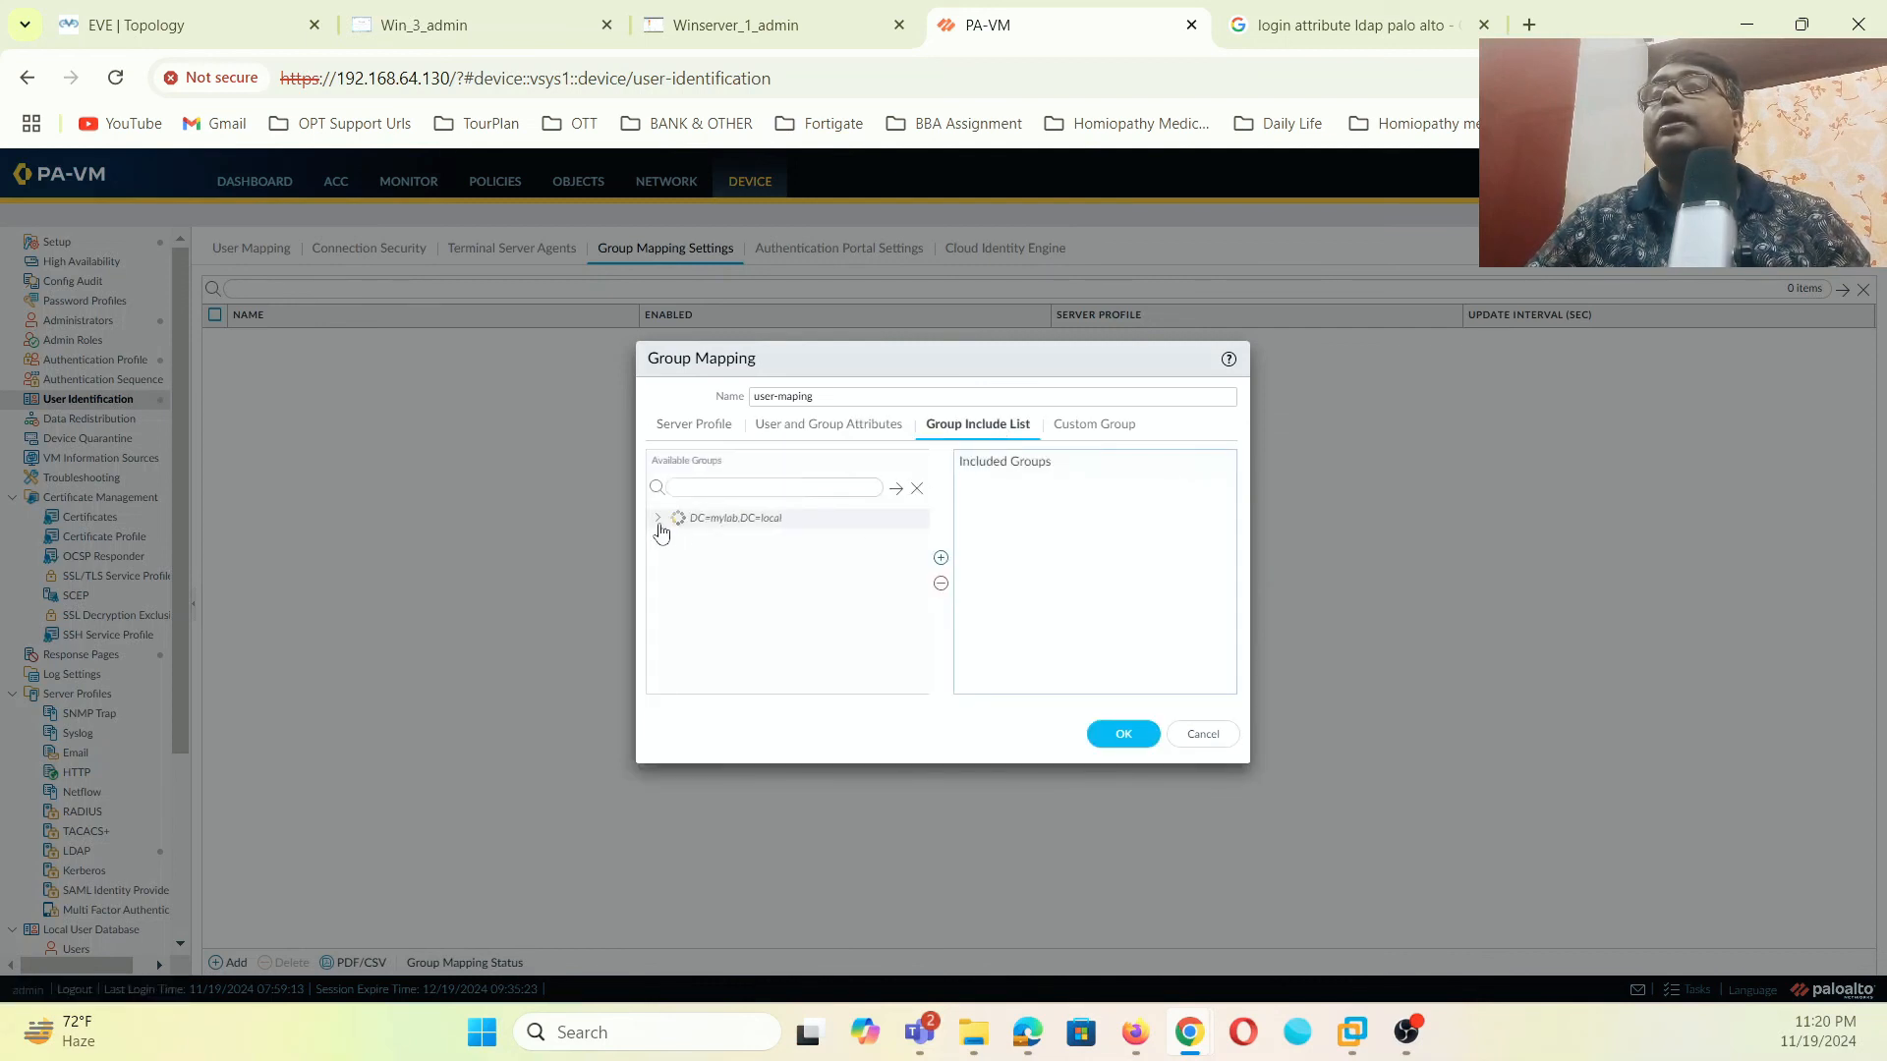
{"action": "left_click", "coordinate": [943, 619]}
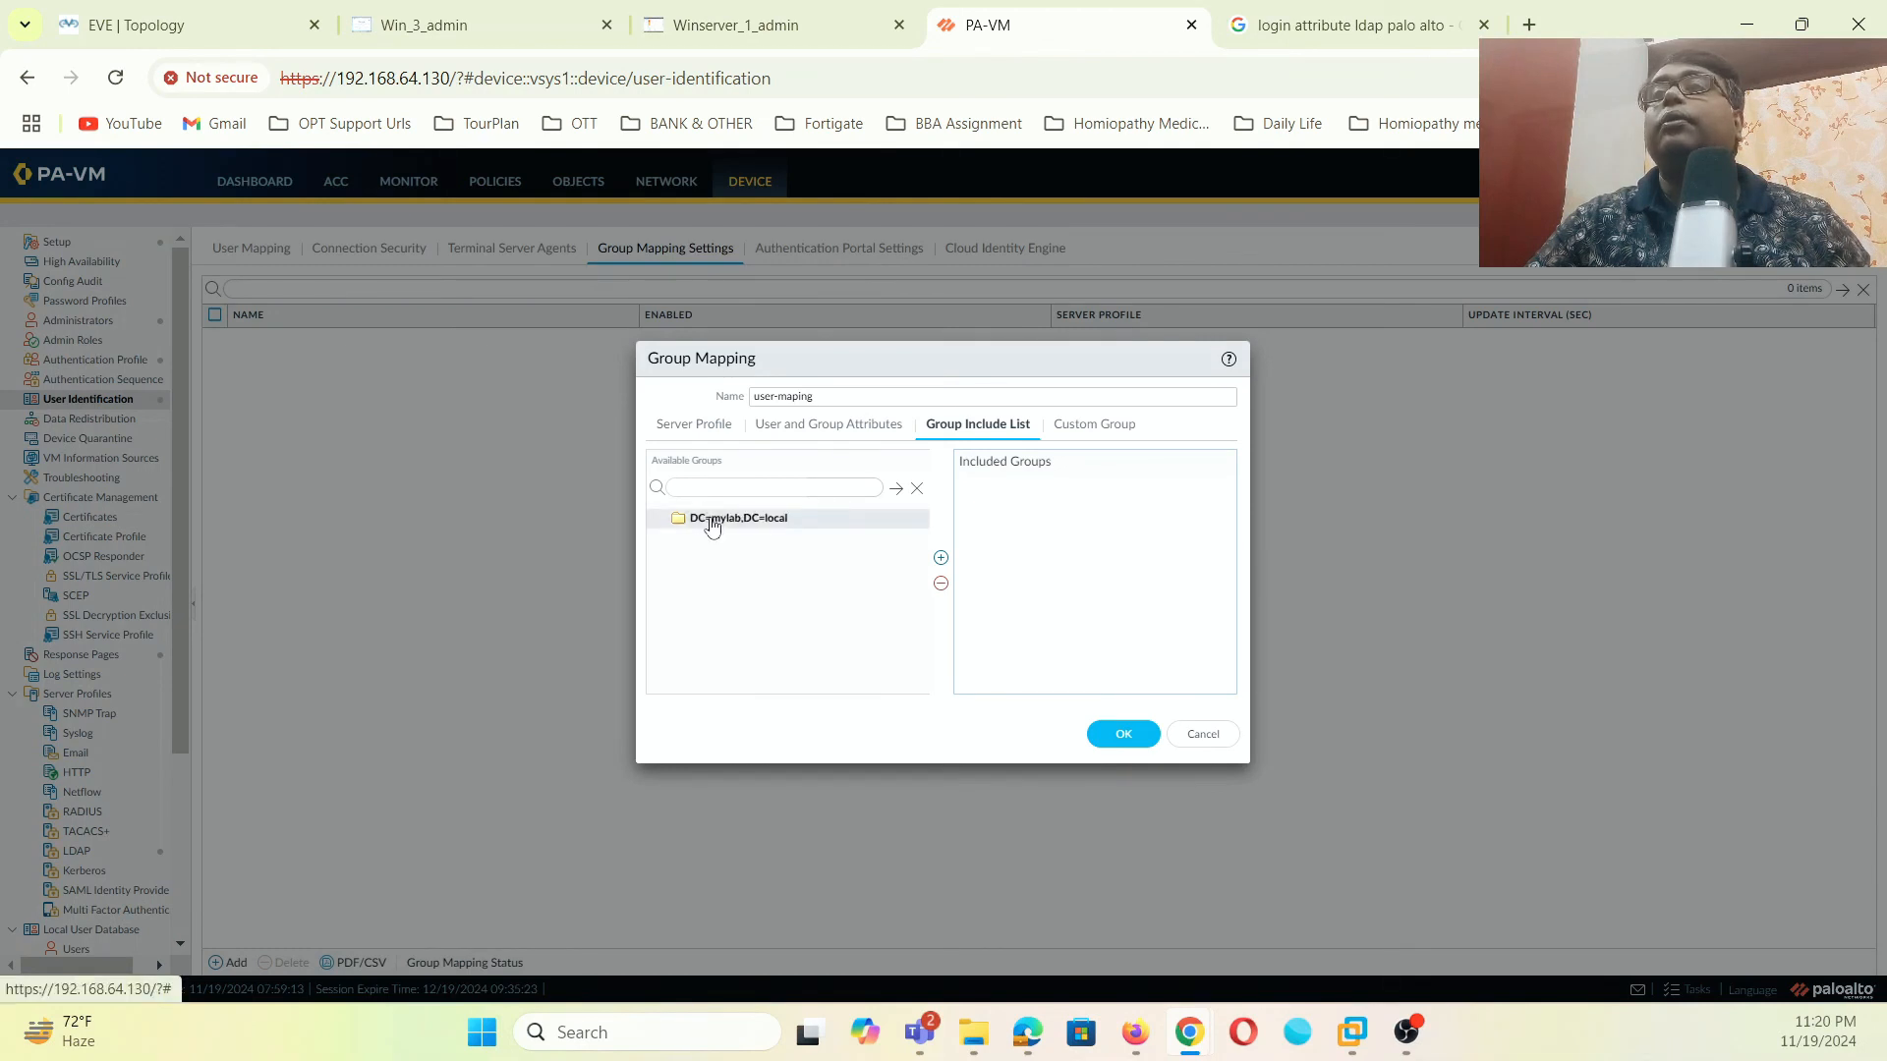
{"action": "left_click", "coordinate": [1120, 733]}
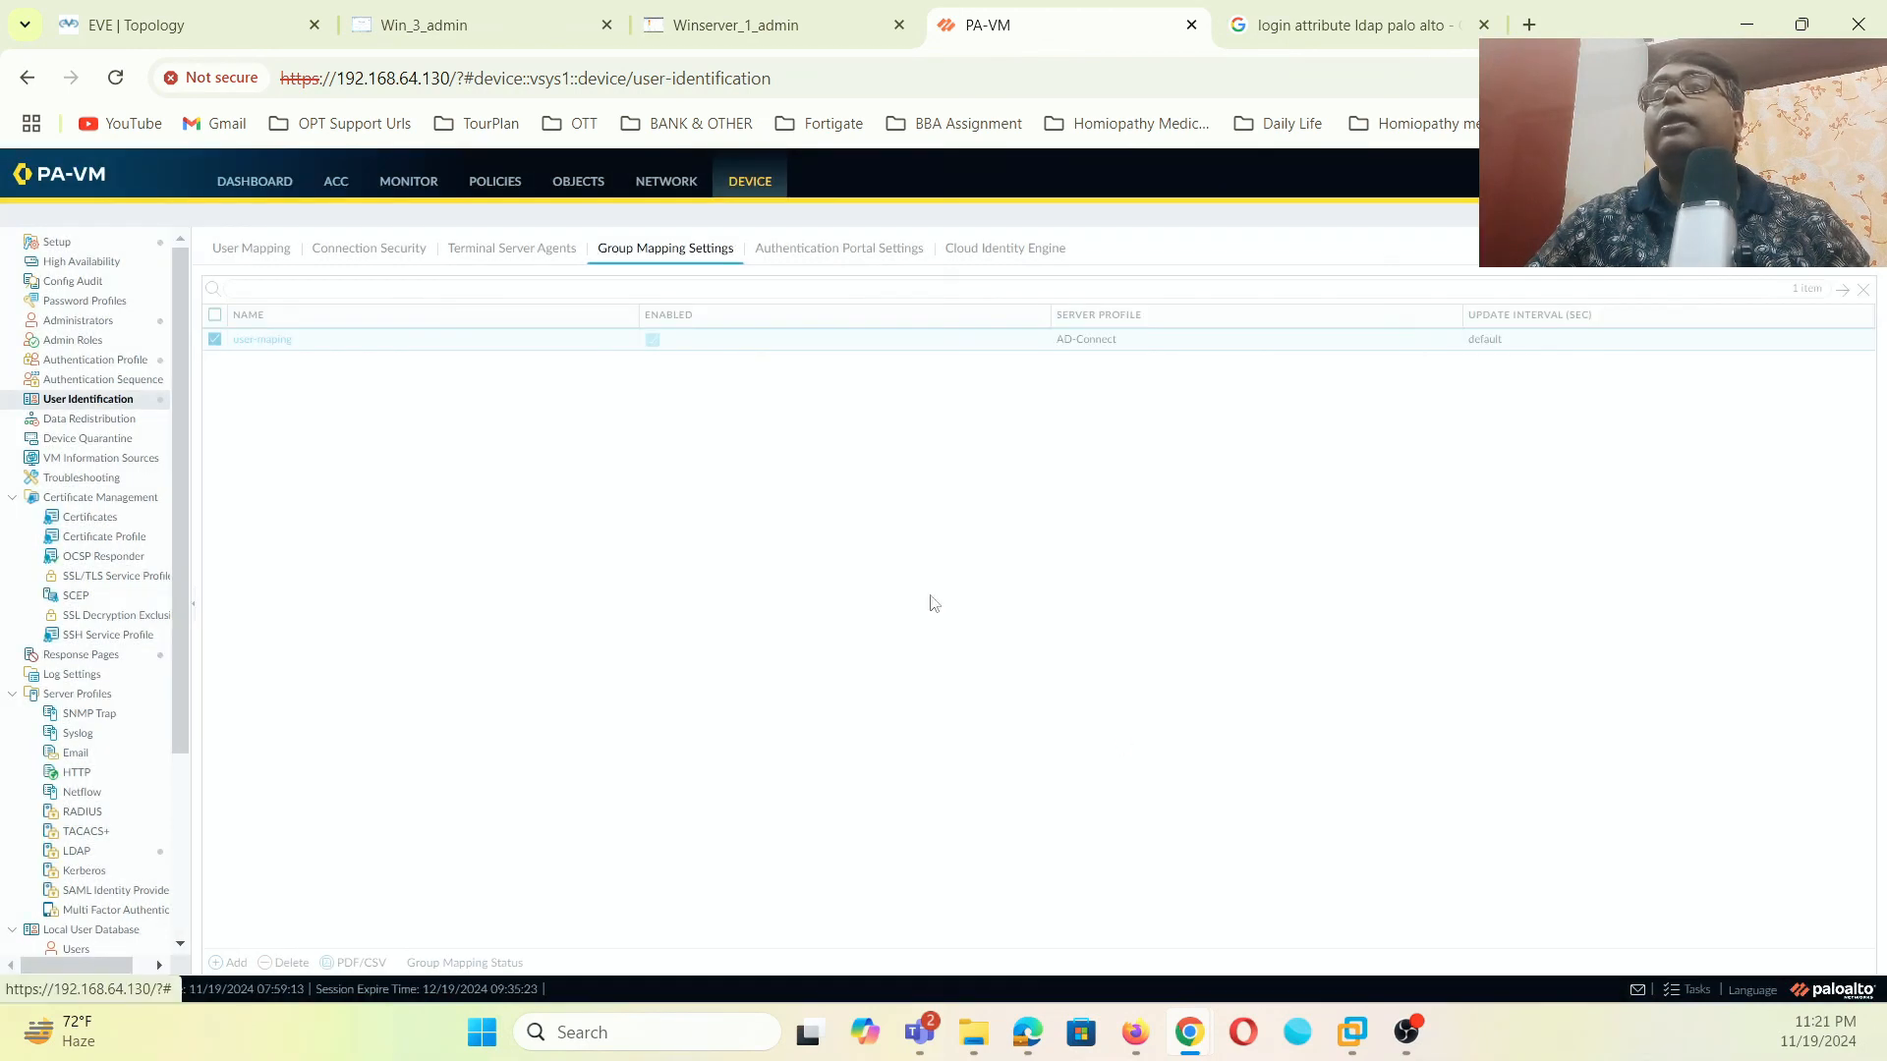
- On the Winserver_1_admin console, launch wmimgmt.msc from the Run dialog
{"action": "left_click", "coordinate": [474, 22]}
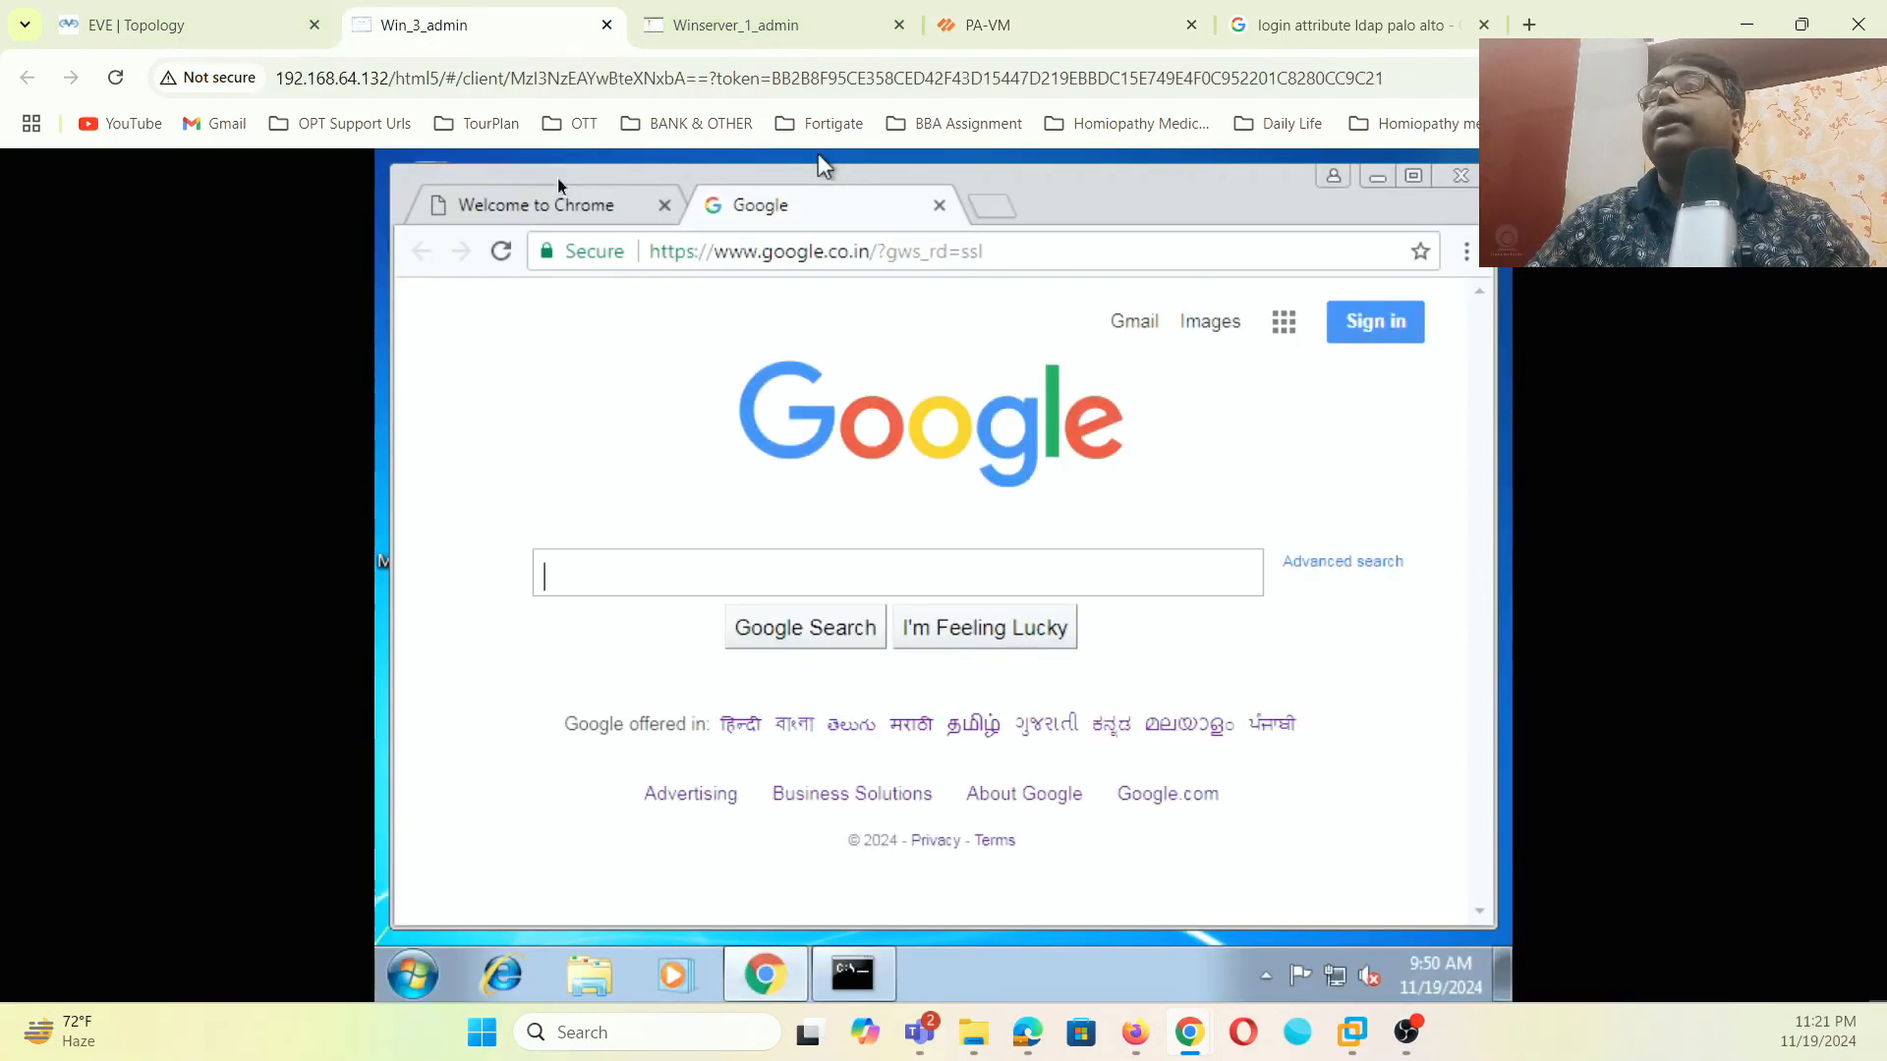
{"action": "left_click", "coordinate": [786, 27]}
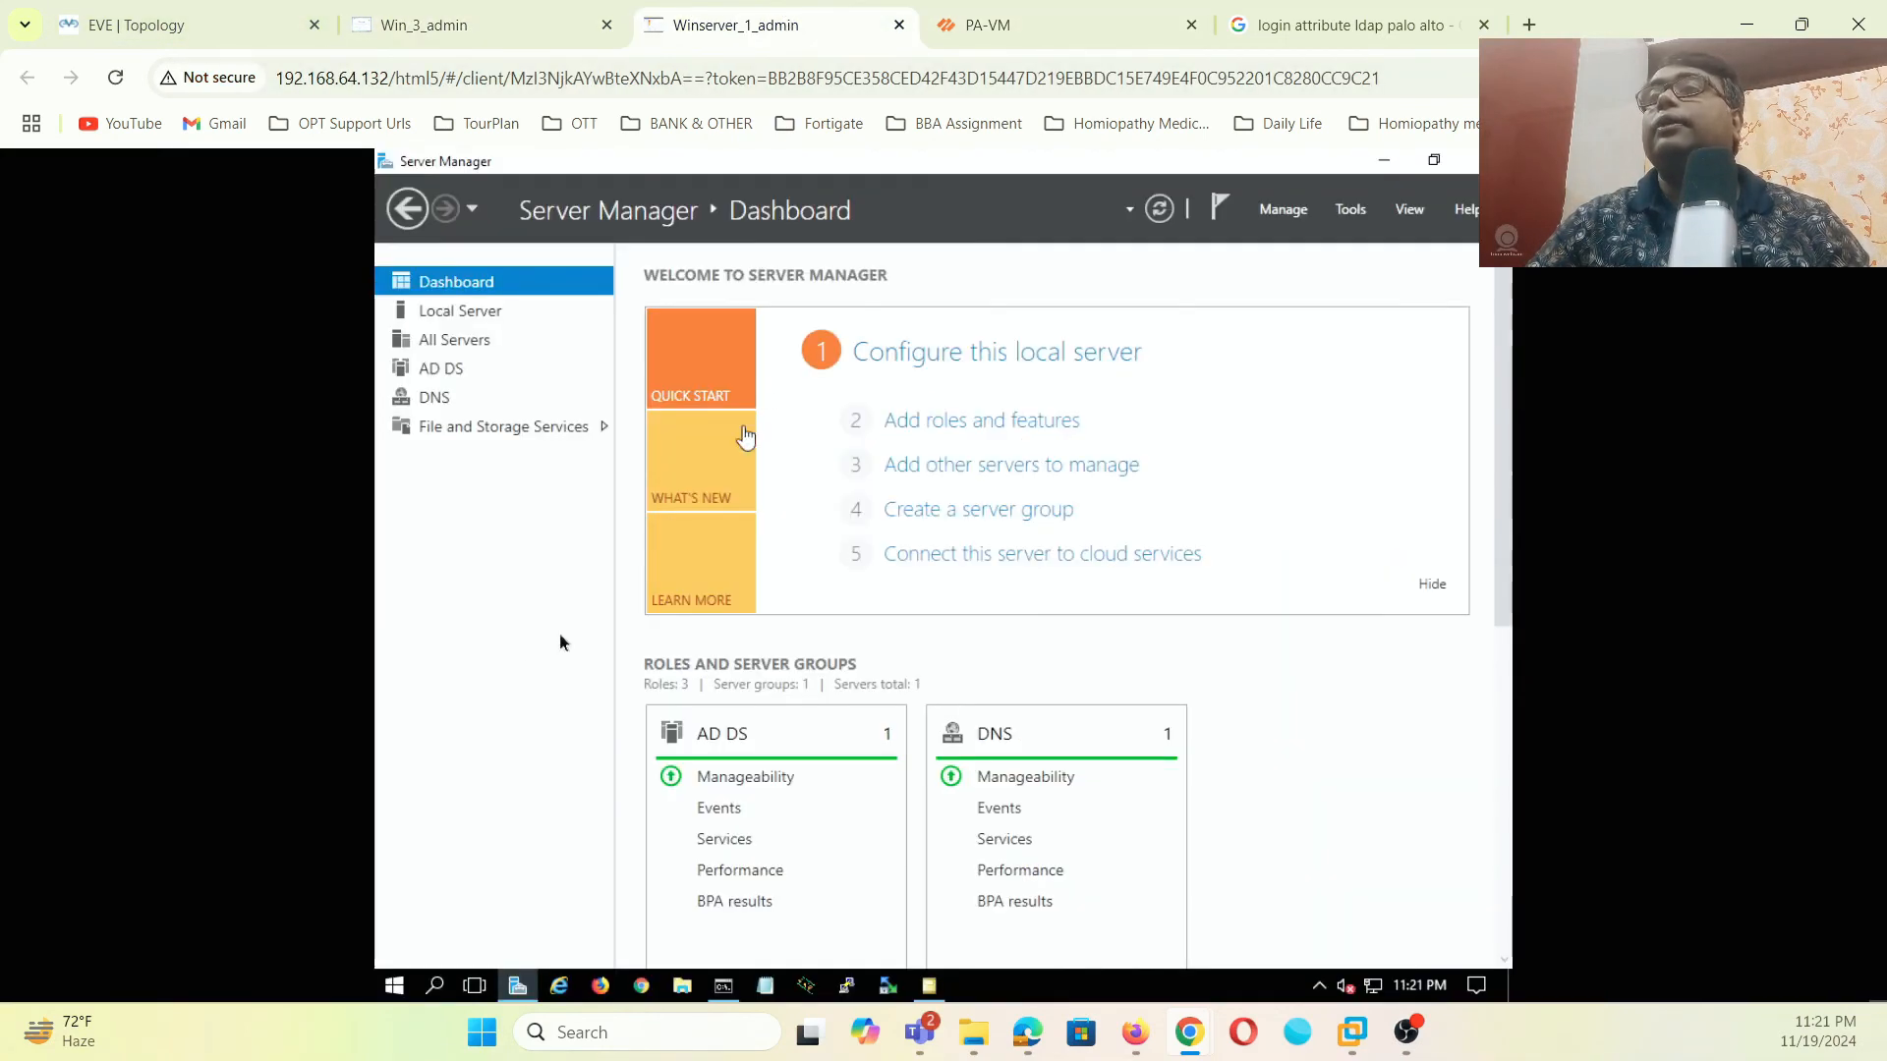
{"action": "left_click", "coordinate": [397, 986]}
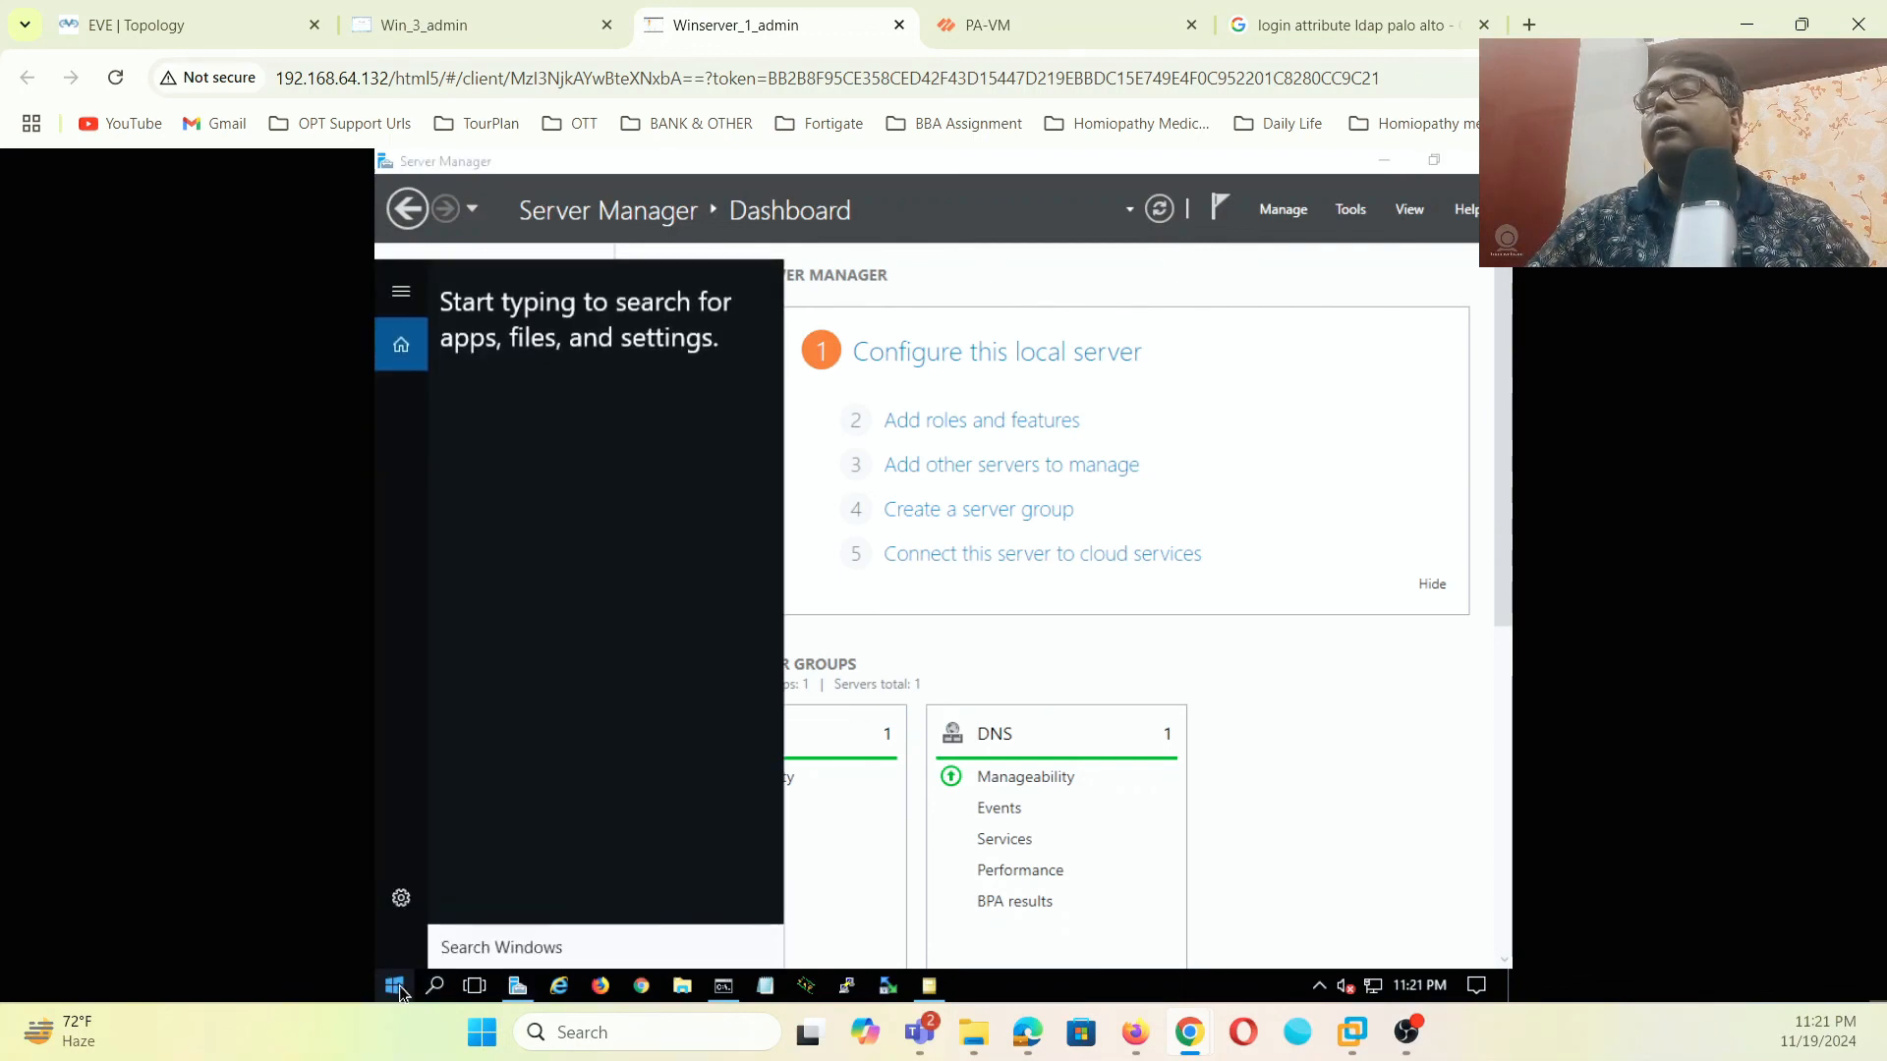
{"action": "left_click", "coordinate": [396, 987]}
{"action": "right_click", "coordinate": [396, 987]}
{"action": "left_click", "coordinate": [442, 875]}
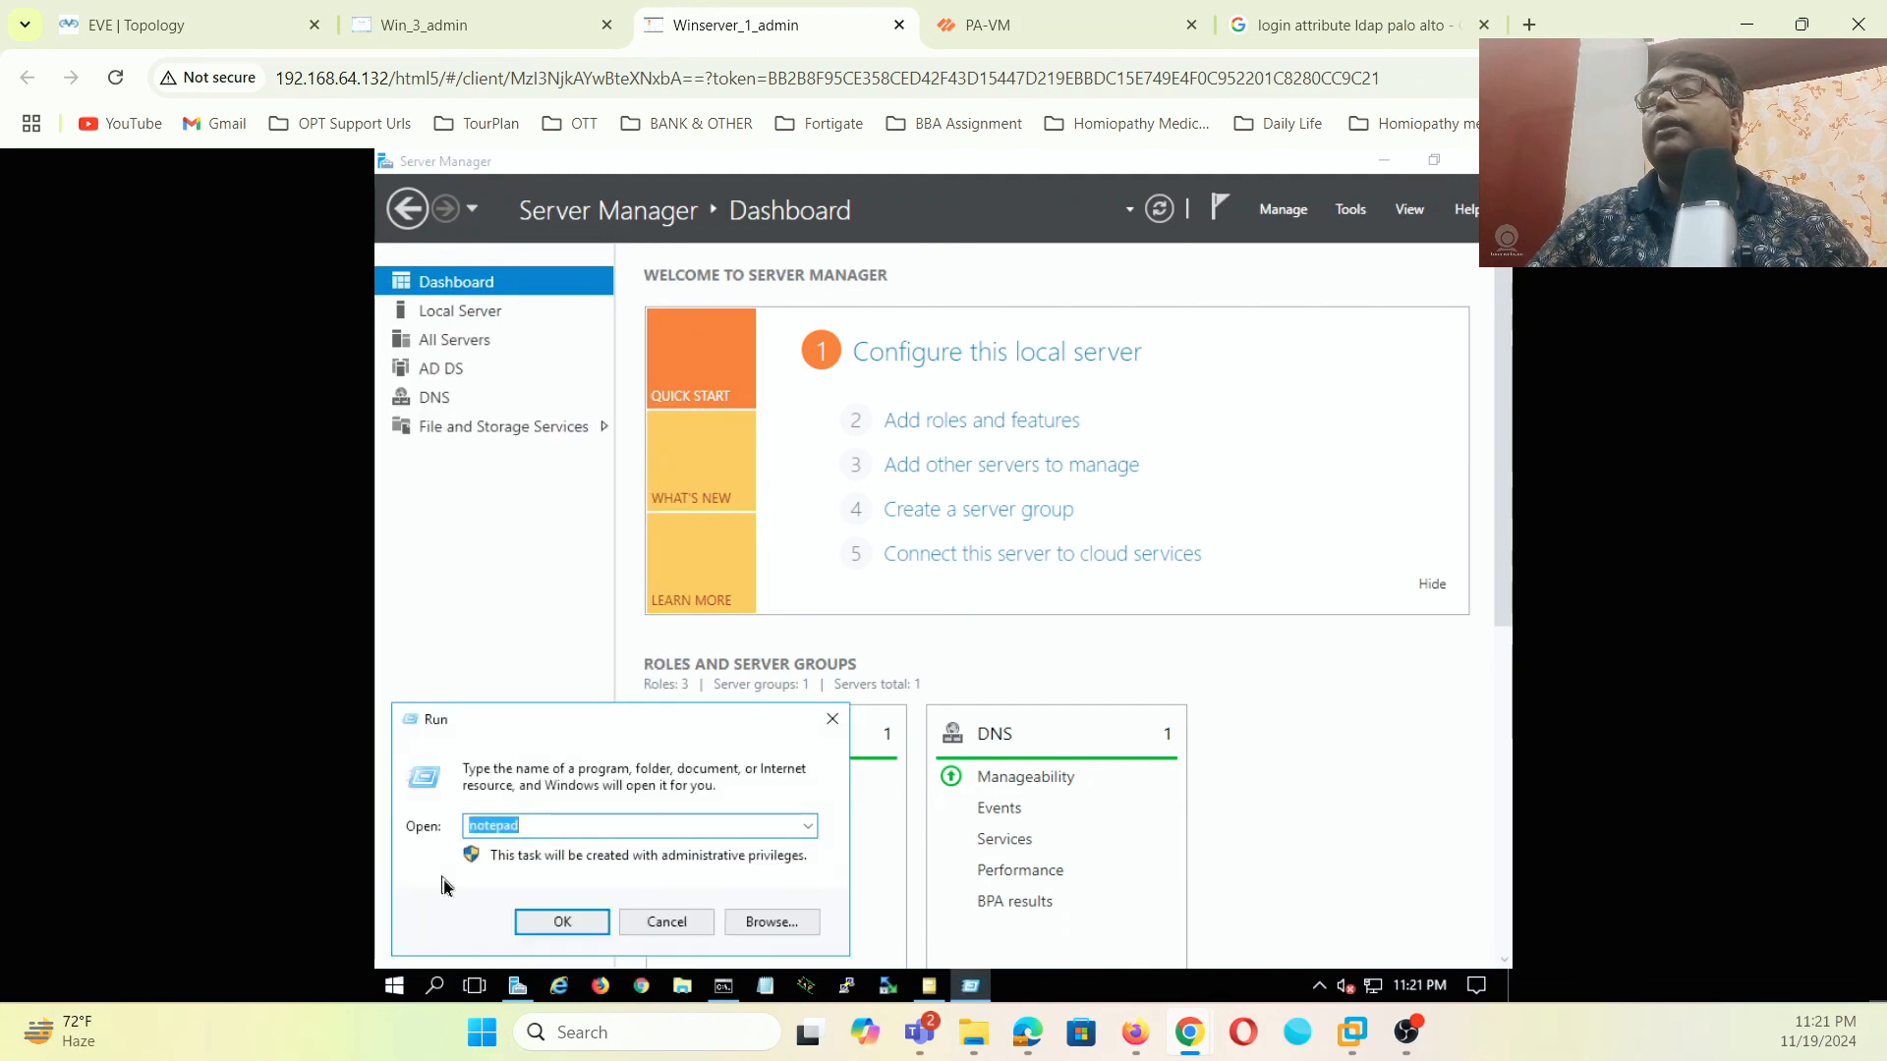
{"action": "key", "text": "BackSpace"}
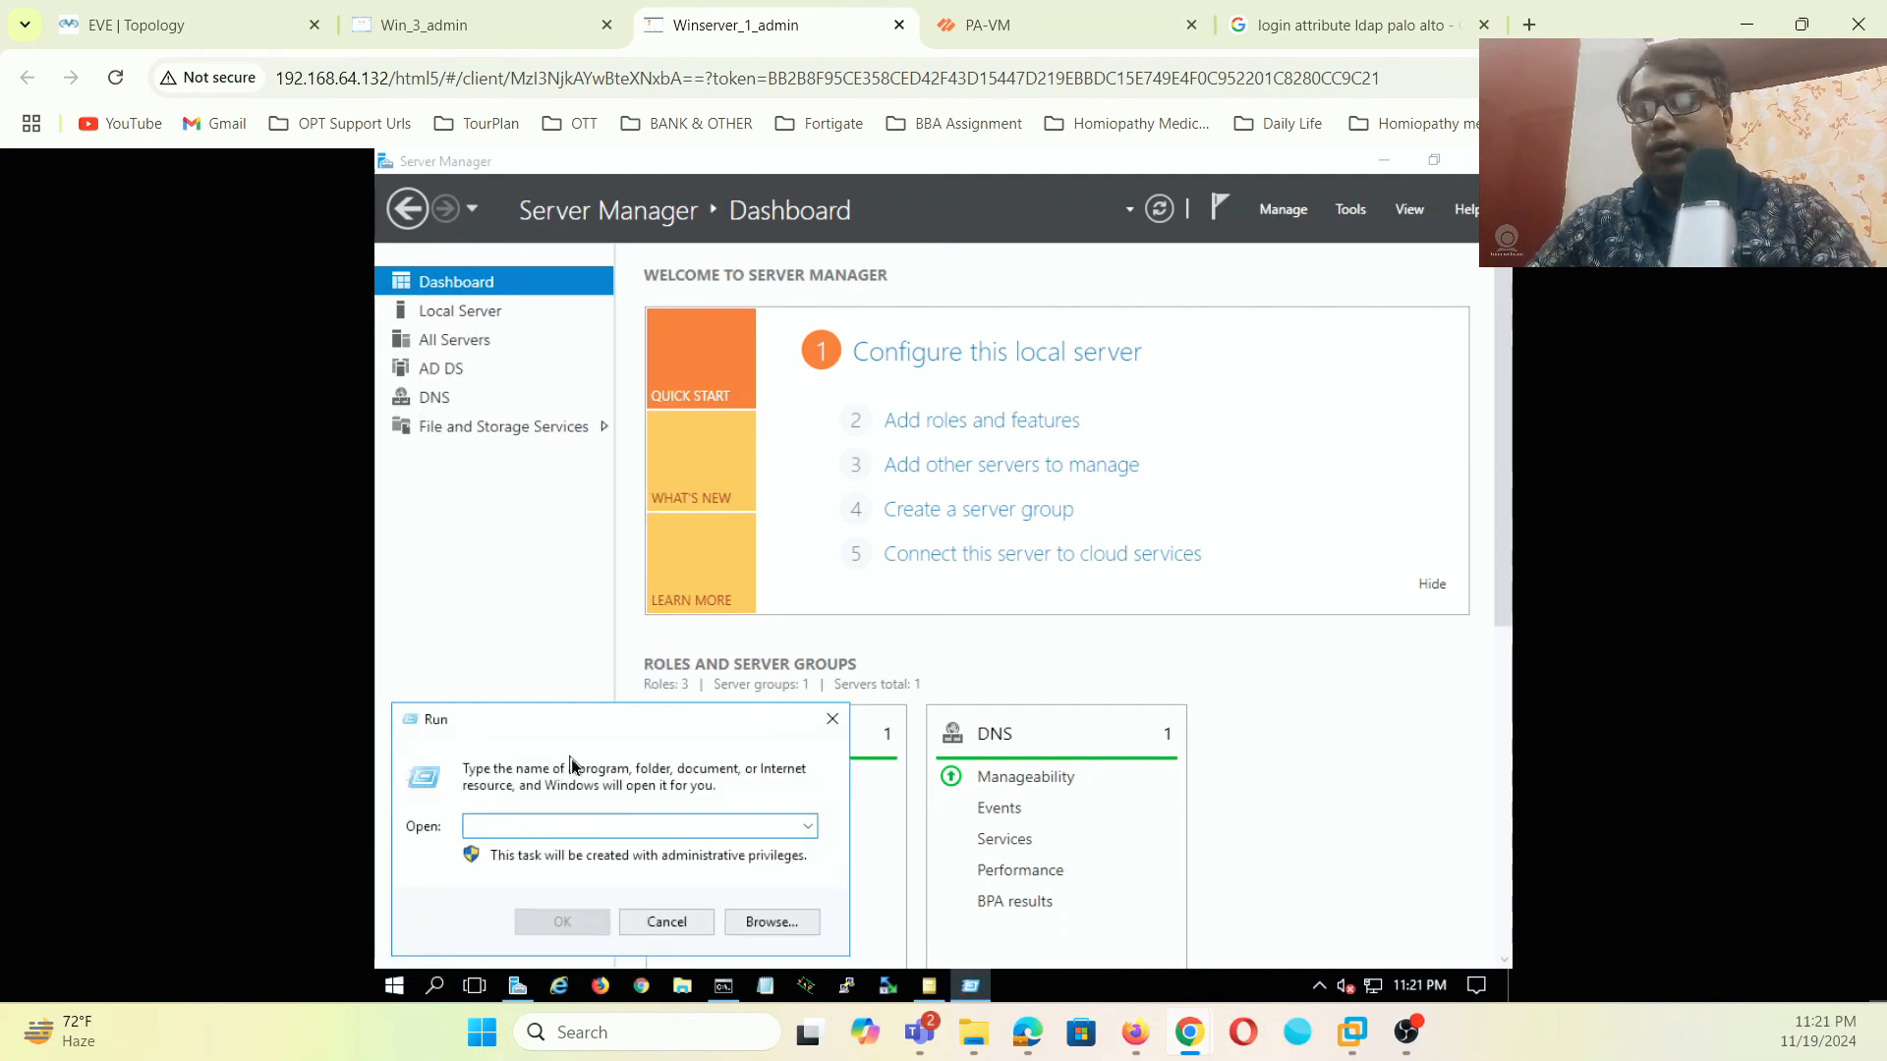
{"action": "type", "text": "wmim"}
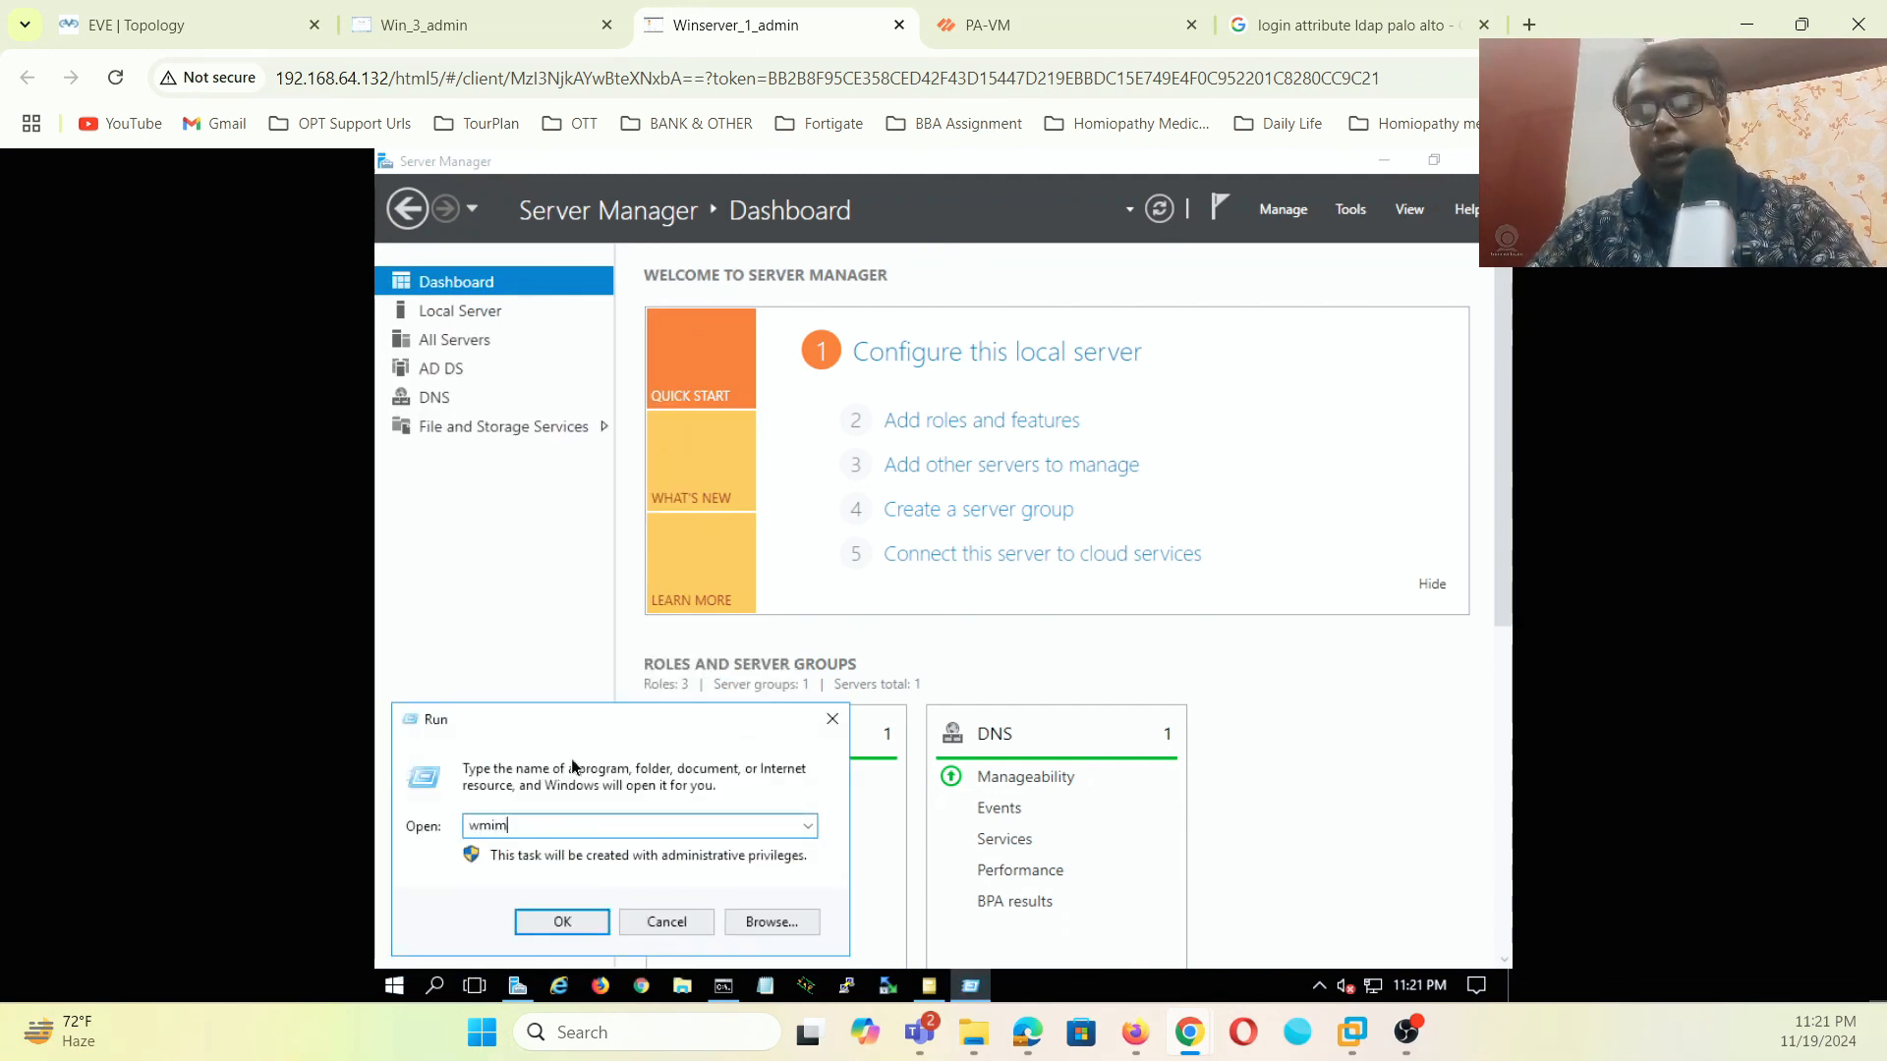
{"action": "type", "text": "gmt."}
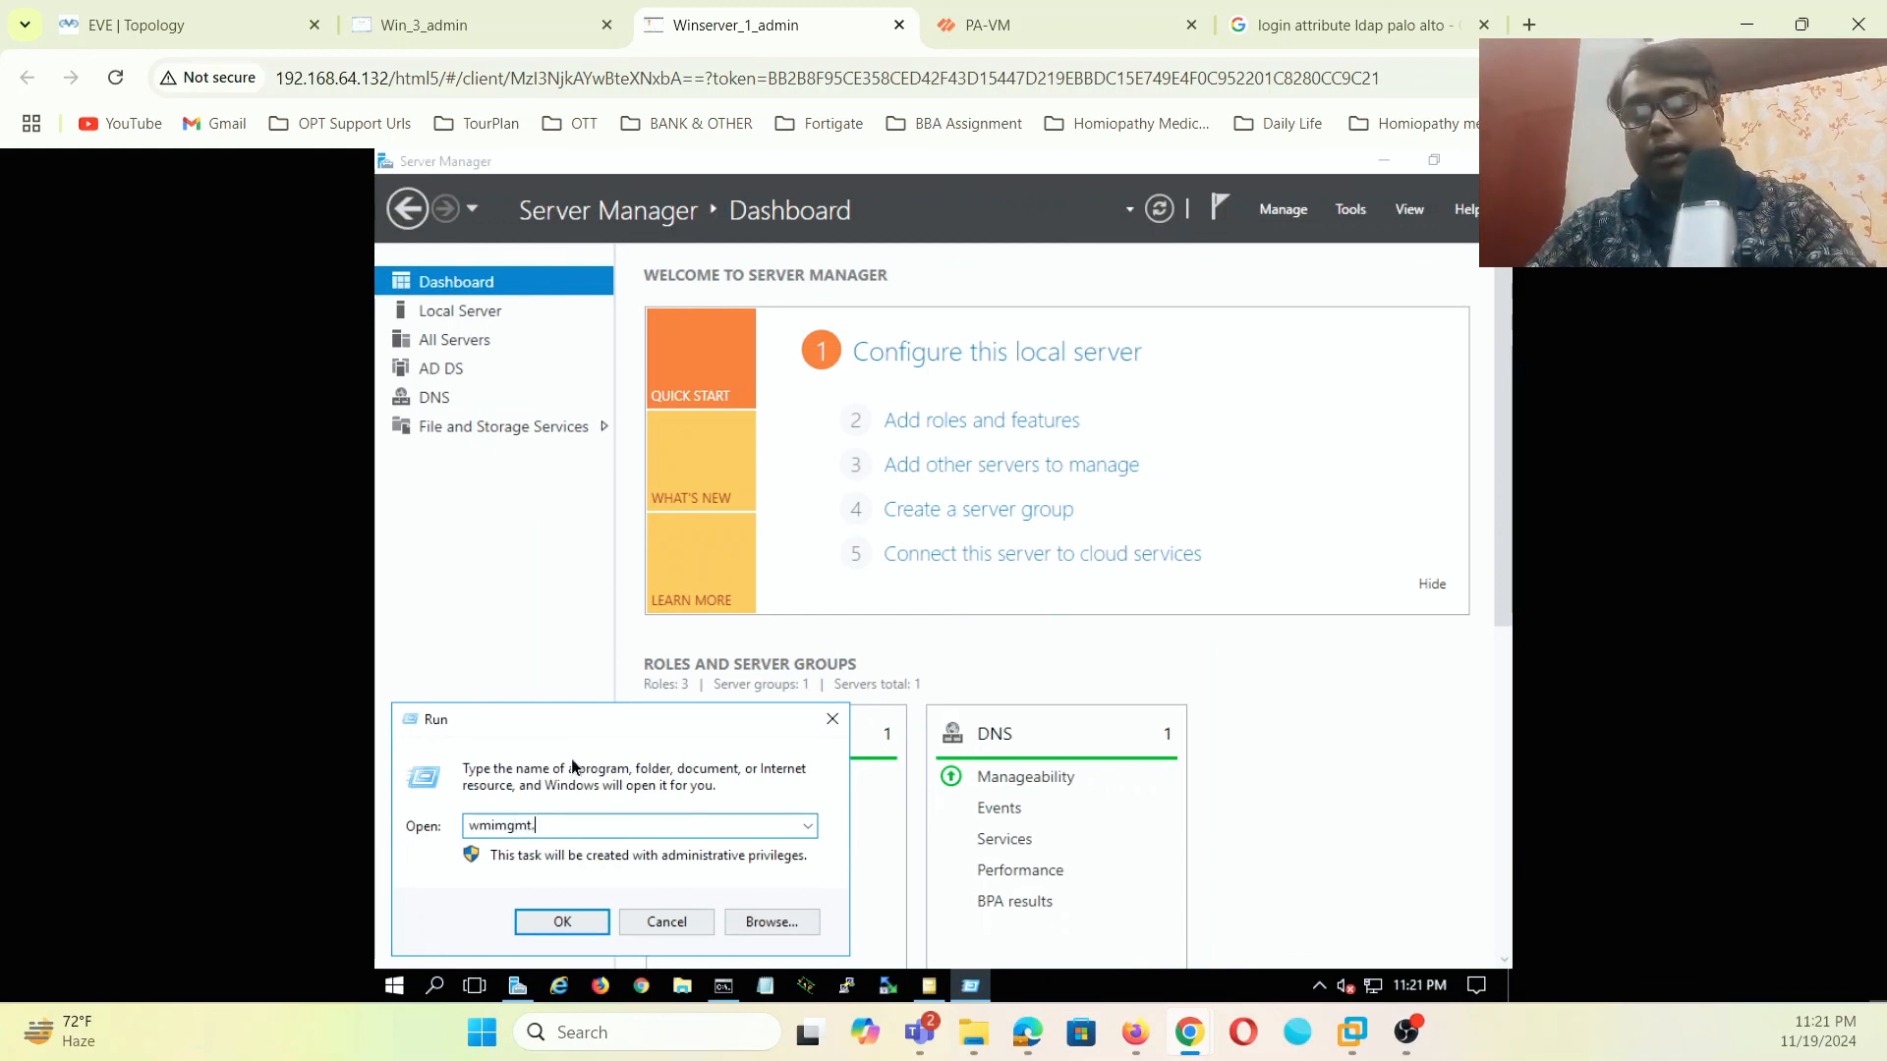
{"action": "type", "text": "msc"}
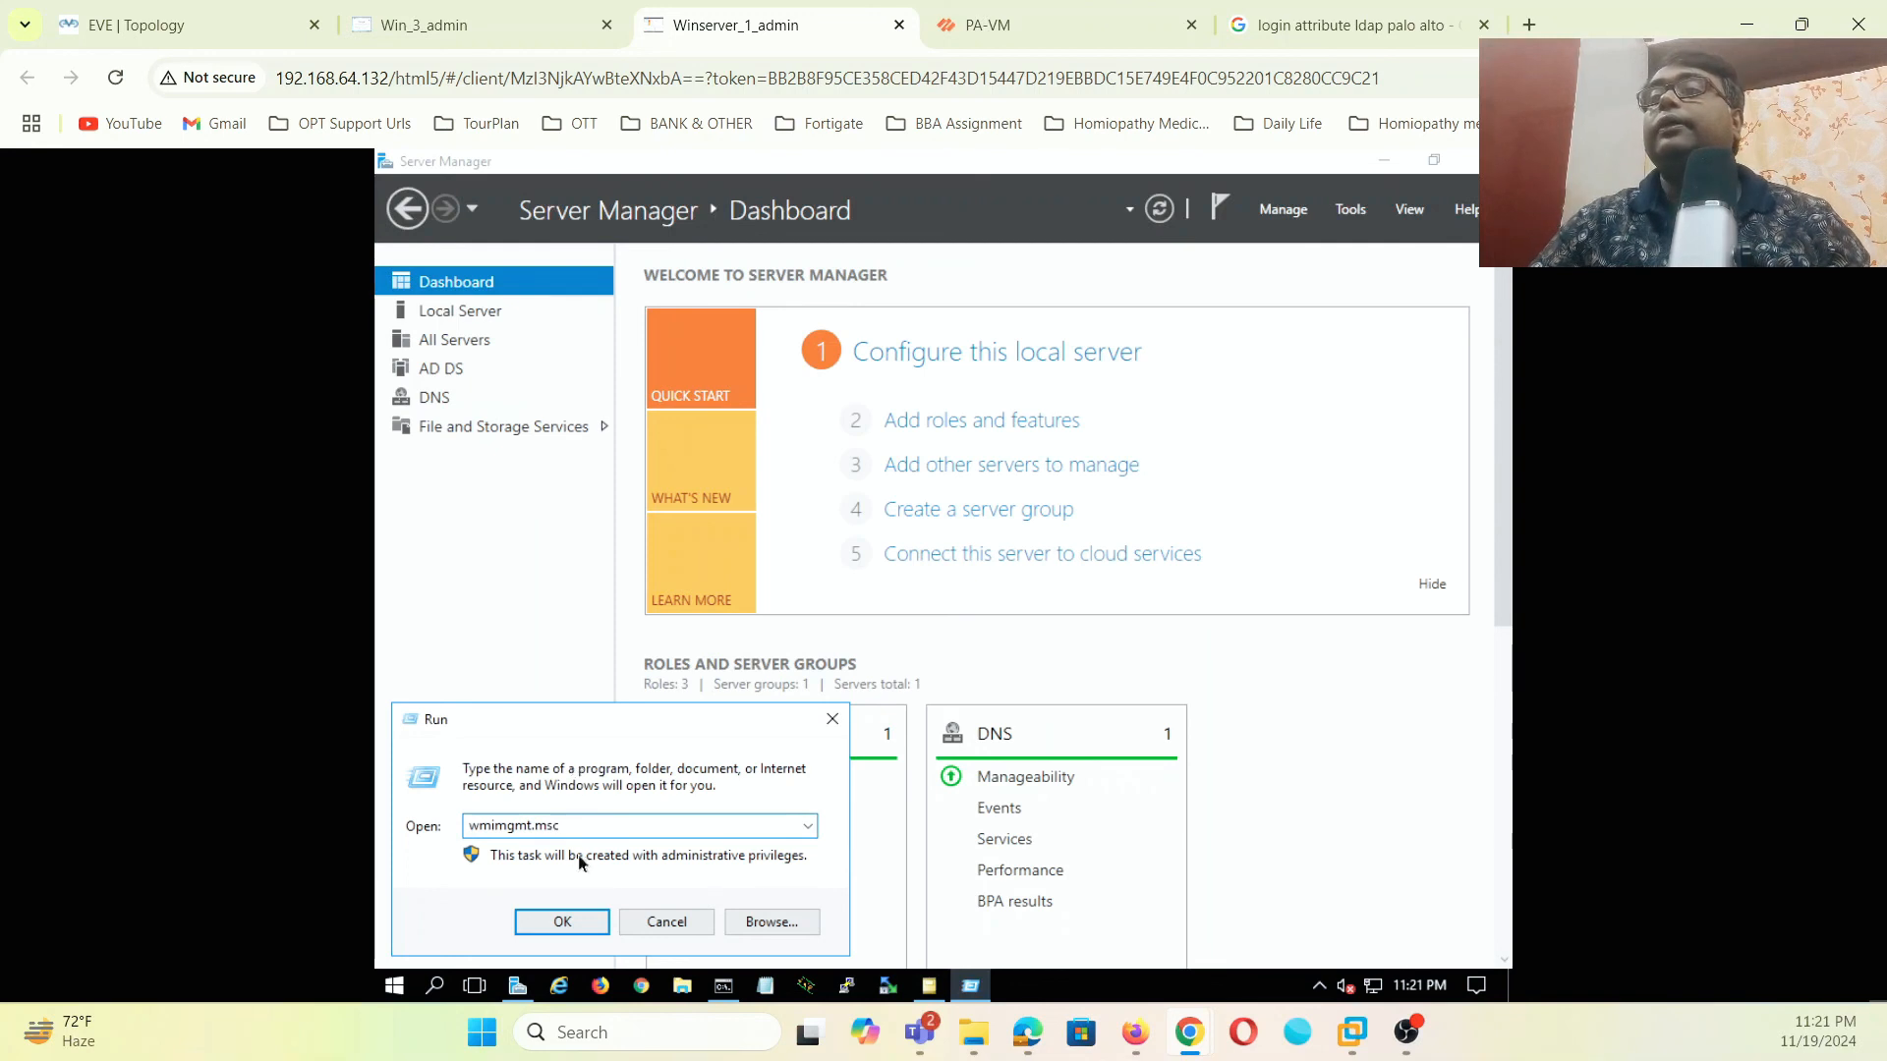
{"action": "left_click", "coordinate": [565, 923]}
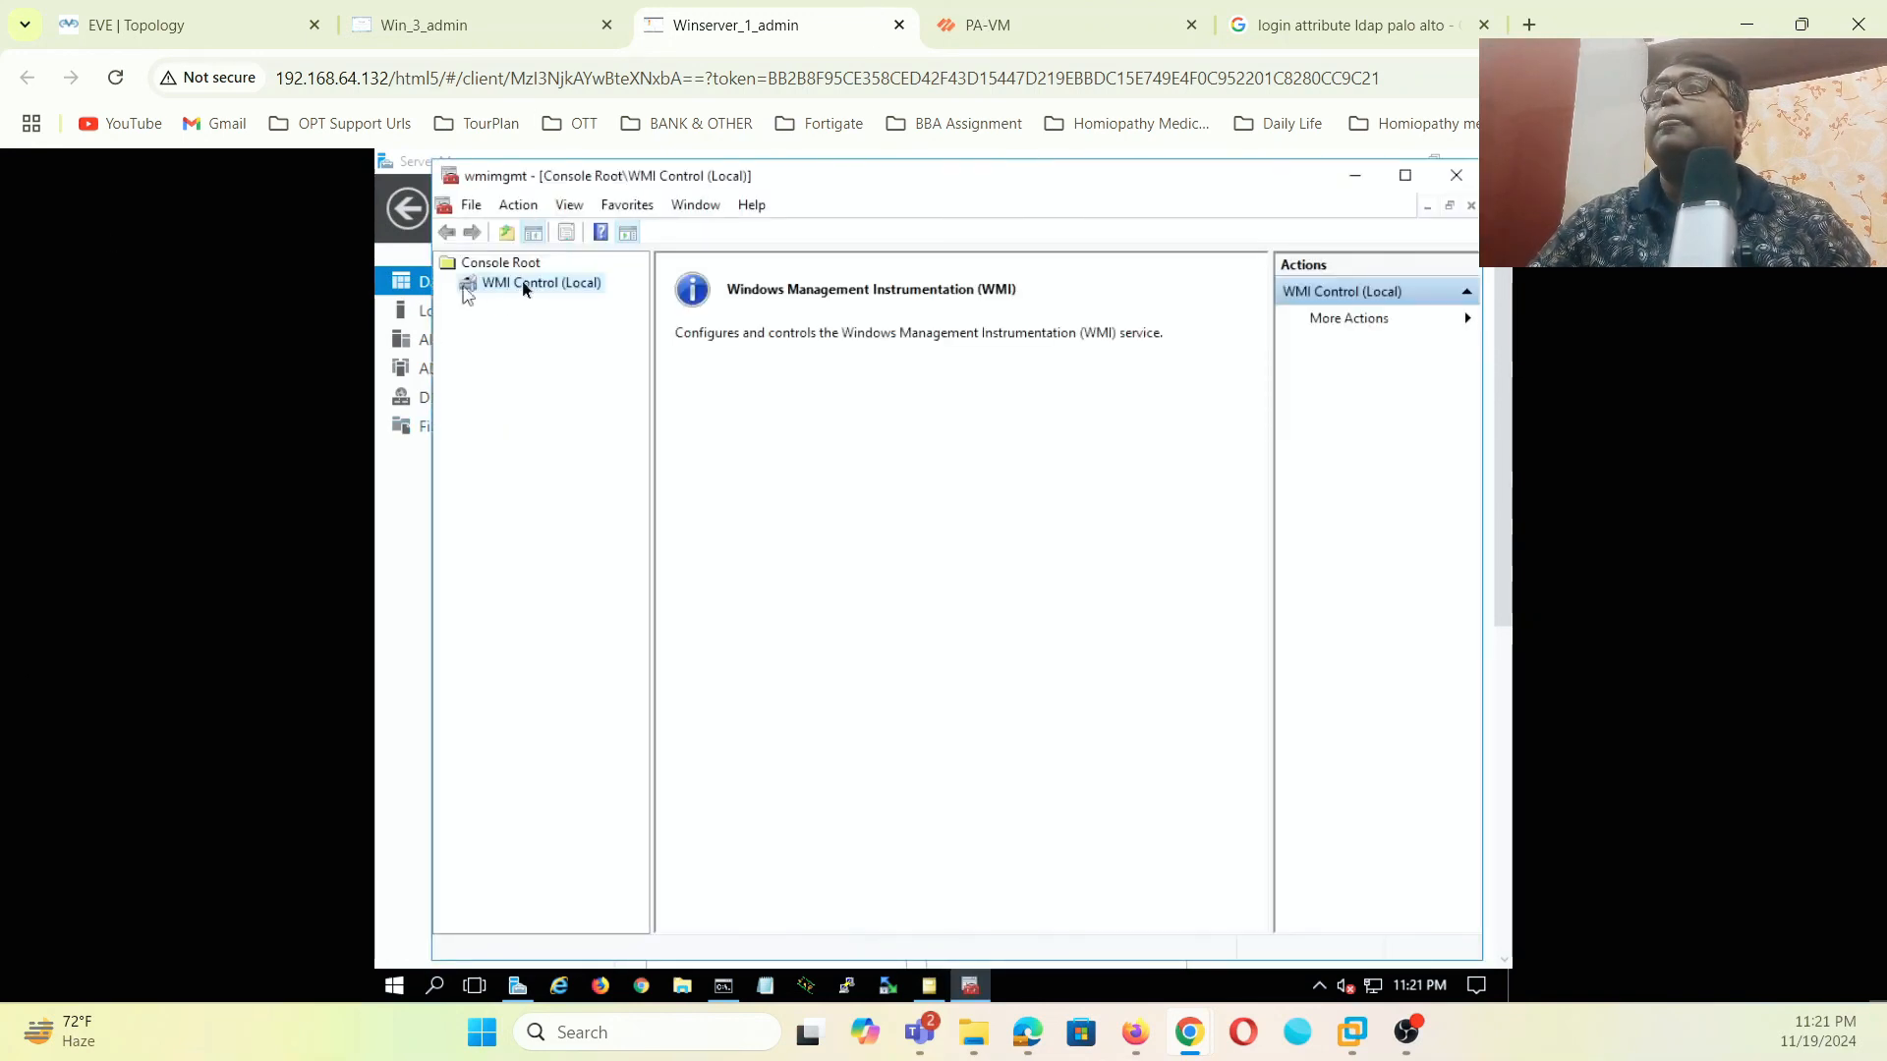
- Open the WMI Control properties and the security settings for the ROOT\CIMV2 namespace
{"action": "right_click", "coordinate": [522, 283]}
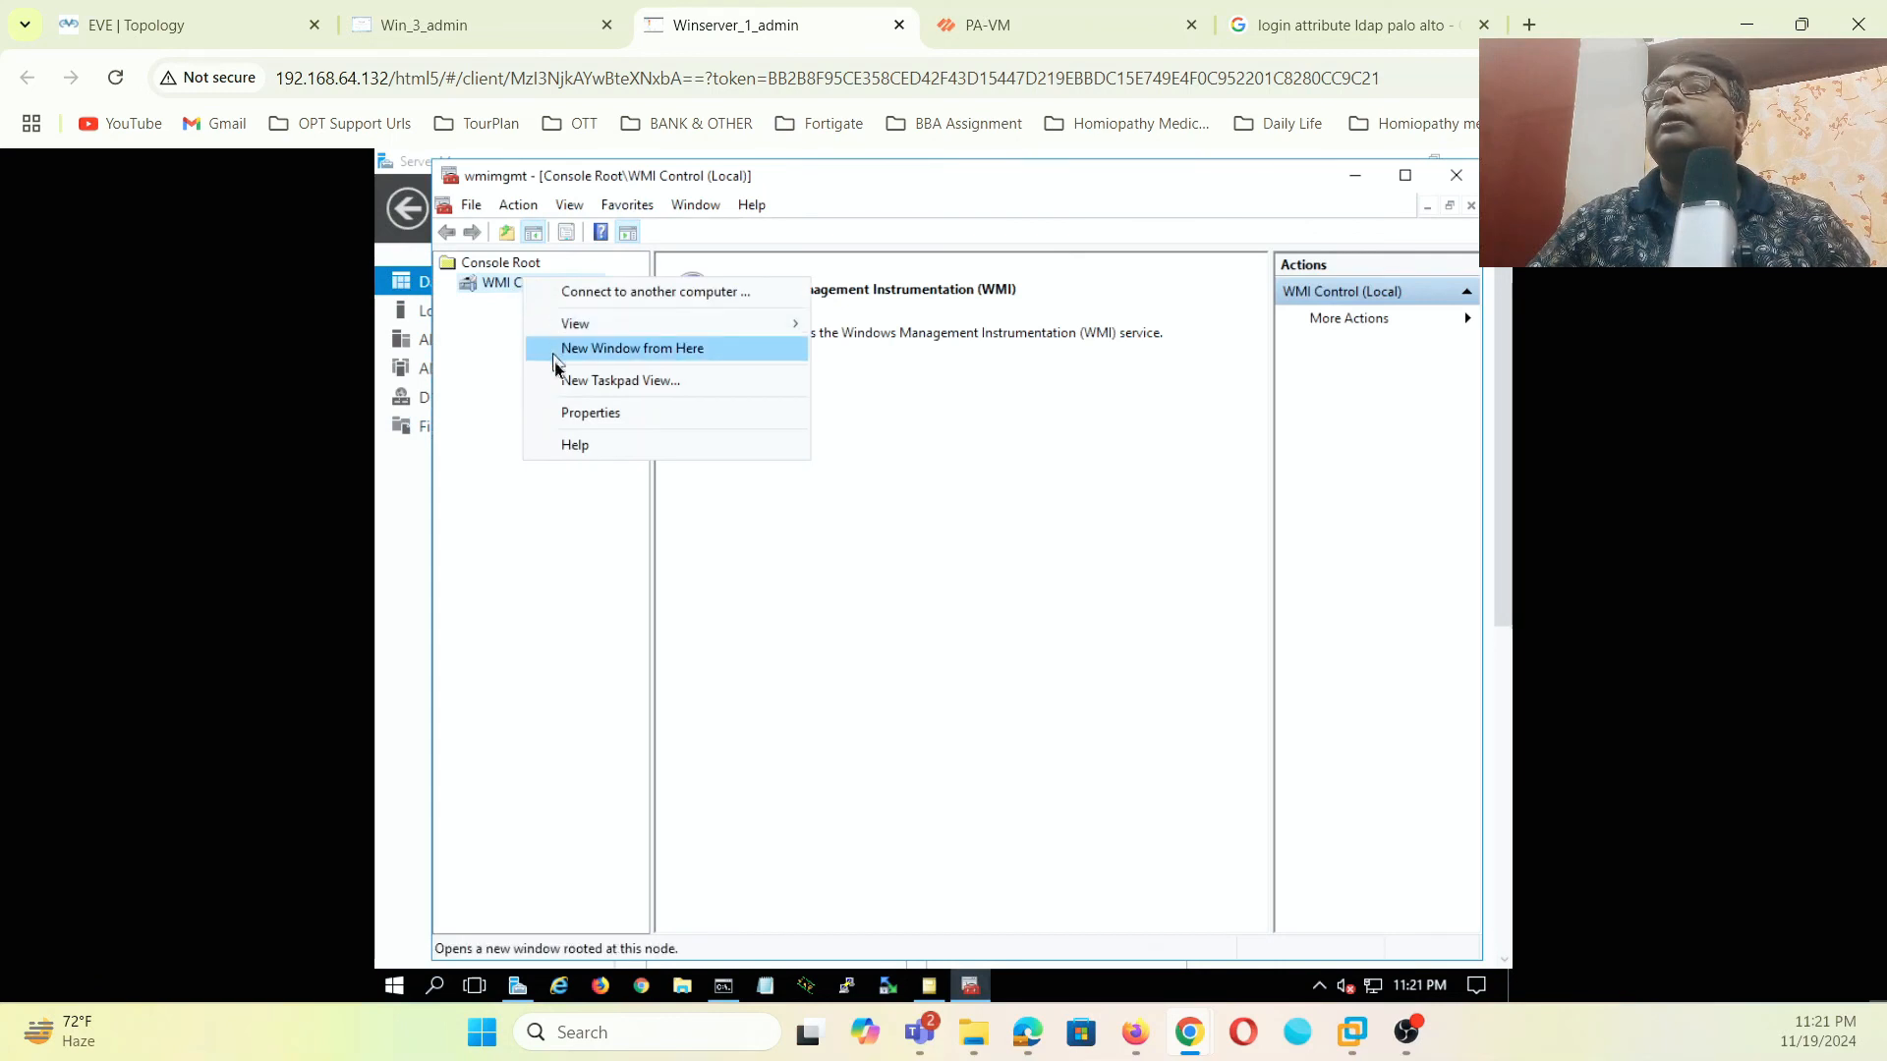
{"action": "left_click", "coordinate": [574, 428]}
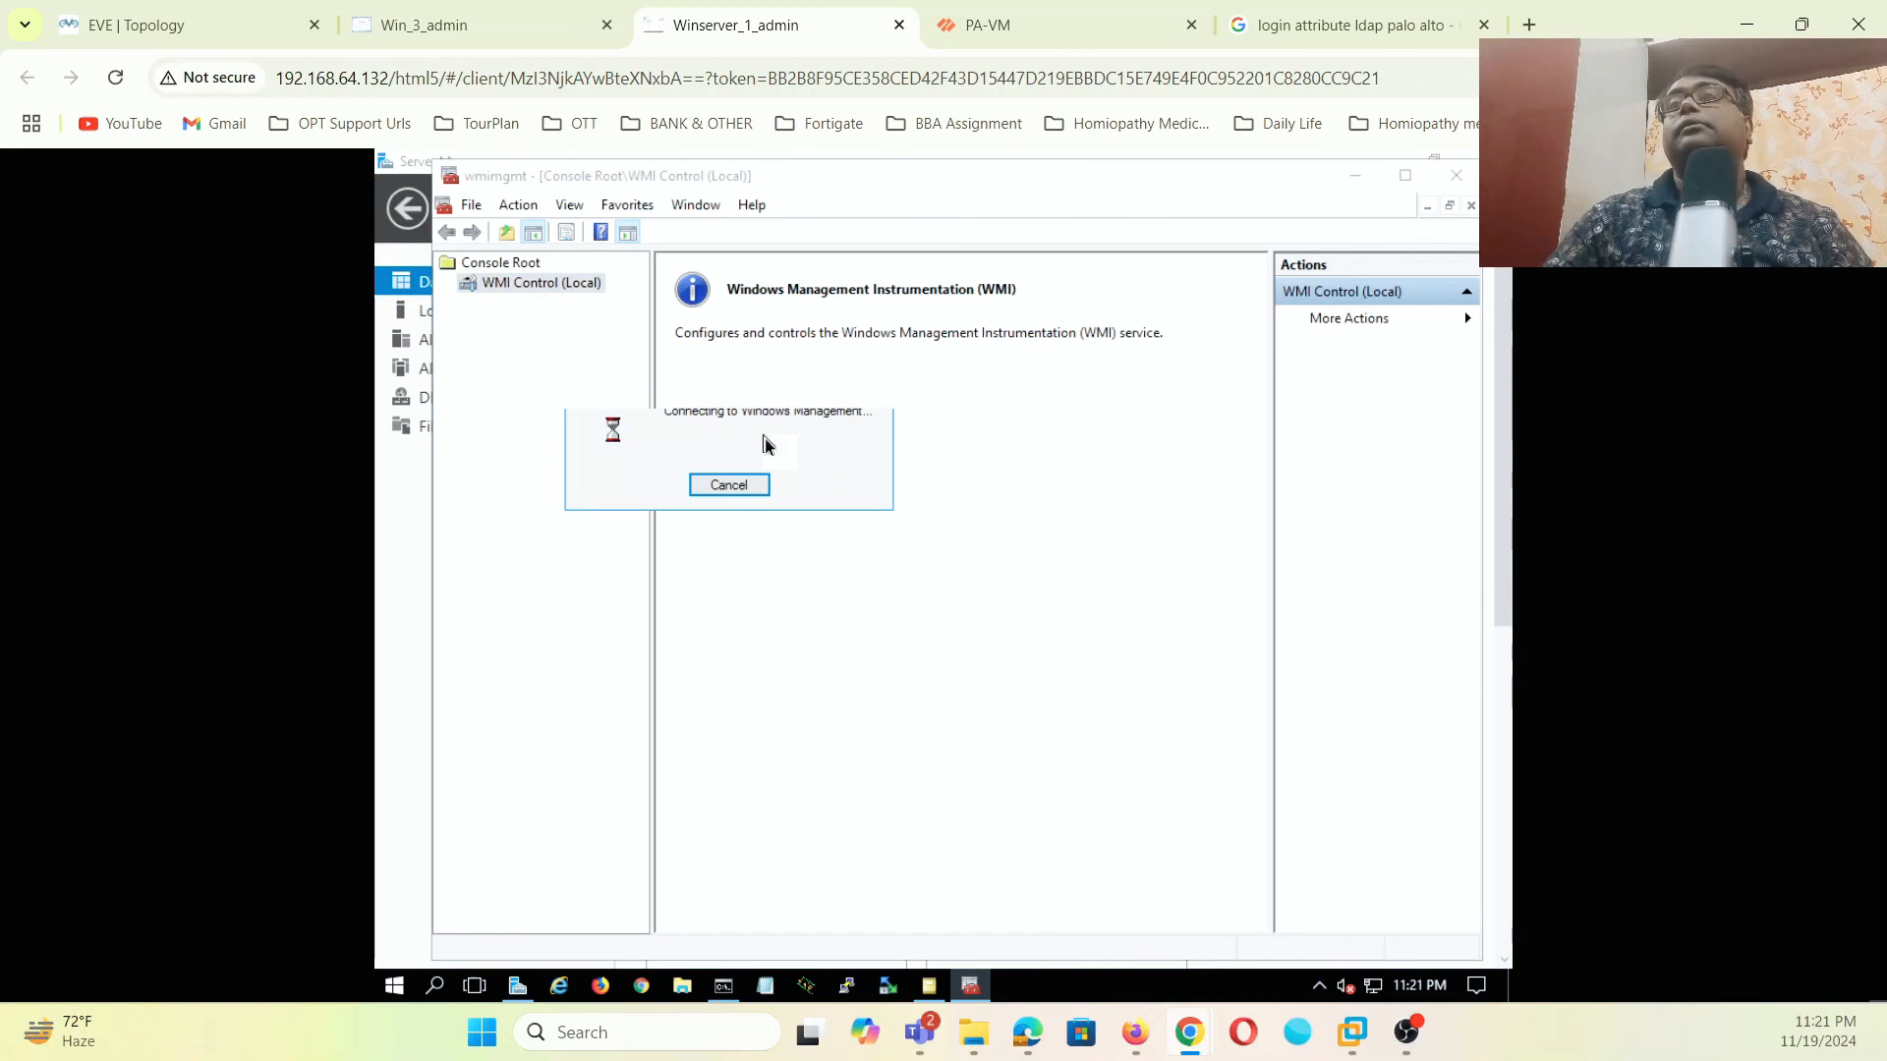
{"action": "left_click", "coordinate": [925, 362]}
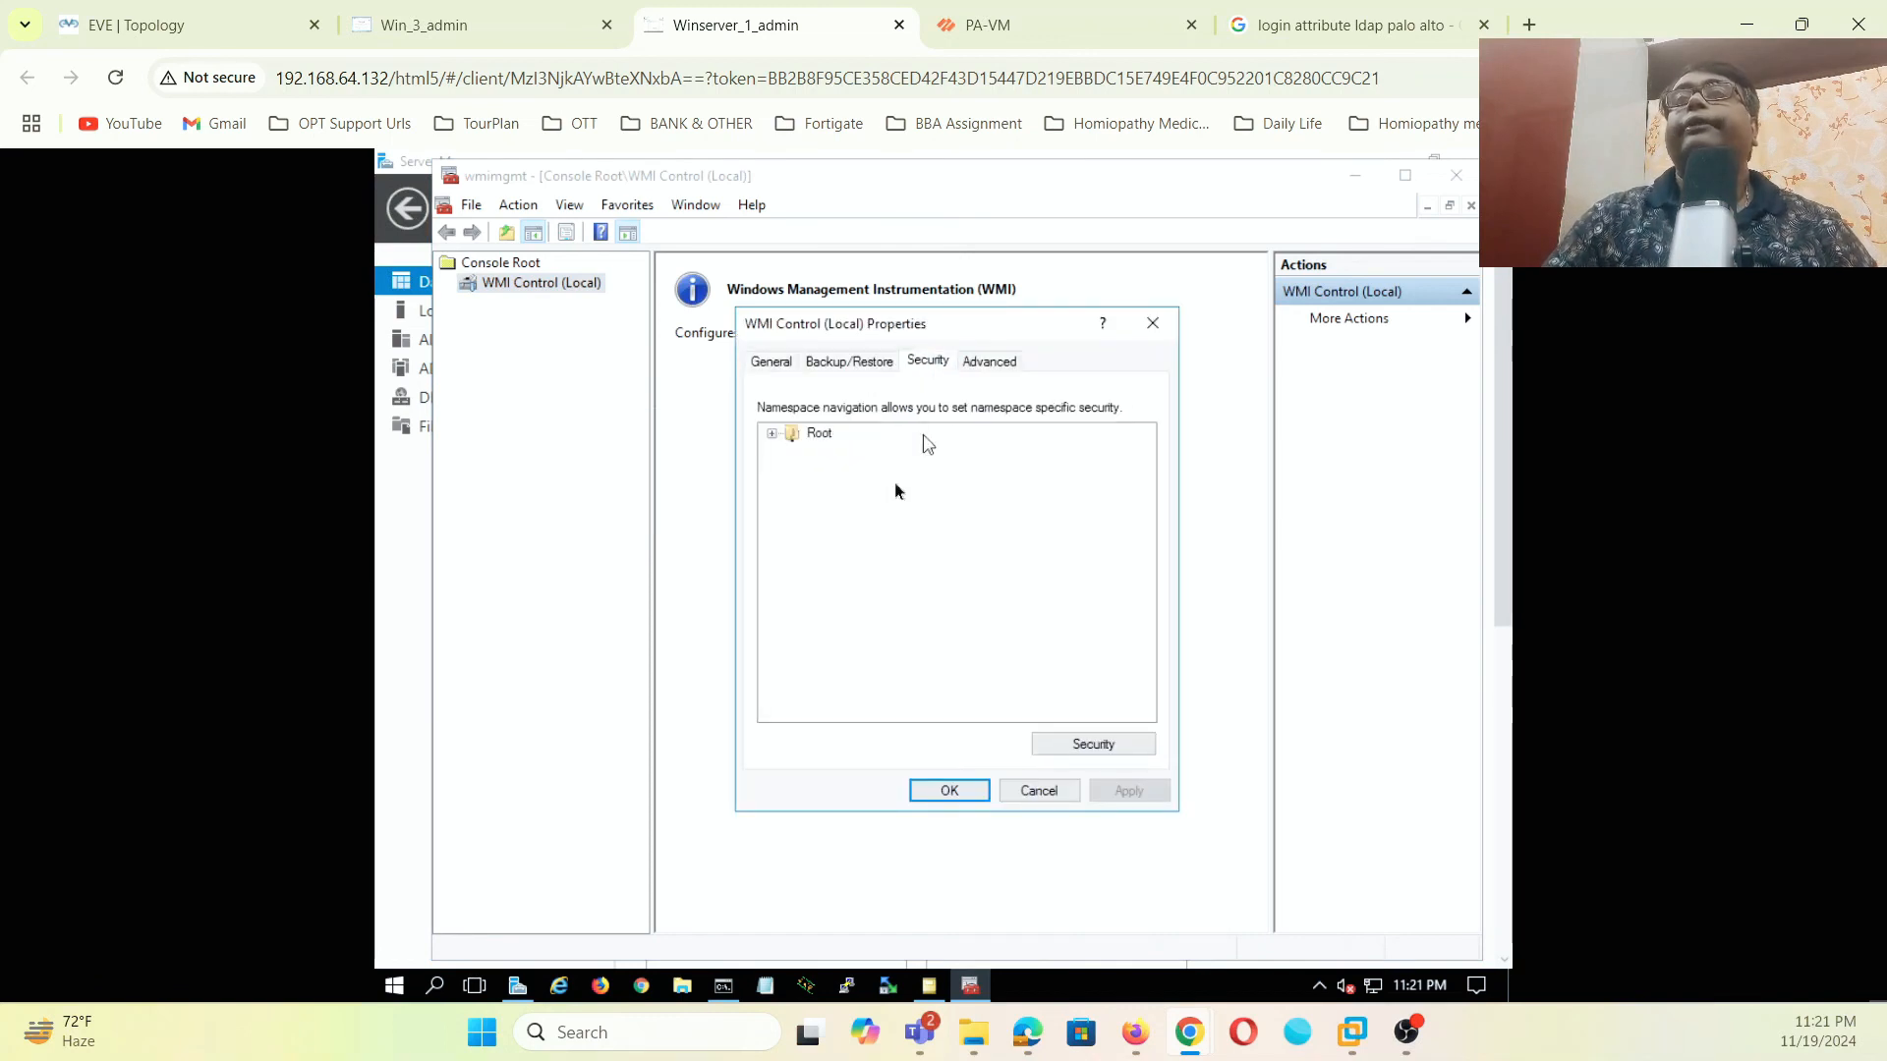
{"action": "left_click", "coordinate": [773, 433]}
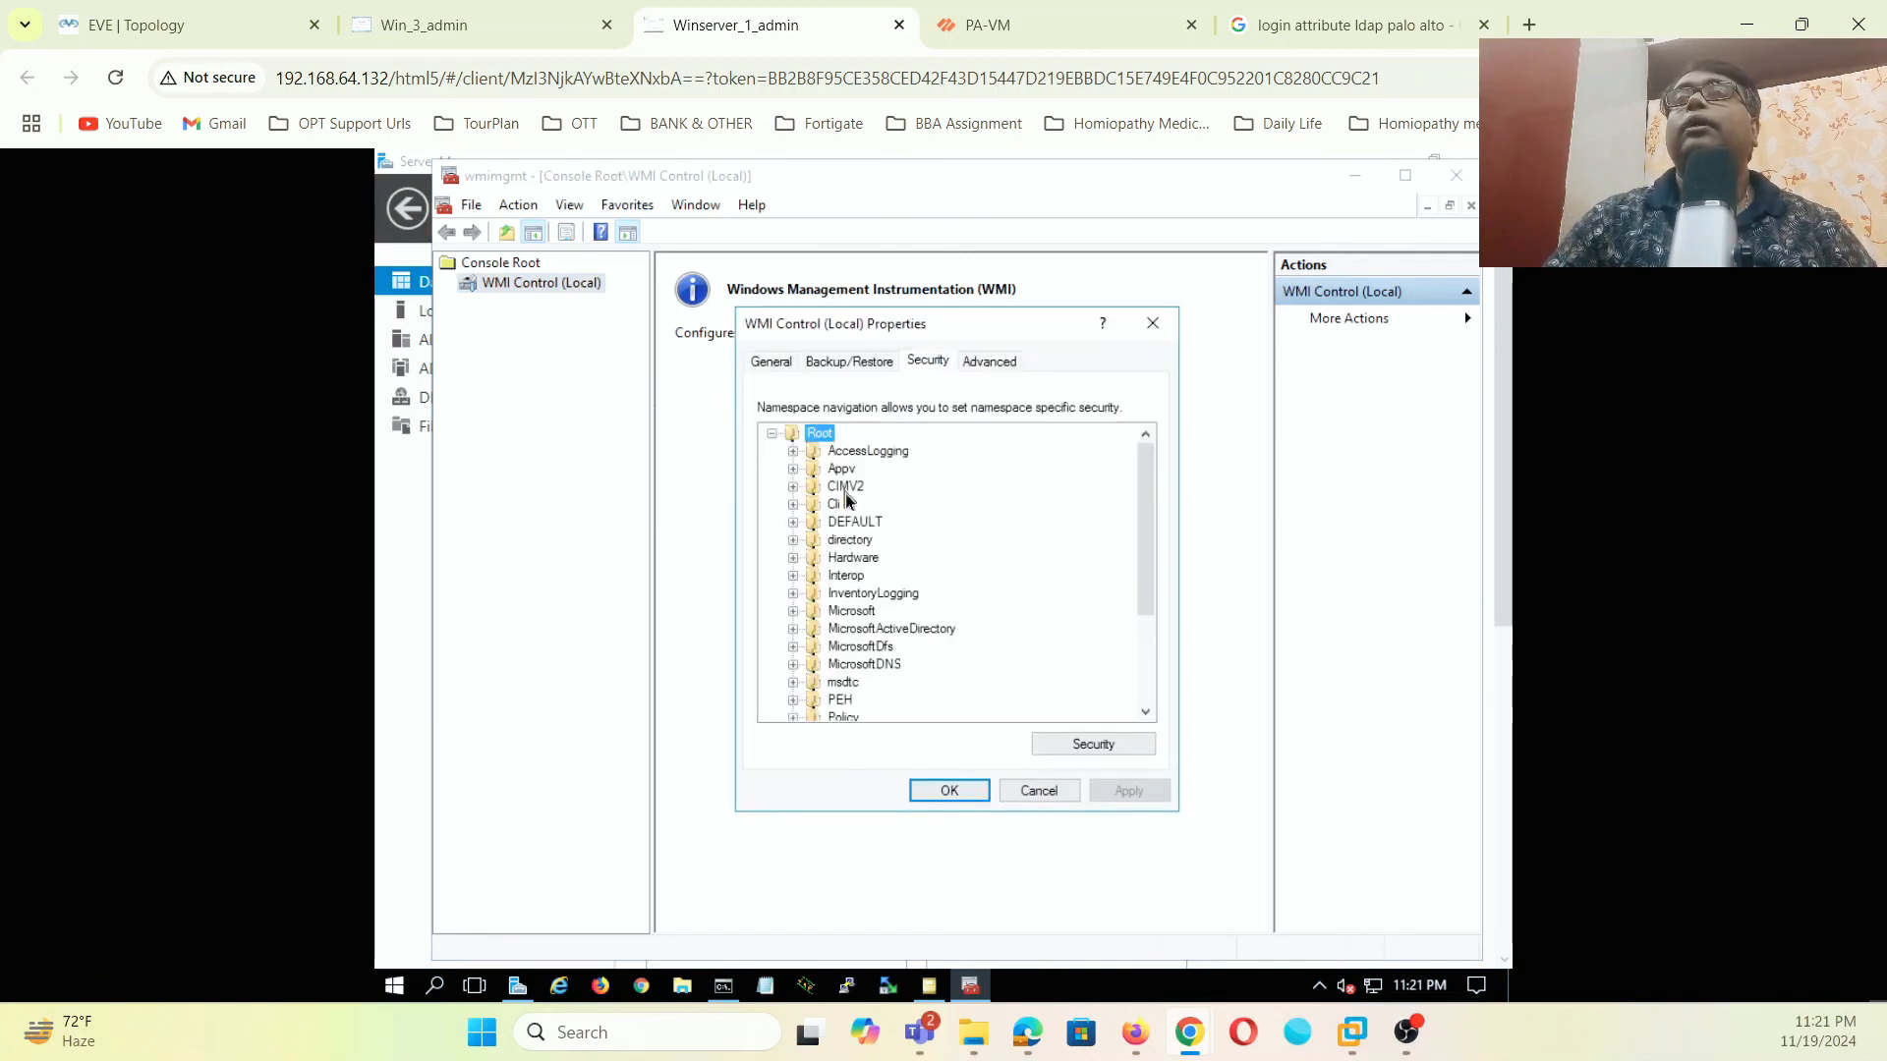
{"action": "left_click", "coordinate": [1089, 753]}
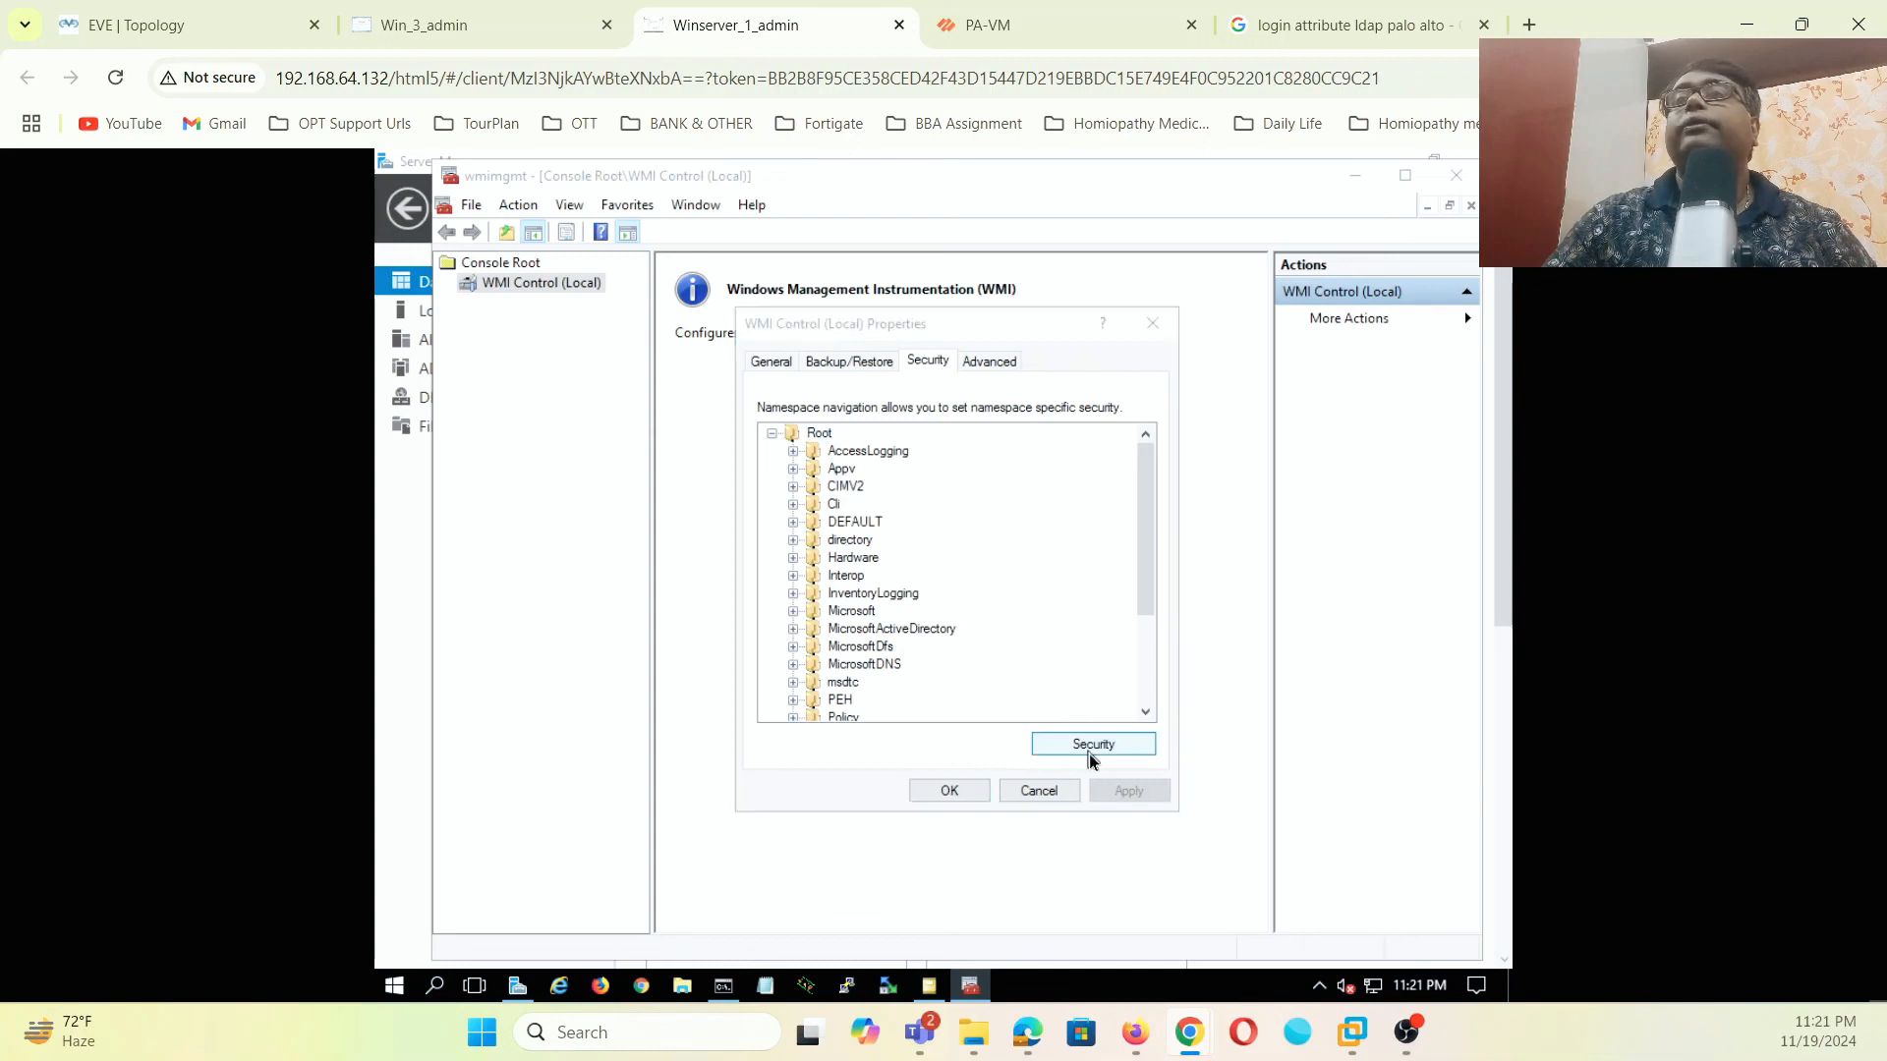
- Add the firewall service account to CIMV2 with Remote Enable allowed and save the permissions
{"action": "left_click", "coordinate": [993, 622]}
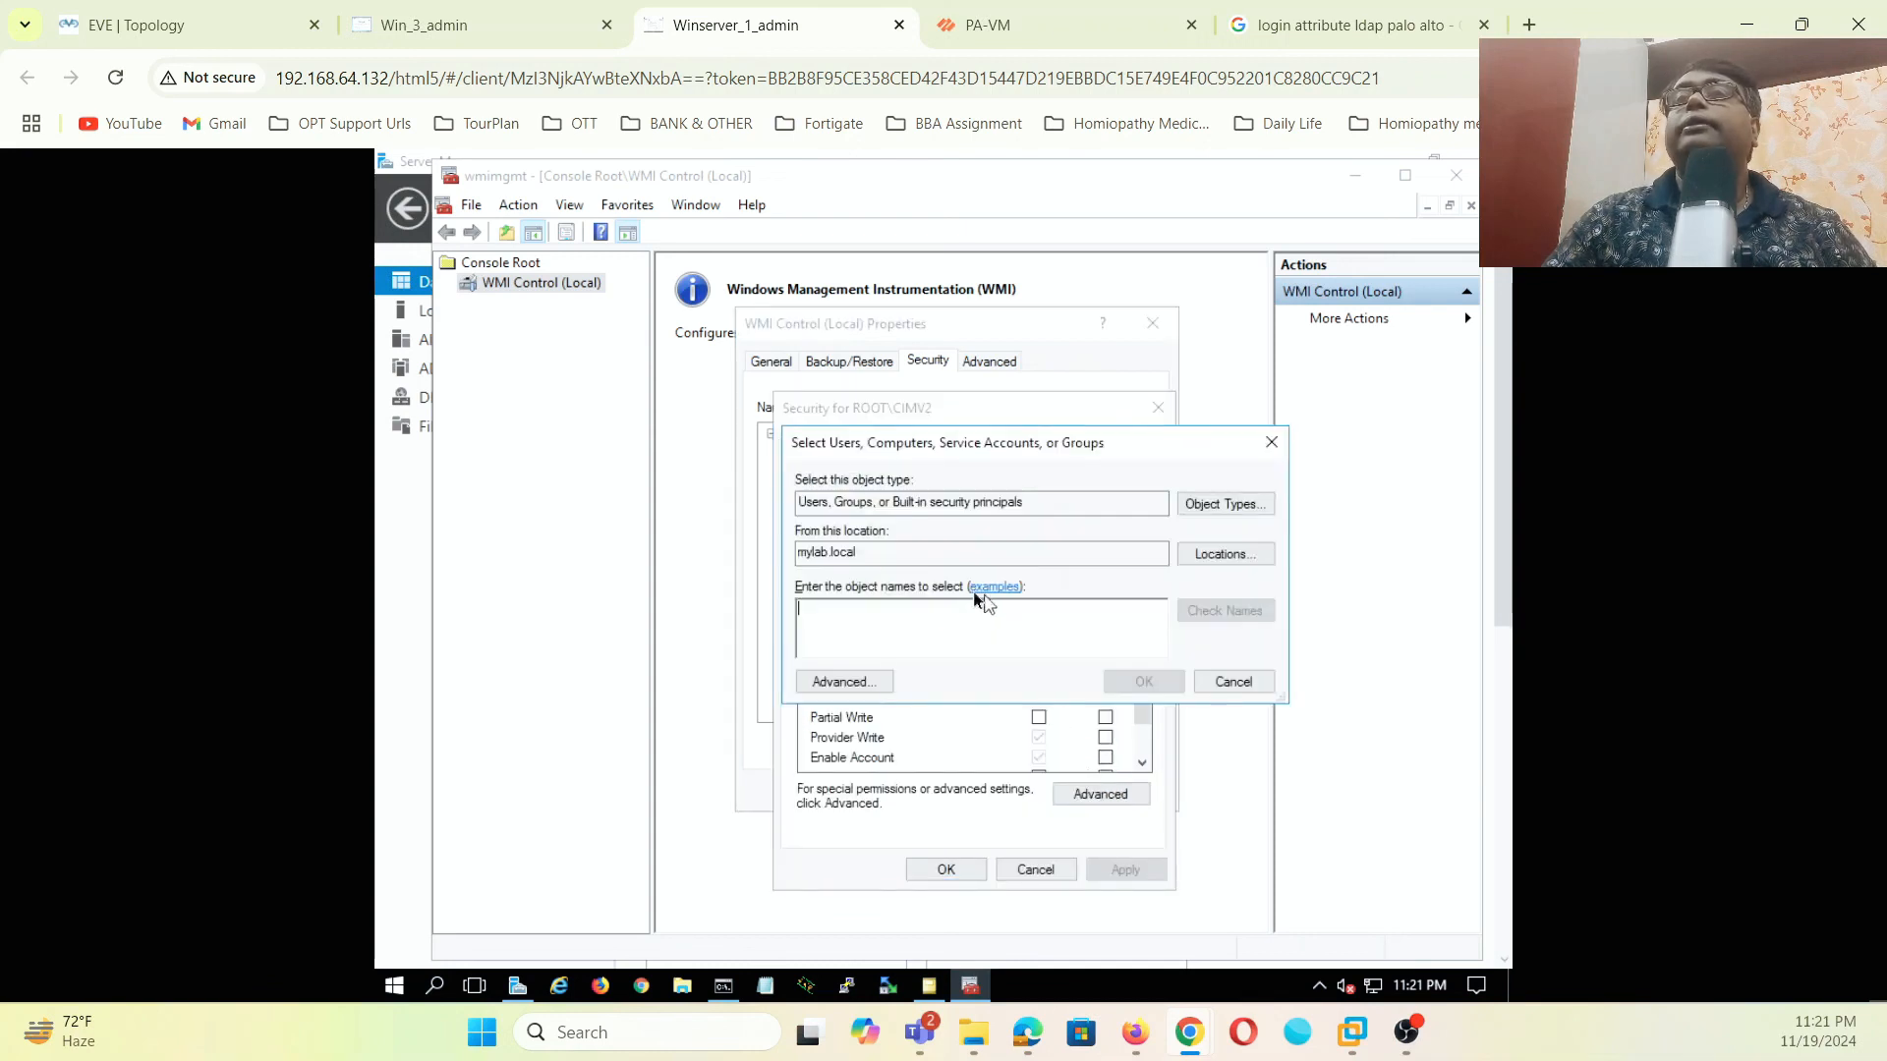
{"action": "type", "text": "pa"}
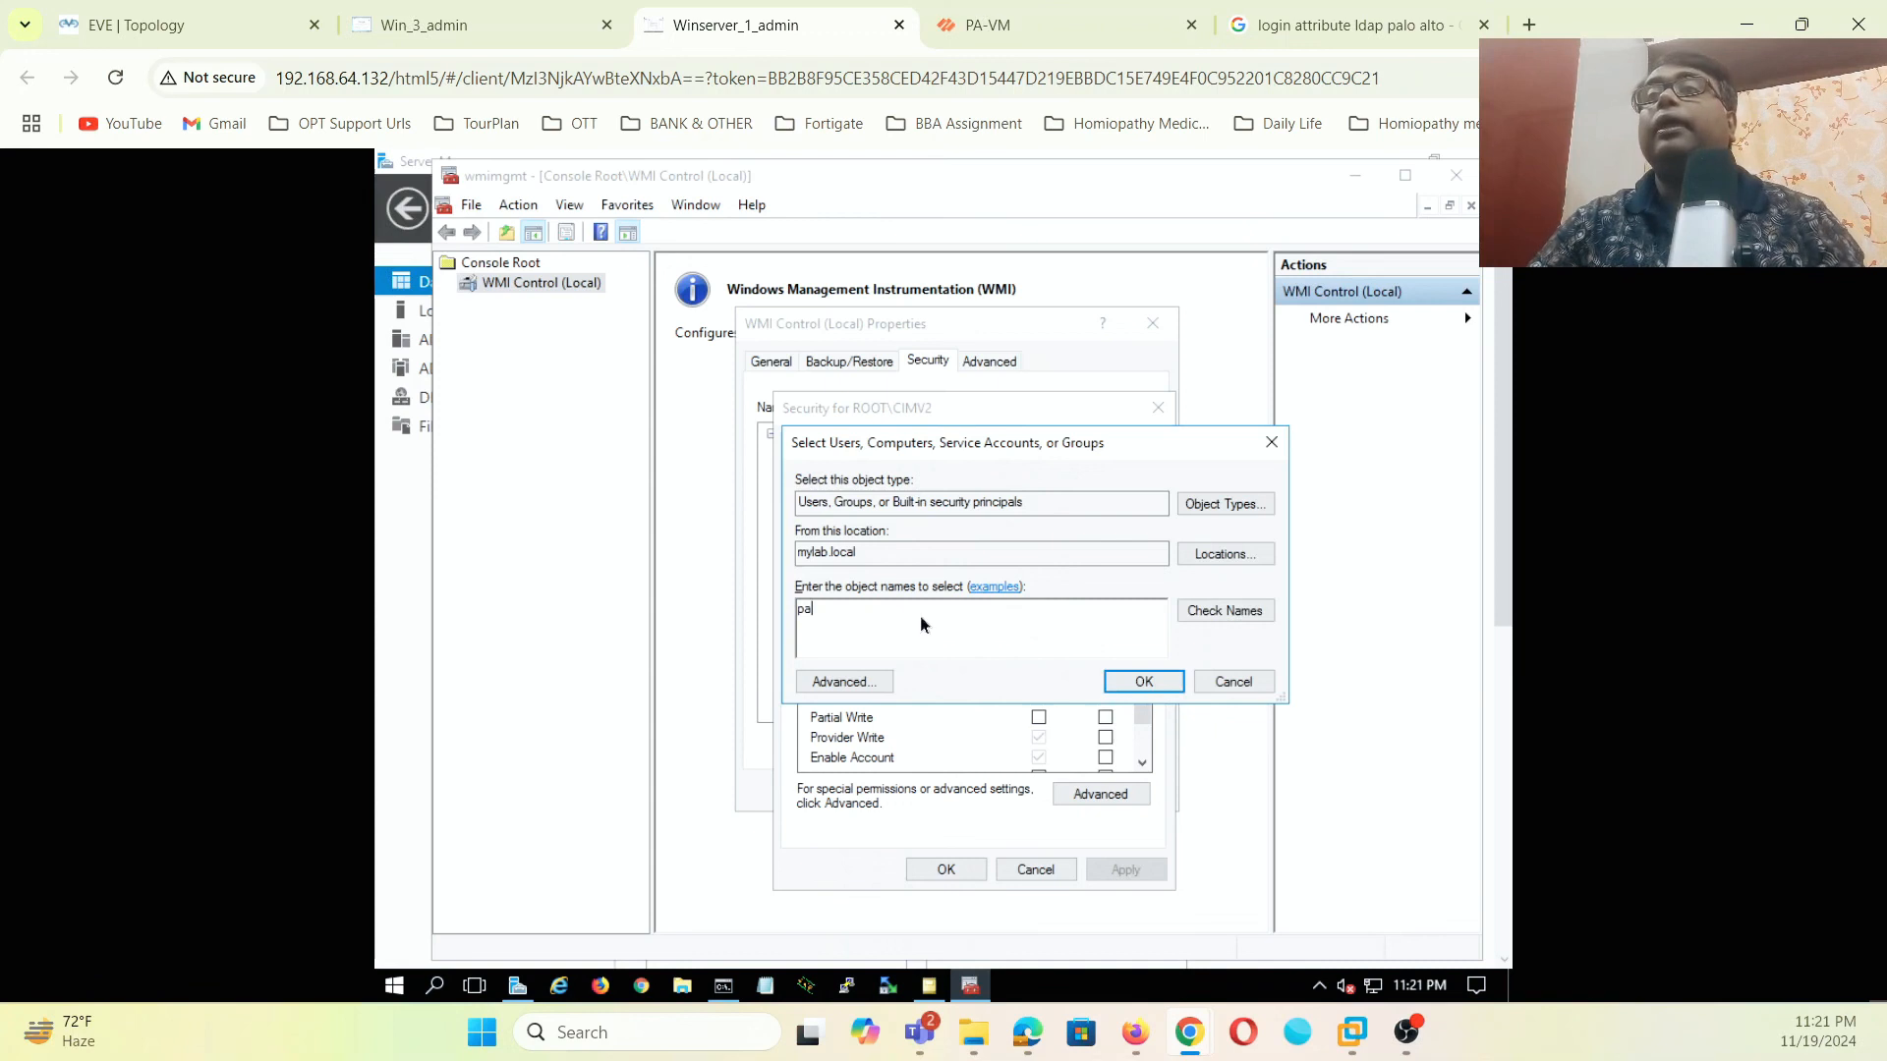
{"action": "left_click", "coordinate": [1199, 609]}
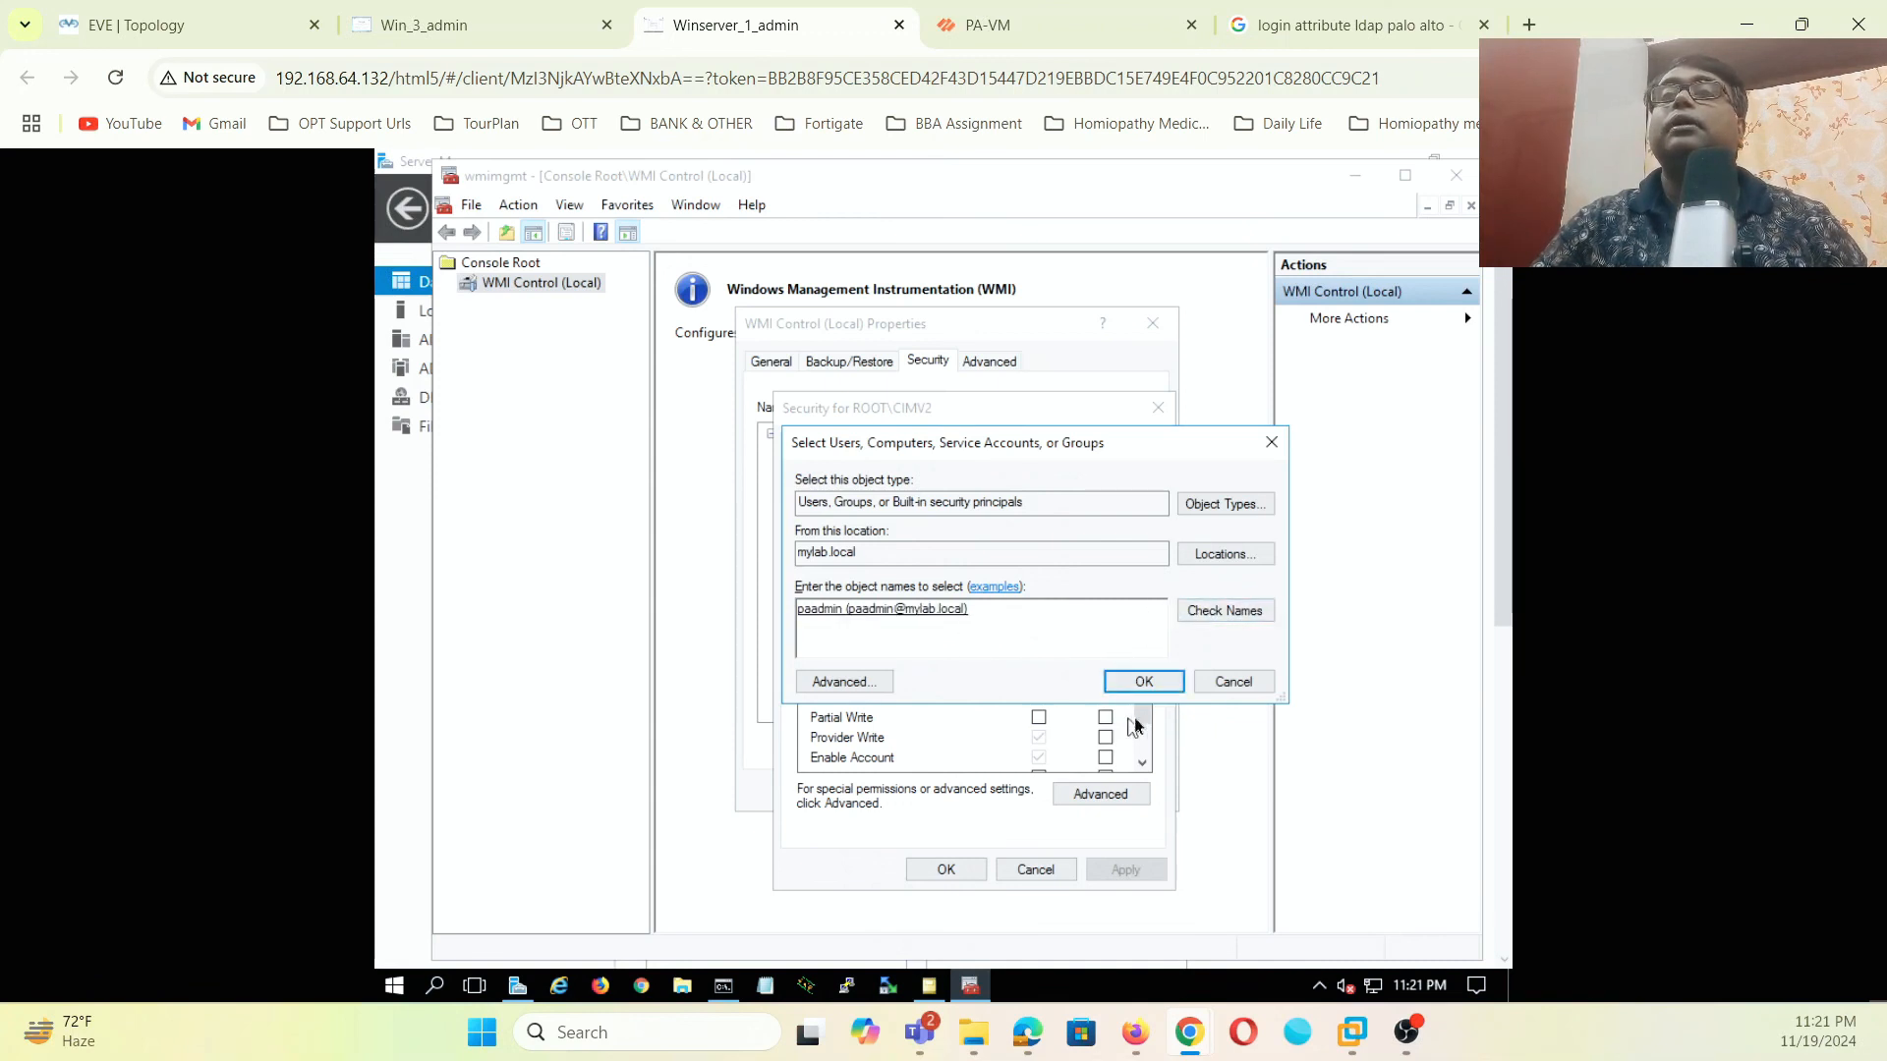
{"action": "left_click", "coordinate": [1142, 681]}
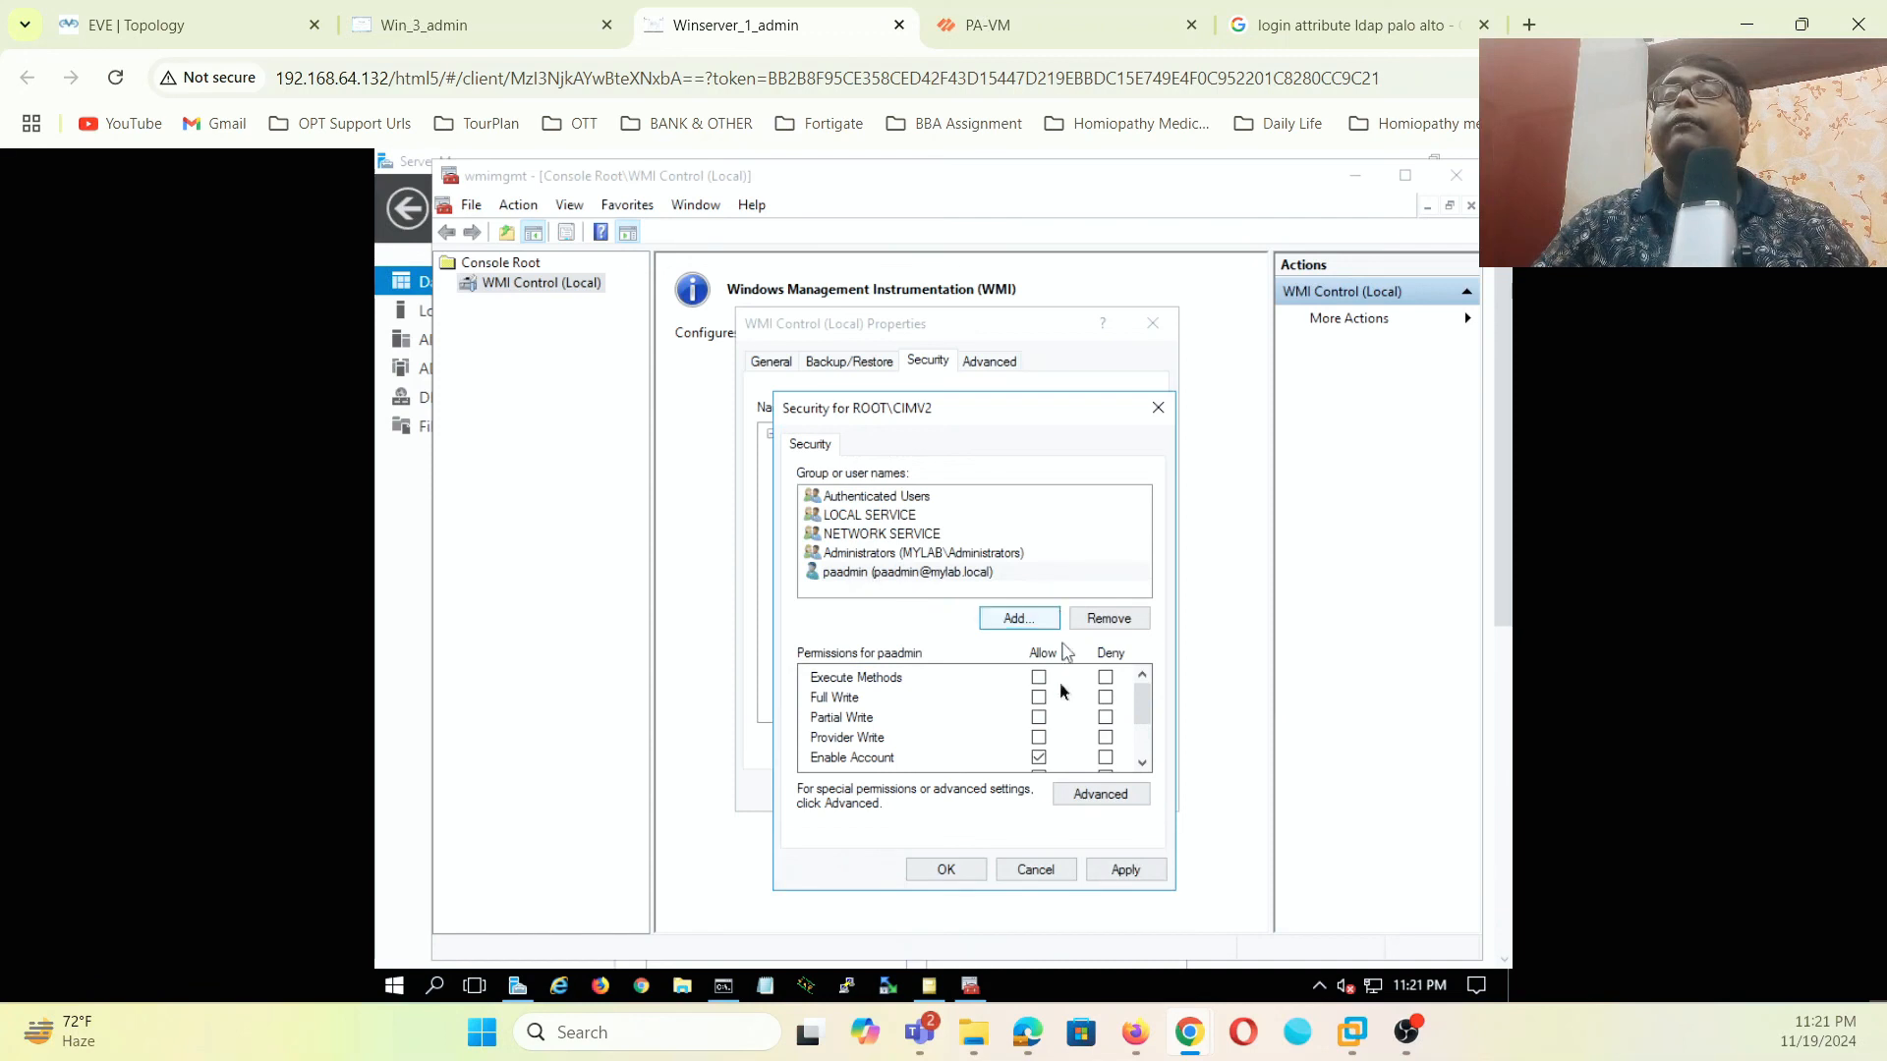
{"action": "scroll", "coordinate": [1085, 732], "scroll_direction": "down", "scroll_amount": 2}
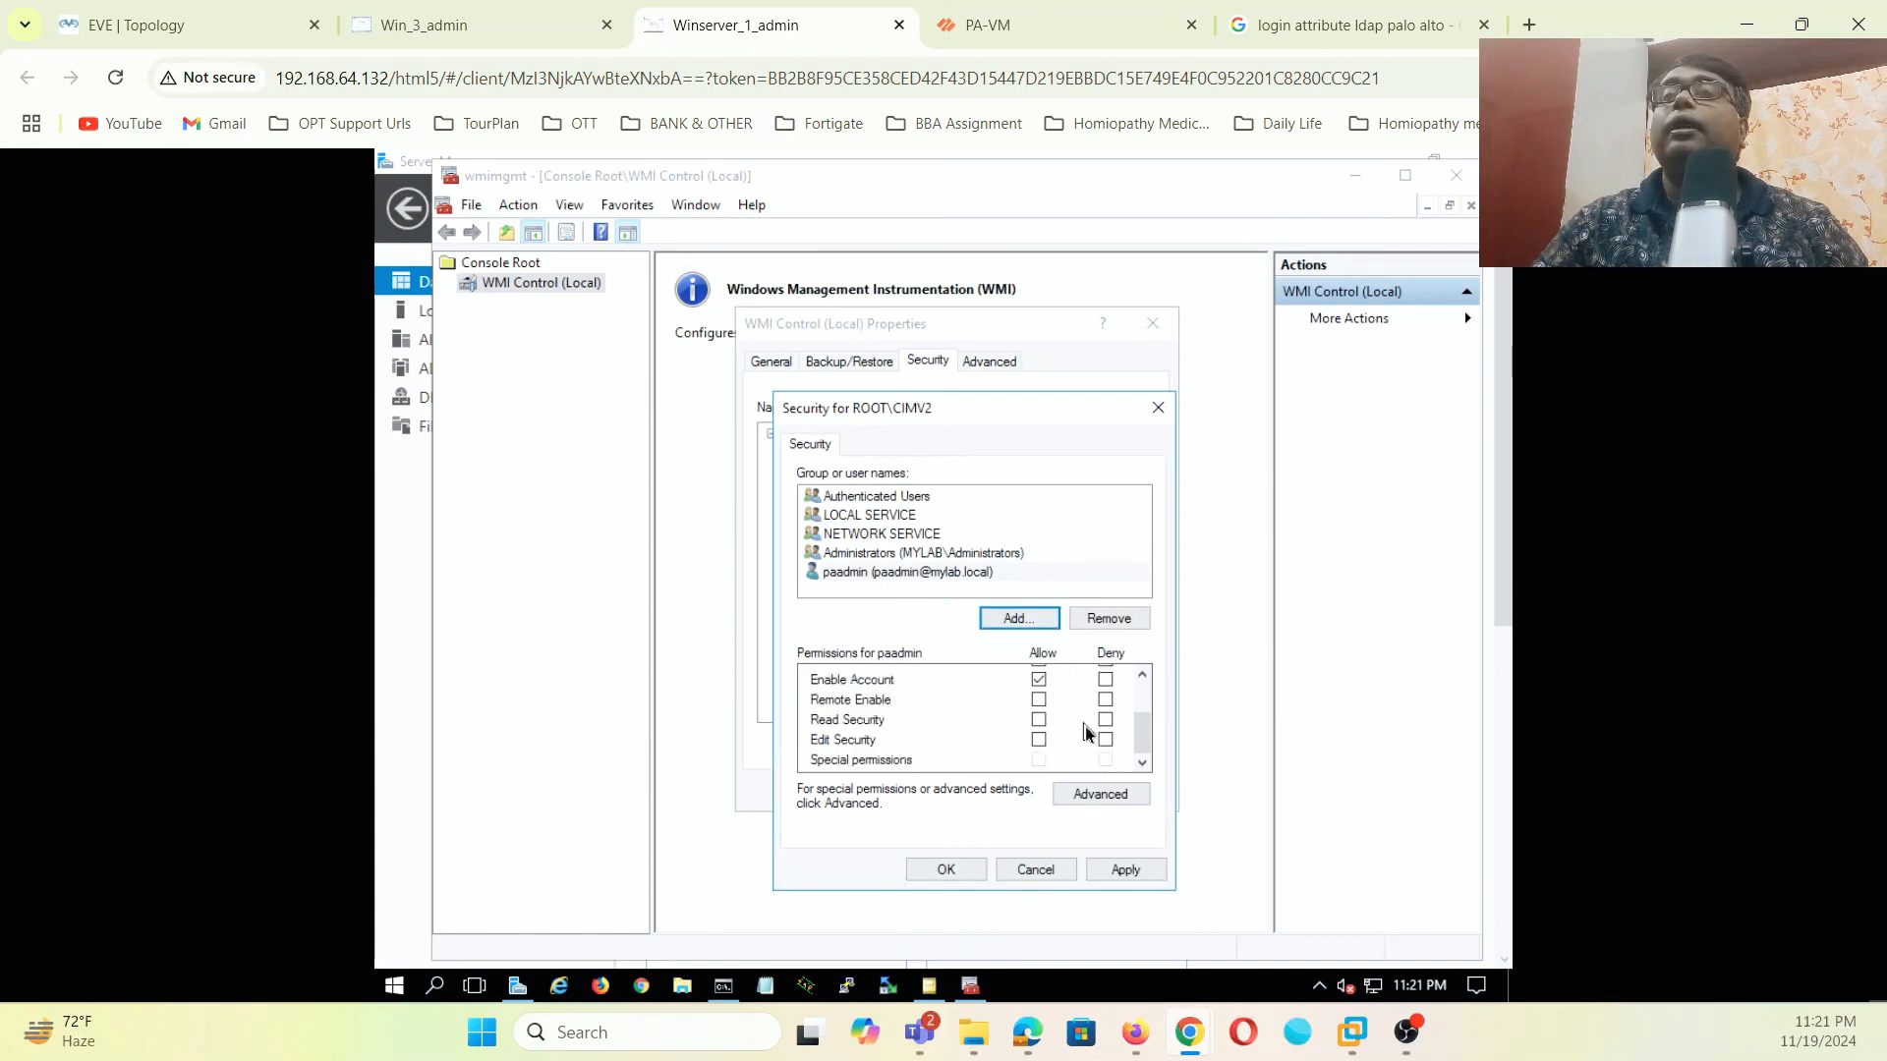
{"action": "left_click", "coordinate": [1039, 700]}
{"action": "left_click", "coordinate": [1120, 870]}
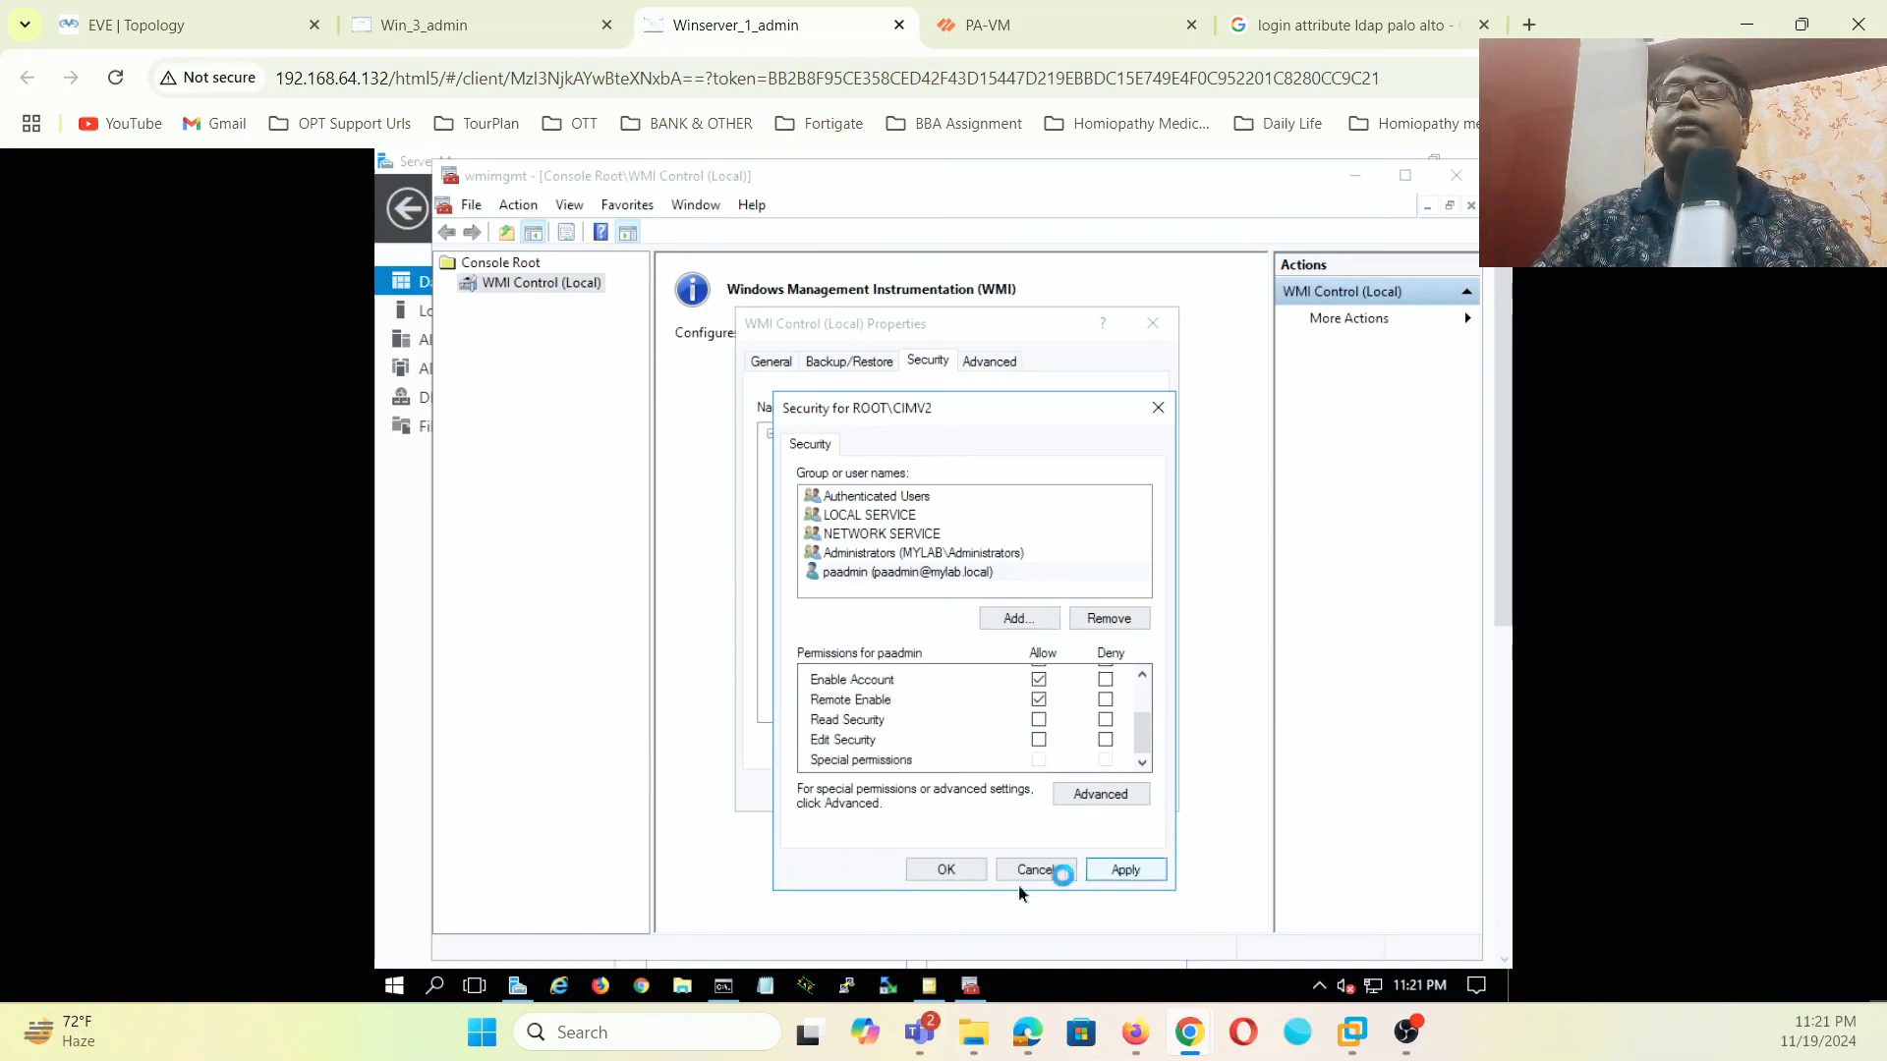
{"action": "left_click", "coordinate": [968, 874]}
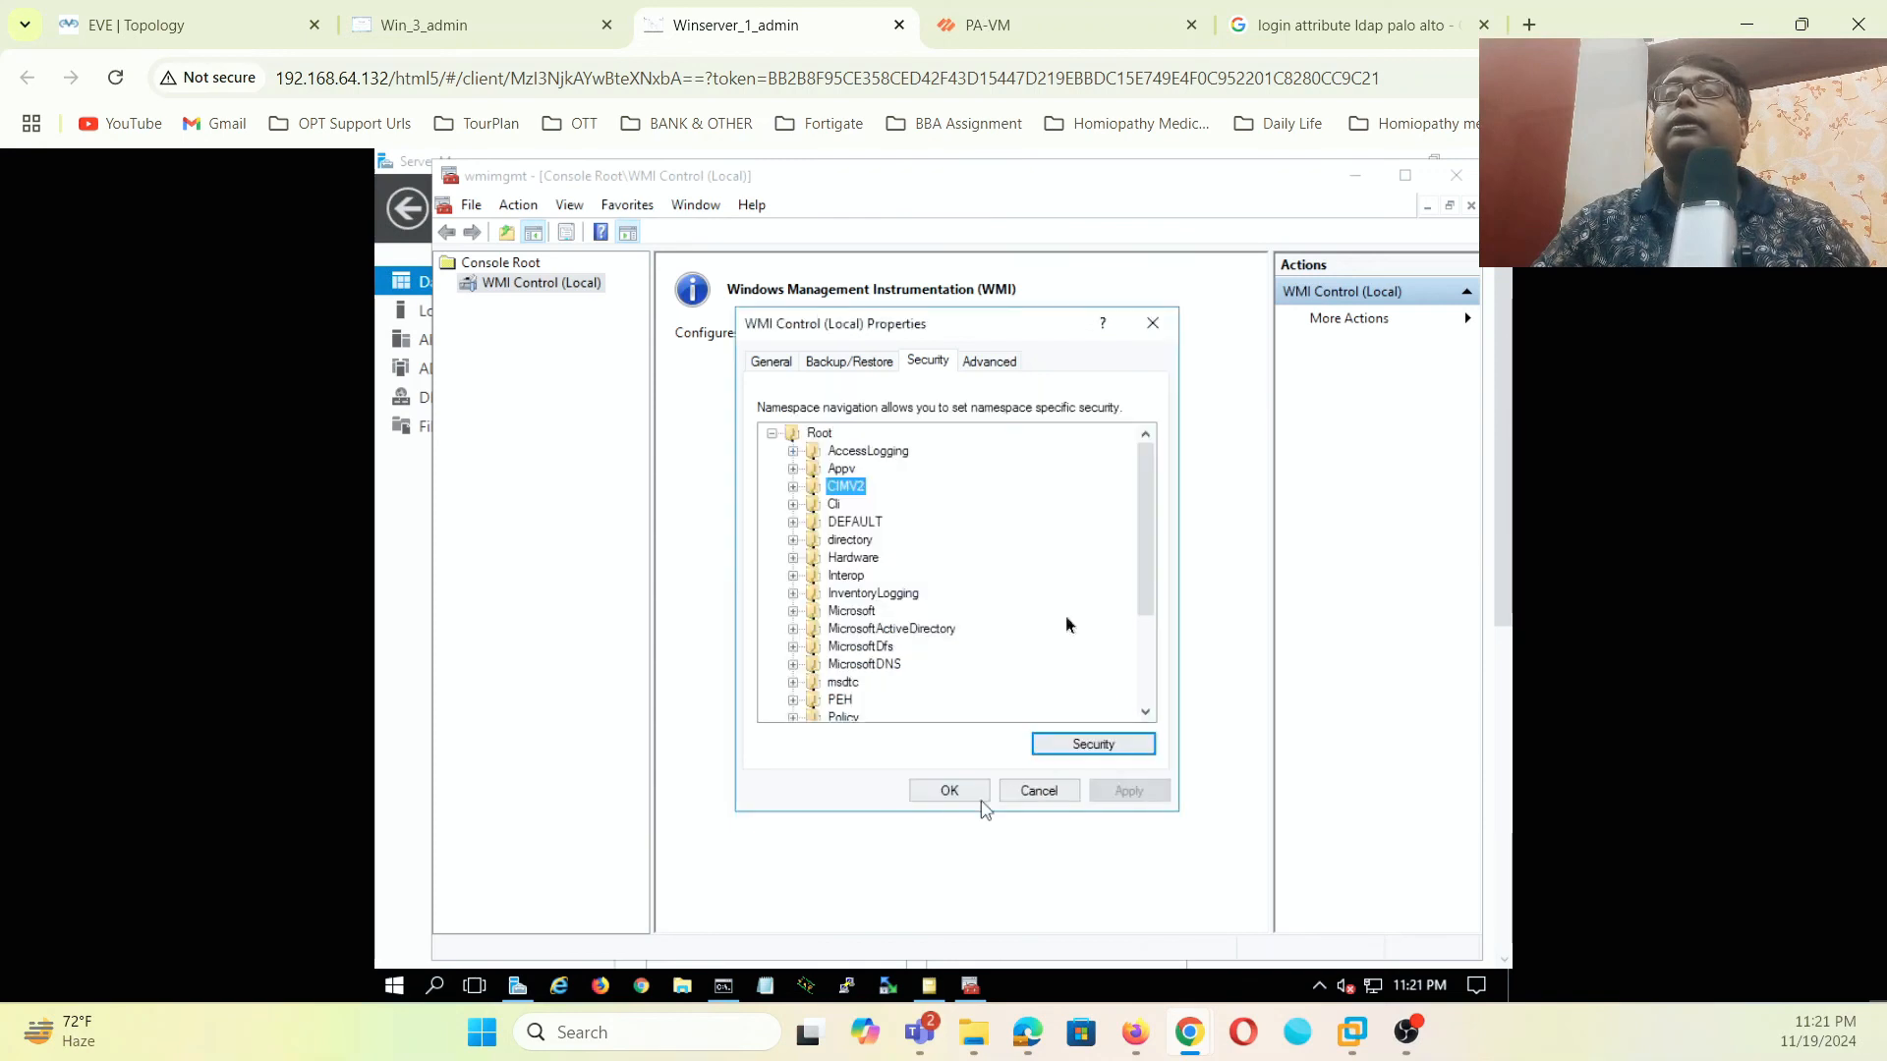
{"action": "left_click", "coordinate": [1050, 27]}
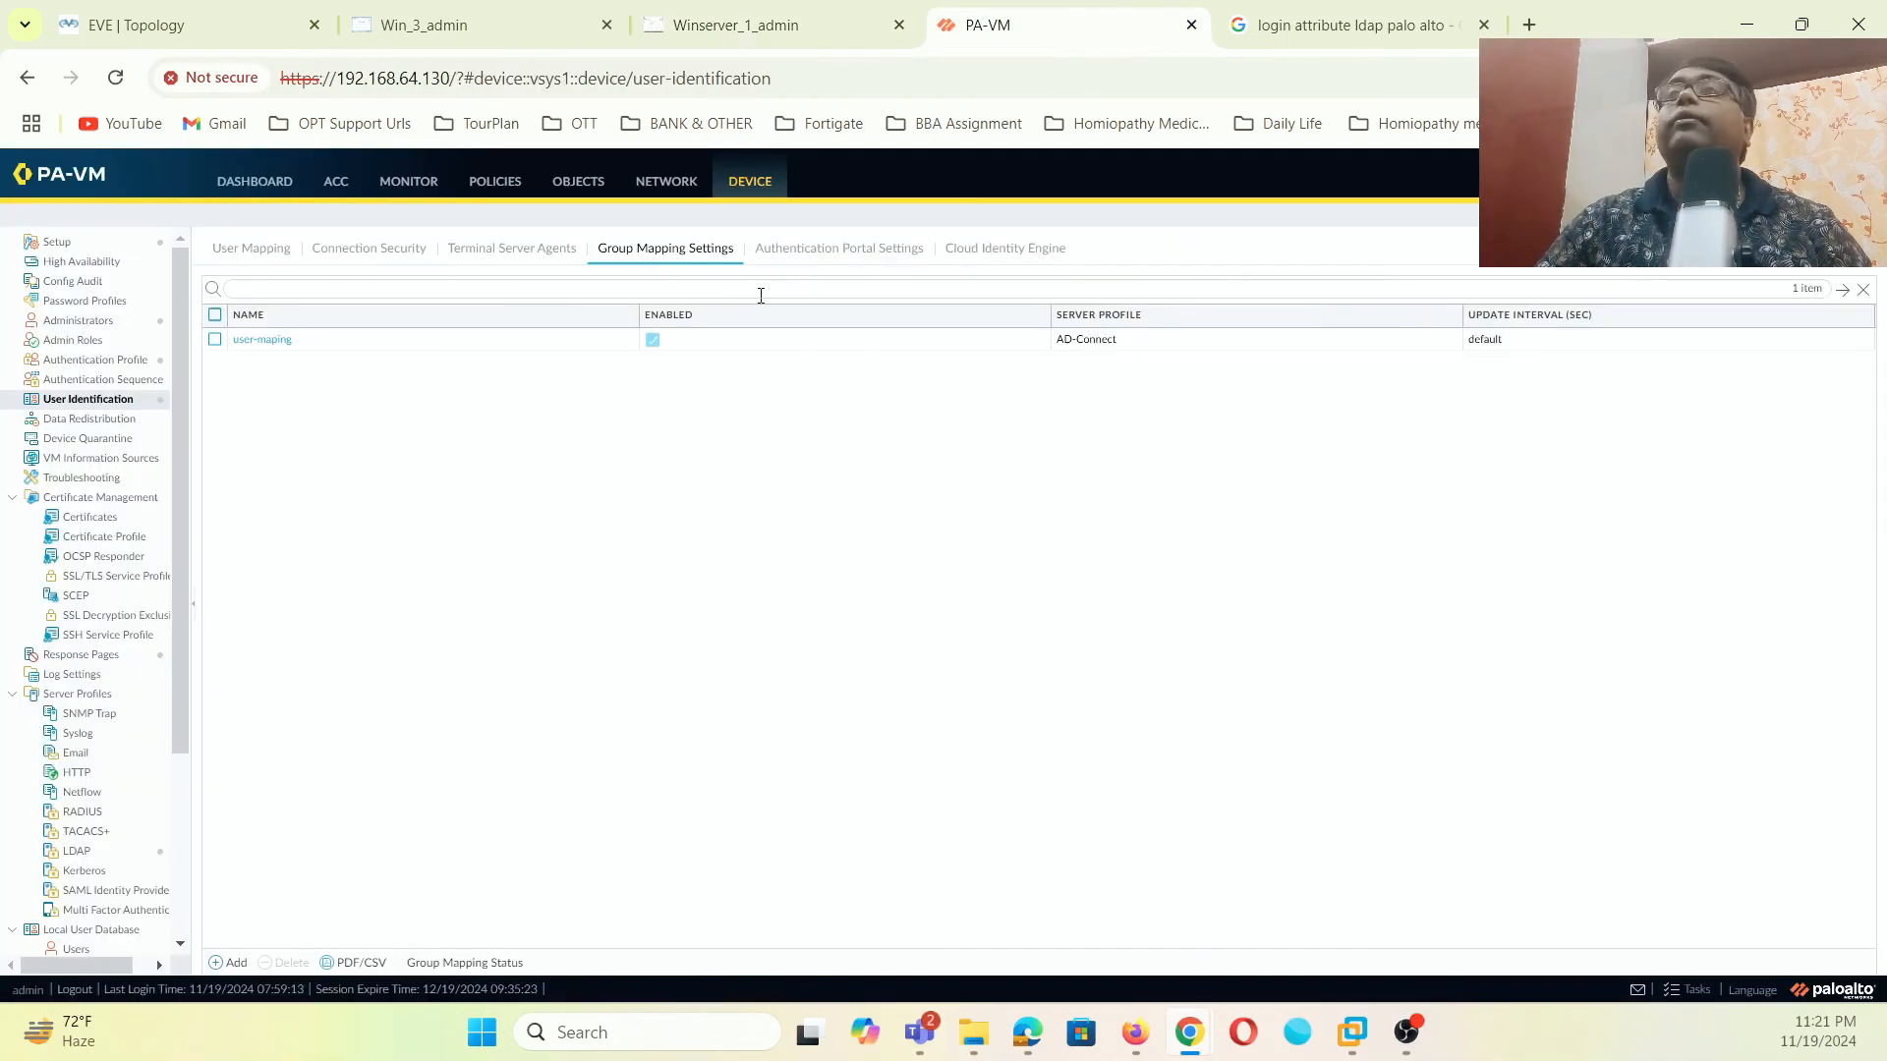
- Run Discover on the AD-Monitor server monitor (192.168.1.200) so it reports Connected
{"action": "left_click", "coordinate": [791, 252]}
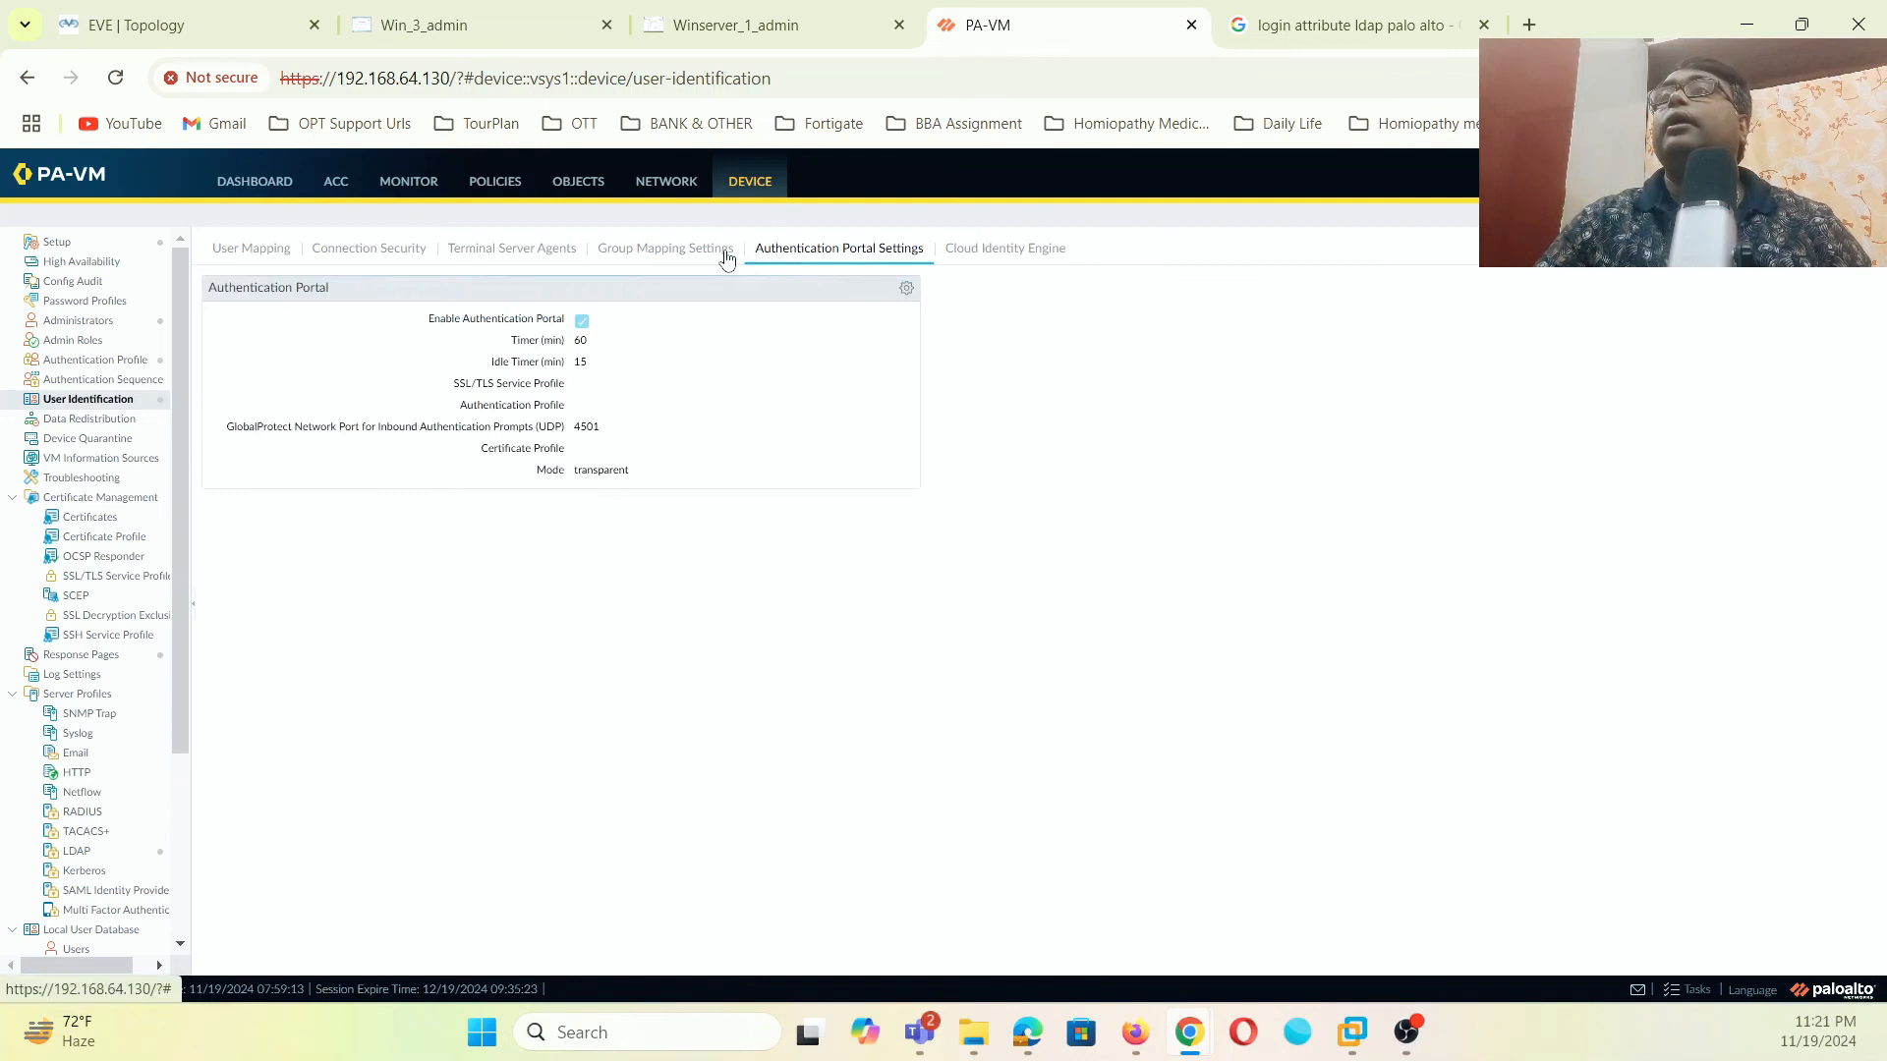
{"action": "left_click", "coordinate": [726, 254]}
{"action": "left_click", "coordinate": [247, 253]}
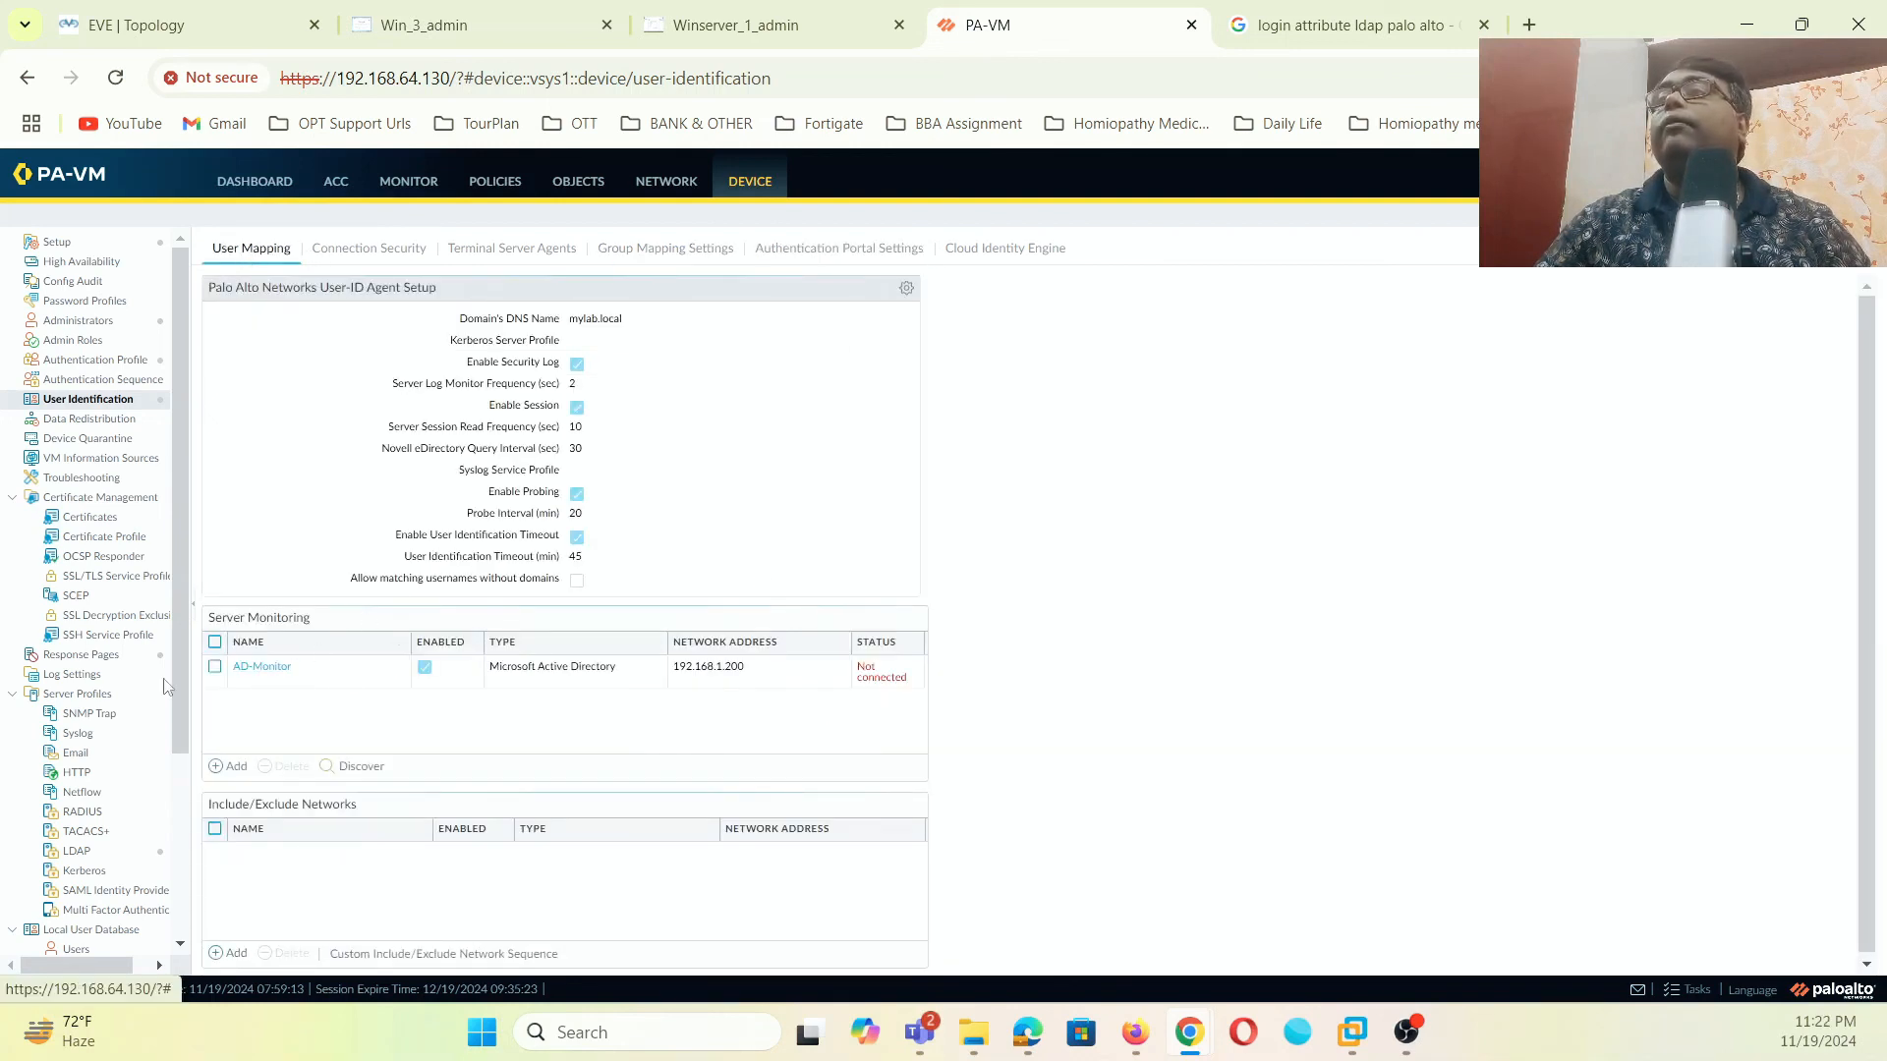
{"action": "left_click", "coordinate": [214, 667]}
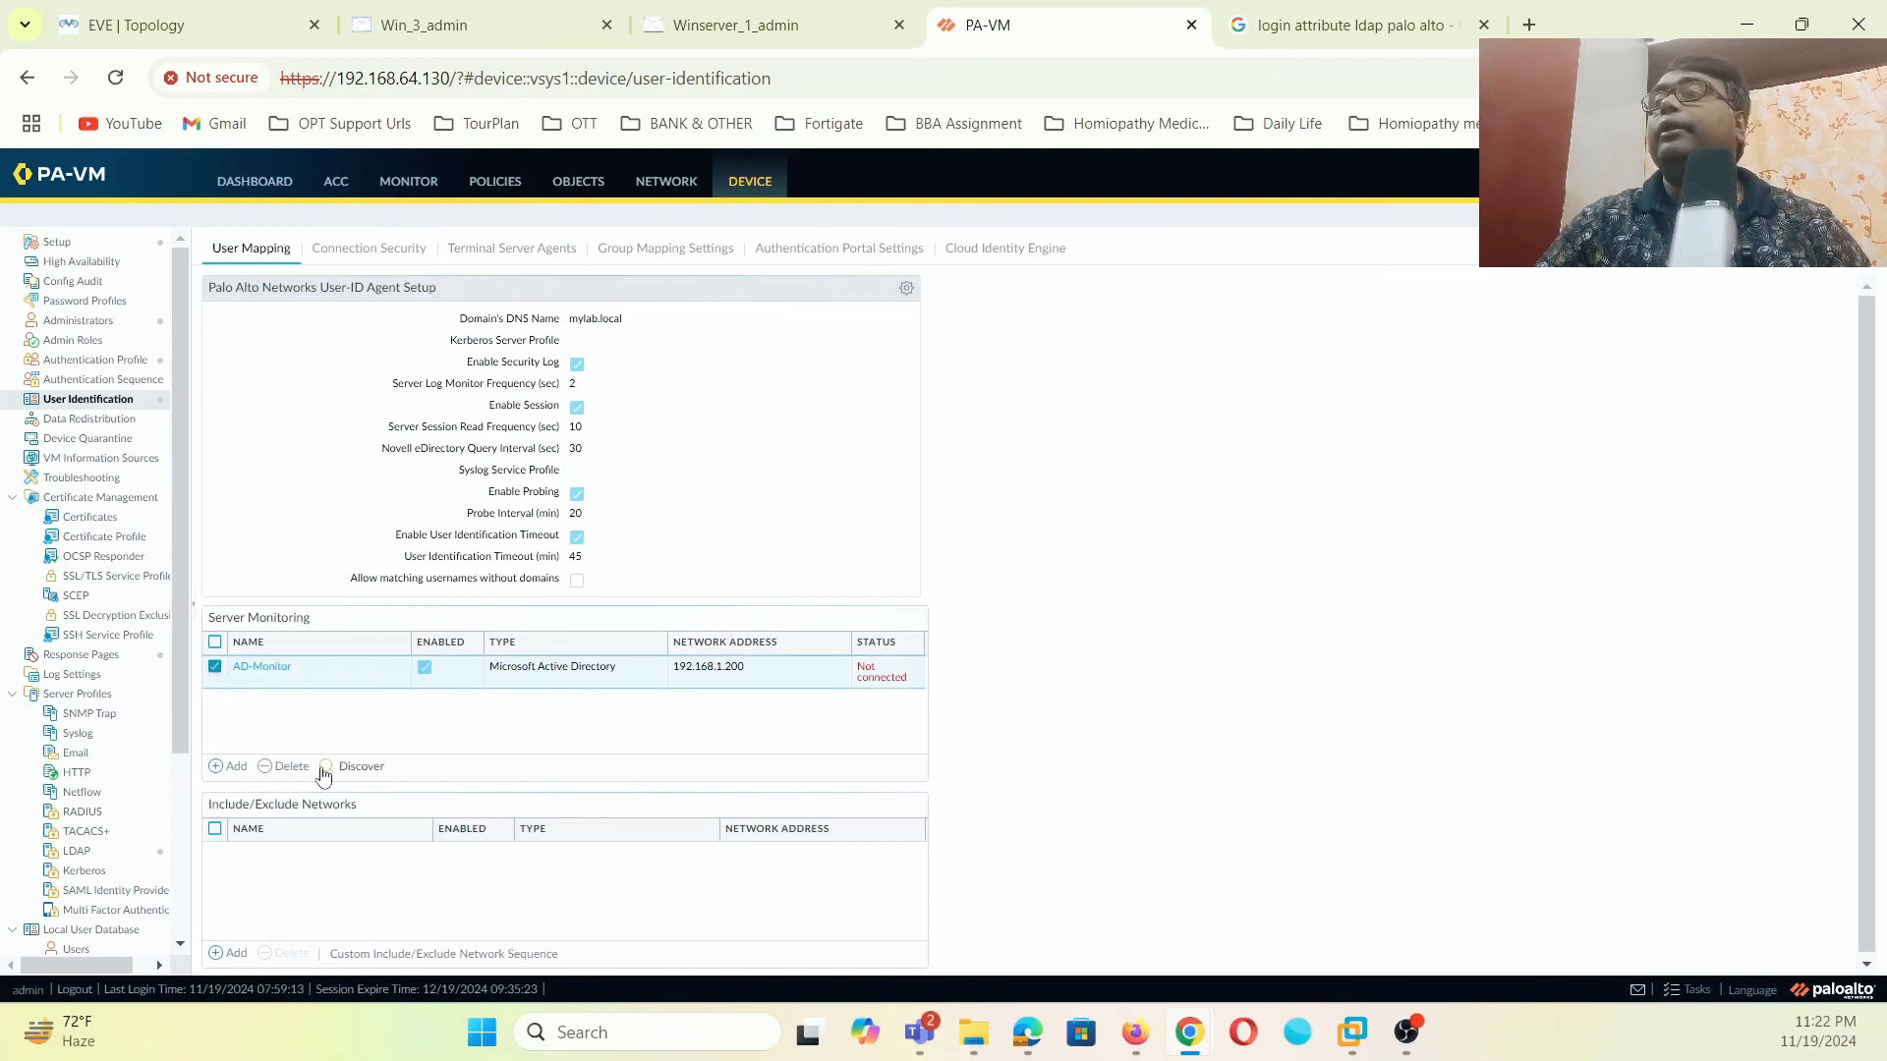
{"action": "left_click", "coordinate": [372, 770]}
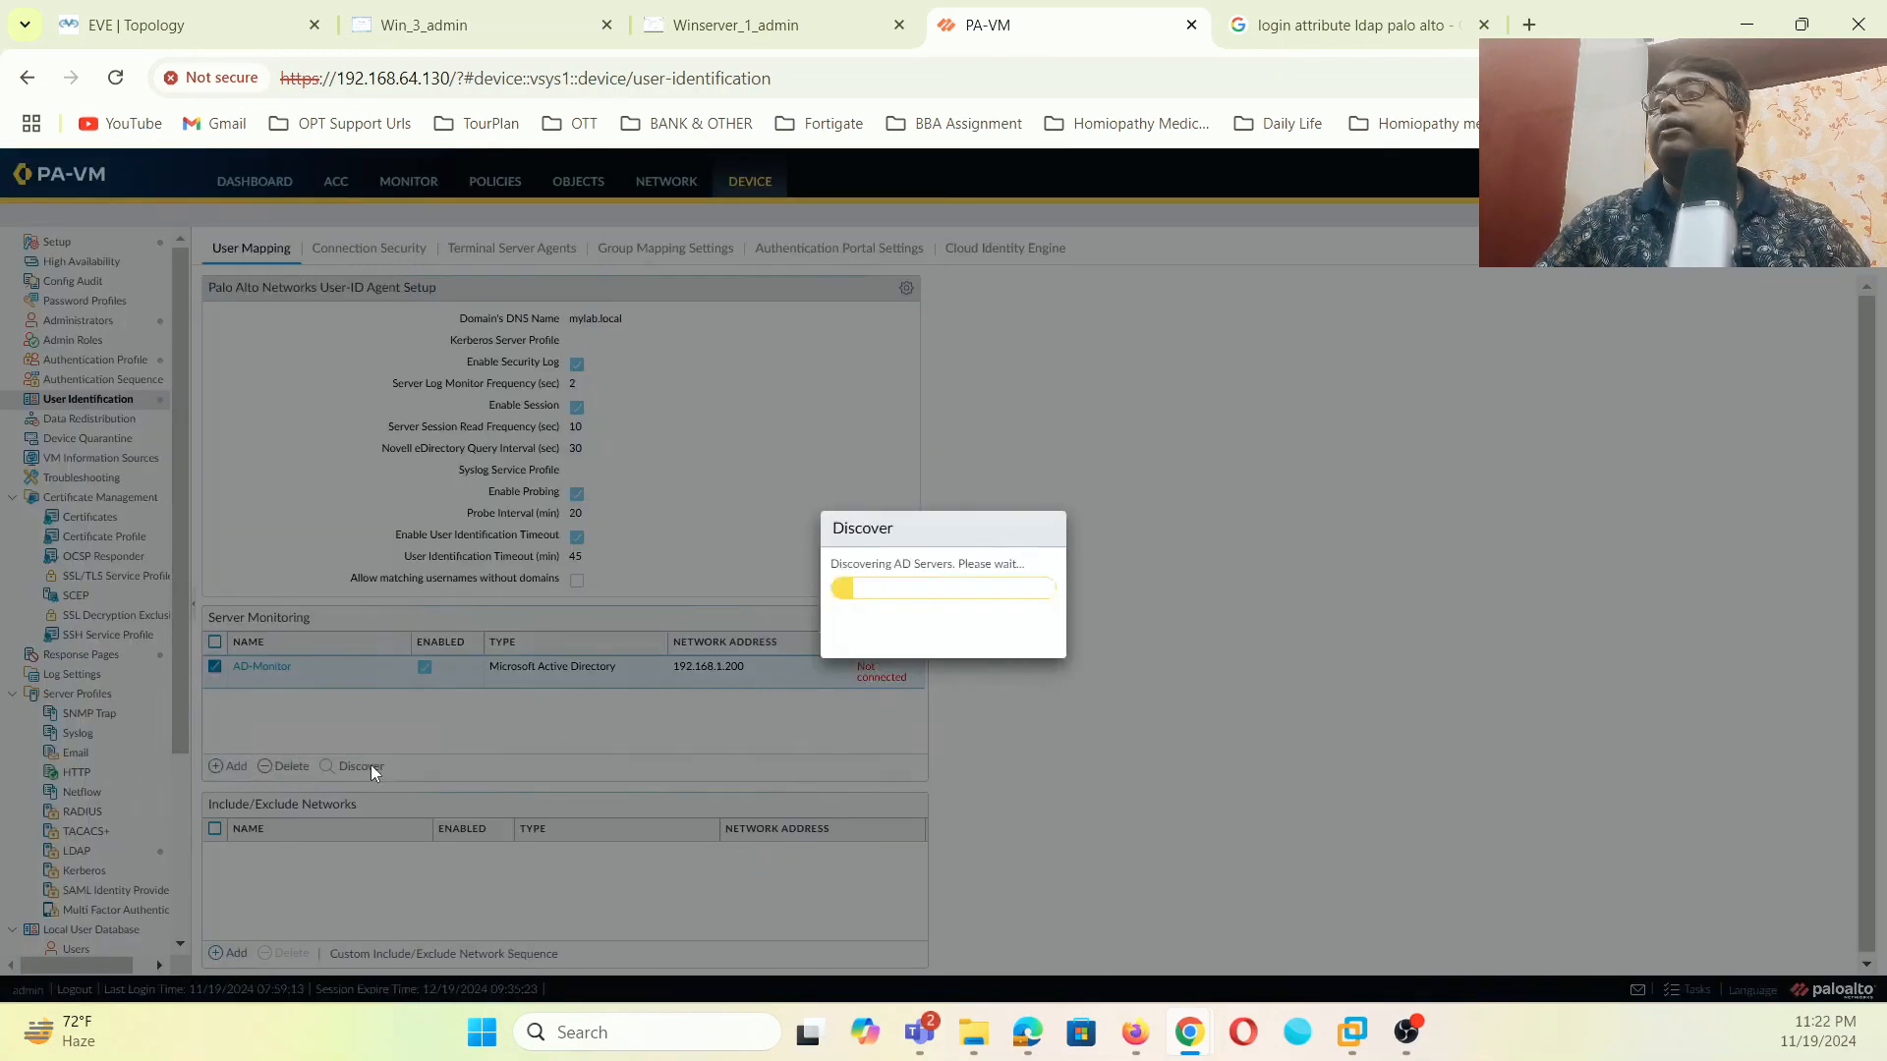
{"action": "left_click", "coordinate": [947, 632]}
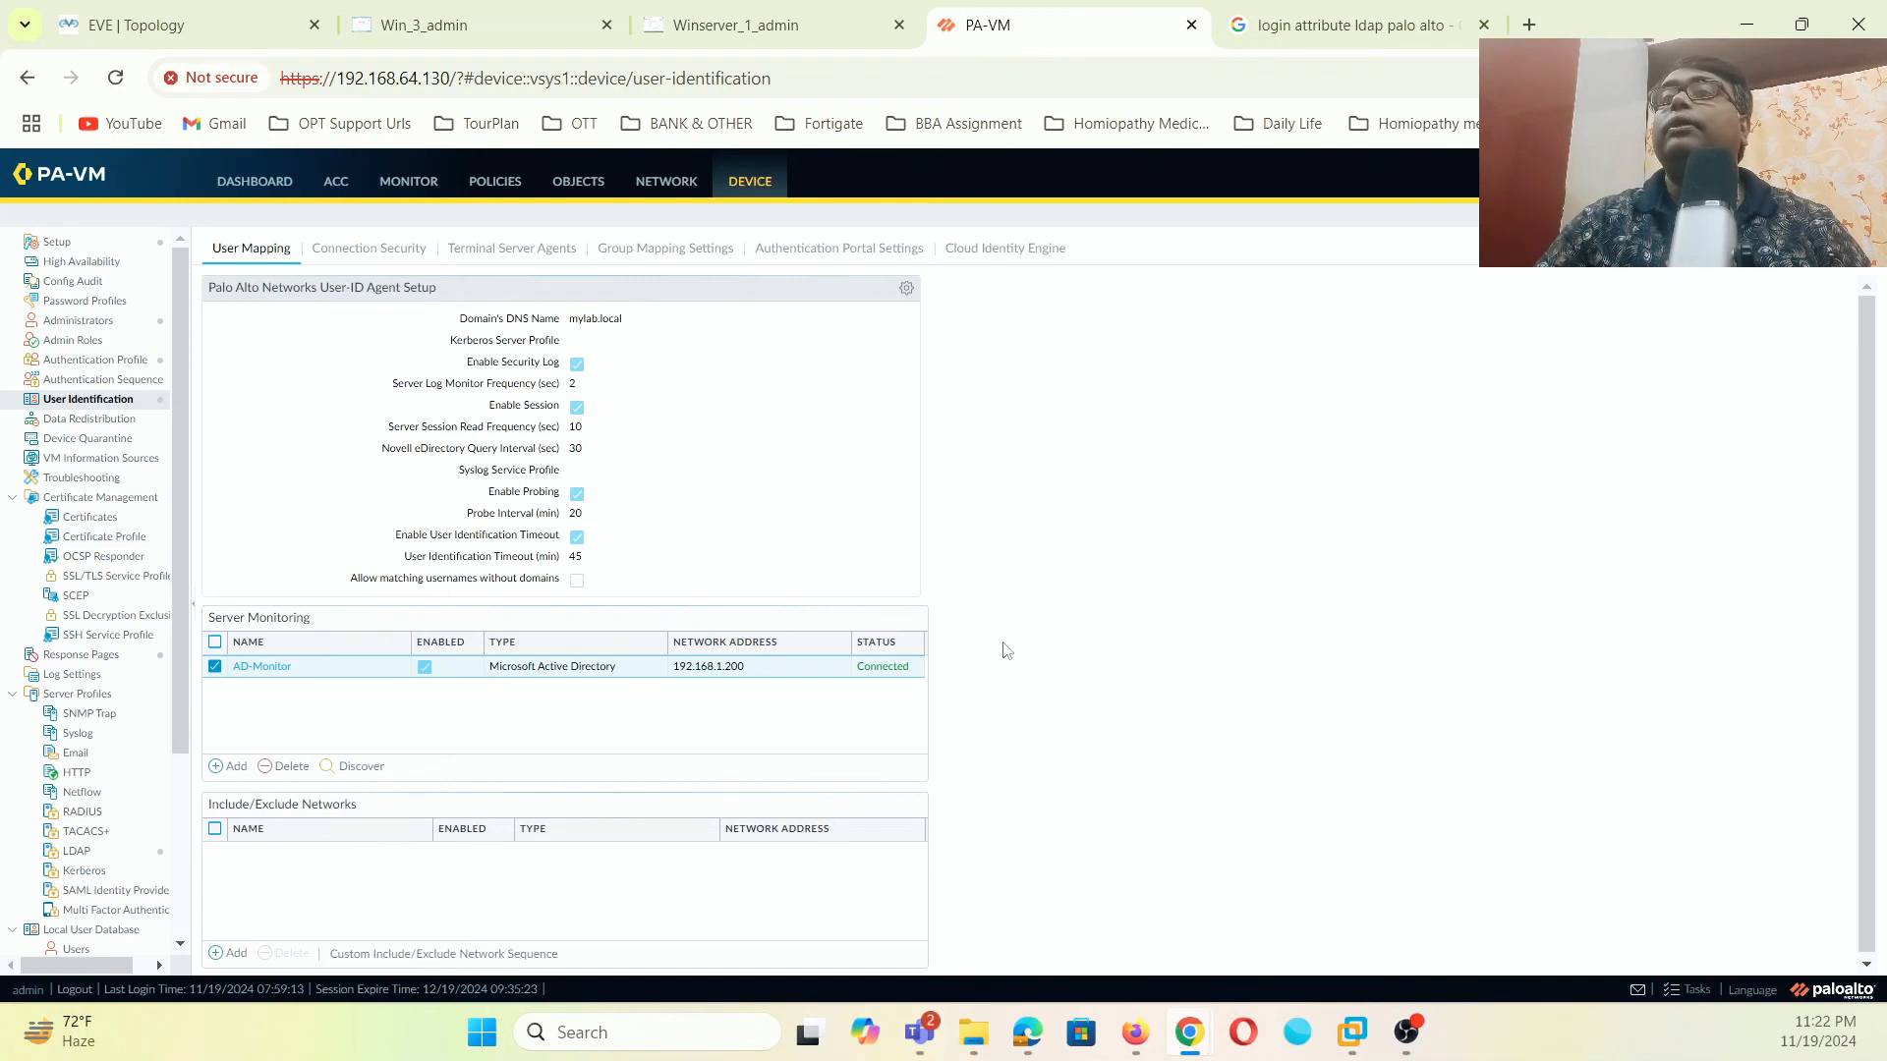
{"action": "left_click", "coordinate": [676, 257]}
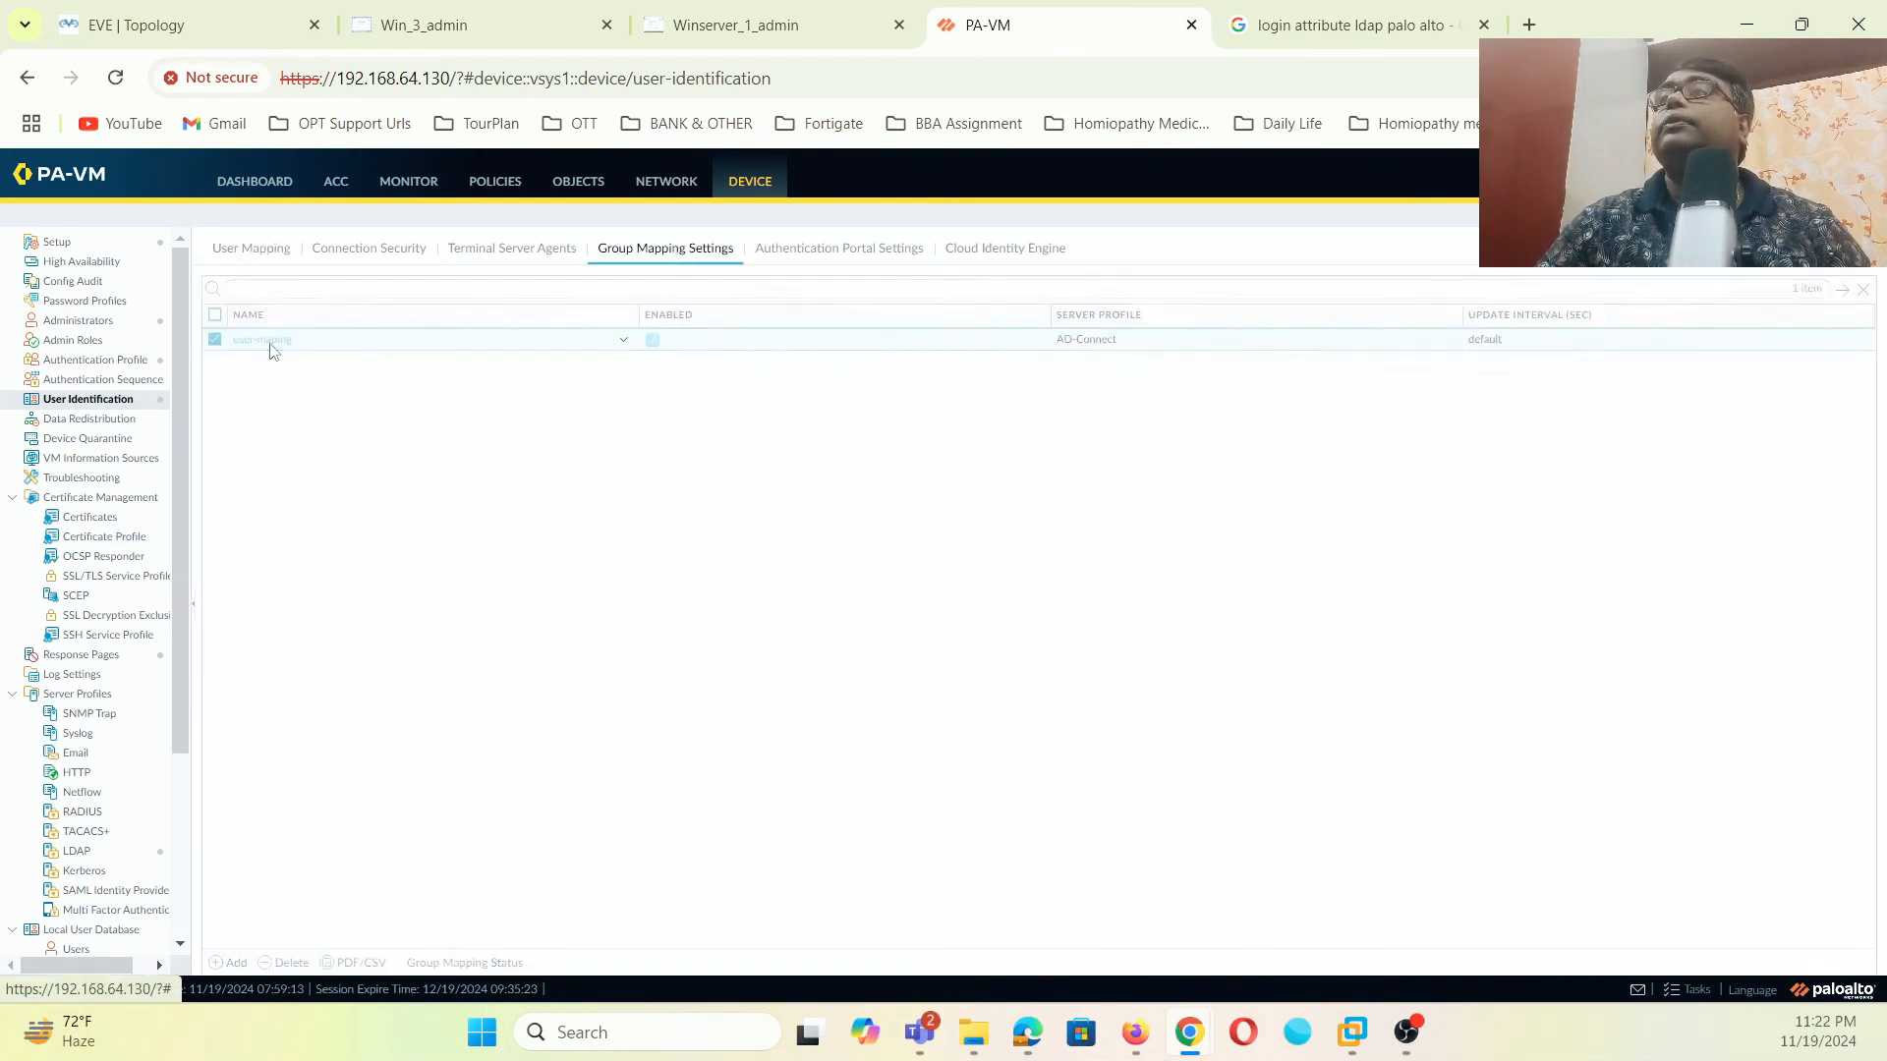
- Set the user-maping user domain to mylab.local and save it despite the connect error
{"action": "left_click", "coordinate": [266, 340]}
{"action": "left_click", "coordinate": [810, 507]}
{"action": "type", "text": "mylab"}
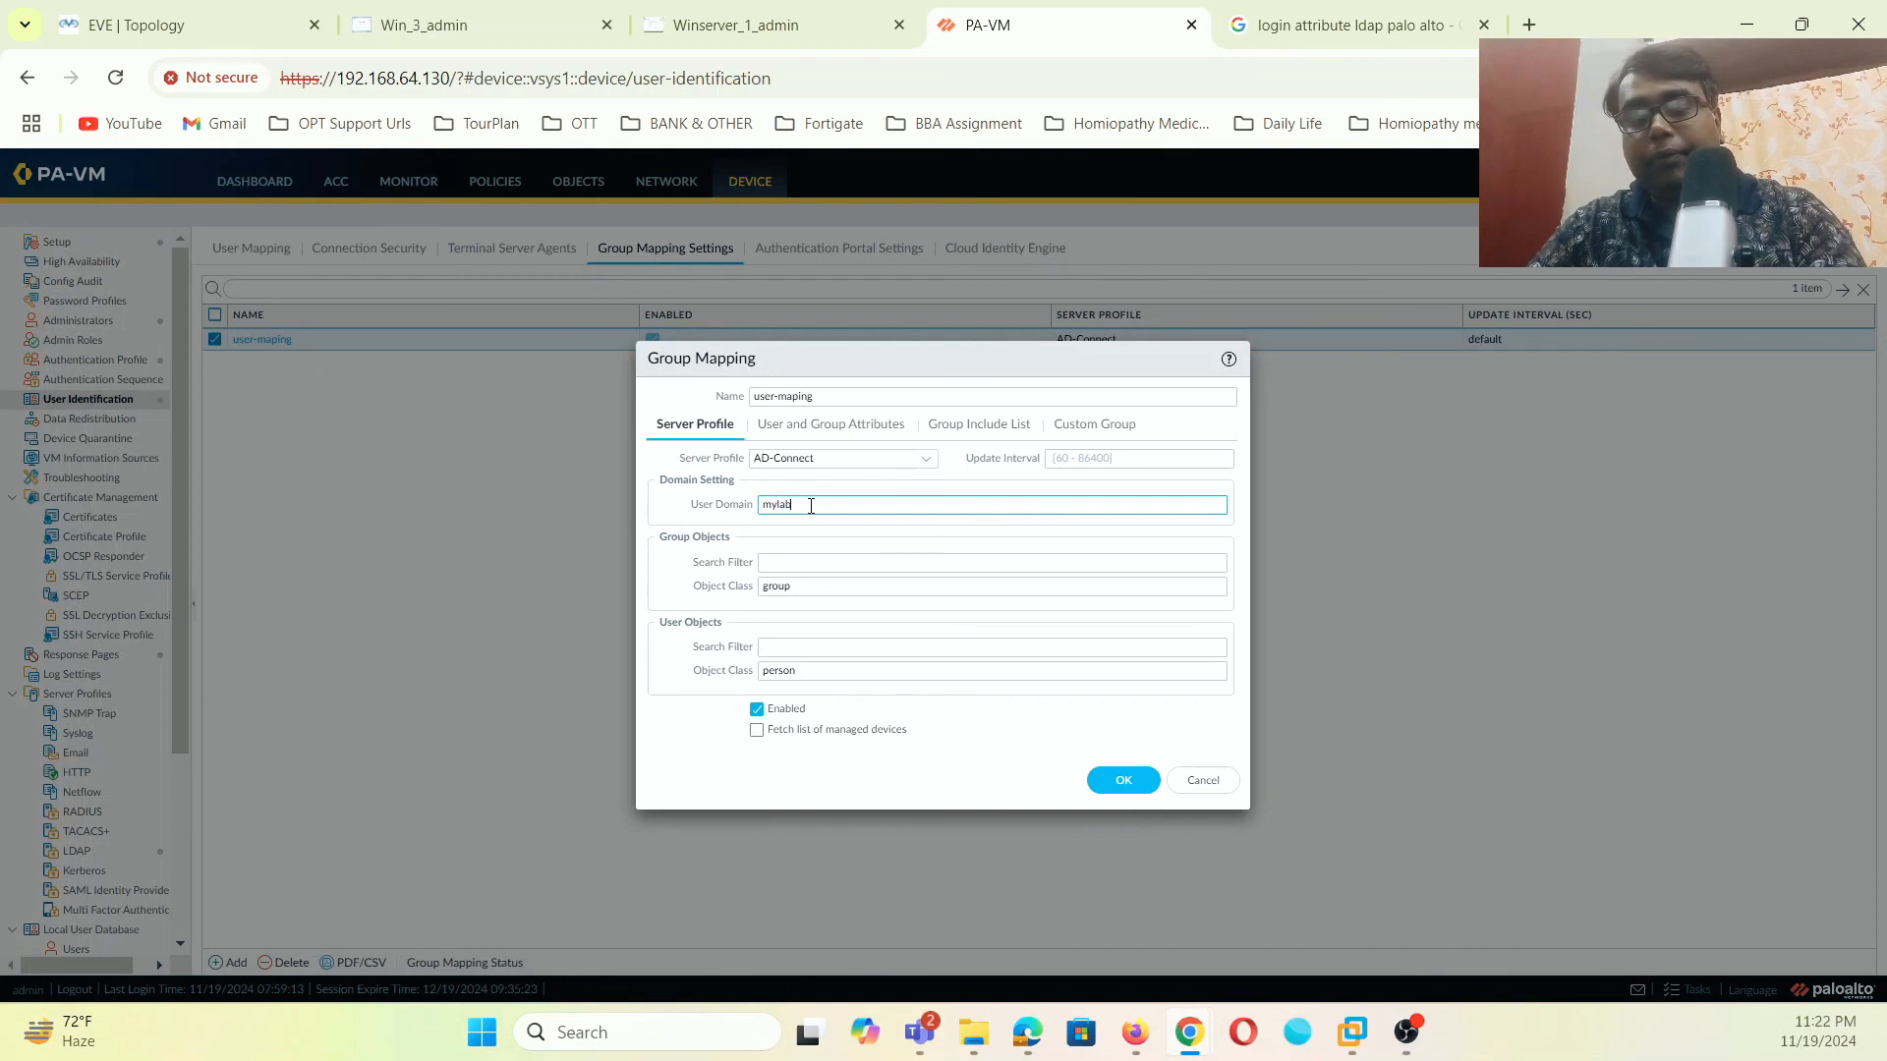
{"action": "type", "text": ".local"}
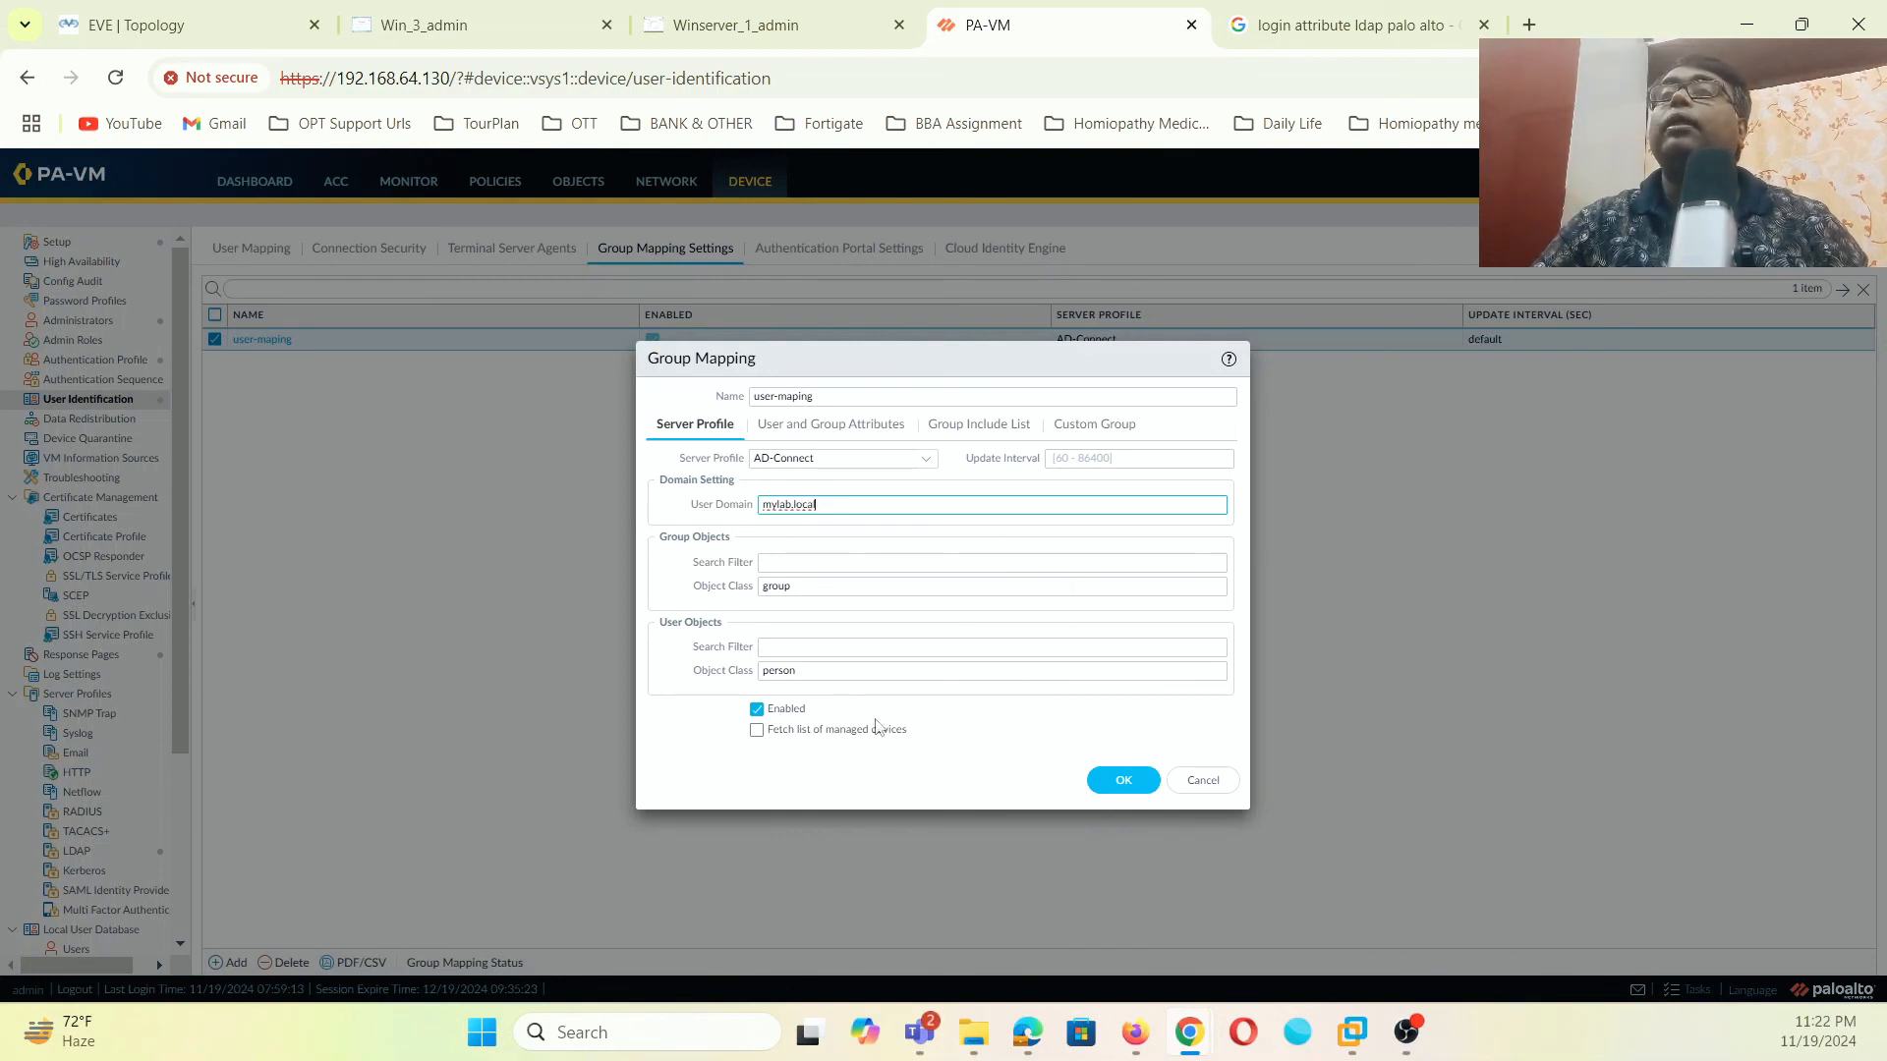
{"action": "left_click", "coordinate": [899, 424]}
{"action": "left_click", "coordinate": [976, 437]}
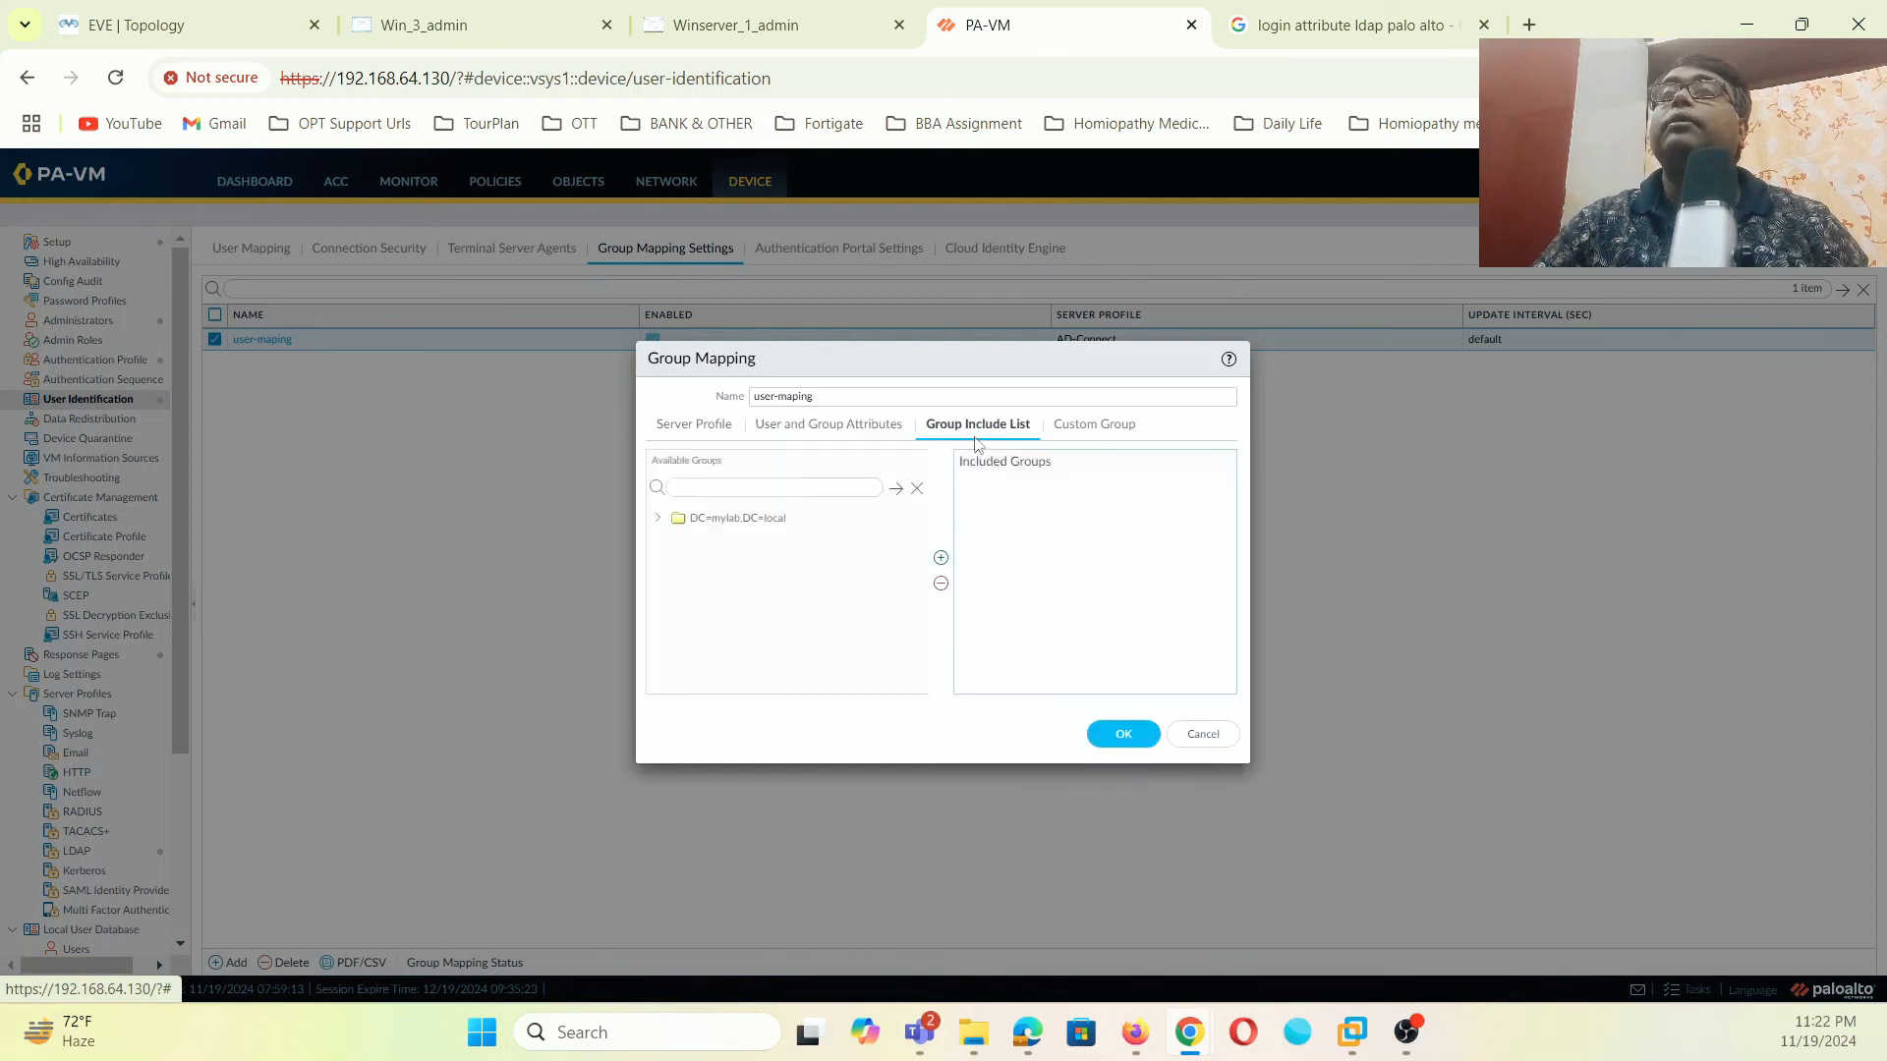
{"action": "left_click", "coordinate": [658, 519]}
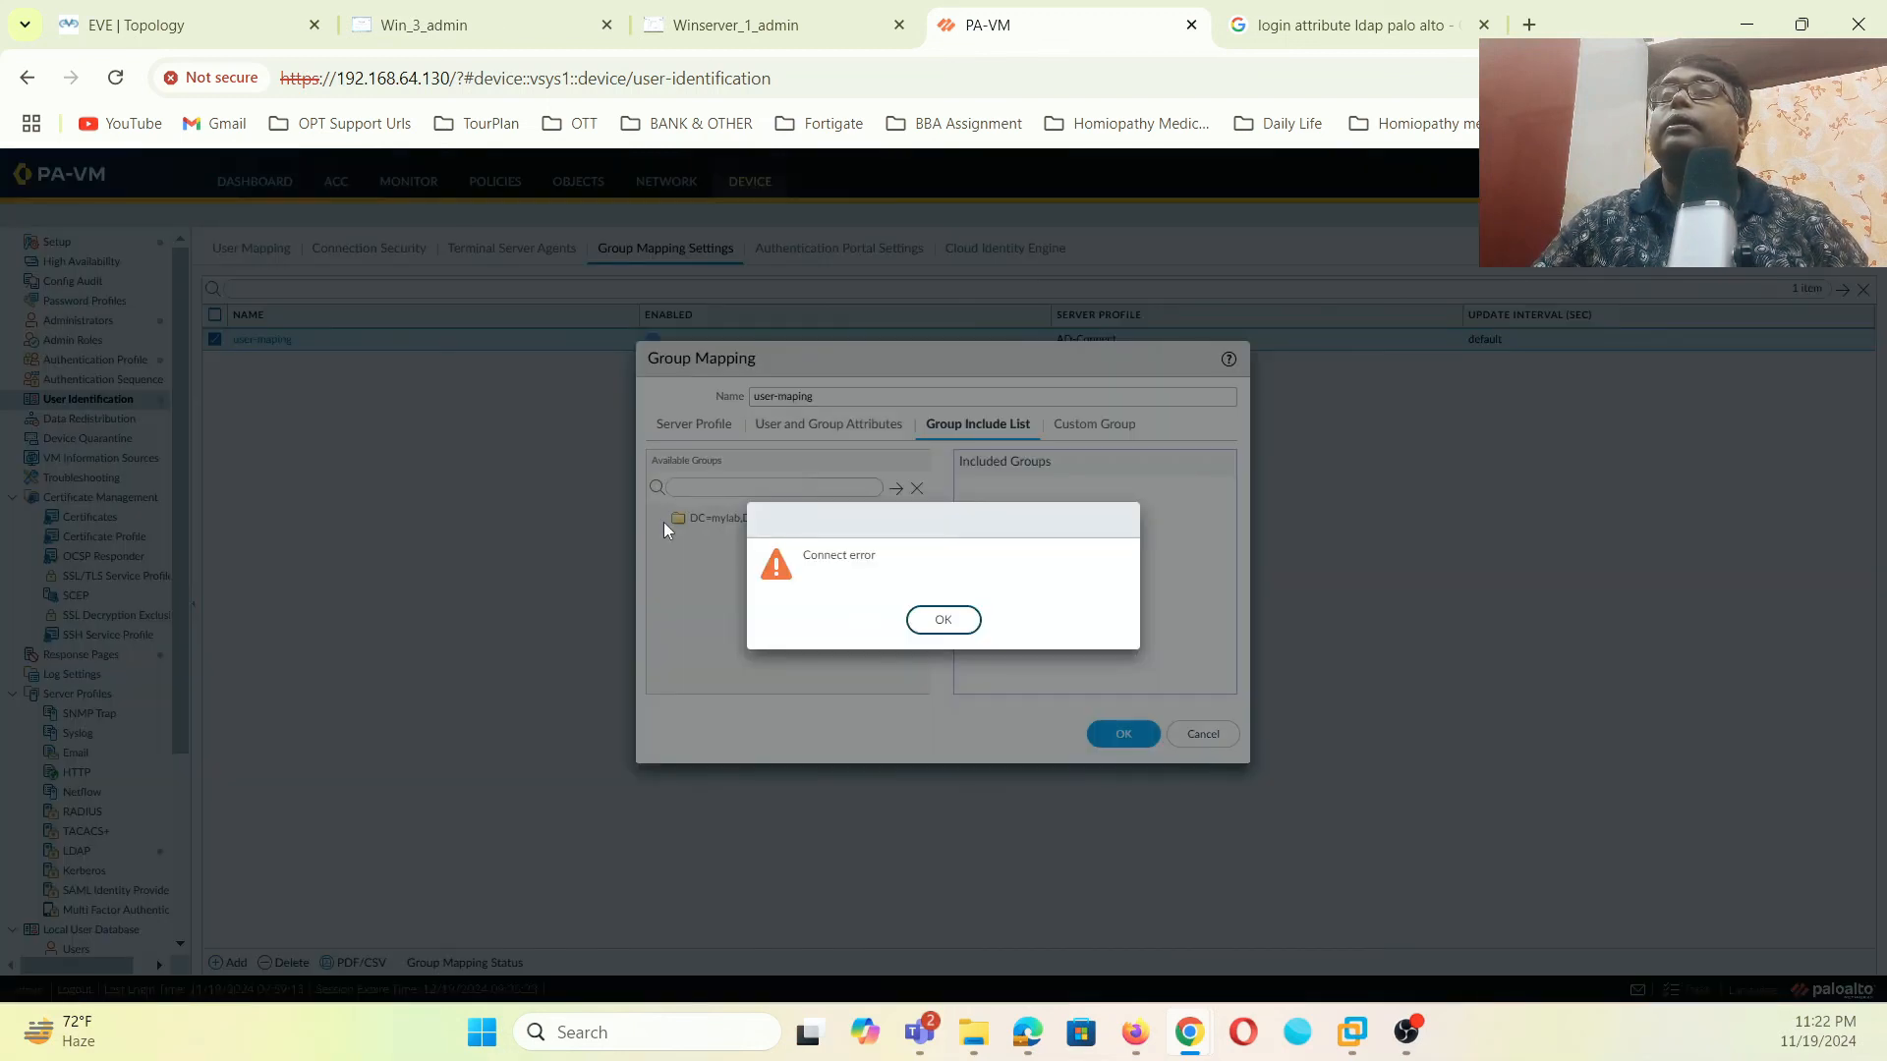
{"action": "left_click", "coordinate": [948, 621]}
{"action": "left_click", "coordinate": [1122, 737]}
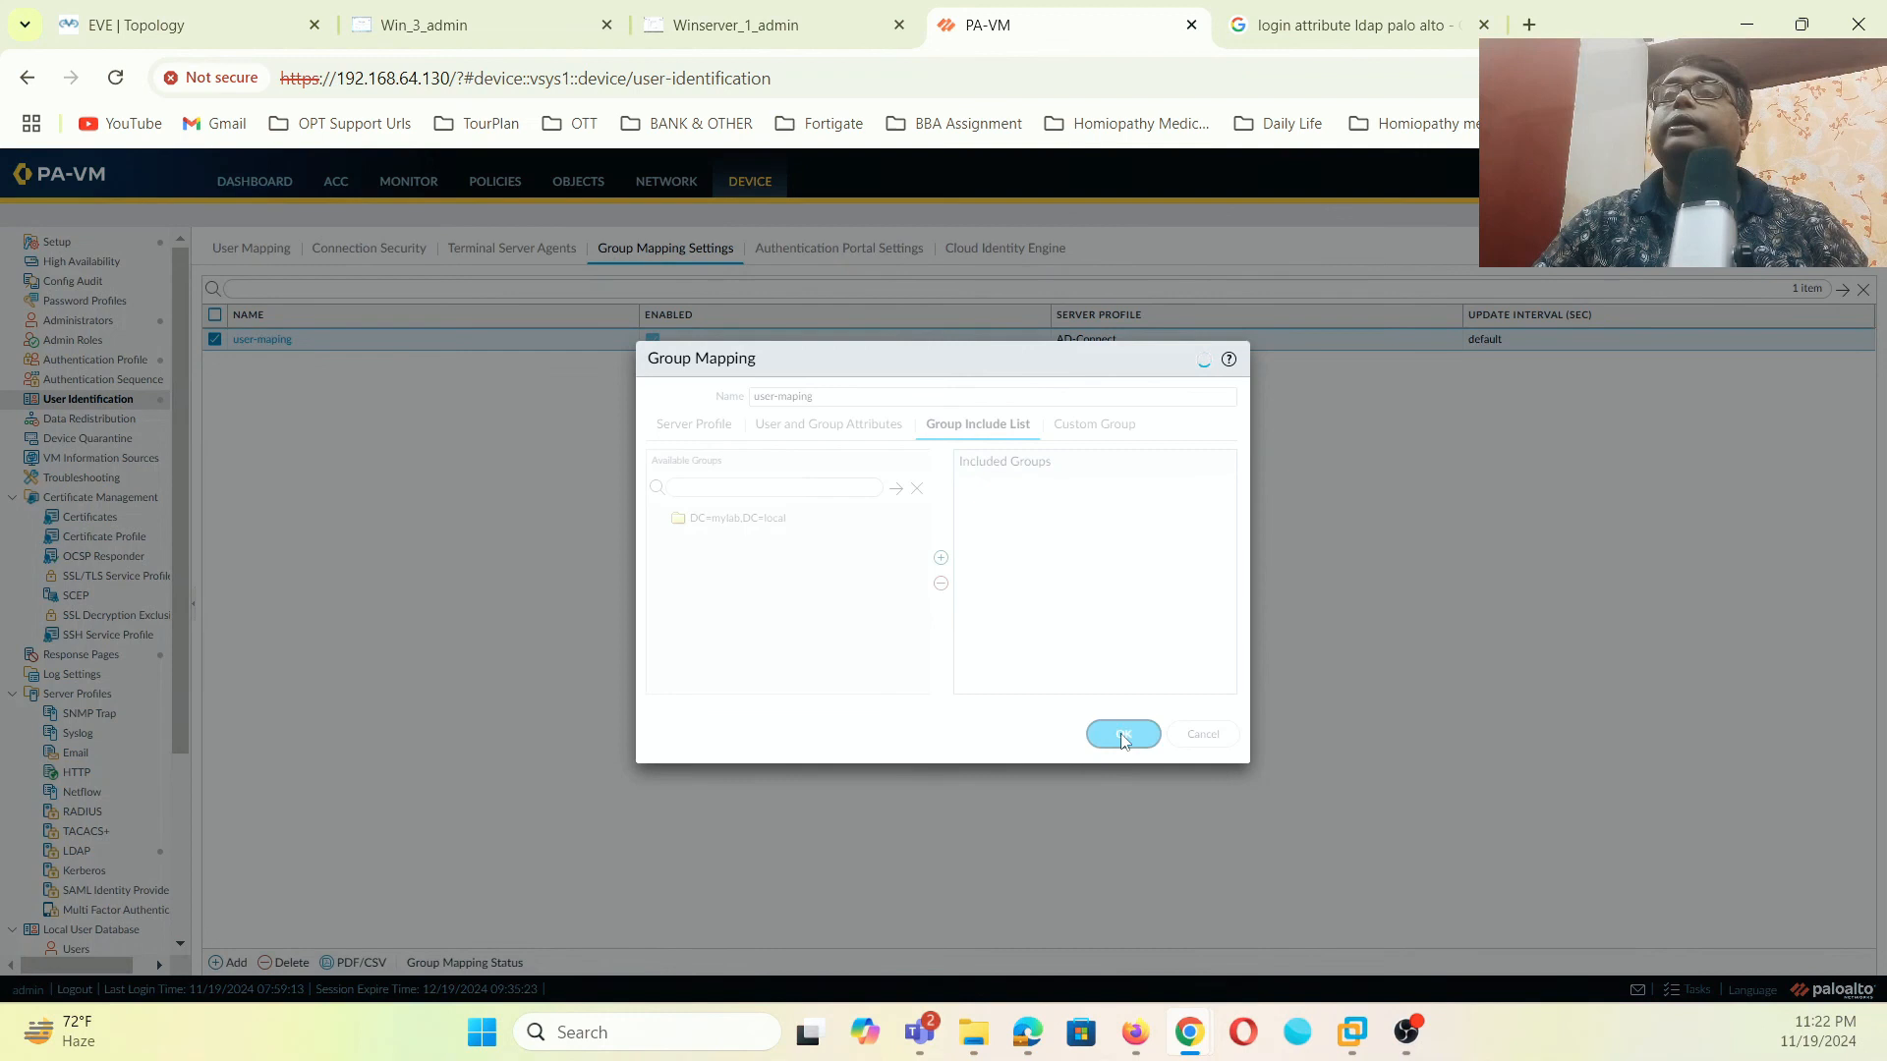
{"action": "scroll", "coordinate": [84, 647], "scroll_direction": "down", "scroll_amount": 1}
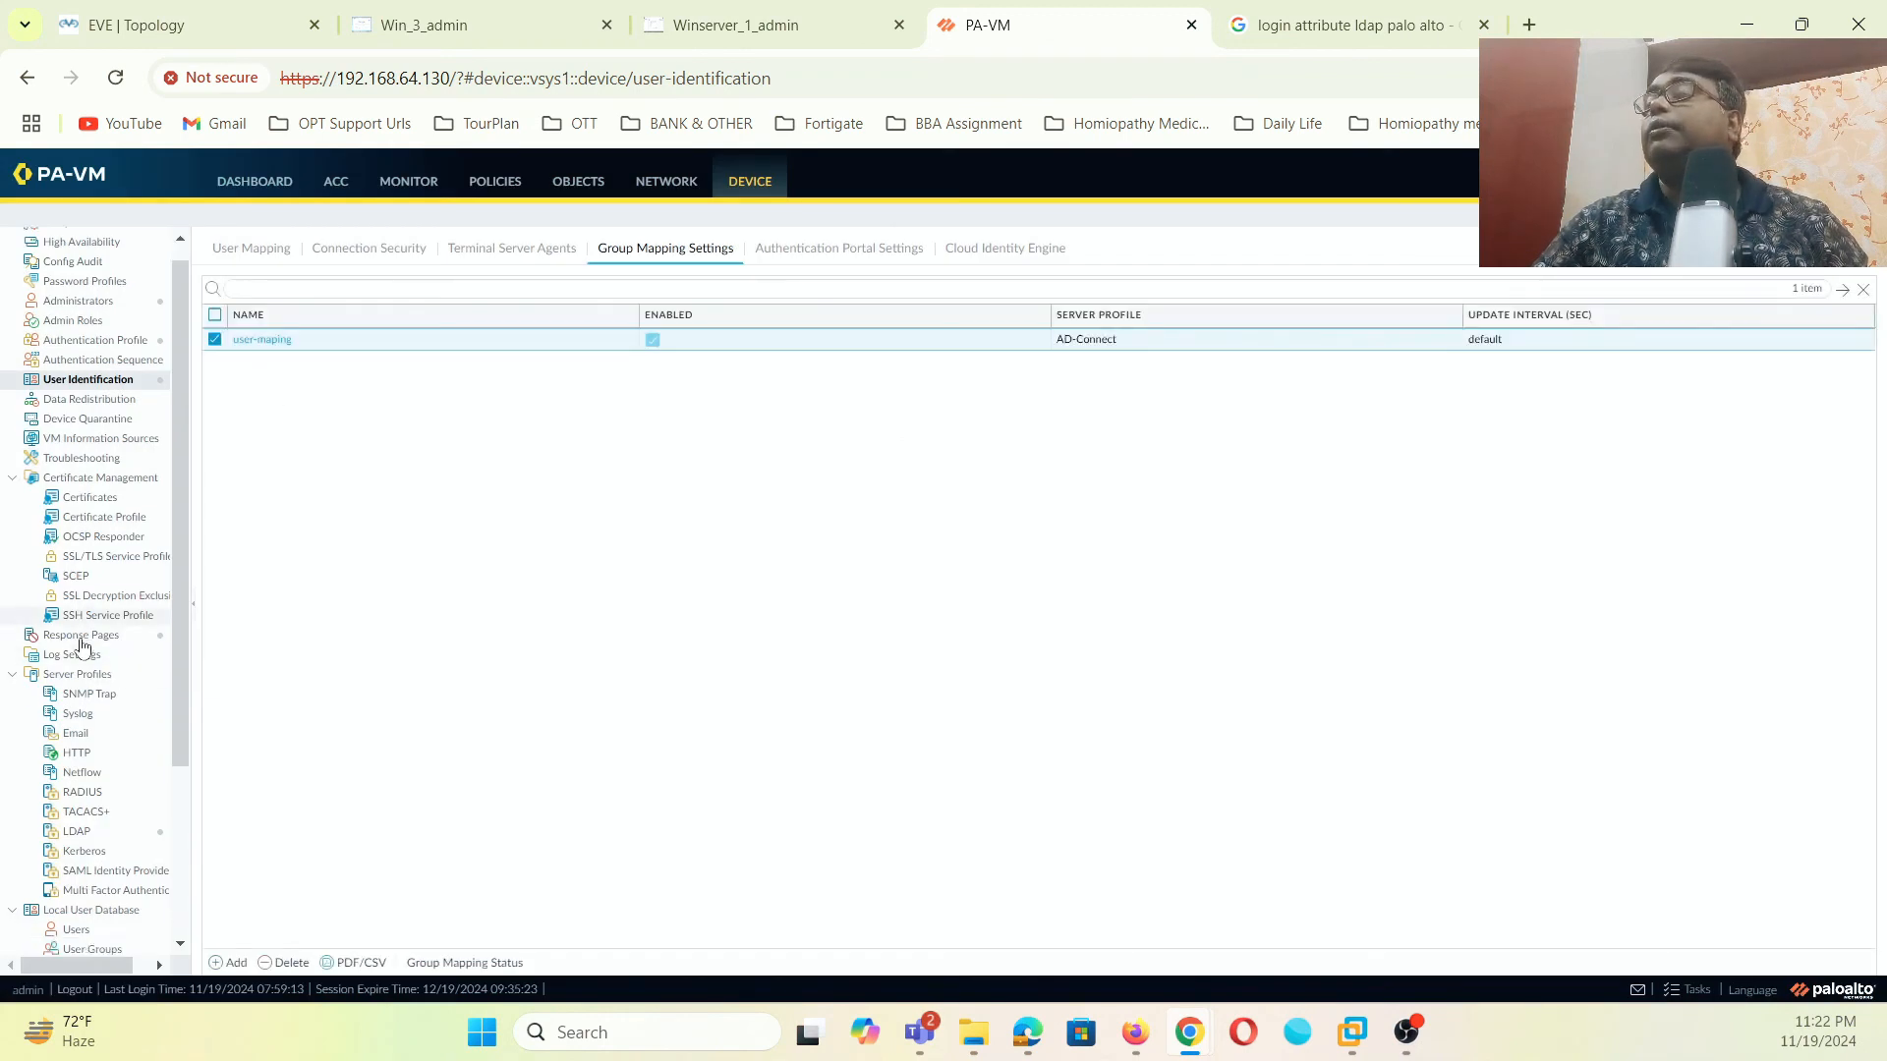
{"action": "scroll", "coordinate": [84, 644], "scroll_direction": "down", "scroll_amount": 5}
- Turn off Require SSL/TLS secured connection in the AD-Connect LDAP profile and save it
{"action": "left_click", "coordinate": [118, 593]}
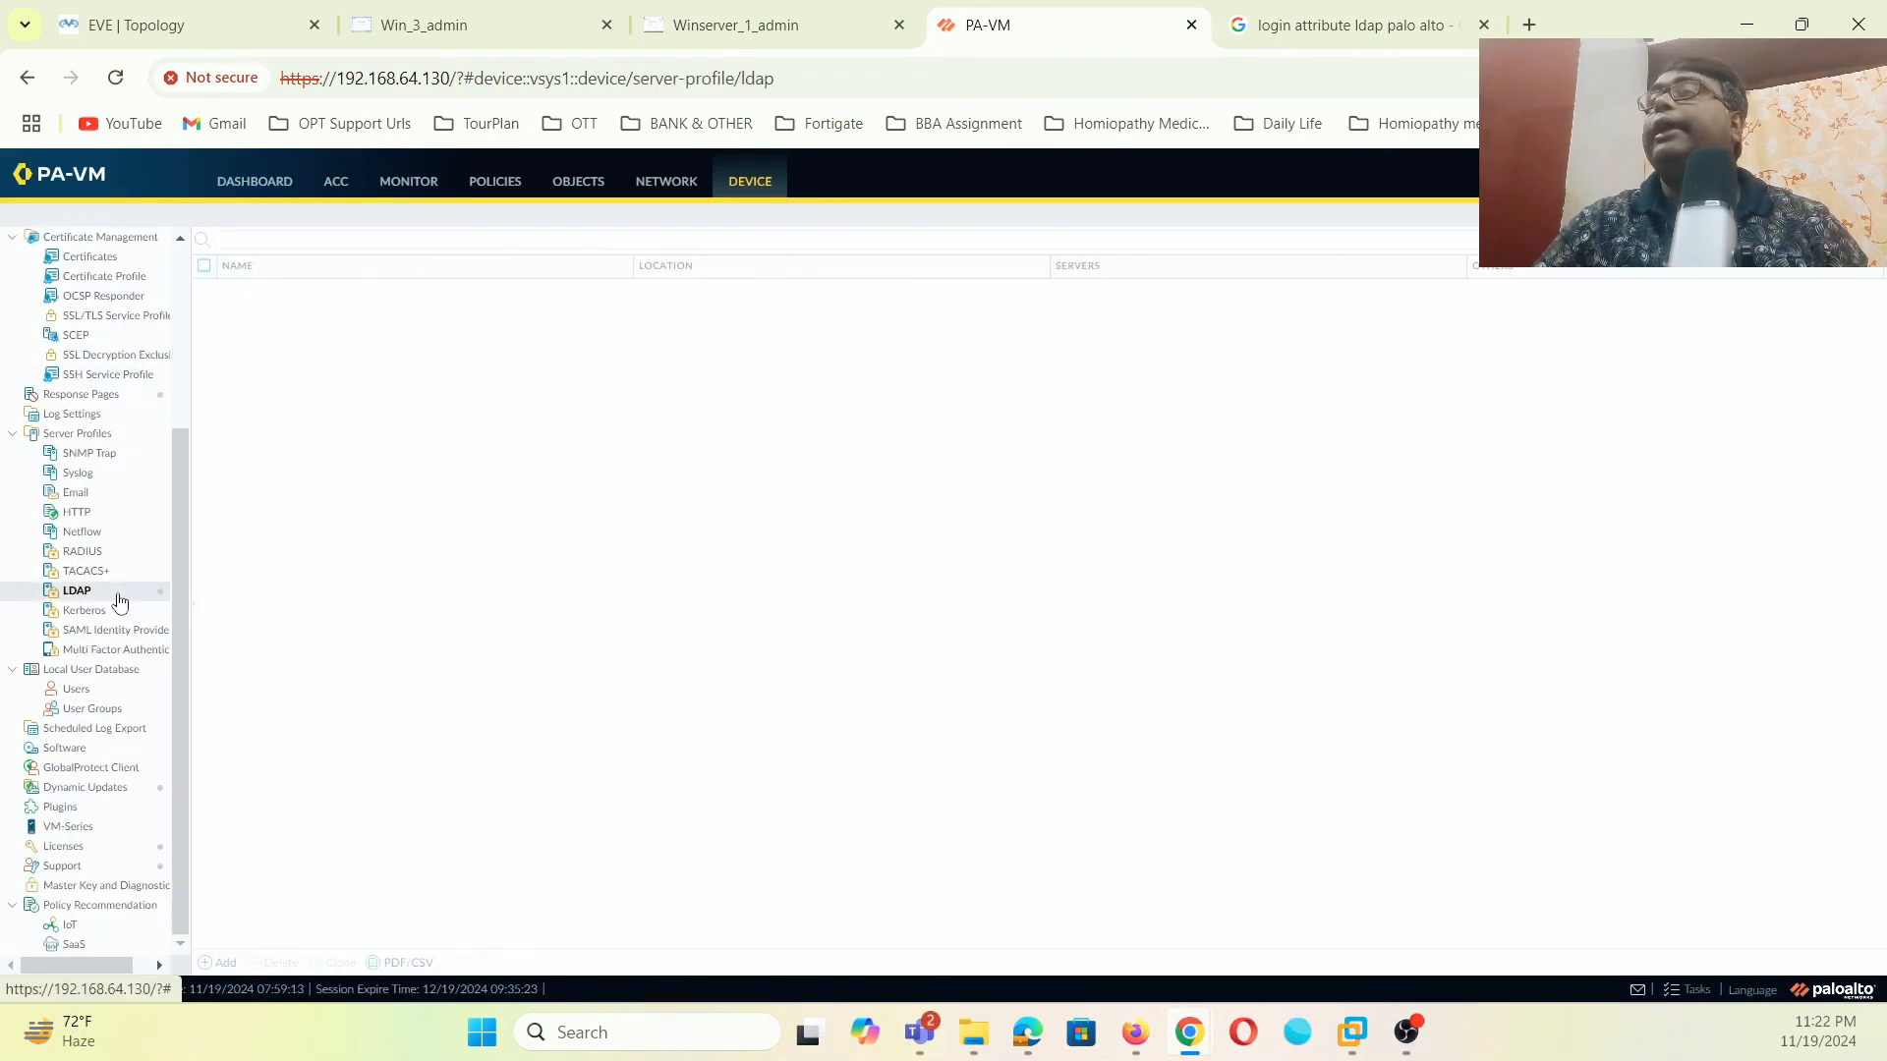
{"action": "left_click", "coordinate": [265, 300]}
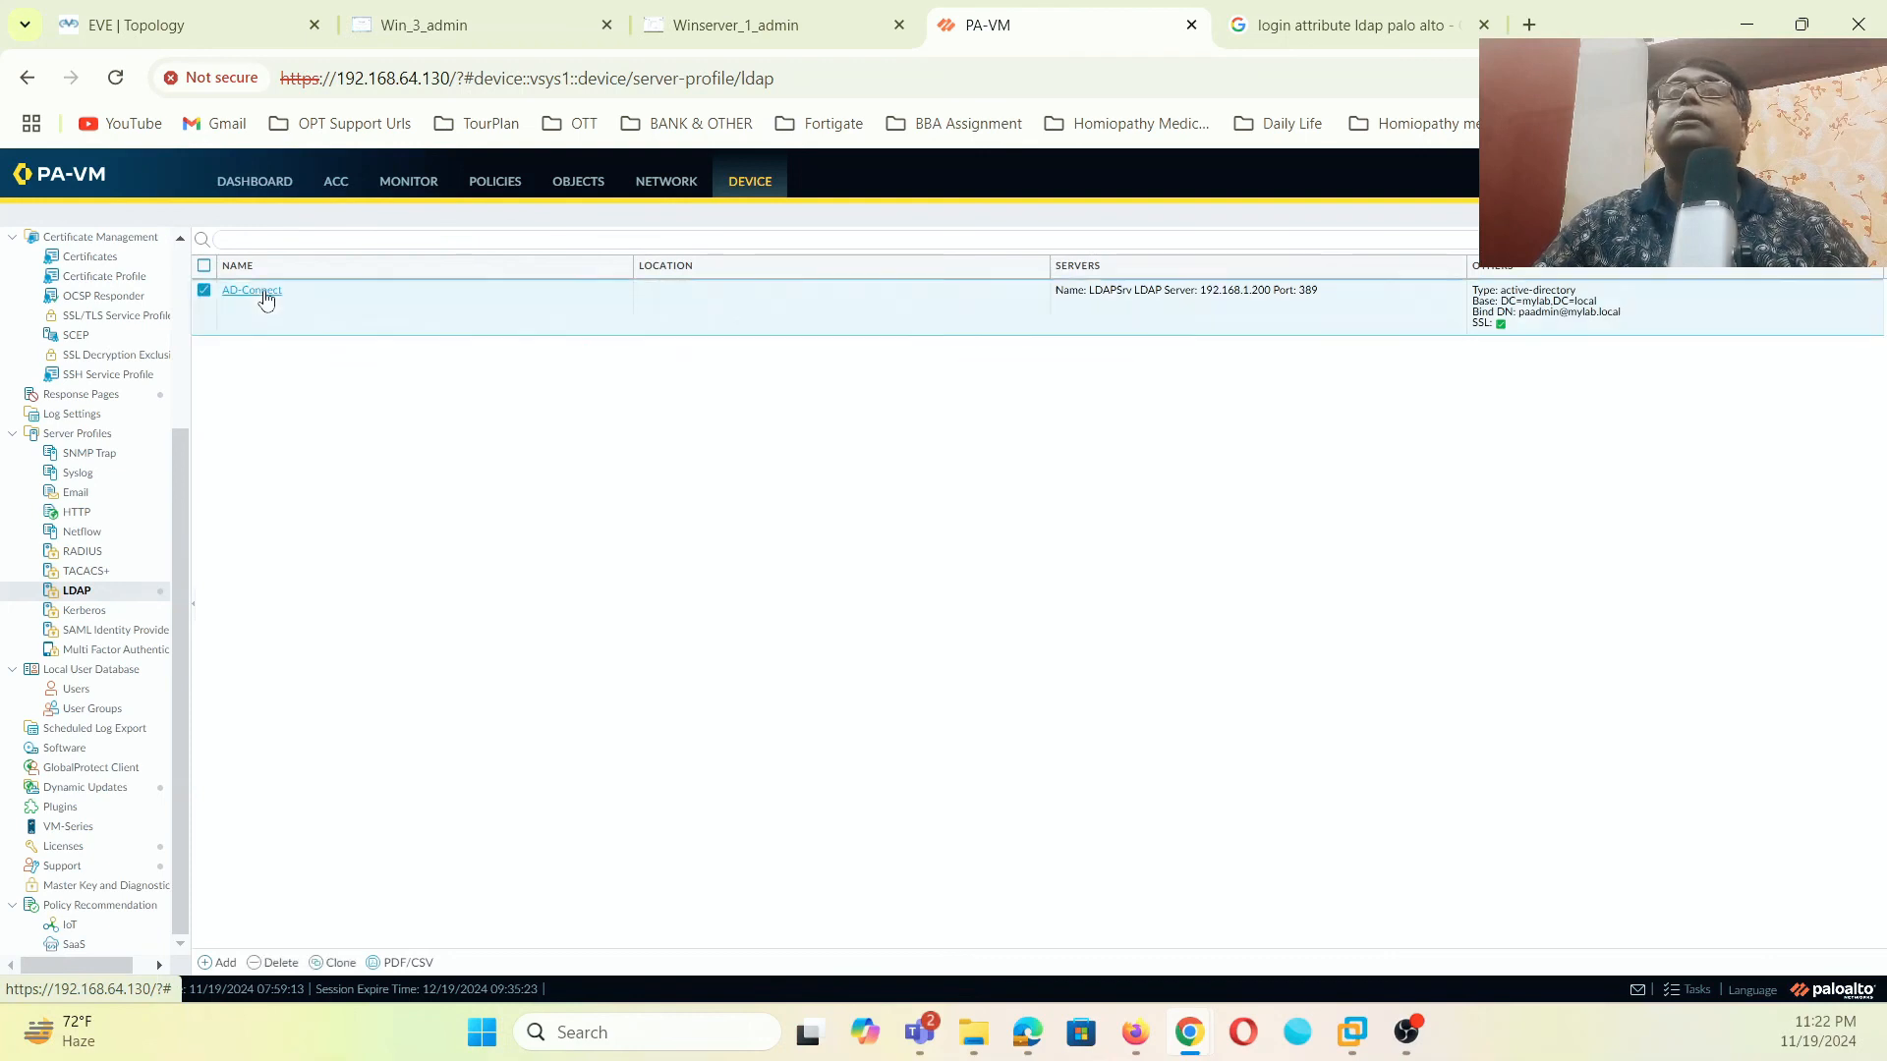
{"action": "left_click", "coordinate": [1059, 660]}
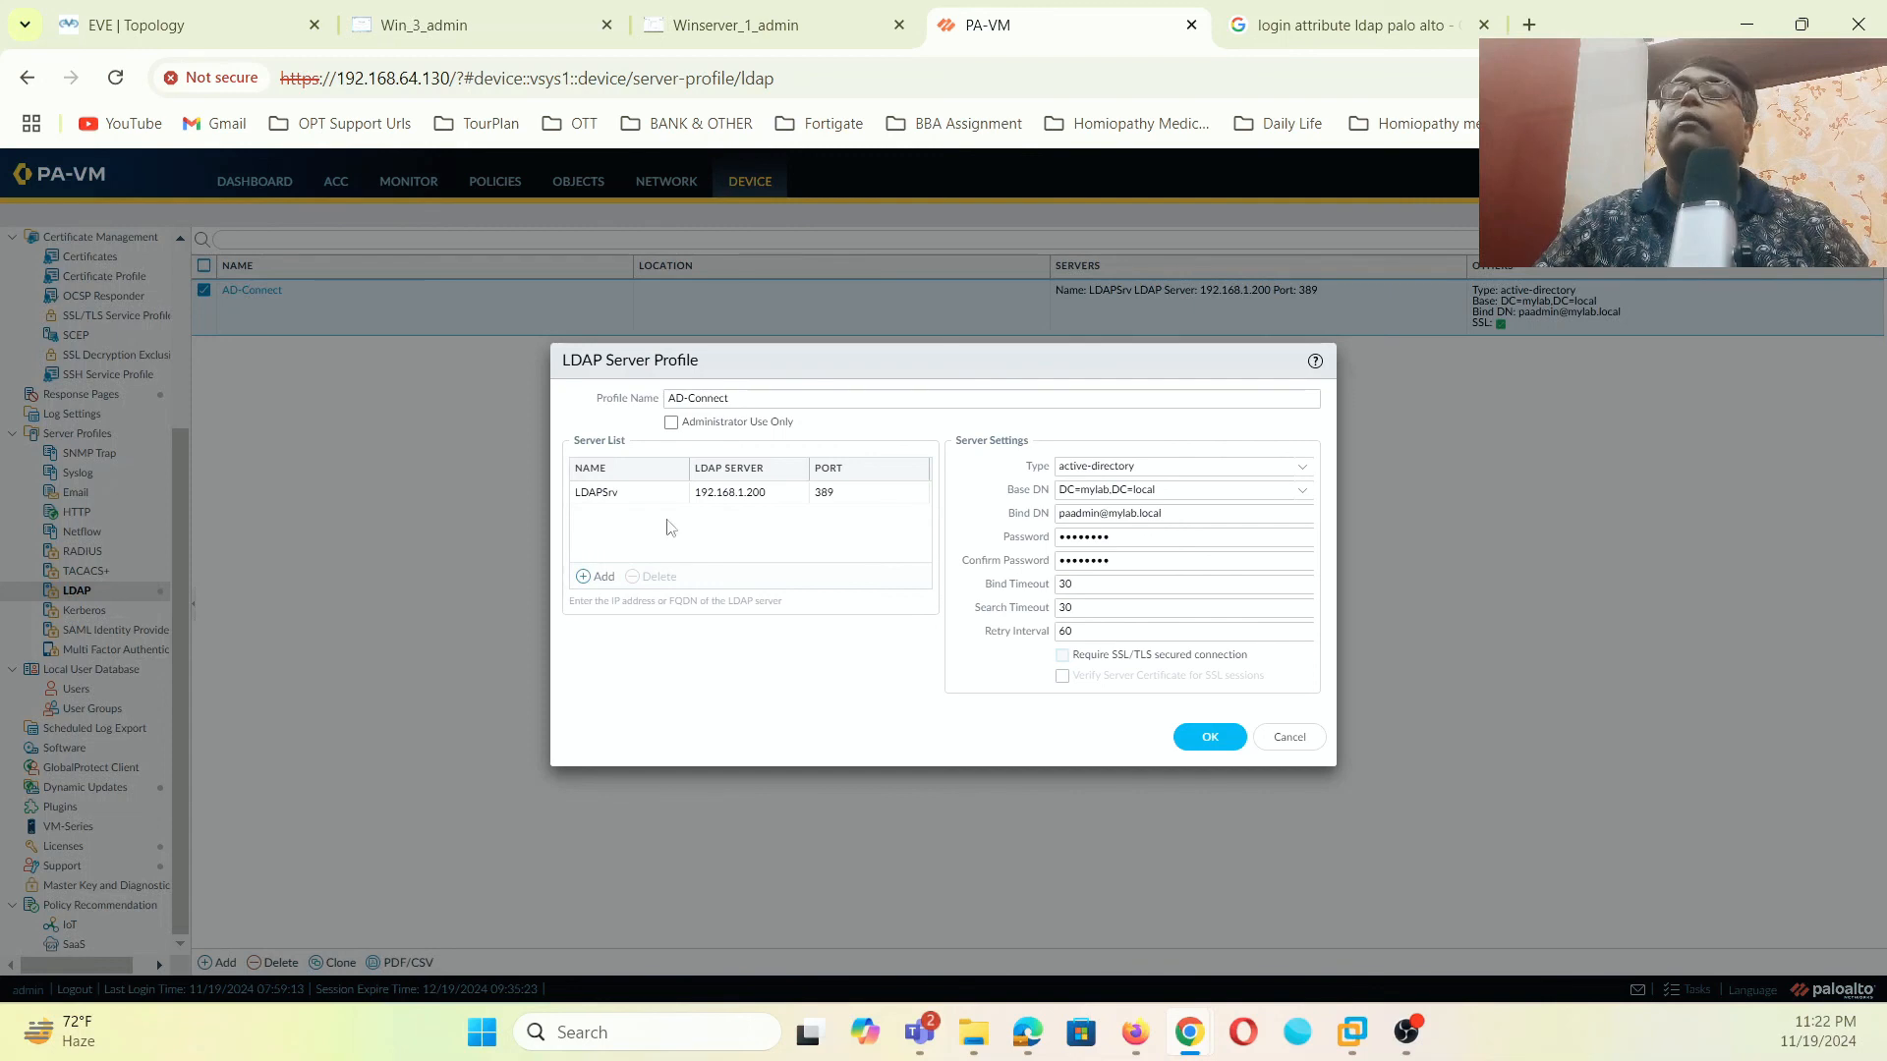
{"action": "left_click", "coordinate": [1210, 737]}
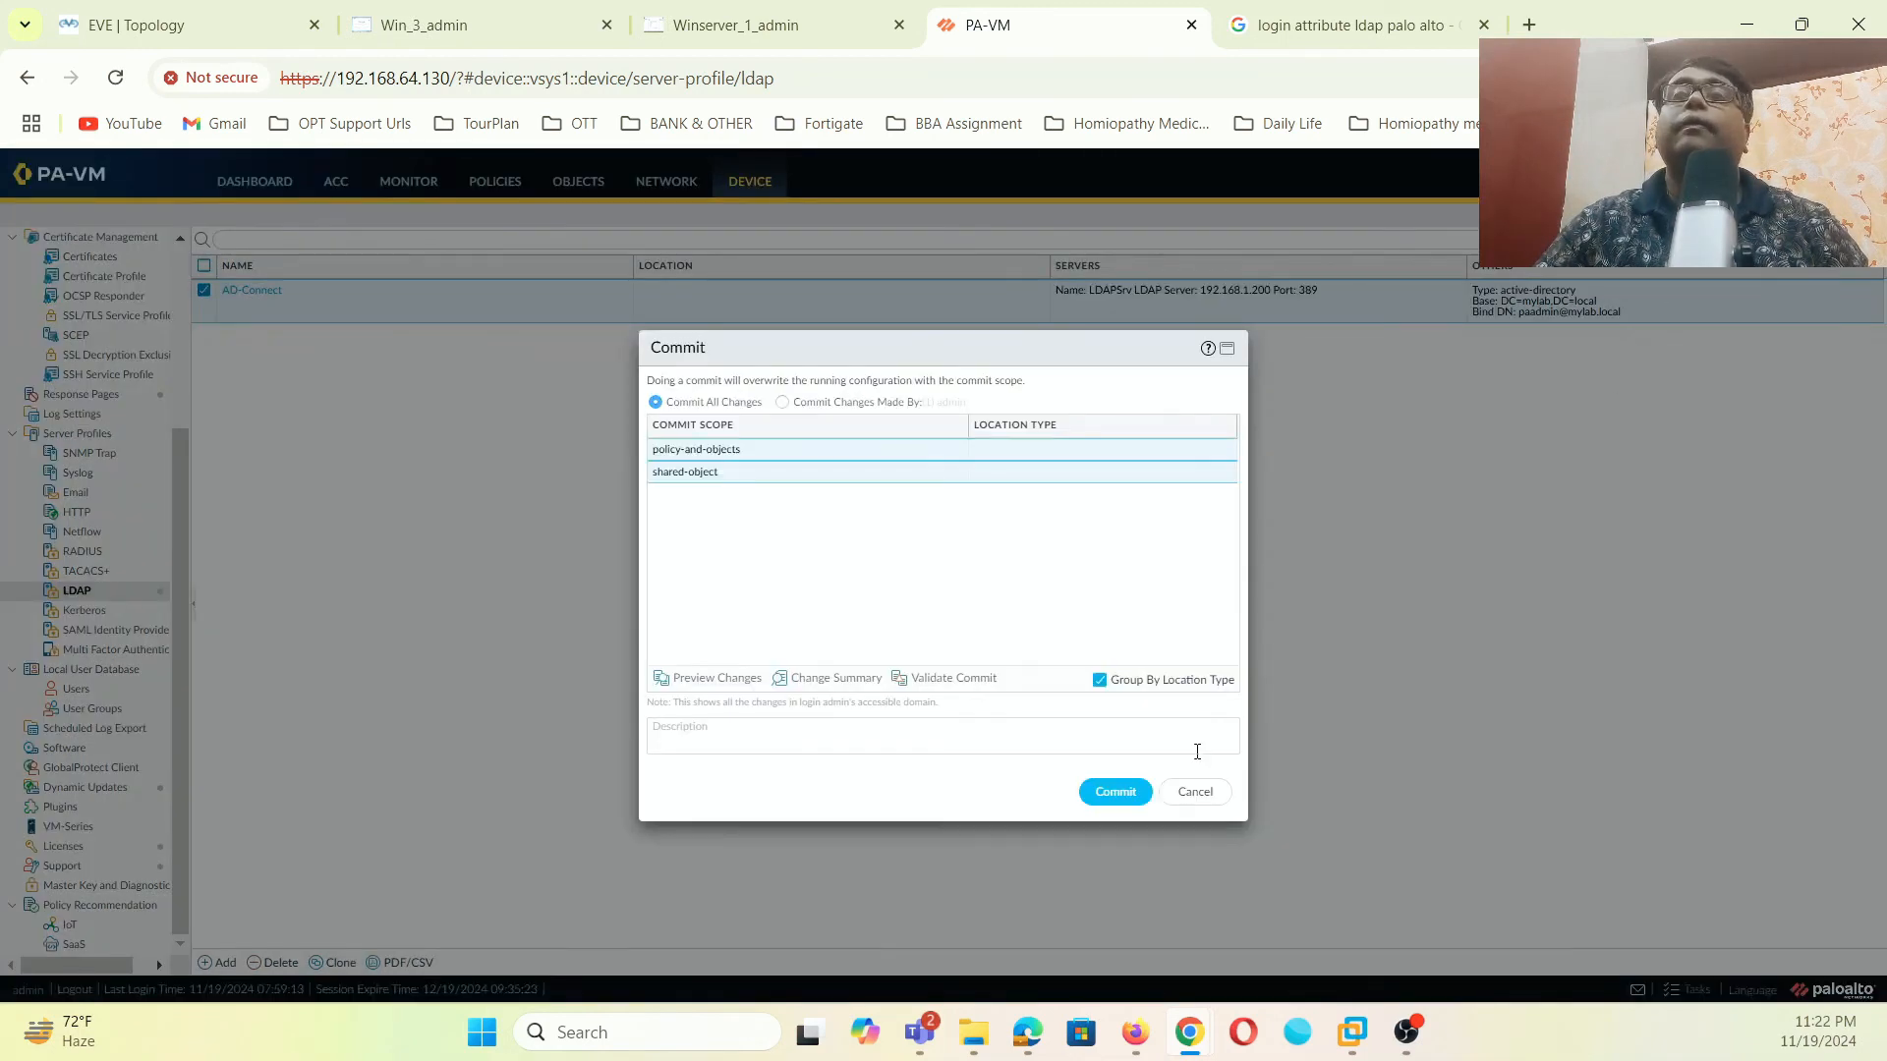
- Commit the configuration and close the completed commit status
{"action": "left_click", "coordinate": [1091, 794]}
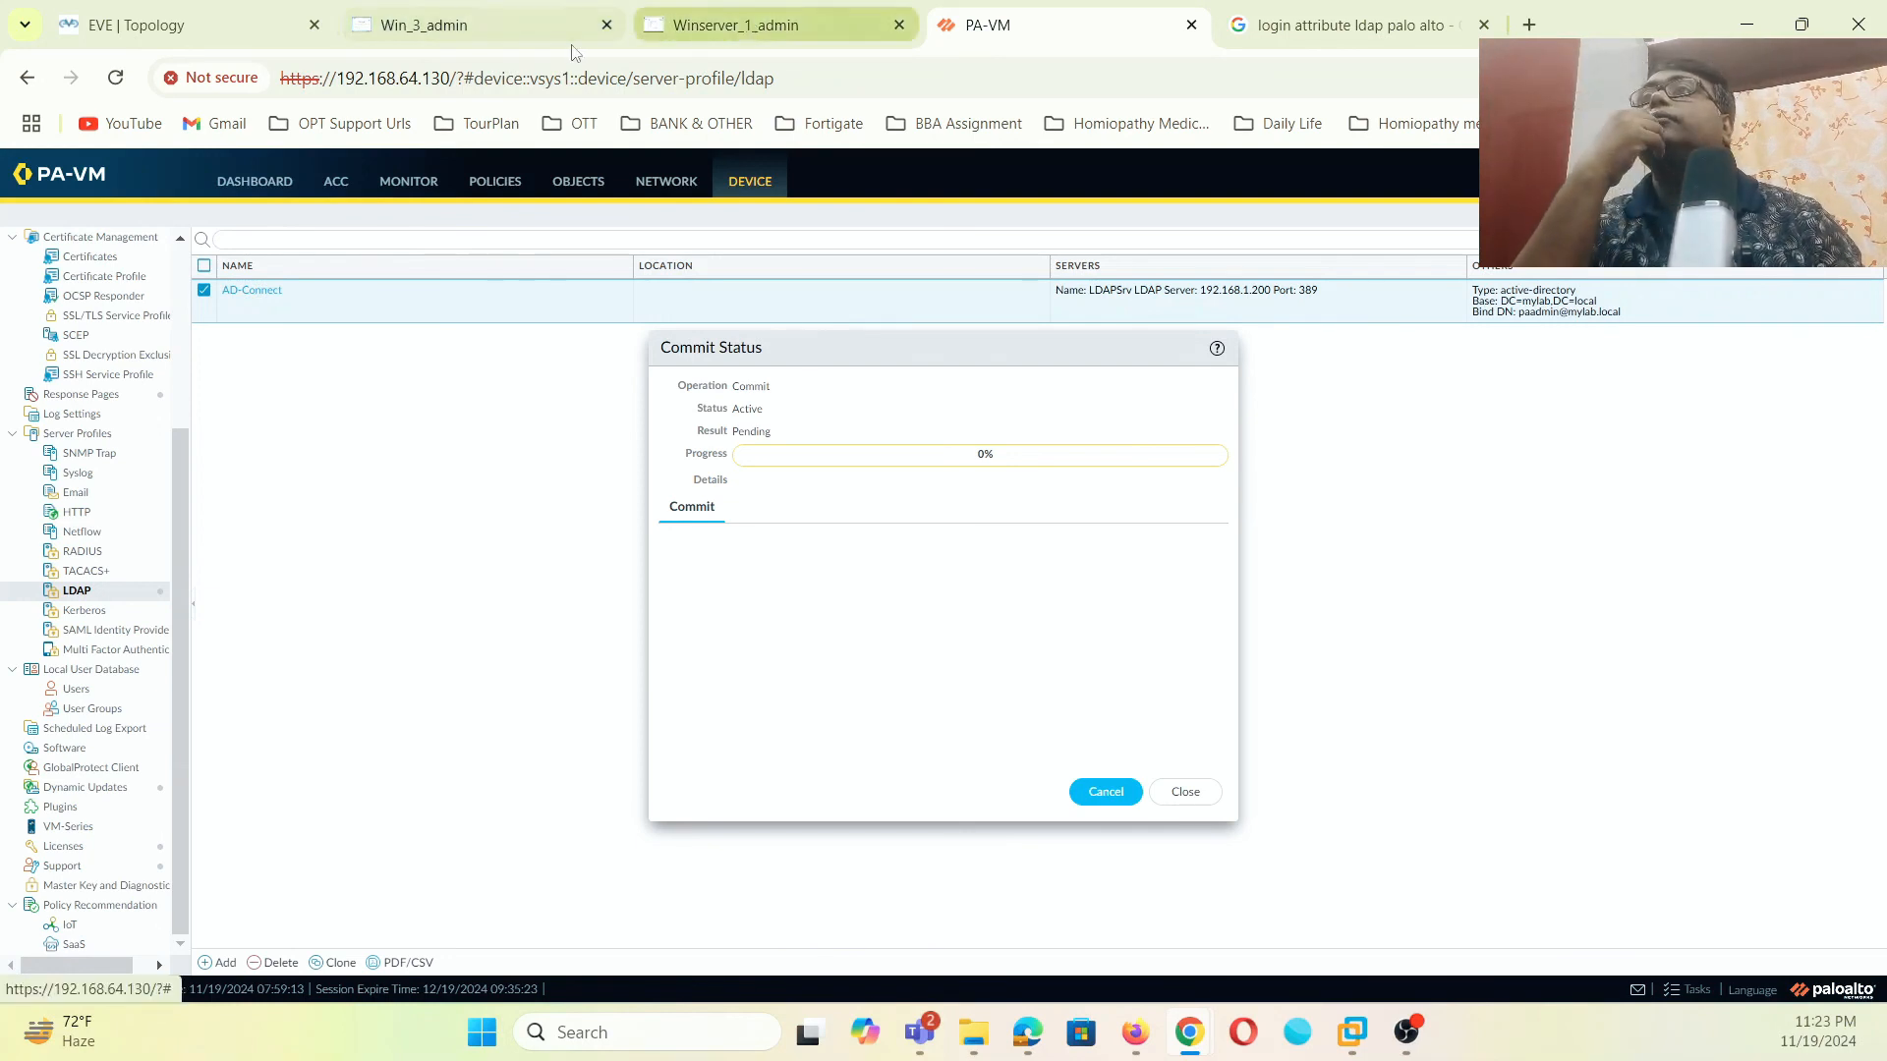
{"action": "left_click", "coordinate": [462, 25]}
{"action": "left_click", "coordinate": [978, 25]}
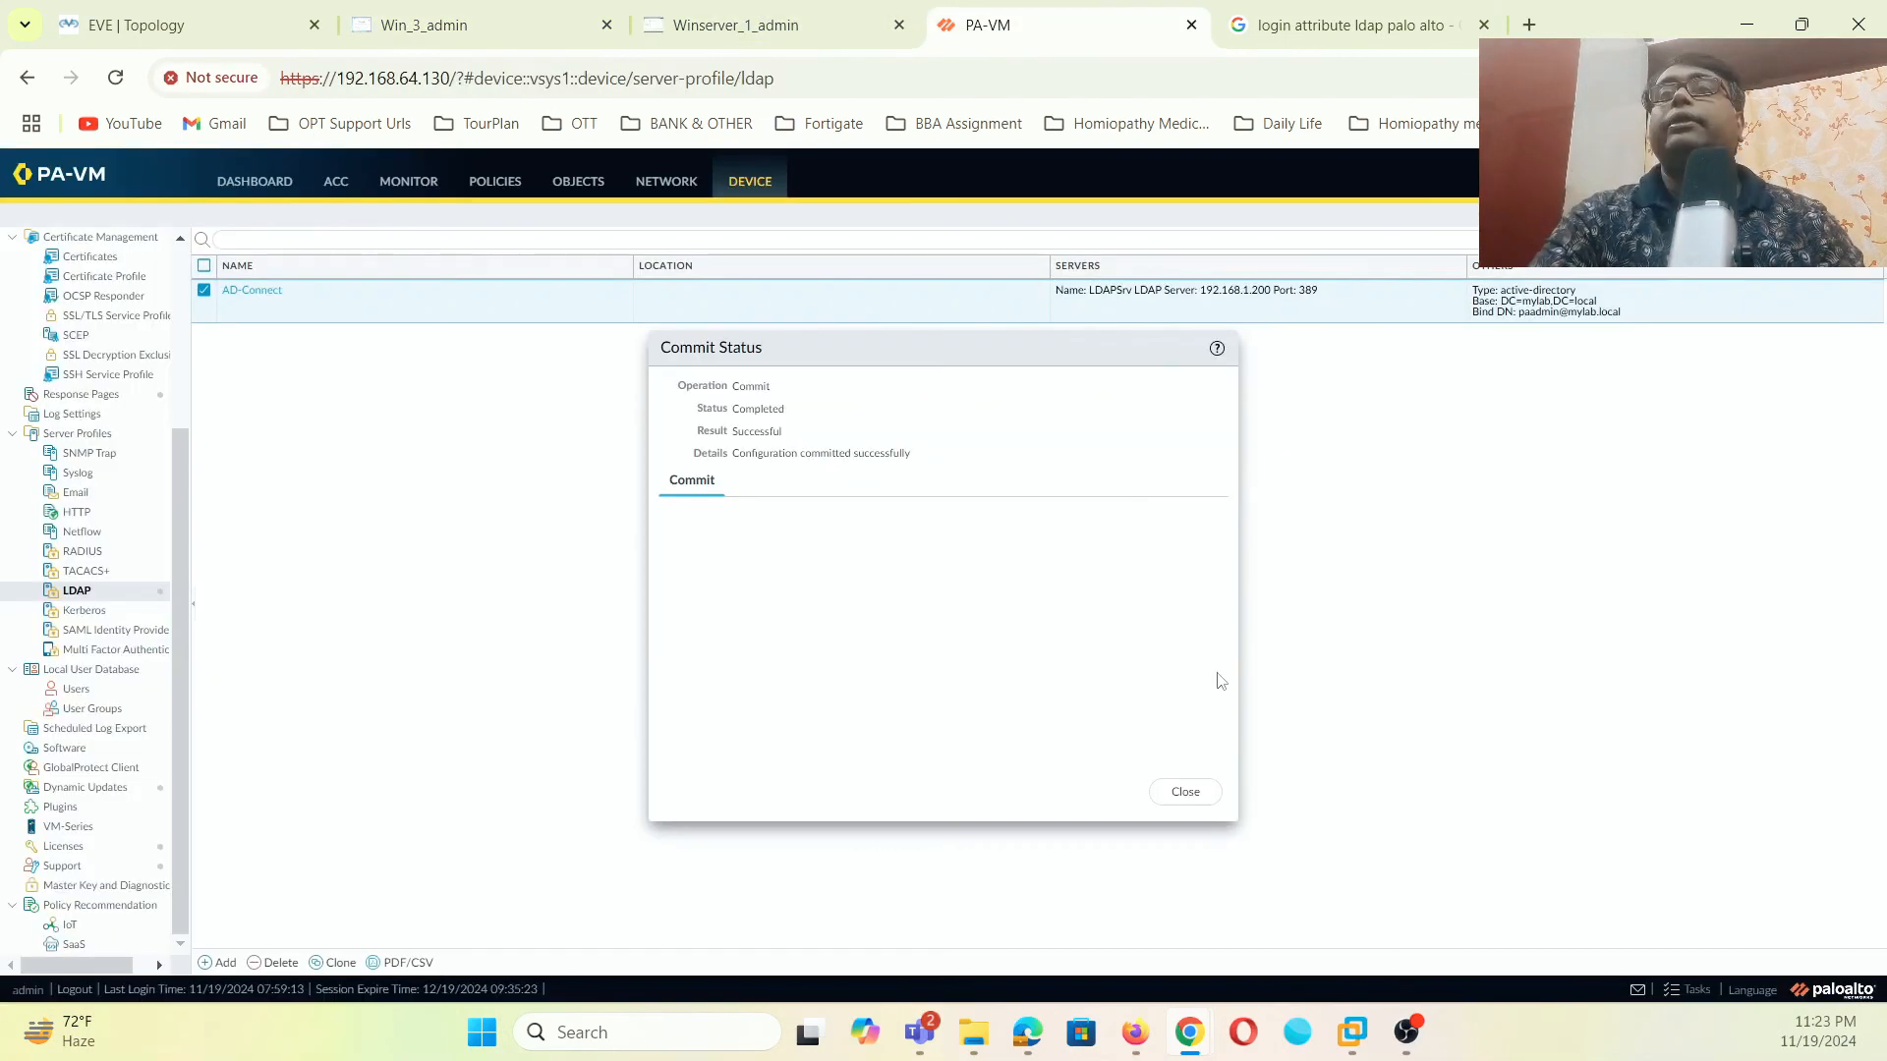
{"action": "left_click", "coordinate": [1192, 792]}
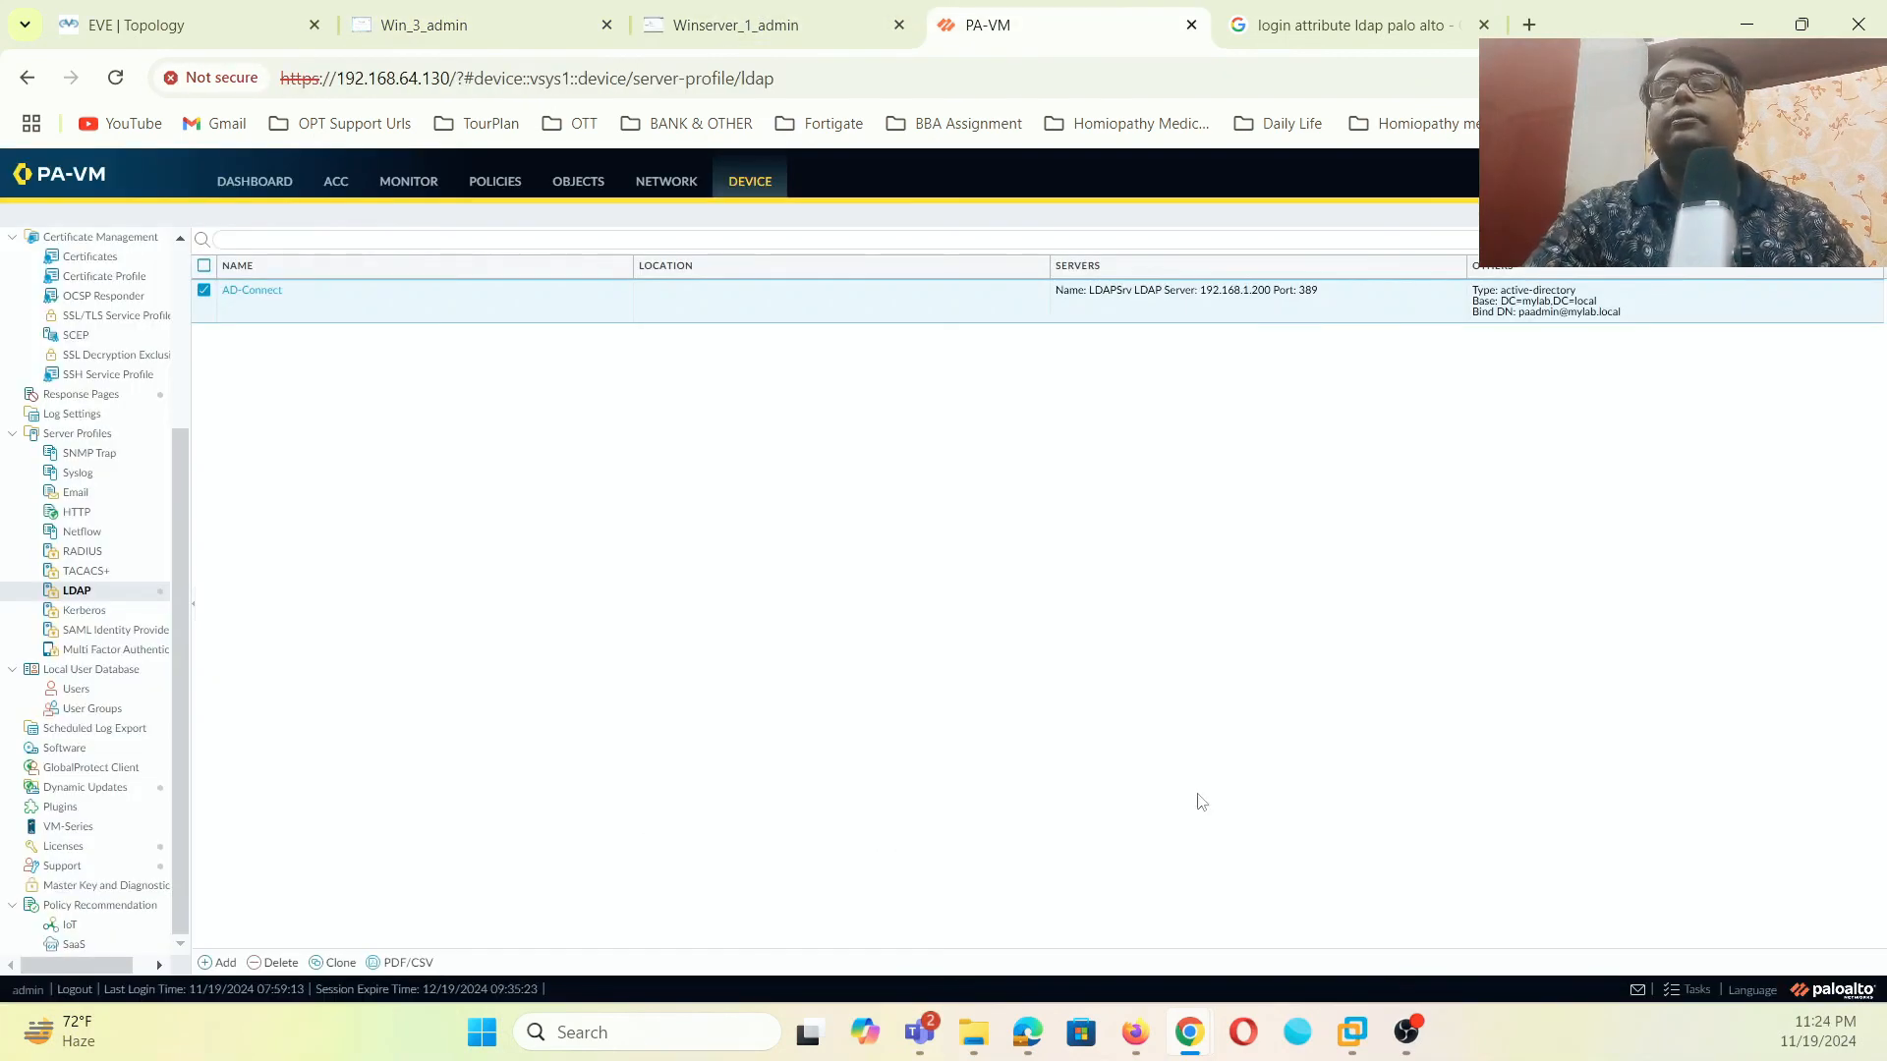
{"action": "left_click", "coordinate": [251, 291]}
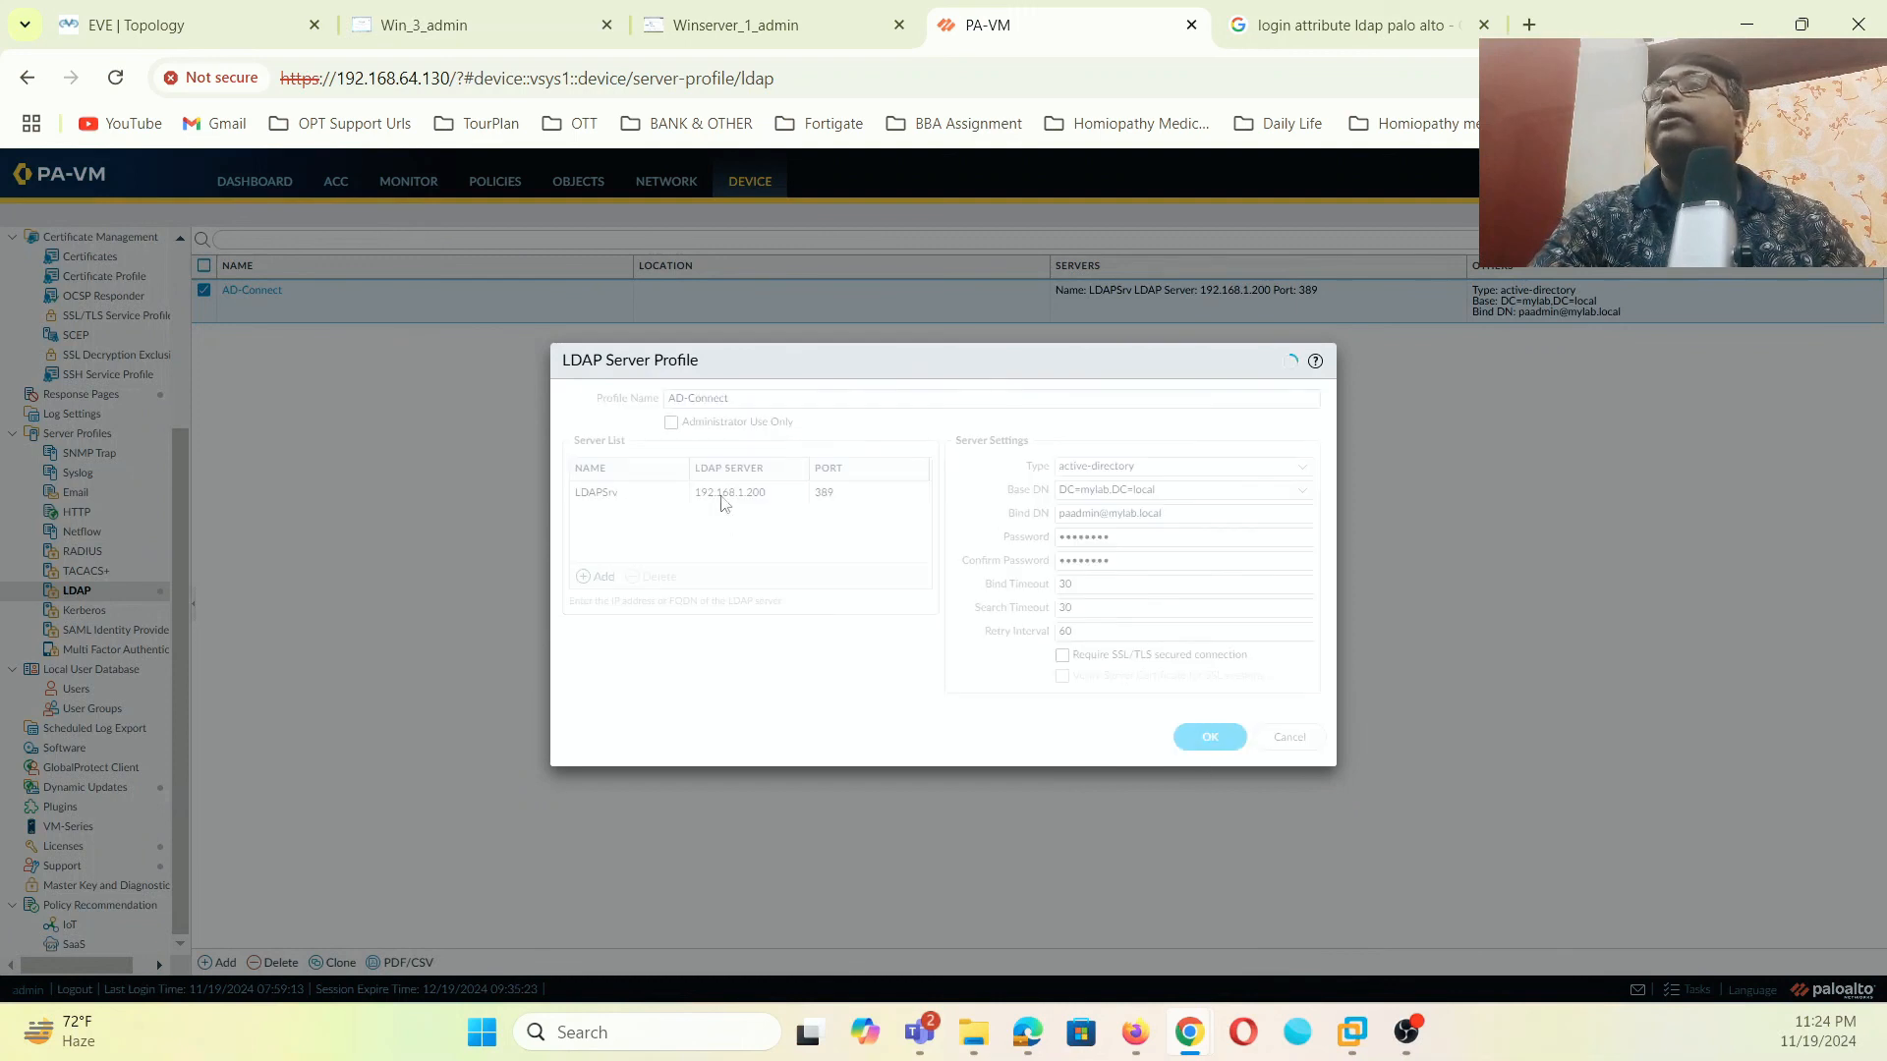
{"action": "left_click", "coordinate": [1210, 737]}
{"action": "scroll", "coordinate": [110, 467], "scroll_direction": "up", "scroll_amount": 2}
{"action": "scroll", "coordinate": [111, 467], "scroll_direction": "up", "scroll_amount": 2}
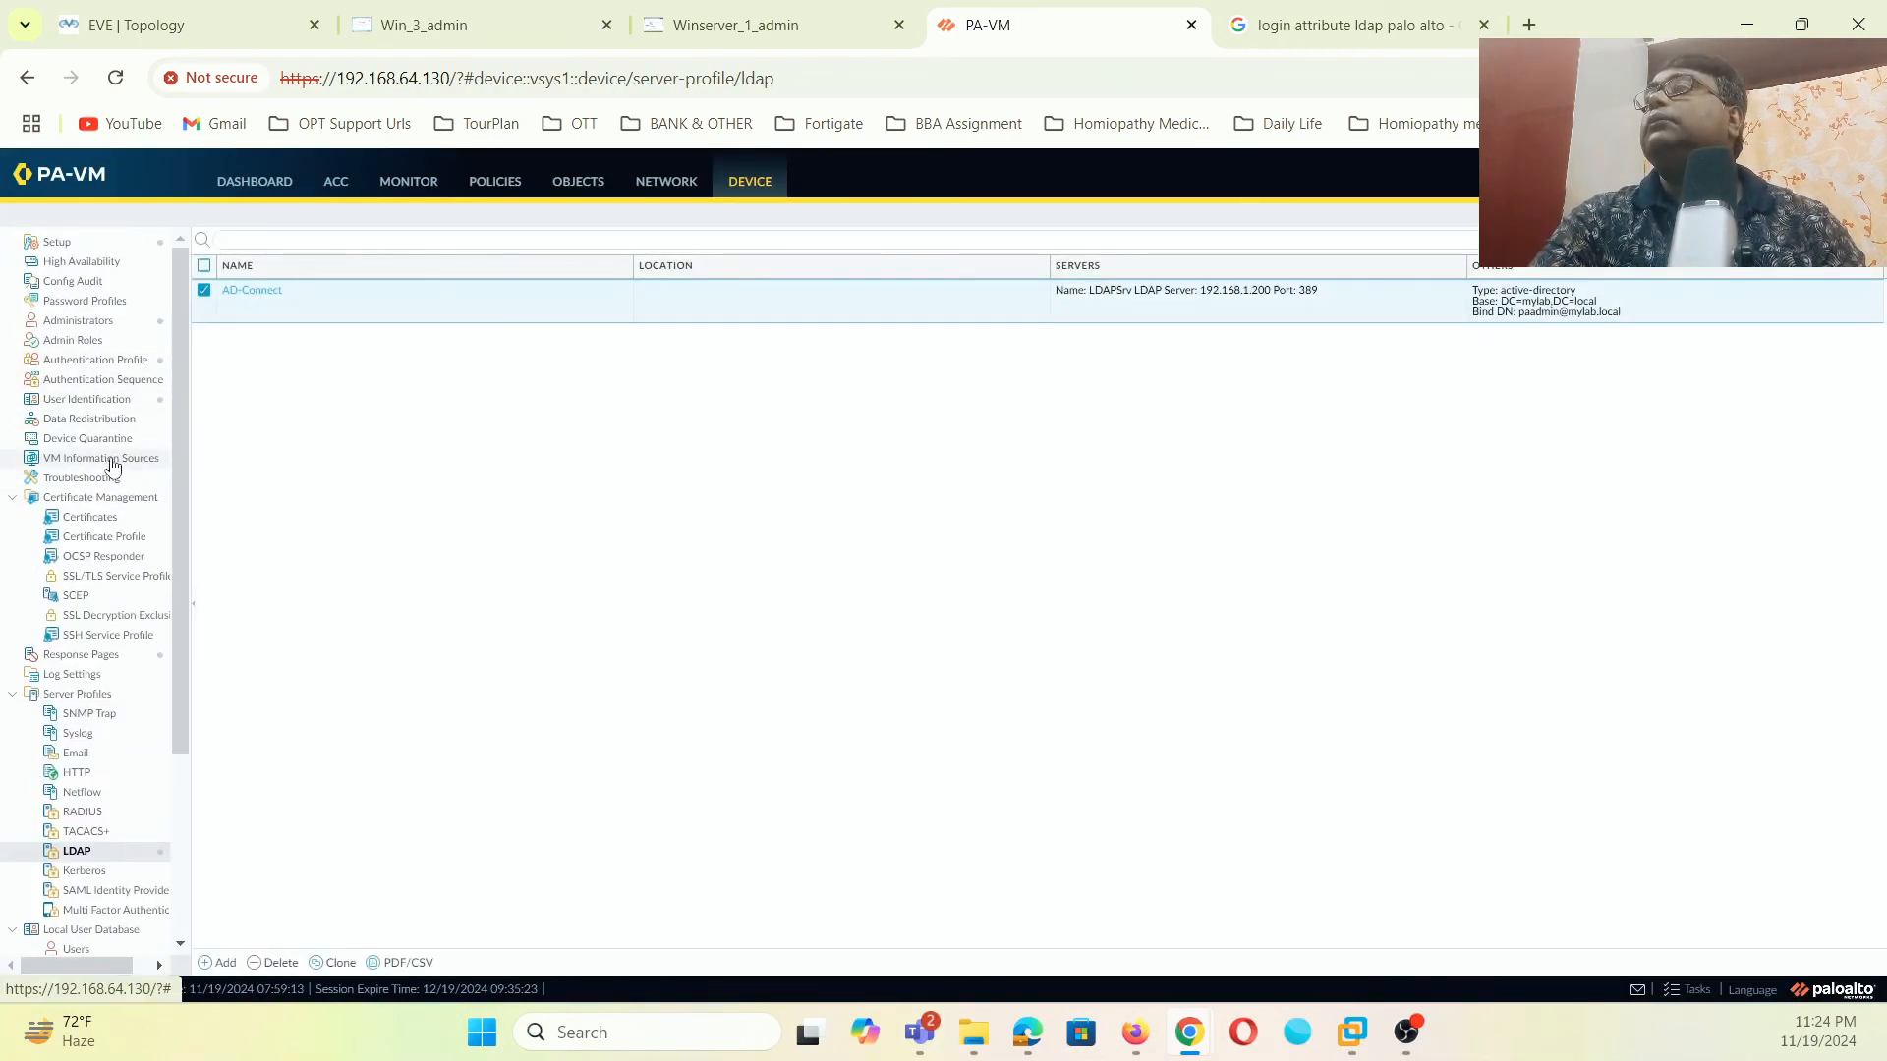
- In user-maping's Group Include List, expand the mylab.local directory to the ou=pa-ou unit
{"action": "left_click", "coordinate": [110, 400]}
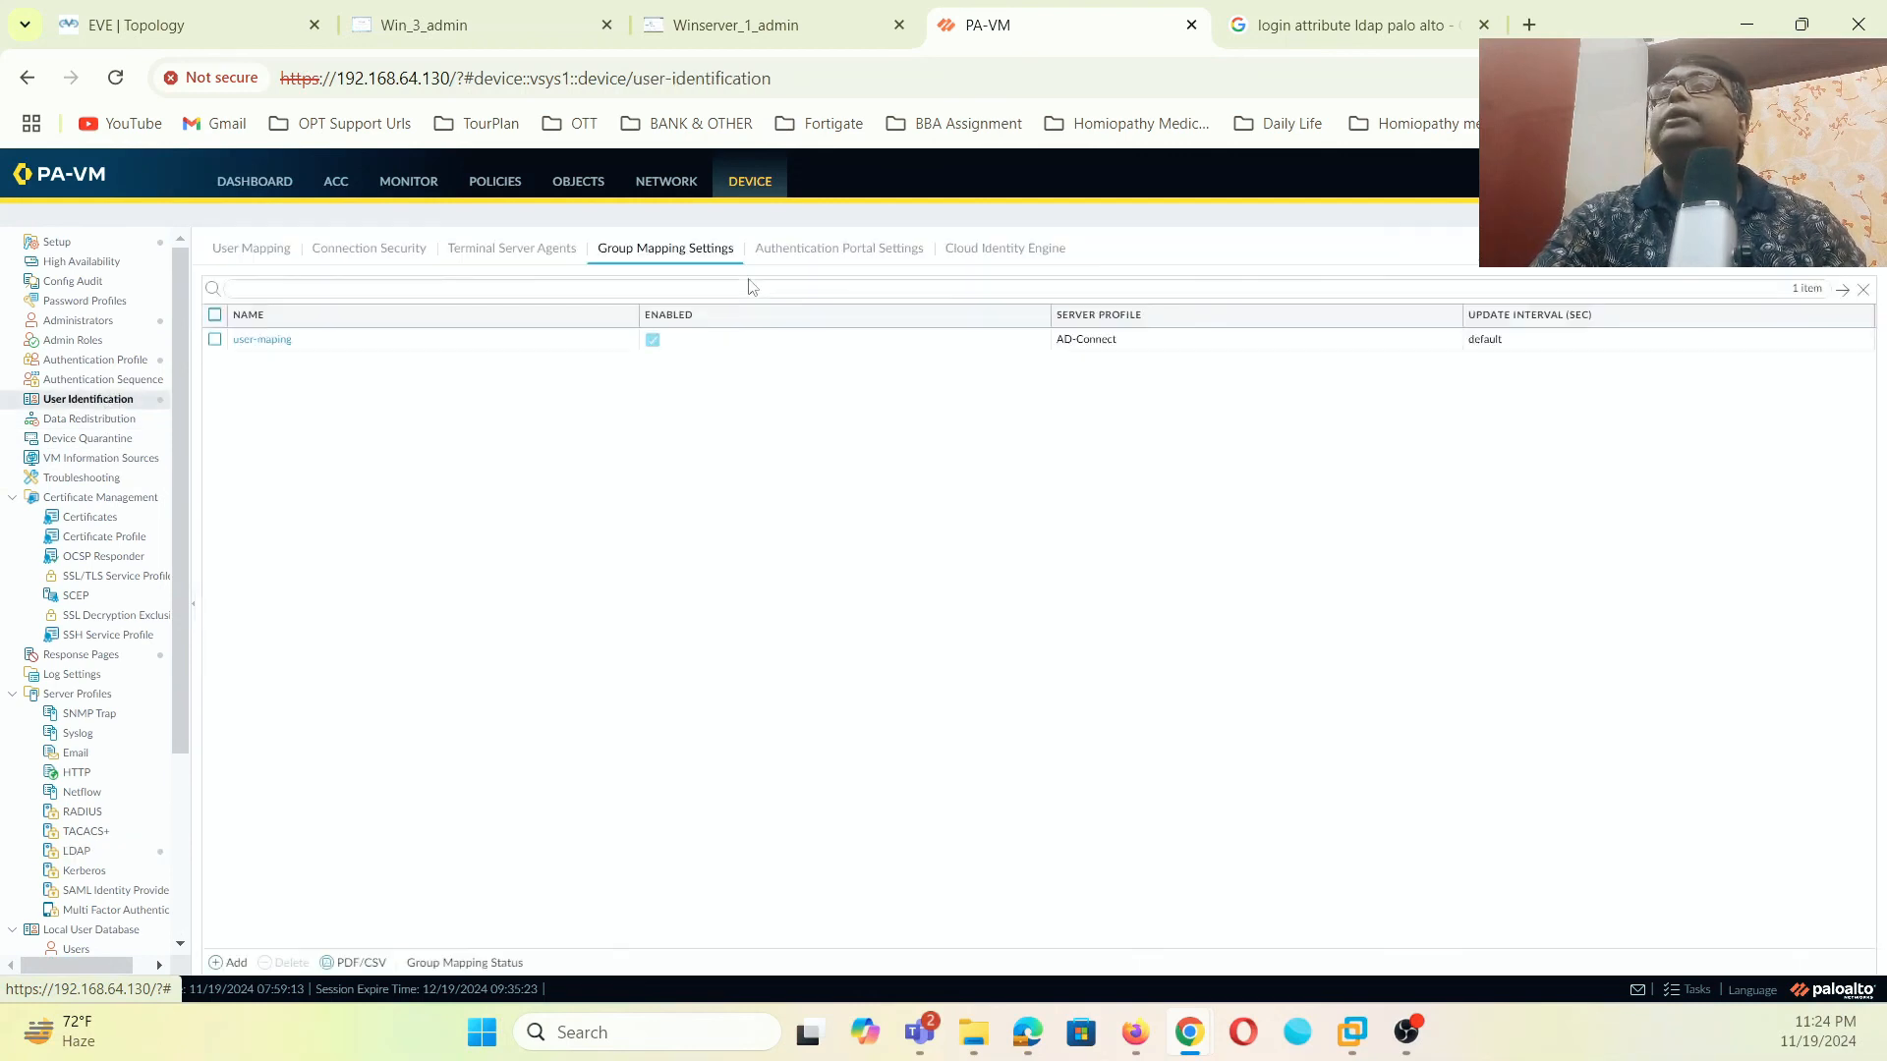
{"action": "left_click", "coordinate": [271, 339]}
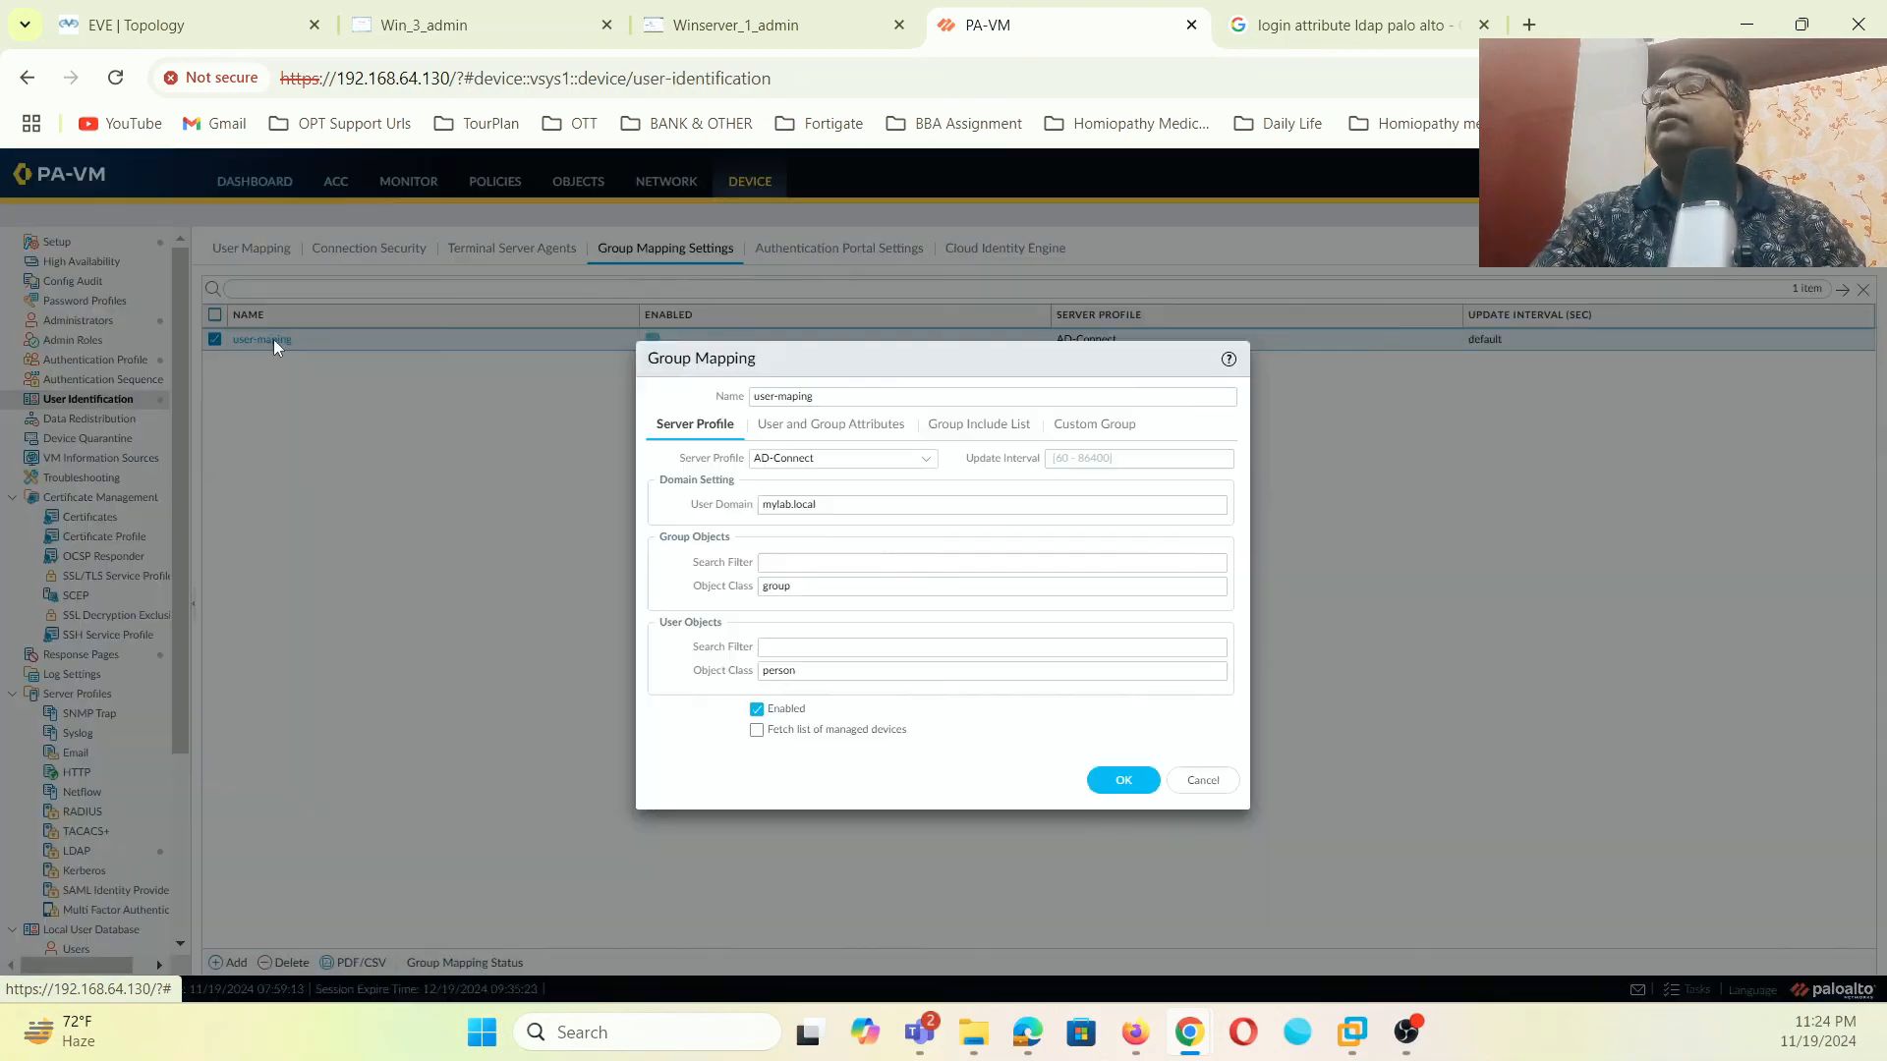
{"action": "left_click", "coordinate": [849, 436]}
{"action": "left_click", "coordinate": [949, 432]}
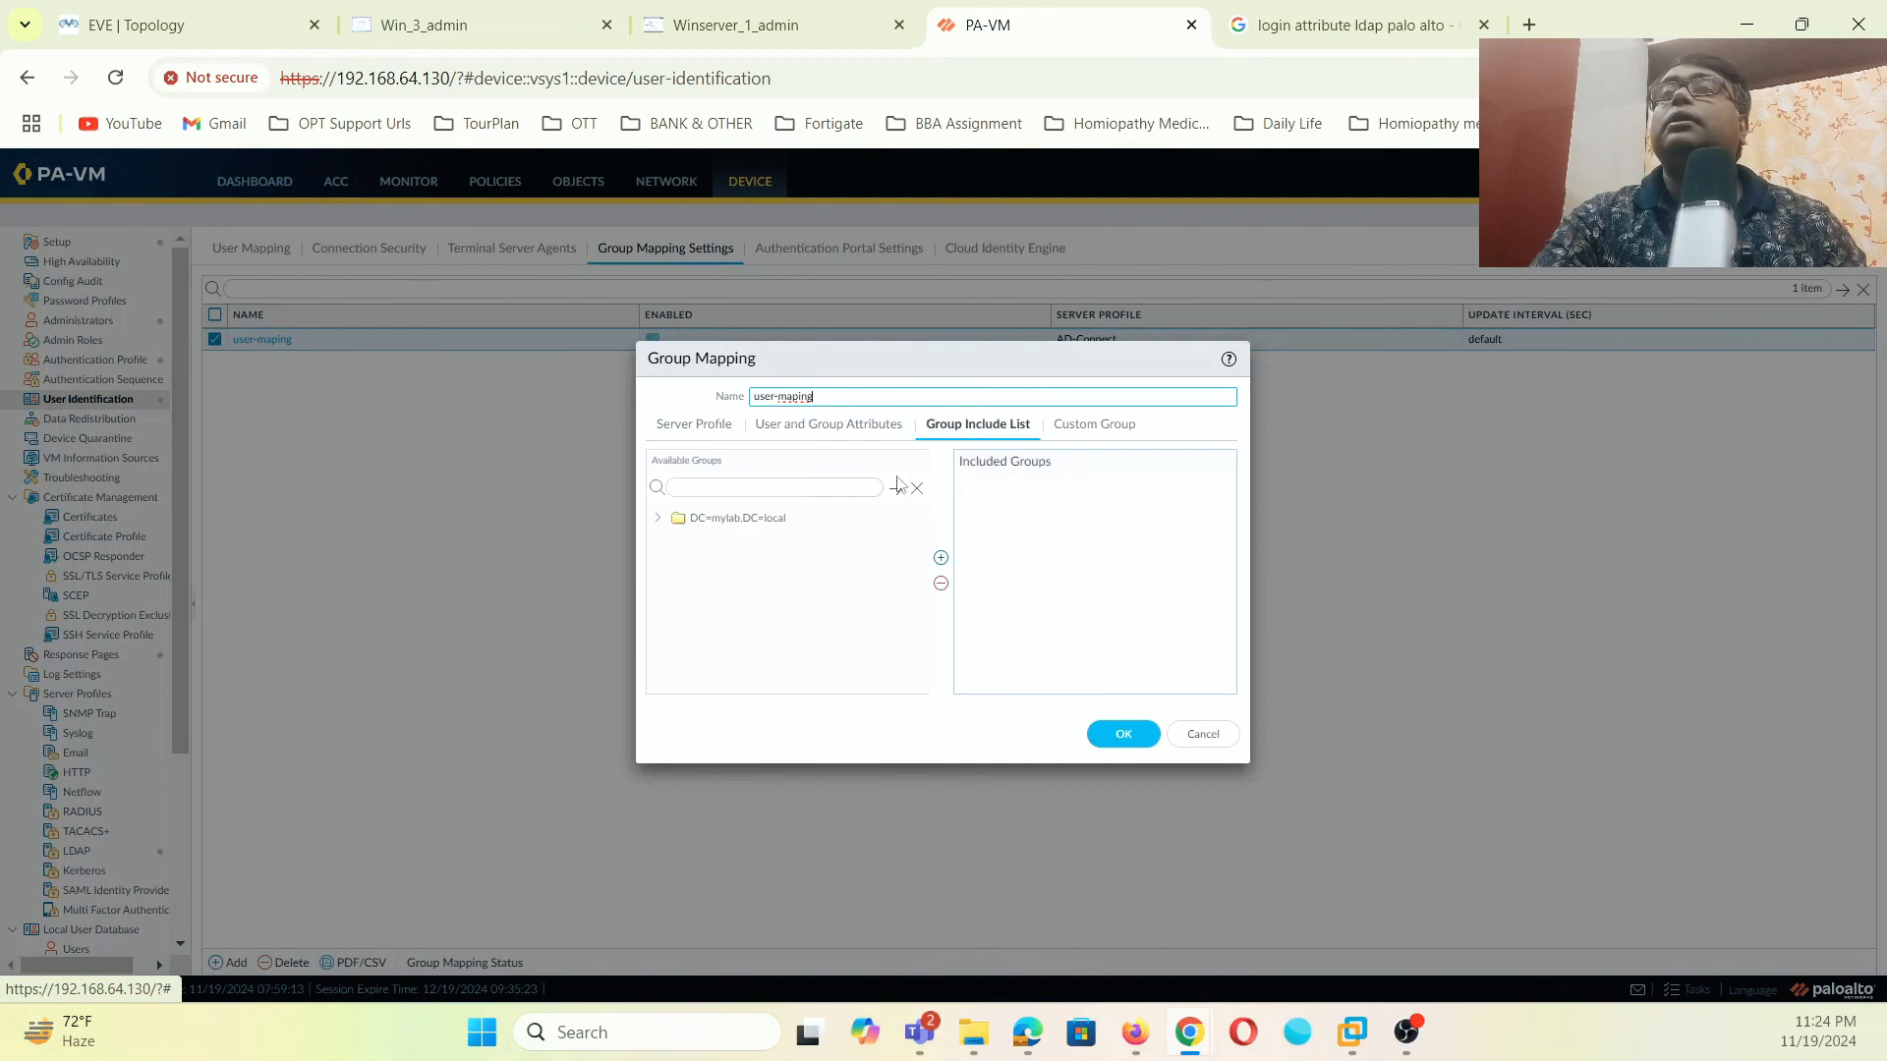
{"action": "left_click", "coordinate": [658, 520]}
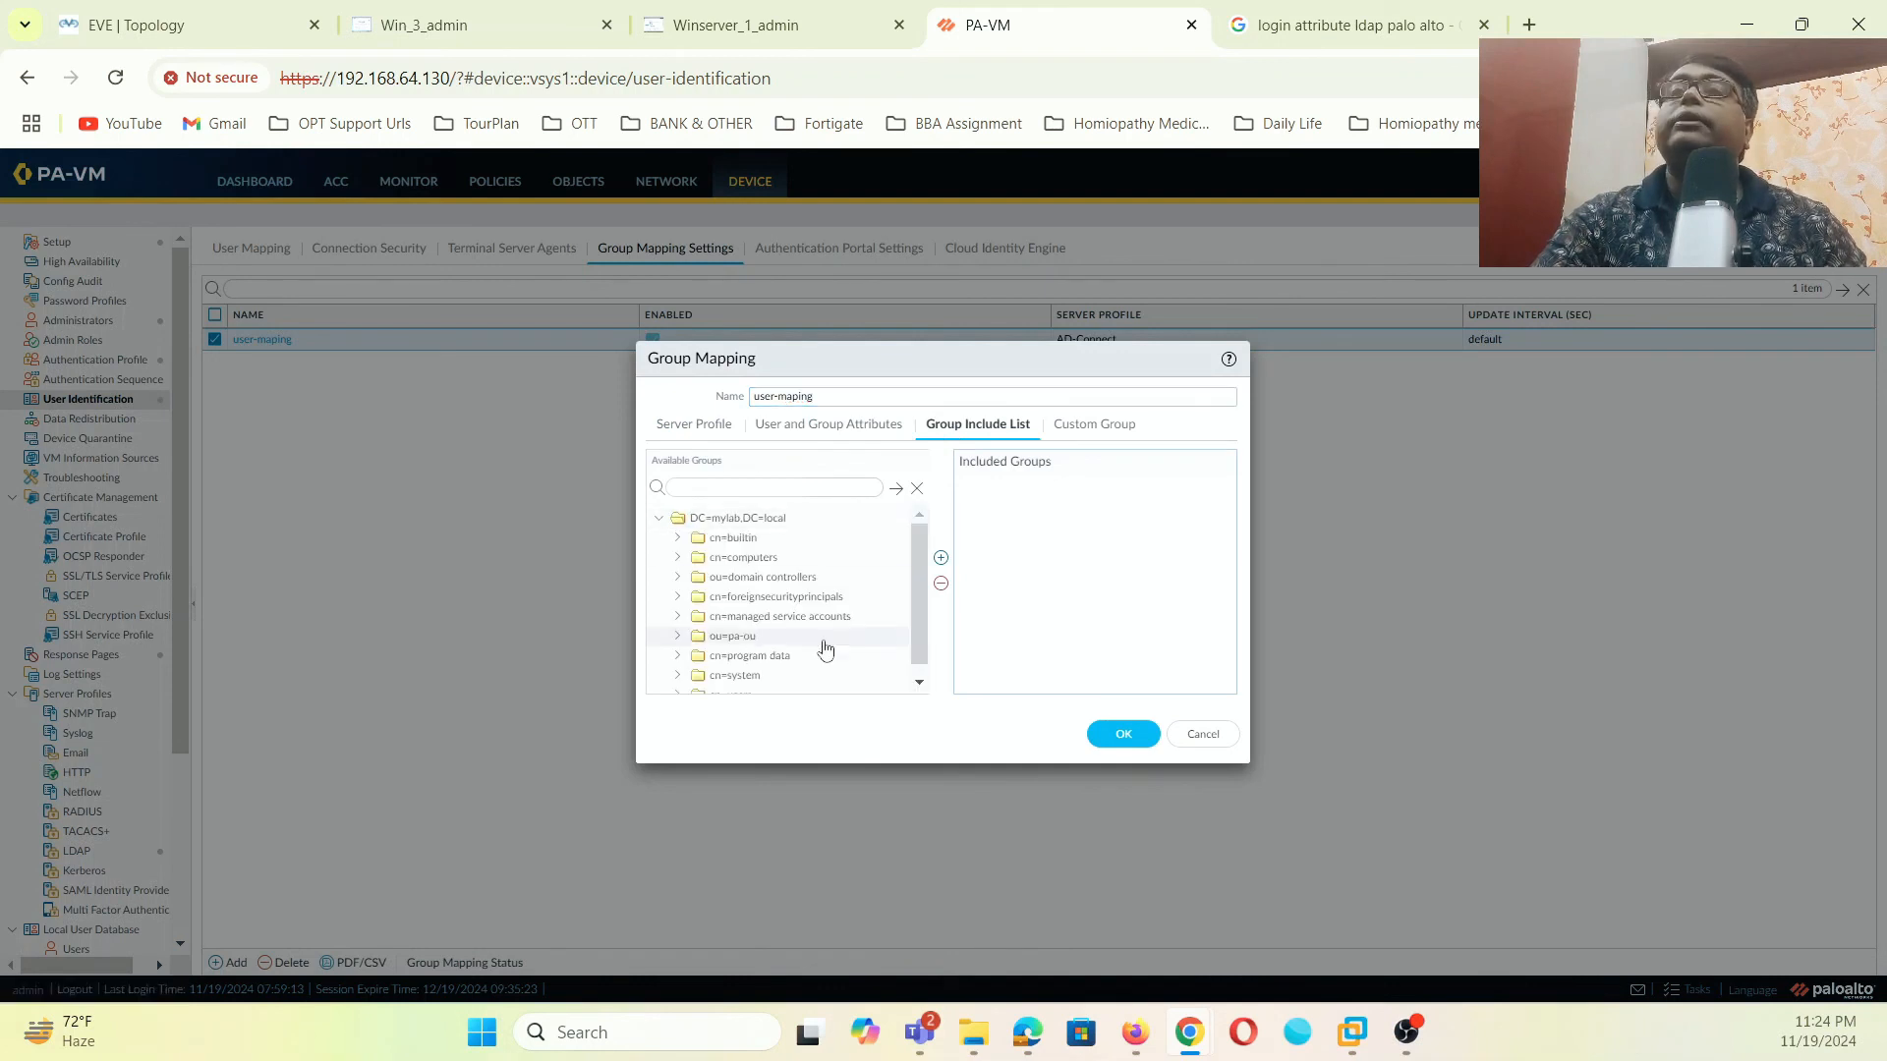
{"action": "scroll", "coordinate": [830, 634], "scroll_direction": "down", "scroll_amount": 1}
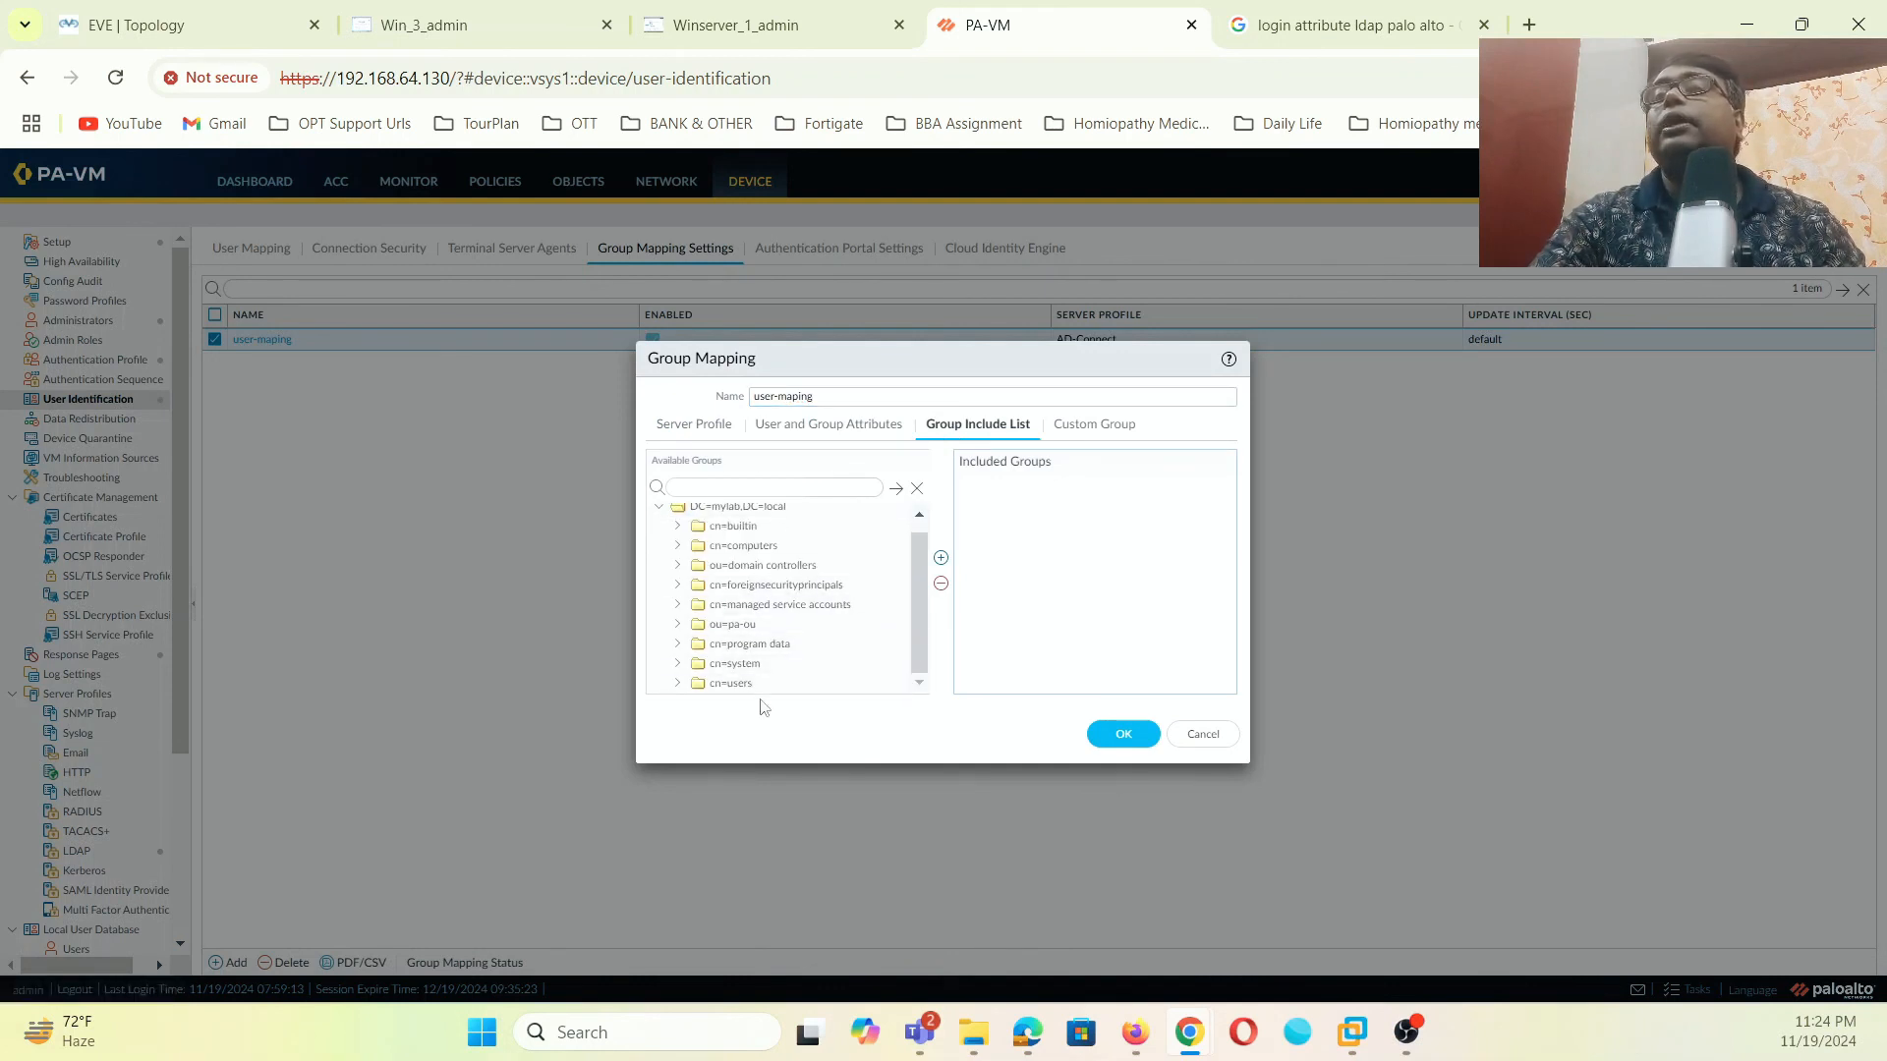
{"action": "left_click", "coordinate": [772, 627]}
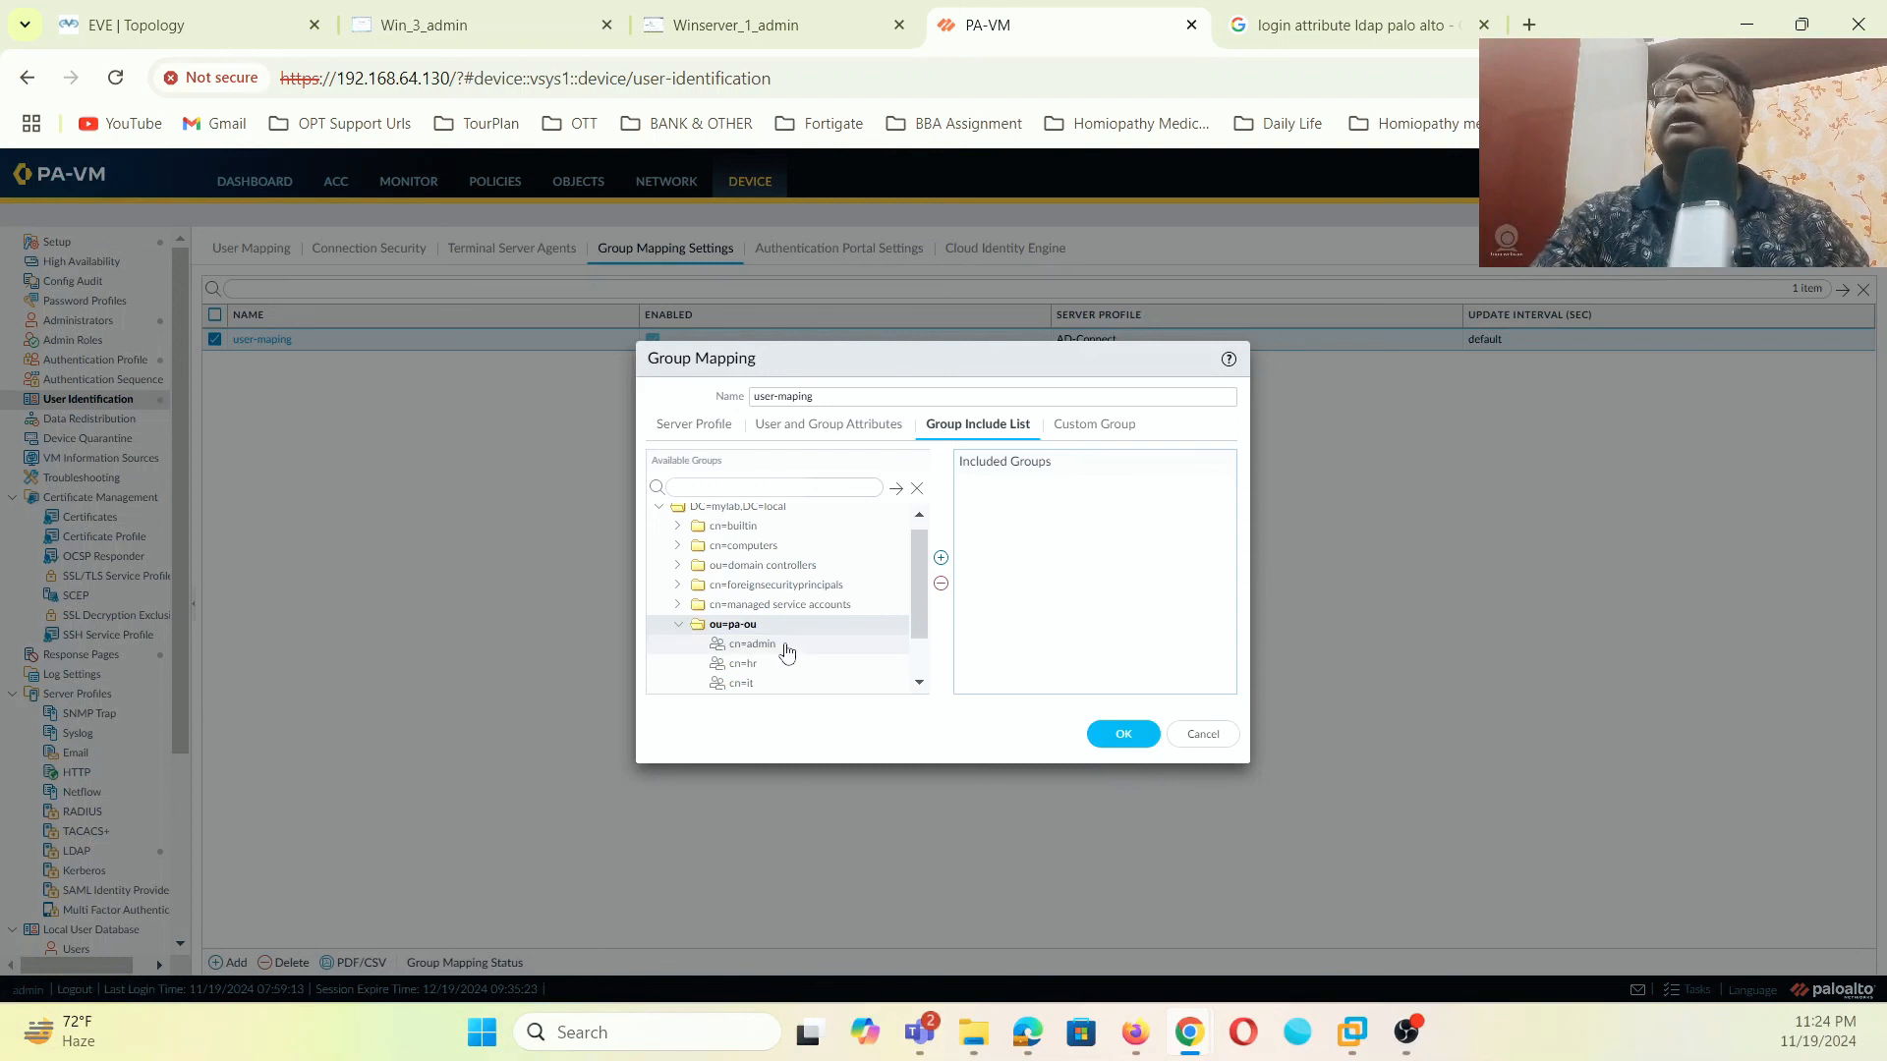
- Add the cn=admin, cn=hr and cn=it groups to the include list and save
{"action": "left_click", "coordinate": [753, 644]}
{"action": "left_click", "coordinate": [941, 557]}
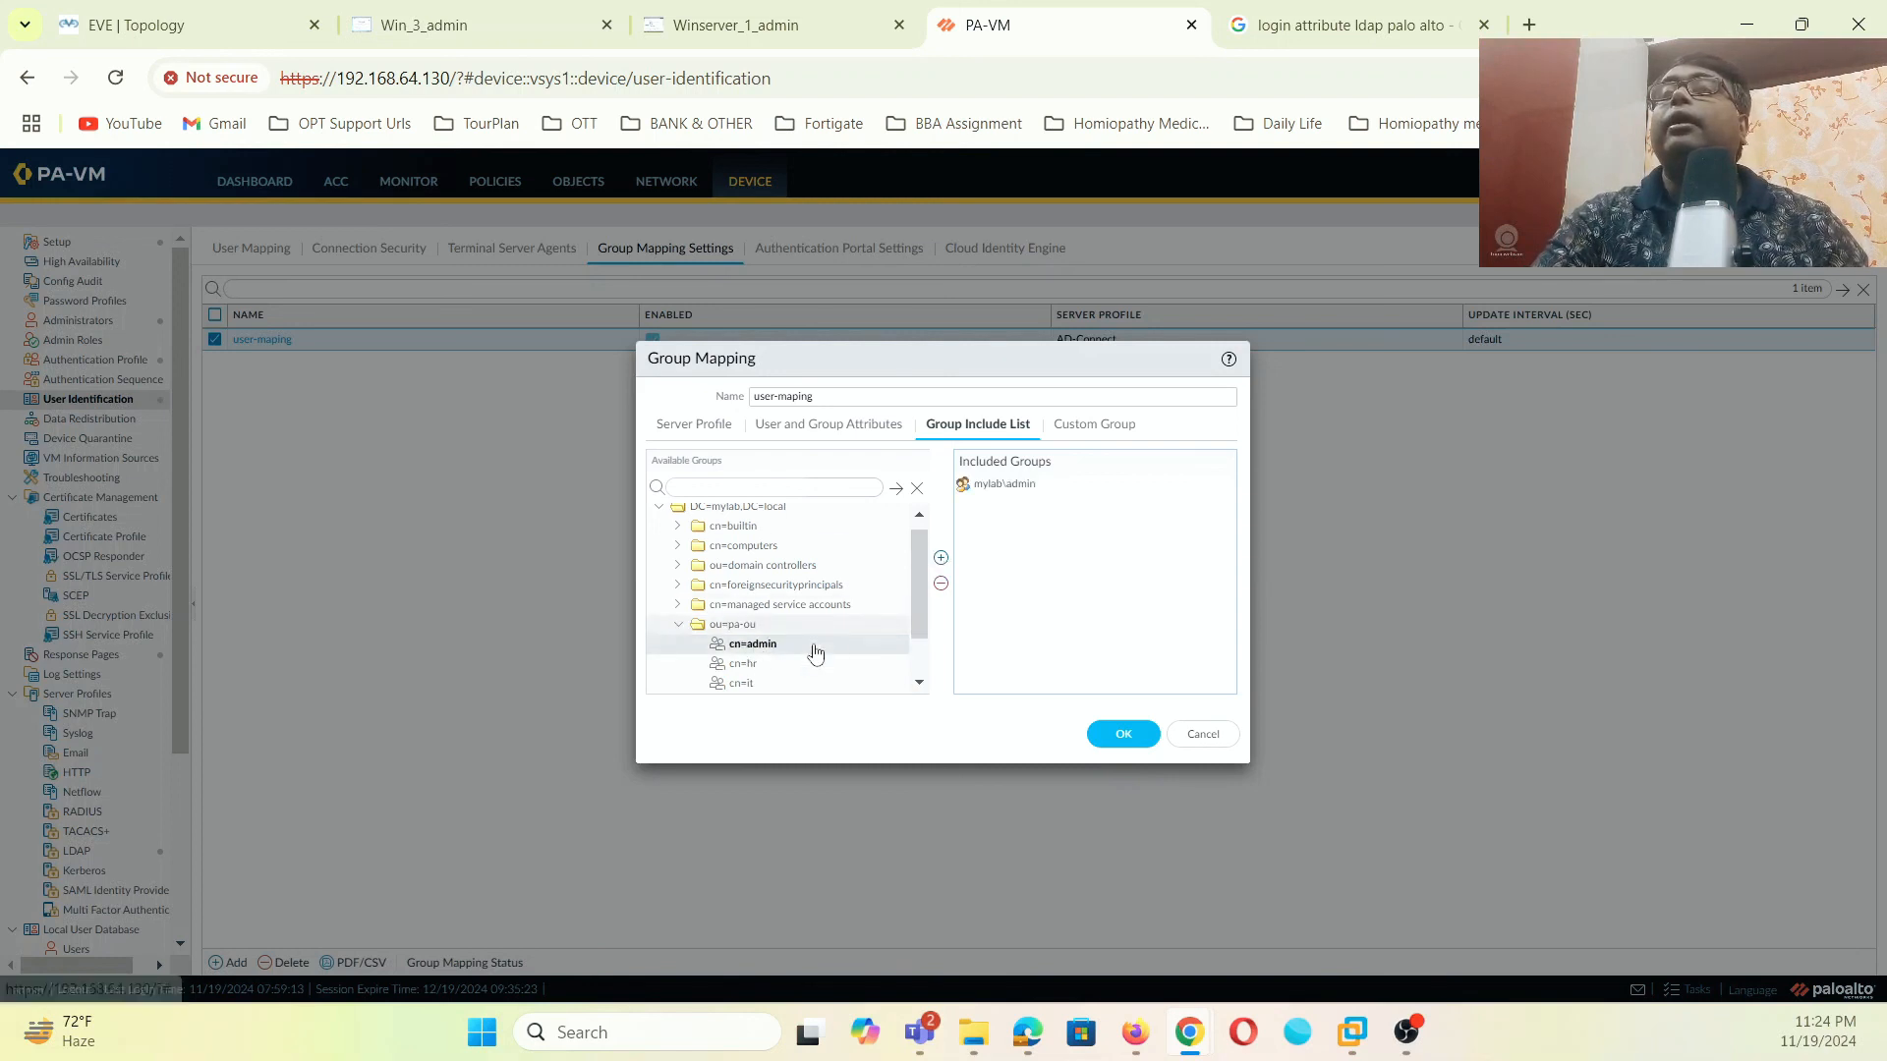
{"action": "left_click", "coordinate": [745, 664]}
{"action": "left_click", "coordinate": [940, 557]}
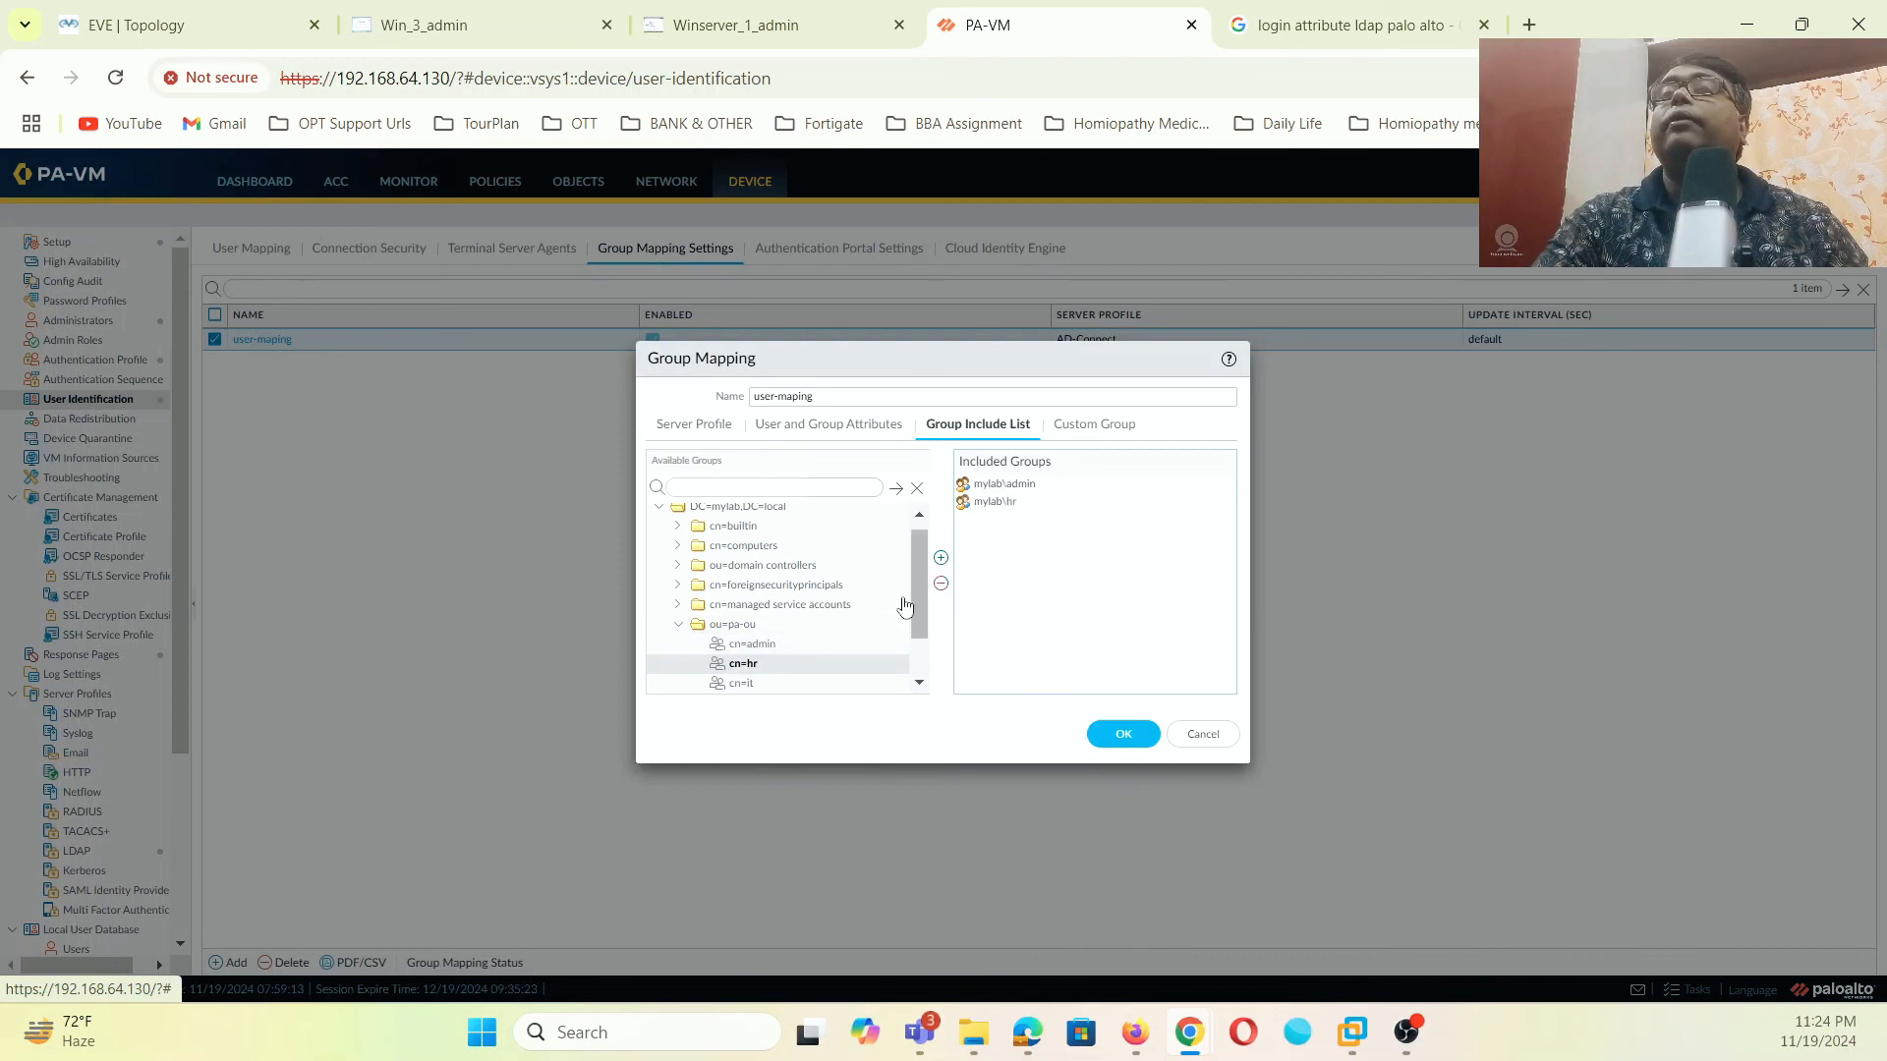
{"action": "left_click", "coordinate": [741, 683]}
{"action": "left_click", "coordinate": [941, 557]}
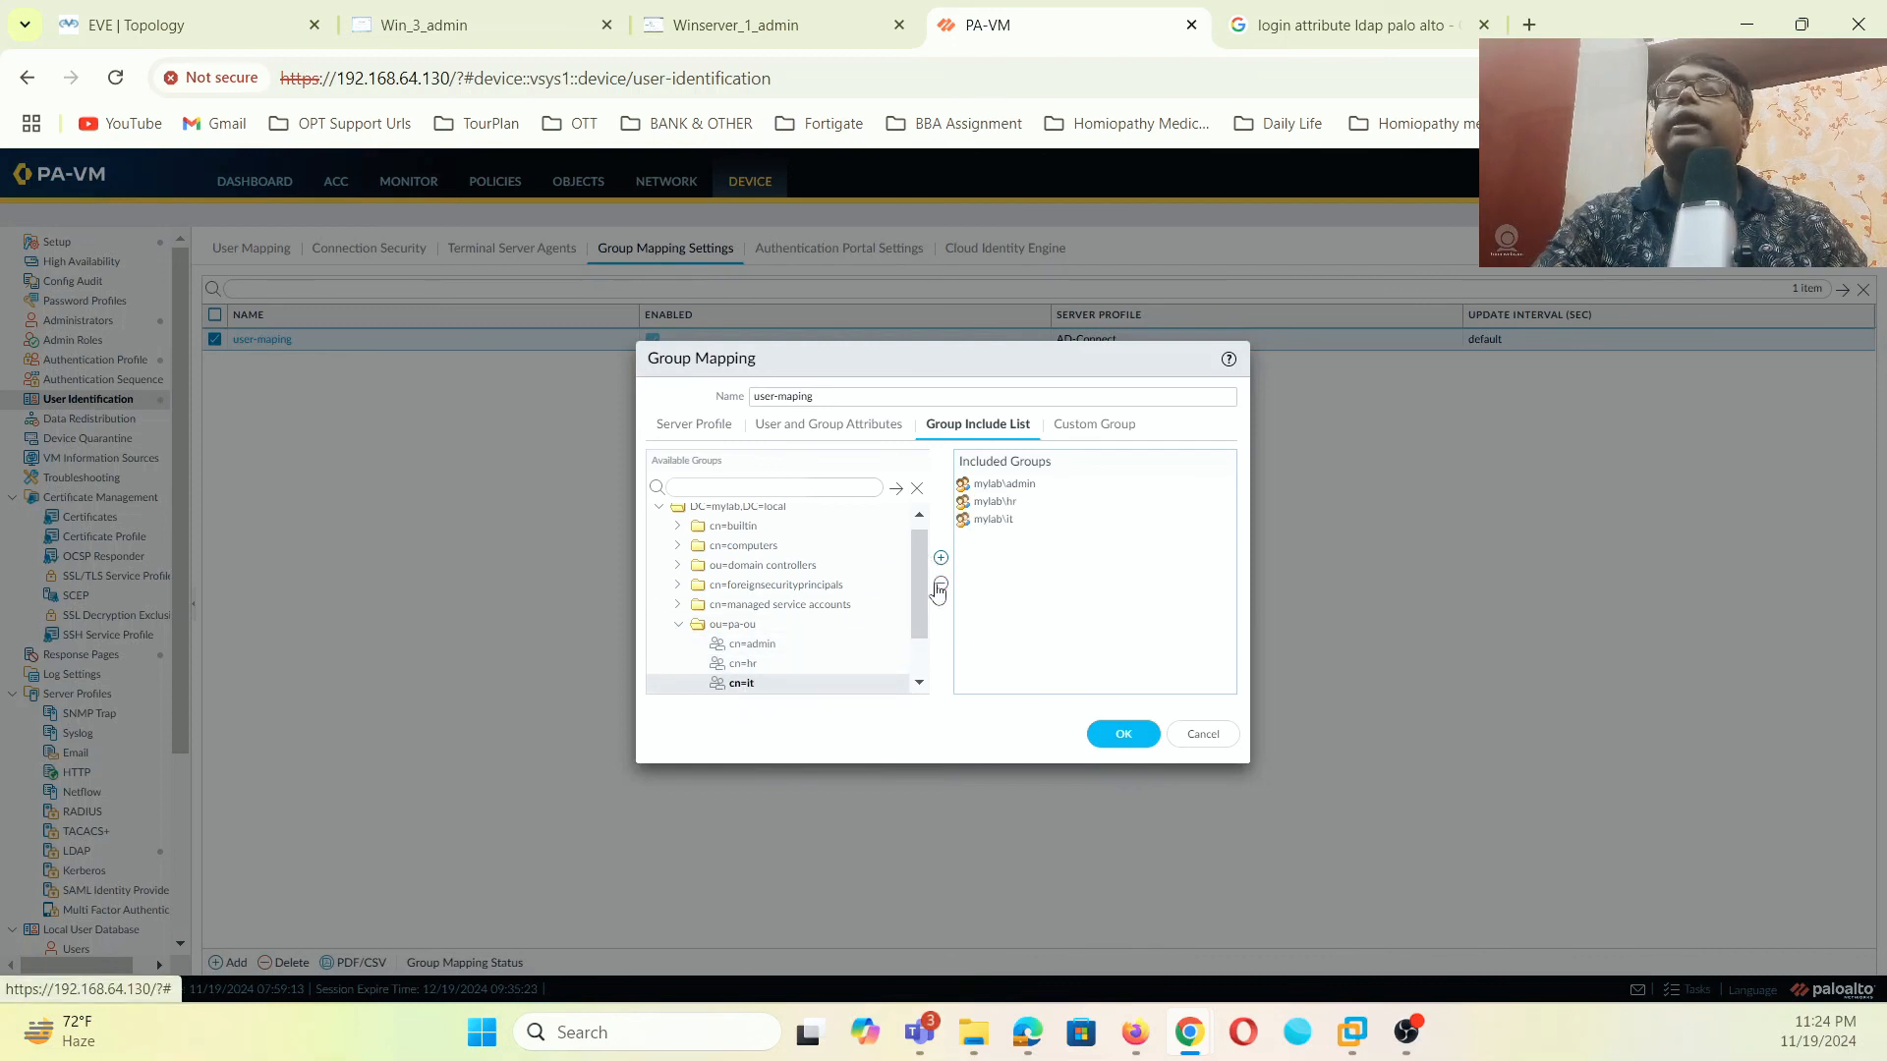
{"action": "left_click", "coordinate": [1122, 734]}
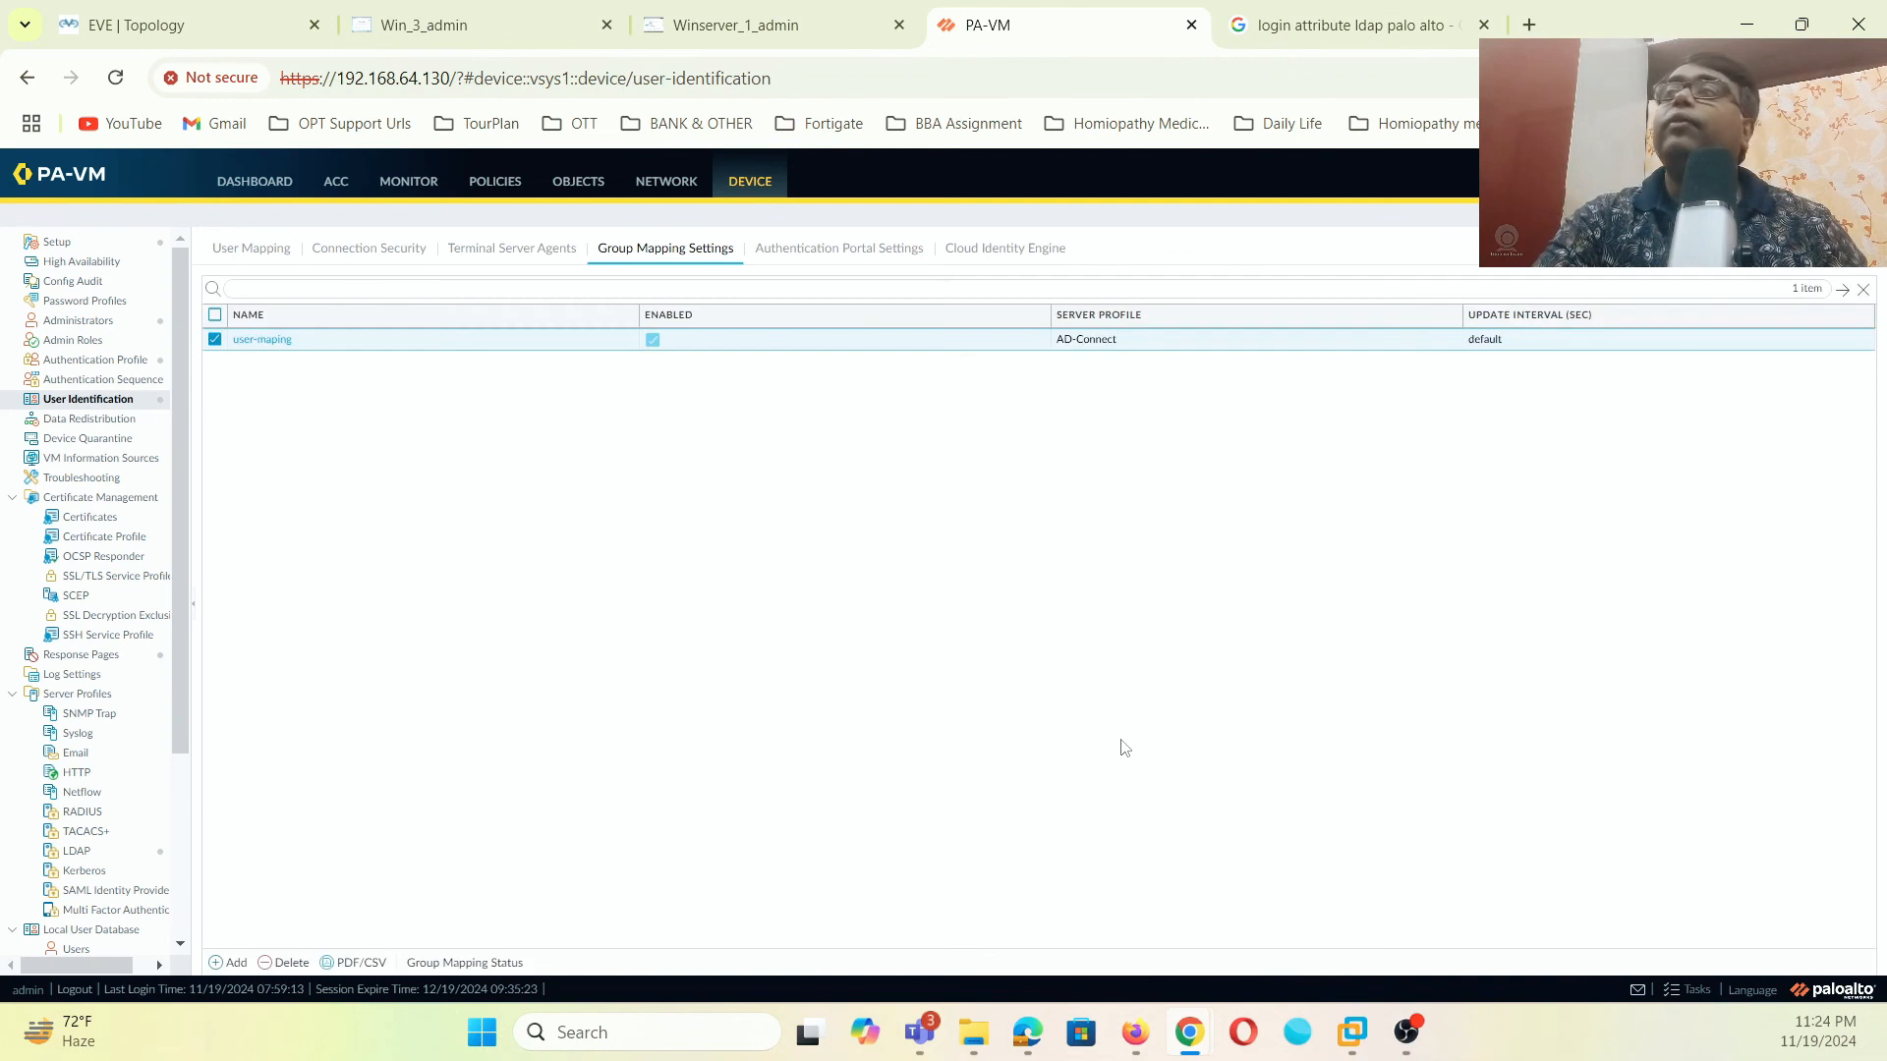